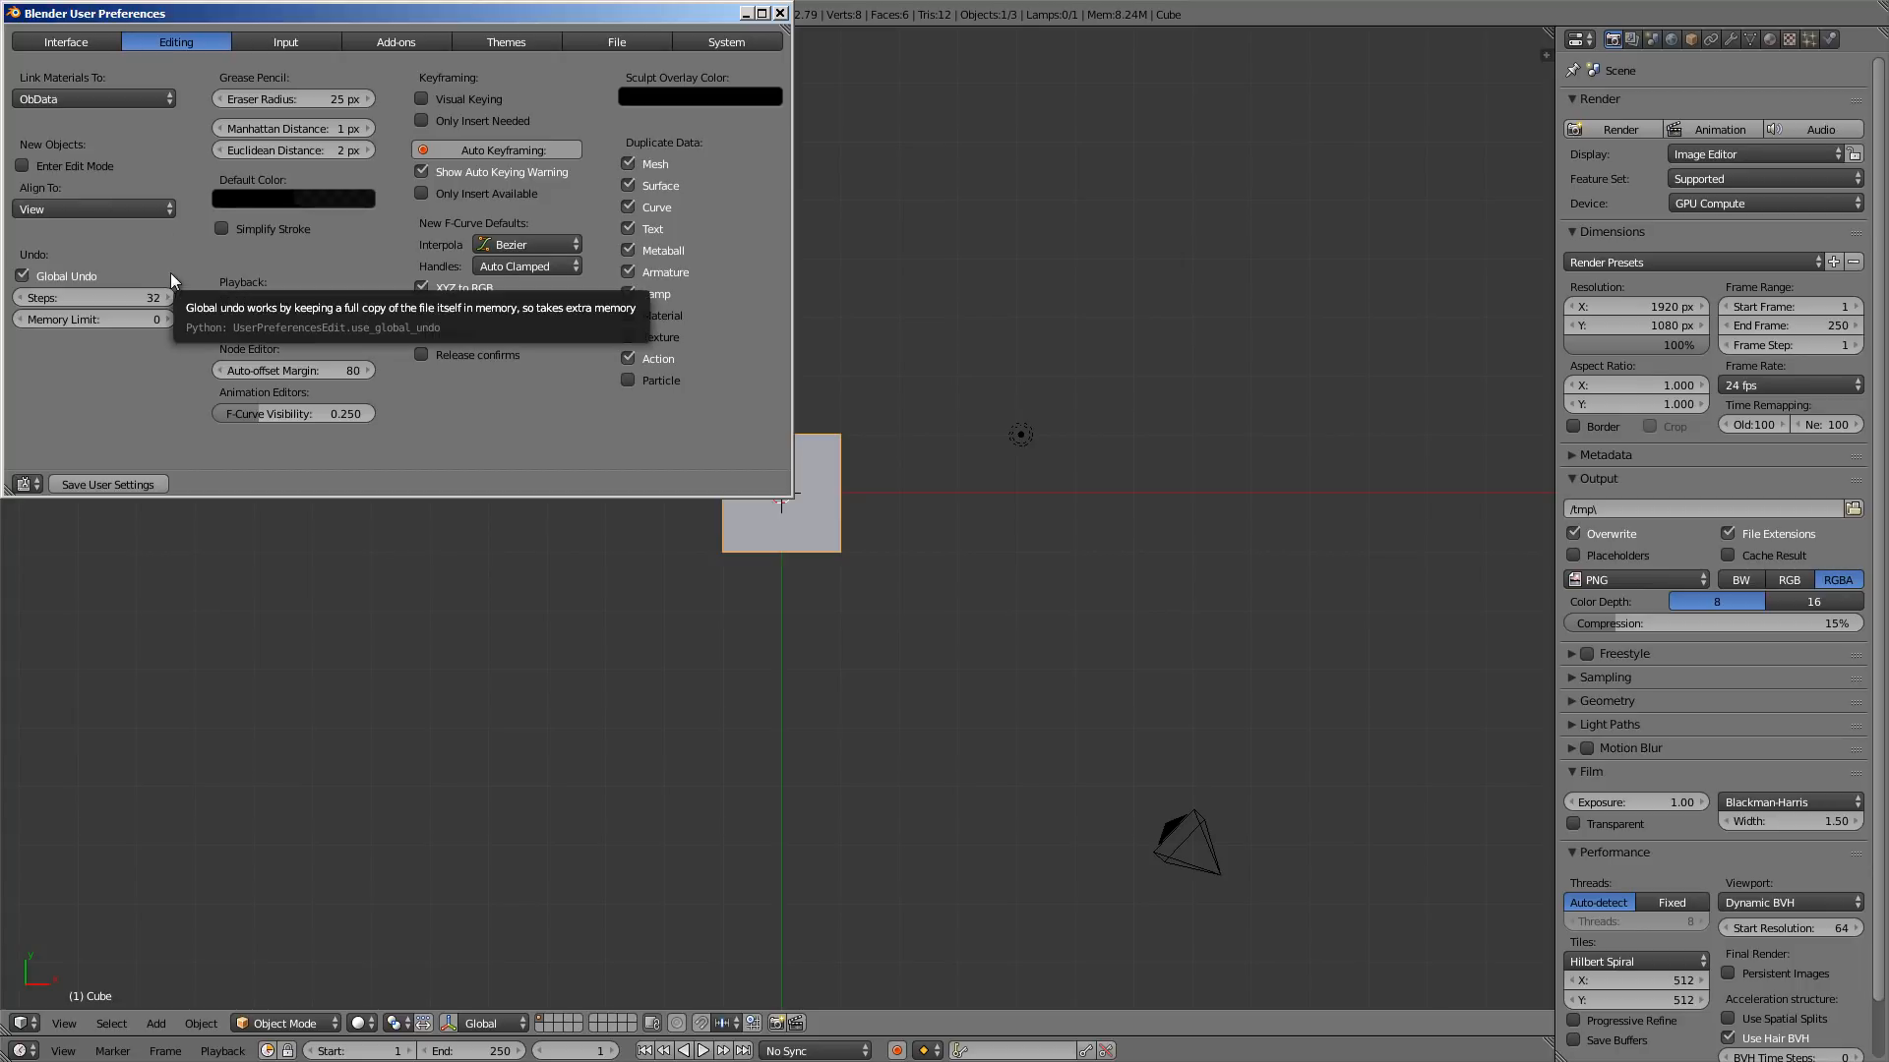
- Save the user preferences and close their window
left_click(126, 483)
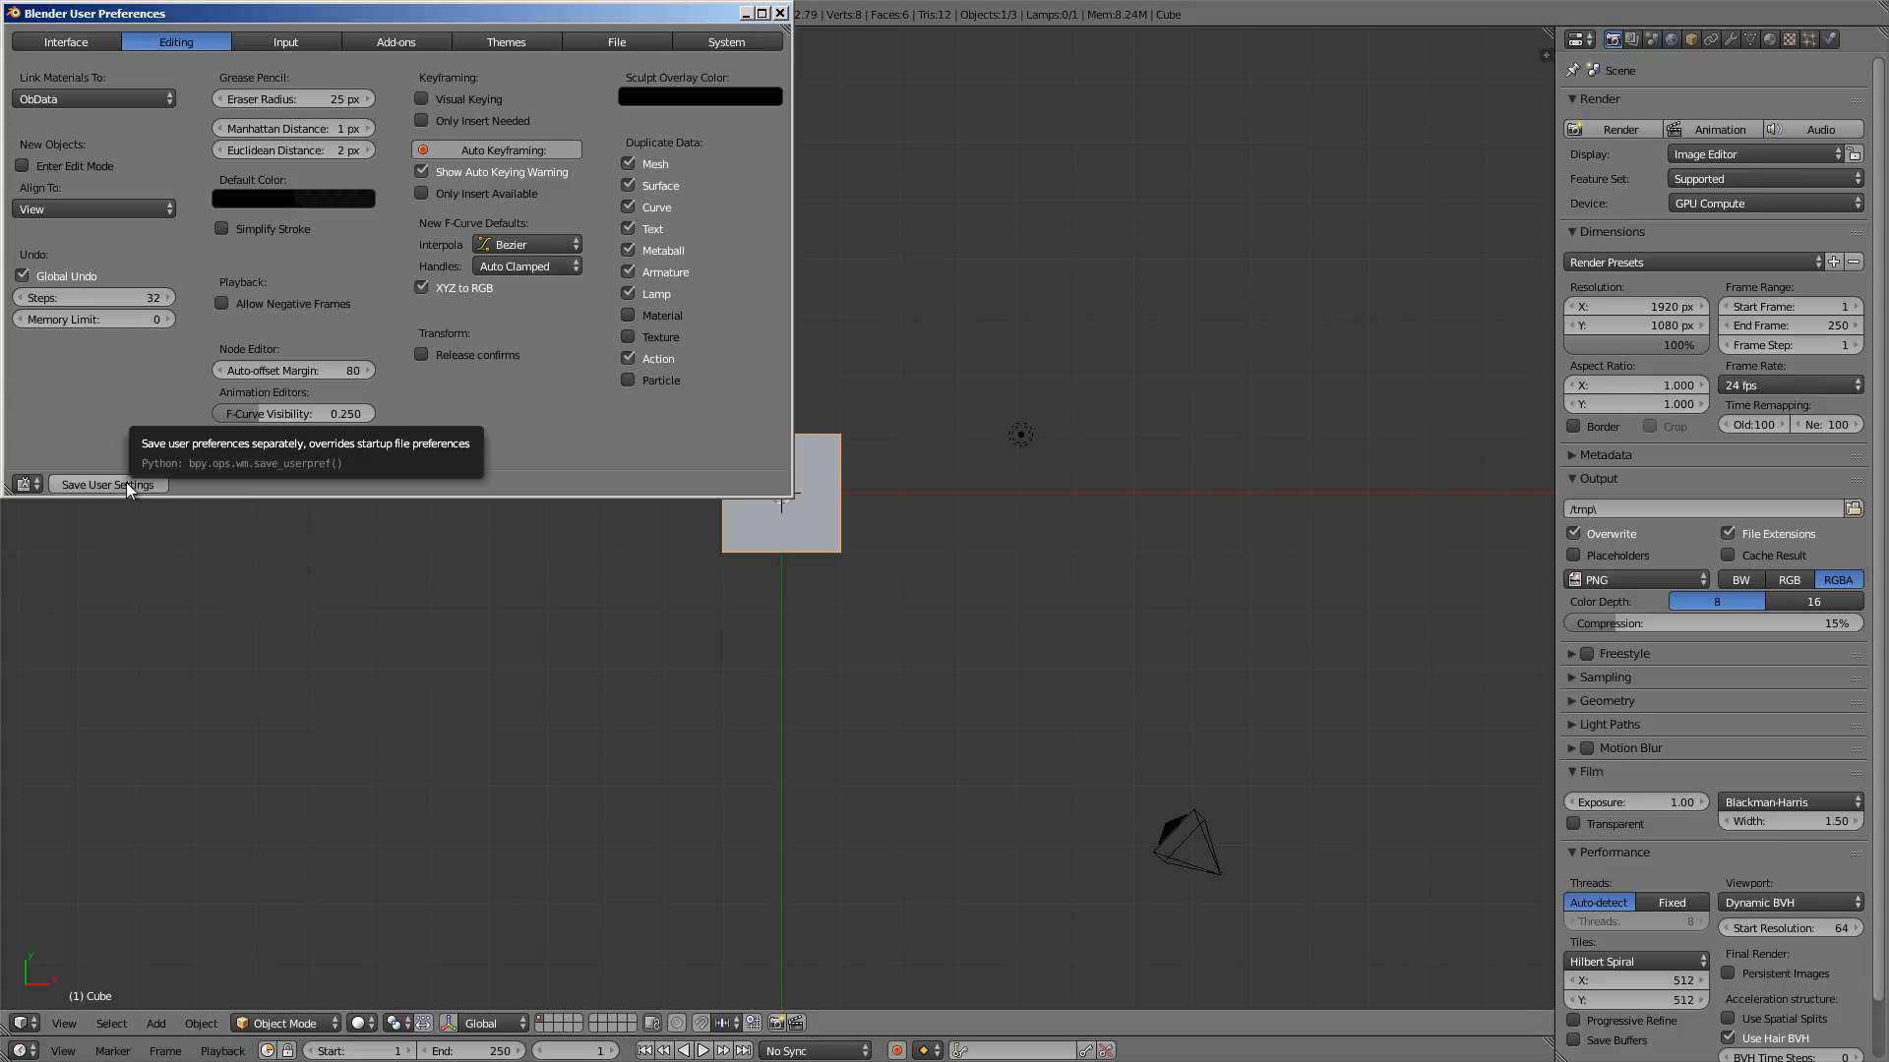
left_click(781, 13)
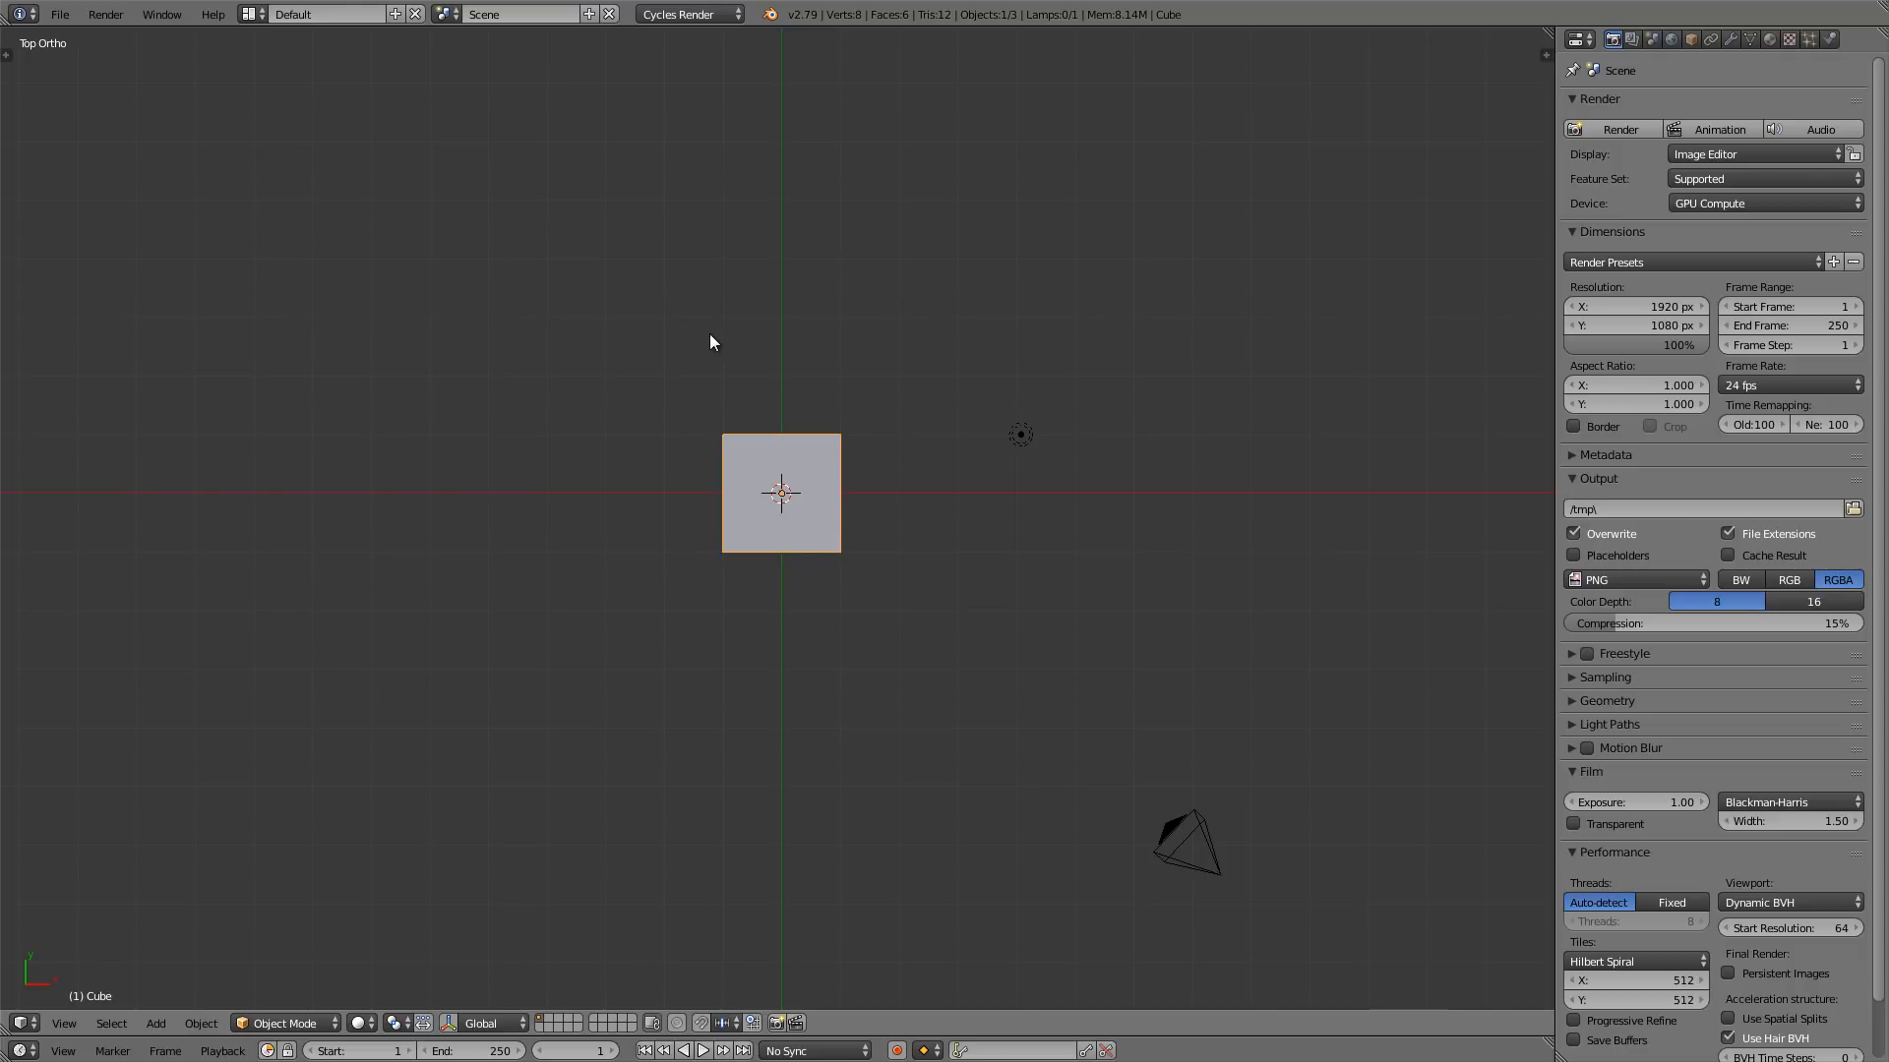
- Set the scene's length unit system to Imperial
left_click(1653, 39)
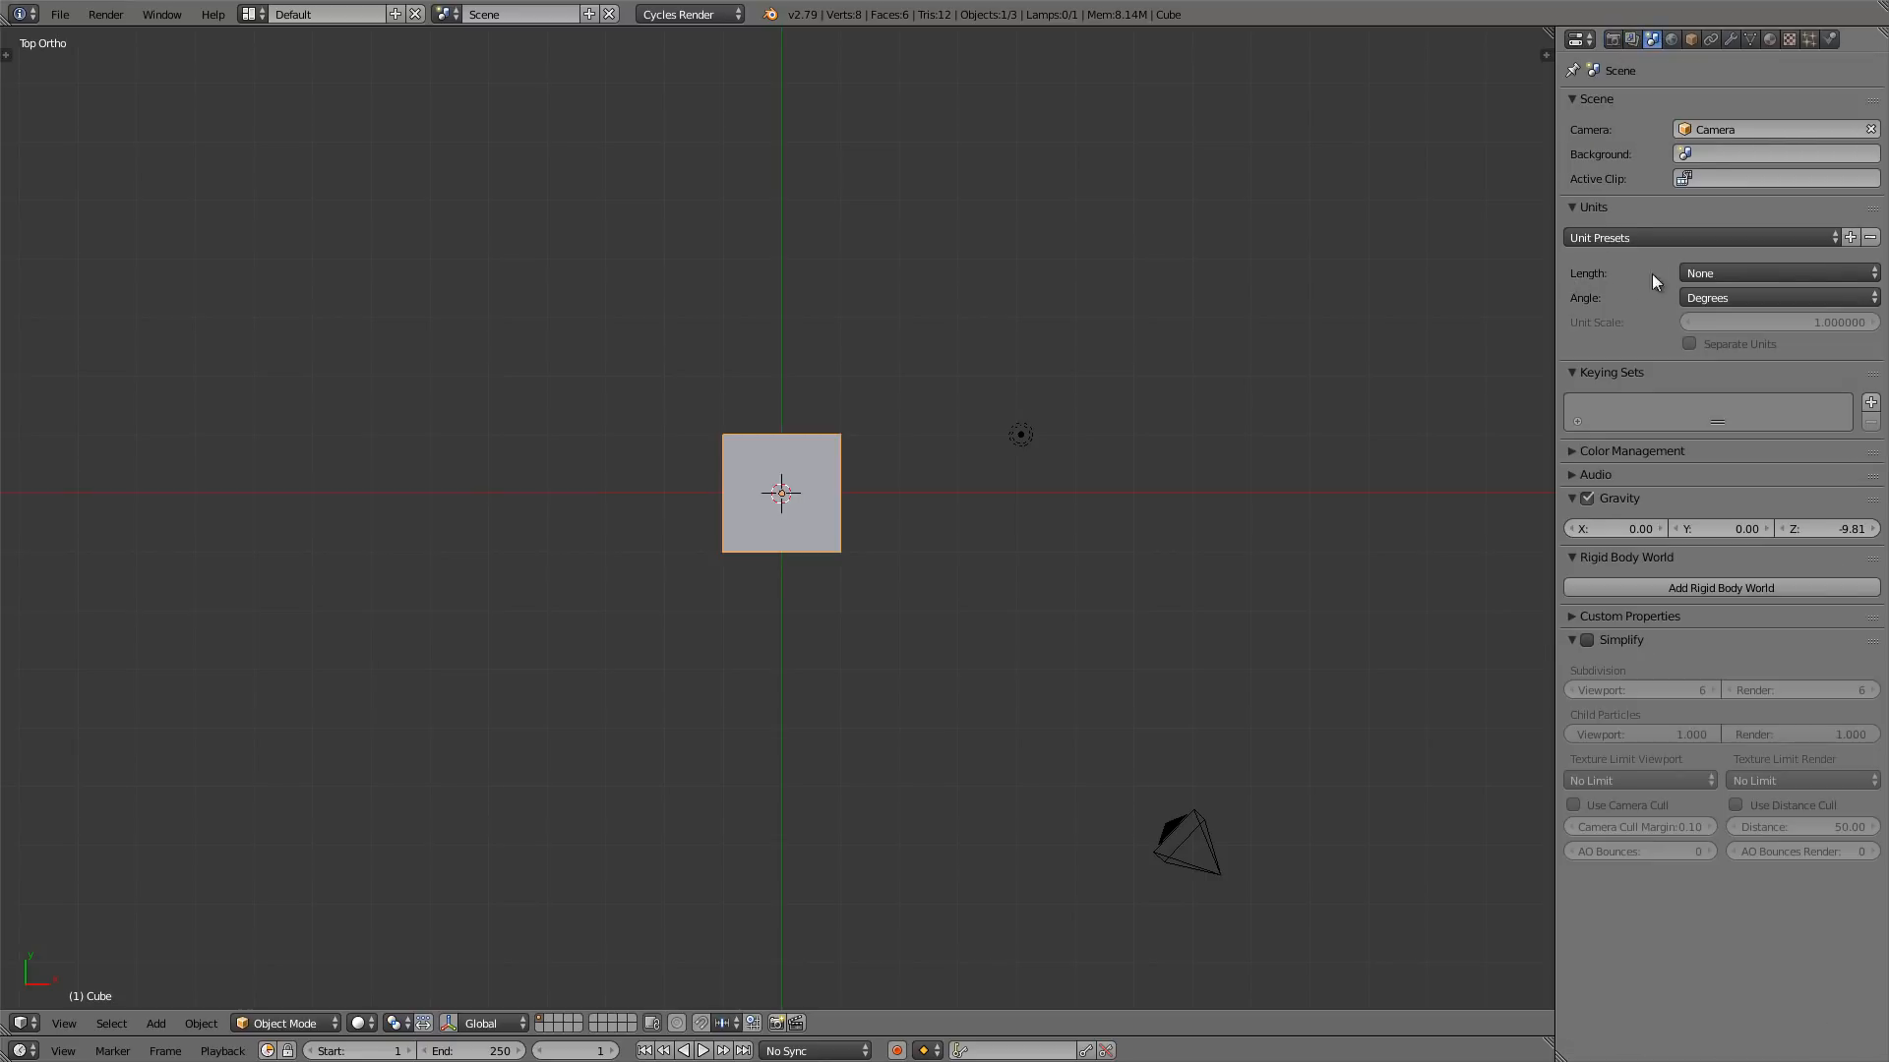
left_click(1703, 272)
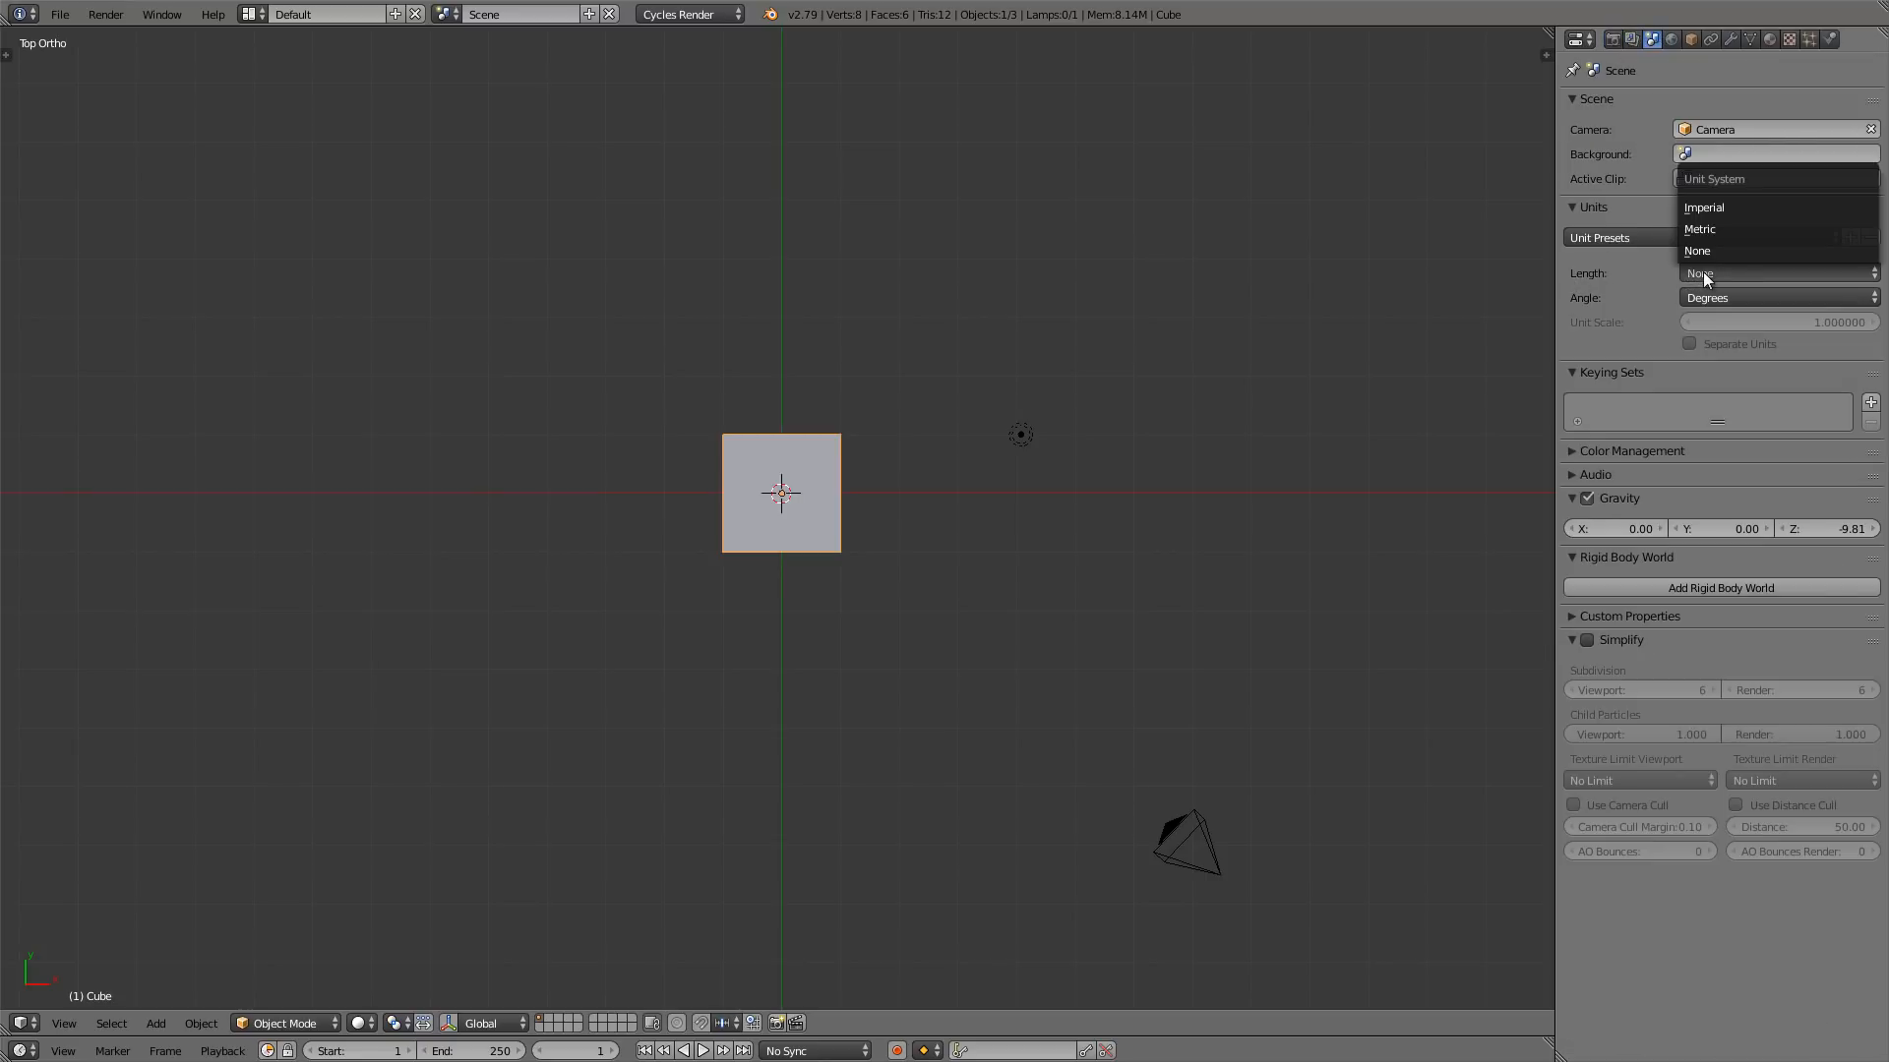
left_click(1745, 208)
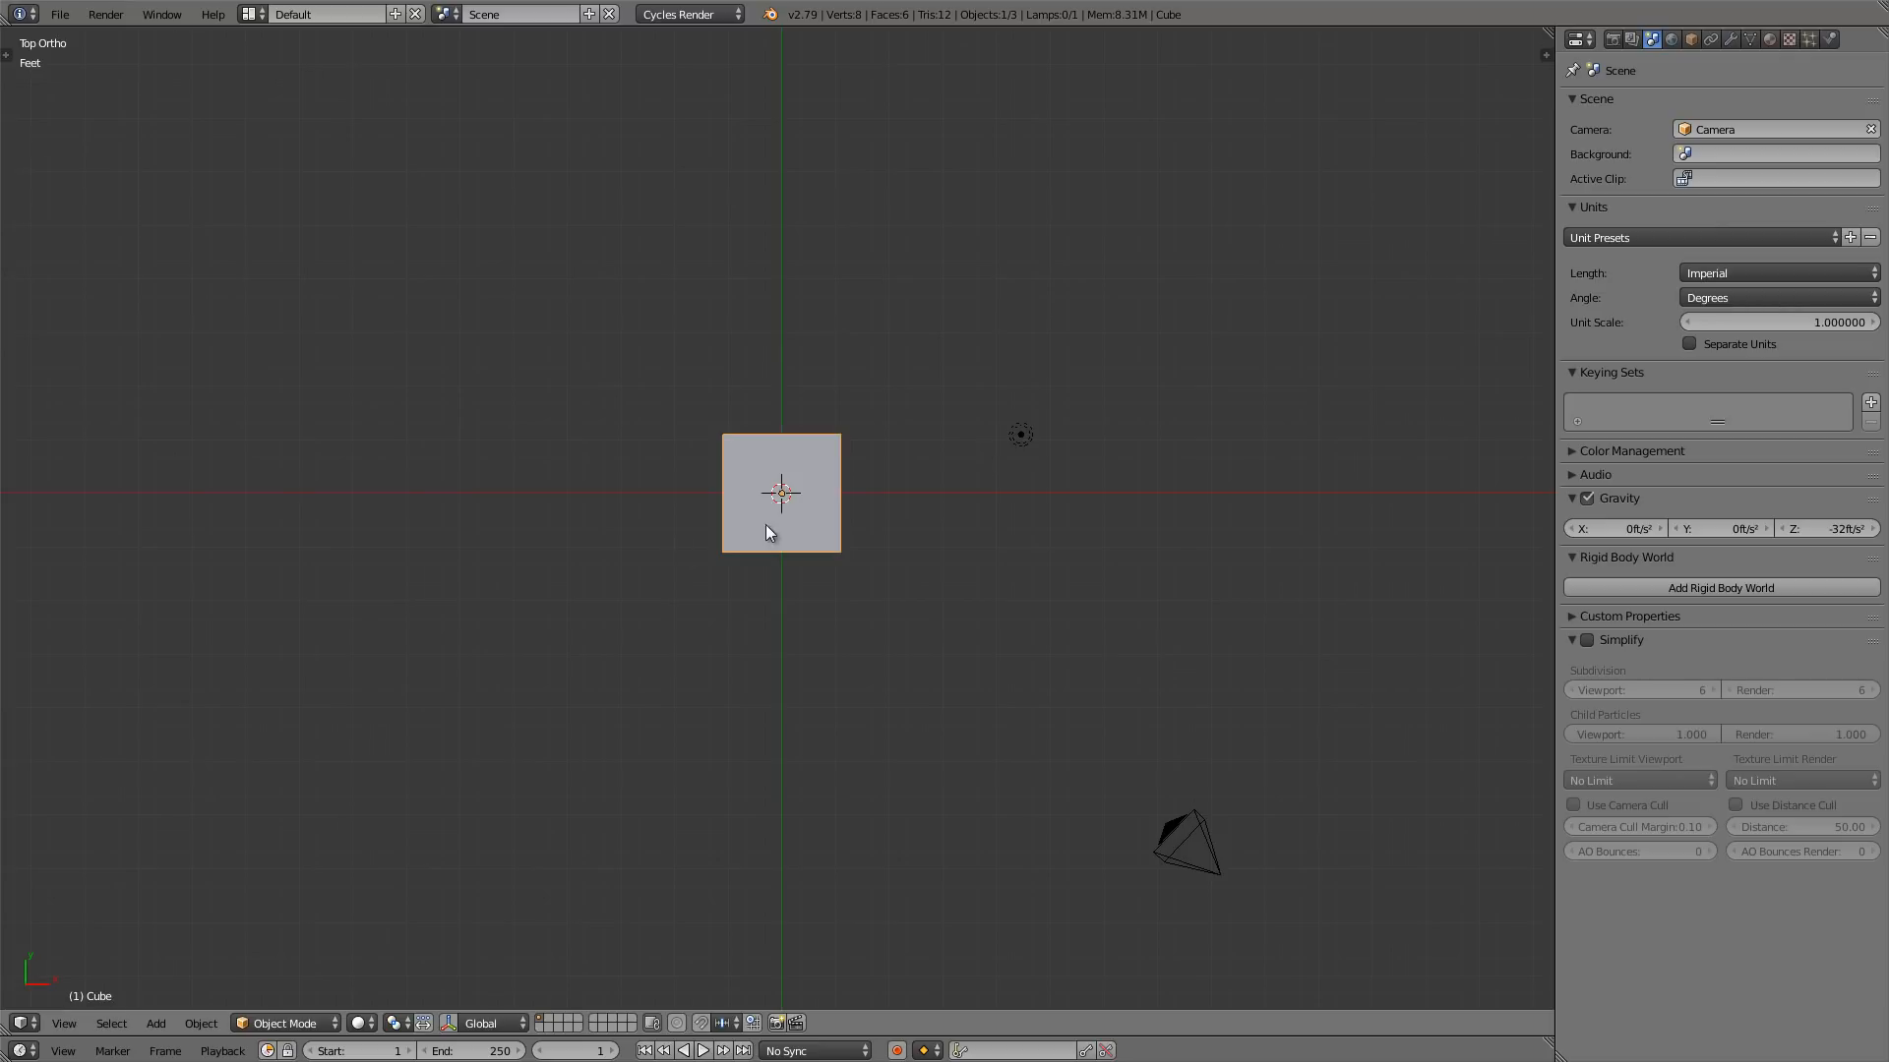
- Examine how the default cube's near corner is clipped when viewed up close in perspective
scroll(765, 525, "up", 3)
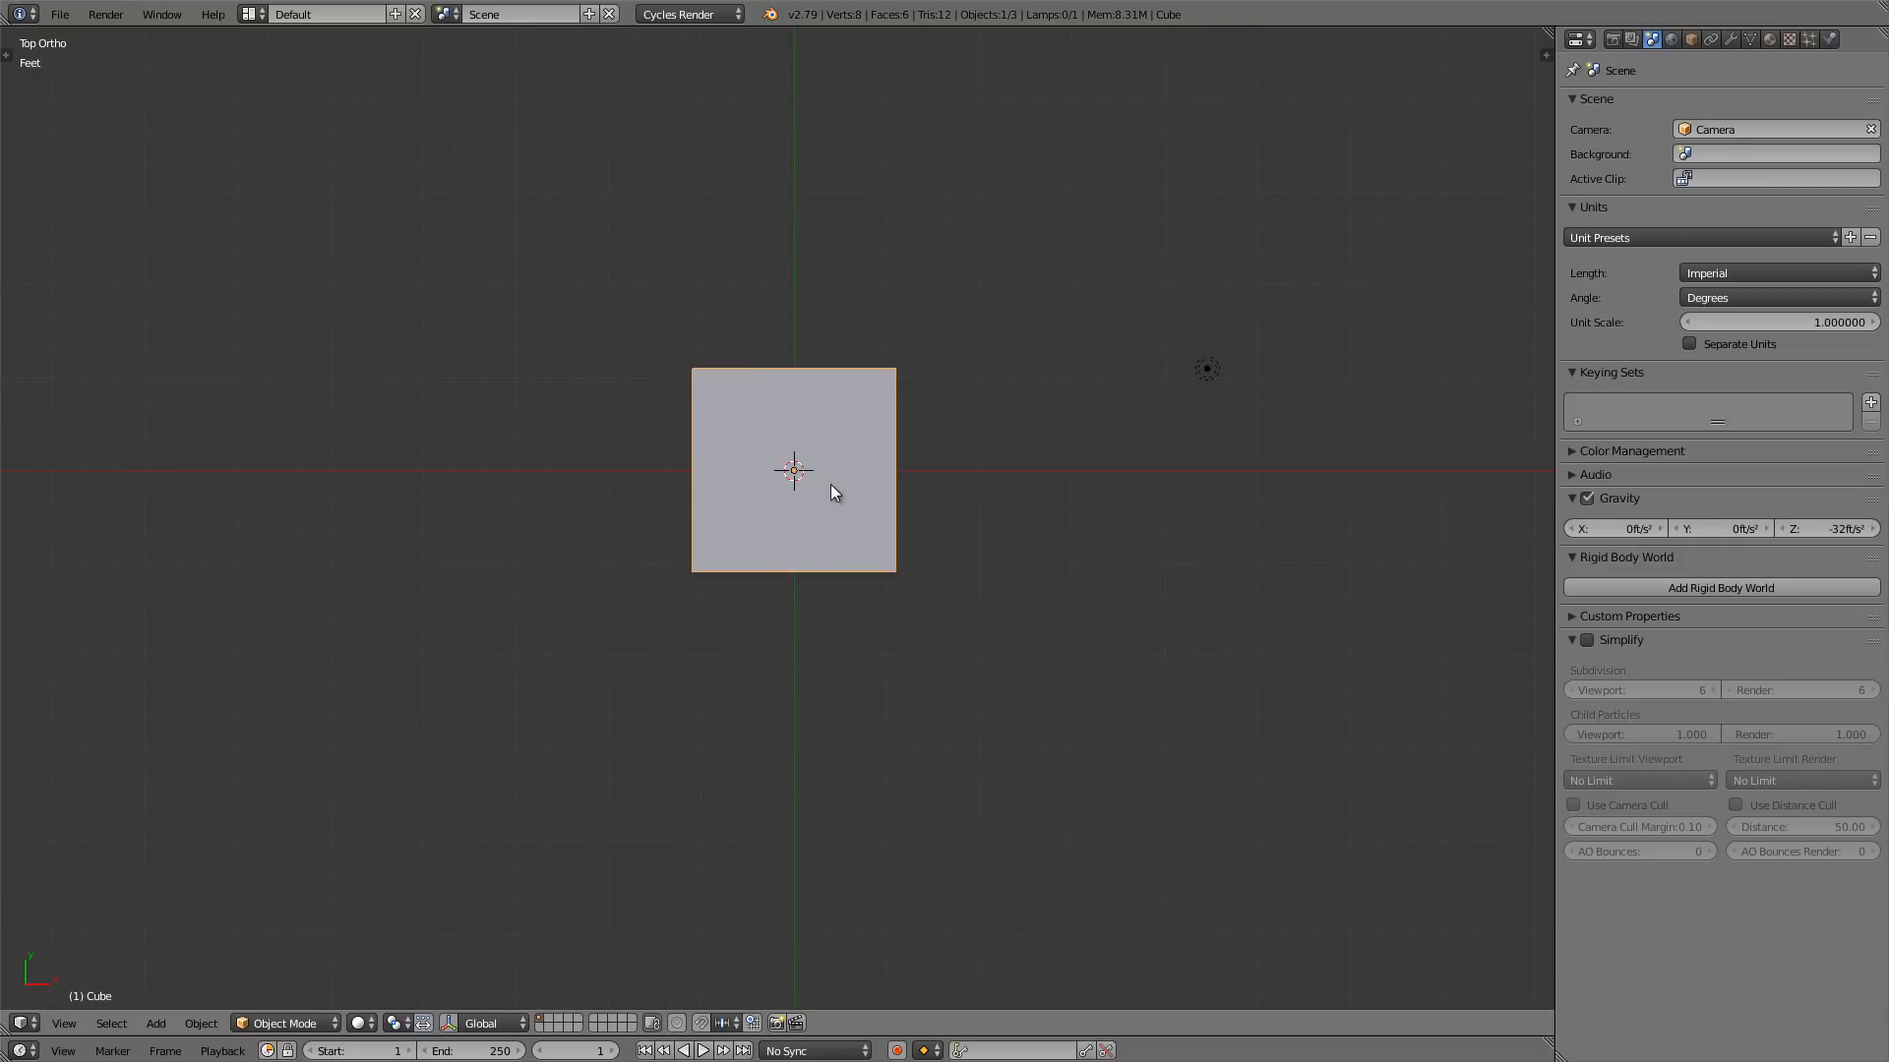
middle_click_drag(795, 484, 884, 392)
scroll(820, 421, "up", 3)
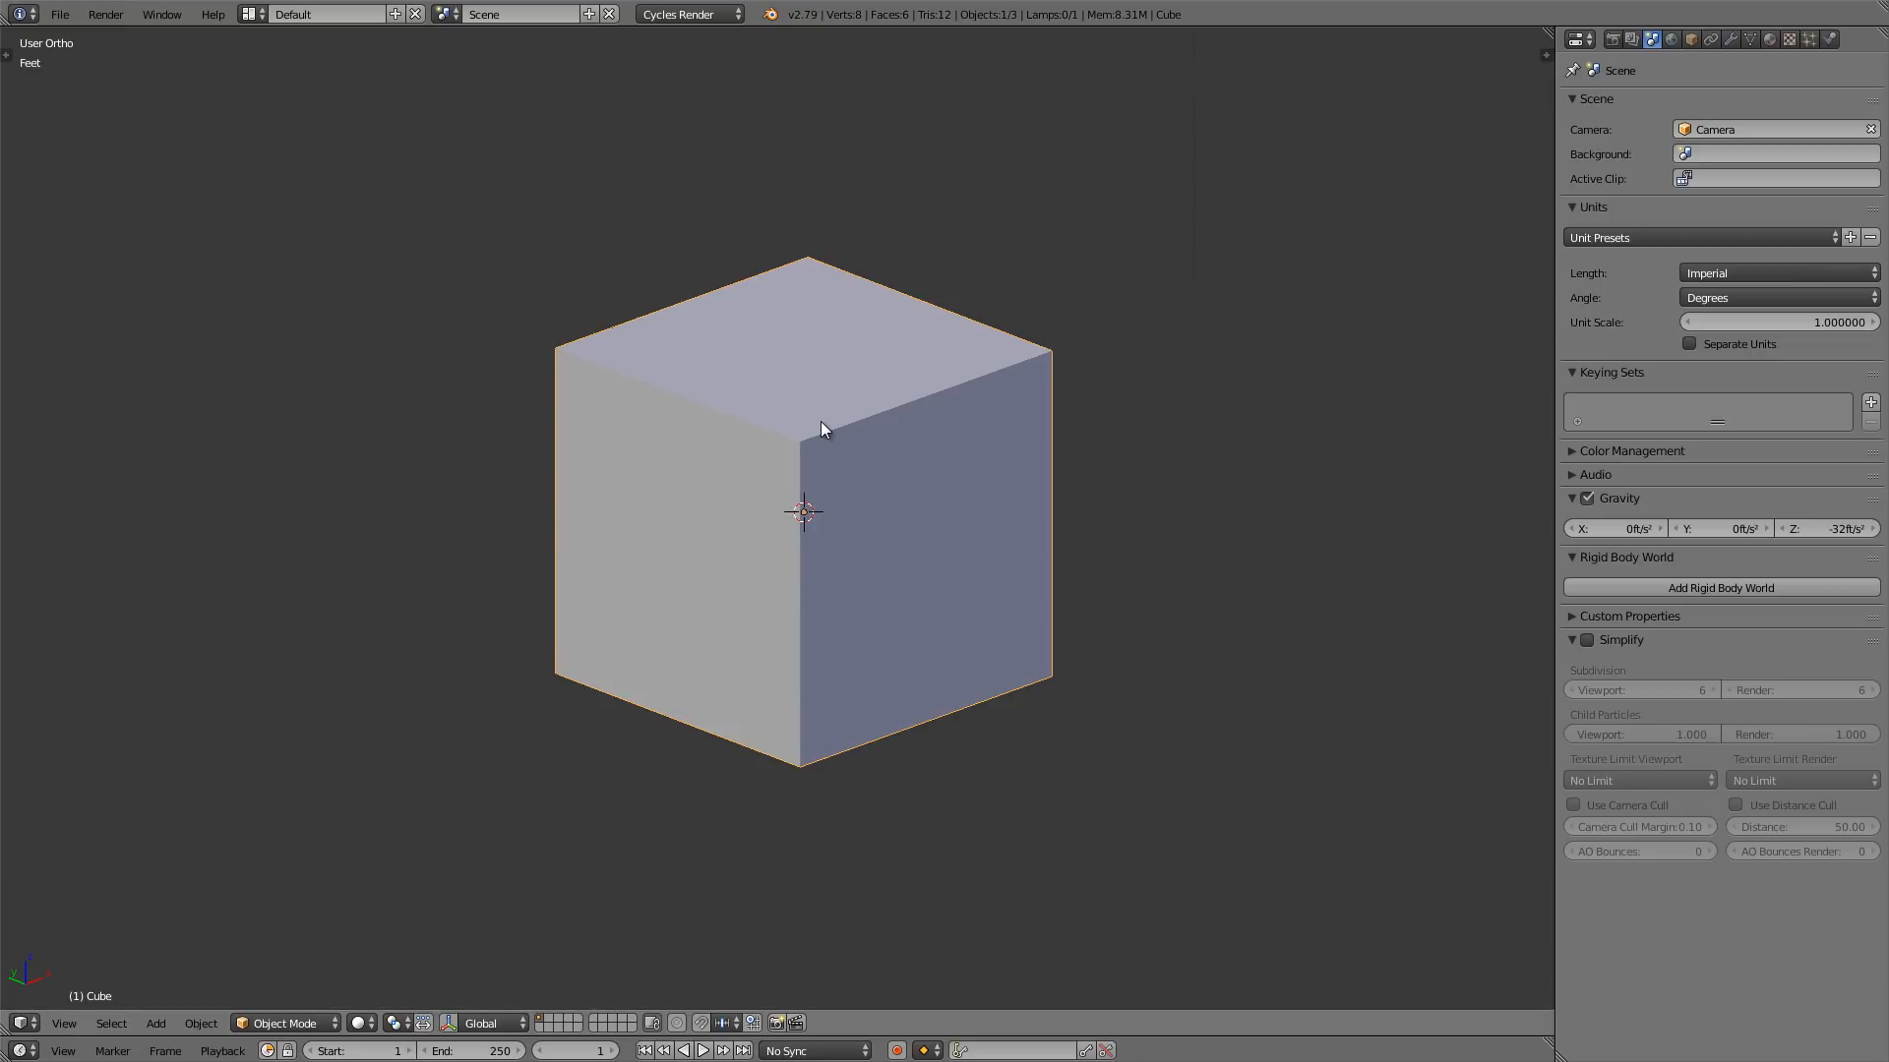
key("KP_5")
scroll(805, 427, "up", 6)
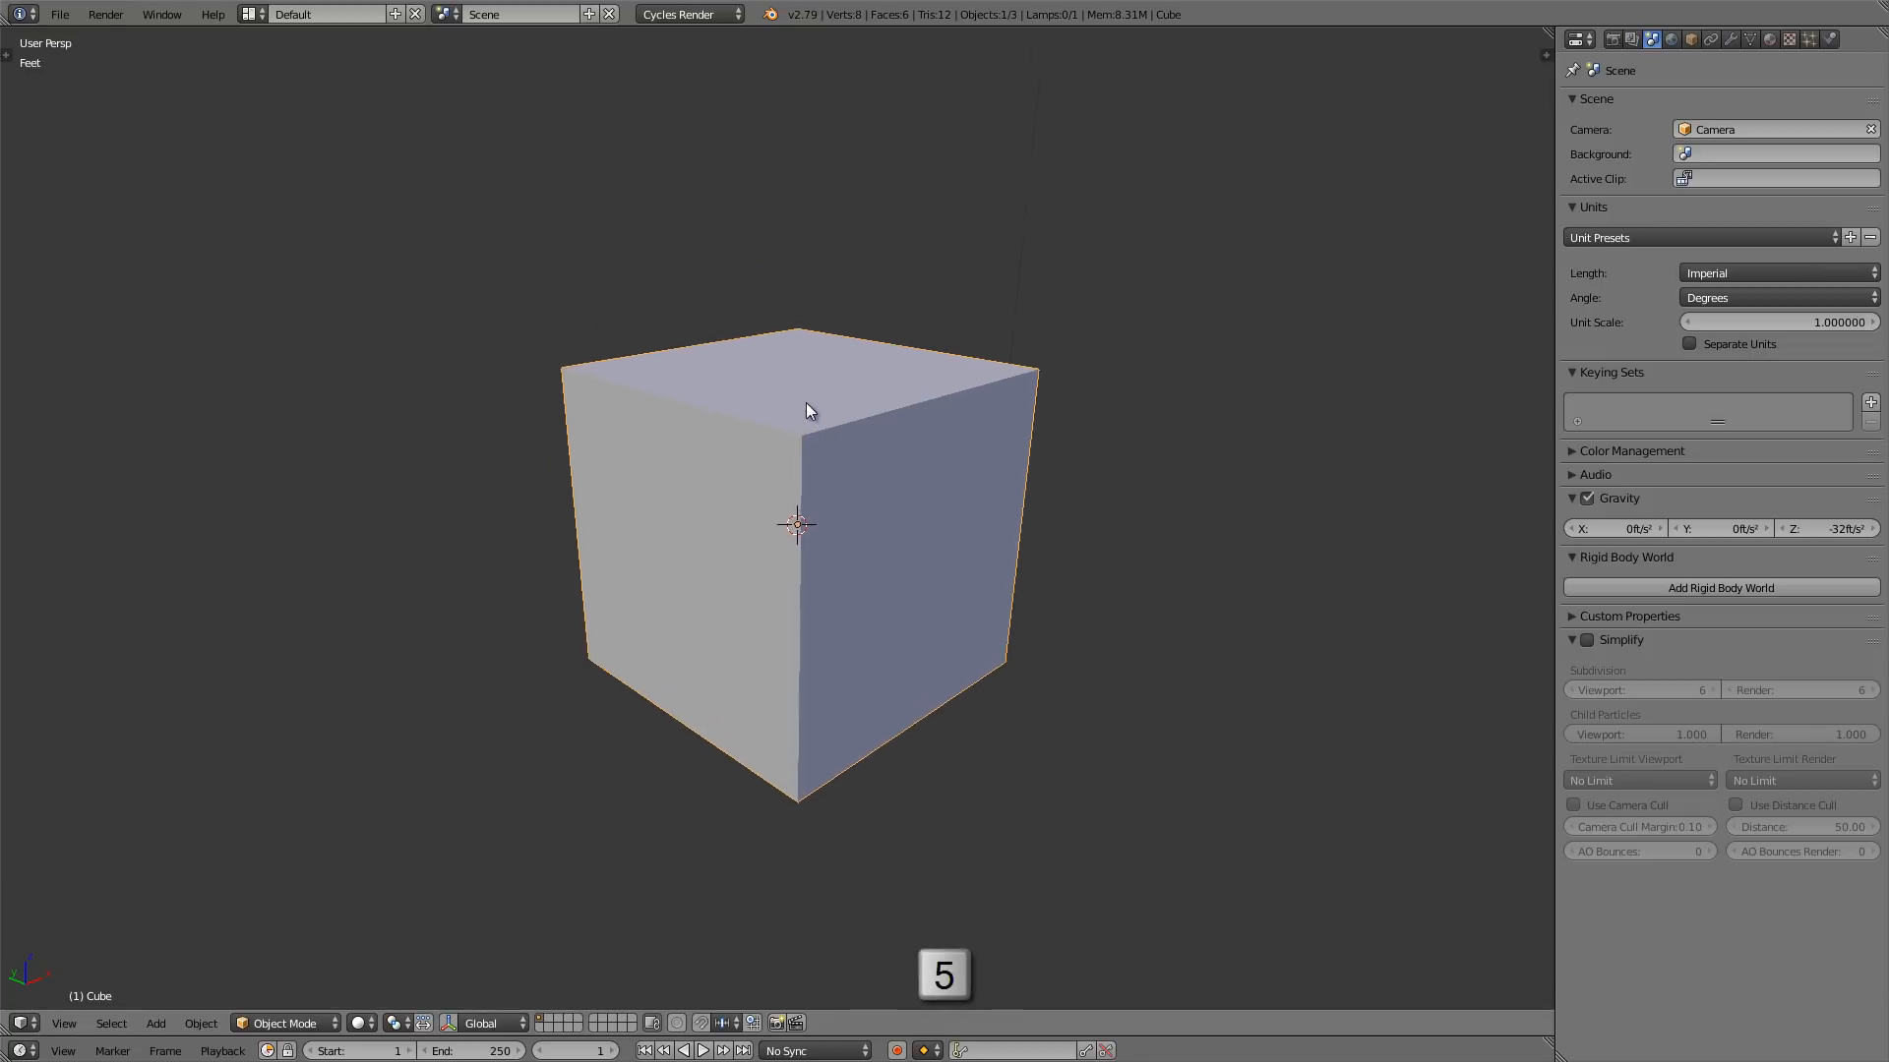
scroll(805, 422, "up", 6)
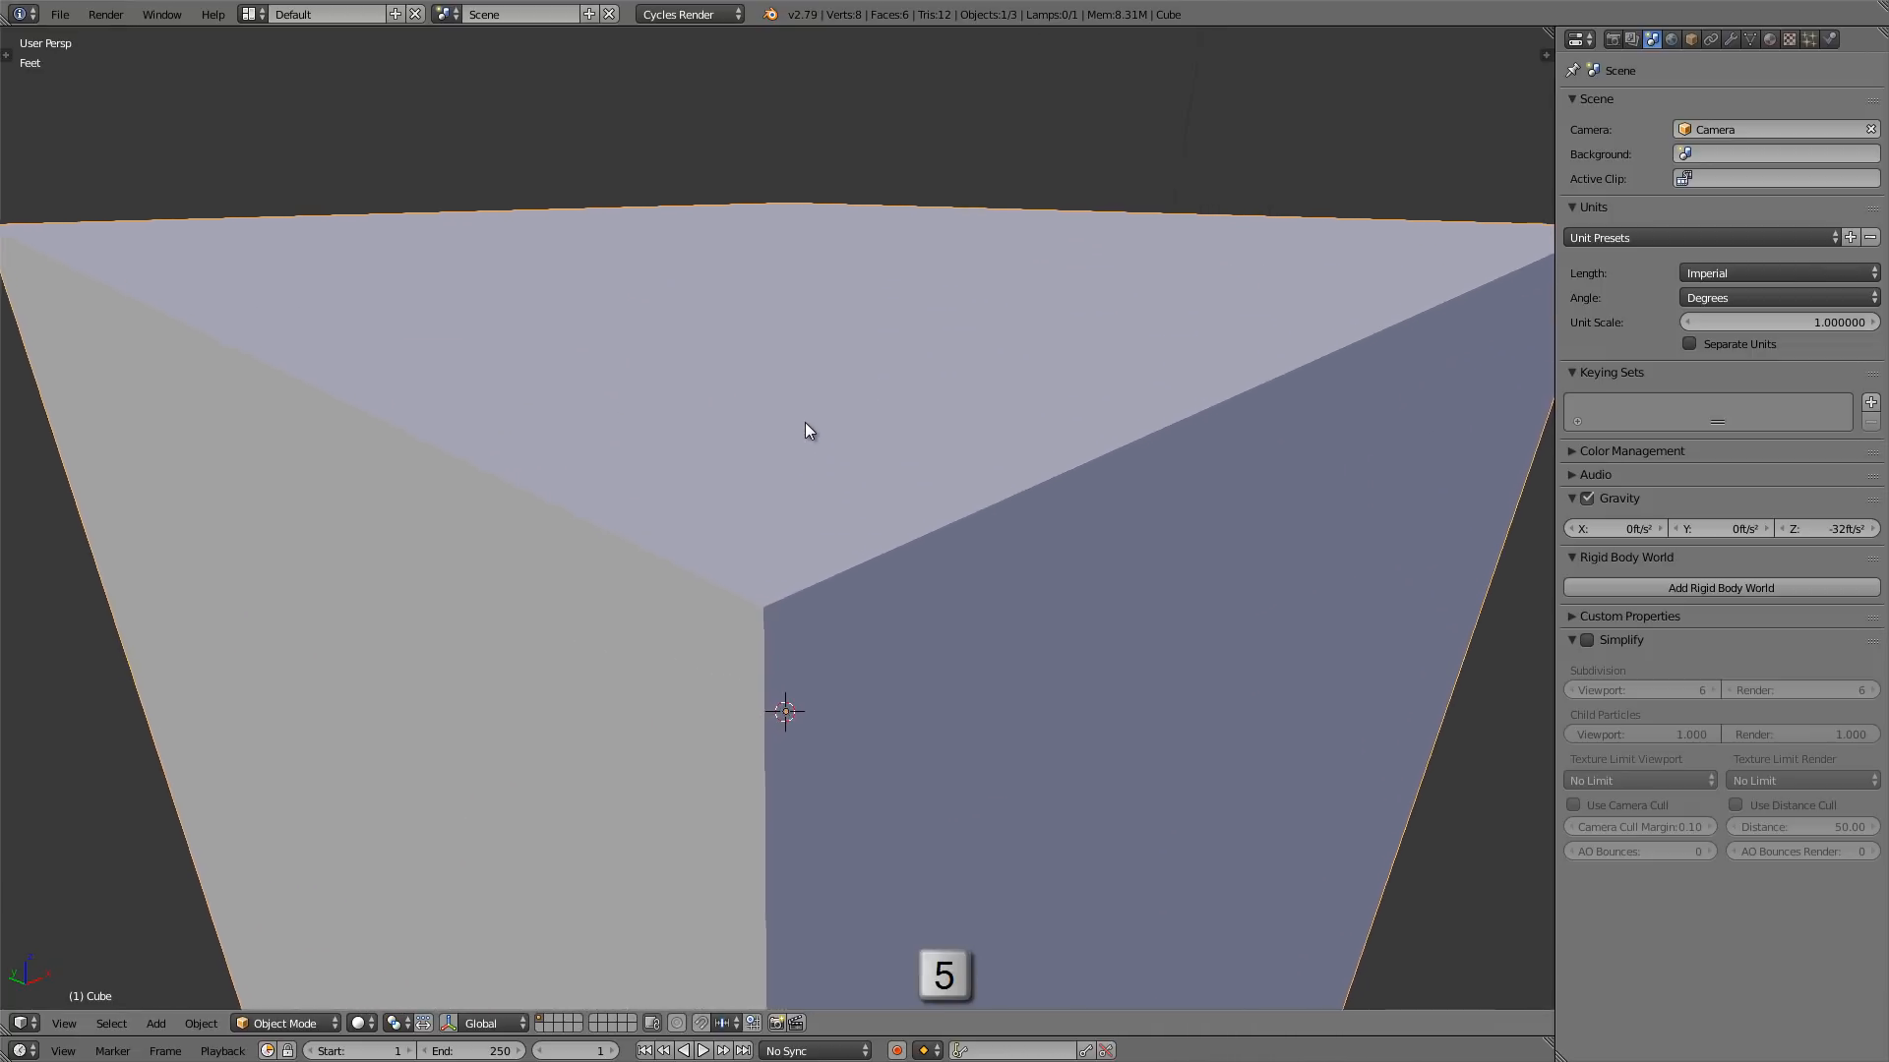
middle_click_drag(805, 614, 847, 360)
scroll(847, 360, "up", 1)
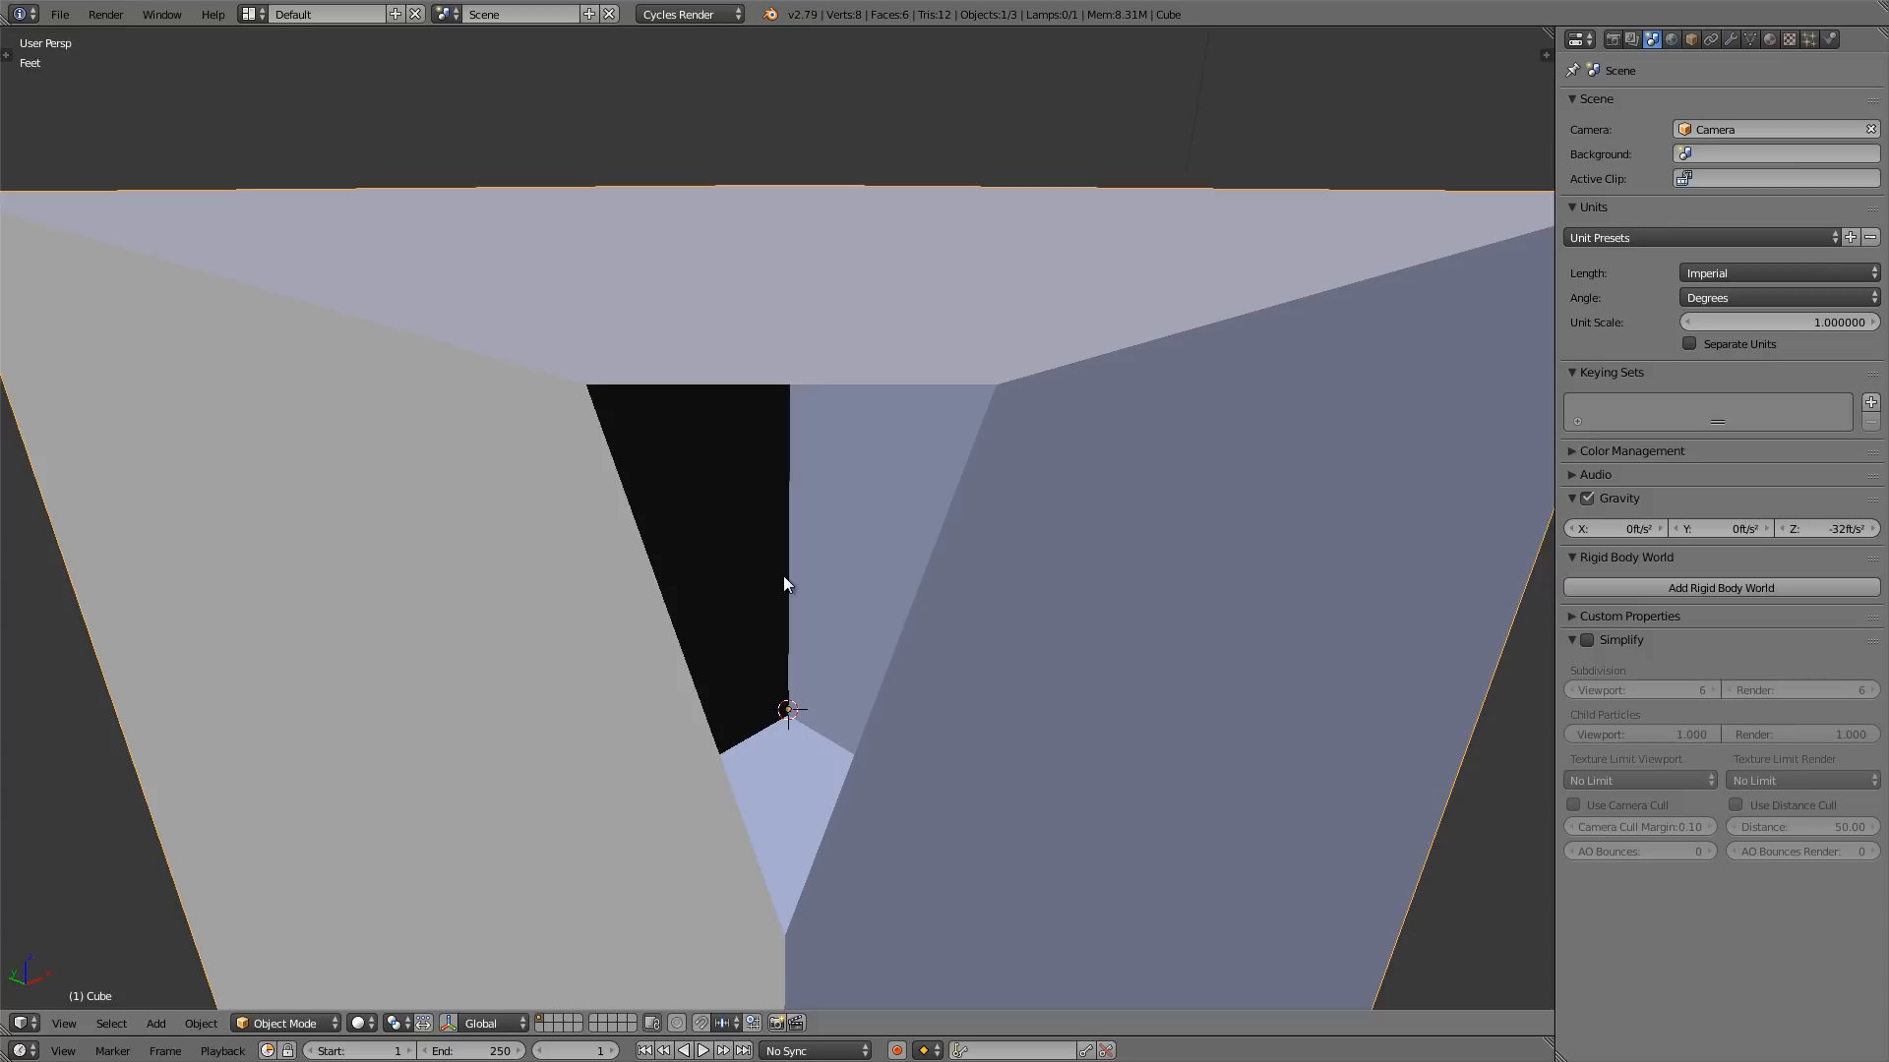
- Set the viewport's clip start distance to 39.4 thou, check the cube up close, and return to the orthographic top view
key("n")
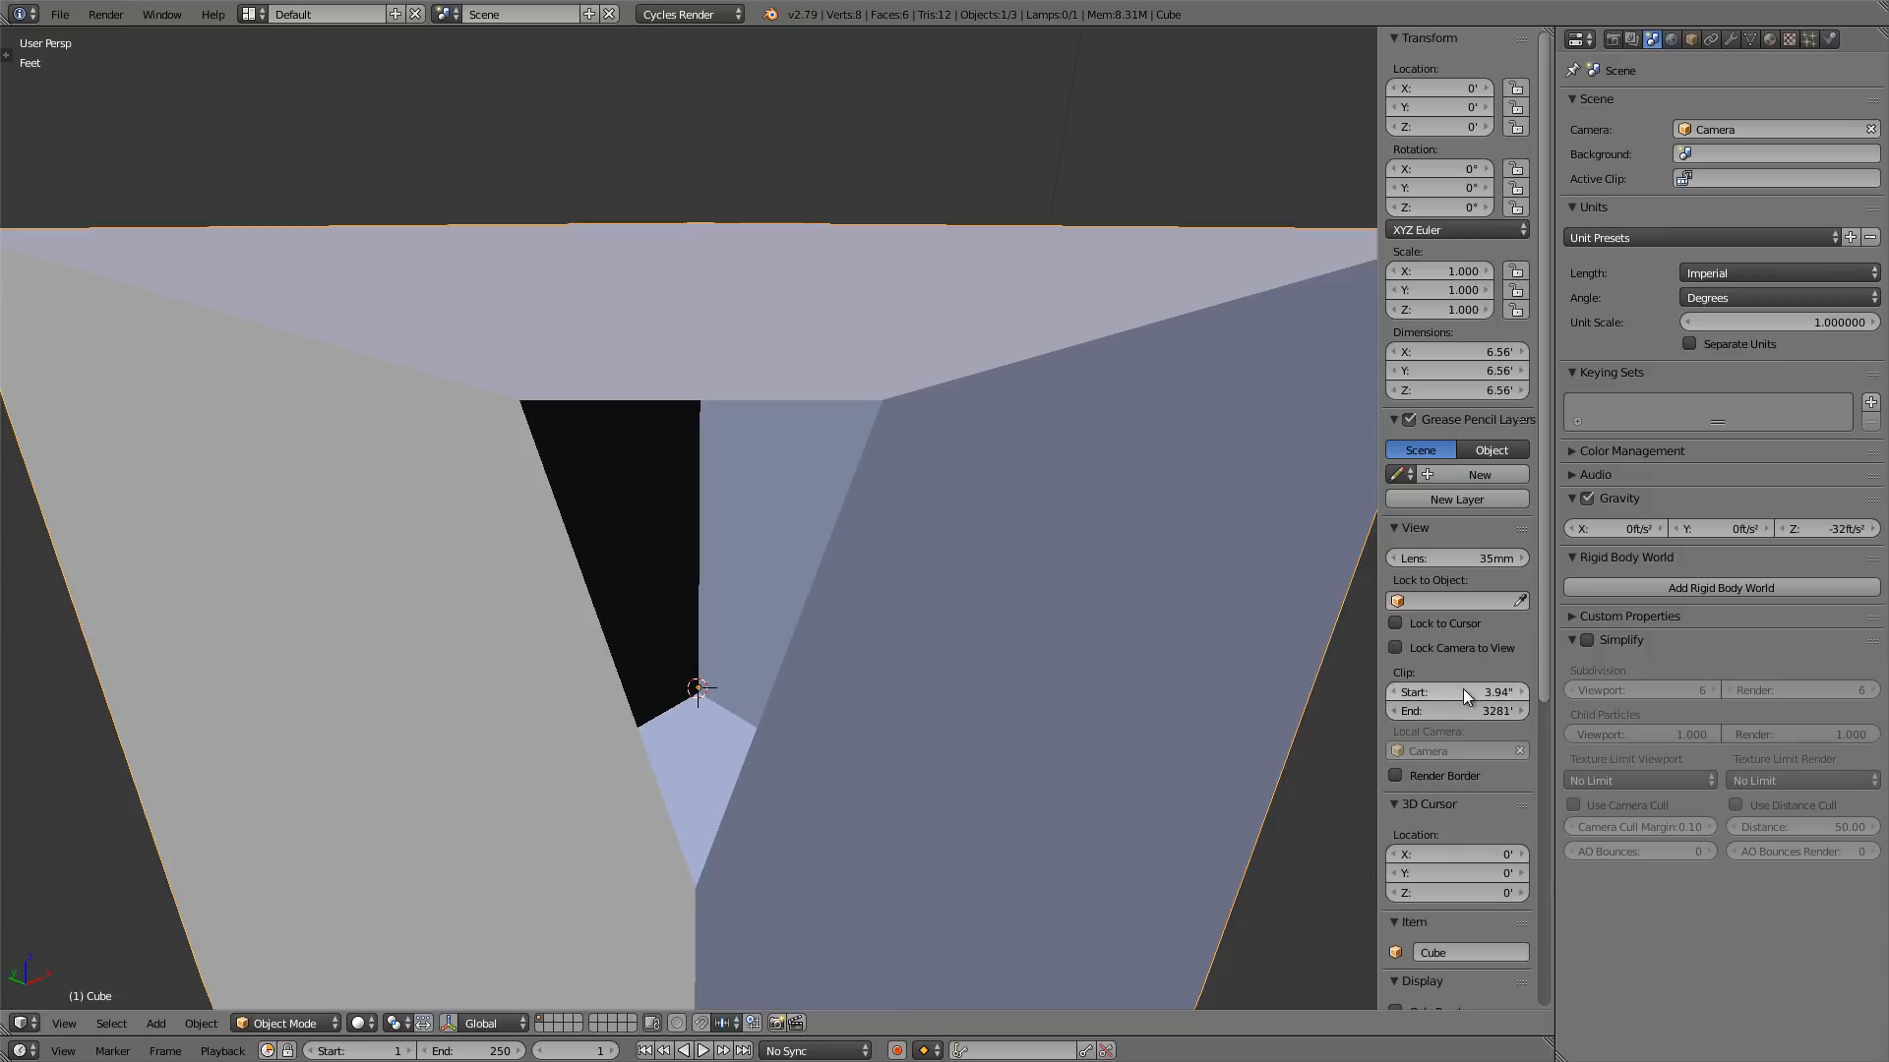
left_click_drag(1462, 692, 1242, 691)
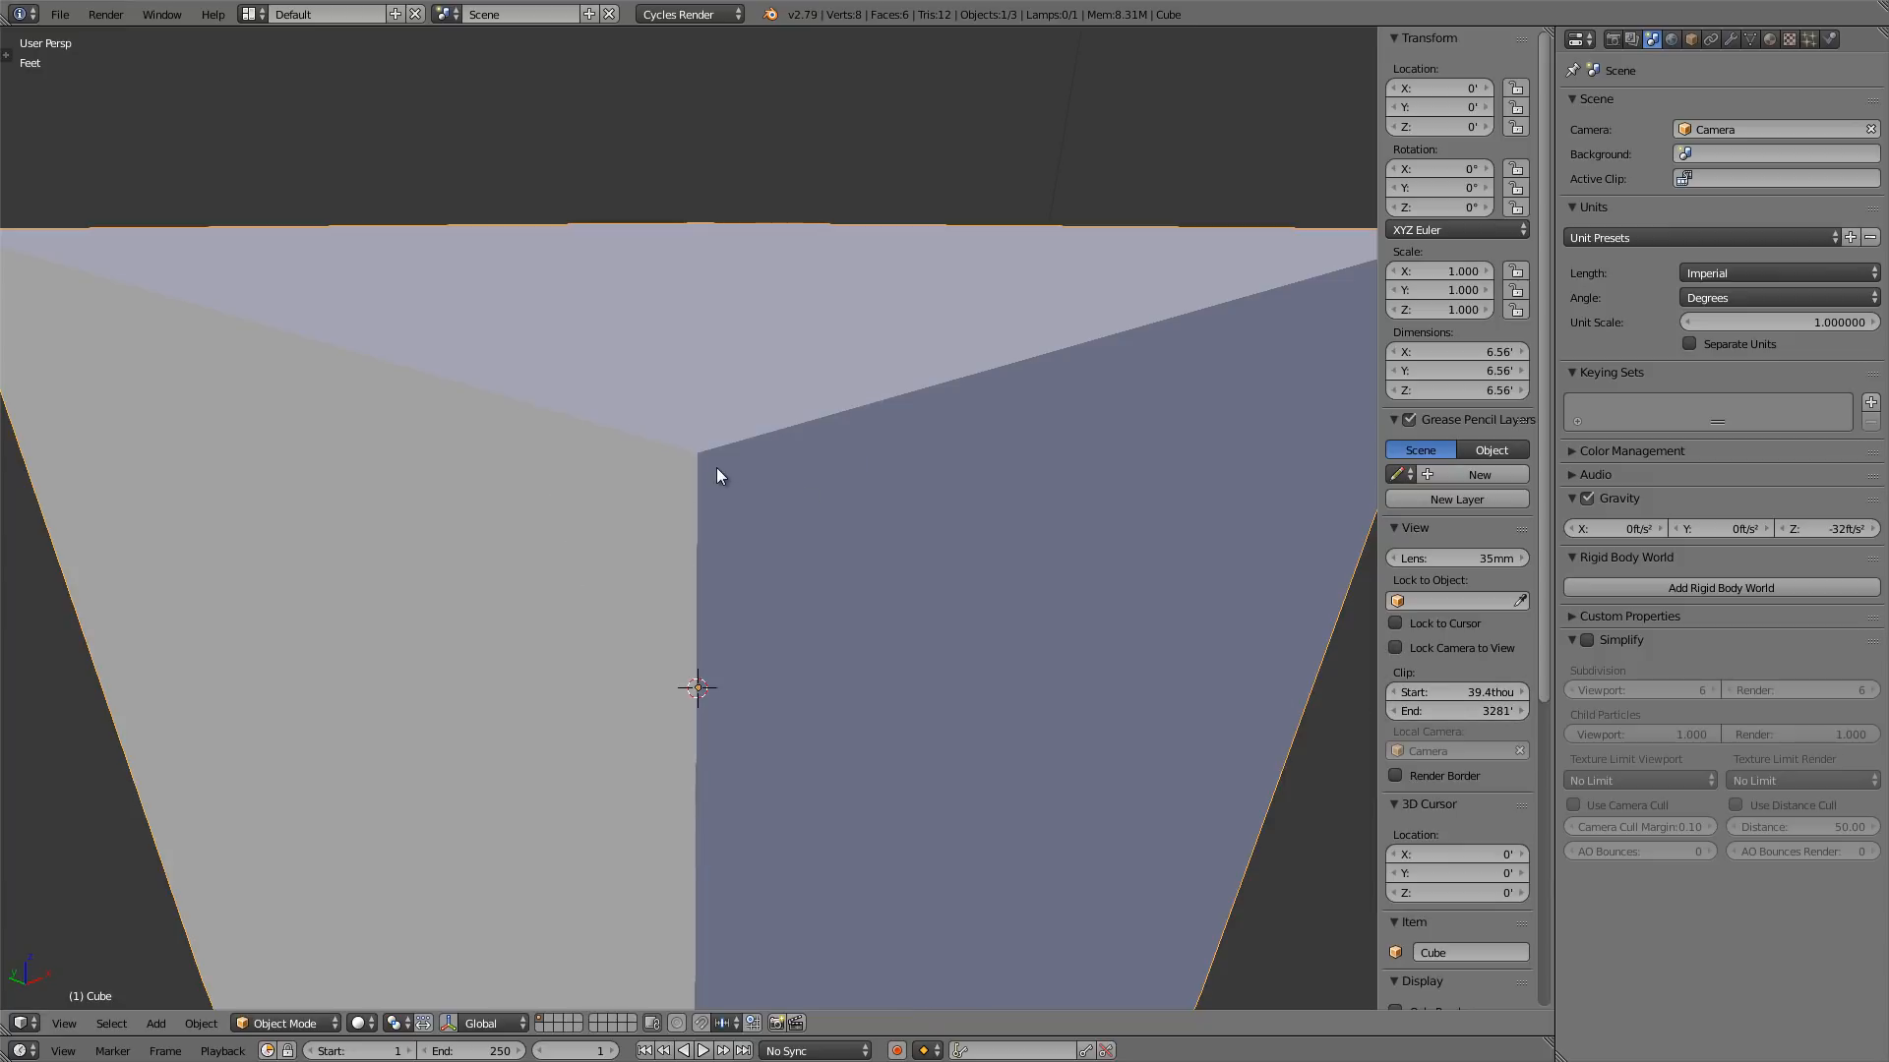
scroll(702, 435, "up", 7)
scroll(704, 400, "up", 5)
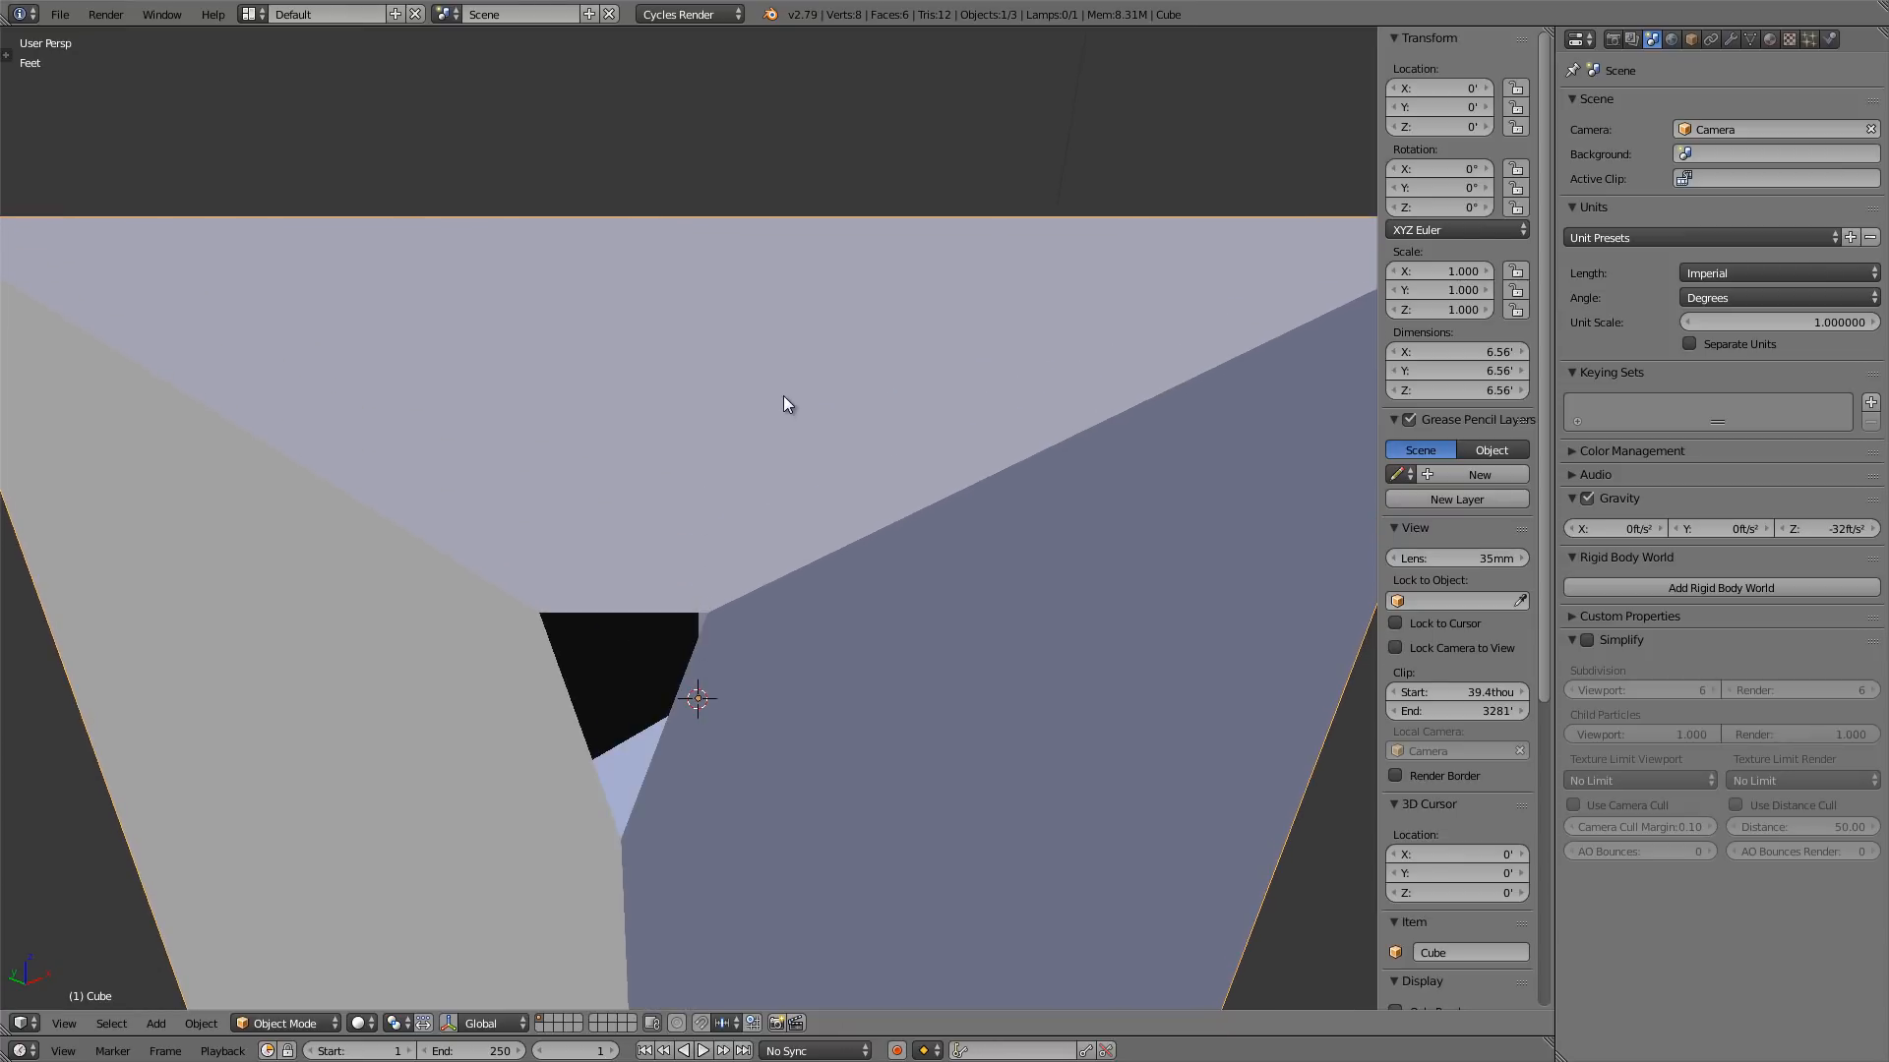
scroll(787, 403, "down", 12)
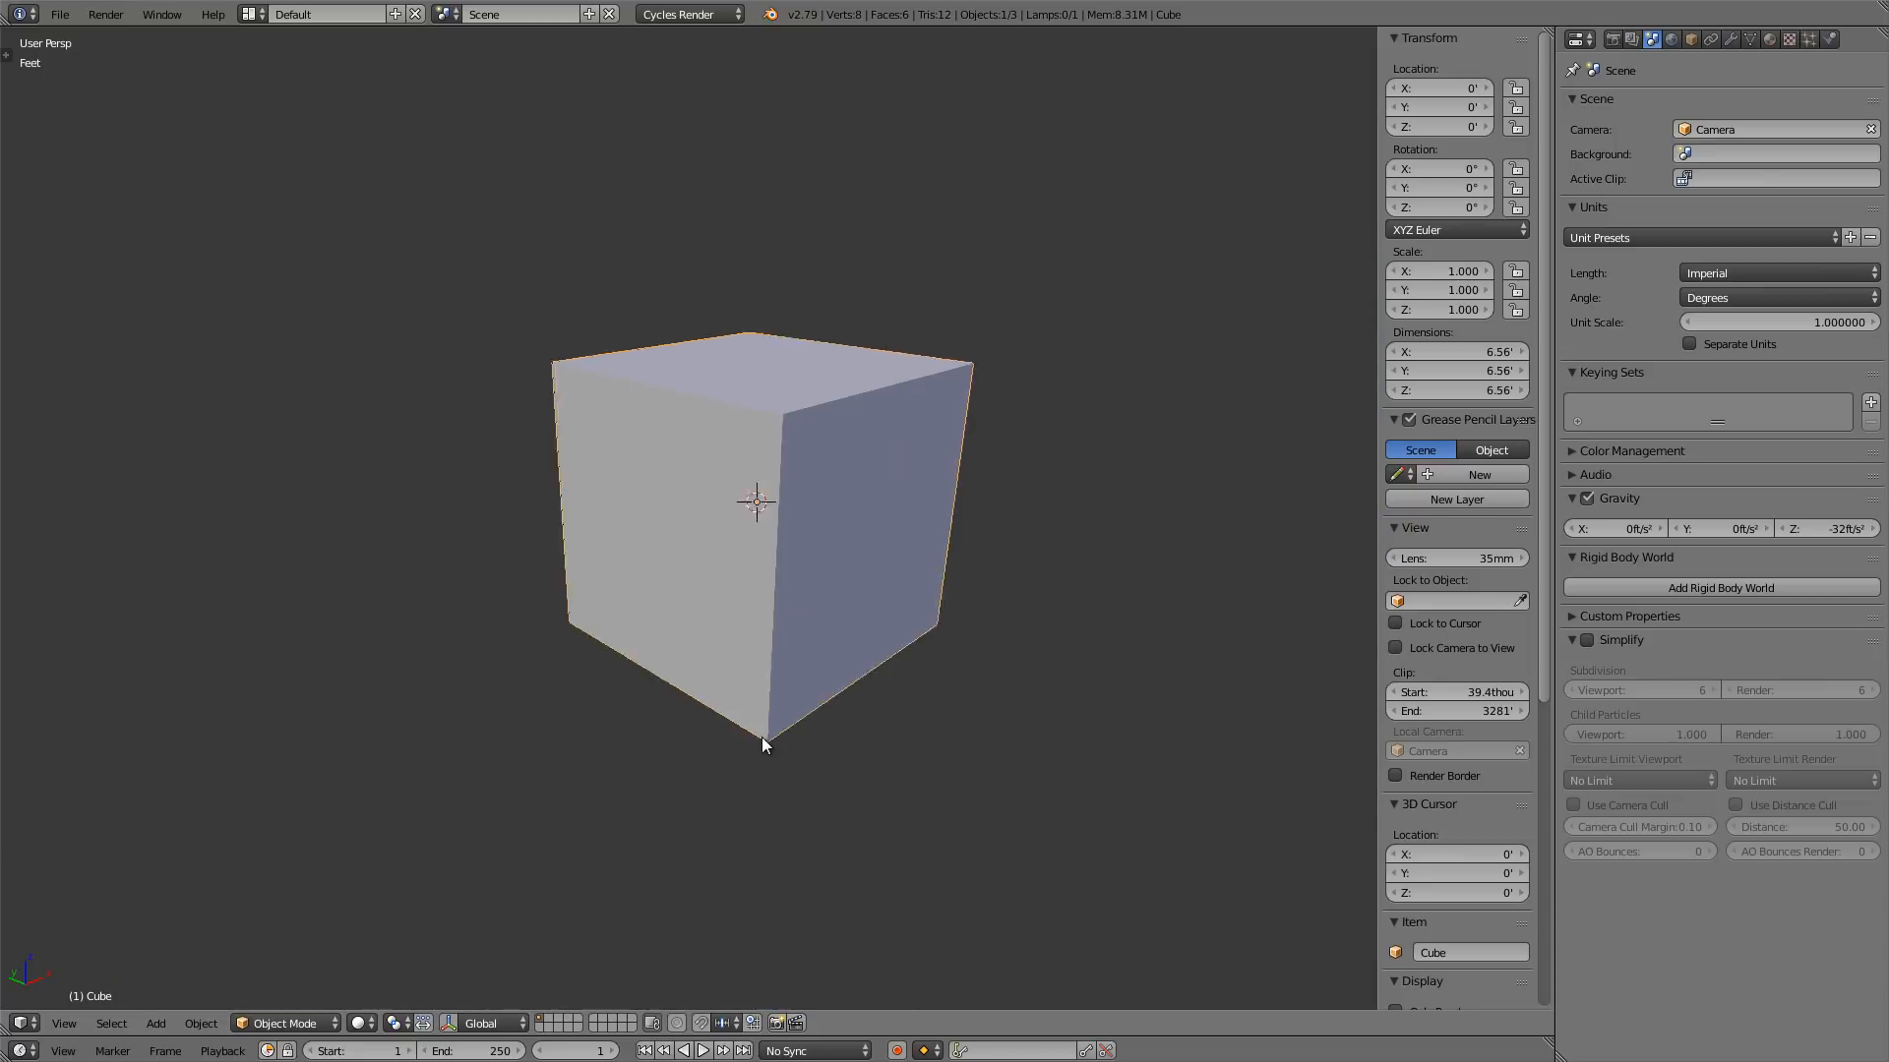
scroll(788, 470, "down", 5)
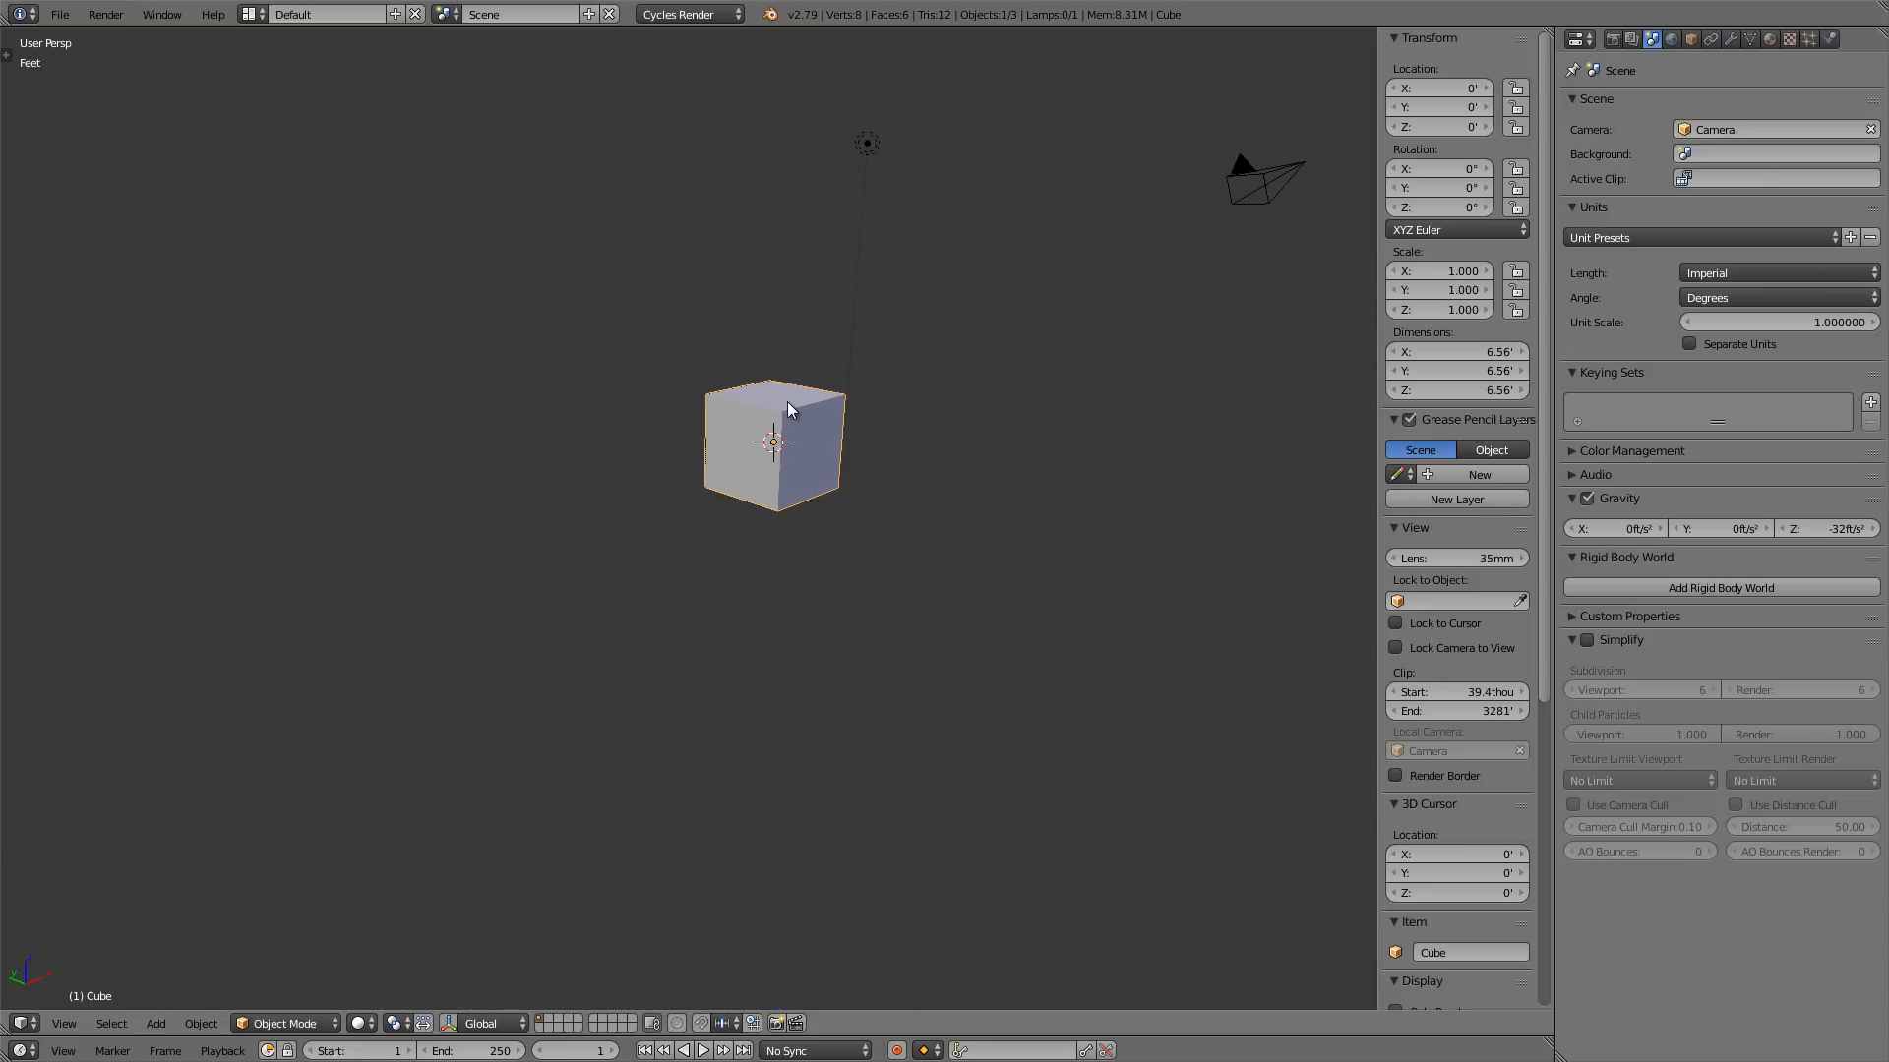
key("KP_7")
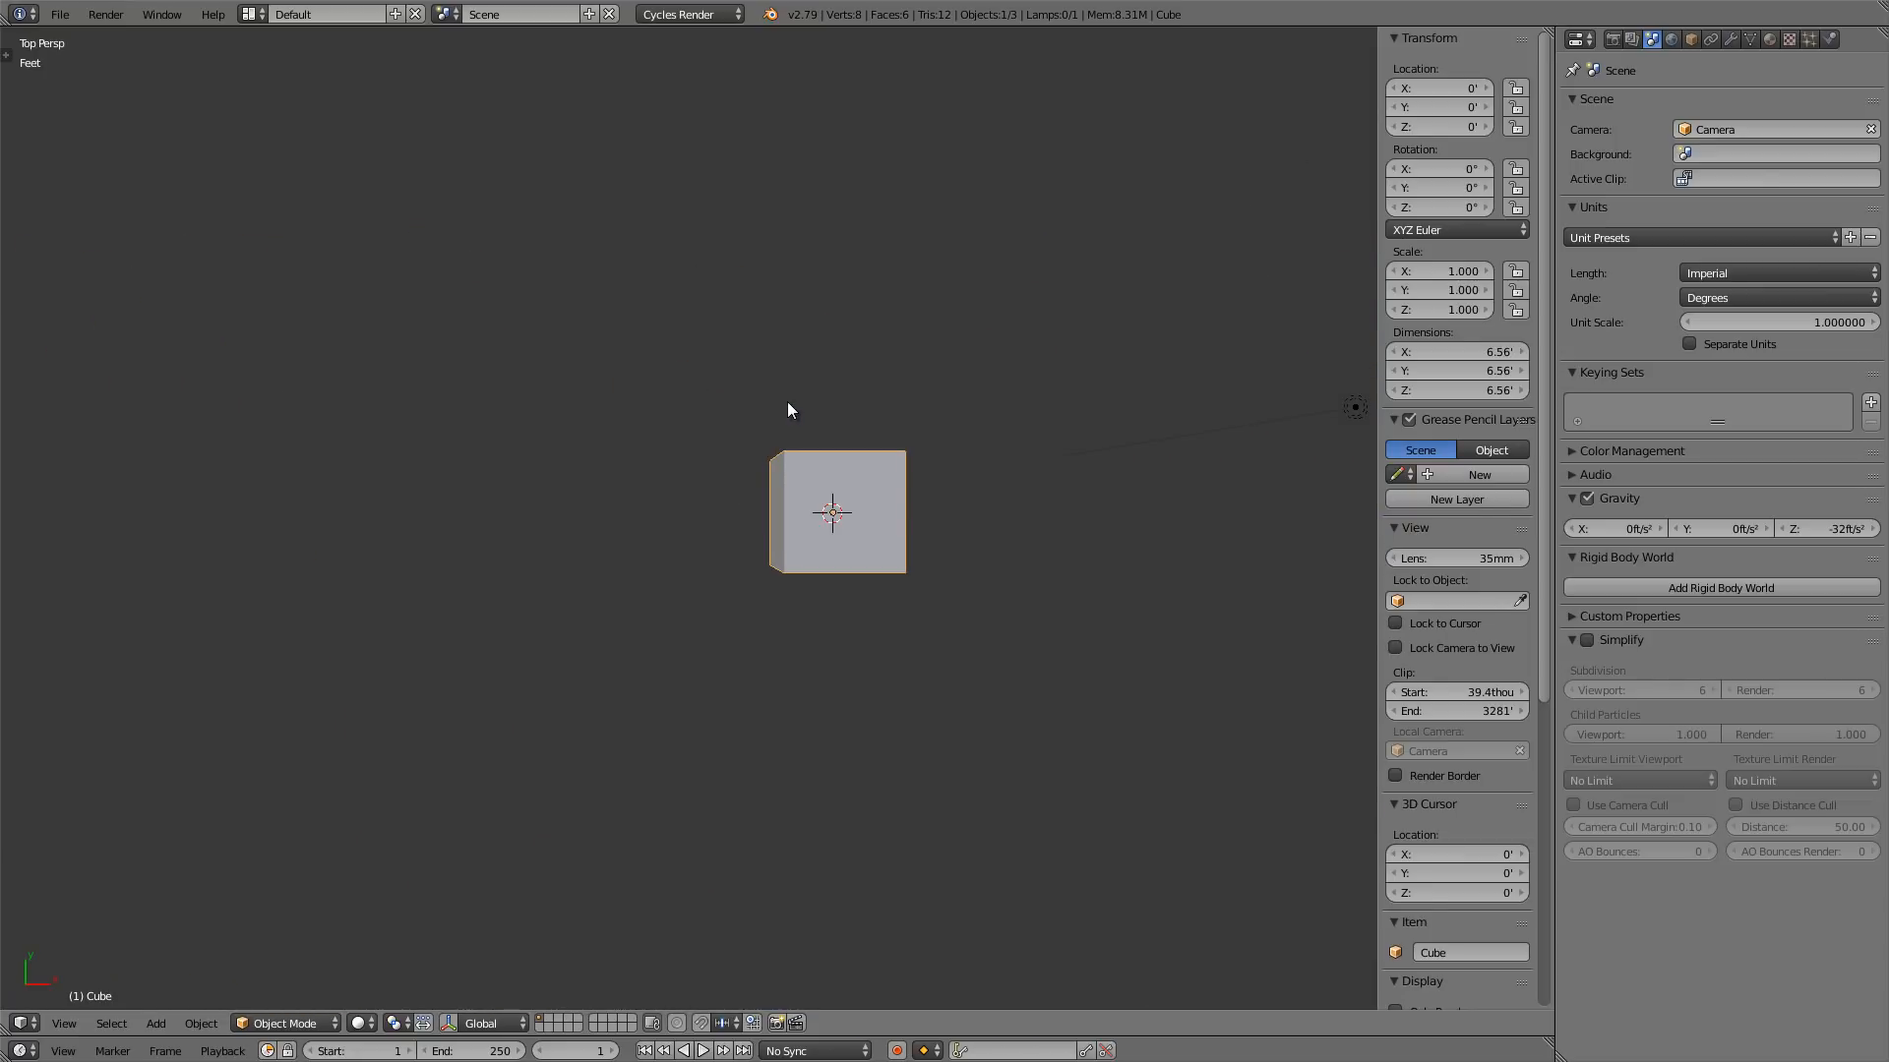
key("KP_5")
middle_click_drag(817, 440, 697, 370, "shift")
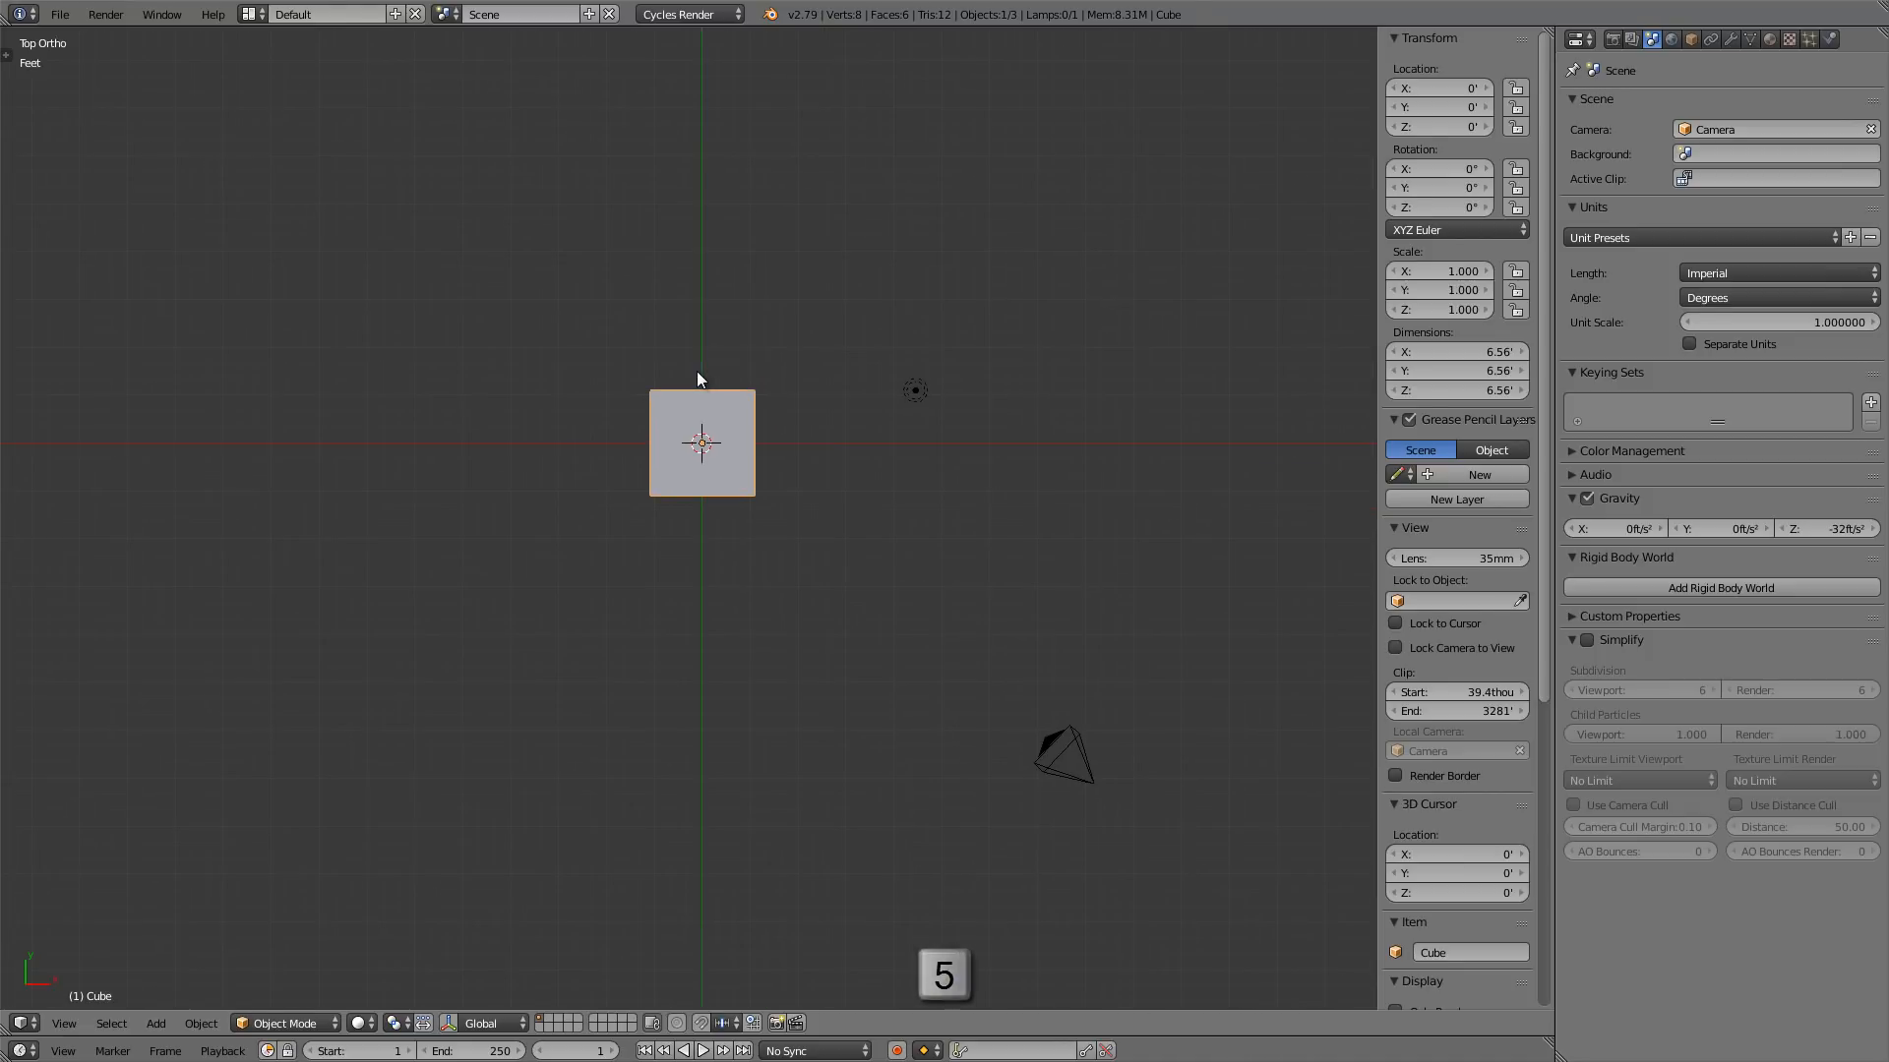
key("n")
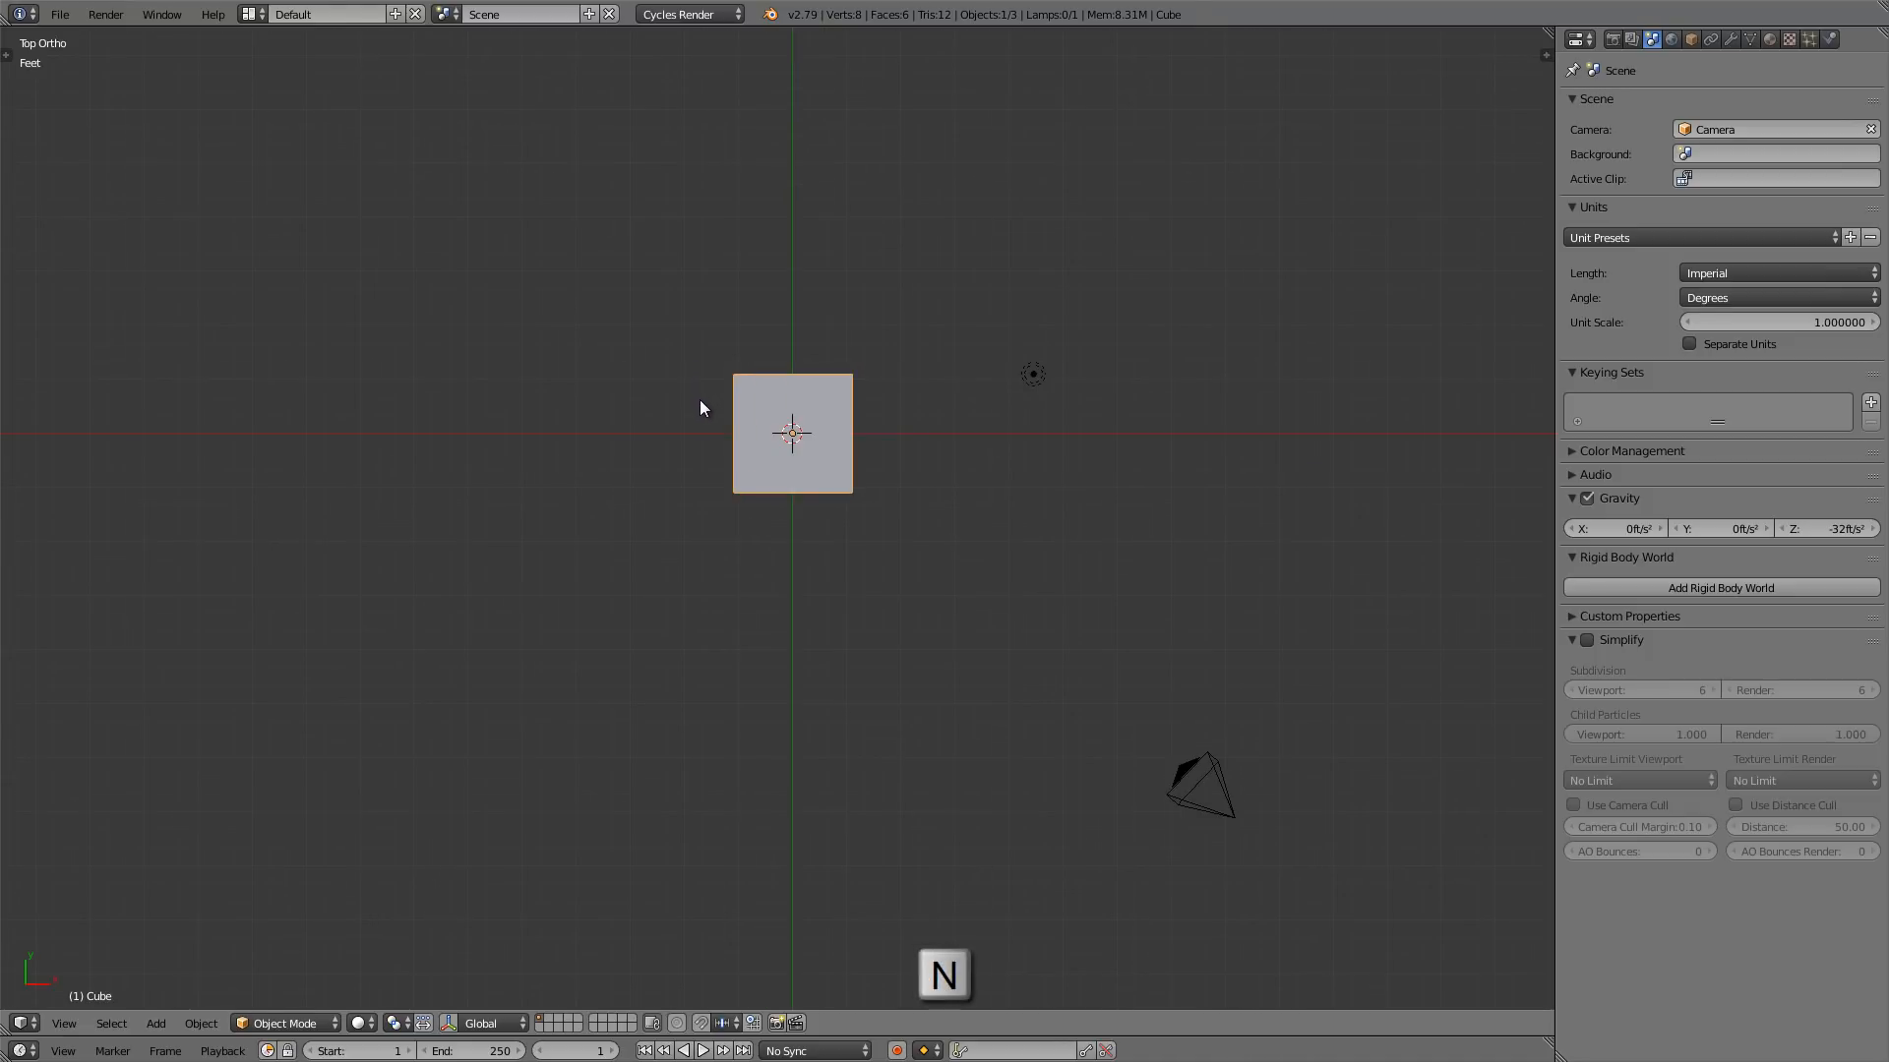
- Delete all objects in the scene, including the cube, lamp and camera
key("a")
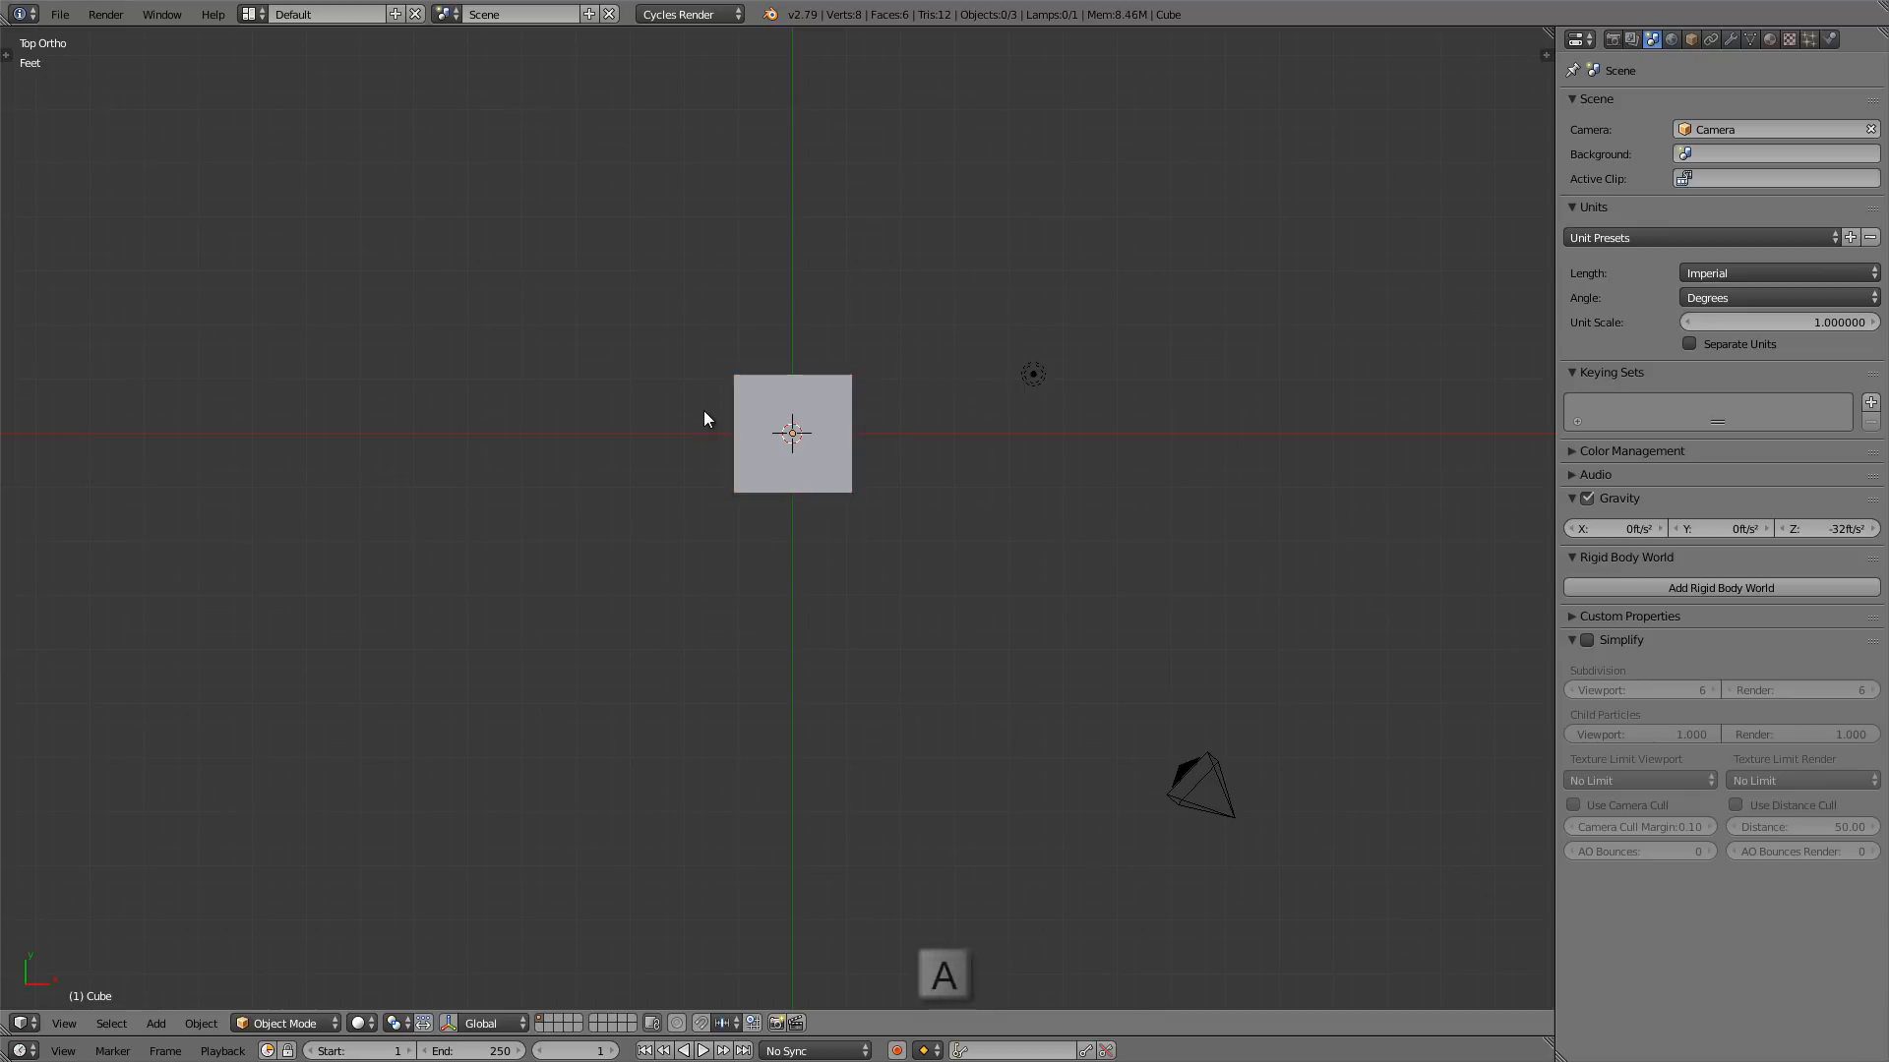
key("a")
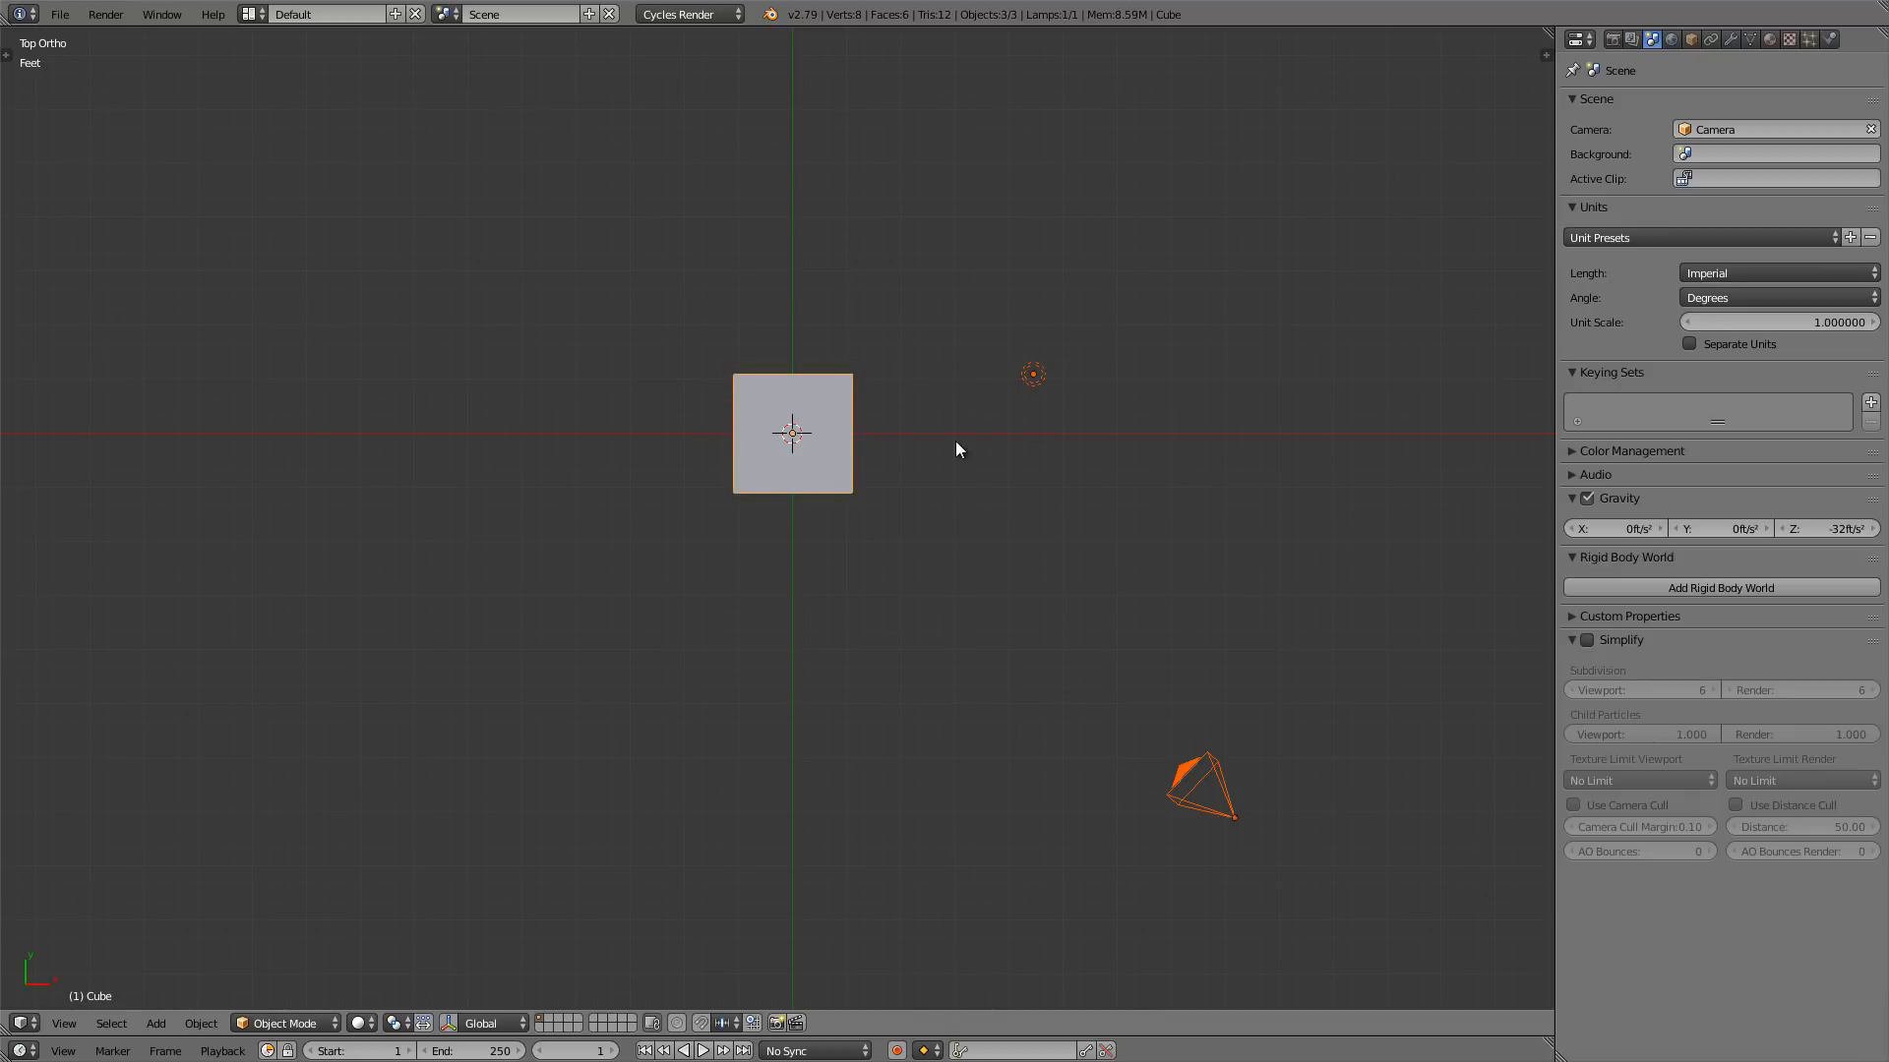
key("x")
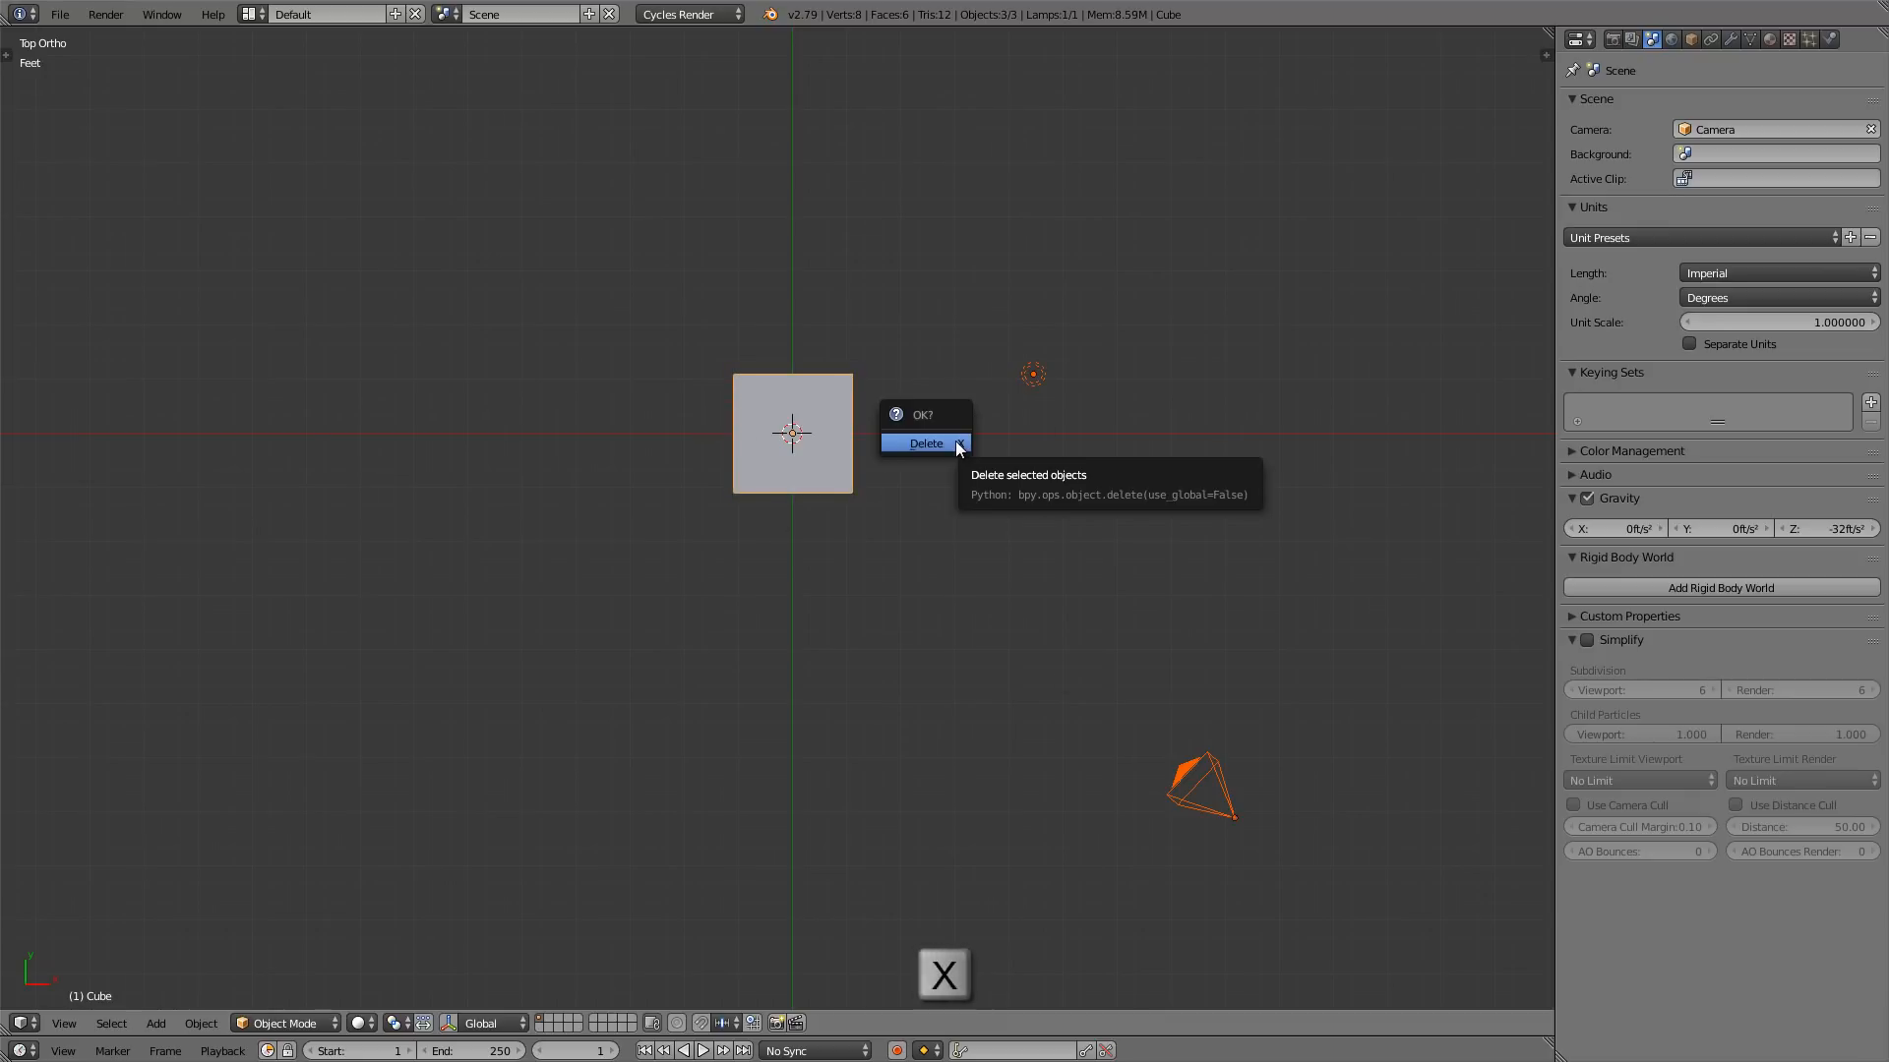
left_click(929, 443)
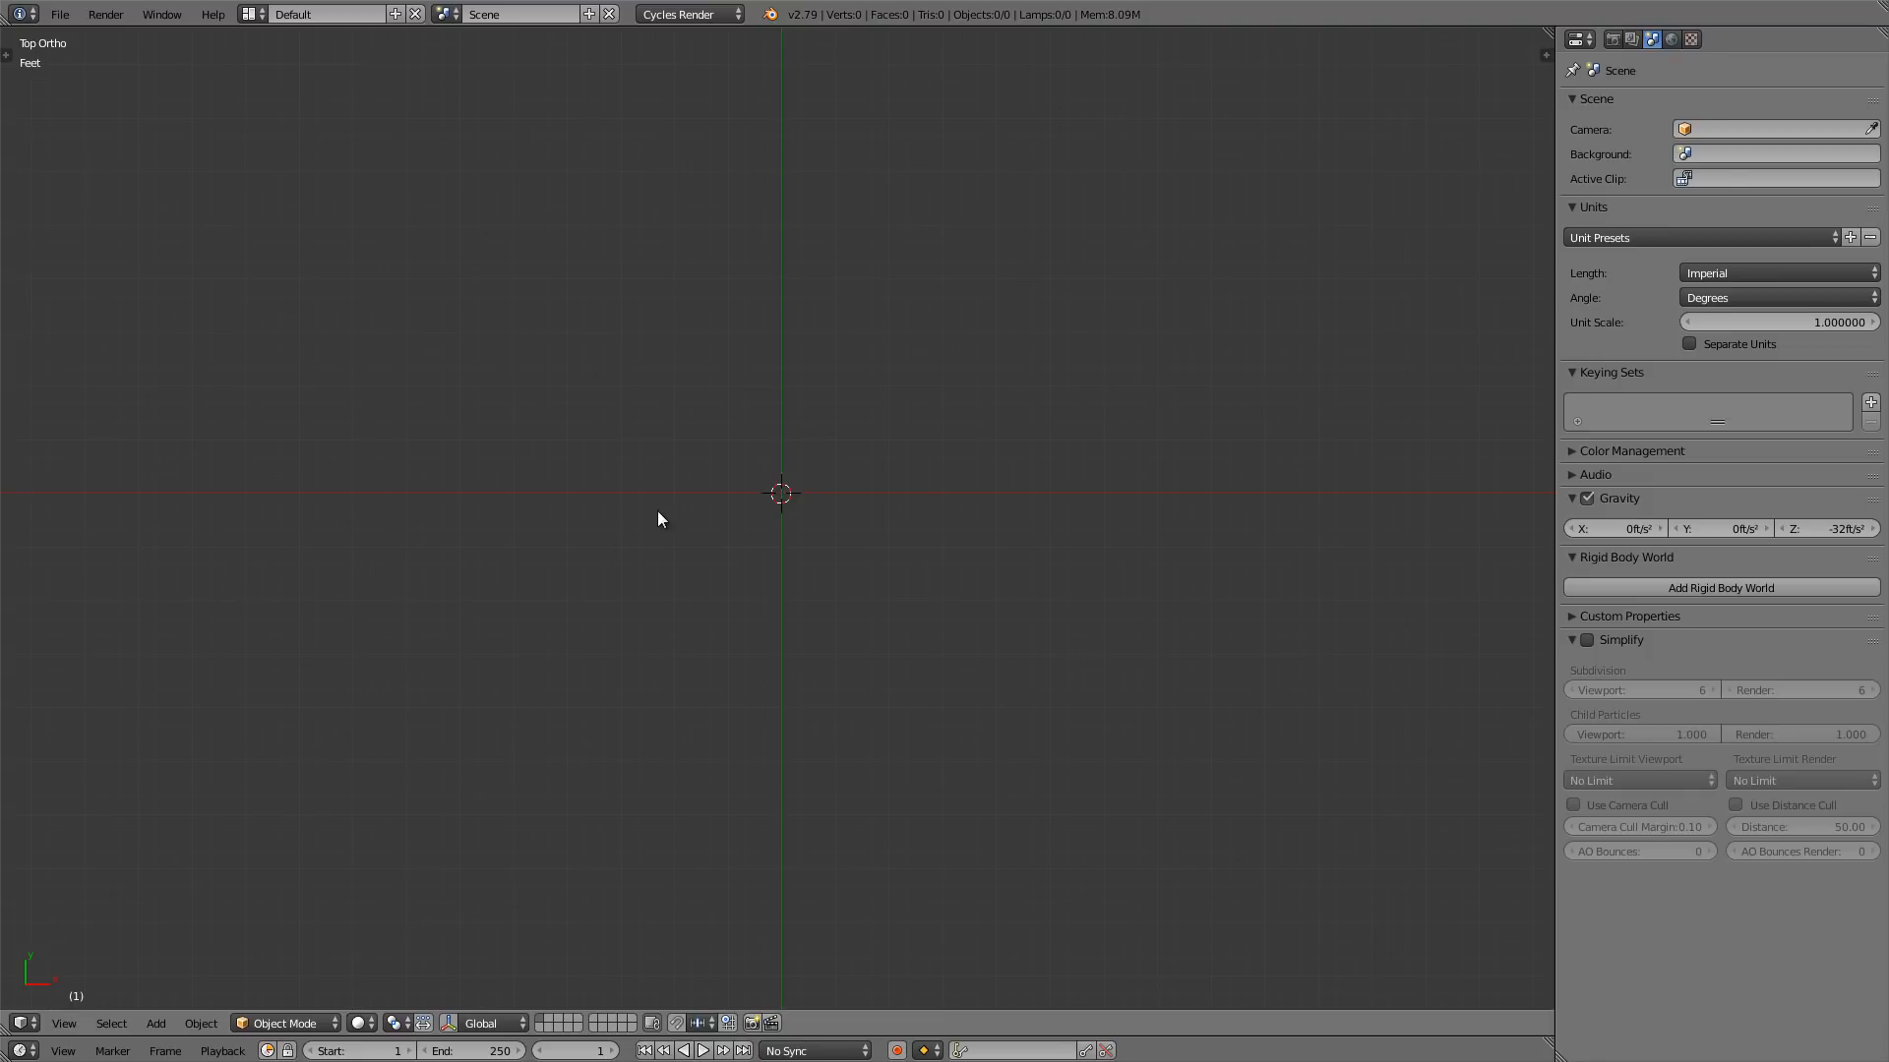
- Add a mesh circle at the origin in the right orthographic view and show its full creation settings
key("3")
middle_click_drag(662, 576, 632, 510, "shift")
key("shift+a")
mouse_move(808, 419)
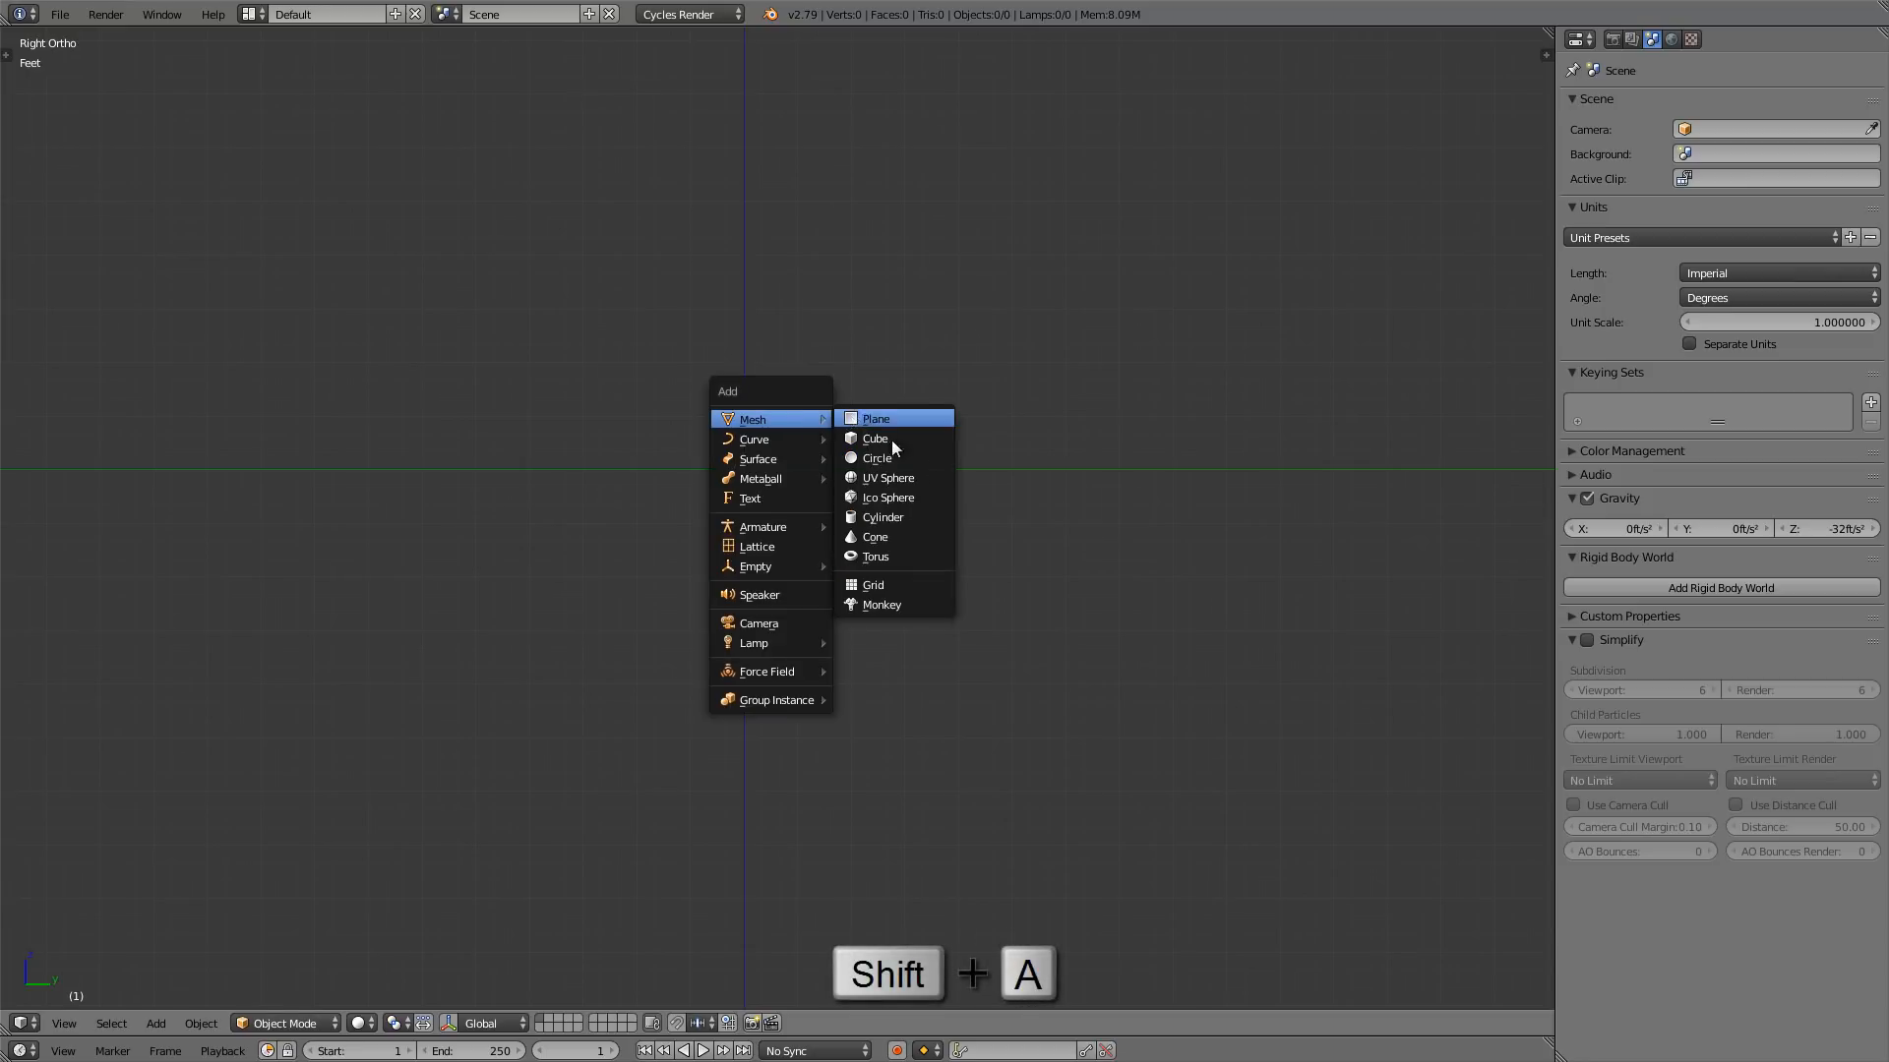
left_click(915, 459)
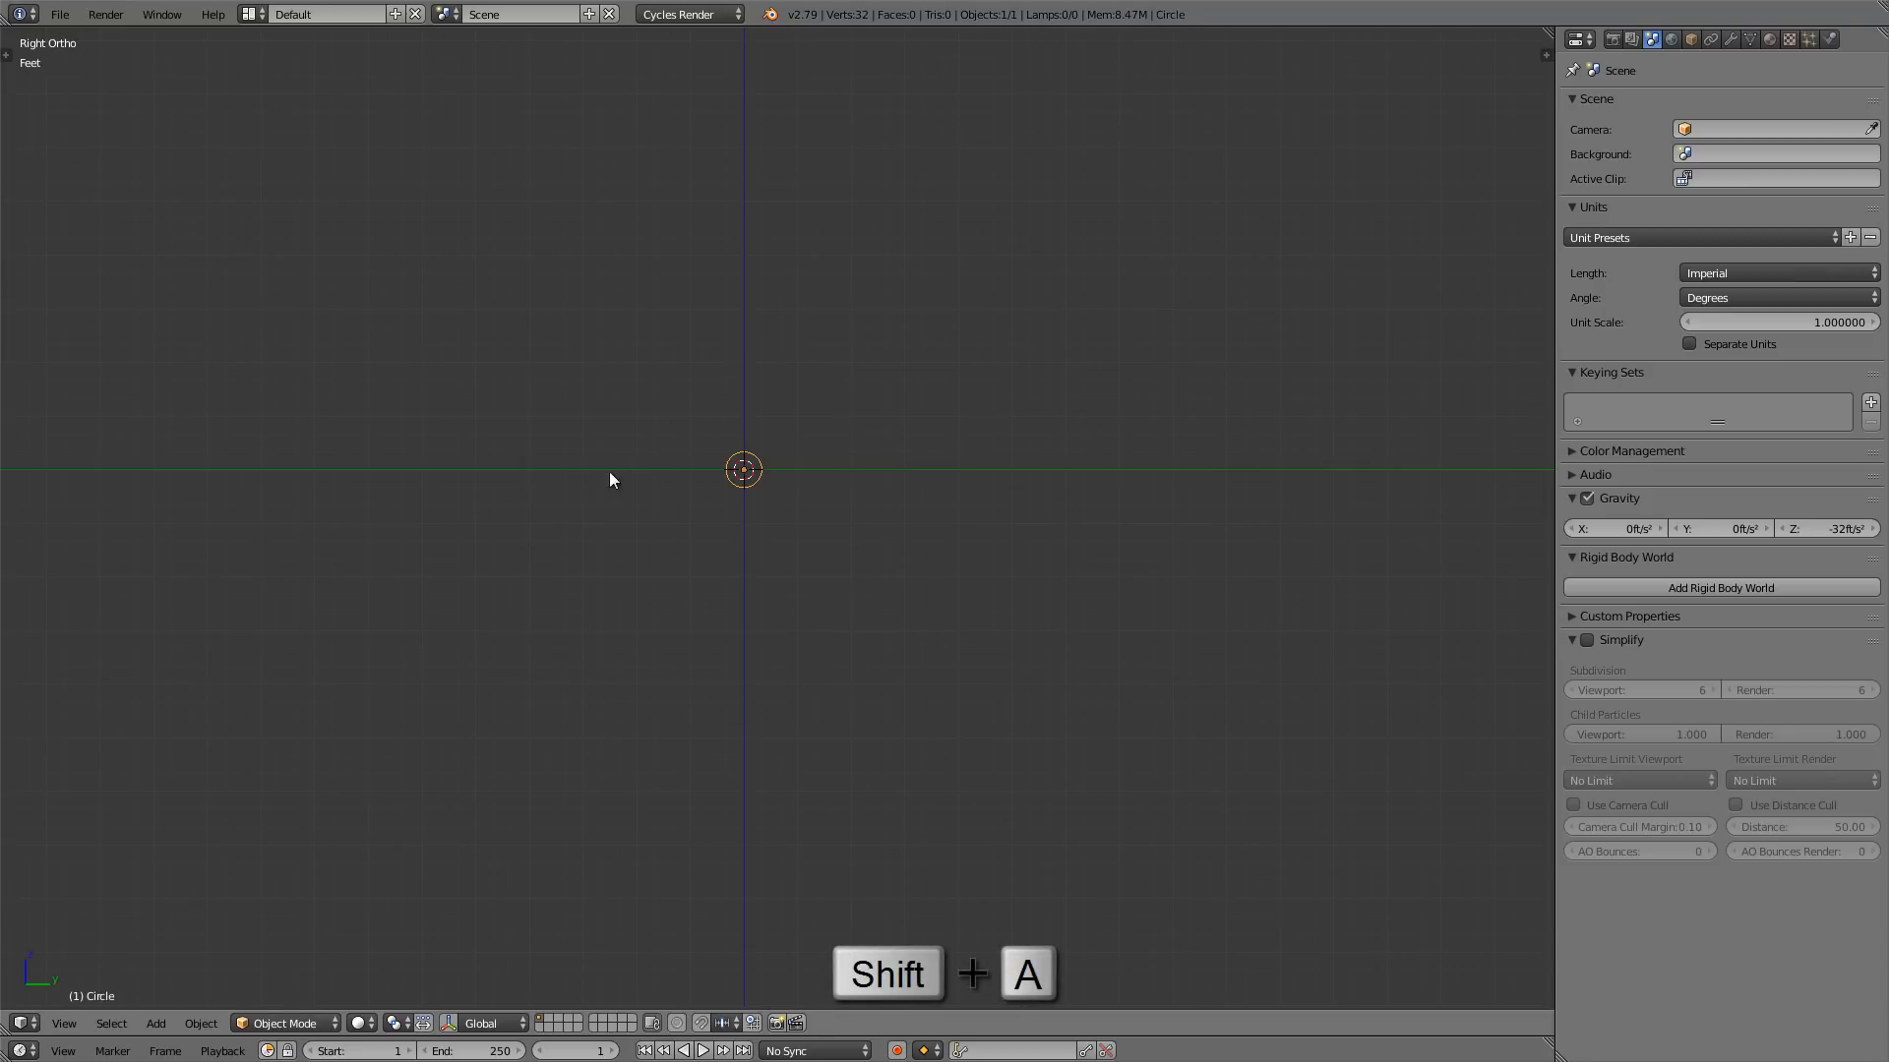
key("t")
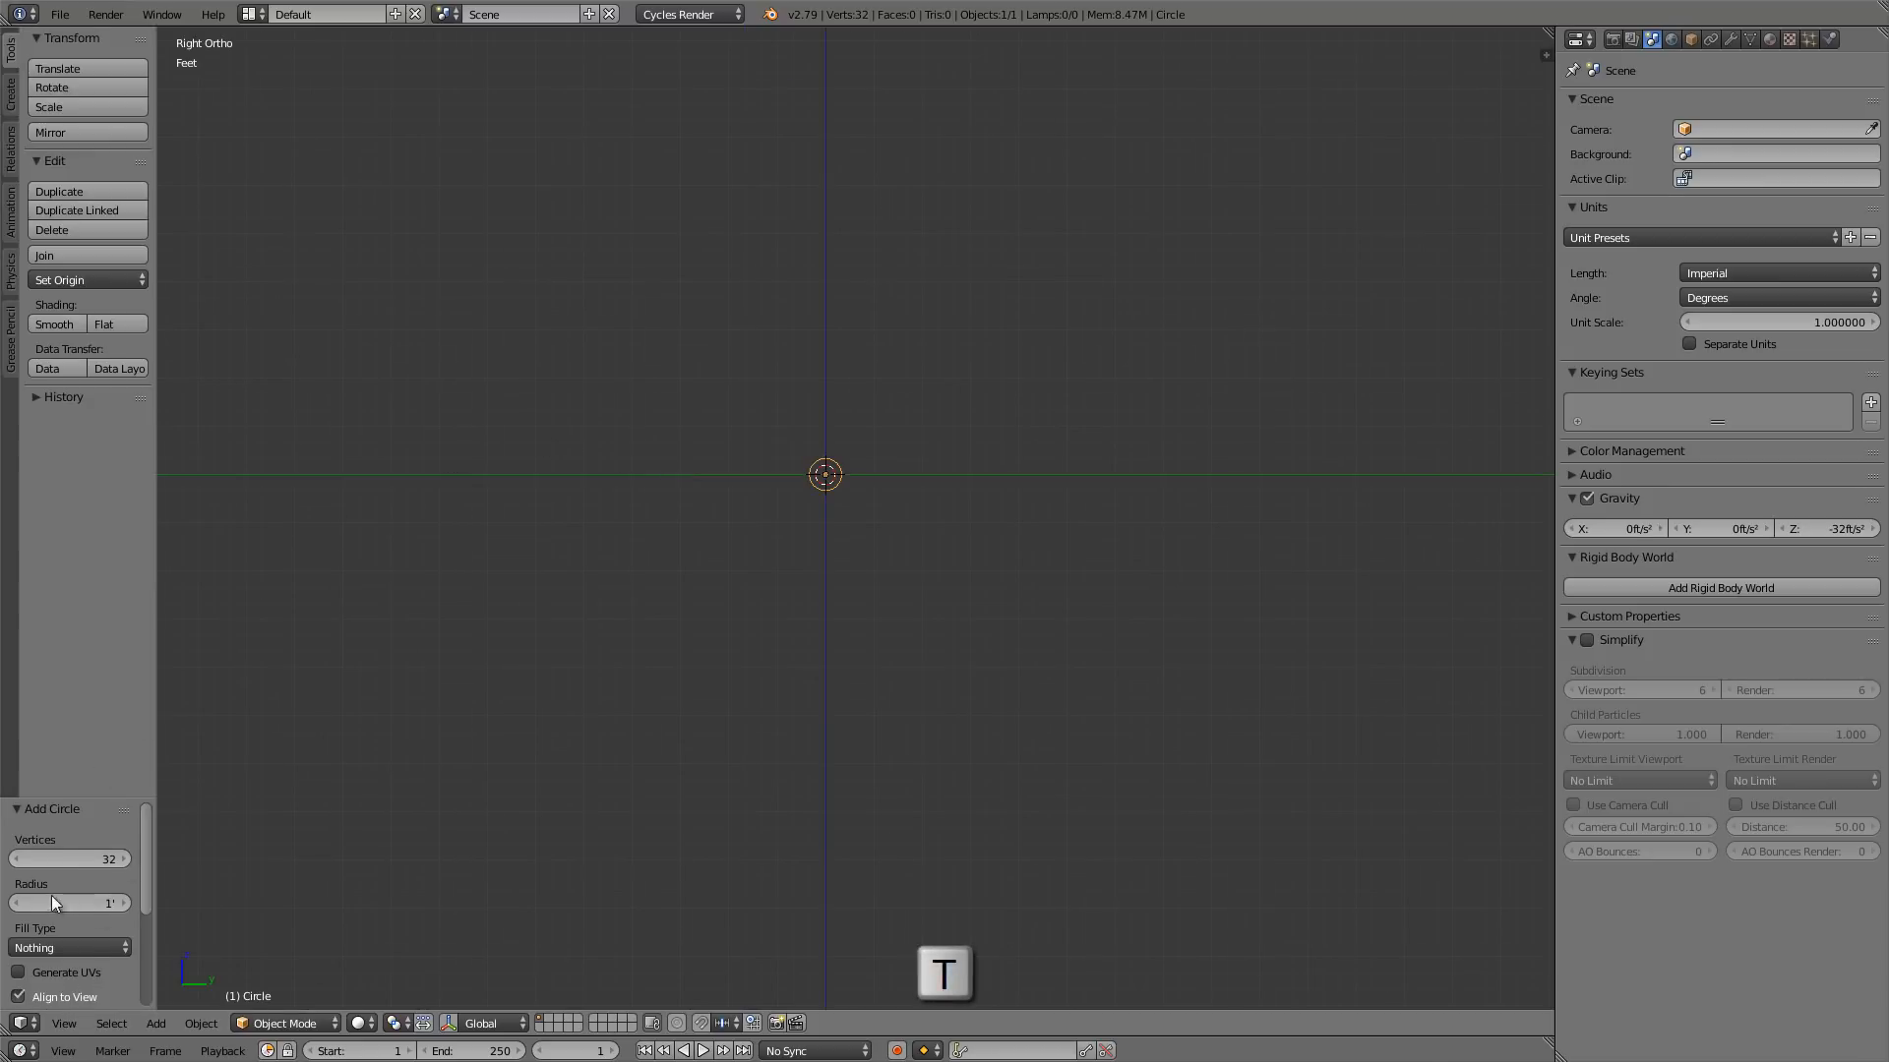
left_click_drag(88, 796, 95, 437)
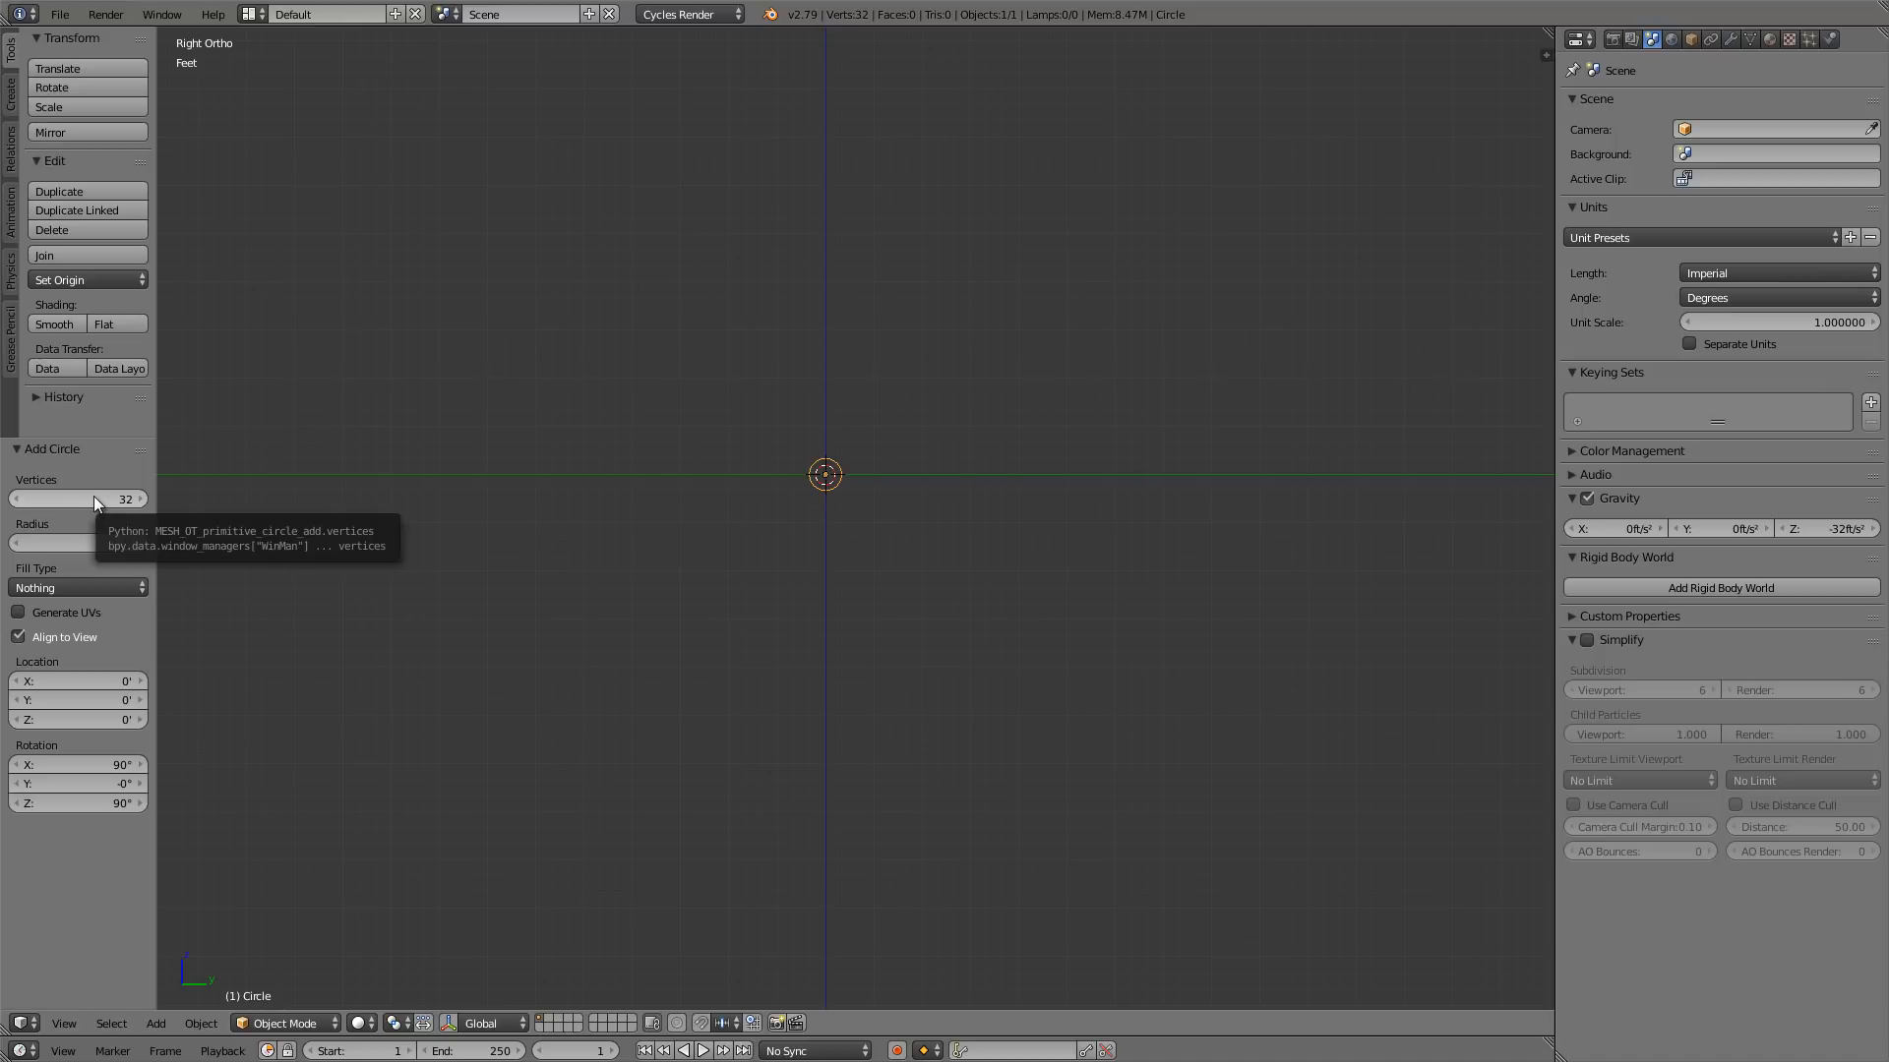
- Scale all of the circle's vertices by 0.0175 in Edit Mode
scroll(829, 472, "up", 10)
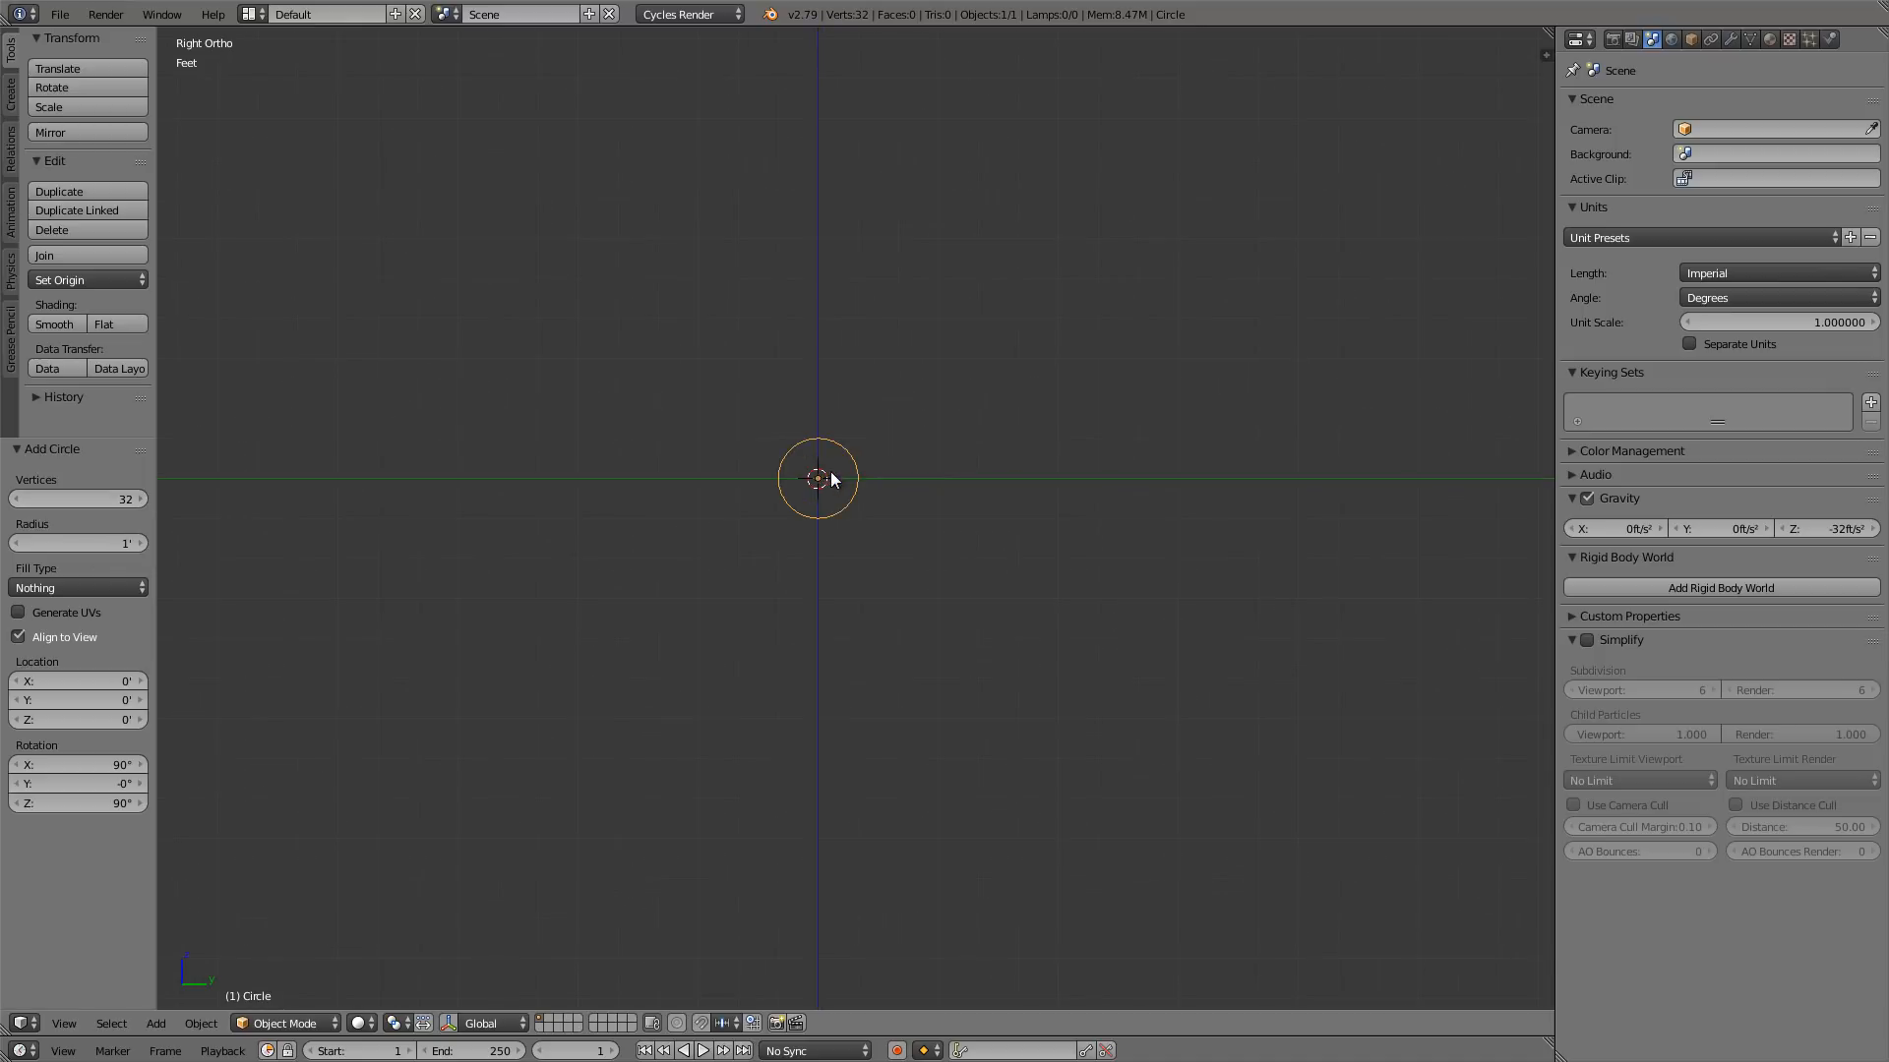
scroll(800, 505, "down", 2)
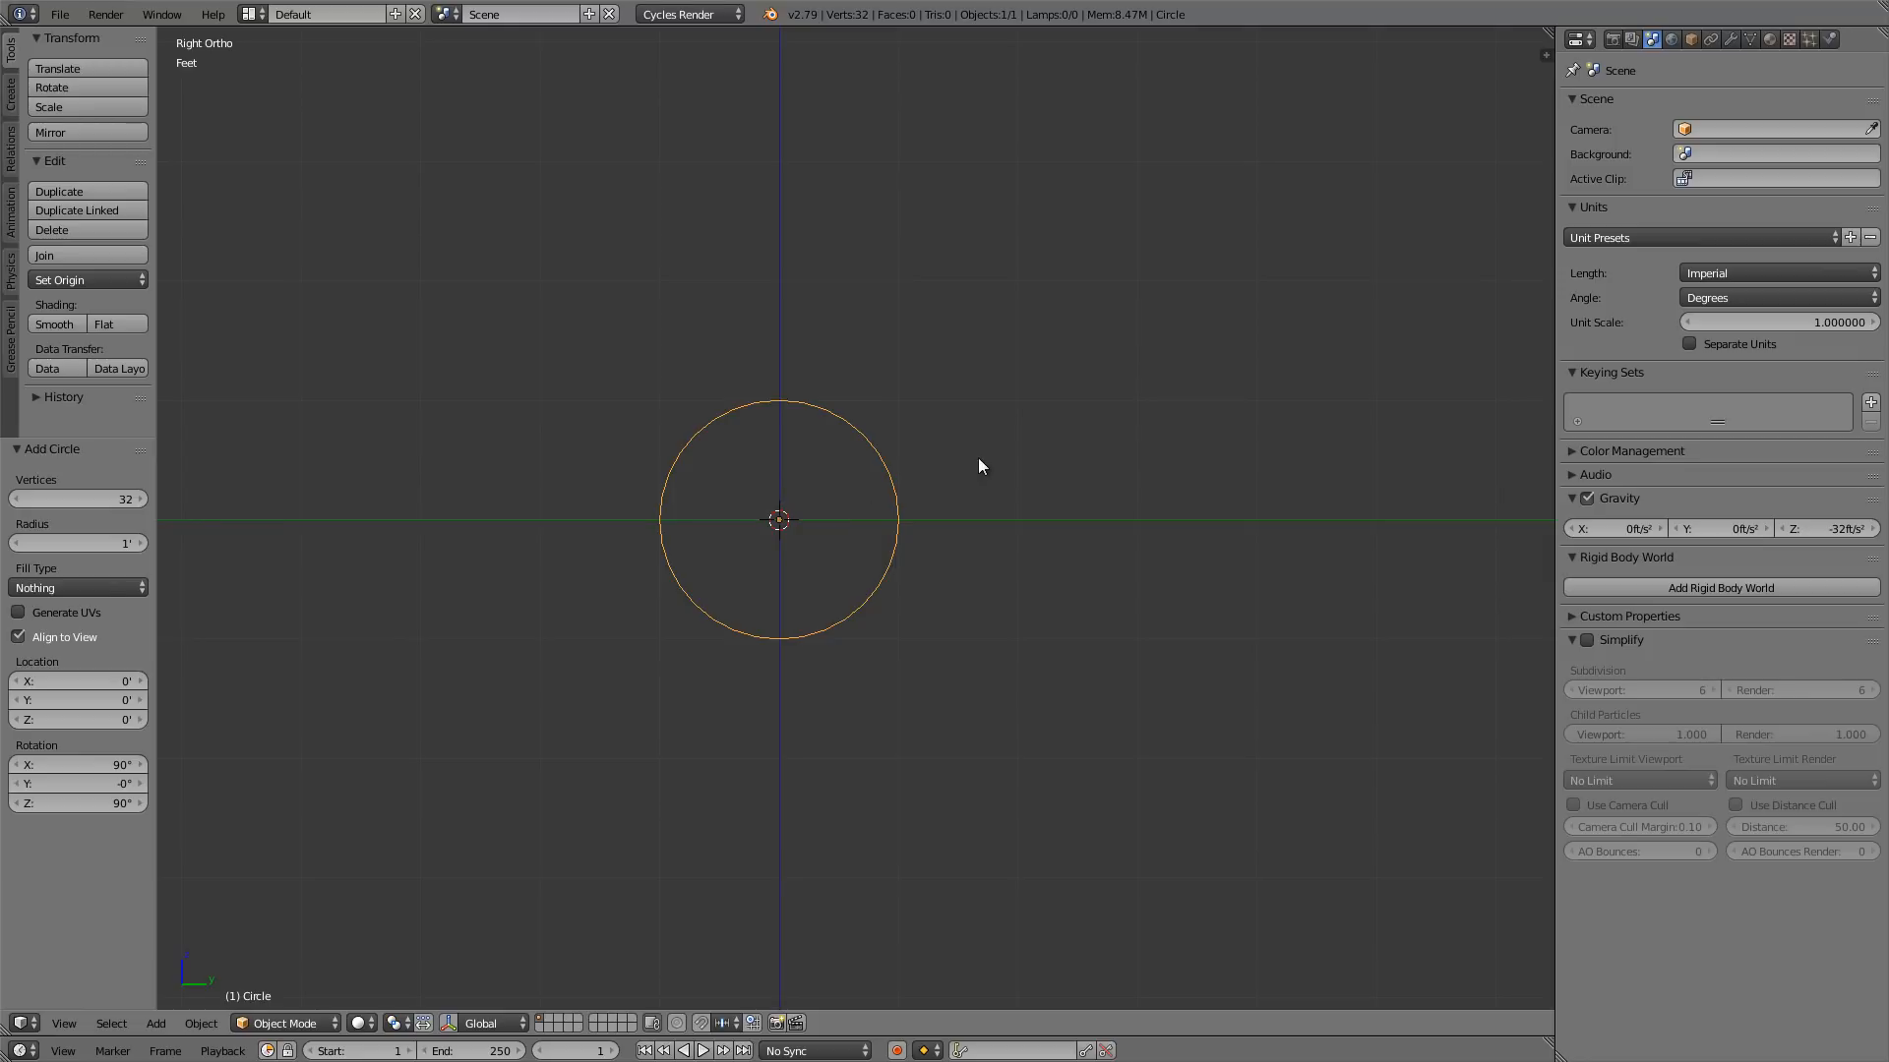
key("Tab")
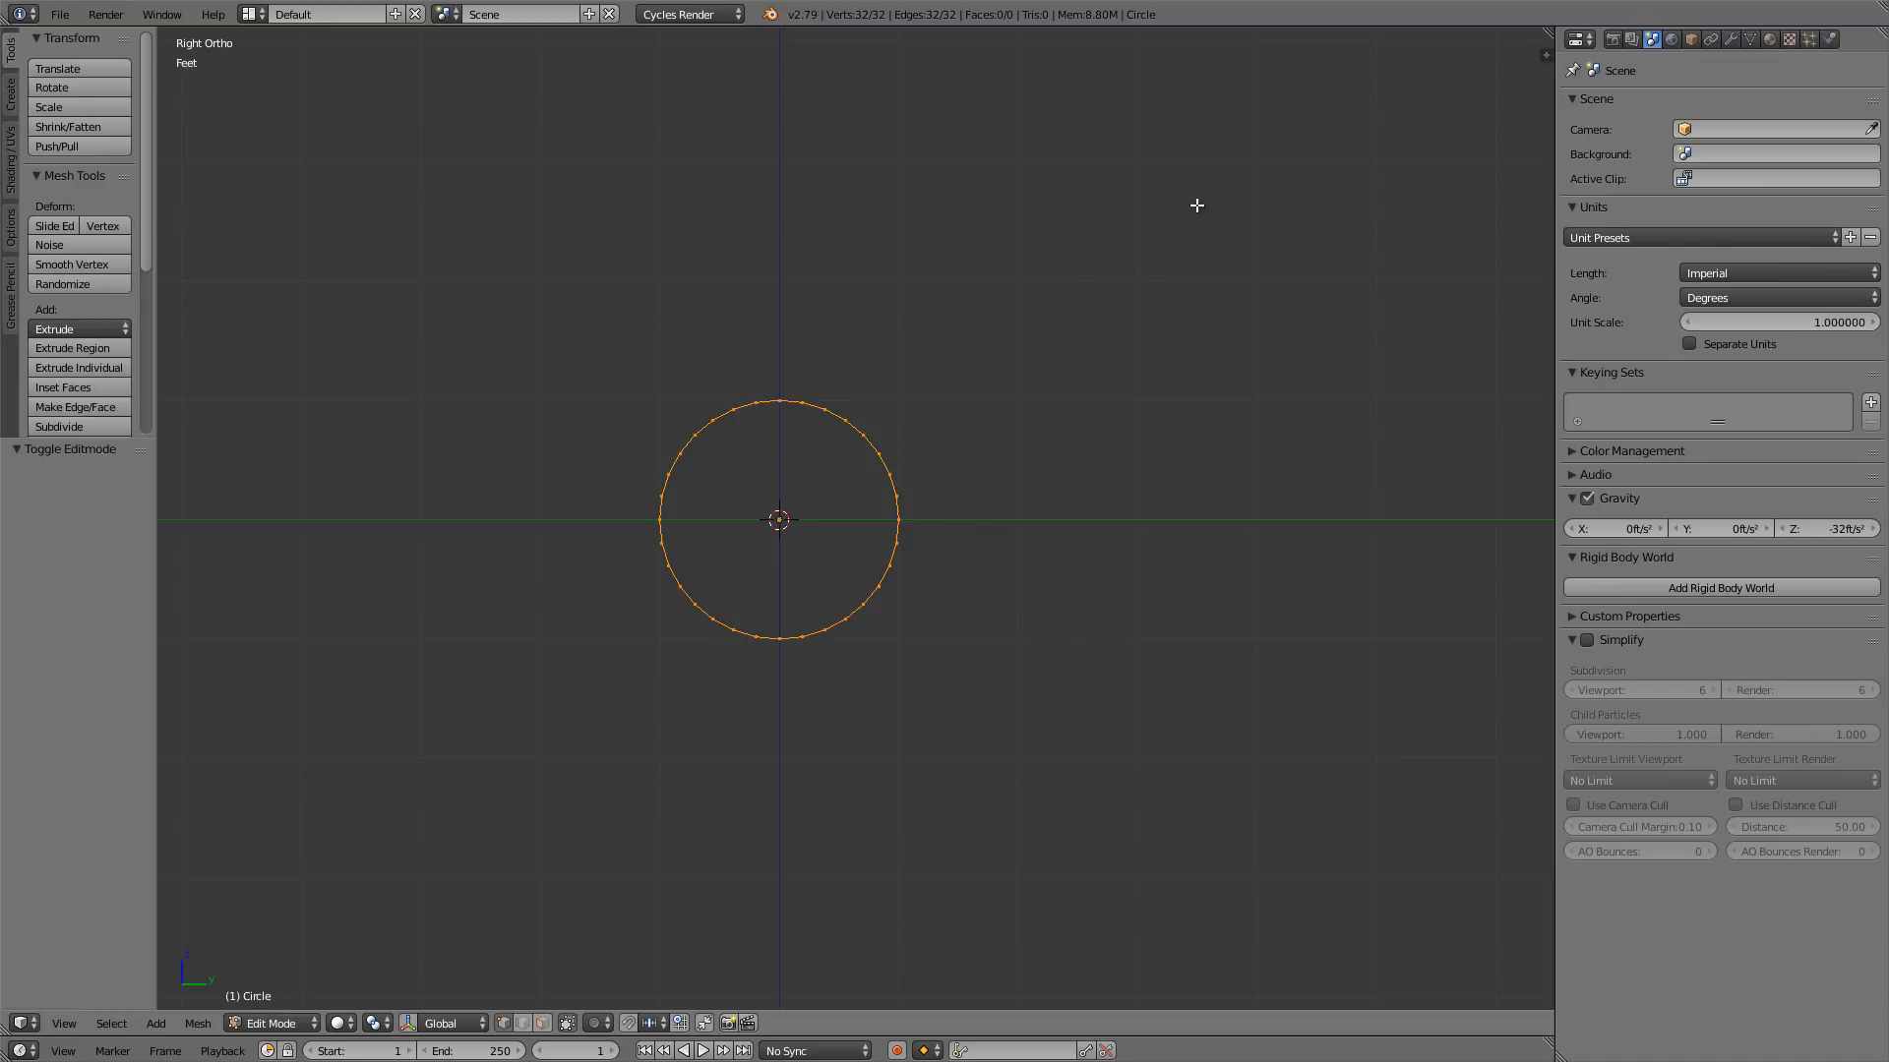
key("s")
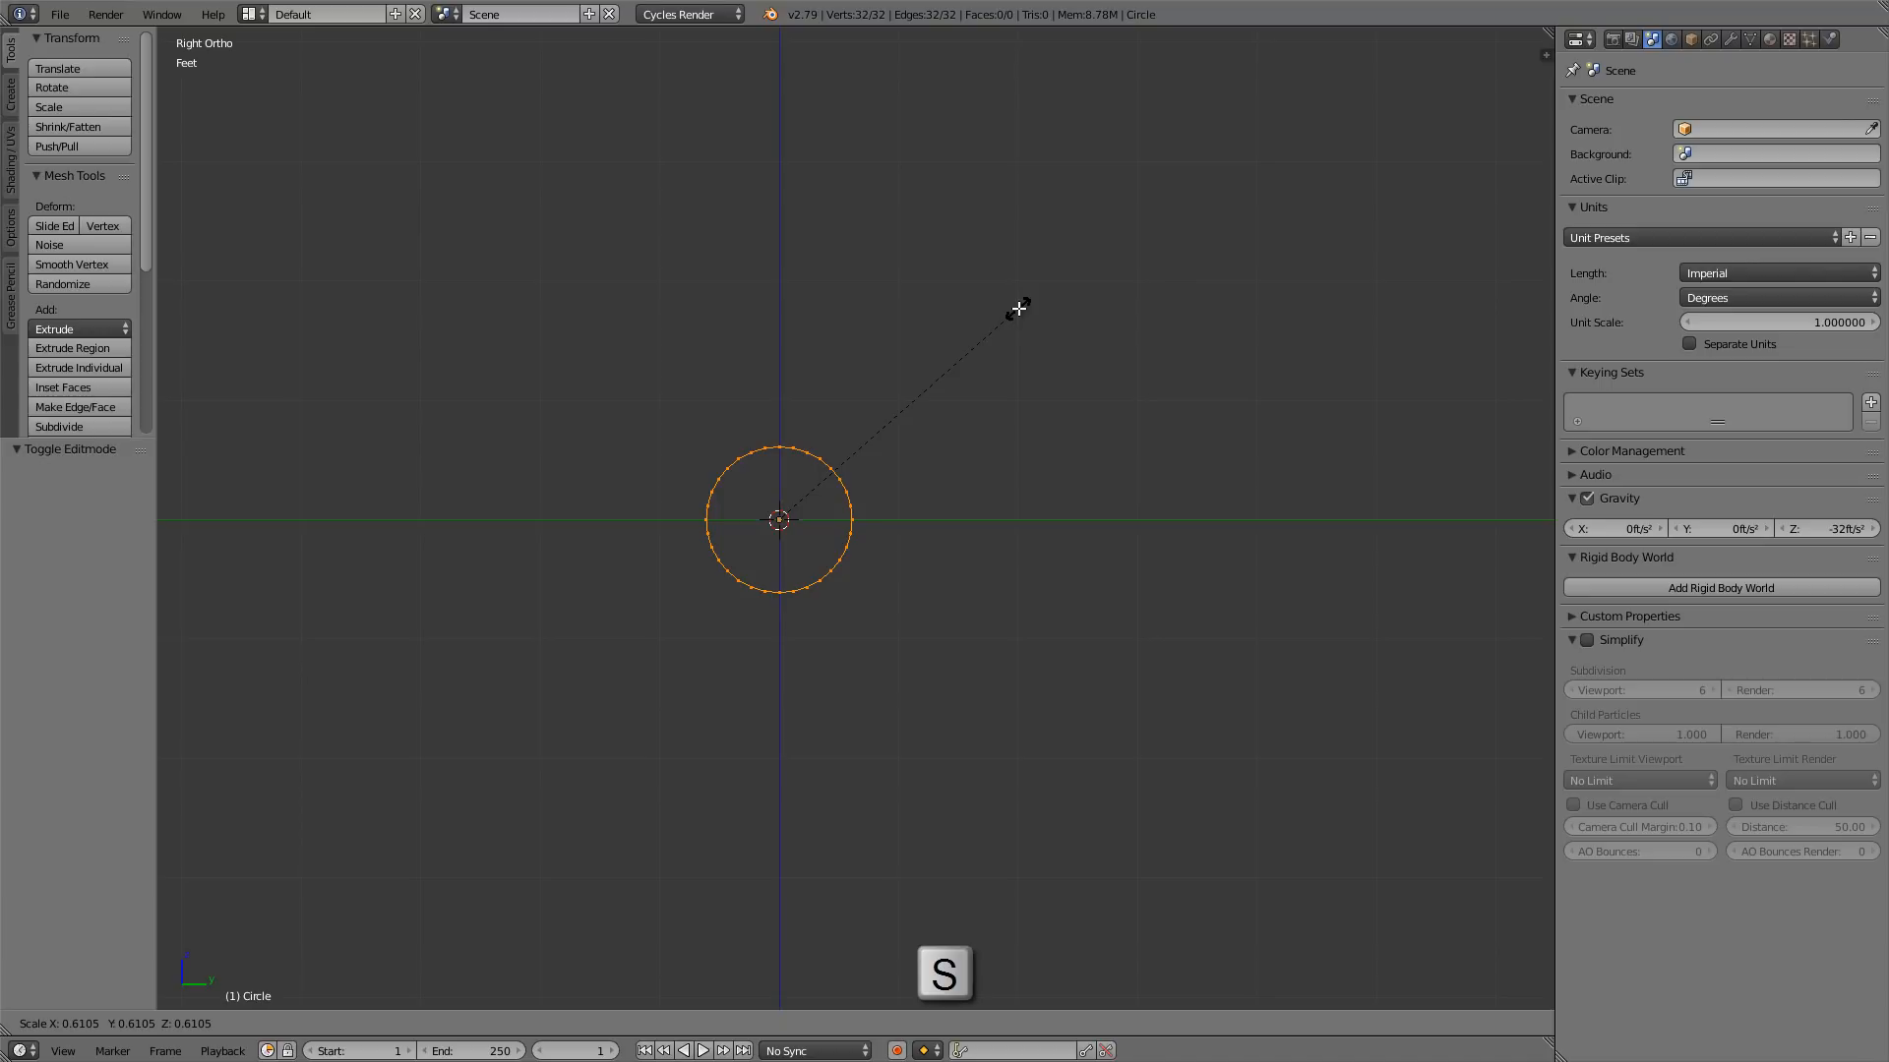
key("0")
key("period")
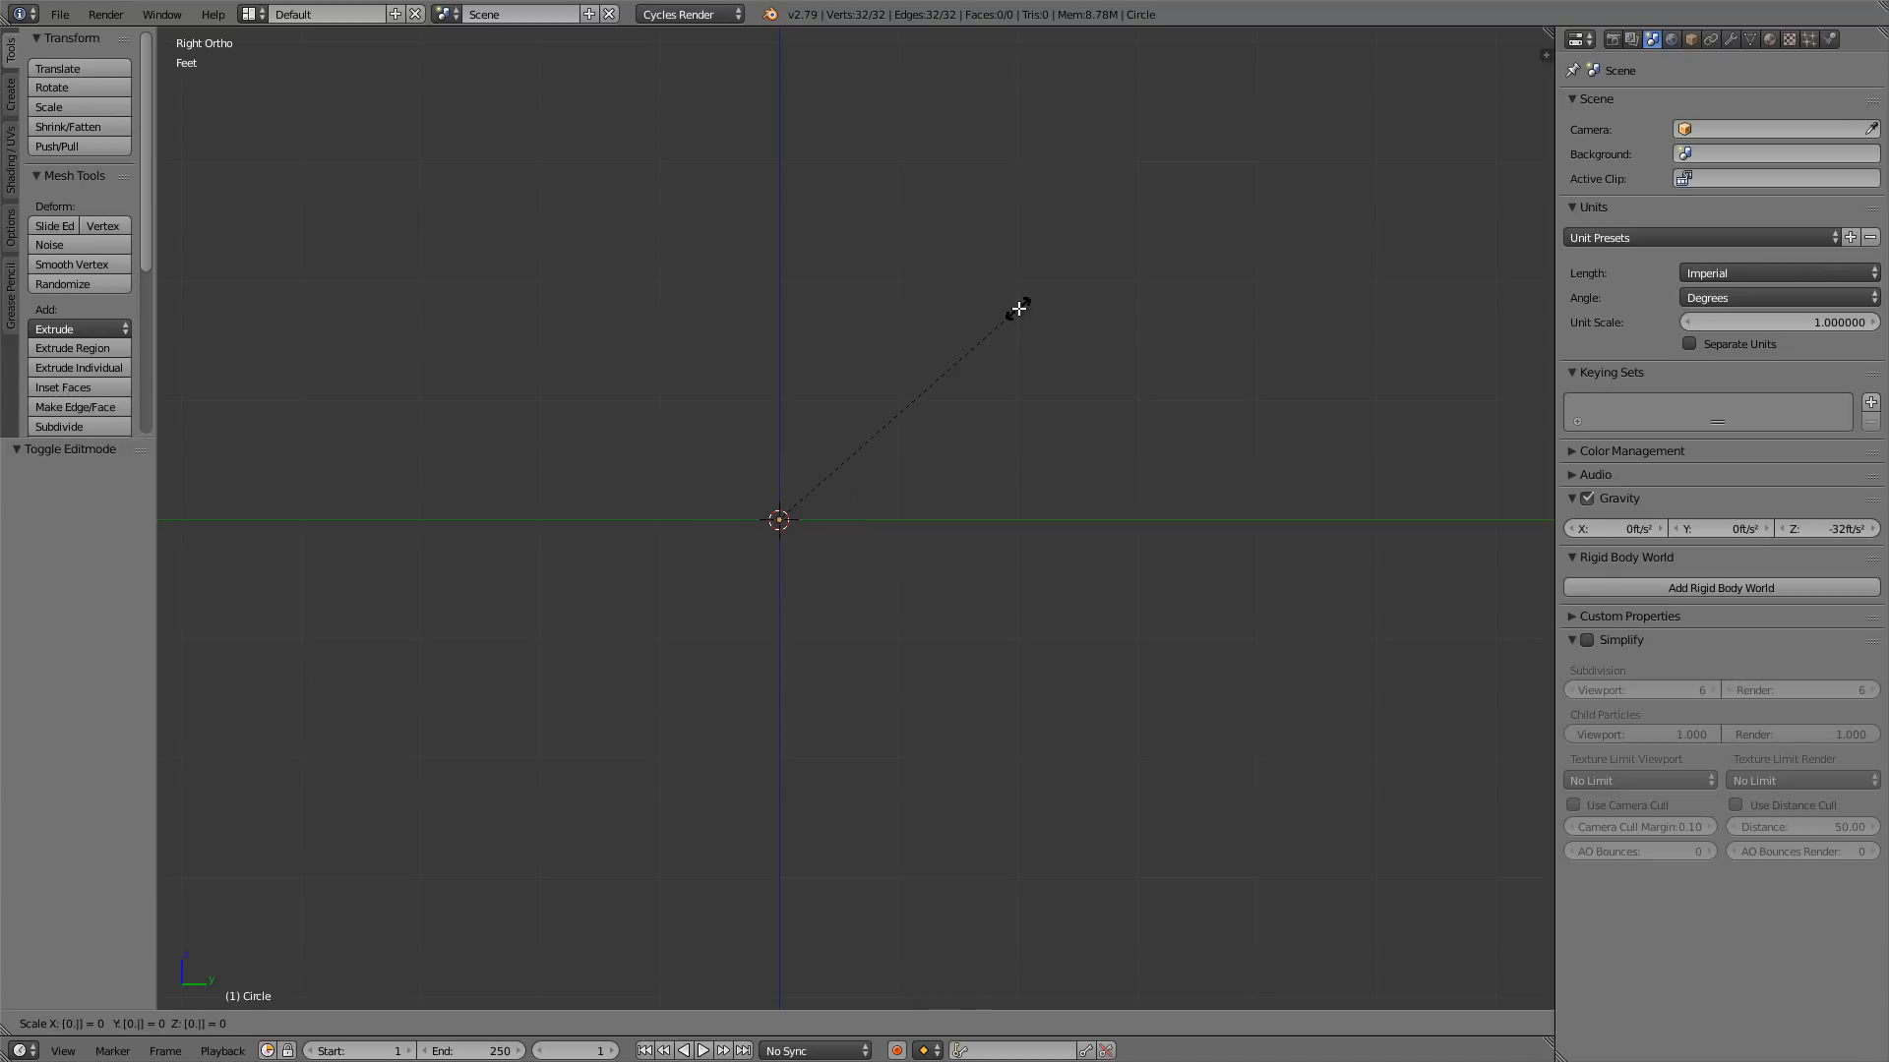
type("0175")
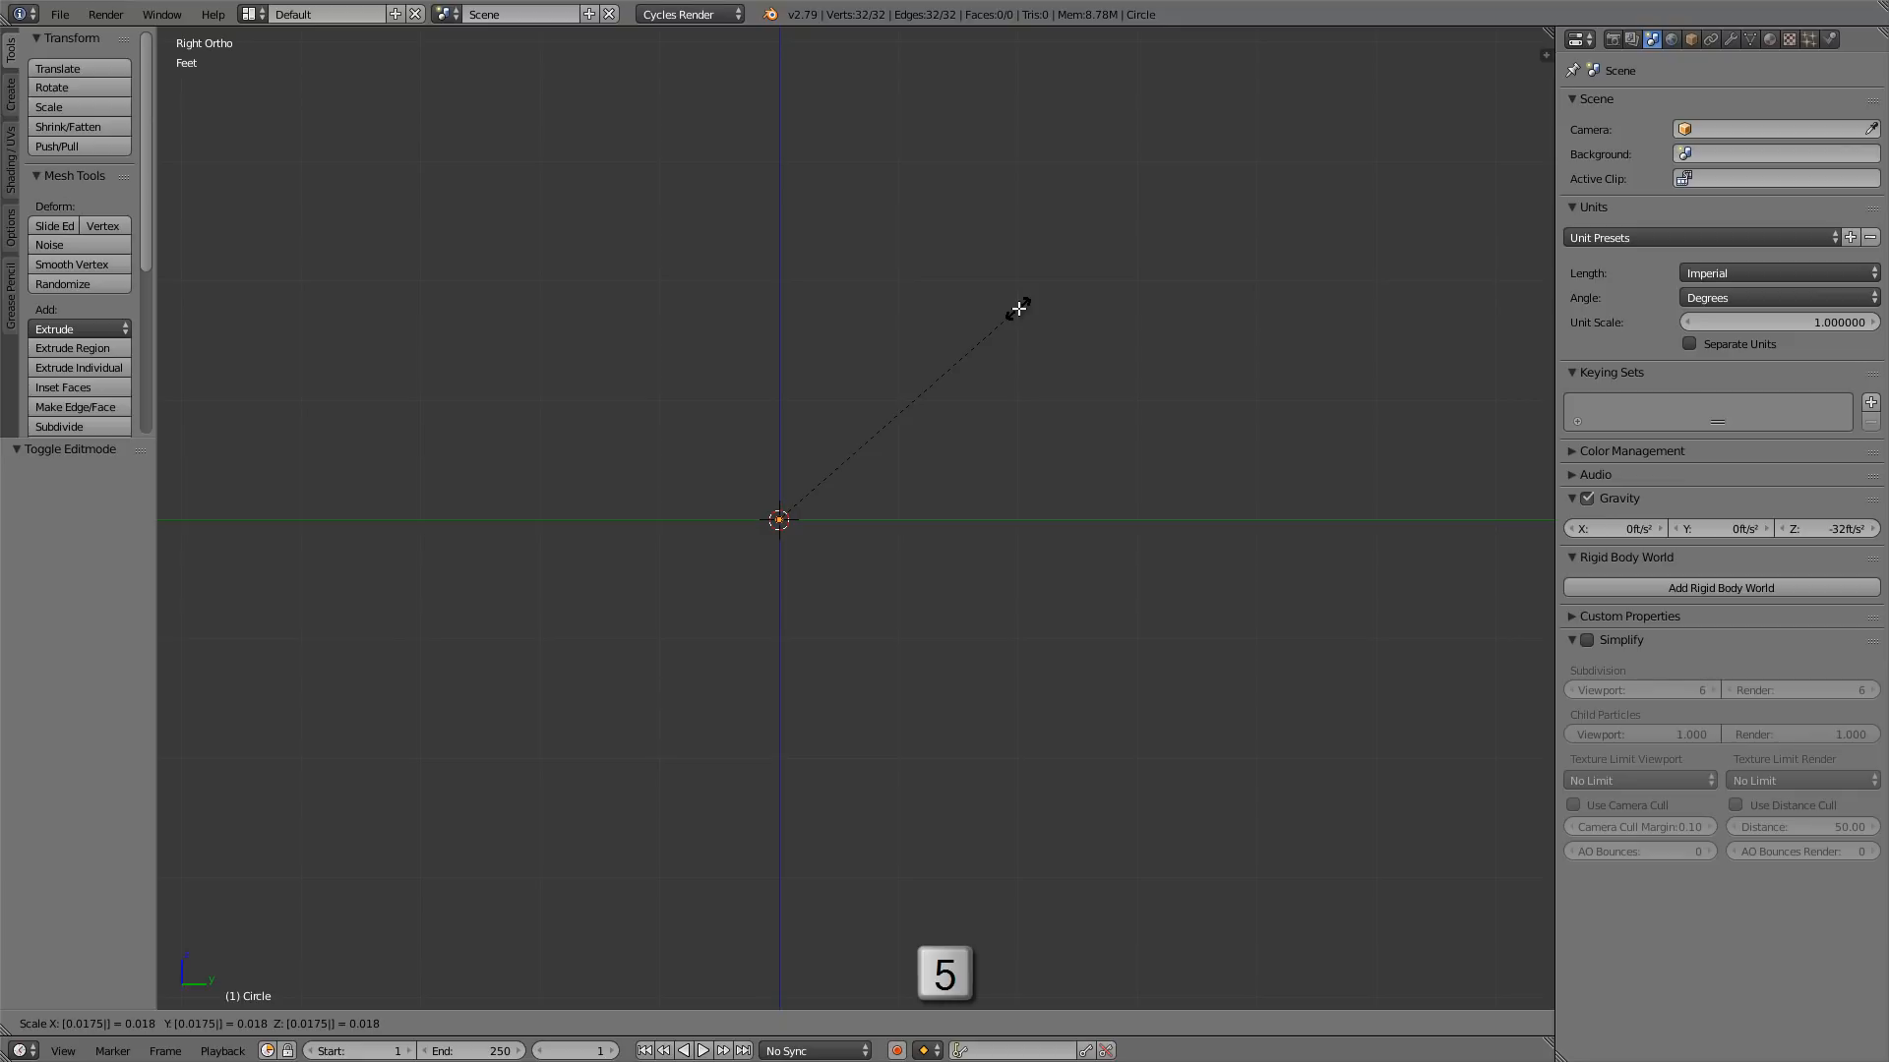
key("Return")
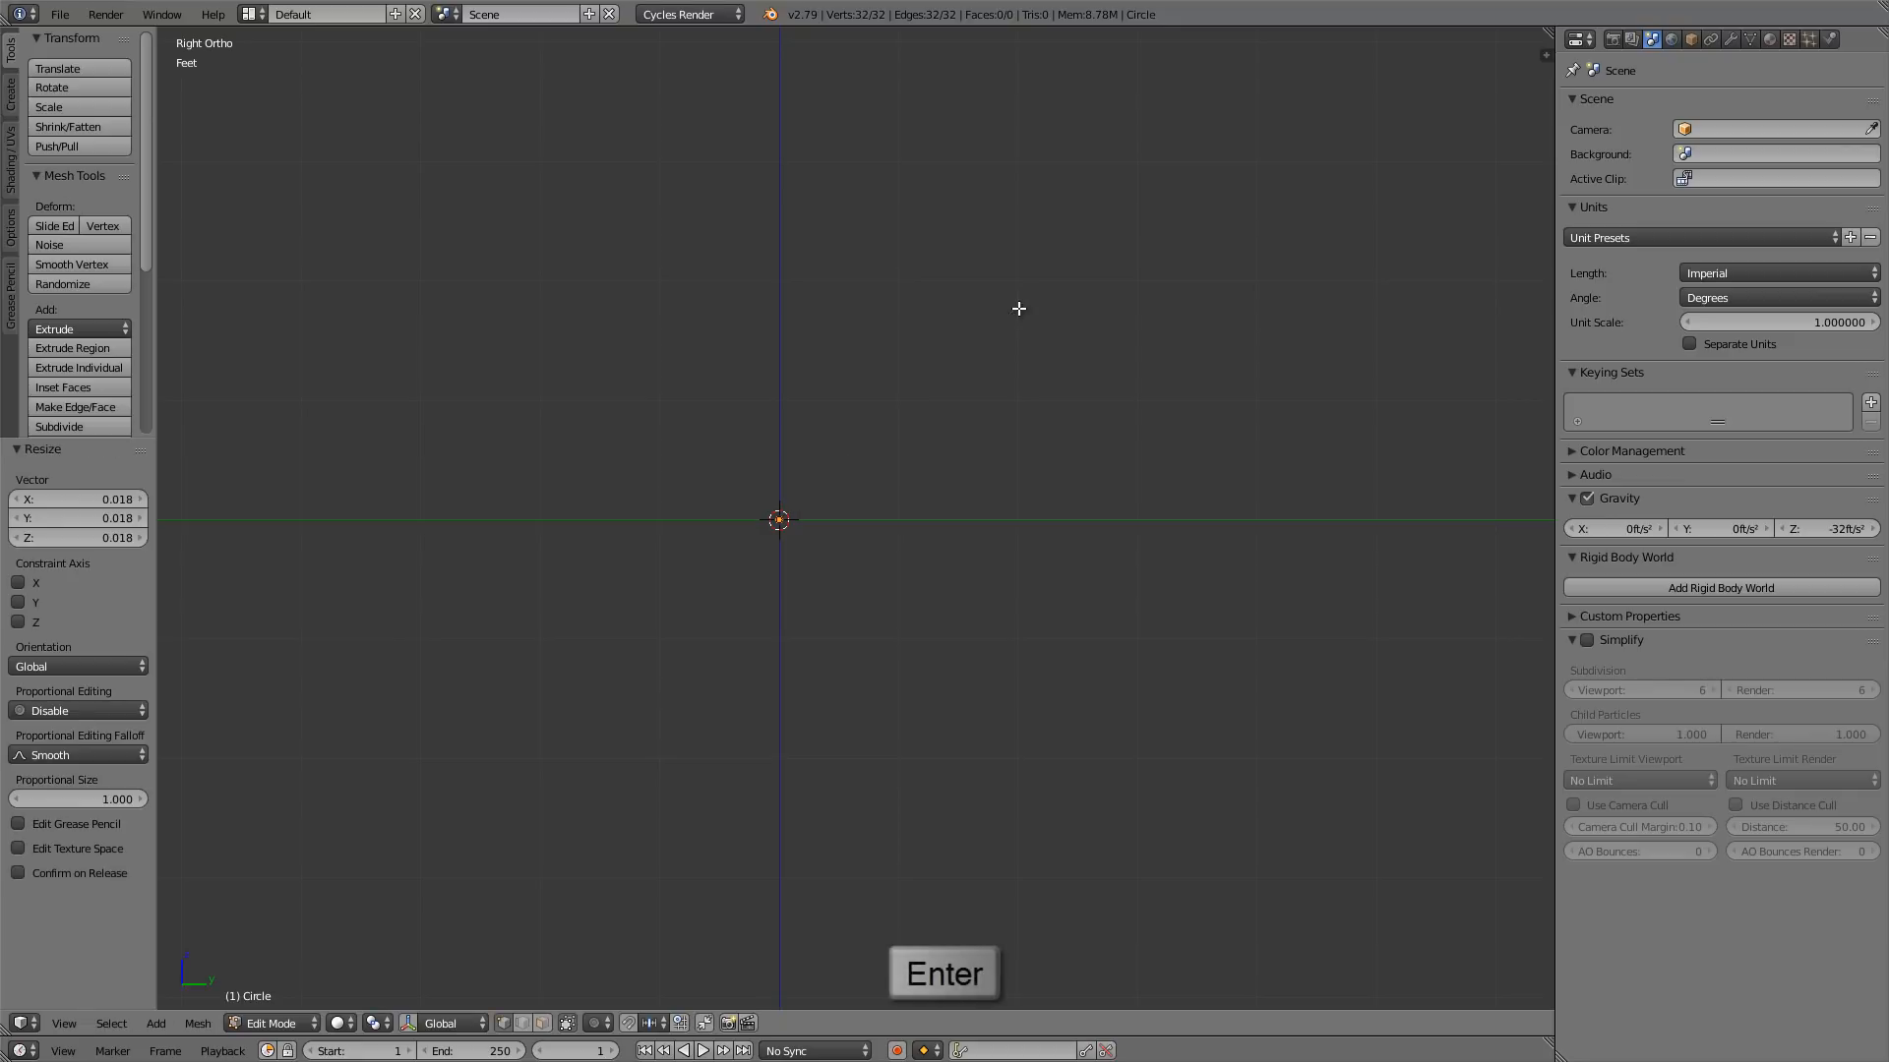
scroll(775, 520, "up", 4)
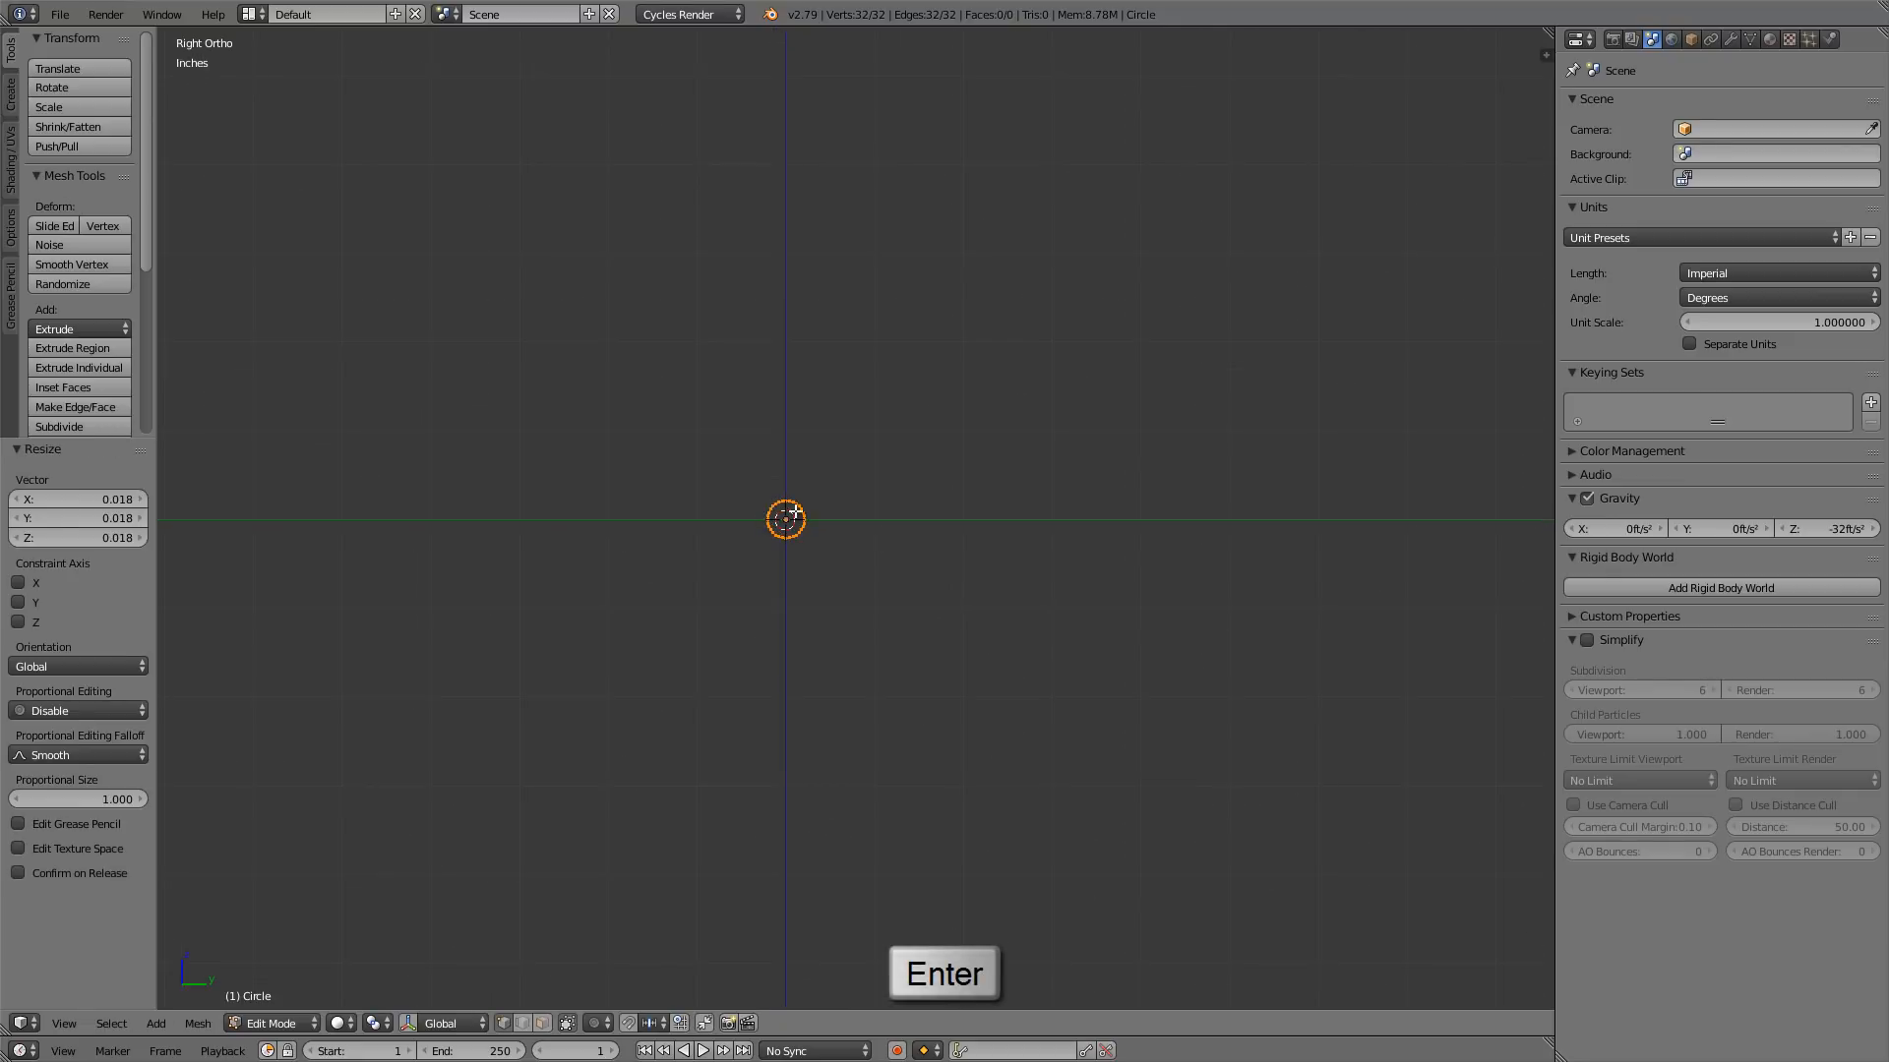
scroll(796, 512, "up", 5)
middle_click_drag(798, 512, 825, 543, "shift")
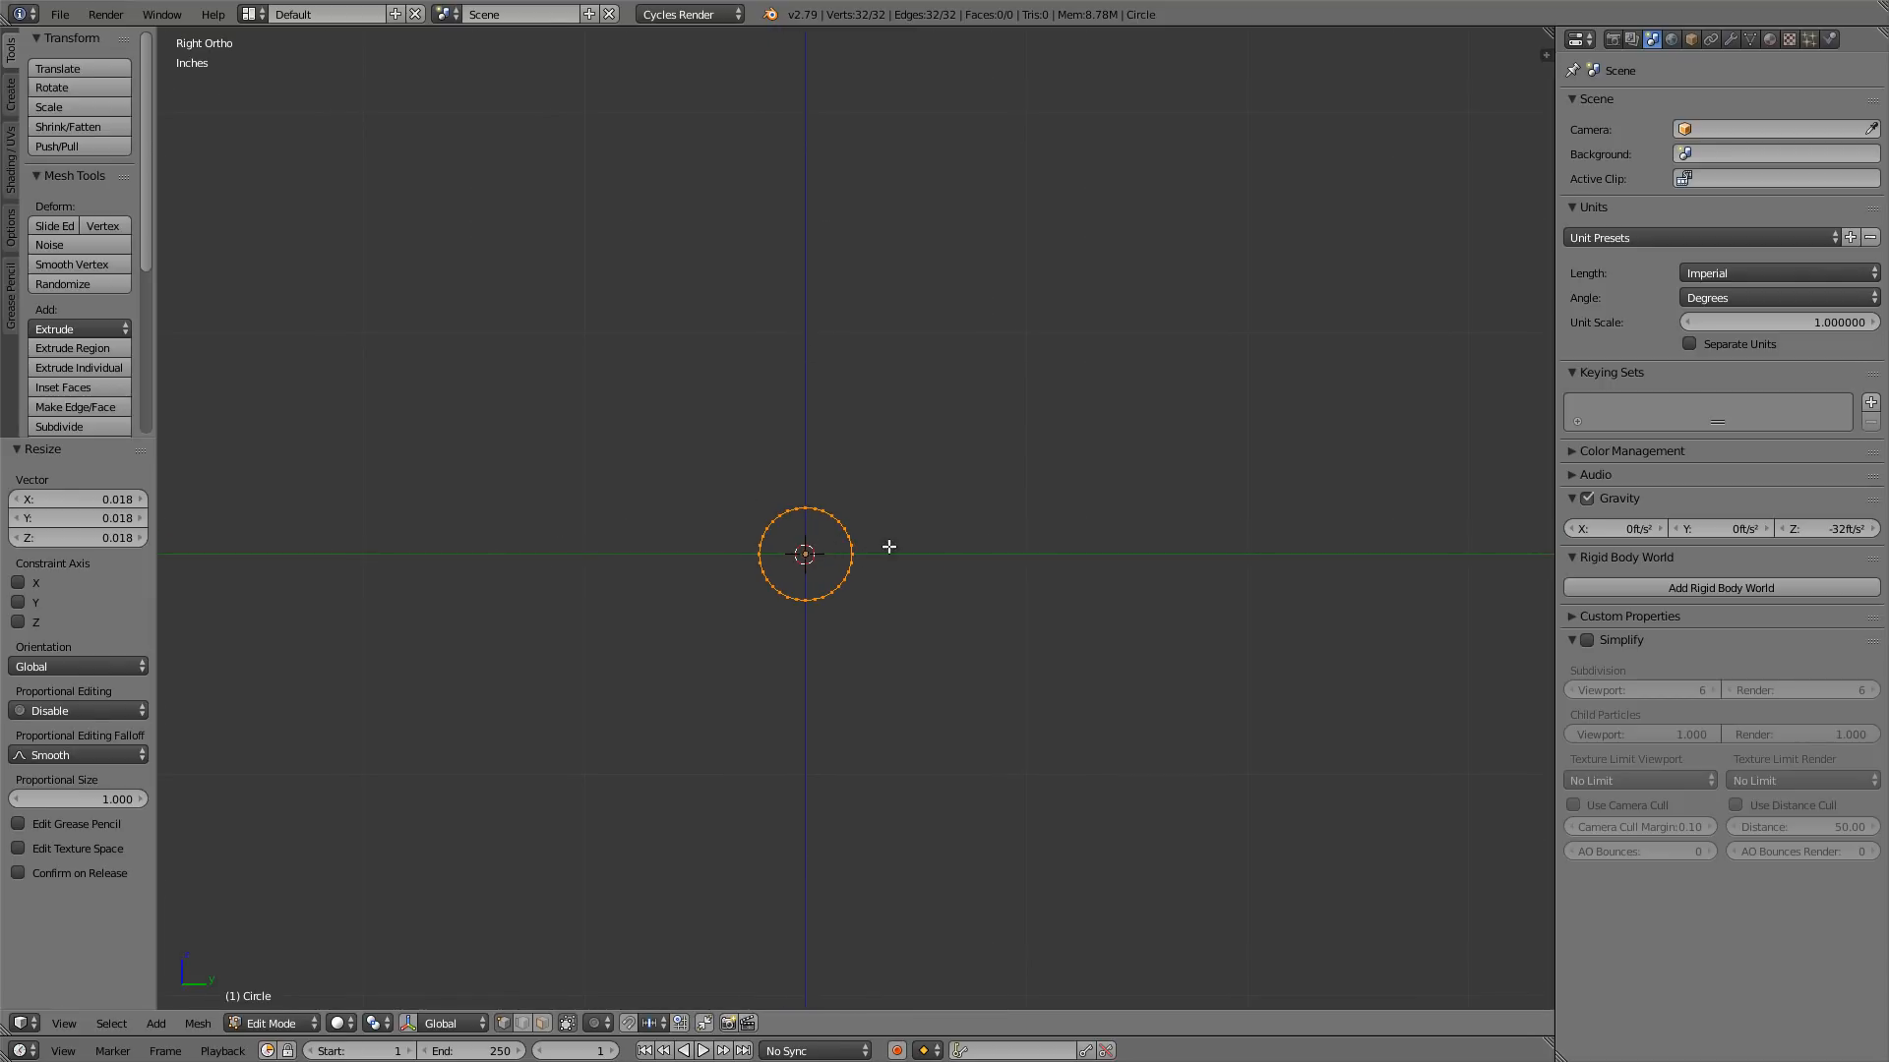
key("g")
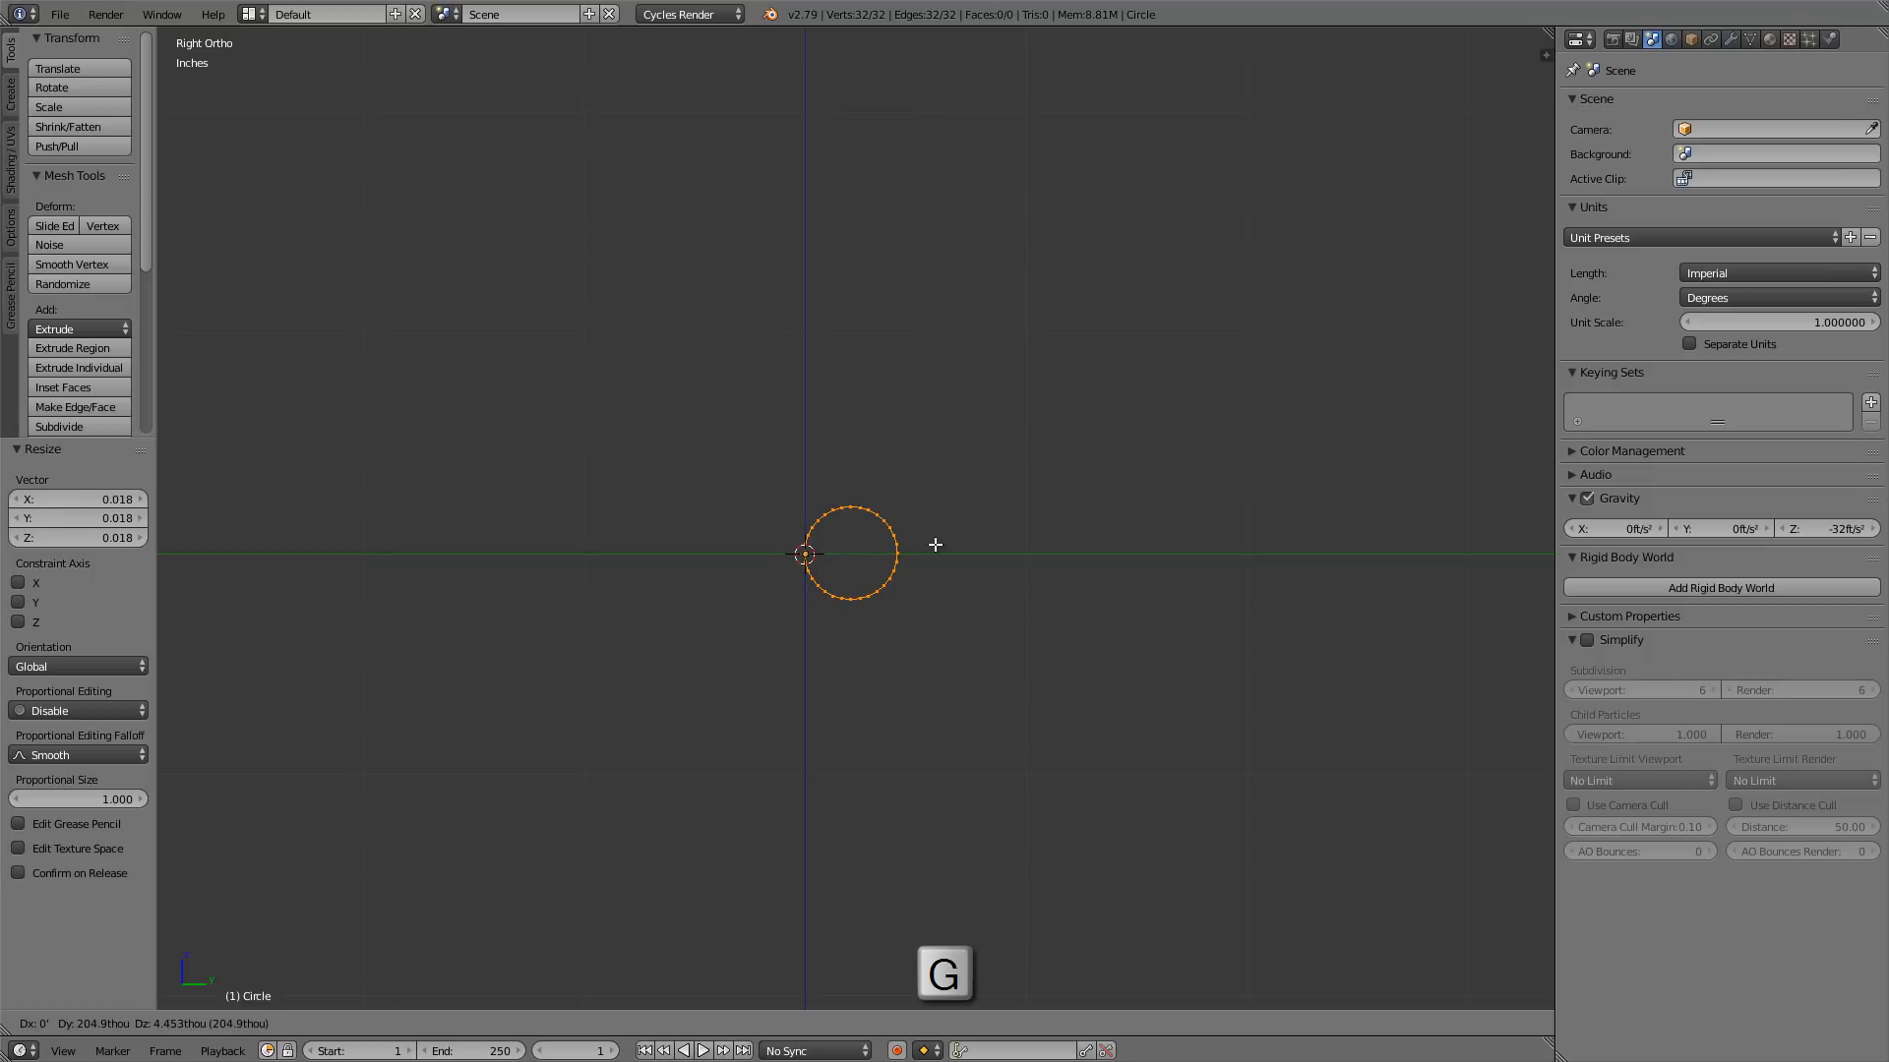
right_click(934, 544)
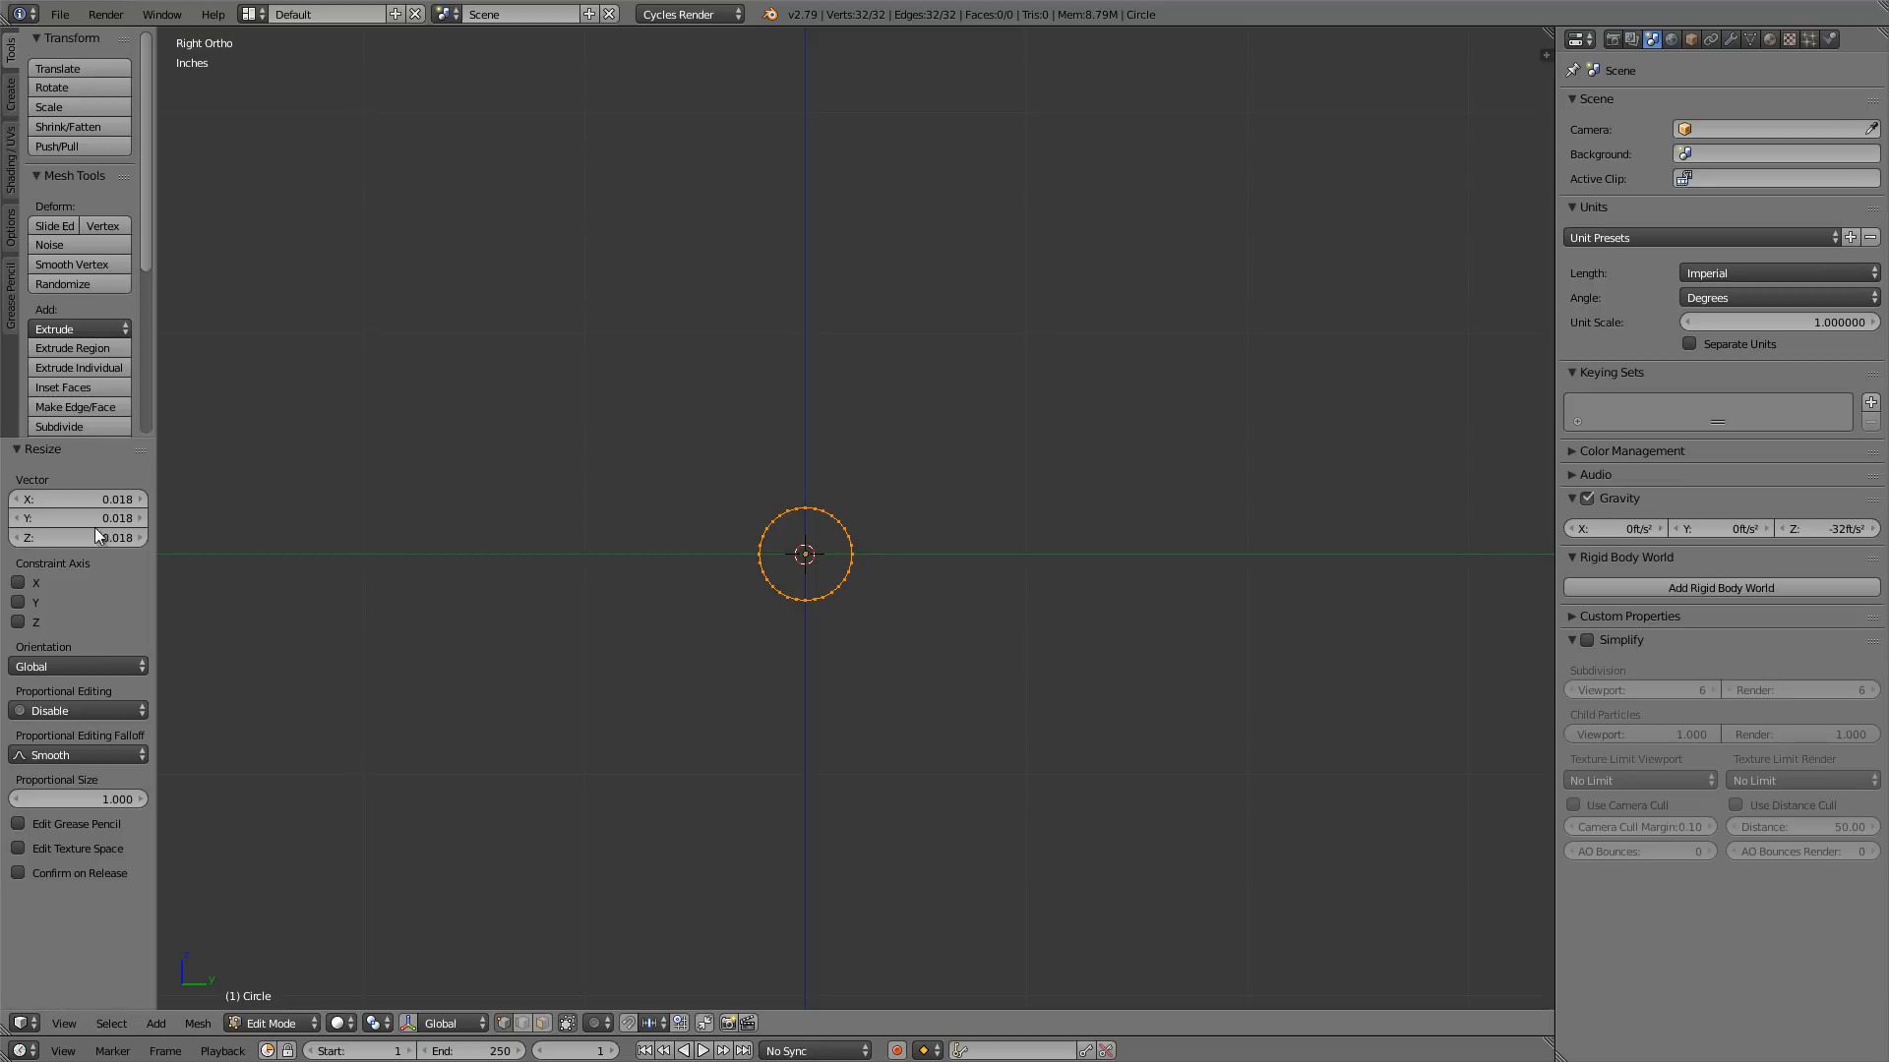
middle_click_drag(822, 528, 844, 502, "shift")
scroll(823, 518, "up", 7)
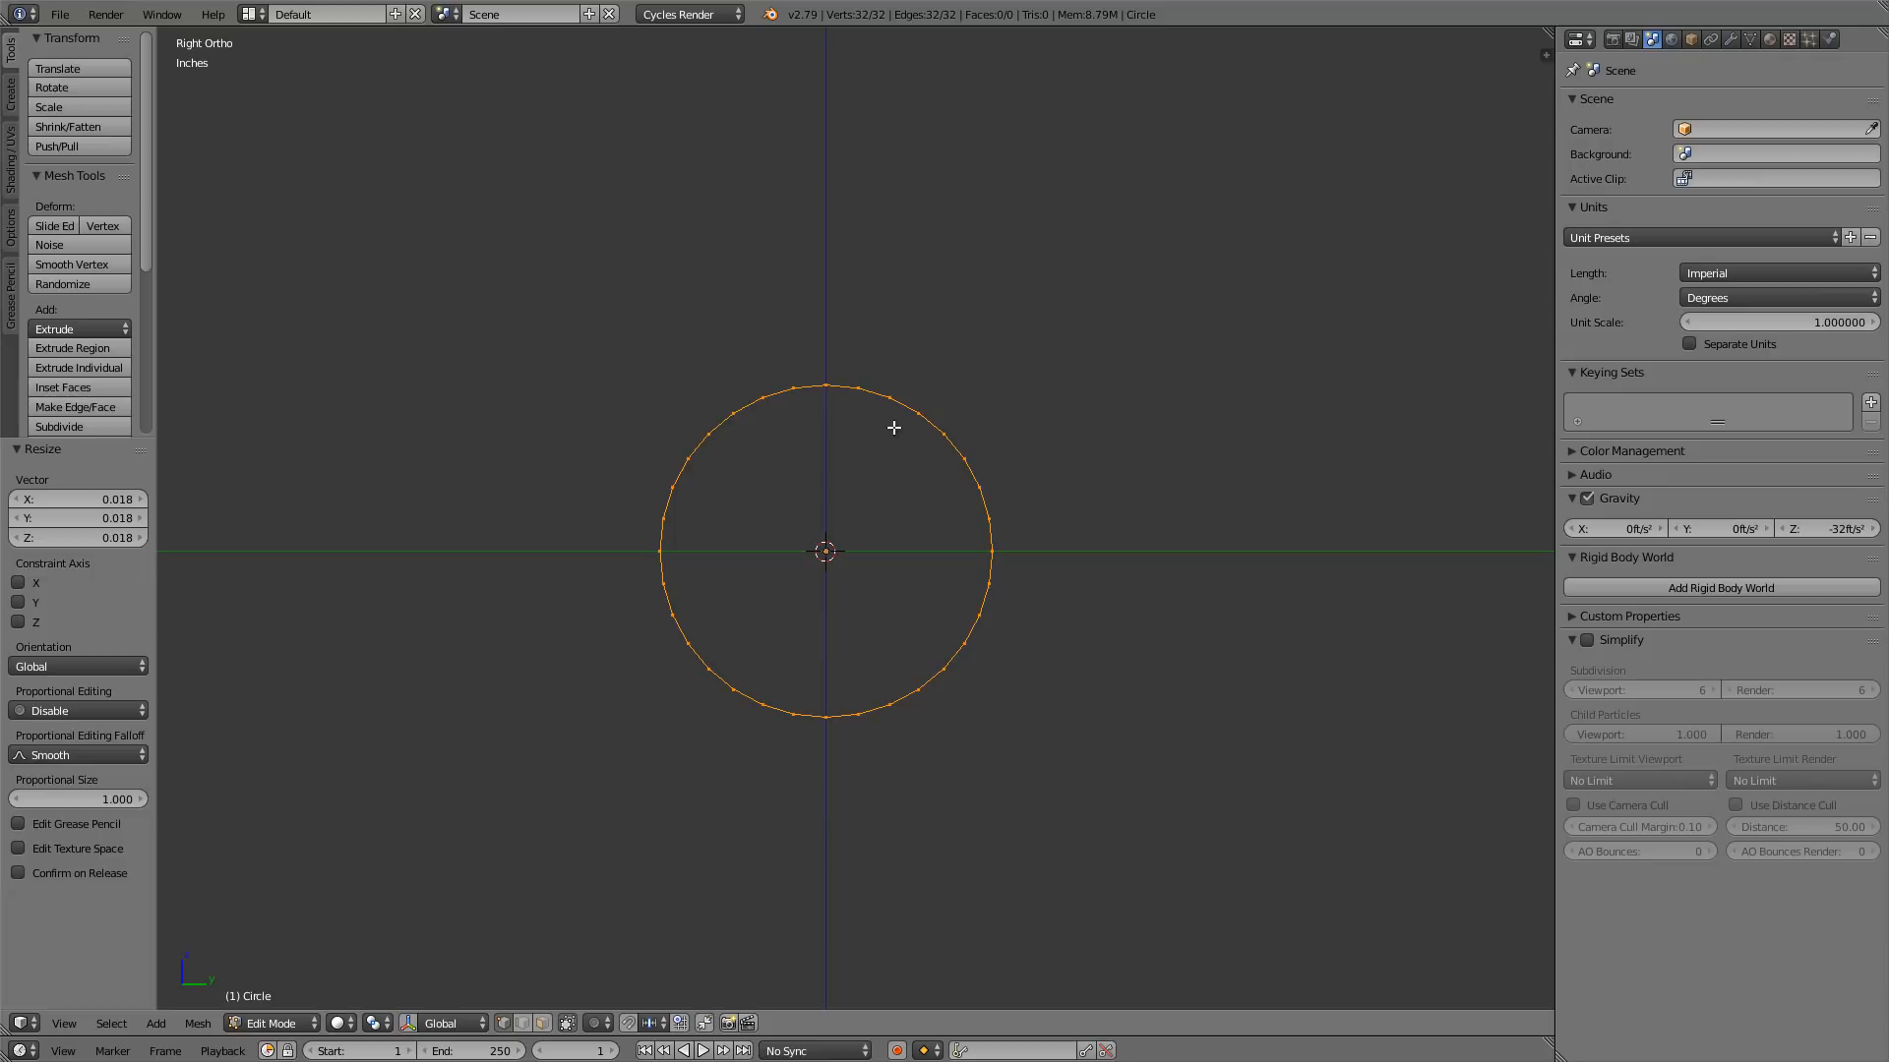
key("Tab")
key("Tab")
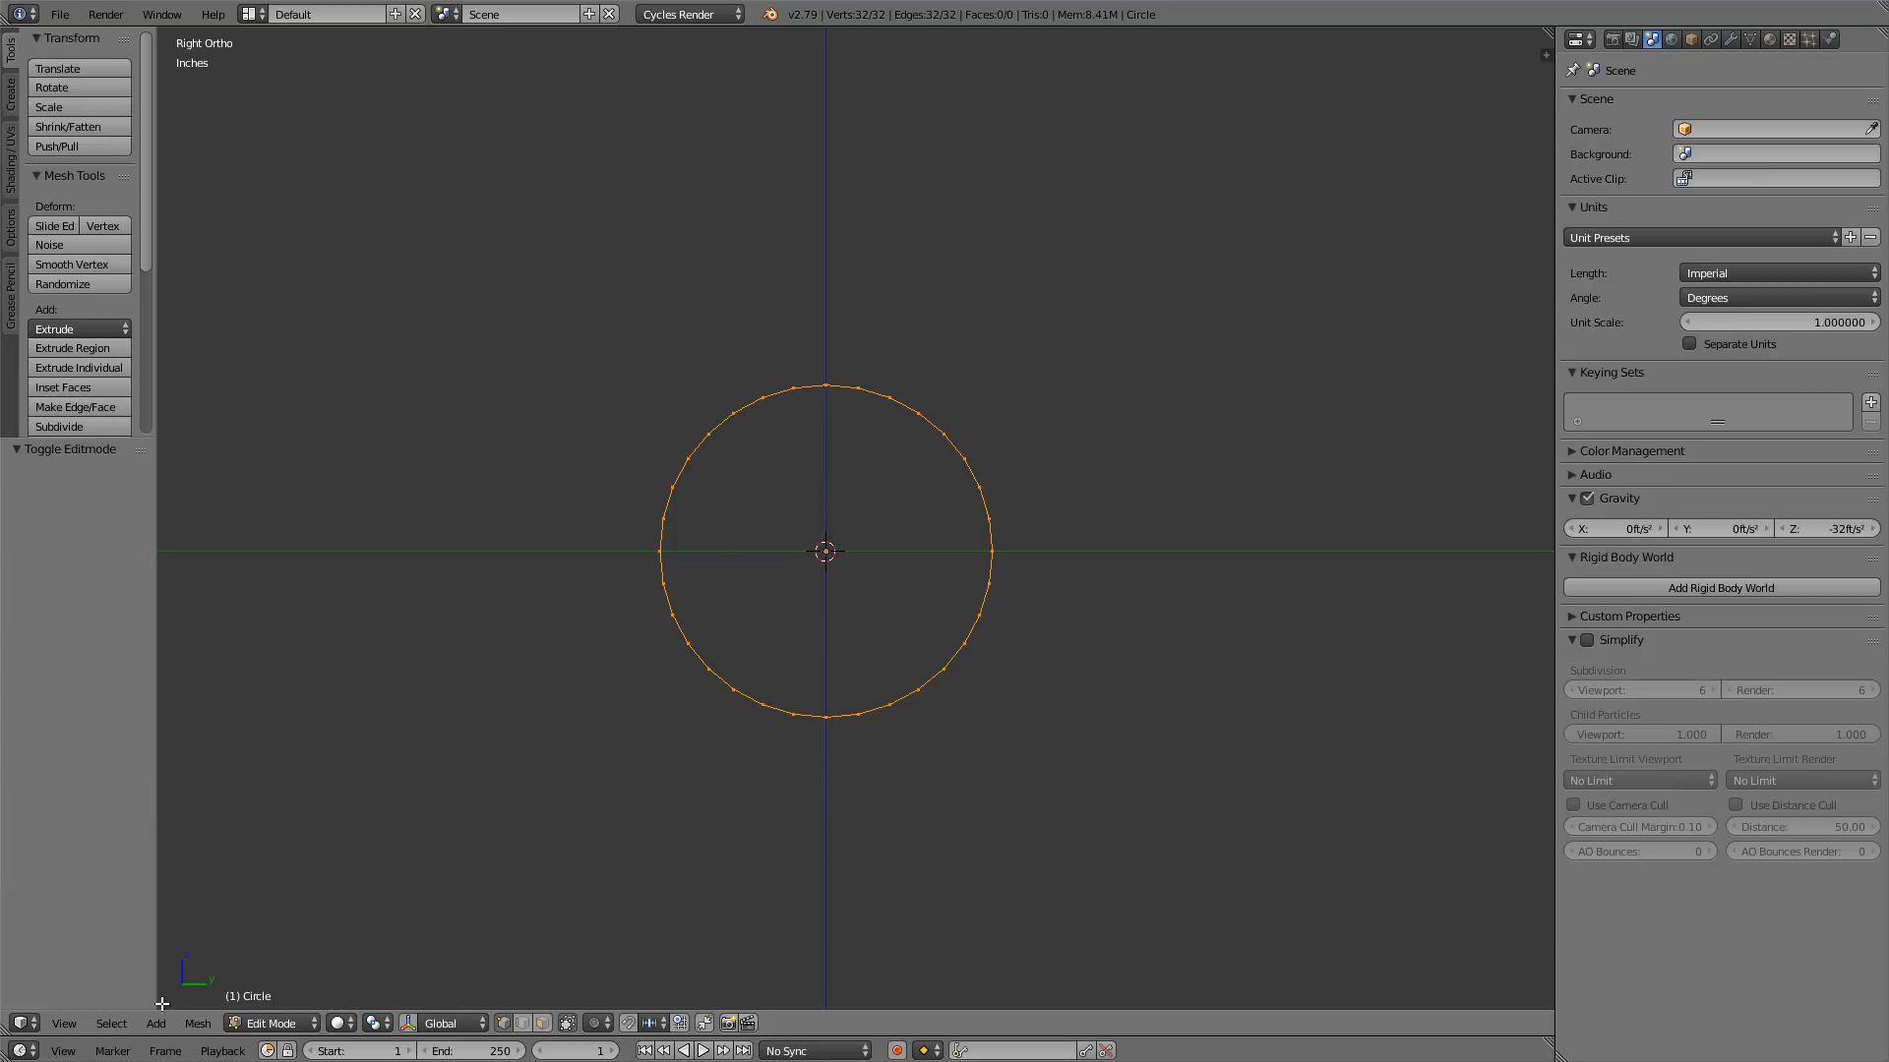
- Apply Checker Deselect to the circle's vertices with Nth Selection set to 4, keeping every fourth vertex selected
left_click(112, 1024)
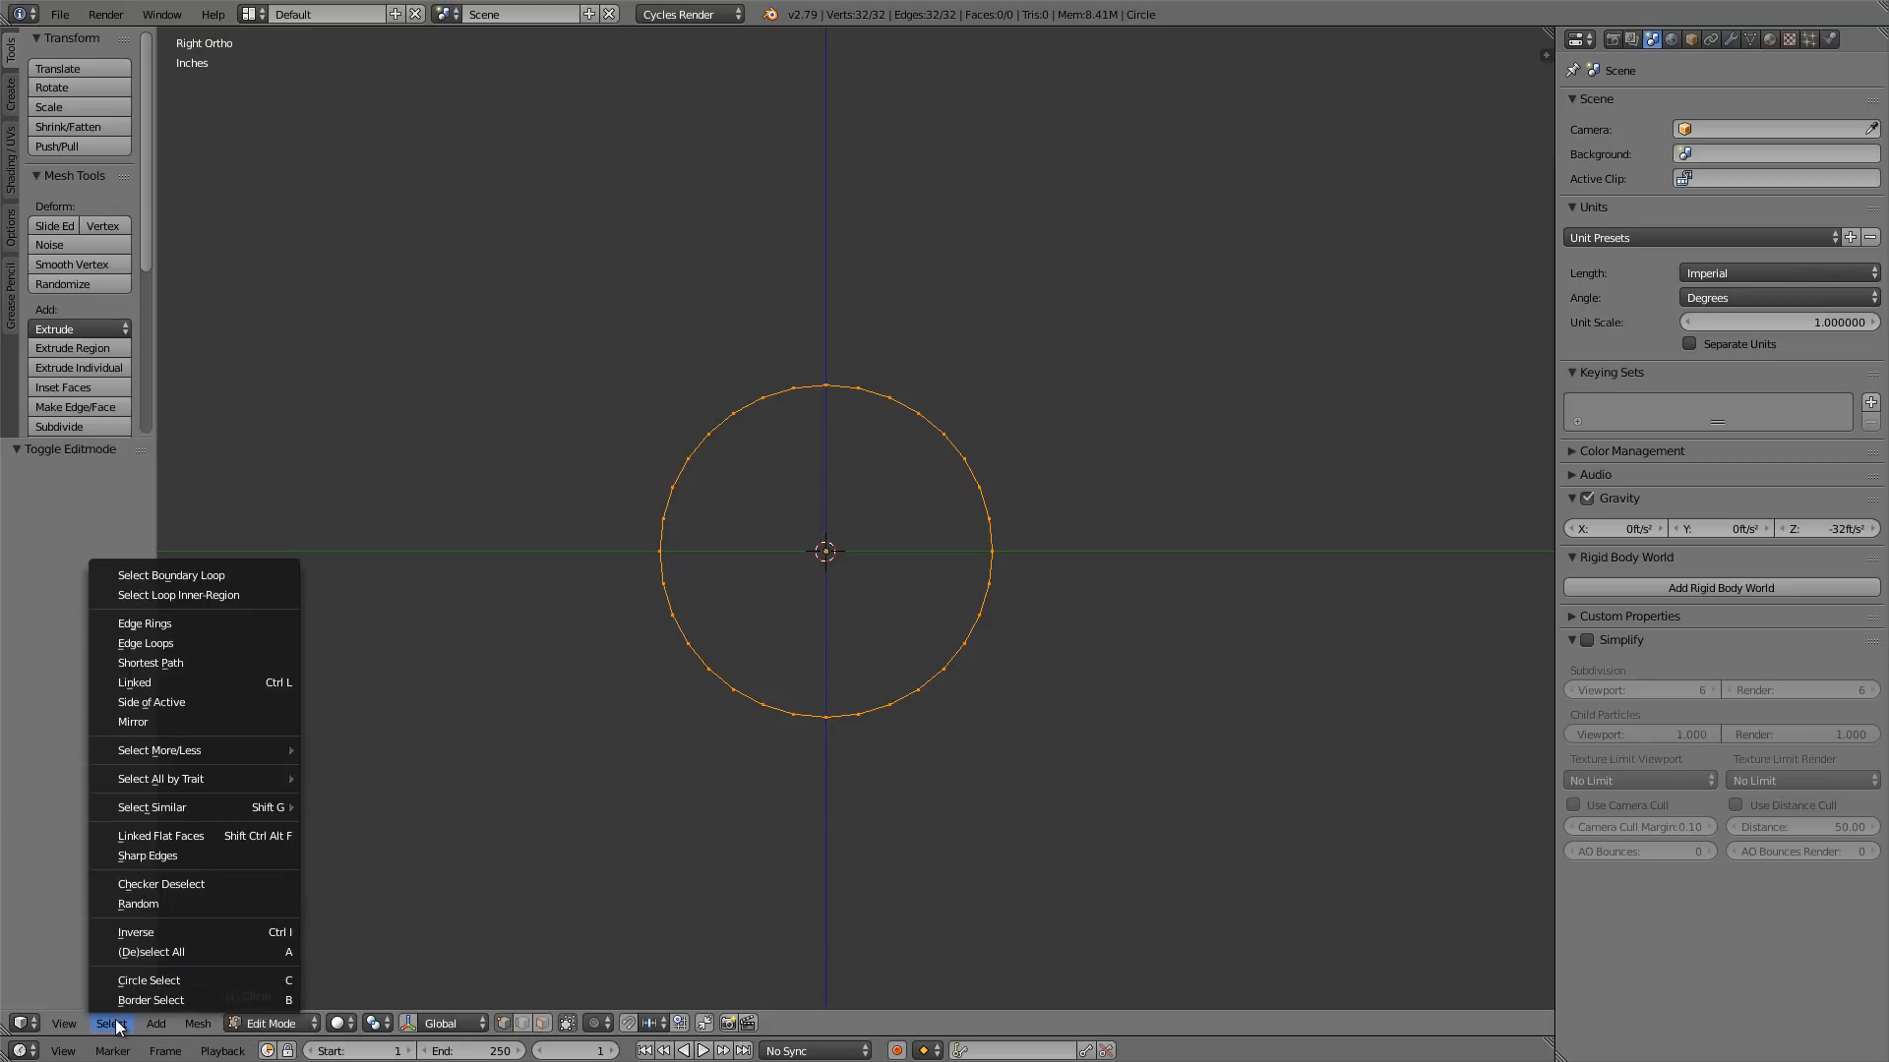
left_click(207, 884)
scroll(788, 541, "up", 4)
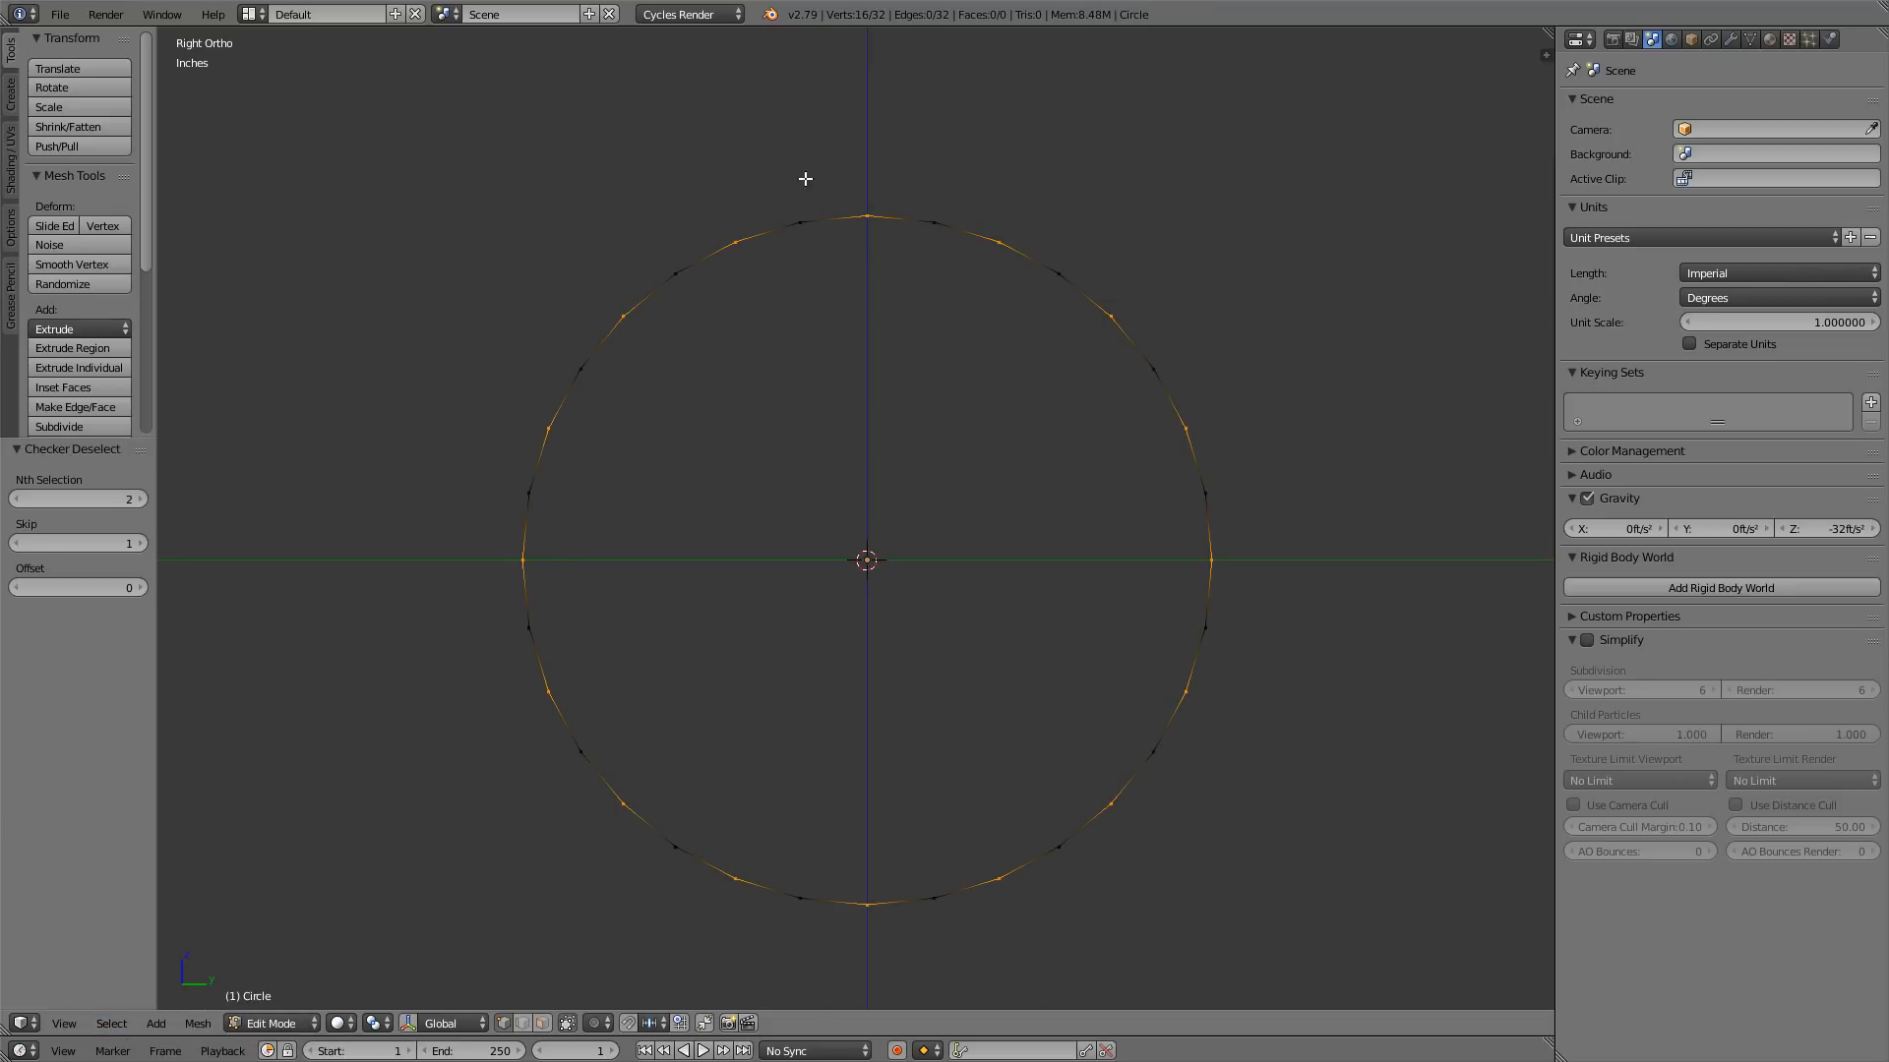
middle_click_drag(1033, 323, 1072, 307, "shift")
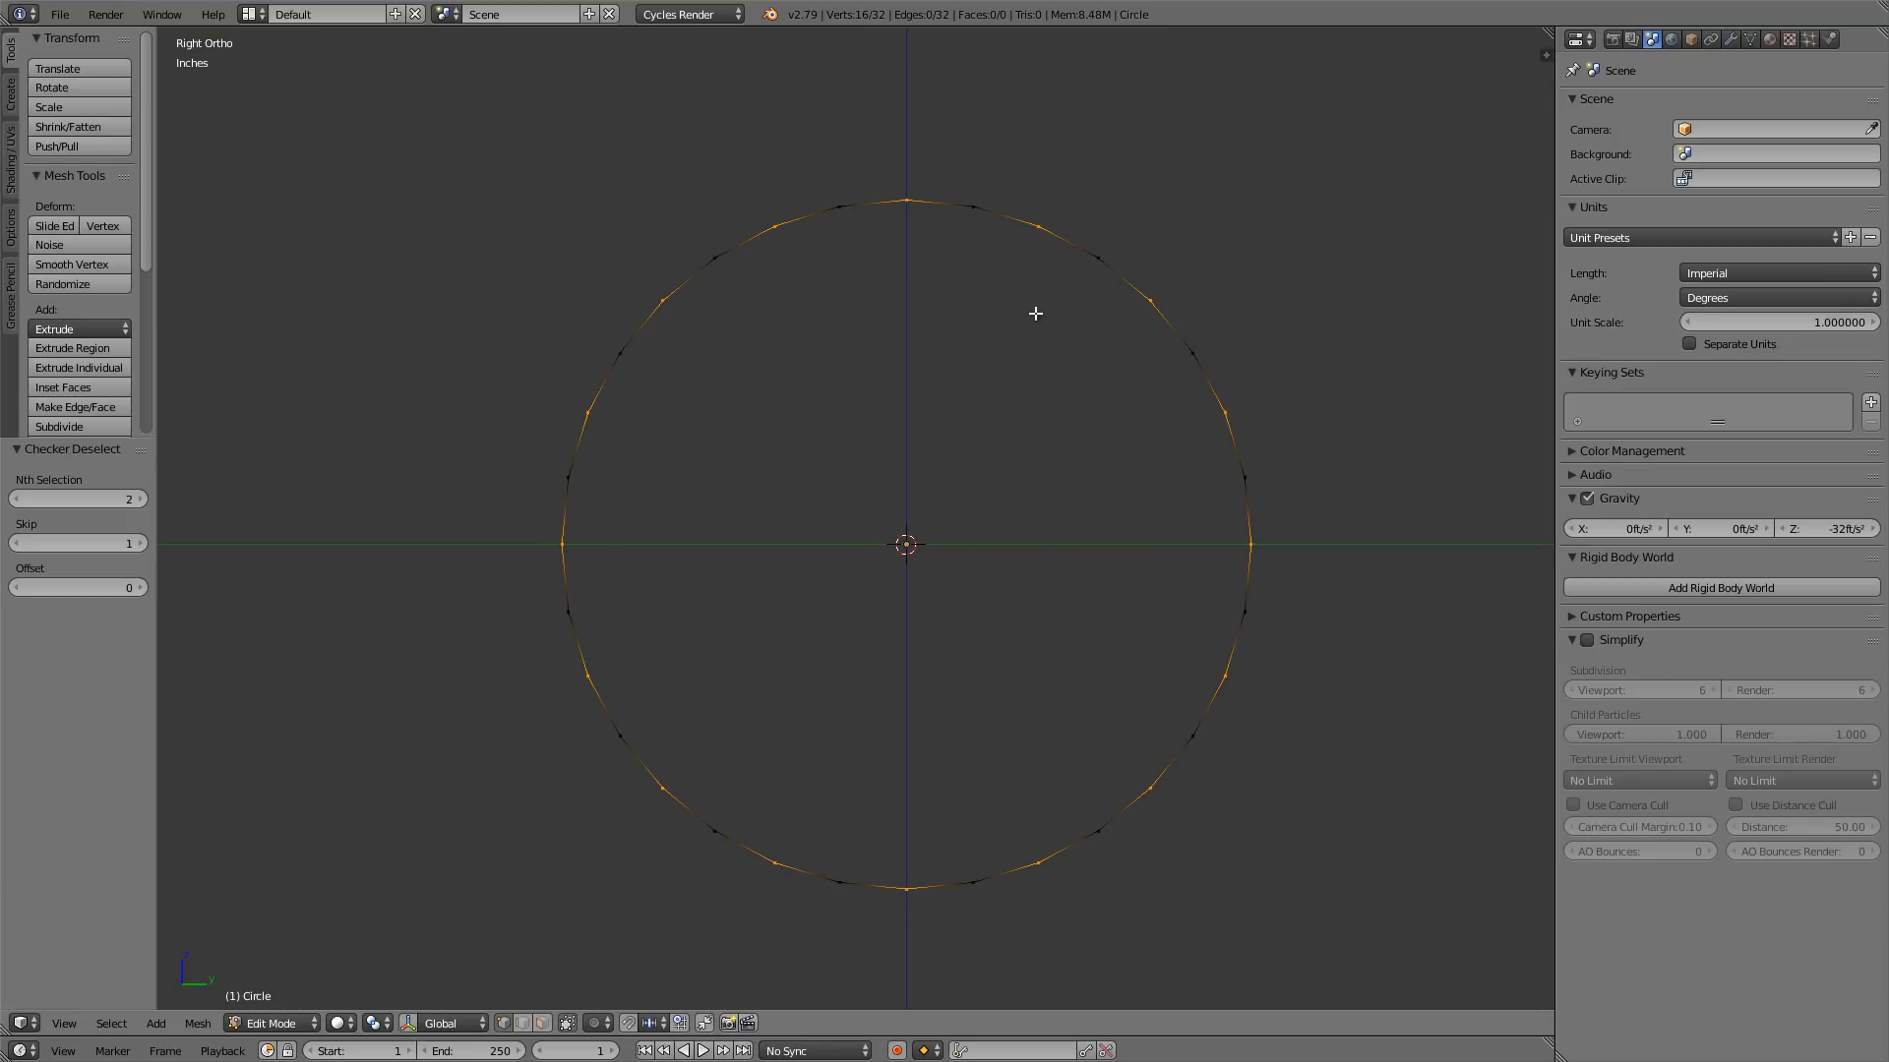
left_click(143, 499)
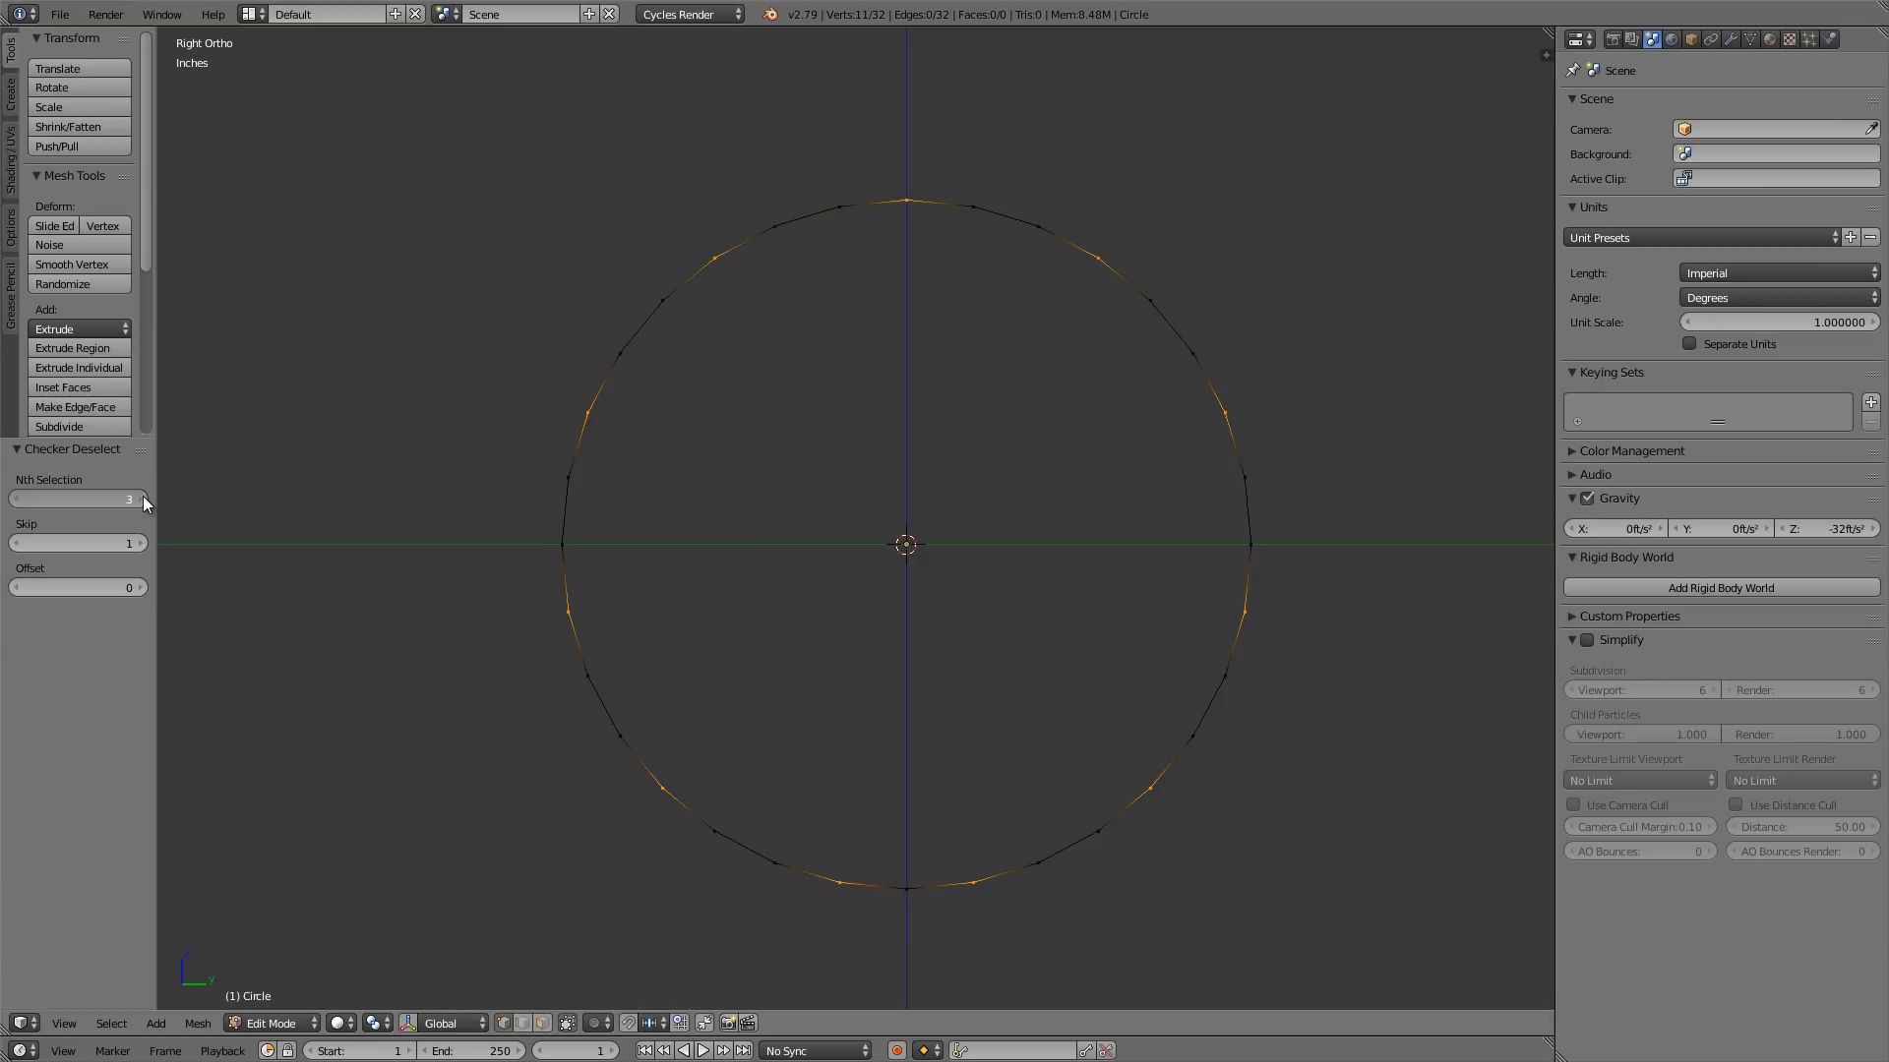
left_click(143, 500)
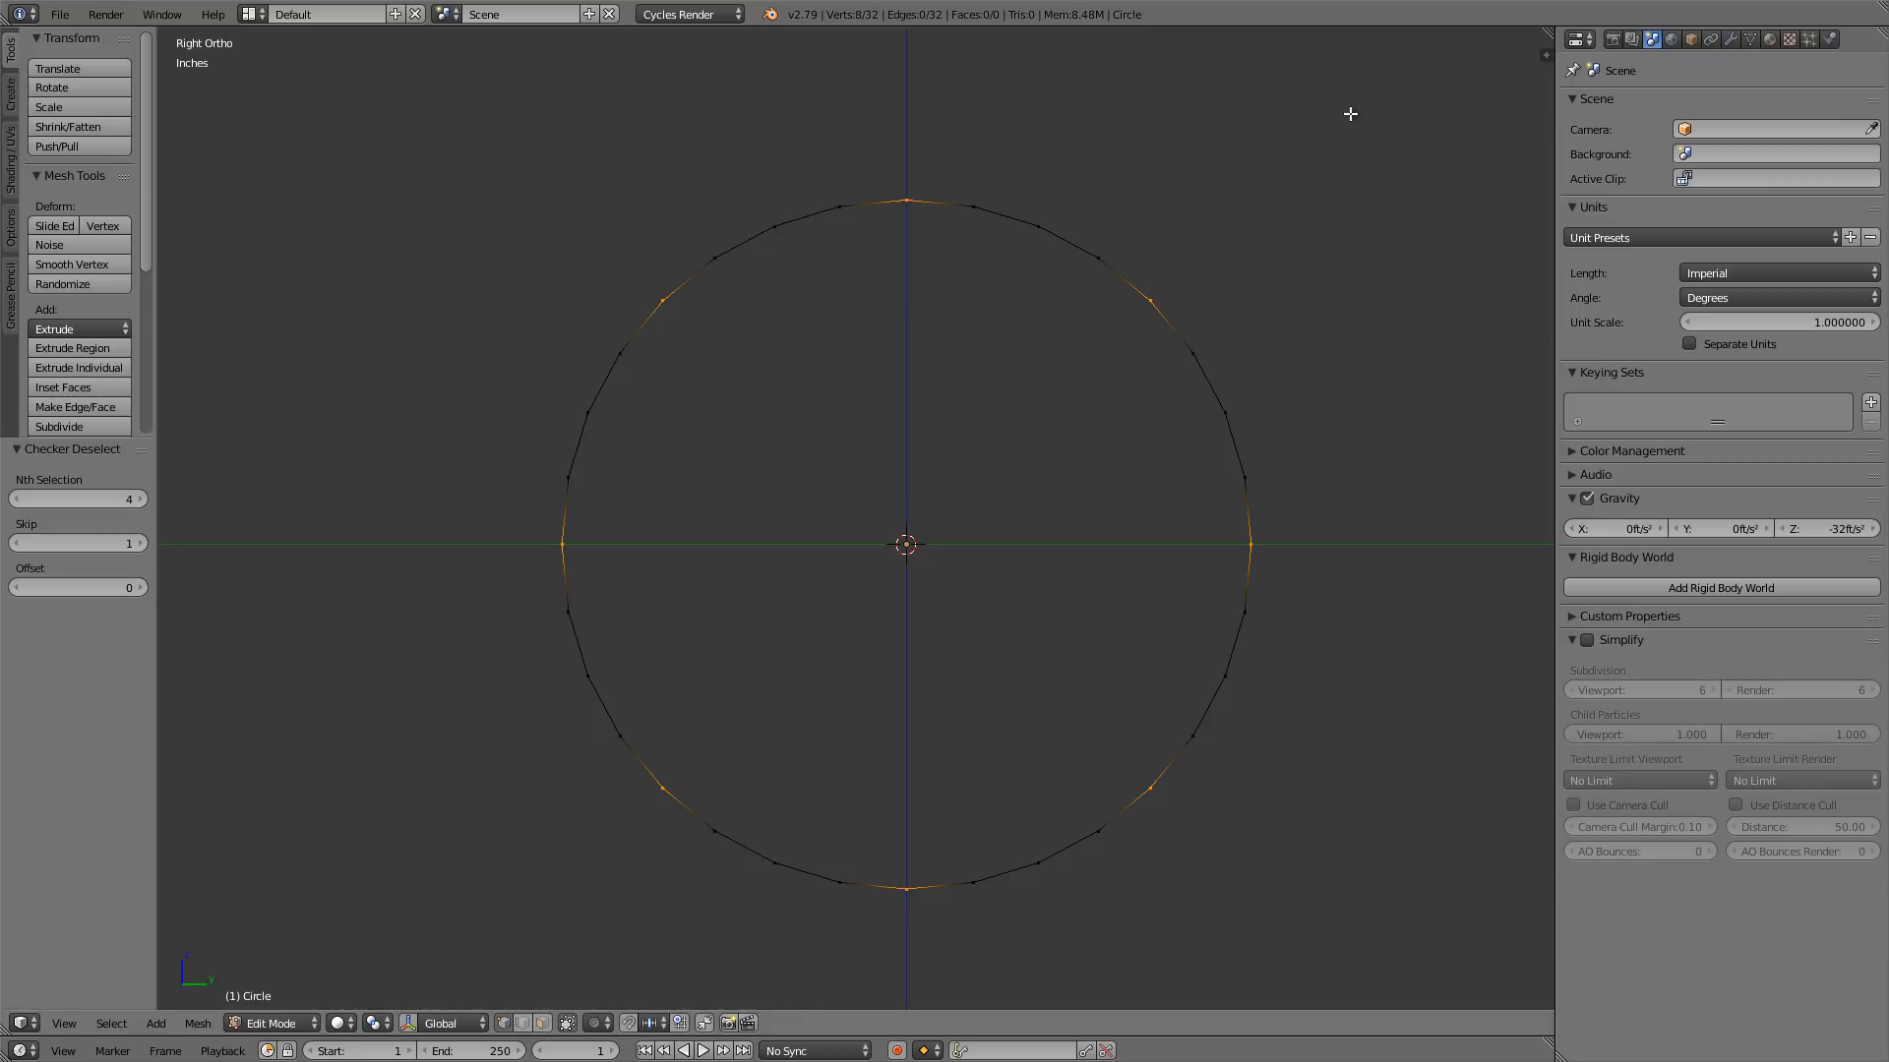
- Scale the selected vertices inward by 0.8 to form evenly spaced notches around the circle
key("s")
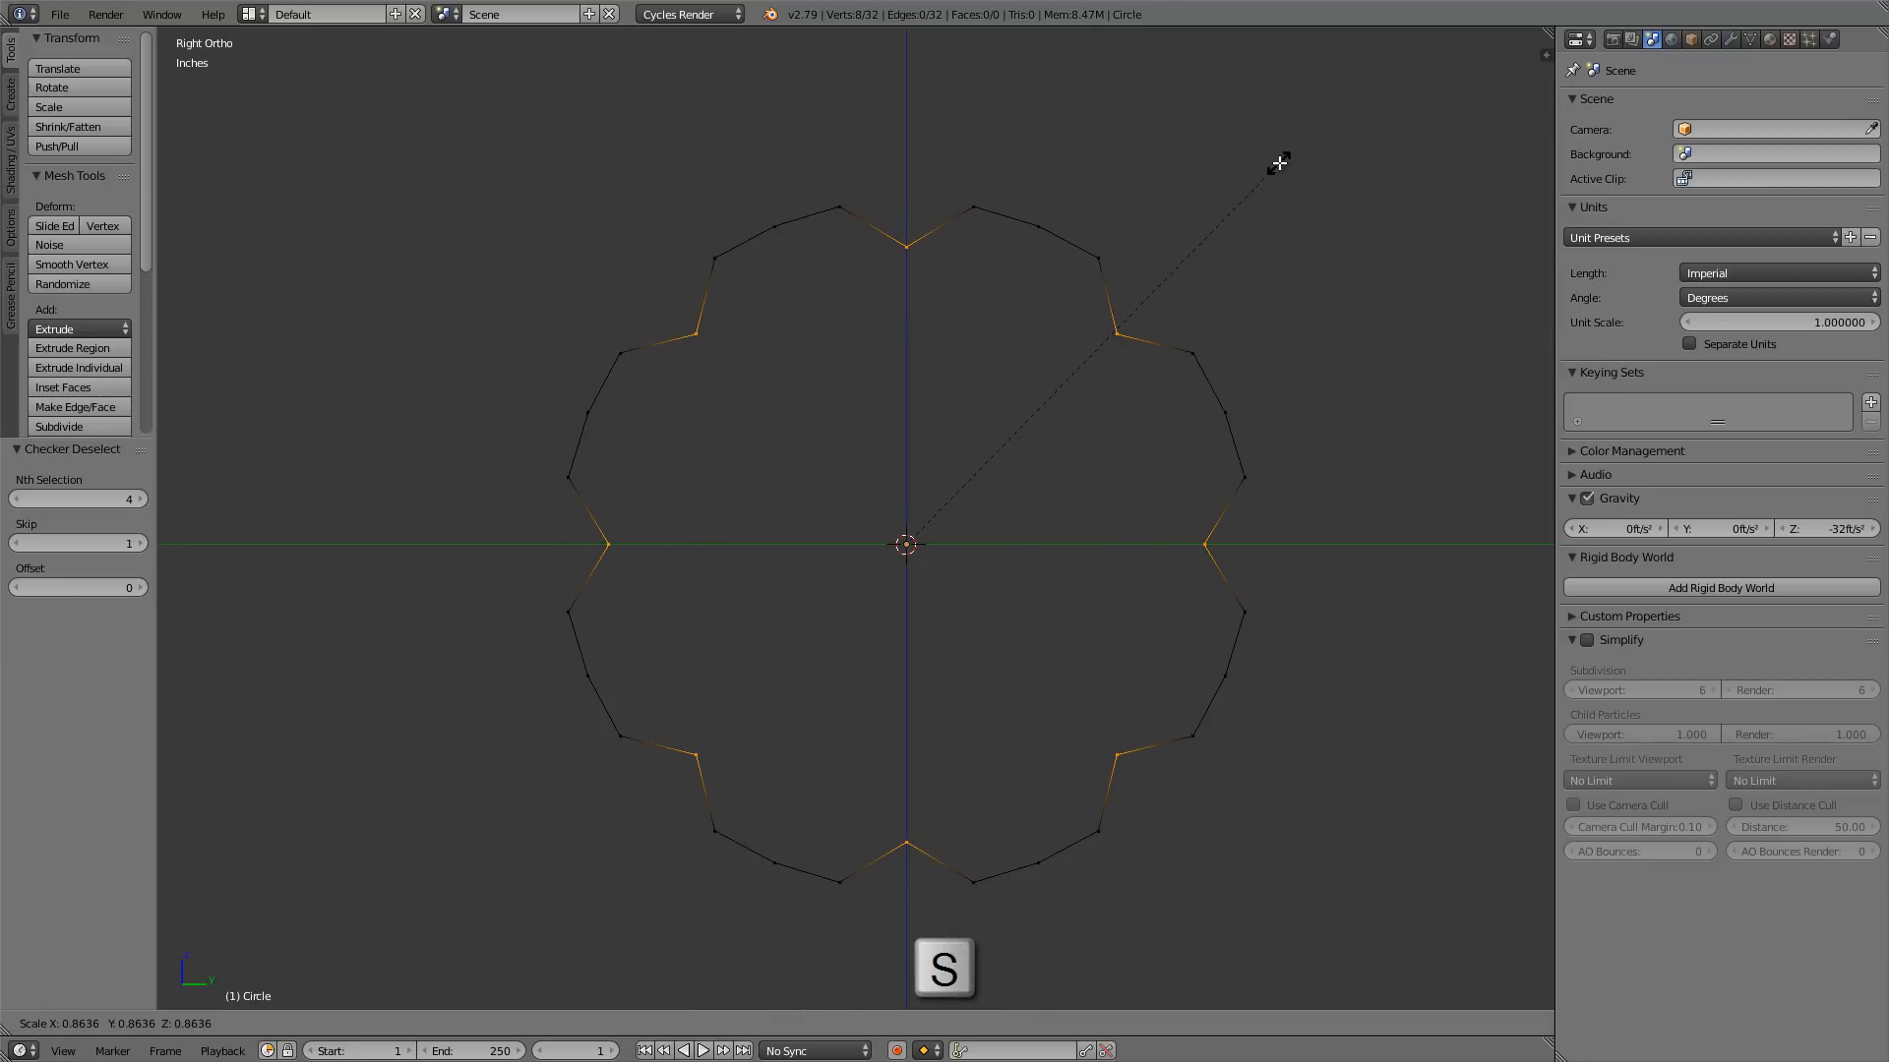
type(".8")
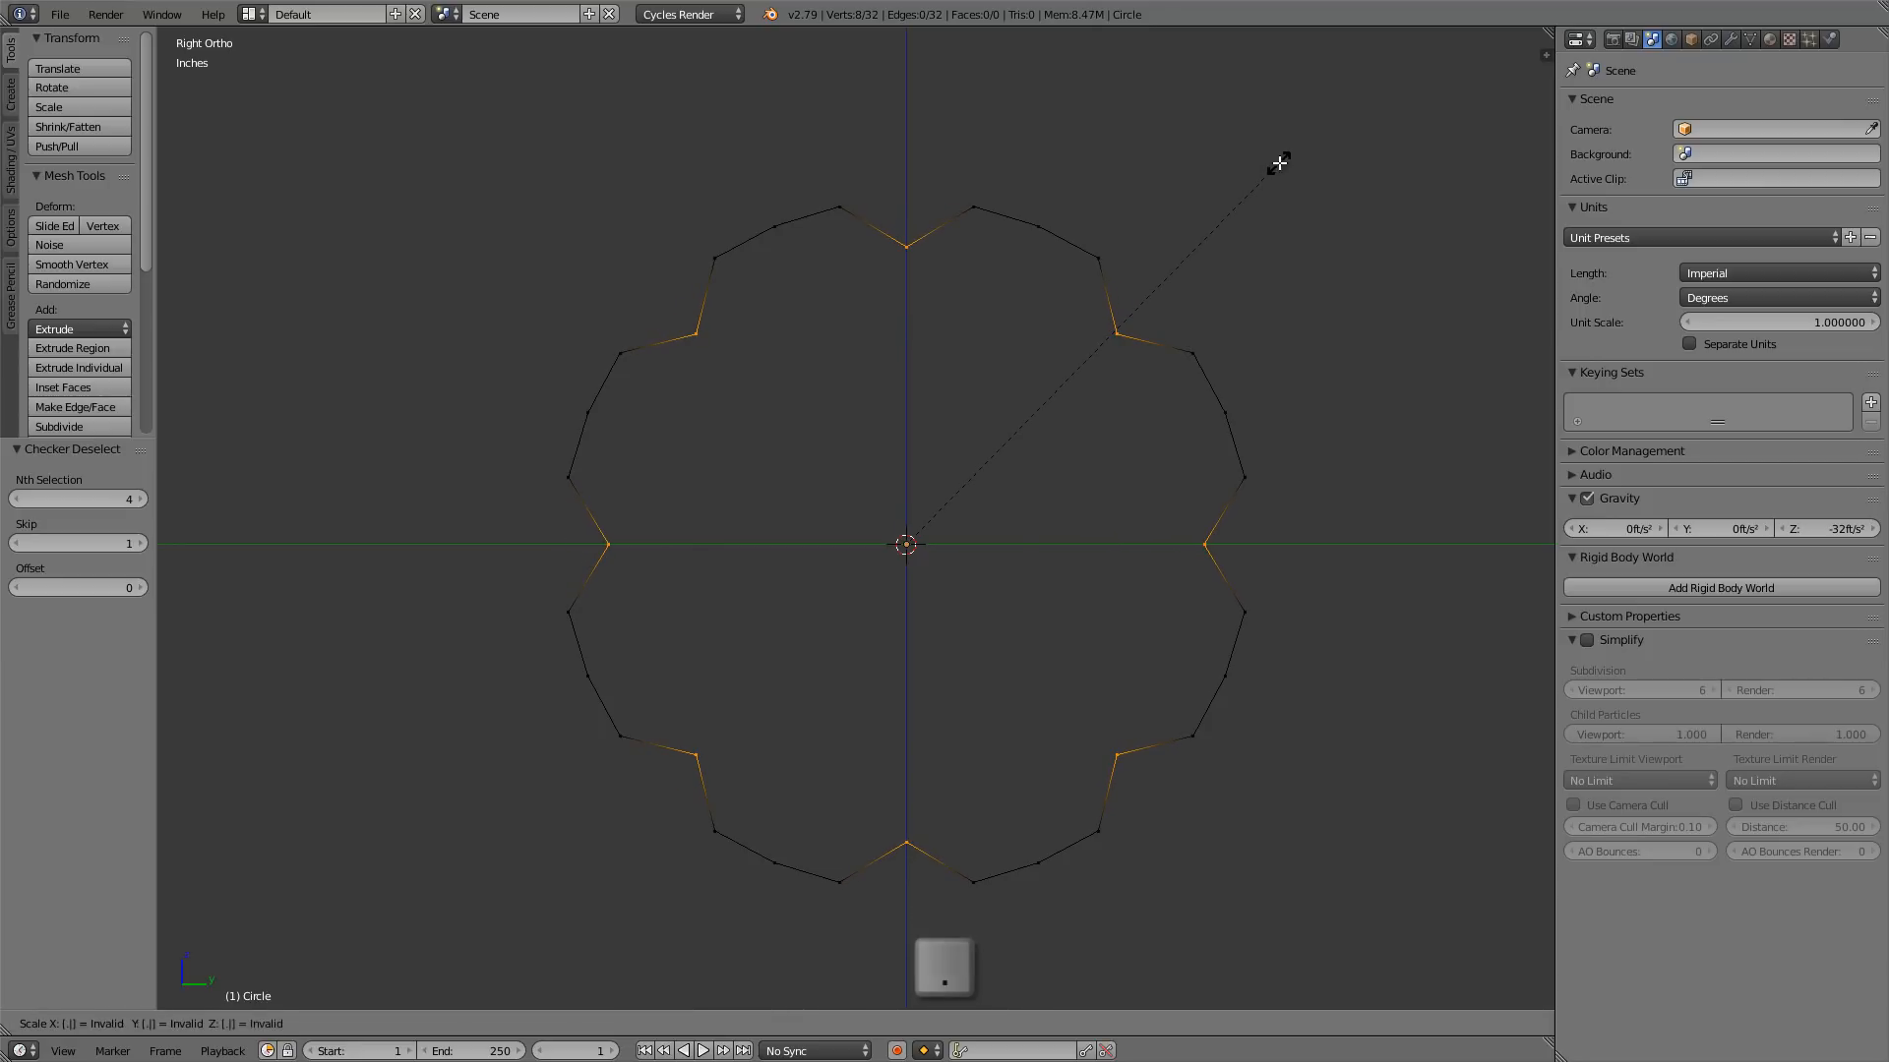
key("Return")
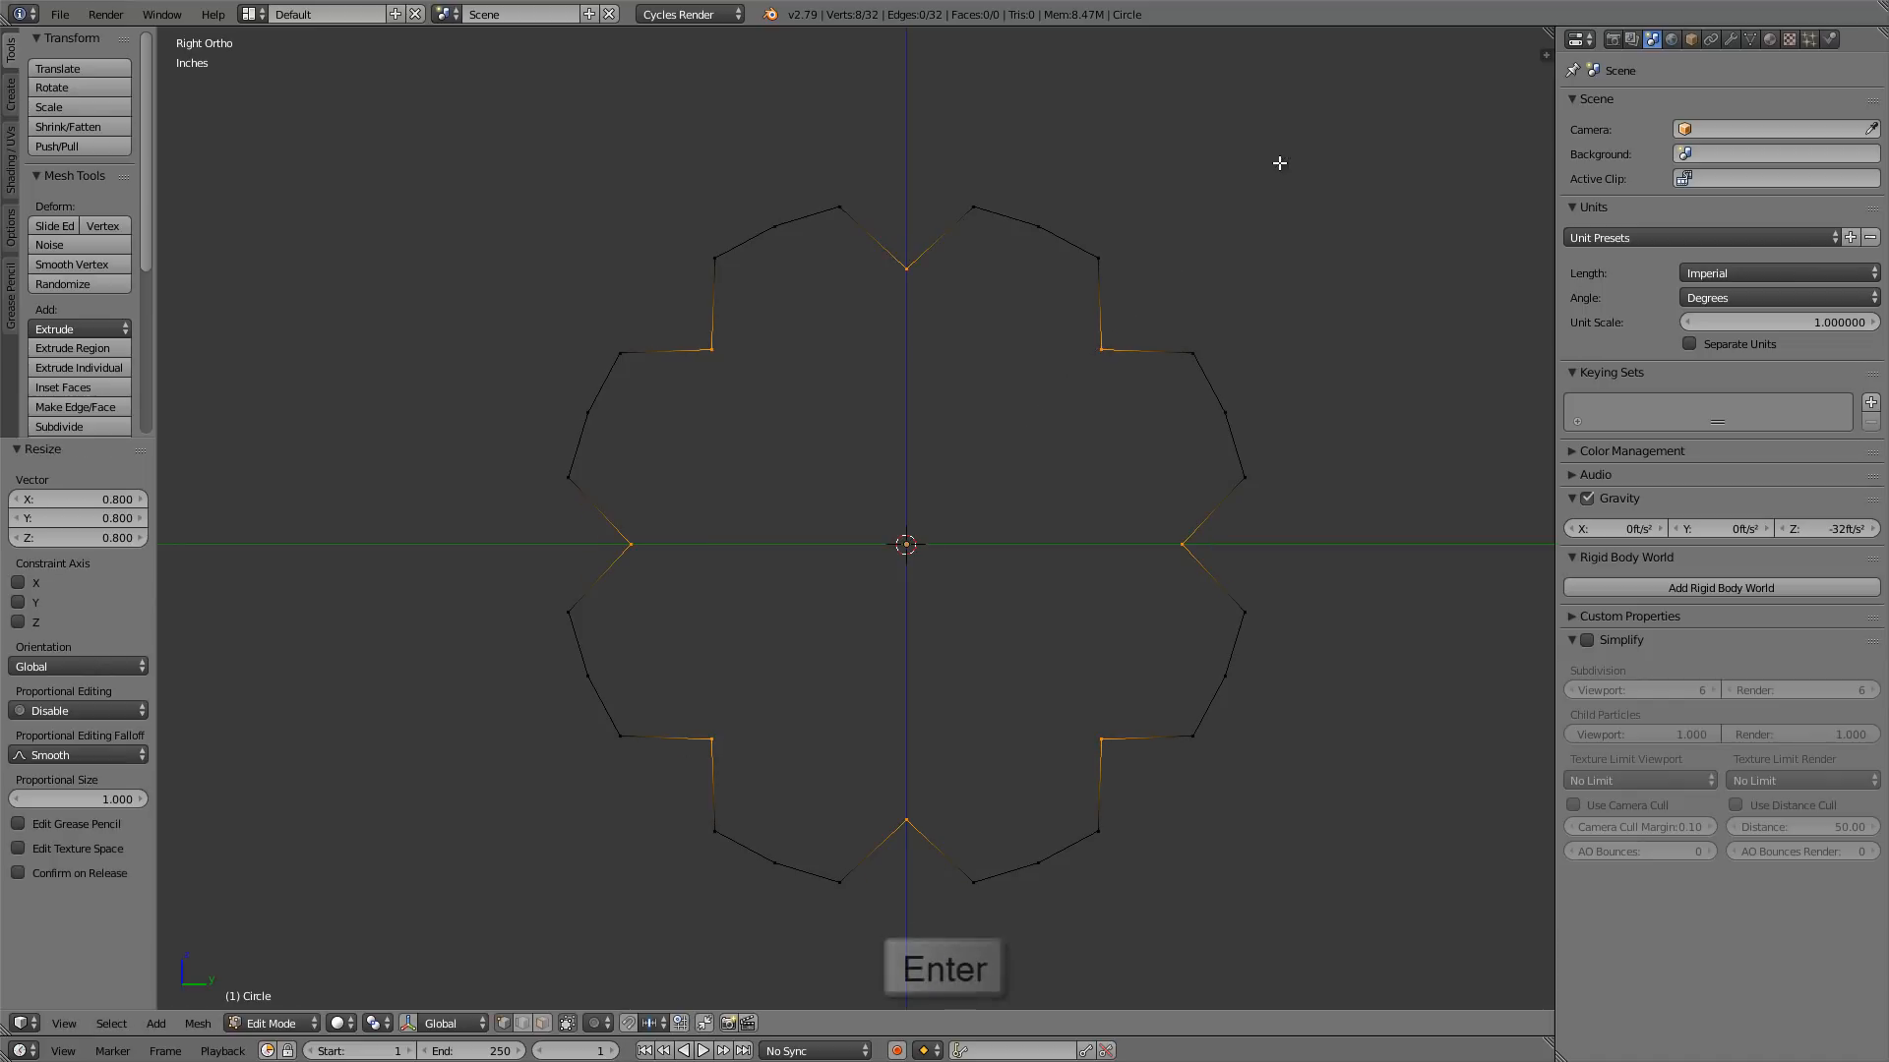
- Rotate the selected notch vertices by -6° around the circle's centre to slant the notches
scroll(1106, 408, "up", 1)
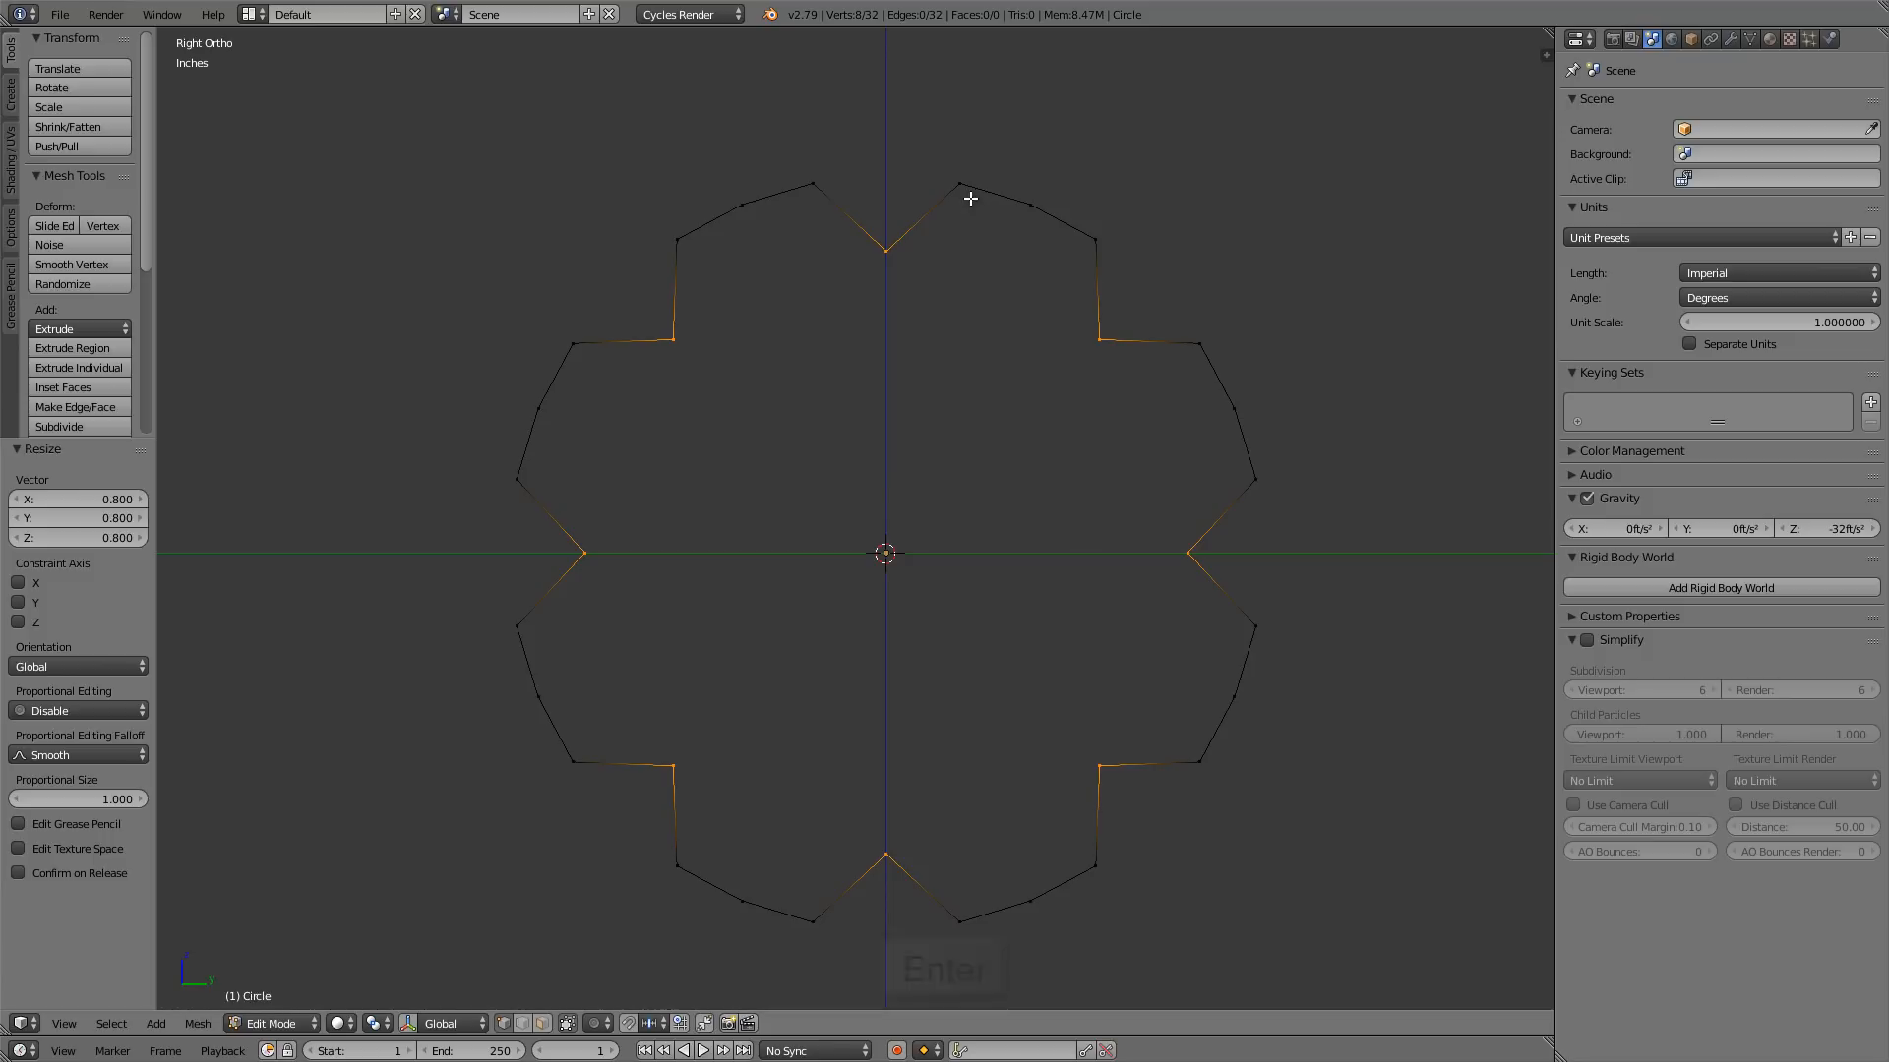
middle_click_drag(905, 234, 898, 245, "shift")
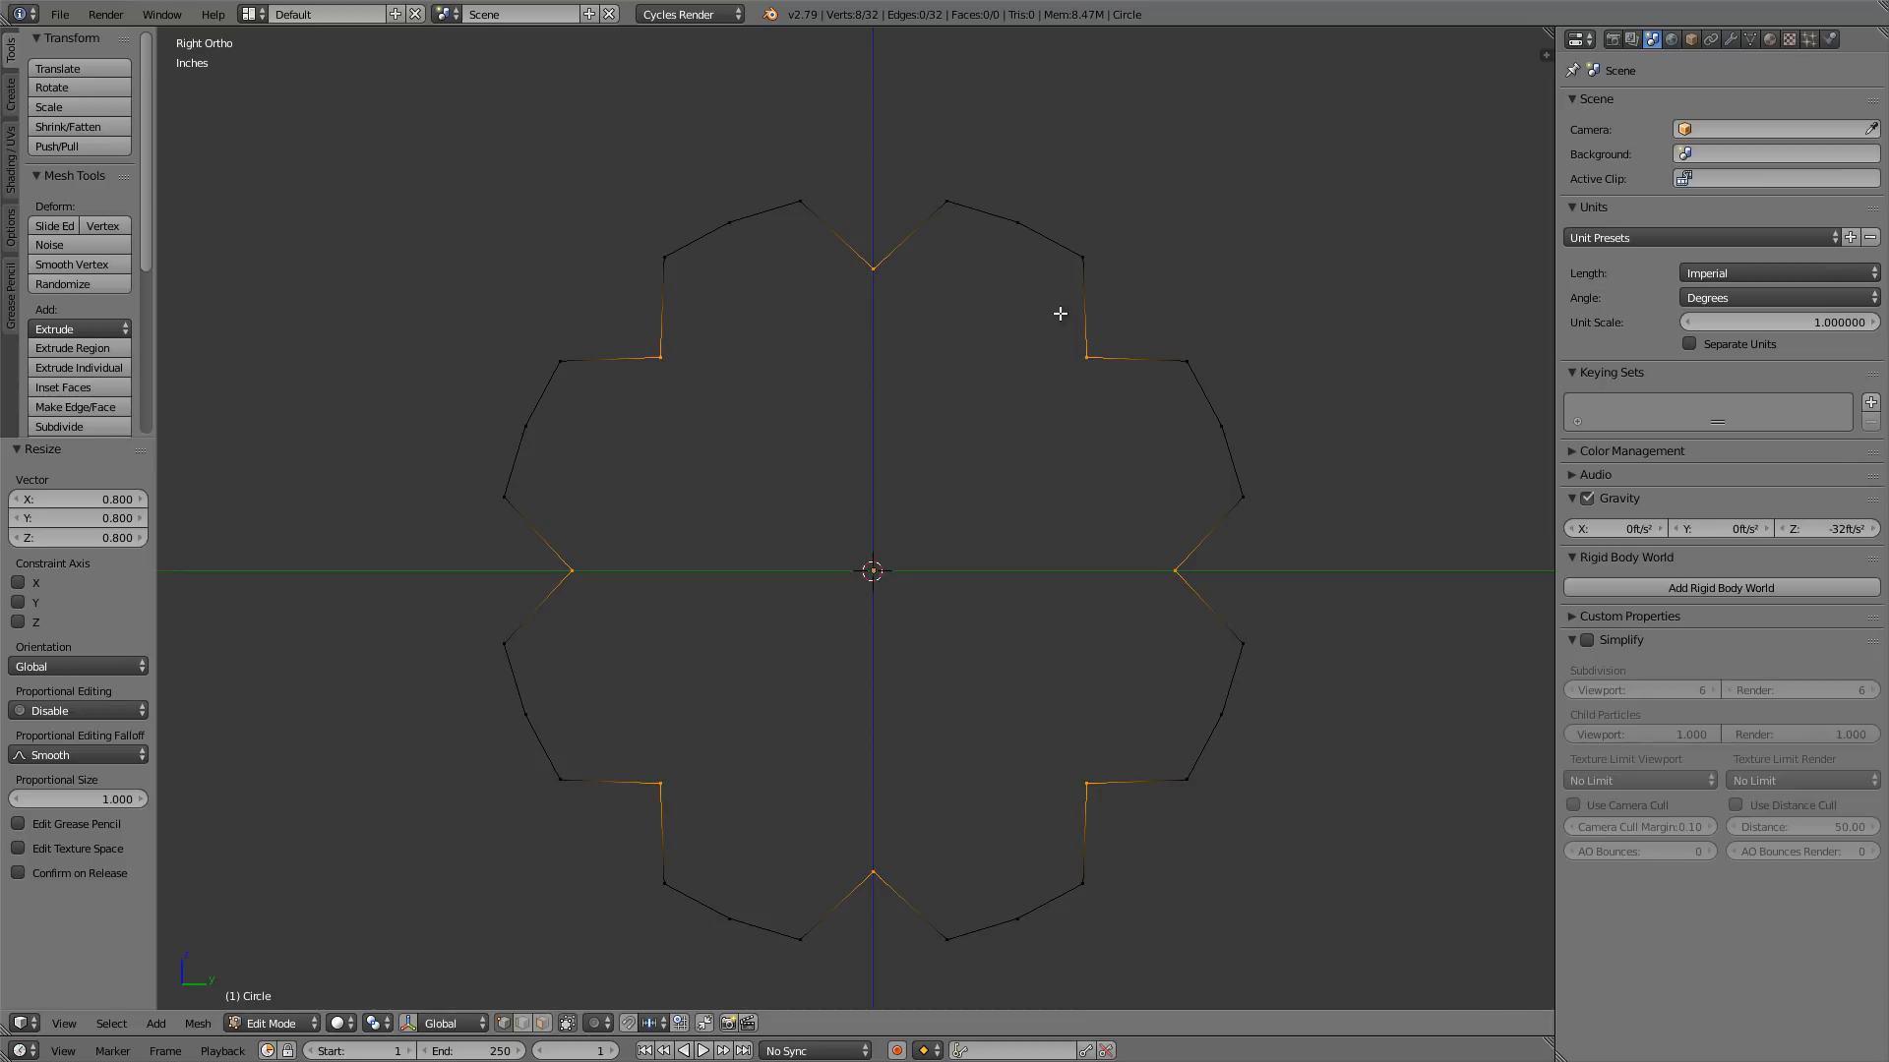
middle_click_drag(1060, 313, 1062, 306, "shift")
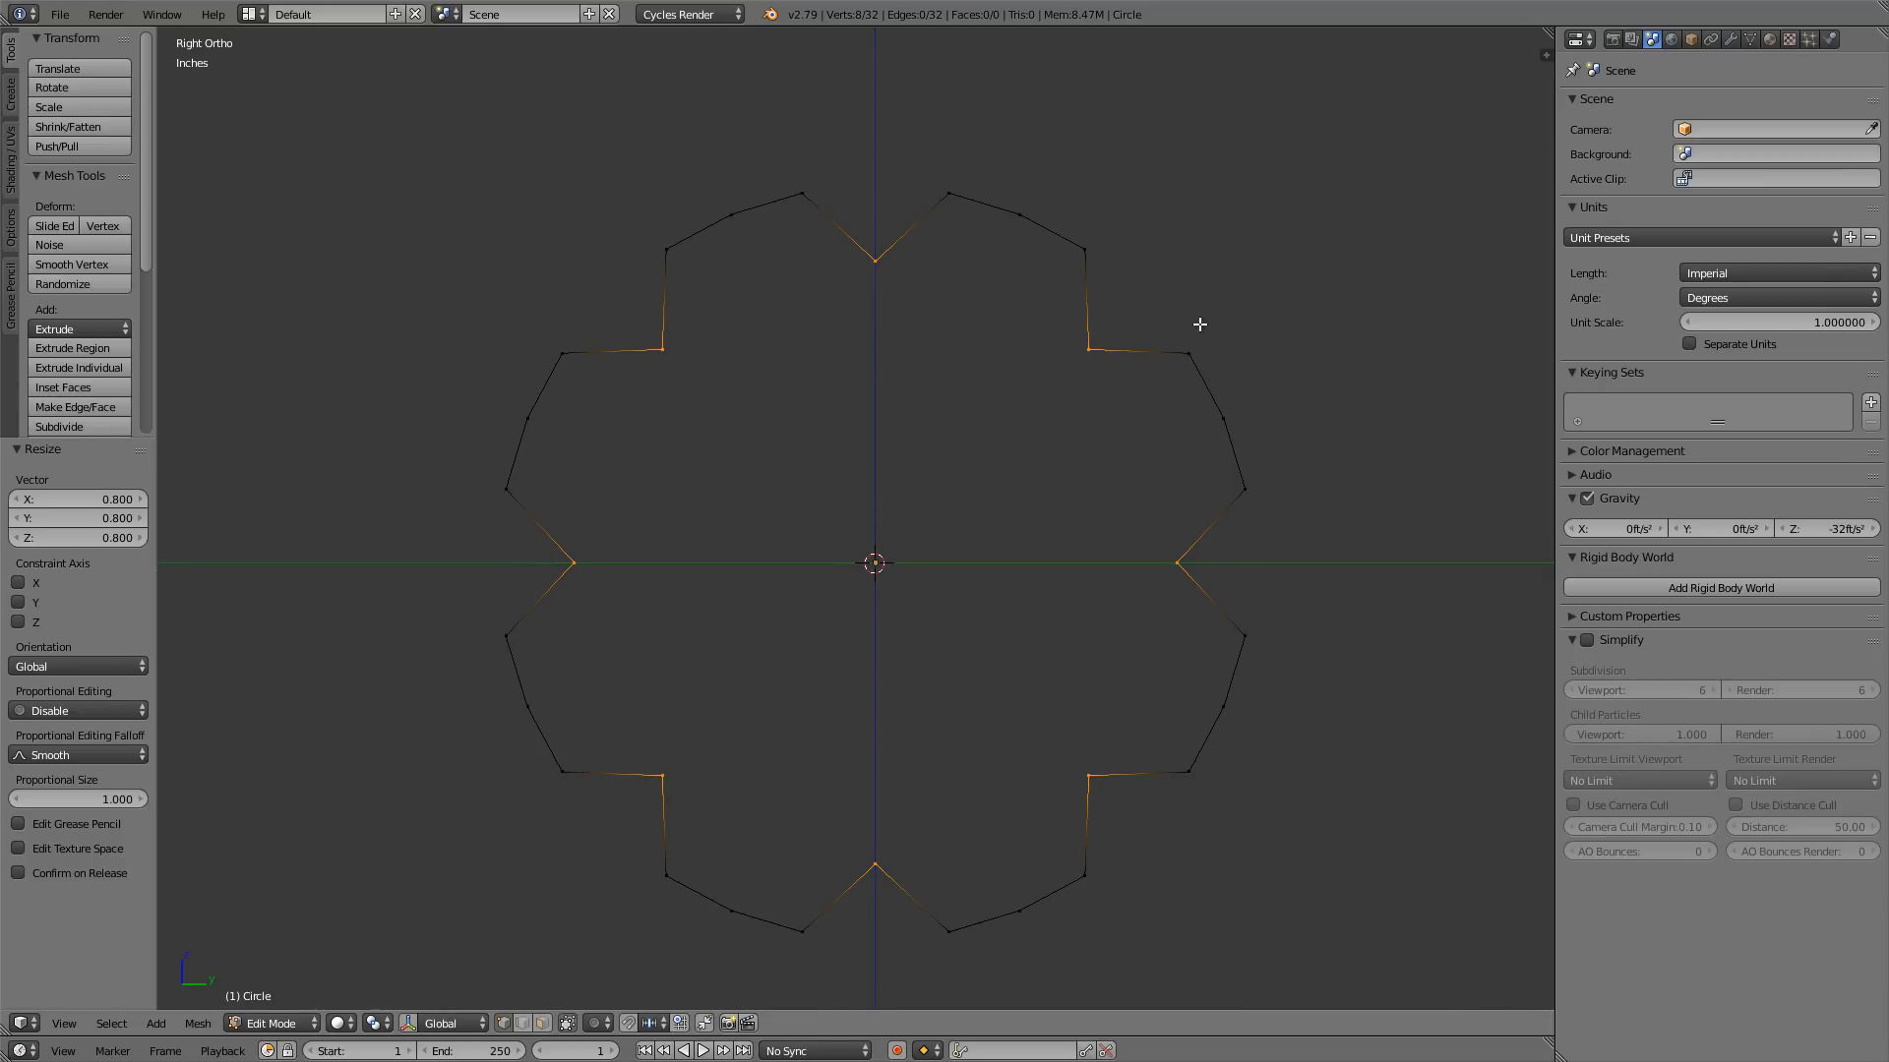
key("r")
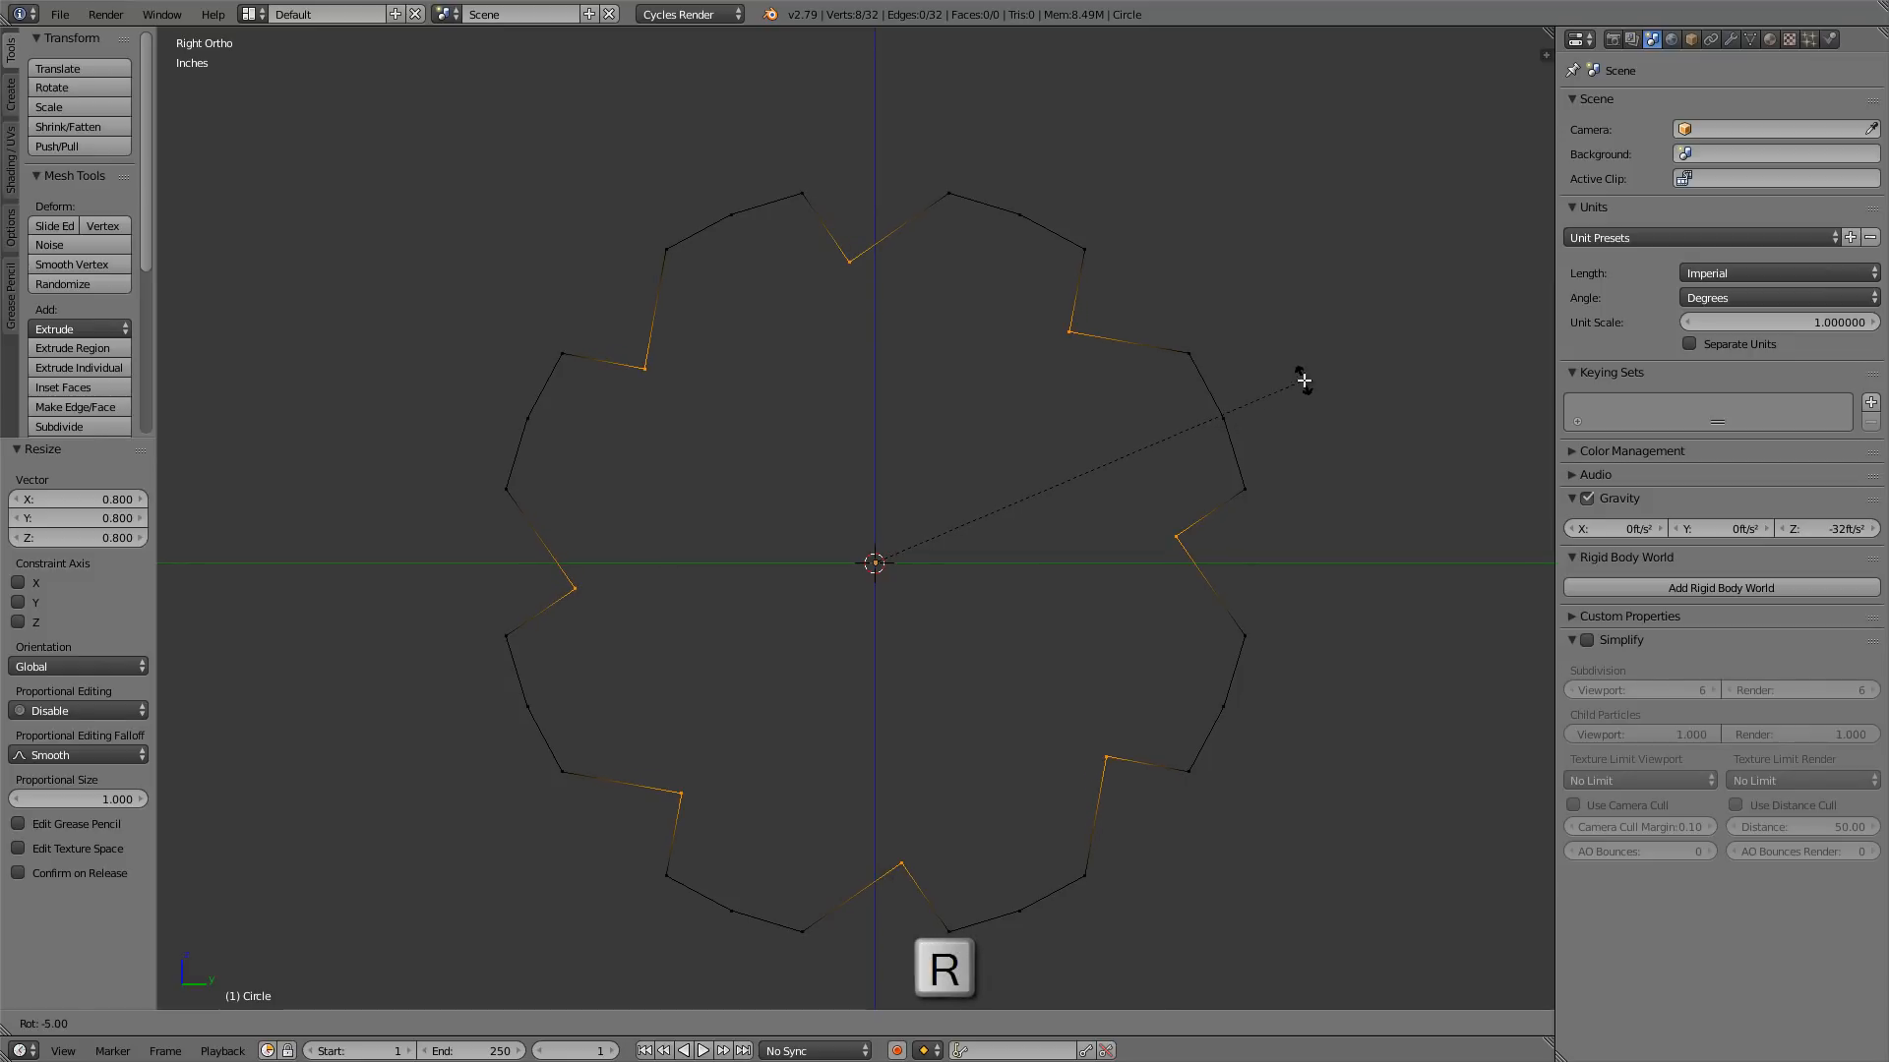
key("ctrl+shift")
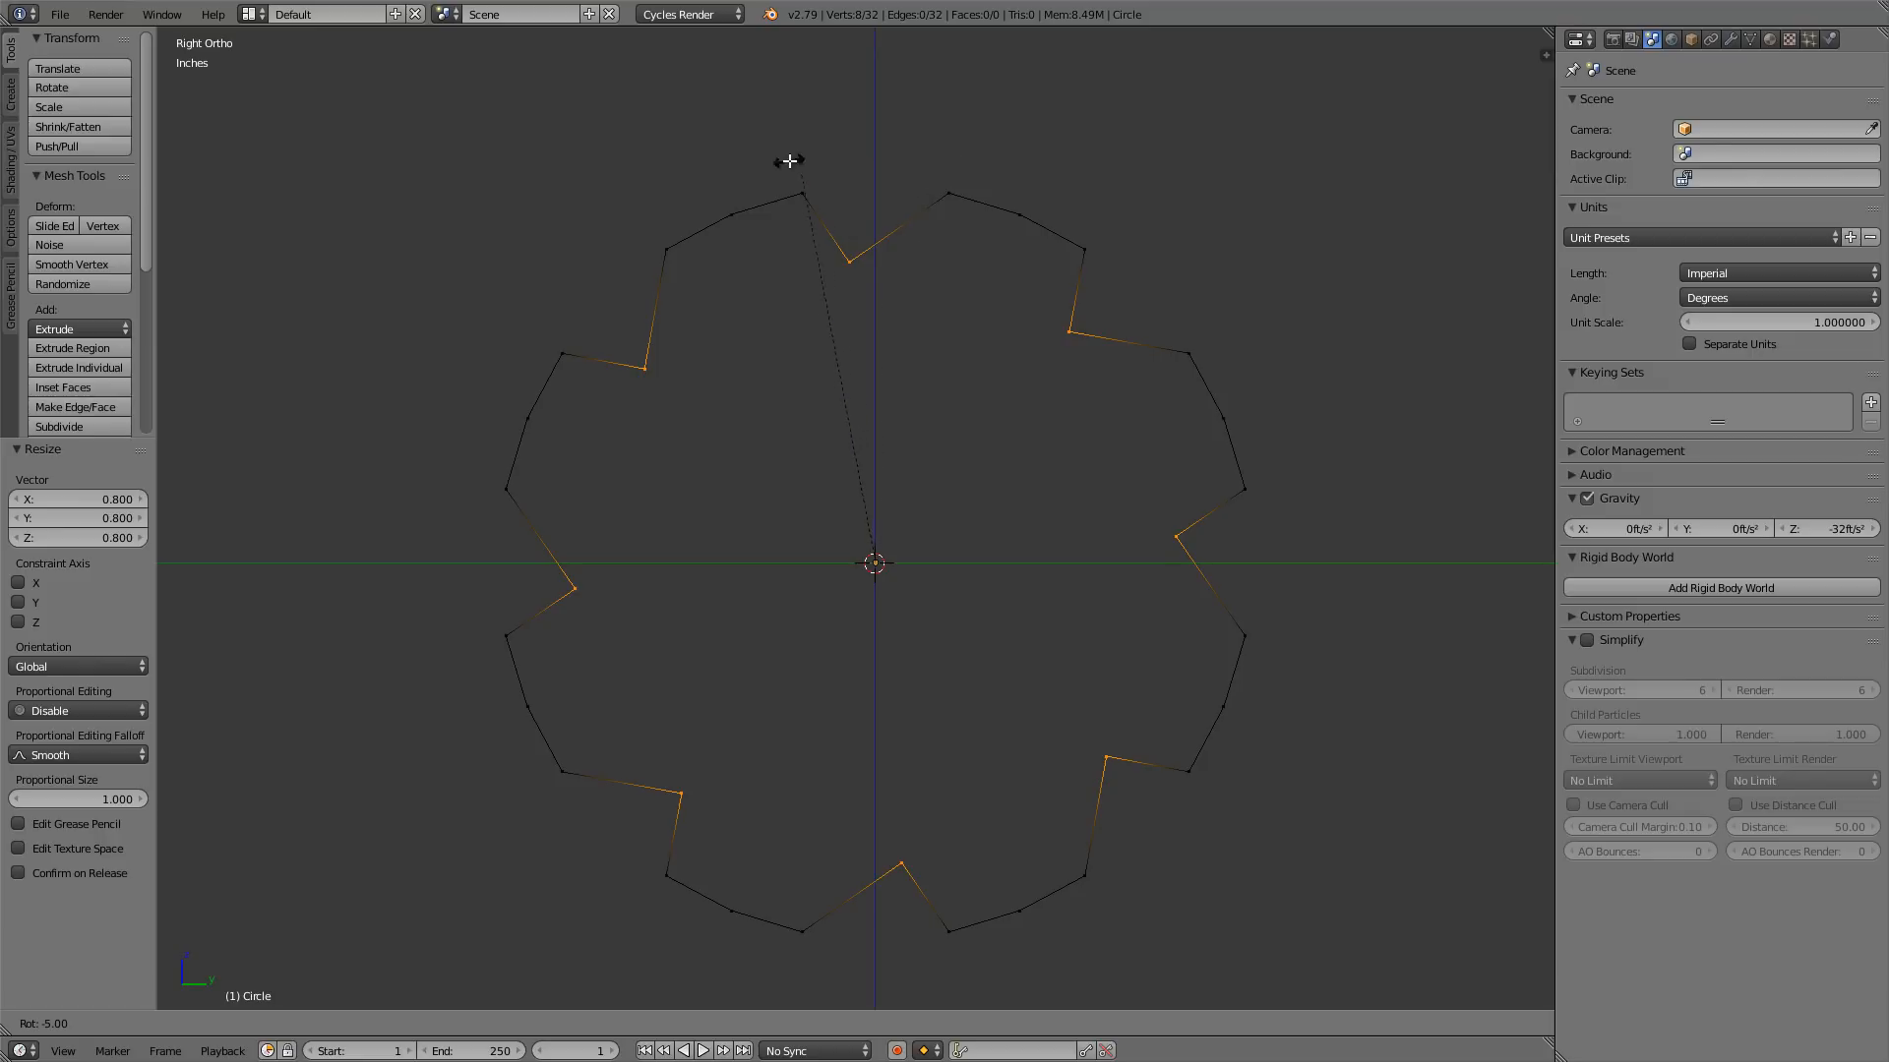
left_click(683, 203)
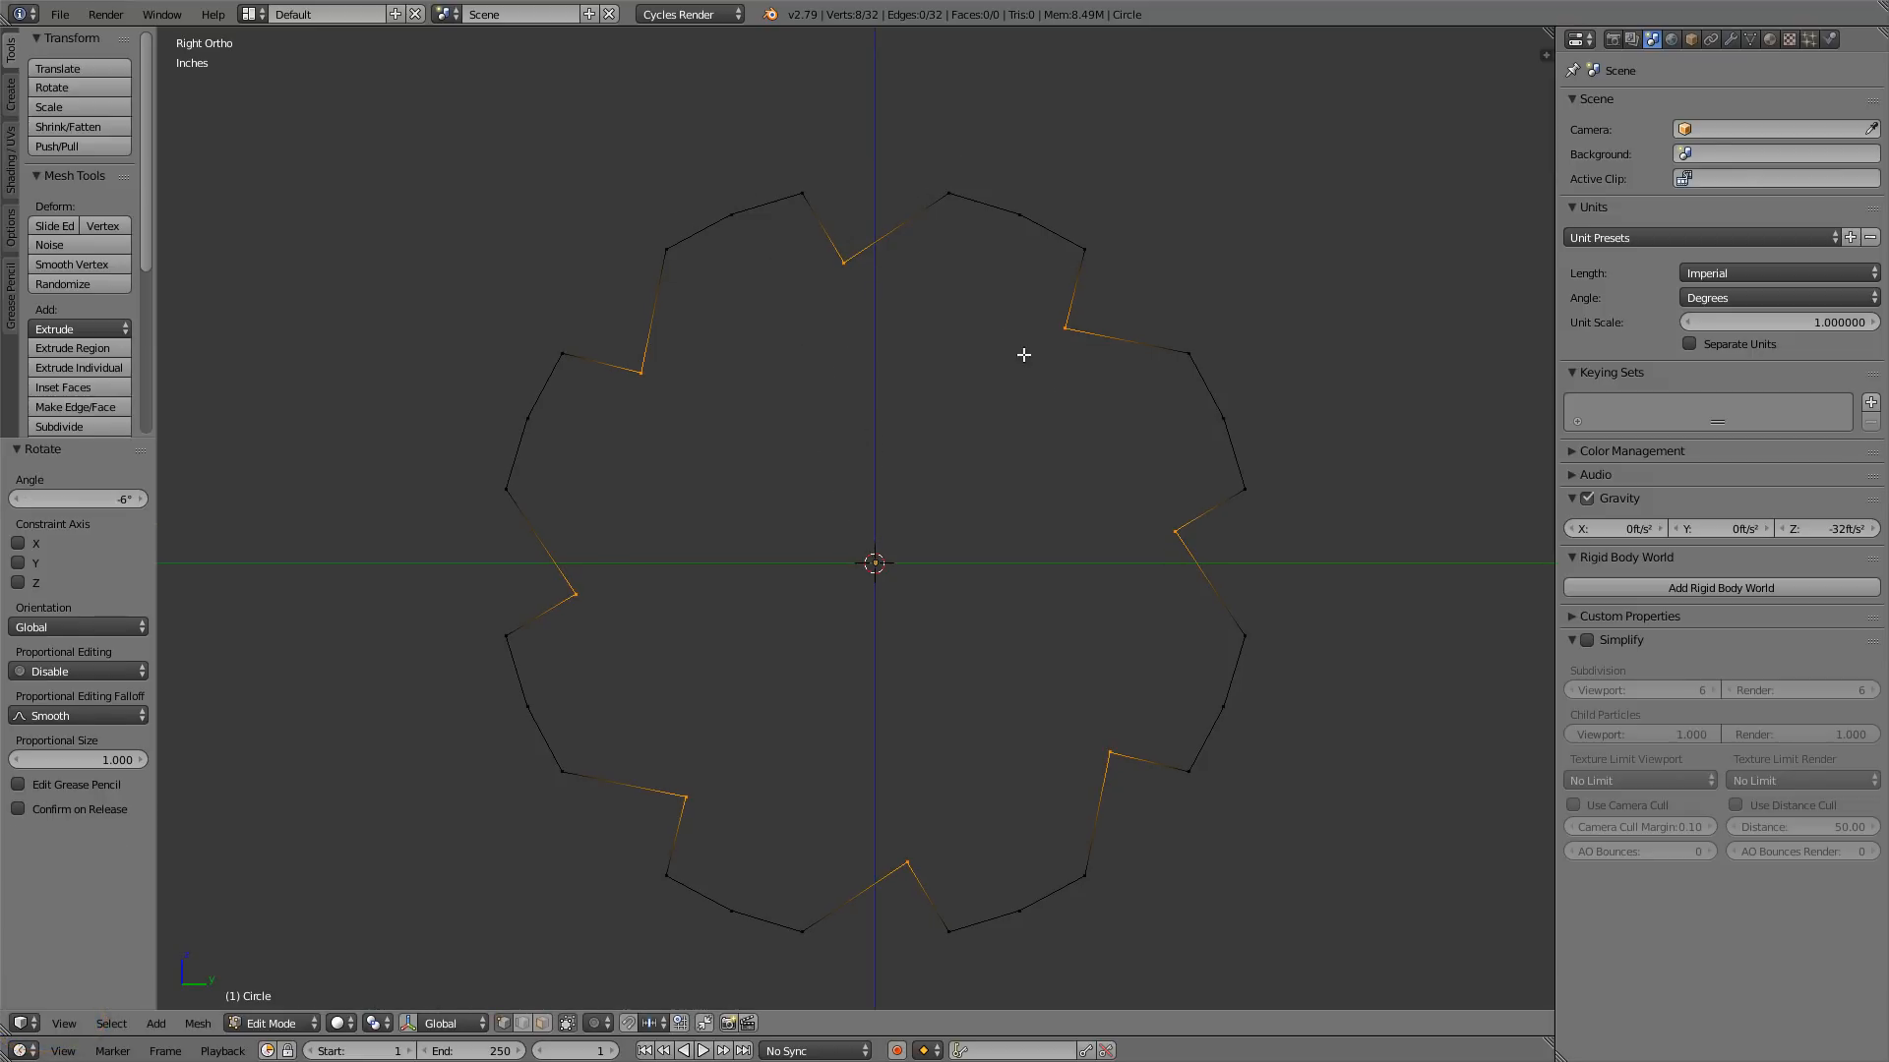
- In the front orthographic view, select the whole notched outline and extrude it about 3.76" along the X axis
scroll(1105, 455, "down", 1)
middle_click_drag(1079, 446, 1049, 434, "shift")
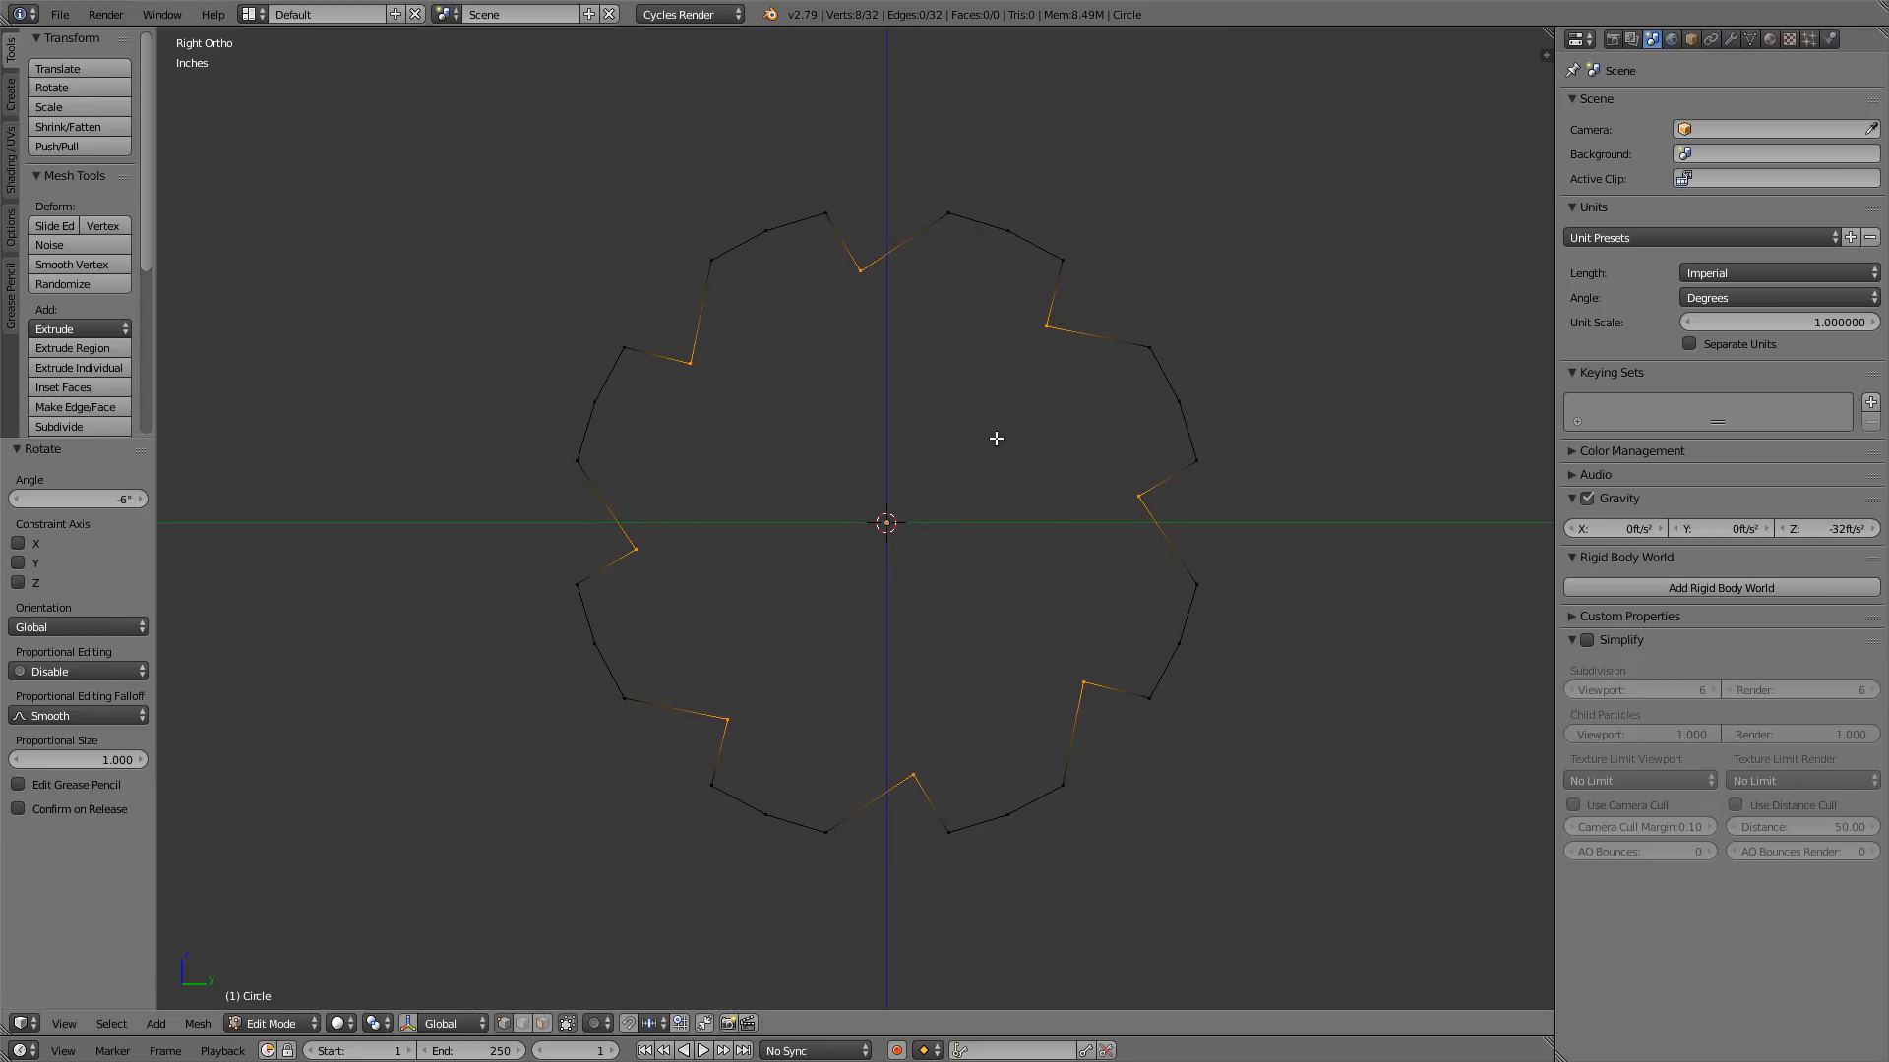
key("KP_1")
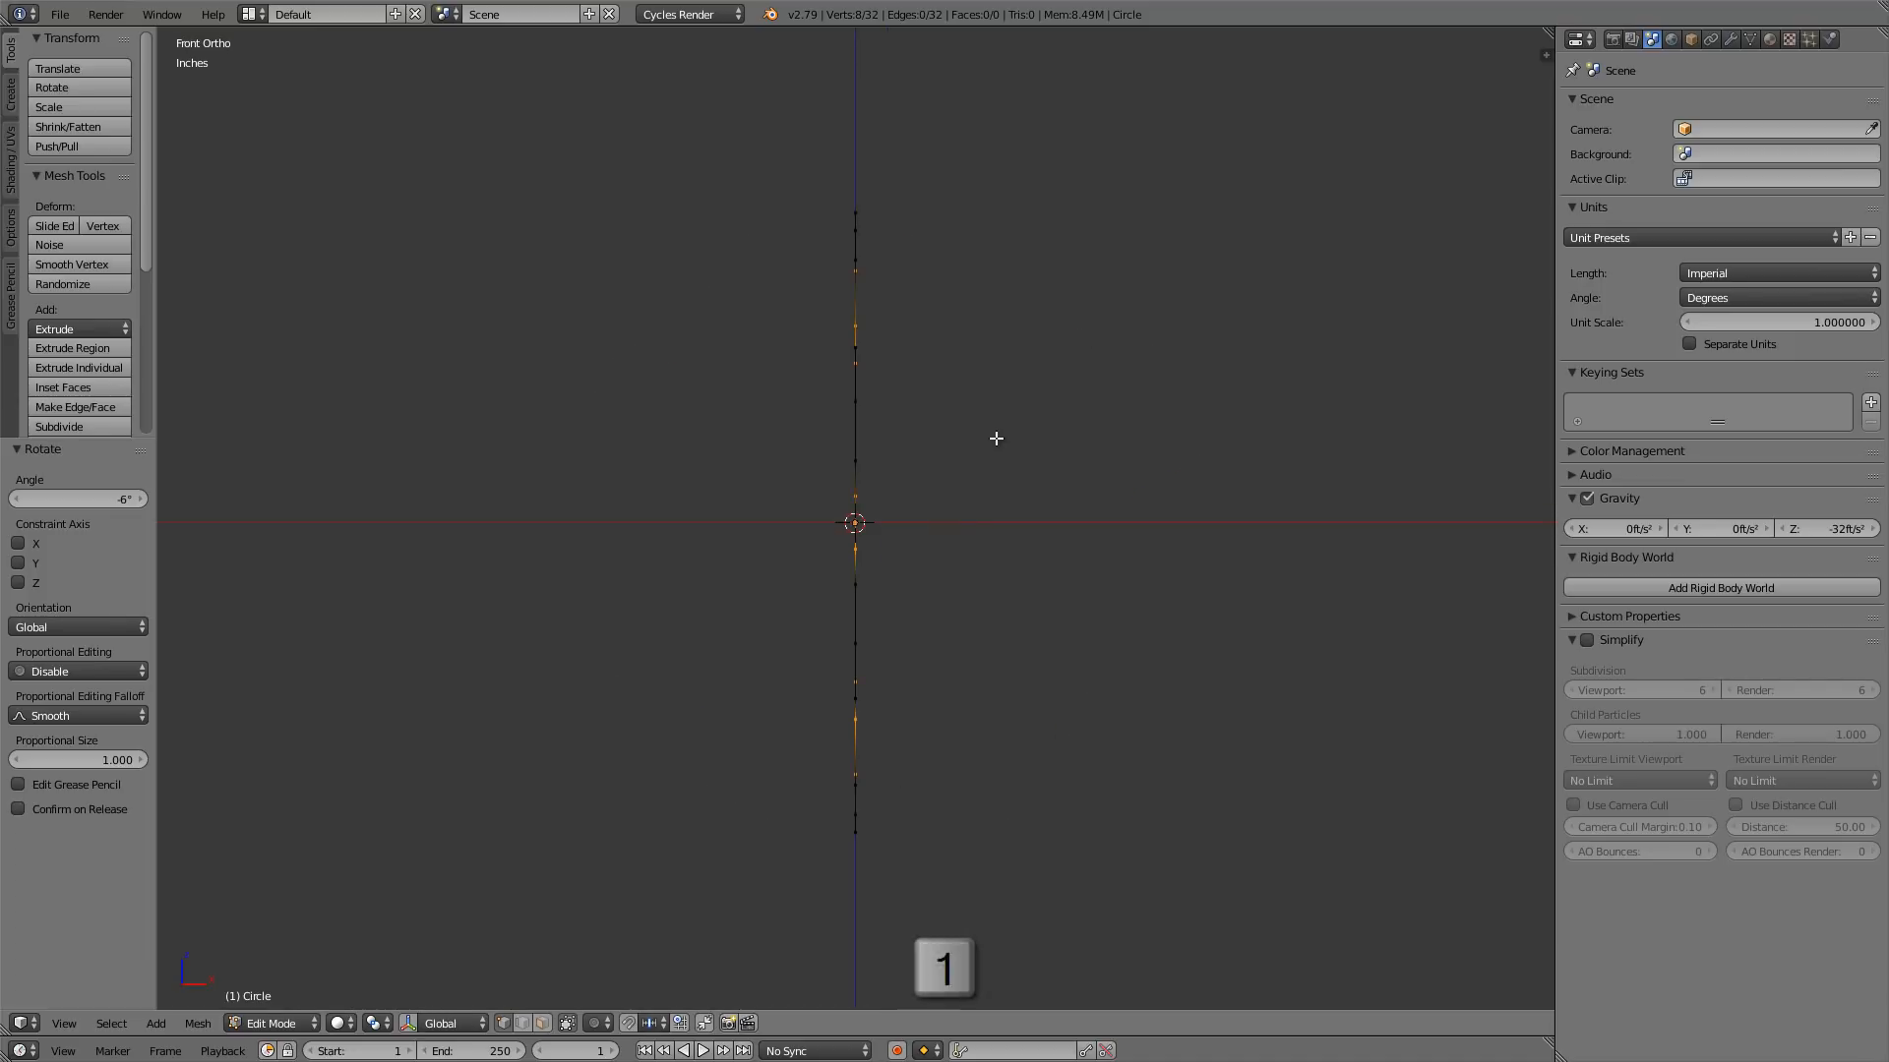
scroll(872, 463, "down", 6)
scroll(874, 461, "down", 9)
middle_click_drag(951, 460, 652, 483, "shift")
scroll(849, 490, "up", 3)
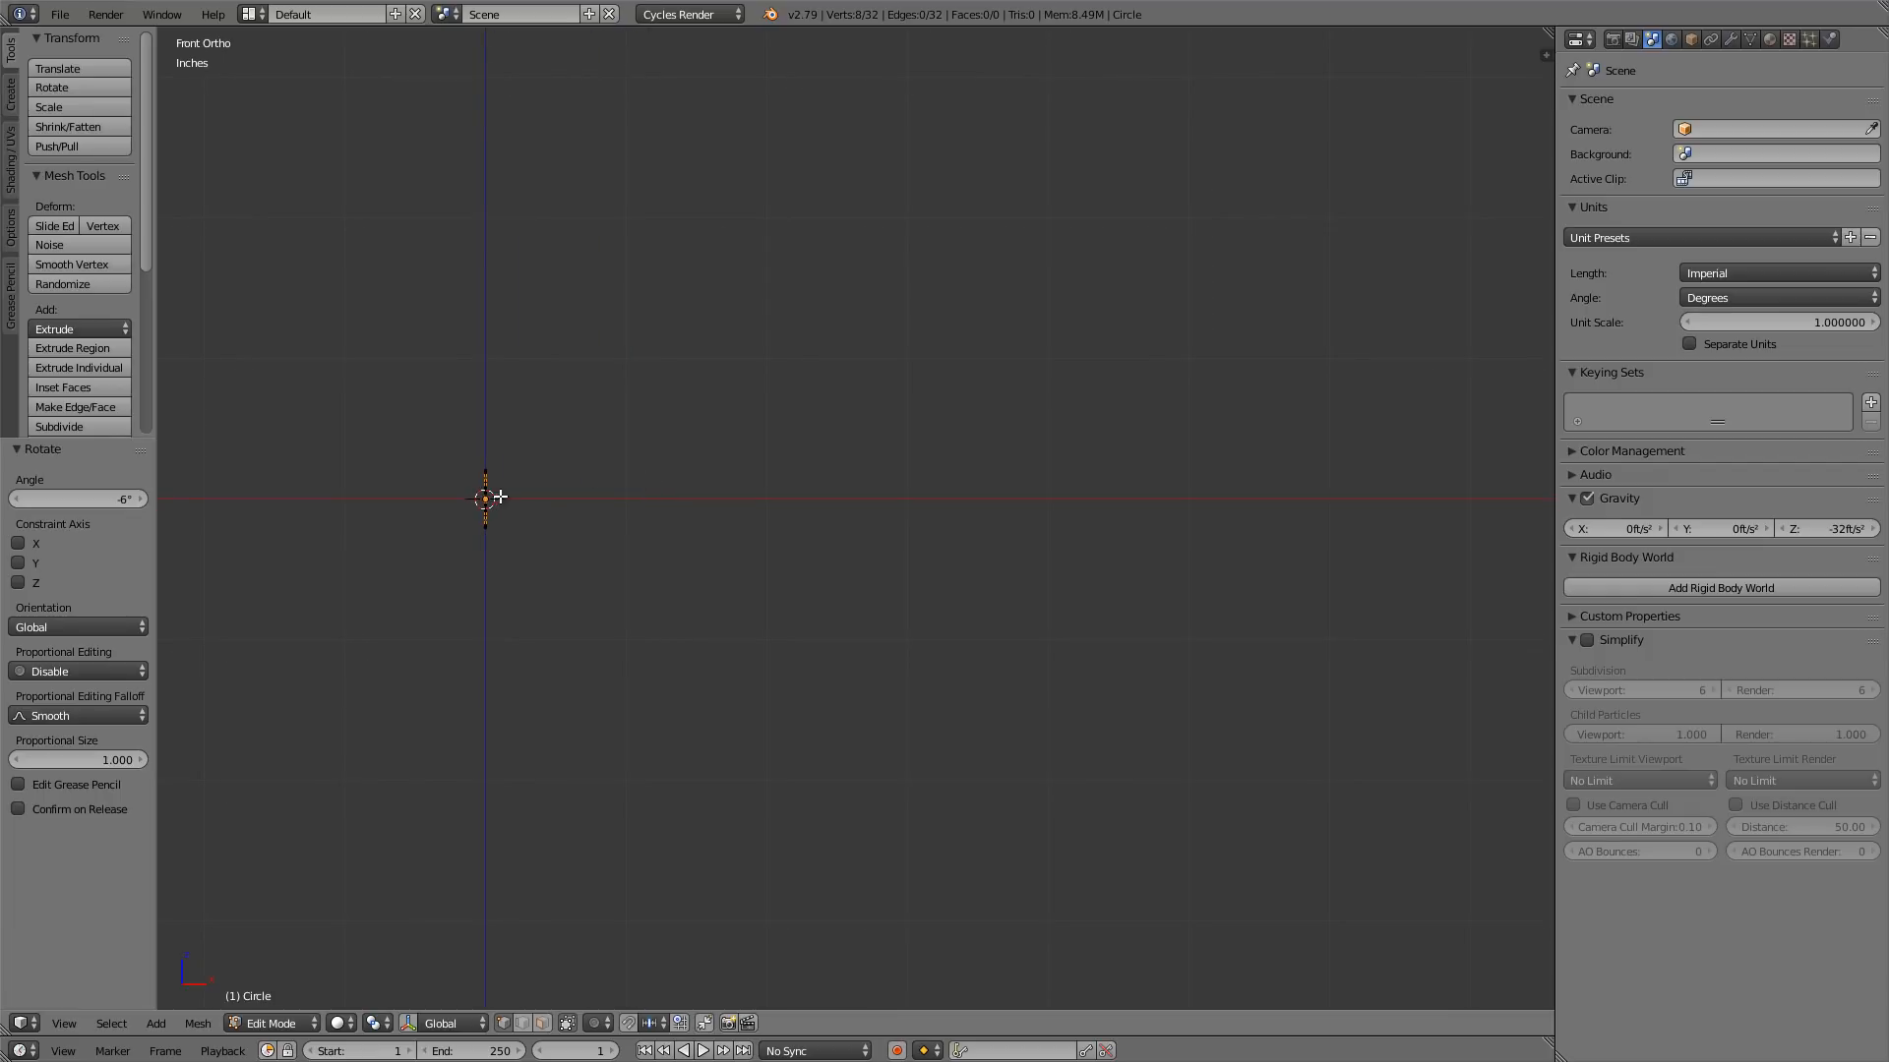
key("a")
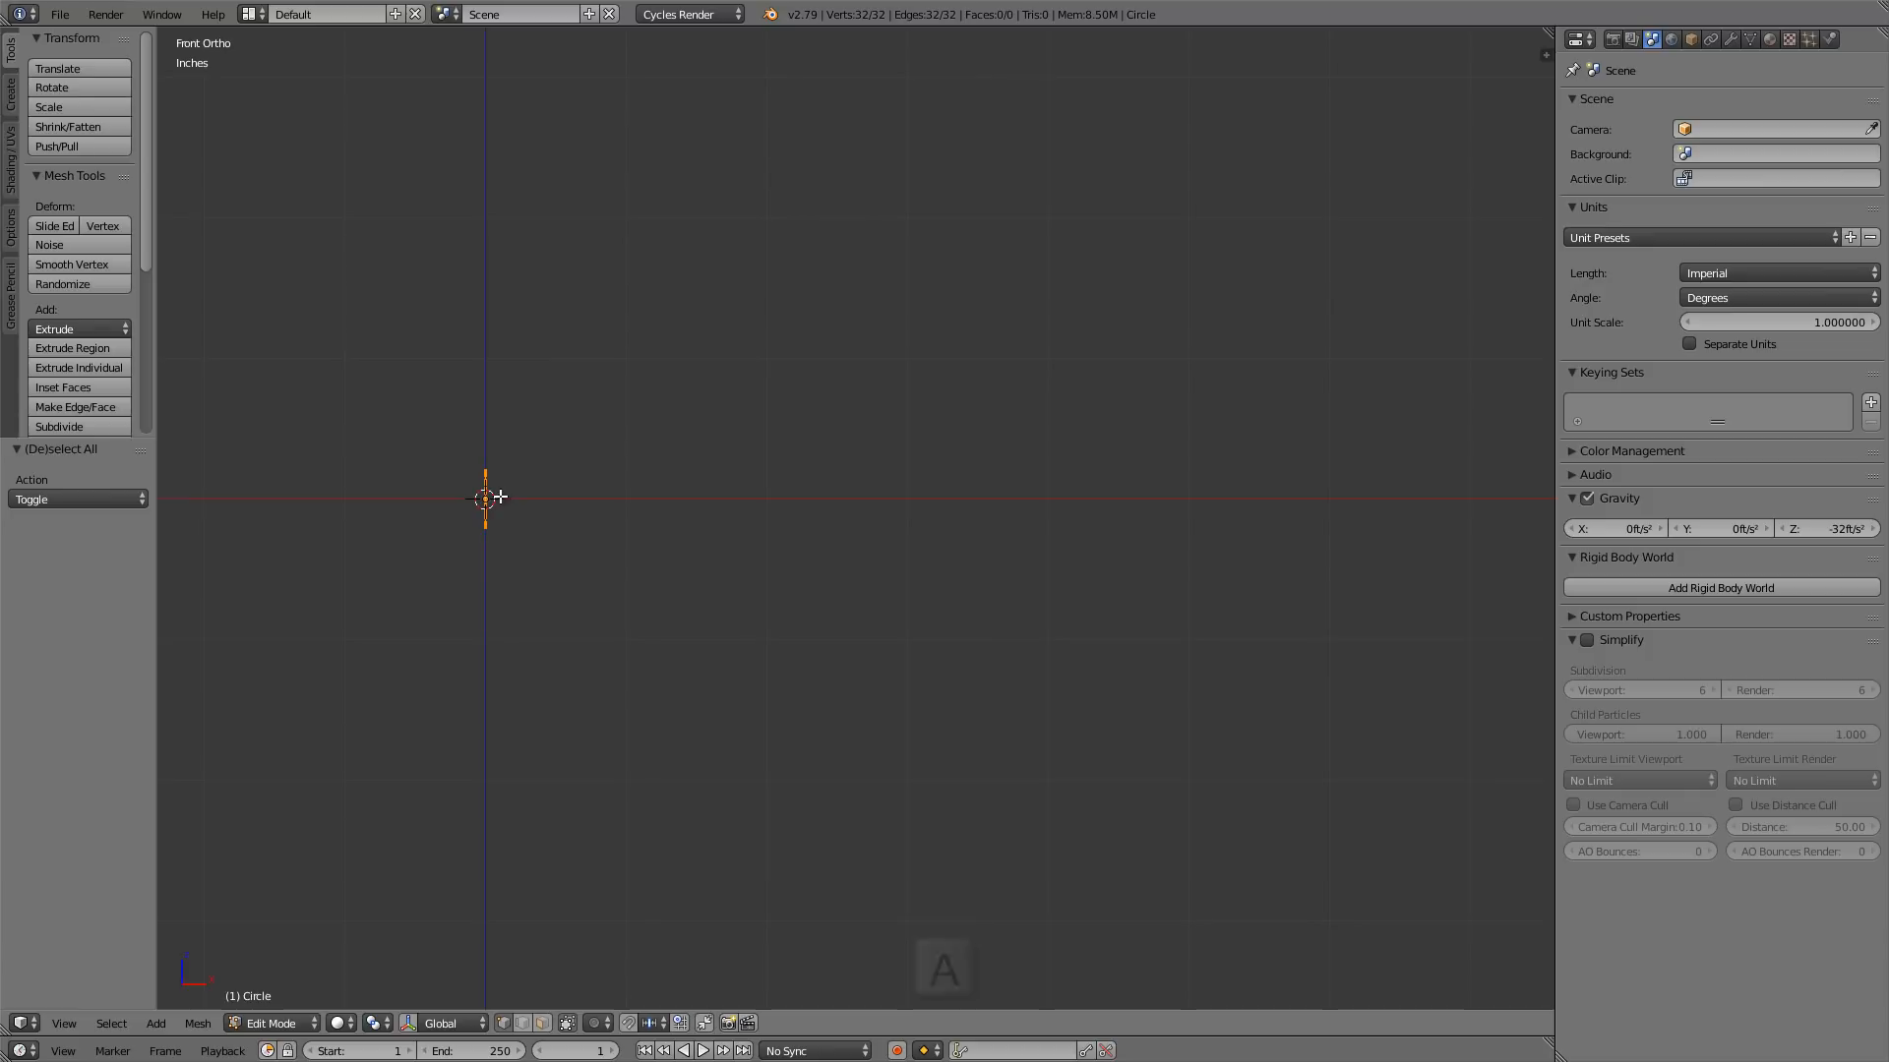
key("e")
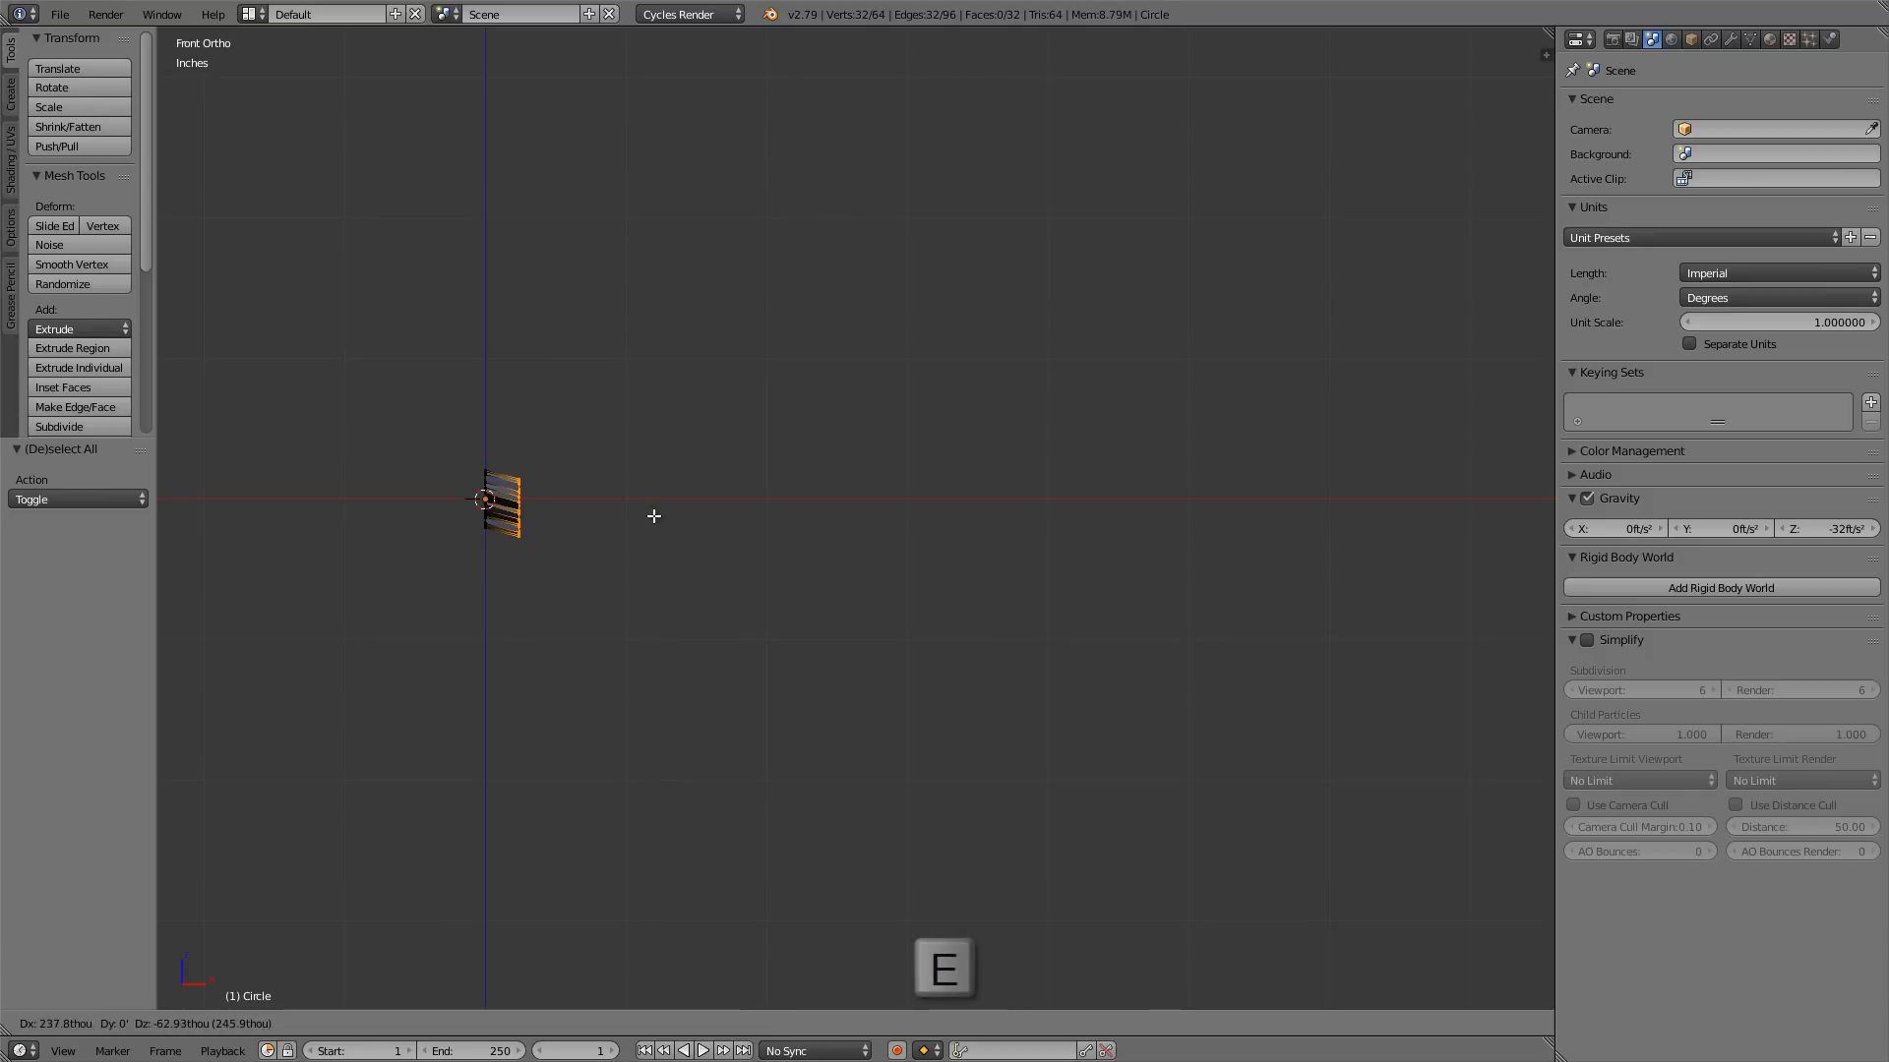
key("x")
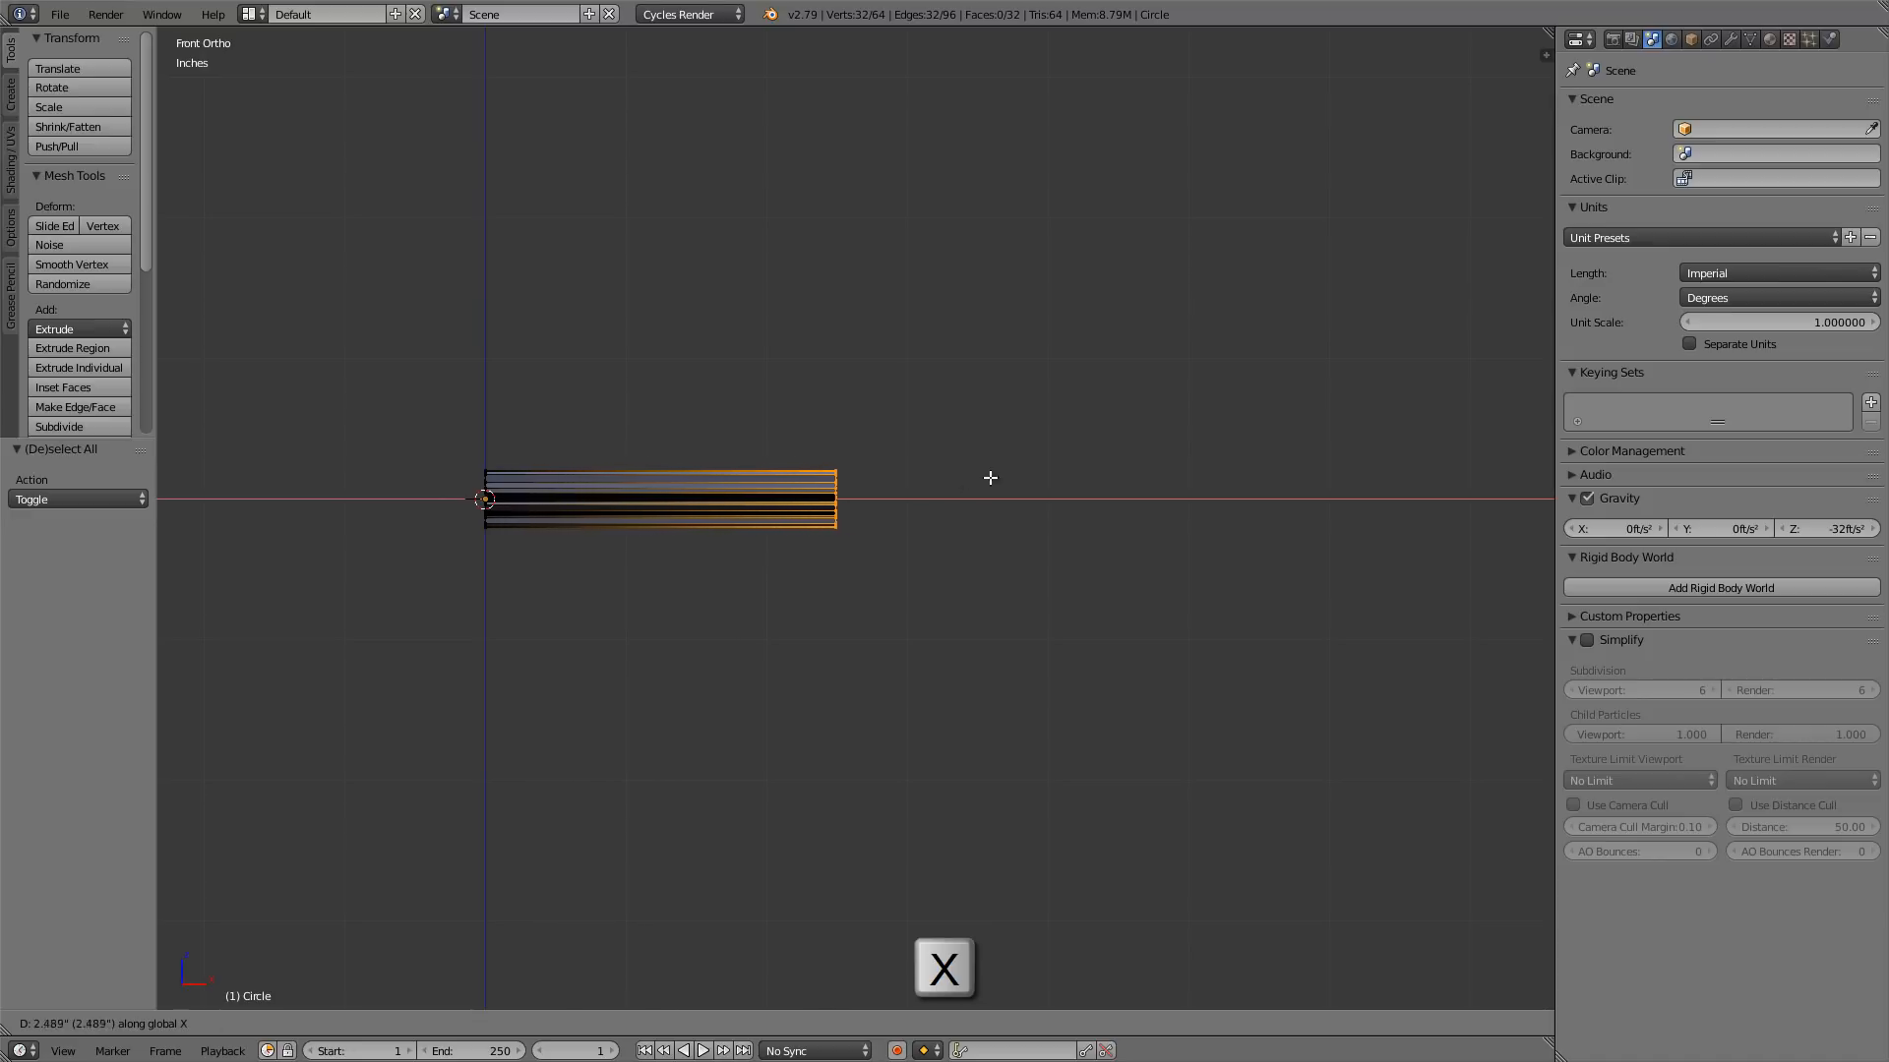
left_click(1149, 489)
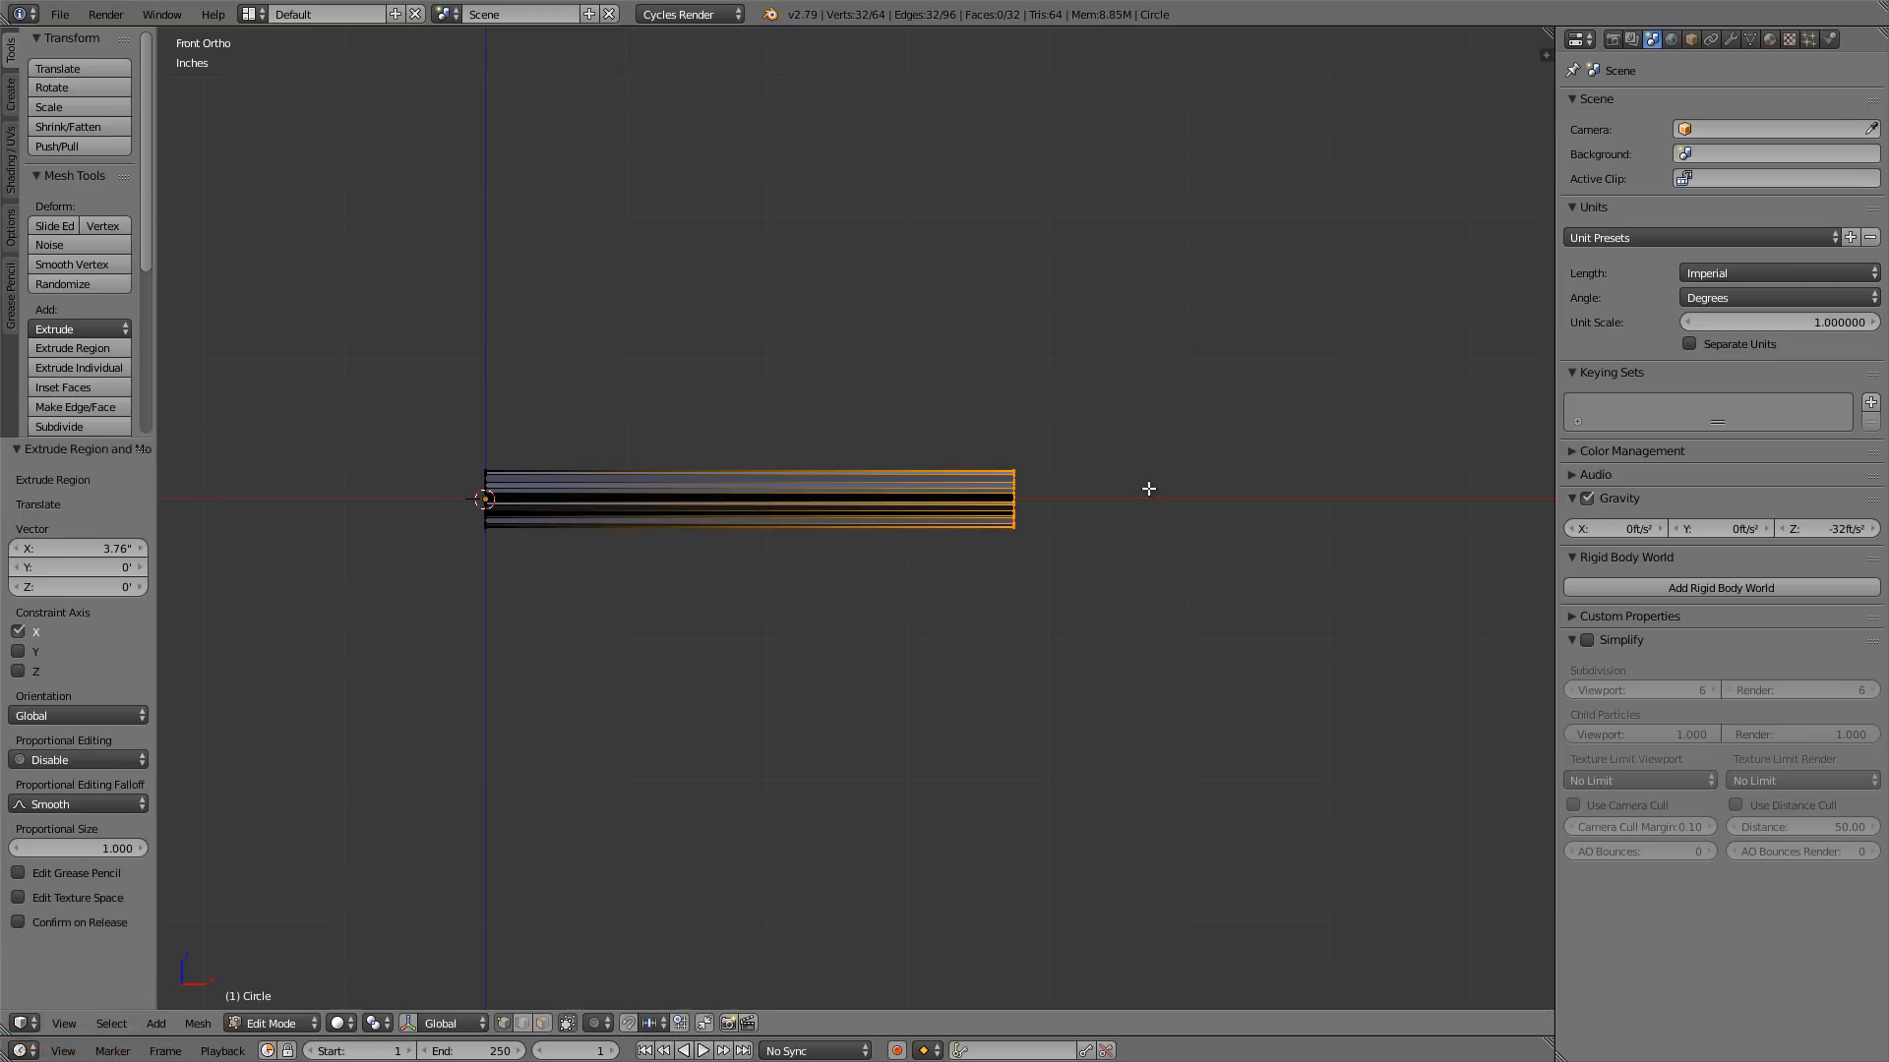
- Select the entire extruded mesh and recalculate its normals to face outside
middle_click_drag(910, 484, 676, 544)
scroll(733, 477, "up", 4)
scroll(754, 527, "up", 2)
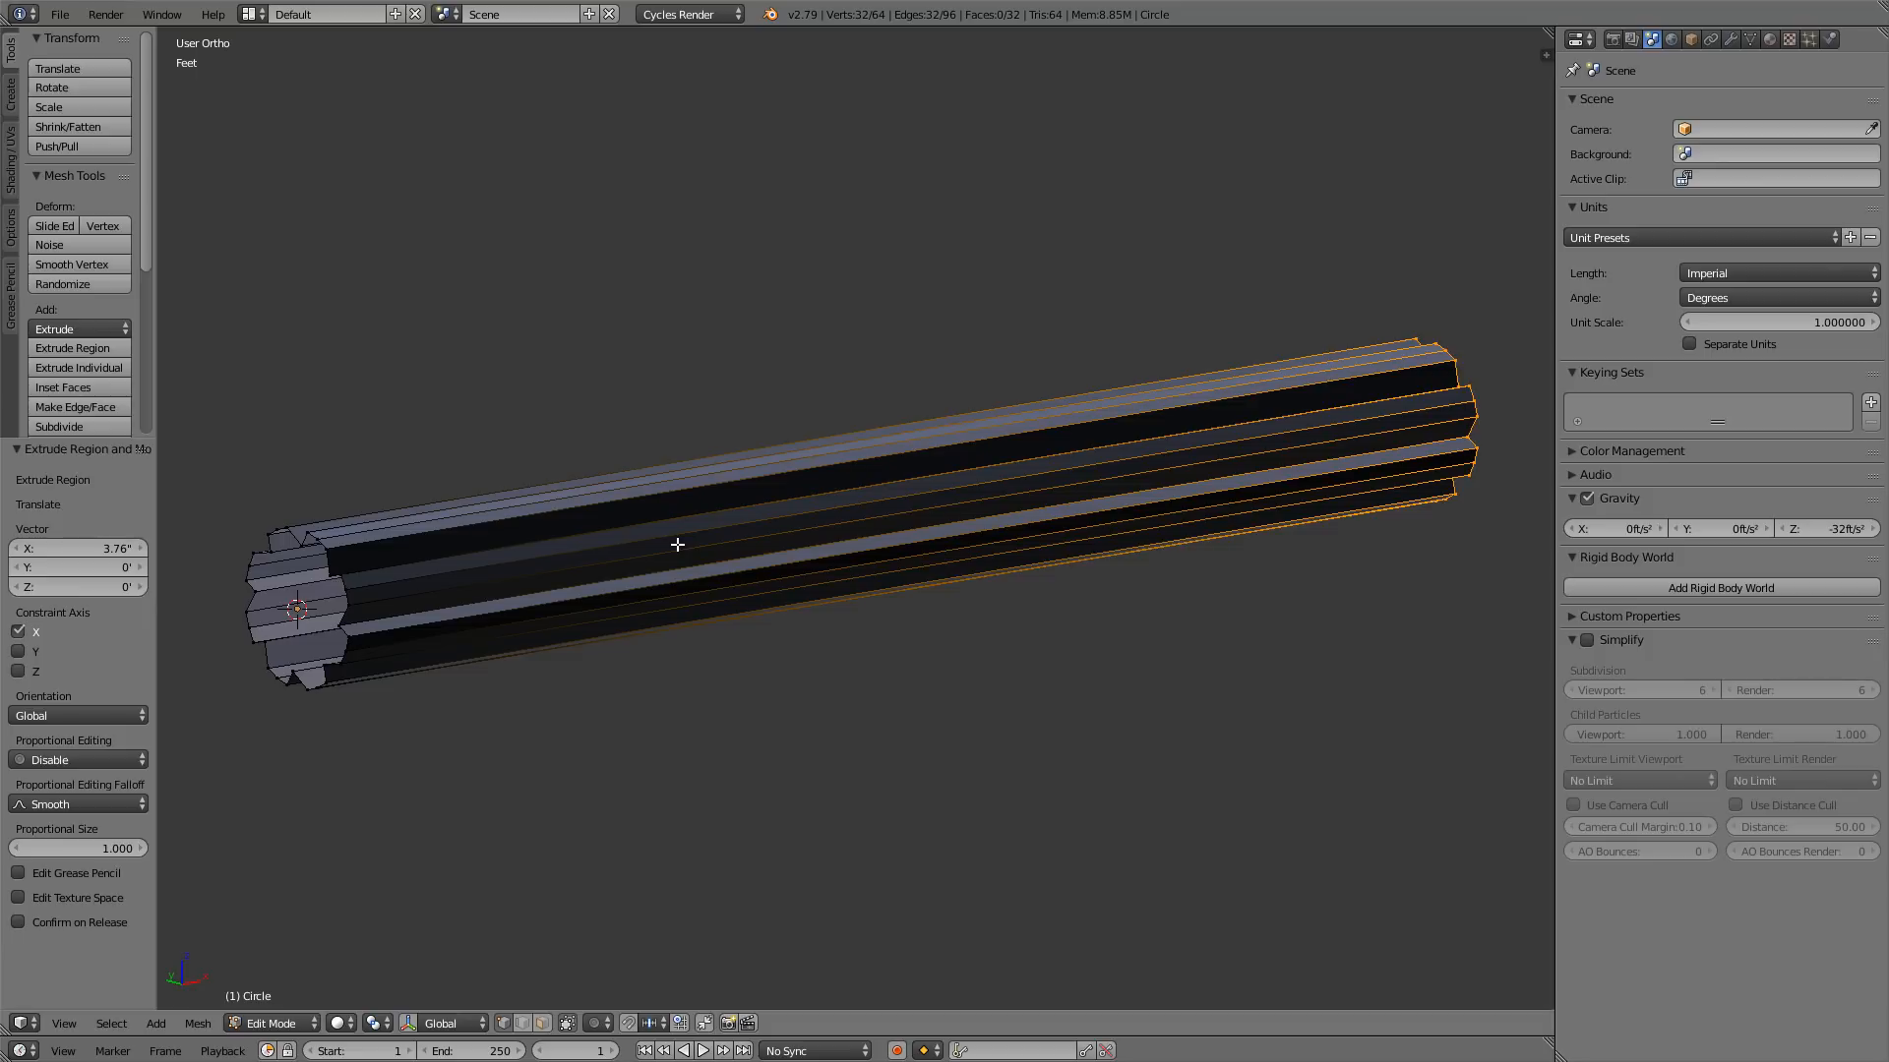
key("a")
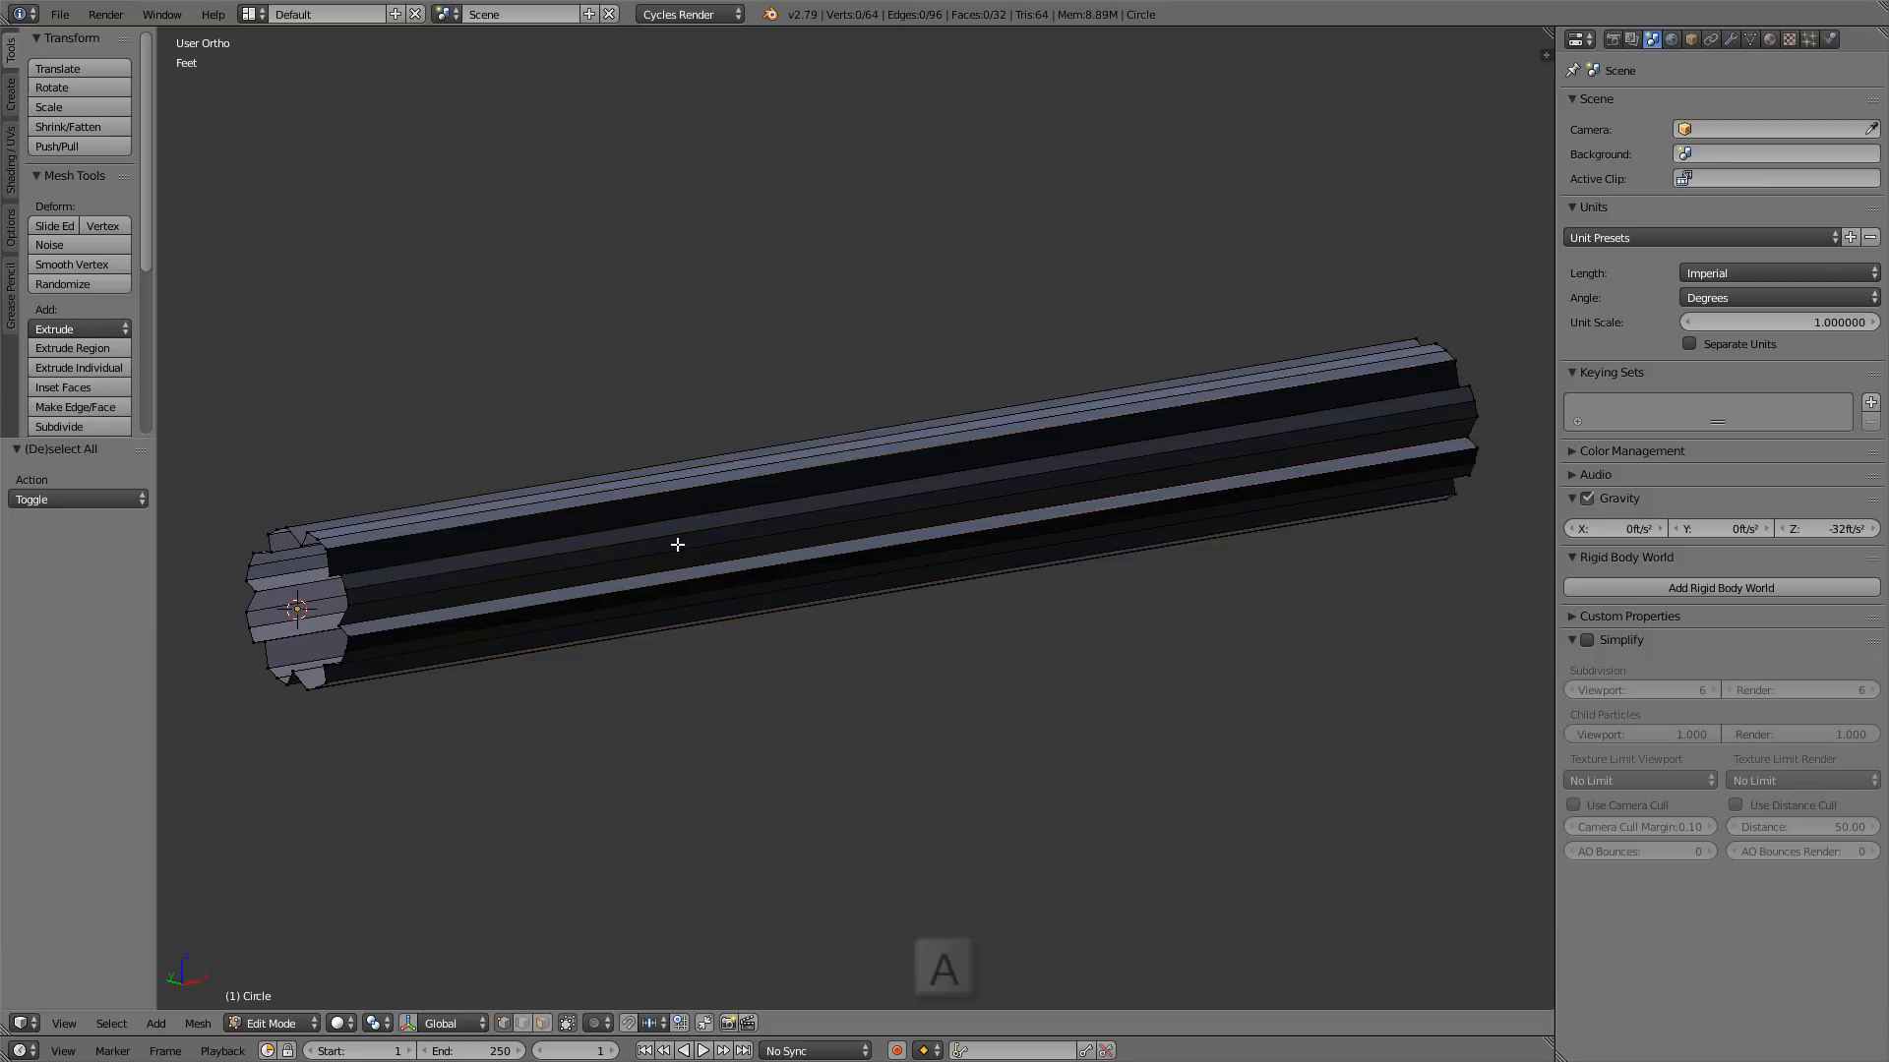
key("a")
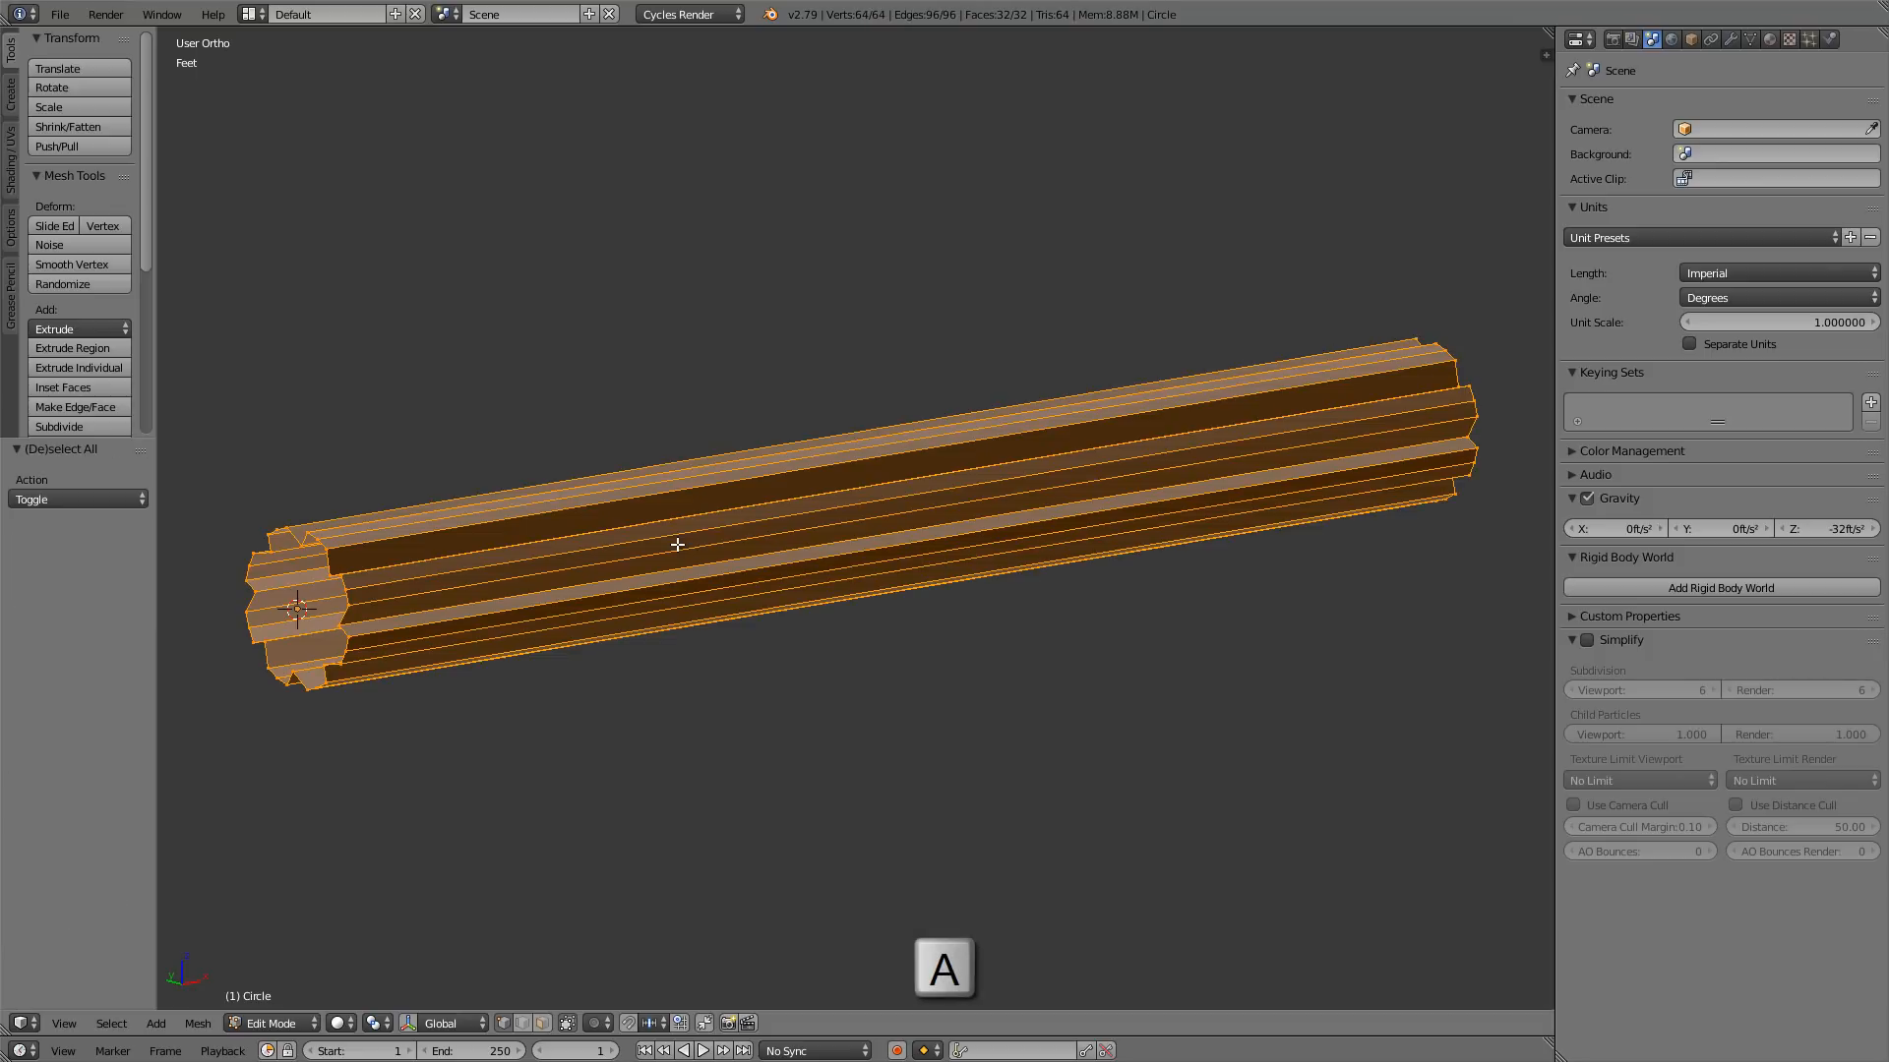
key("ctrl+n")
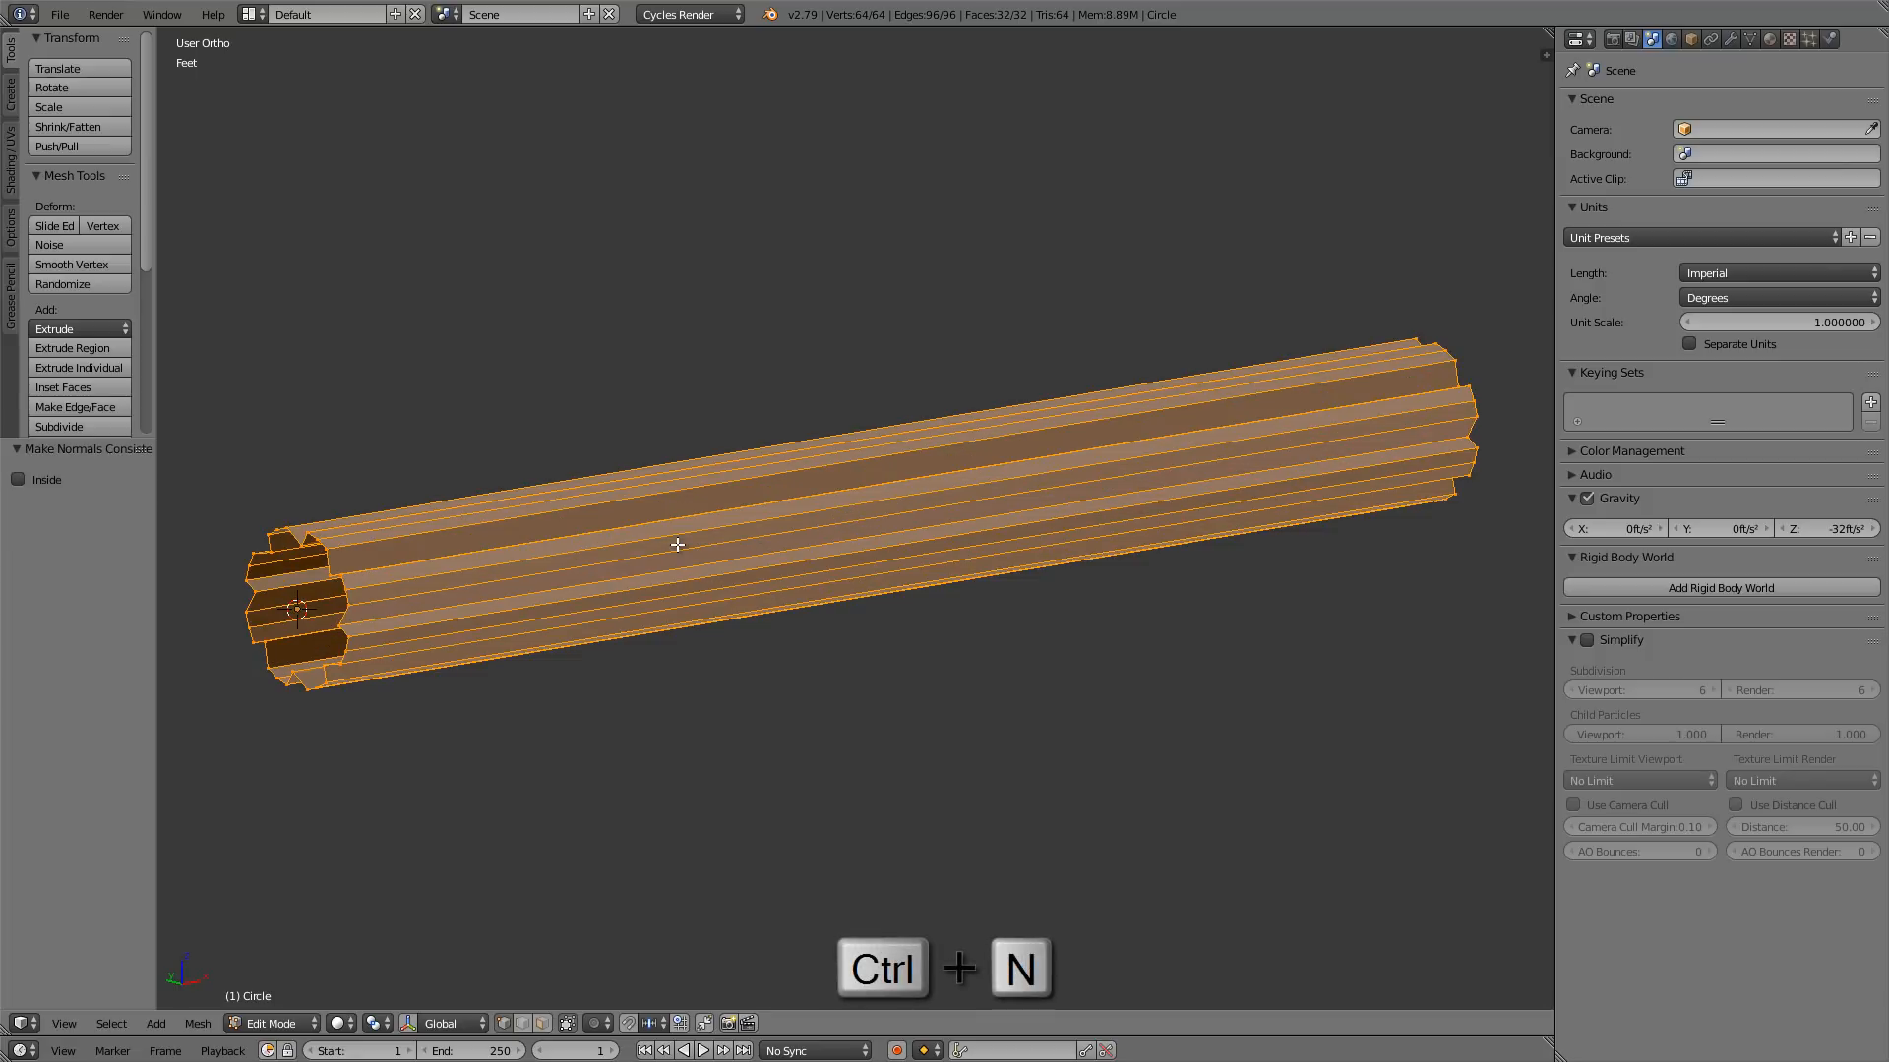
middle_click_drag(685, 542, 829, 531)
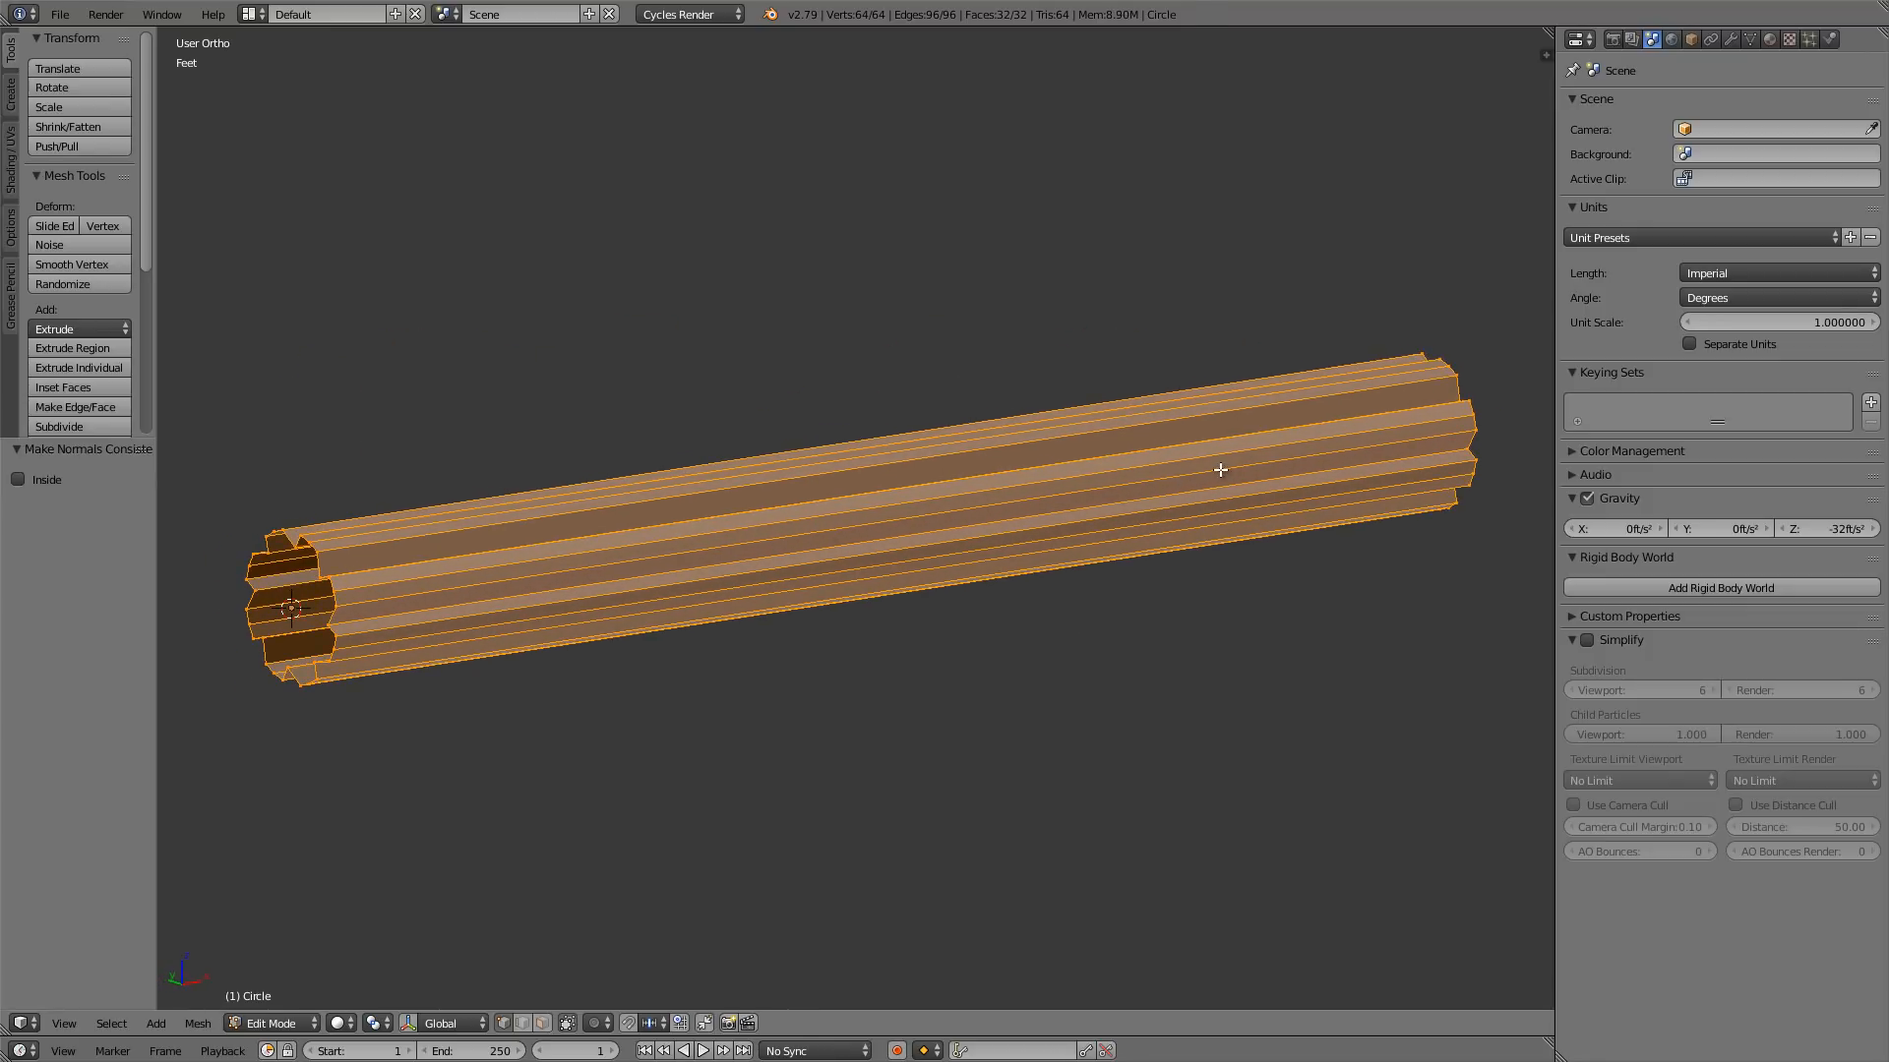
- Return to Object Mode and add a Subdivision Surface modifier to the notched tube
key("Tab")
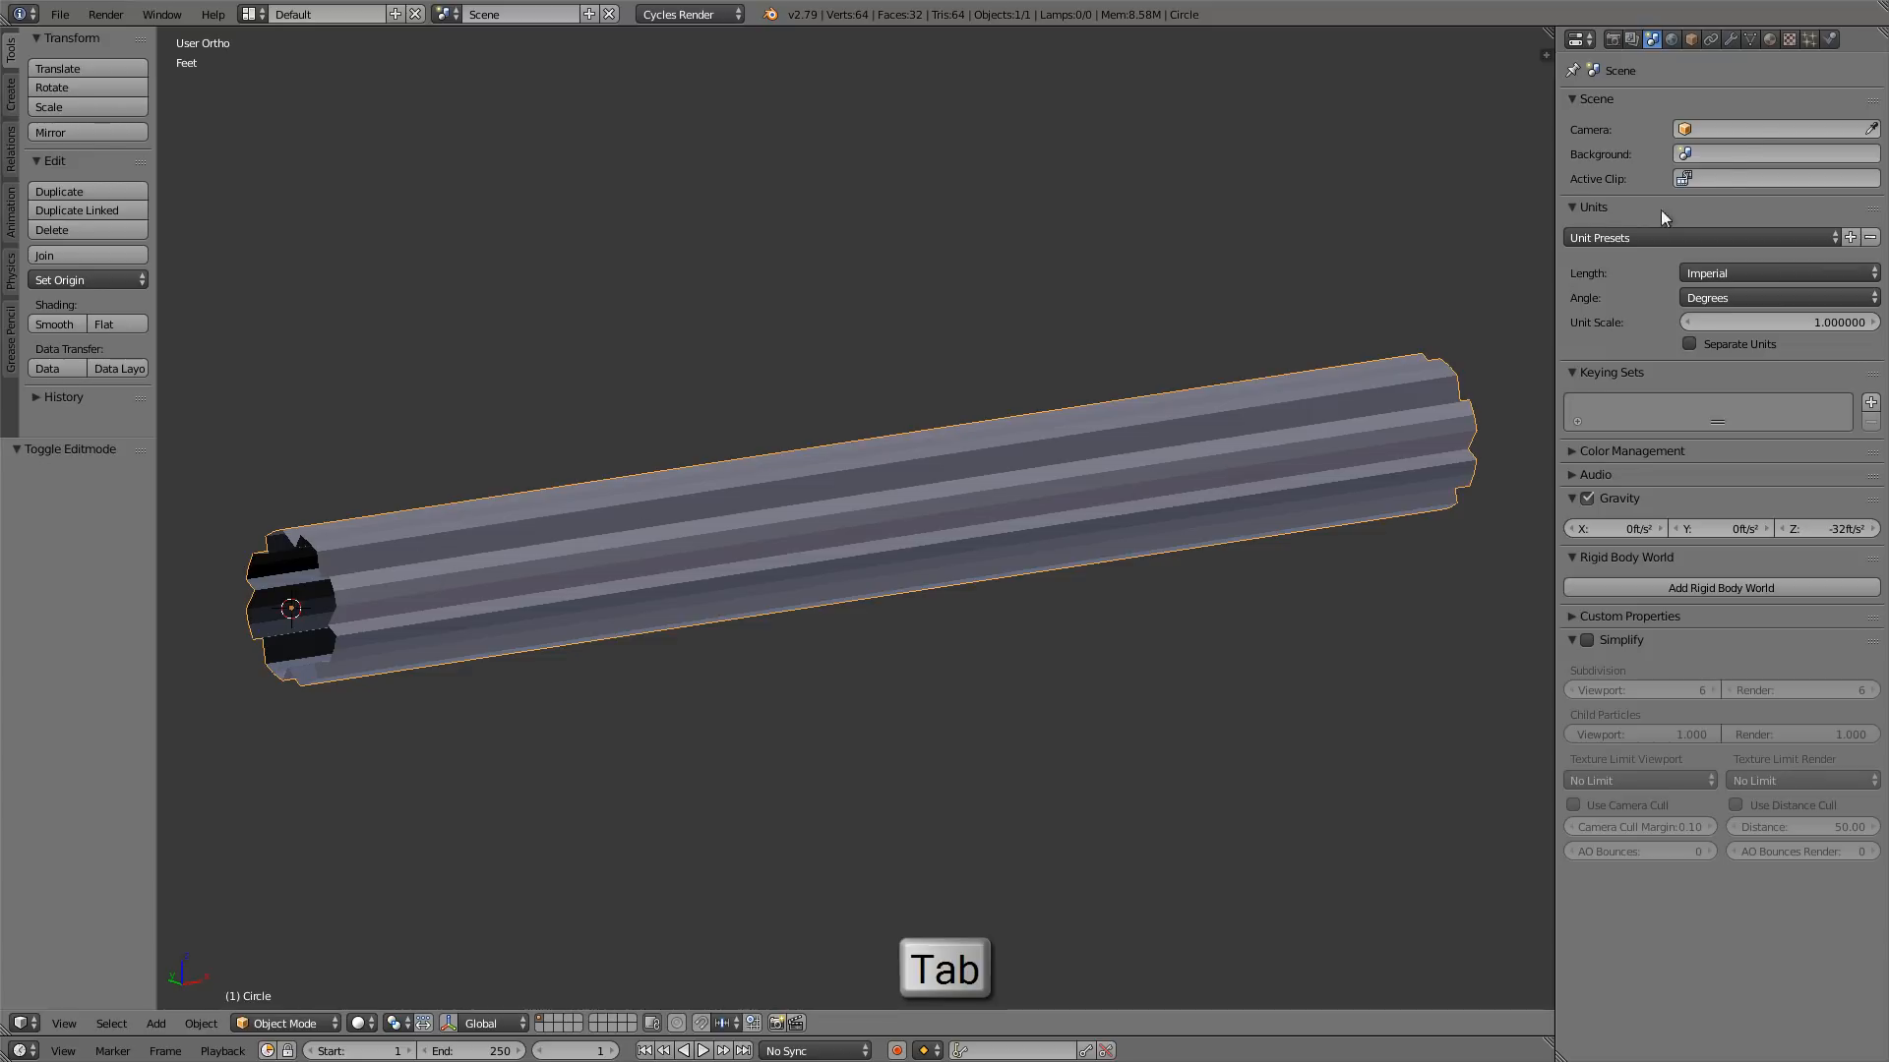
left_click(1734, 43)
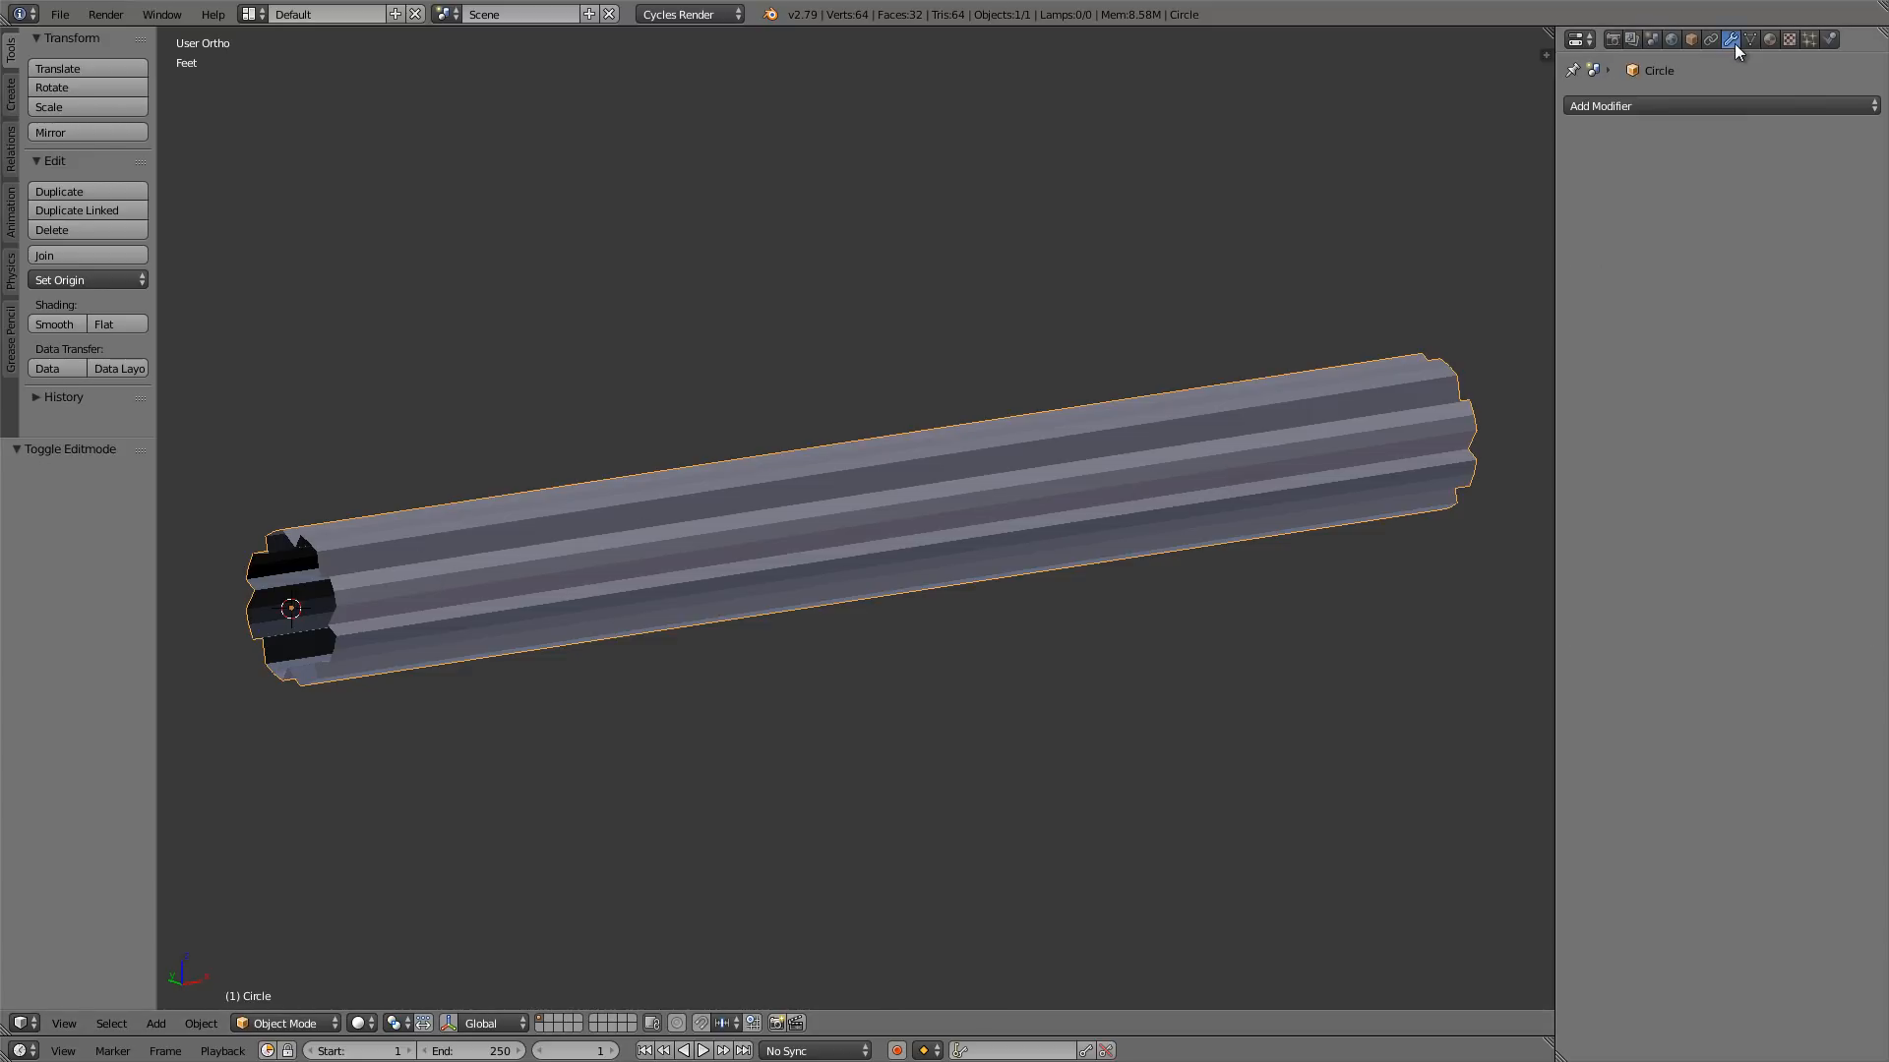
left_click(1690, 106)
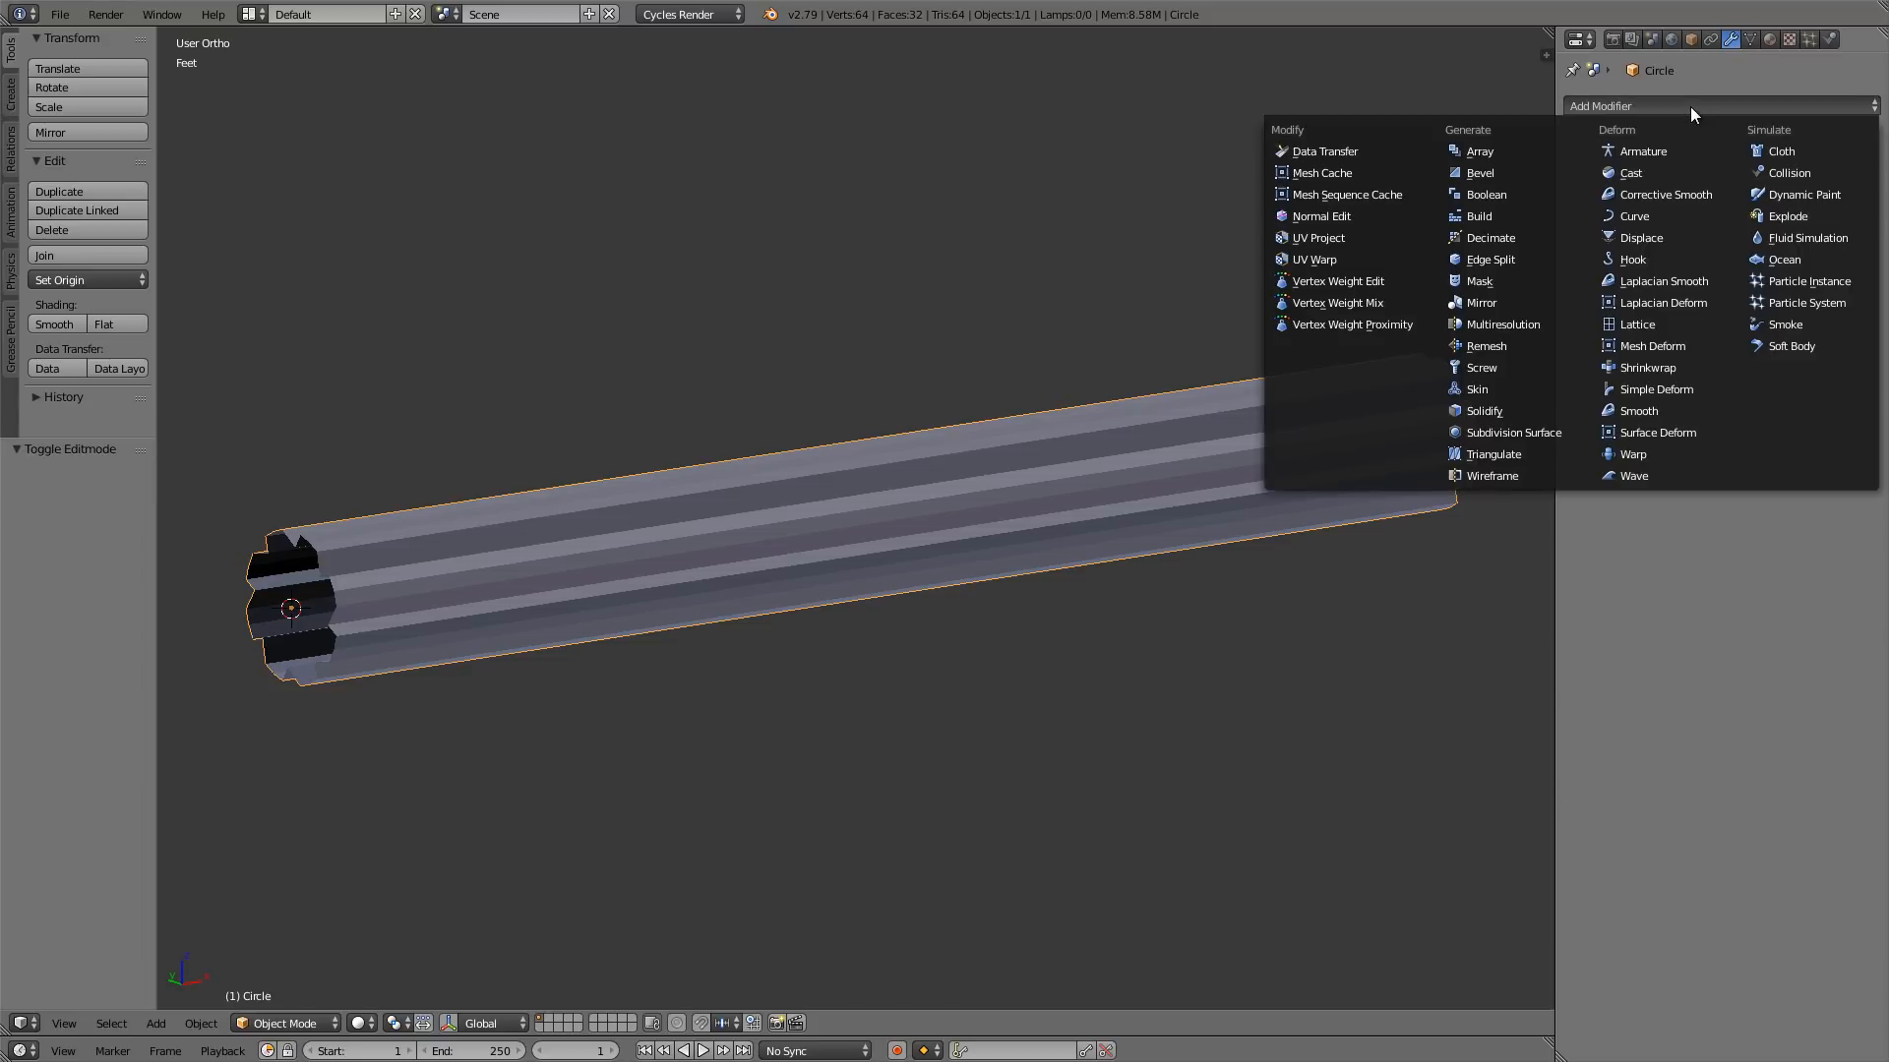
left_click(1530, 433)
- Inspect the tube's end profile up close and set the Subdivision Surface modifier's View subdivisions to 2
middle_click_drag(1272, 450, 580, 445)
scroll(630, 437, "up", 2)
mouse_move(813, 446)
middle_mouse_down()
mouse_move(703, 421)
mouse_move(828, 470)
middle_mouse_up()
scroll(944, 462, "up", 3)
middle_click_drag(1000, 456, 966, 447)
middle_click_drag(876, 356, 763, 273, "shift")
scroll(763, 276, "up", 2)
middle_click_drag(765, 296, 717, 286)
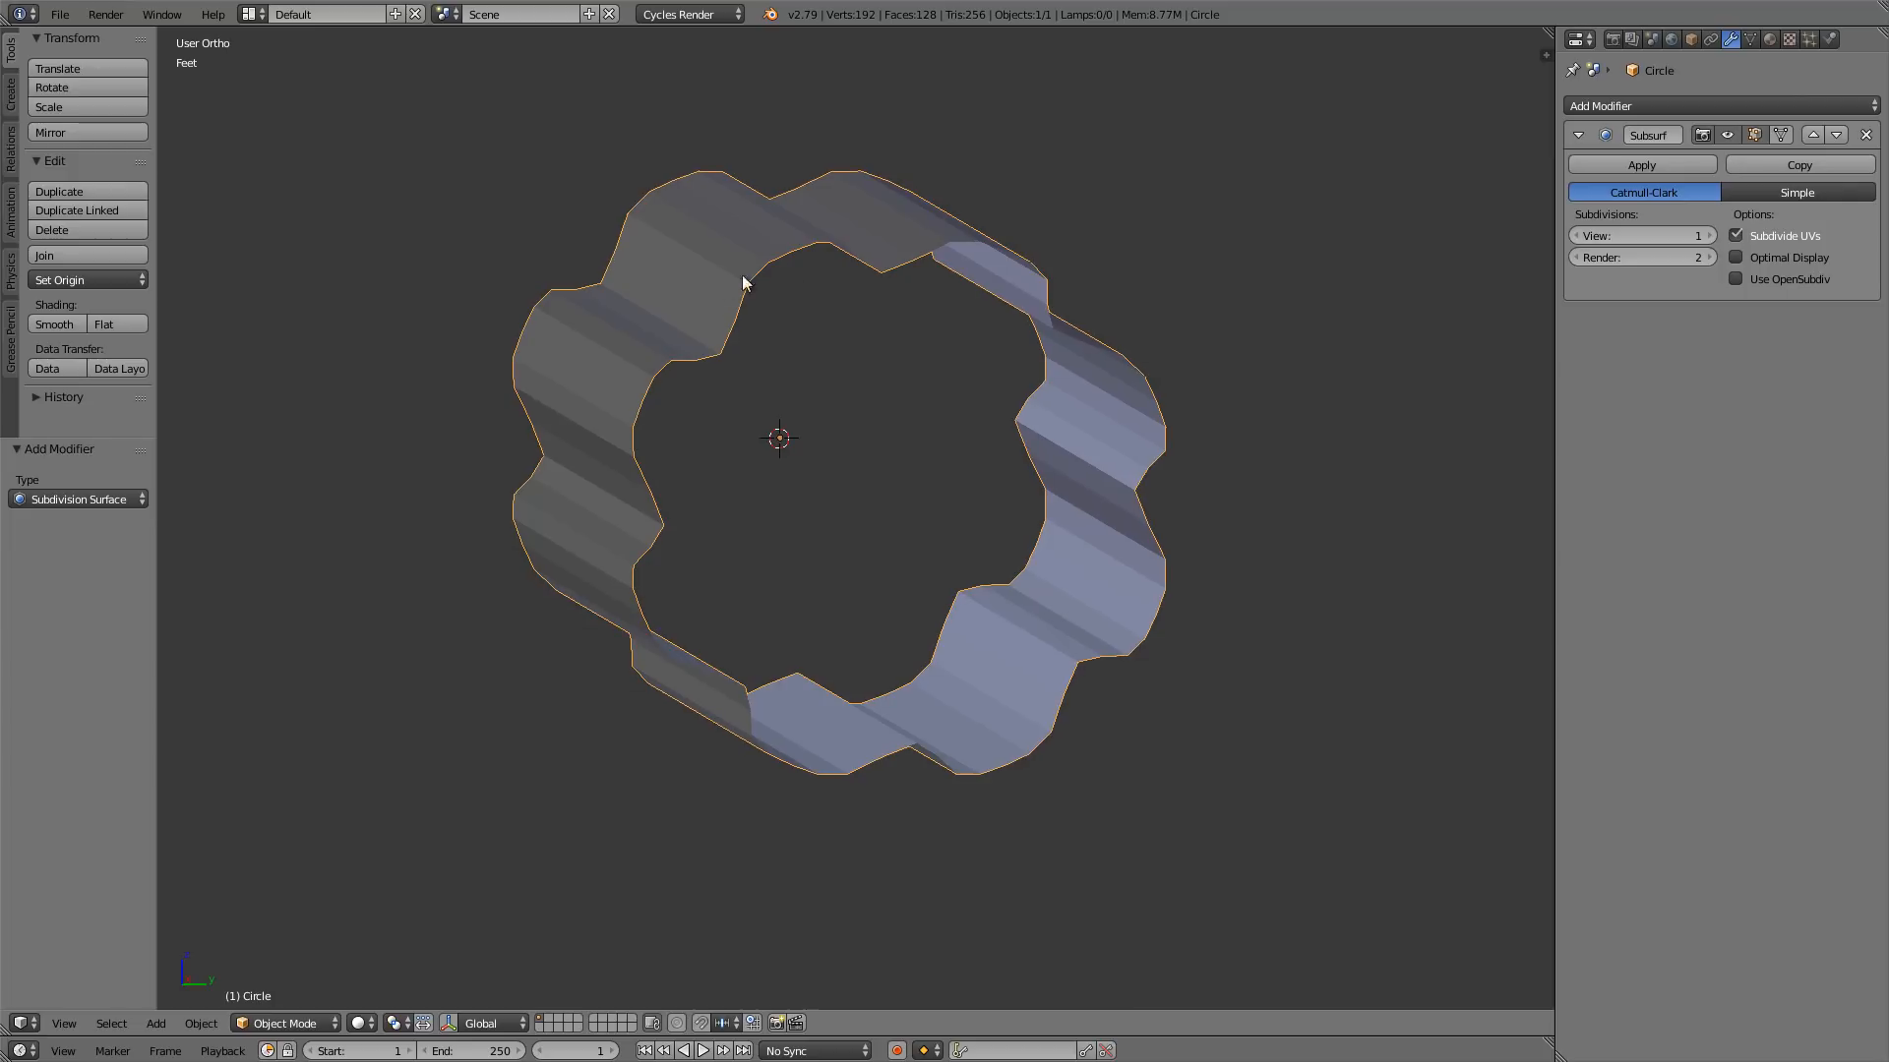
left_click(1711, 238)
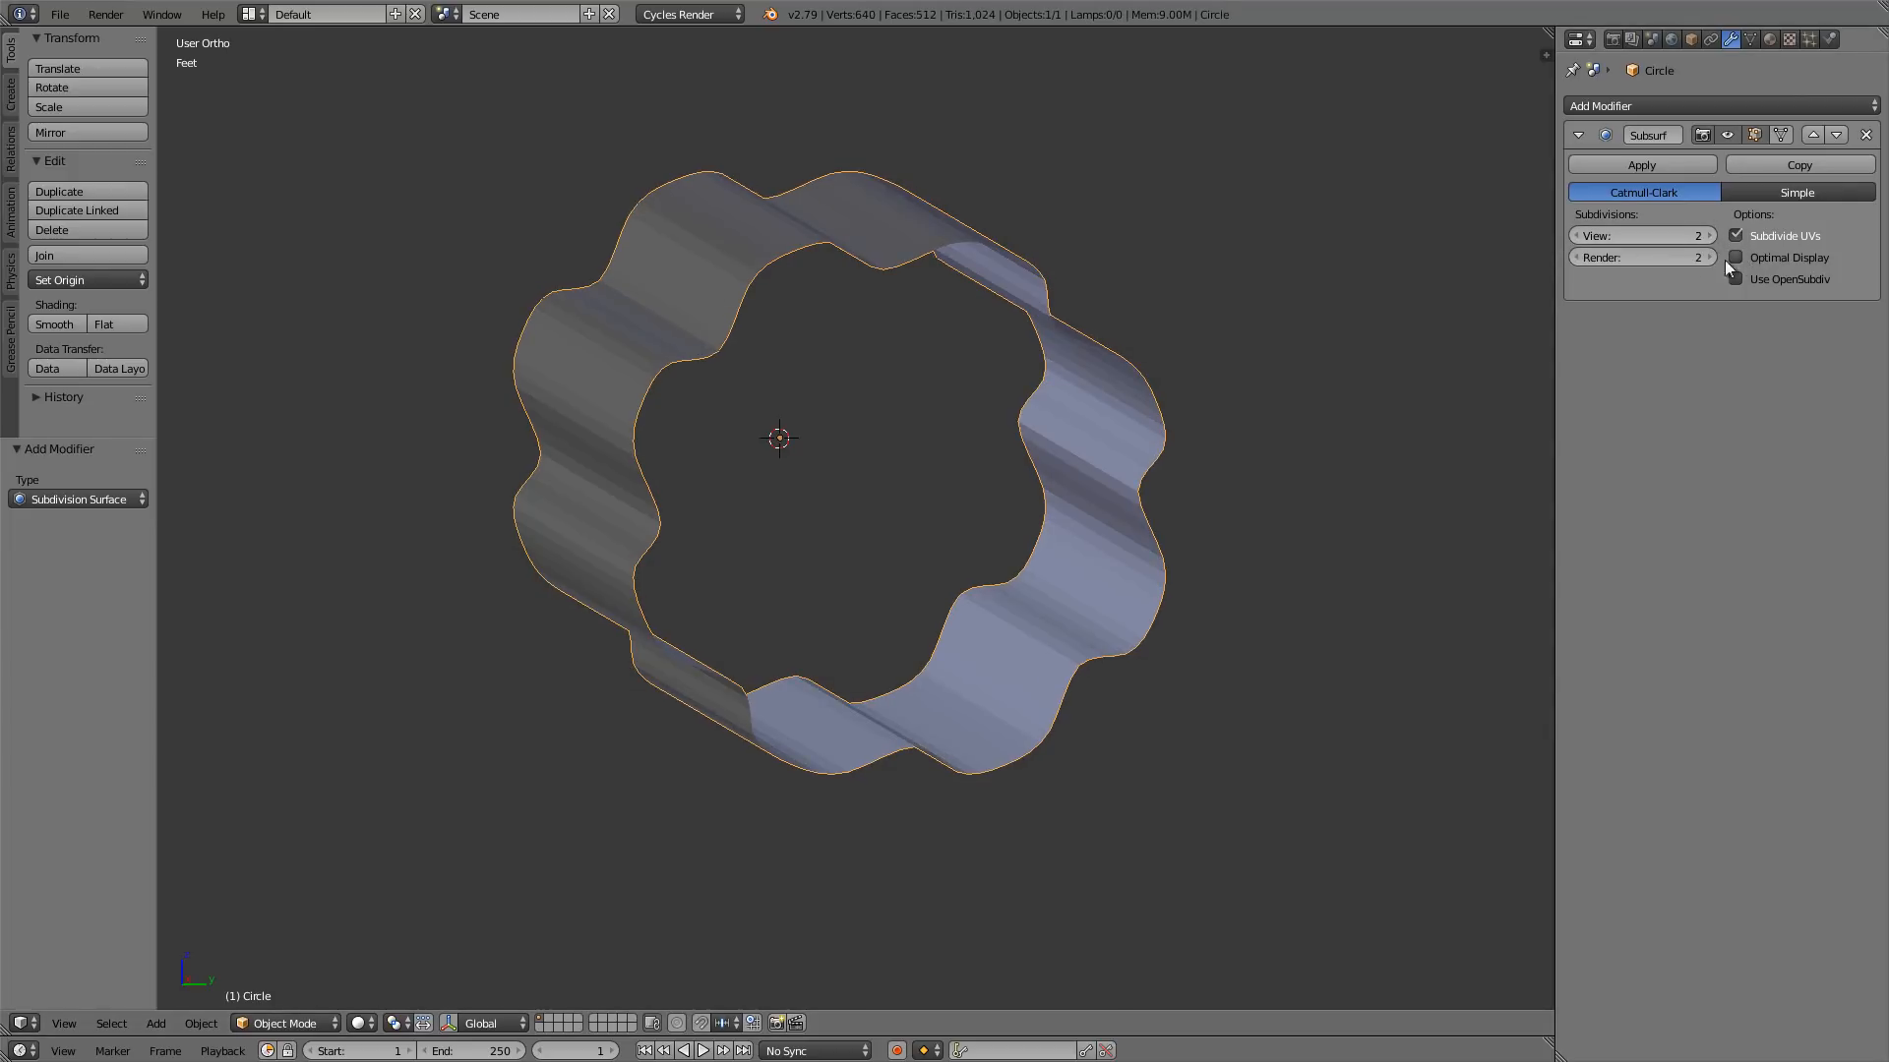
- Apply smooth shading to the fluted tube
middle_click_drag(673, 257, 651, 257, "shift")
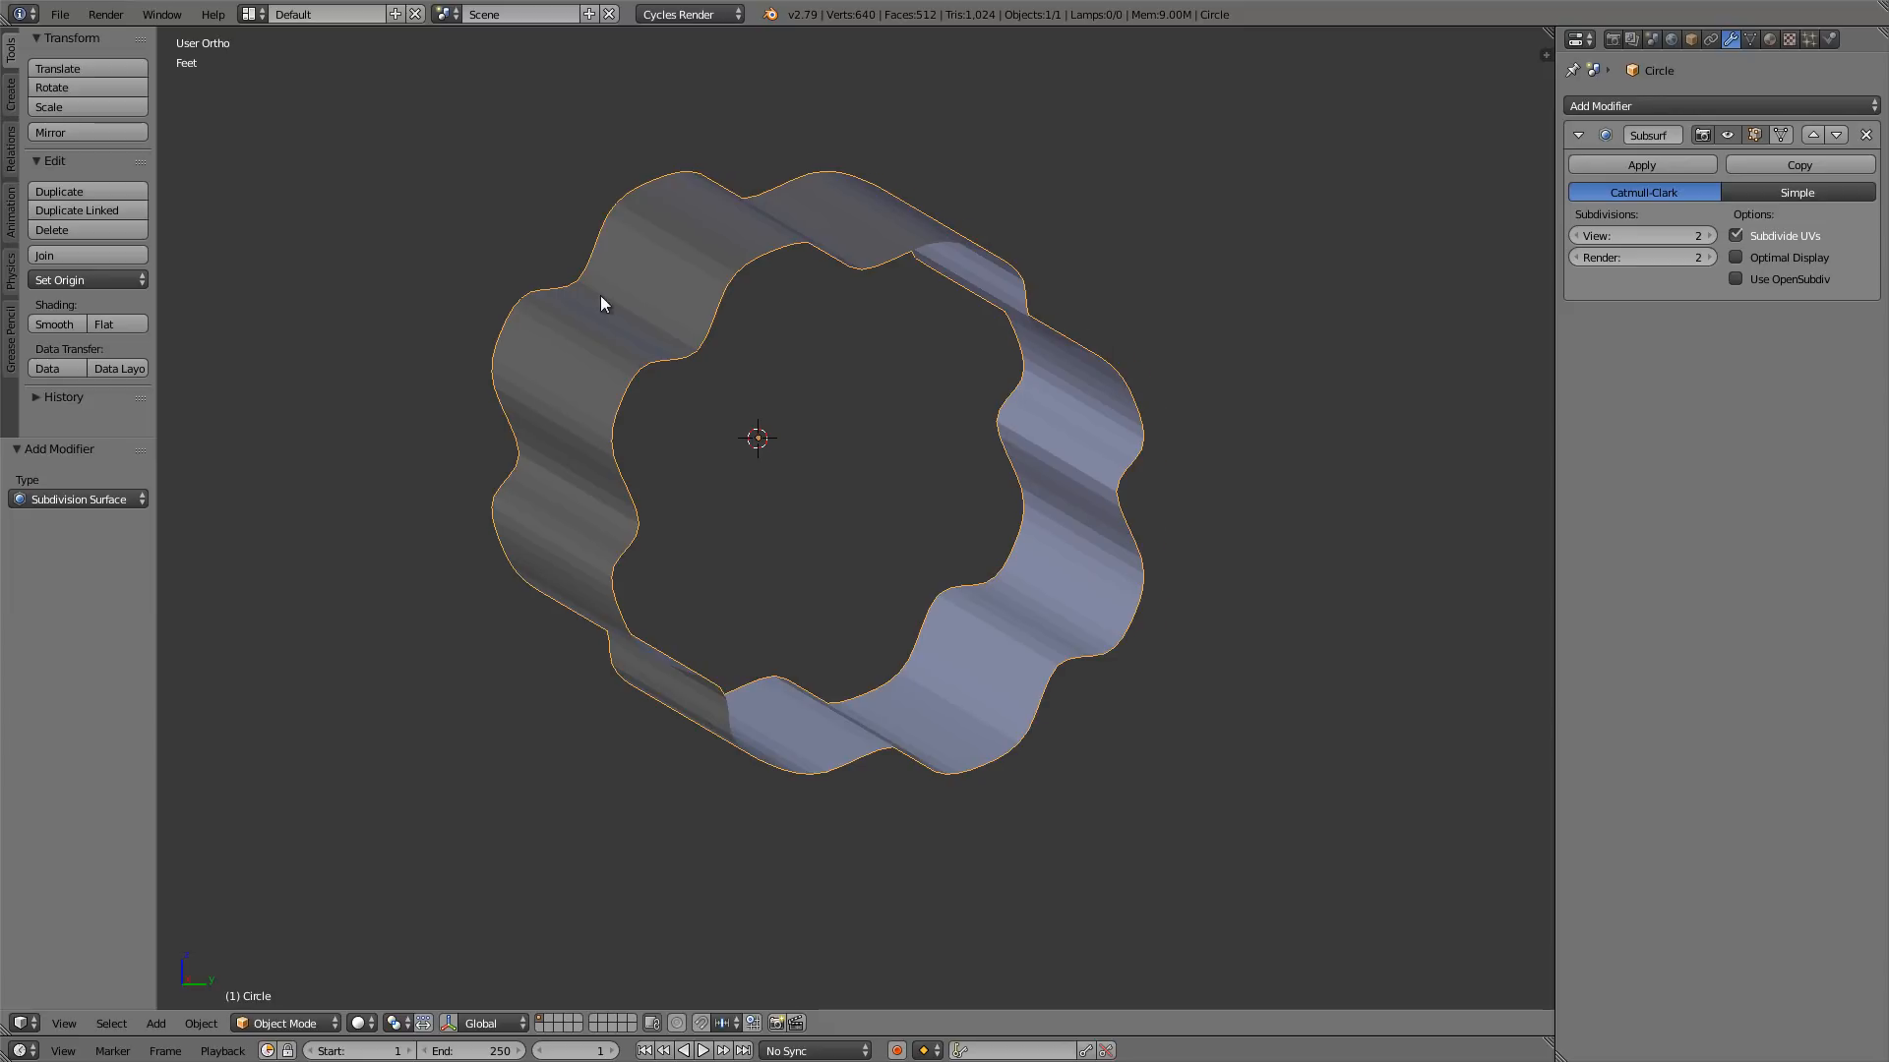
left_click(73, 330)
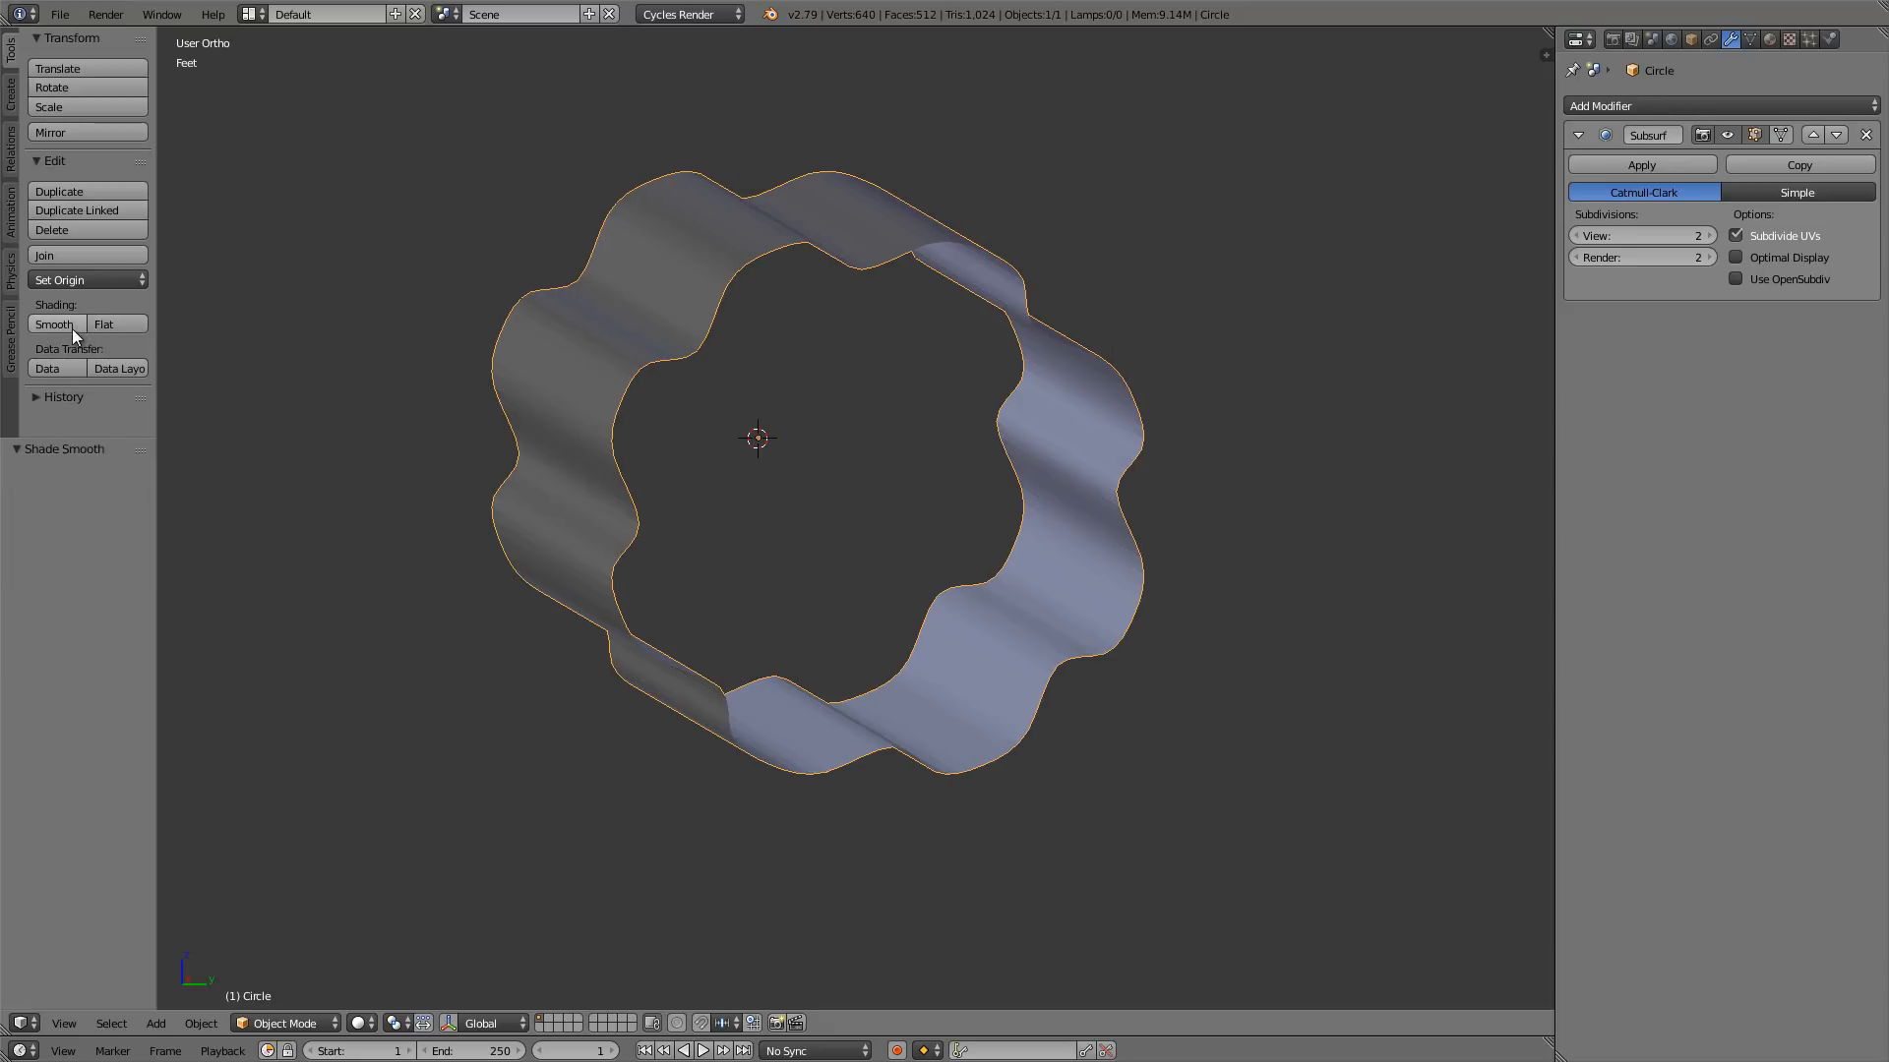
key("ctrl+z")
- In Edit Mode, add 35 evenly spaced loop cuts along the tube's length, leaving them unslid
key("Tab")
scroll(818, 337, "down", 1)
middle_click_drag(722, 291, 1016, 404)
scroll(748, 293, "down", 3)
middle_click_drag(1073, 490, 1075, 509, "shift")
middle_click_drag(582, 356, 592, 395, "shift")
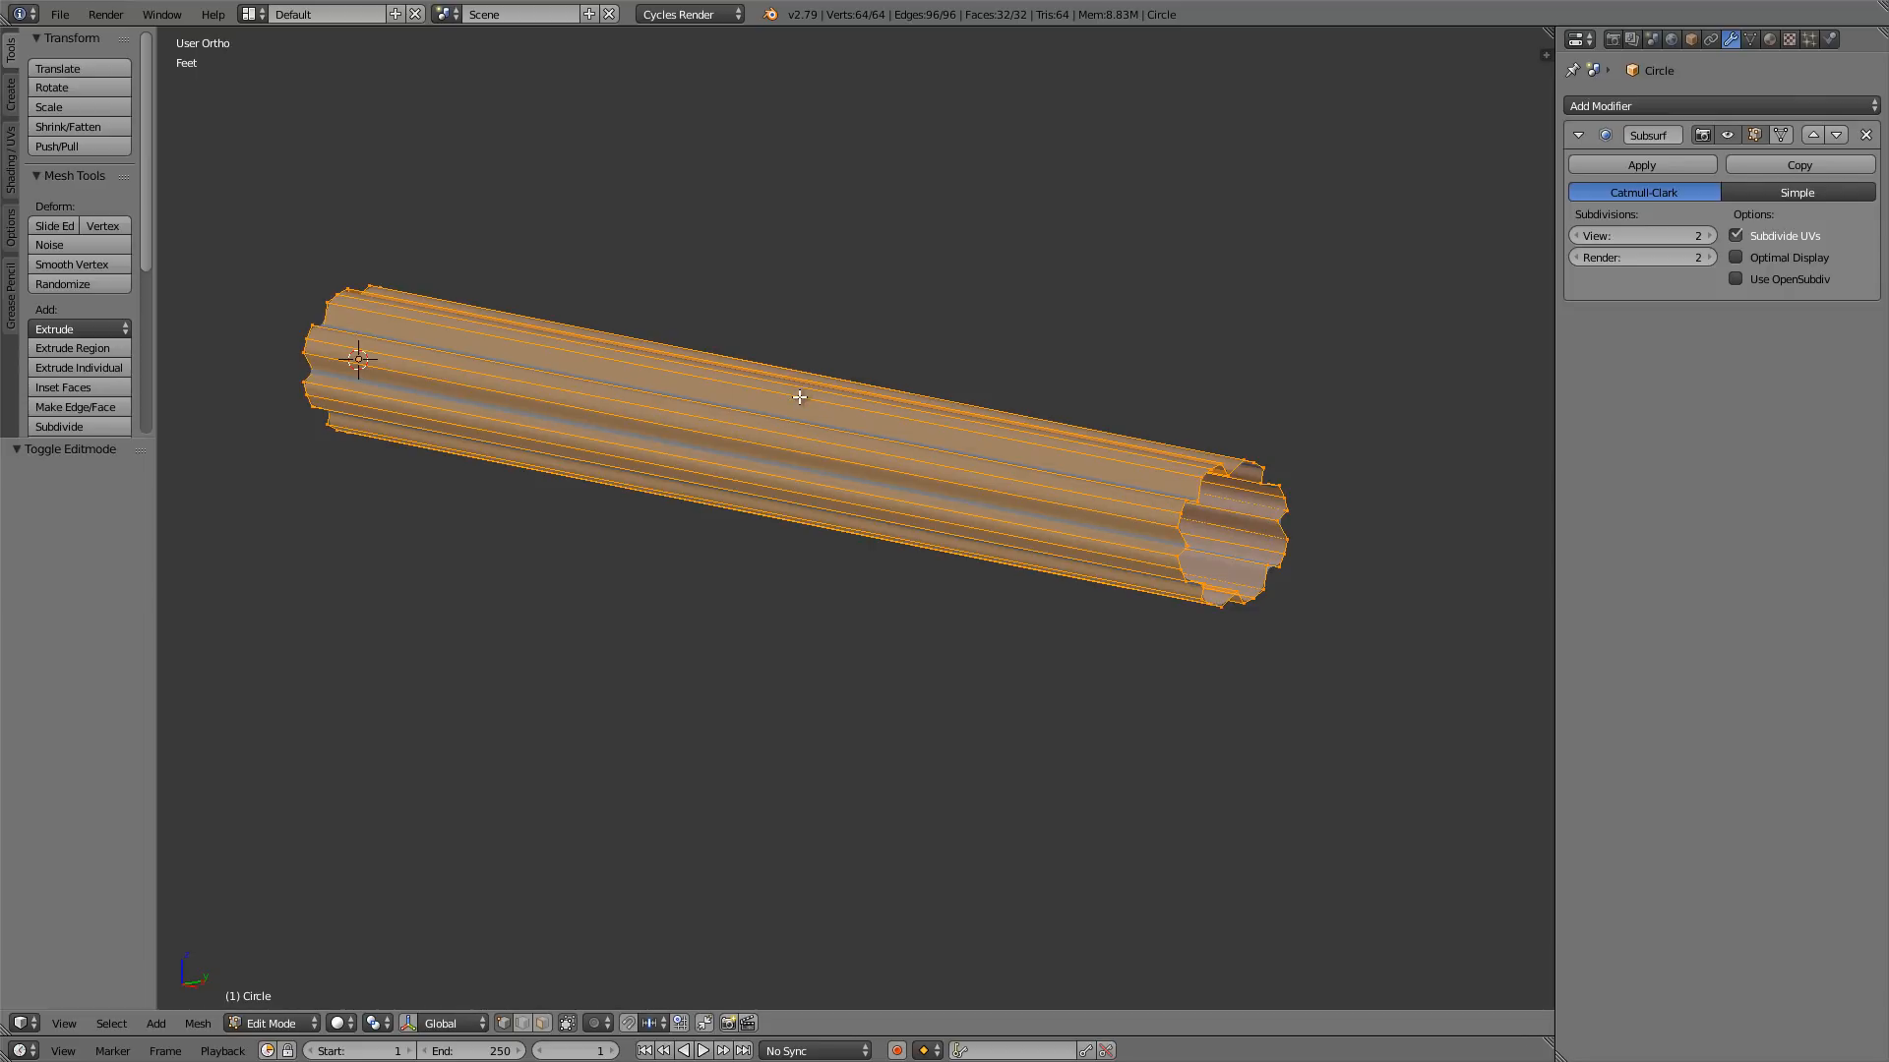
key("ctrl+r")
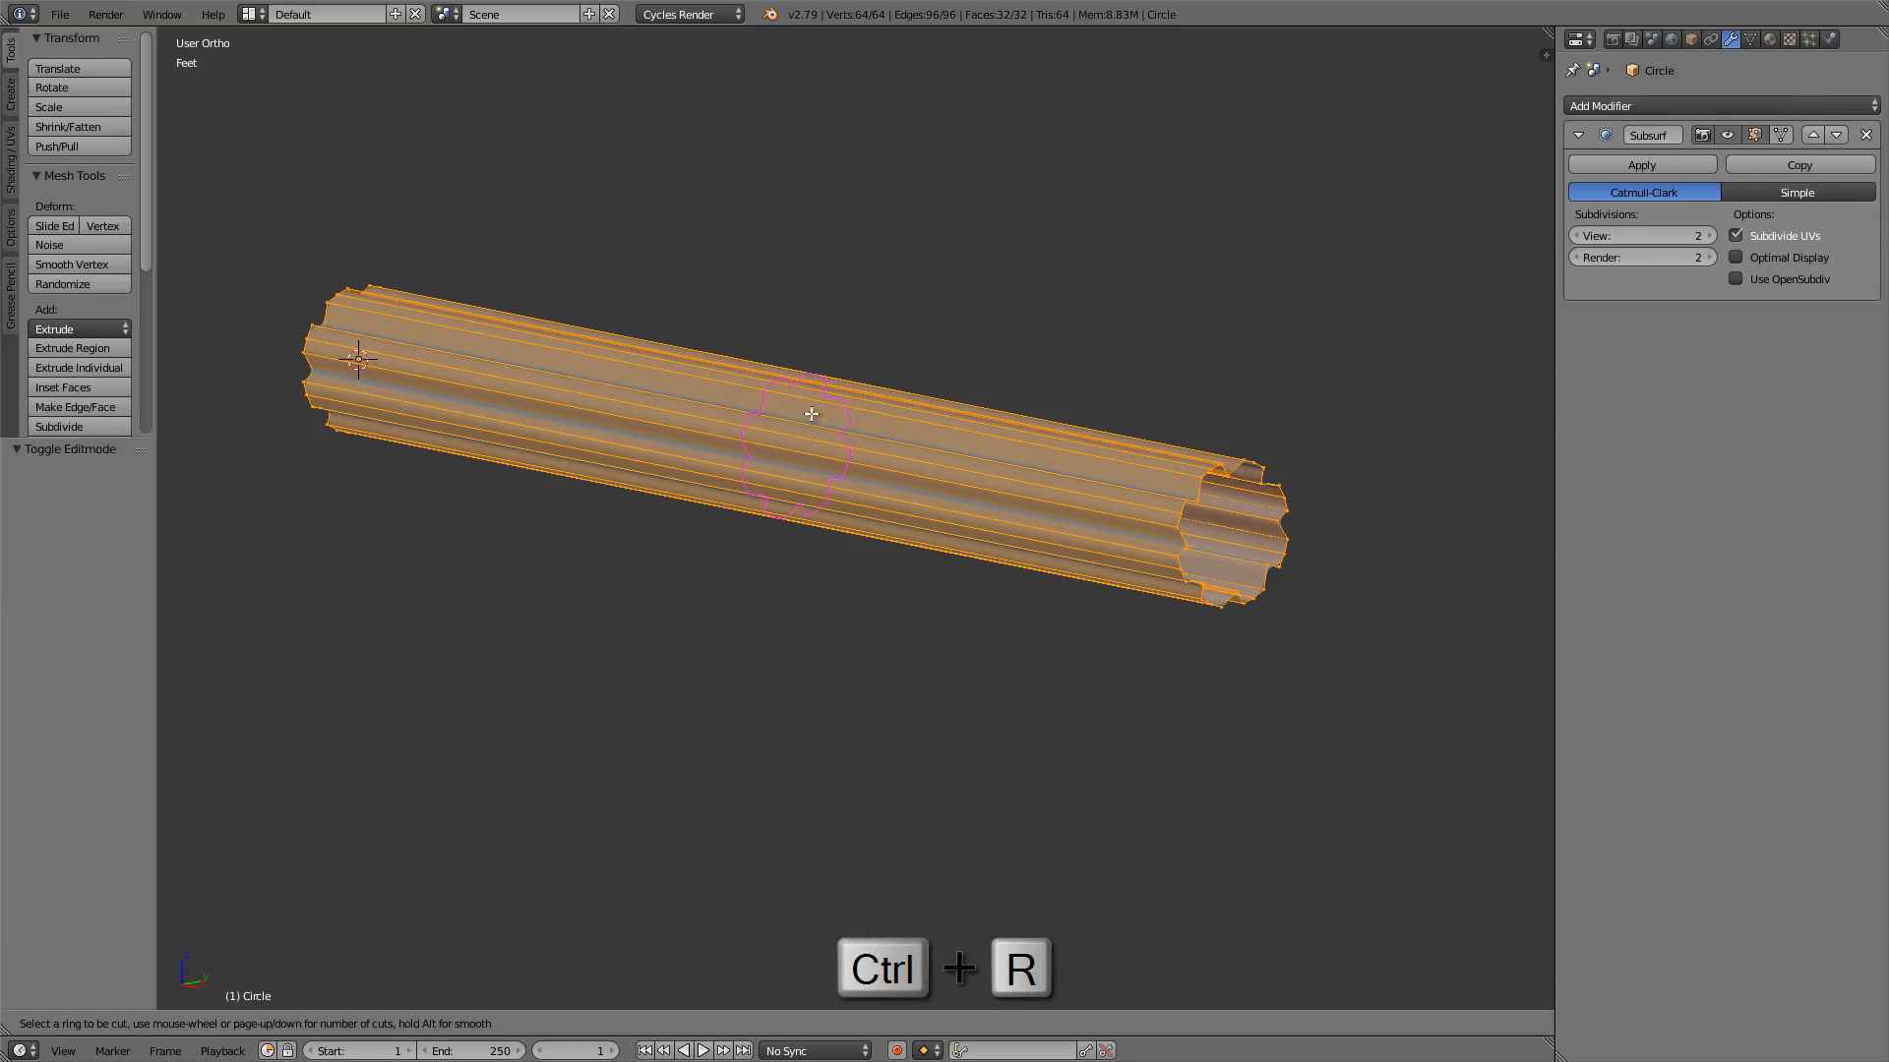
scroll(784, 389, "up", 11)
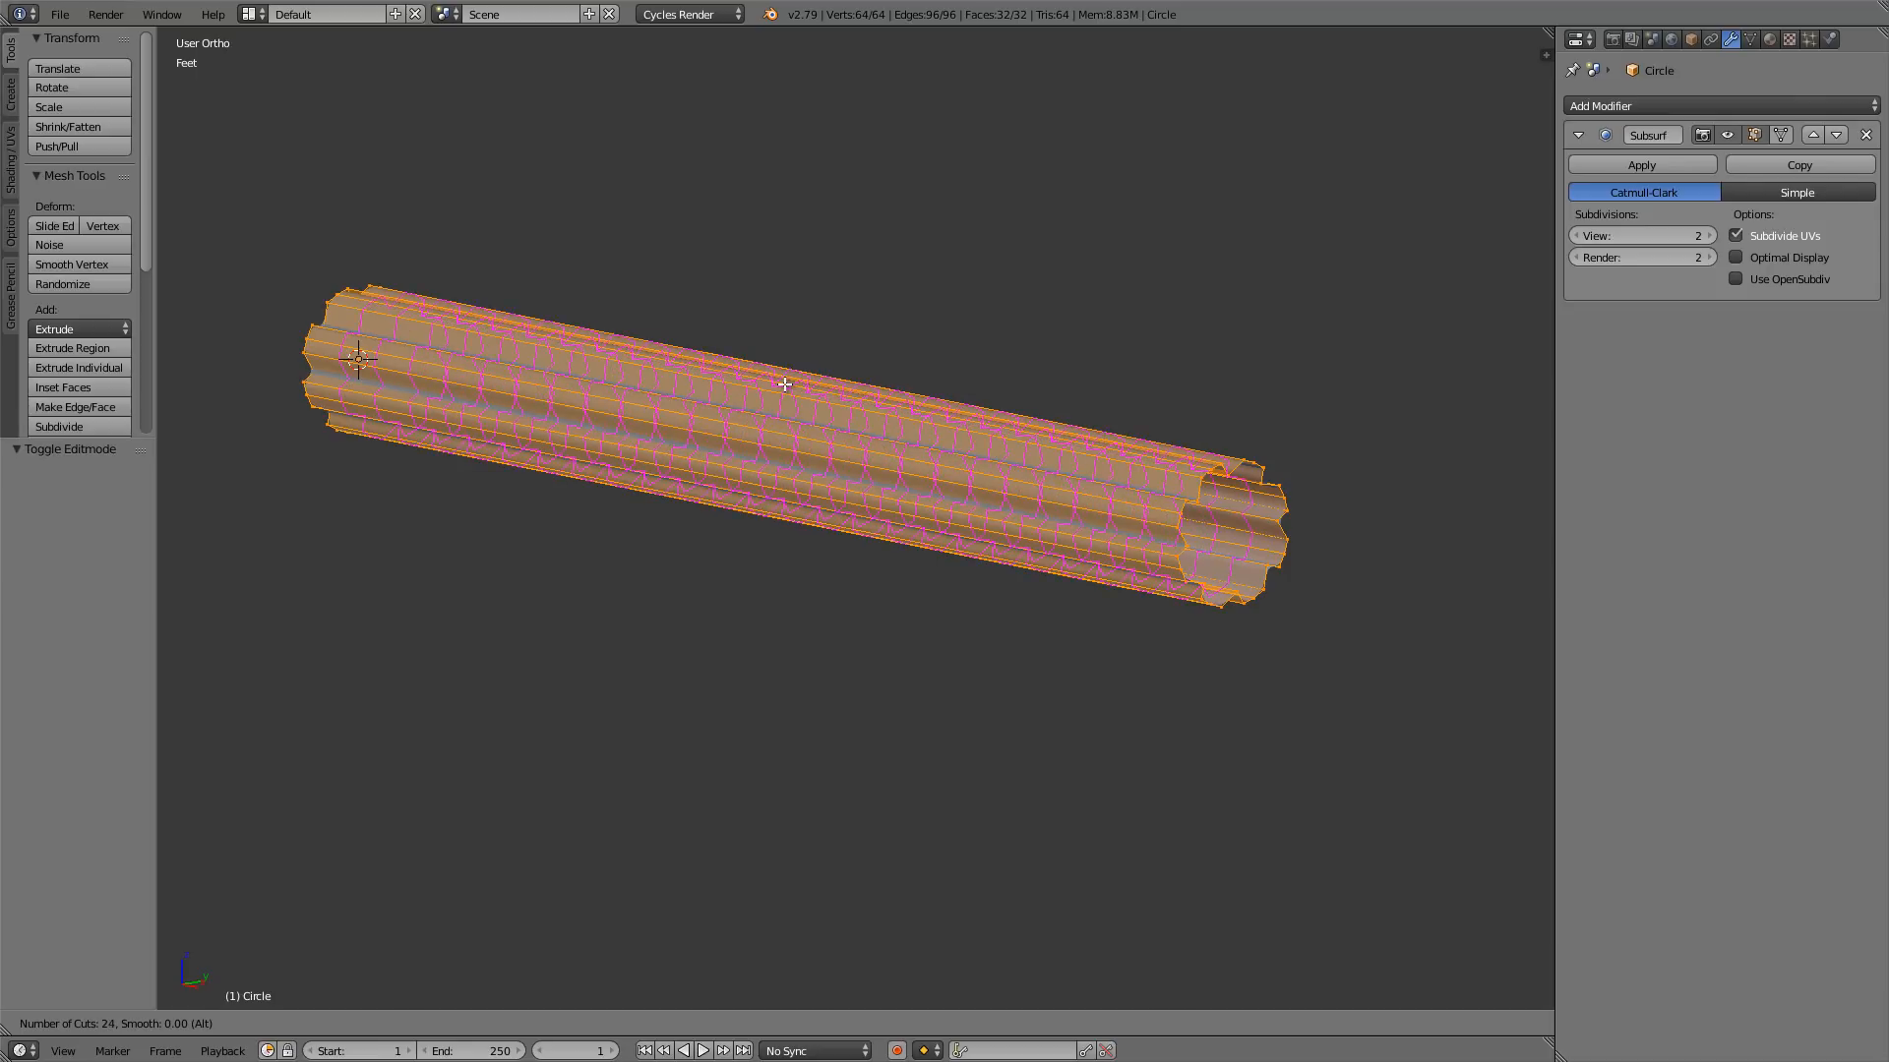
scroll(784, 384, "up", 8)
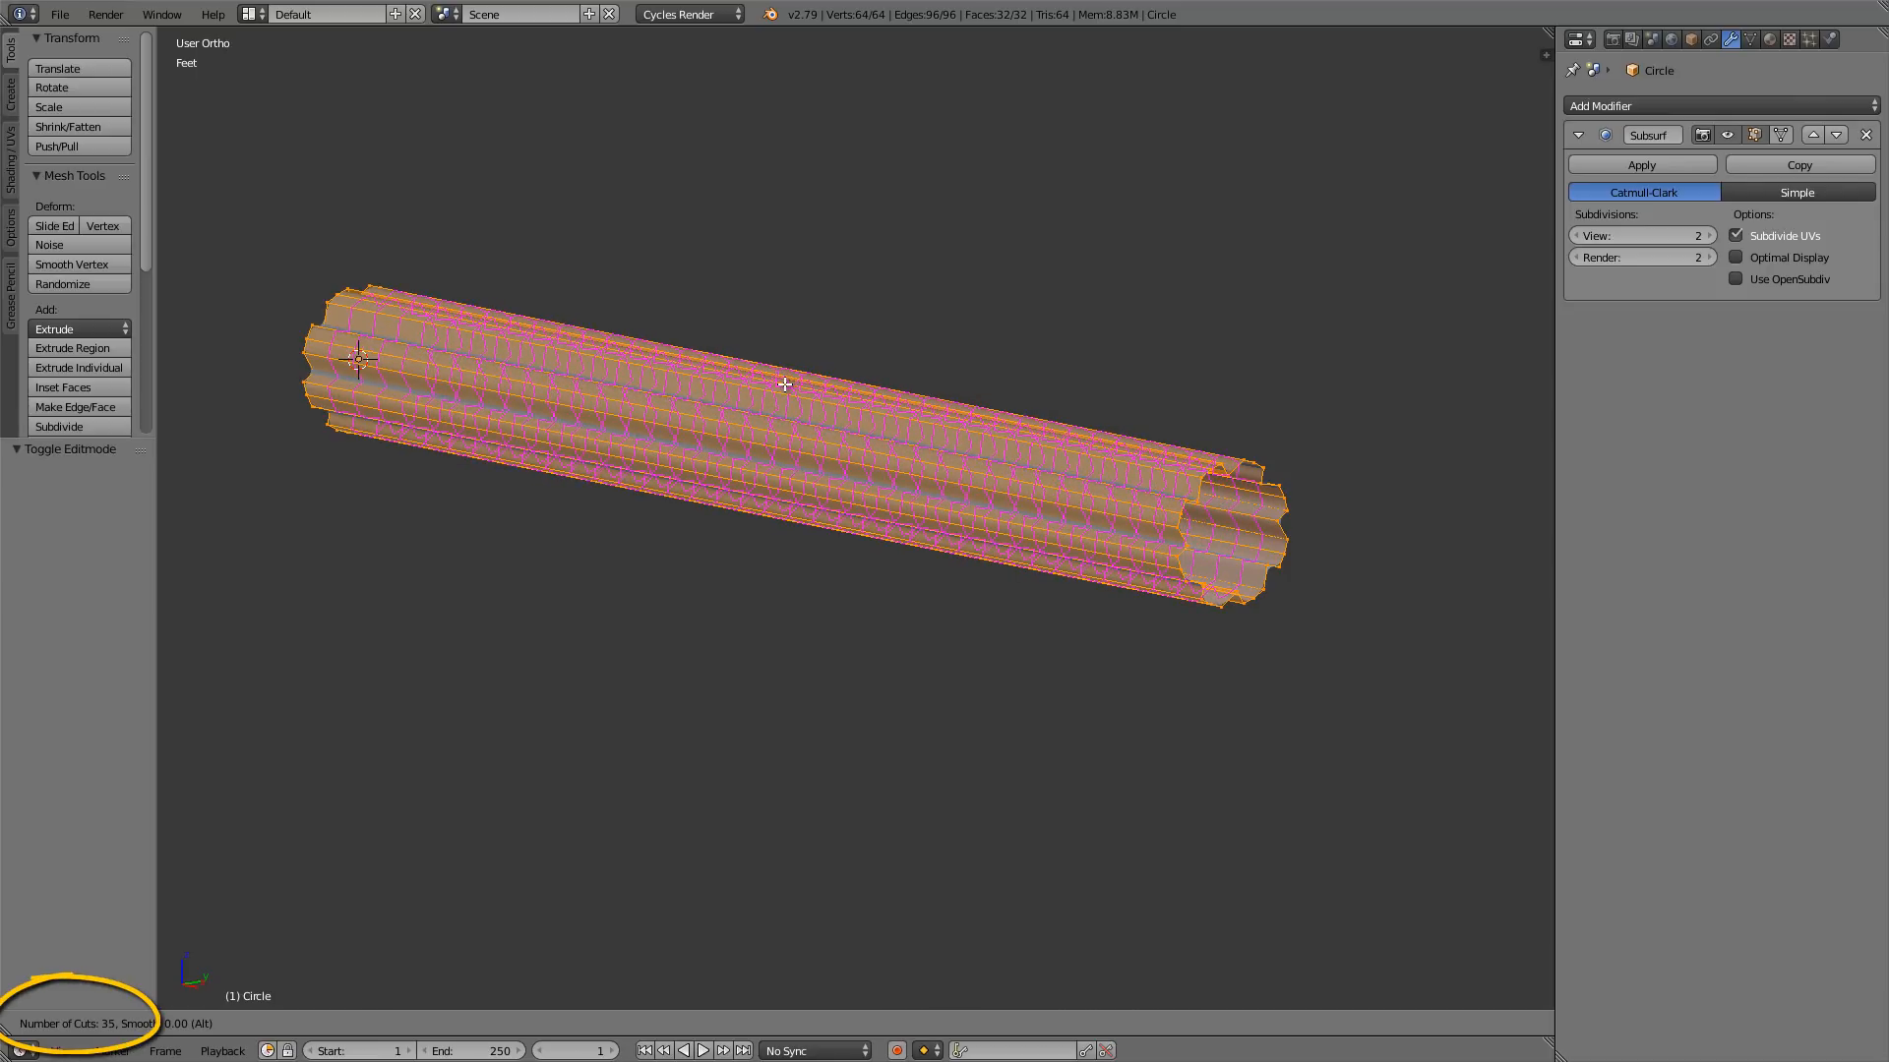
left_click(784, 384)
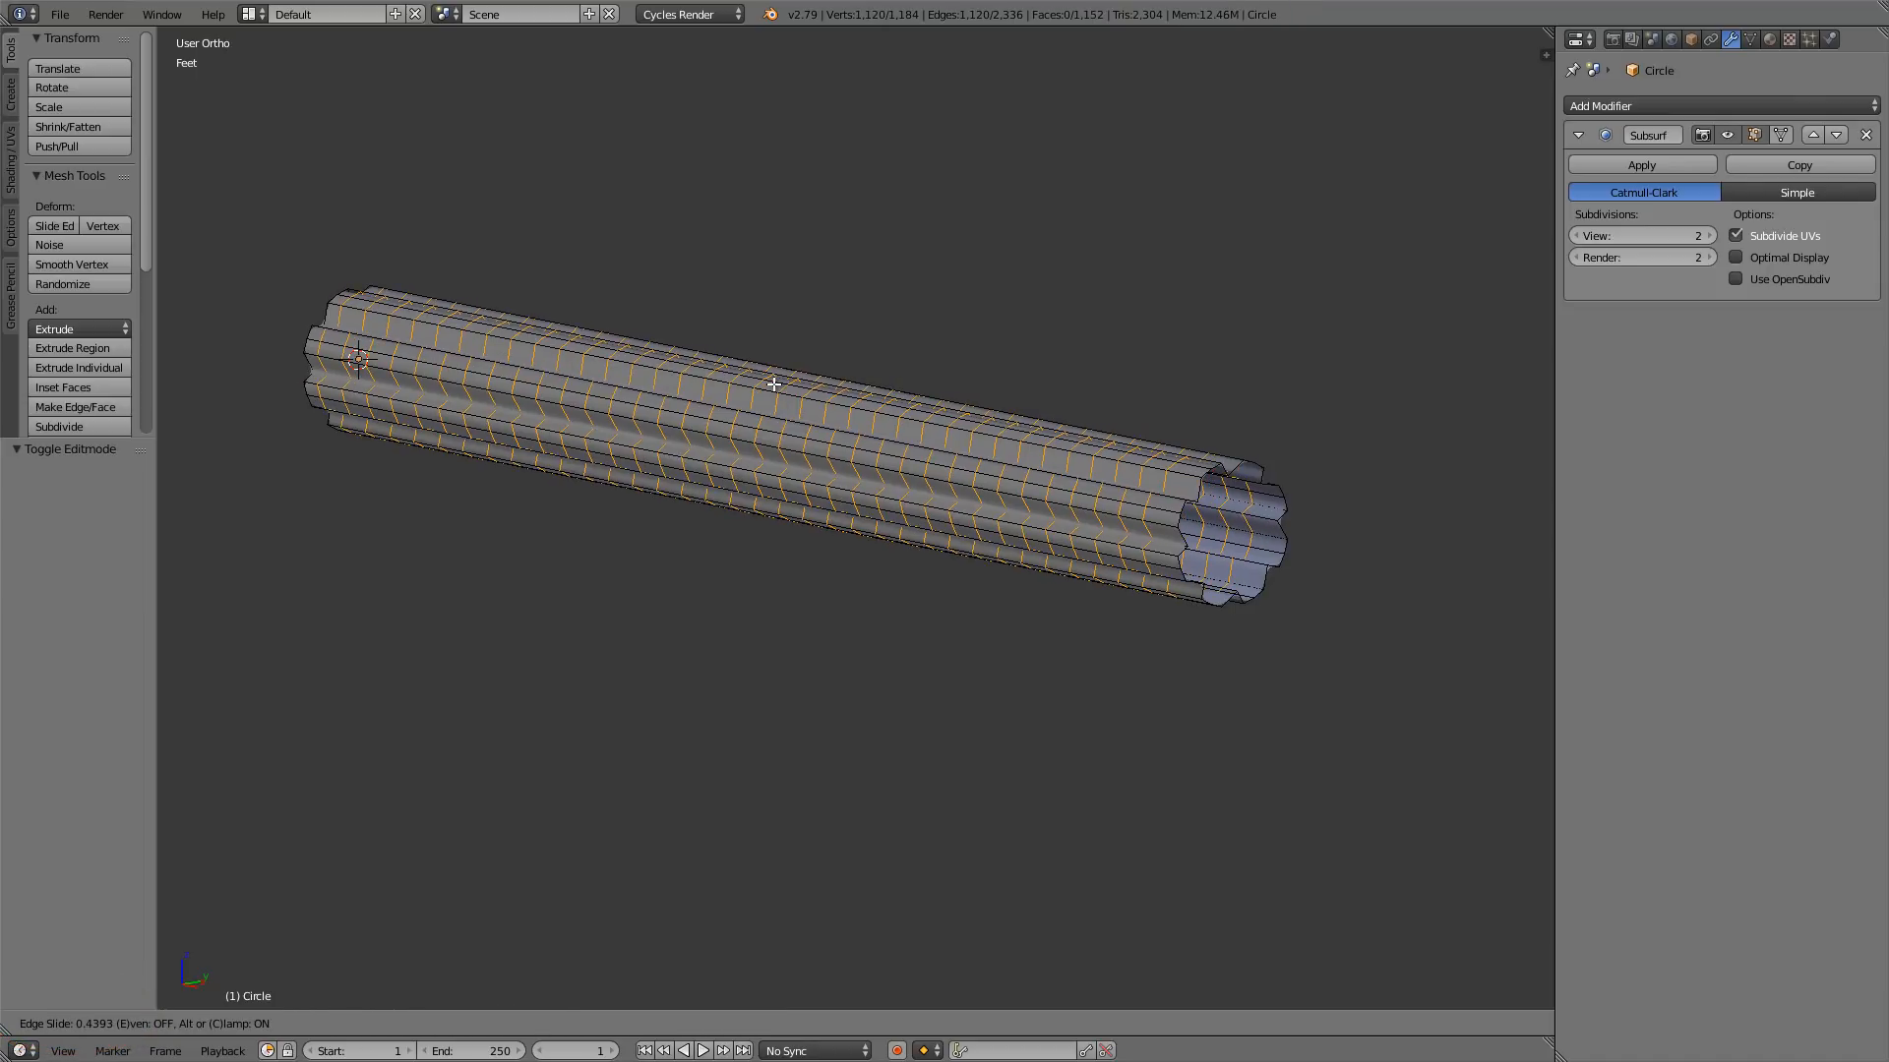
right_click(774, 384)
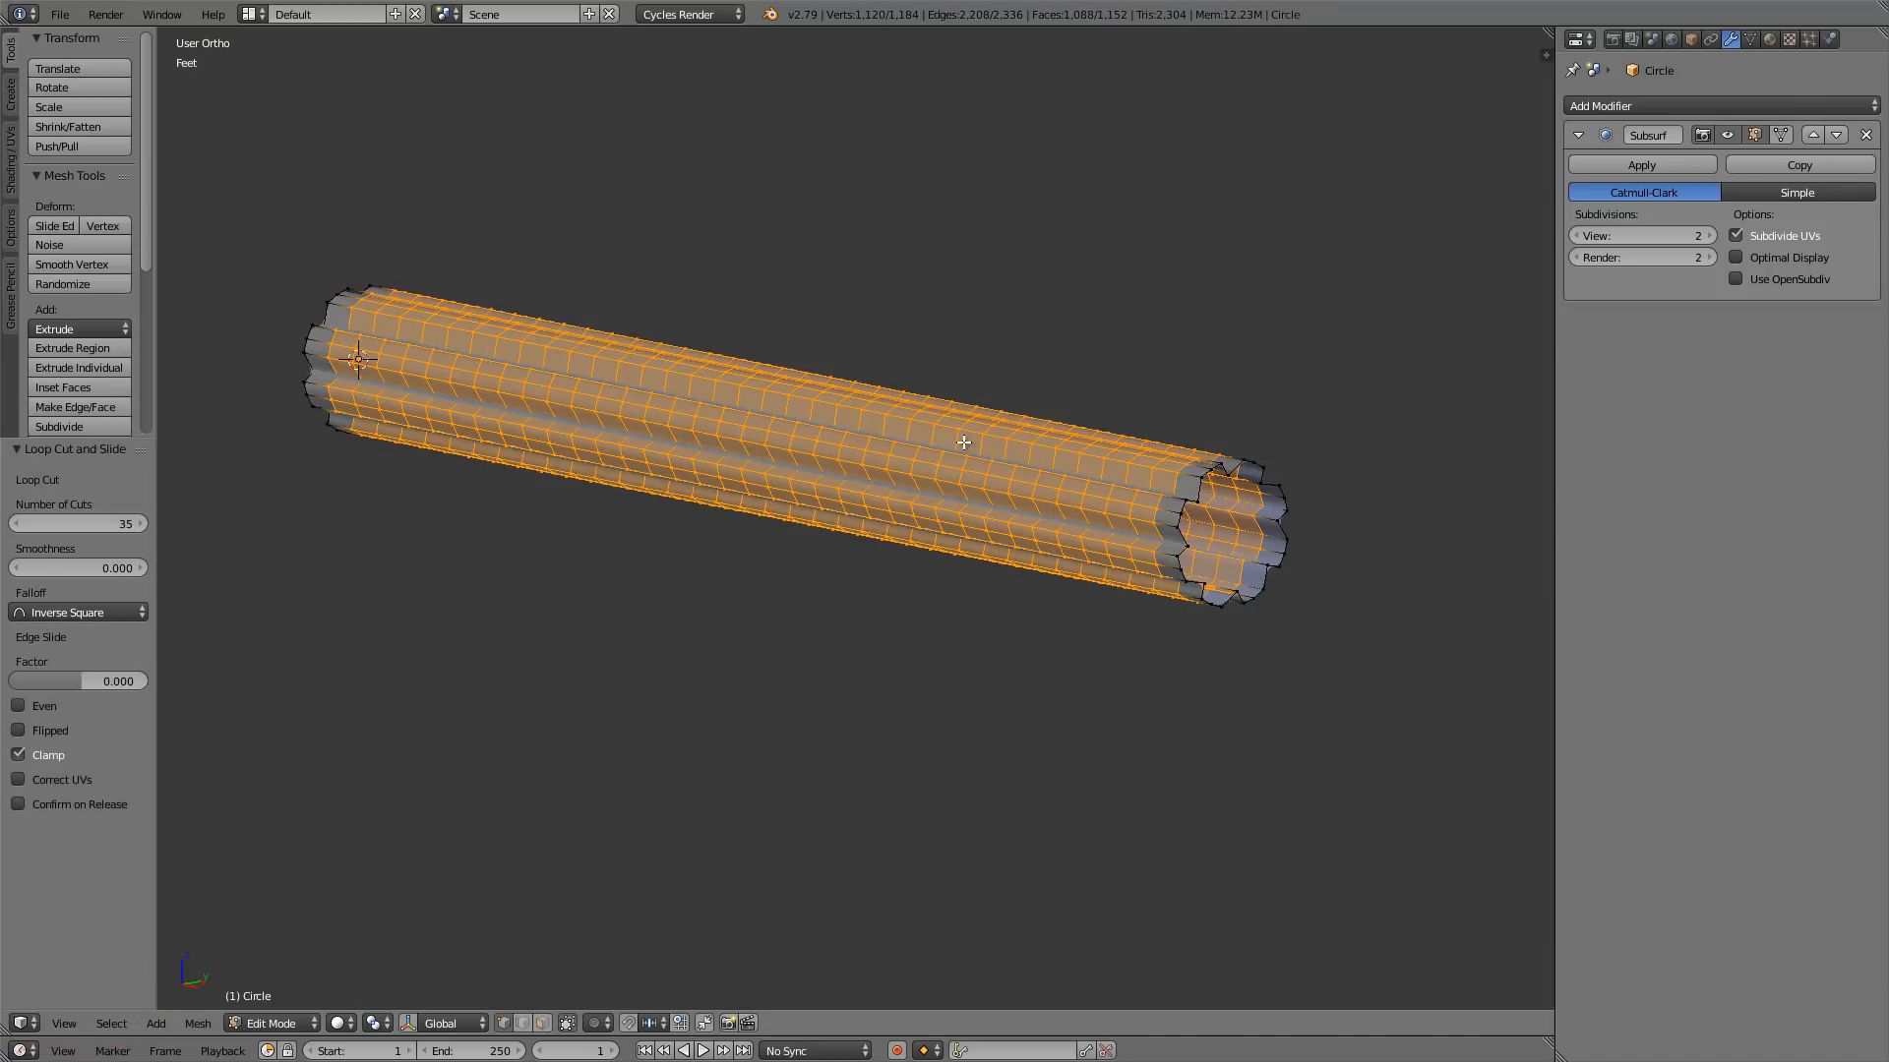
- Select only the edge loop around the tube's open end farthest from the origin
middle_click_drag(973, 447, 1055, 468)
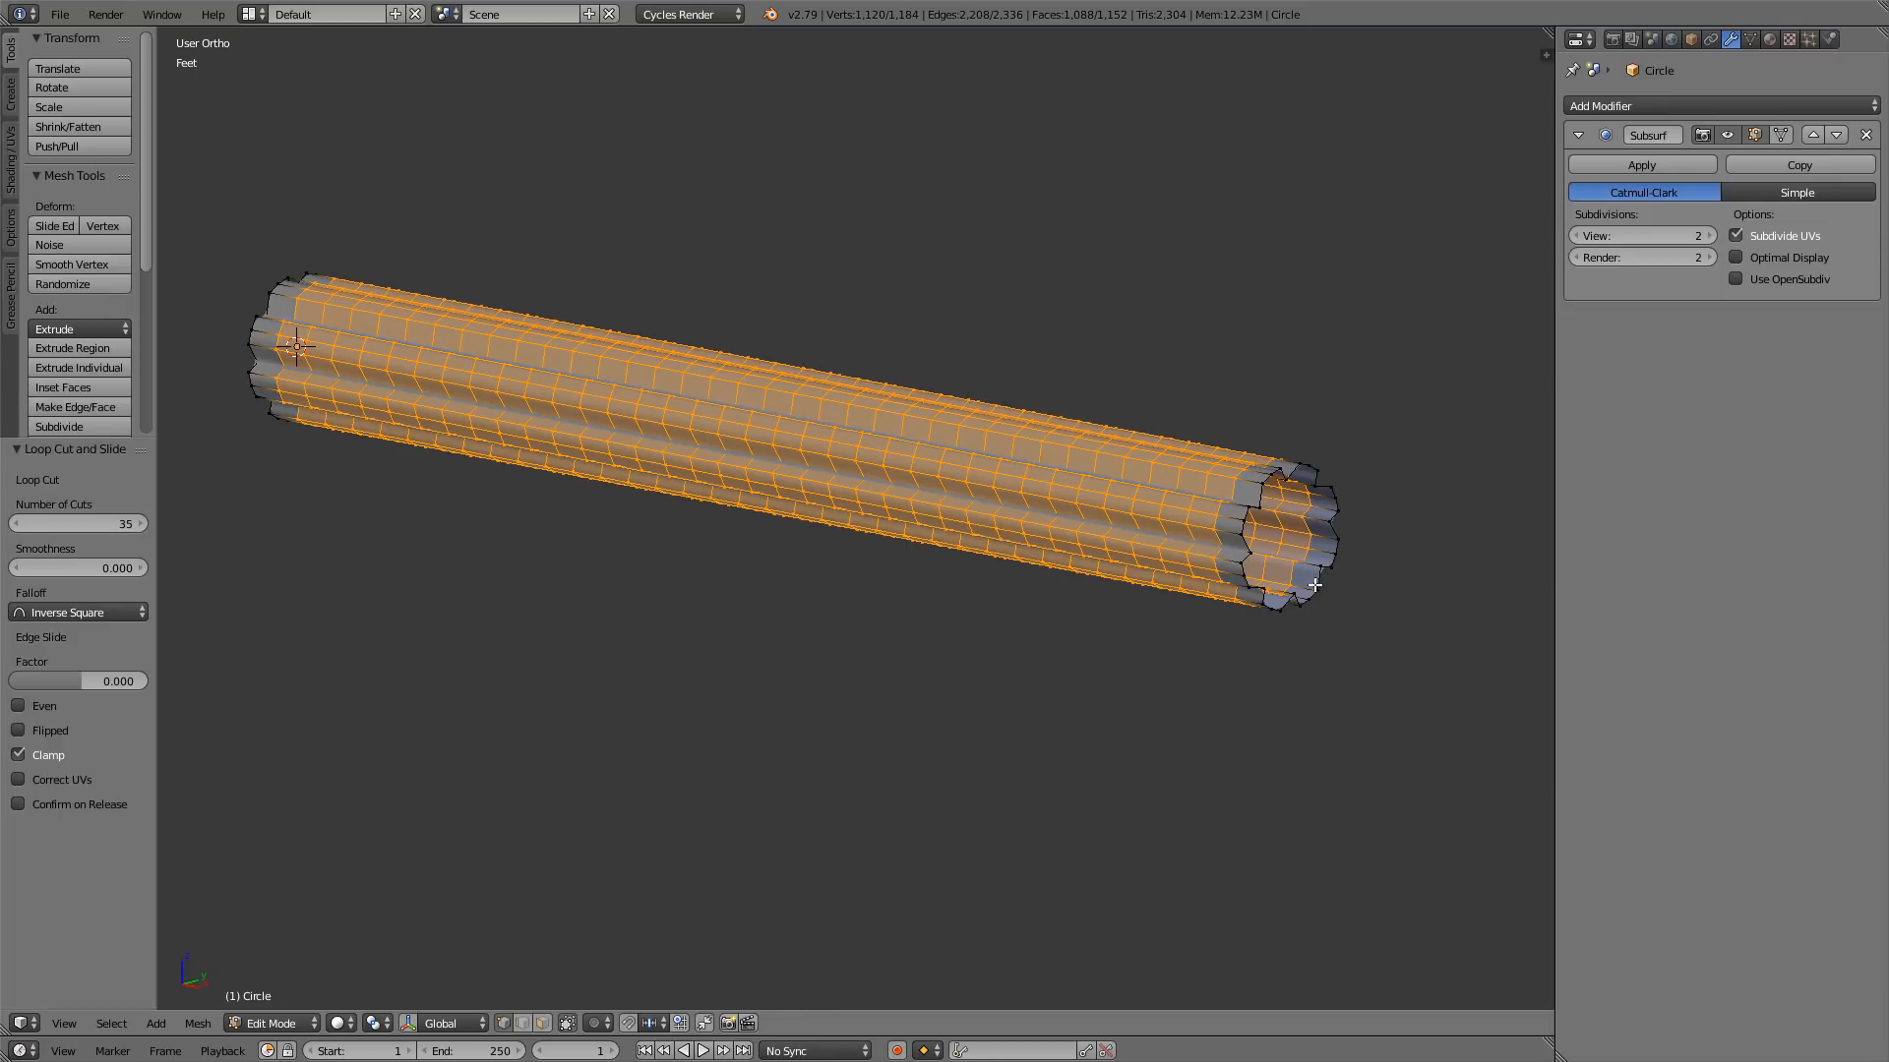
key("Tab")
key("Tab")
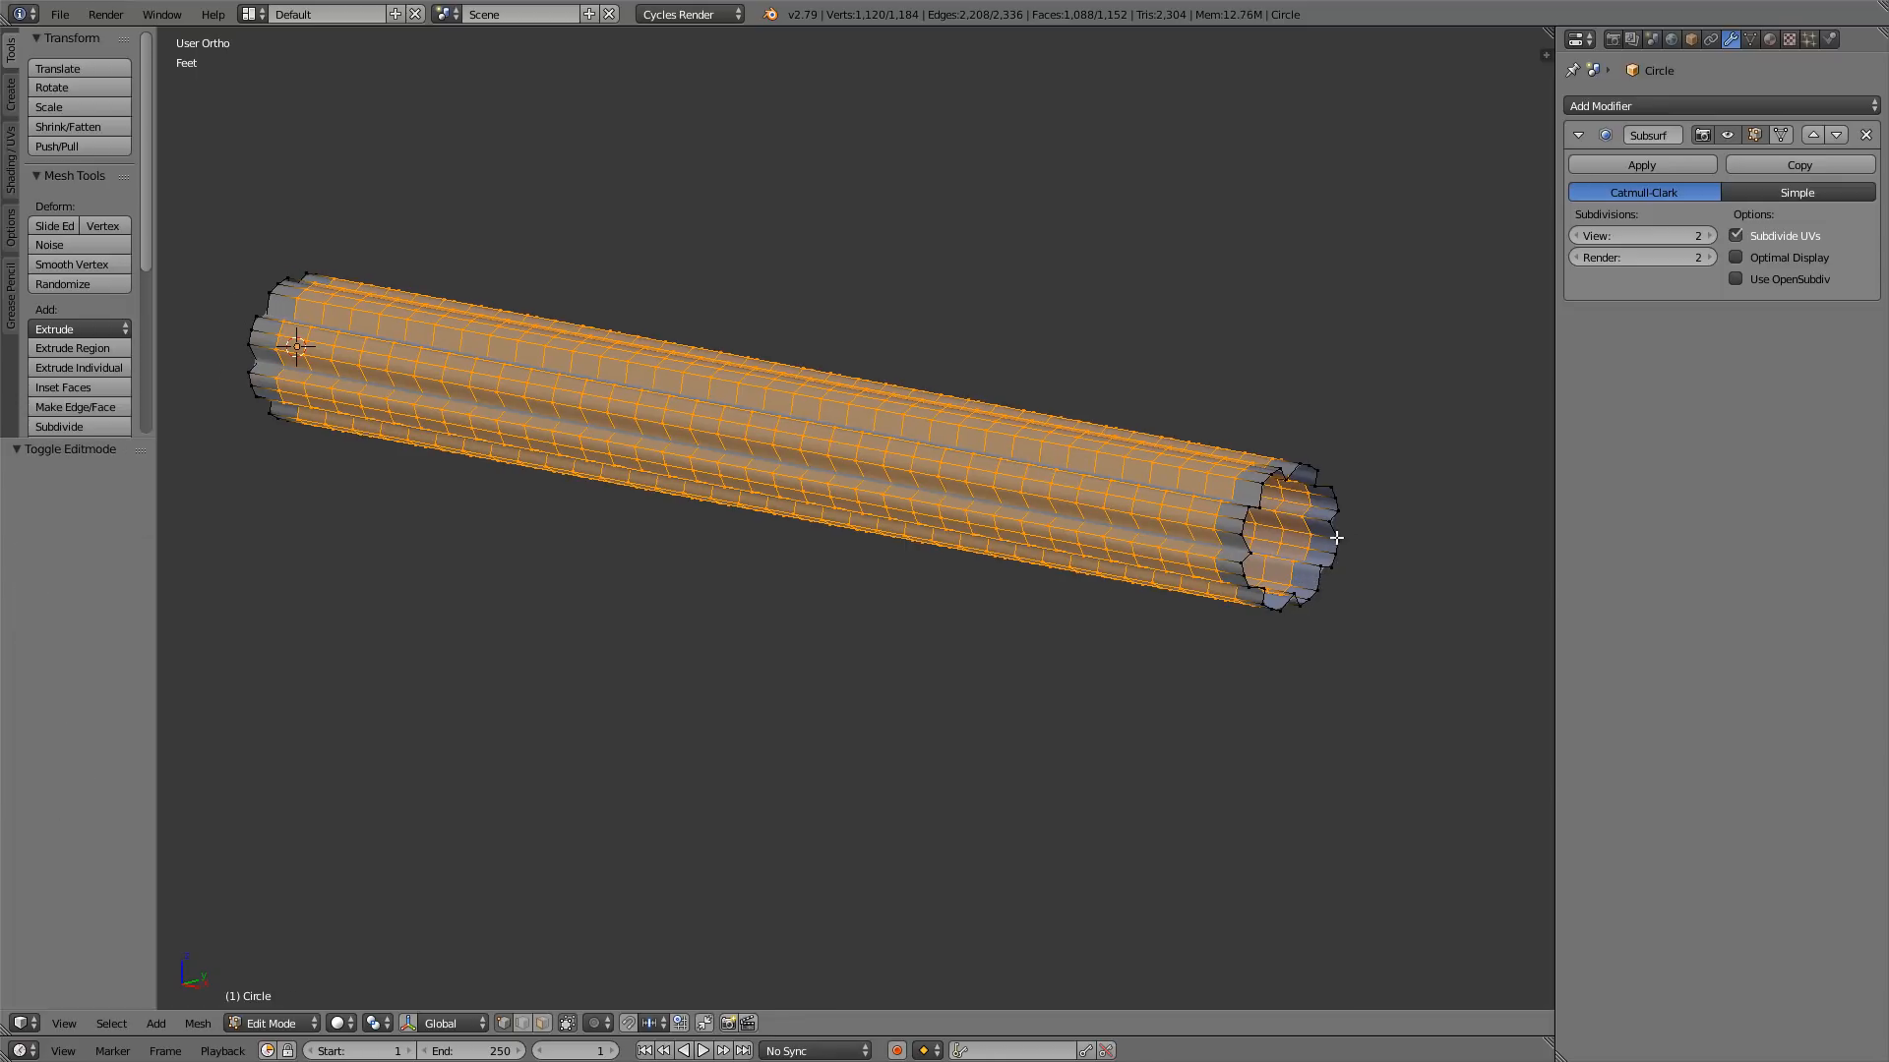
scroll(1318, 520, "up", 6)
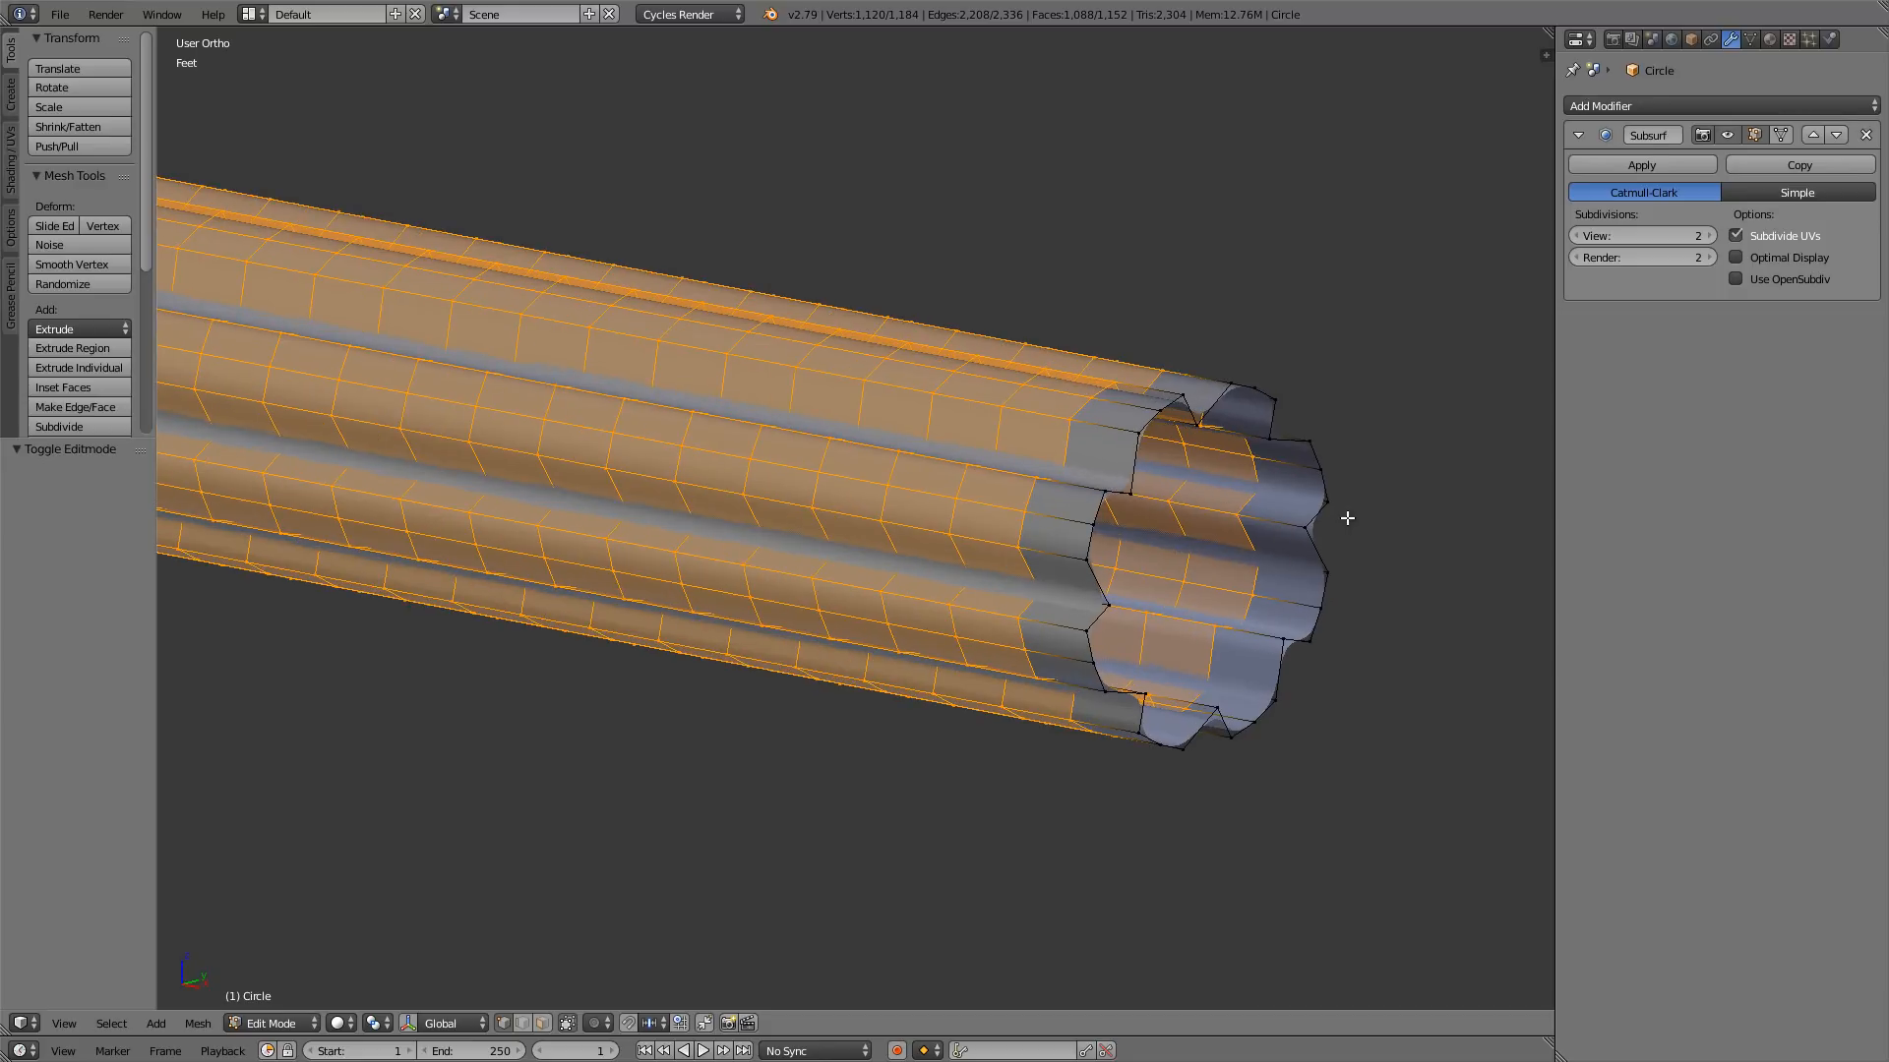
scroll(1297, 484, "up", 2)
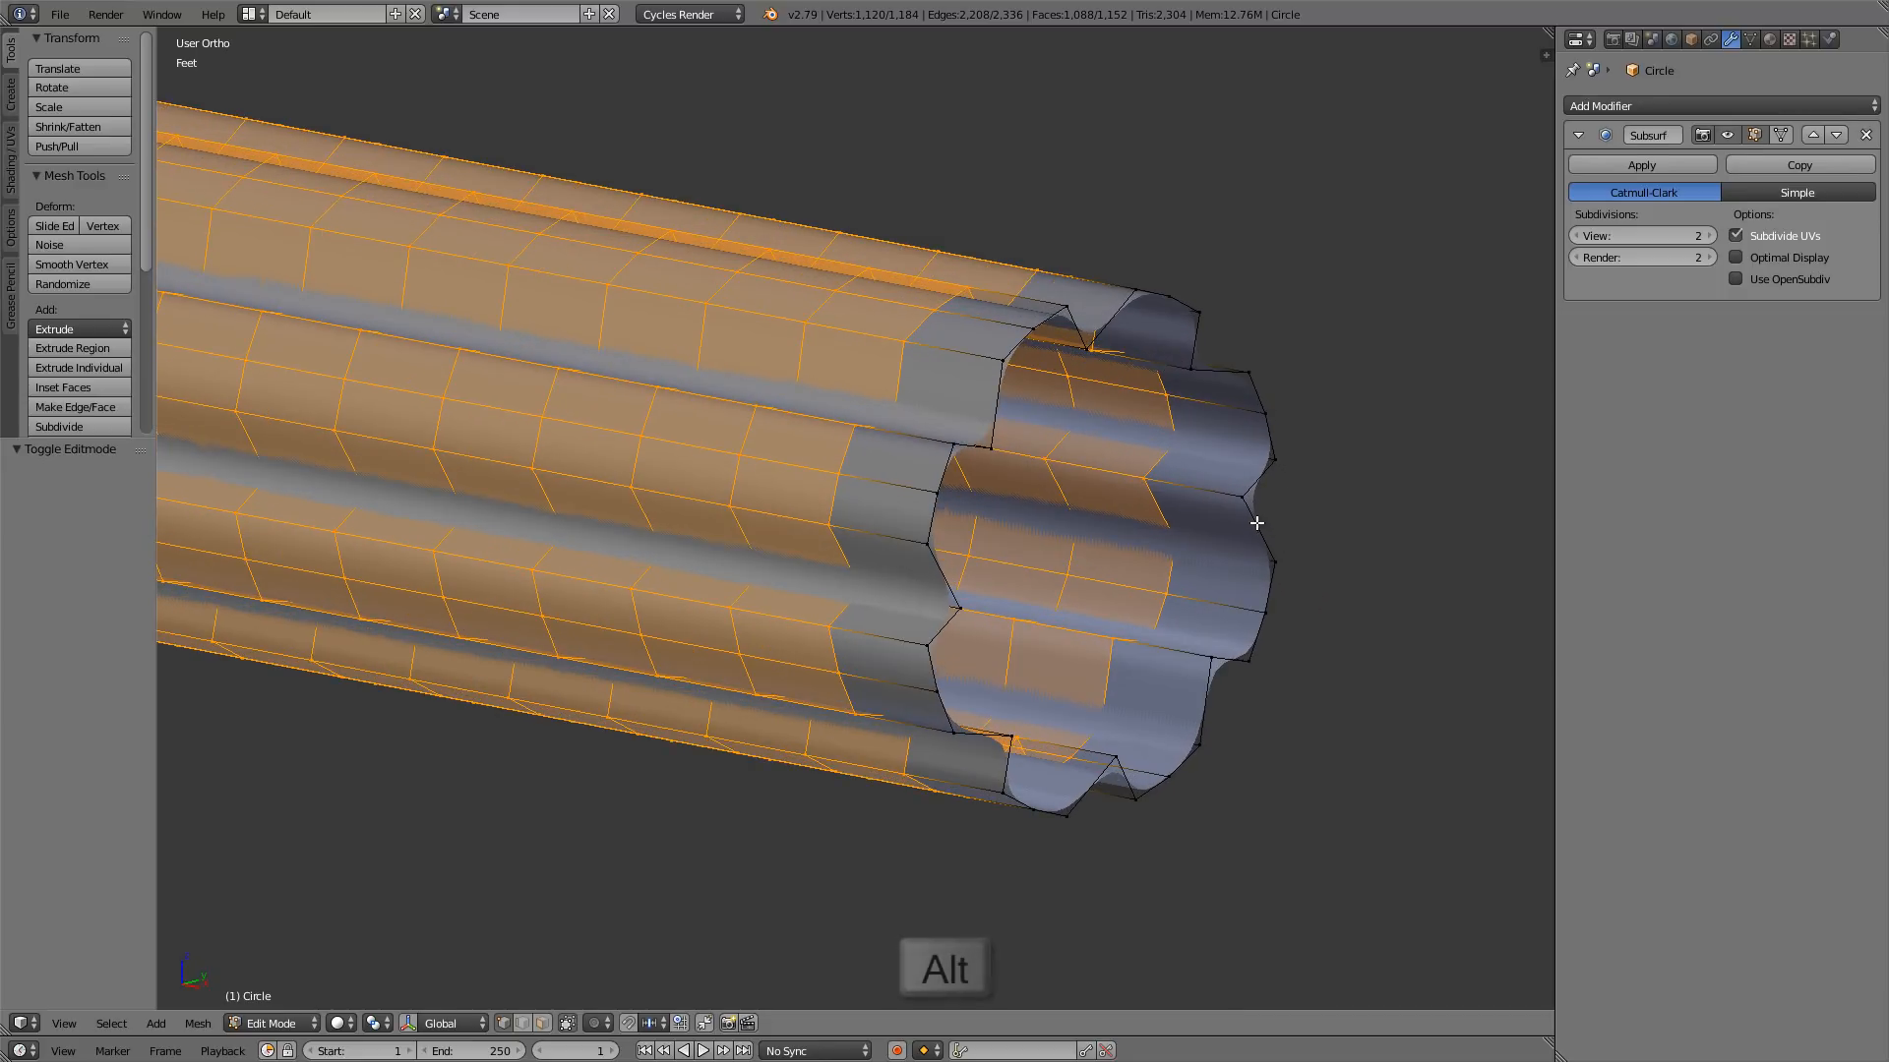
right_click(1256, 522, "alt")
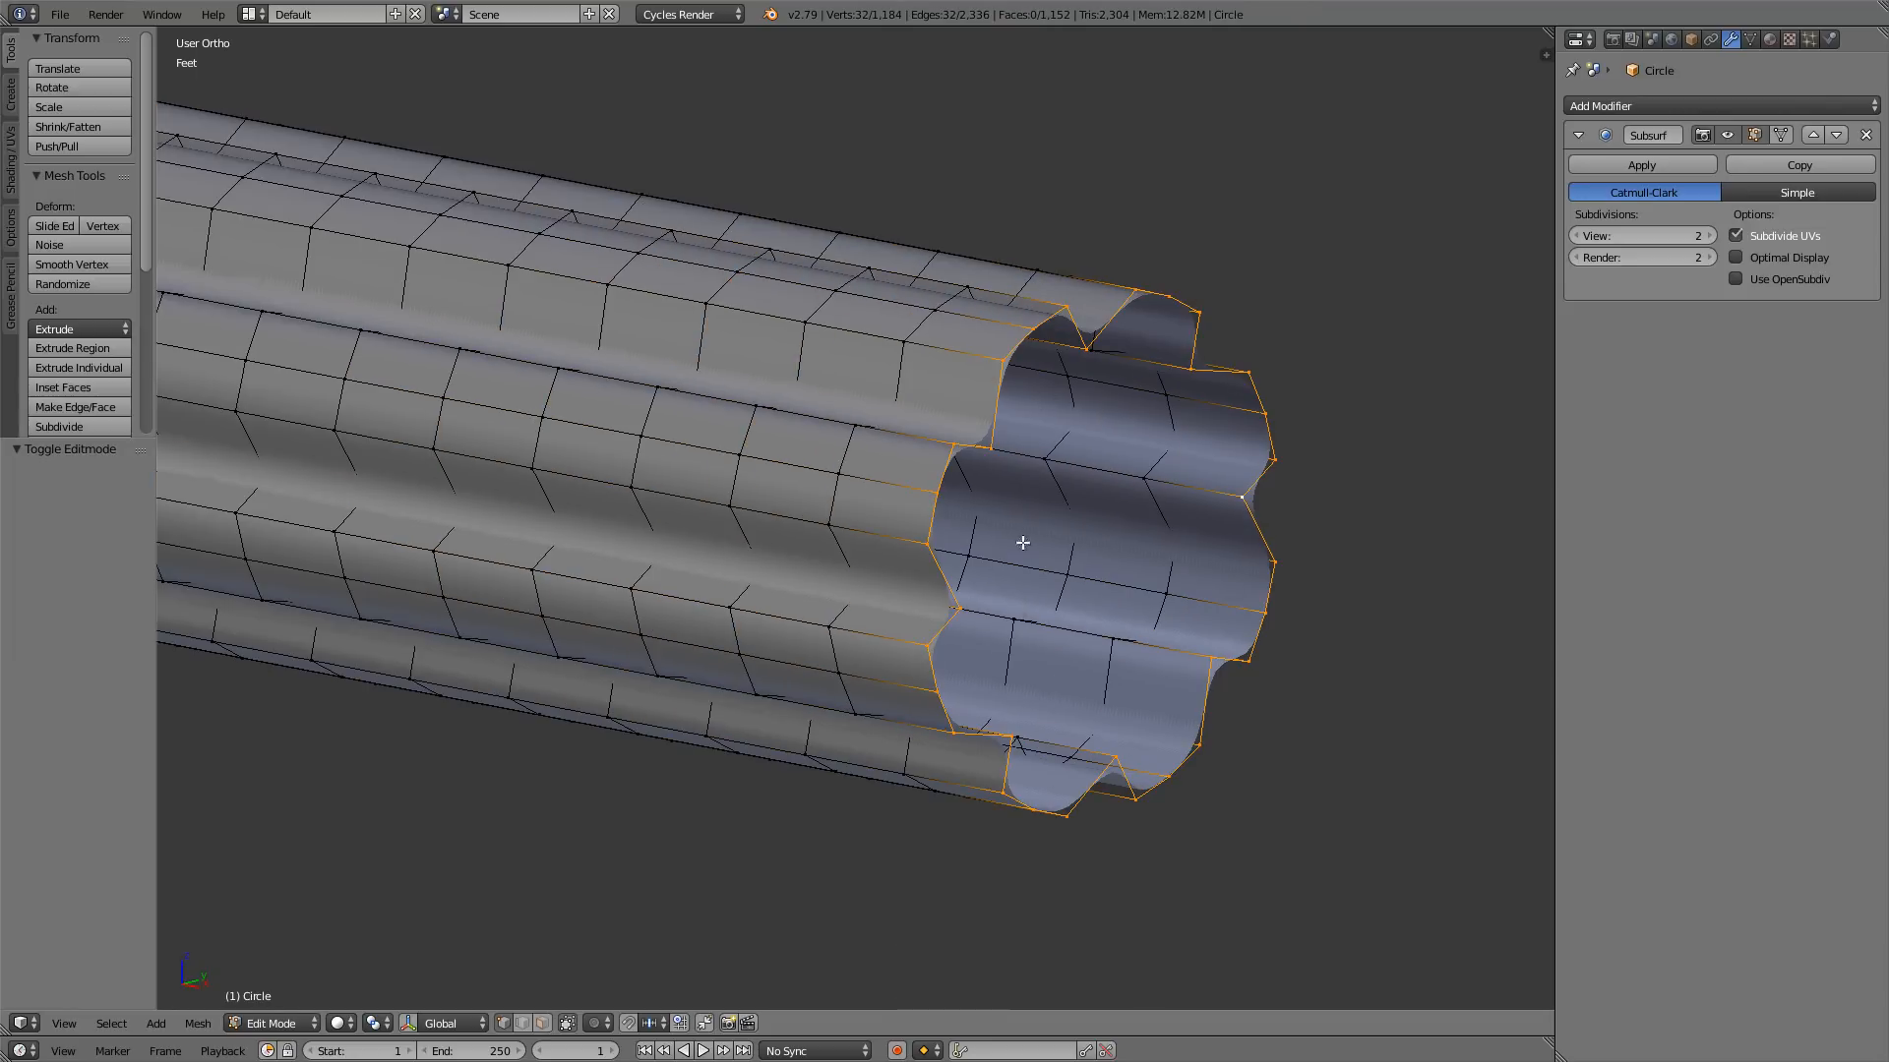
scroll(1020, 540, "down", 9)
middle_click_drag(1007, 540, 1076, 537, "shift")
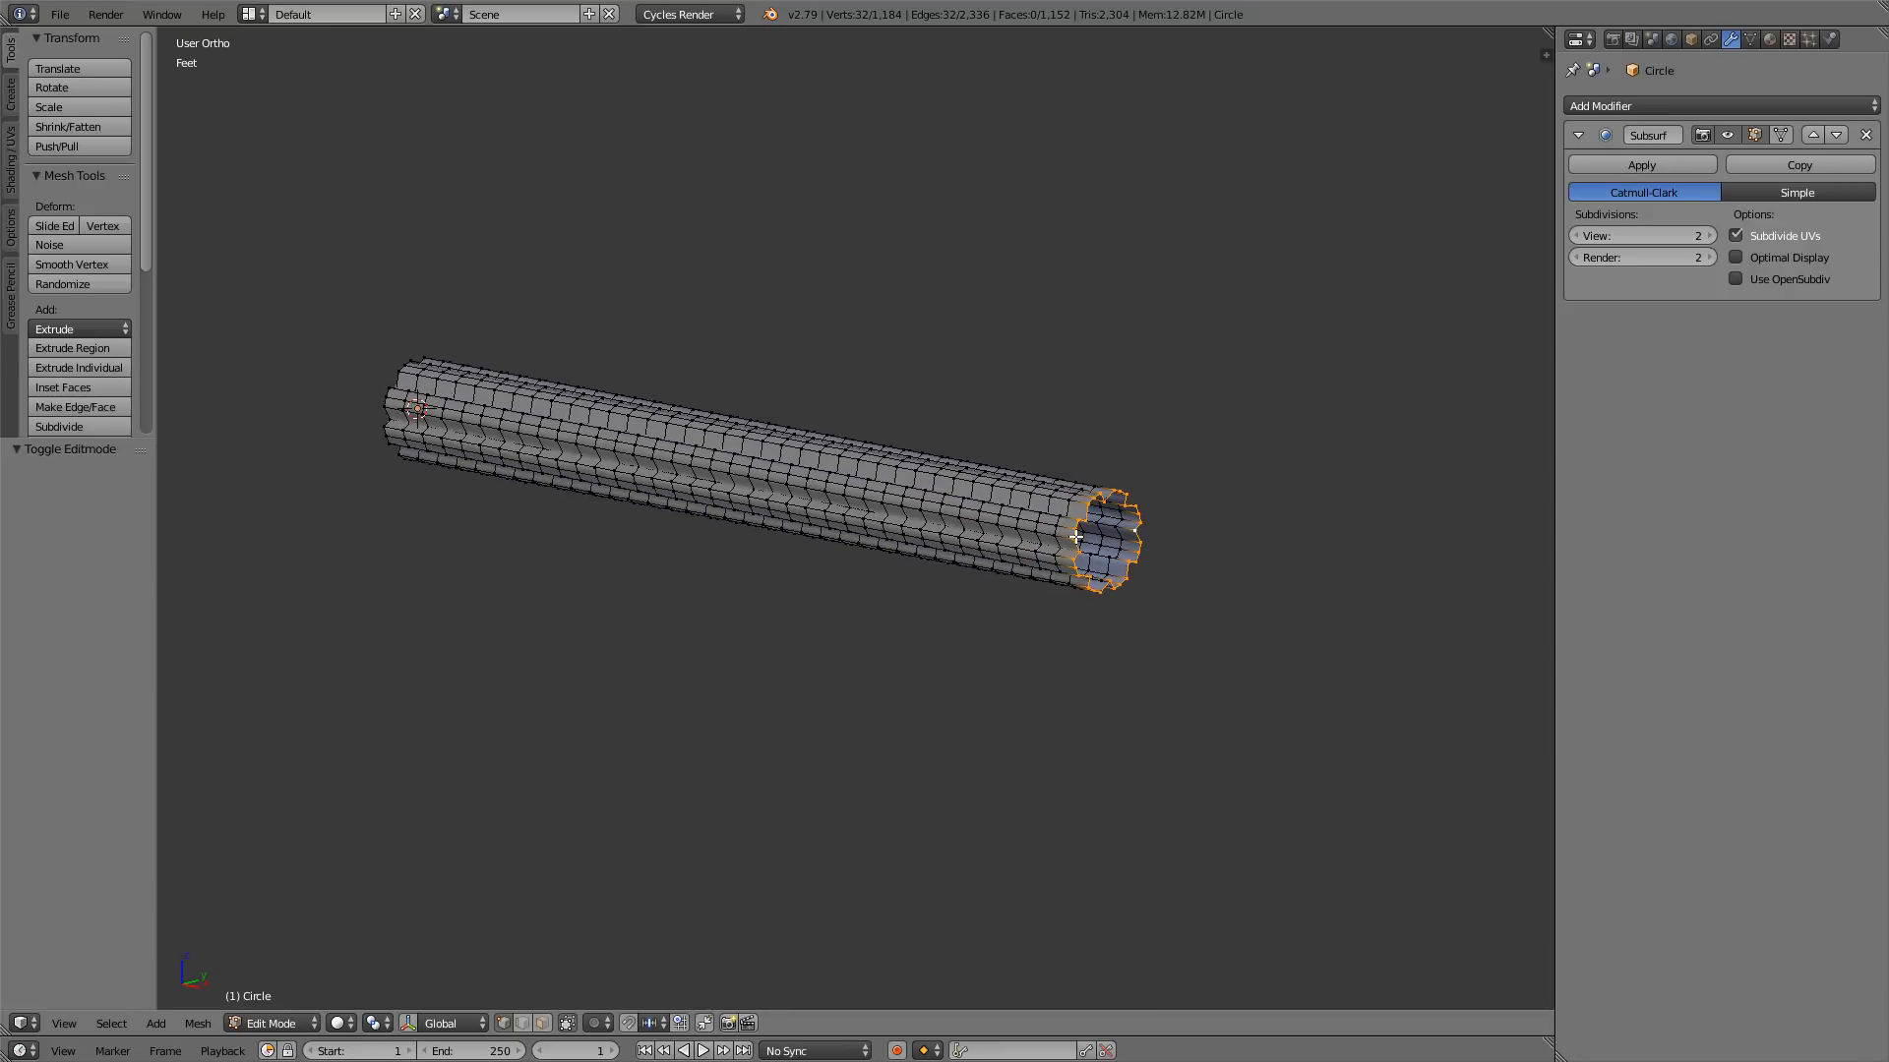
- Enable proportional editing and reduce its influence size to 0.05 while trying a move of the end loop
key("o")
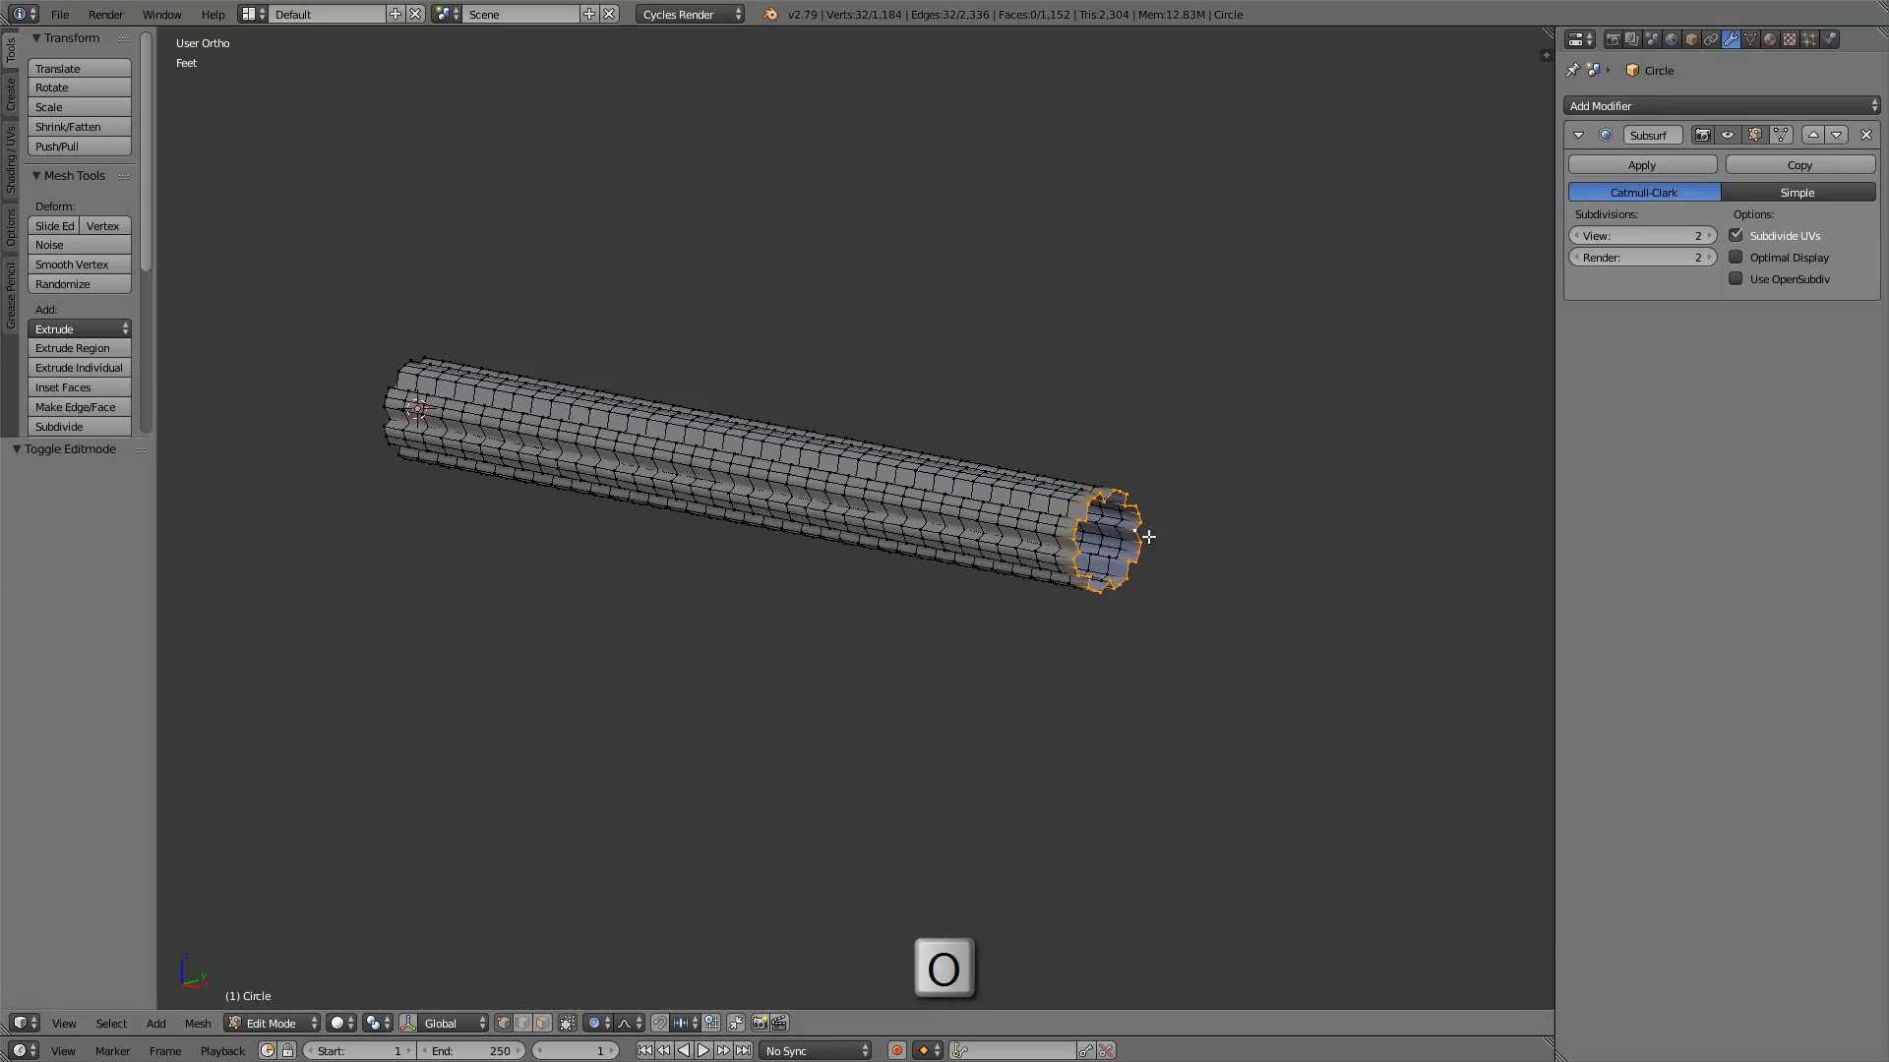
key("g")
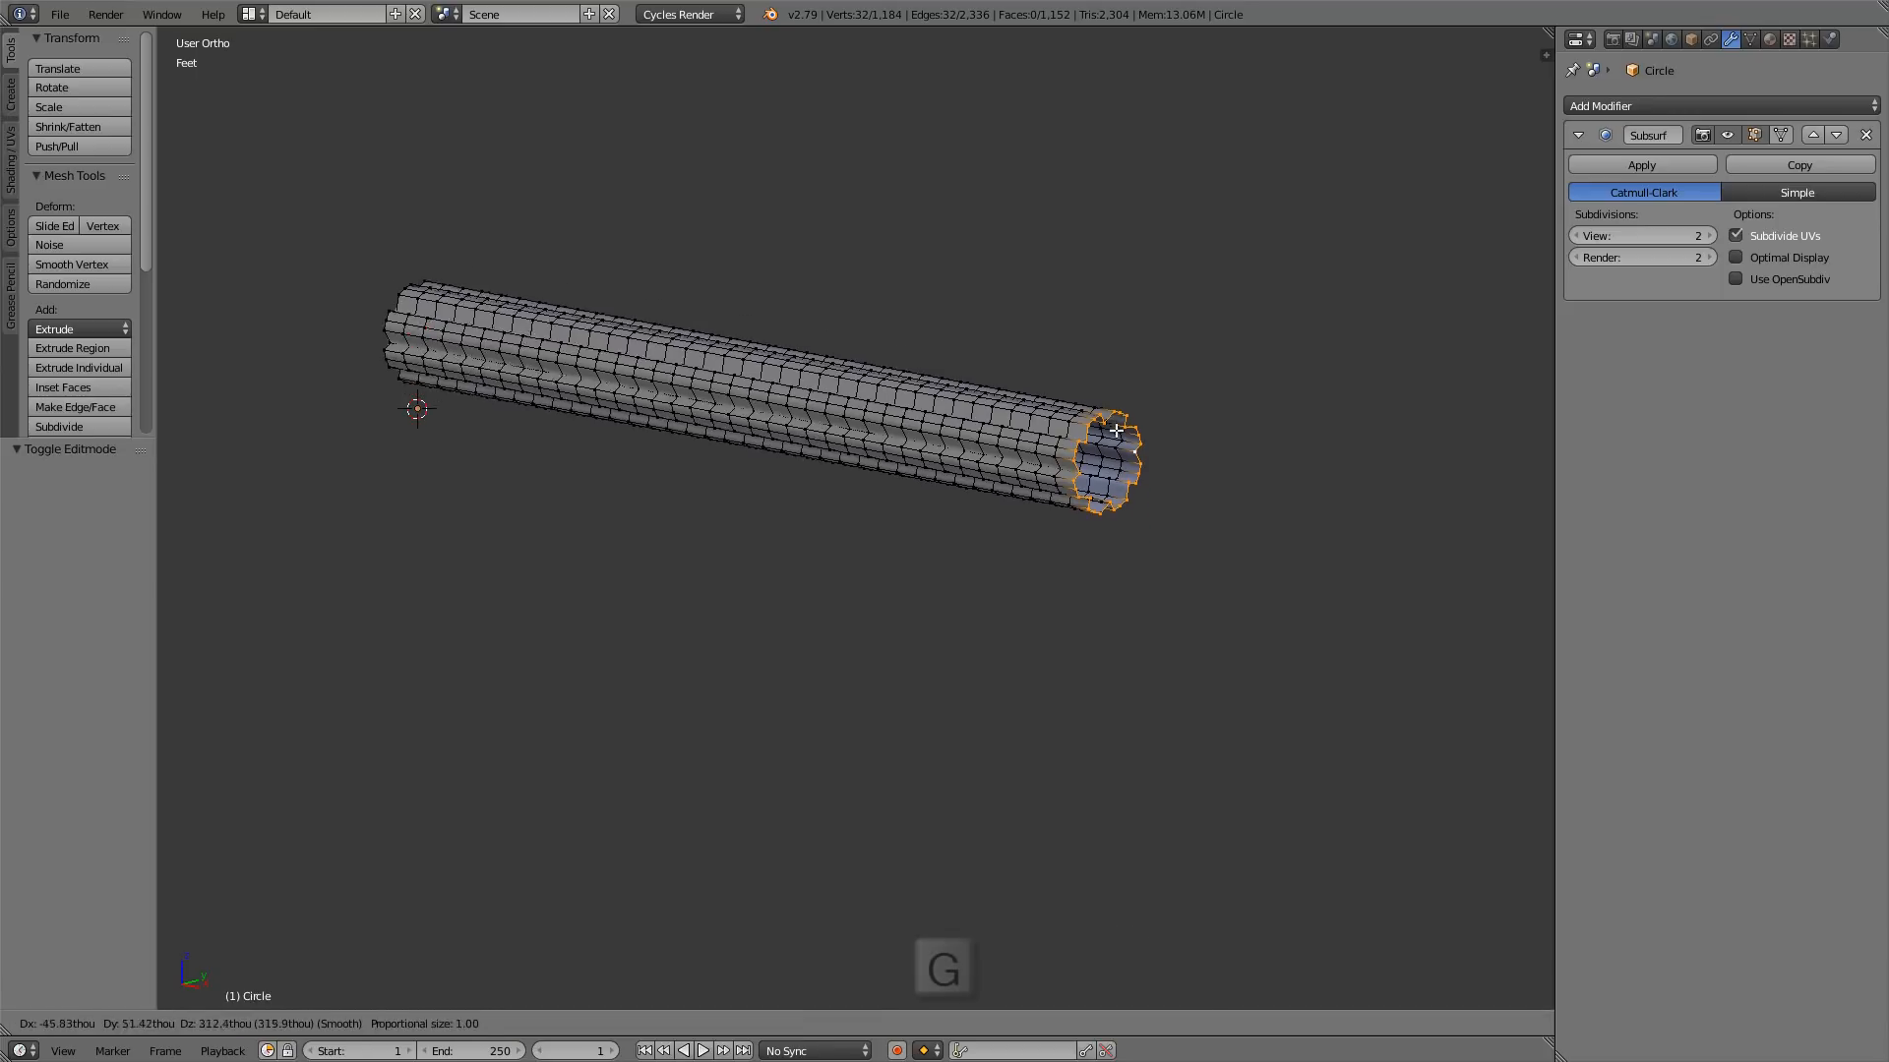
scroll(1103, 565, "up", 10)
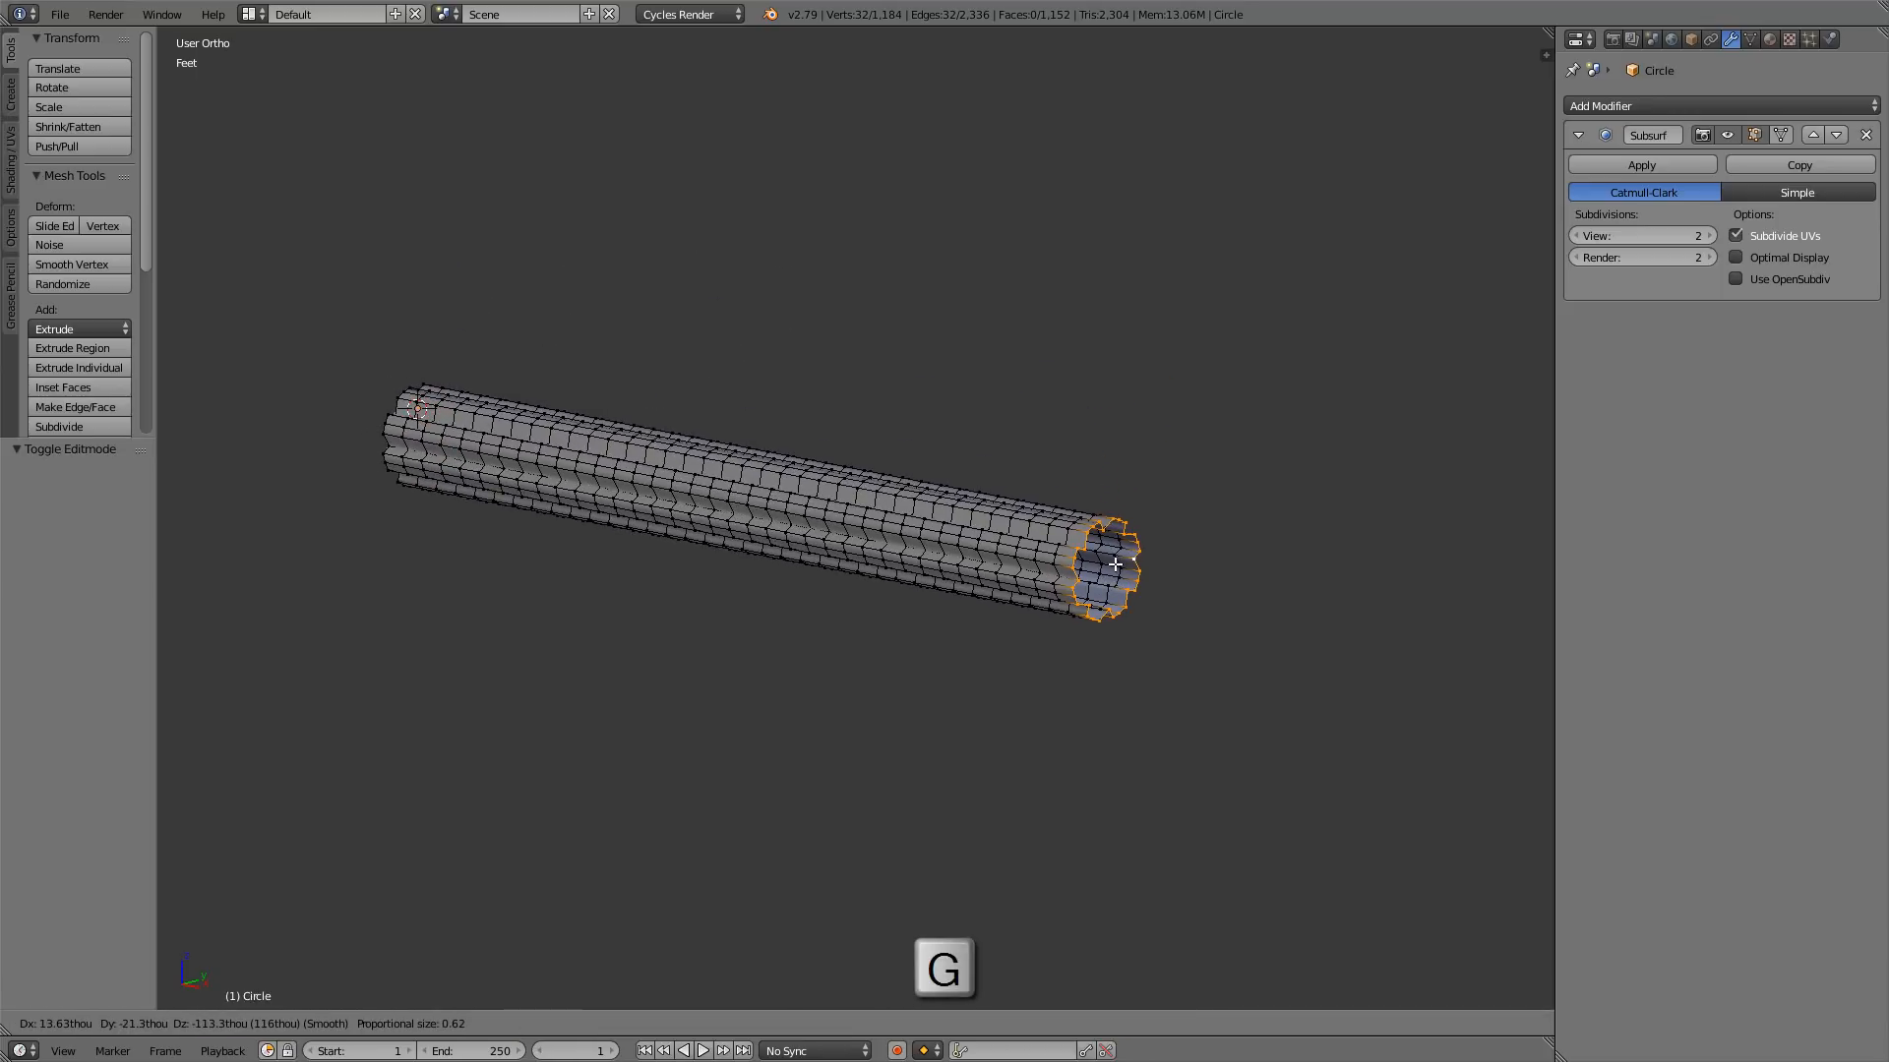
scroll(1107, 551, "up", 8)
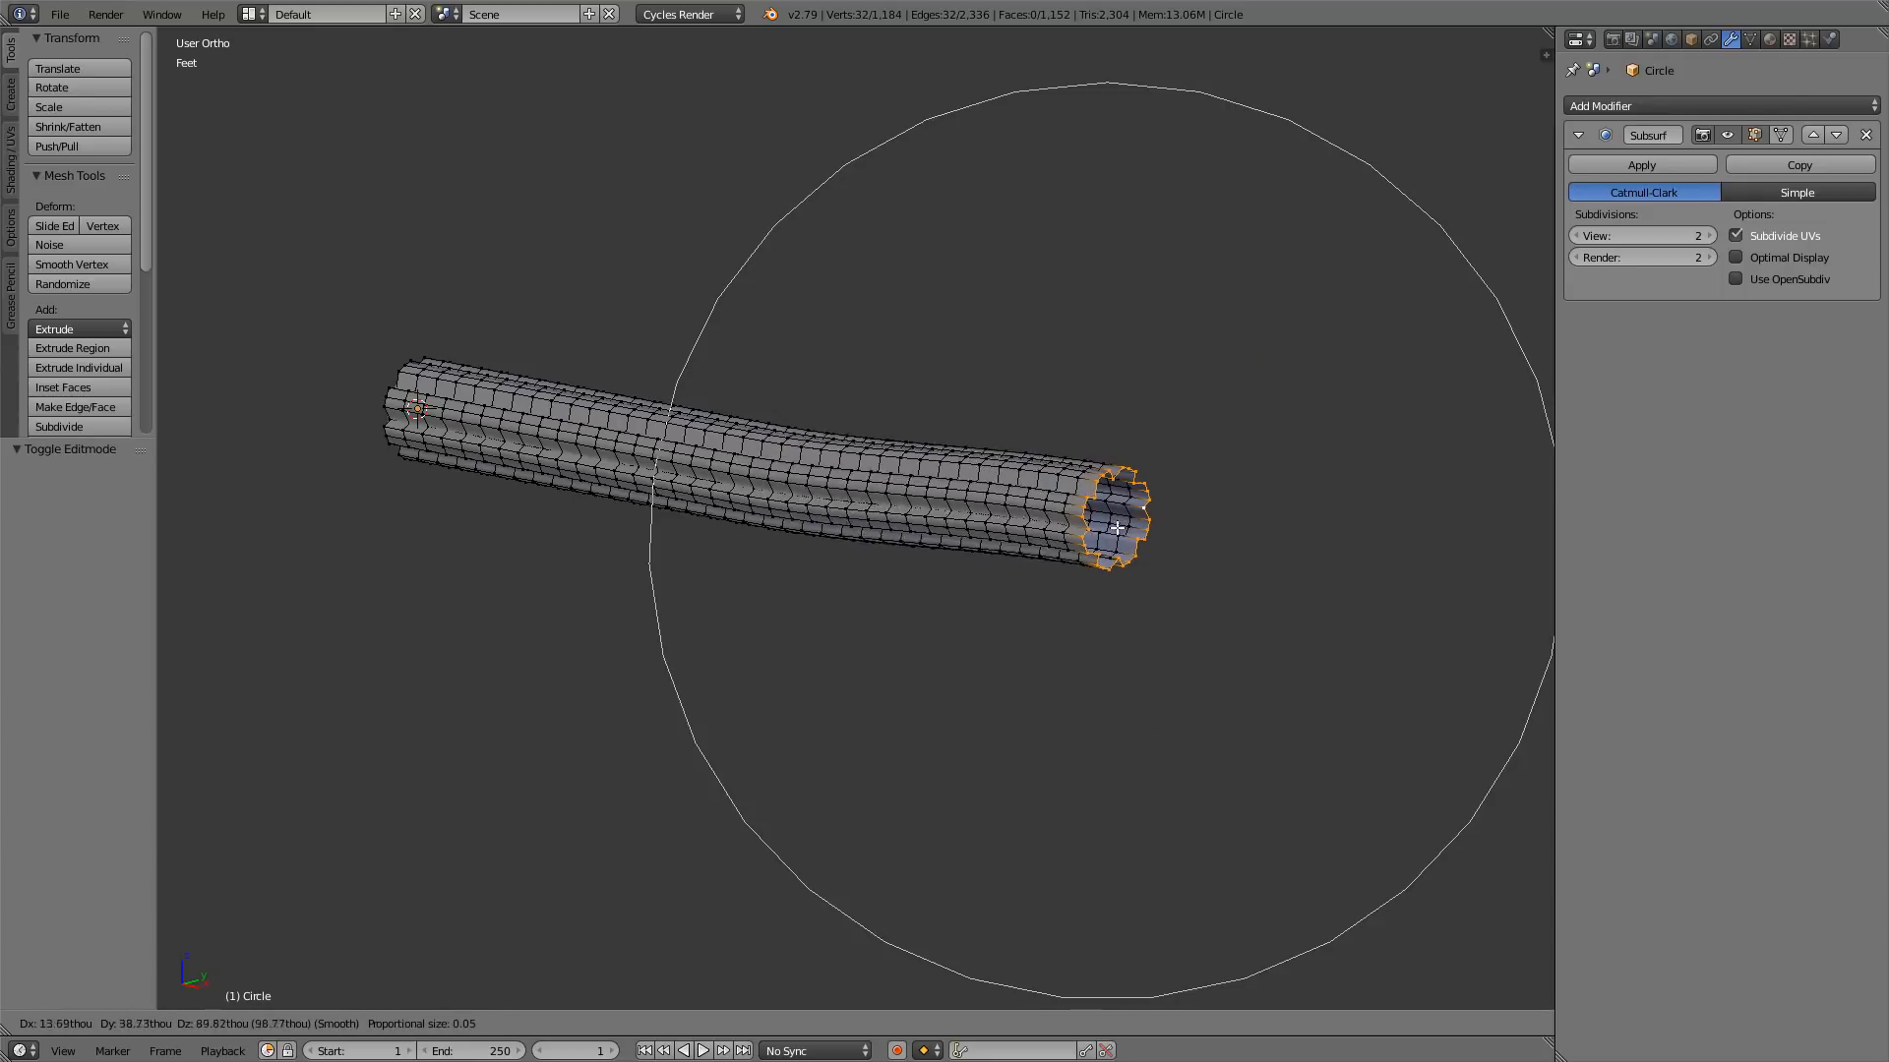
- Try twisting part of the tube by rotating the end loop about the global X axis with Smooth falloff
key("r")
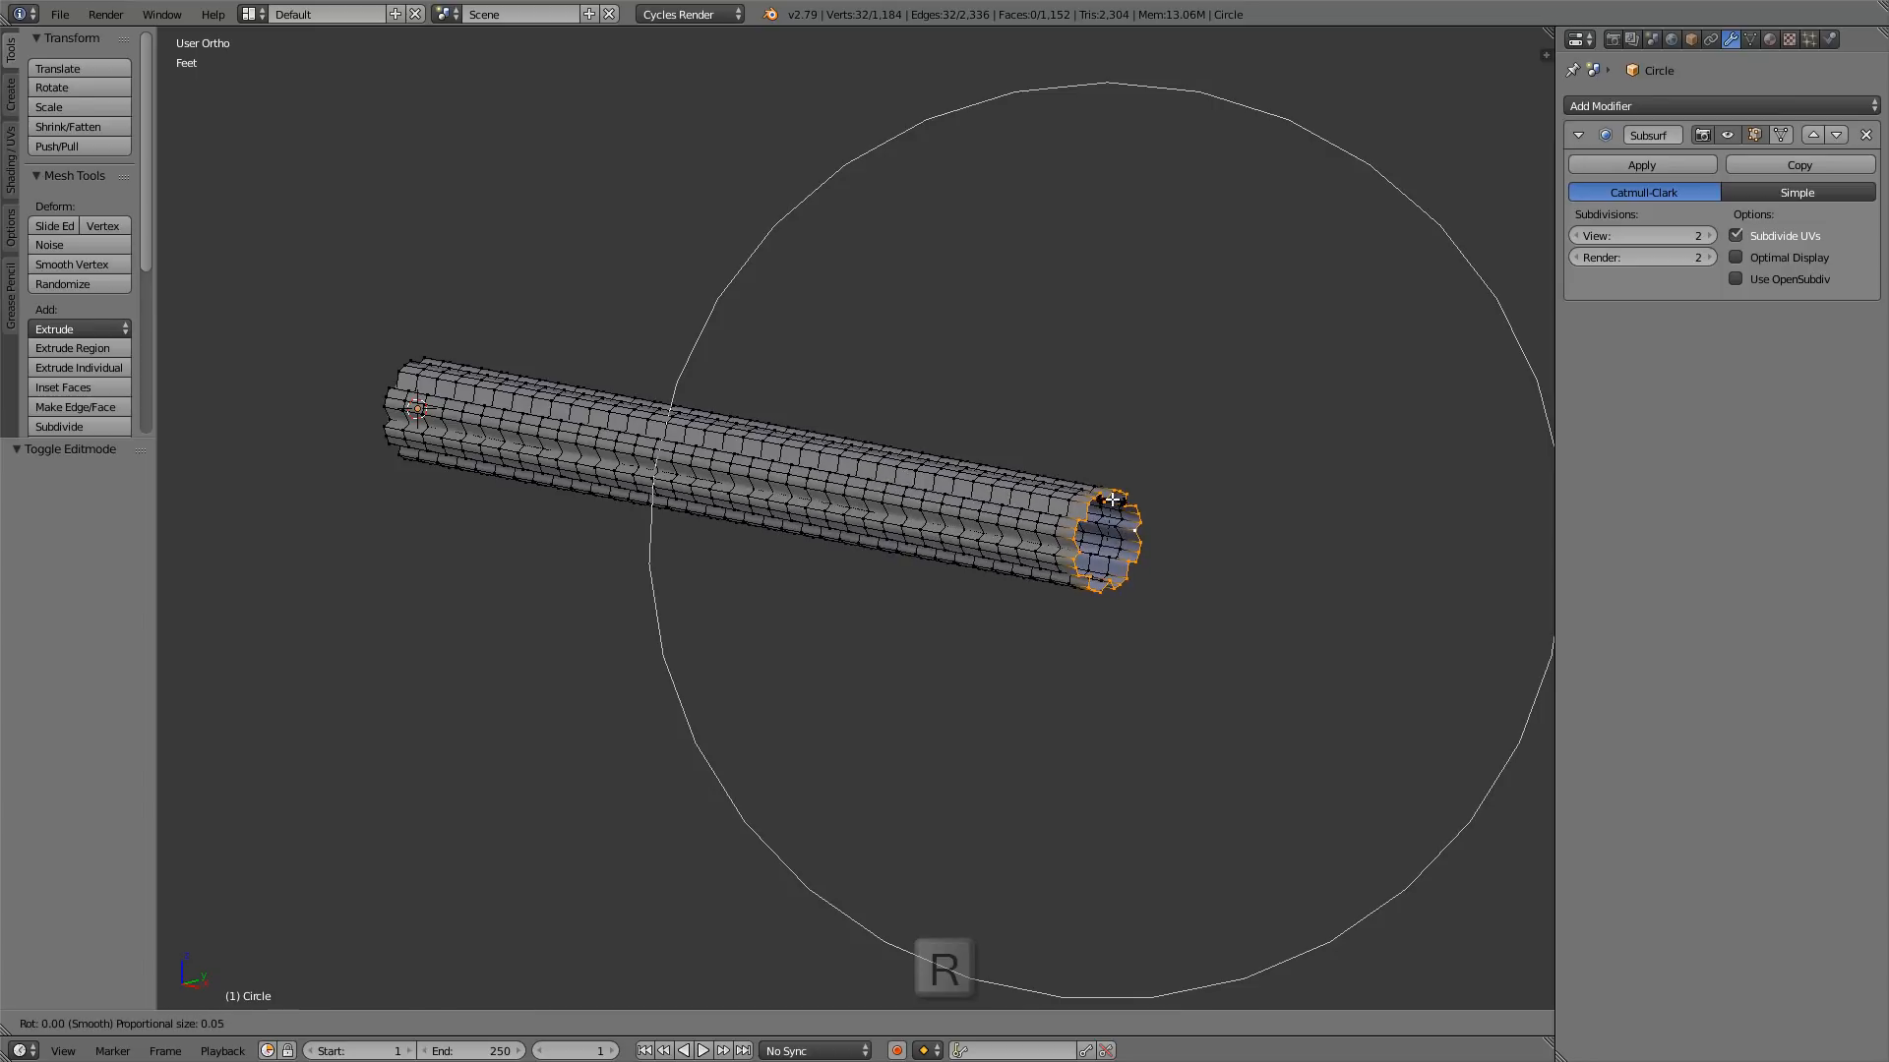
key("x")
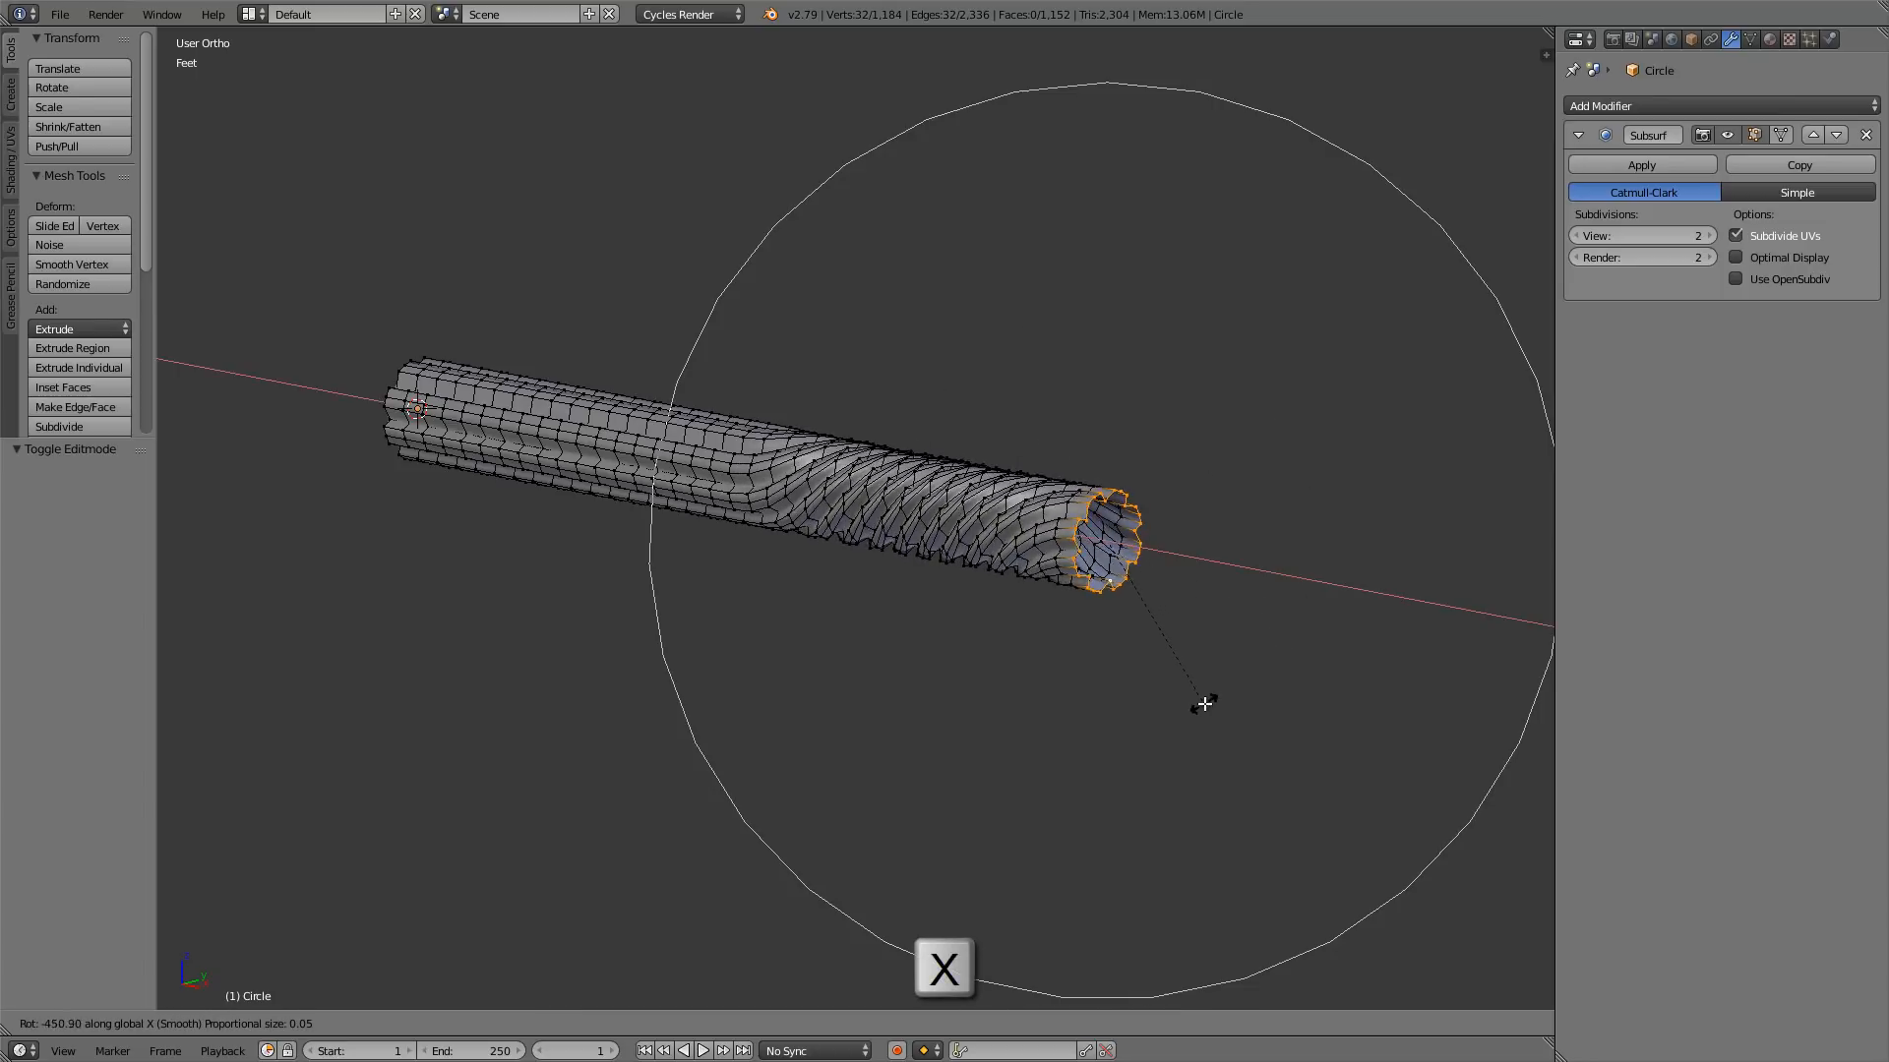
key("Escape")
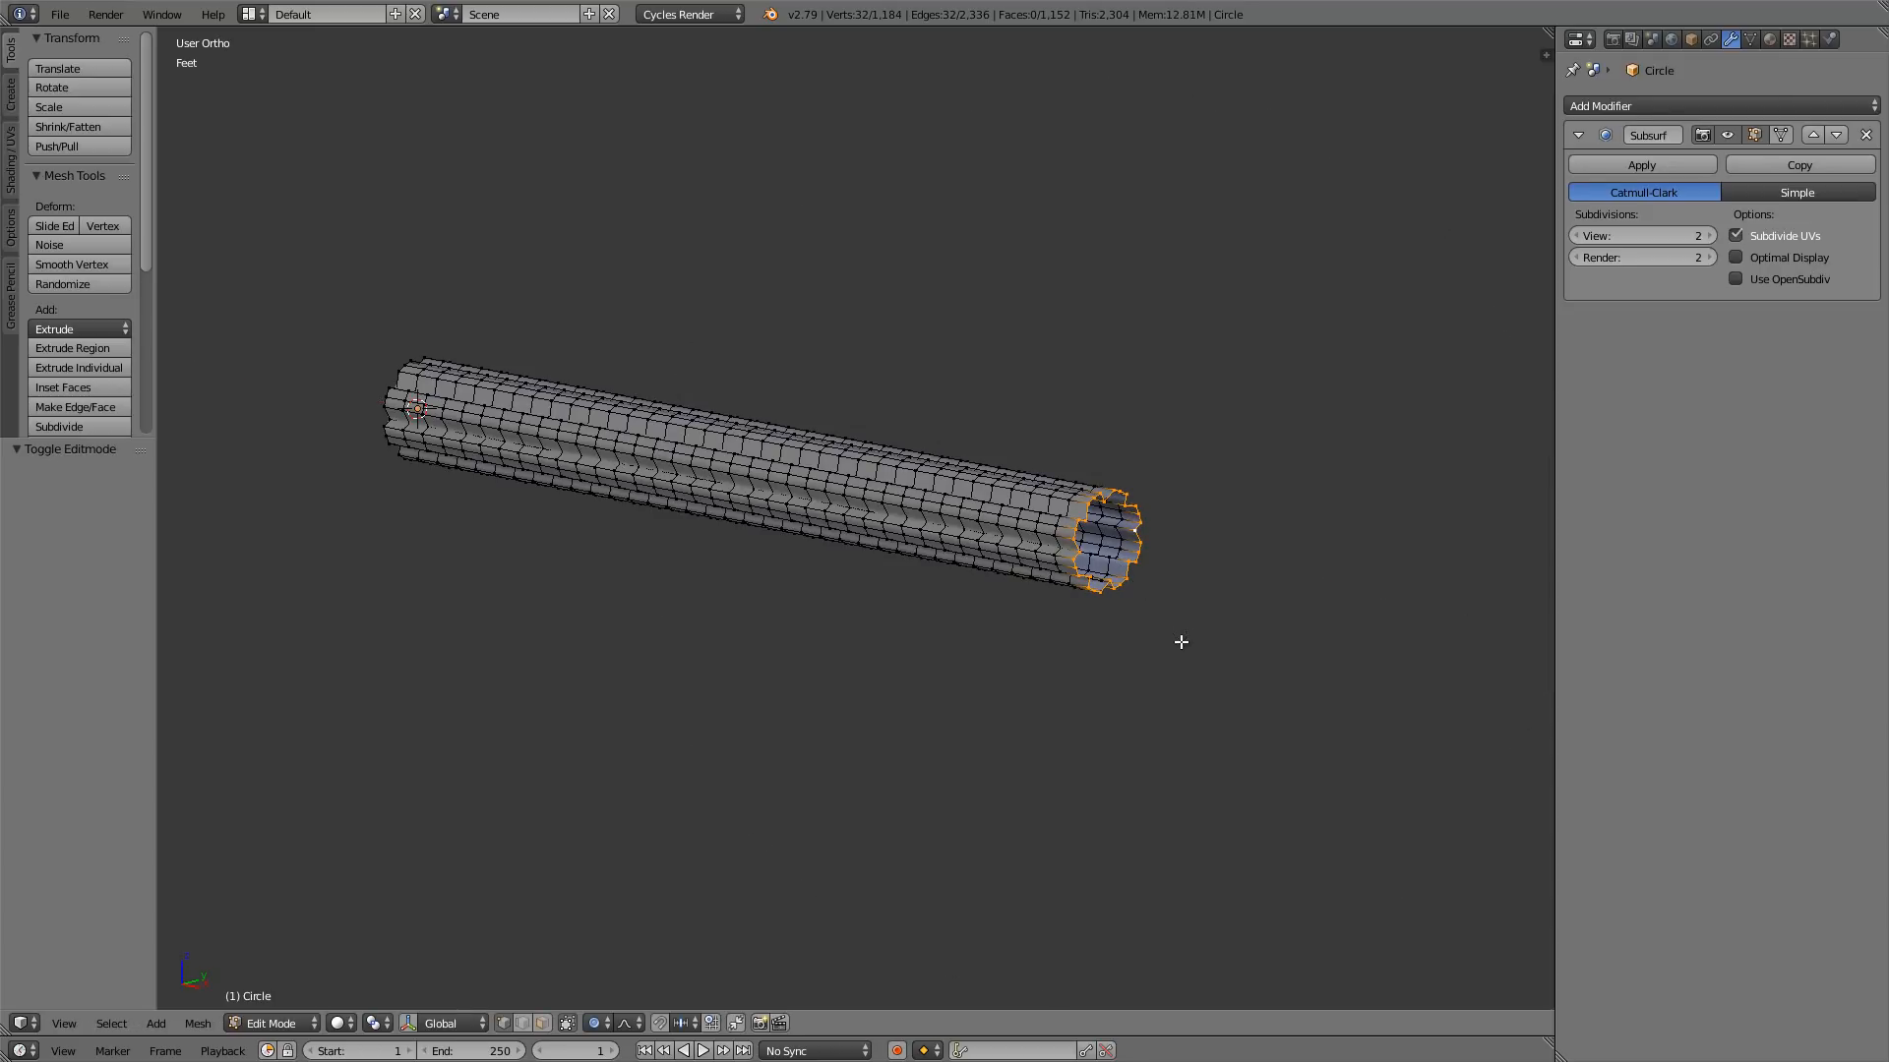
- Try bending the tube by moving the end loop upward with Smooth proportional falloff
scroll(1031, 496, "up", 2)
middle_click_drag(1031, 497, 1142, 508, "shift")
scroll(1142, 509, "down", 1)
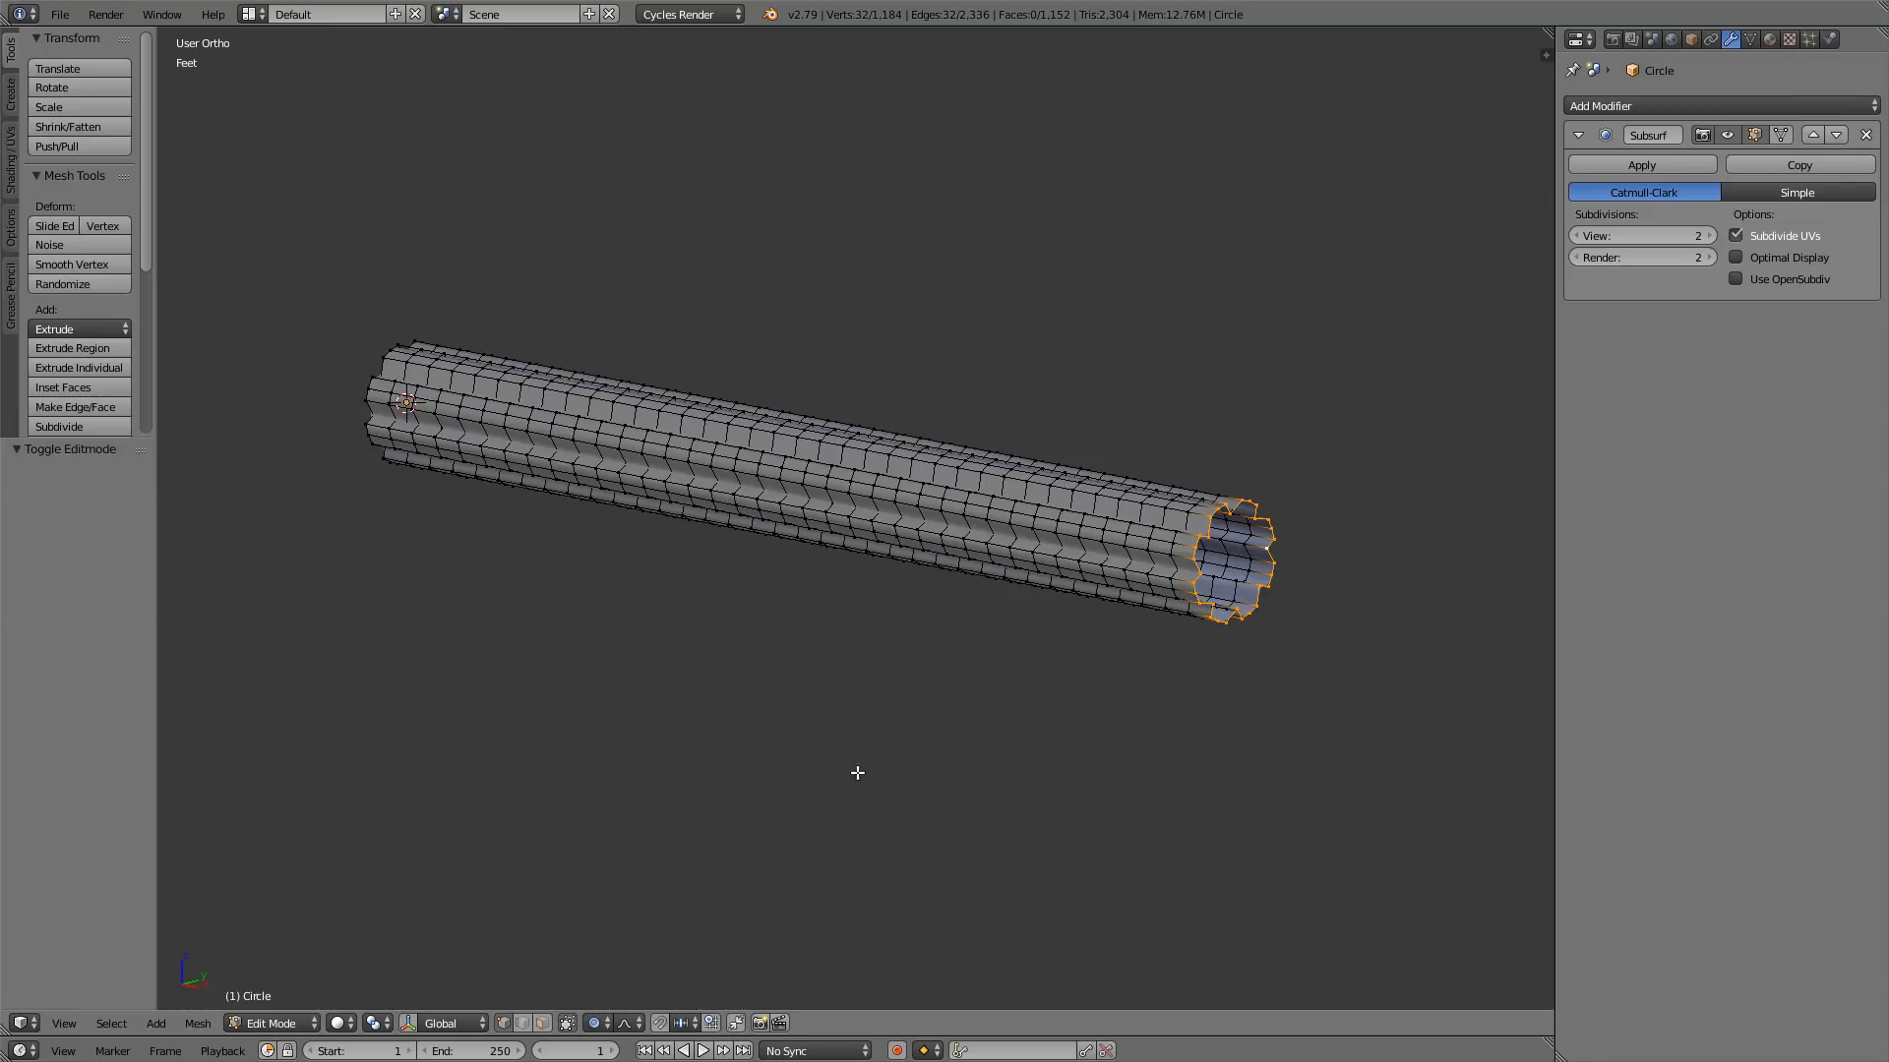
left_click(631, 1024)
key("g")
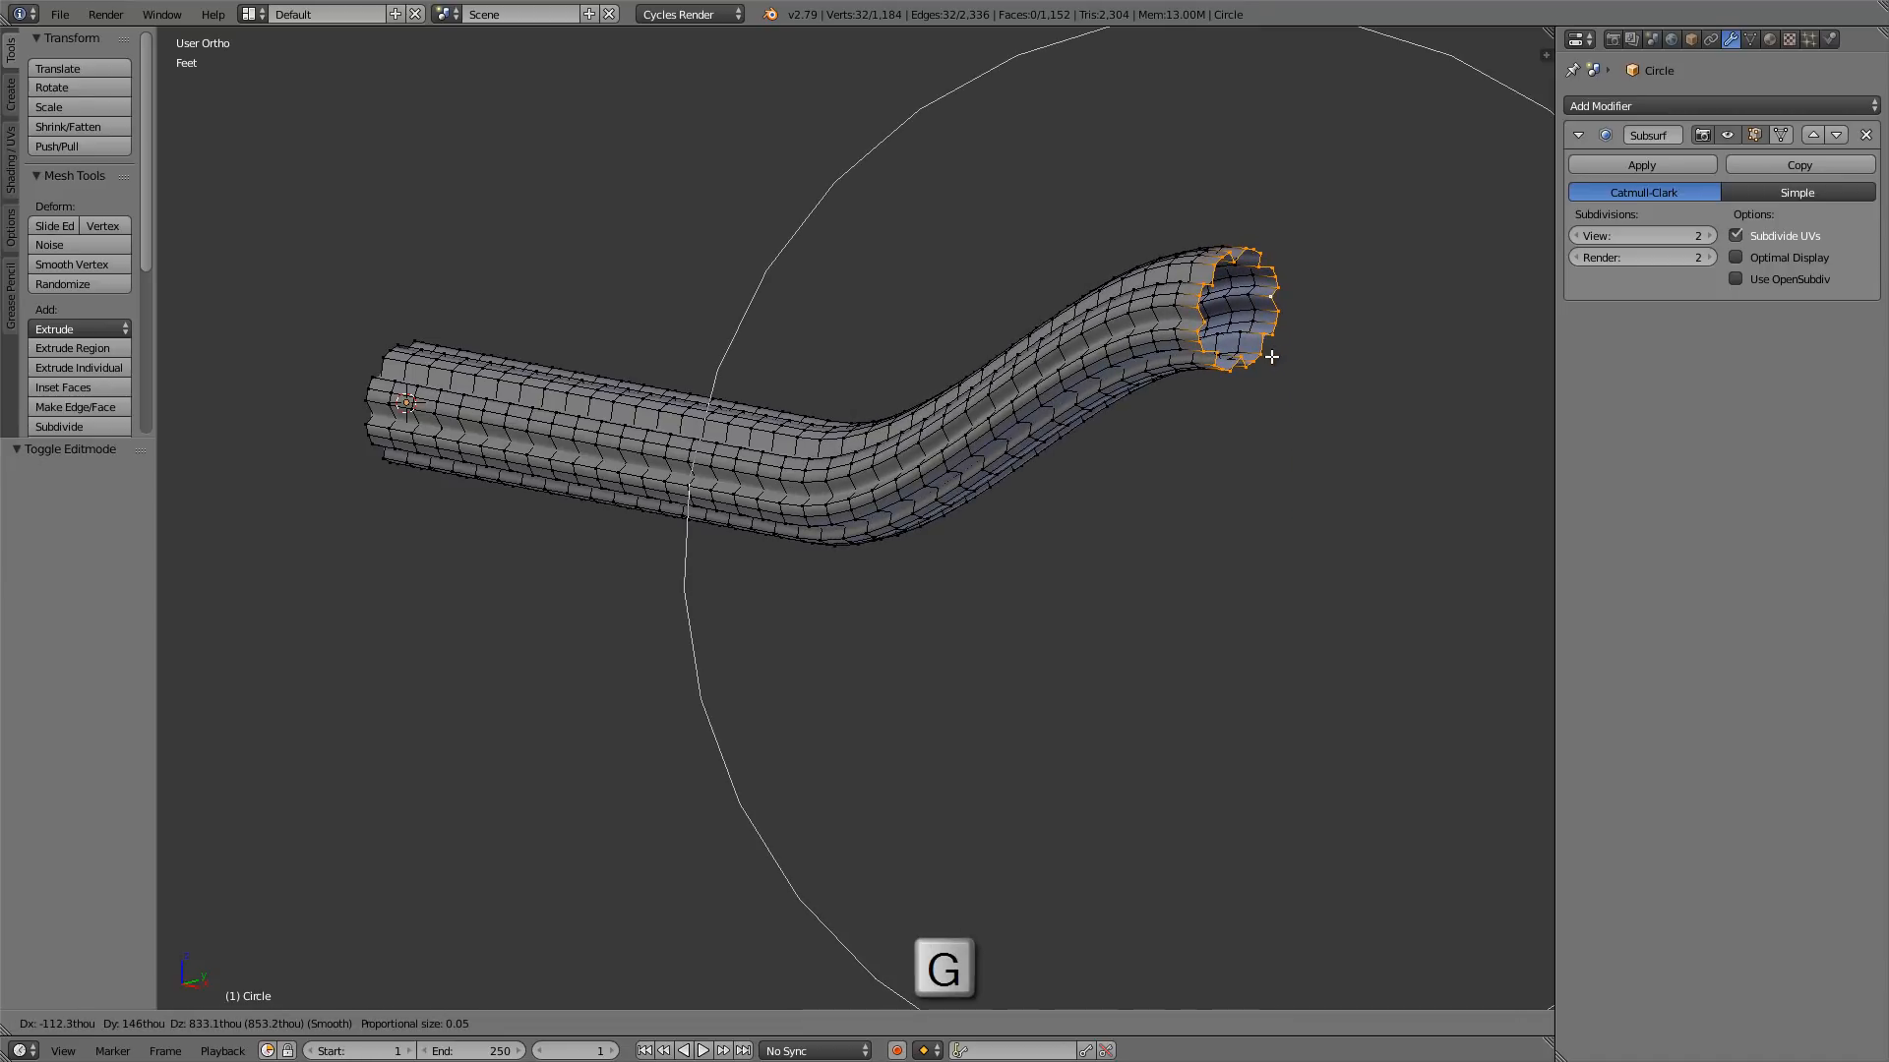
right_click(1267, 387)
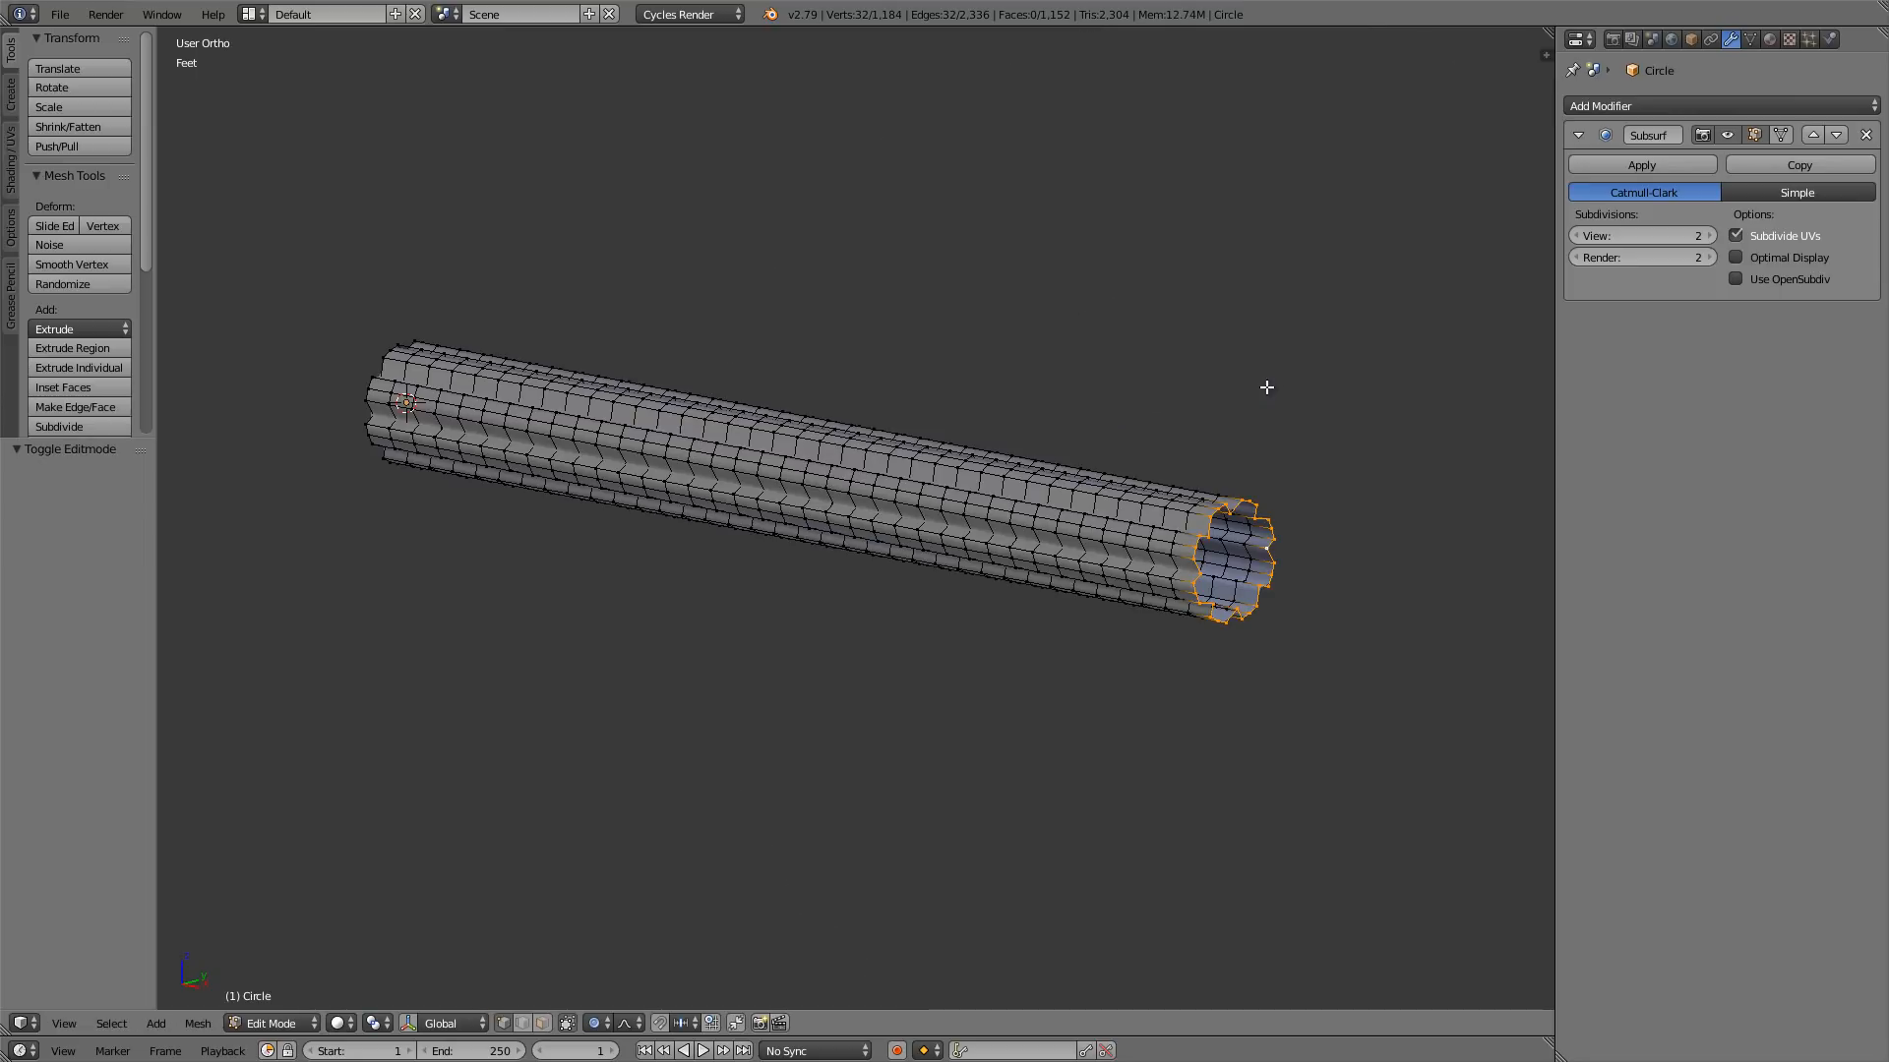
- Set the proportional editing falloff to Sharp and try it by moving the end loop
left_click(628, 1023)
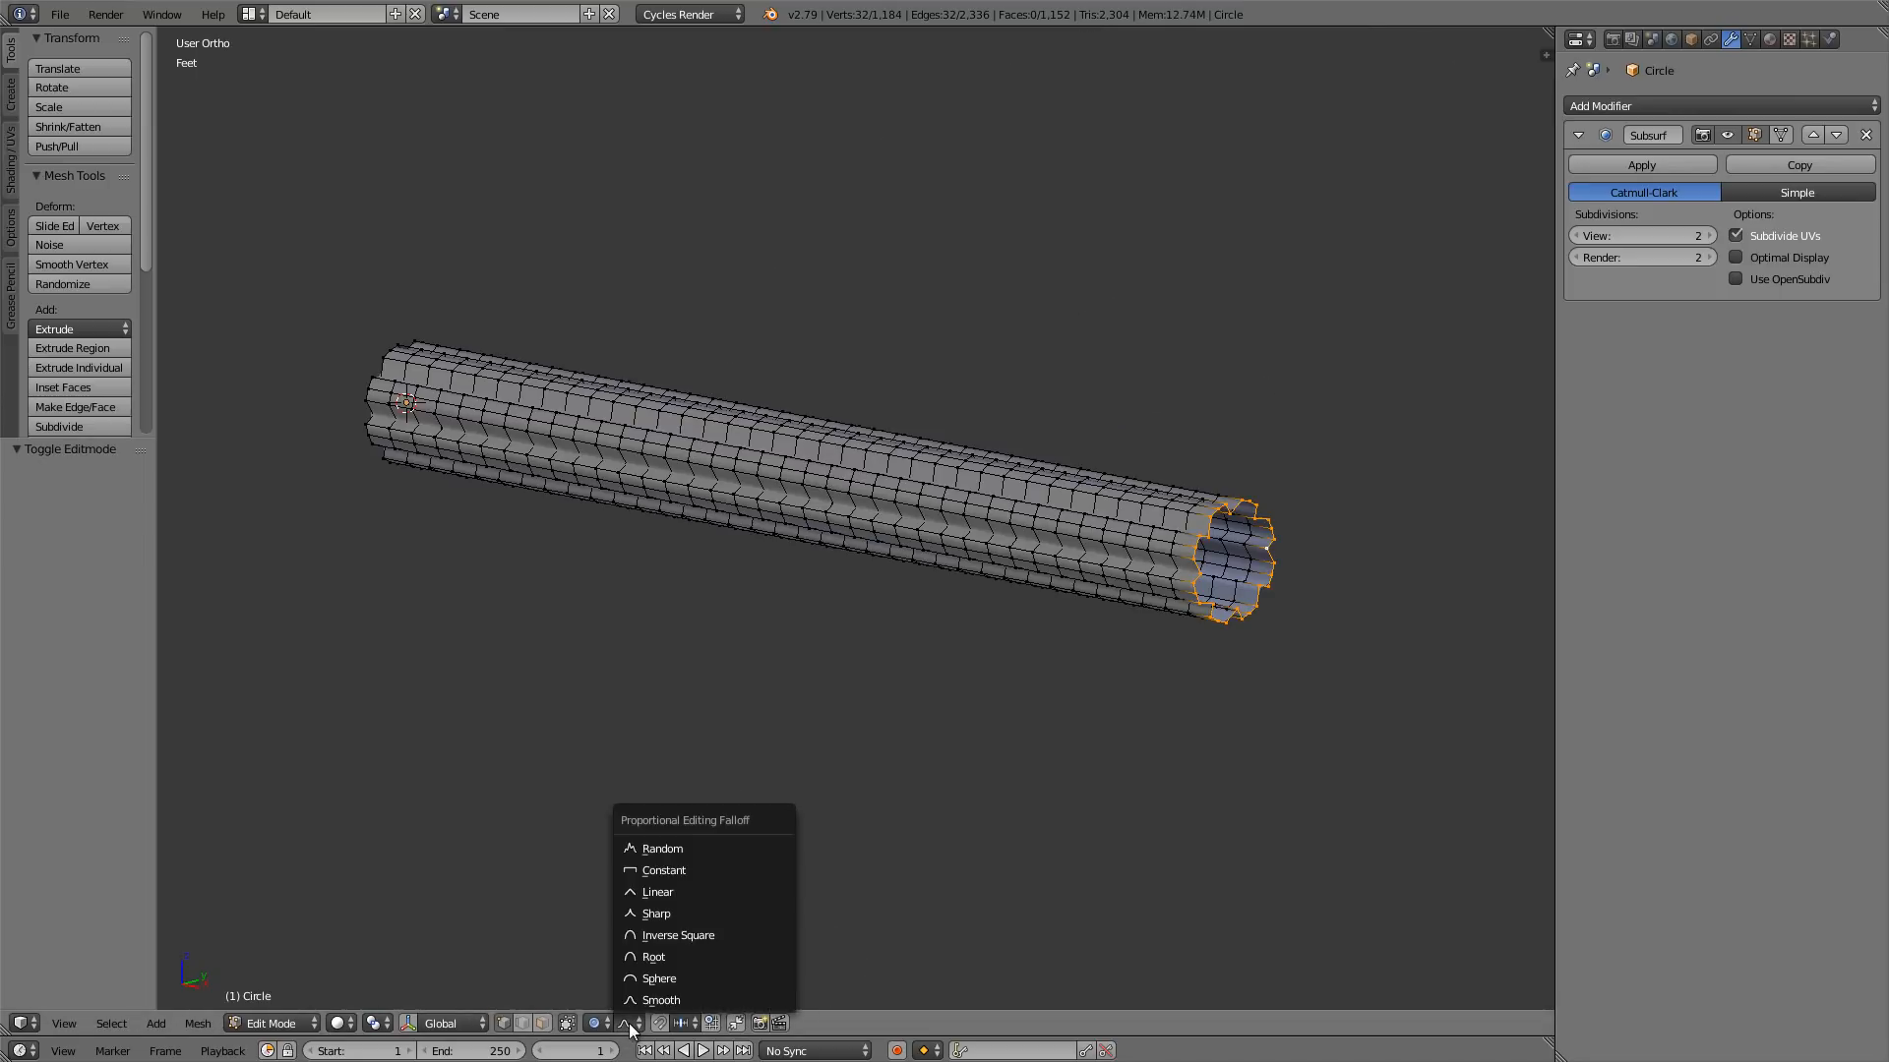
left_click(700, 913)
key("g")
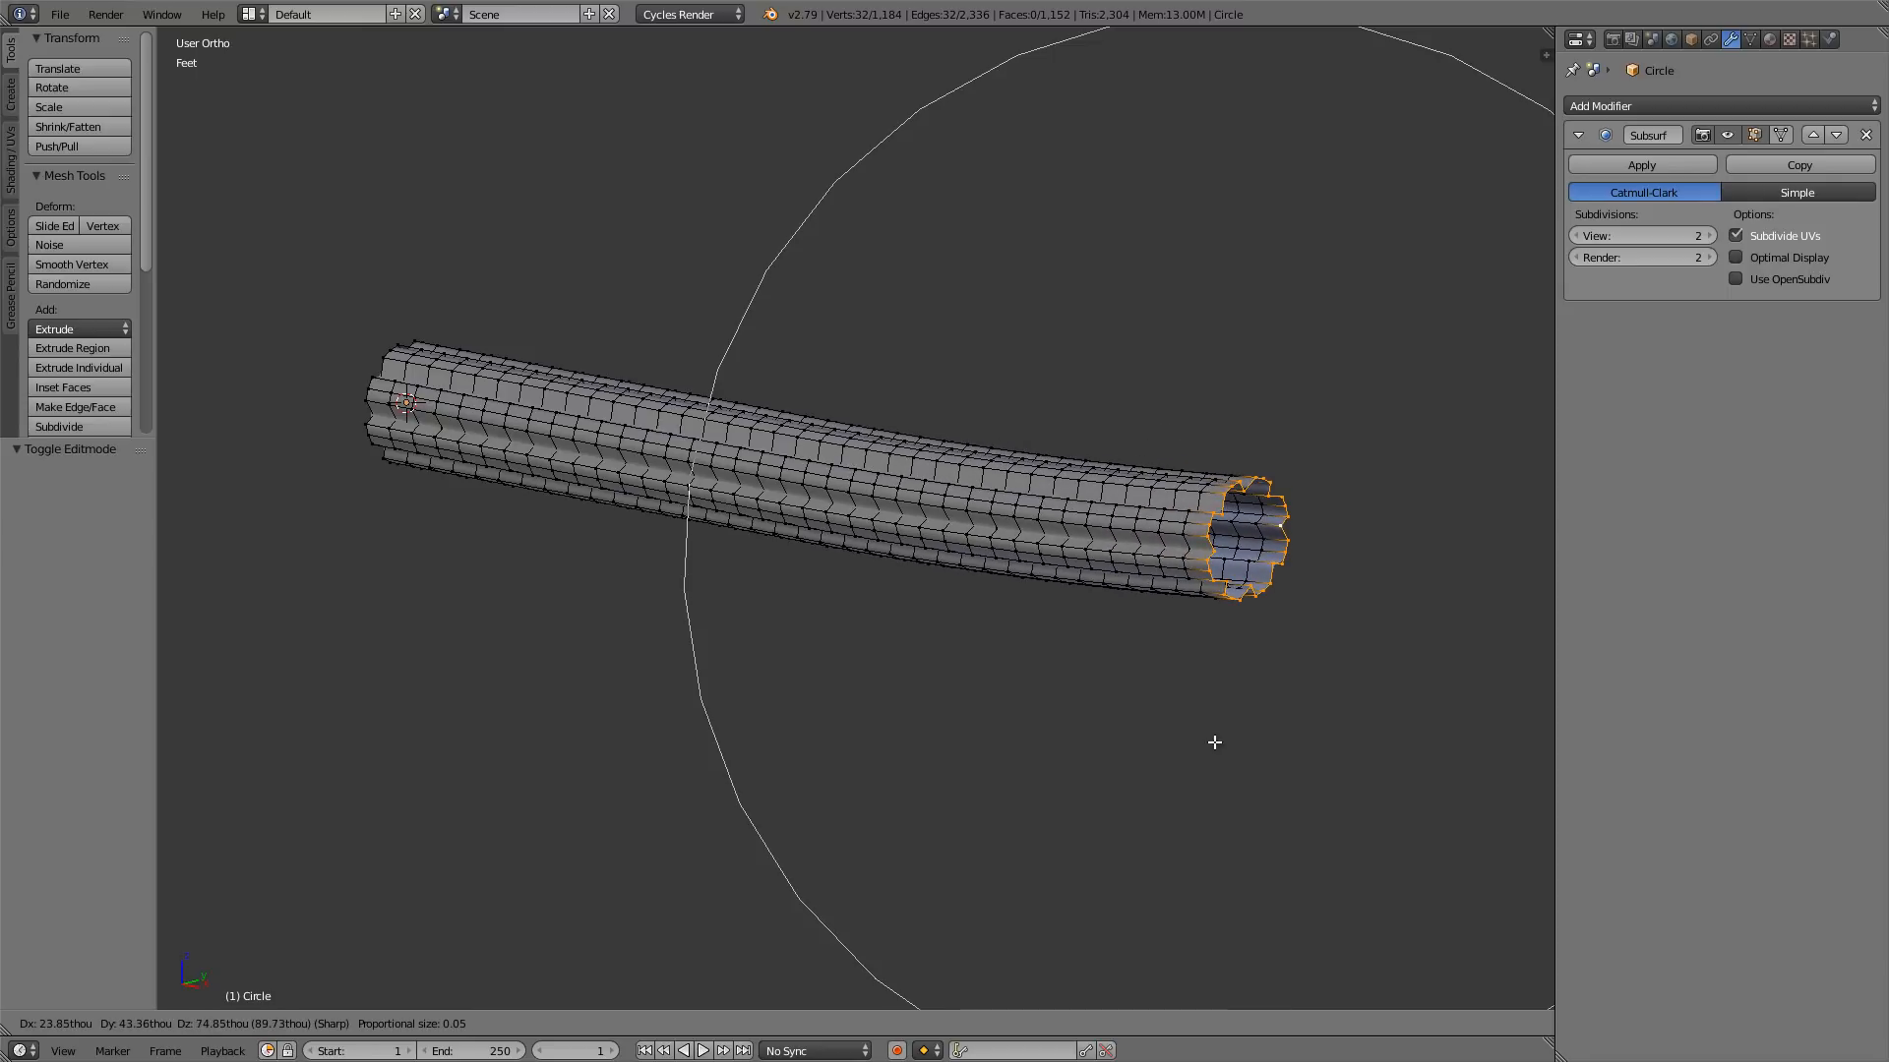
right_click(1215, 742)
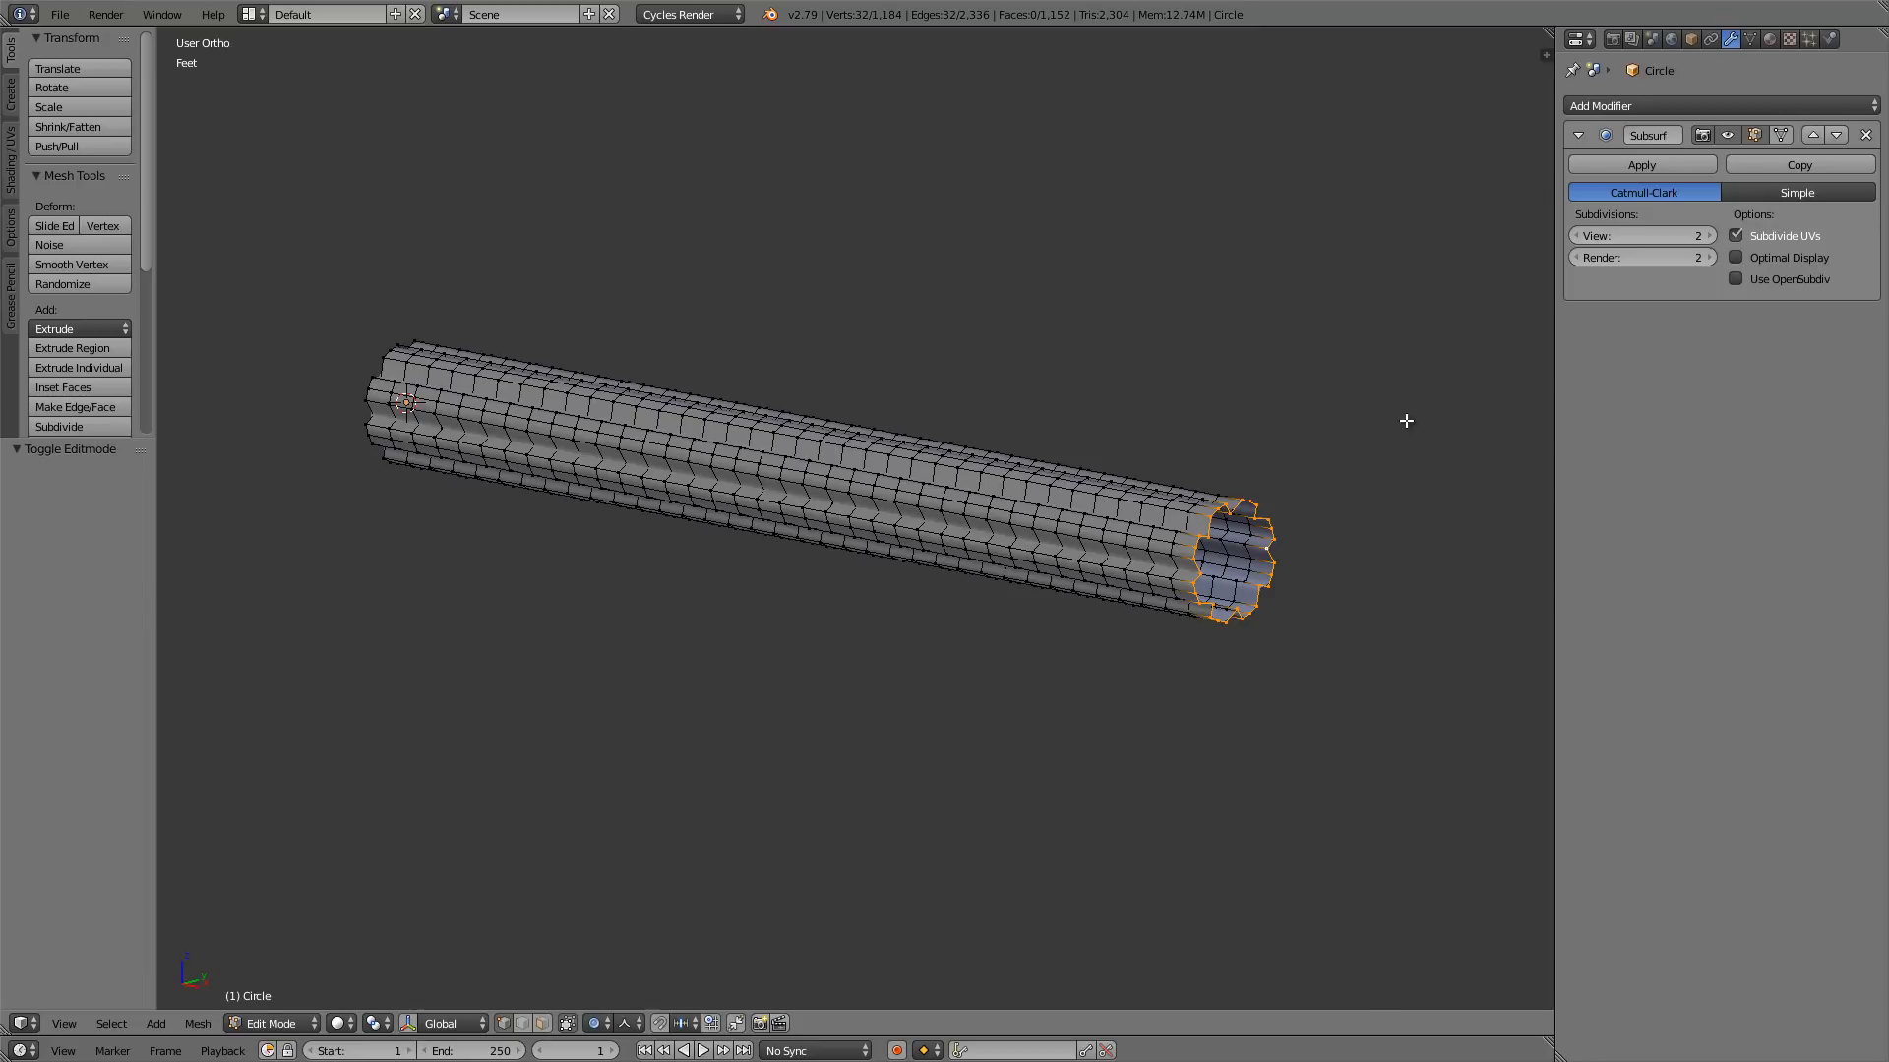
- Twist the whole tube by rotating the end loop -700° about the global X axis with a proportional size of about 0.16
key("r")
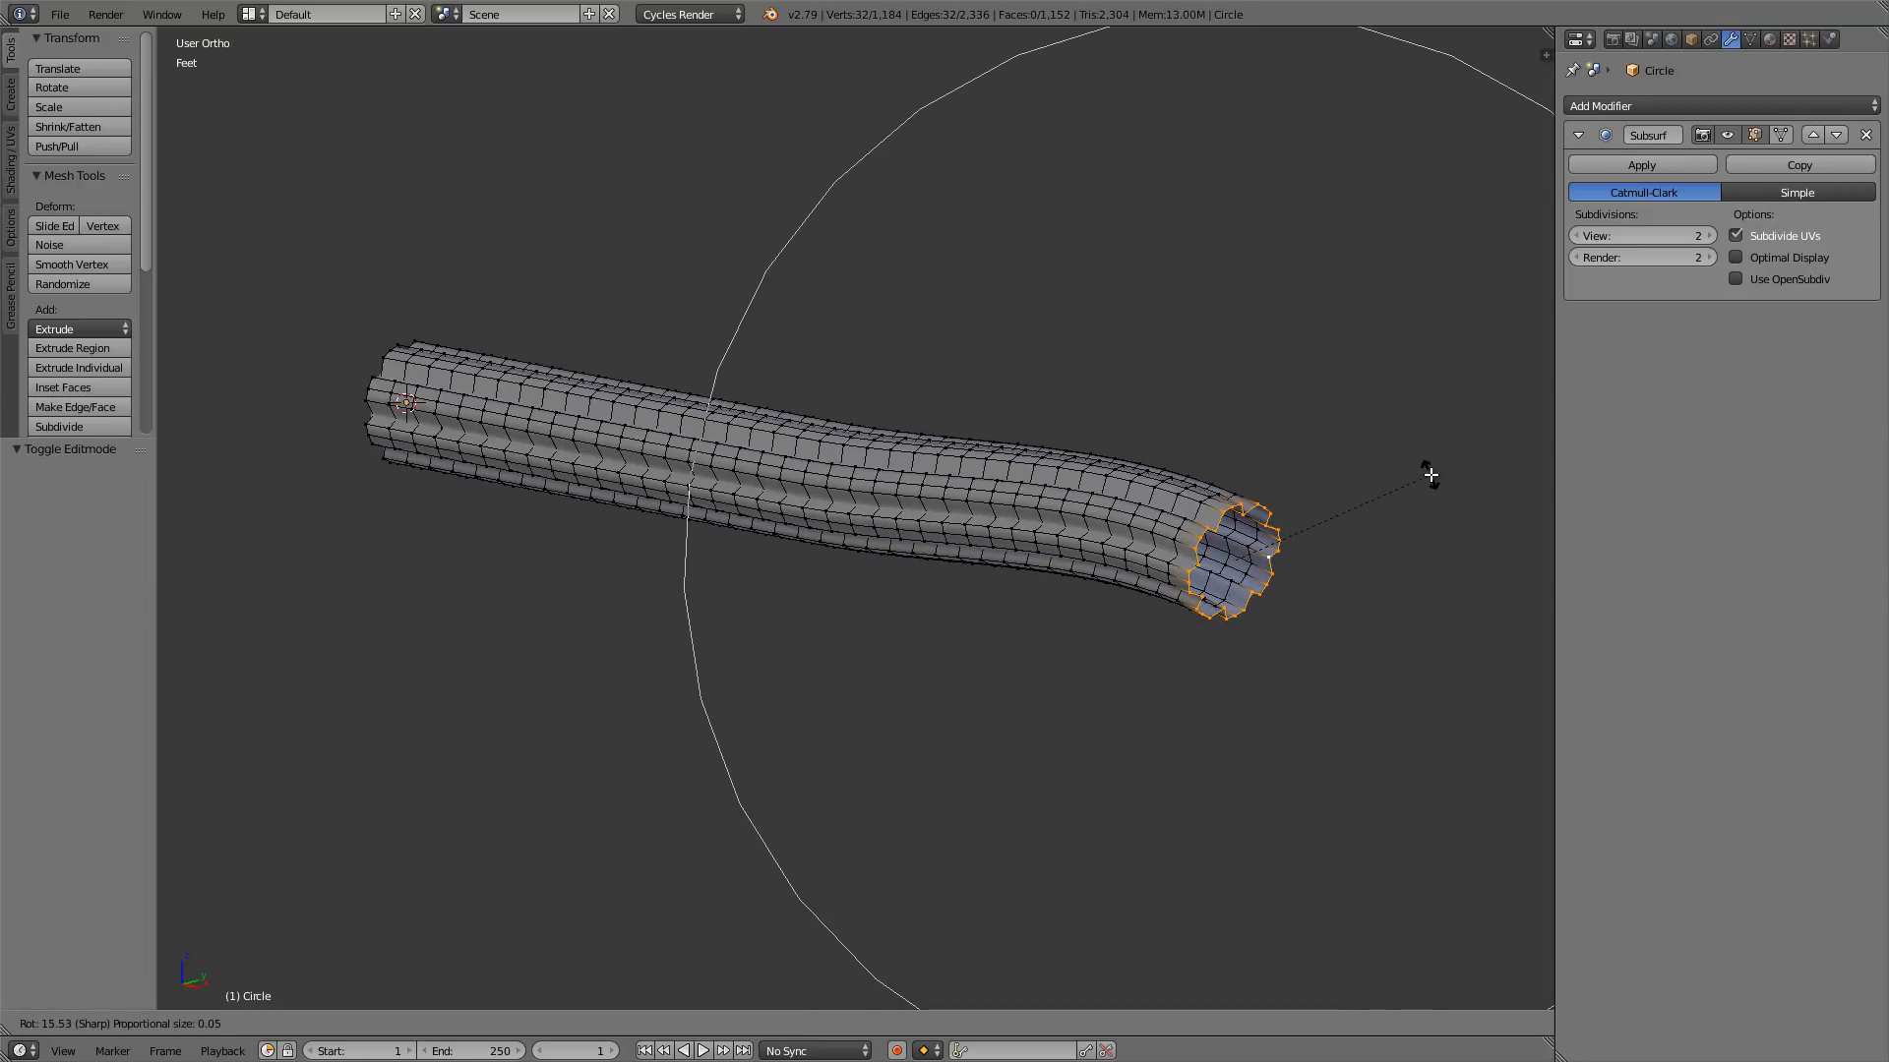
key("x")
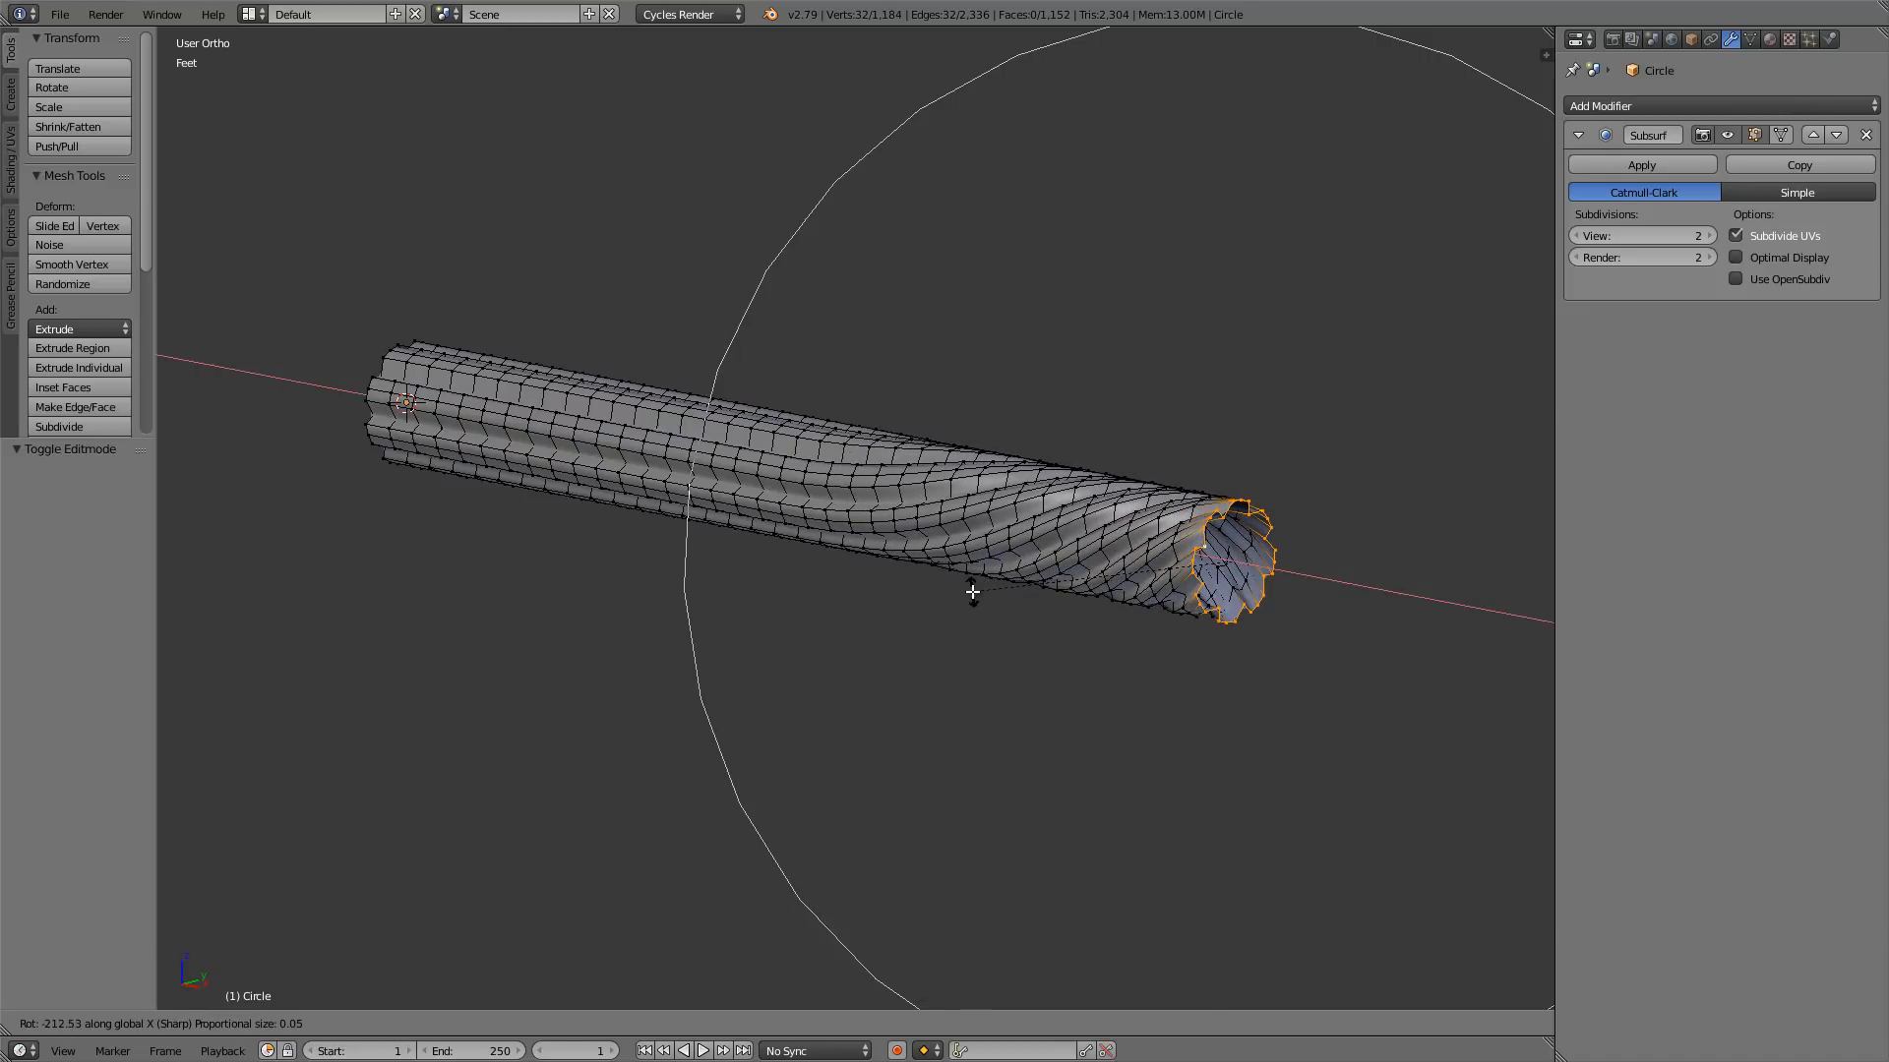
scroll(1011, 640, "down", 7)
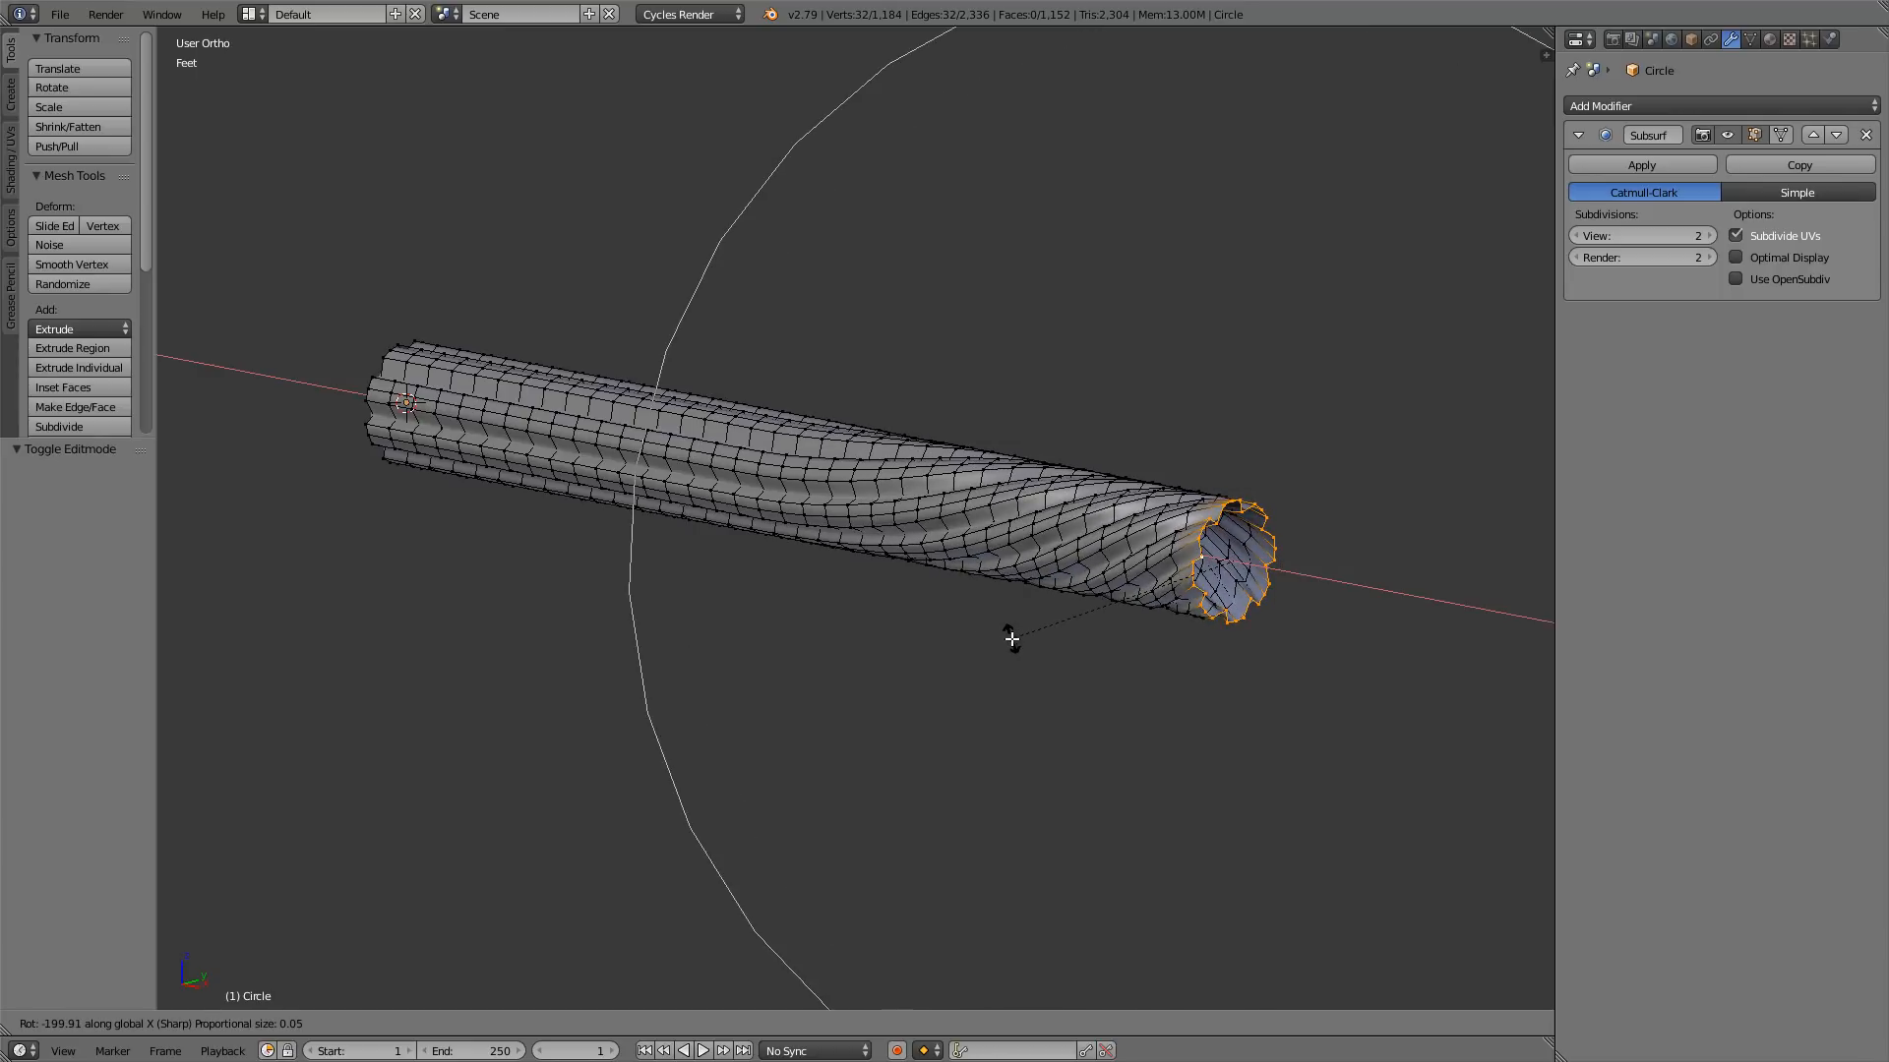
scroll(1012, 639, "down", 4)
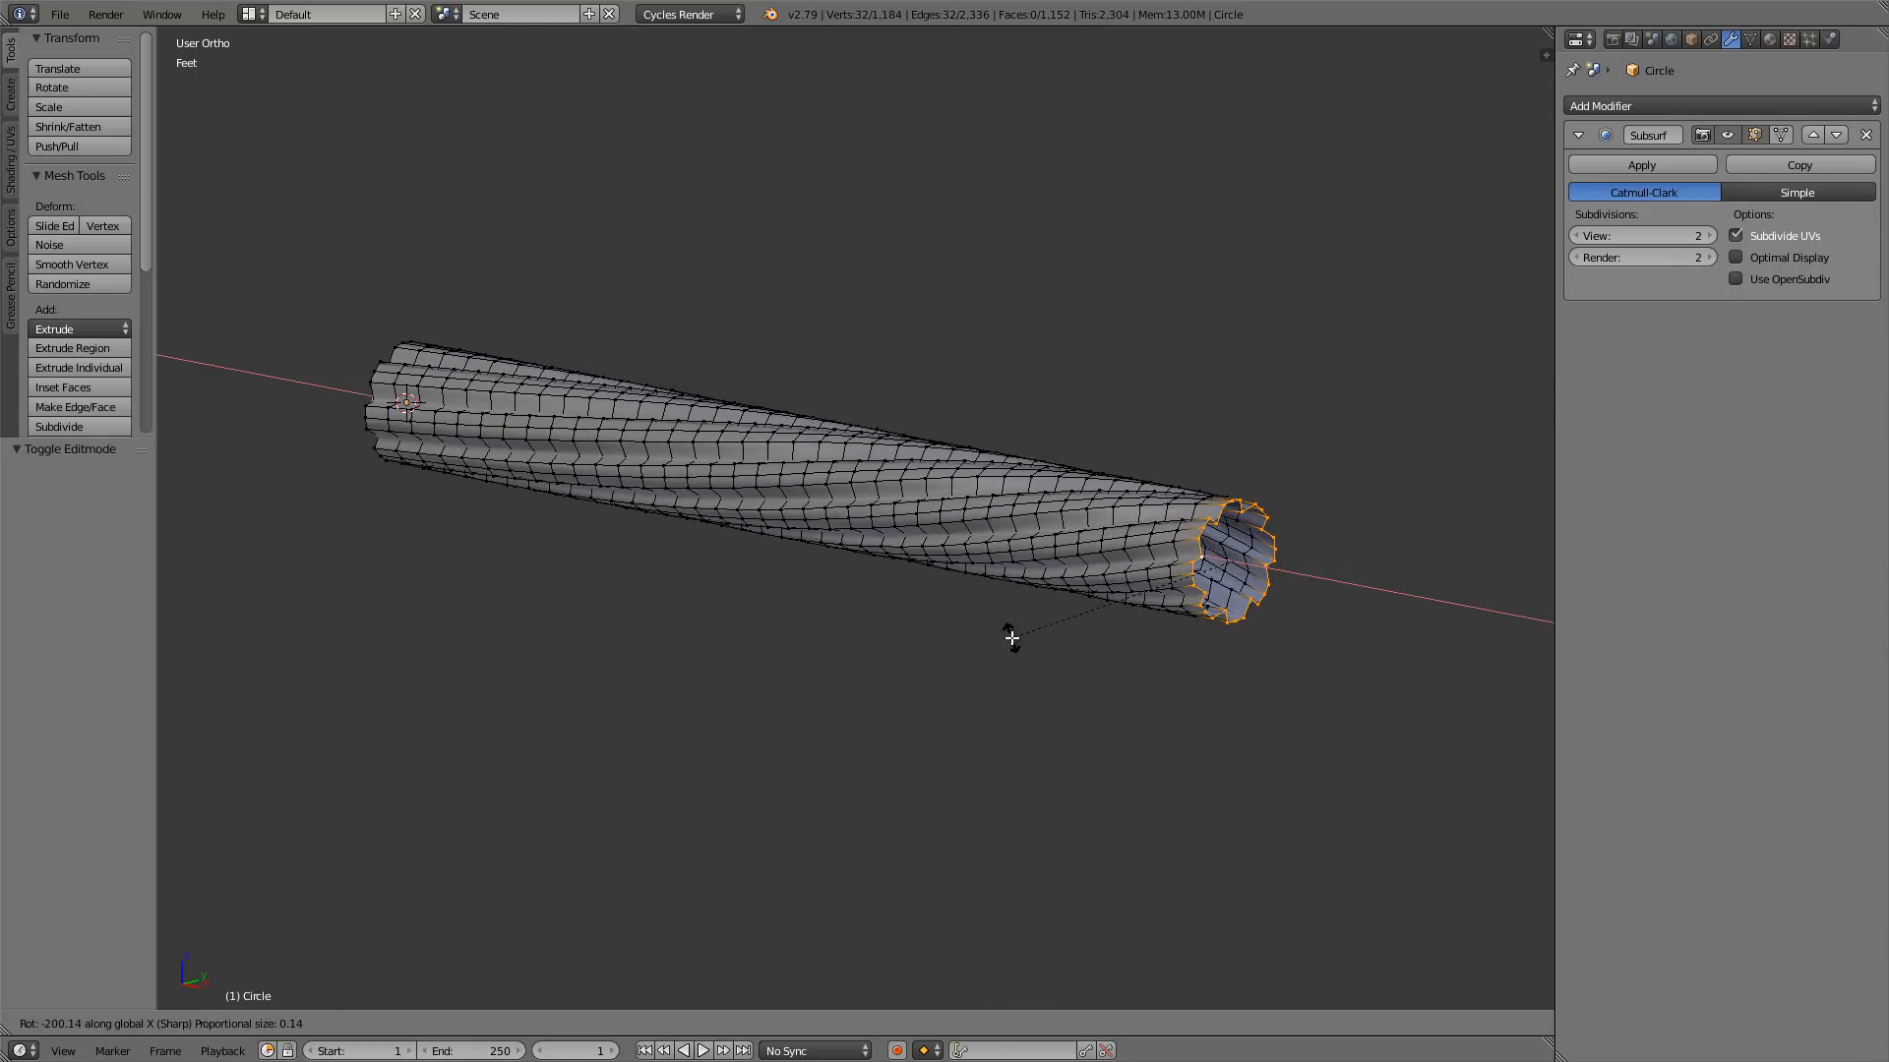
scroll(1011, 640, "down", 2)
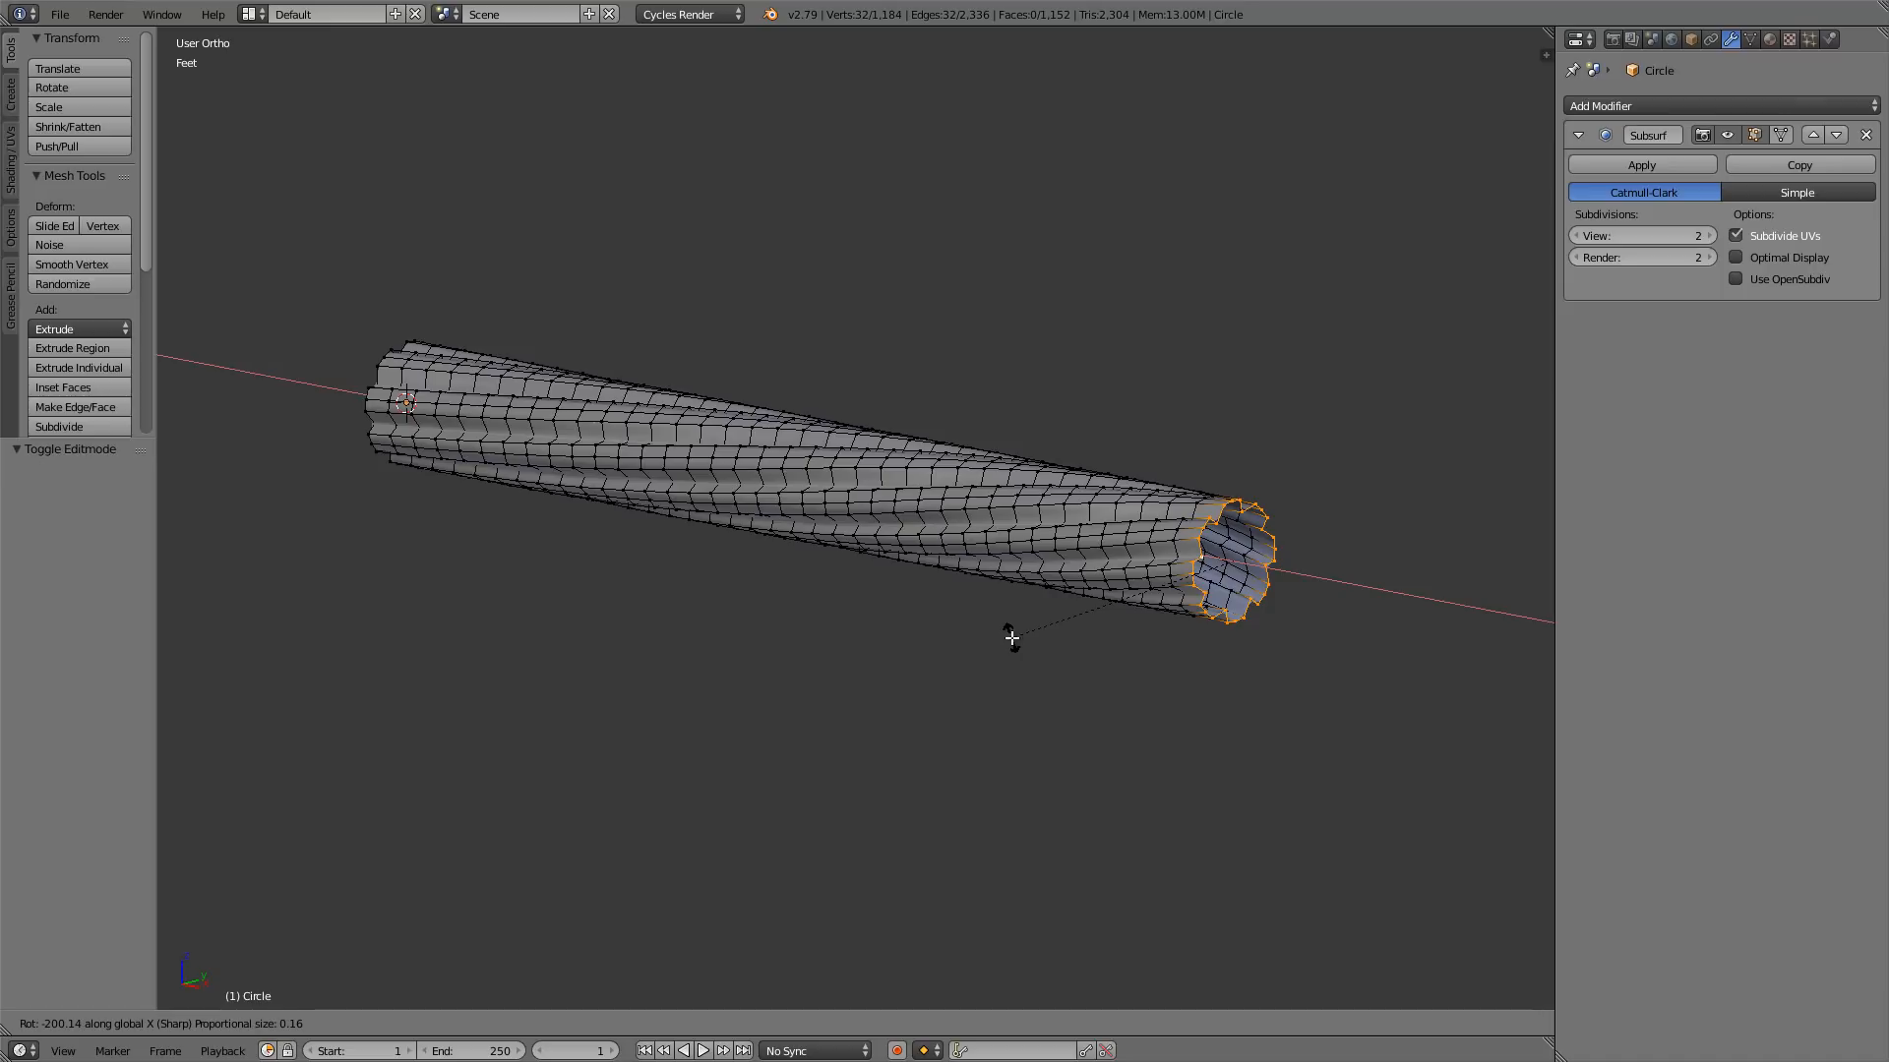
type("-700")
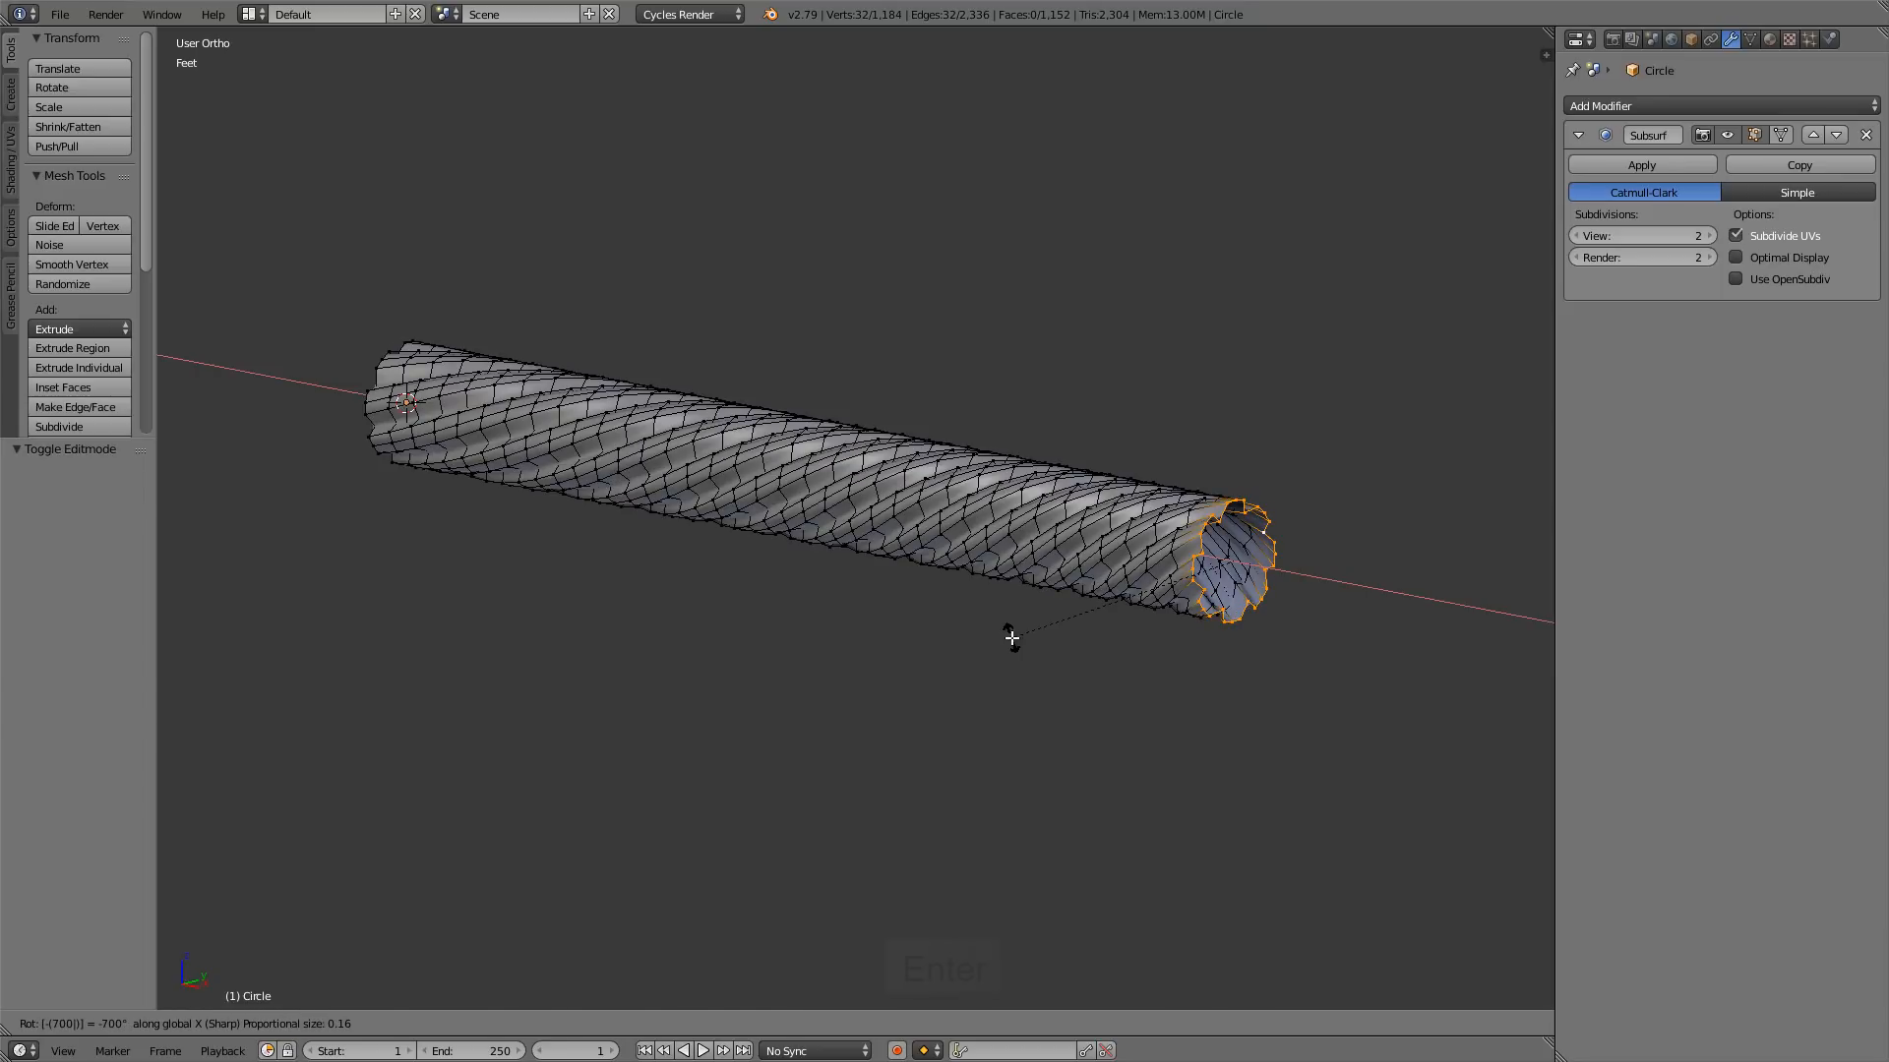
key("Return")
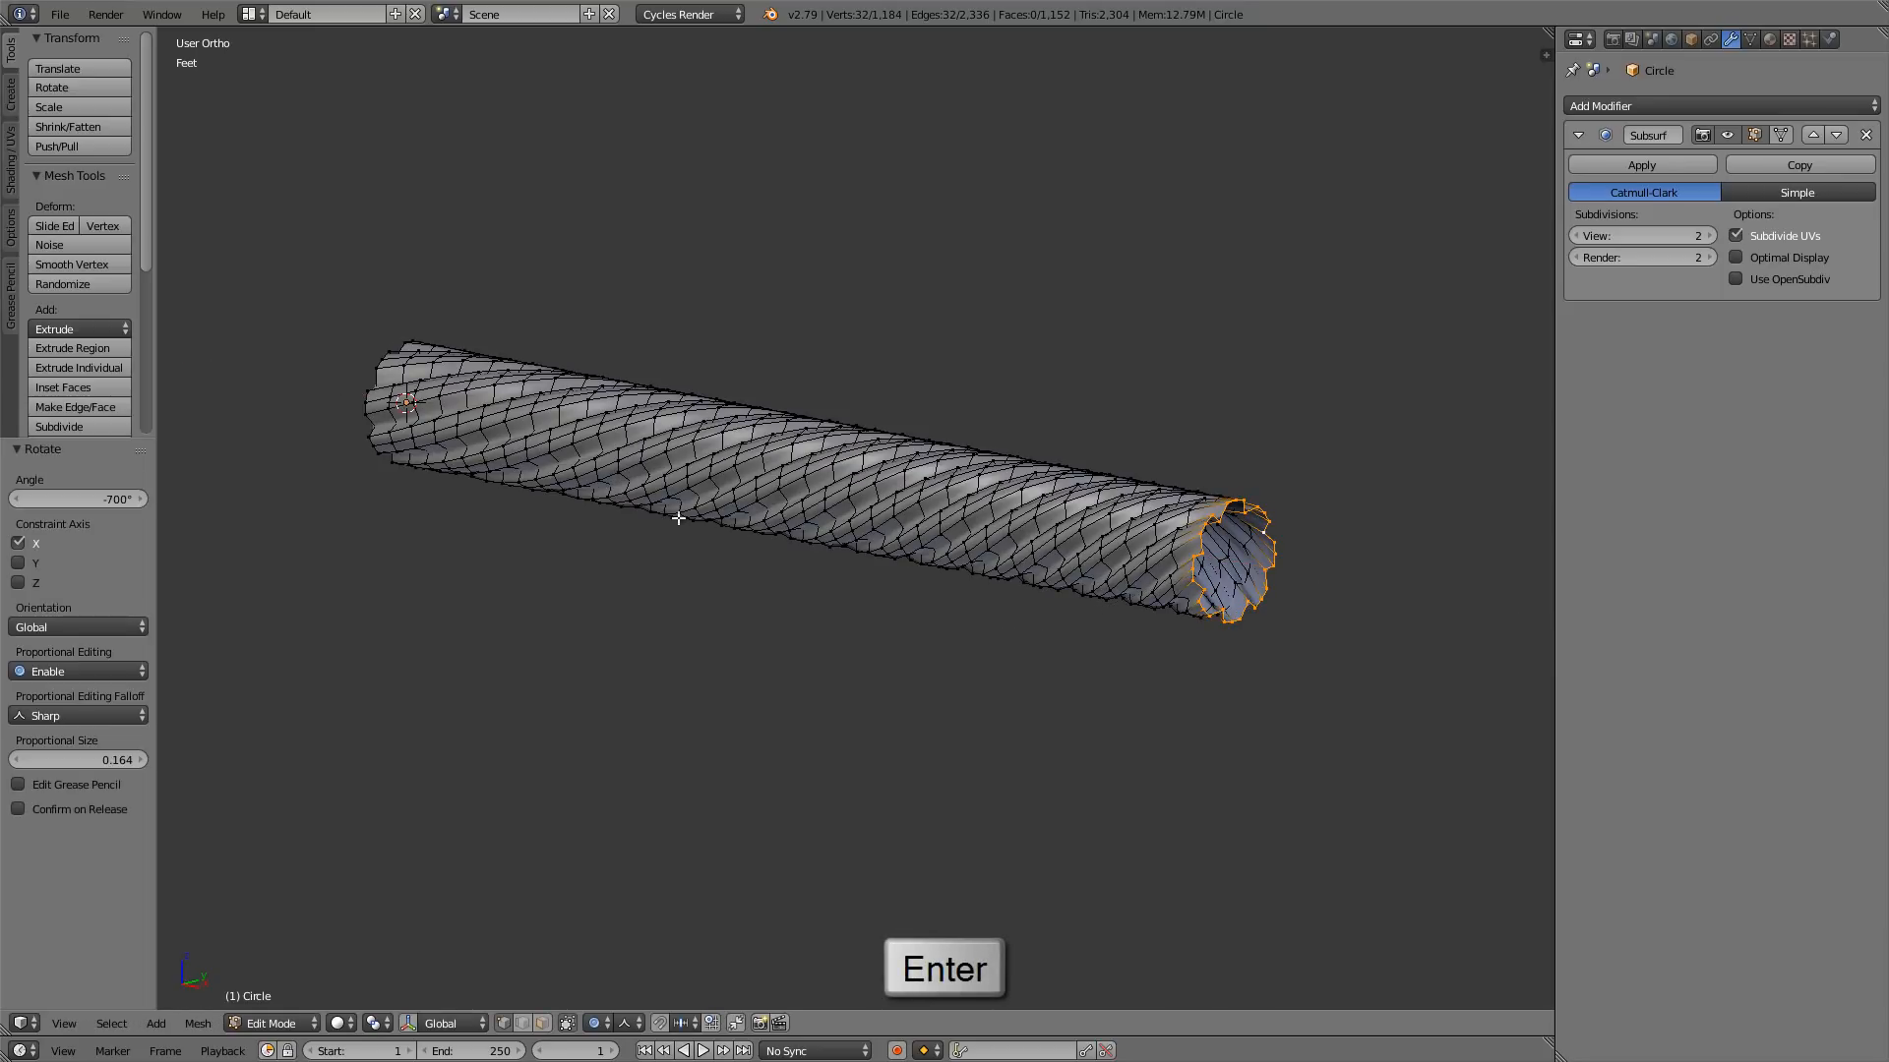
middle_click_drag(611, 415, 803, 410)
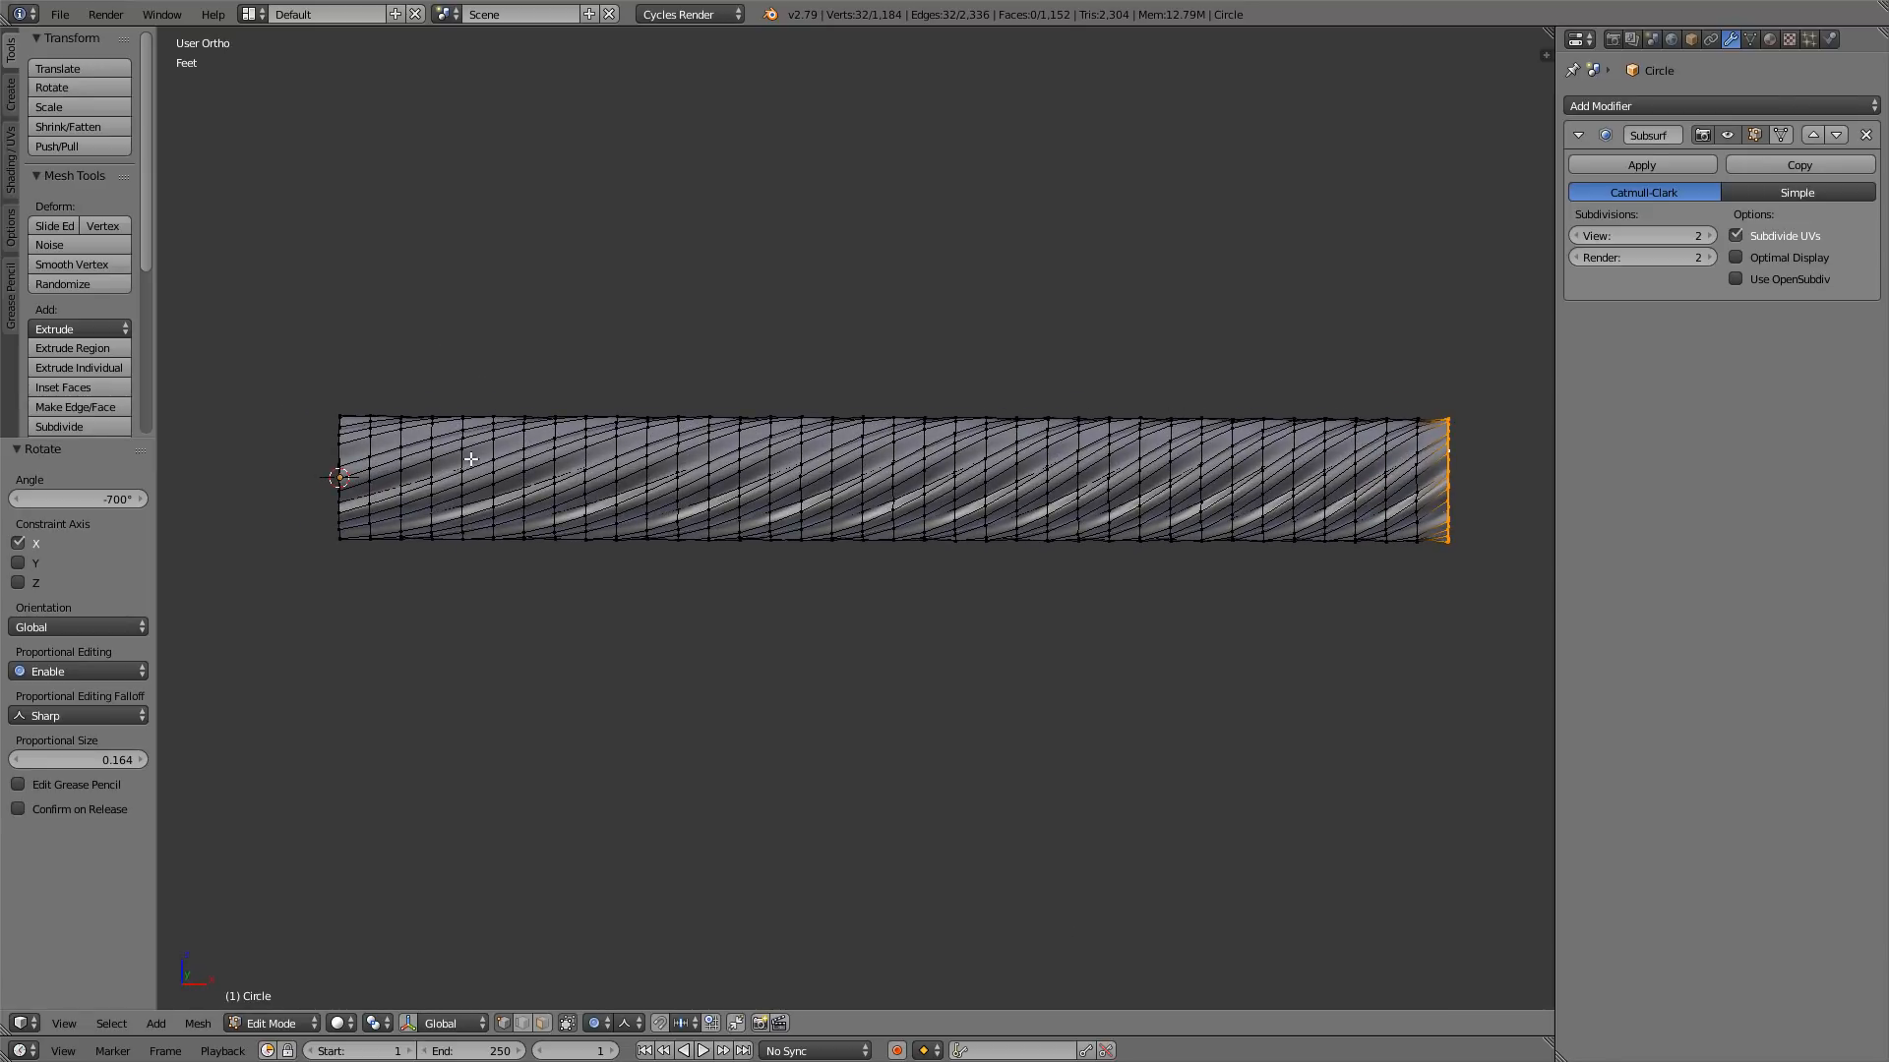
- Return to Object Mode and examine the smoothed spiral flutes of the twisted tube from an angle
mouse_move(621, 470)
middle_mouse_down()
mouse_move(641, 493)
mouse_move(622, 491)
middle_mouse_up()
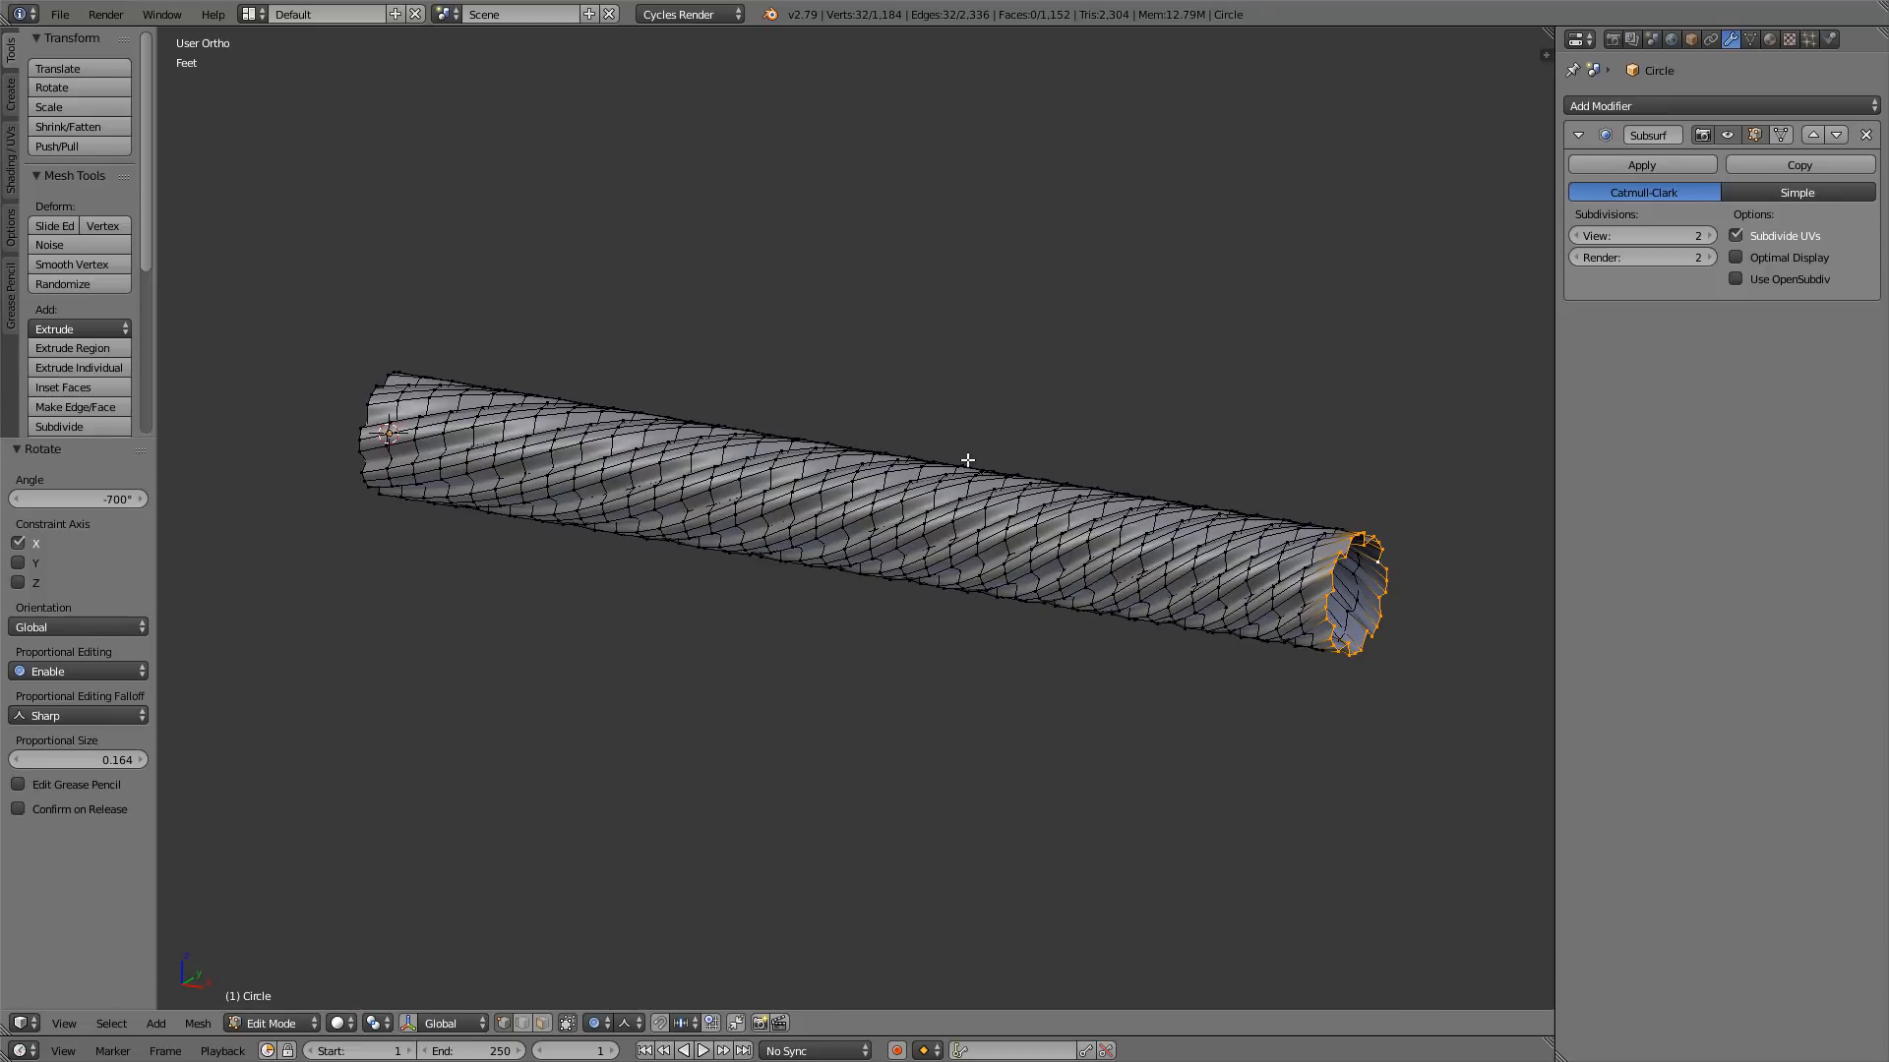
key("Tab")
mouse_move(869, 482)
middle_mouse_down()
mouse_move(1054, 468)
mouse_move(822, 476)
mouse_move(886, 479)
middle_mouse_up()
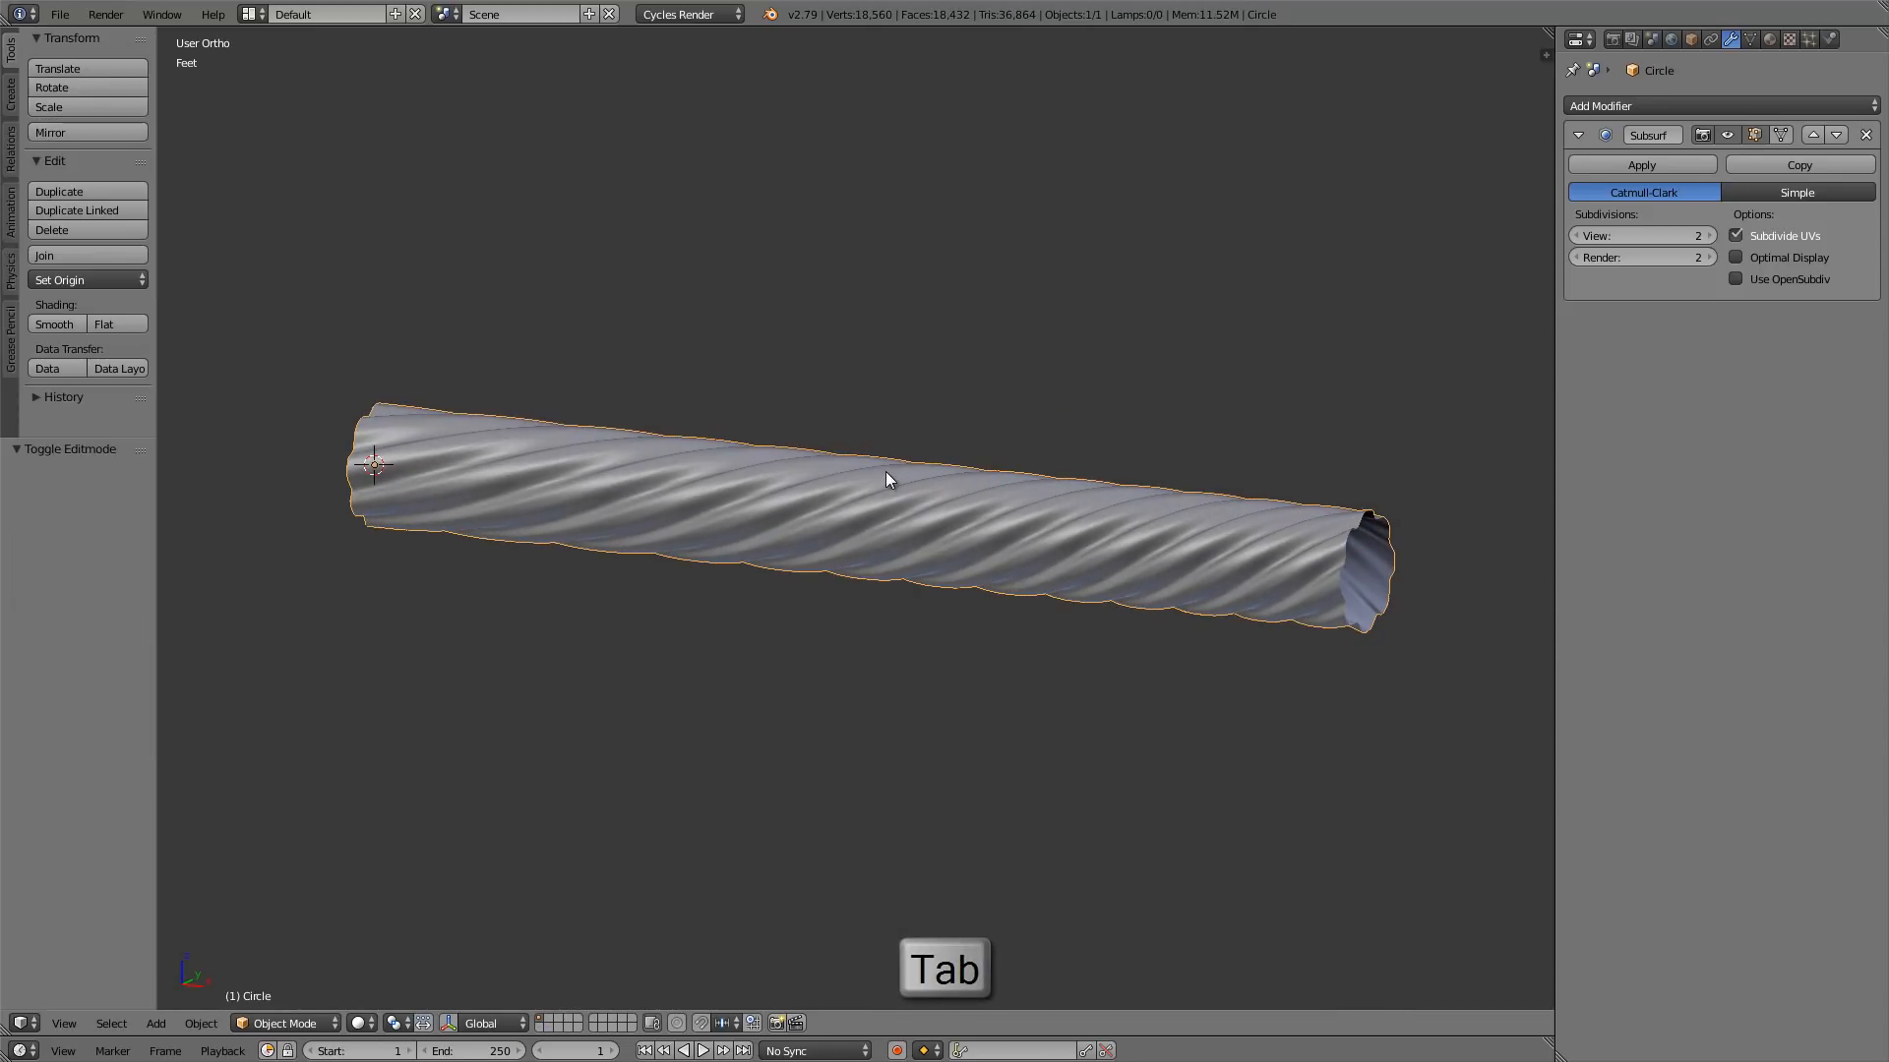
key("ctrl+z")
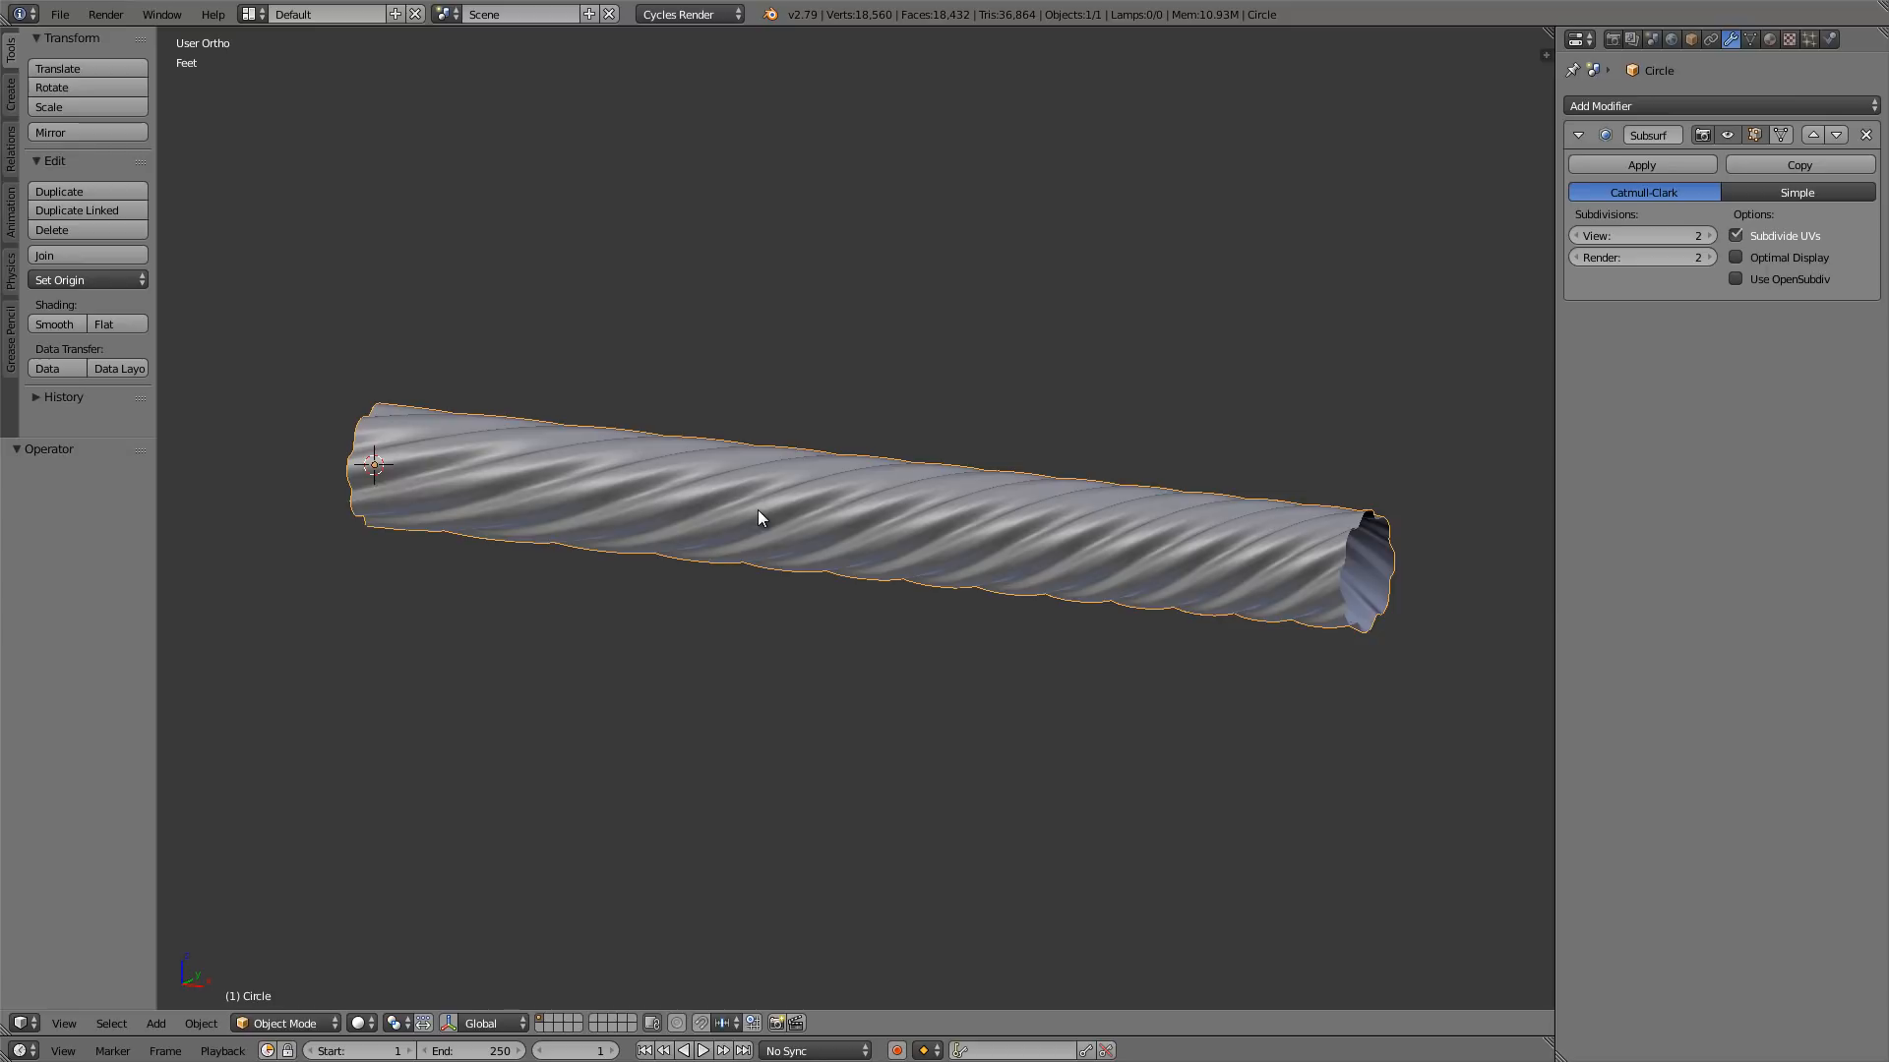
- In front view, draw a five-point Grease Pencil poly line from the tube's start, rising to a peak, dipping and rising slightly at the end
key("1")
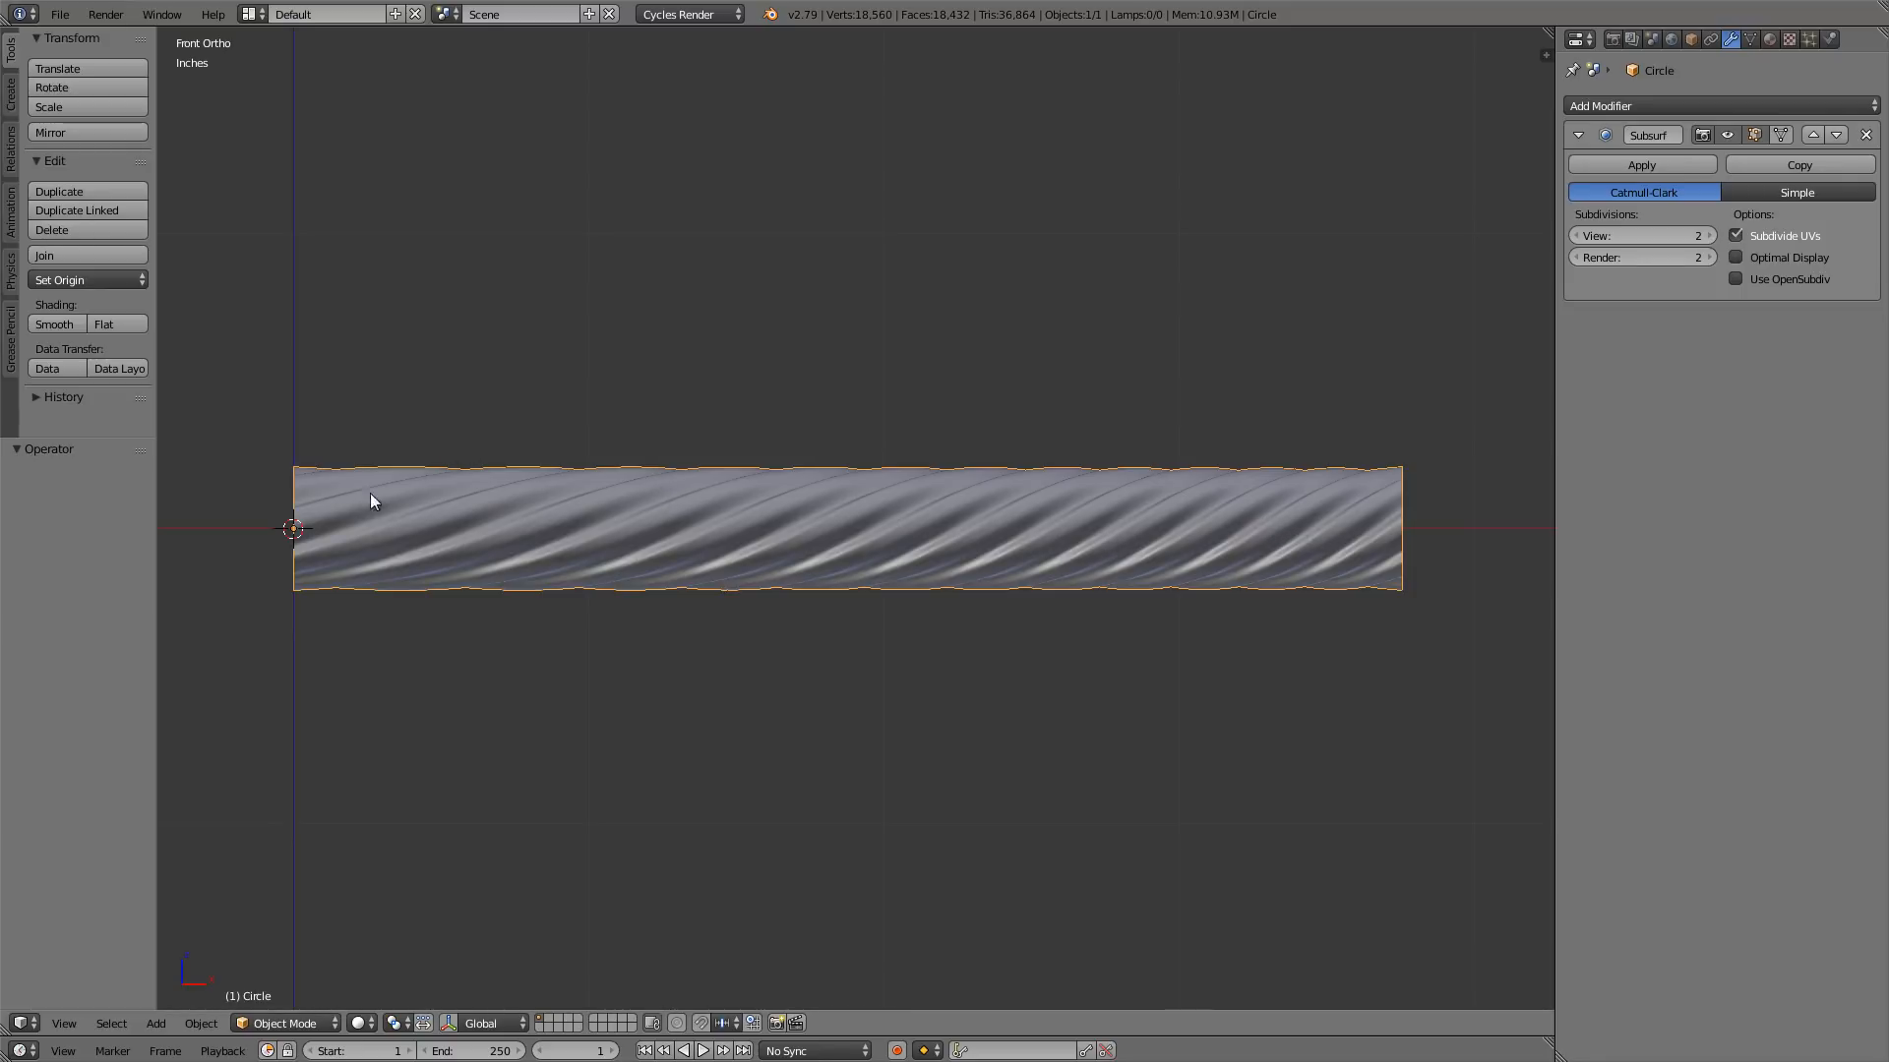
left_click(12, 344)
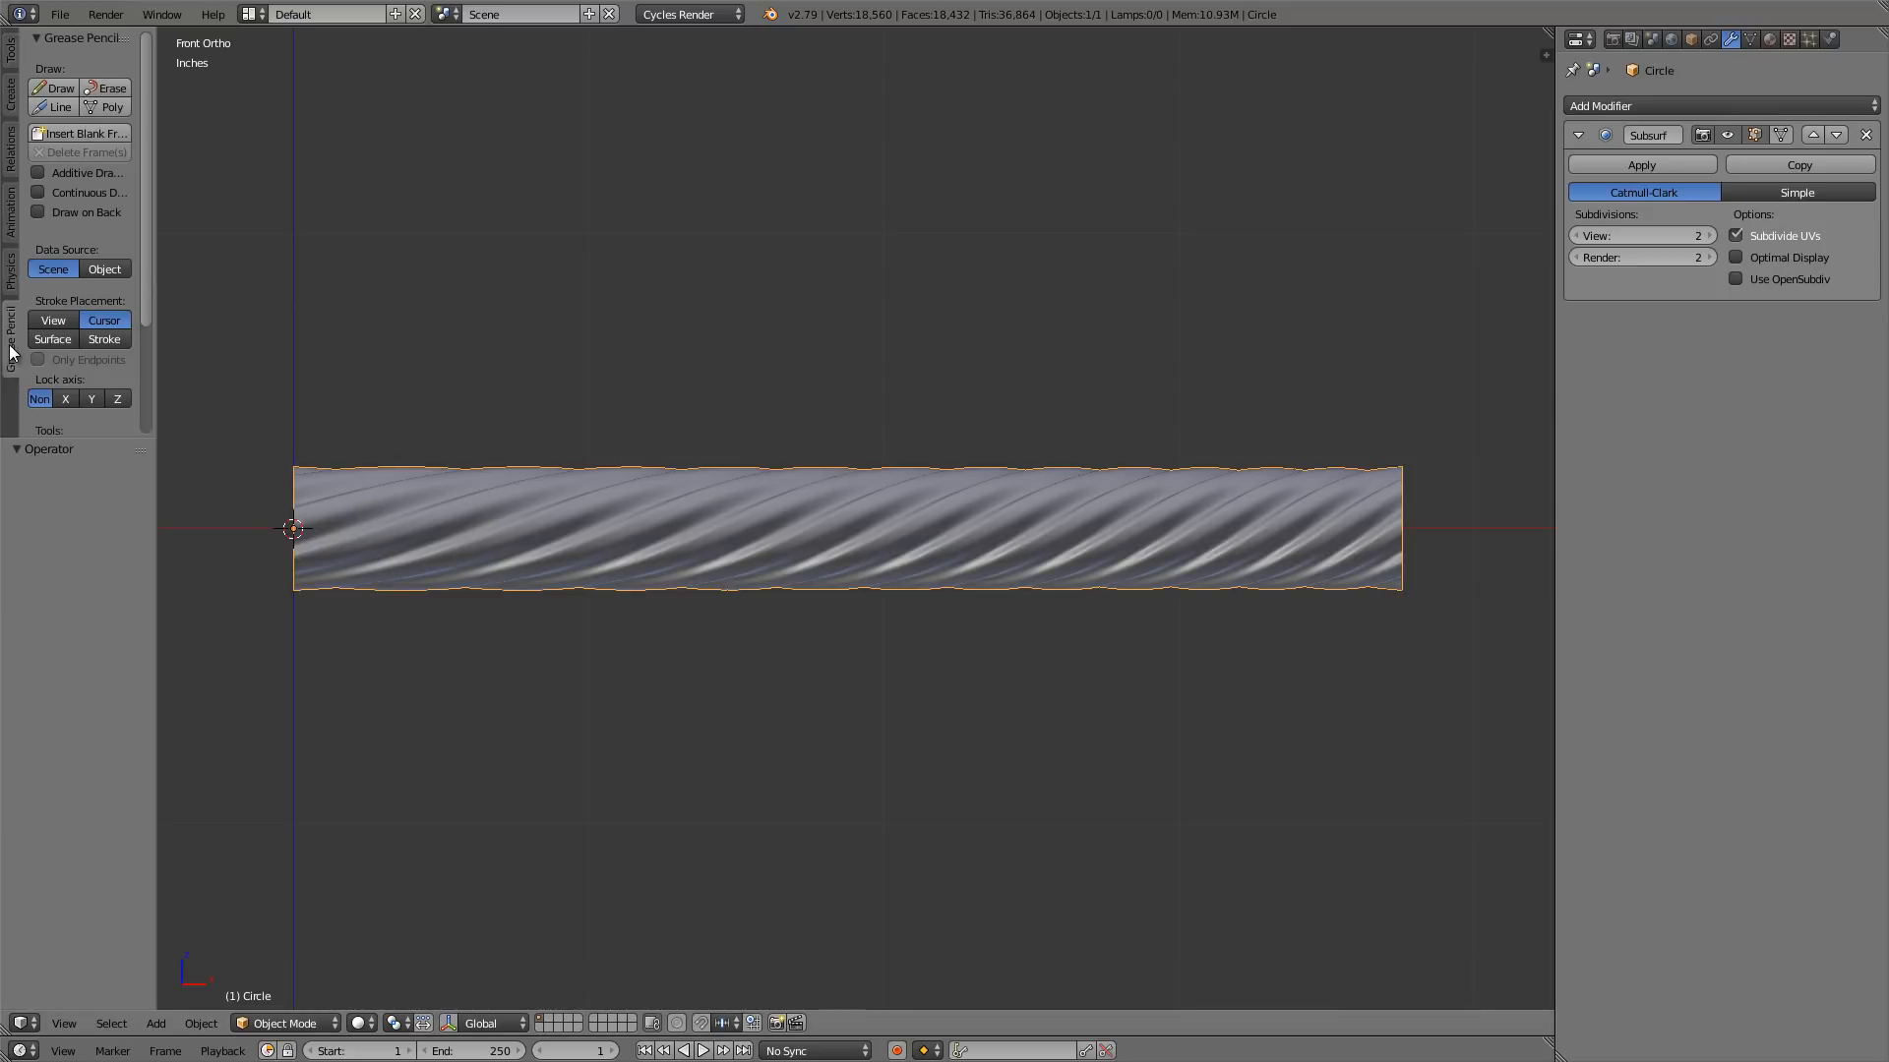
left_click(106, 105)
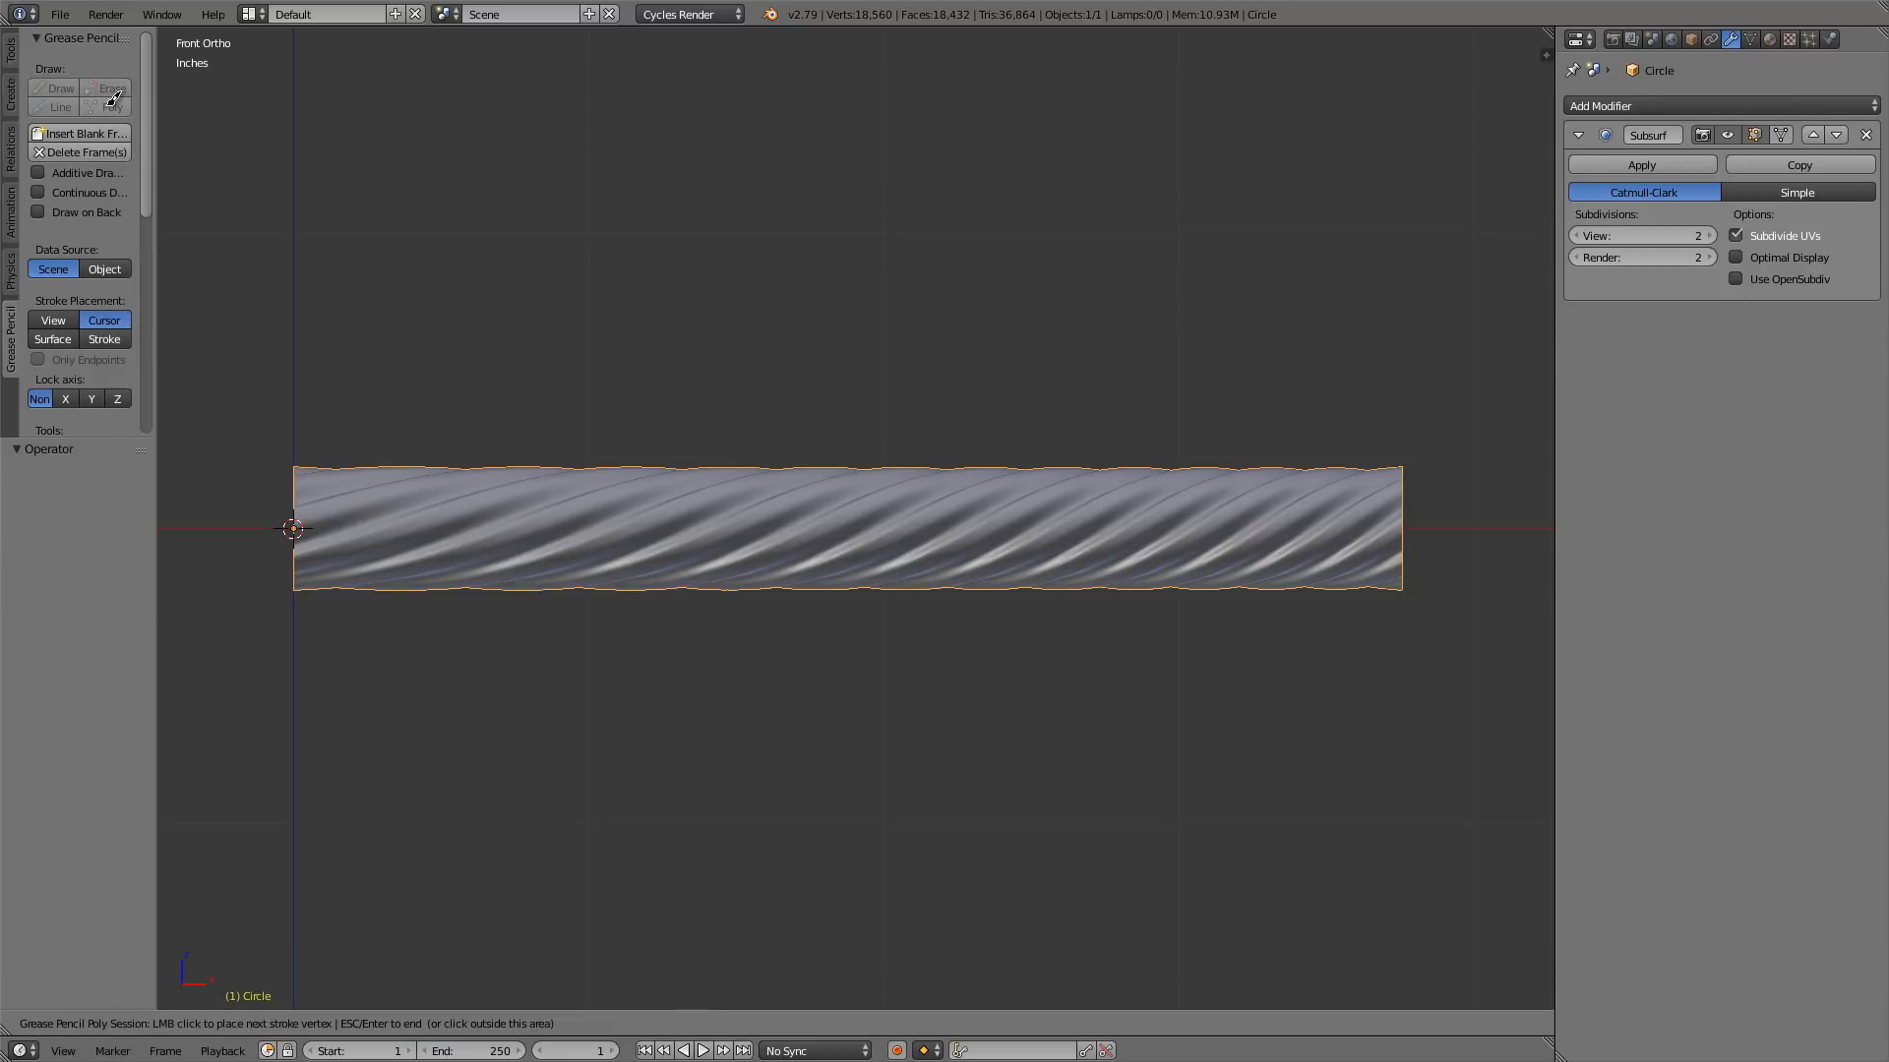
left_click(296, 463)
left_click(746, 412)
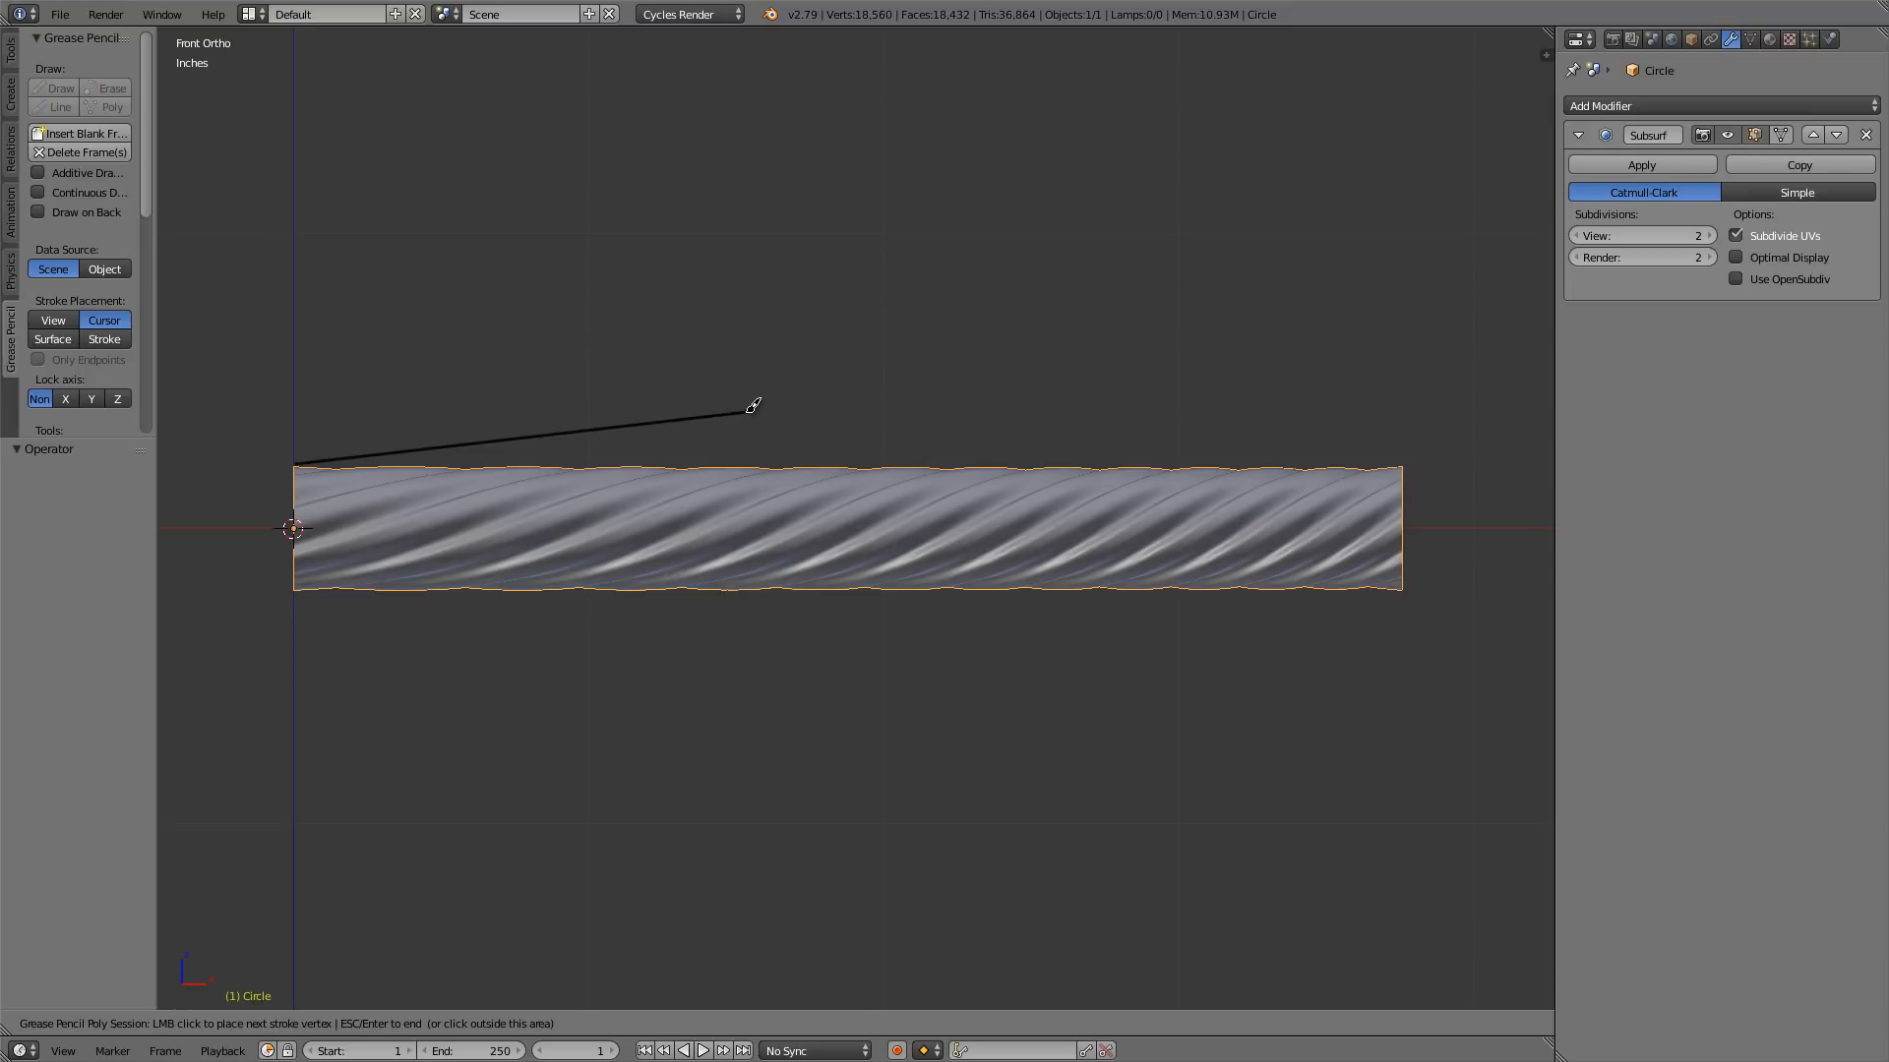
left_click(1081, 305)
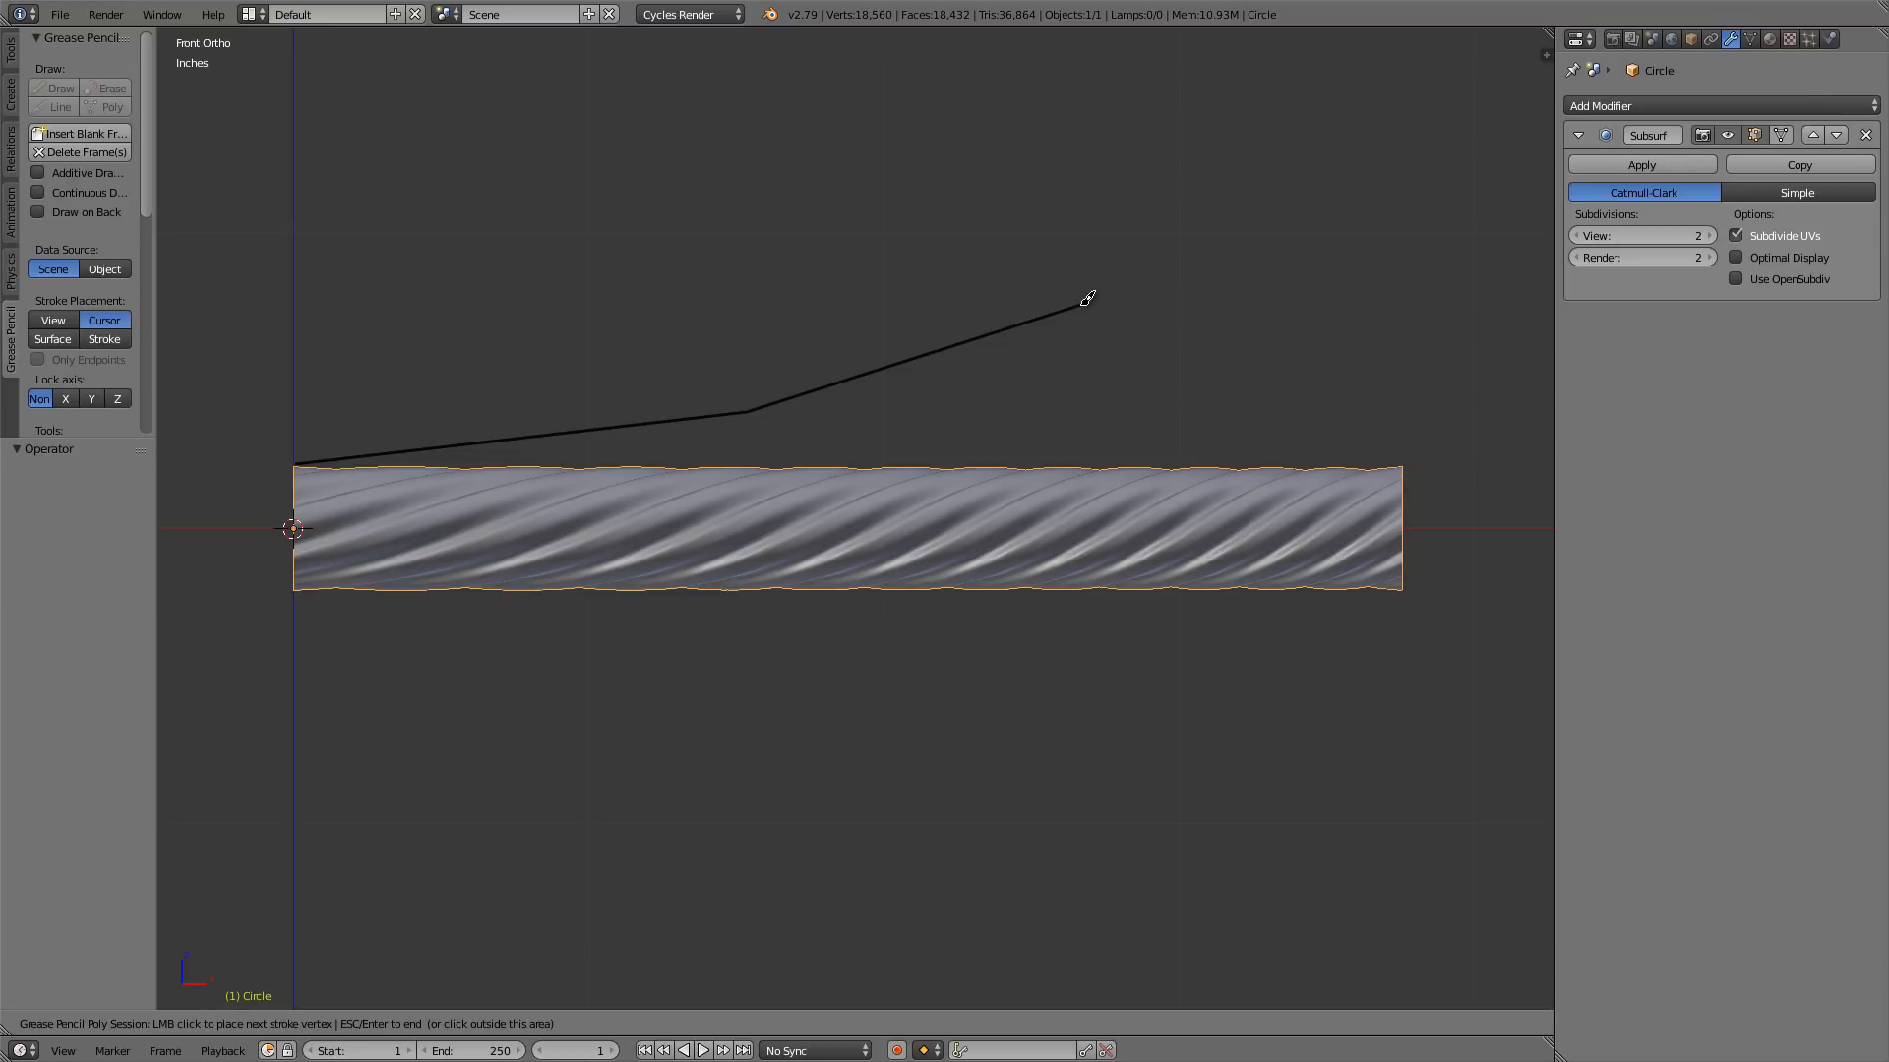
left_click(1278, 359)
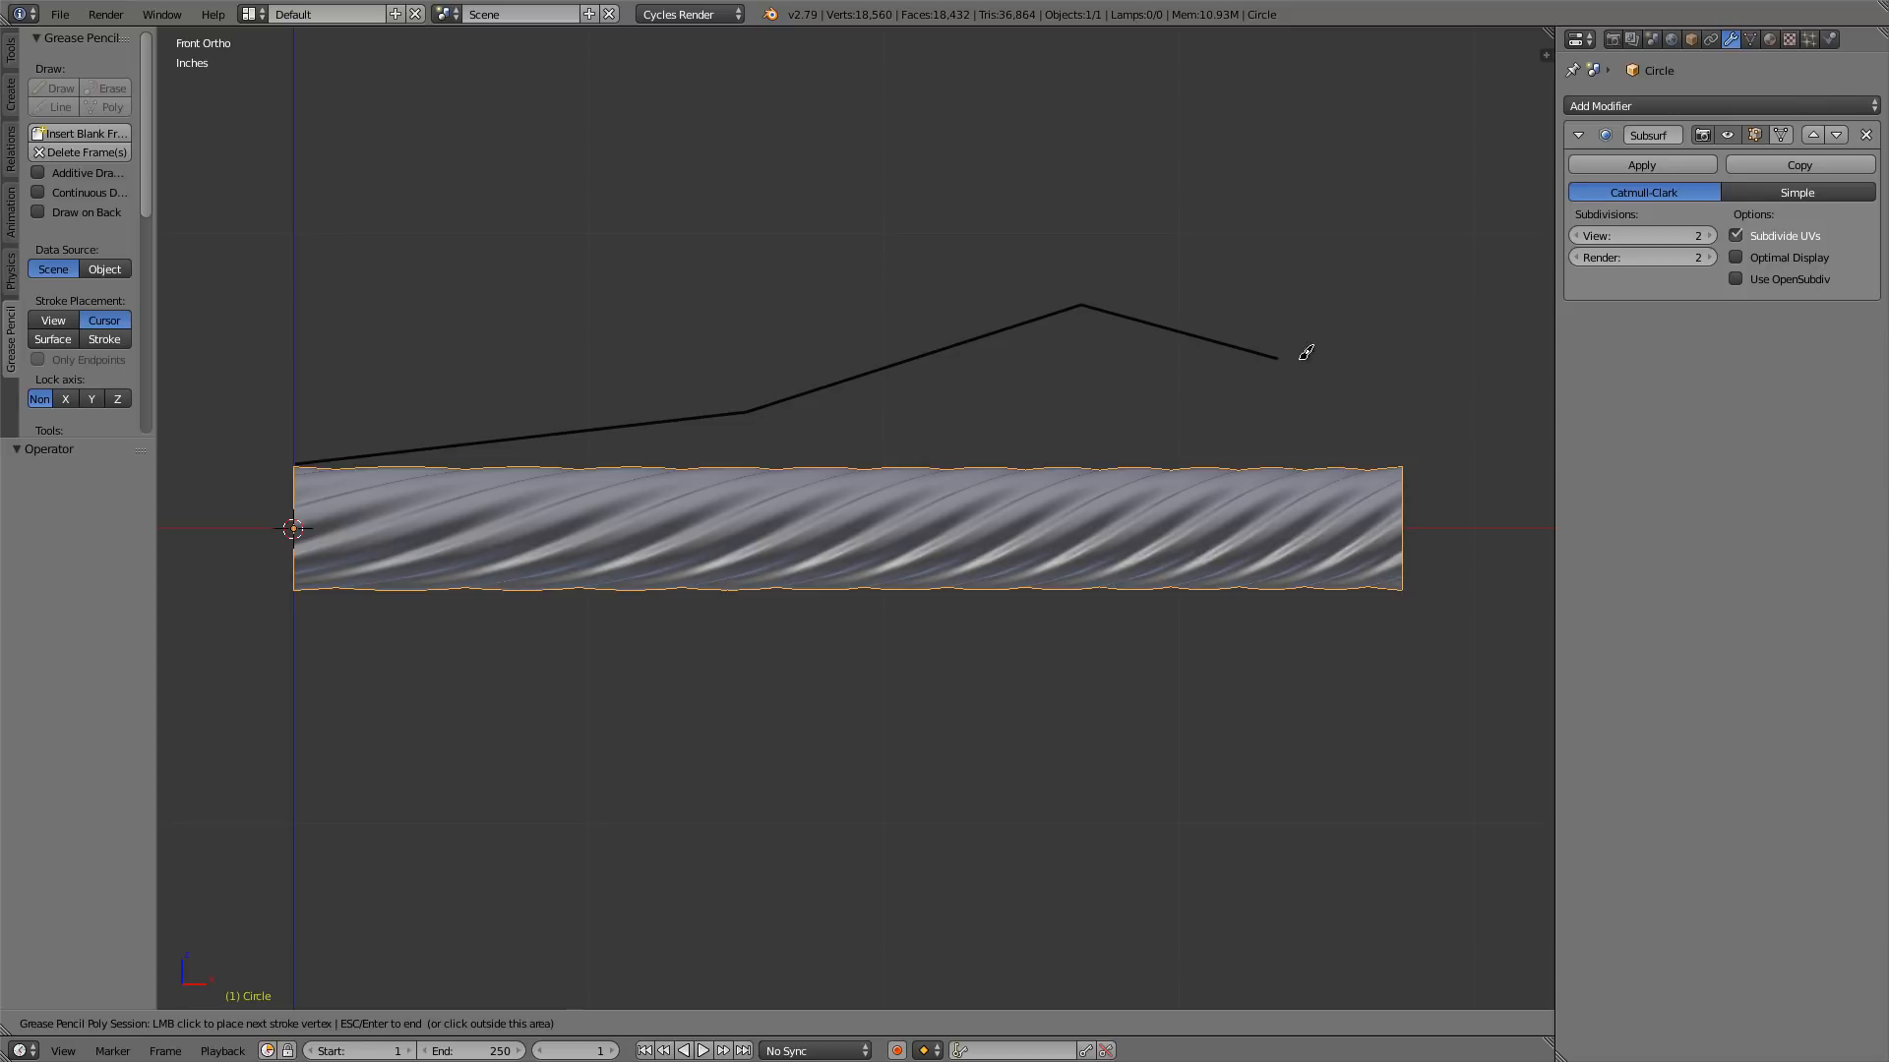
left_click(1410, 335)
key("Return")
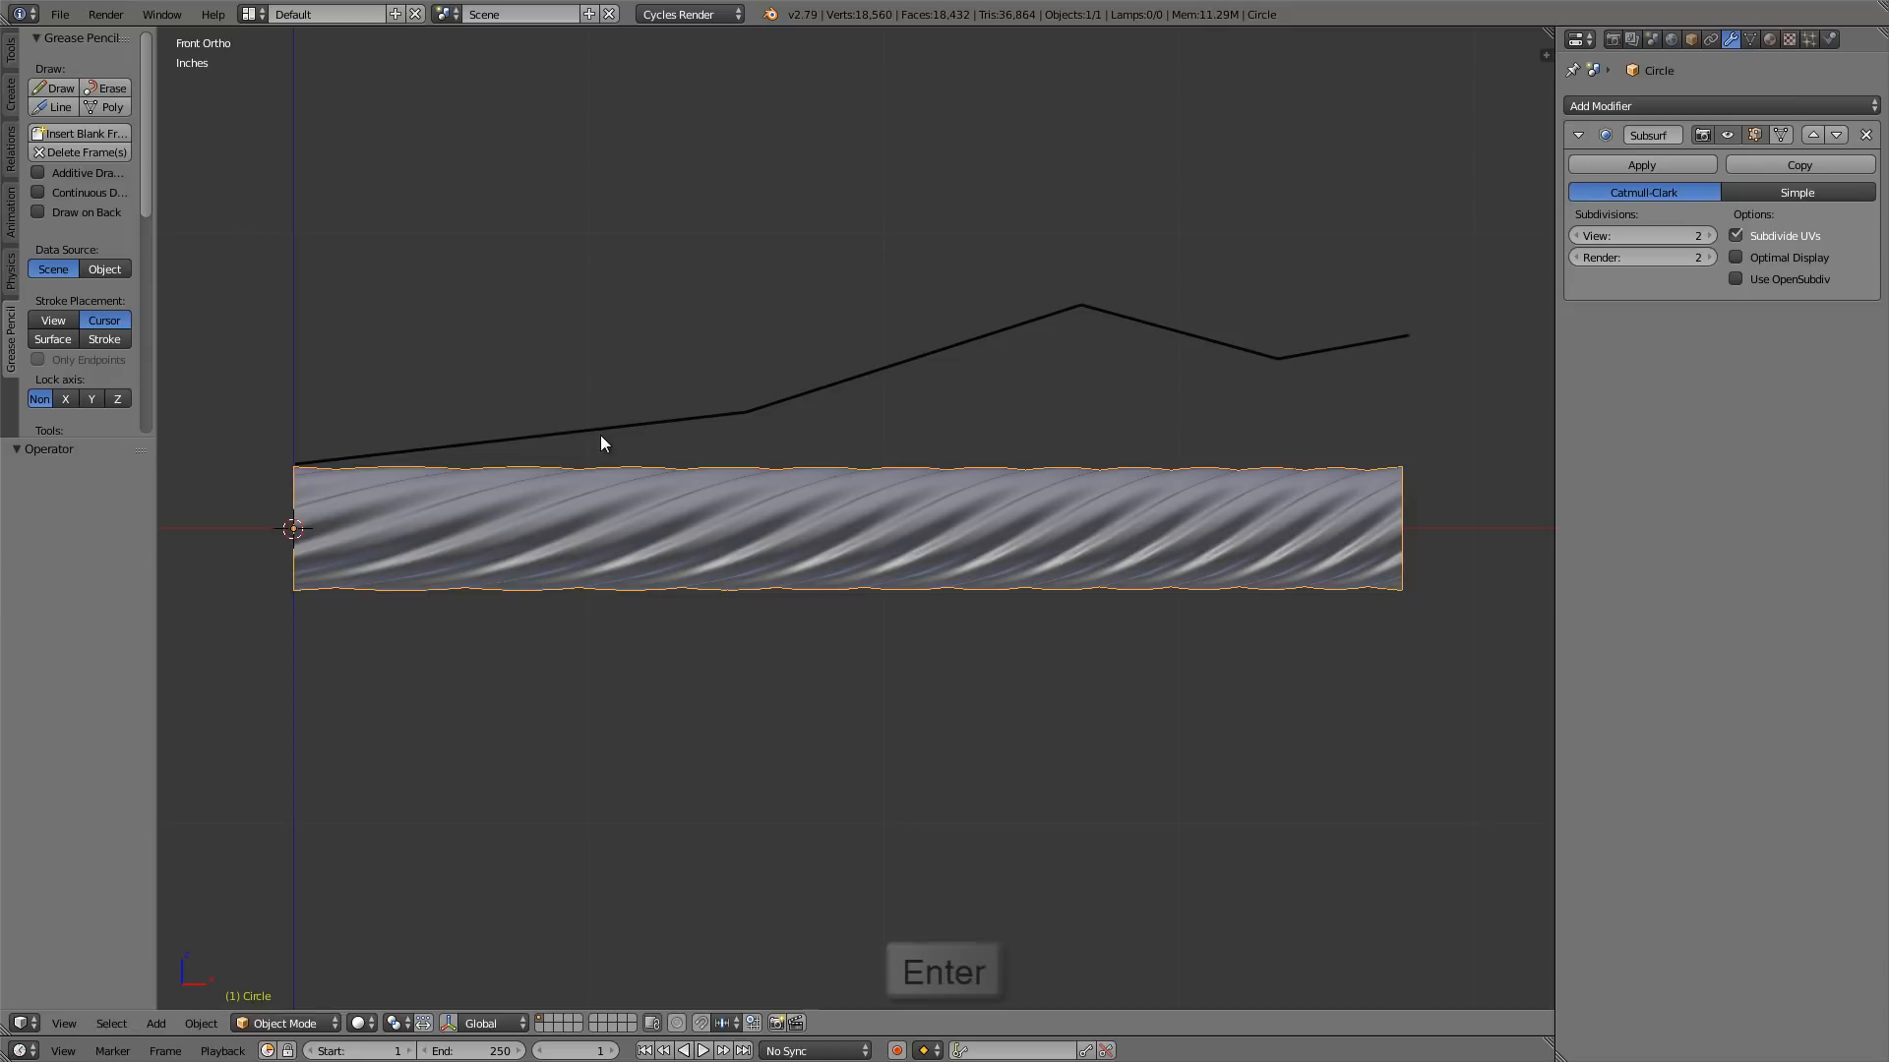
mouse_move(737, 517)
middle_mouse_down()
mouse_move(473, 567)
mouse_move(391, 510)
mouse_move(472, 426)
mouse_move(596, 514)
mouse_move(940, 532)
mouse_move(761, 554)
middle_mouse_up()
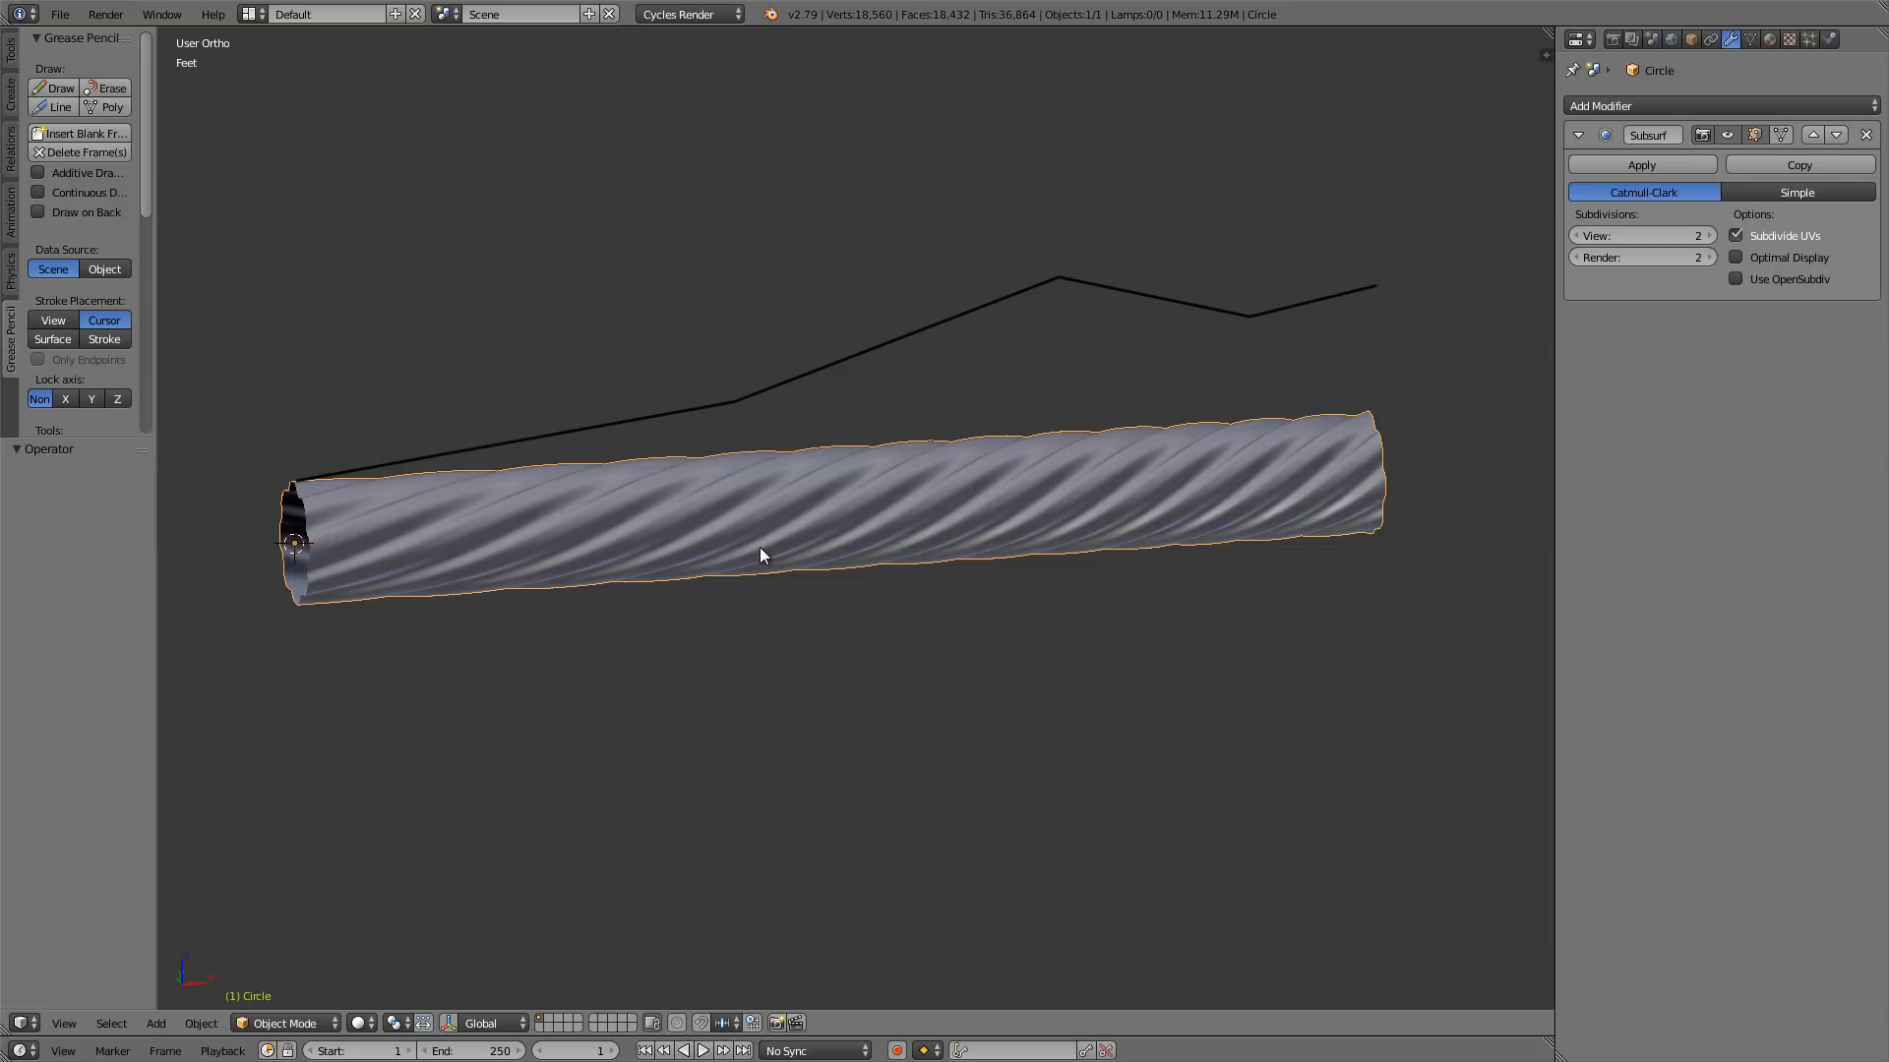
key("KP_1")
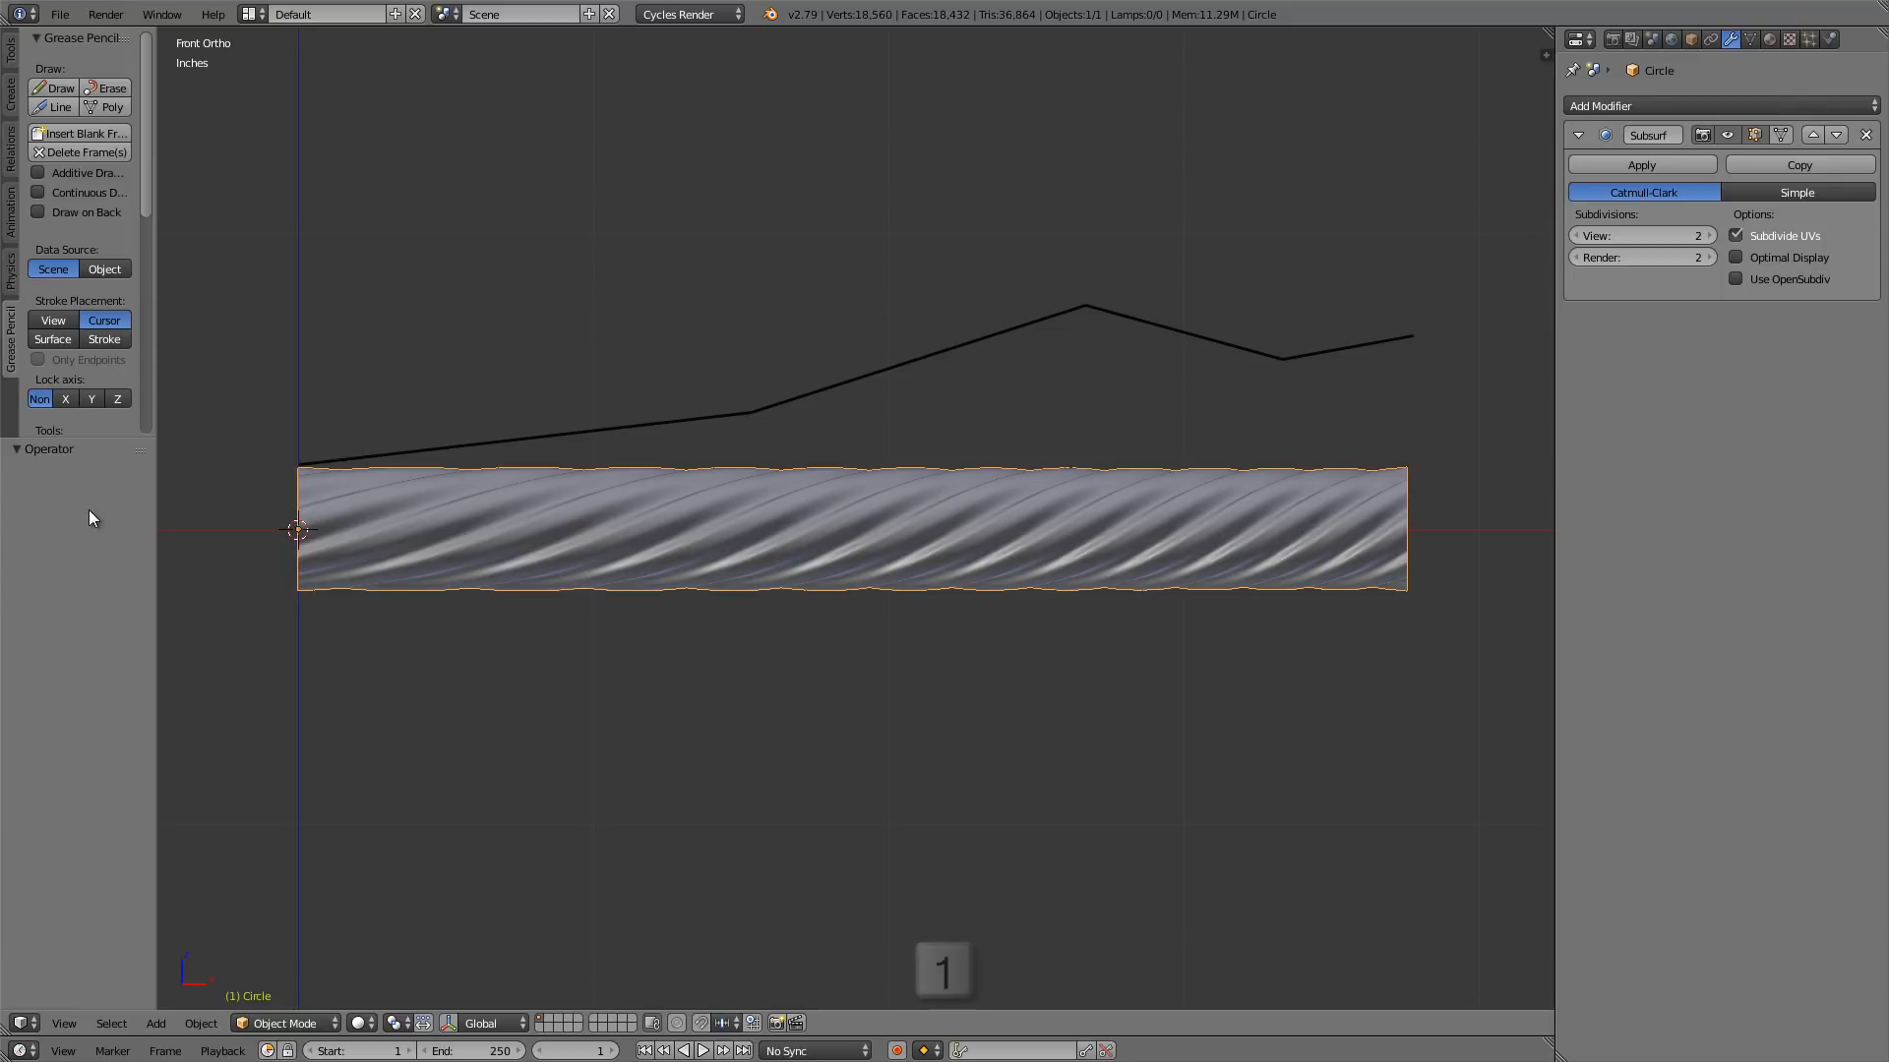
- In Edit Mode, select the whole tube mesh and move it up about 440 thou along global Z onto the guide line
key("t")
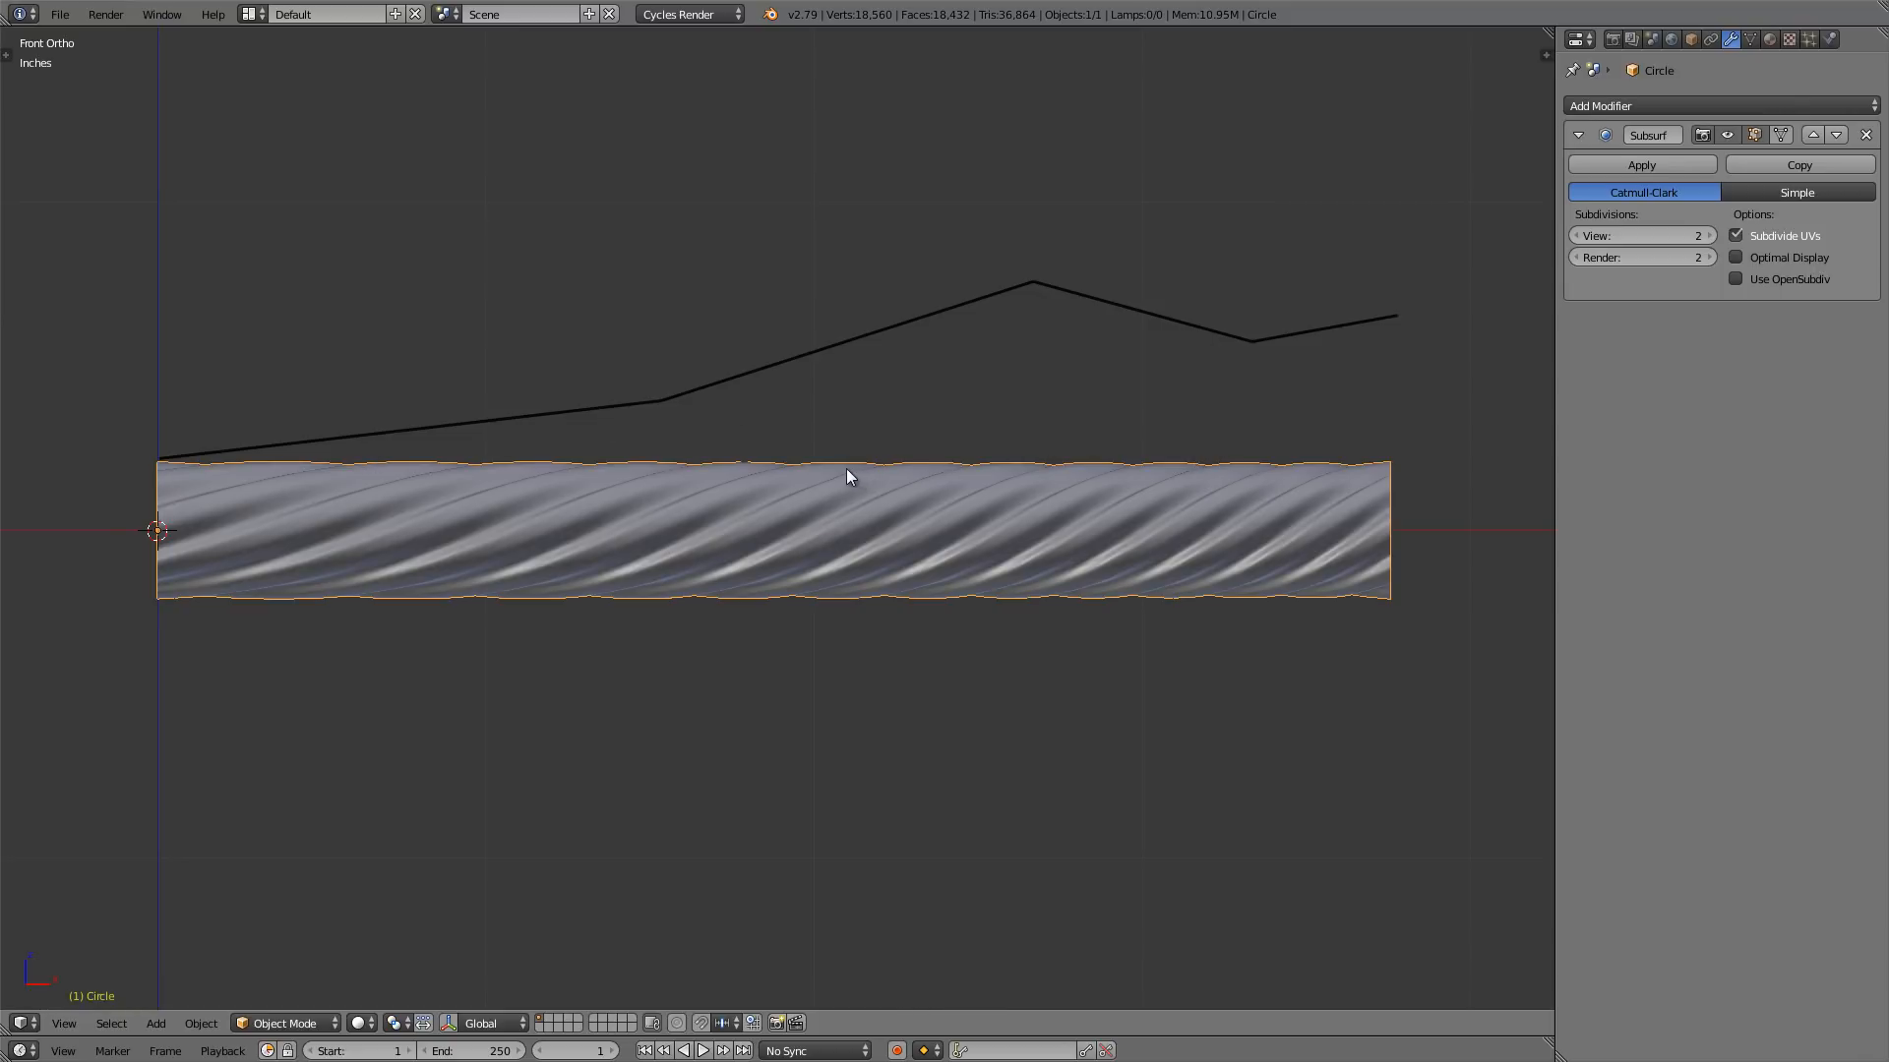
key("Tab")
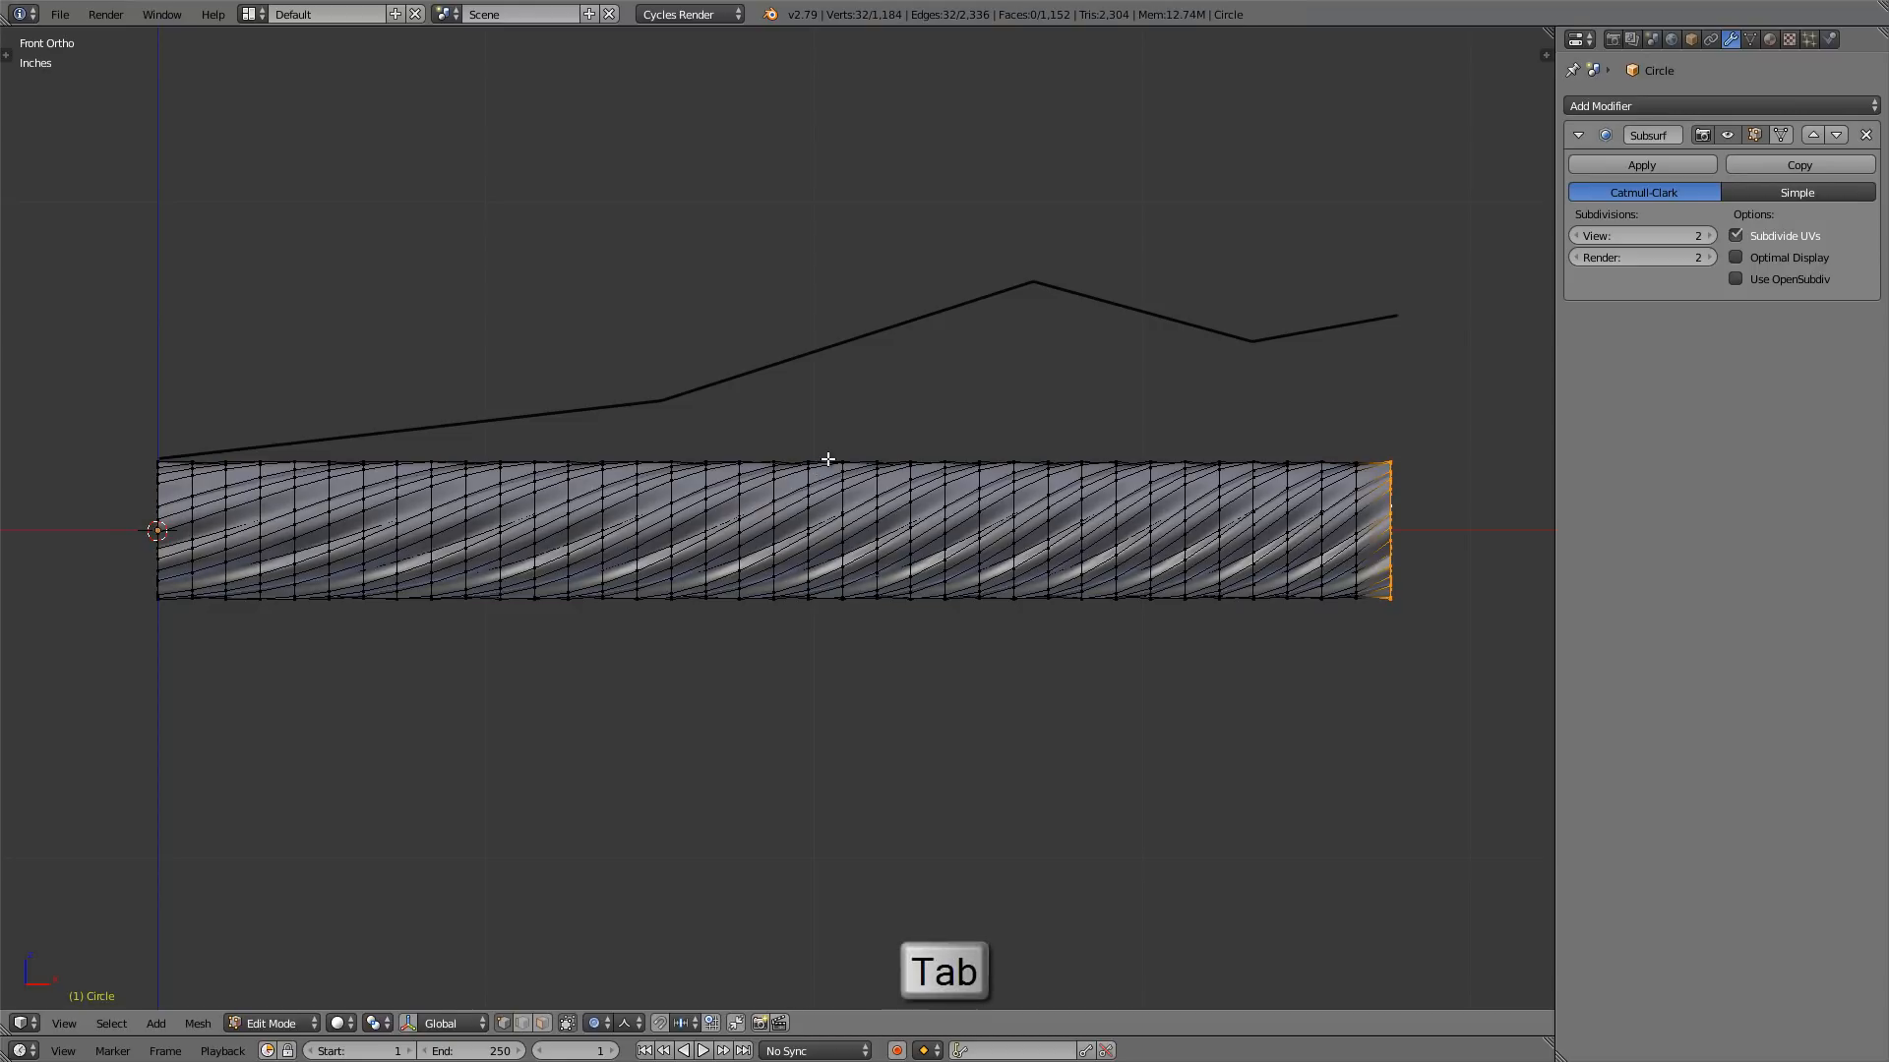
key("a")
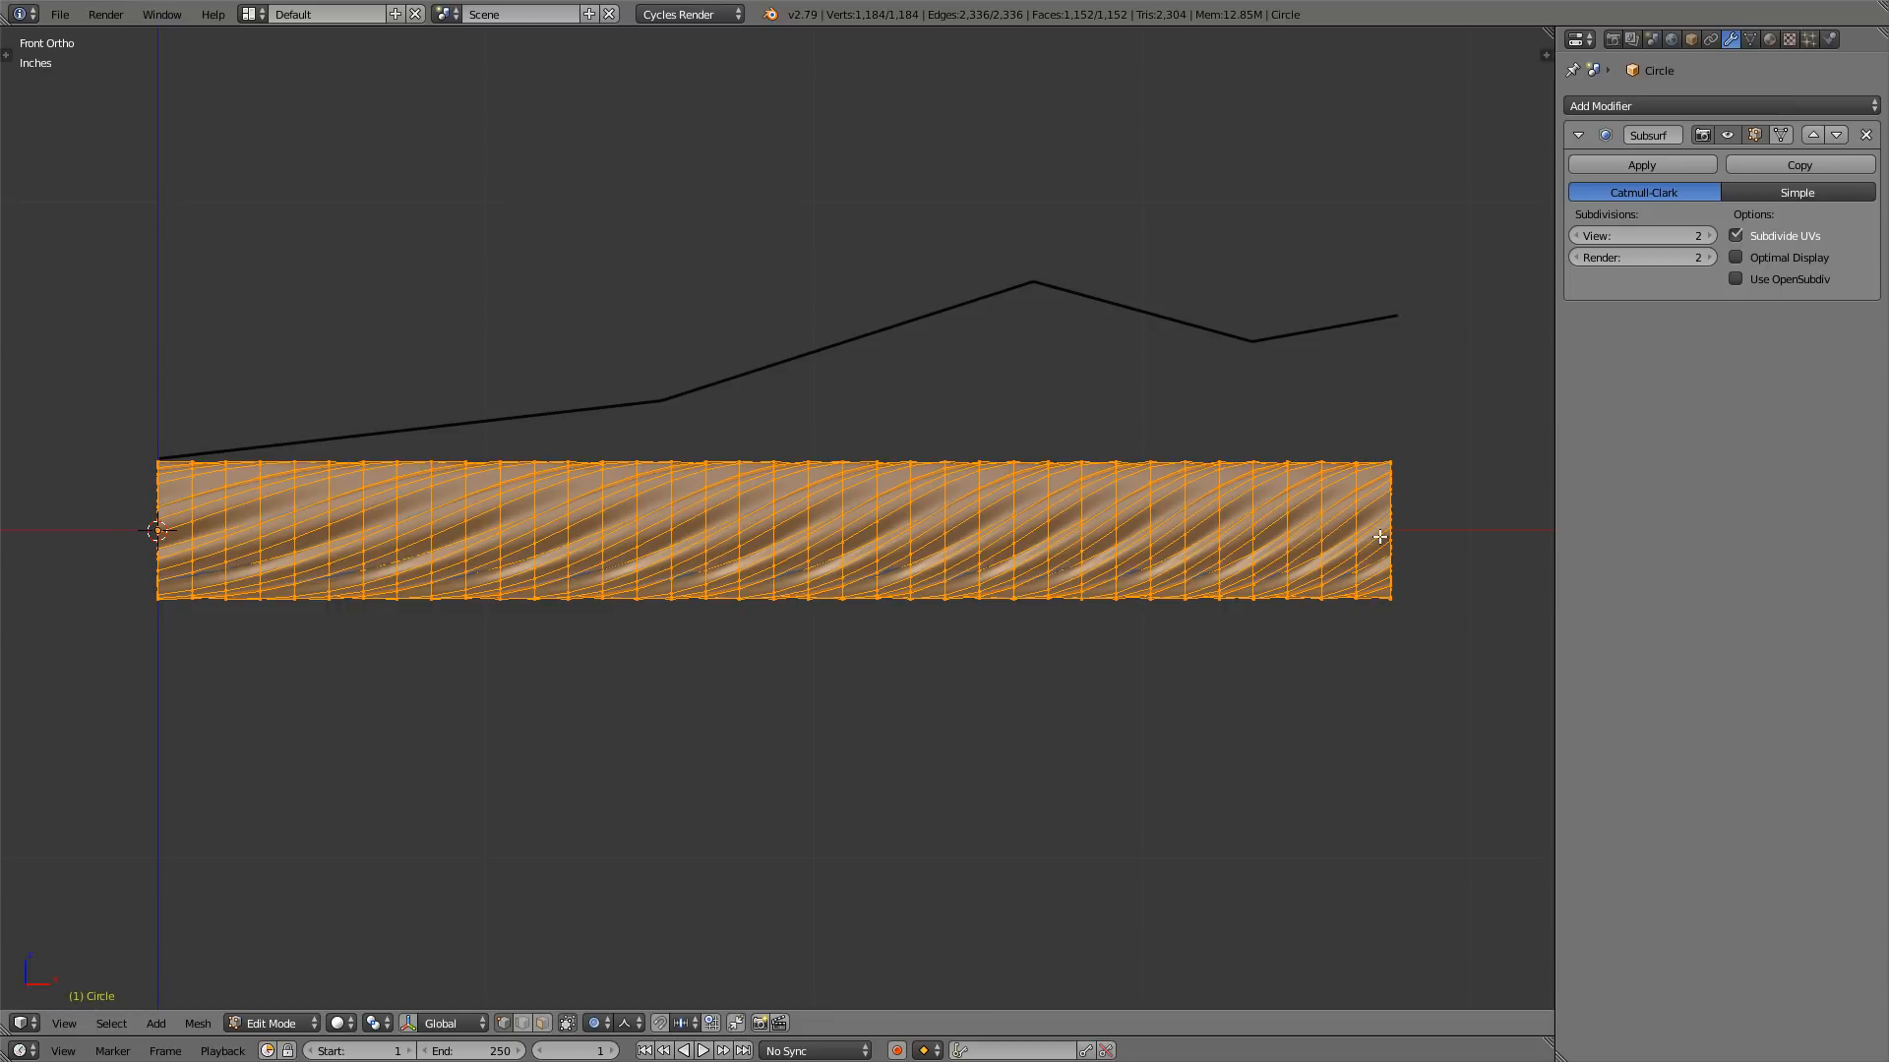
key("g")
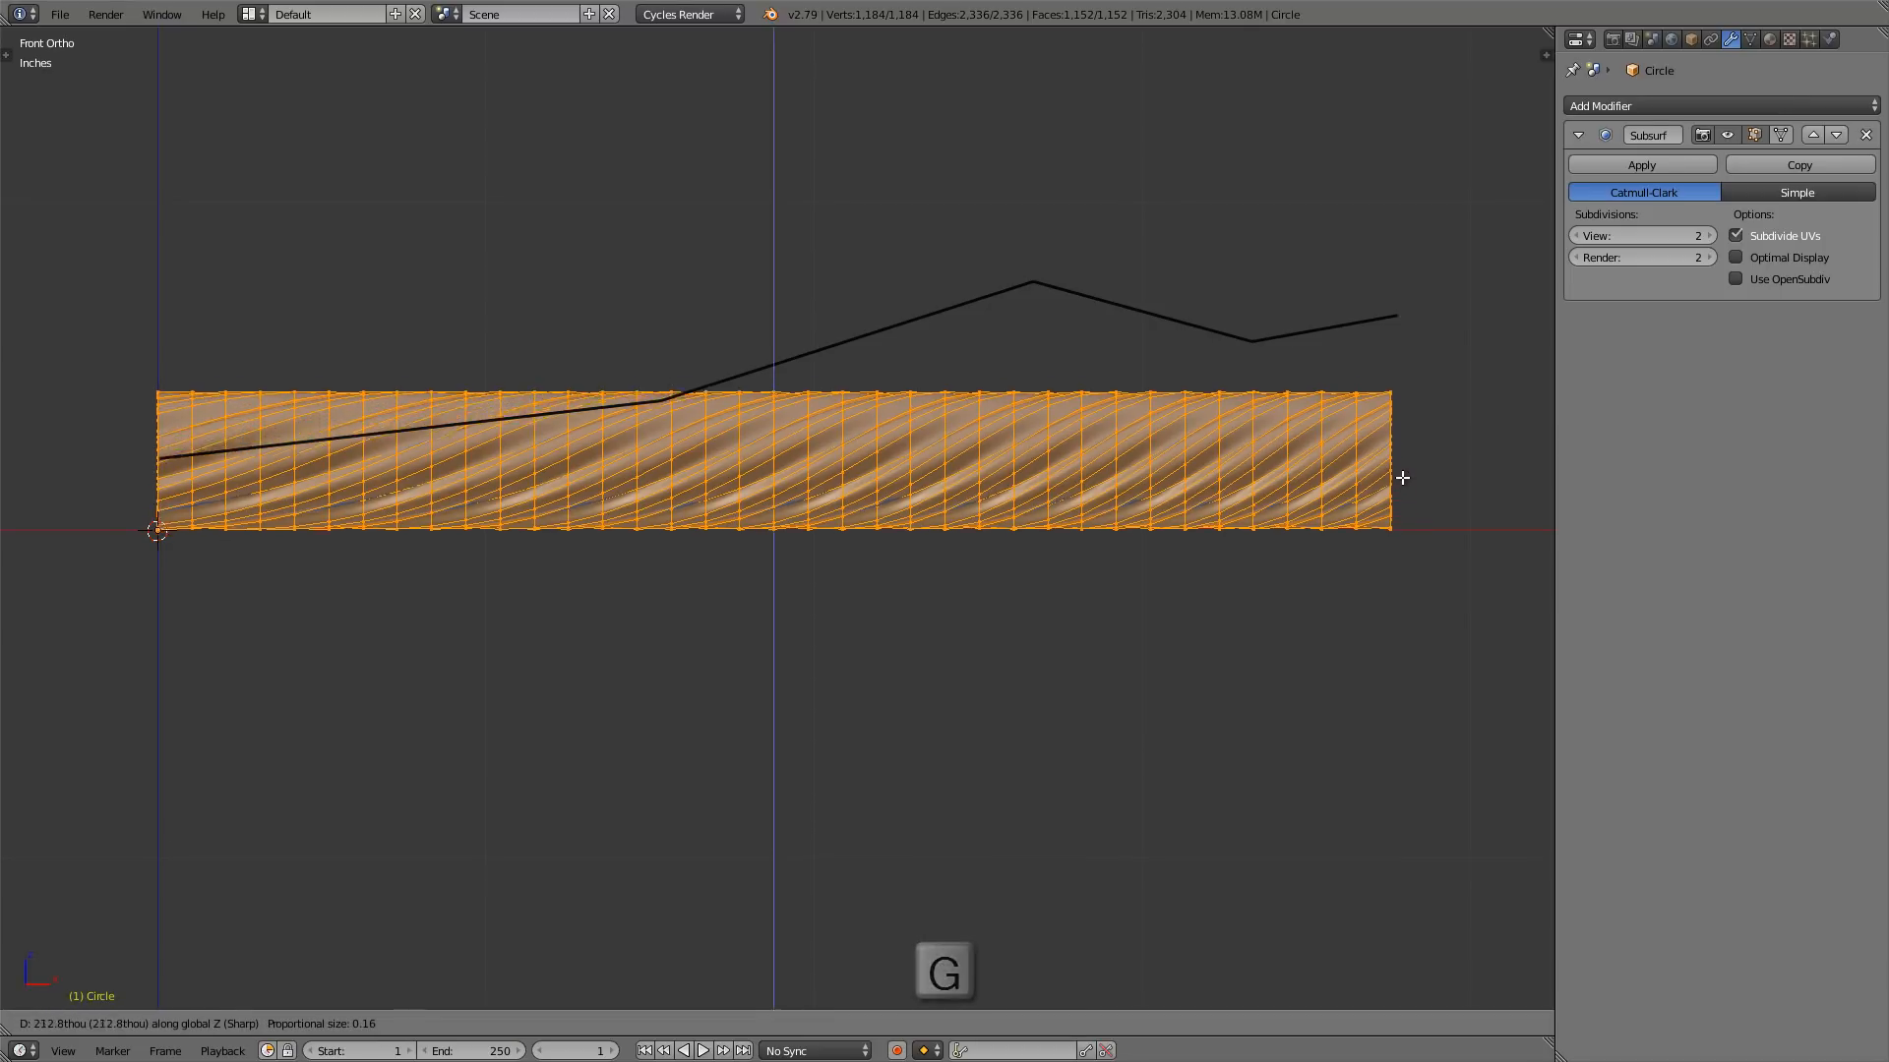
key("z")
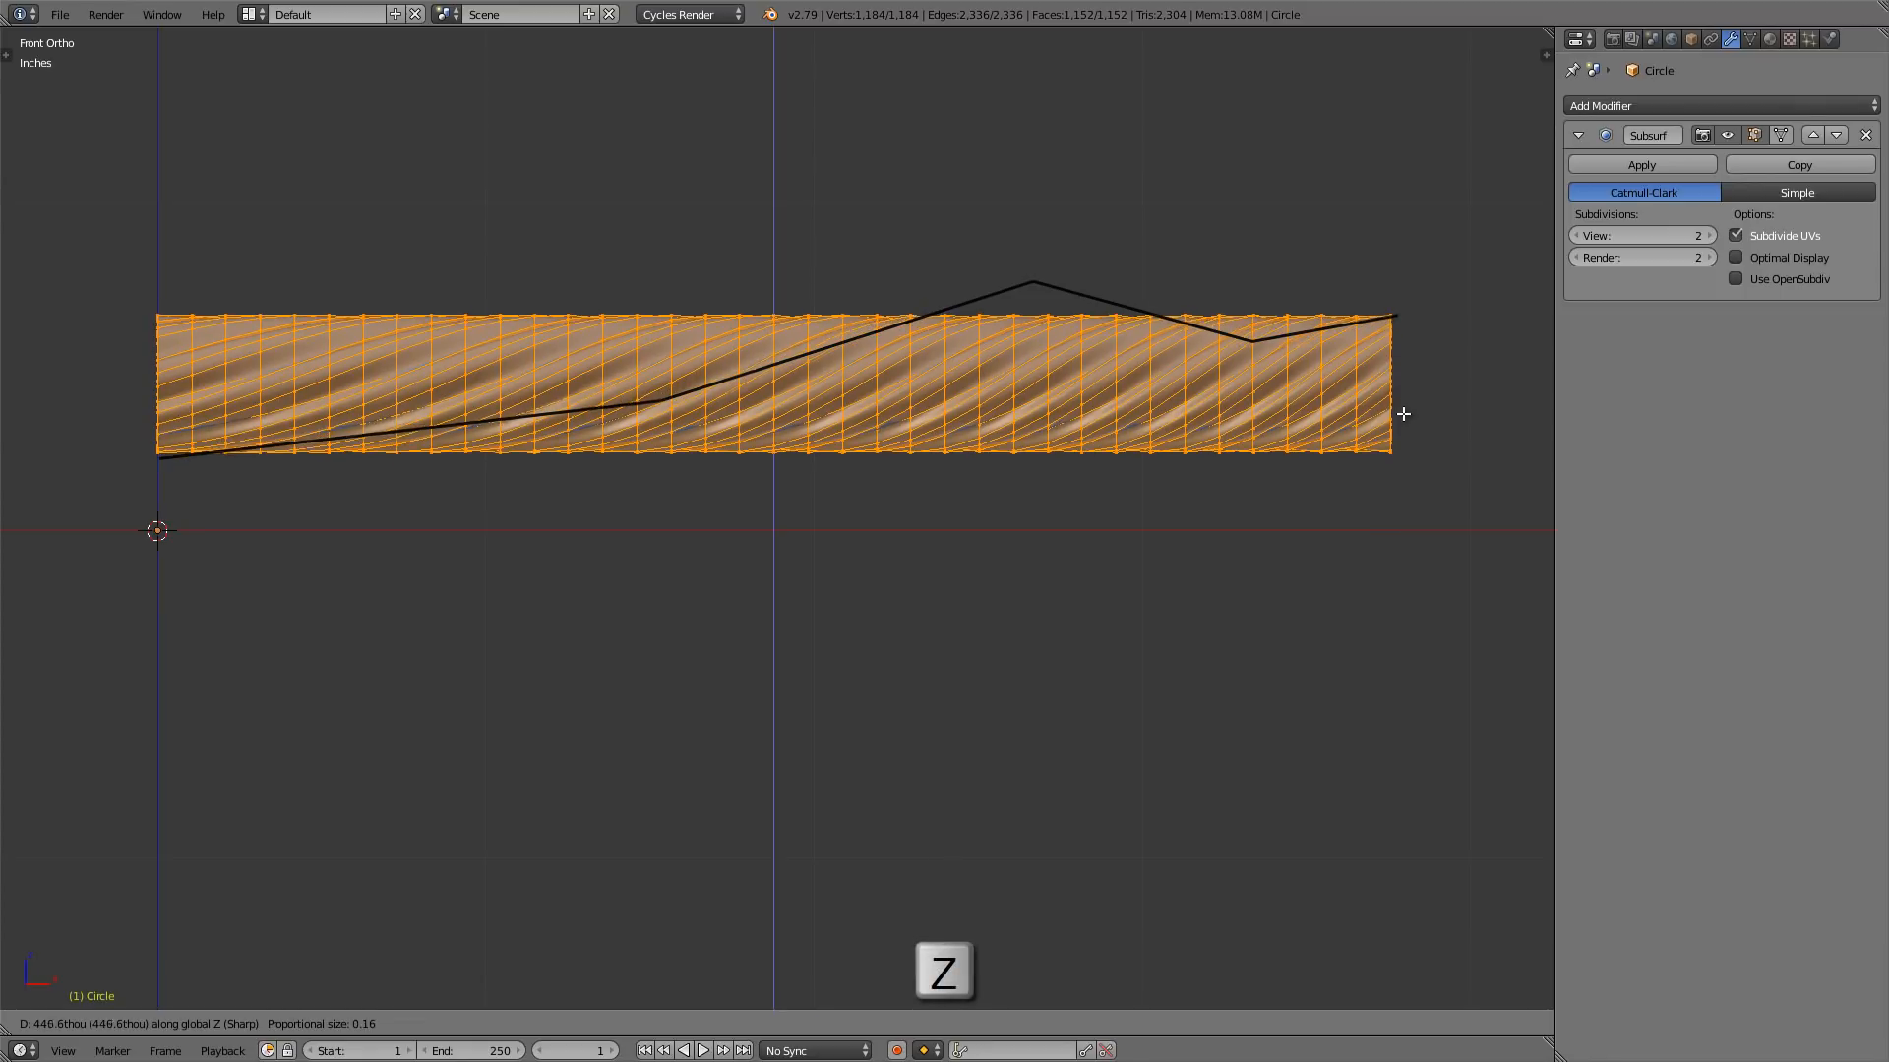
left_click(1402, 414)
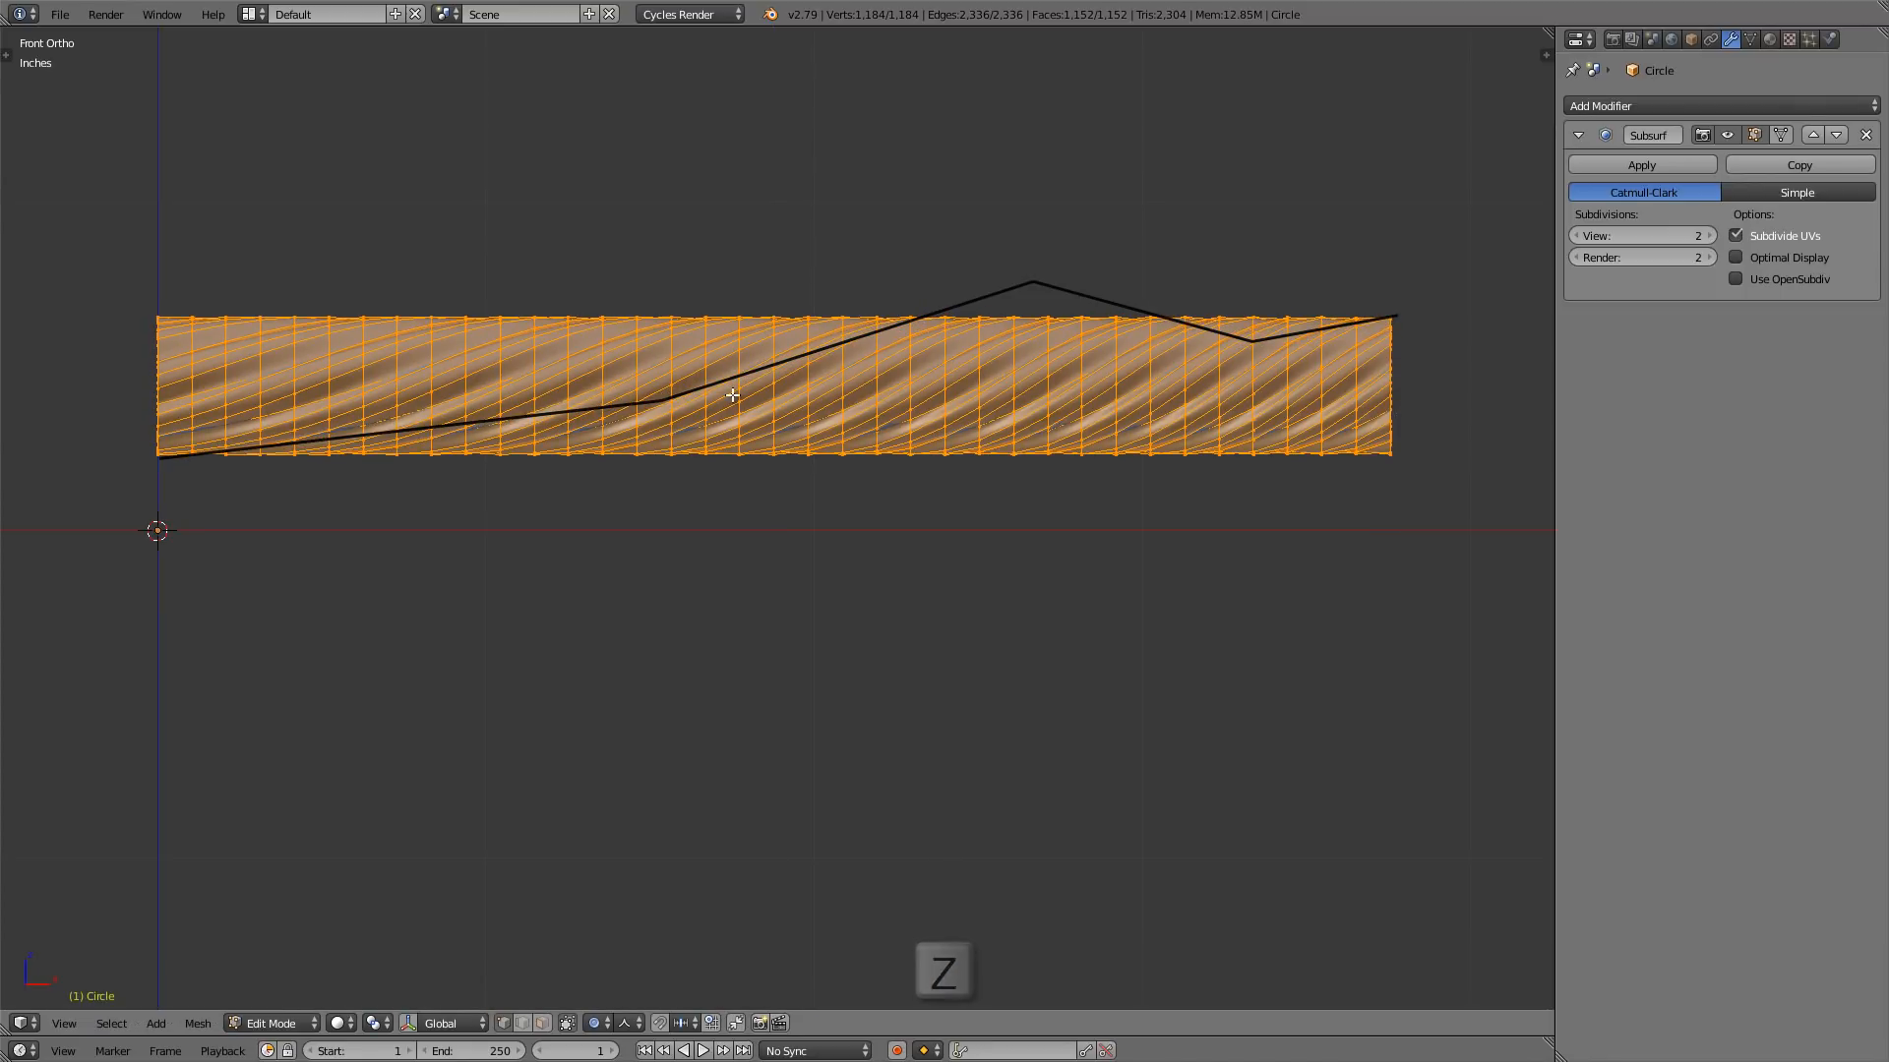
- Raise the edge loop near the guide line's peak about 247 thou along global Z with a proportional size of about 0.04
scroll(644, 377, "up", 4)
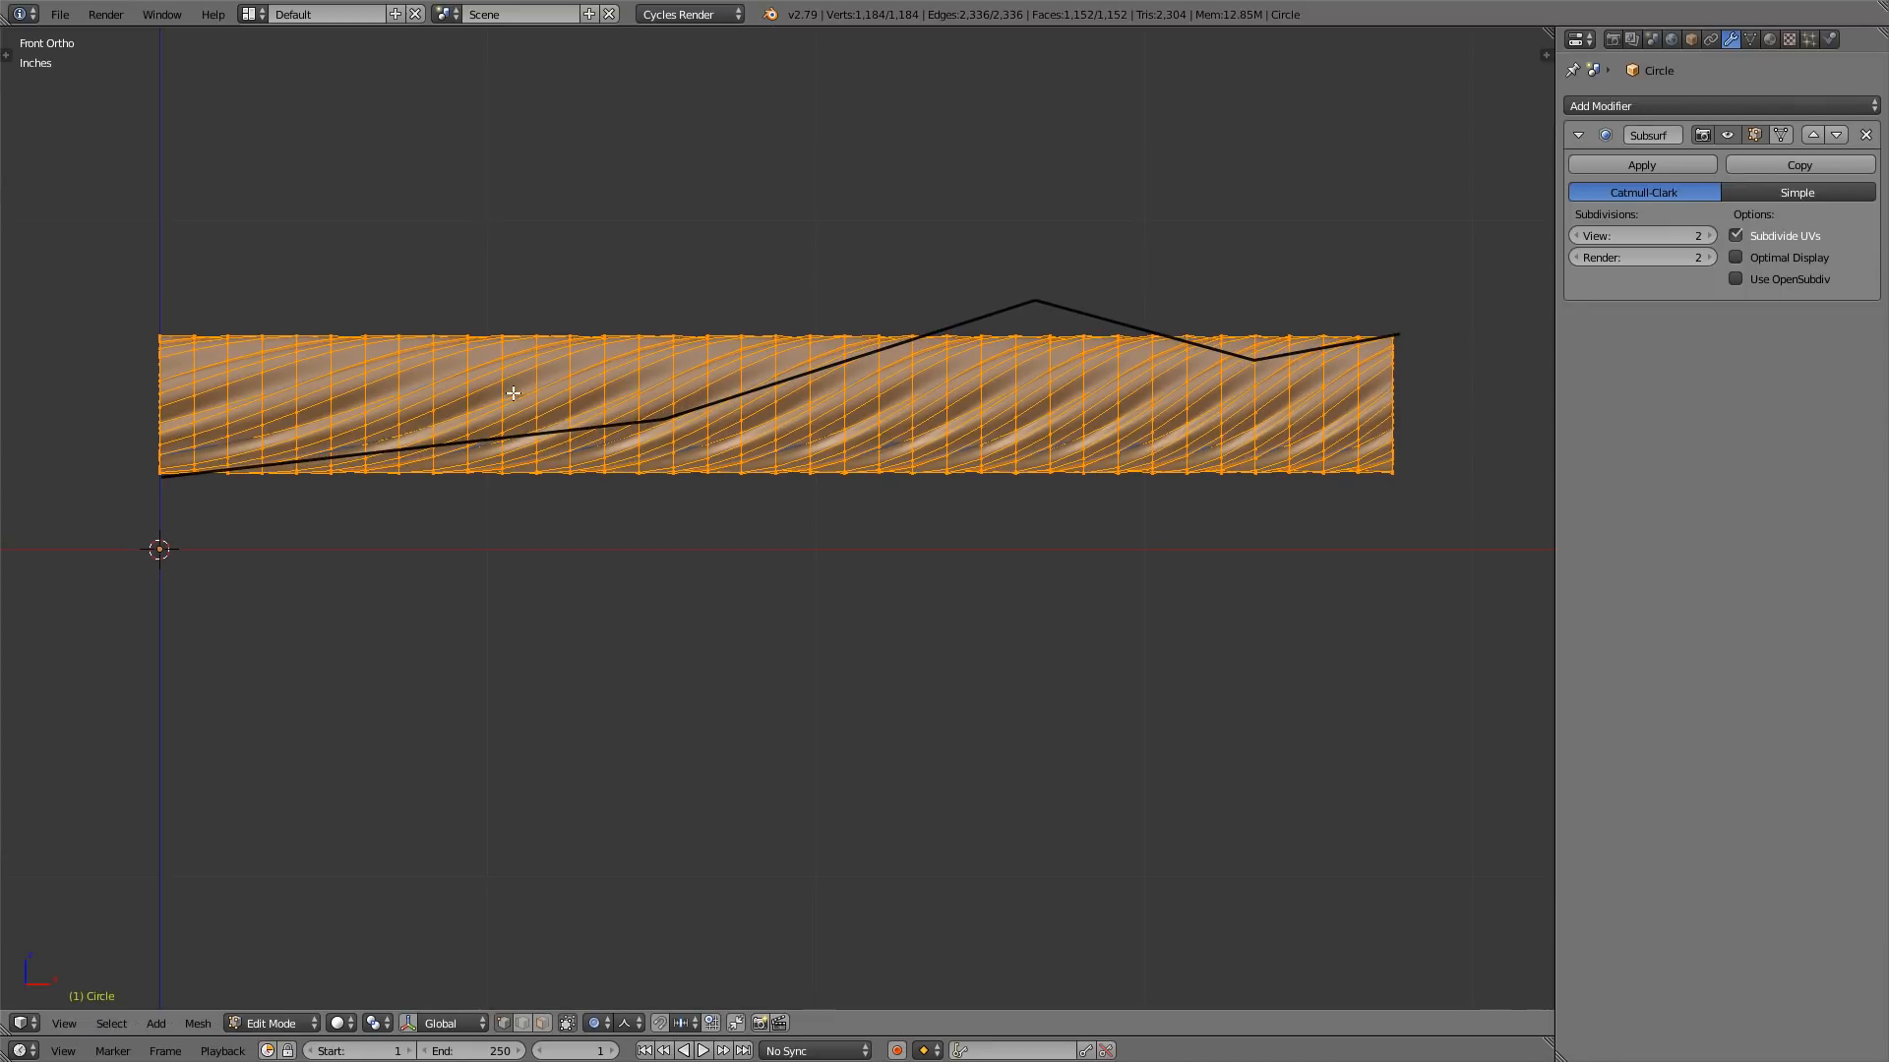
middle_click_drag(942, 401, 924, 401, "shift")
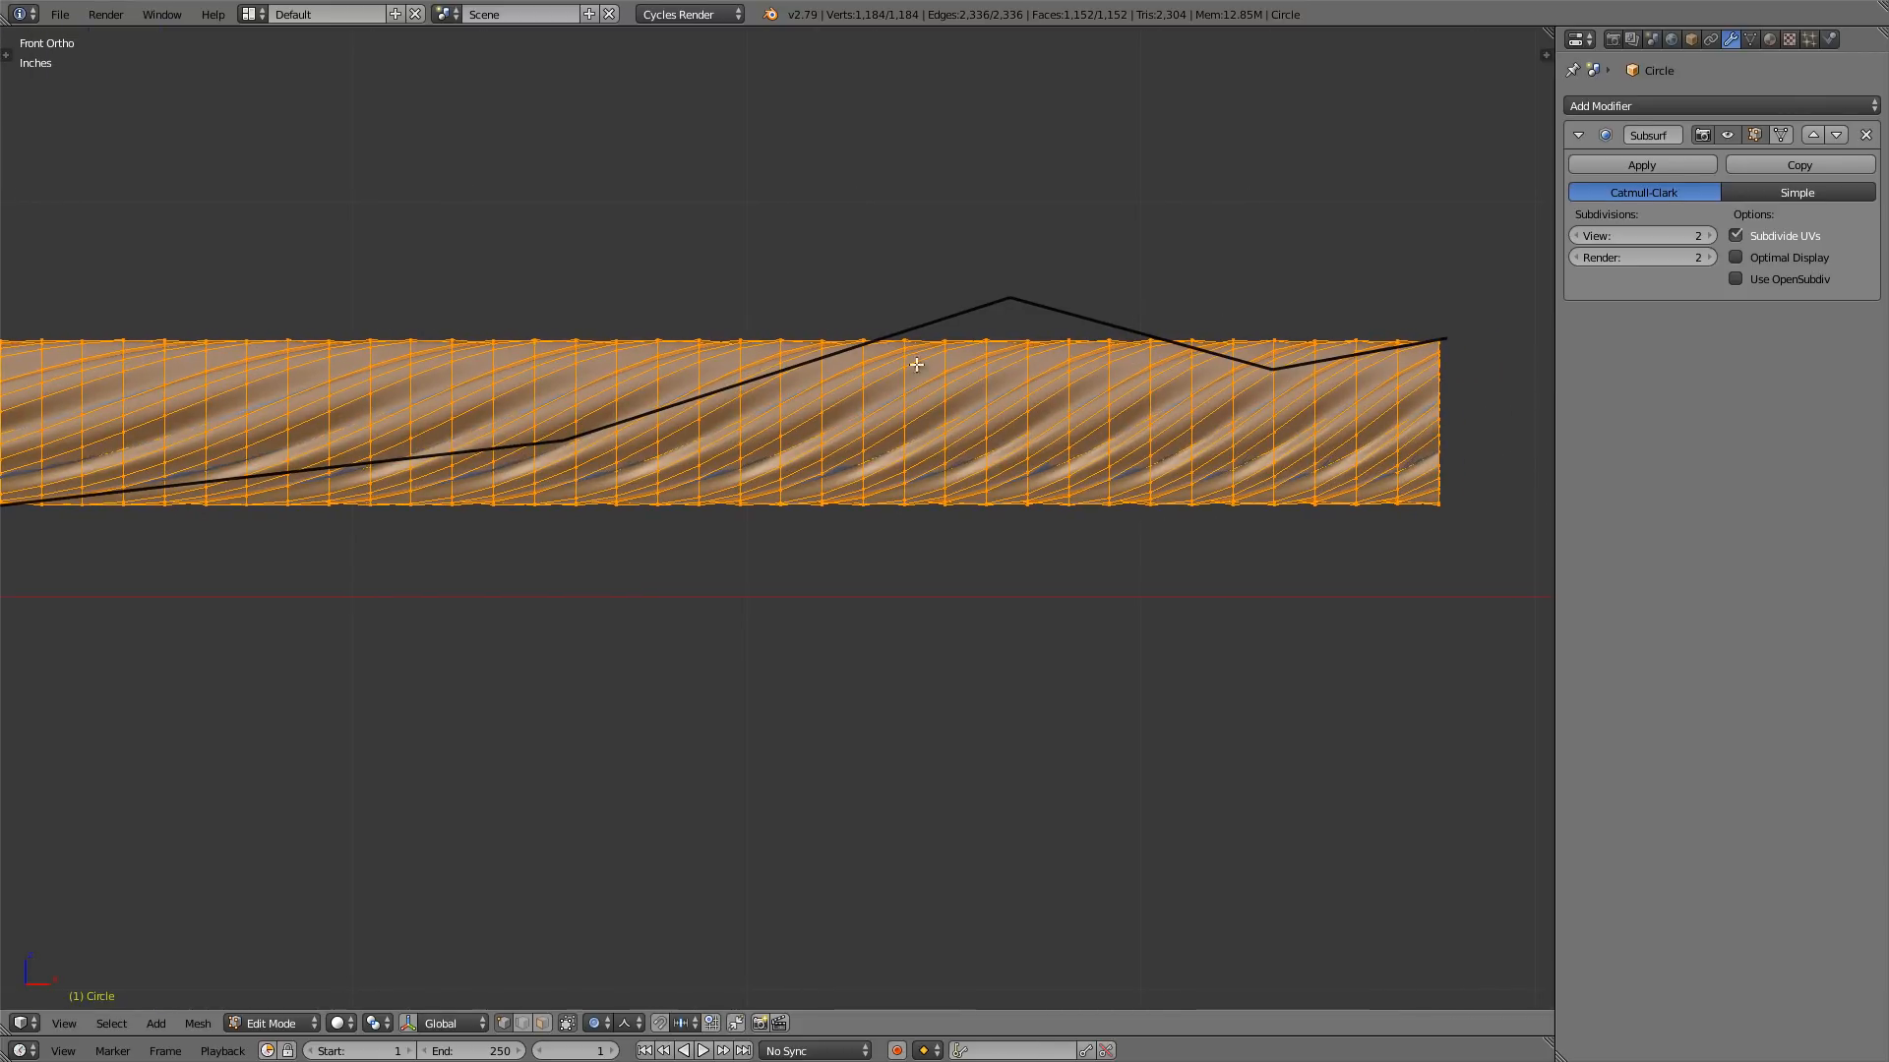
right_click(988, 392, "alt")
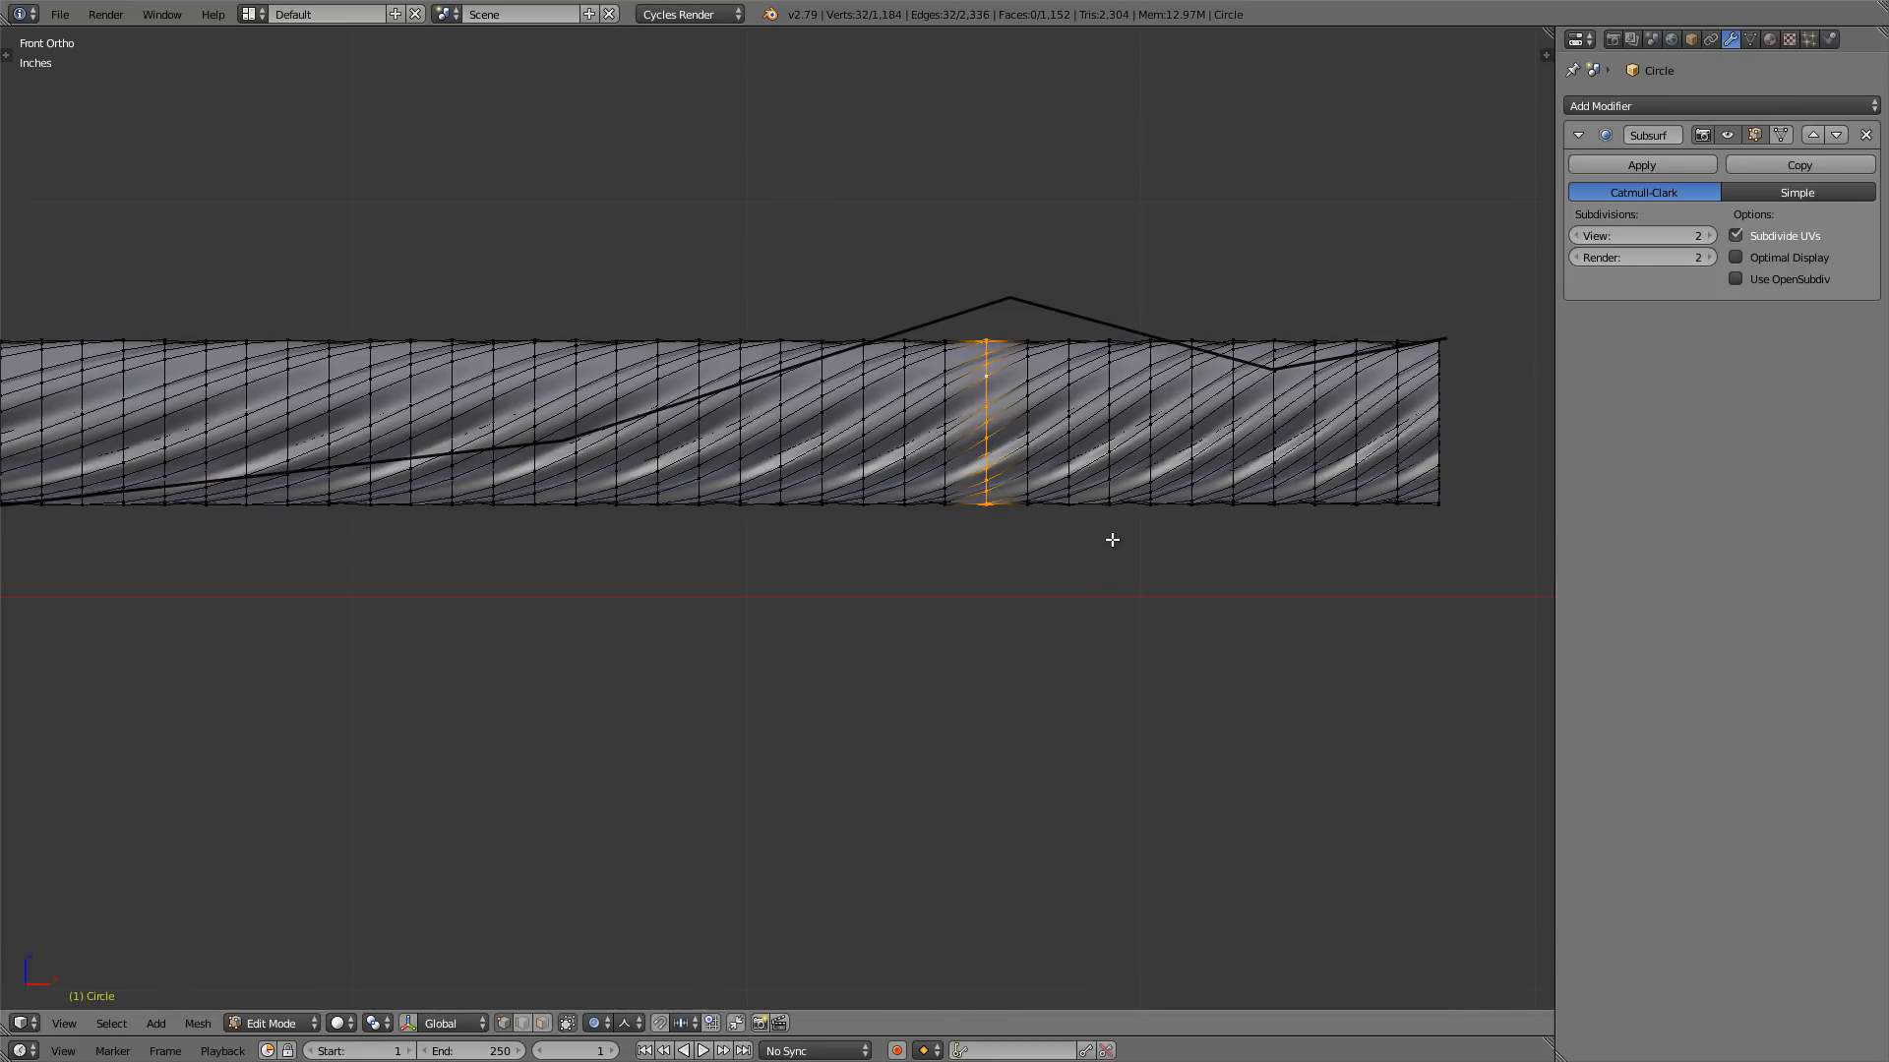
key("g")
key("z")
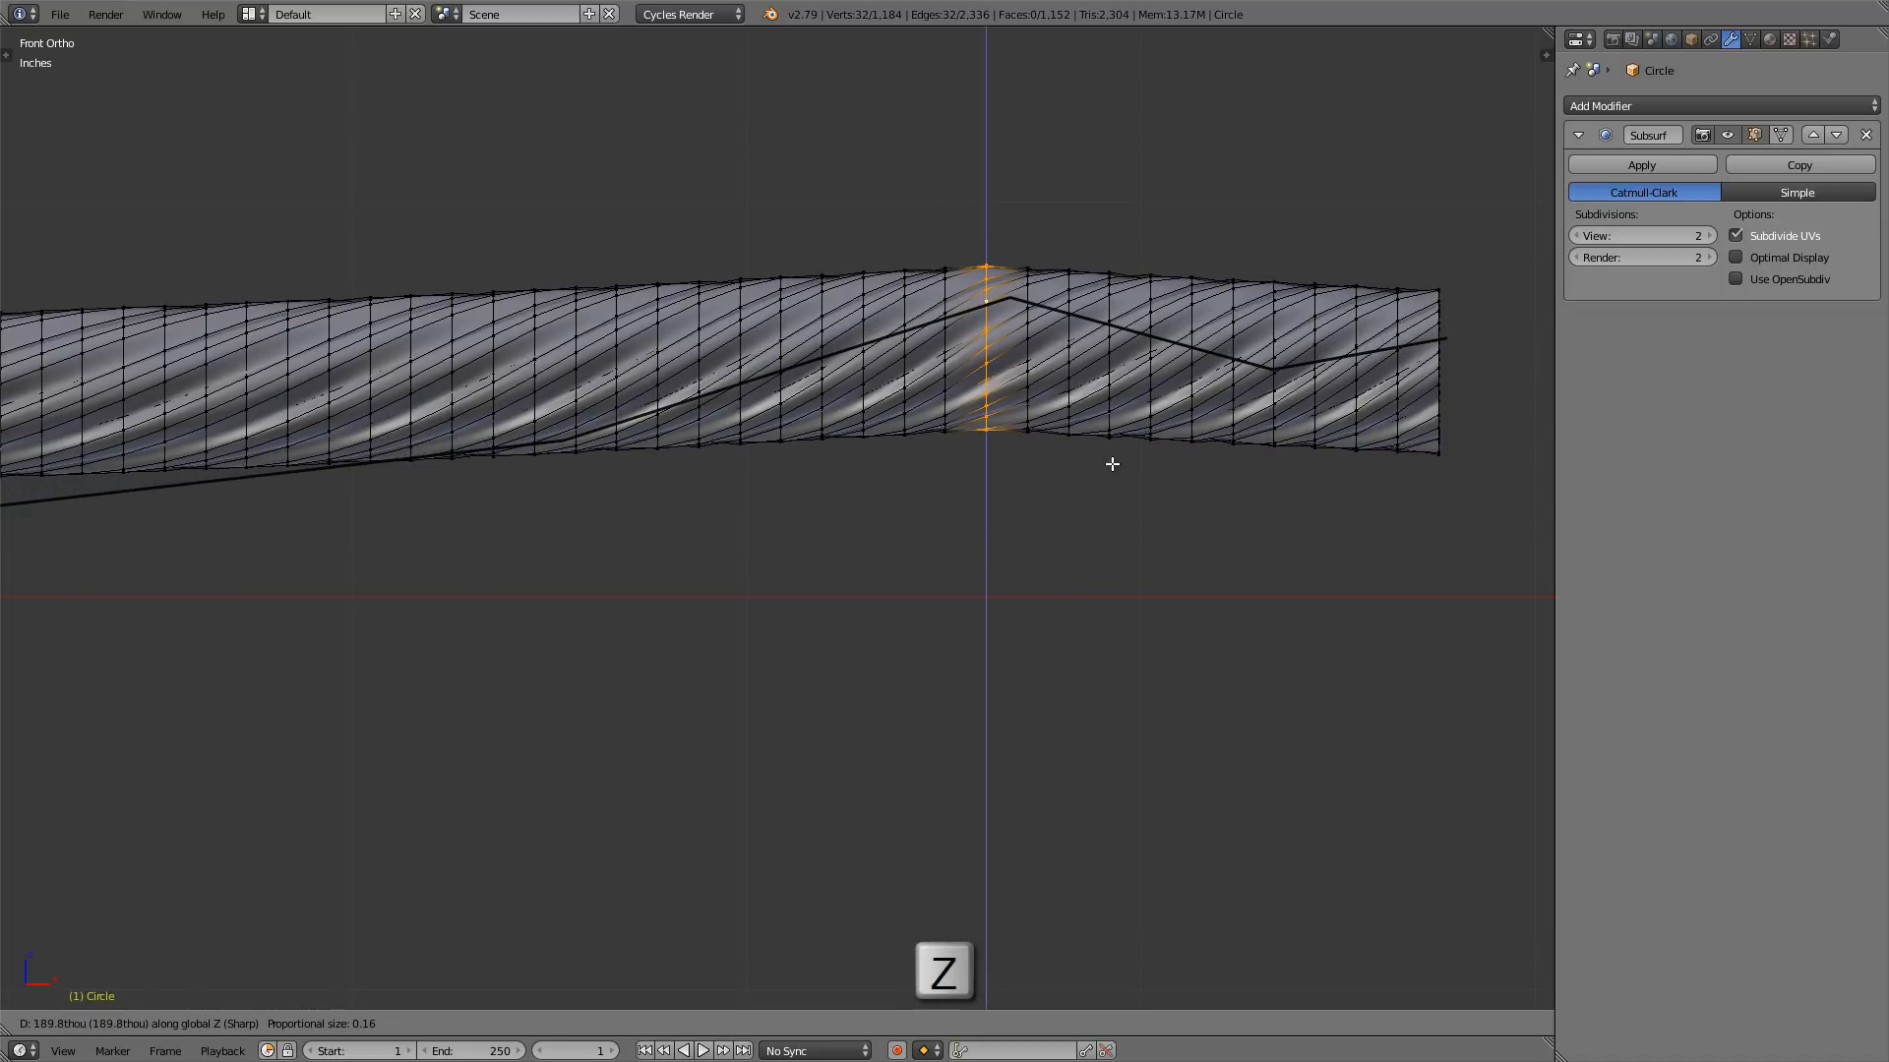
scroll(1112, 463, "up", 7)
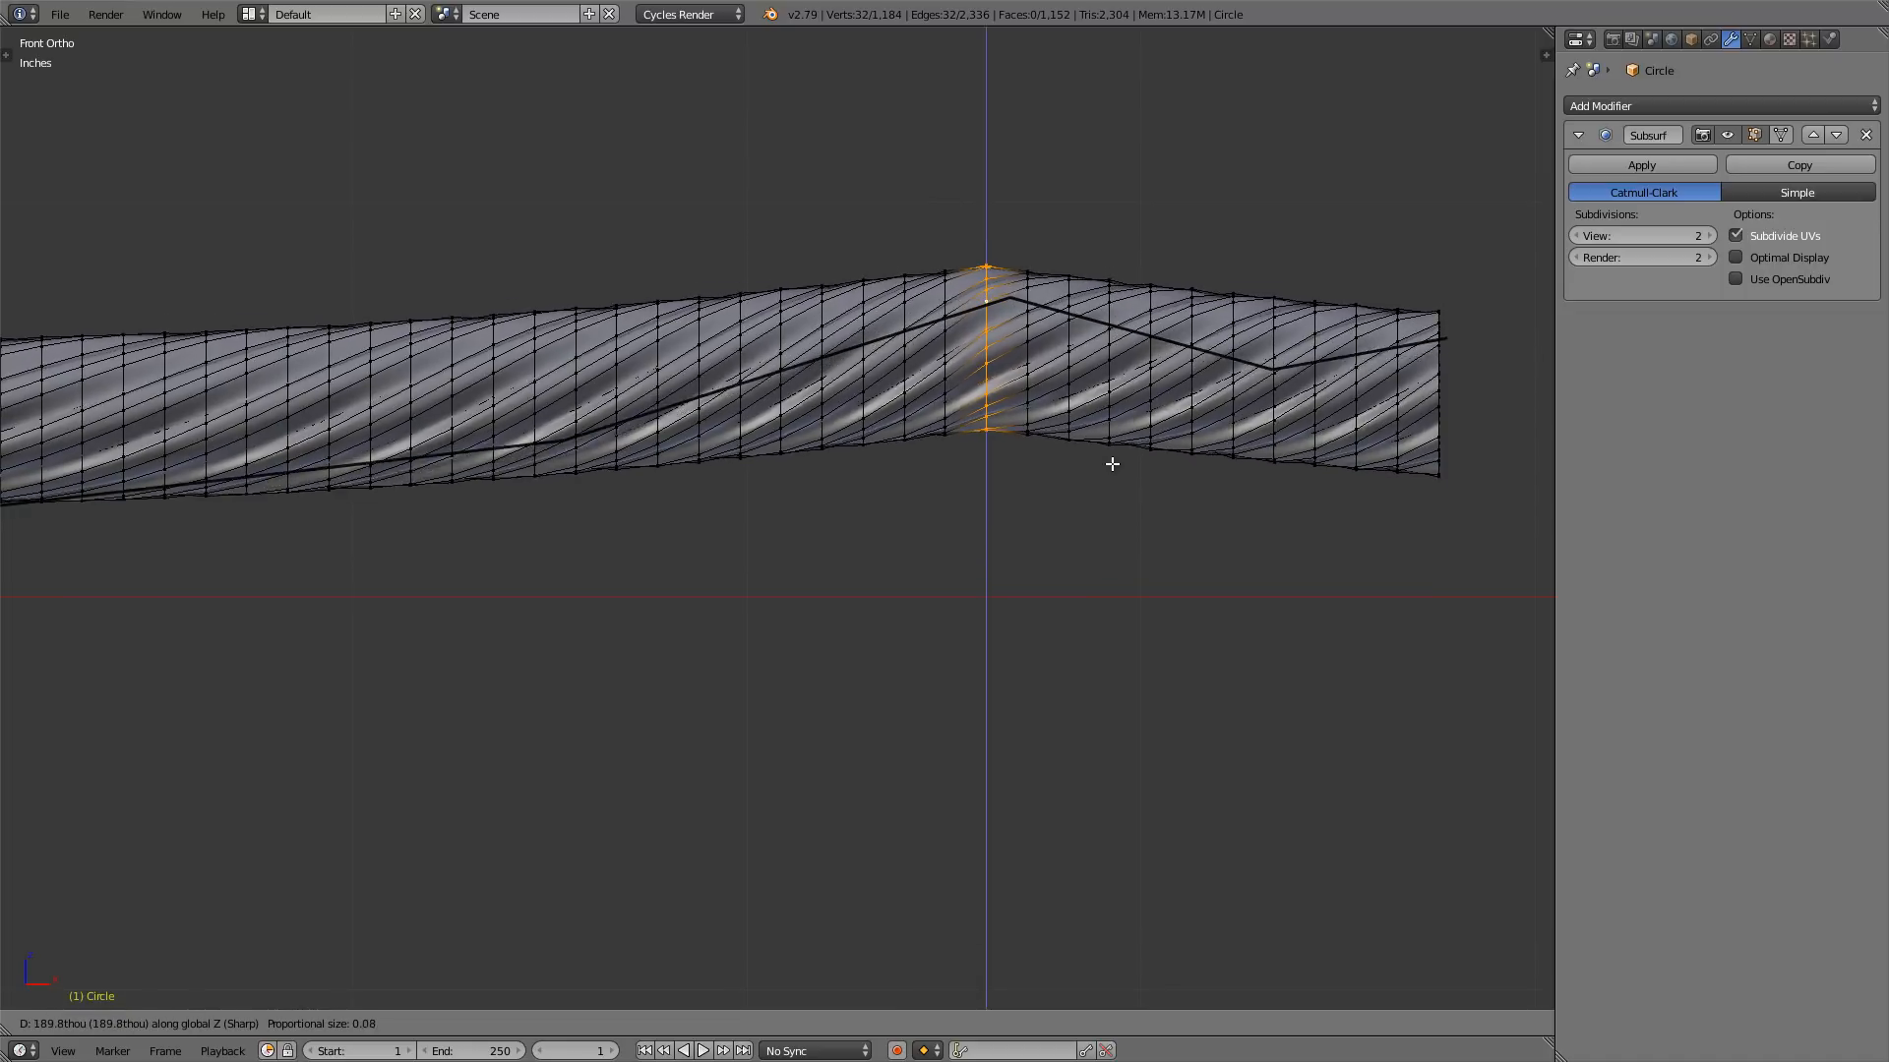
scroll(1111, 464, "up", 7)
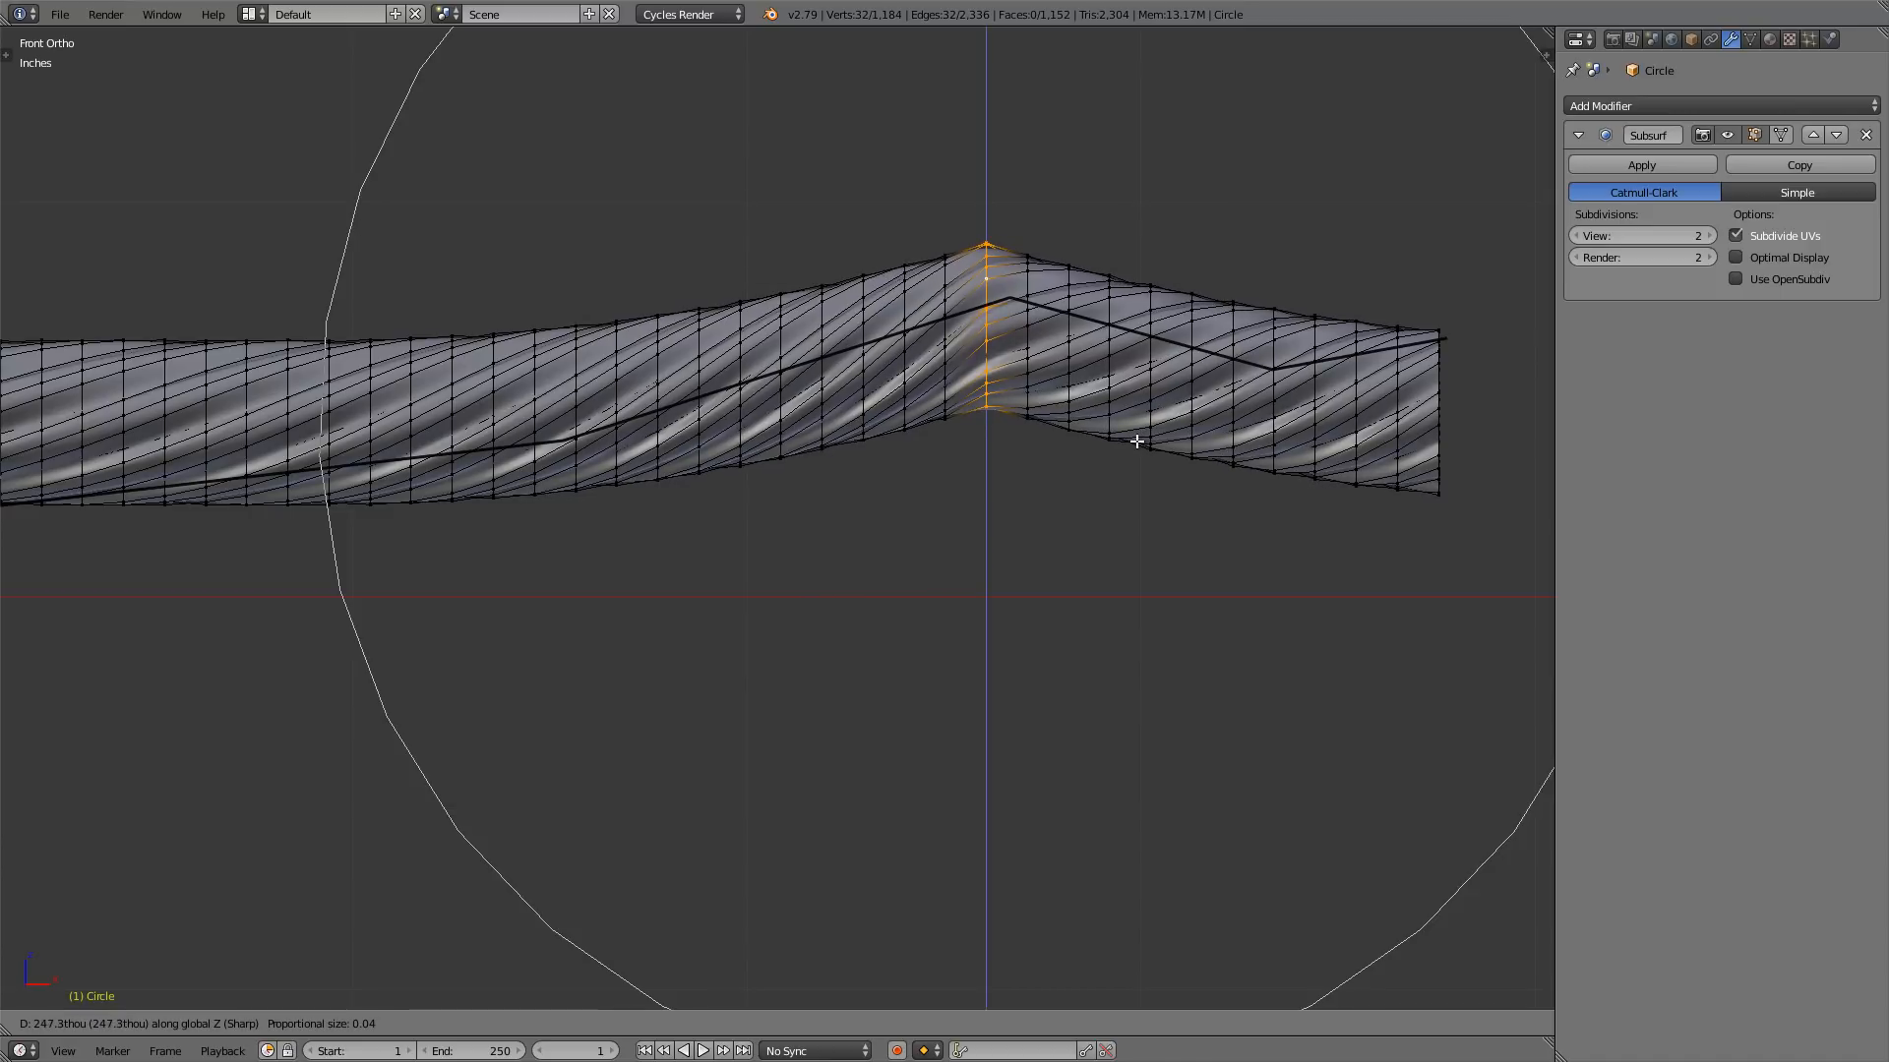
left_click(1138, 442)
- Lower the edge loop at the guide line's dip about 60 thou along global Z with a proportional size of about 0.02
middle_click_drag(1251, 426, 1111, 420, "shift")
right_click(1136, 360, "alt")
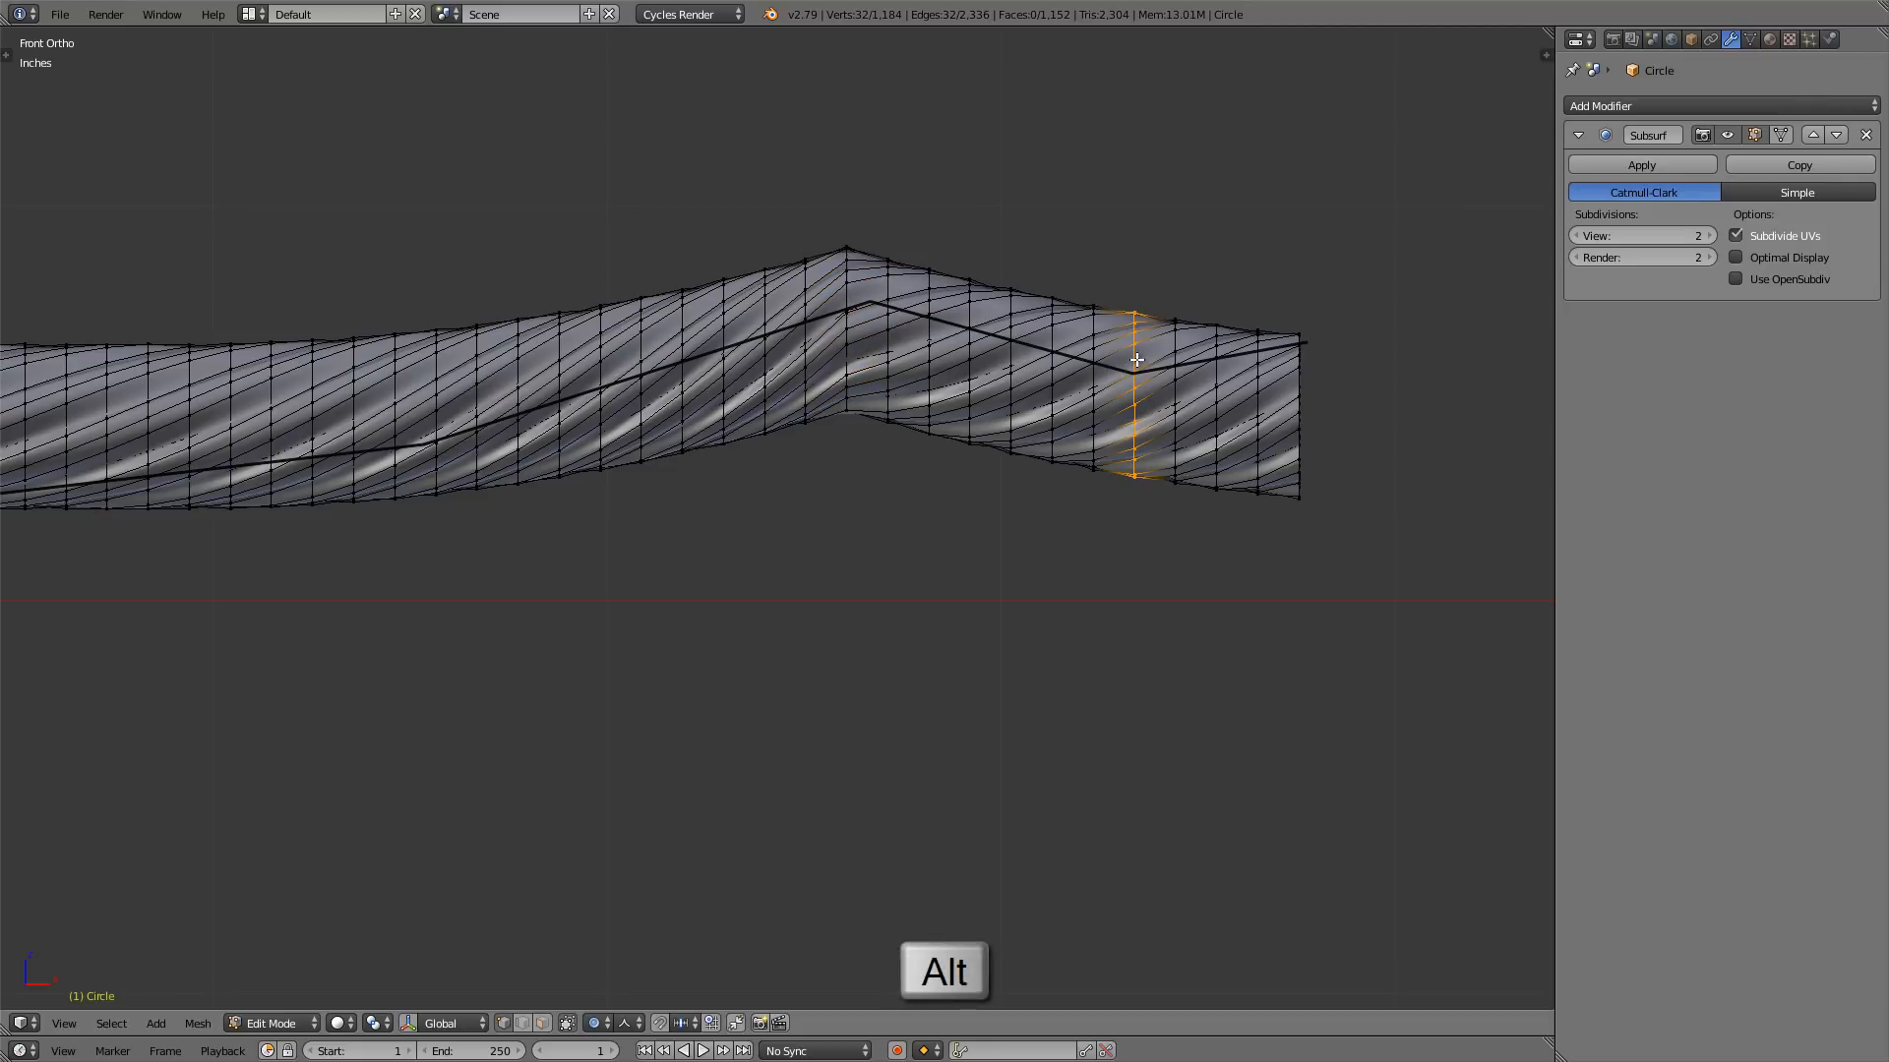
key("g")
key("z")
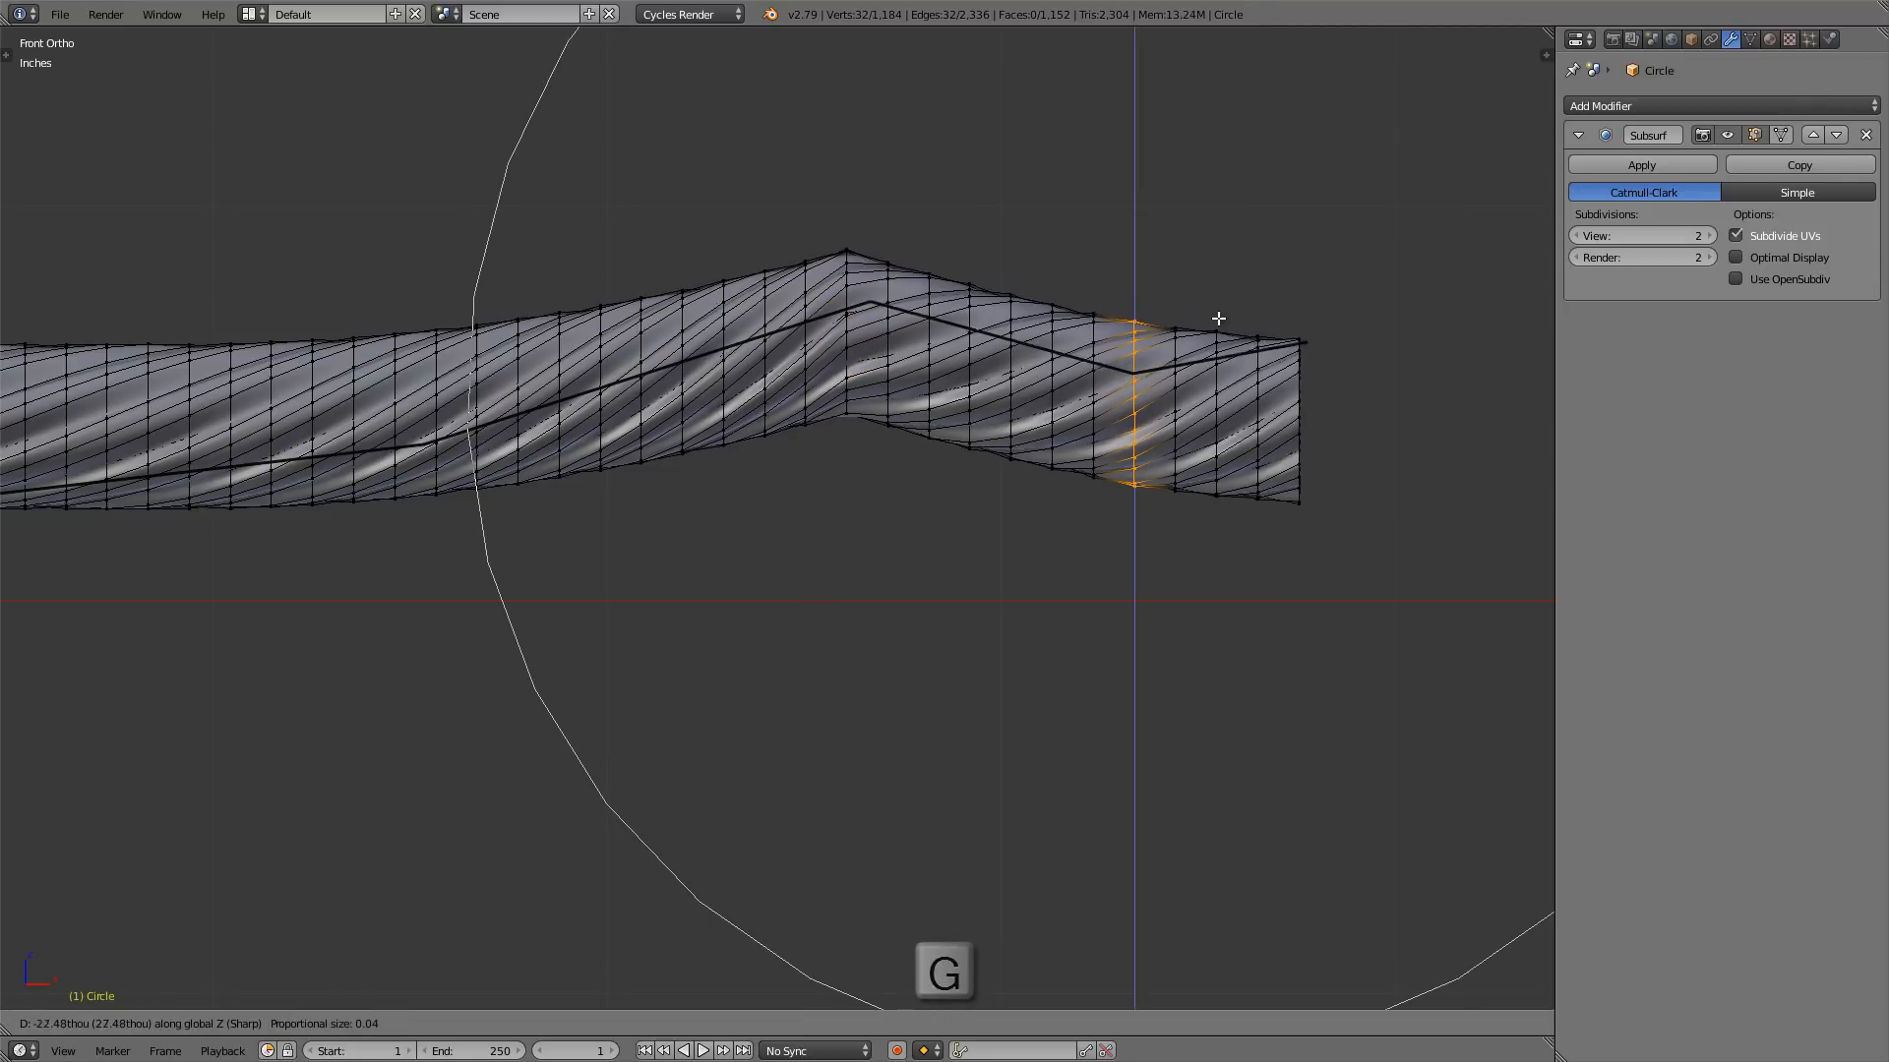
scroll(1218, 329, "up", 5)
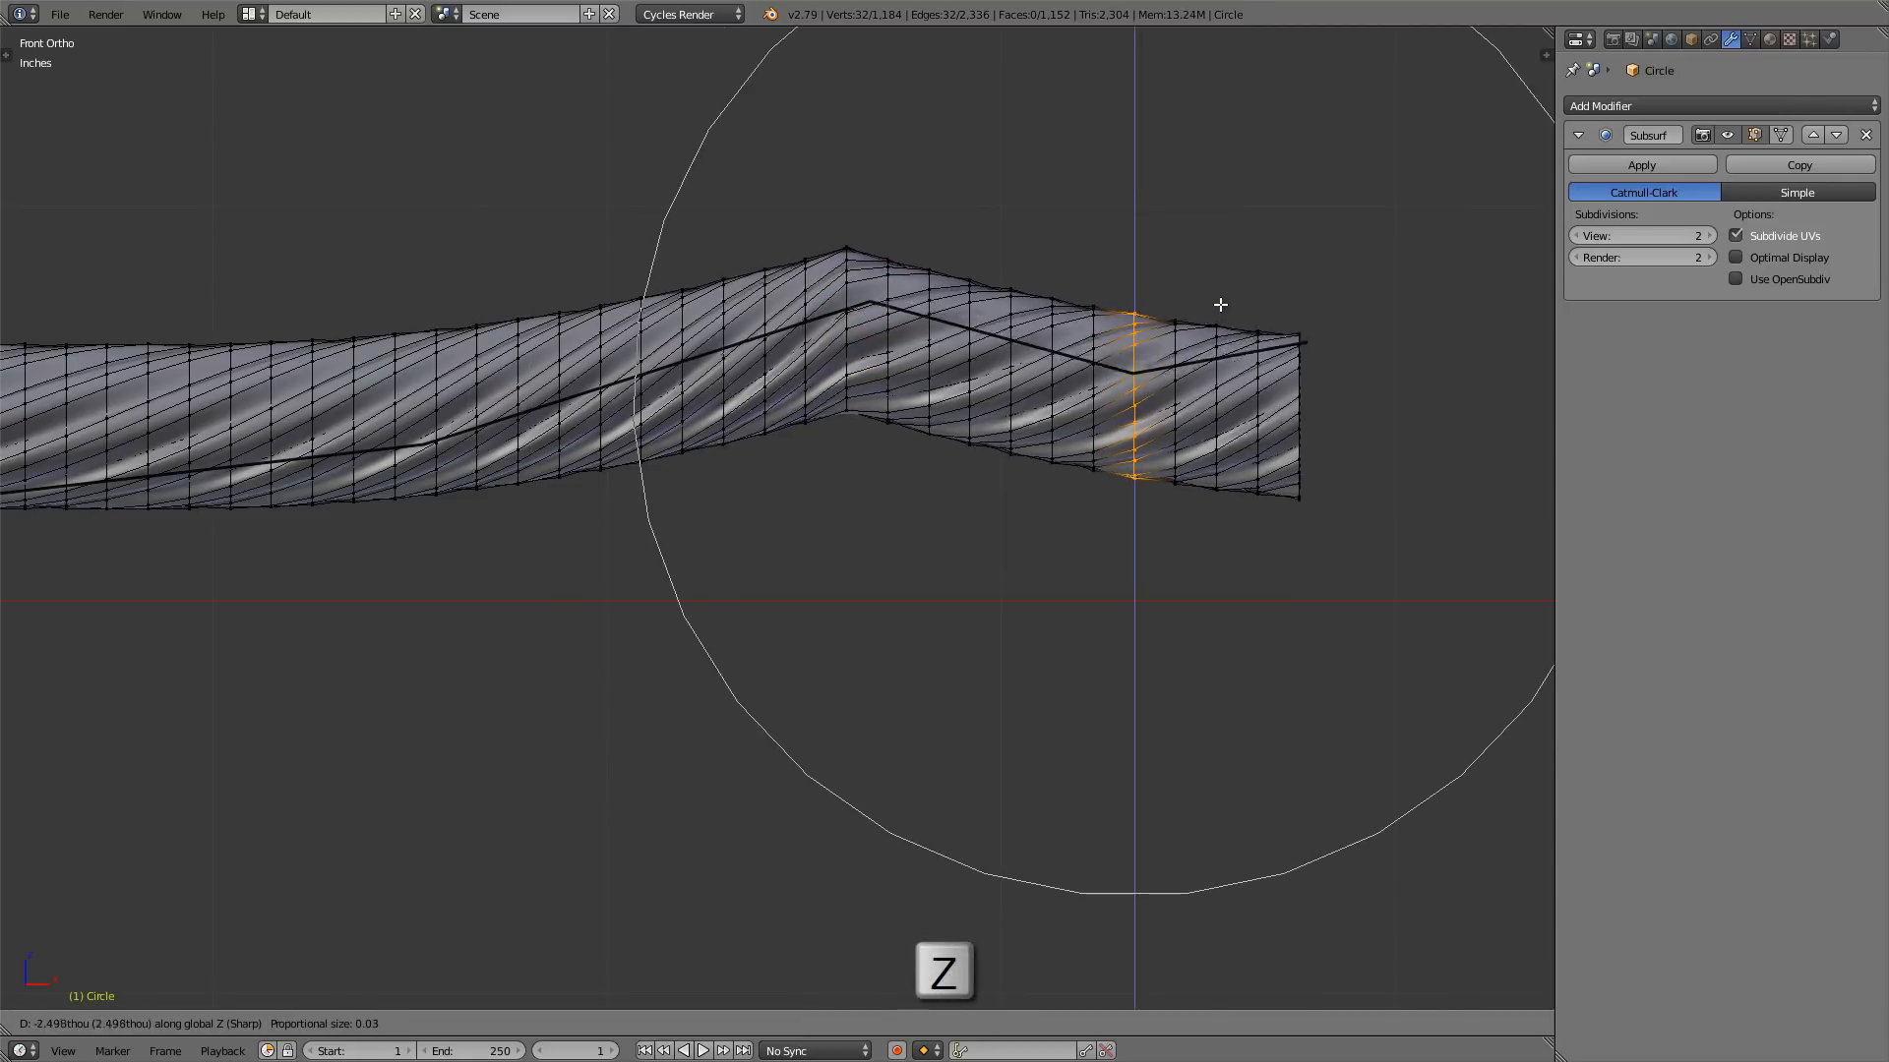
scroll(1220, 339, "up", 1)
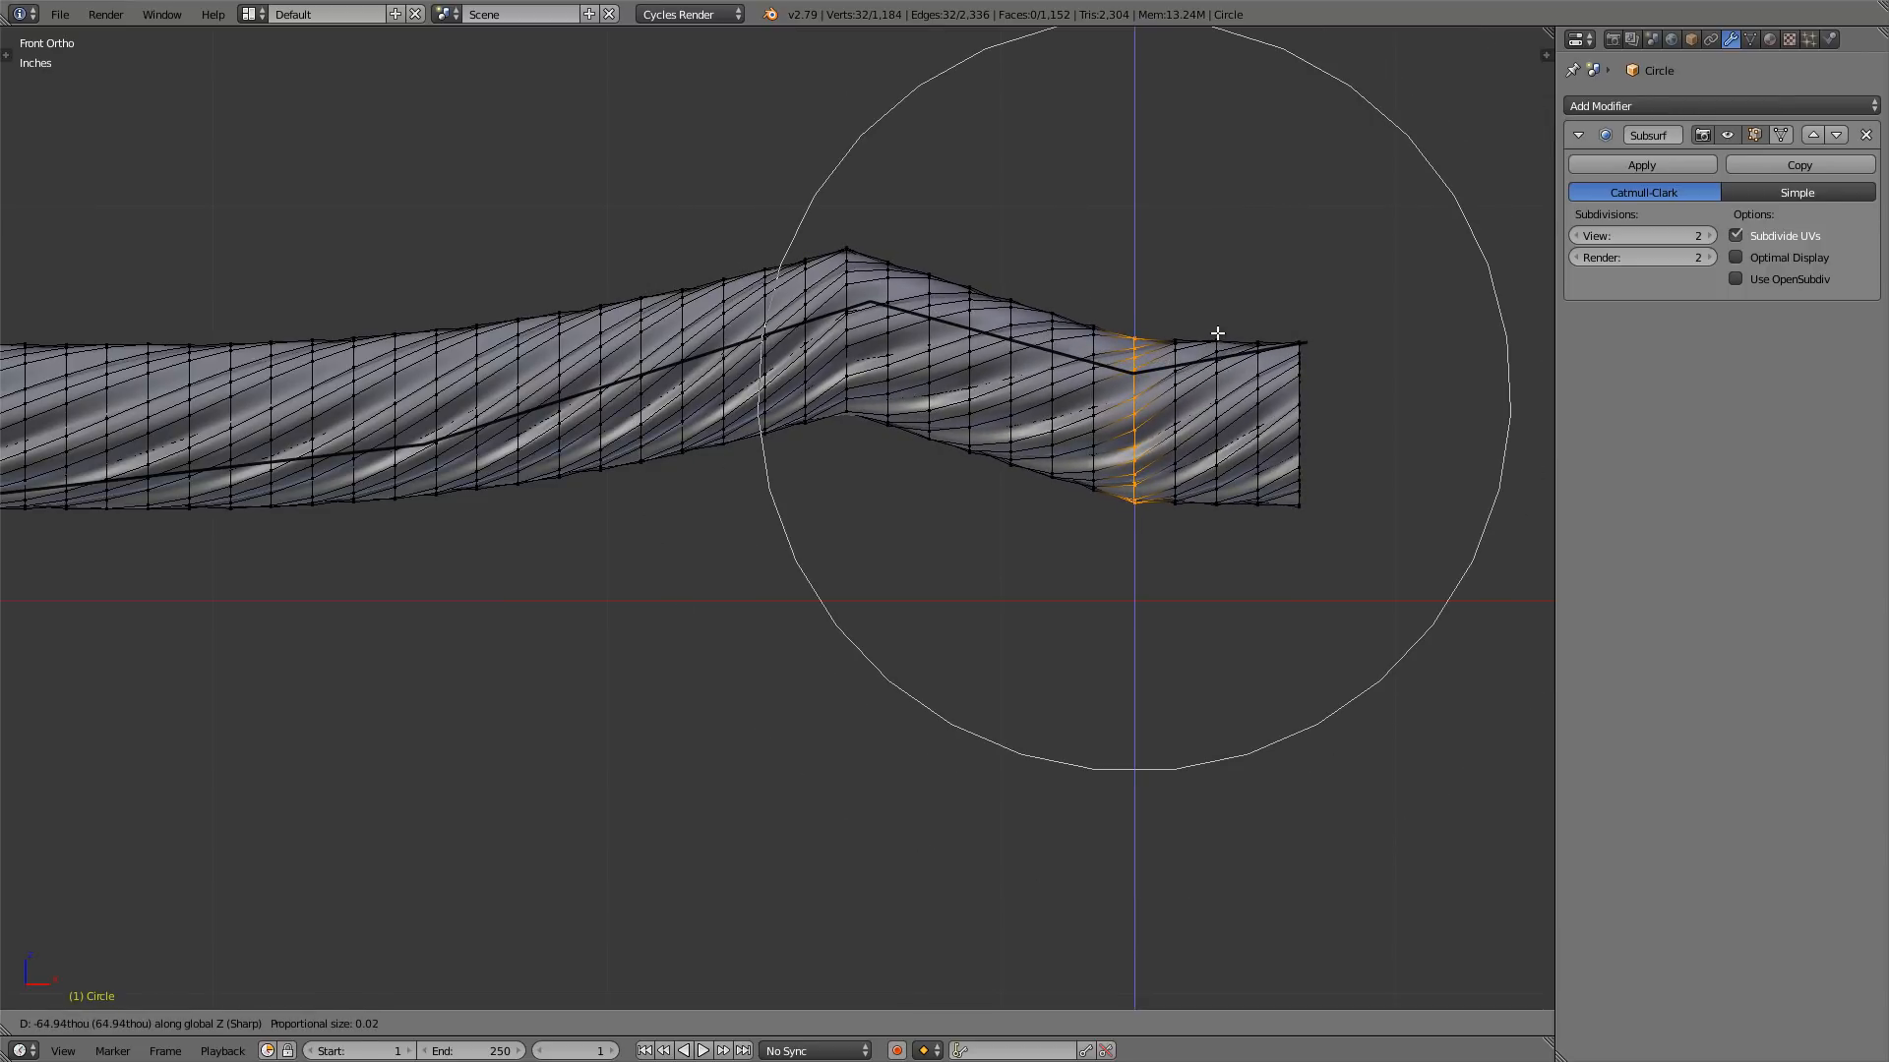
left_click(1218, 330)
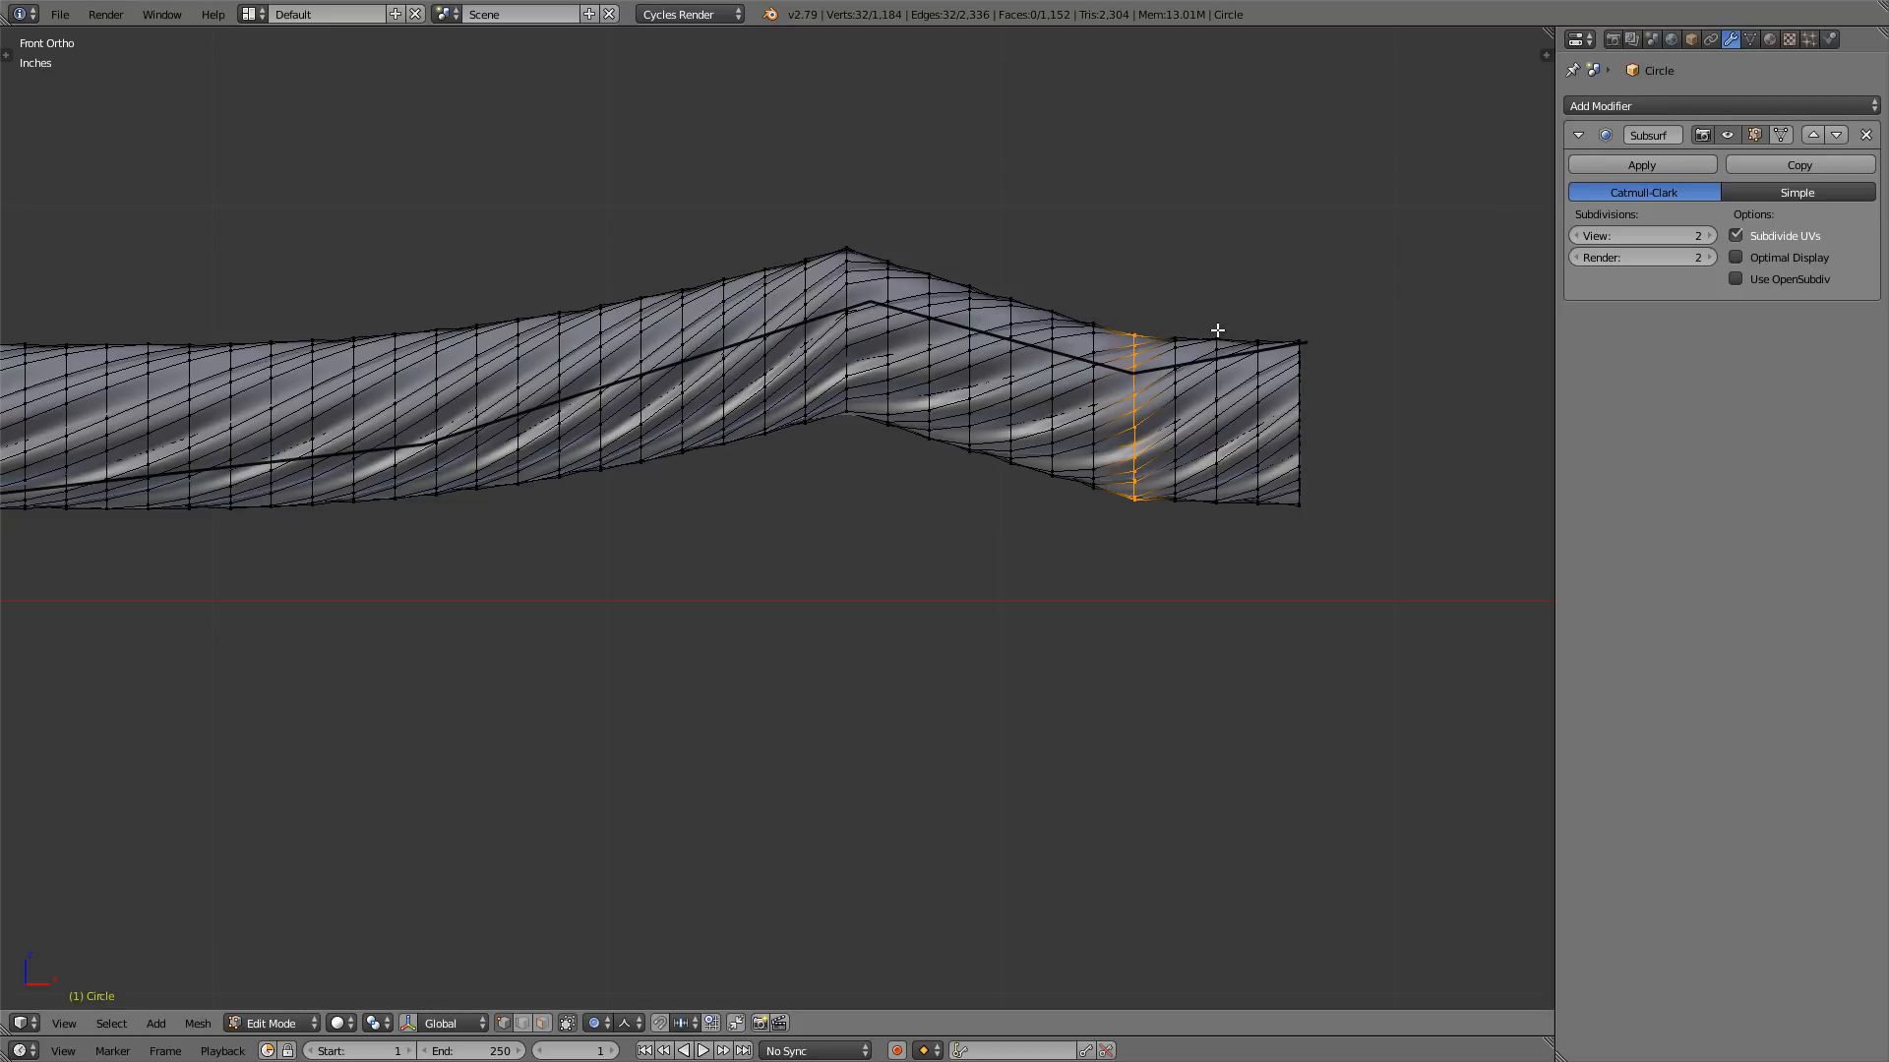
- Raise the tube's end loop about 72 thou along global Z with a proportional size of about 0.02
right_click(1298, 384, "alt")
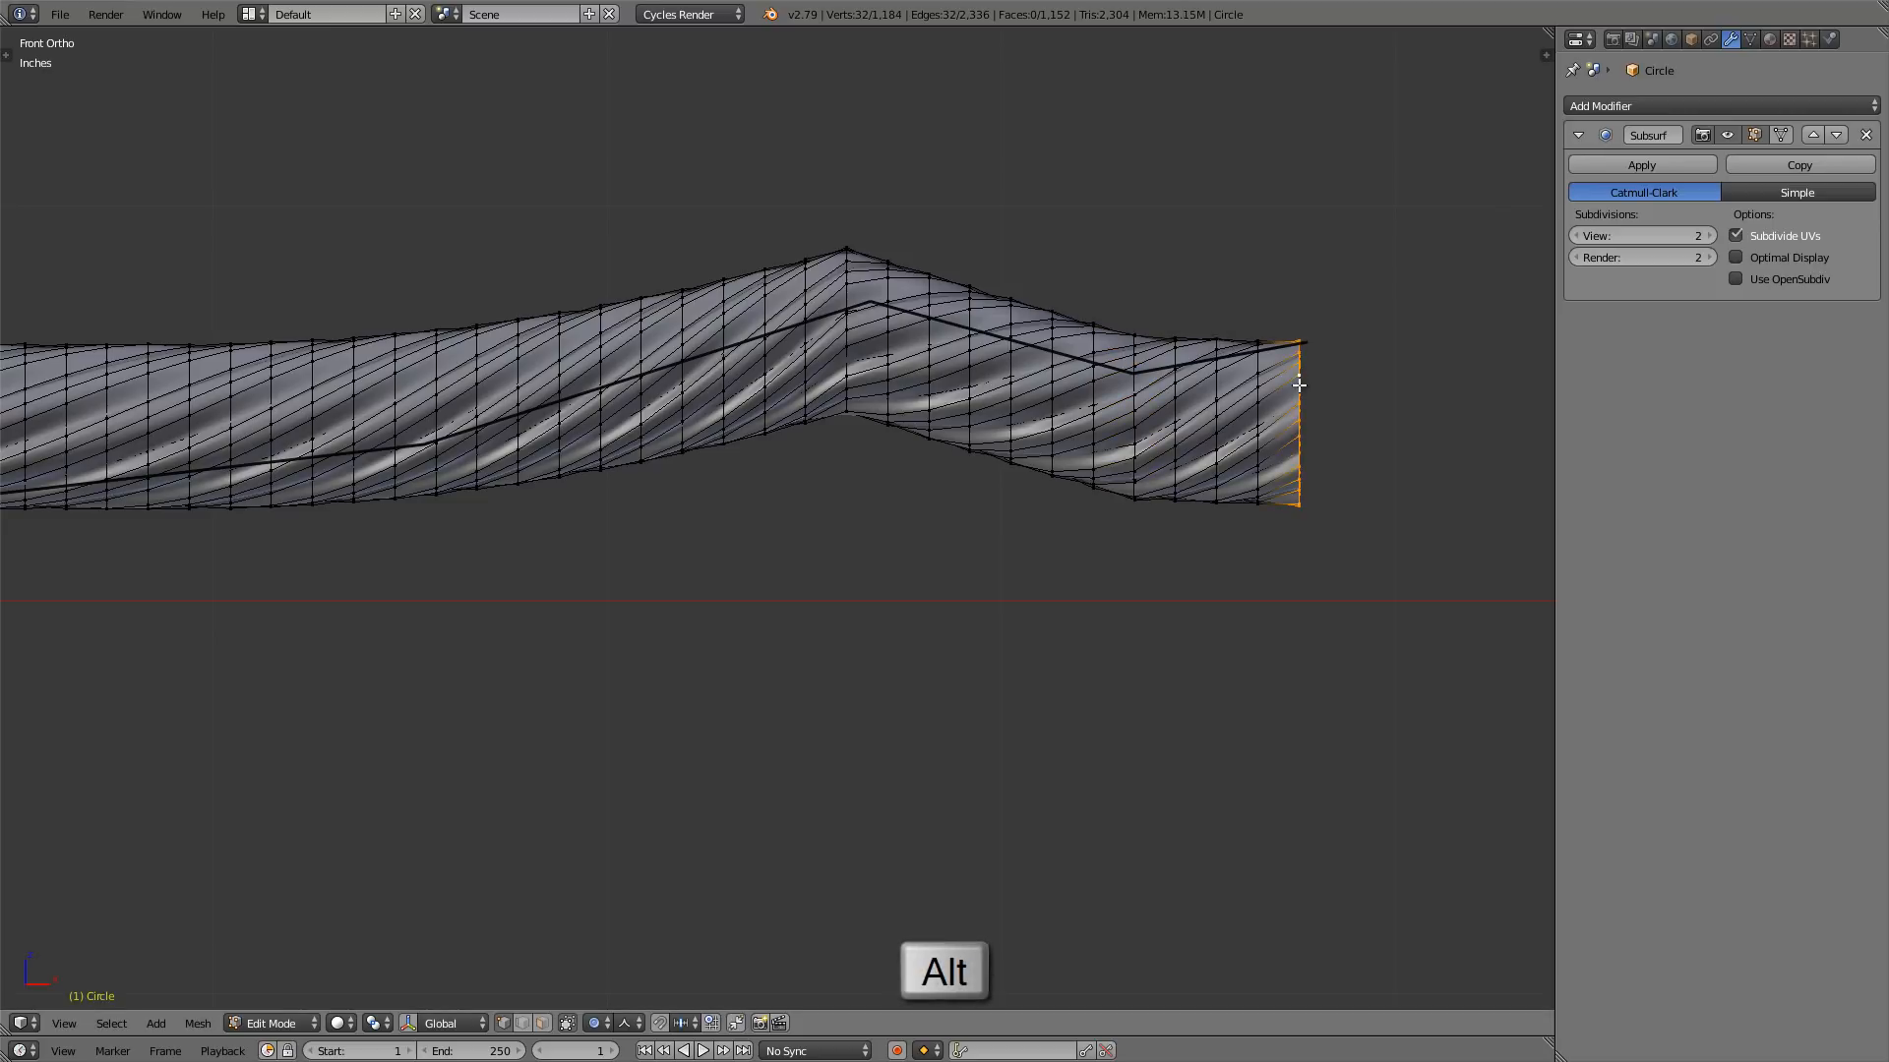
key("g")
key("z")
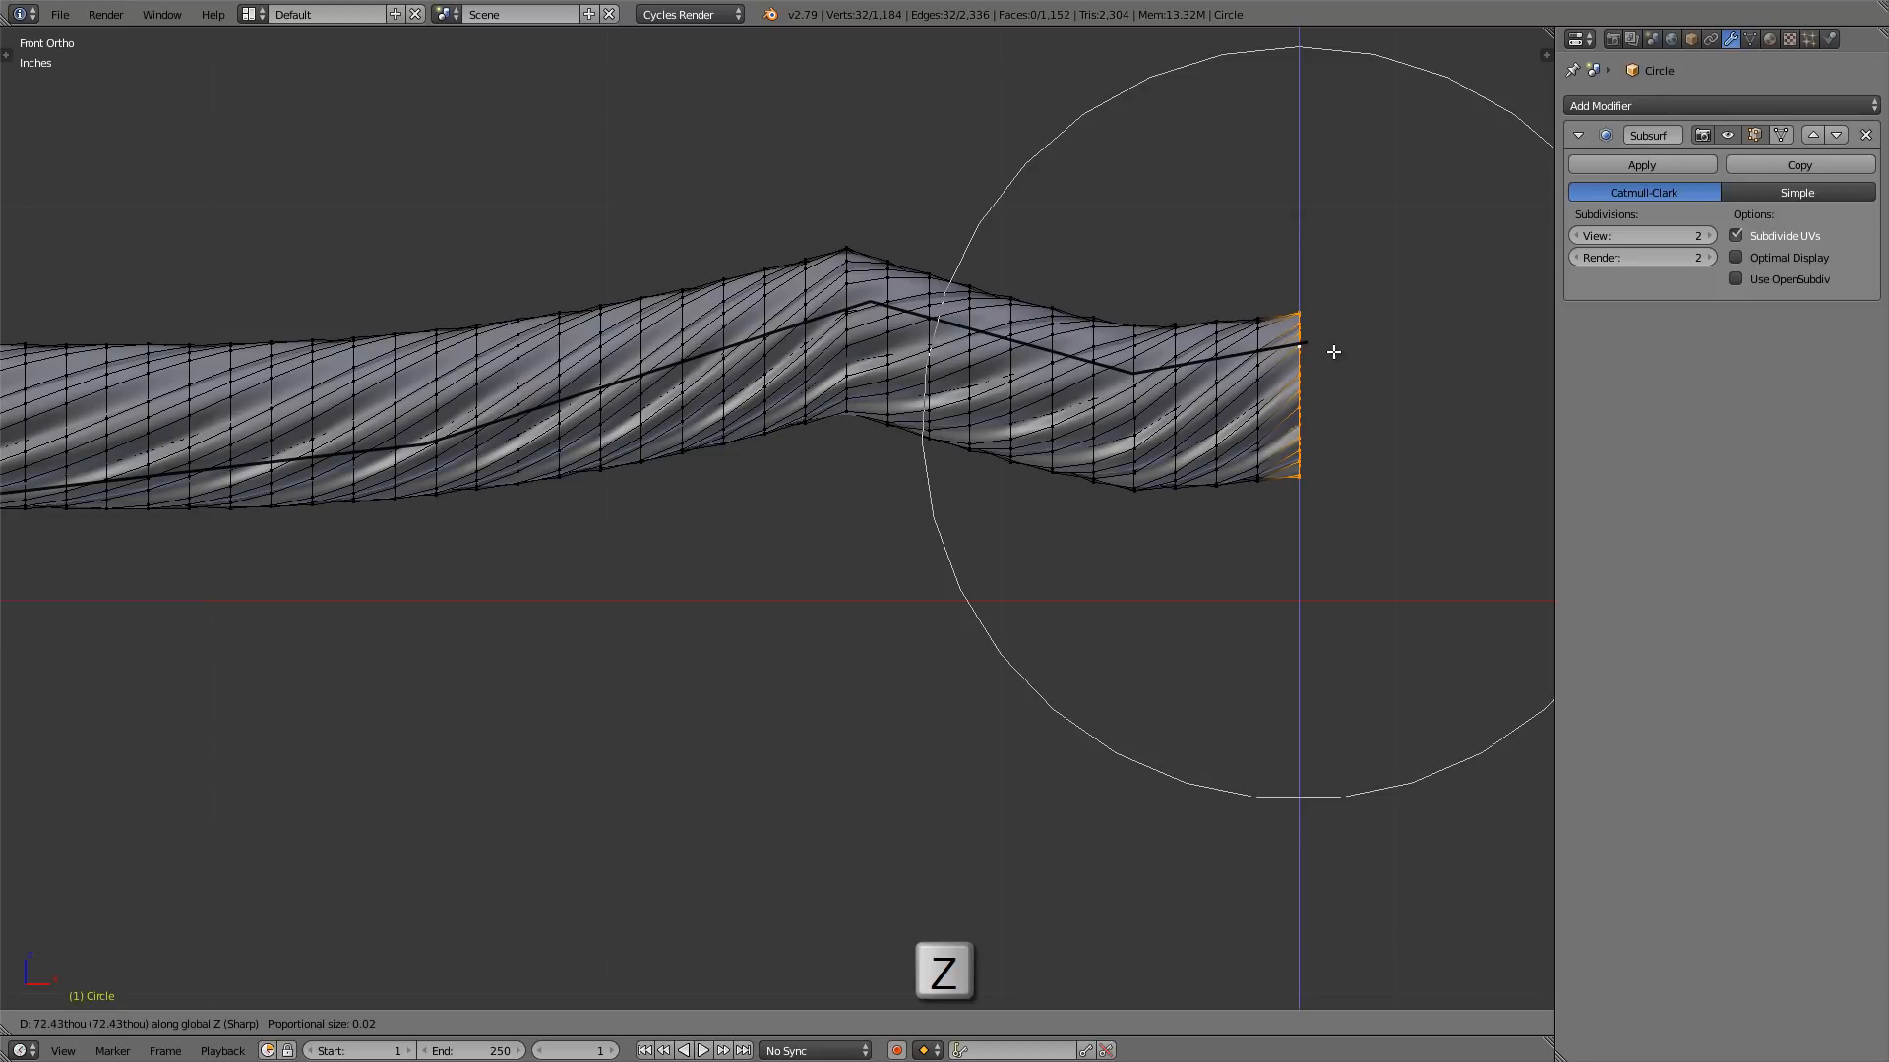
left_click(1333, 351)
middle_click_drag(1253, 376, 1179, 382, "shift")
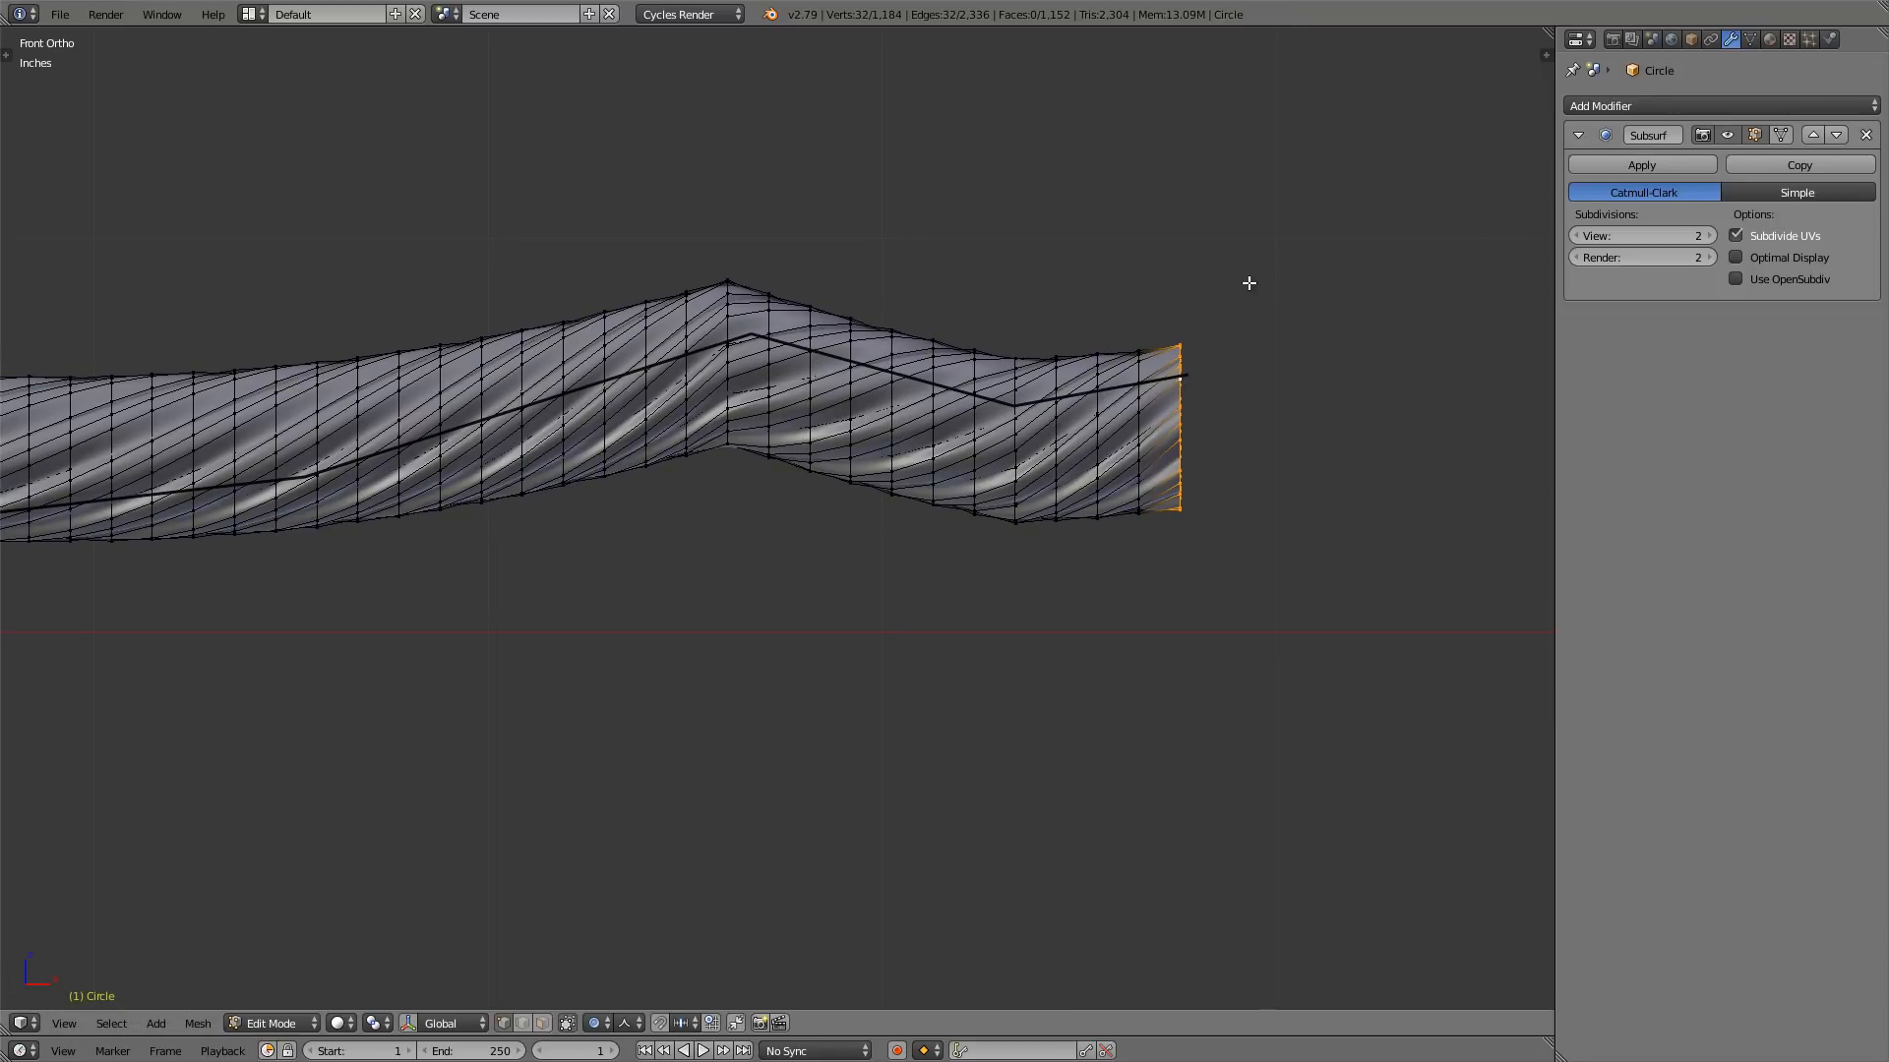
- Scale the tube's end loop up to about 1.15 with the global X axis excluded
key("s")
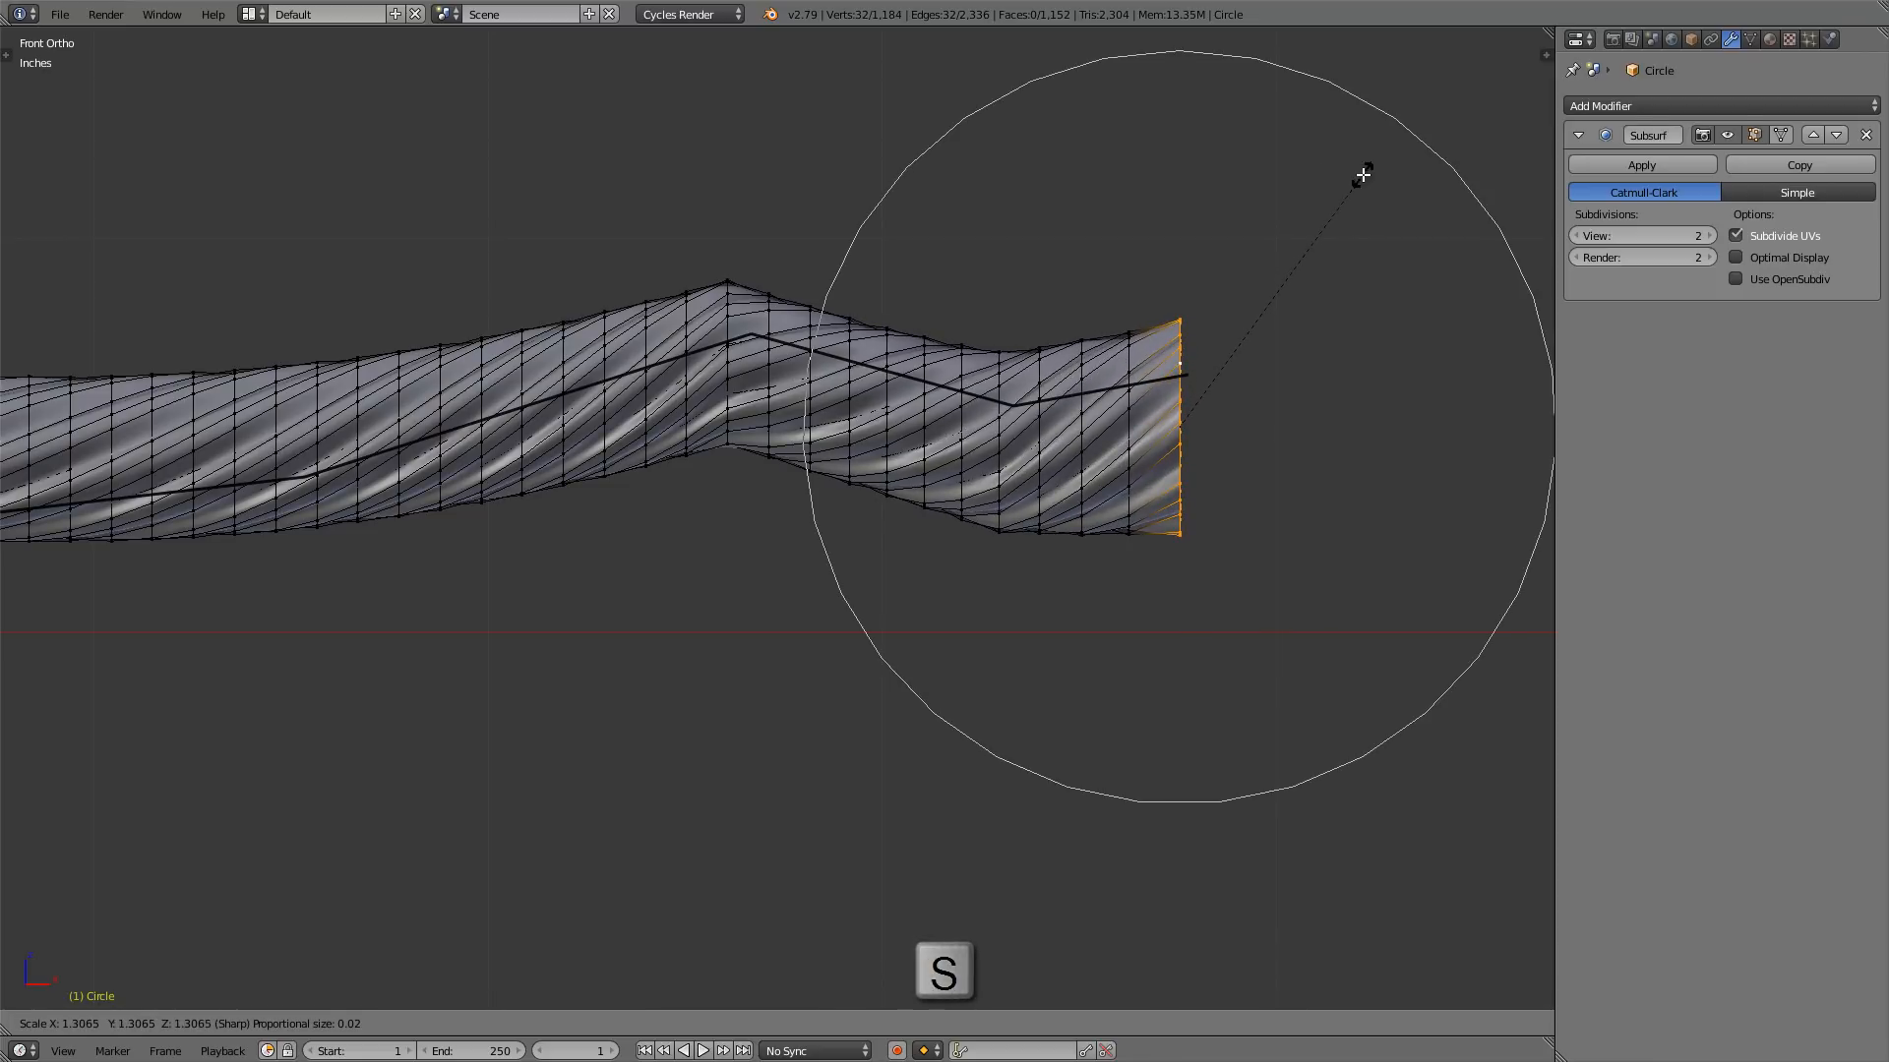
key("shift+x")
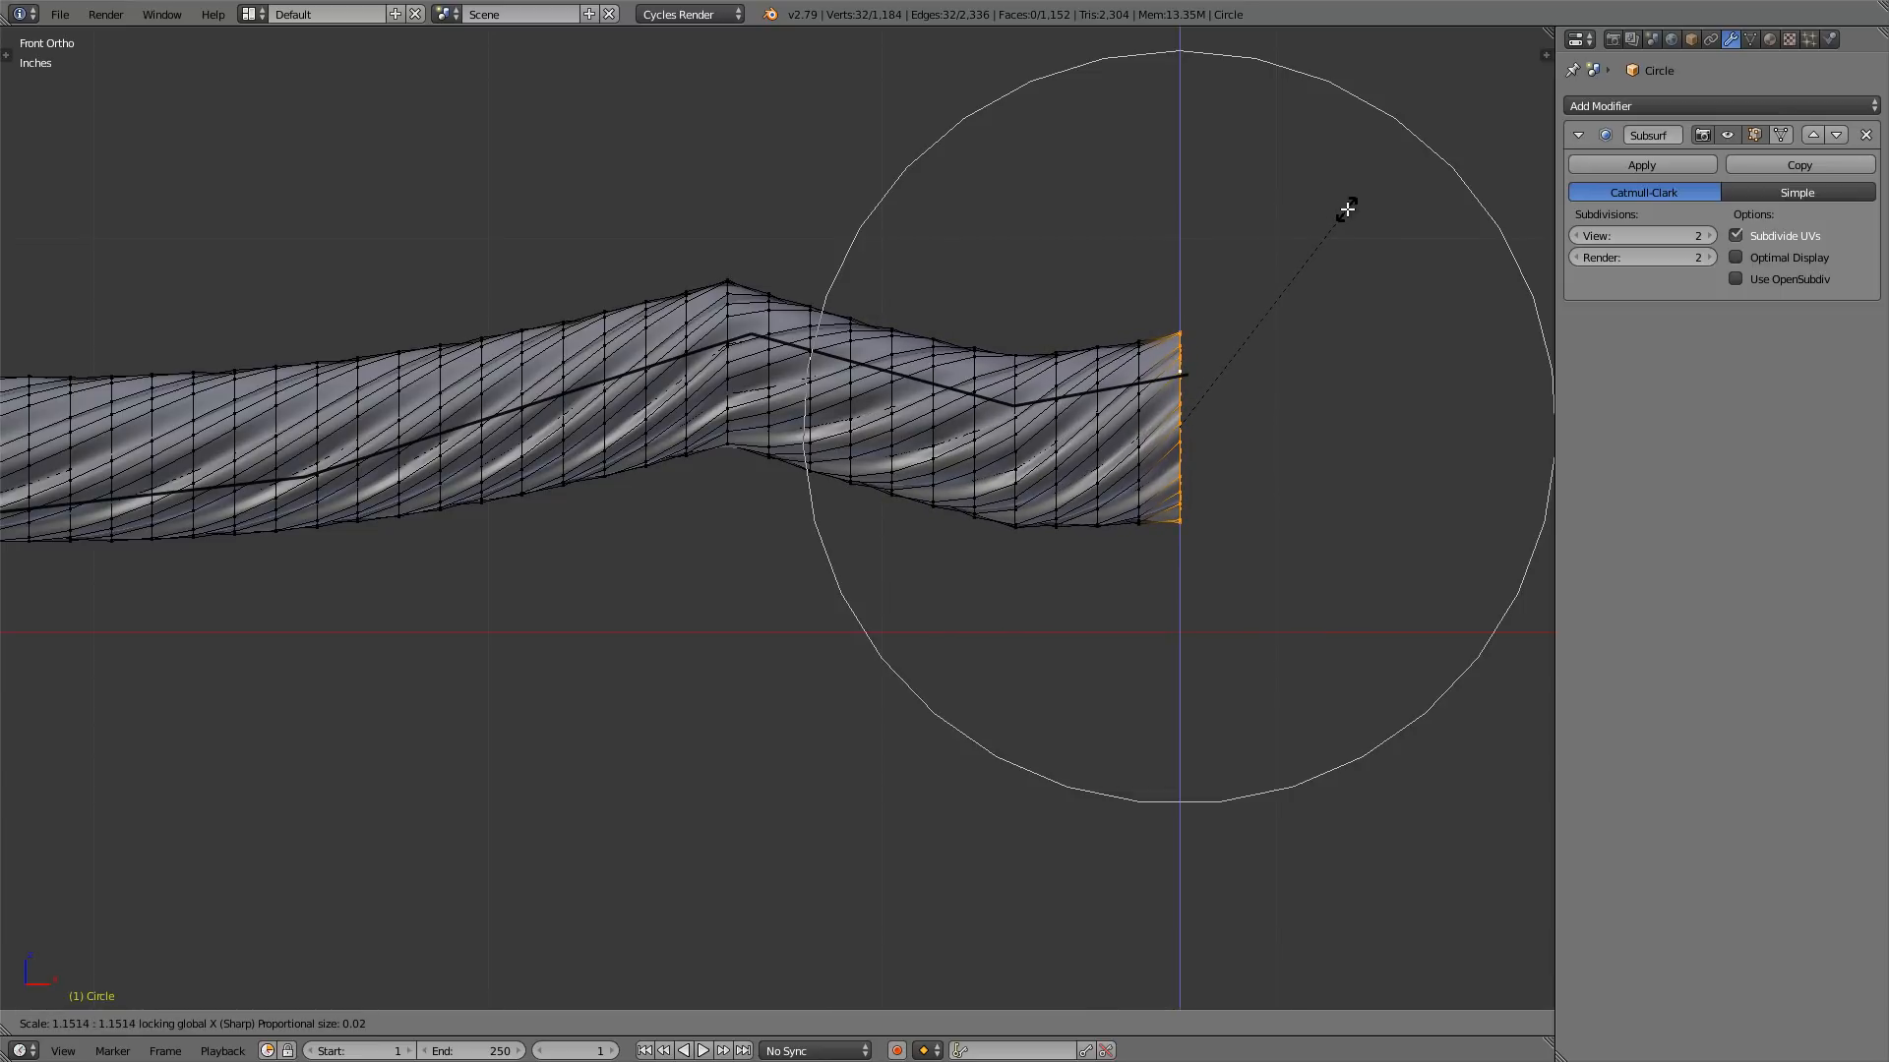
left_click(1346, 208)
middle_click_drag(935, 381, 1103, 353, "shift")
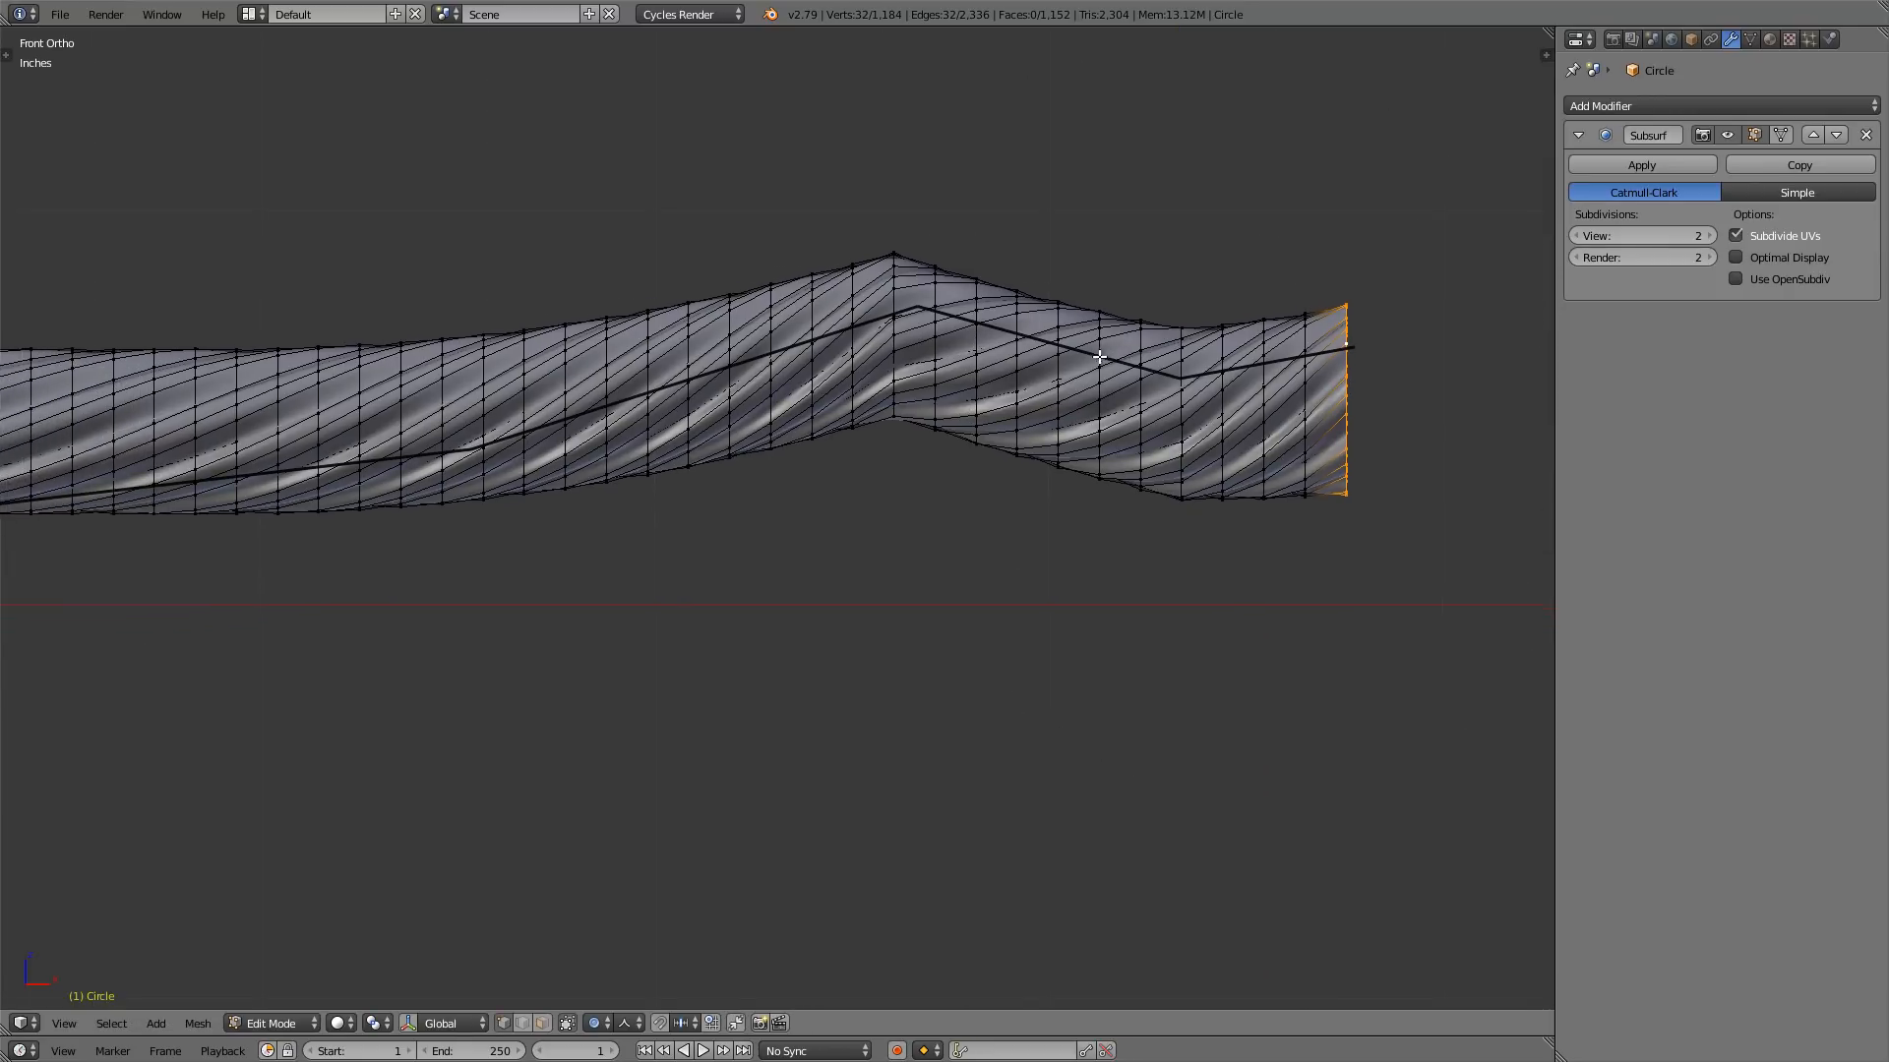
- Lower the edge loop at the guide line's first bend about 52 thou along global Z with a proportional size of about 0.02
middle_click_drag(421, 406, 941, 400, "shift")
middle_click_drag(808, 395, 727, 402, "shift")
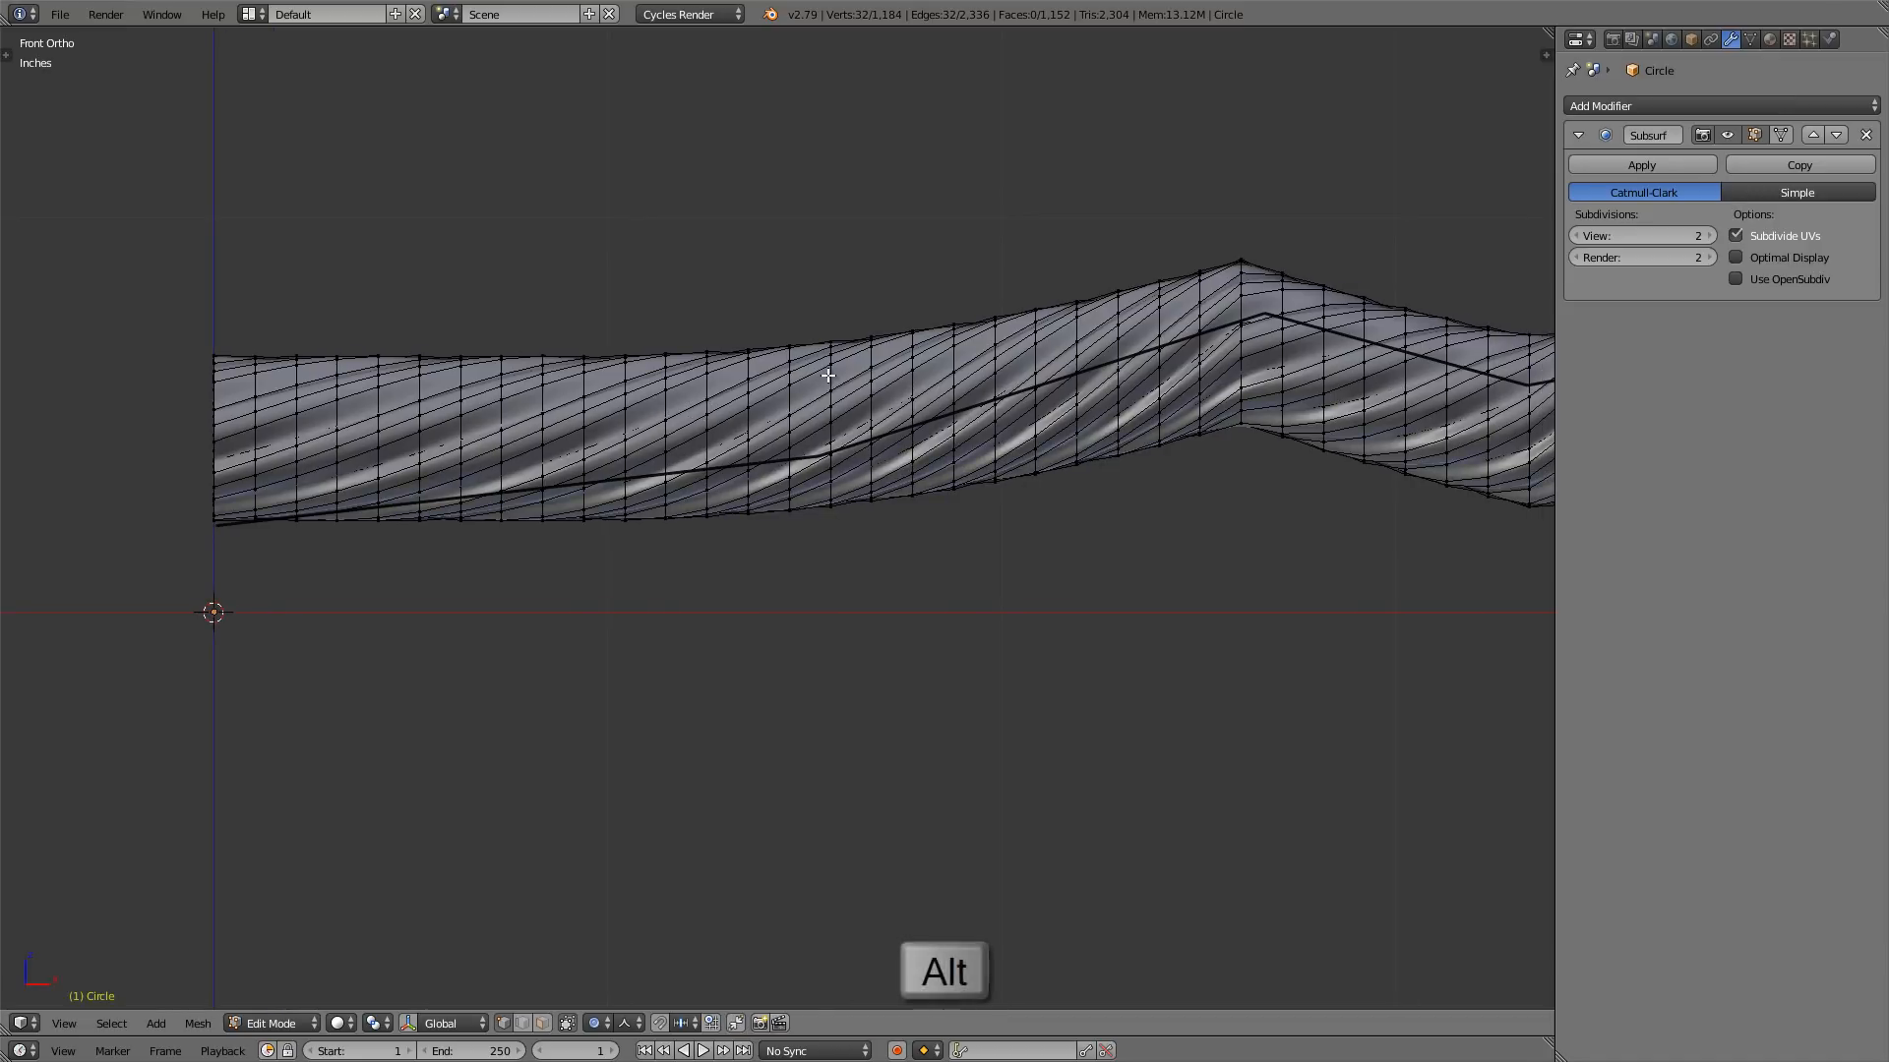
right_click(829, 378, "alt")
key("g")
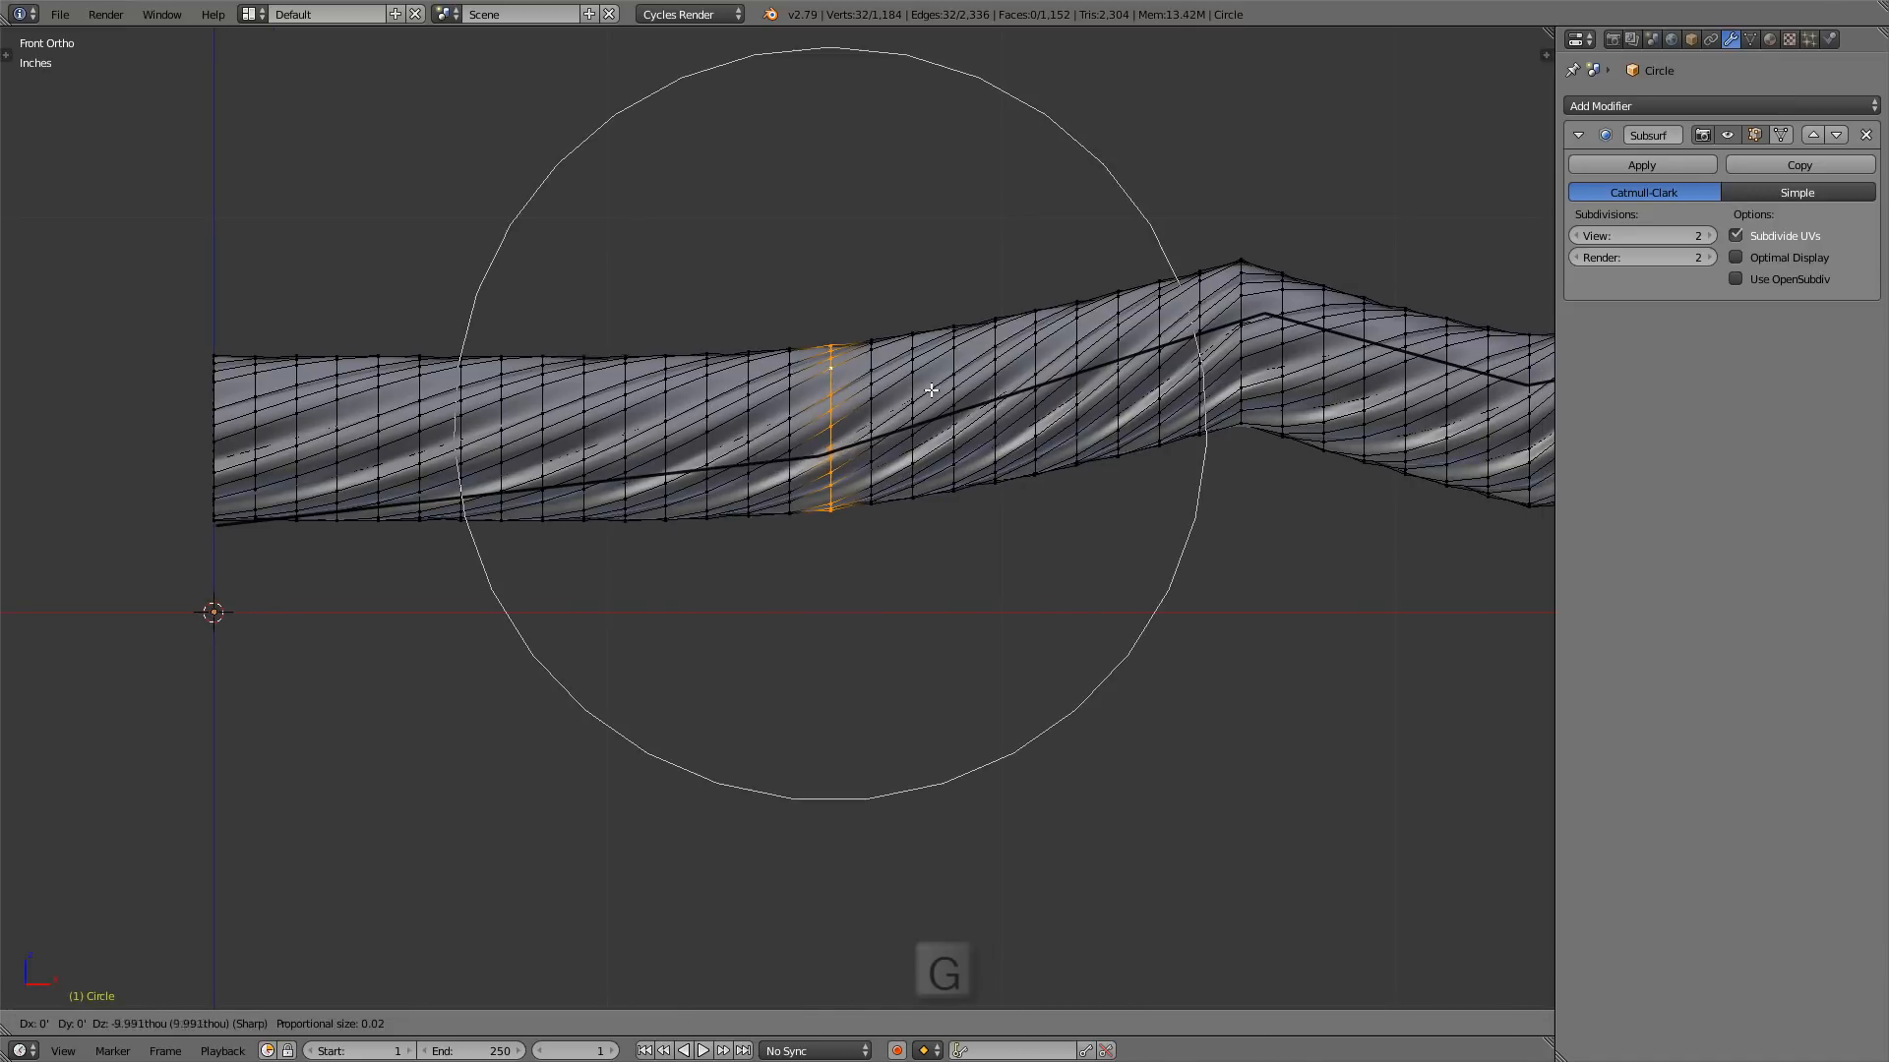
key("z")
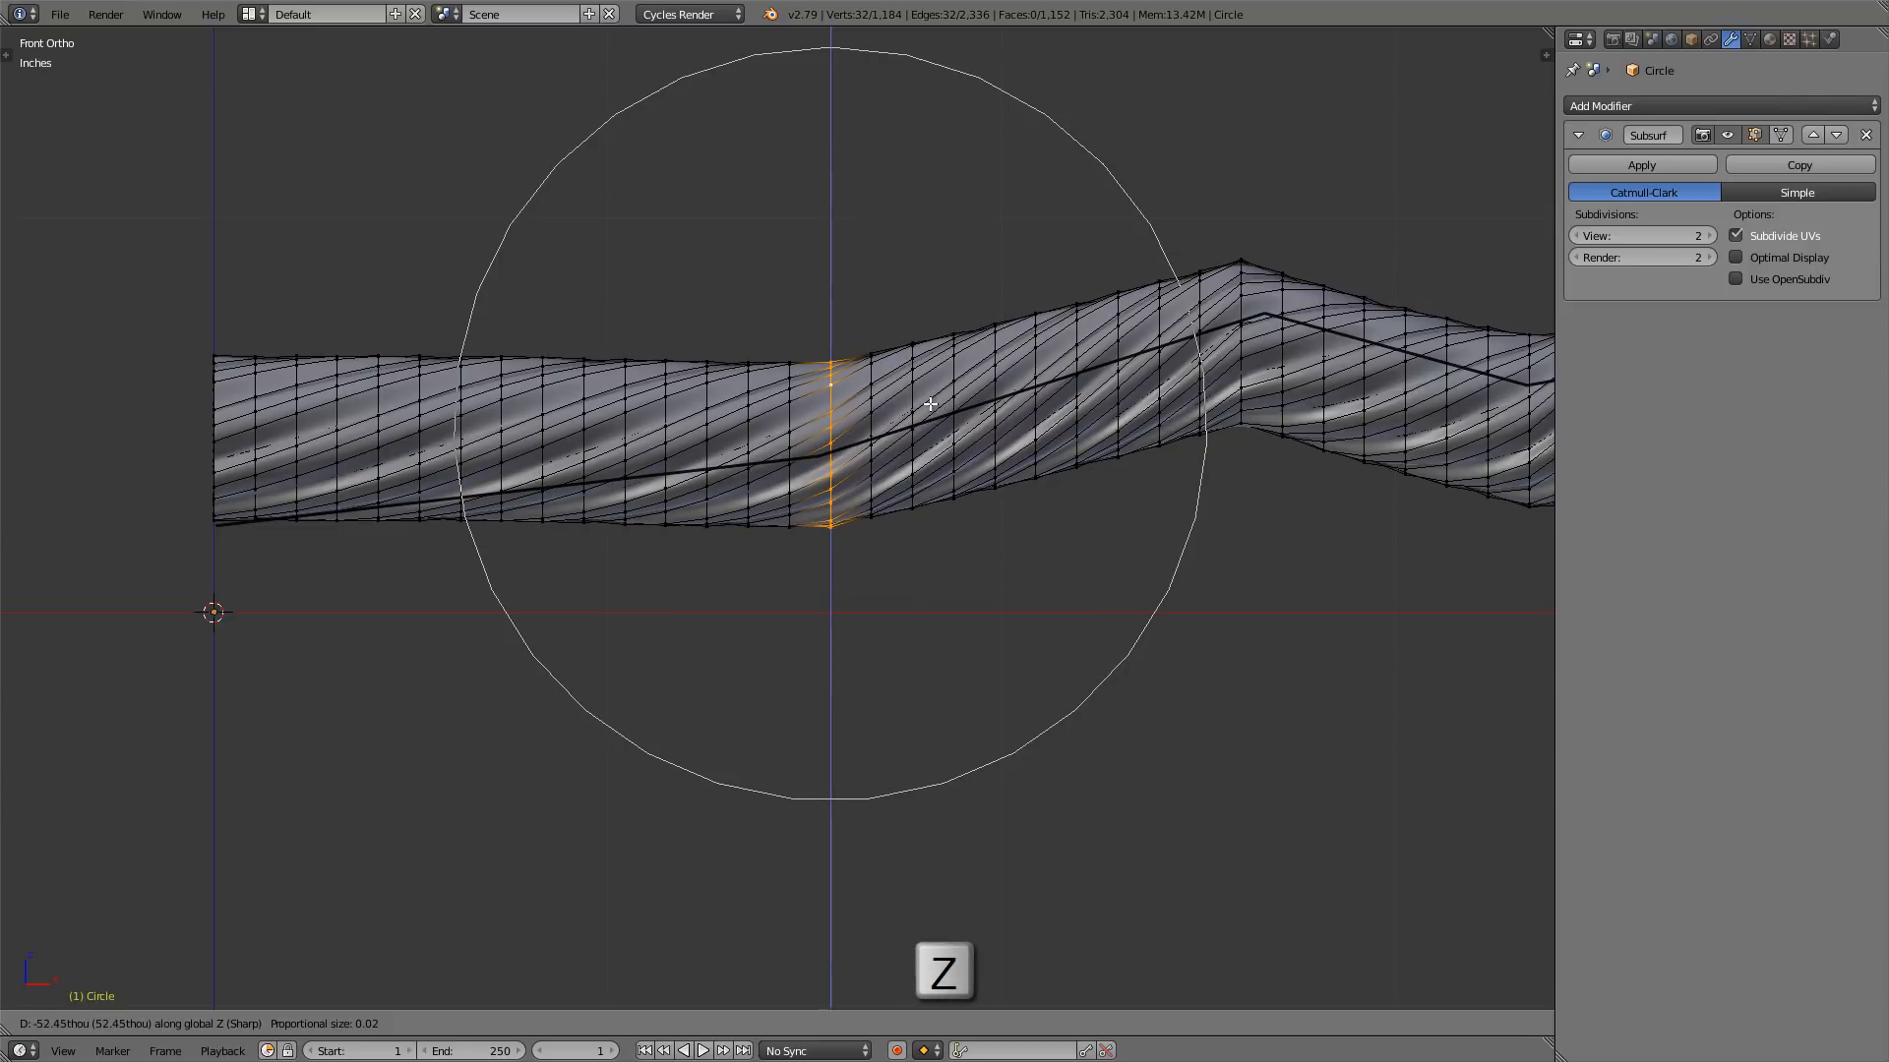
left_click(918, 408)
- Lower the tube's start loop about 230 thou along global Z with a proportional size of about 0.05, centring it on the guide line
middle_click_drag(769, 411, 907, 389, "shift")
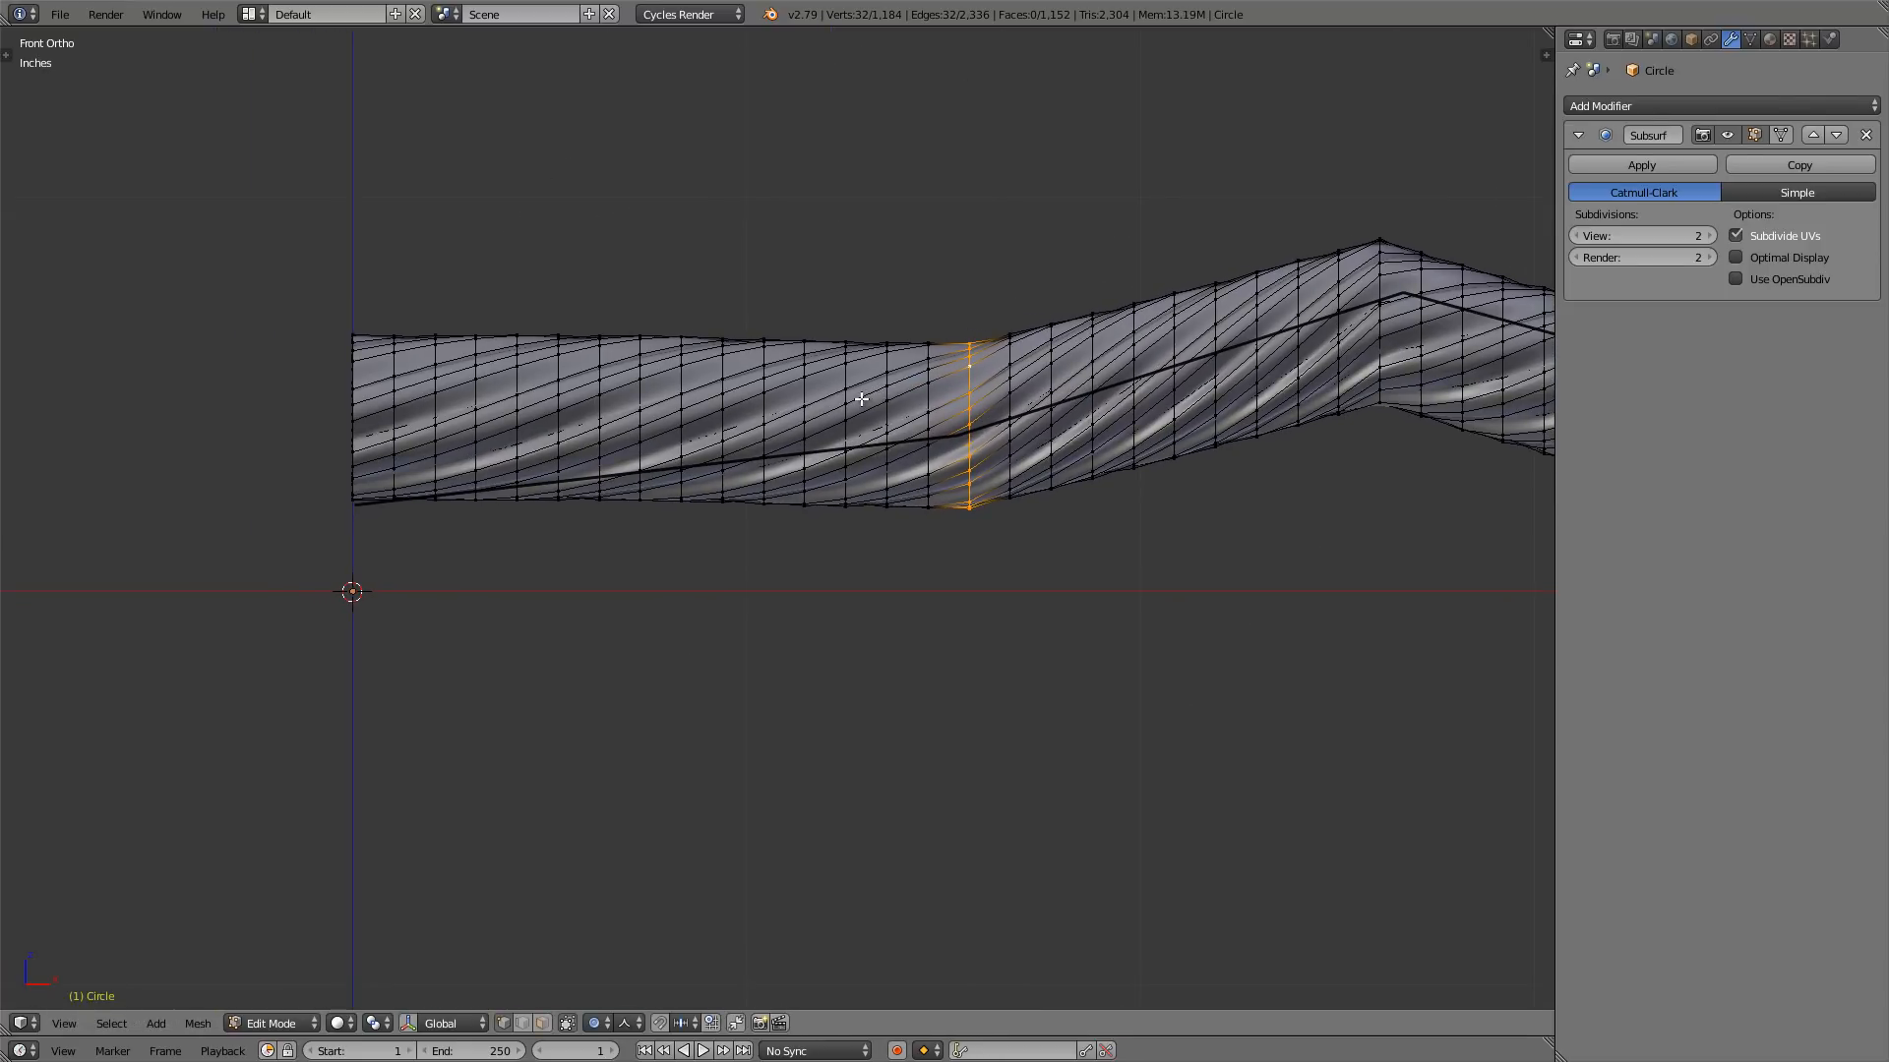
left_click(355, 380, "alt")
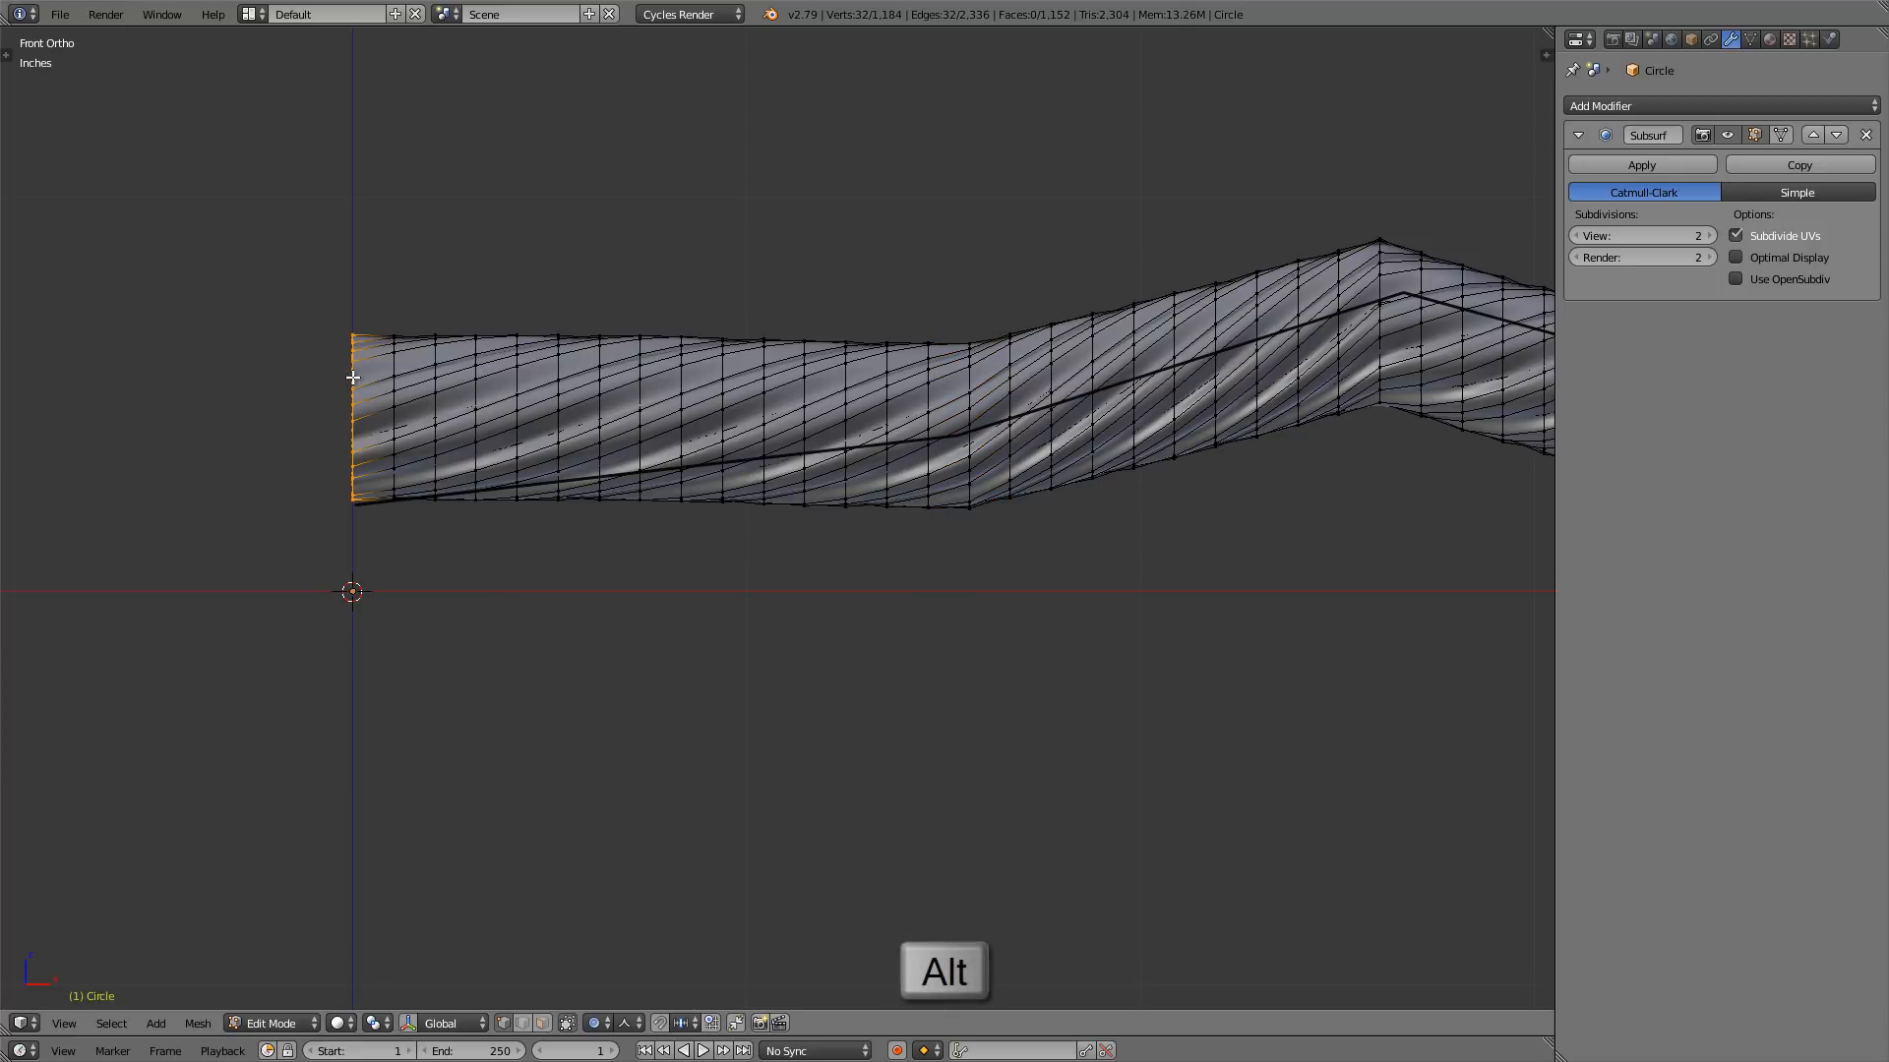
key("g")
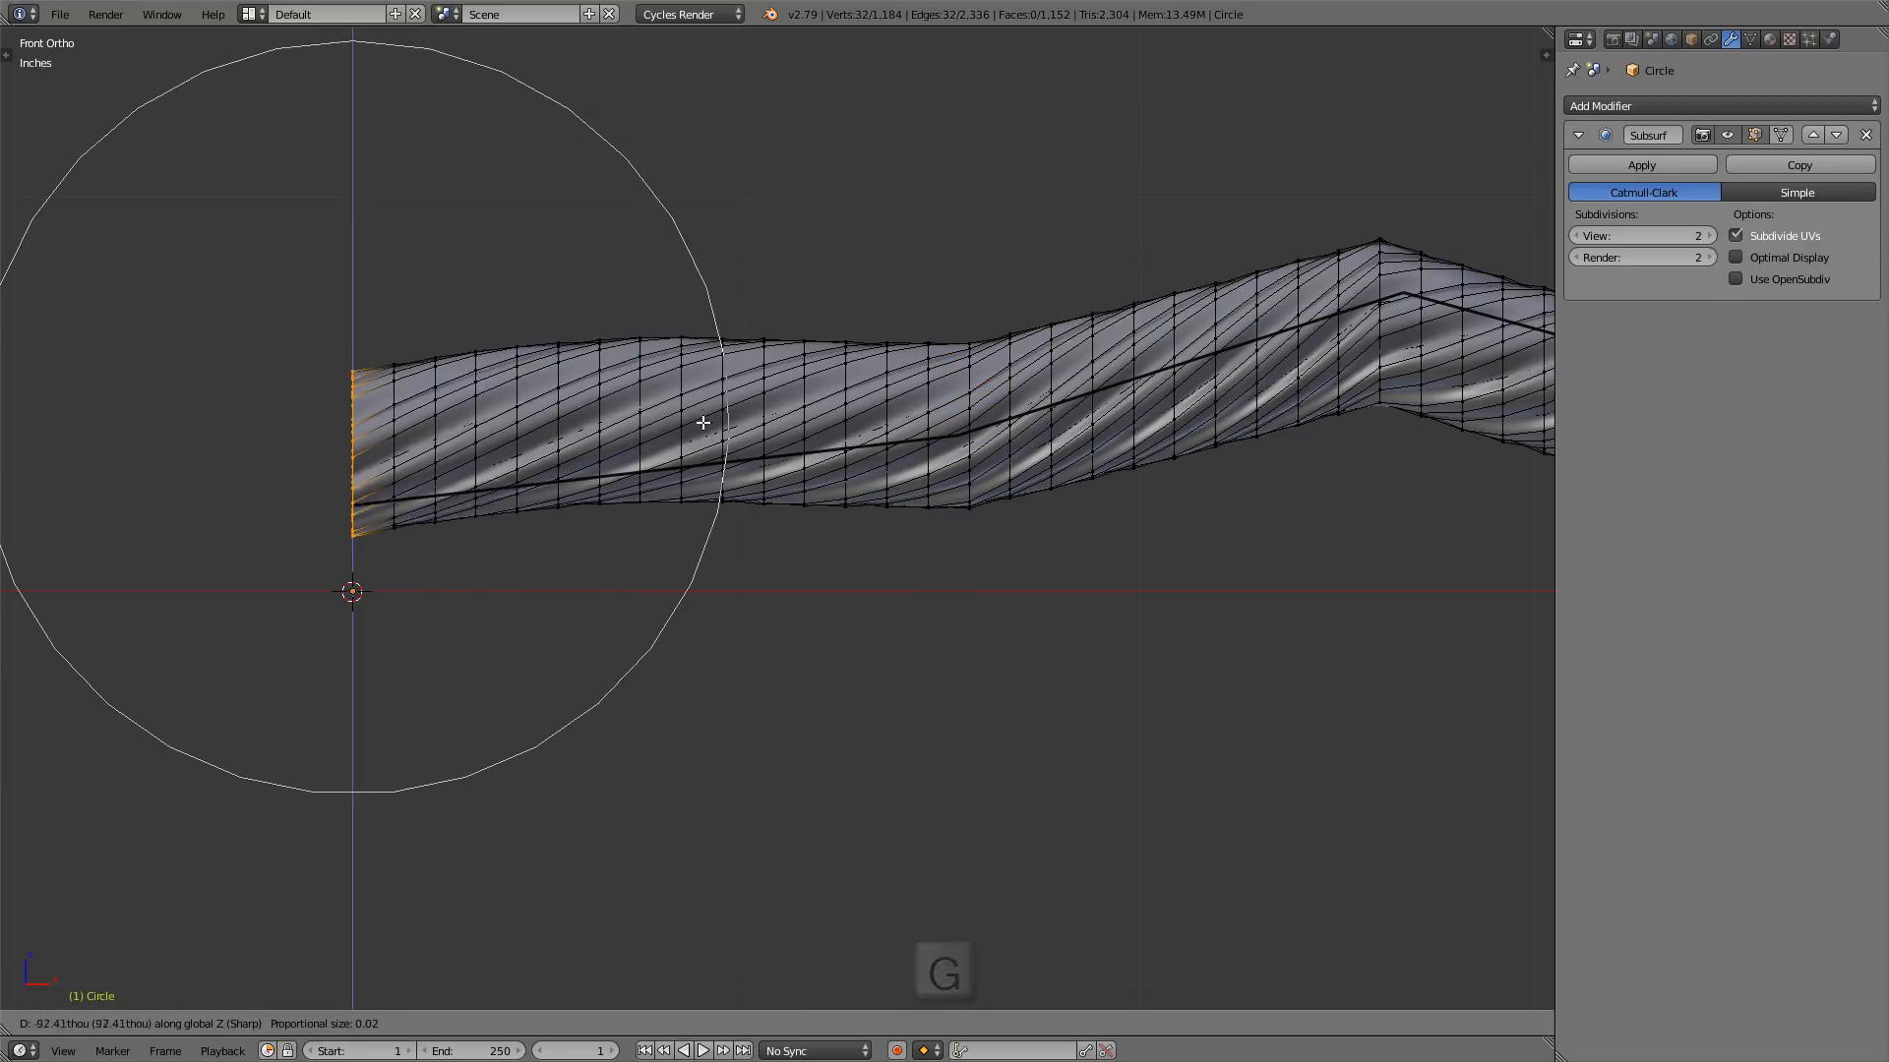
key("z")
scroll(698, 487, "down", 7)
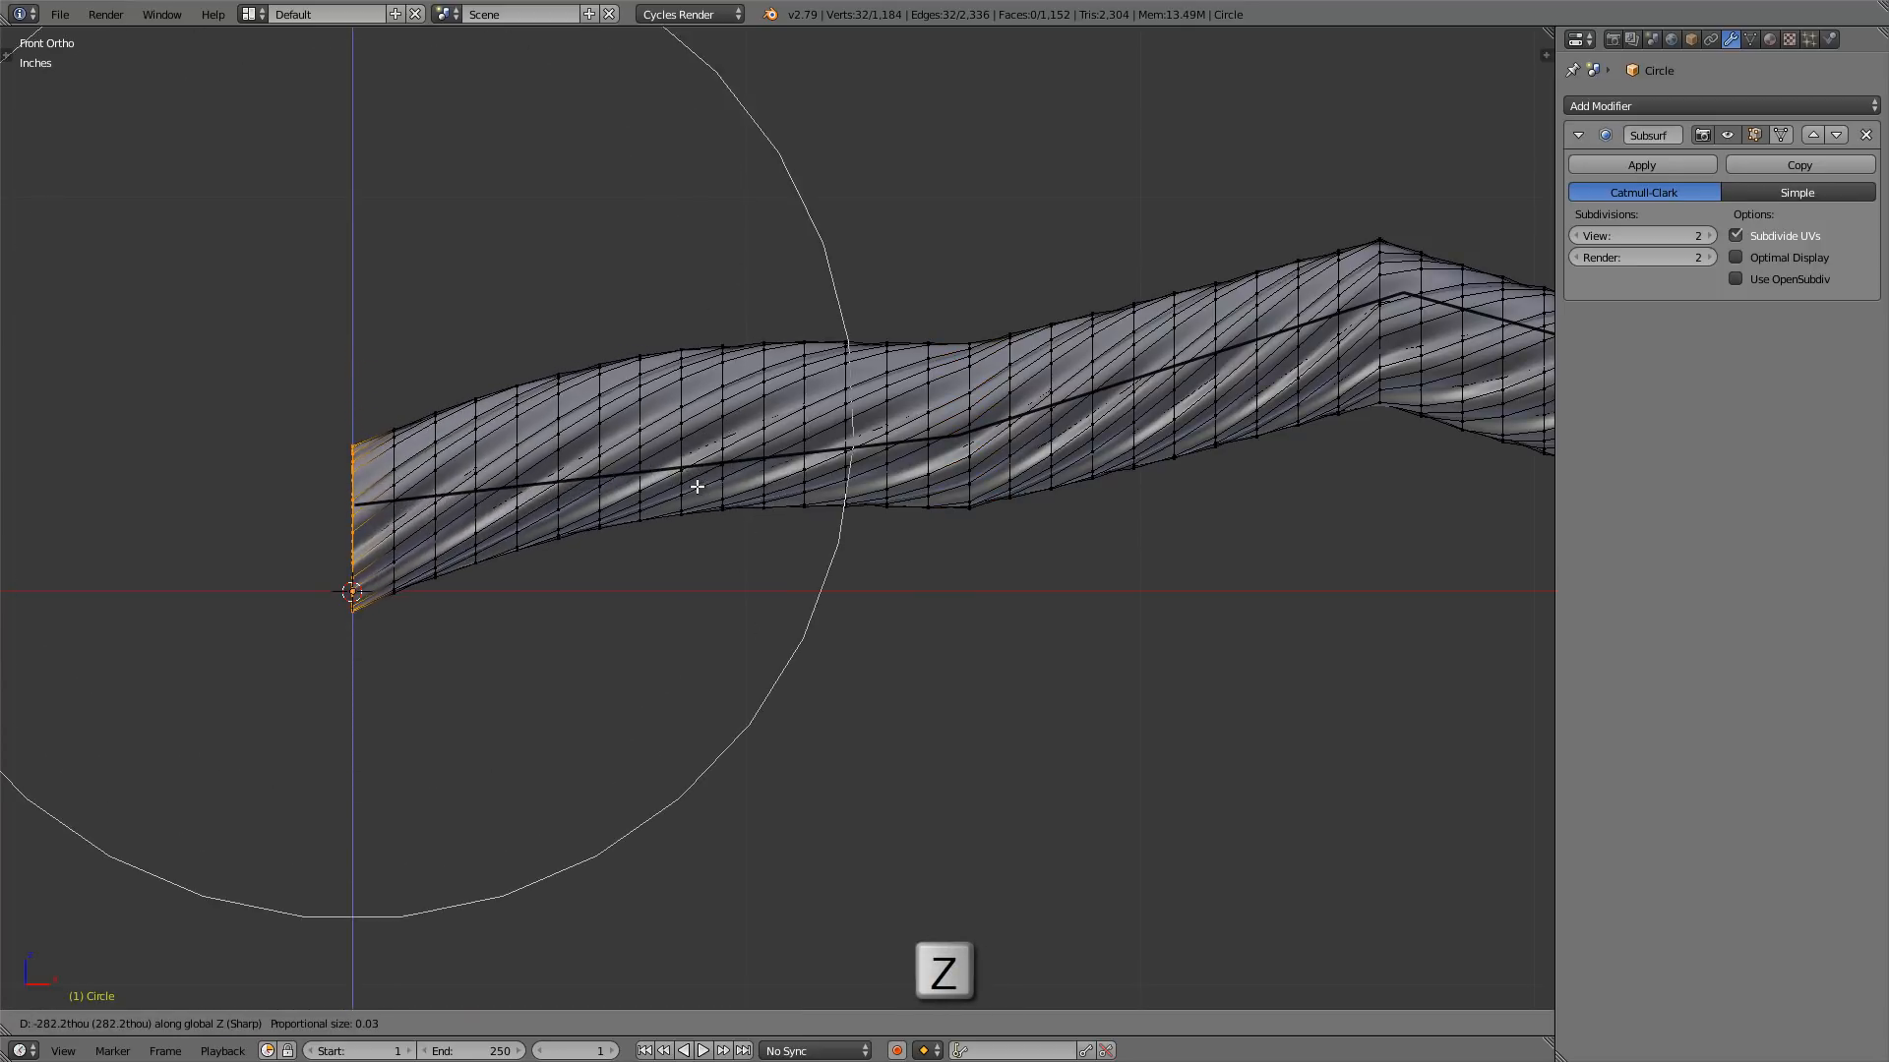
scroll(697, 482, "down", 2)
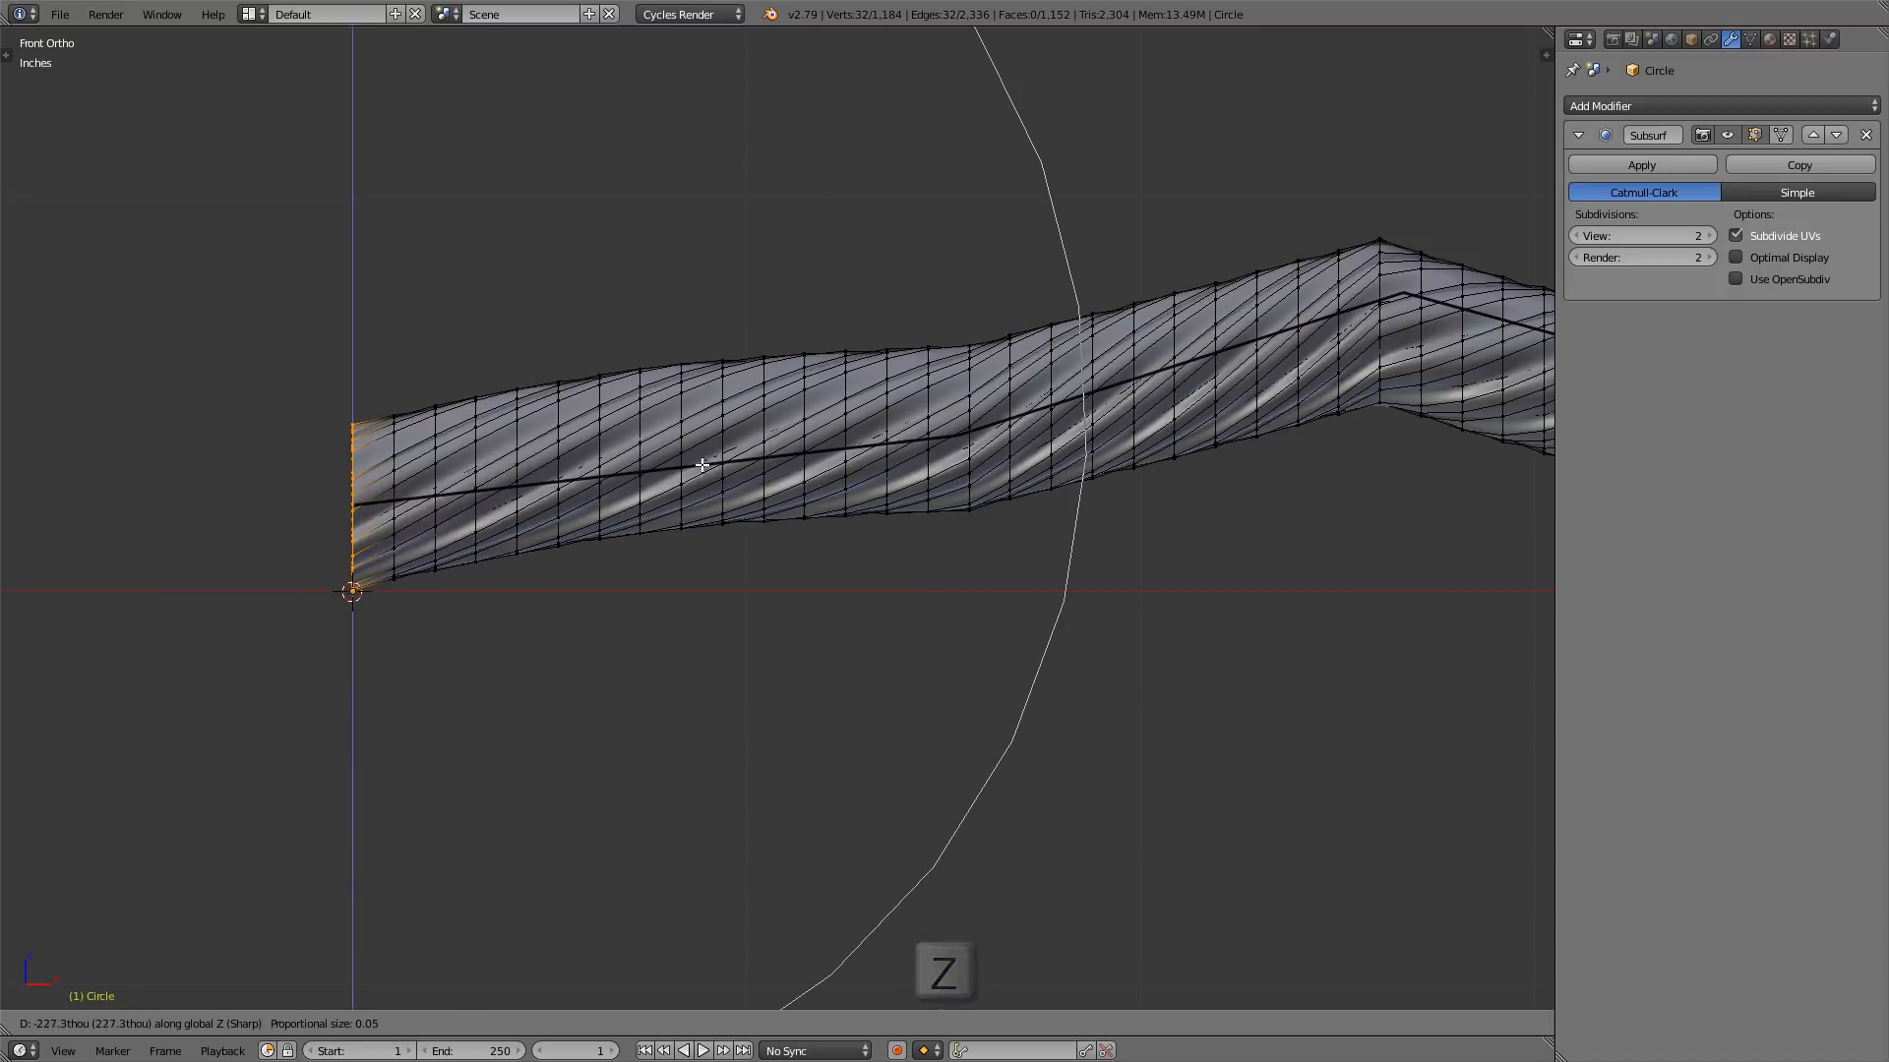
scroll(700, 477, "down", 1)
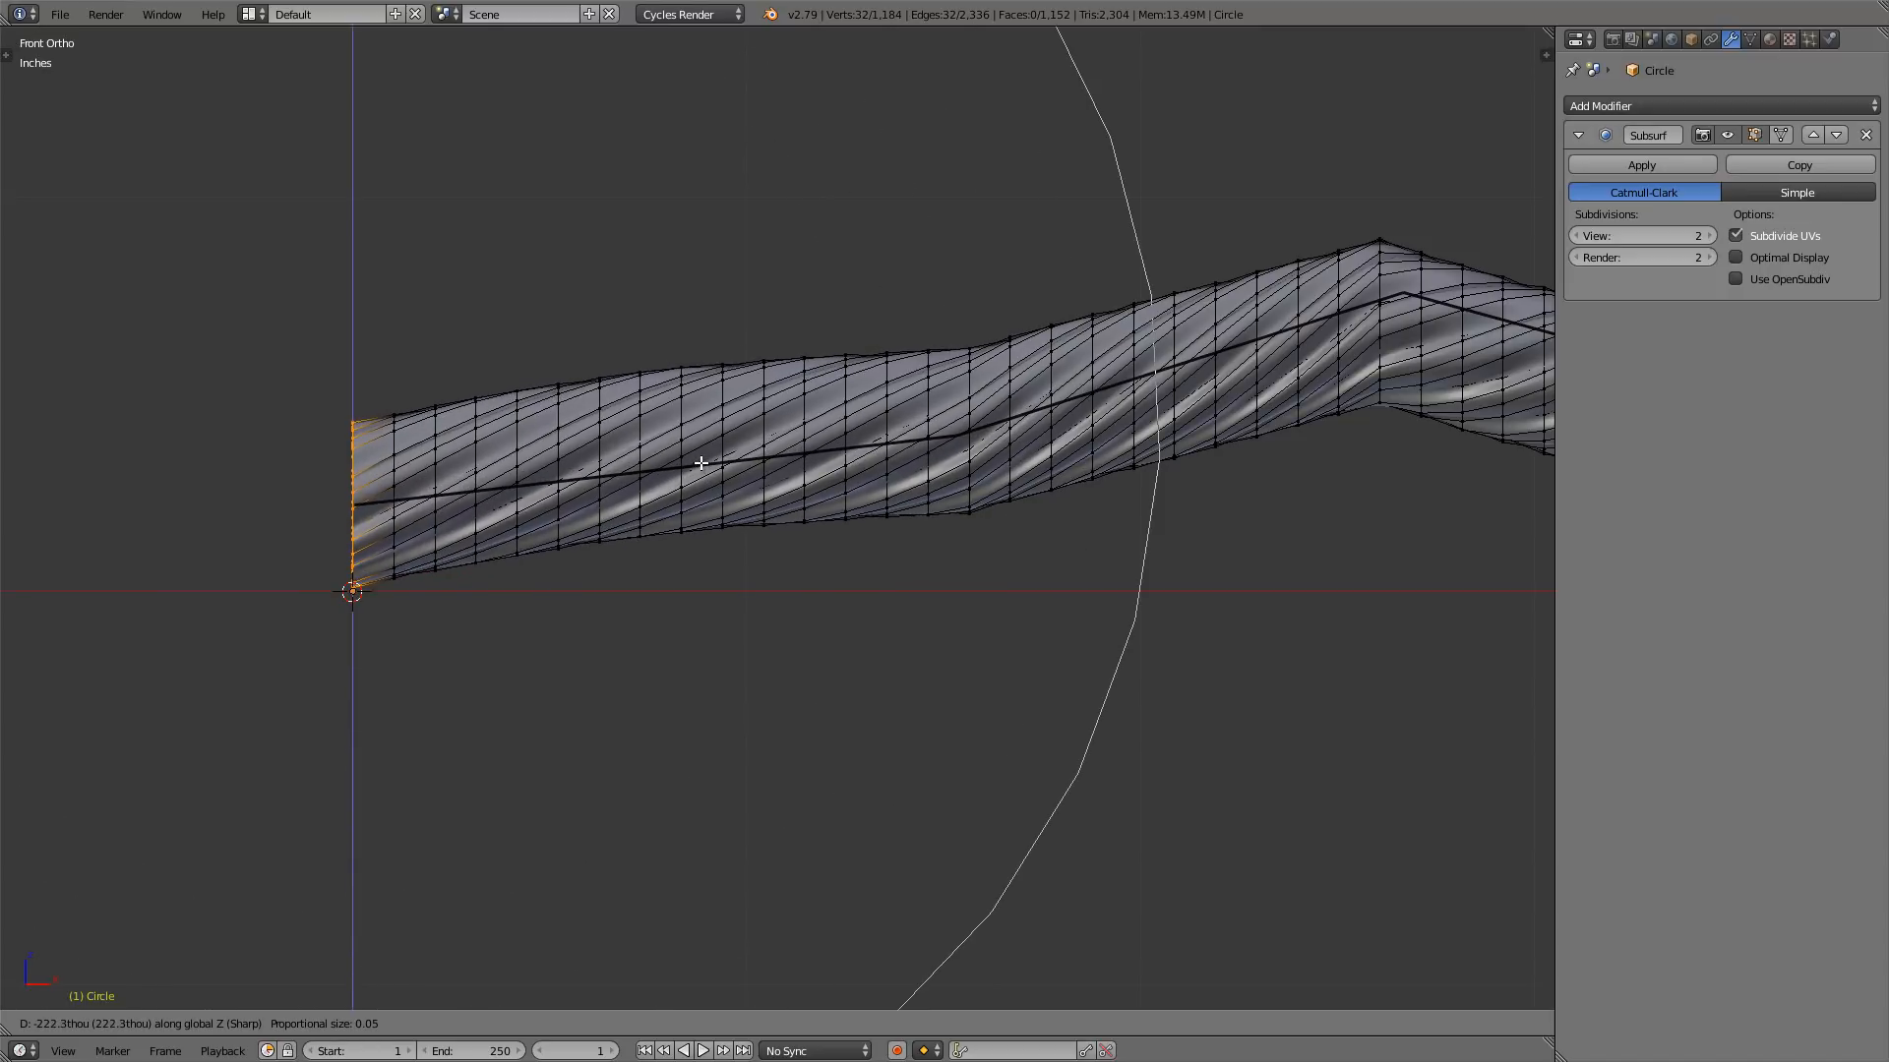
left_click(701, 470)
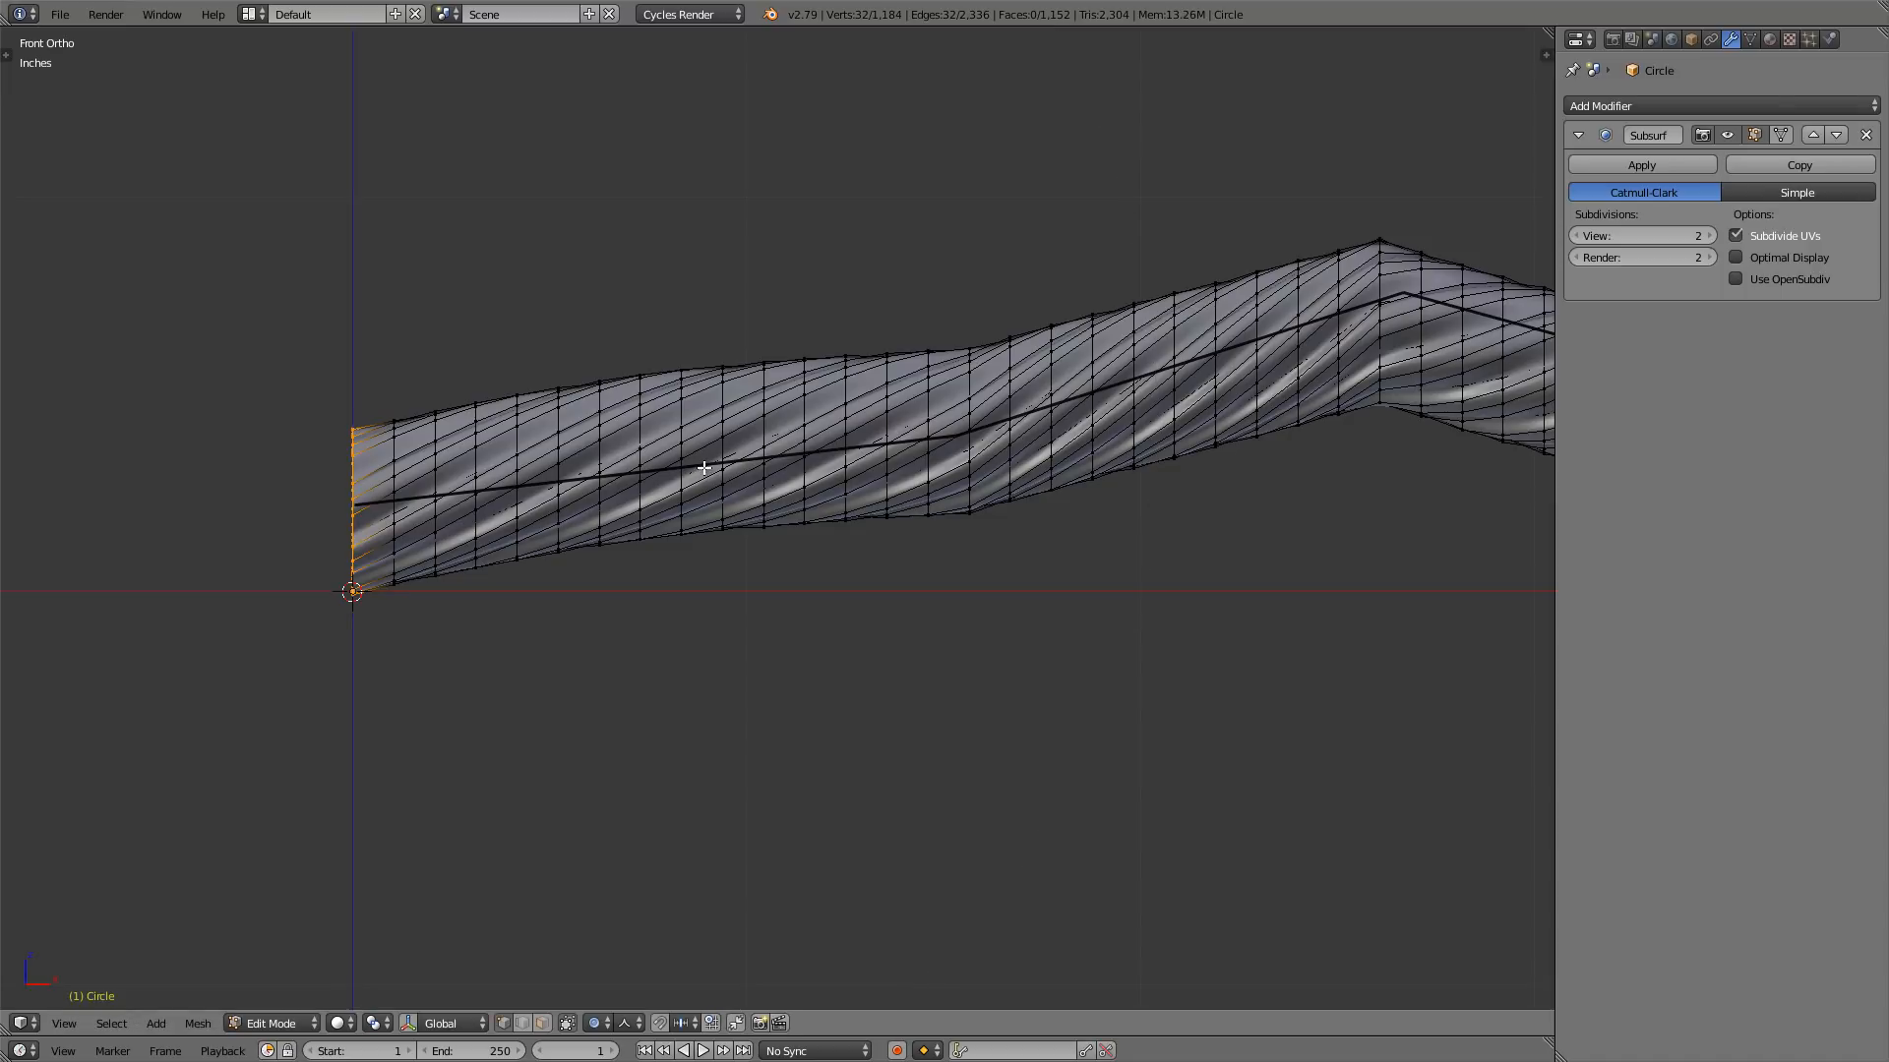
- Scale the tube's start loop up to about 1.49 with the global X axis excluded and a proportional size of about 0.04
scroll(738, 462, "down", 1)
mouse_move(886, 444)
middle_mouse_down("shift")
mouse_move(555, 482)
mouse_move(636, 475)
mouse_move(571, 481)
middle_mouse_up("shift")
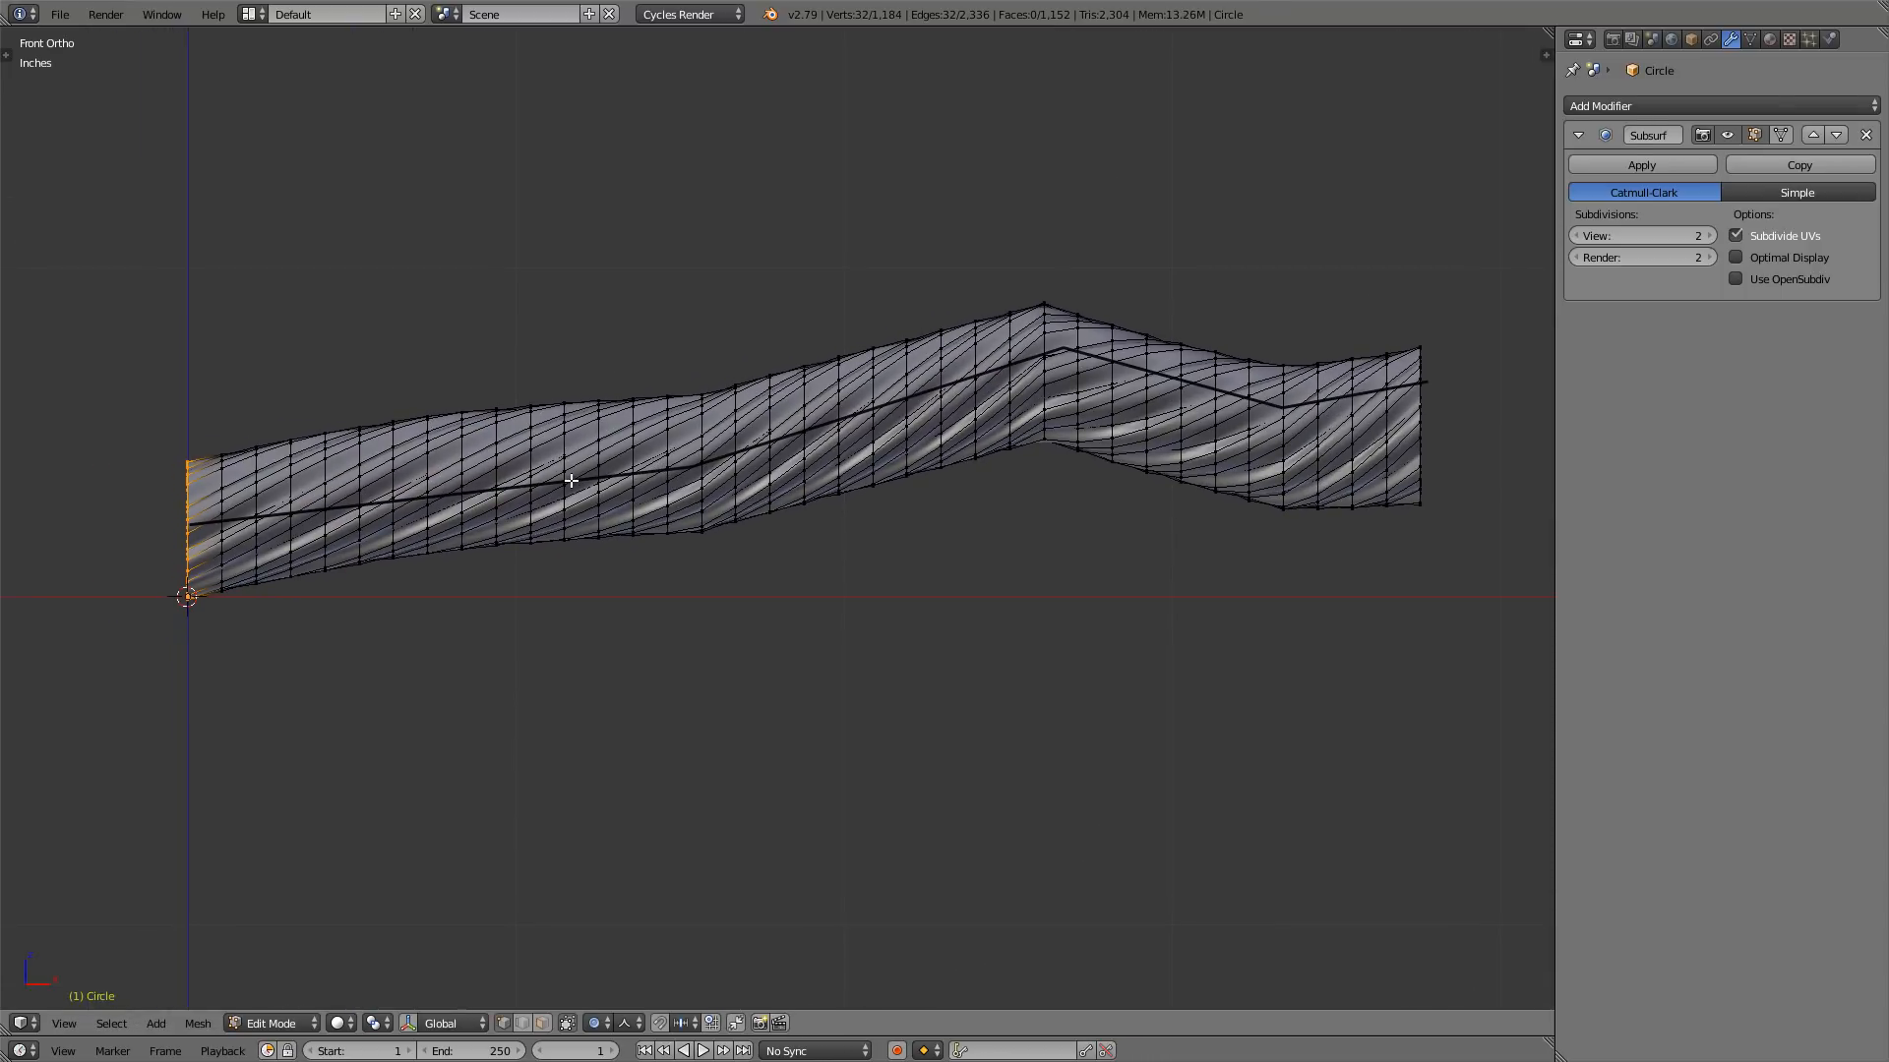
scroll(465, 477, "up", 2)
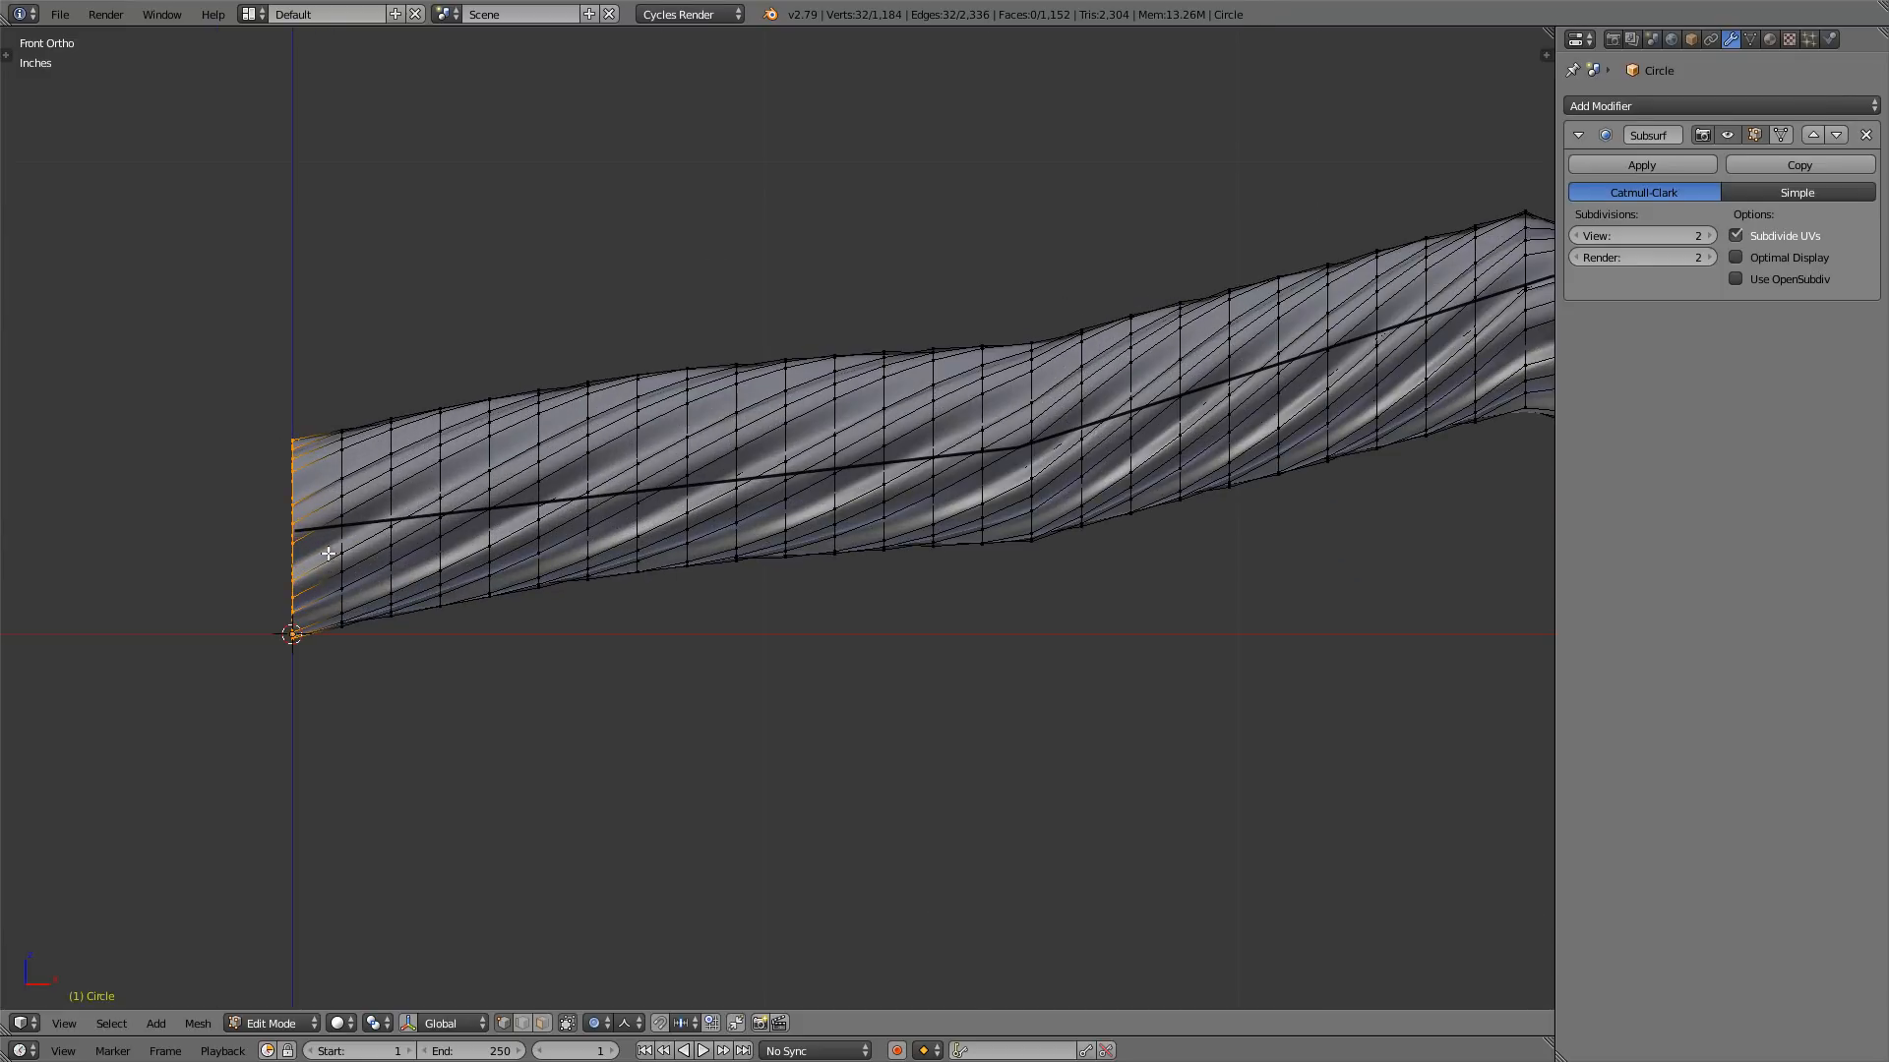
middle_click_drag(311, 534, 375, 505, "shift")
scroll(271, 507, "down", 1)
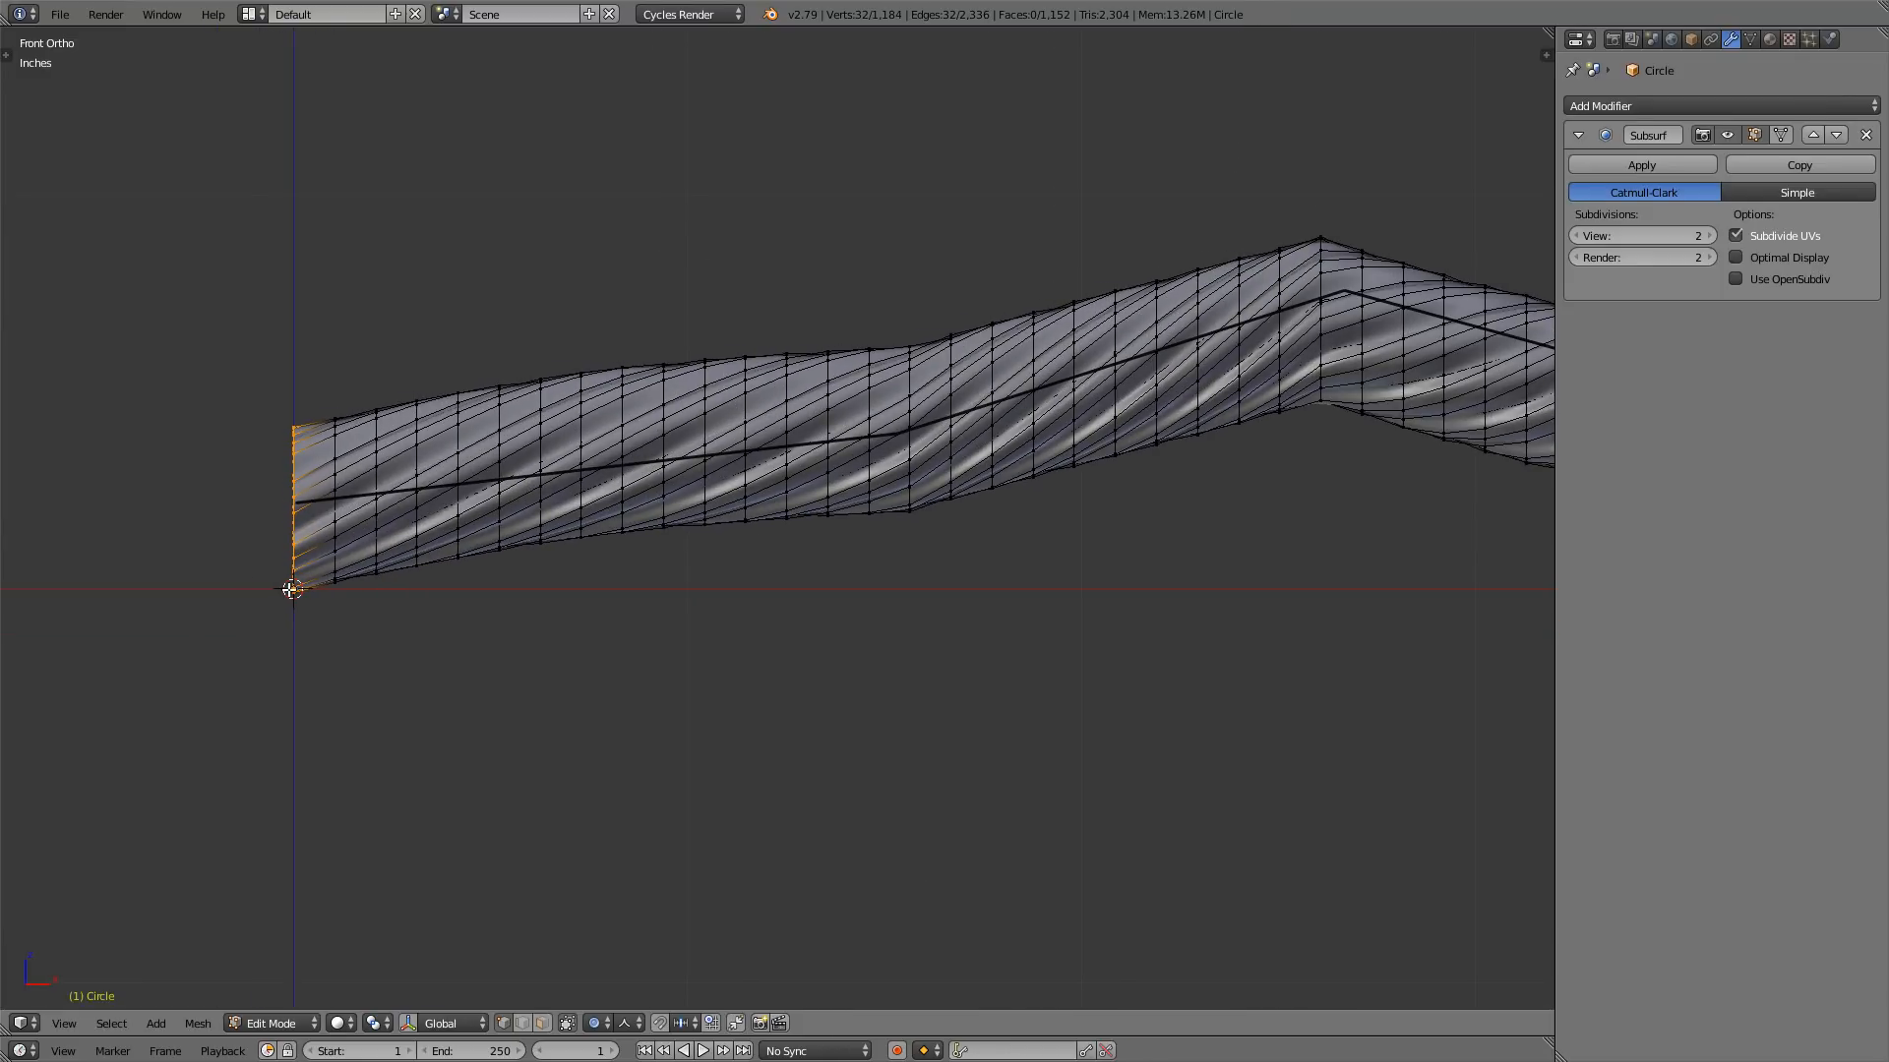
scroll(292, 589, "up", 3)
middle_click_drag(308, 553, 263, 607, "shift")
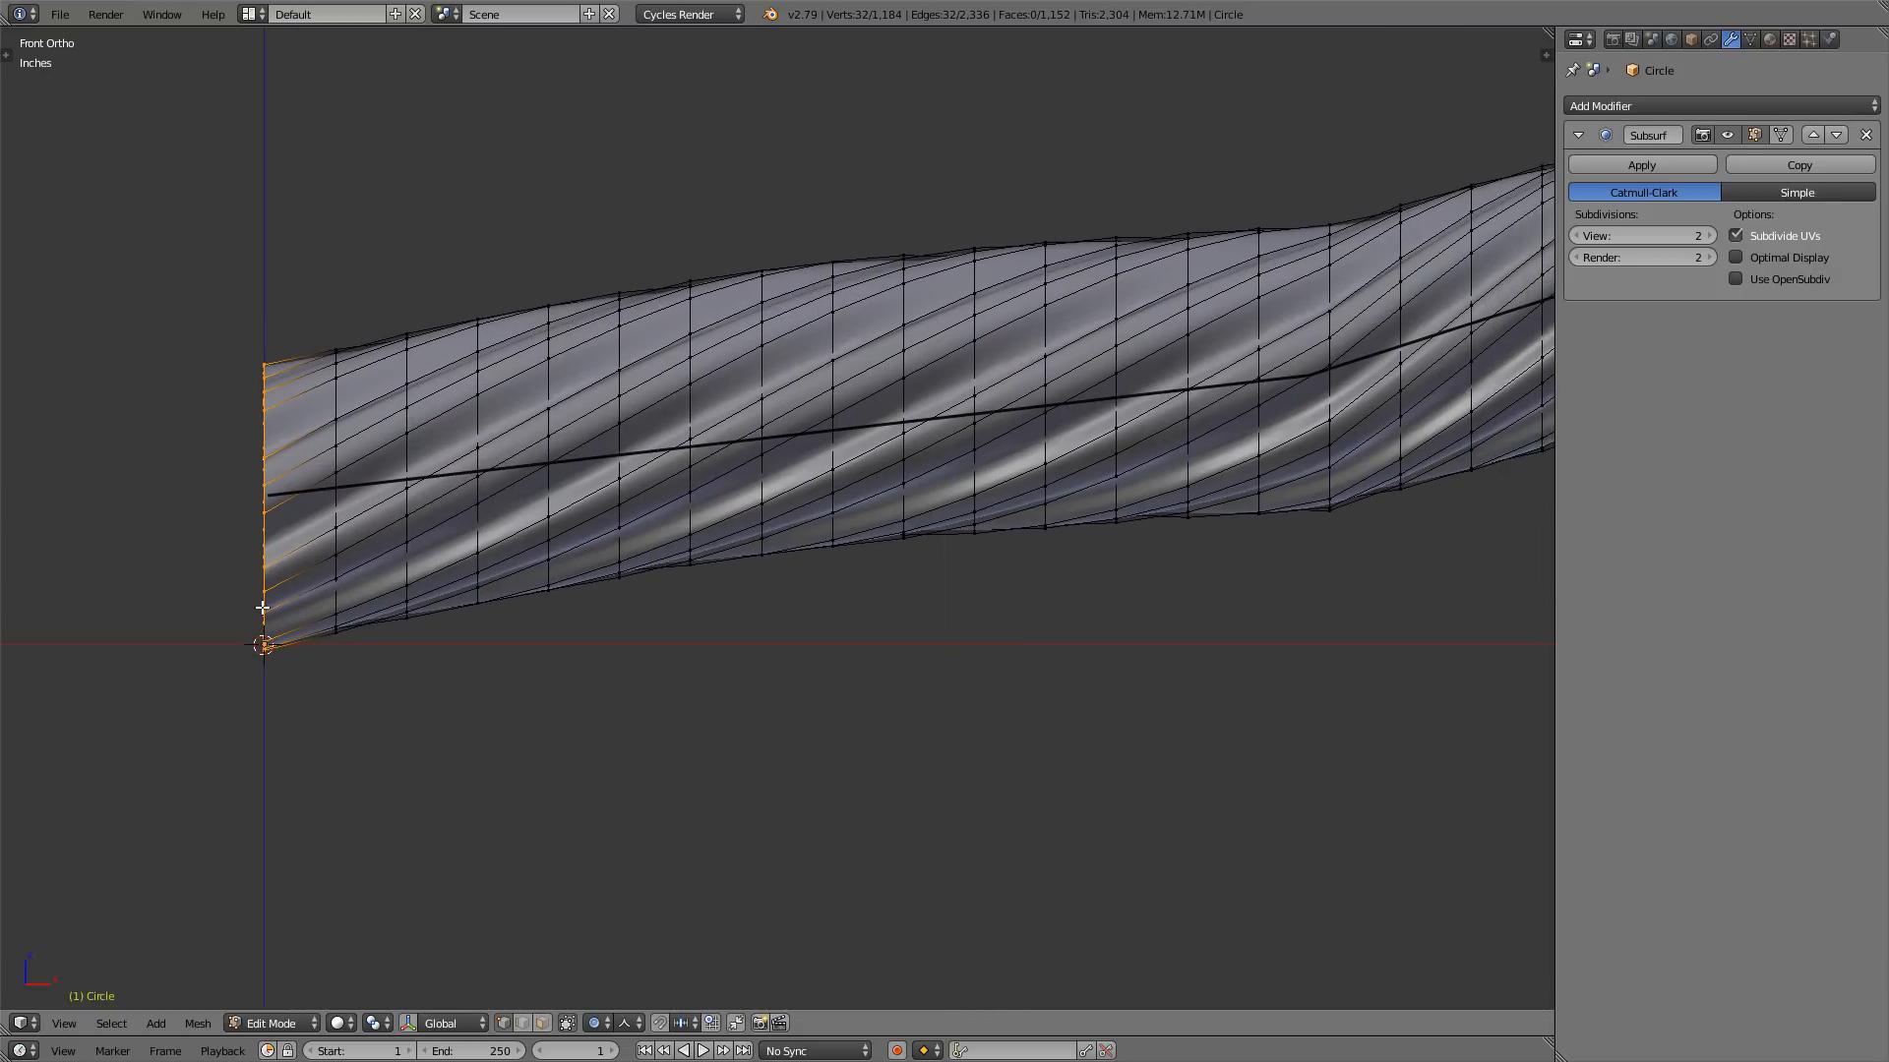
scroll(263, 608, "down", 1)
key("s")
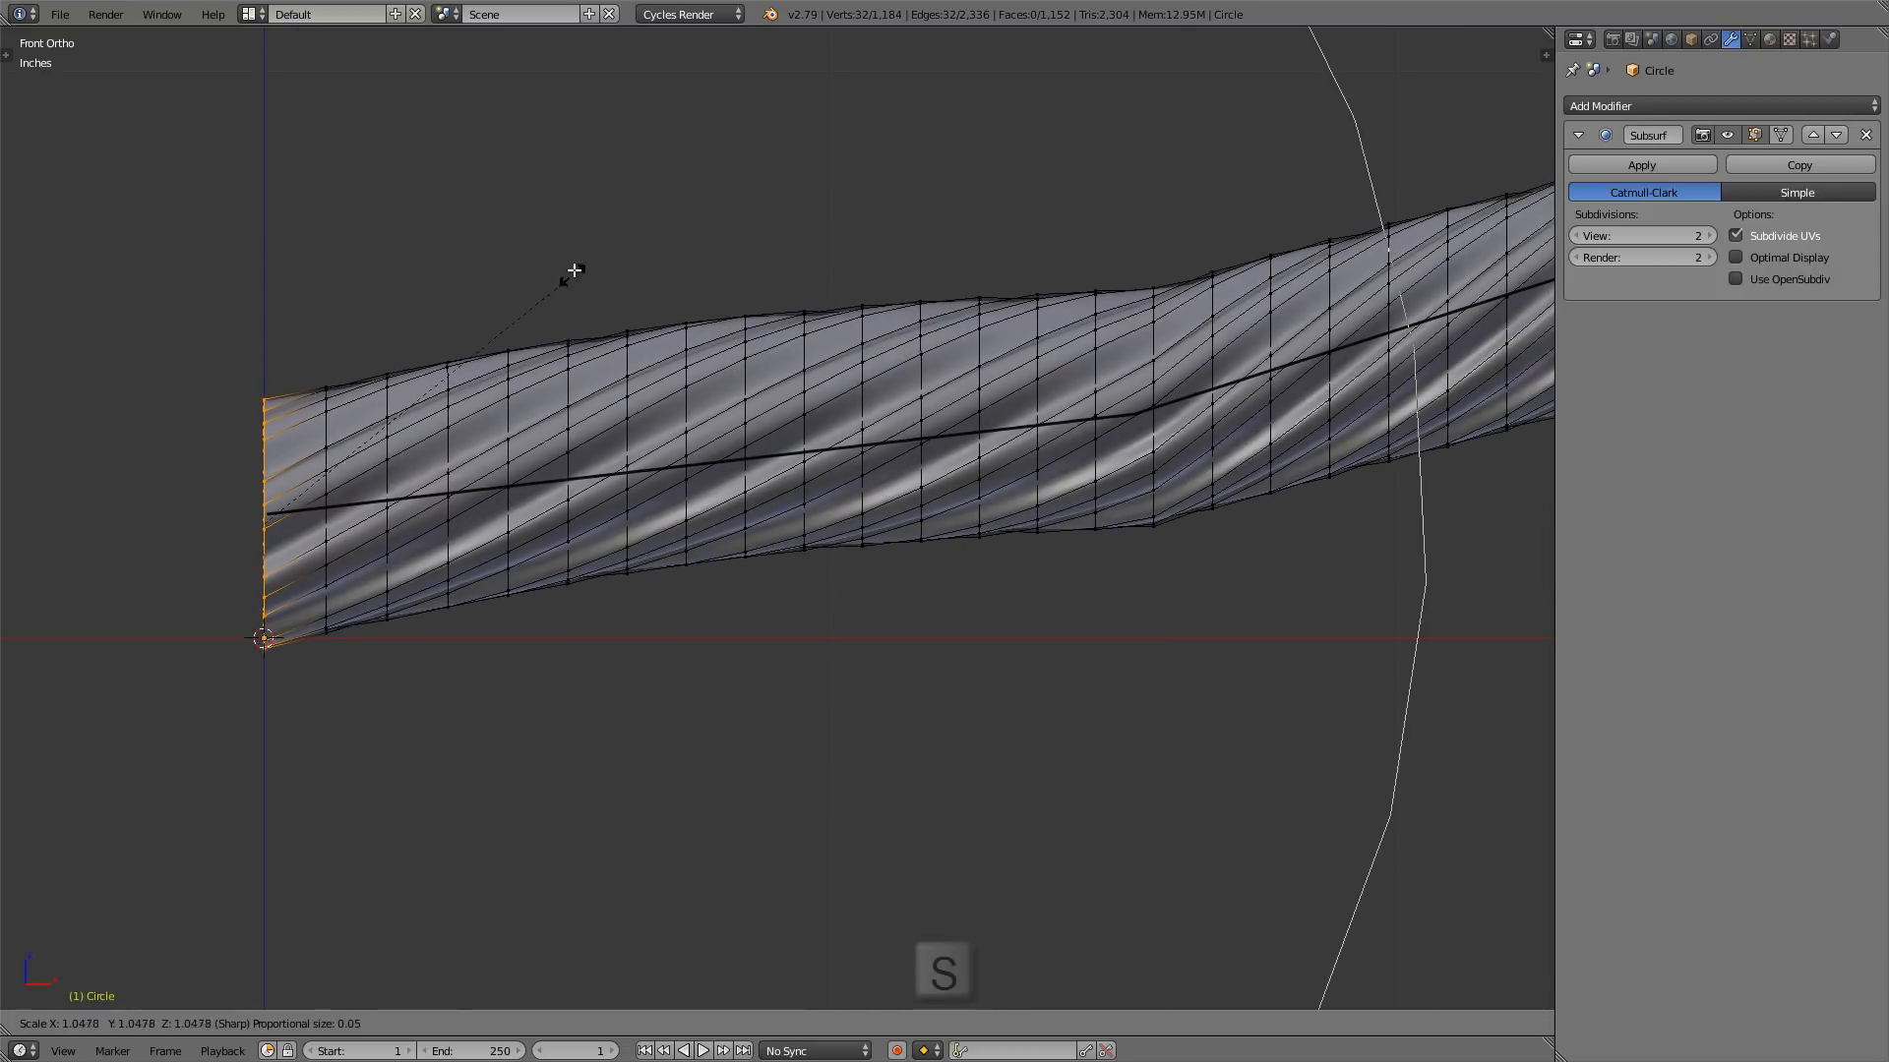
key("shift+x")
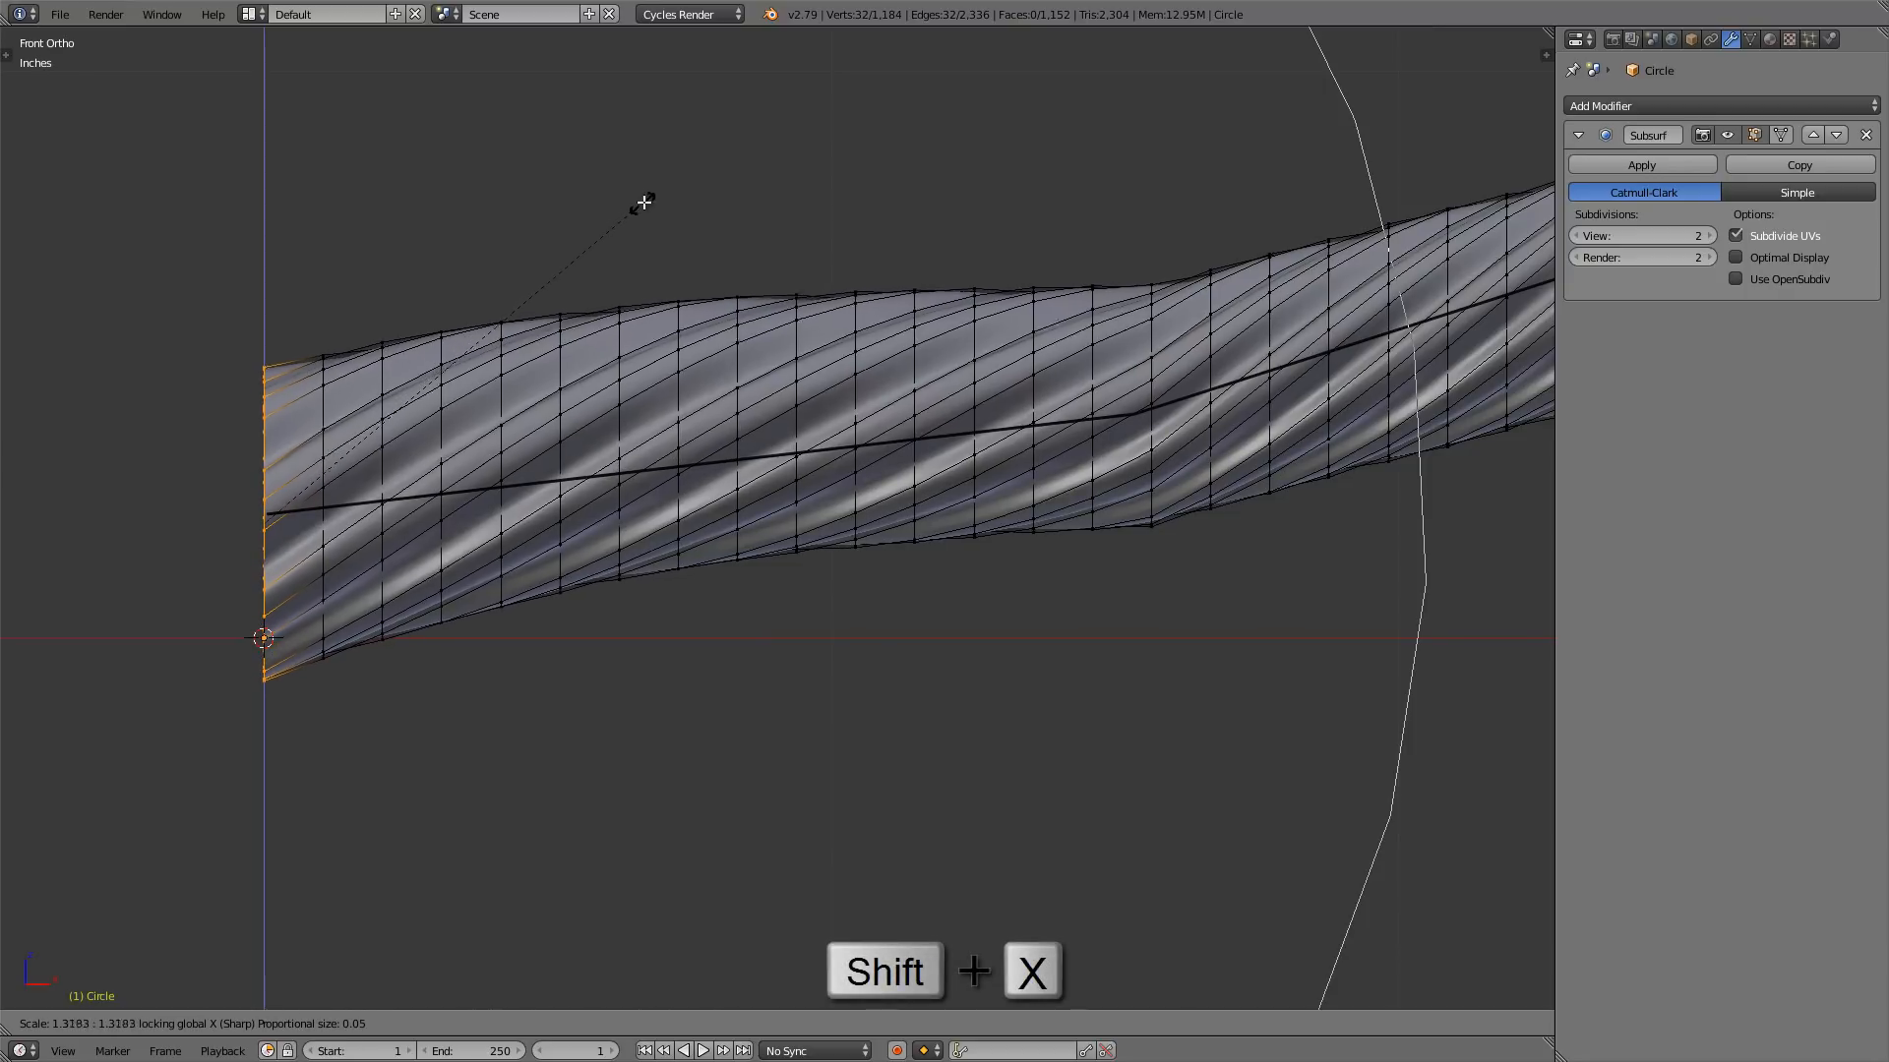
scroll(645, 197, "up", 2)
scroll(645, 197, "up", 3)
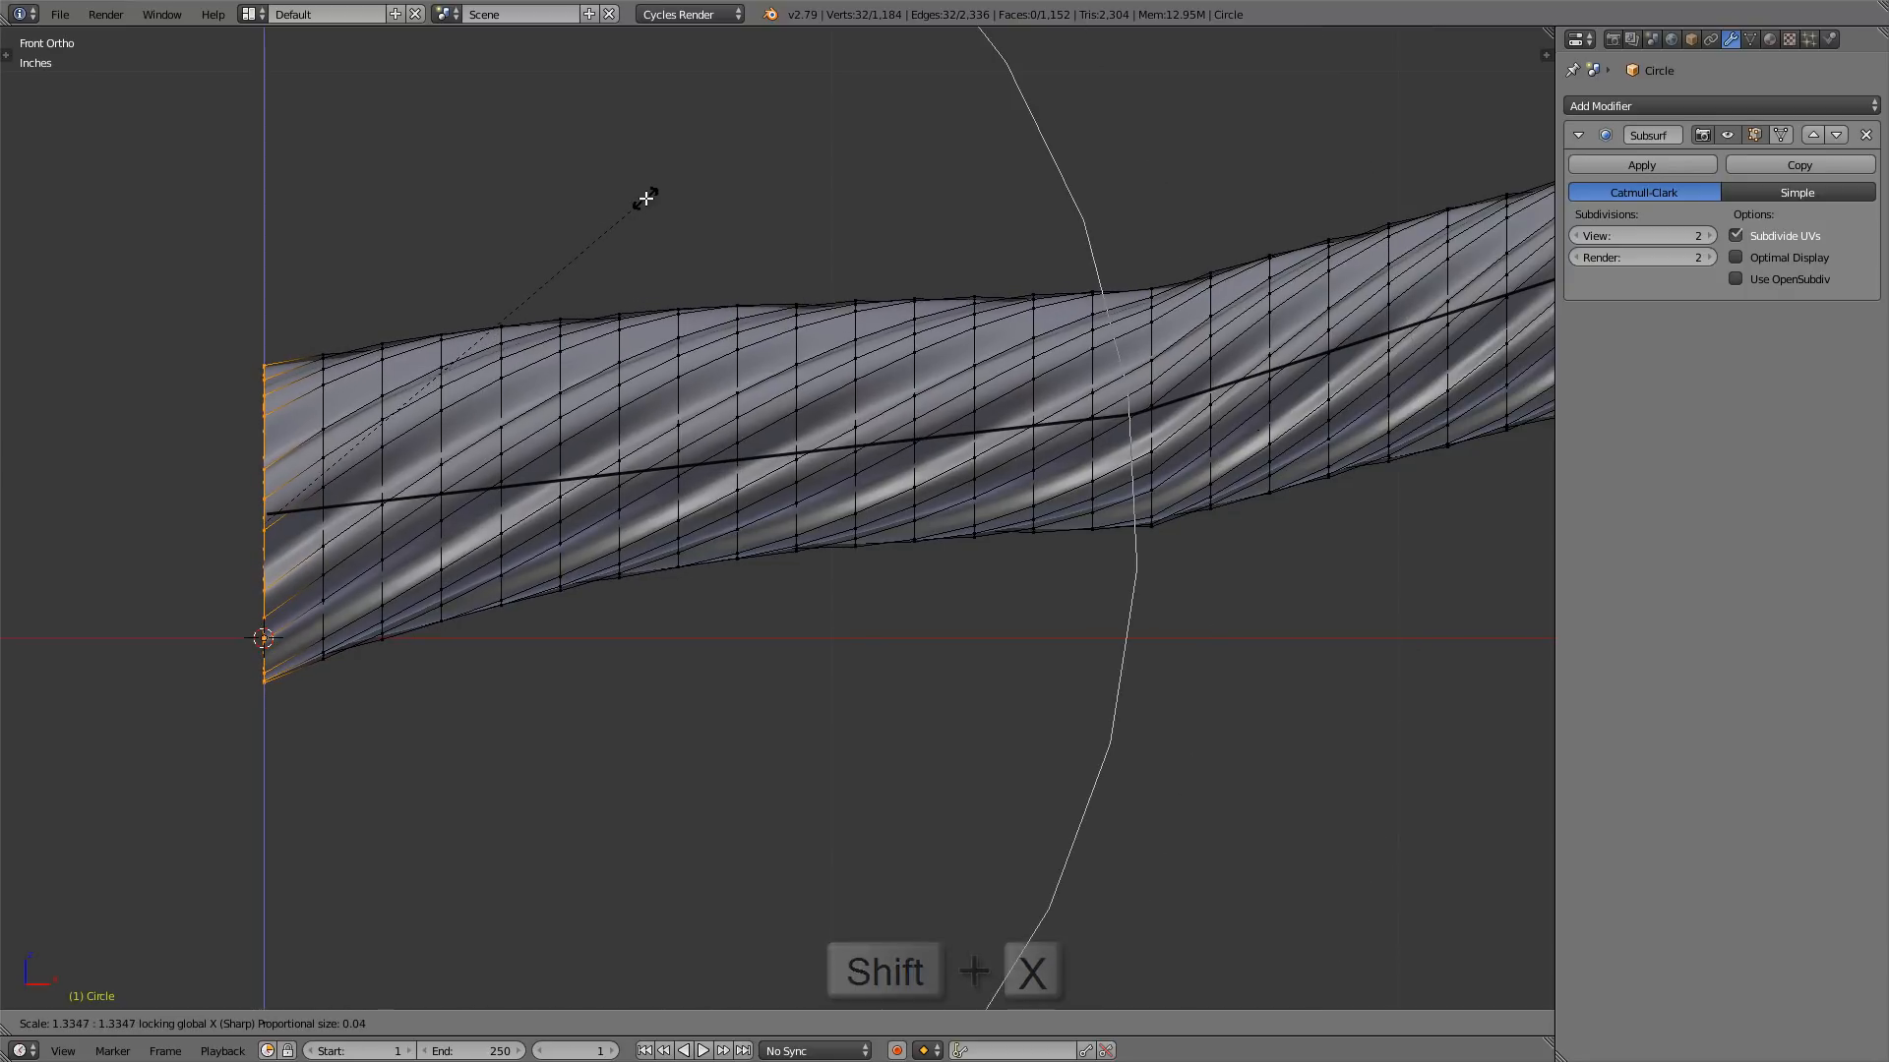
scroll(630, 180, "down", 1)
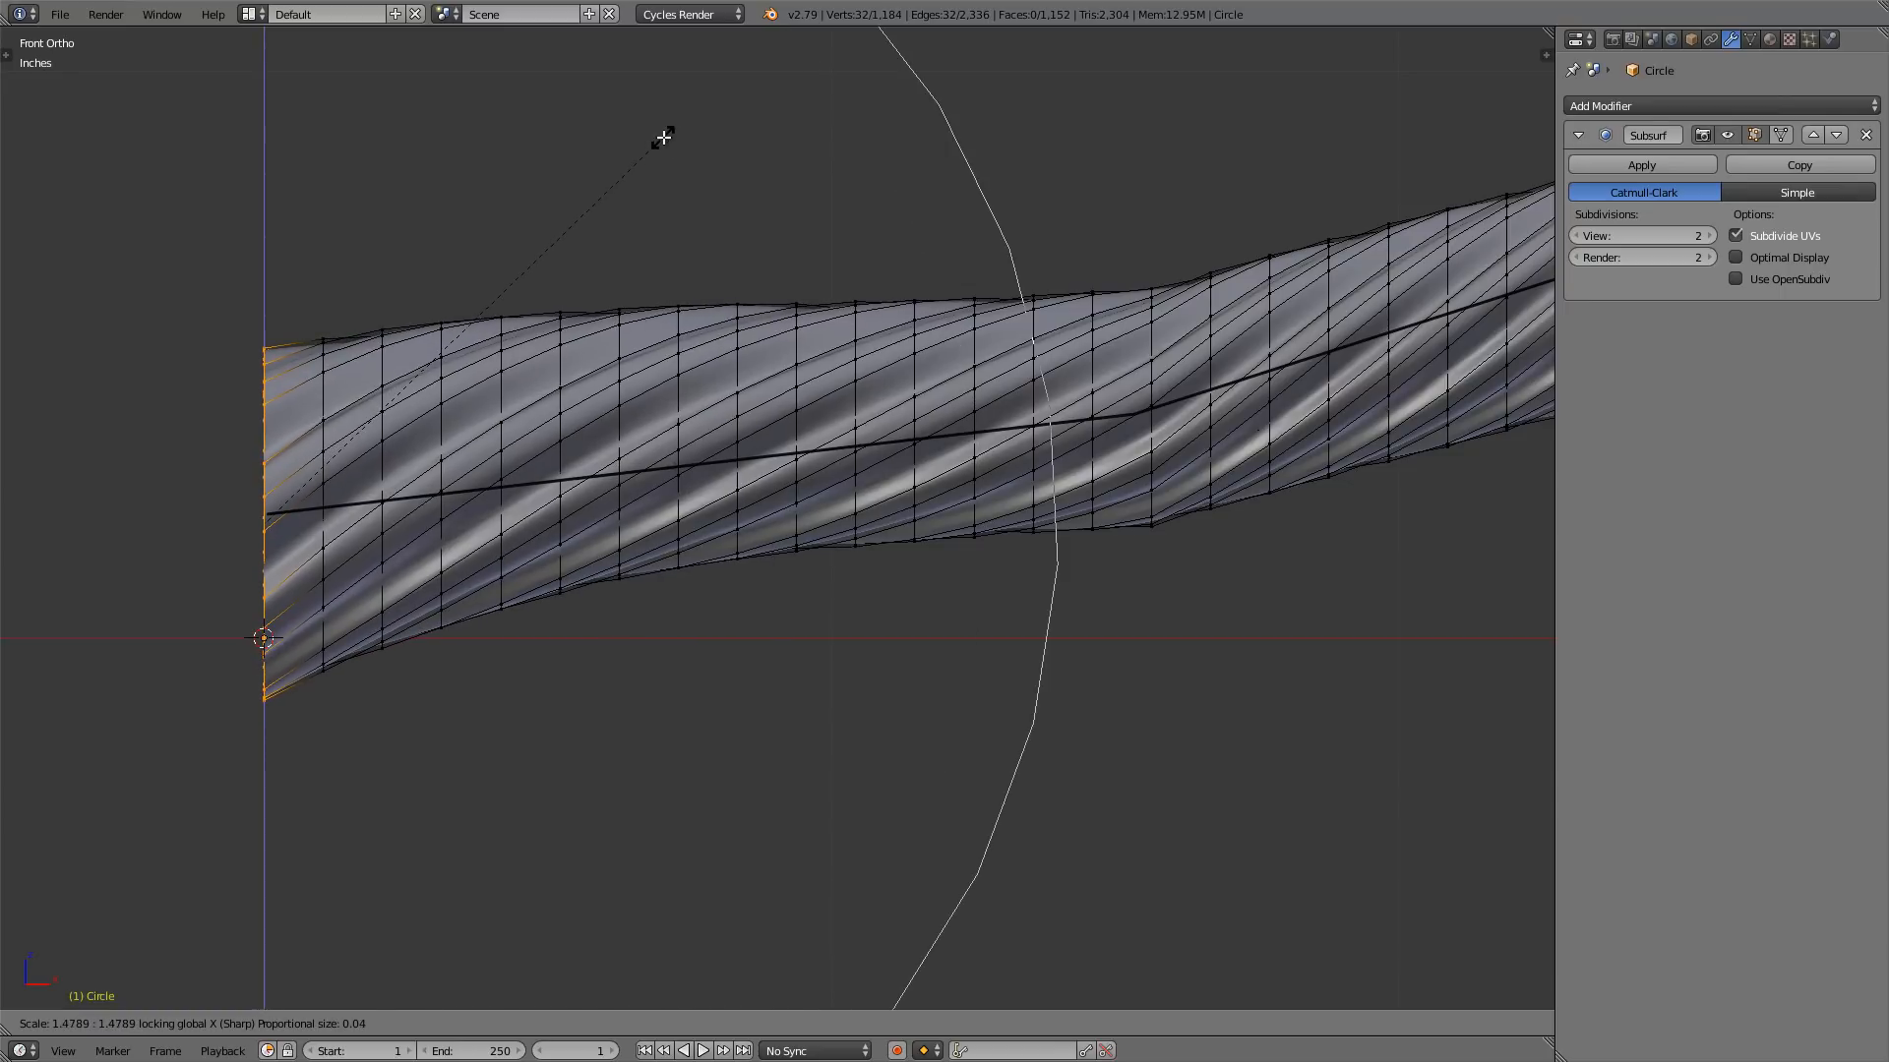
scroll(662, 134, "down", 1)
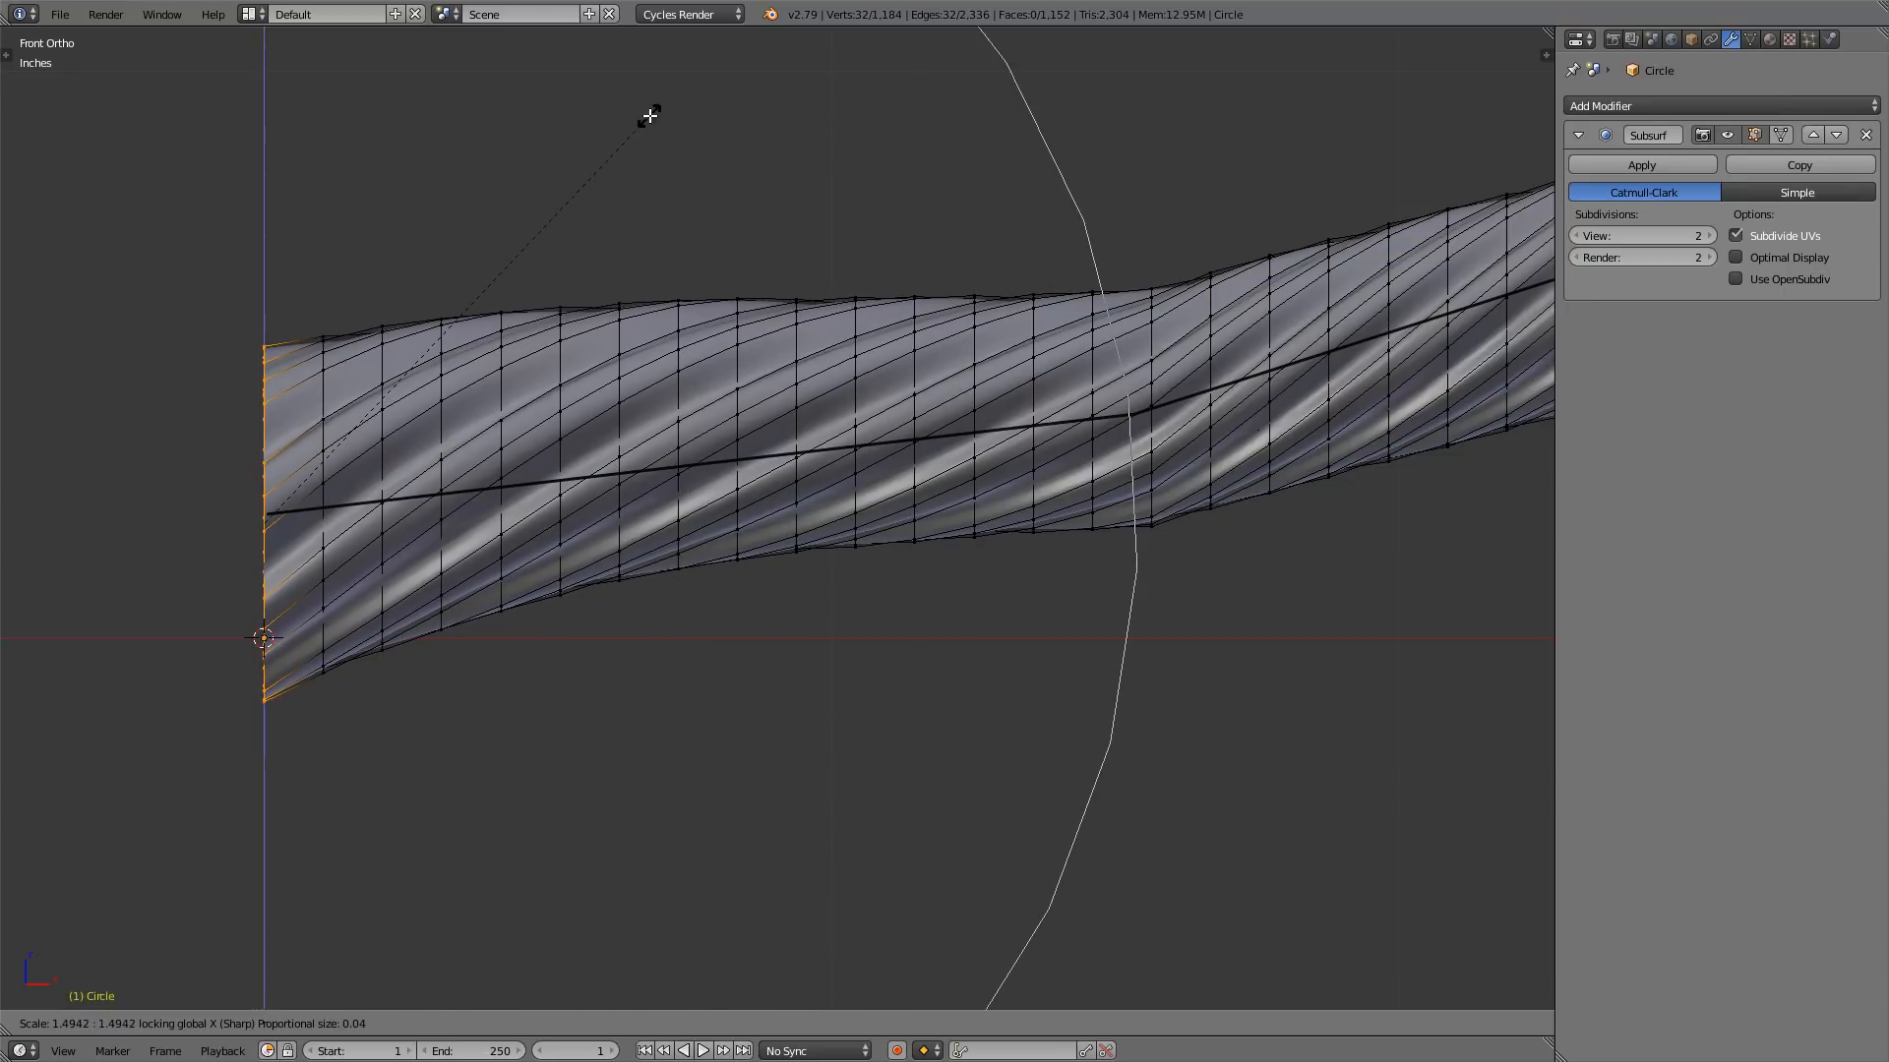
left_click(650, 116)
- Scale up the edge loop at the guide line's first bend, excluding the global X axis, with a proportional size of about 0.01
scroll(723, 263, "down", 3)
middle_click_drag(767, 292, 572, 396, "shift")
scroll(536, 393, "down", 1)
scroll(573, 395, "up", 1)
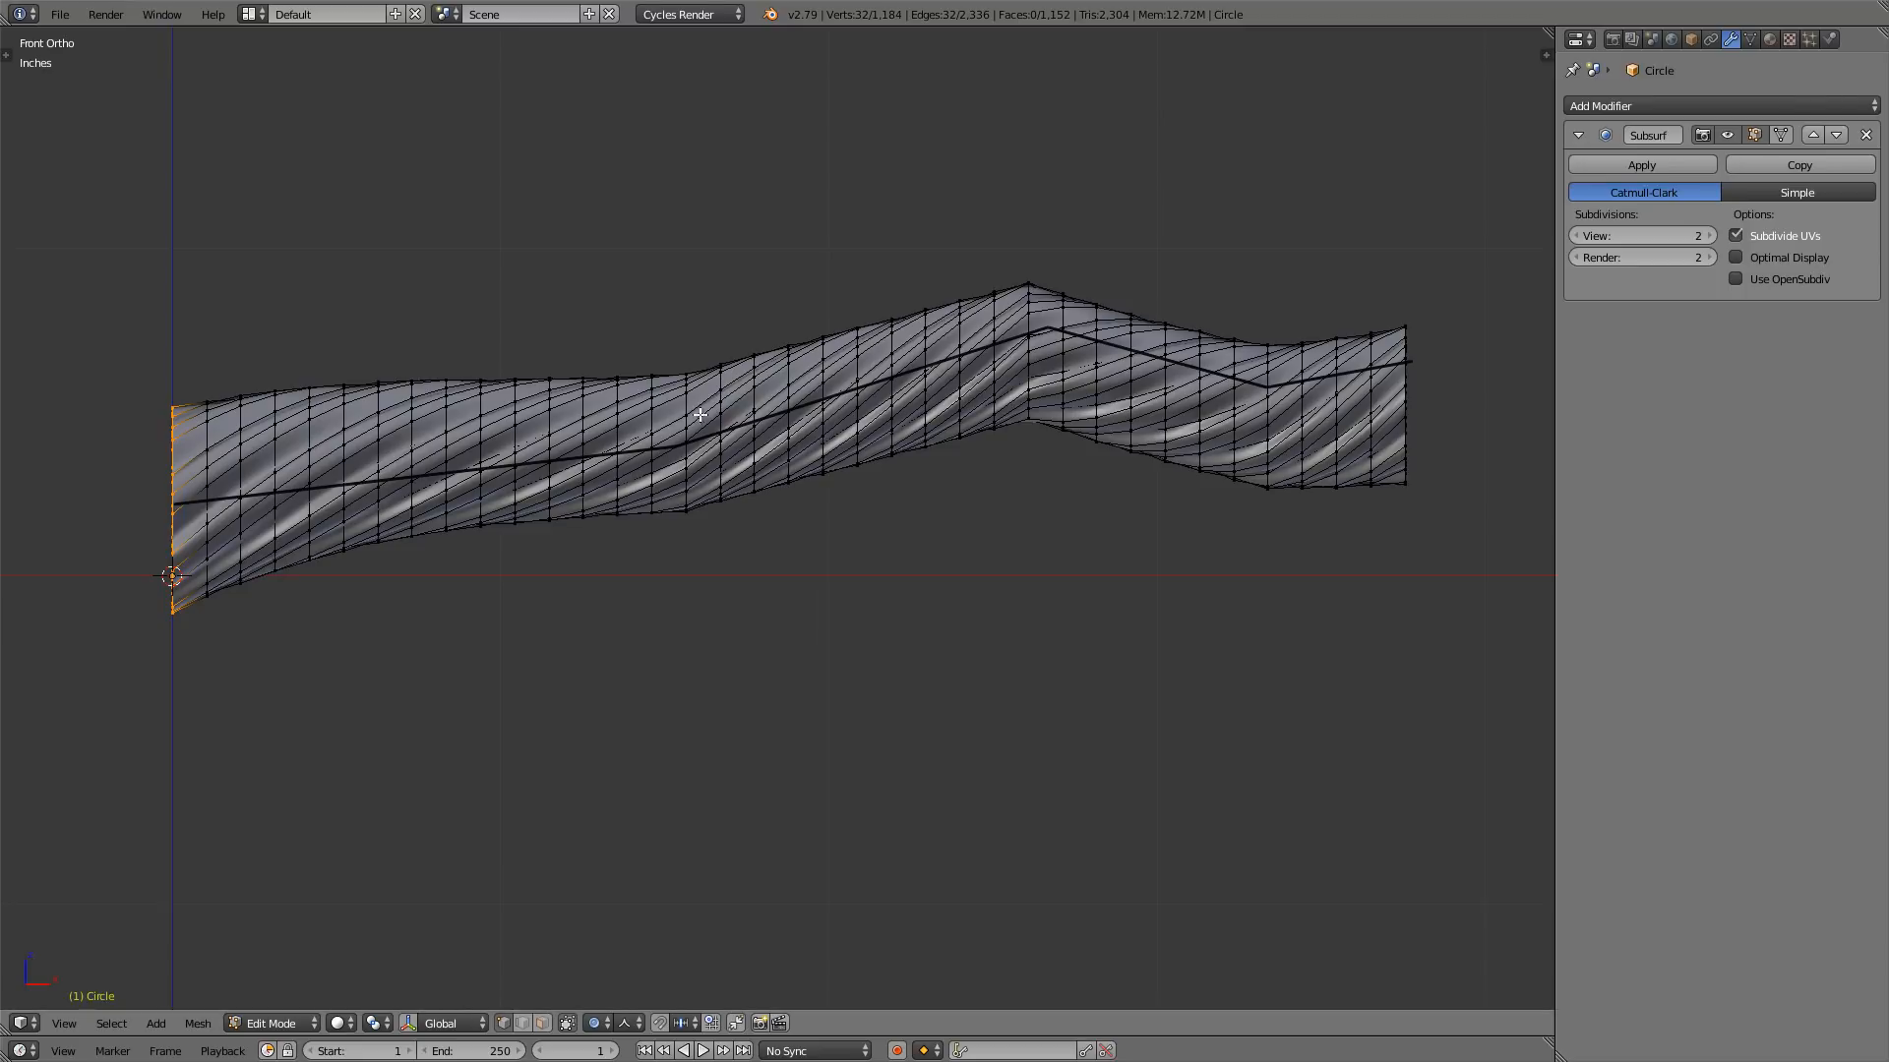
middle_click_drag(699, 415, 536, 413, "shift")
scroll(717, 415, "up", 2)
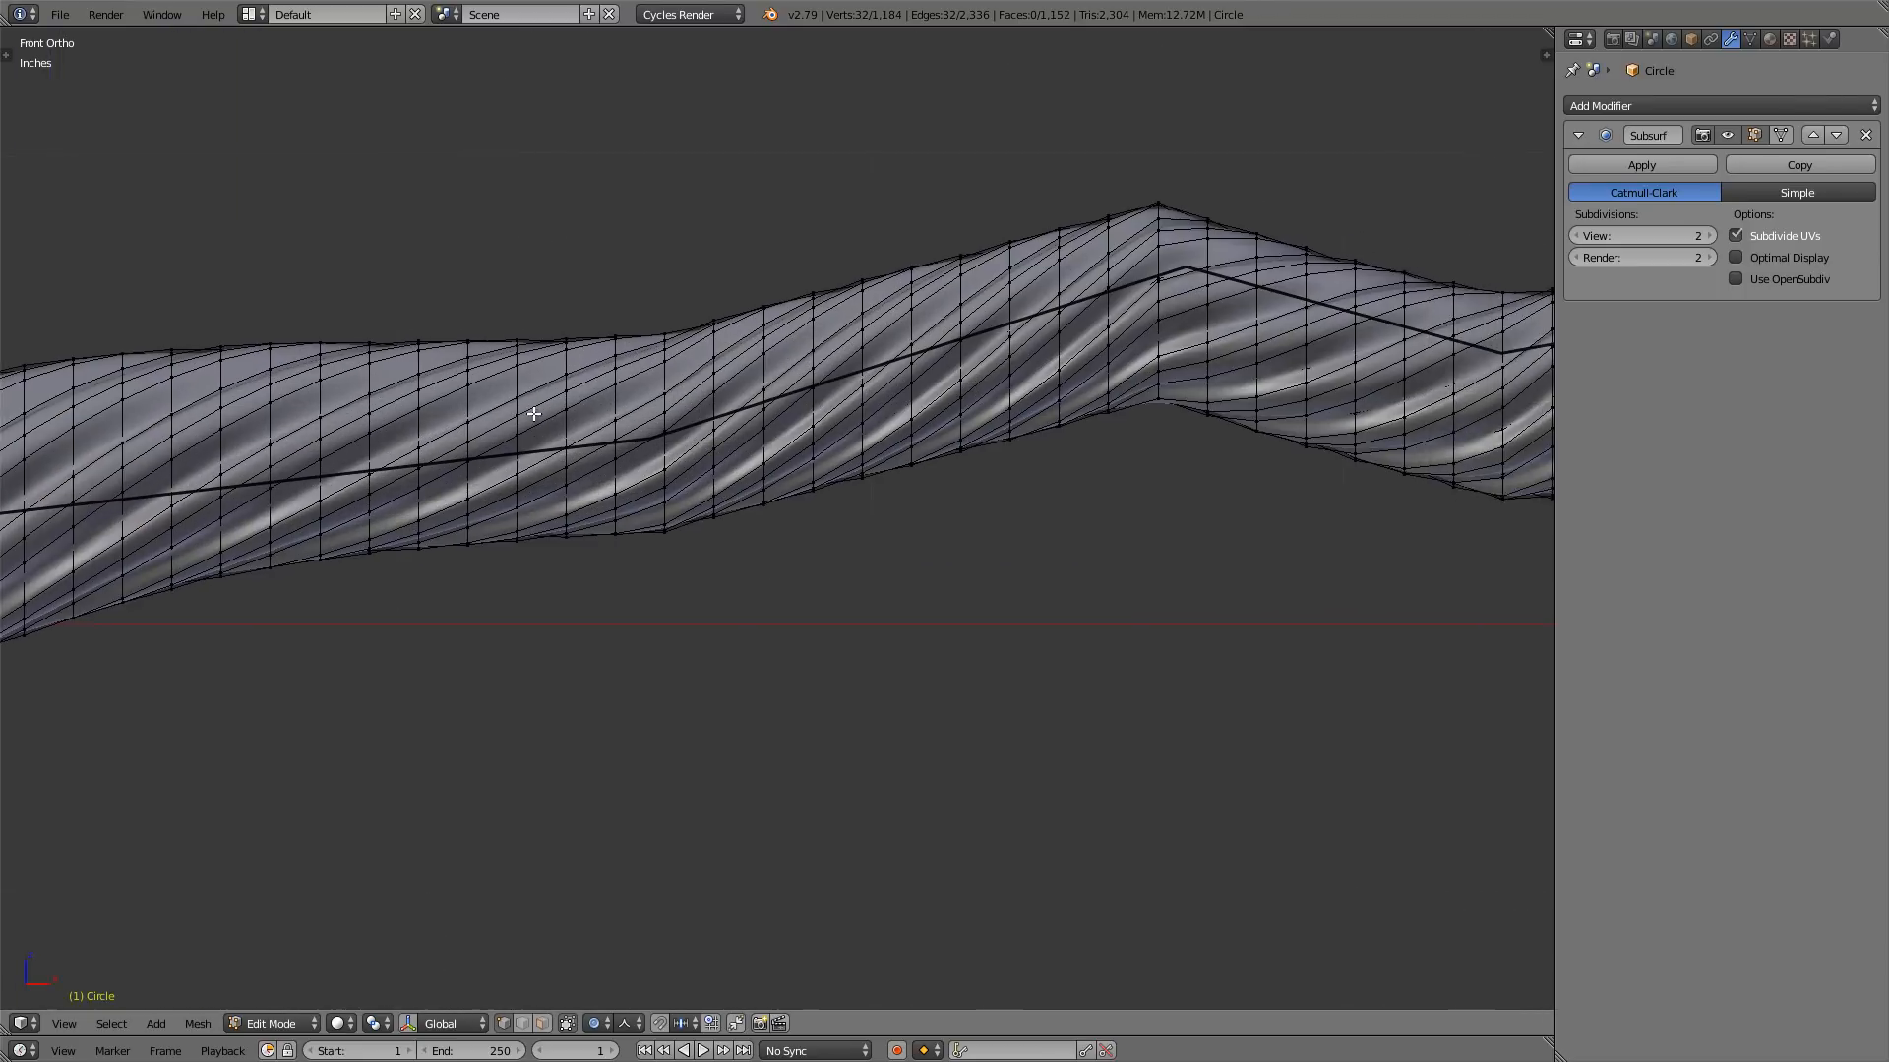
scroll(536, 413, "down", 1)
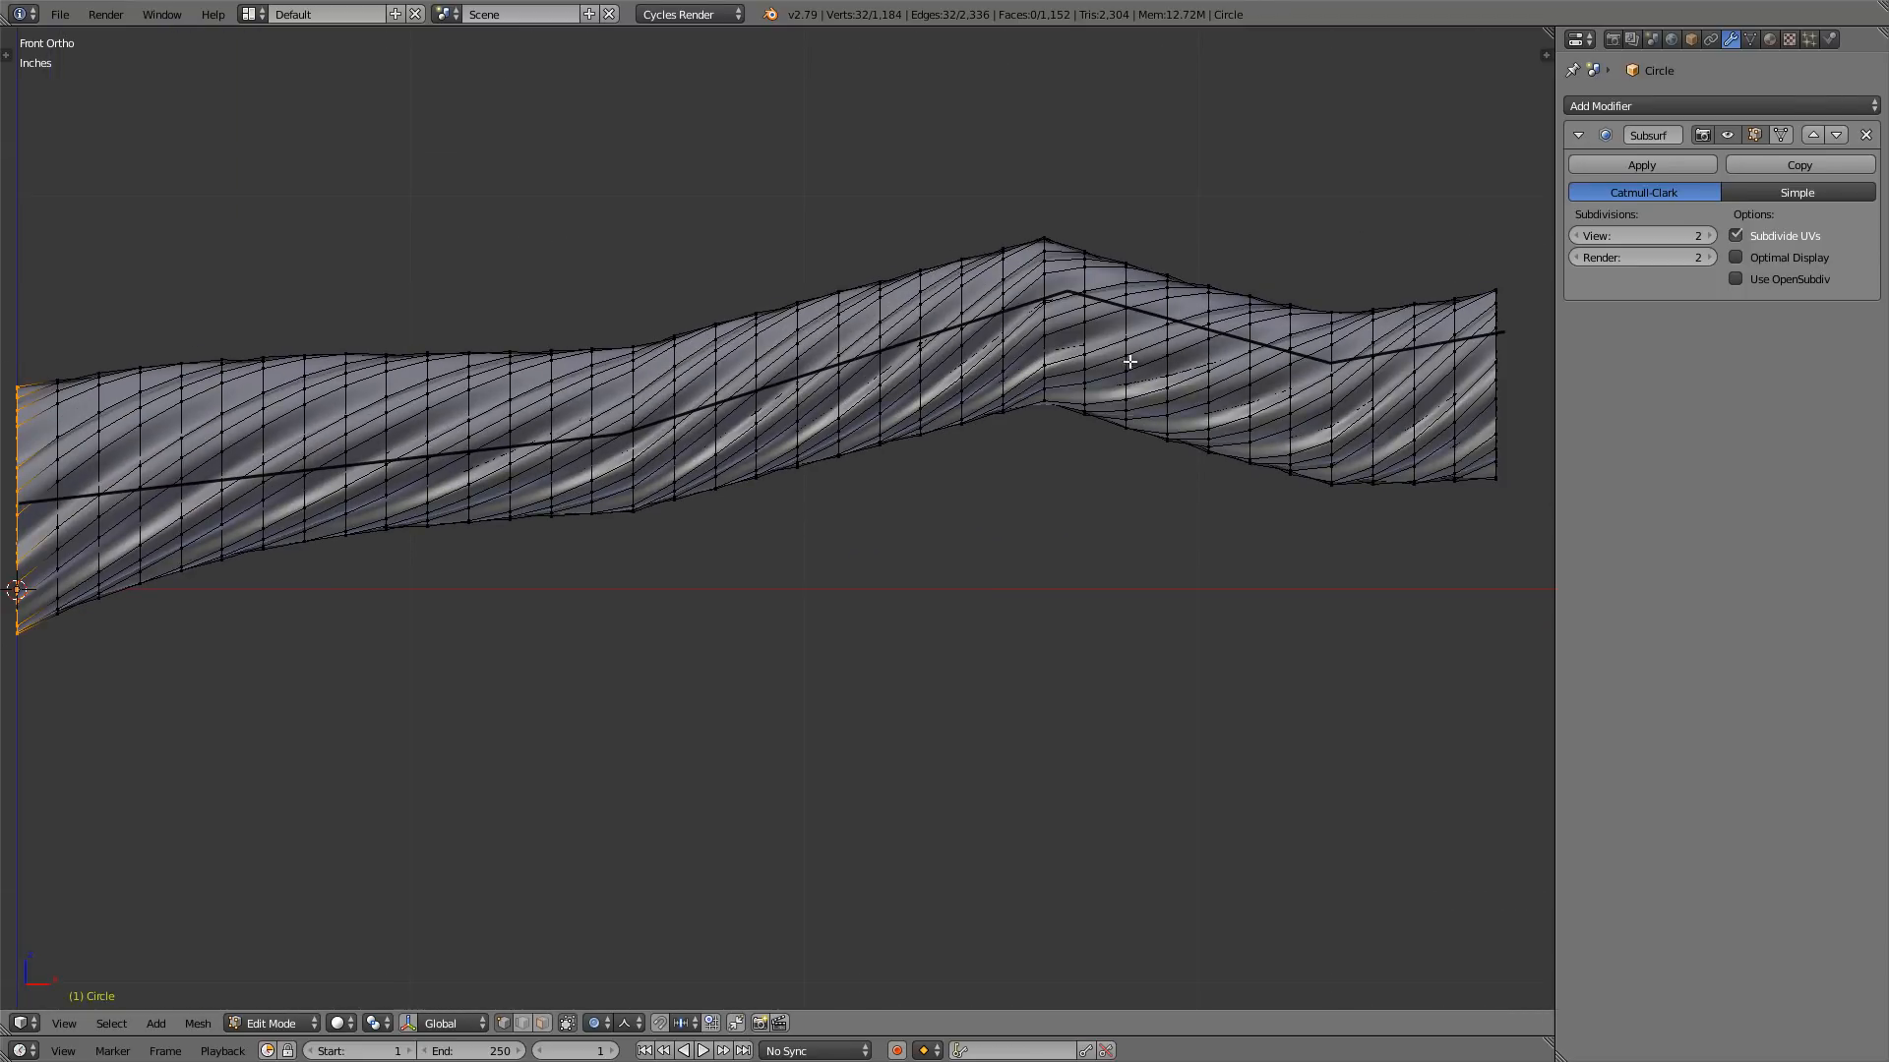
scroll(625, 436, "up", 2)
middle_click_drag(624, 432, 573, 454, "shift")
scroll(594, 423, "up", 1)
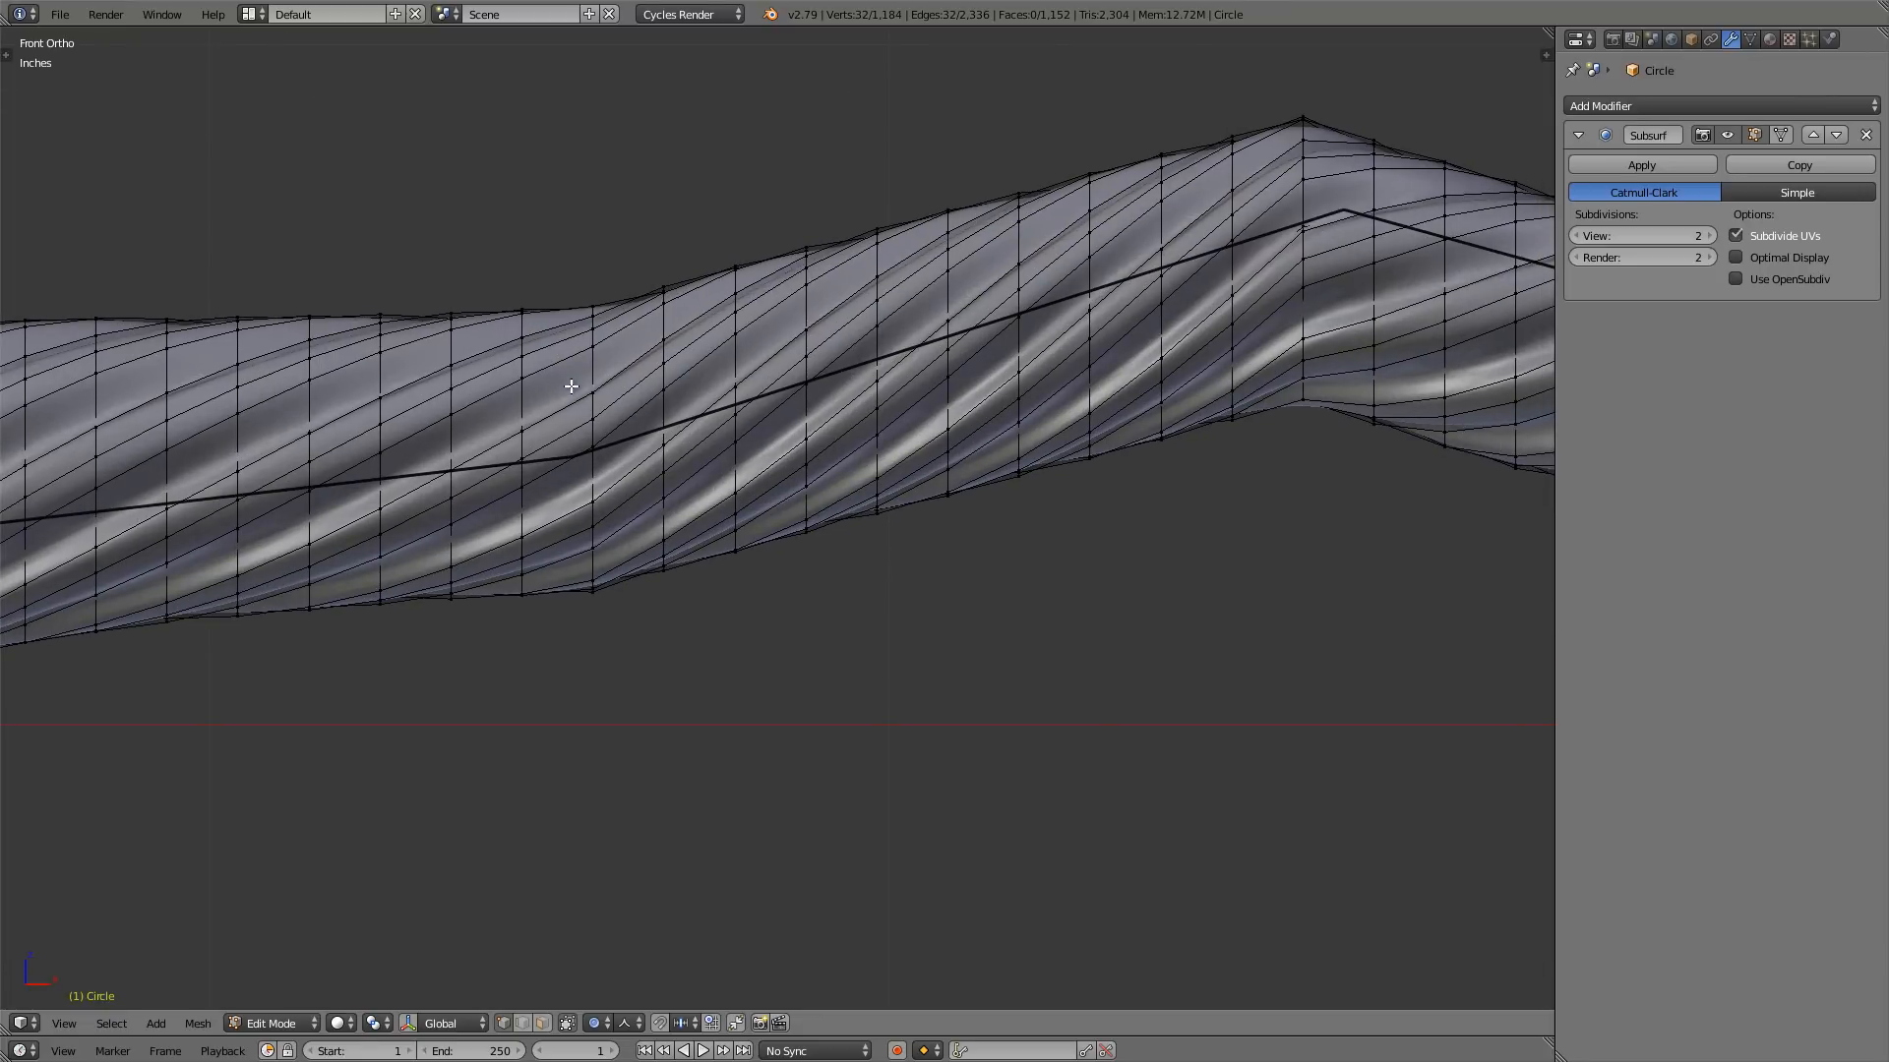
scroll(571, 387, "down", 1)
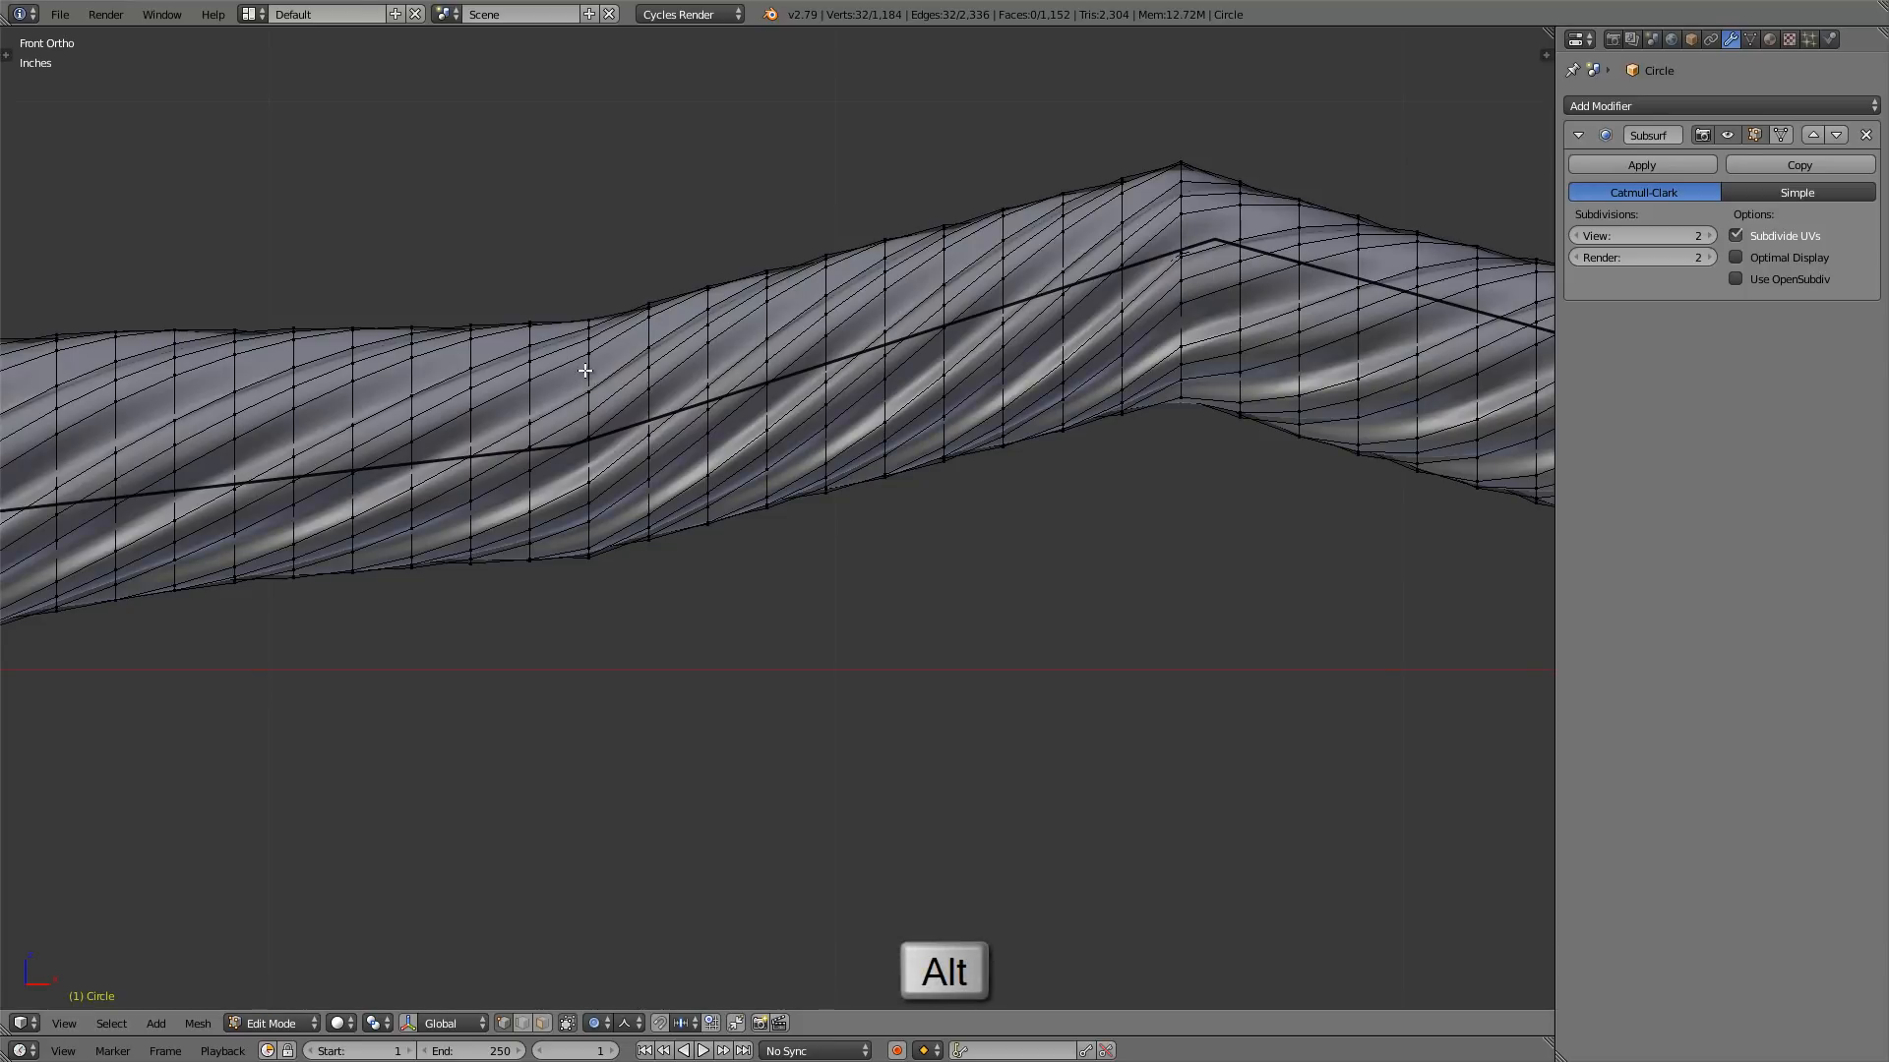
left_click(585, 371, "alt")
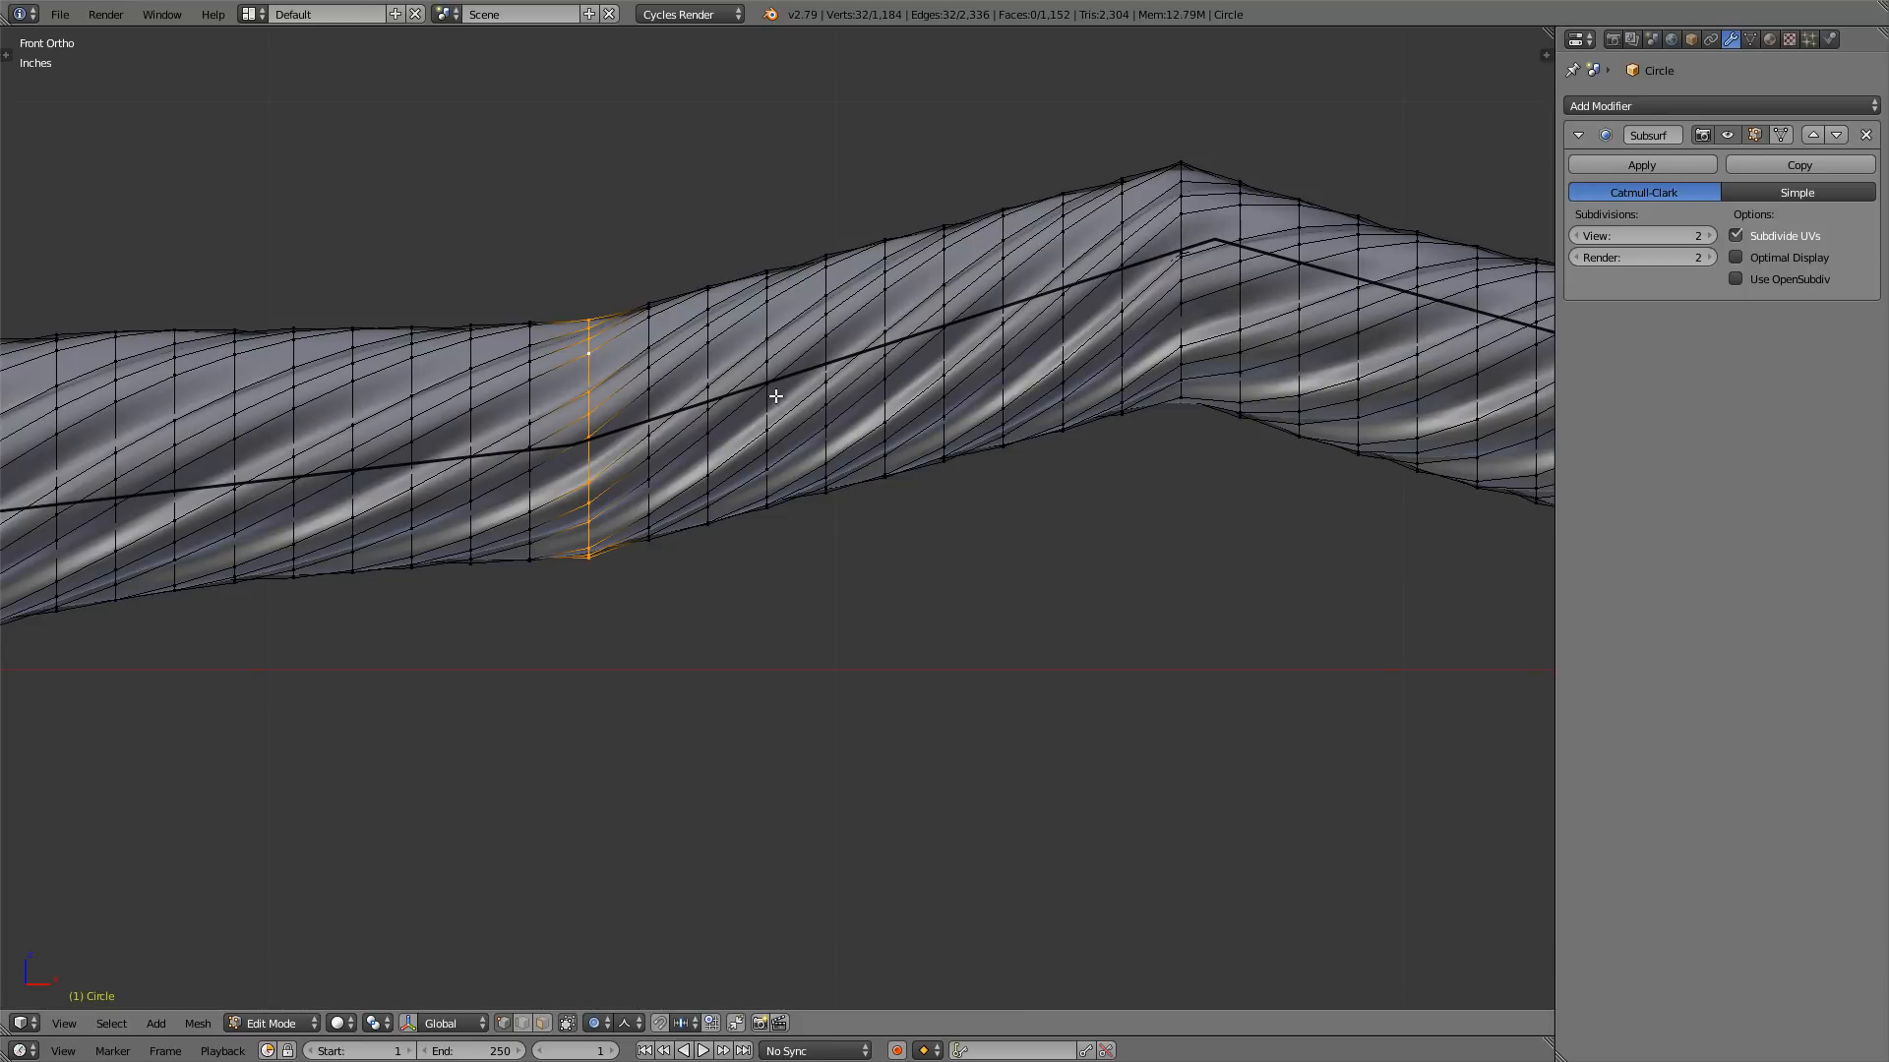
middle_click_drag(773, 376, 916, 393, "shift")
key("s")
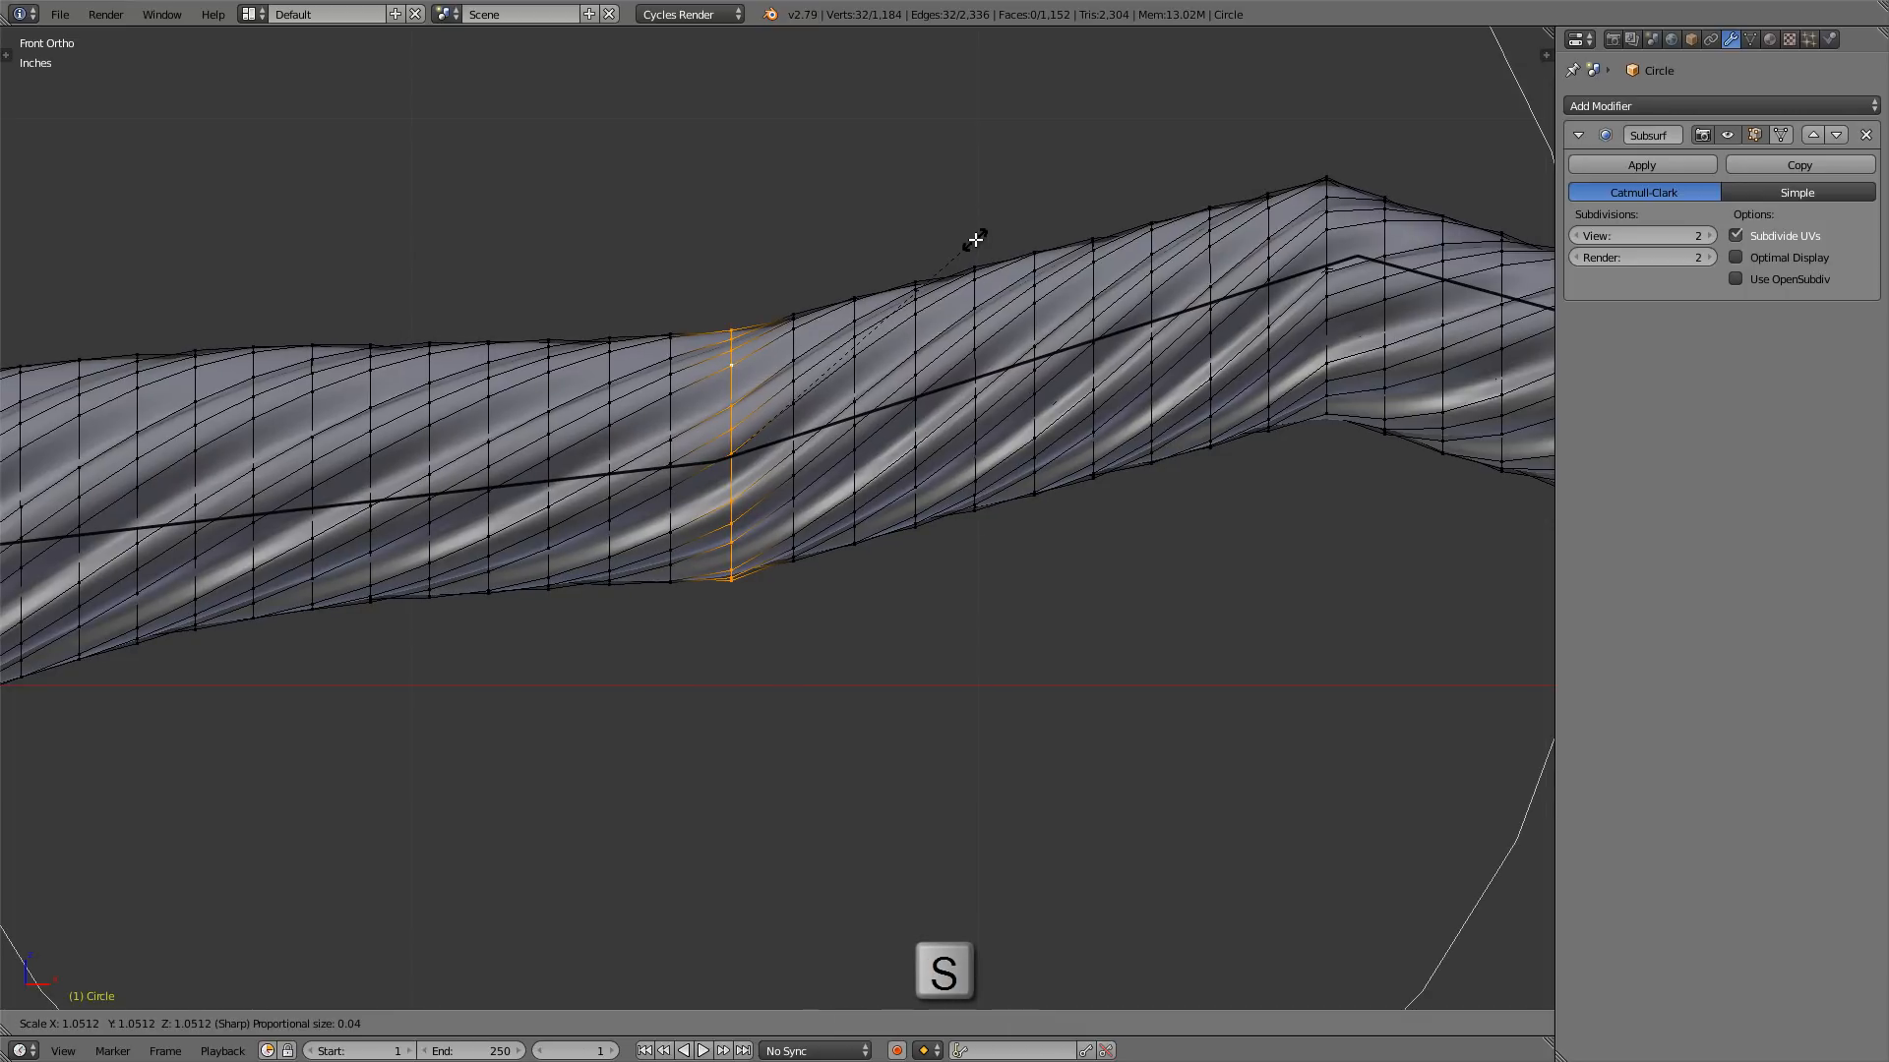
key("shift+x")
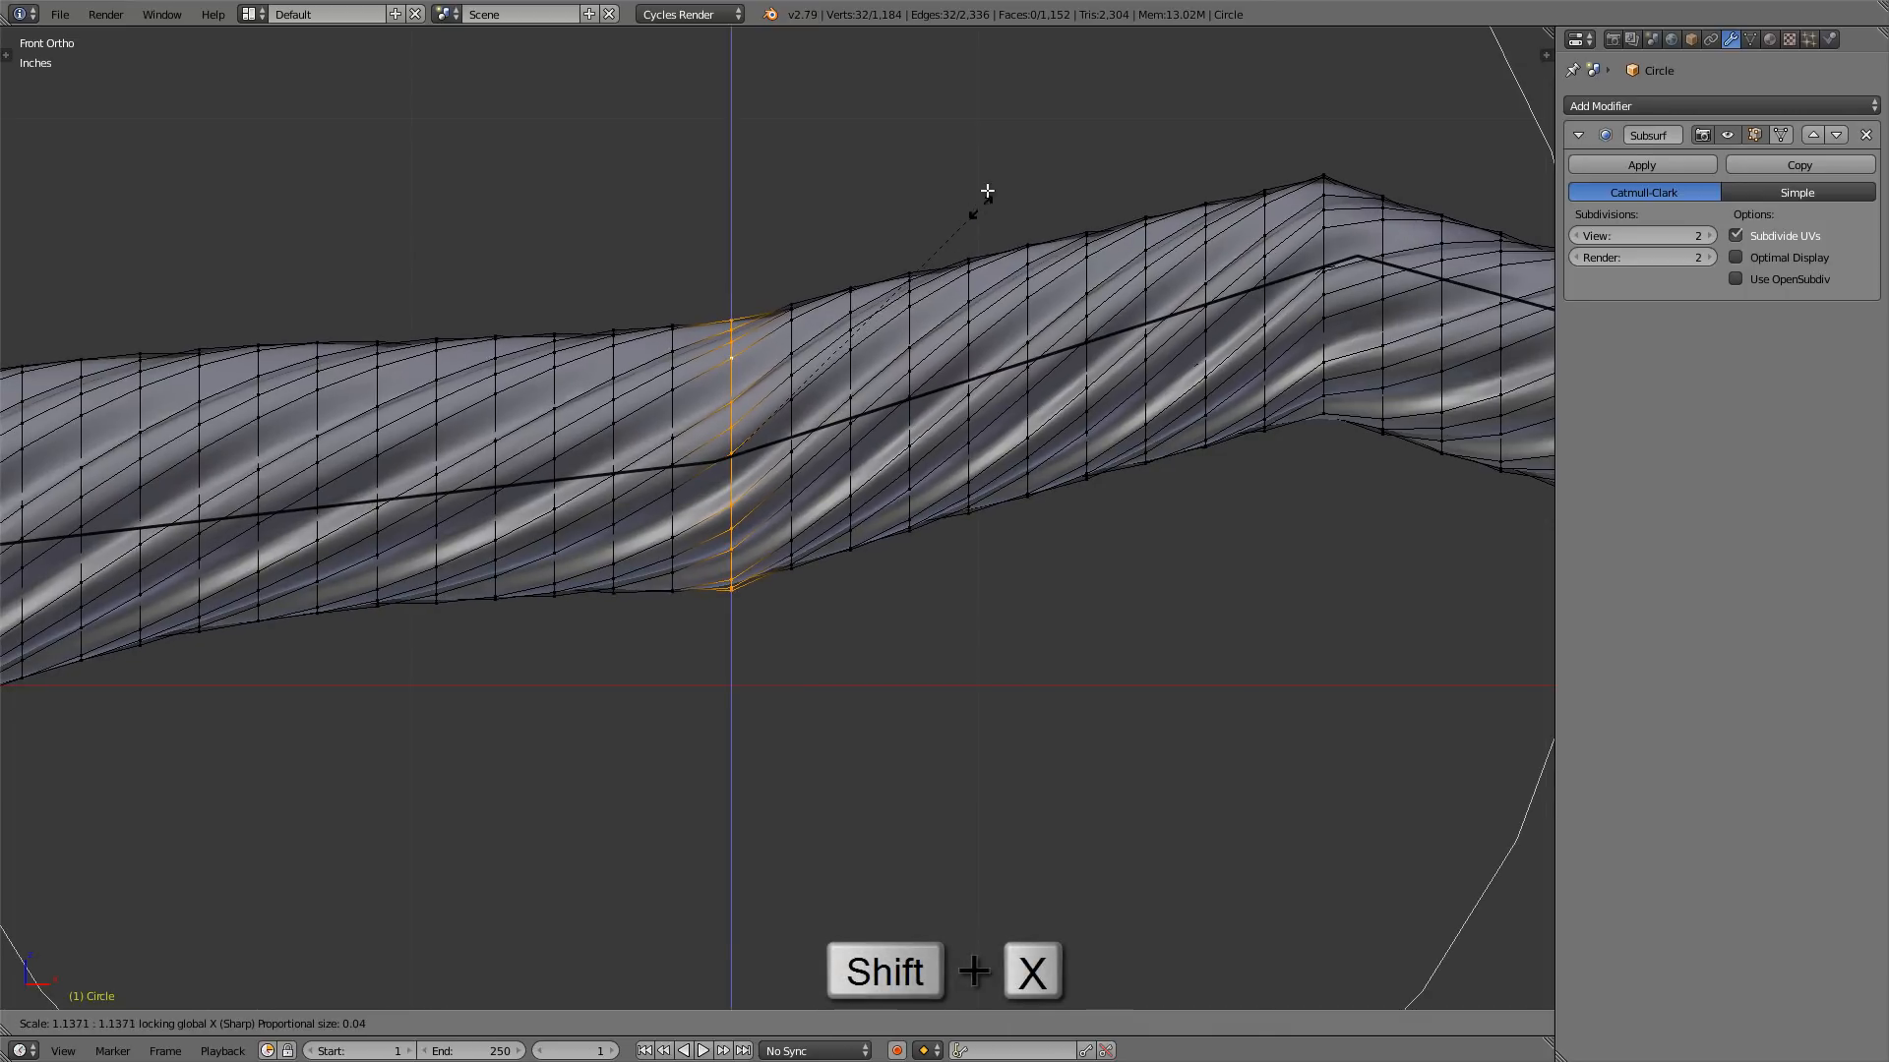
scroll(984, 195, "up", 7)
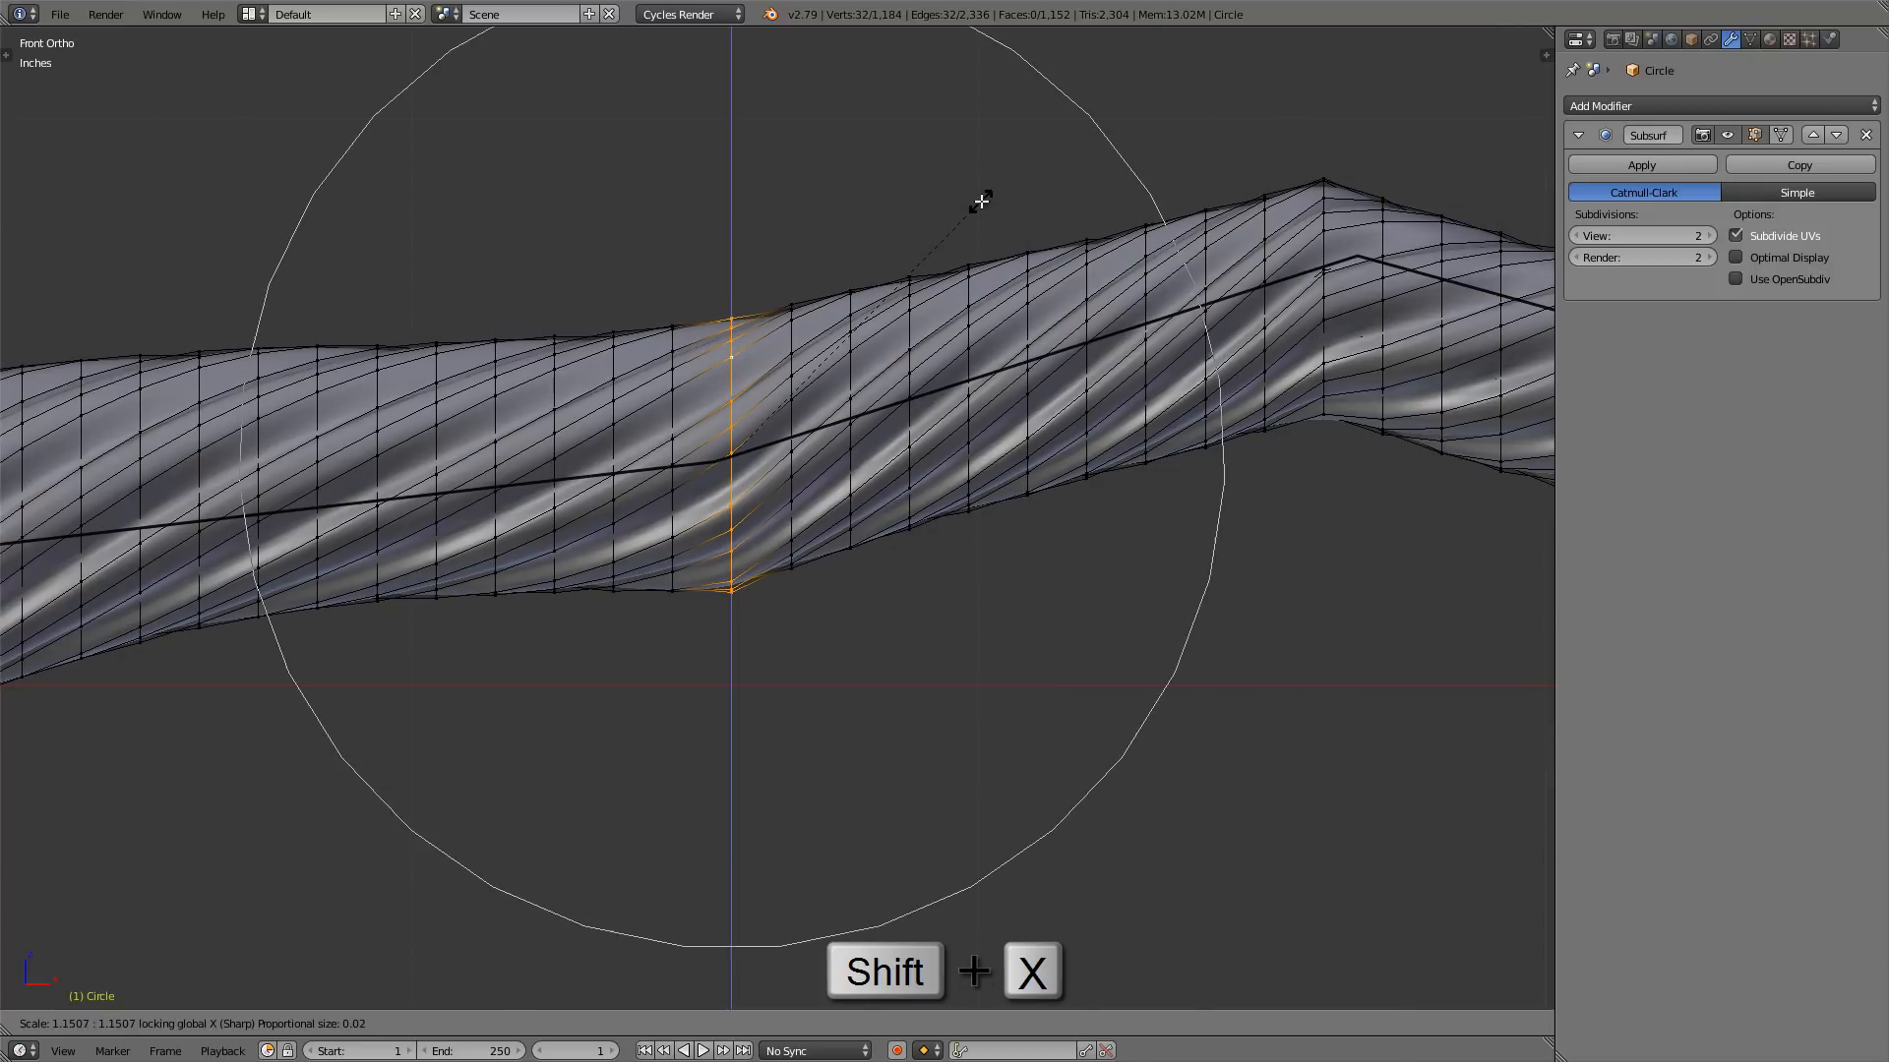
scroll(981, 200, "up", 7)
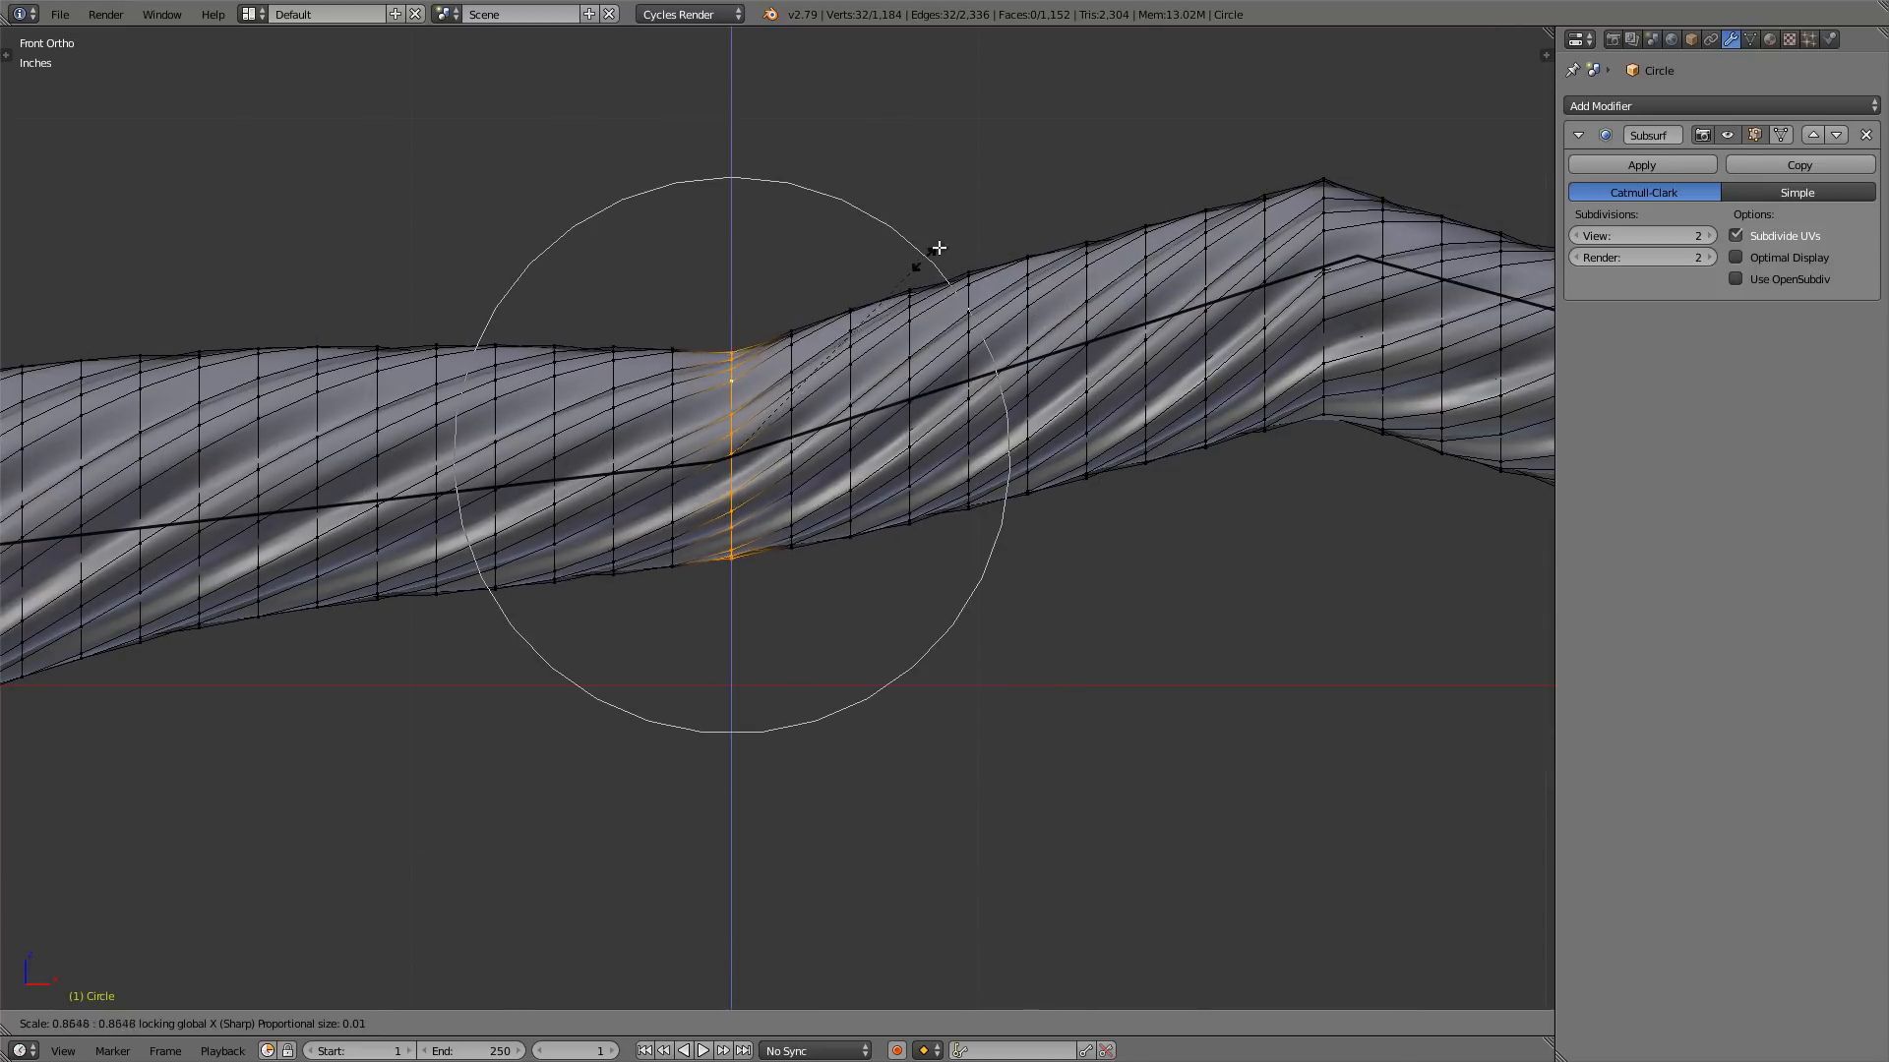
left_click(993, 186)
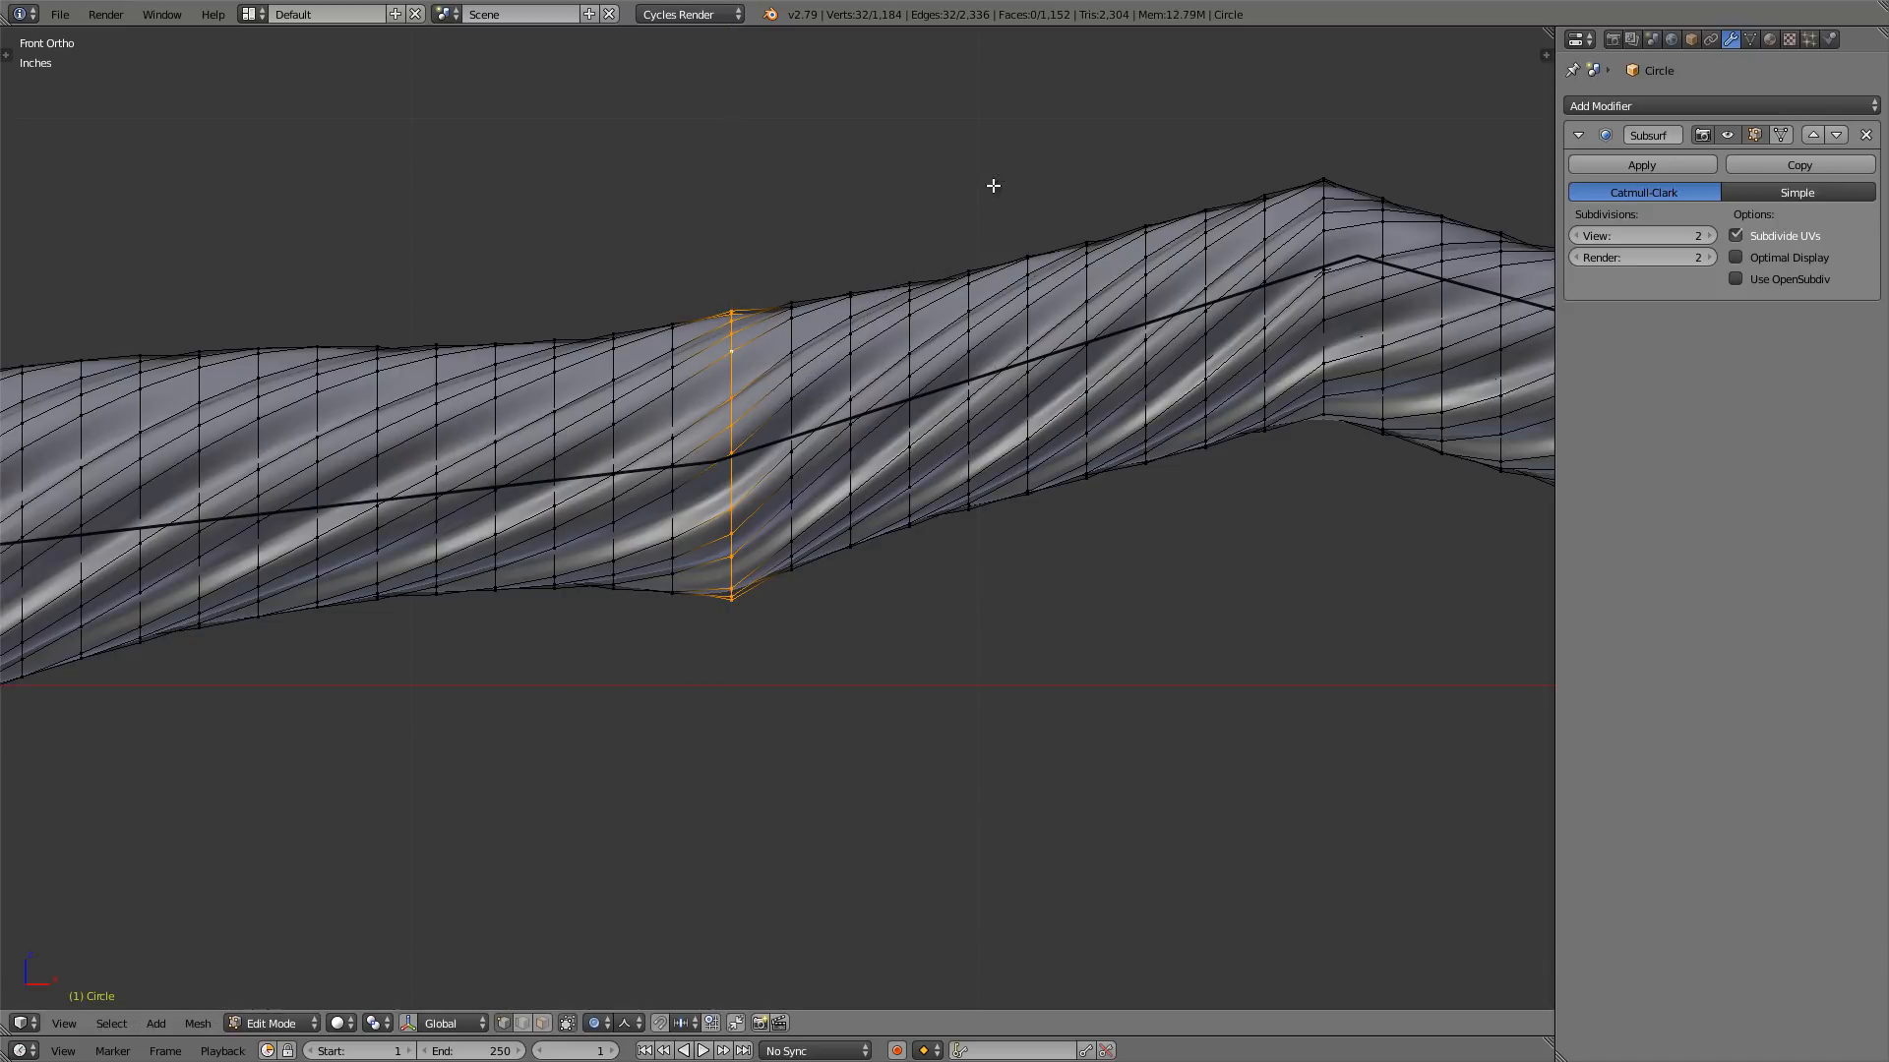
- Lower the first bend's edge loop about 46 thou along global Z at proportional size 0.01, and check the tube in Object Mode
key("g")
key("z")
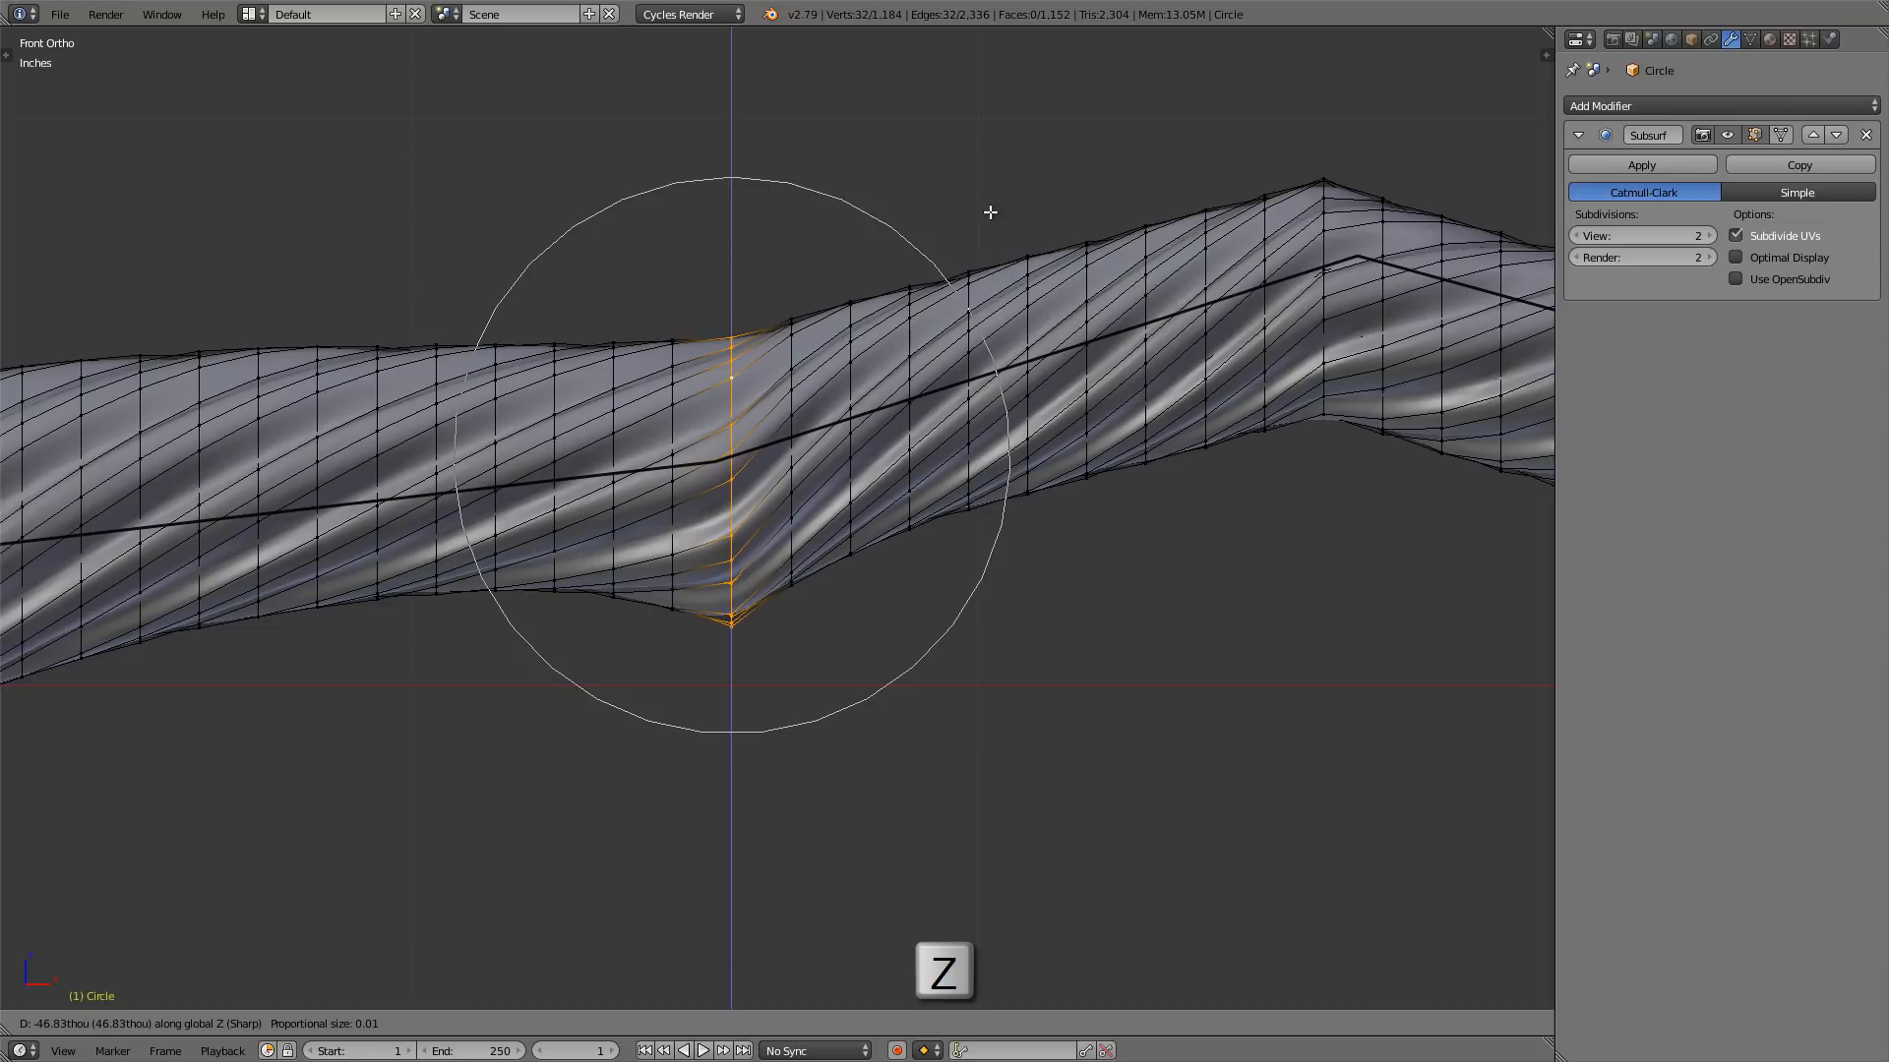
left_click(990, 209)
scroll(941, 245, "down", 5)
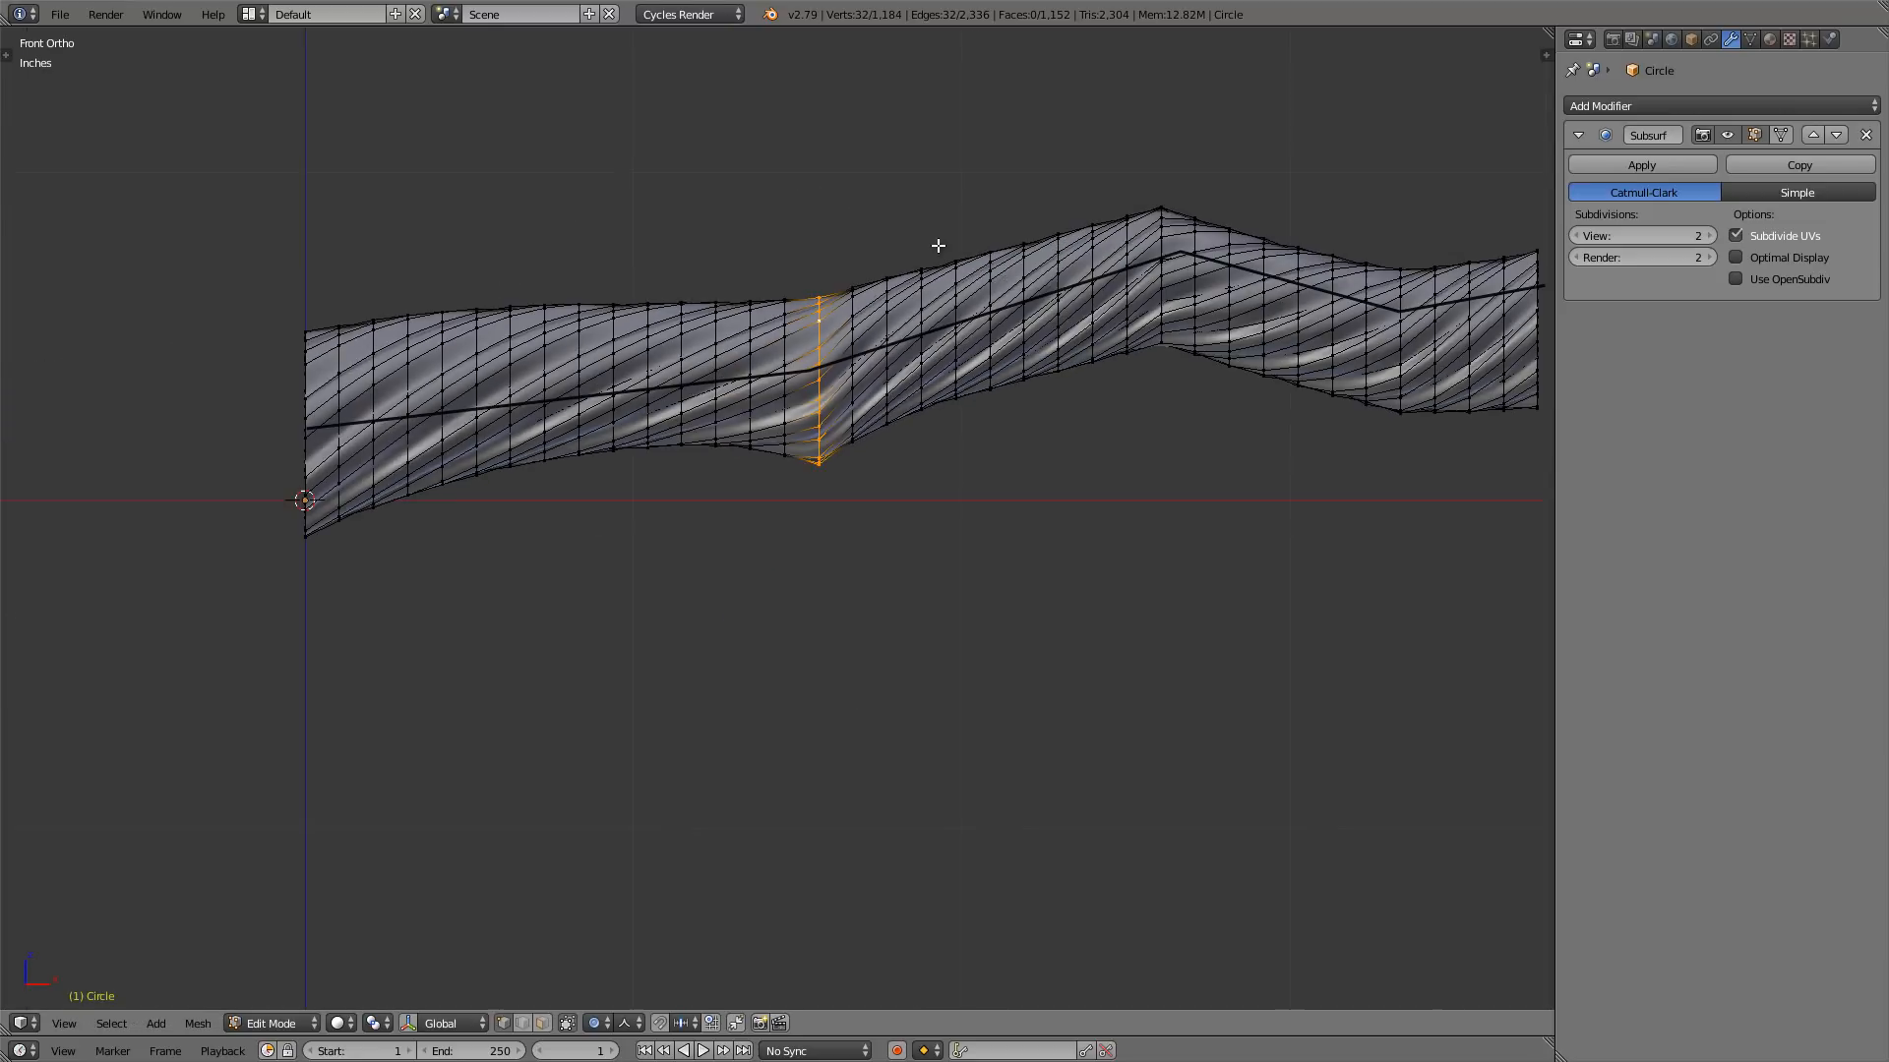
key("Tab")
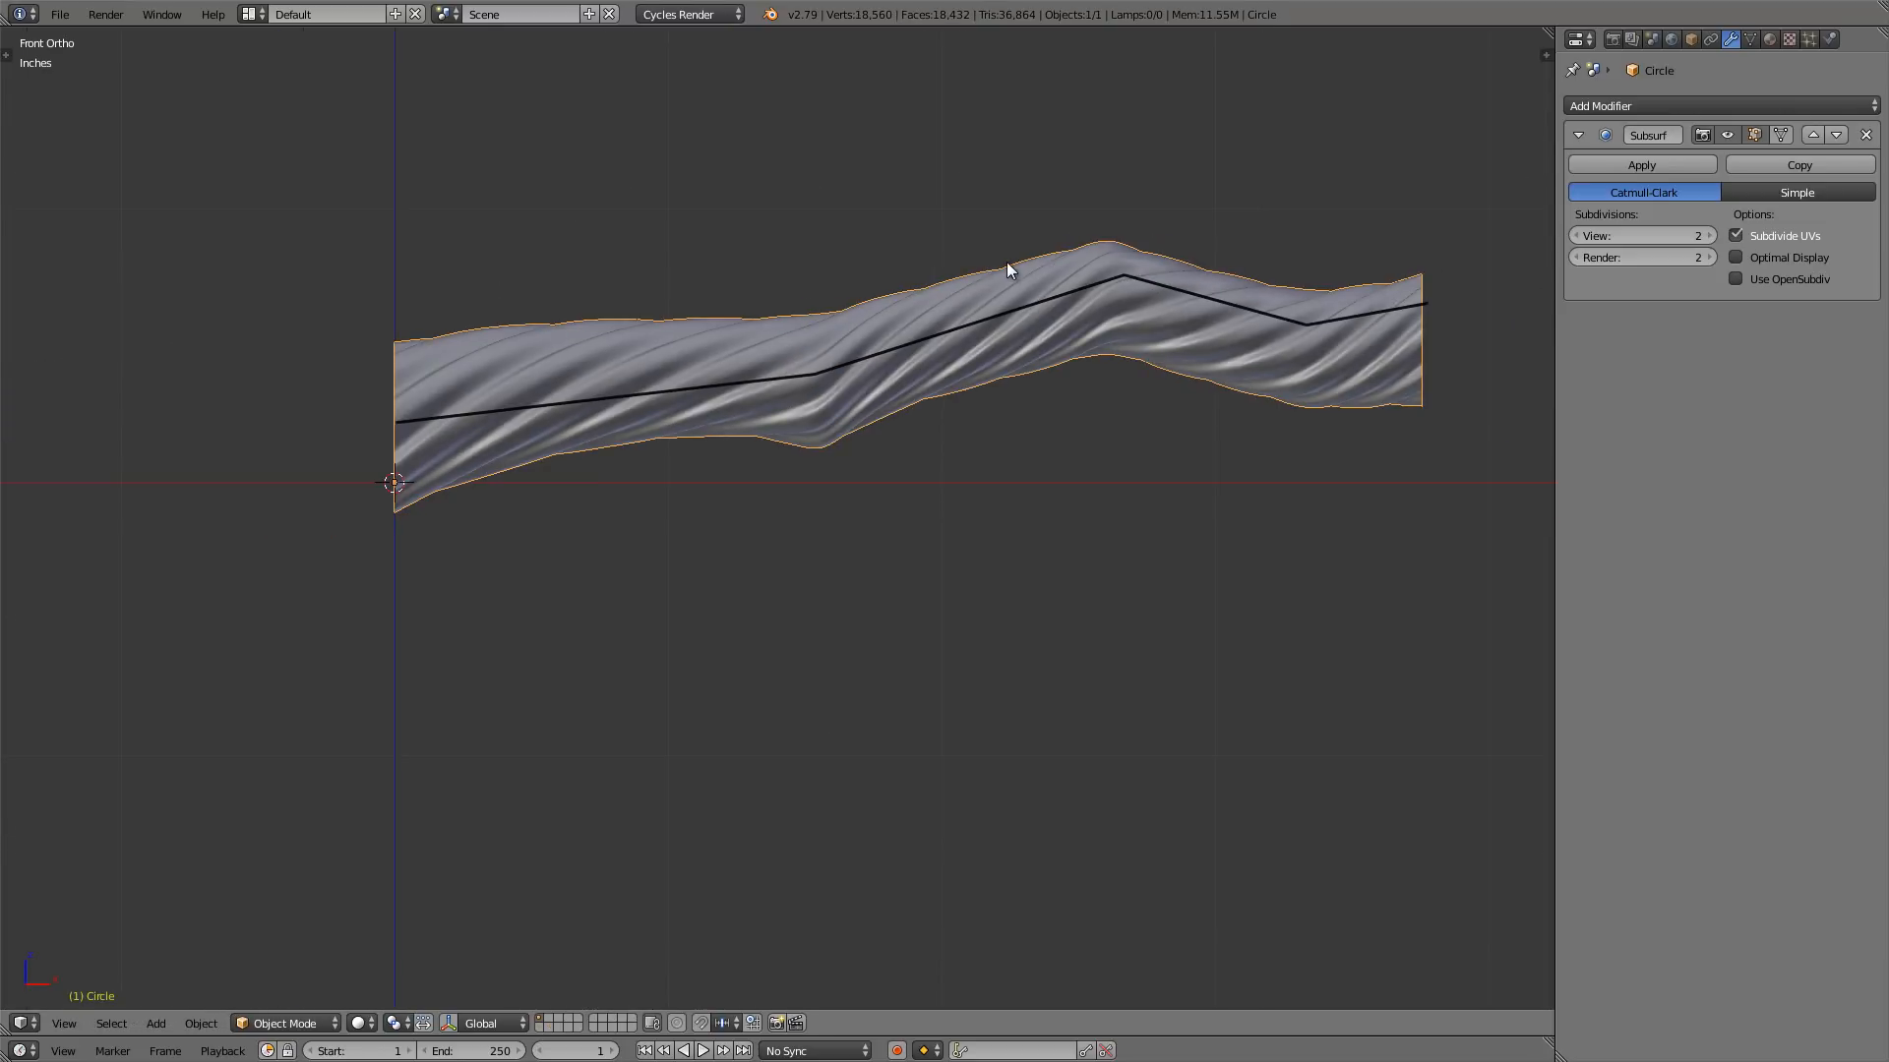
key("Tab")
- Scale the edge loop at the guide line's second bend up to about 1.21, excluding the global X axis, with proportional size 0.01
scroll(1023, 261, "up", 3)
middle_click_drag(1032, 262, 745, 309, "shift")
scroll(906, 305, "up", 1)
middle_click_drag(906, 305, 759, 345, "shift")
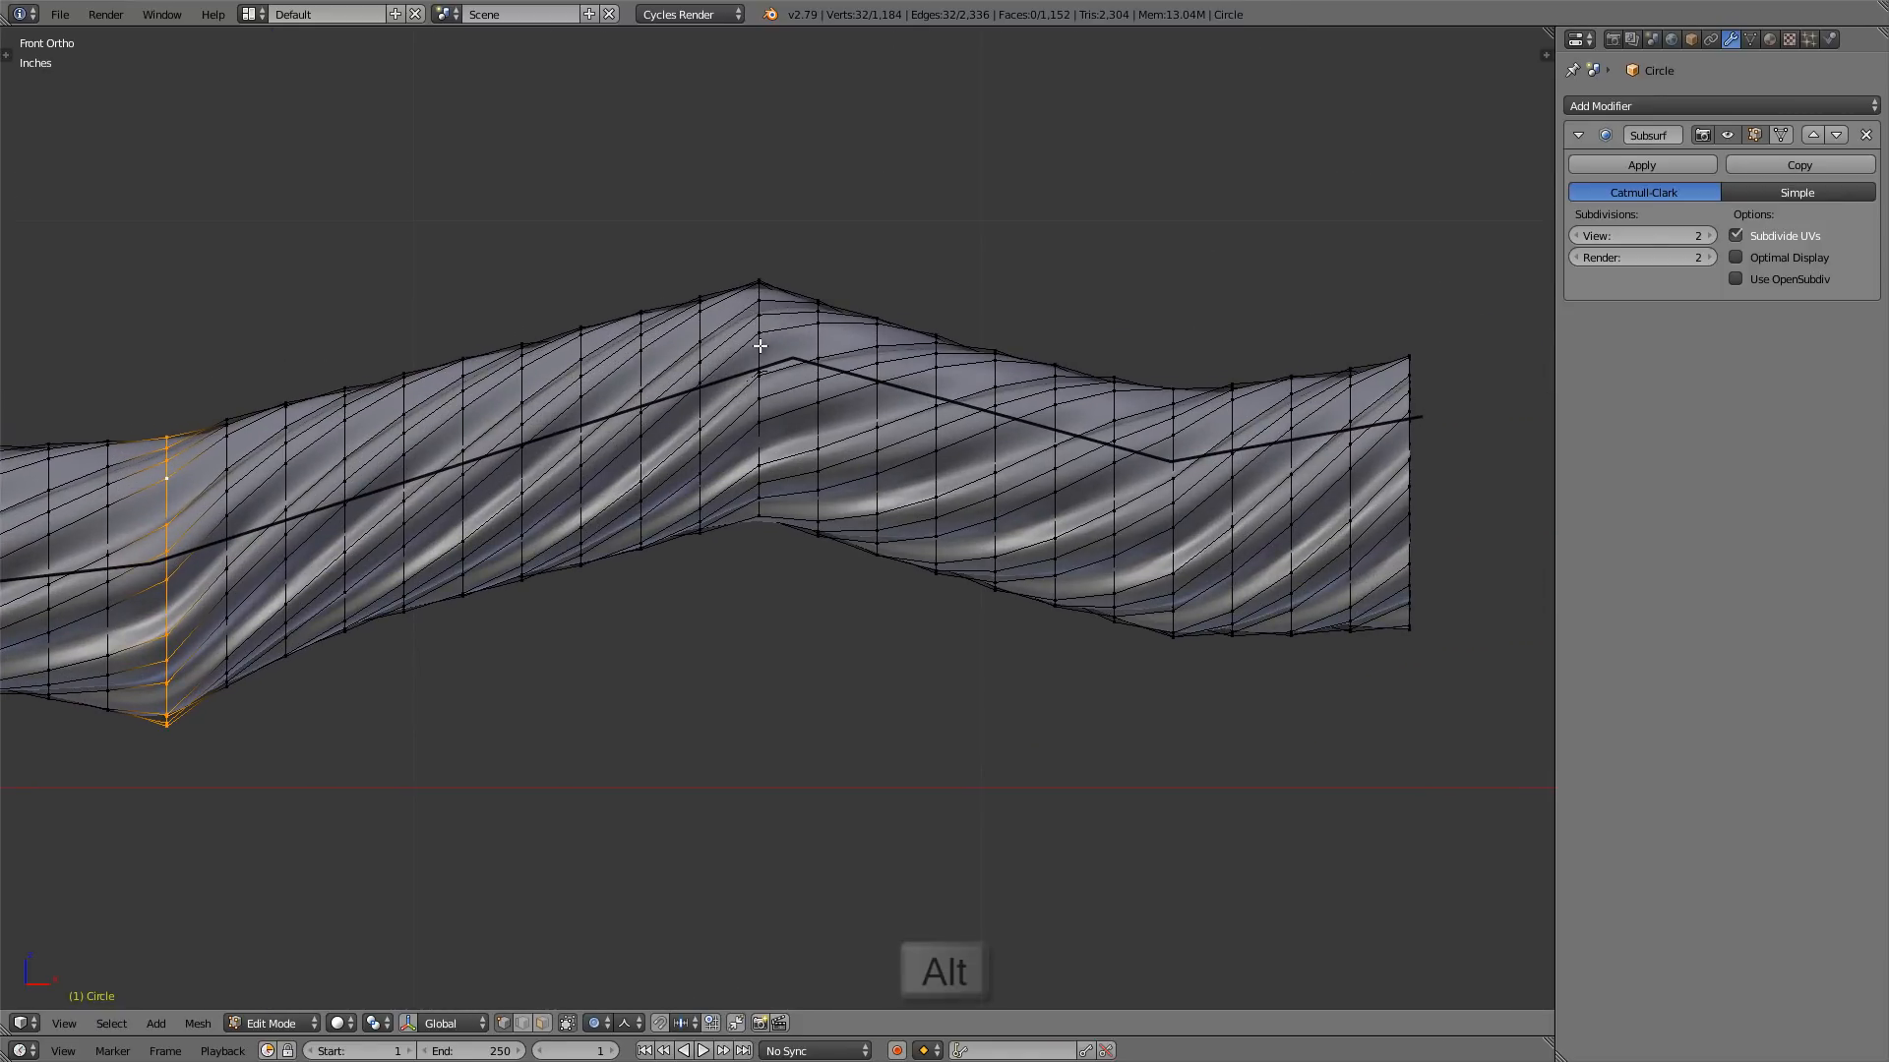
left_click(760, 345, "alt")
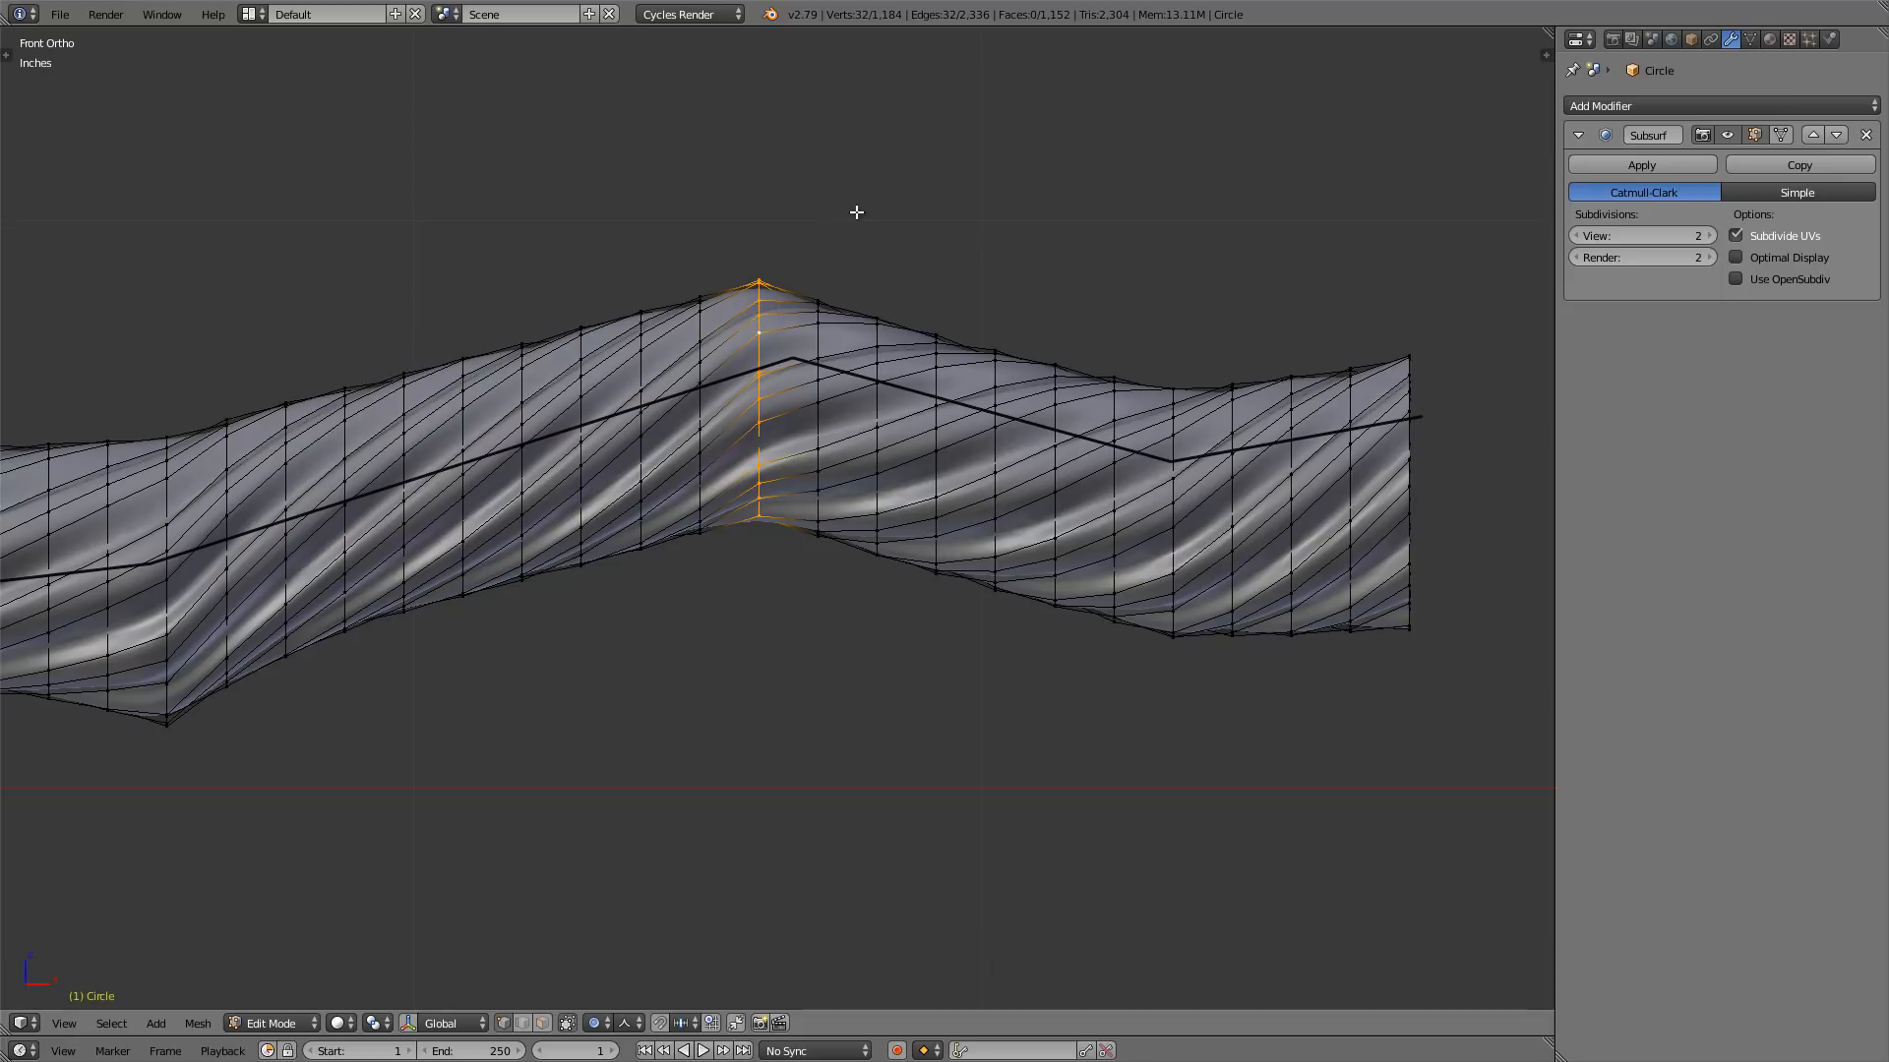
key("s")
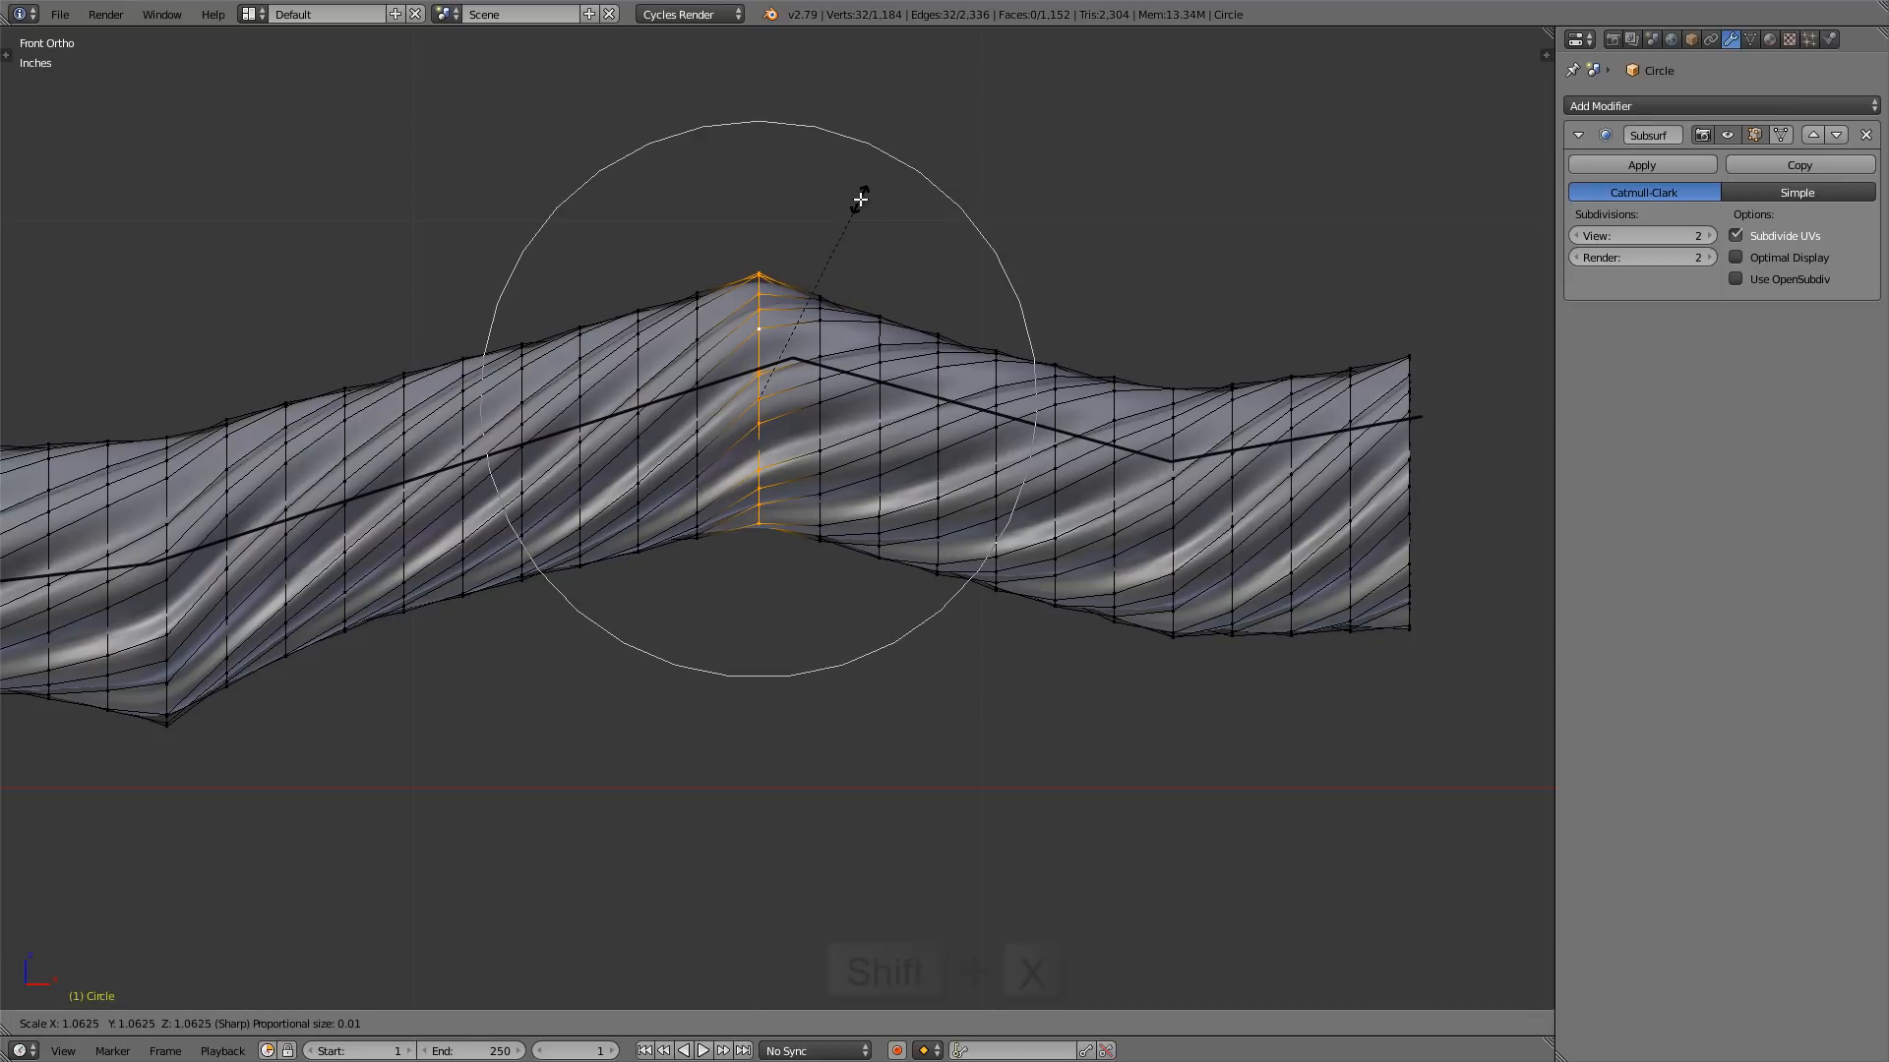
key("shift+x")
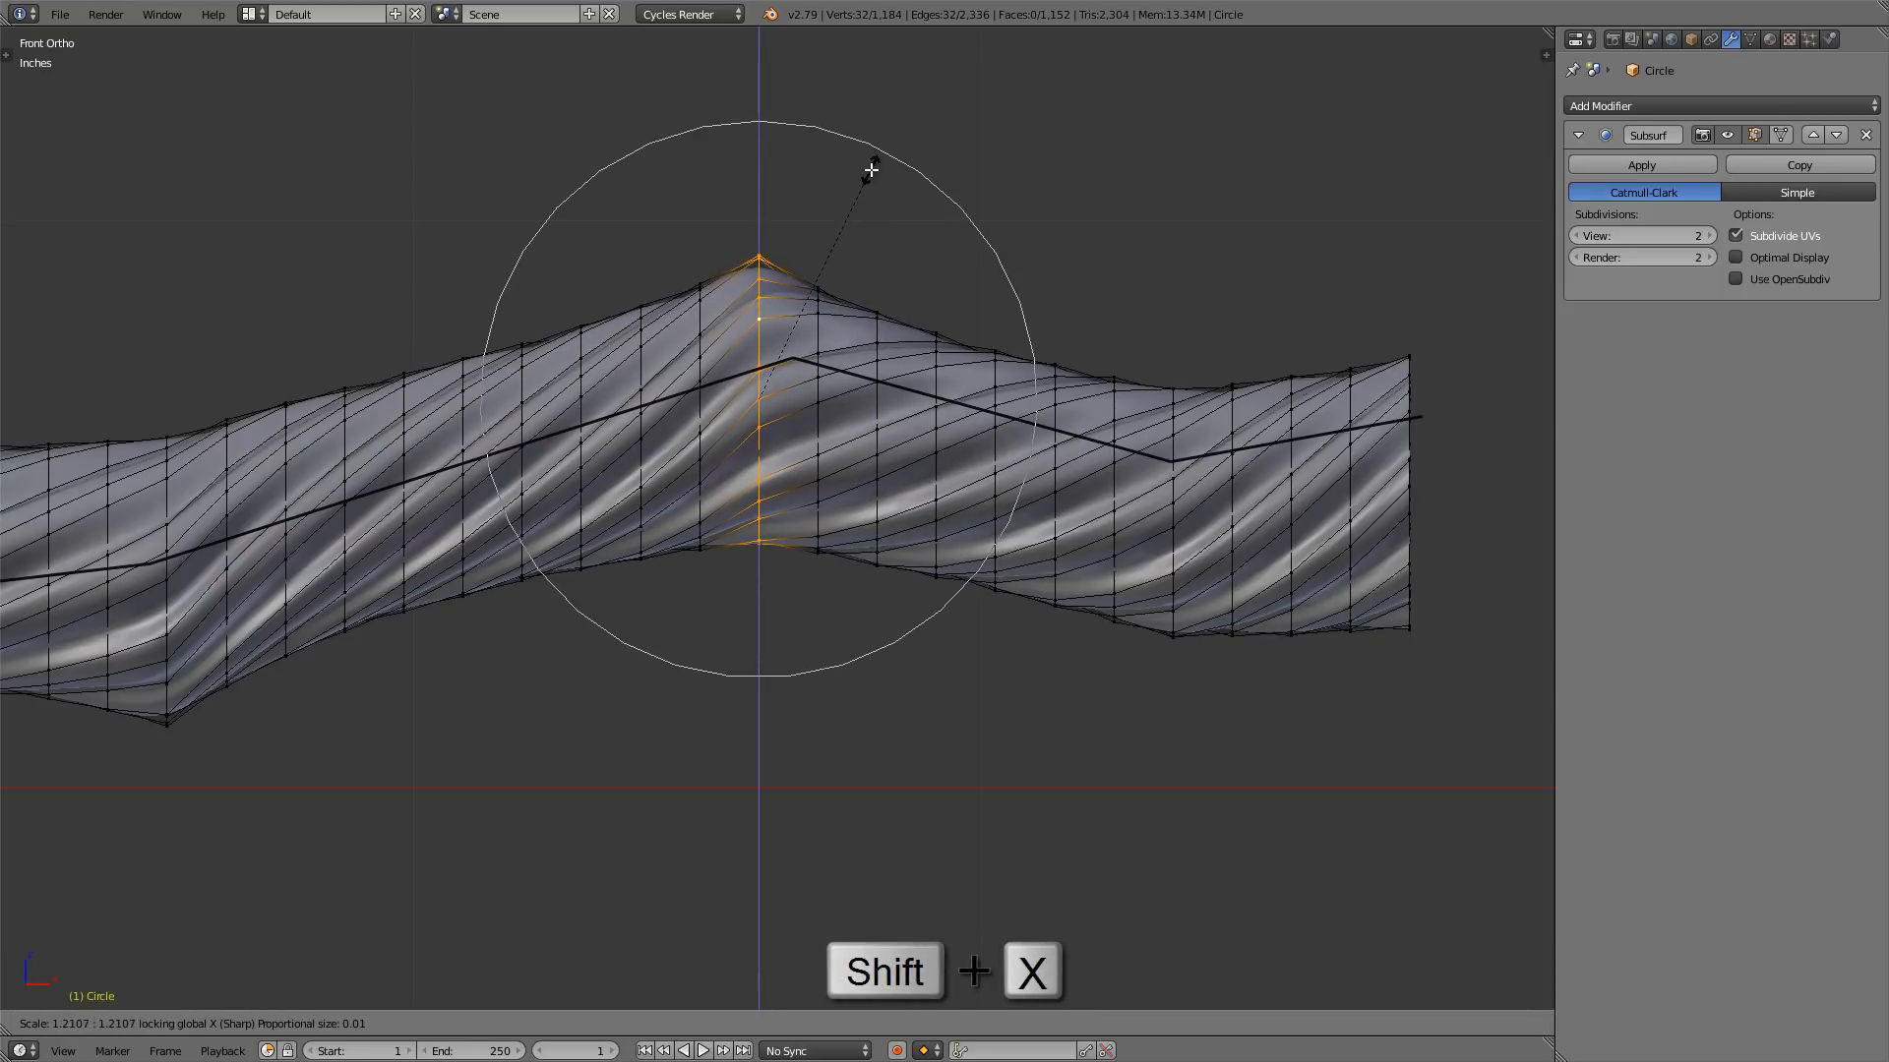
left_click(869, 169)
- Raise the second bend's edge loop slightly along global Z at proportional size 0.01, and check the tube in Object Mode
key("g")
key("z")
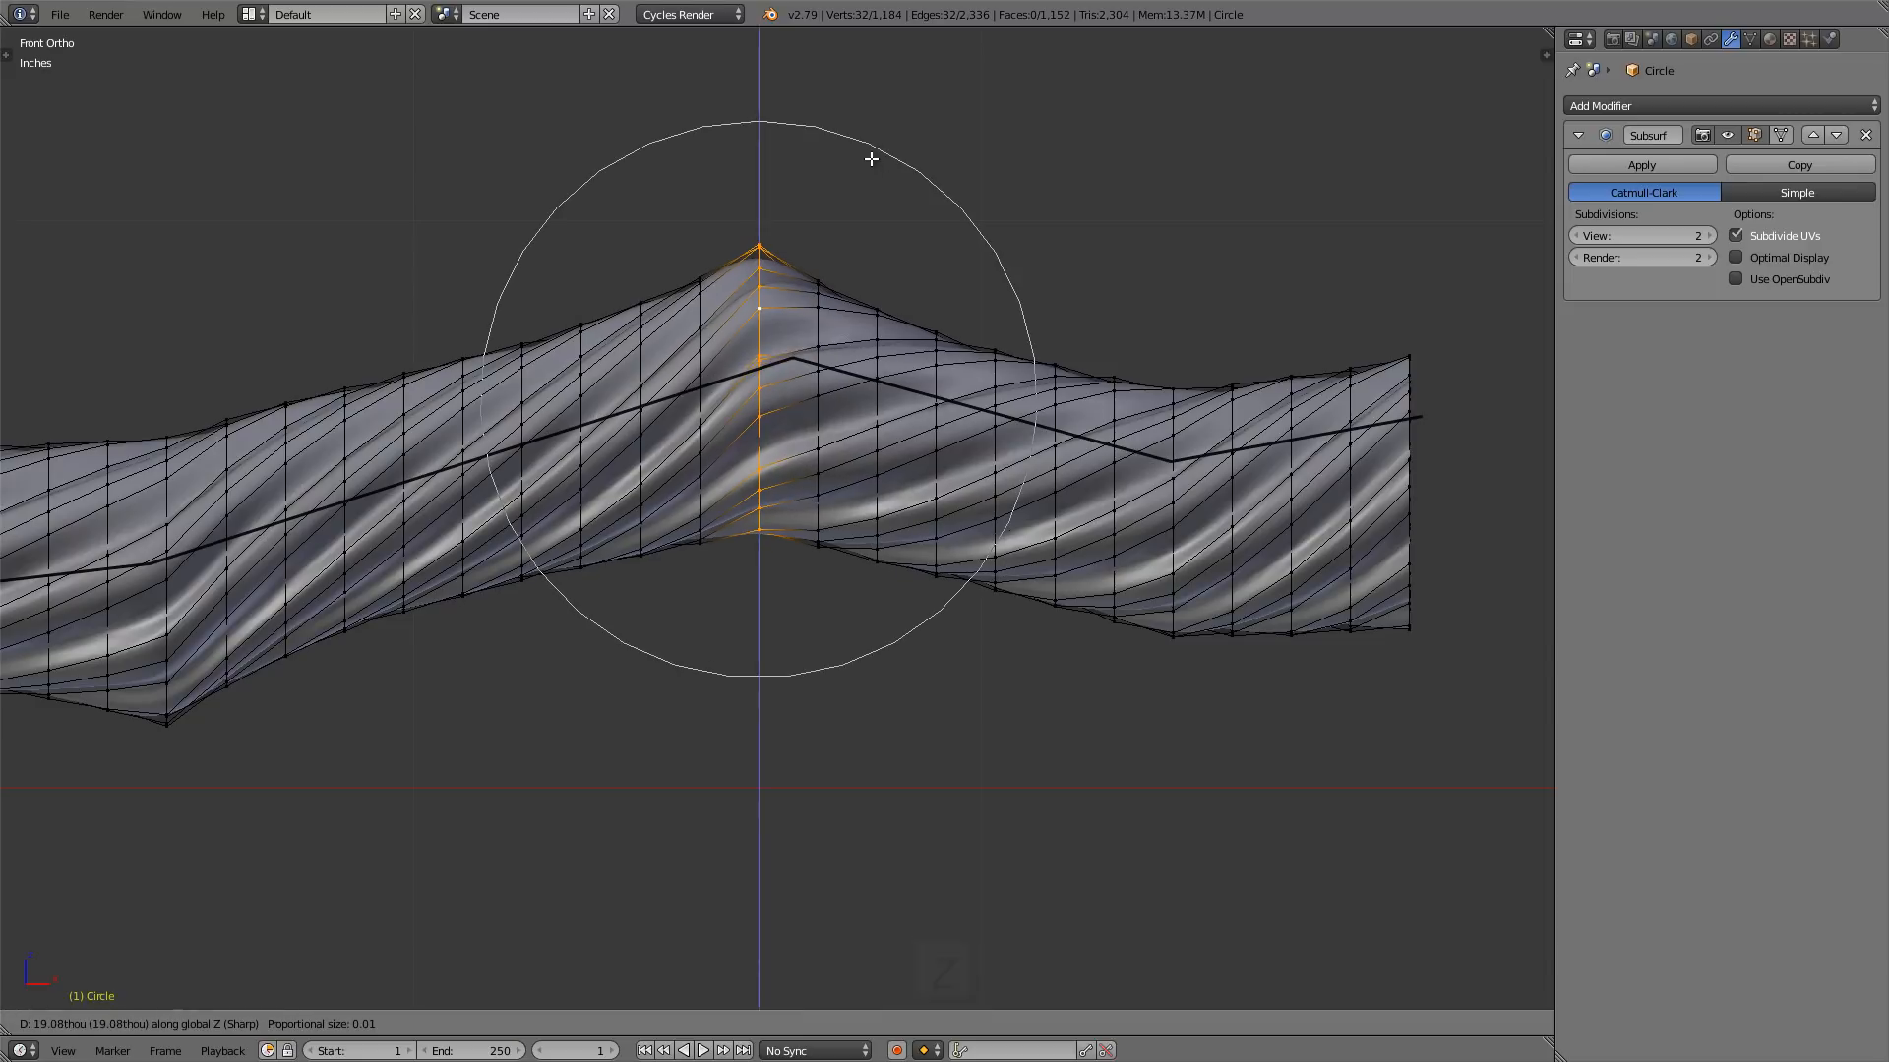
left_click(870, 154)
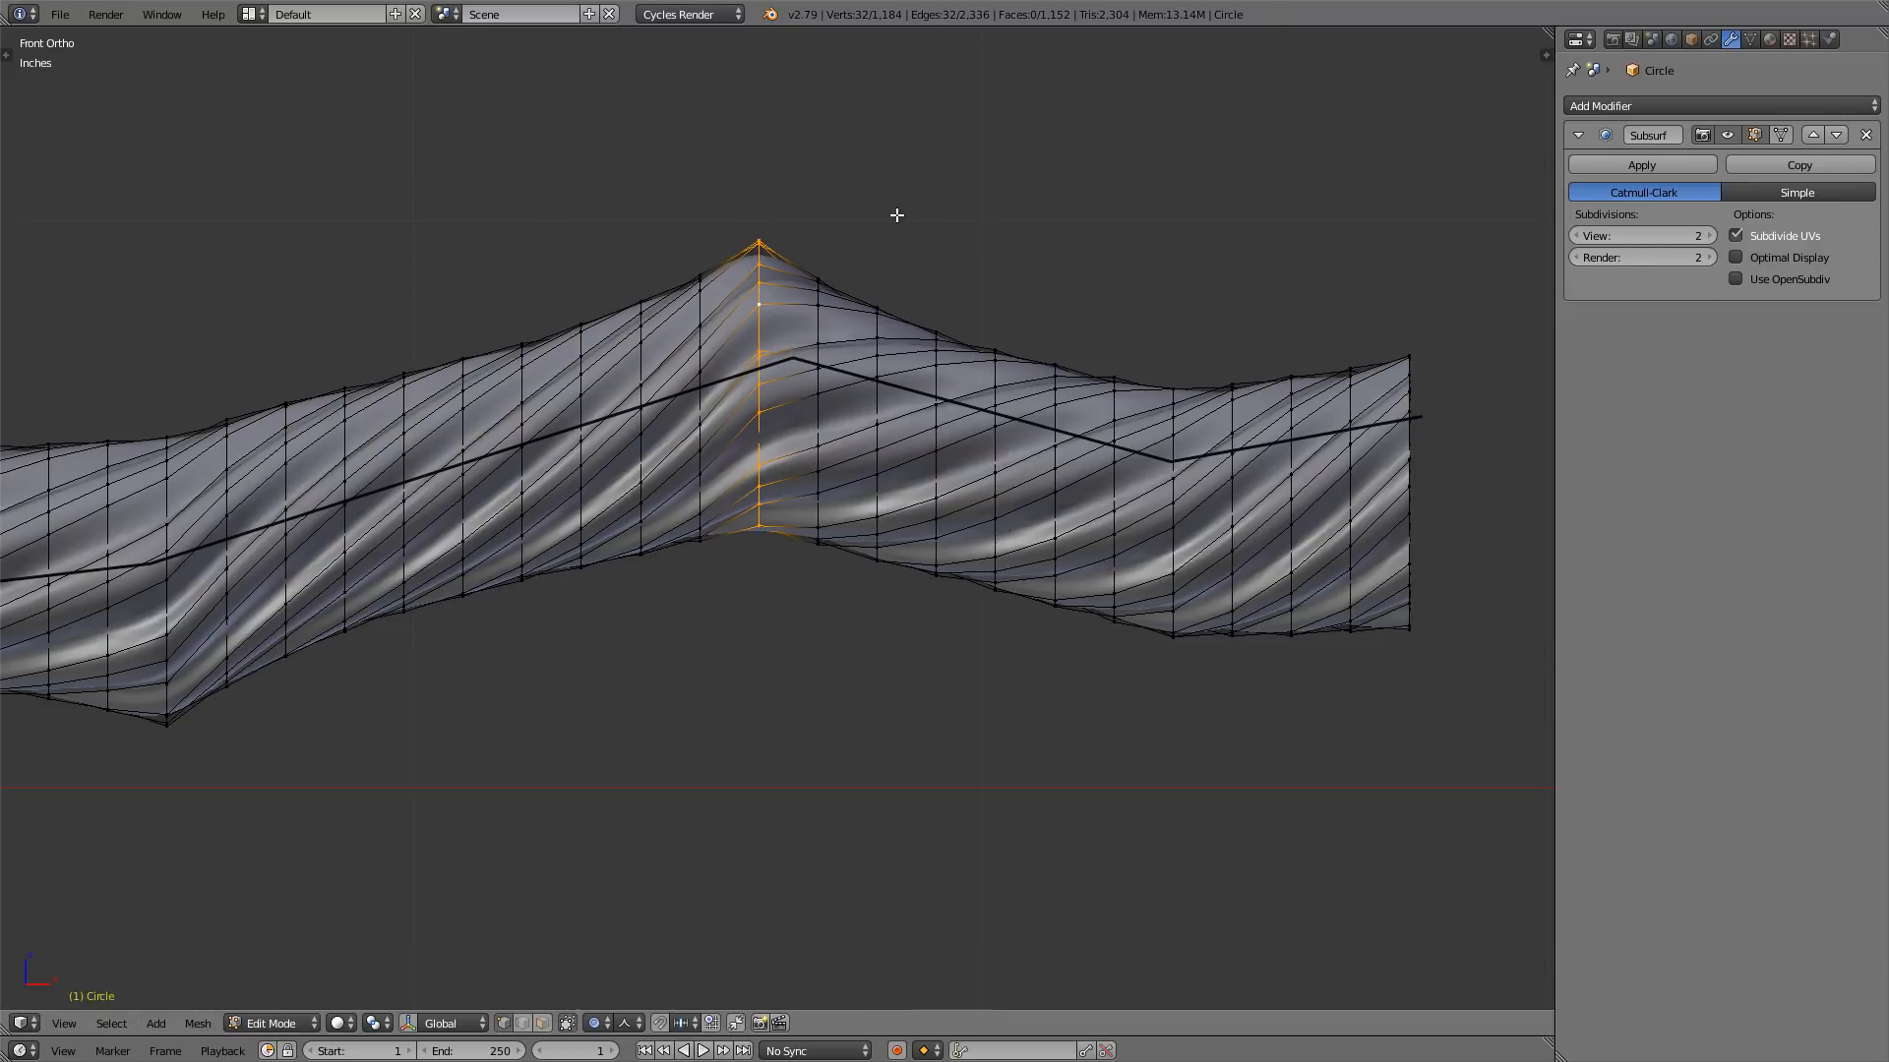
key("Tab")
scroll(896, 214, "down", 4)
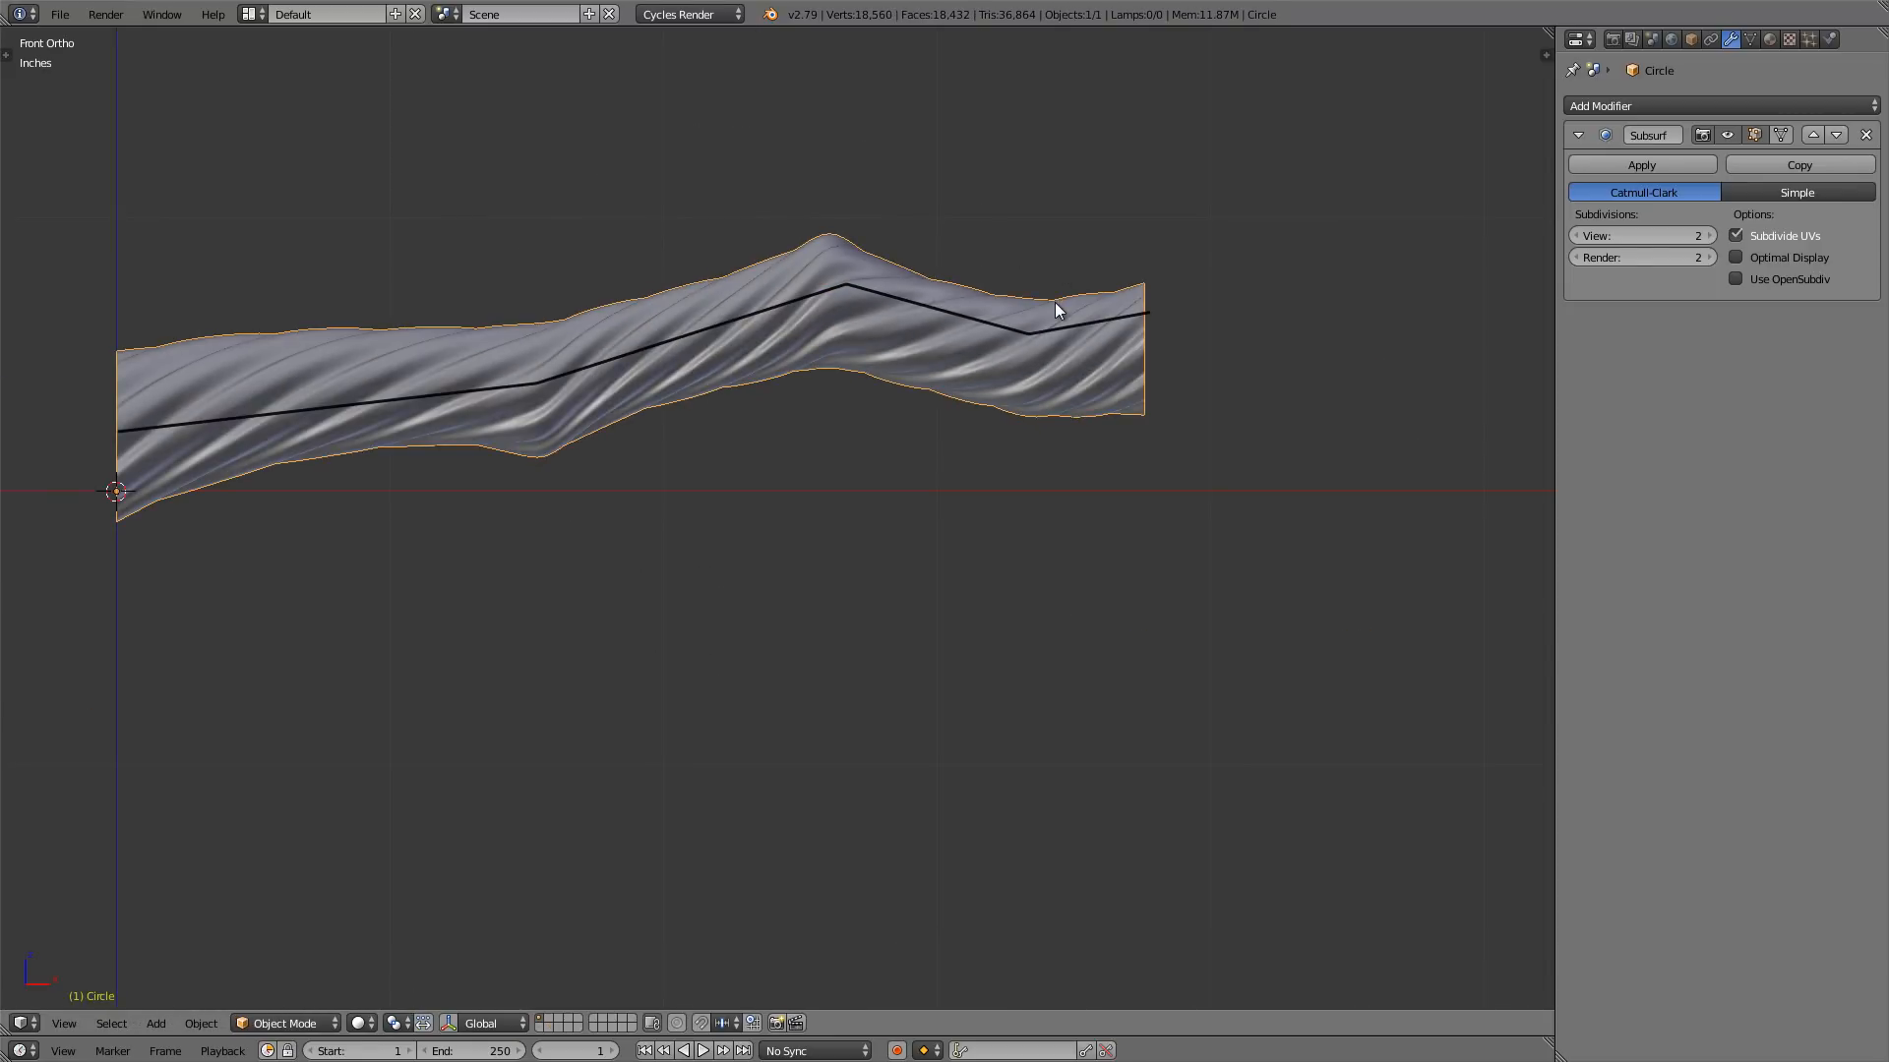
- Scale the edge loop at the guide line's third bend up to about 1.09, excluding global X, and check the tube in Object Mode
key("Tab")
scroll(1055, 303, "up", 4)
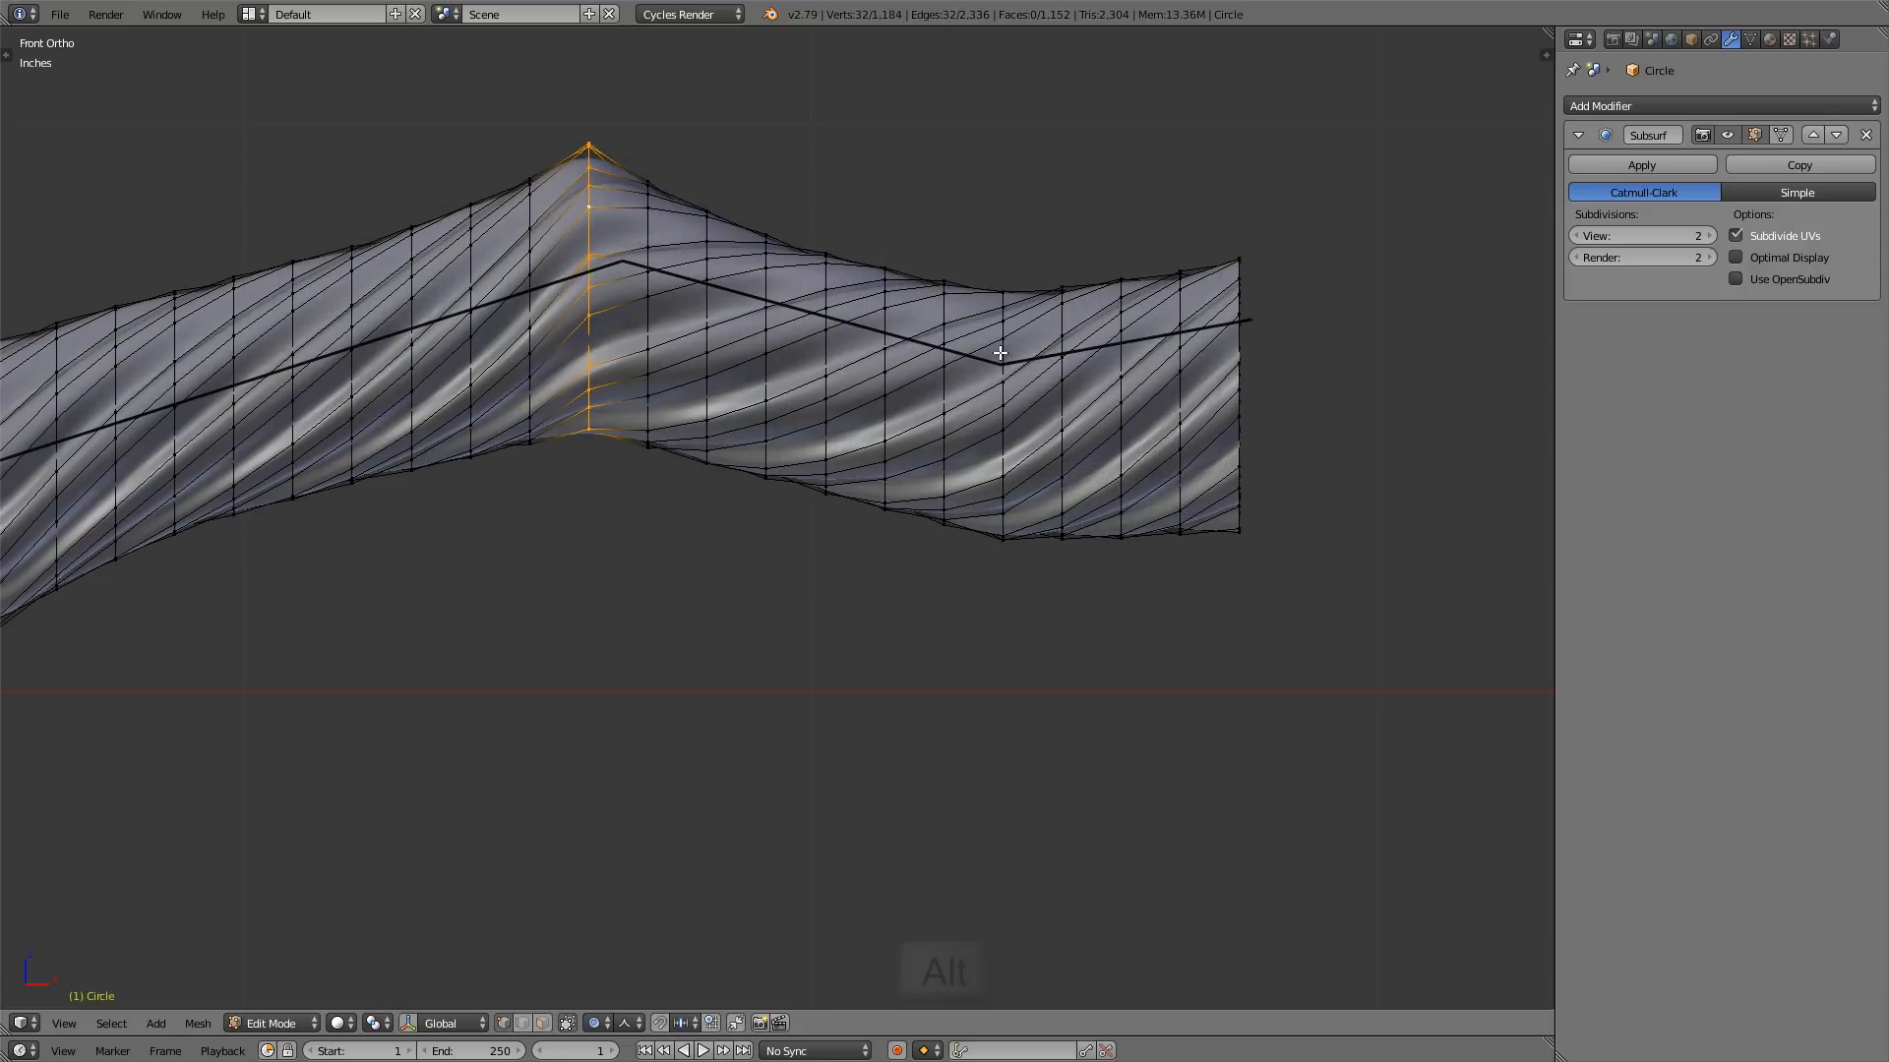
left_click(1001, 352, "alt")
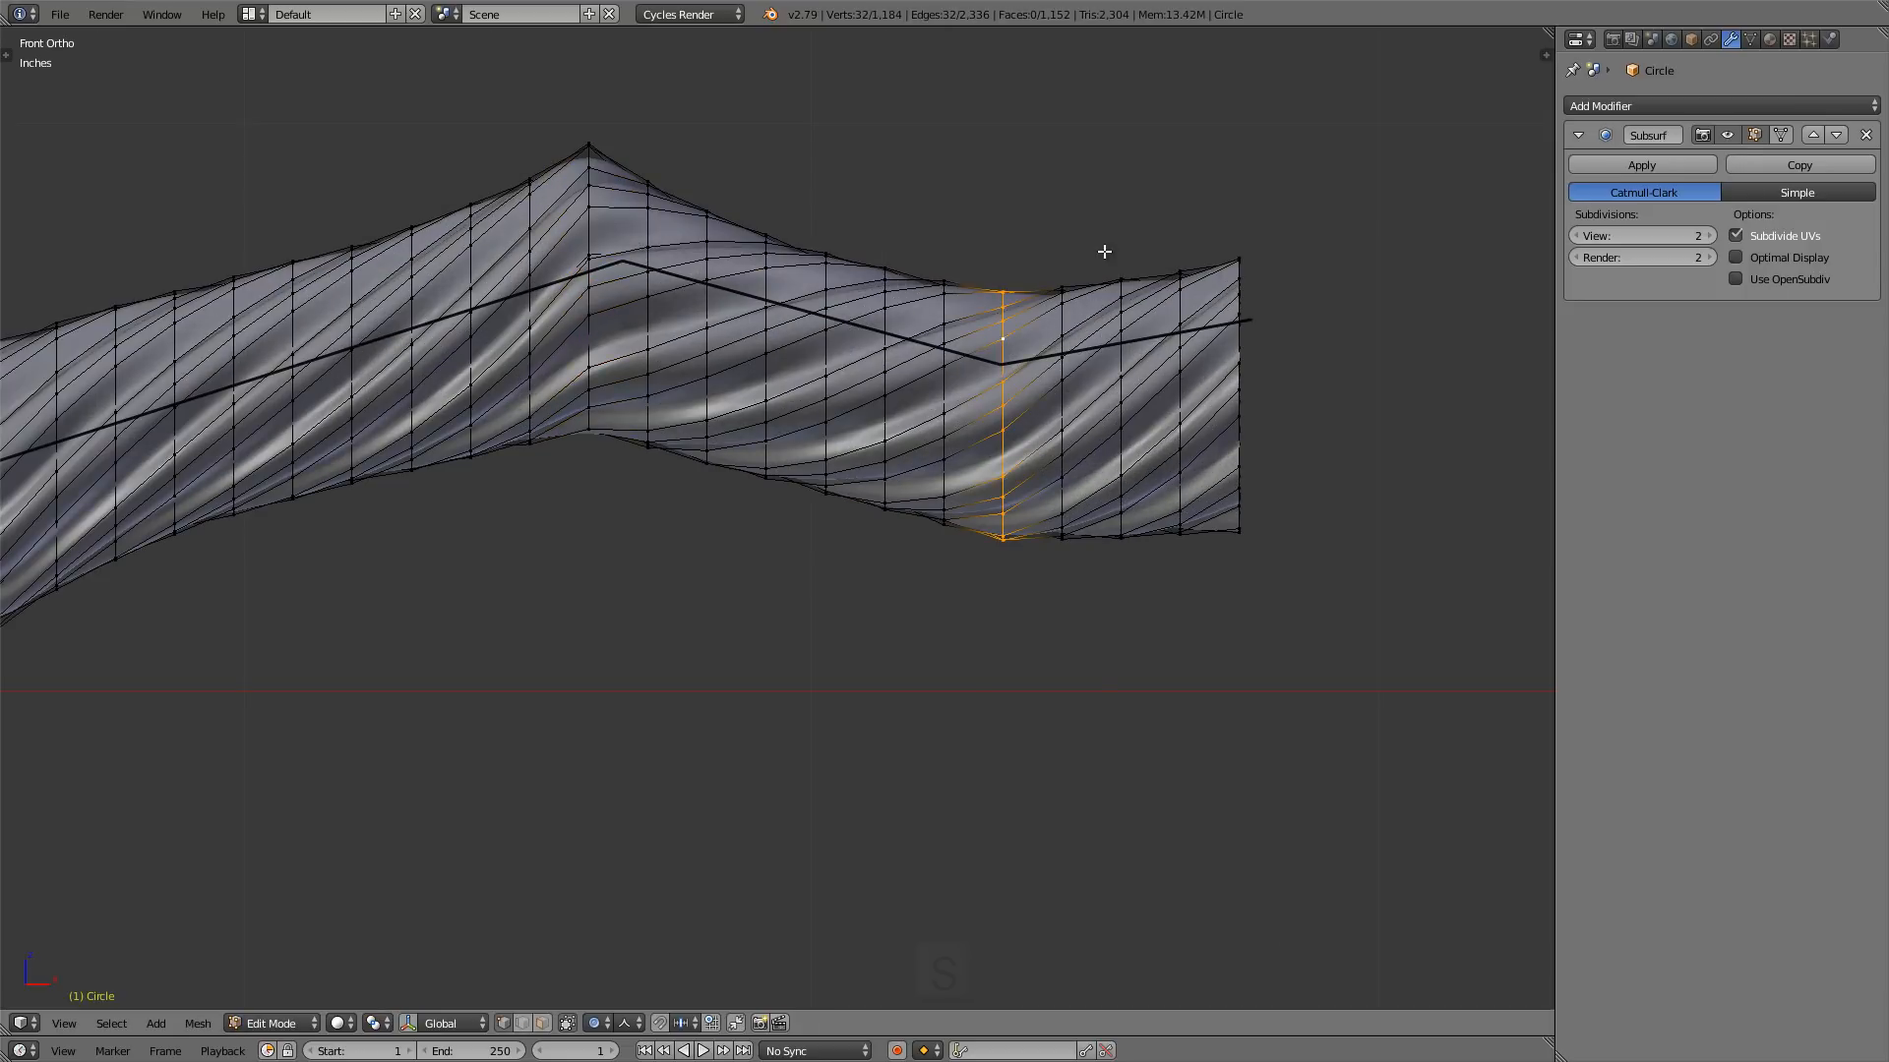
key("s")
key("shift+x")
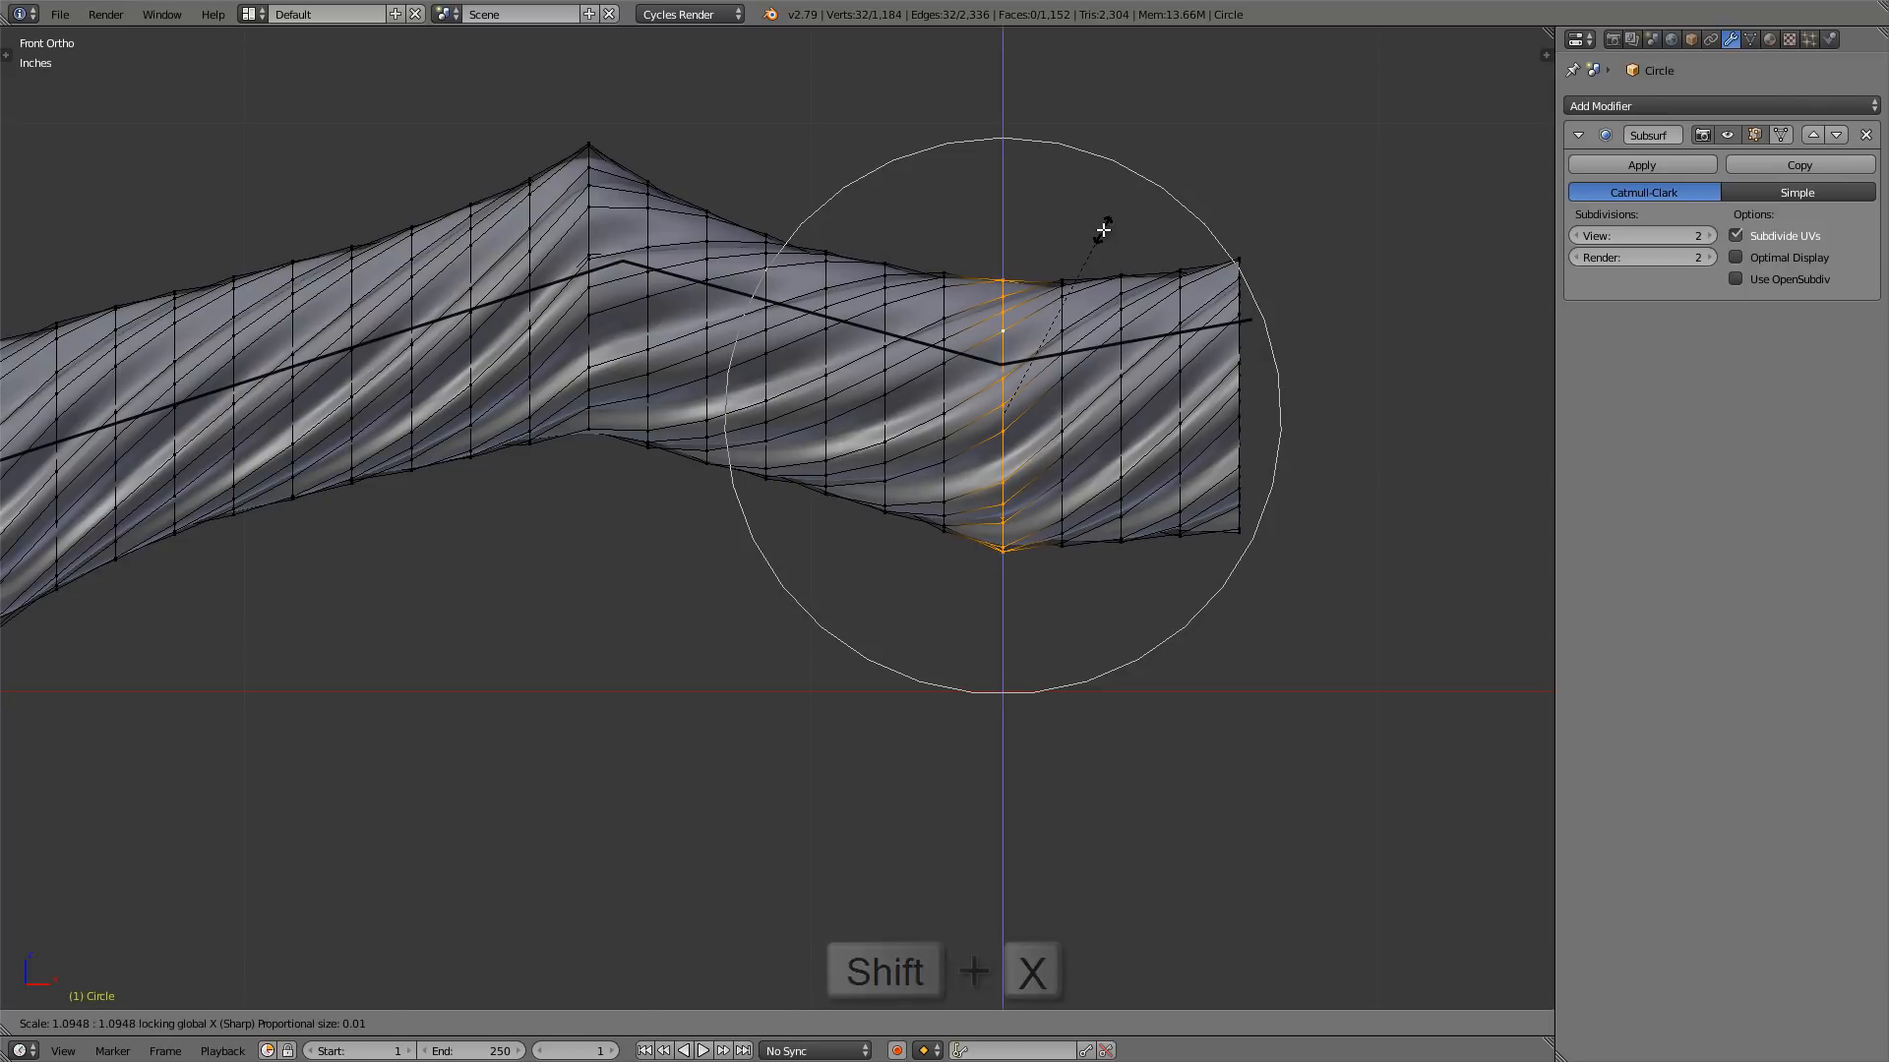
left_click(1103, 231)
key("Tab")
scroll(1165, 310, "down", 2)
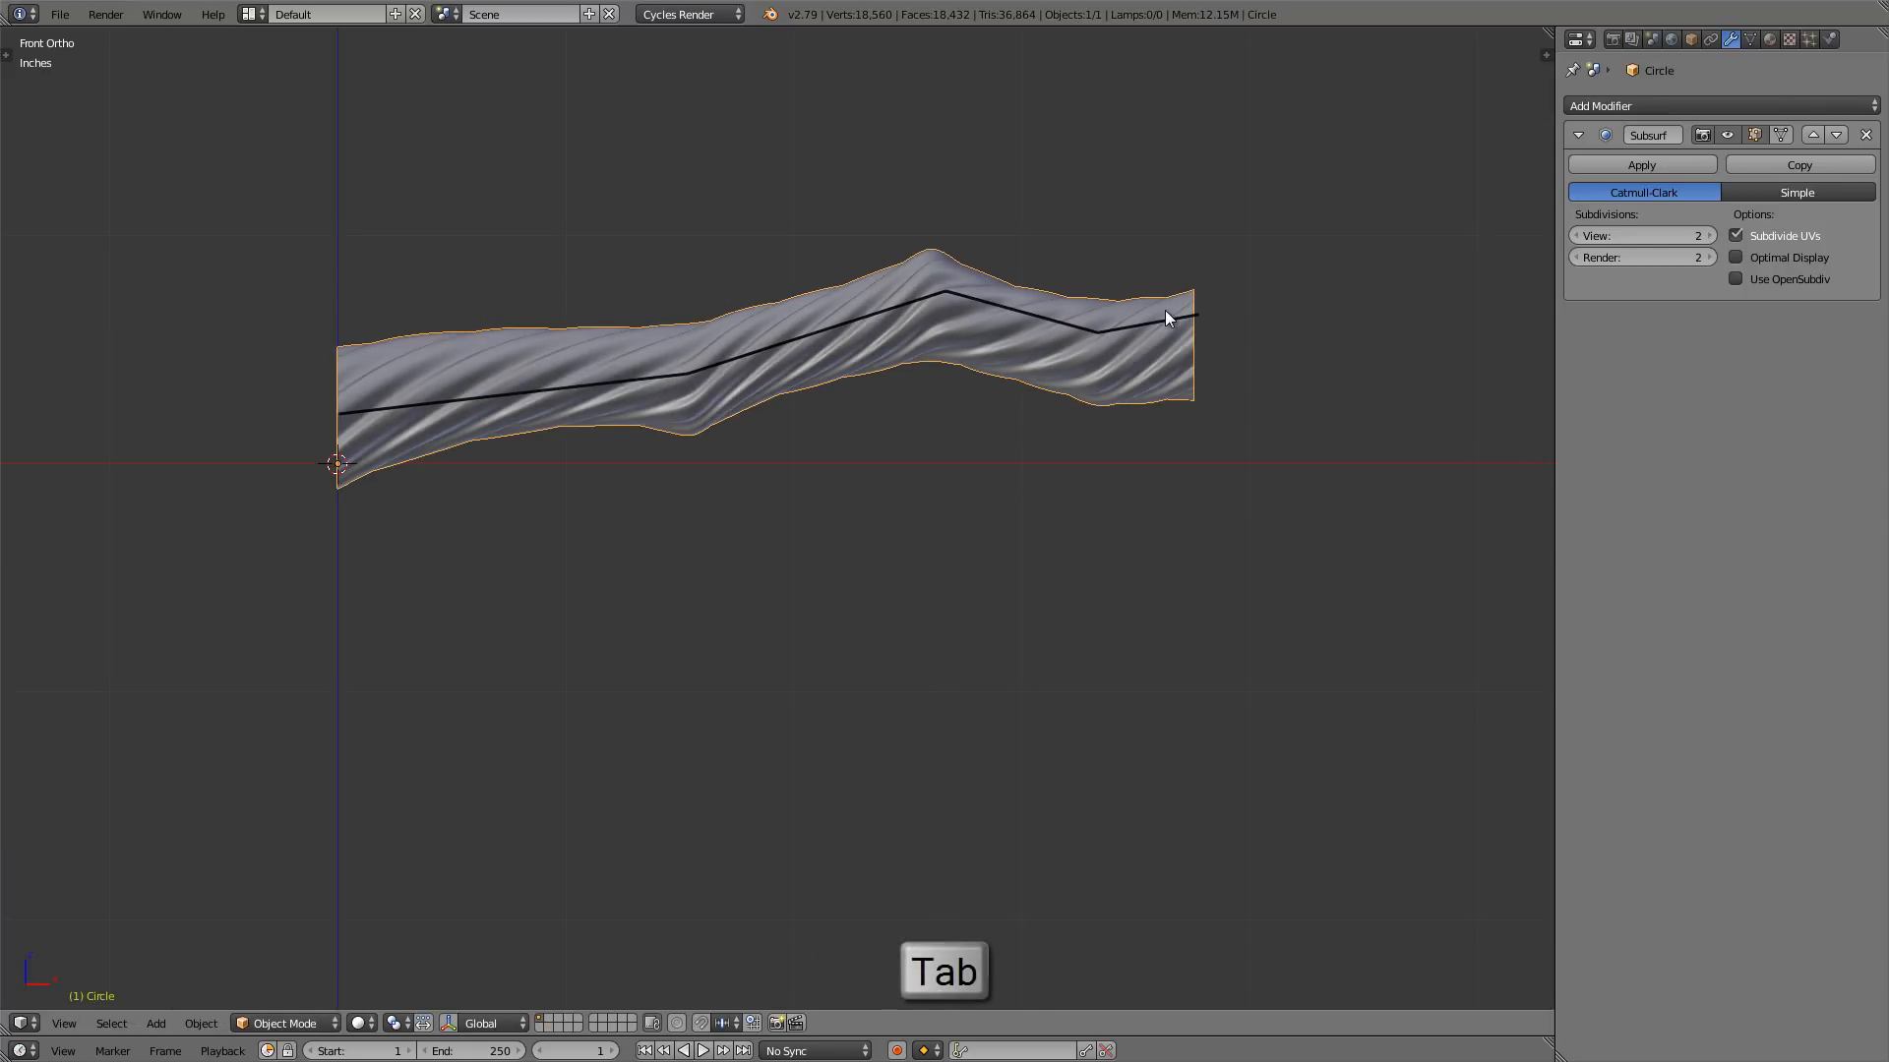
- Scale the third bend's edge loop back down to about 0.91 on all axes at proportional size 0.01
scroll(1165, 310, "up", 3)
key("Tab")
key("s")
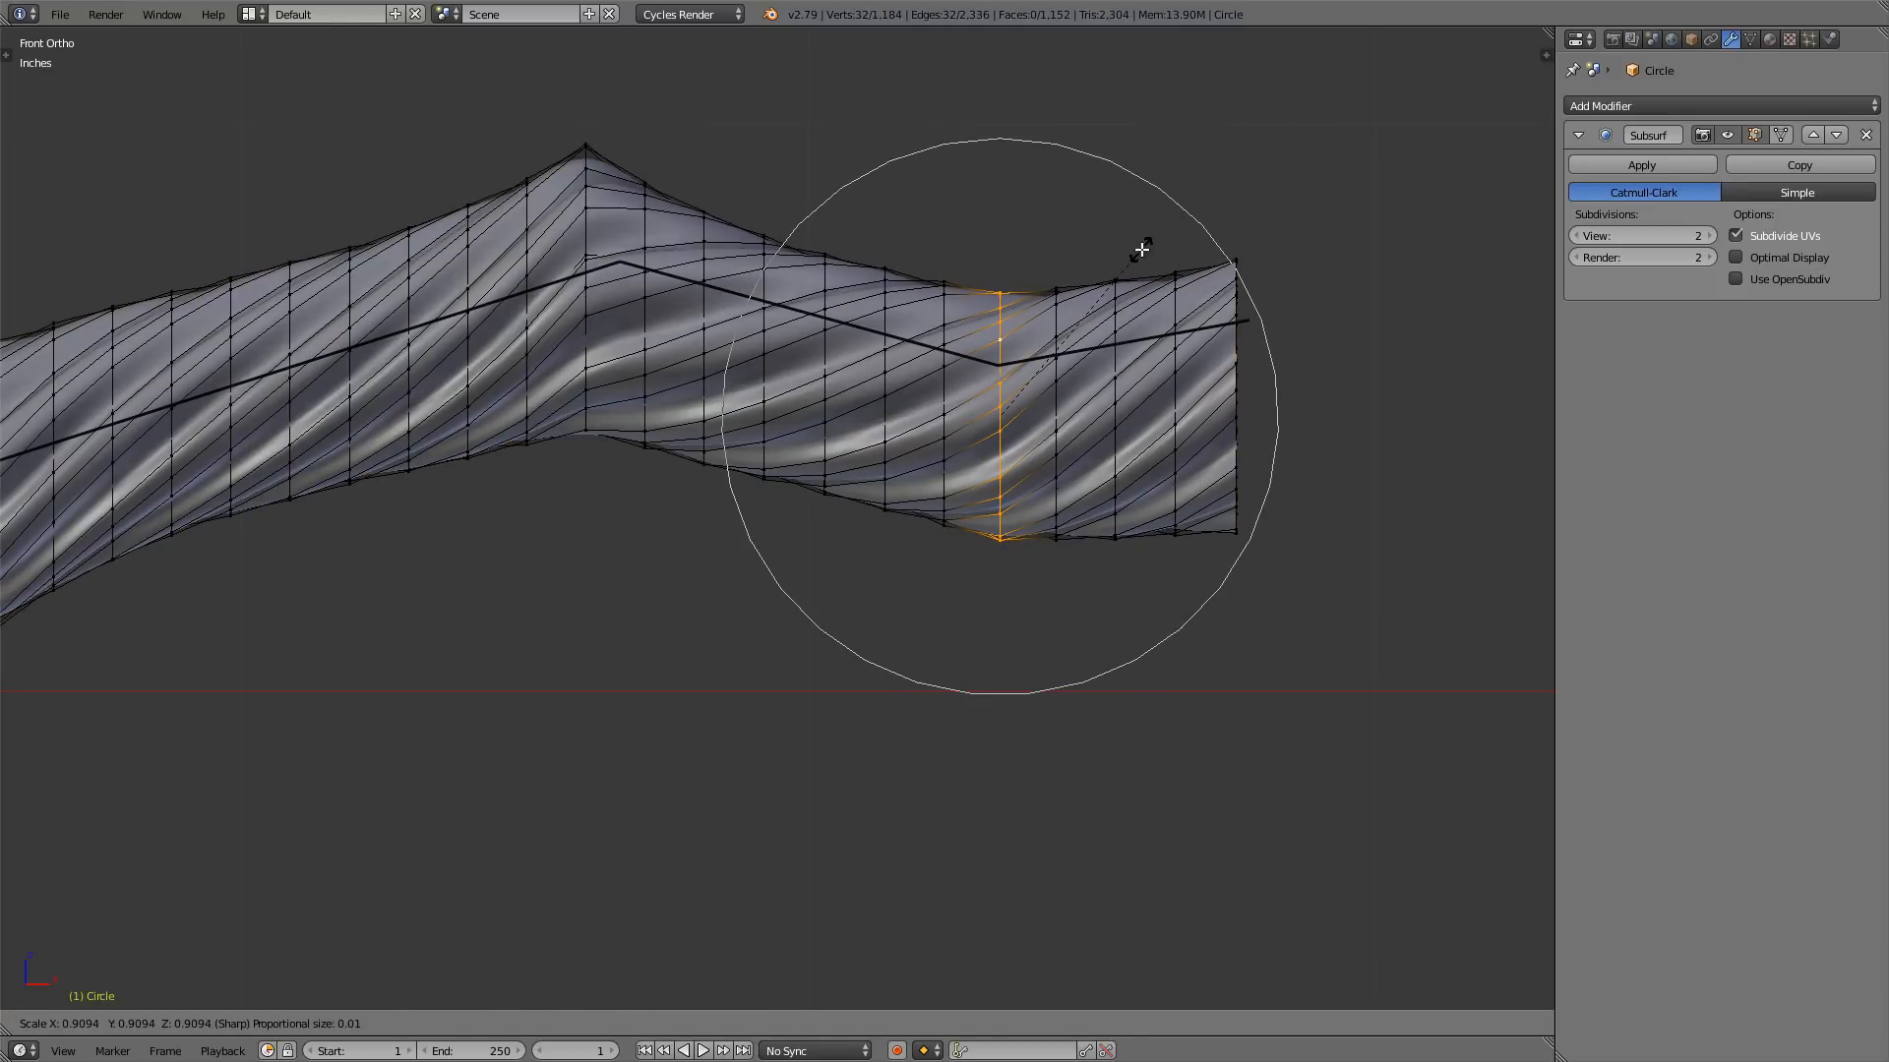
left_click(1141, 258)
key("Tab")
scroll(1141, 271, "down", 1)
key("Tab")
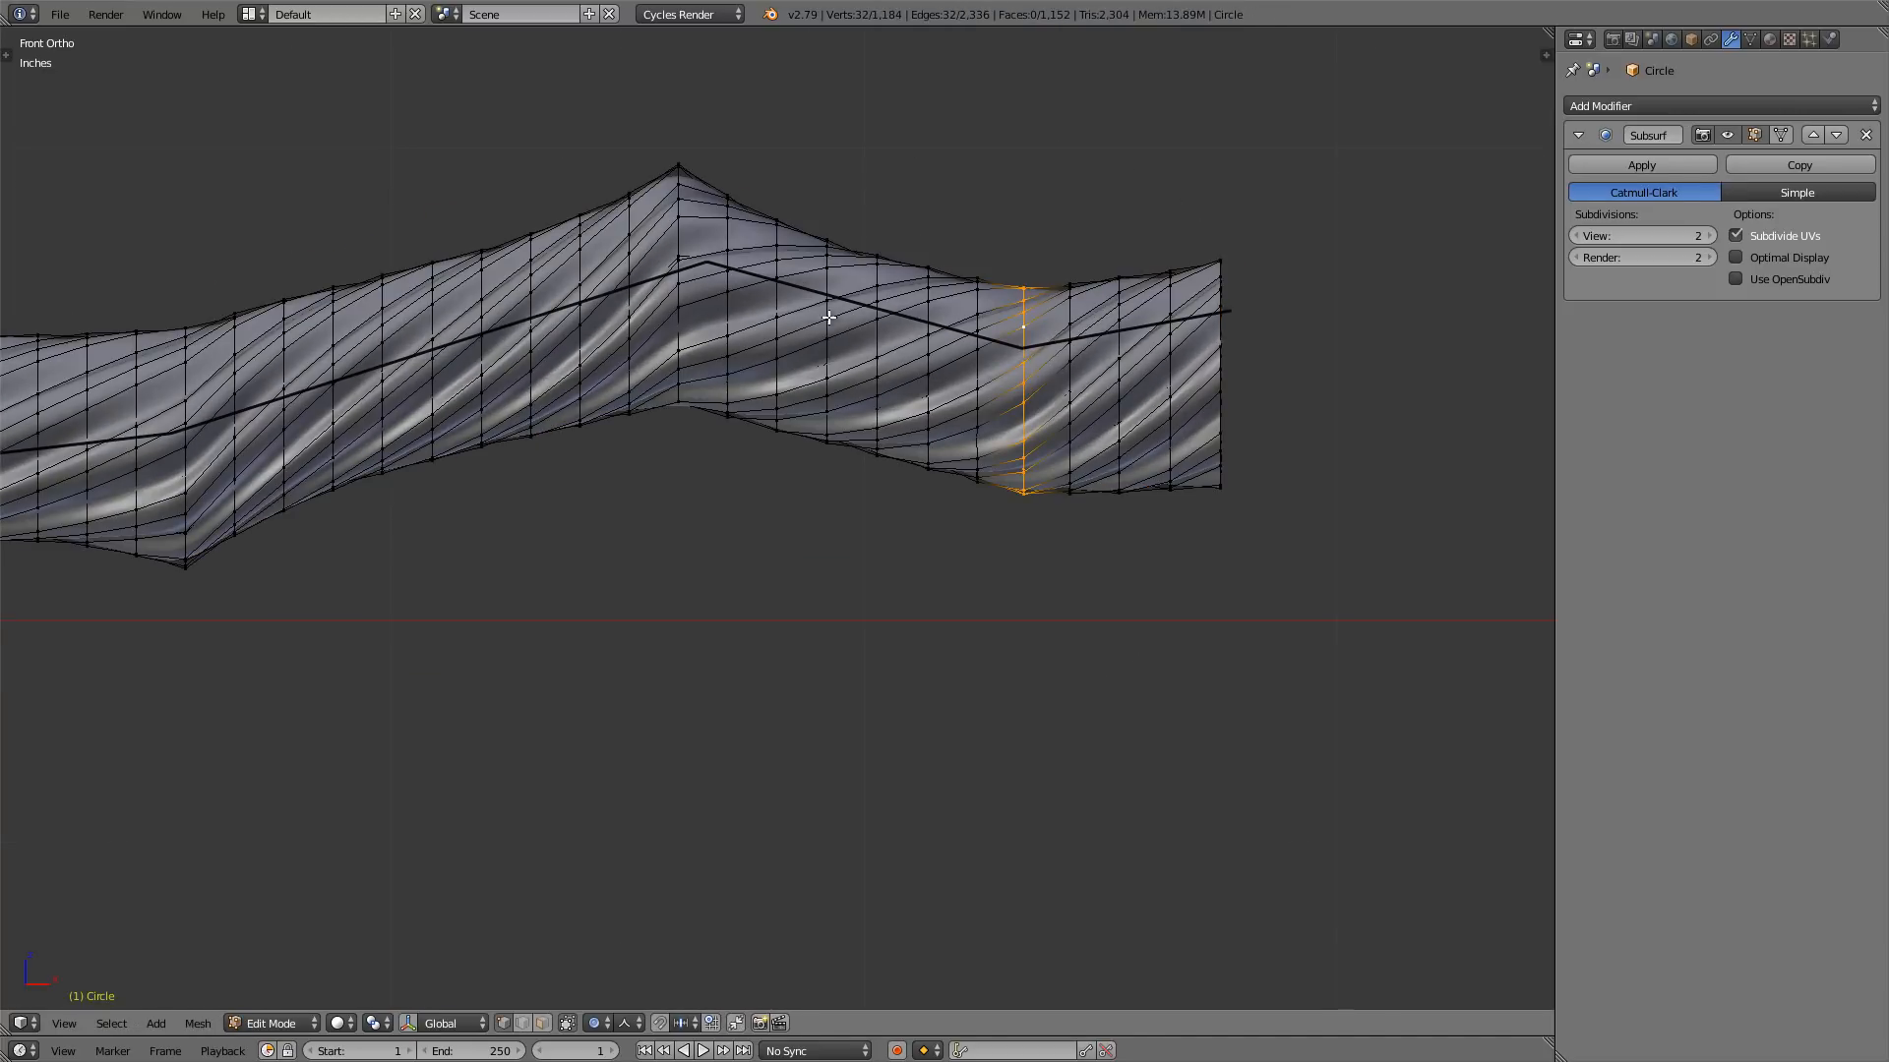
- Select the edge loop midway between the second and third bends and set the proportional editing falloff to Smooth
middle_click_drag(885, 330, 951, 333, "shift")
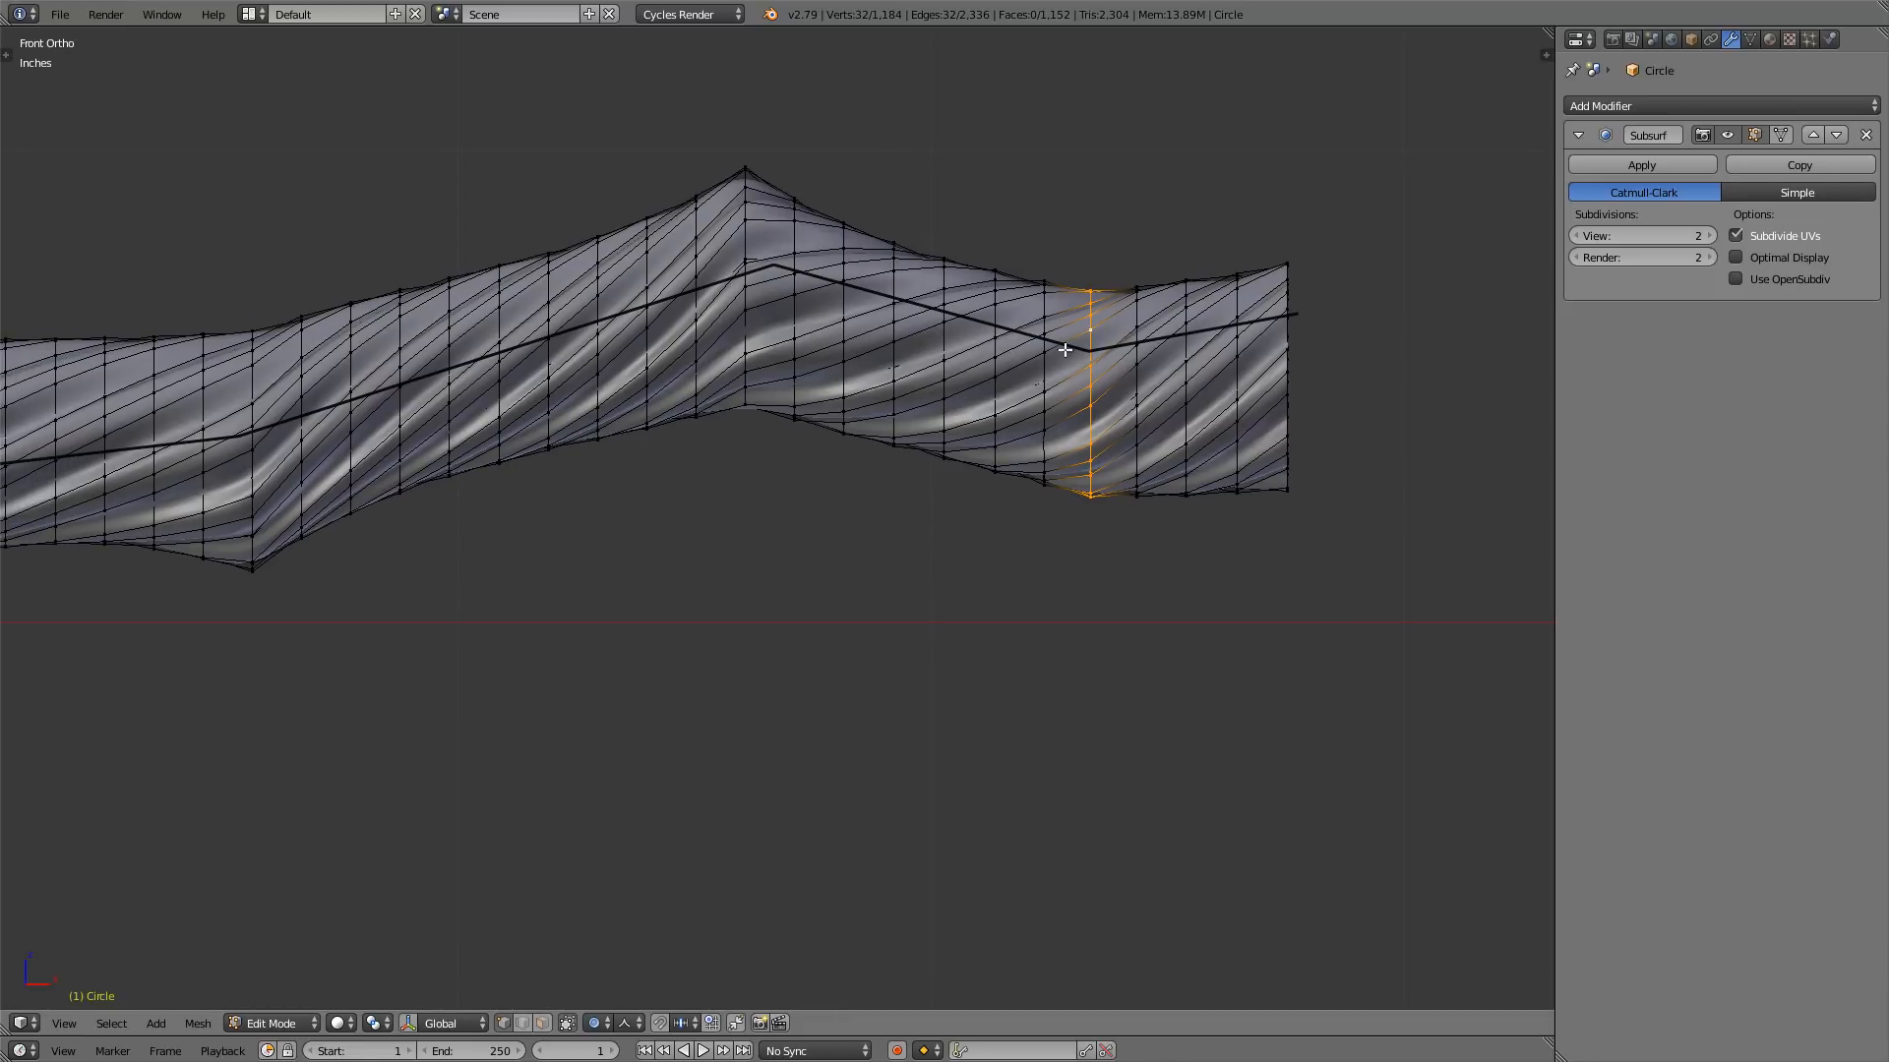
middle_click_drag(1076, 362, 1103, 383, "shift")
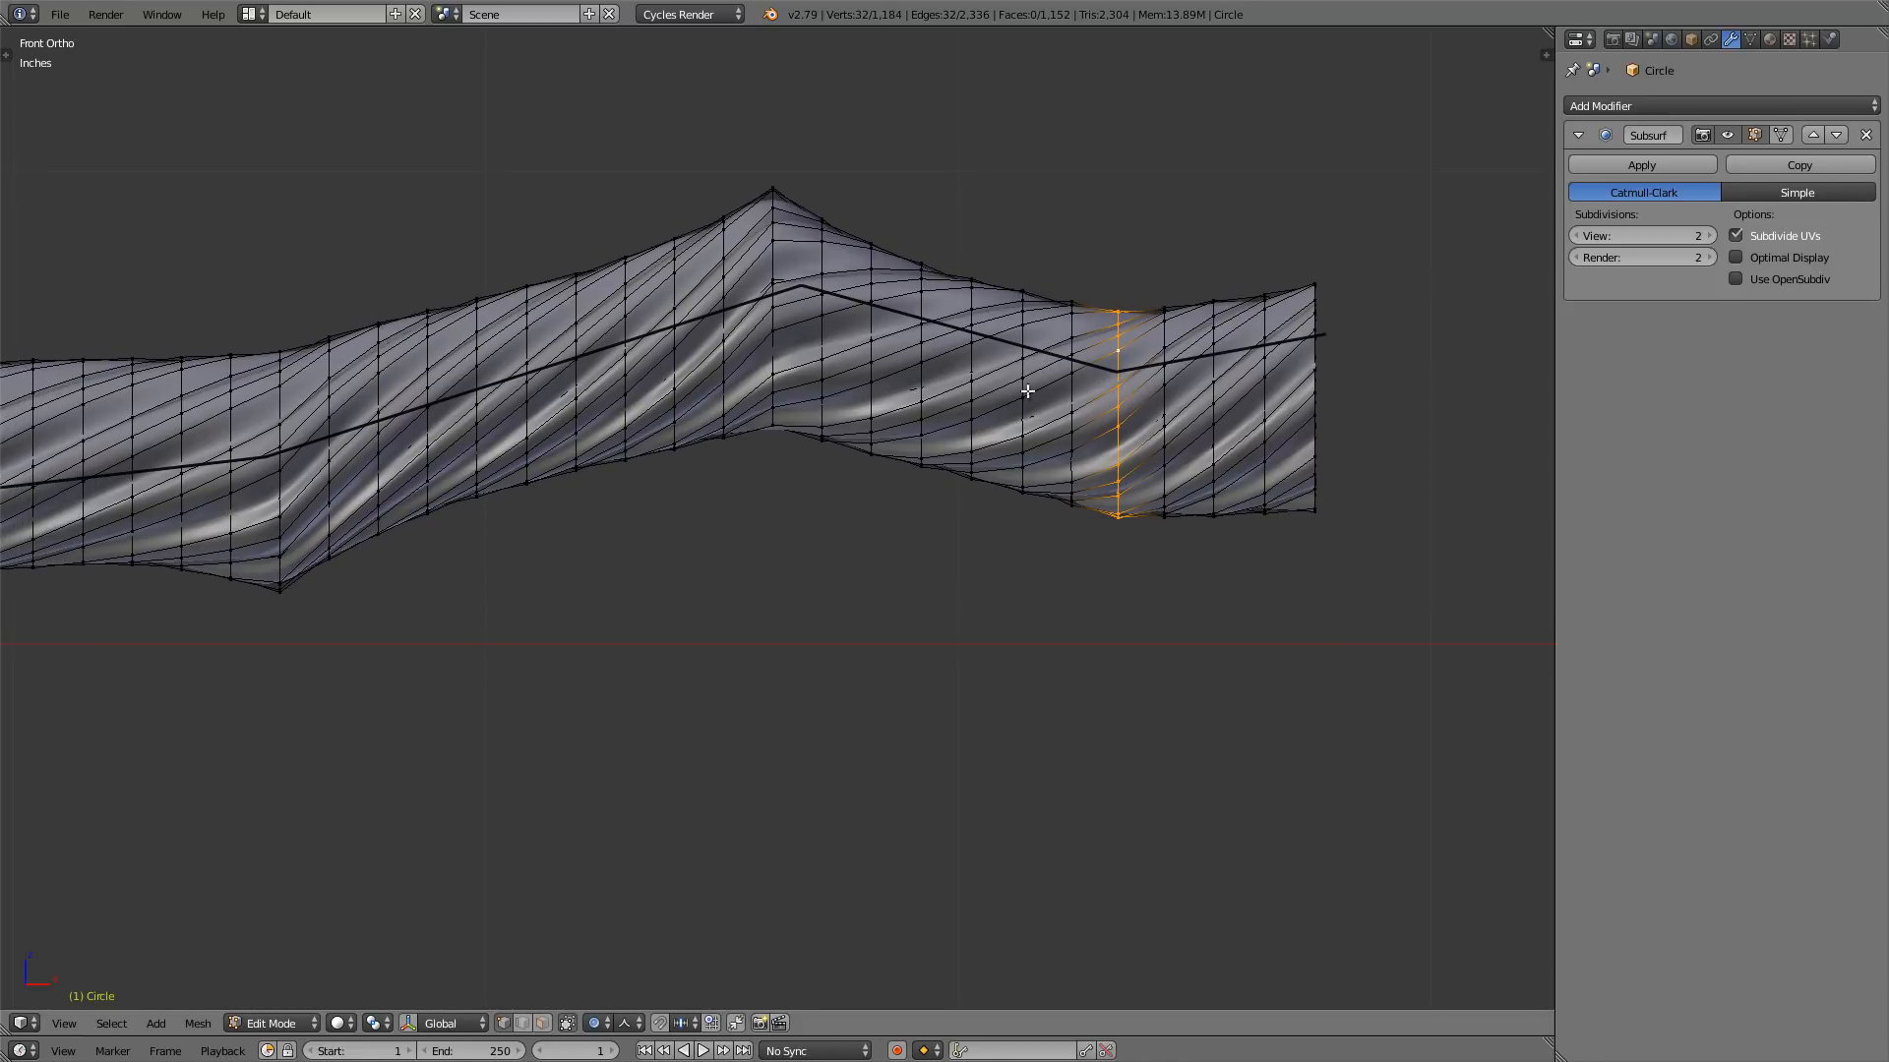
right_click(972, 358, "alt")
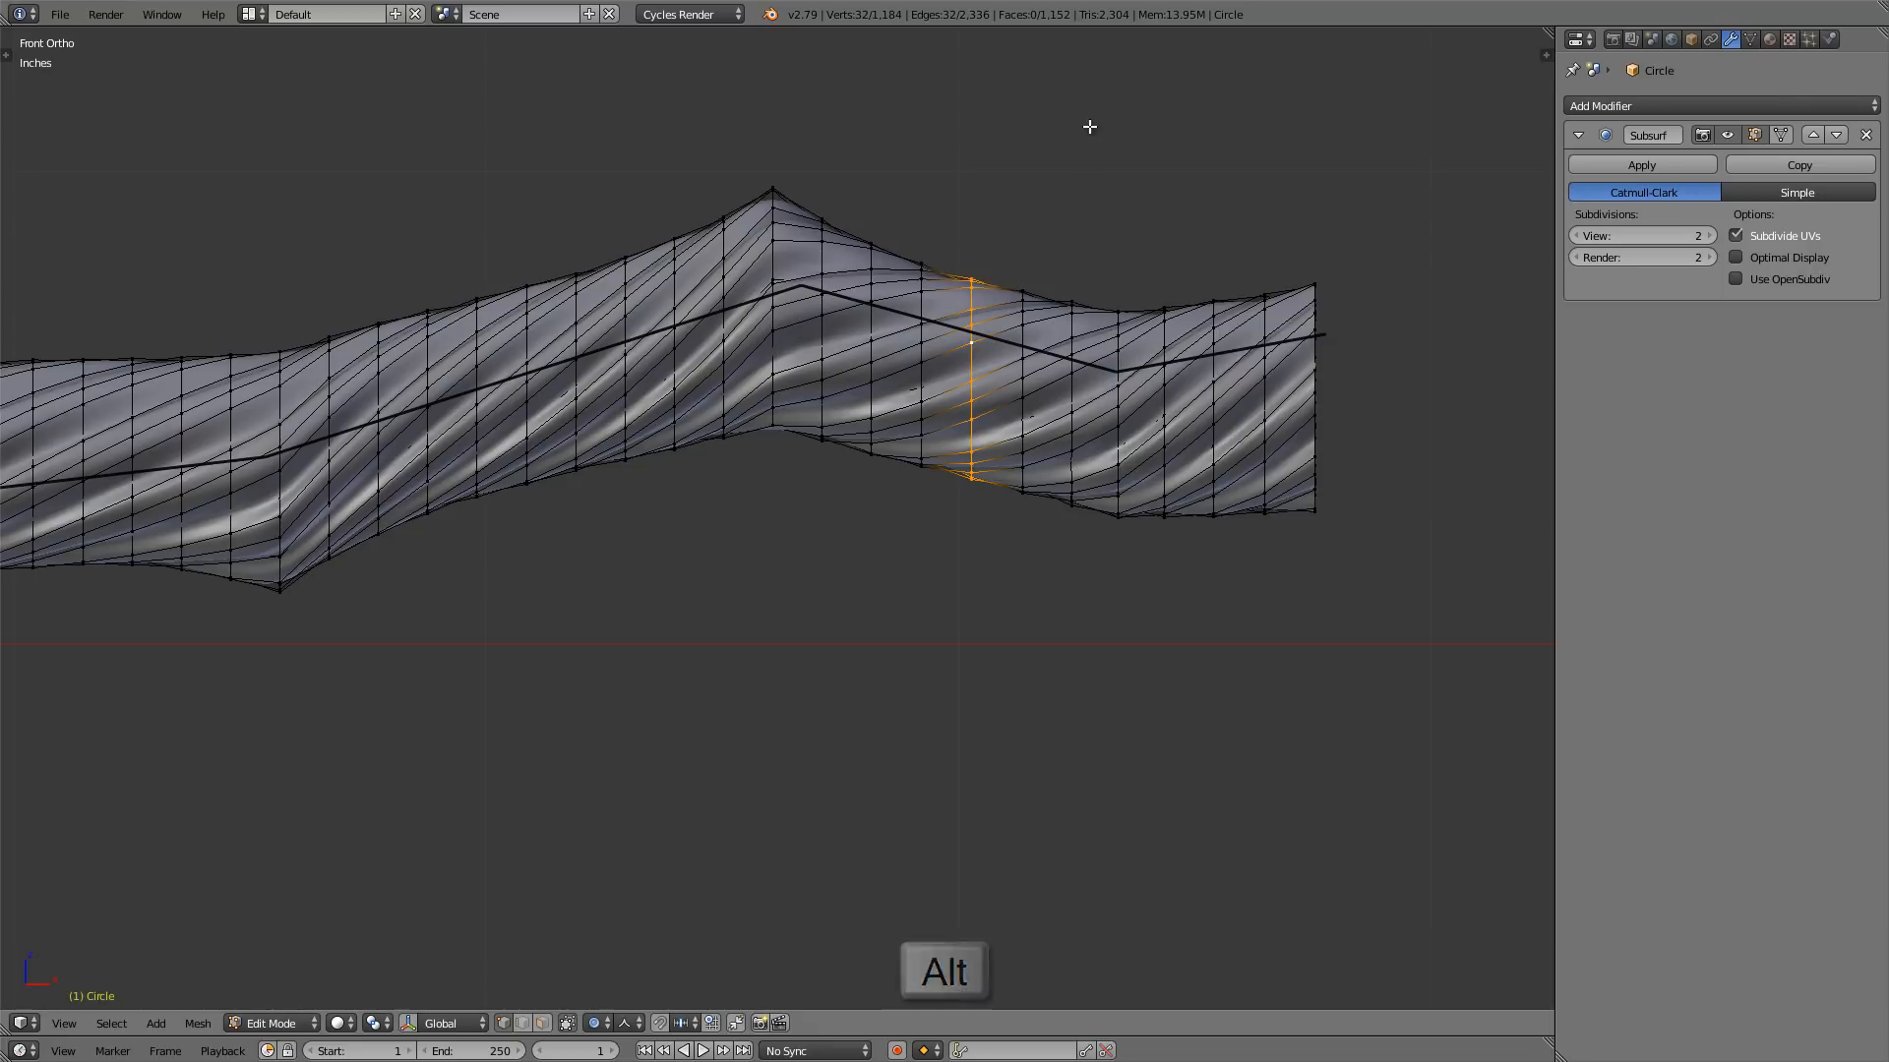
key("s")
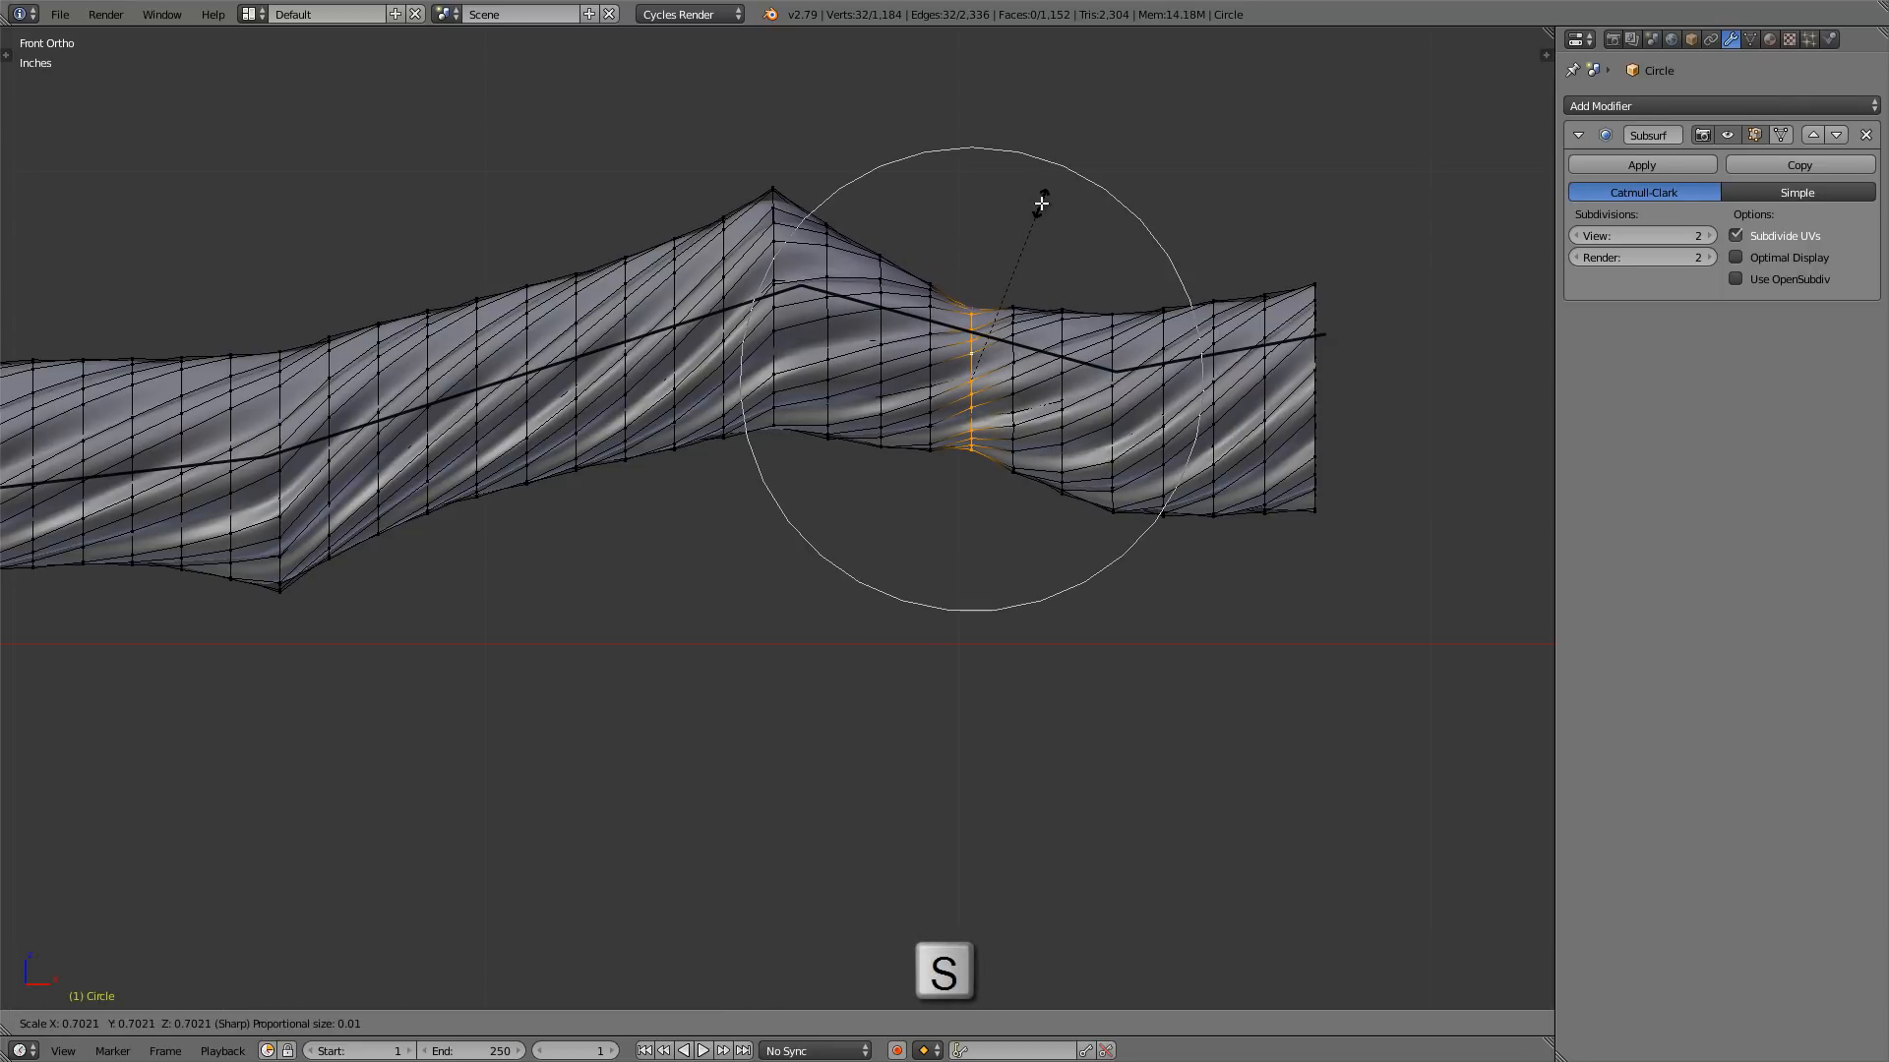
right_click(1042, 203)
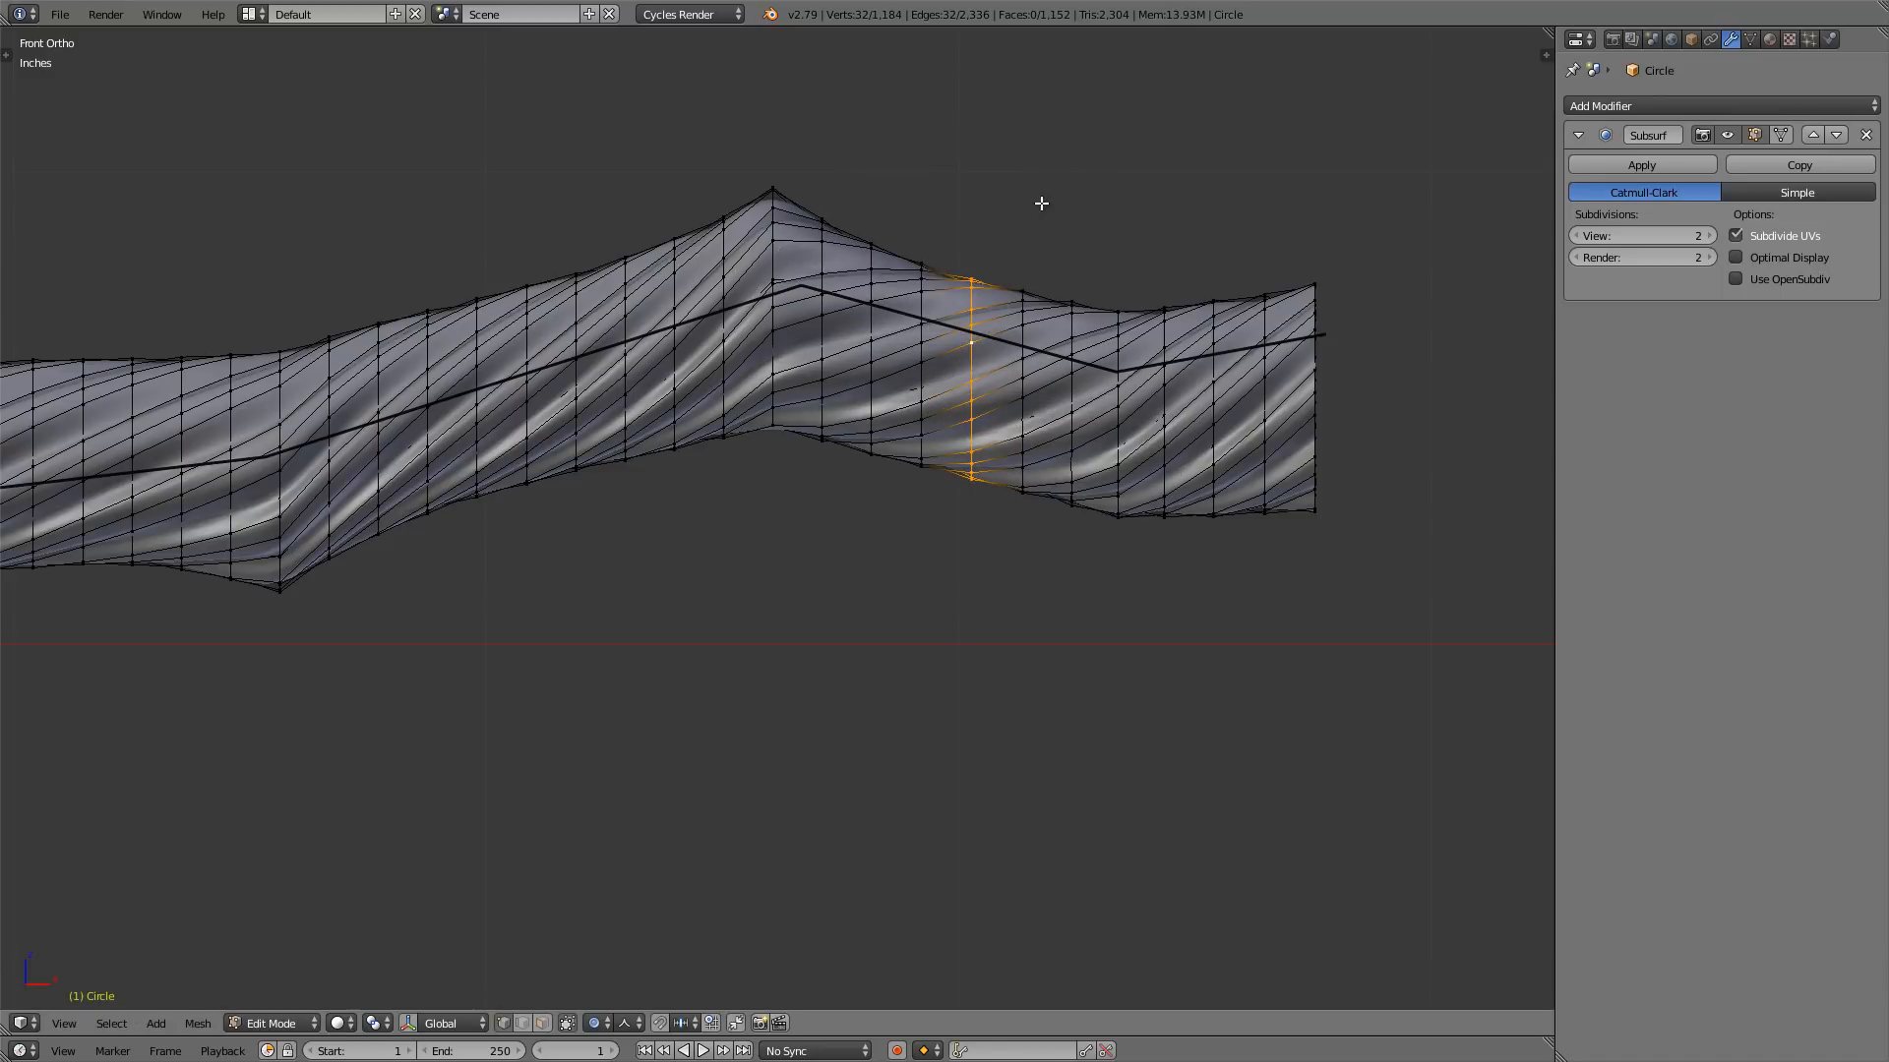
left_click(627, 1025)
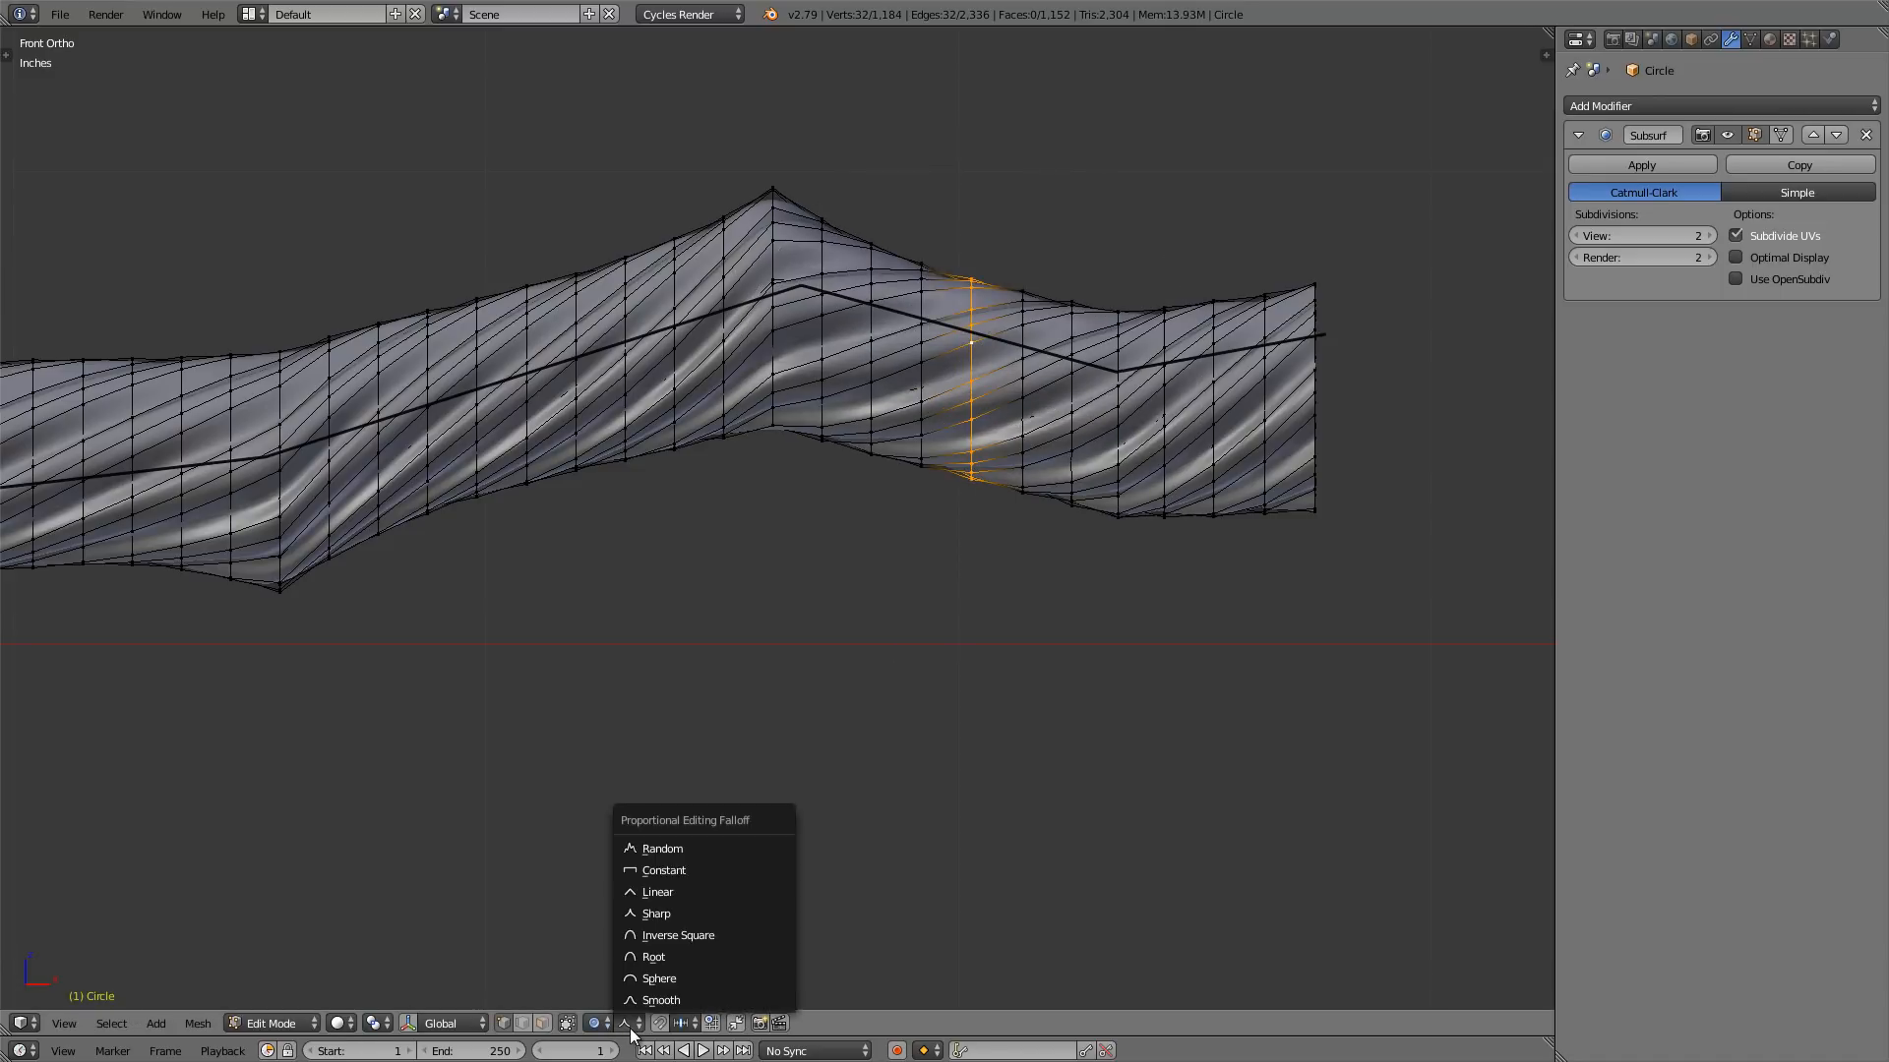
left_click(716, 999)
- Scale down the loop between the second and third bends, excluding global X, at proportional size 0.01, and check it in Object Mode
key("s")
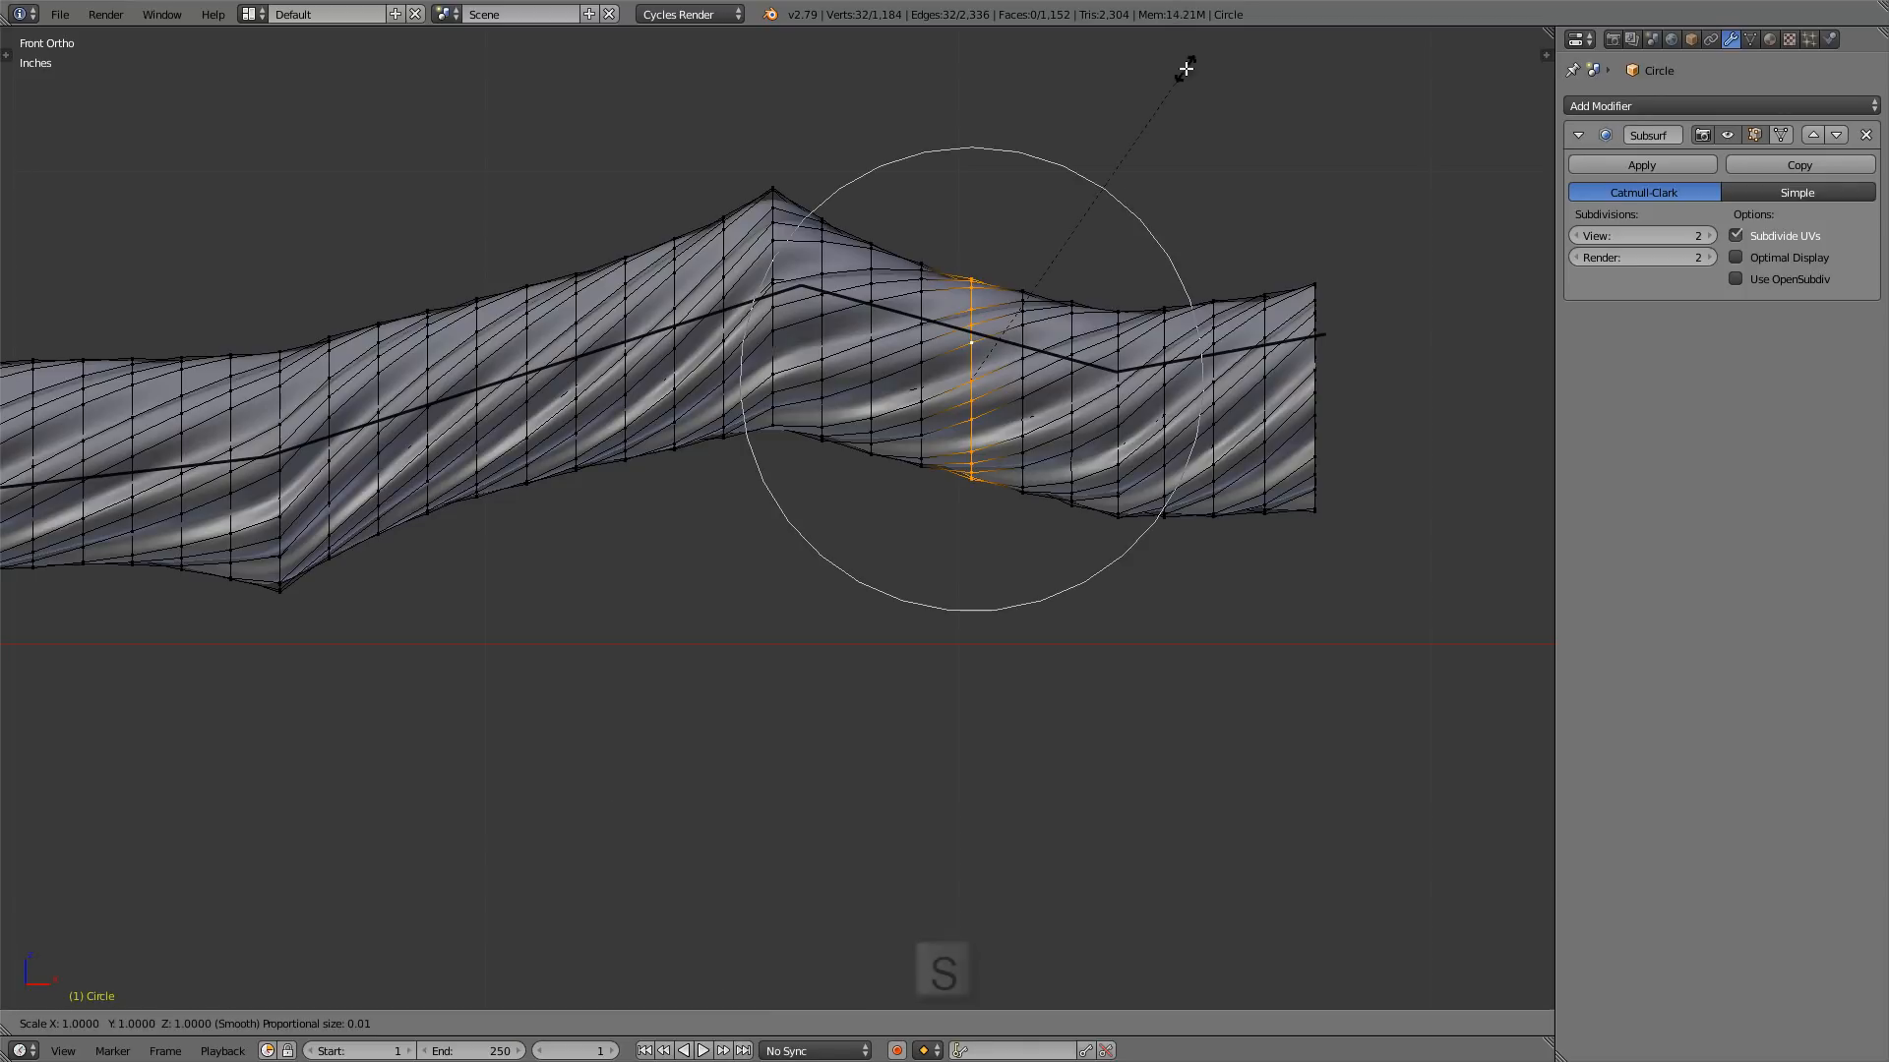
key("shift+x")
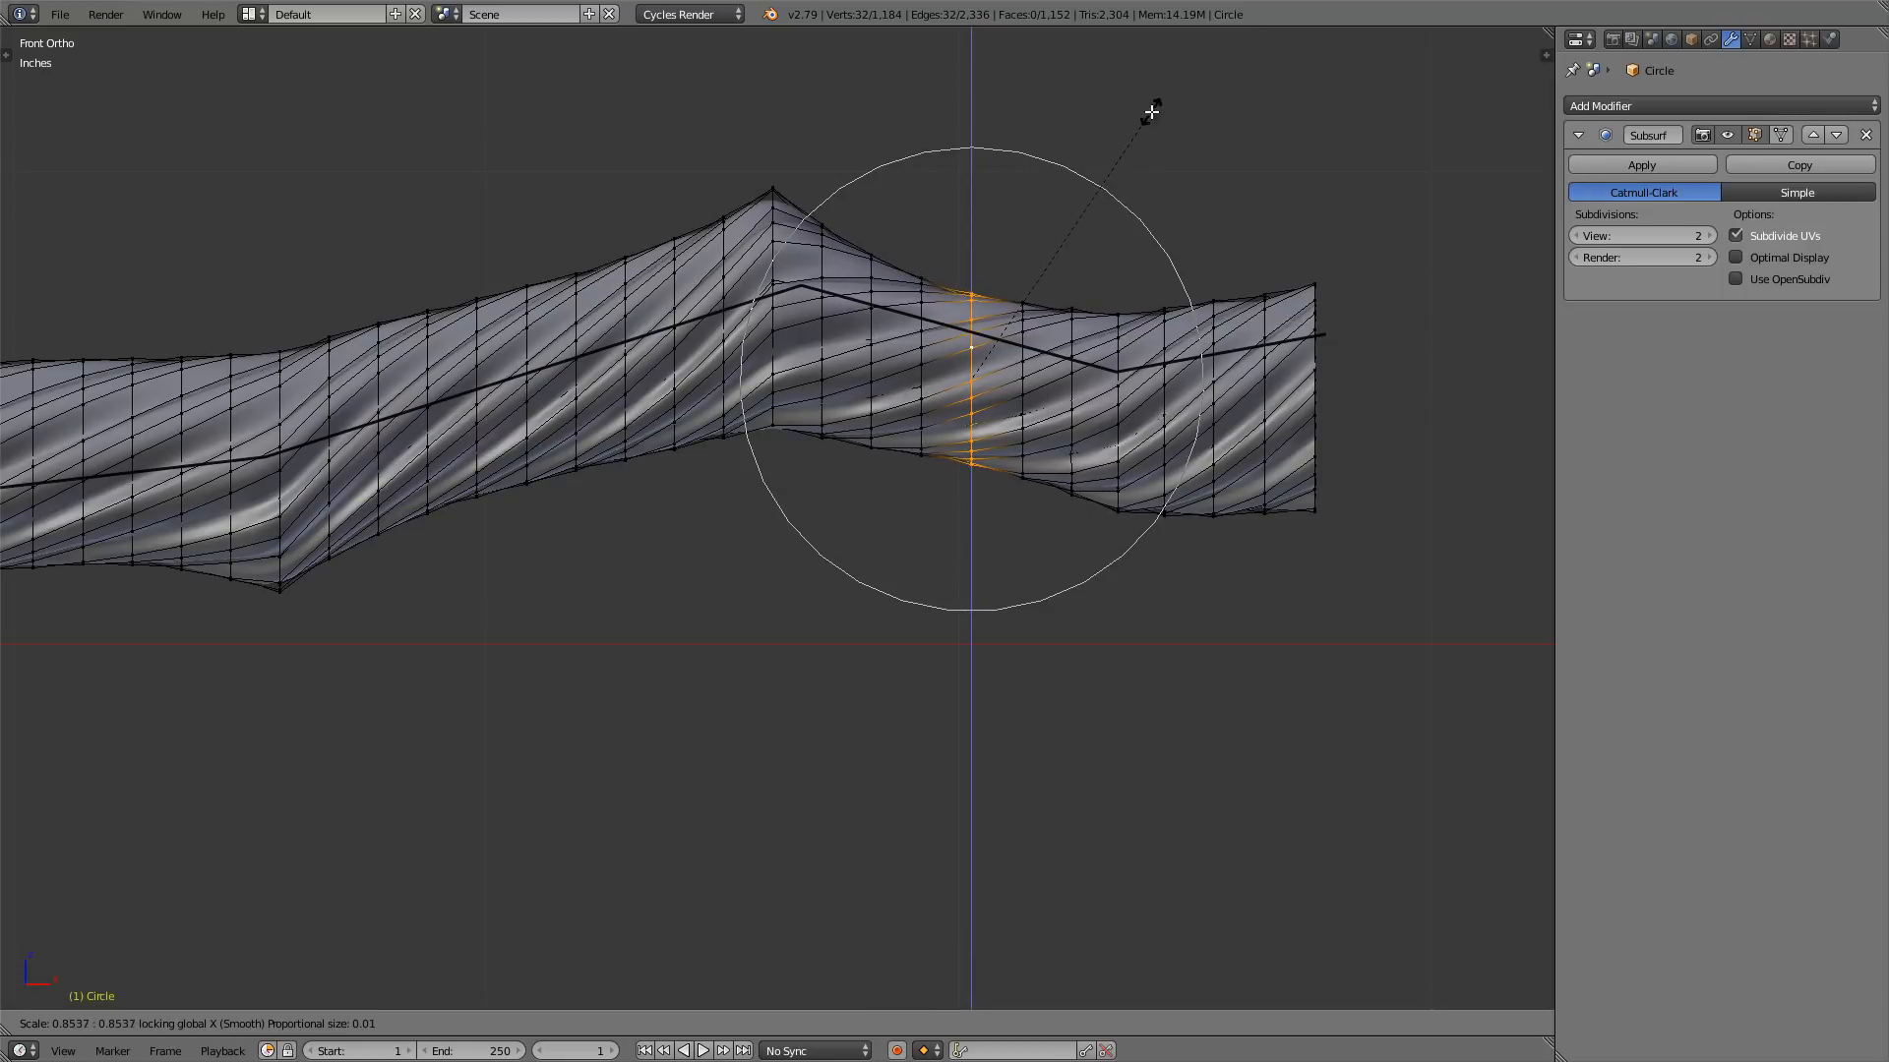
left_click(1156, 102)
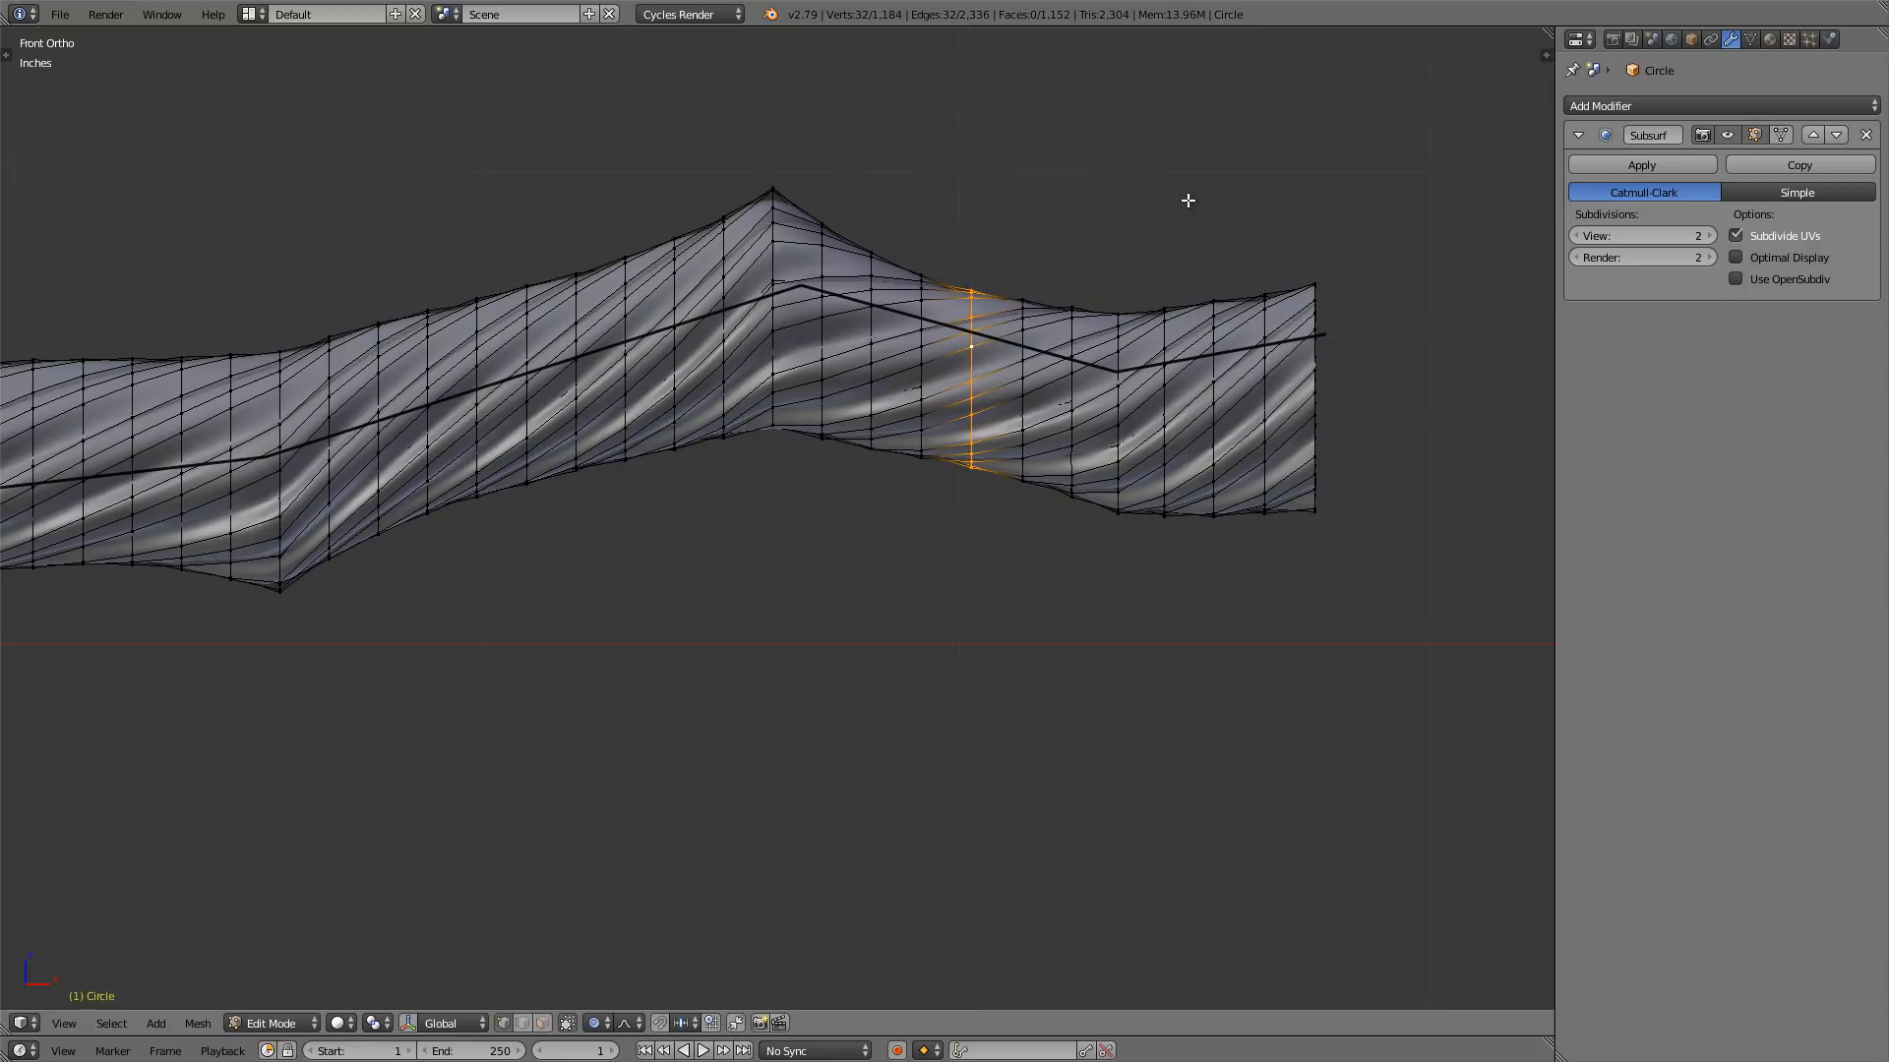
key("Tab")
scroll(1188, 199, "down", 3)
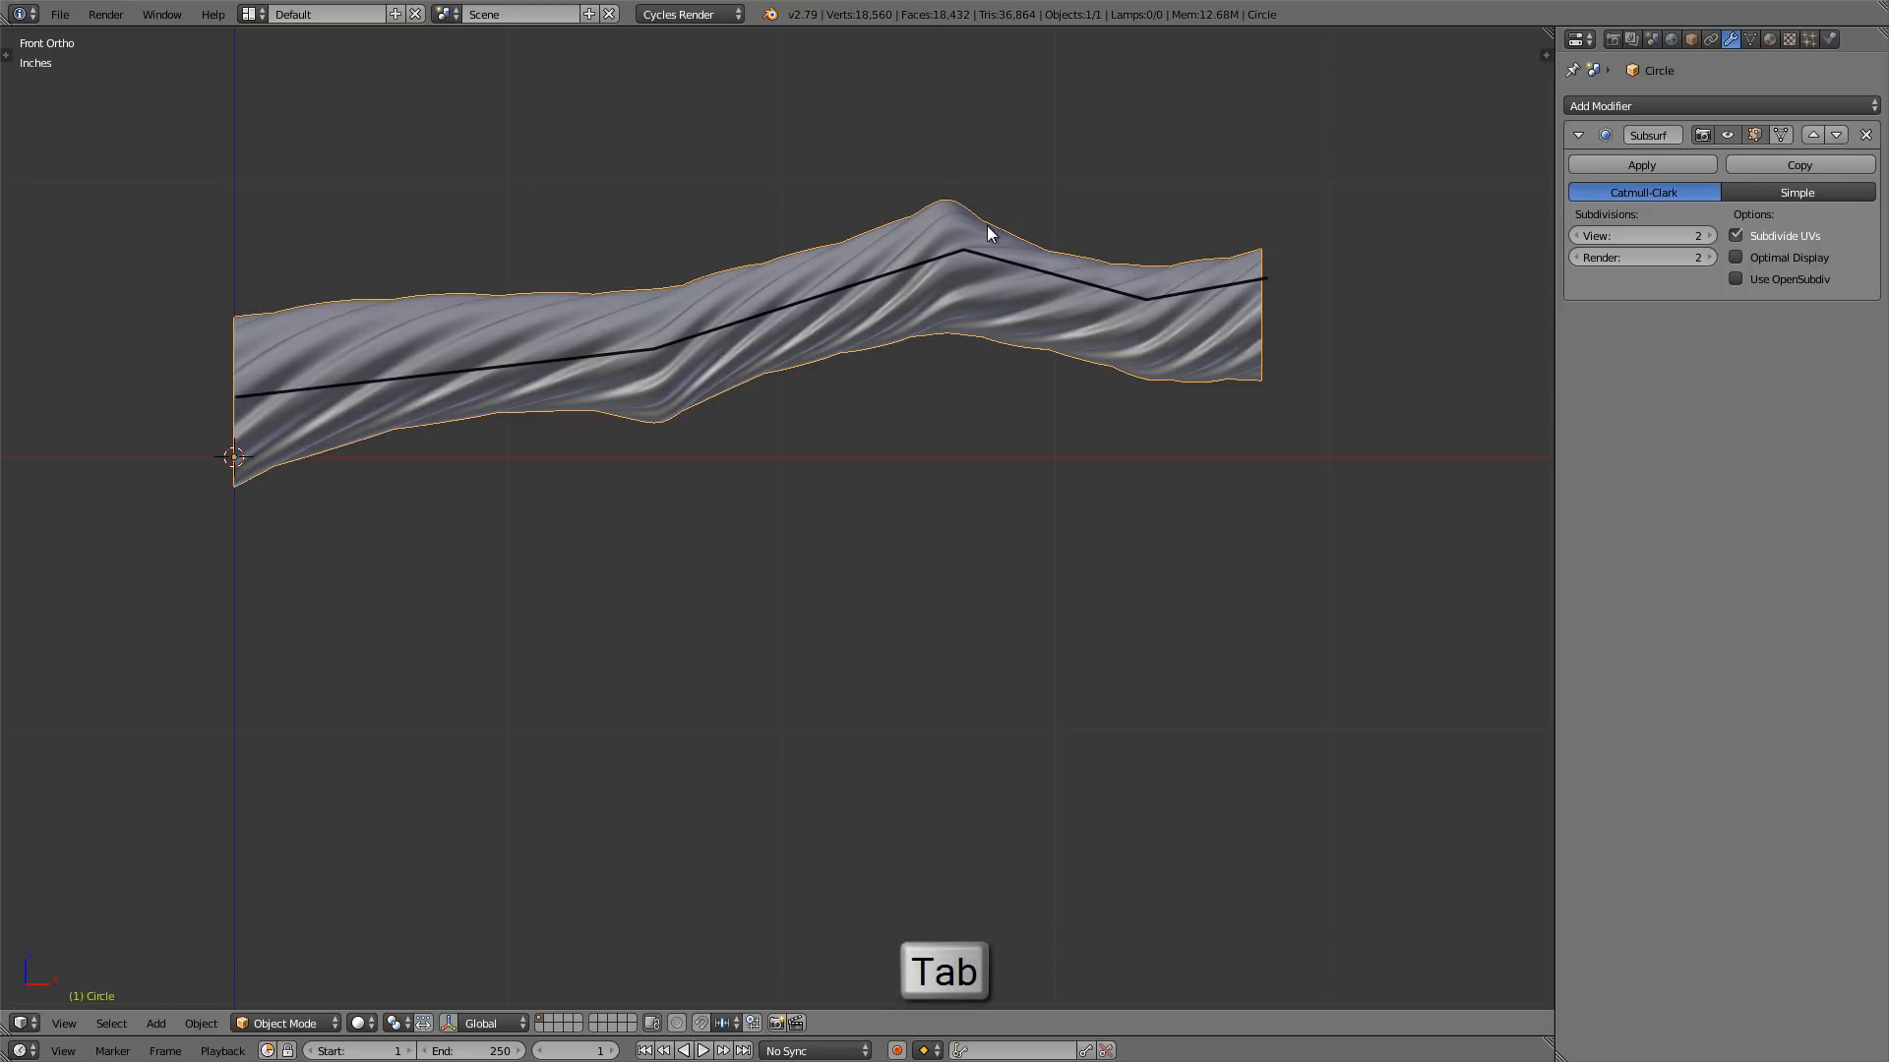
- Scale the edge loop midway between the first and second bends to about 0.92, excluding global X, with a proportional size of 0.02
scroll(987, 232, "up", 2)
key("Tab")
middle_click_drag(738, 320, 846, 316, "shift")
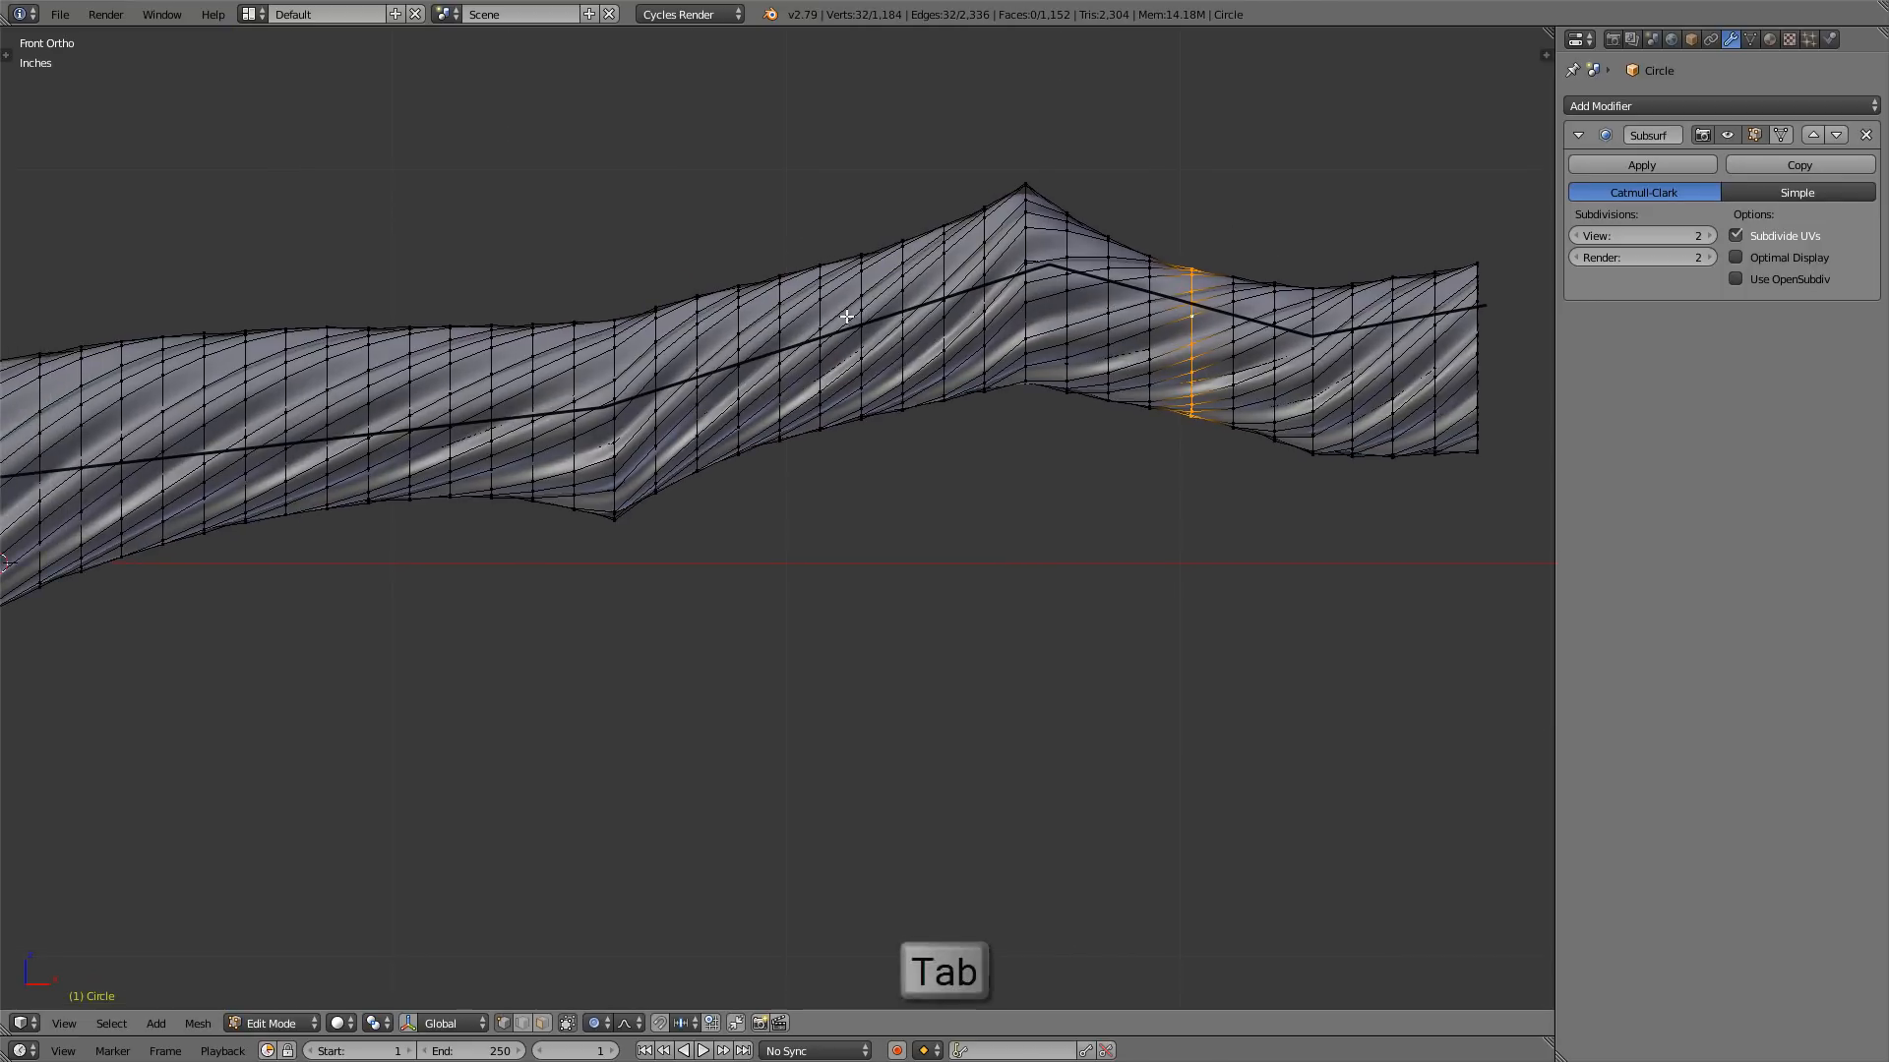
right_click(822, 308, "alt")
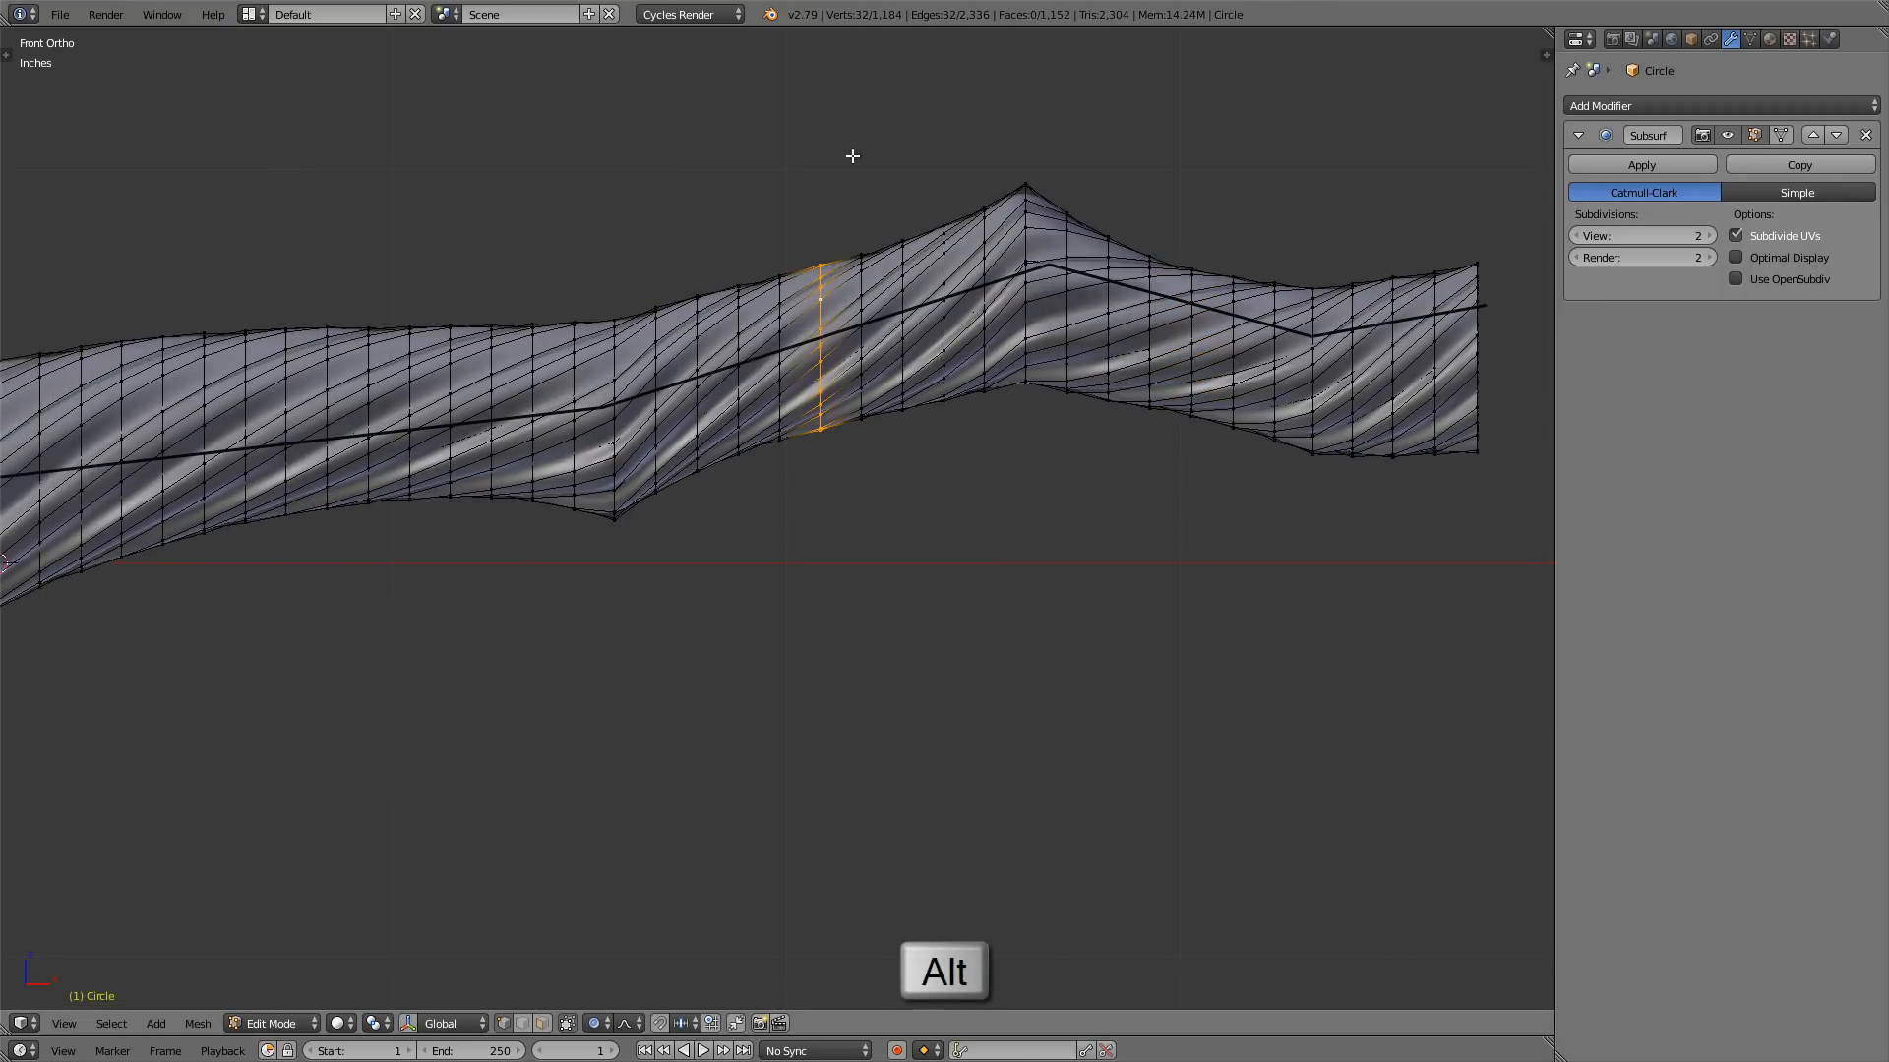
key("s")
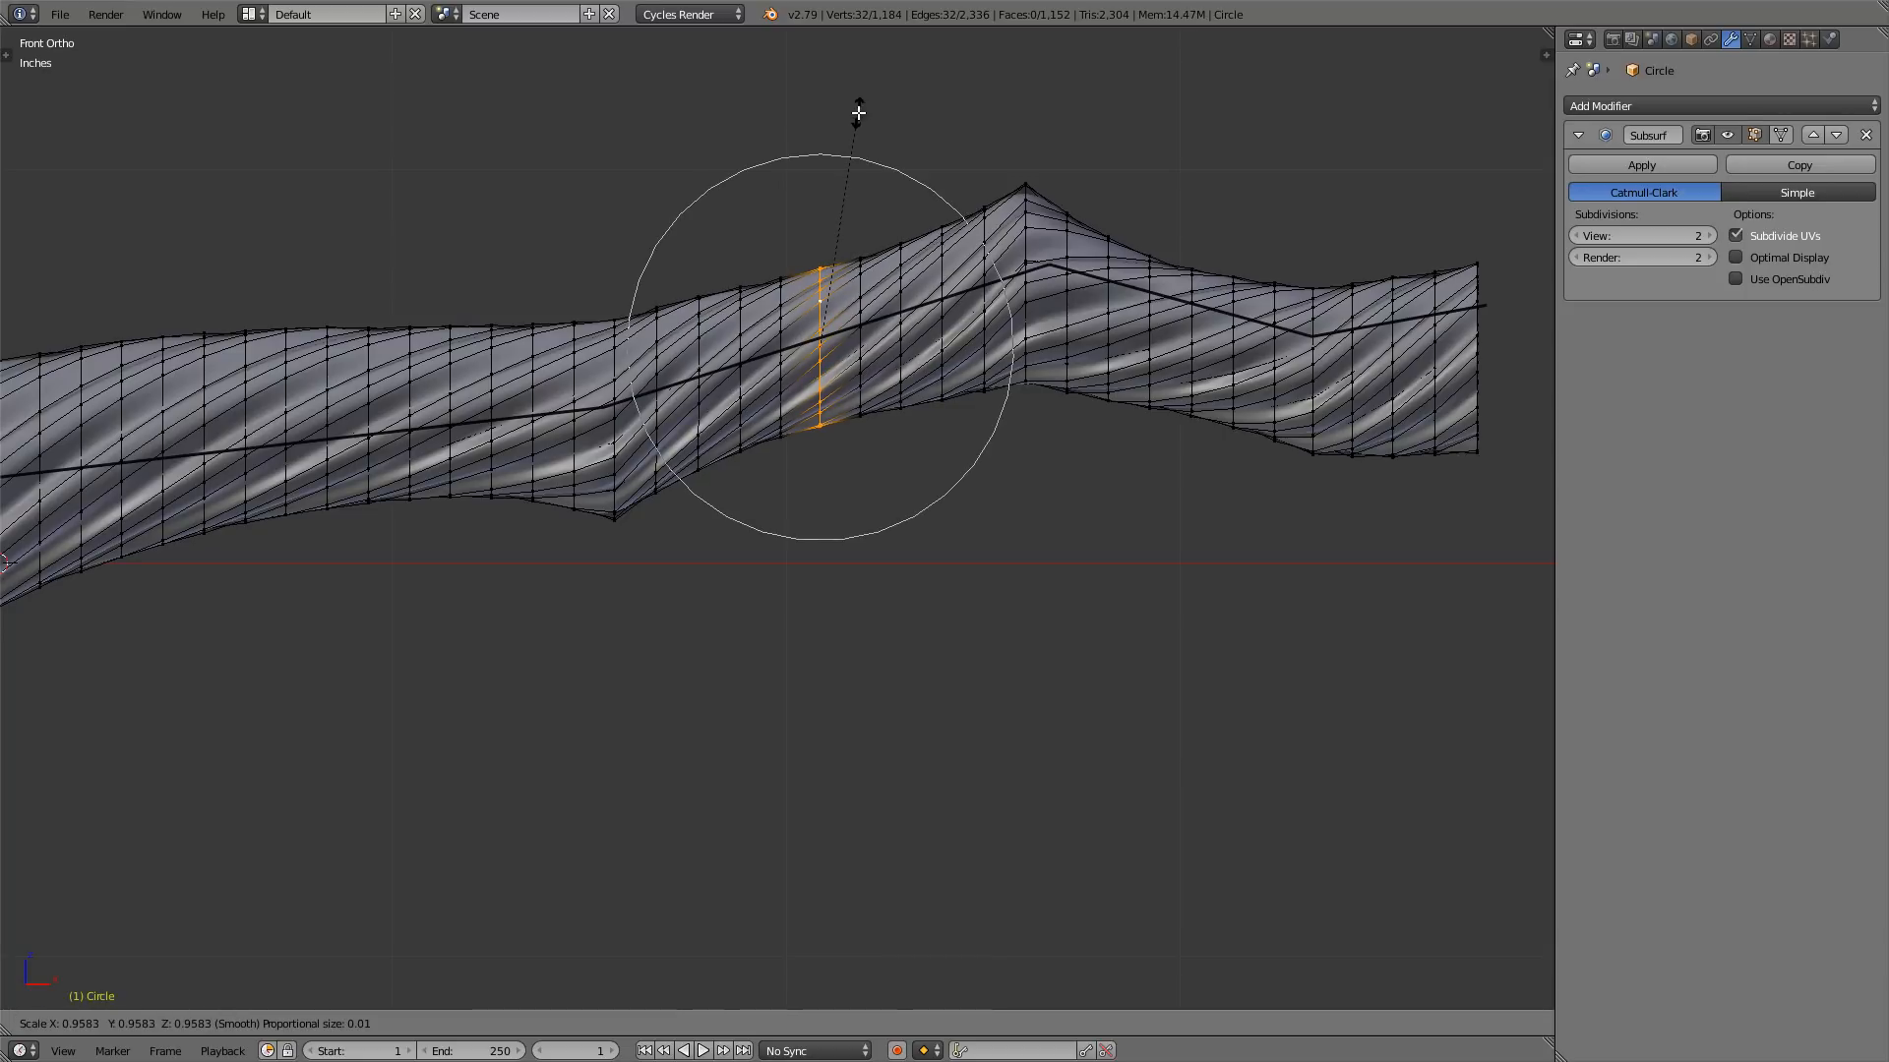
key("shift+x")
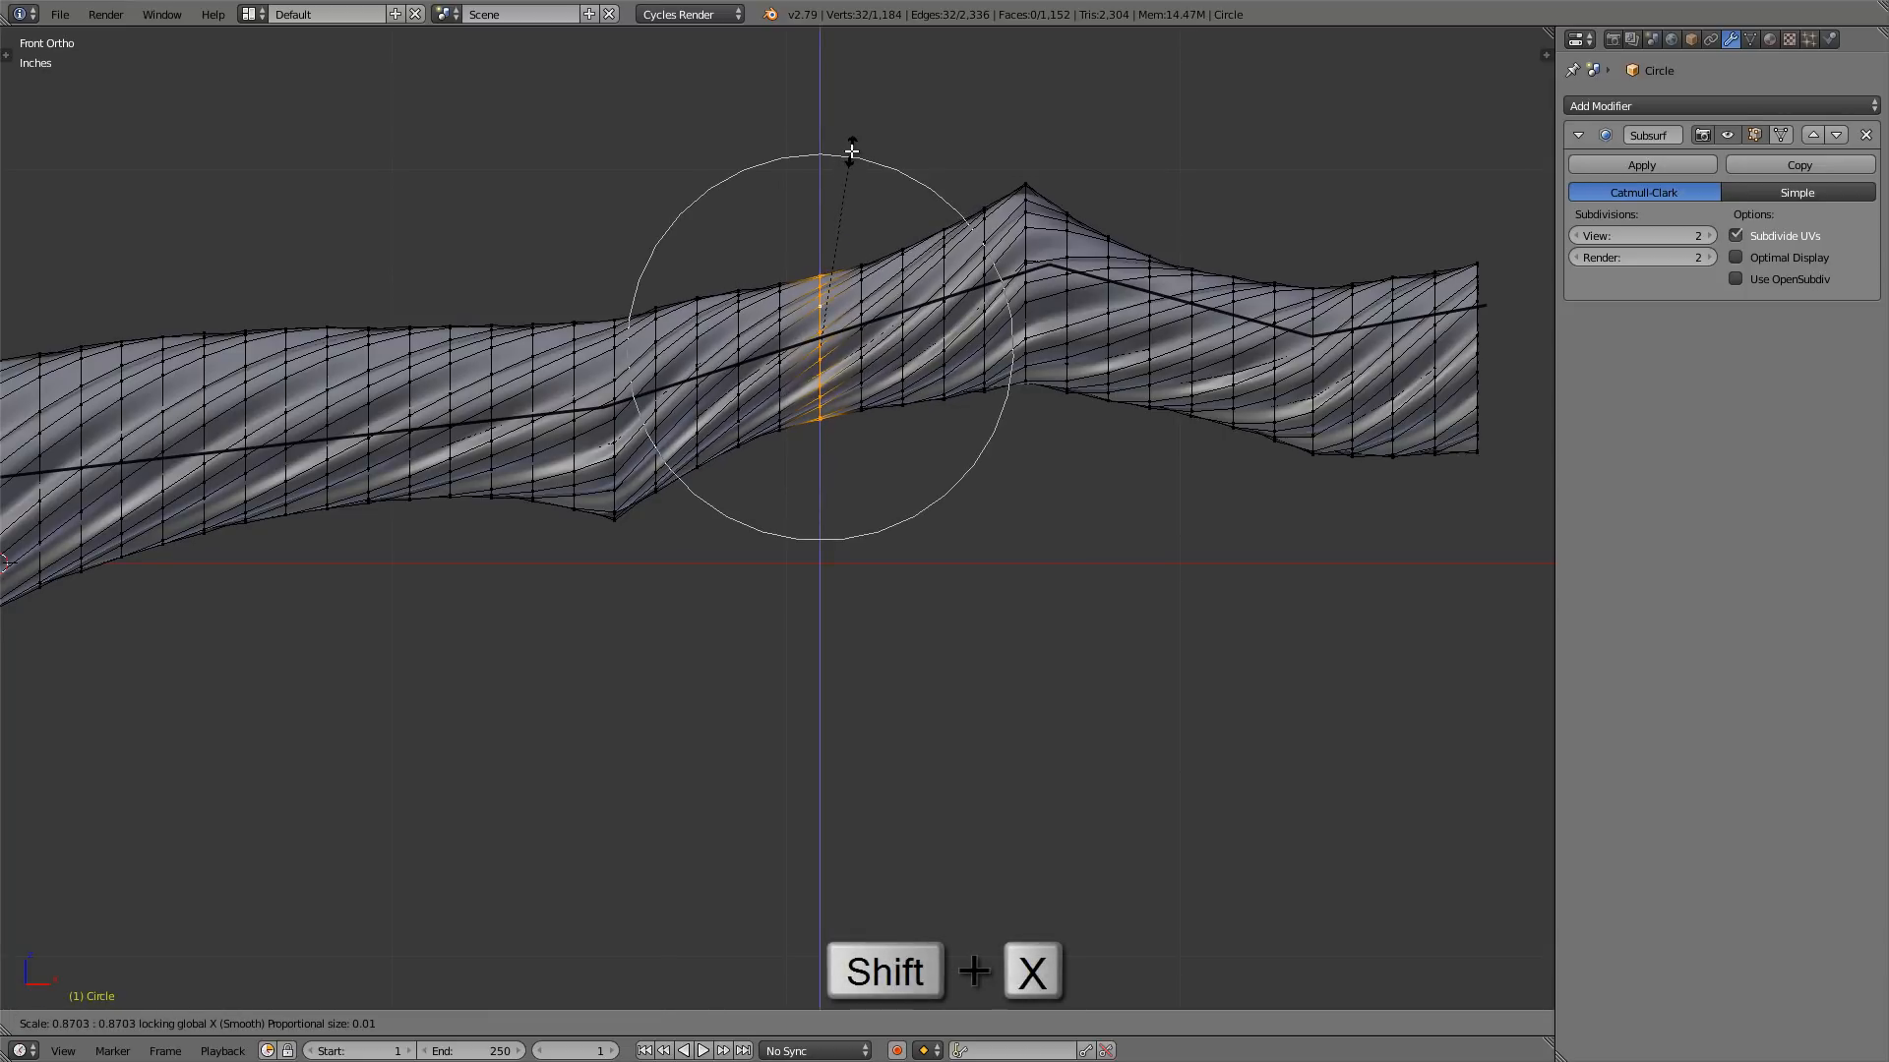
scroll(853, 165, "down", 1)
scroll(856, 152, "down", 1)
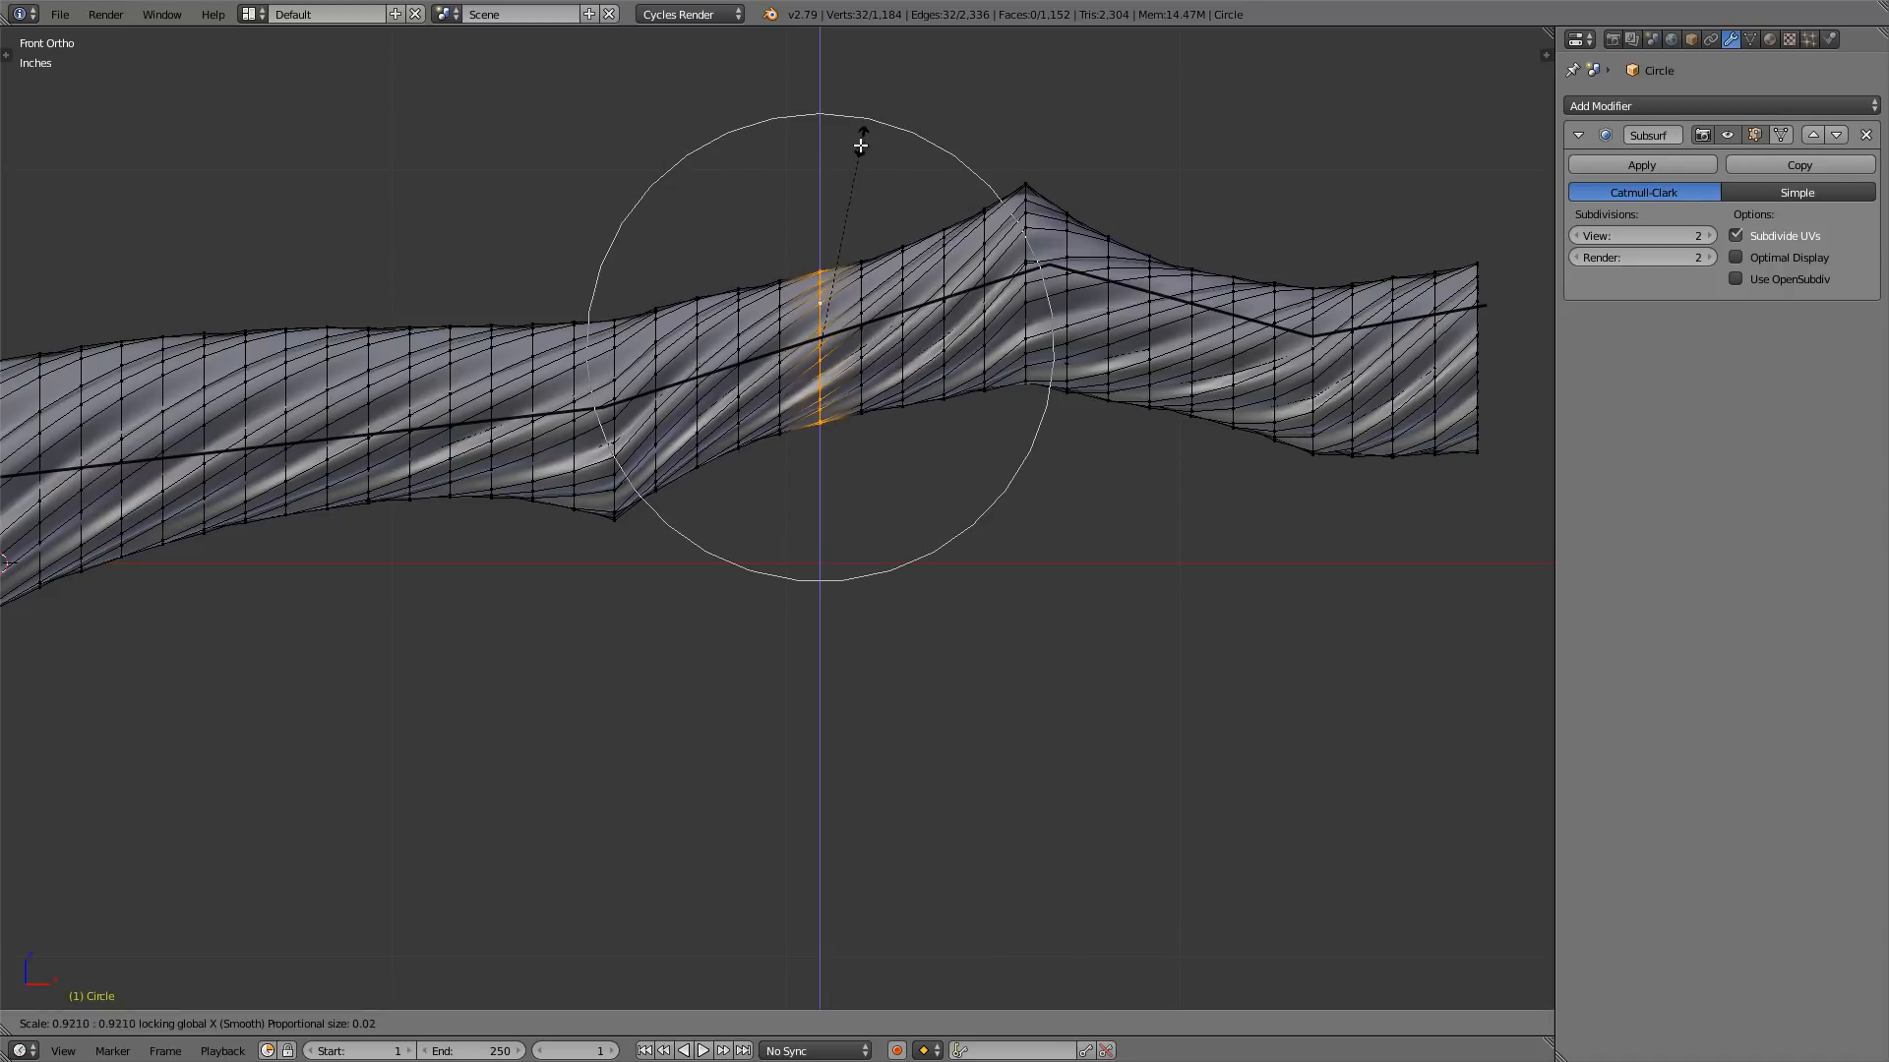
left_click(859, 148)
key("Tab")
scroll(946, 209, "down", 2)
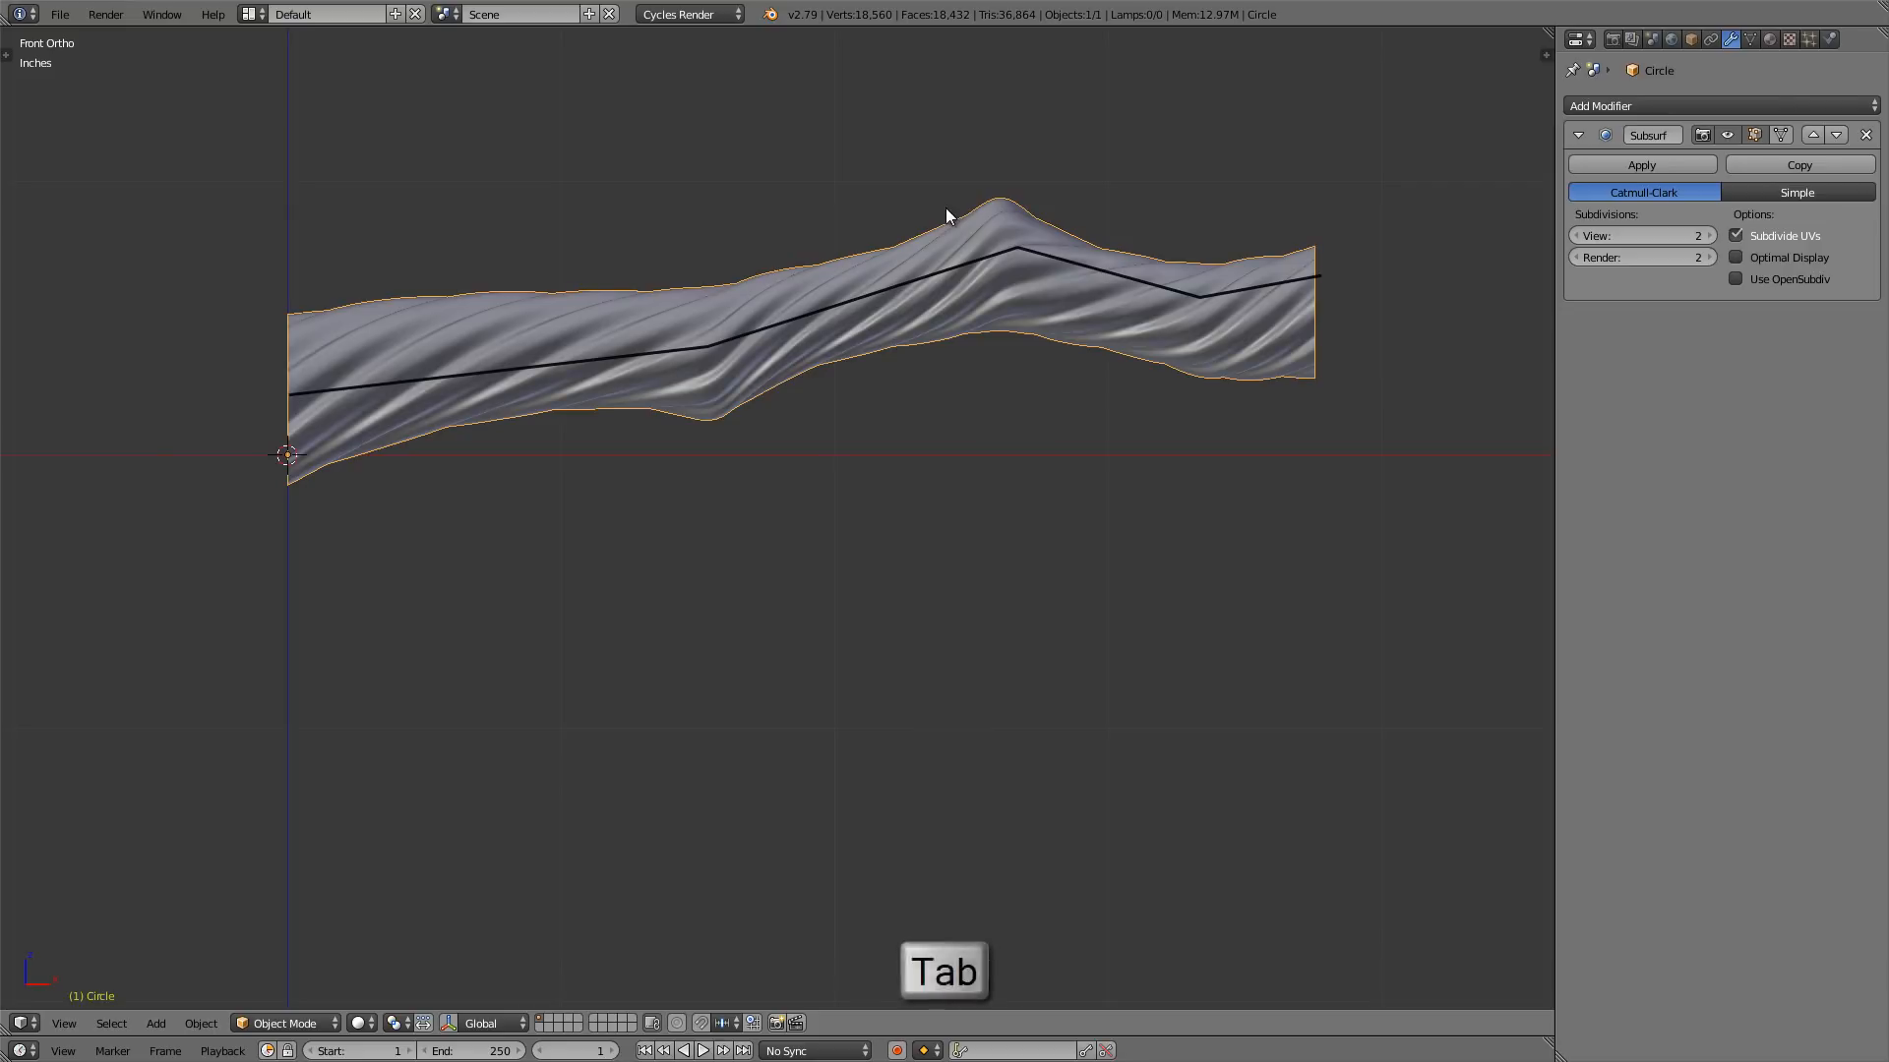
- Narrow the loop between the first and second bends further, excluding global X, at proportional size 0.02, and return to Object Mode
scroll(937, 204, "up", 2)
key("Tab")
key("s")
key("shift+x")
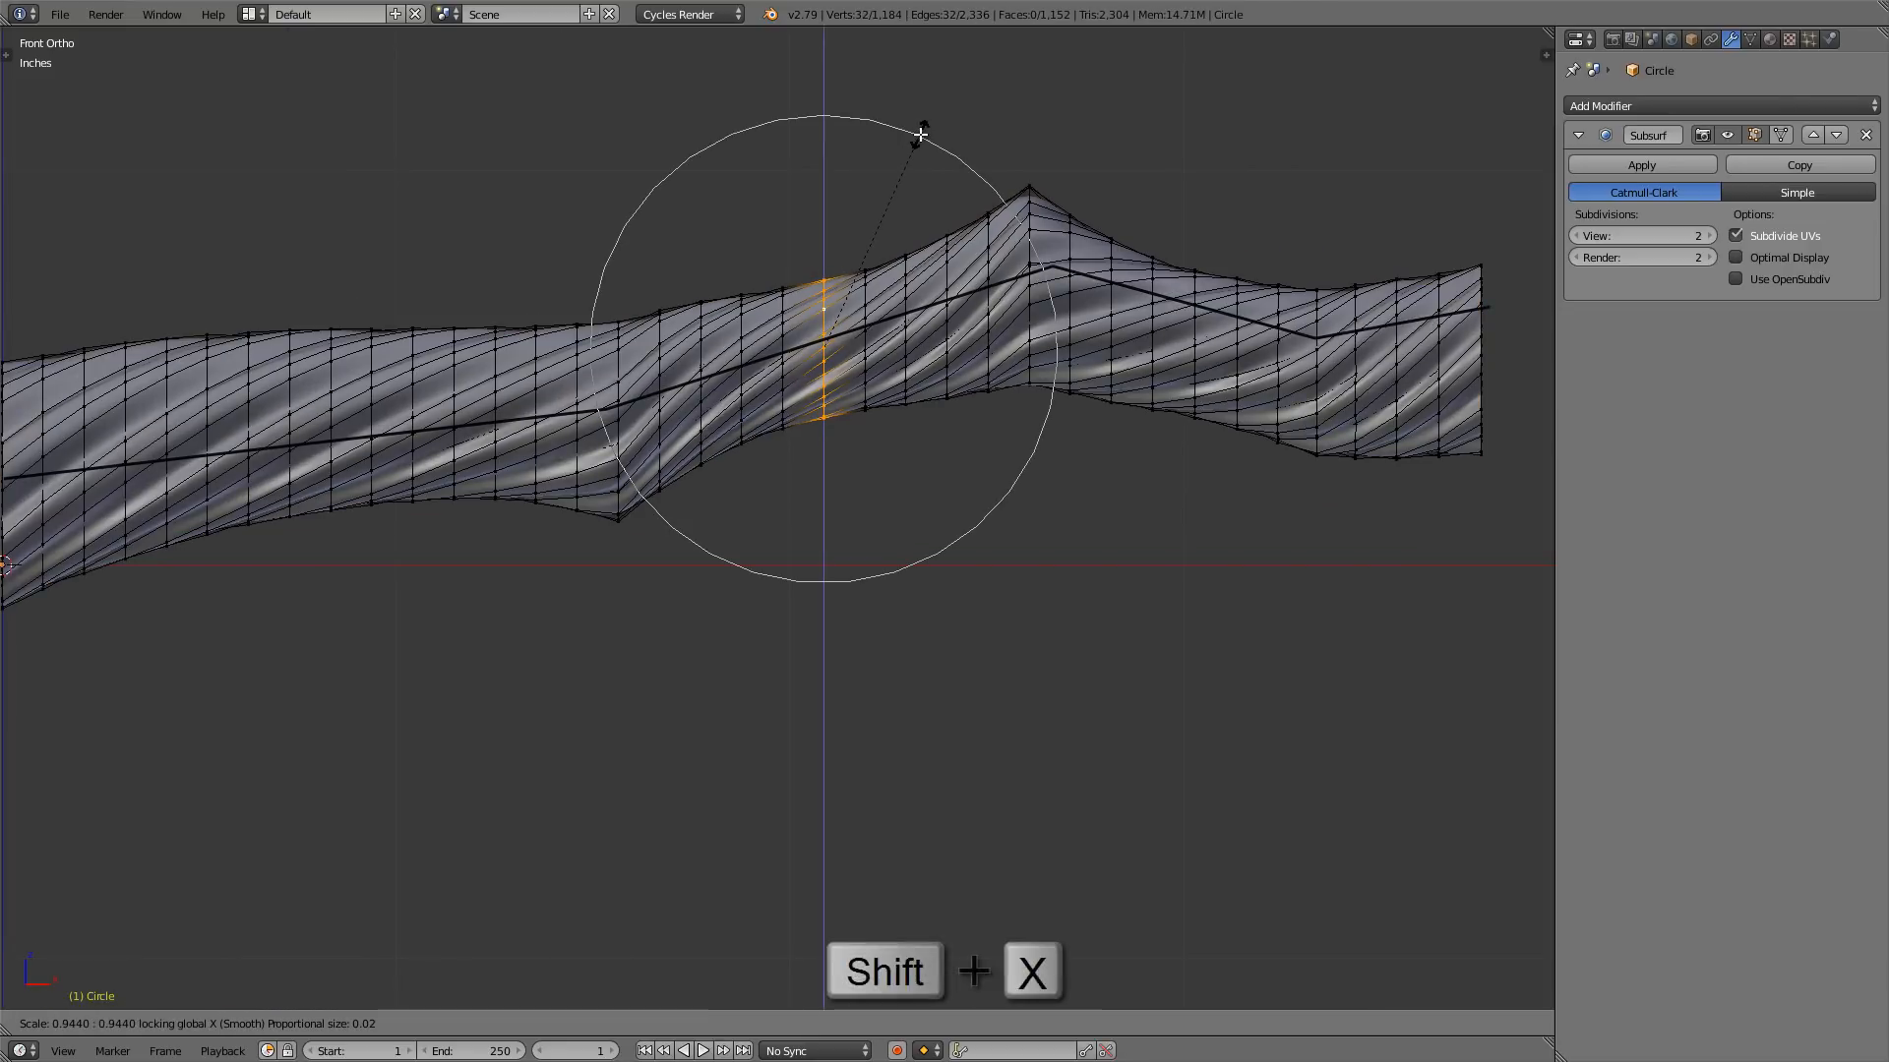
left_click(921, 143)
scroll(943, 206, "down", 2)
key("Tab")
- Inspect the tube from above, isolate it in local view, and frame it from the front
middle_click_drag(1006, 362, 1006, 506)
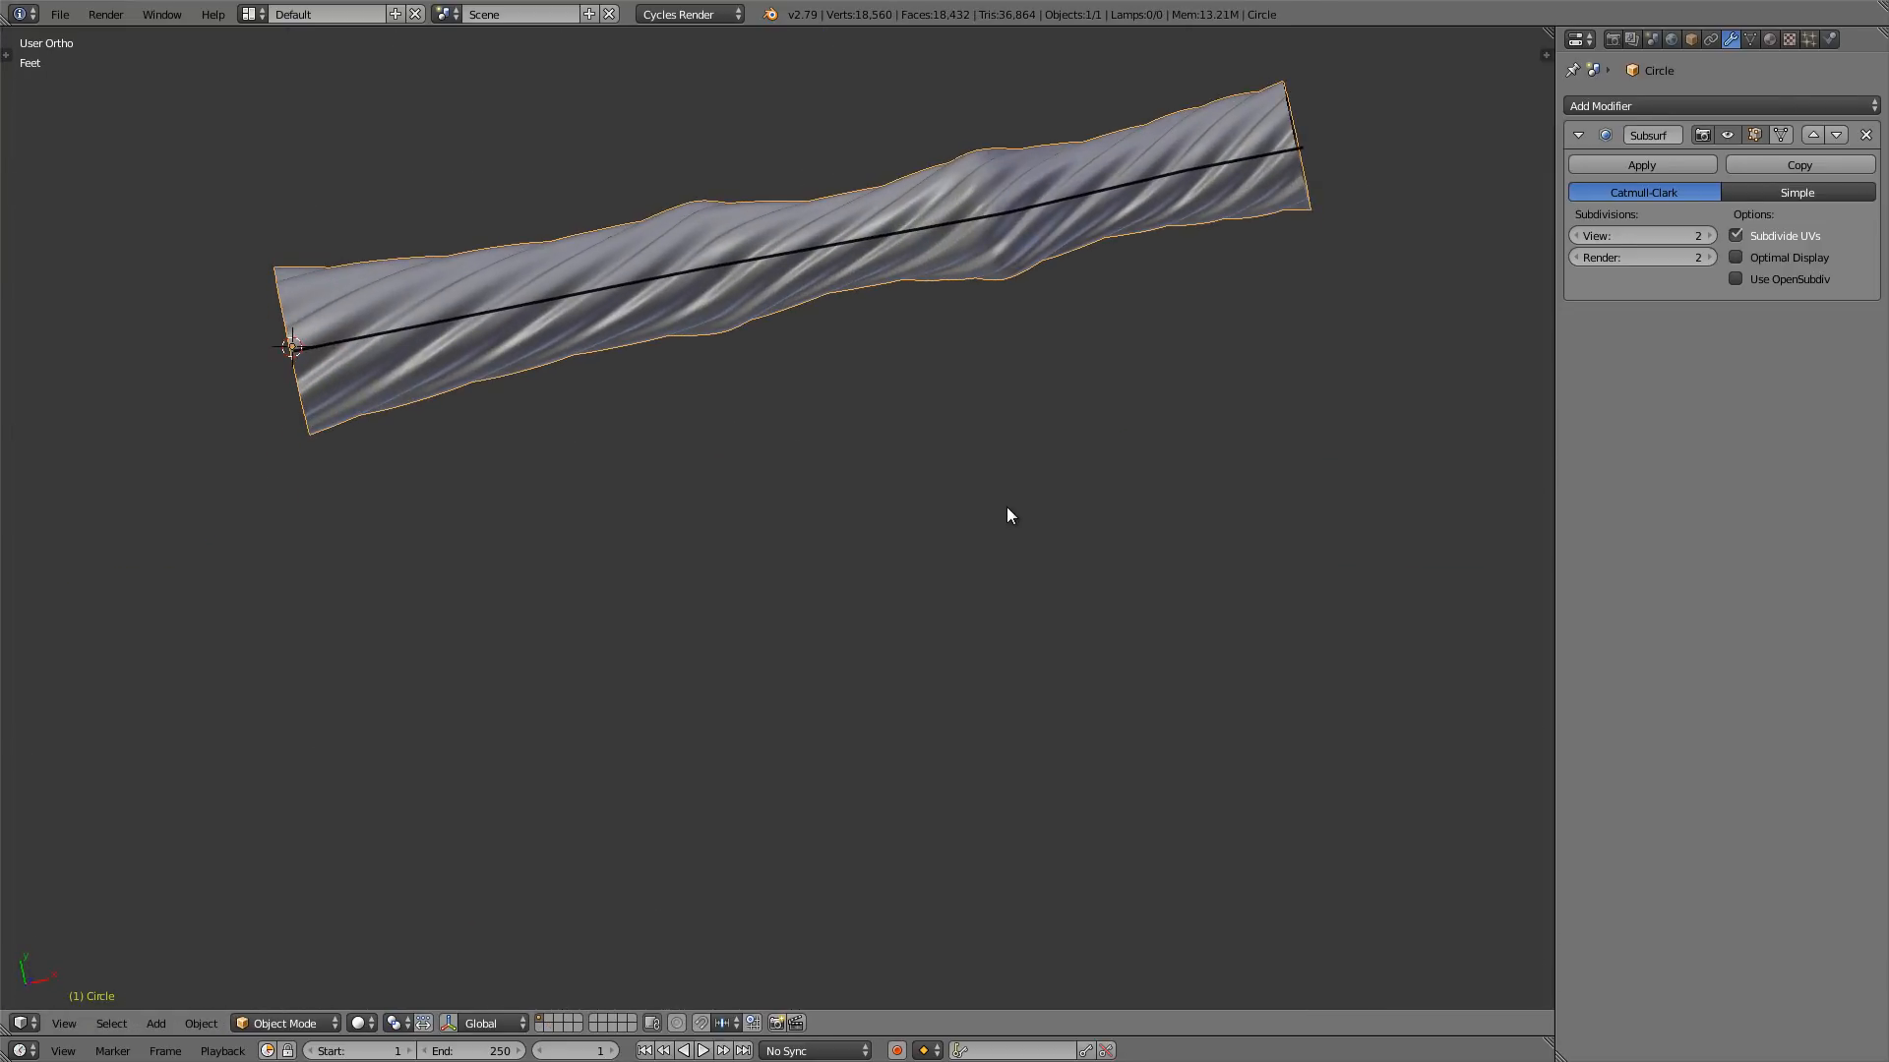
key("KP_8")
key("KP_8")
key("KP_Divide")
key("KP_1")
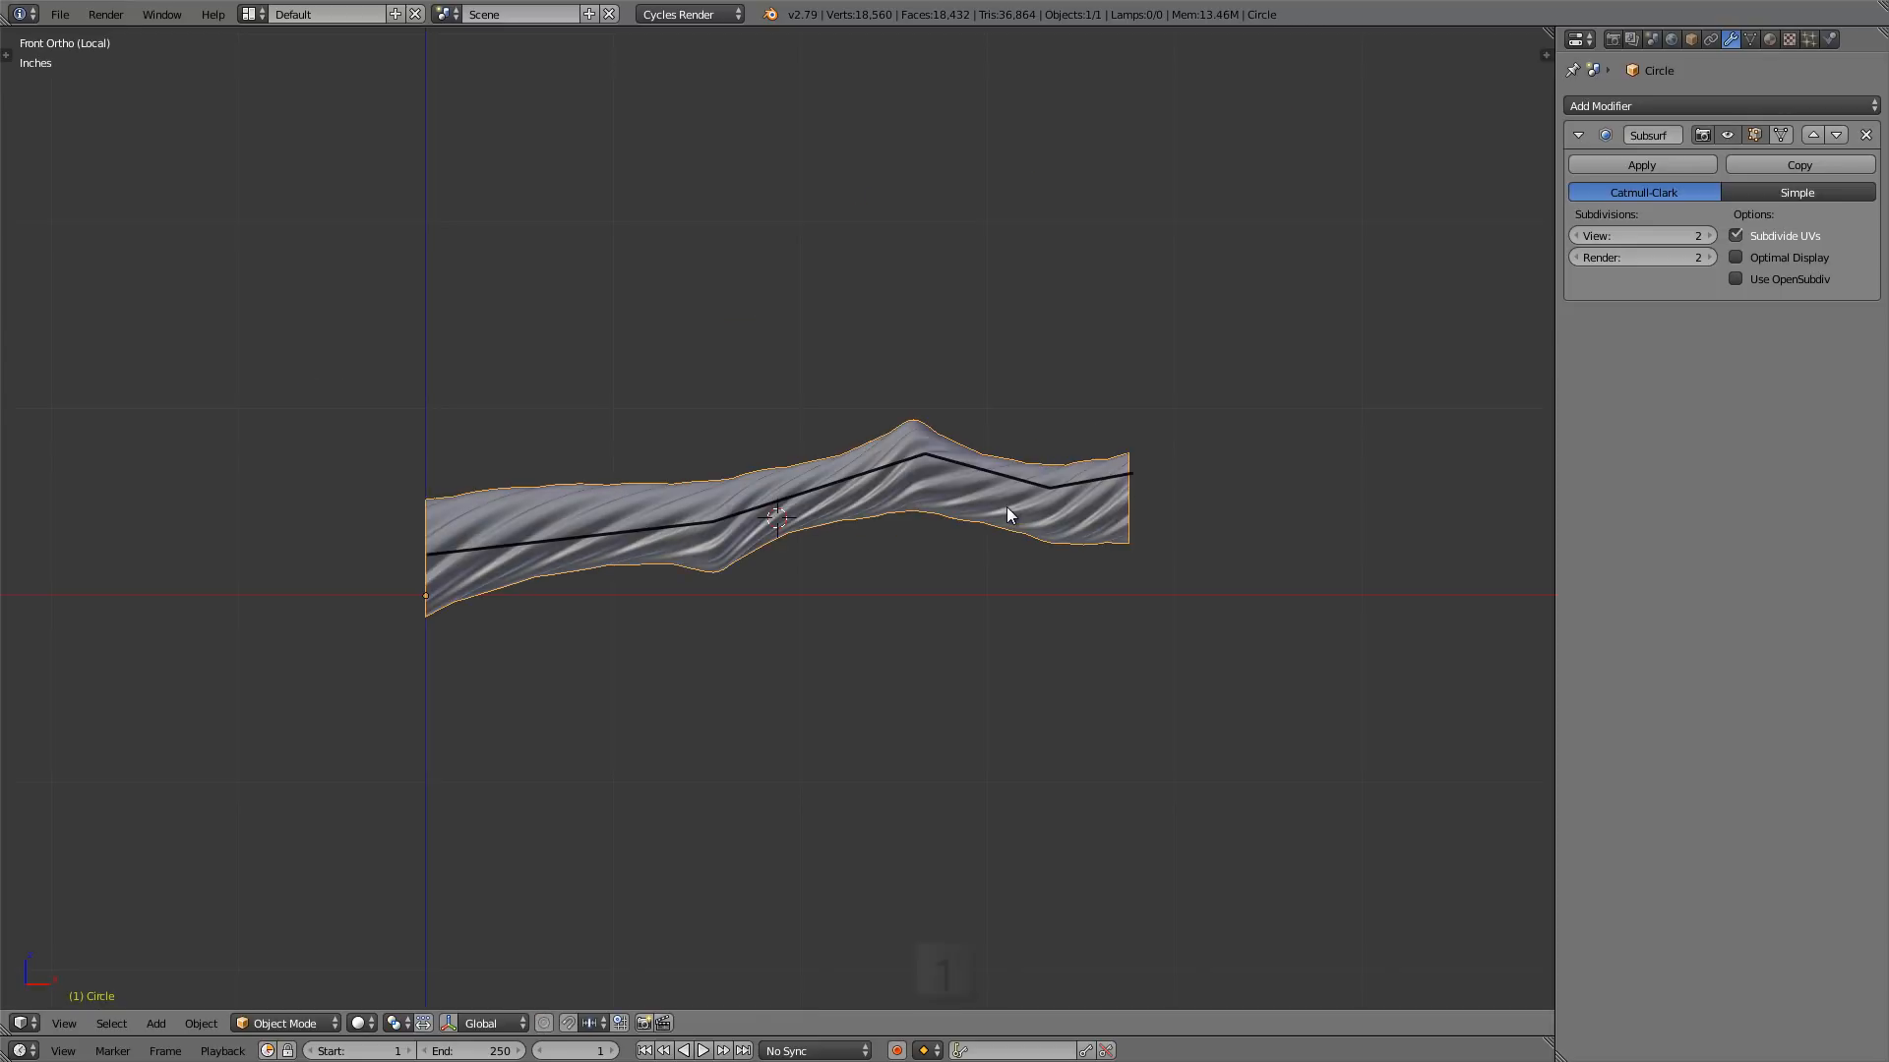
scroll(776, 564, "up", 4)
mouse_move(737, 442)
middle_mouse_down("shift")
mouse_move(818, 411)
mouse_move(684, 423)
mouse_move(723, 425)
middle_mouse_up("shift")
scroll(684, 423, "down", 2)
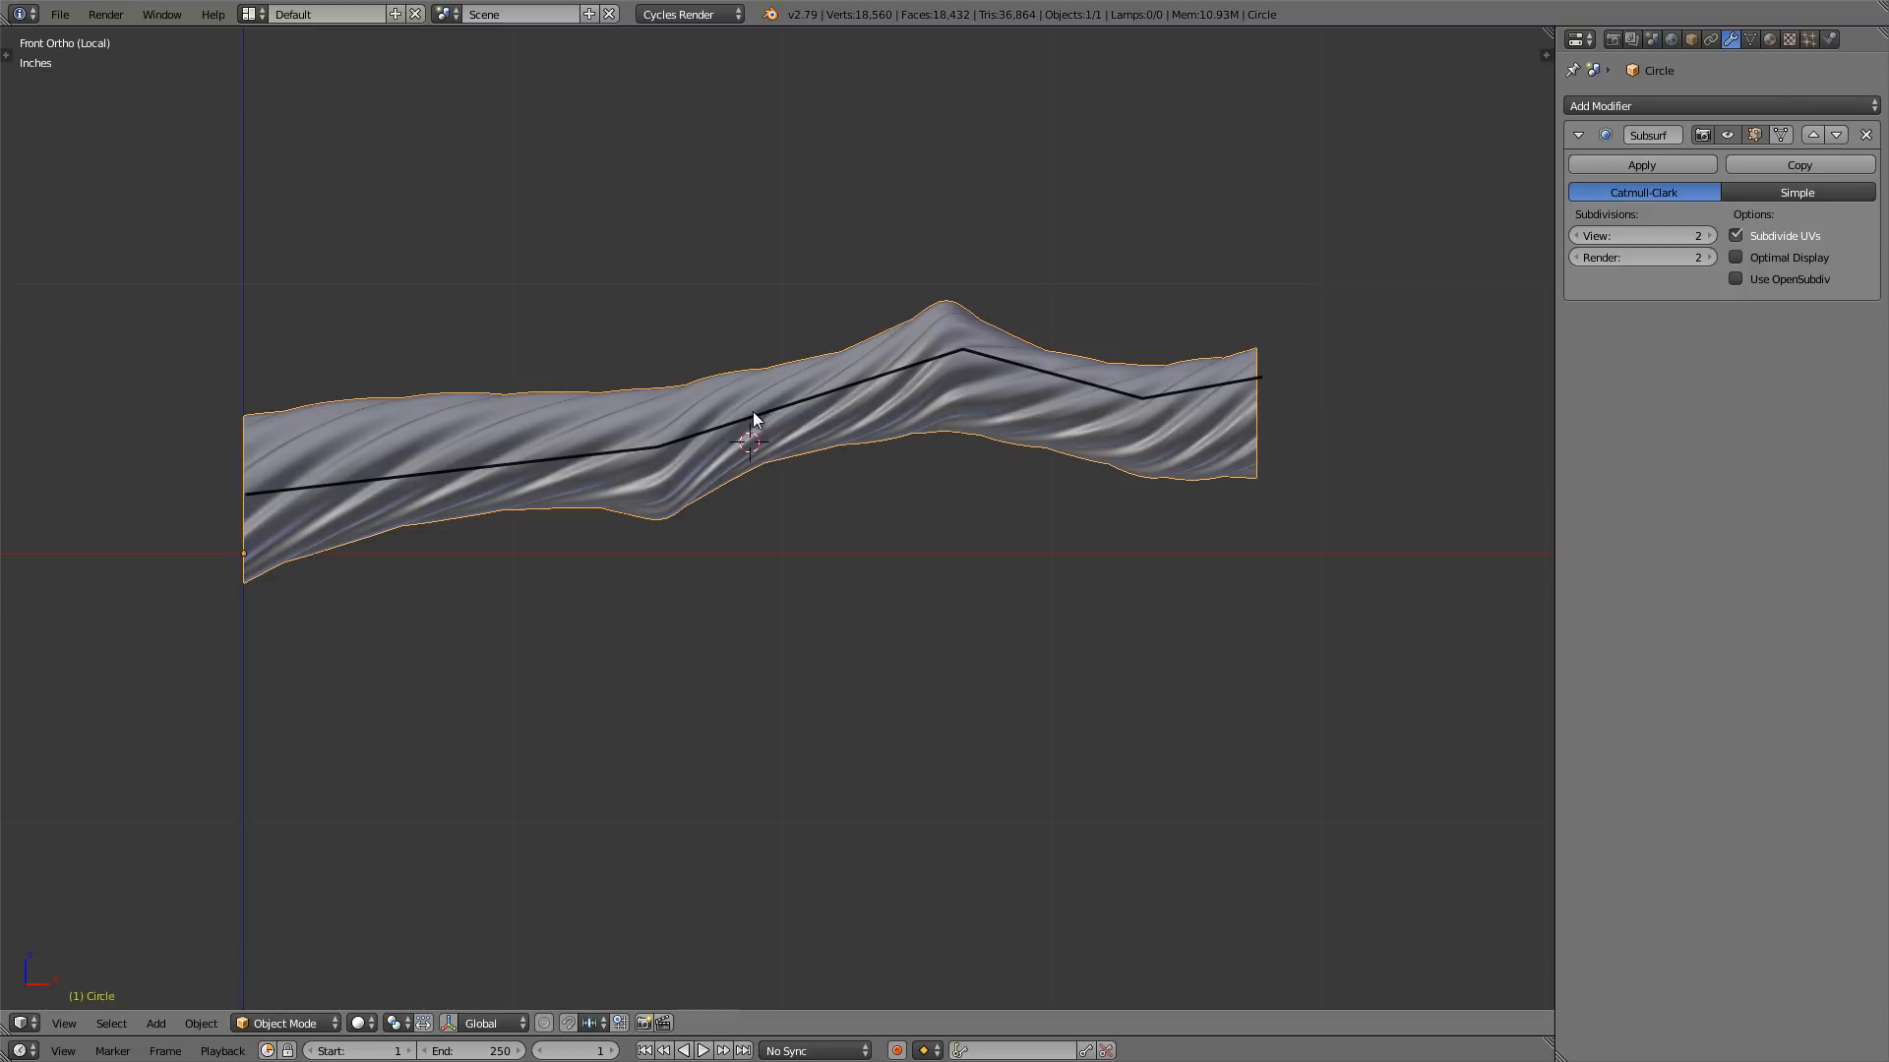
- Hide the Grease Pencil guide layer in the front view
key("n")
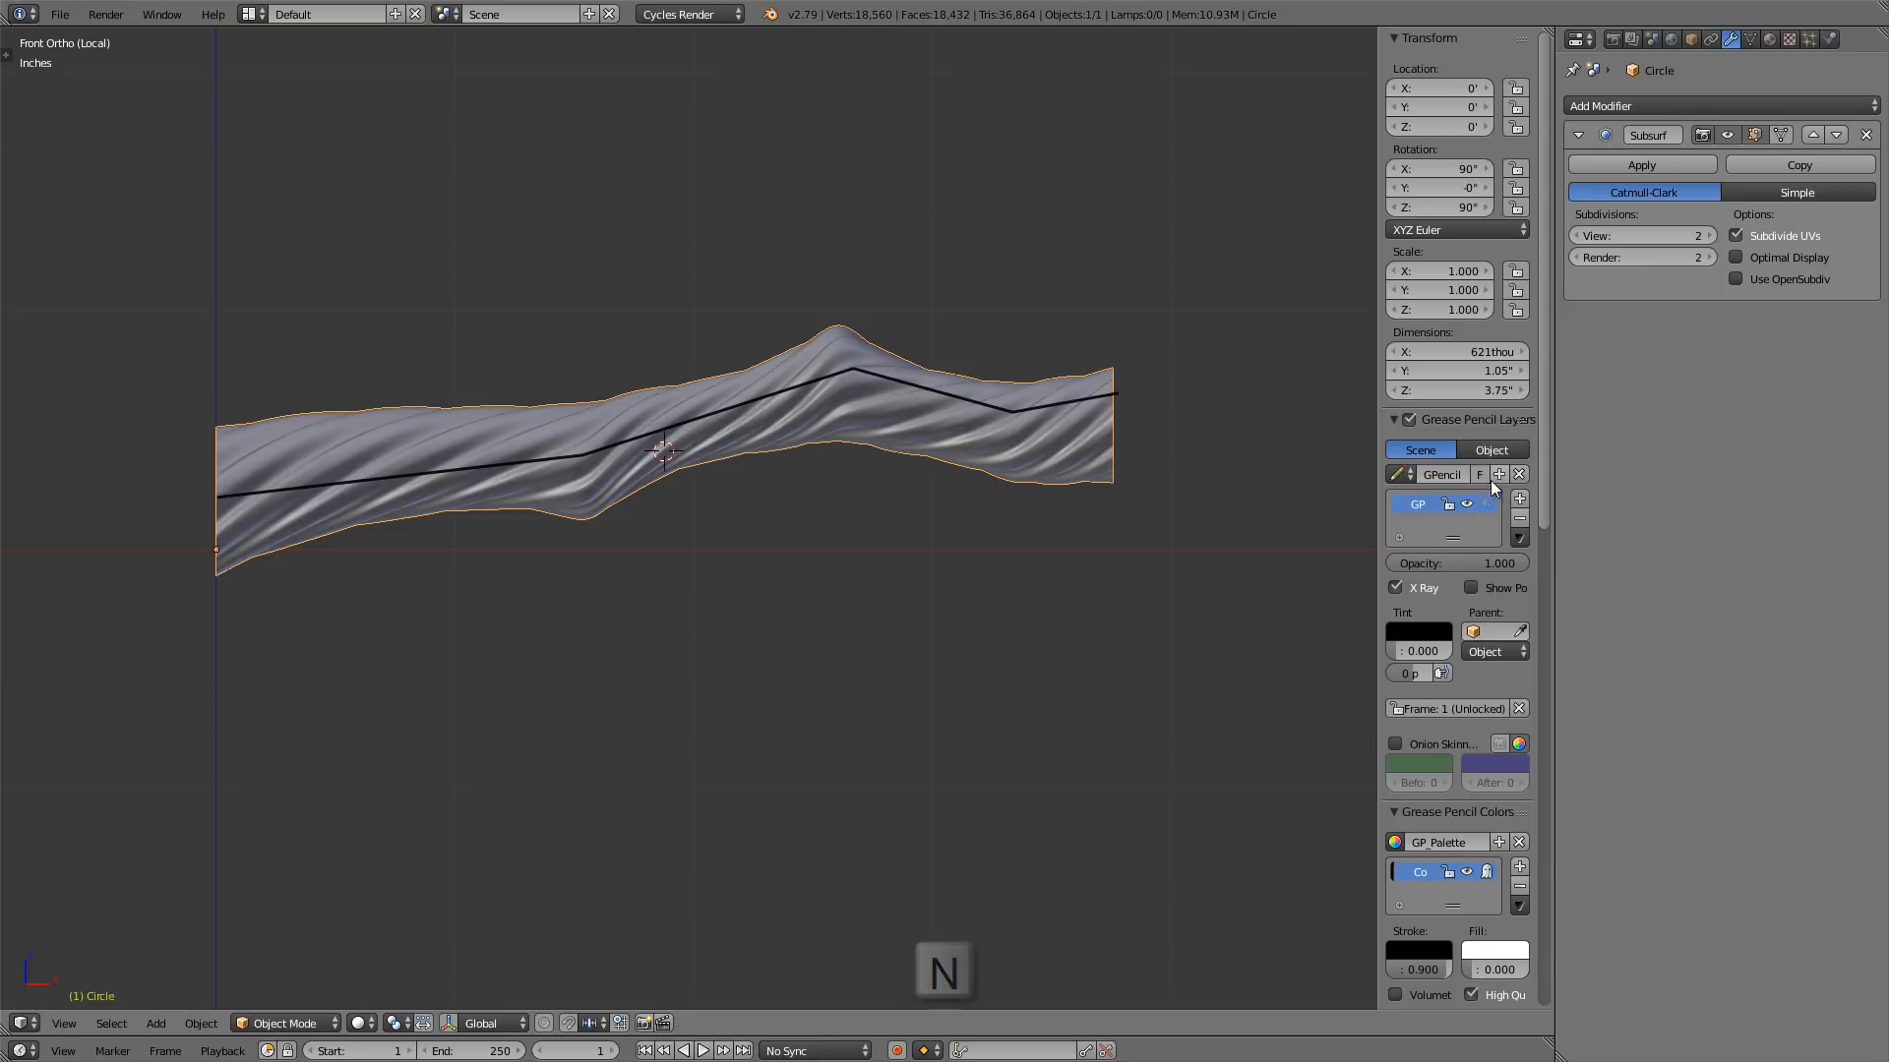
left_click_drag(1379, 509, 1318, 509)
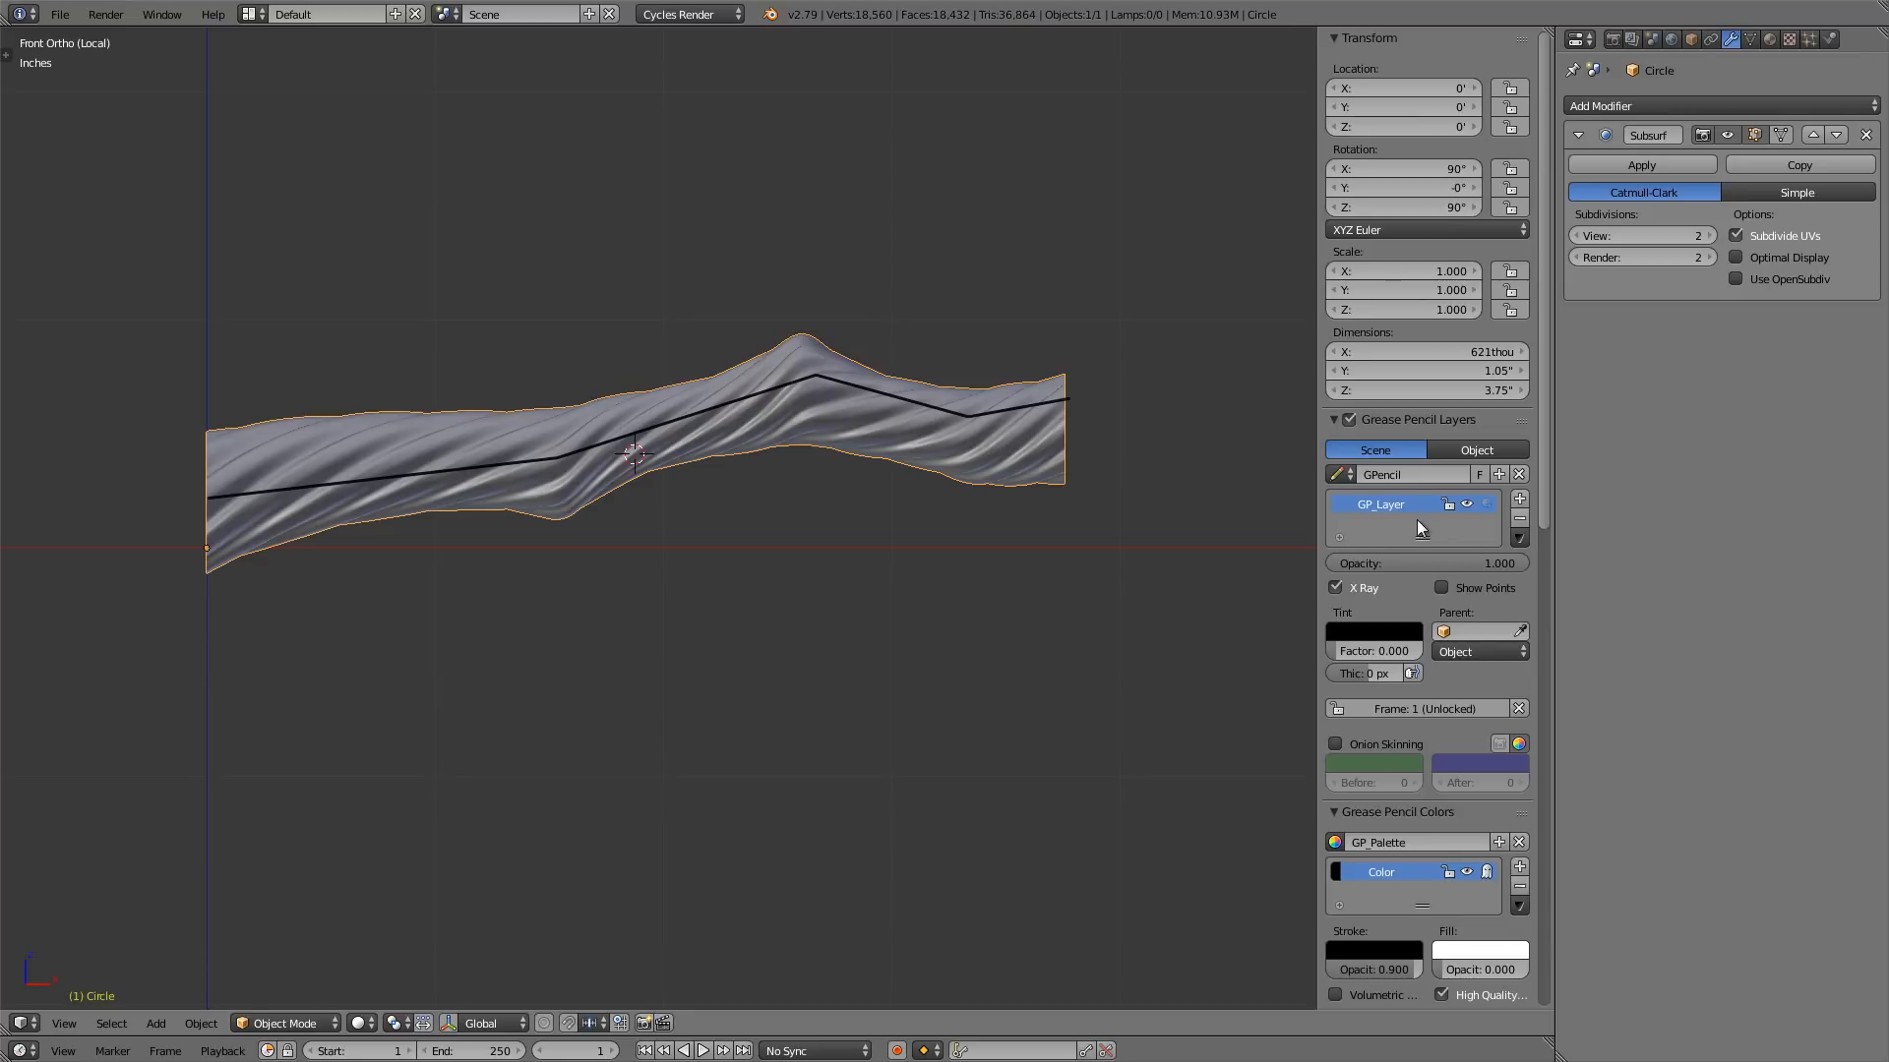
left_click(1466, 503)
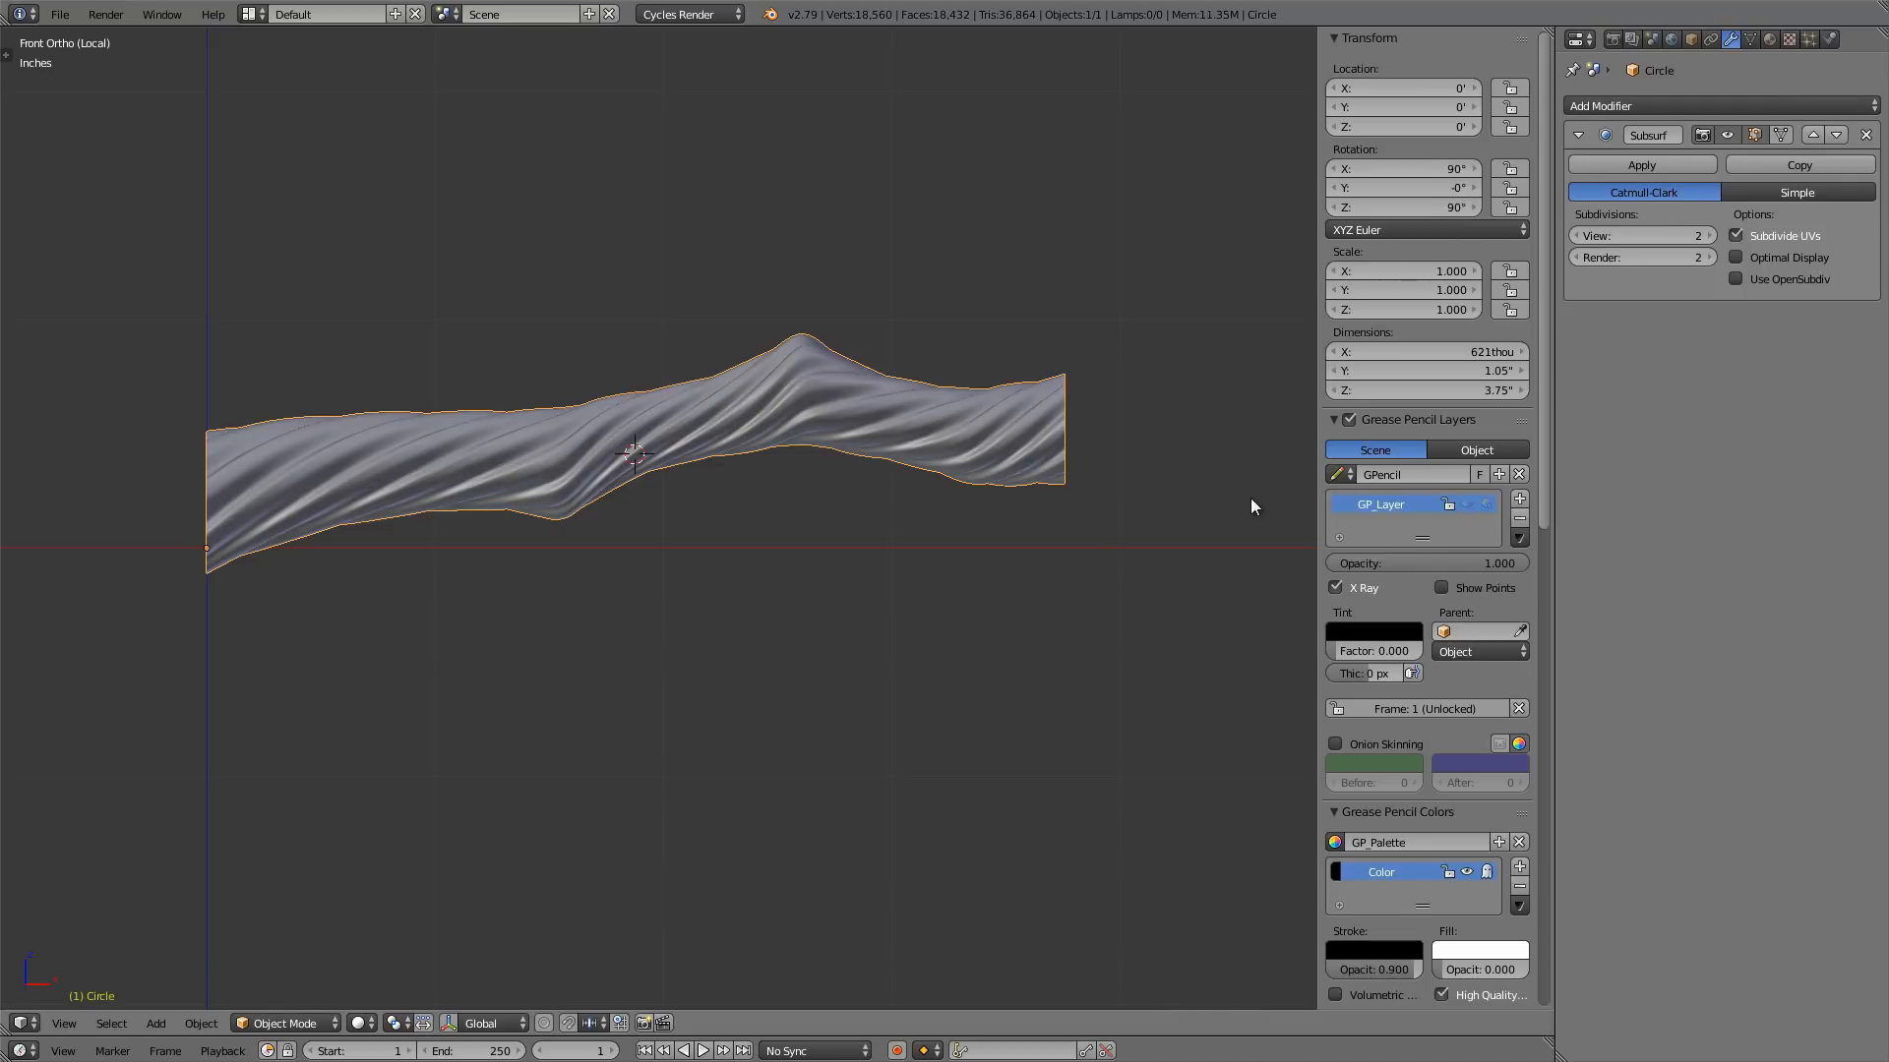
key("n")
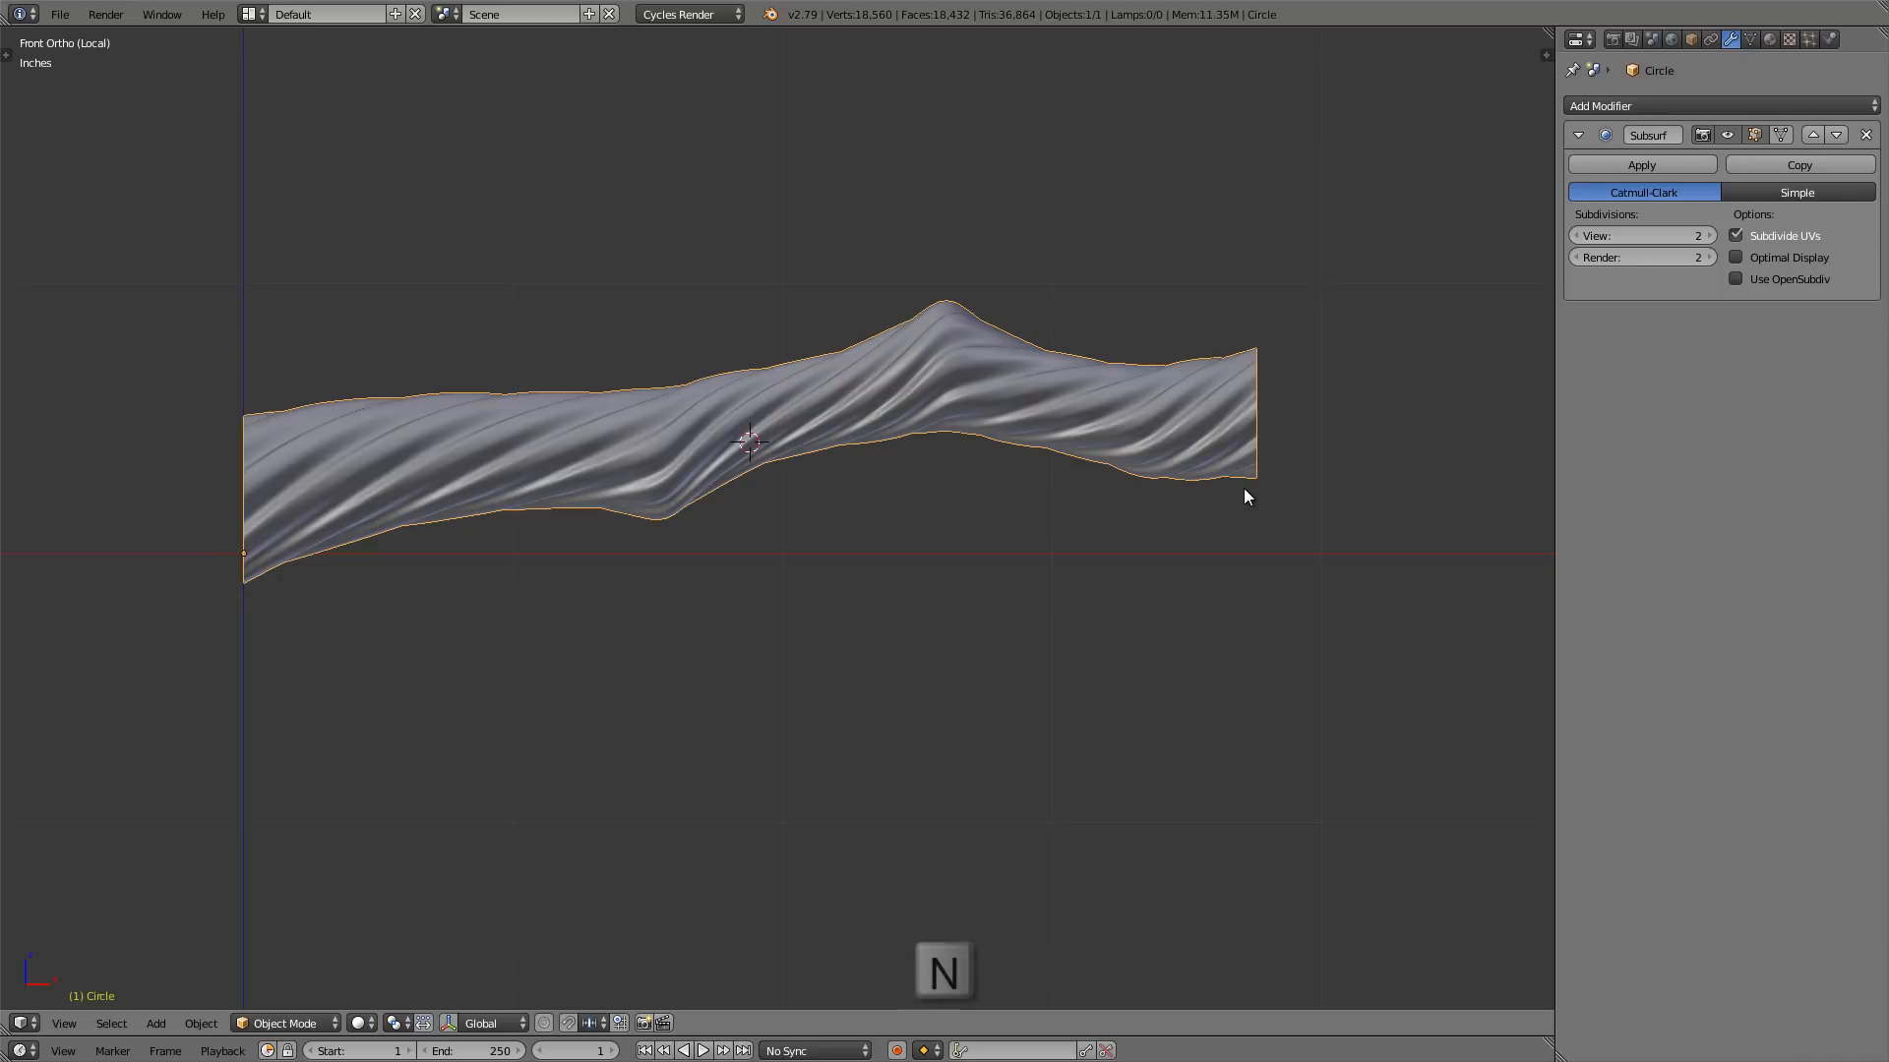
- In Edit Mode, select the edge loop around the tube's wider open end and duplicate it in place
middle_click_drag(590, 425, 518, 457)
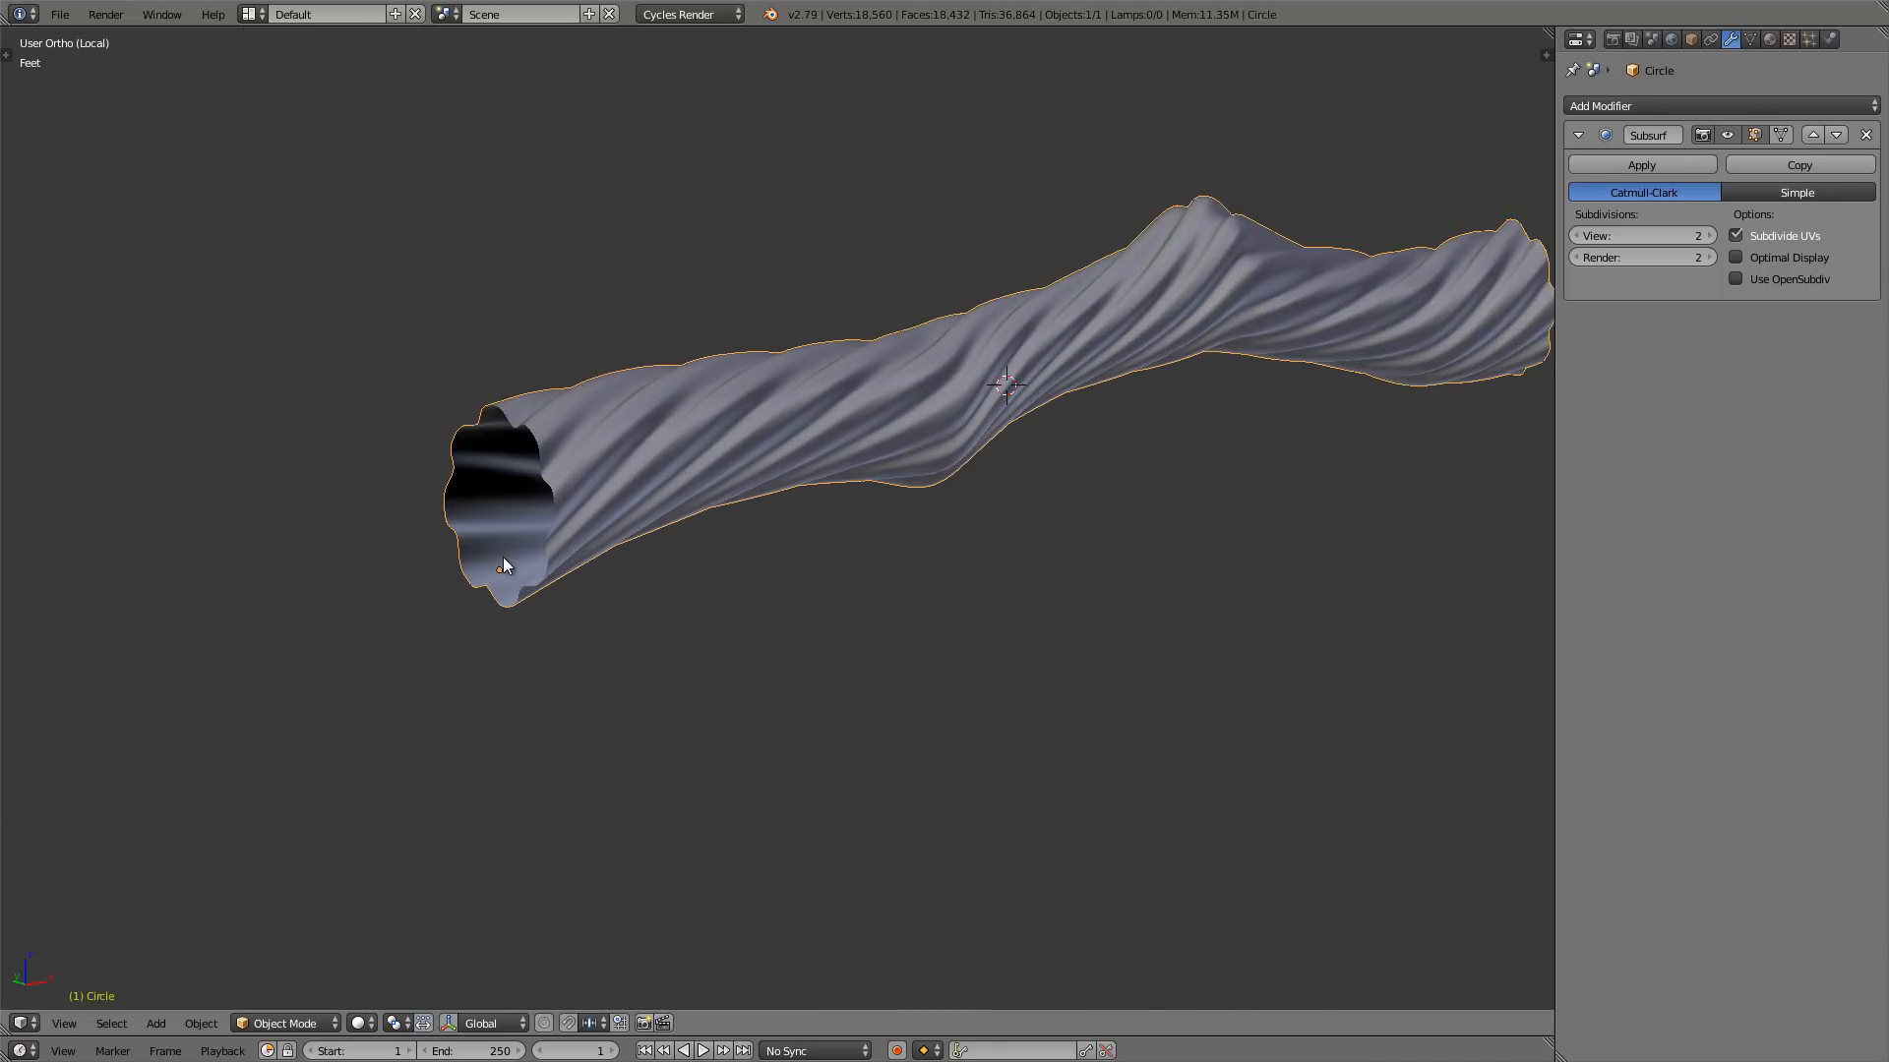
scroll(469, 551, "up", 5)
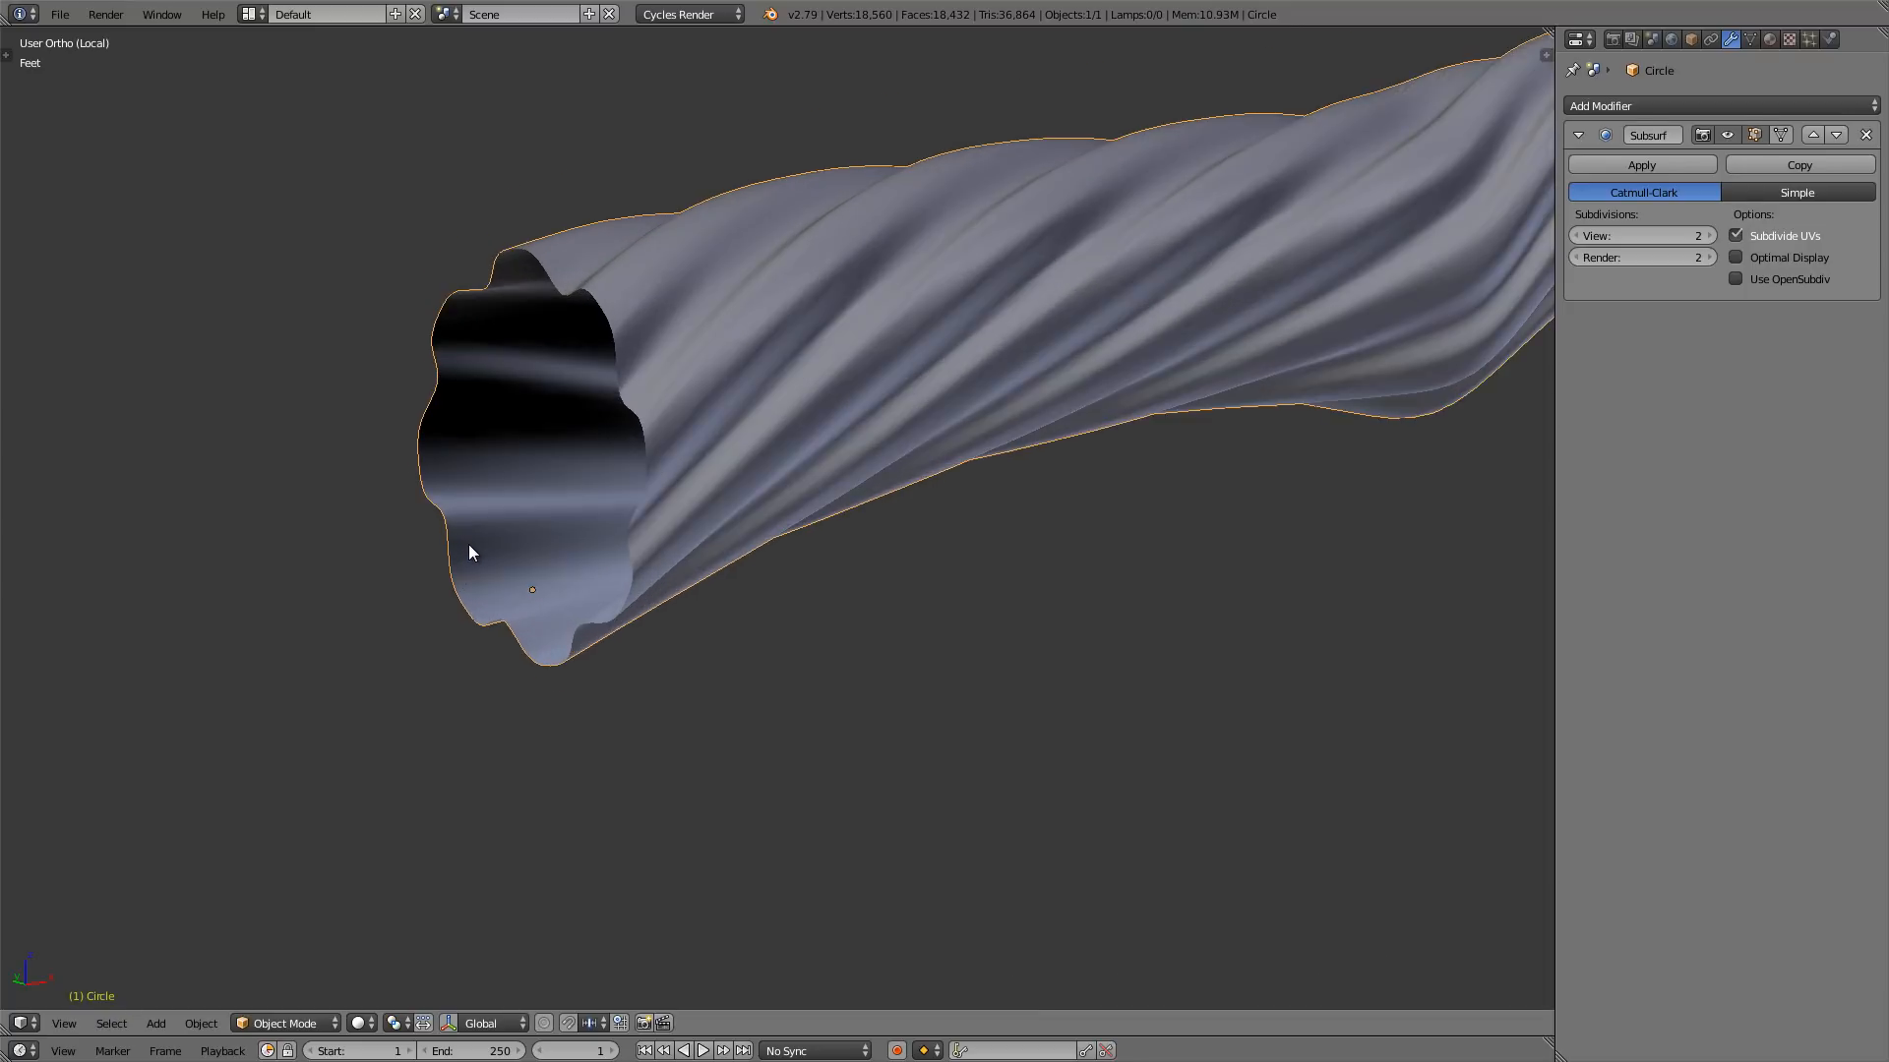
middle_click_drag(591, 586, 609, 592, "shift")
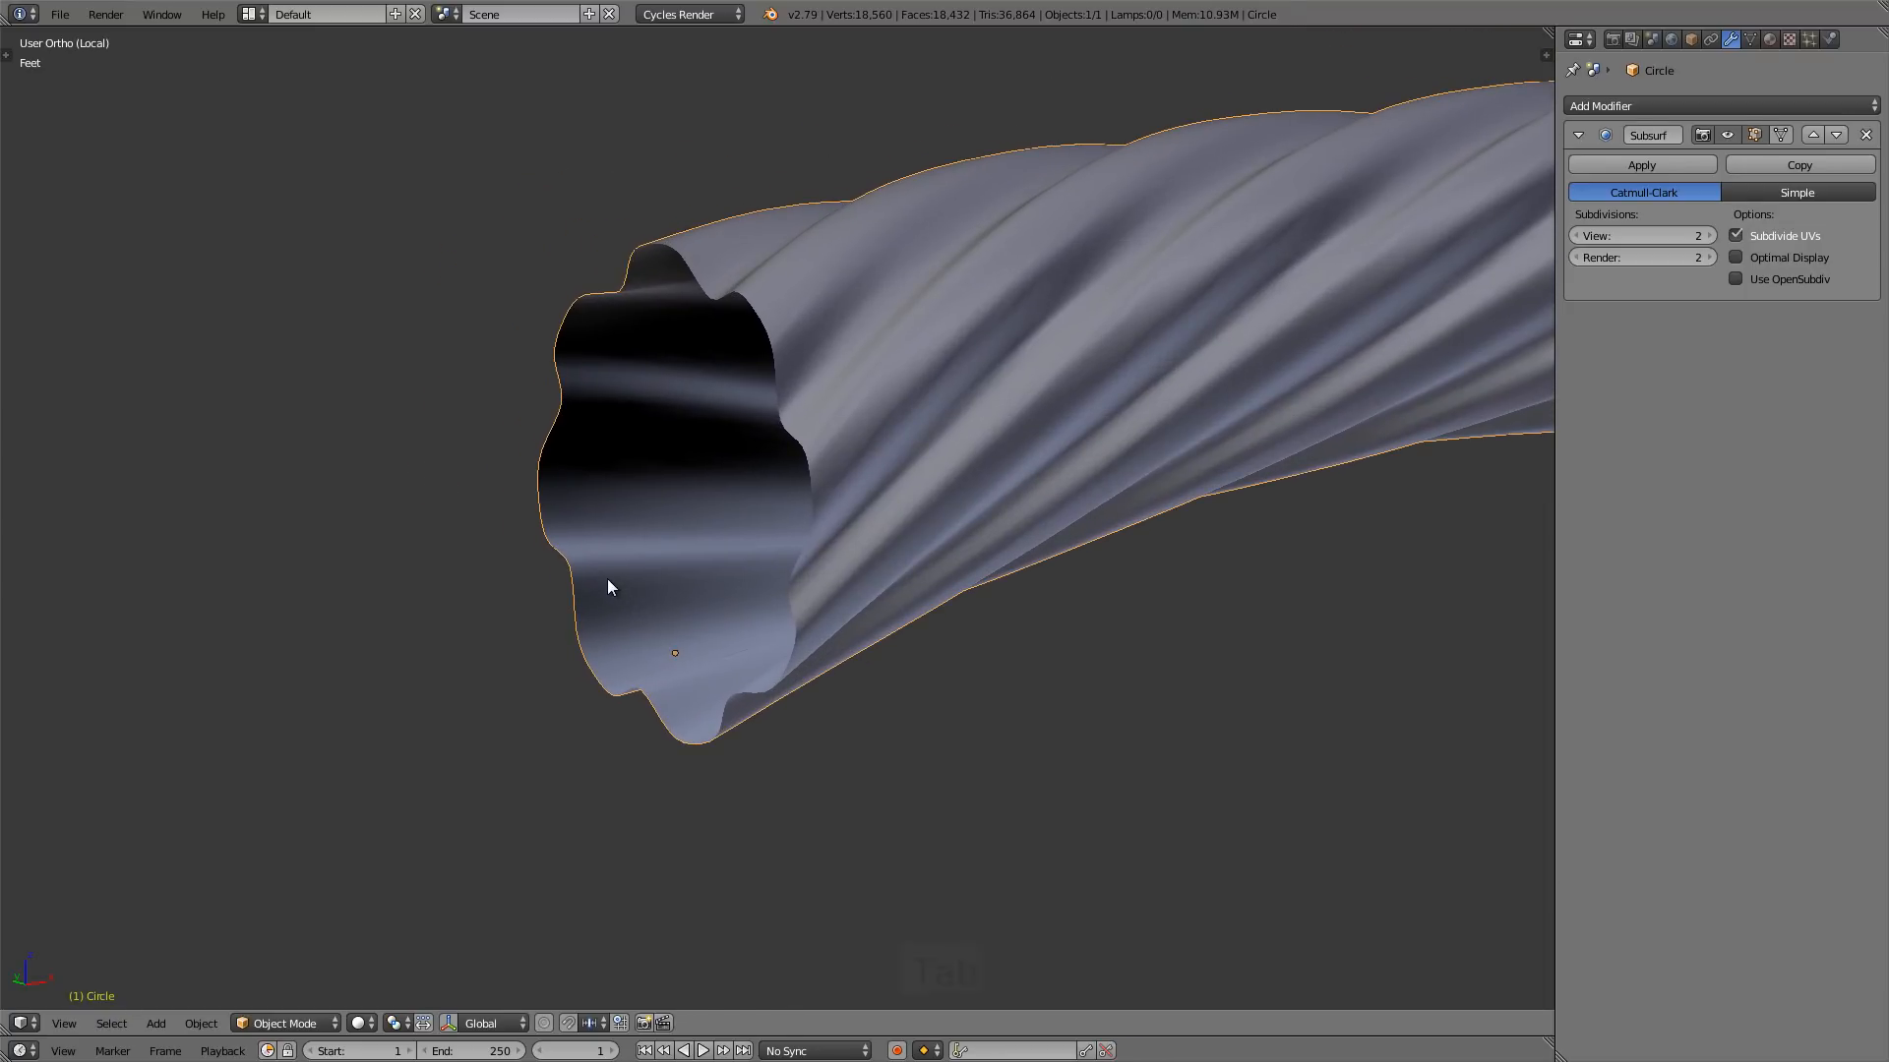
key("Tab")
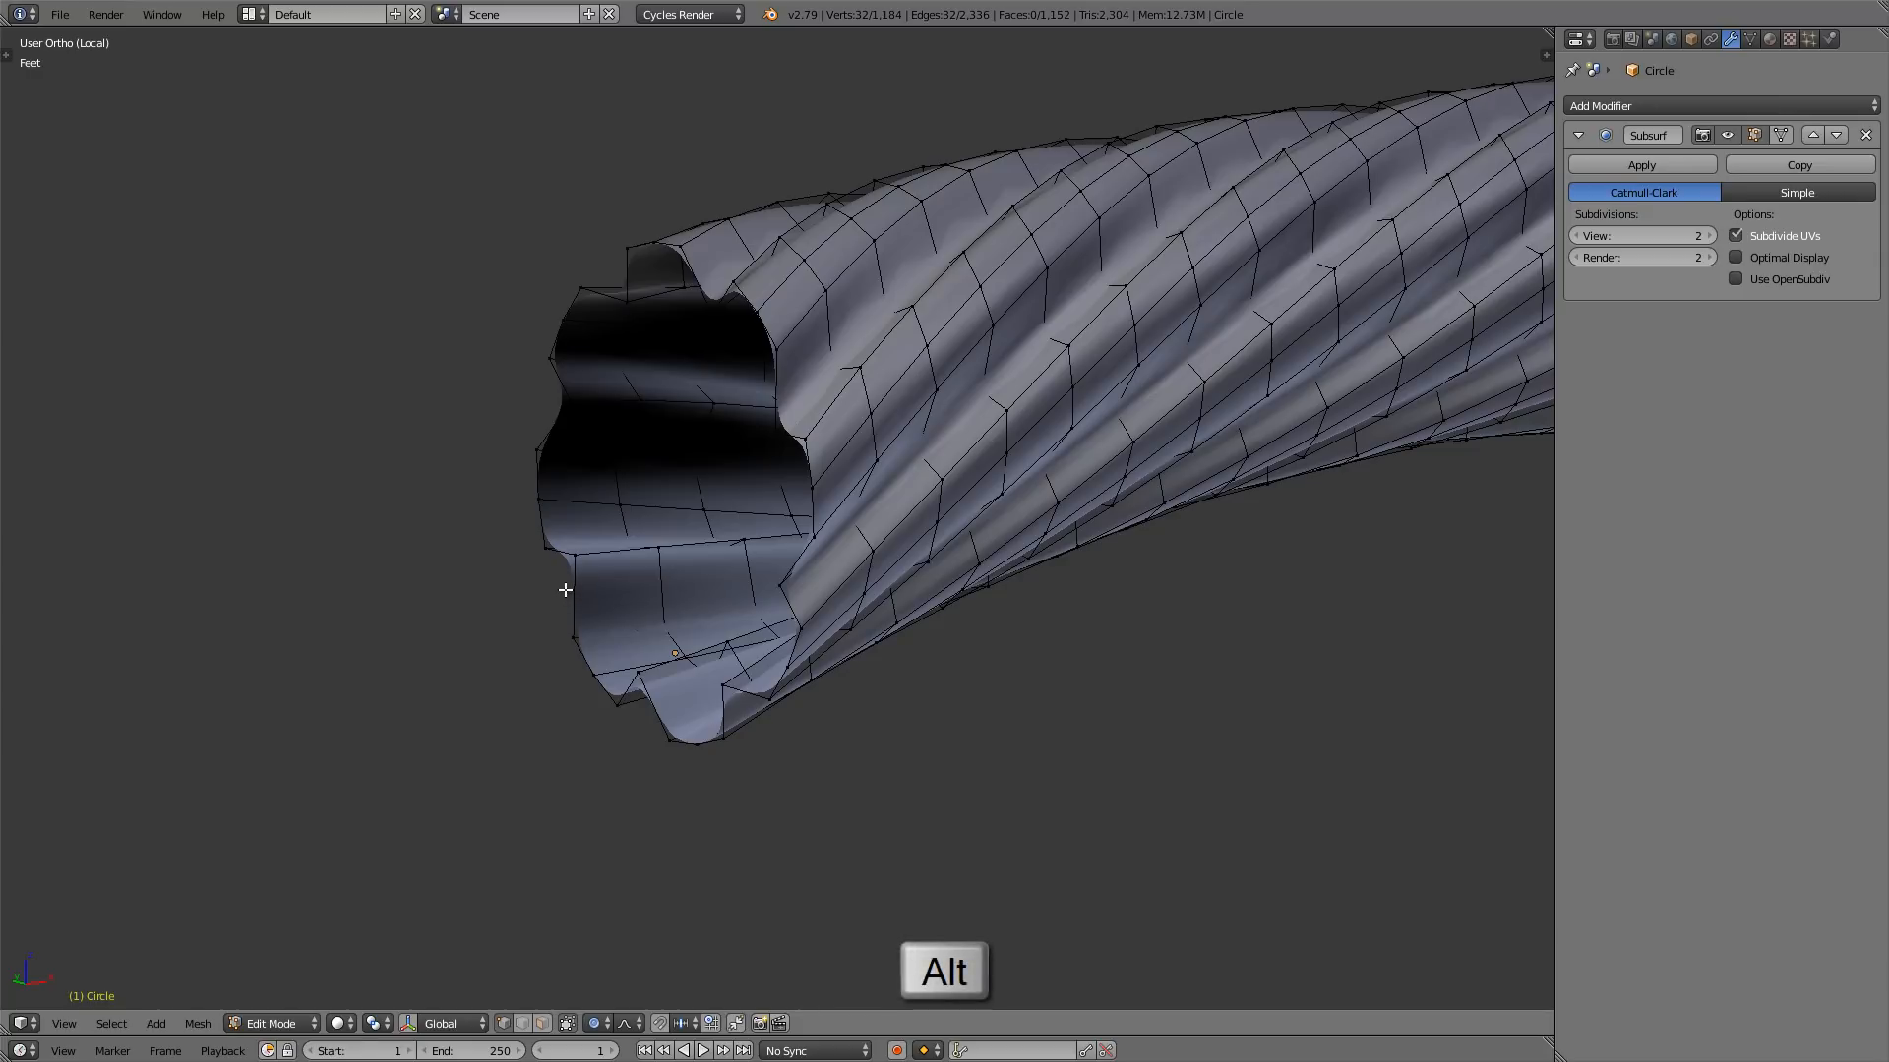
left_click(565, 589, "alt")
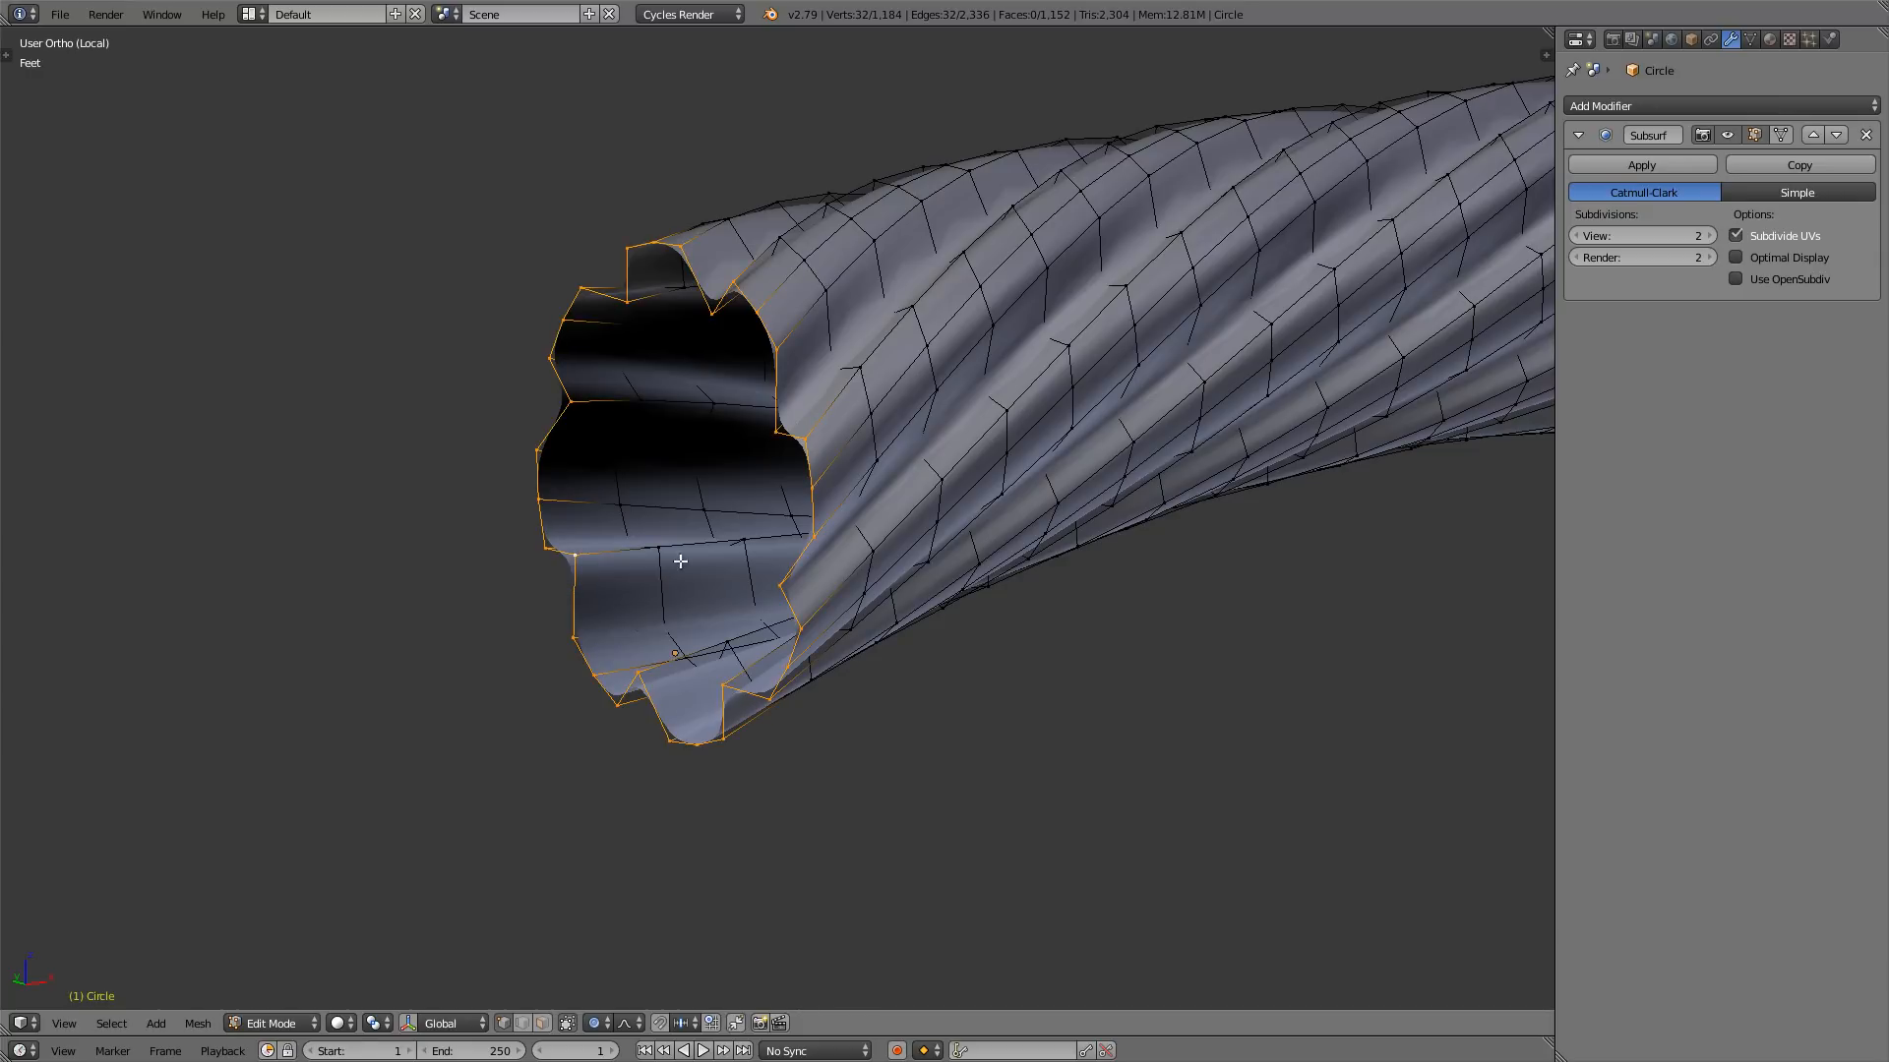
scroll(758, 459, "up", 1)
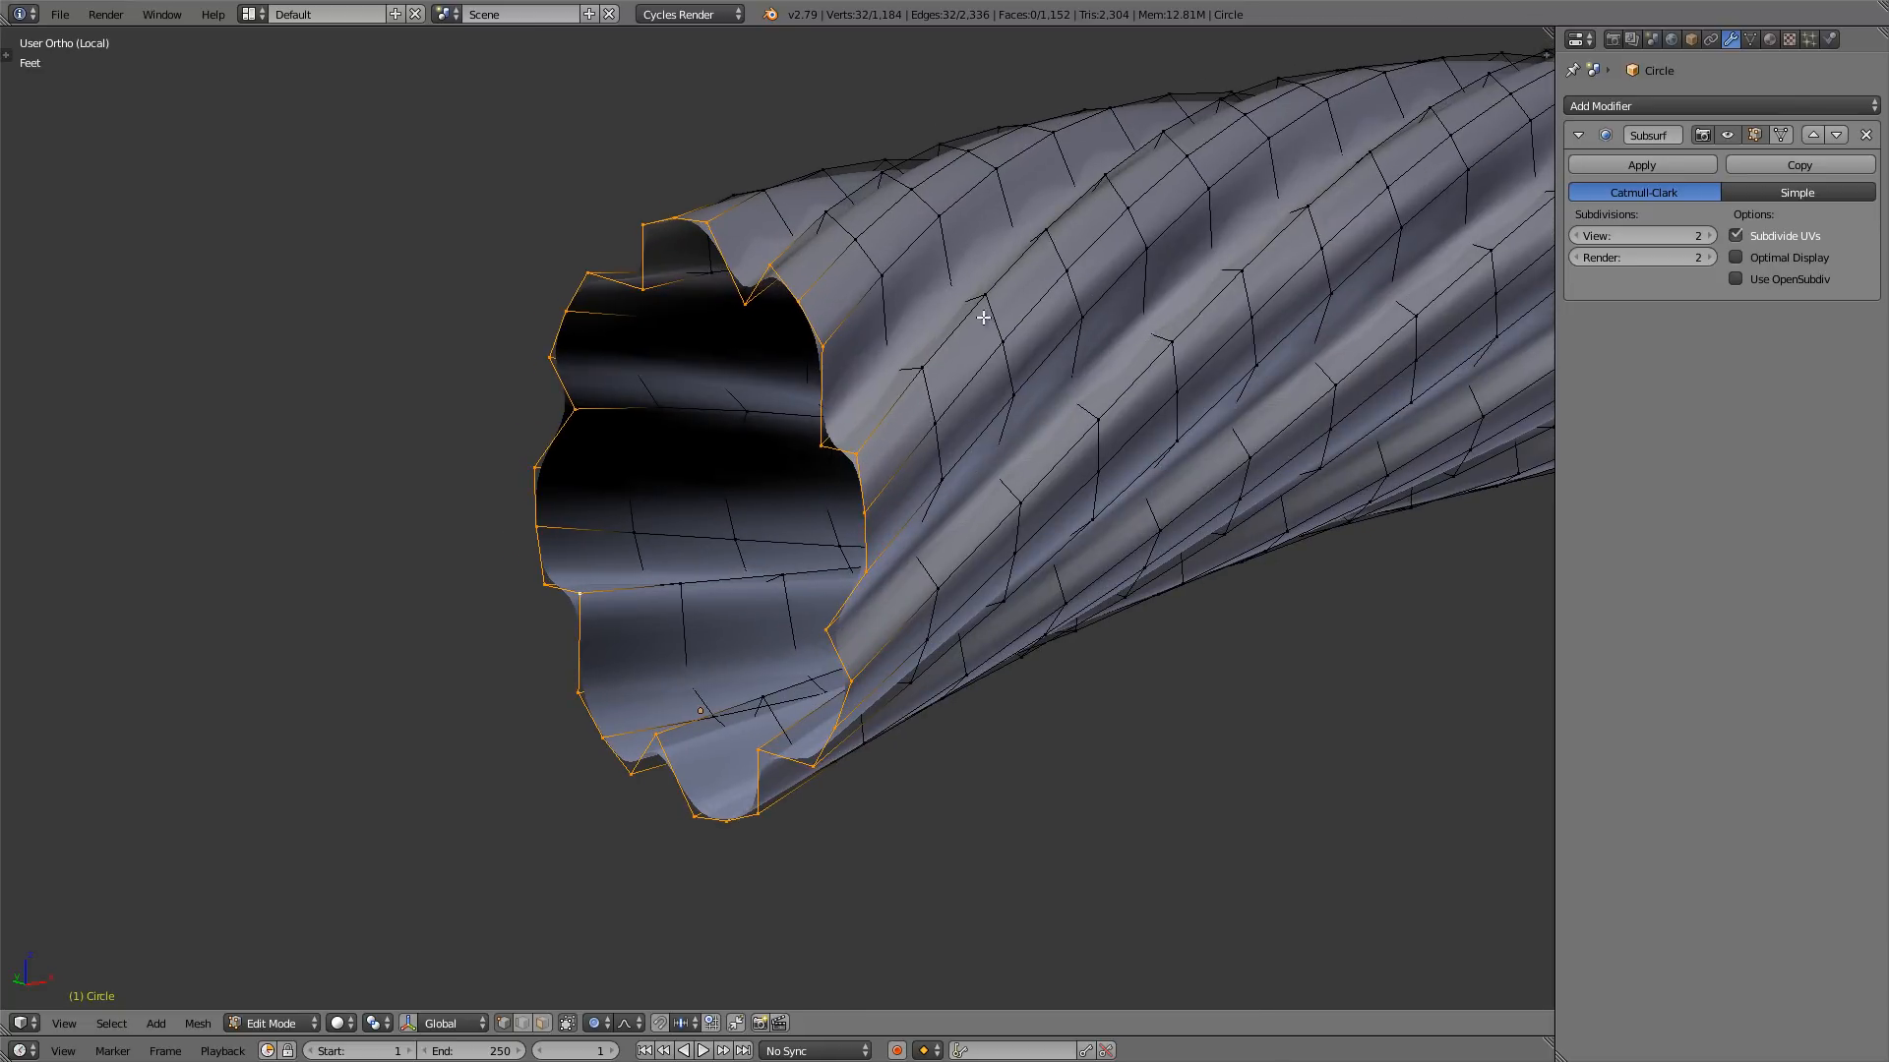
key("shift+d")
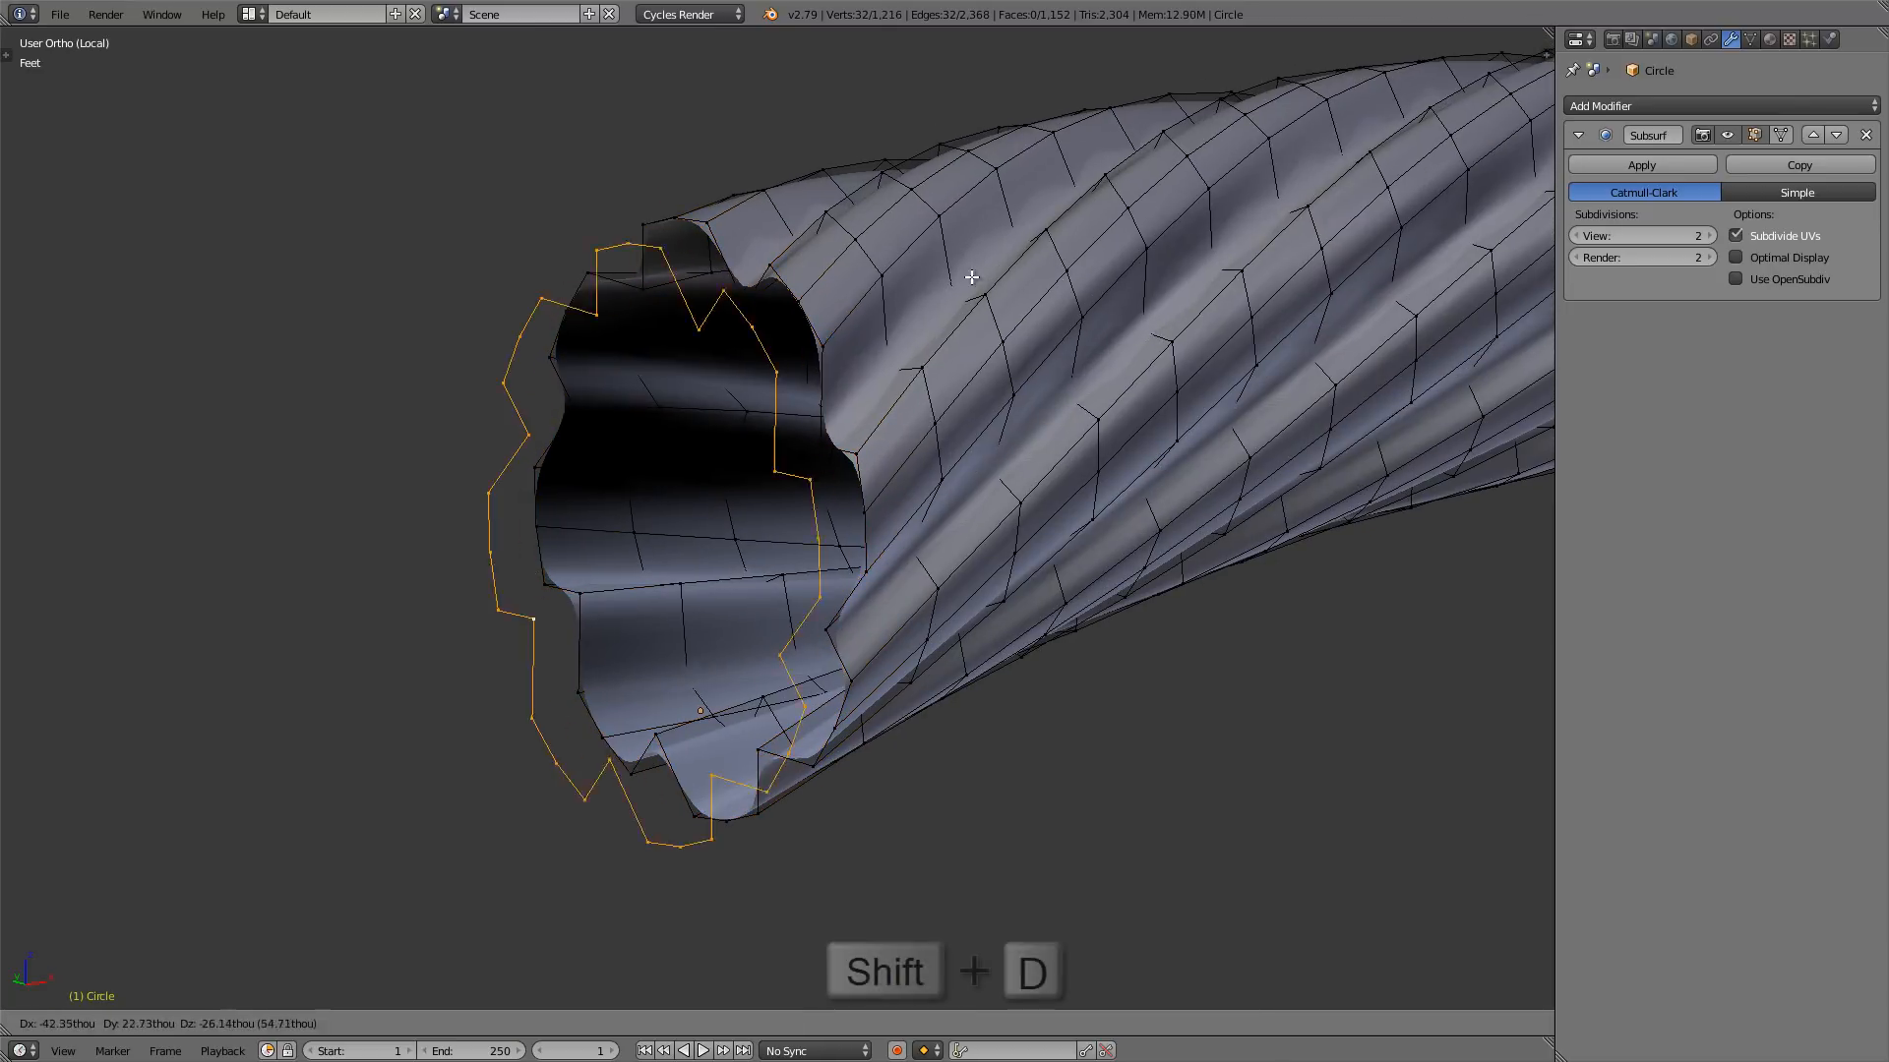
right_click(936, 324)
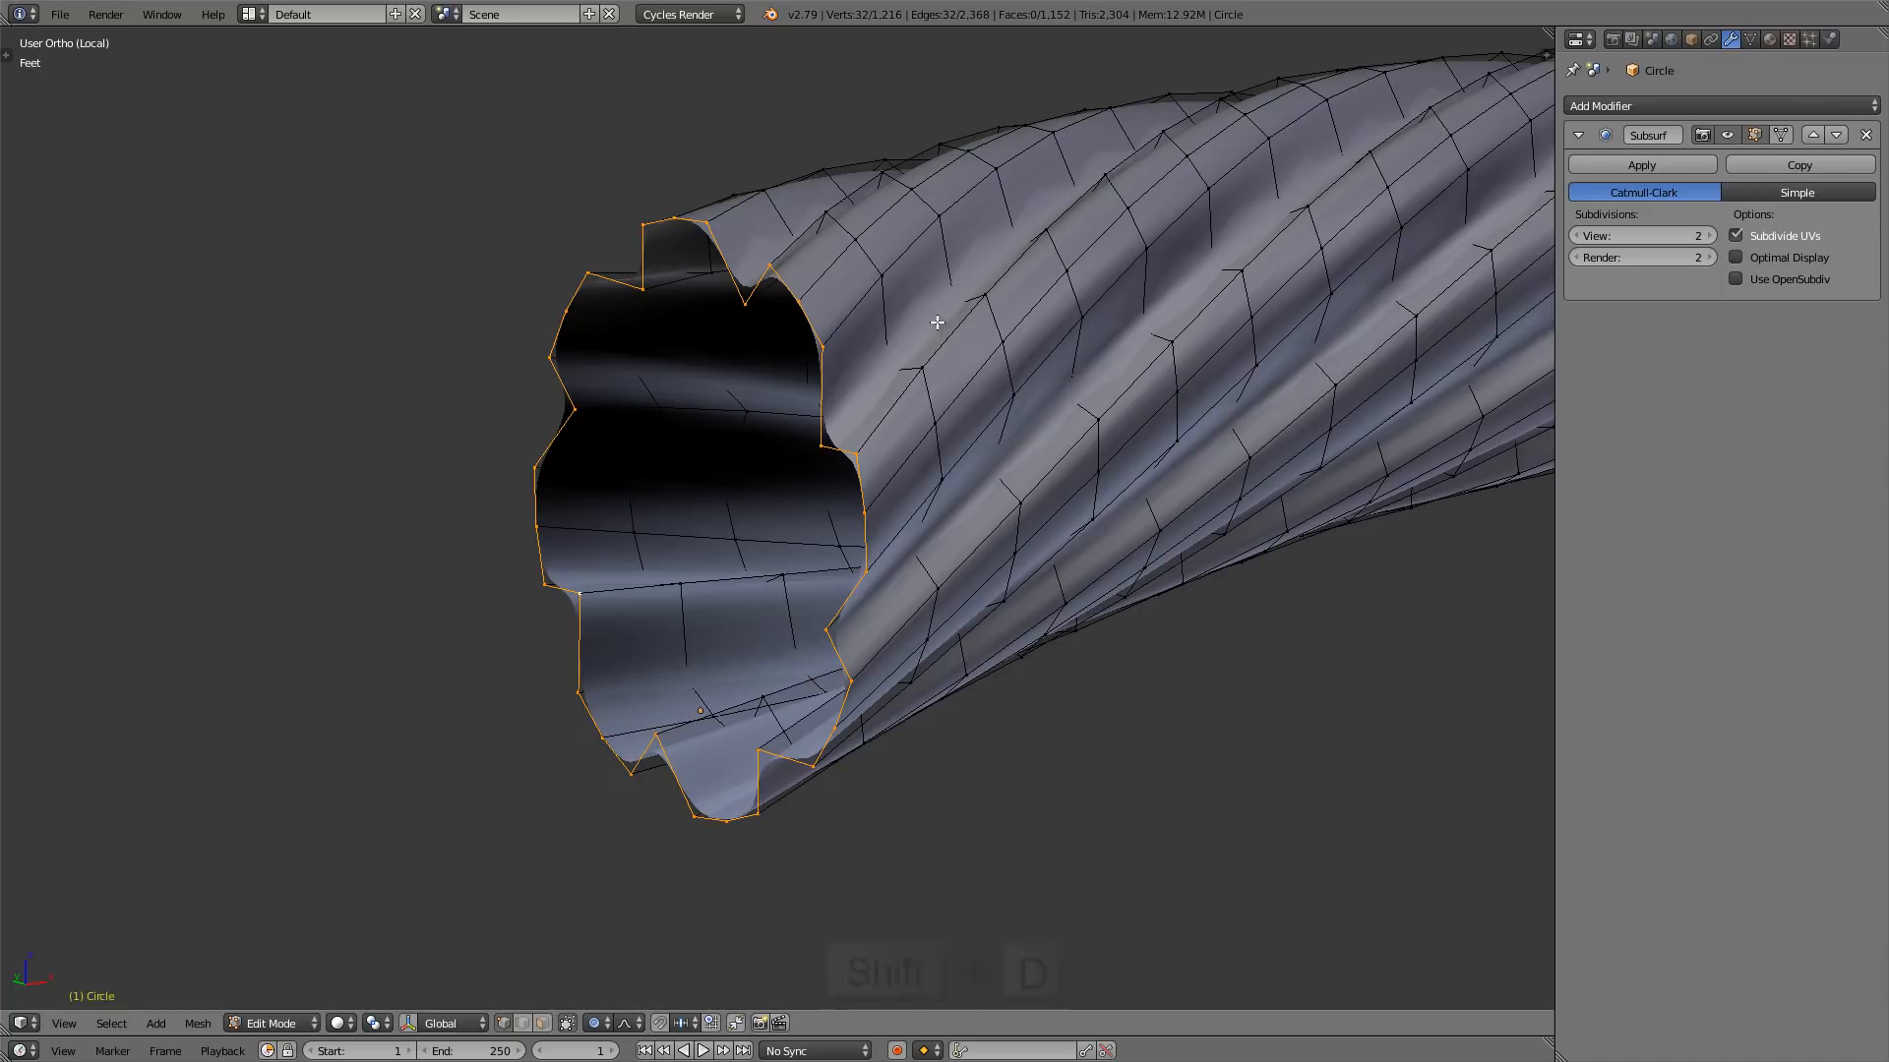
- Turn off proportional editing and scale the duplicated end loop down to about half its size
key("o")
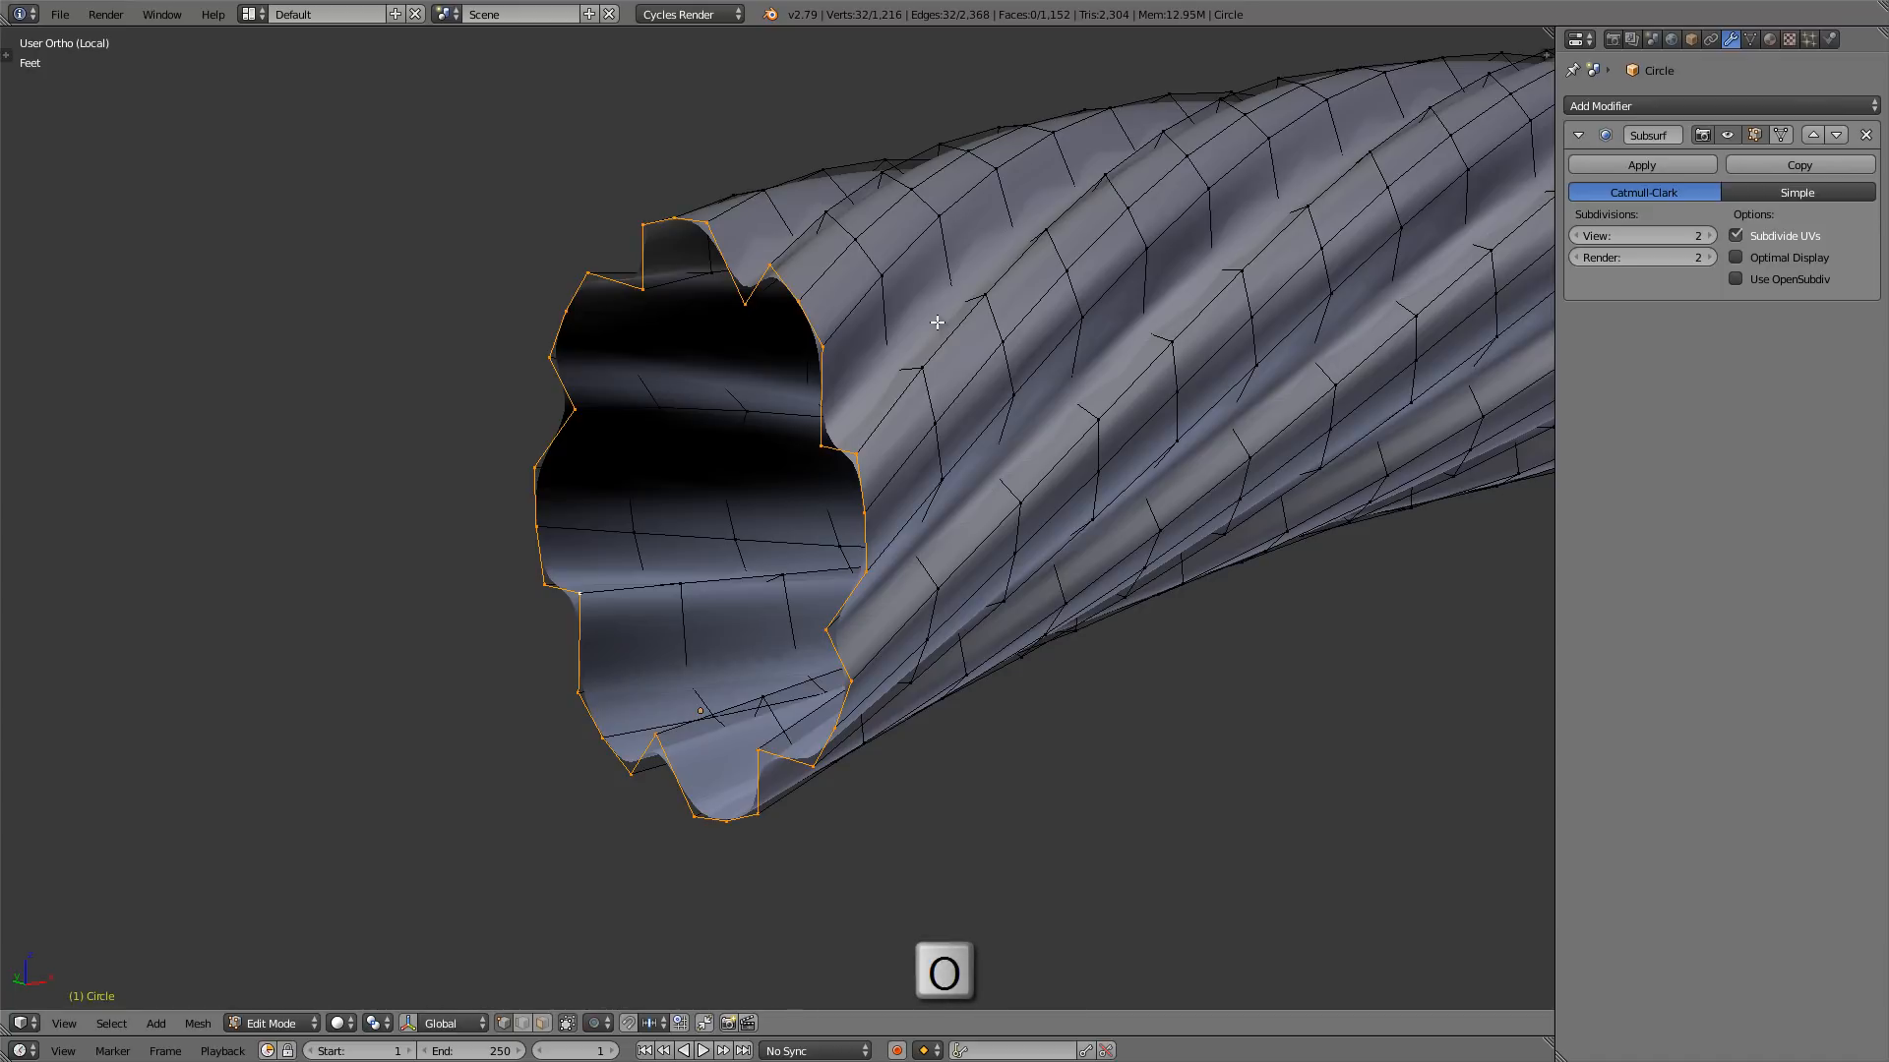
key("s")
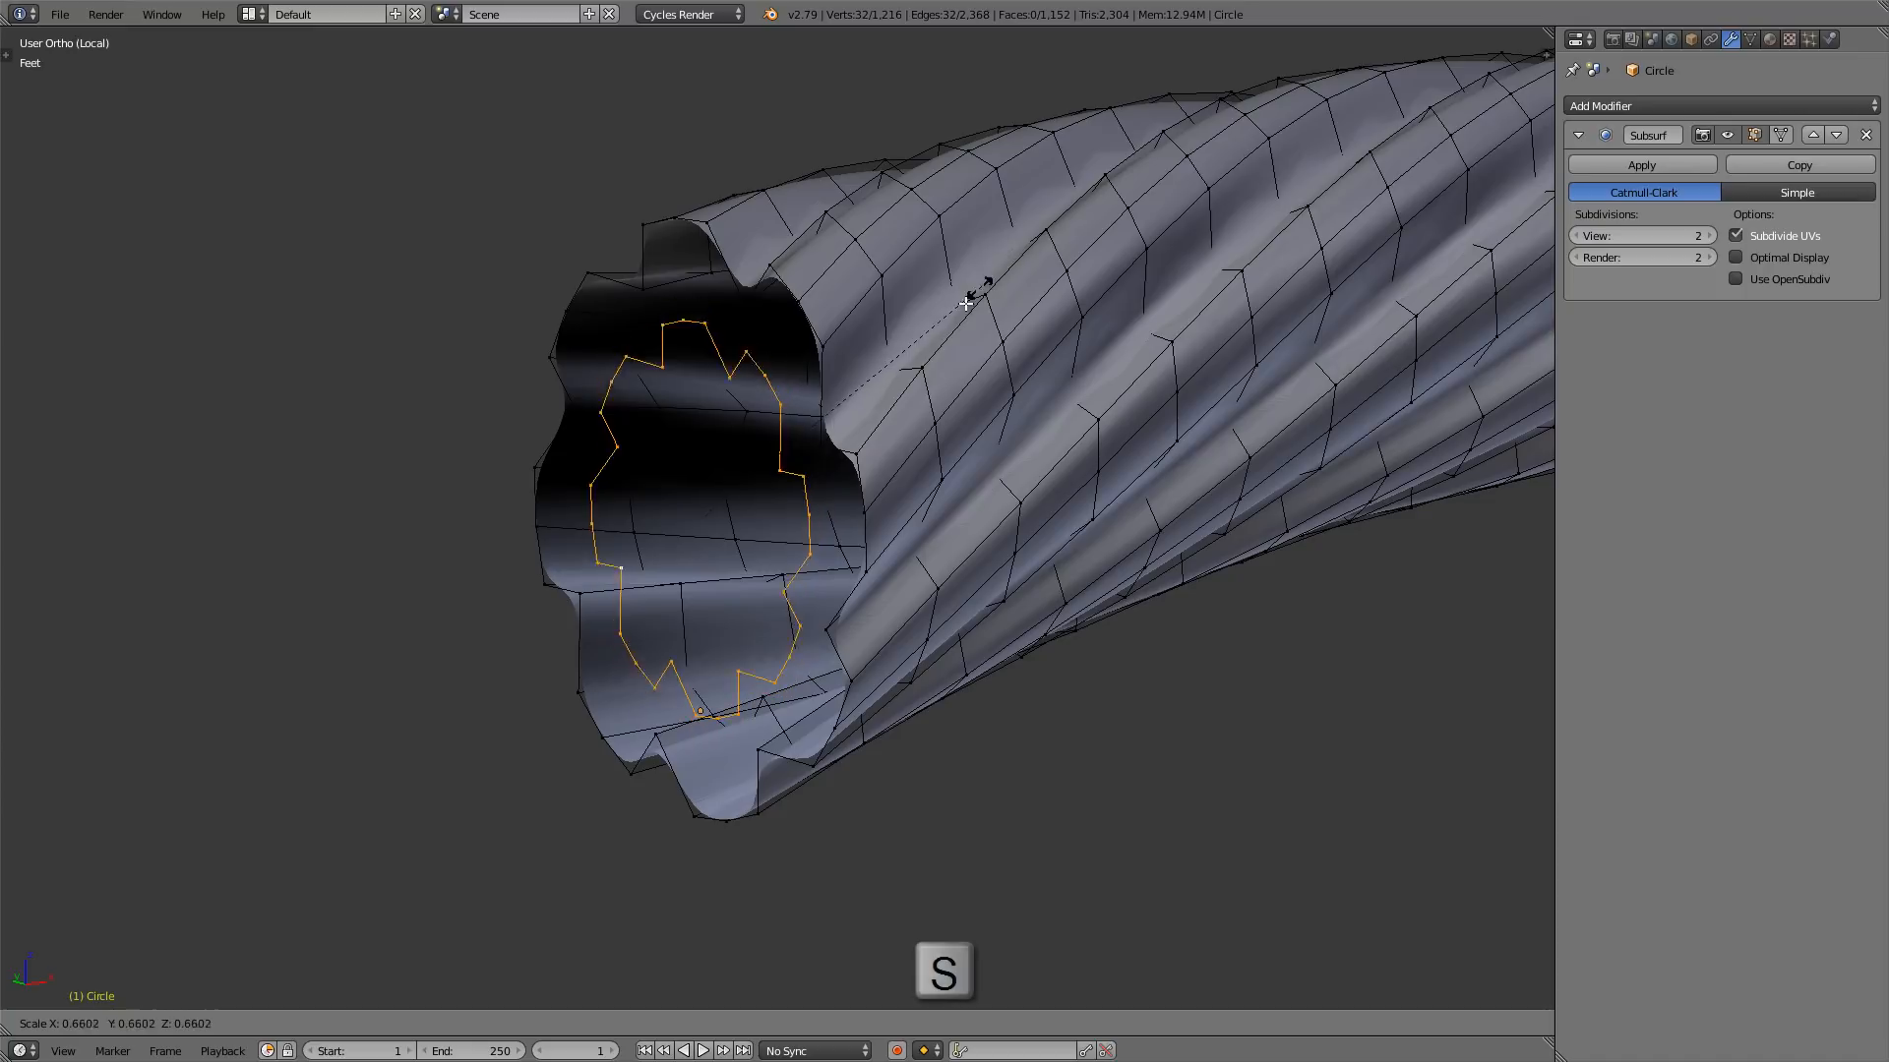
left_click(922, 352)
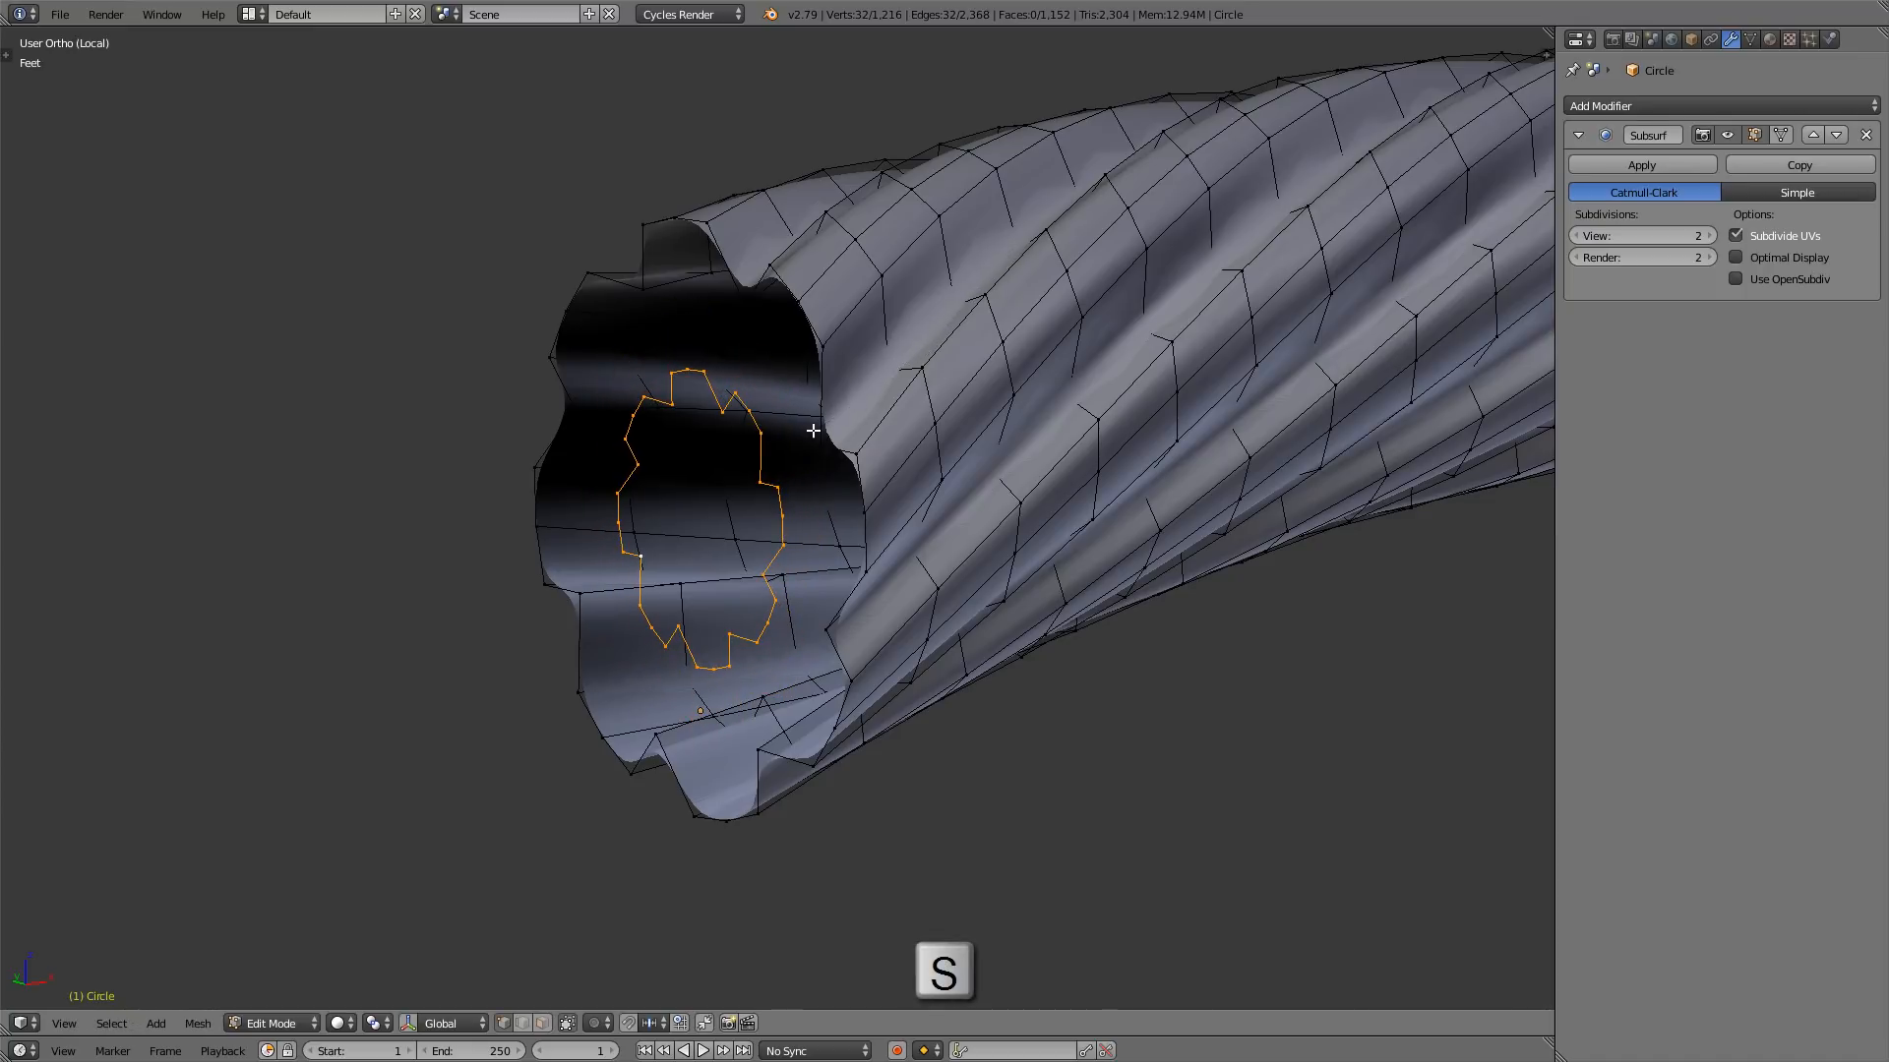
- Smooth the vertices of the small inner ring with the Smooth operation repeated 3 times
scroll(796, 426, "up", 1)
middle_click_drag(751, 422, 799, 396)
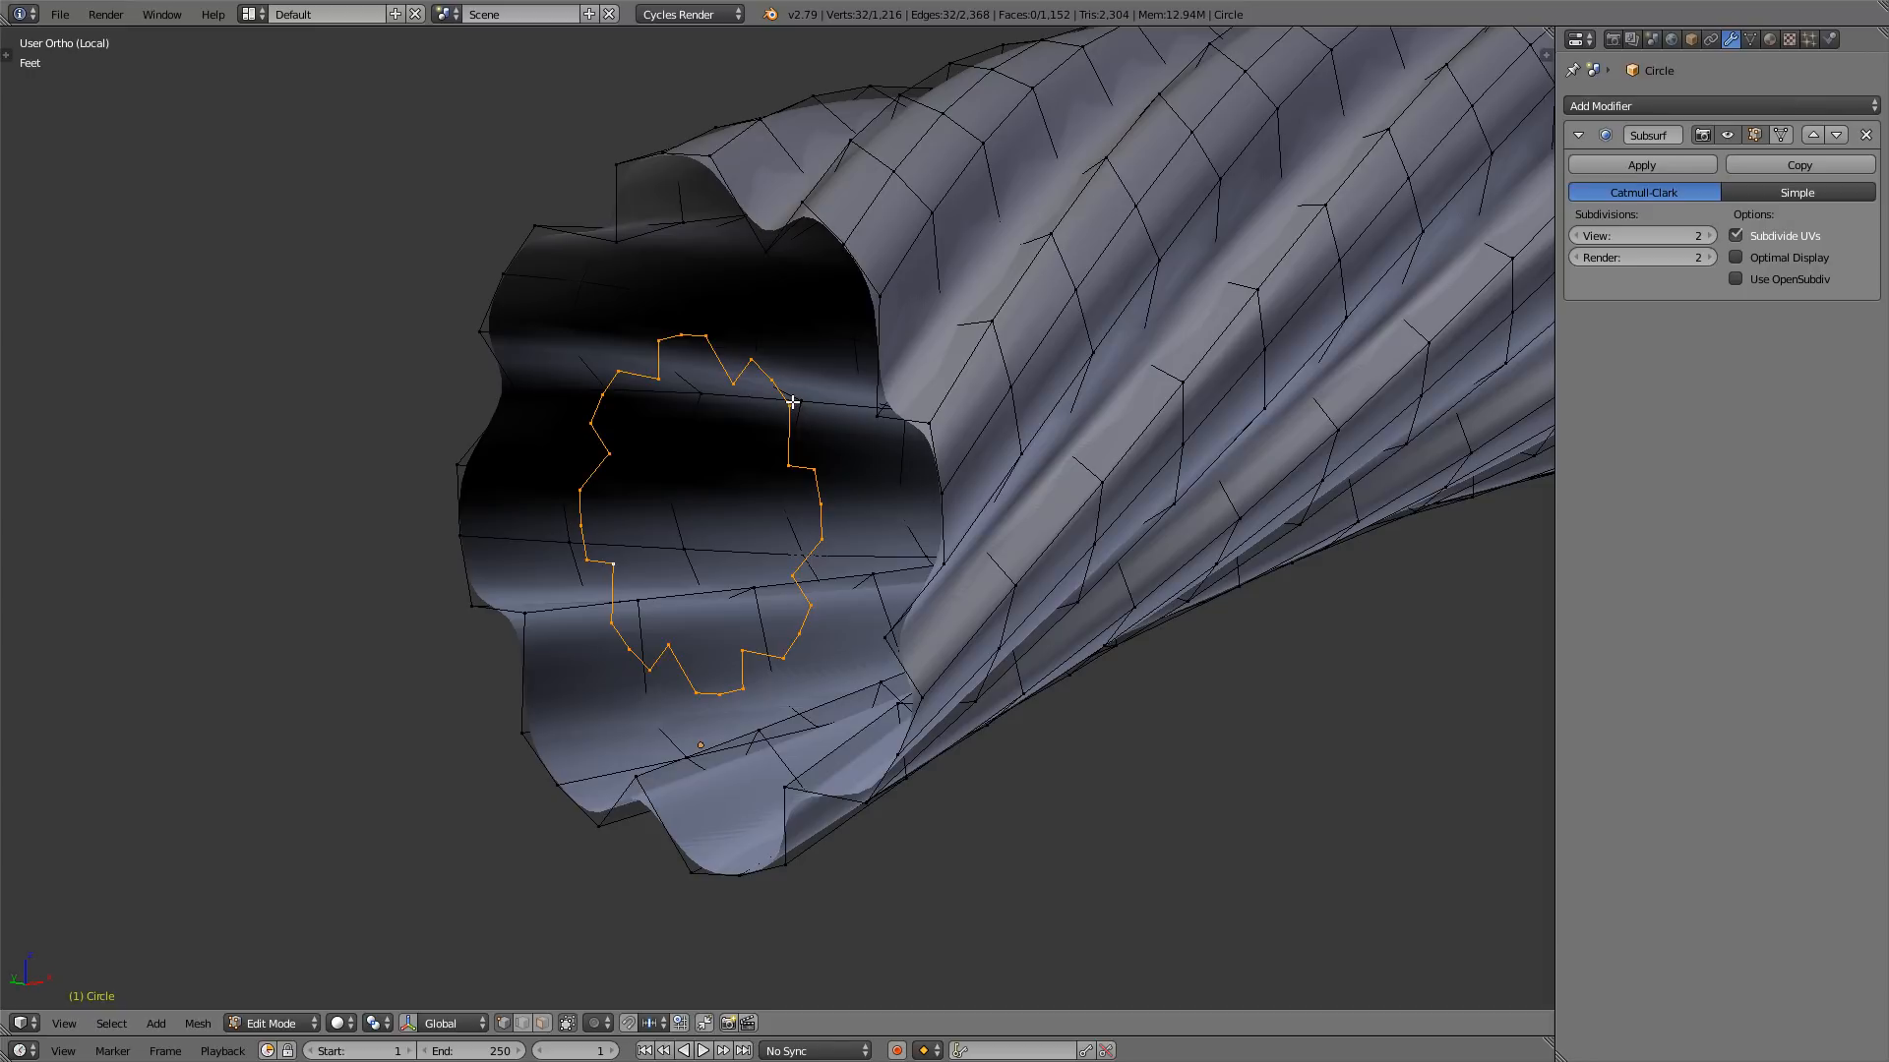
key("w")
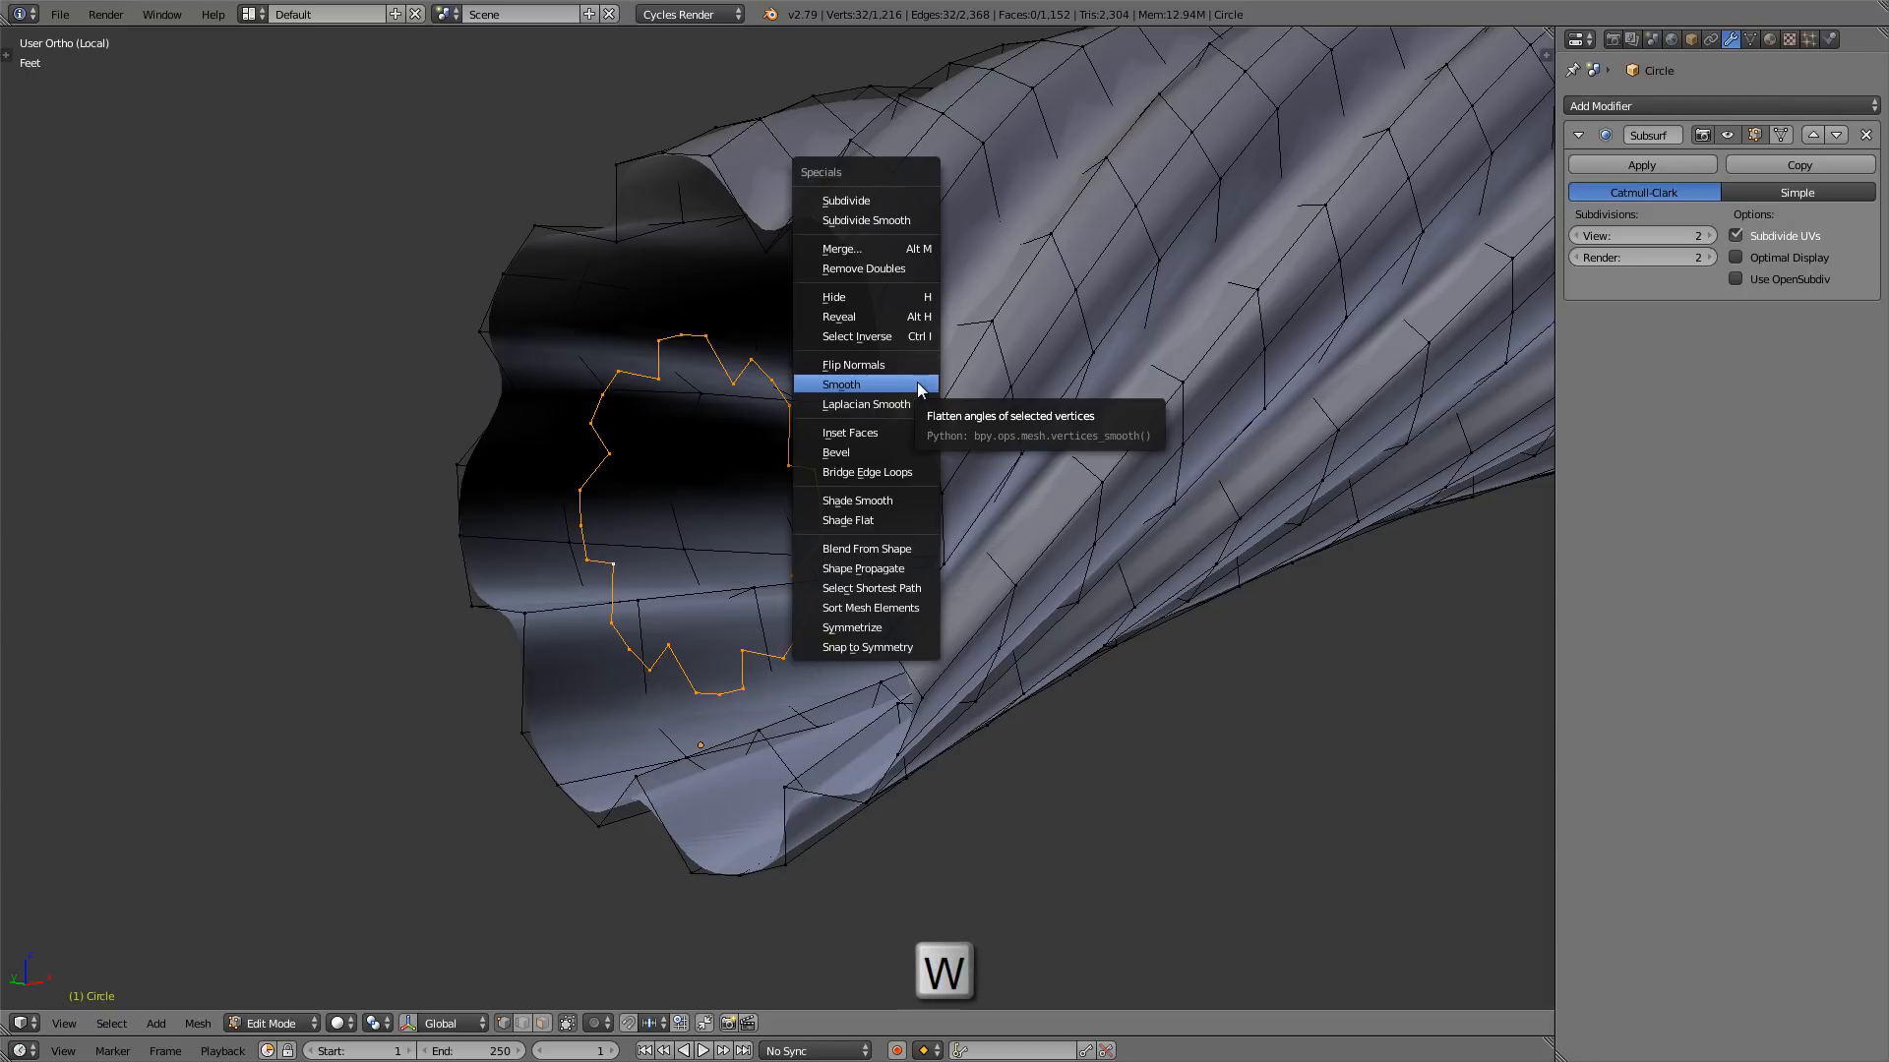
left_click(919, 384)
middle_click_drag(918, 382, 1038, 417)
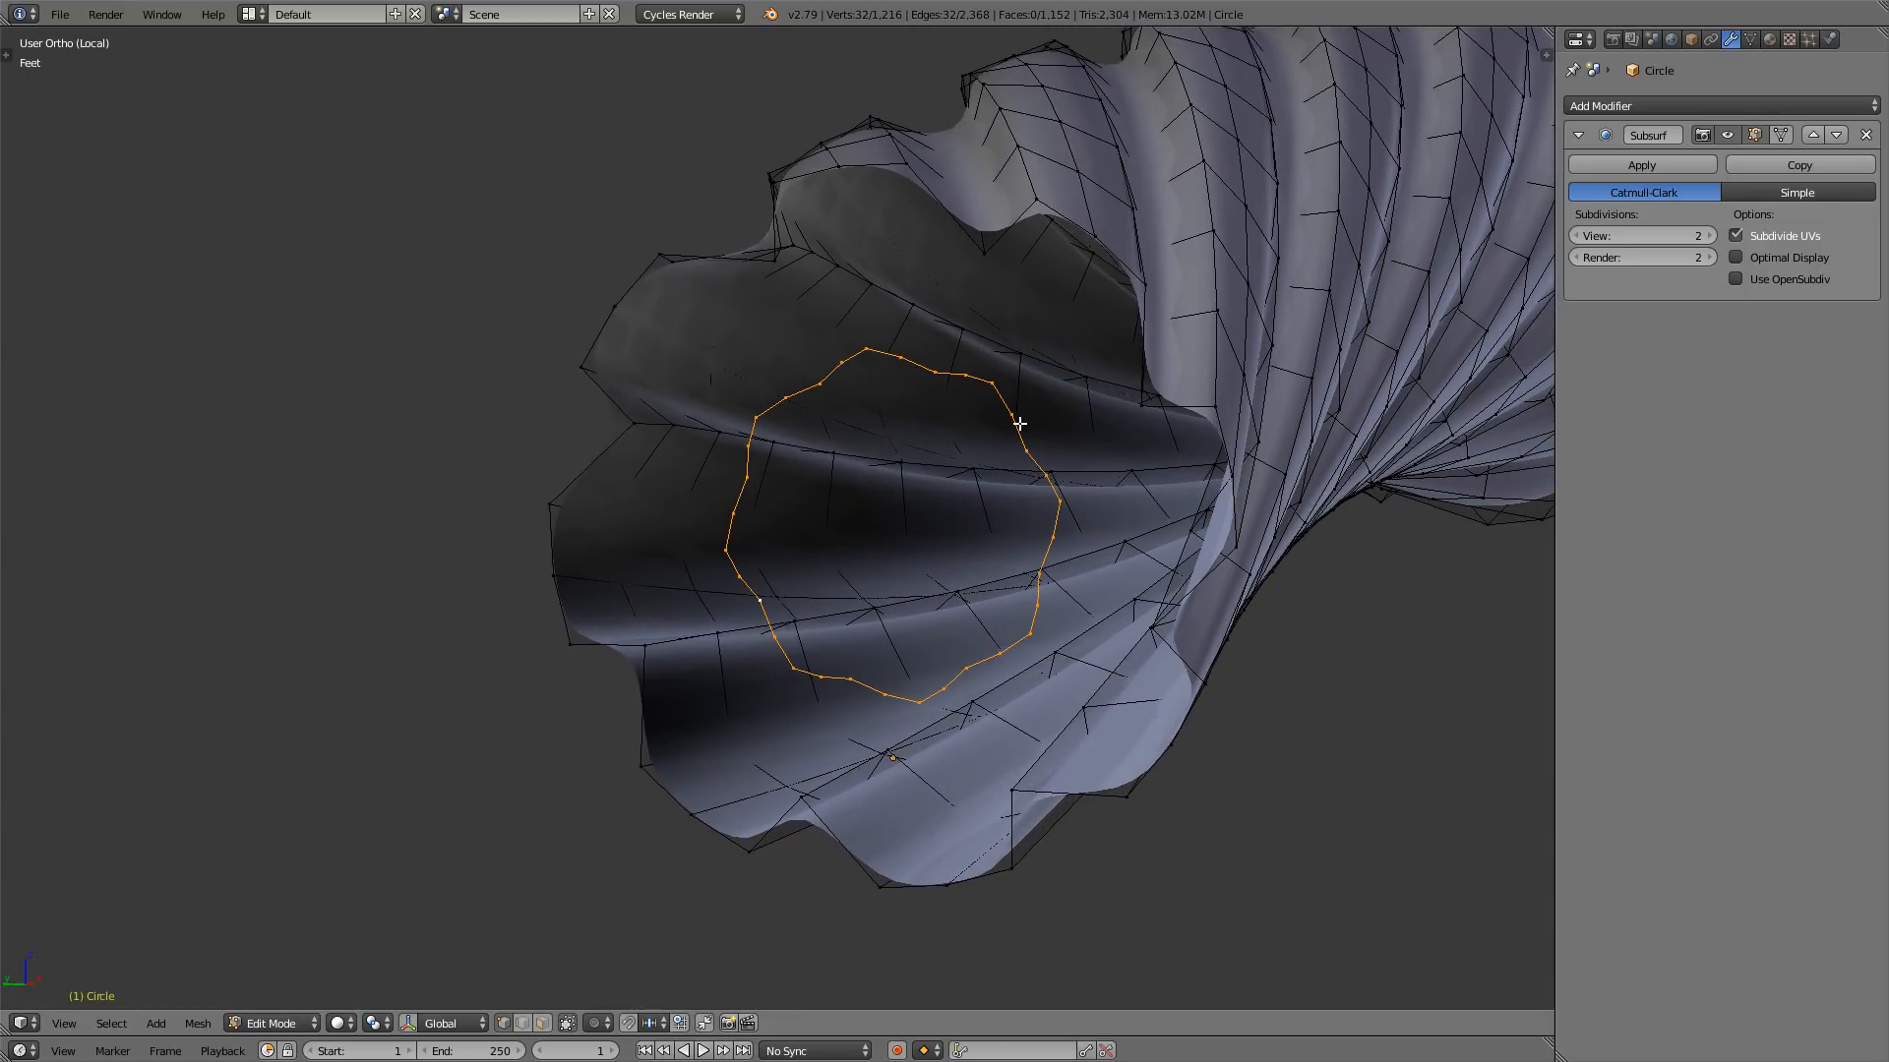
key("t")
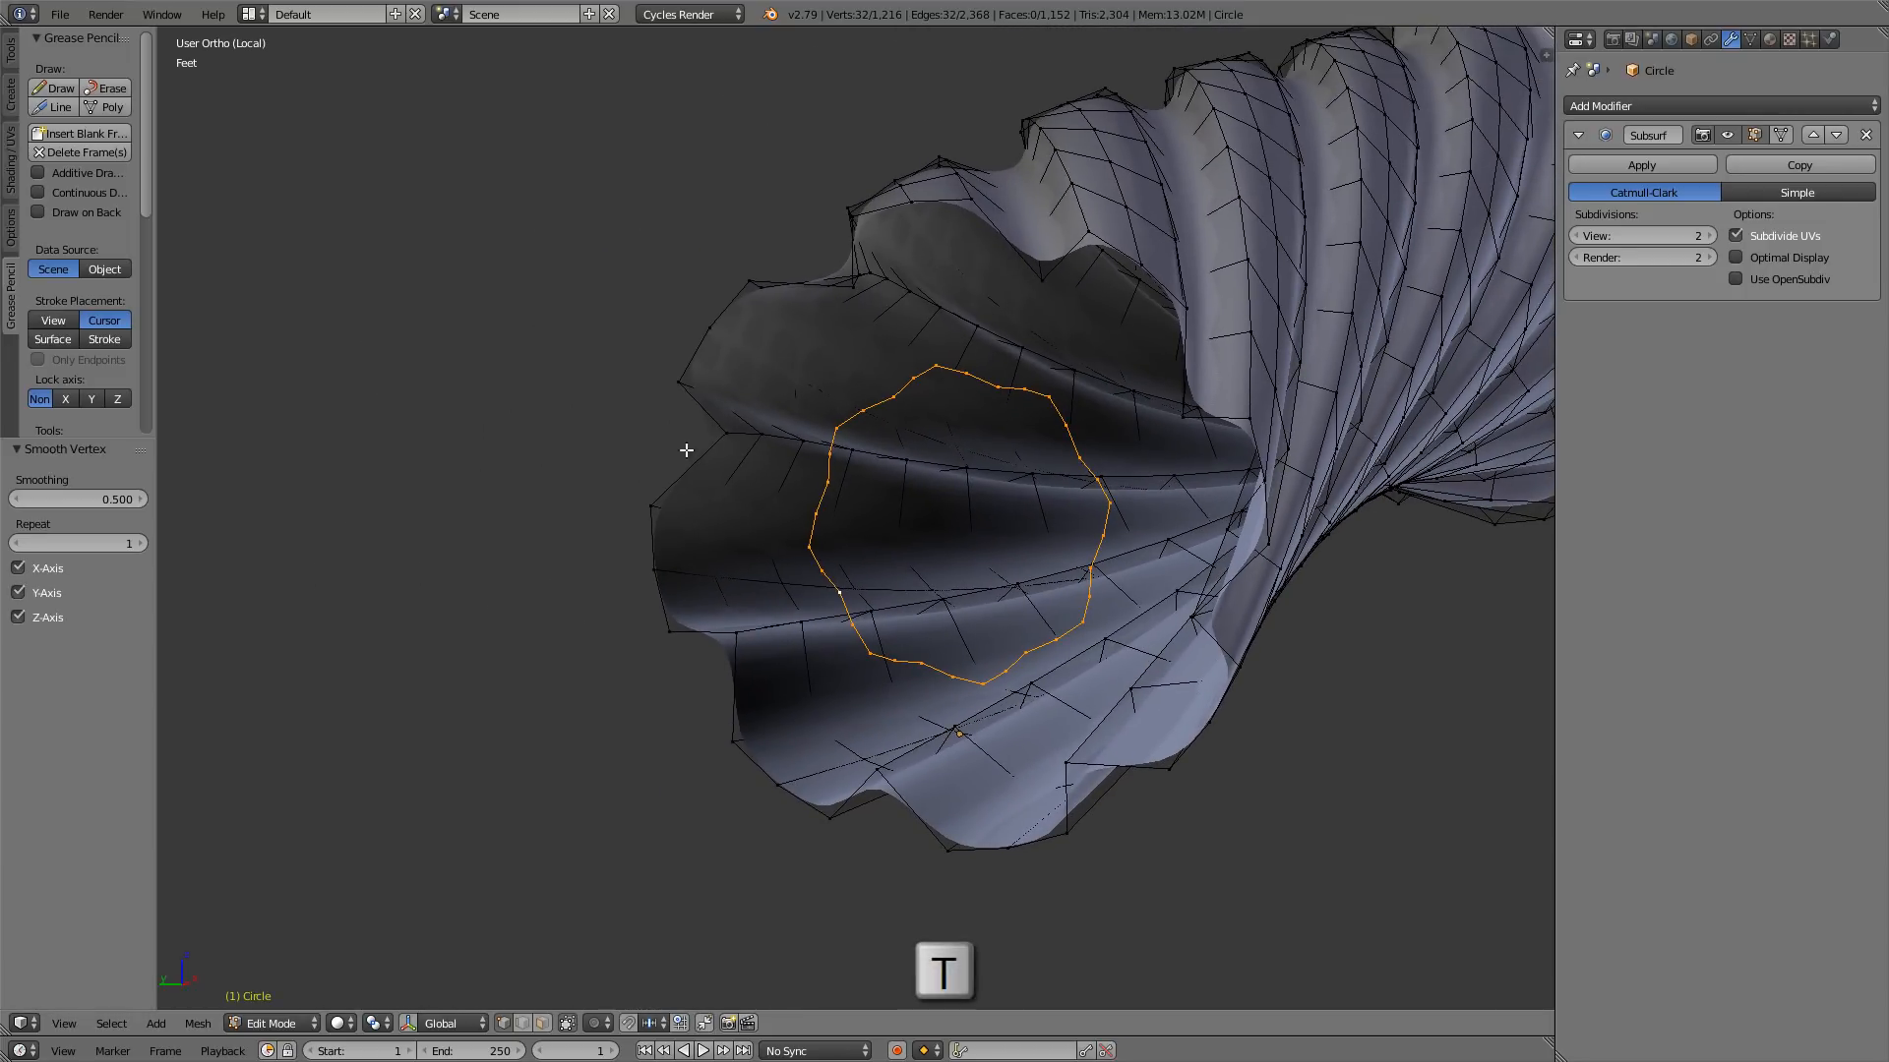
left_click(140, 543)
left_click(140, 543)
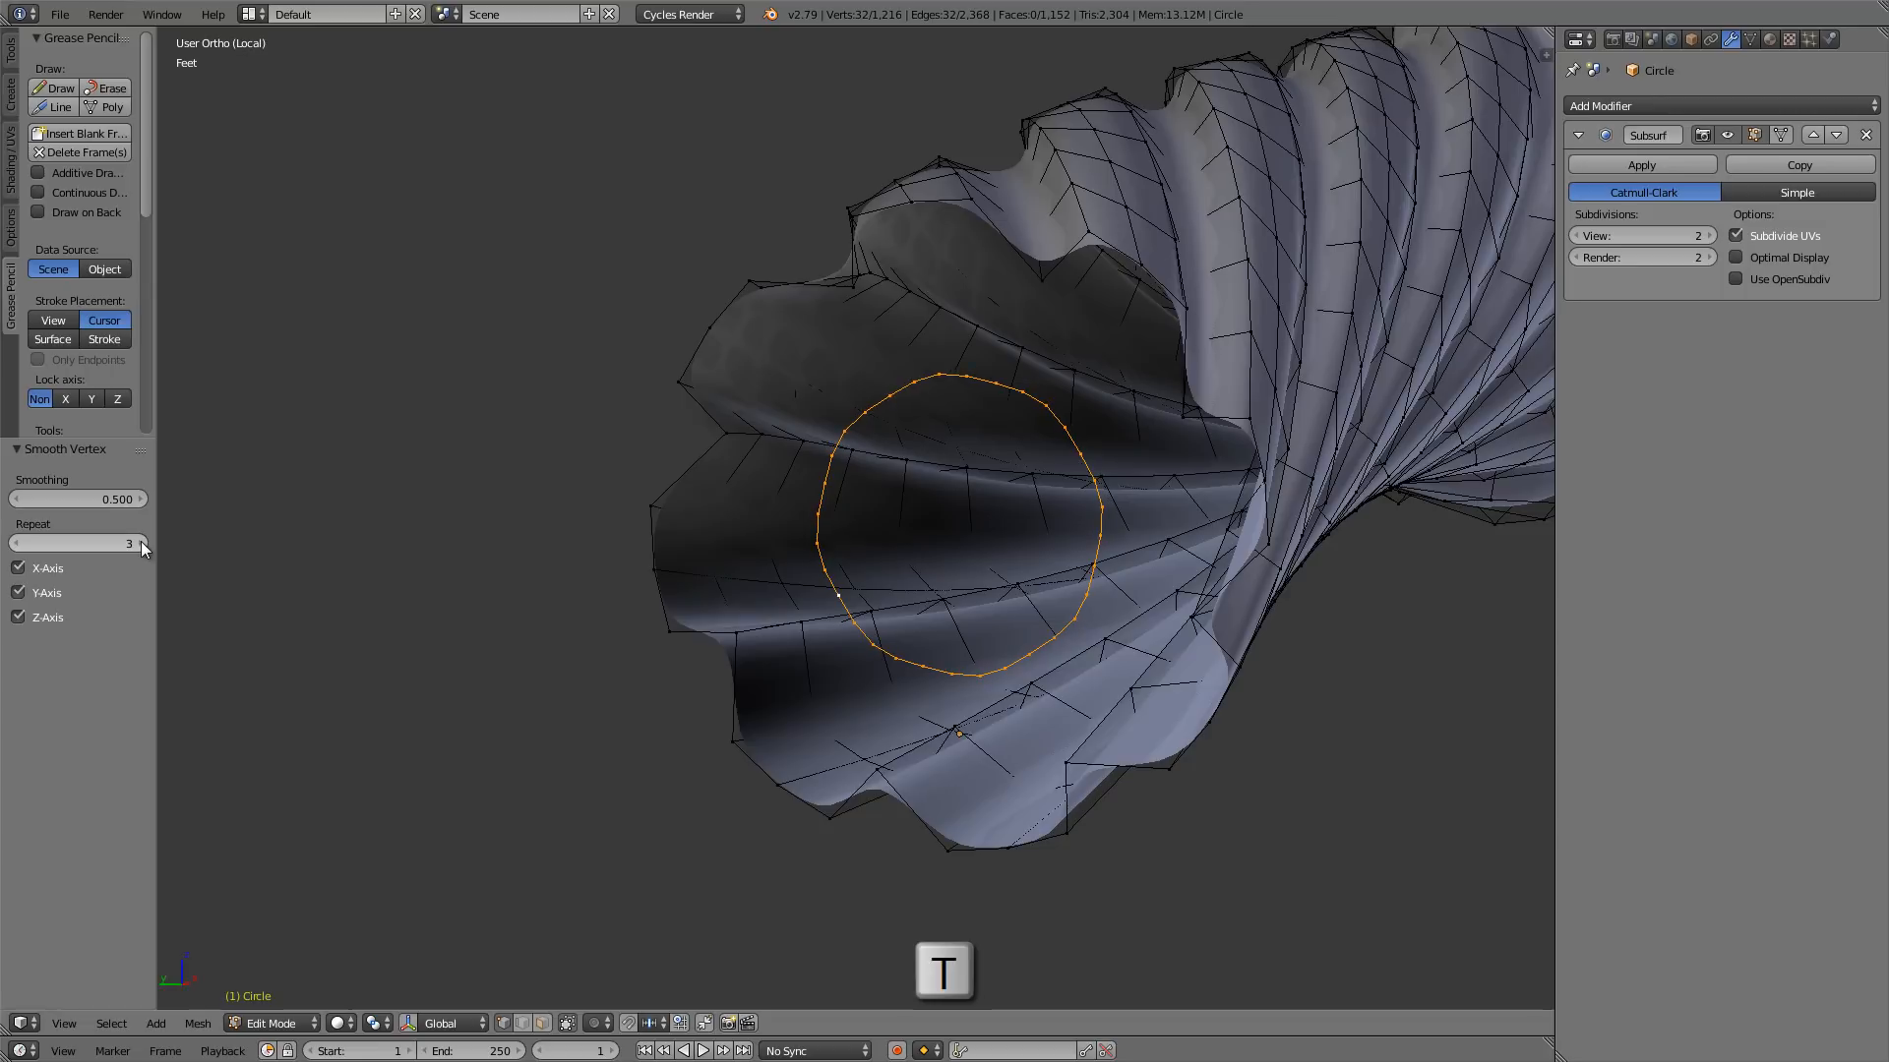
left_click(141, 543)
left_click(15, 546)
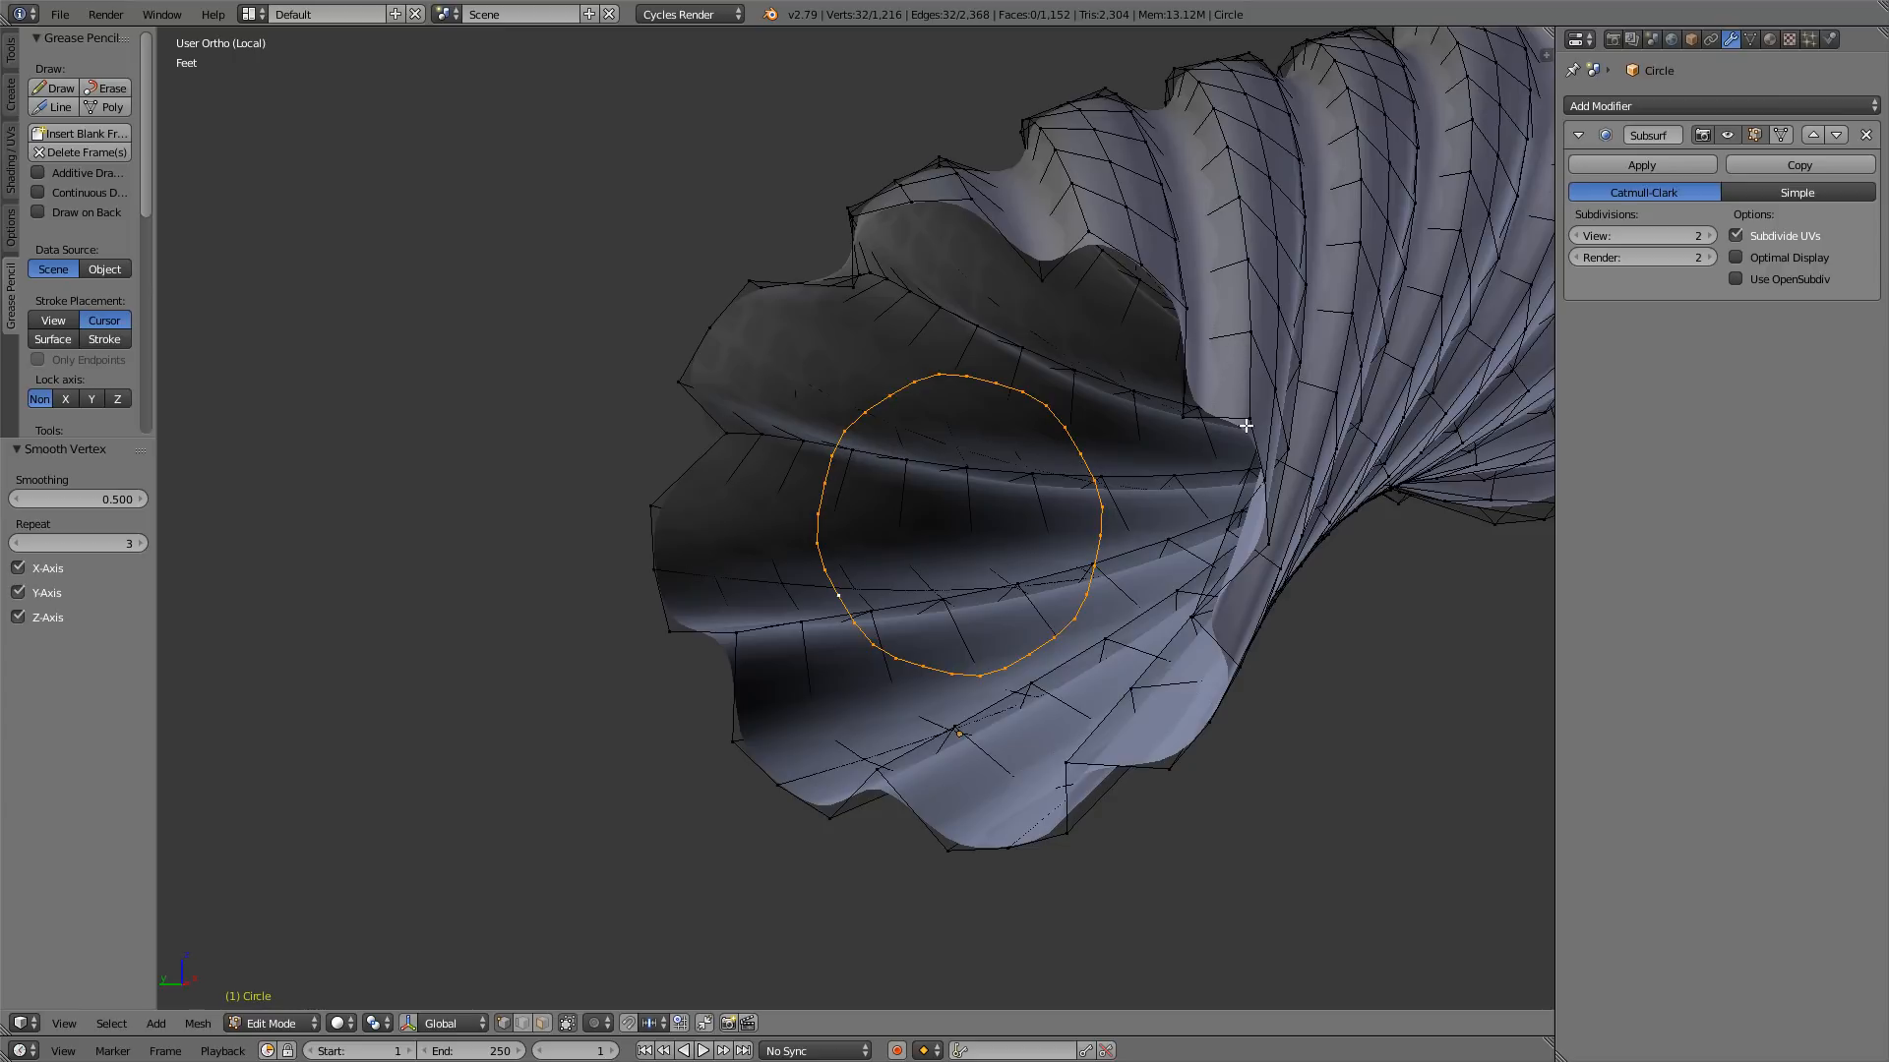
key("t")
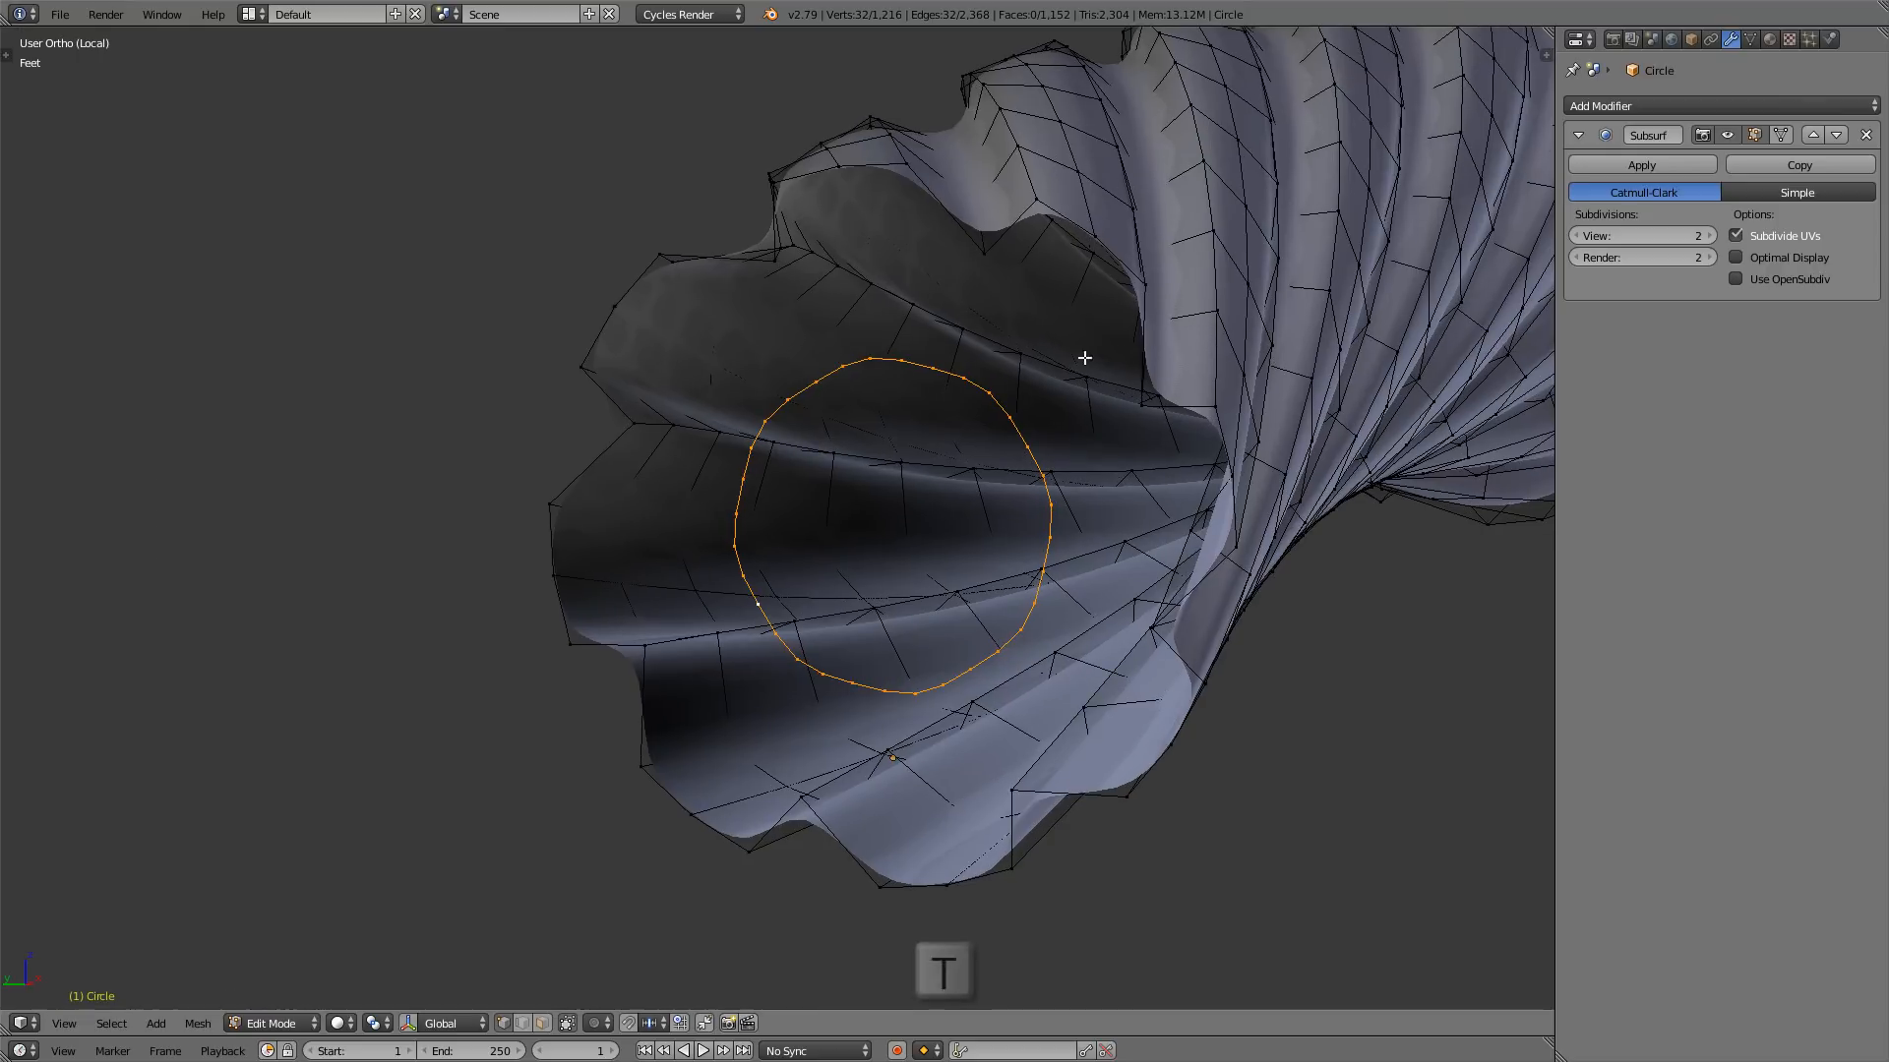
middle_click_drag(1190, 295, 1123, 317)
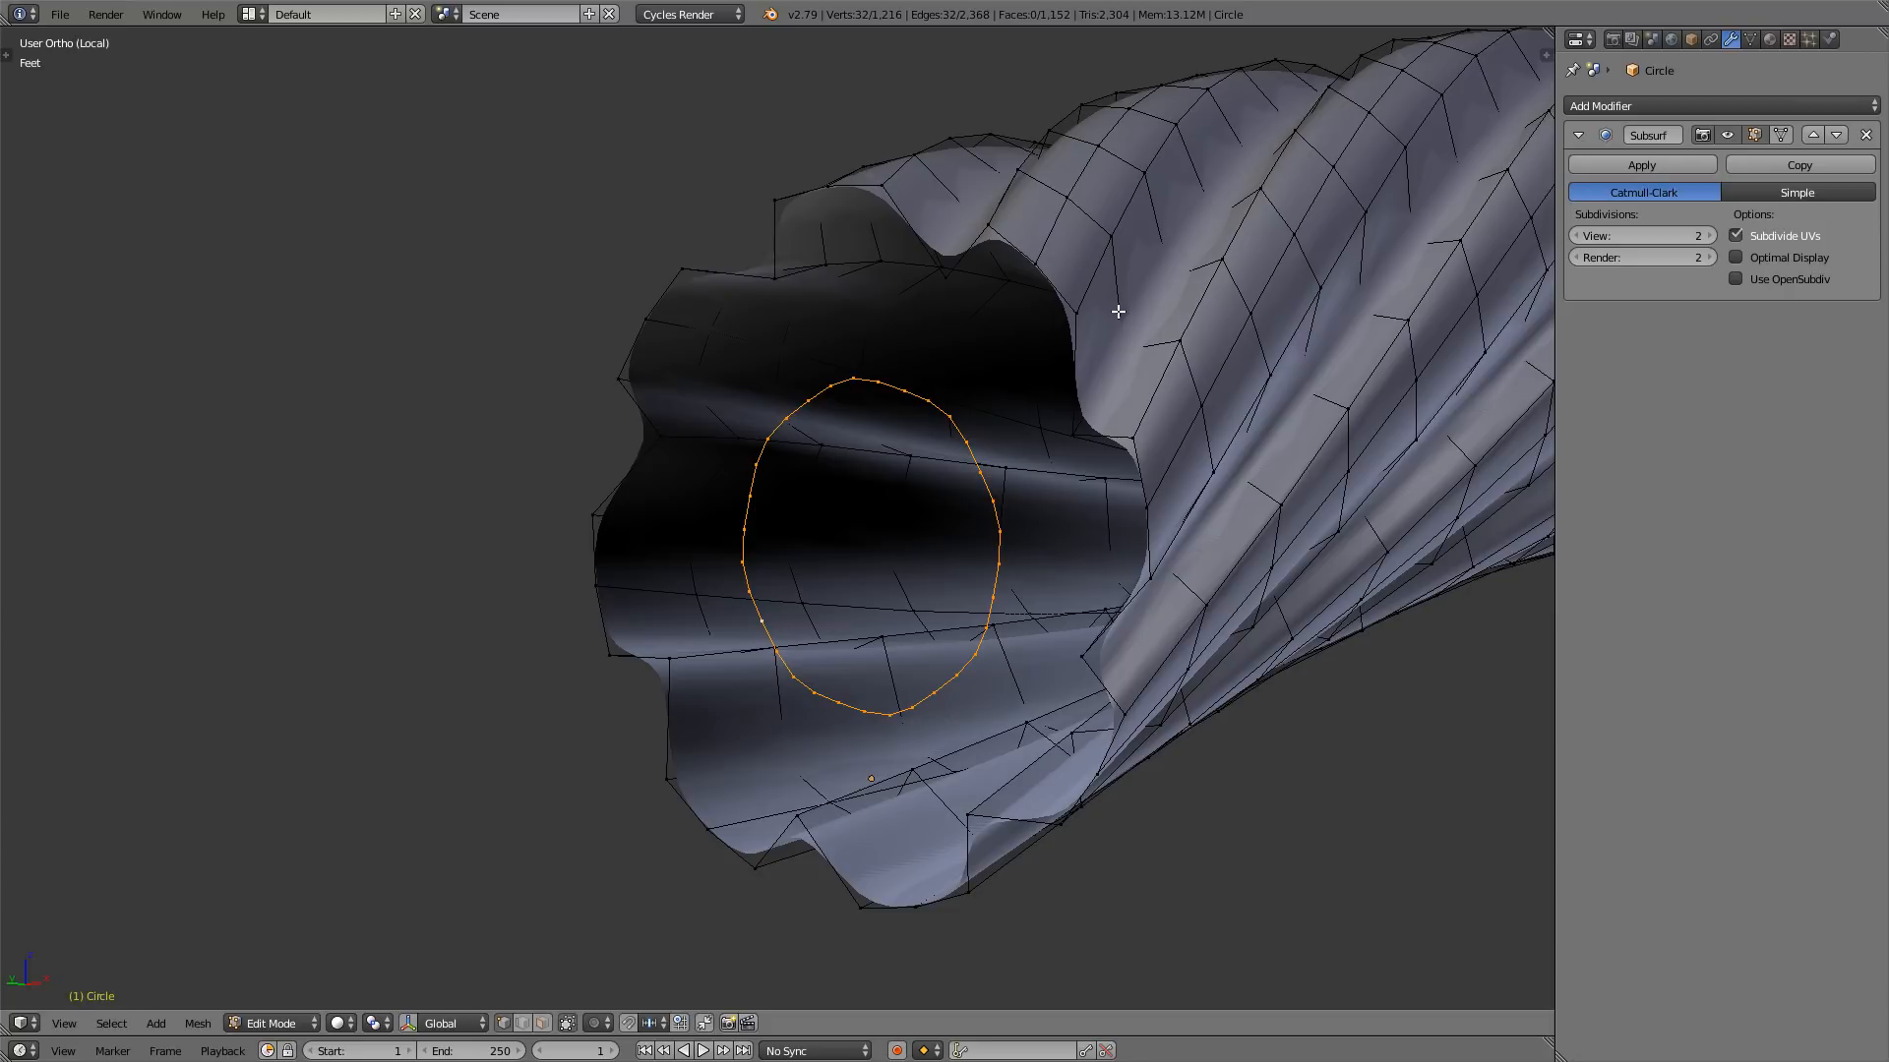
key("s")
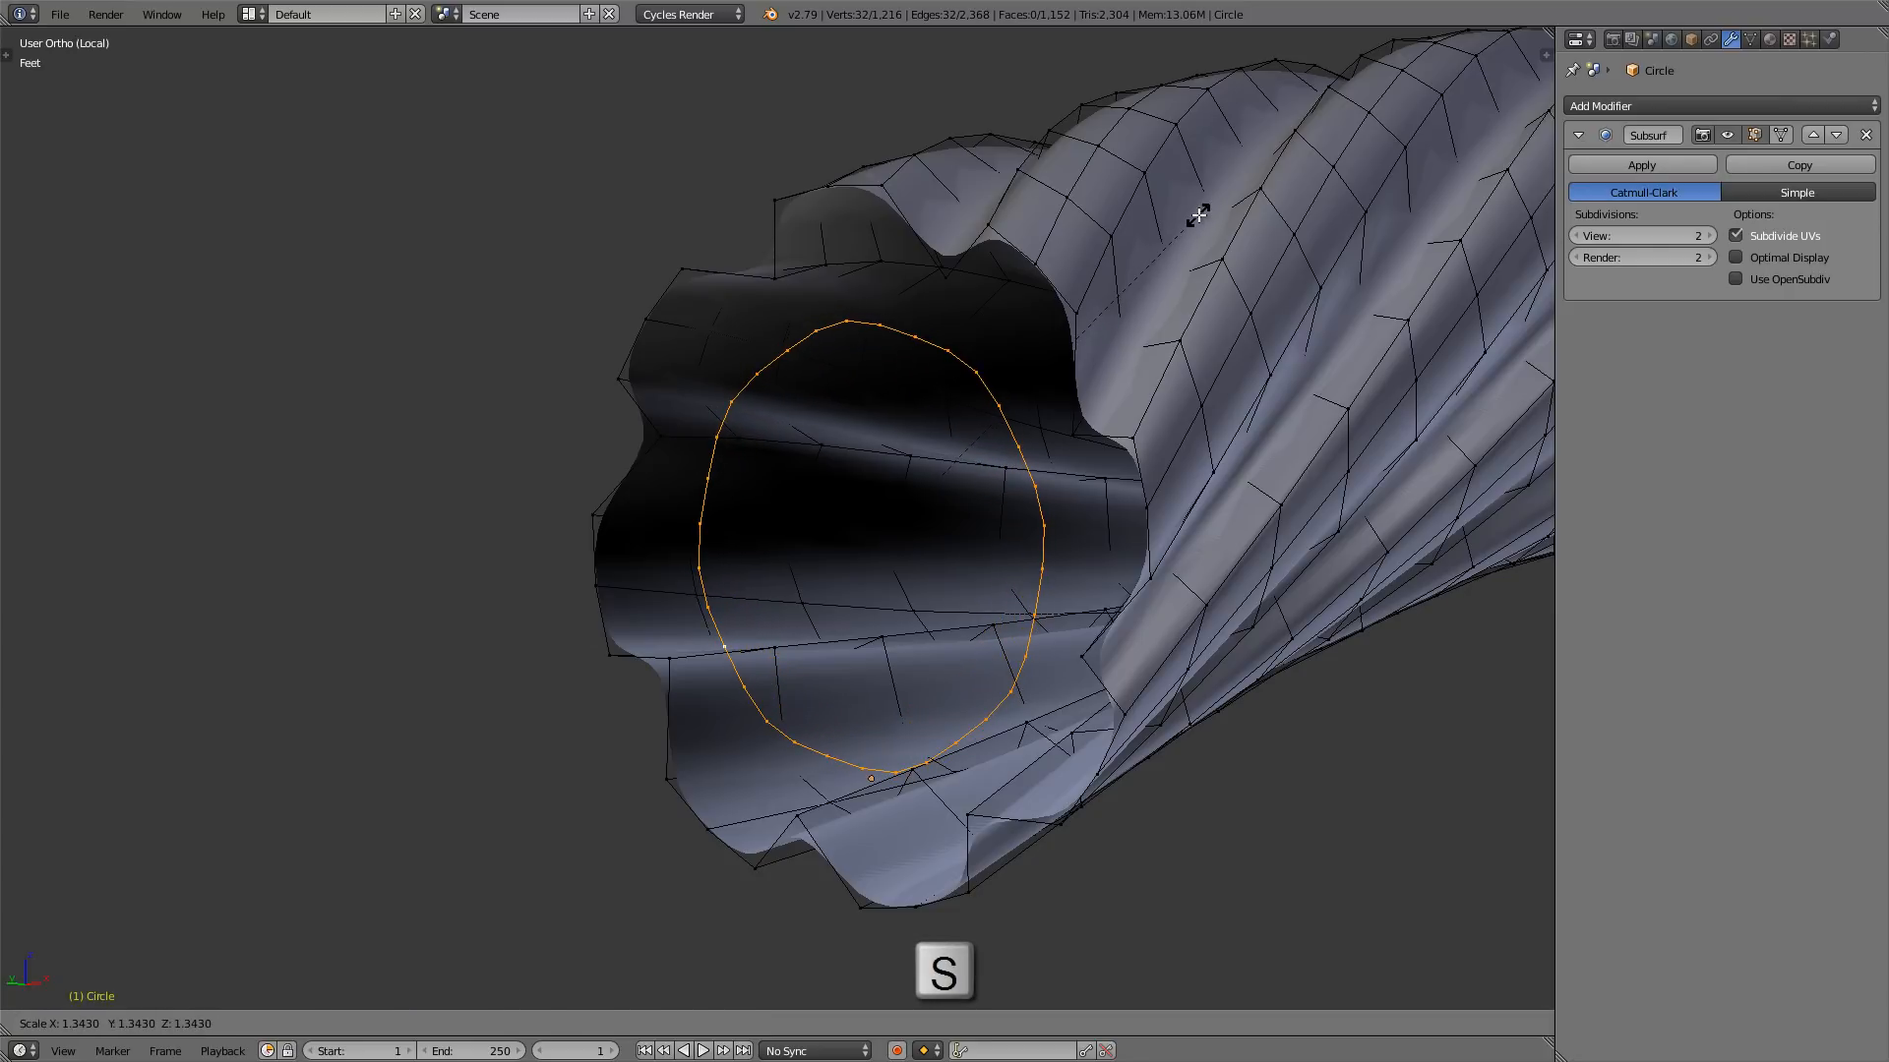
right_click(1198, 215)
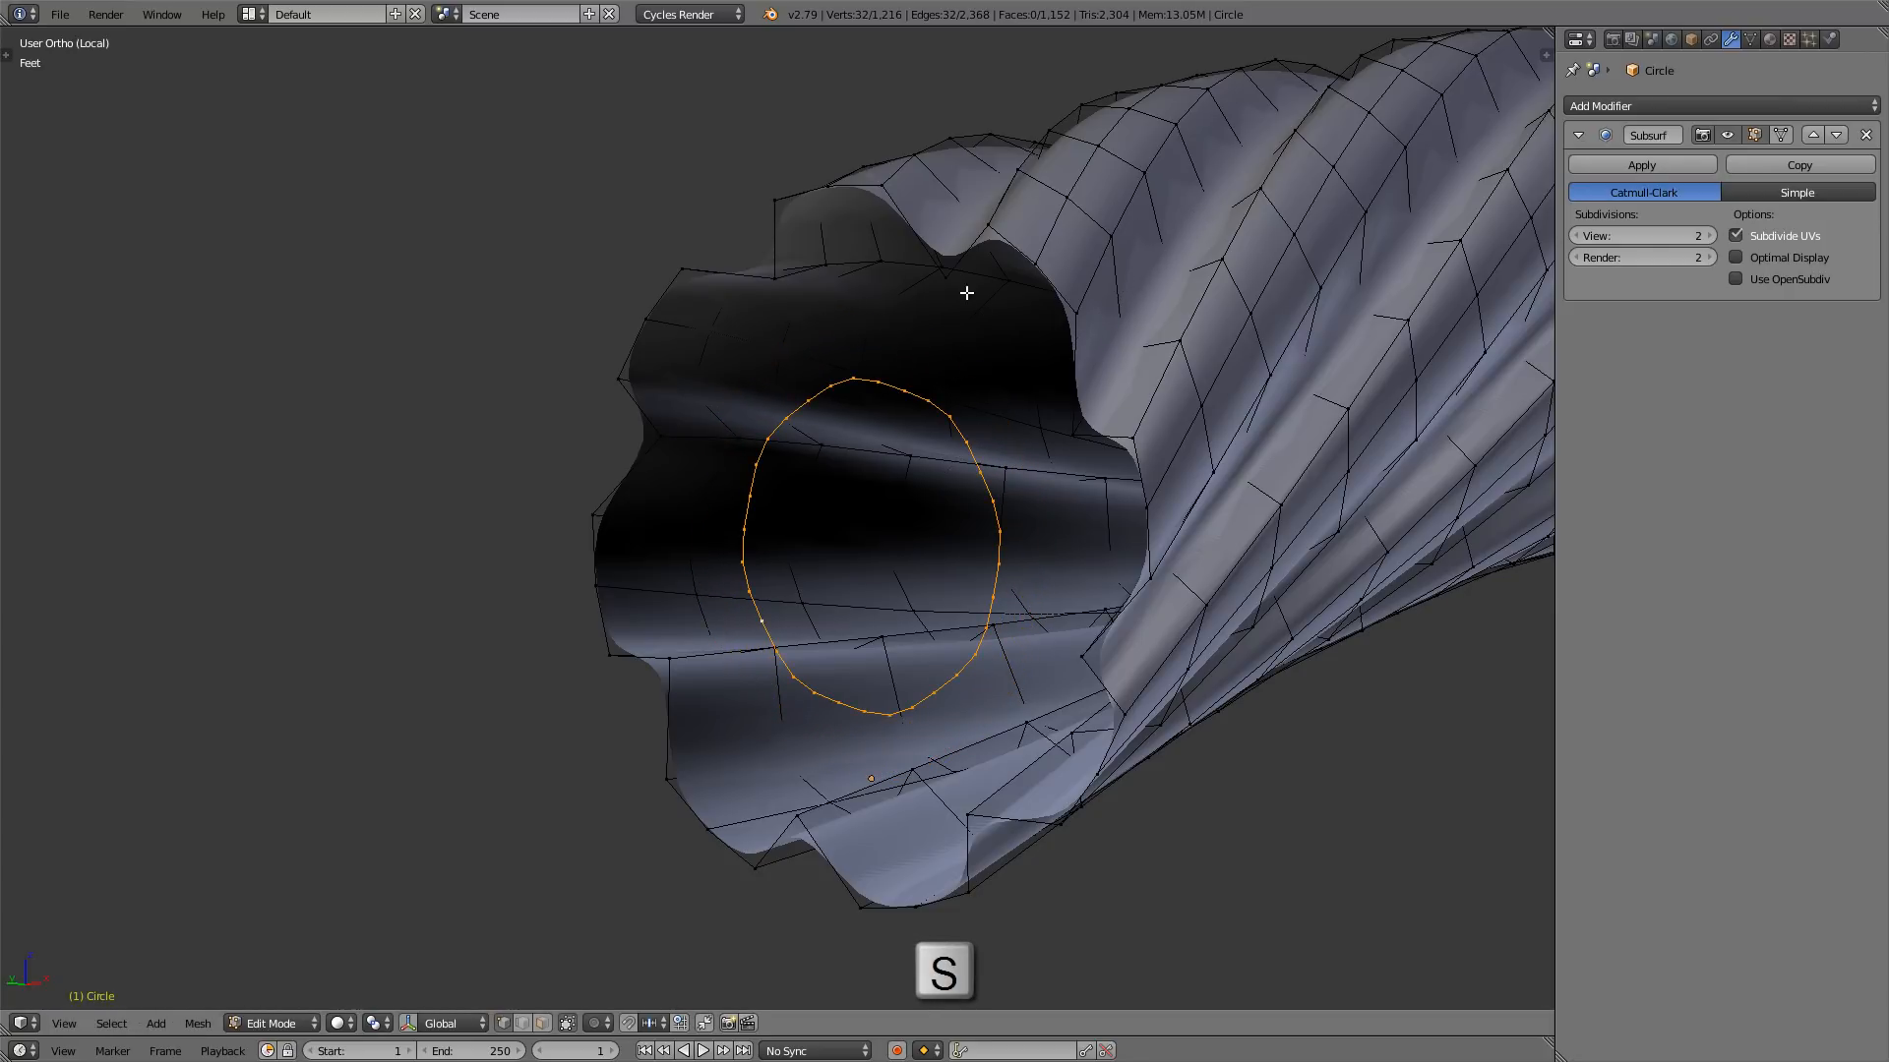
- Try bridging the inner ring to the tube's fluted end loop with Bridge Edge Loops, and undo the bridge
middle_click_drag(919, 262, 777, 127, "shift")
scroll(839, 269, "up", 1)
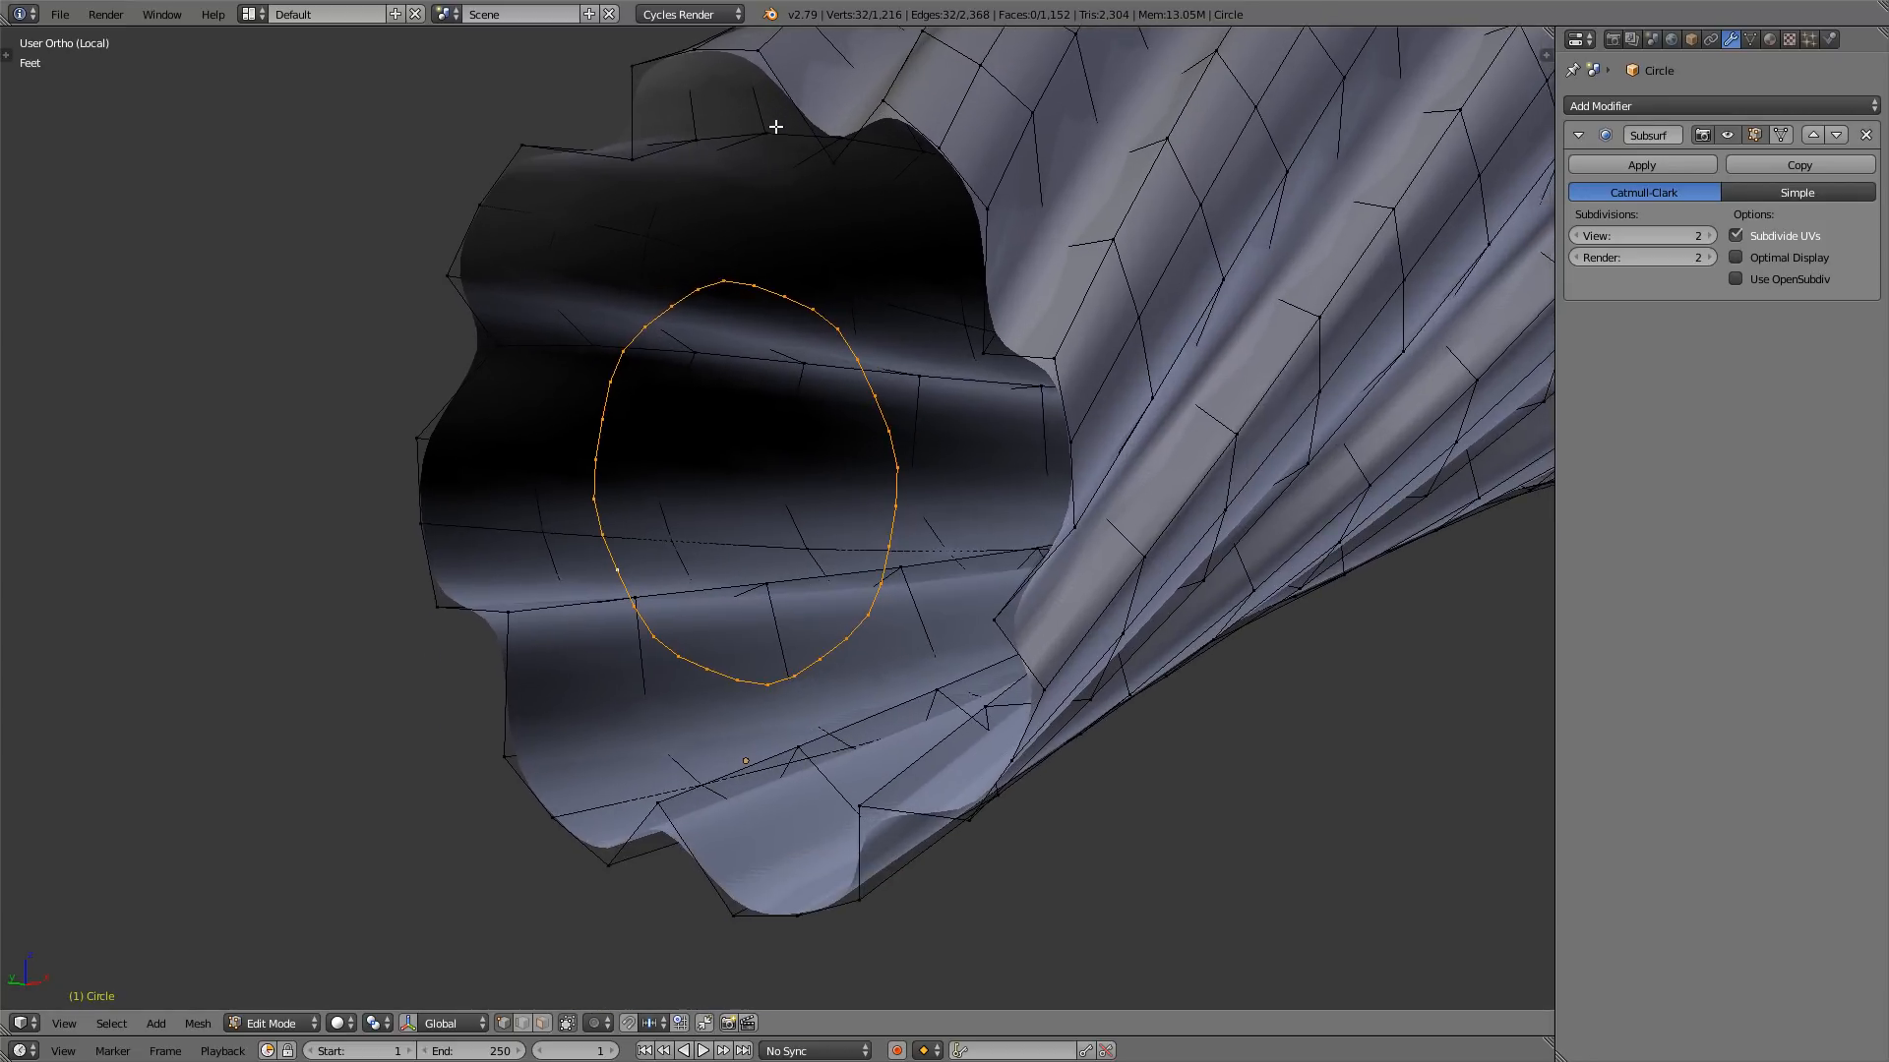
scroll(776, 127, "down", 1)
middle_click_drag(573, 233, 574, 310, "shift")
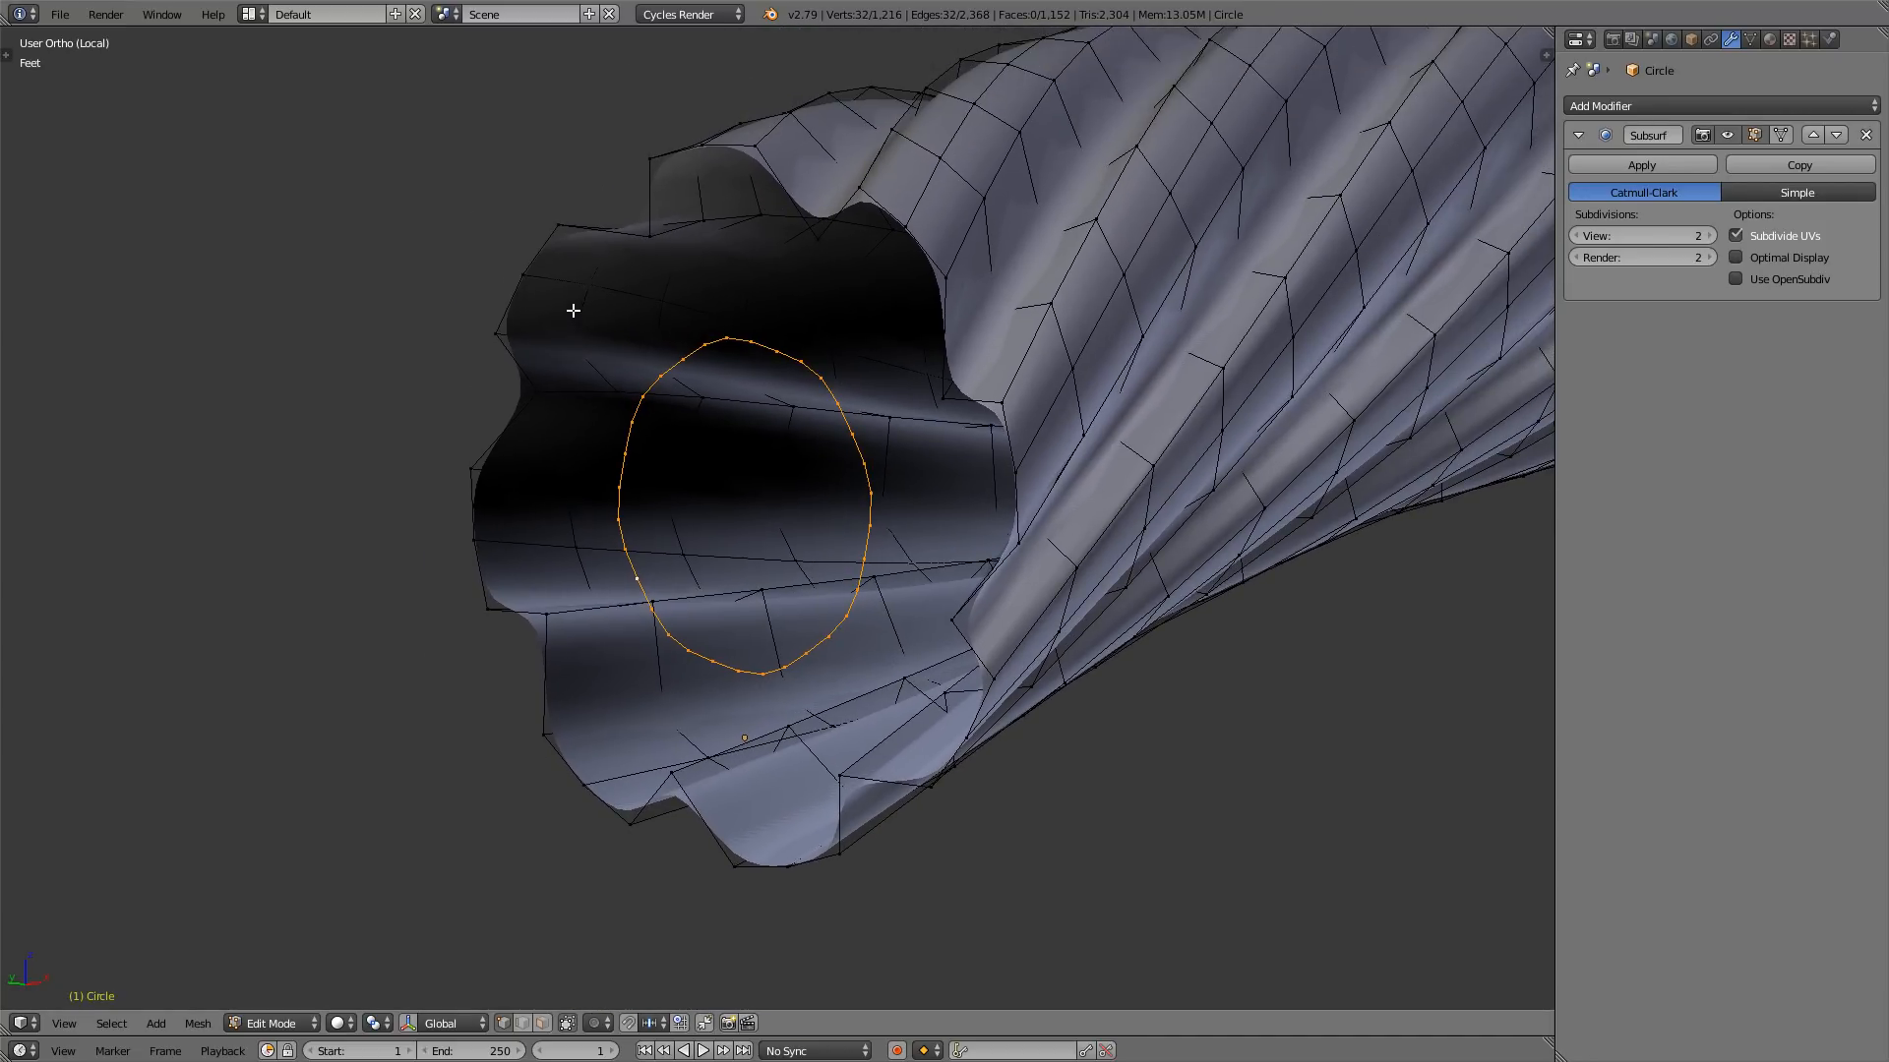
right_click(505, 416, "alt+shift")
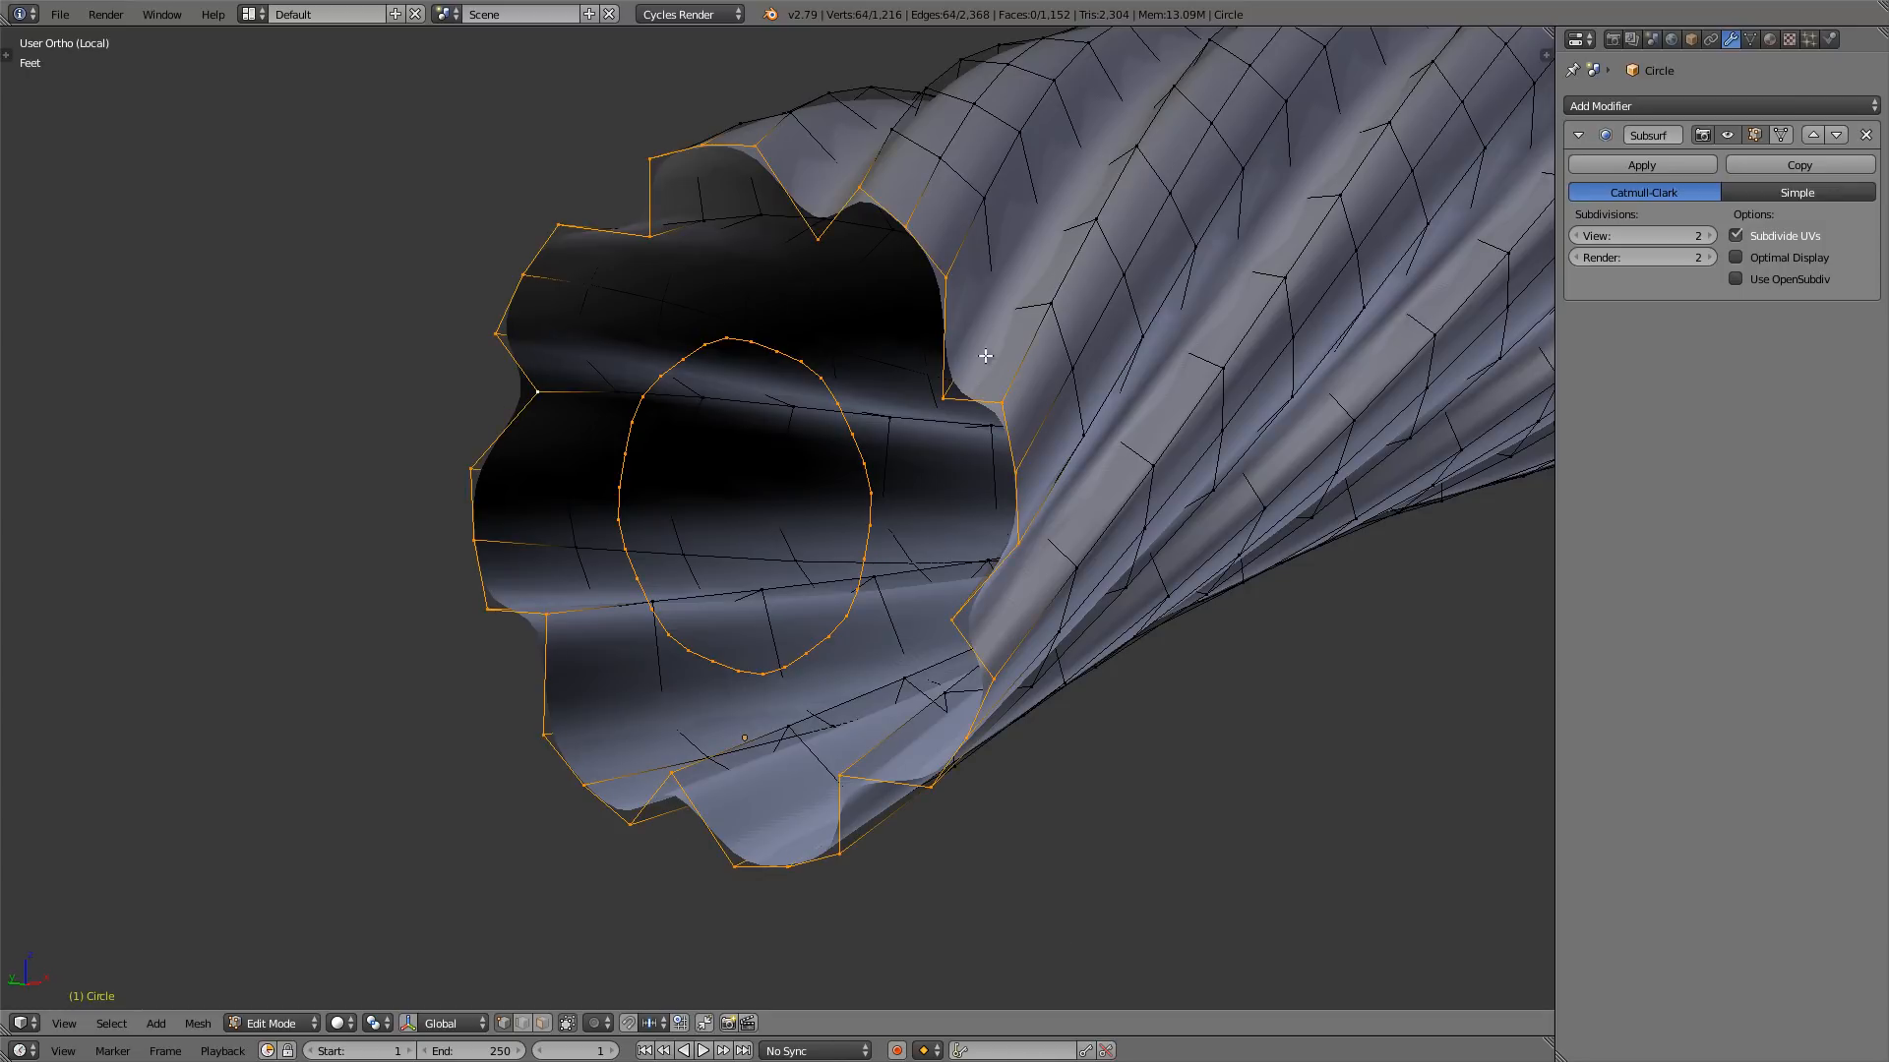
middle_click_drag(957, 340, 1038, 330, "shift")
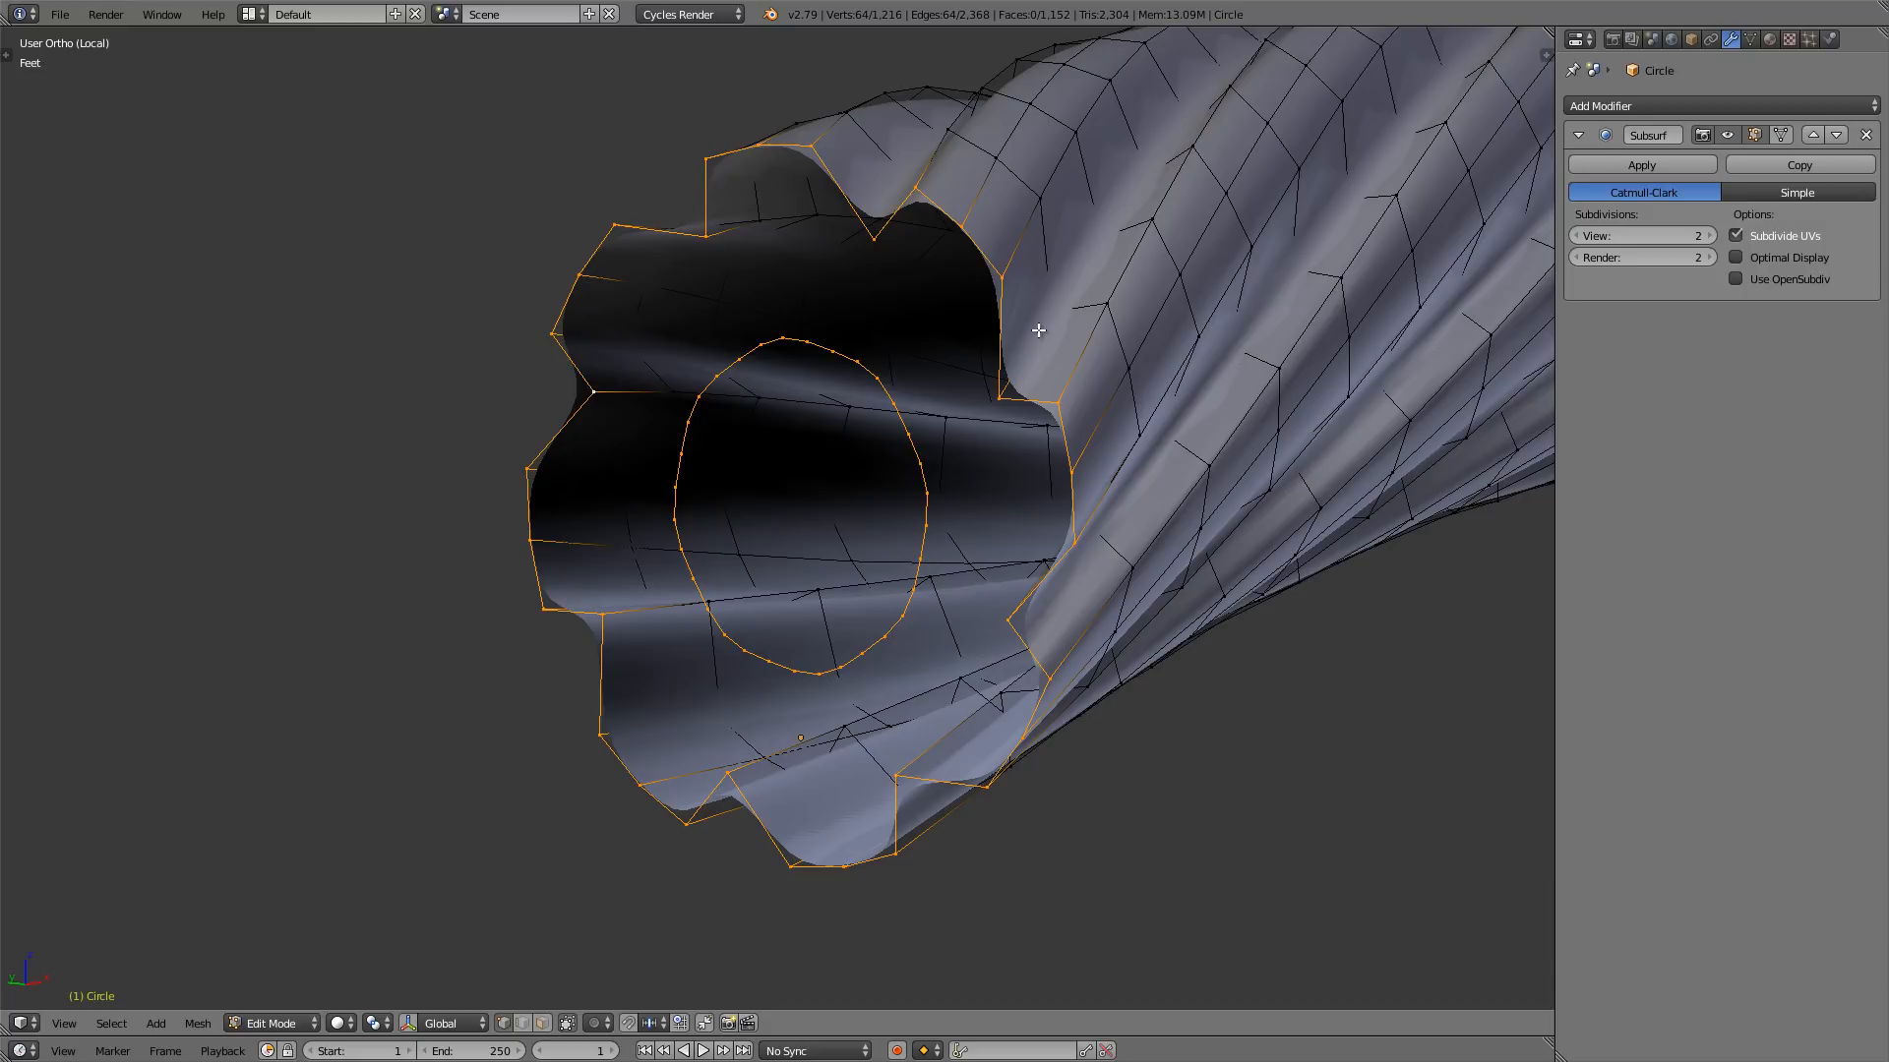
key("w")
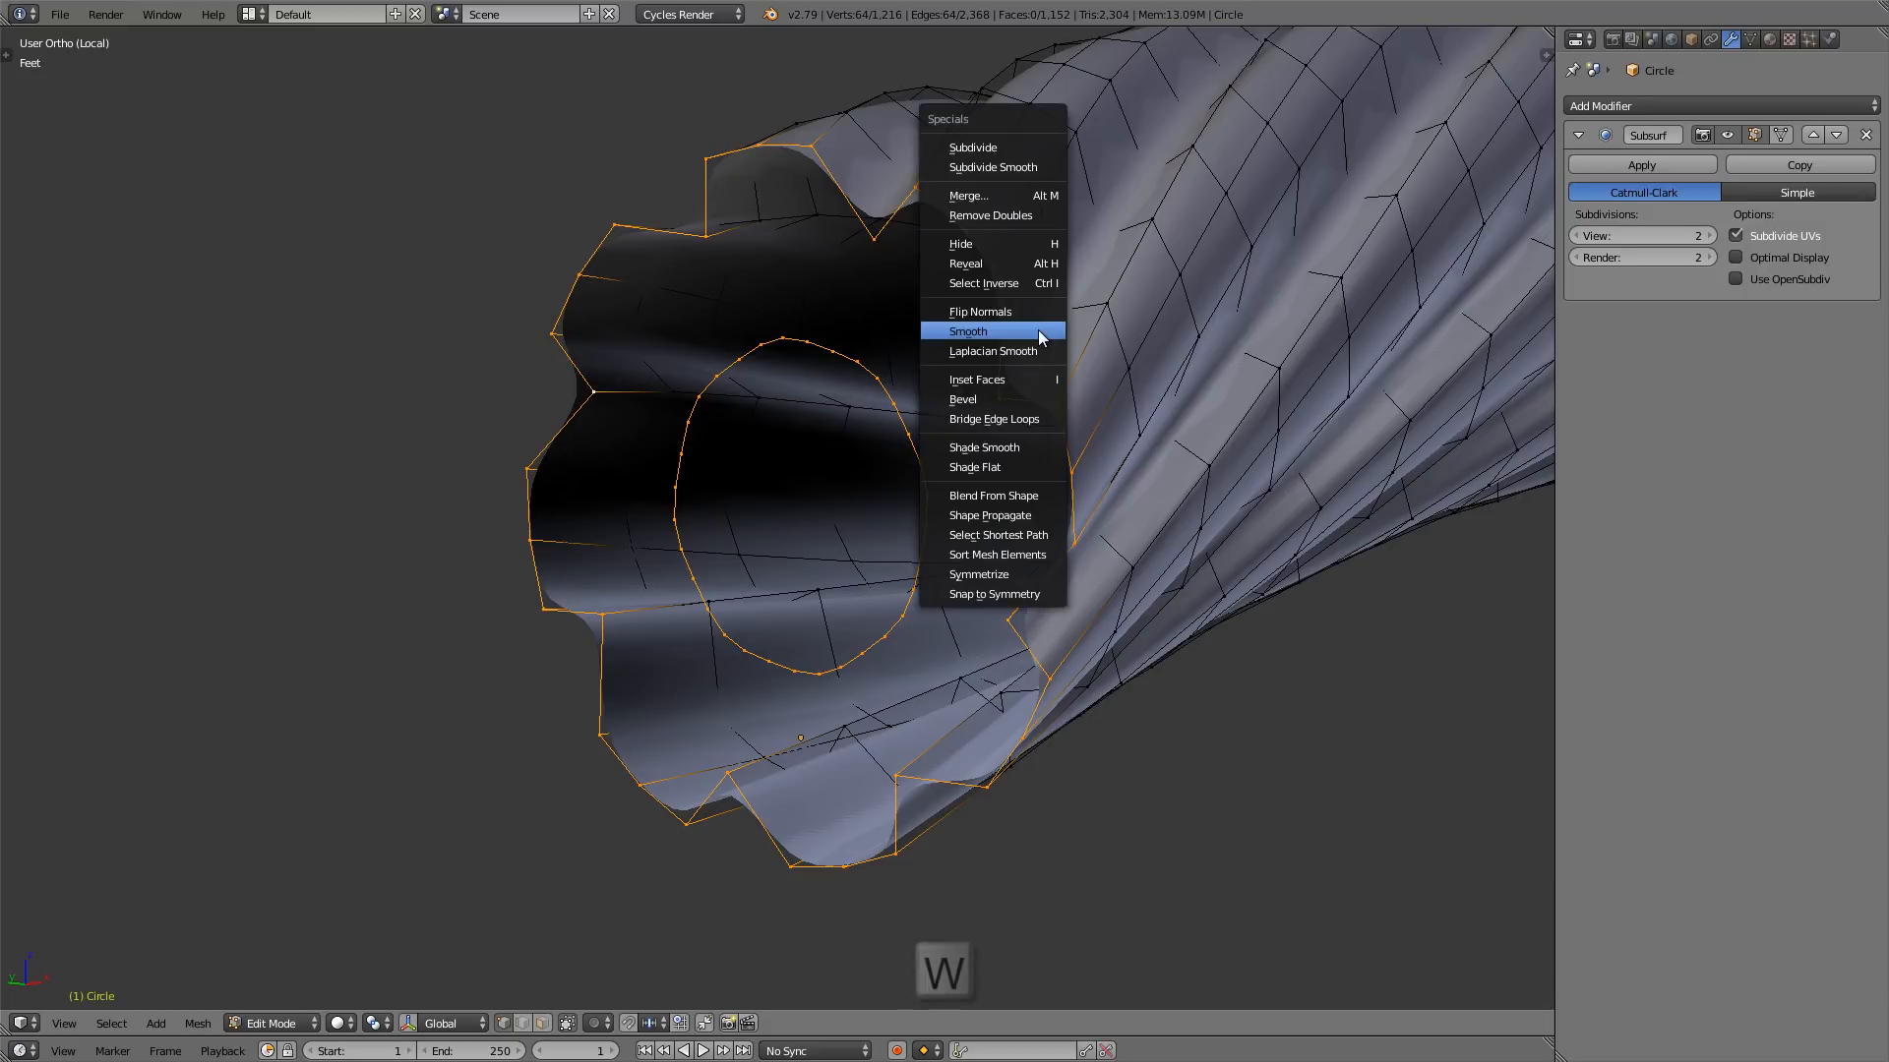
left_click(1022, 415)
scroll(990, 411, "up", 1)
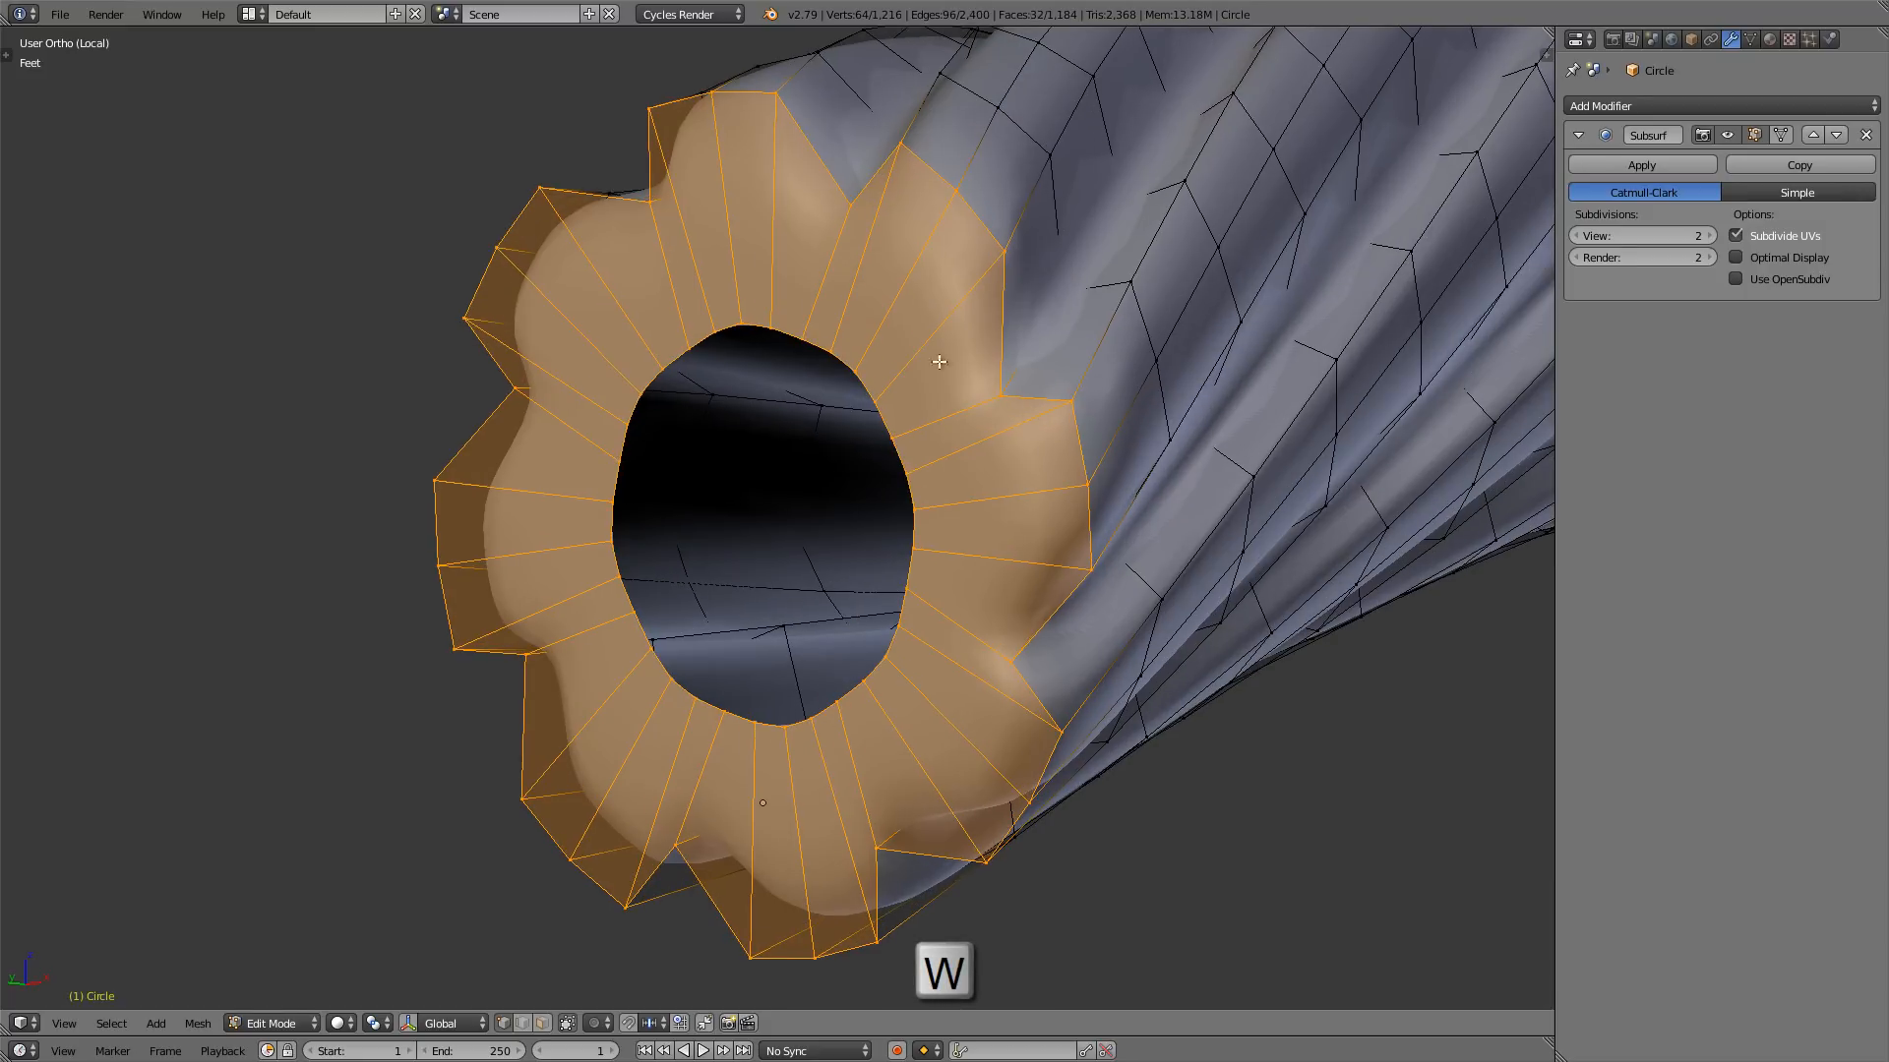
middle_click_drag(944, 374, 884, 384, "shift")
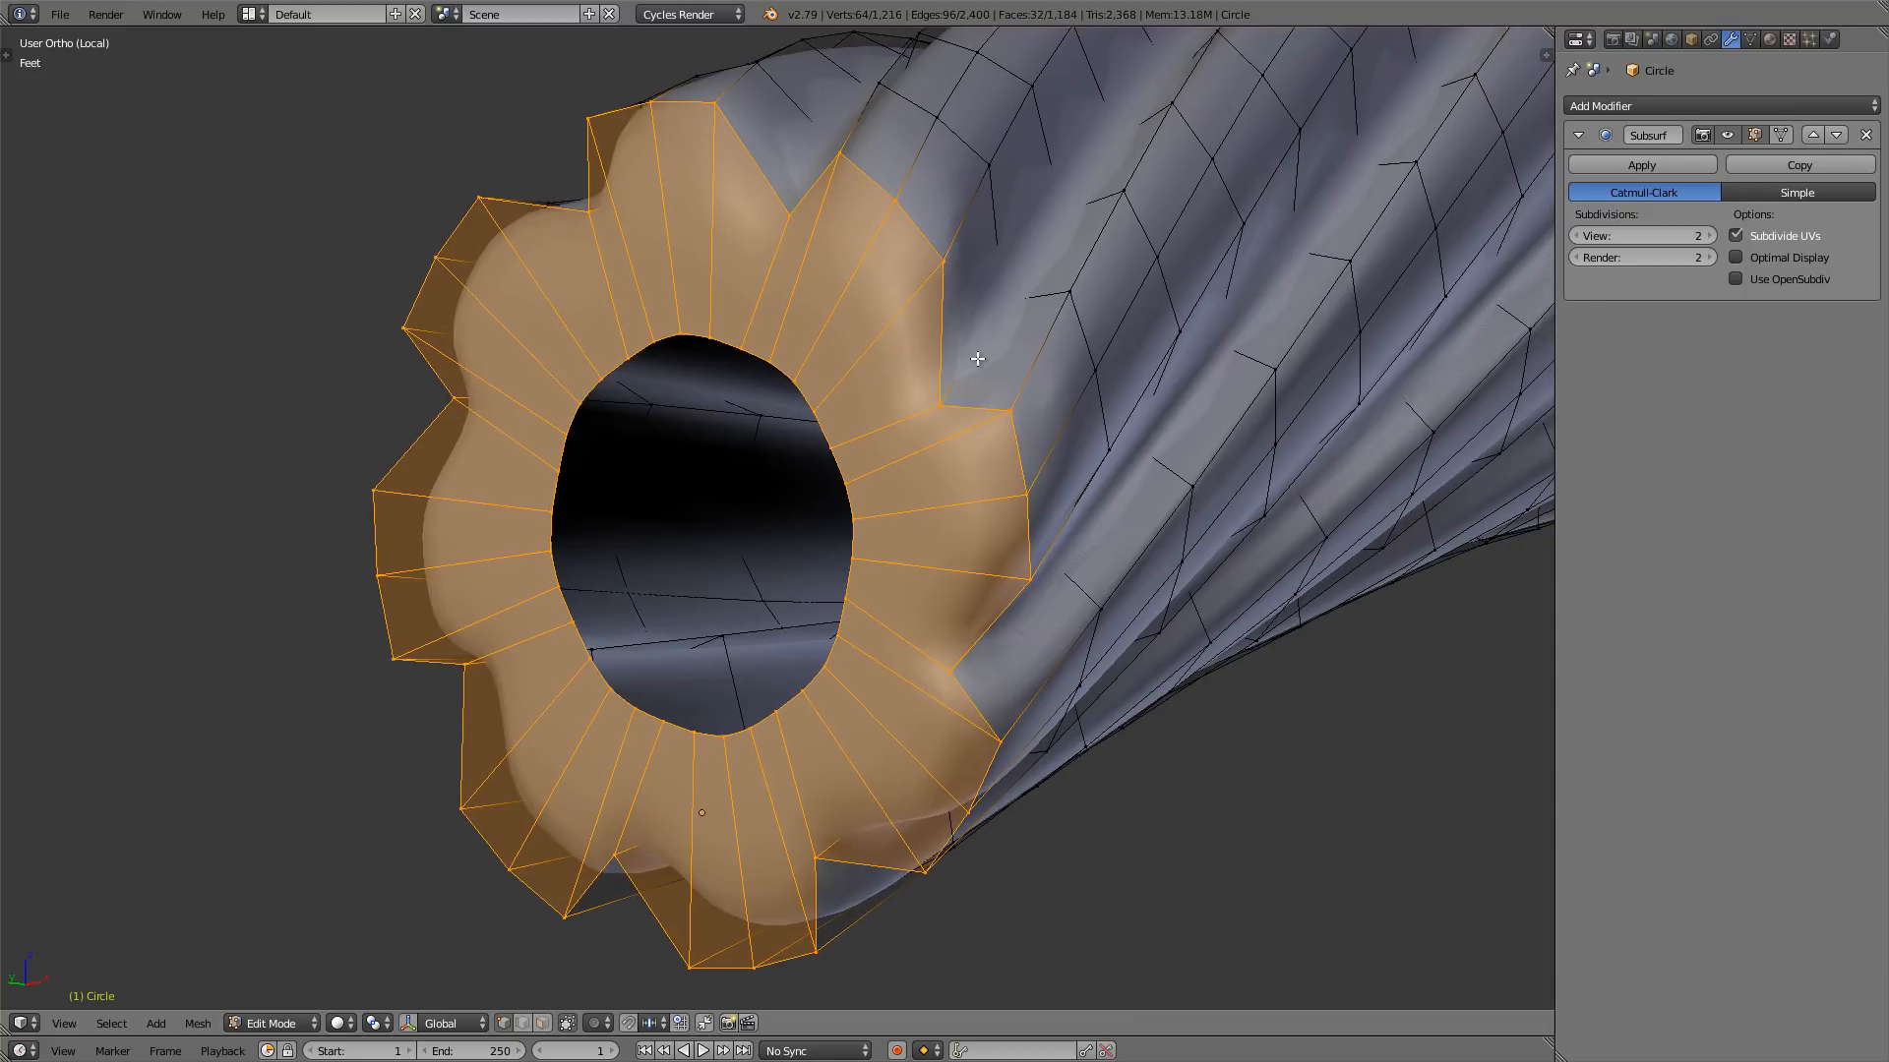
key("ctrl+z")
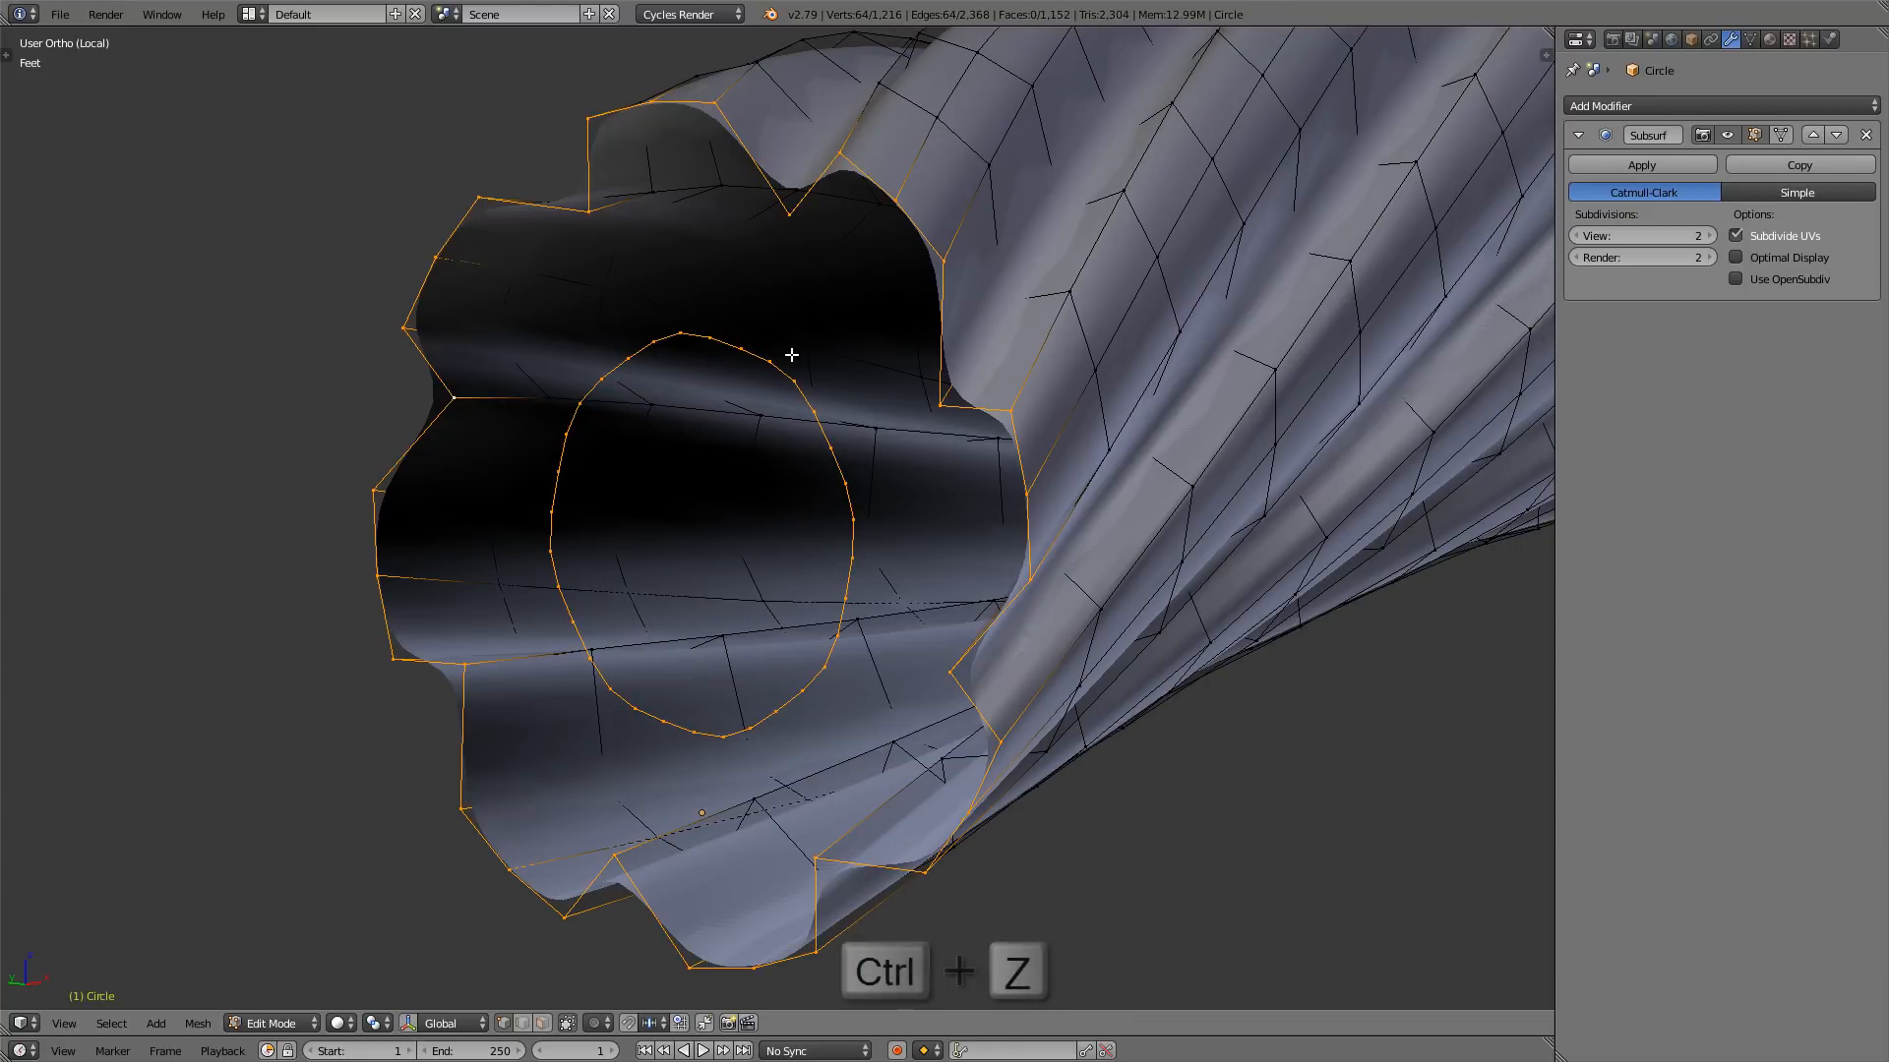
- Select the small inner ring and scale it up to about 1.22
right_click(756, 354, "alt")
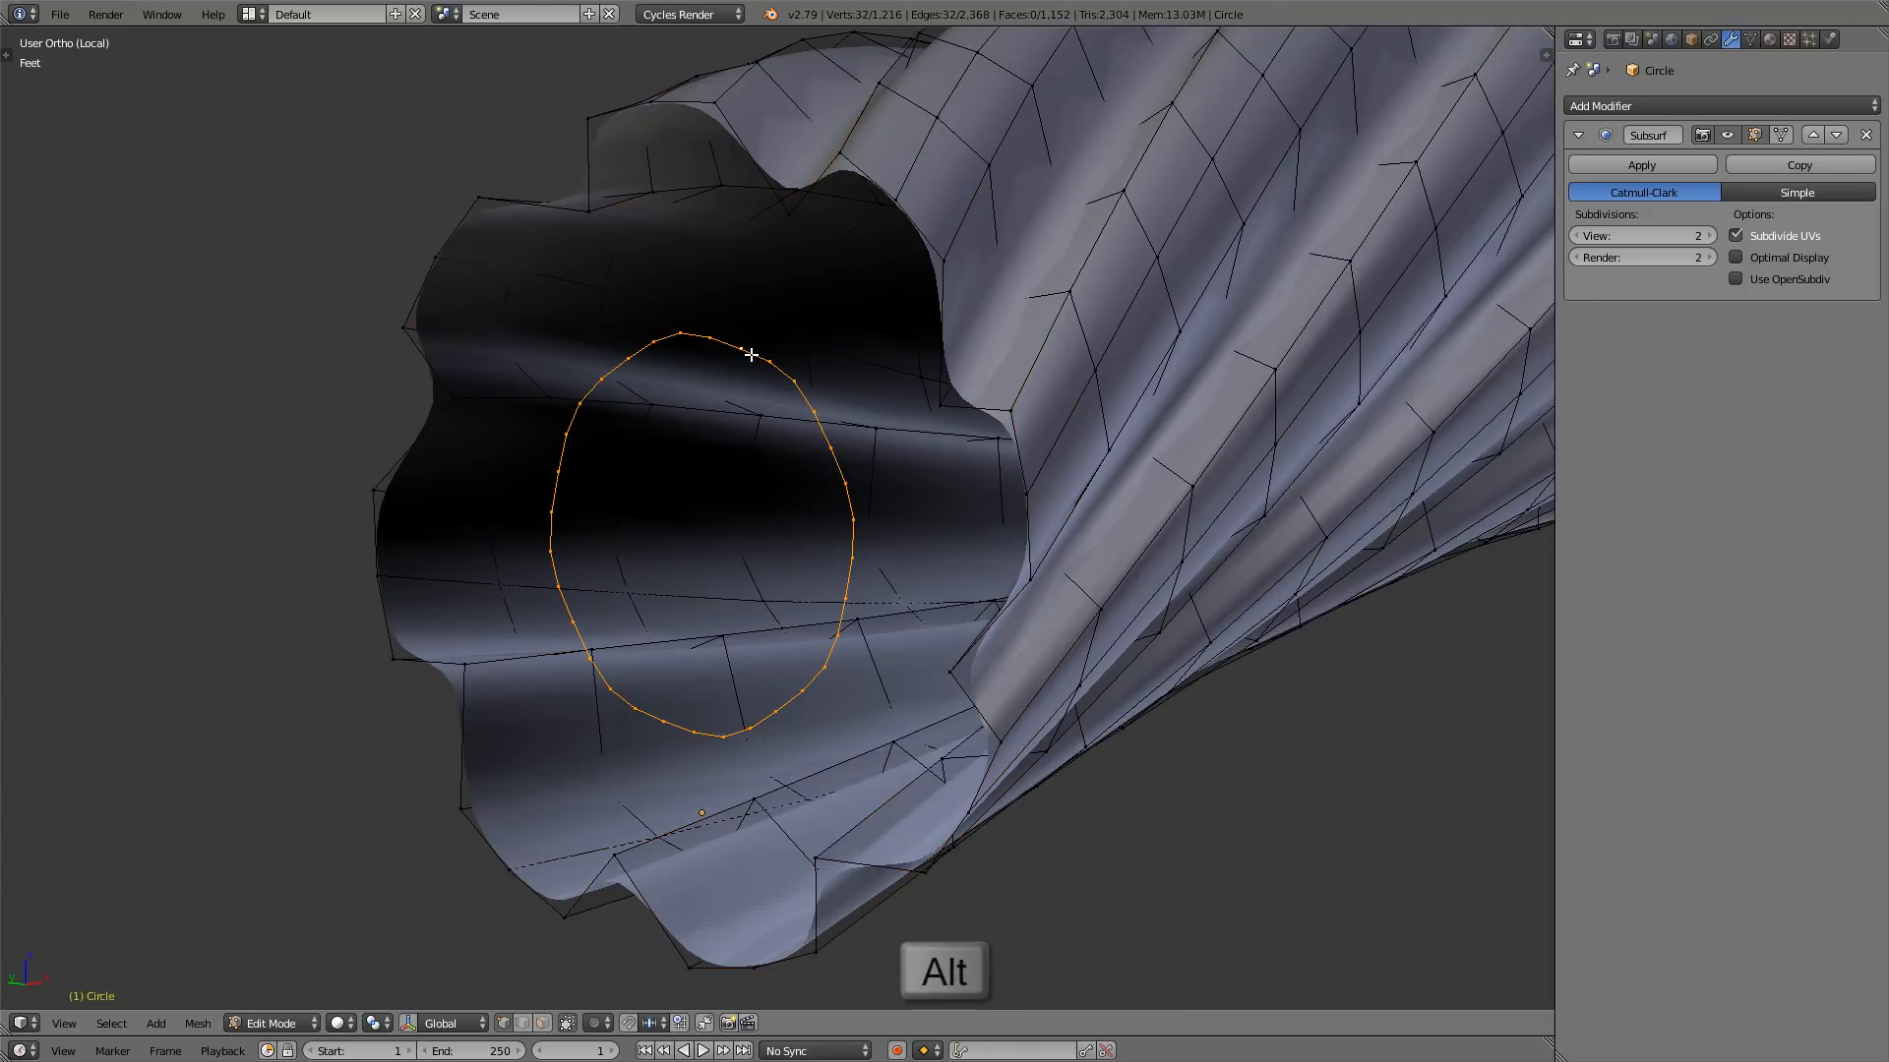
key("s")
key("s")
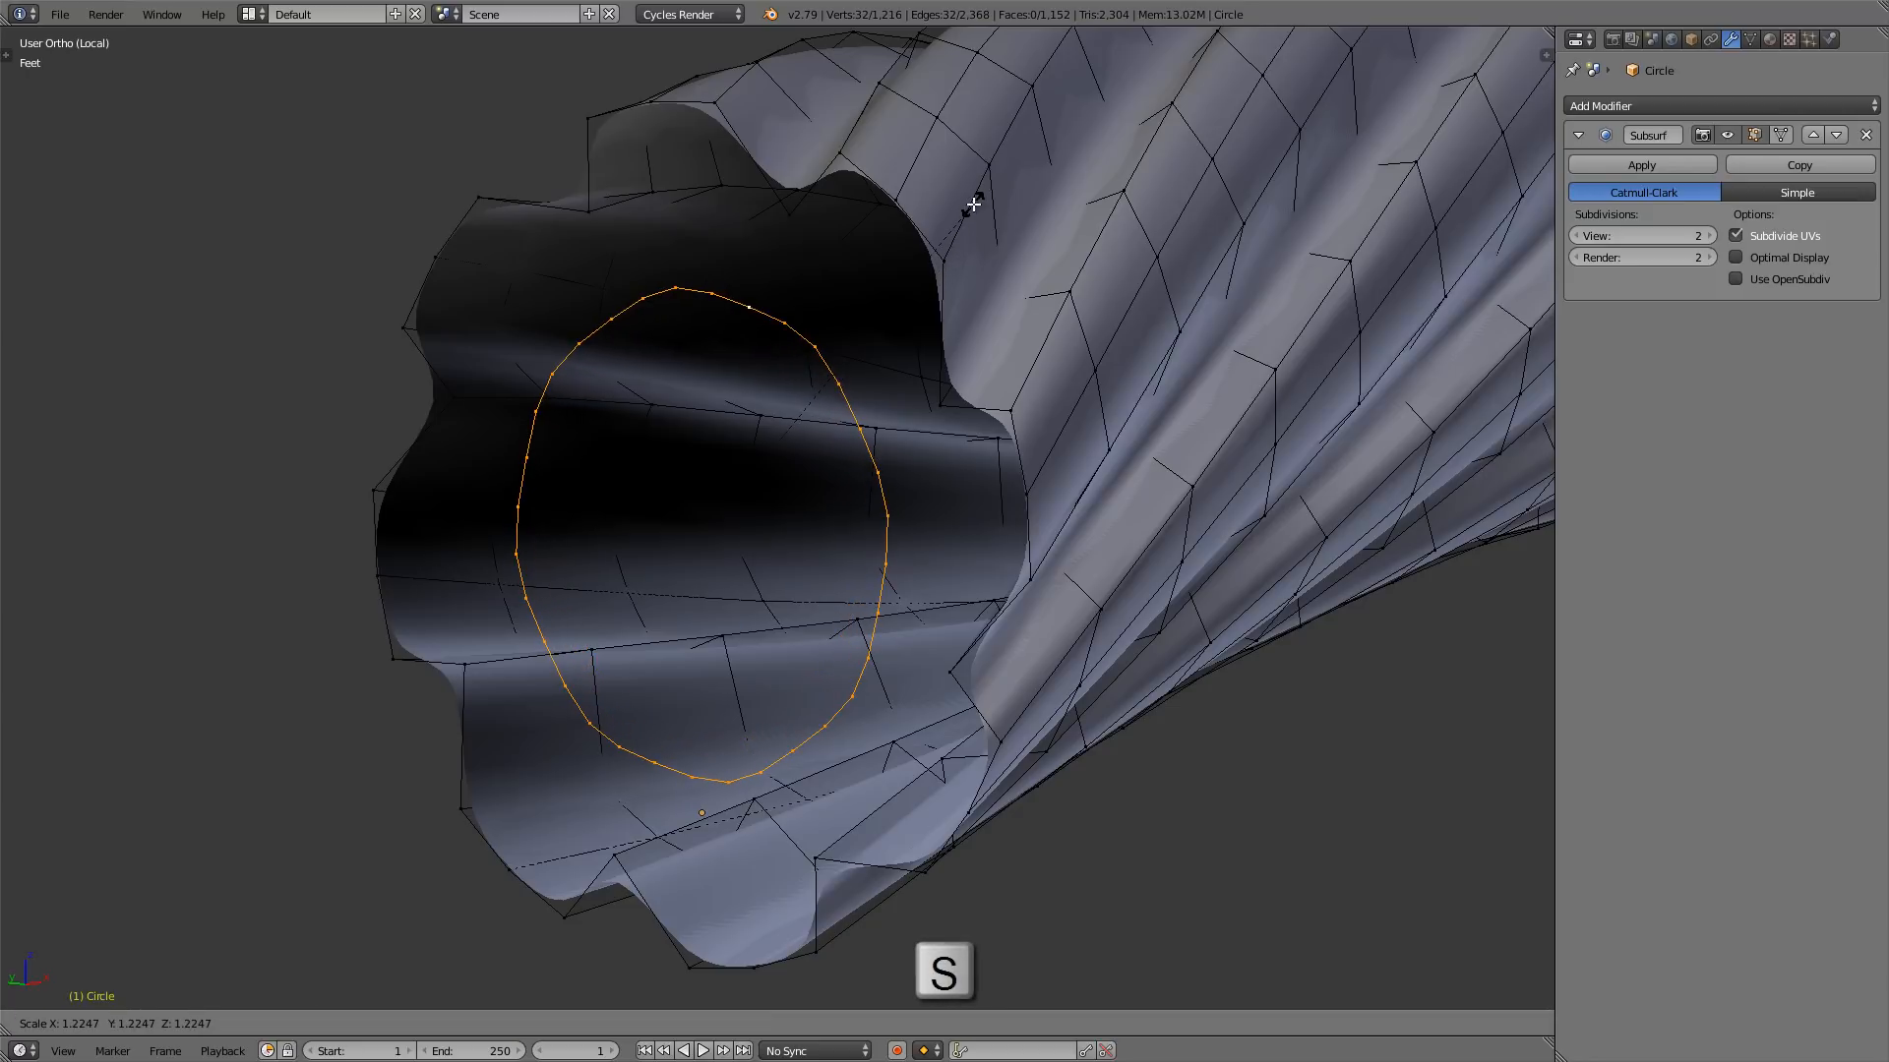
left_click(975, 203)
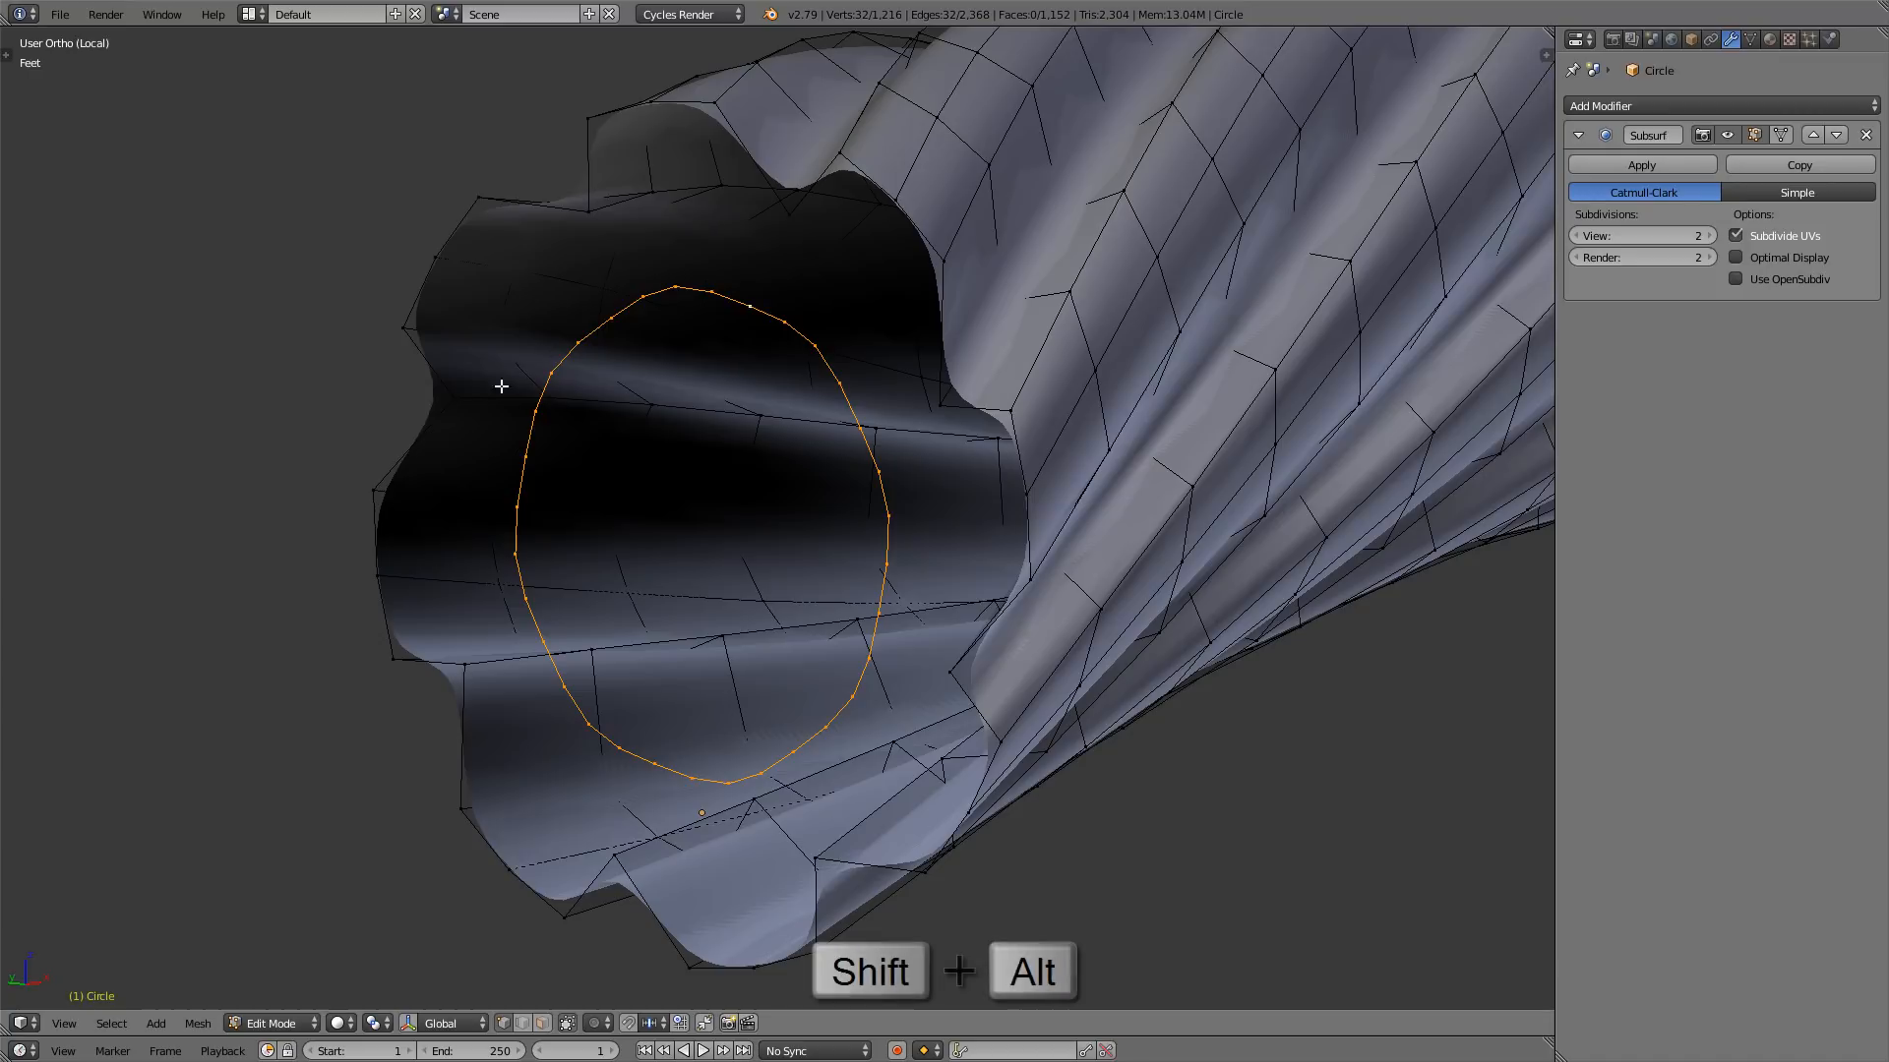
- Add the tube's fluted end loop to the selection and connect it to the inner ring with Bridge Edge Loops
left_click(401, 431, "alt+shift")
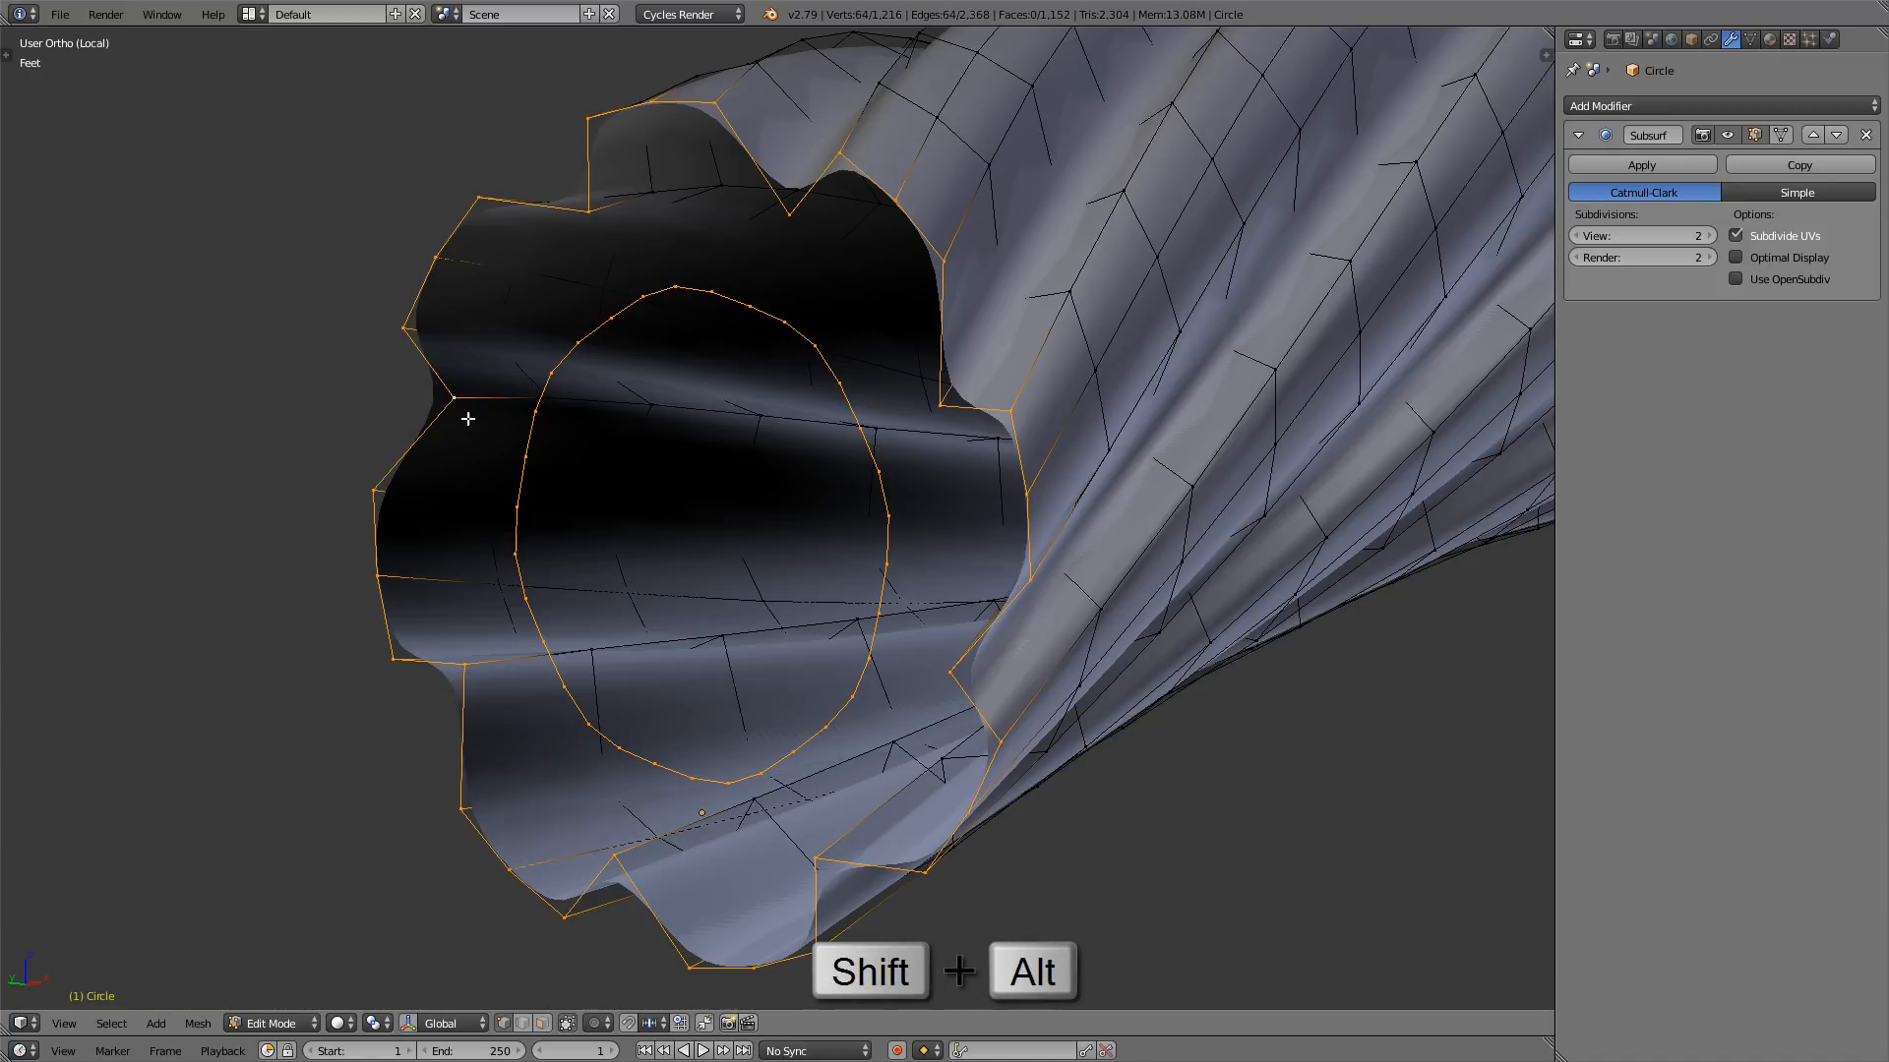
key("w")
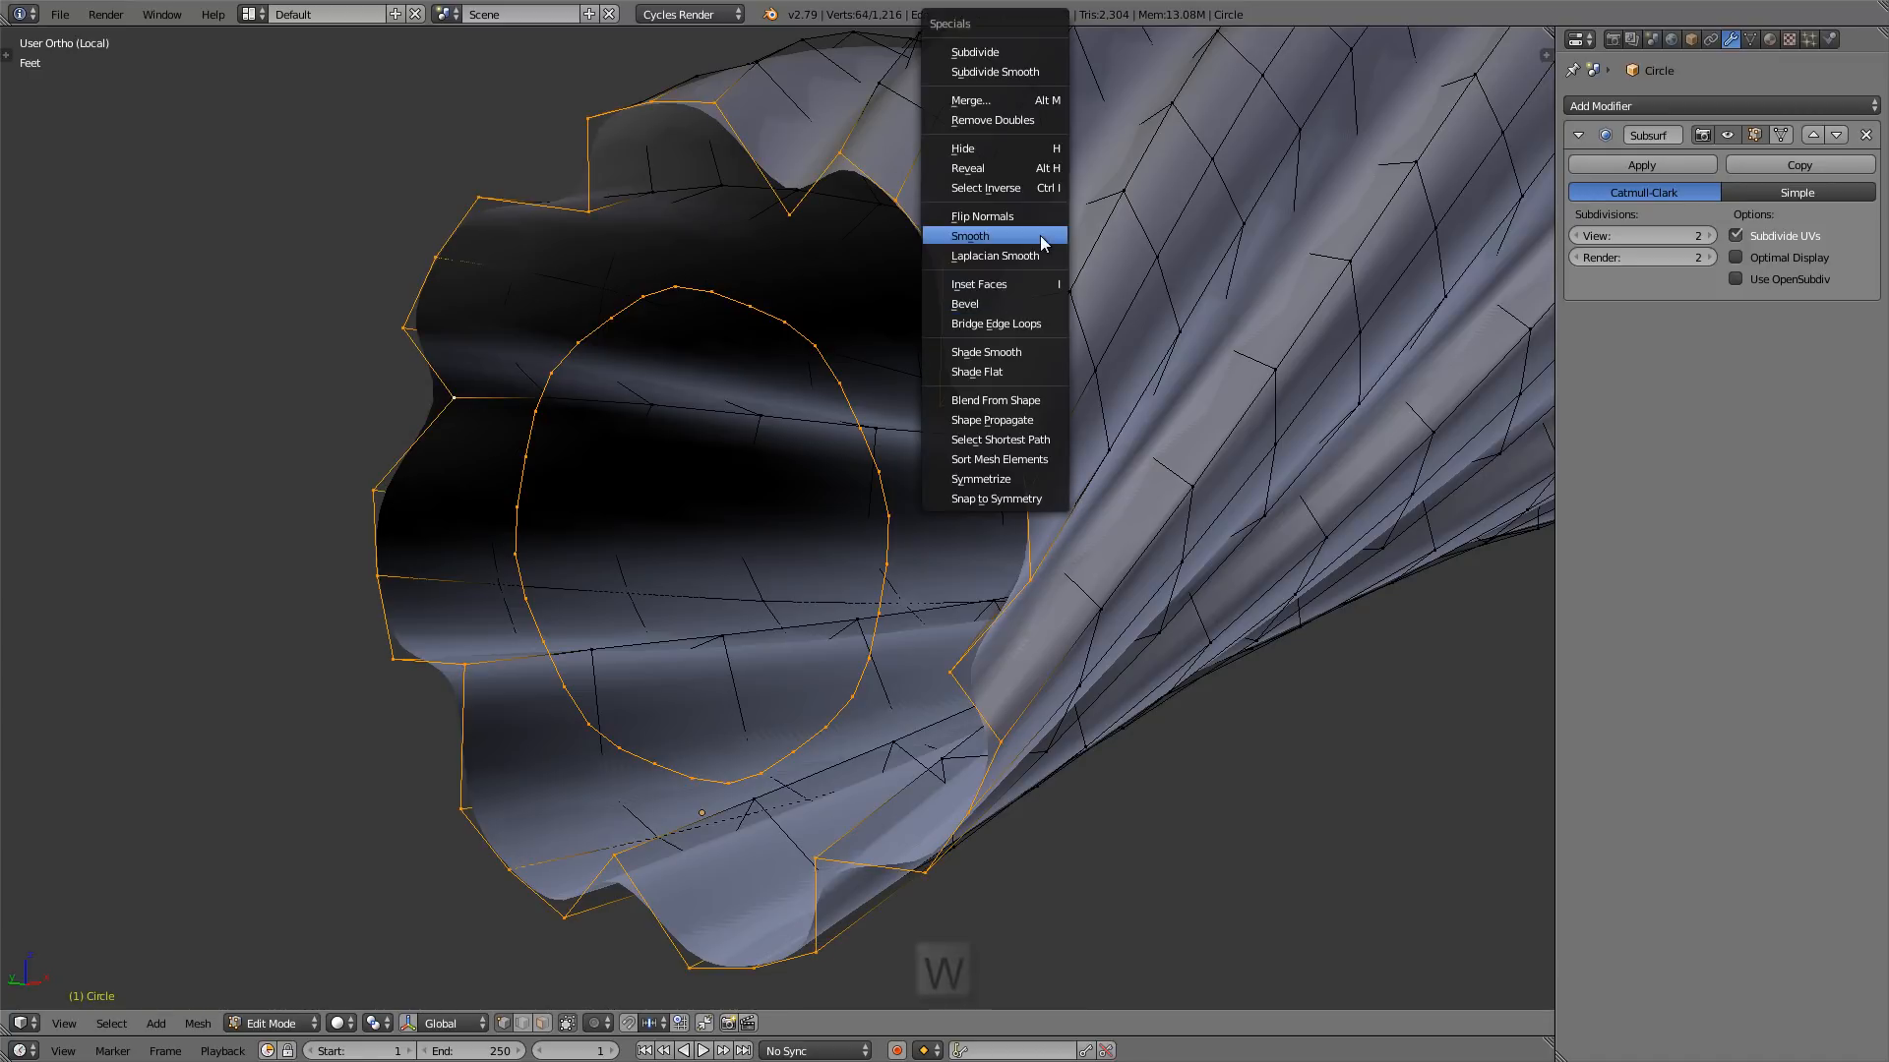
left_click(1031, 329)
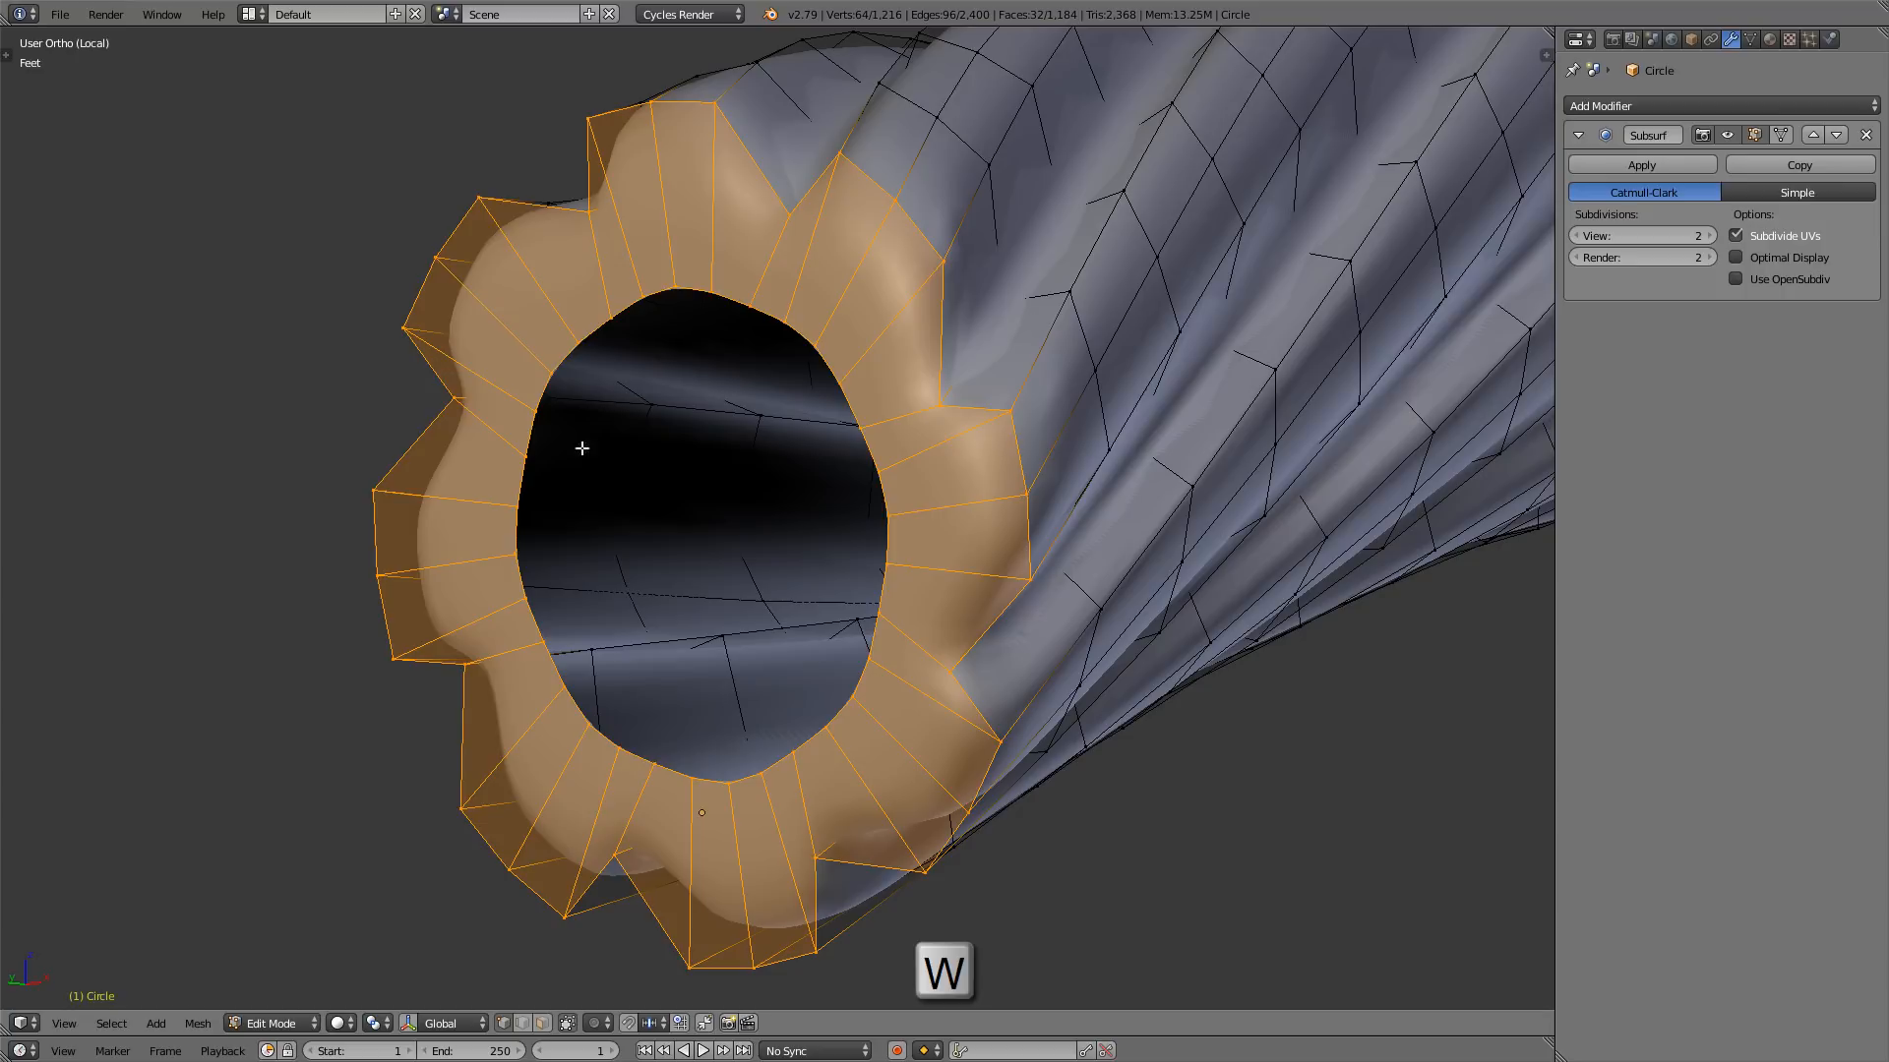
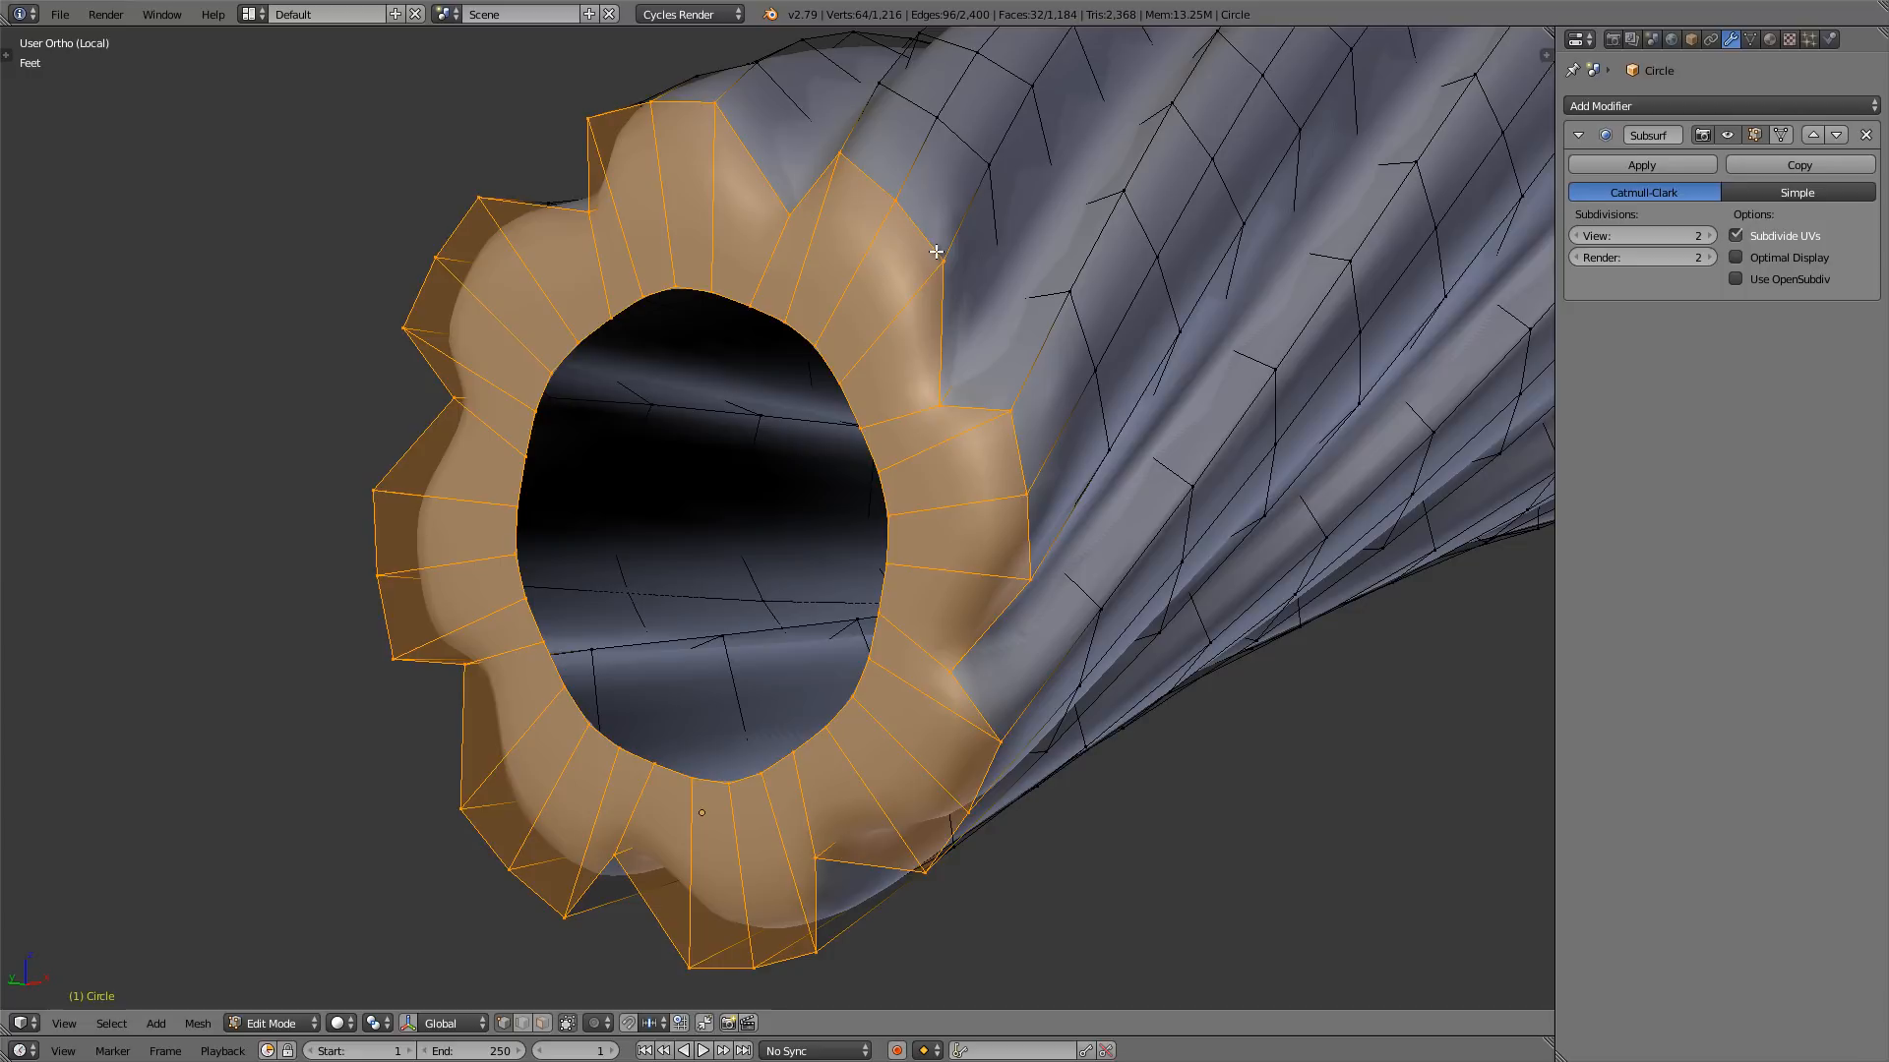
- Select the inner edge loop of the bridged rim and scale it up to widen the opening
scroll(892, 258, "down", 1)
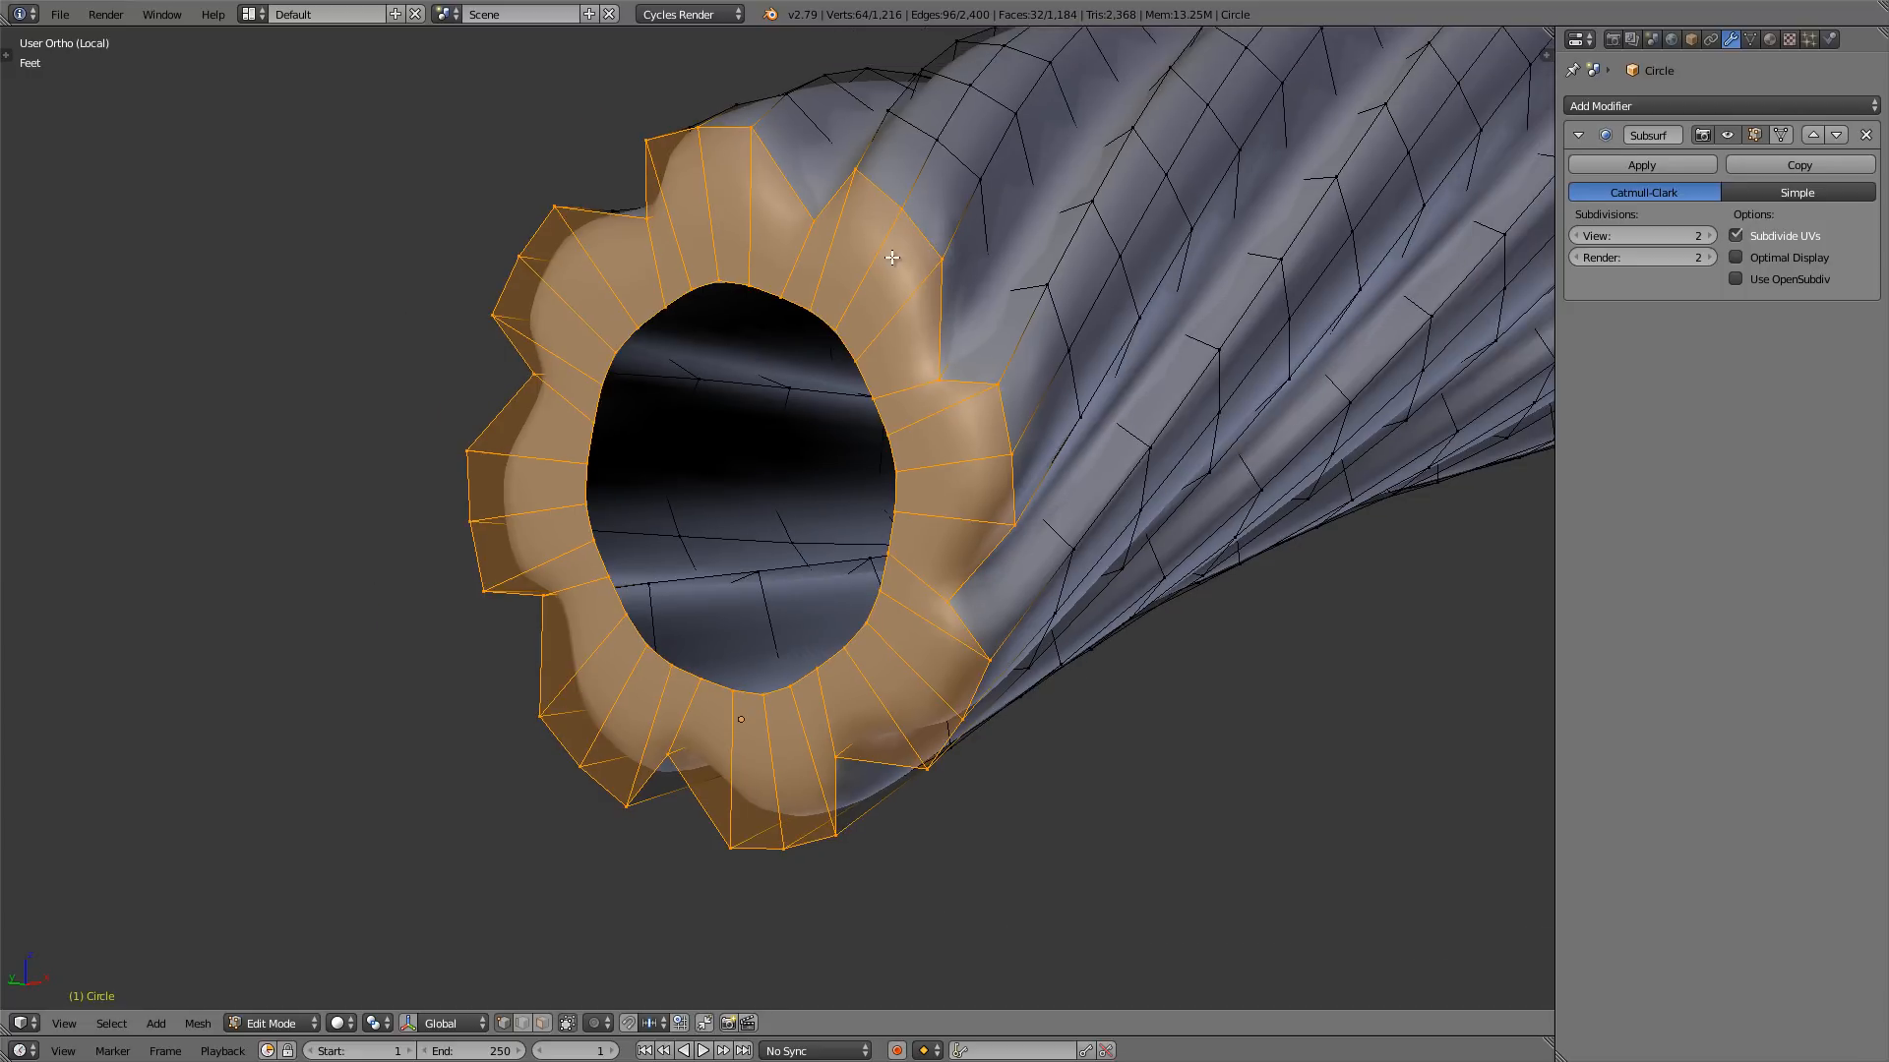
right_click(760, 290, "alt")
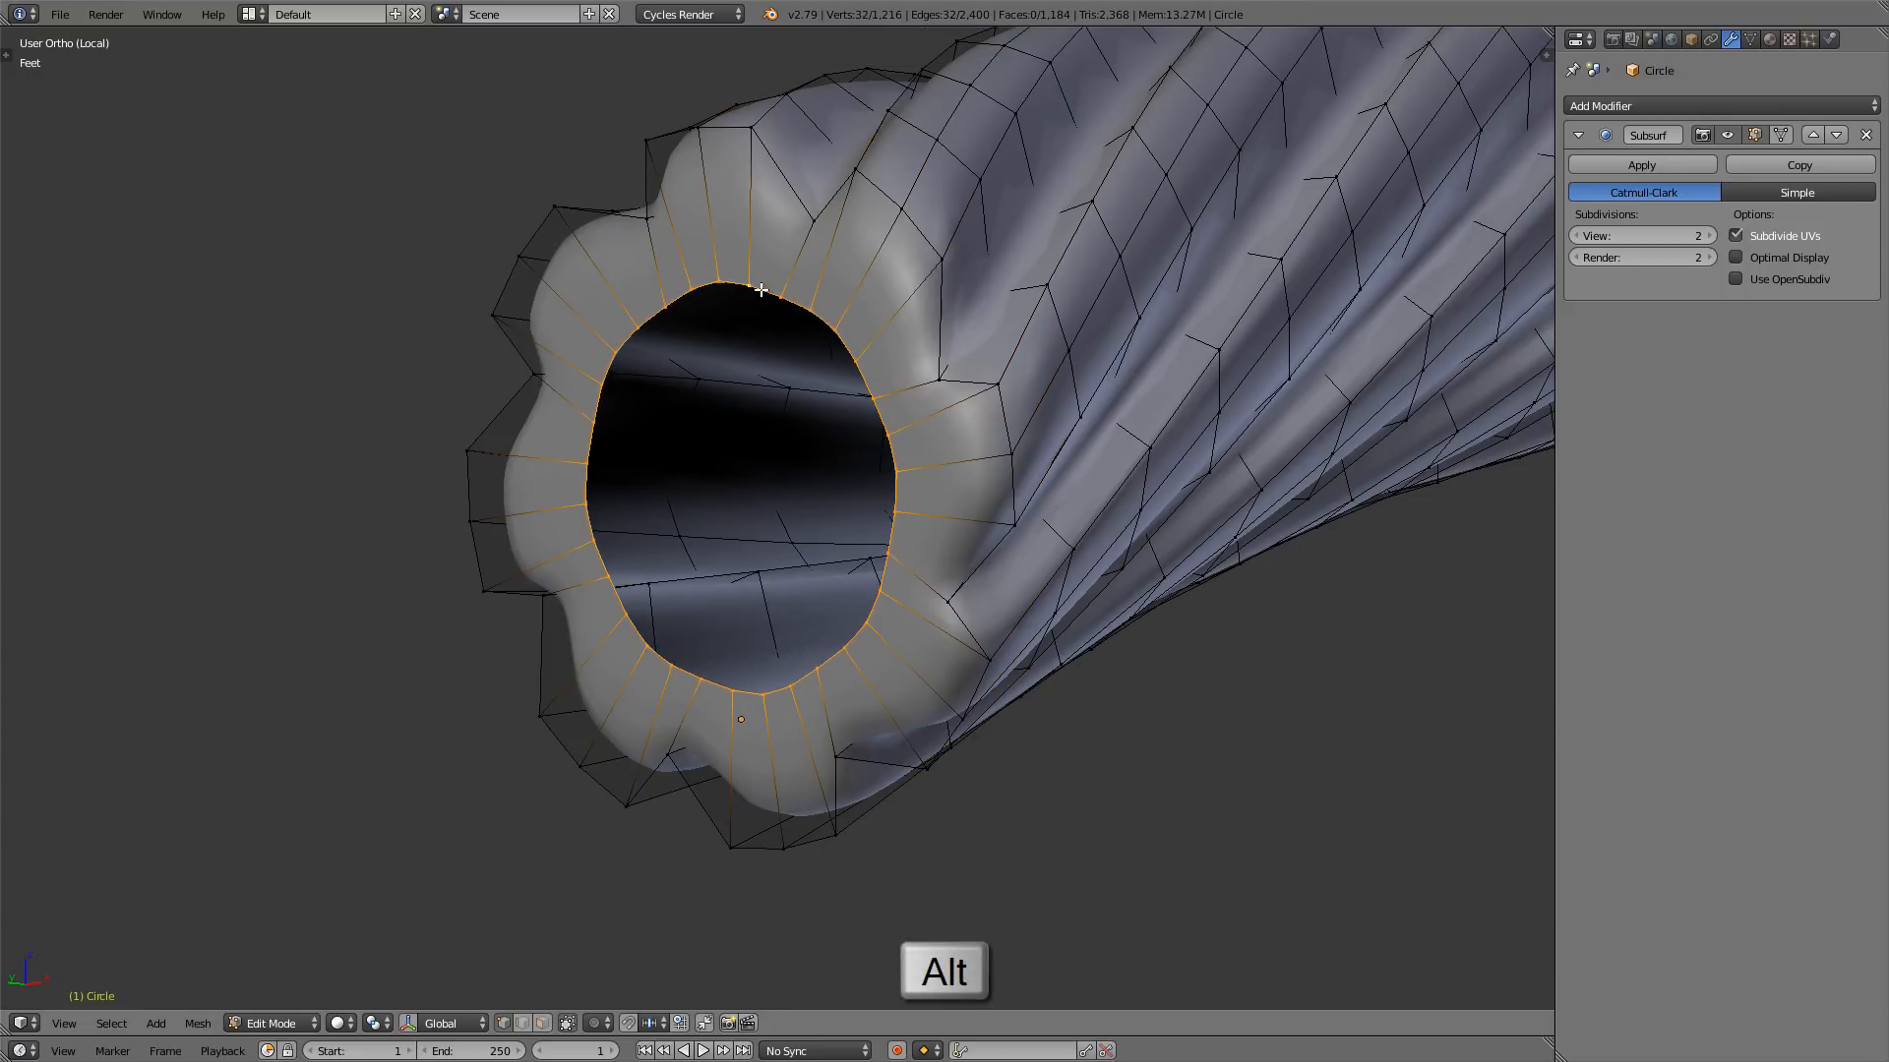
middle_click_drag(769, 294, 753, 338, "shift")
key("s")
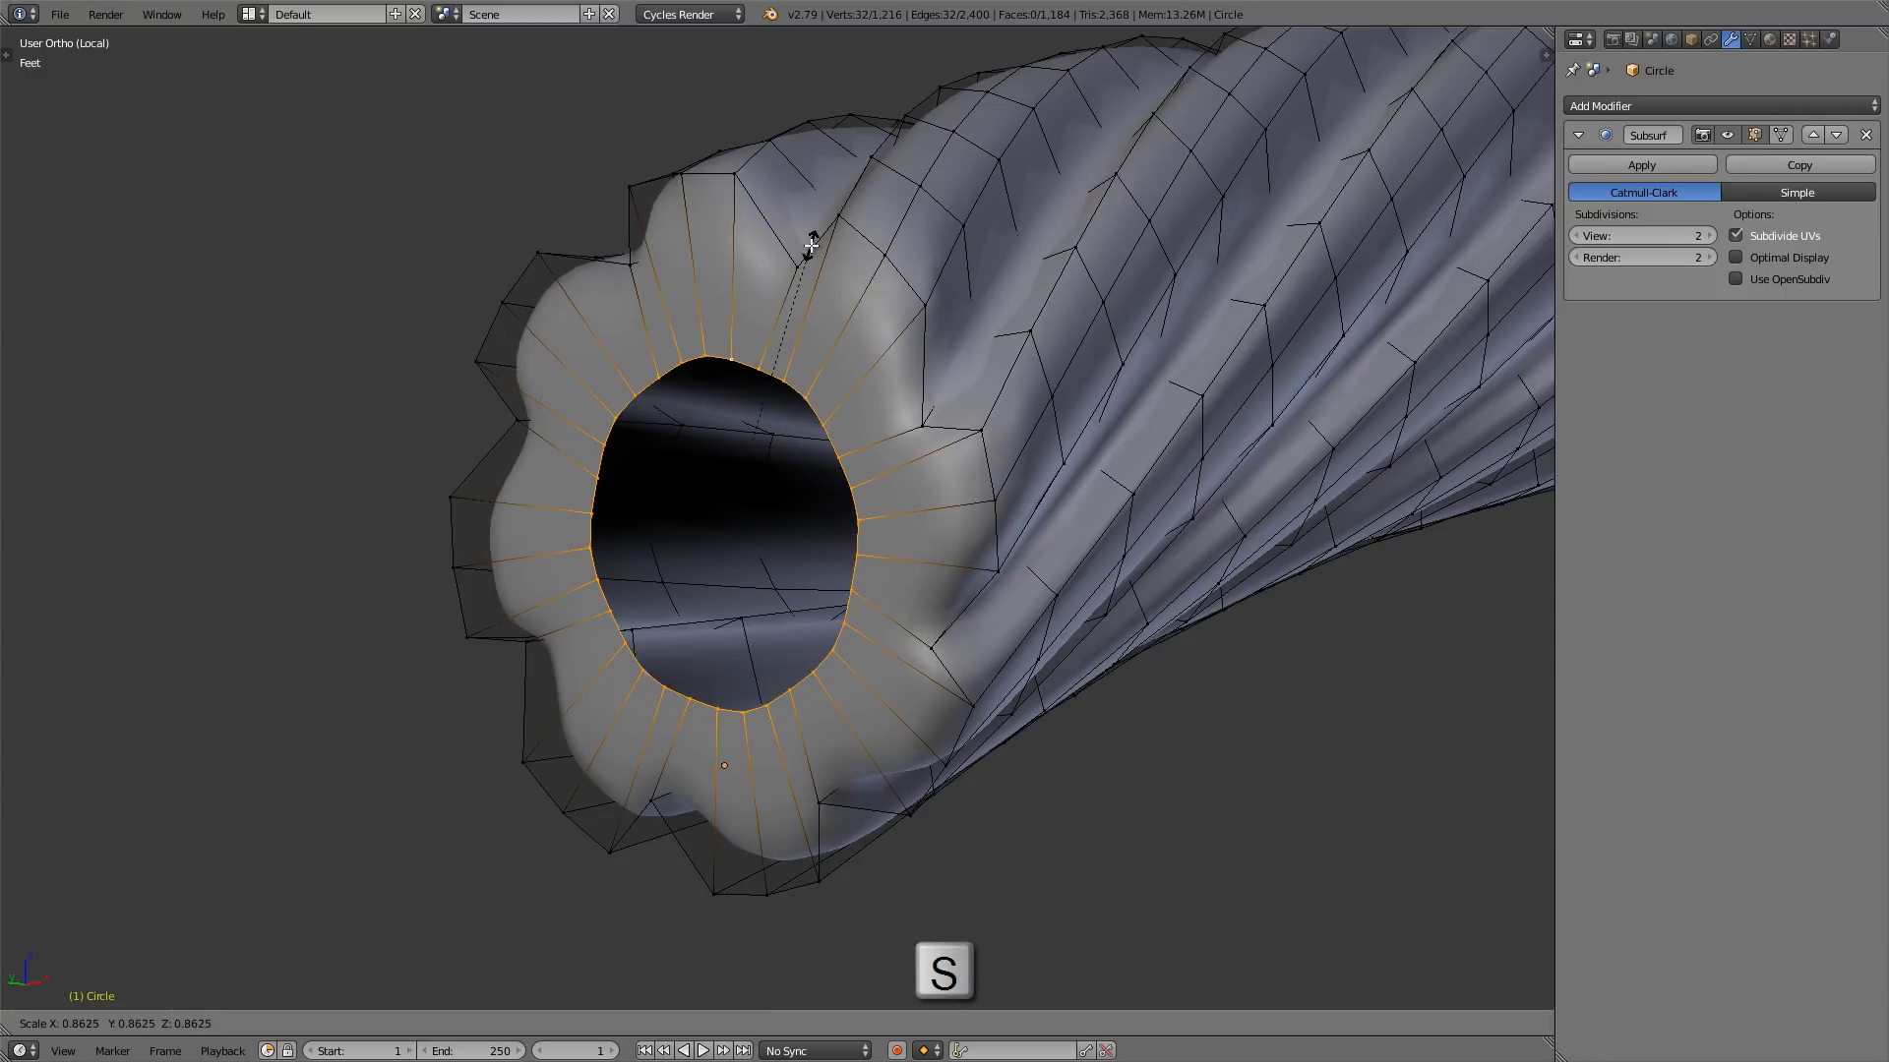
left_click(981, 129)
scroll(860, 249, "up", 4)
middle_click_drag(859, 249, 632, 308)
scroll(833, 287, "up", 1)
key("s")
right_click(871, 263)
- In wireframe front view, extrude the opening's edge loop about 55 thou into the tube along the X axis
scroll(871, 264, "down", 4)
key("KP_1")
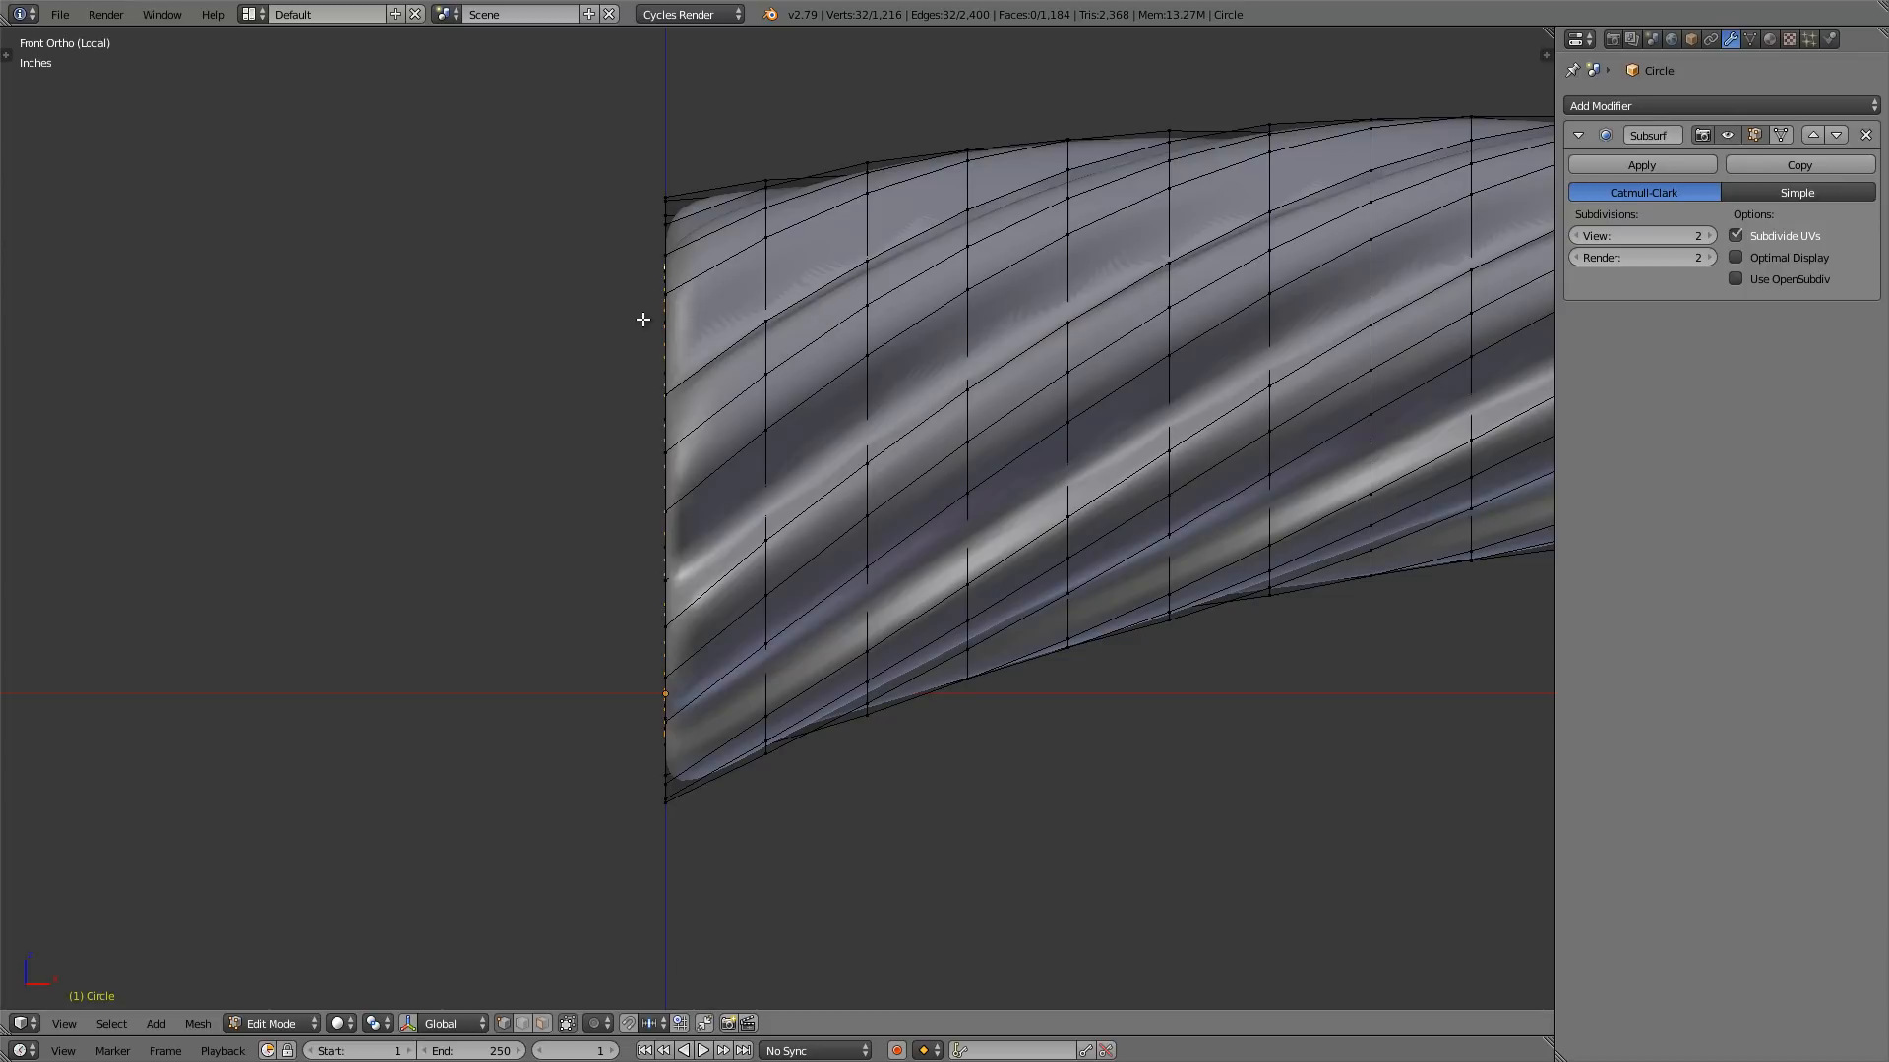
key("z")
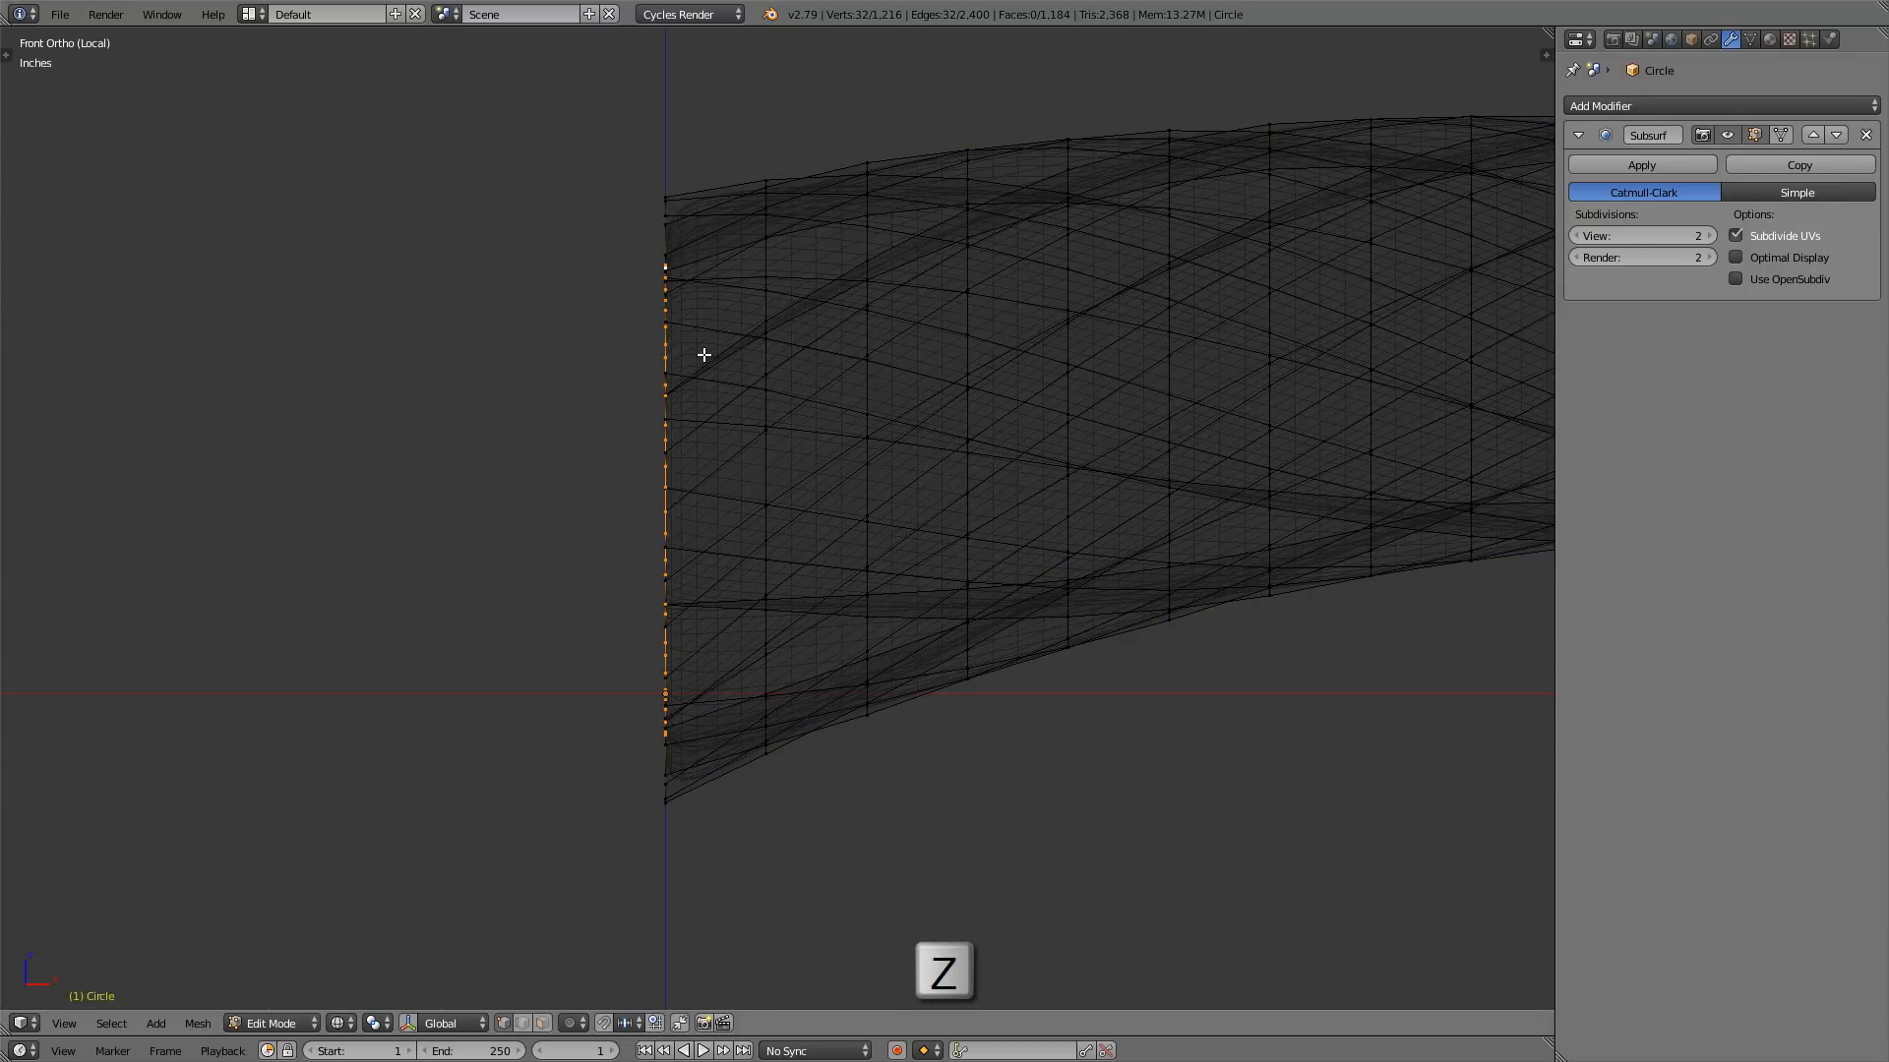
scroll(699, 419, "up", 2)
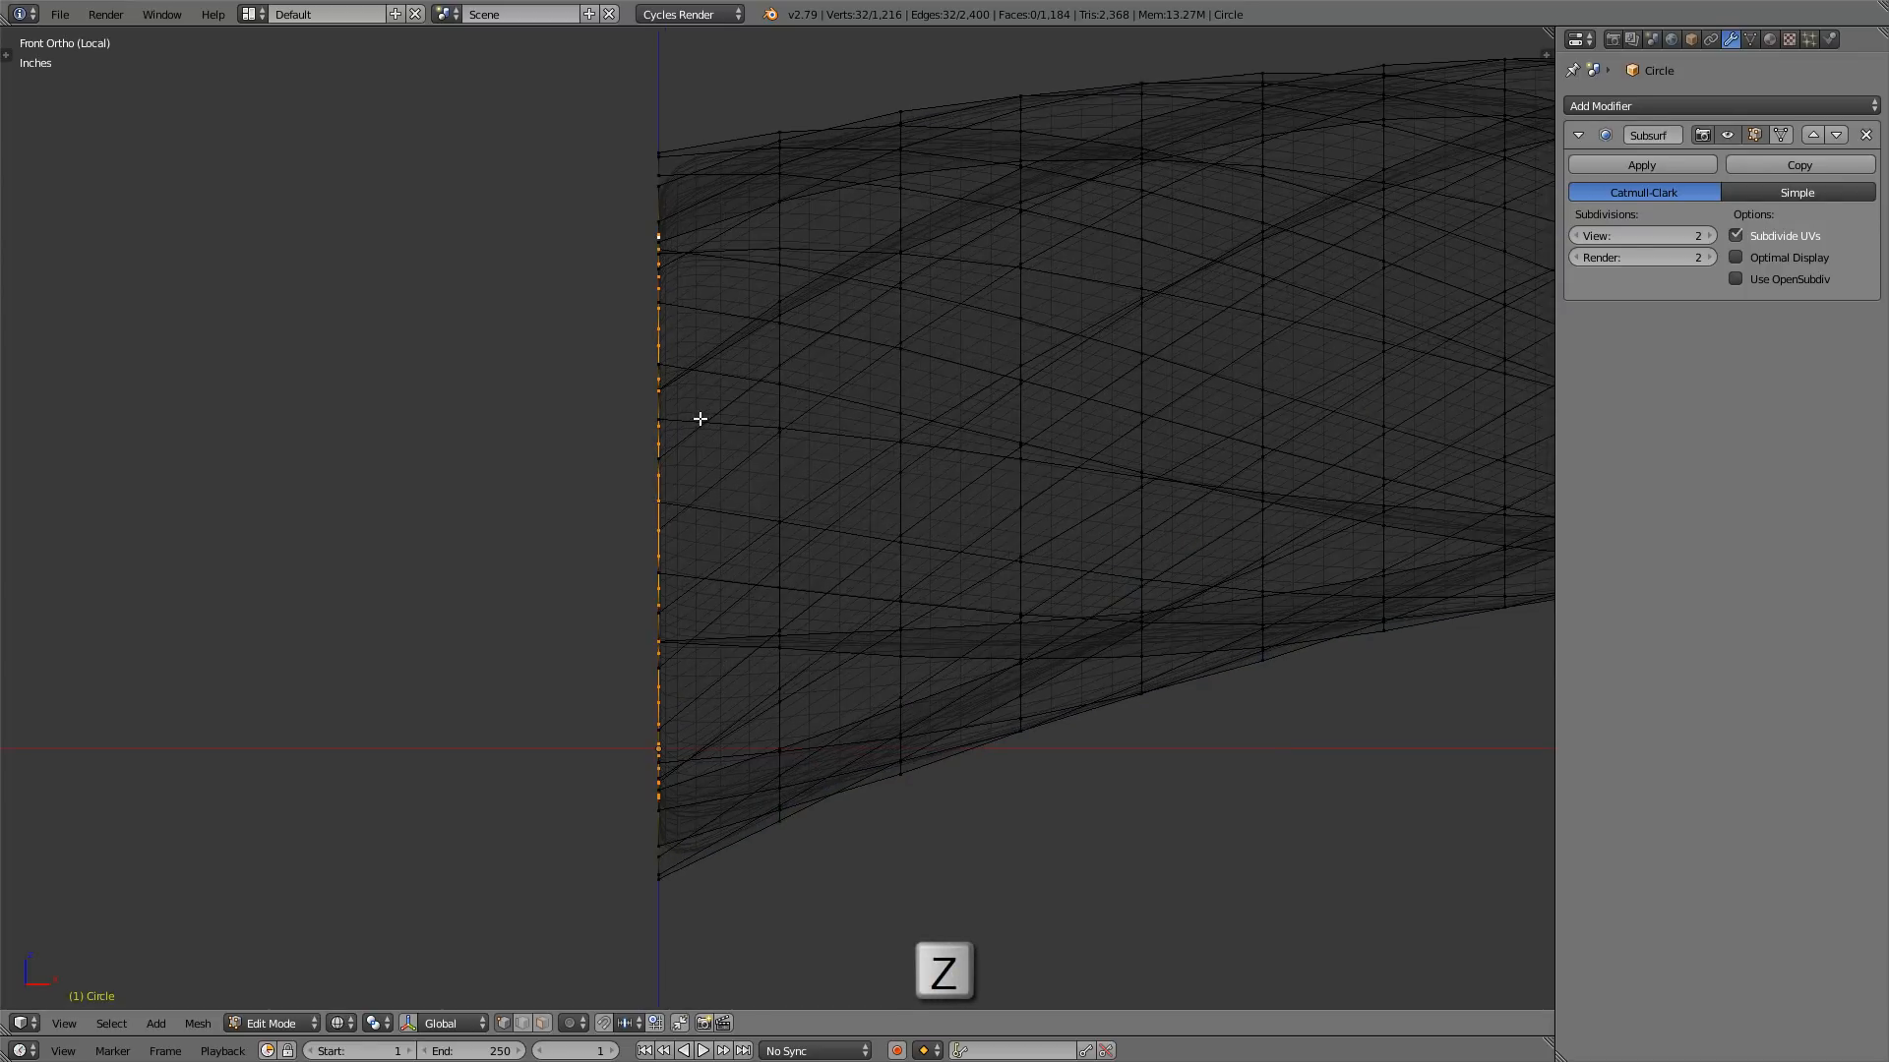
key("e")
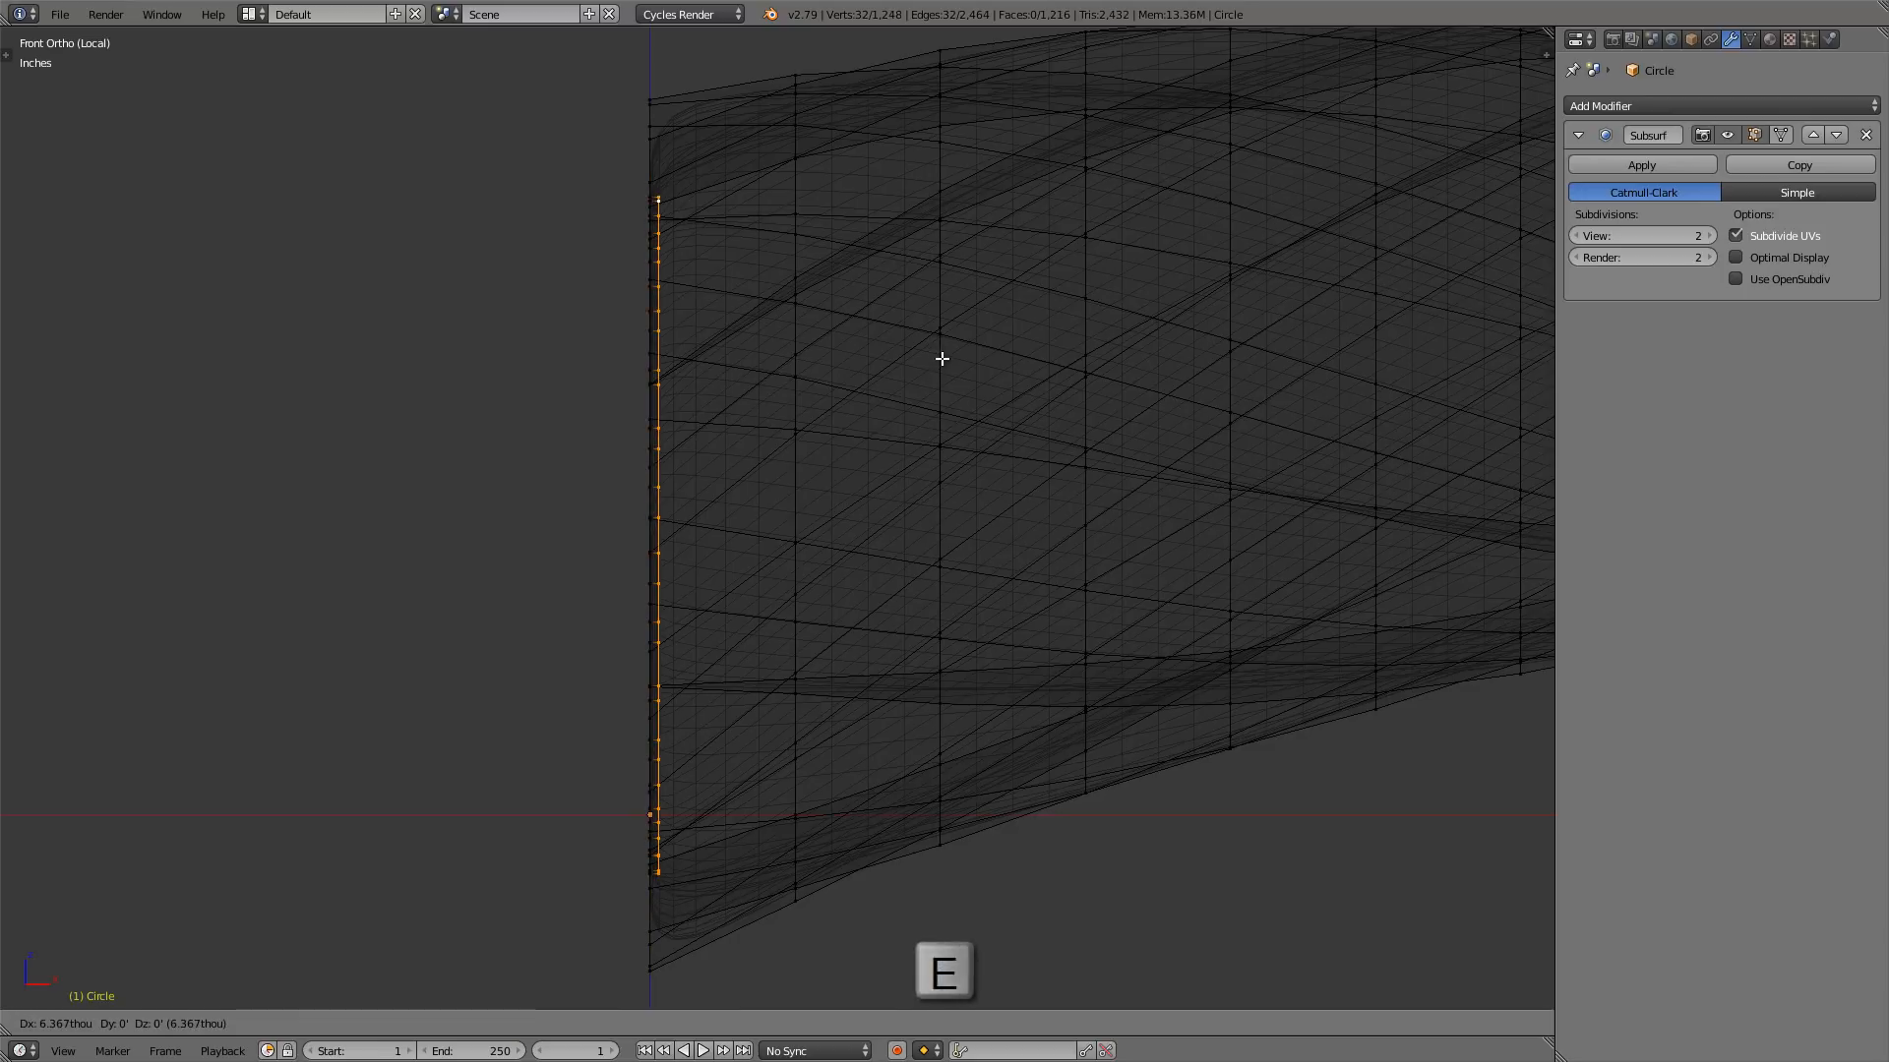
key("x")
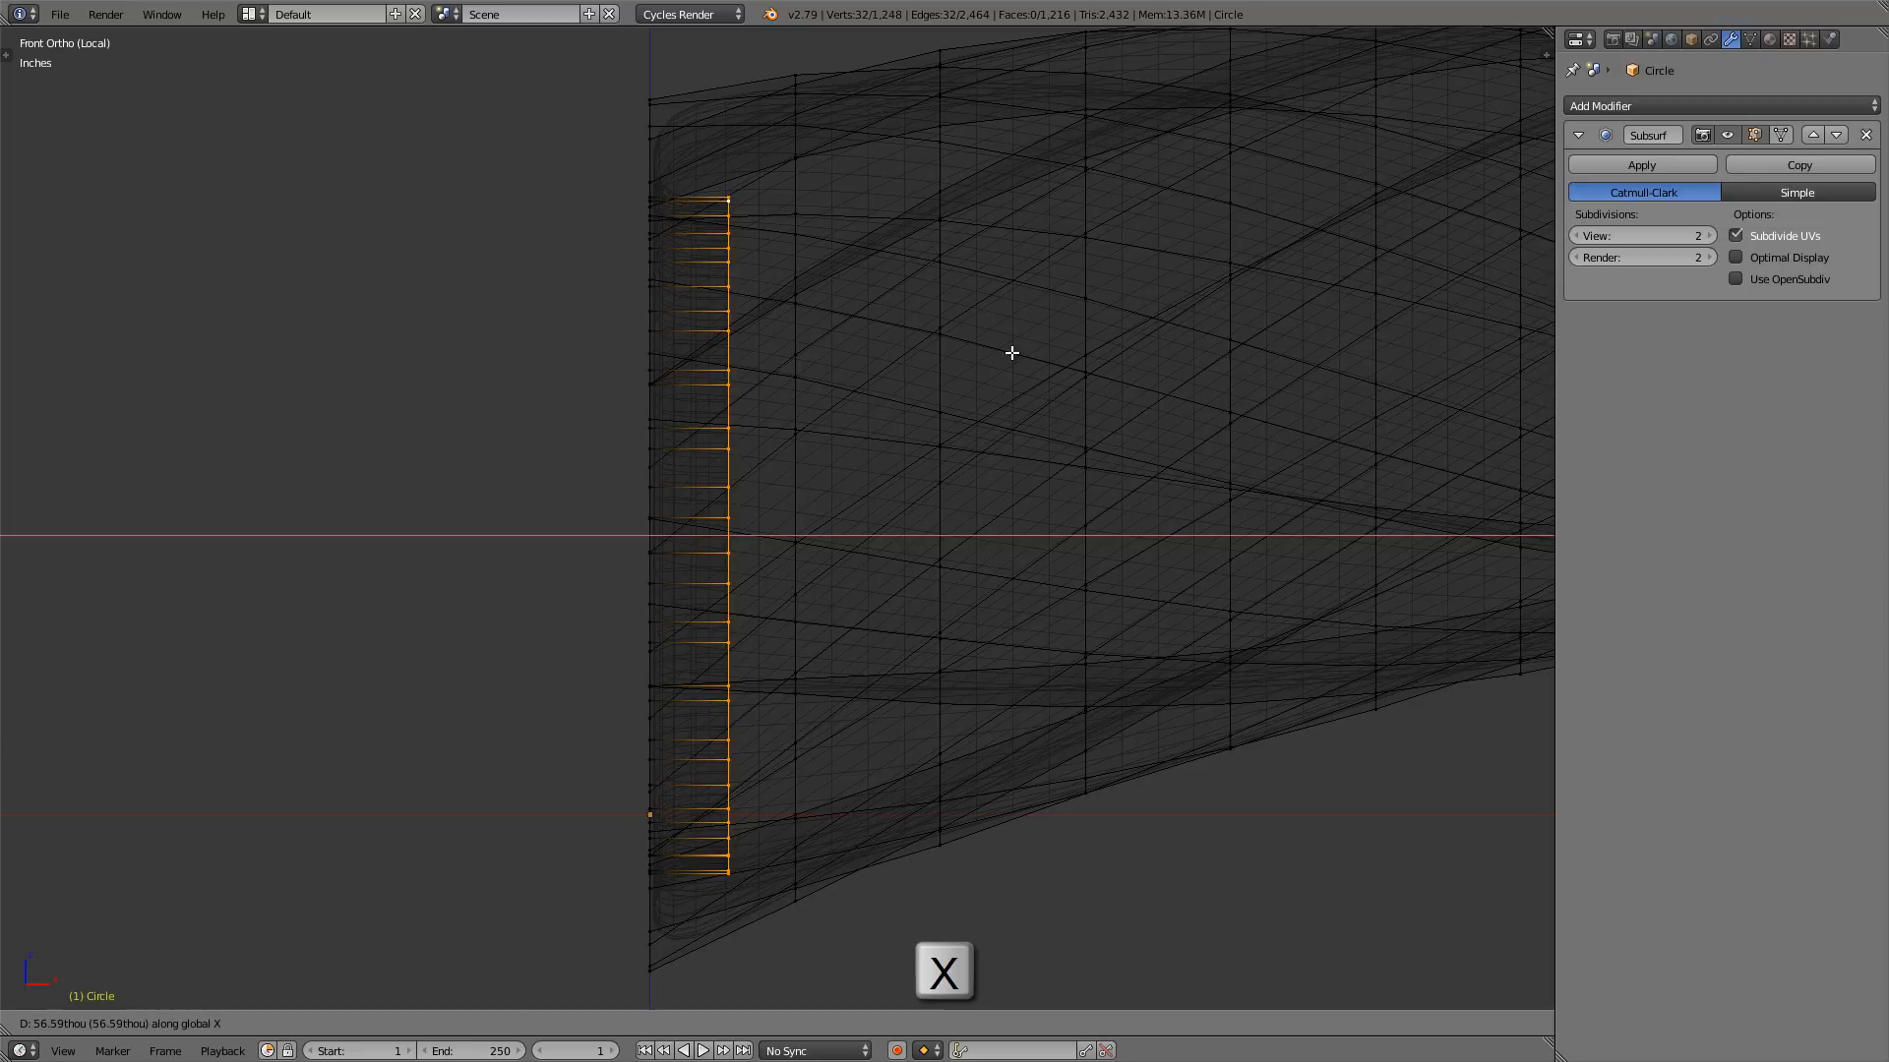
left_click(1006, 352)
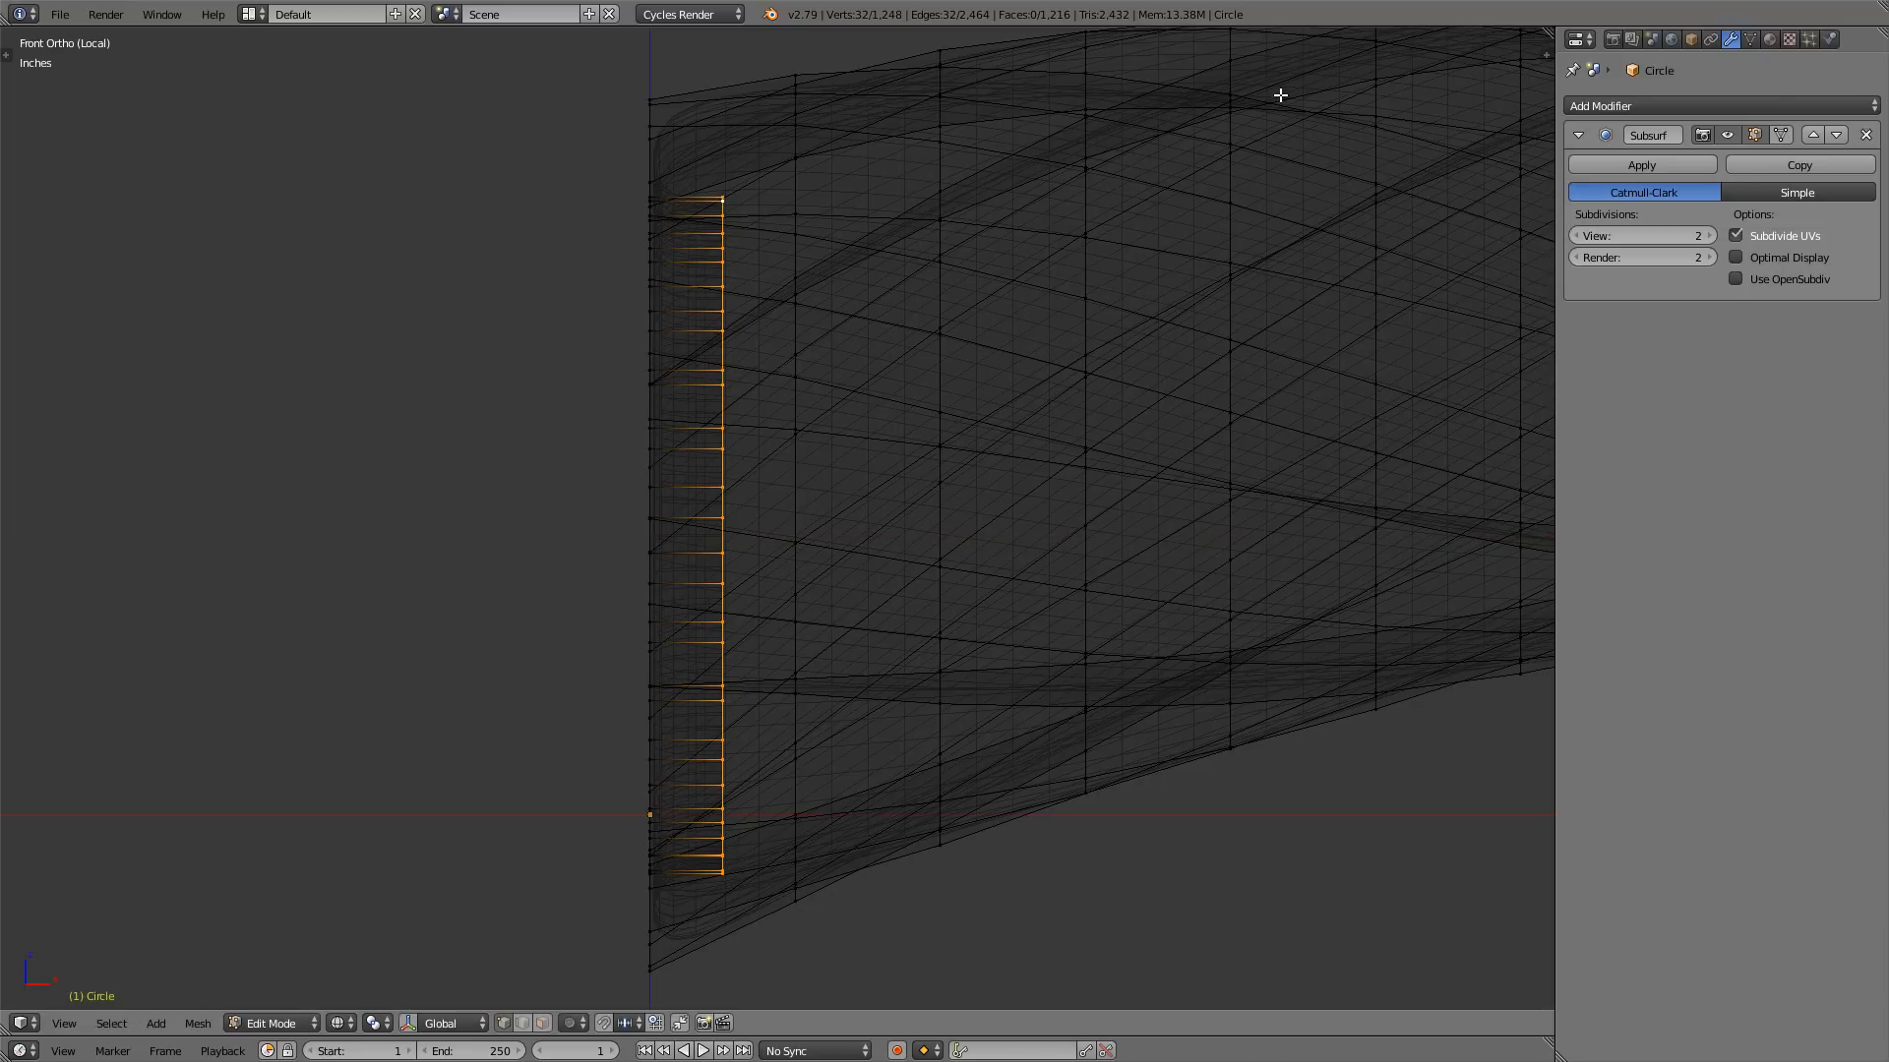
- Scale the extruded loop to about 0.94 and edge-slide it by about 0.27 toward the rim in solid shading
key("s")
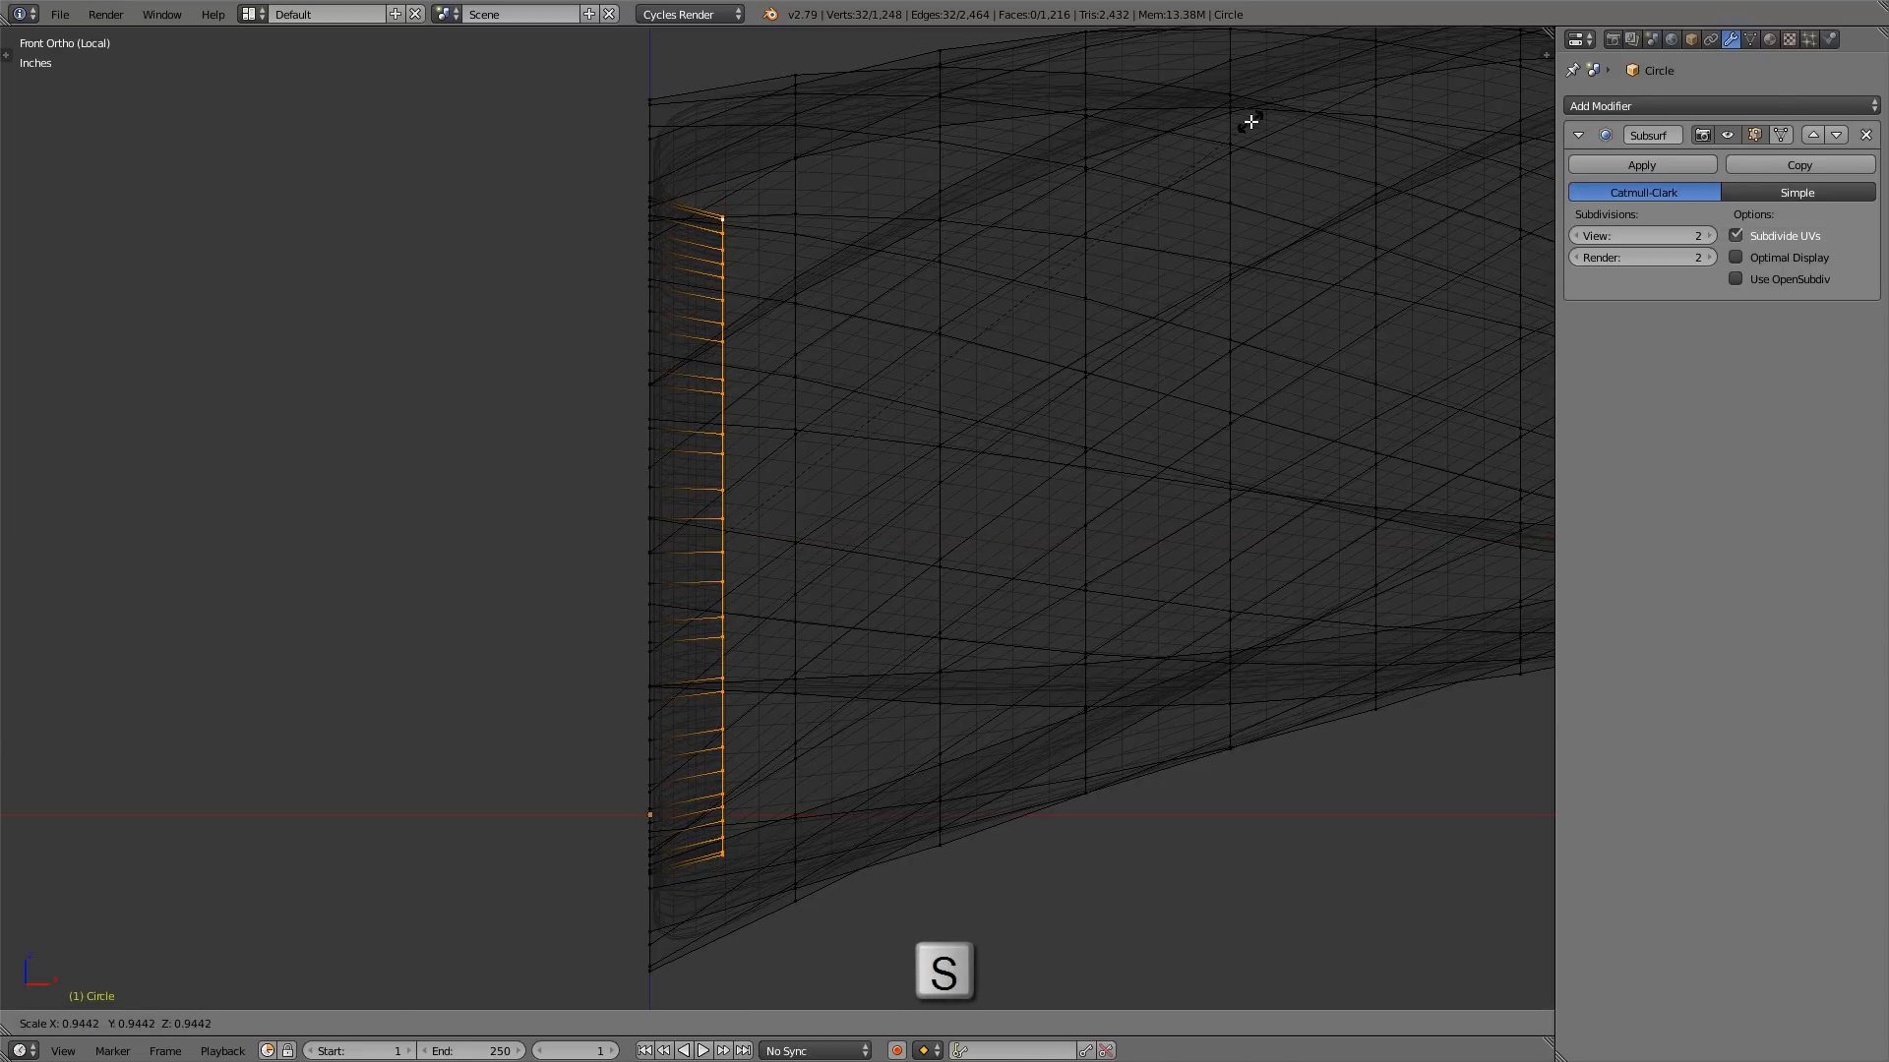
left_click(1244, 118)
key("z")
mouse_move(771, 321)
middle_mouse_down()
mouse_move(937, 303)
mouse_move(970, 177)
mouse_move(738, 282)
mouse_move(687, 337)
mouse_move(920, 272)
middle_mouse_up()
key("g")
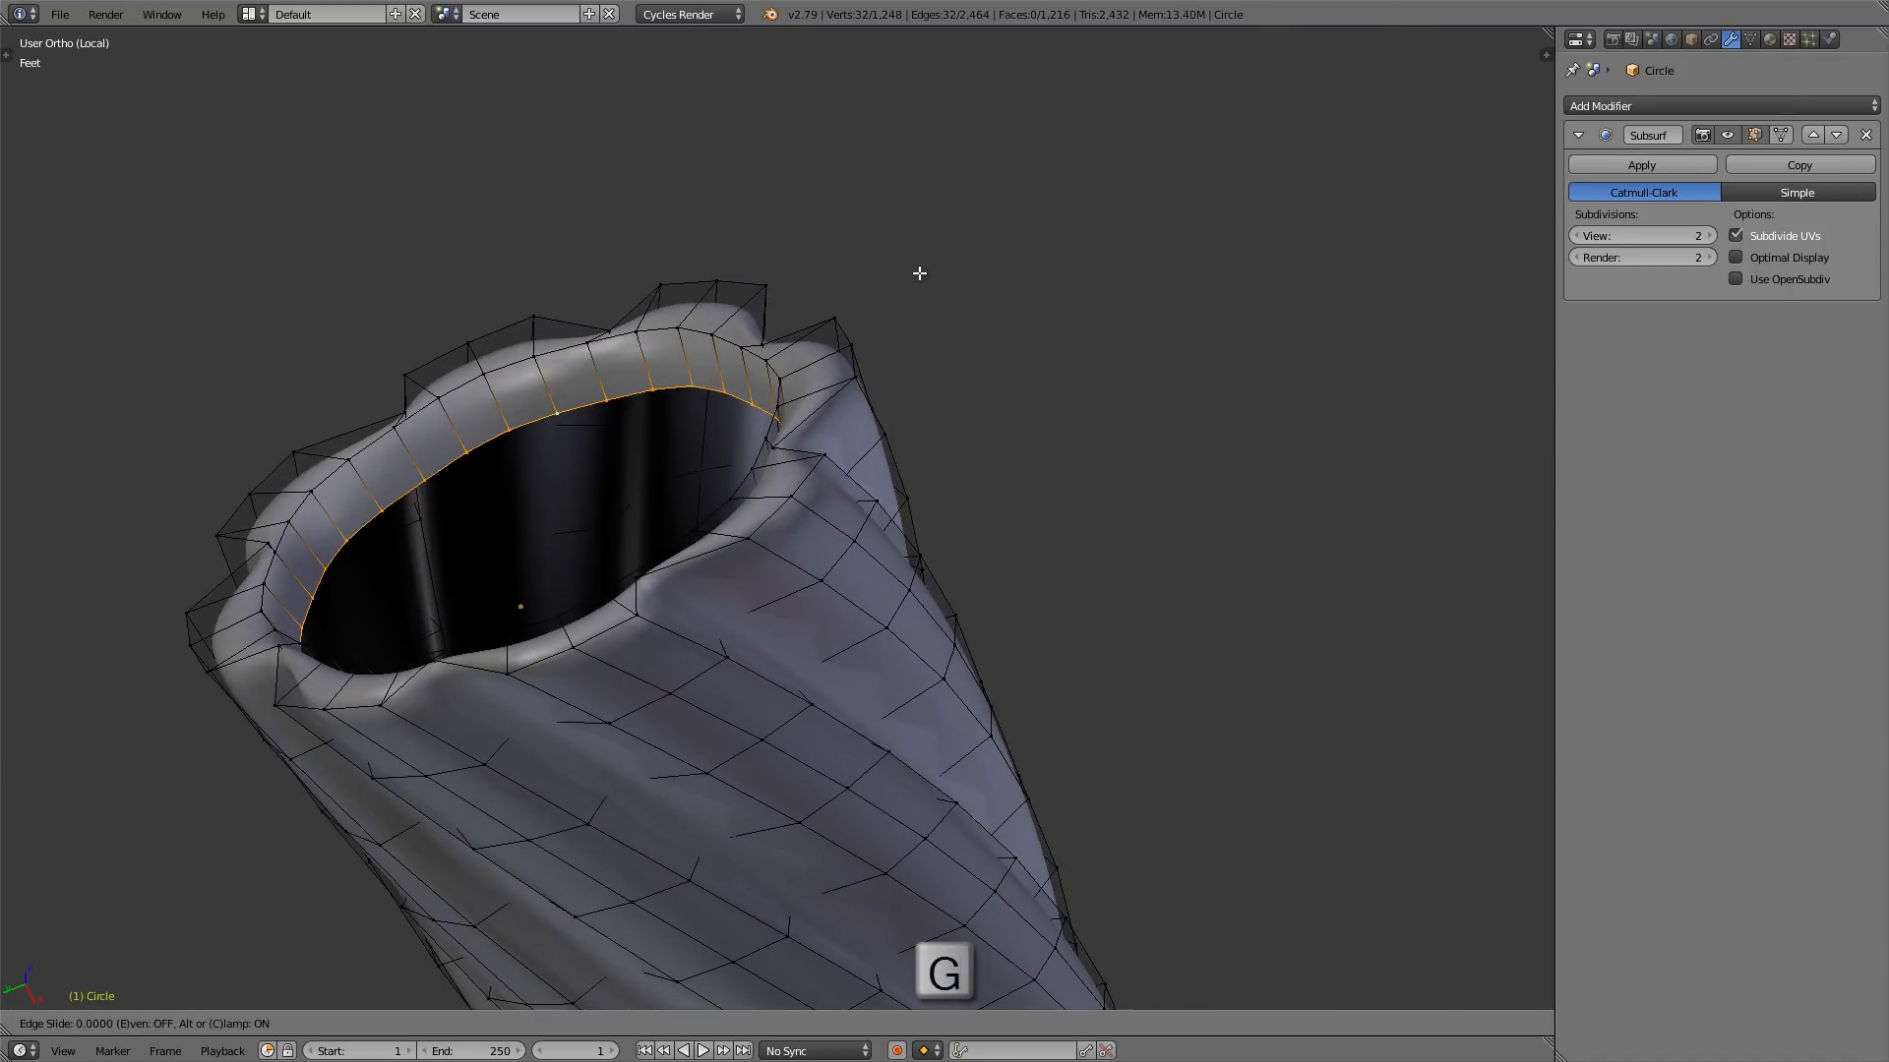
key("g")
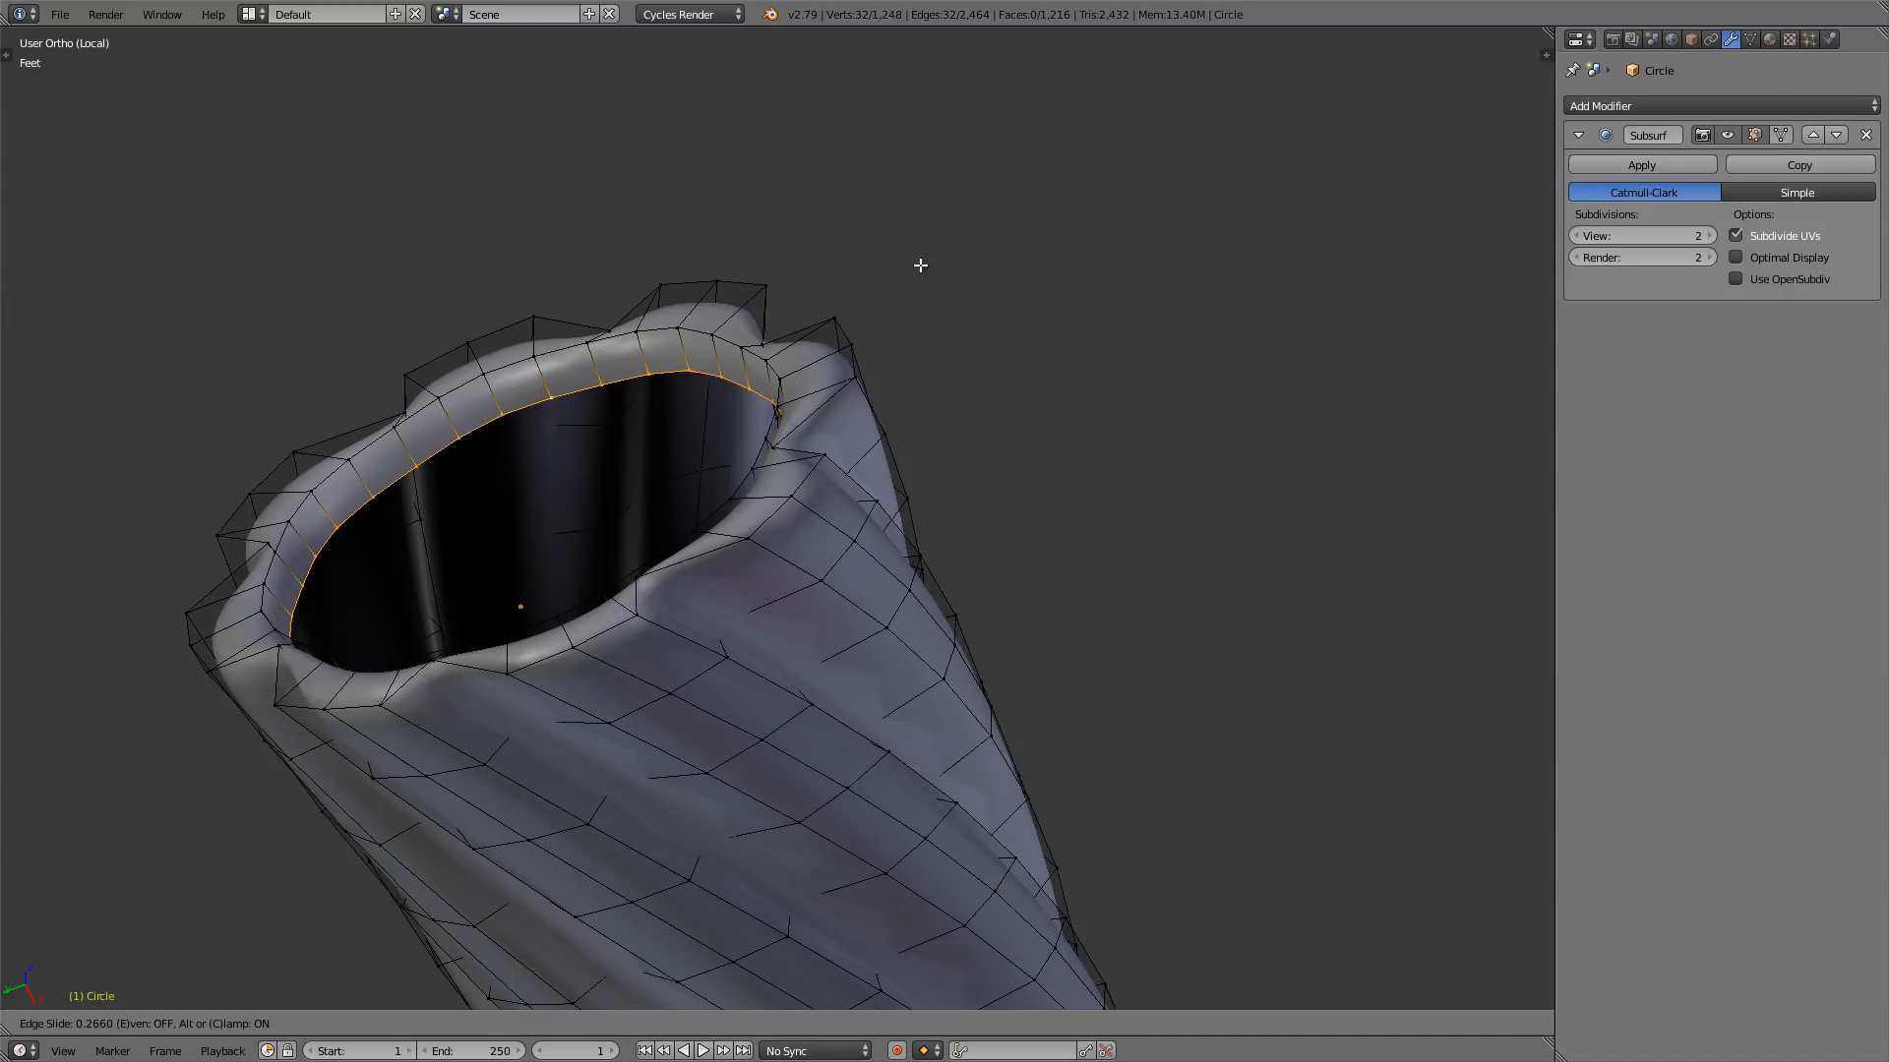
left_click(920, 265)
- Extrude the recessed edge loop inward and scale it to about 0.90
middle_click_drag(856, 280, 758, 345)
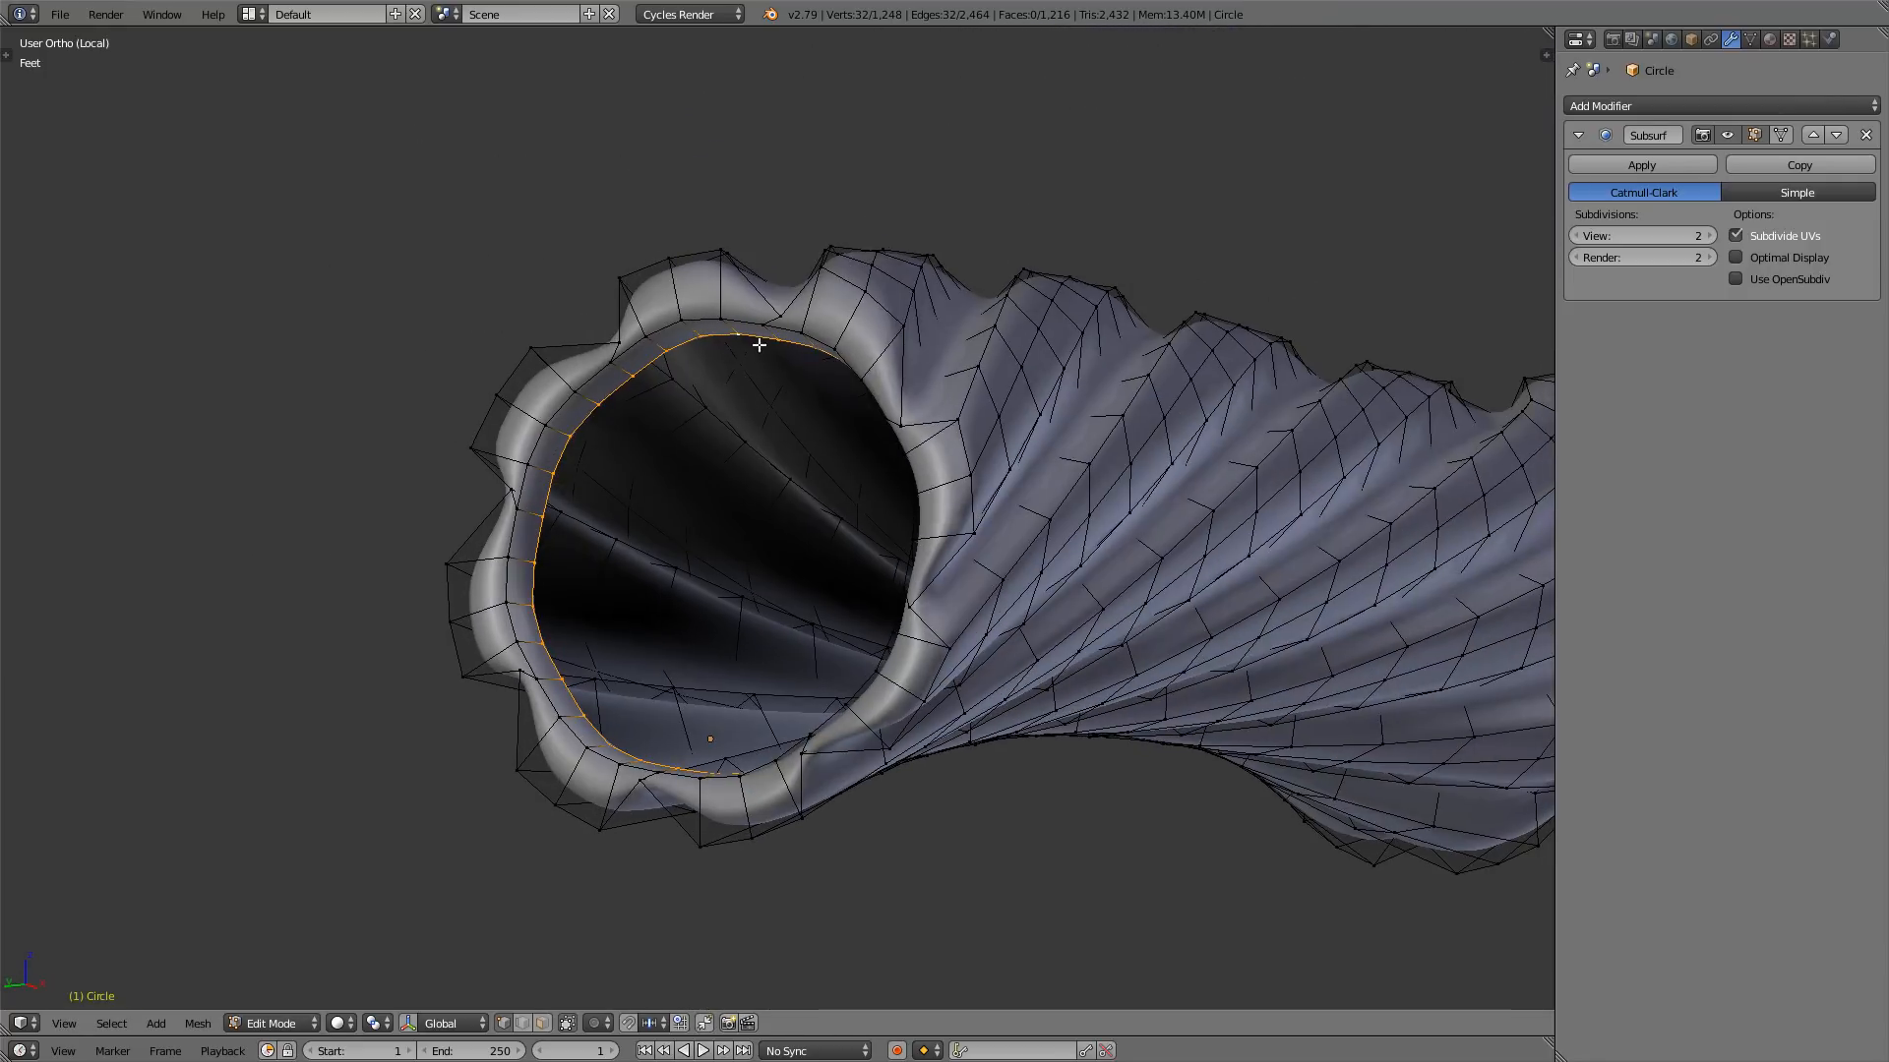
key("e")
key("s")
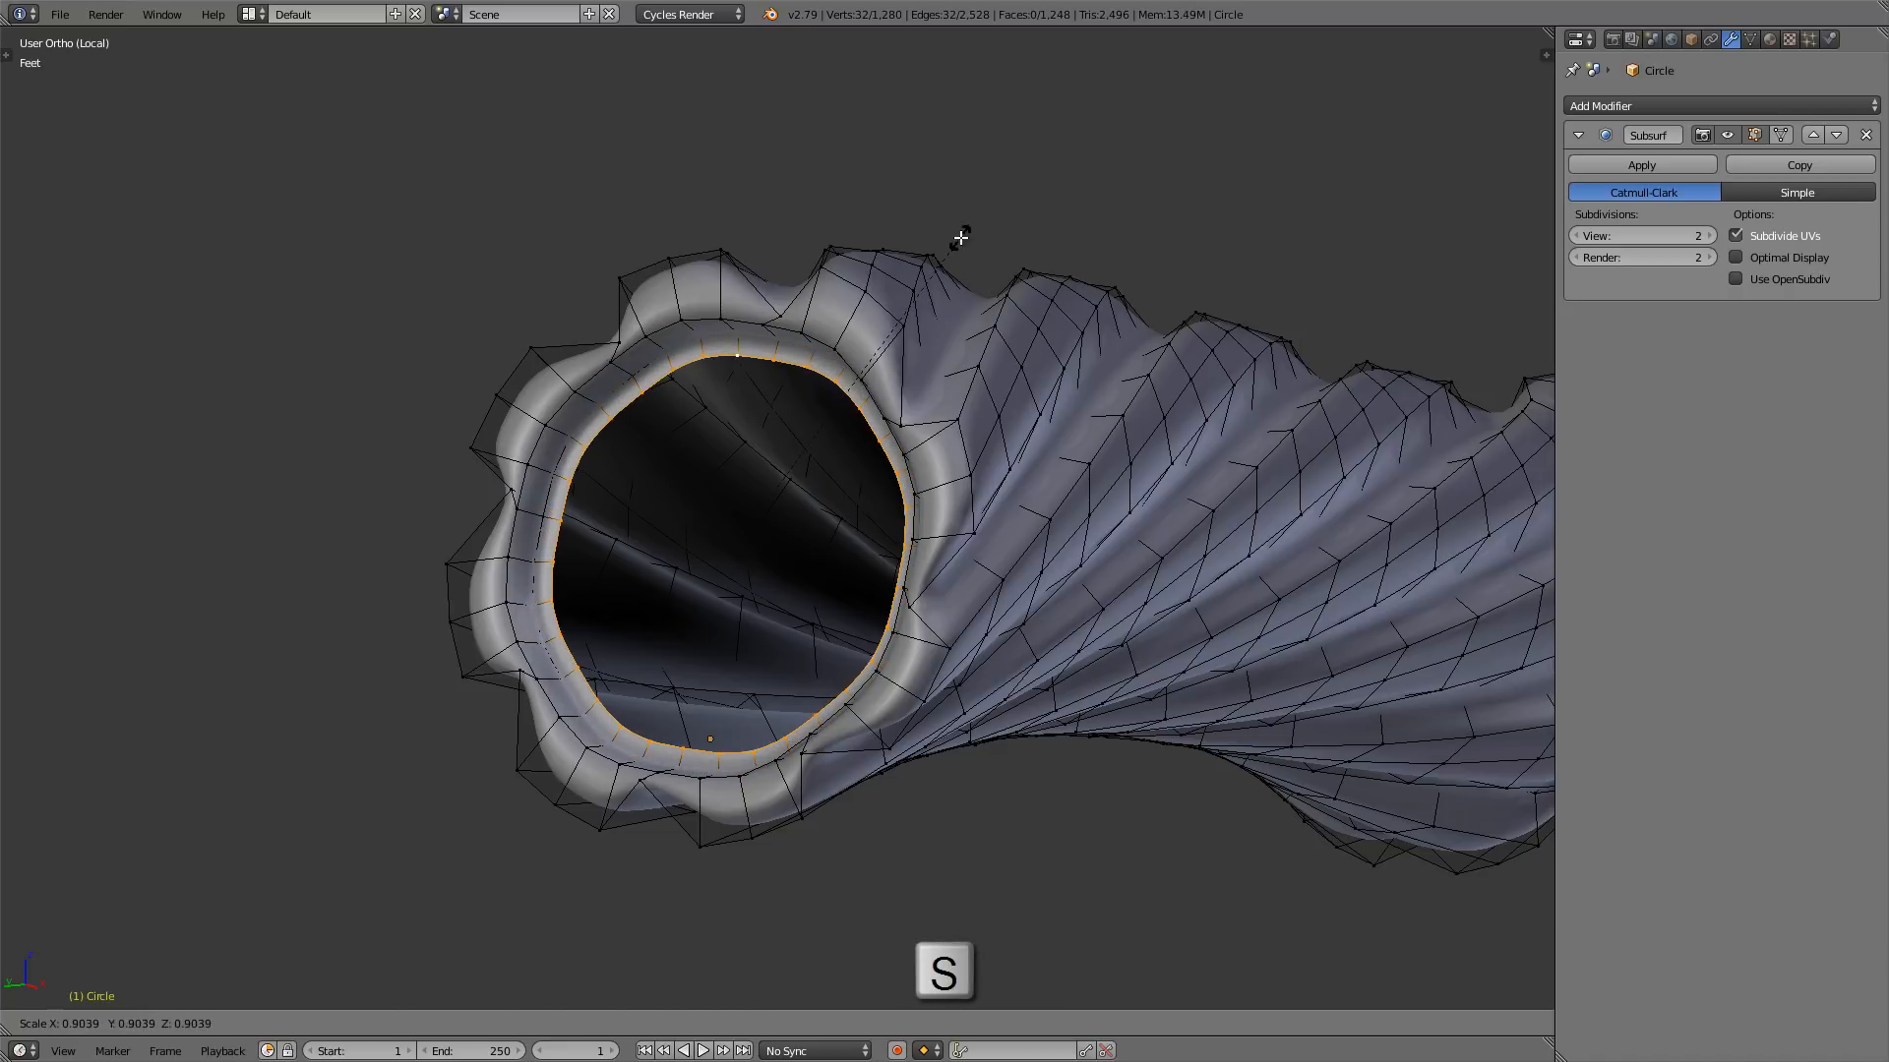
left_click(960, 240)
- Extrude the loop again, scale it to about 0.03 at the centre, and fill the tiny remaining hole with a face
key("e")
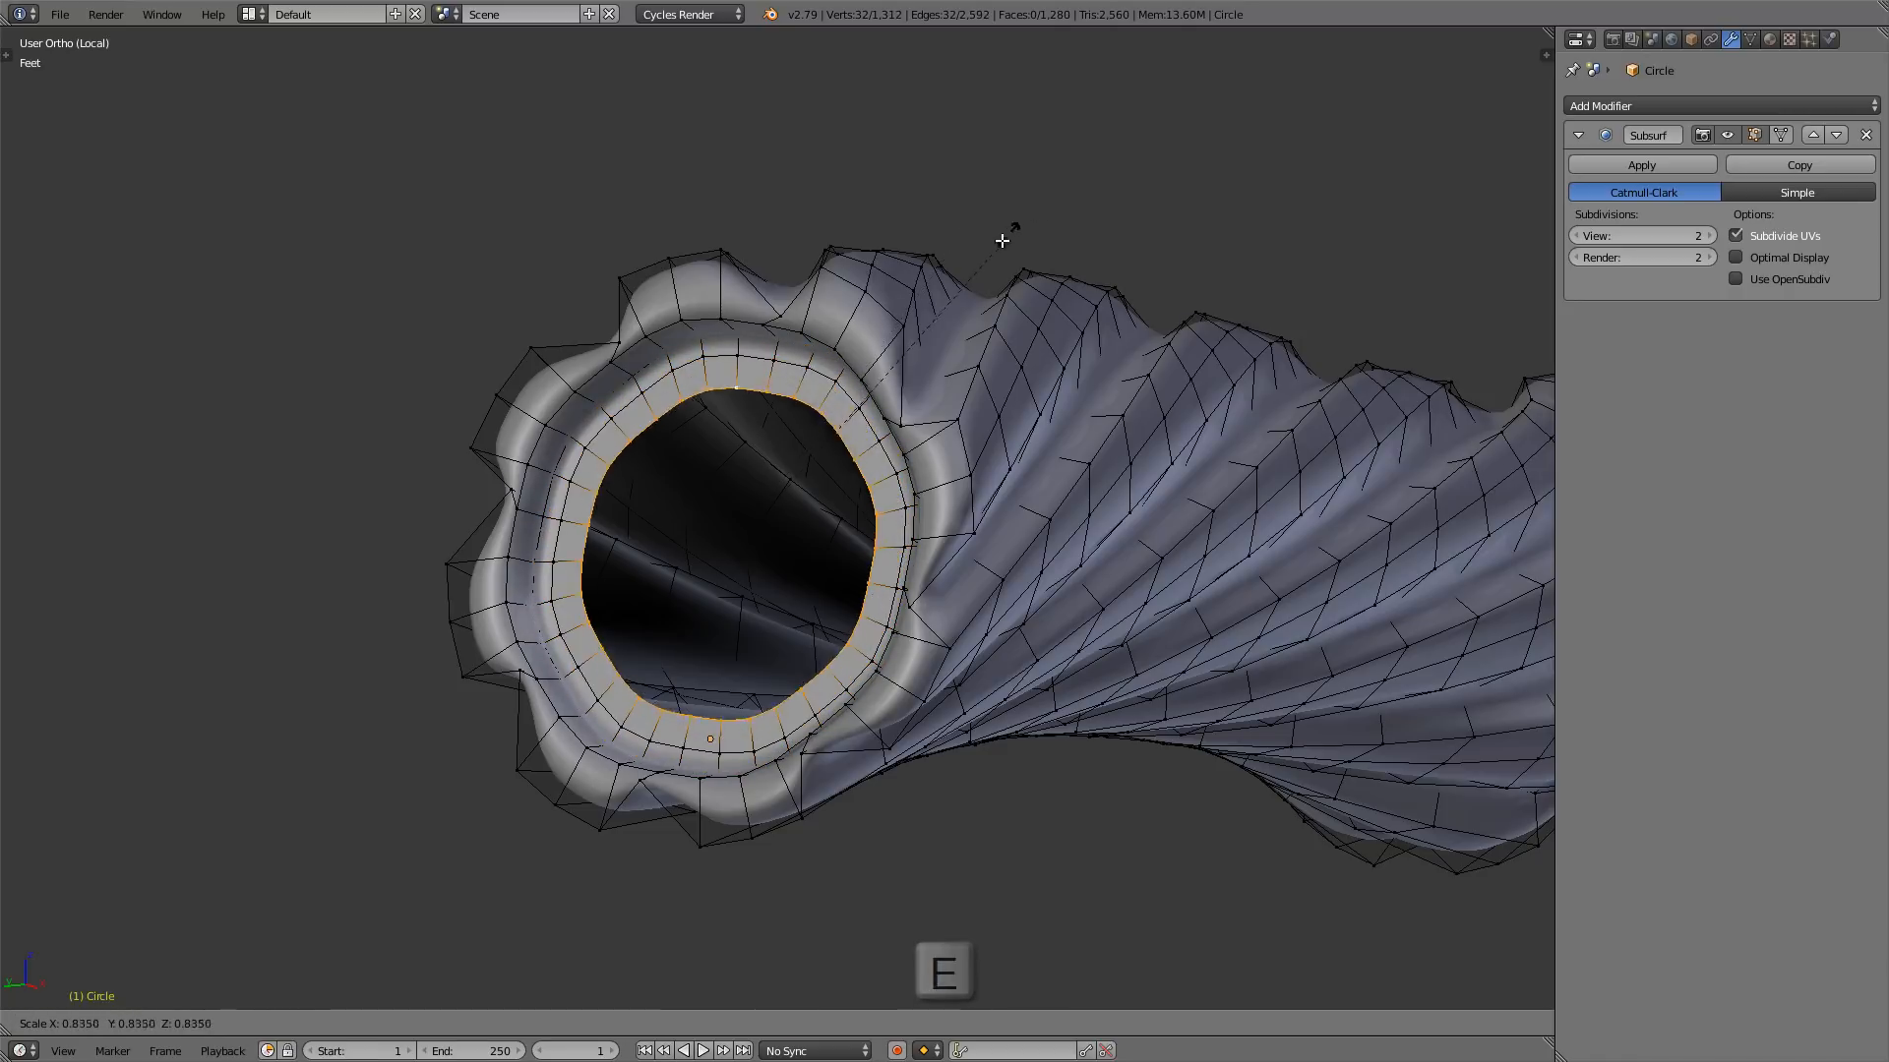
key("s")
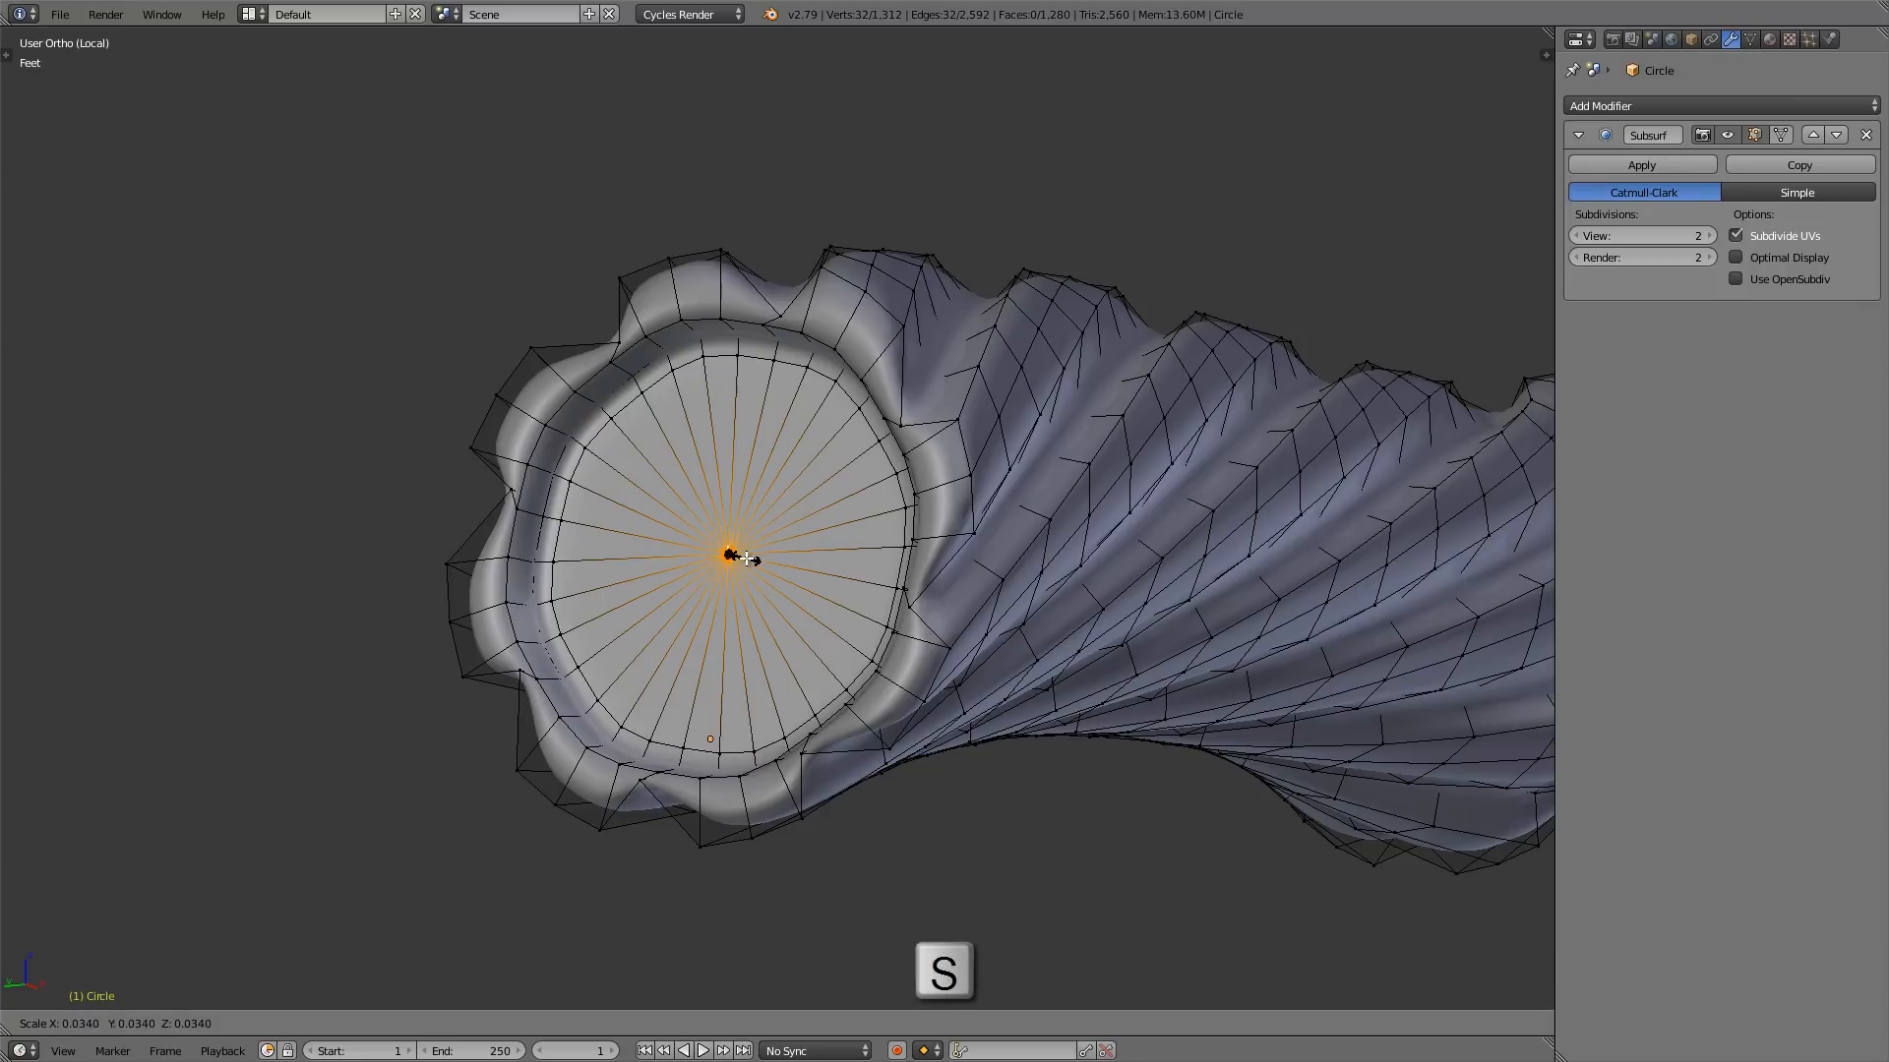
left_click(747, 559)
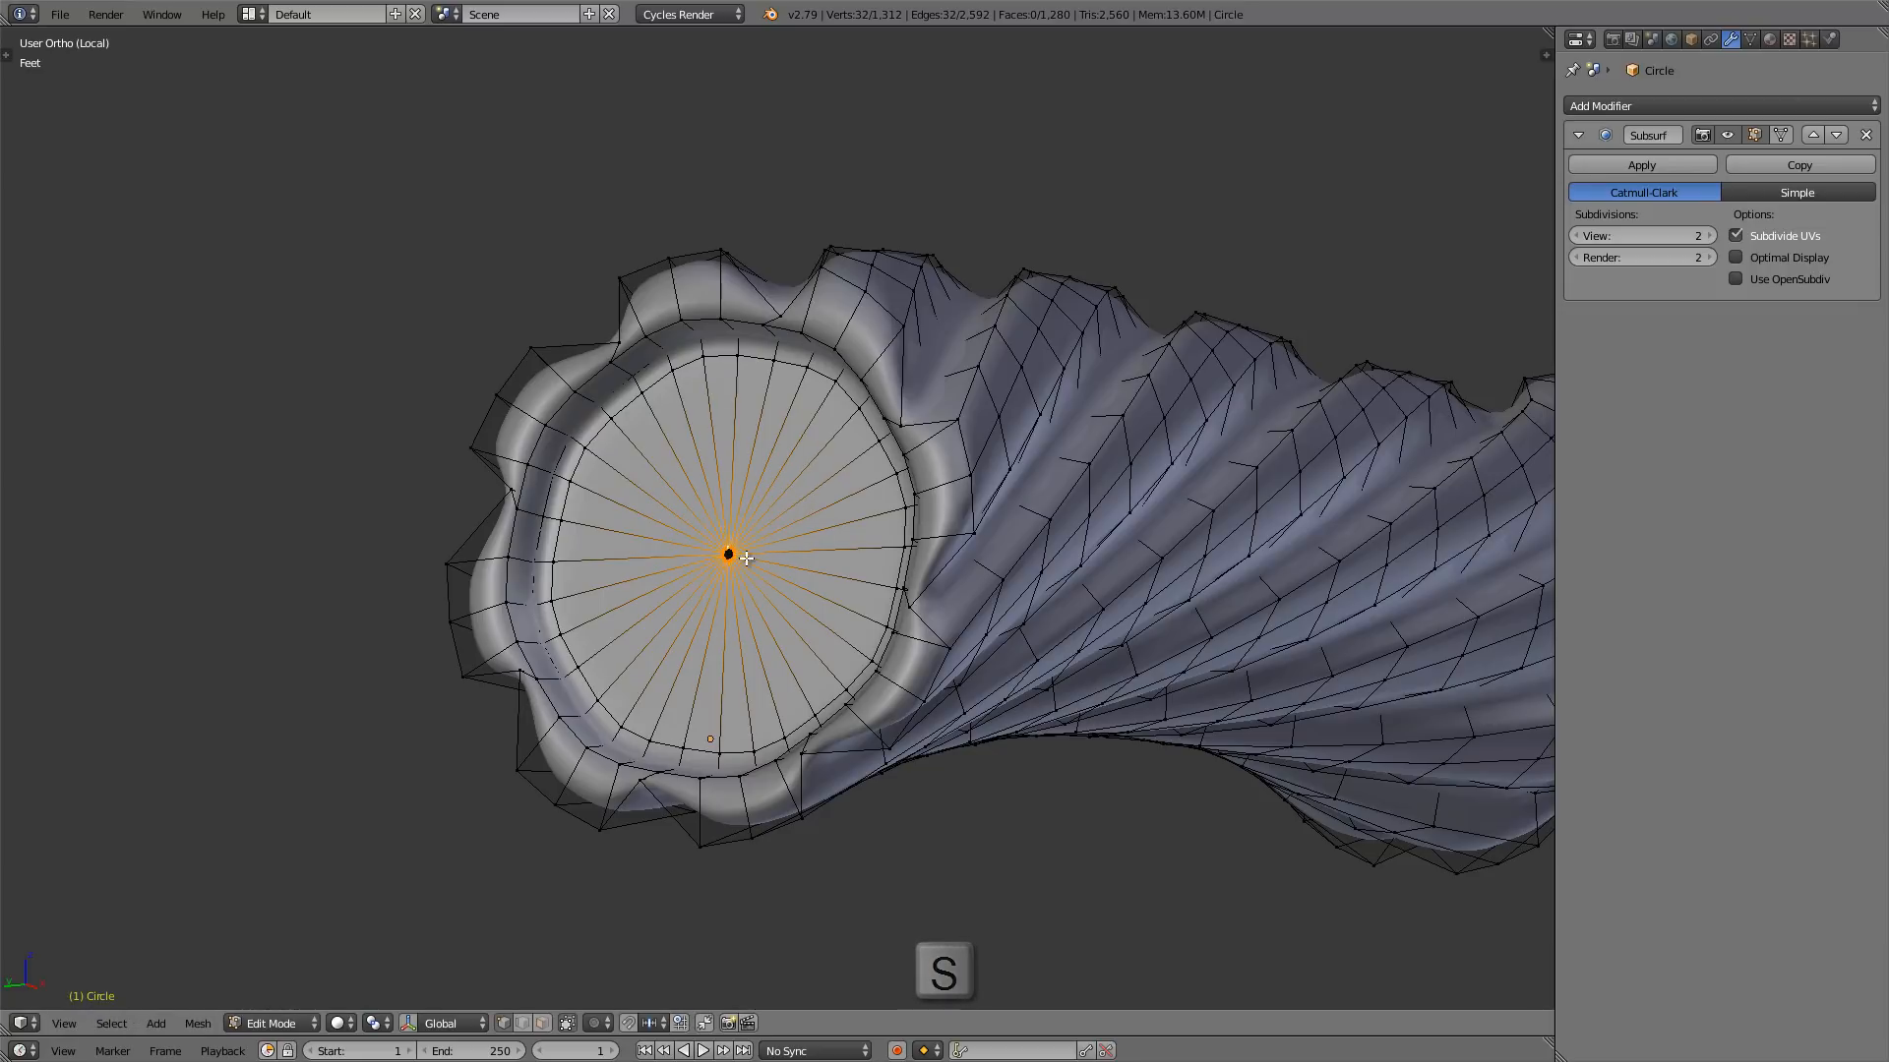
key("f")
scroll(733, 522, "up", 12)
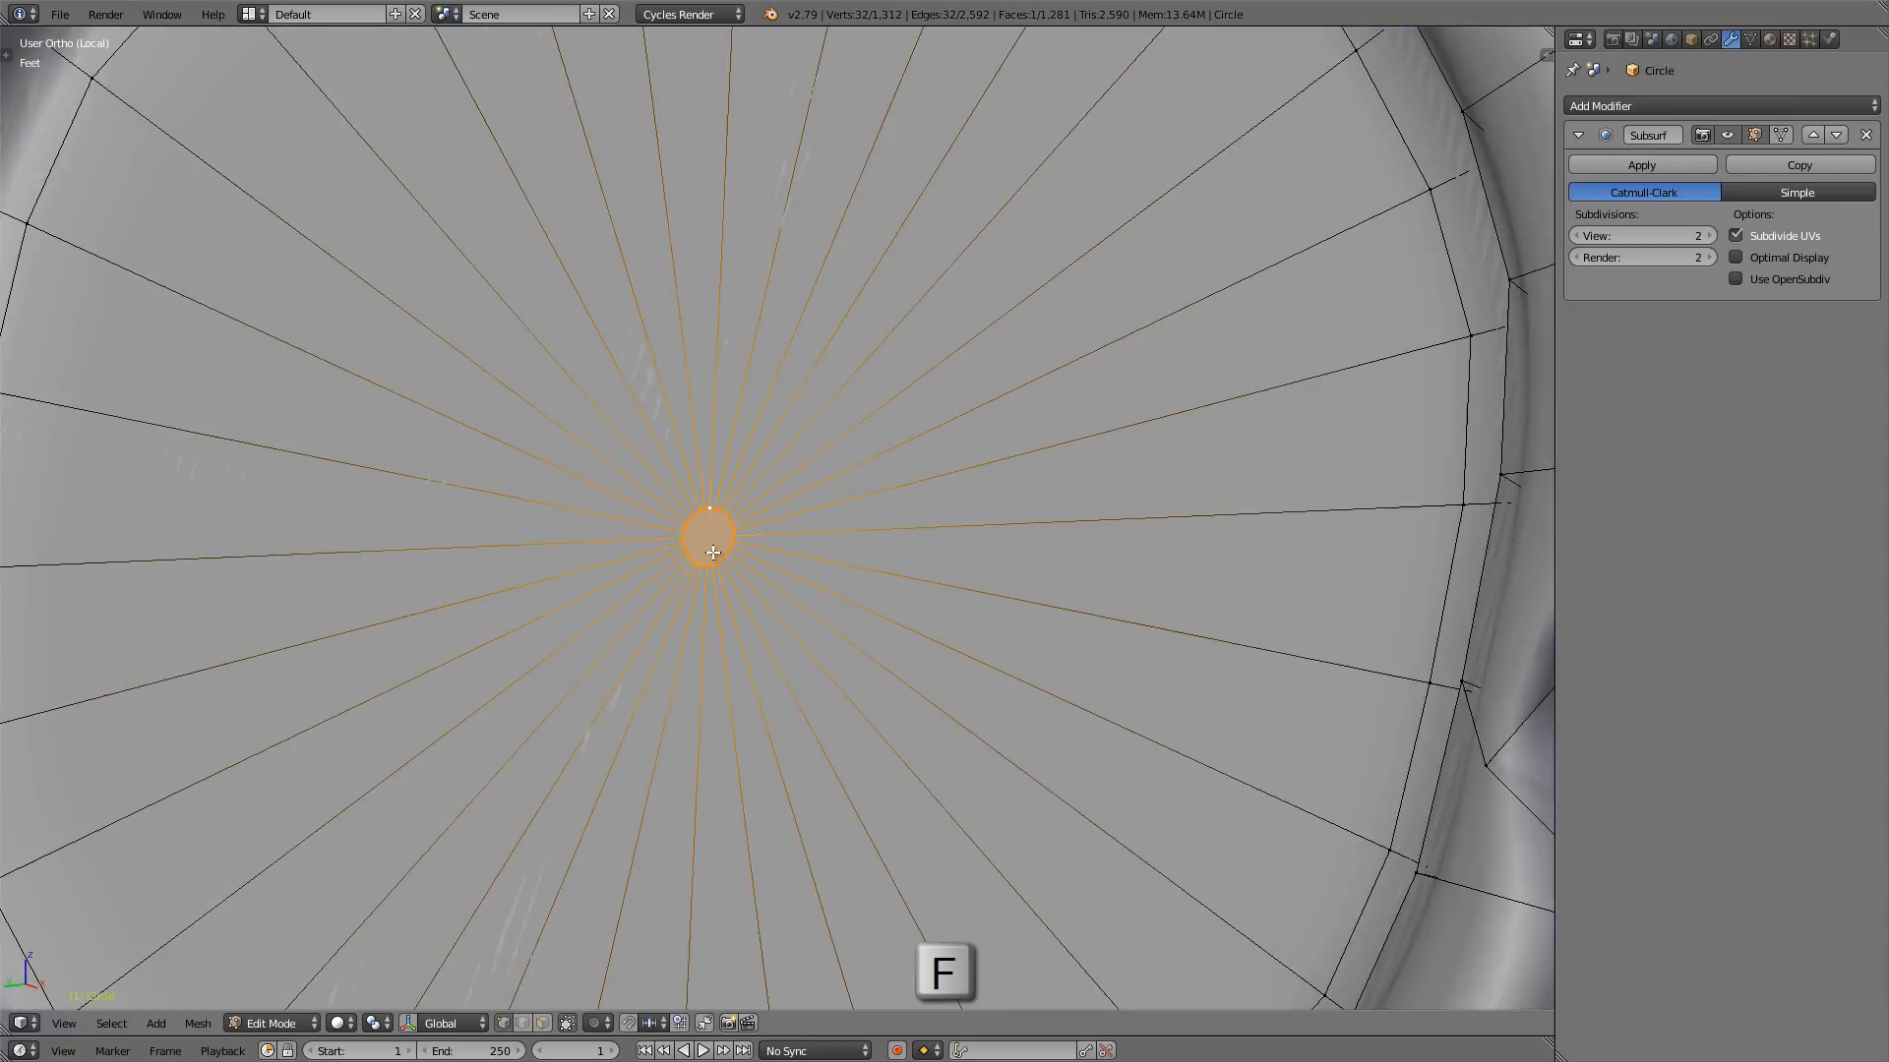
scroll(852, 529, "down", 10)
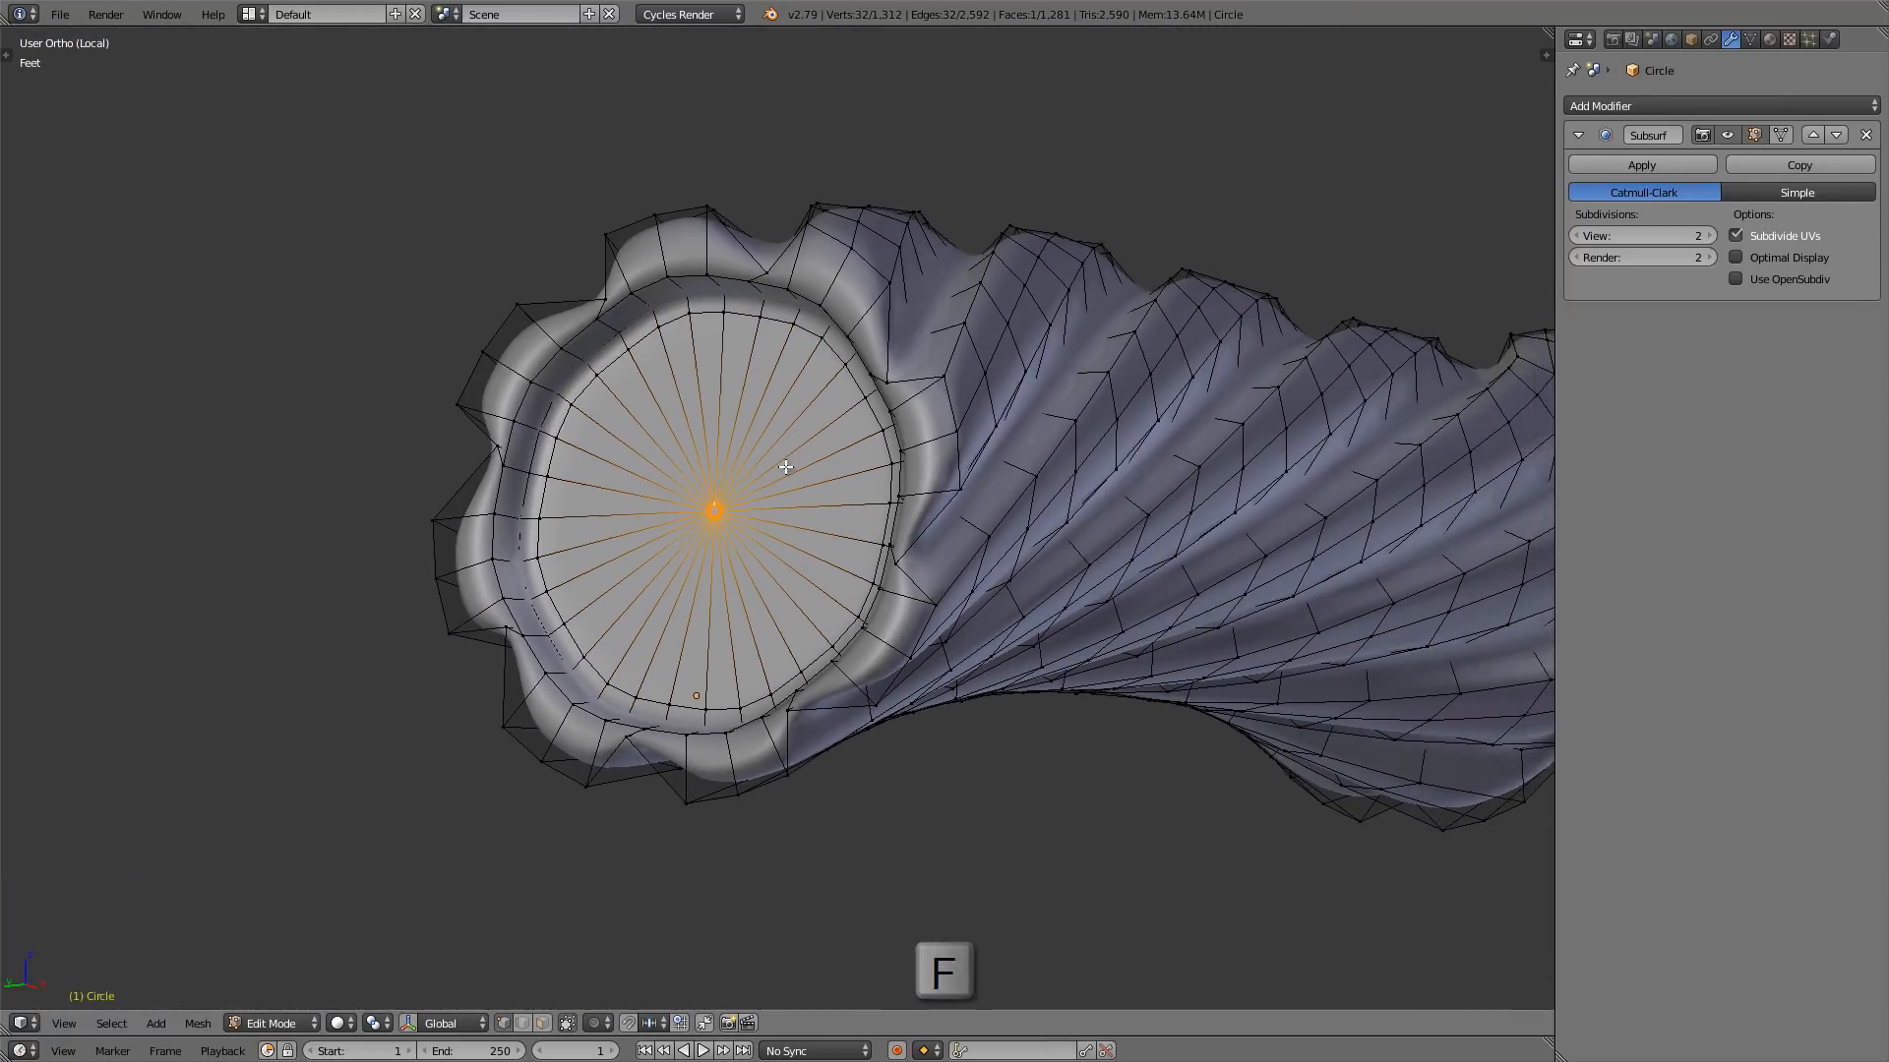
- Add 9 evenly spaced concentric loop cuts across the recessed end cap without sliding them
scroll(777, 474, "up", 2)
middle_click_drag(768, 481, 610, 356)
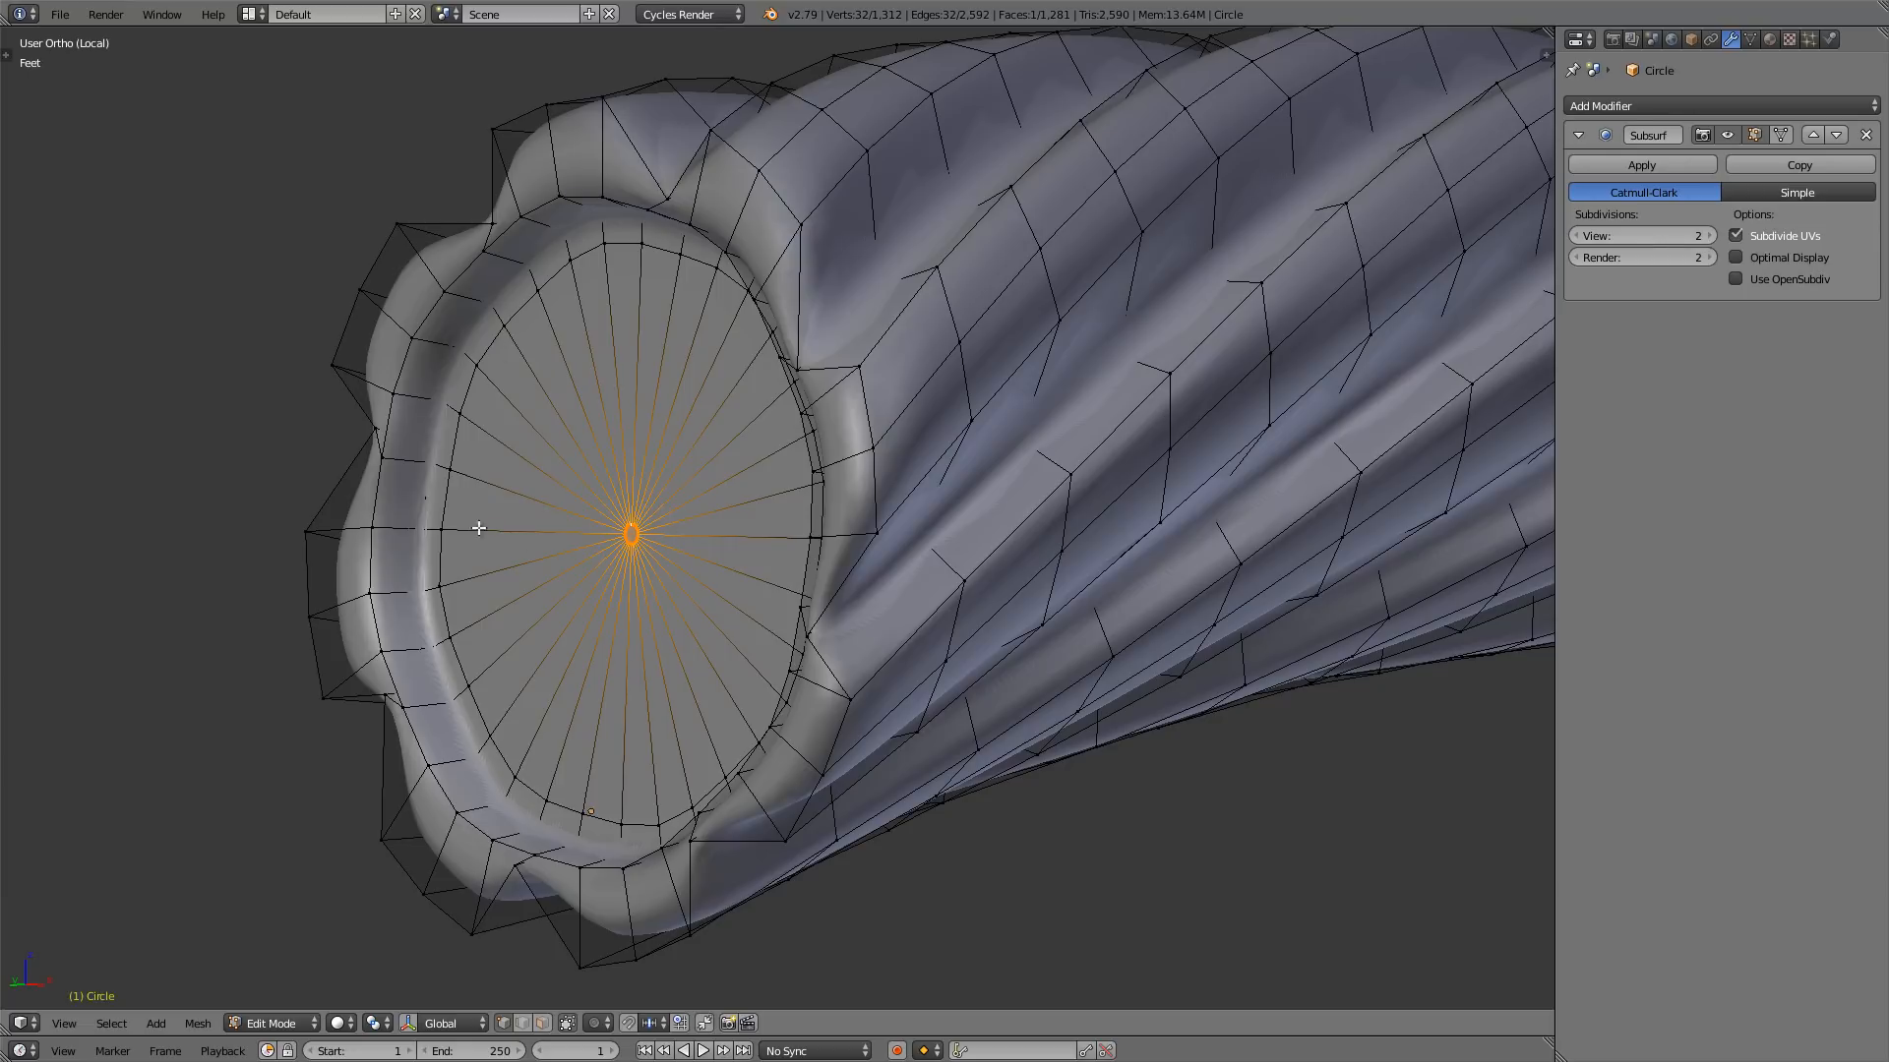
middle_click_drag(668, 441, 703, 454)
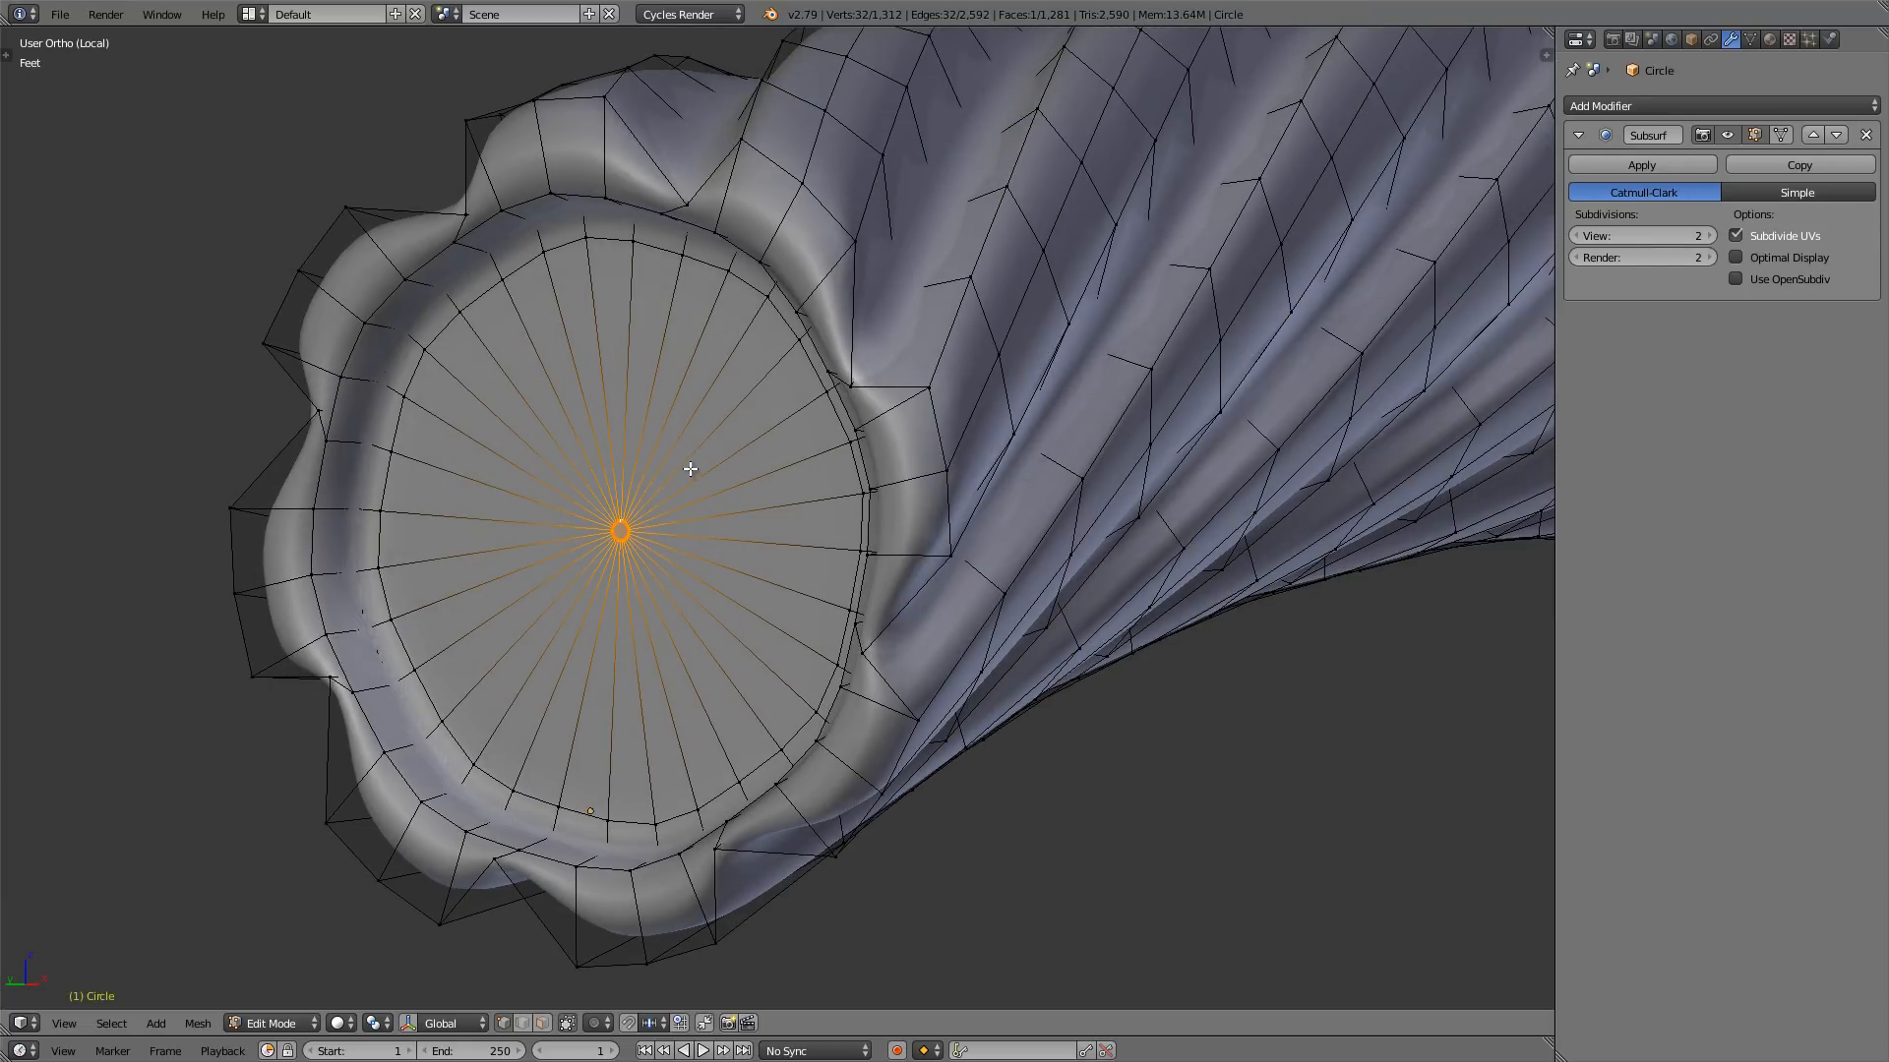
key("ctrl+r")
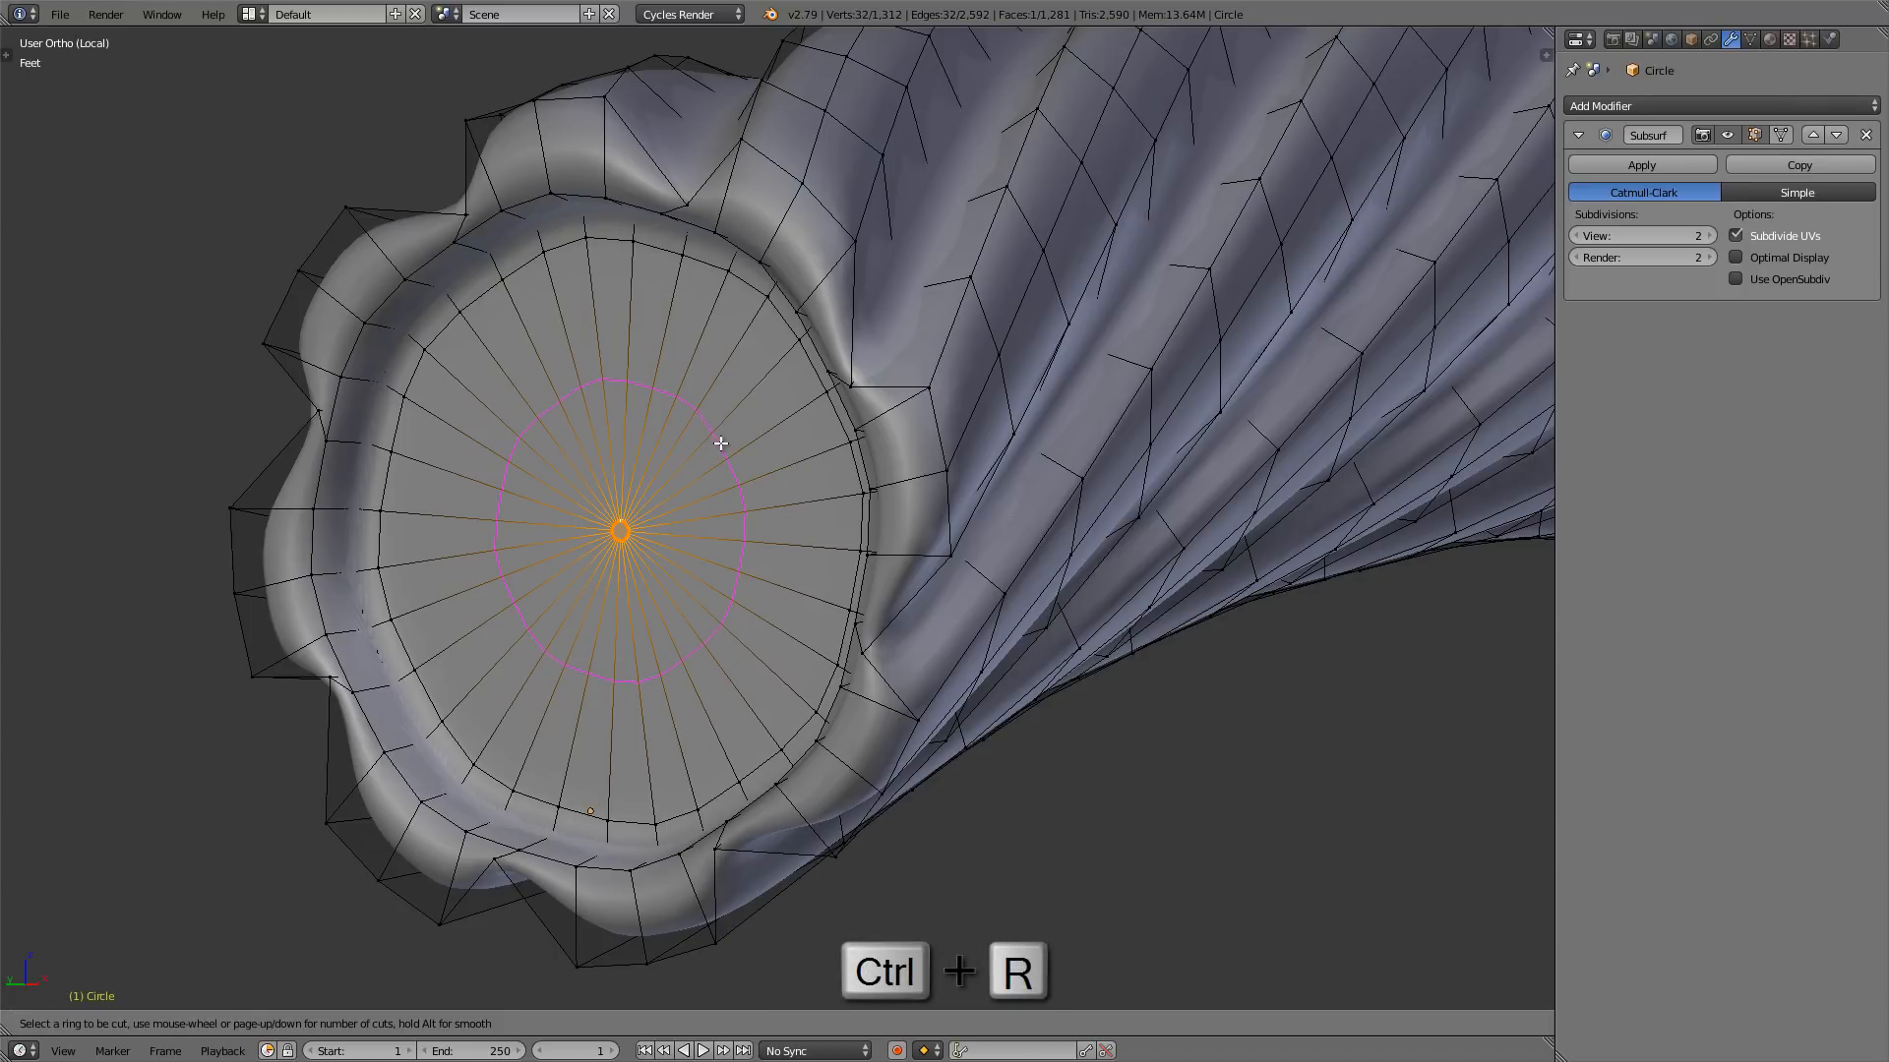
scroll(721, 444, "up", 2)
scroll(721, 444, "up", 4)
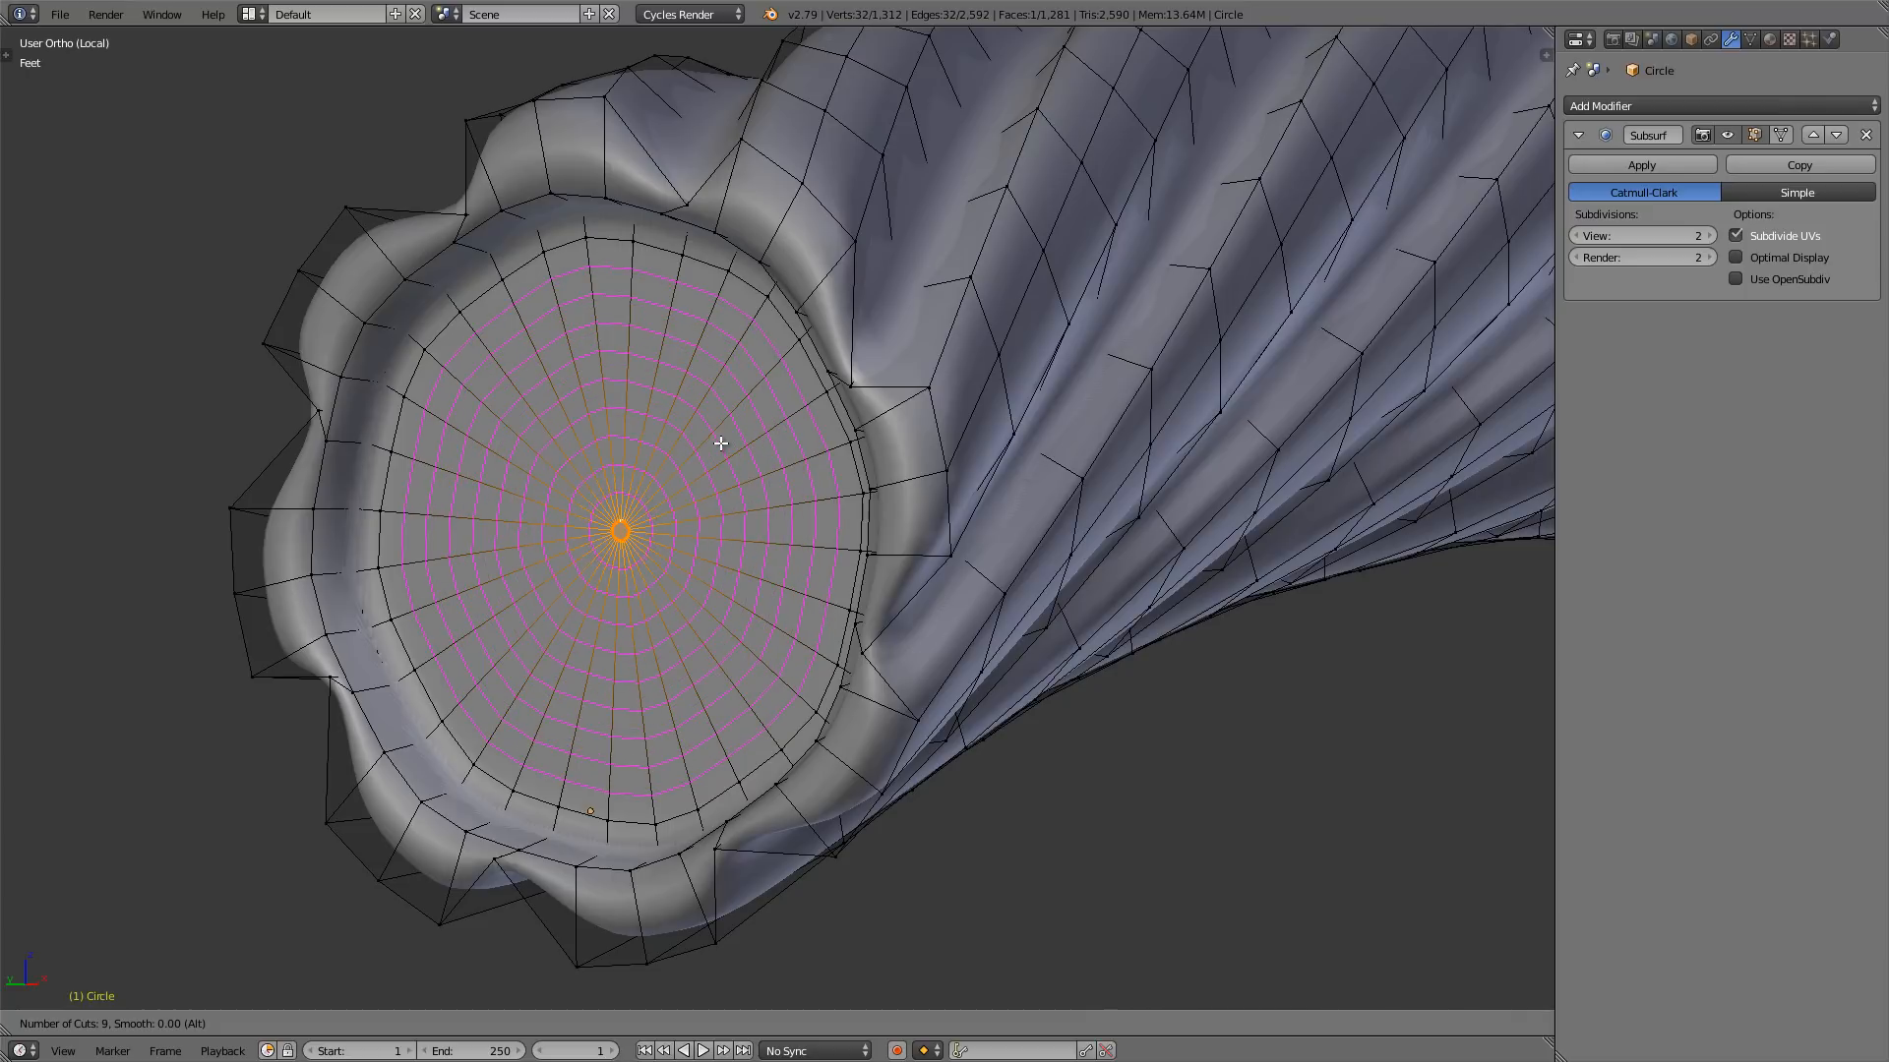
left_click(721, 443)
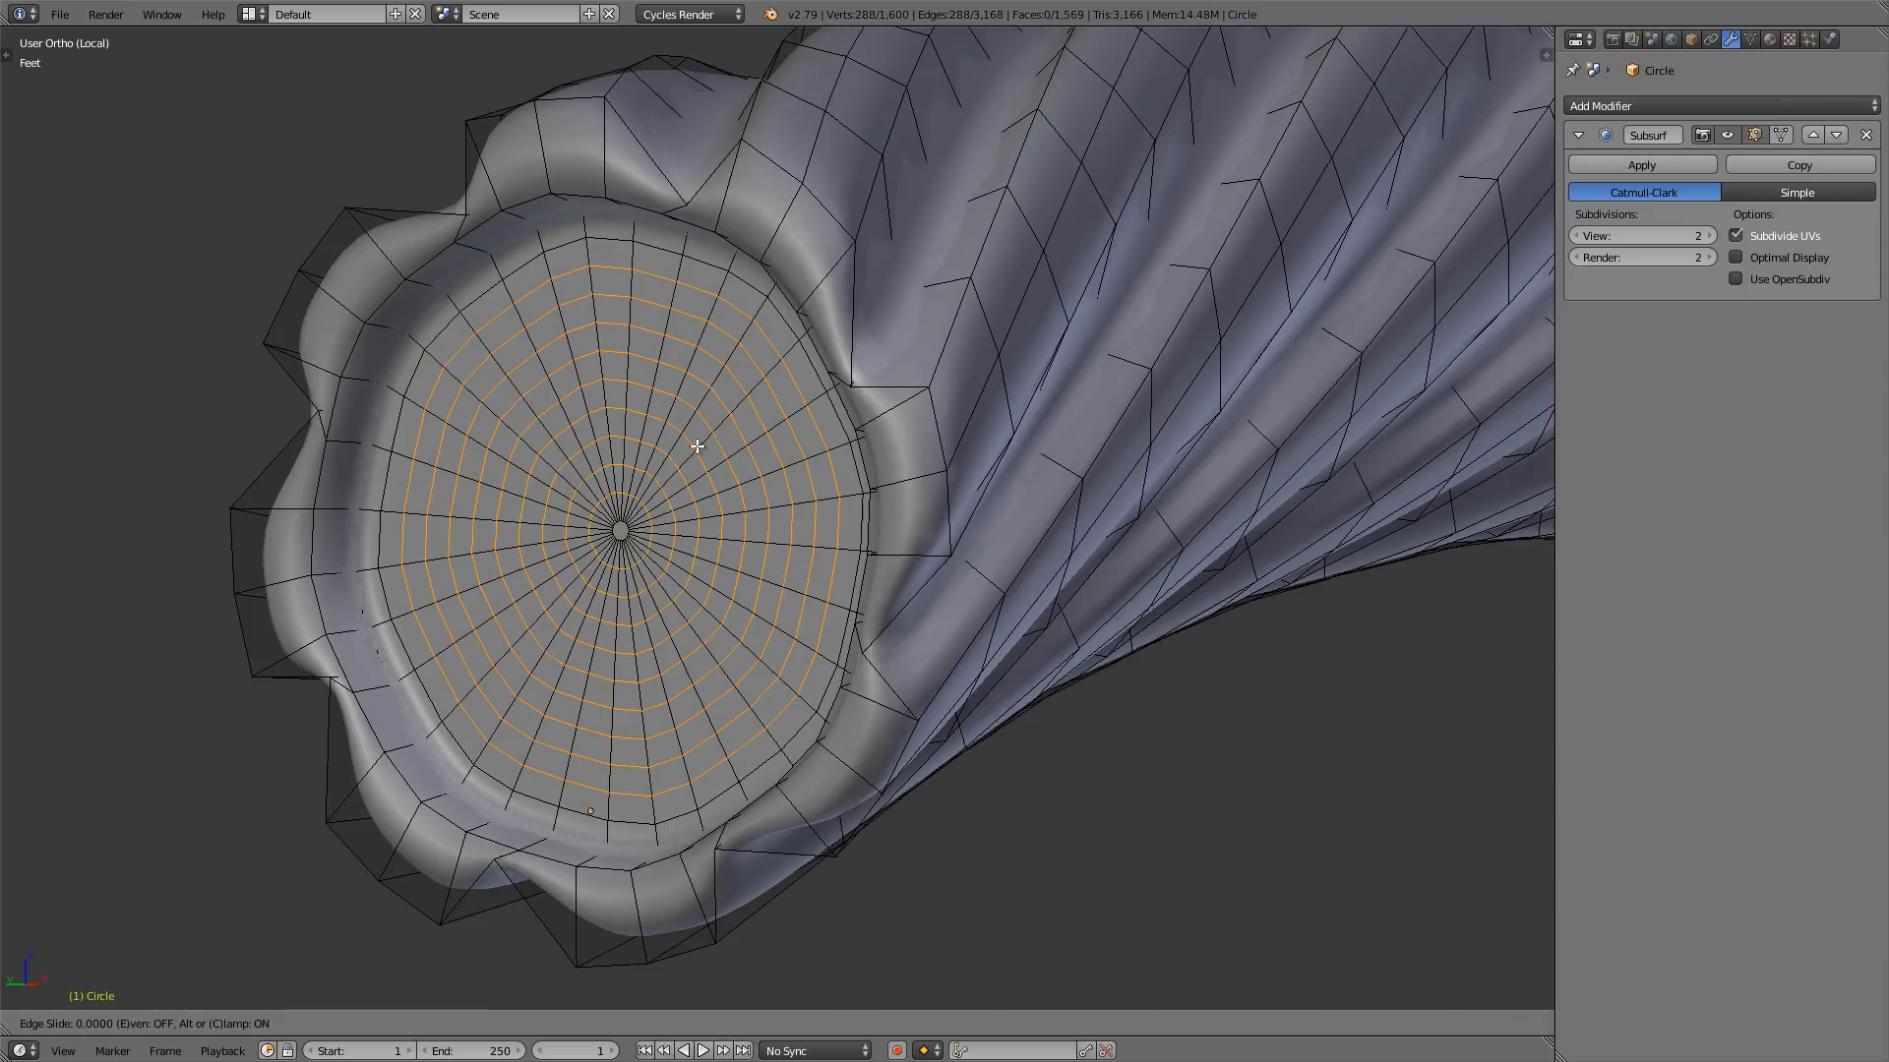
right_click(727, 438)
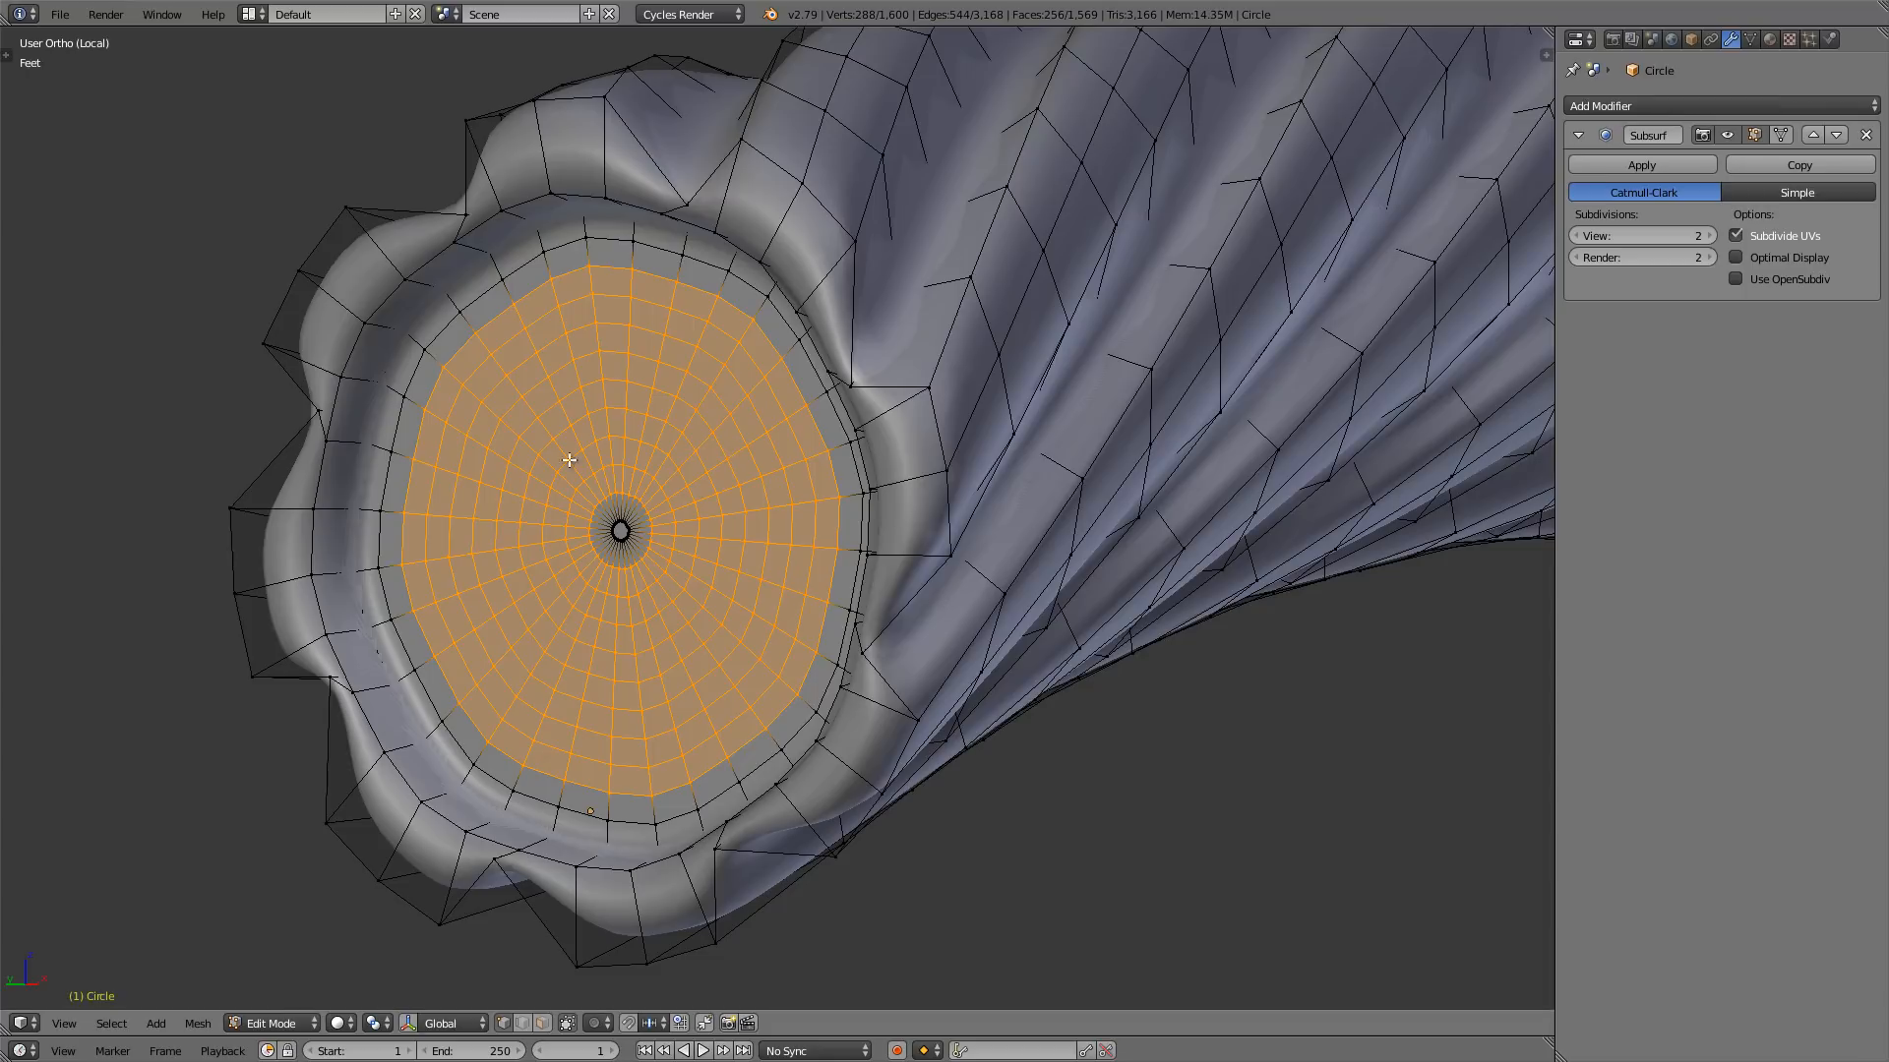
- Select the end cap's outermost loop plus two evenly spaced inner loops and move them about 19.3 thou along the global X axis
scroll(521, 483, "up", 2)
middle_click_drag(571, 520, 592, 485)
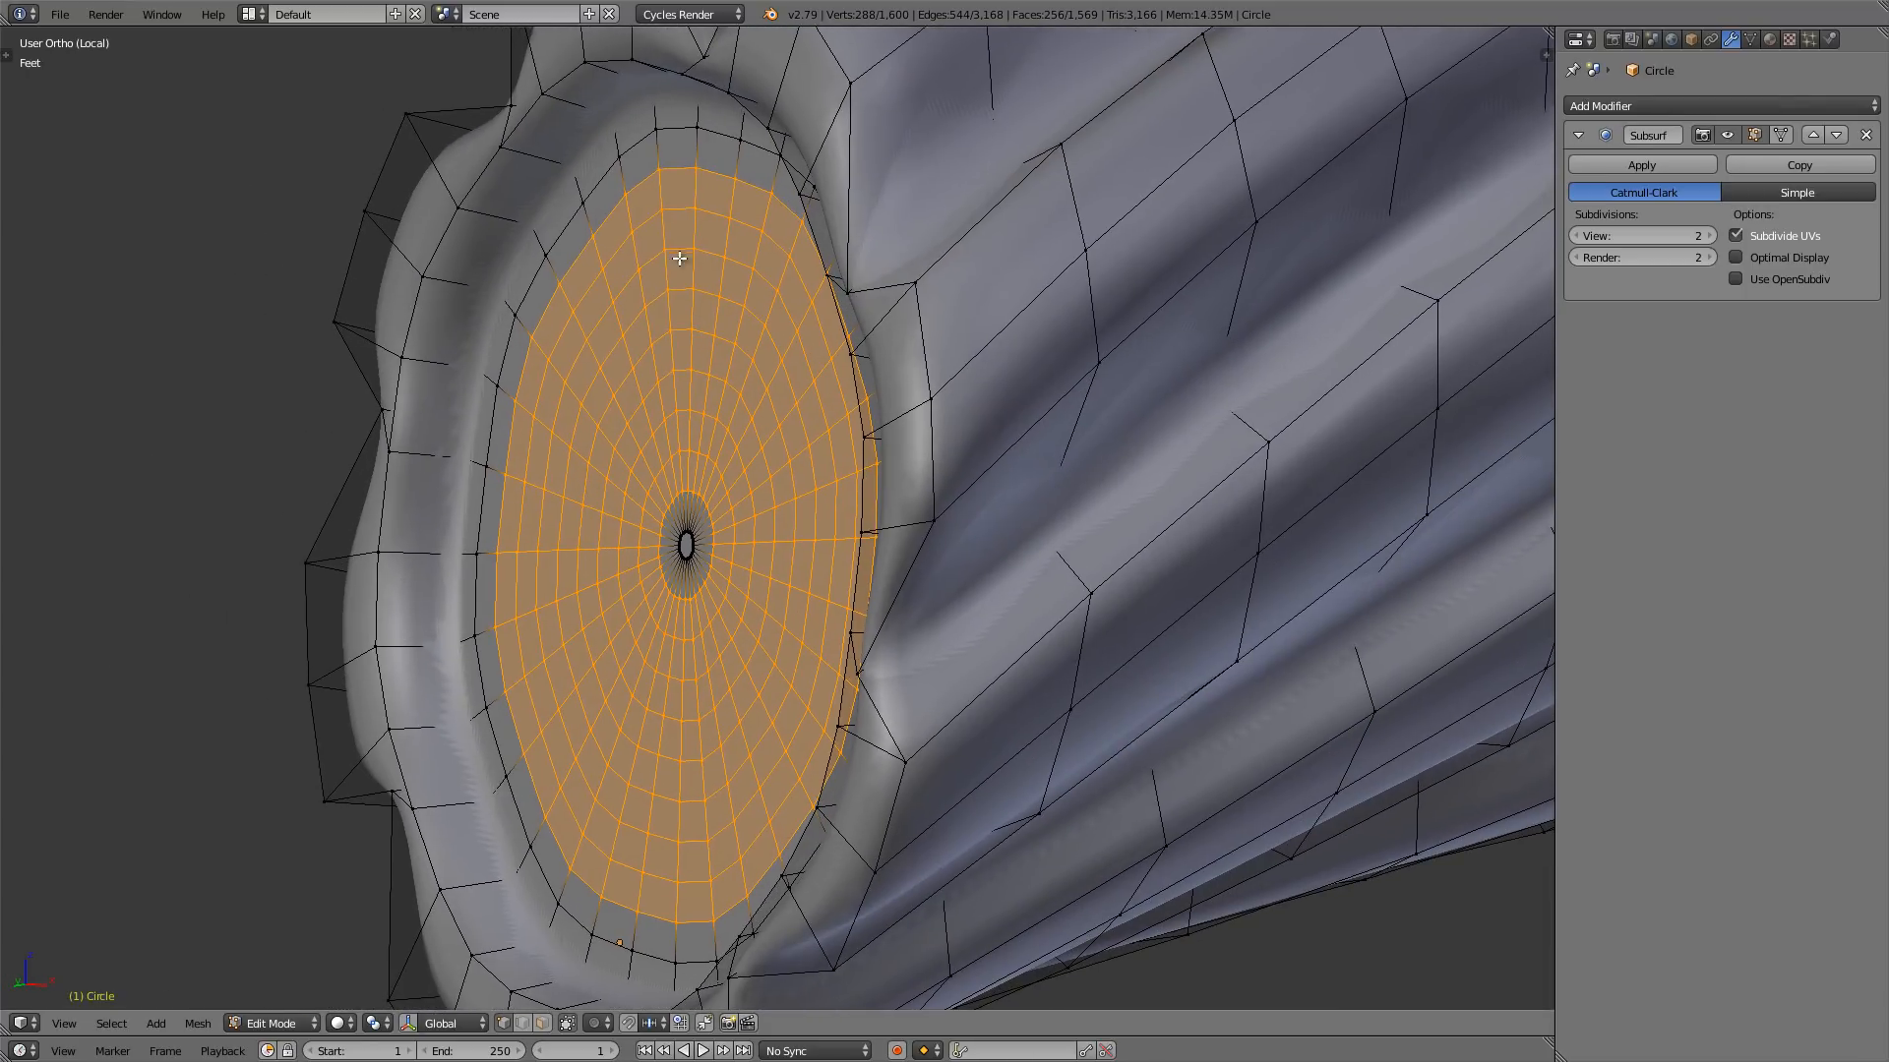
right_click(715, 170, "alt")
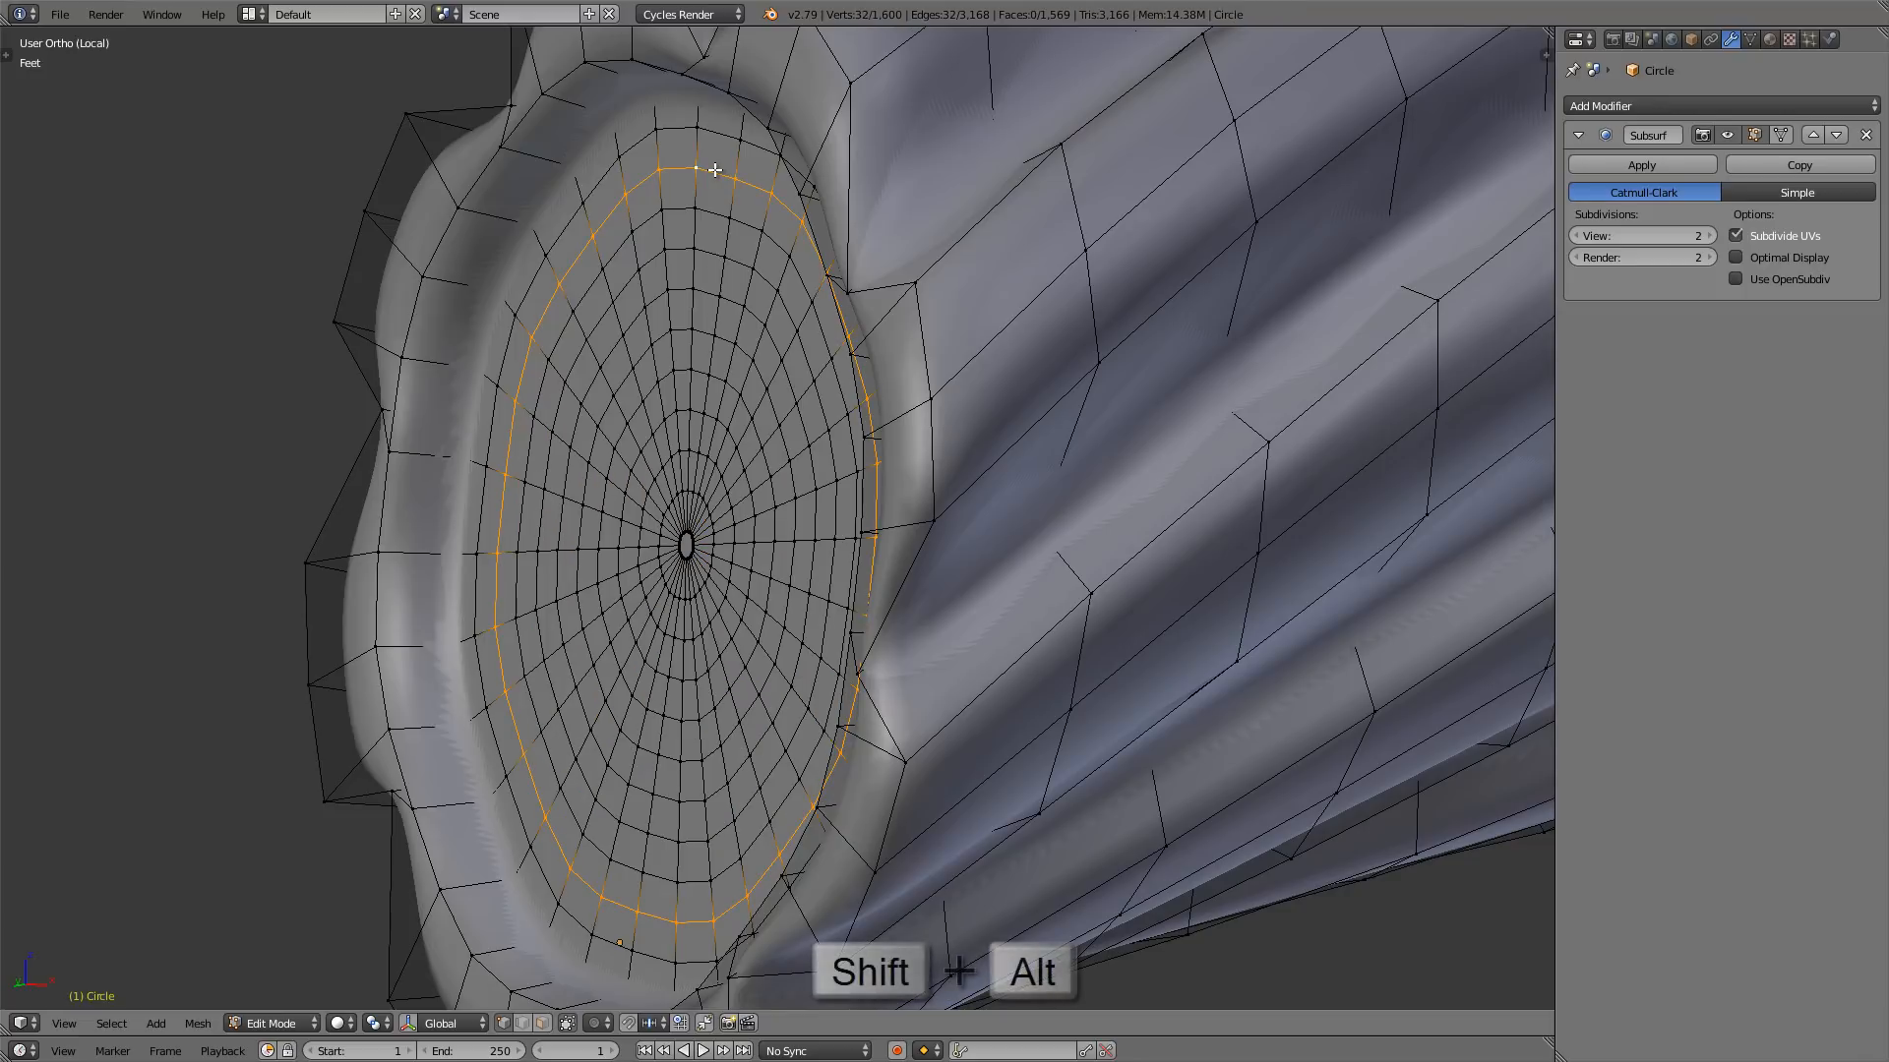
right_click(704, 295, "alt+shift")
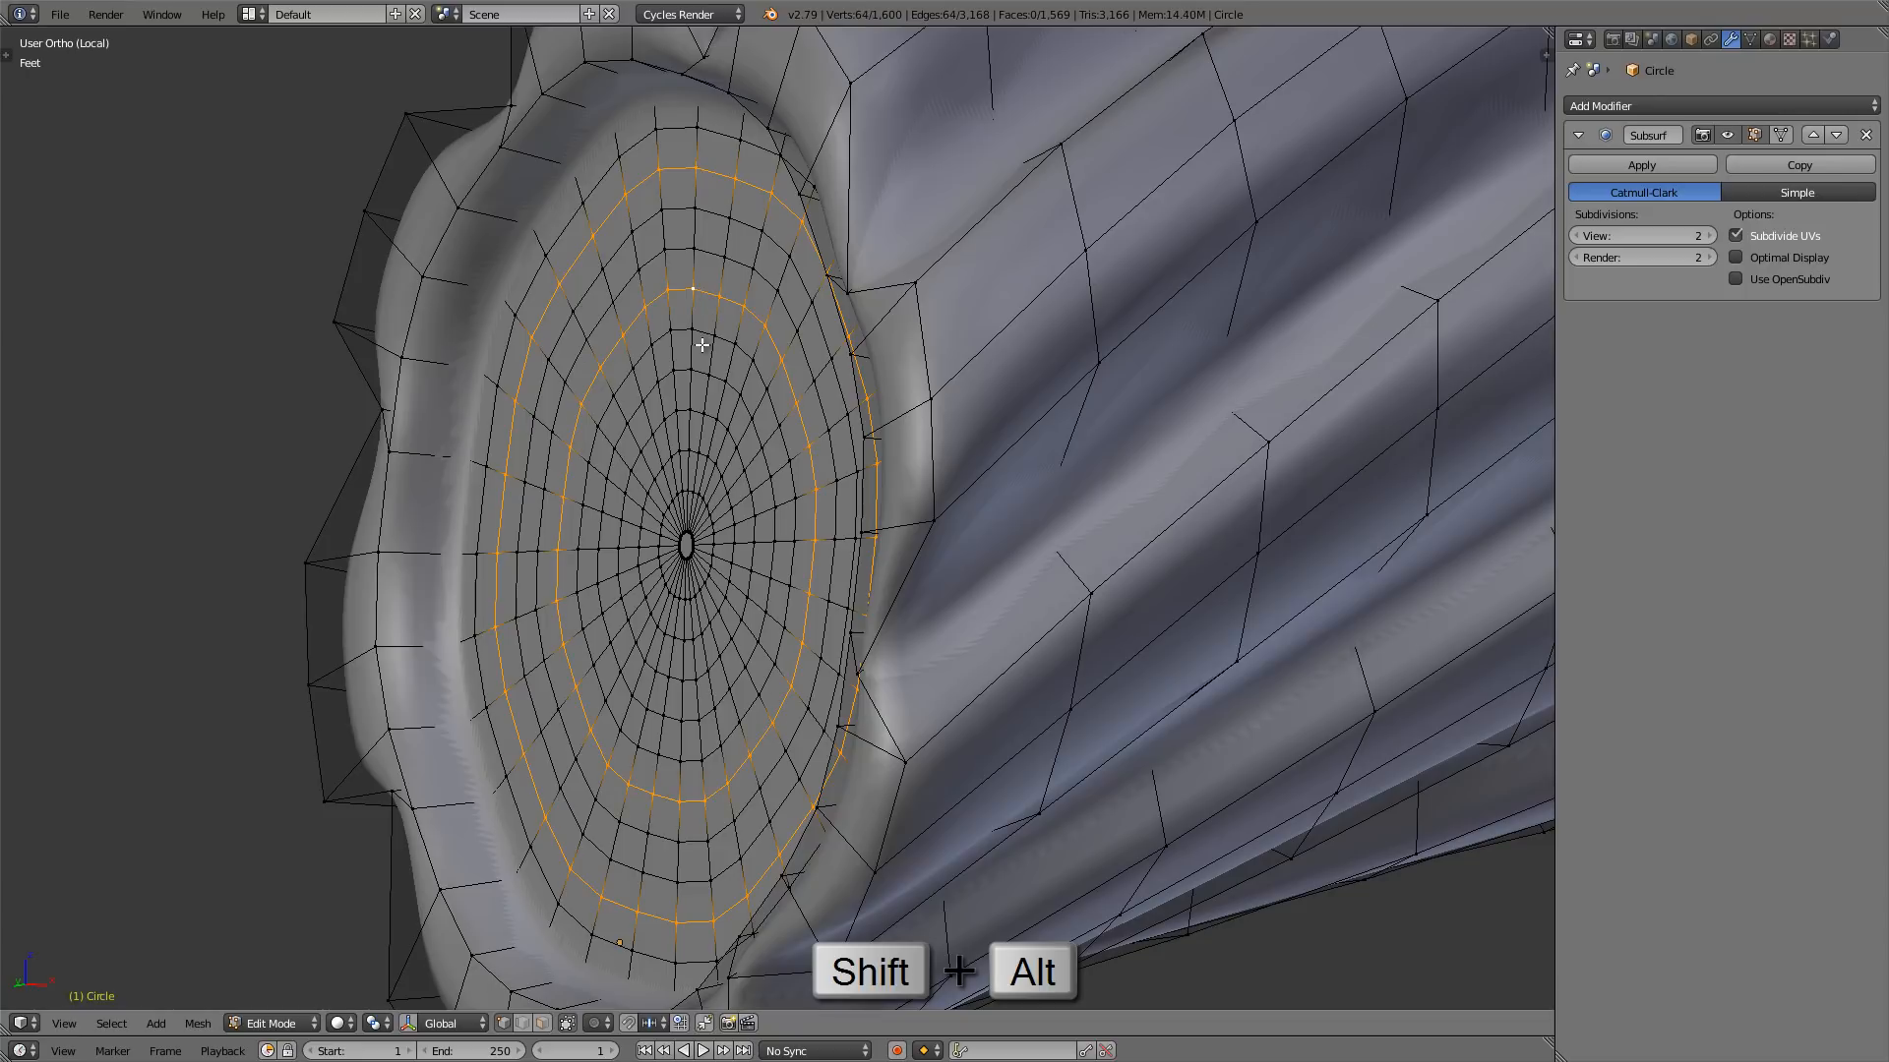
right_click(697, 408, "alt+shift")
middle_click_drag(736, 407, 725, 407)
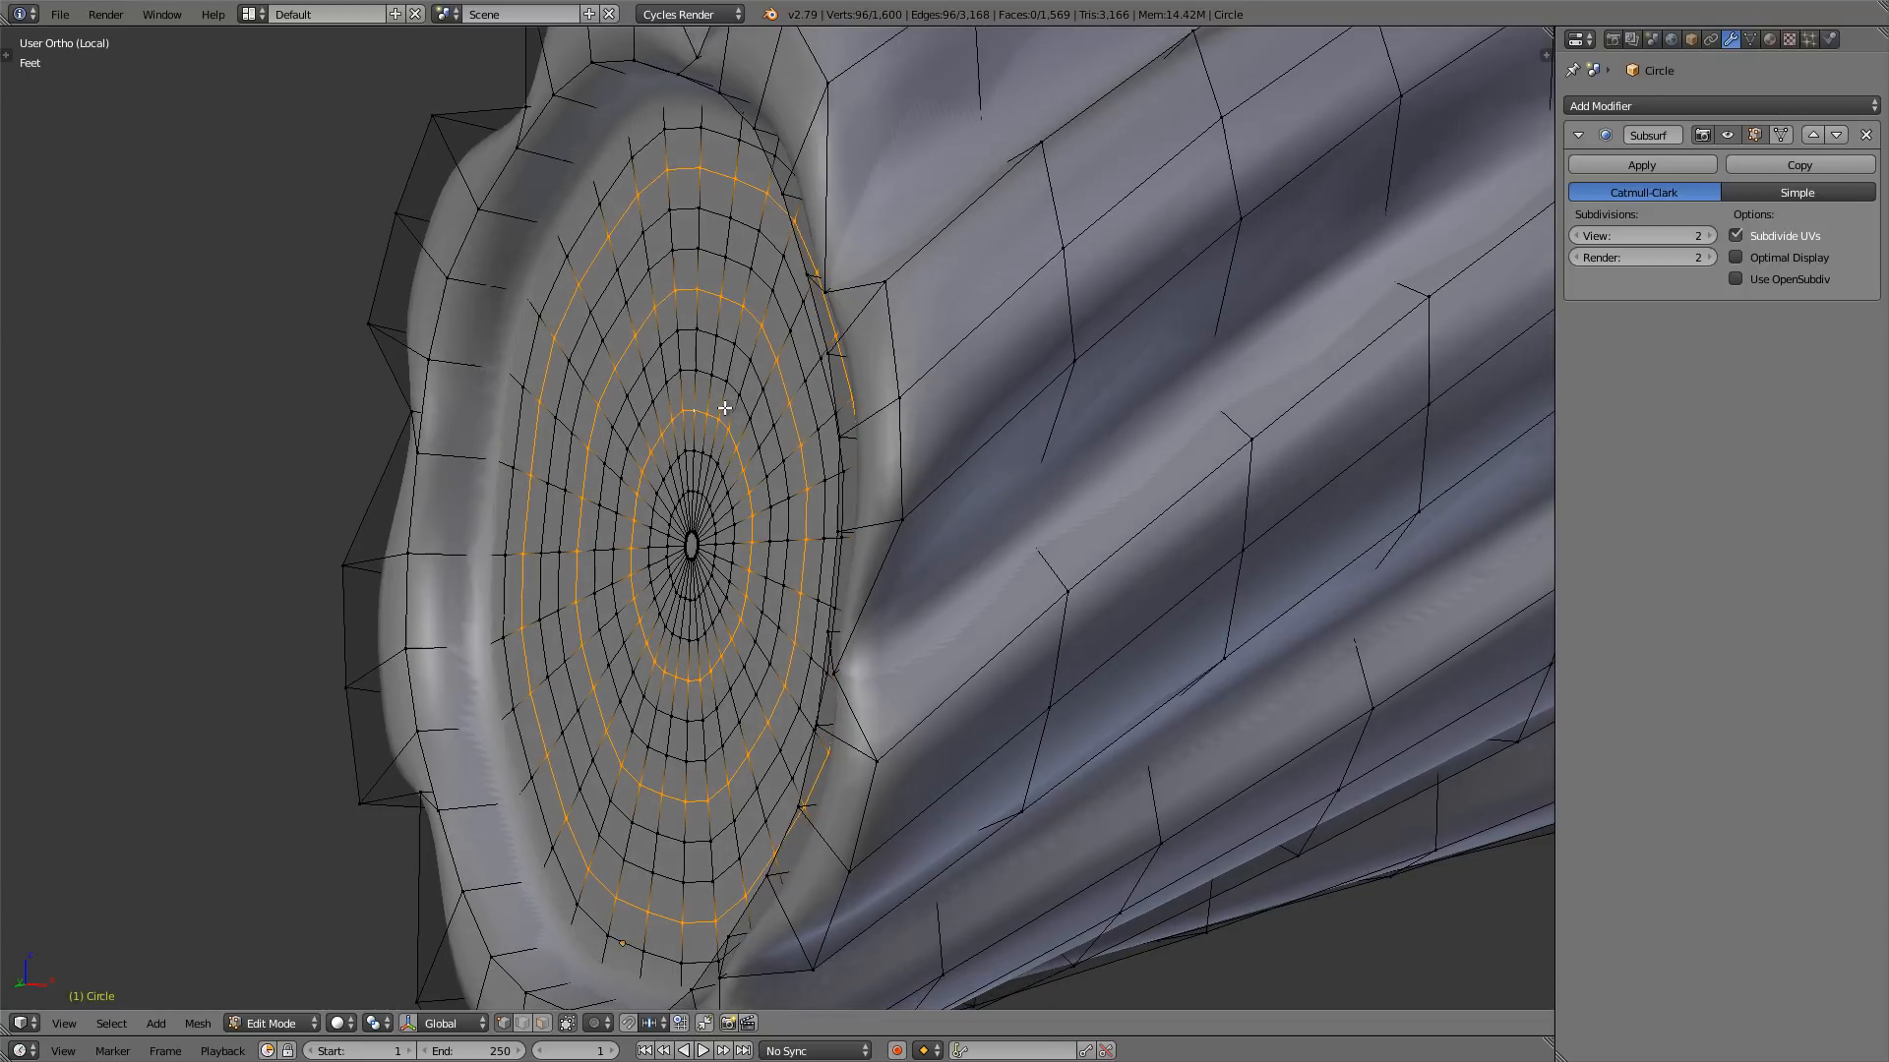
key("g")
key("x")
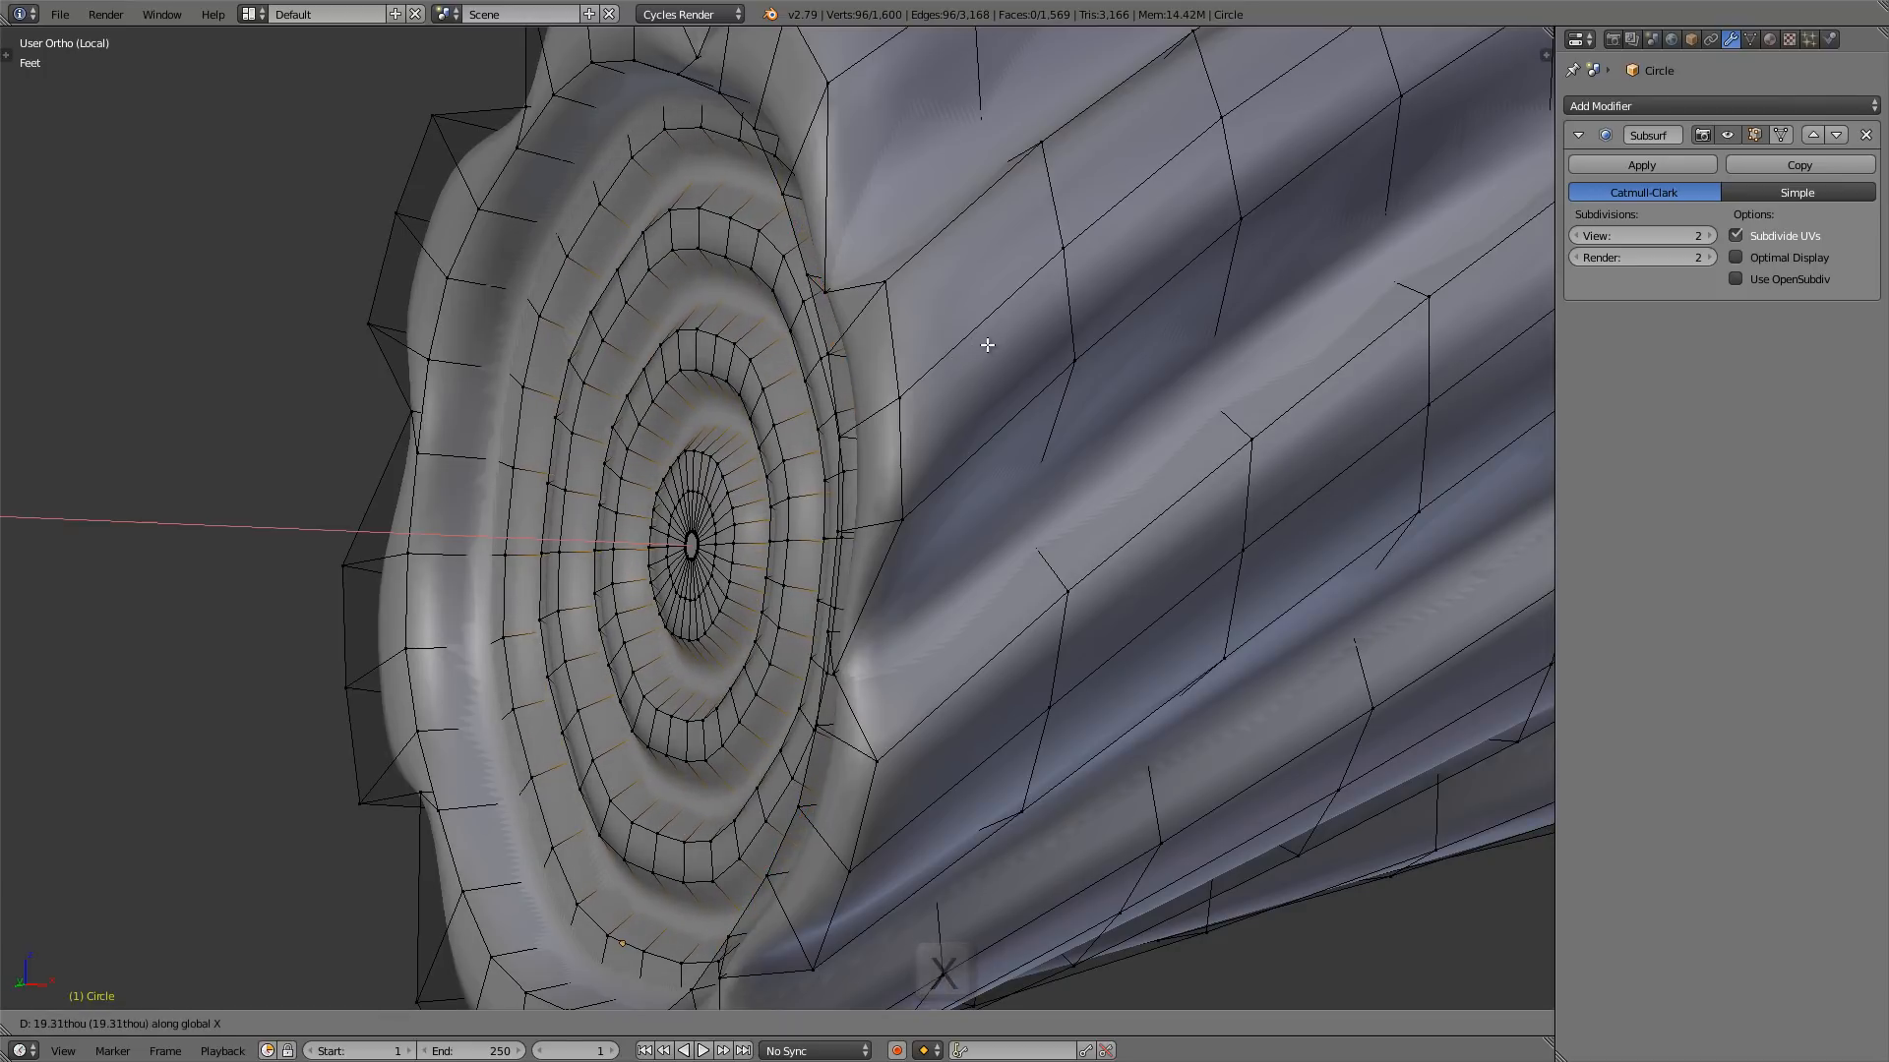
left_click(986, 345)
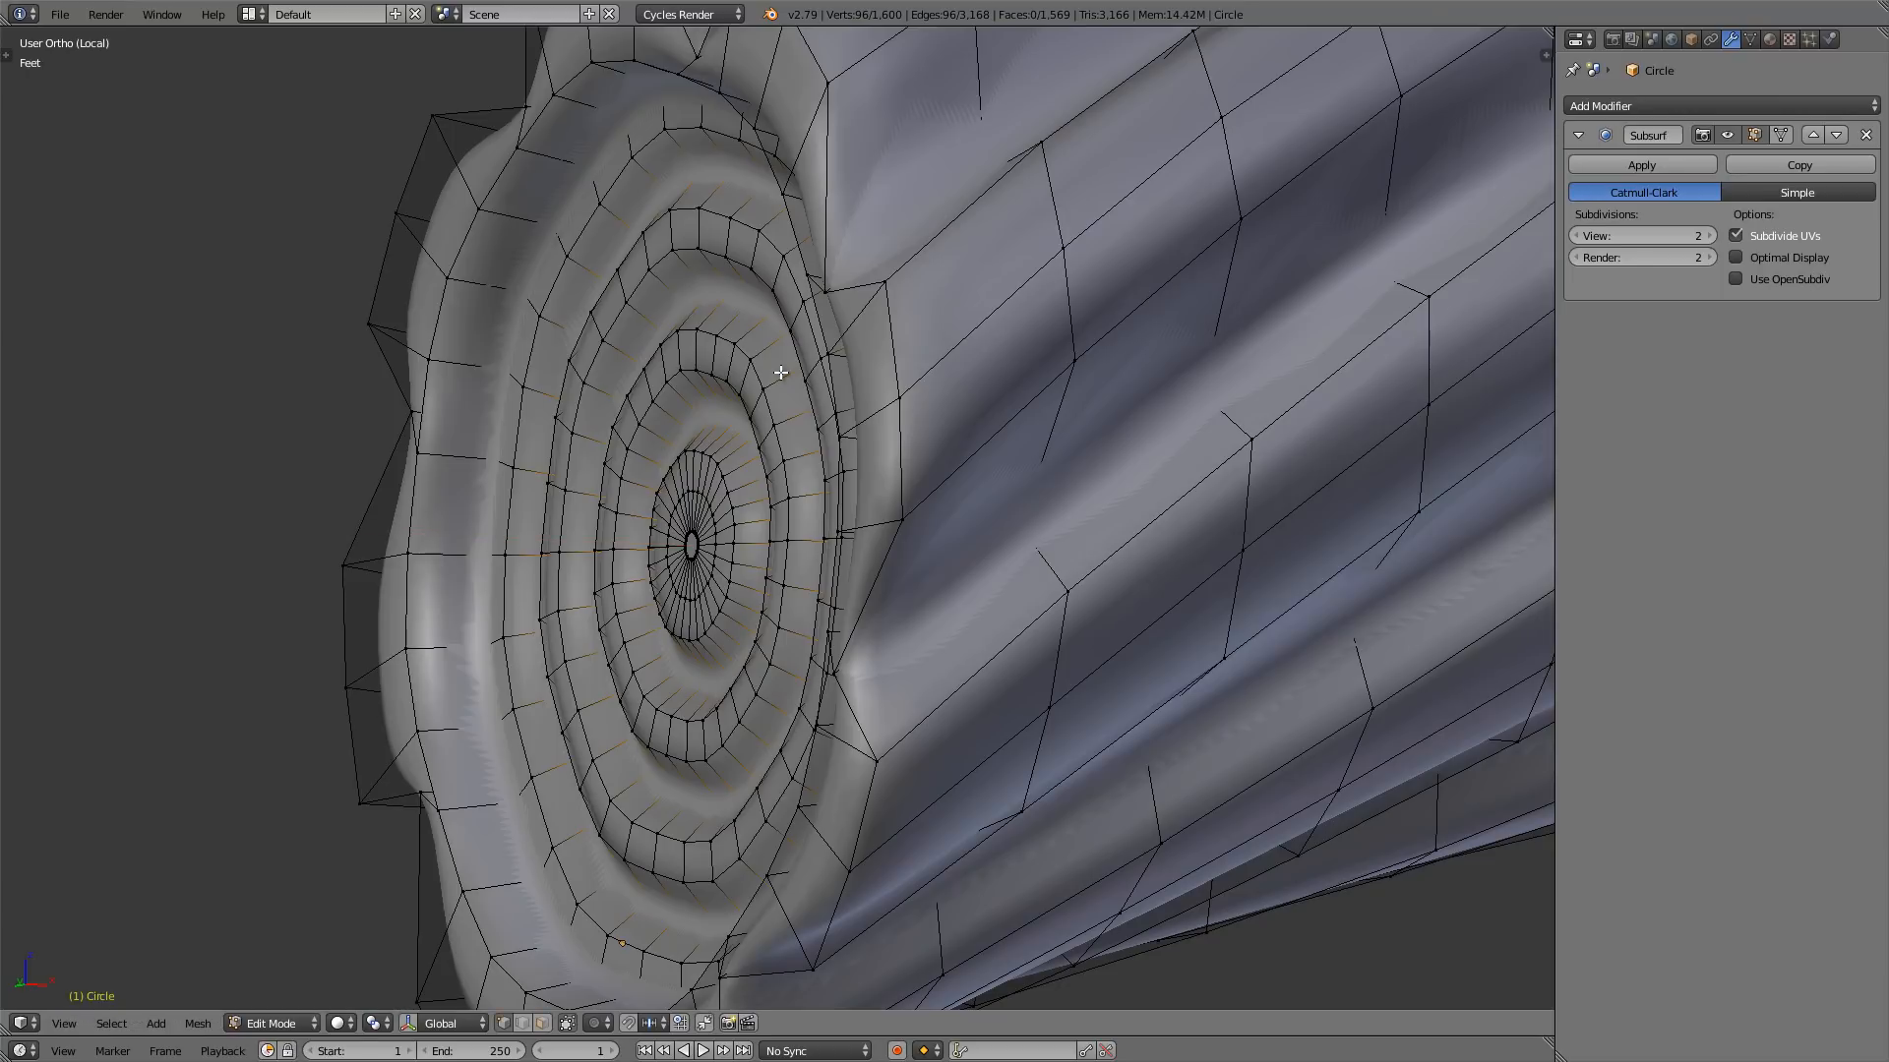
- Enable proportional editing and pull one vertex on the cap's upper-left ring outward with a reduced influence radius to distort the rings
scroll(780, 373, "down", 4)
middle_click_drag(762, 376, 704, 413)
scroll(828, 398, "down", 3)
key("Tab")
scroll(738, 445, "up", 4)
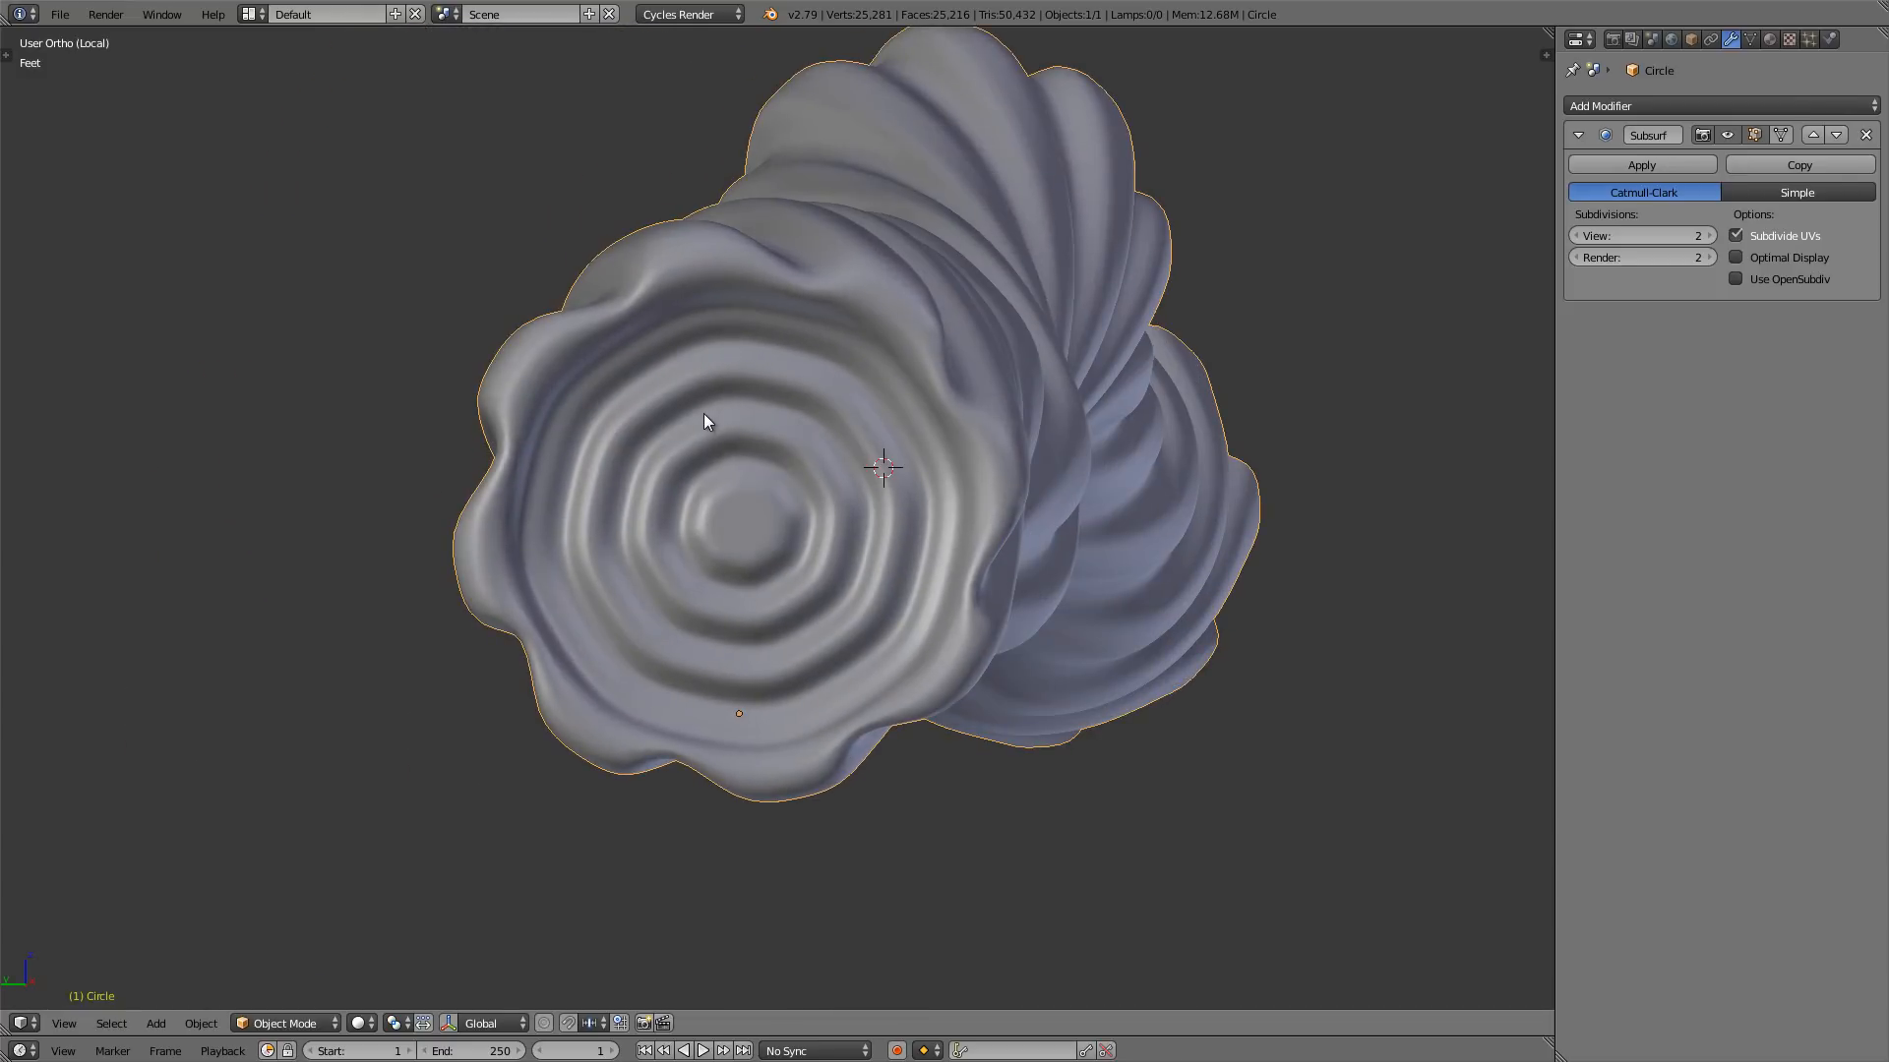
key("Tab")
scroll(705, 420, "up", 1)
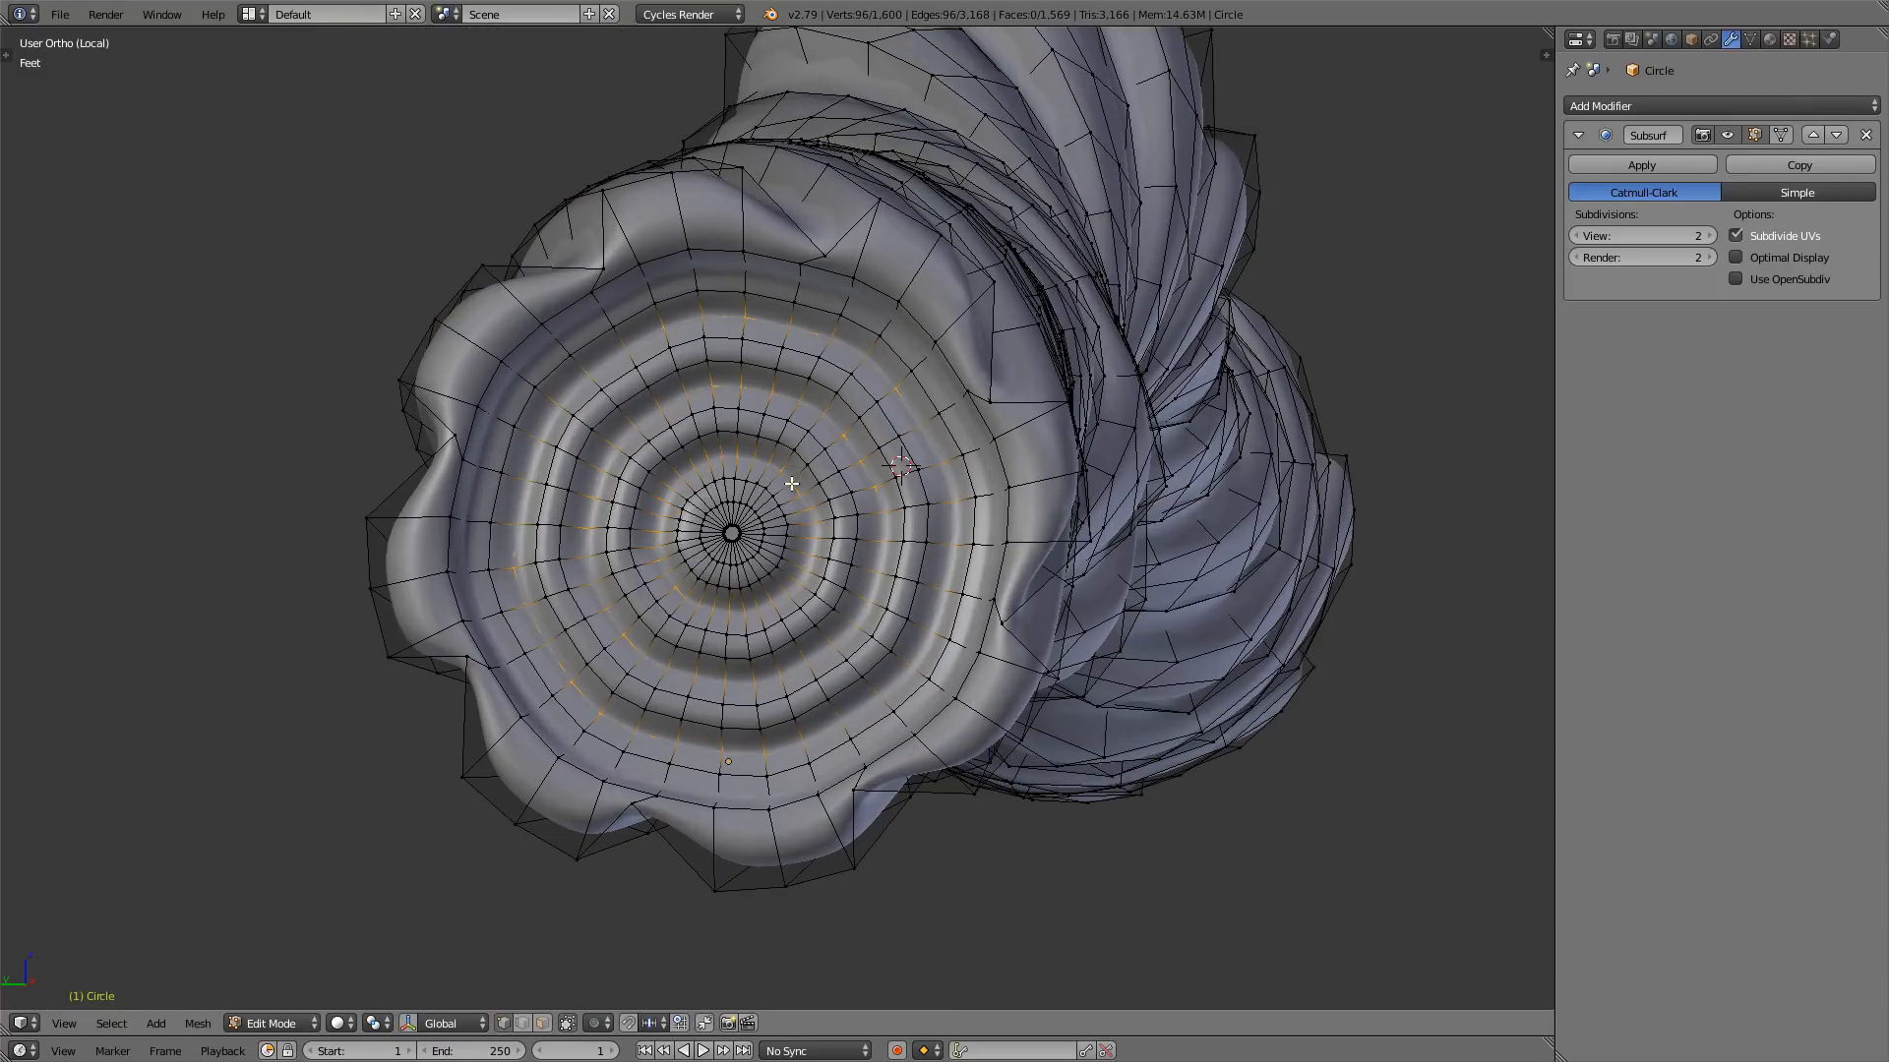
key("o")
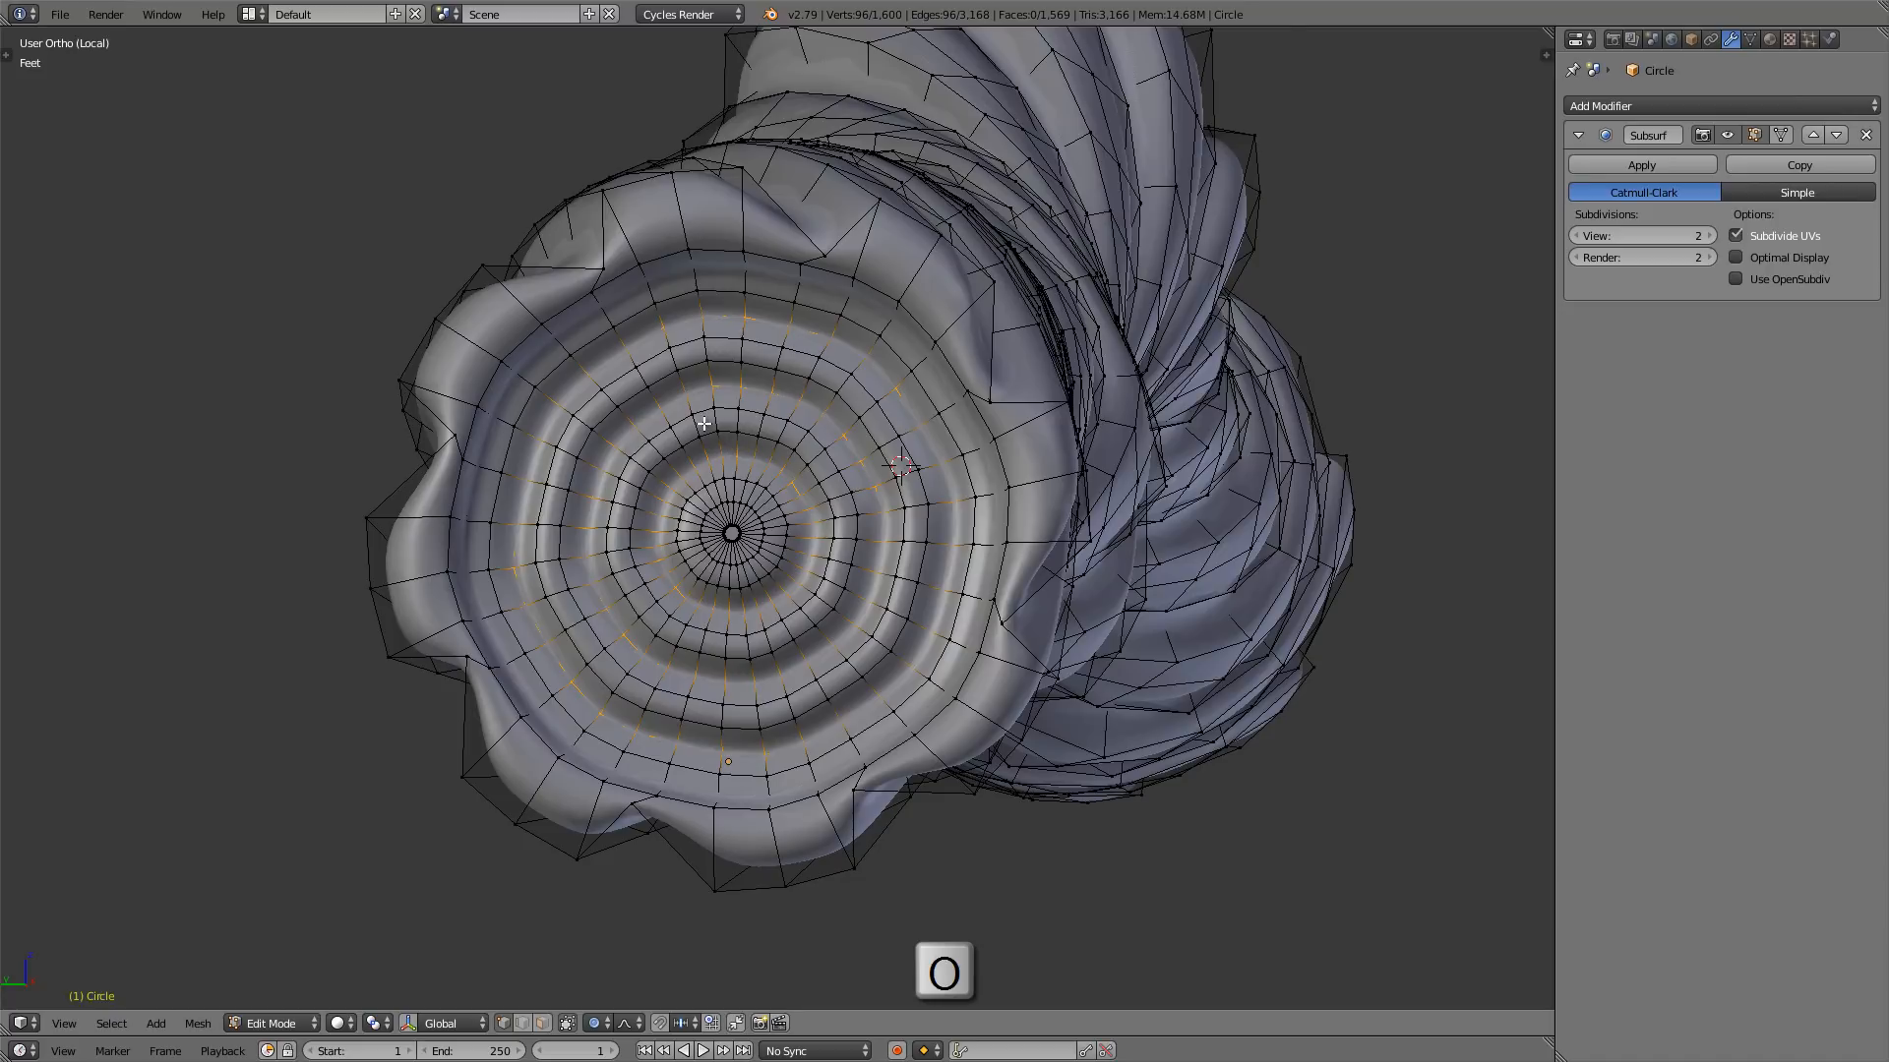
scroll(704, 423, "up", 1)
right_click(639, 378)
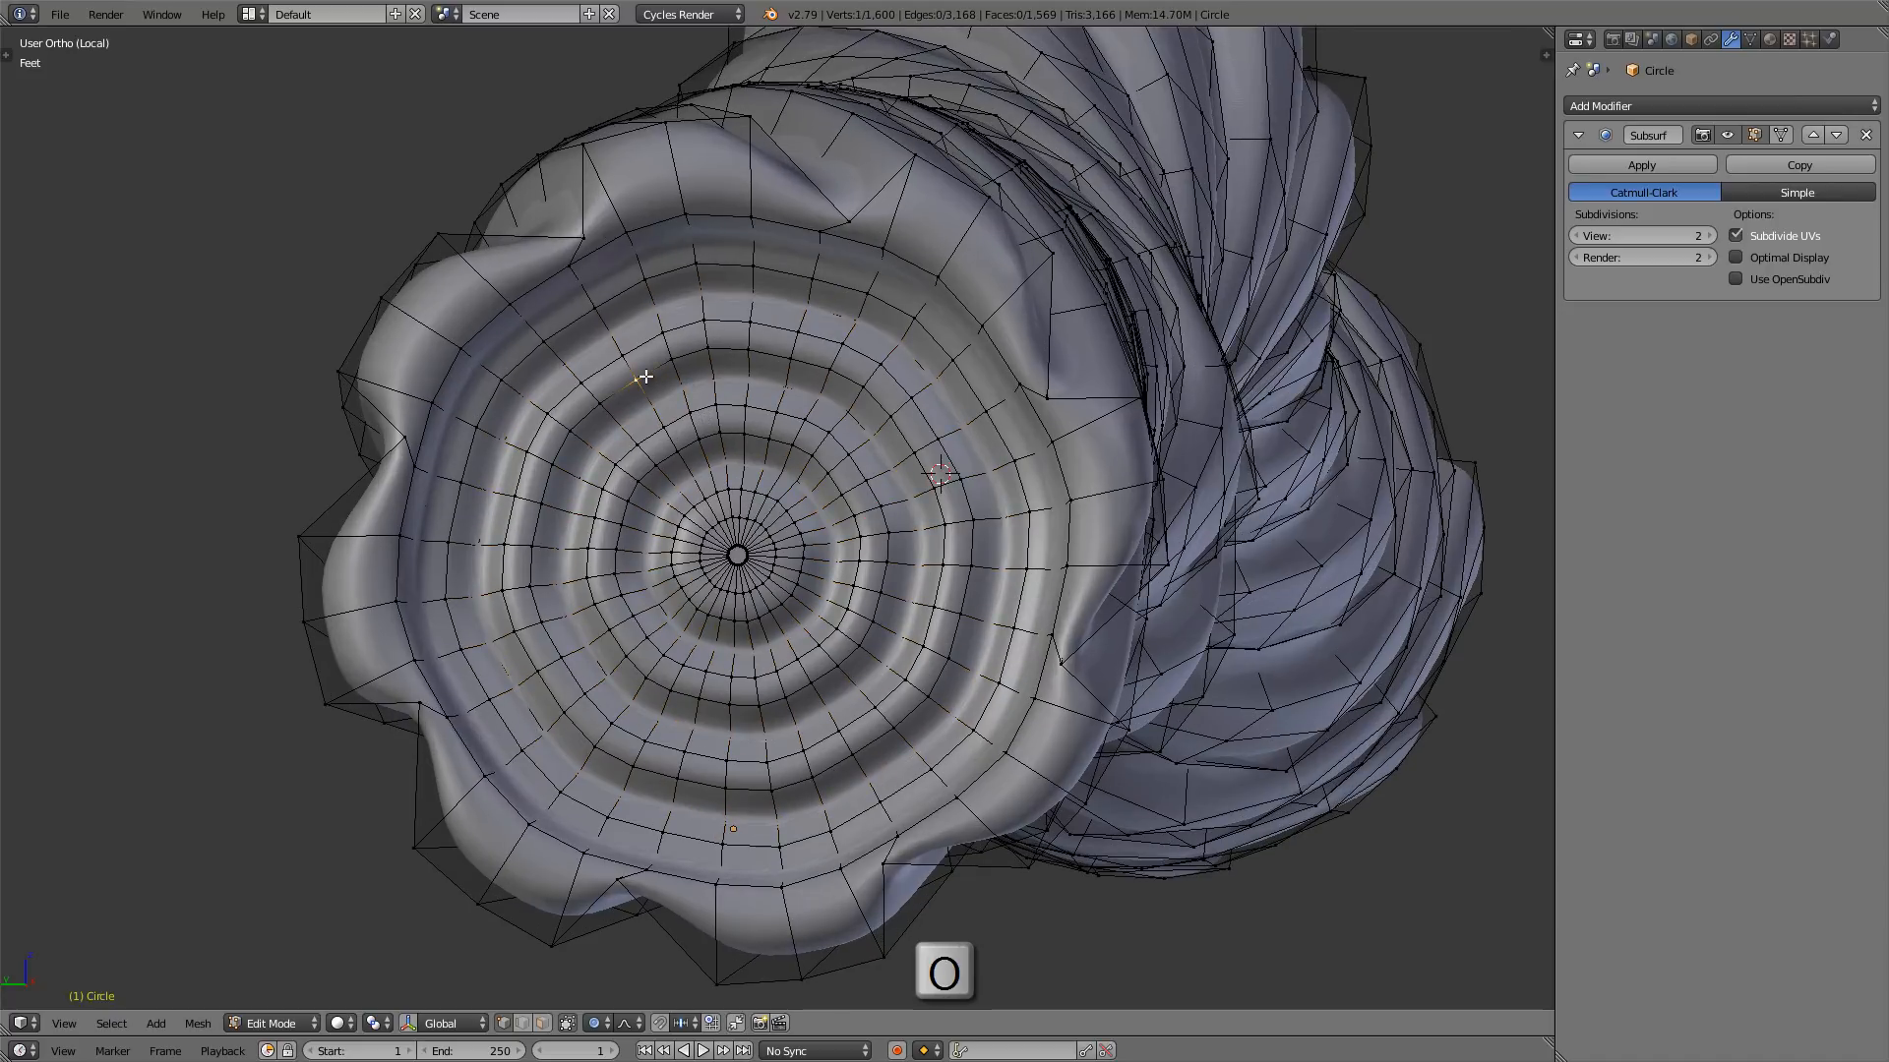
key("g")
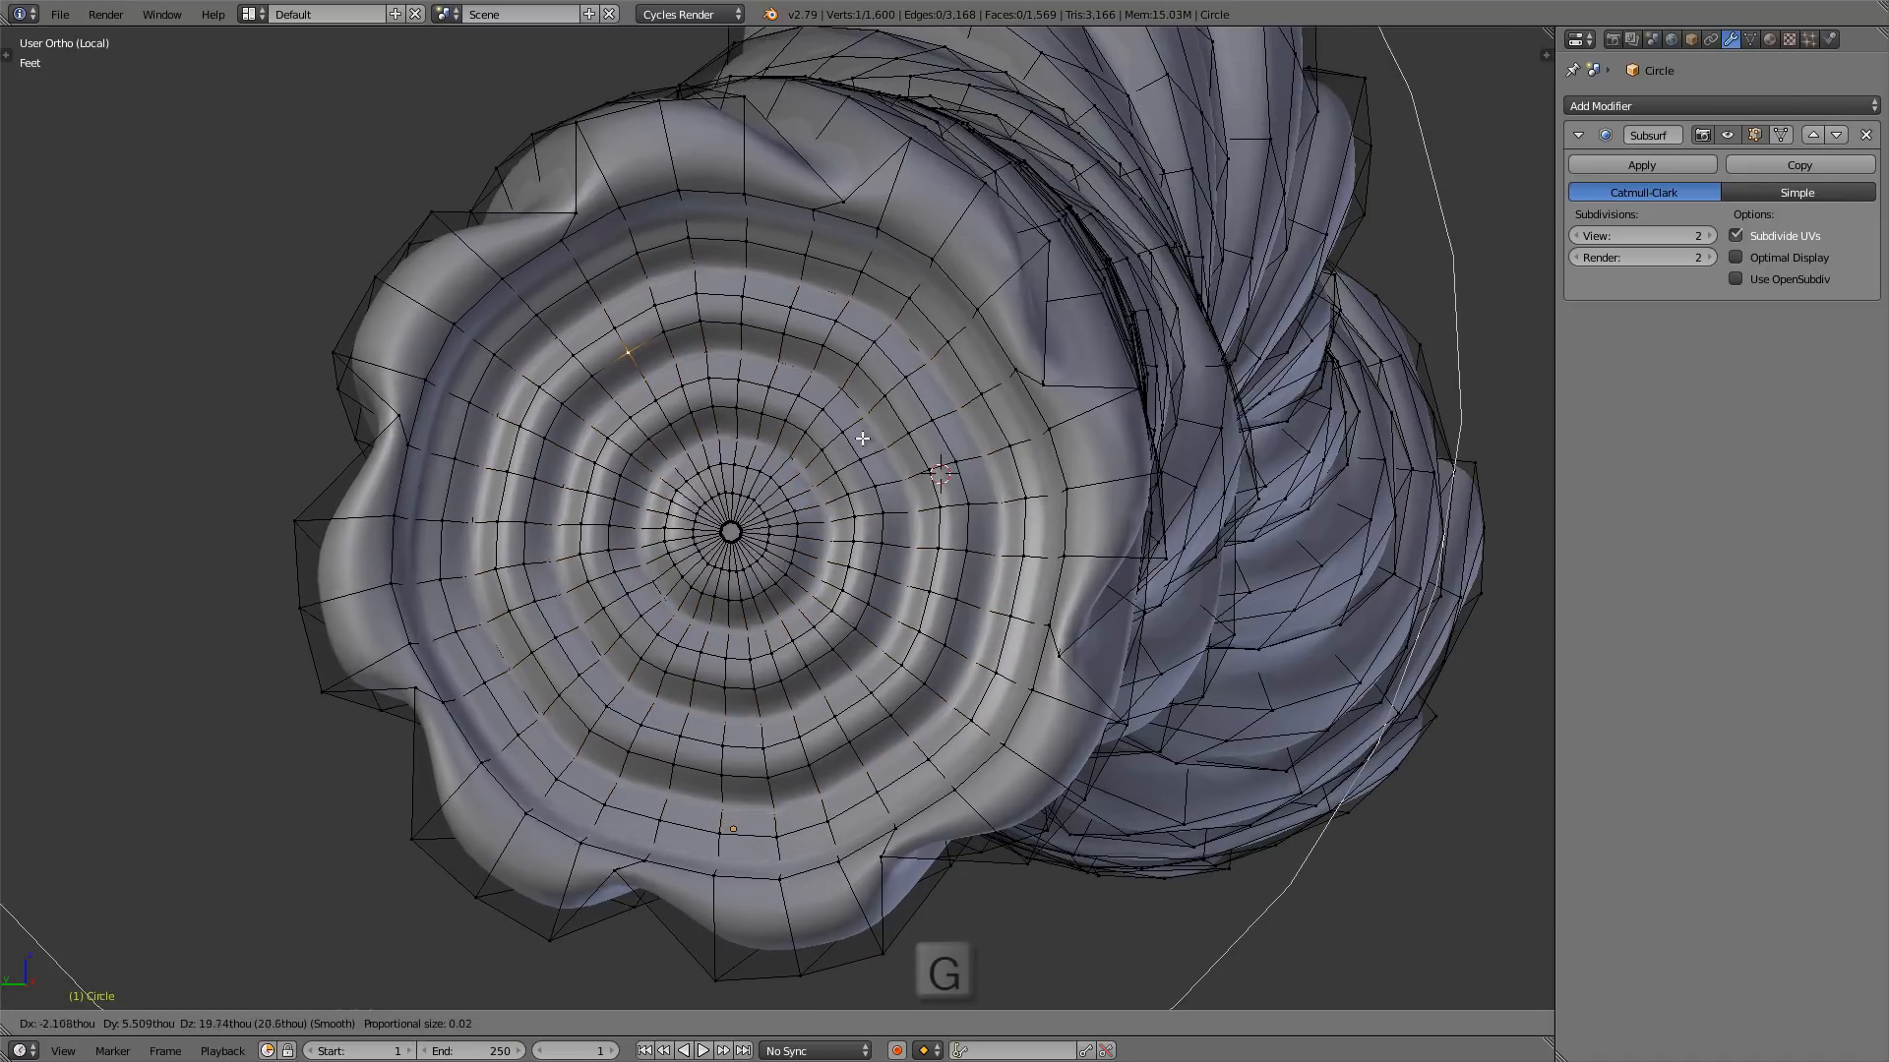
scroll(862, 428, "up", 2)
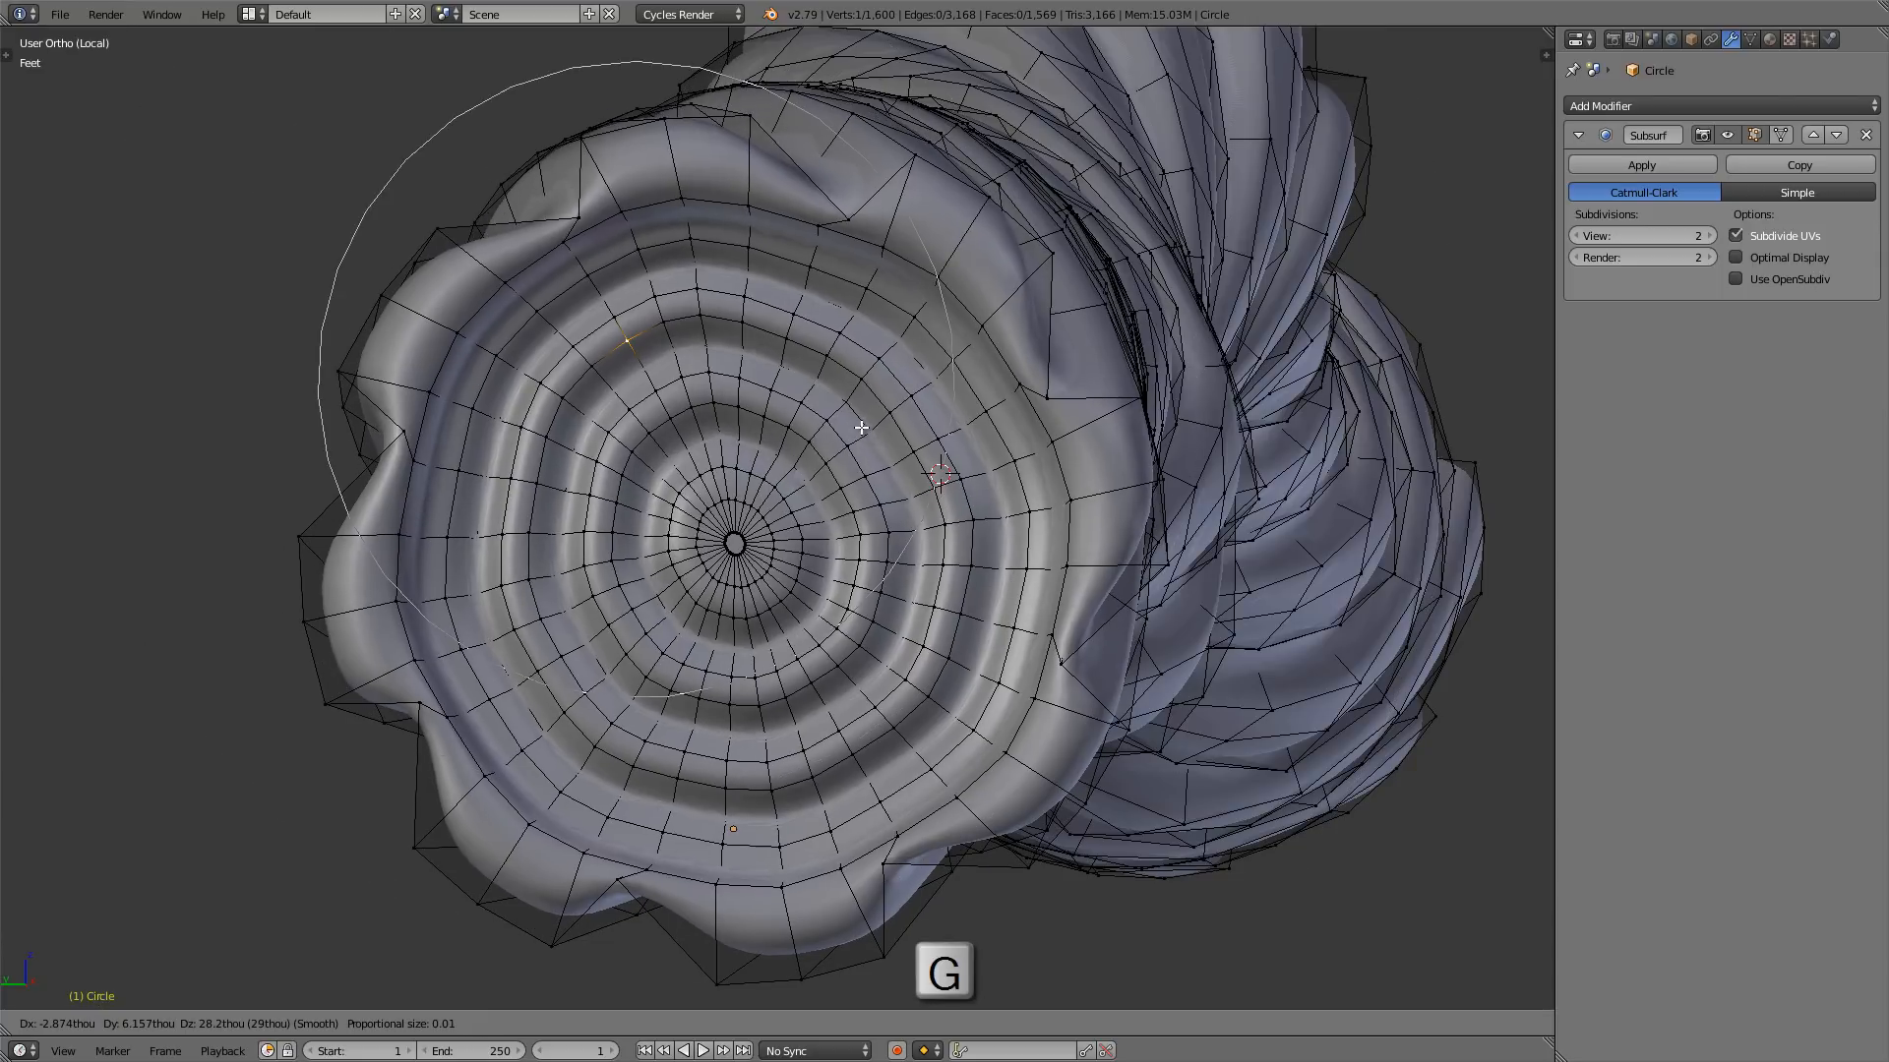
scroll(846, 426, "up", 2)
scroll(836, 429, "up", 1)
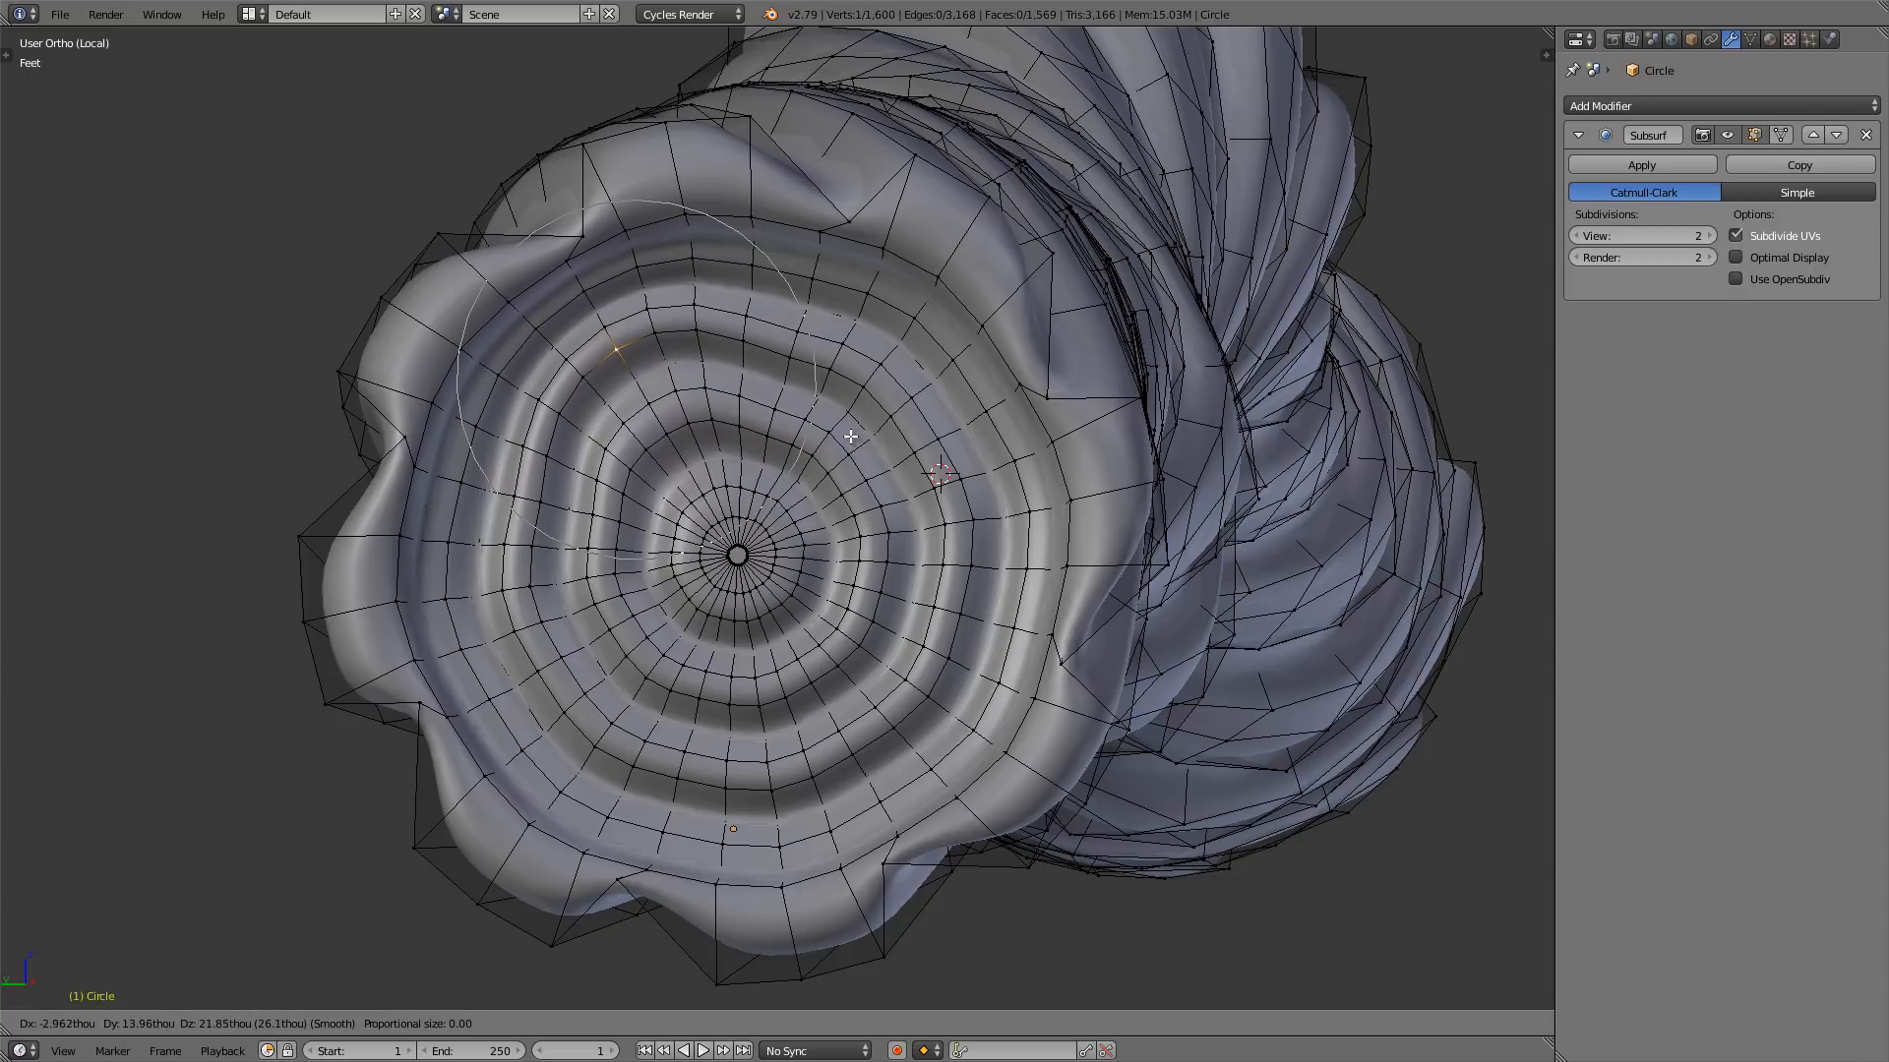
left_click(851, 421)
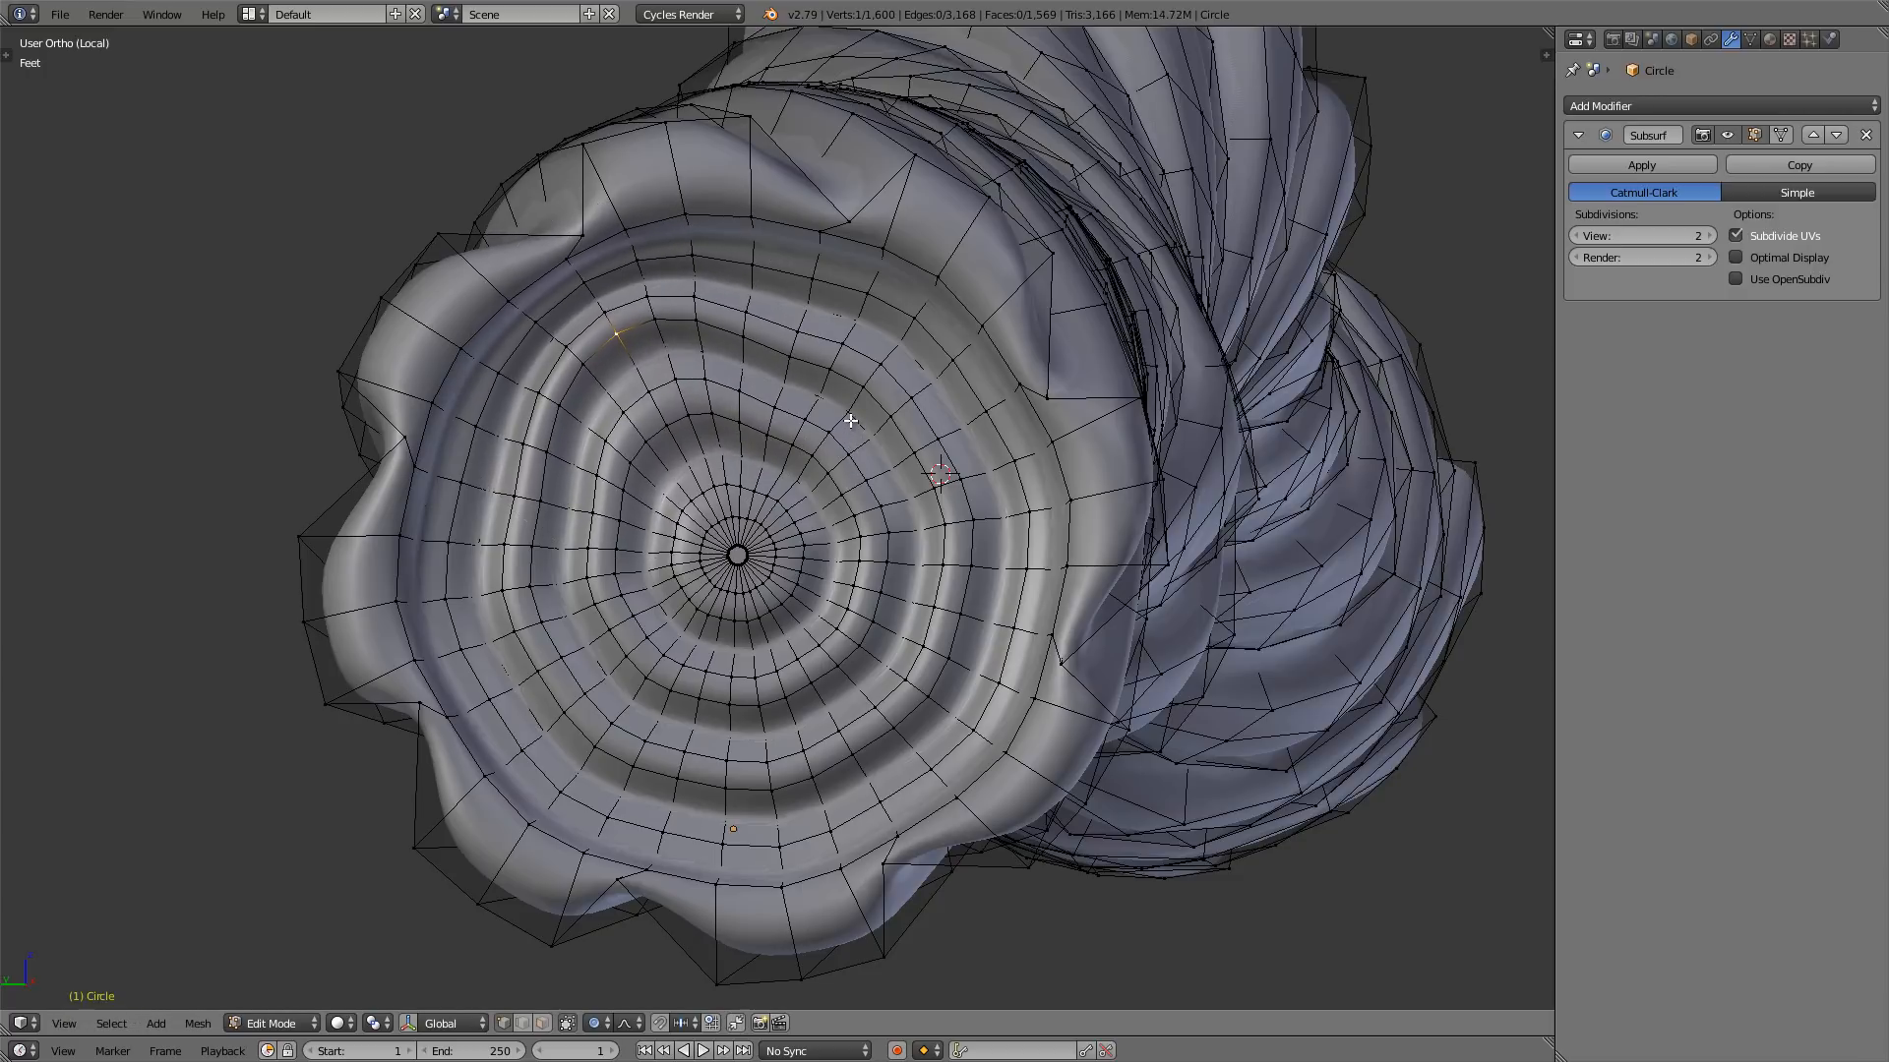
- Shift single vertices at the cap's upper right, lower right and lower left with proportional editing to make the rings irregular
middle_click_drag(851, 421, 830, 351, "shift")
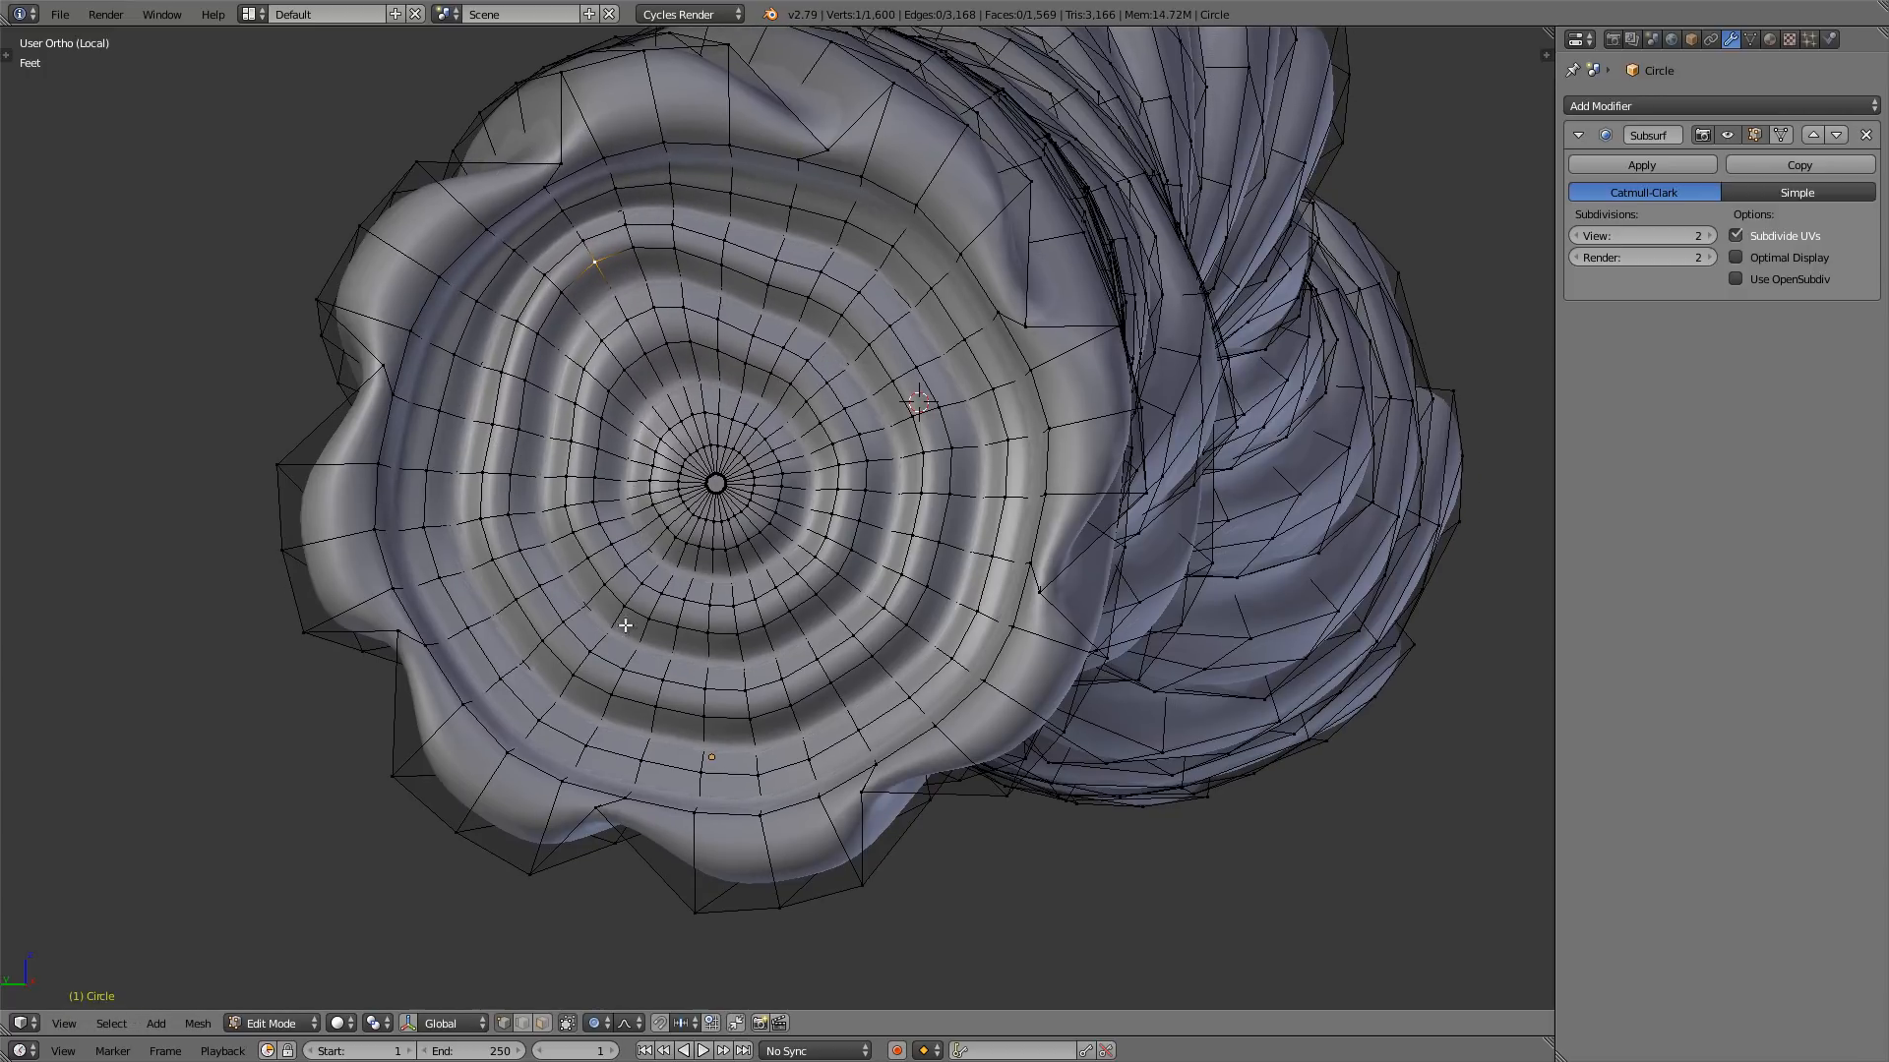
right_click(921, 304)
key("g")
left_click(922, 337)
right_click(850, 540)
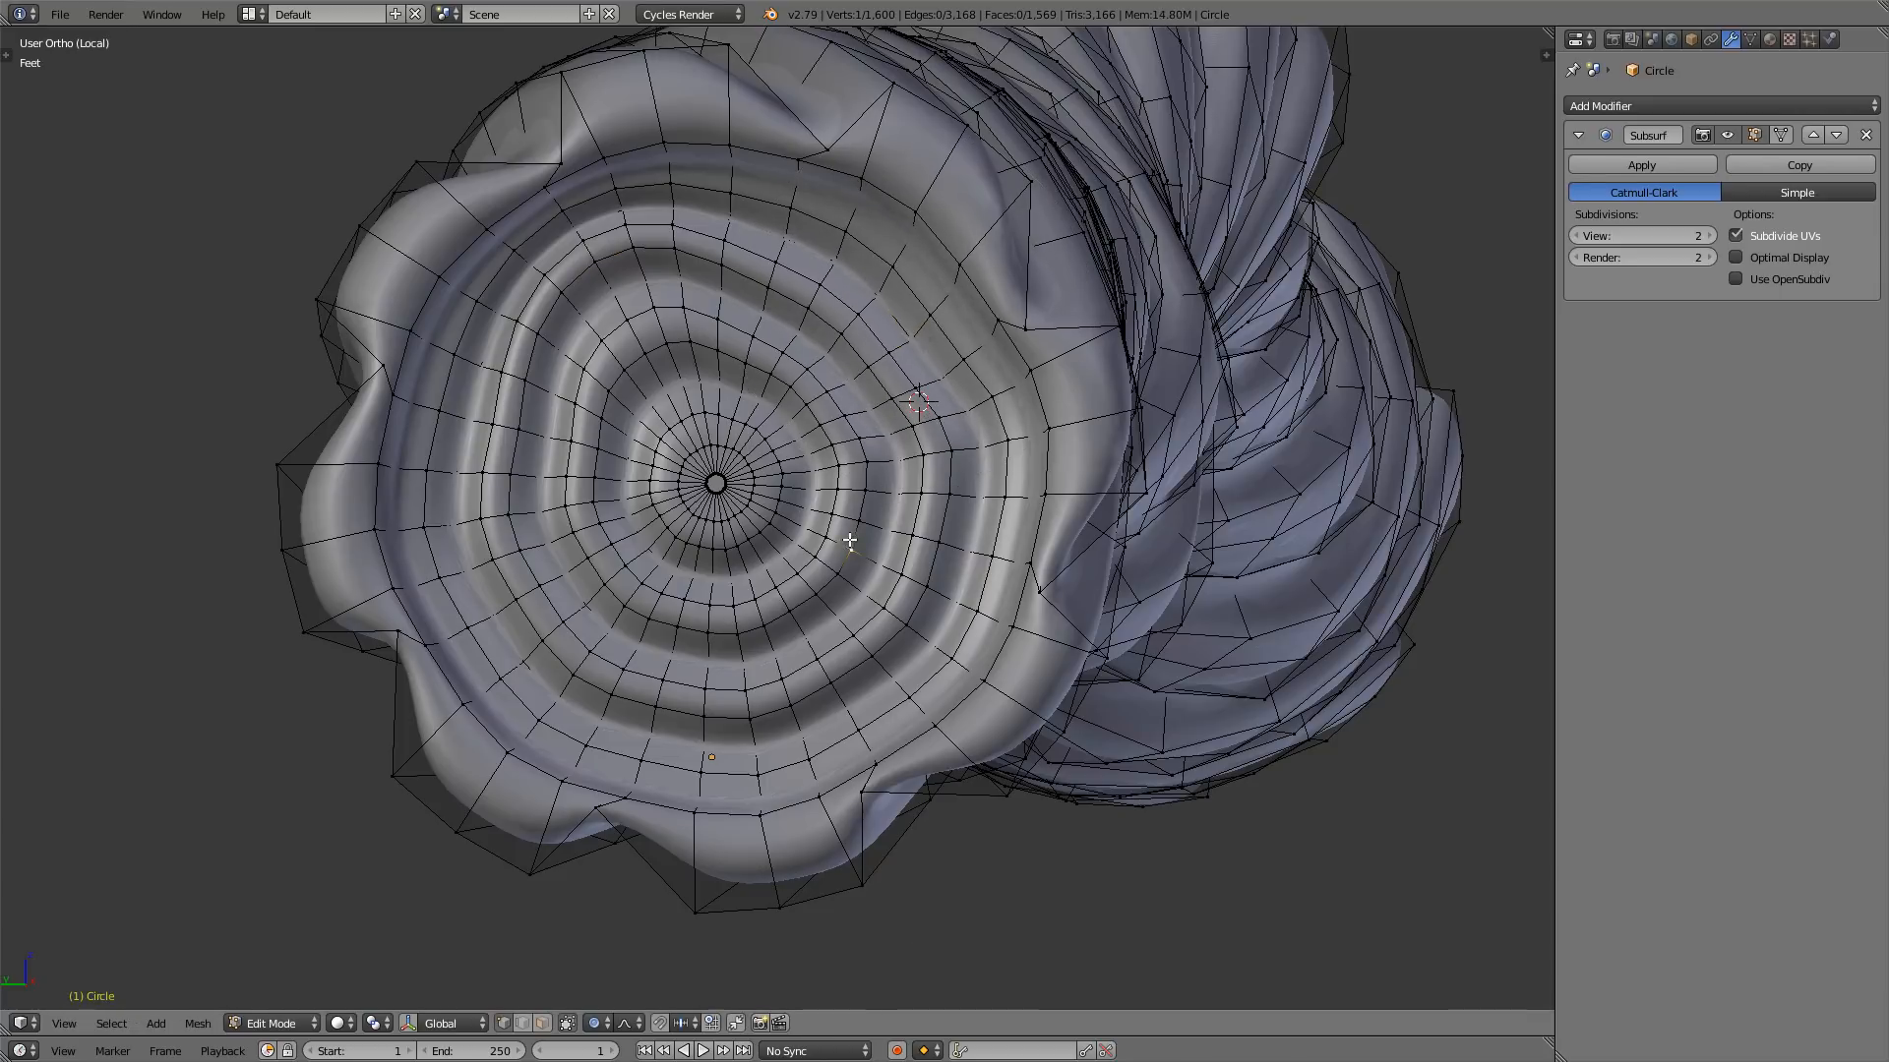
key("g")
left_click(859, 572)
right_click(646, 640)
key("g")
left_click(656, 679)
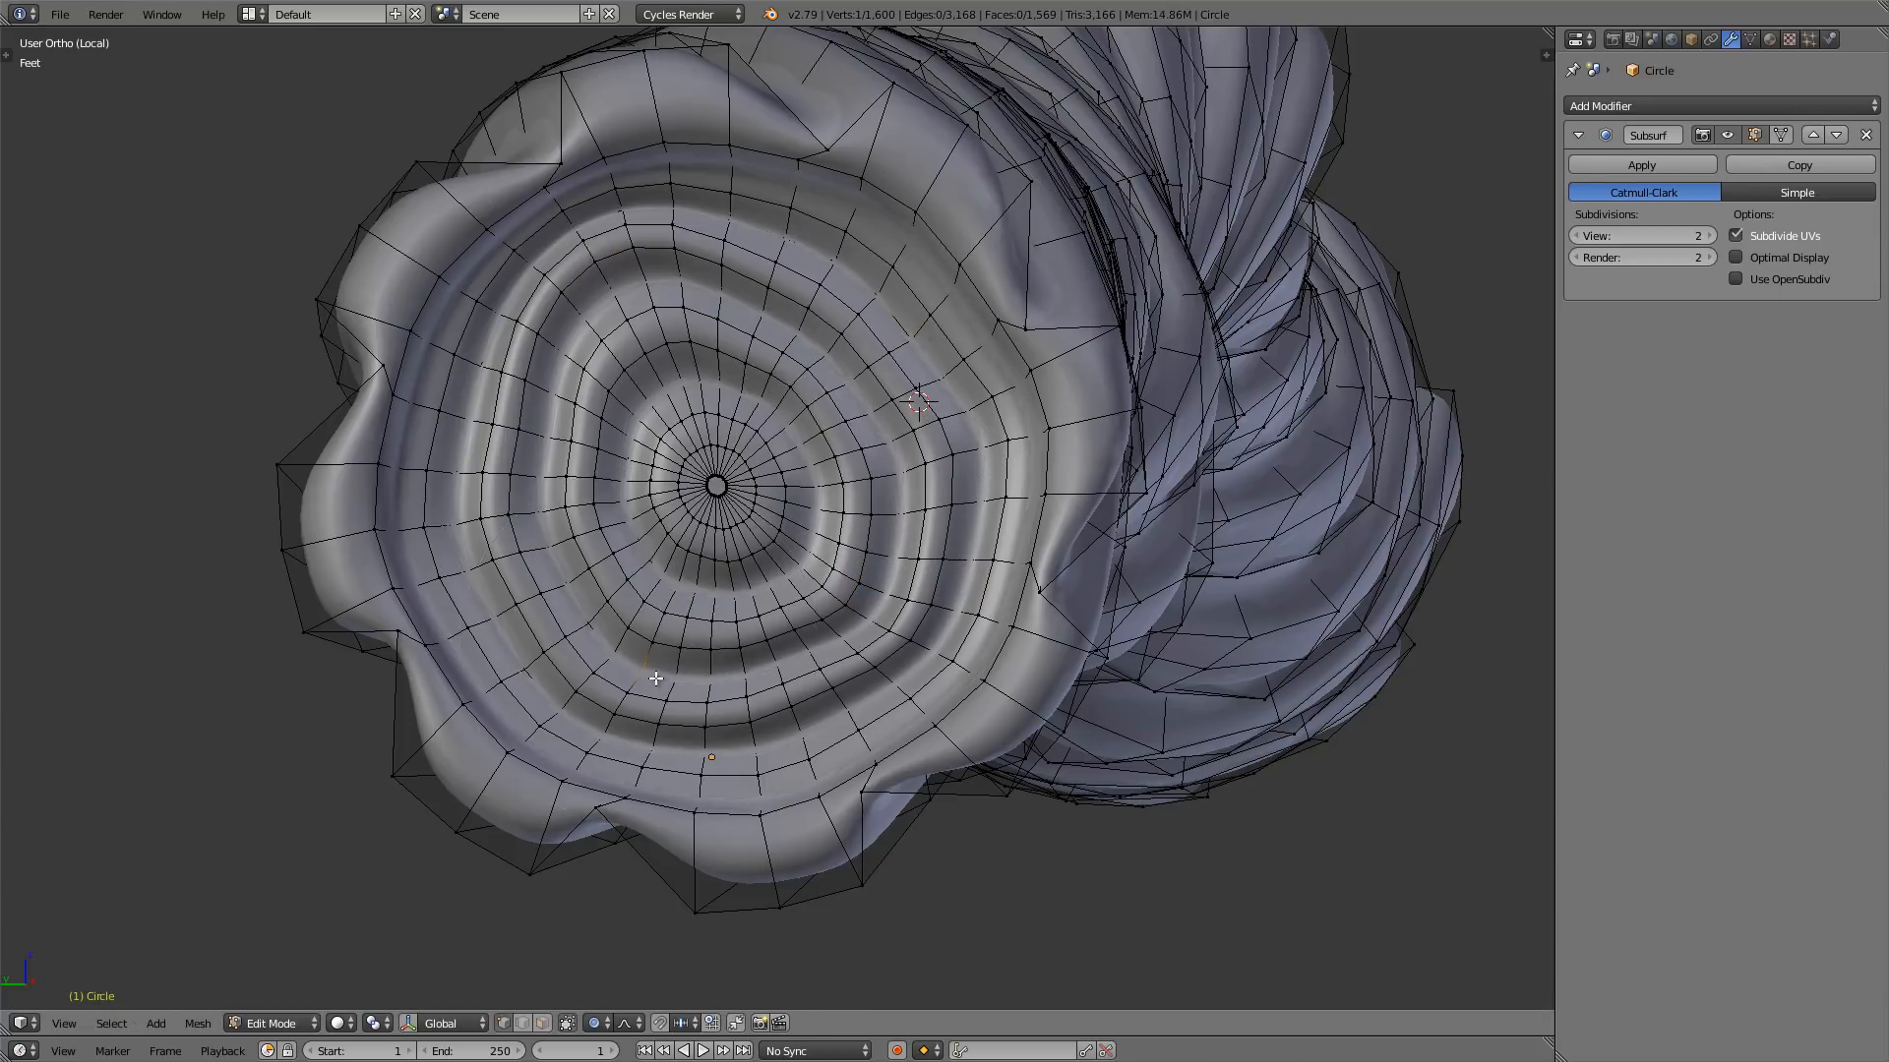
- Nudge more ring vertices, including ones at the cap's upper right and top, from an opposite viewing angle with proportional editing
scroll(711, 604, "down", 5)
key("Tab")
middle_click_drag(716, 588, 848, 537)
scroll(718, 565, "up", 6)
key("Tab")
key("g")
left_click(629, 547)
key("Tab")
key("Tab")
right_click(836, 445)
key("g")
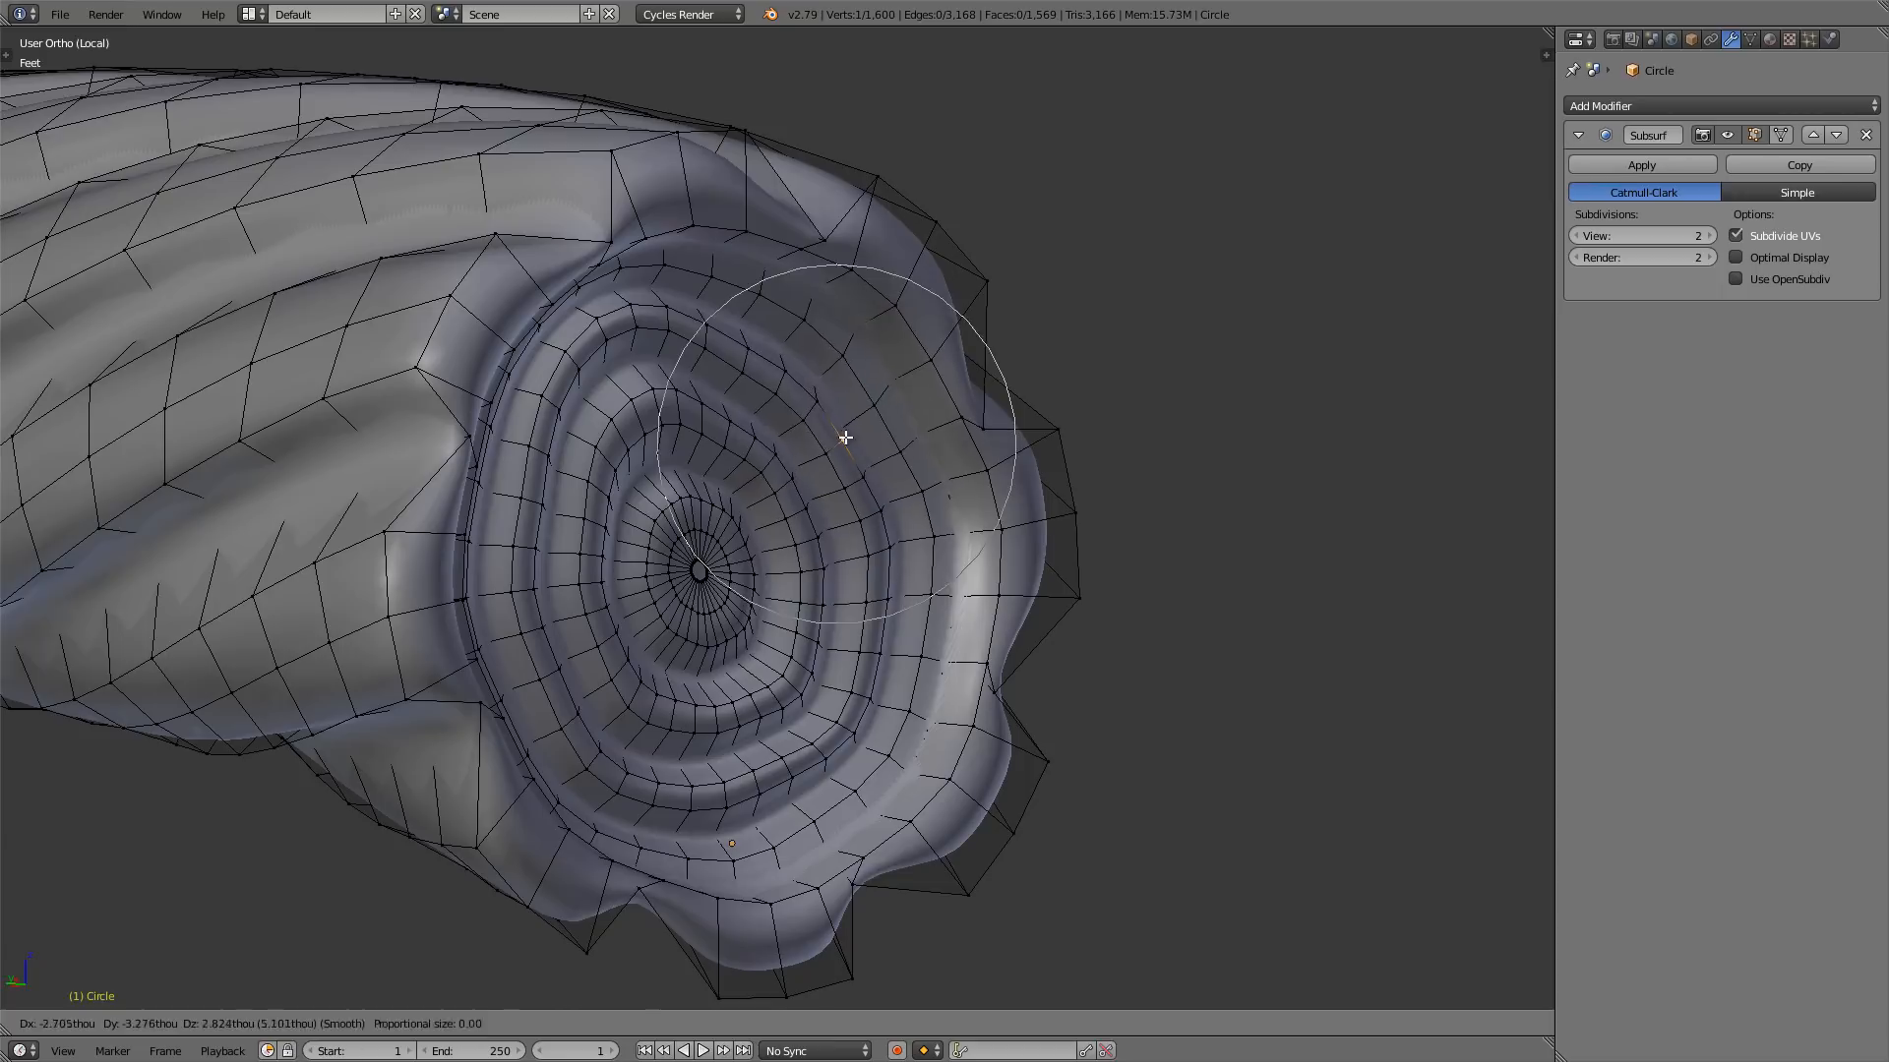
left_click(846, 436)
right_click(700, 307)
key("g")
left_click(687, 279)
- Examine the distorted rings and the rim of the capped end in Object Mode
scroll(688, 522, "down", 2)
middle_click_drag(787, 453, 606, 523)
key("Tab")
scroll(680, 485, "down", 4)
left_click(680, 486)
scroll(680, 486, "up", 4)
scroll(701, 526, "down", 2)
scroll(740, 370, "up", 3)
middle_click_drag(719, 371, 651, 380, "shift")
scroll(651, 380, "down", 1)
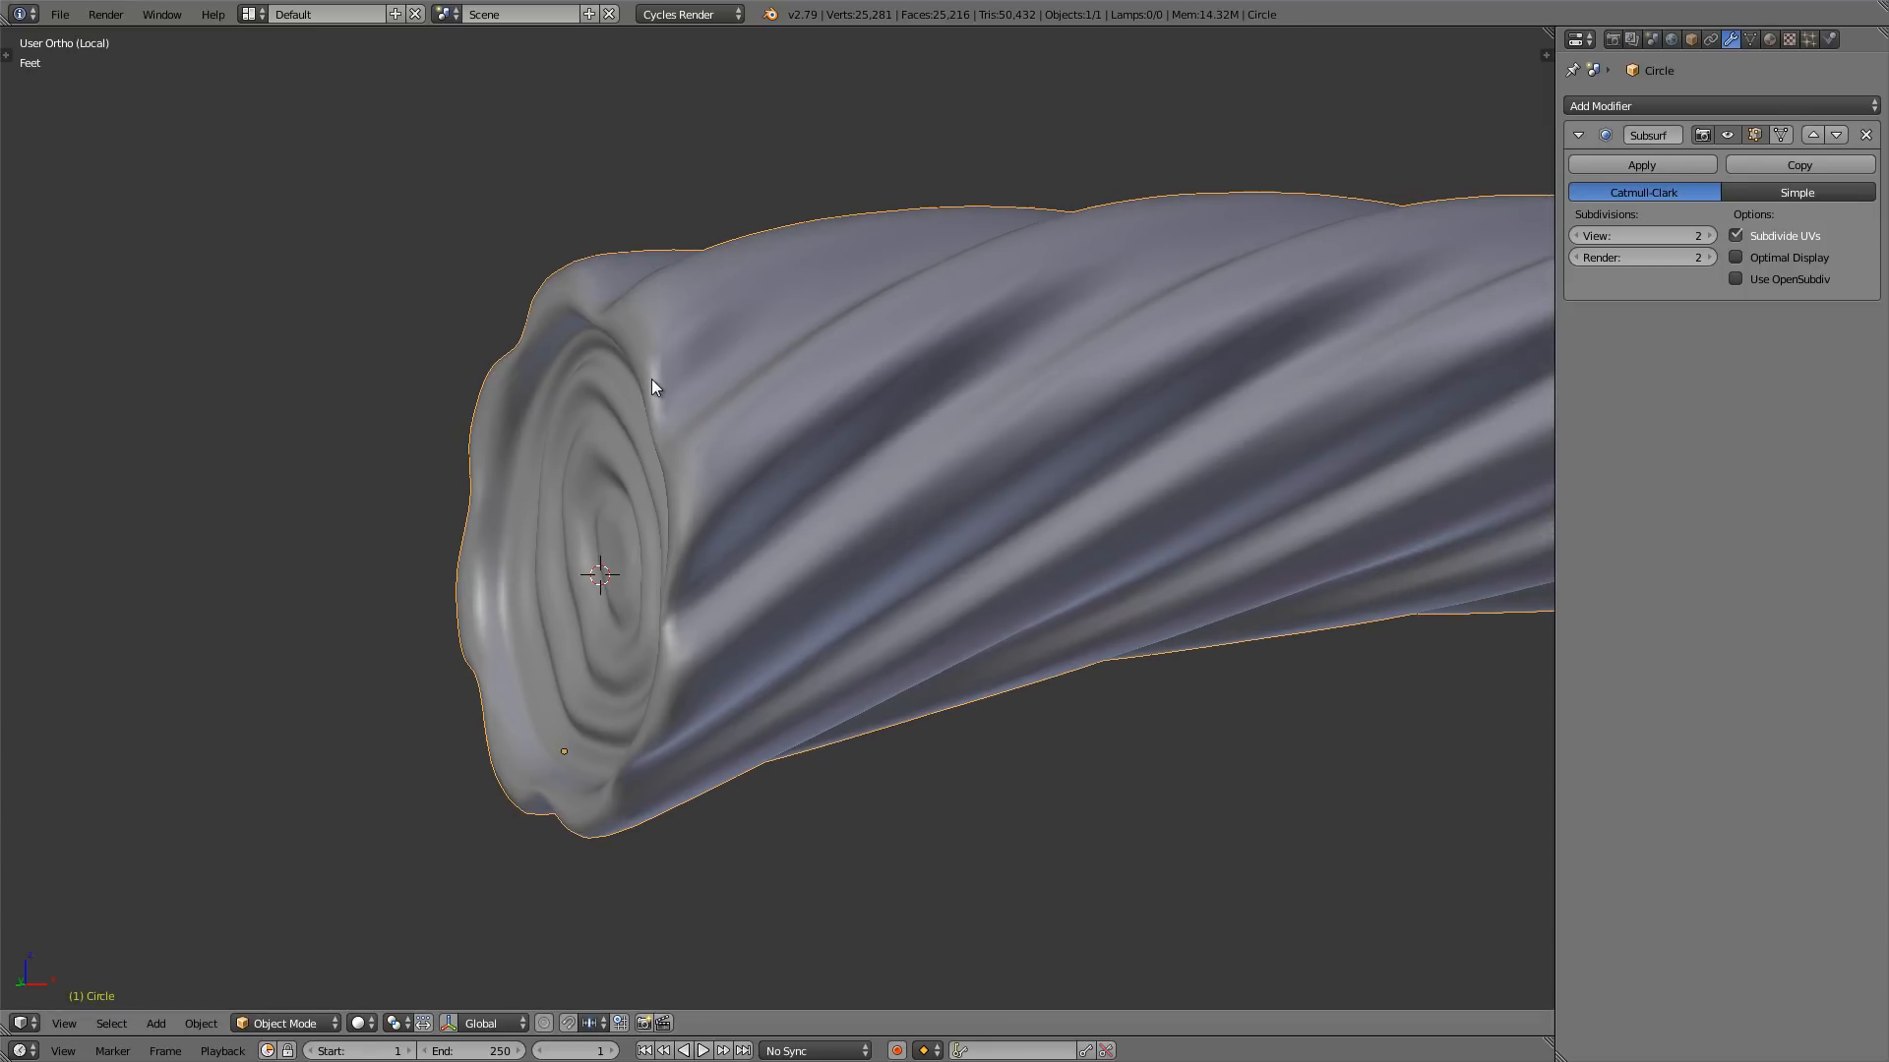
- Add a loop cut around the tube's outer wall beside the capped end and slide it about 0.55 toward the rim
middle_click_drag(729, 515, 606, 305)
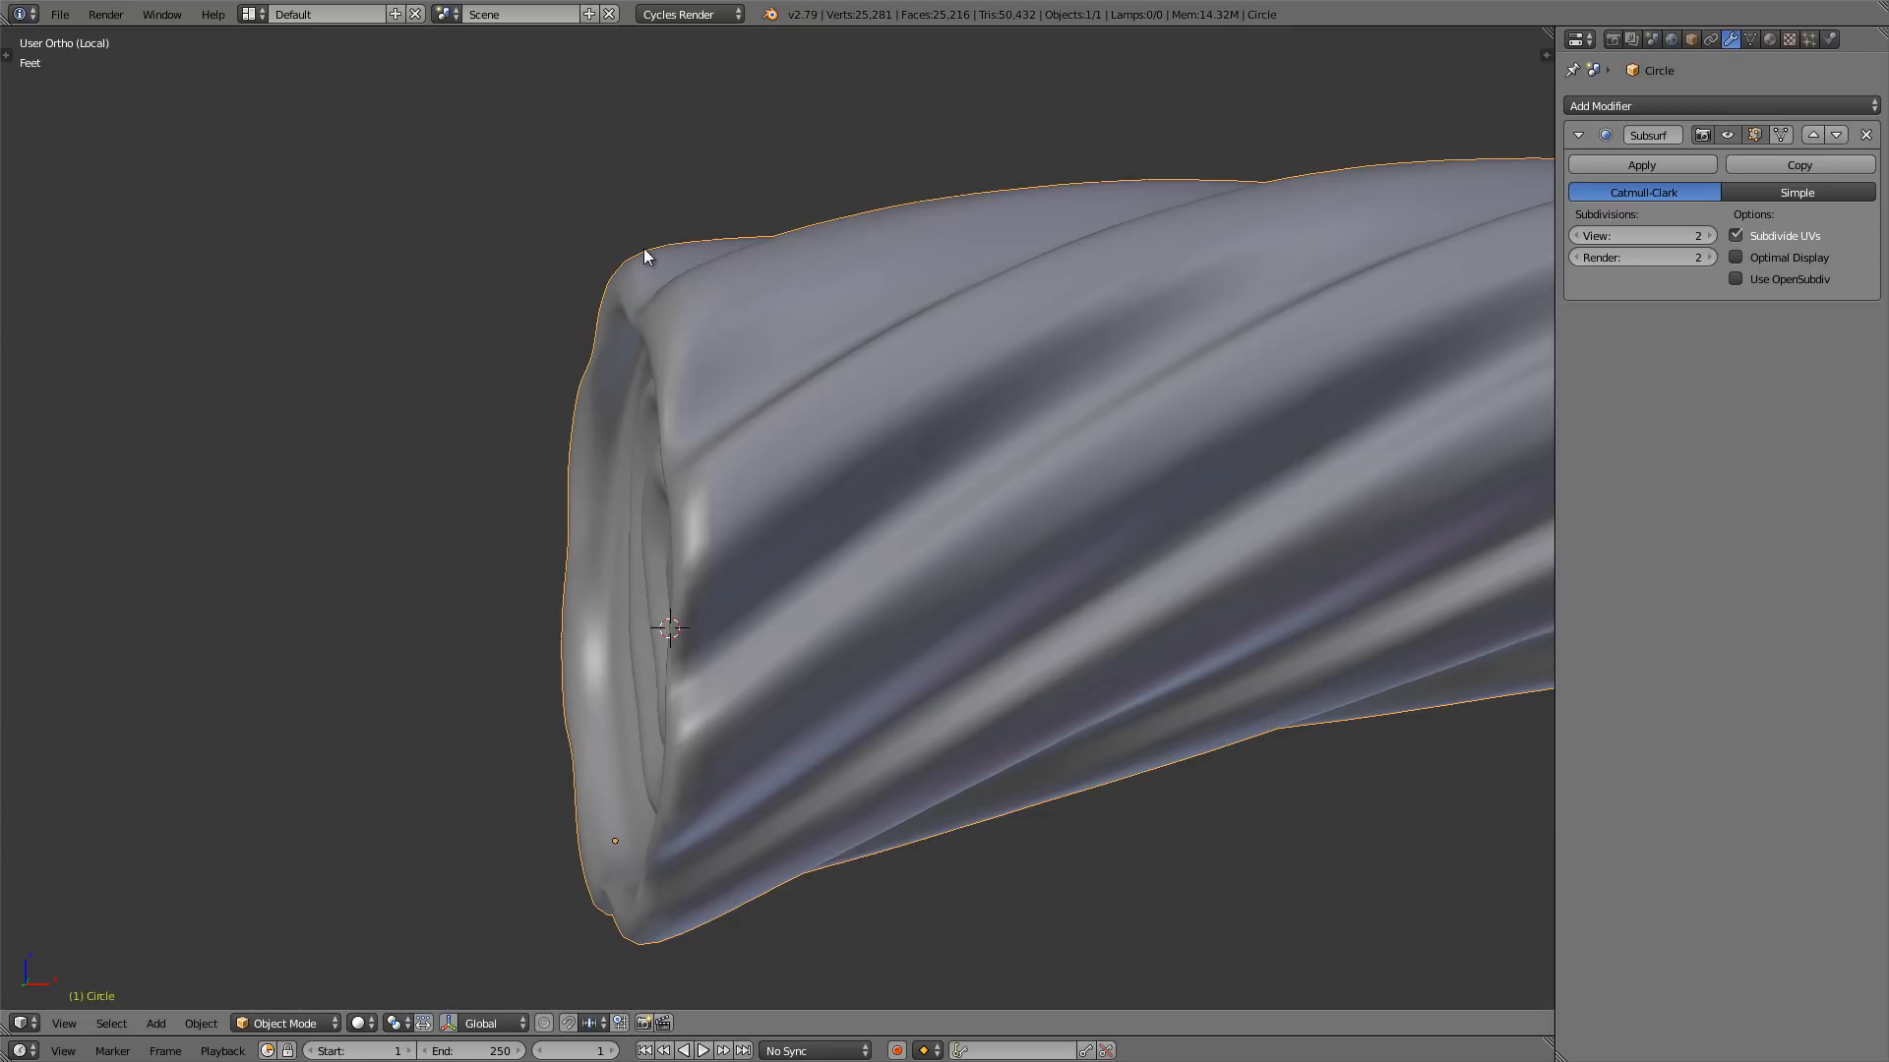
key("Tab")
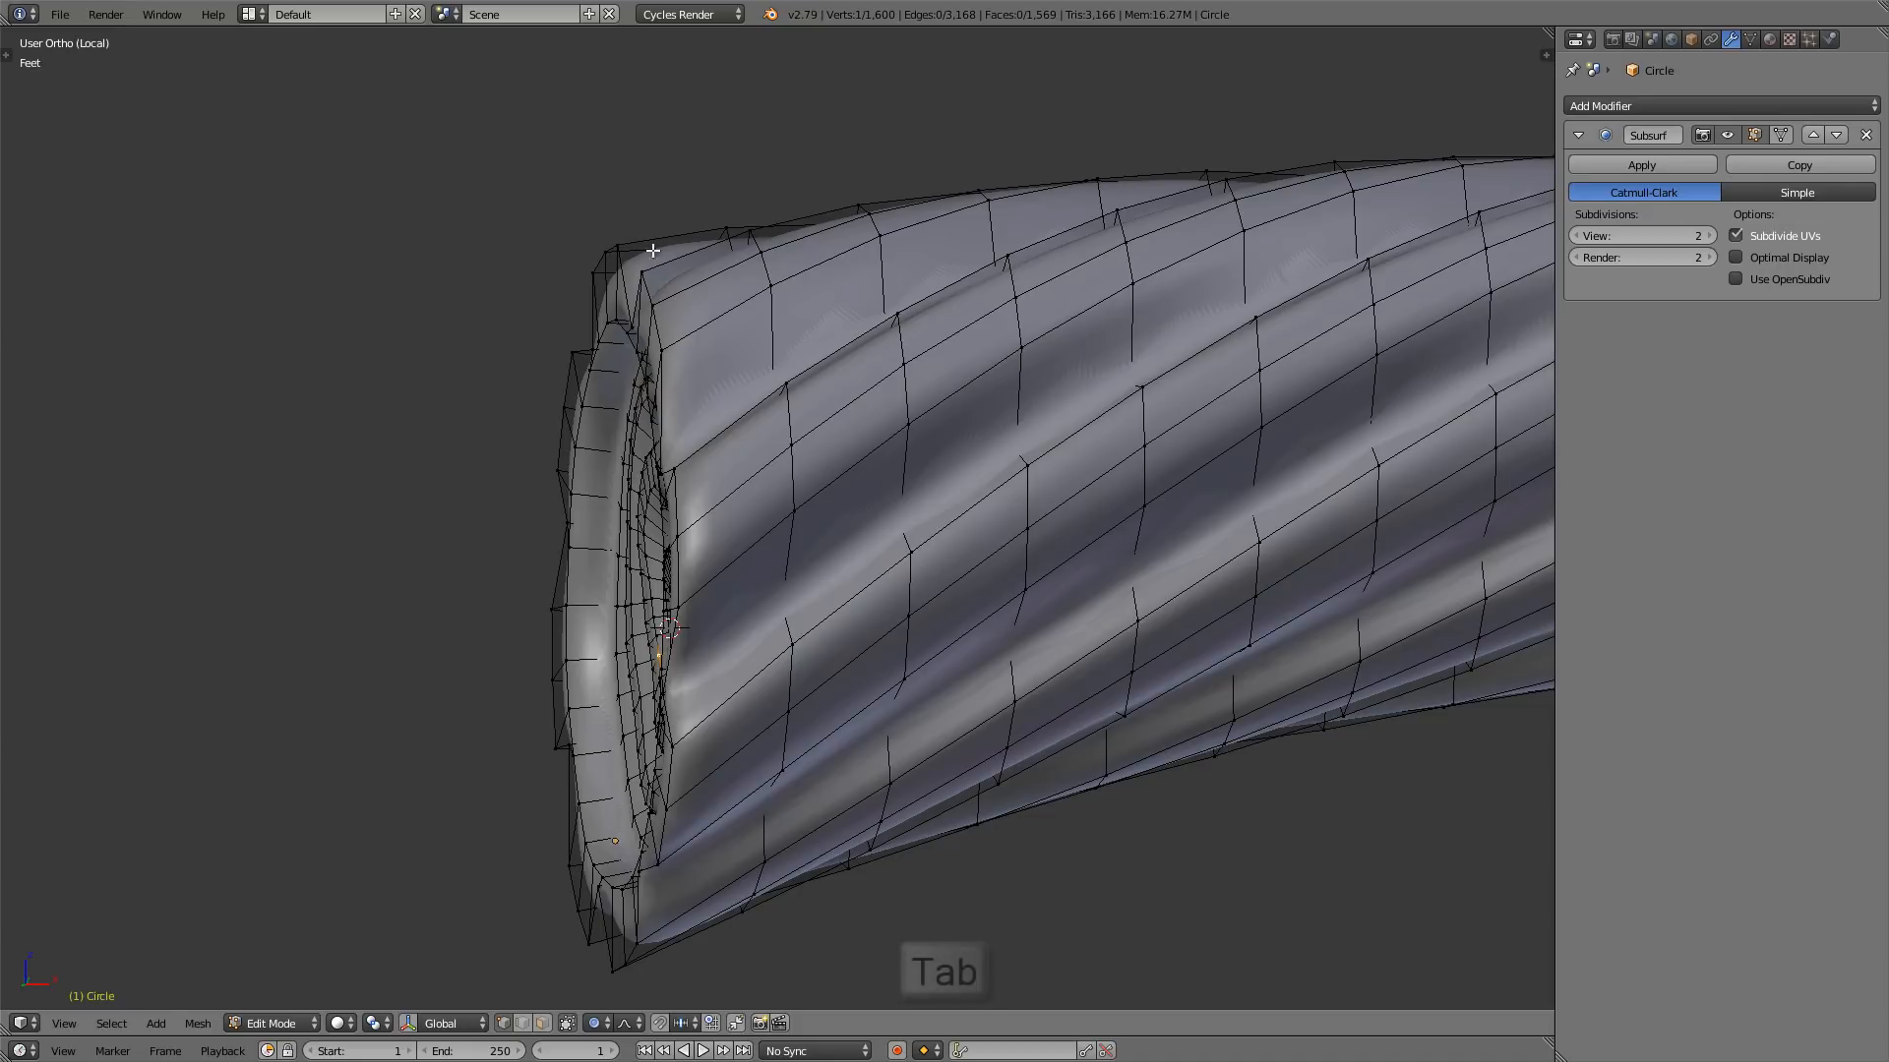
scroll(669, 256, "up", 2)
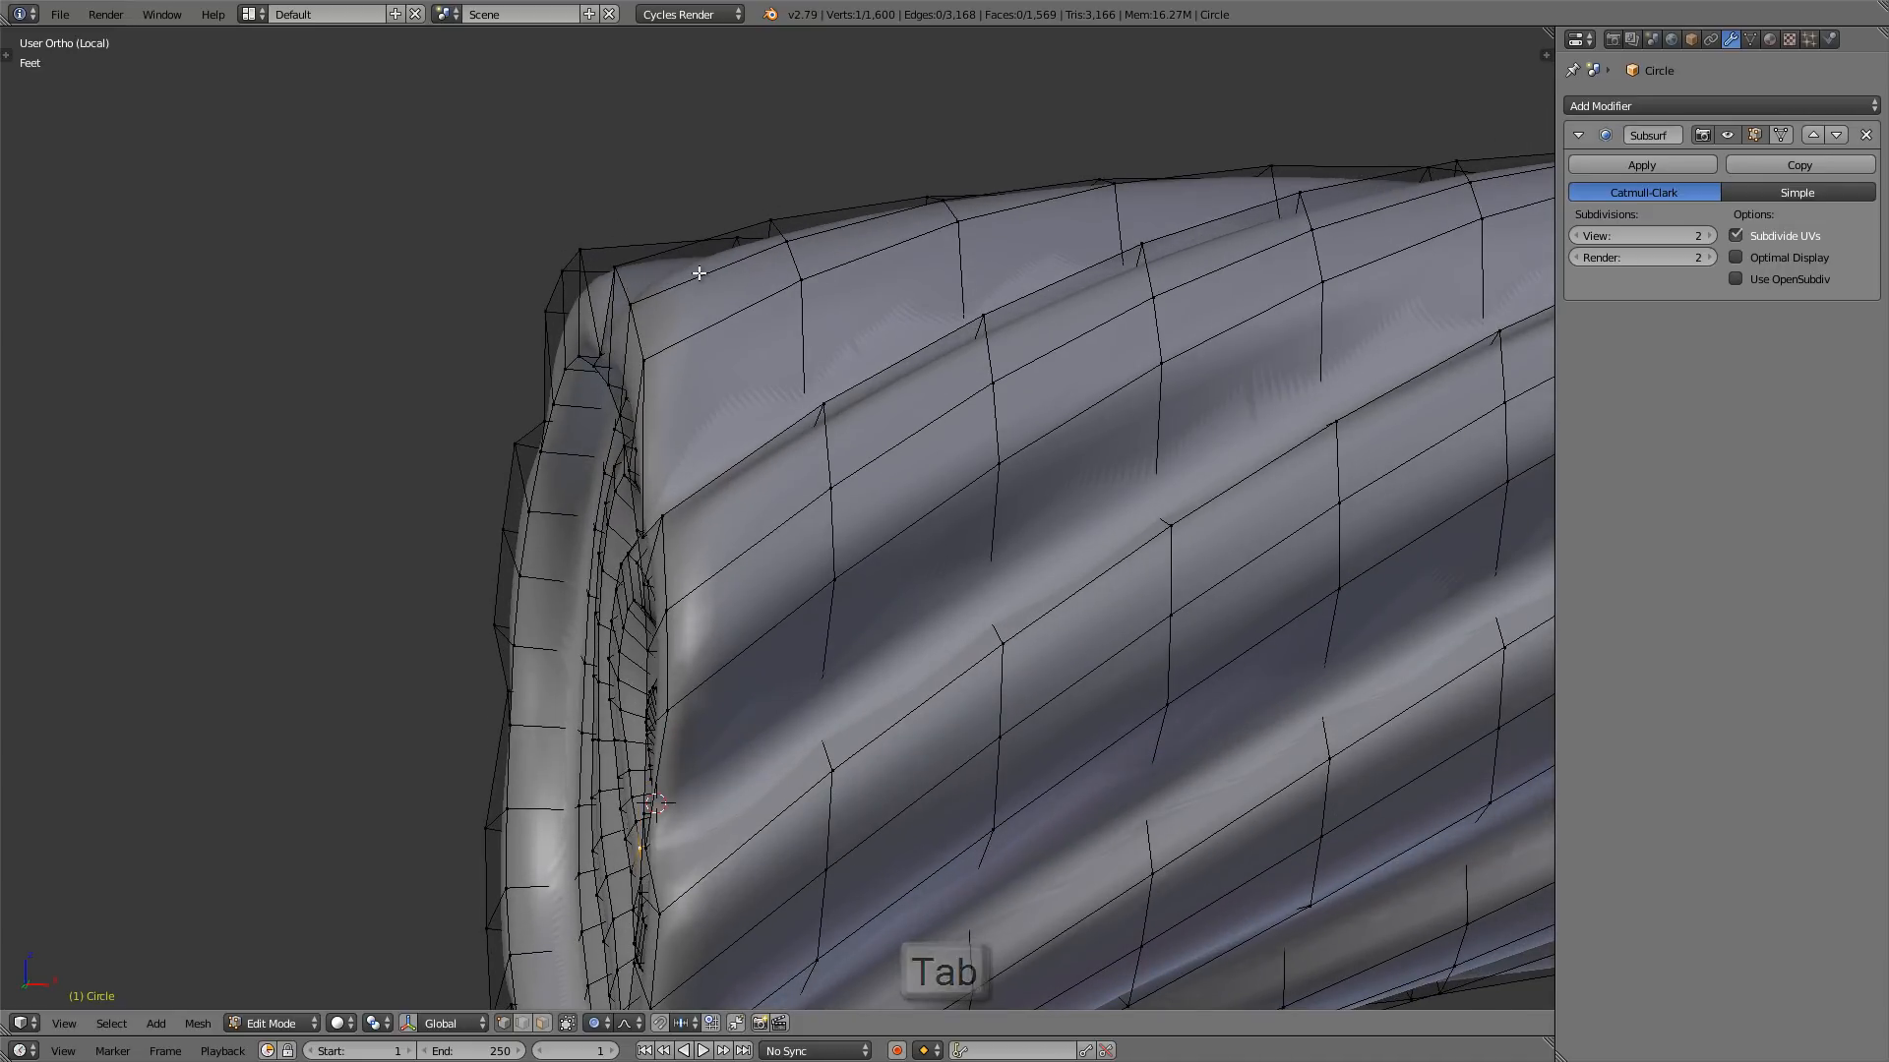
key("ctrl+r")
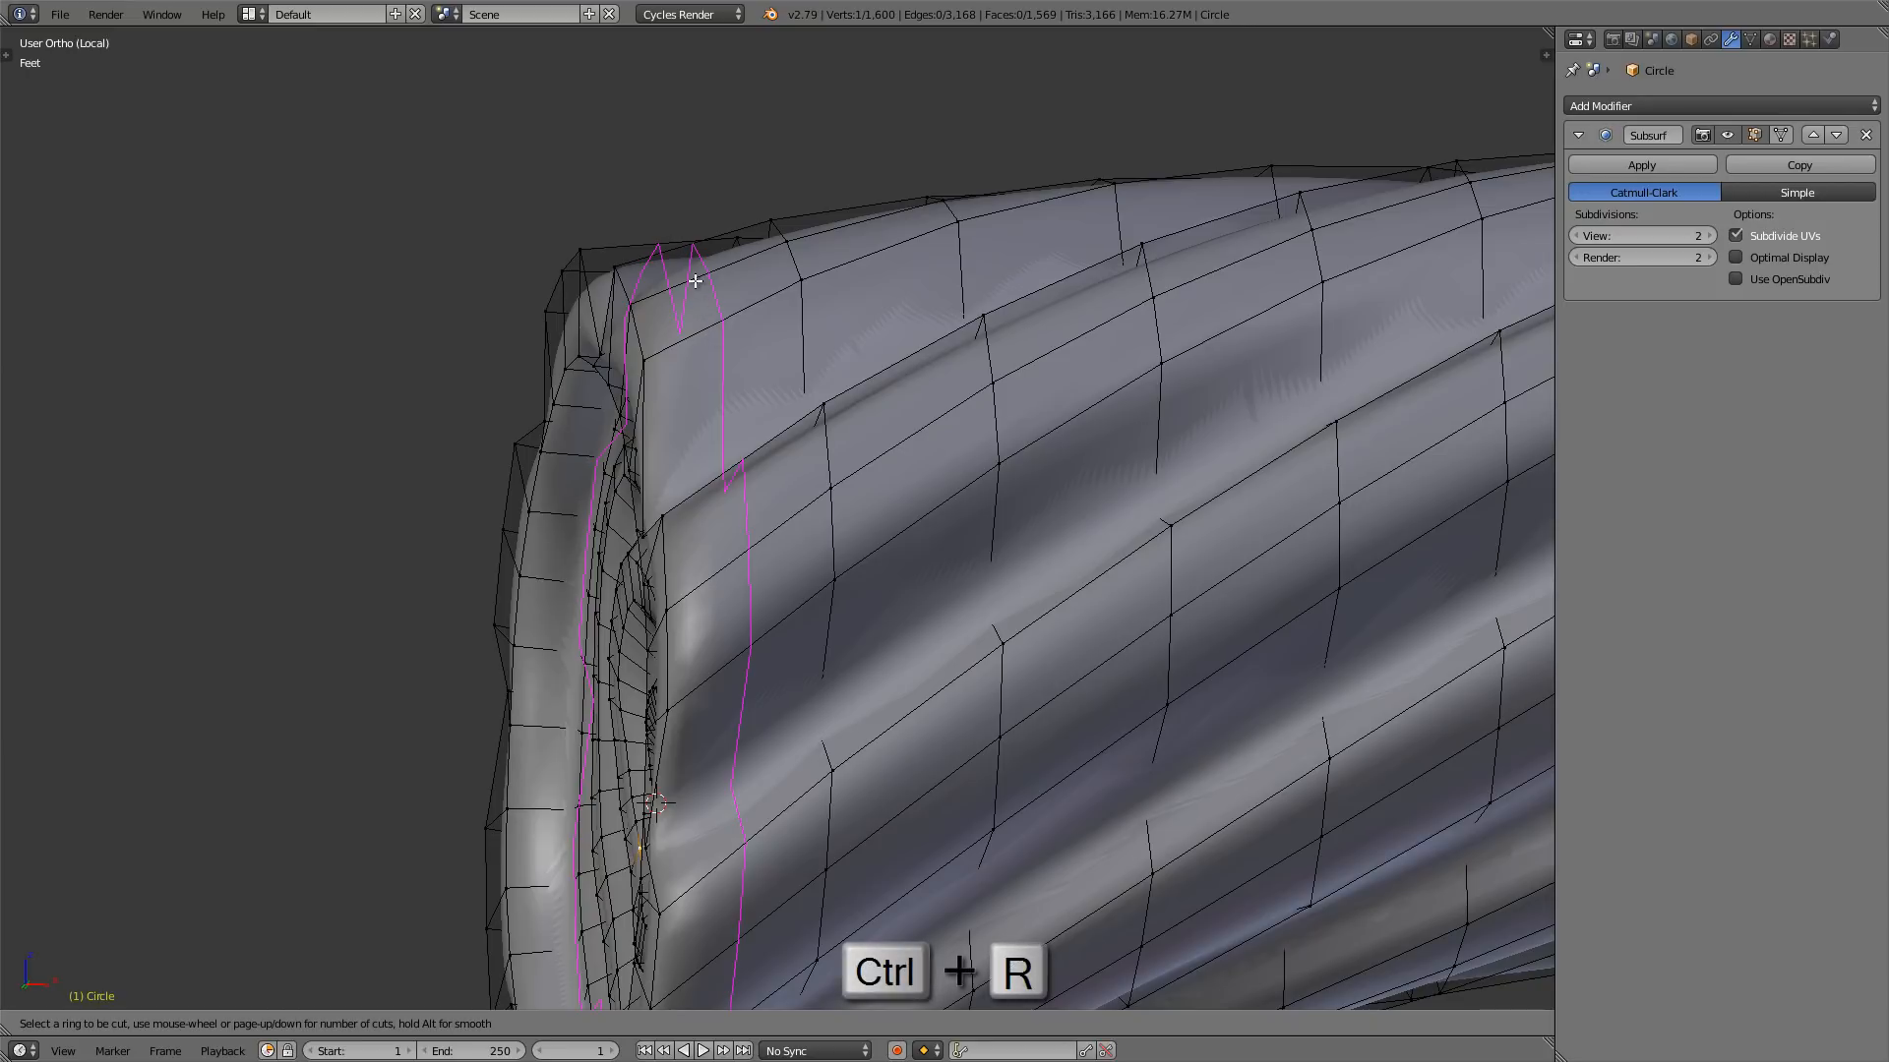
left_click(695, 282)
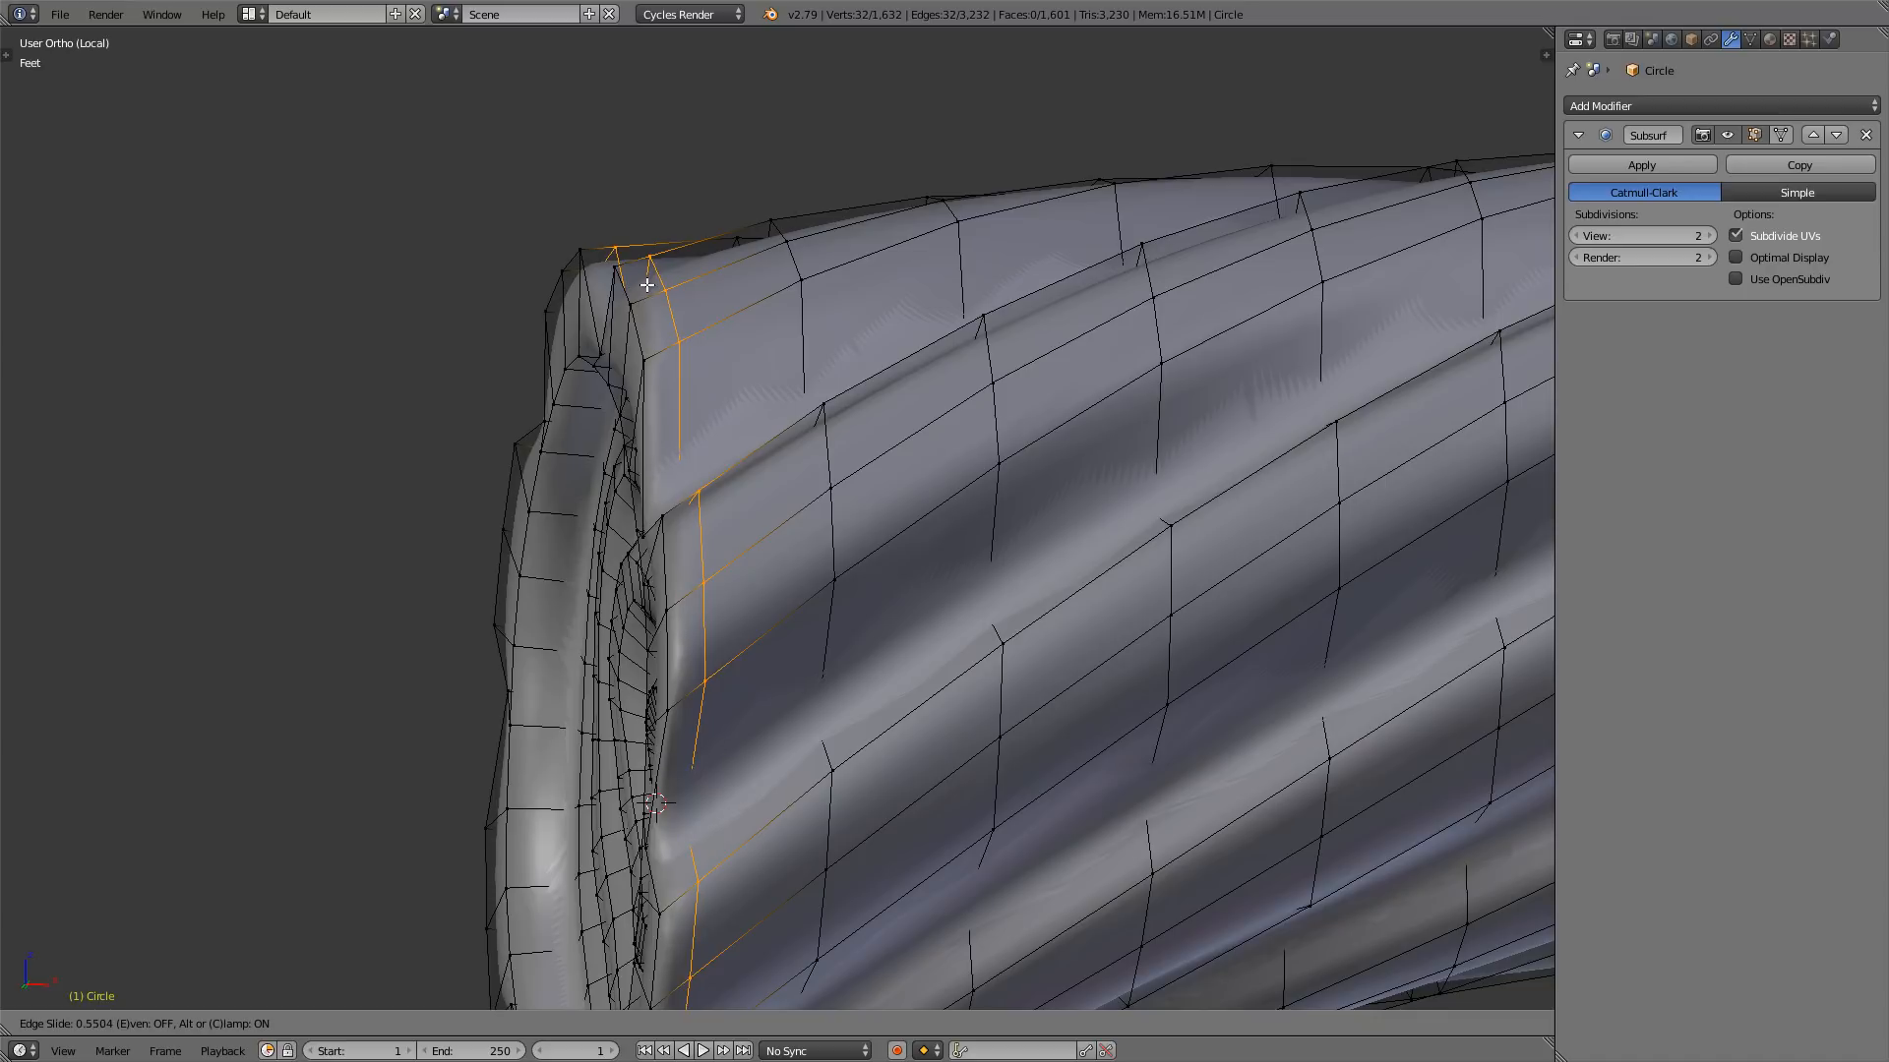
left_click(648, 286)
- Add a centred, unslid loop cut around the inner wall between the rim and the recessed cap
scroll(648, 288, "down", 4)
mouse_move(666, 308)
middle_mouse_down()
mouse_move(833, 325)
mouse_move(735, 392)
mouse_move(643, 330)
mouse_move(945, 341)
mouse_move(843, 324)
mouse_move(552, 342)
mouse_move(628, 366)
mouse_move(463, 319)
middle_mouse_up()
key("Tab")
scroll(843, 325, "up", 3)
mouse_move(590, 376)
middle_mouse_down()
mouse_move(358, 375)
mouse_move(561, 384)
mouse_move(455, 417)
mouse_move(456, 446)
middle_mouse_up()
scroll(535, 387, "up", 2)
key("Tab")
middle_click_drag(455, 446, 522, 393, "shift")
scroll(528, 408, "up", 1)
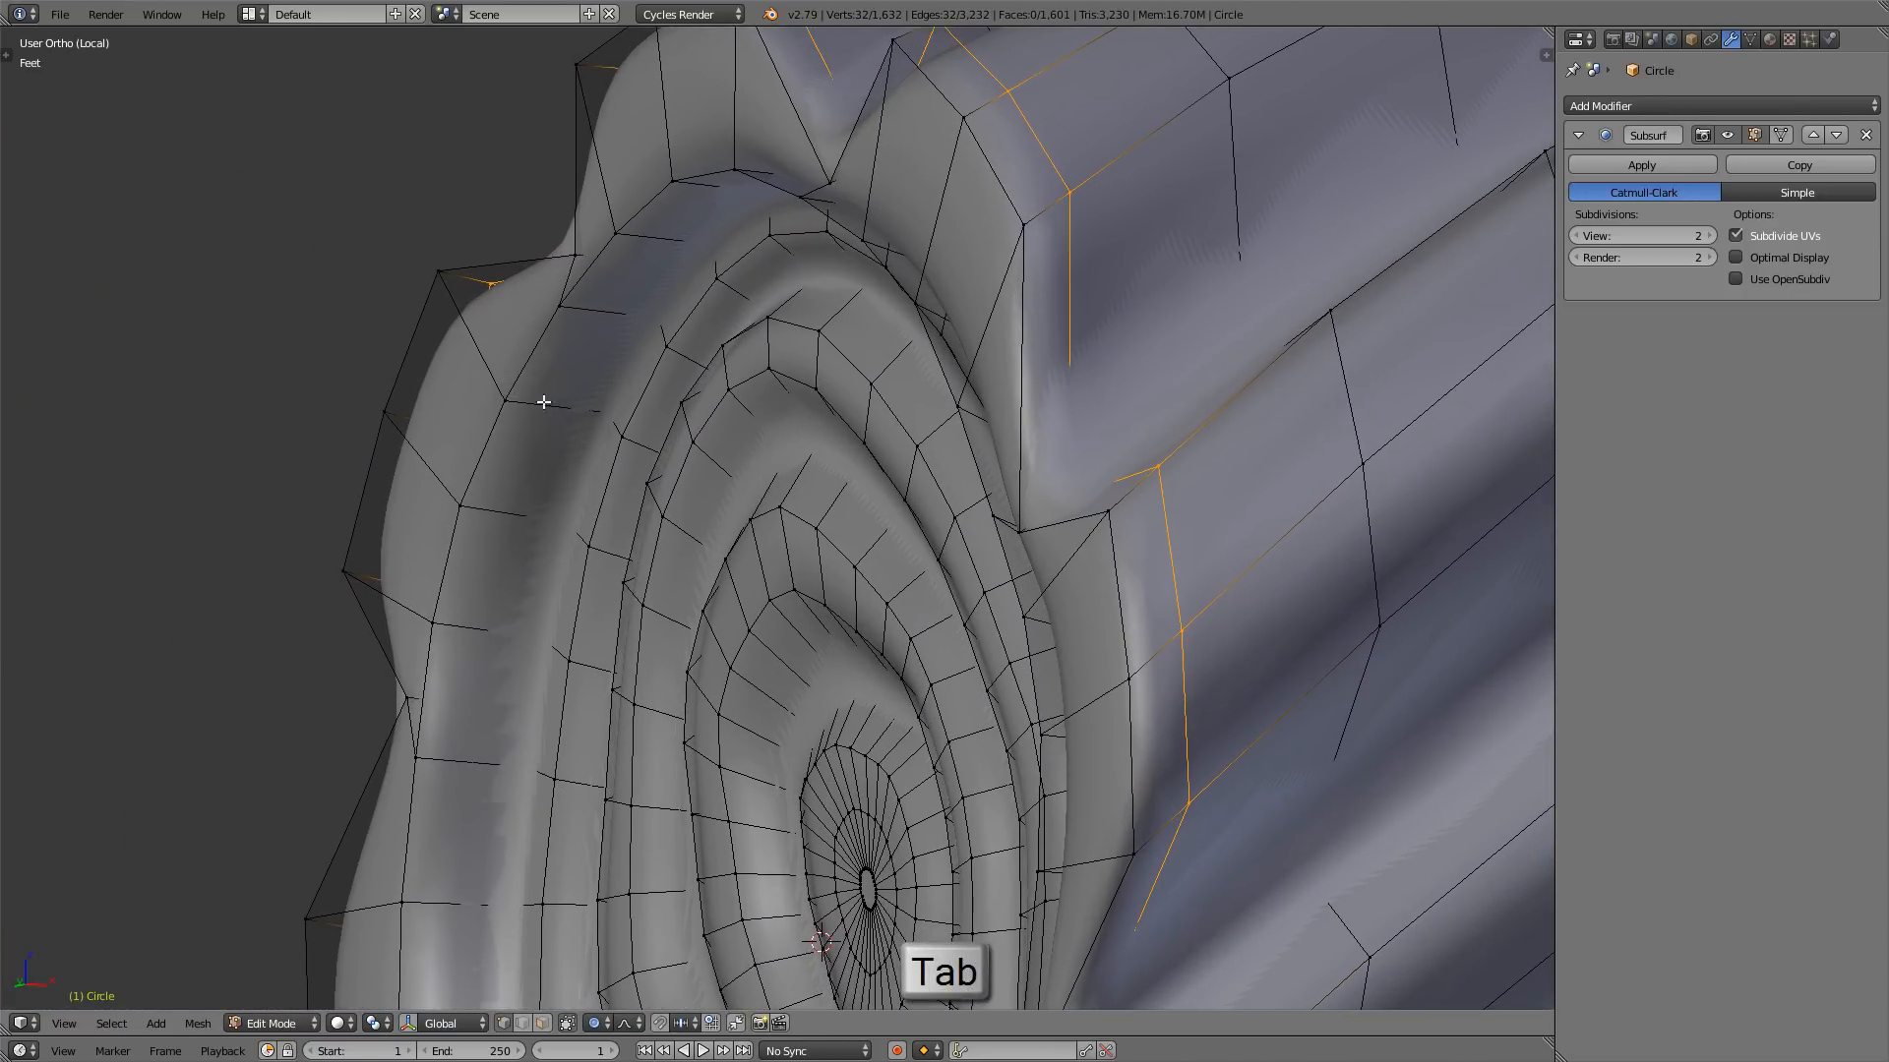
key("ctrl+r")
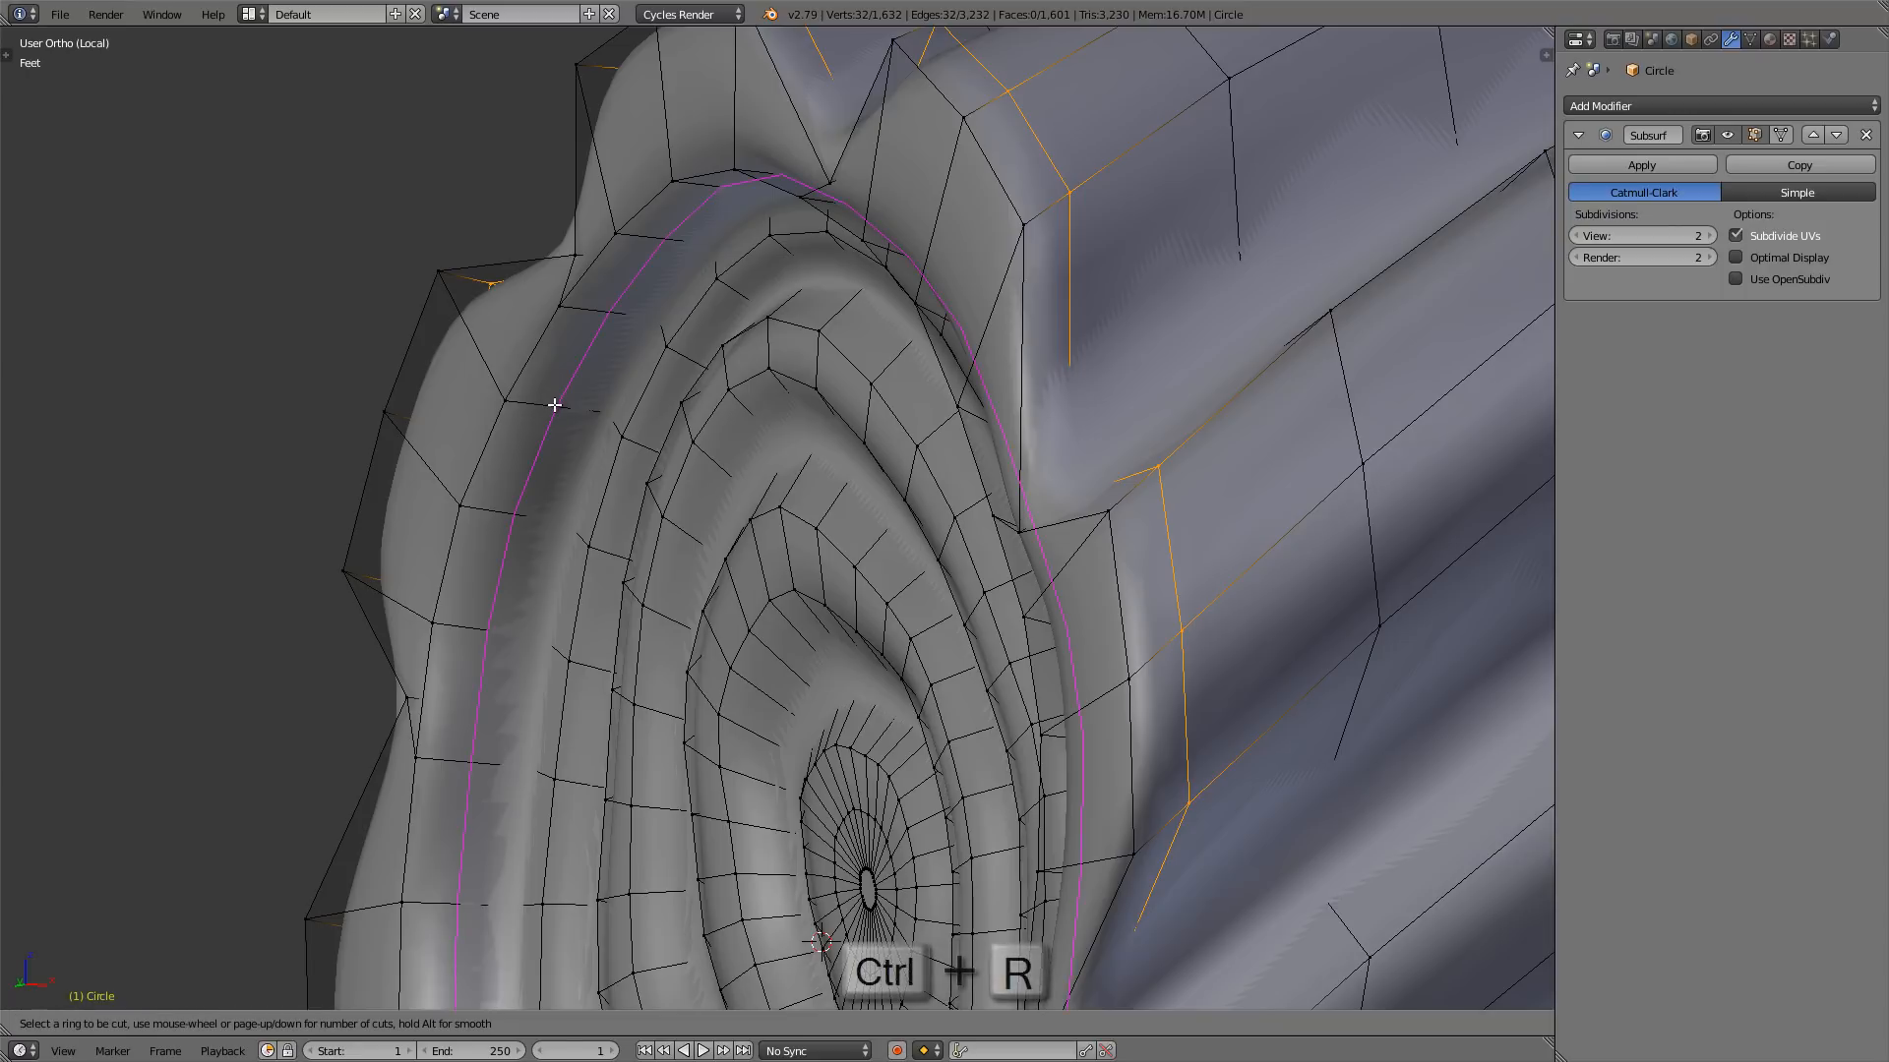
left_click(554, 405)
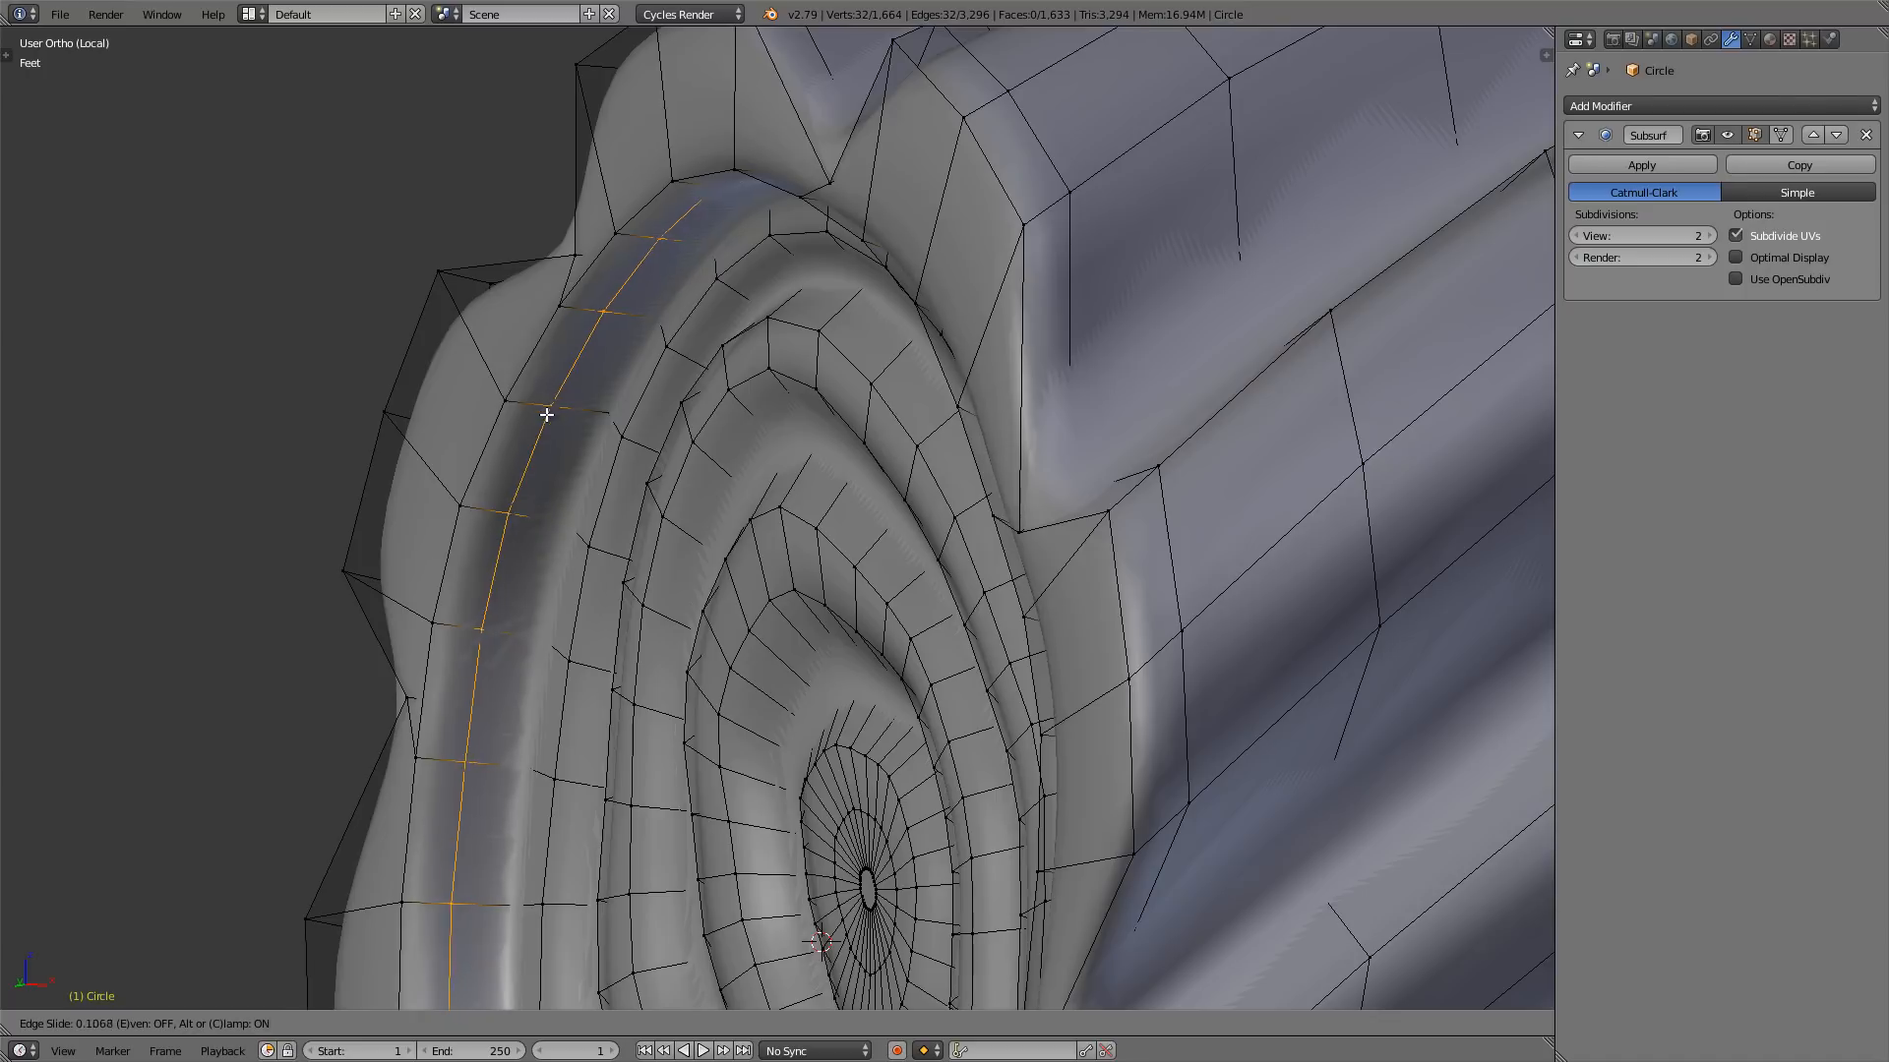
right_click(547, 415)
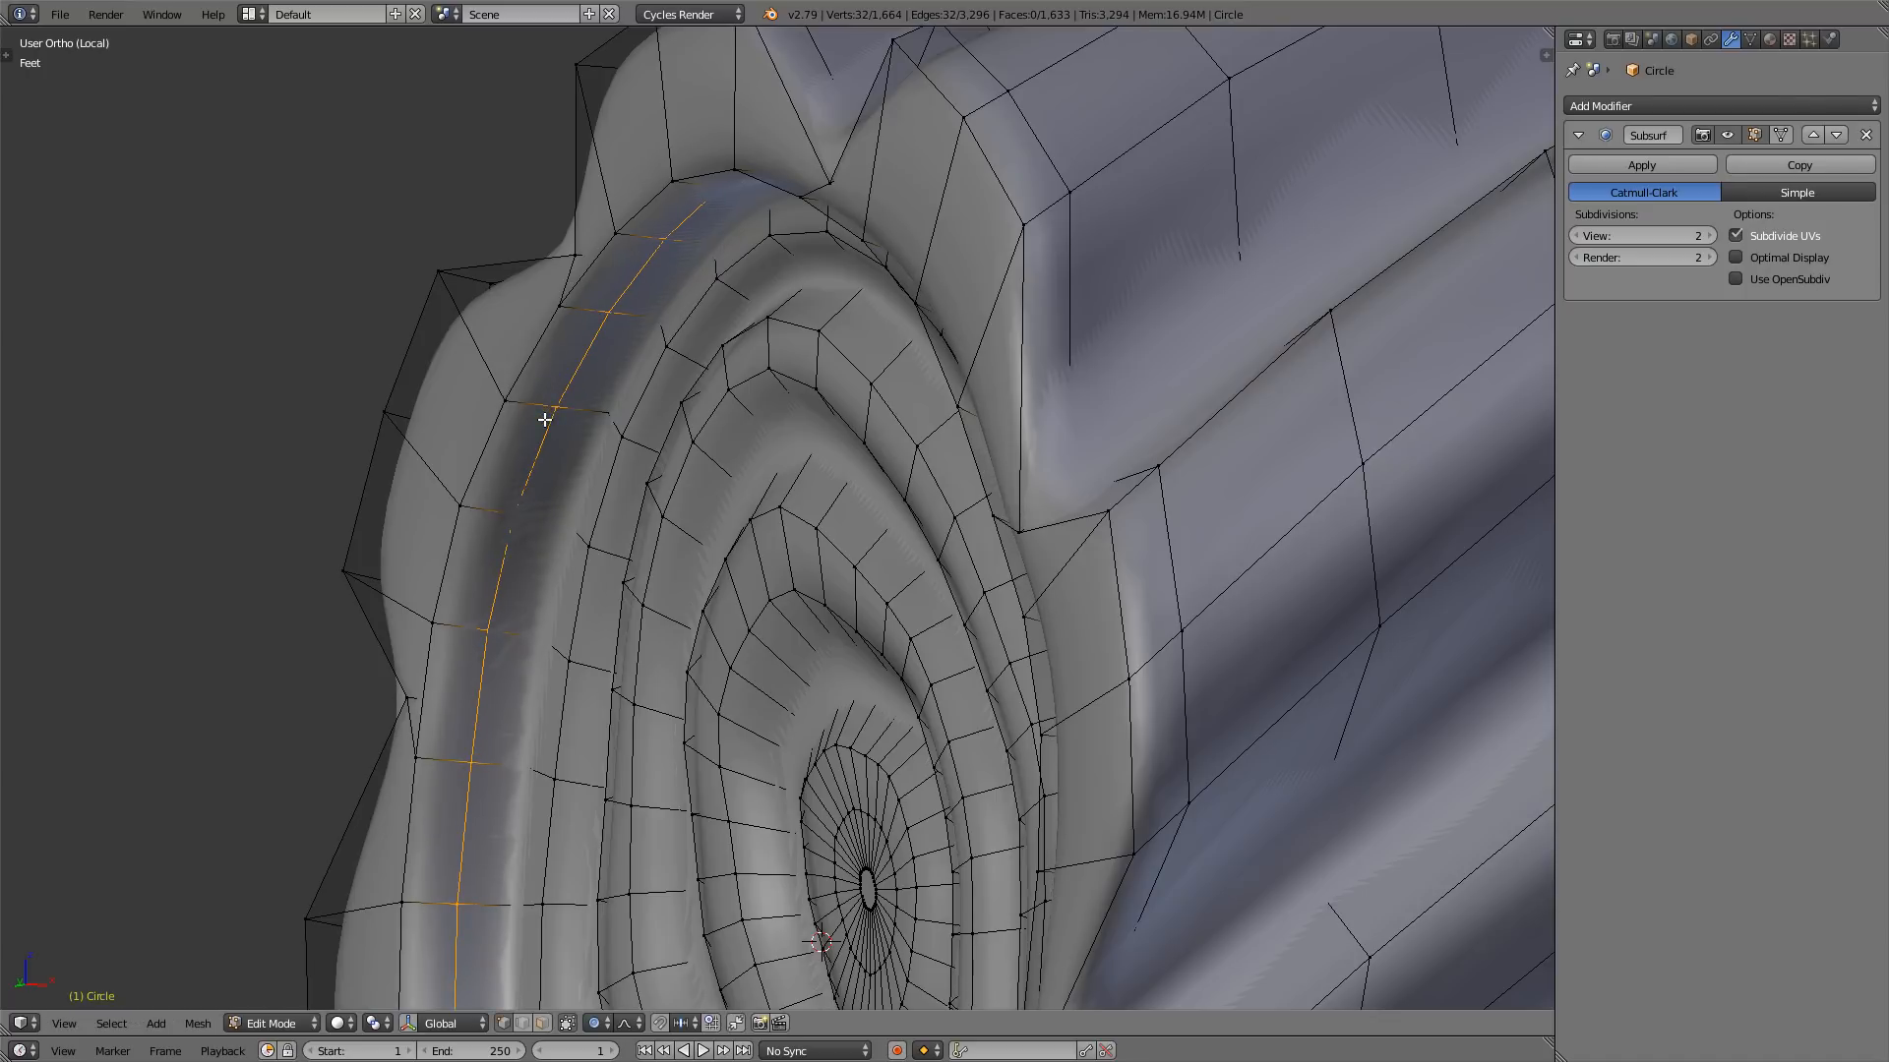
- Select all vertices of the capped end, including the recessed rings, through the mesh in wireframe from the front view
scroll(545, 420, "down", 4)
key("Tab")
middle_click_drag(545, 420, 1062, 410)
scroll(651, 463, "down", 3)
key("KP_1")
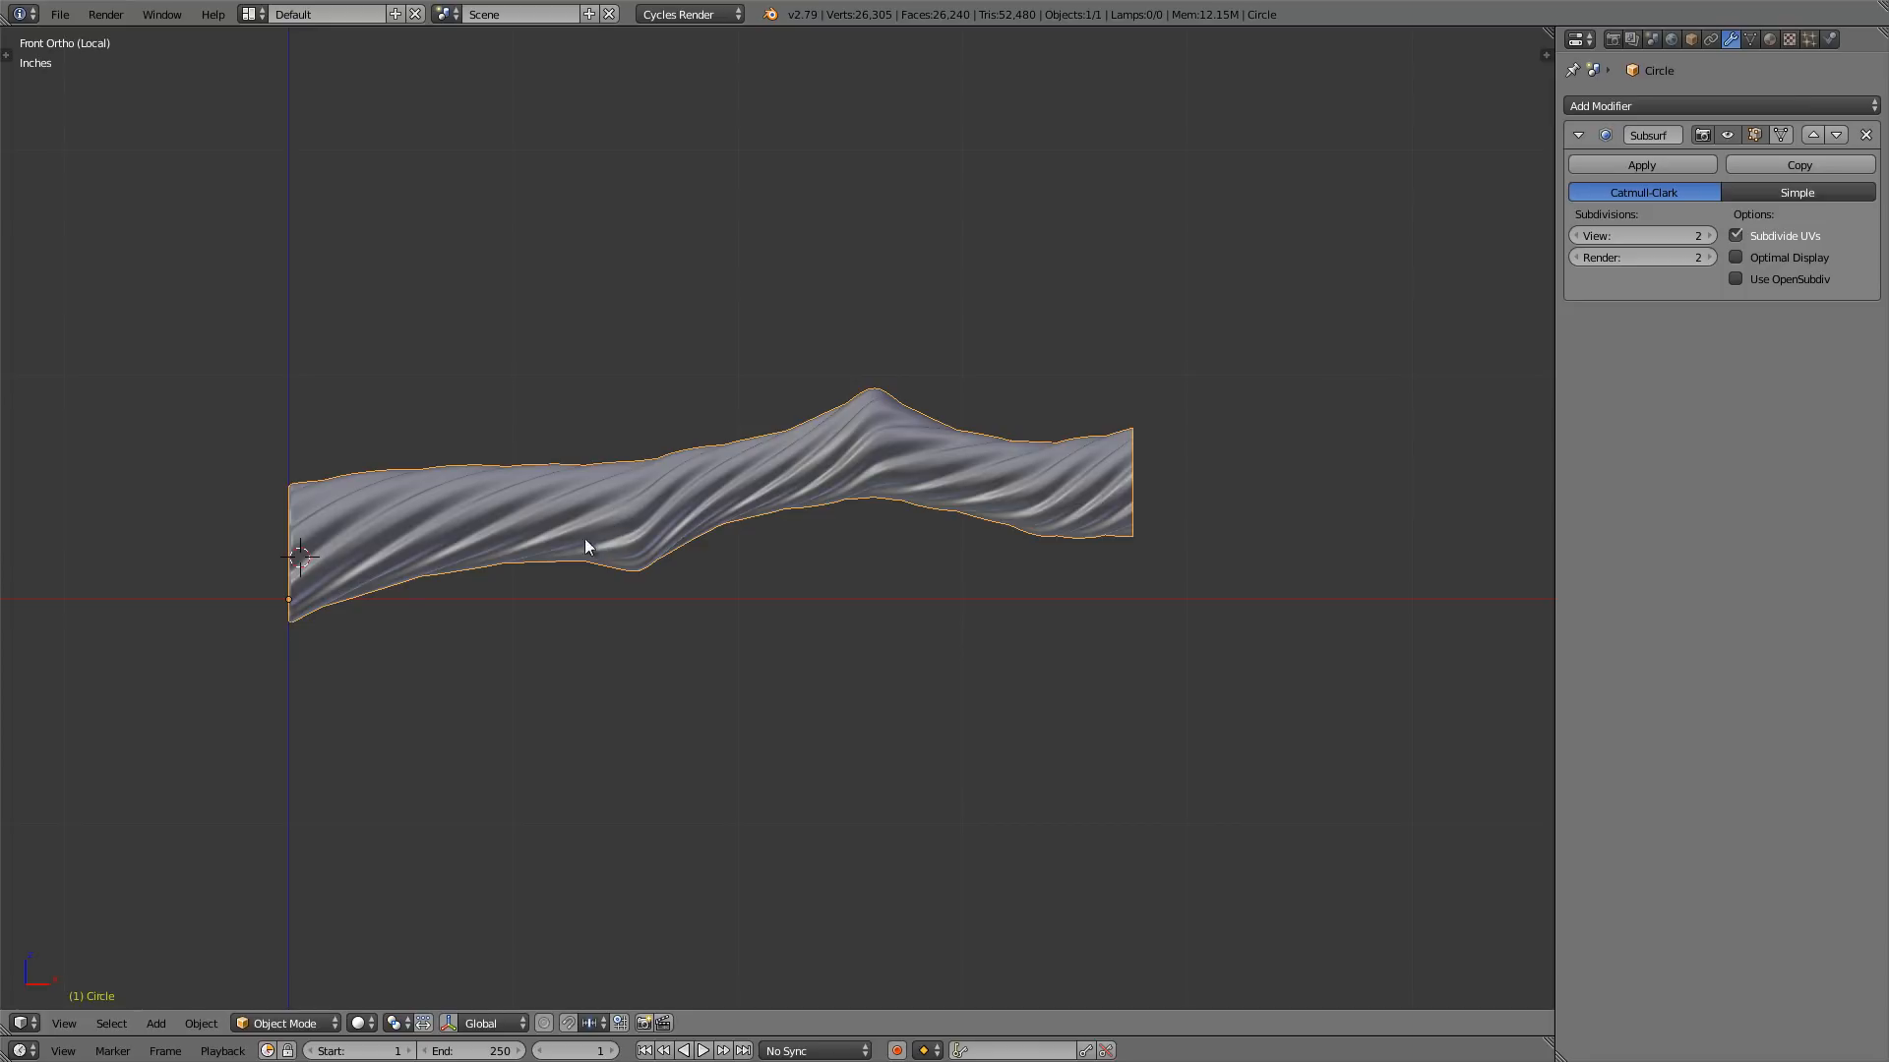
scroll(280, 582, "up", 4)
middle_click_drag(330, 457, 535, 456, "shift")
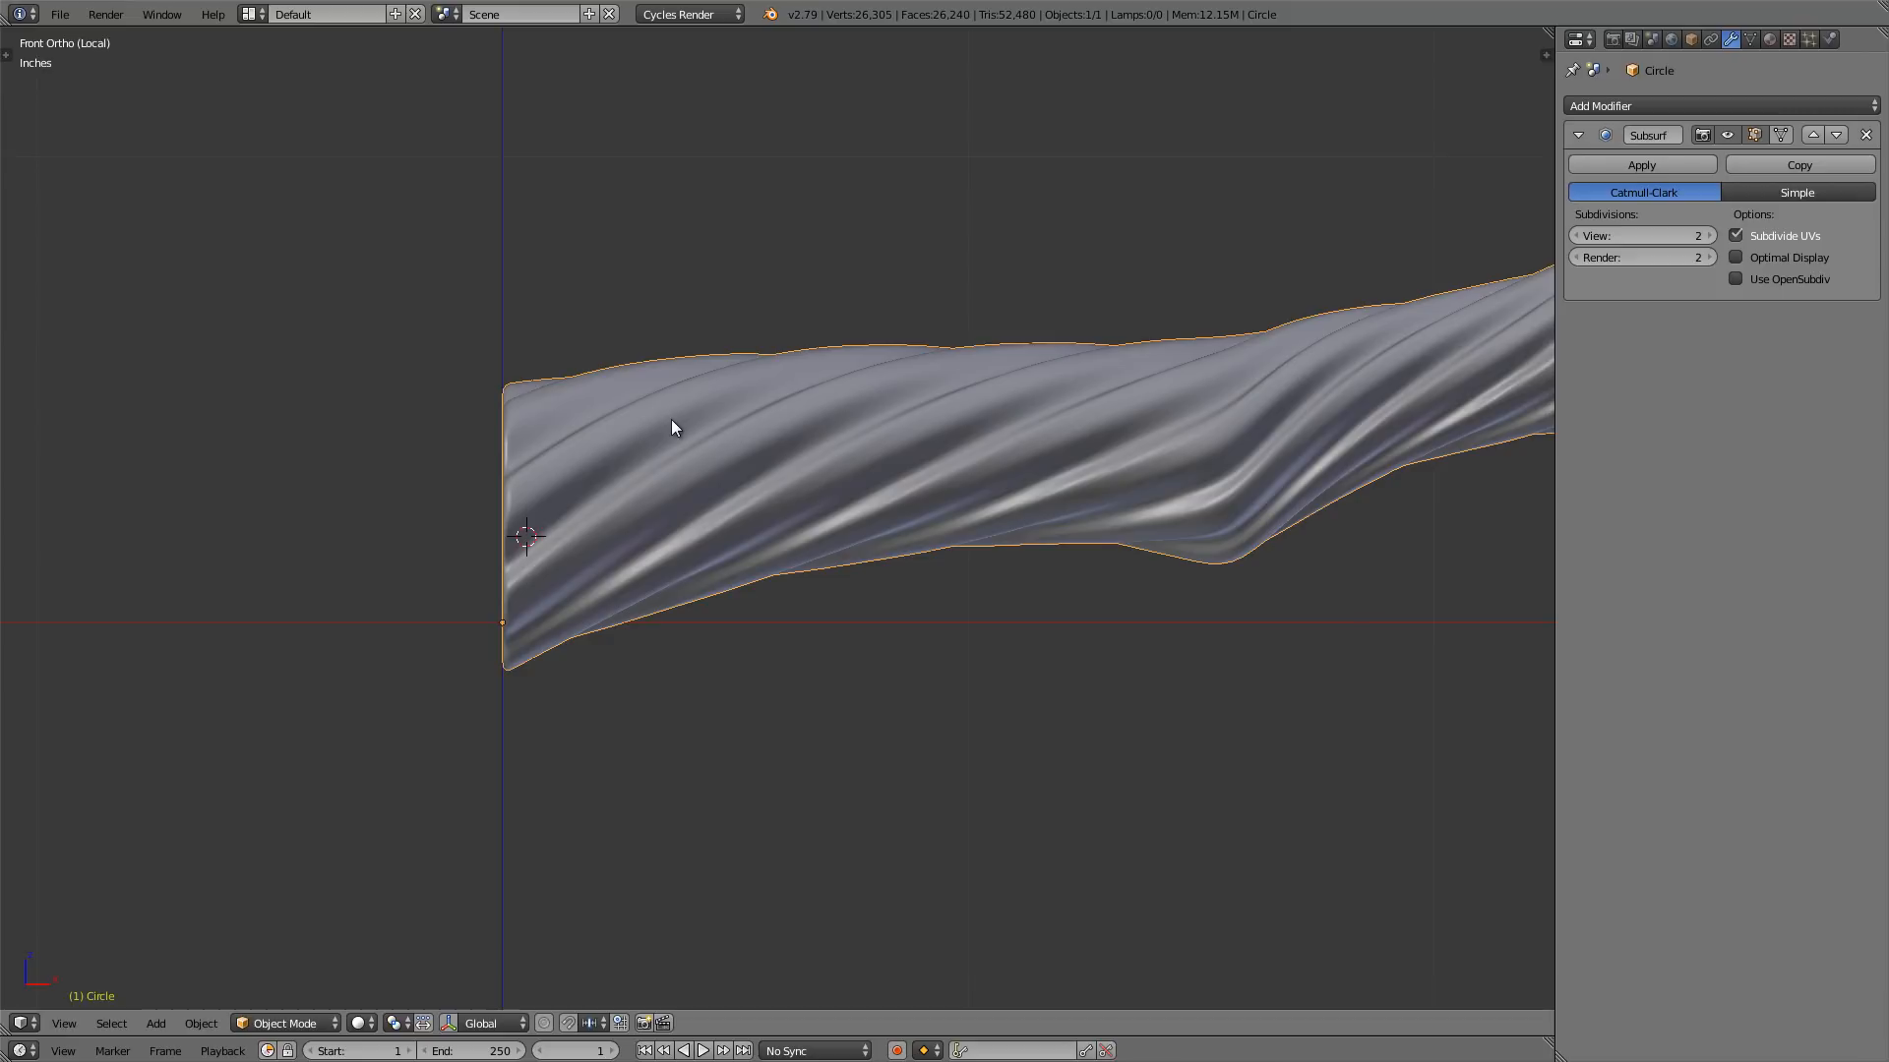
key("Tab")
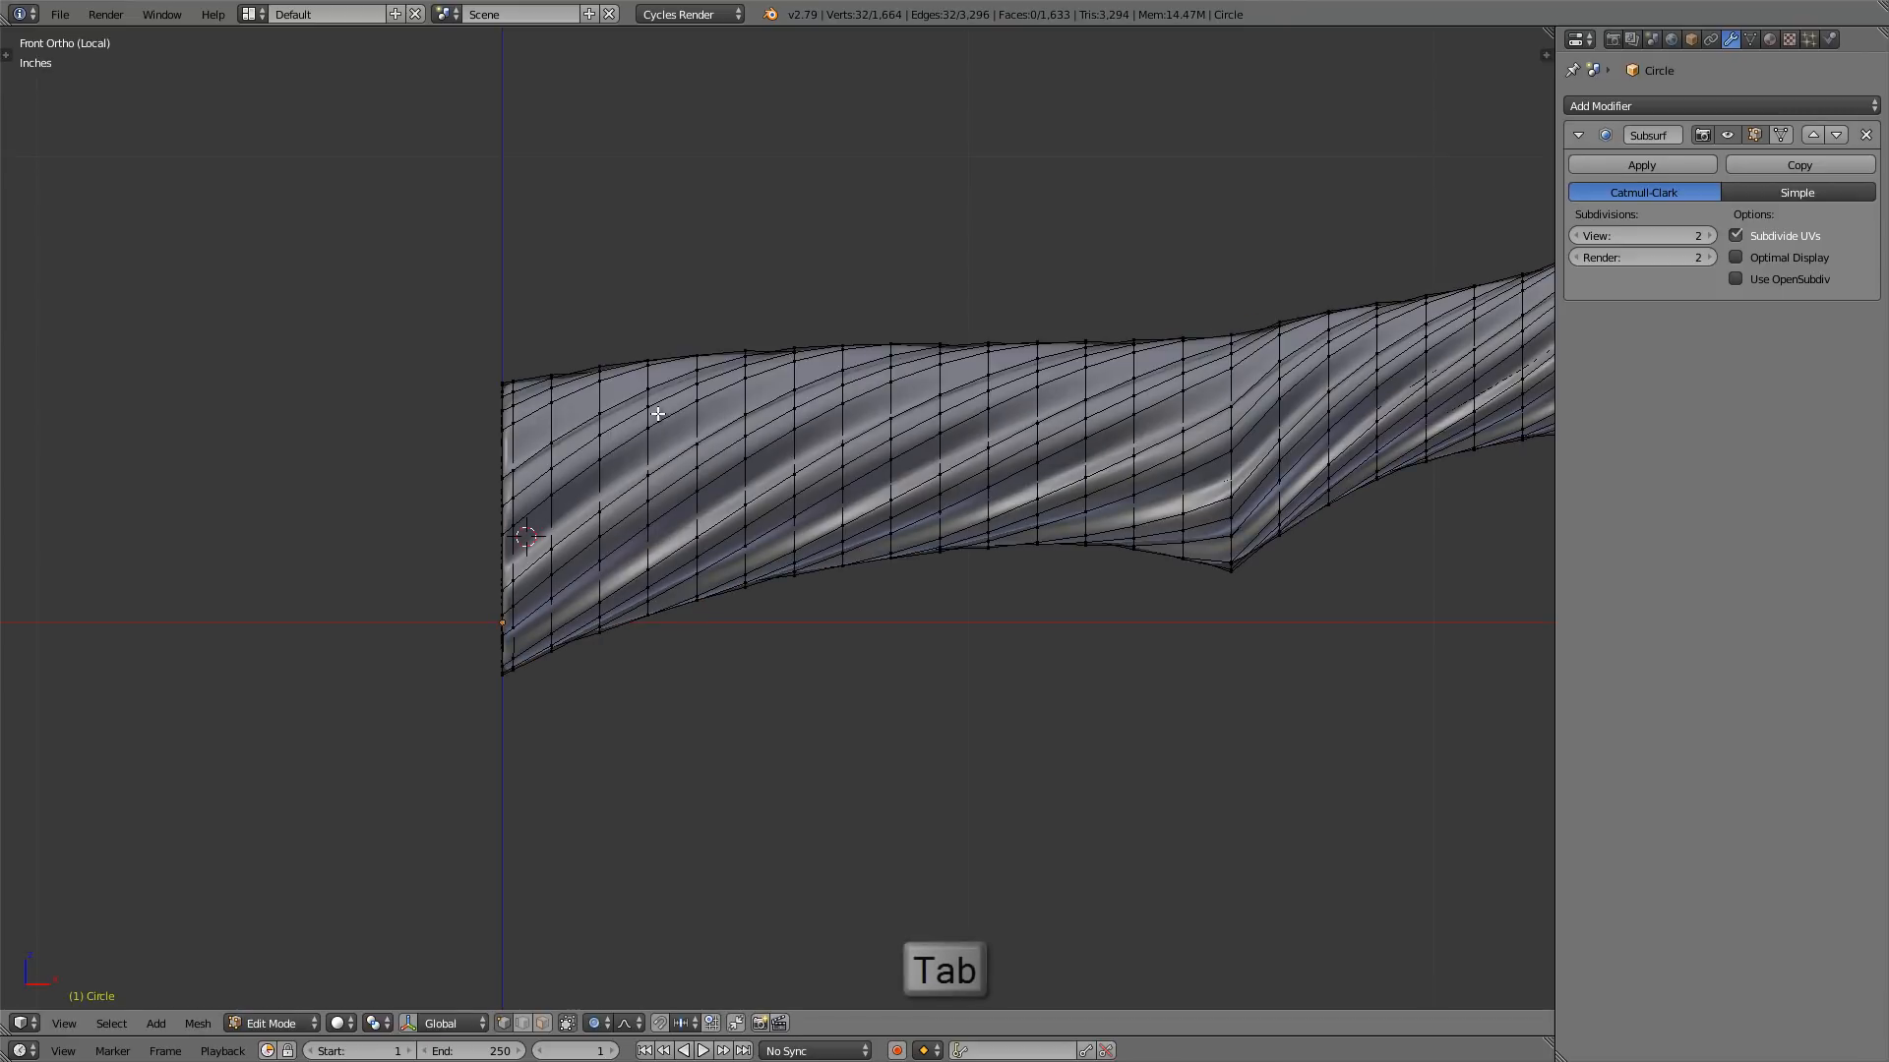
key("z")
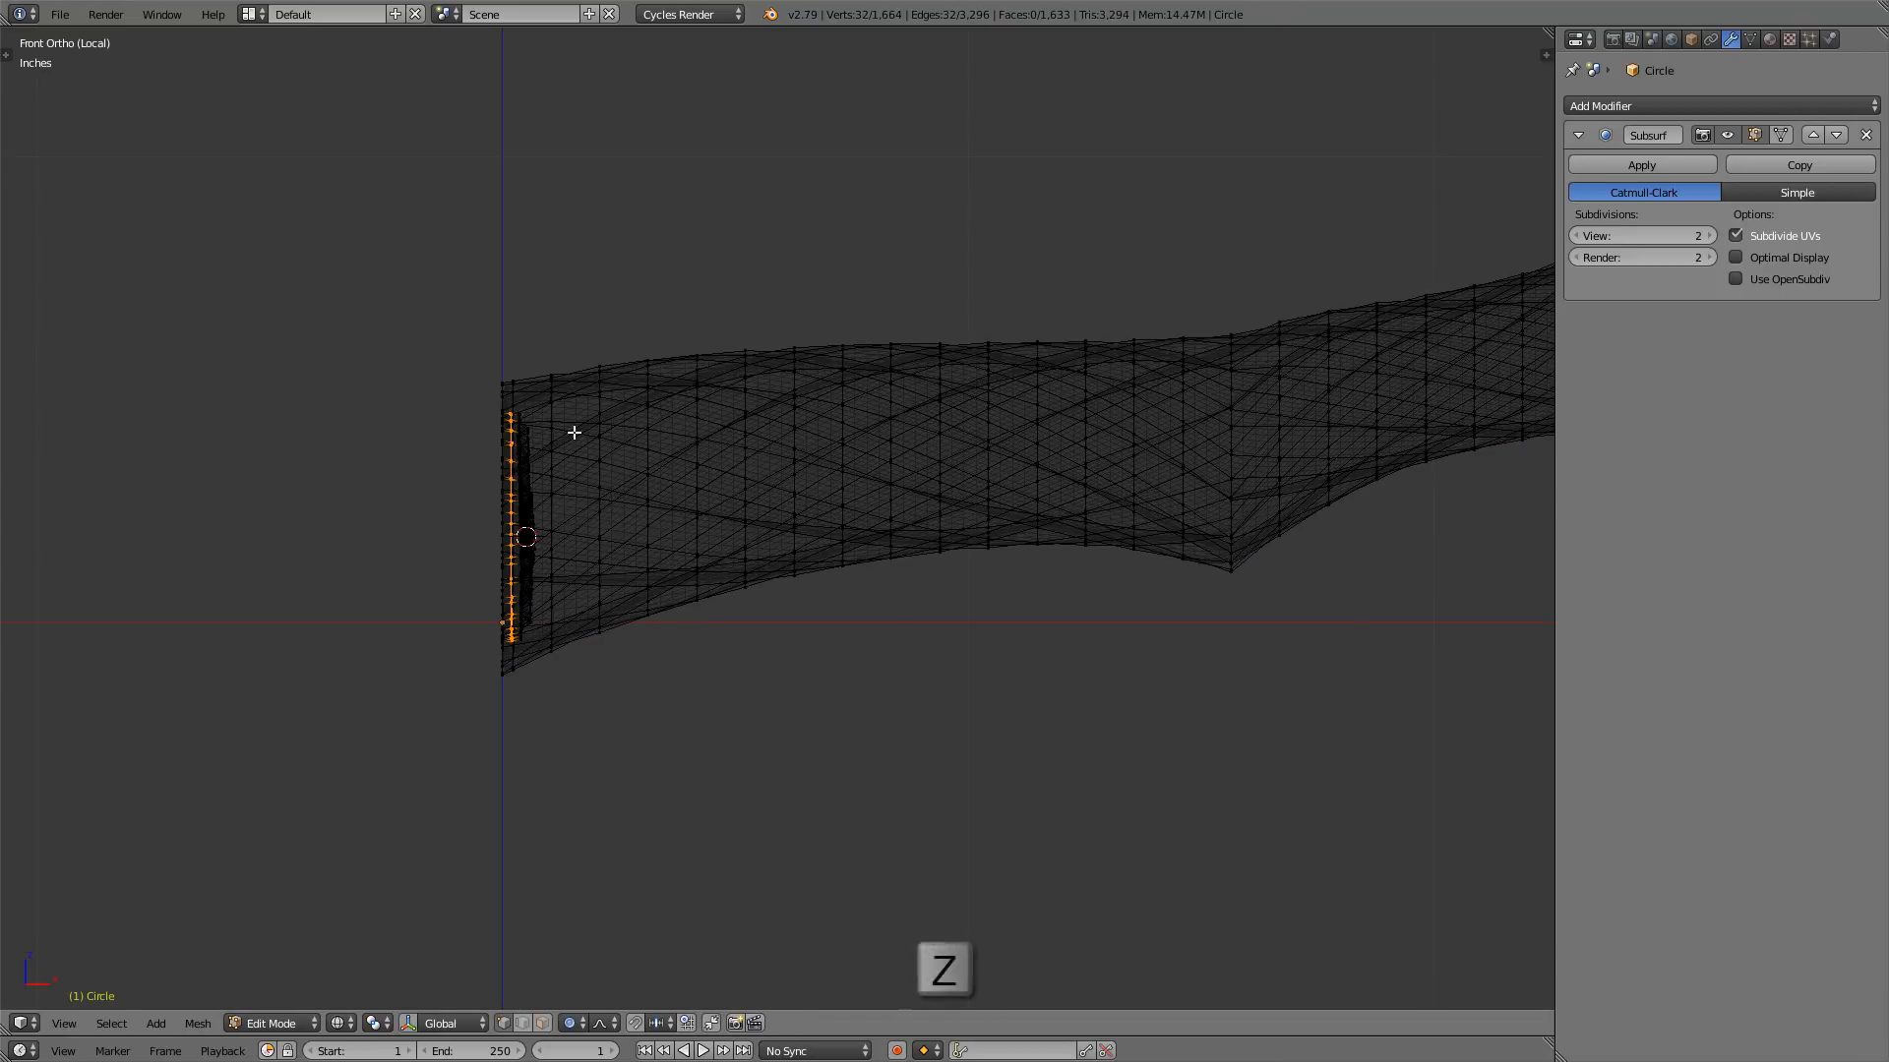
key("b")
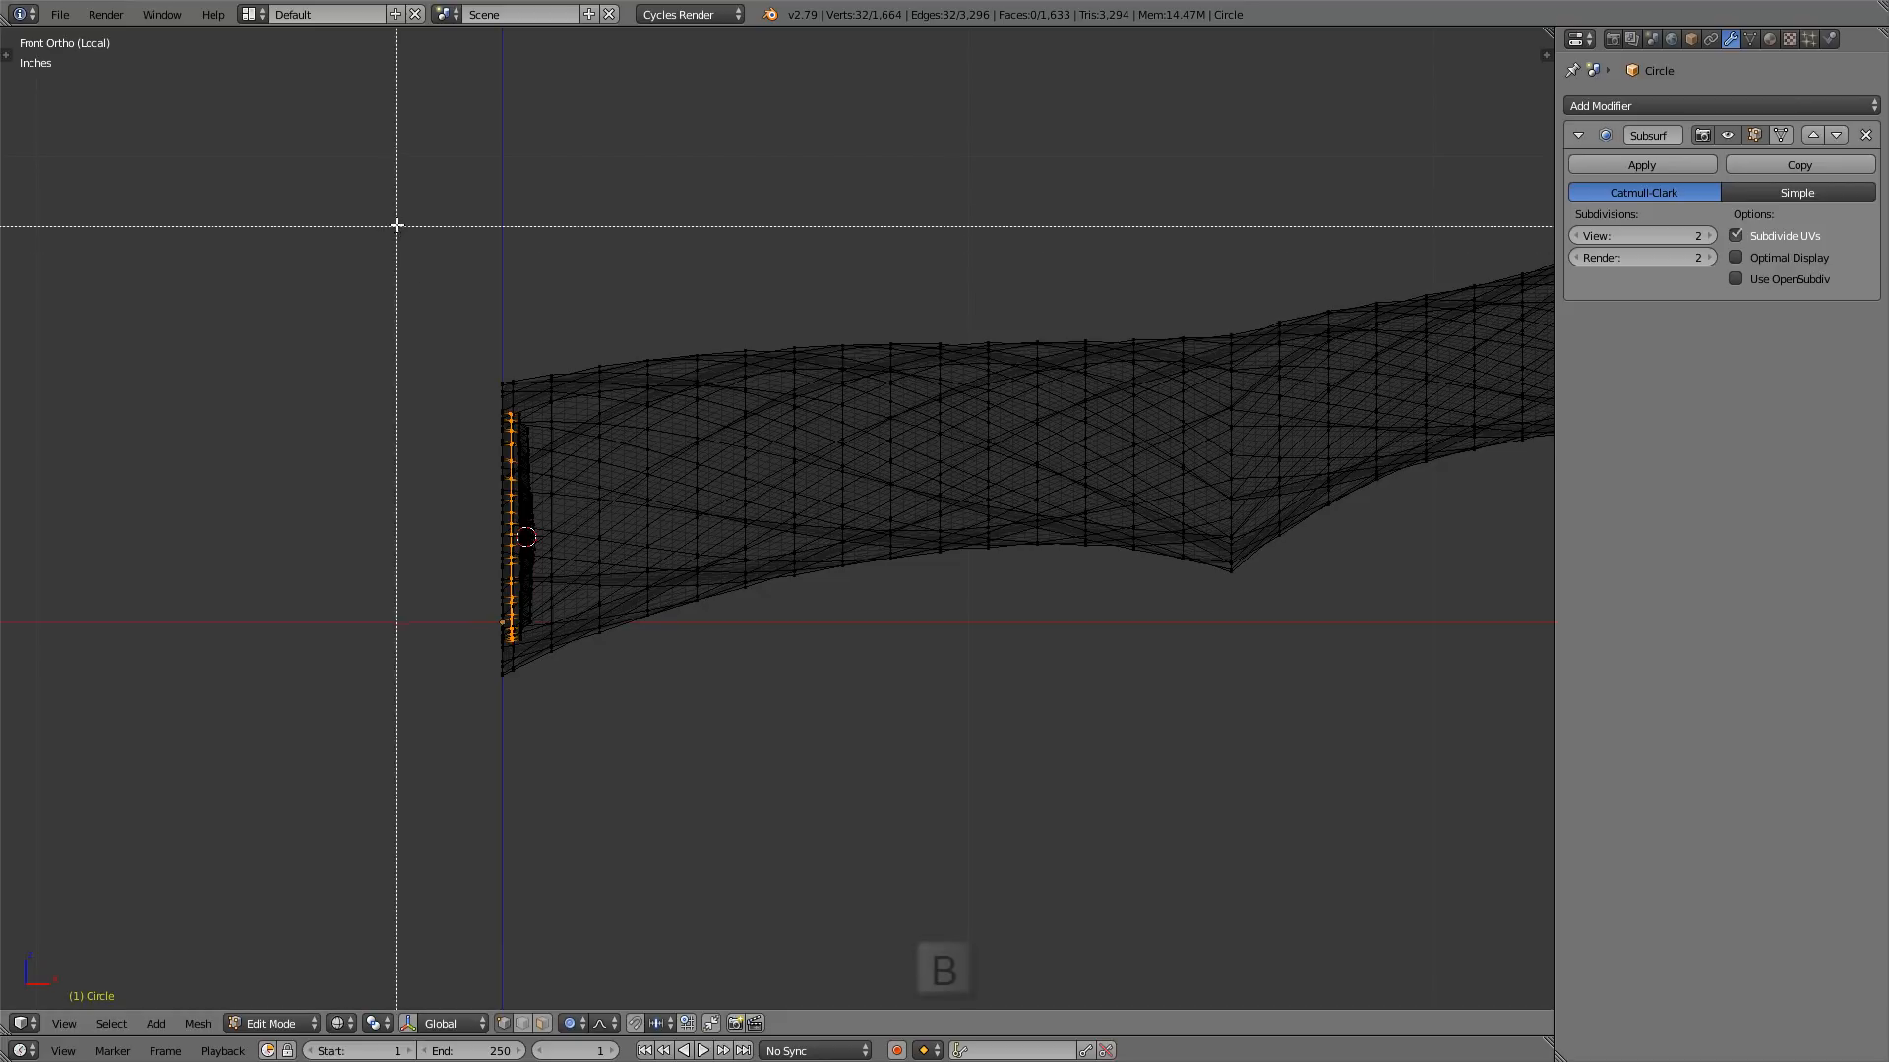
left_click_drag(396, 224, 538, 770)
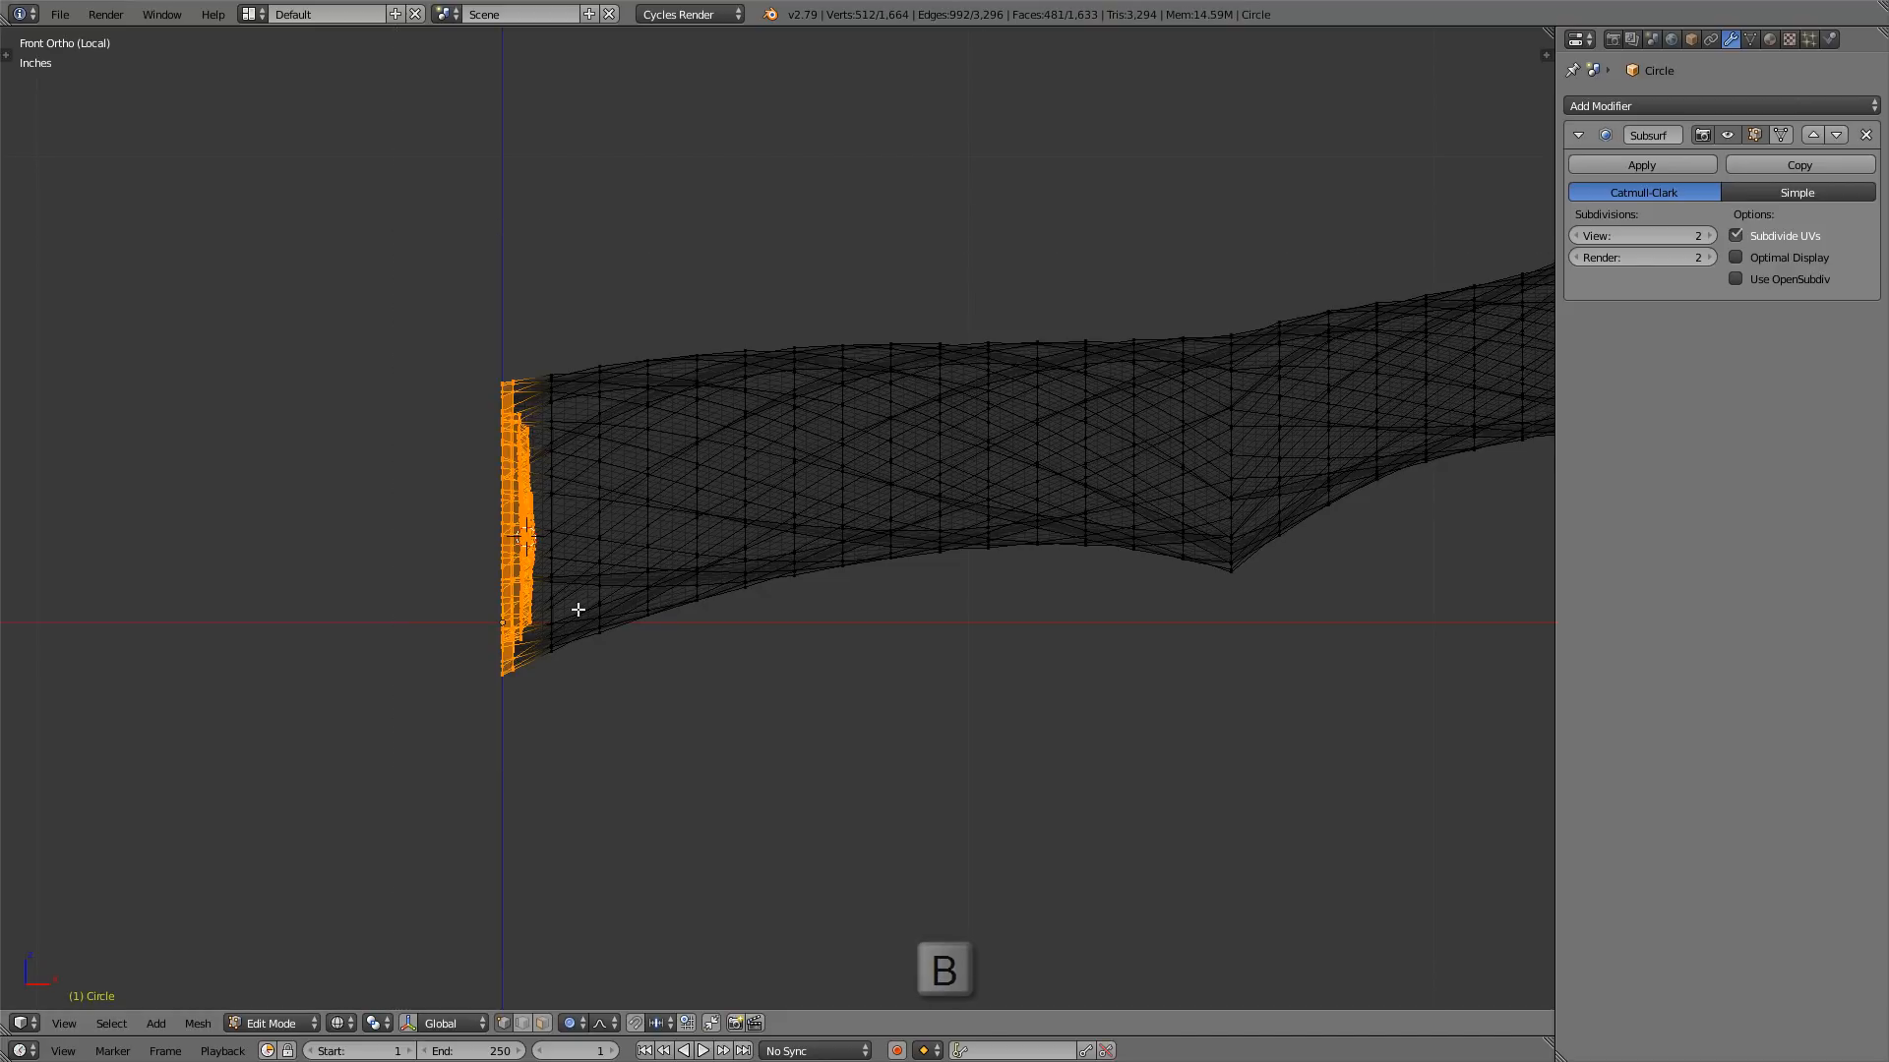
mouse_move(573, 607)
middle_mouse_down()
mouse_move(603, 590)
mouse_move(586, 596)
middle_mouse_up()
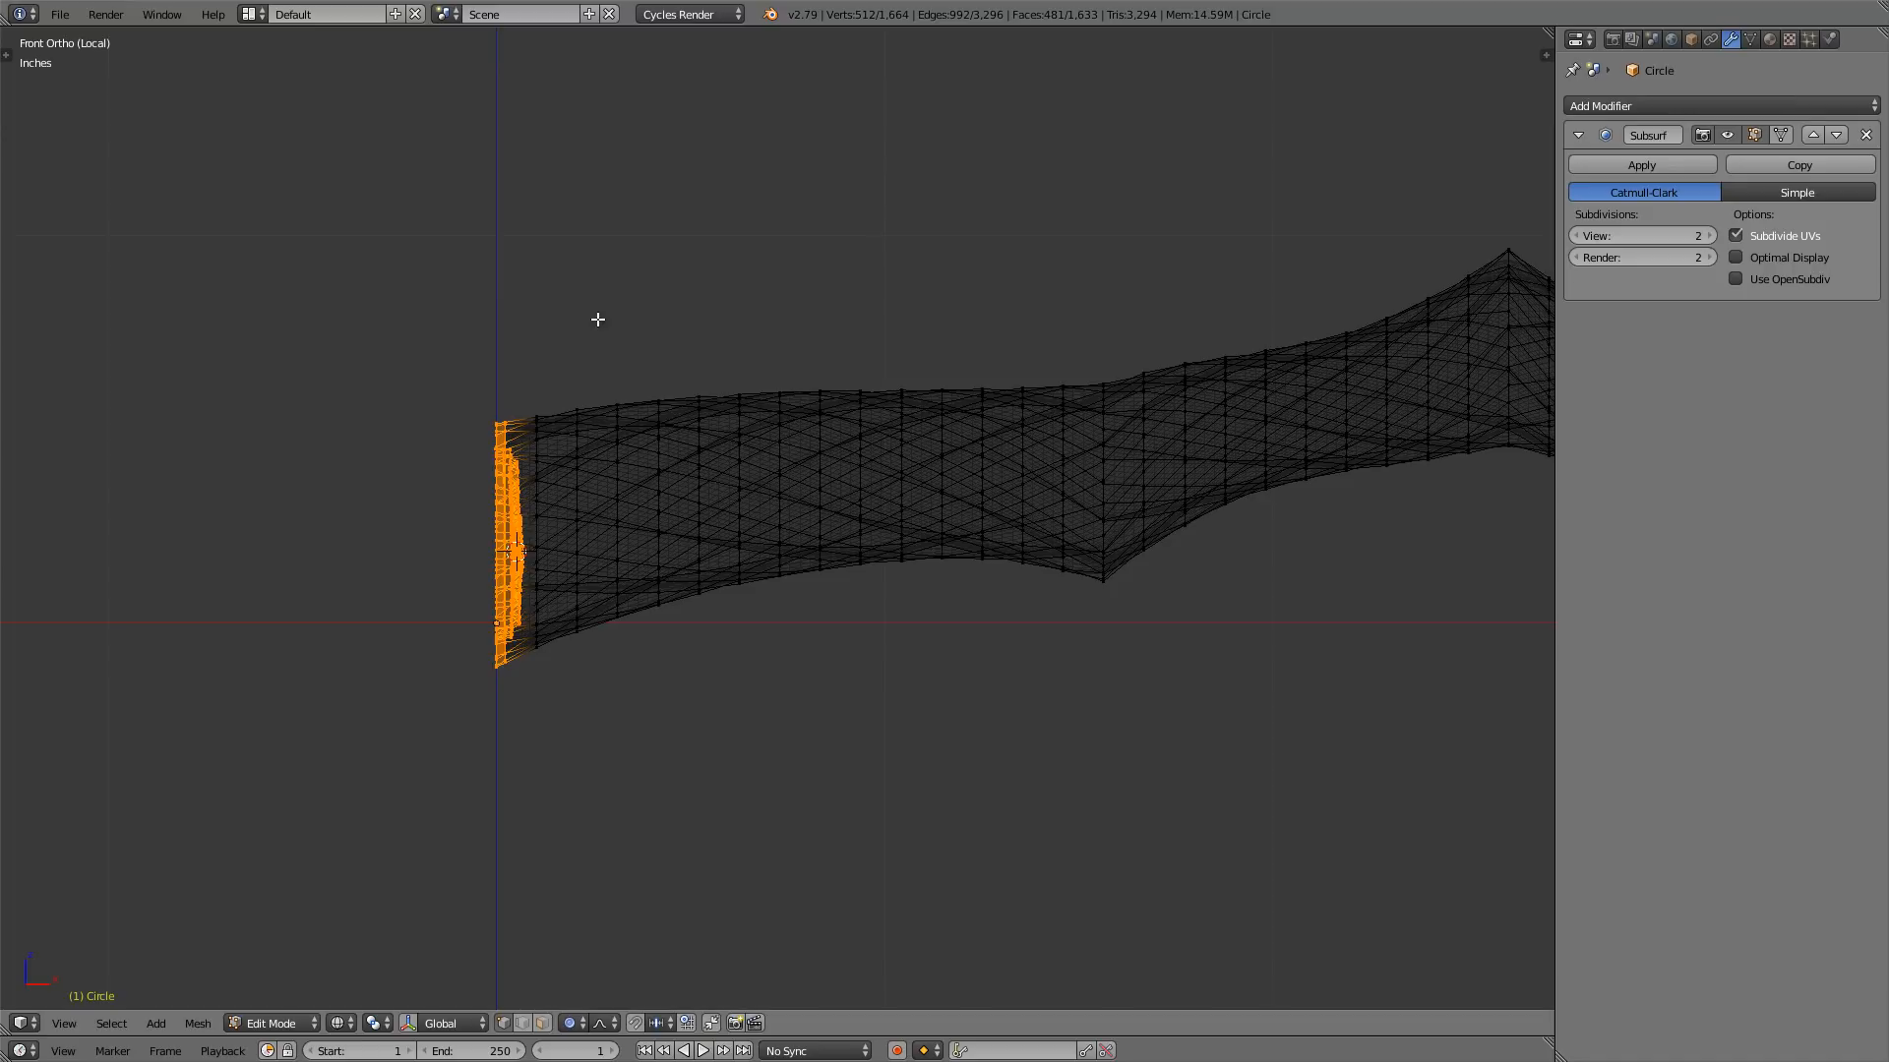
- Shear the selected capped end by about 0.41 in the front view, widening the proportional editing radius to include the neighbouring tube section
key("ctrl+shift+alt+s")
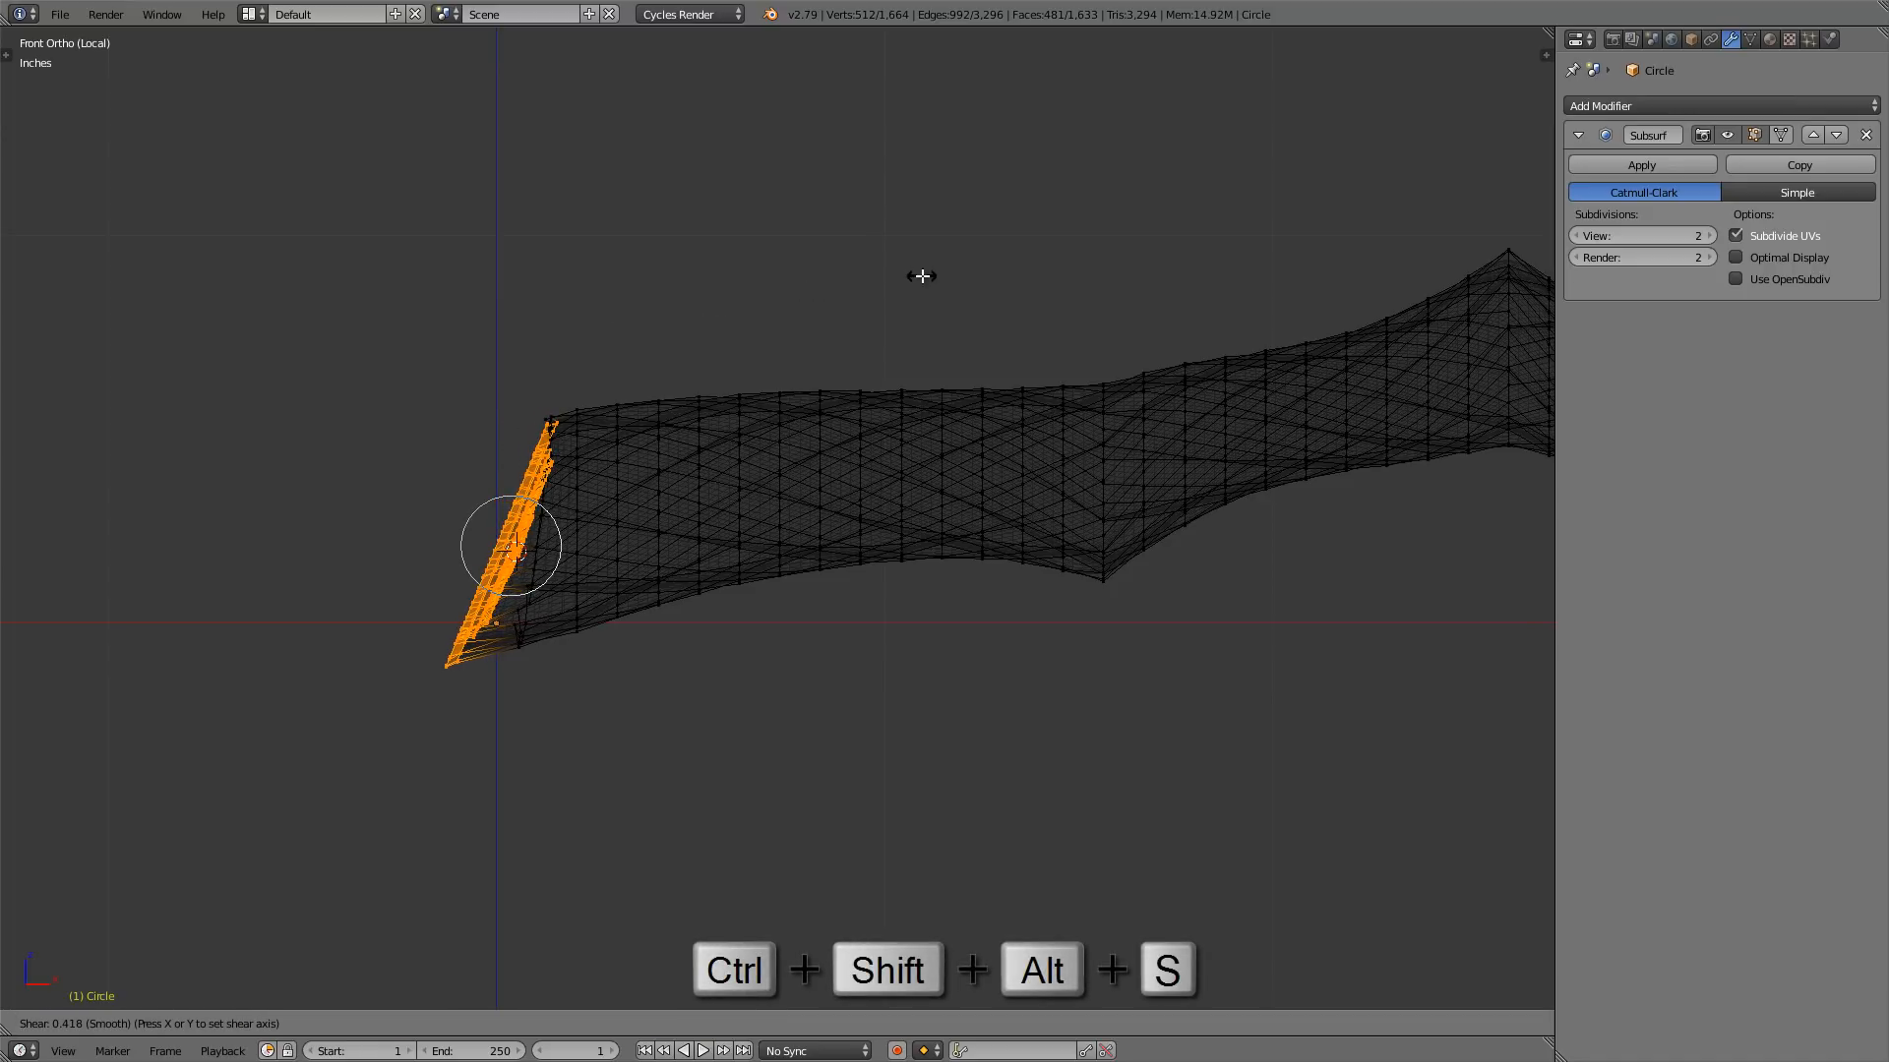
scroll(919, 276, "down", 10)
scroll(922, 276, "down", 8)
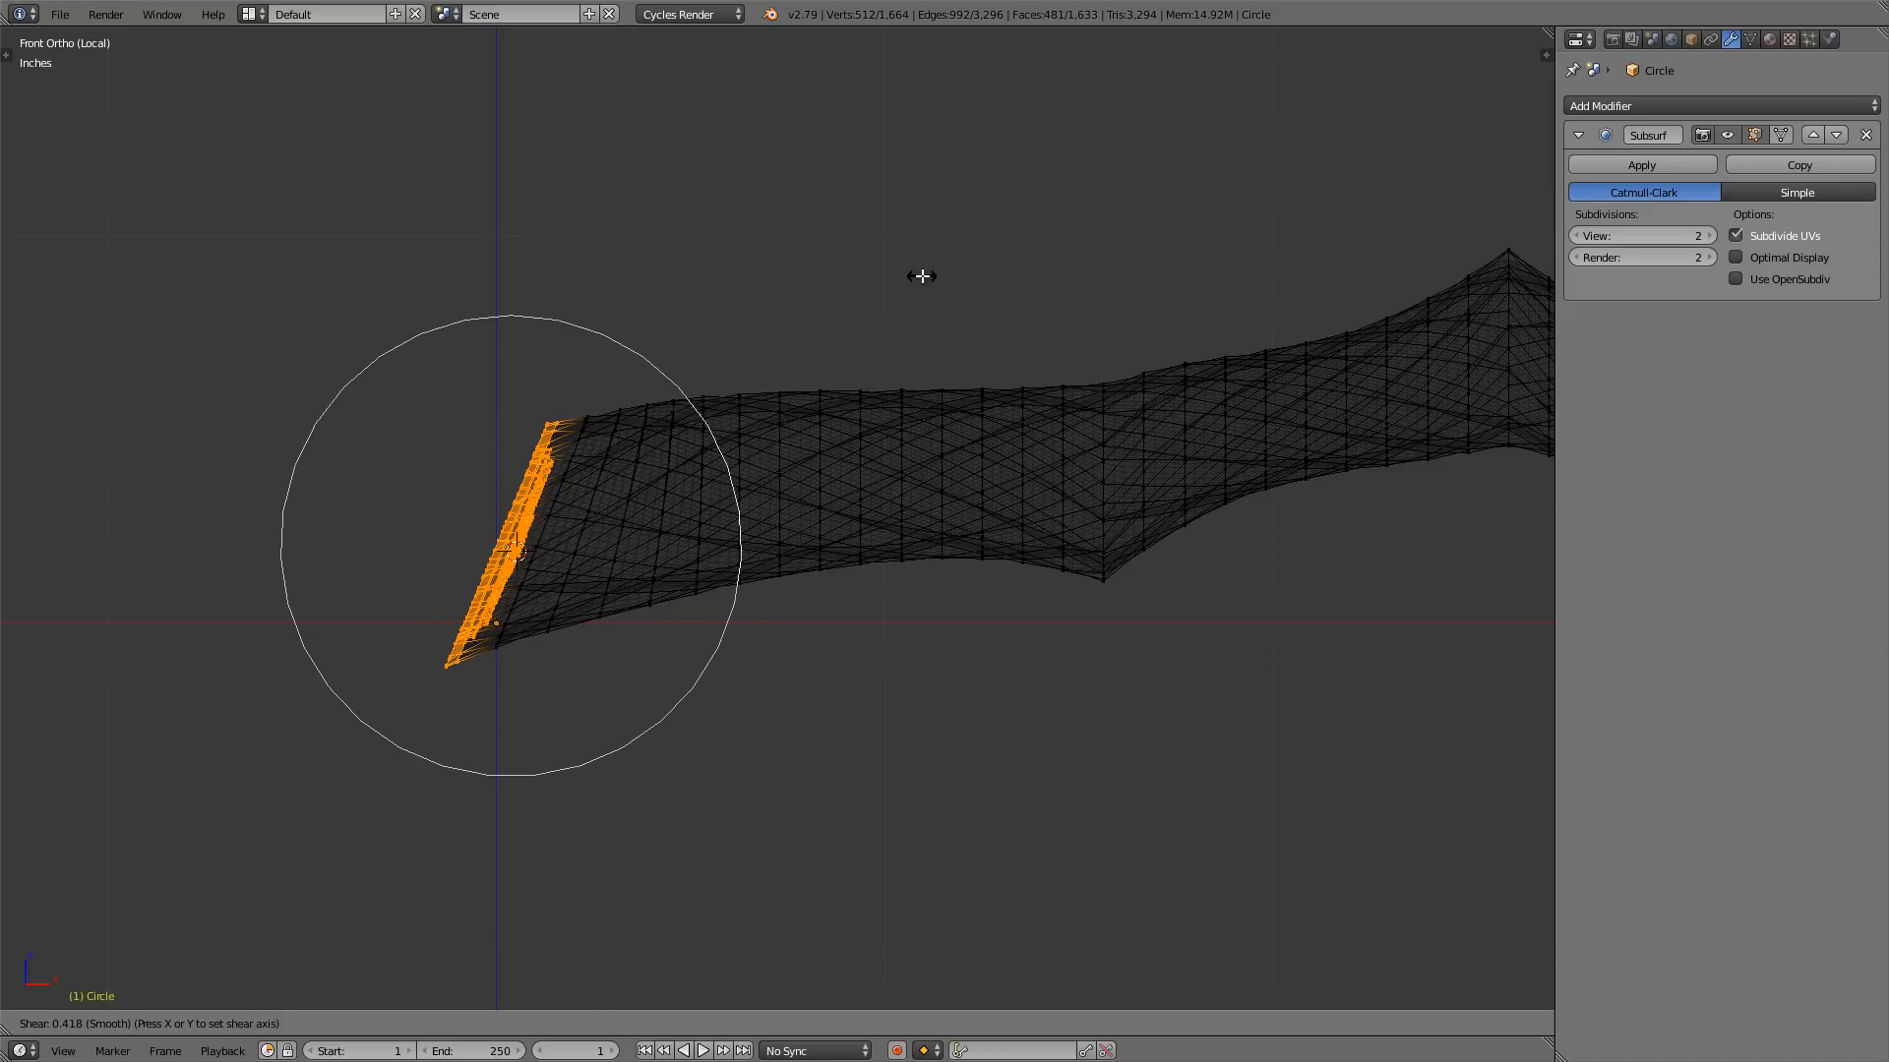
scroll(884, 296, "down", 1)
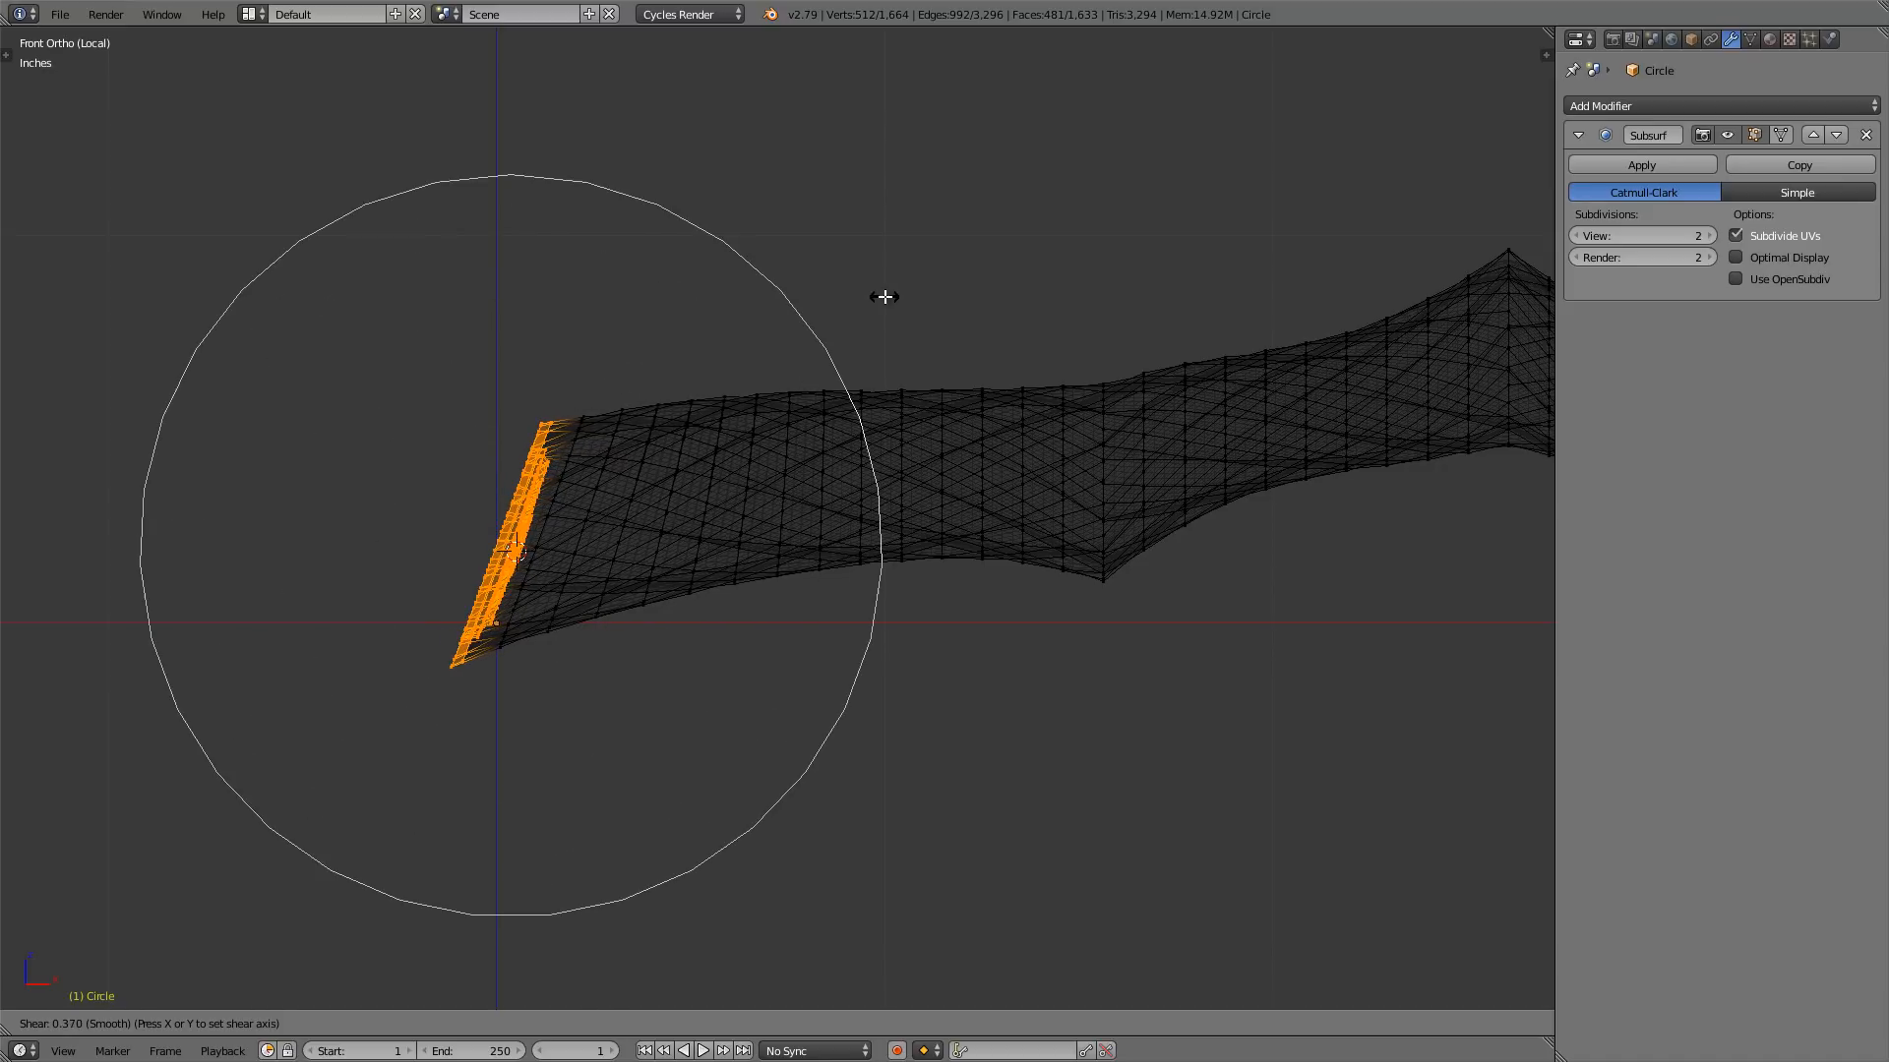
scroll(905, 292, "down", 1)
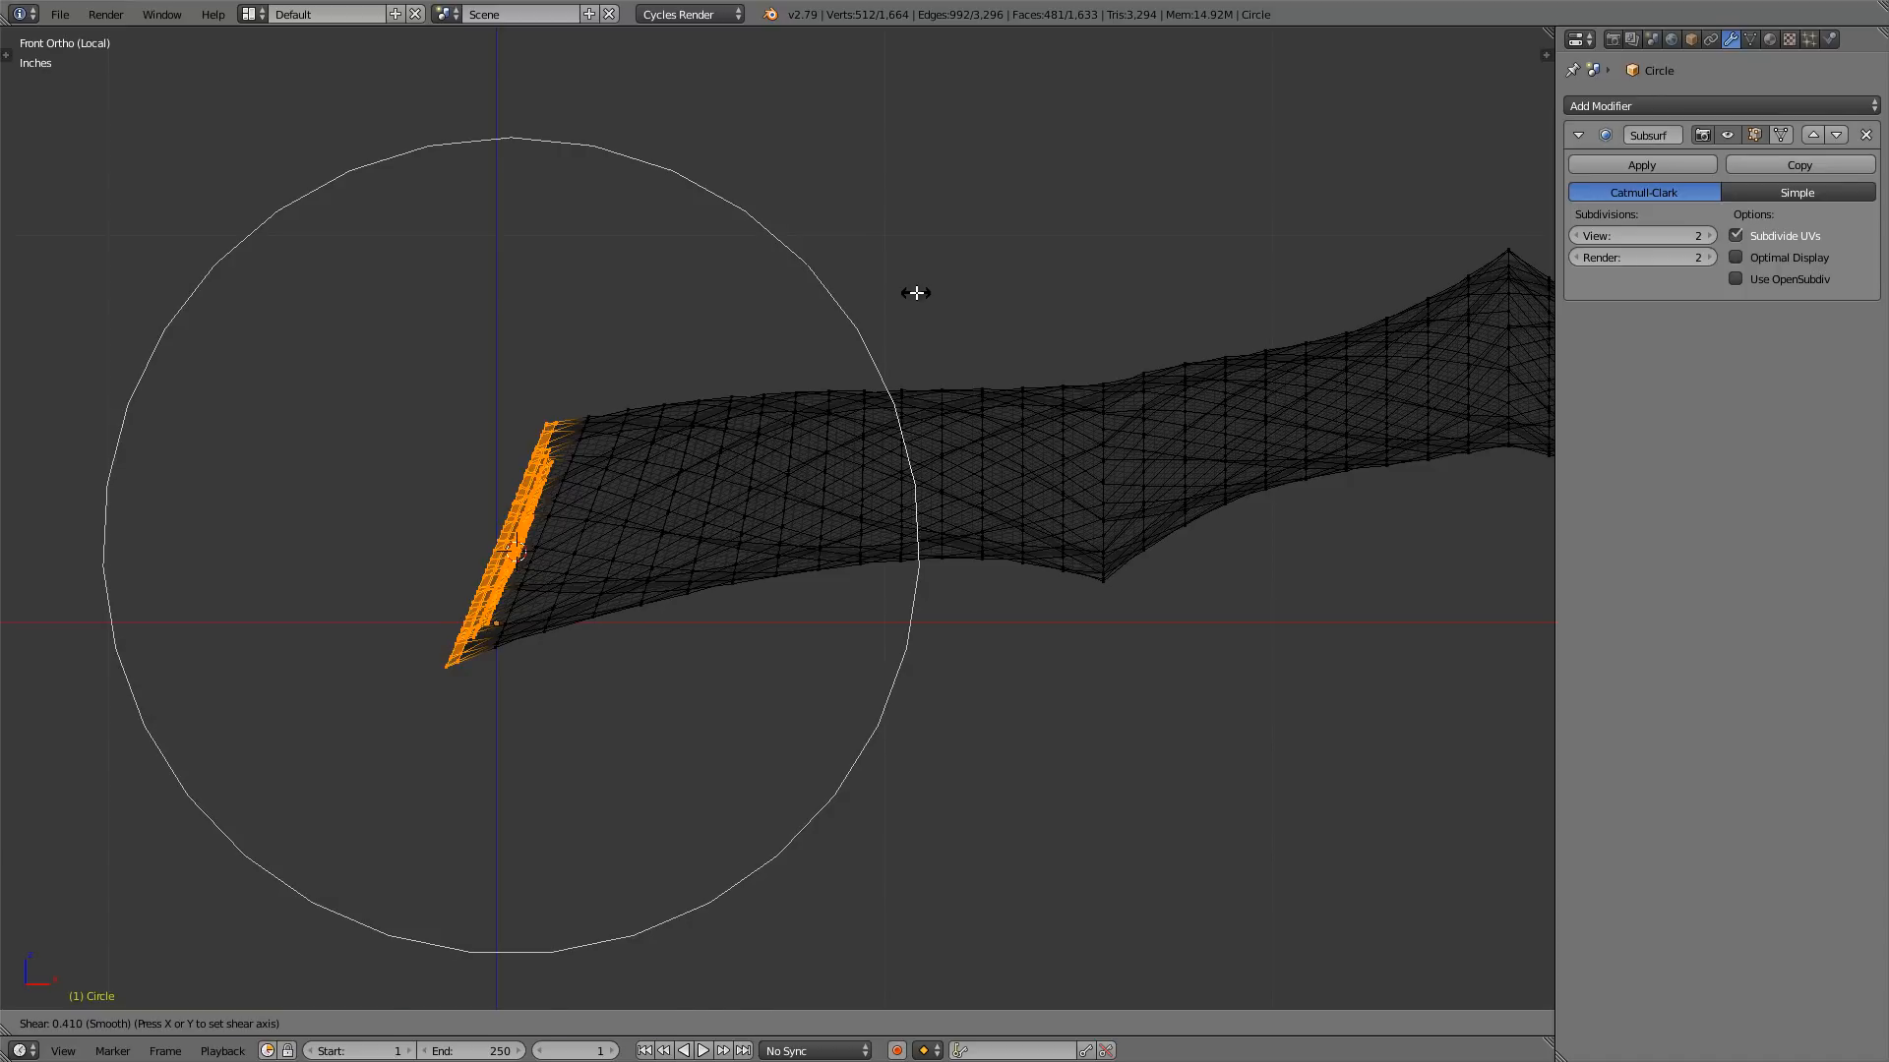
left_click(916, 292)
key("z")
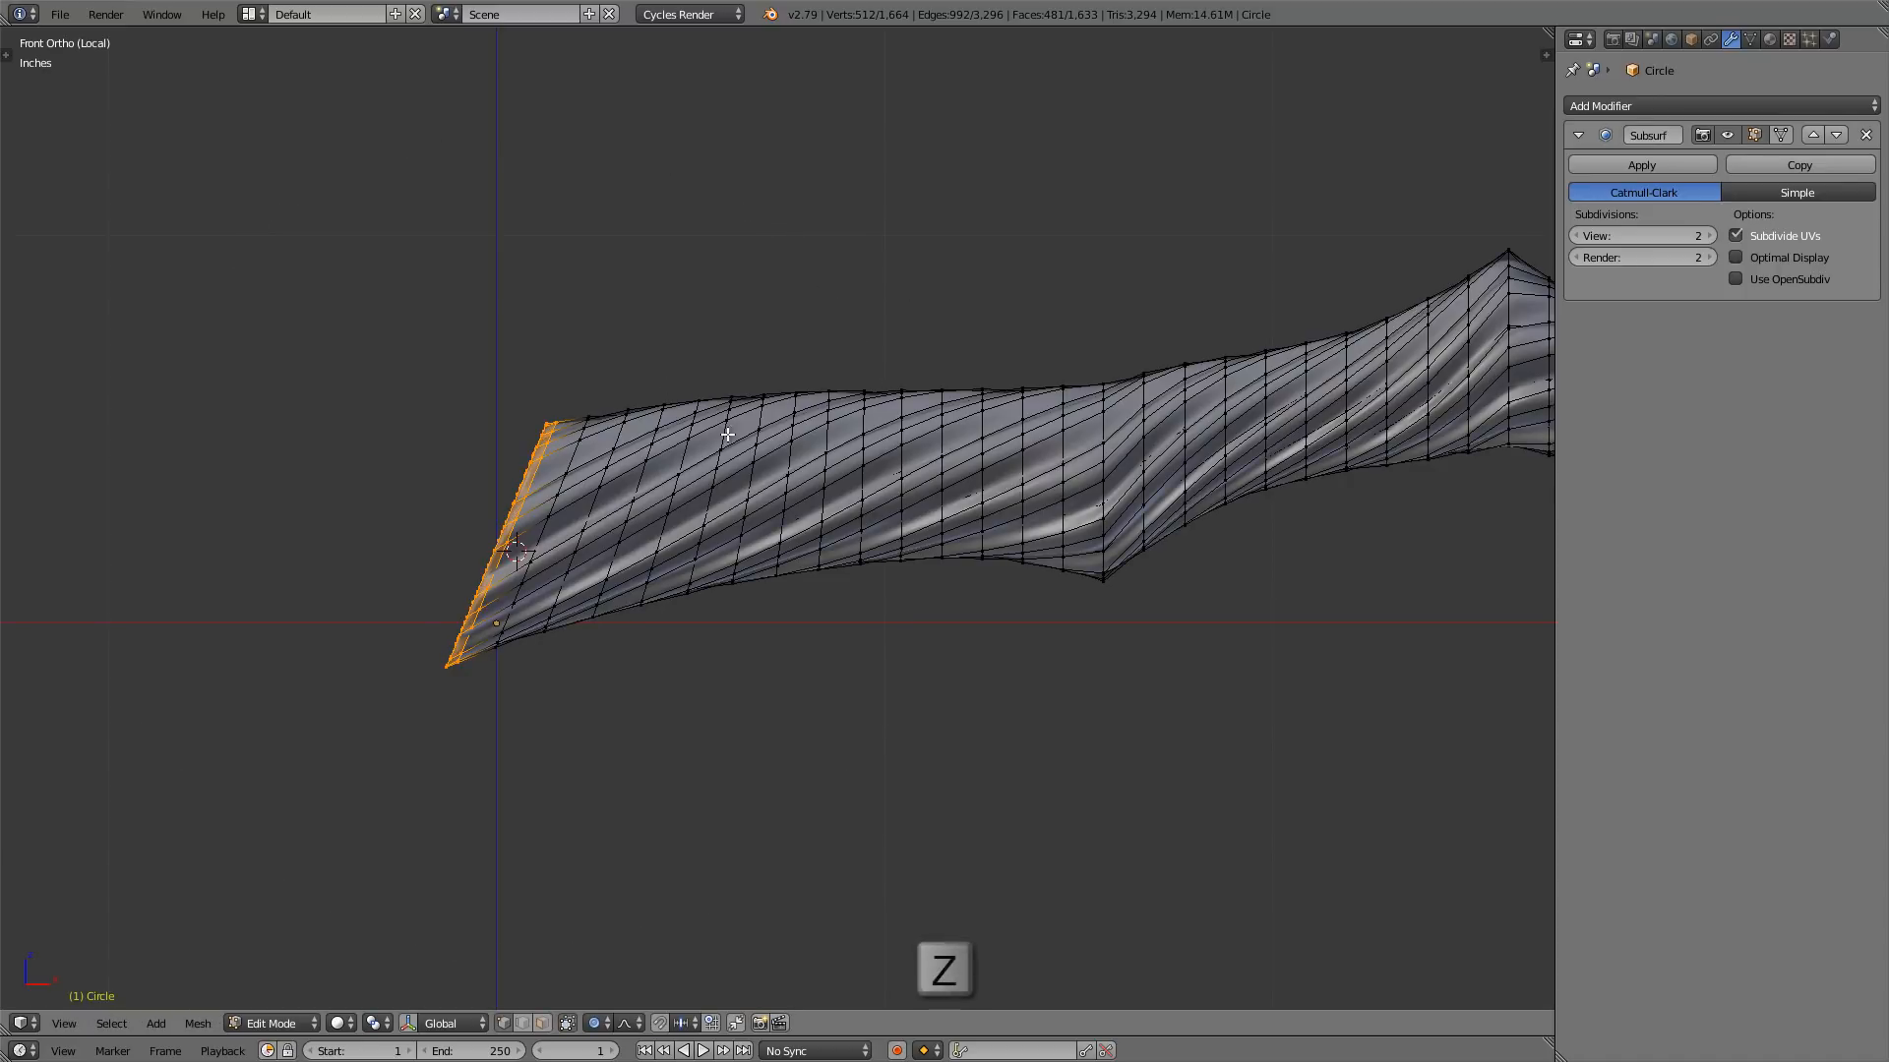
- Select the boundary edge loop of the tube's open end and snap the 3D cursor to its centre
mouse_move(729, 434)
middle_mouse_down()
mouse_move(1185, 426)
mouse_move(810, 450)
middle_mouse_up()
key("1")
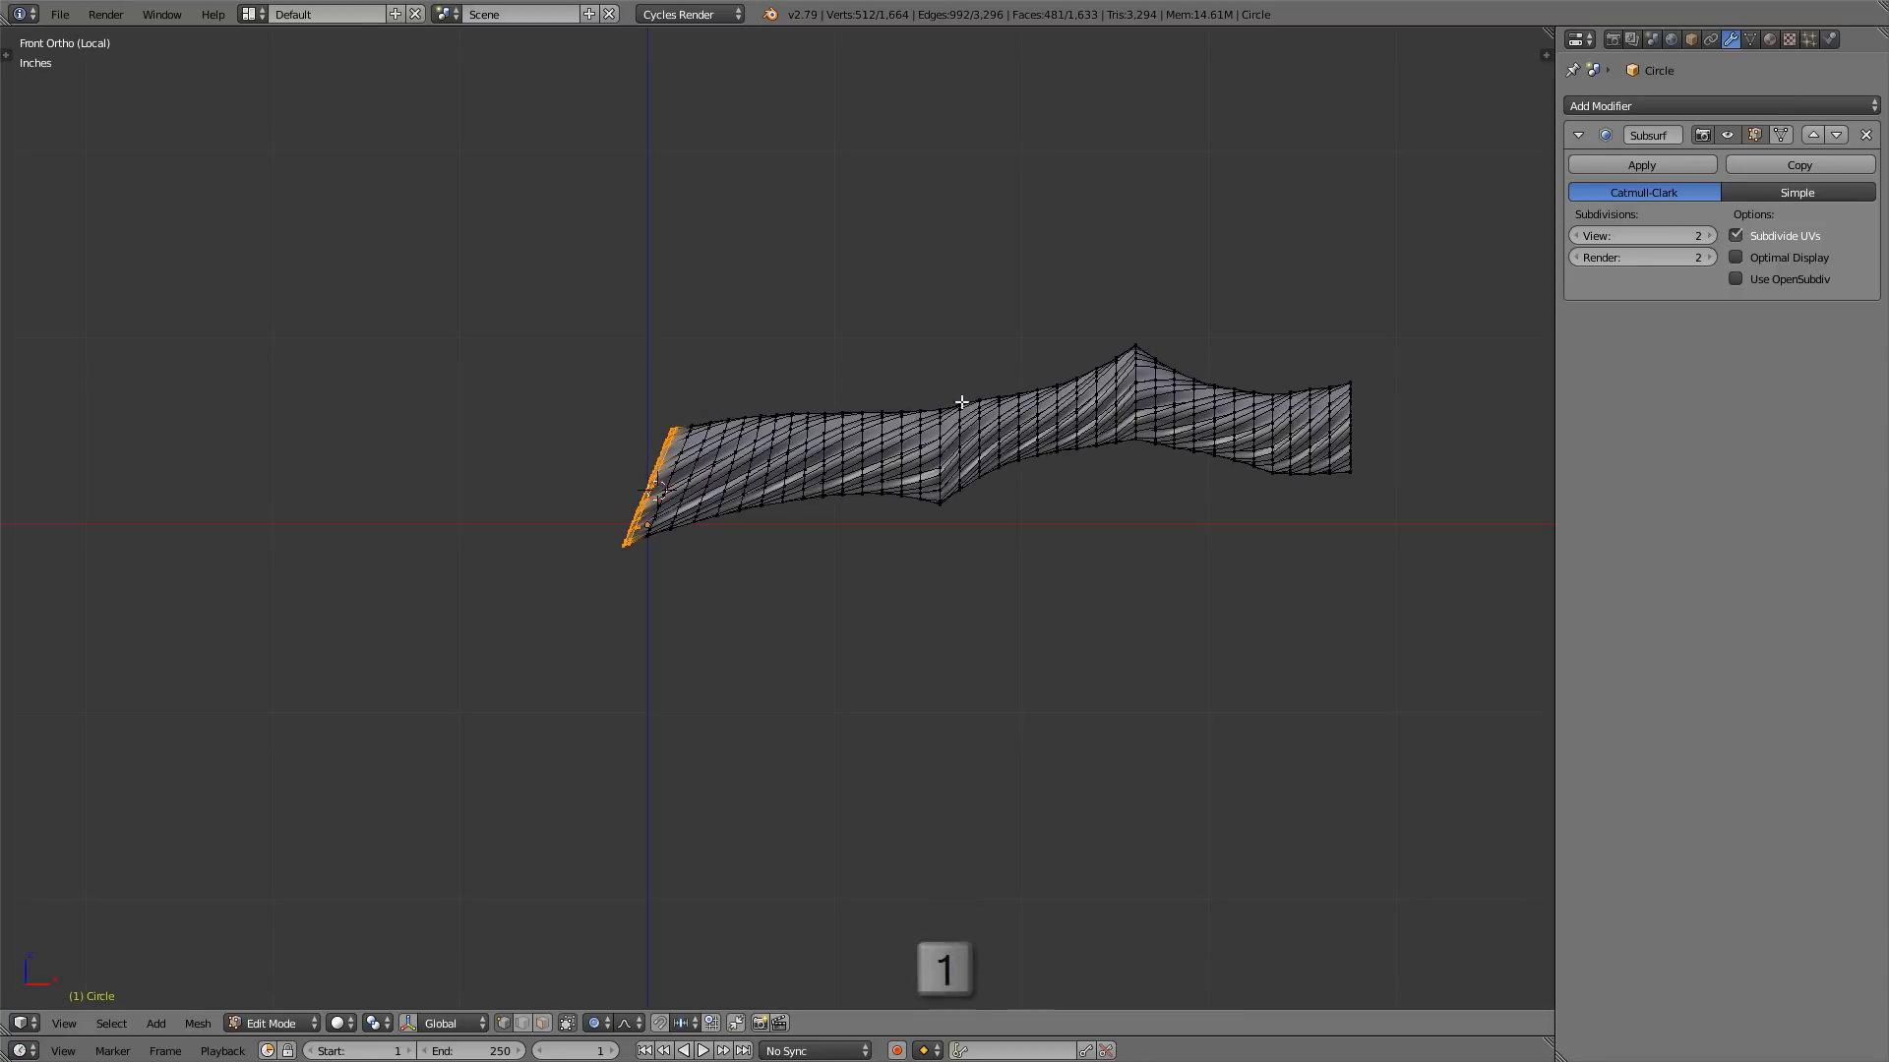
middle_click_drag(1128, 440, 547, 545, "shift")
scroll(771, 515, "up", 4)
scroll(658, 502, "up", 1)
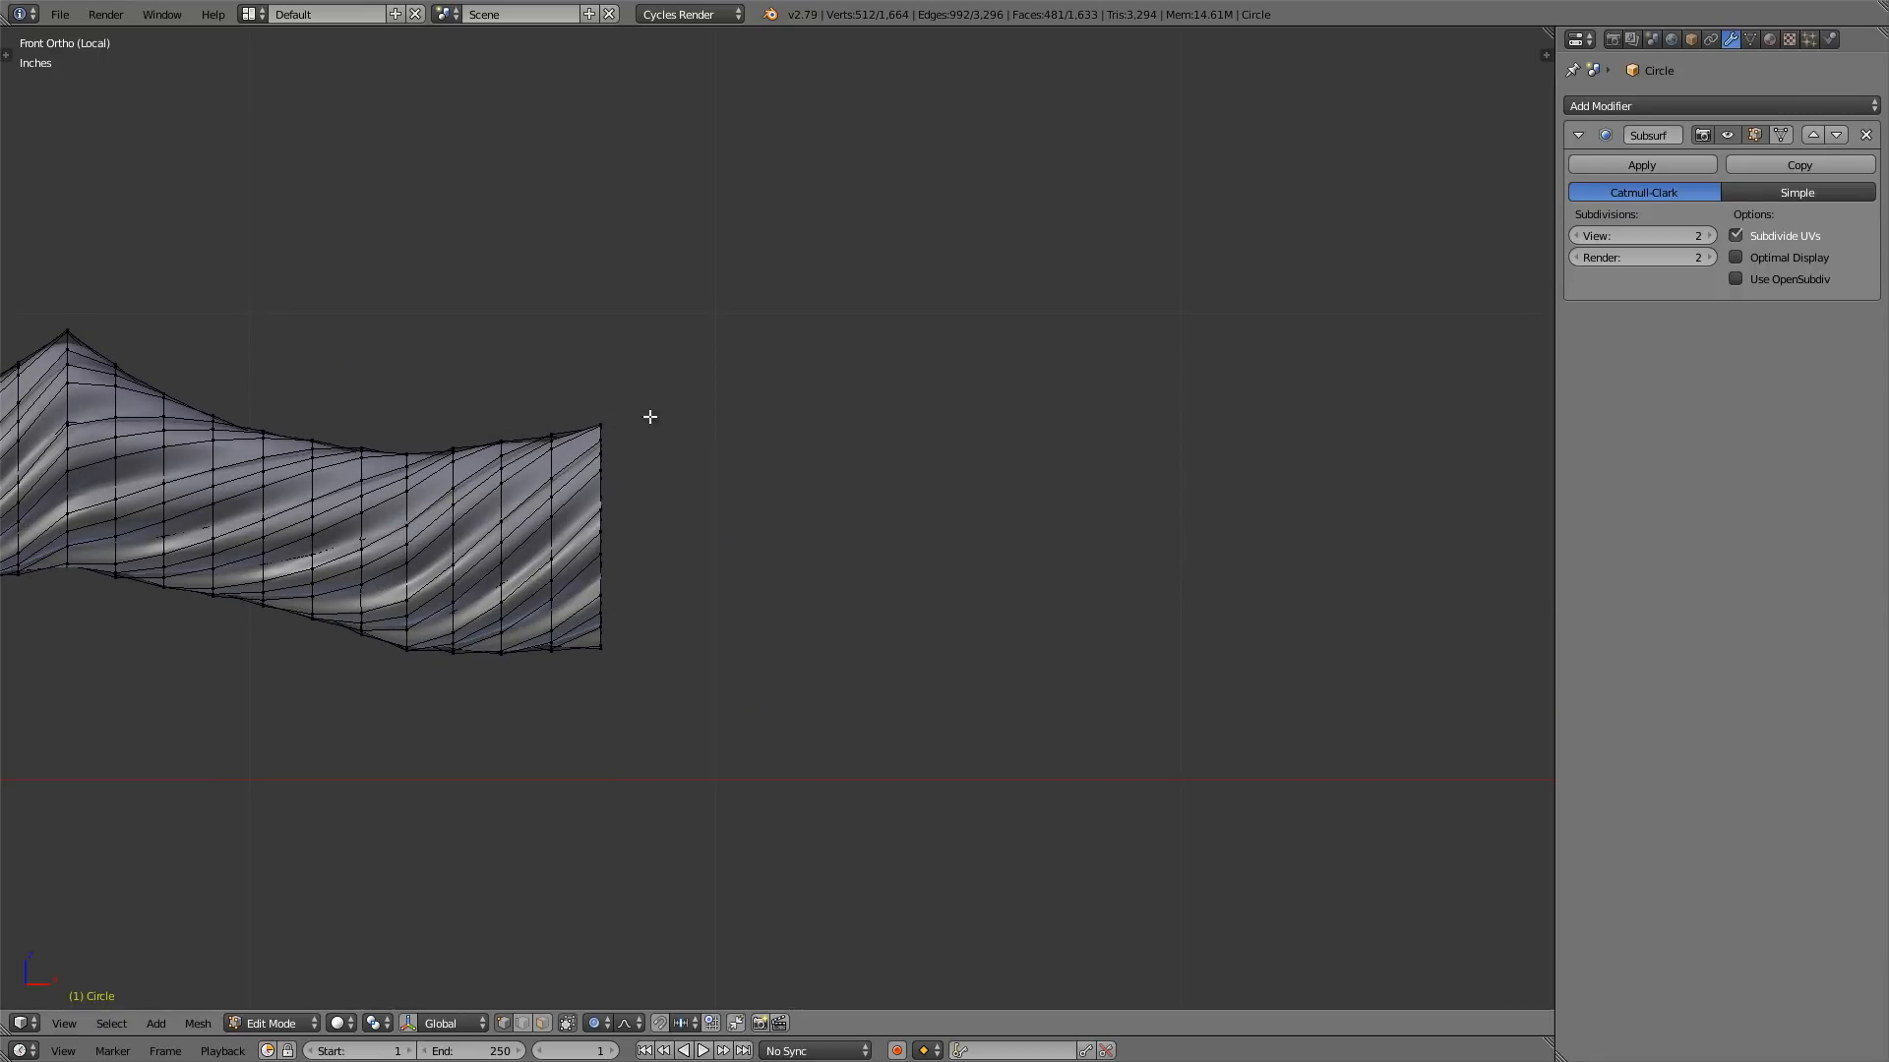
middle_click_drag(610, 418, 594, 445, "shift")
scroll(590, 469, "up", 1)
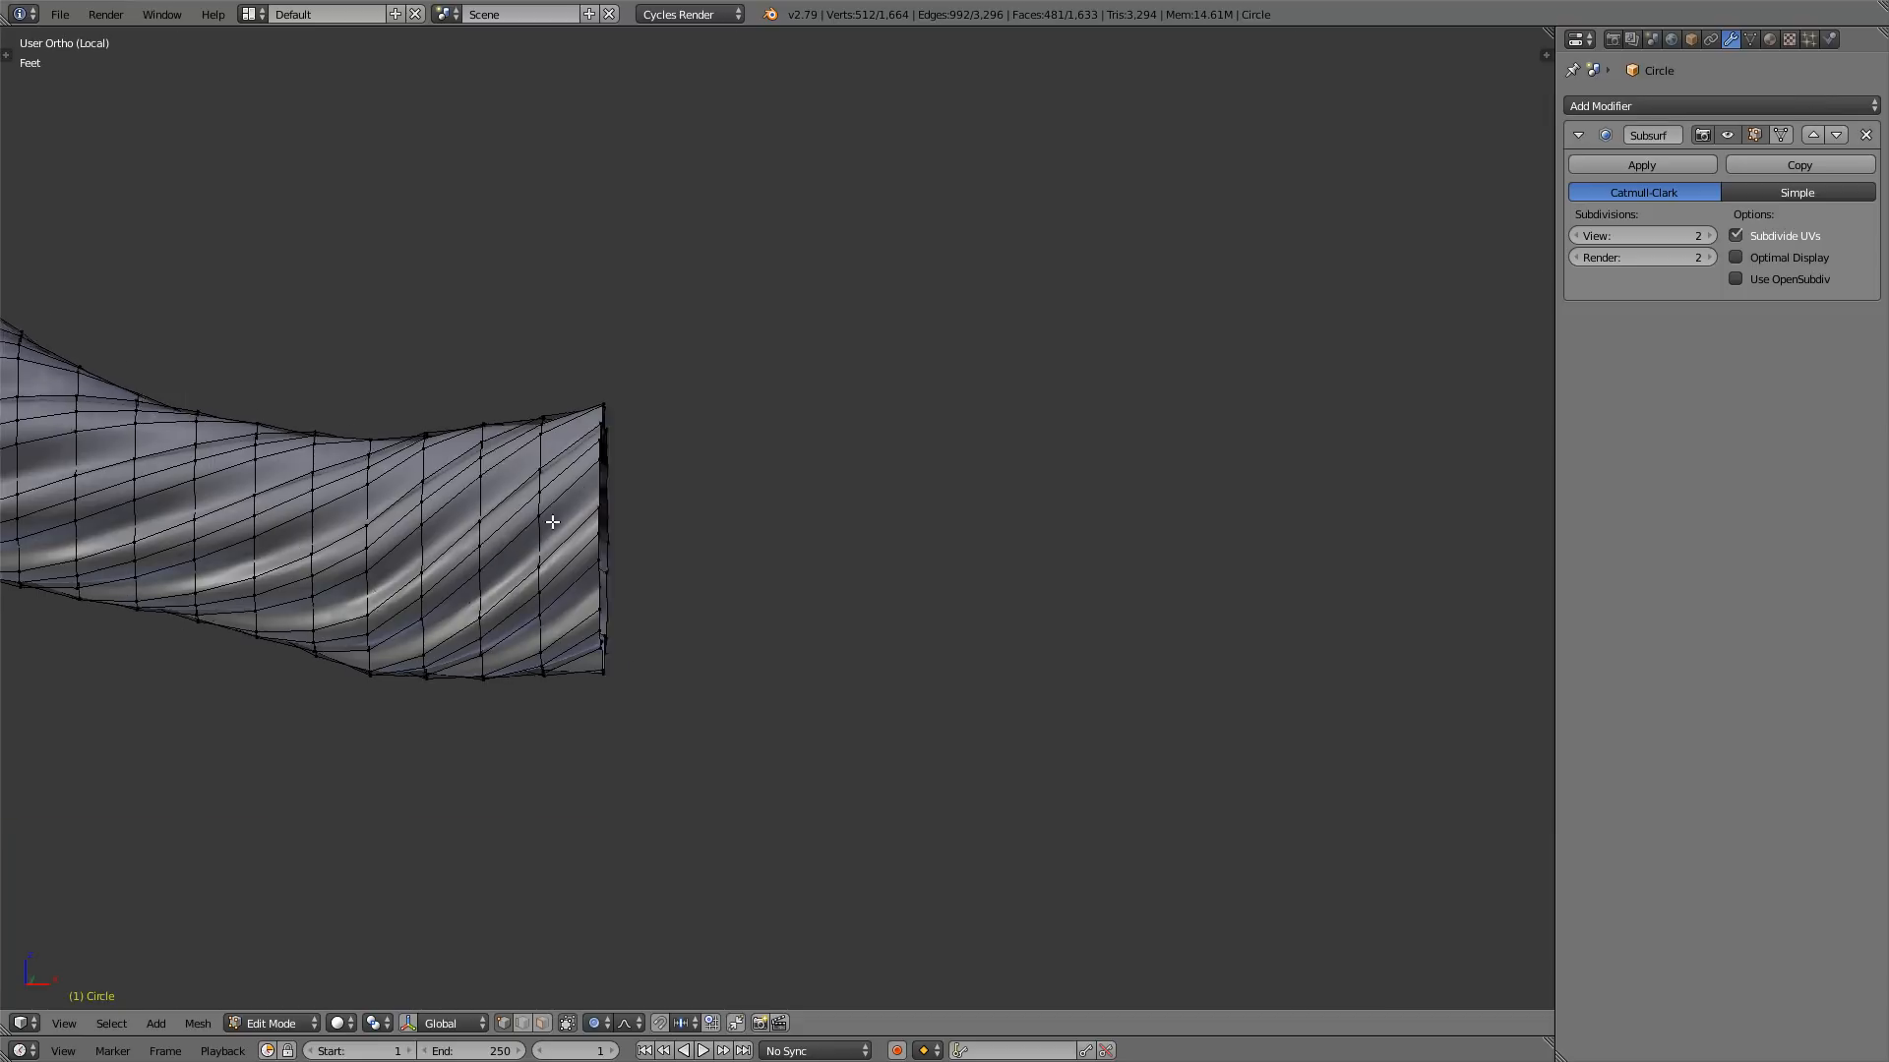
middle_click_drag(585, 494, 646, 491)
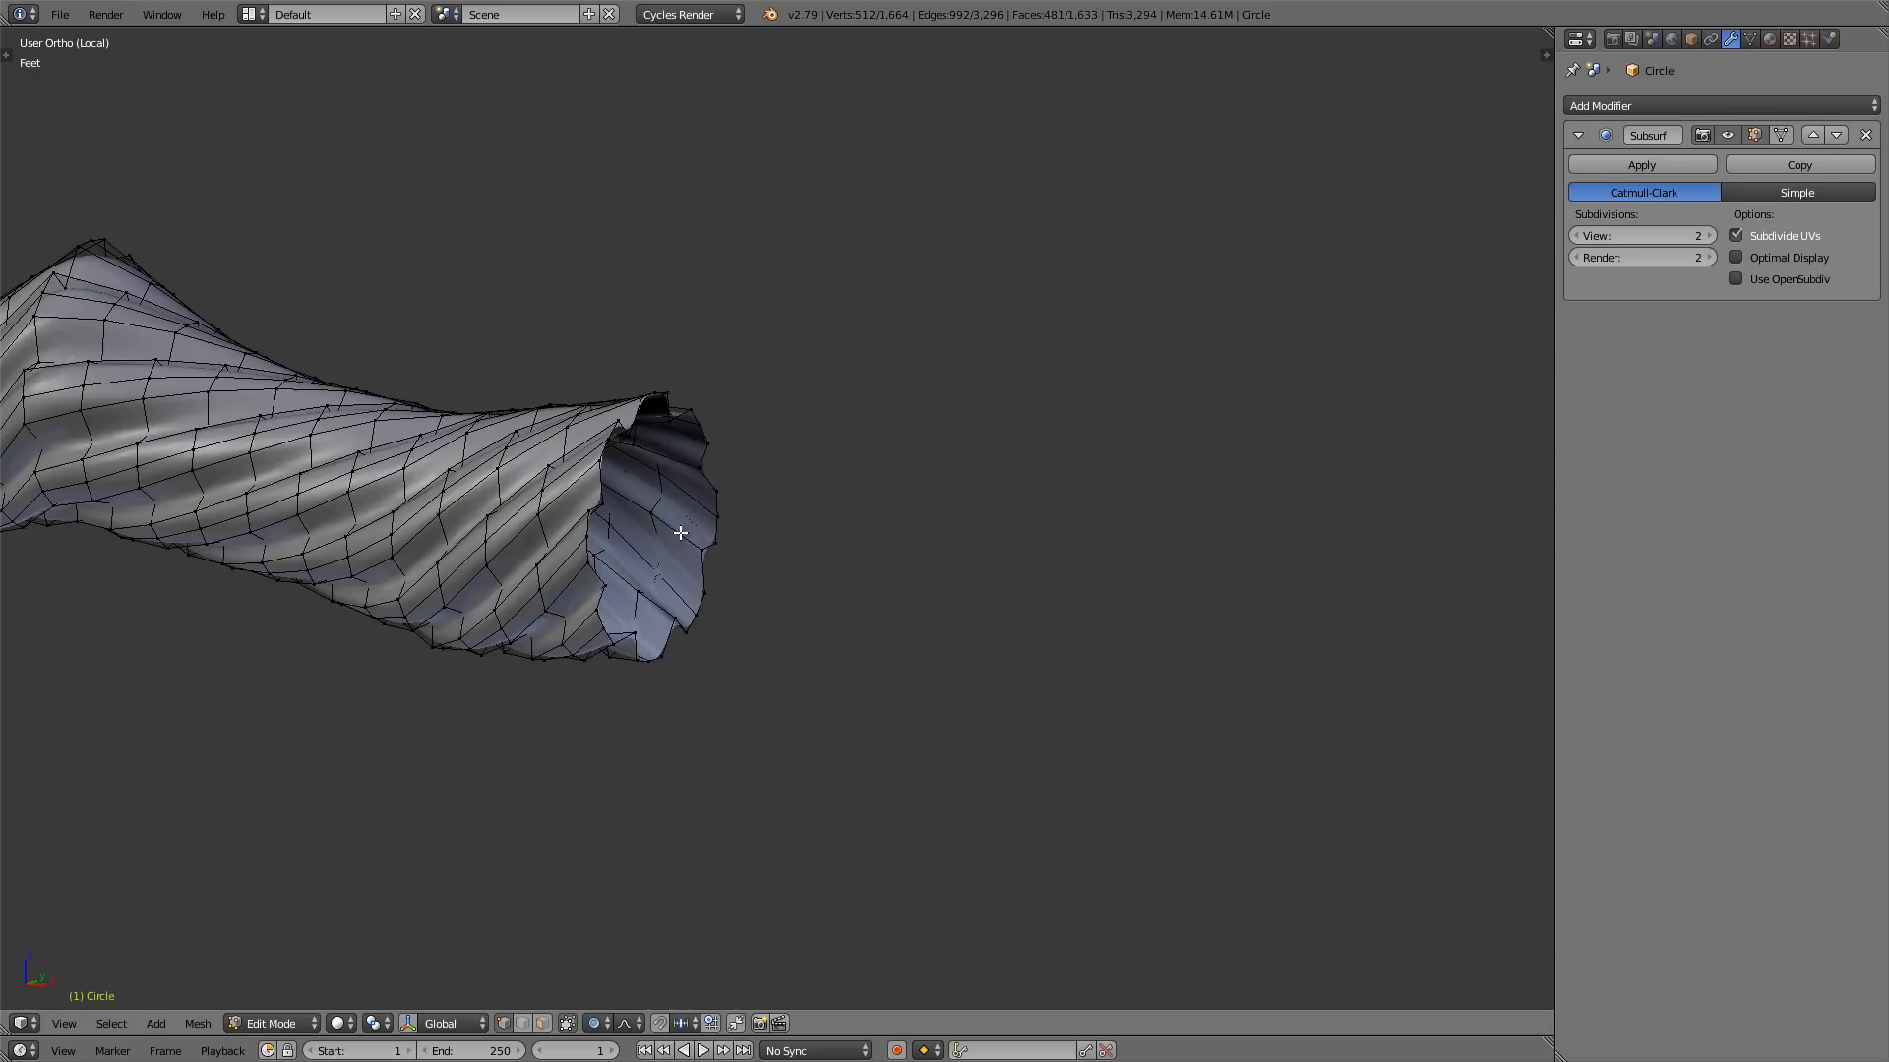
key("1")
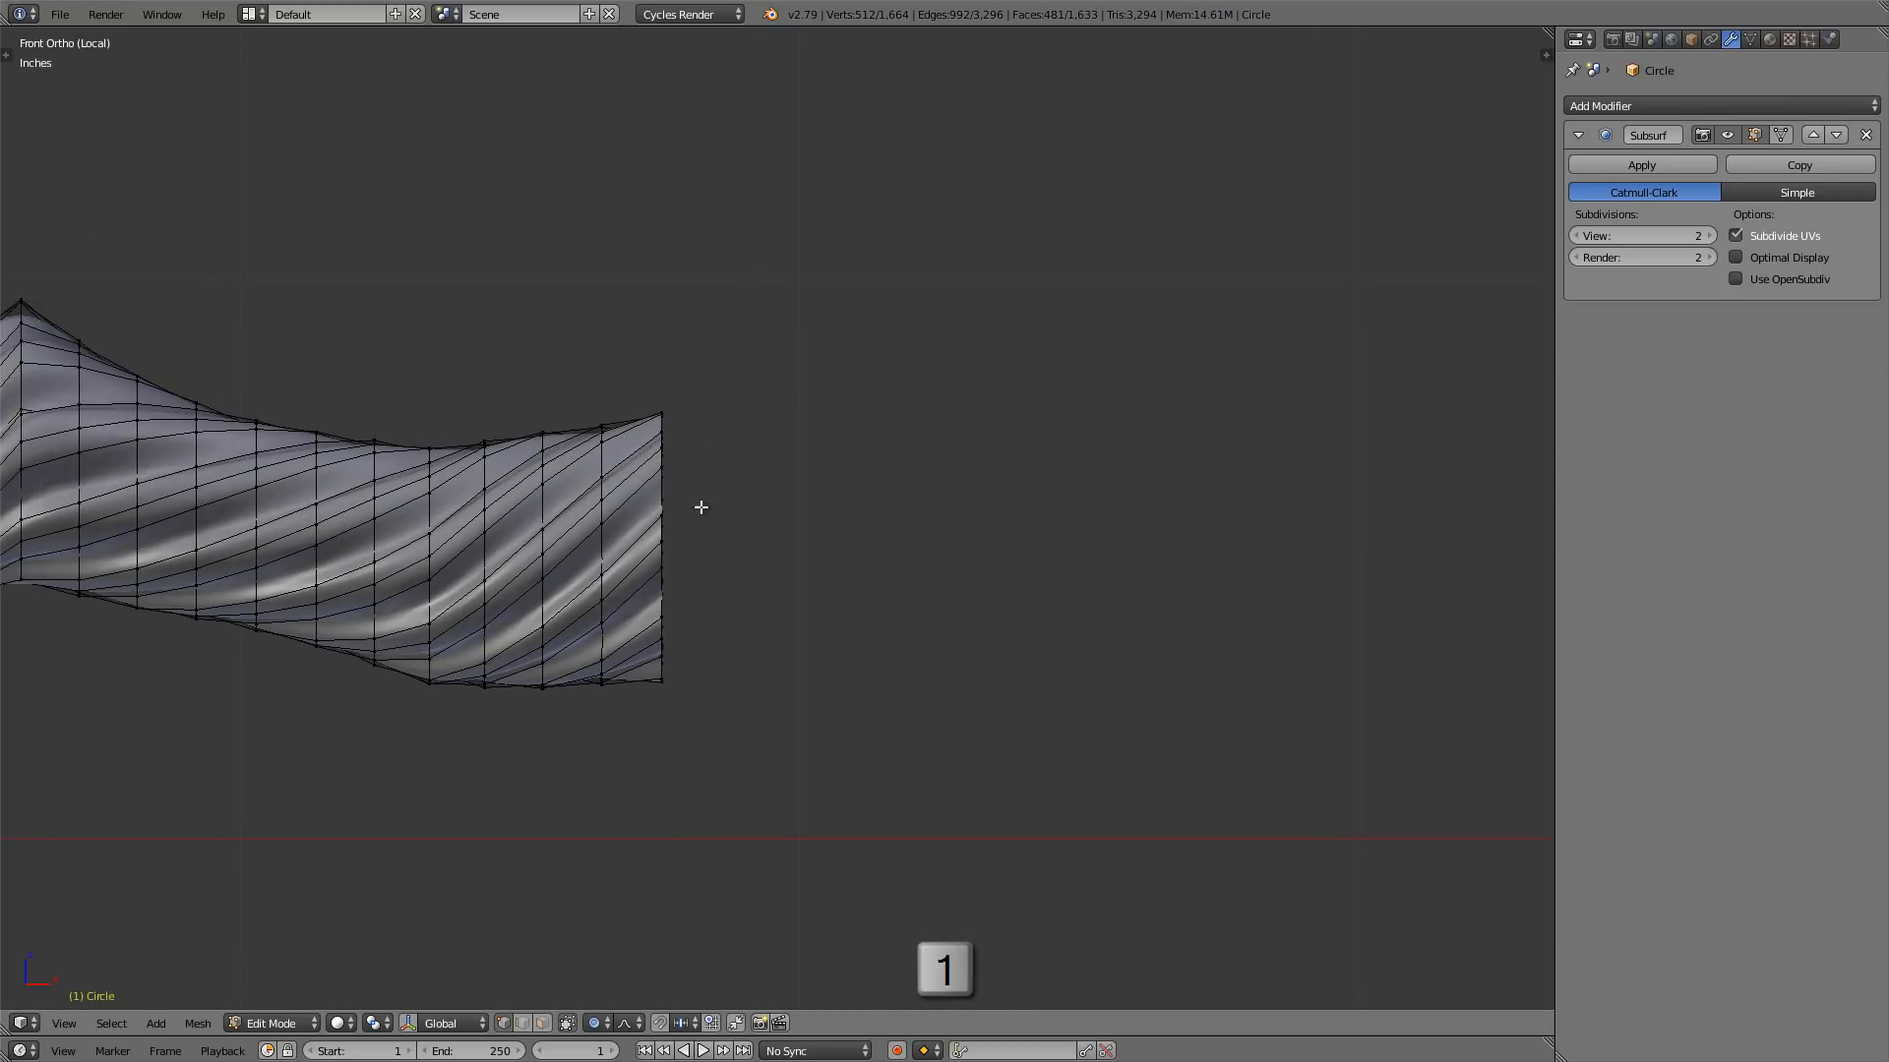
right_click(661, 480, "alt")
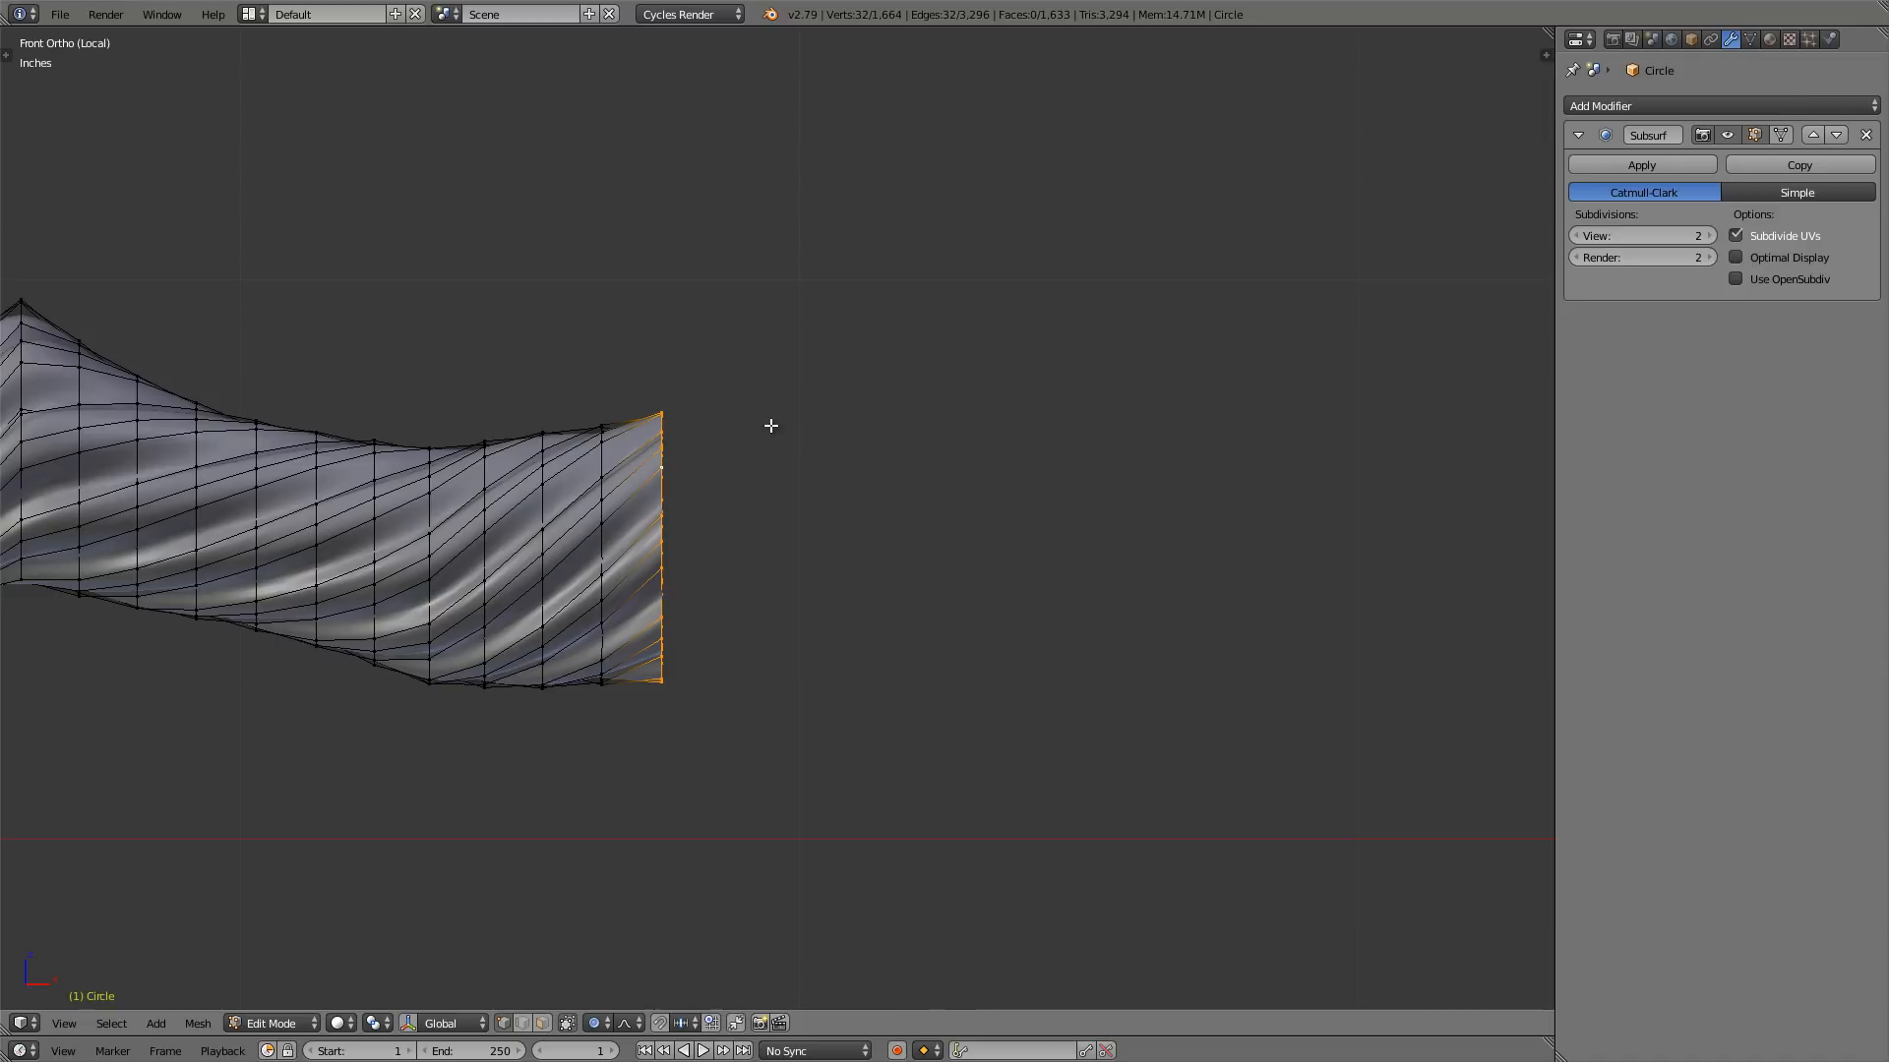
key("shift+s")
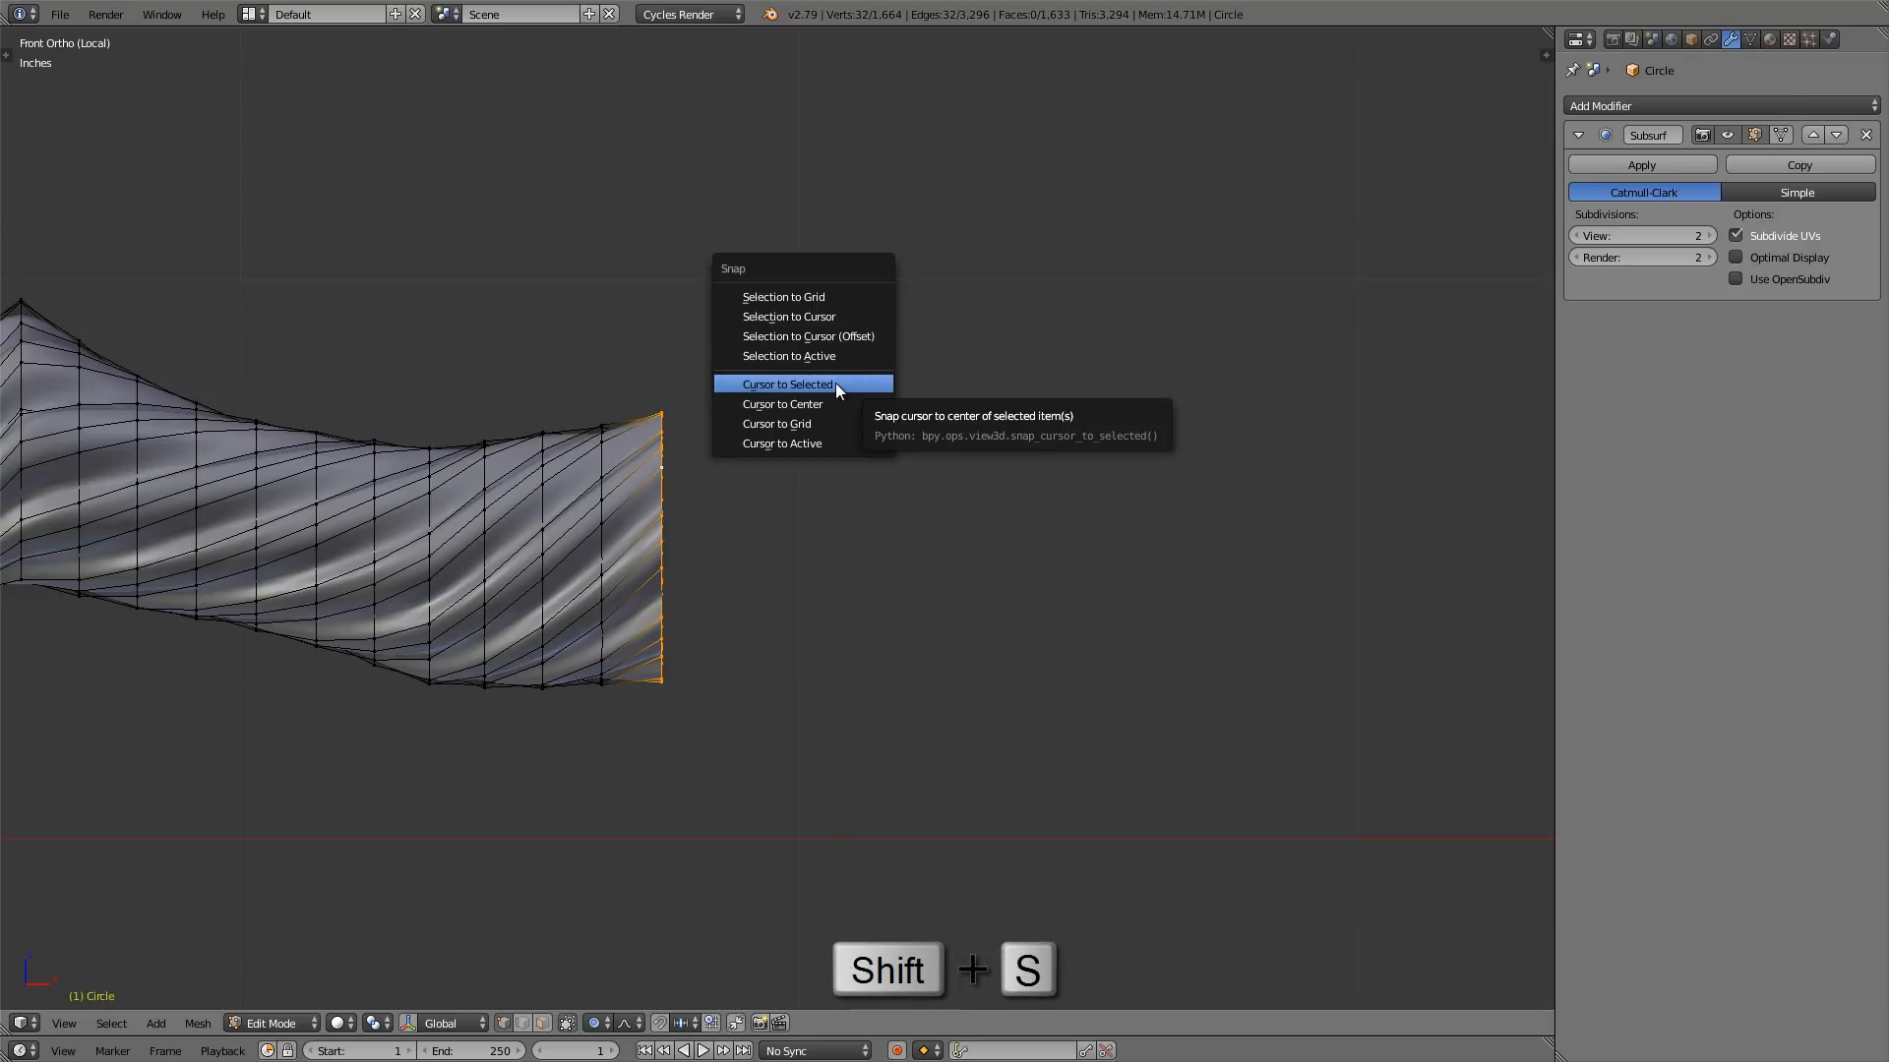
left_click(835, 384)
middle_click_drag(835, 384, 594, 536)
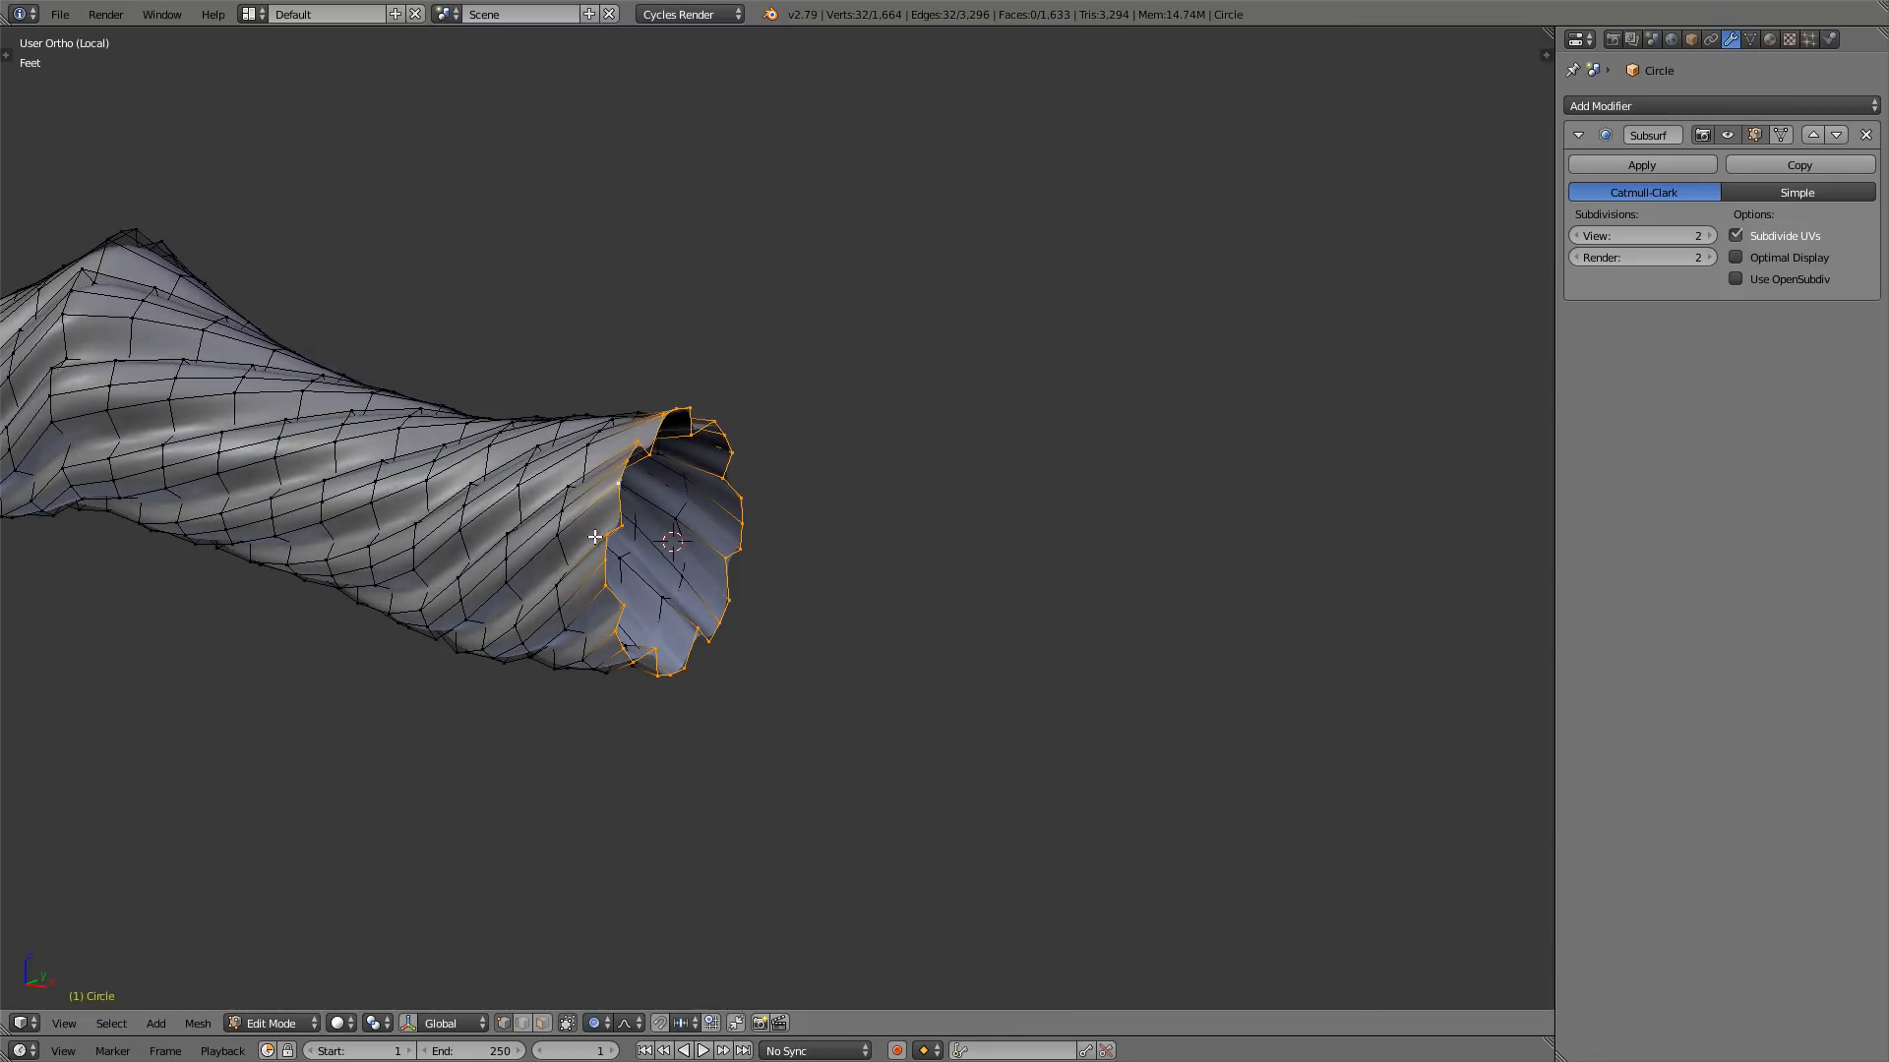
- Add a mesh circle with 20 vertices as a separate object at the 3D cursor, facing the front view
key("Tab")
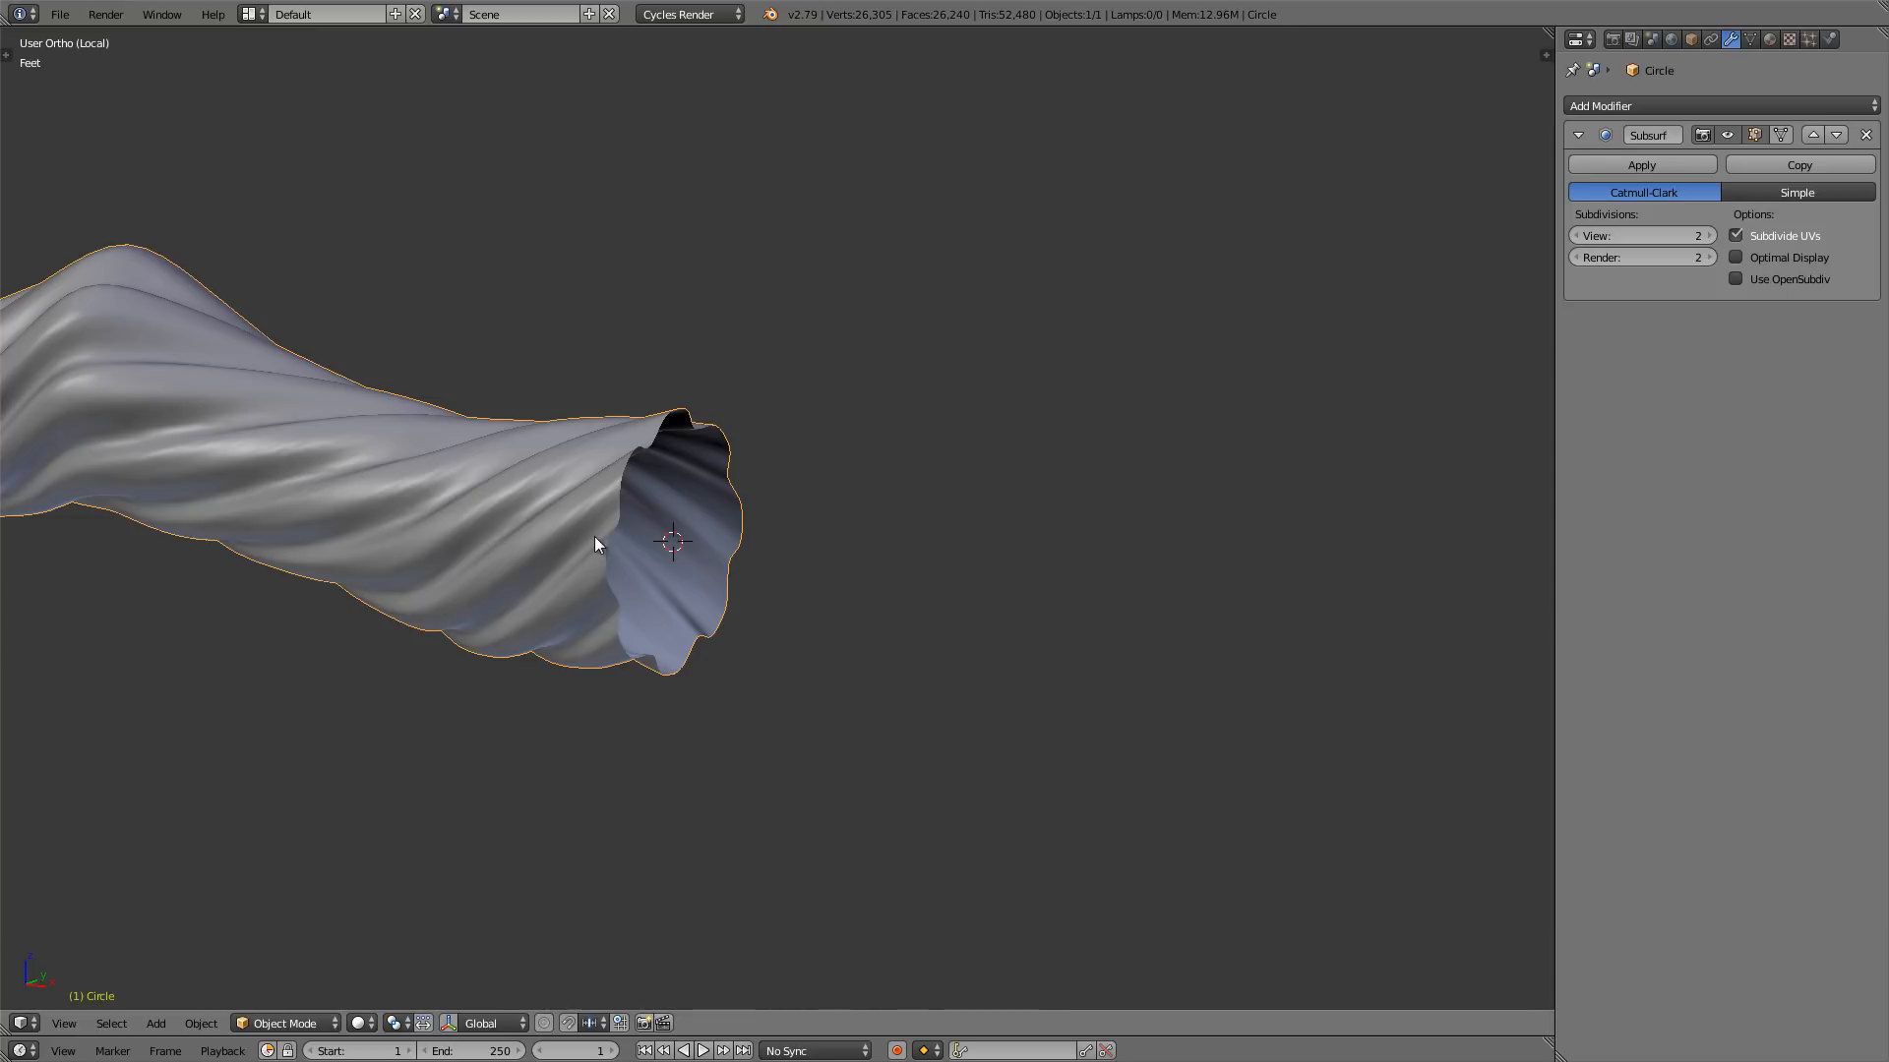
key("KP_1")
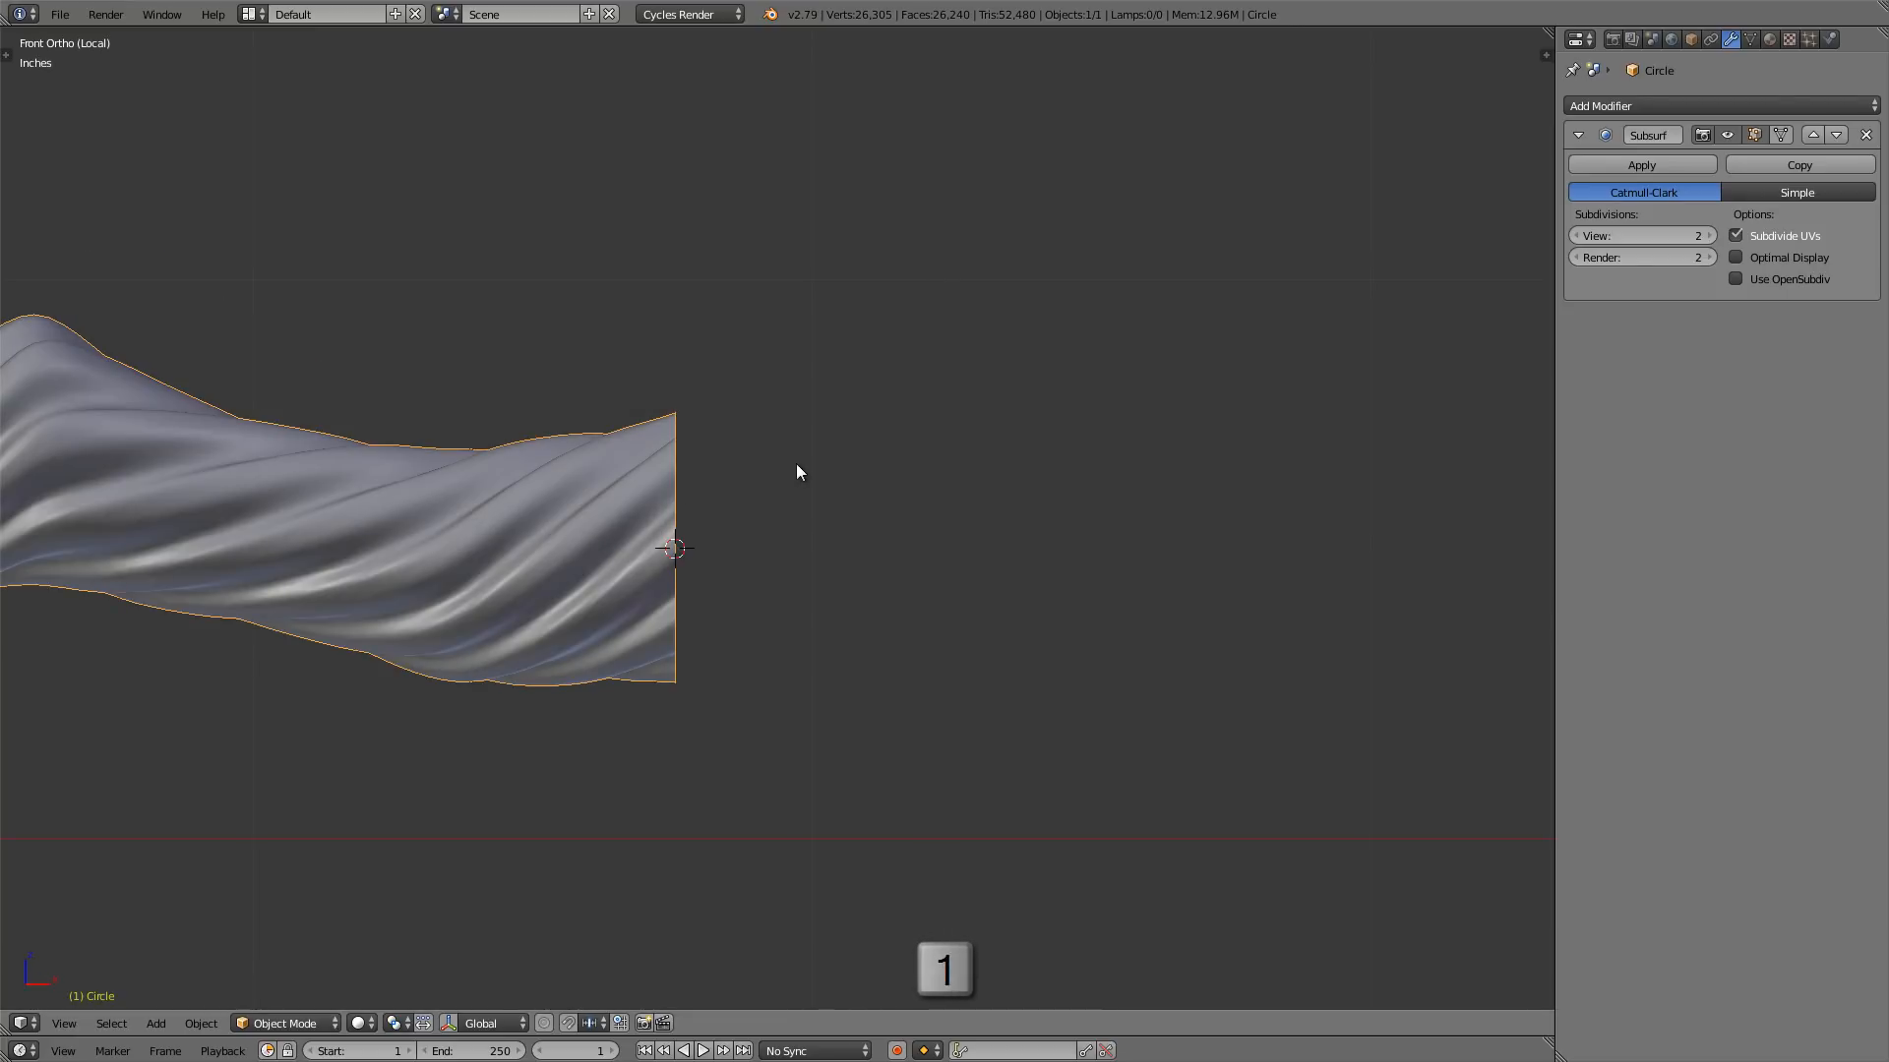
key("shift+a")
mouse_move(795, 464)
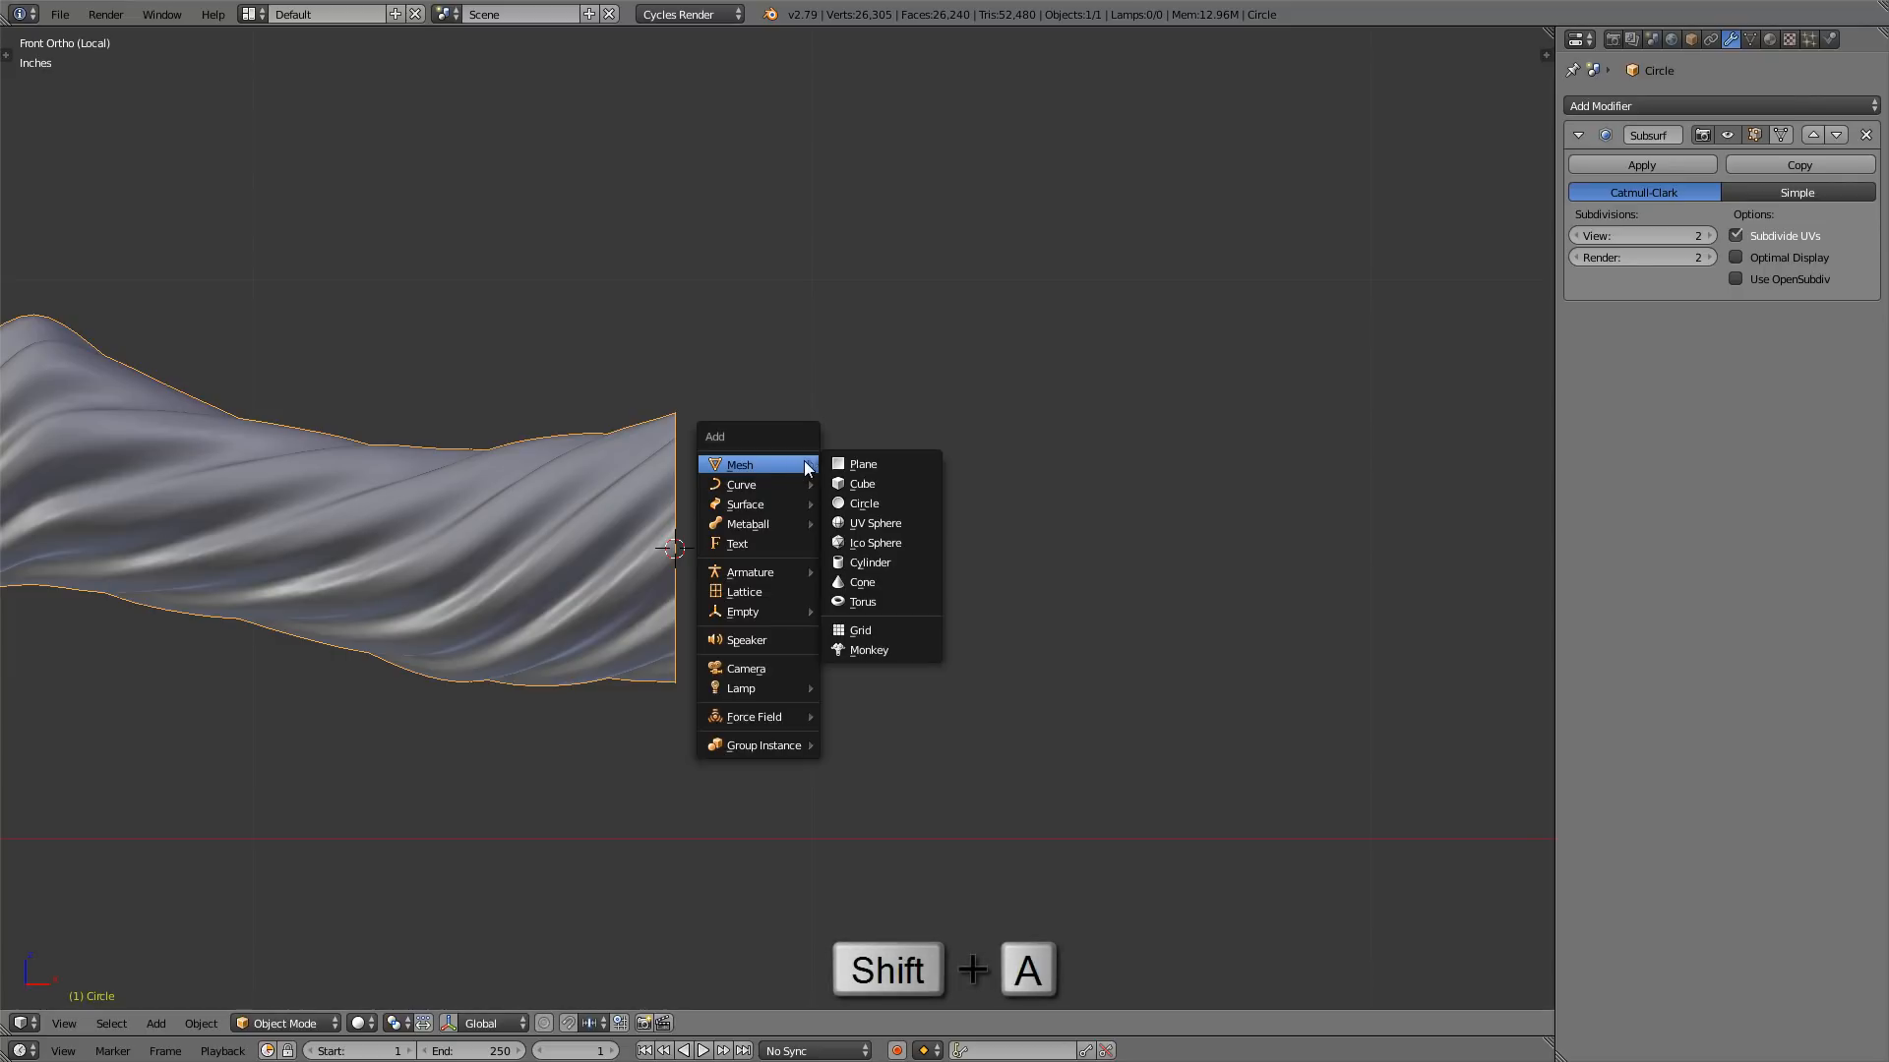
left_click(886, 505)
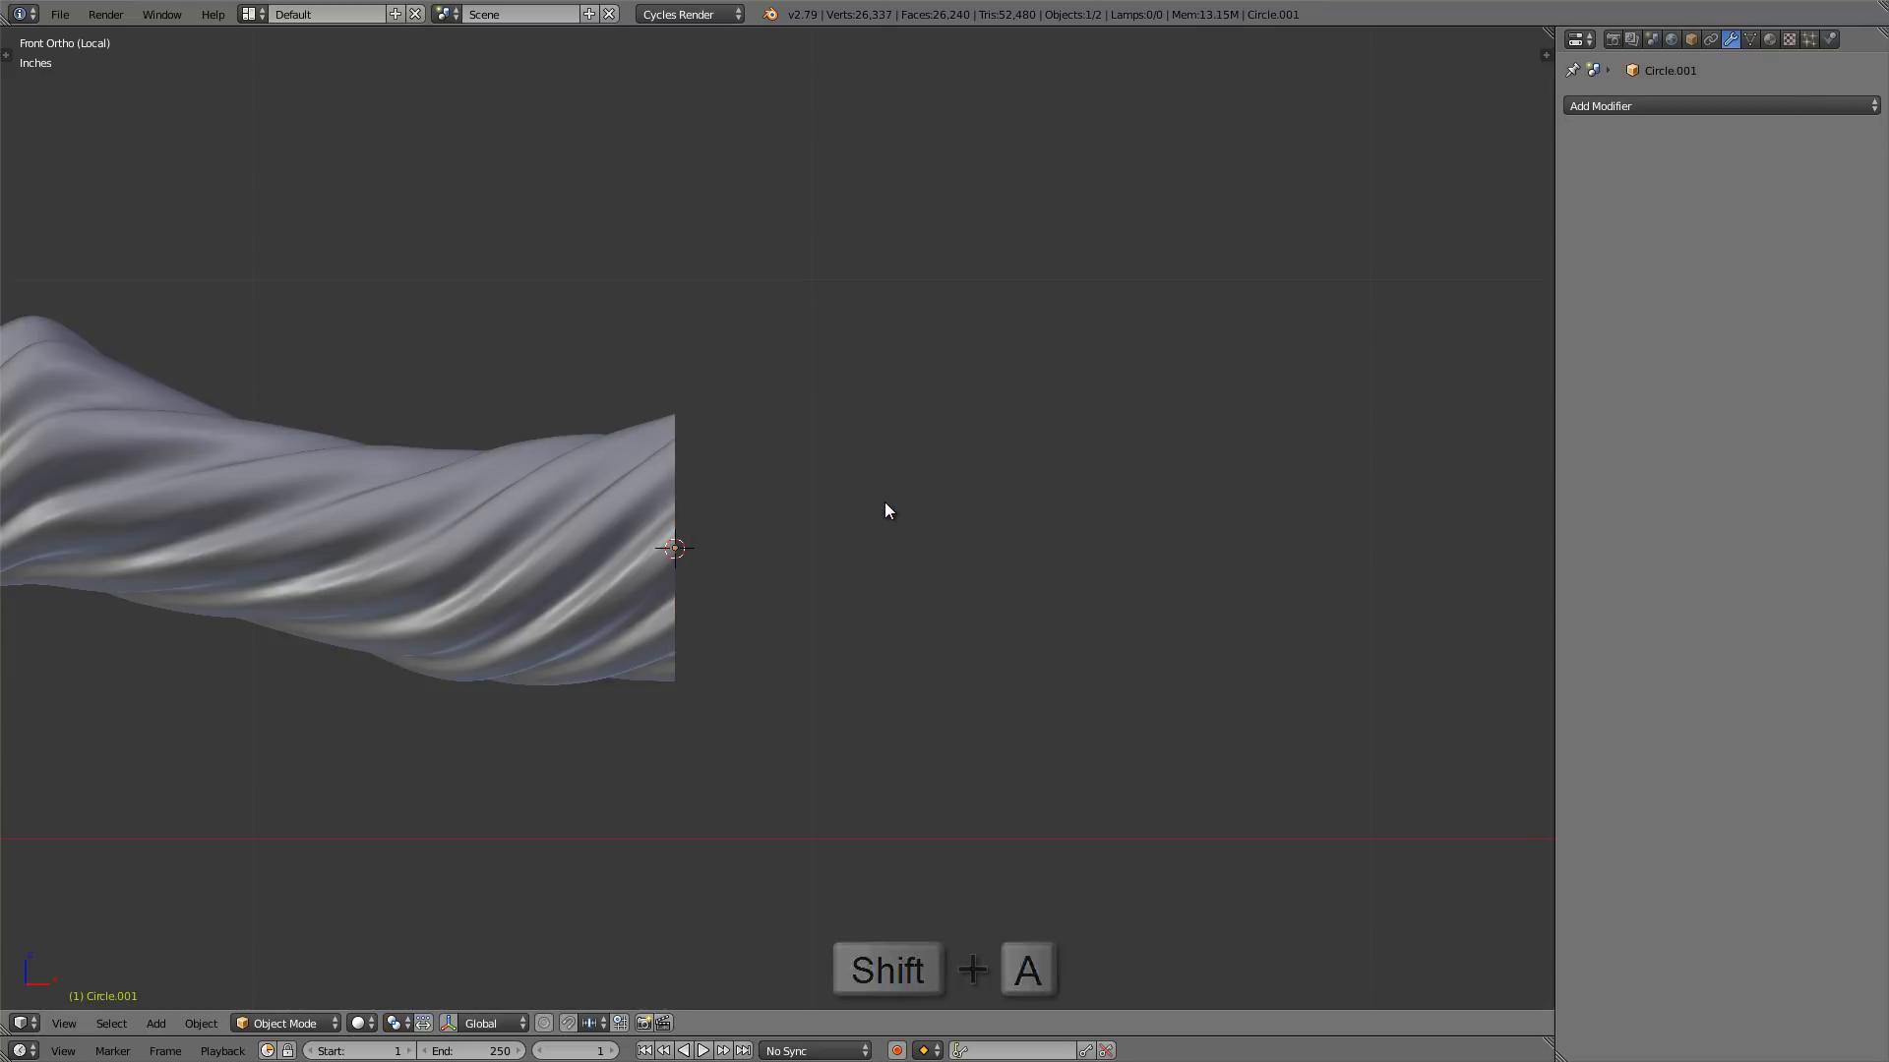
key("t")
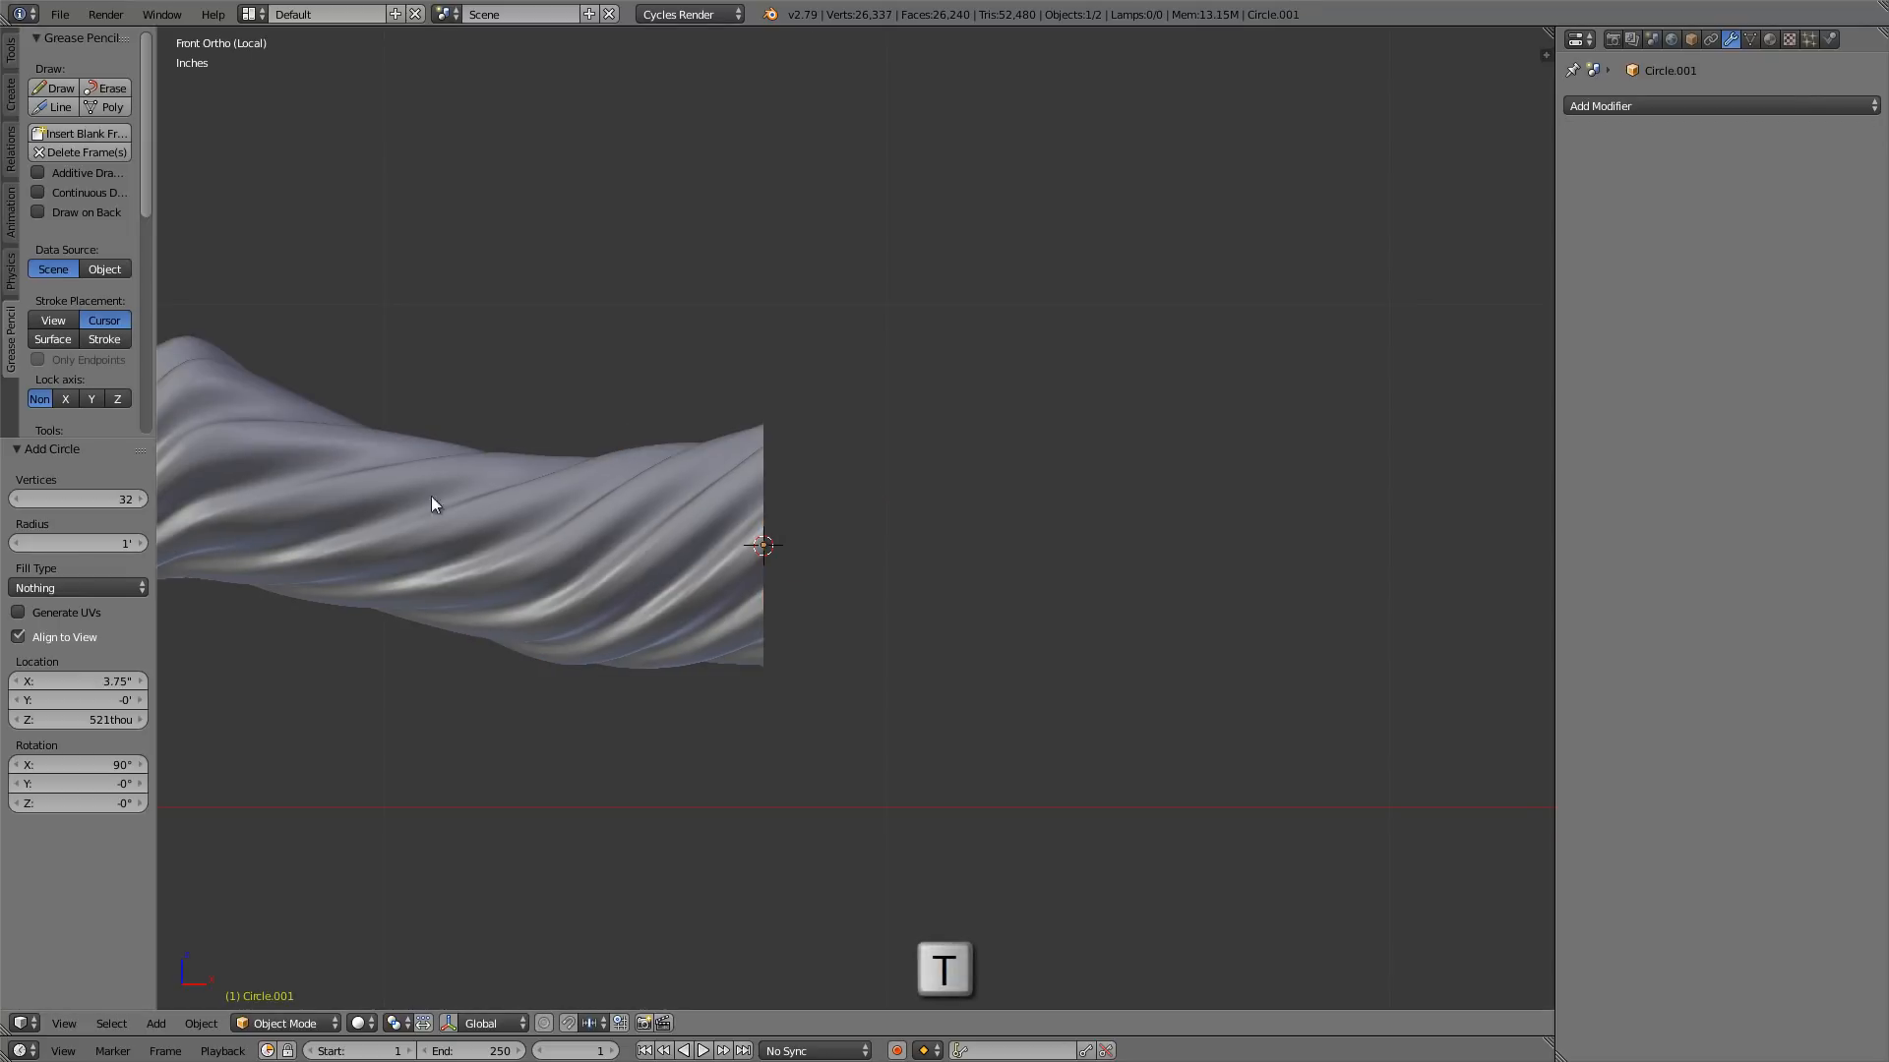
left_click(91, 500)
type("20")
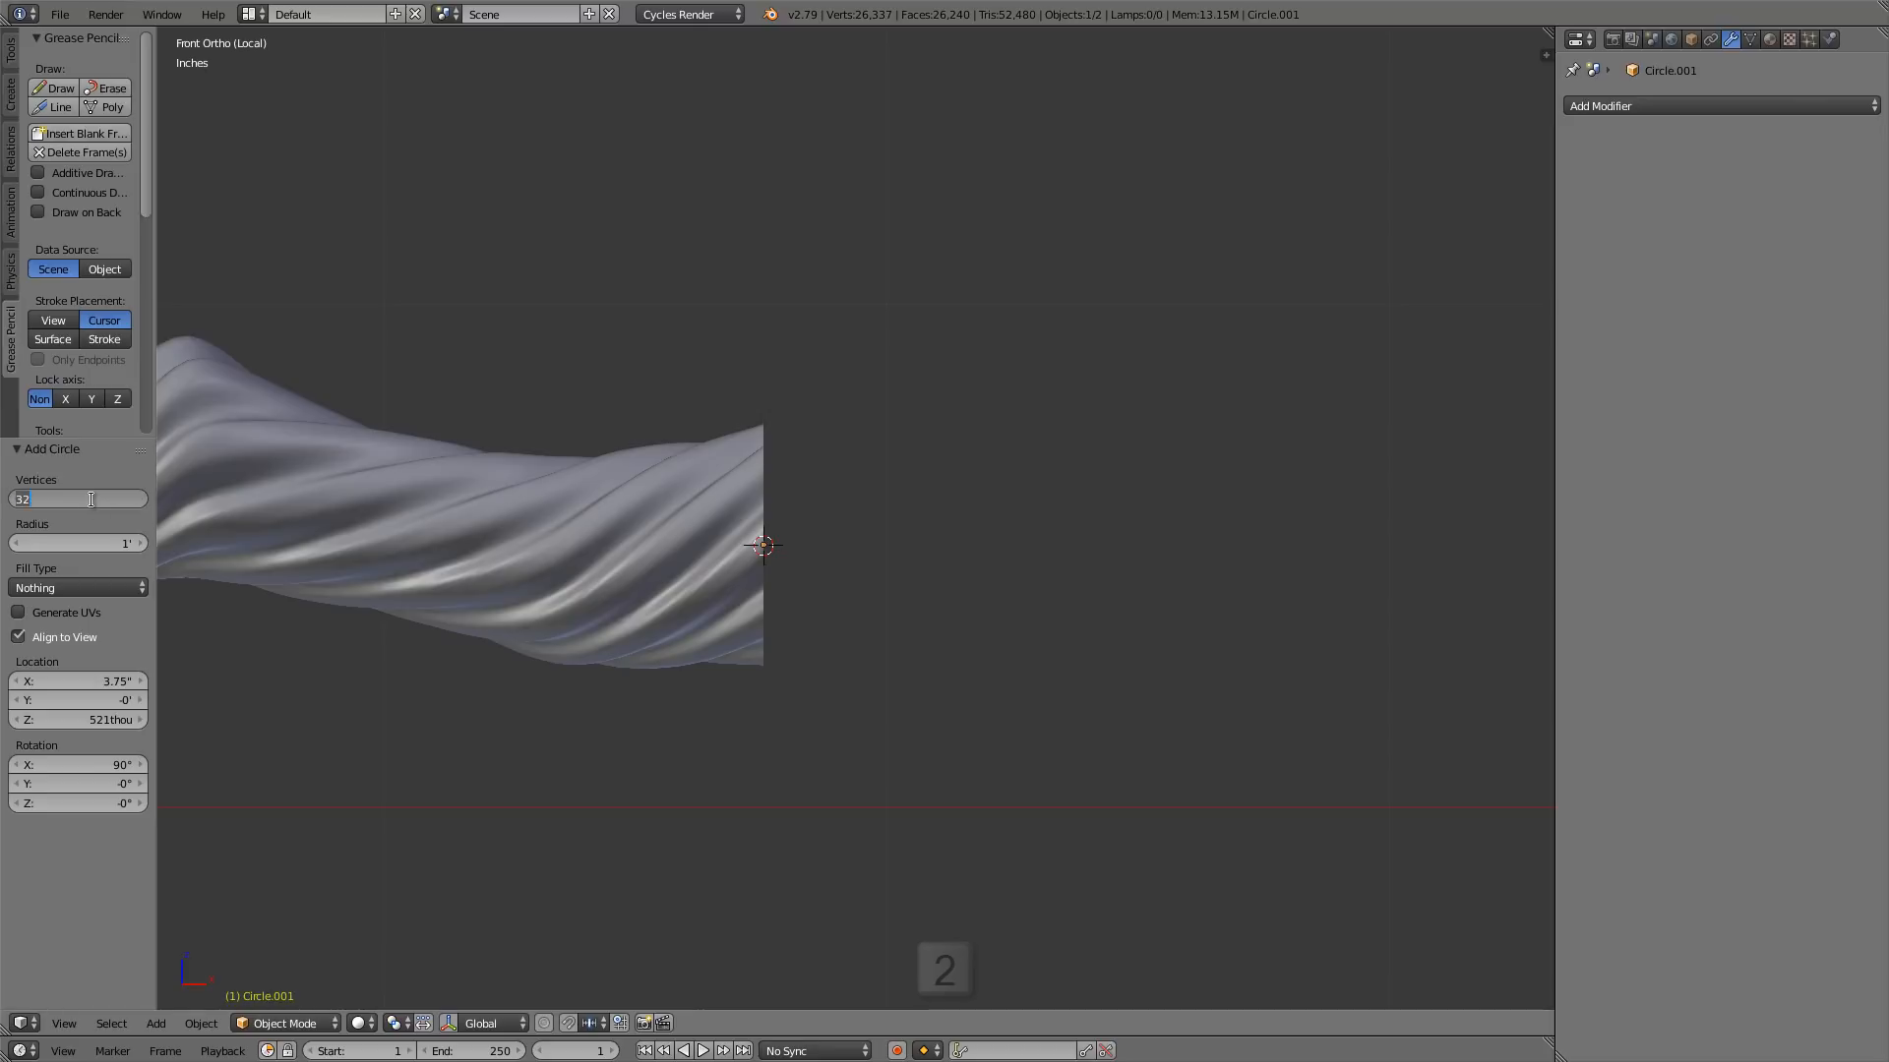
key("Return")
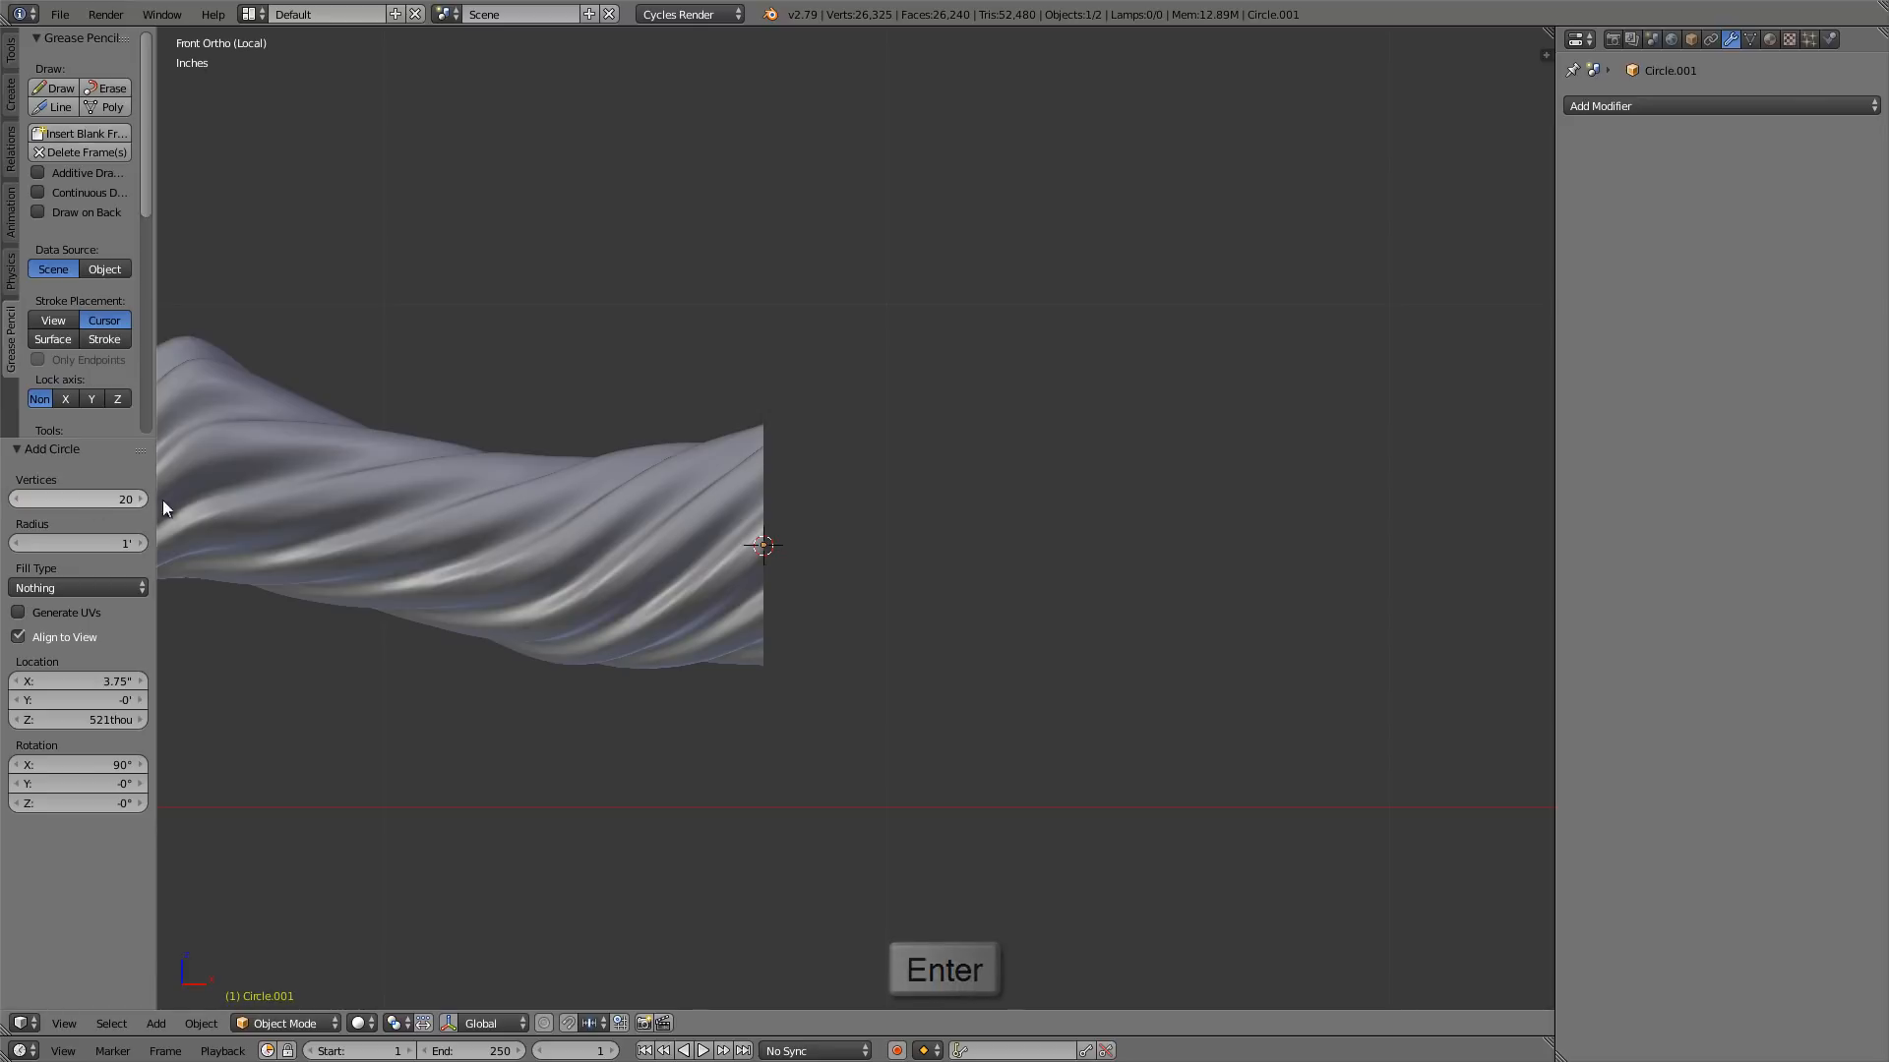
key("t")
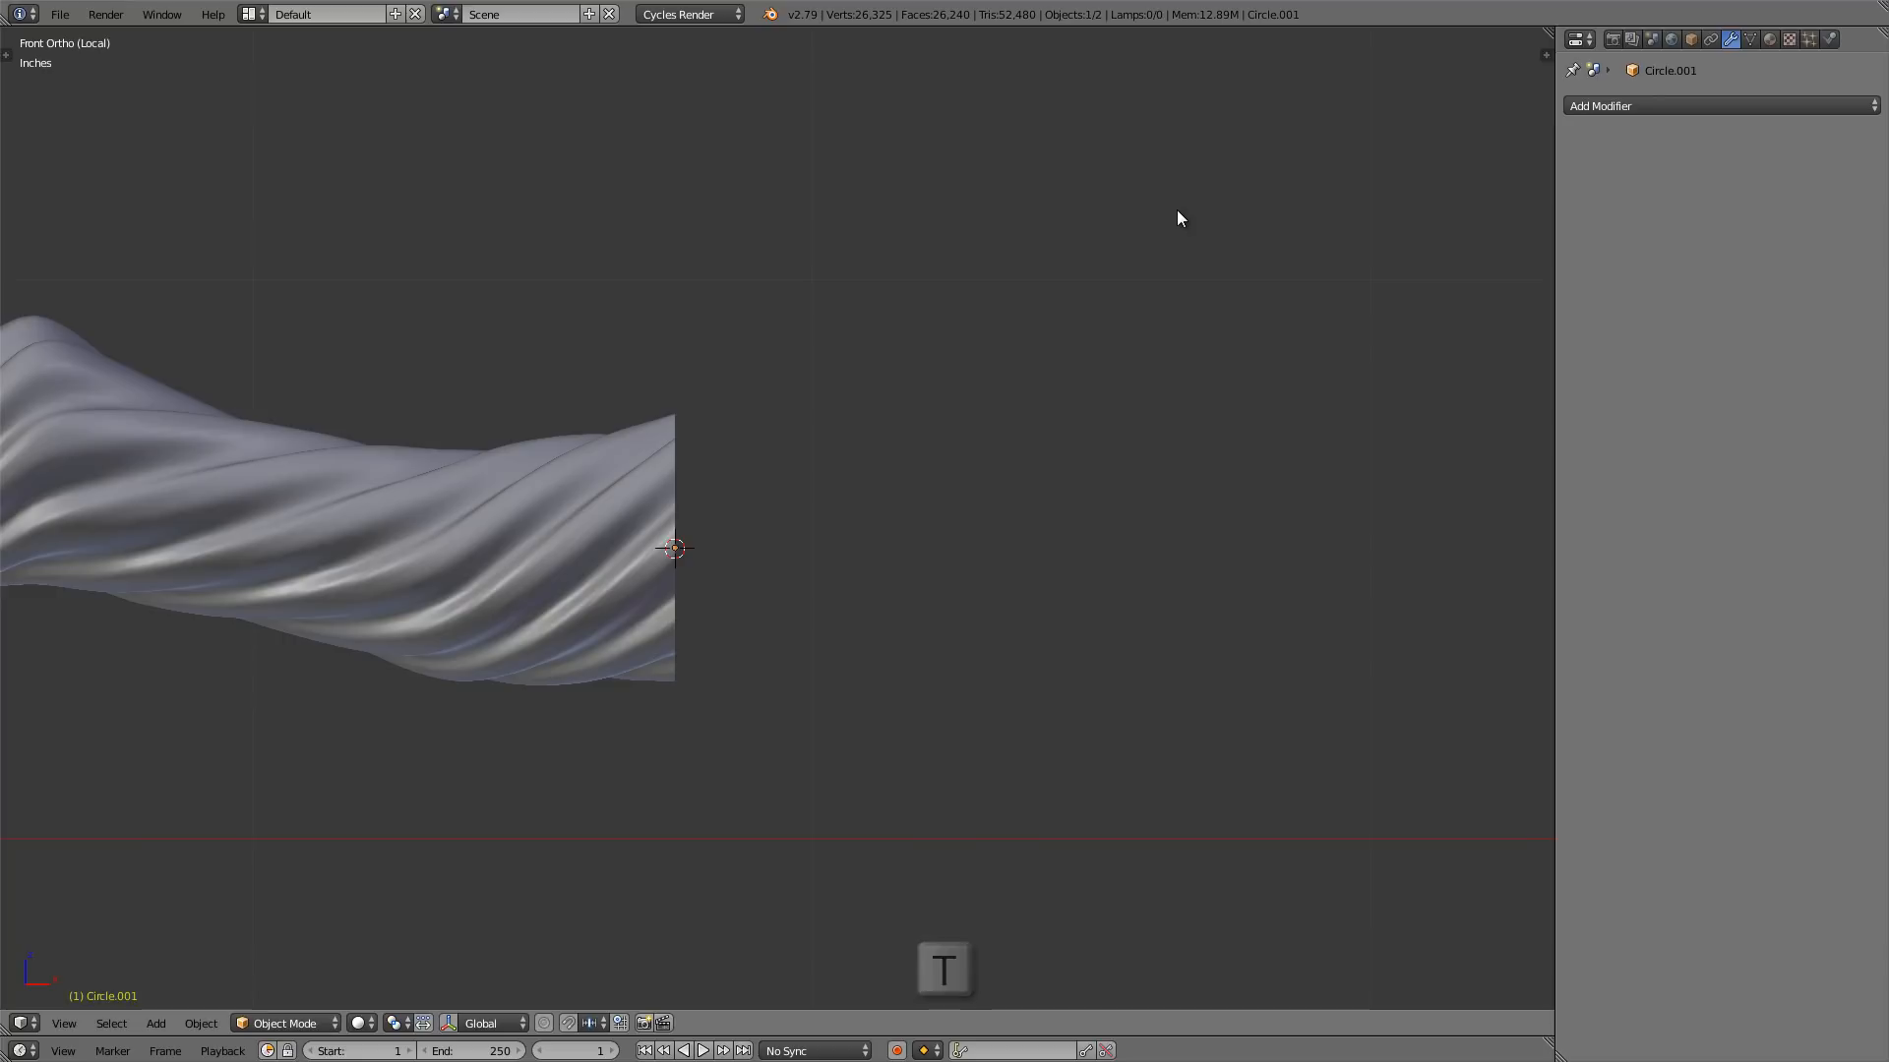
- Scale the new circle's vertices down in Edit Mode until it is far smaller than the tube's open end
key("Tab")
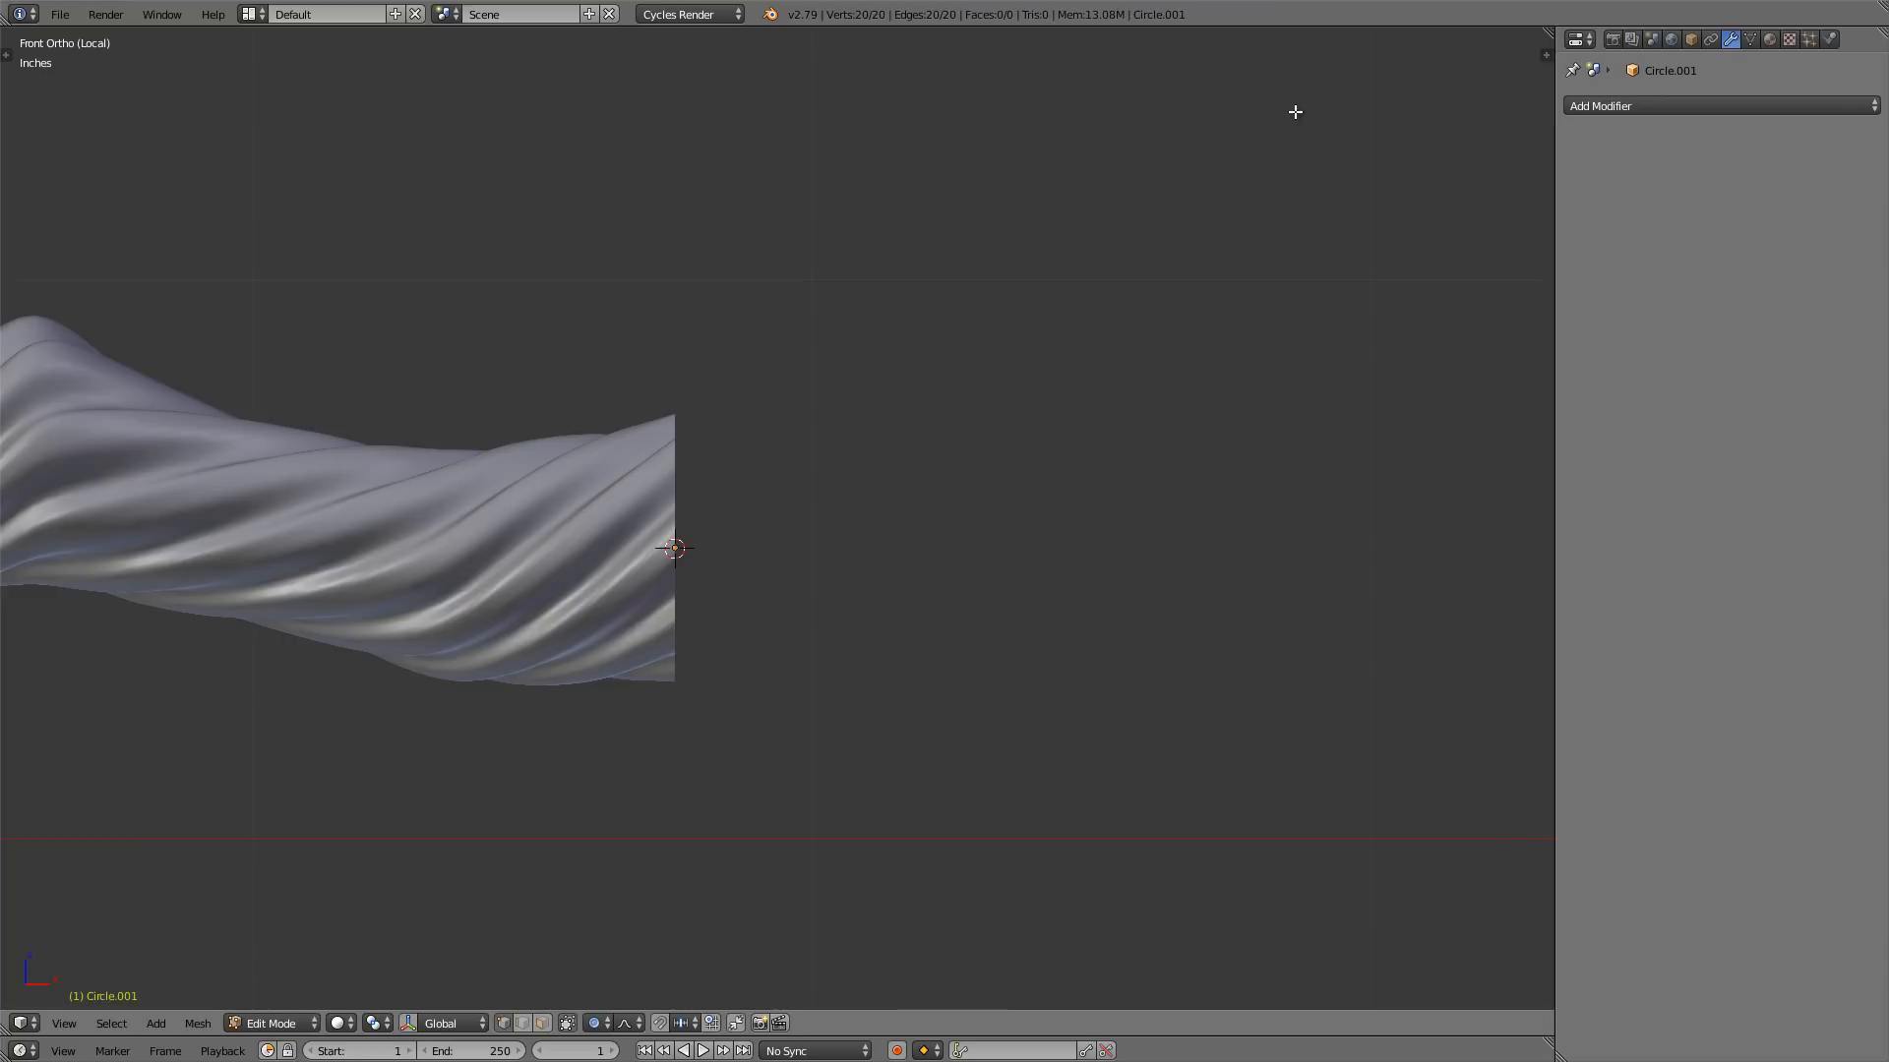
key("s")
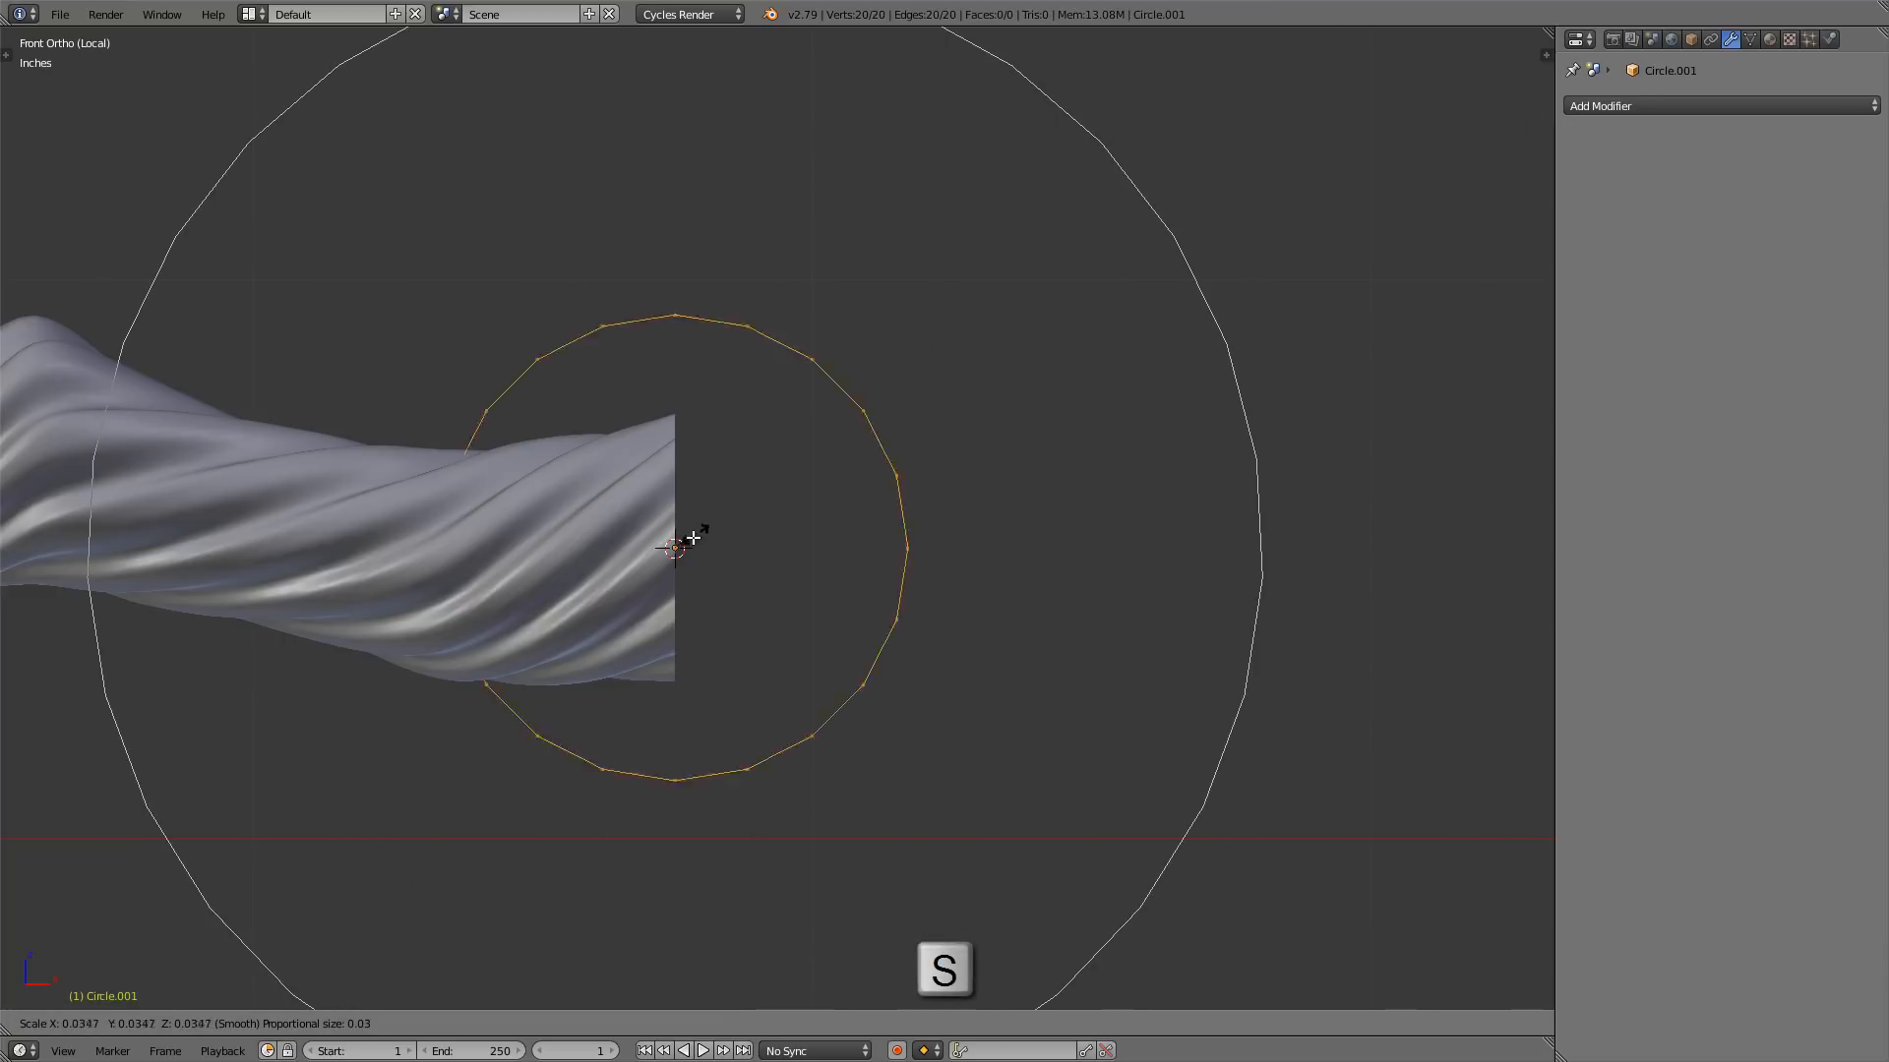
left_click(684, 547)
key("s")
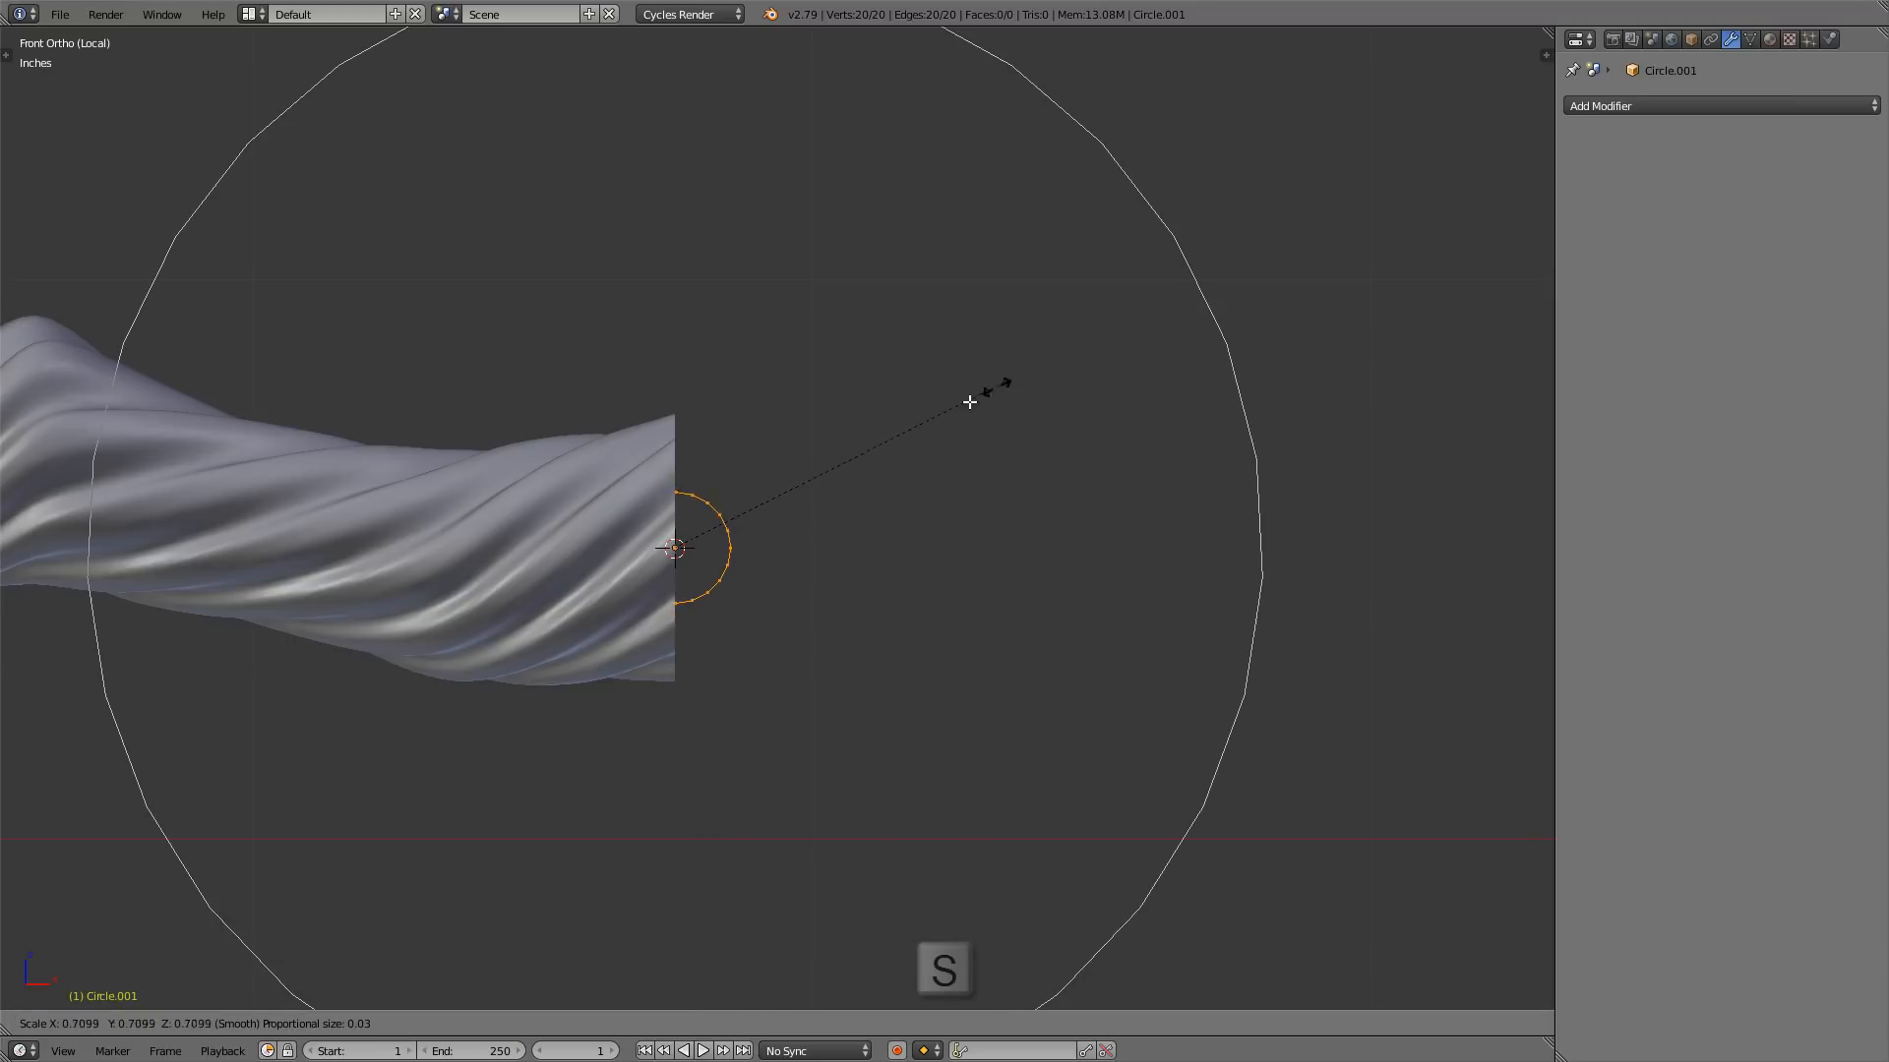
left_click(677, 539)
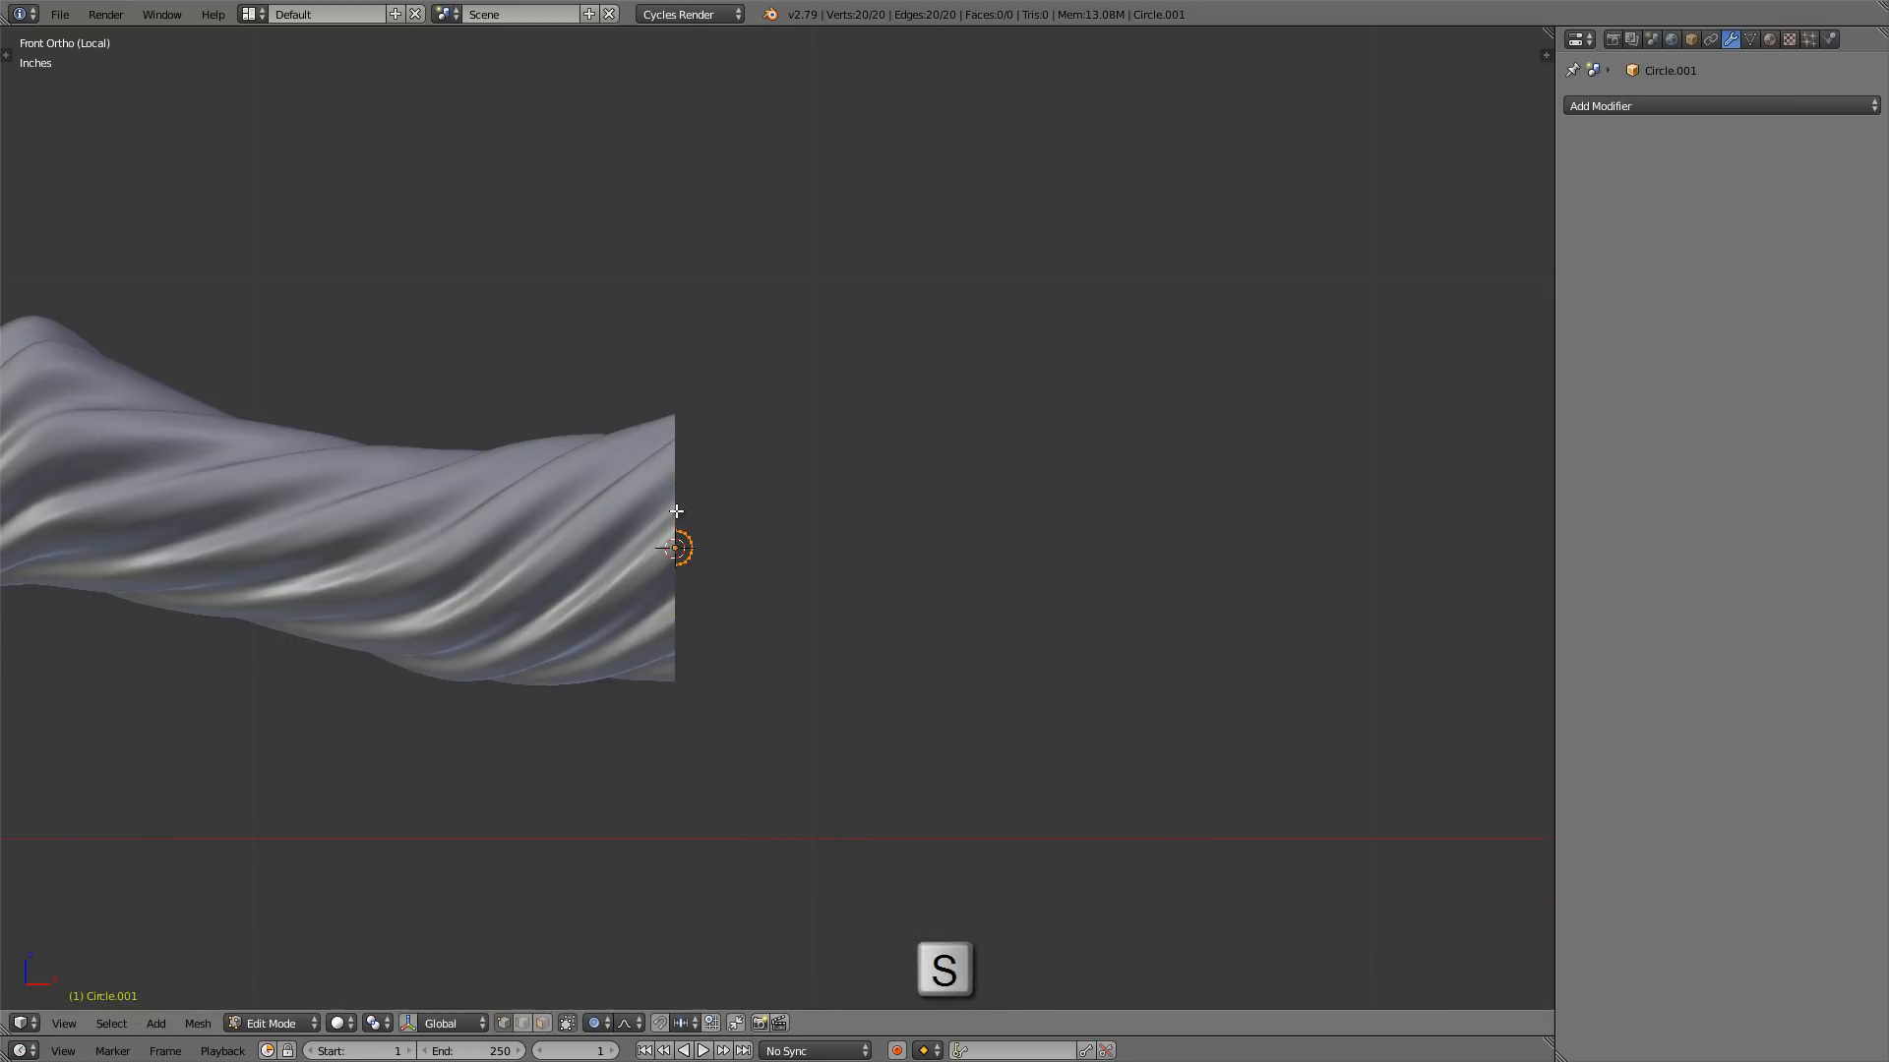
- Turn off proportional editing, move the circle onto the upper edge of the tube's open end and scale it to about 0.87
scroll(630, 337, "up", 3)
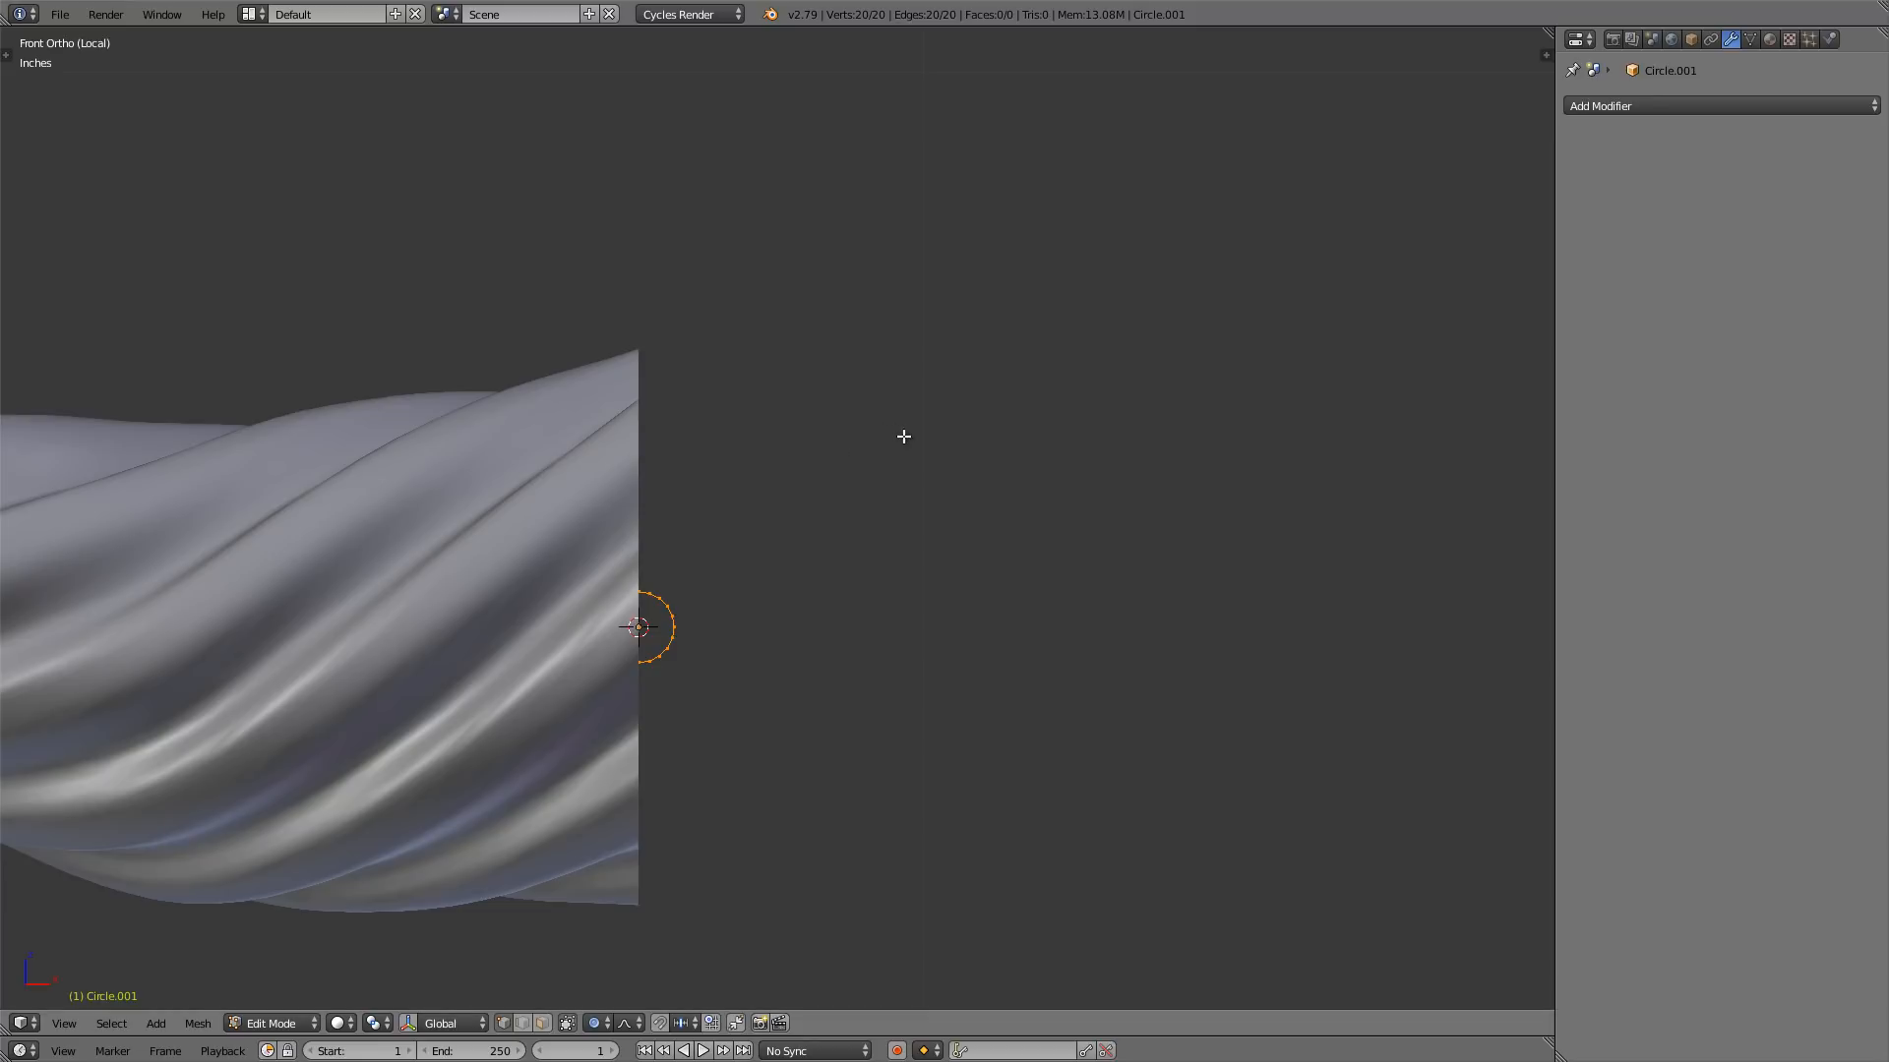
key("o")
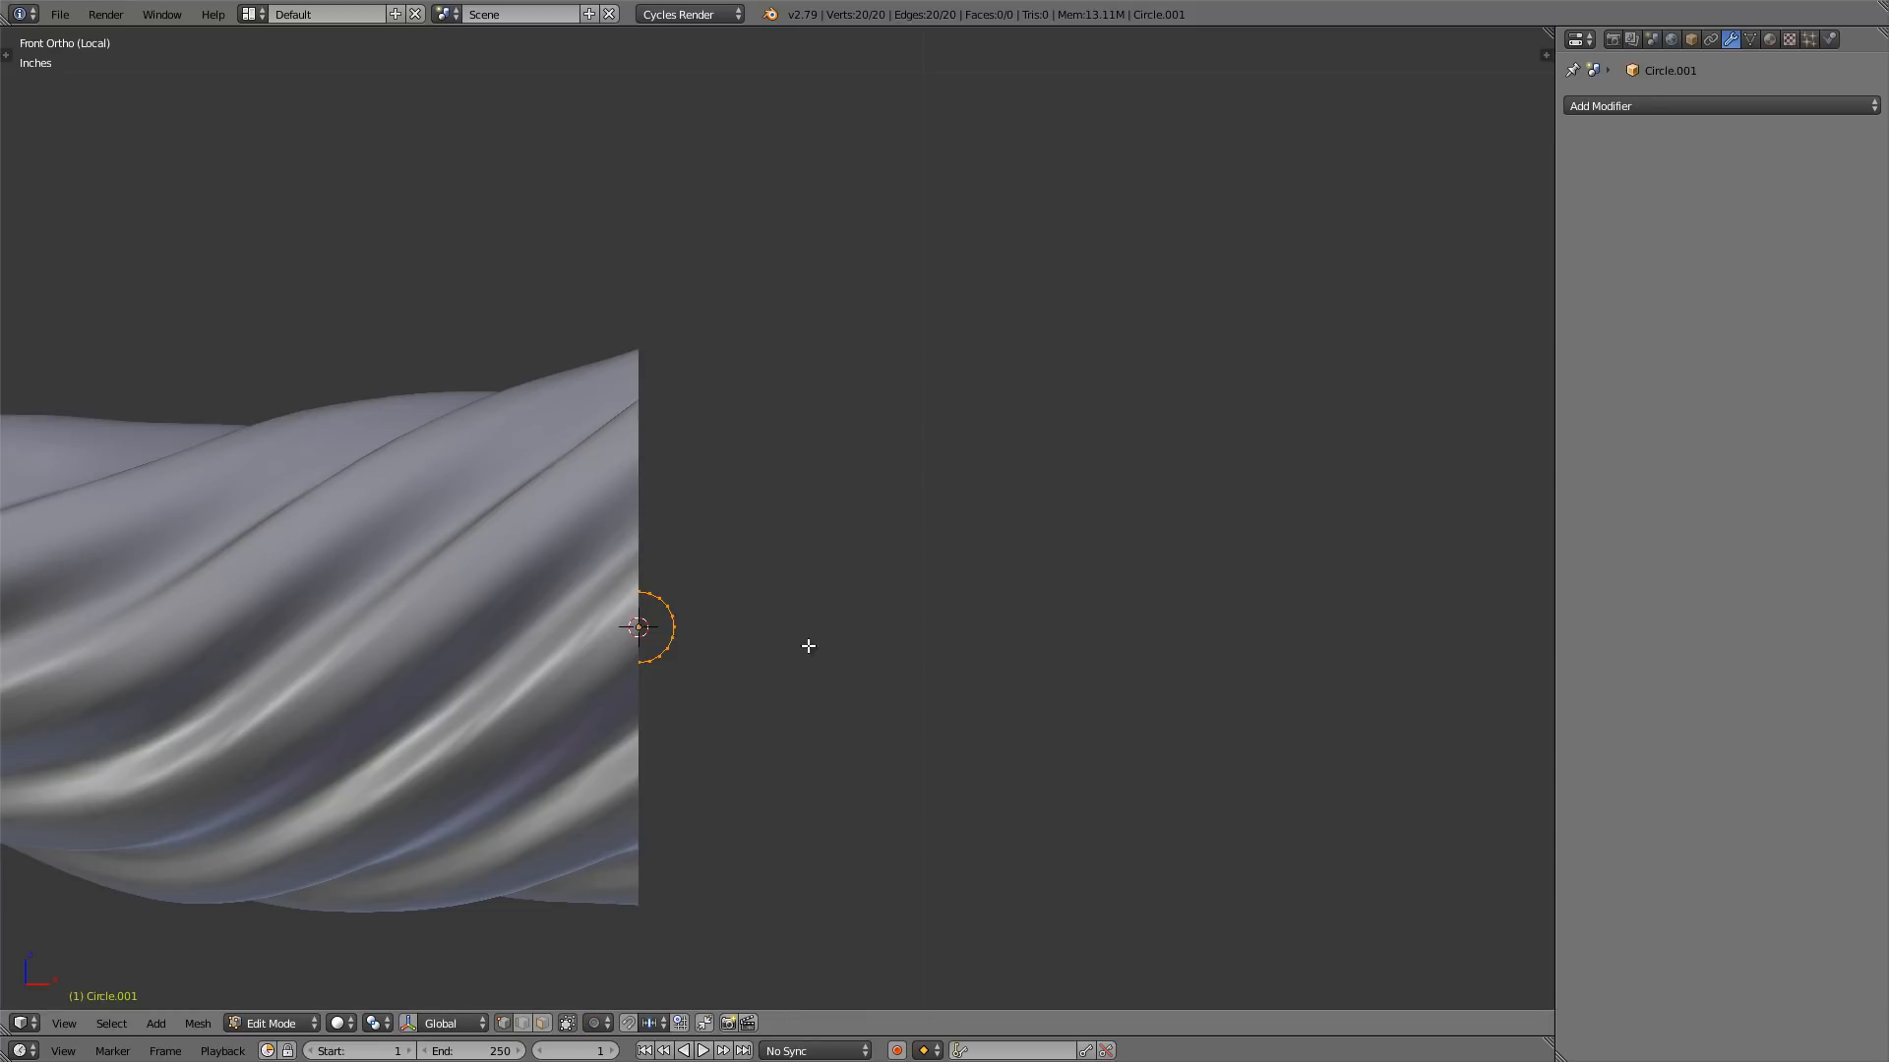
key("g")
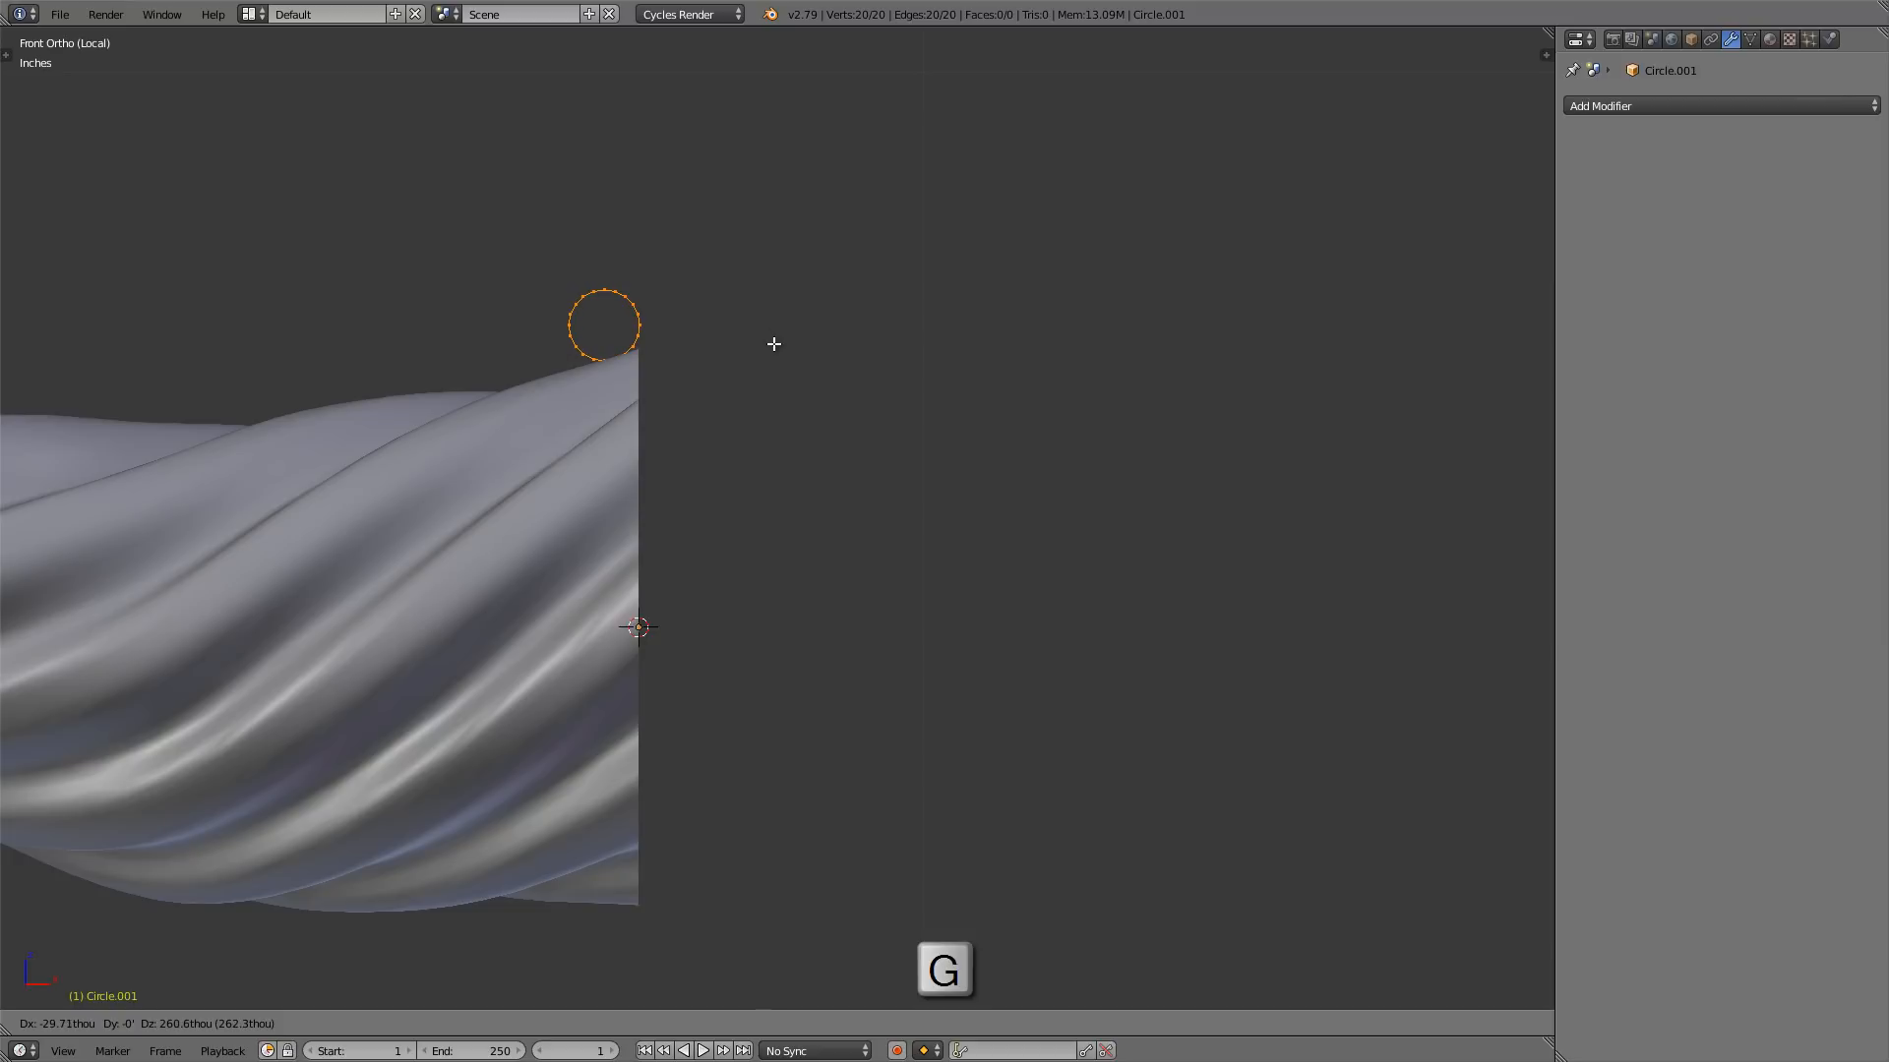
left_click(774, 343)
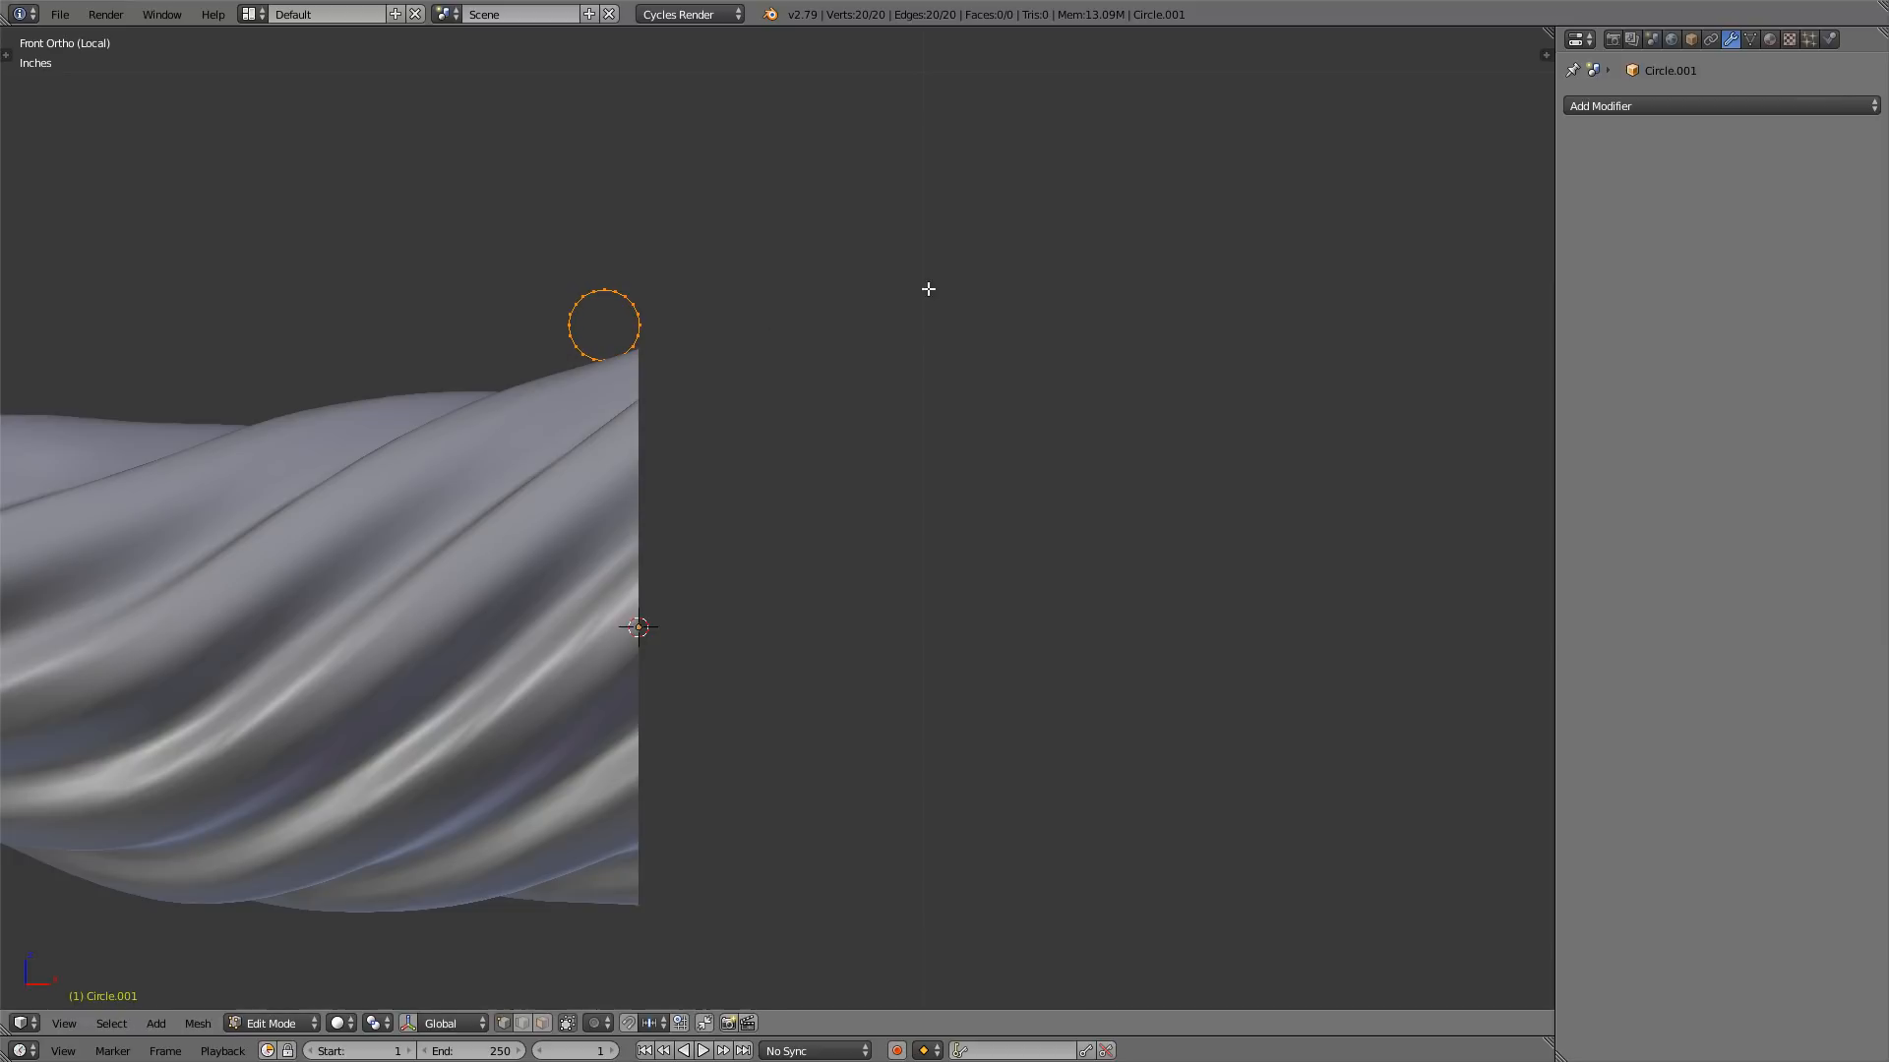
key("s")
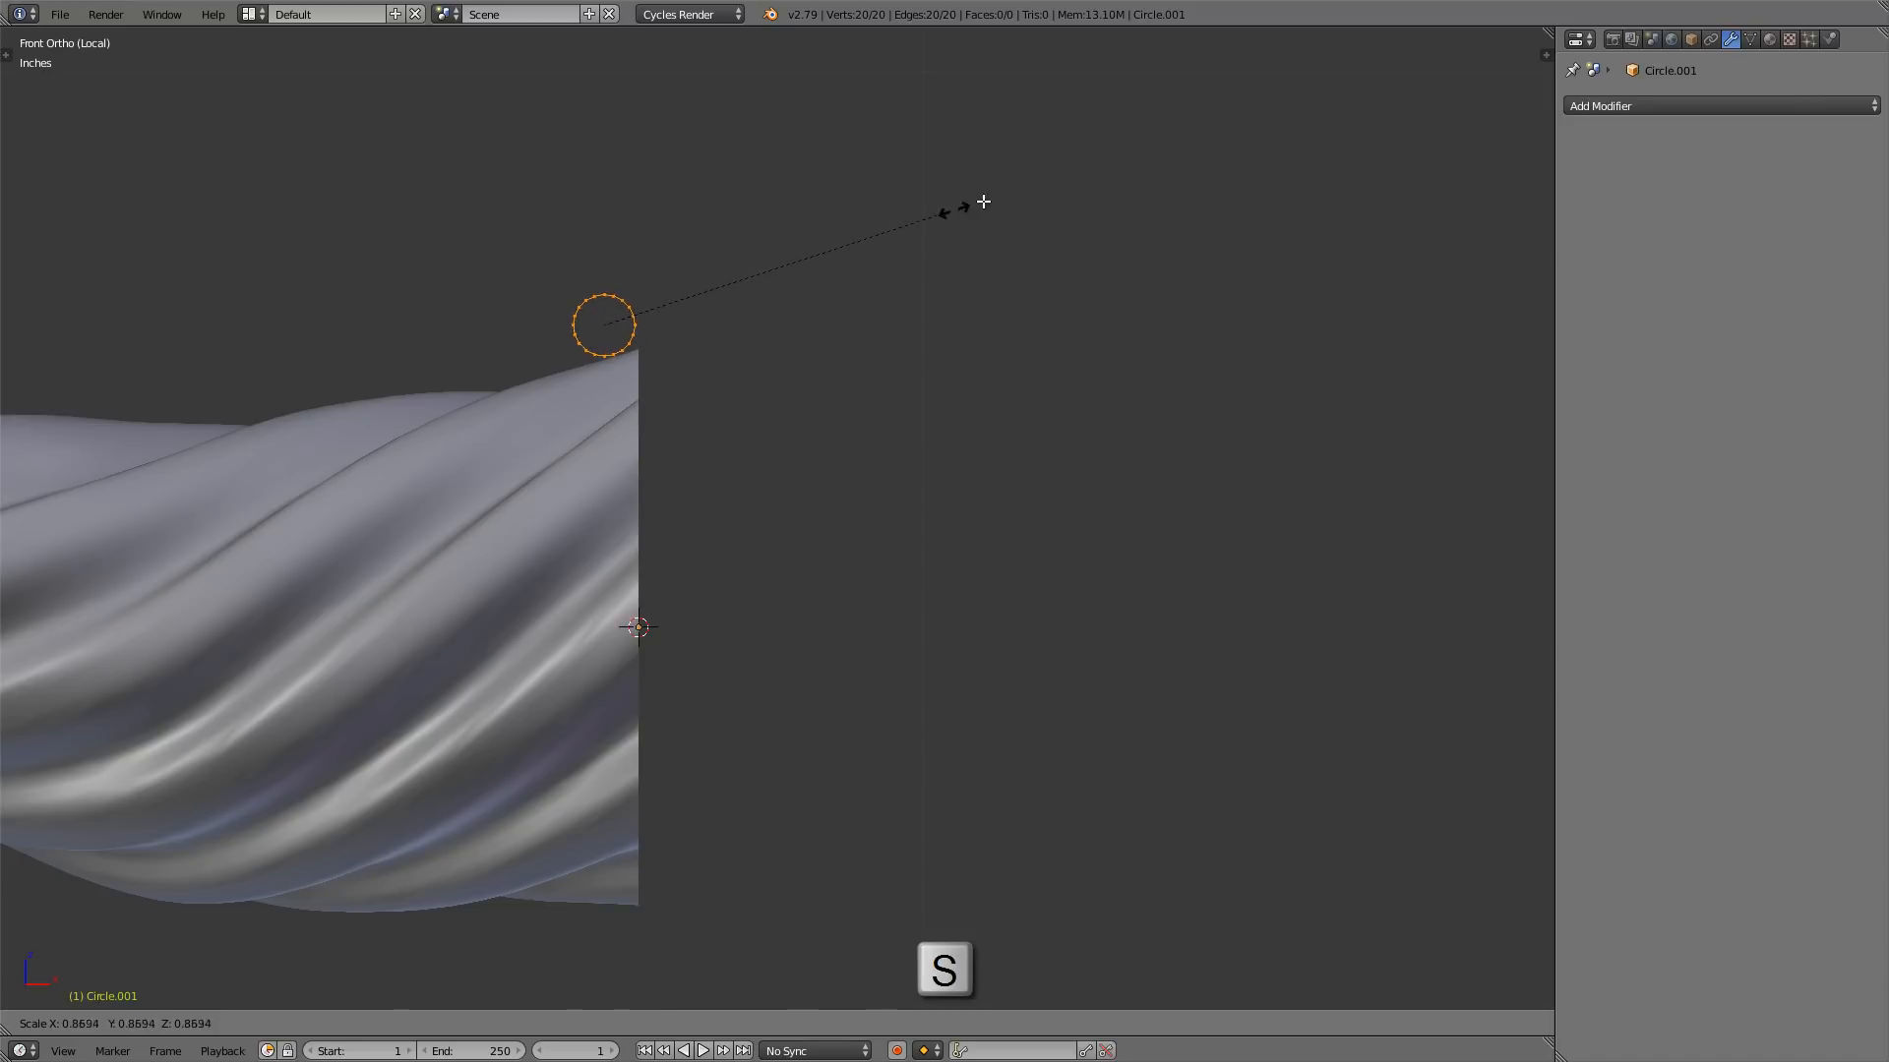
left_click(979, 201)
- Switch to wireframe and delete the four vertices of the circle's lower-right arc between its bottommost and rightmost vertices
scroll(621, 315, "up", 5)
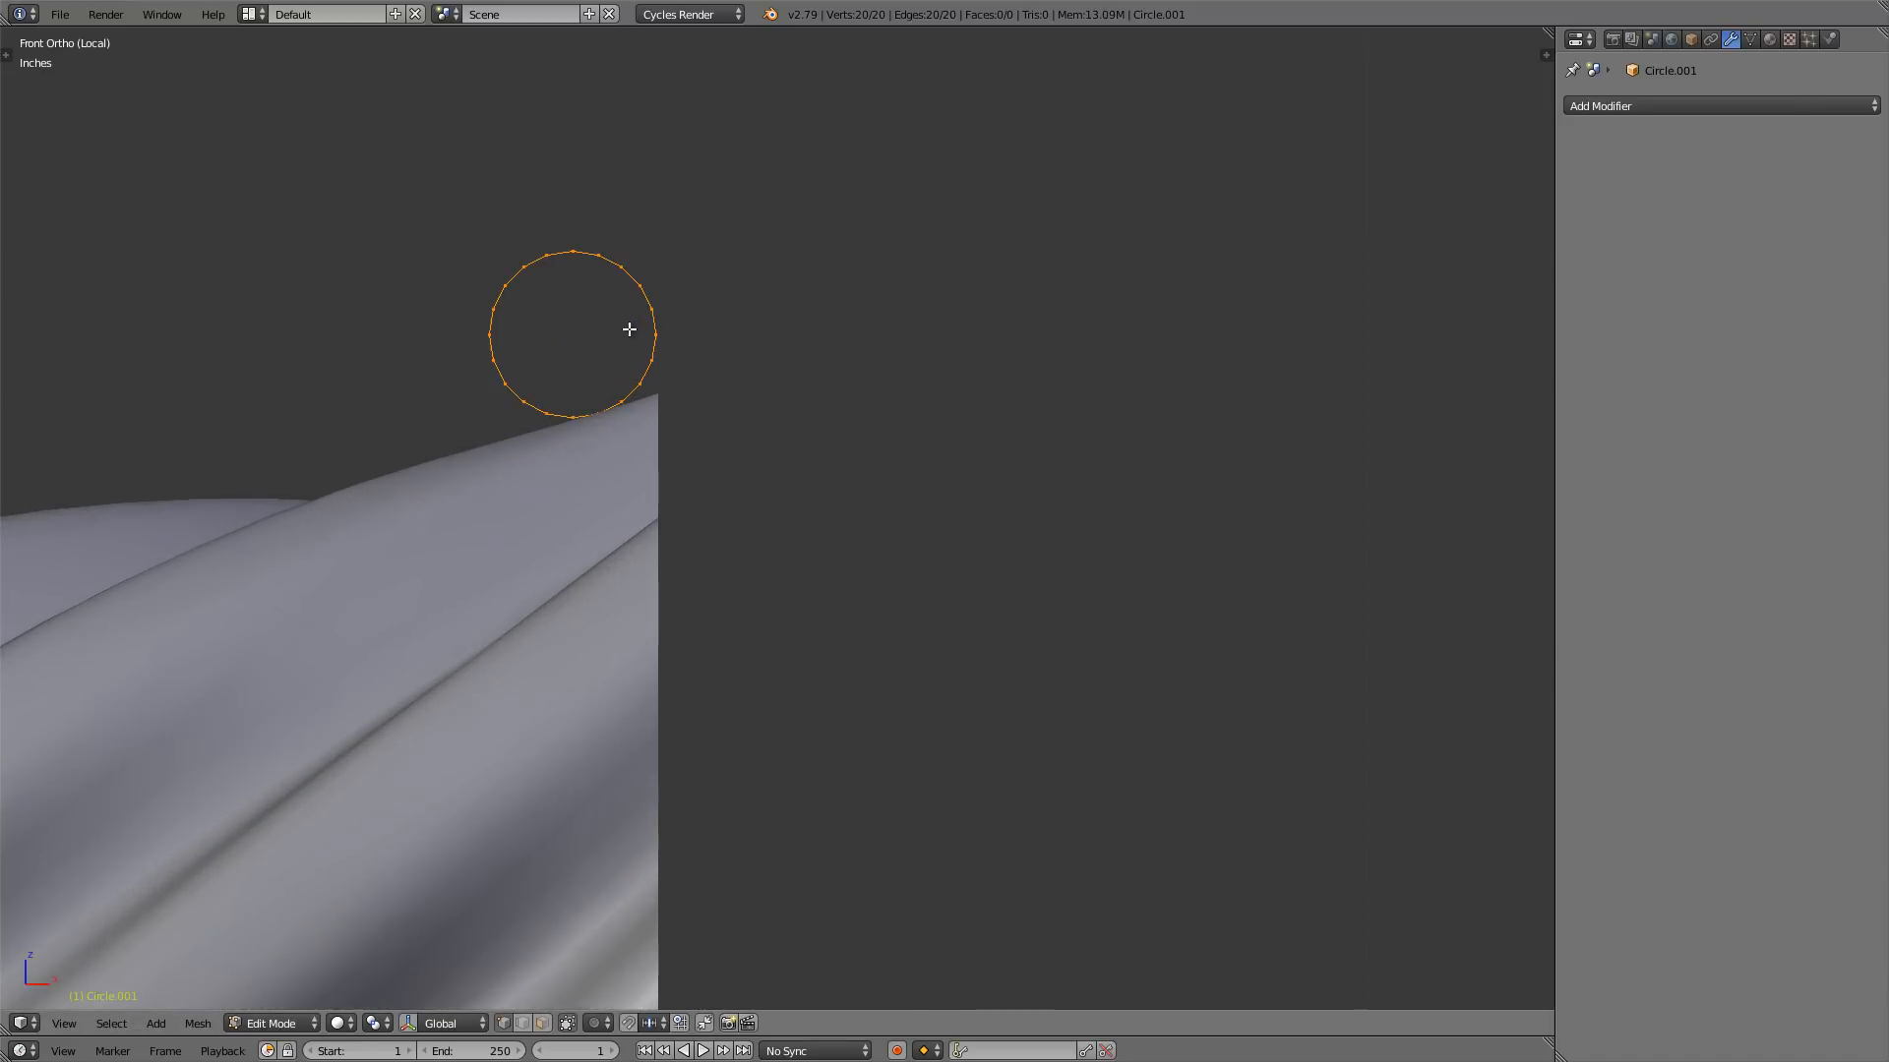
scroll(632, 310, "down", 2)
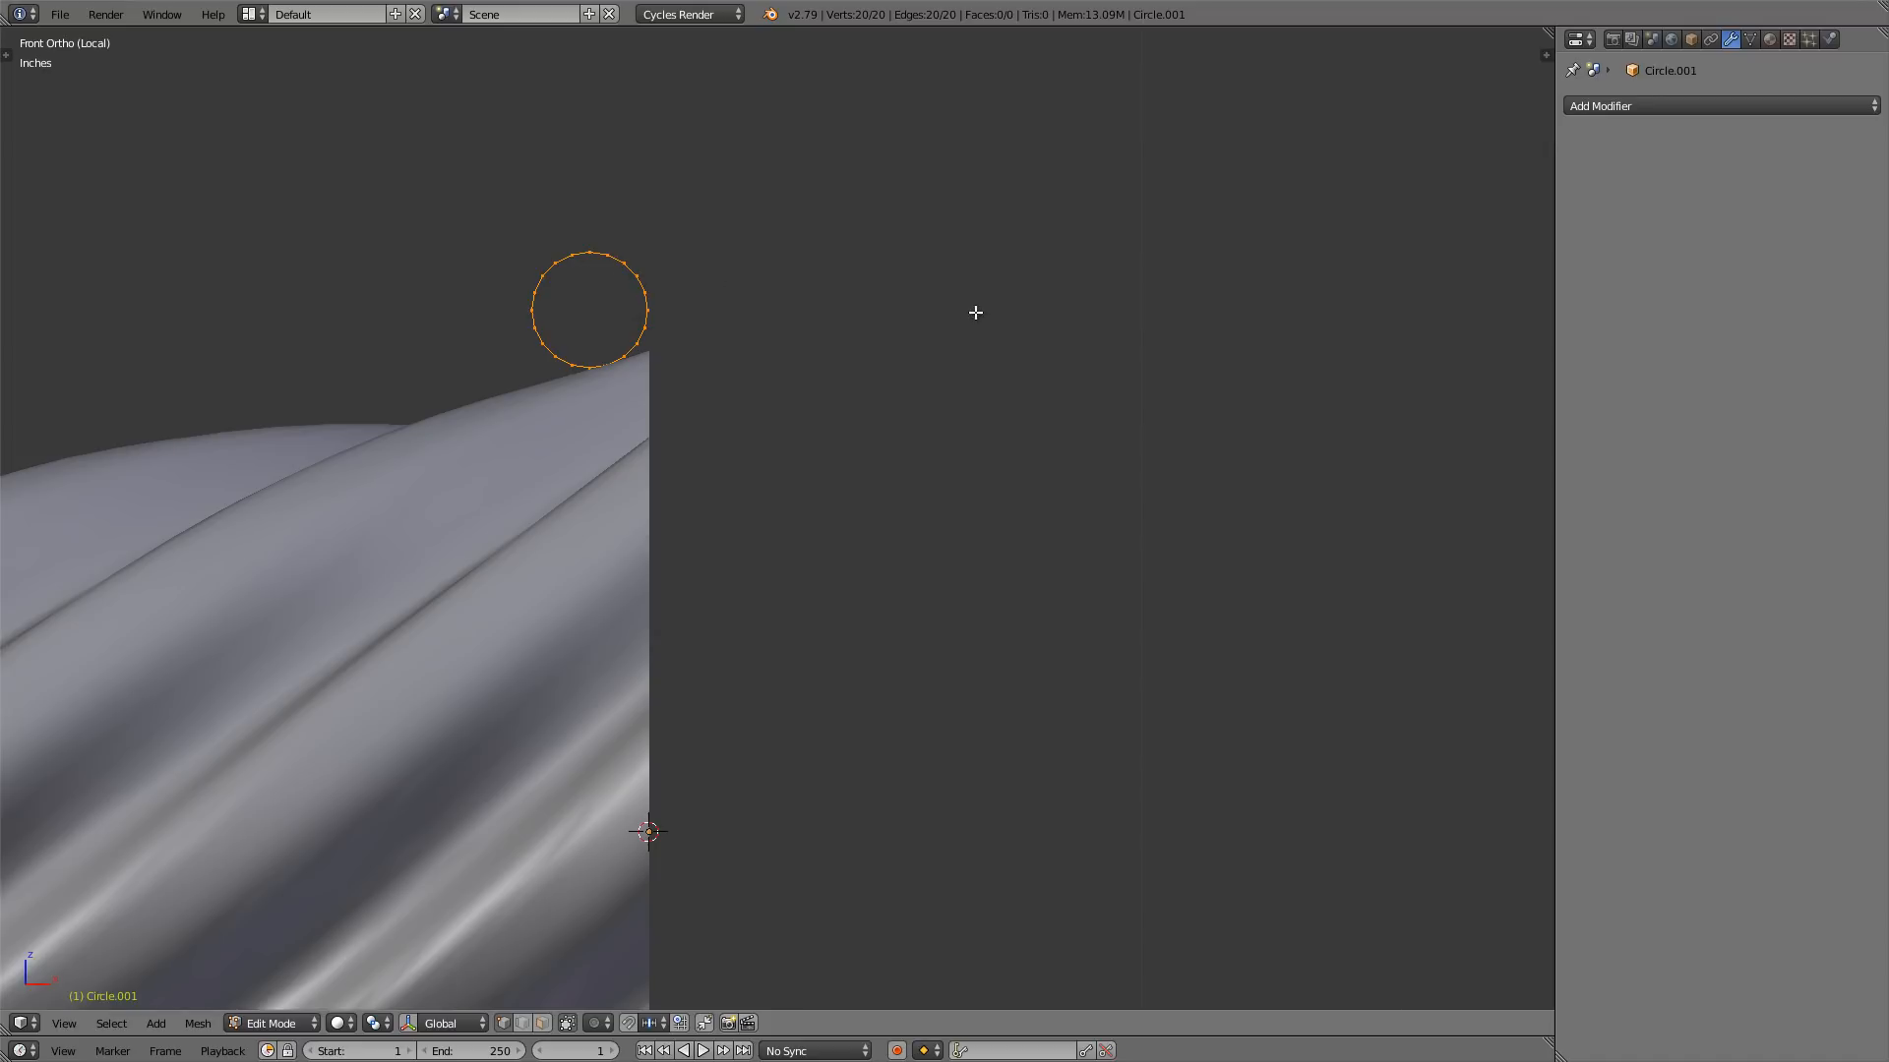
middle_click_drag(593, 372, 594, 340, "shift")
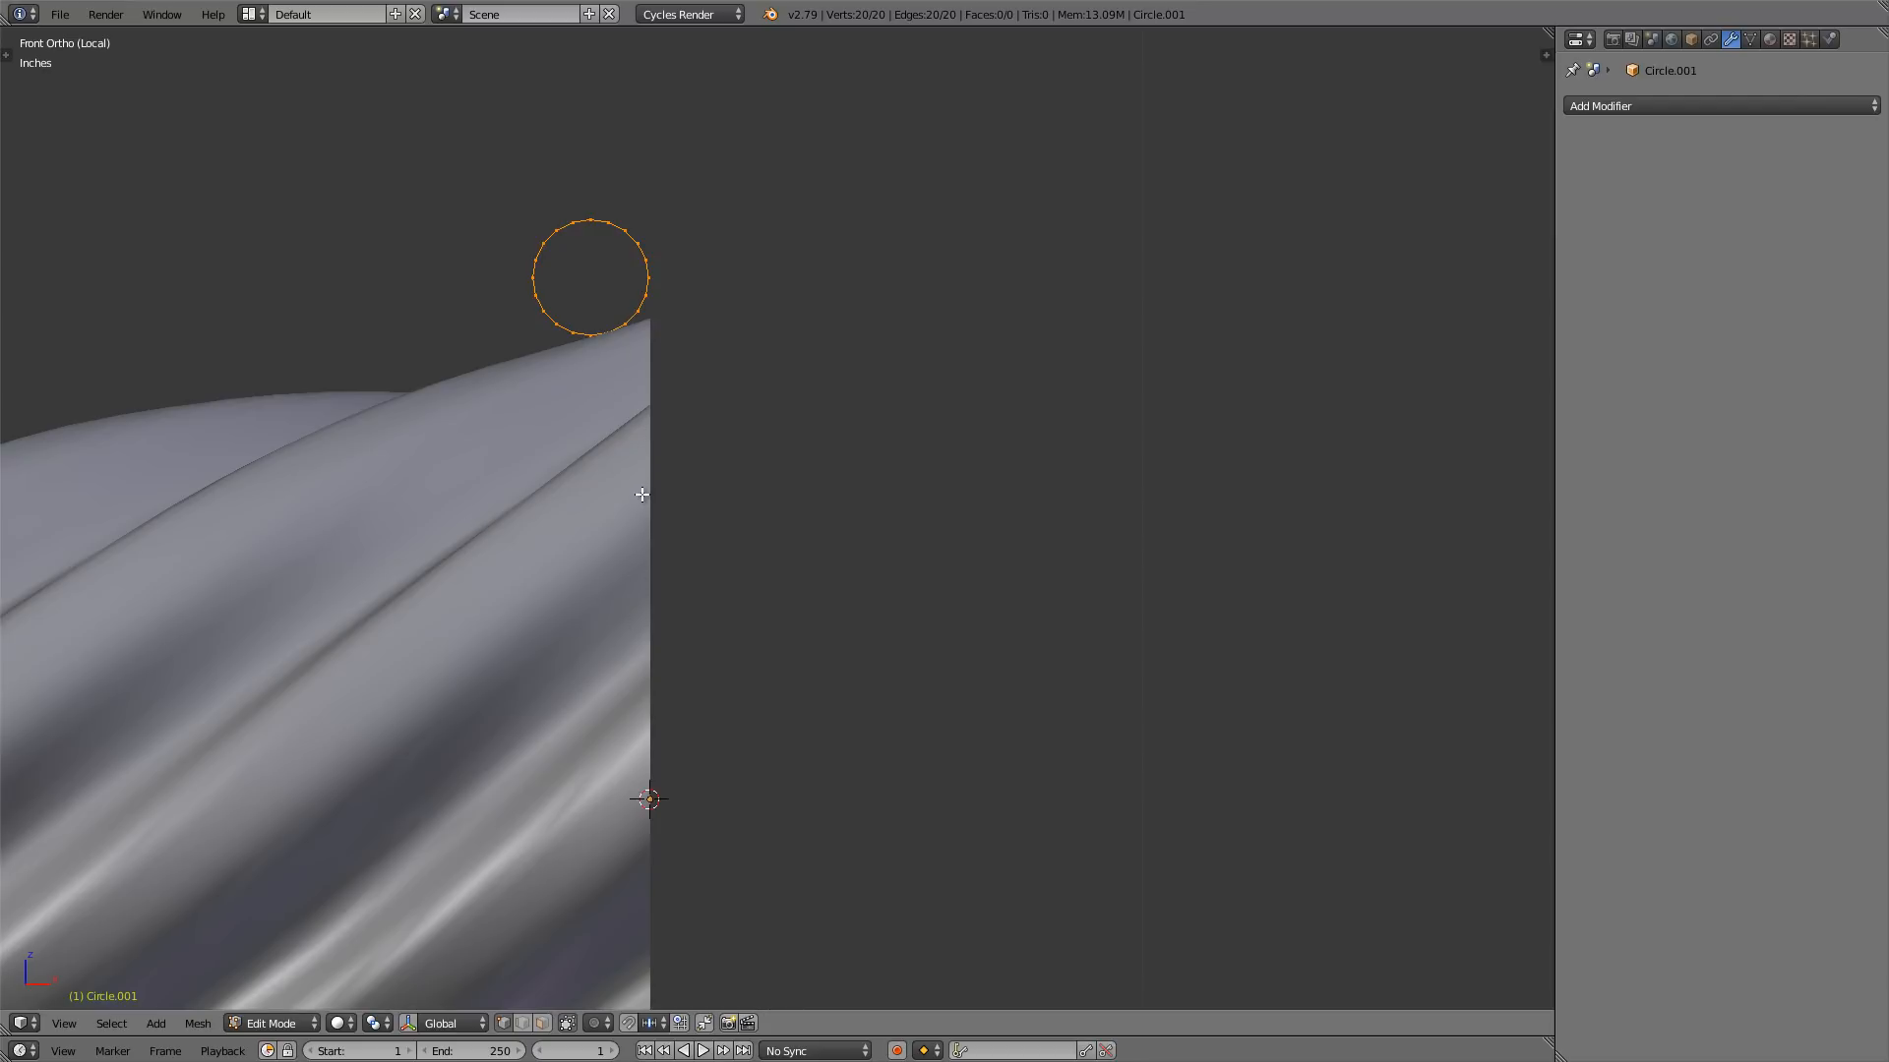
scroll(585, 342, "up", 3)
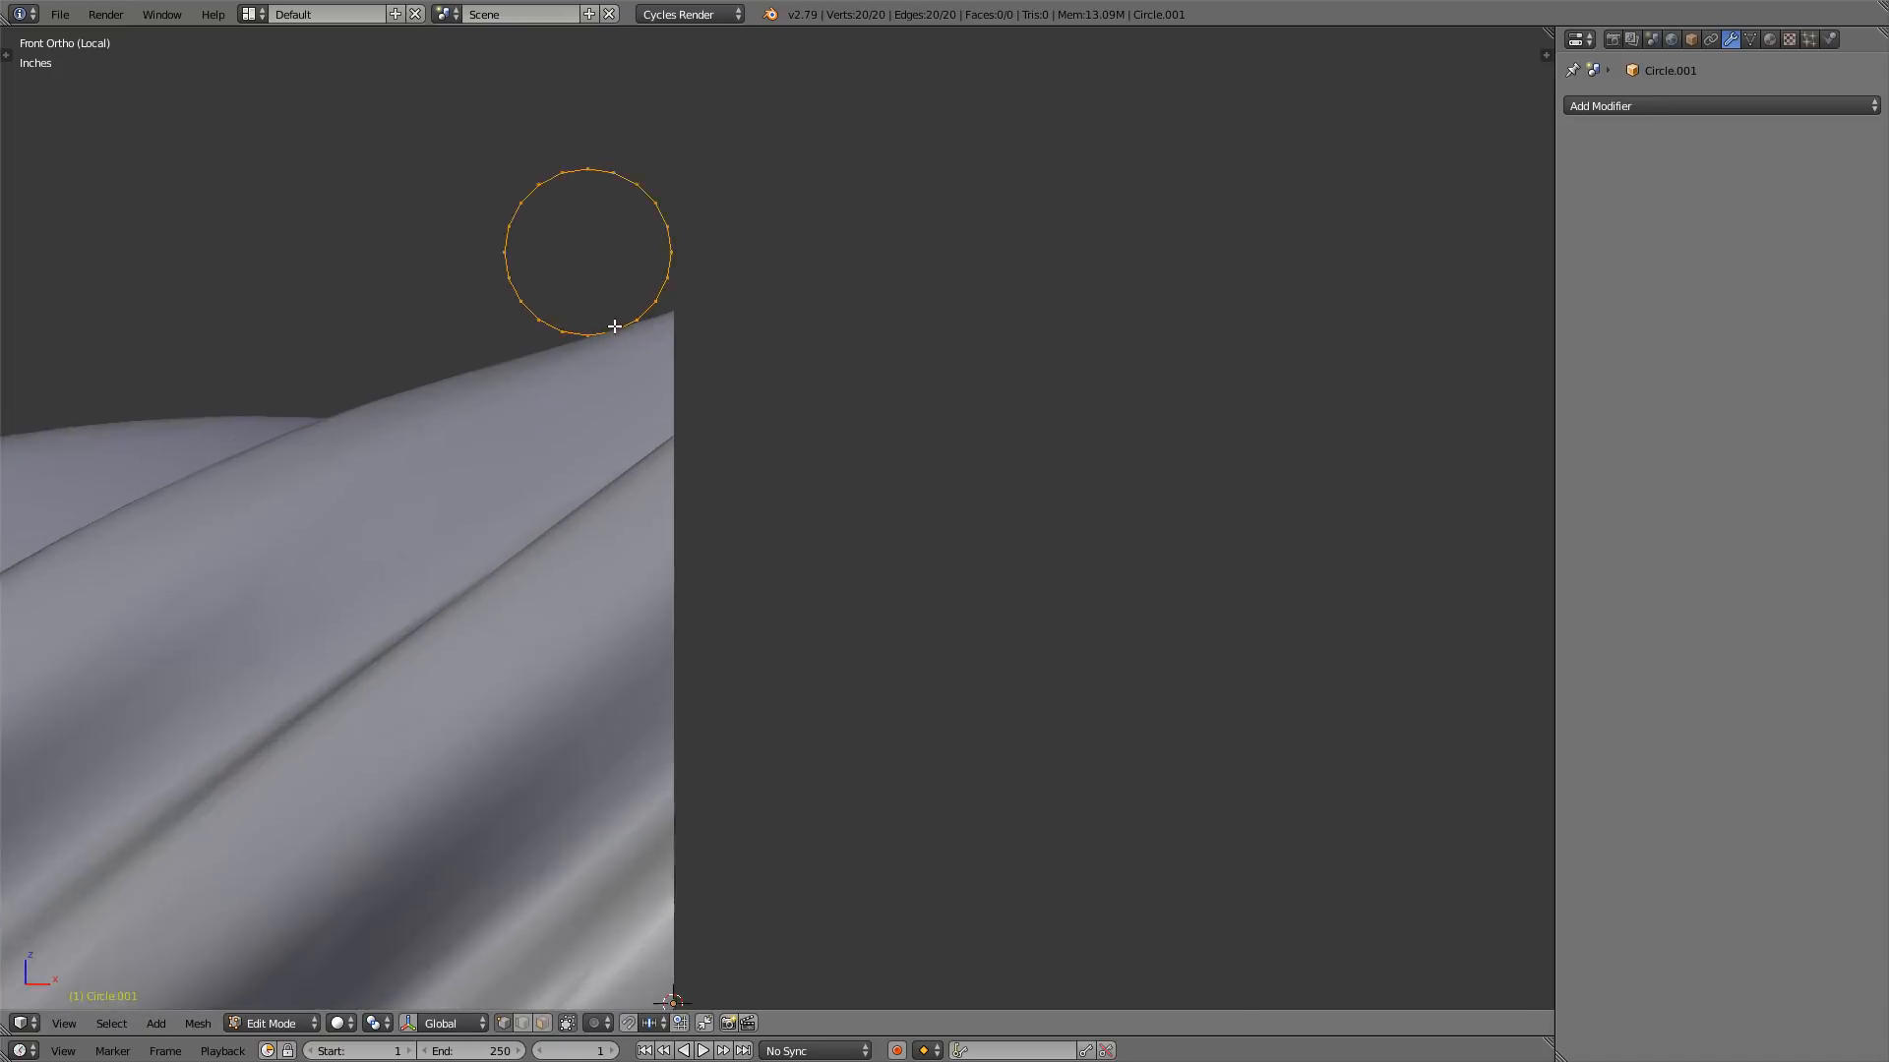
key("z")
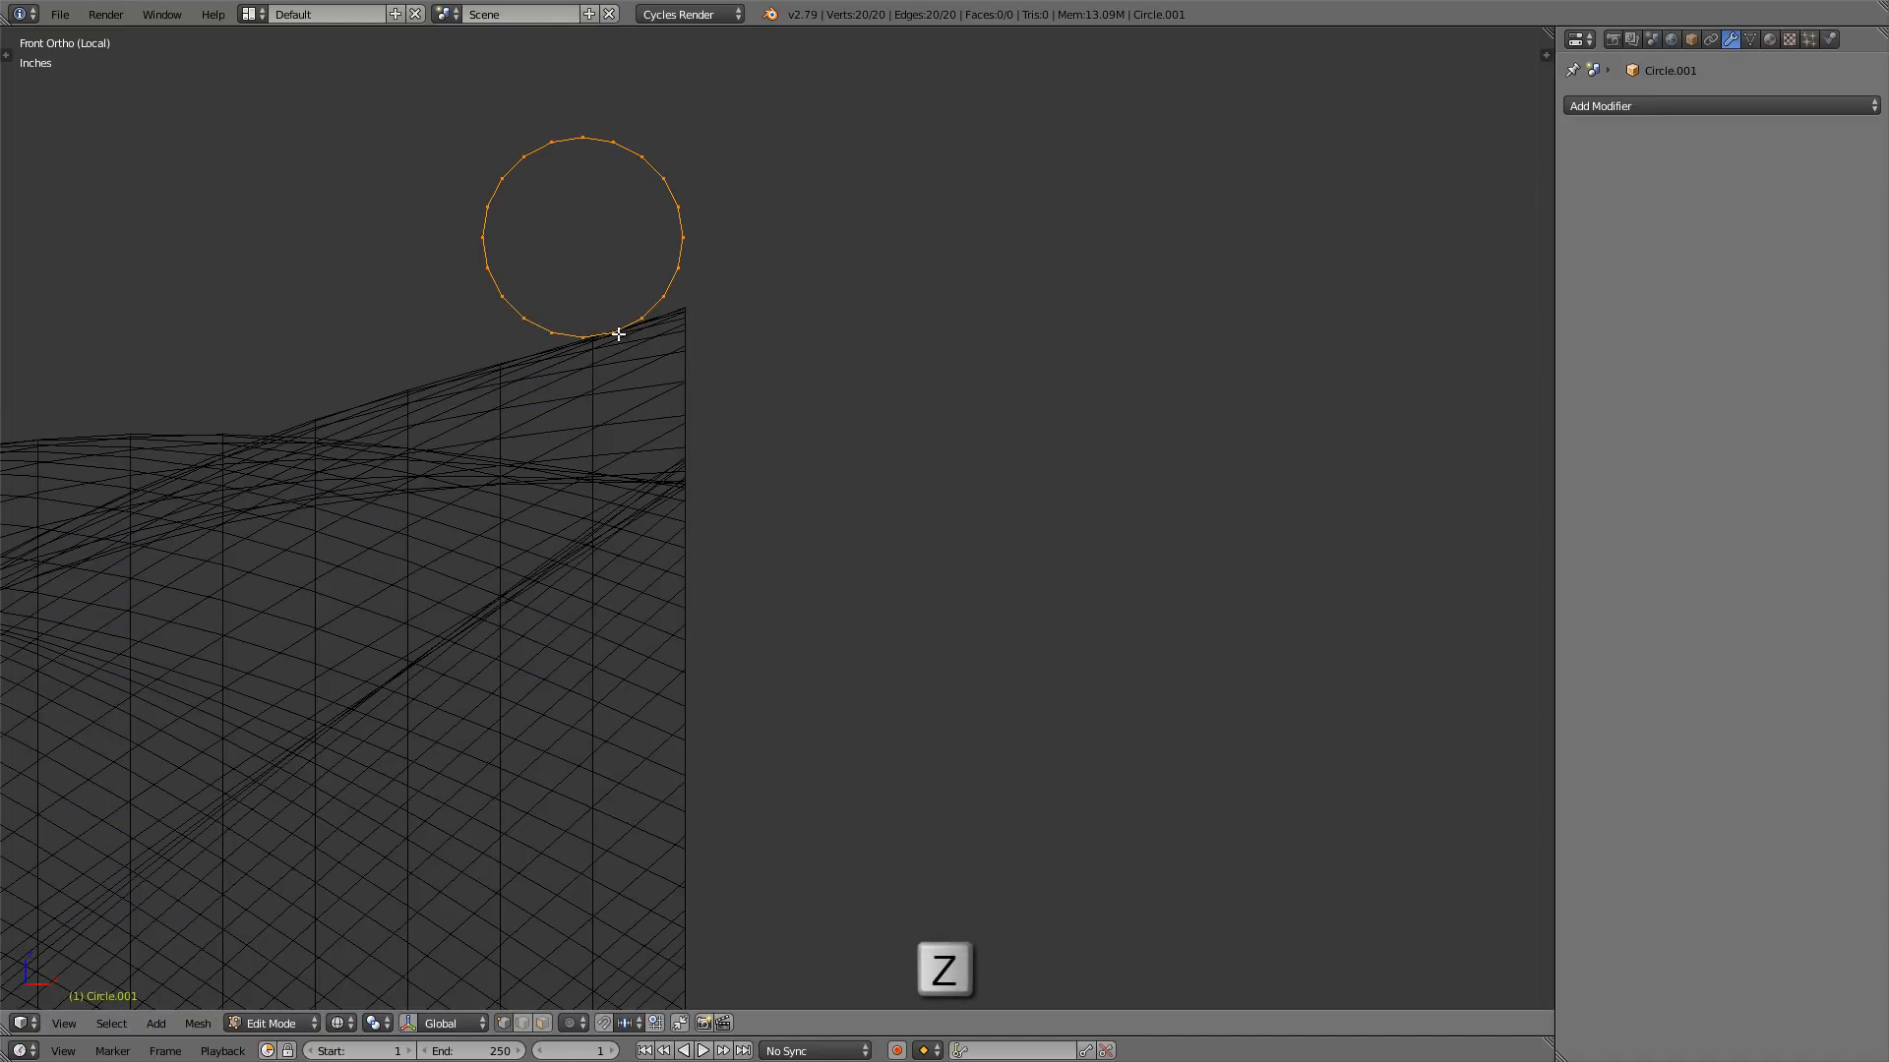
right_click(618, 334)
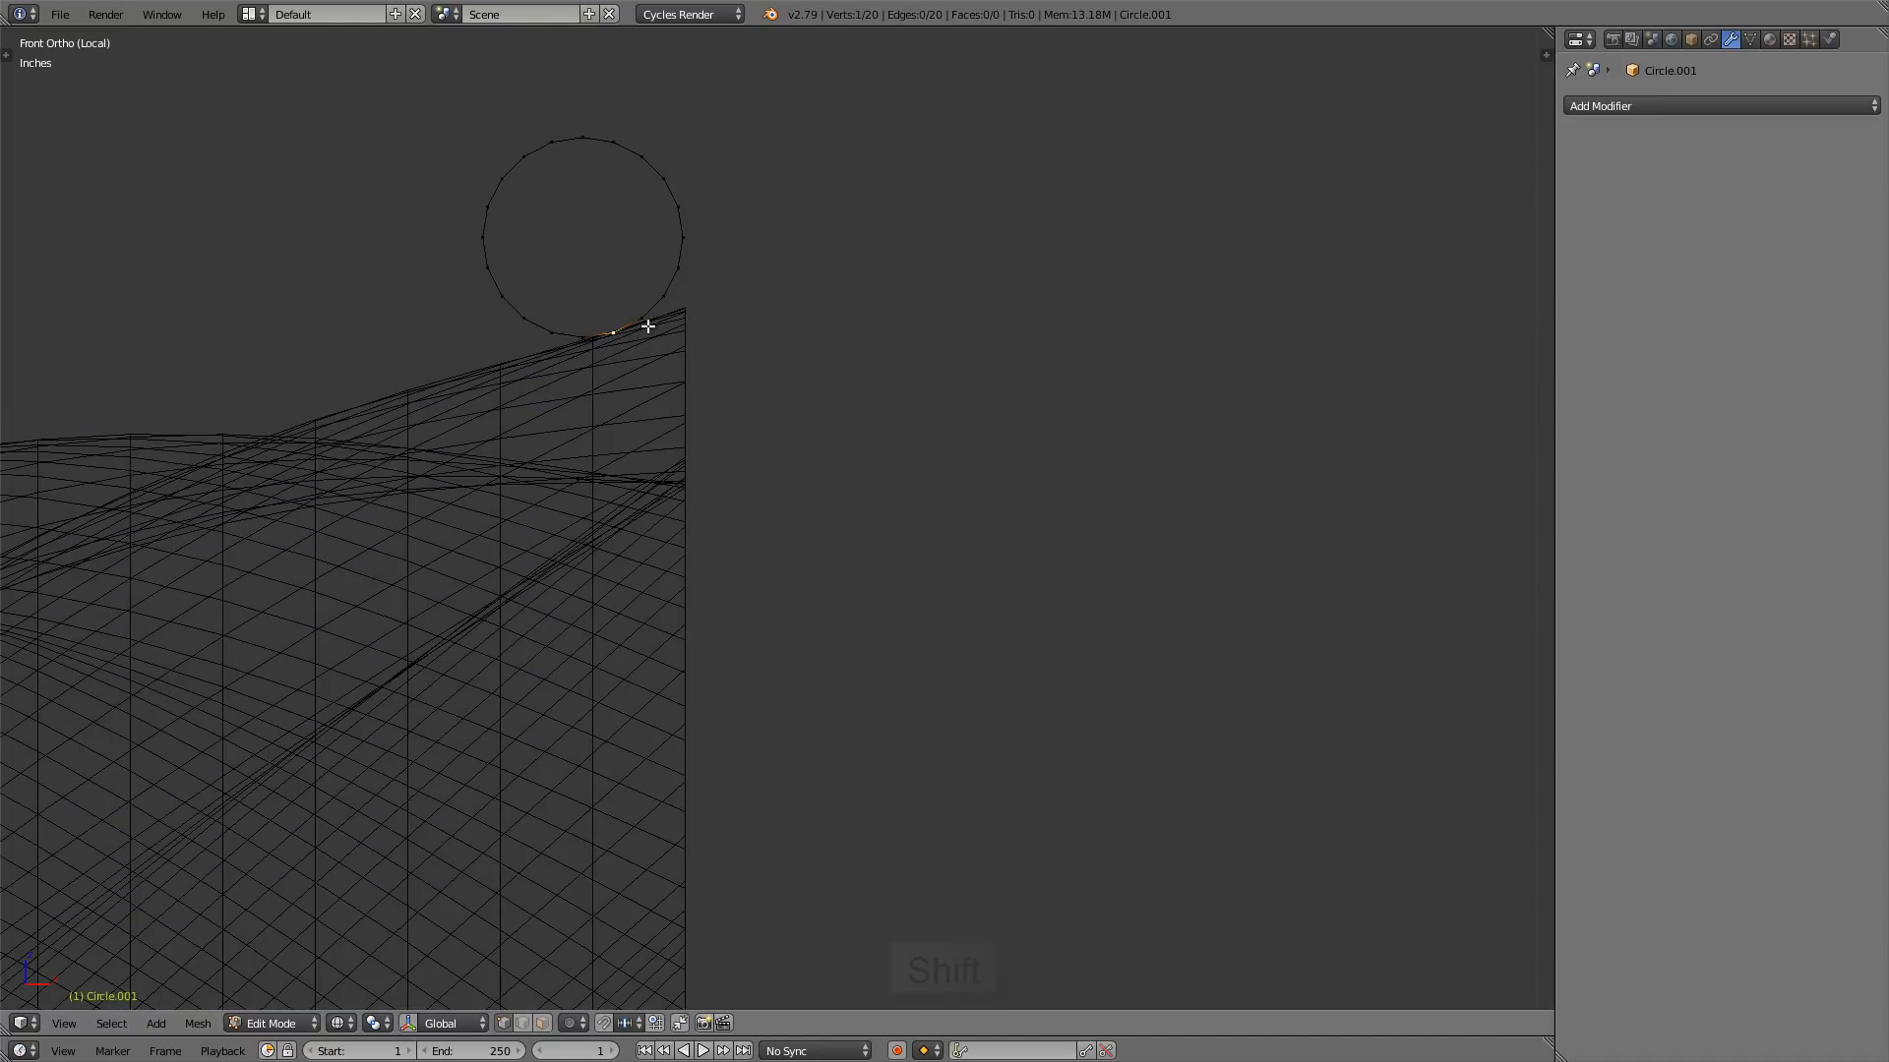
right_click(649, 320, "shift")
right_click(675, 288, "shift")
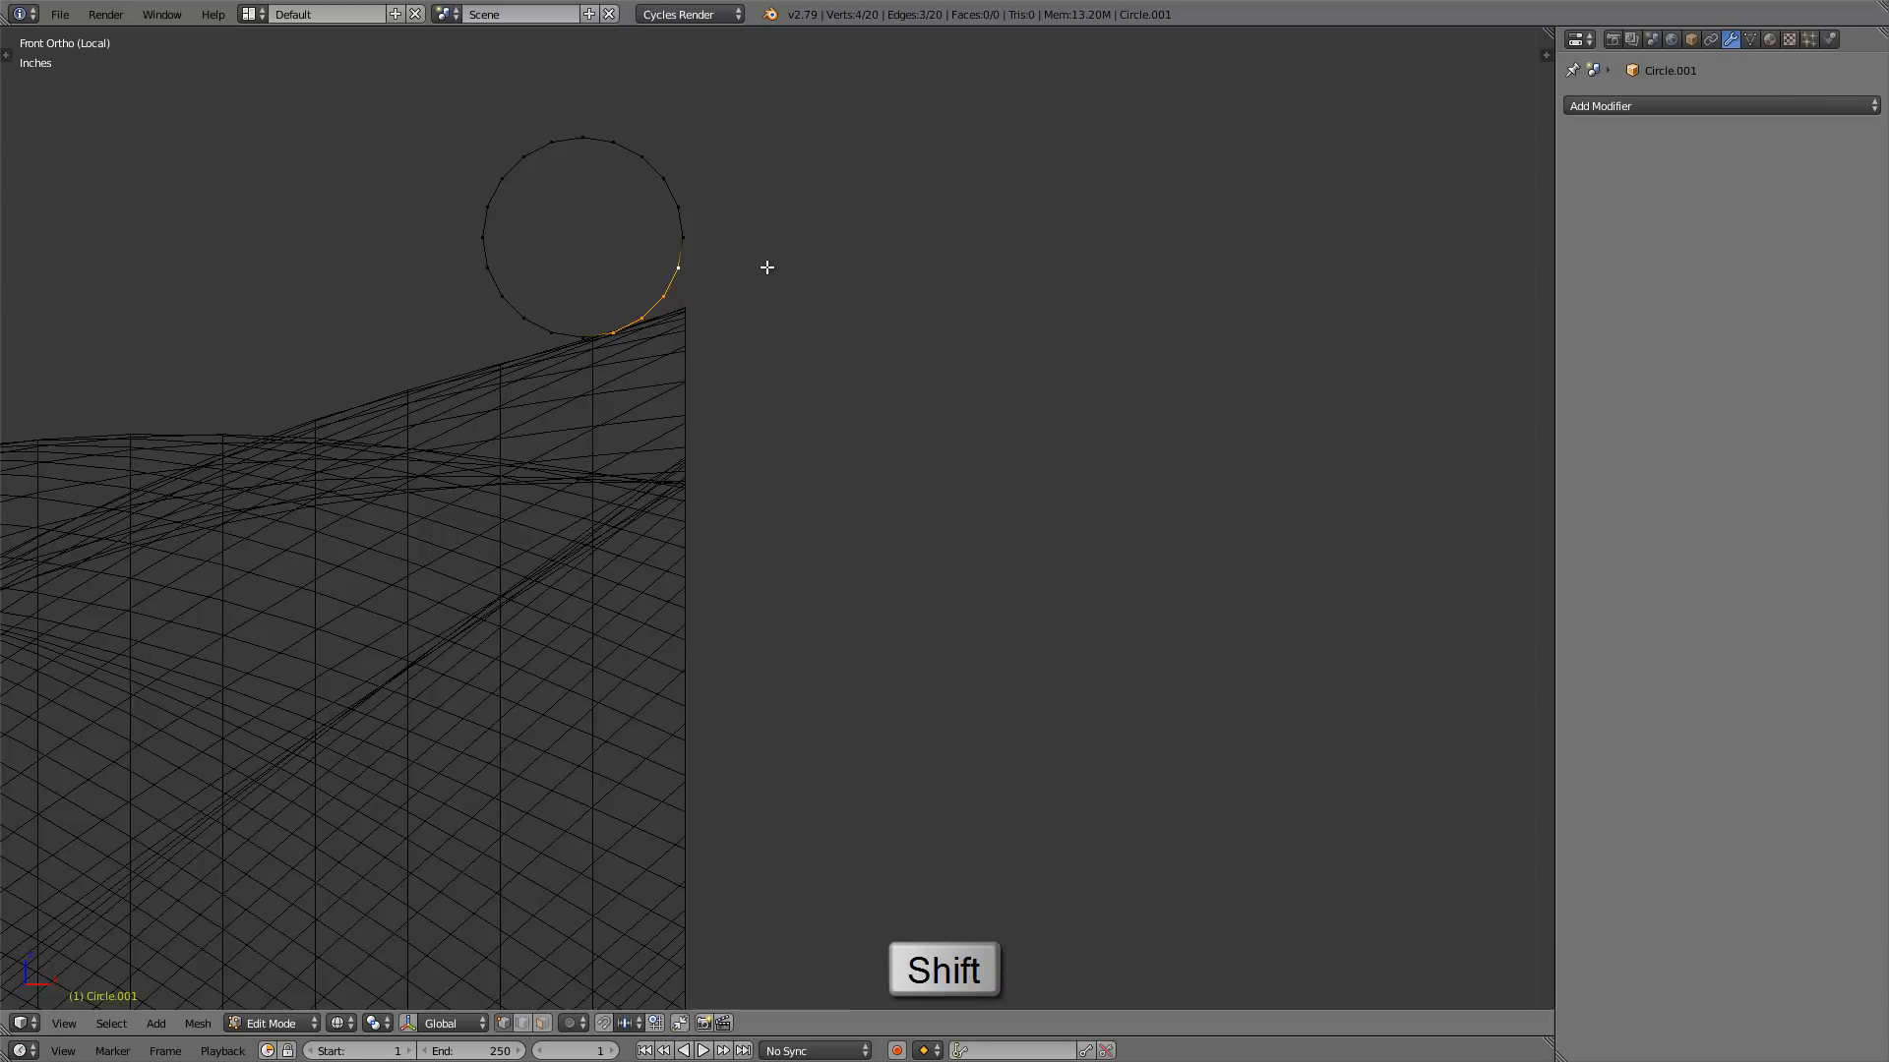
key("x")
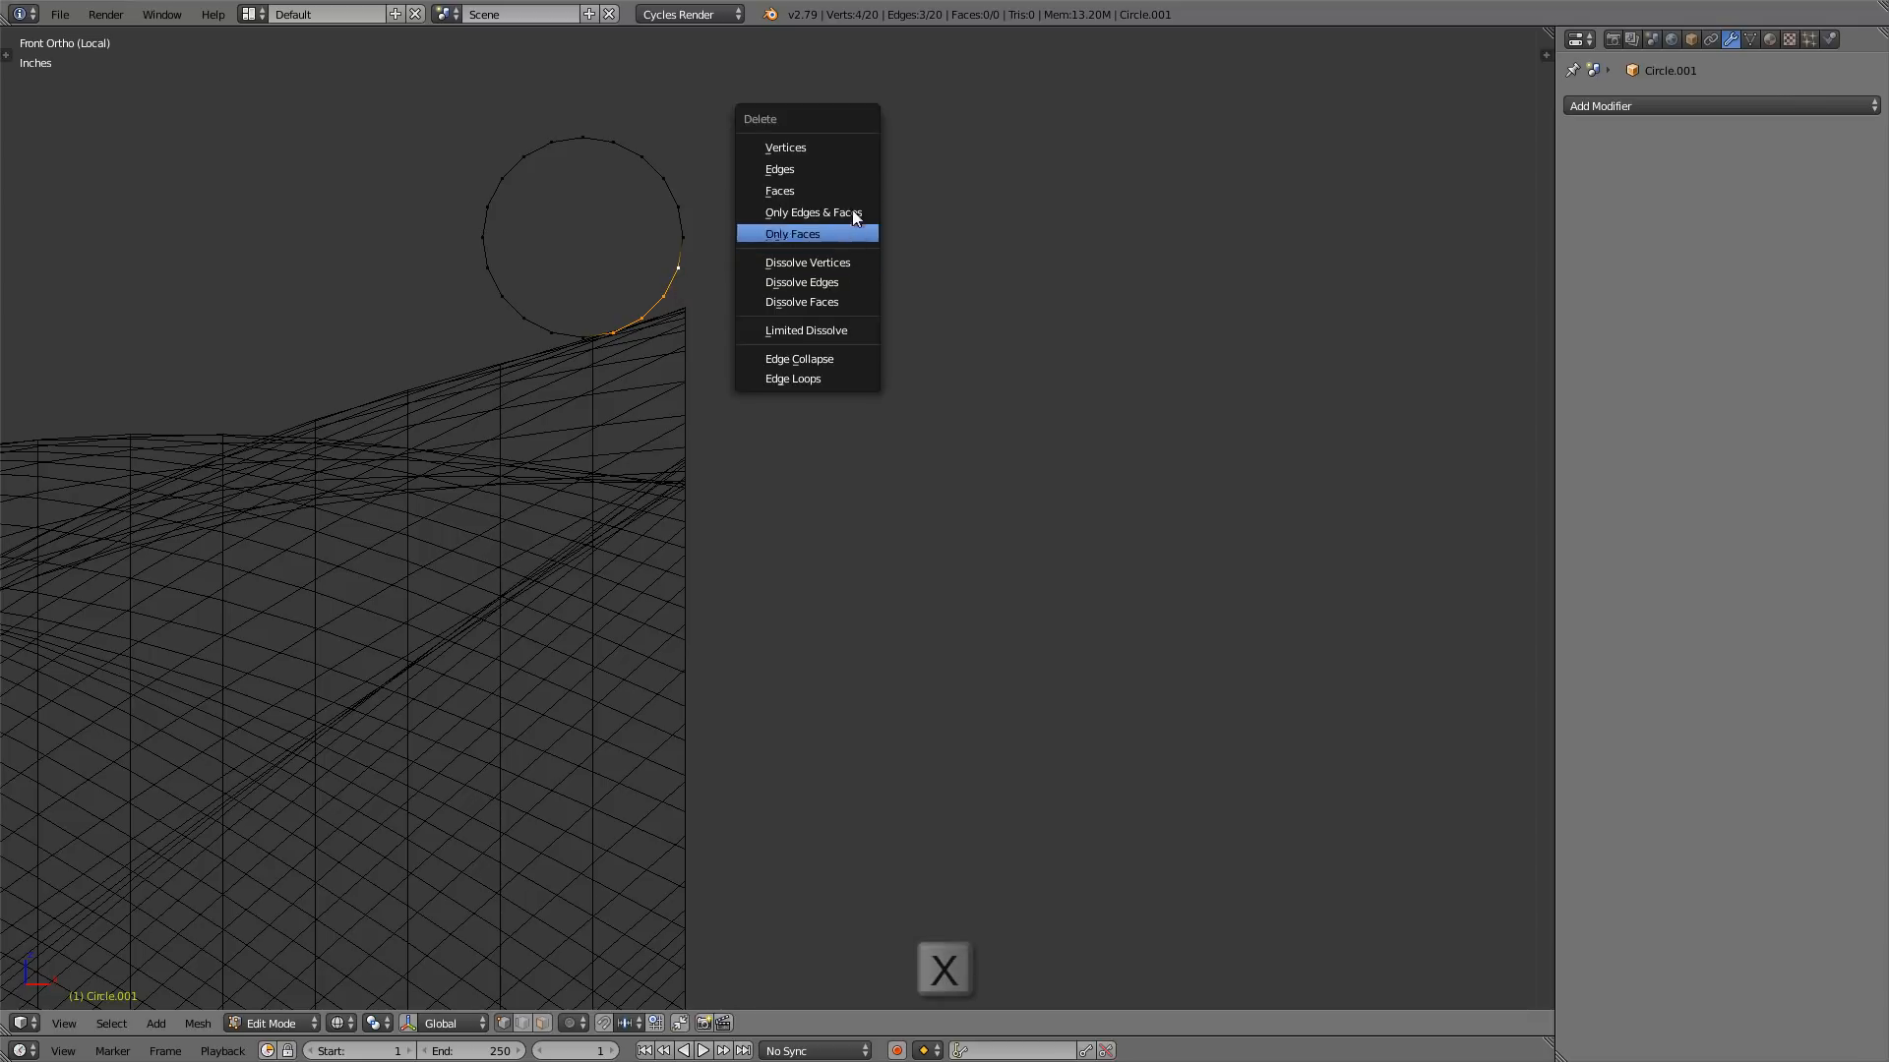
left_click(852, 152)
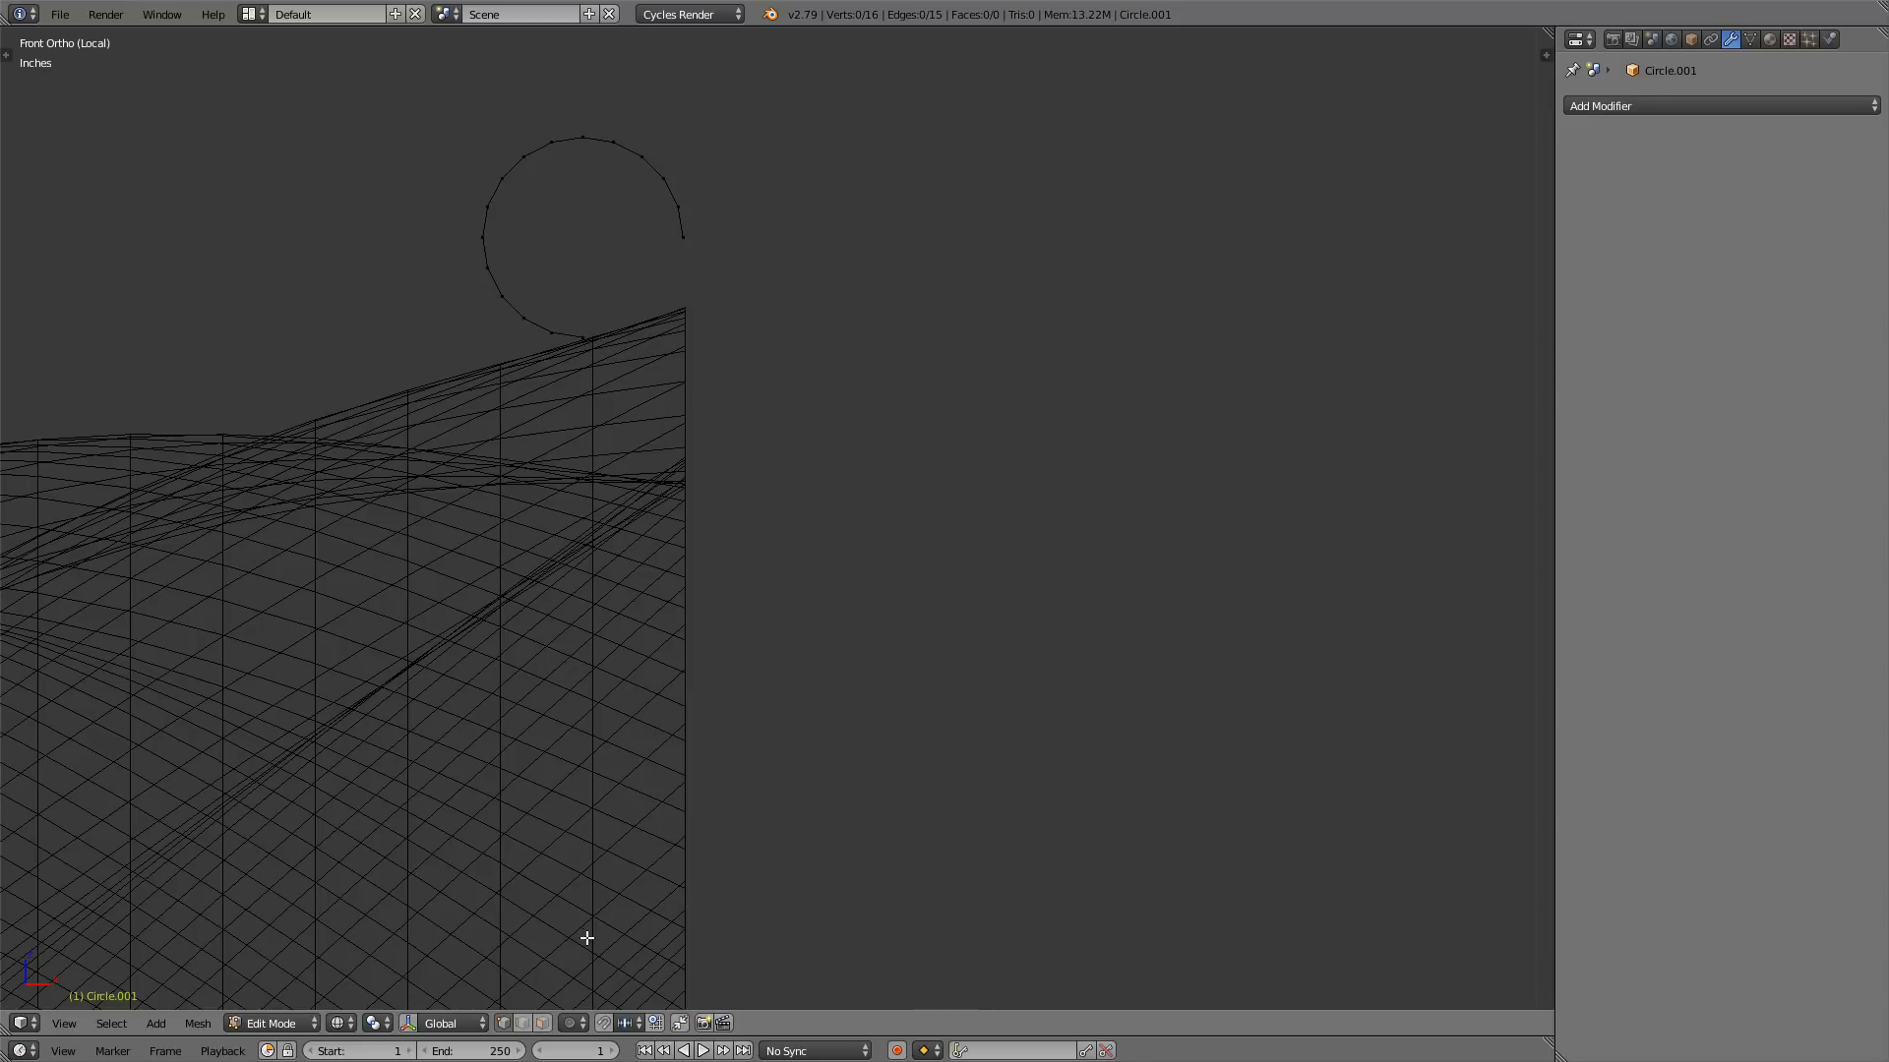
- Move the open circle's bottom end vertex down about 11 thou along Z, inside the tube wall
middle_click_drag(529, 301, 537, 272, "shift")
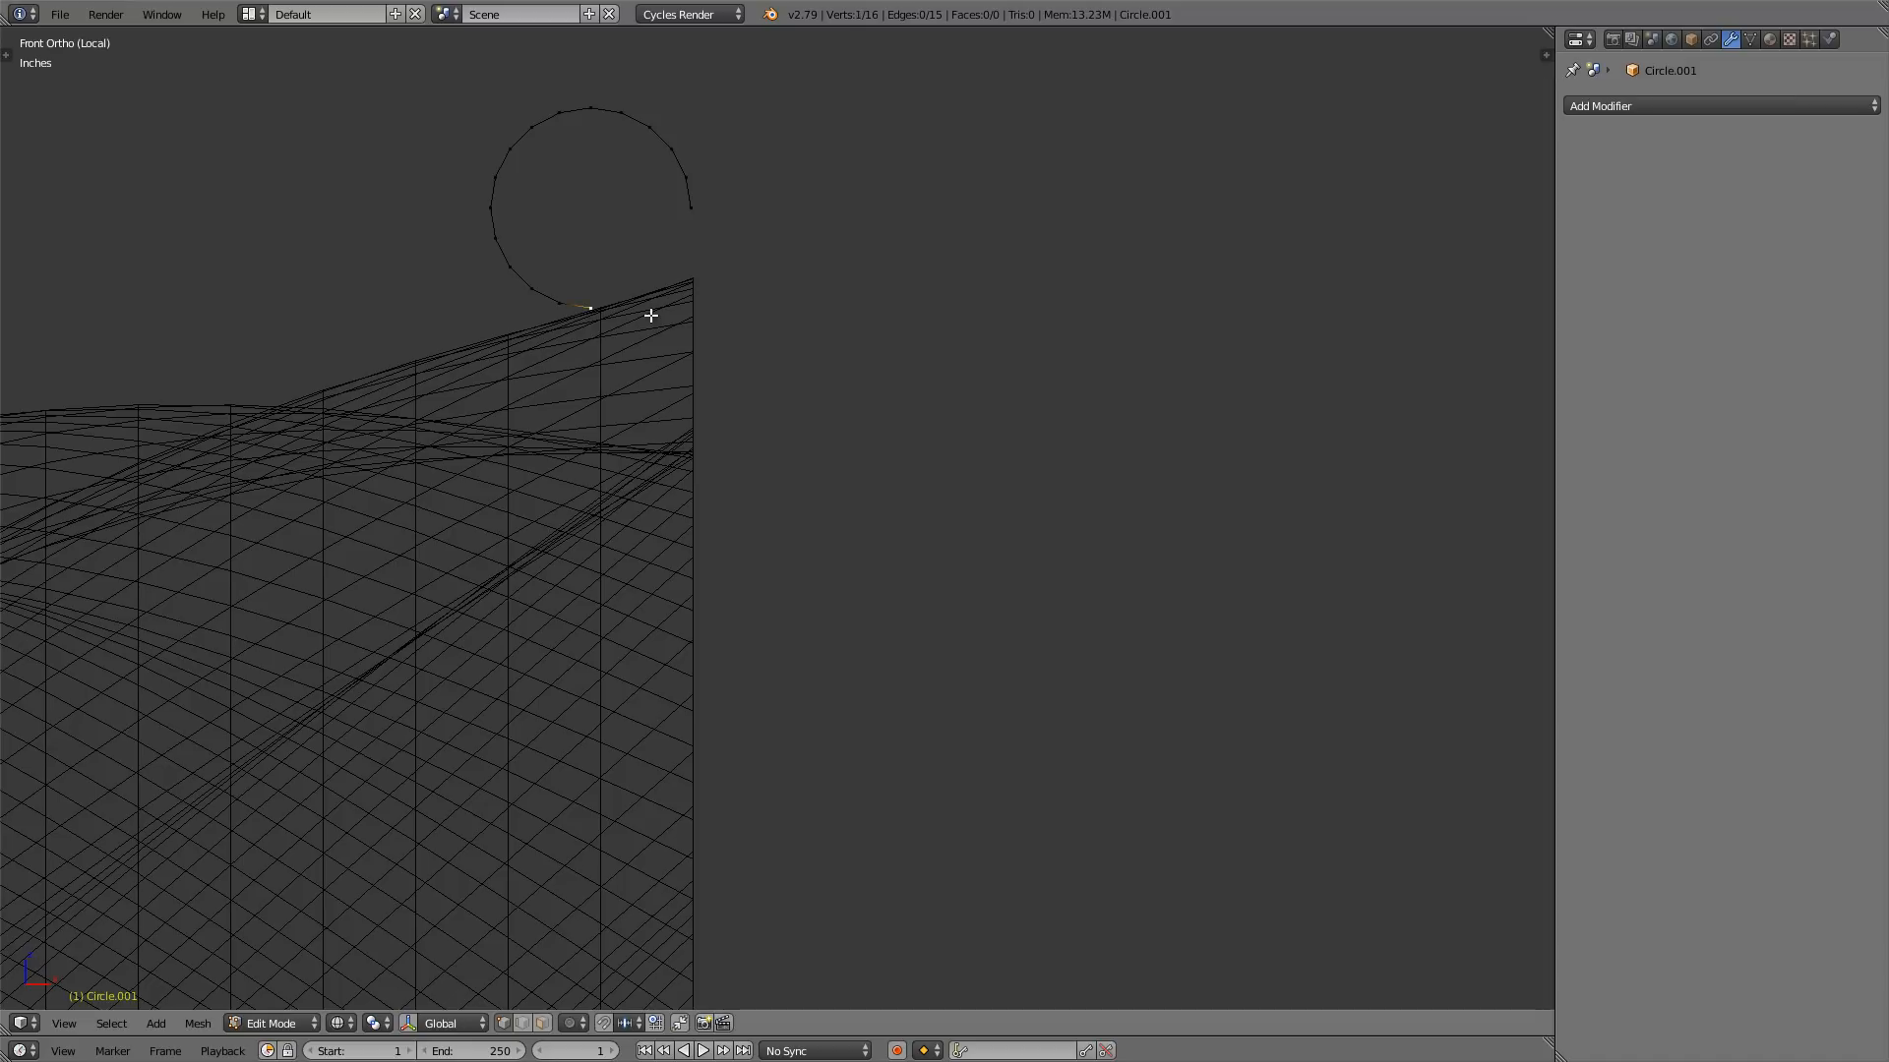
key("g")
key("z")
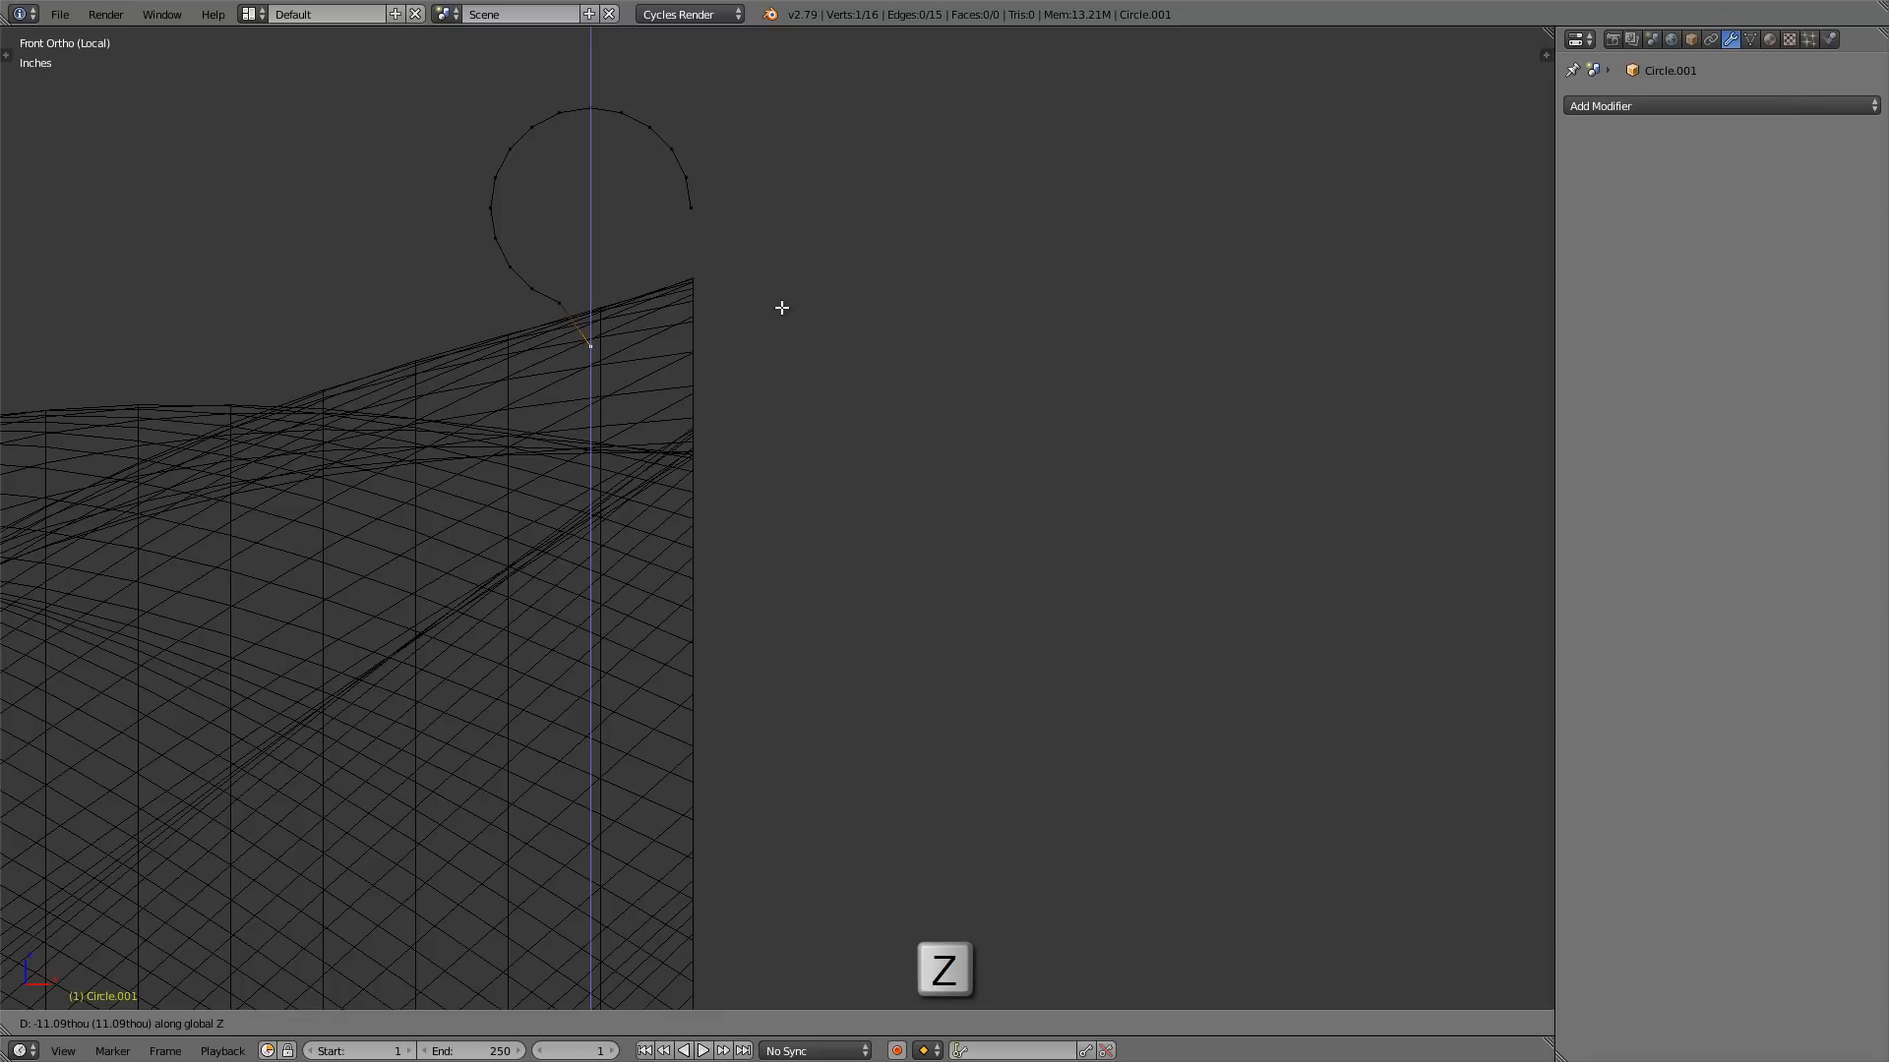
left_click(782, 308)
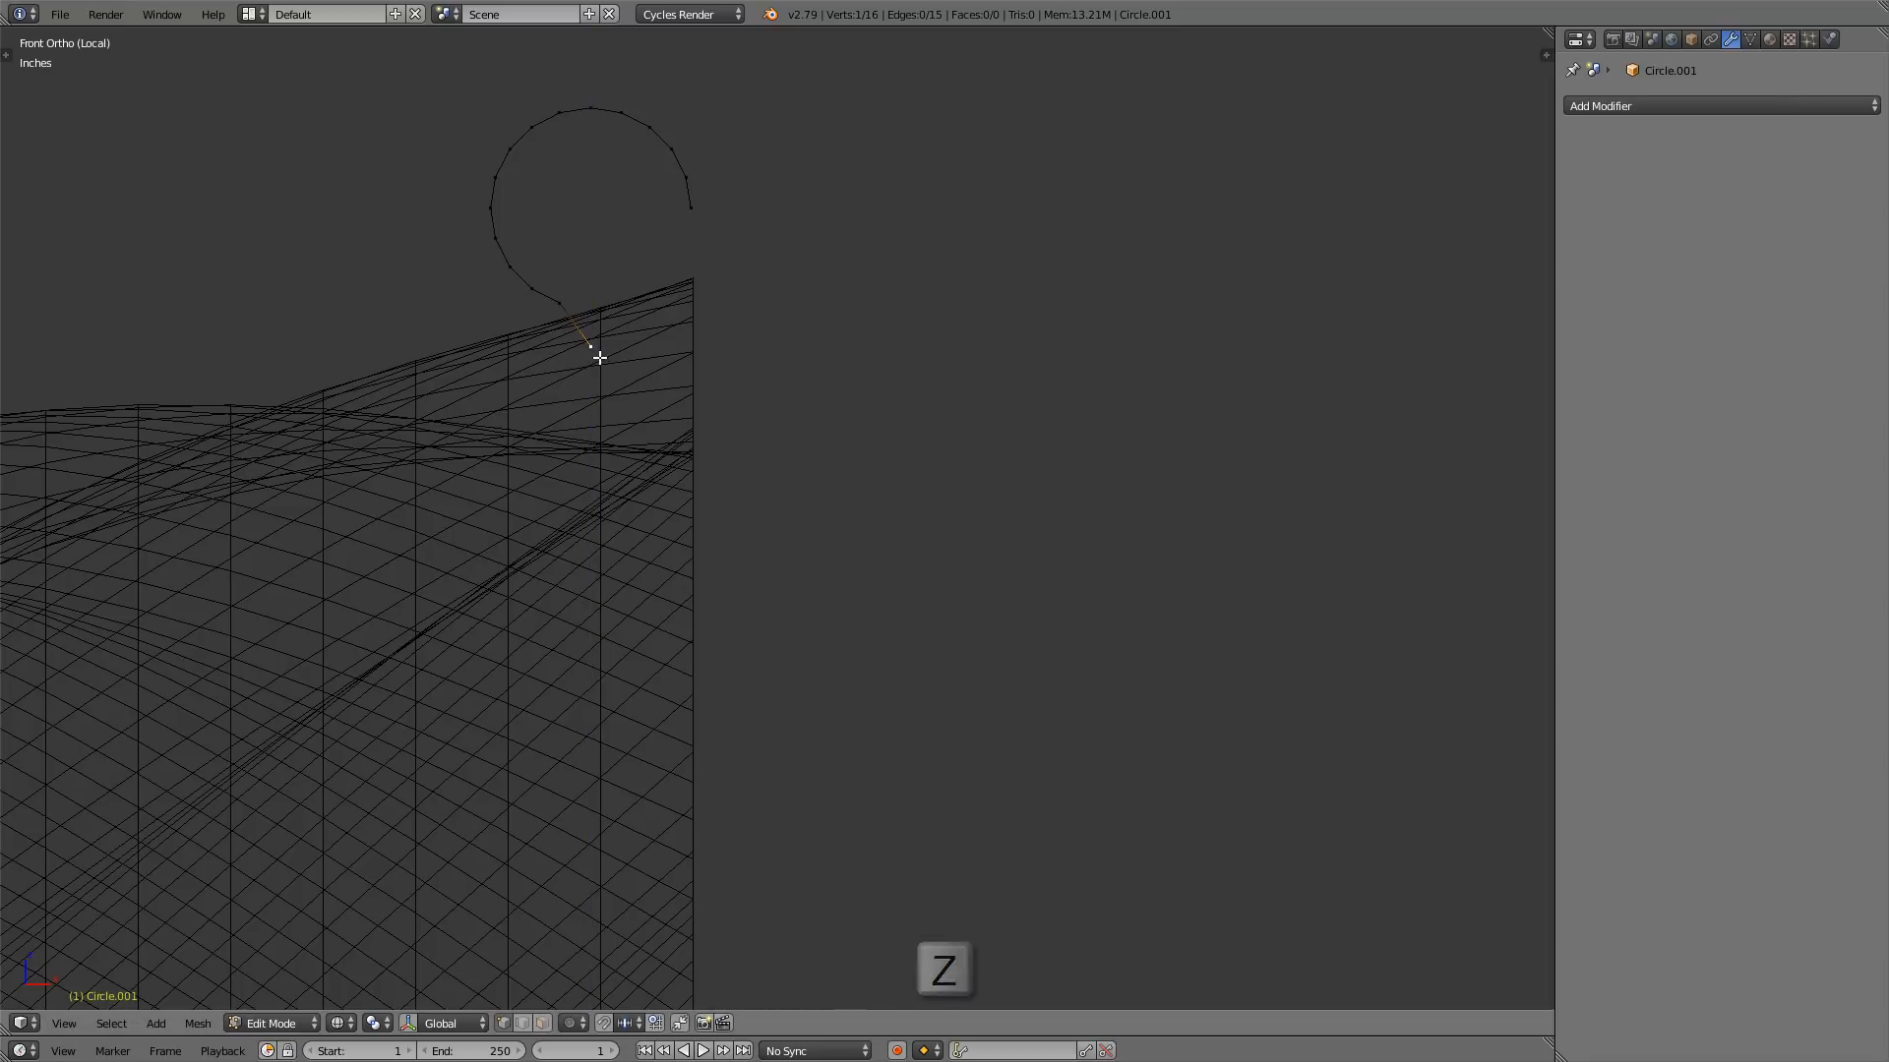
- Extrude the lowered end vertex about 98 thou straight down along Z into the tube
scroll(600, 358, "down", 5)
key("e")
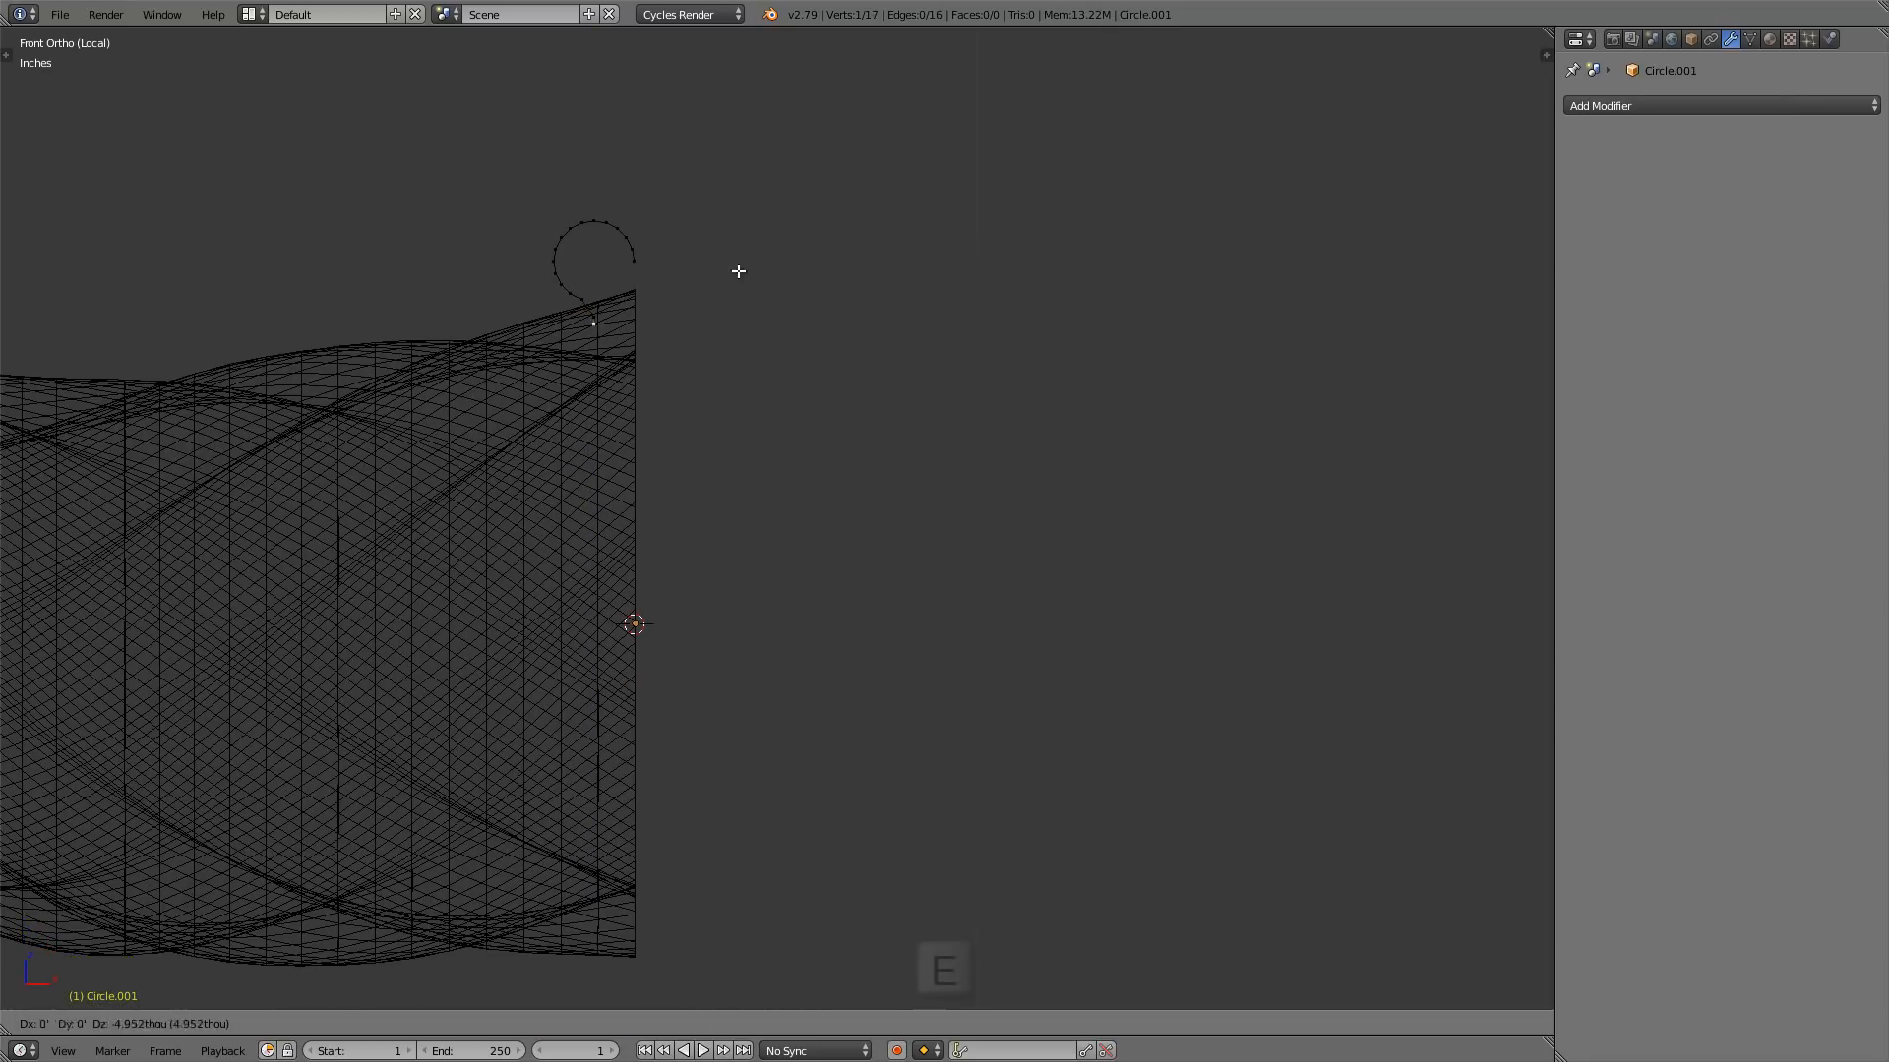
key("z")
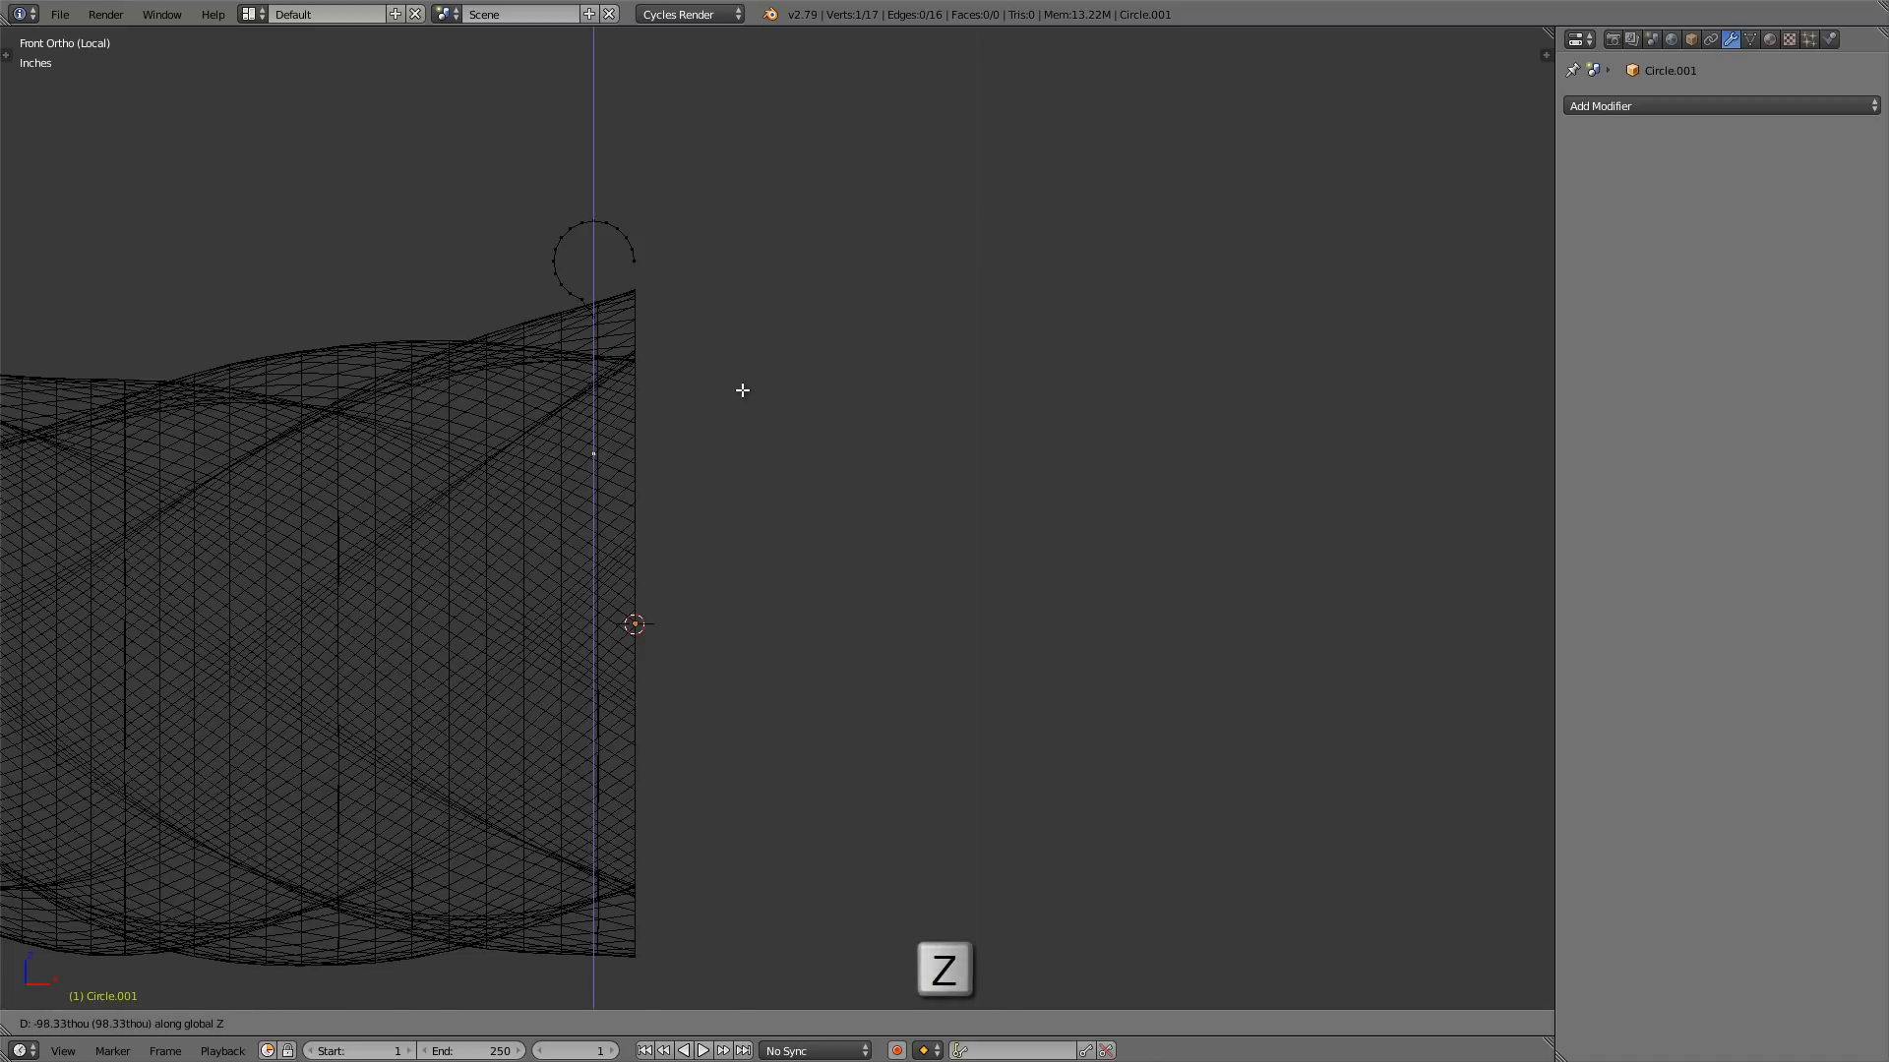
left_click(742, 390)
- Duplicate the upper half of the open circle and offset the copy about 58 thou along X so the arcs' ends meet
scroll(566, 256, "up", 3)
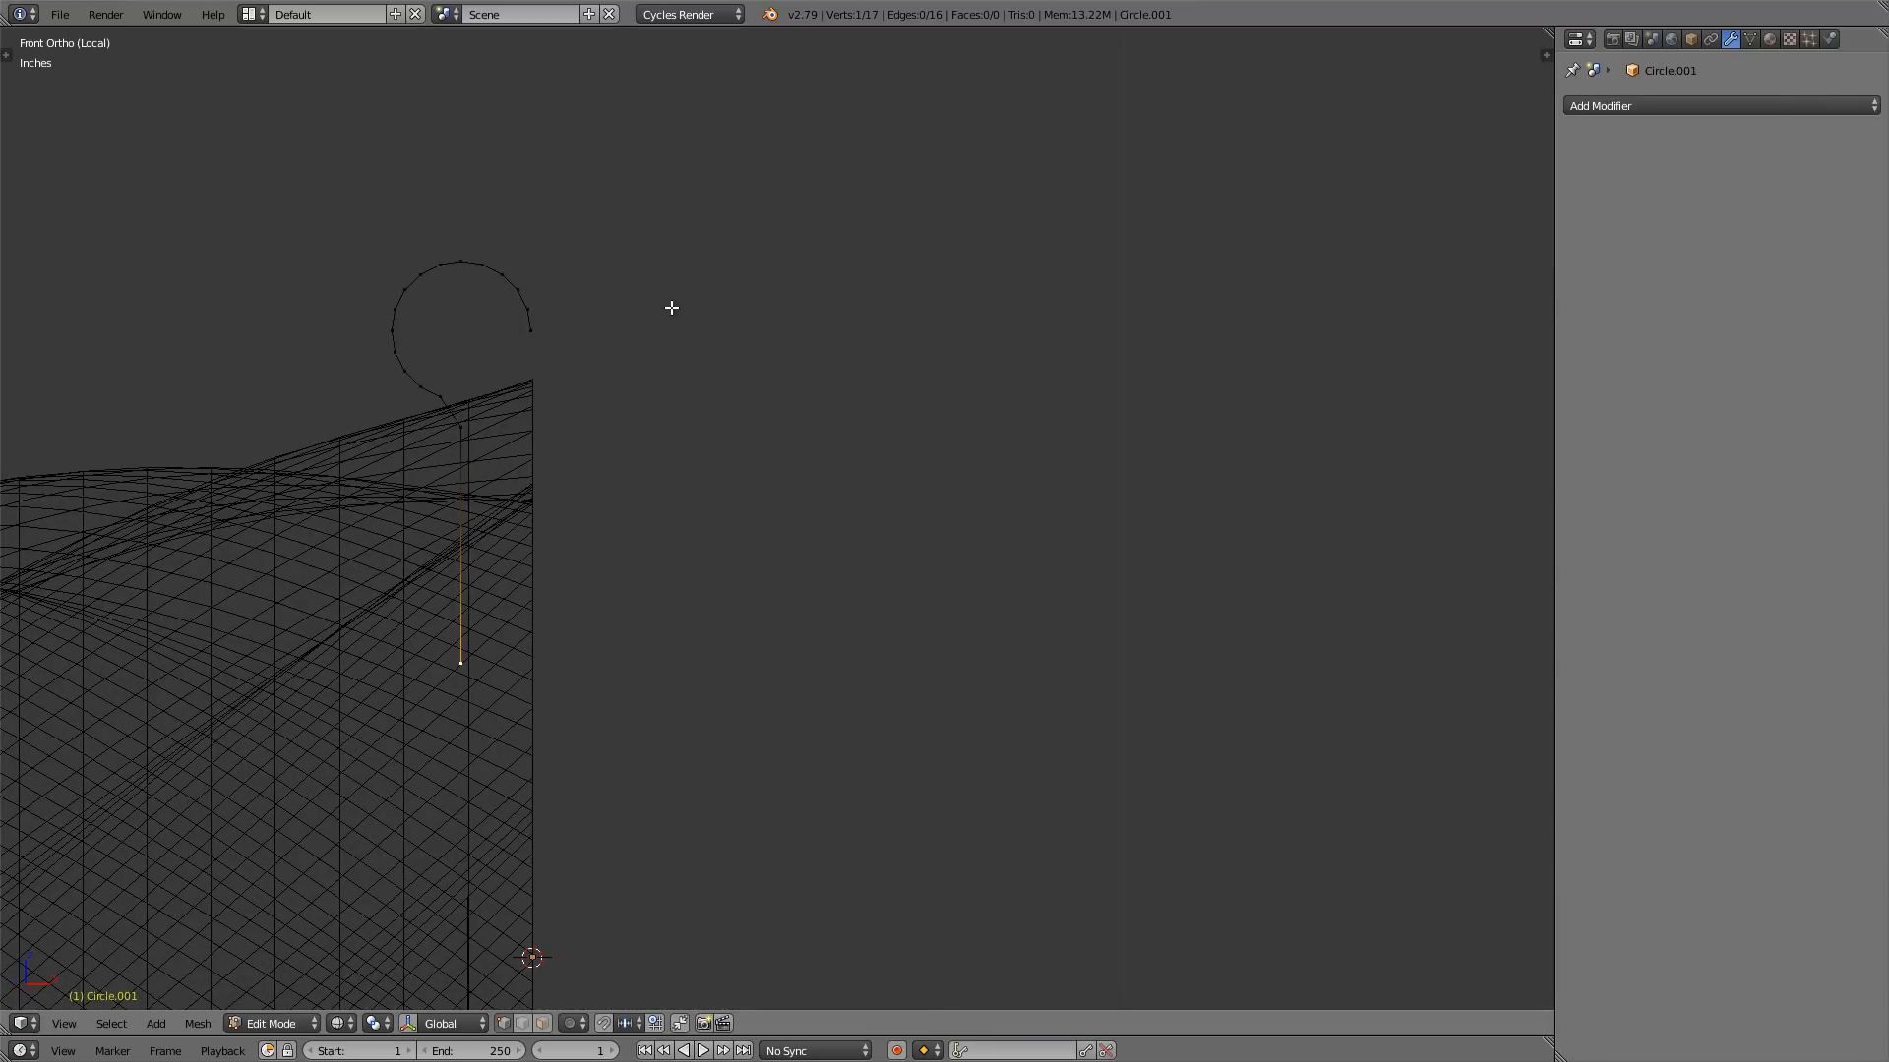
key("a")
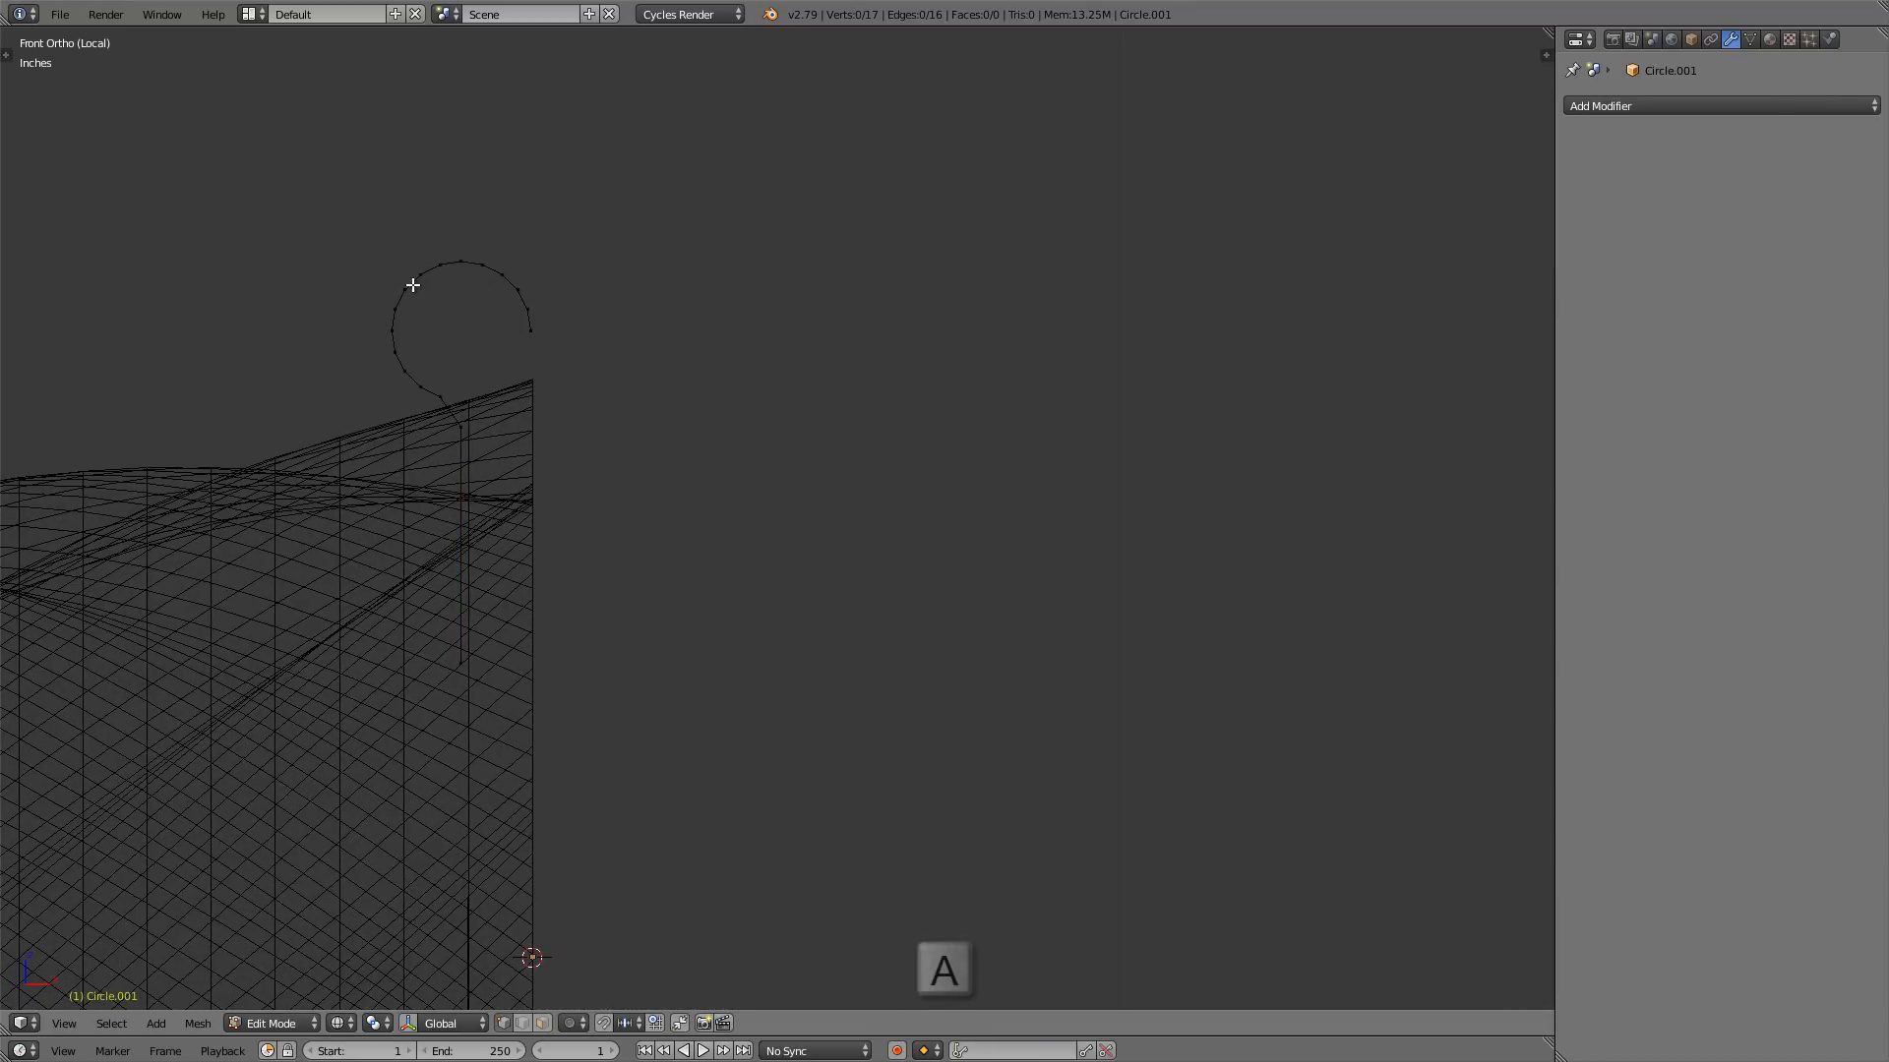
key("b")
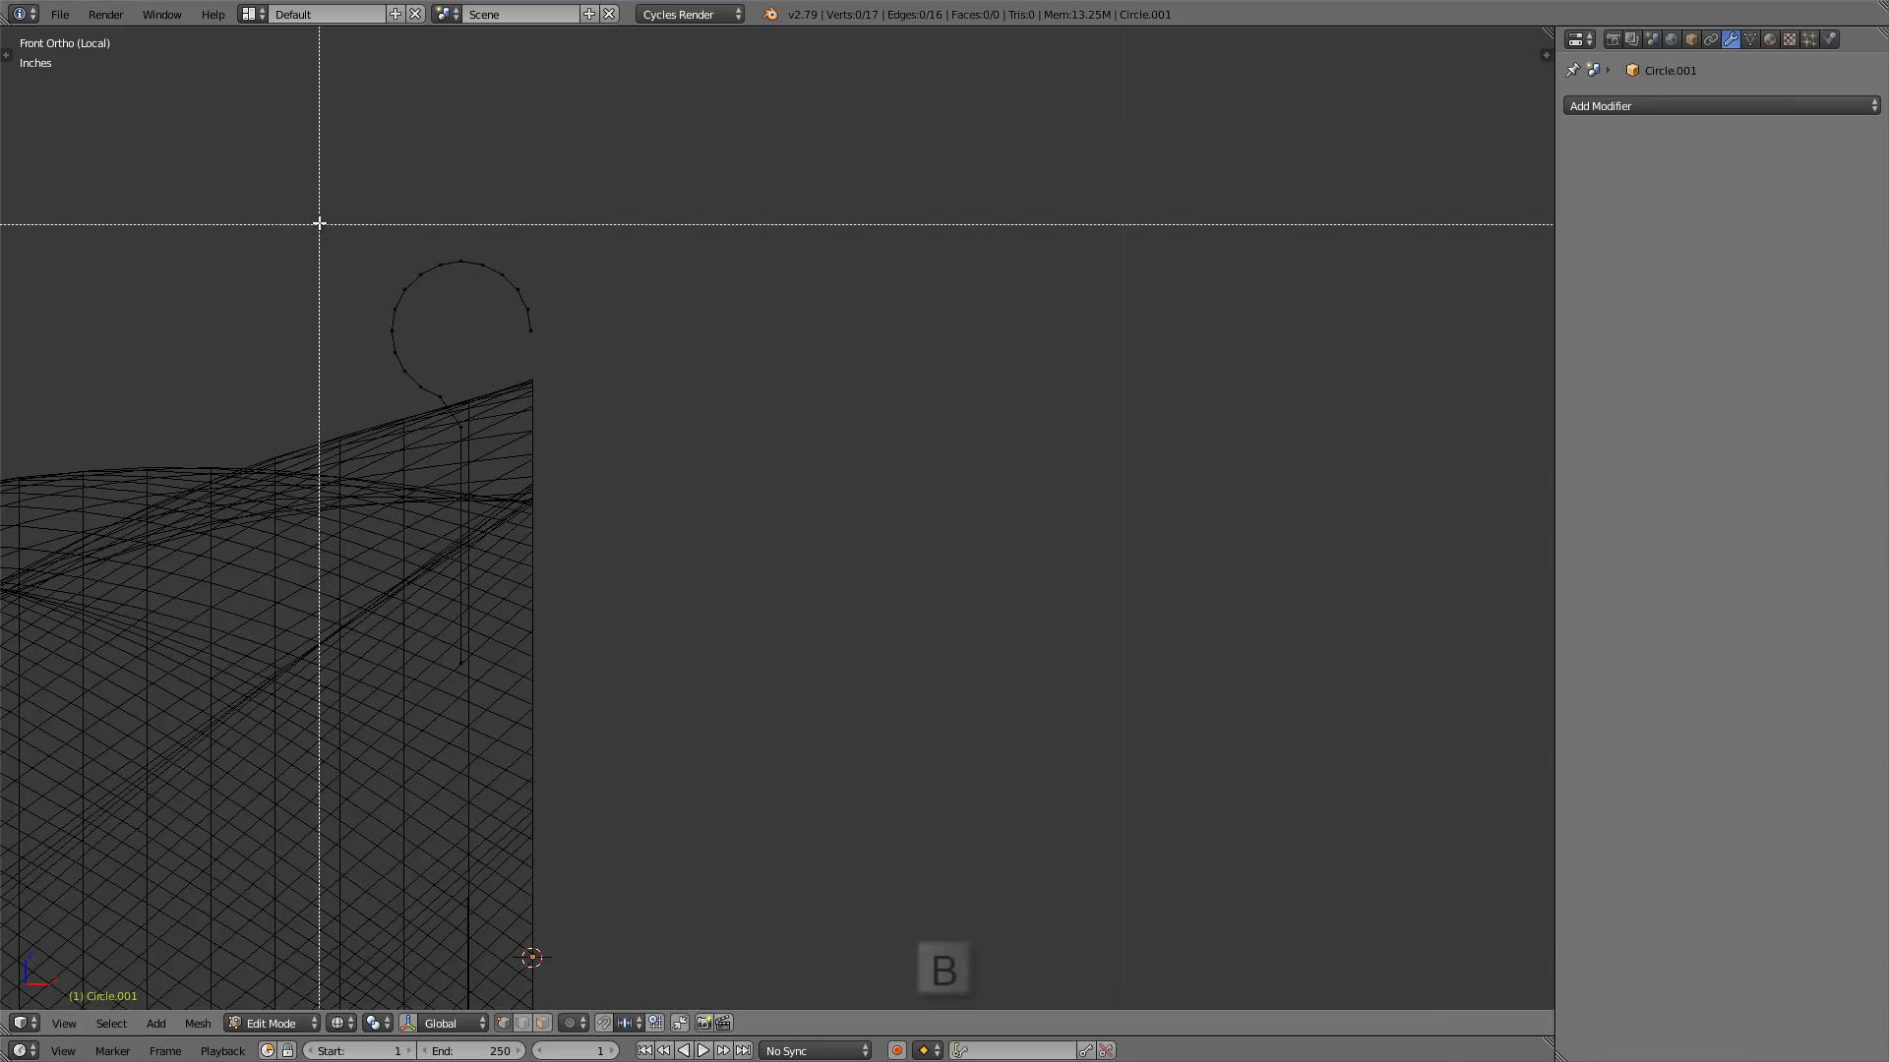
left_click_drag(318, 221, 582, 339)
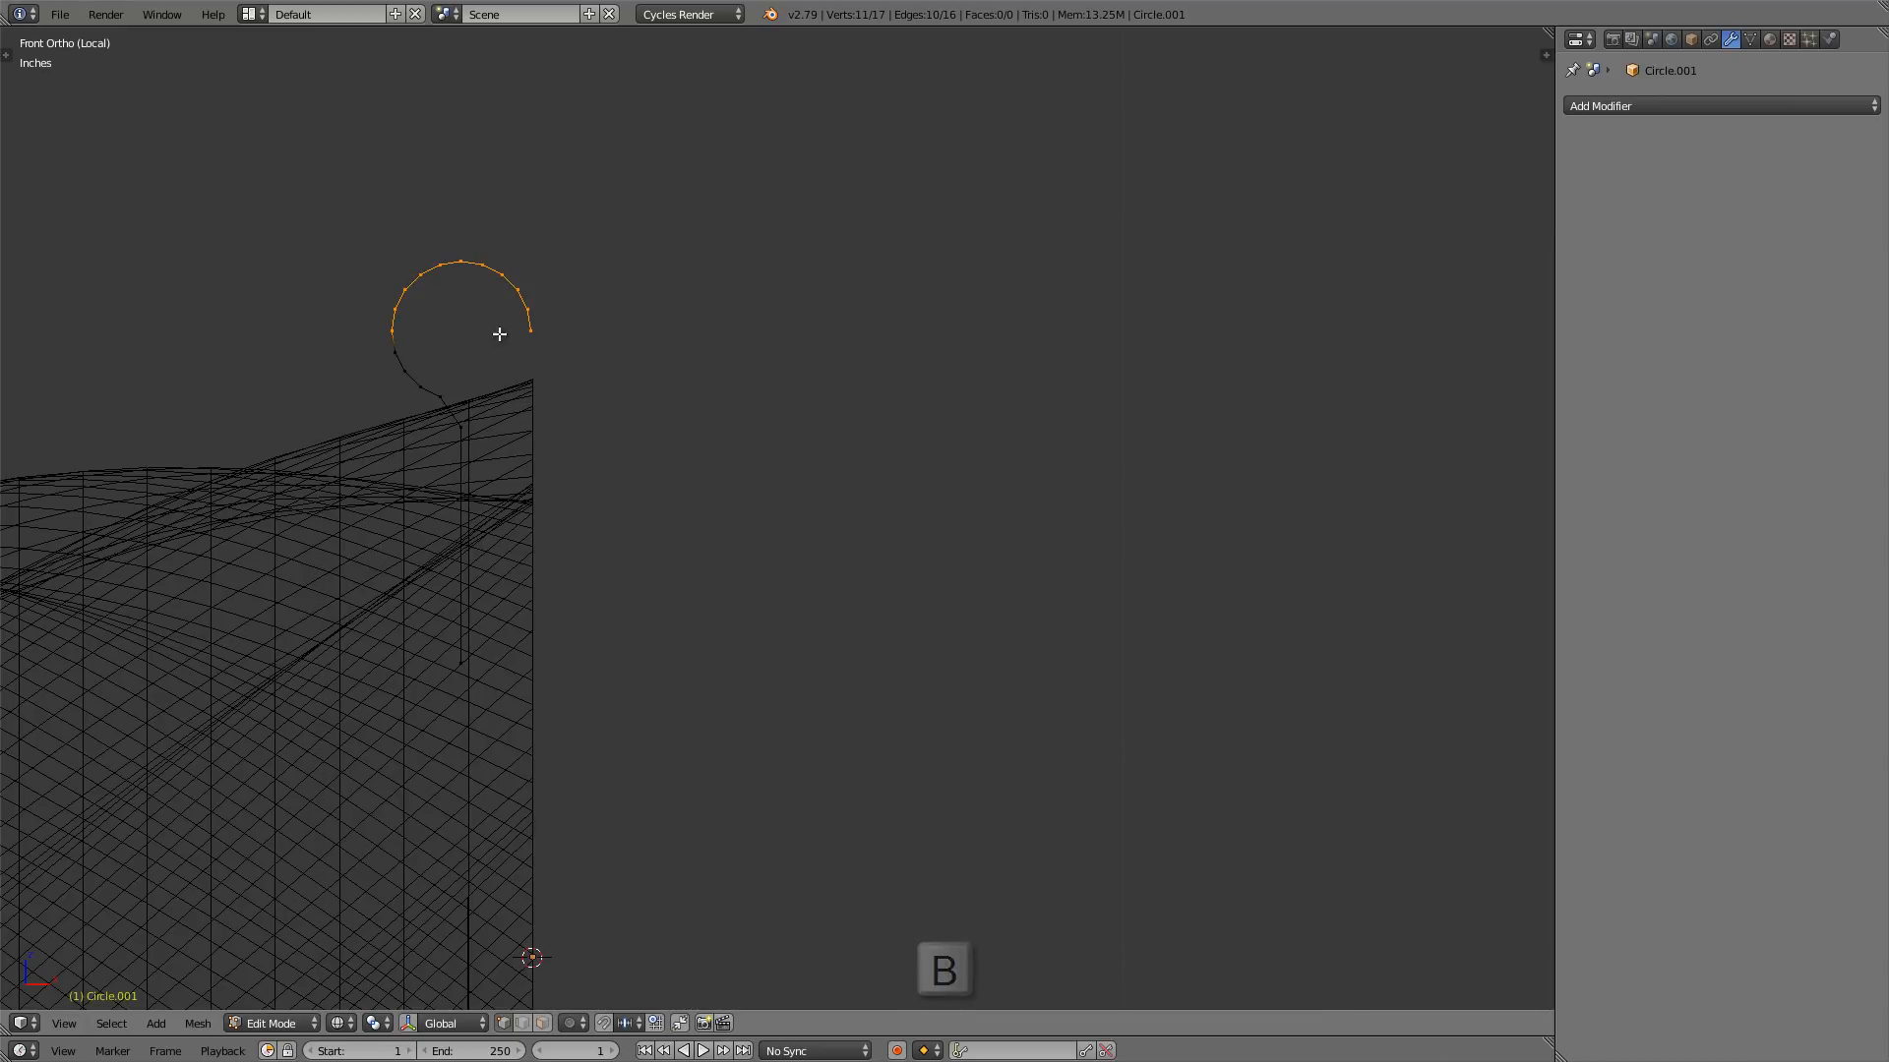
scroll(546, 322, "up", 1)
middle_click_drag(548, 320, 507, 327, "shift")
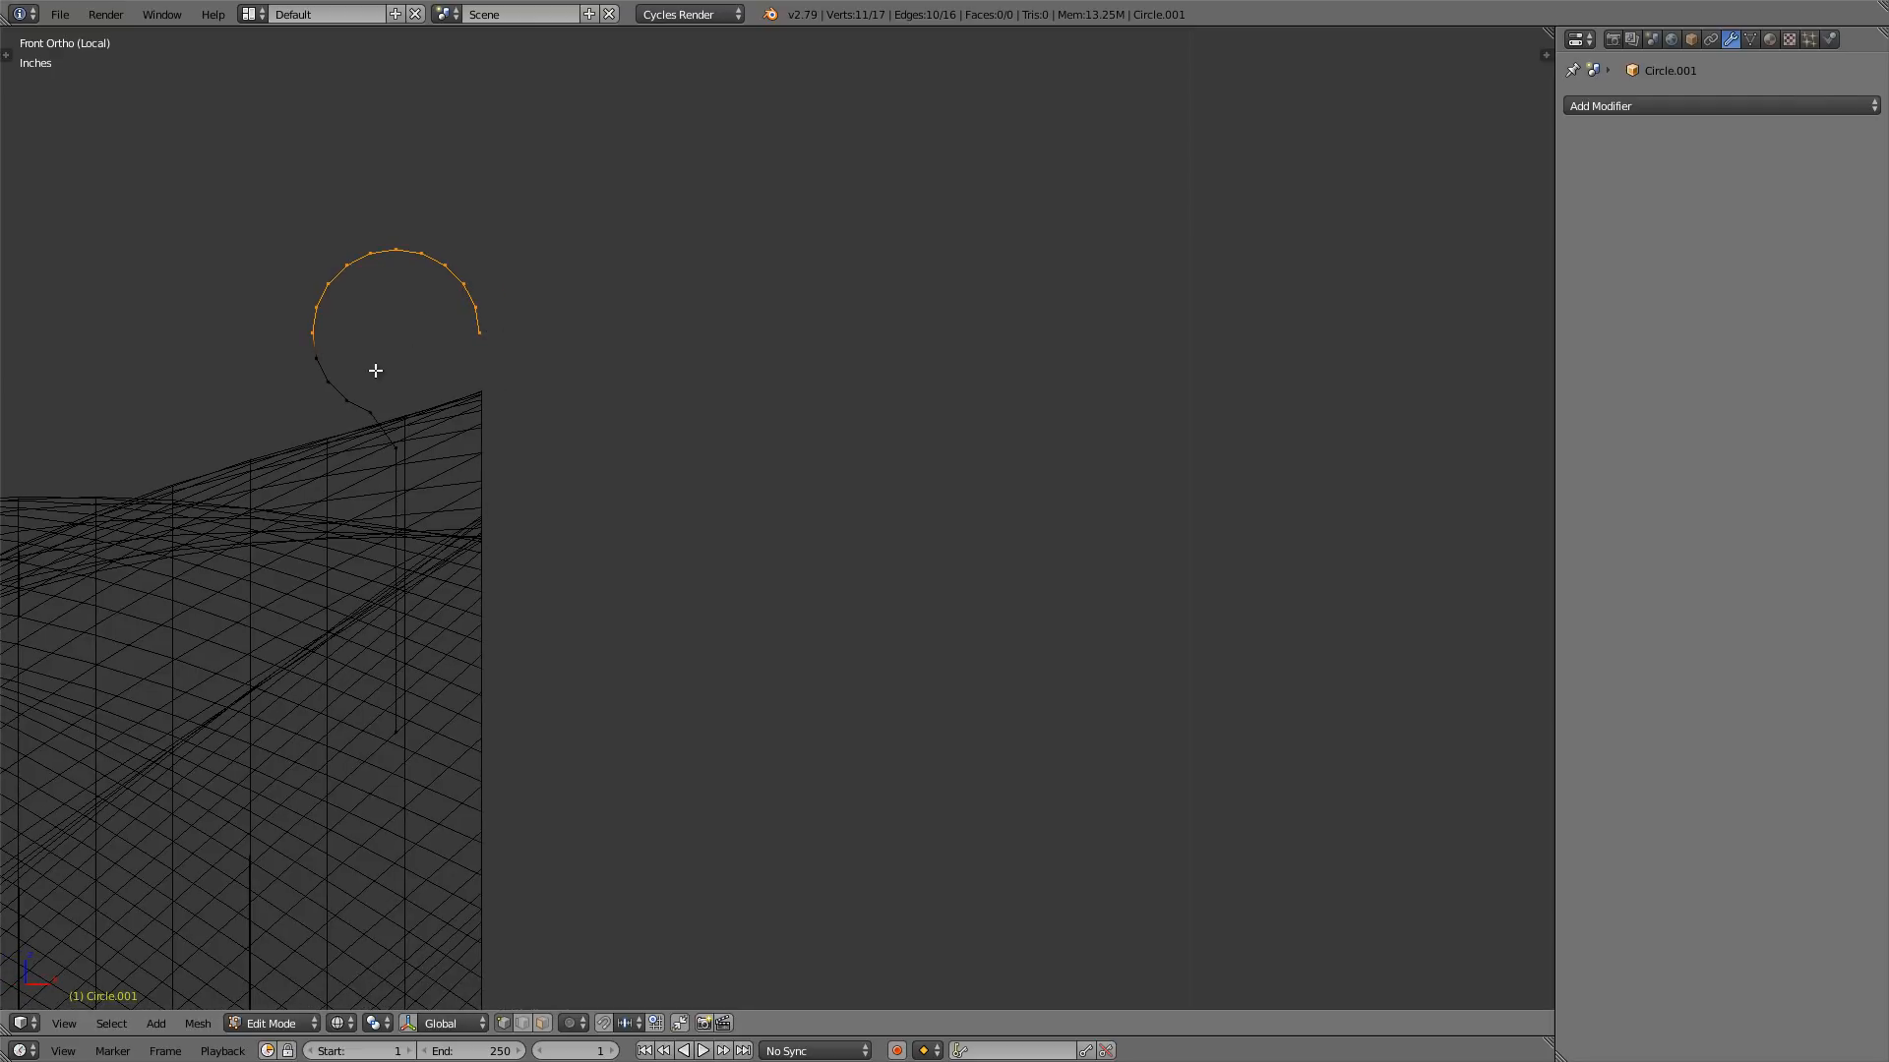
key("shift+d")
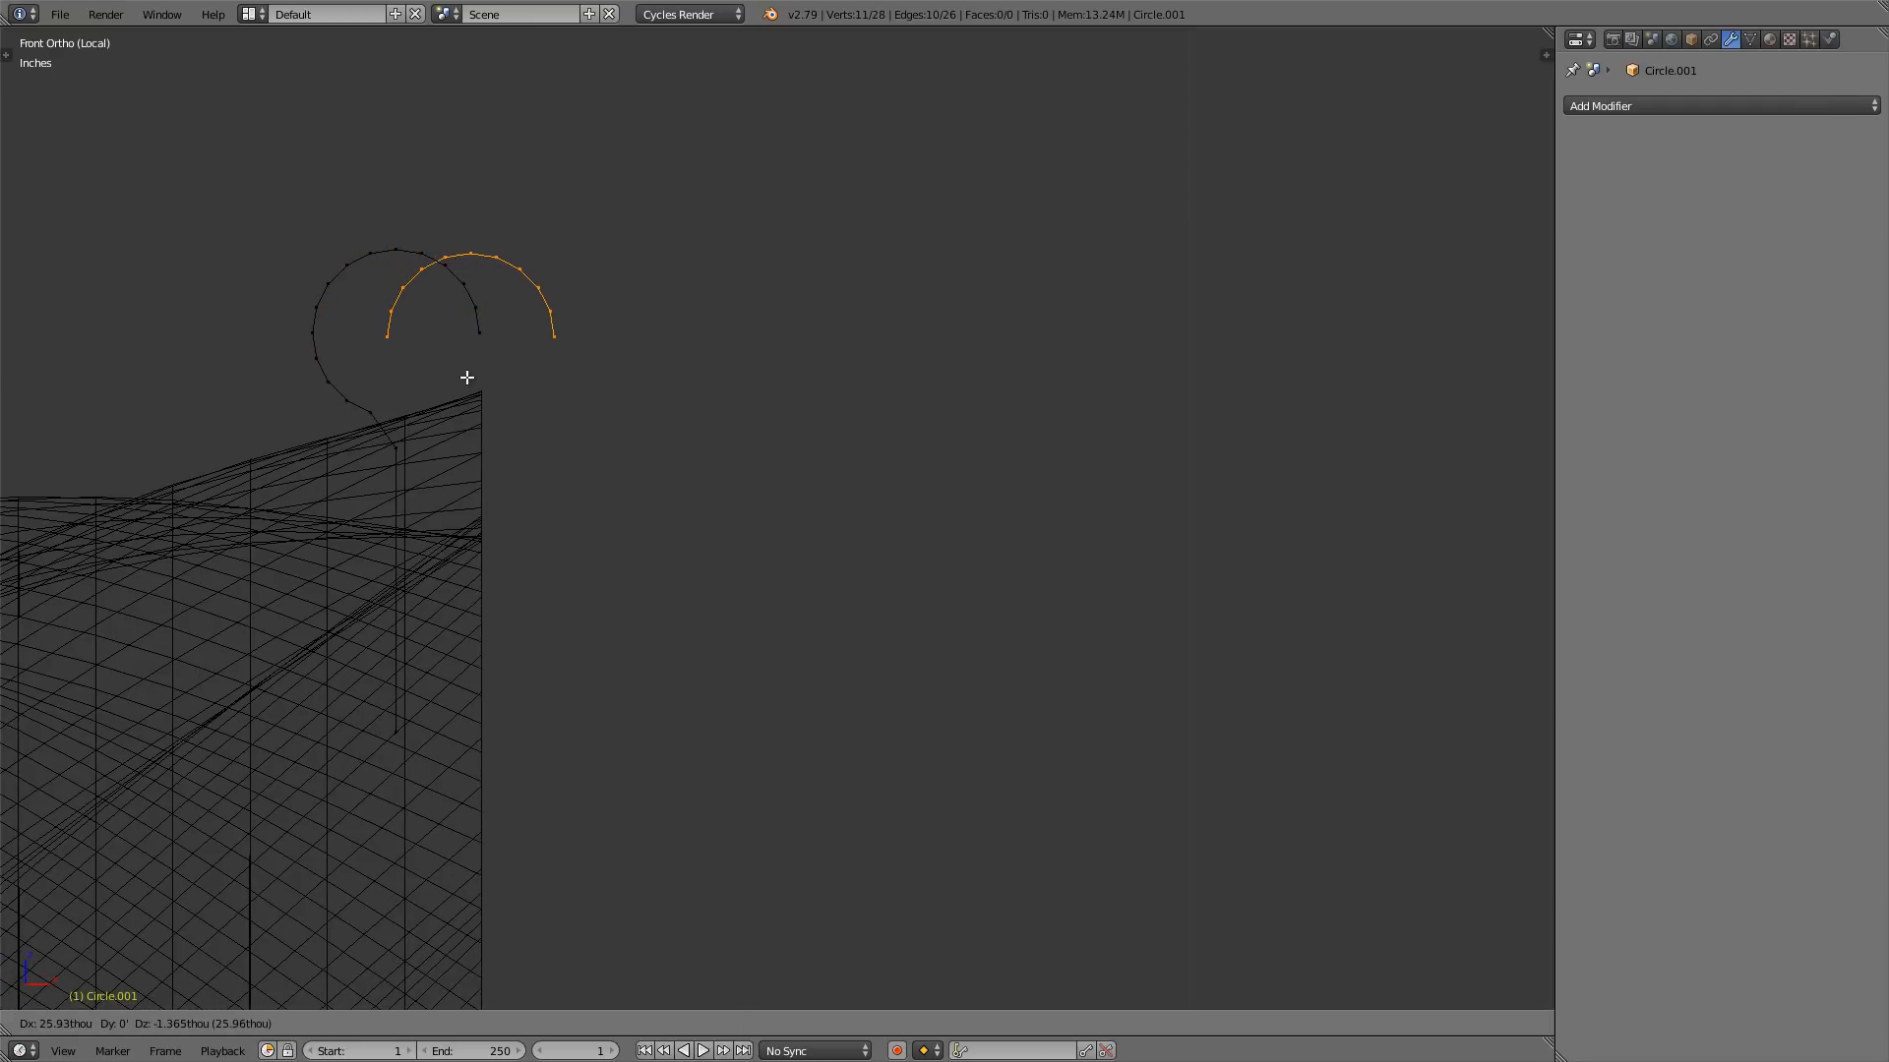
key("x")
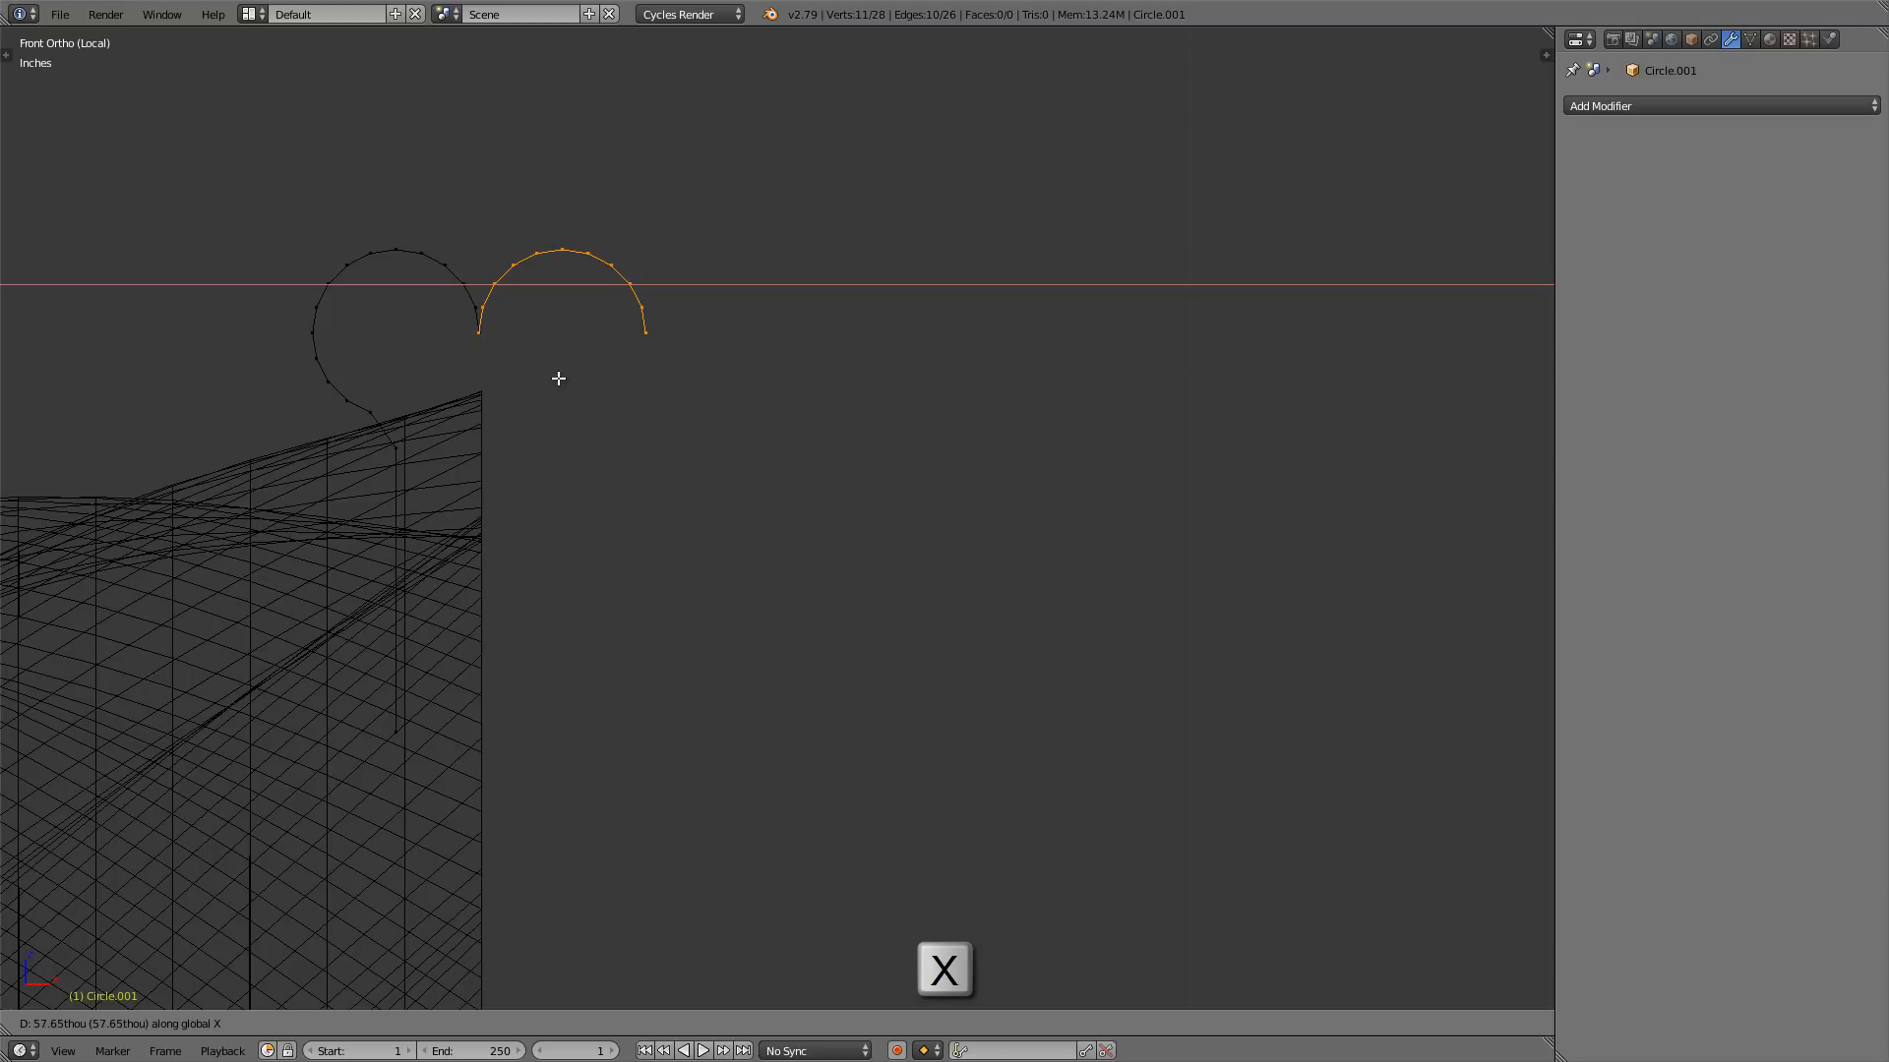
left_click(559, 378)
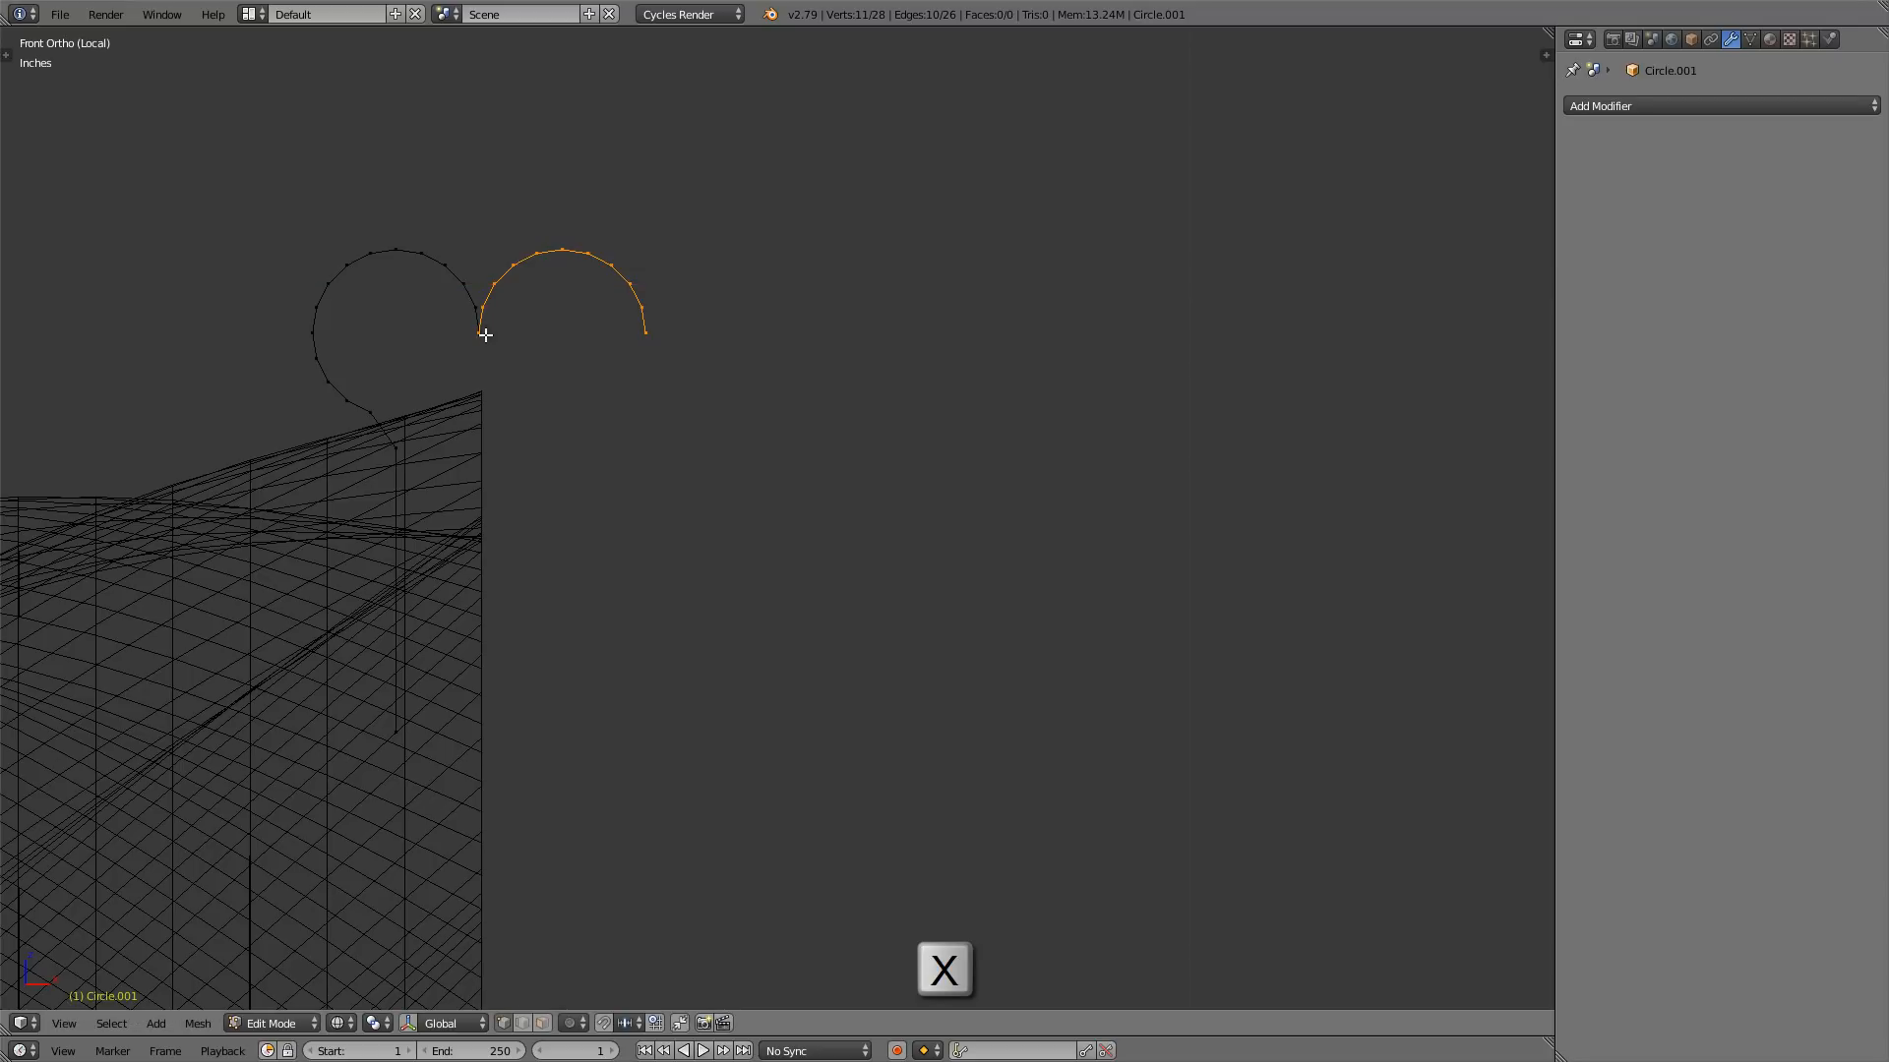
- Merge the two nearly coincident end vertices where the two arcs meet, at their center
scroll(664, 313, "down", 1)
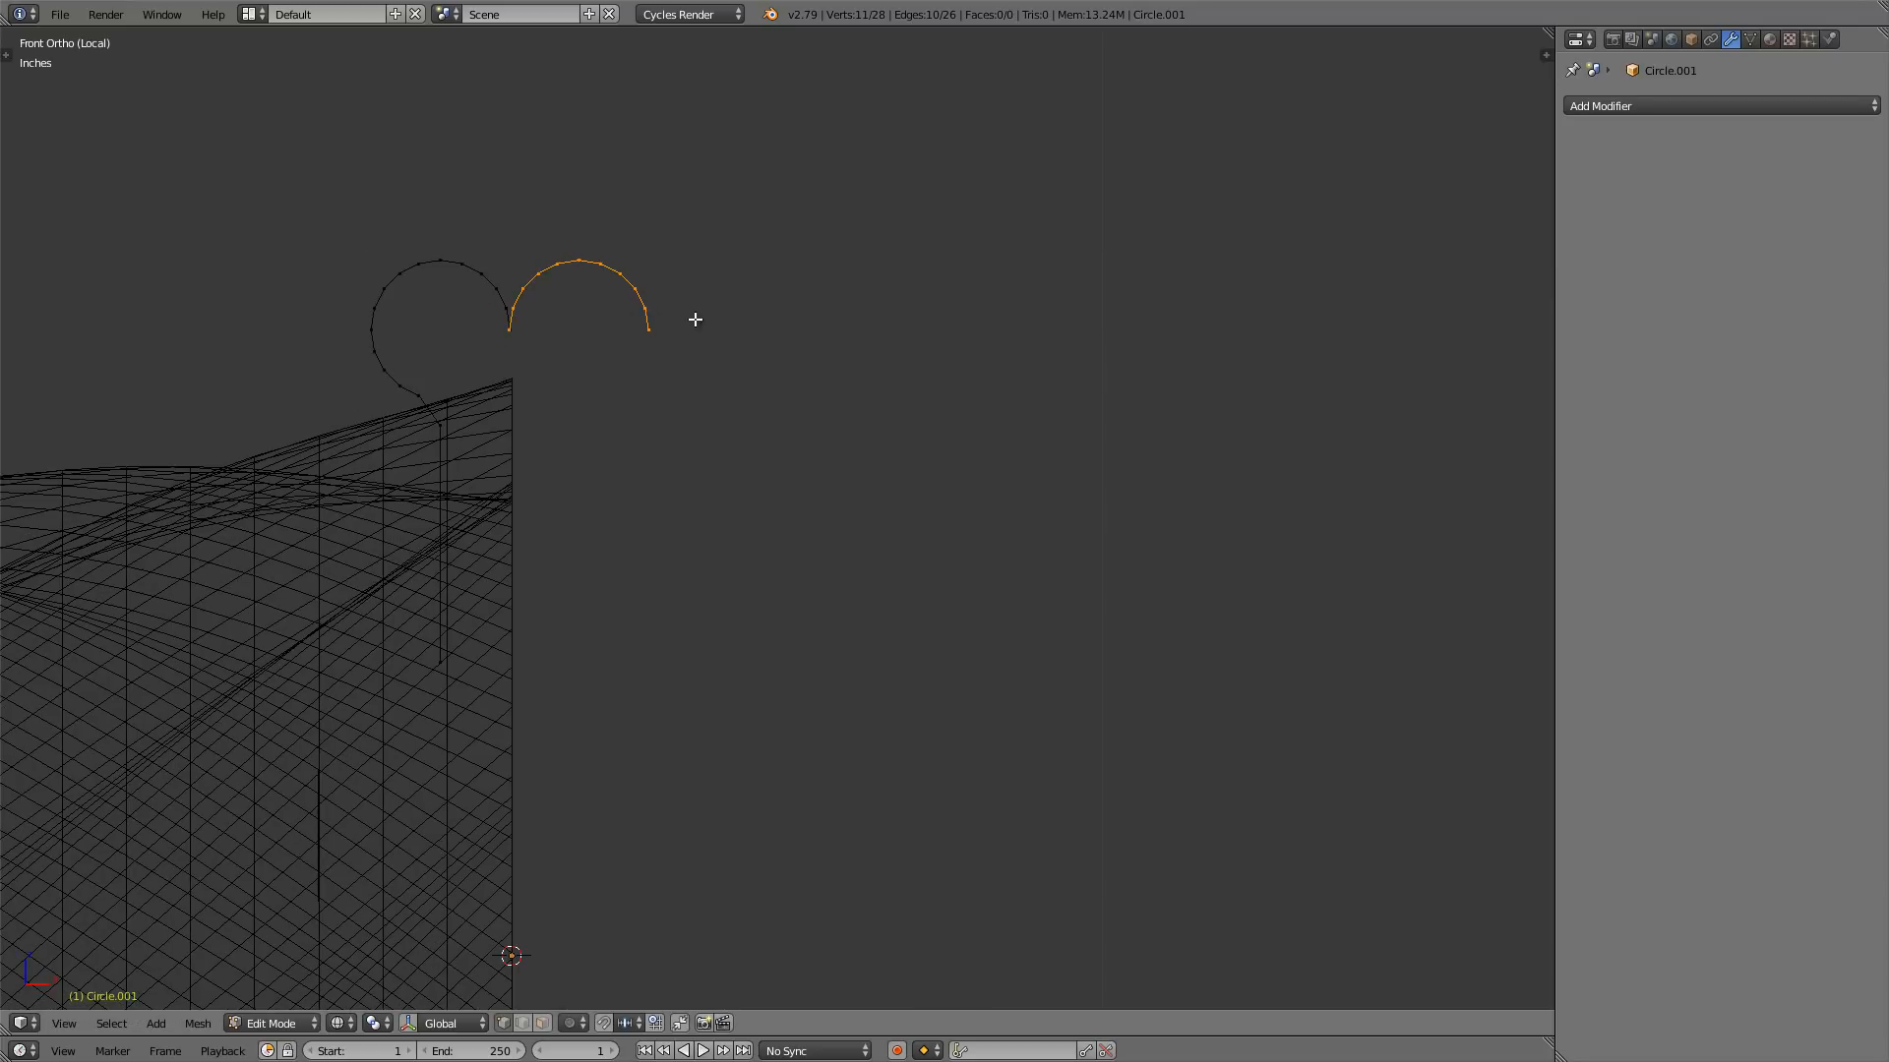
scroll(531, 324, "up", 10)
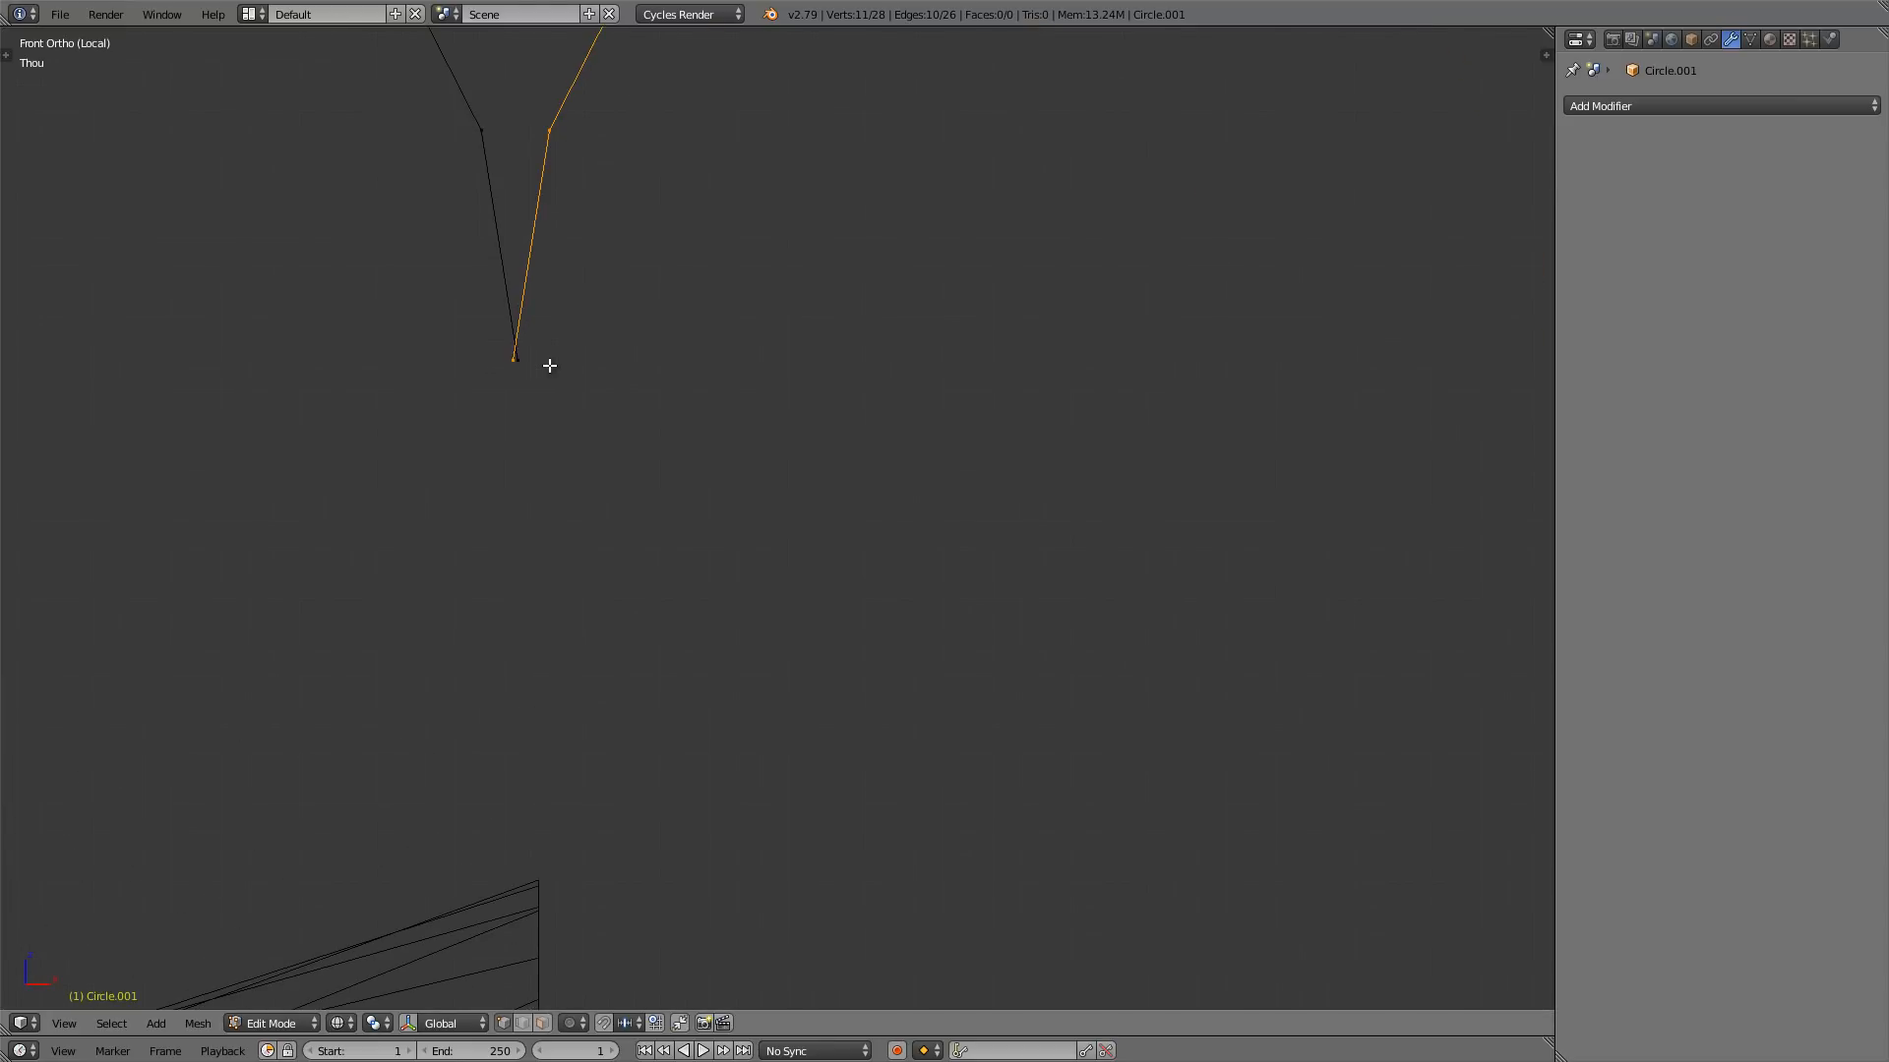
key("a")
key("b")
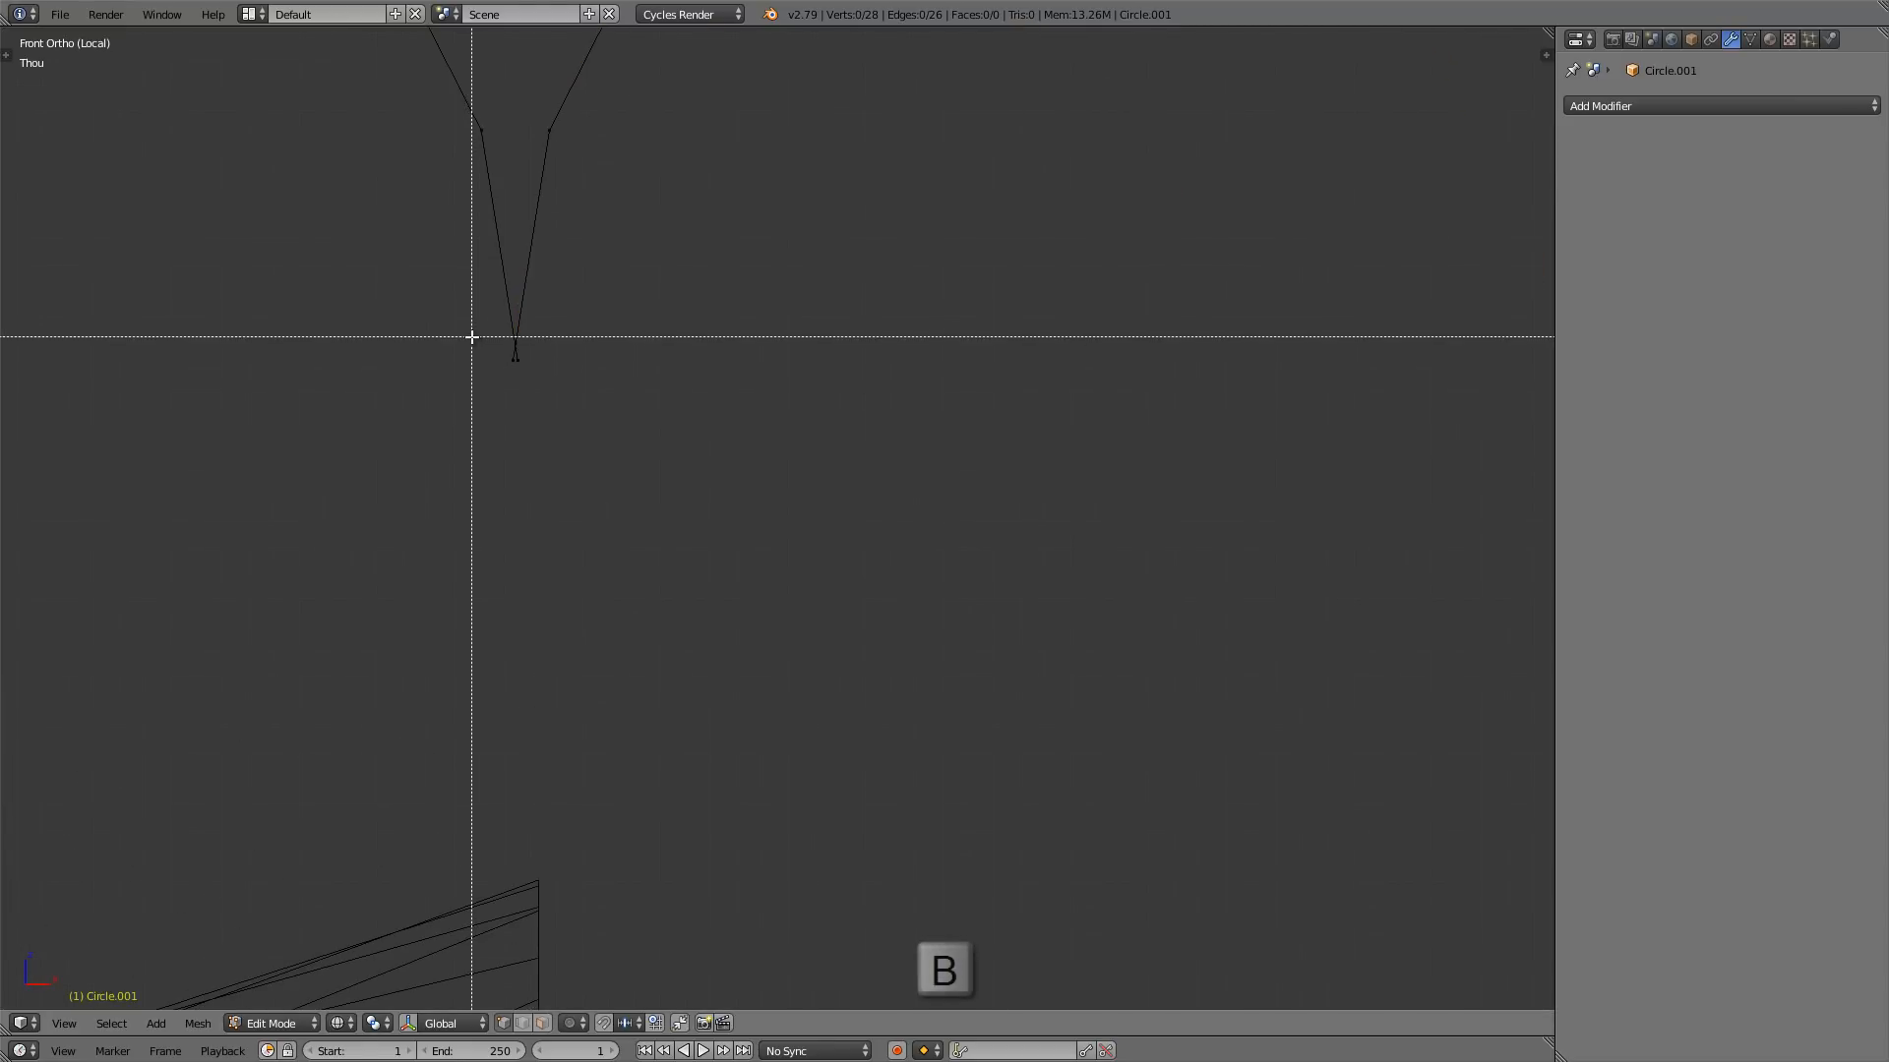
left_click_drag(474, 337, 539, 383)
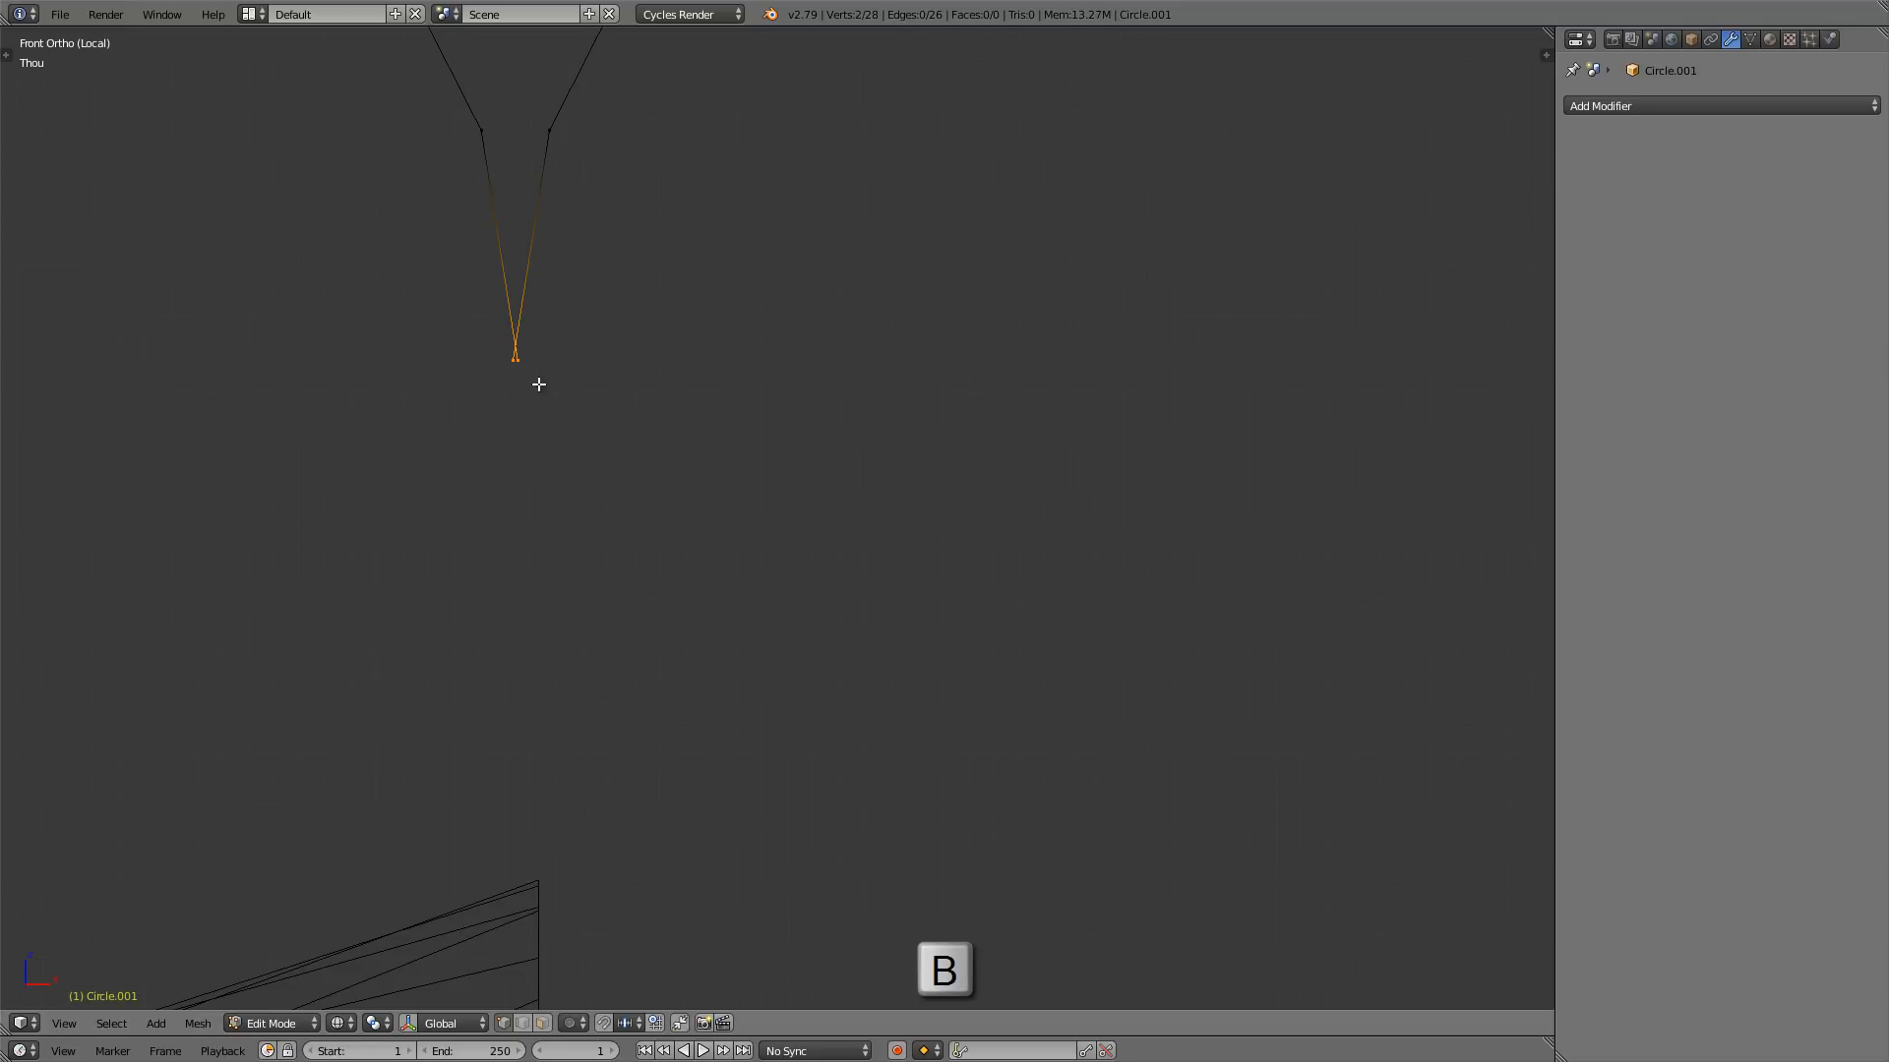
key("alt+m")
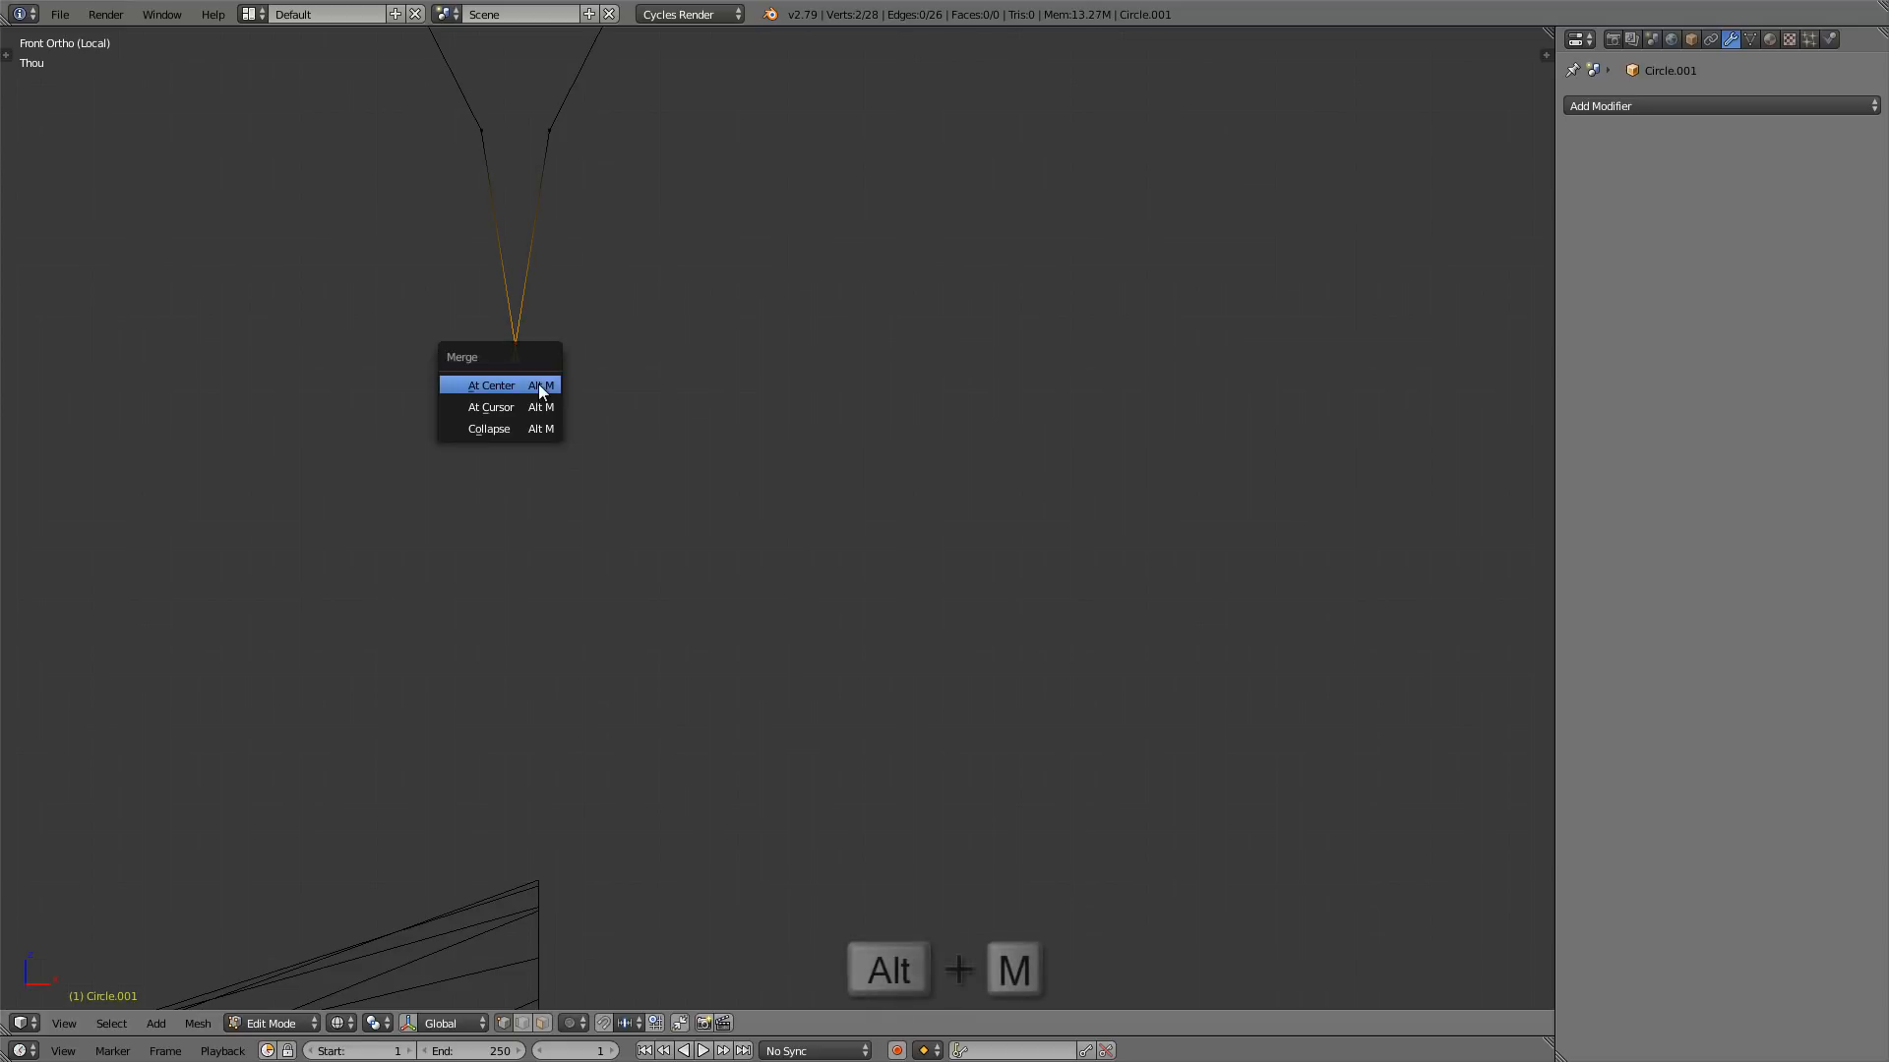
left_click(540, 385)
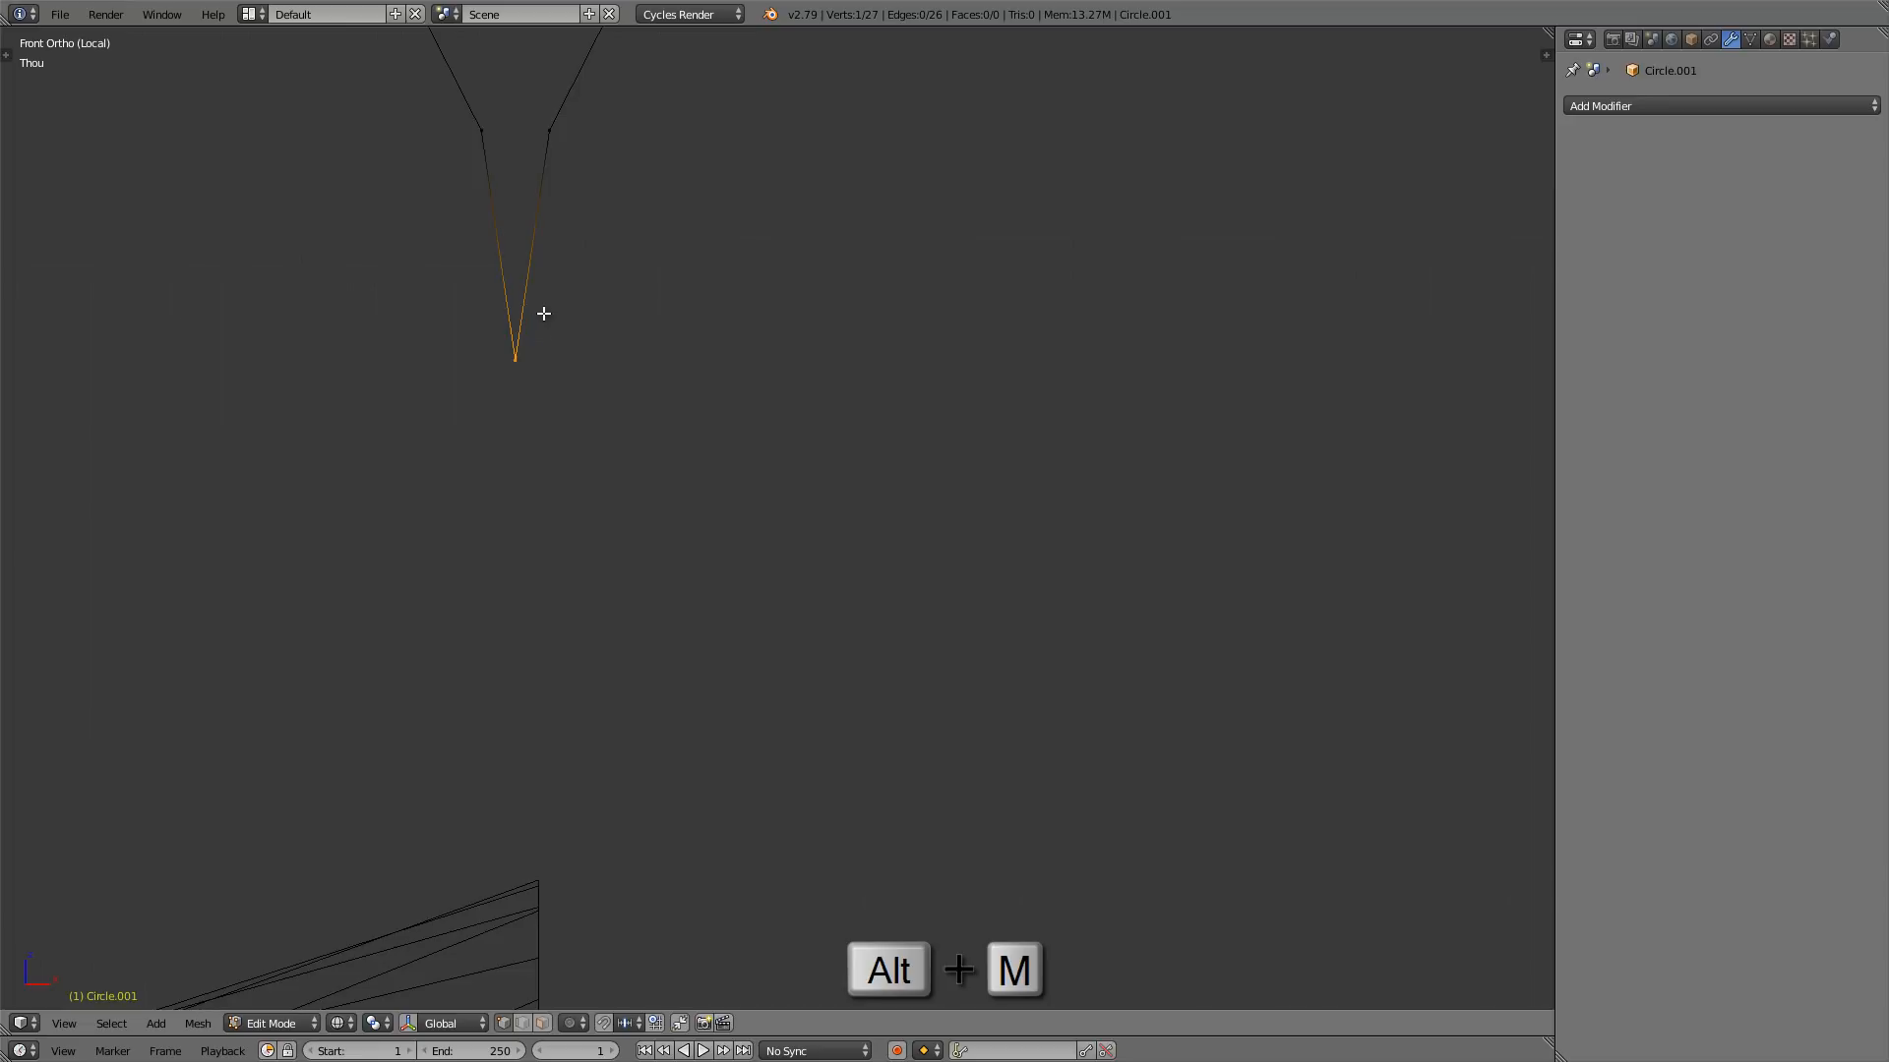
- Select the whole profile and duplicate it, shifting the copy along X
scroll(543, 314, "down", 5)
scroll(543, 314, "down", 8)
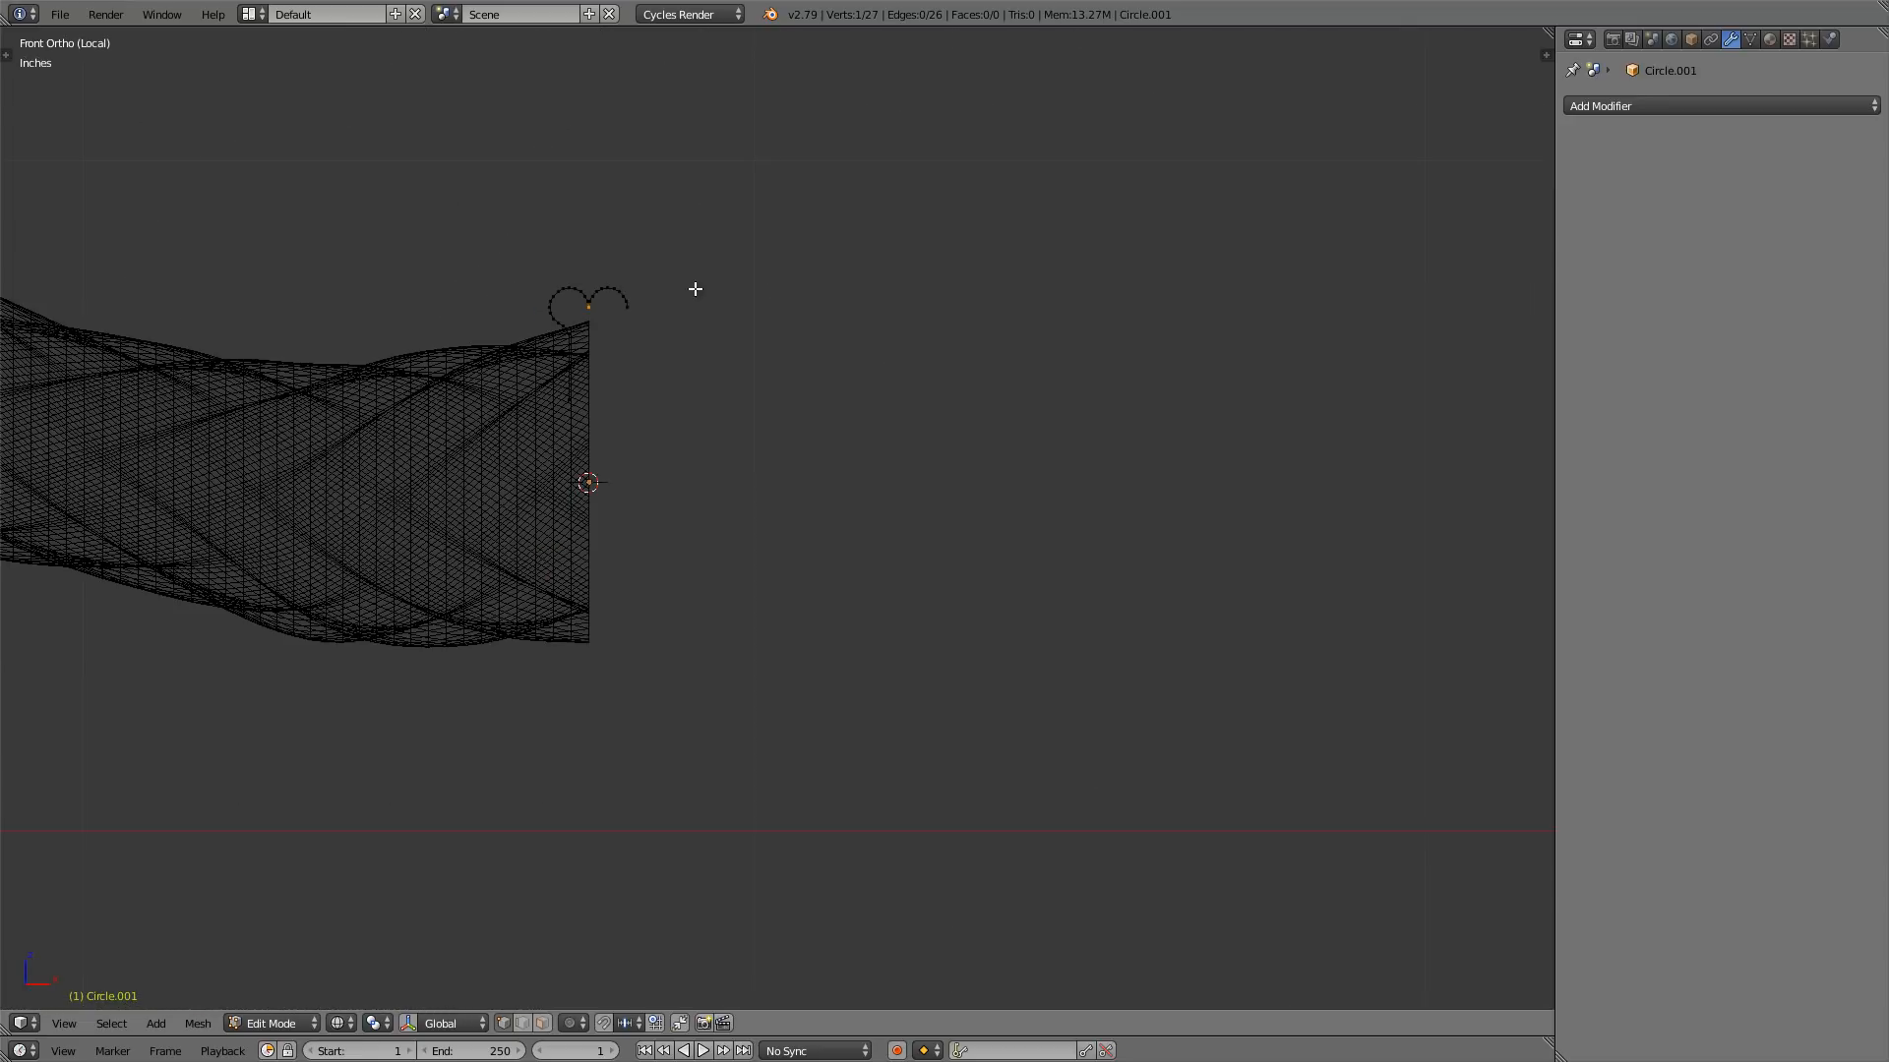
scroll(643, 289, "up", 5)
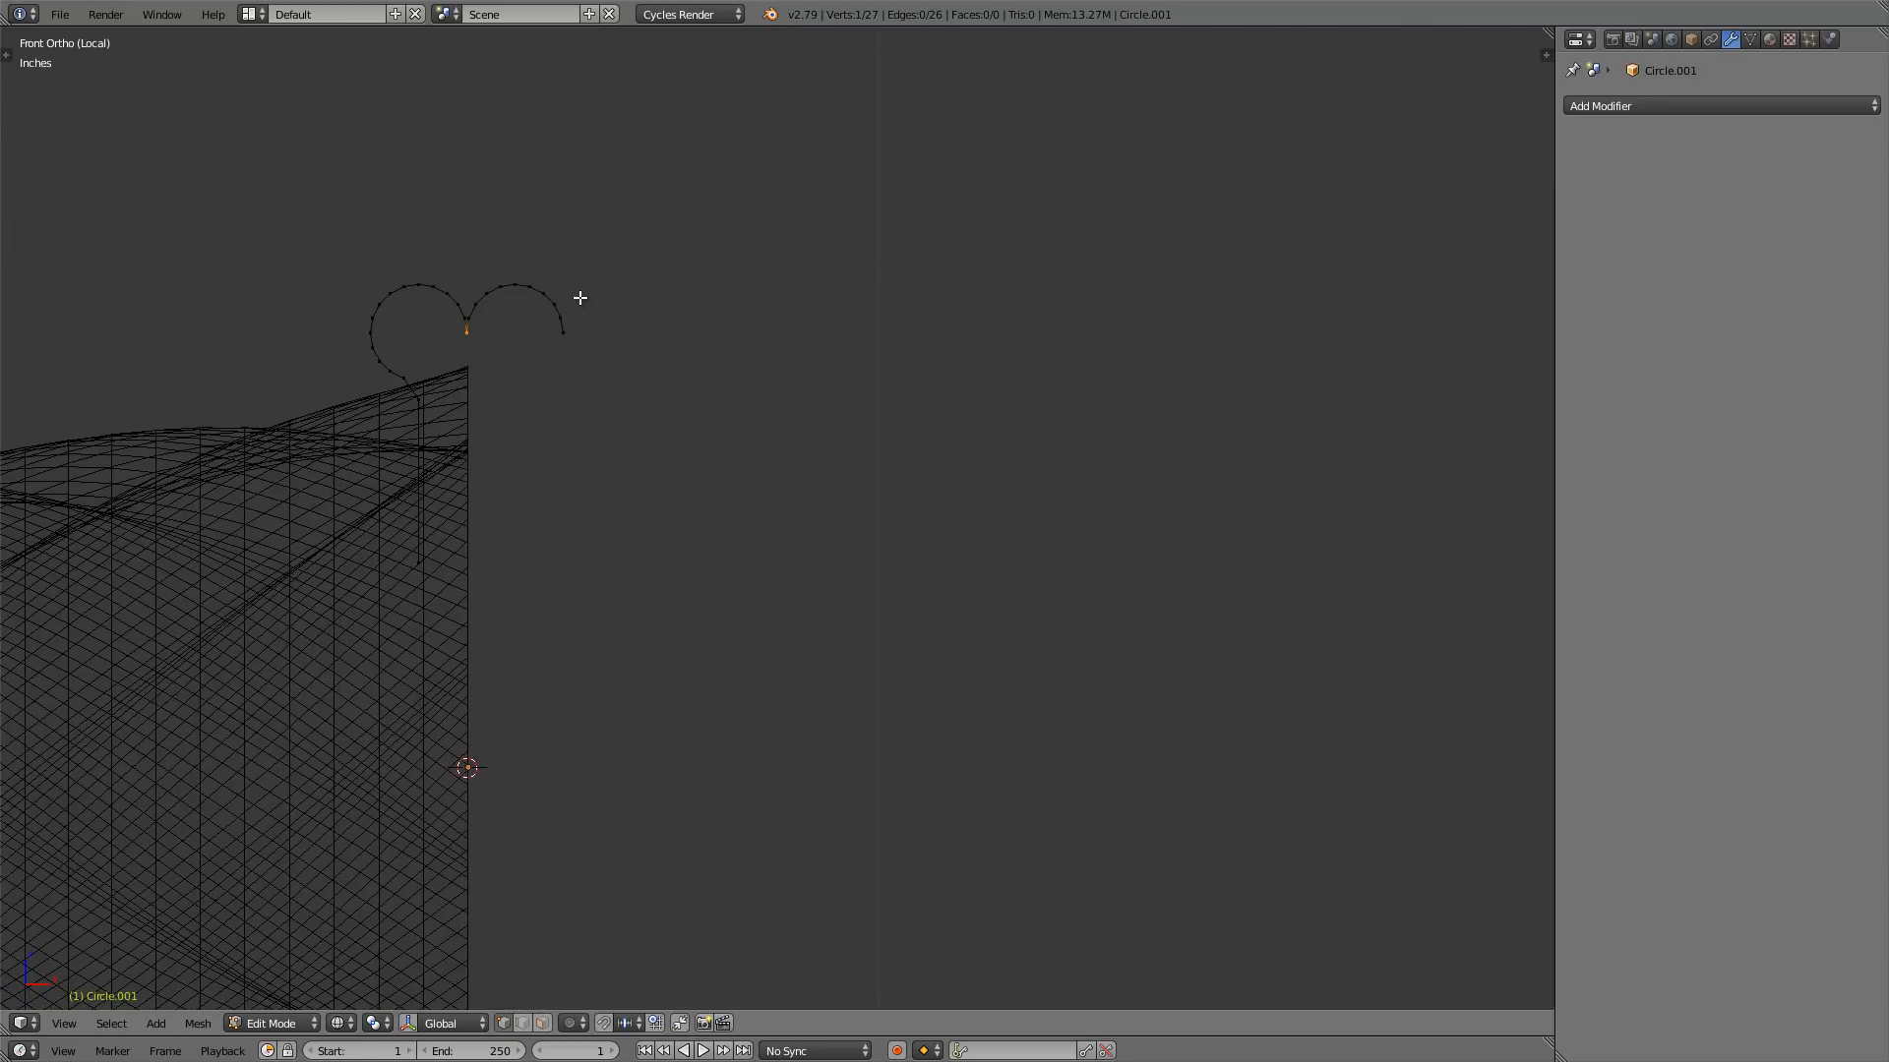
key("a")
middle_click_drag(645, 333, 506, 295, "shift")
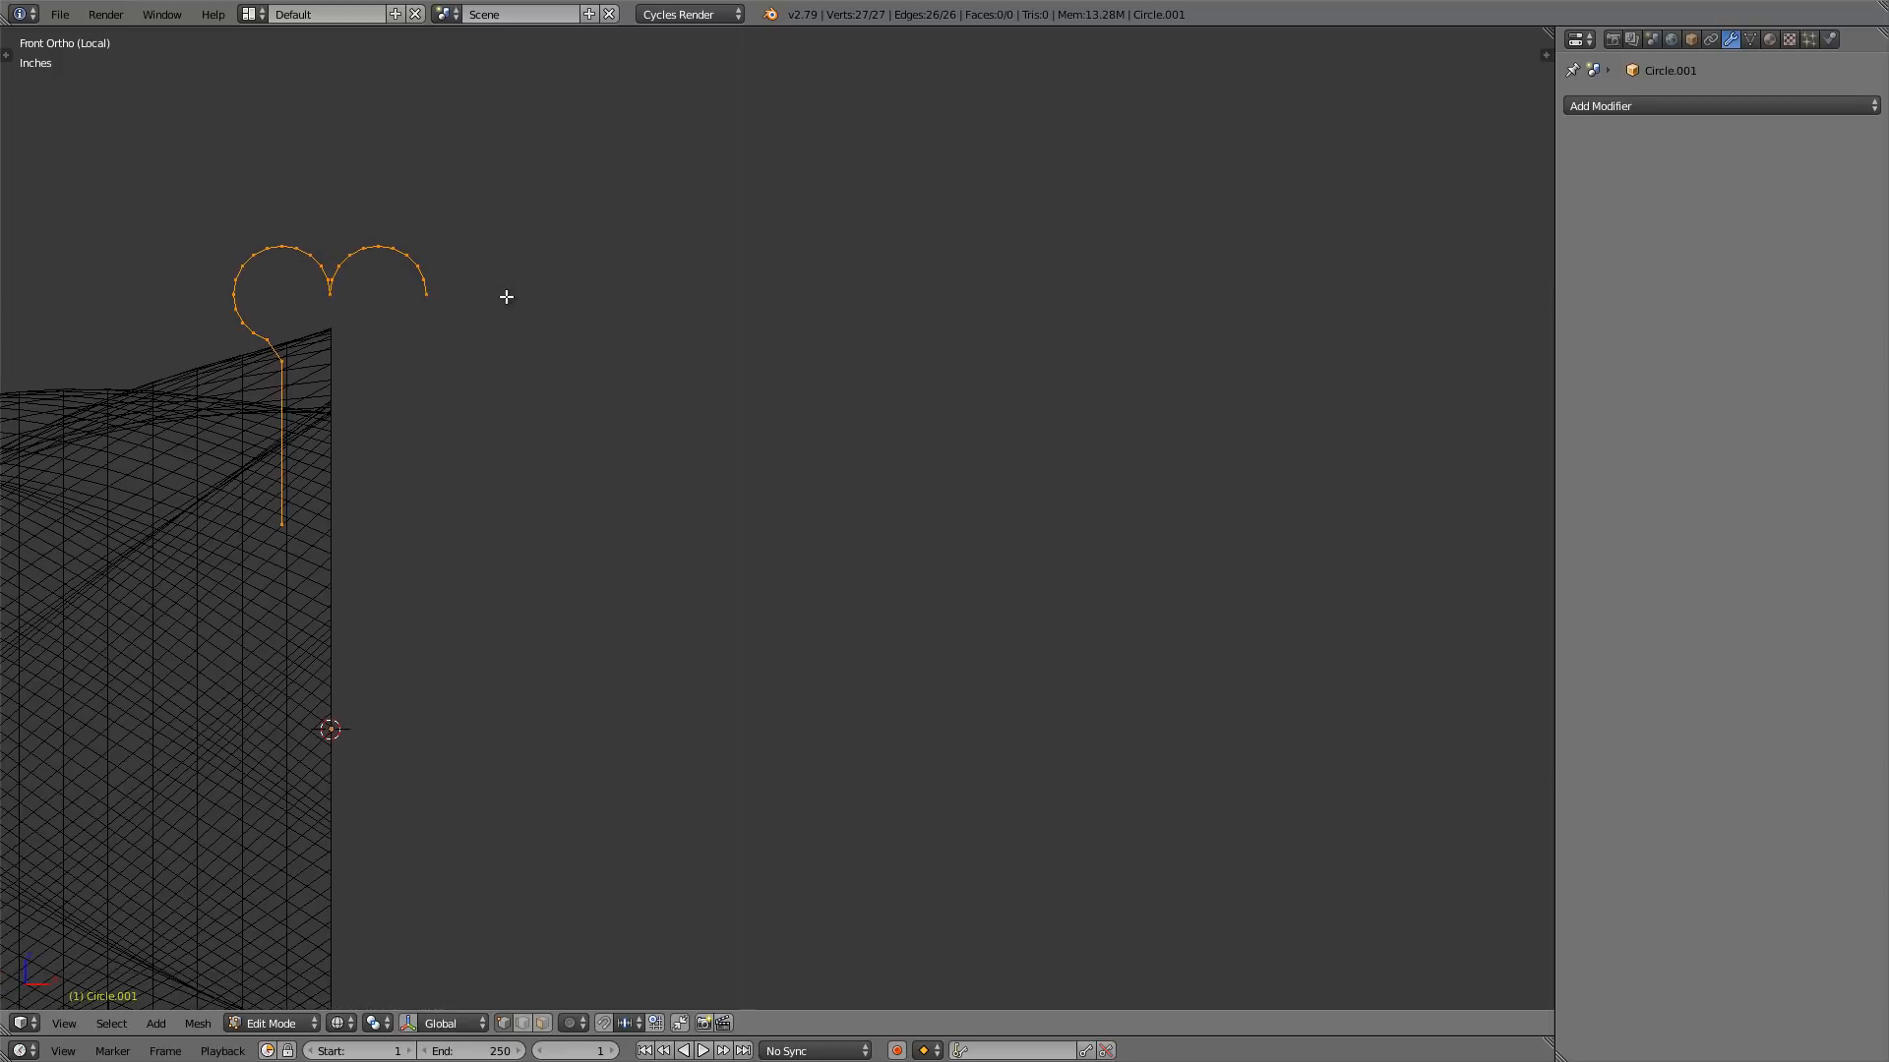
scroll(505, 295, "down", 1)
key("shift+d")
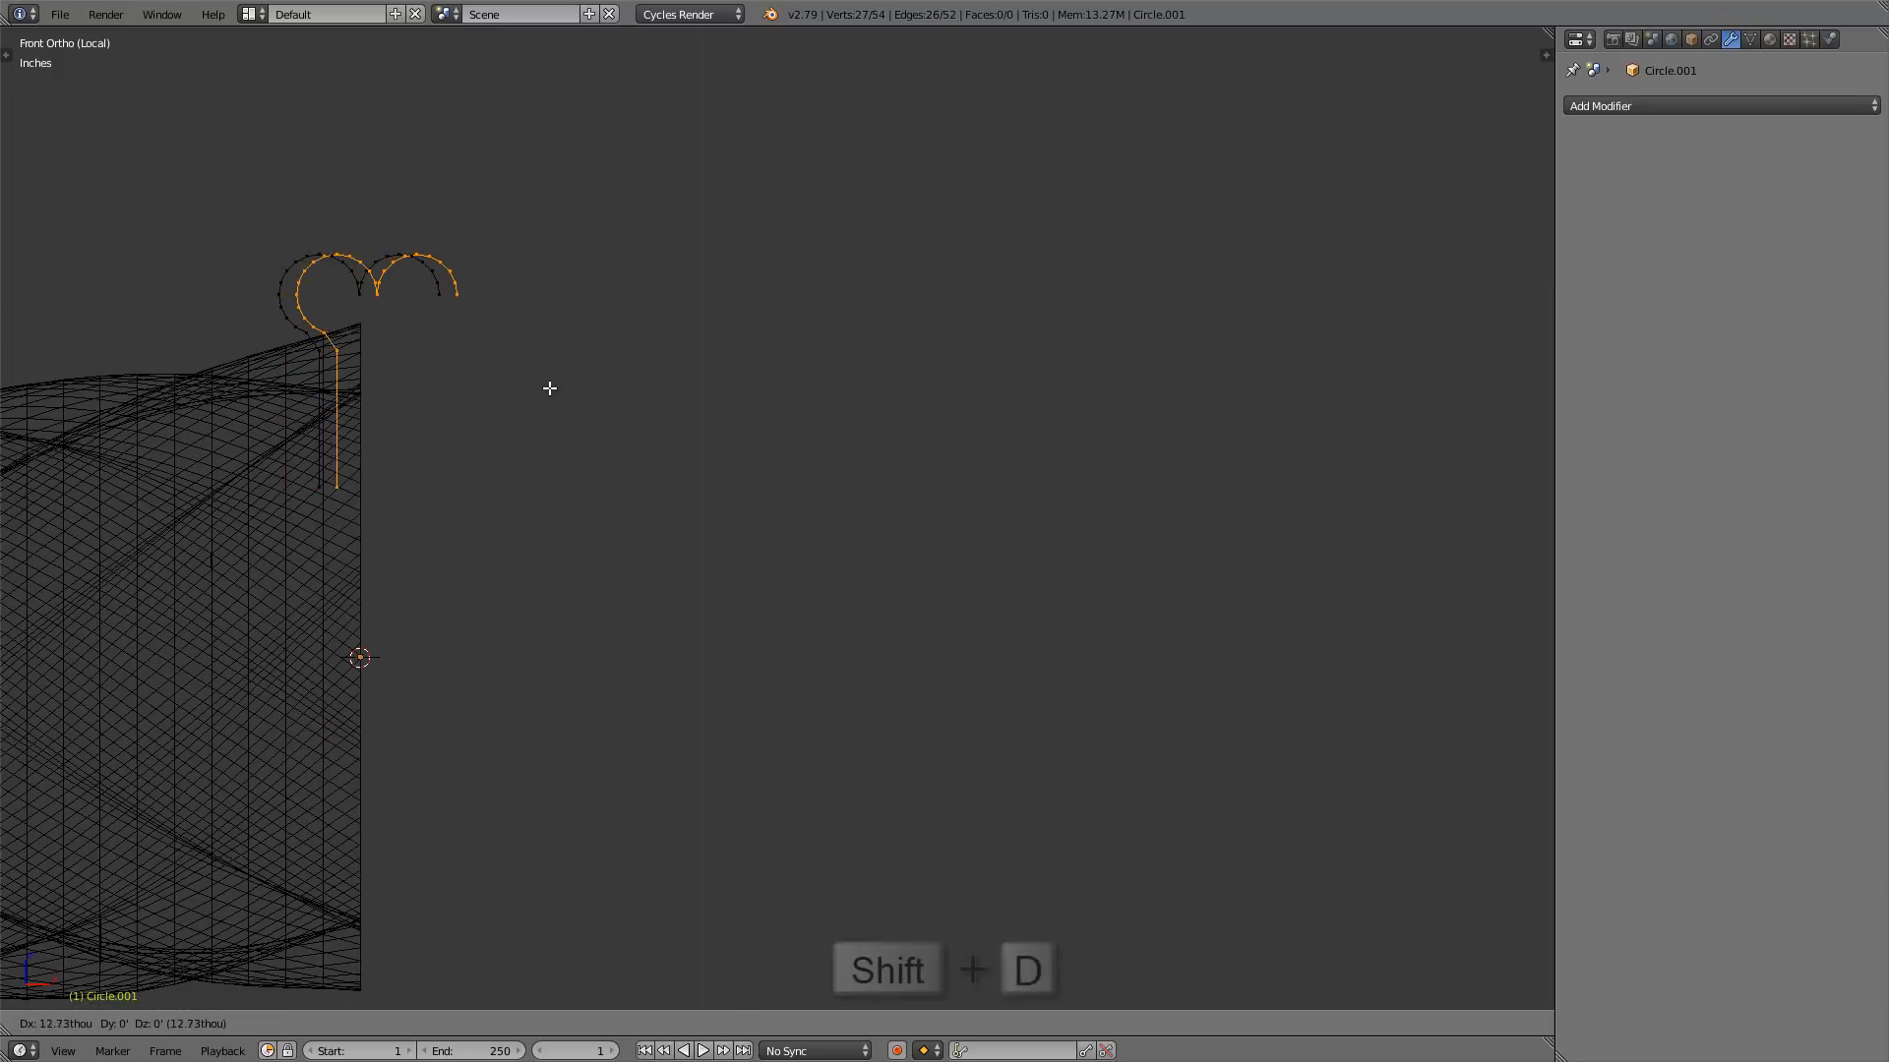
- Place the duplicated profile curve about 200 thou along X from the original and flip it along X into a mirror image
key("x")
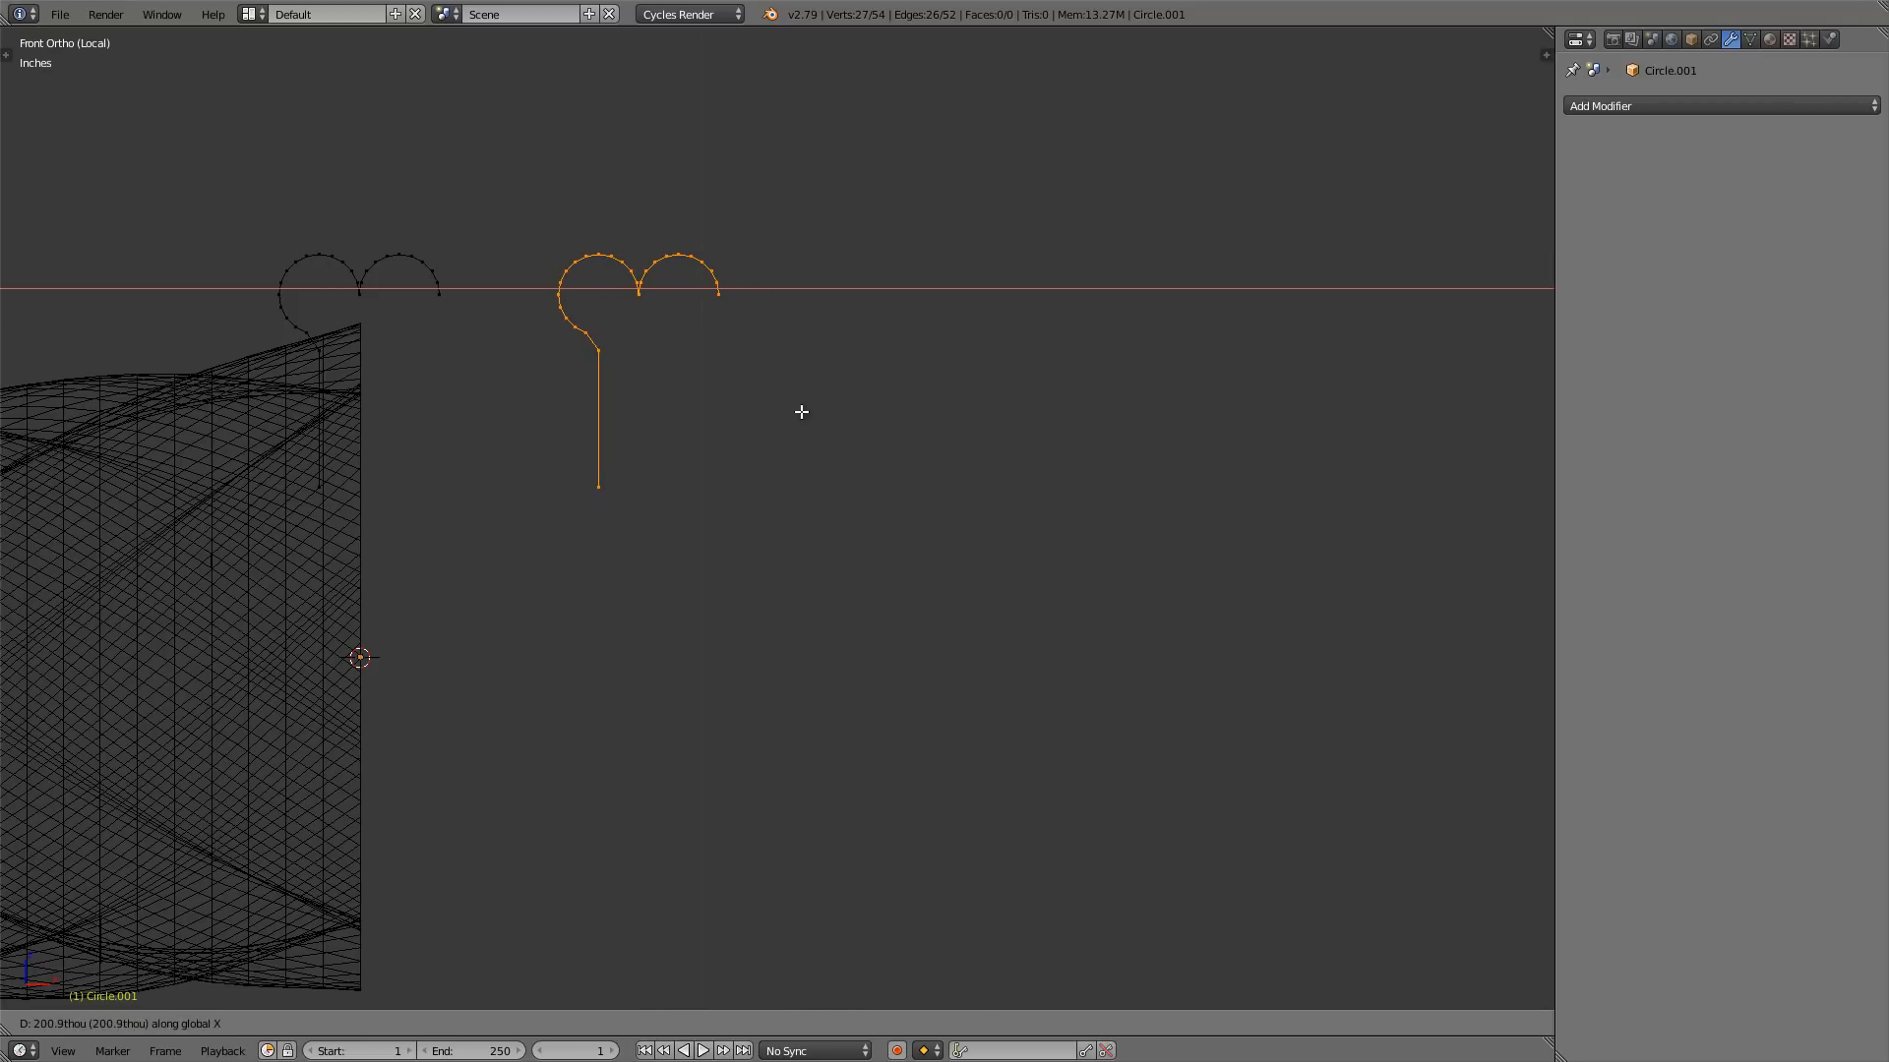
left_click(809, 413)
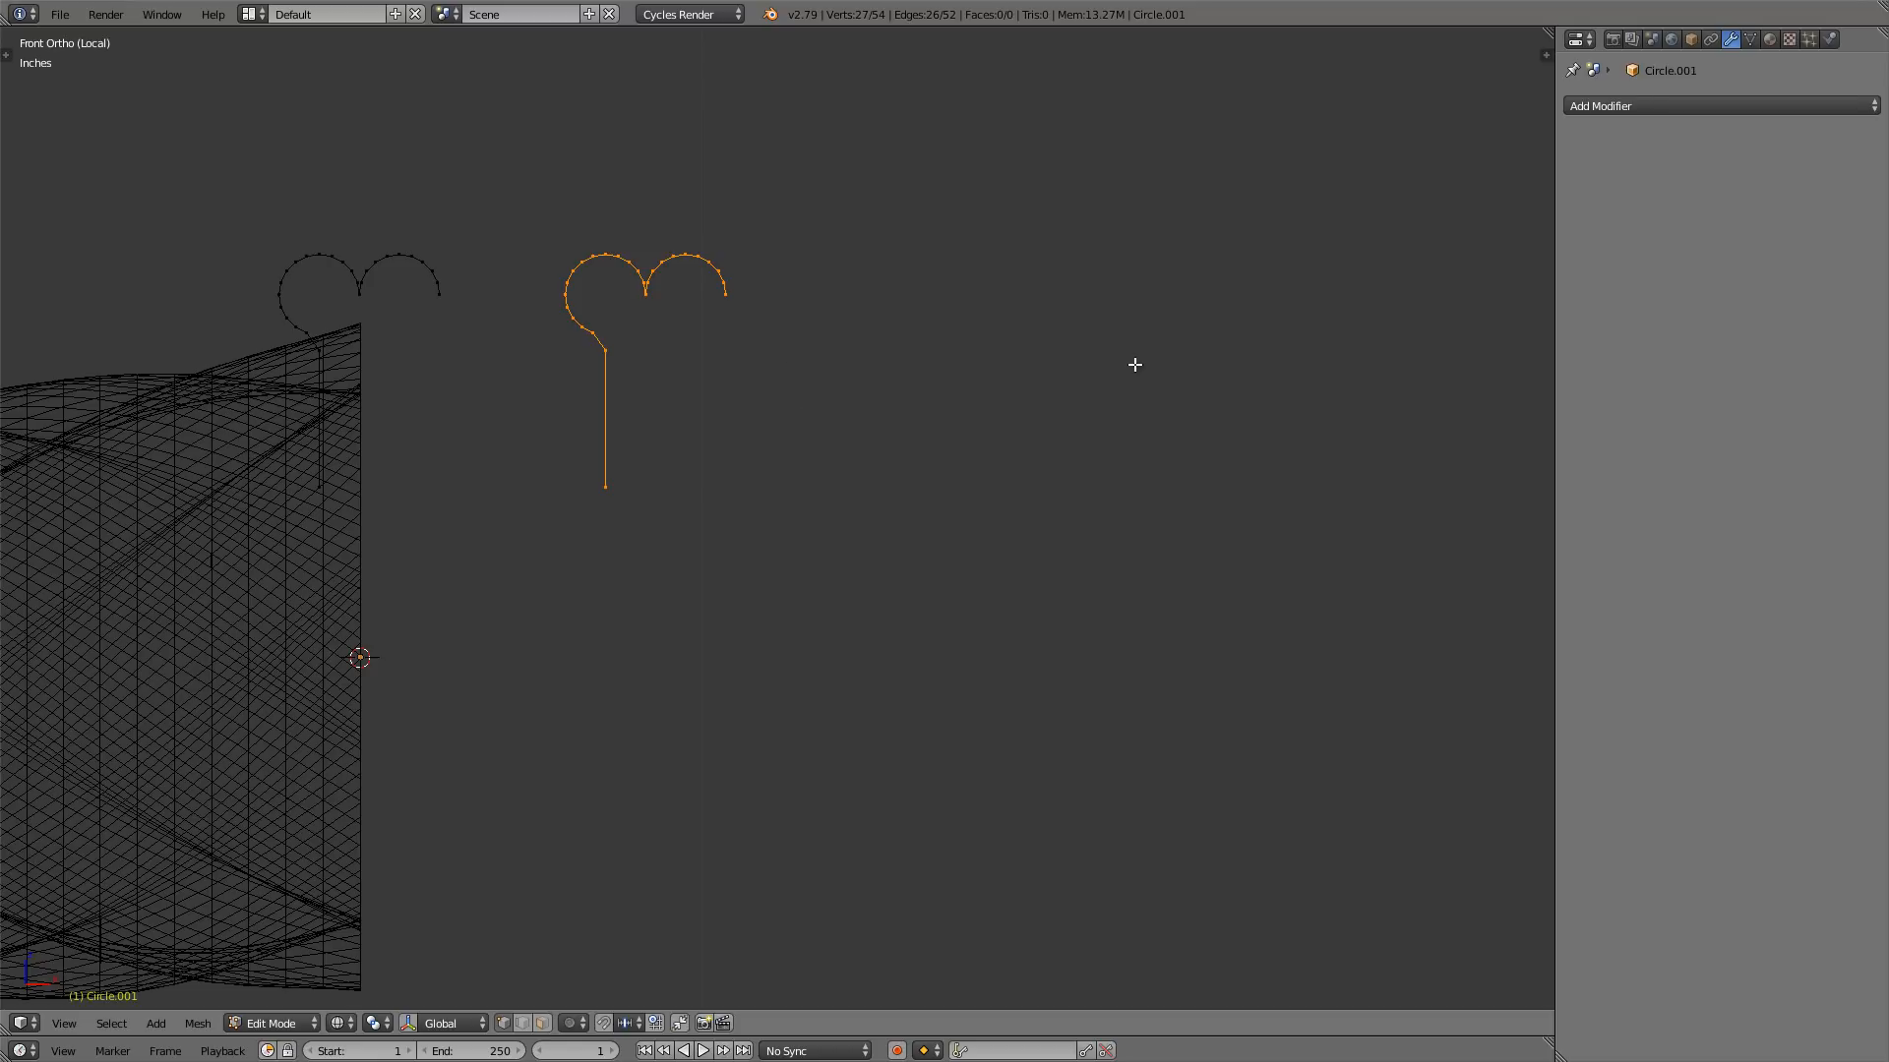
key("s")
key("x")
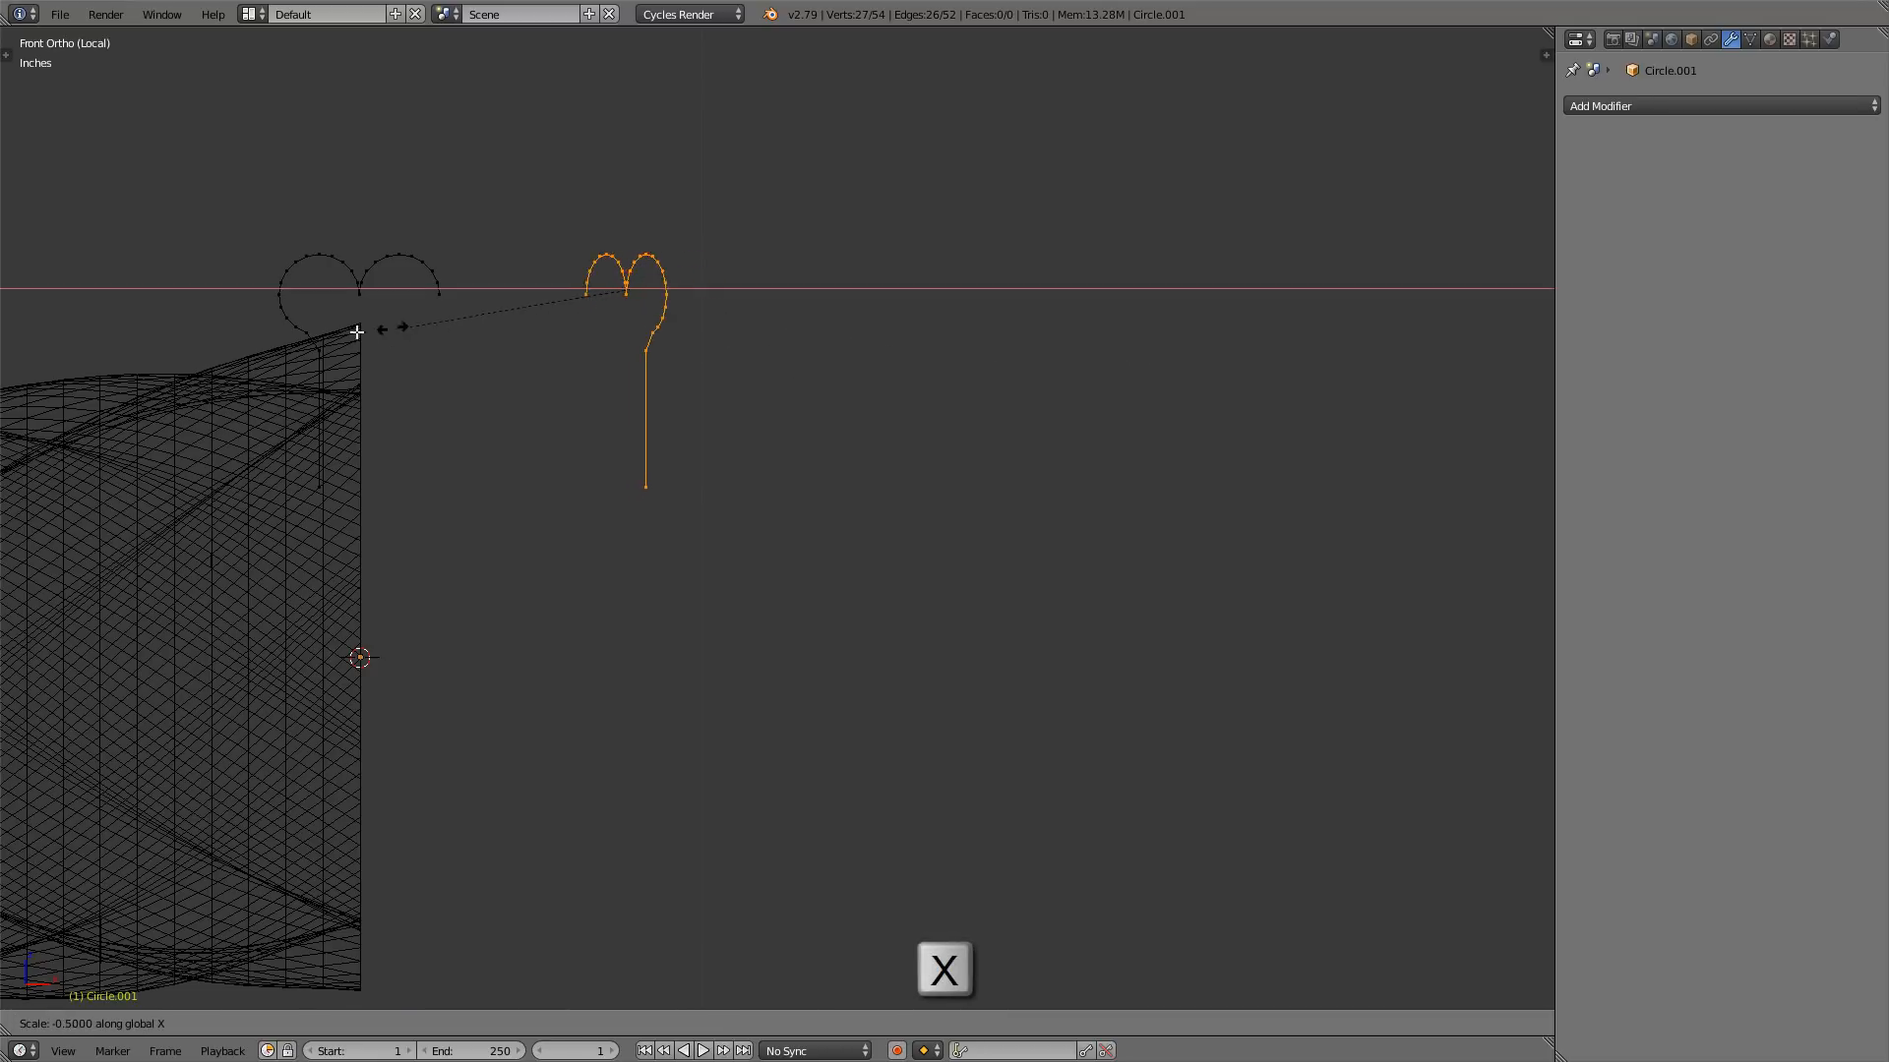
left_click(116, 330)
- Join the facing end vertices of the original and mirrored profile curves with a straight edge
middle_click_drag(605, 284, 733, 291, "shift")
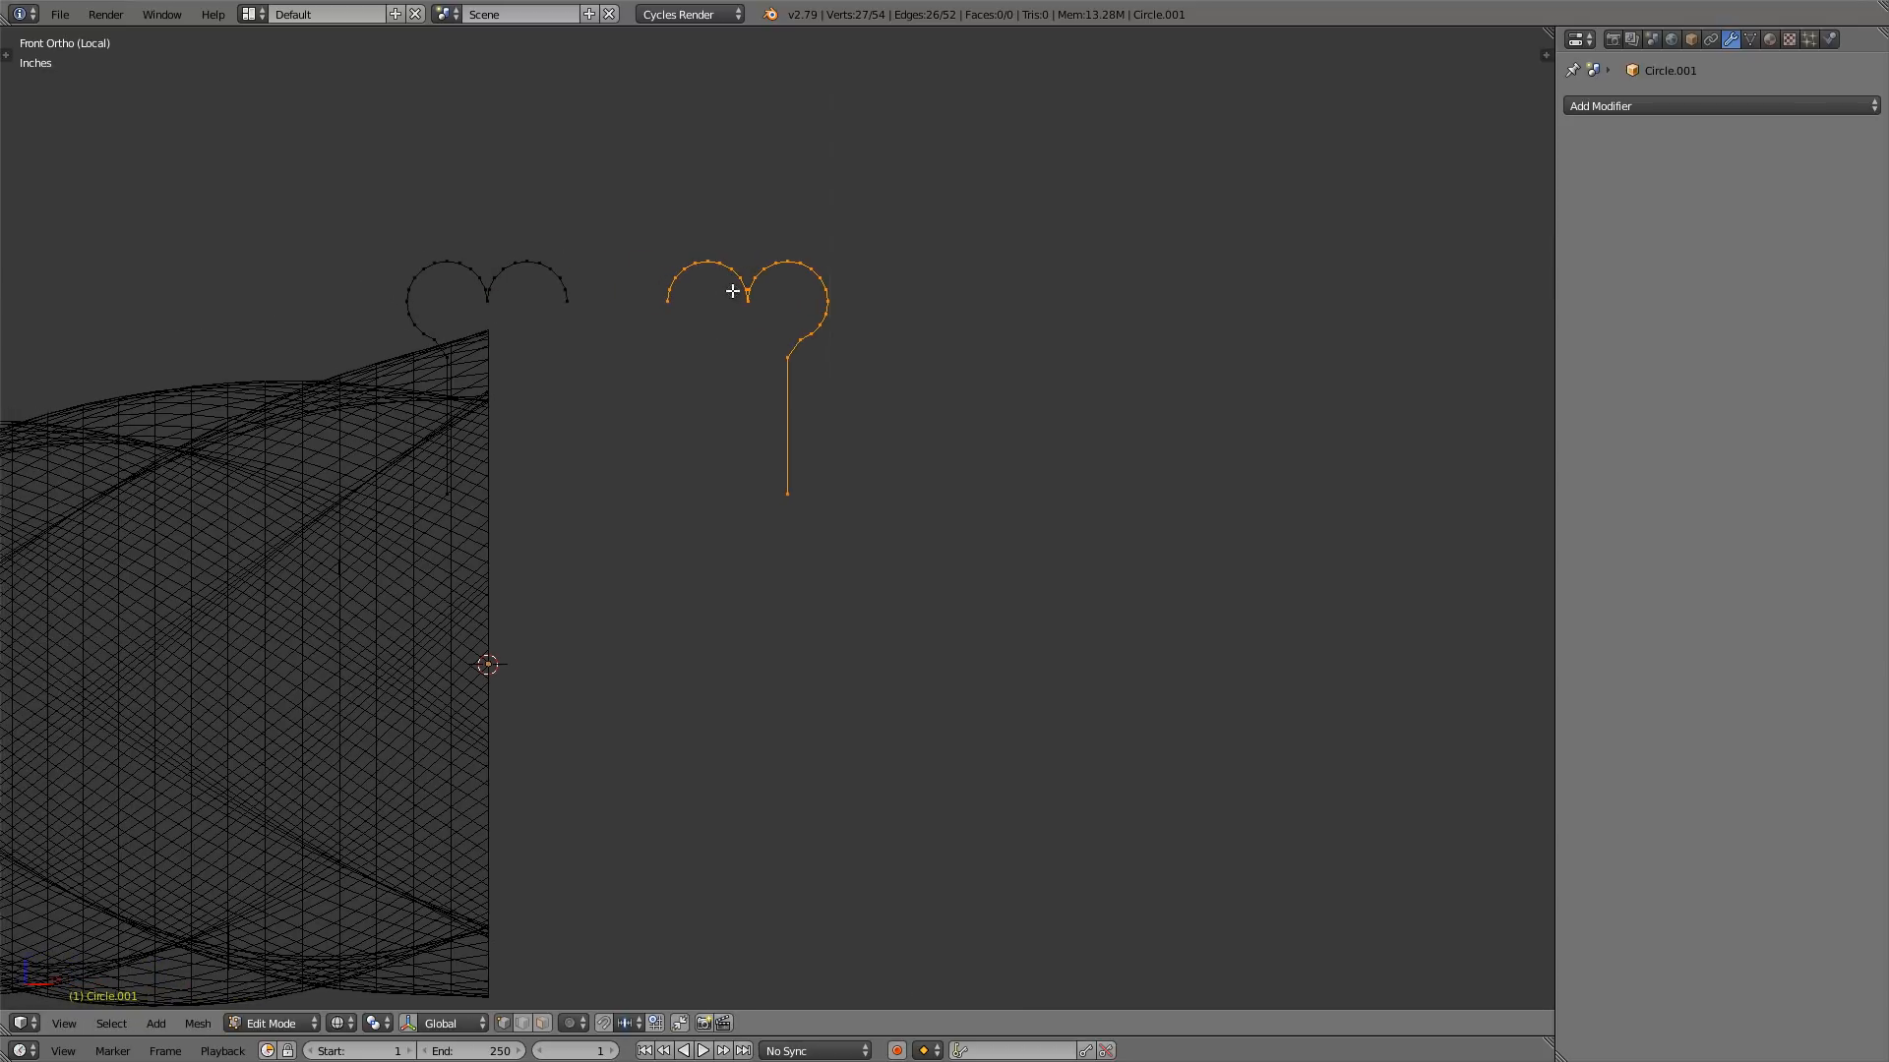
scroll(594, 311, "up", 2)
scroll(676, 295, "up", 1)
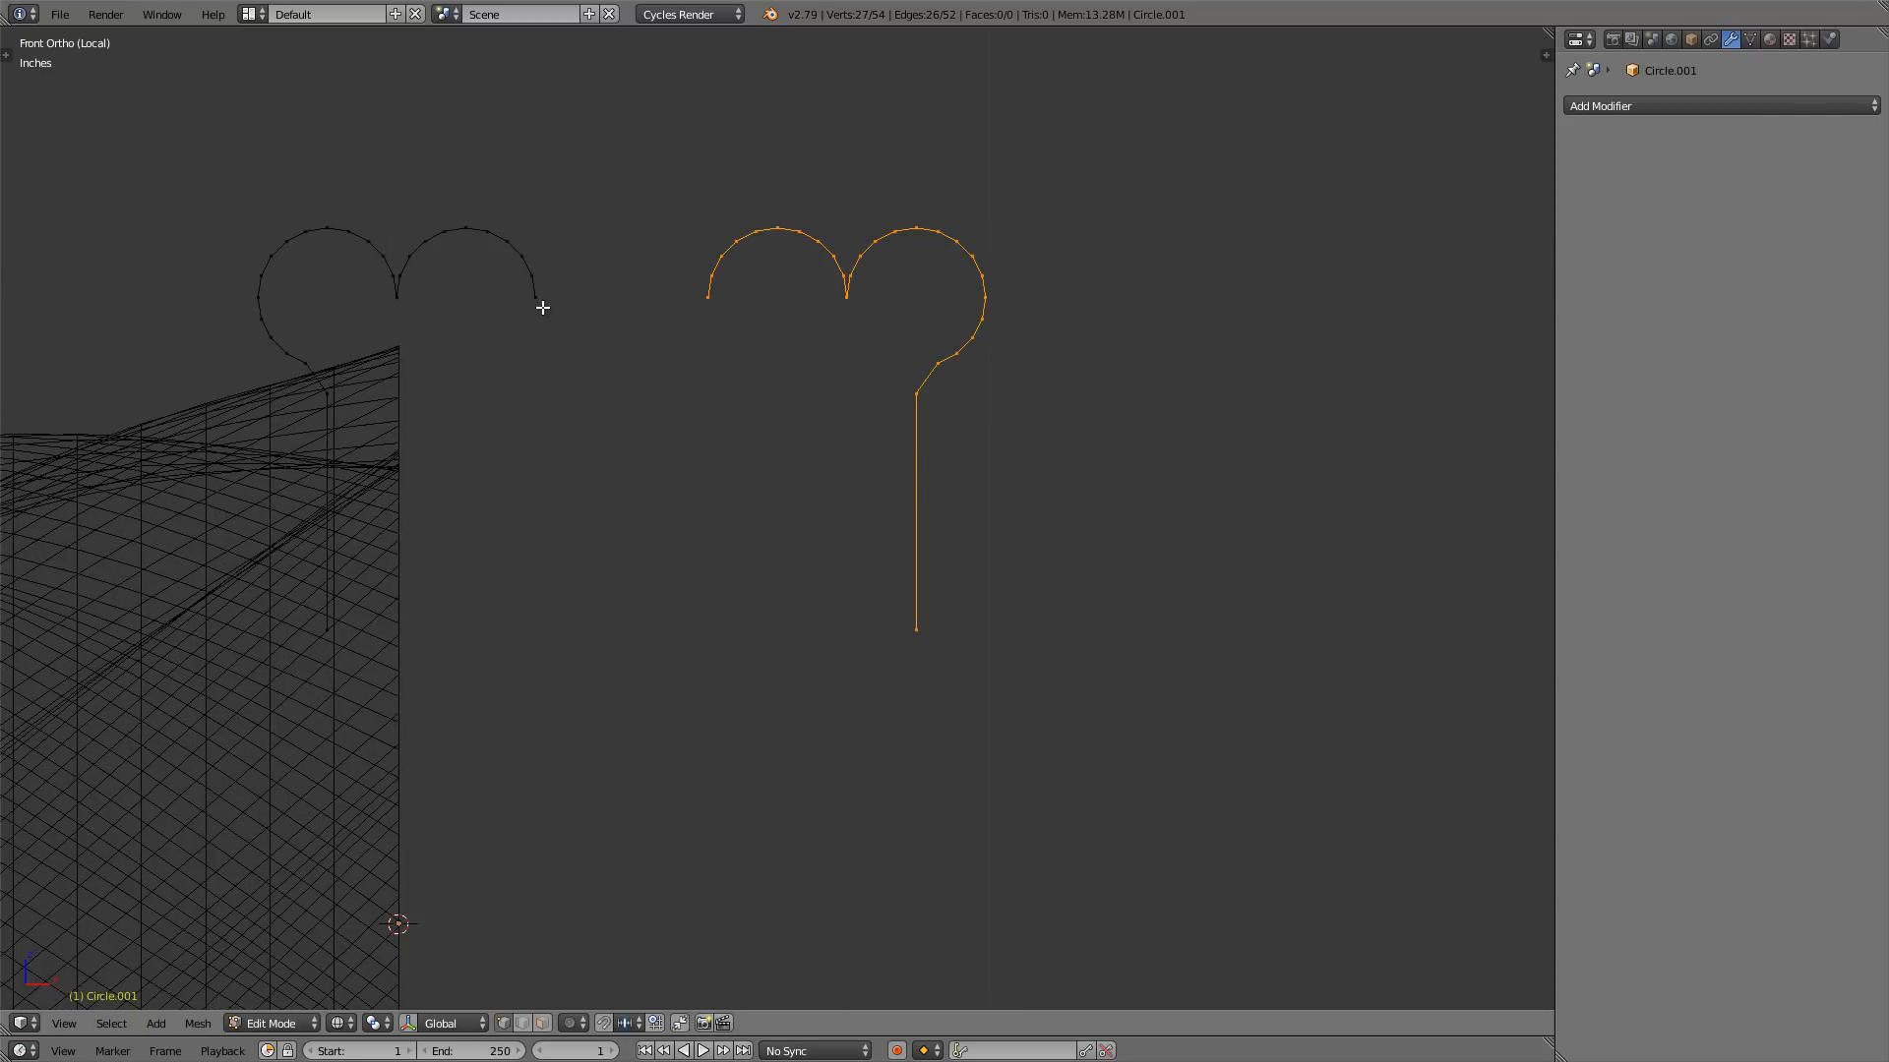
right_click(538, 307)
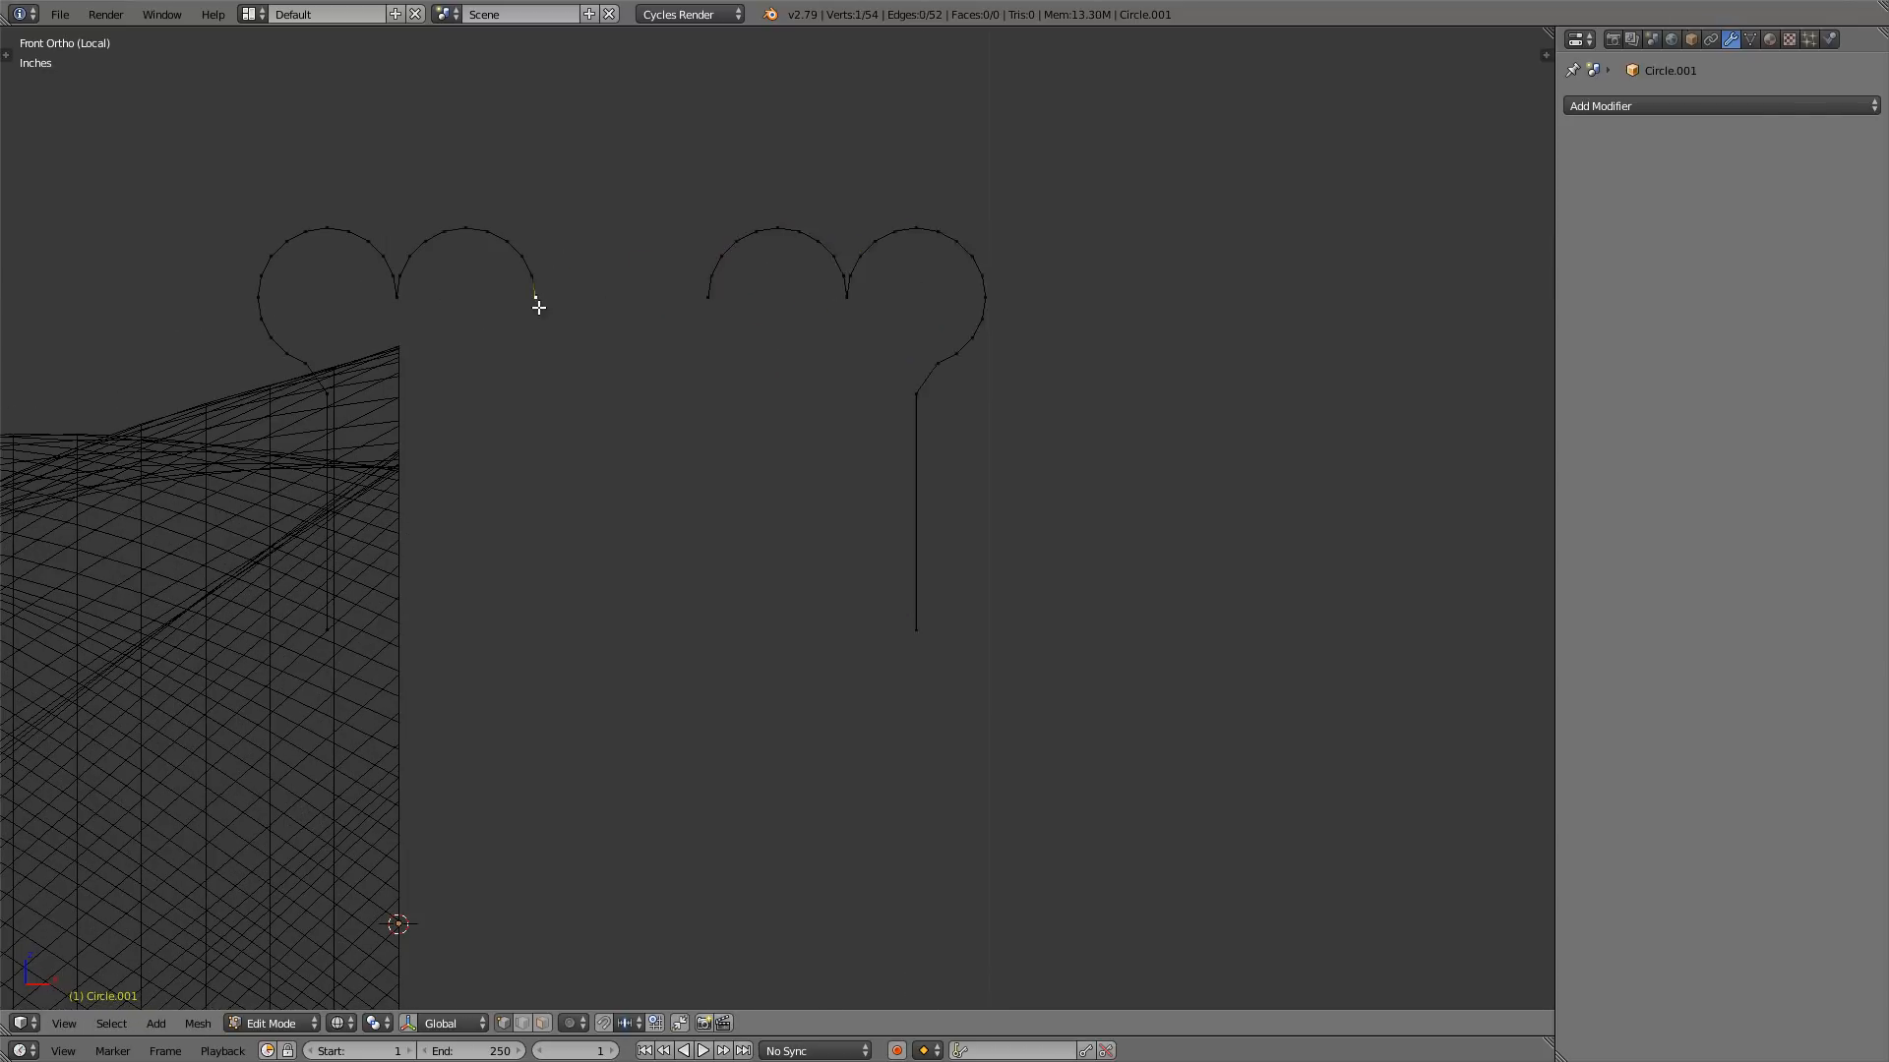
right_click(729, 305, "shift")
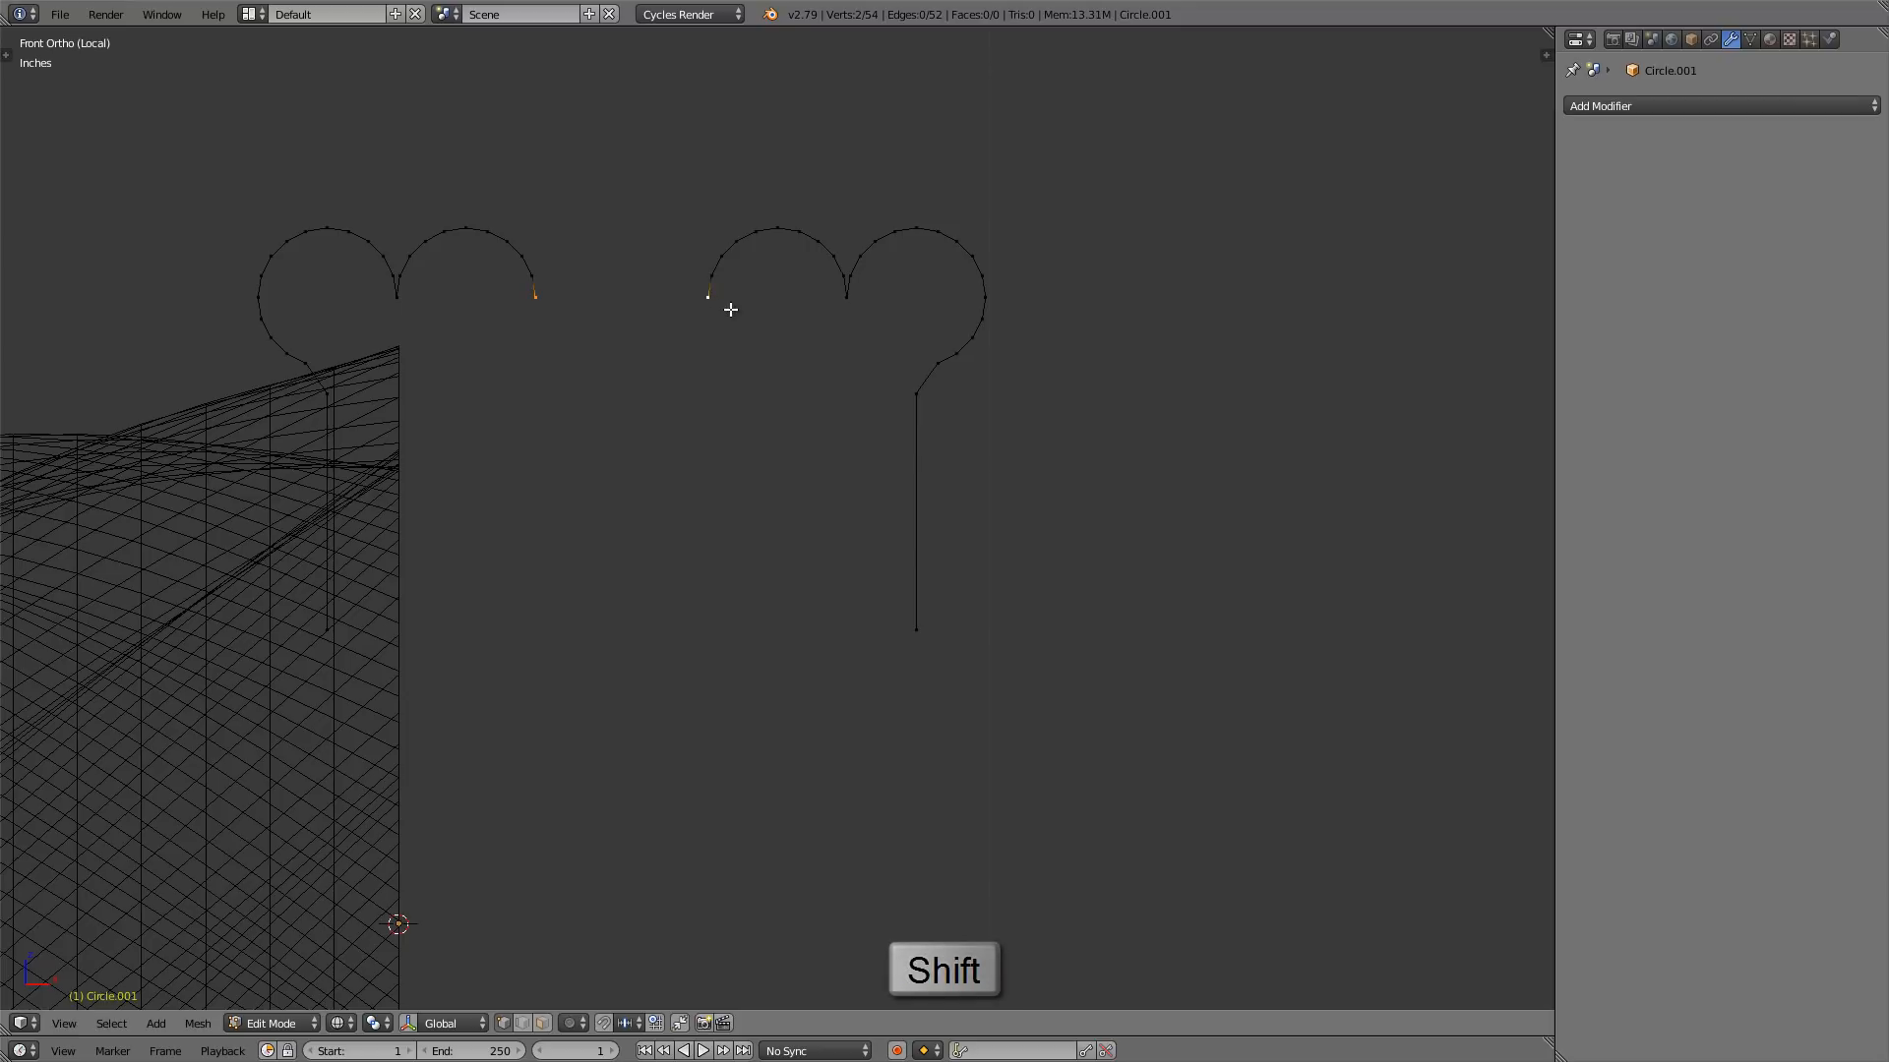
key("f")
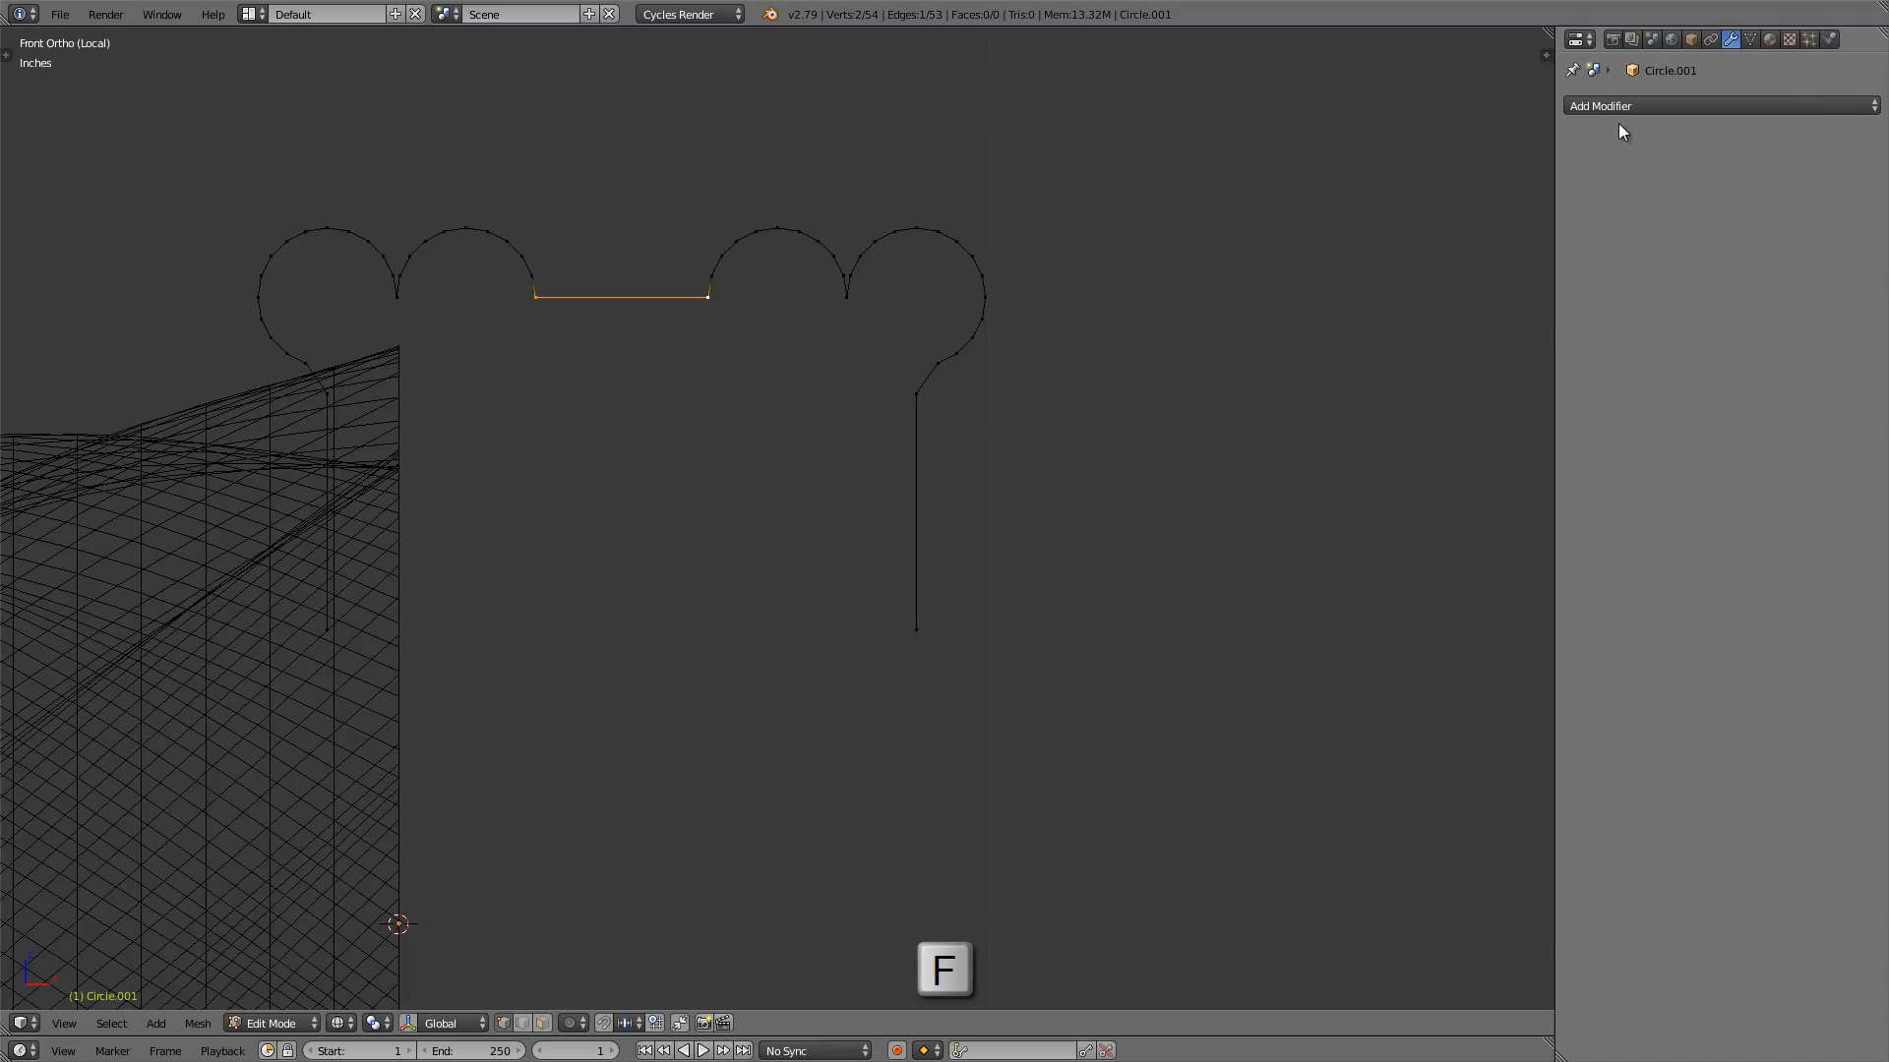
- Add a Subdivision Surface modifier to the profile and set its view subdivisions to 2
left_click(1735, 105)
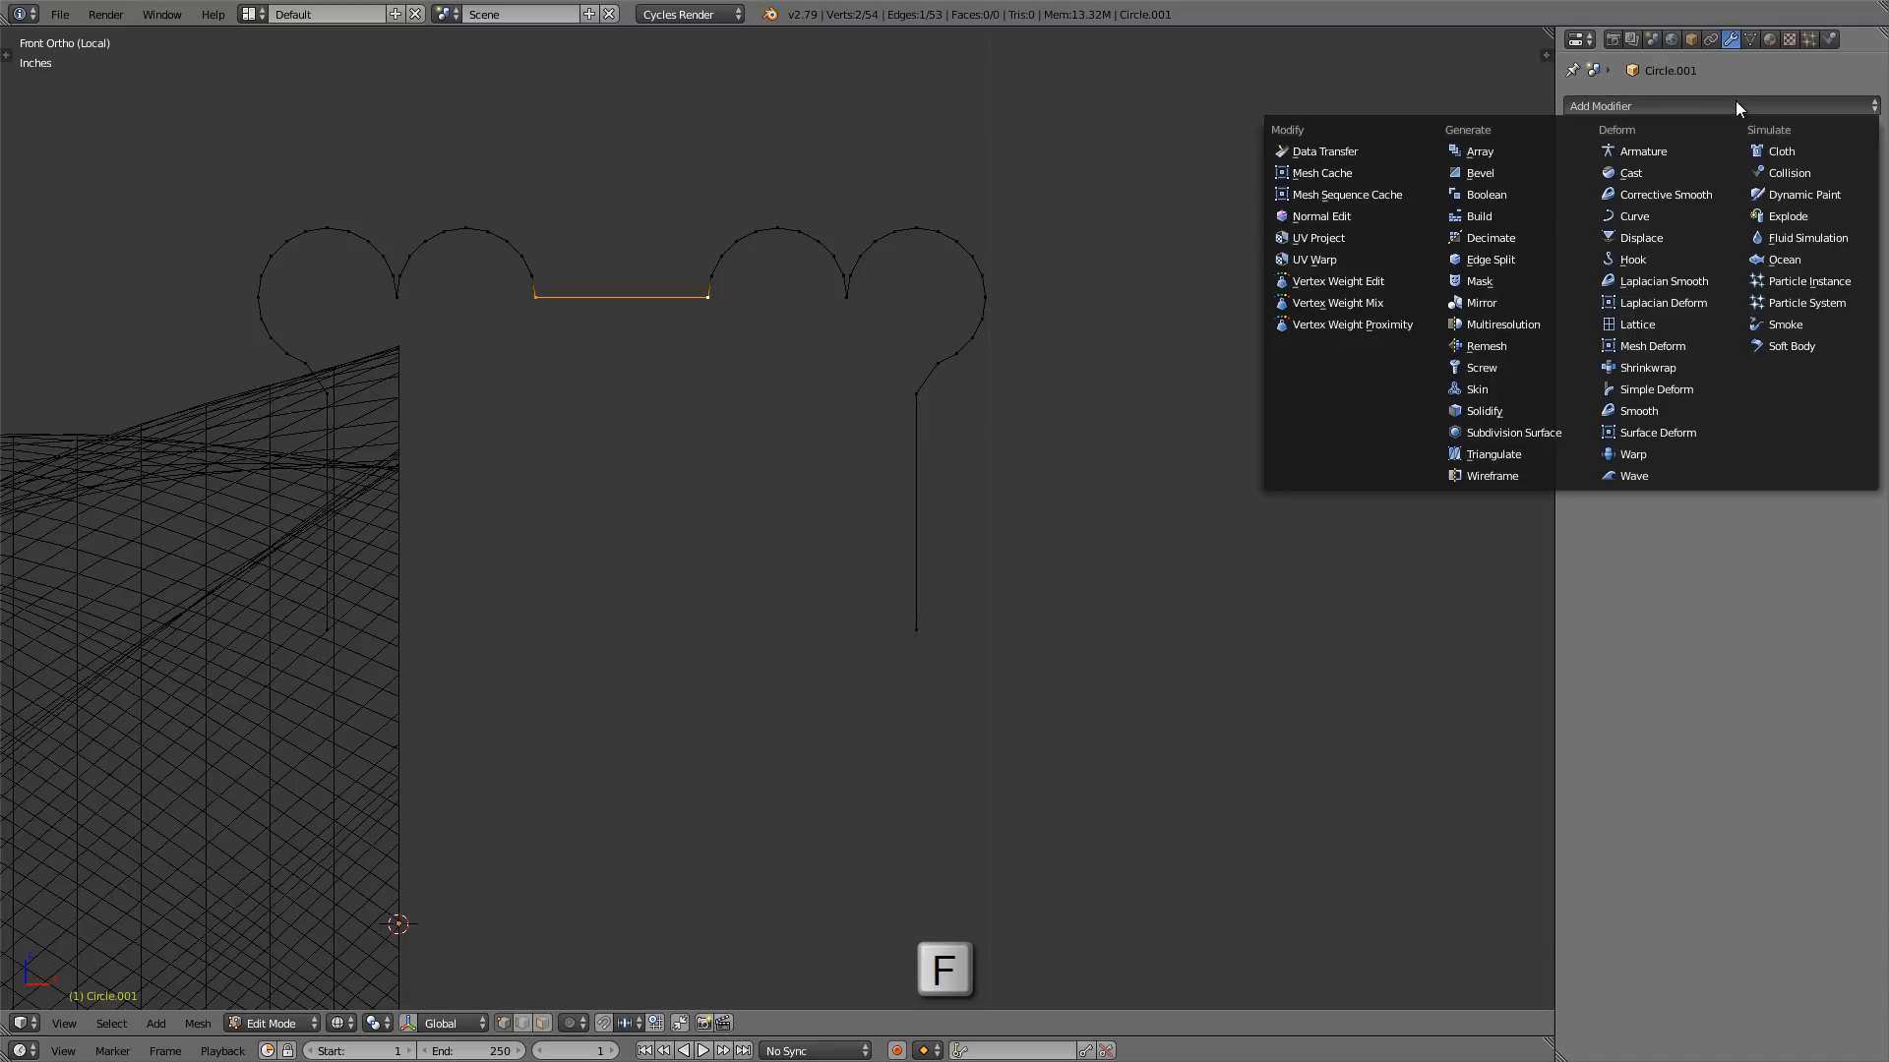
left_click(1528, 434)
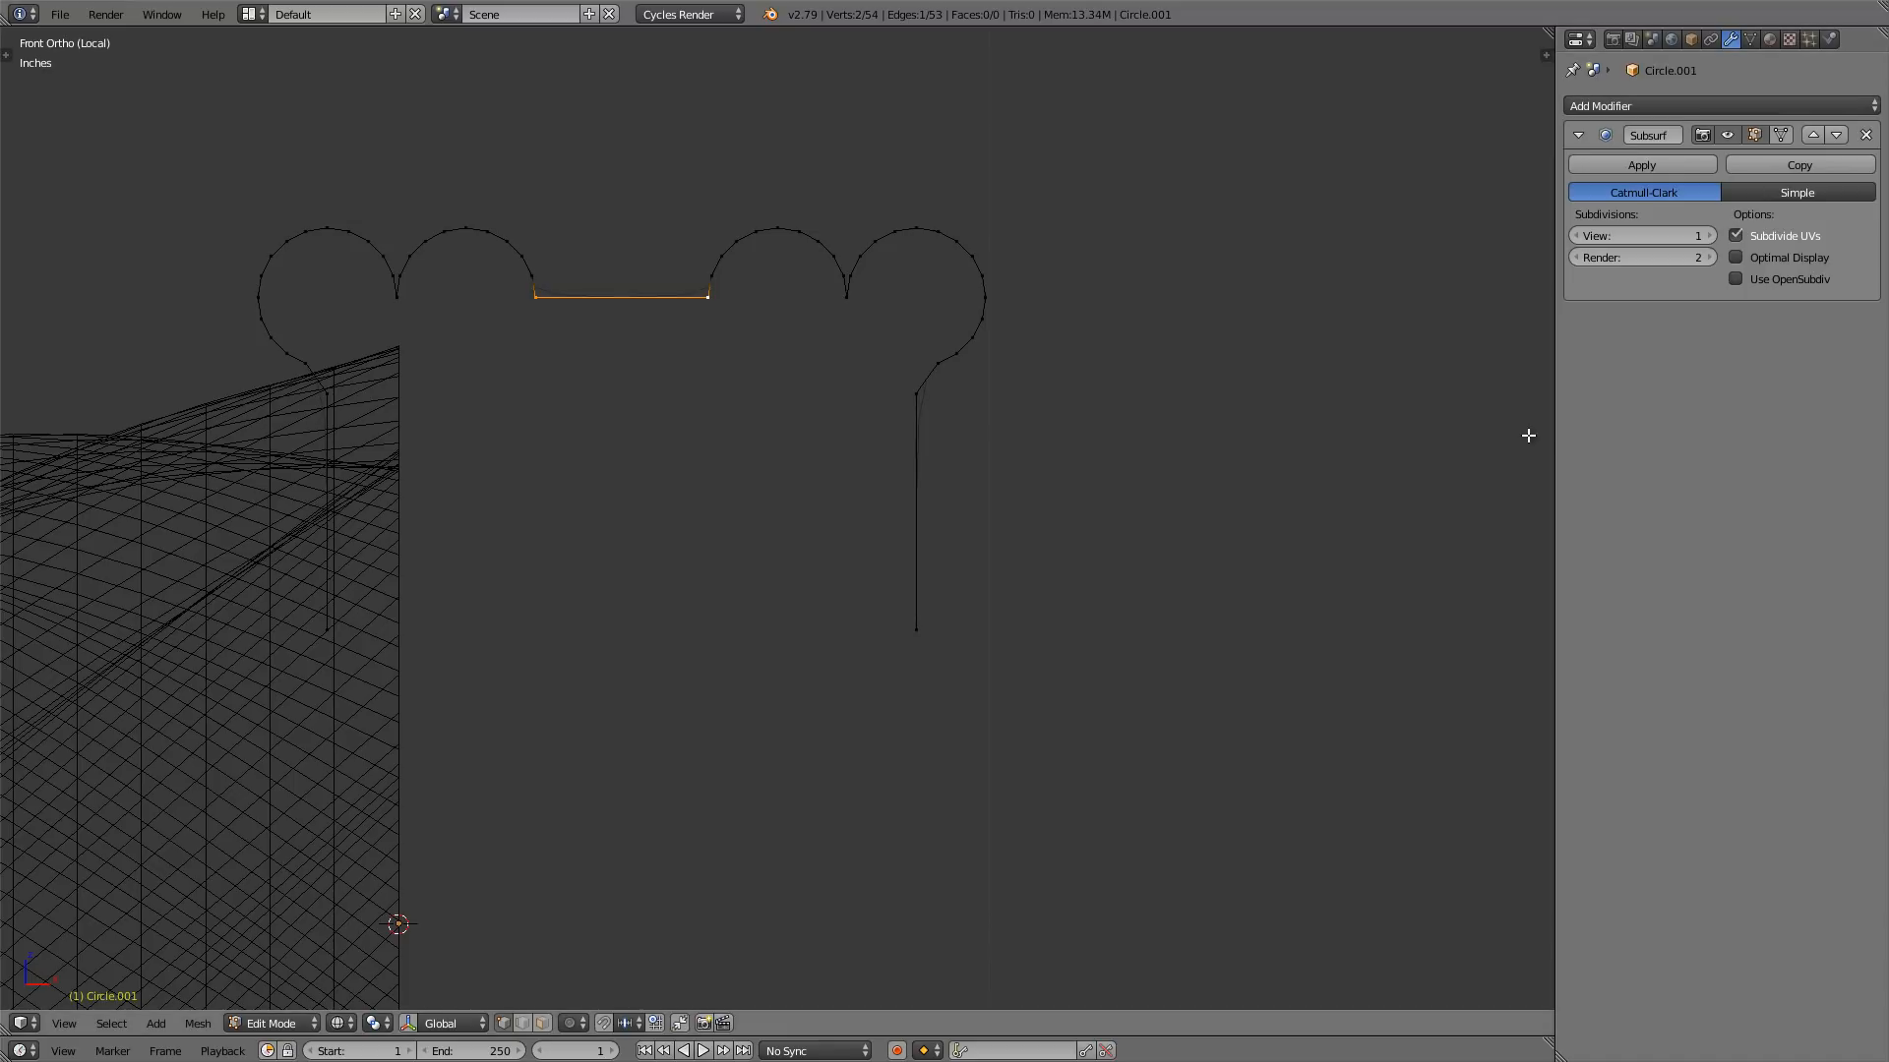
left_click(1709, 236)
- Subdivide the straight connecting edge between the two curve halves with 4 cuts
scroll(664, 303, "up", 1)
scroll(664, 303, "up", 5)
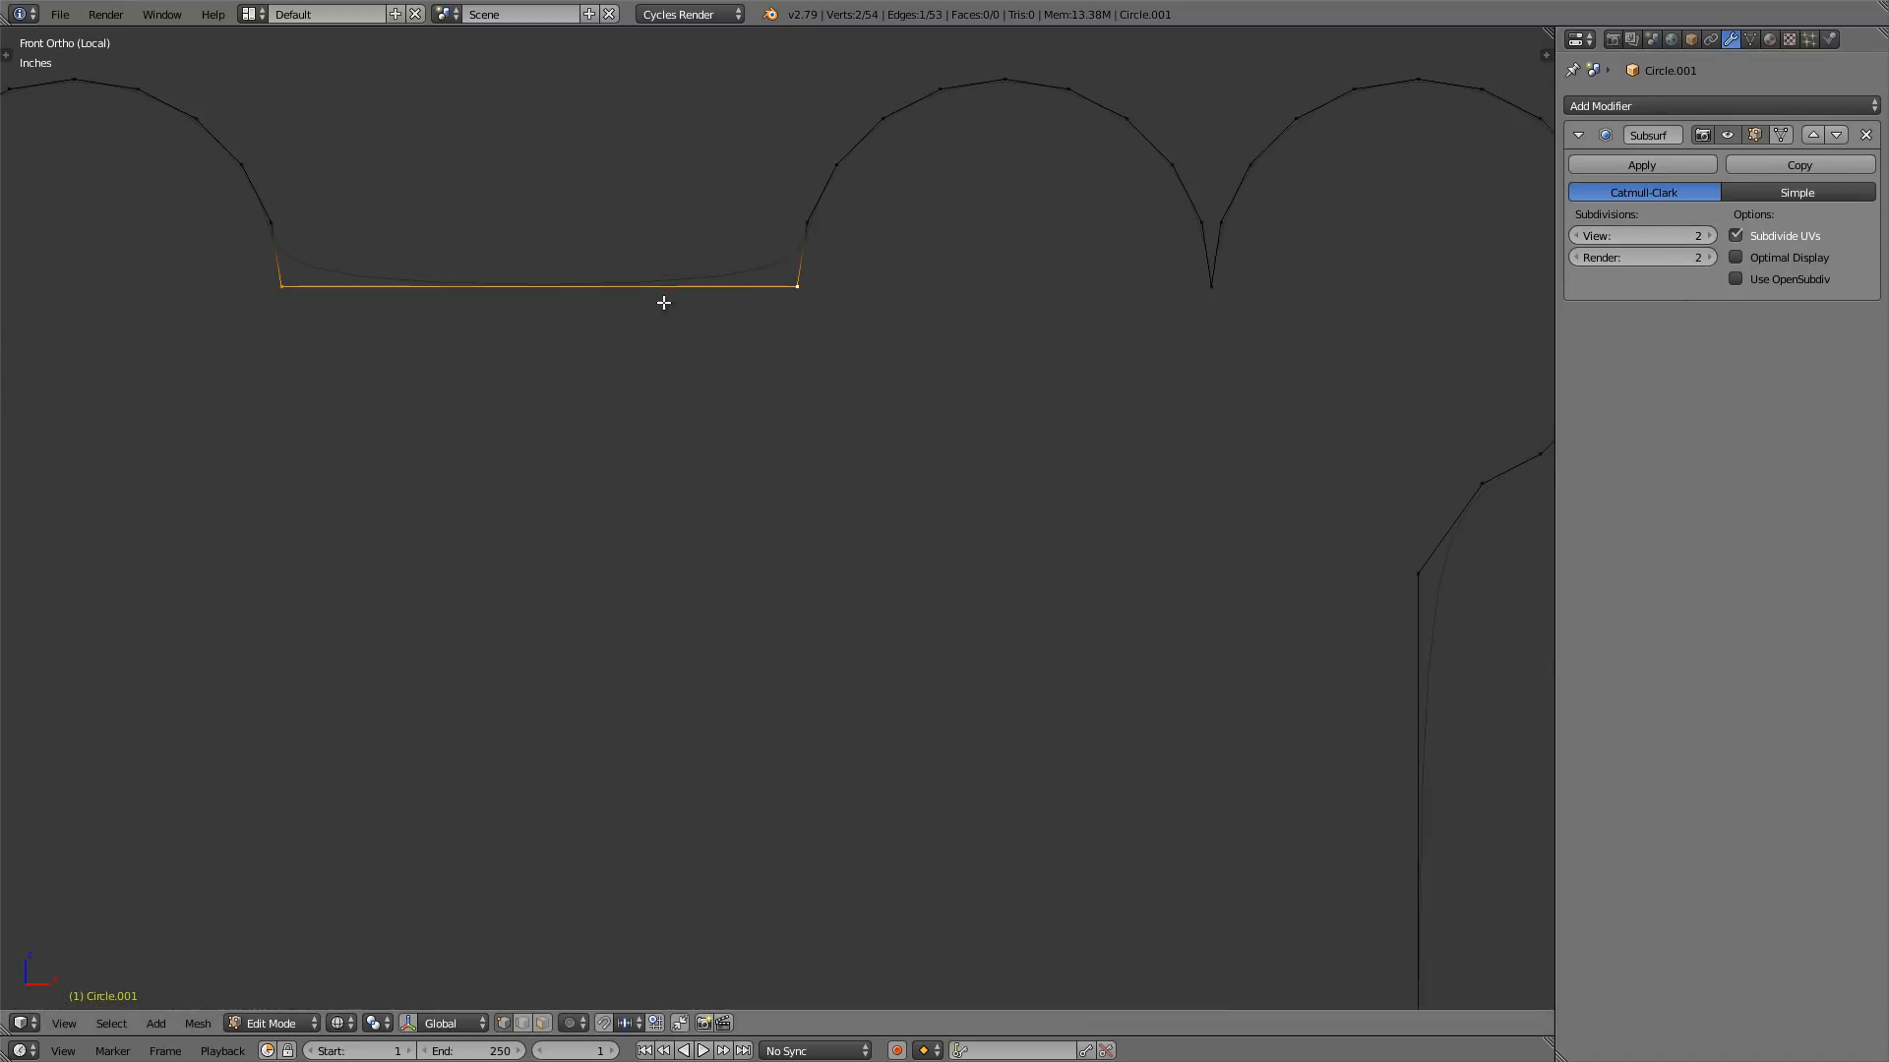
middle_click_drag(664, 303, 789, 401, "shift")
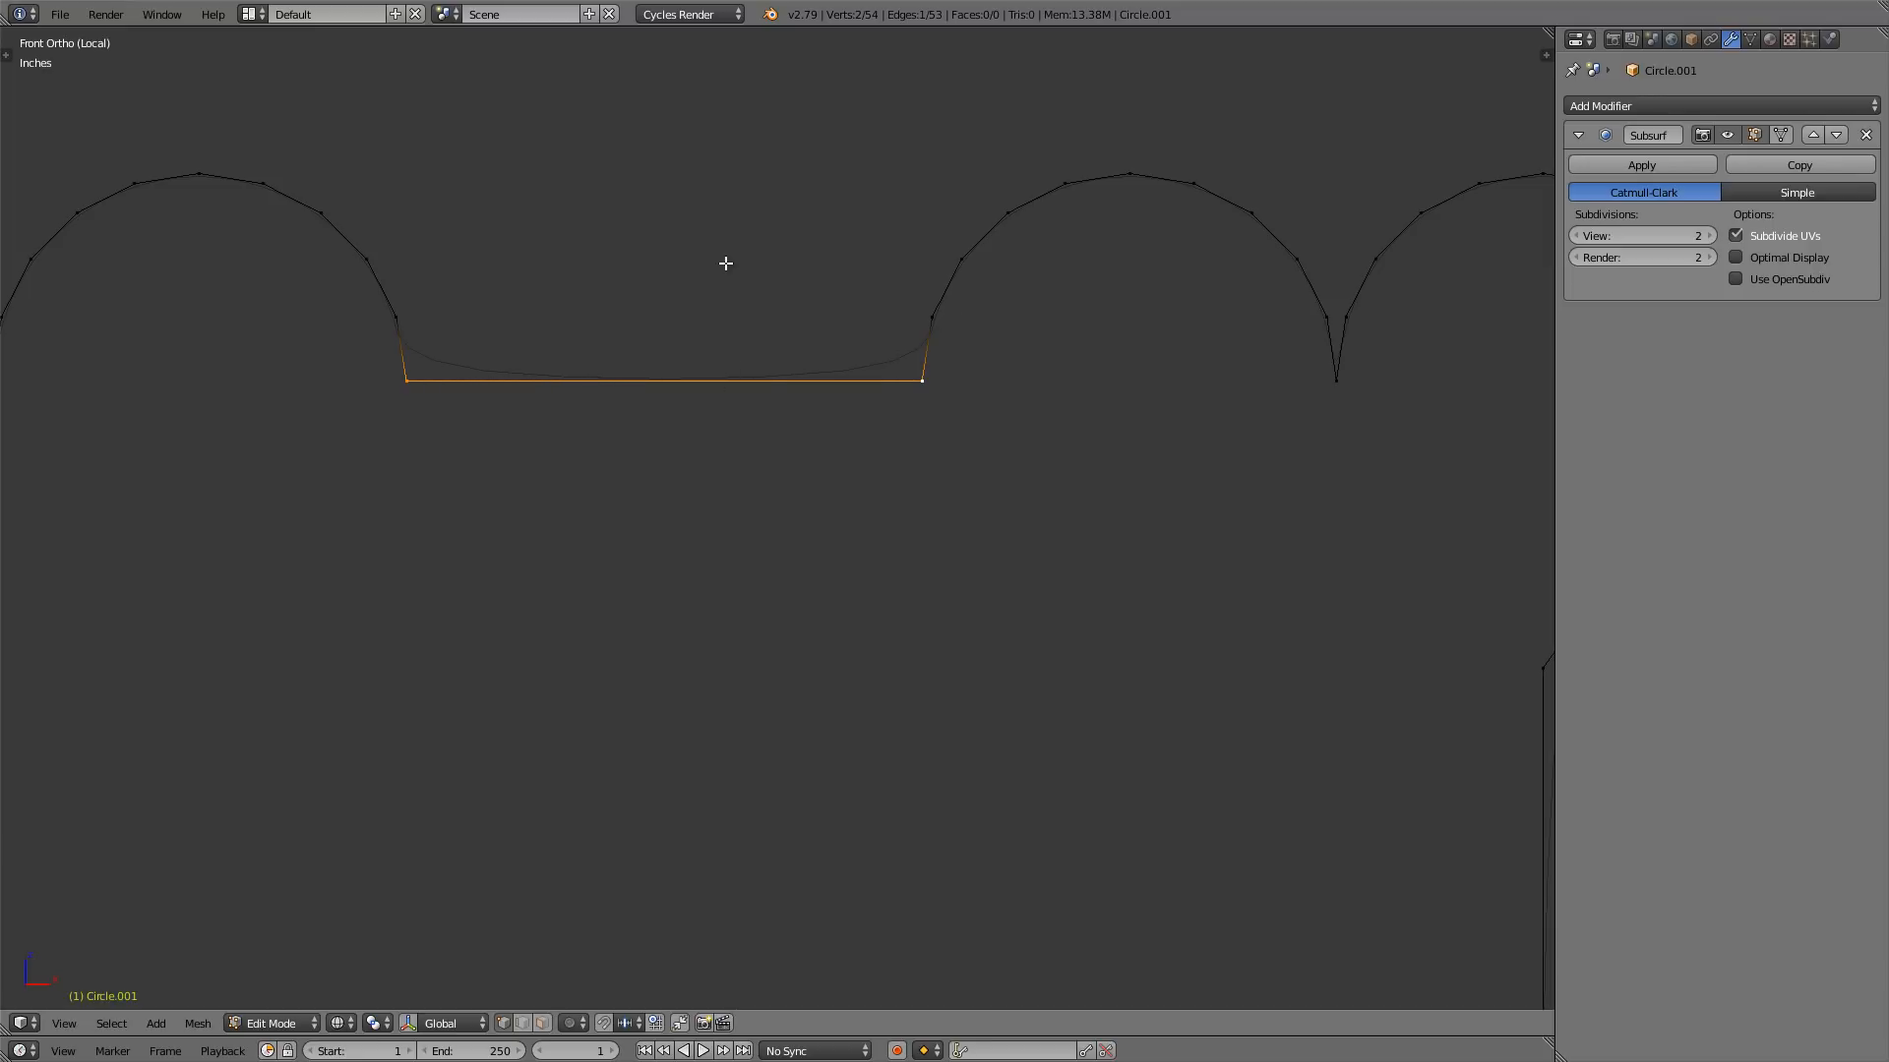
key("w")
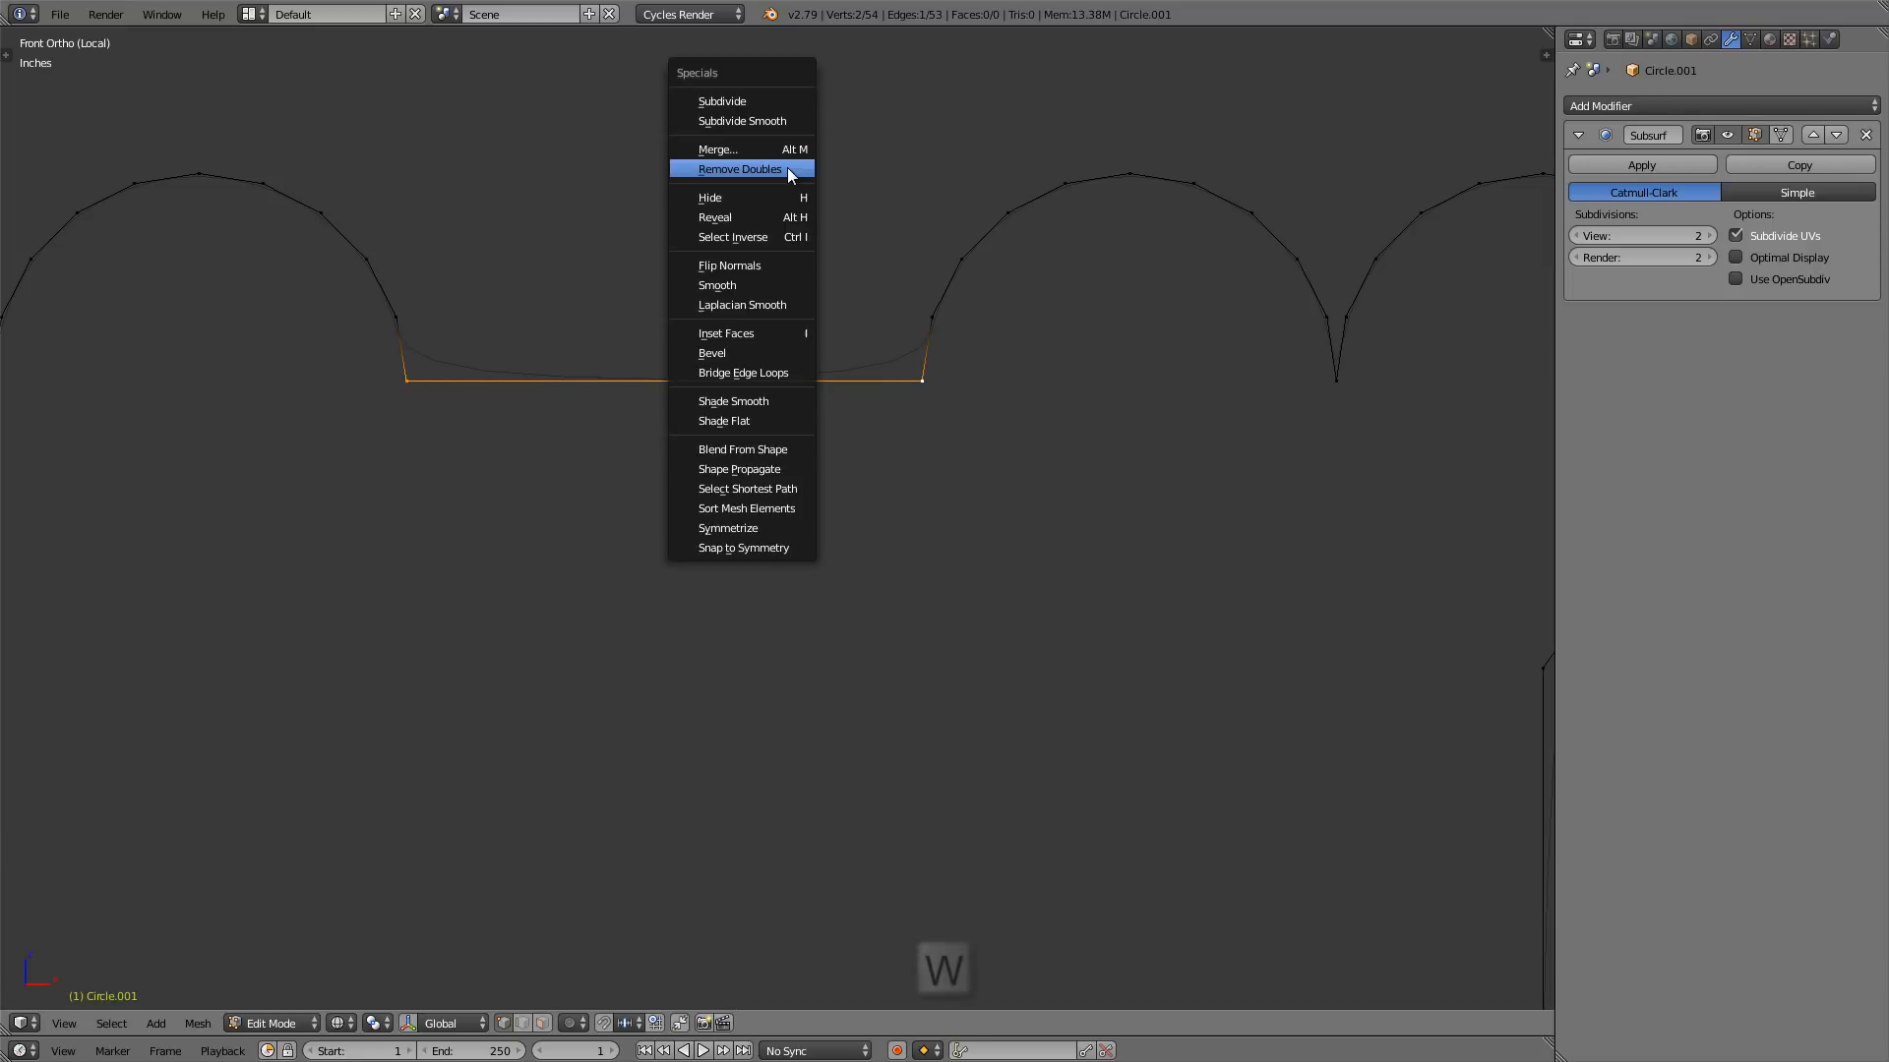
left_click(788, 100)
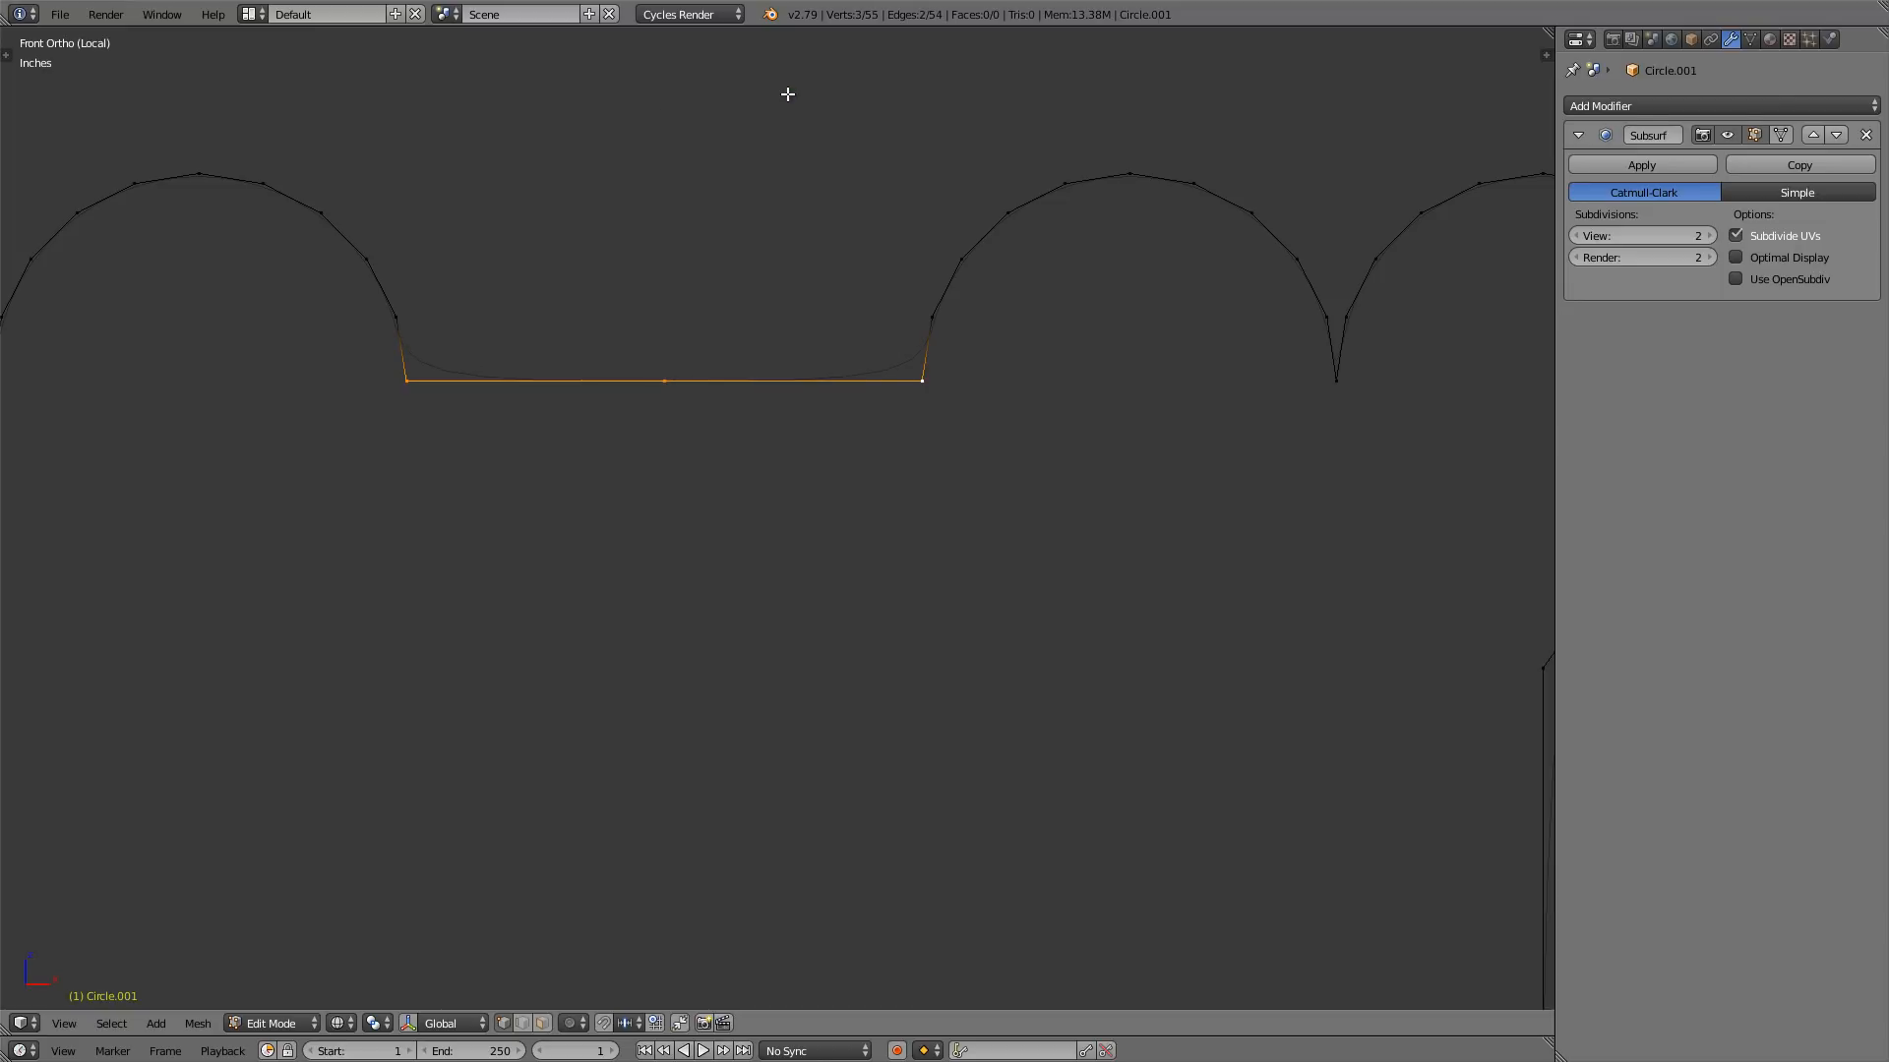
key("t")
left_click(143, 499)
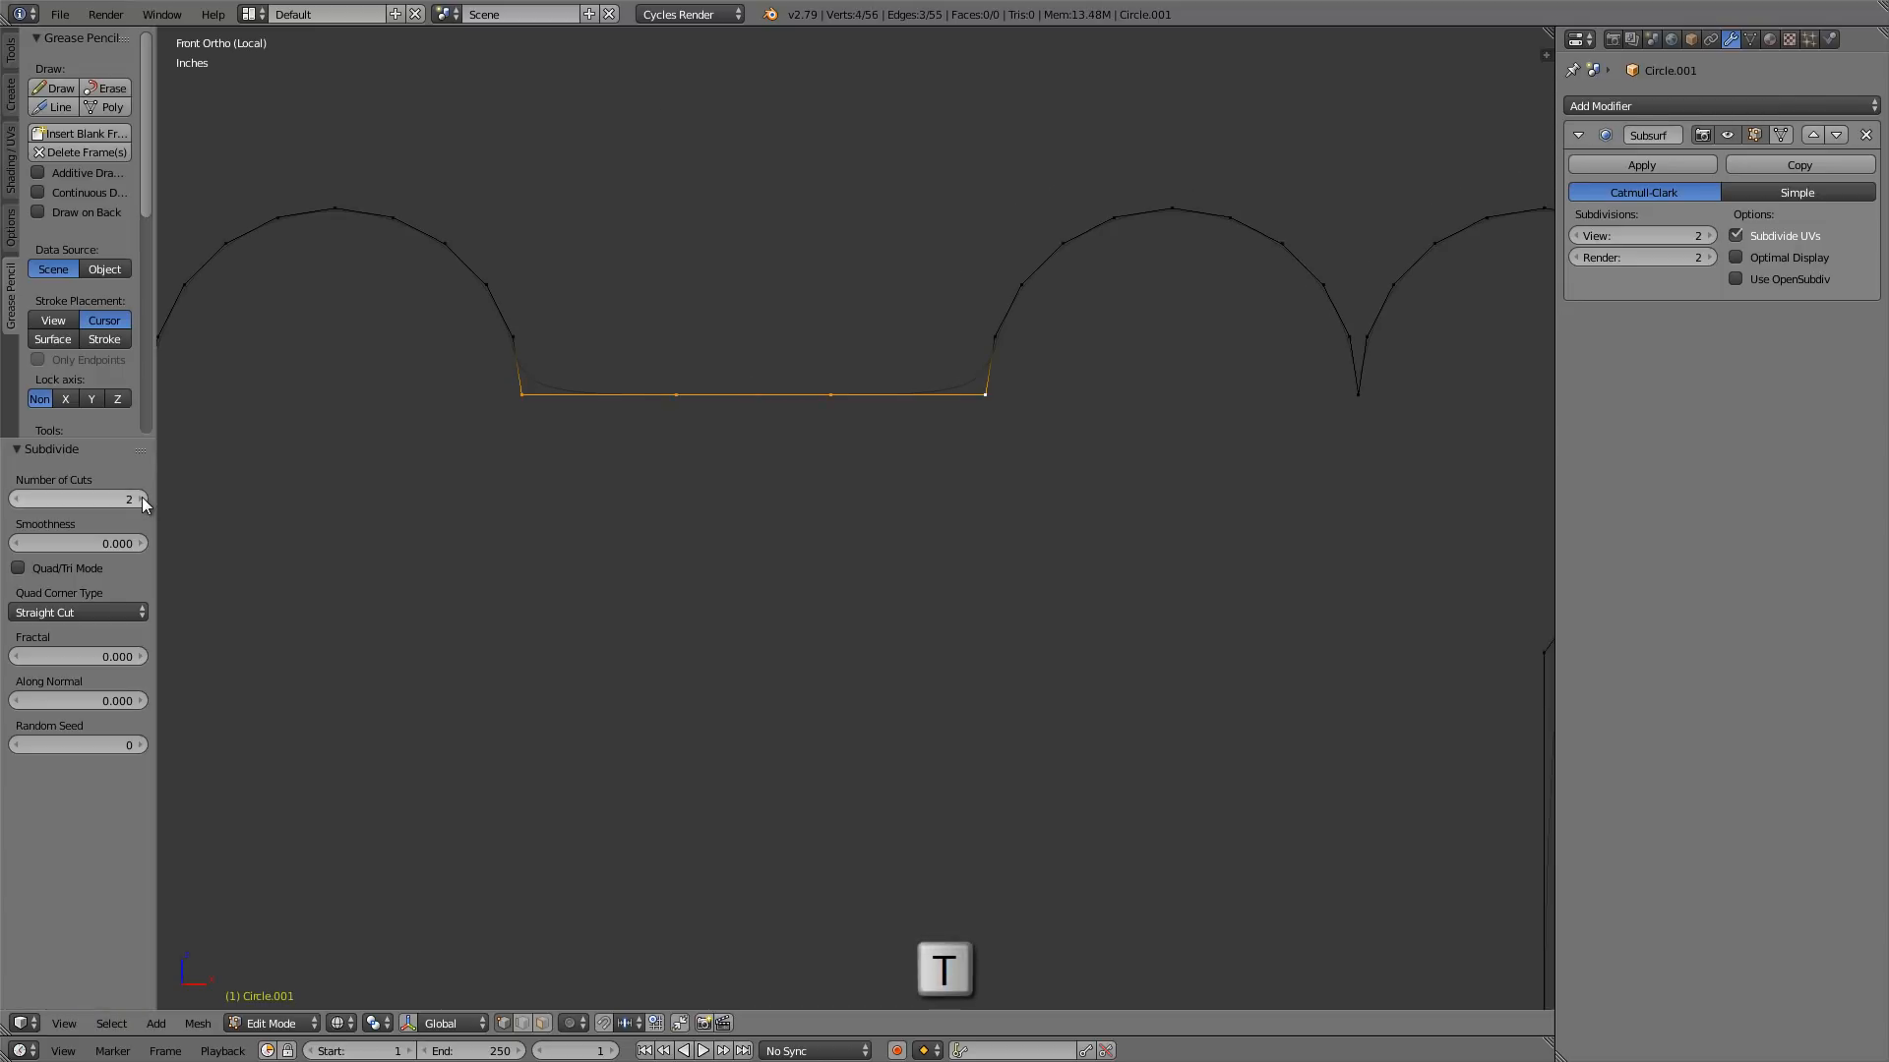
left_click(143, 500)
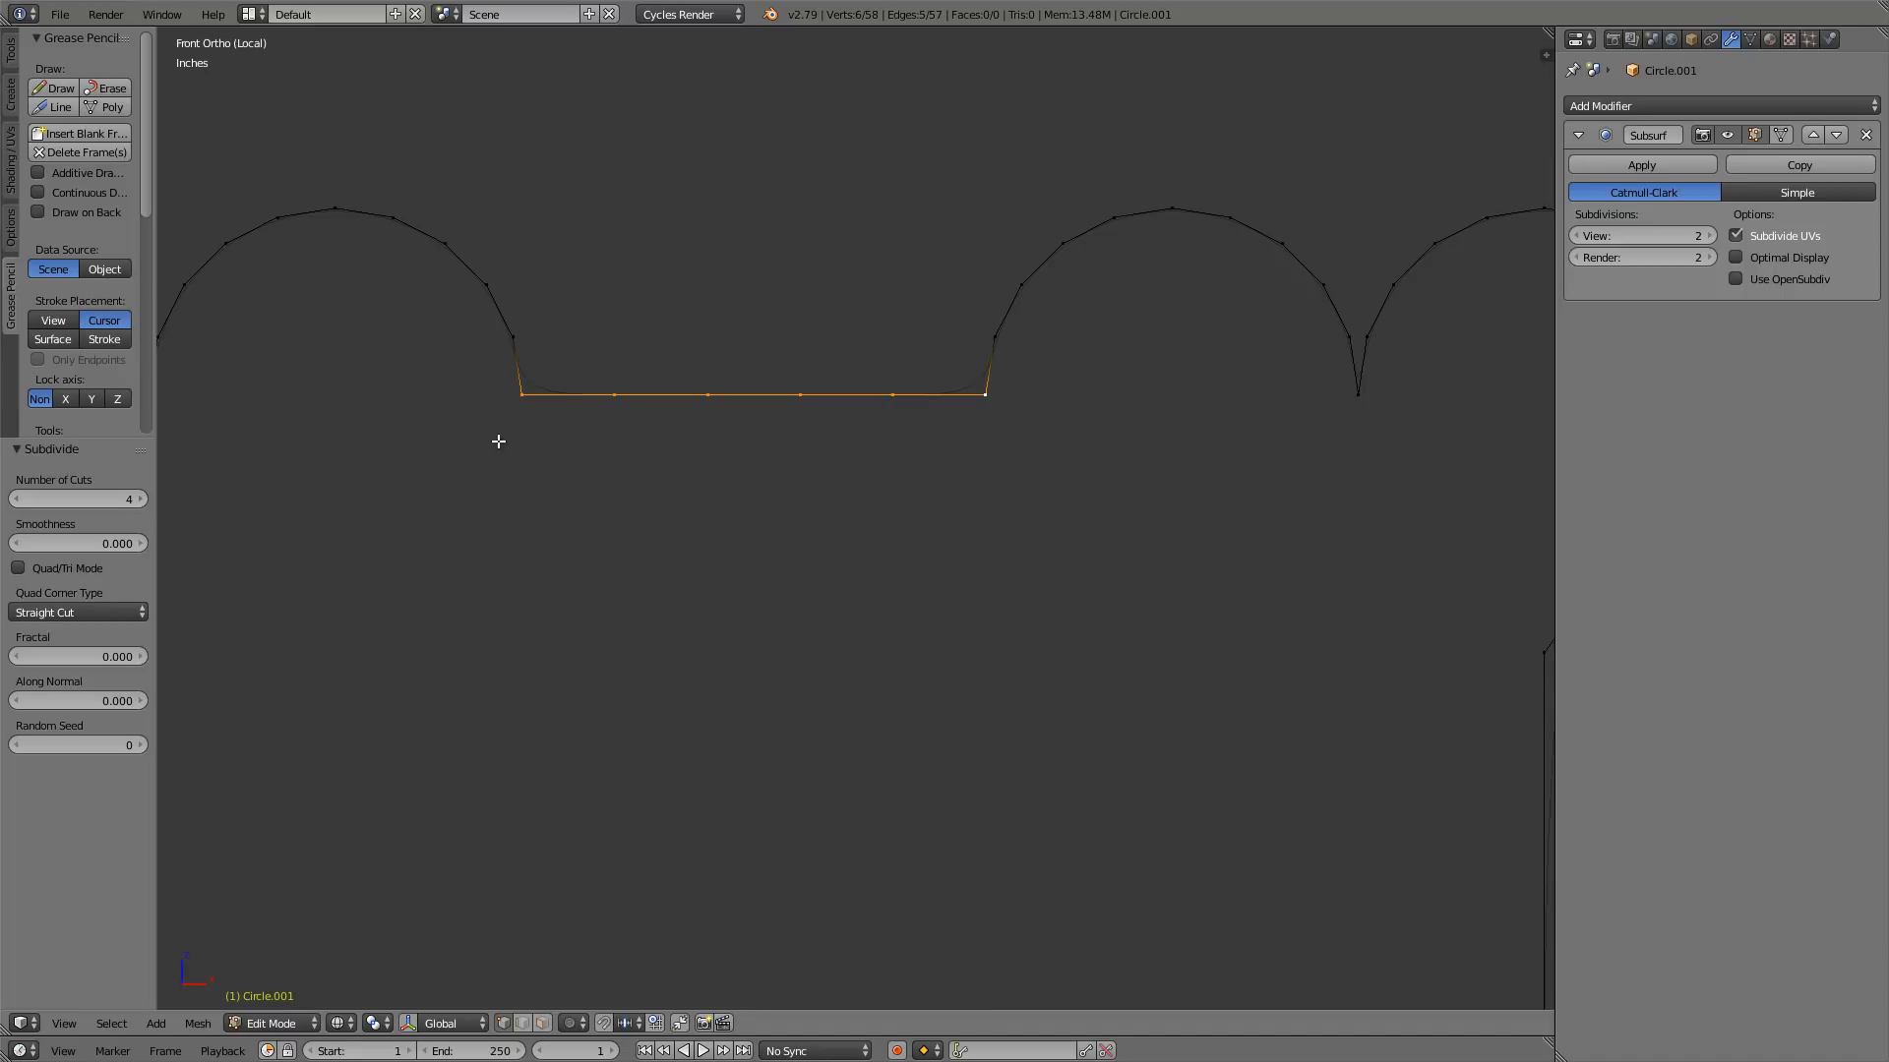
key("t")
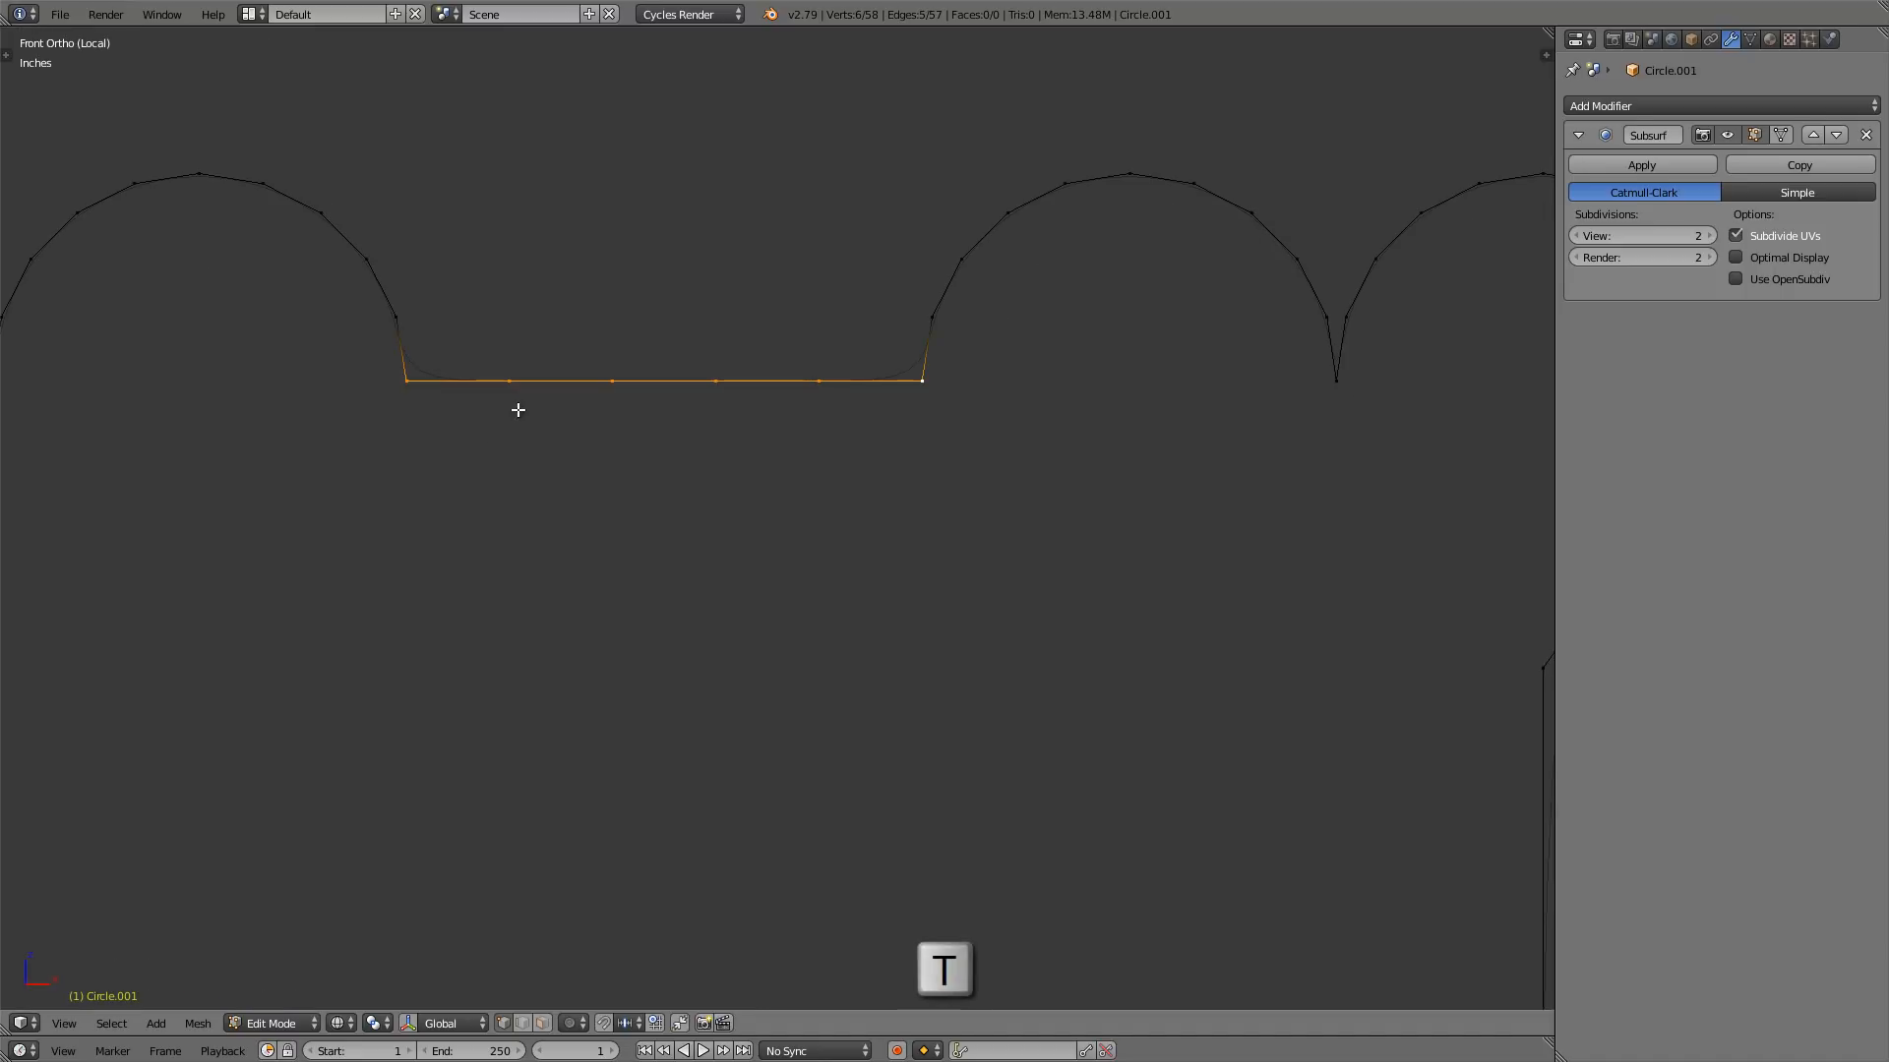
- Scale the outermost pair of new vertices on the connecting edge outward by about 1.39, towards its corners
right_click(514, 390)
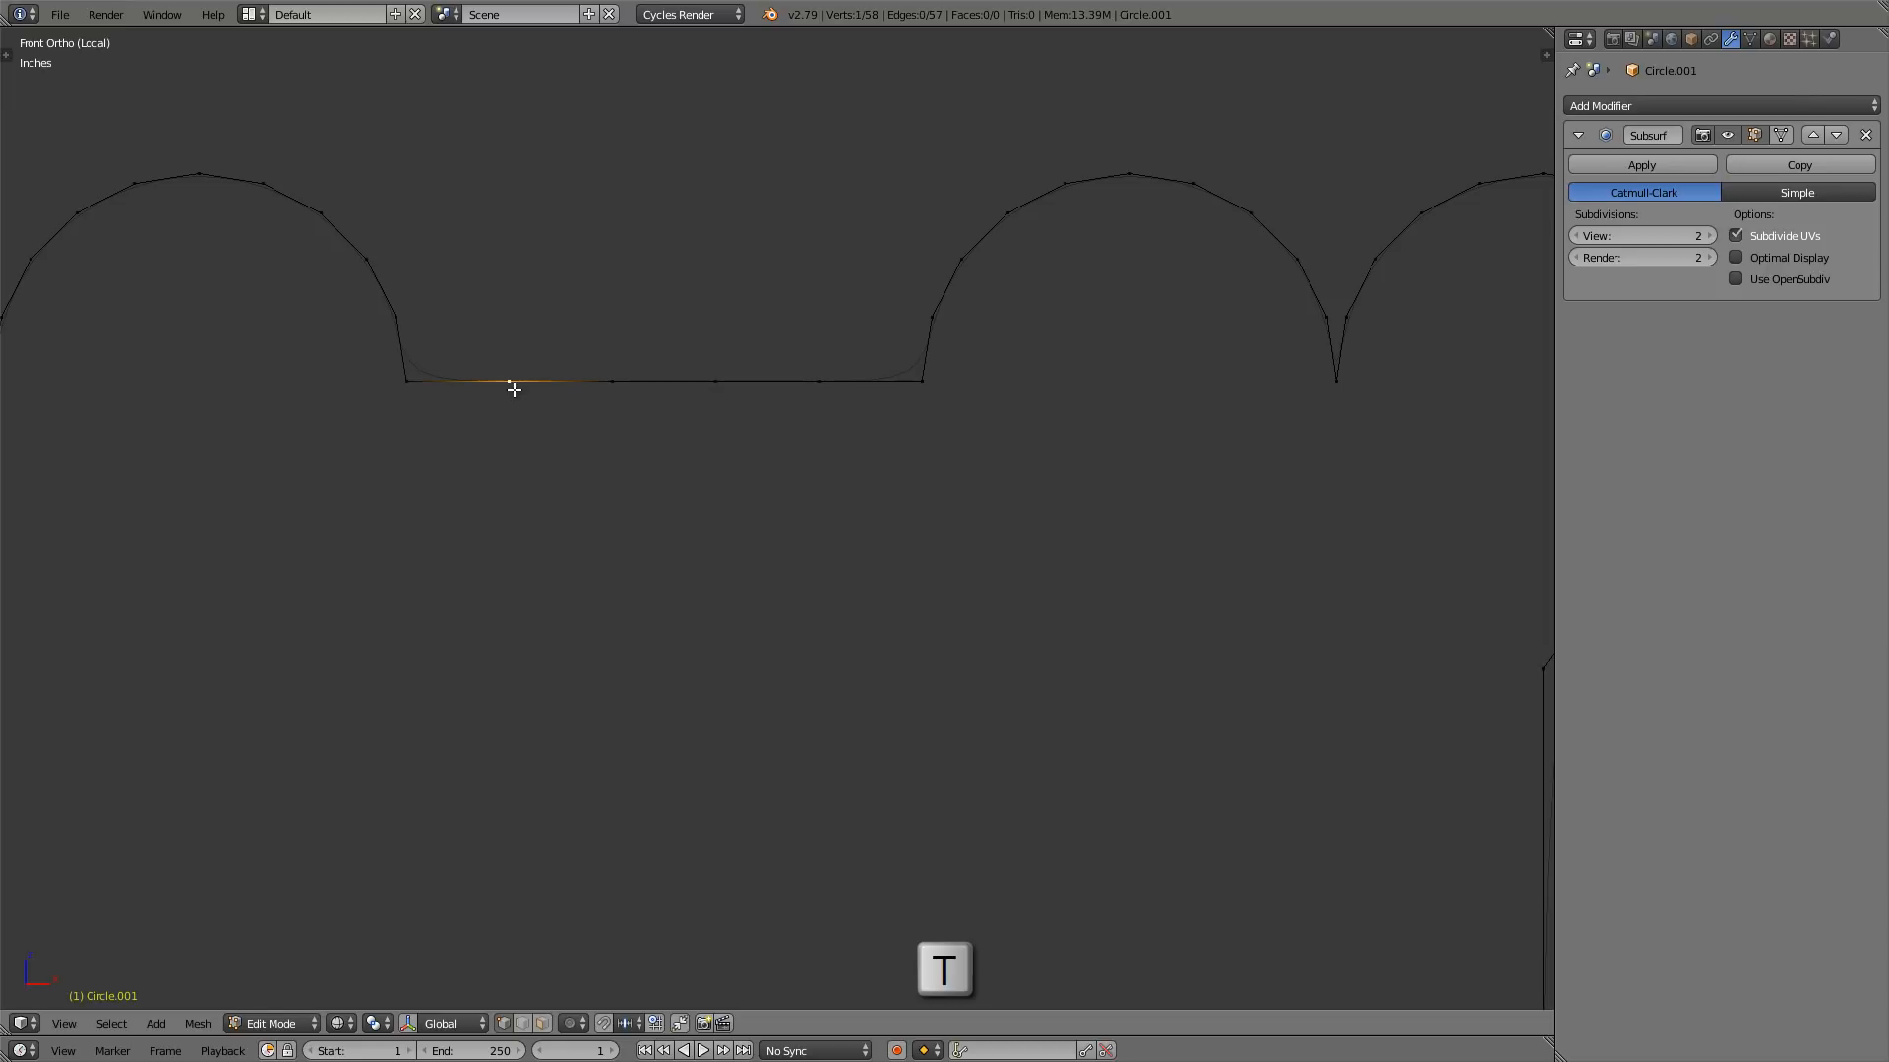
right_click(826, 384, "shift")
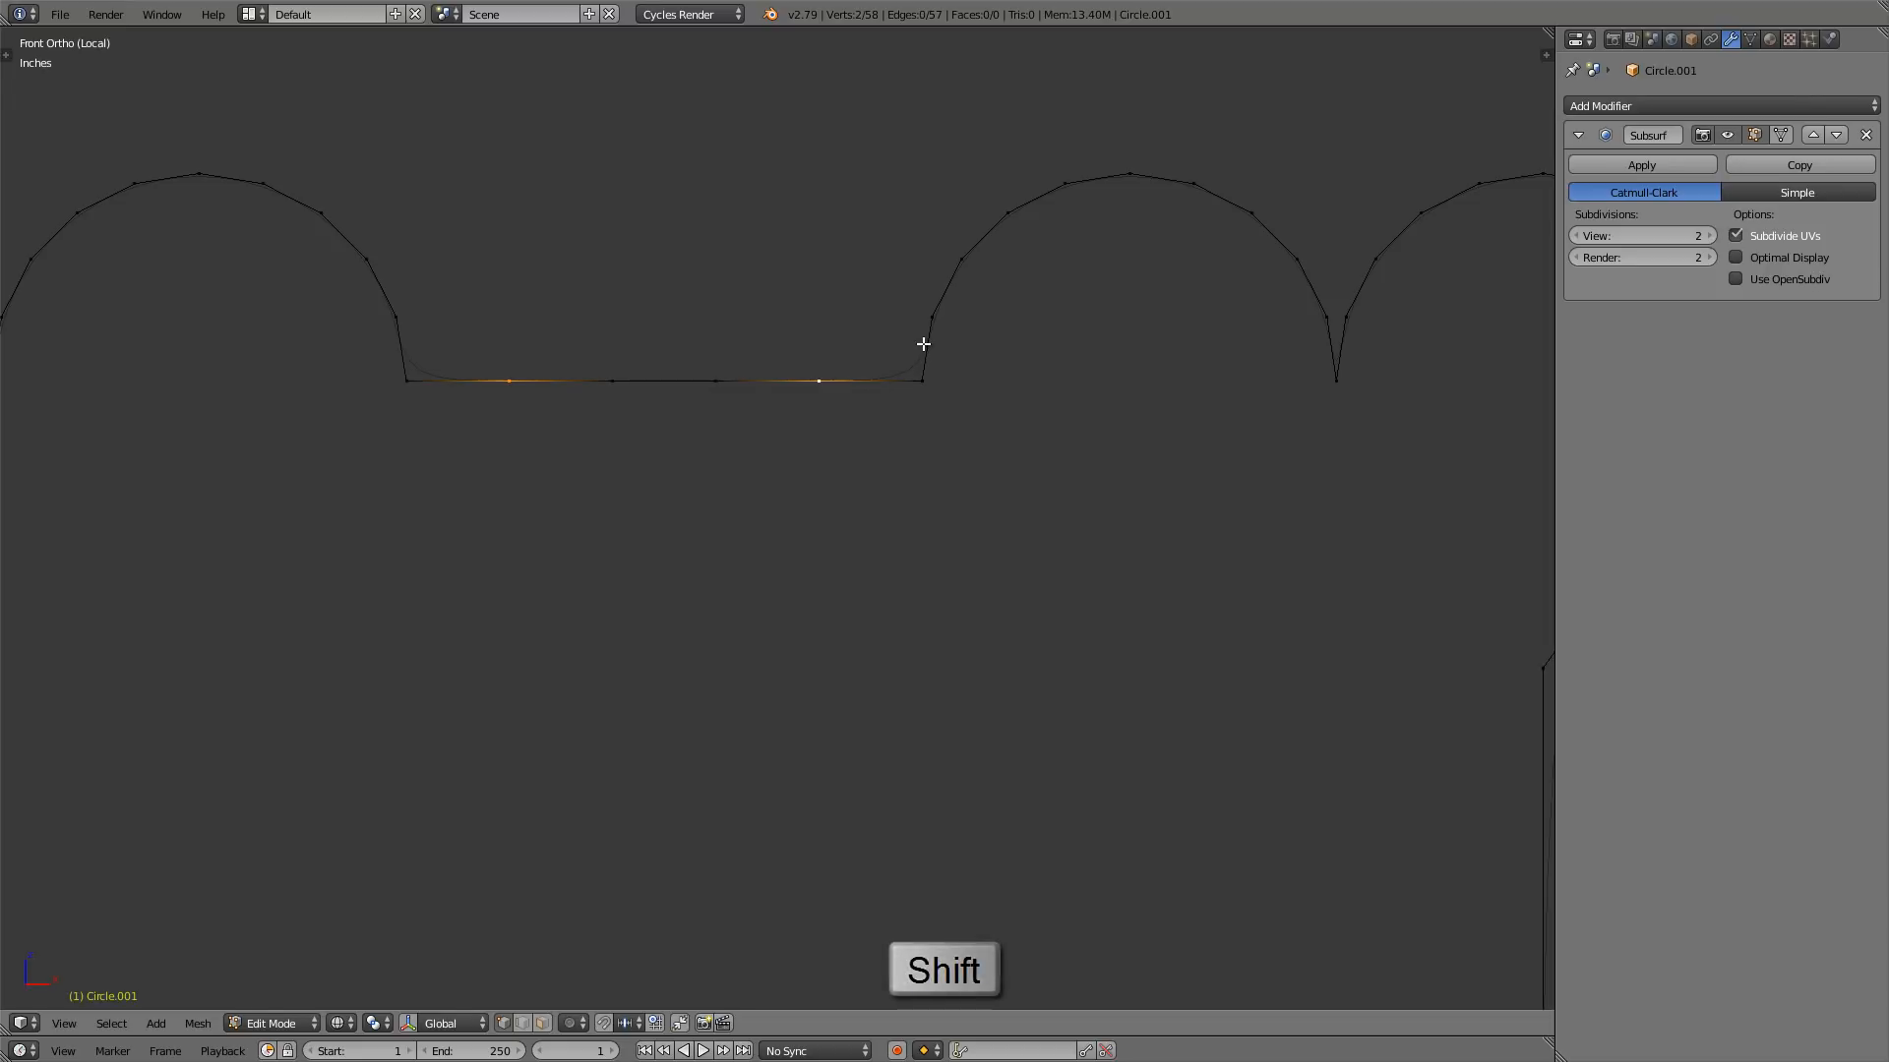
key("s")
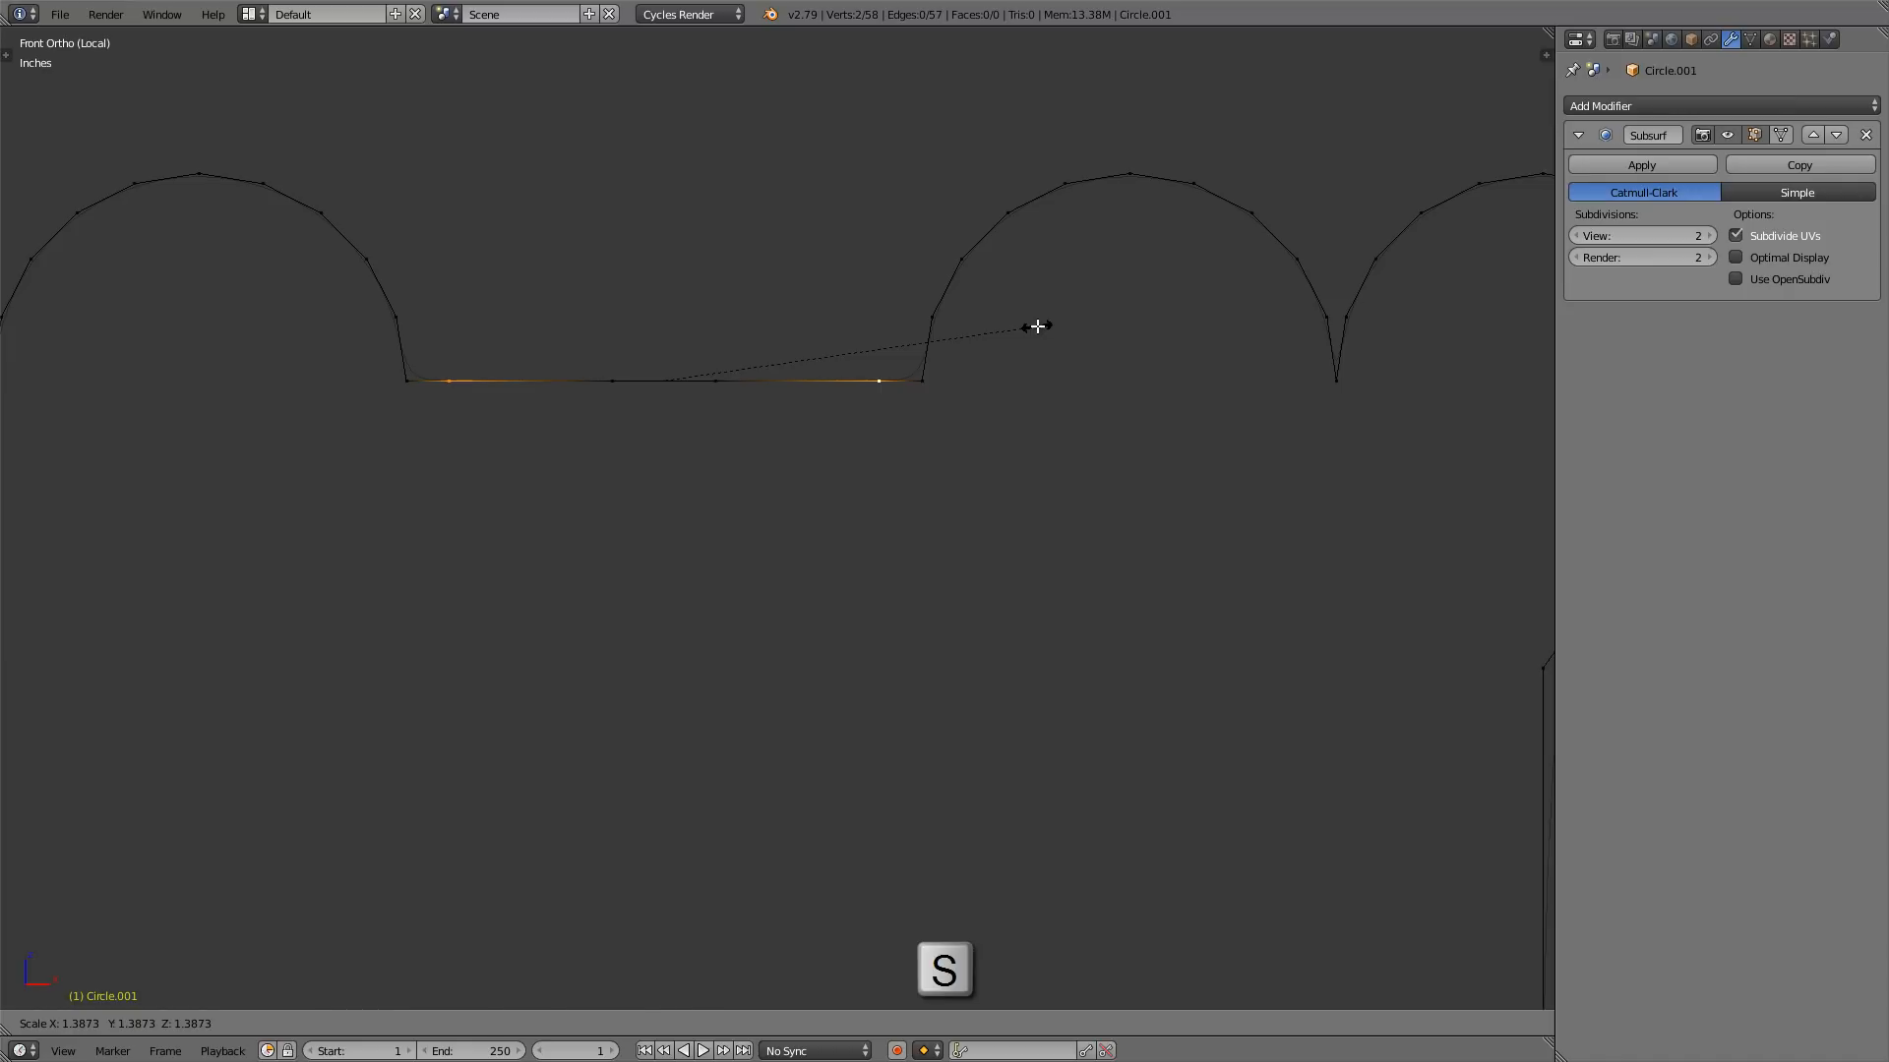
left_click(1038, 327)
- Scale the middle pair of vertices on the connecting edge outward and leave mesh editing
right_click(728, 383)
right_click(615, 385, "shift")
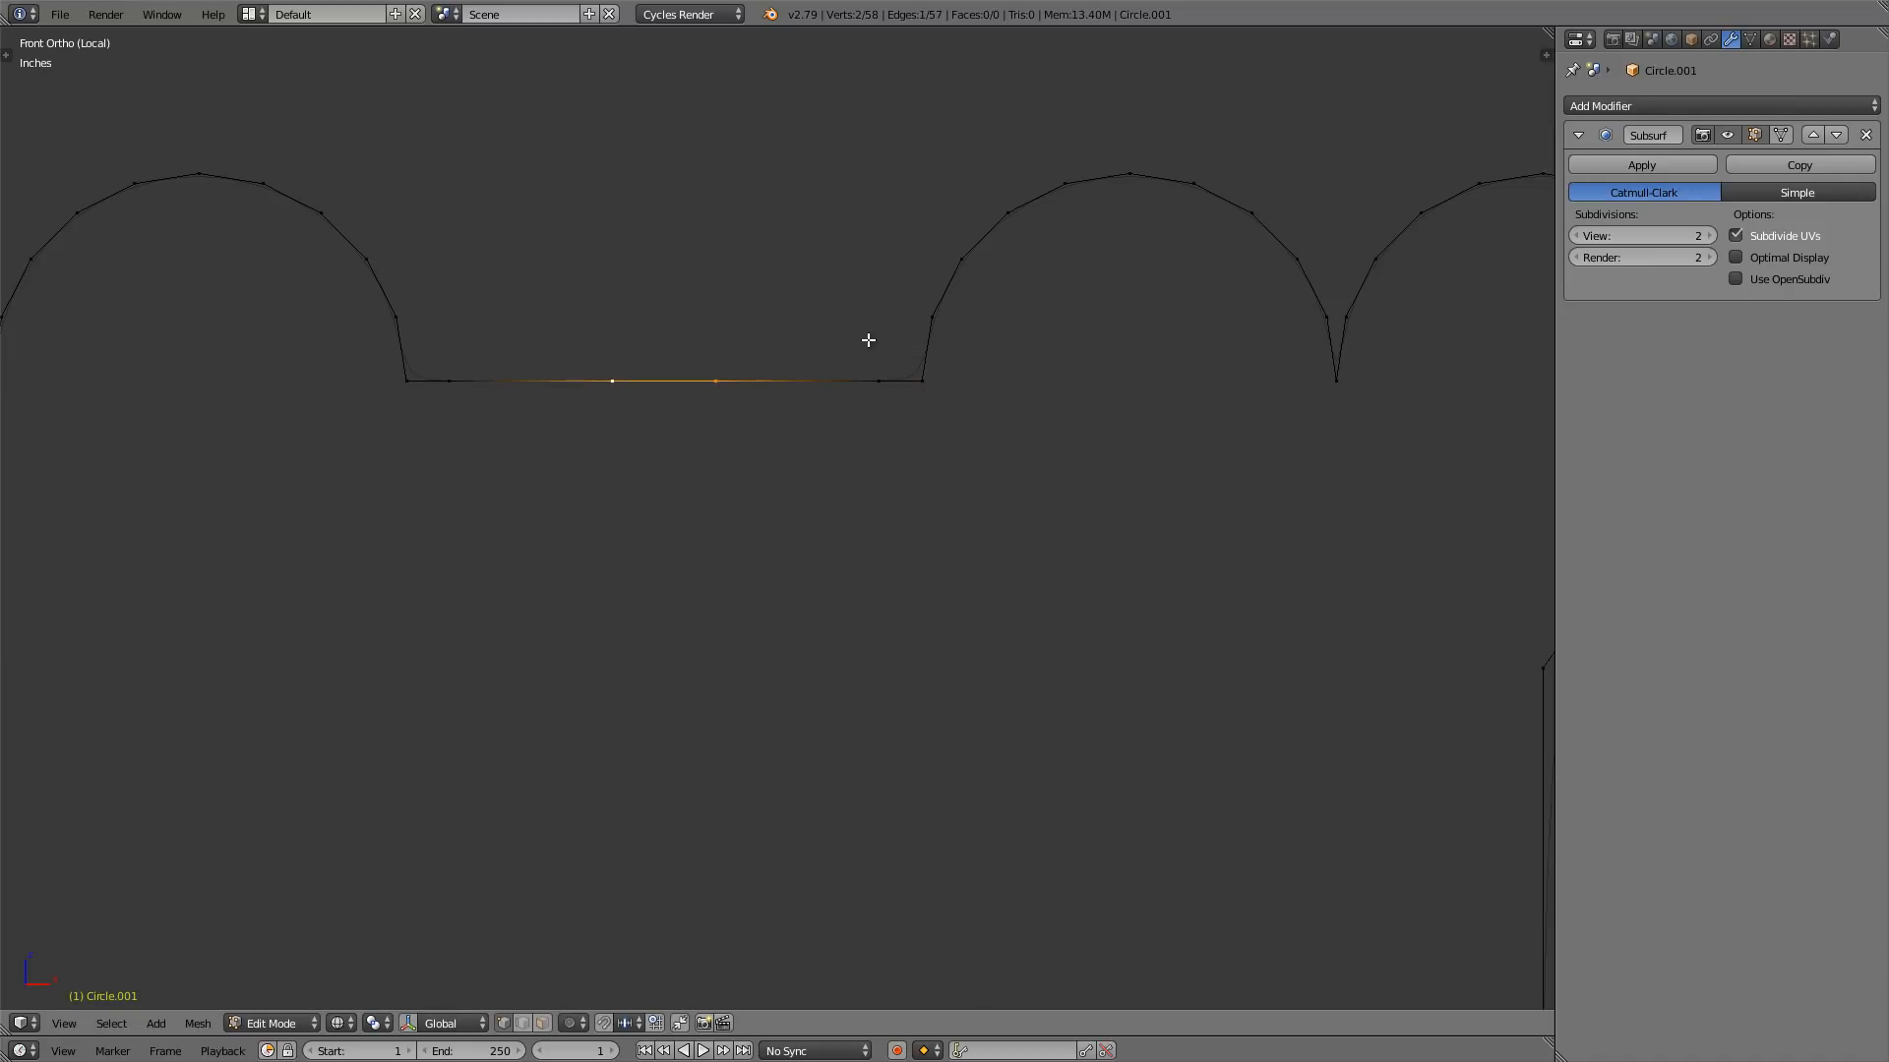
key("s")
left_click(1230, 287)
key("Tab")
scroll(899, 390, "down", 8)
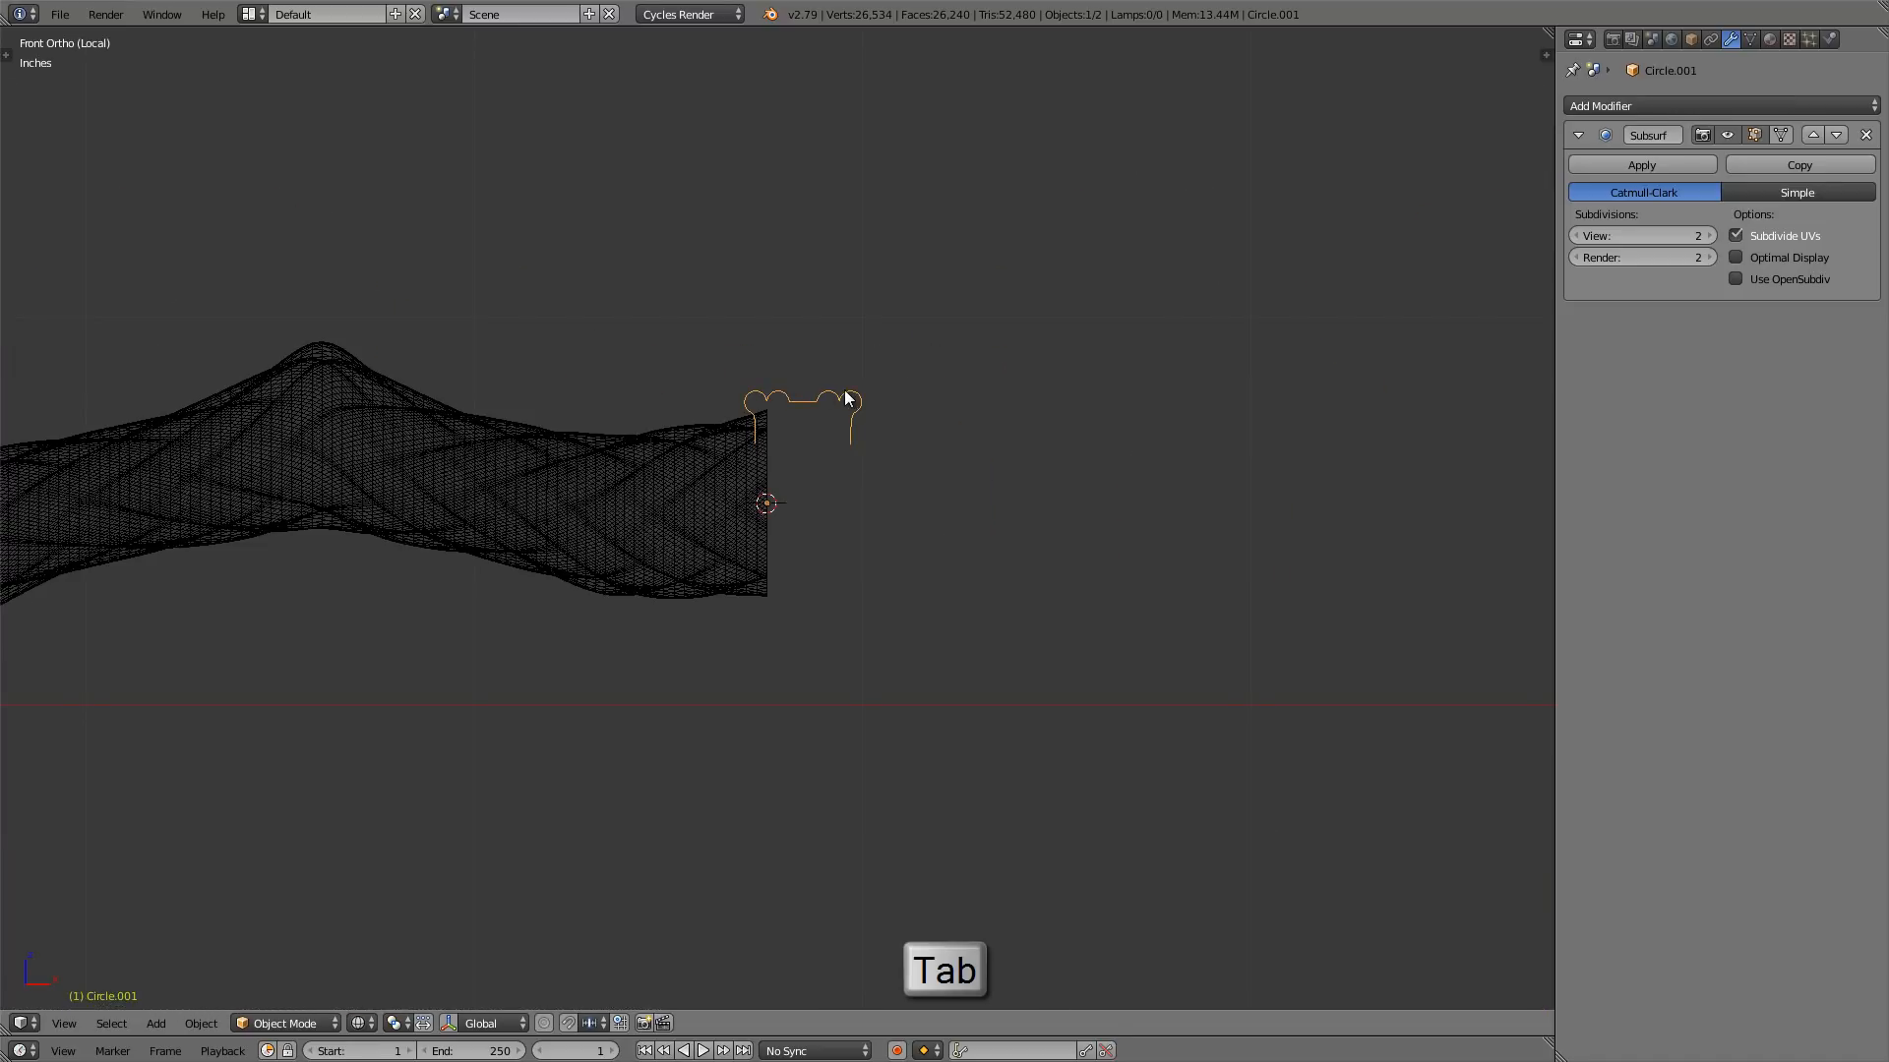
- Snap the 3D cursor to the selected open end ring of the twisted tube mesh
scroll(848, 398, "up", 3)
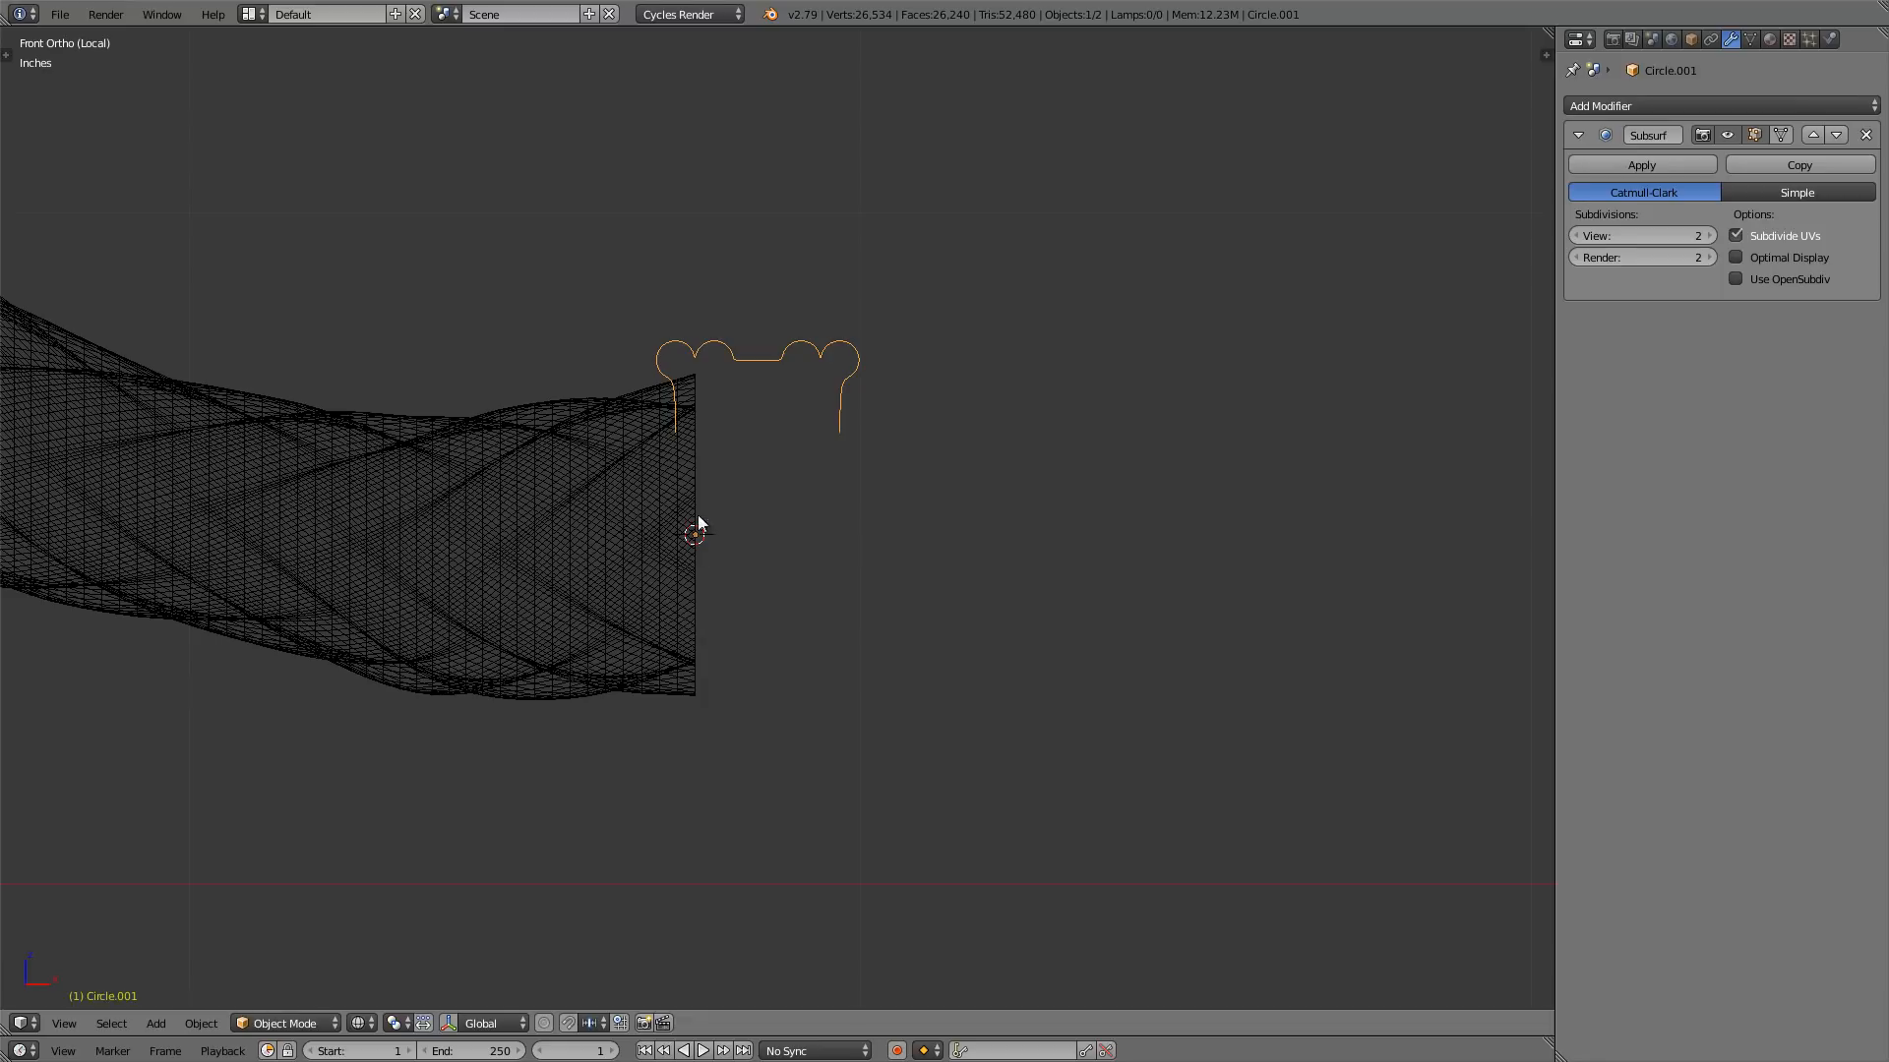
scroll(698, 536, "up", 1)
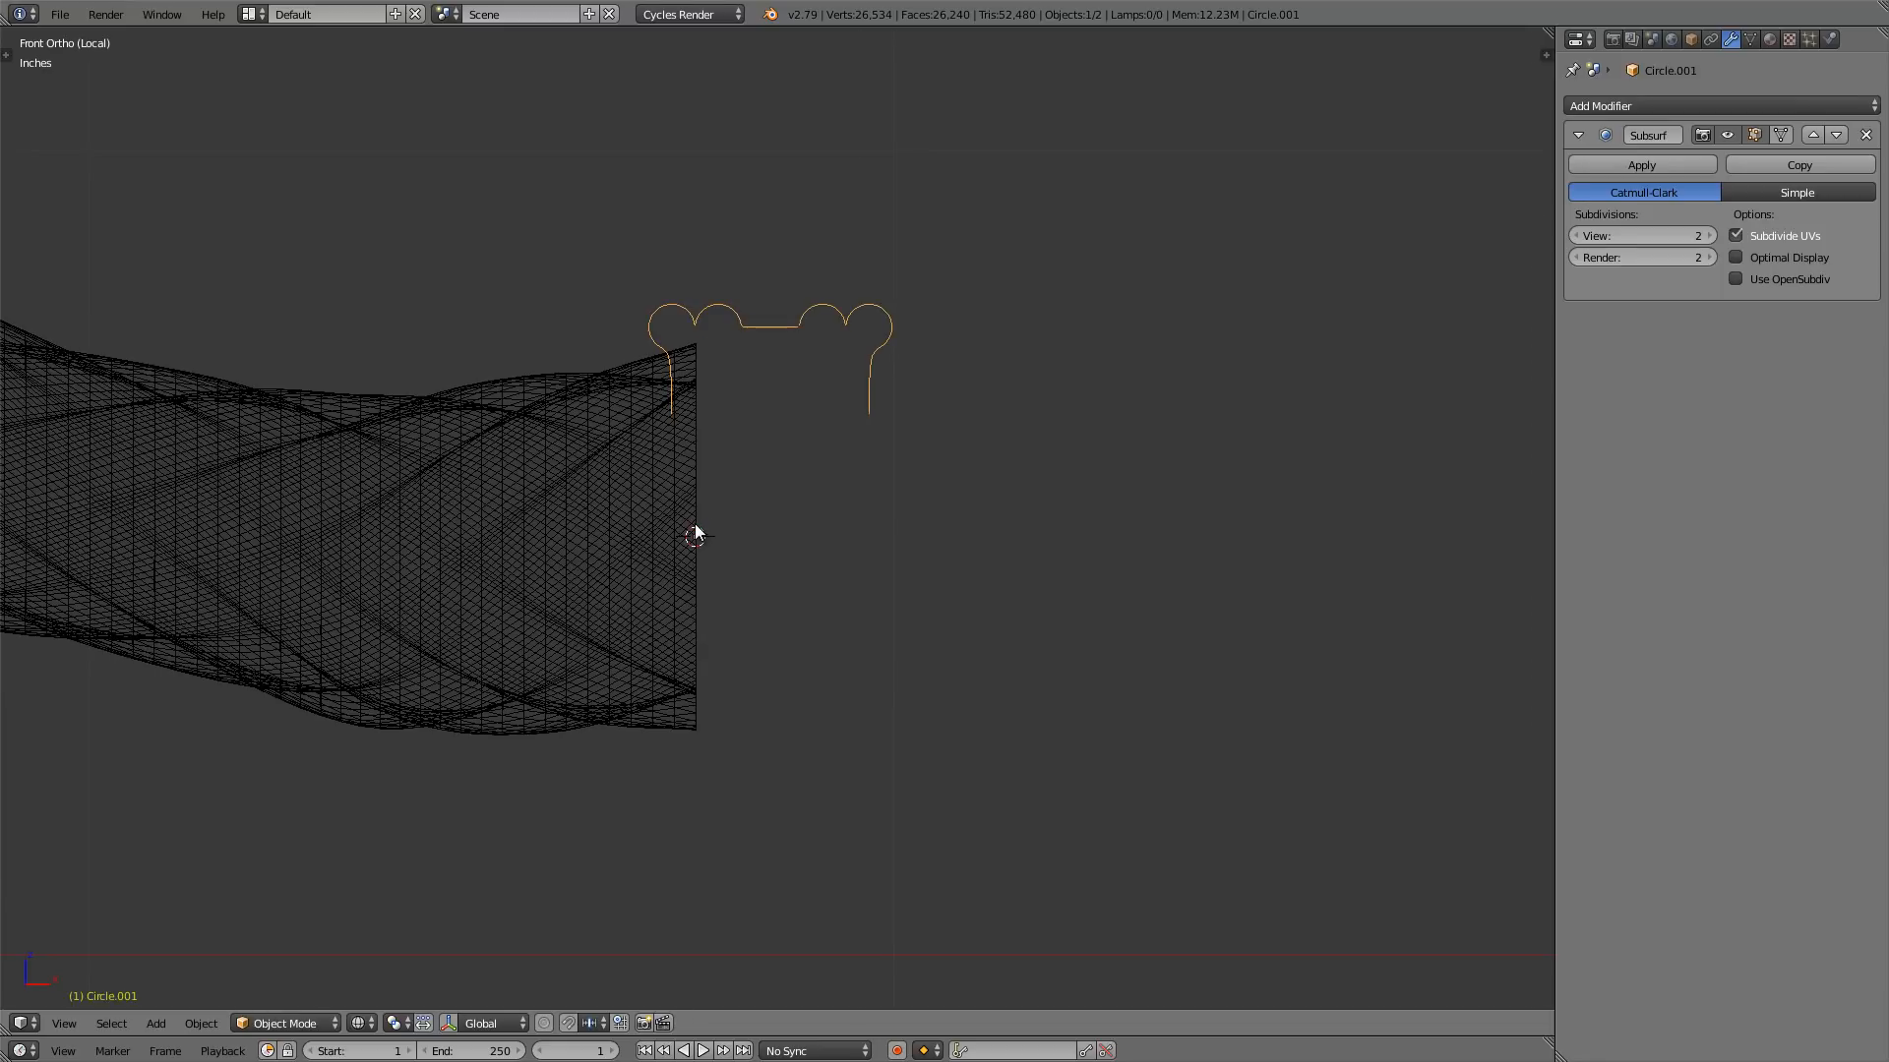
right_click(666, 511)
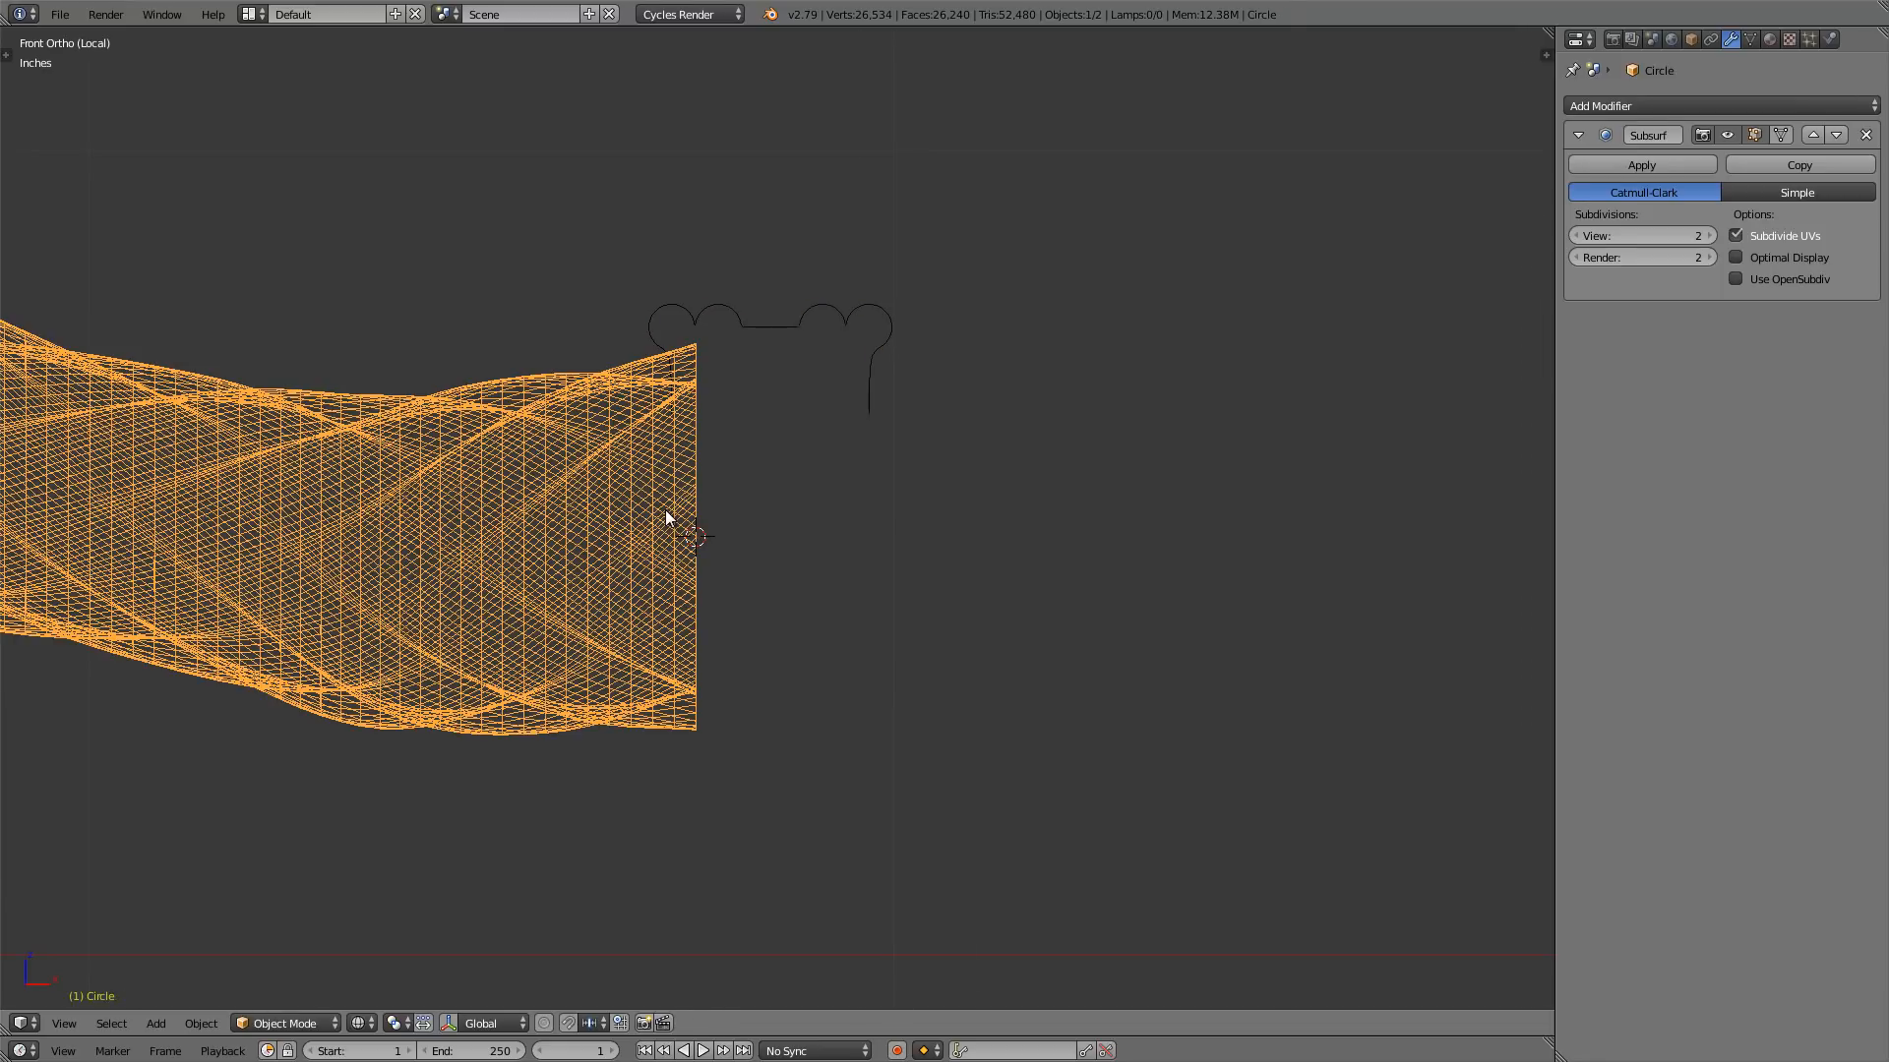
key("Tab")
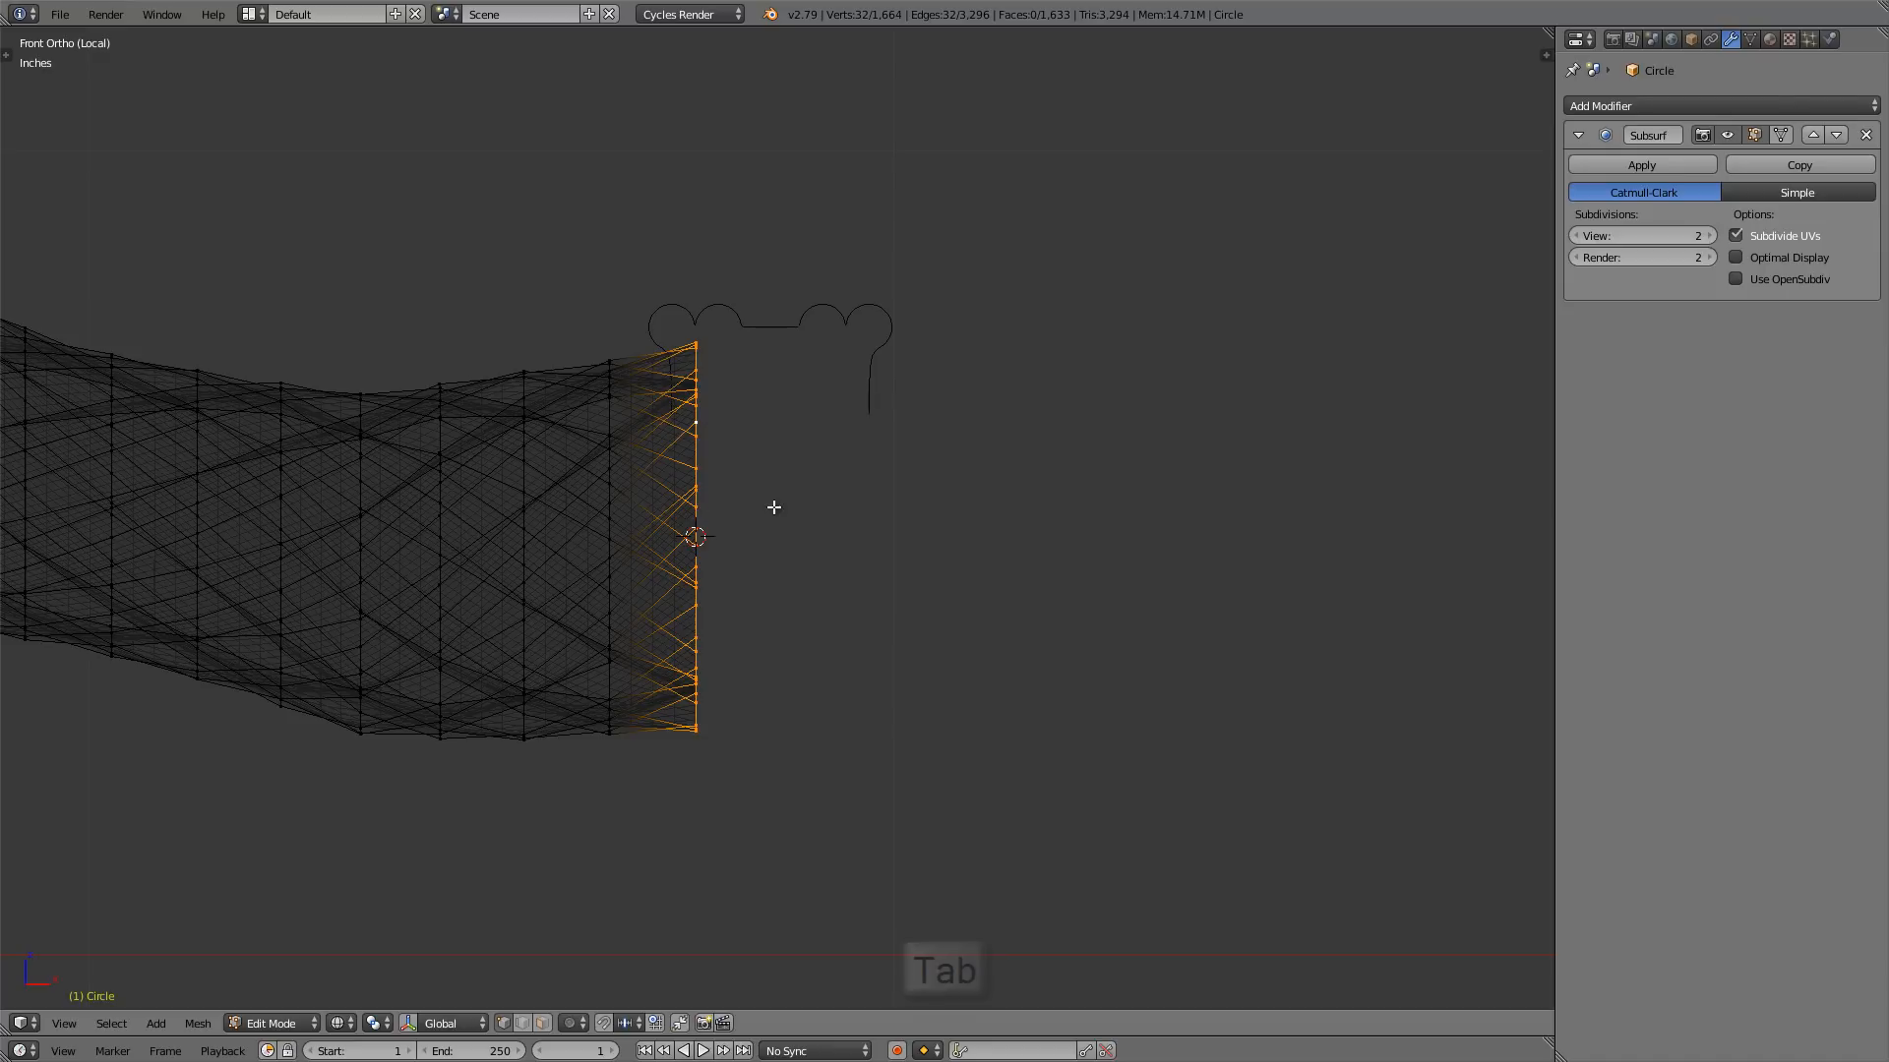
key("shift+s")
left_click(822, 508)
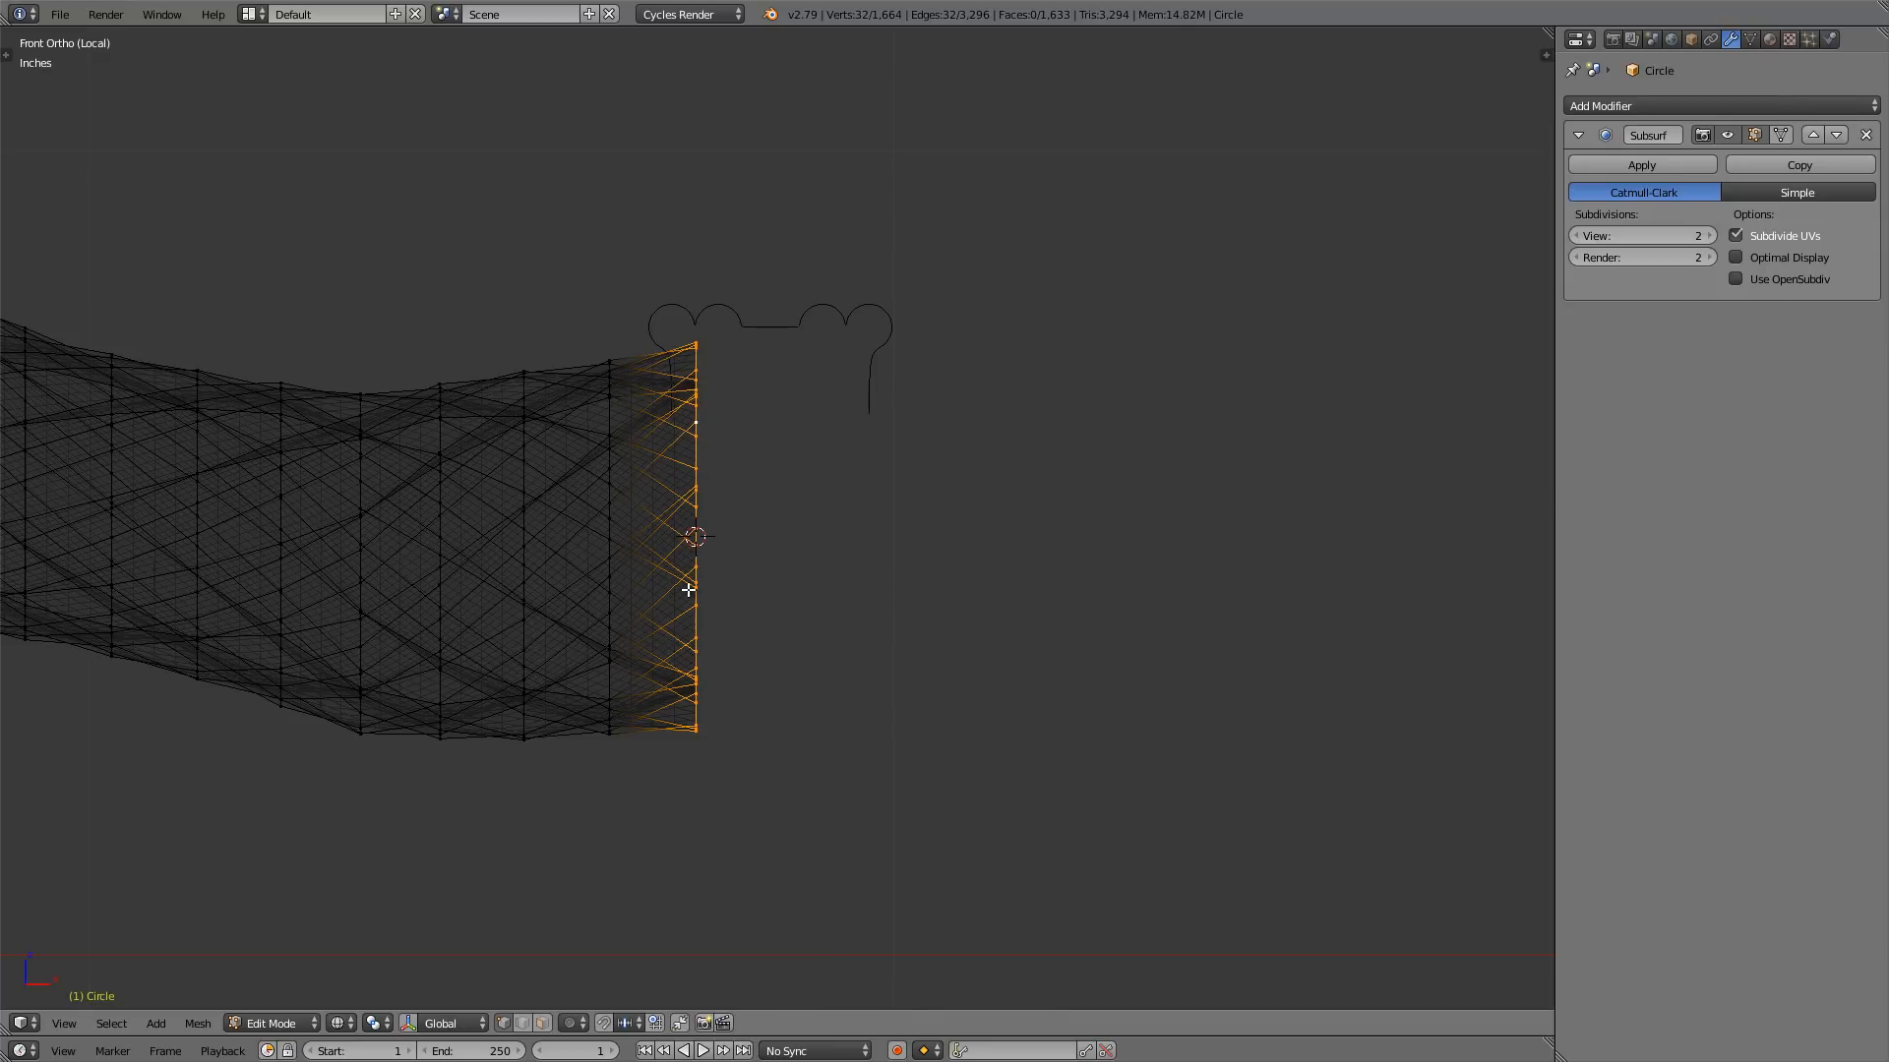
key("Tab")
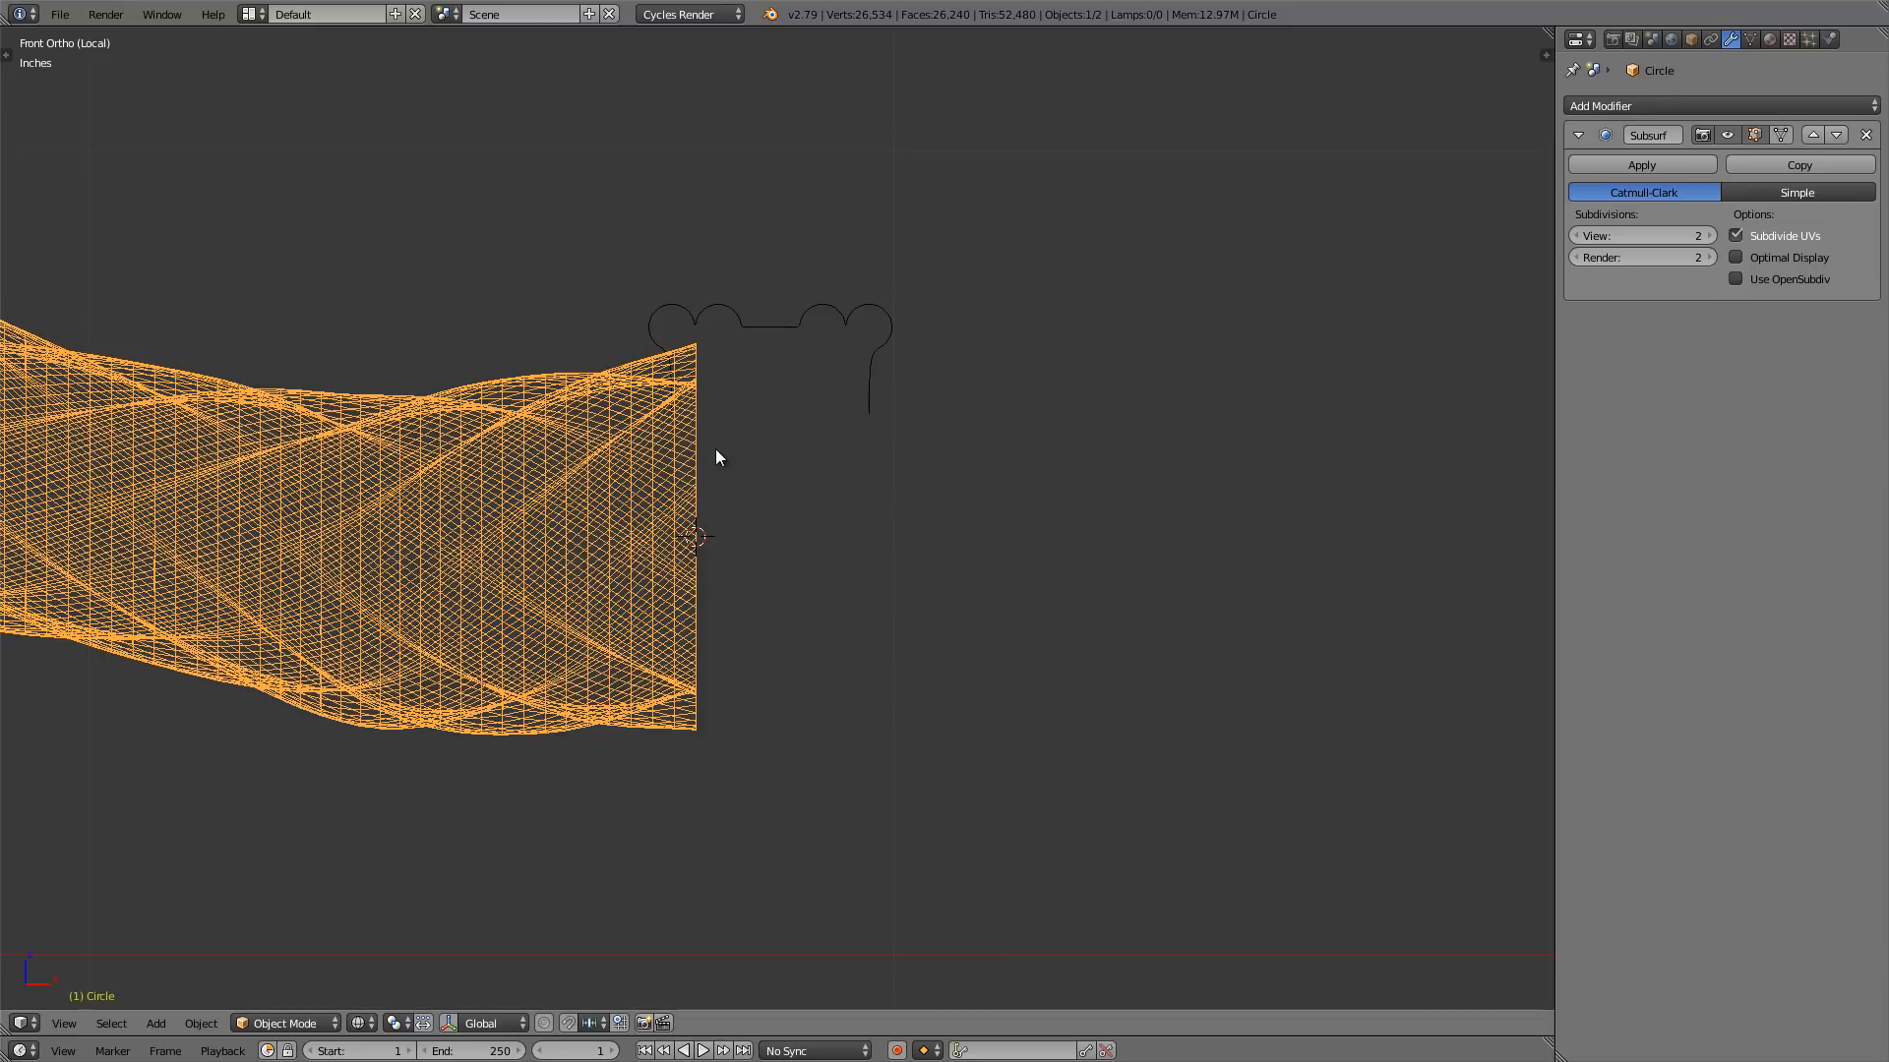
- Spin the entire collar profile curve around the 3D cursor in the right orthographic view, using solid shading
right_click(805, 317)
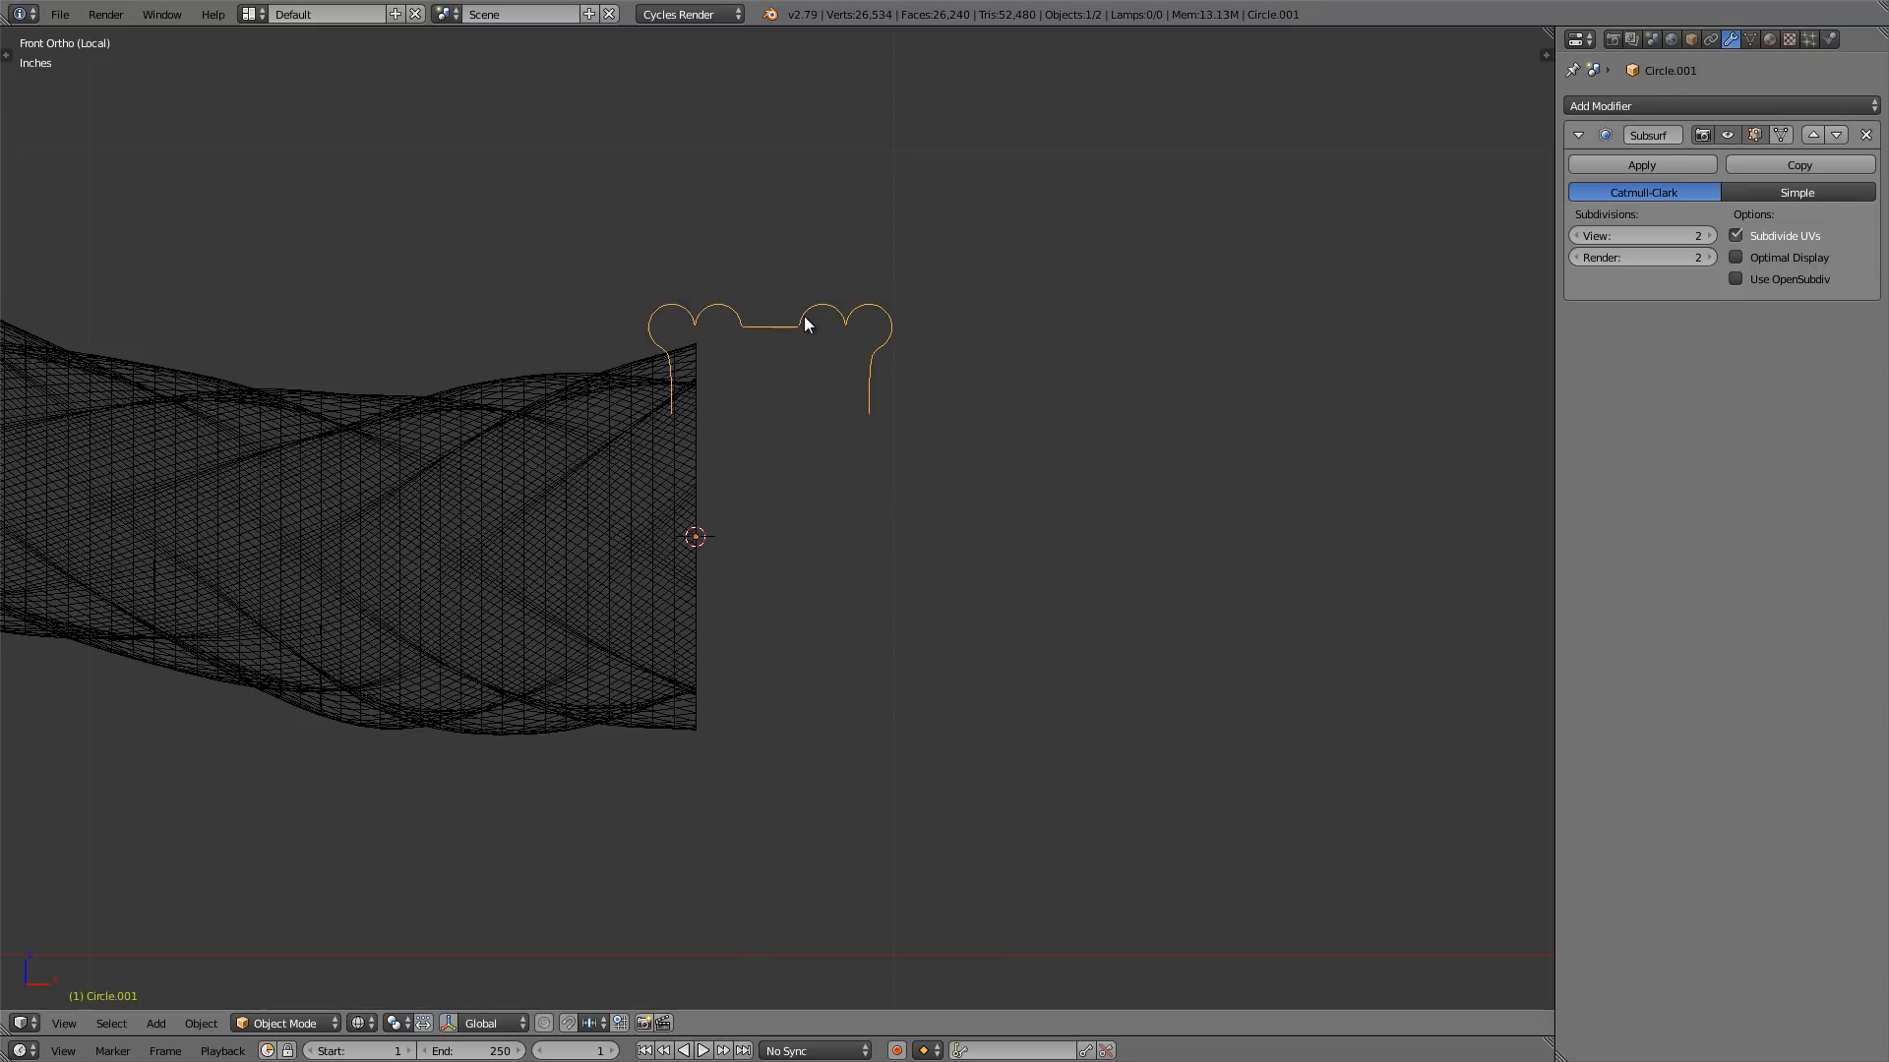
key("Tab")
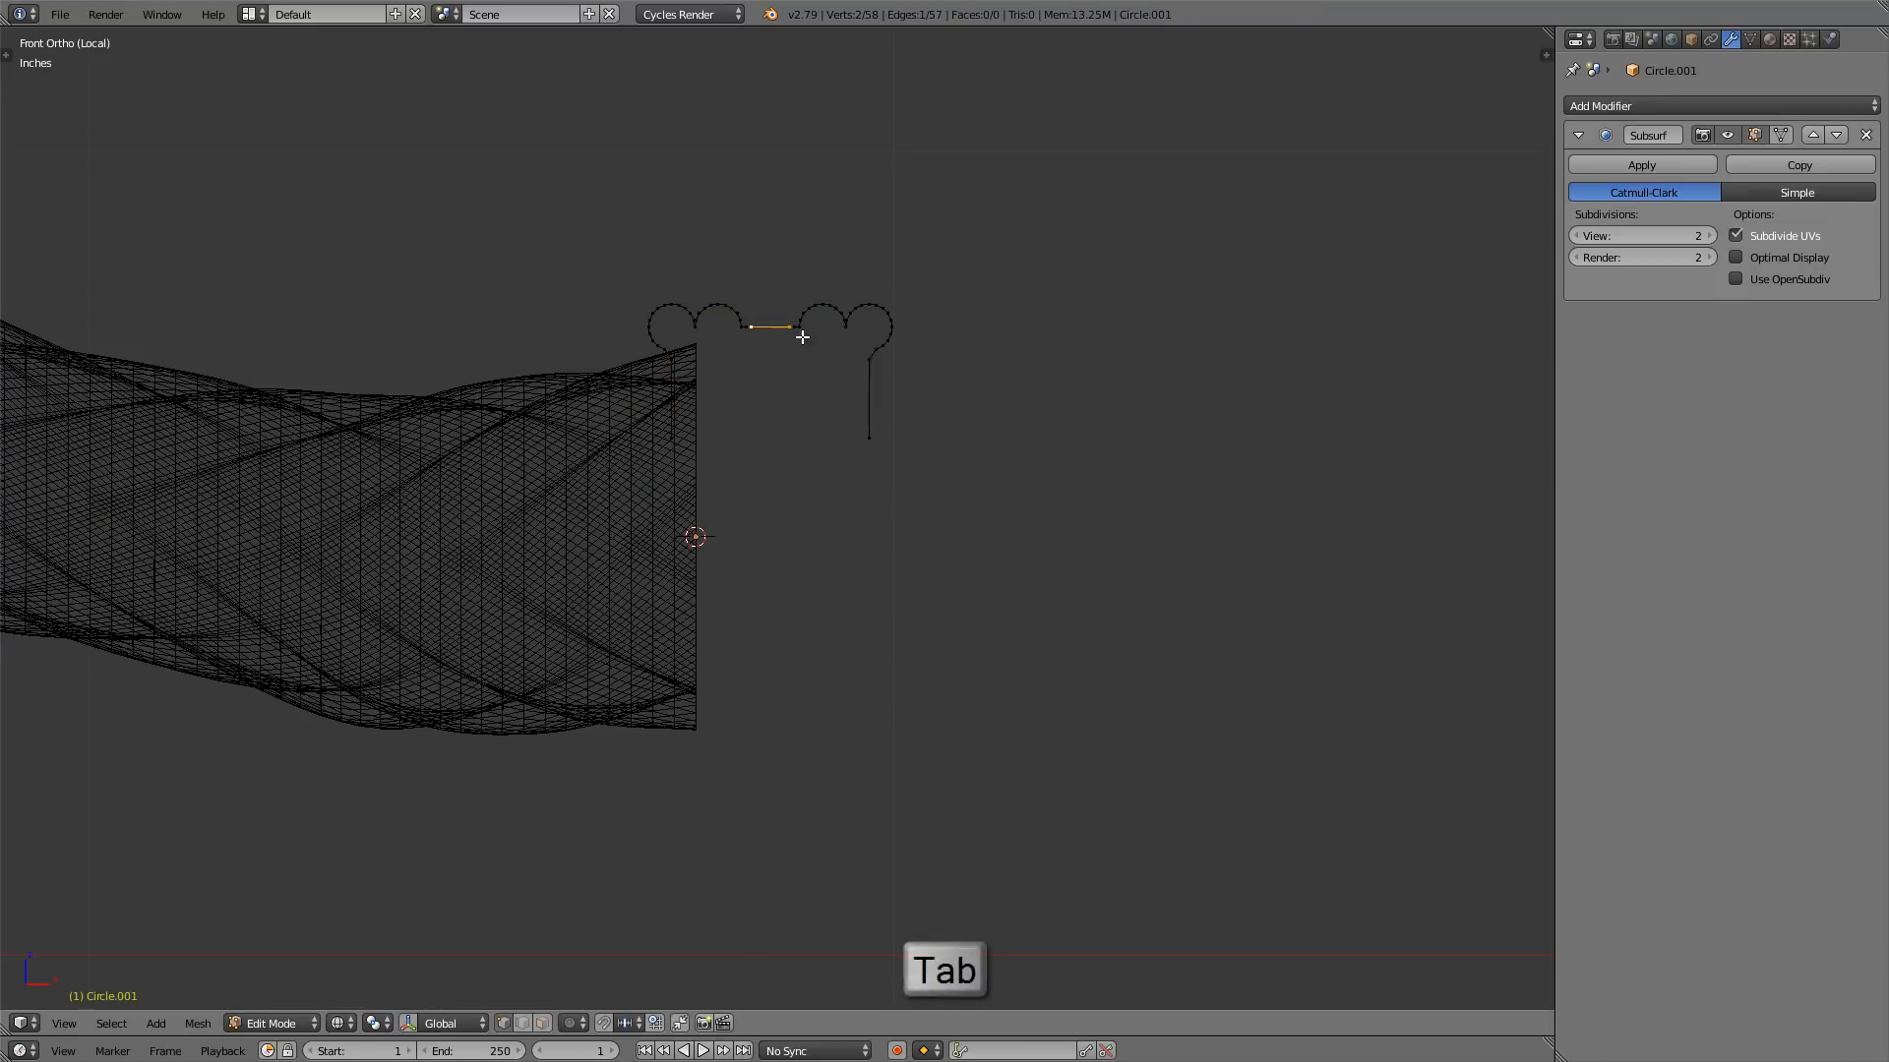
key("a")
key("a")
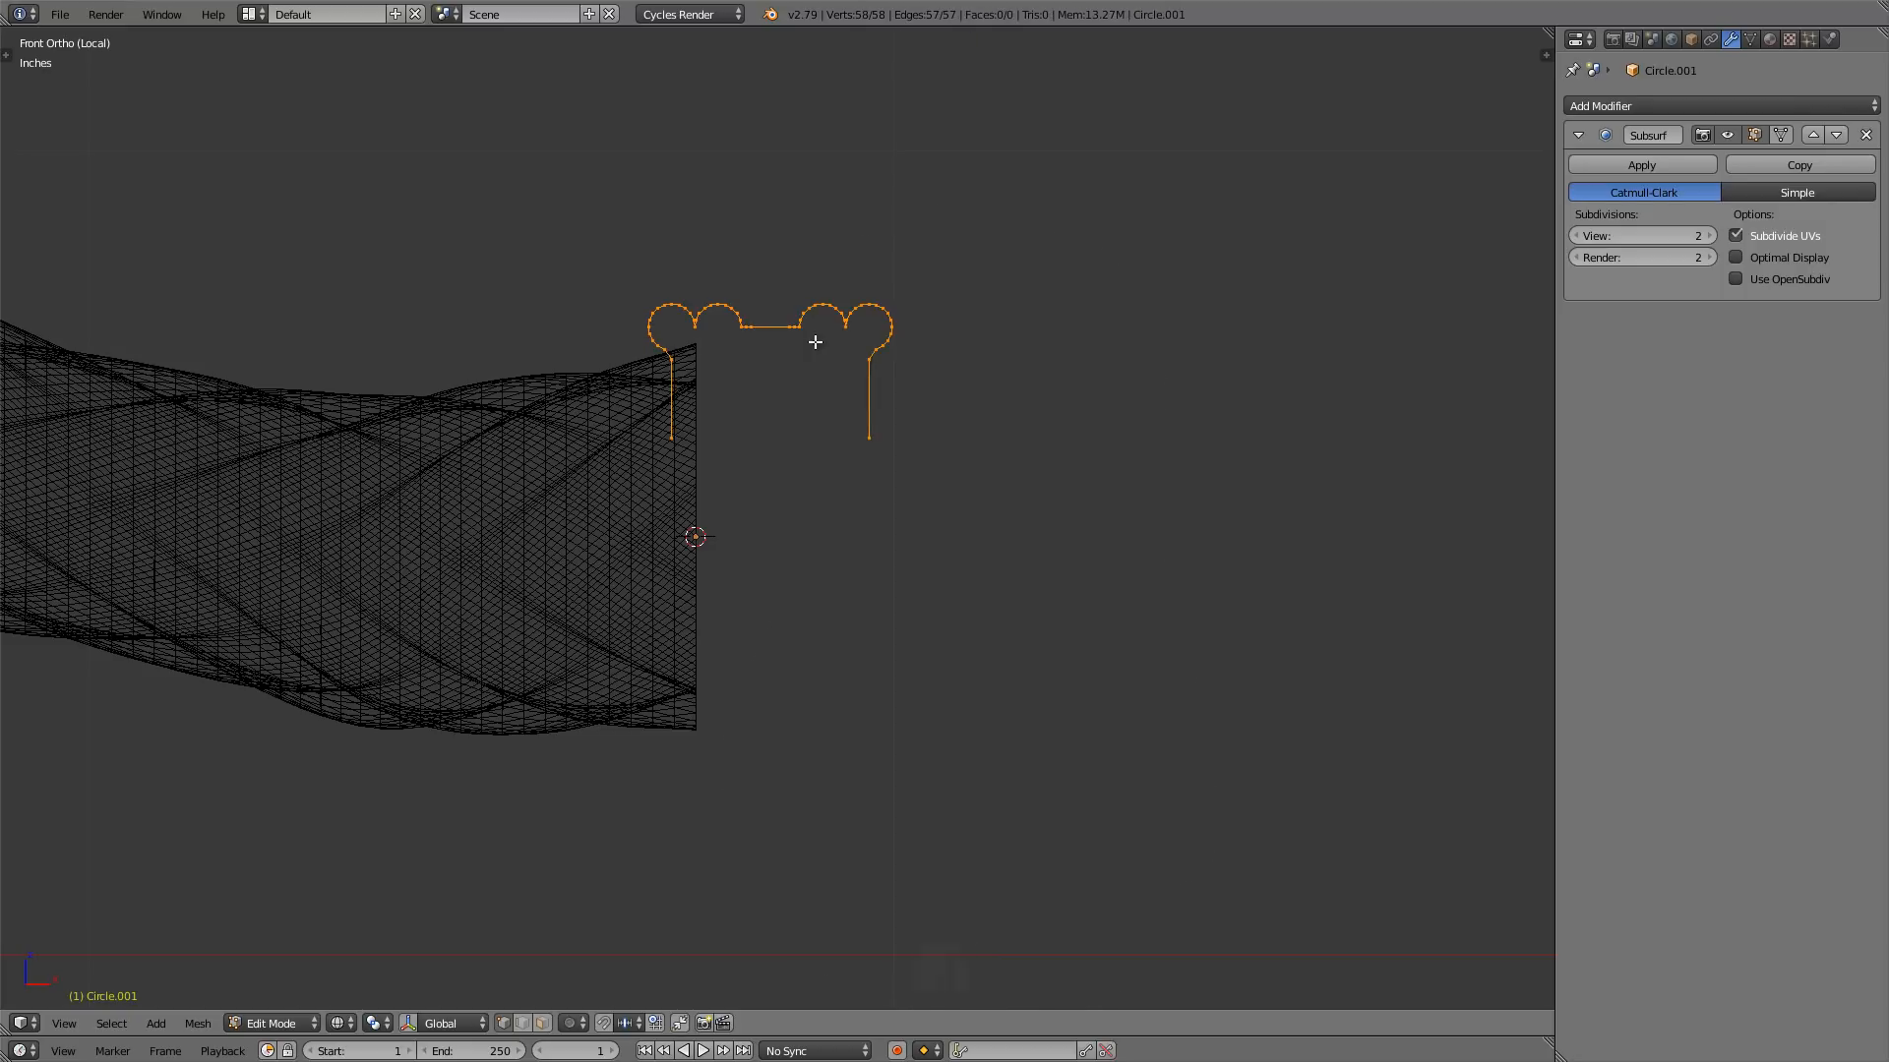
key("3")
middle_click_drag(952, 435, 785, 369, "shift")
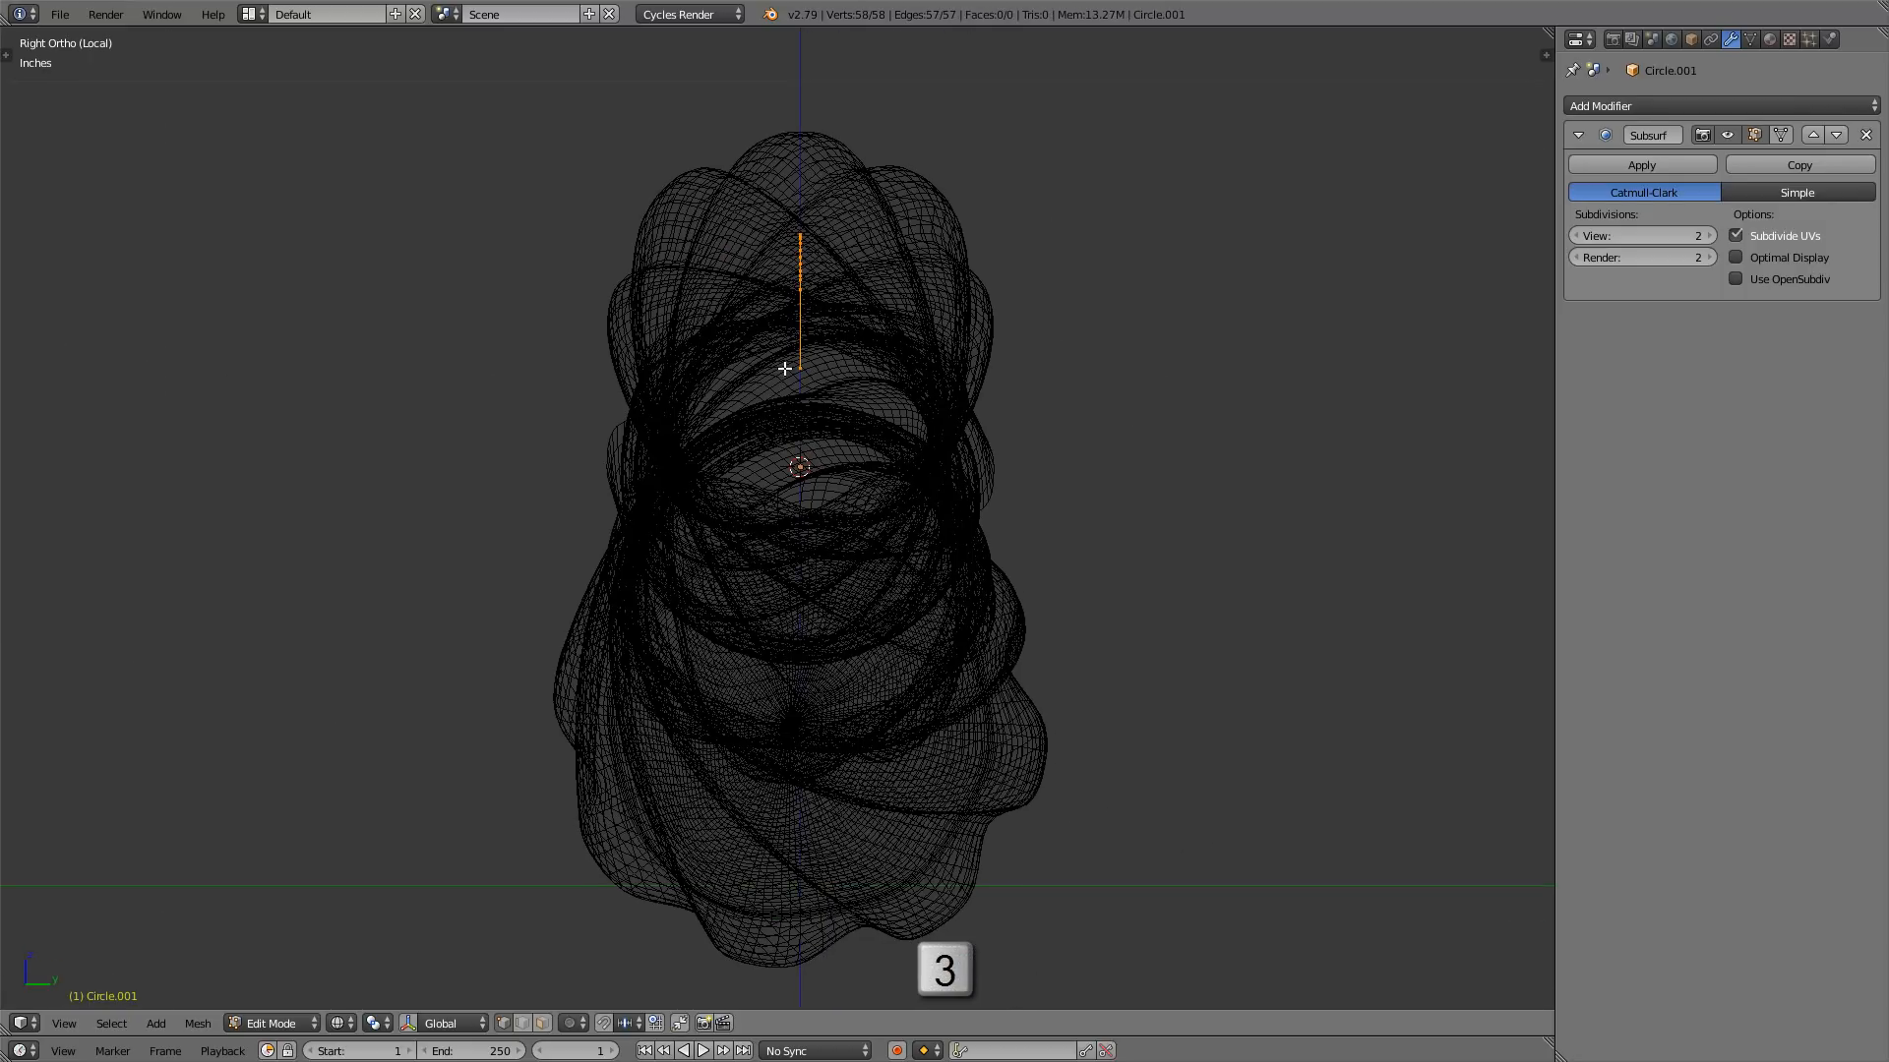
key("z")
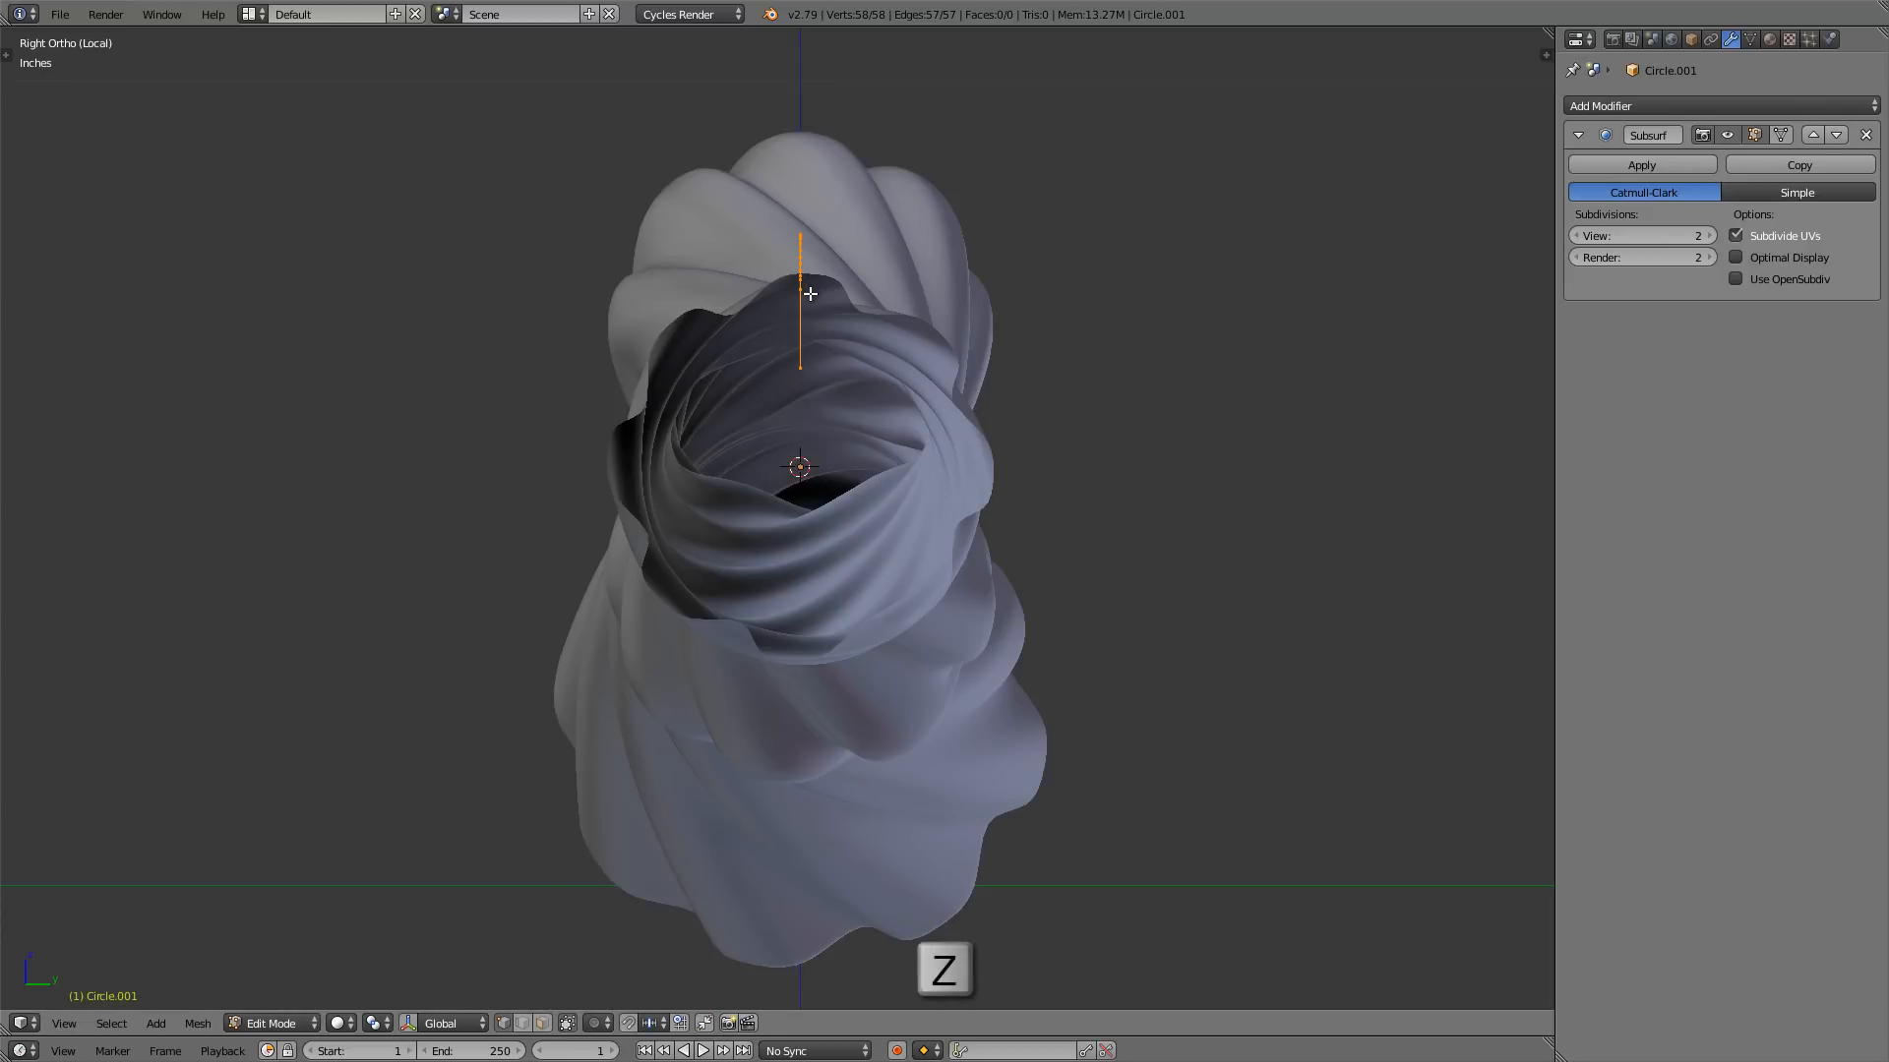
middle_click_drag(809, 291, 811, 276, "shift")
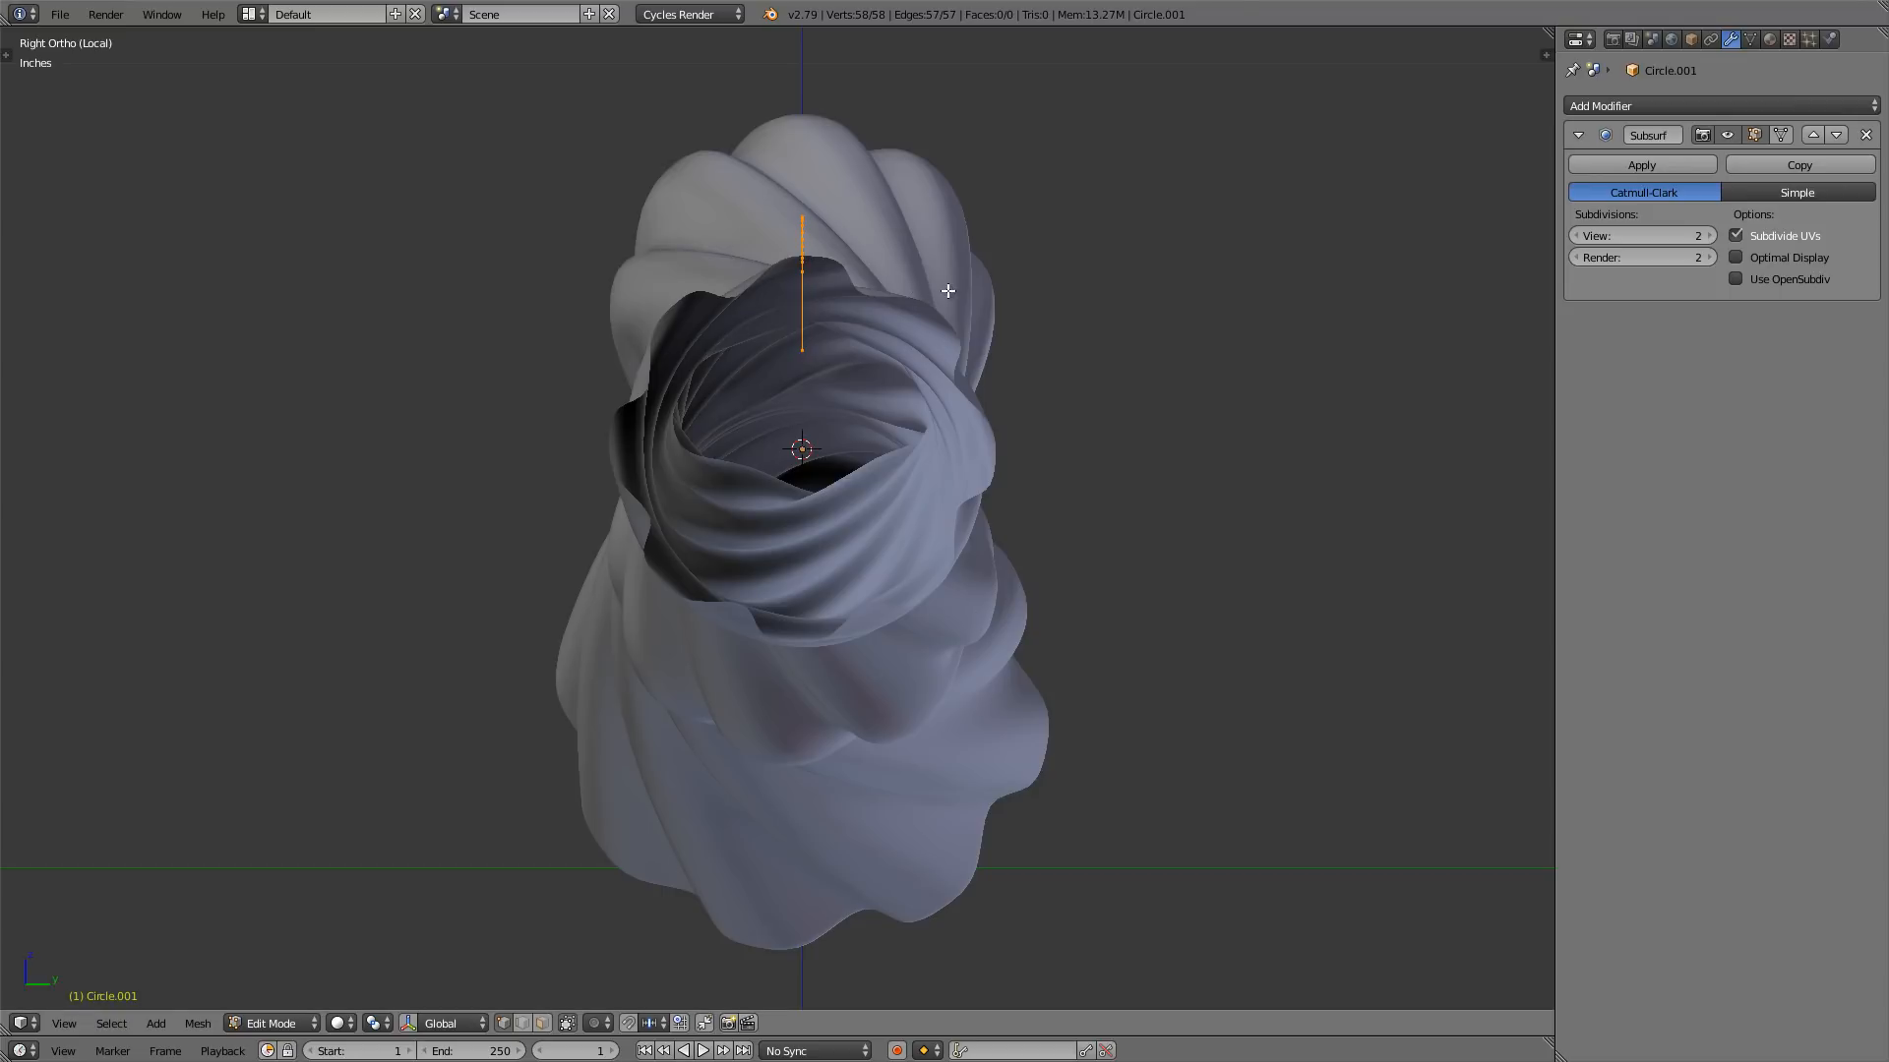
key("alt+r")
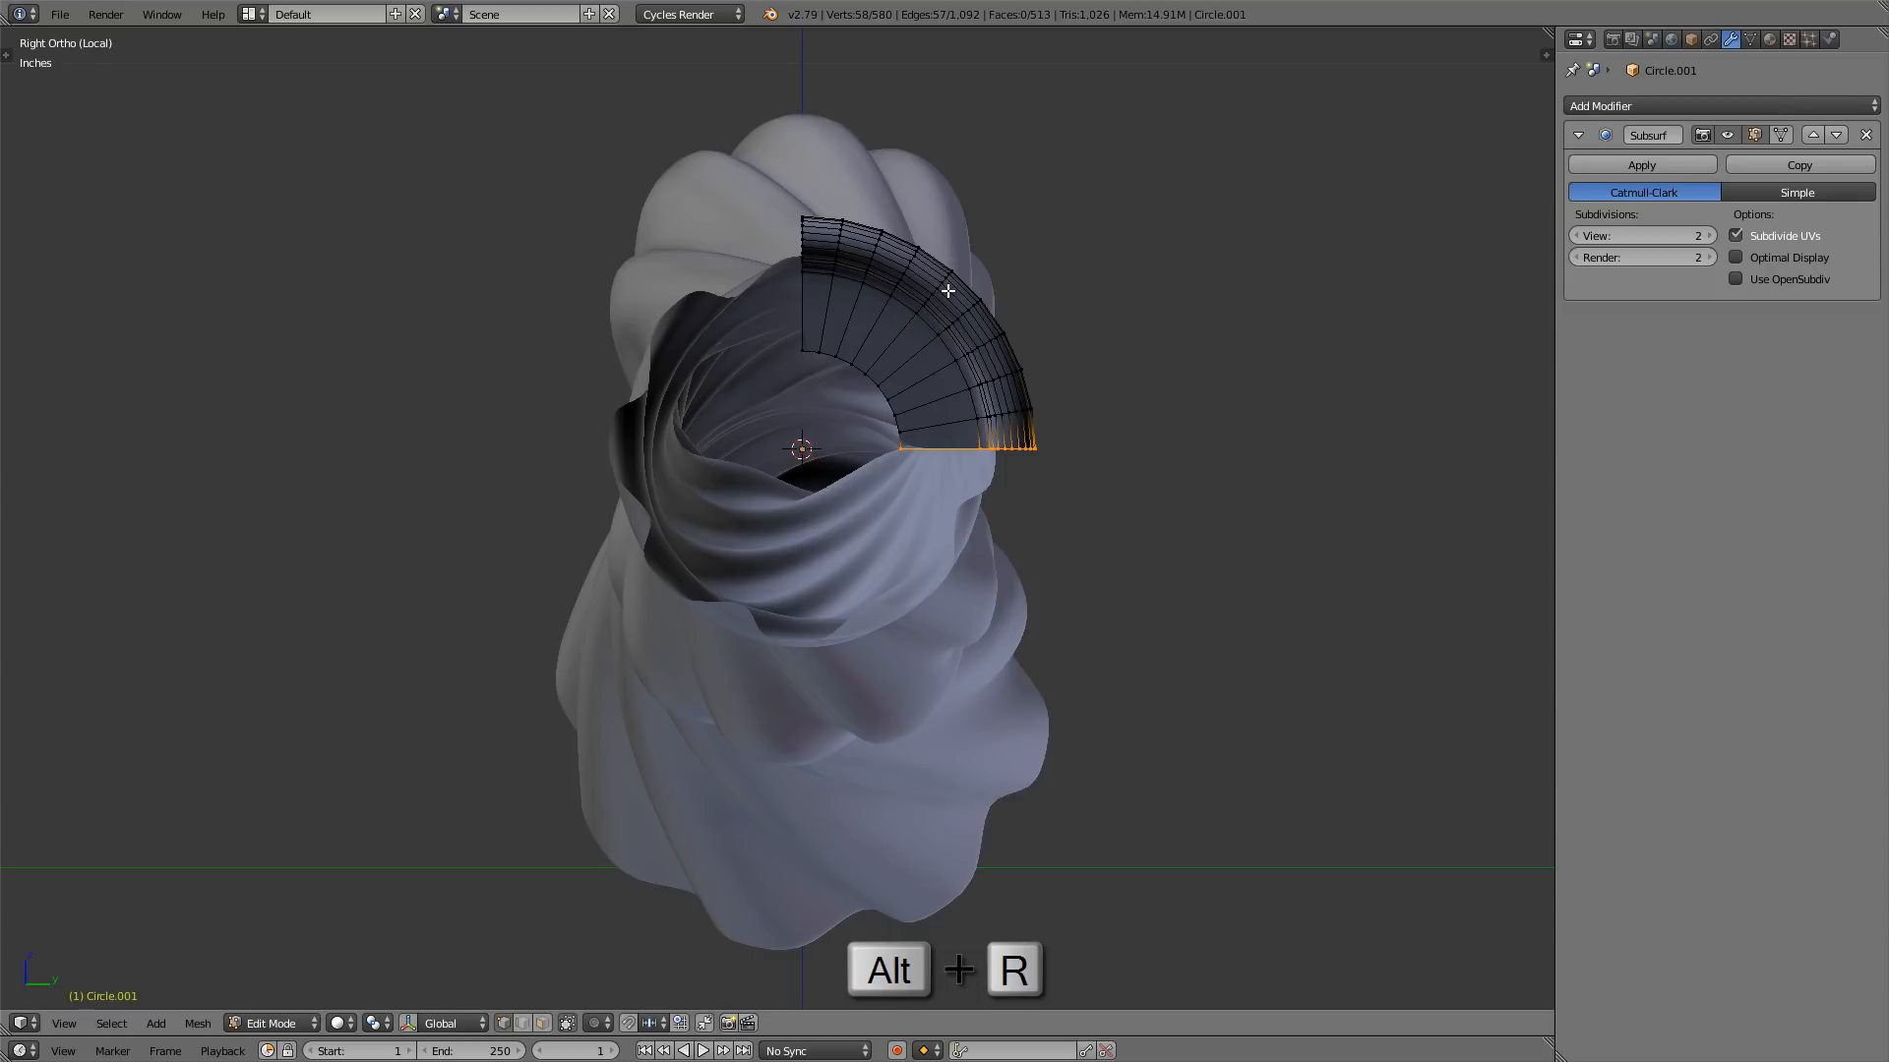
- Set the spin angle to 360° and the number of steps to 40
key("t")
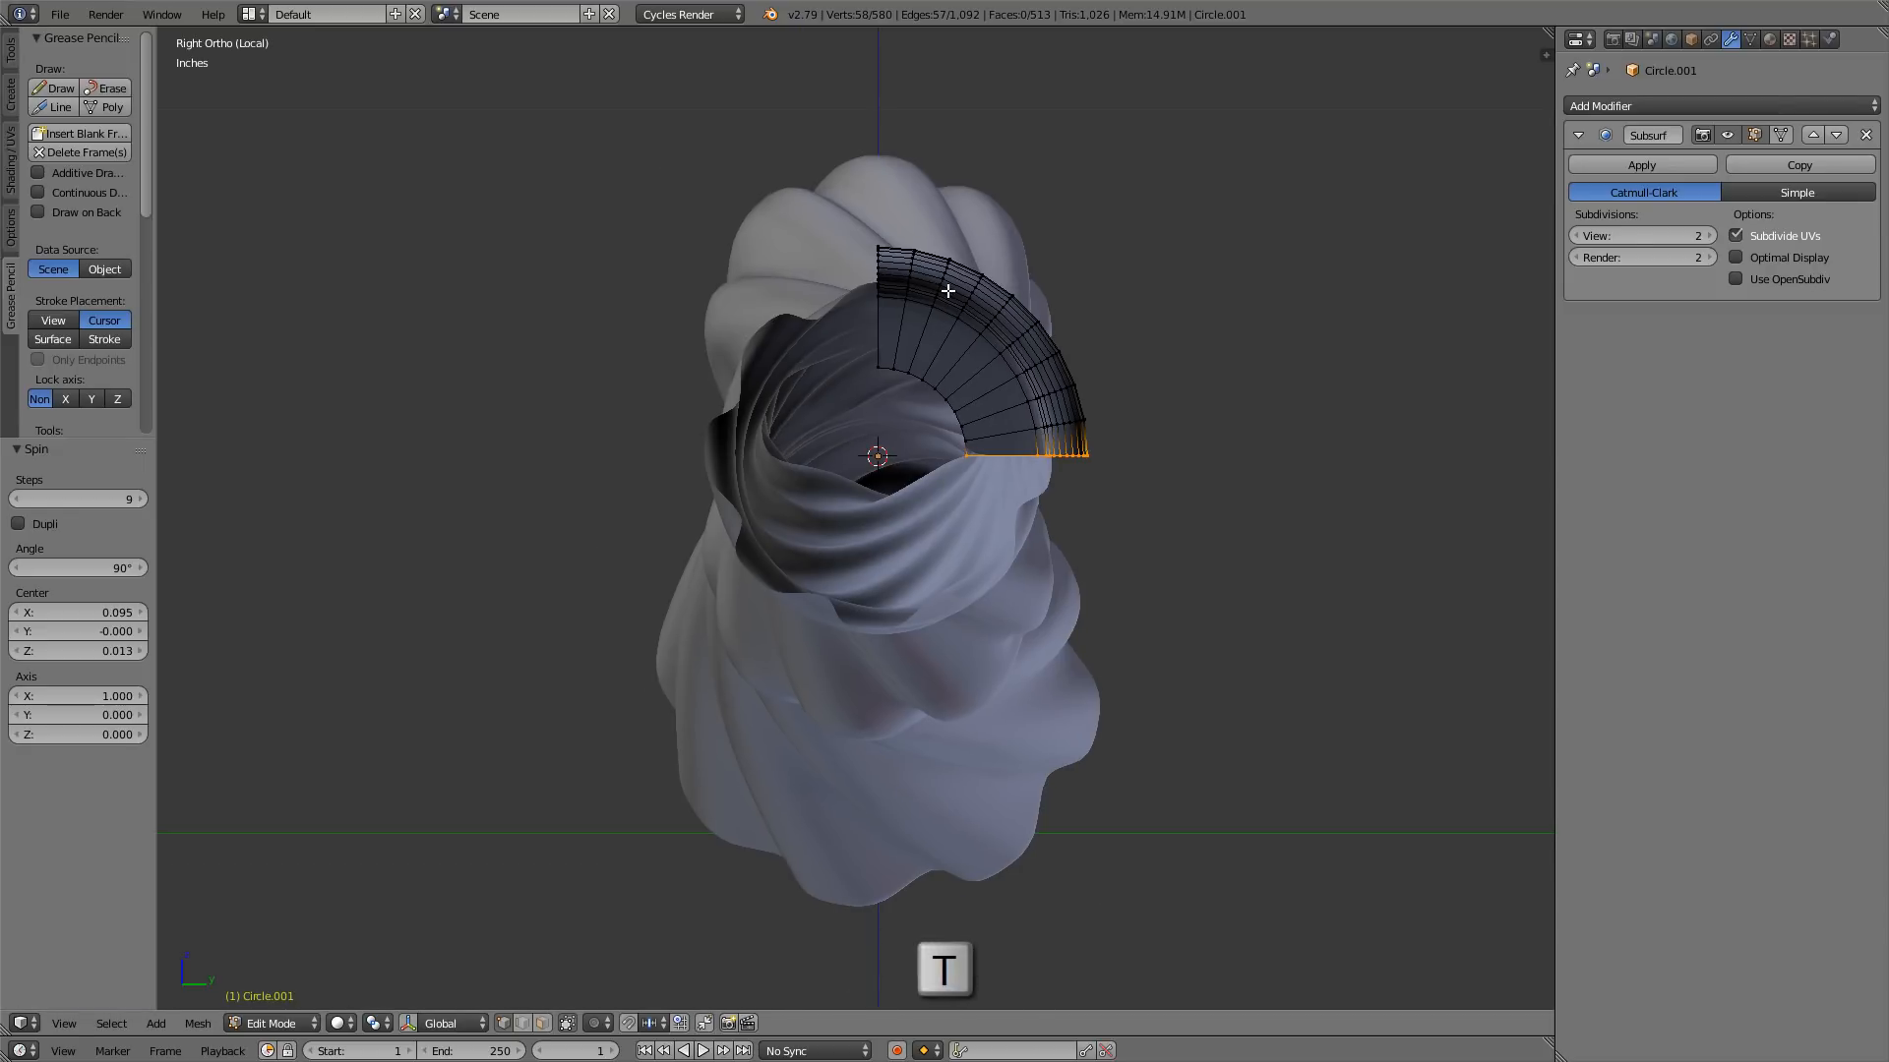
left_click(86, 568)
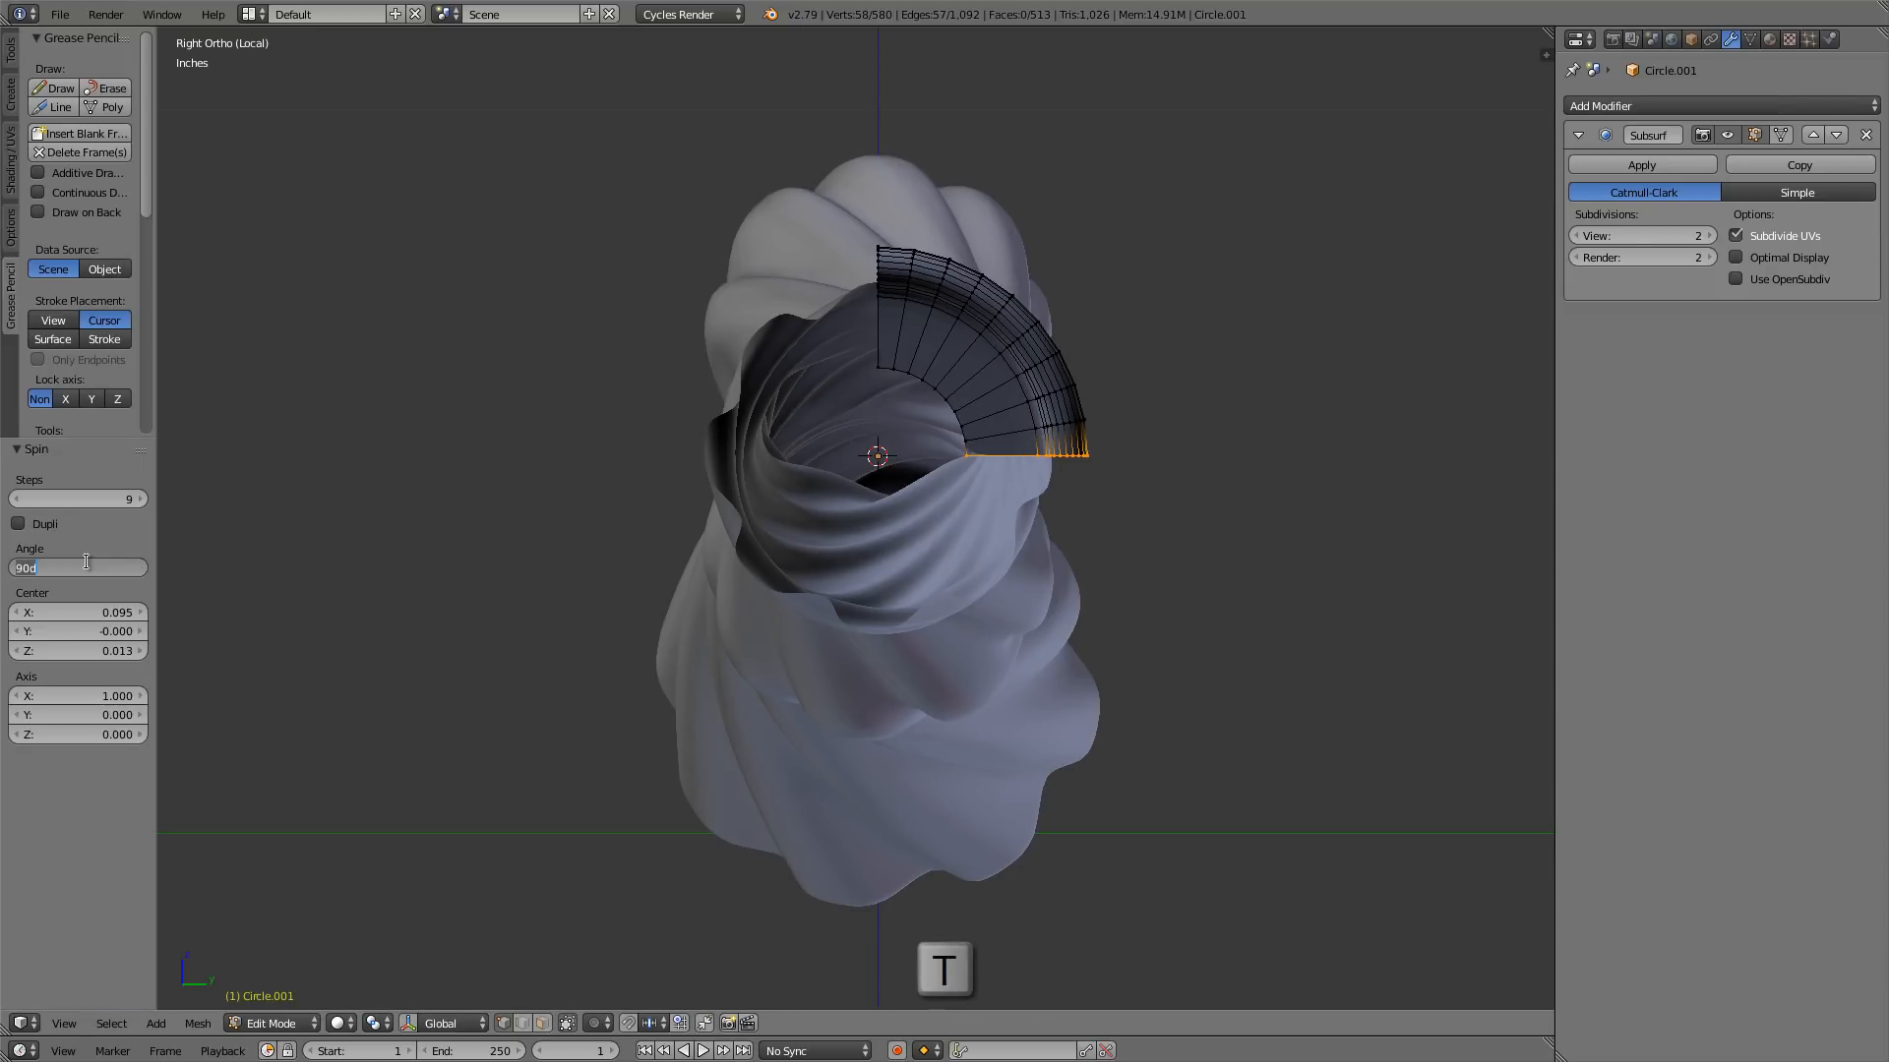
type("360")
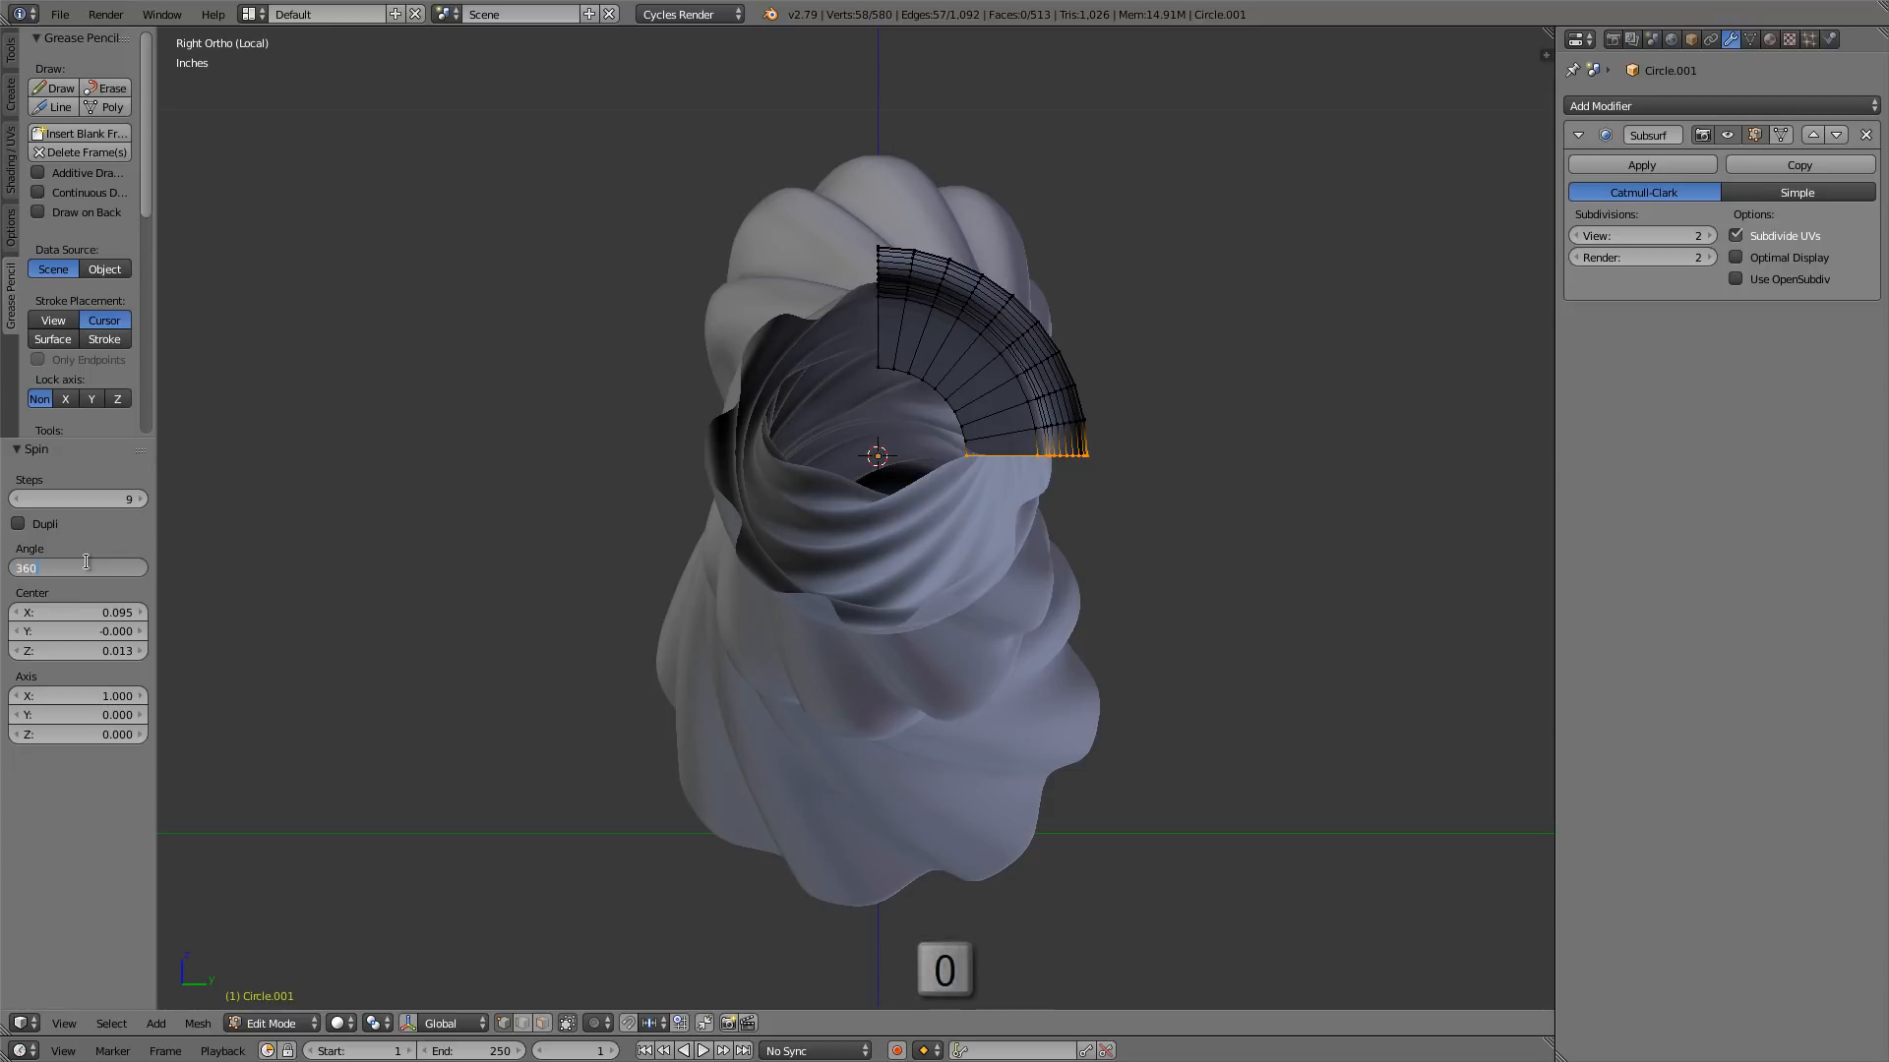
key("Return")
left_click(72, 498)
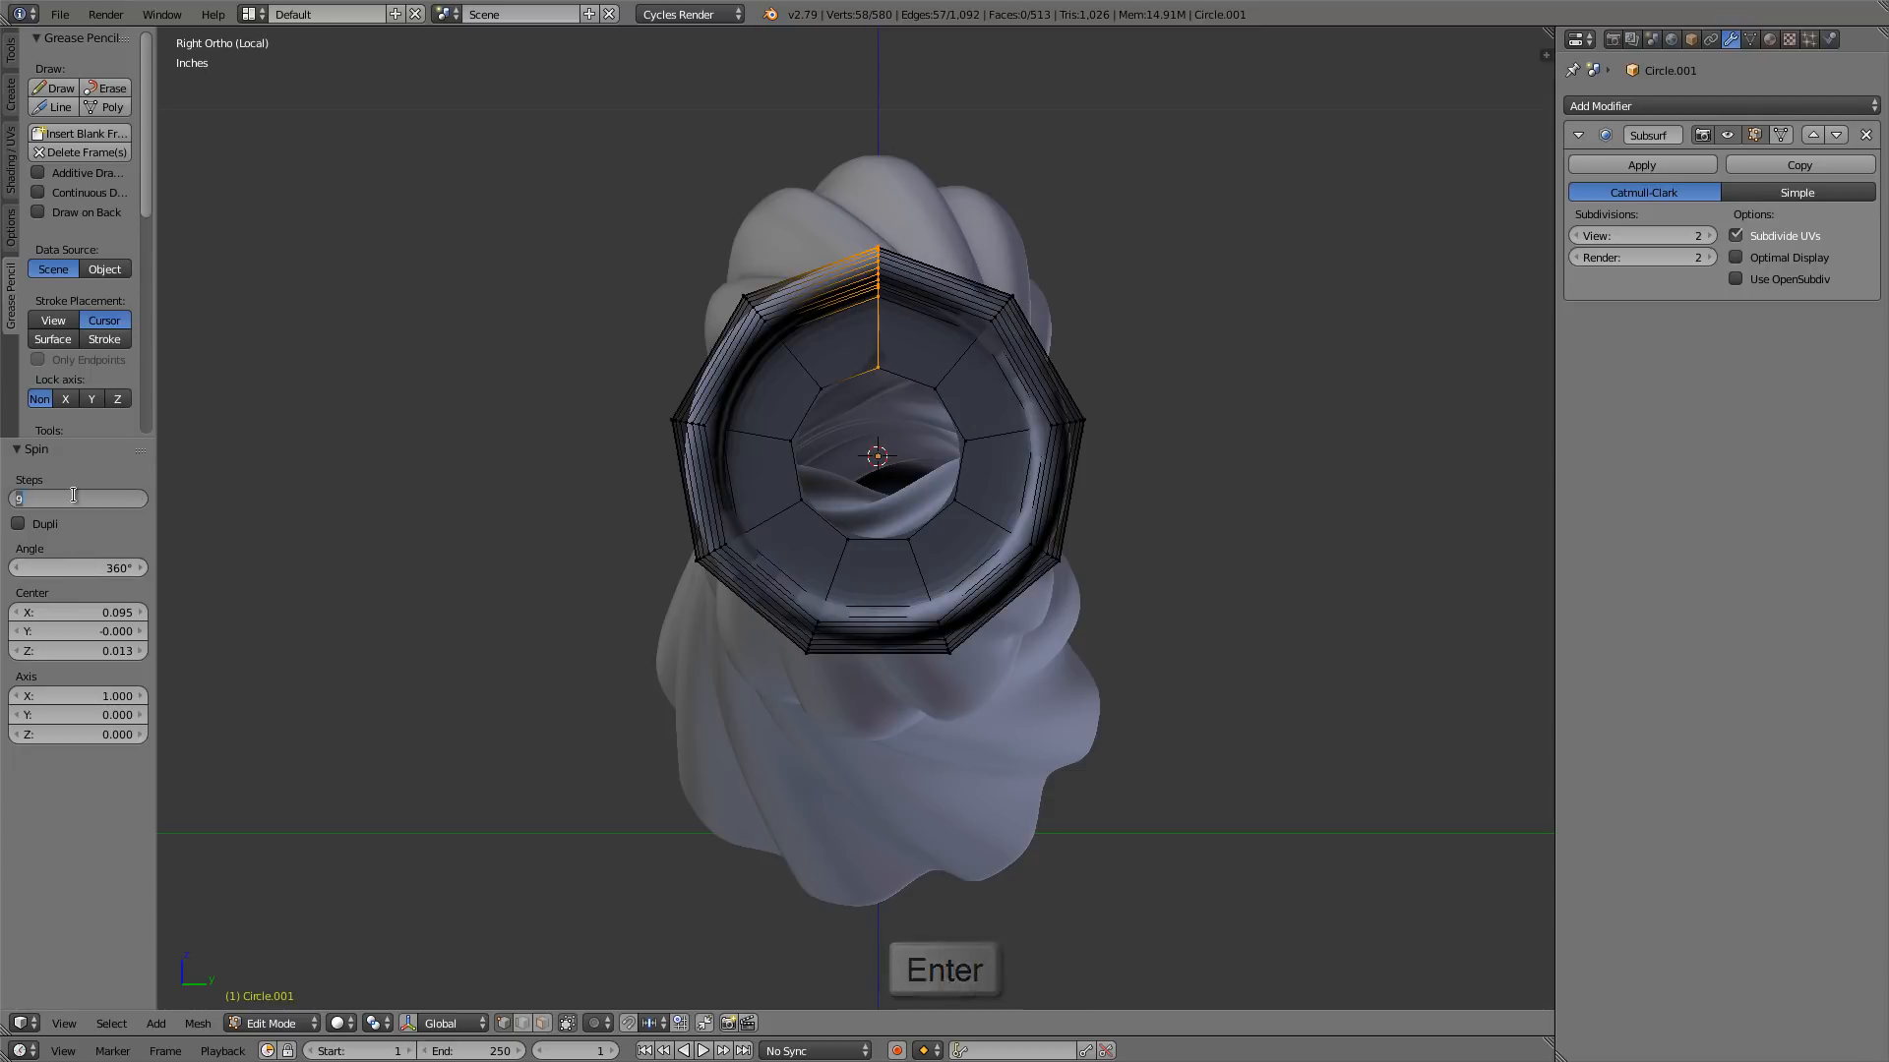
type("40")
key("Return")
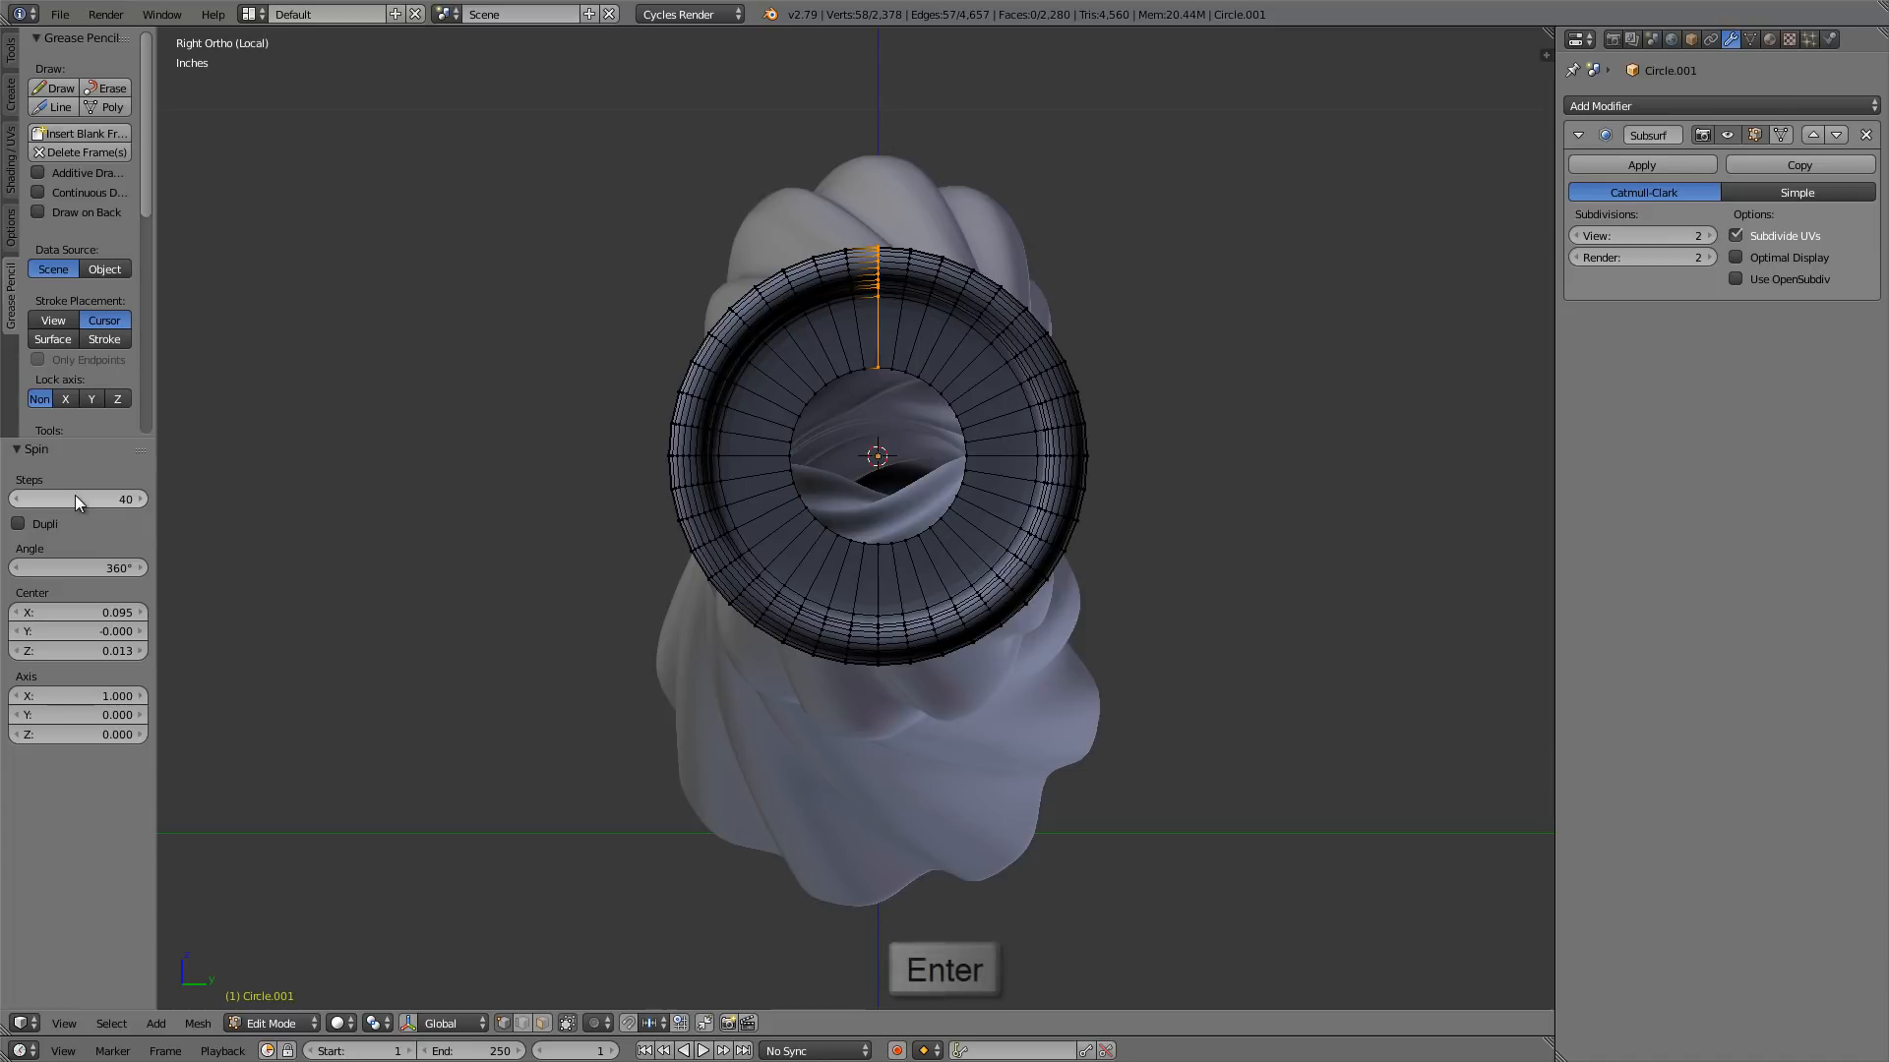
- Select the whole spun collar mesh and recalculate its normals so they face outward
mouse_move(887, 316)
middle_mouse_down()
mouse_move(957, 338)
mouse_move(877, 350)
middle_mouse_up()
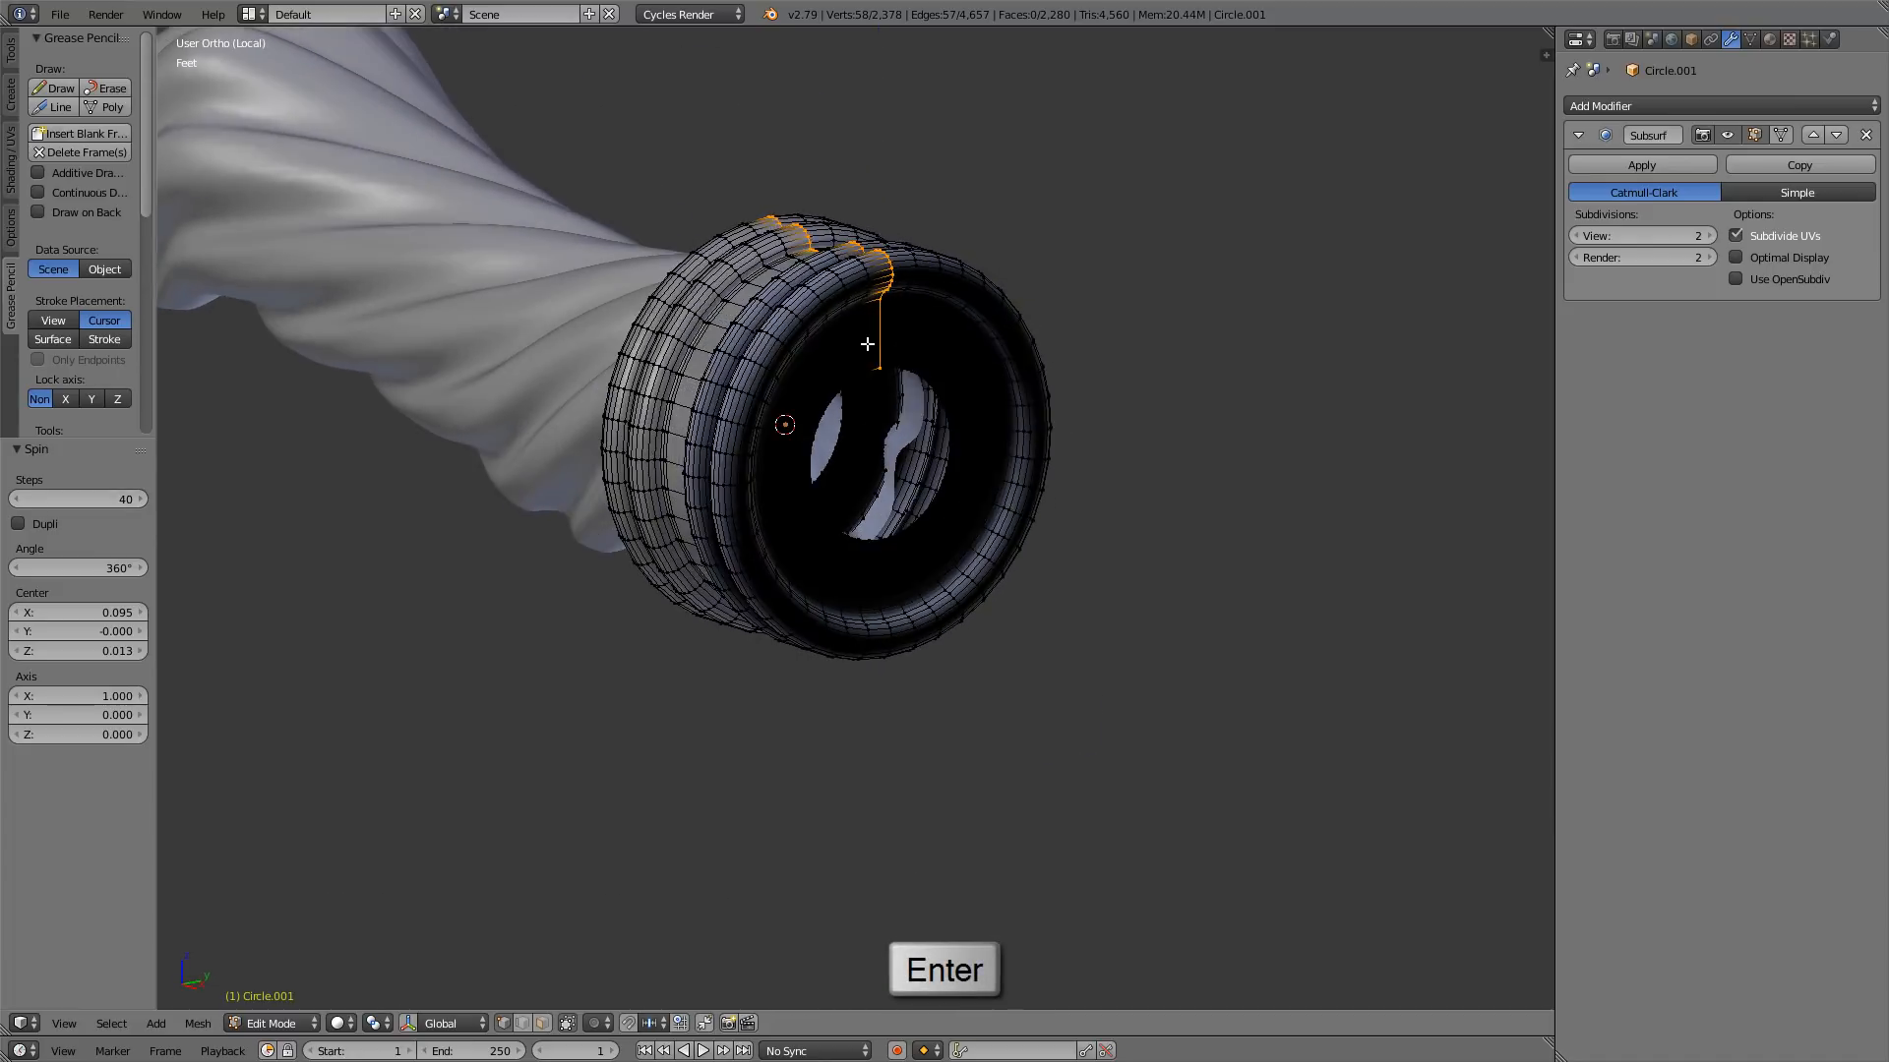
scroll(836, 394, "up", 5)
middle_click_drag(764, 323, 856, 292, "shift")
scroll(835, 275, "down", 2)
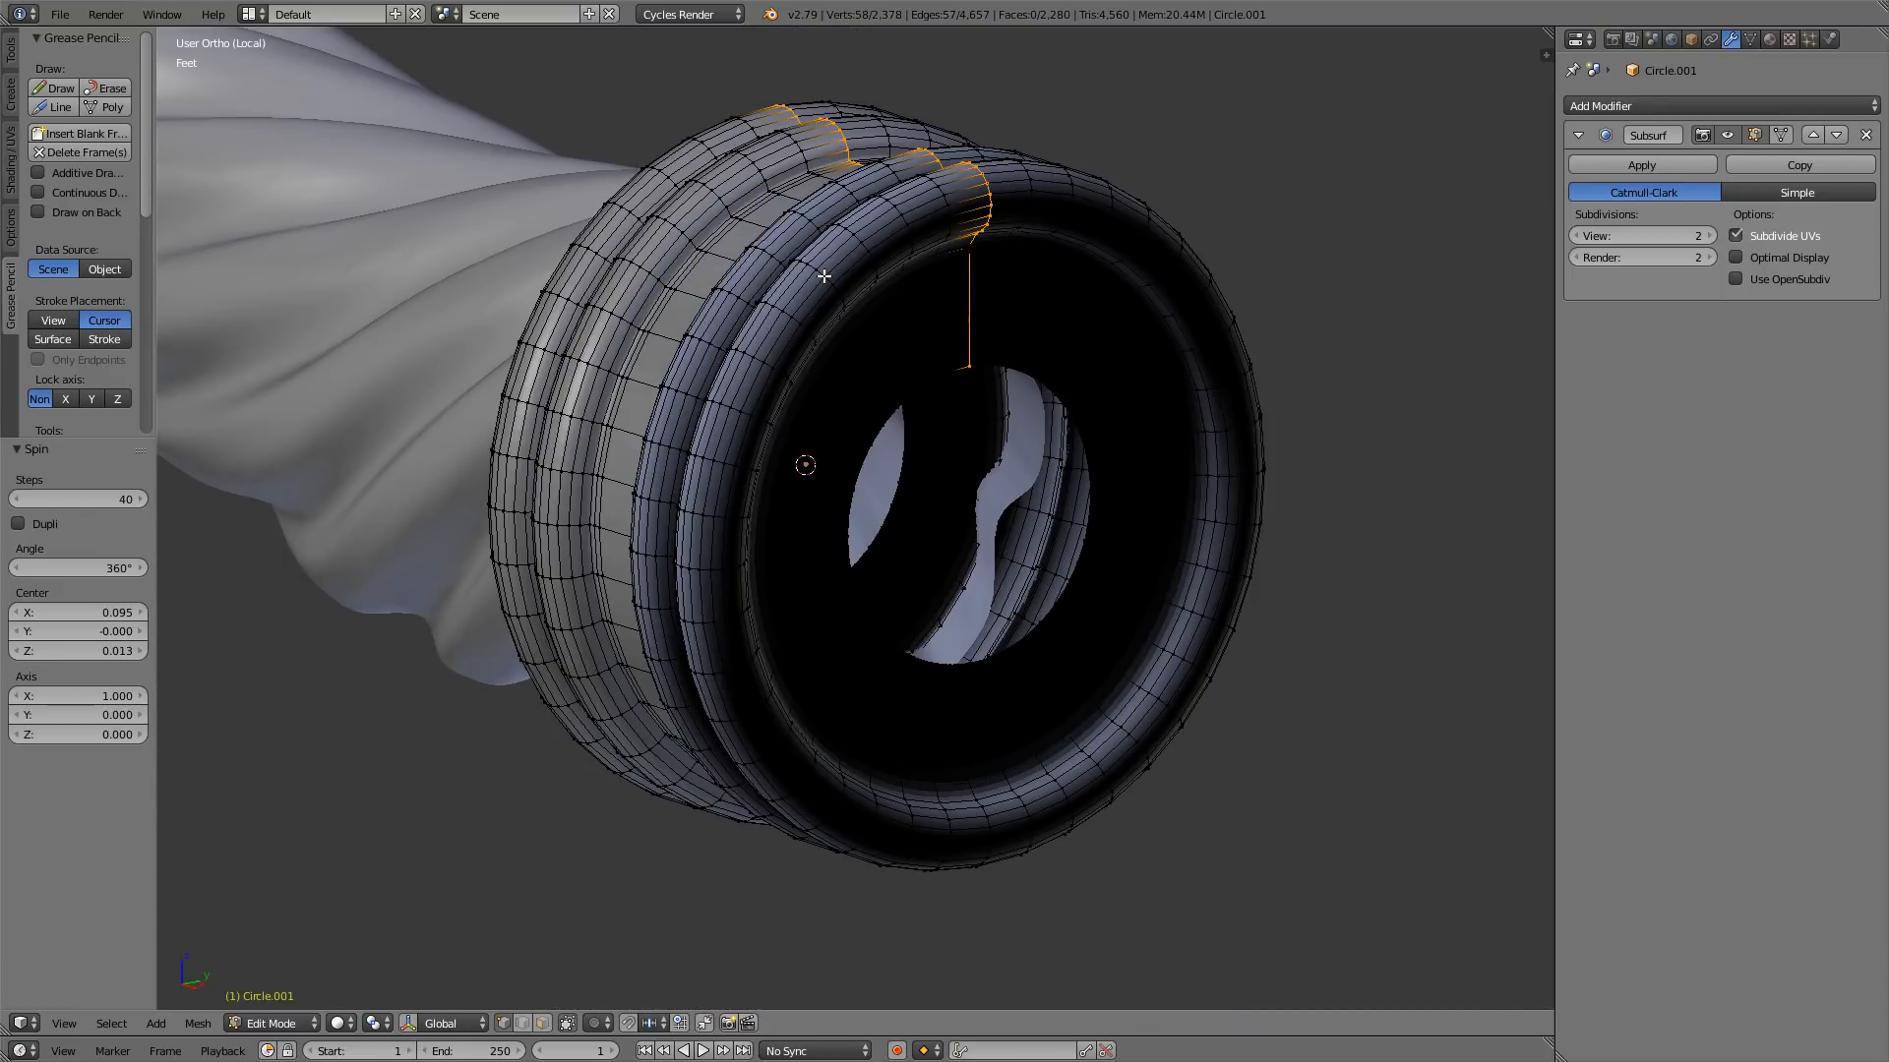
key("a")
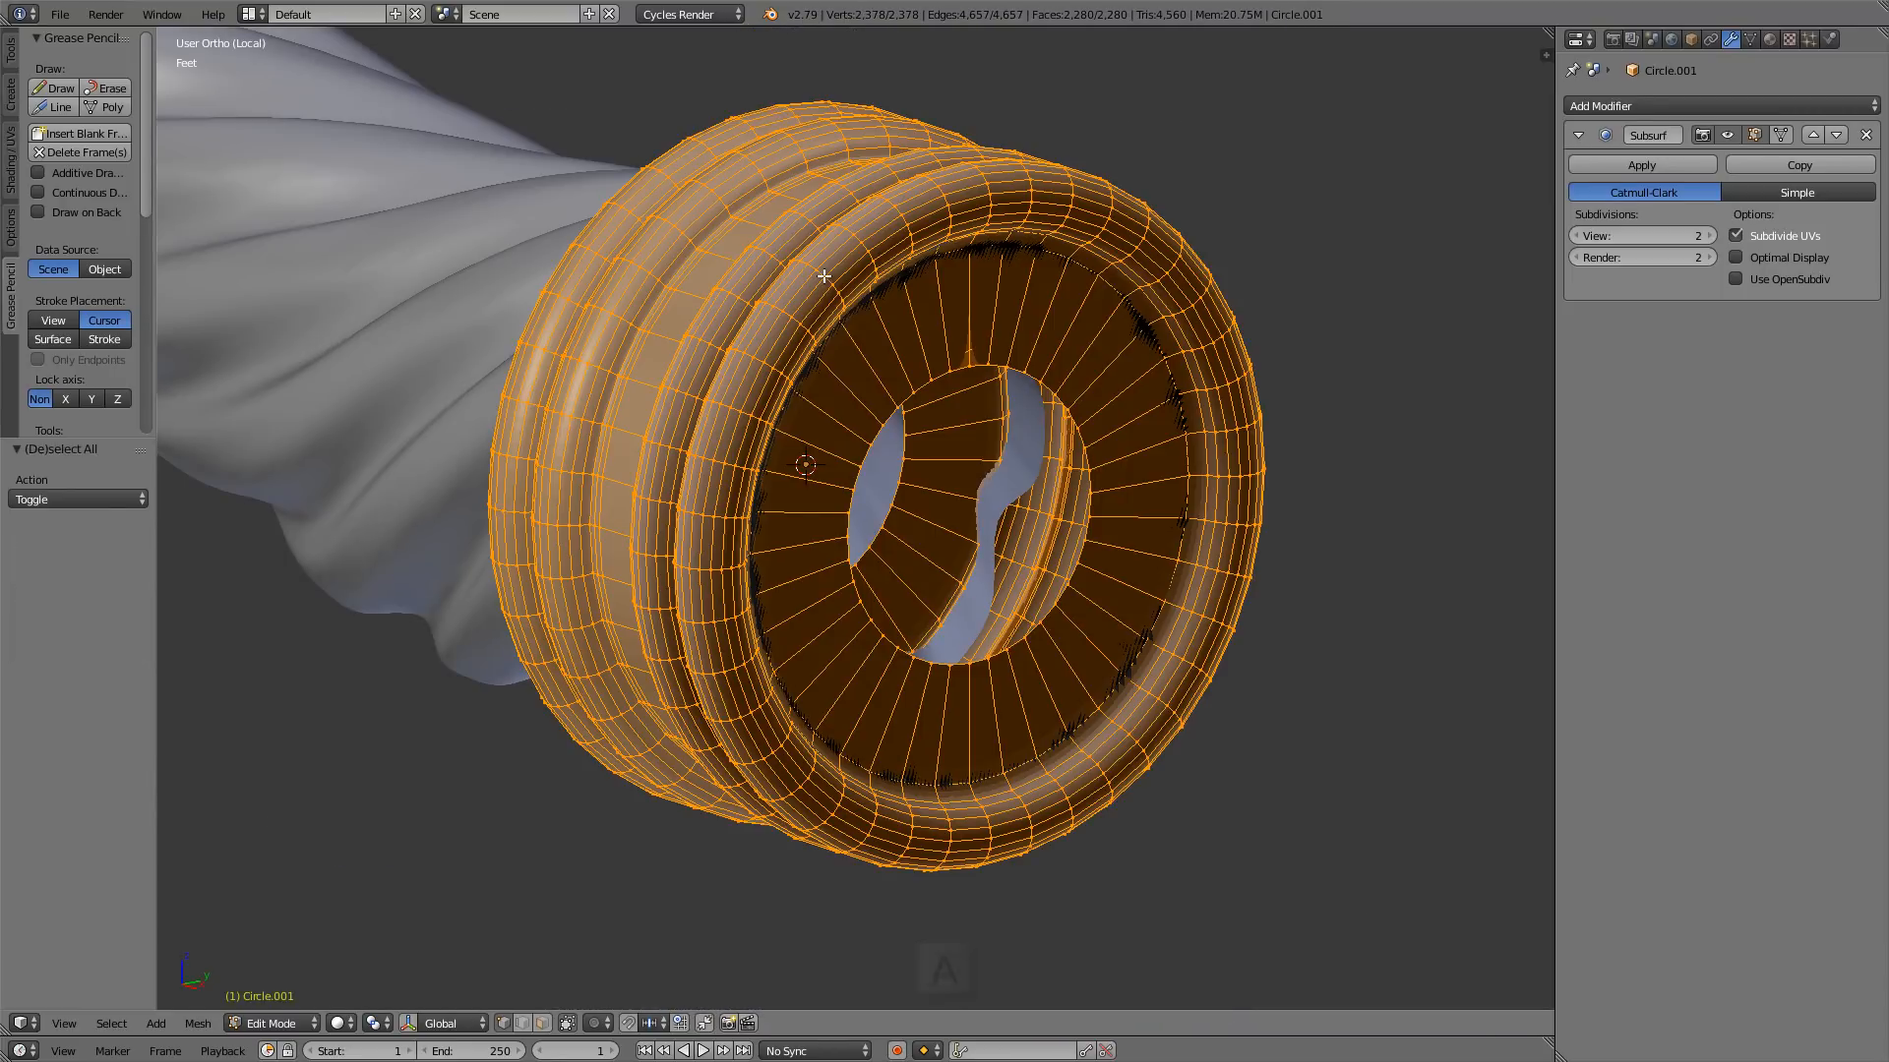
key("ctrl+n")
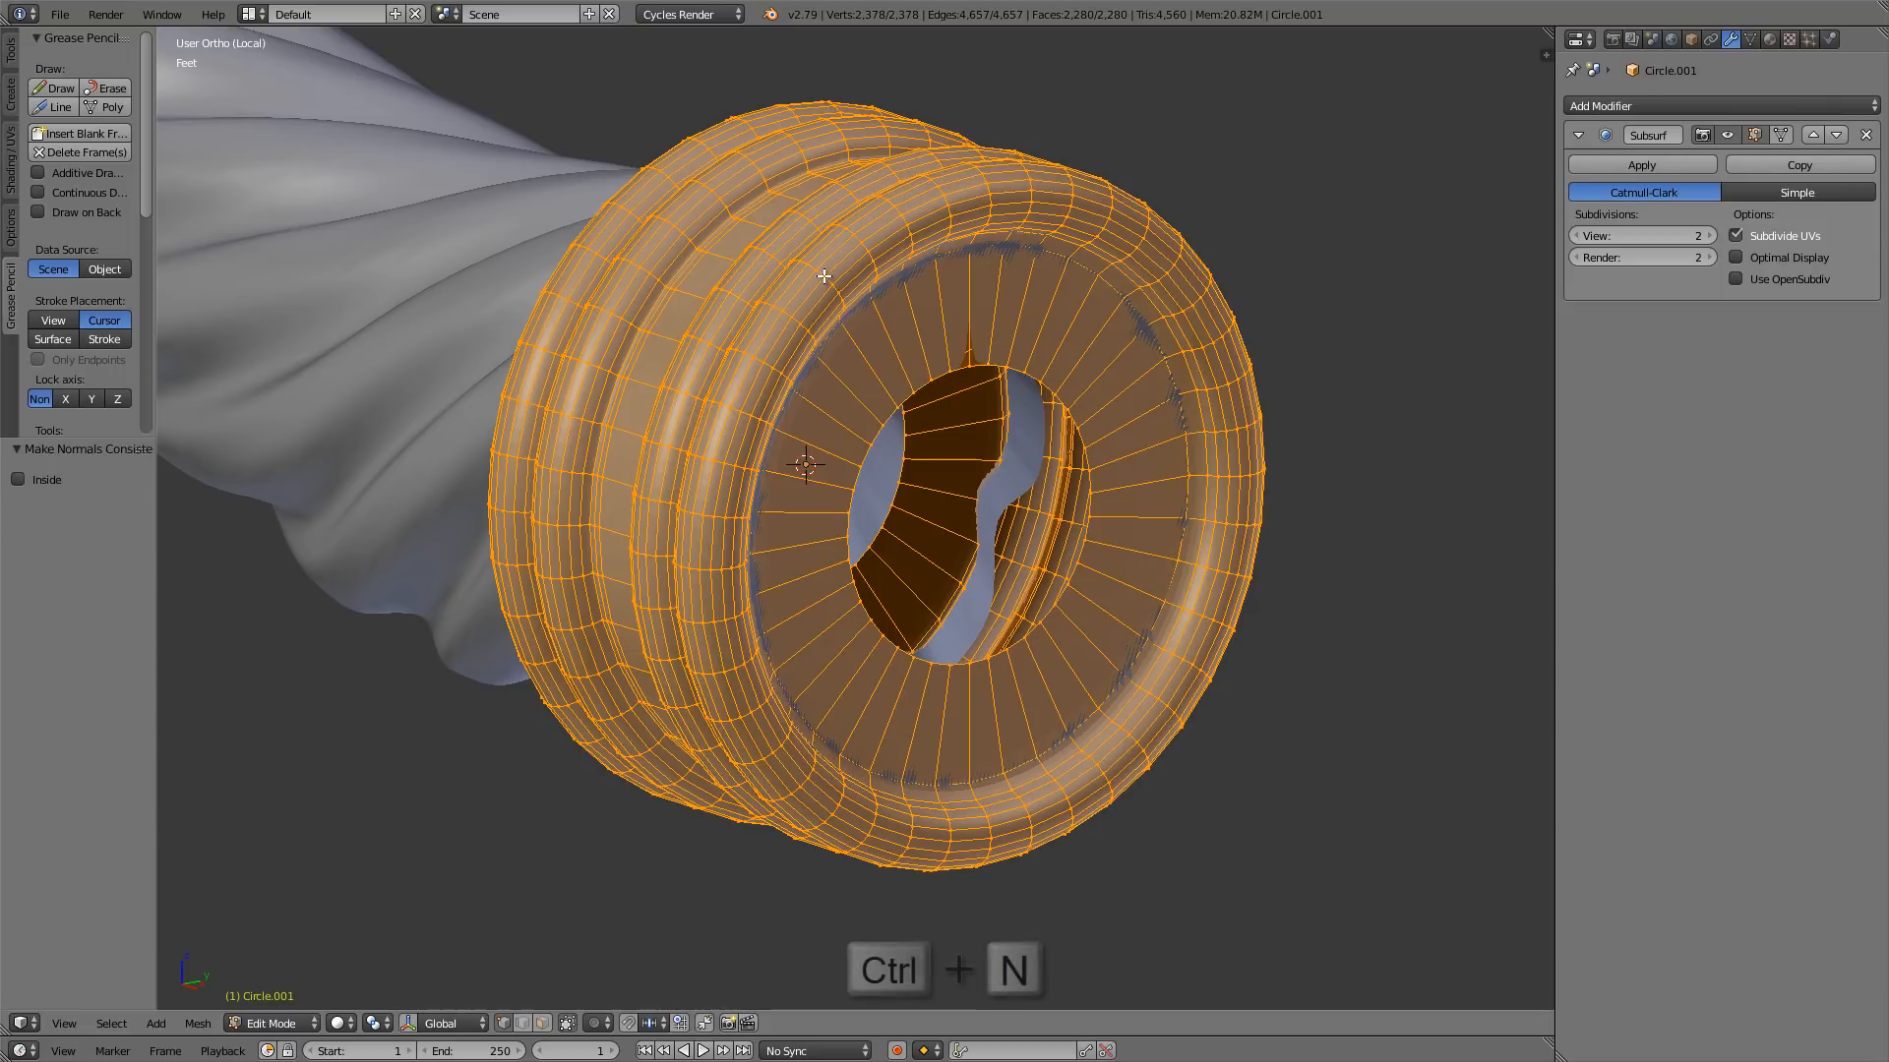
- Try moving the seam vertex on the rim of the collar's front hole to test whether the spin ends are joined
middle_click_drag(955, 308, 904, 446)
scroll(1041, 372, "up", 7)
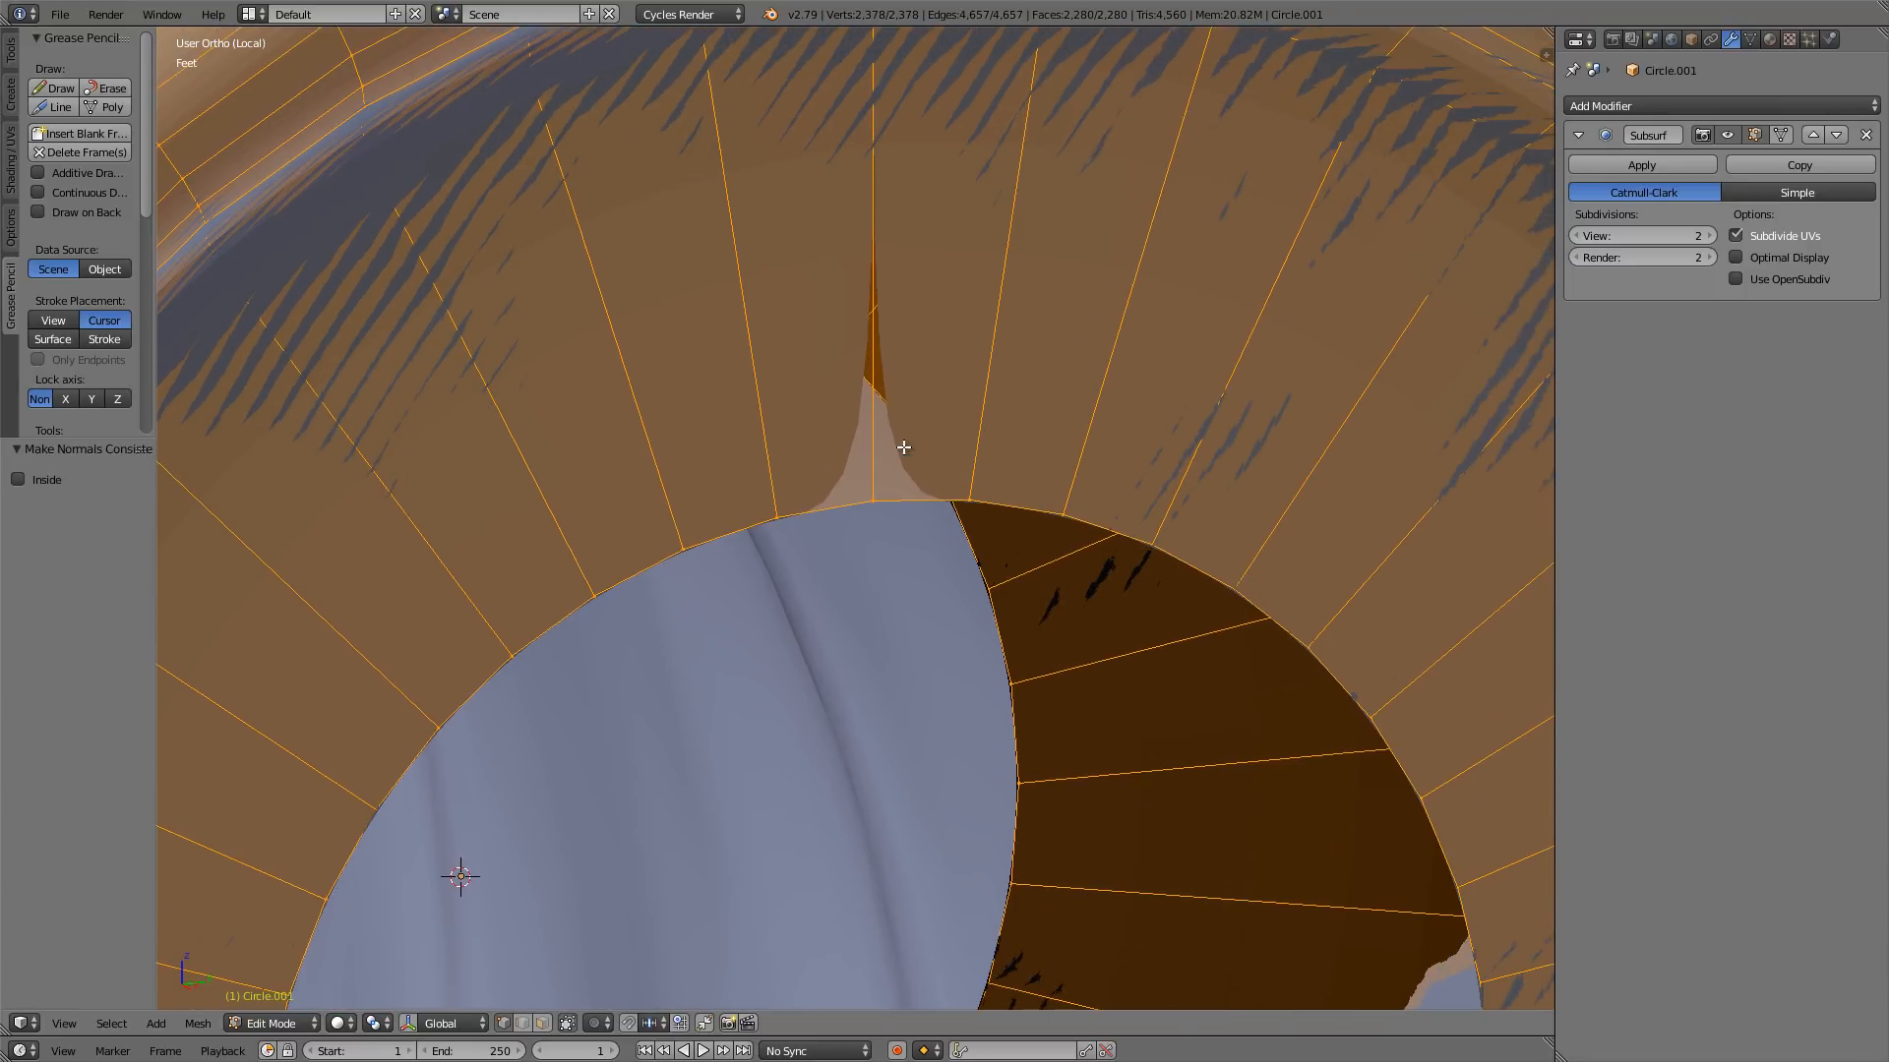
right_click(852, 506)
key("g")
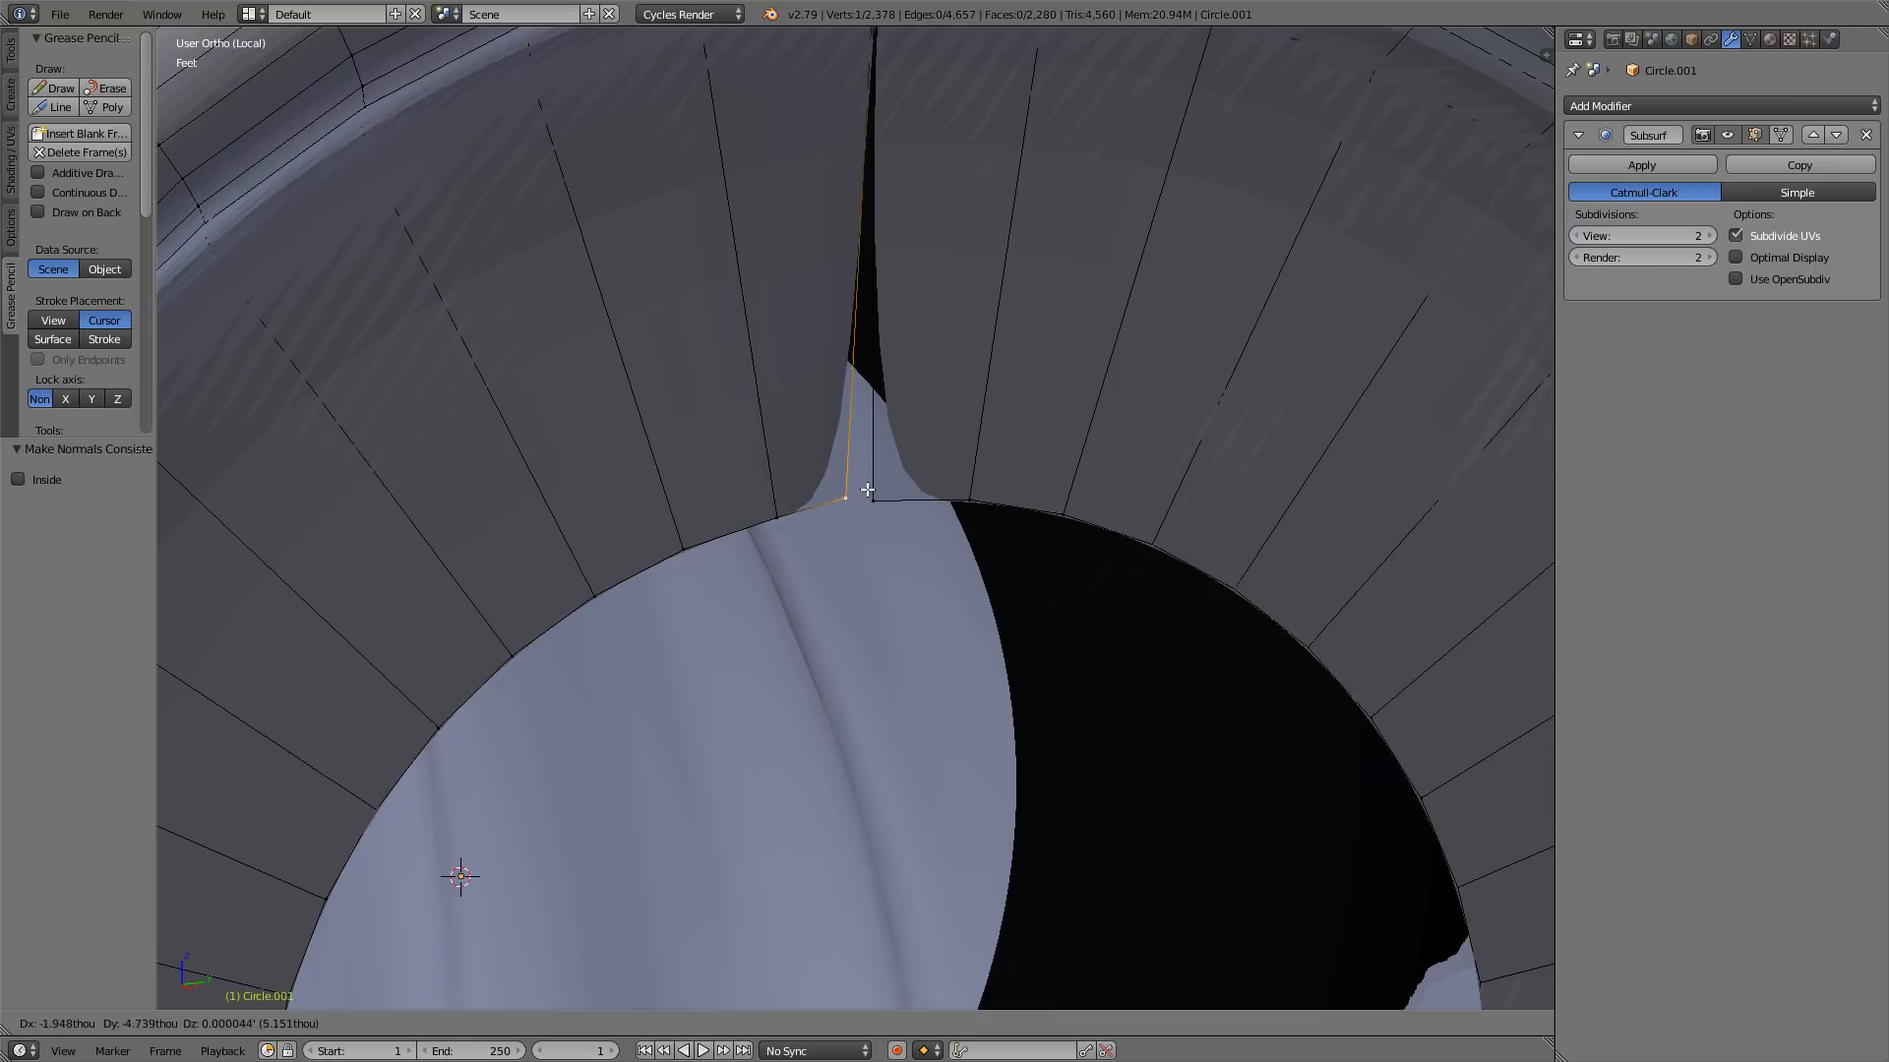
left_click(874, 490)
scroll(903, 441, "down", 5)
scroll(907, 446, "down", 4)
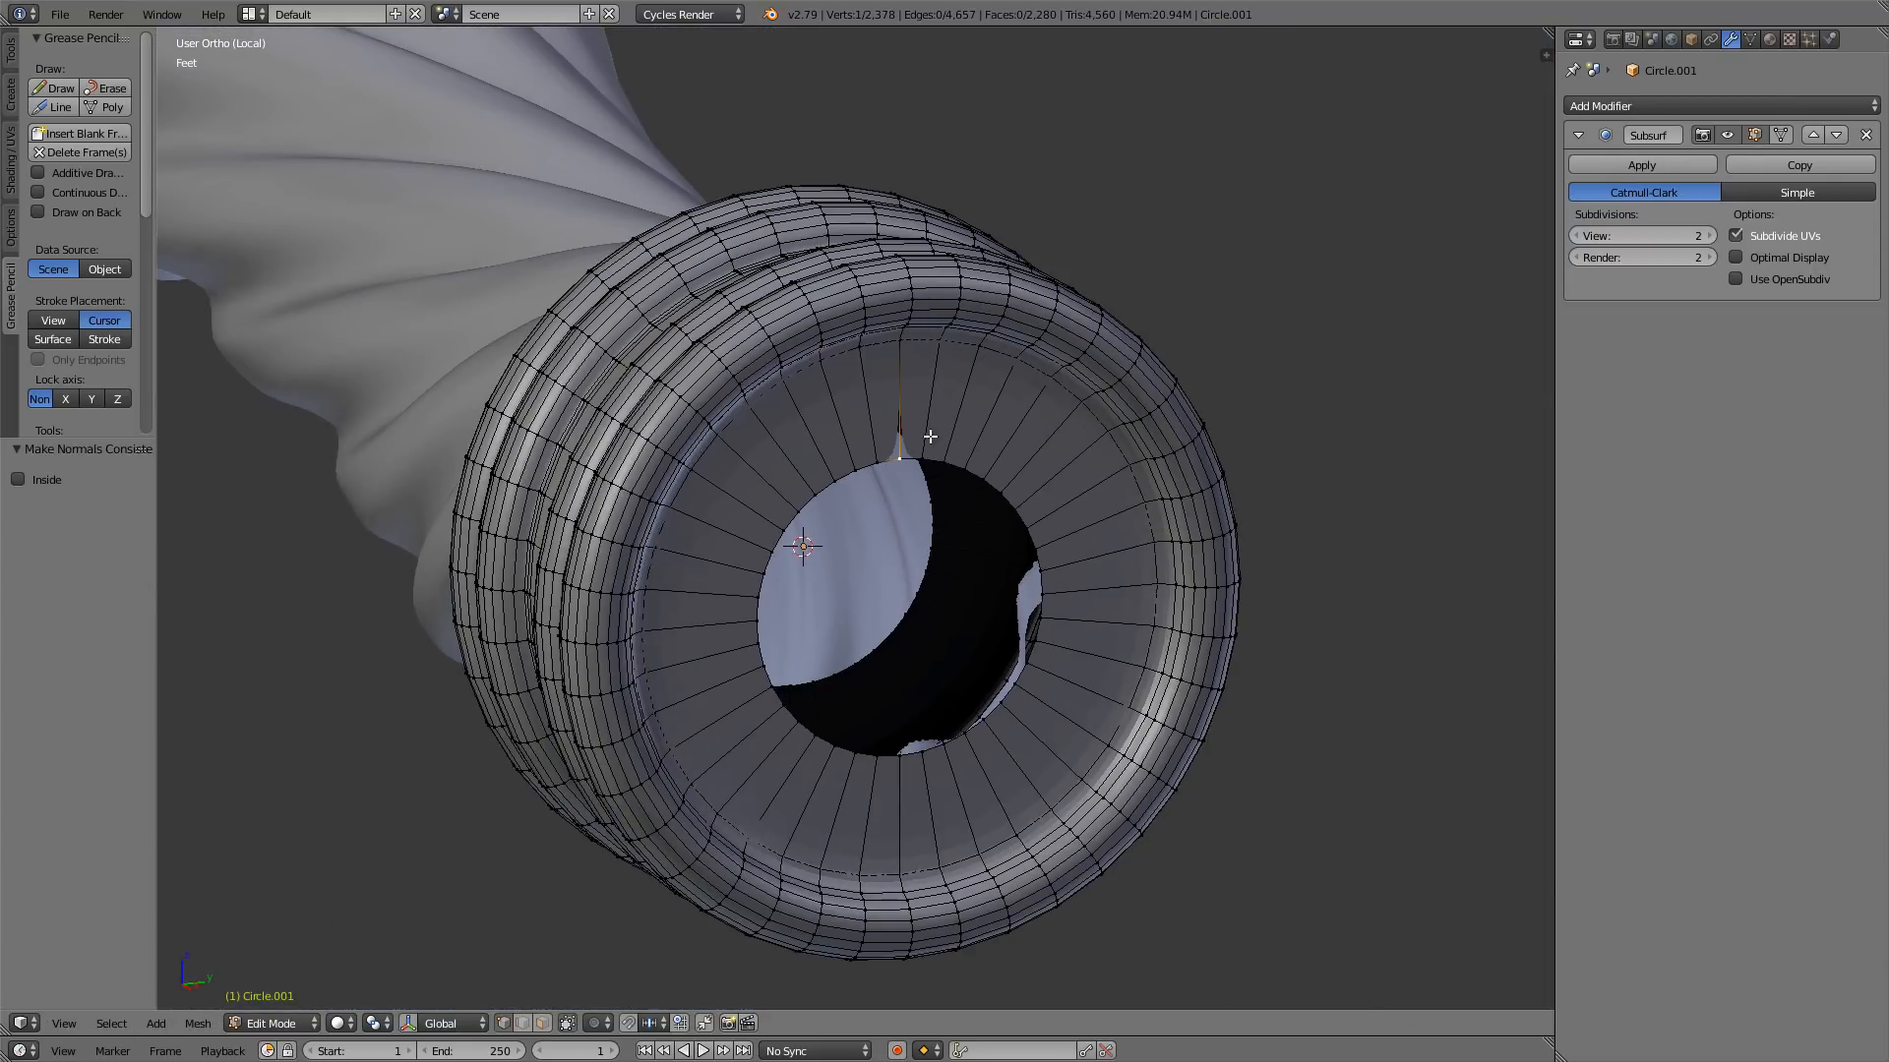
- Remove the duplicate vertices from the entire collar mesh to close the spin seam
key("a")
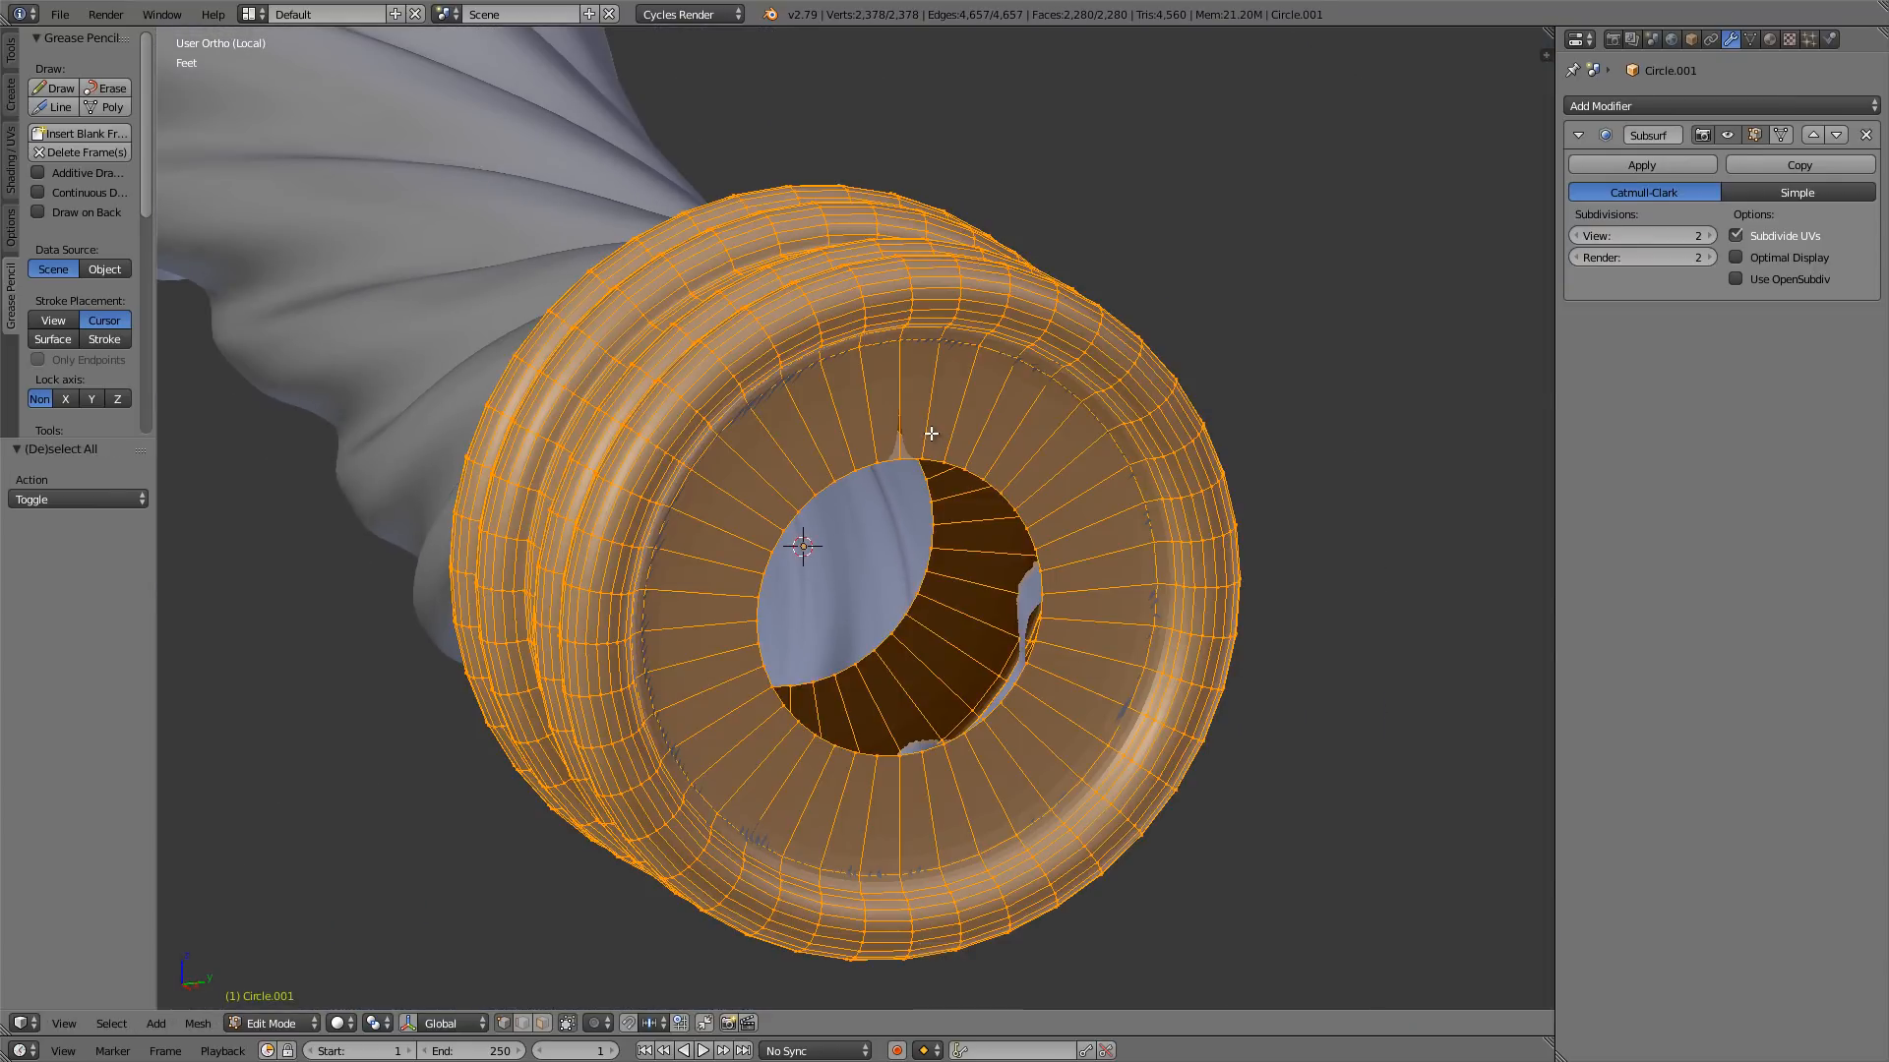
key("w")
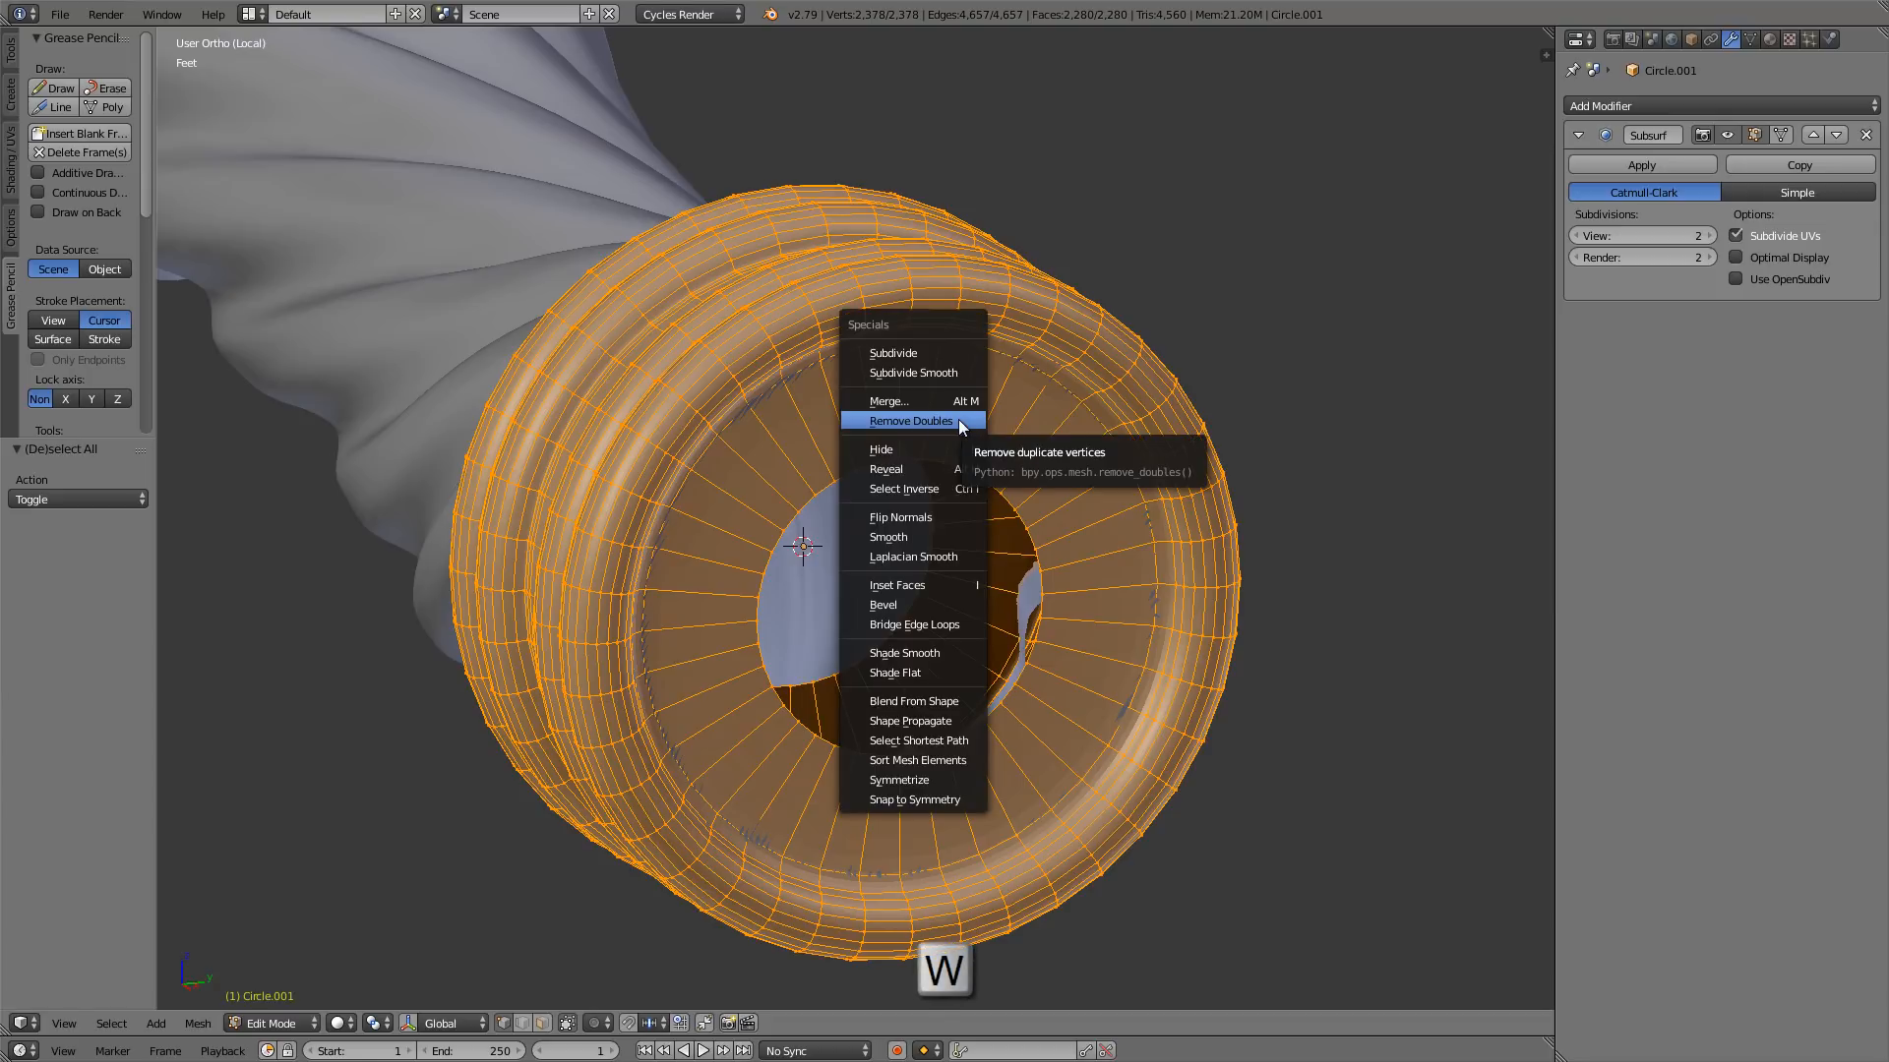
left_click(959, 420)
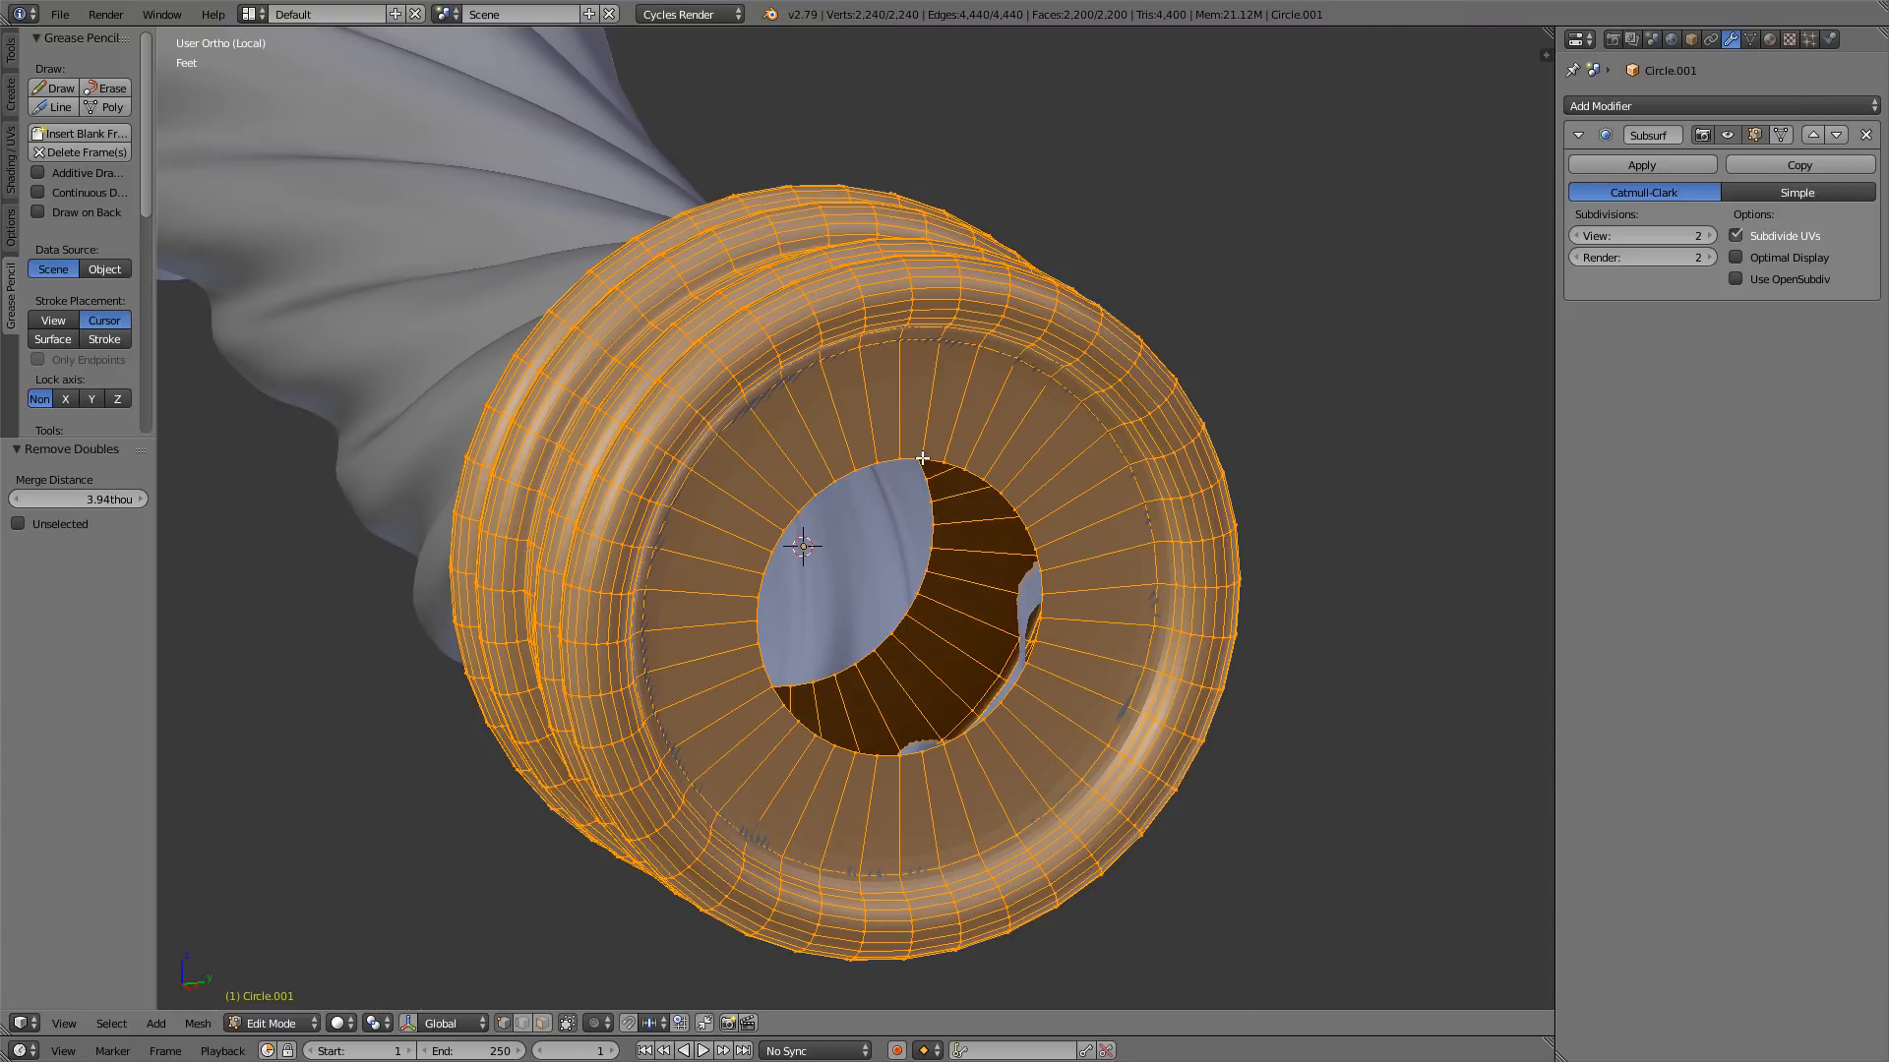
scroll(922, 458, "up", 5)
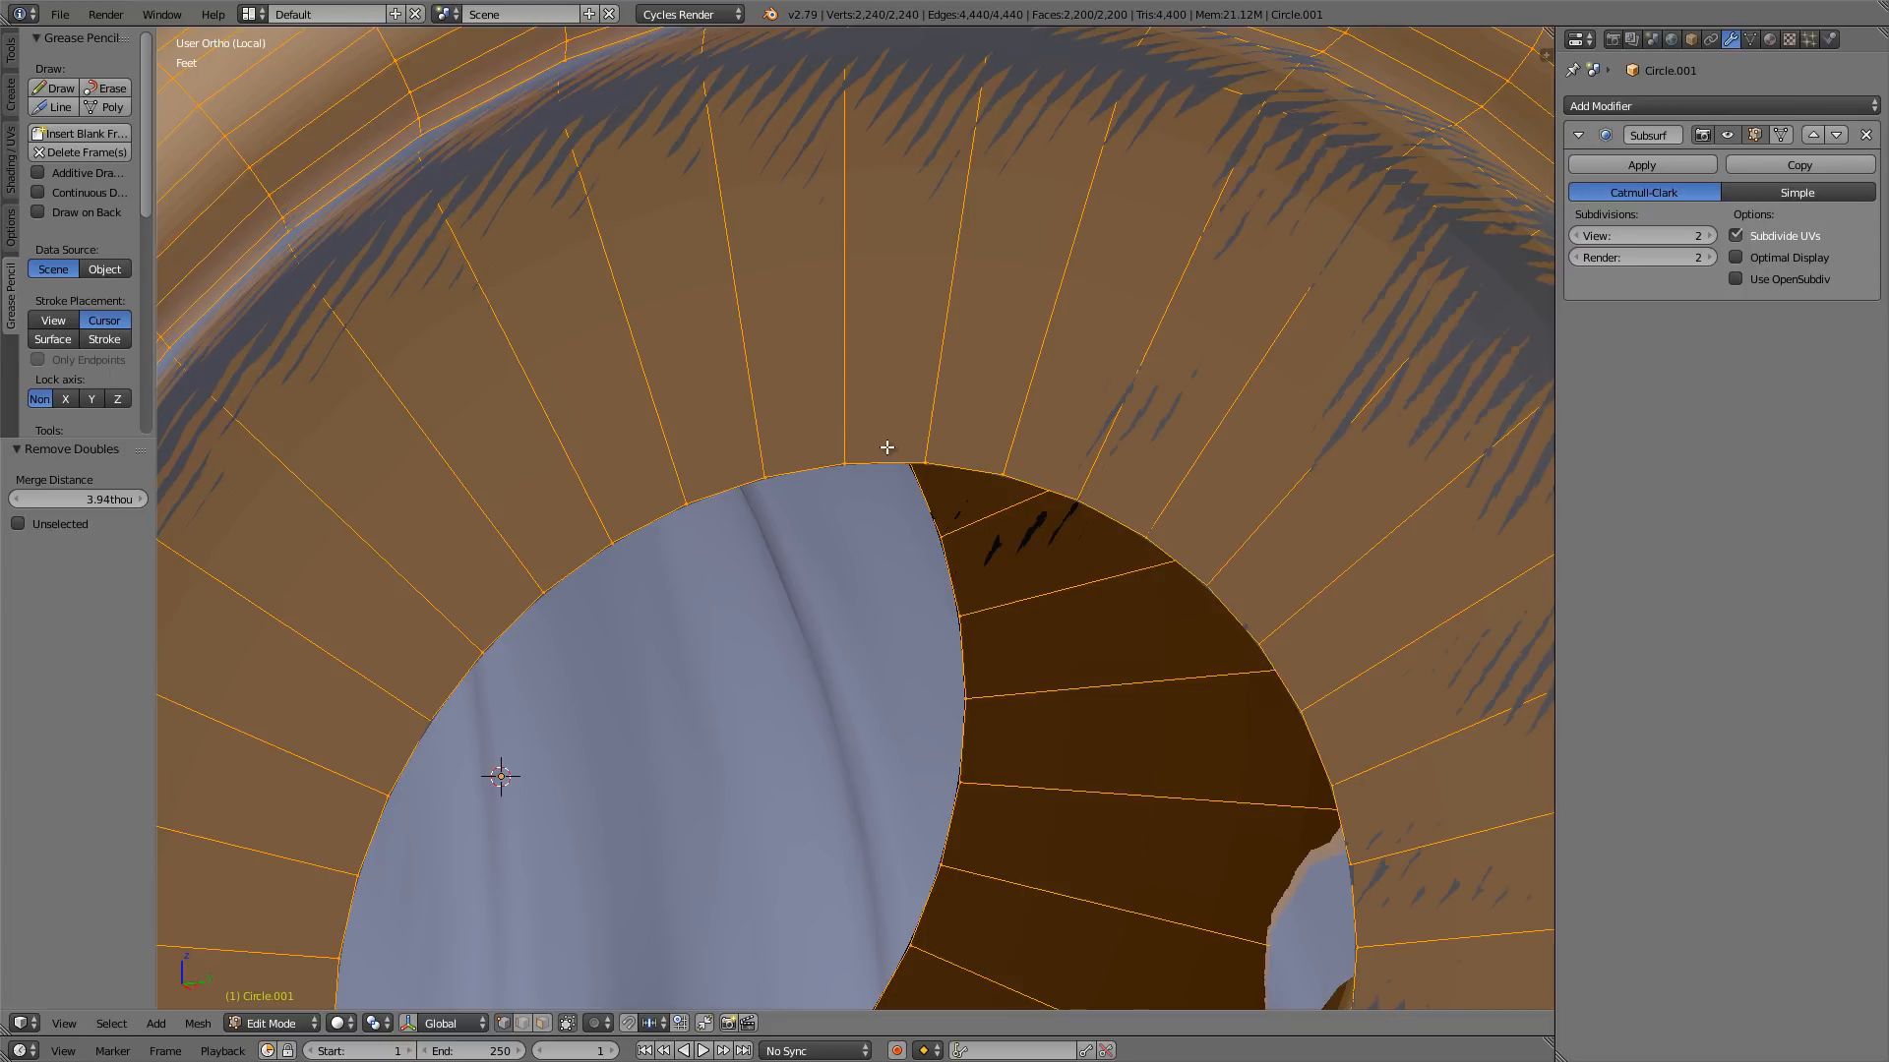
scroll(886, 448, "down", 8)
mouse_move(942, 415)
middle_mouse_down()
mouse_move(1168, 389)
mouse_move(1052, 411)
mouse_move(898, 400)
mouse_move(961, 434)
middle_mouse_up()
scroll(767, 415, "up", 2)
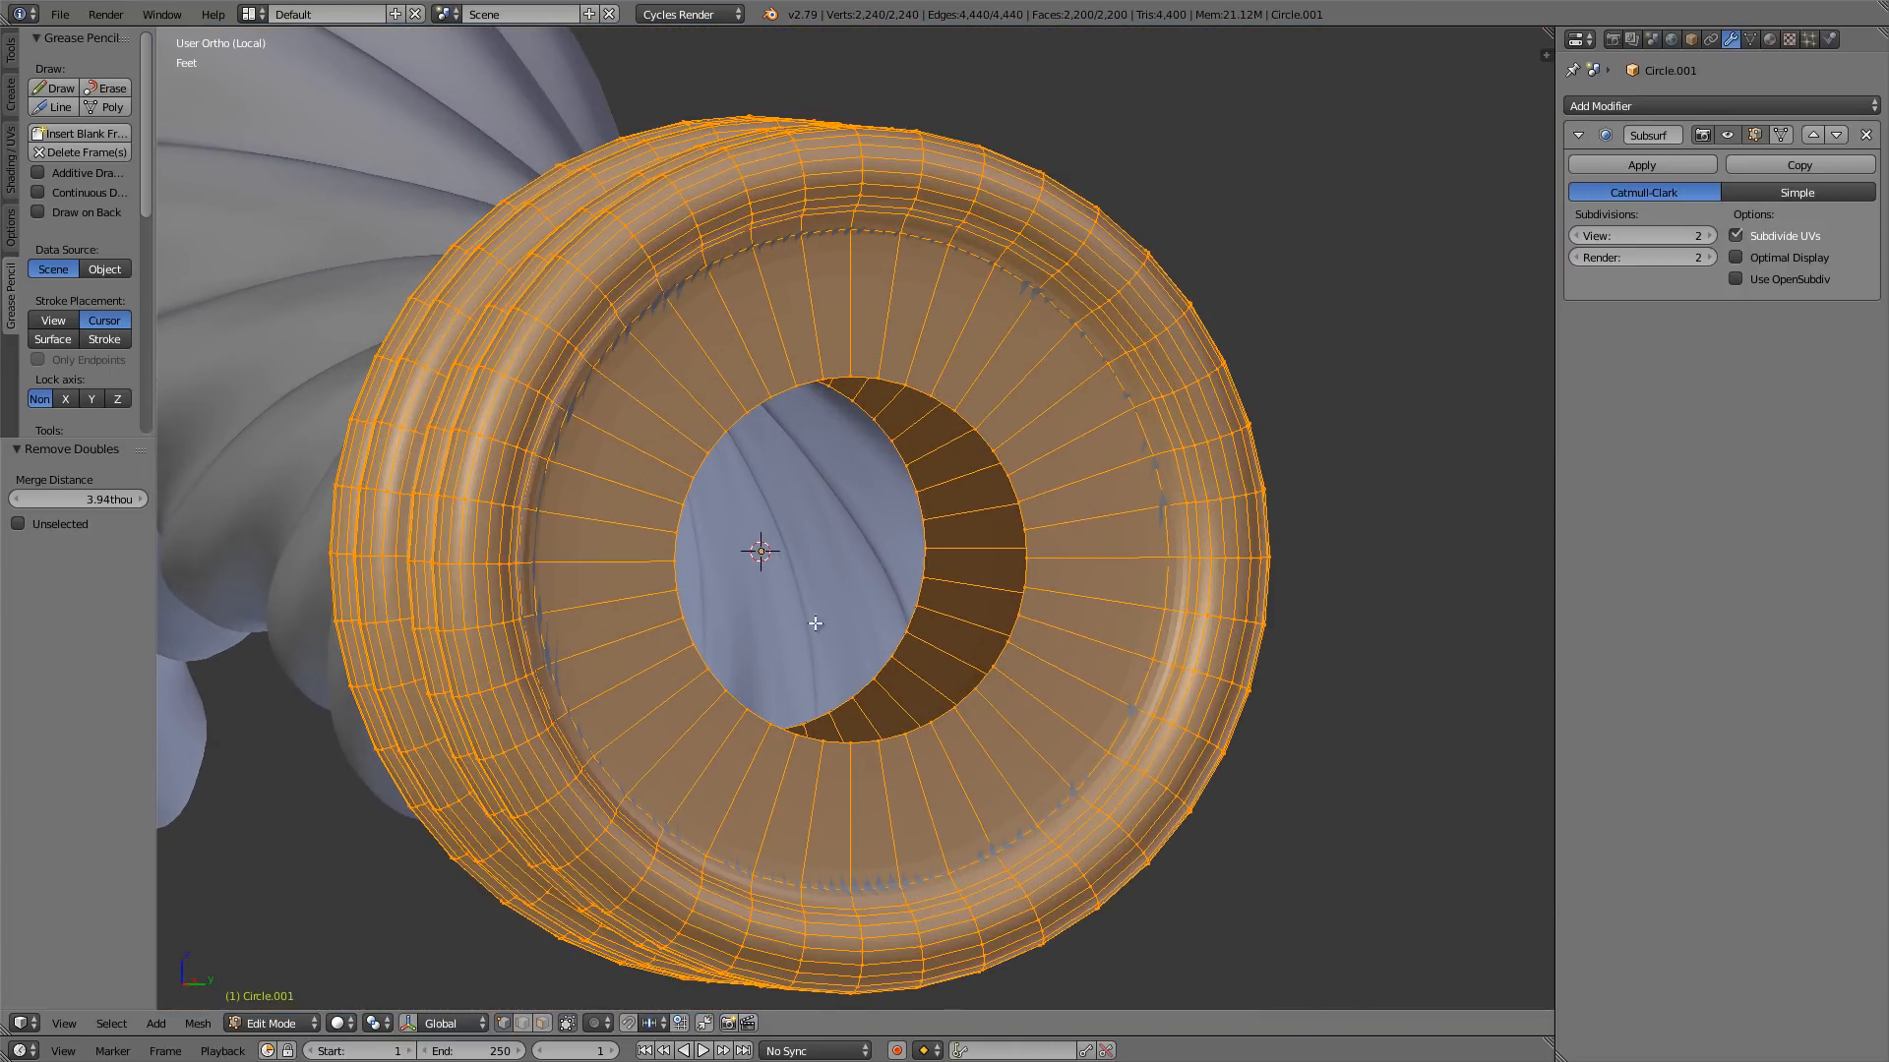
- Fill the collar's rear and front central holes, each with a single face across its inner edge loop
scroll(903, 482, "up", 1)
key("alt")
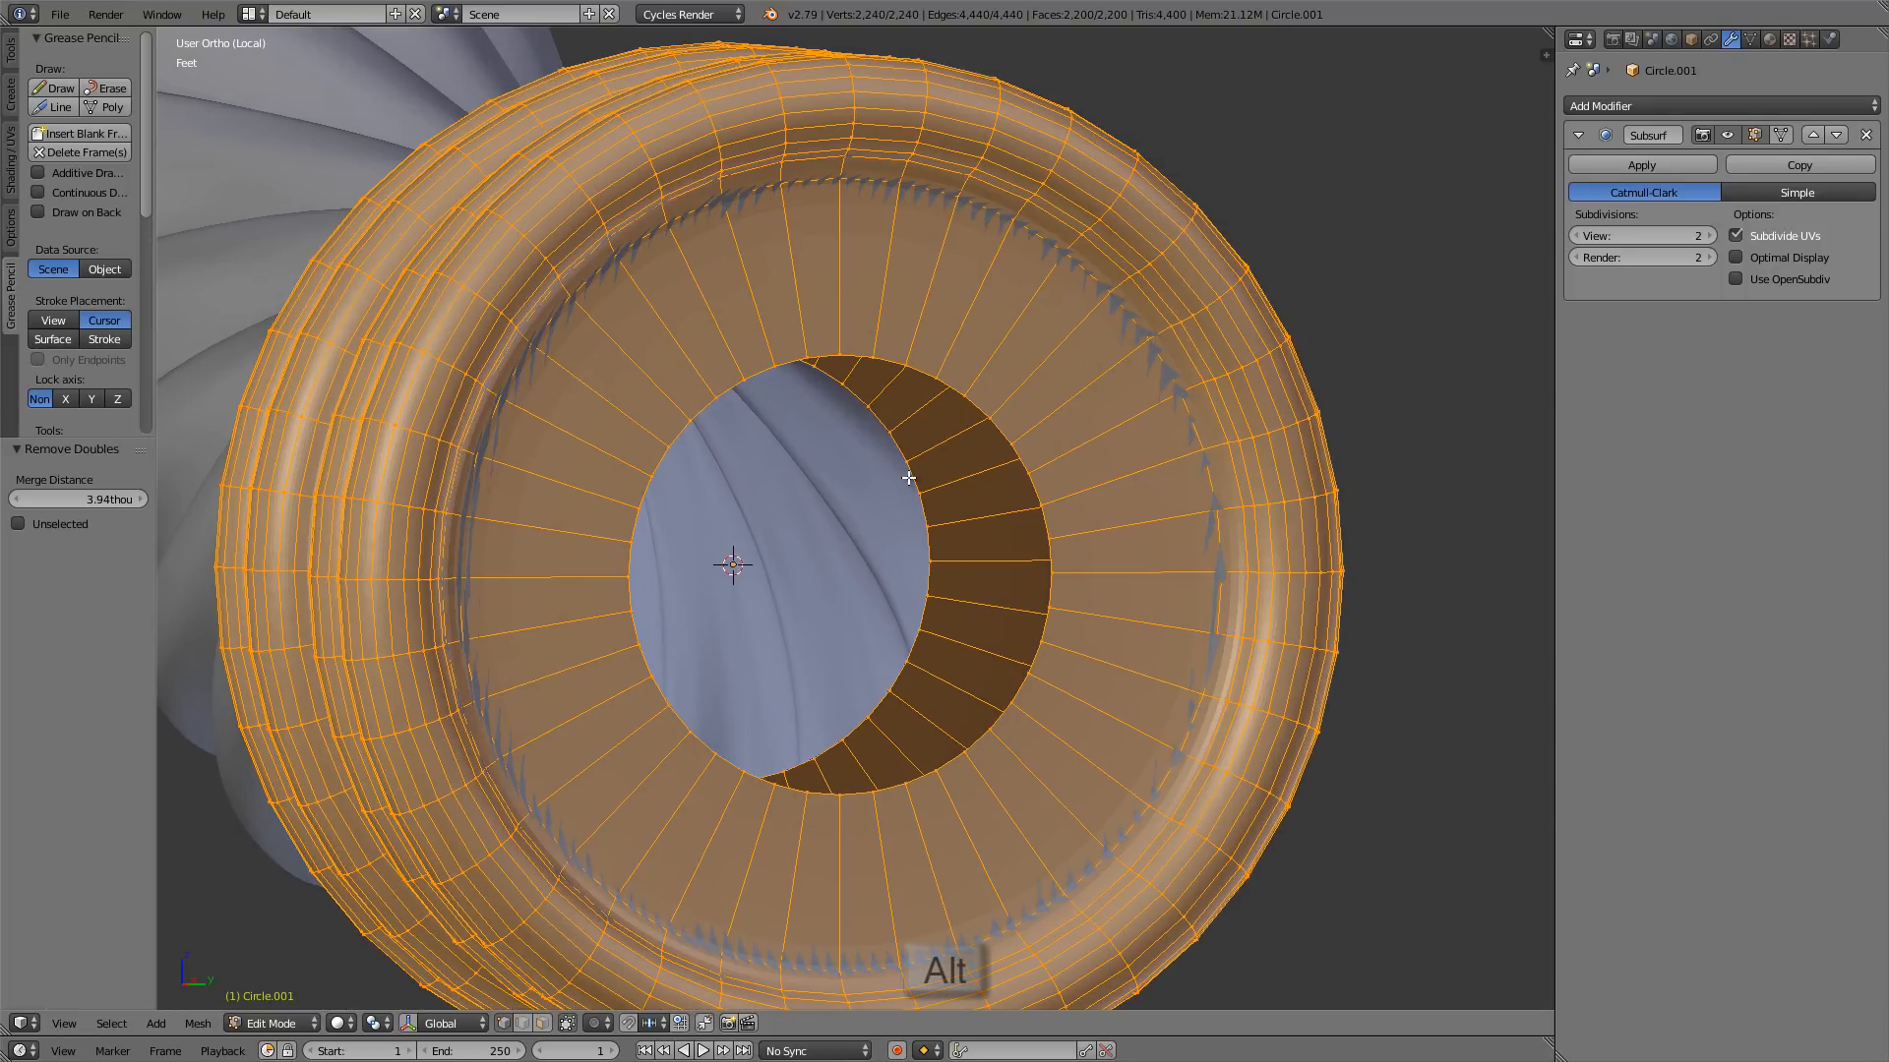
left_click(910, 478, "alt")
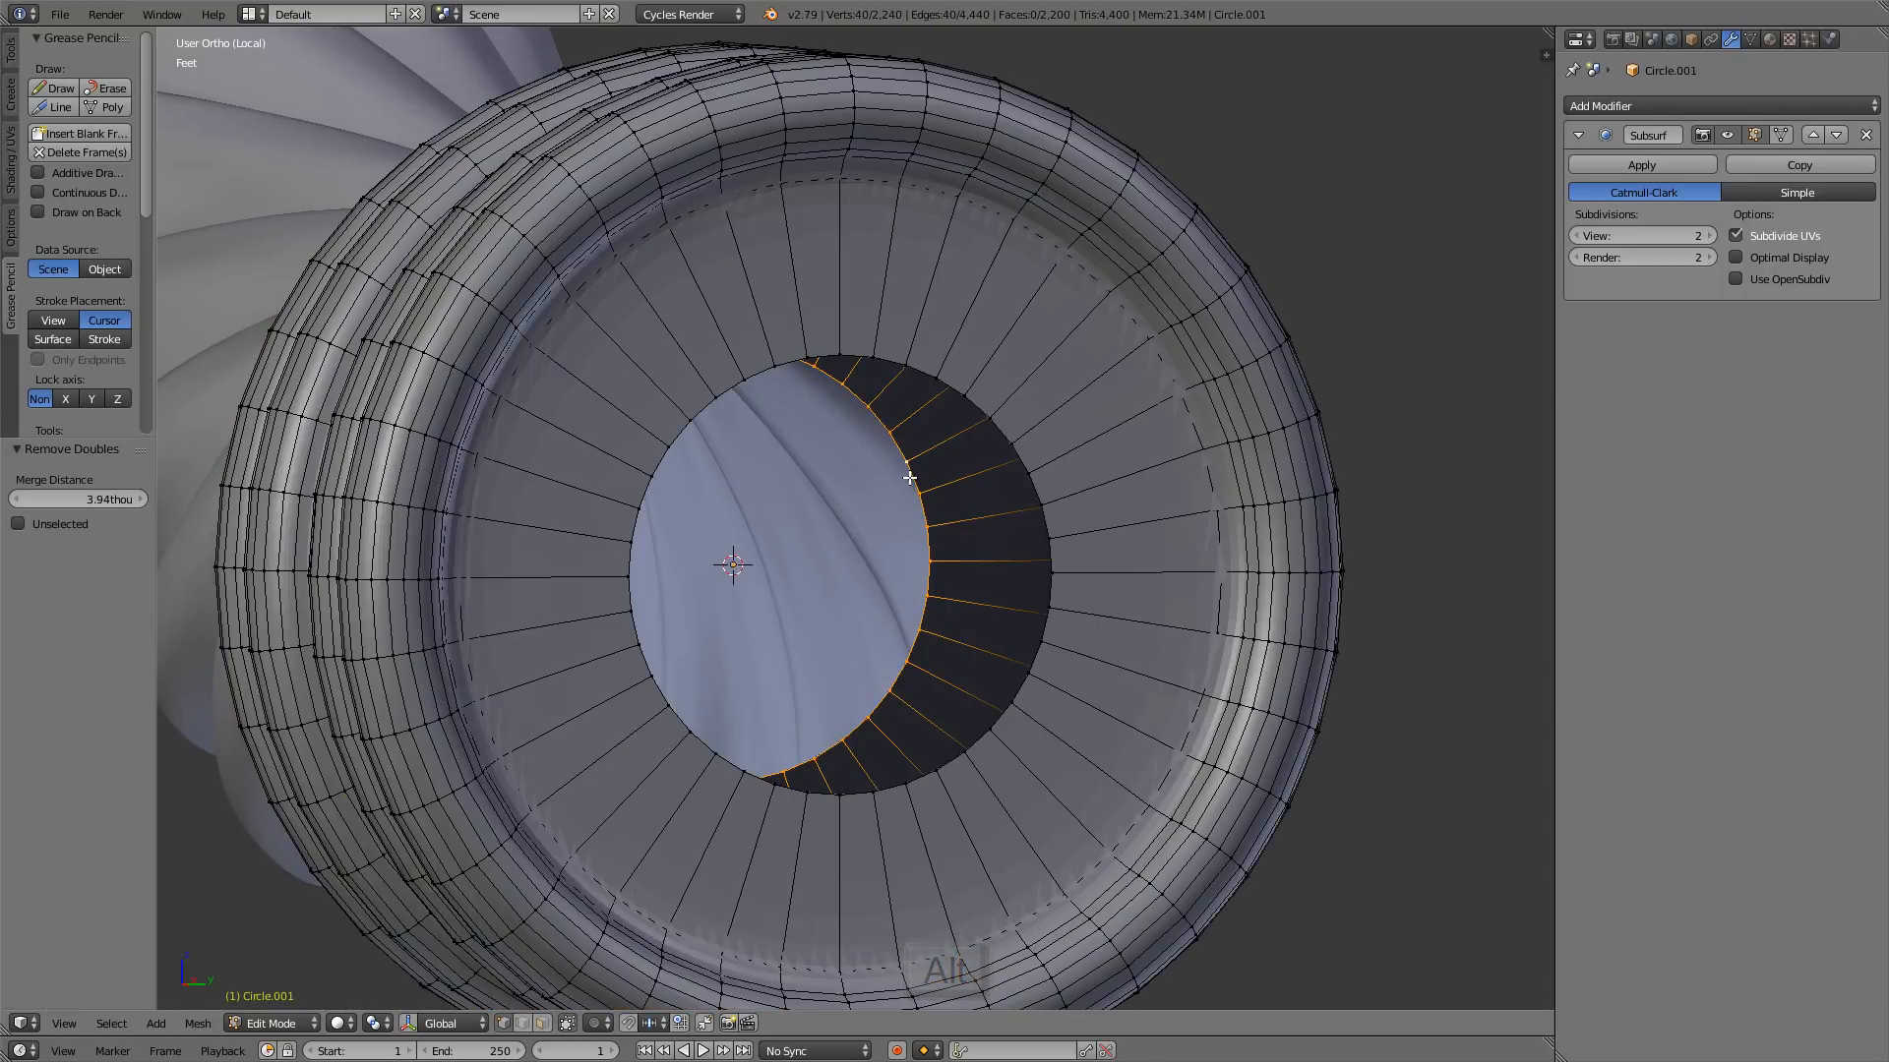
key("f")
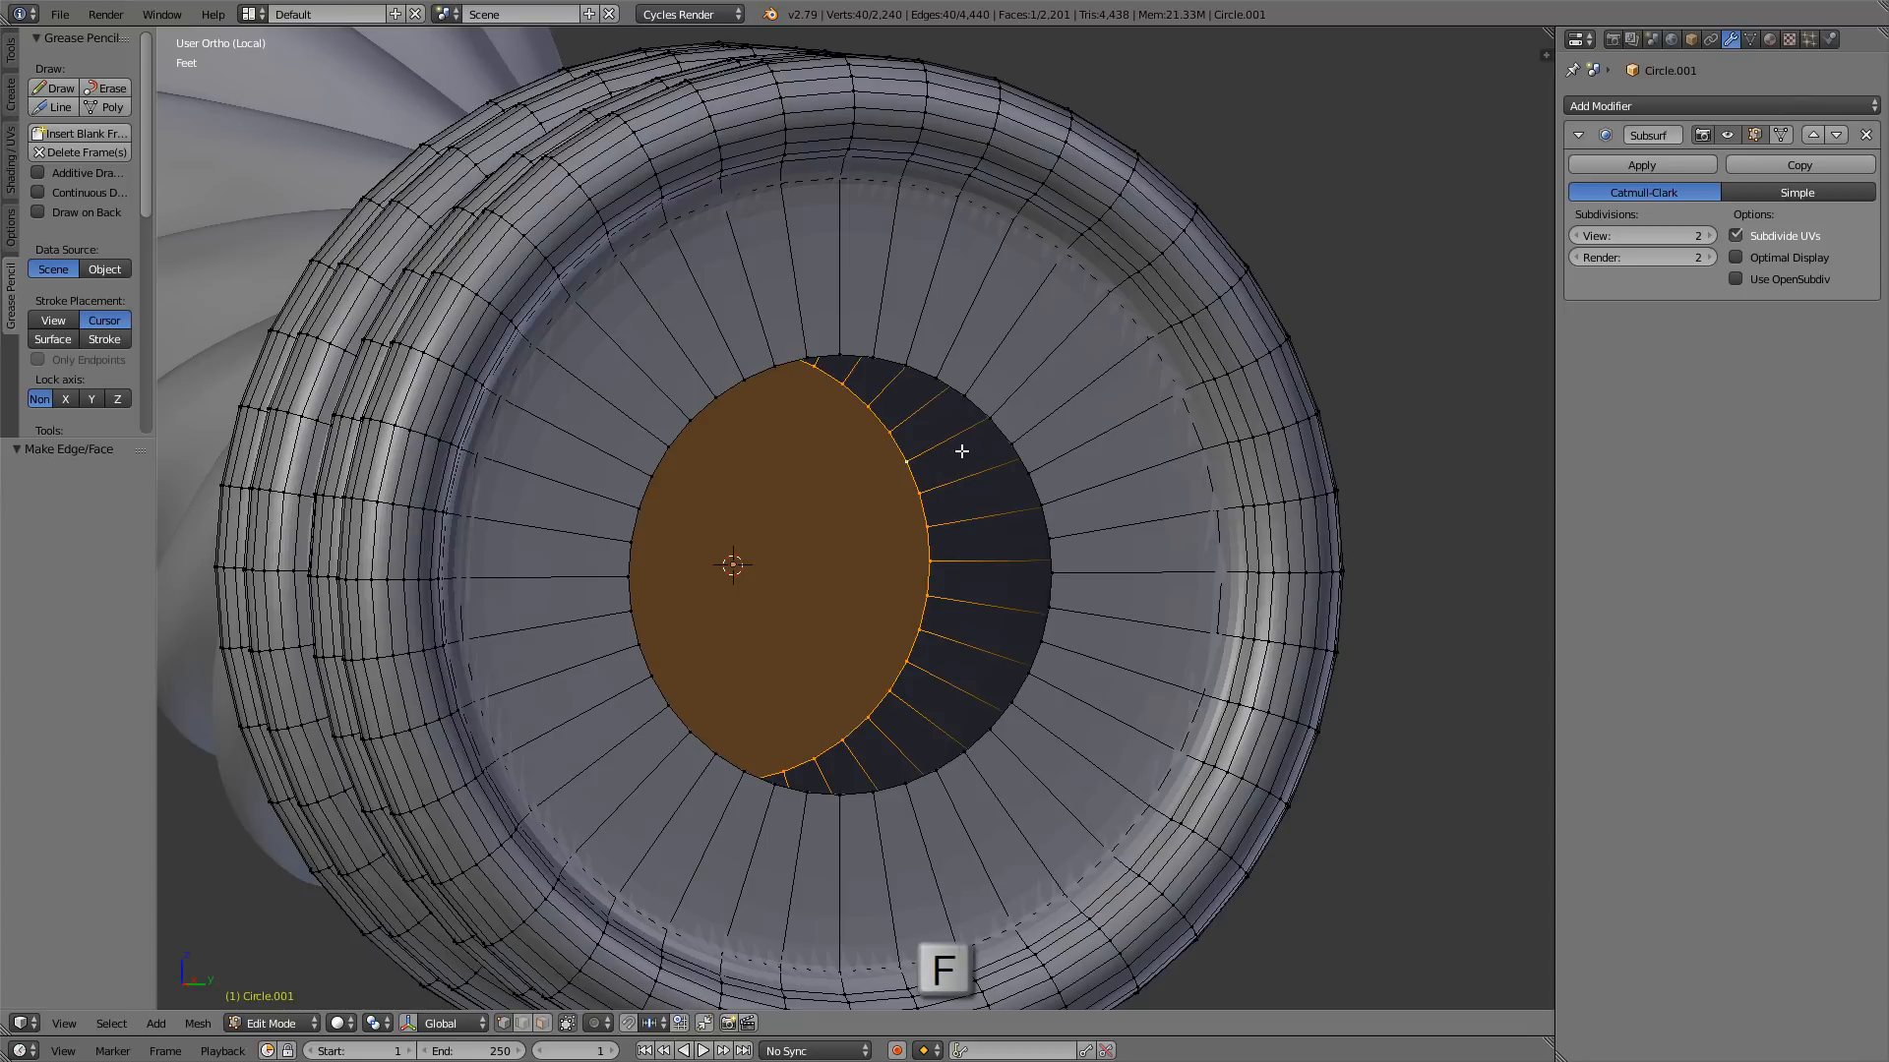
key("ctrl+z")
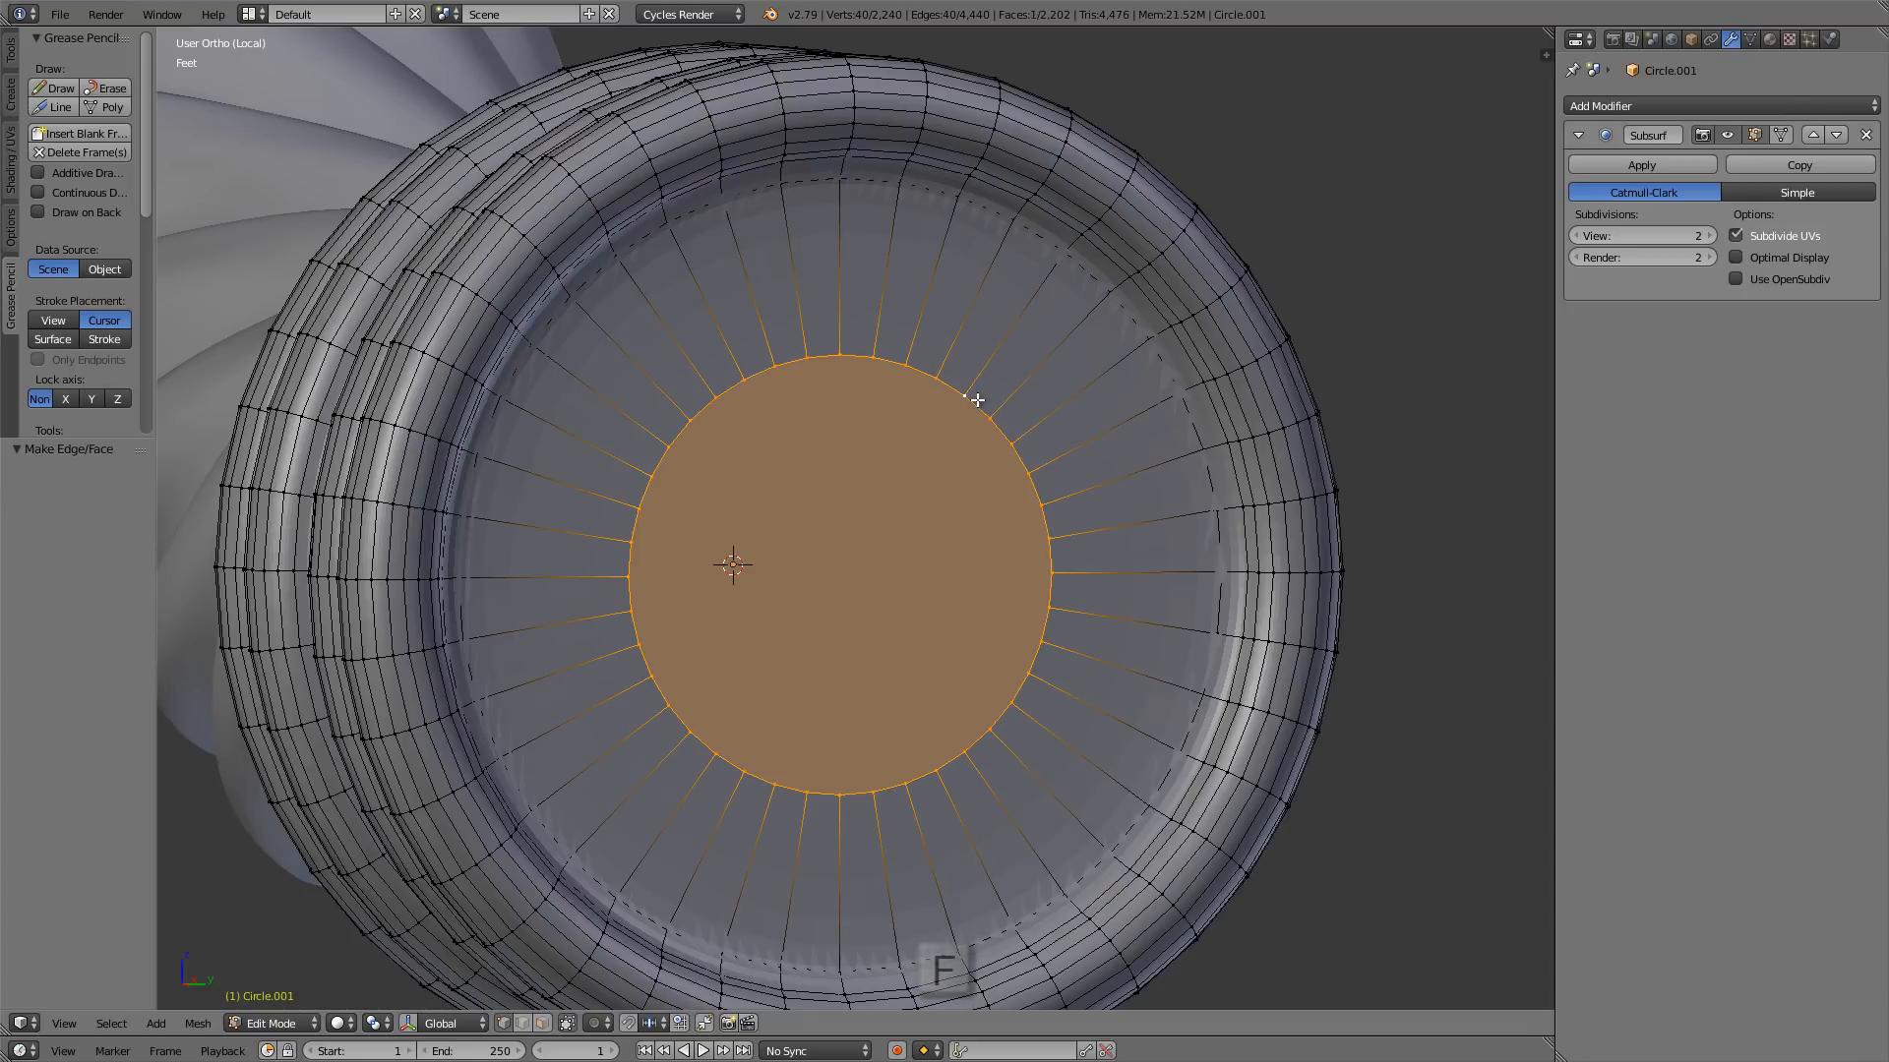
key("f")
scroll(977, 399, "down", 6)
middle_click_drag(982, 384, 1288, 373)
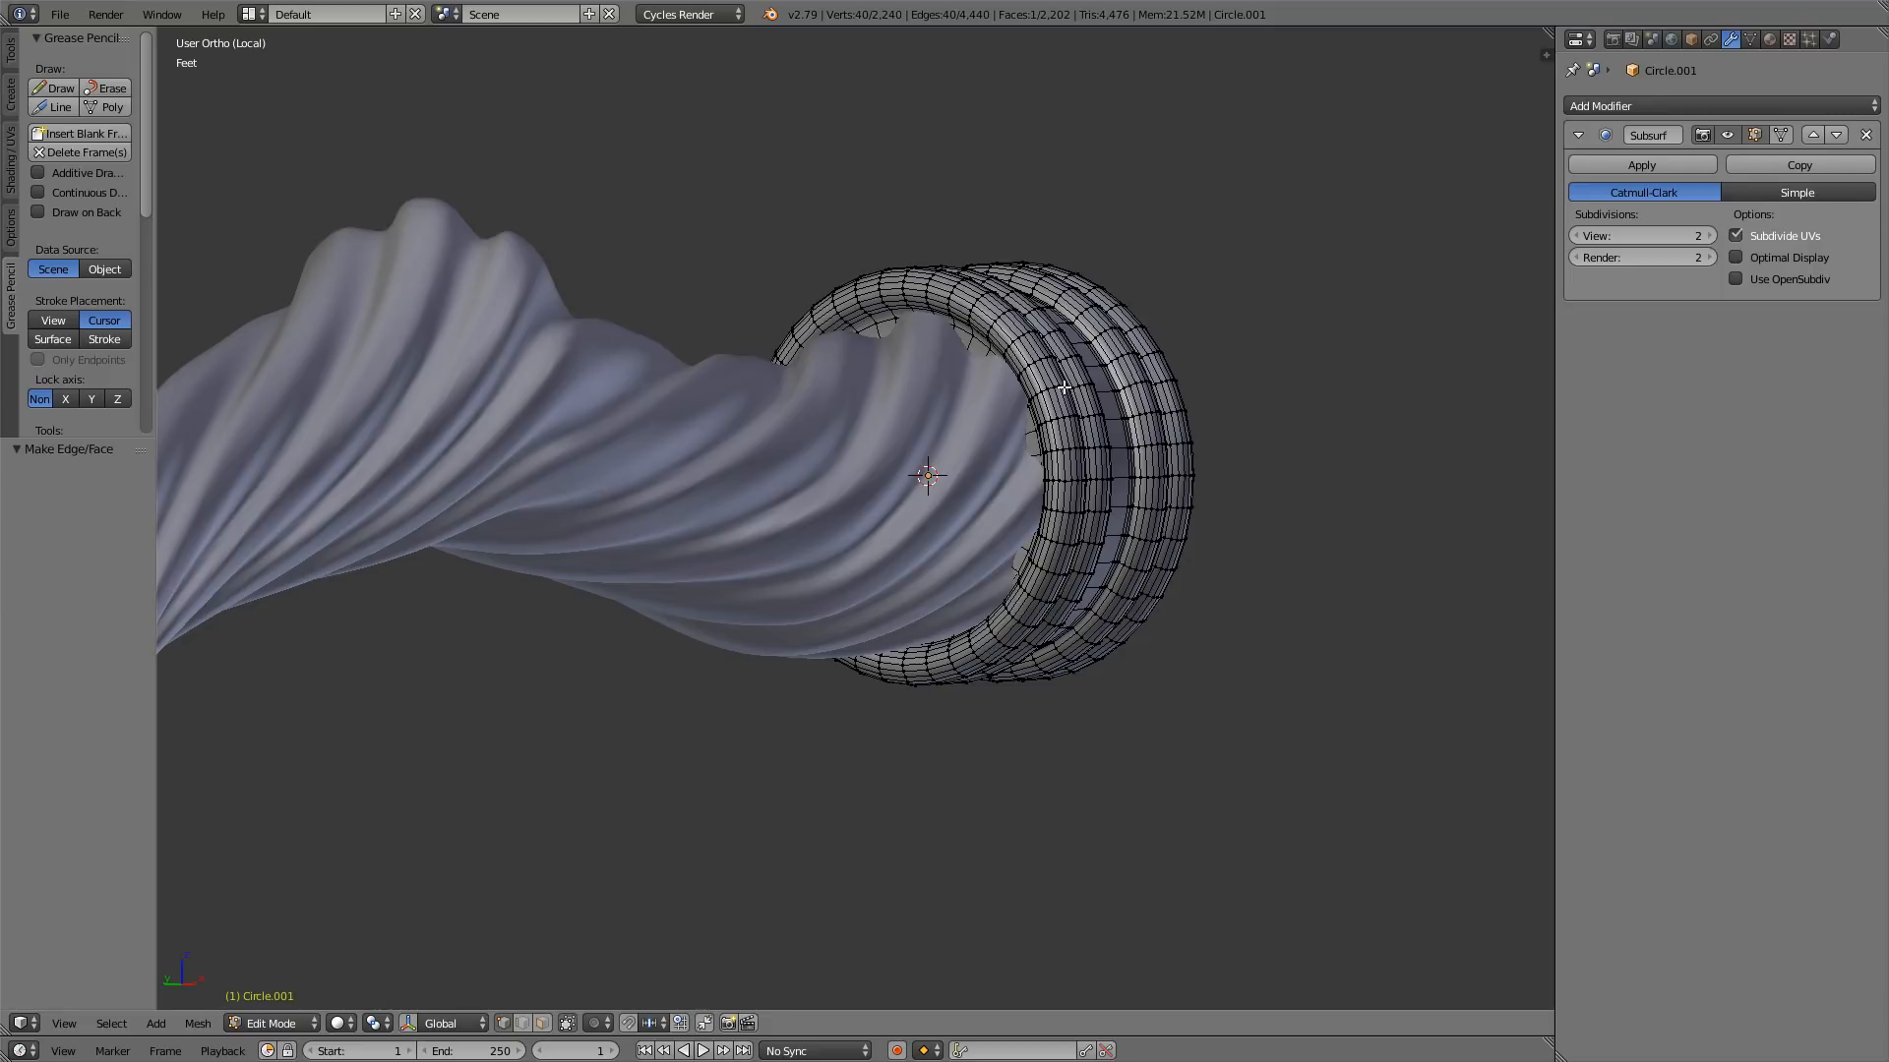
middle_click_drag(1064, 387, 983, 395)
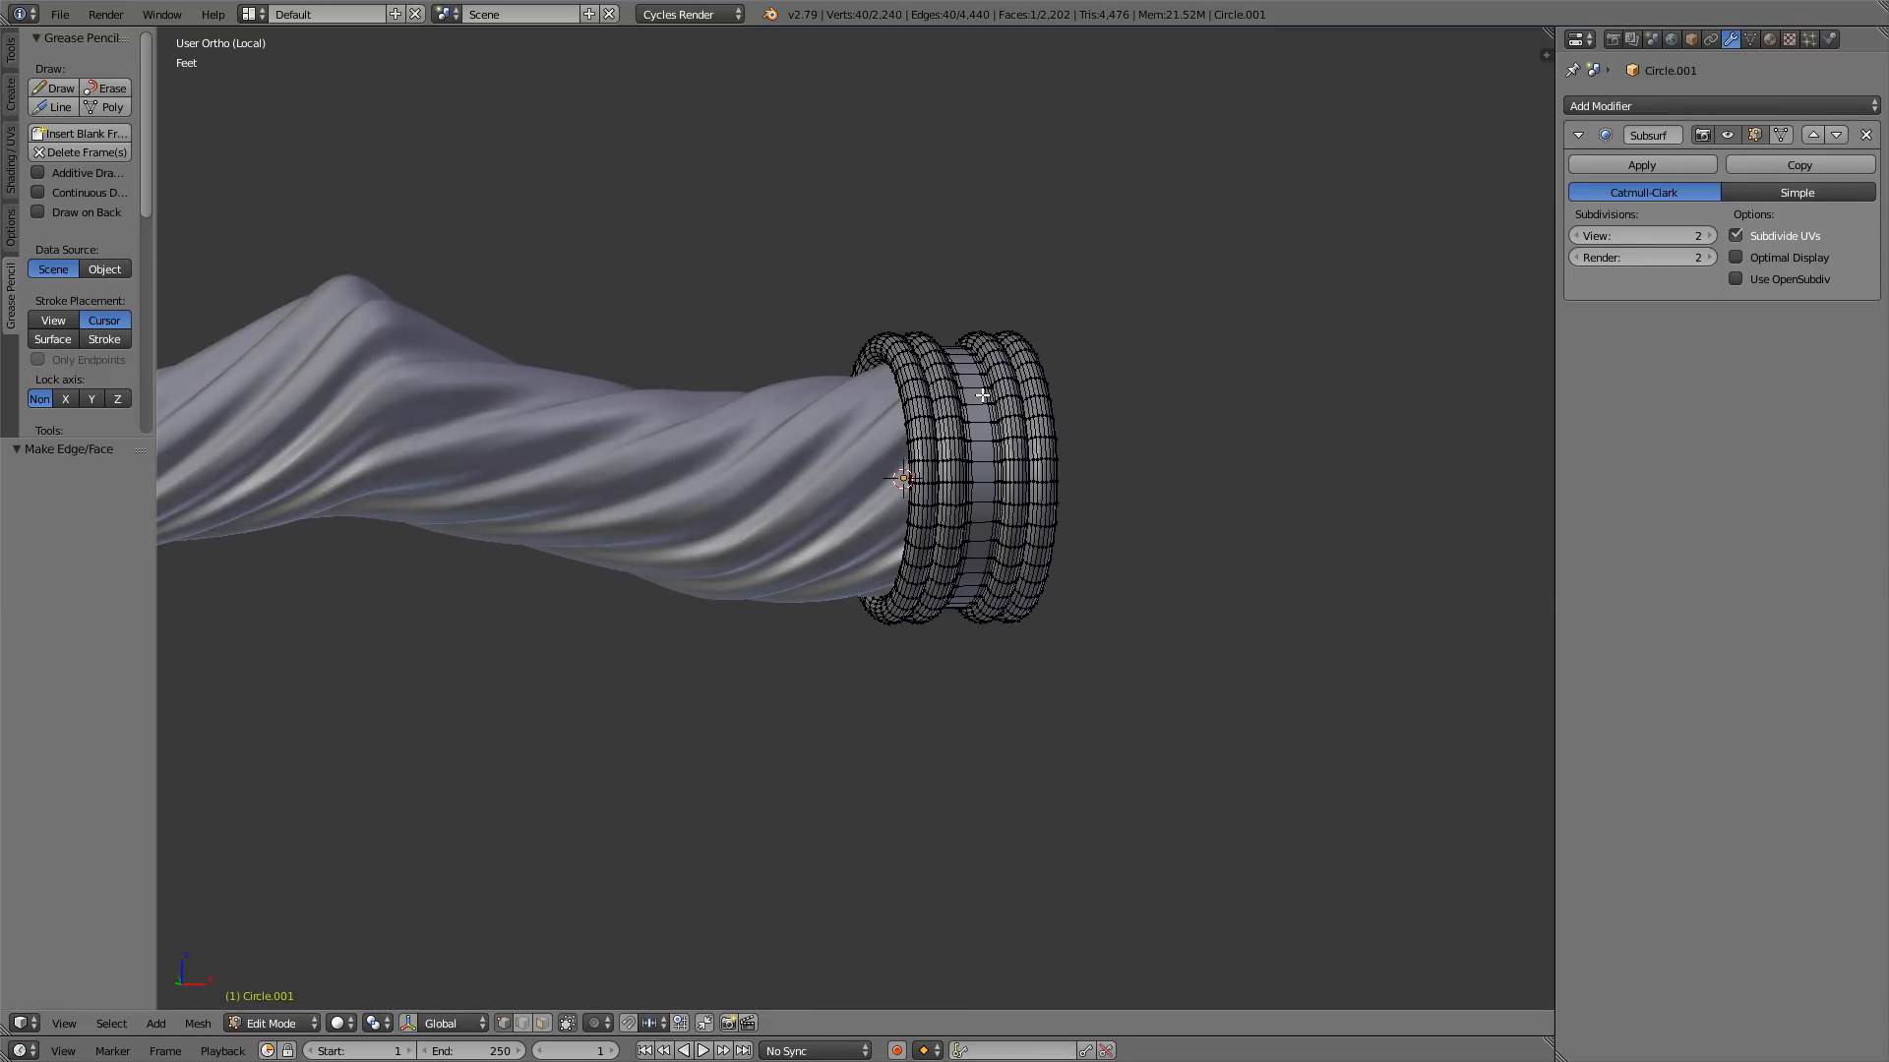
- Scale the whole collar mesh uniformly by about 0.921 in the front view to fit the tube end
key("KP_1")
key("a")
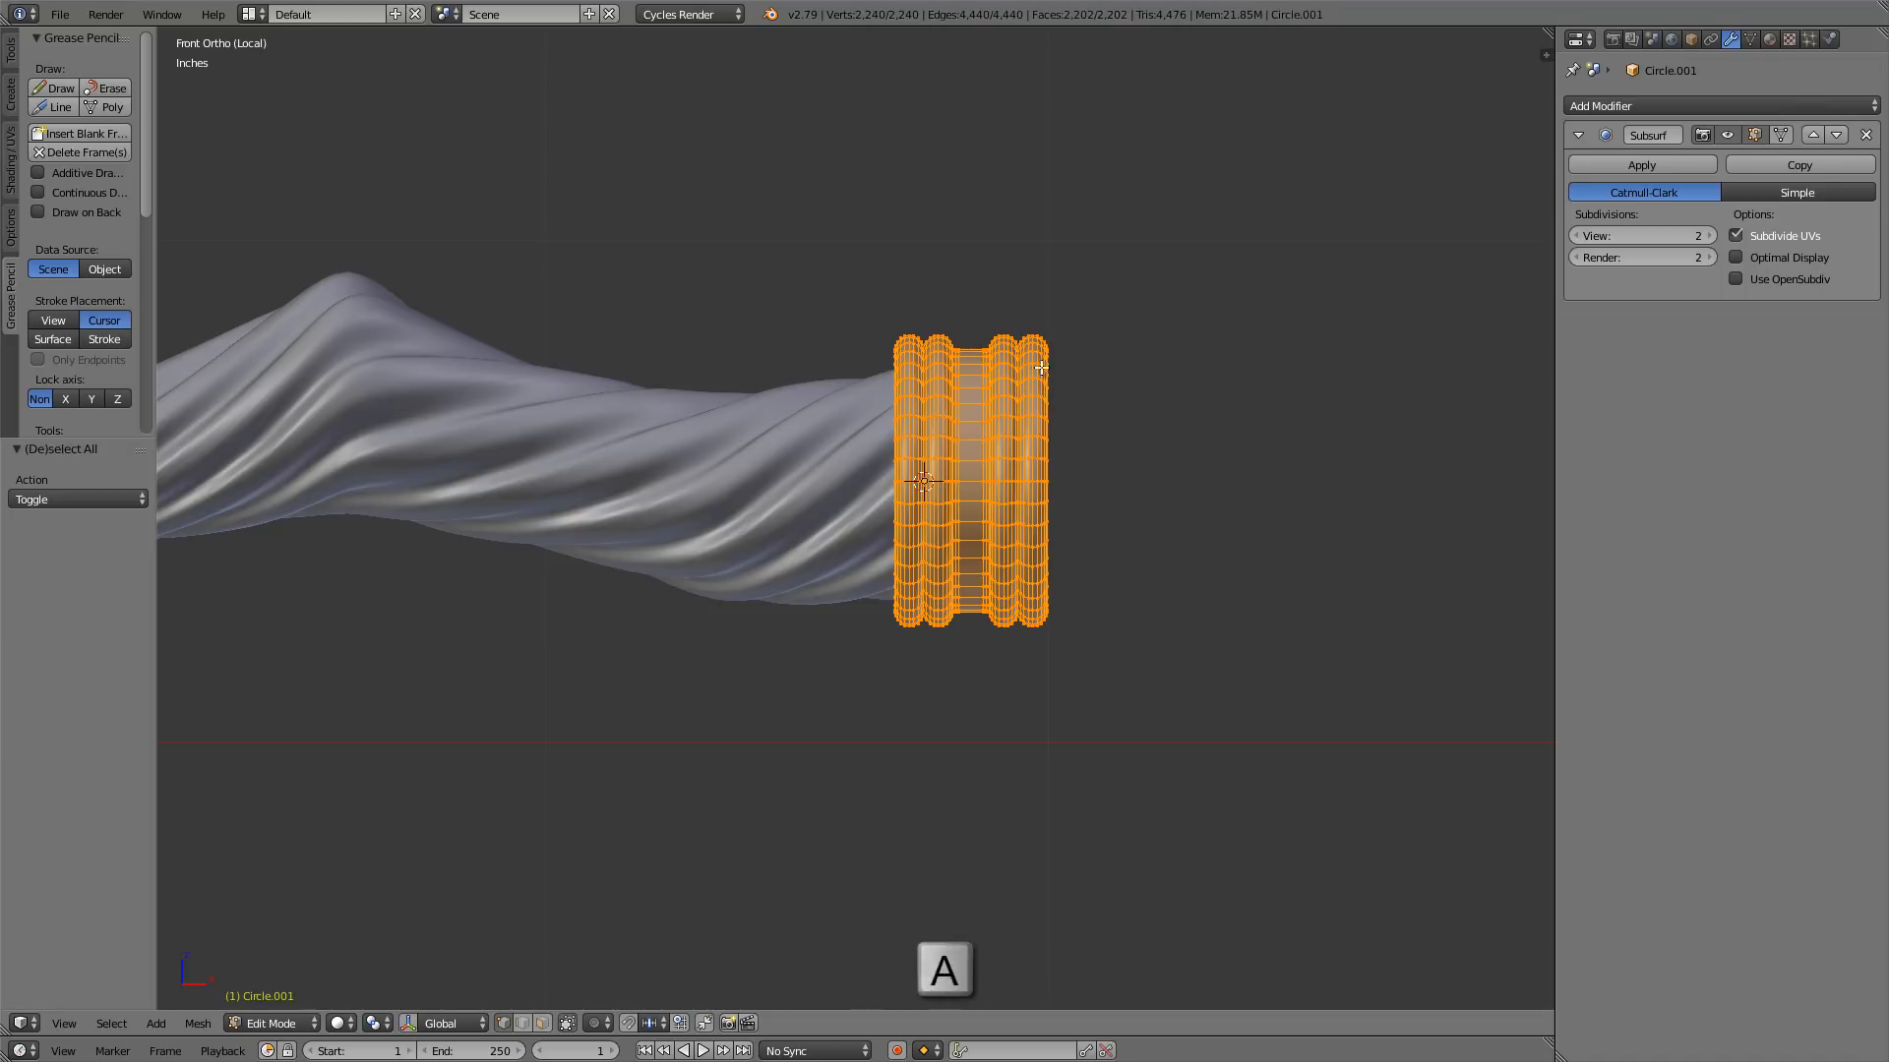
scroll(1041, 368, "up", 2)
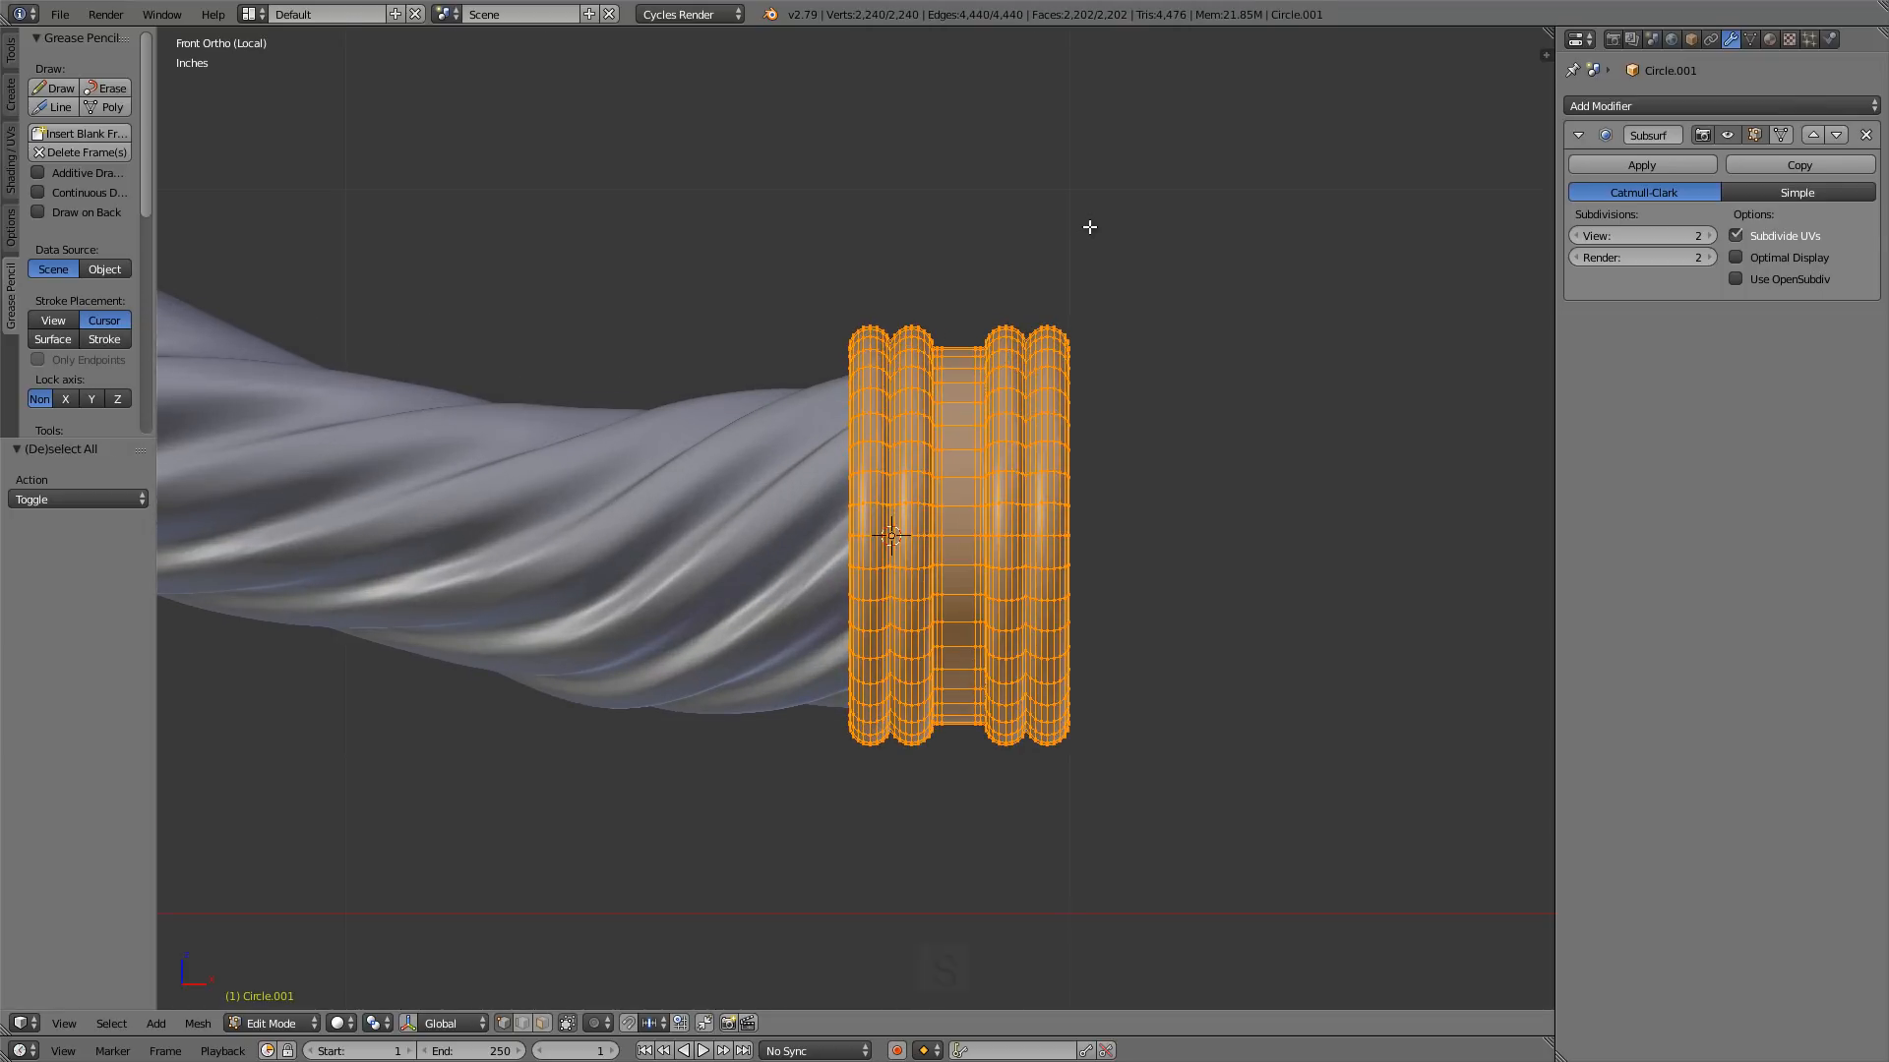
key("s")
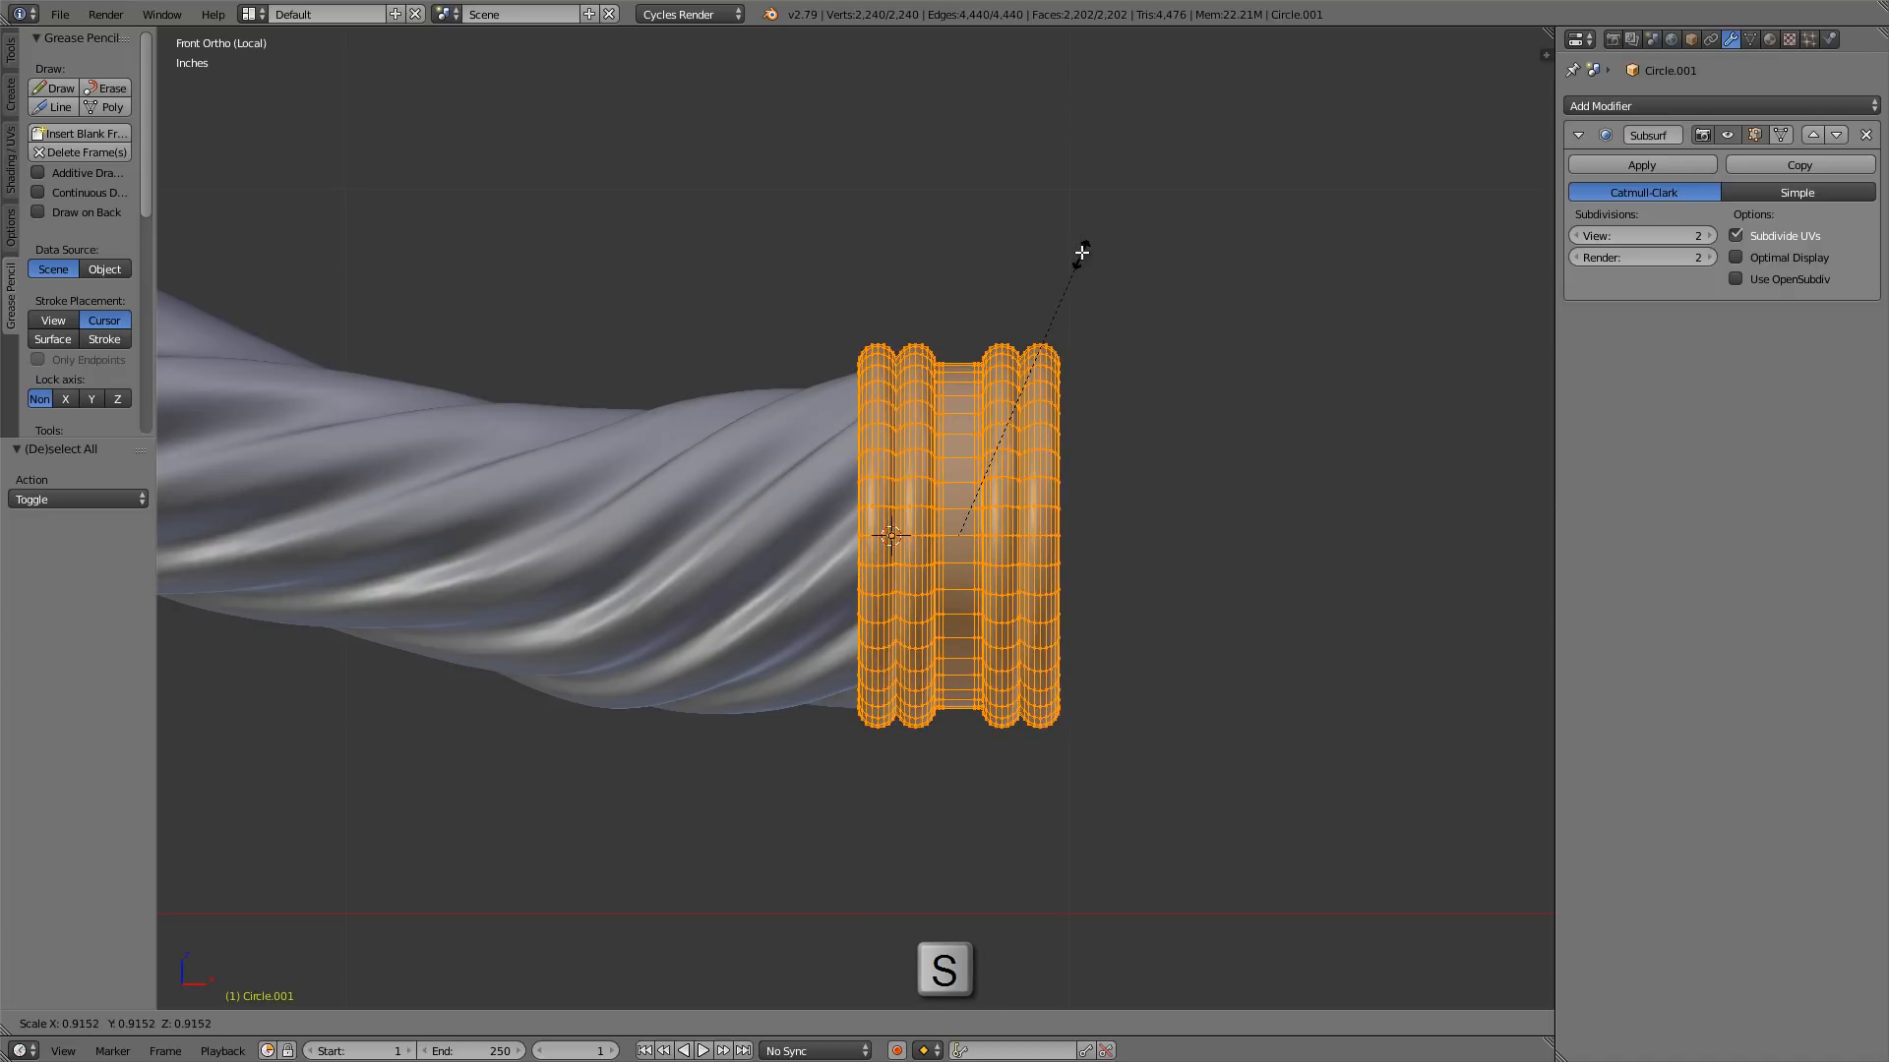
left_click(1082, 253)
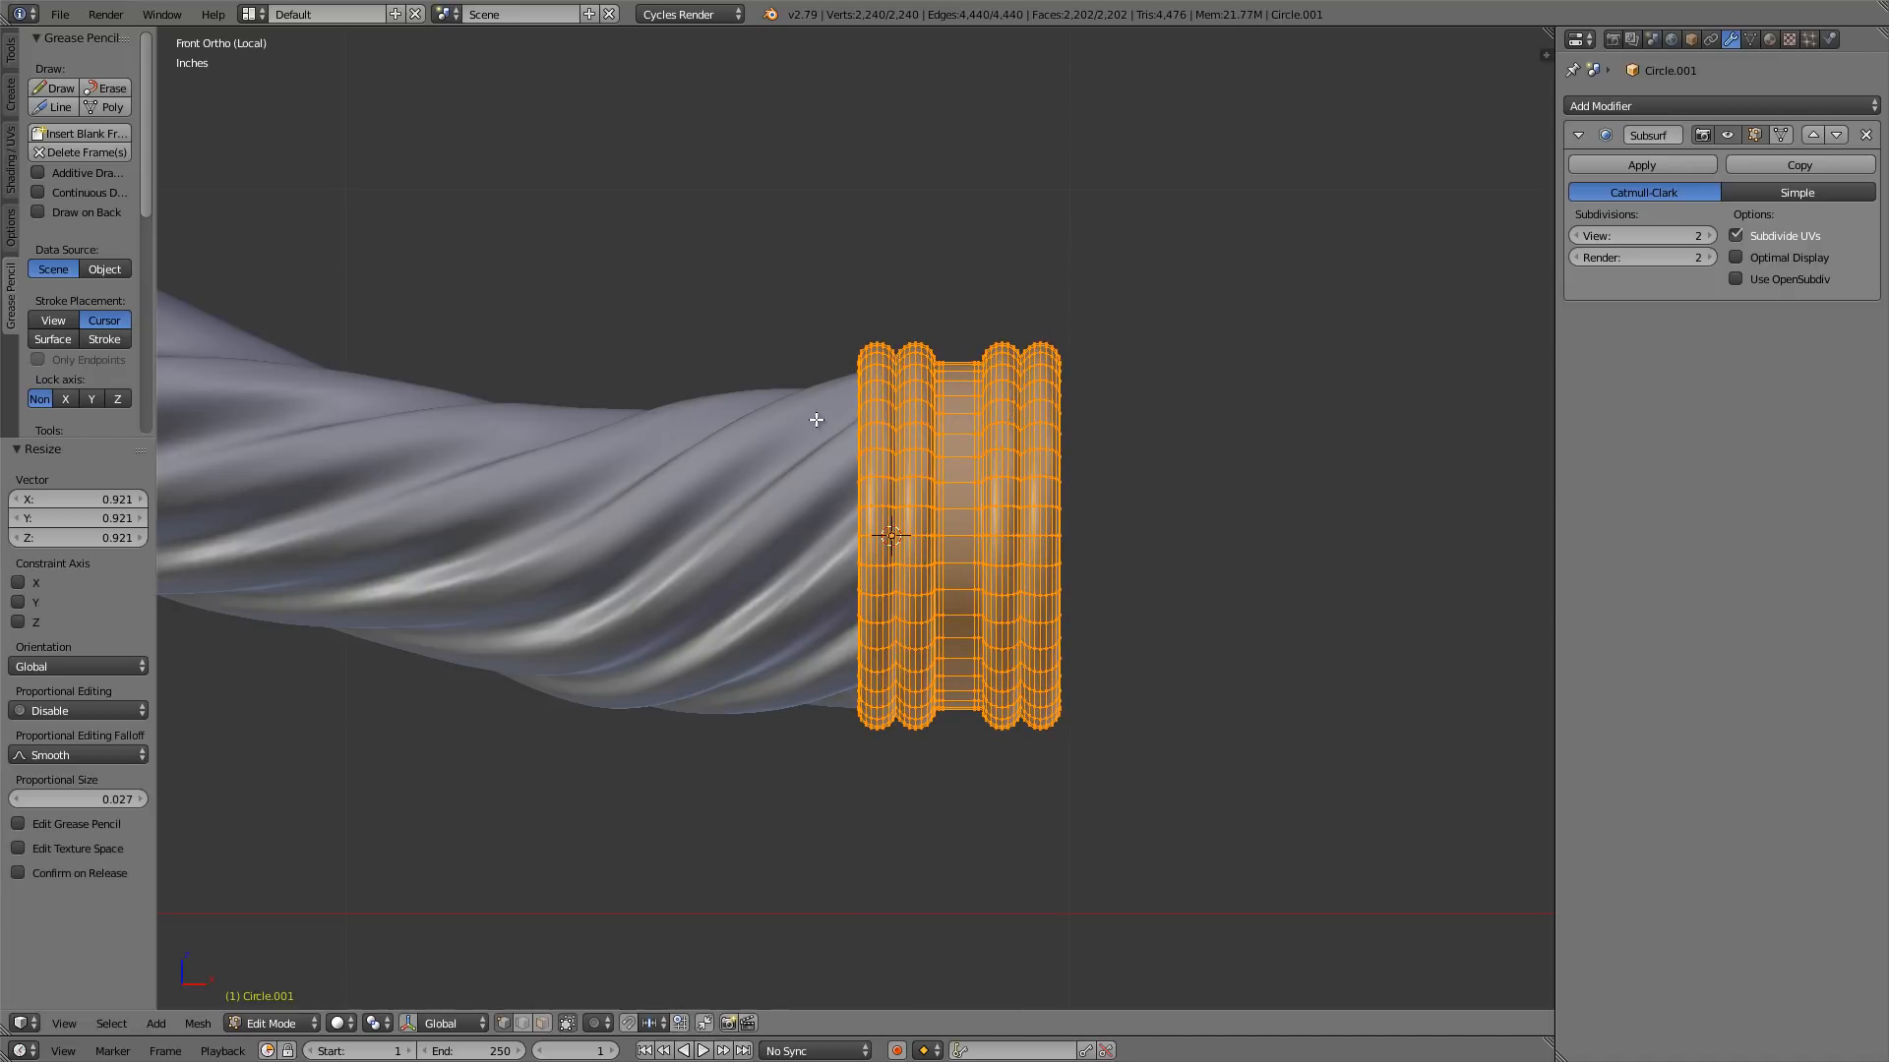
middle_click_drag(817, 420, 906, 416)
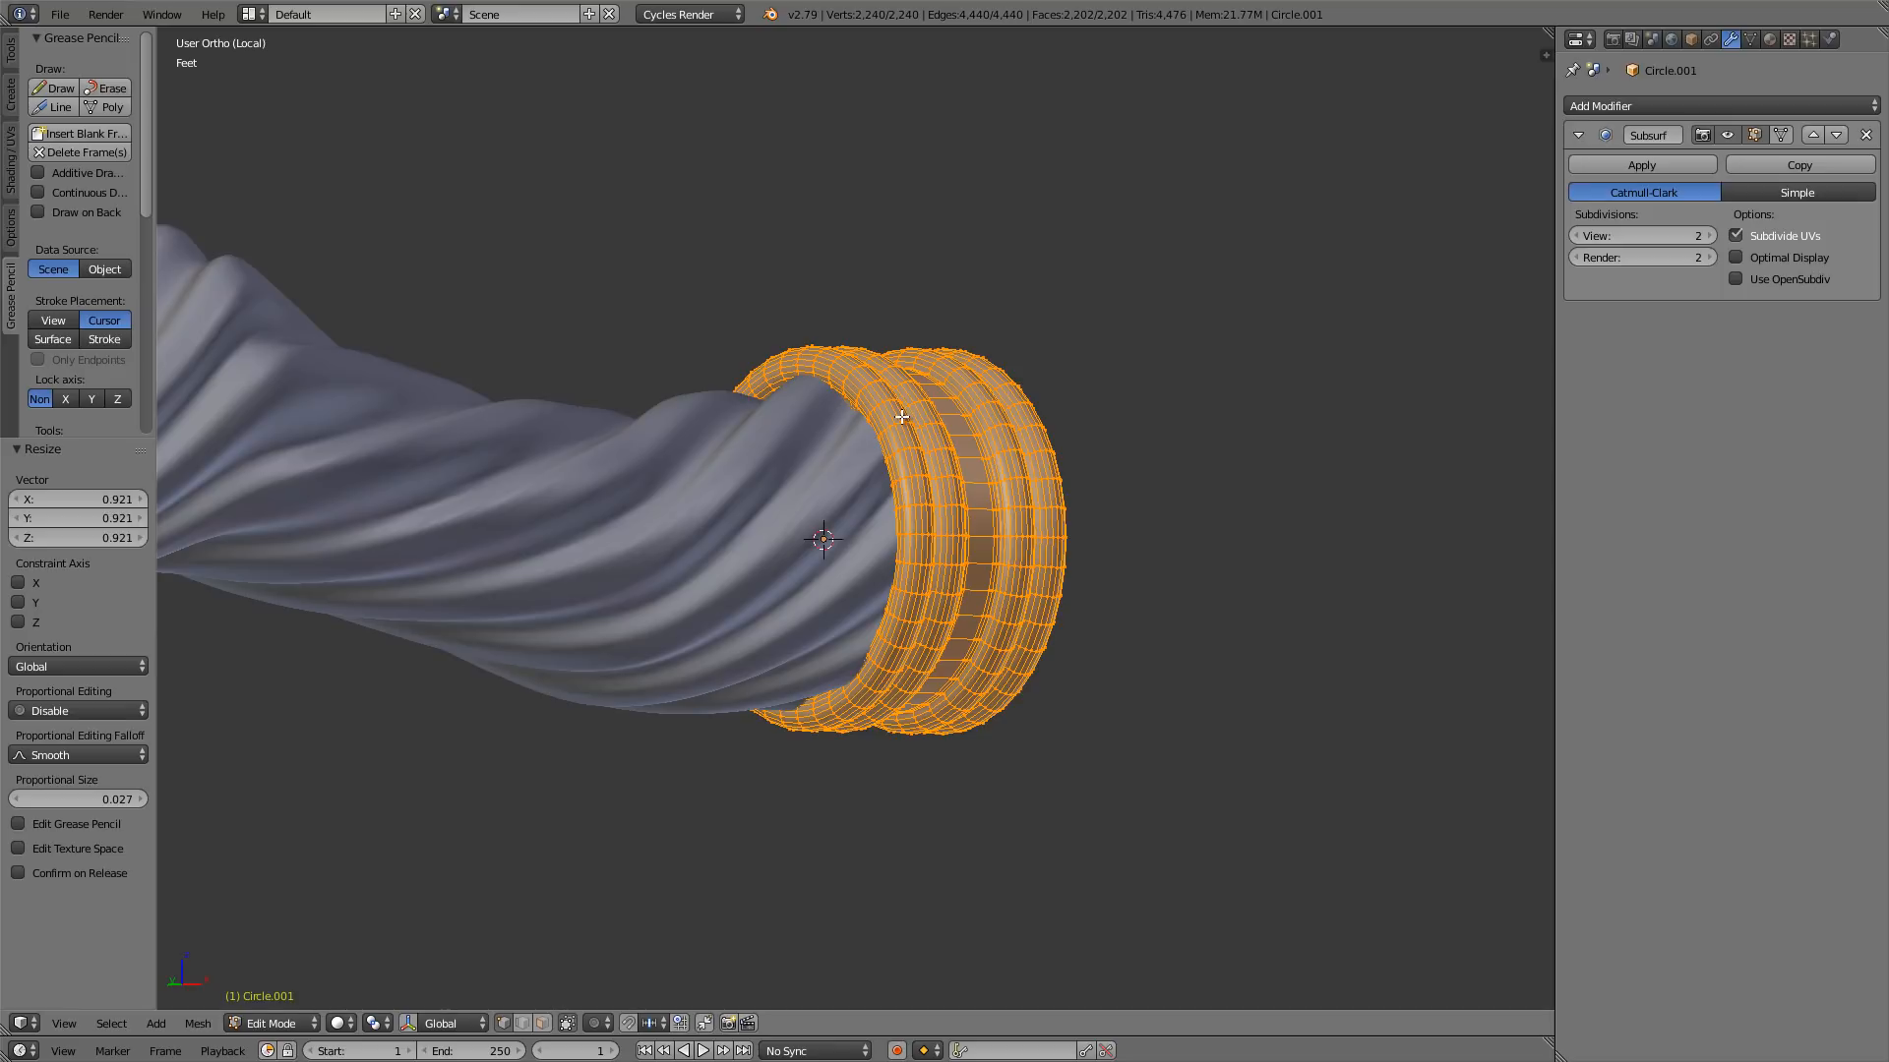
- Leave mesh editing on the collar and apply smooth shading to the whole object
key("Tab")
scroll(939, 462, "up", 4)
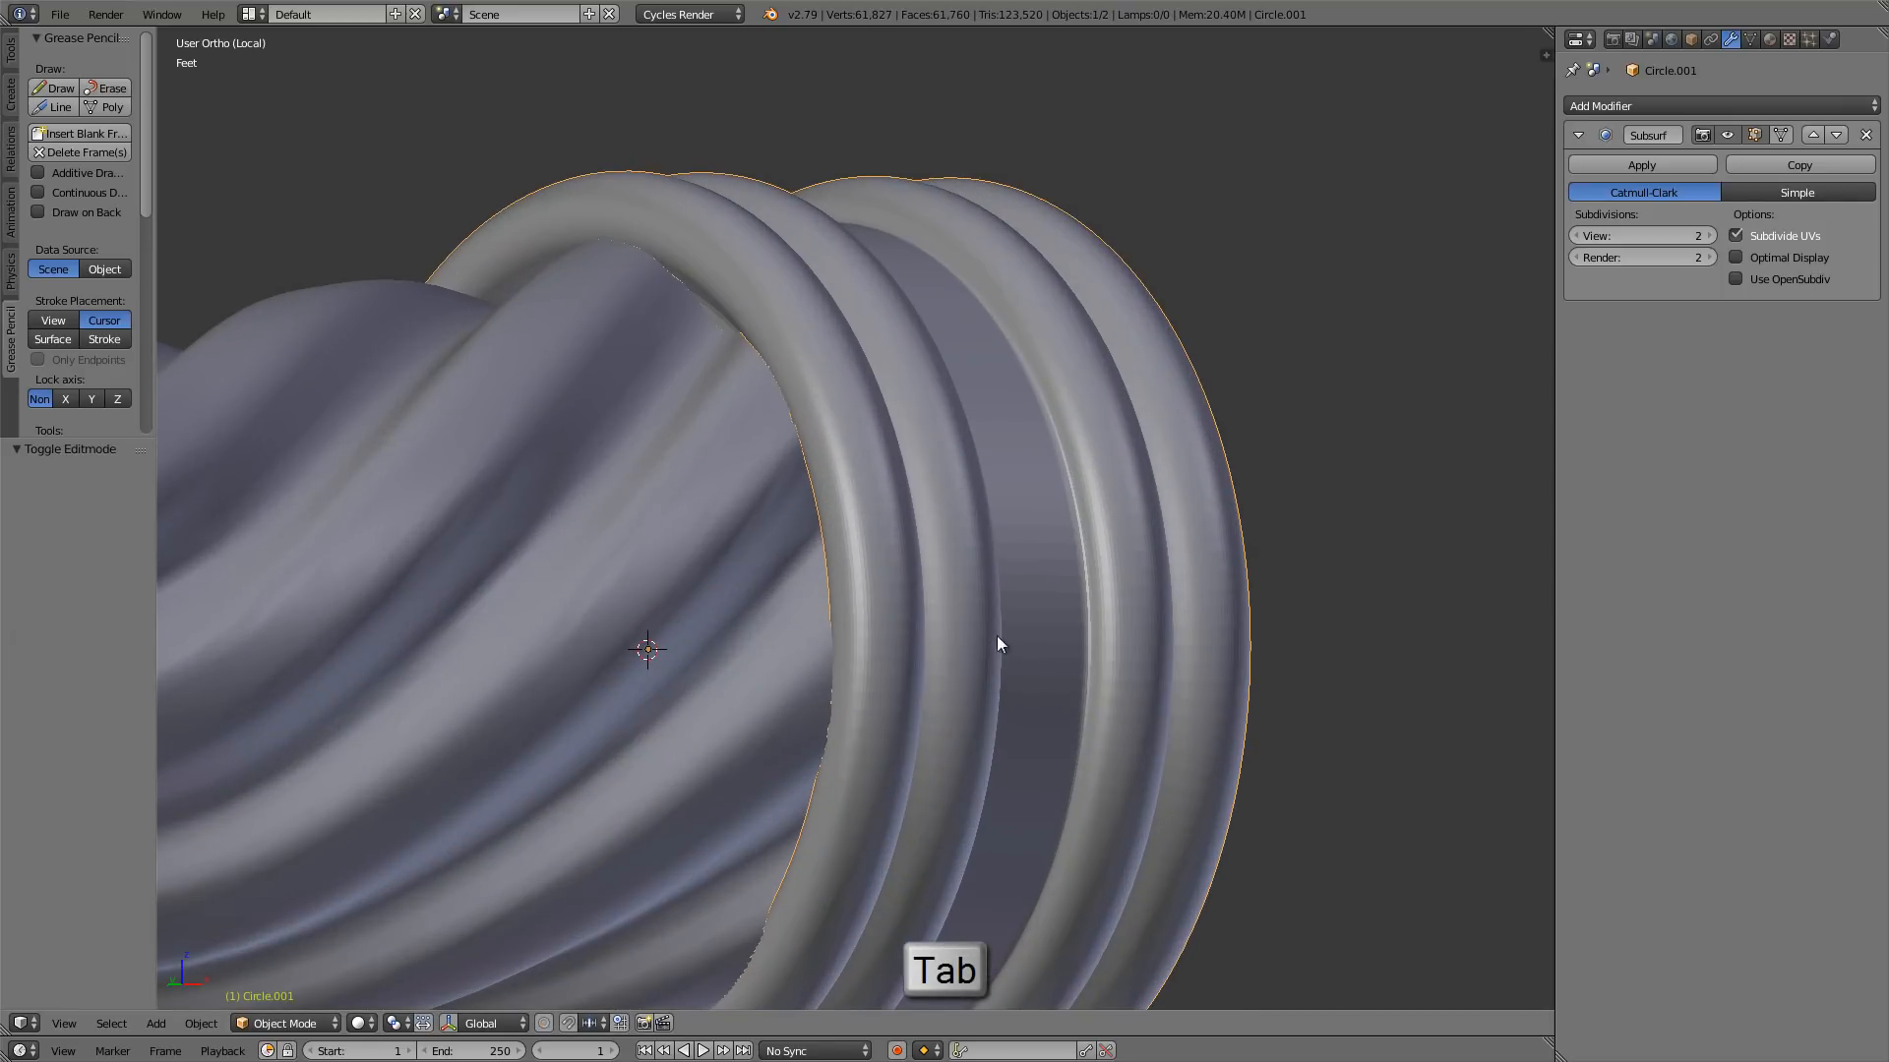
left_click(14, 54)
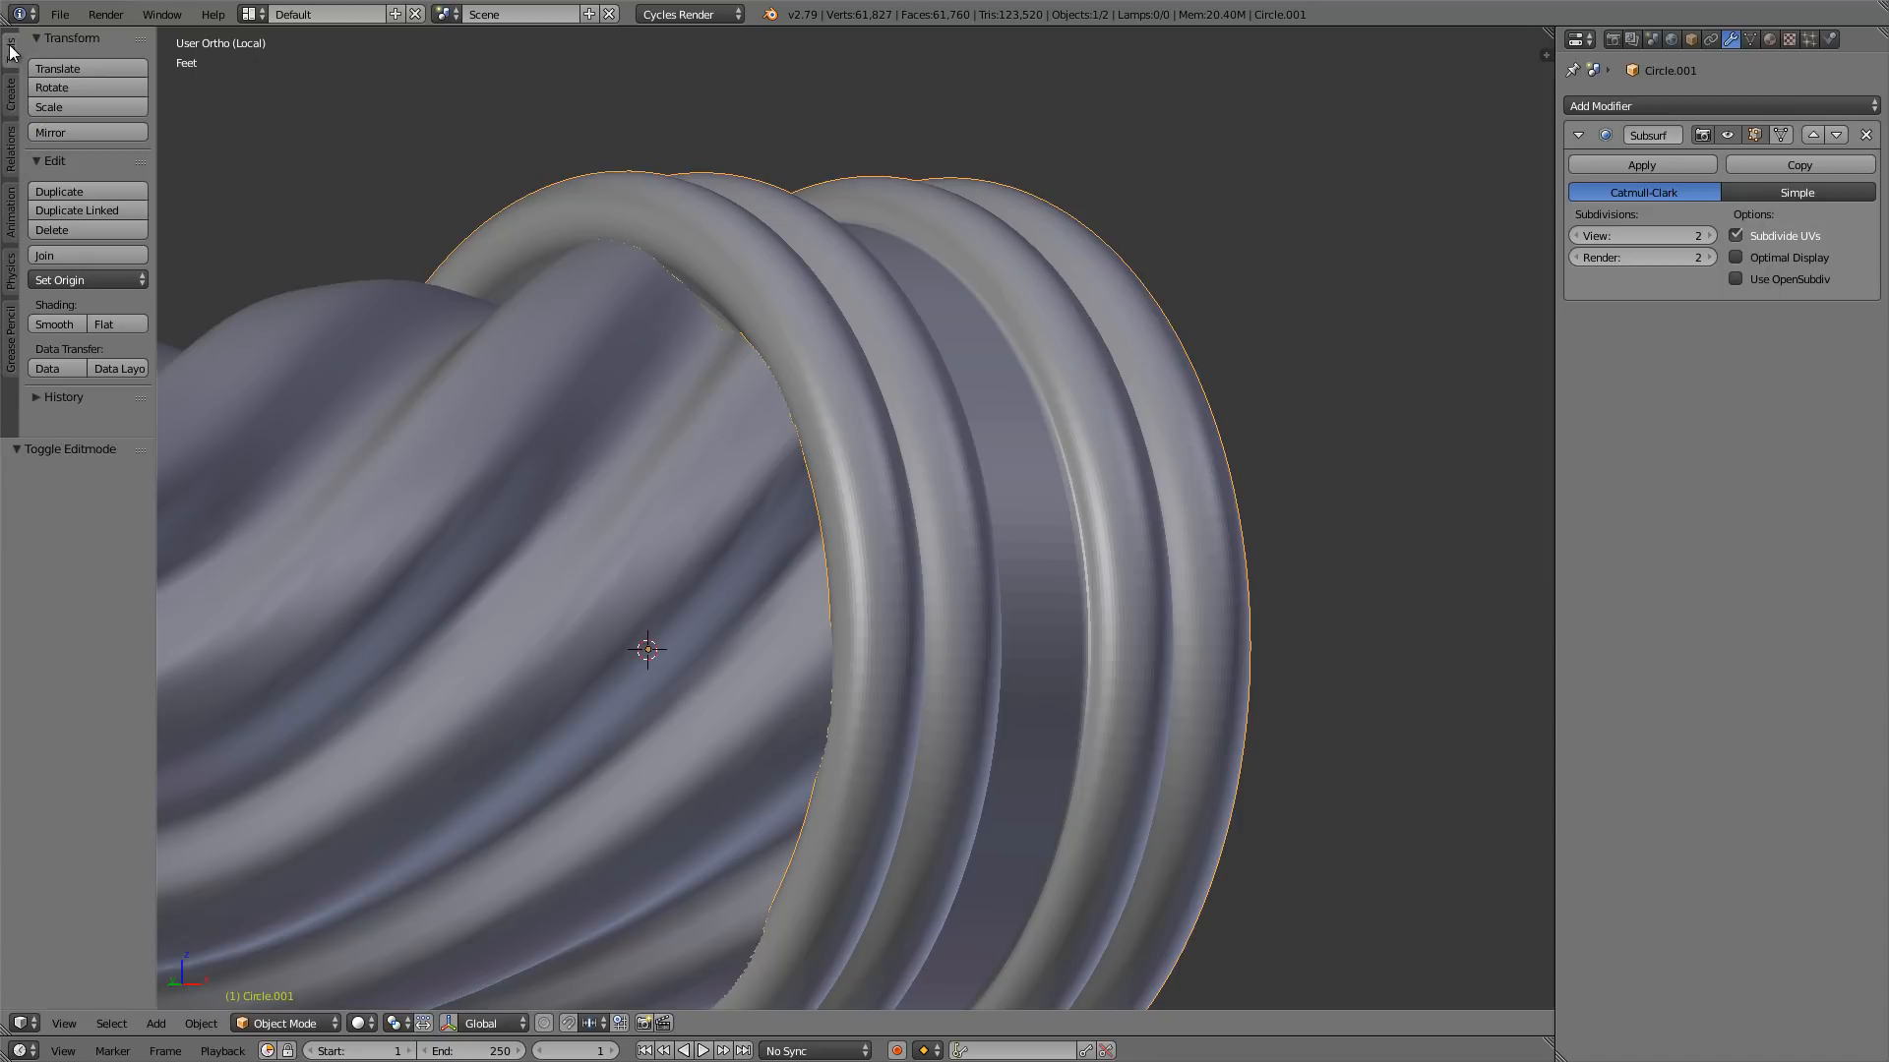
left_click(68, 323)
scroll(903, 392, "down", 3)
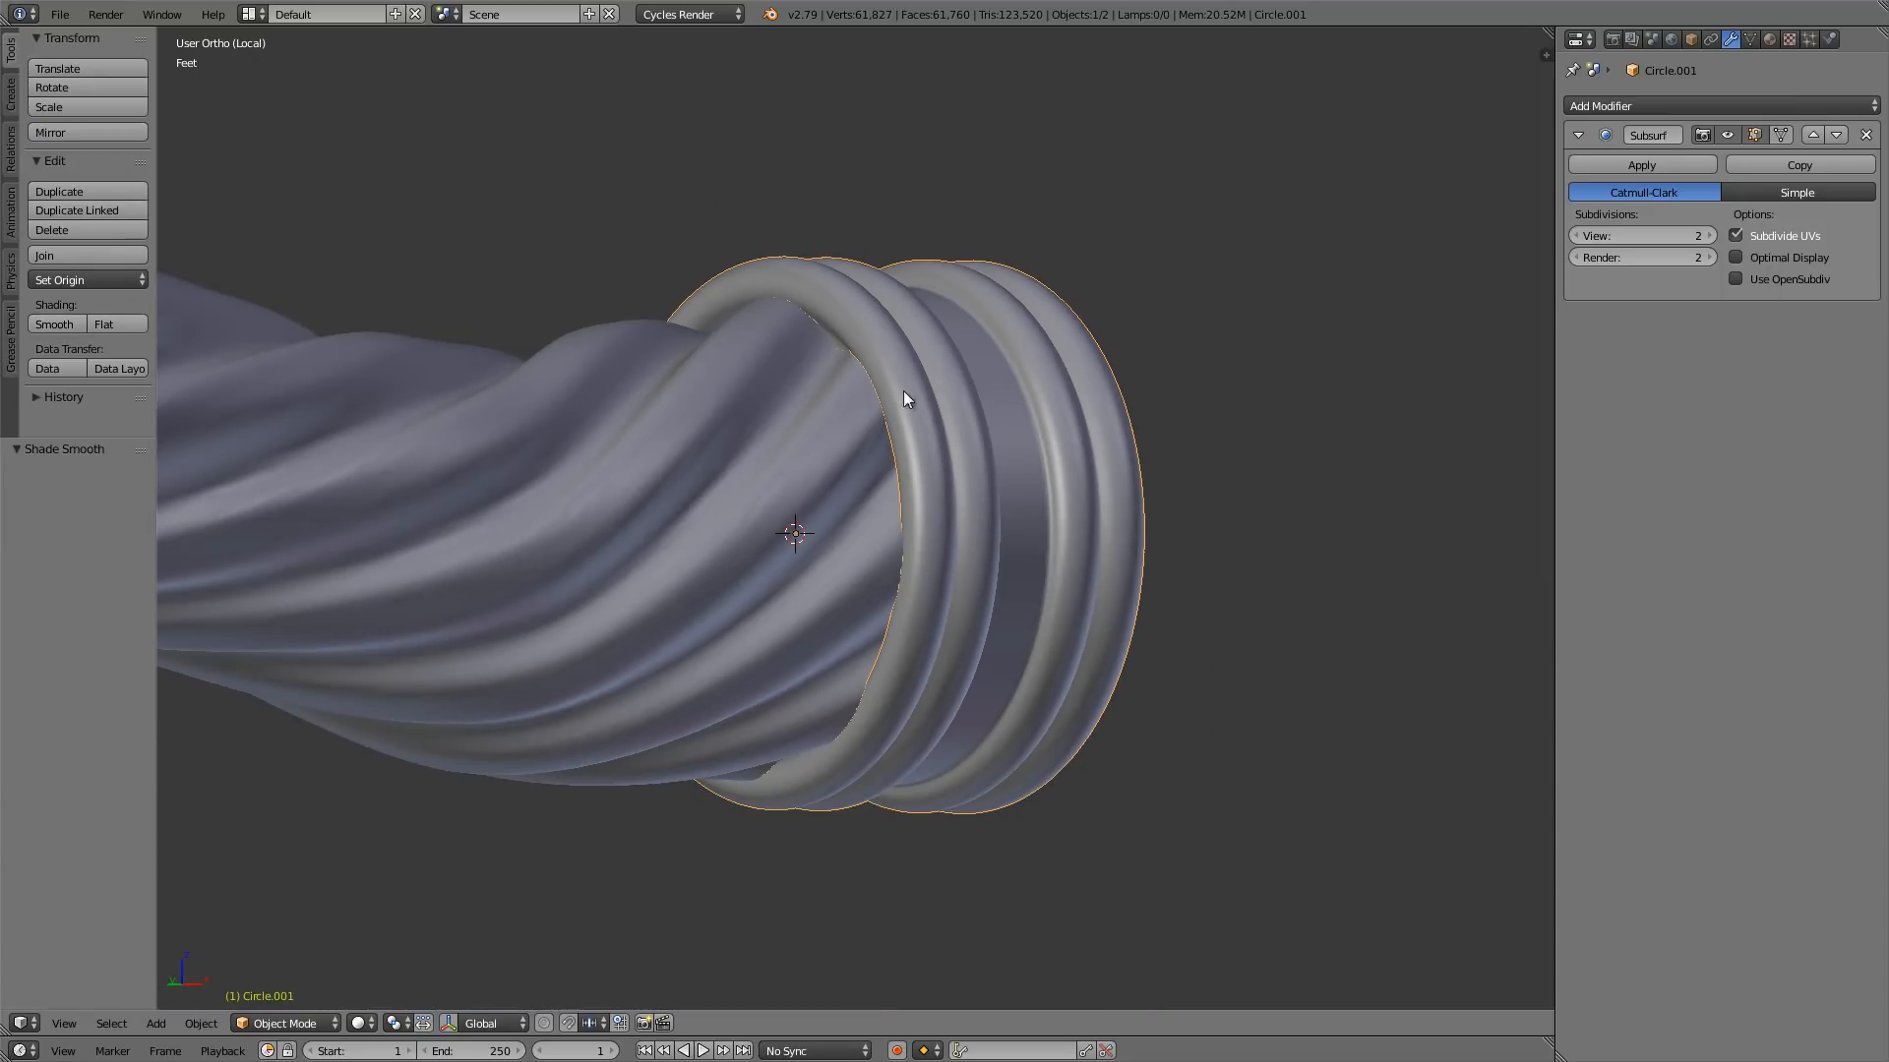
- Scale the twisted tube's end edge loop inside the collar down uniformly by about 0.865
right_click(591, 463)
middle_click_drag(782, 403, 857, 489)
key("Tab")
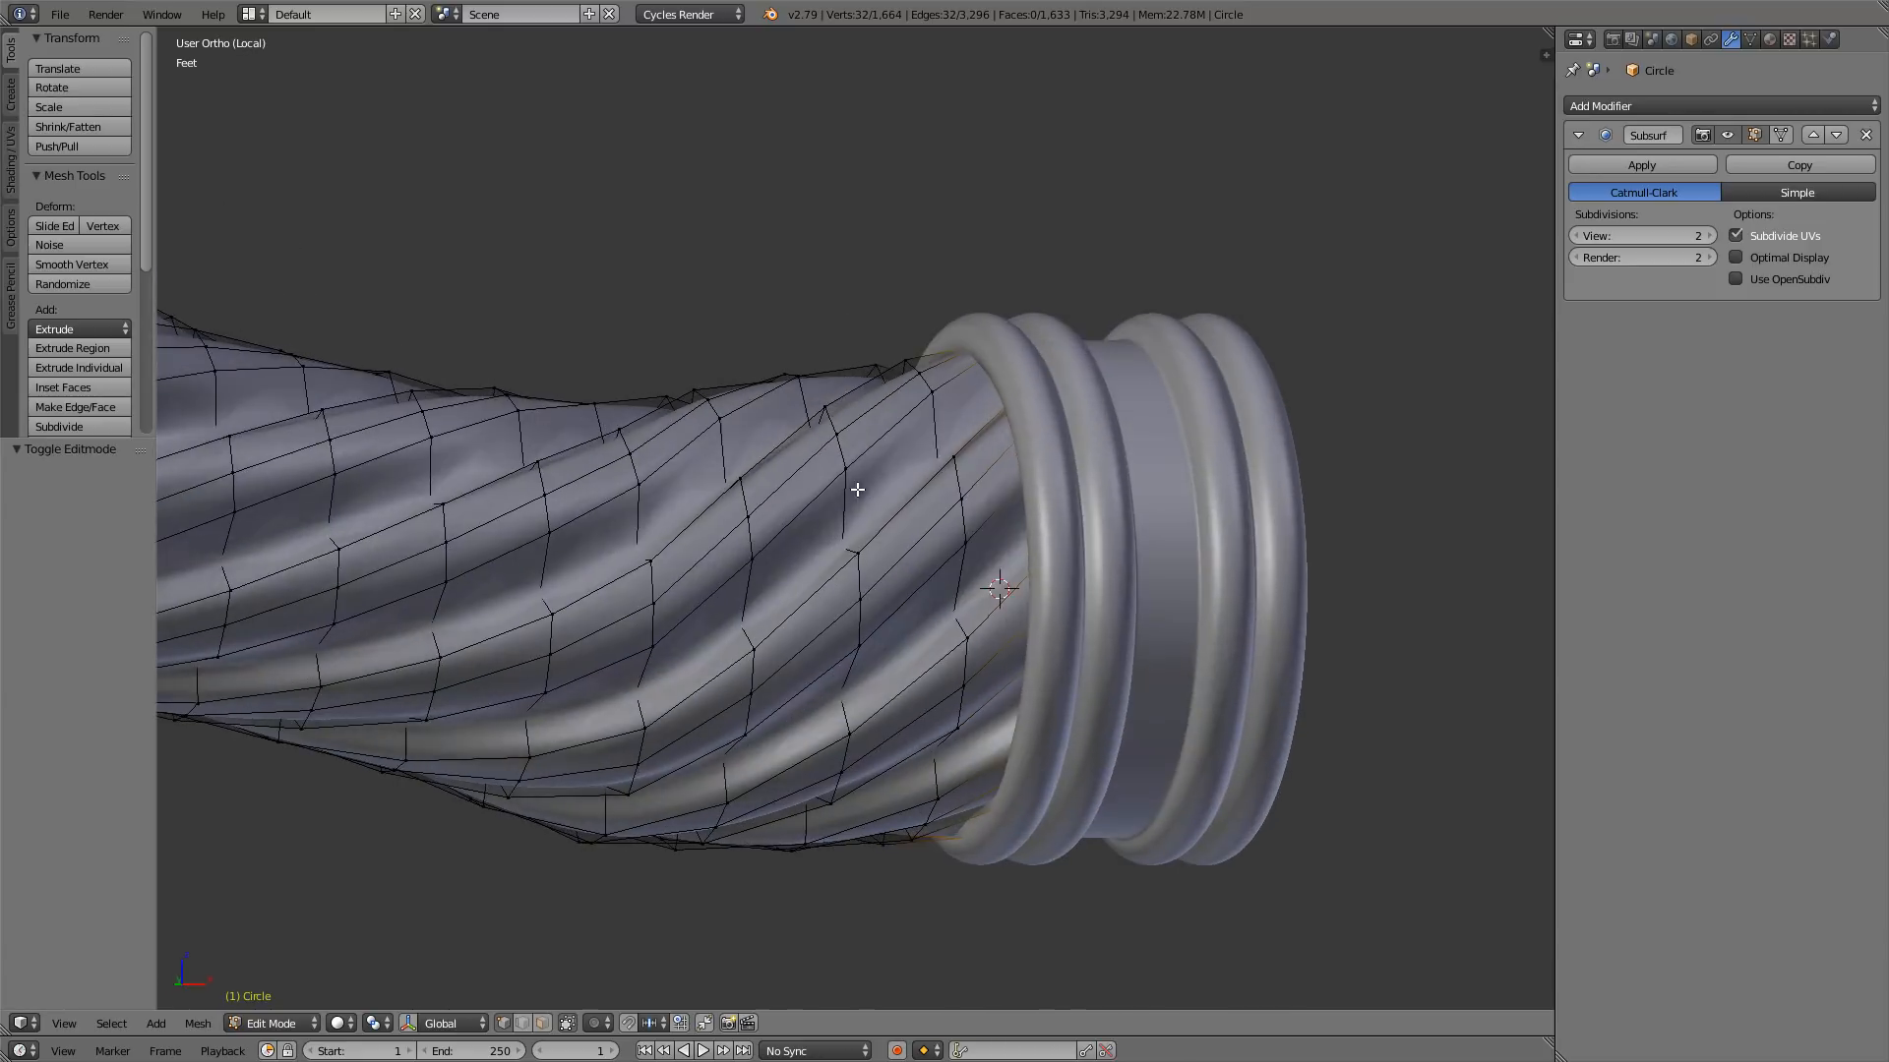
key("z")
key("z")
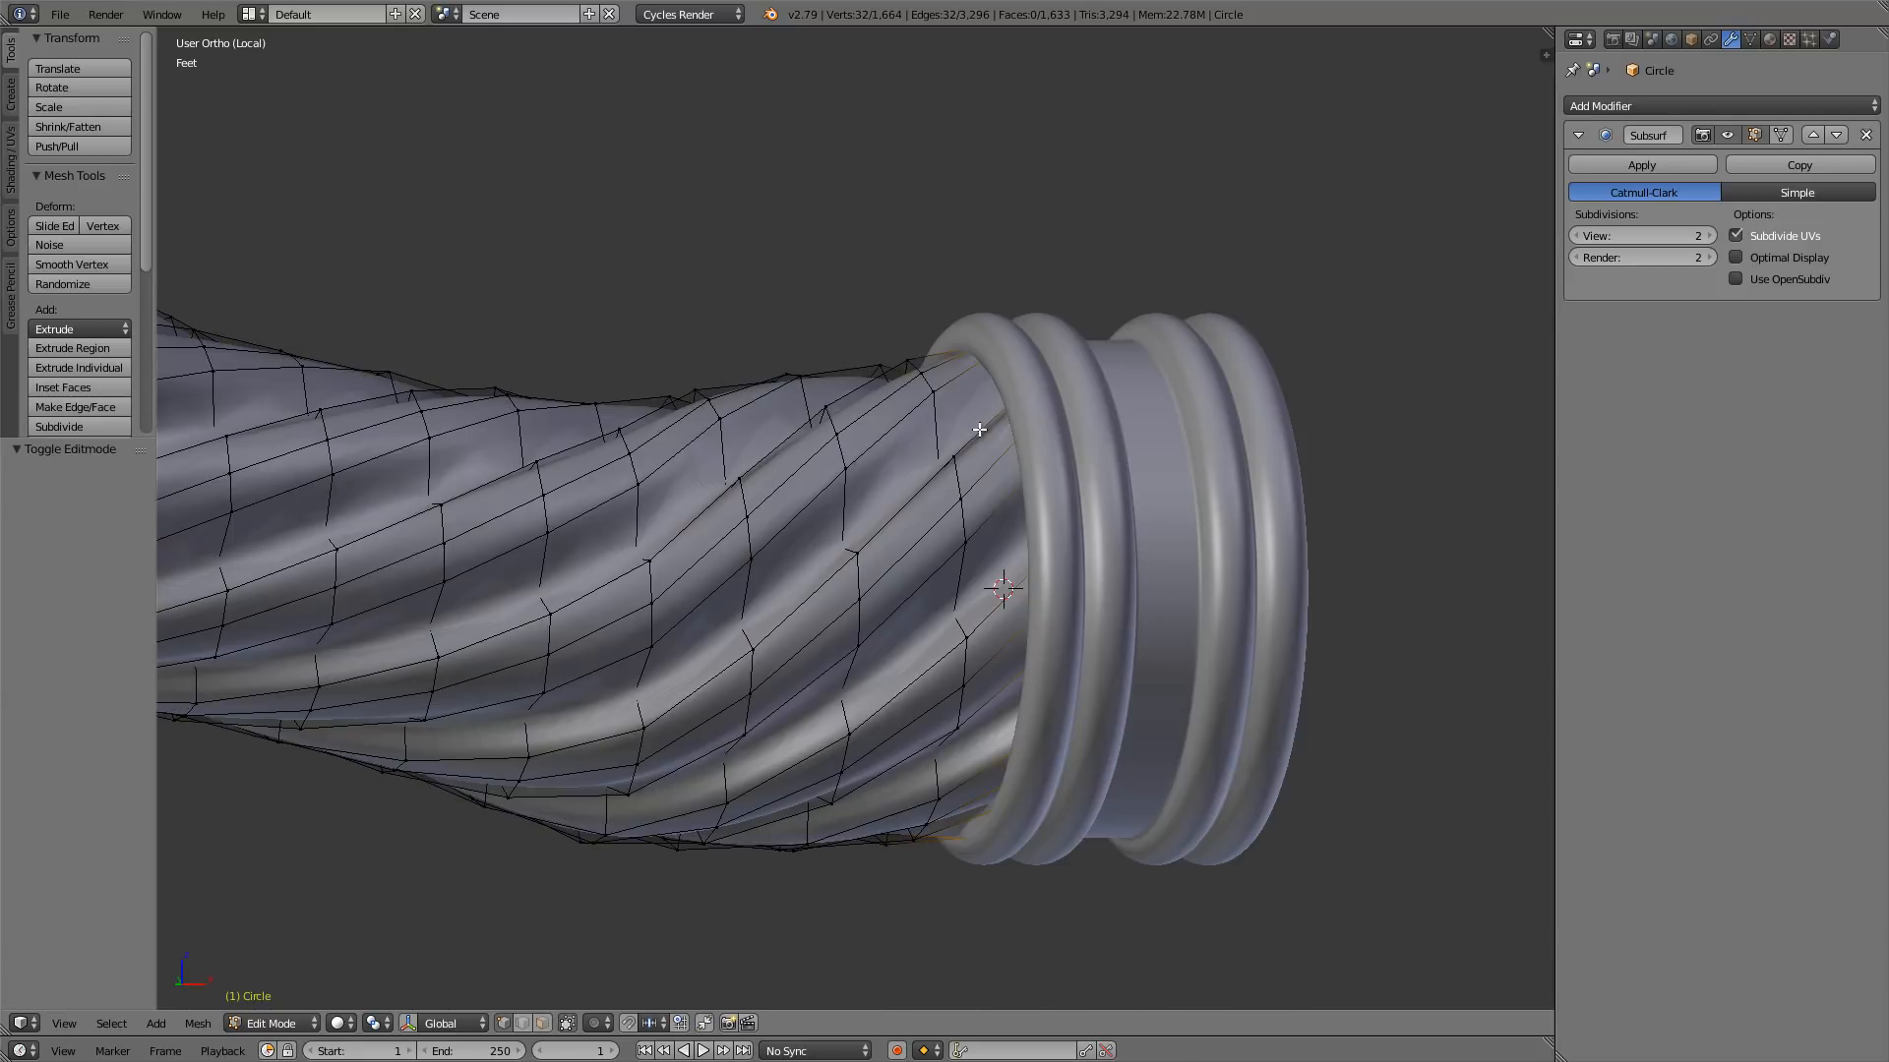
middle_click_drag(980, 430, 1132, 236)
key("s")
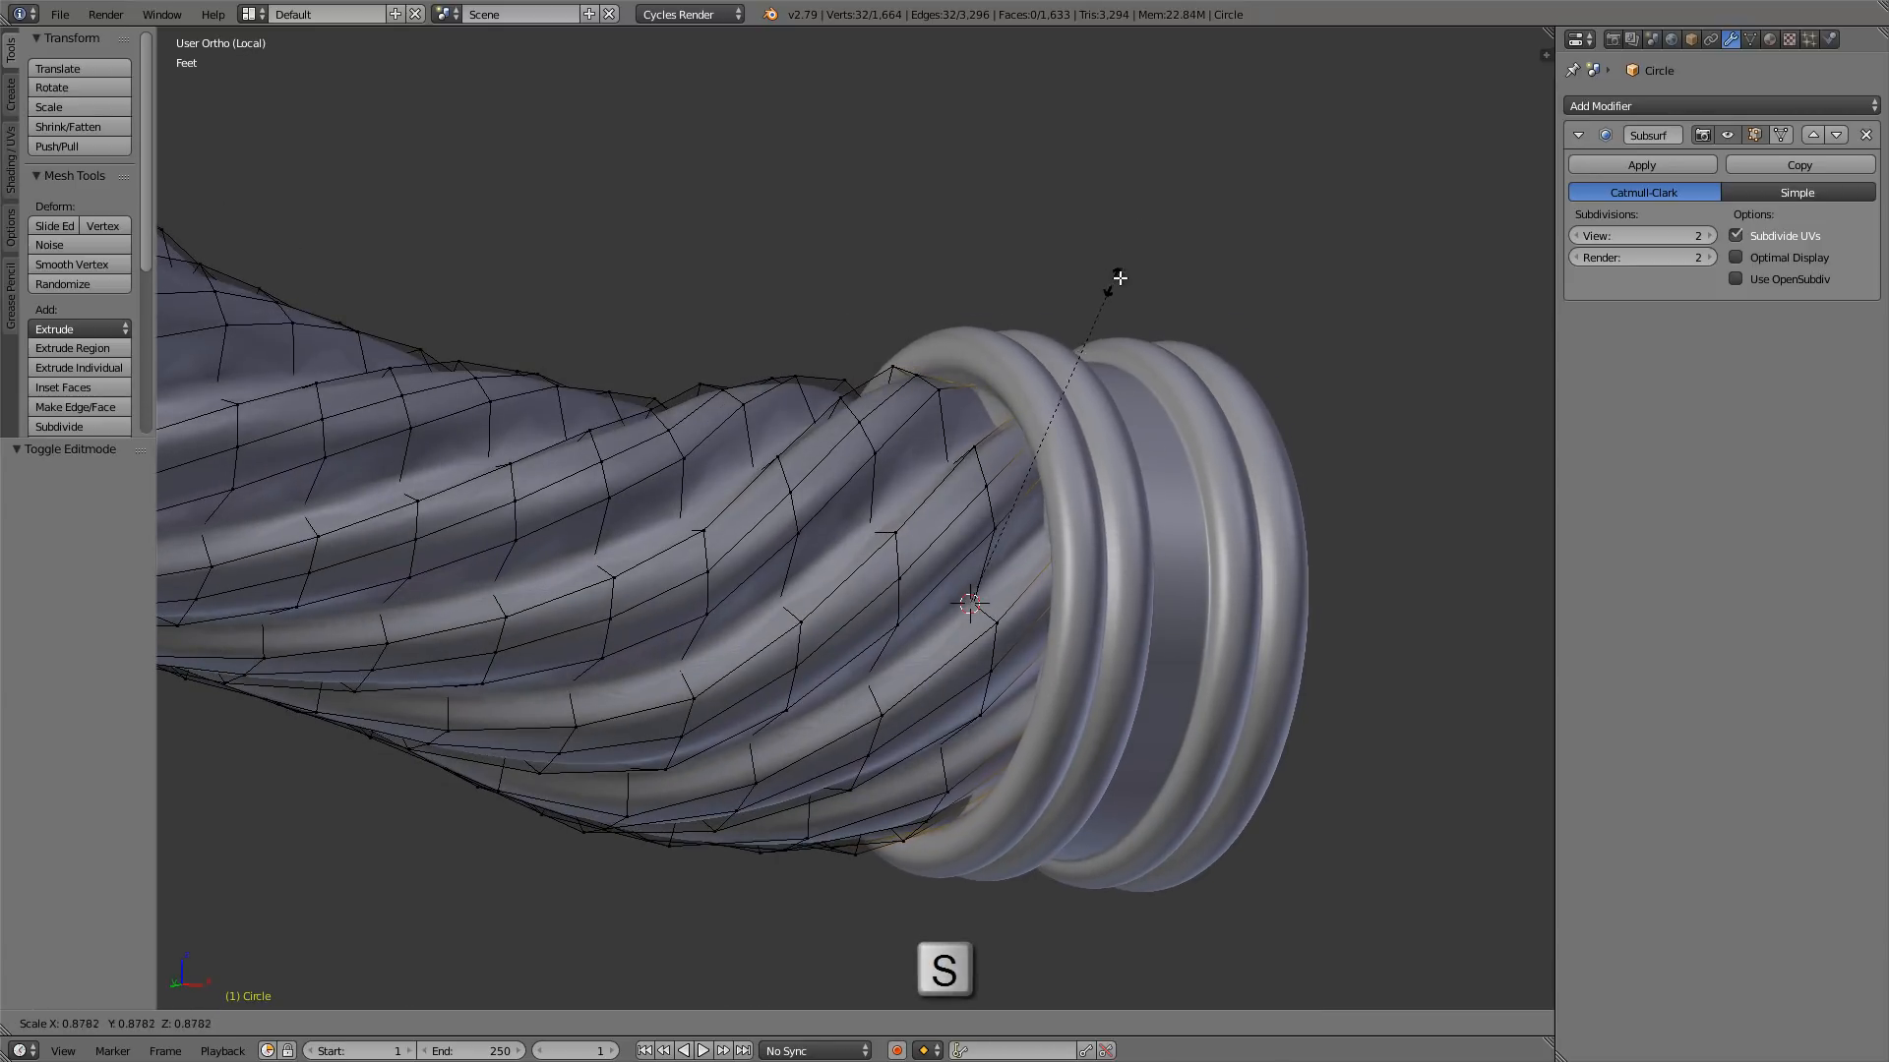
left_click(1115, 289)
- Enlarge the tube's edge loop just before the collar by about 1.089, followed by a further scale of about 1.025
mouse_move(1000, 422)
middle_mouse_down()
mouse_move(1024, 414)
mouse_move(1008, 442)
mouse_move(961, 438)
mouse_move(992, 412)
middle_mouse_up()
right_click(982, 416, "alt")
key("s")
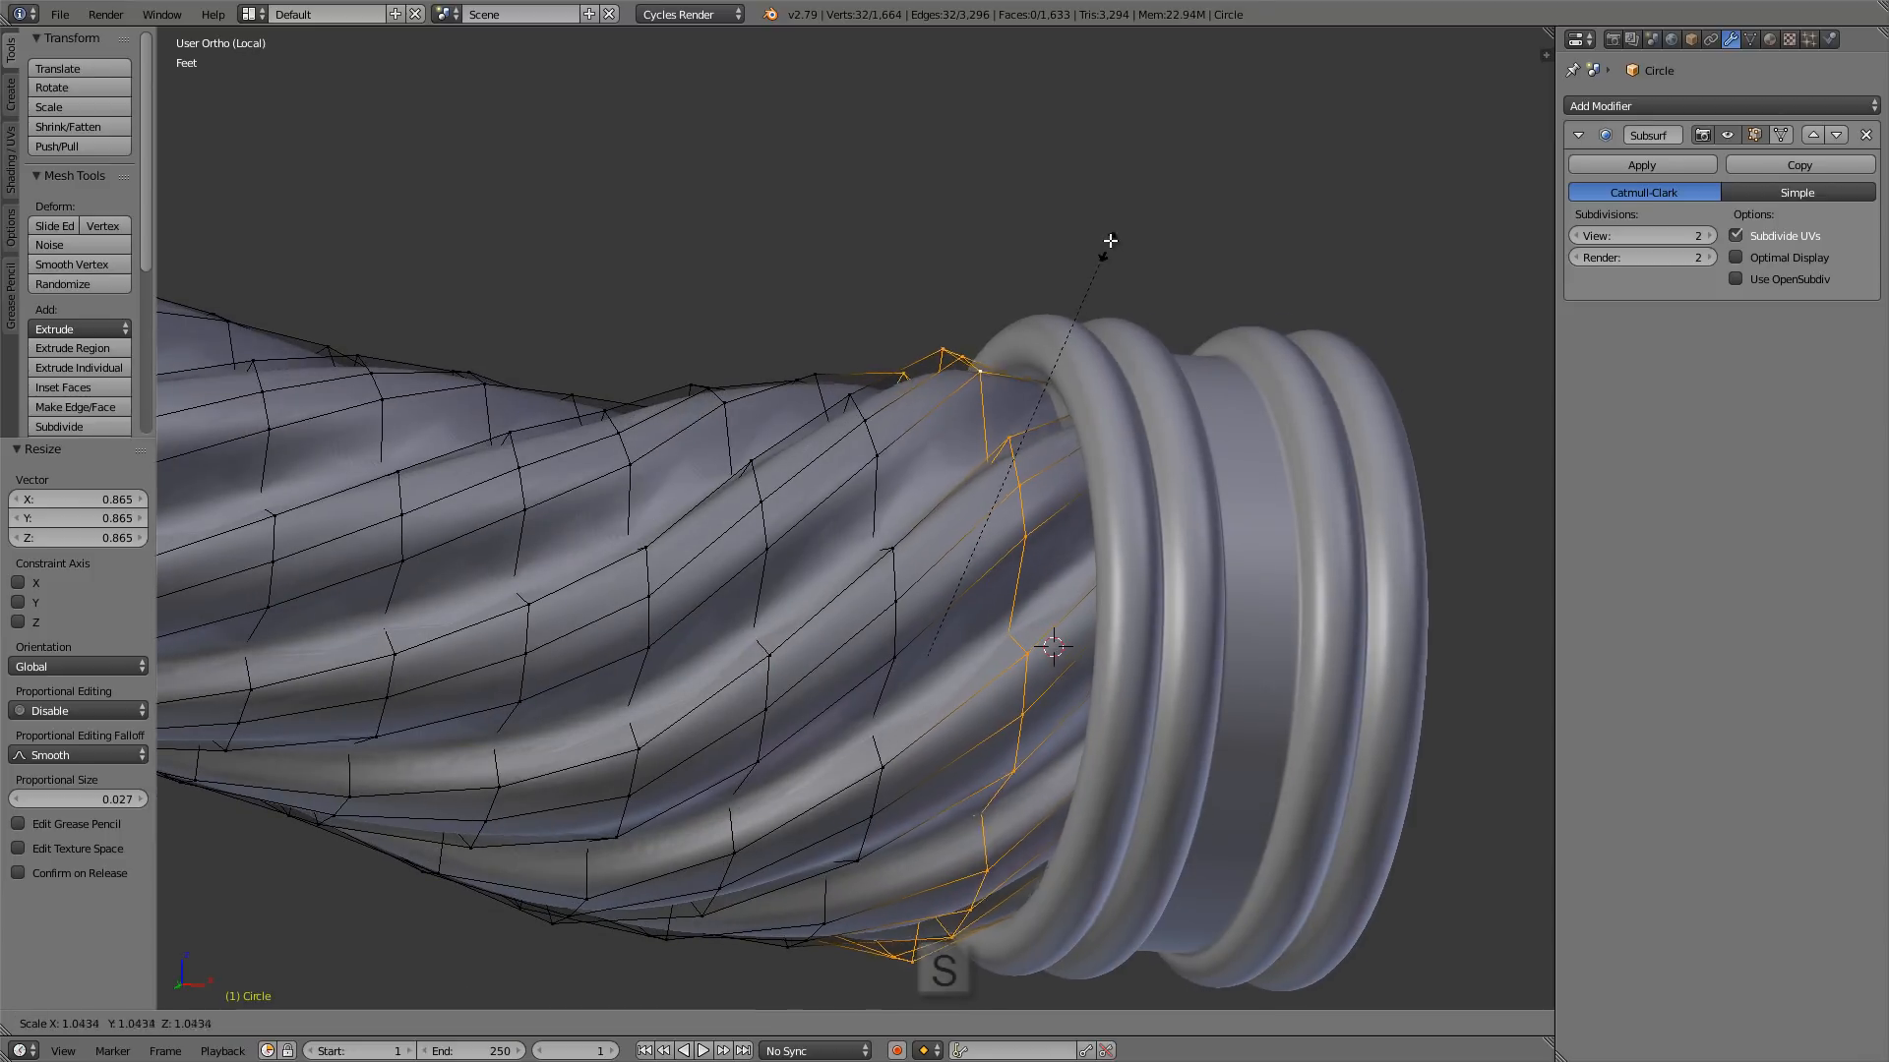
left_click(1112, 231)
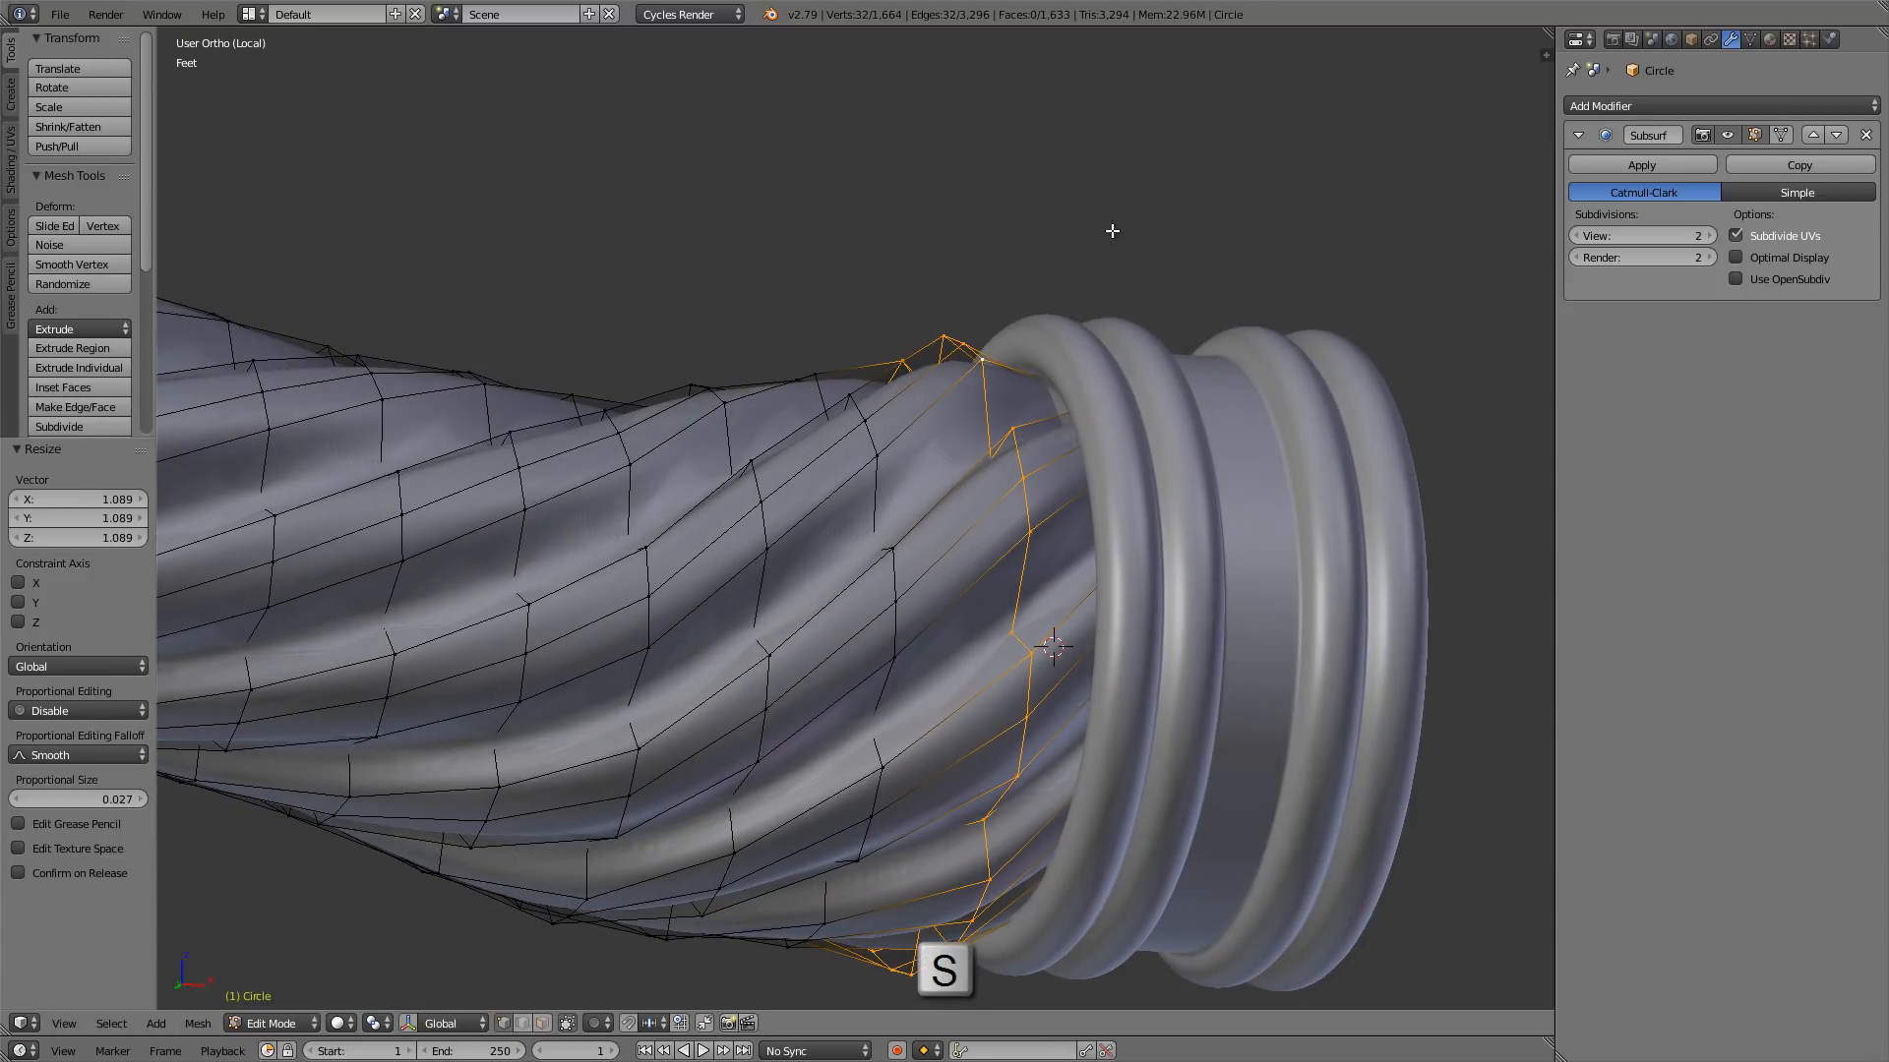
middle_click_drag(1112, 231, 983, 383)
key("s")
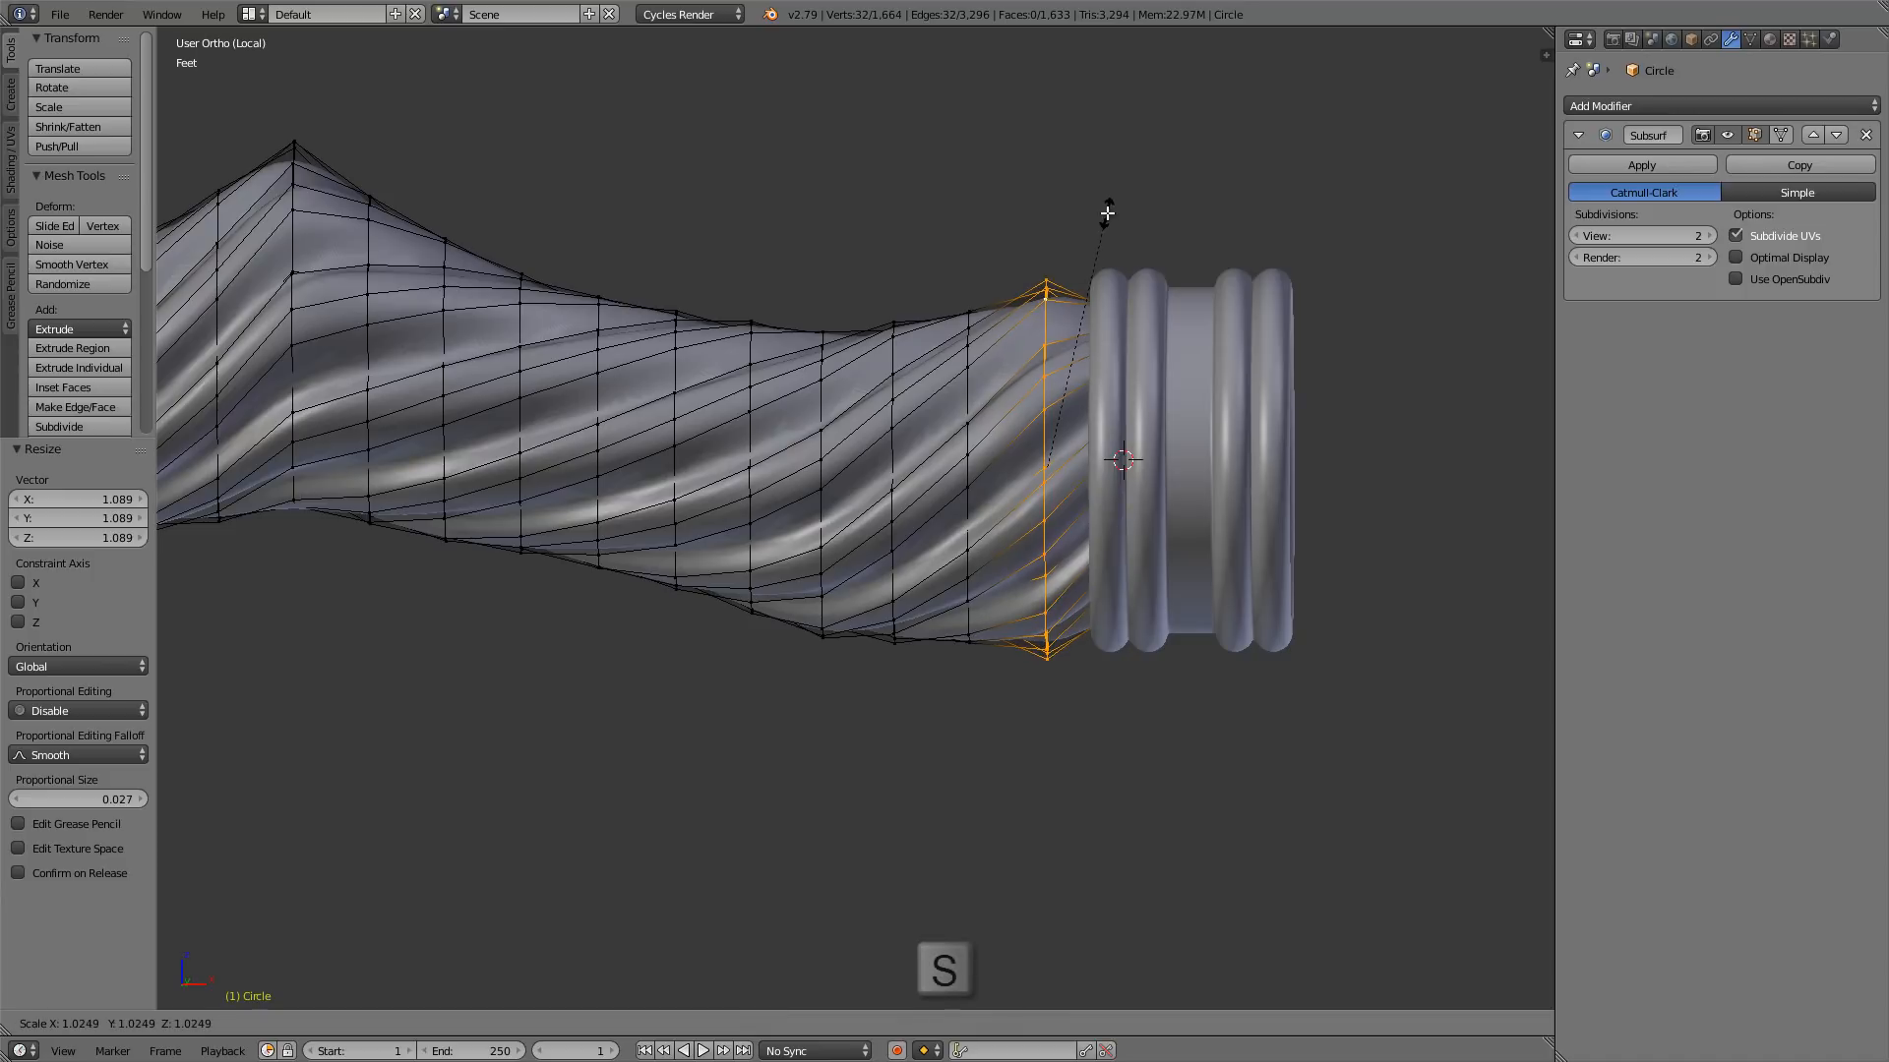
left_click(1107, 214)
key("Tab")
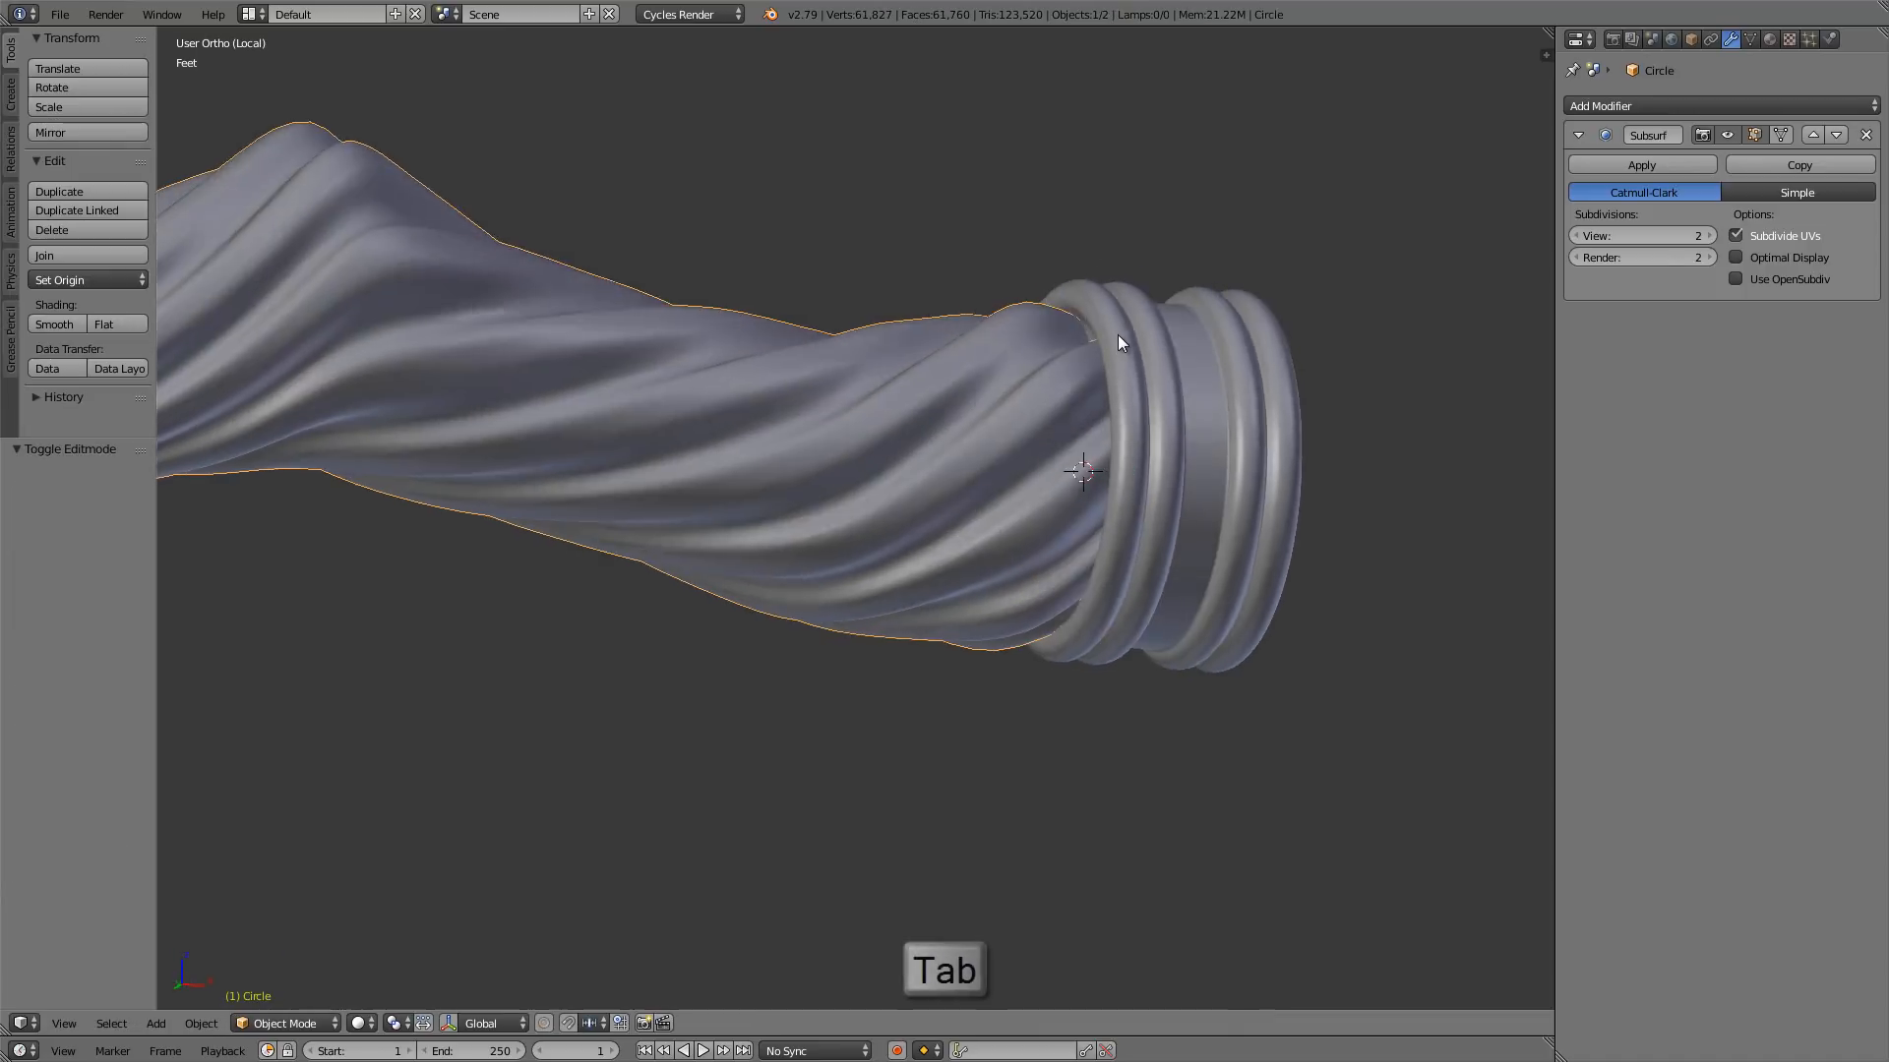
- Shift the same tube loop about 22.7 thou in X and 3.4 thou in Z, and scale it by about 1.03
key("Tab")
key("KP_1")
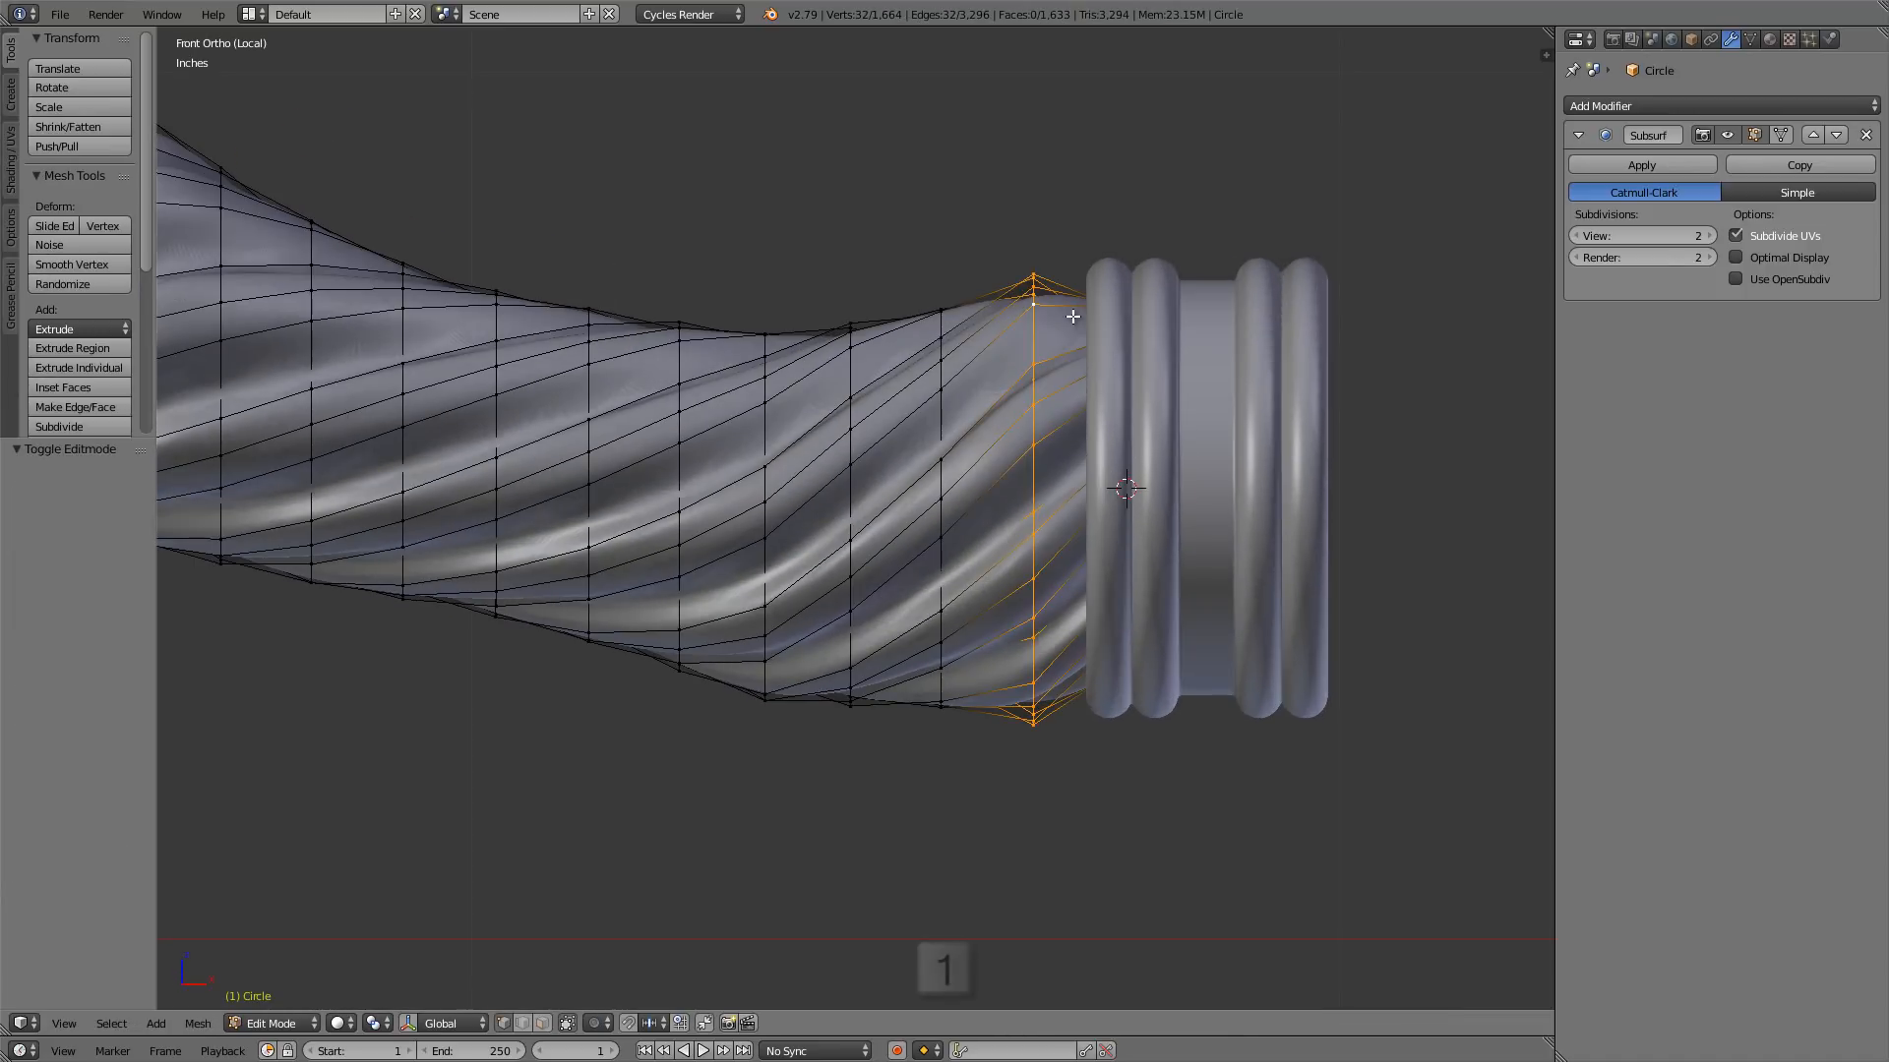
scroll(937, 325, "up", 2)
key("g")
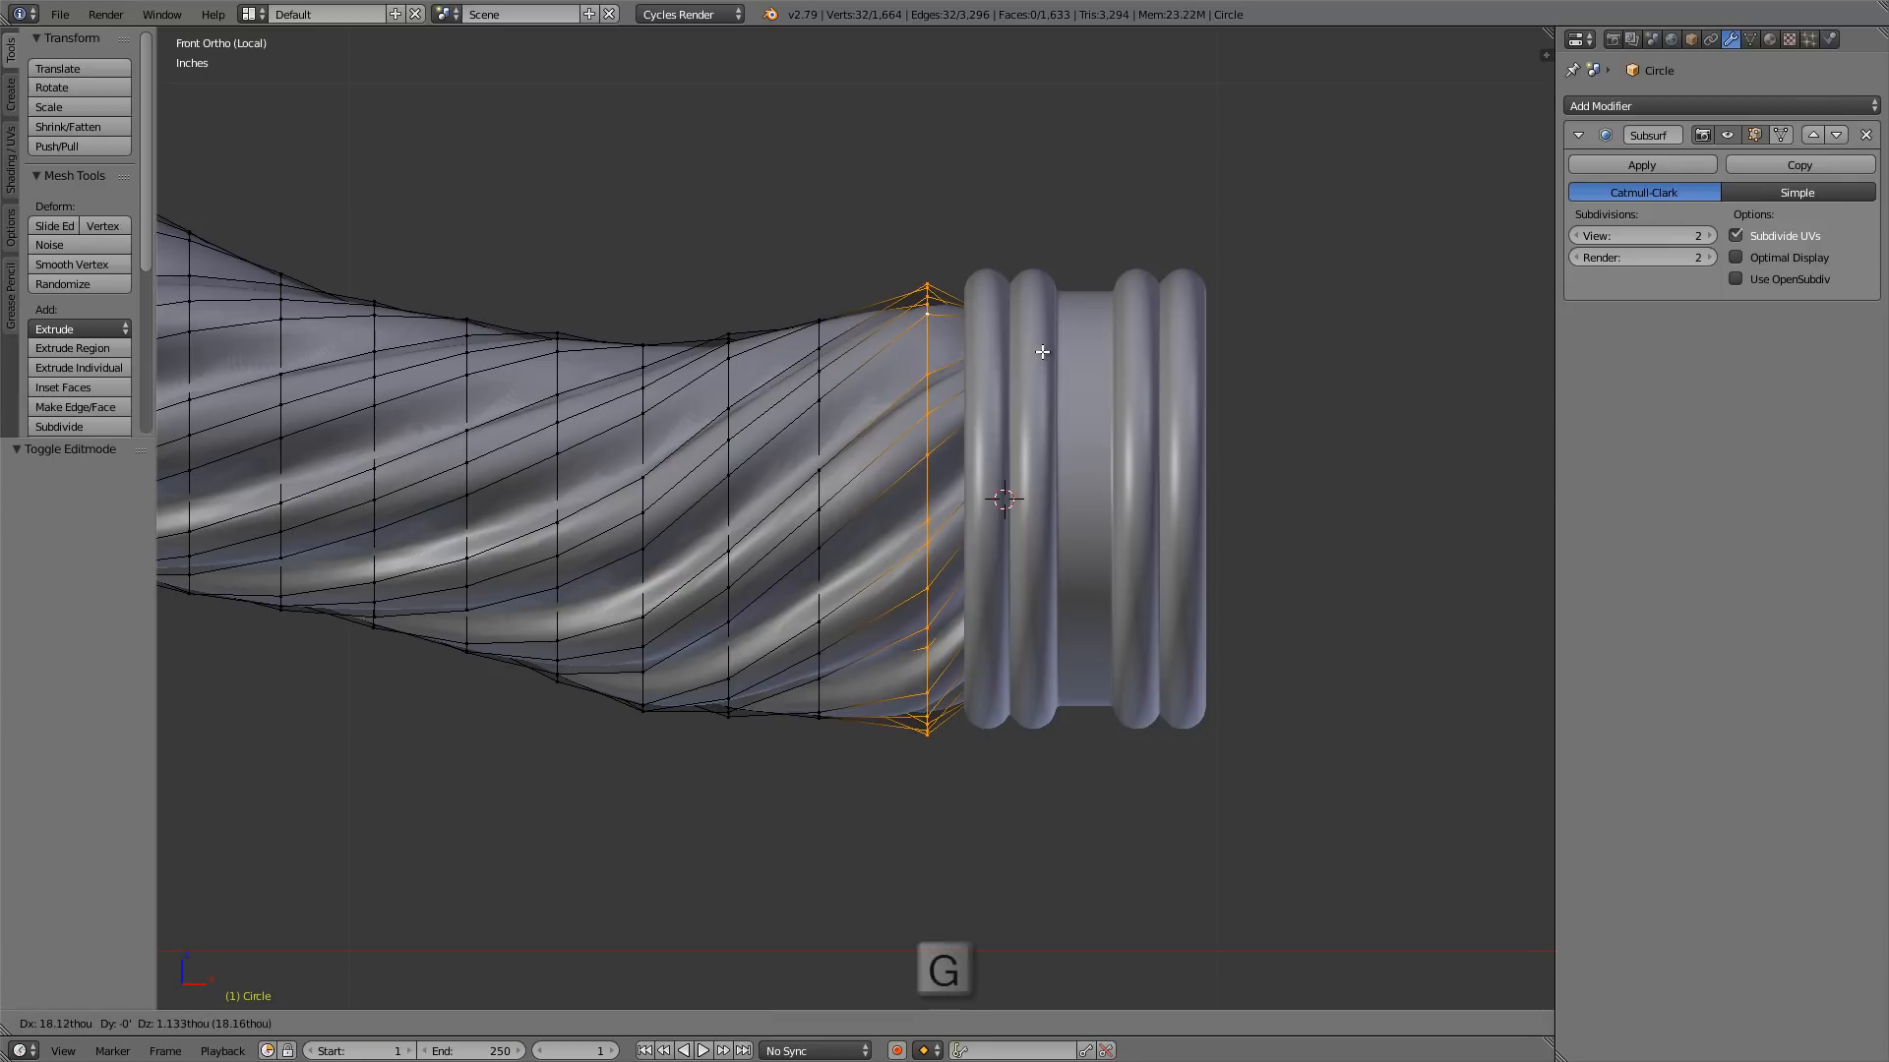
left_click(1046, 350)
key("s")
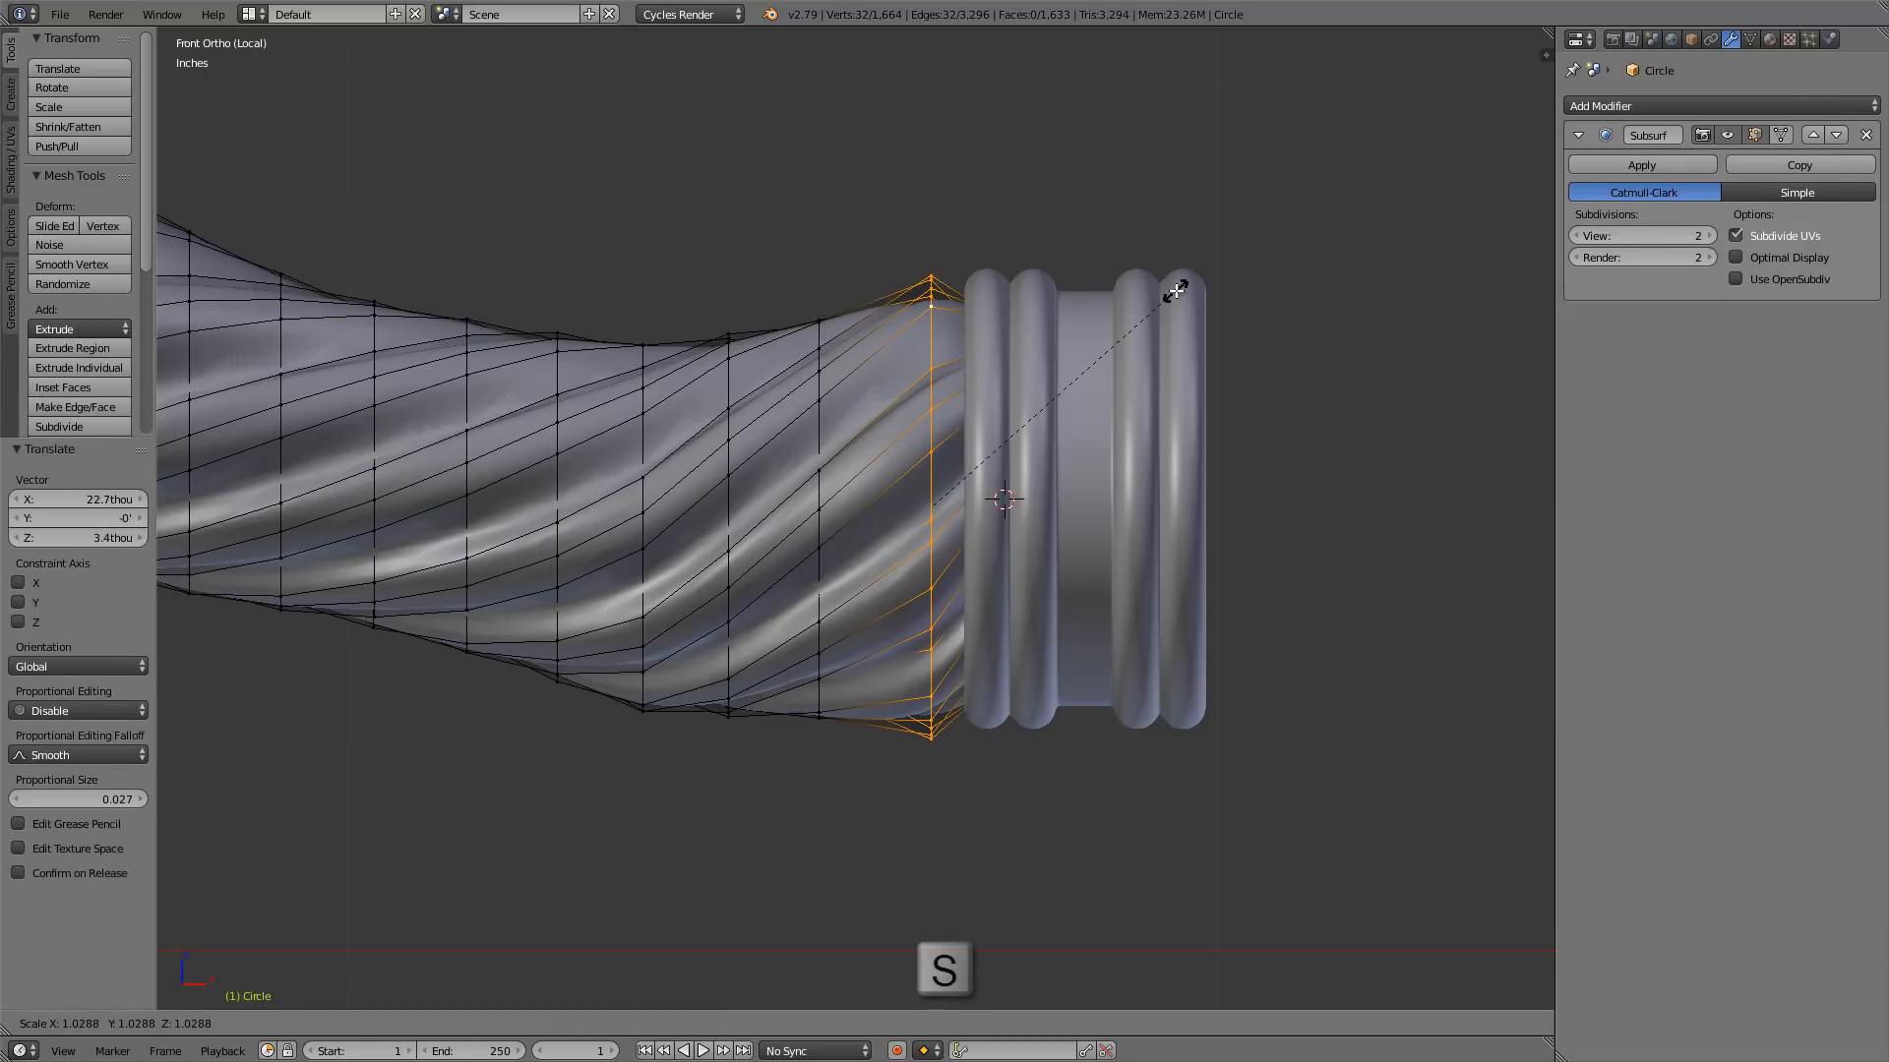
left_click(1174, 293)
key("Tab")
middle_click_drag(949, 422, 880, 597)
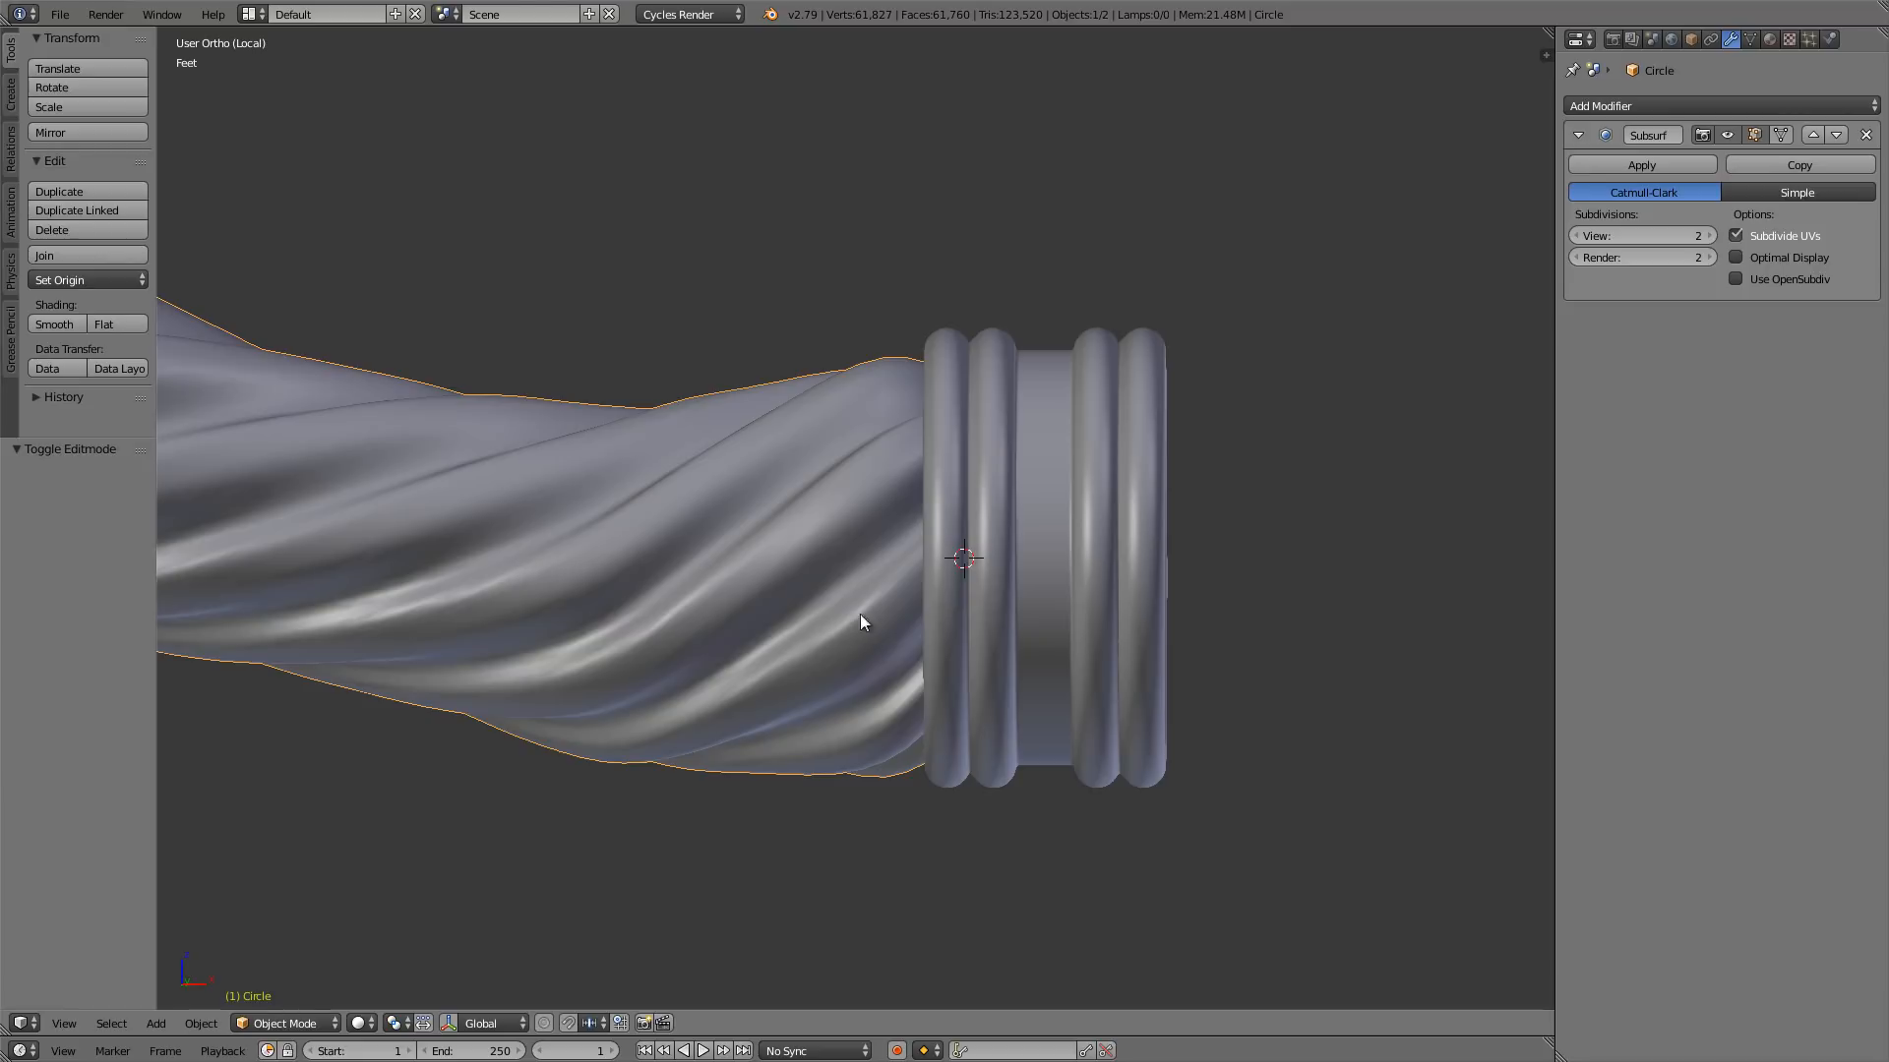
- Snap the 3D cursor to the centre of the inner edge loop on the collar's outer end cap
scroll(851, 528, "down", 5)
middle_click_drag(830, 535, 974, 552)
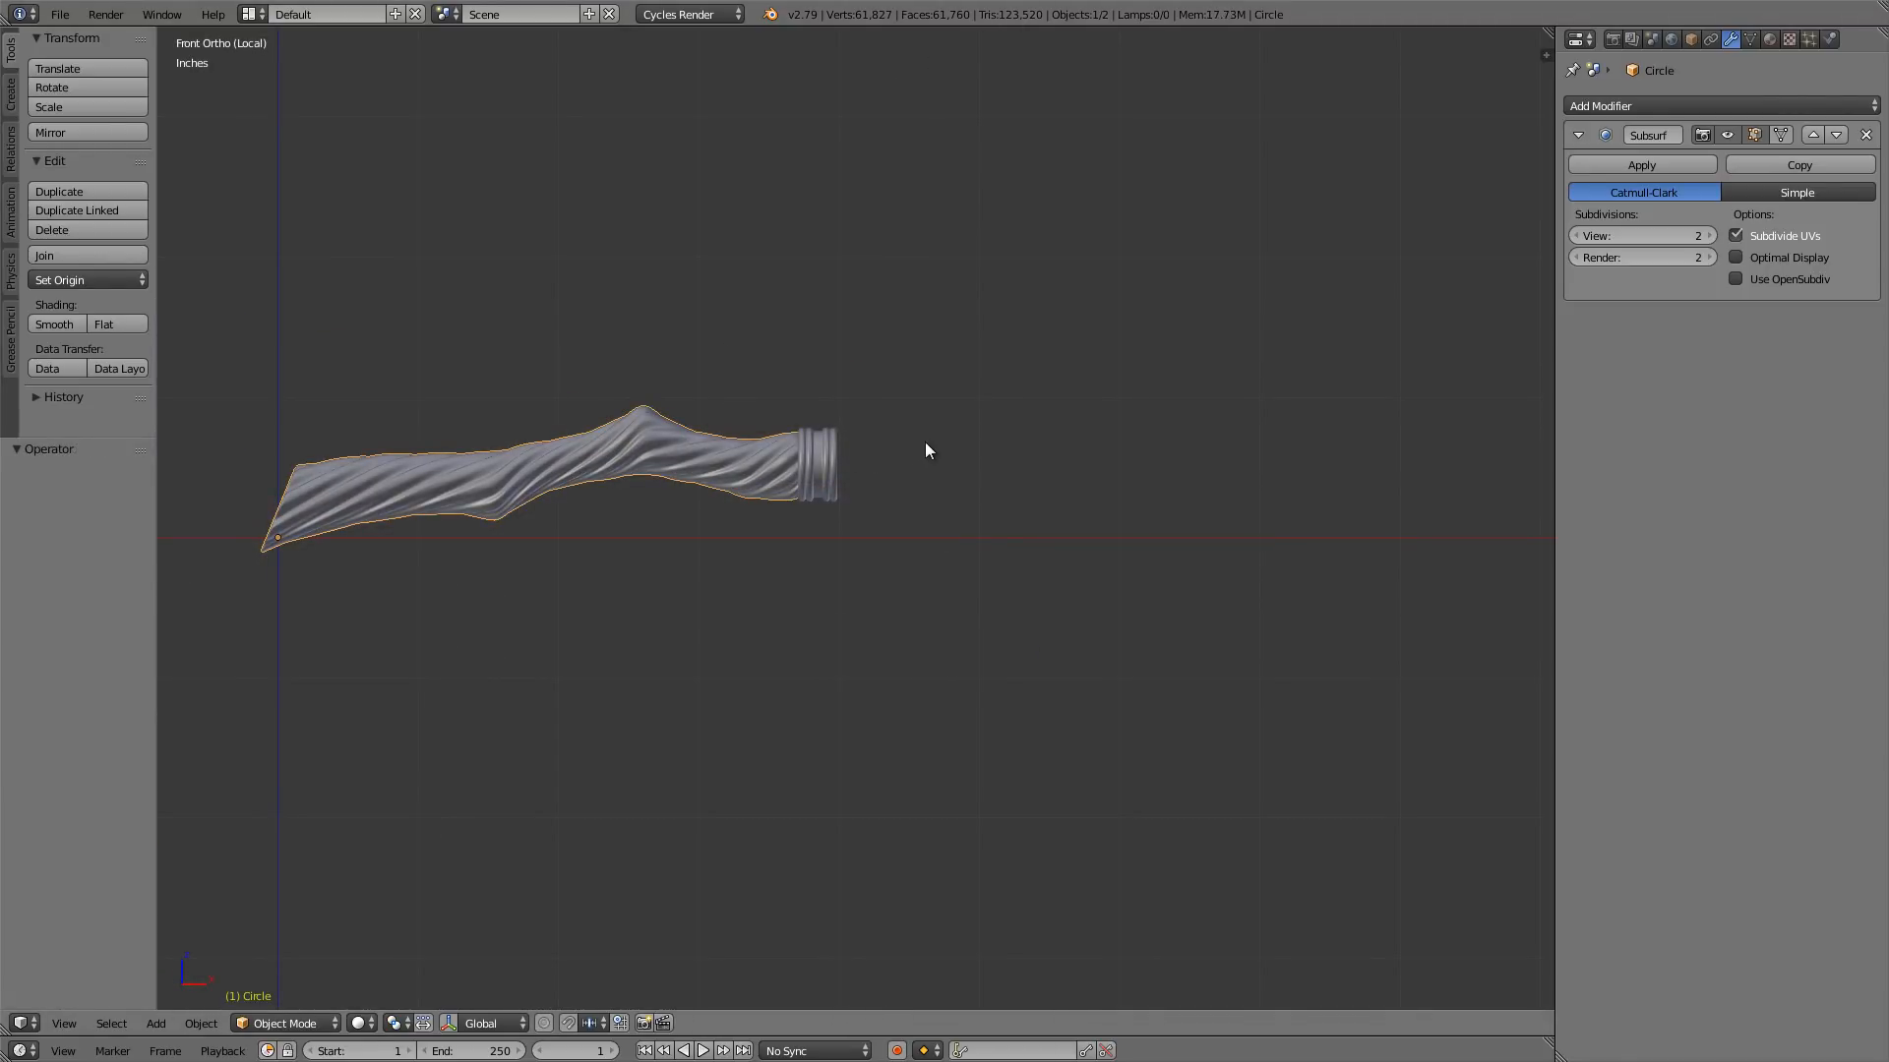
scroll(841, 455, "up", 2)
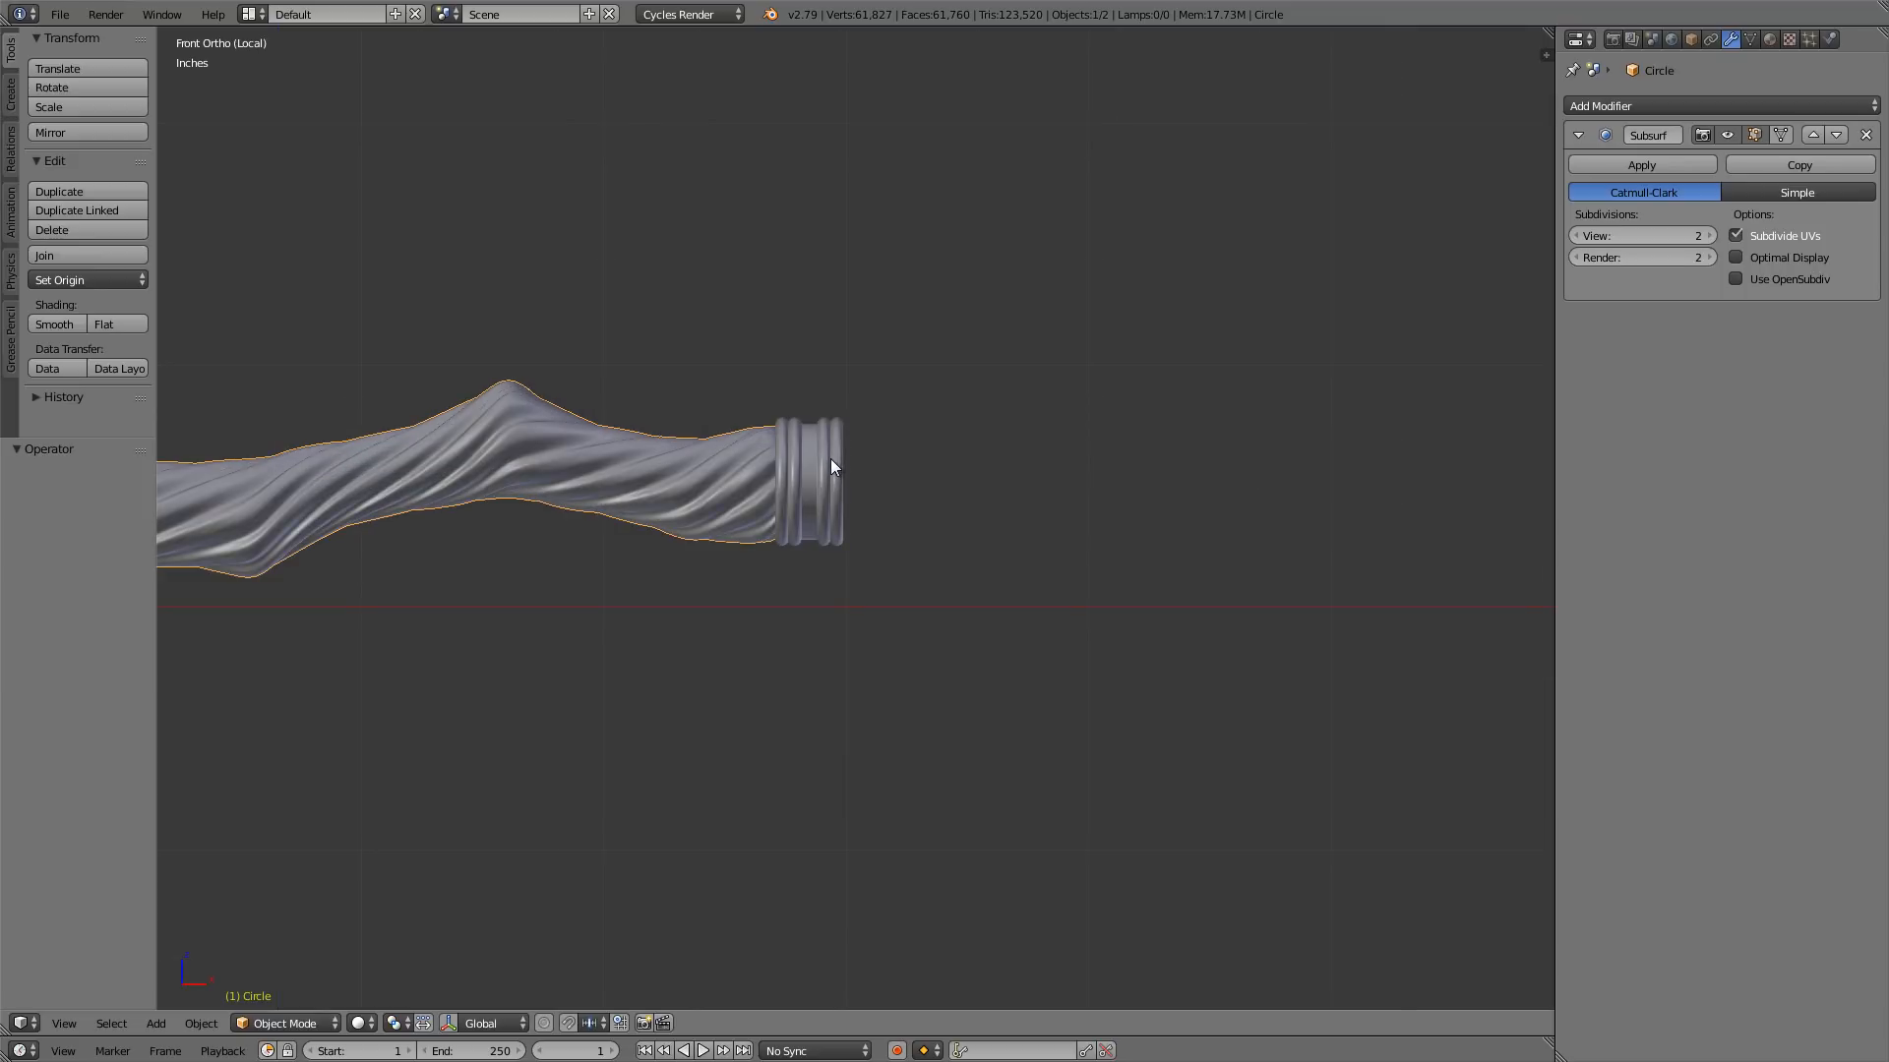
middle_click_drag(831, 459, 660, 482)
scroll(735, 512, "up", 2)
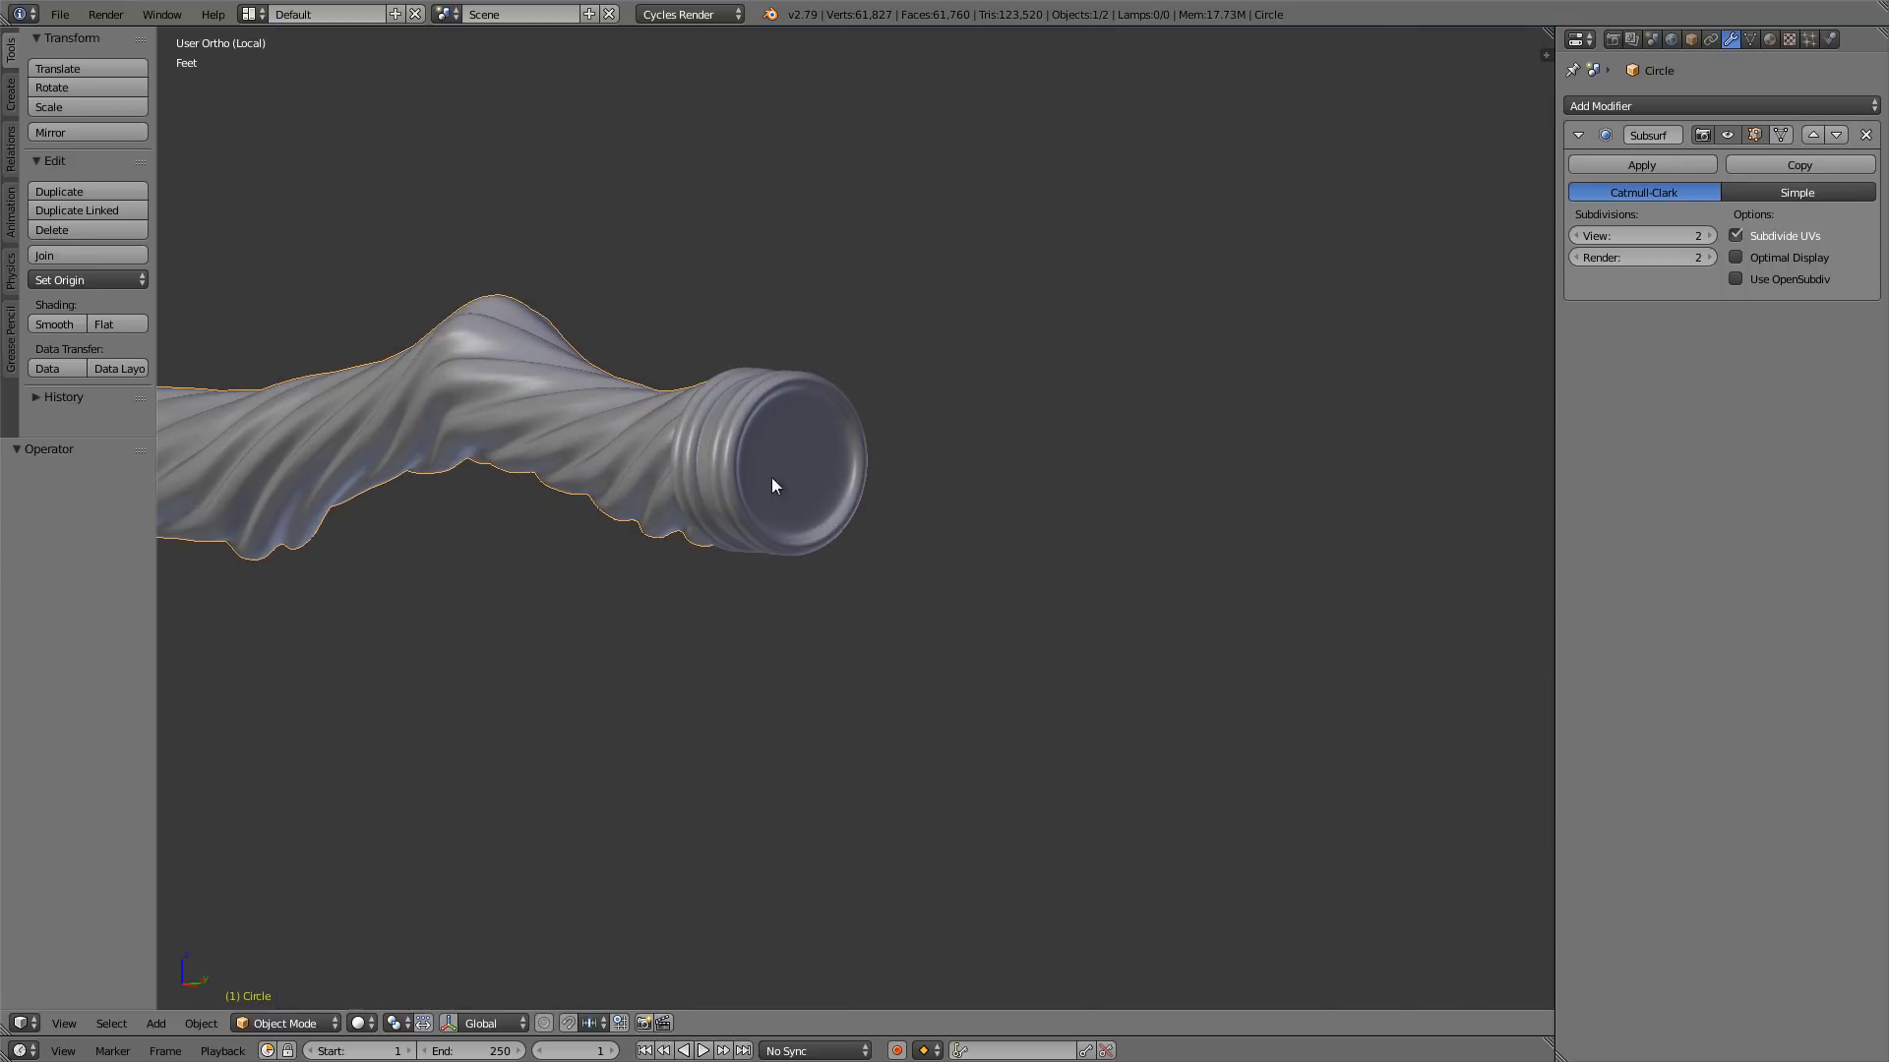
scroll(771, 472, "up", 2)
right_click(808, 403)
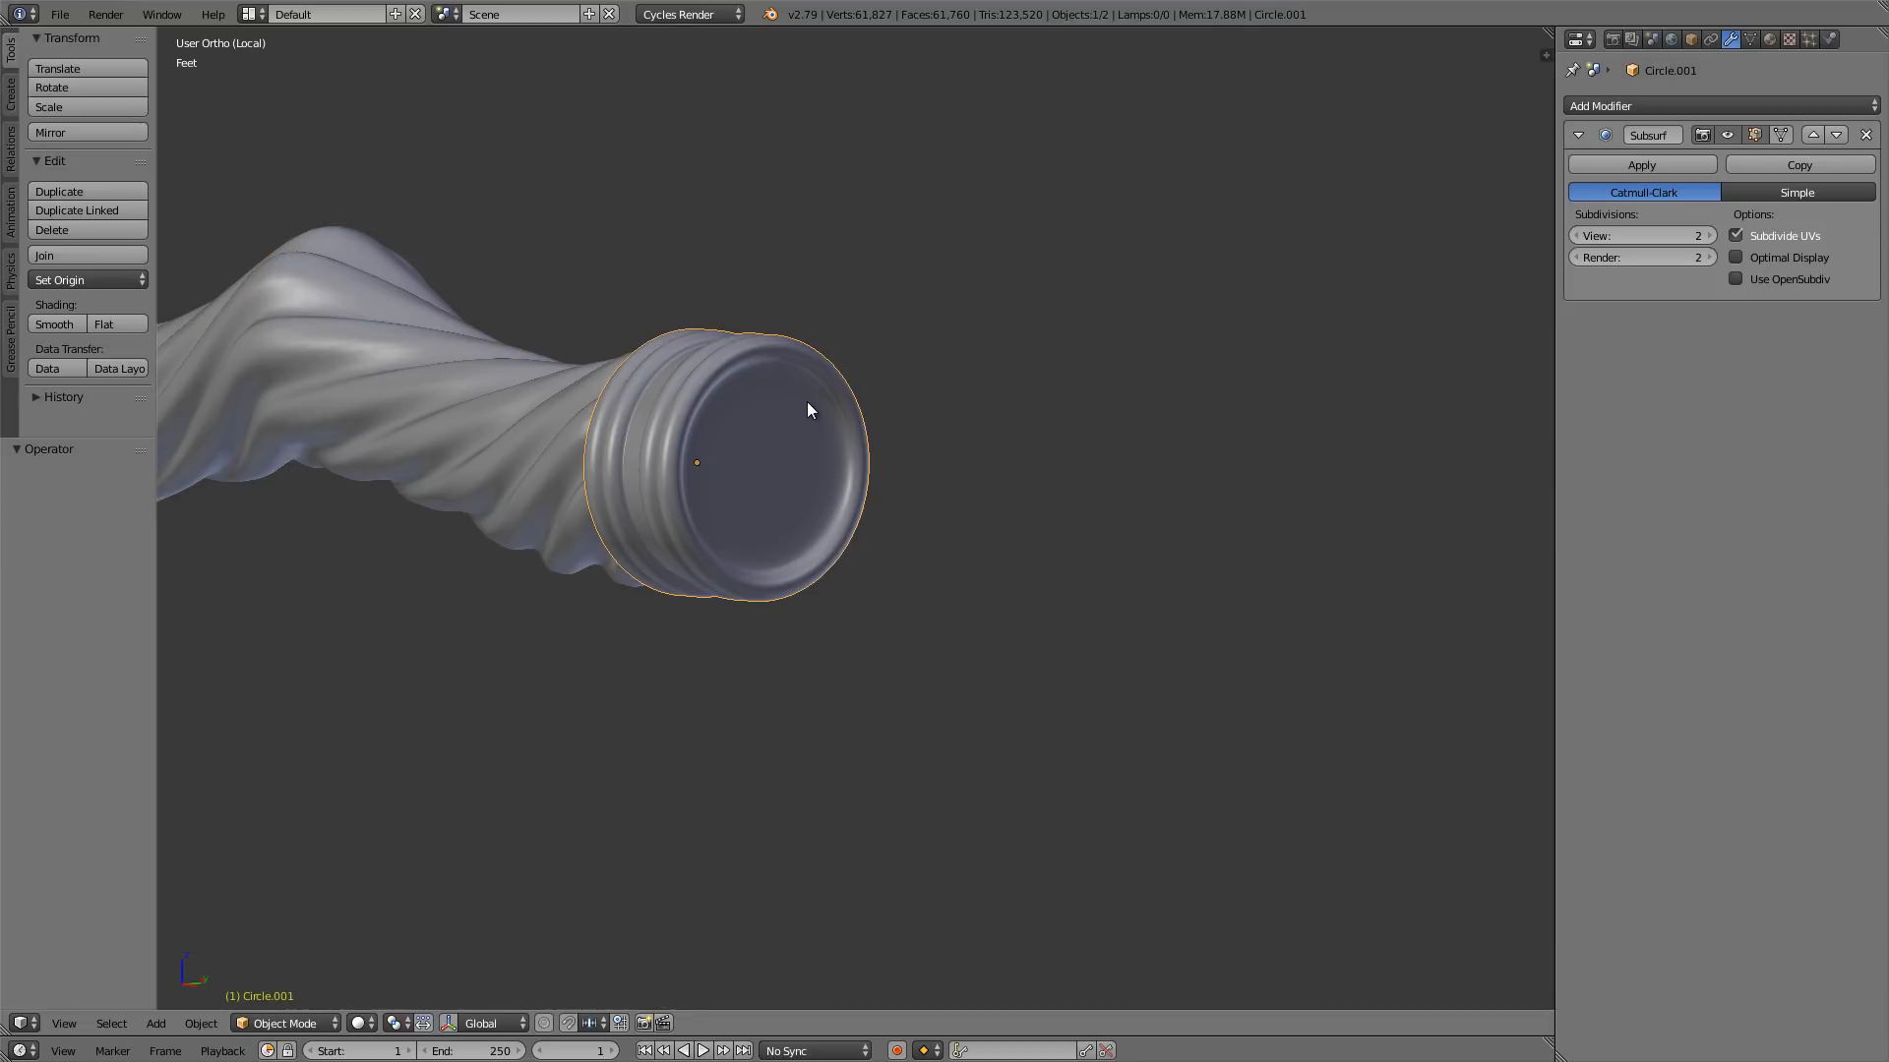
key("Tab")
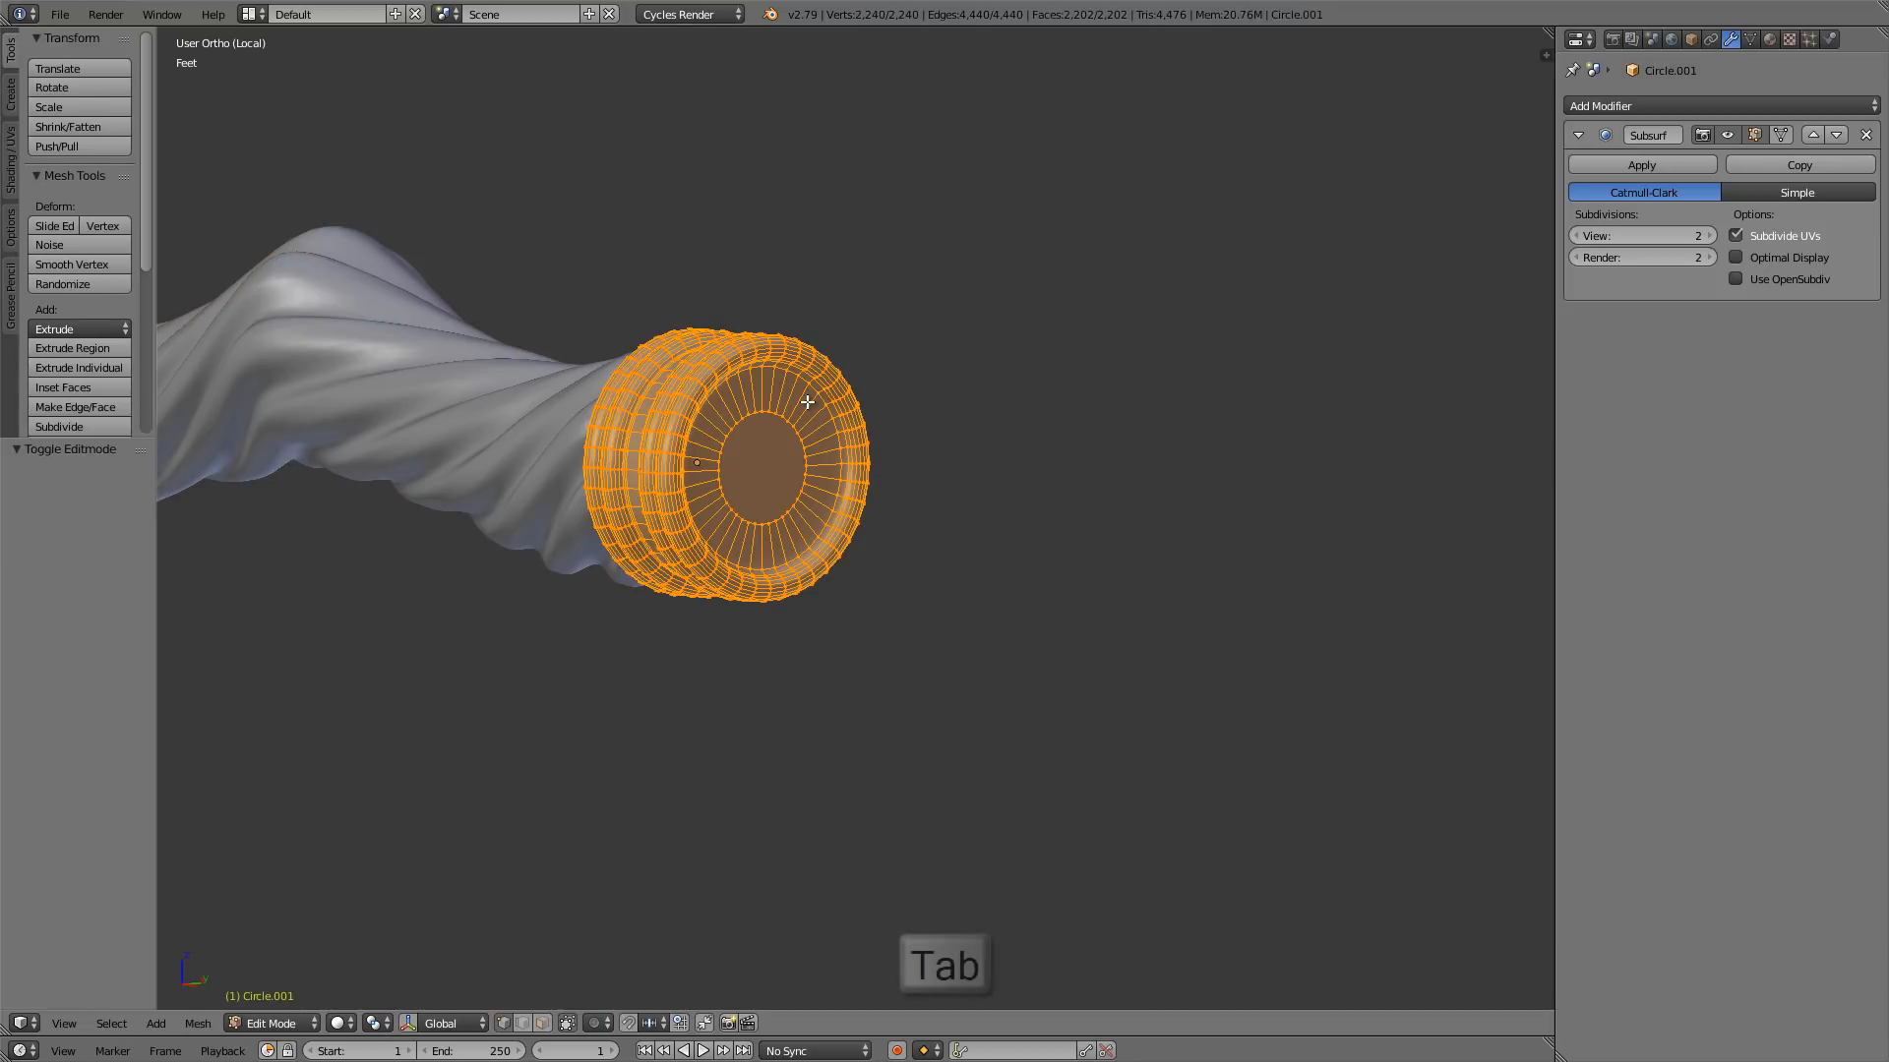
scroll(795, 431, "up", 3)
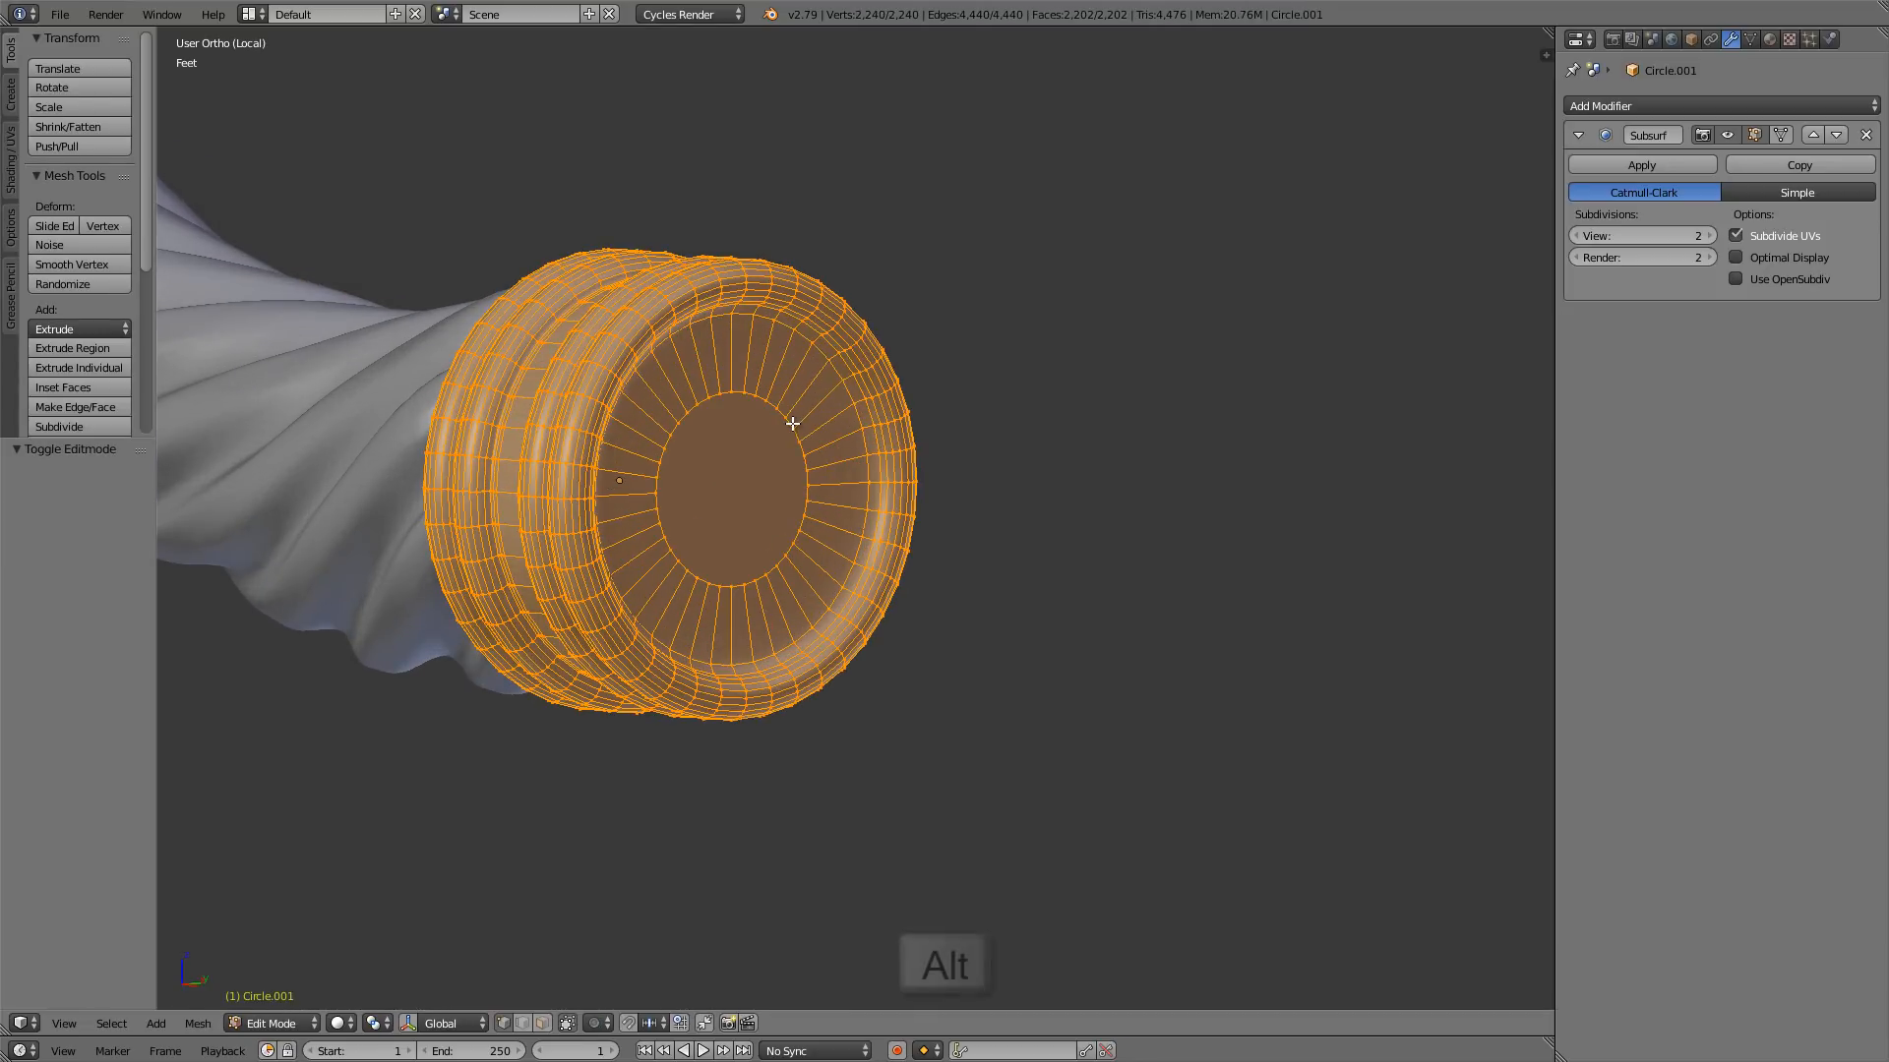
right_click(793, 423, "alt")
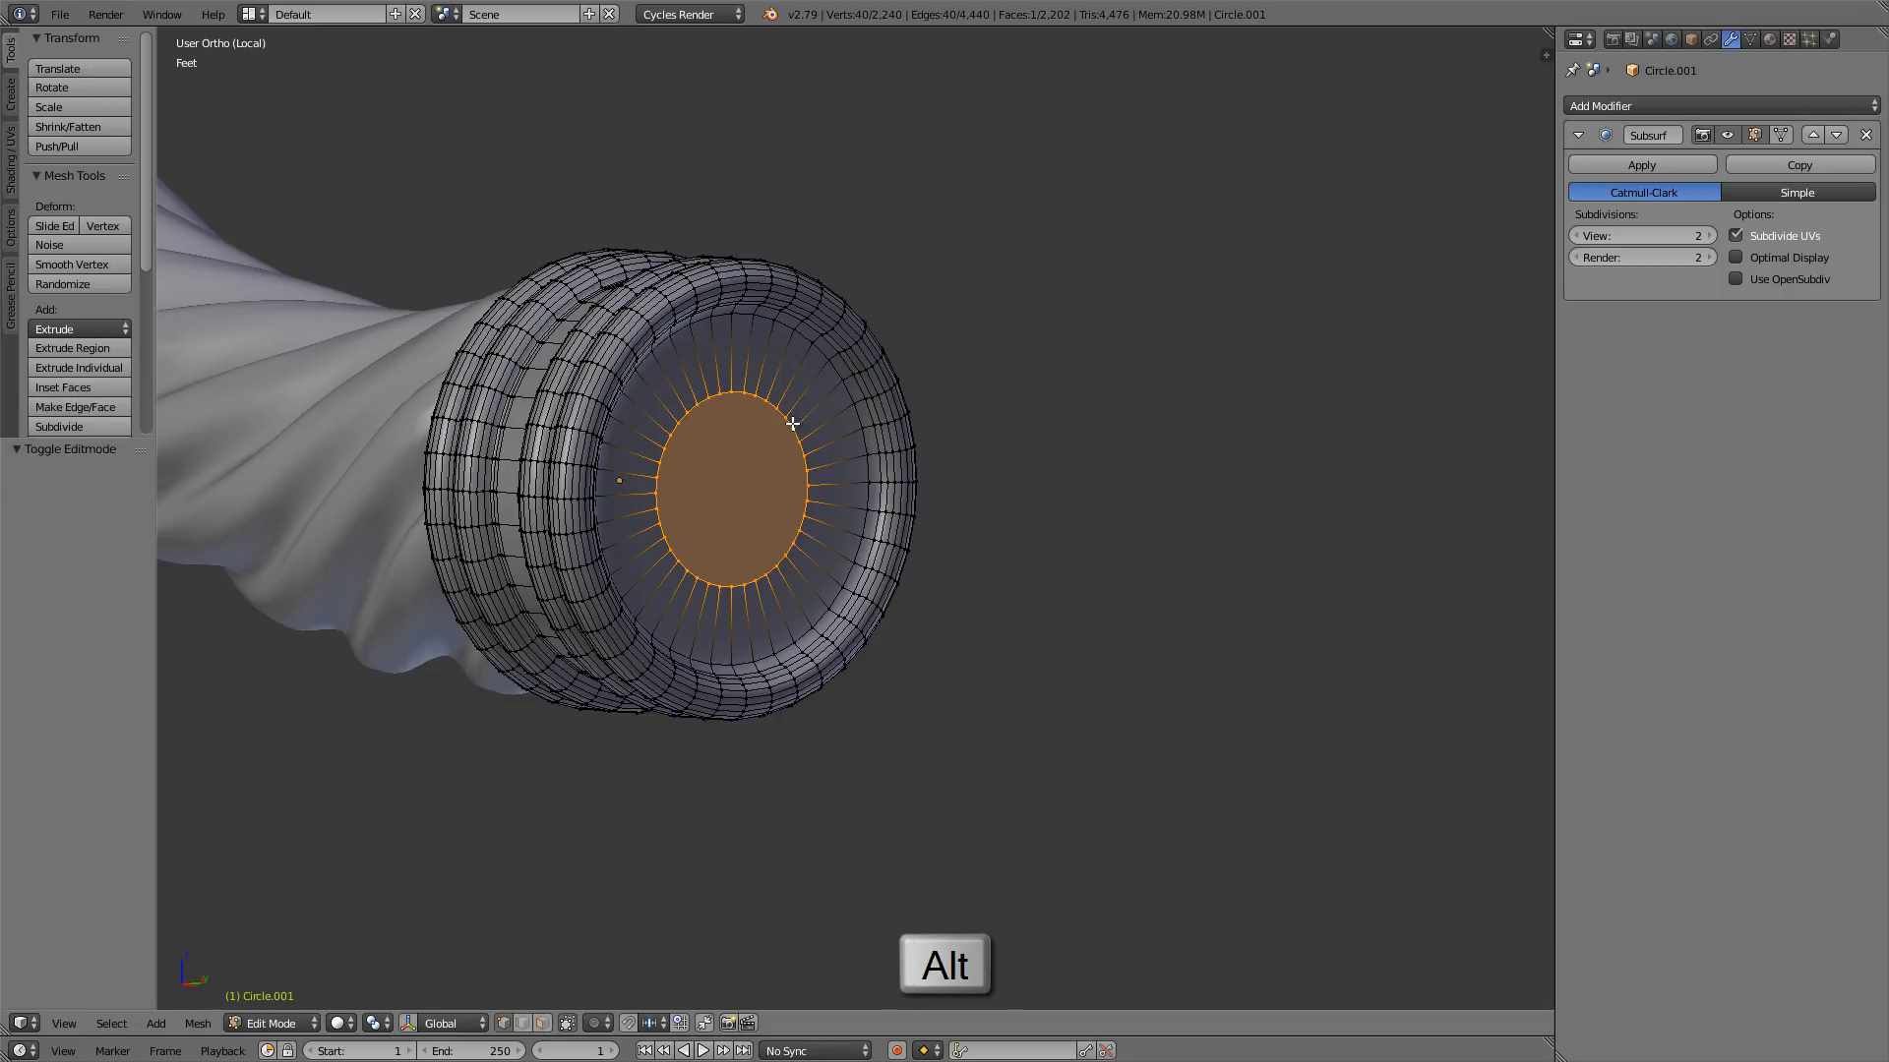
key("shift+s")
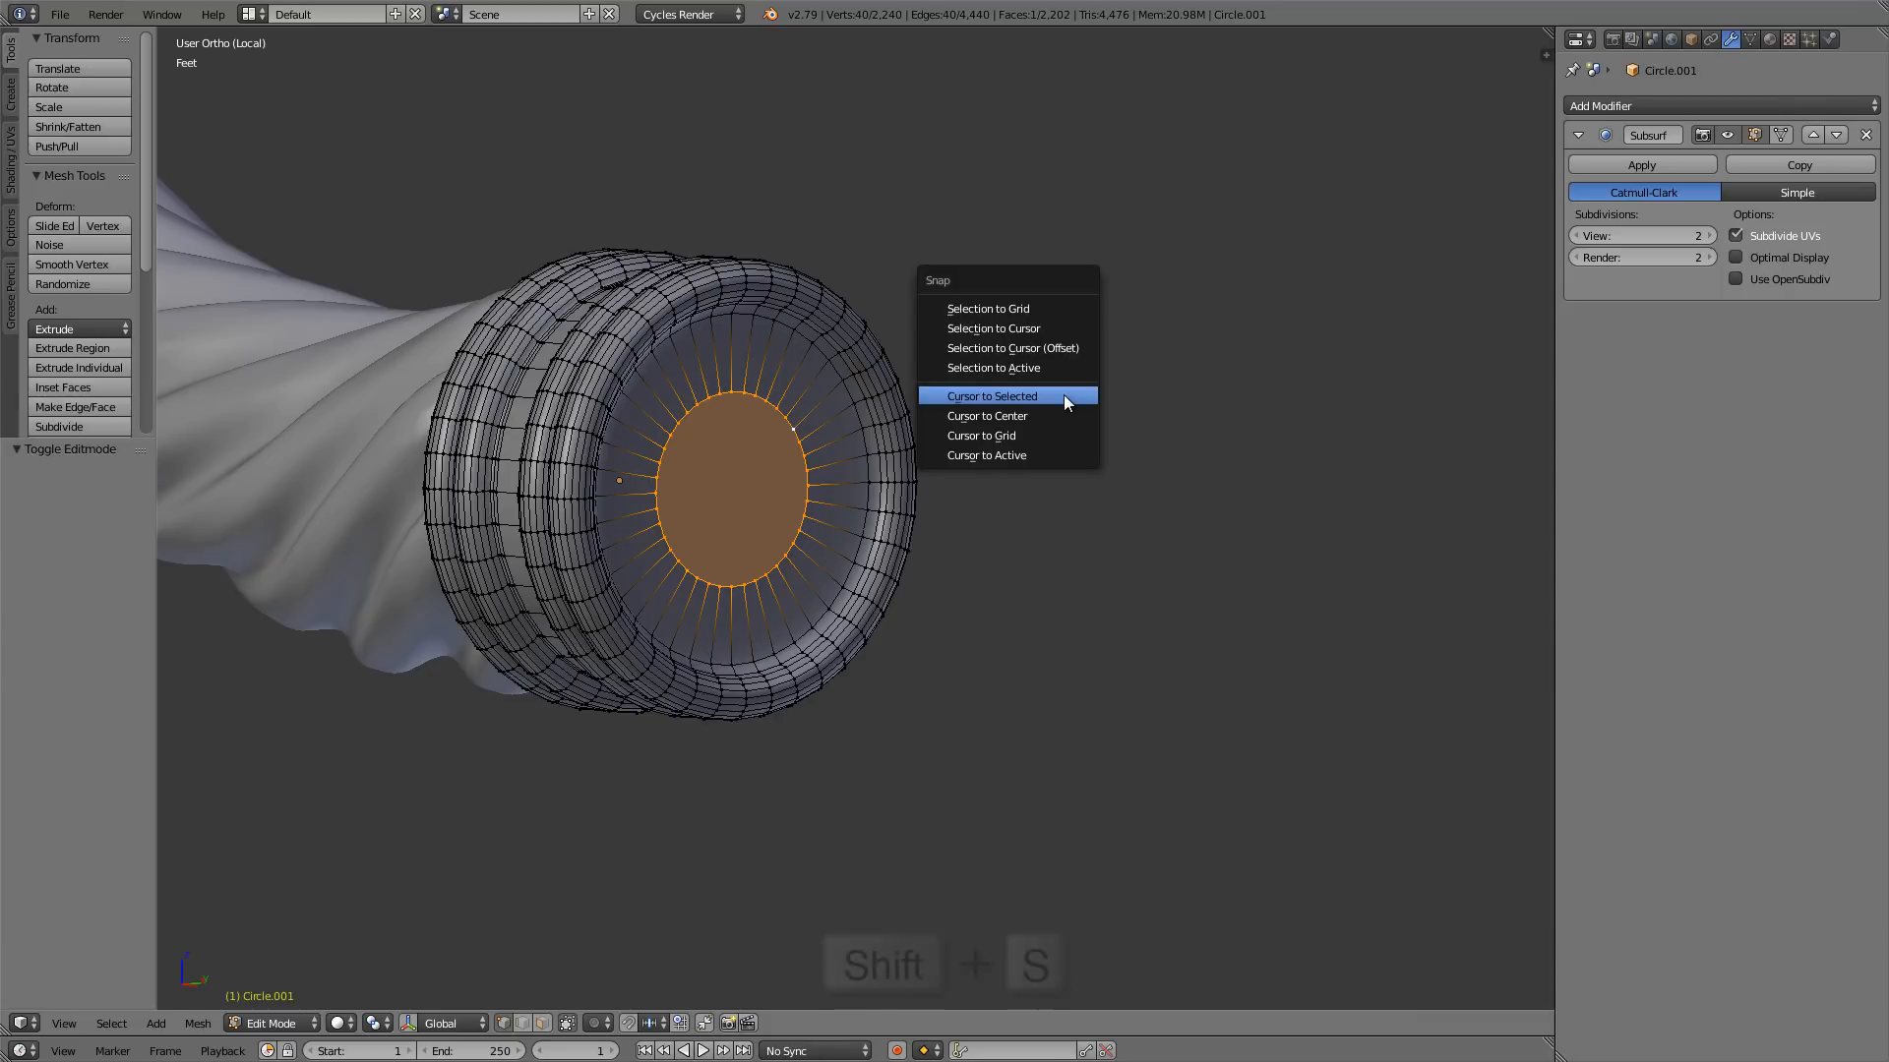
left_click(992, 395)
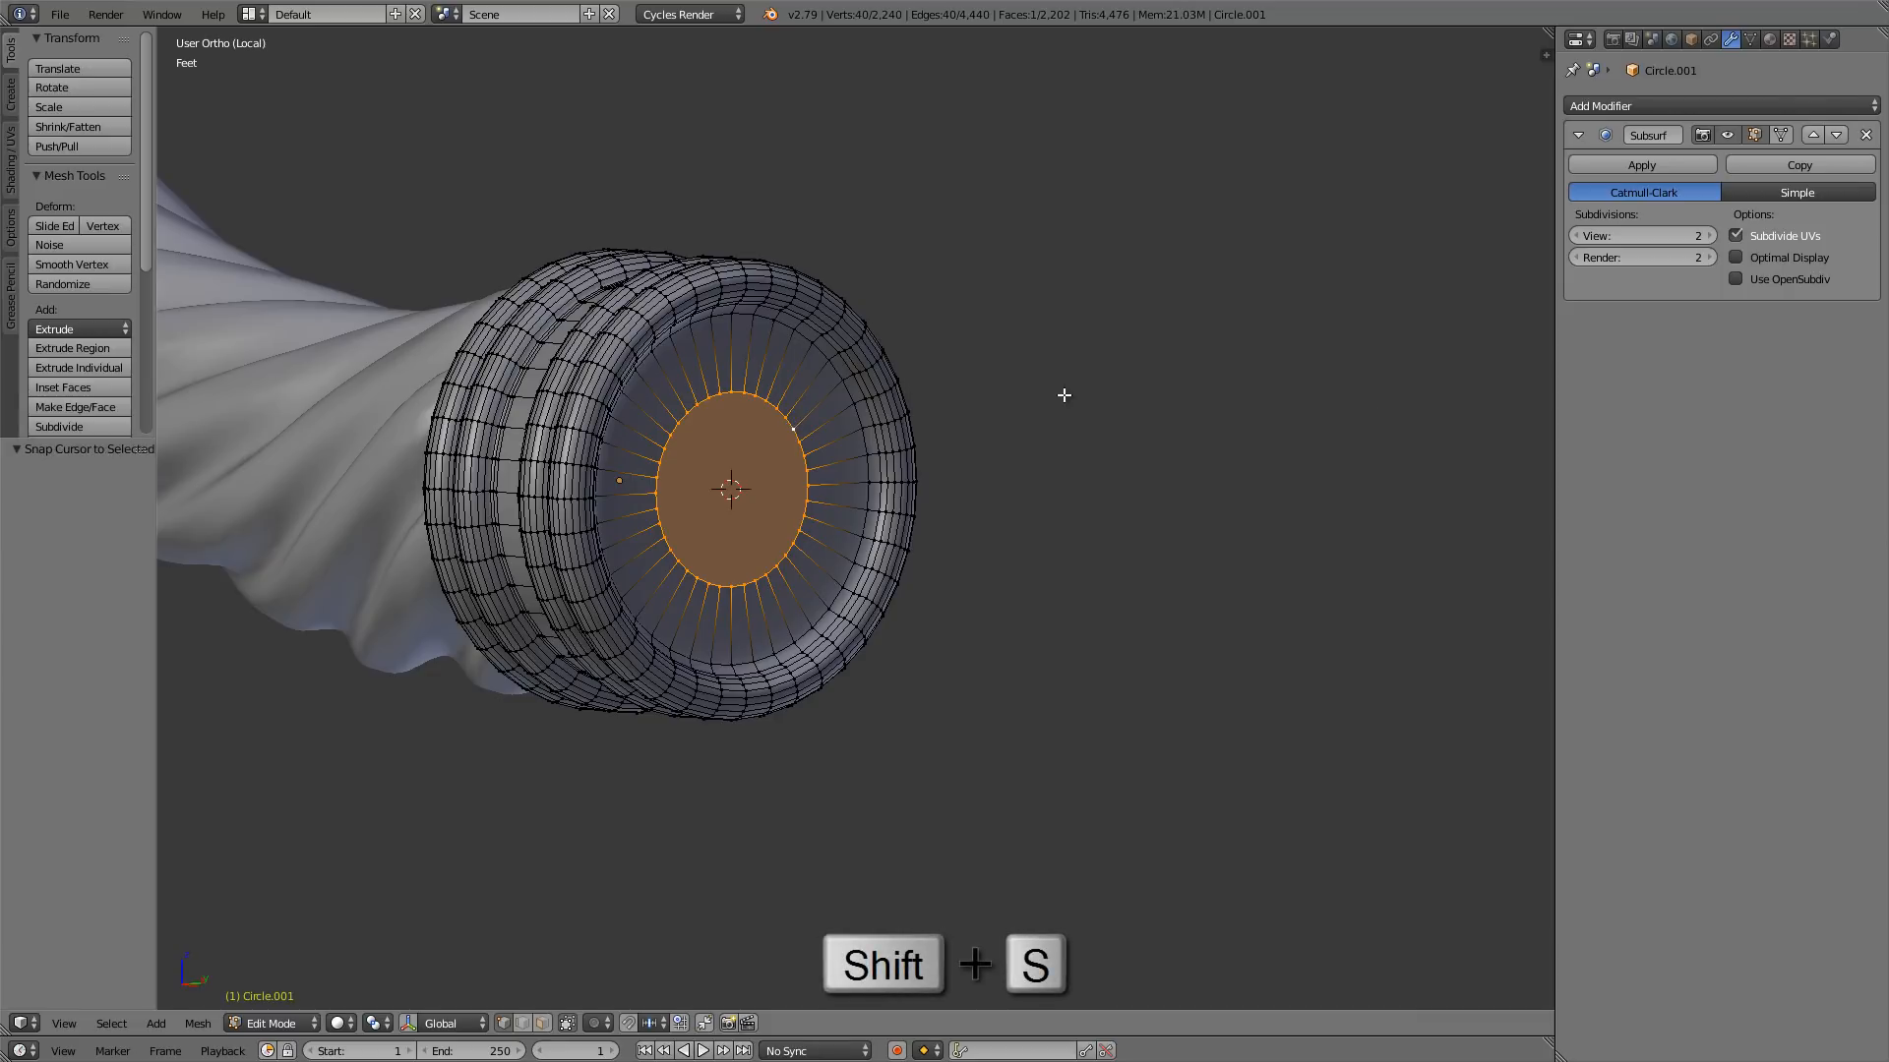
key("Tab")
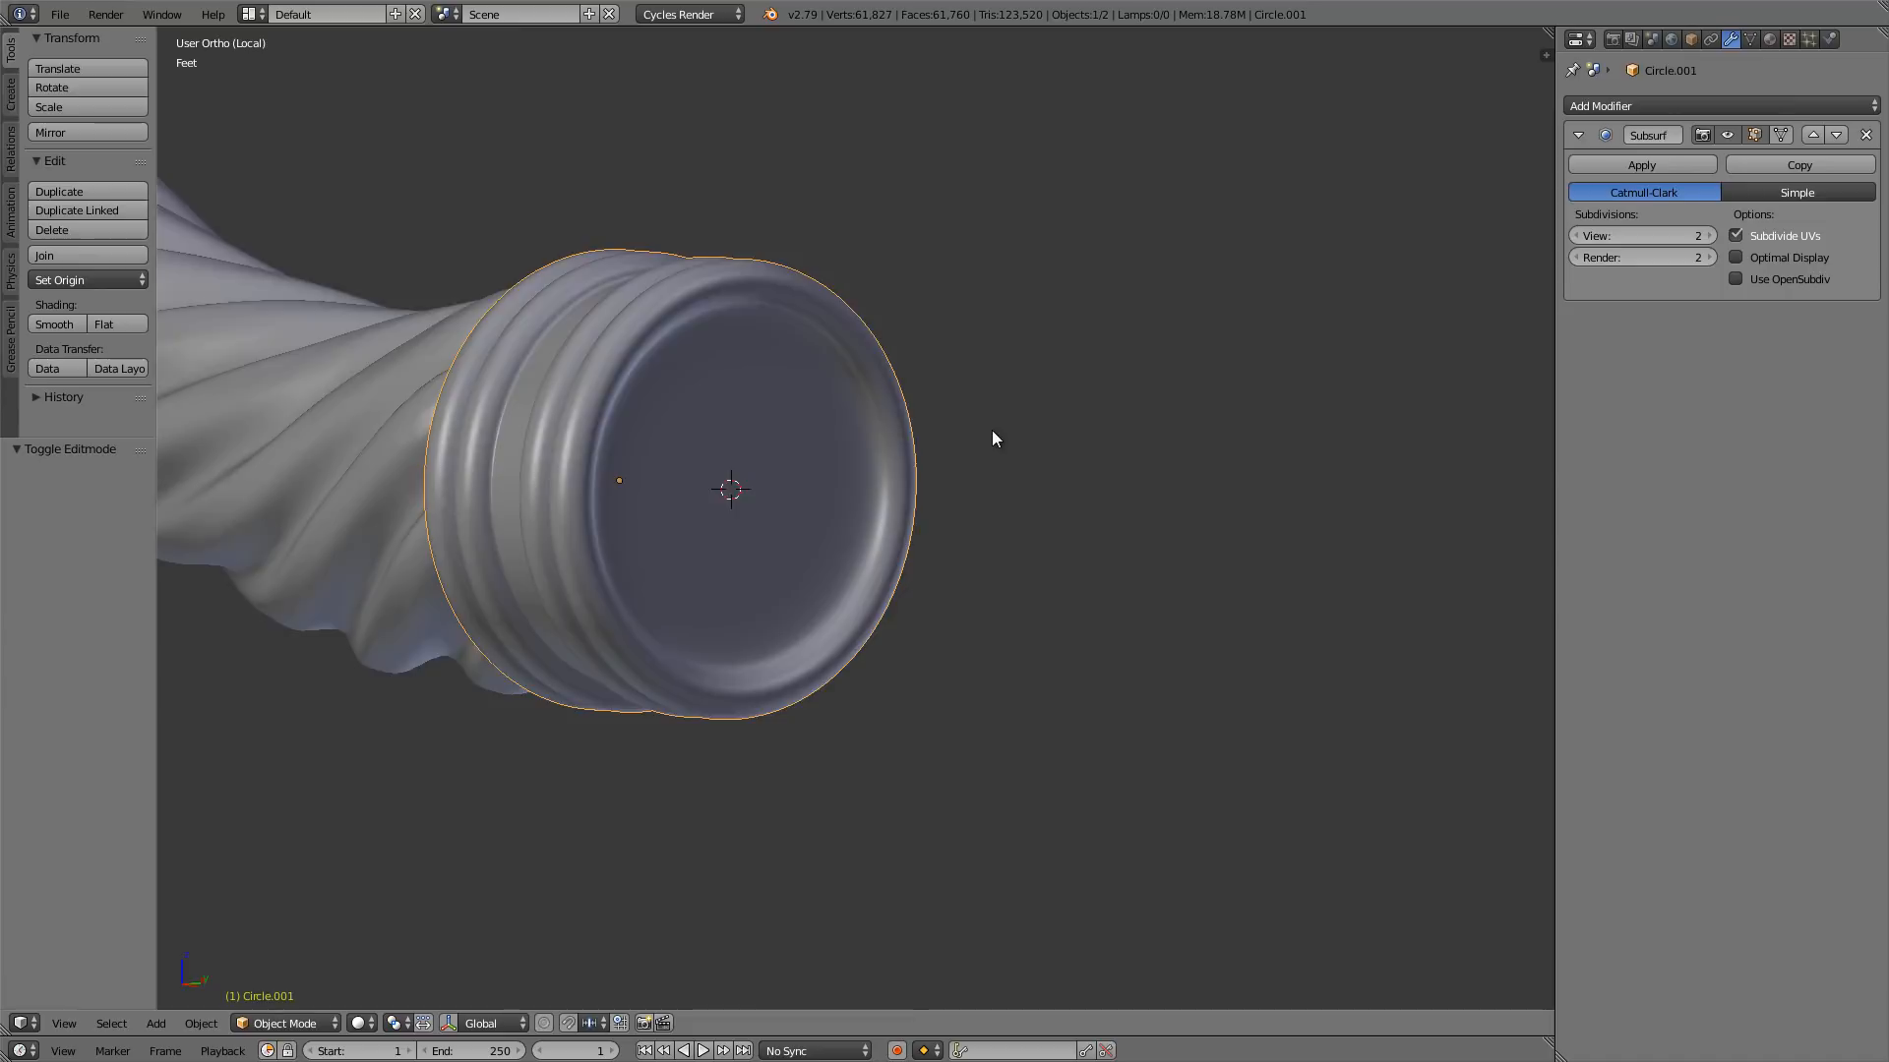
- Add a 16-vertex mesh circle at the 3D cursor, aligned to the right view
key("KP_3")
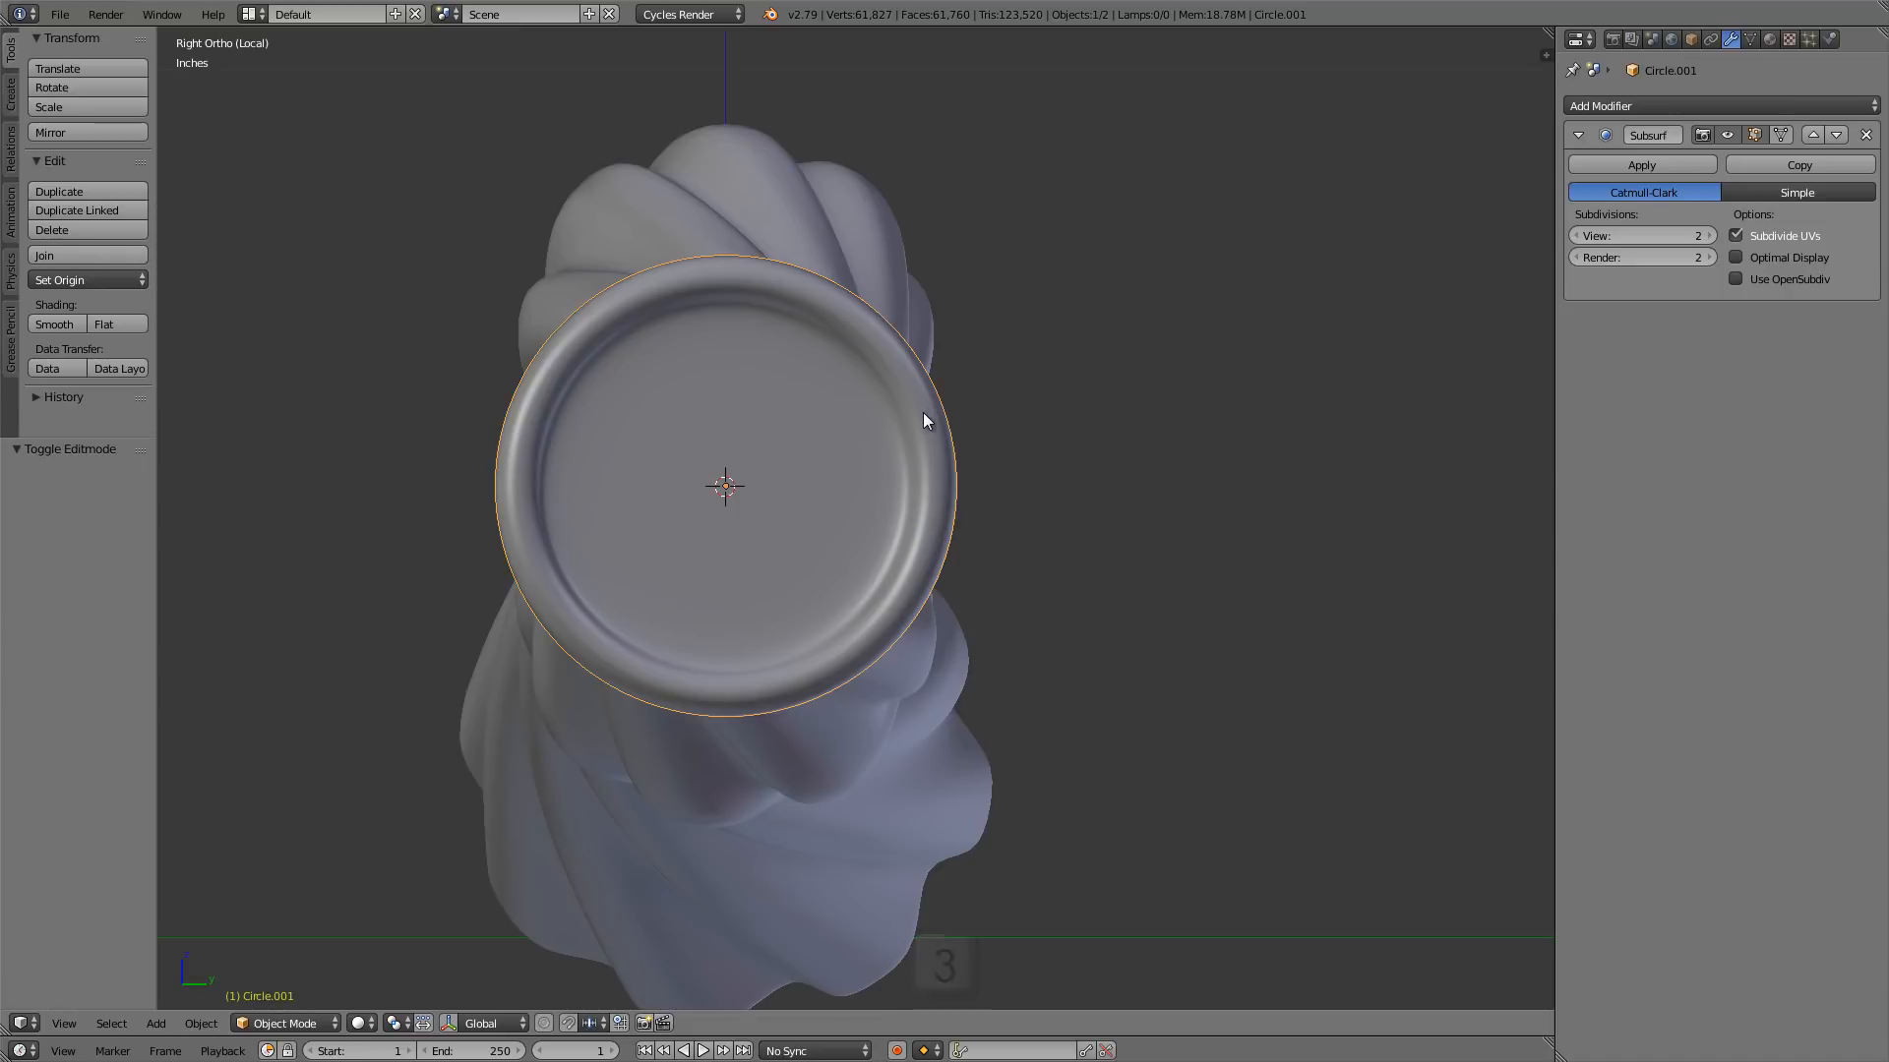
key("shift+a")
mouse_move(925, 413)
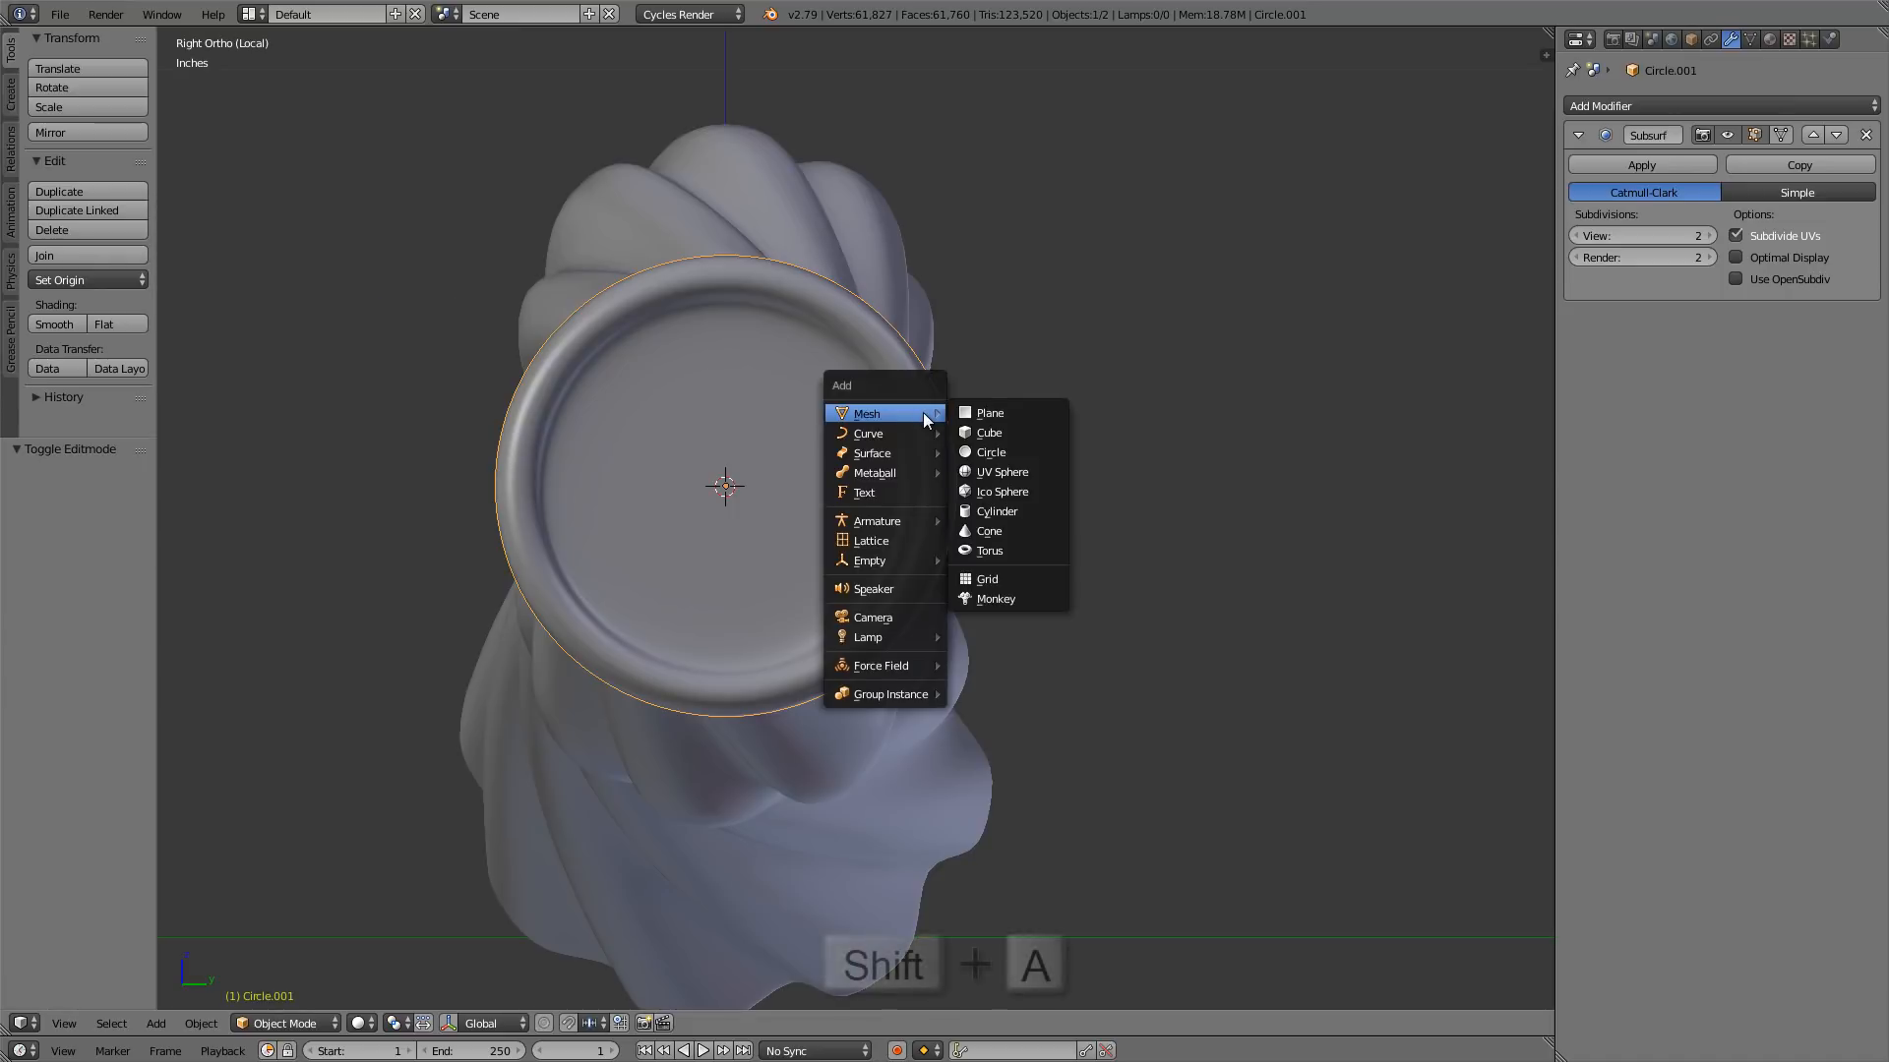
left_click(1013, 458)
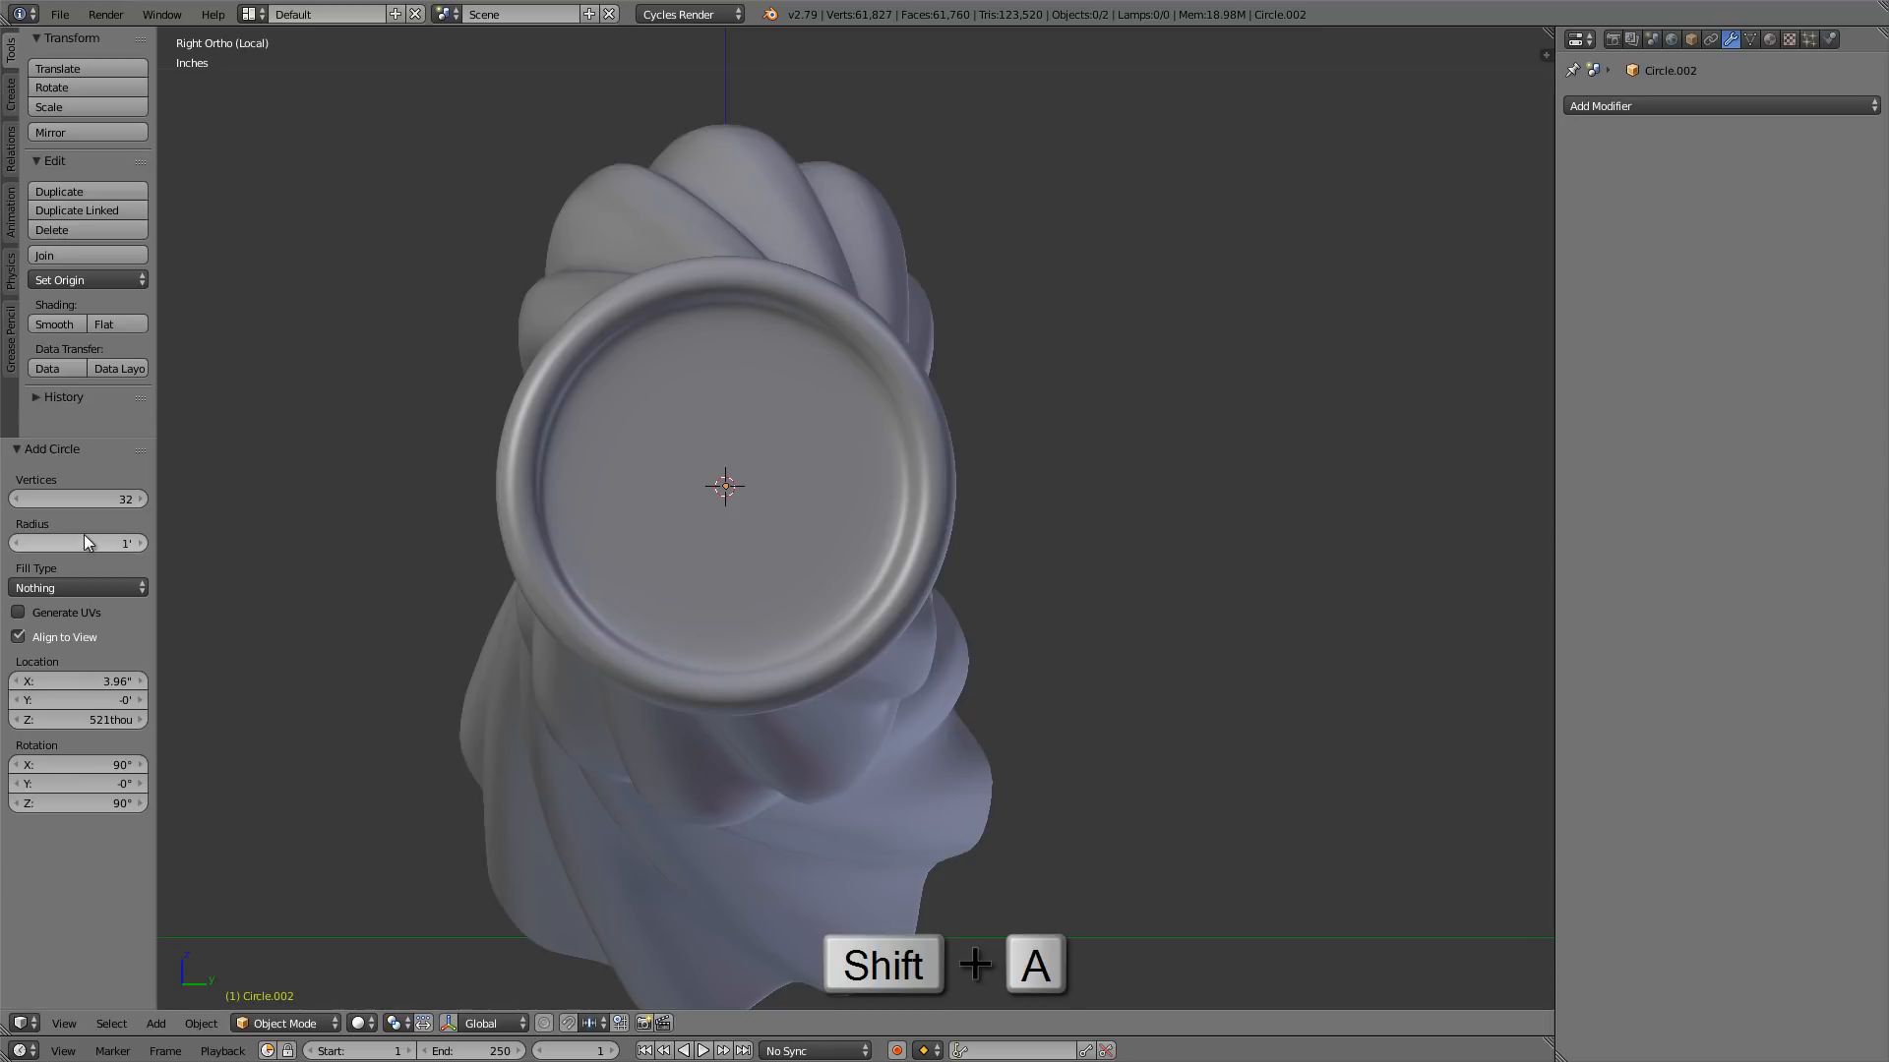
left_click(86, 497)
type("1")
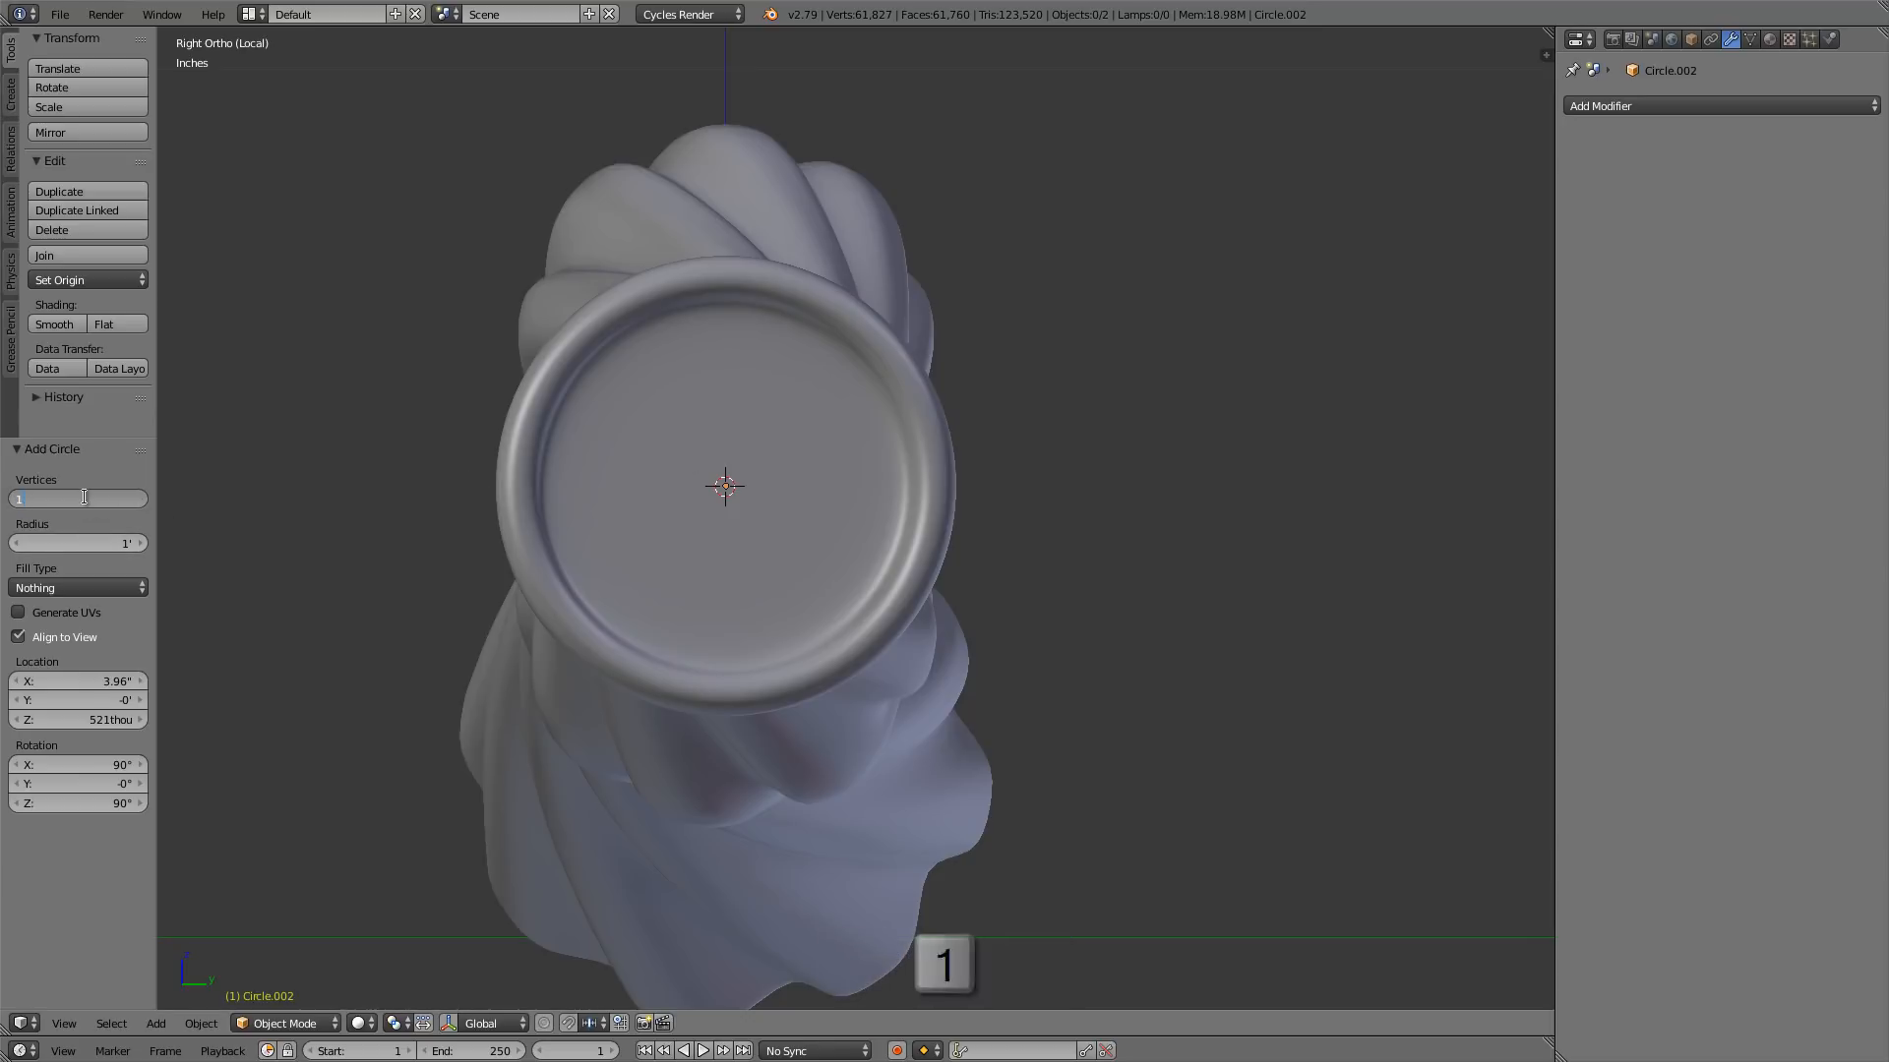
type("6")
key("Return")
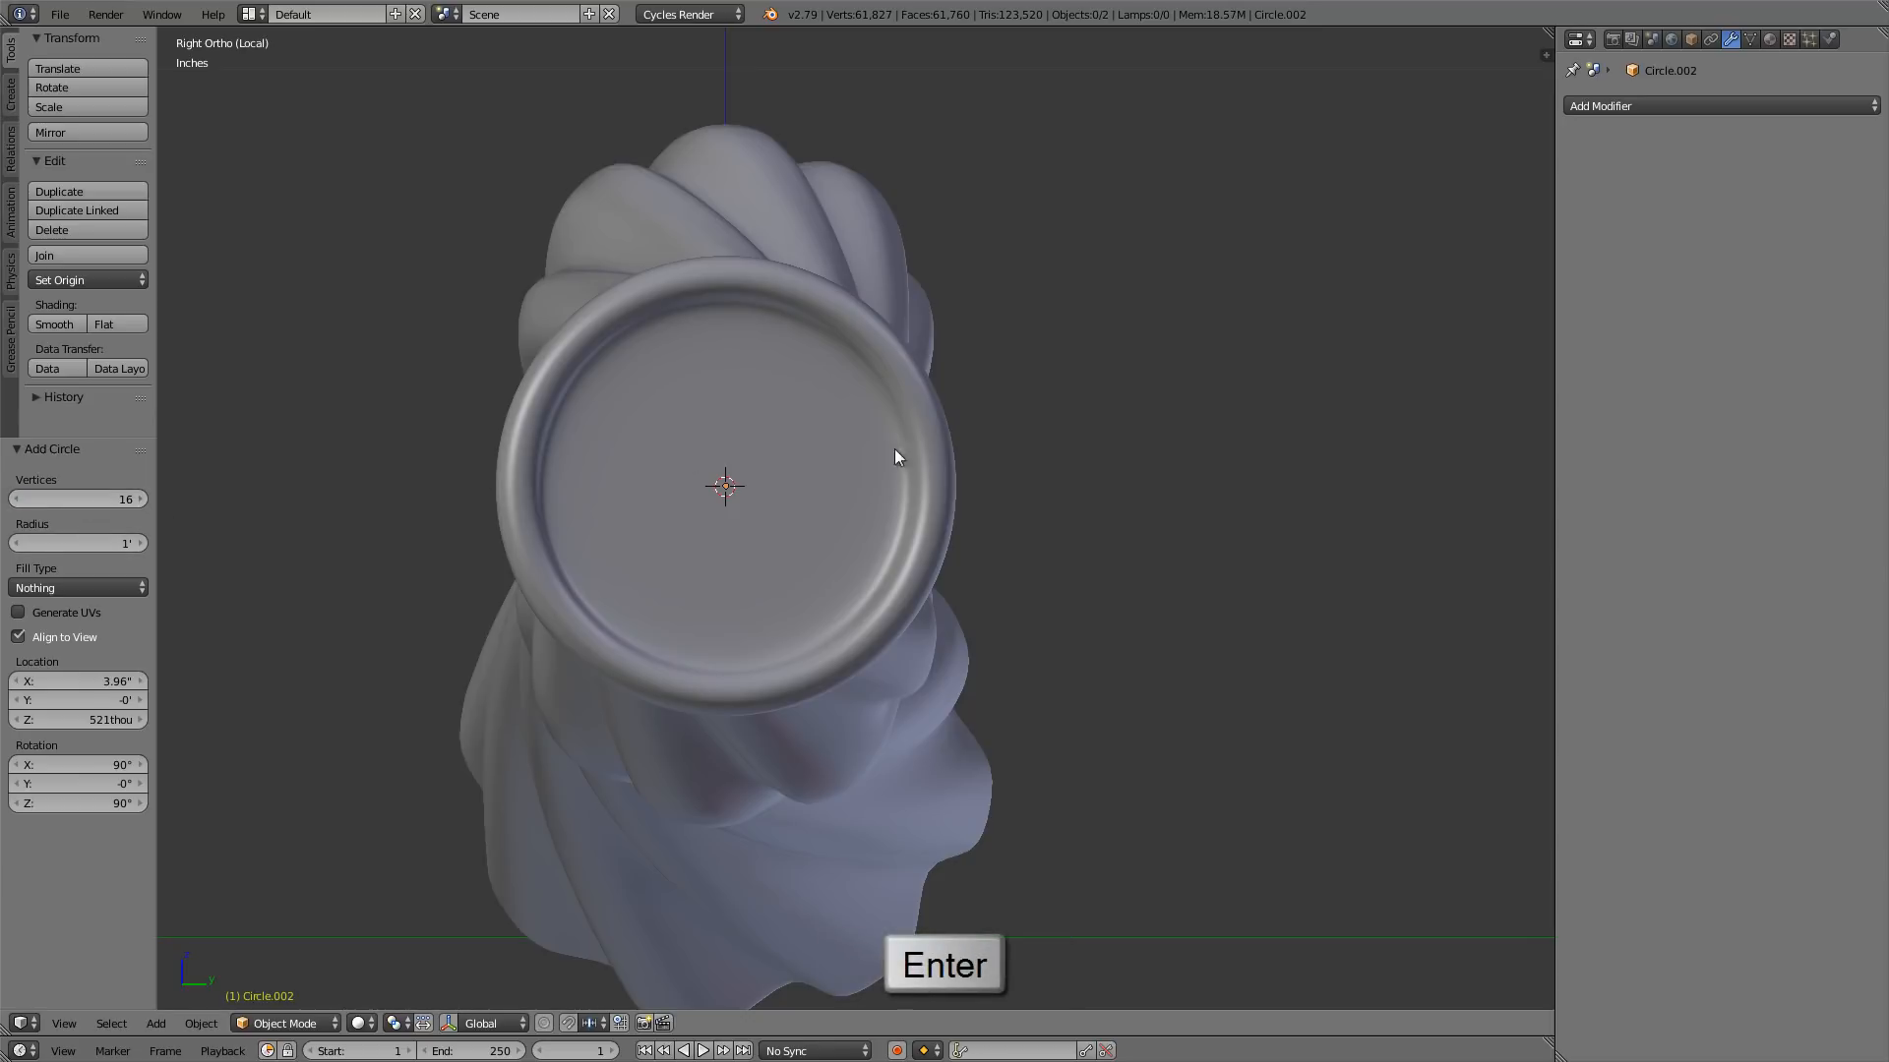
- Scale the circle's vertices by about 0.051 and again by about 0.338 to fit inside the collar's rim
key("Tab")
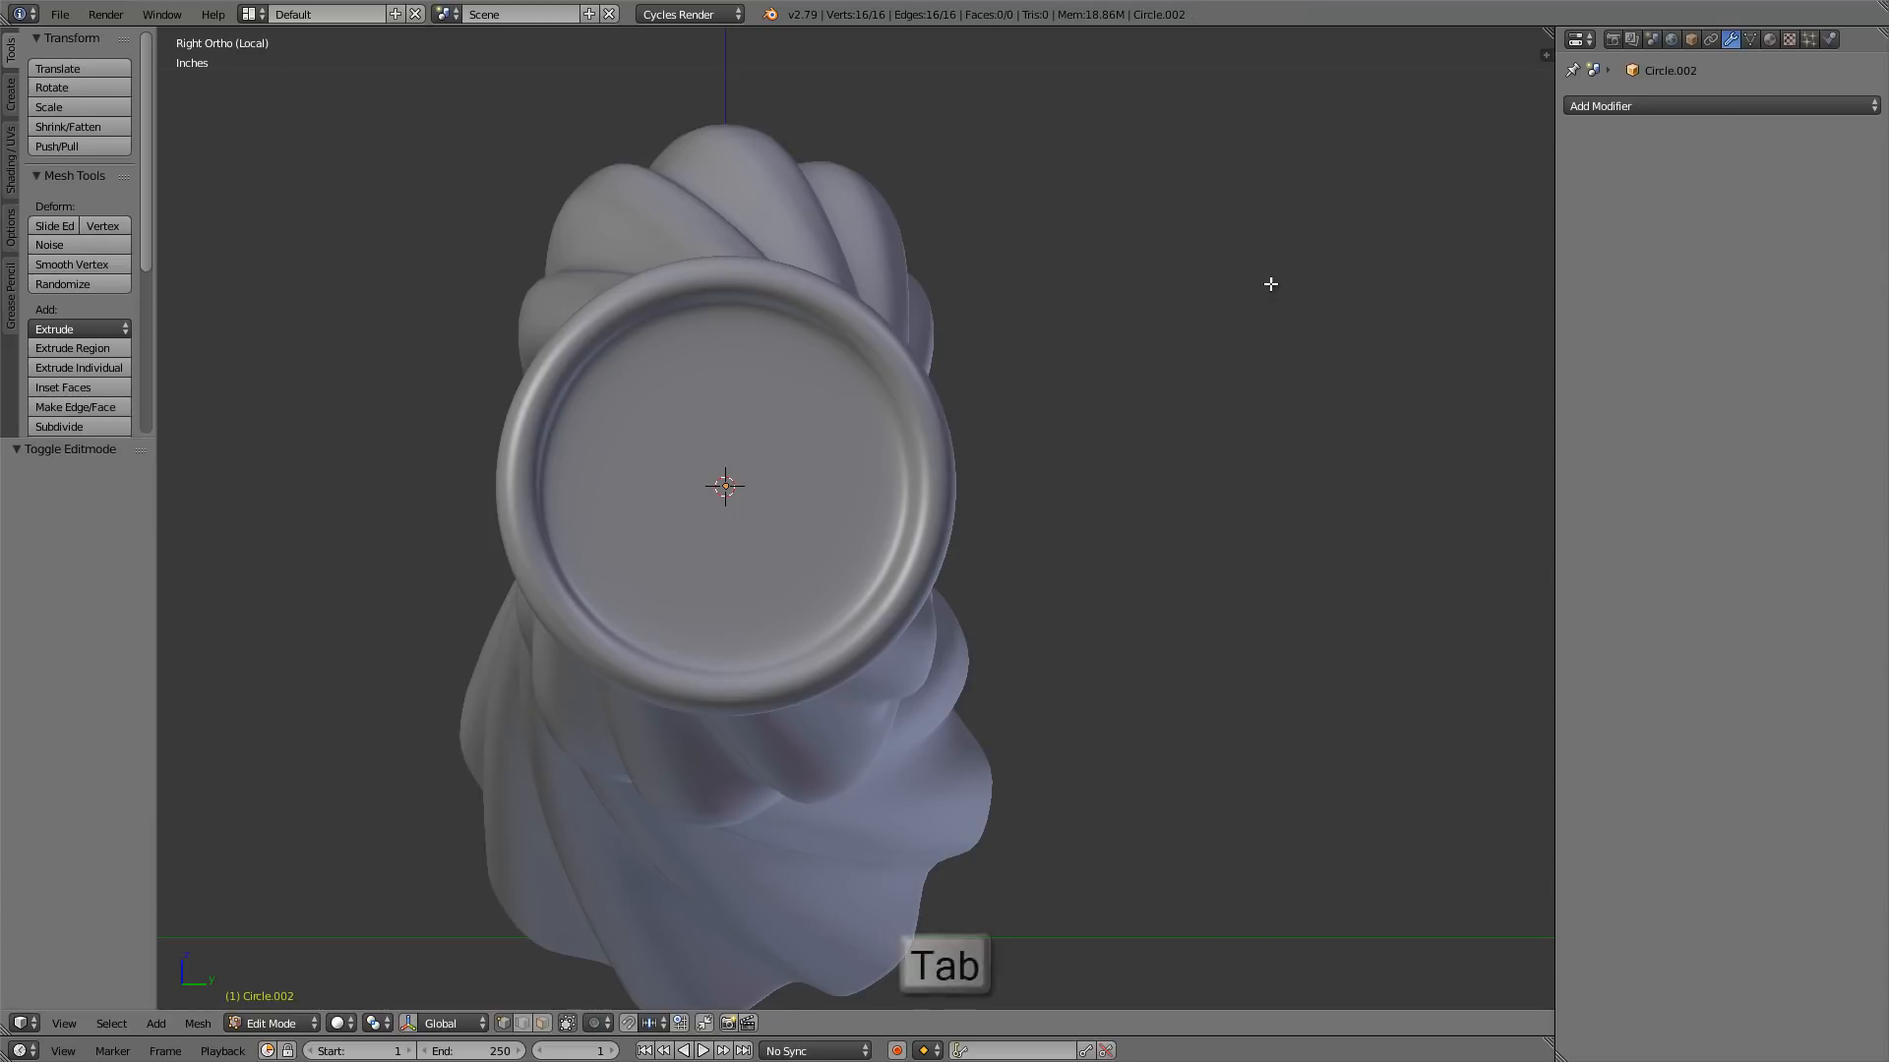
key("s")
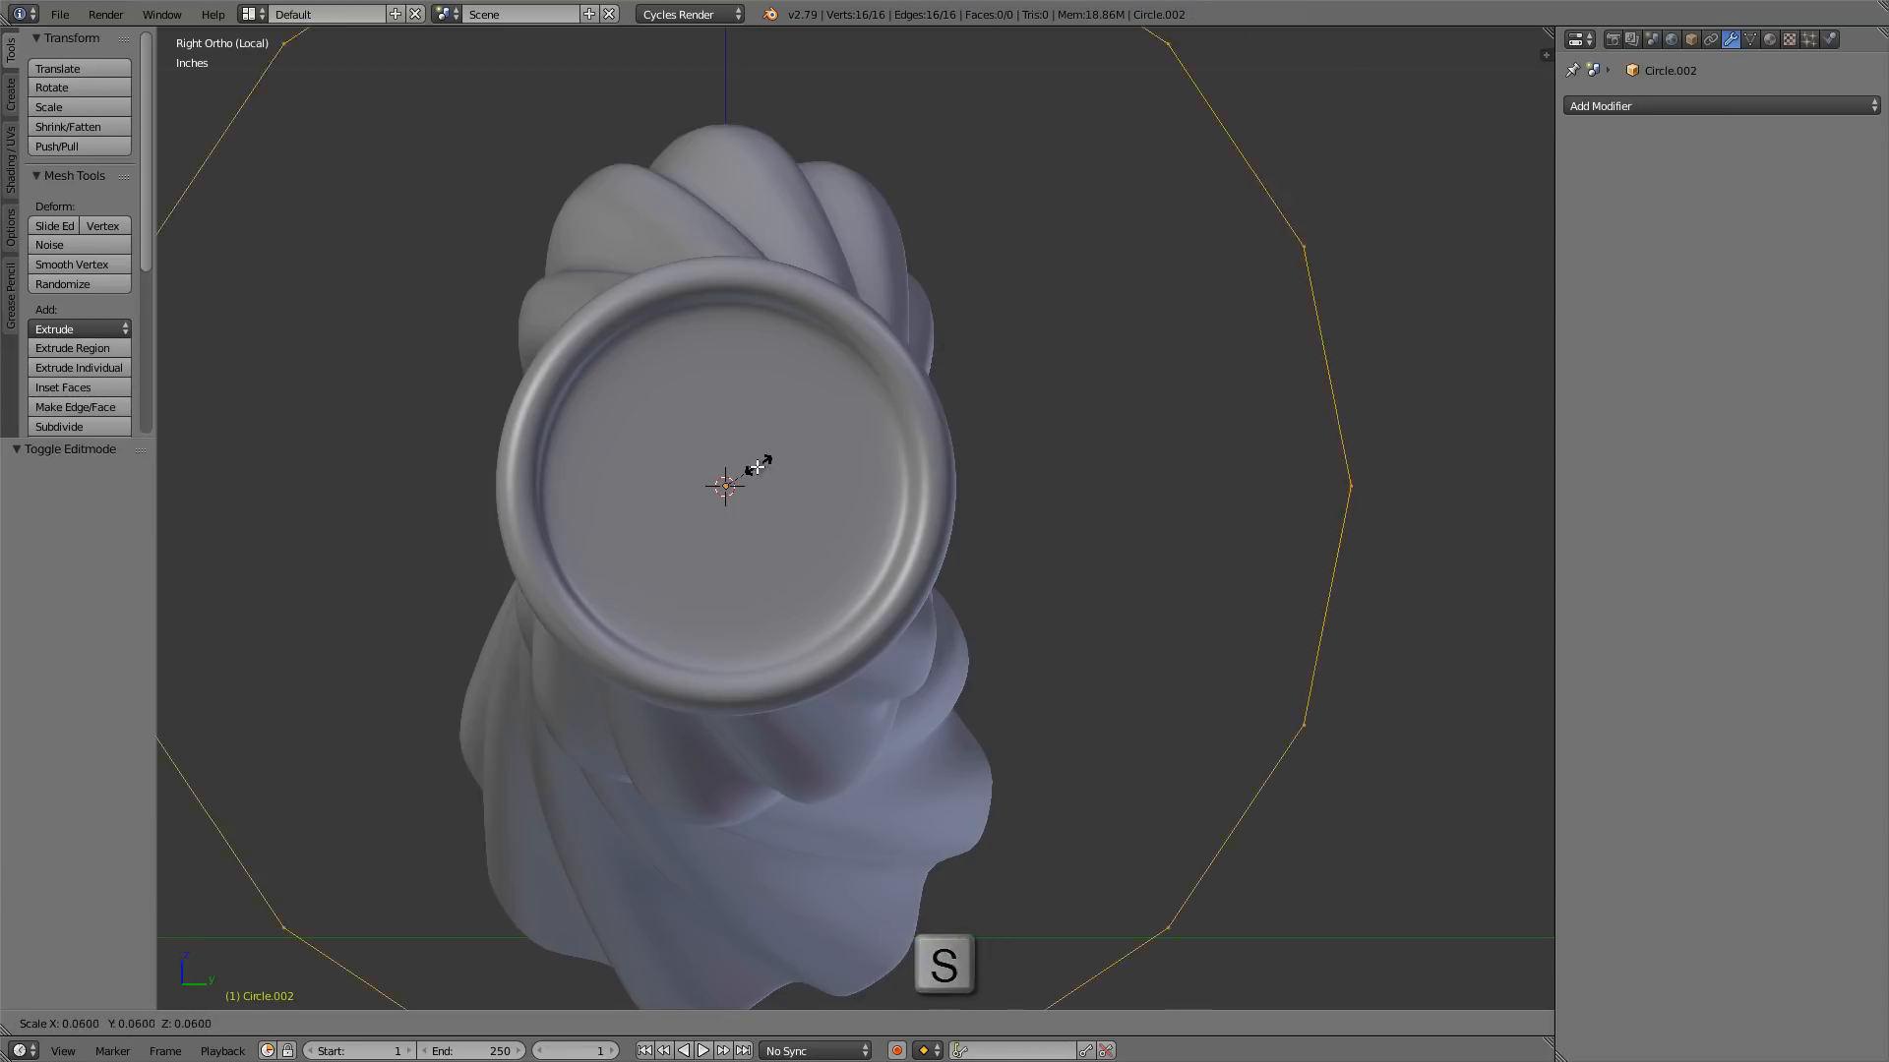
left_click(1180, 276)
key("s")
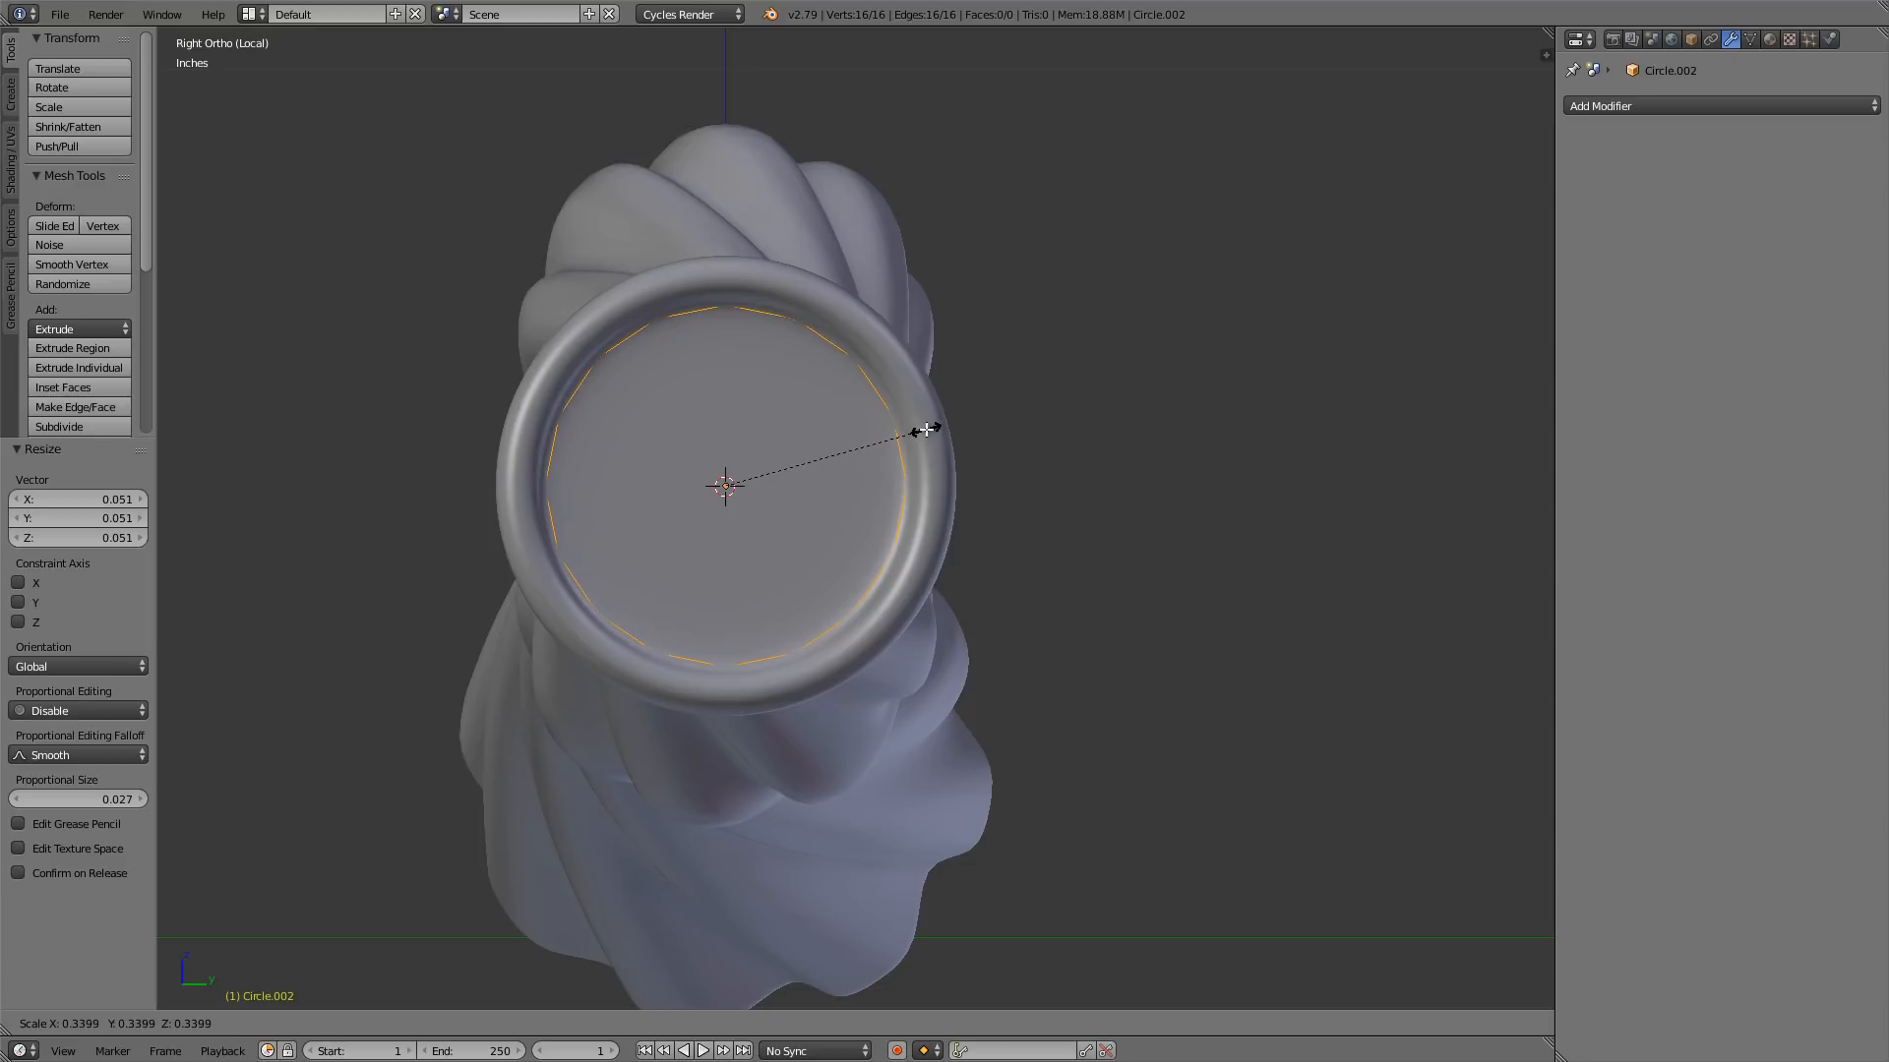
left_click(925, 430)
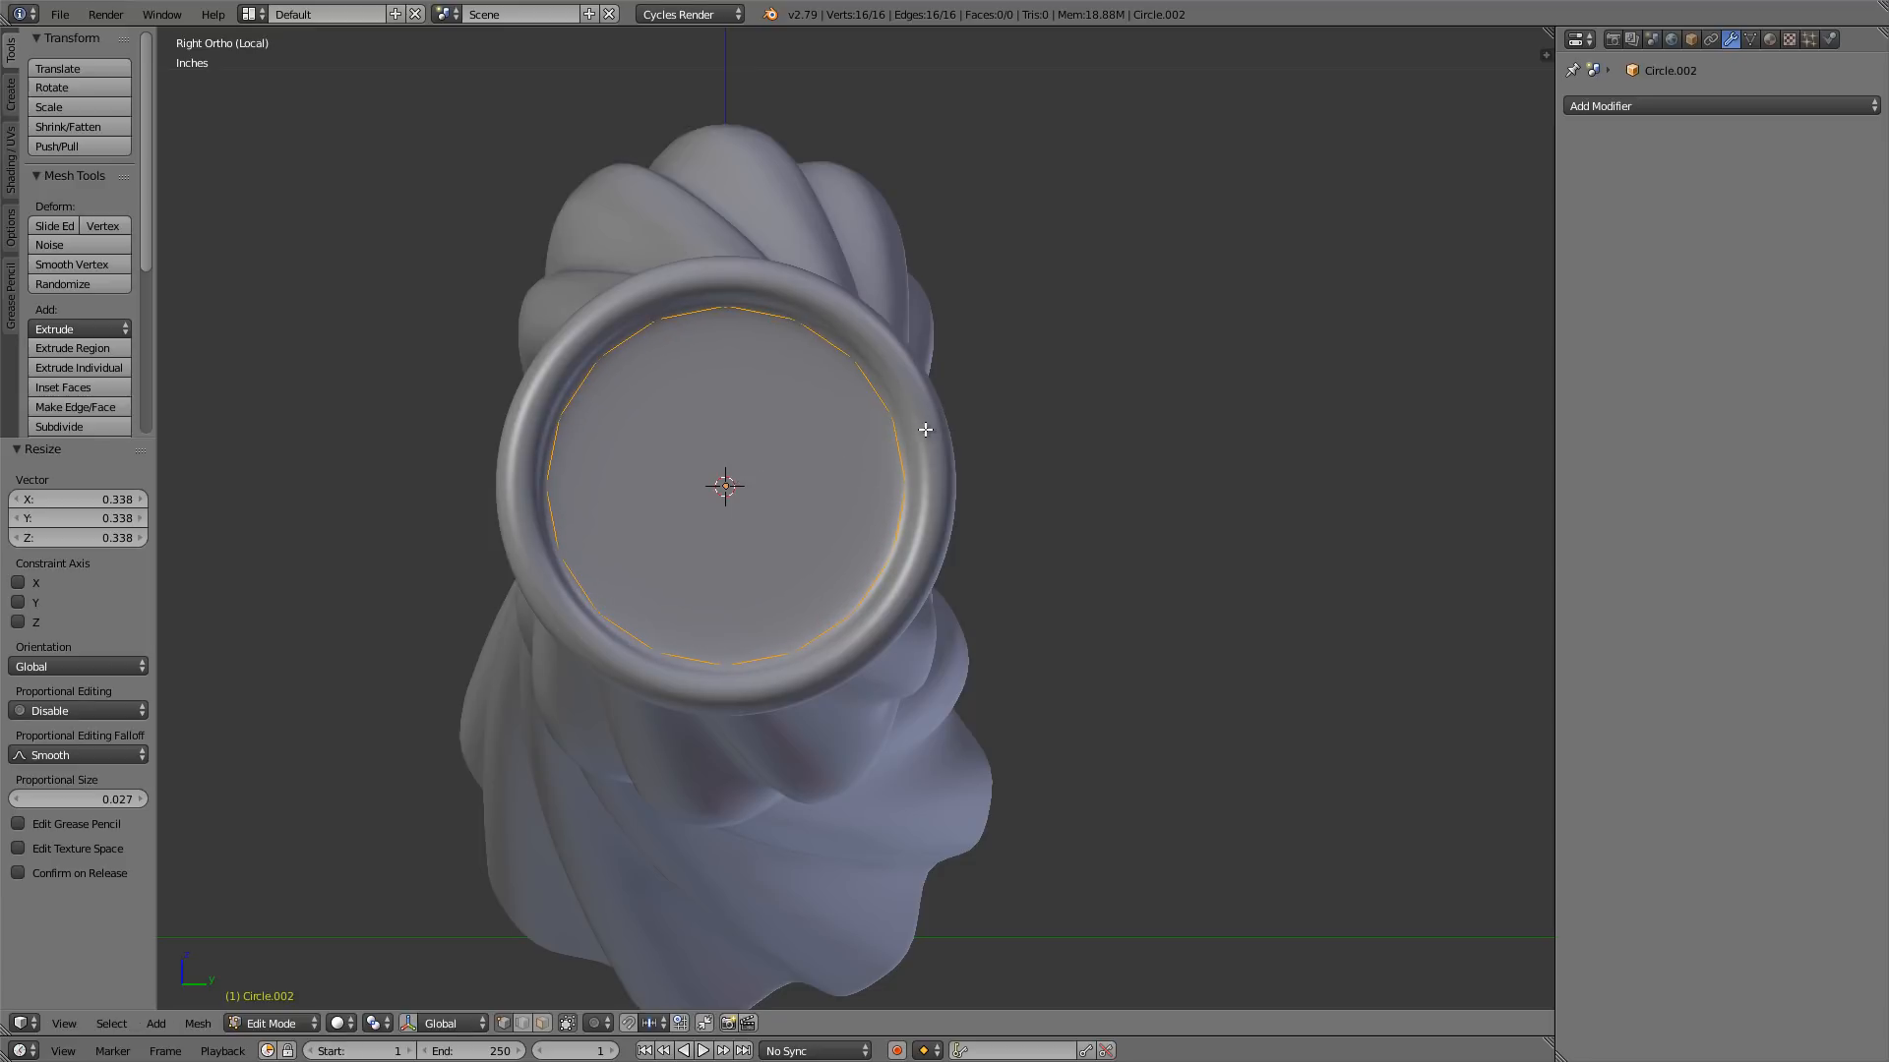
- Extrude the circle about 49 thou along X out of the collar and scale the new ring by about 1.14
key("KP_1")
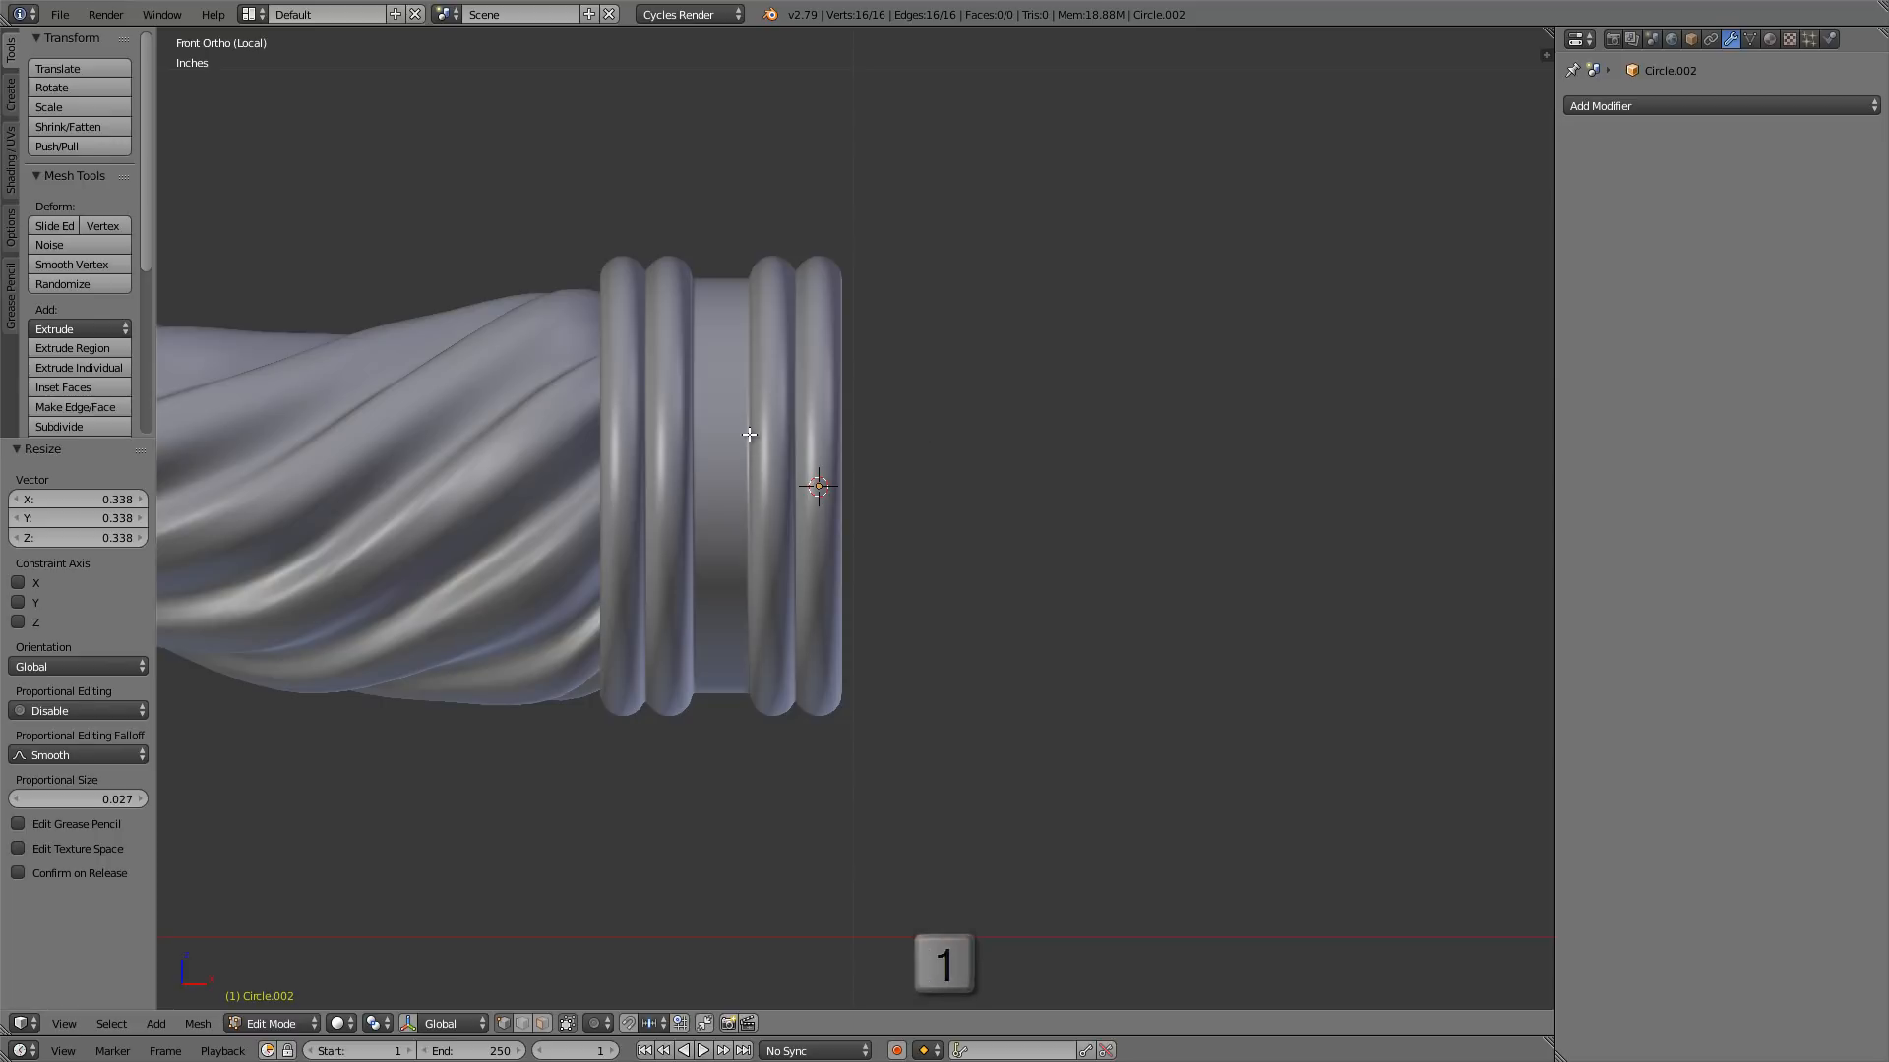
key("t")
scroll(749, 433, "down", 5)
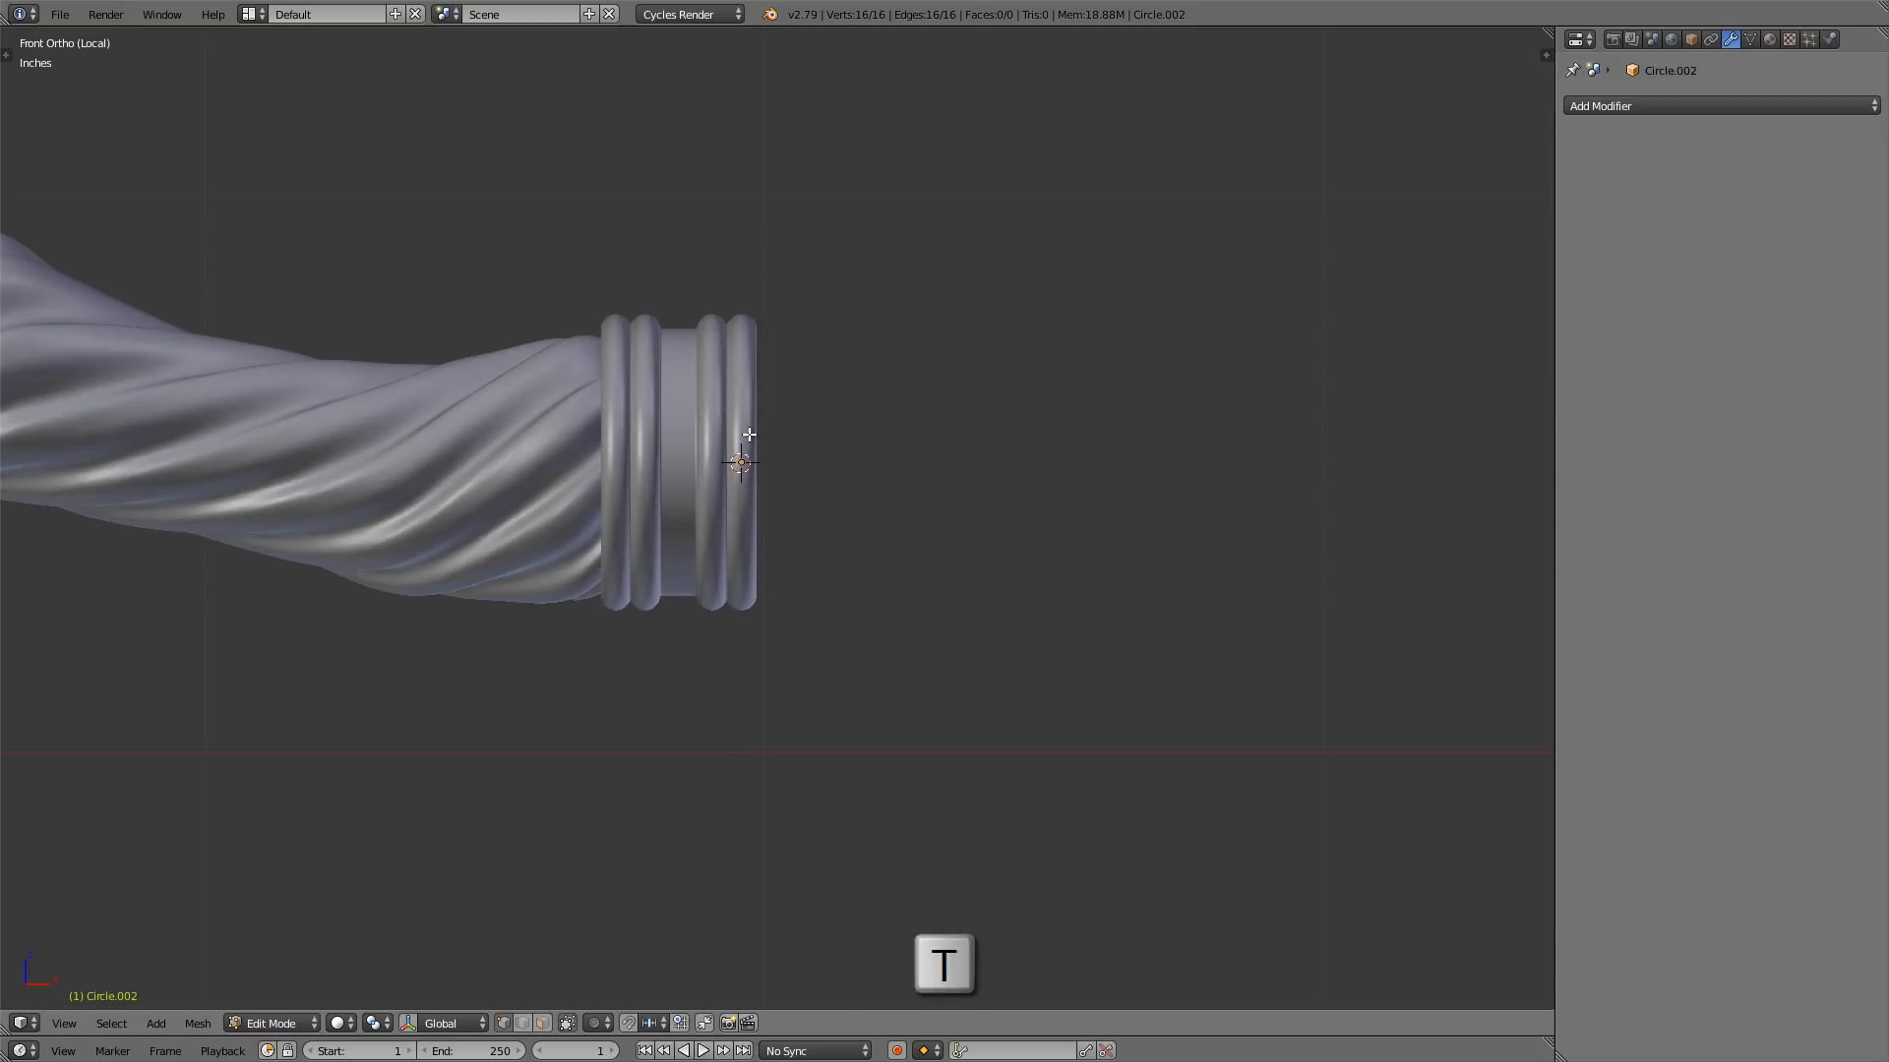
middle_click_drag(754, 434, 328, 471, "shift")
scroll(553, 465, "down", 2)
scroll(433, 459, "down", 4)
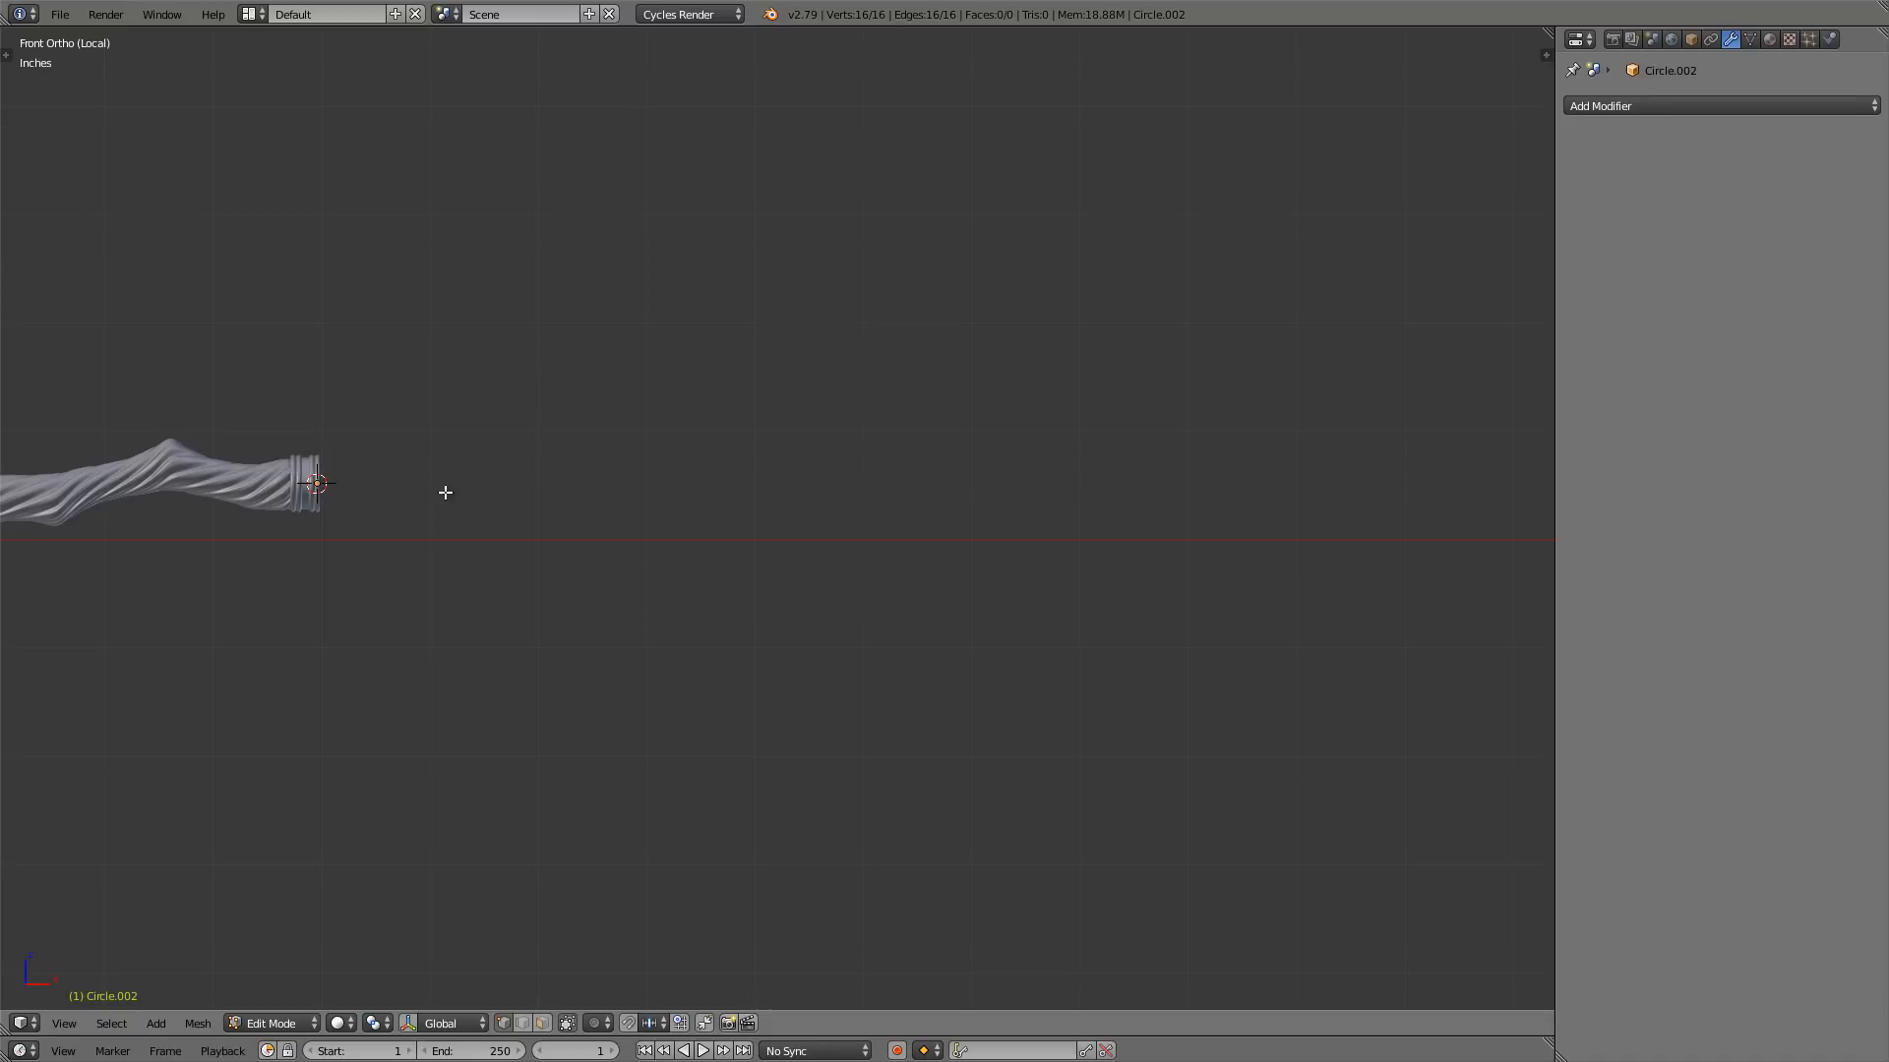
scroll(335, 482, "up", 8)
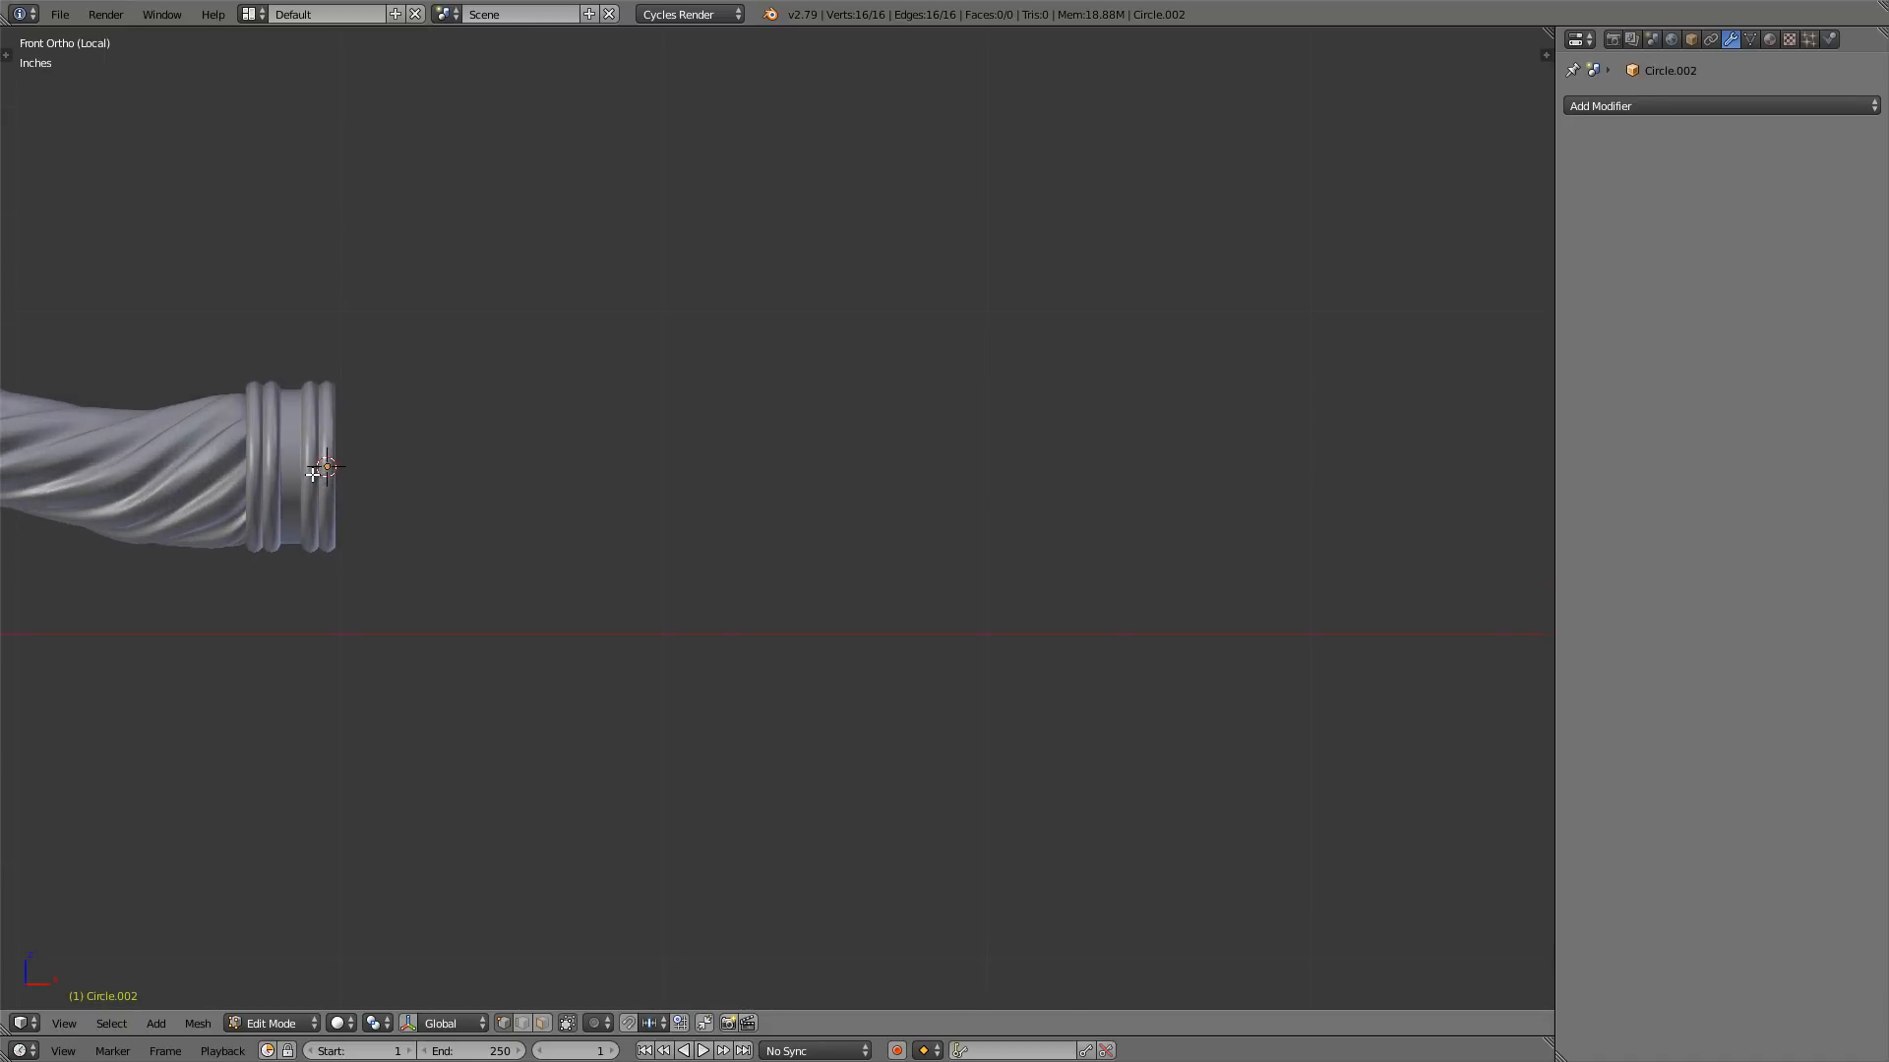
middle_click_drag(326, 427, 422, 422, "shift")
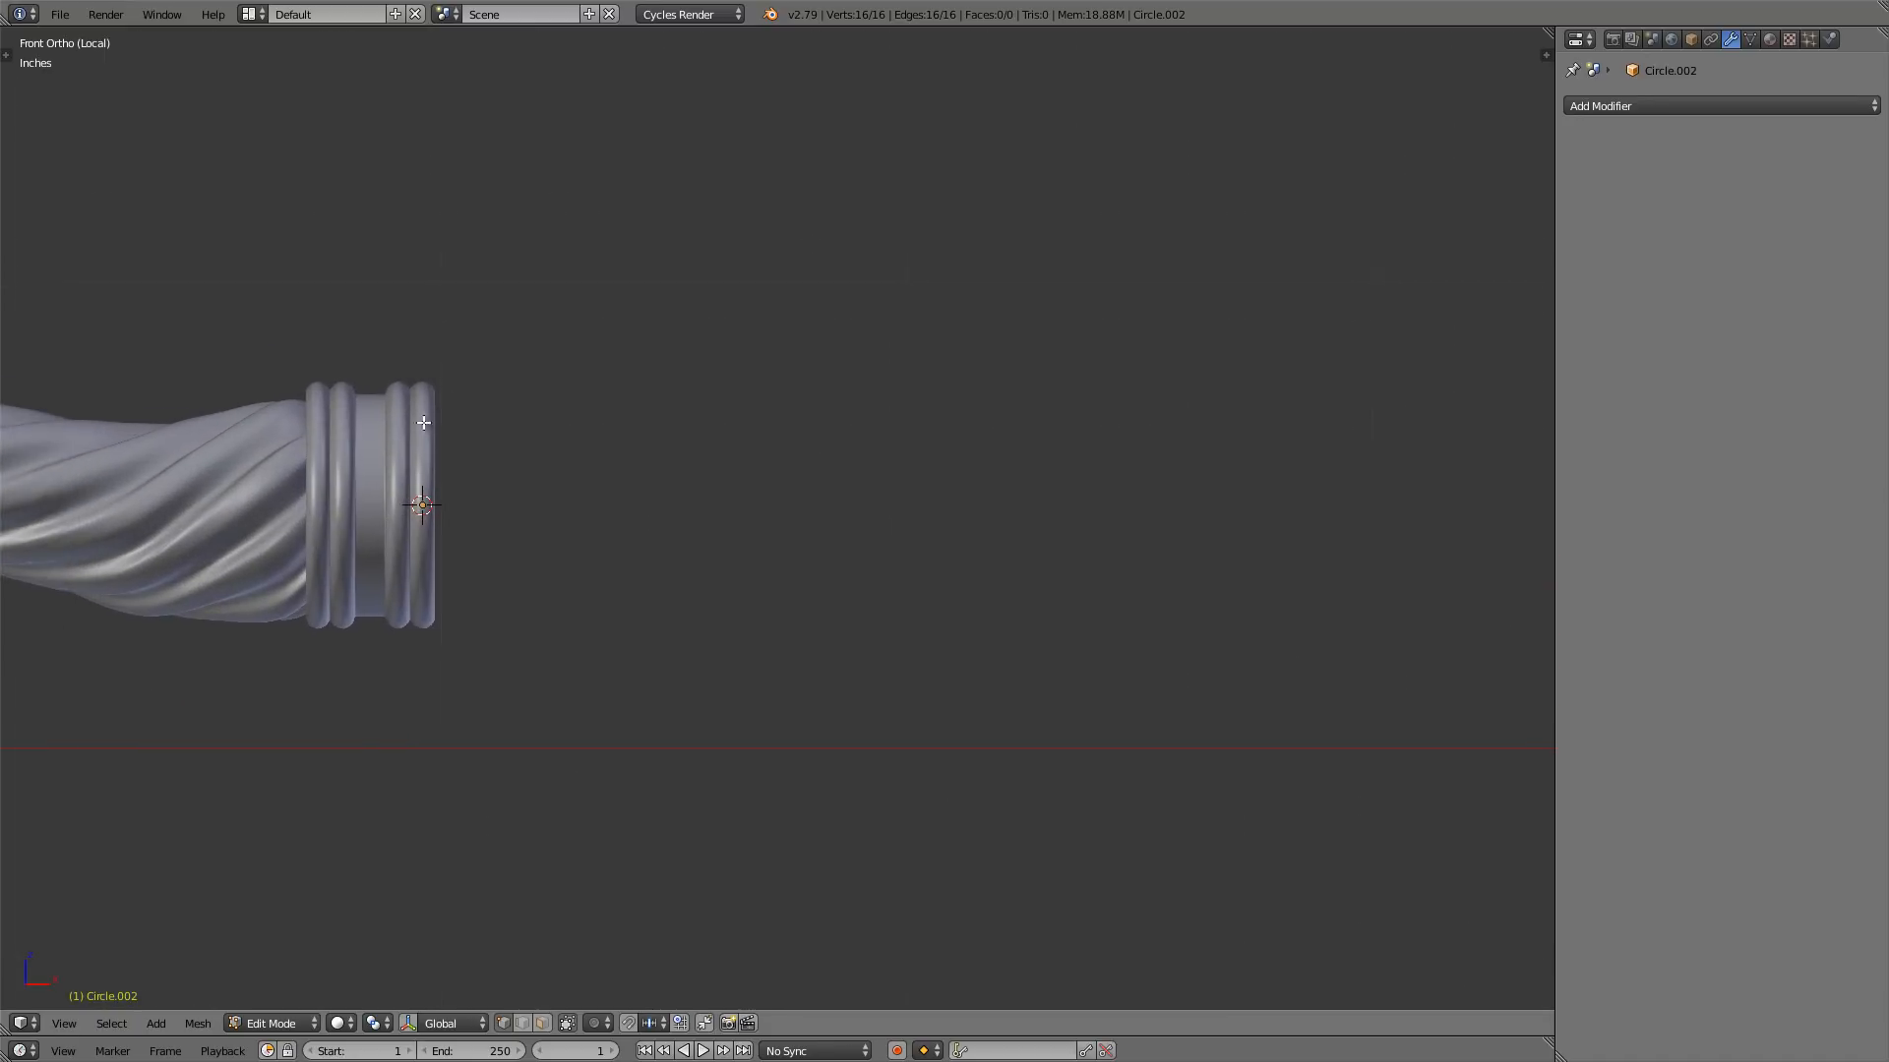
scroll(396, 441, "up", 1)
middle_click_drag(228, 447, 337, 442, "shift")
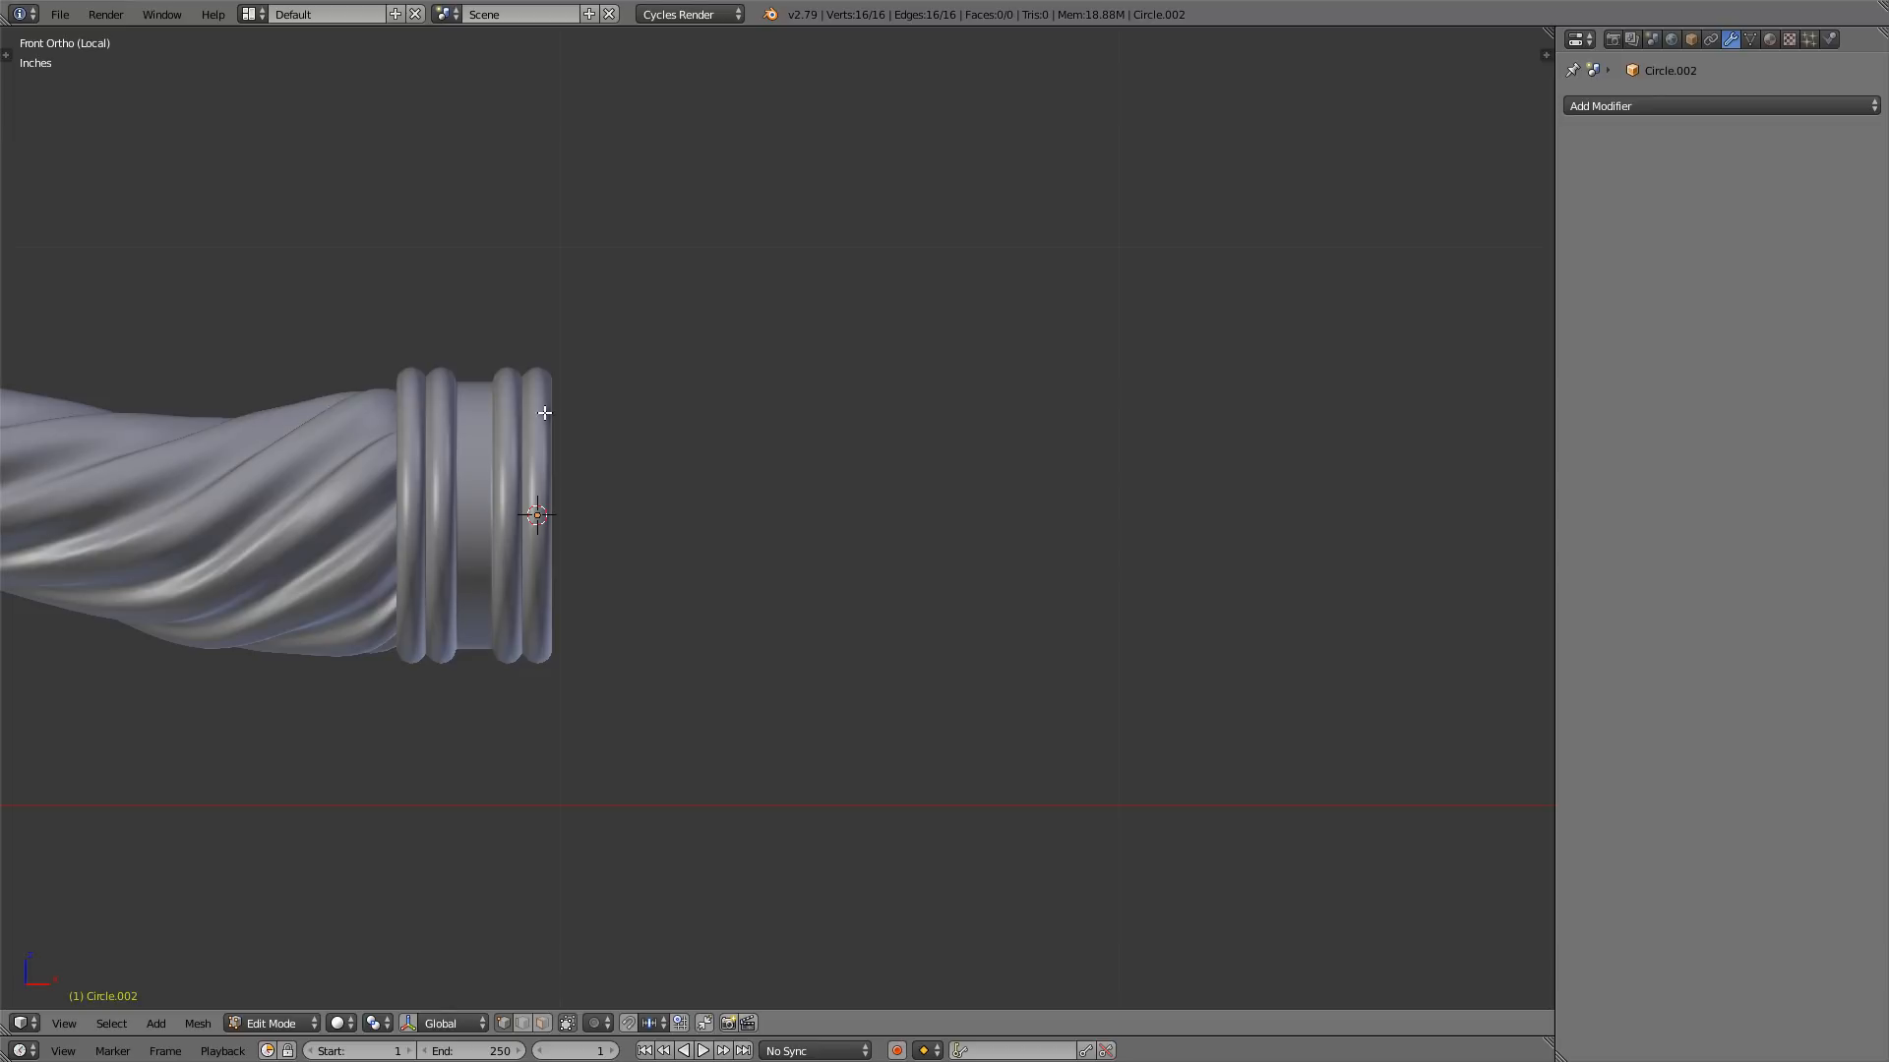
middle_click_drag(565, 399, 544, 398, "shift")
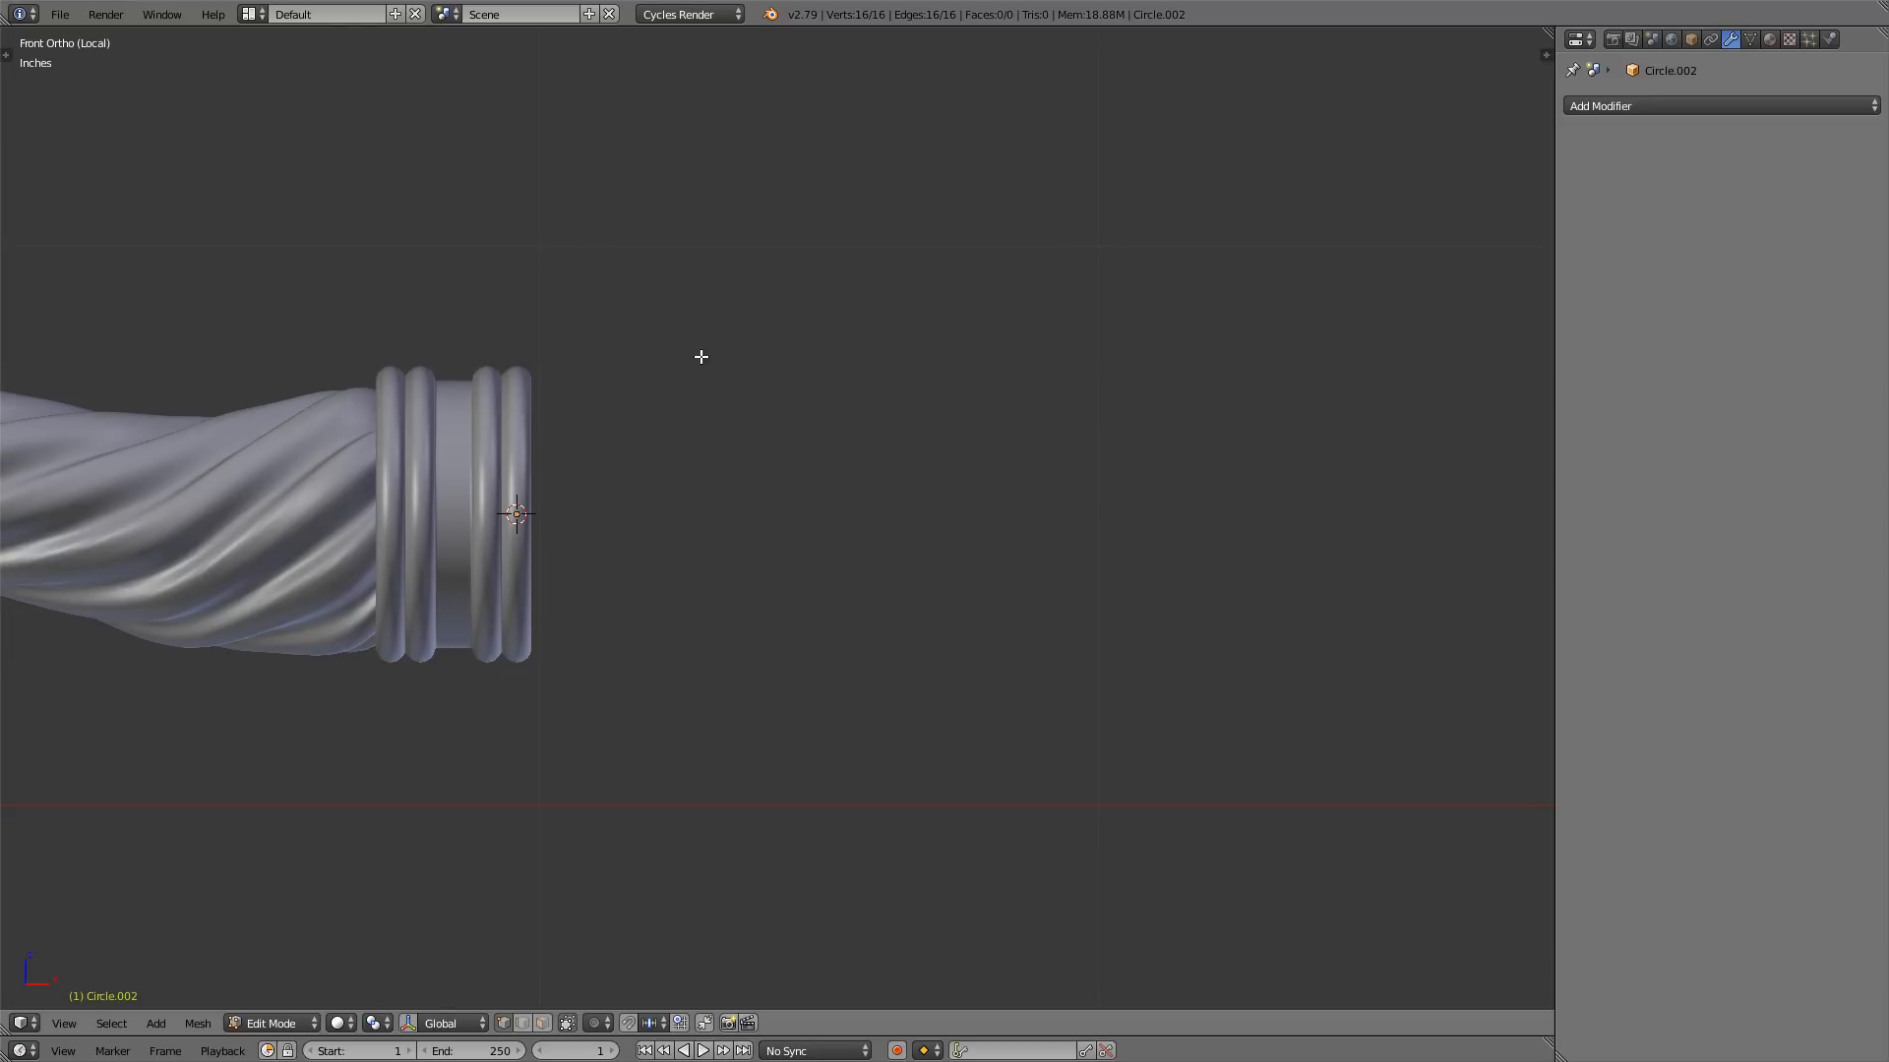
key("e")
key("x")
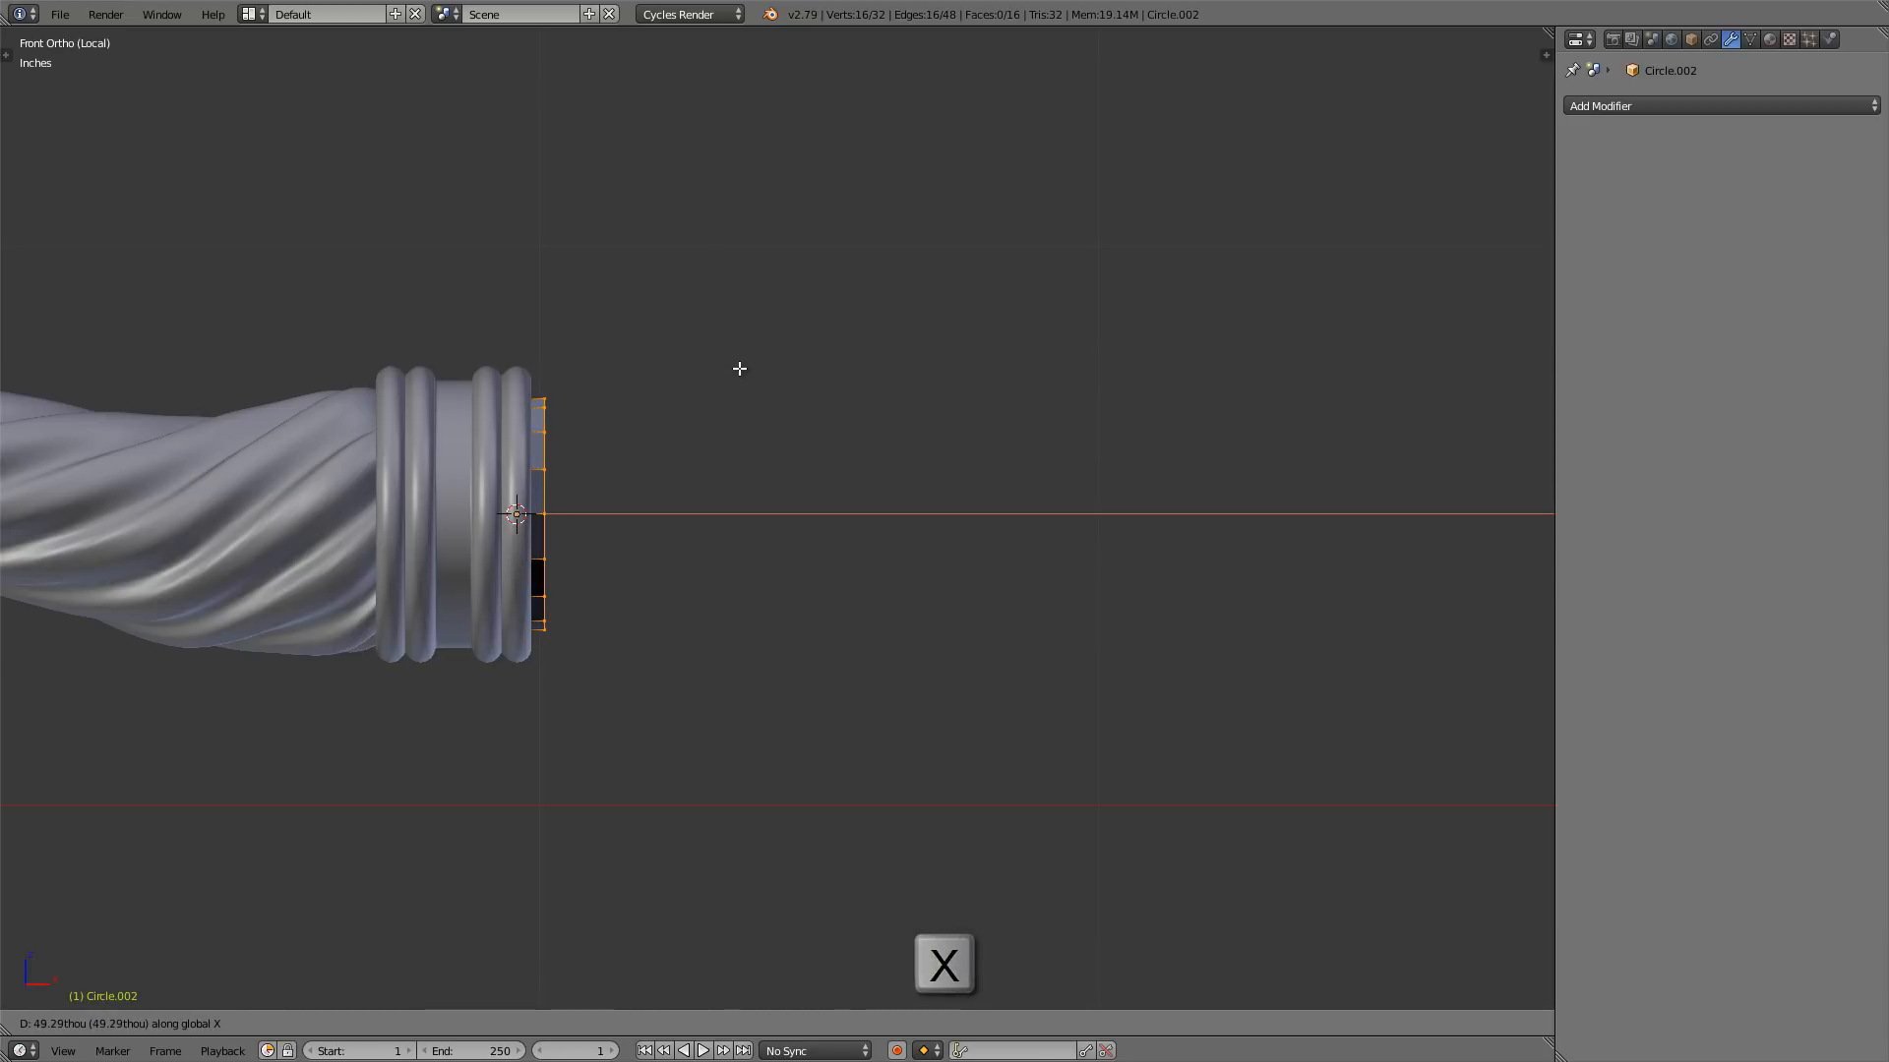
left_click(738, 369)
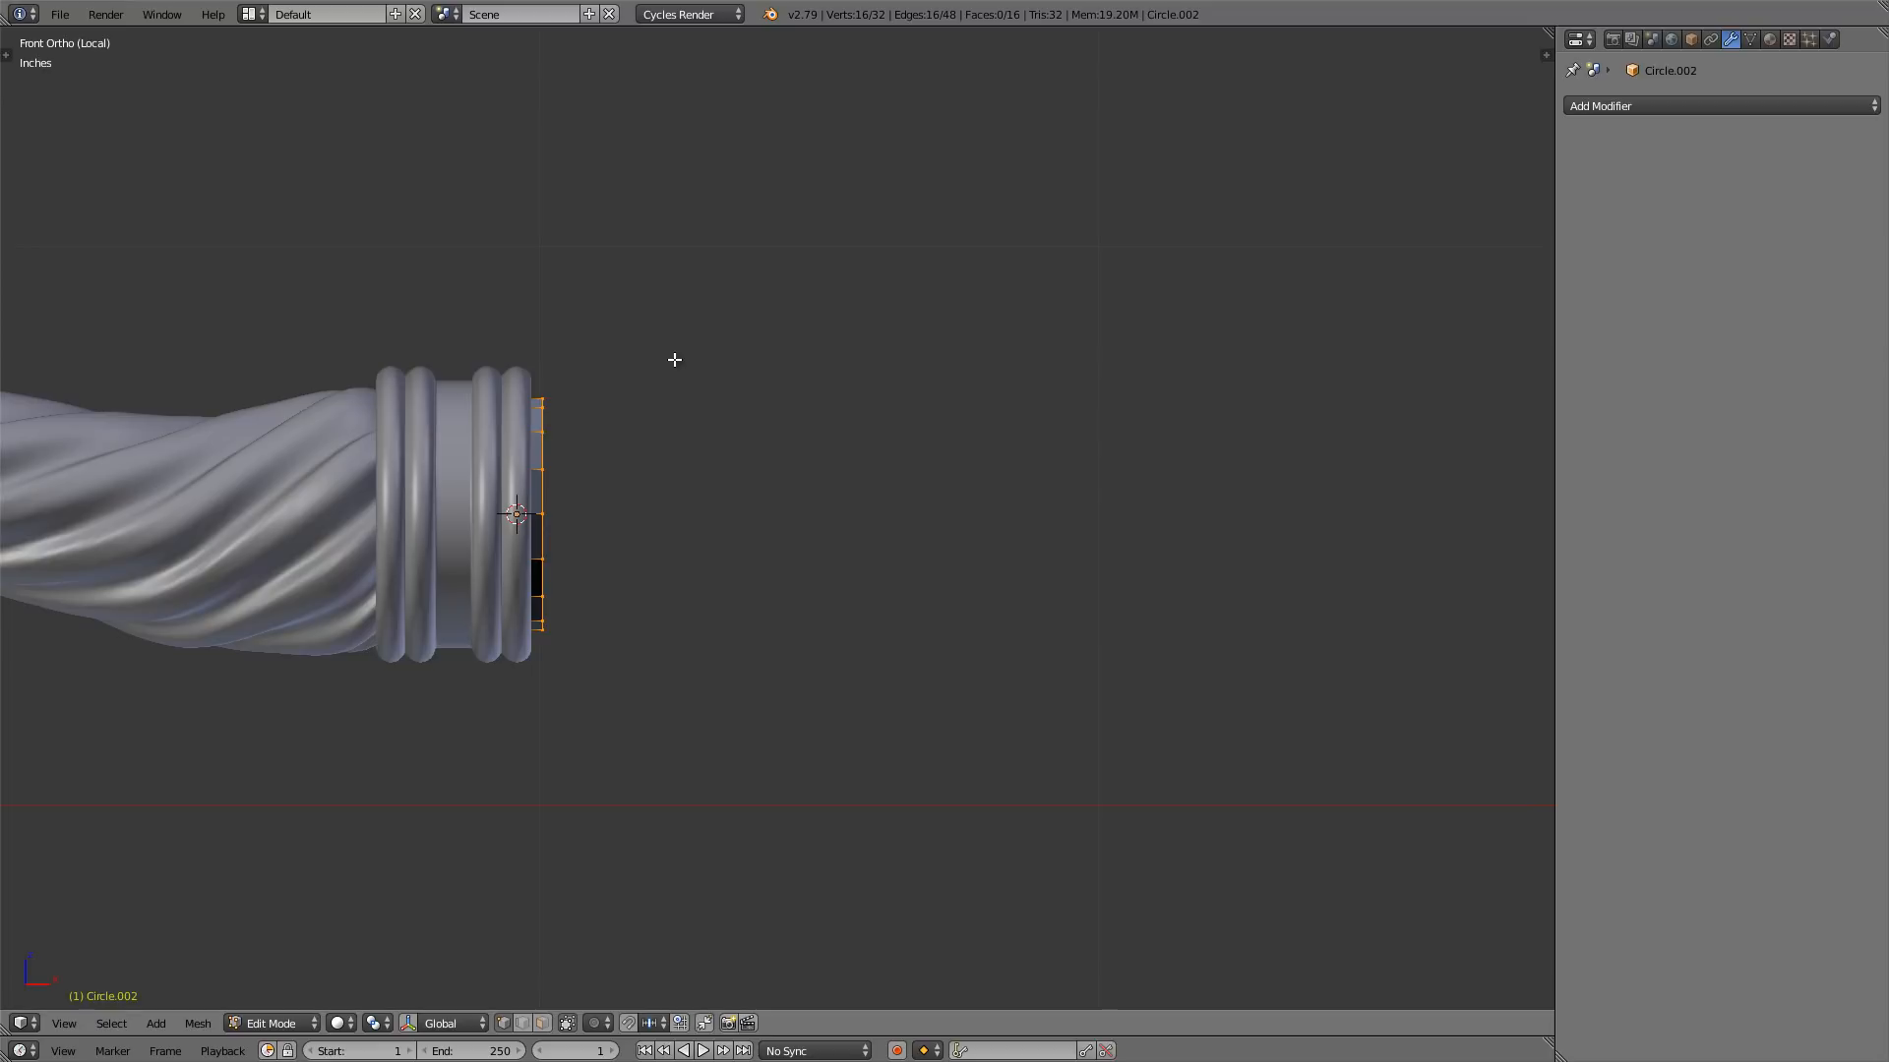
key("s")
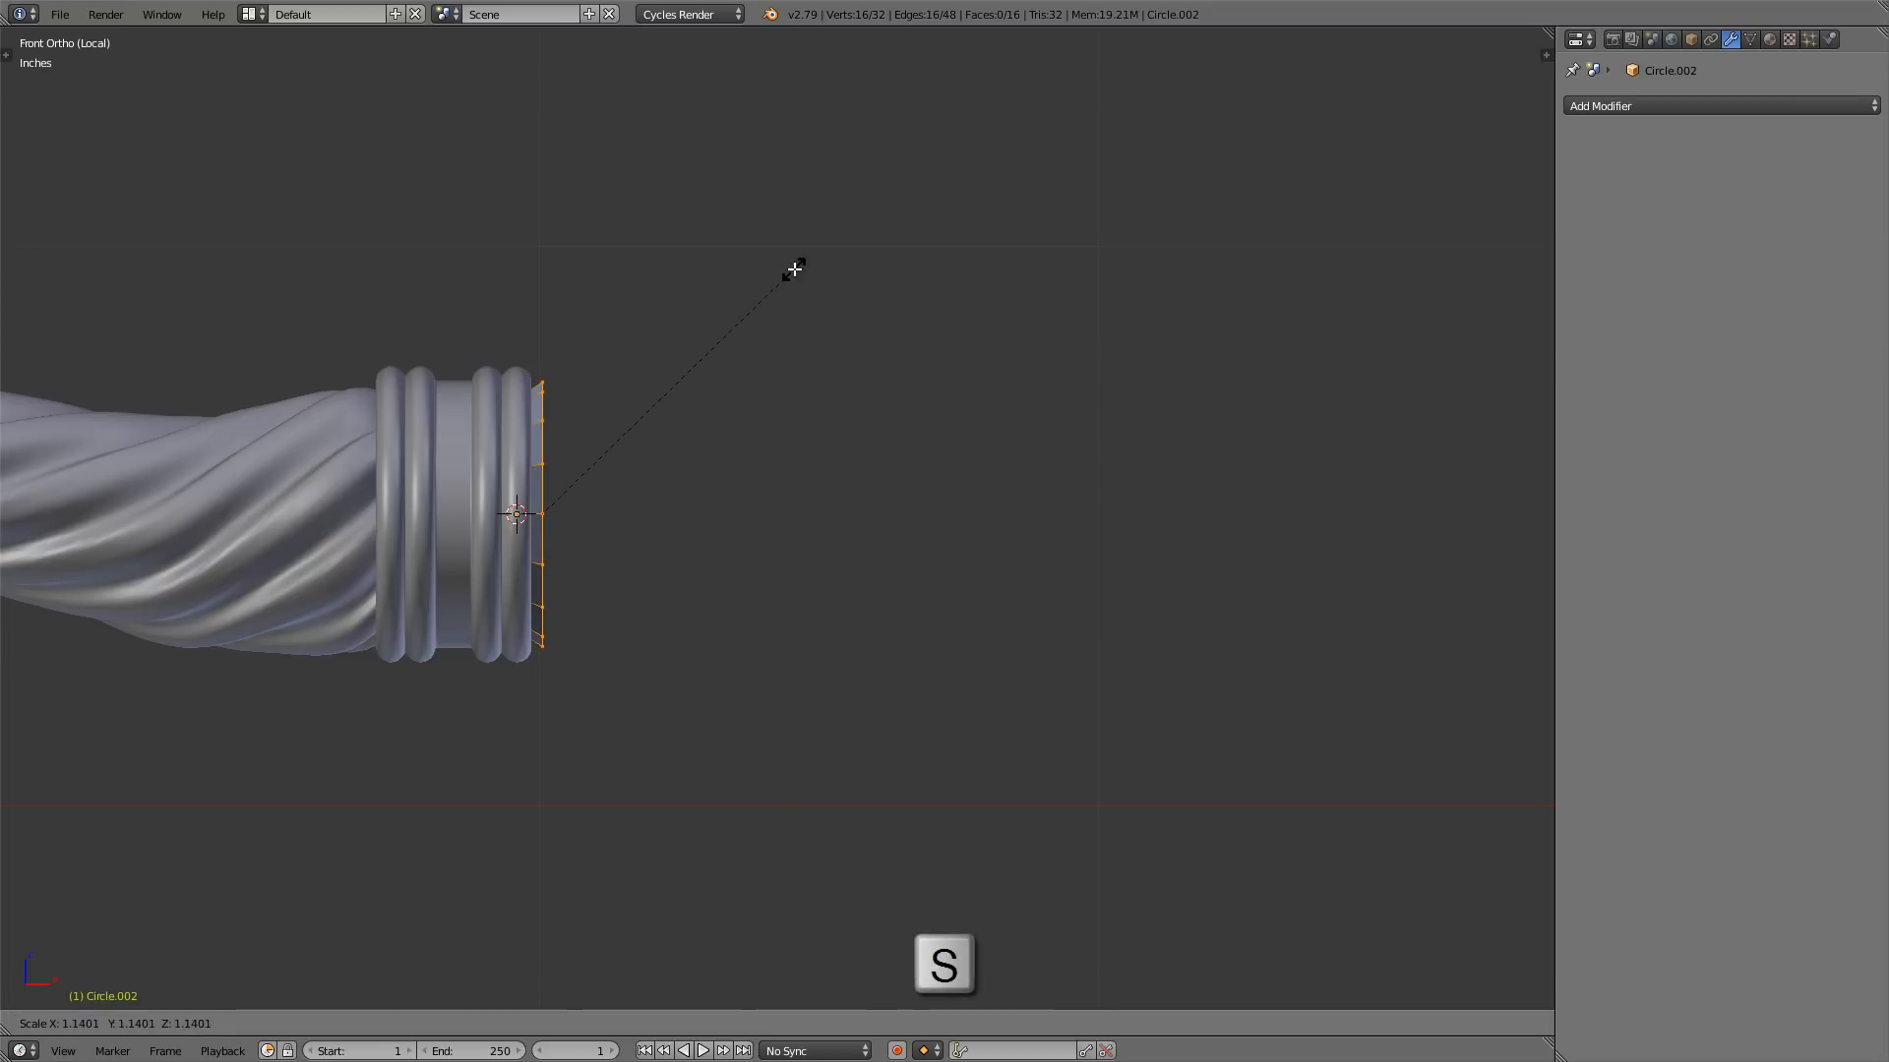
left_click(795, 269)
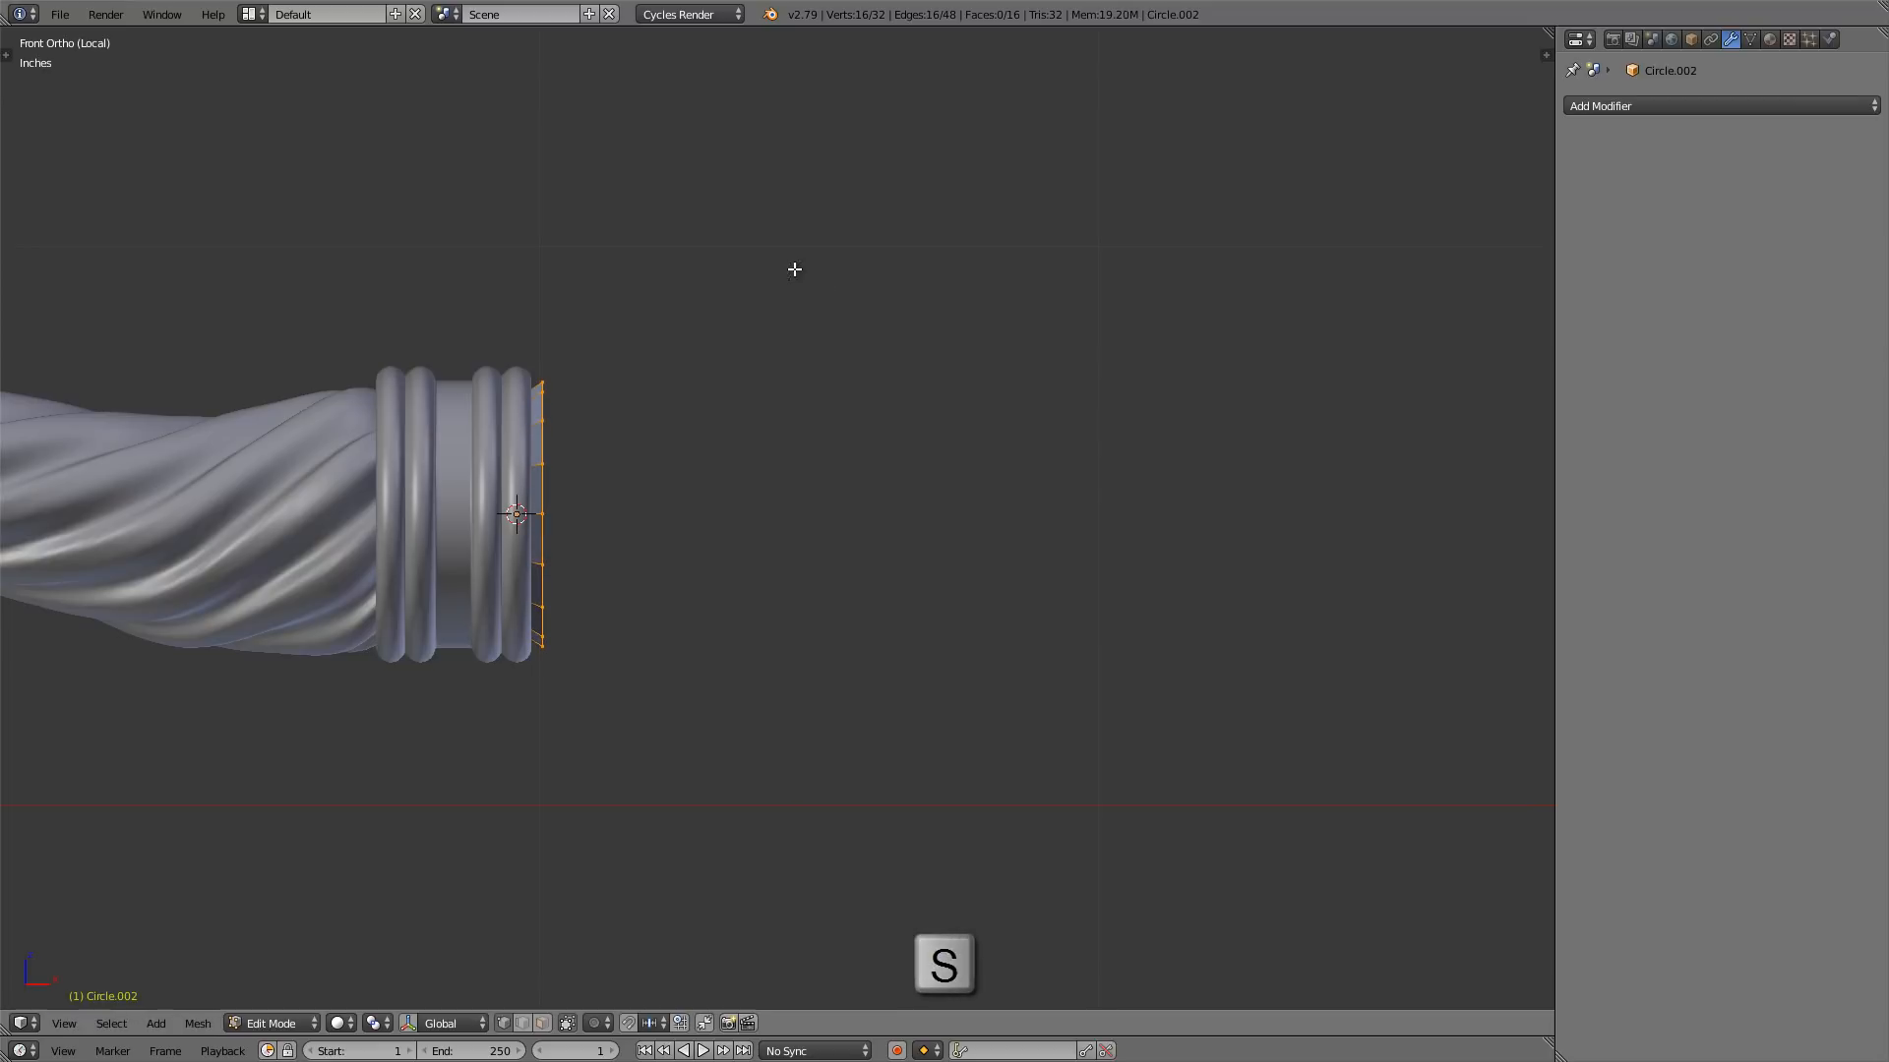
- Extrude the flared ring about 92 thou along X to form a straight band beyond the collar
key("e")
key("x")
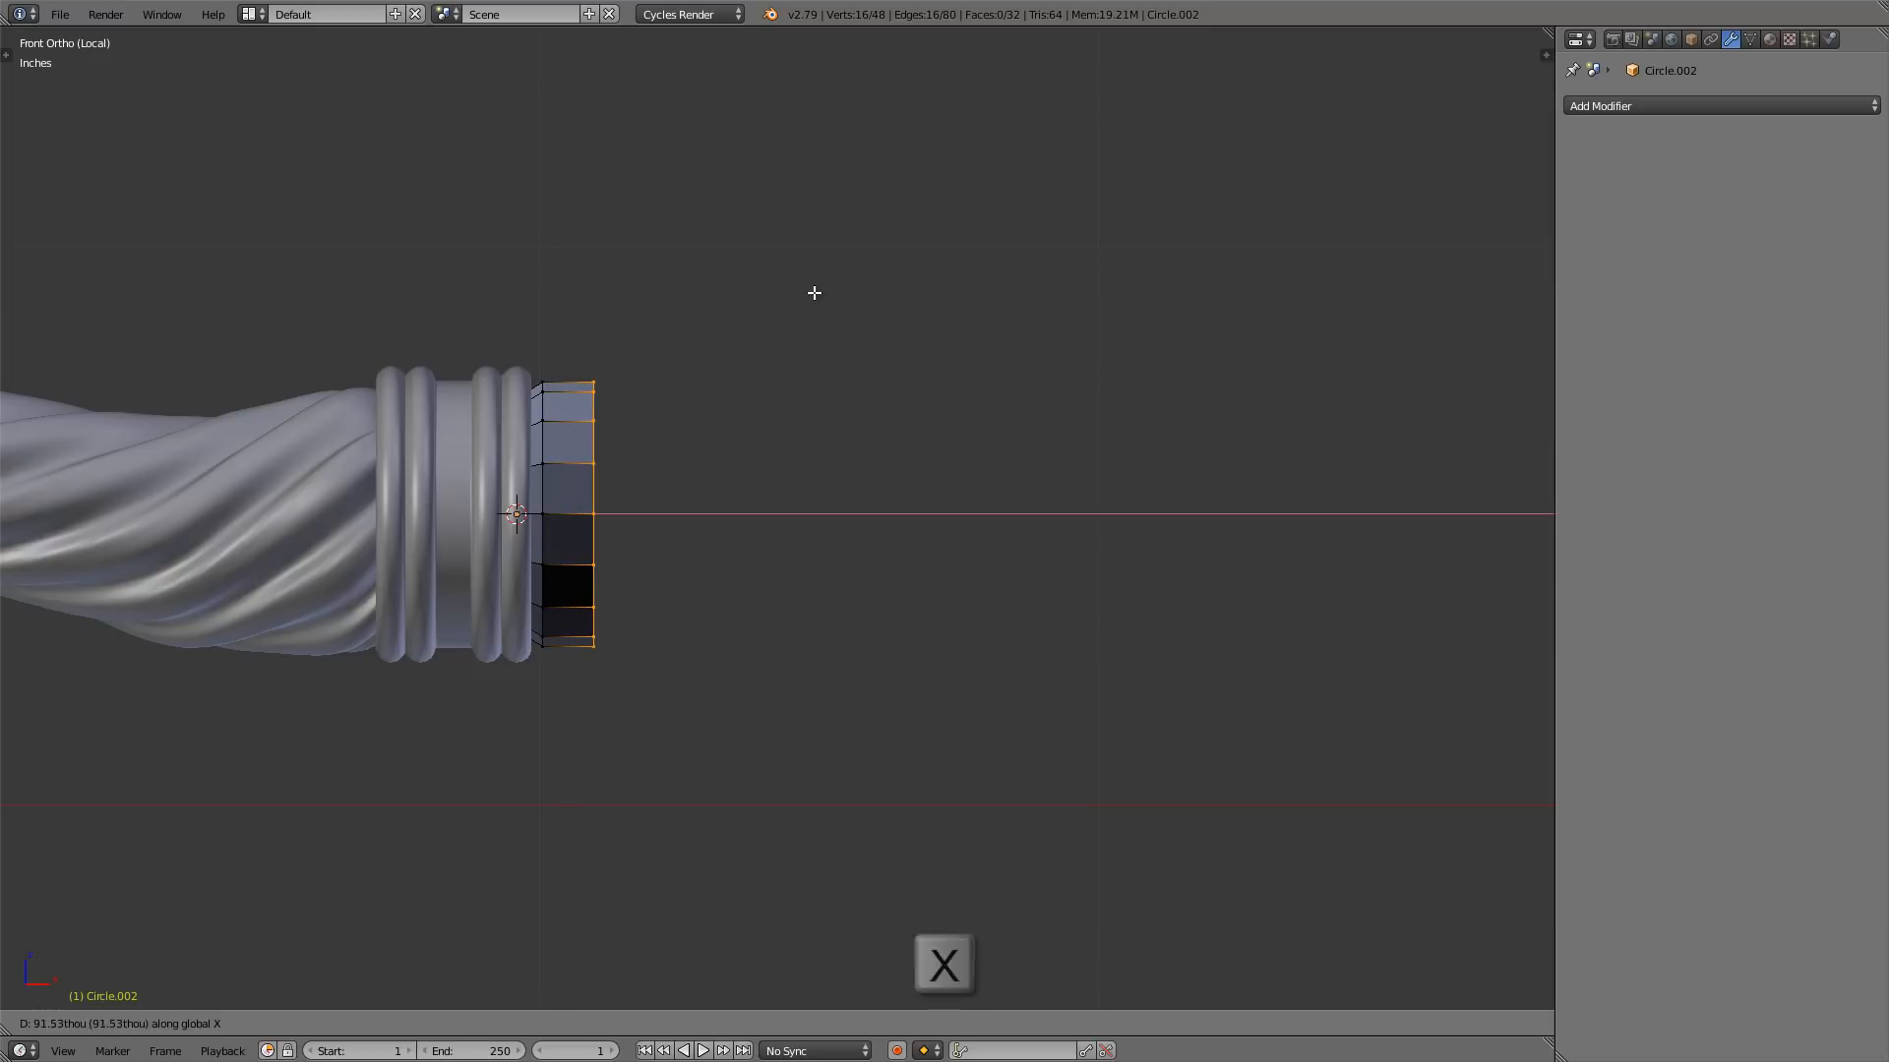
left_click(814, 293)
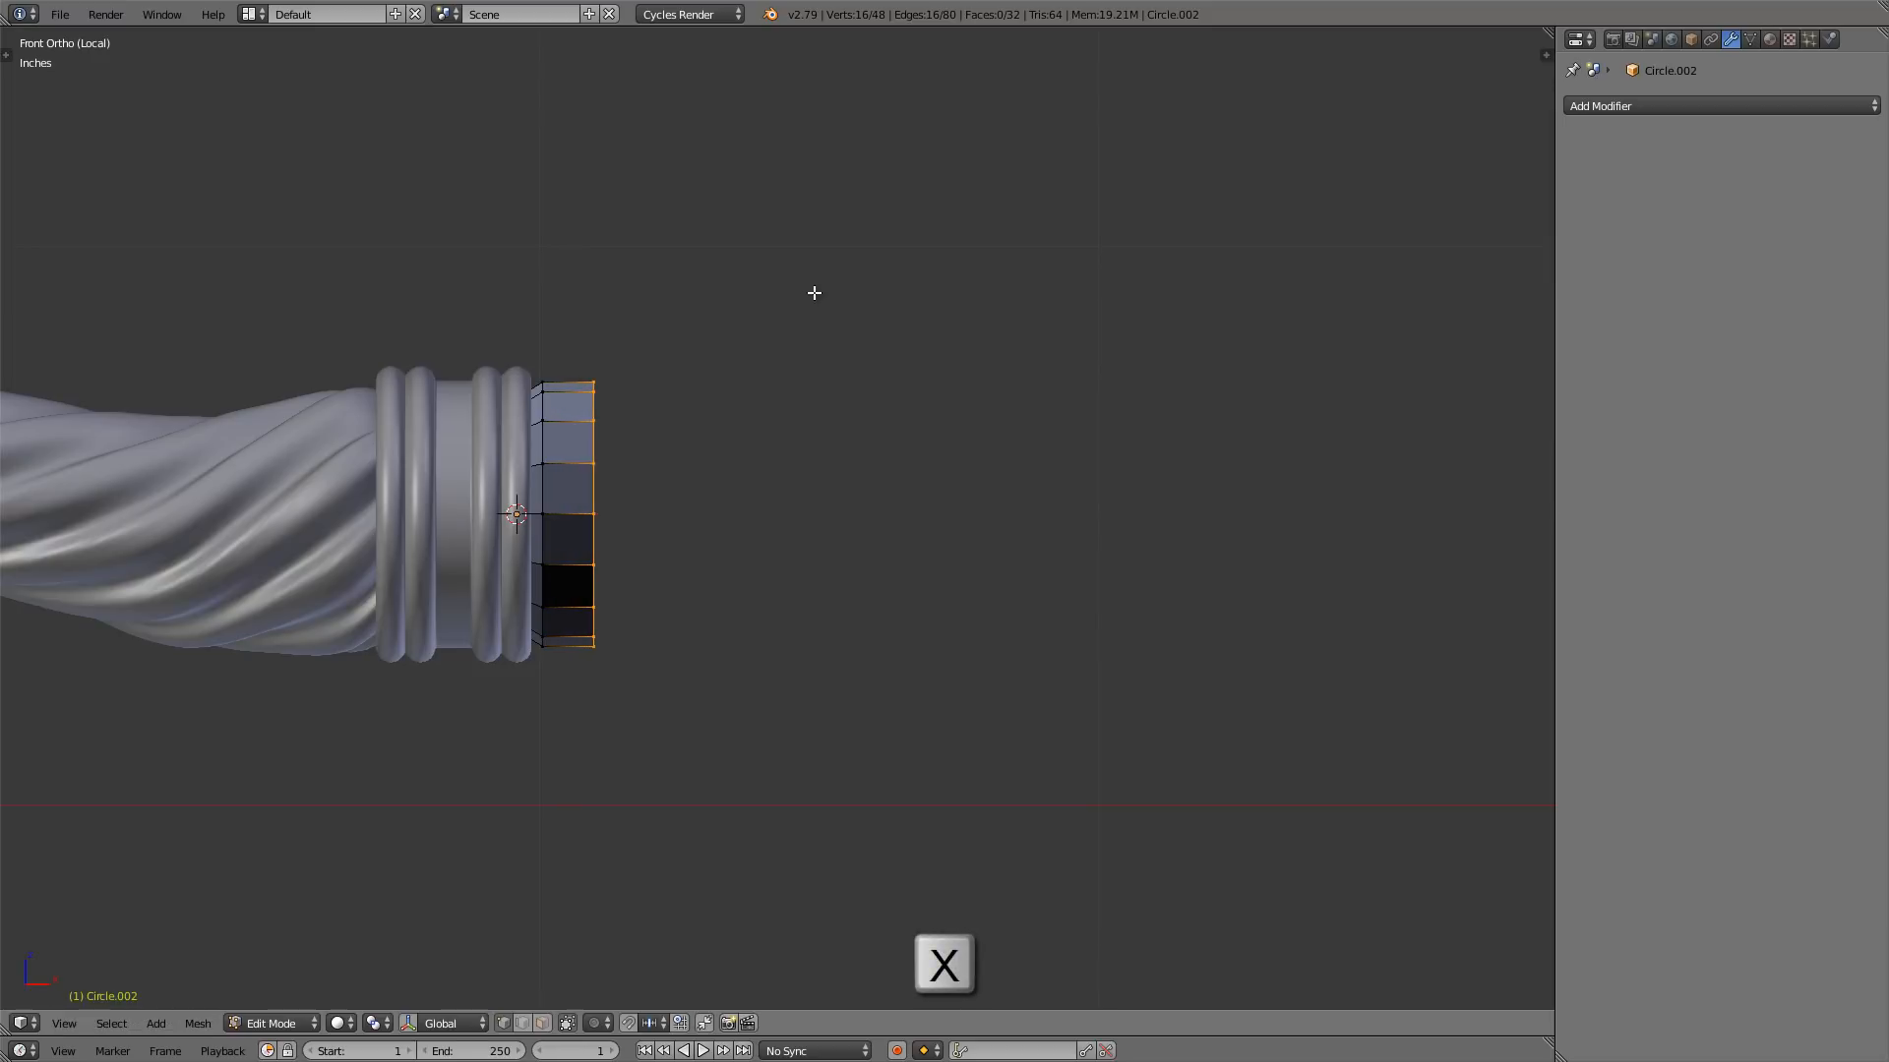
- Extrude the band's outer ring along X and scale it down to about two thirds for a tapered shoulder
key("e")
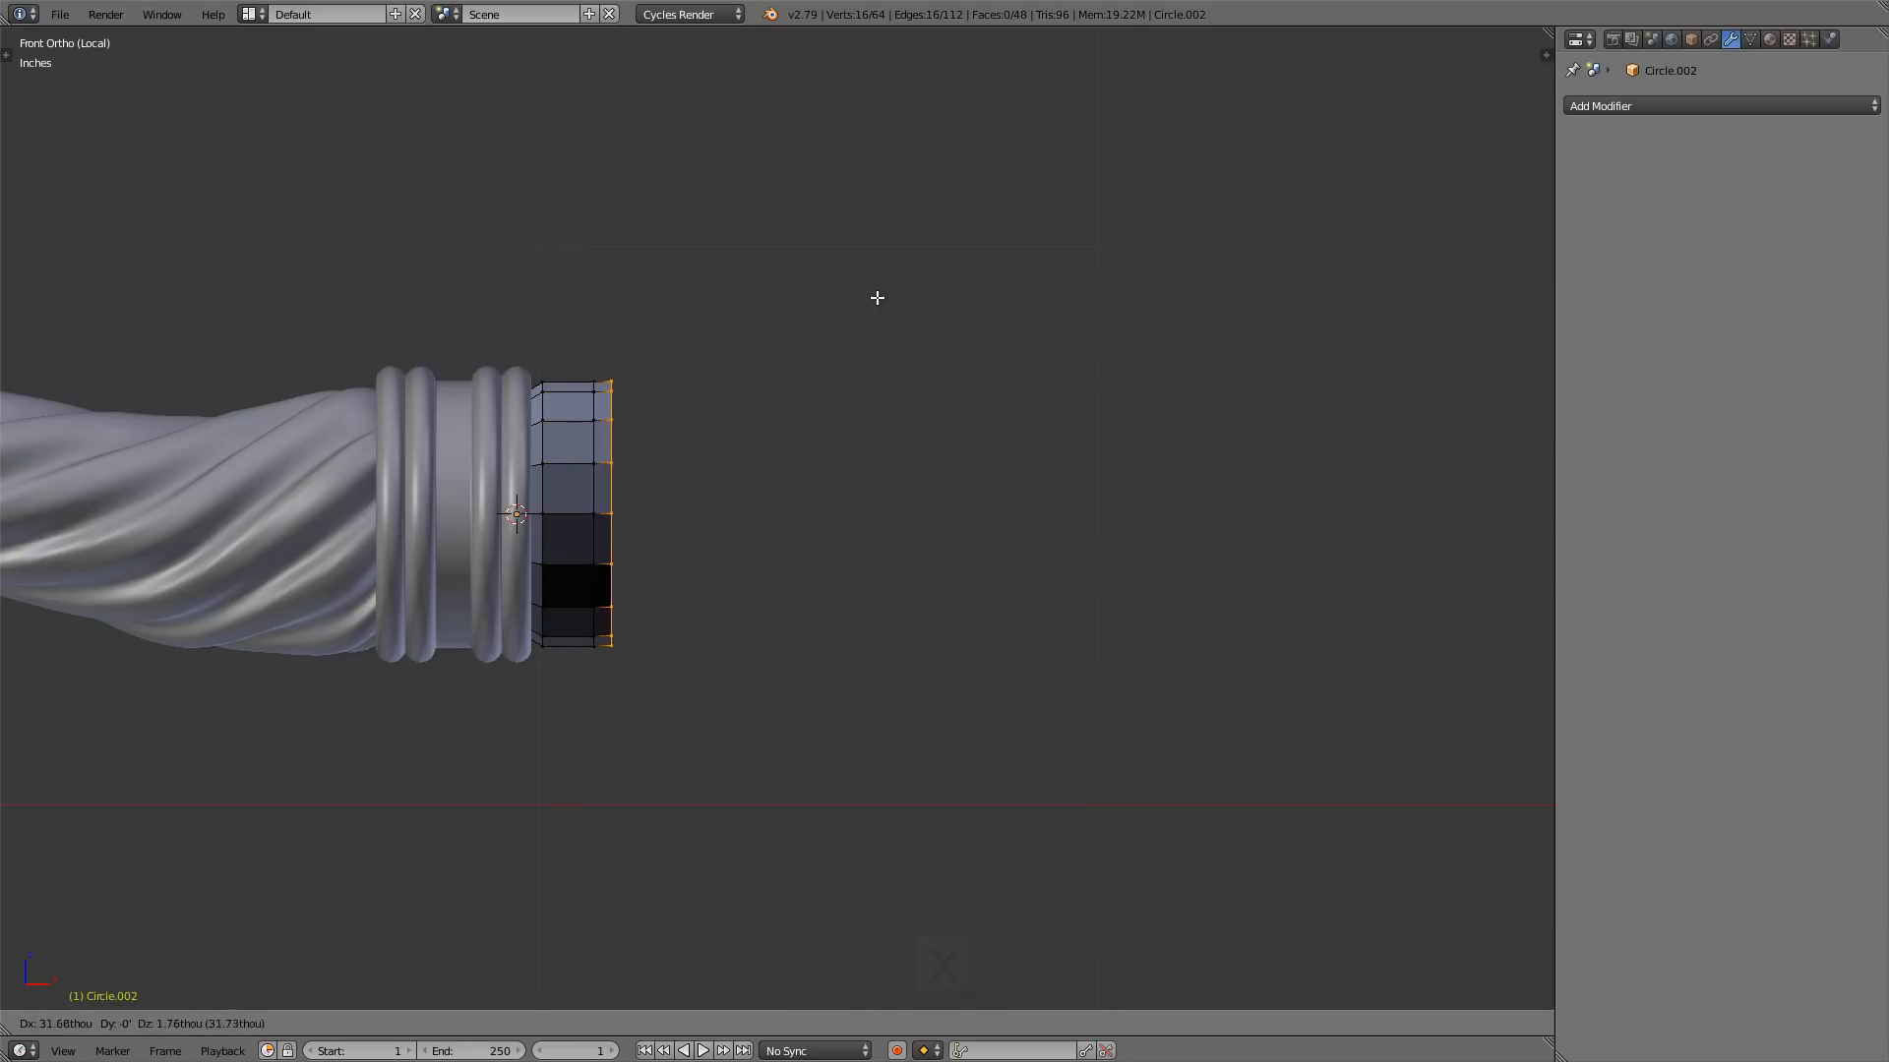
key("x")
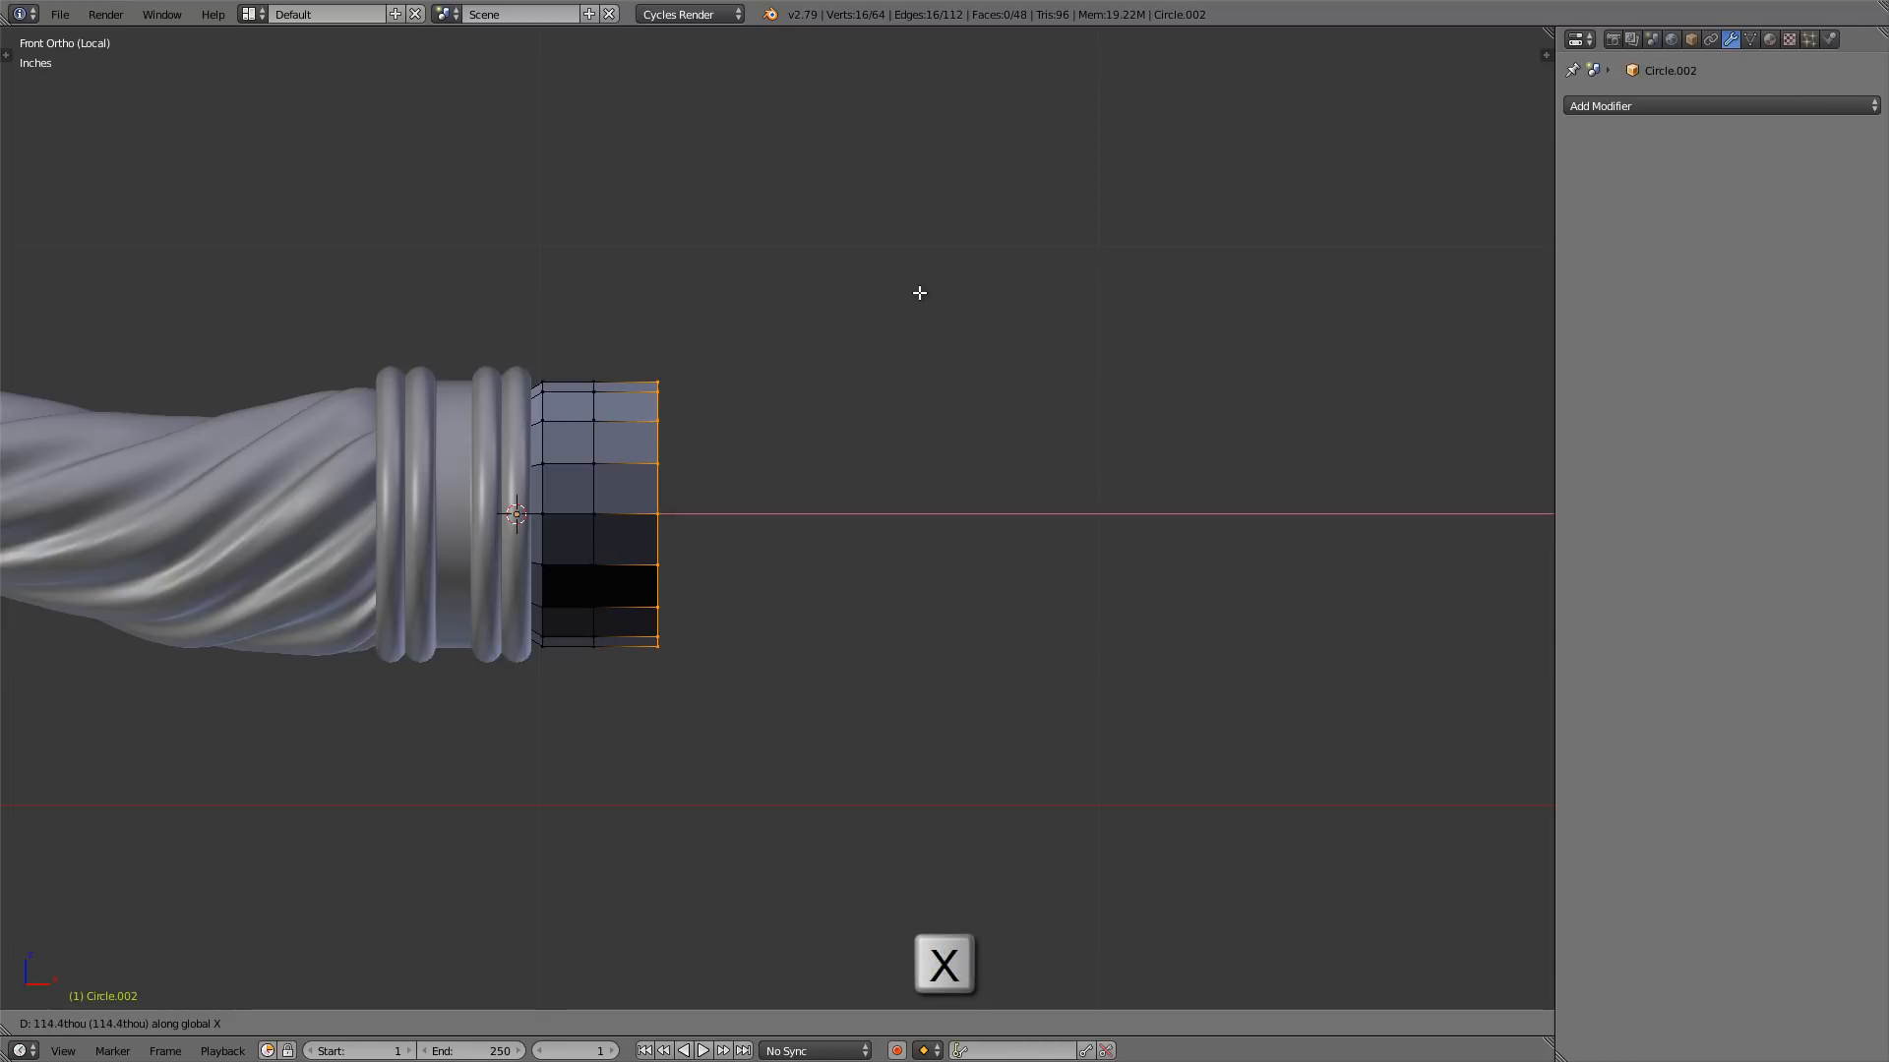
left_click(905, 295)
key("s")
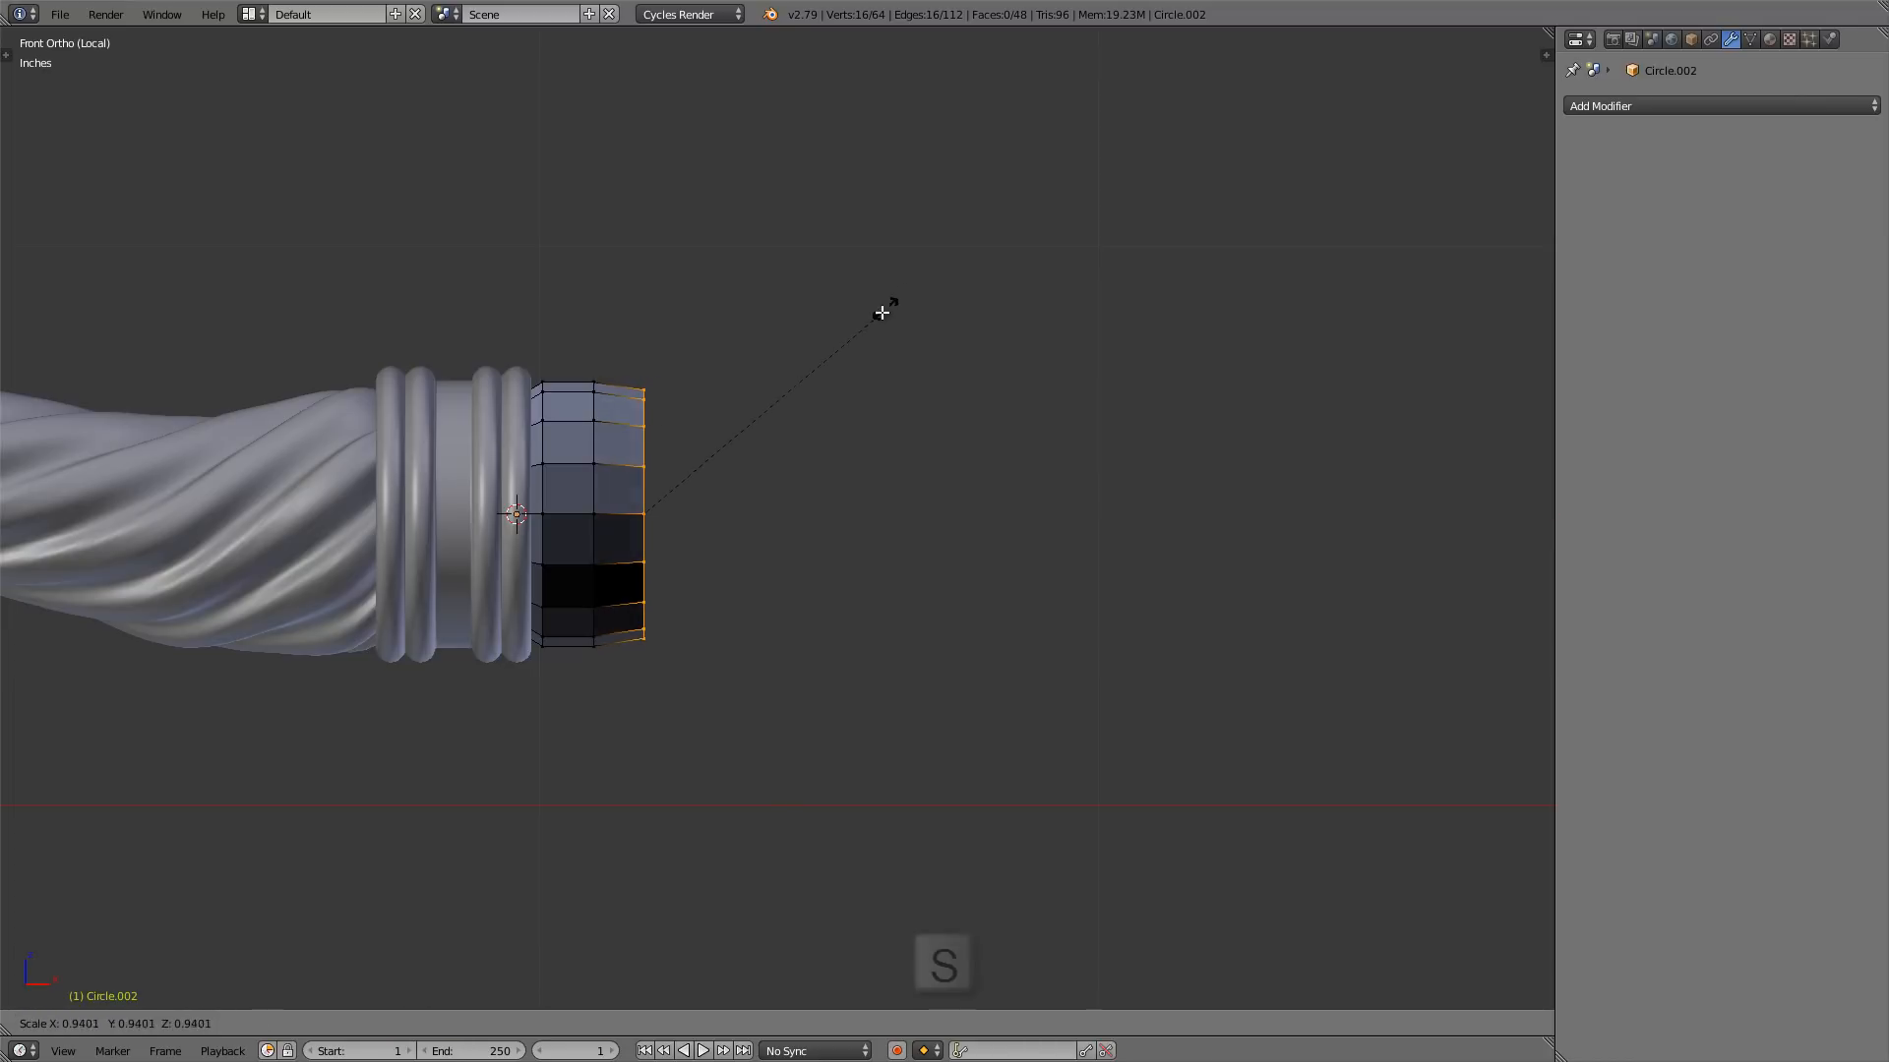
left_click(810, 365)
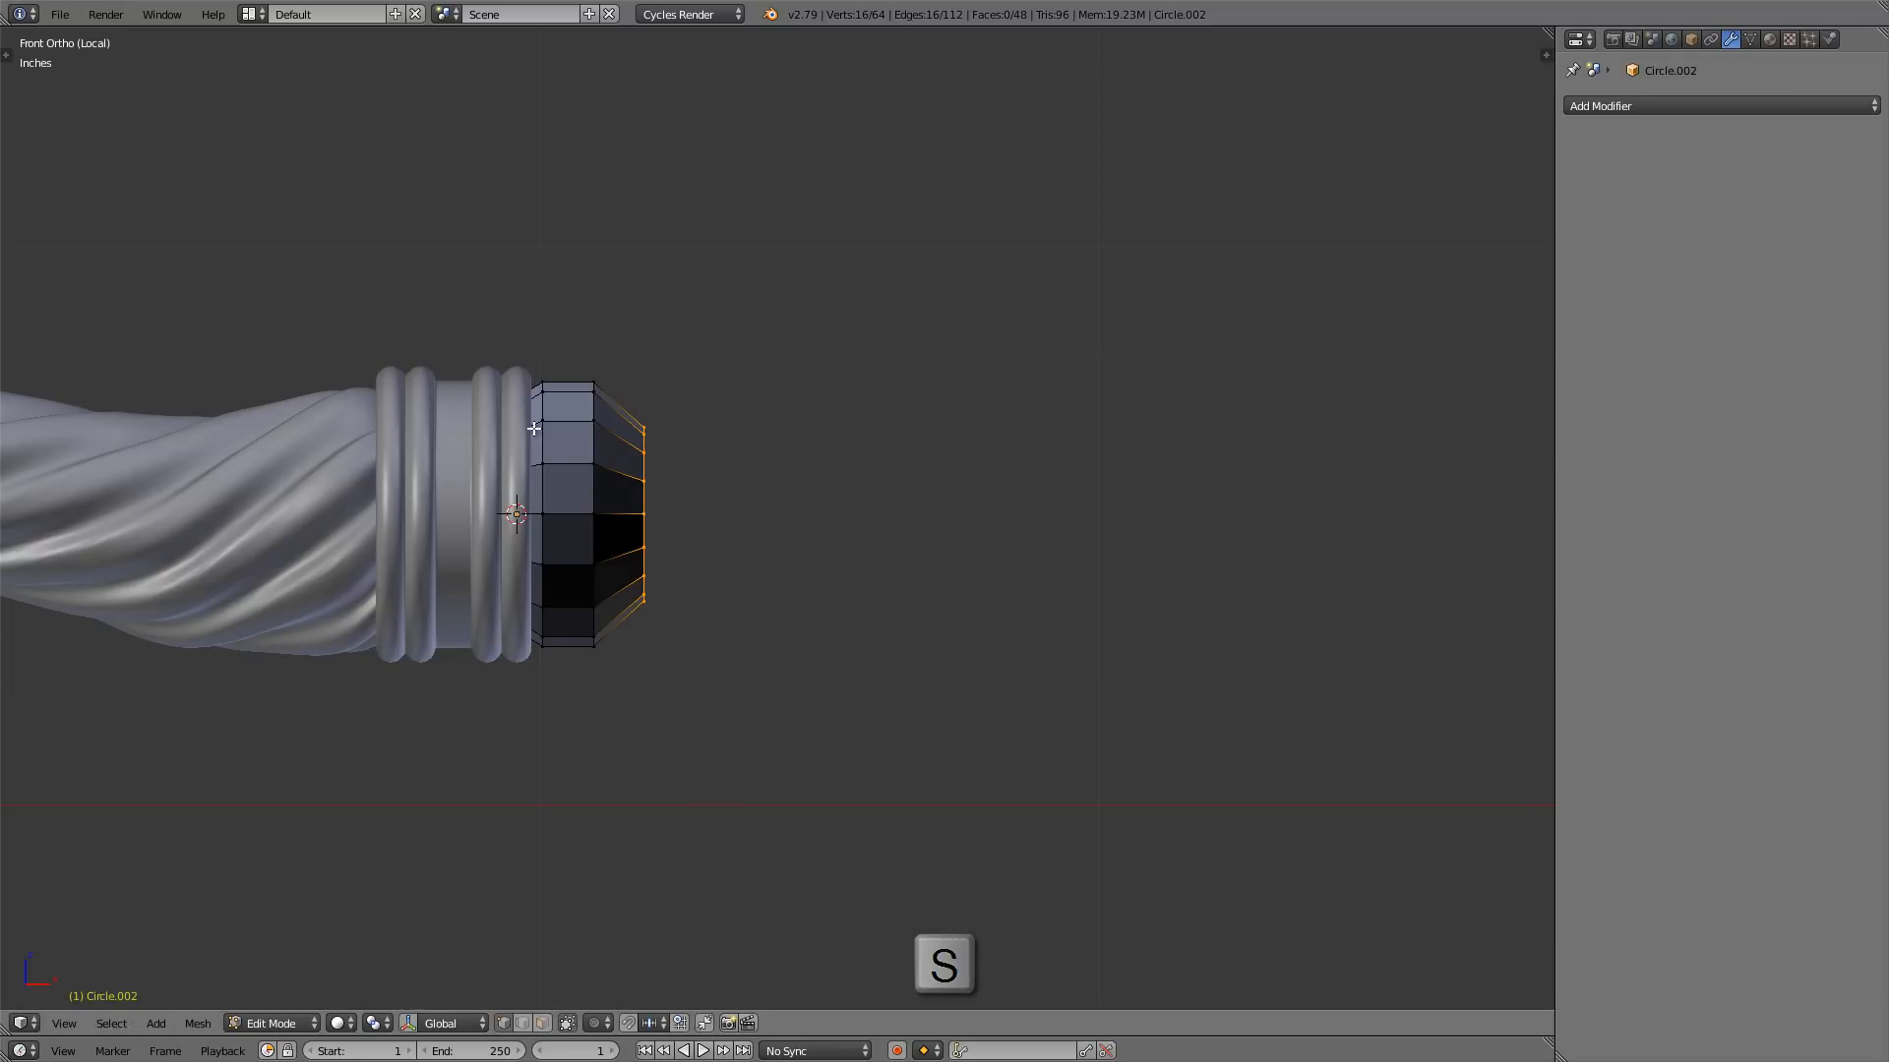
- Extrude the shoulder's end ring about 7.27 inches along X and scale it to about 0.3 for a long tapered shaft
middle_click_drag(534, 470, 391, 481, "shift")
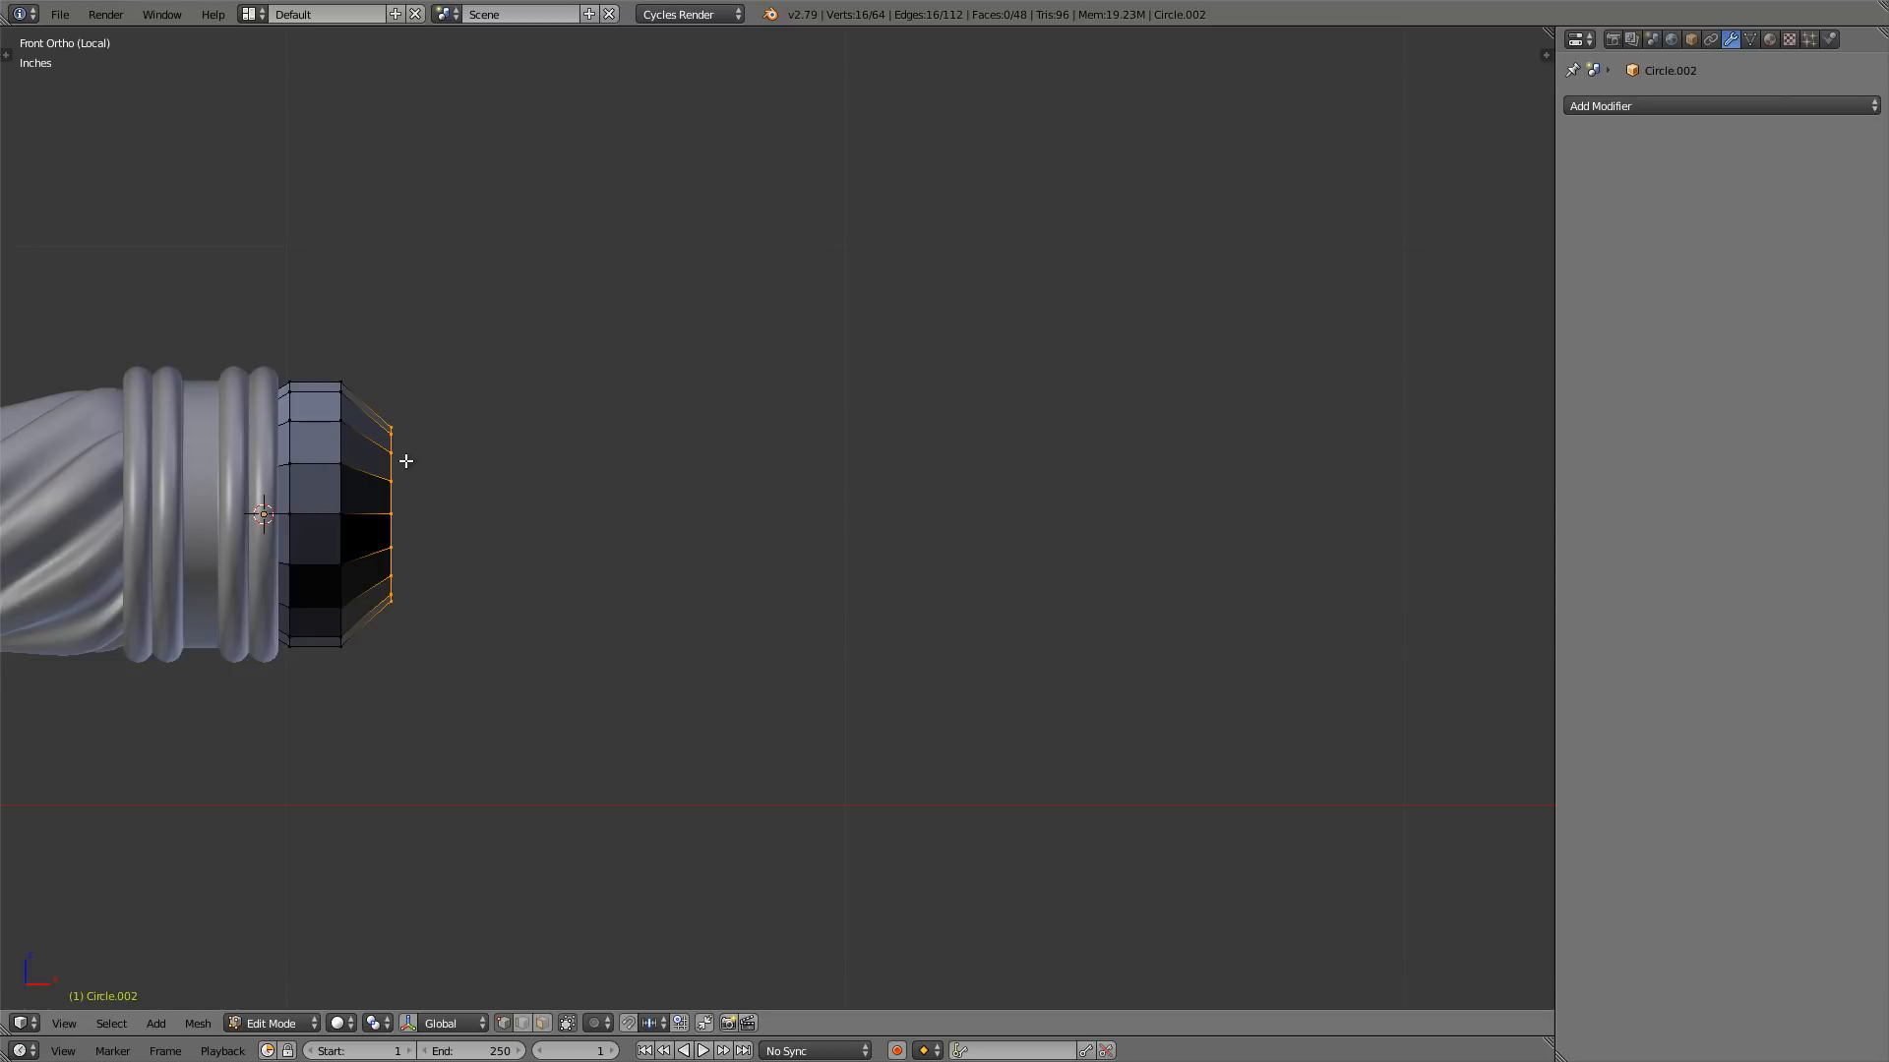
scroll(407, 460, "down", 7)
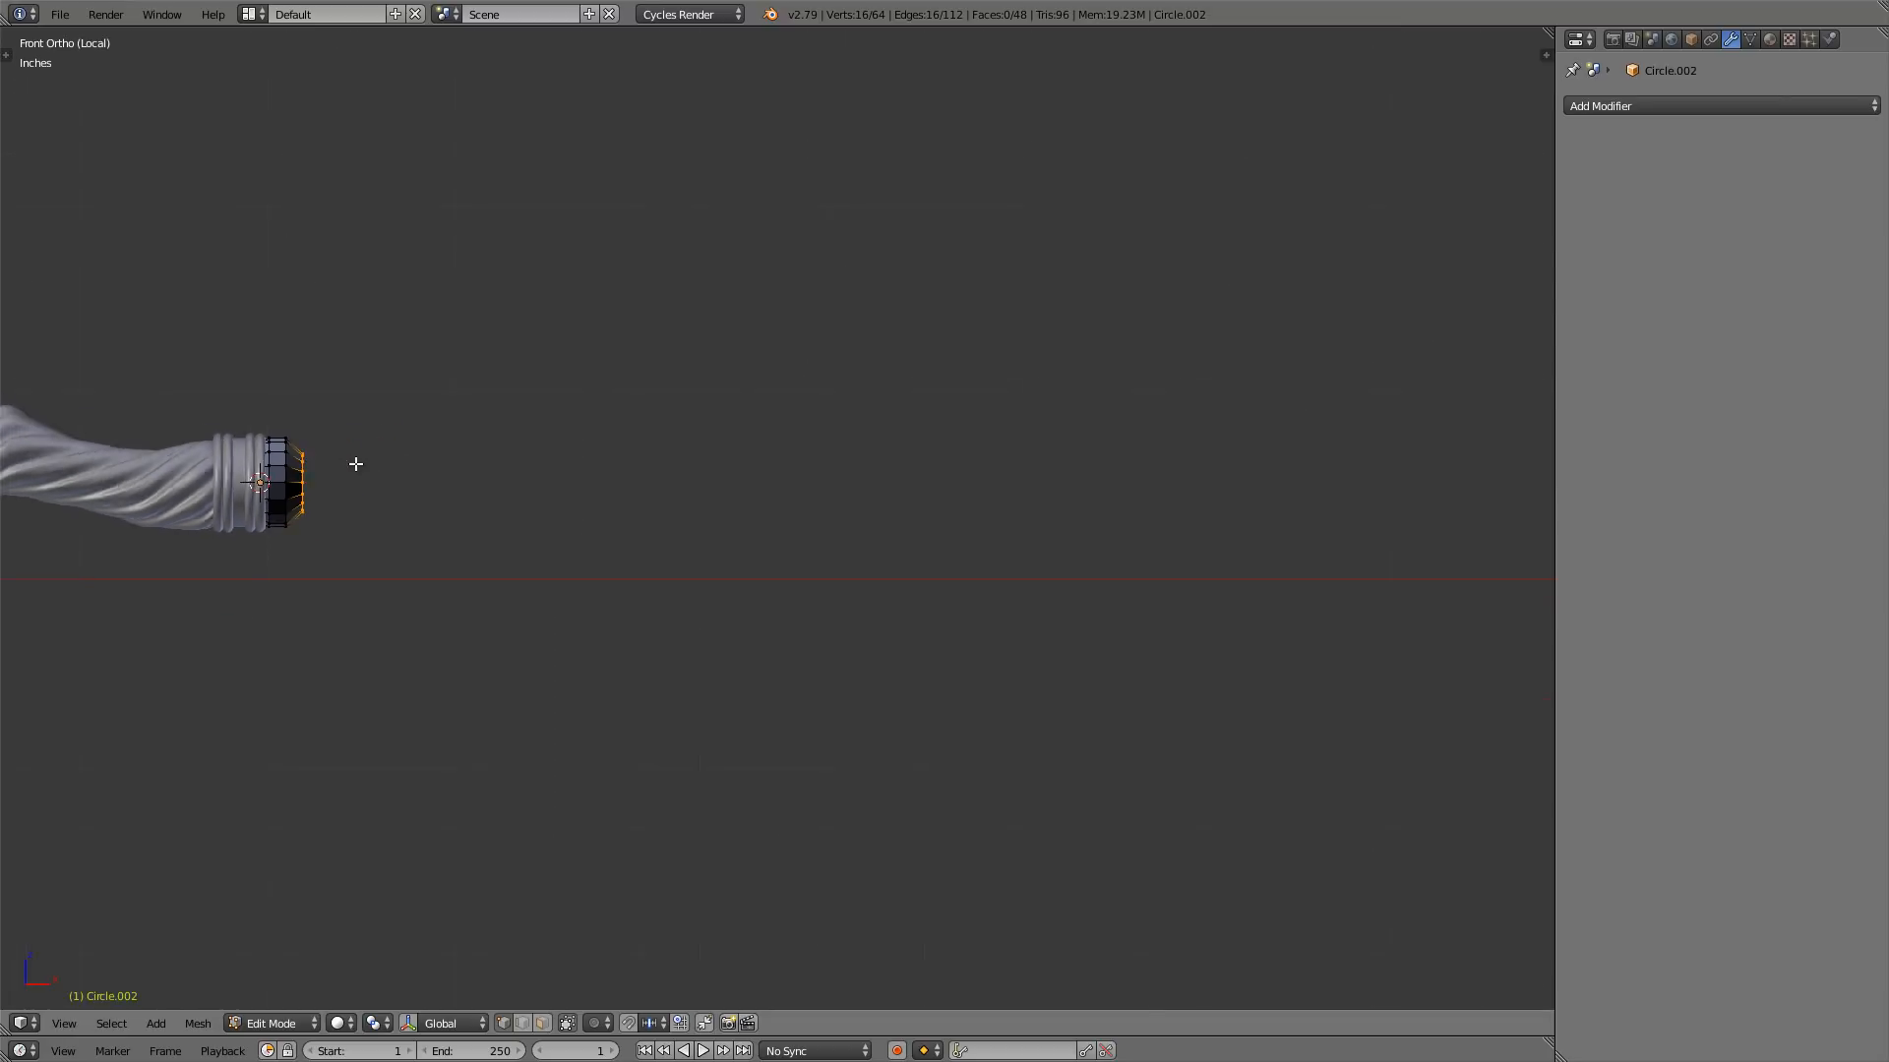
scroll(372, 462, "down", 3)
middle_click_drag(372, 462, 425, 467, "shift")
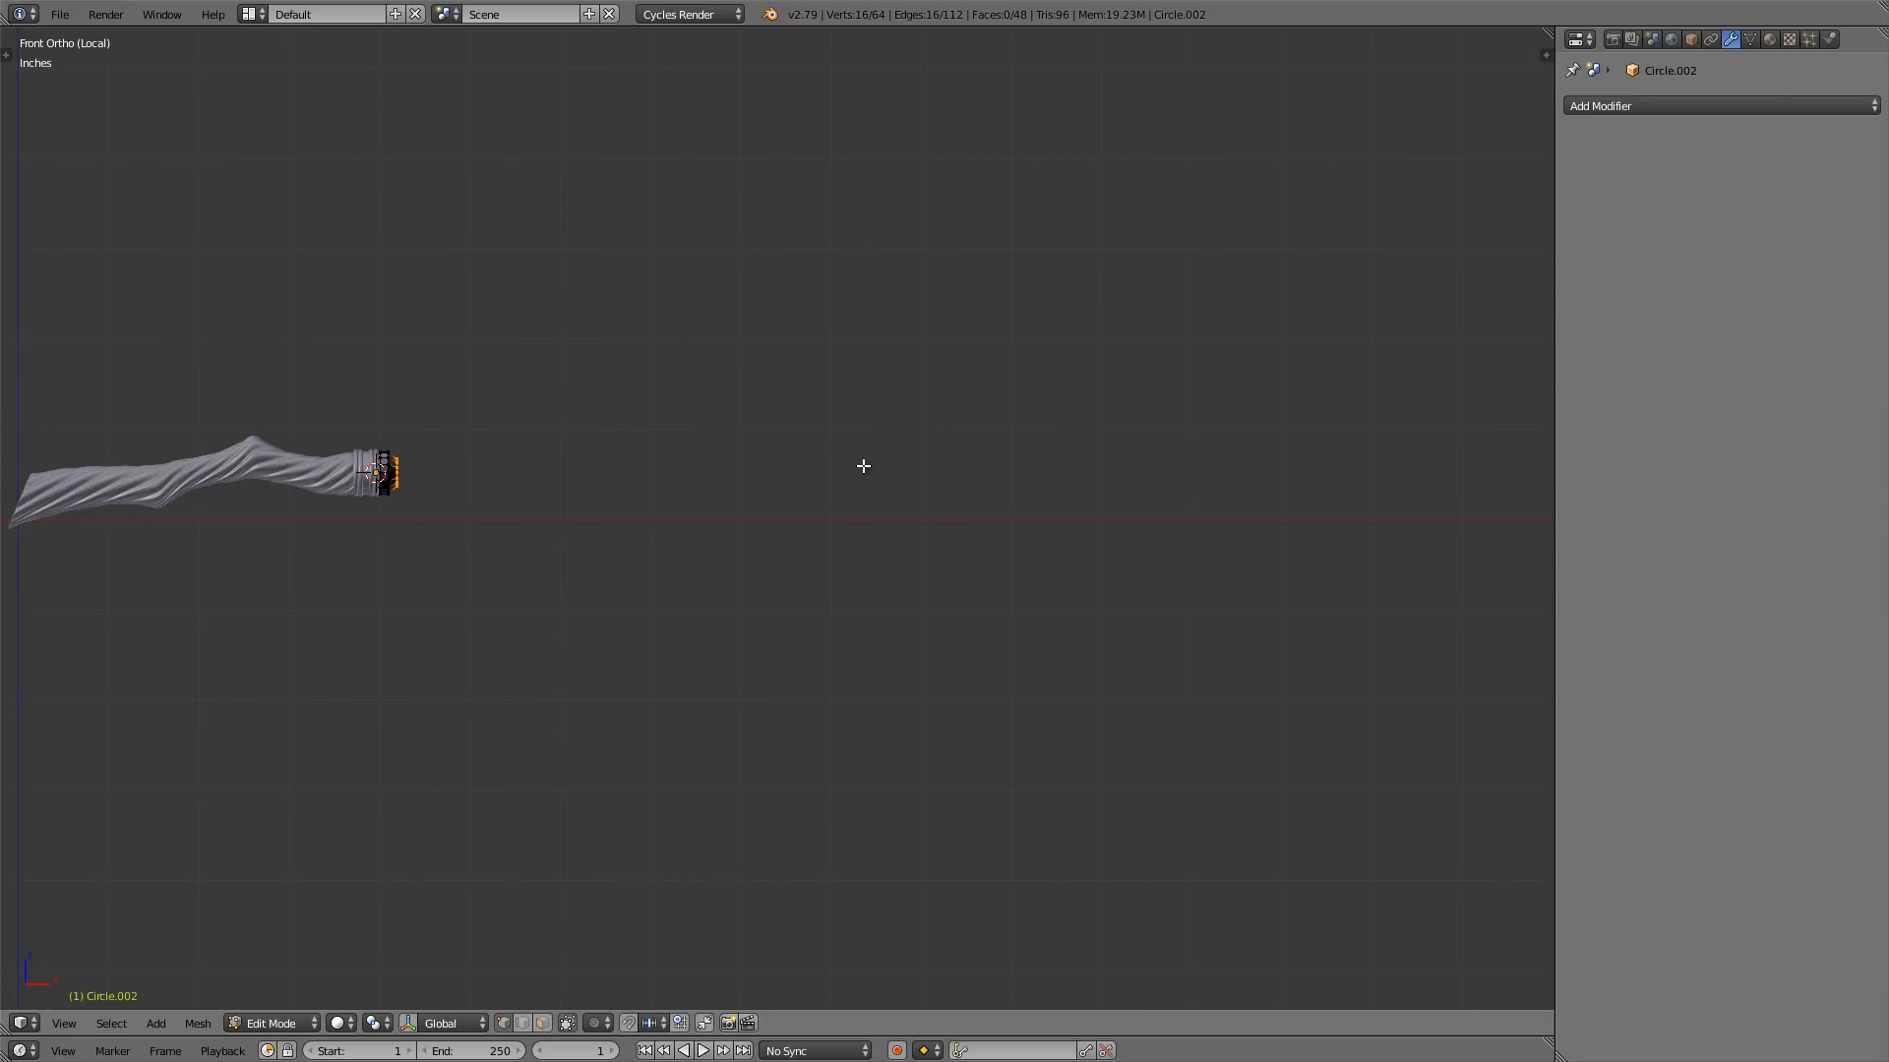
middle_click_drag(864, 466, 873, 466, "shift")
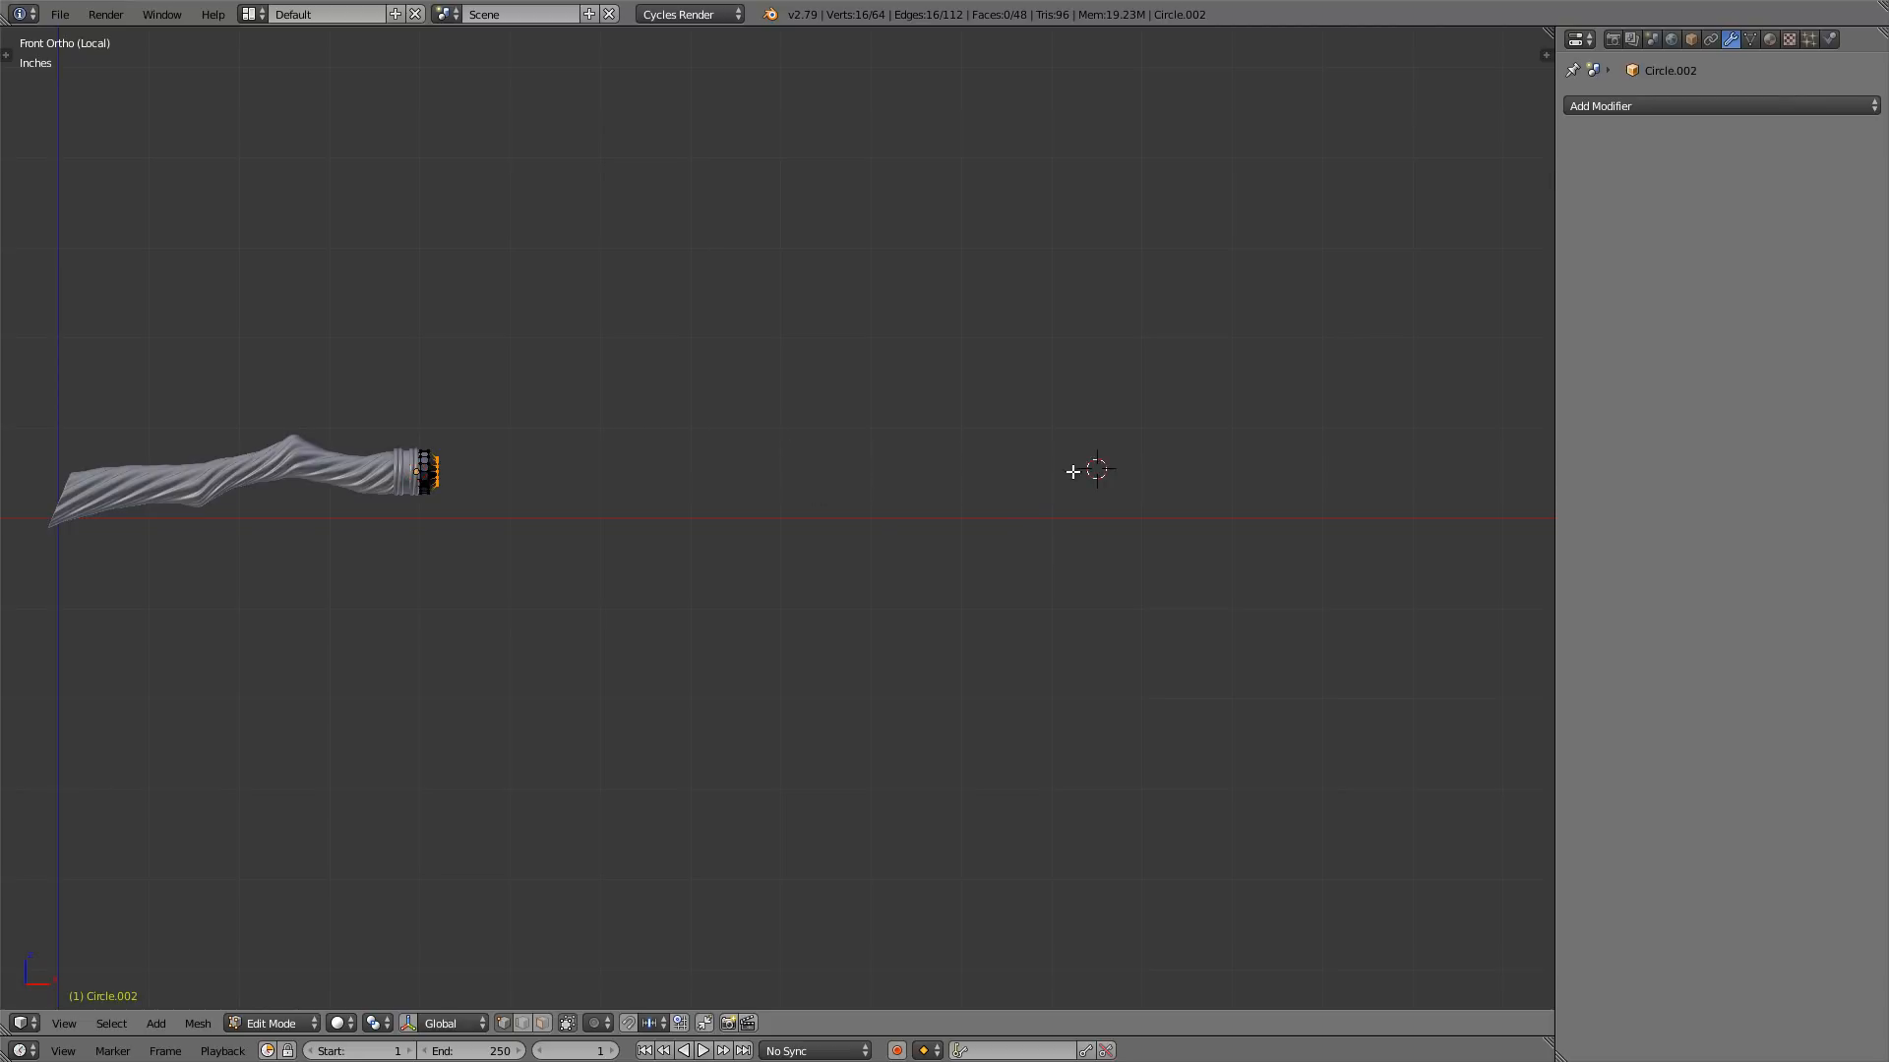
scroll(1072, 471, "up", 2)
key("e")
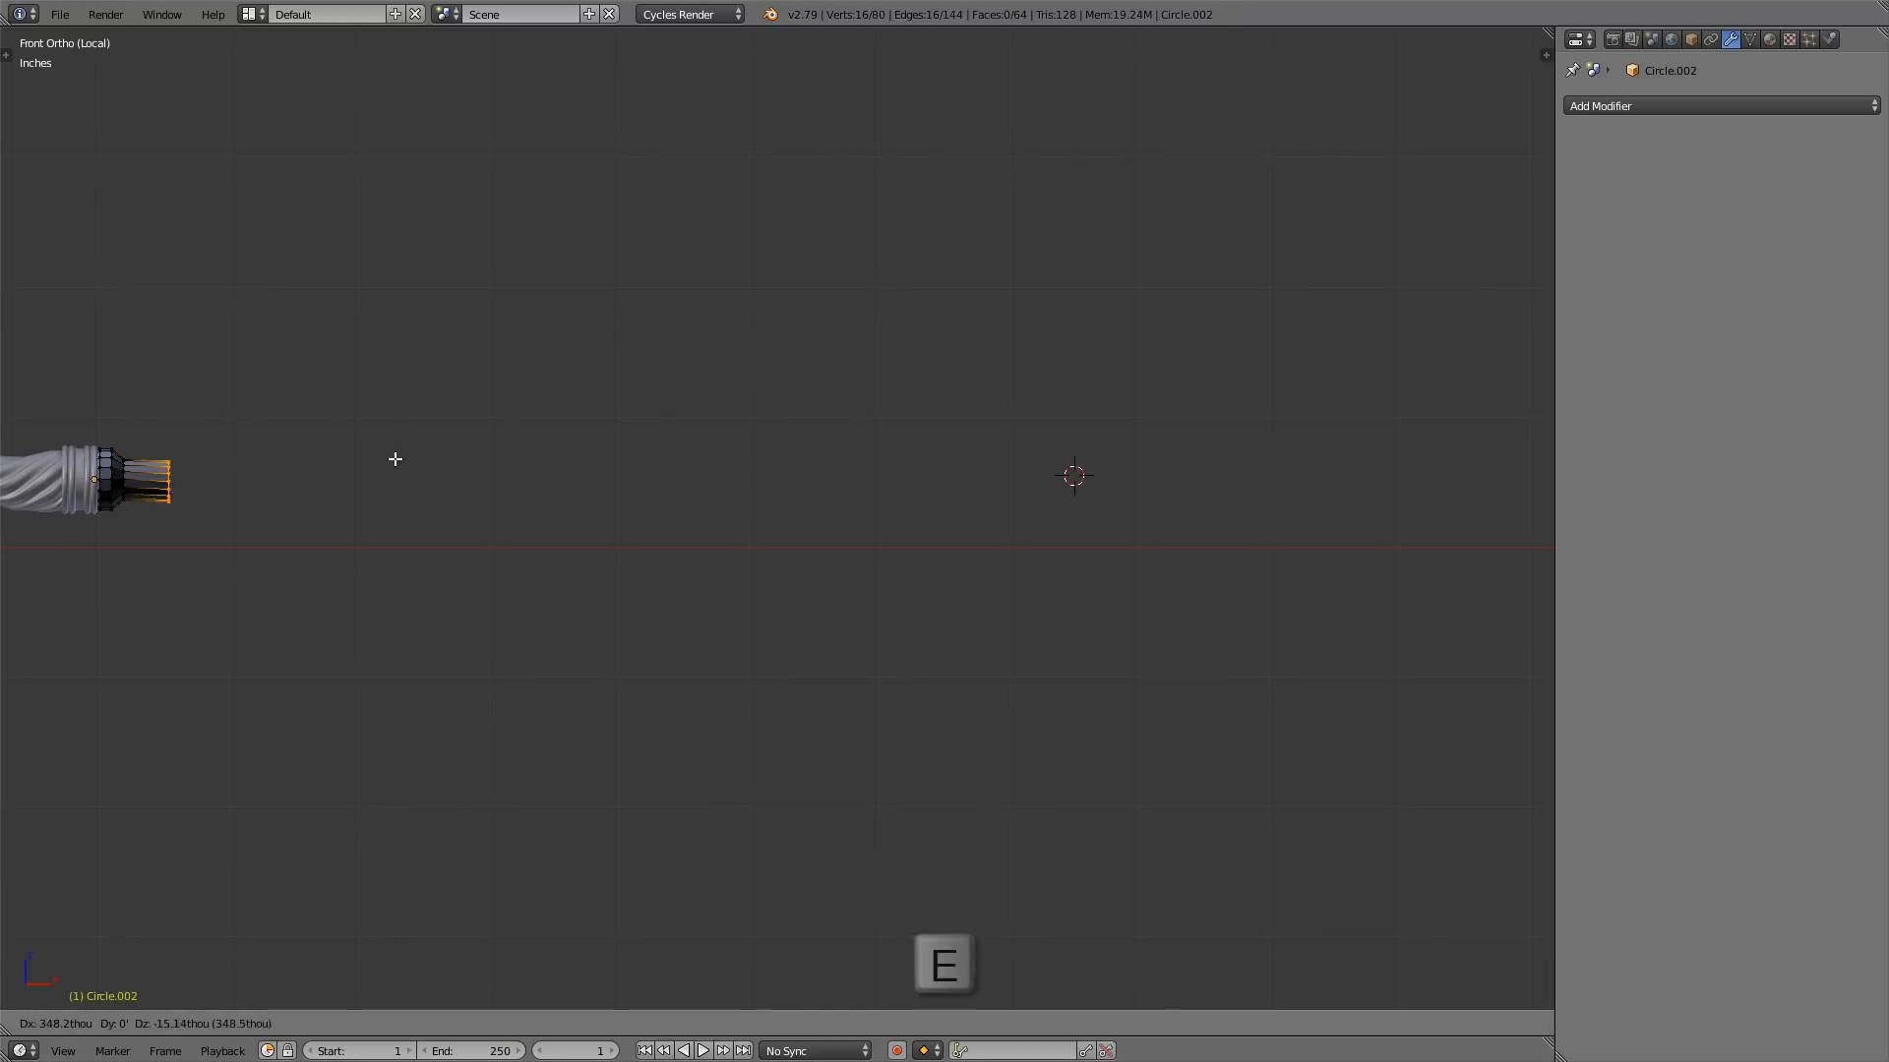
key("x")
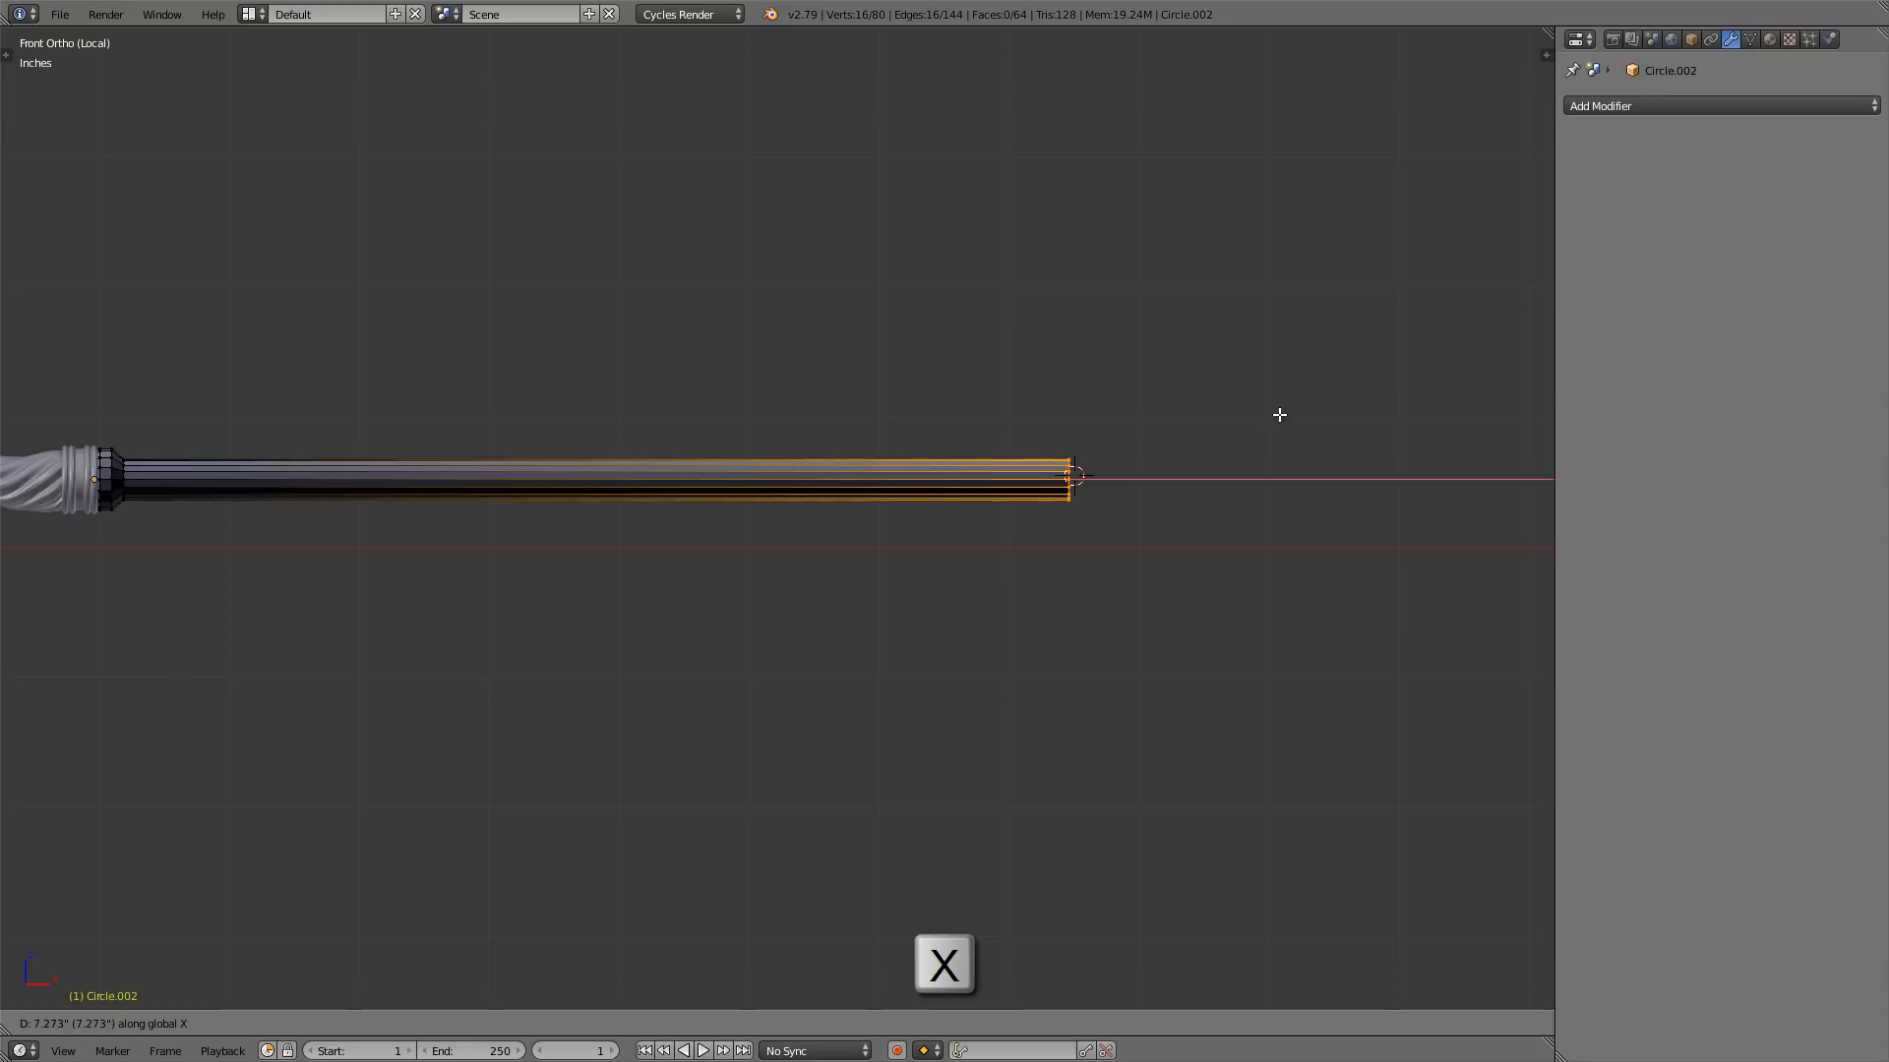
left_click(1279, 414)
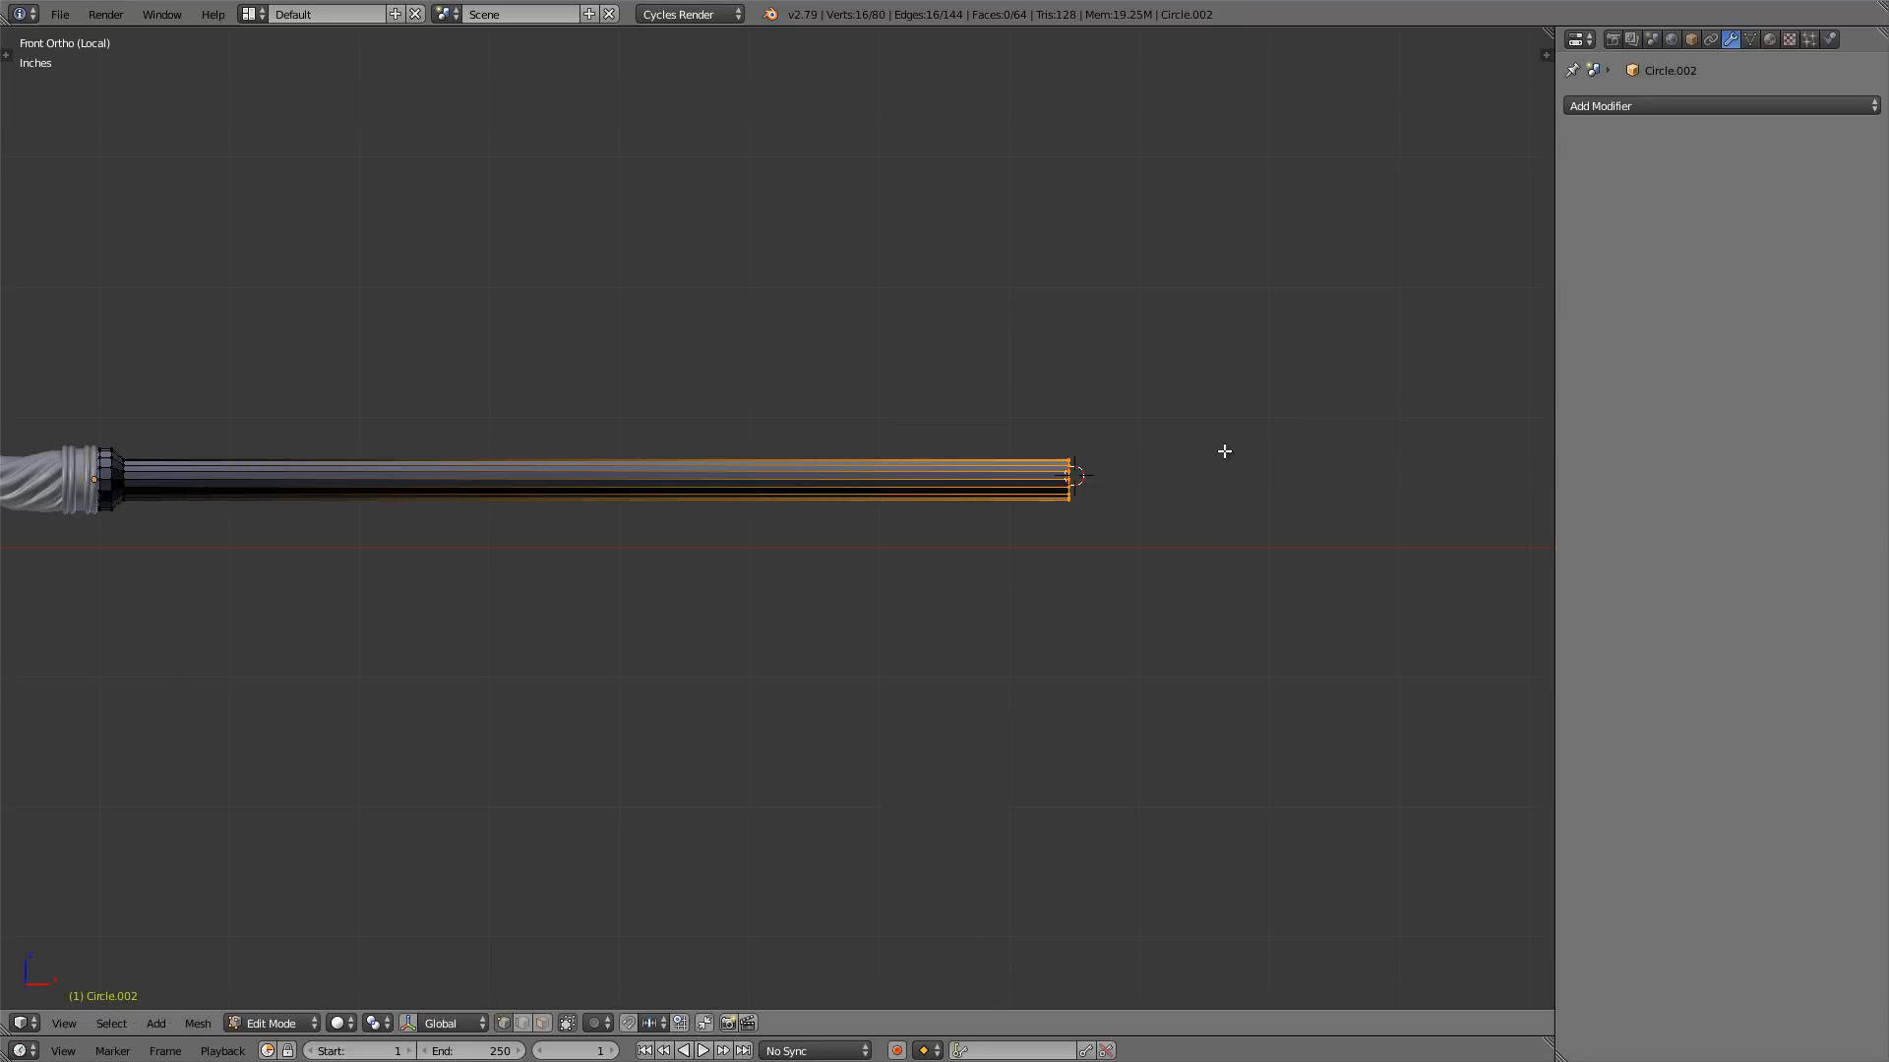
key("s")
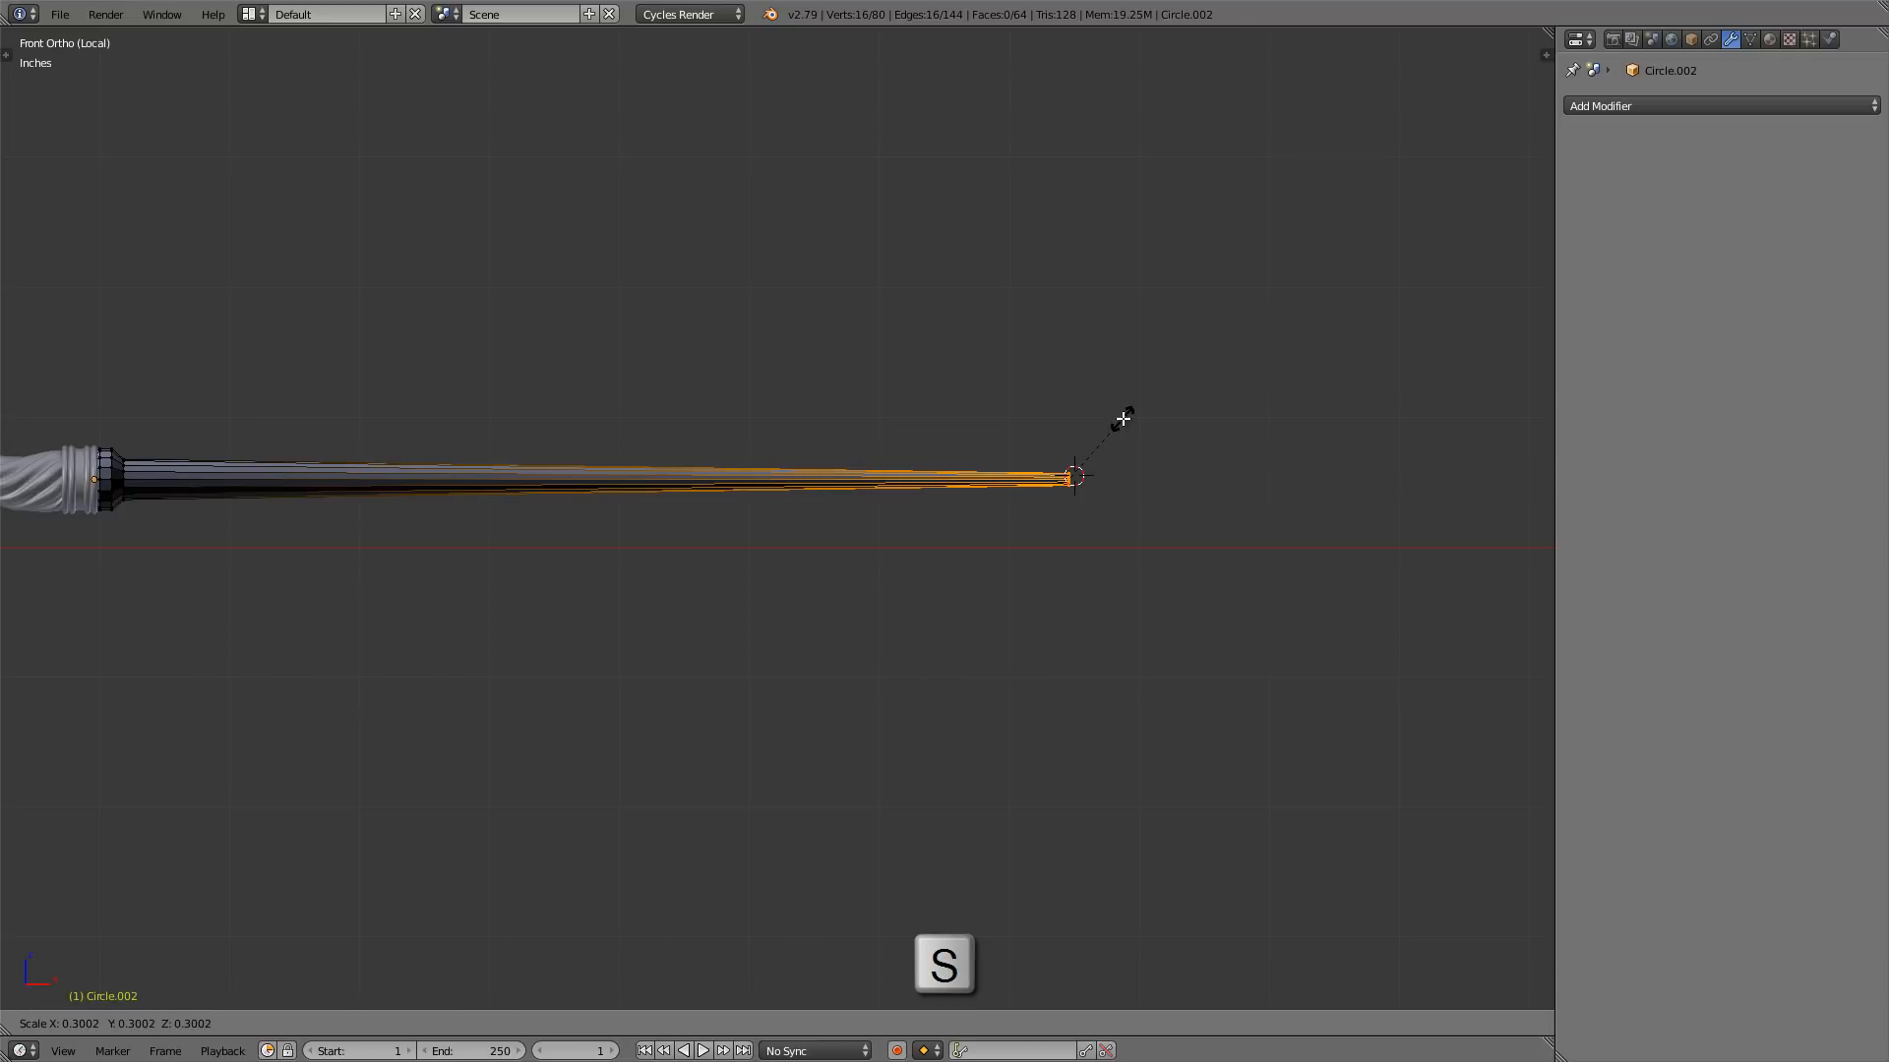
left_click(1125, 411)
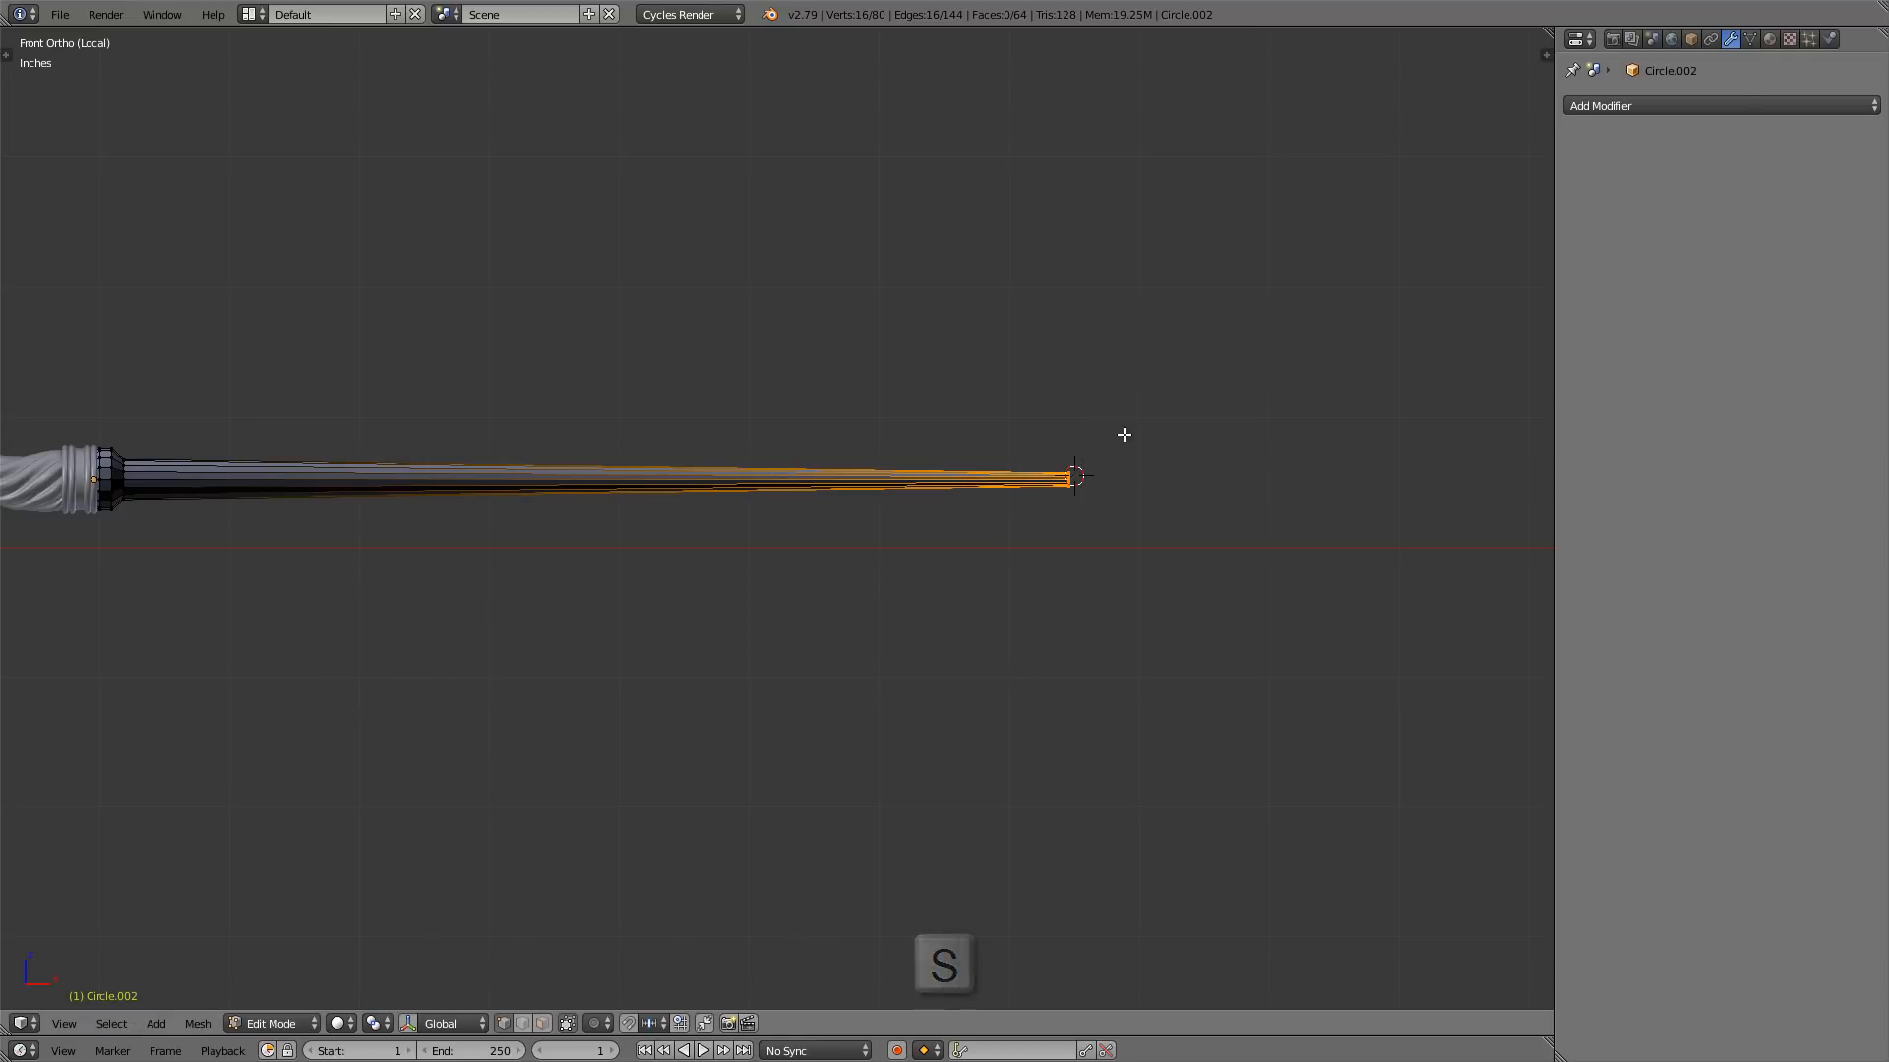
- Extrude the shaft's tip ring about 40 thou along X and scale it to about 0.51 to bevel the tip
scroll(1088, 472, "up", 6)
scroll(1056, 483, "up", 2)
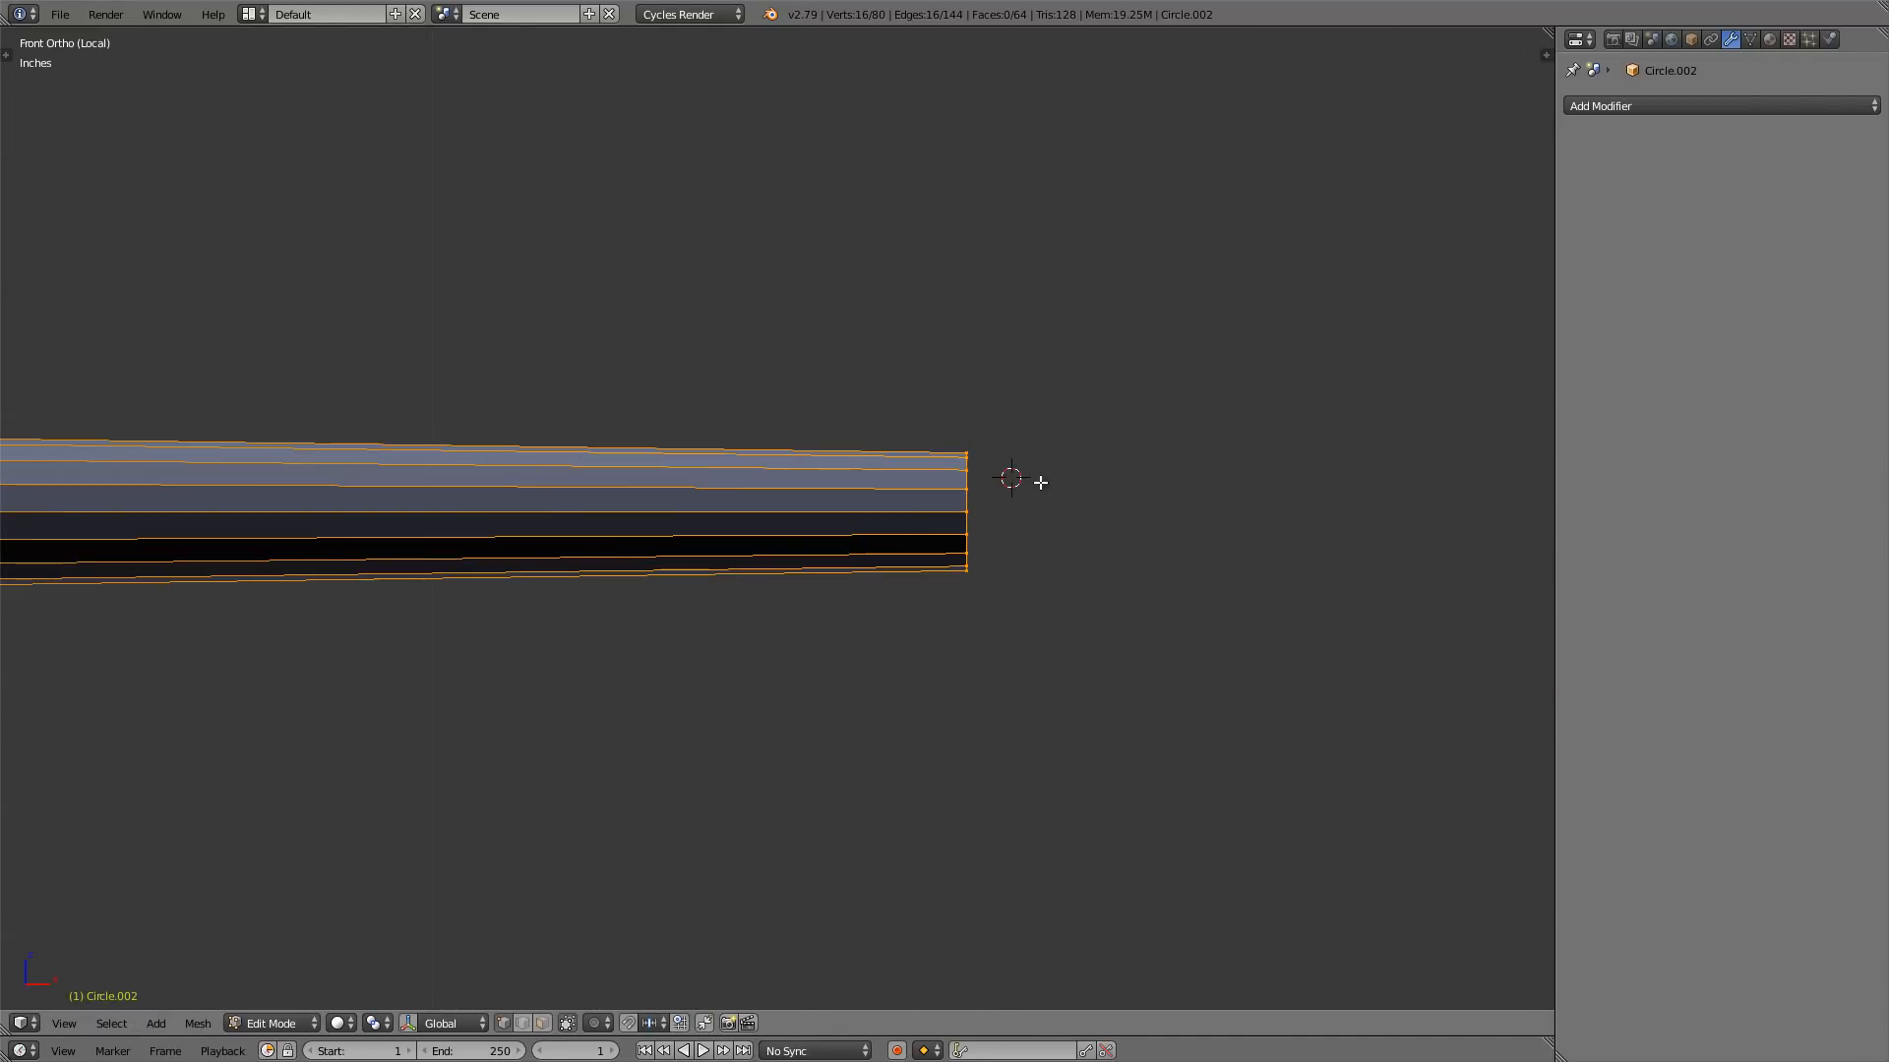
key("e")
key("x")
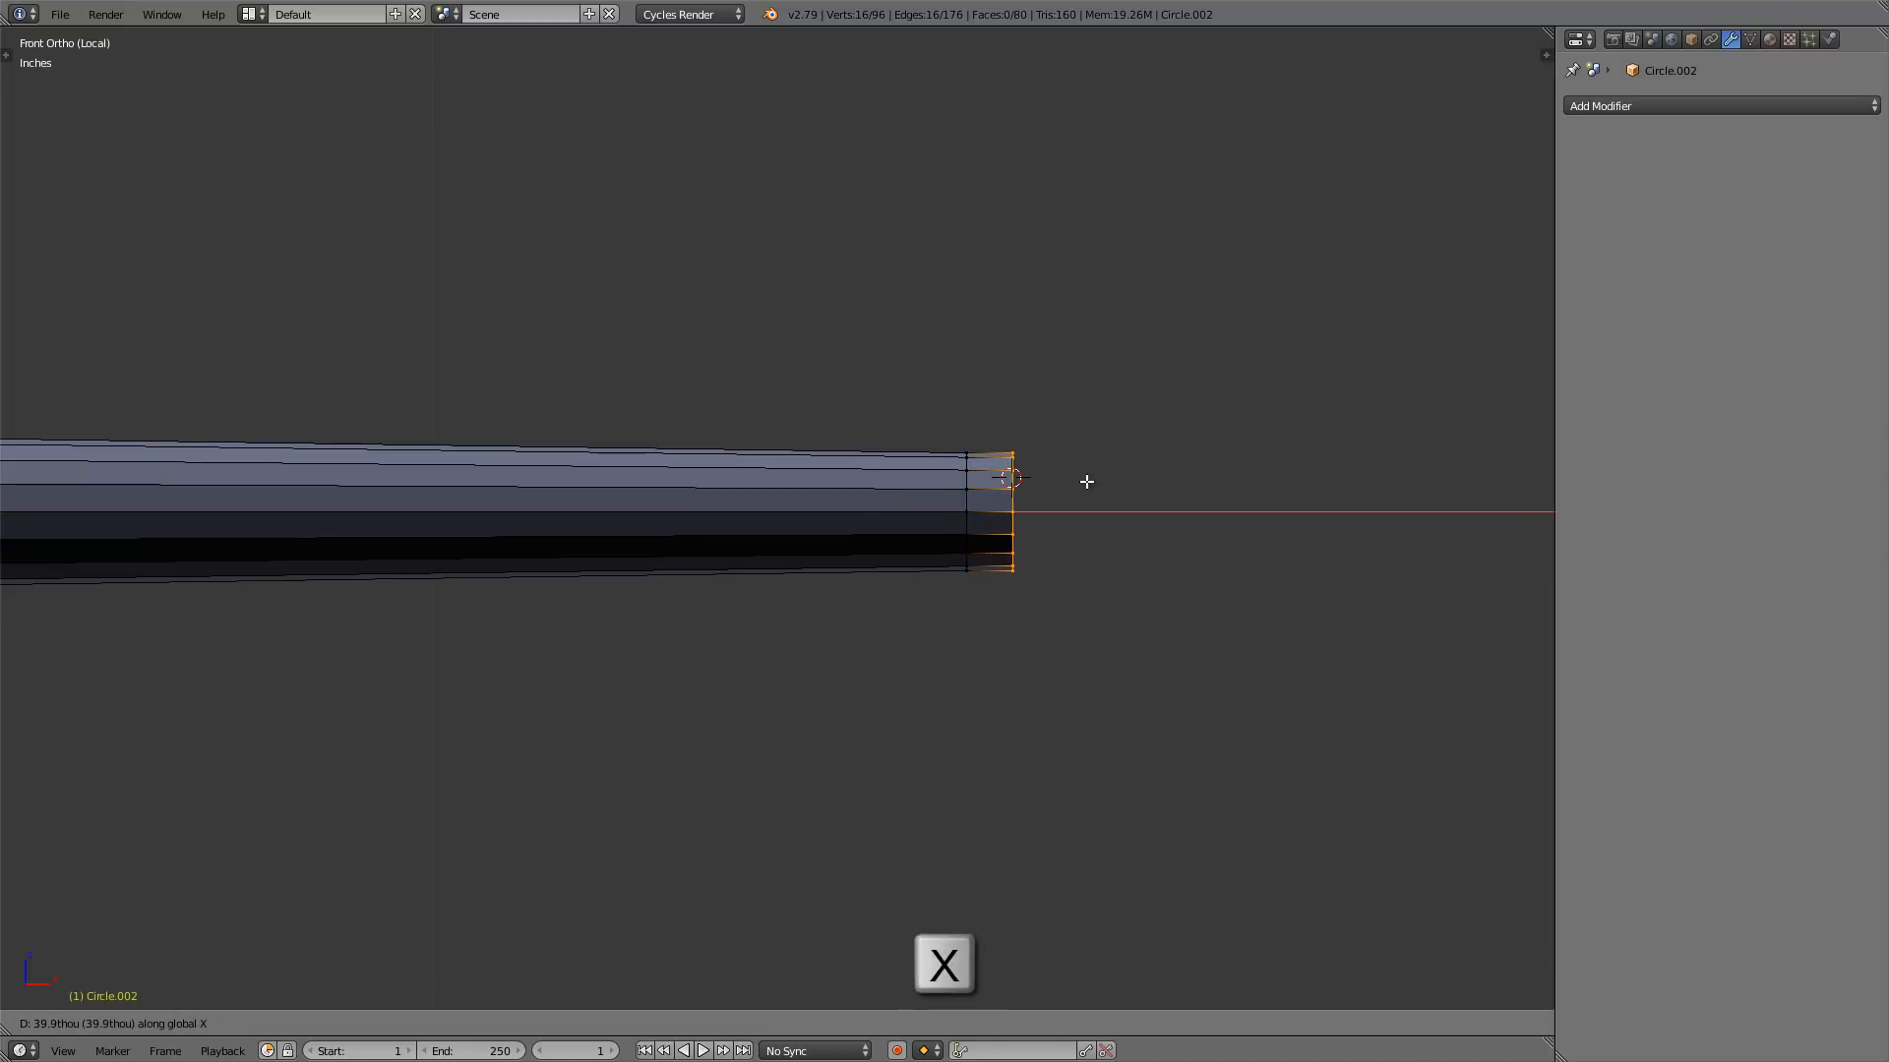
left_click(1086, 481)
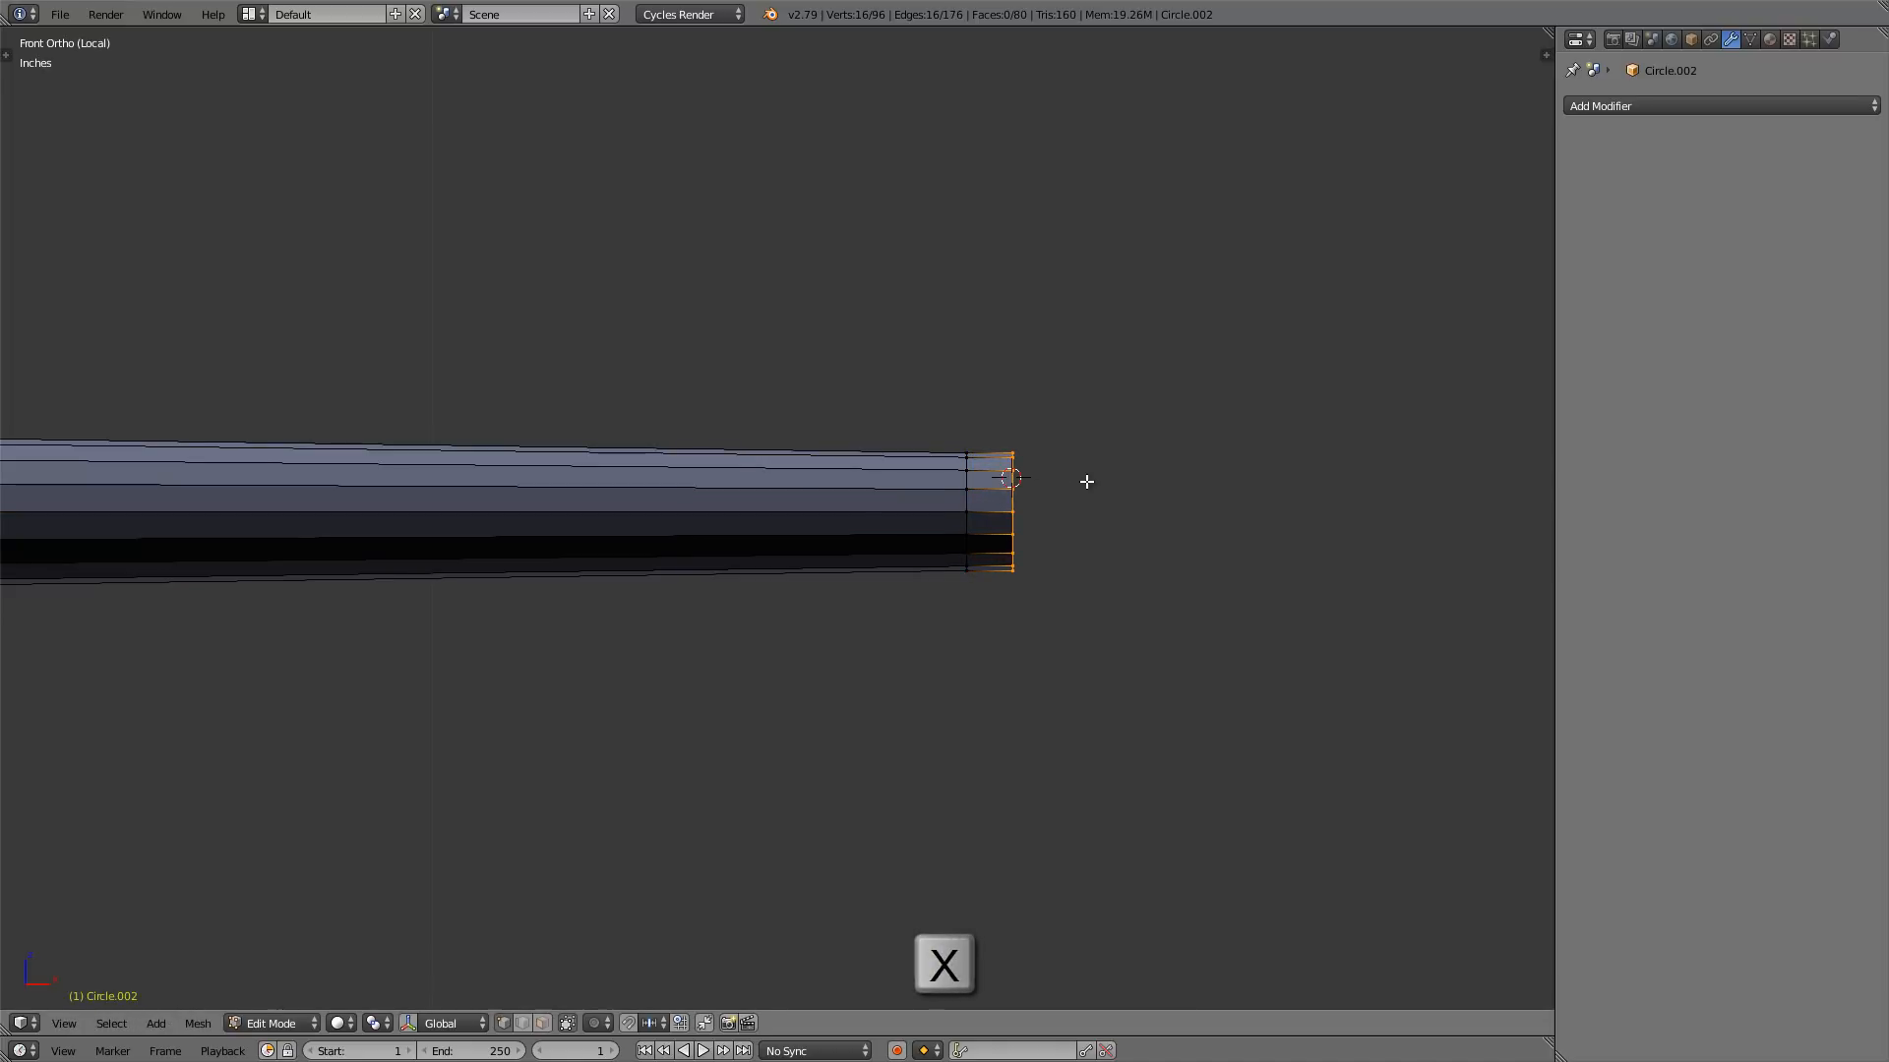
key("s")
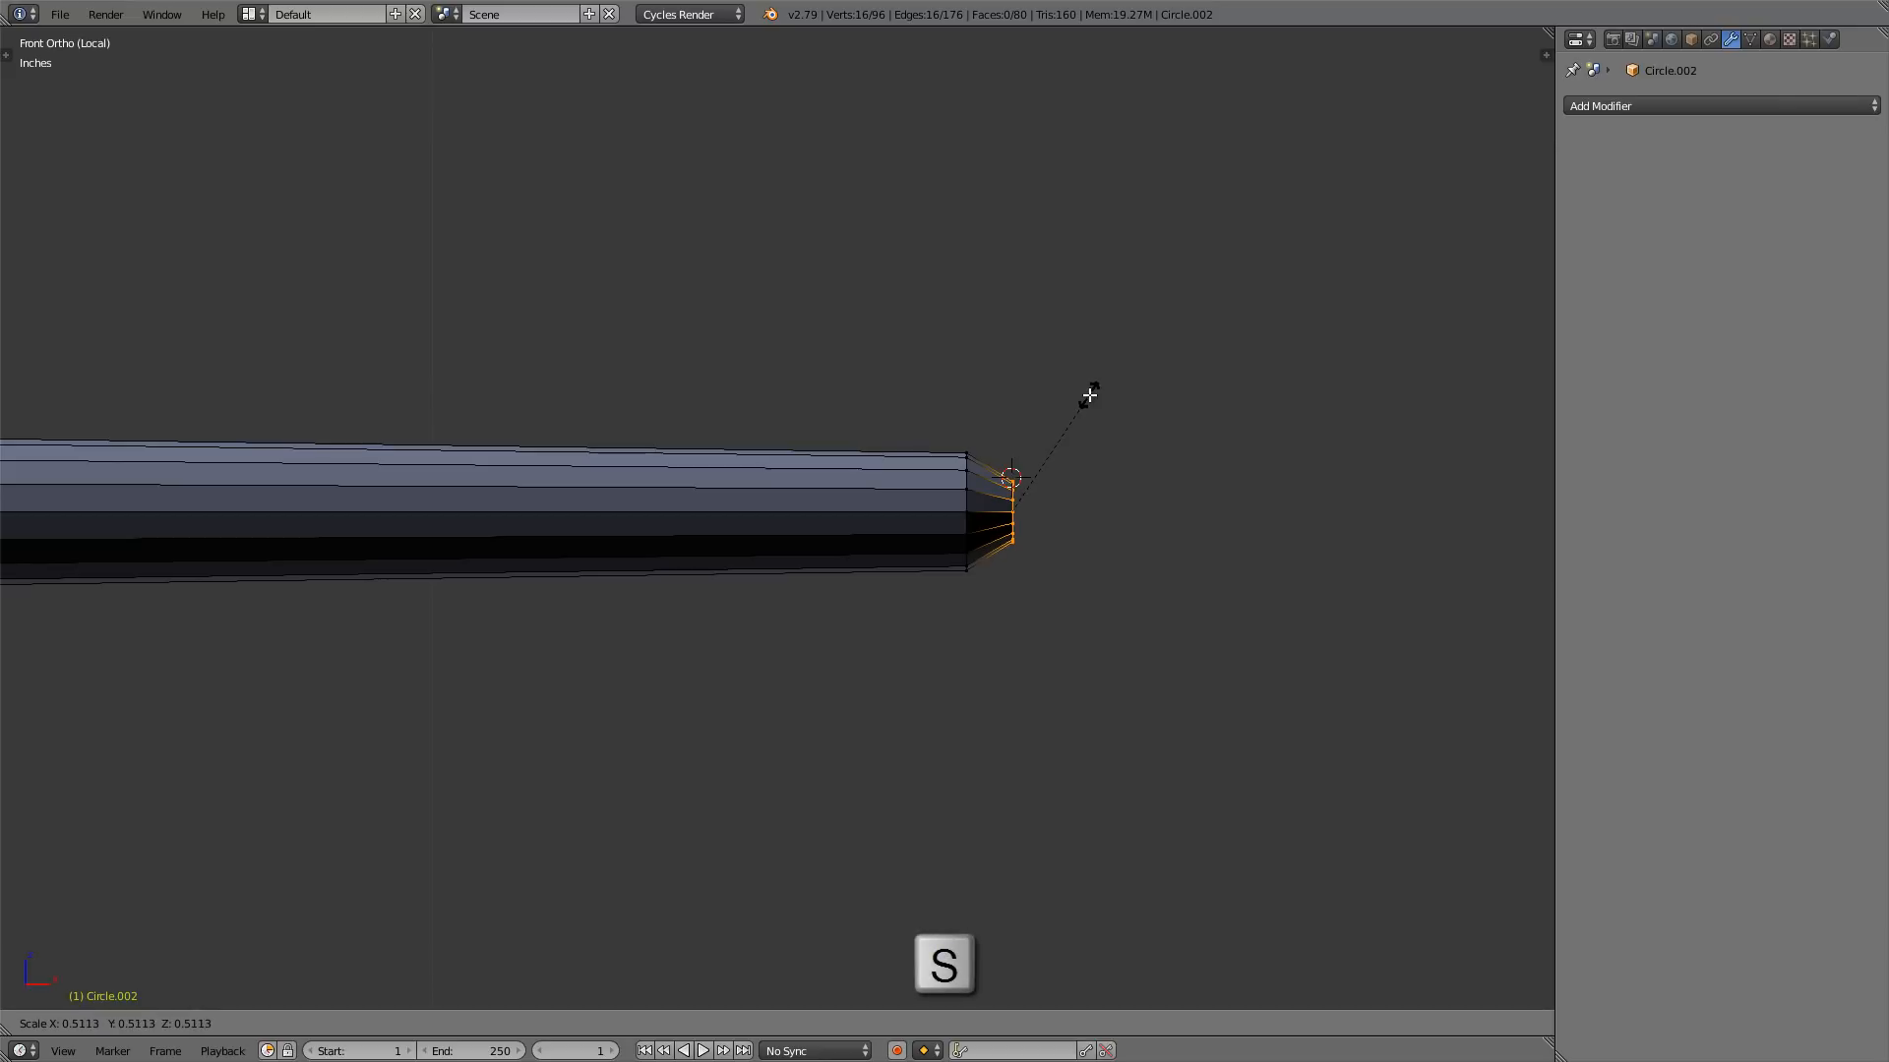
left_click(1090, 387)
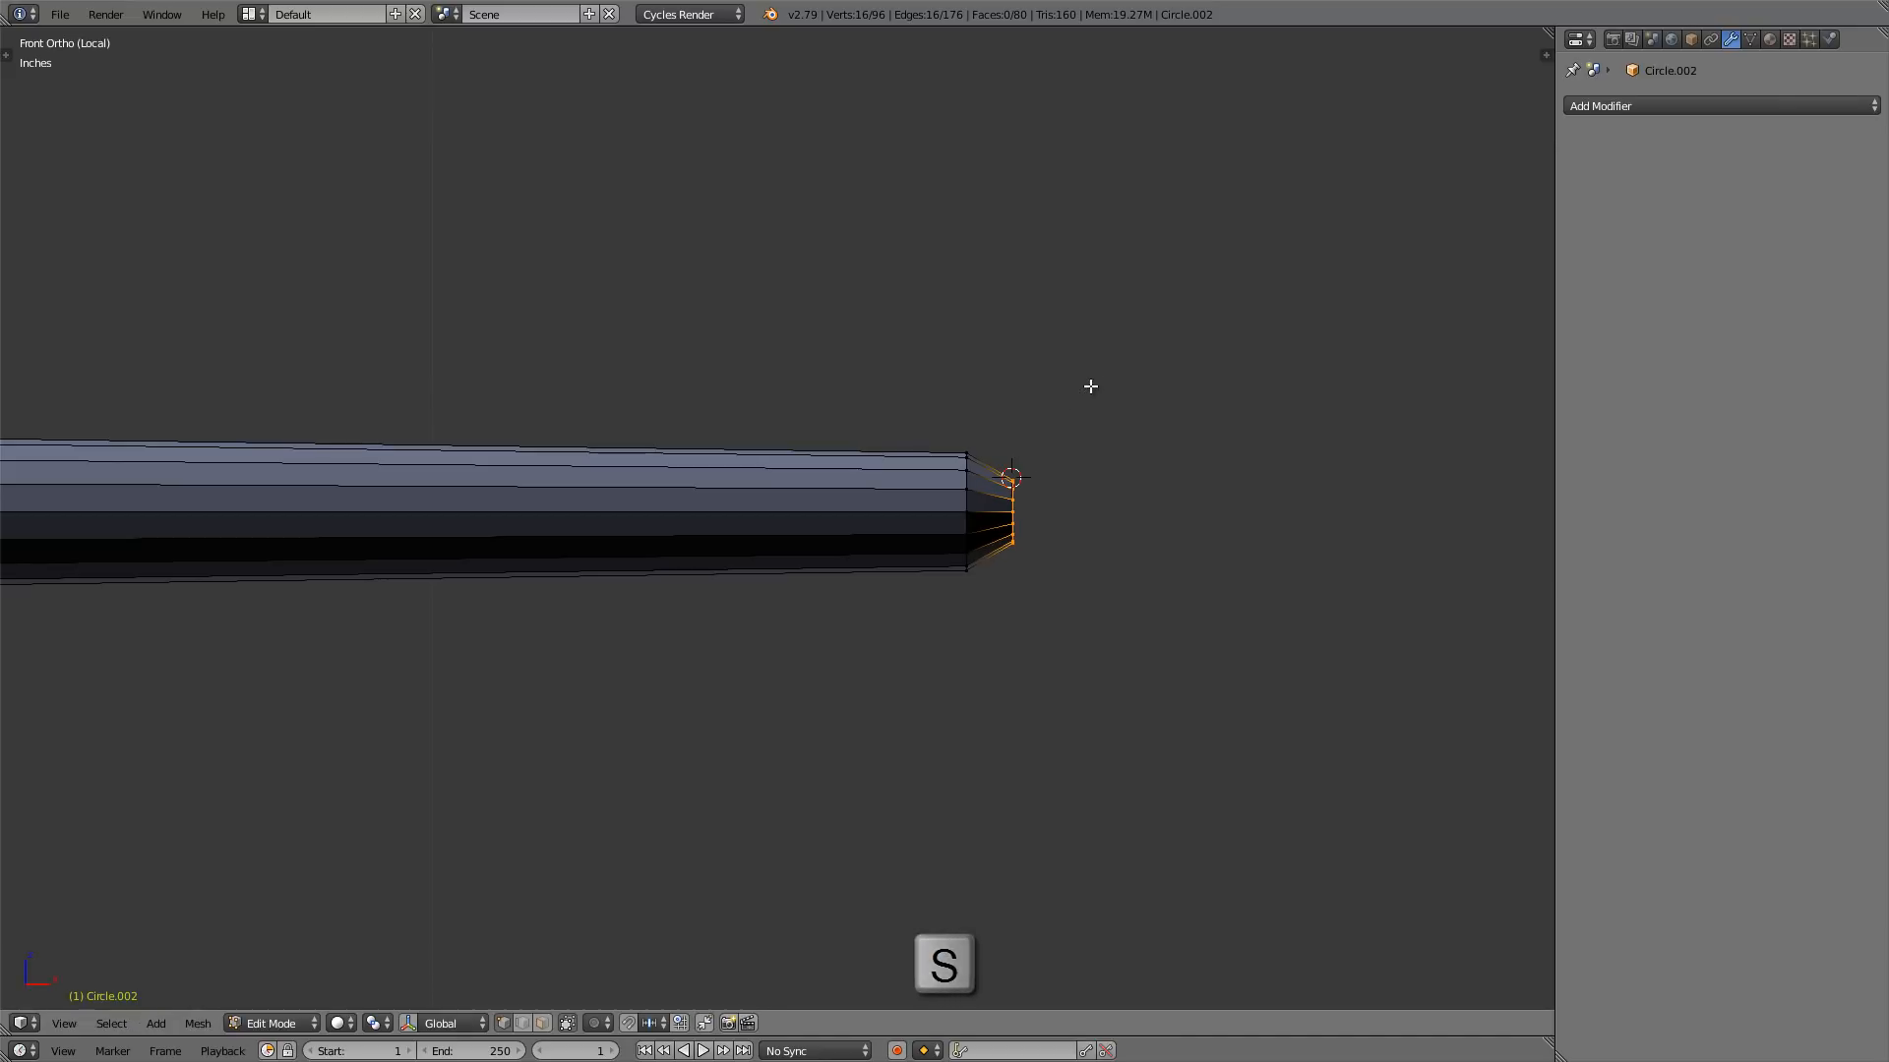
- Close the shaft's tip with a face and recalculate the normals of the whole shaft mesh
key("f")
middle_click_drag(1075, 410, 1060, 497)
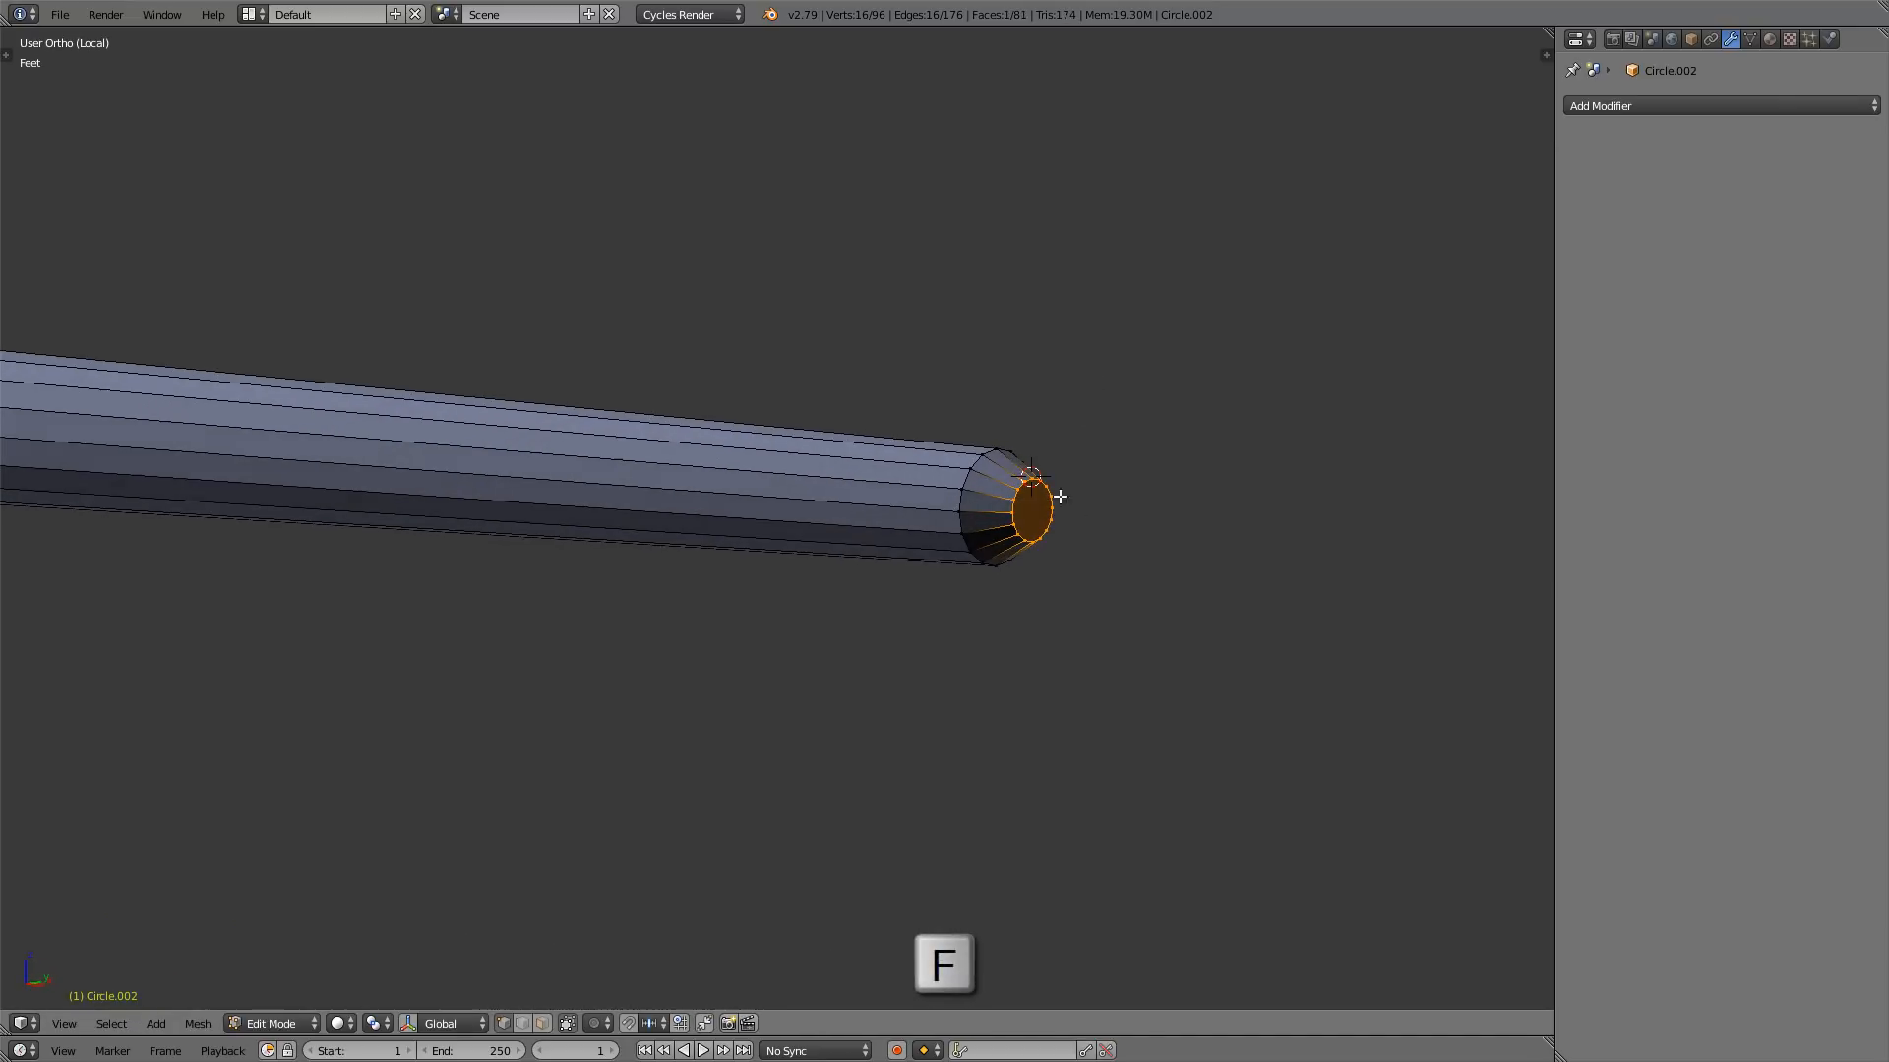
scroll(1045, 489, "down", 5)
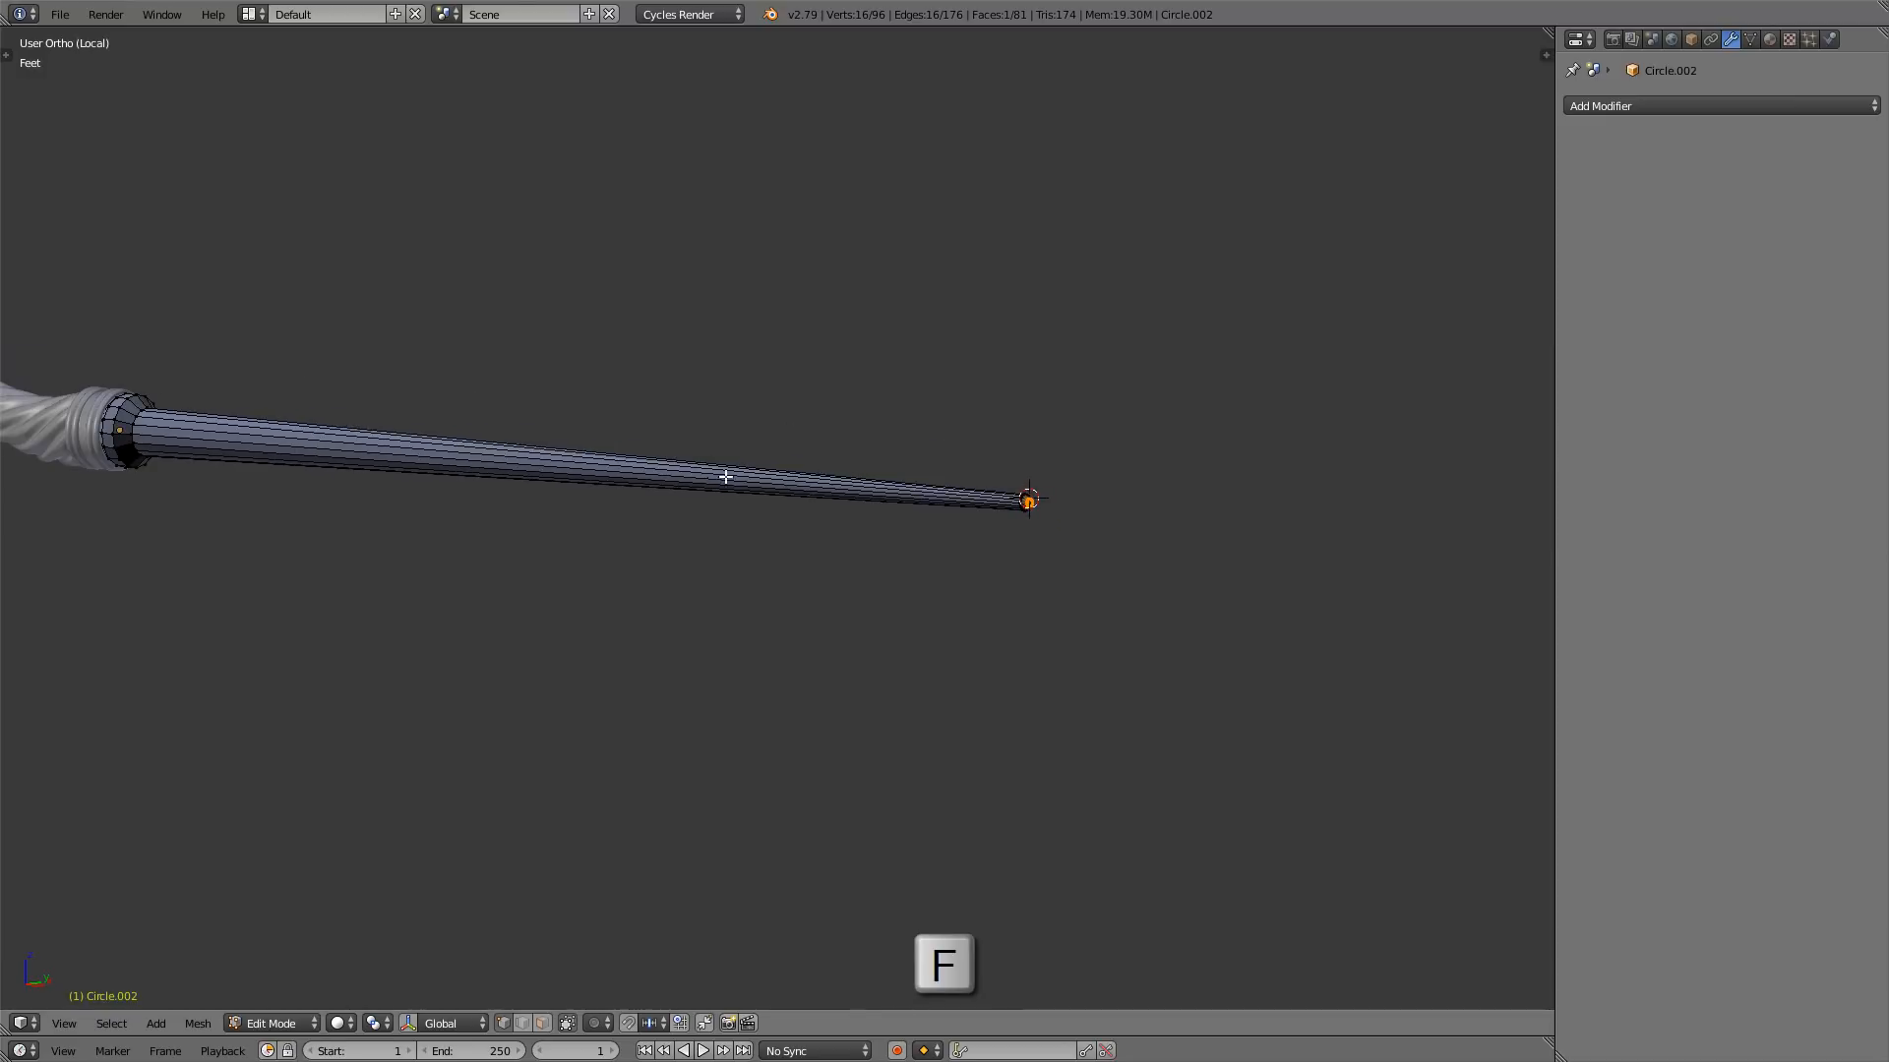
middle_click_drag(725, 477, 777, 465)
key("a")
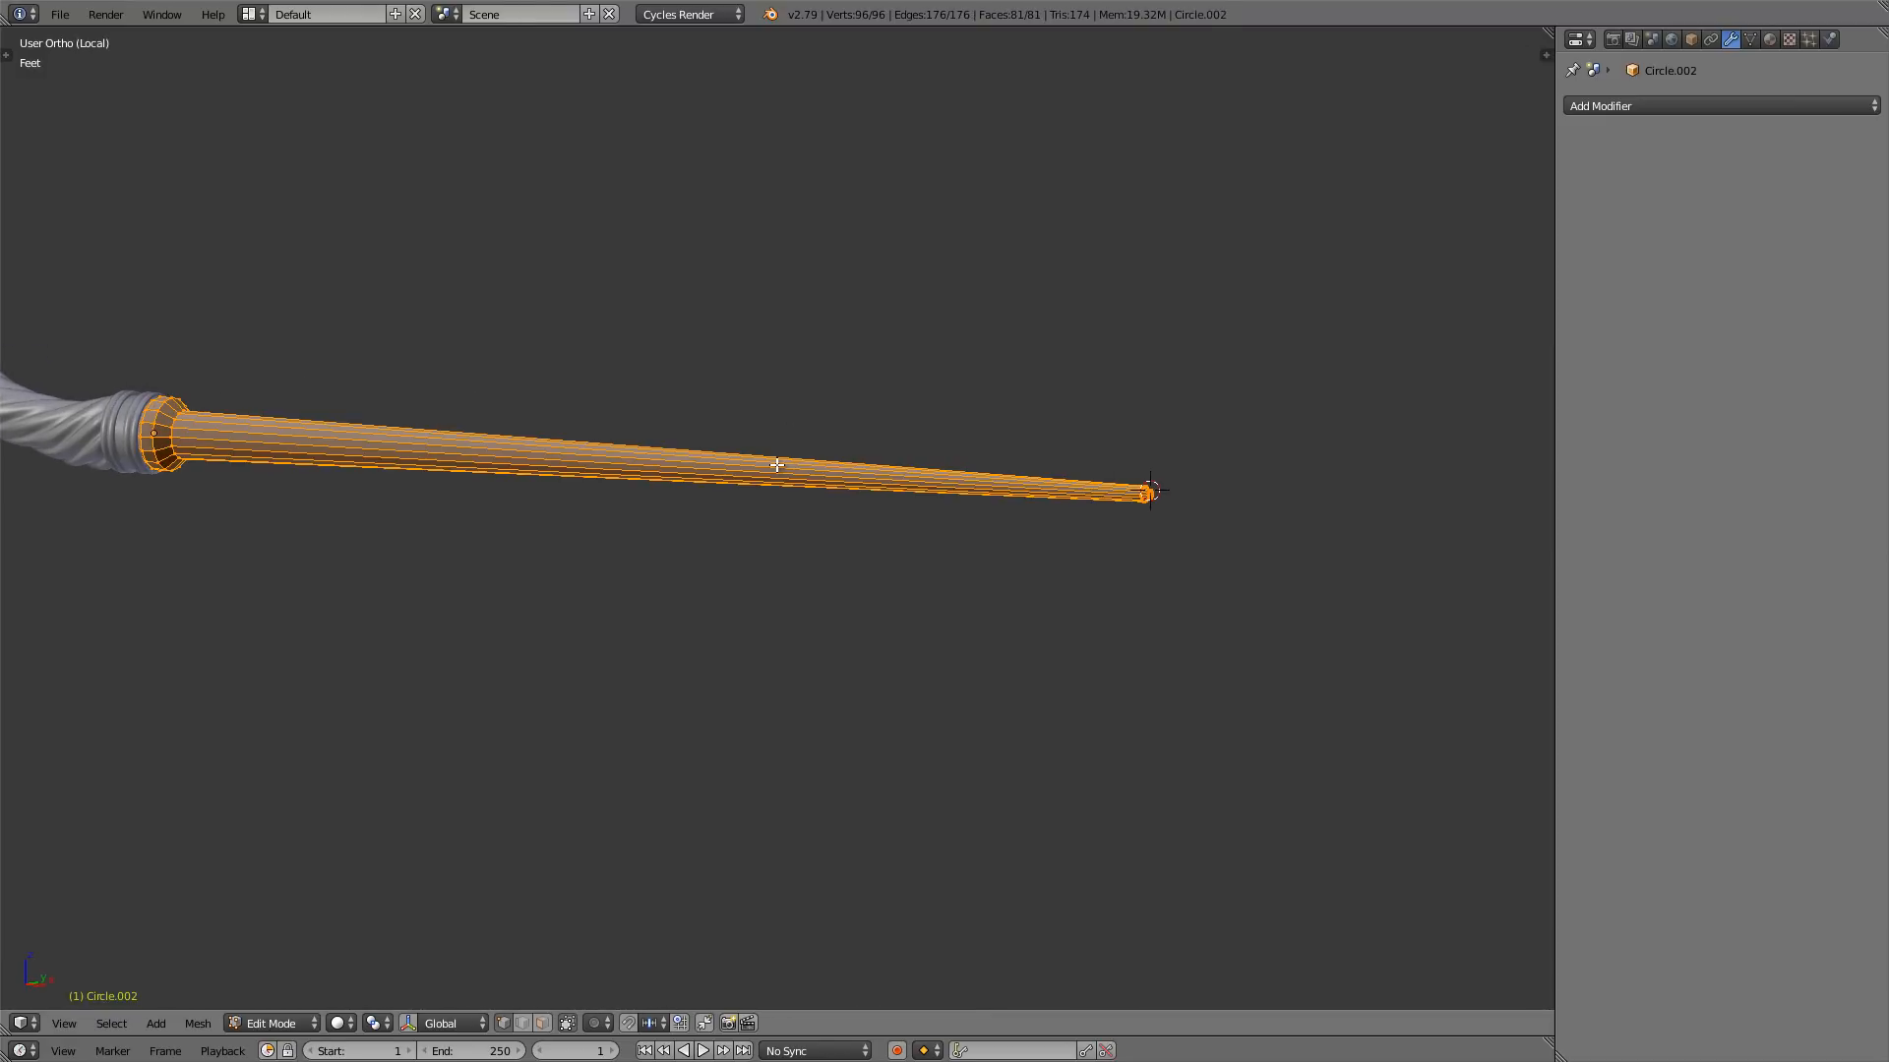
key("ctrl+n")
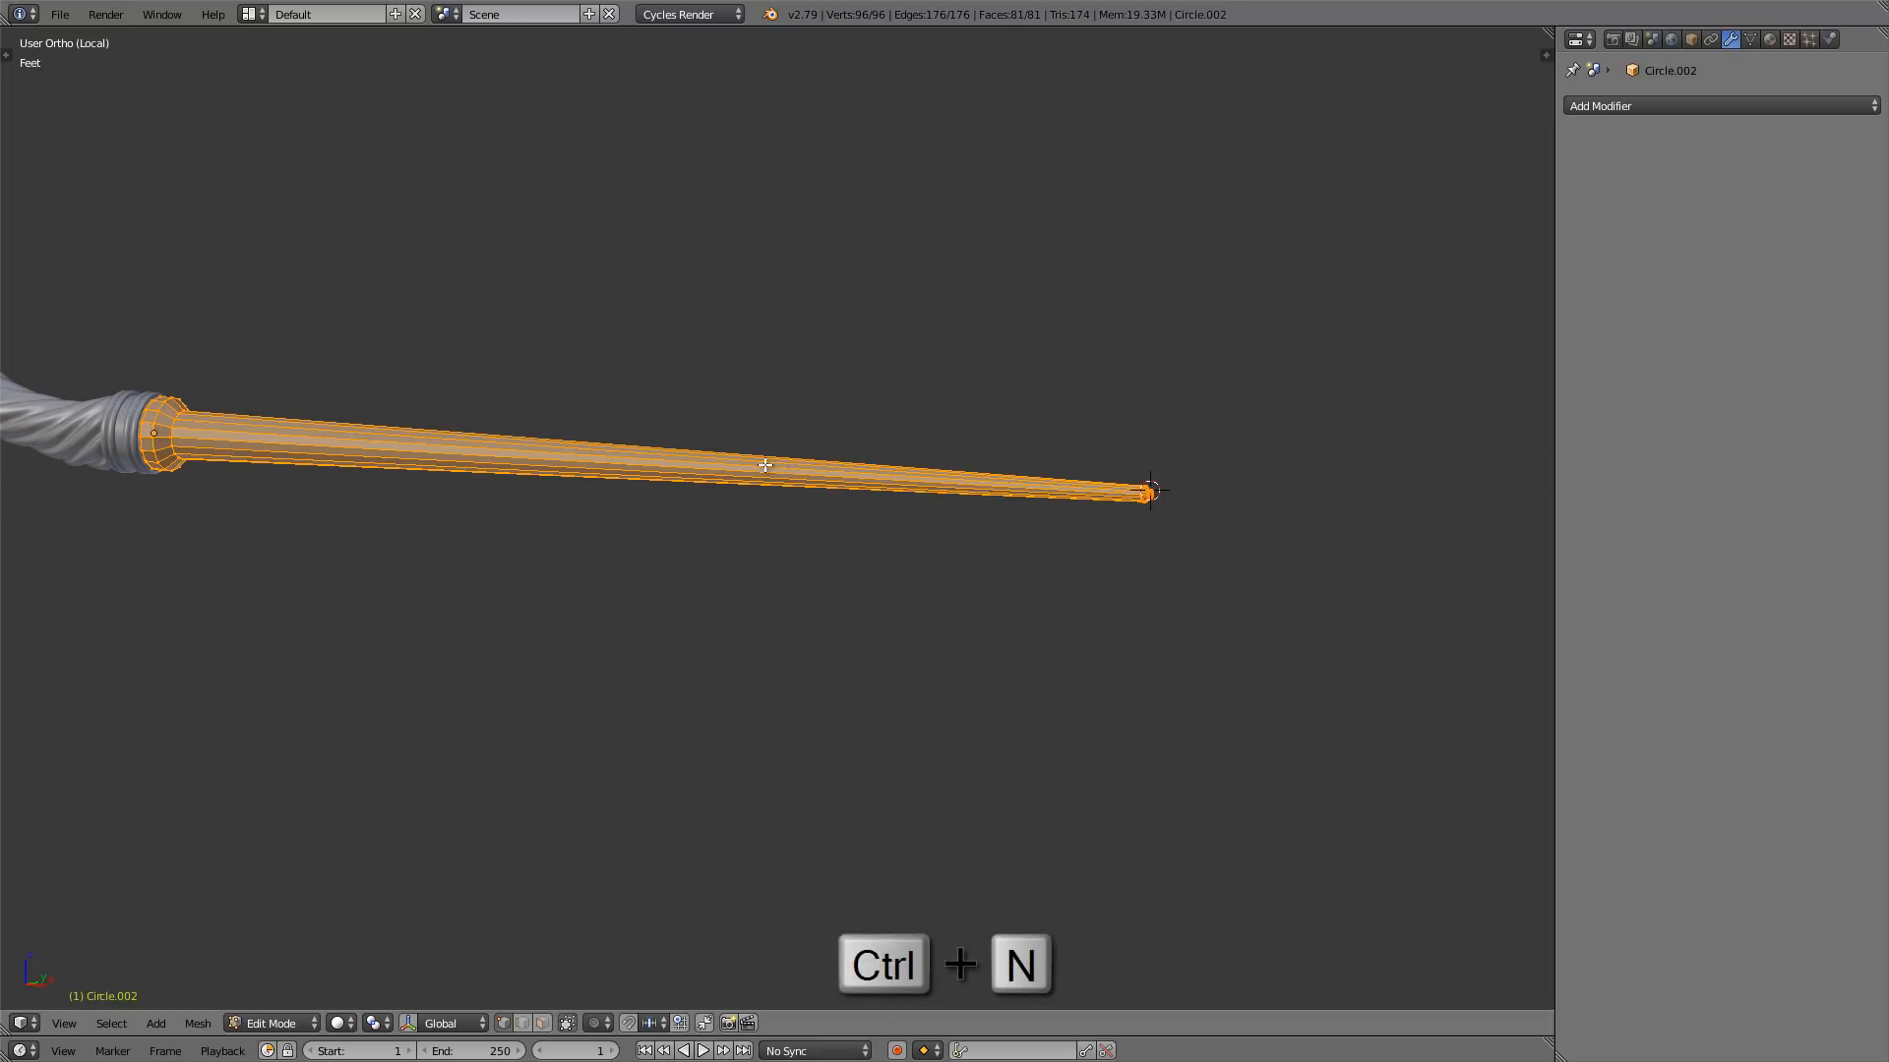
- Cut an edge loop into the shaft near the handle's collar and lower it about 145 thou along Z
key("KP_1")
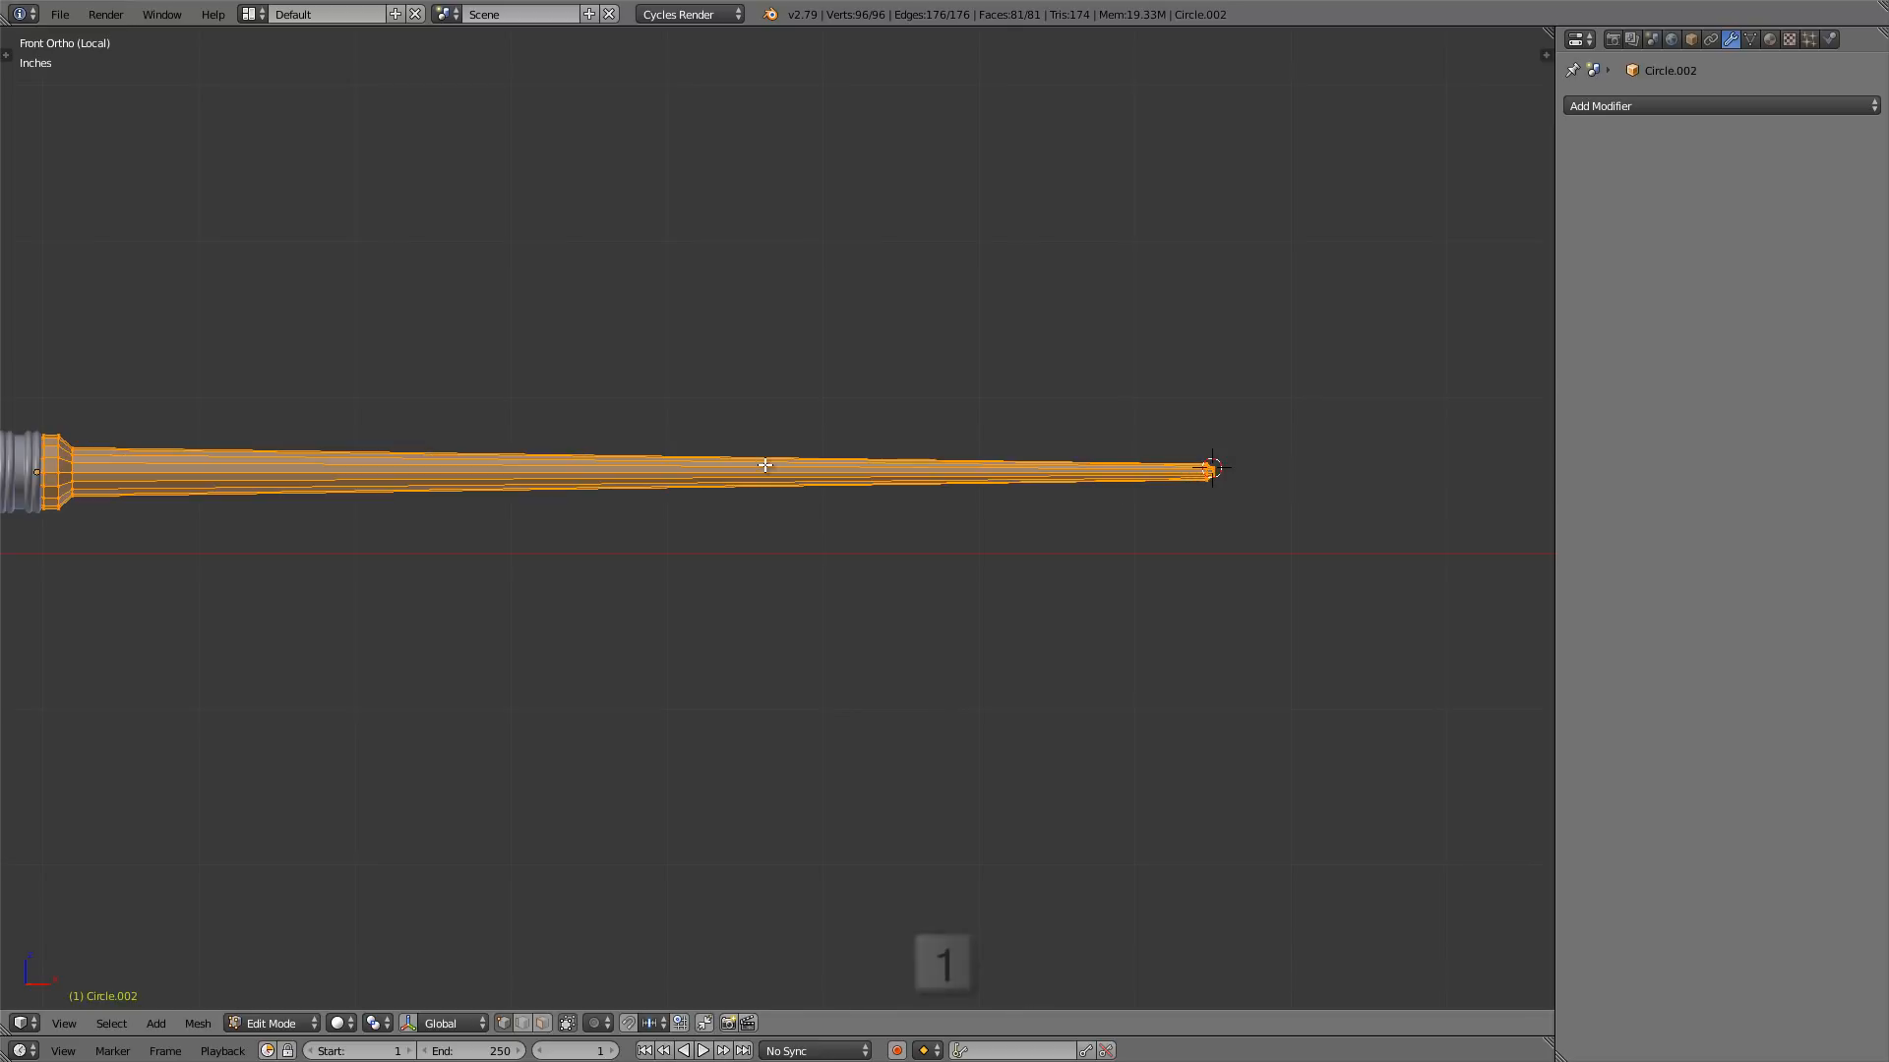
middle_click_drag(766, 466, 855, 464, "shift")
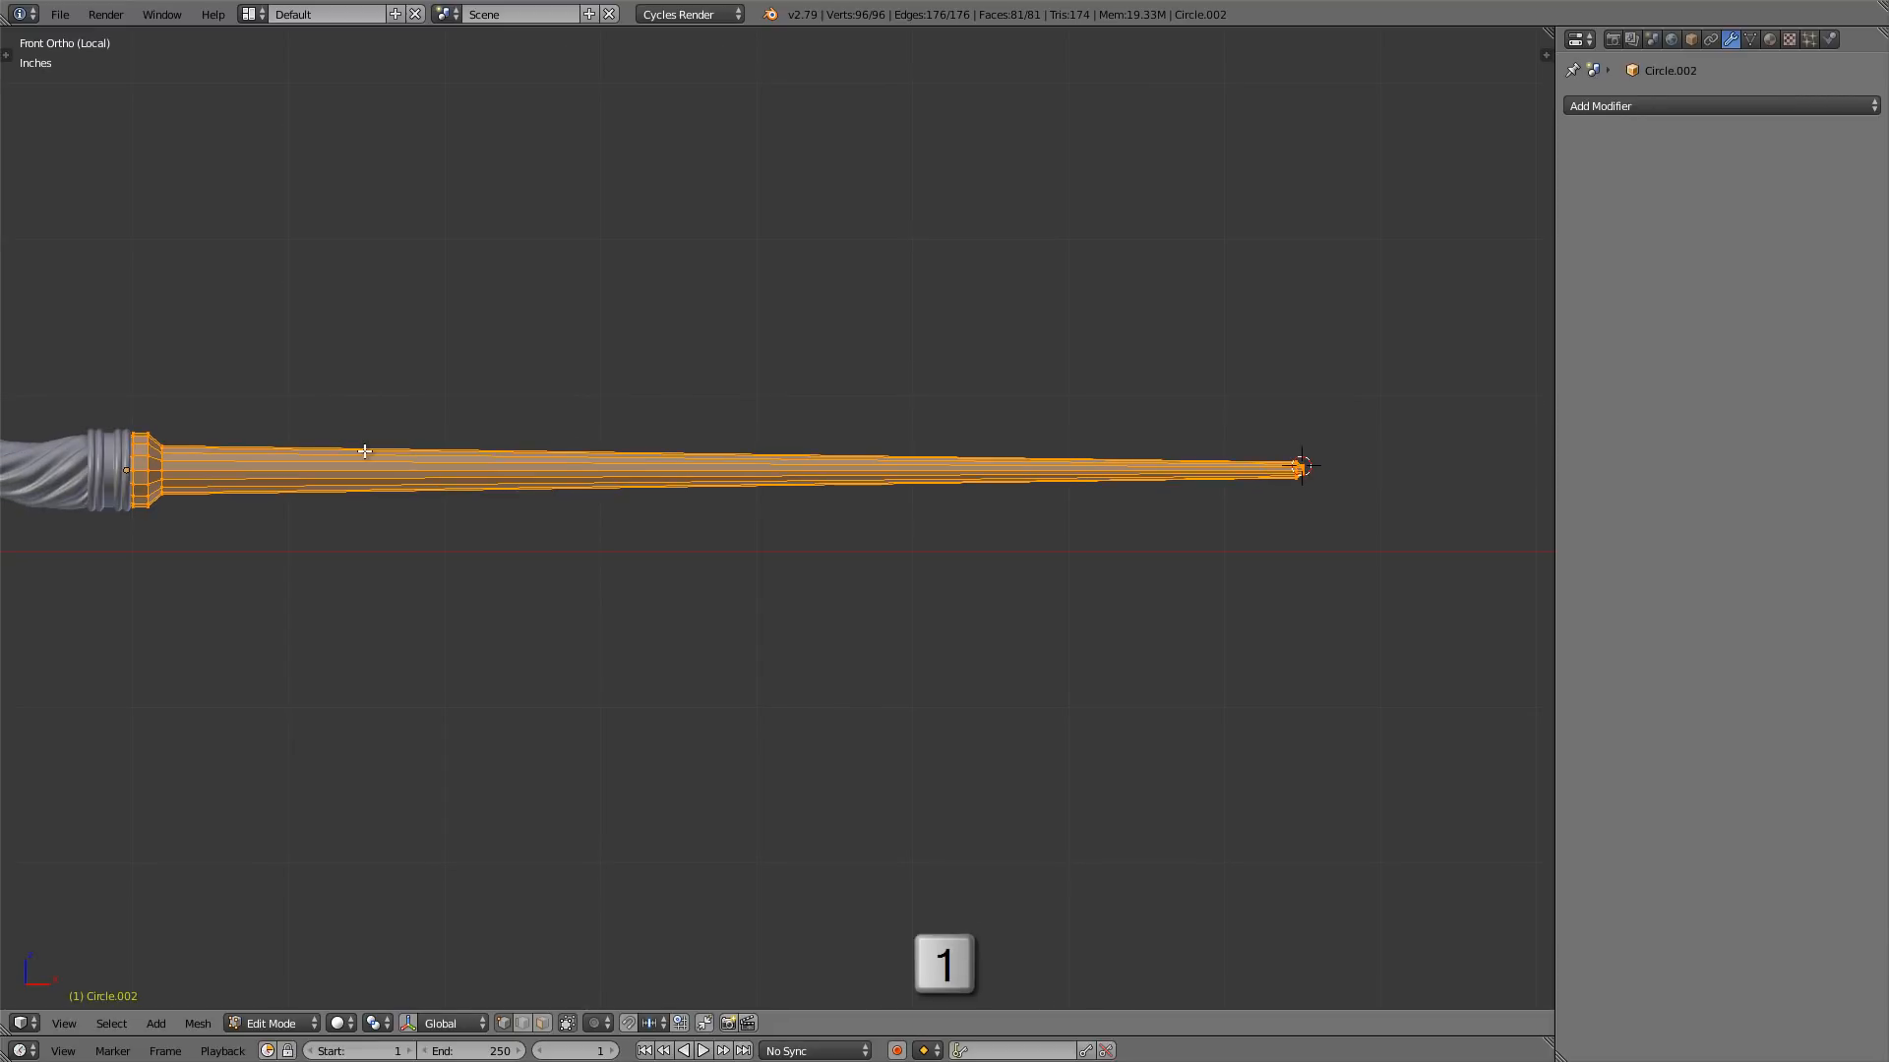
middle_click_drag(364, 451, 391, 422, "shift")
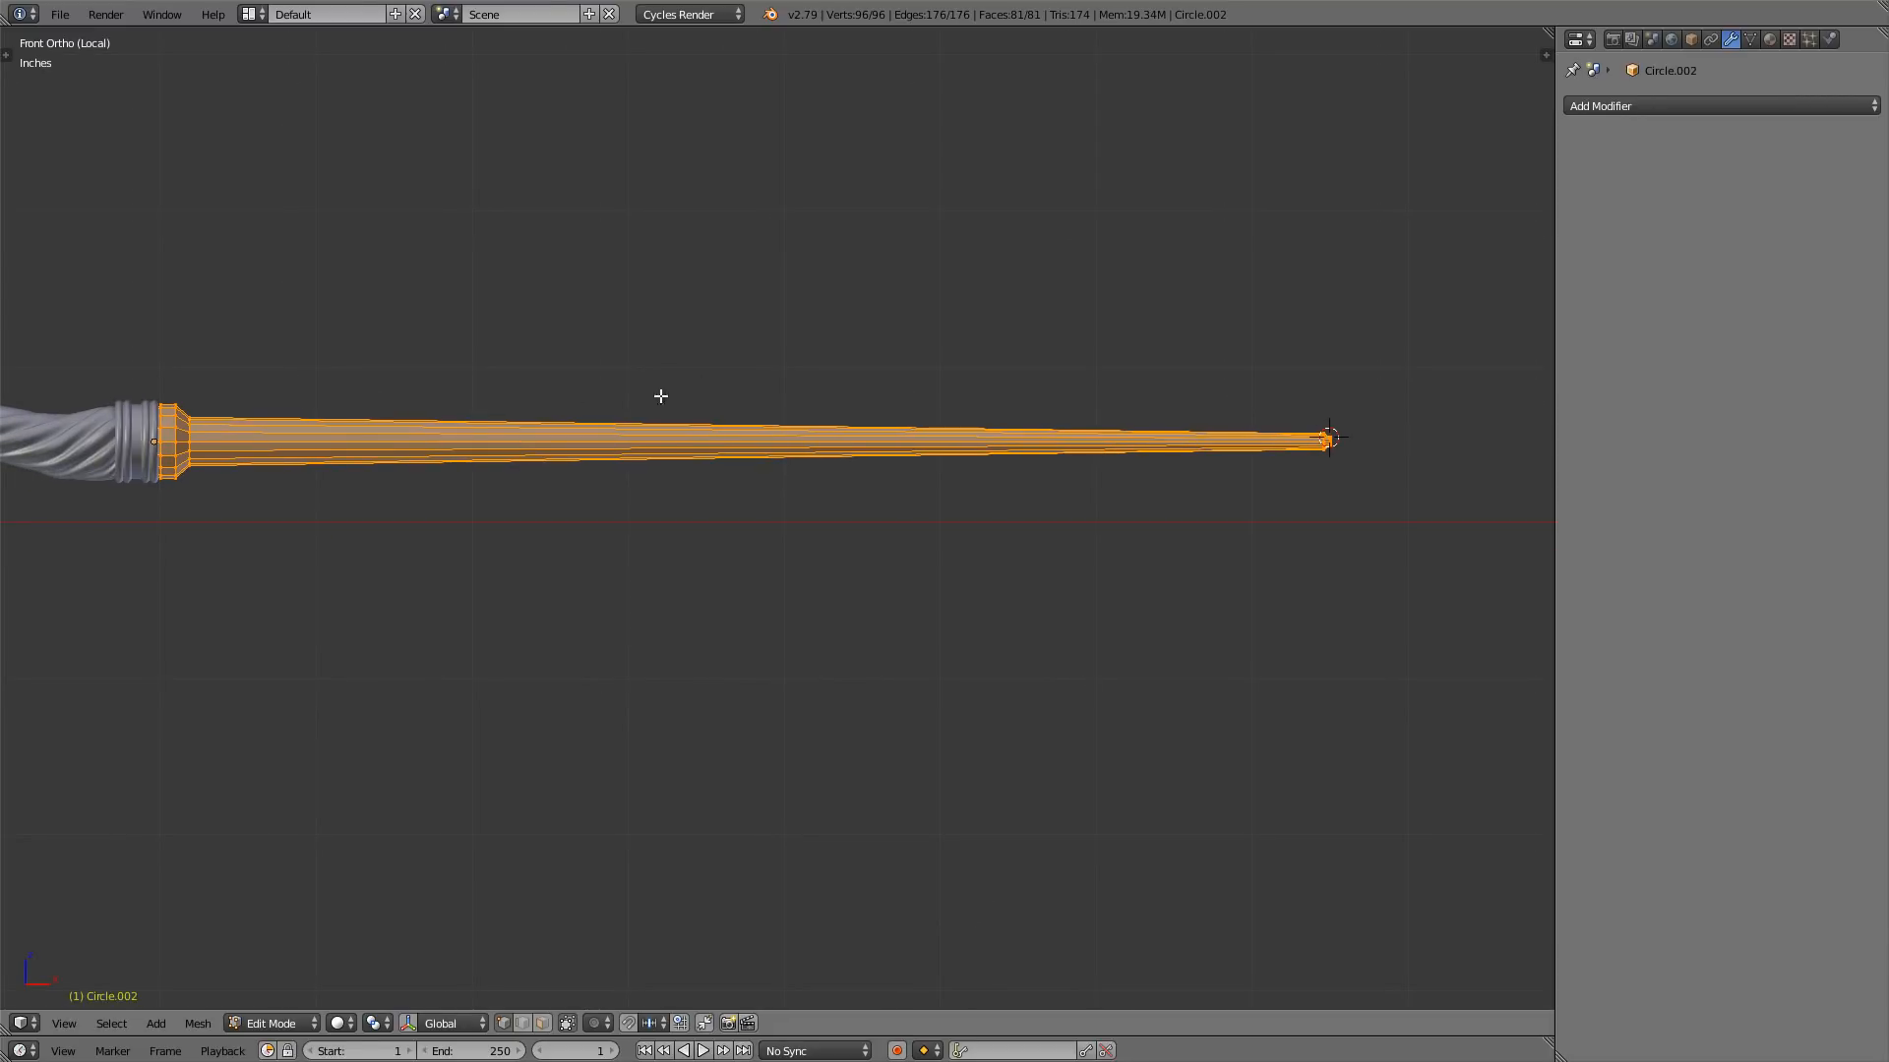
key("ctrl+r")
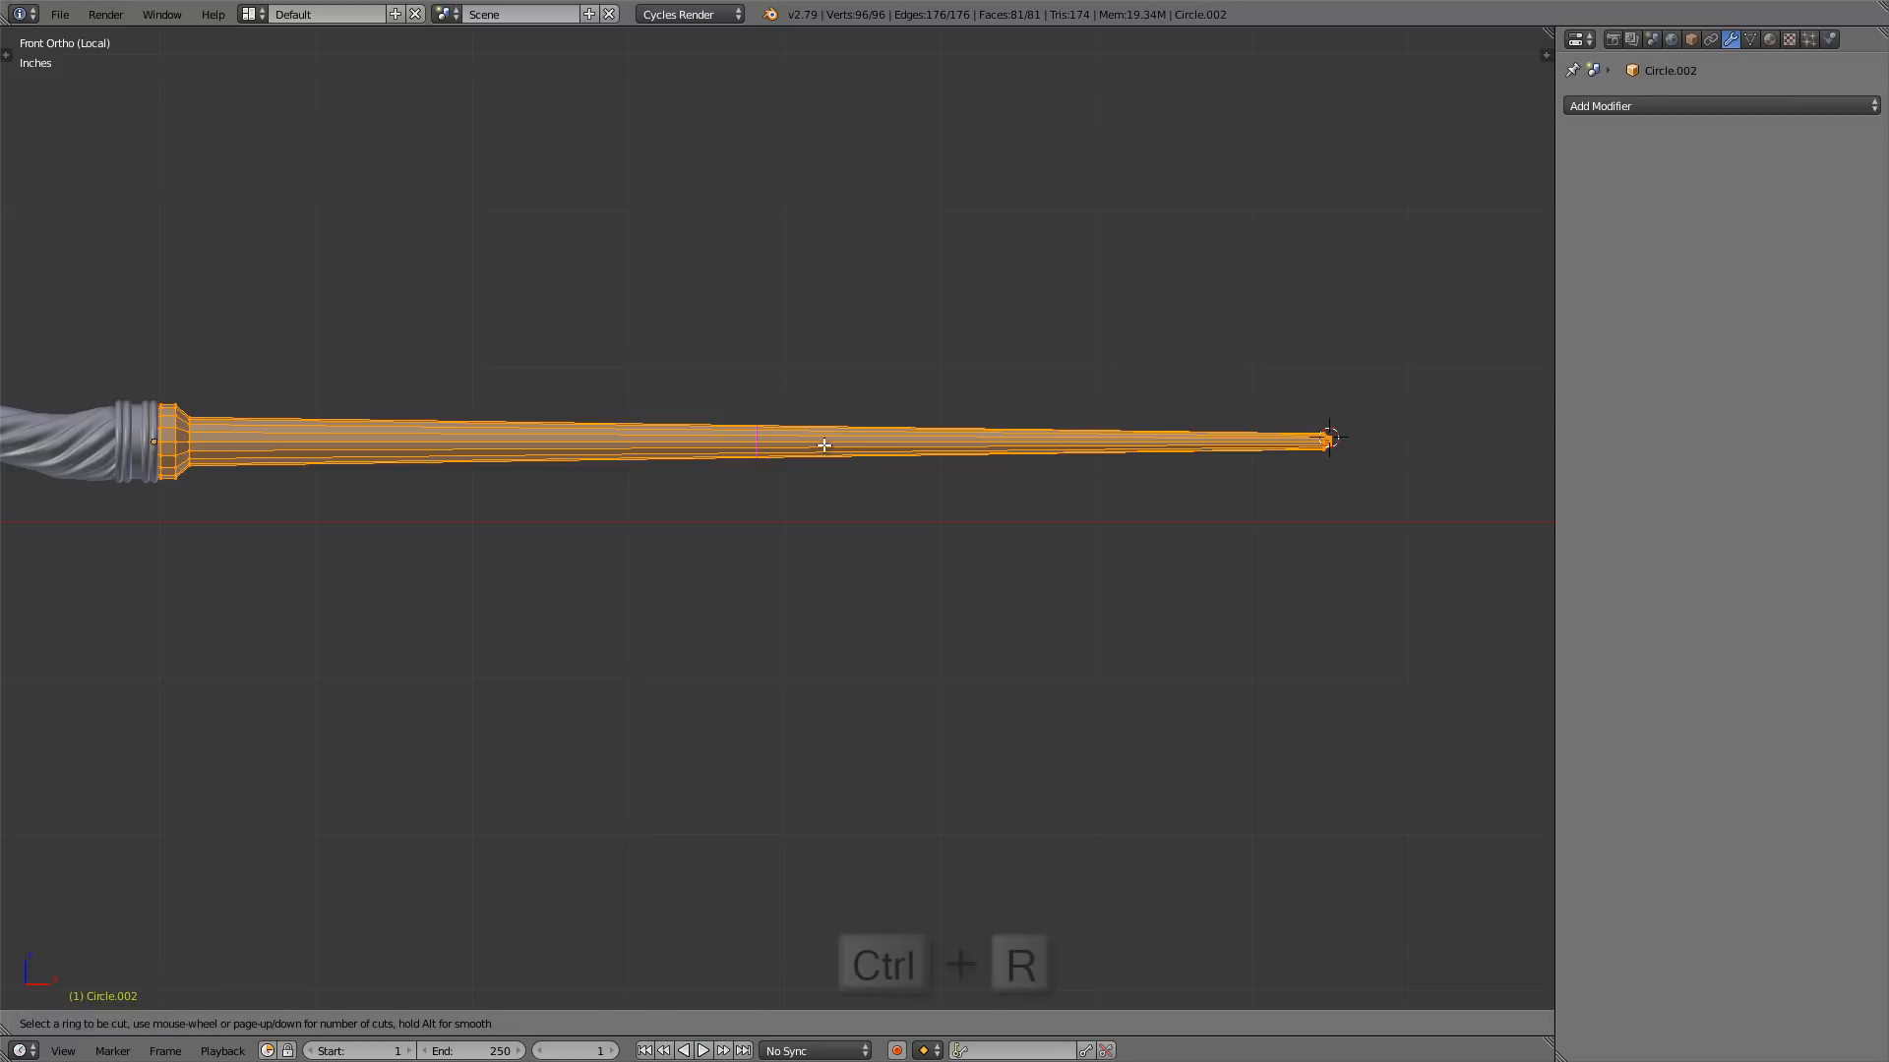
left_click(752, 449)
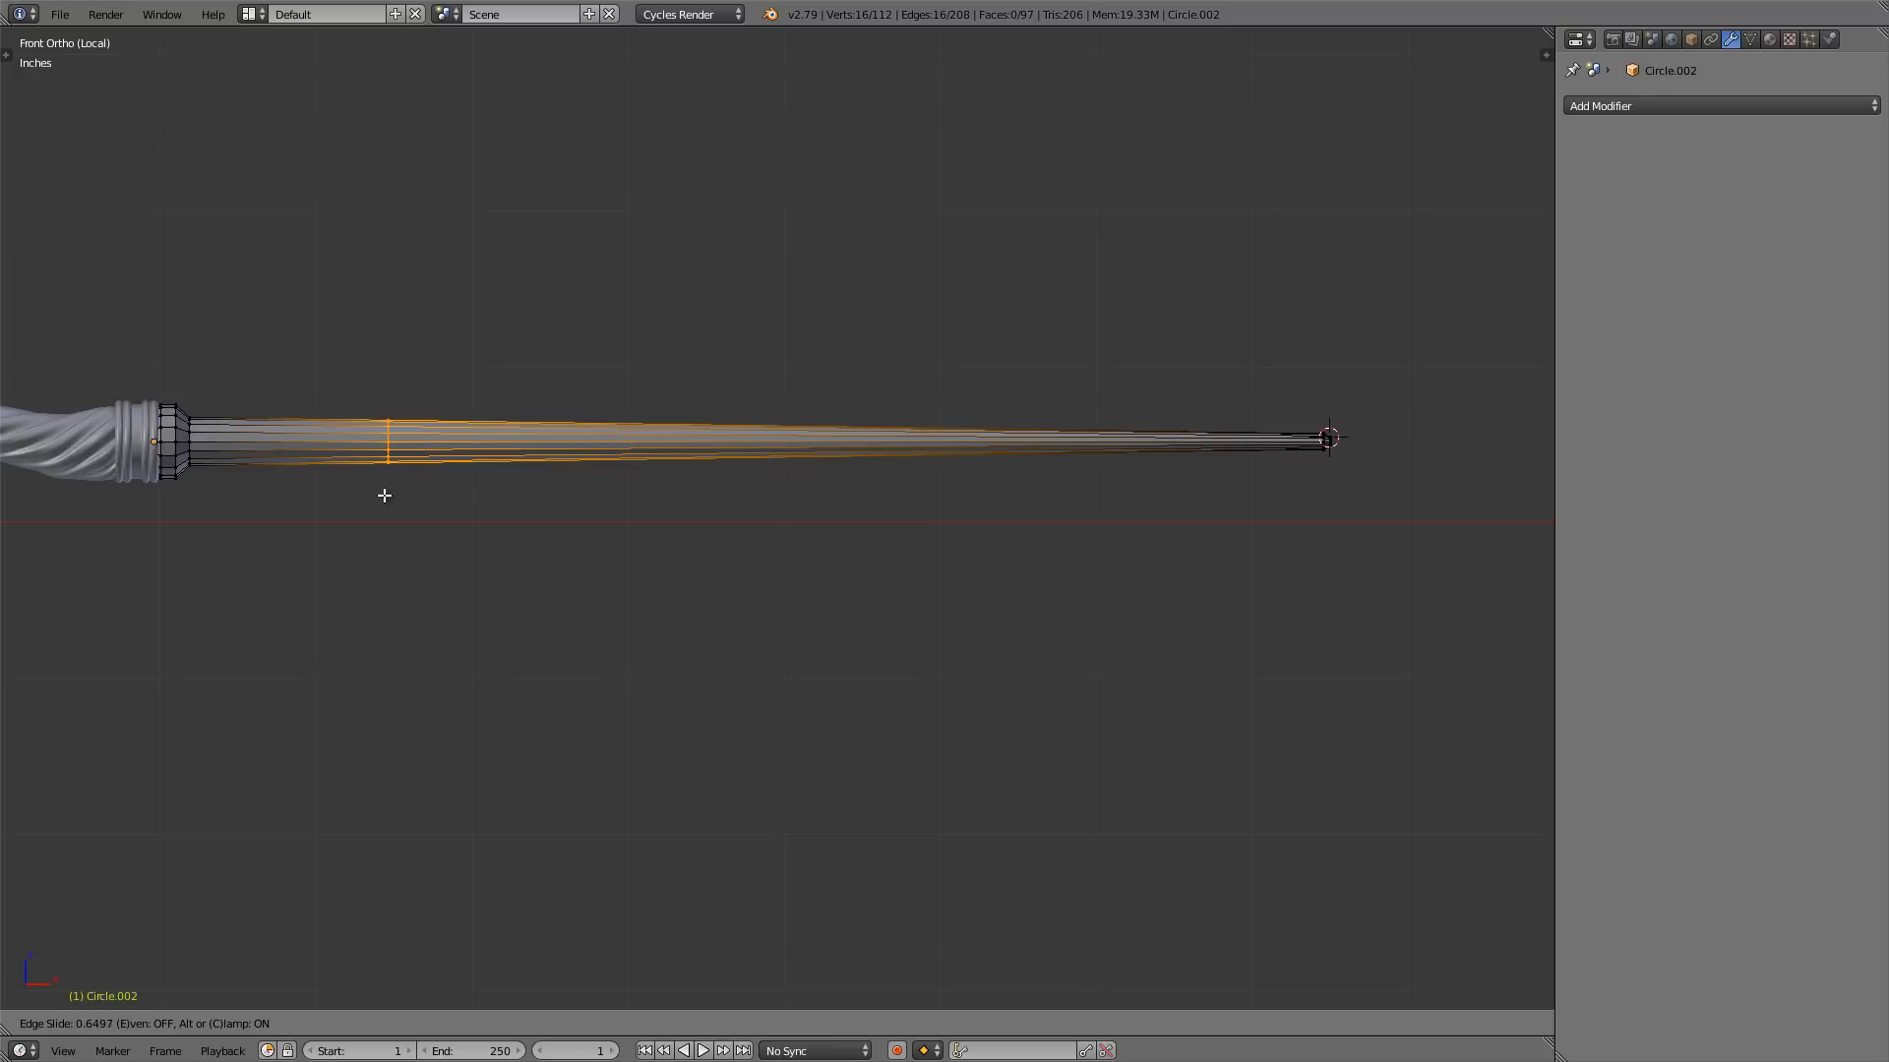
left_click(470, 415)
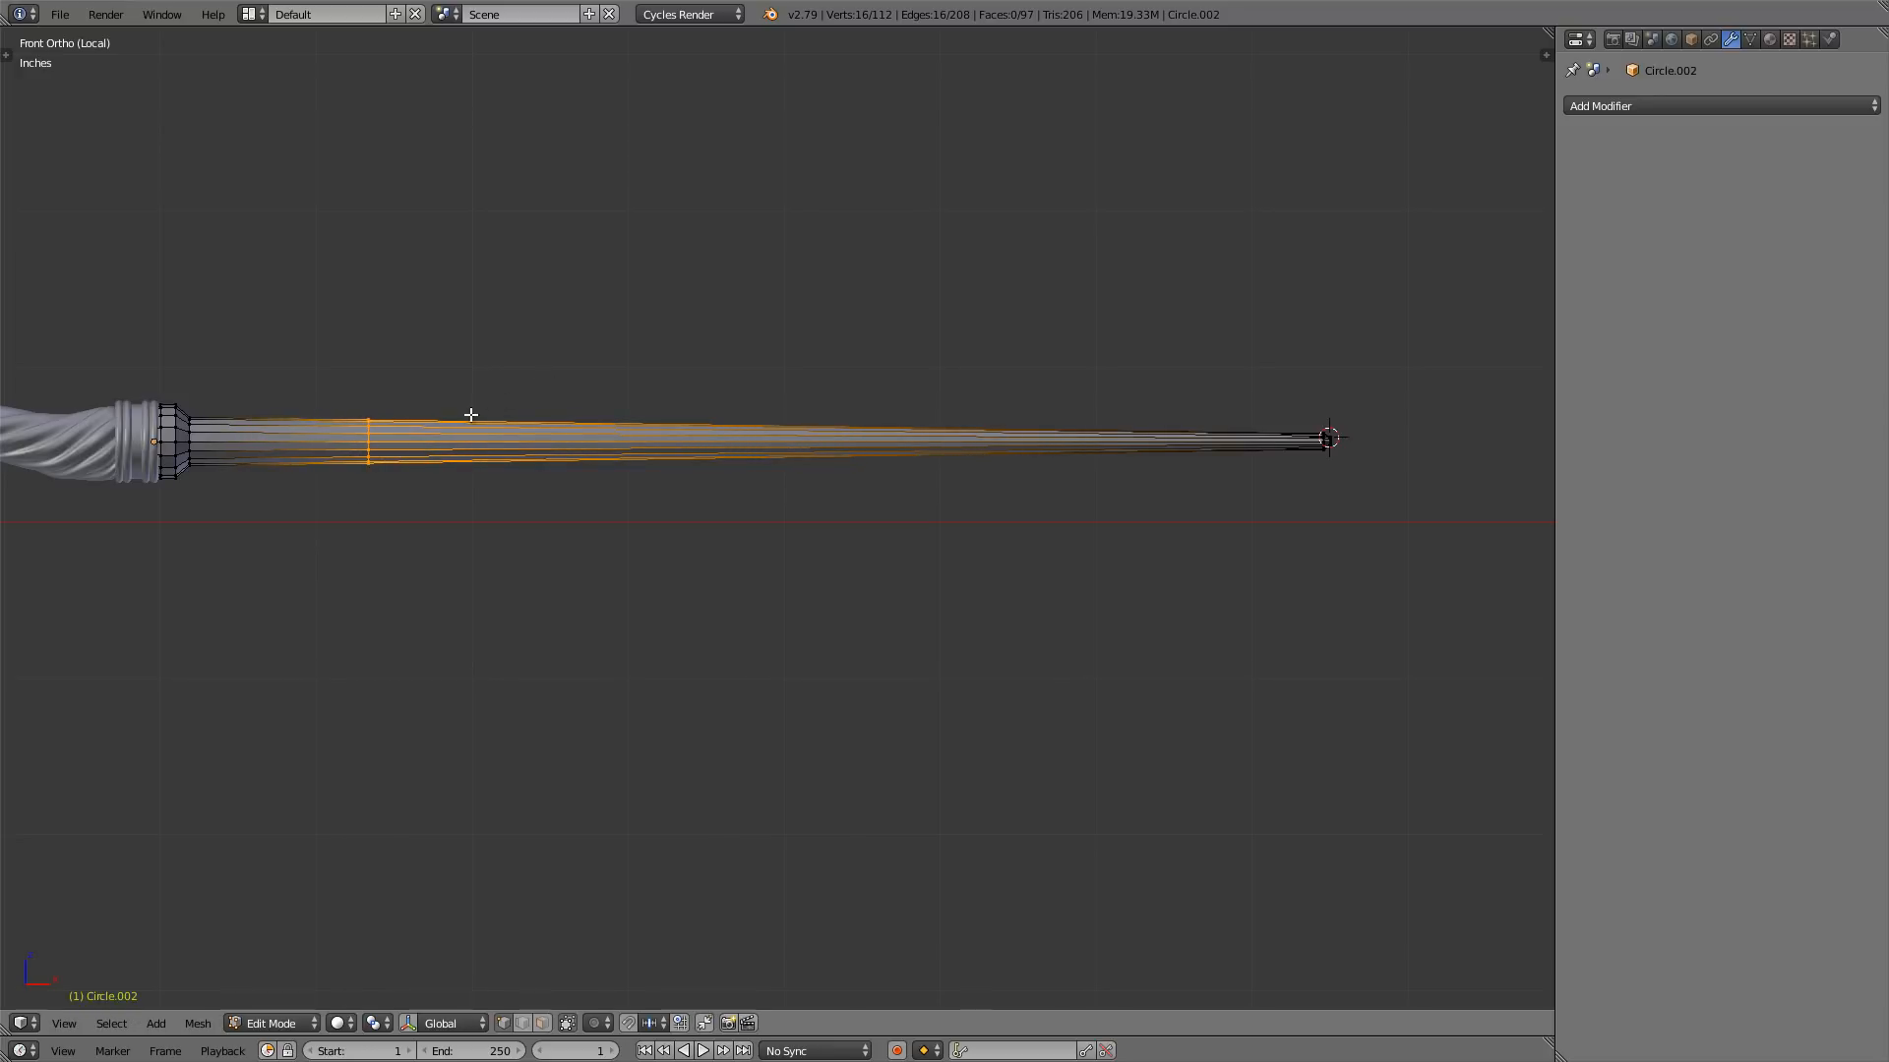
key("g")
key("z")
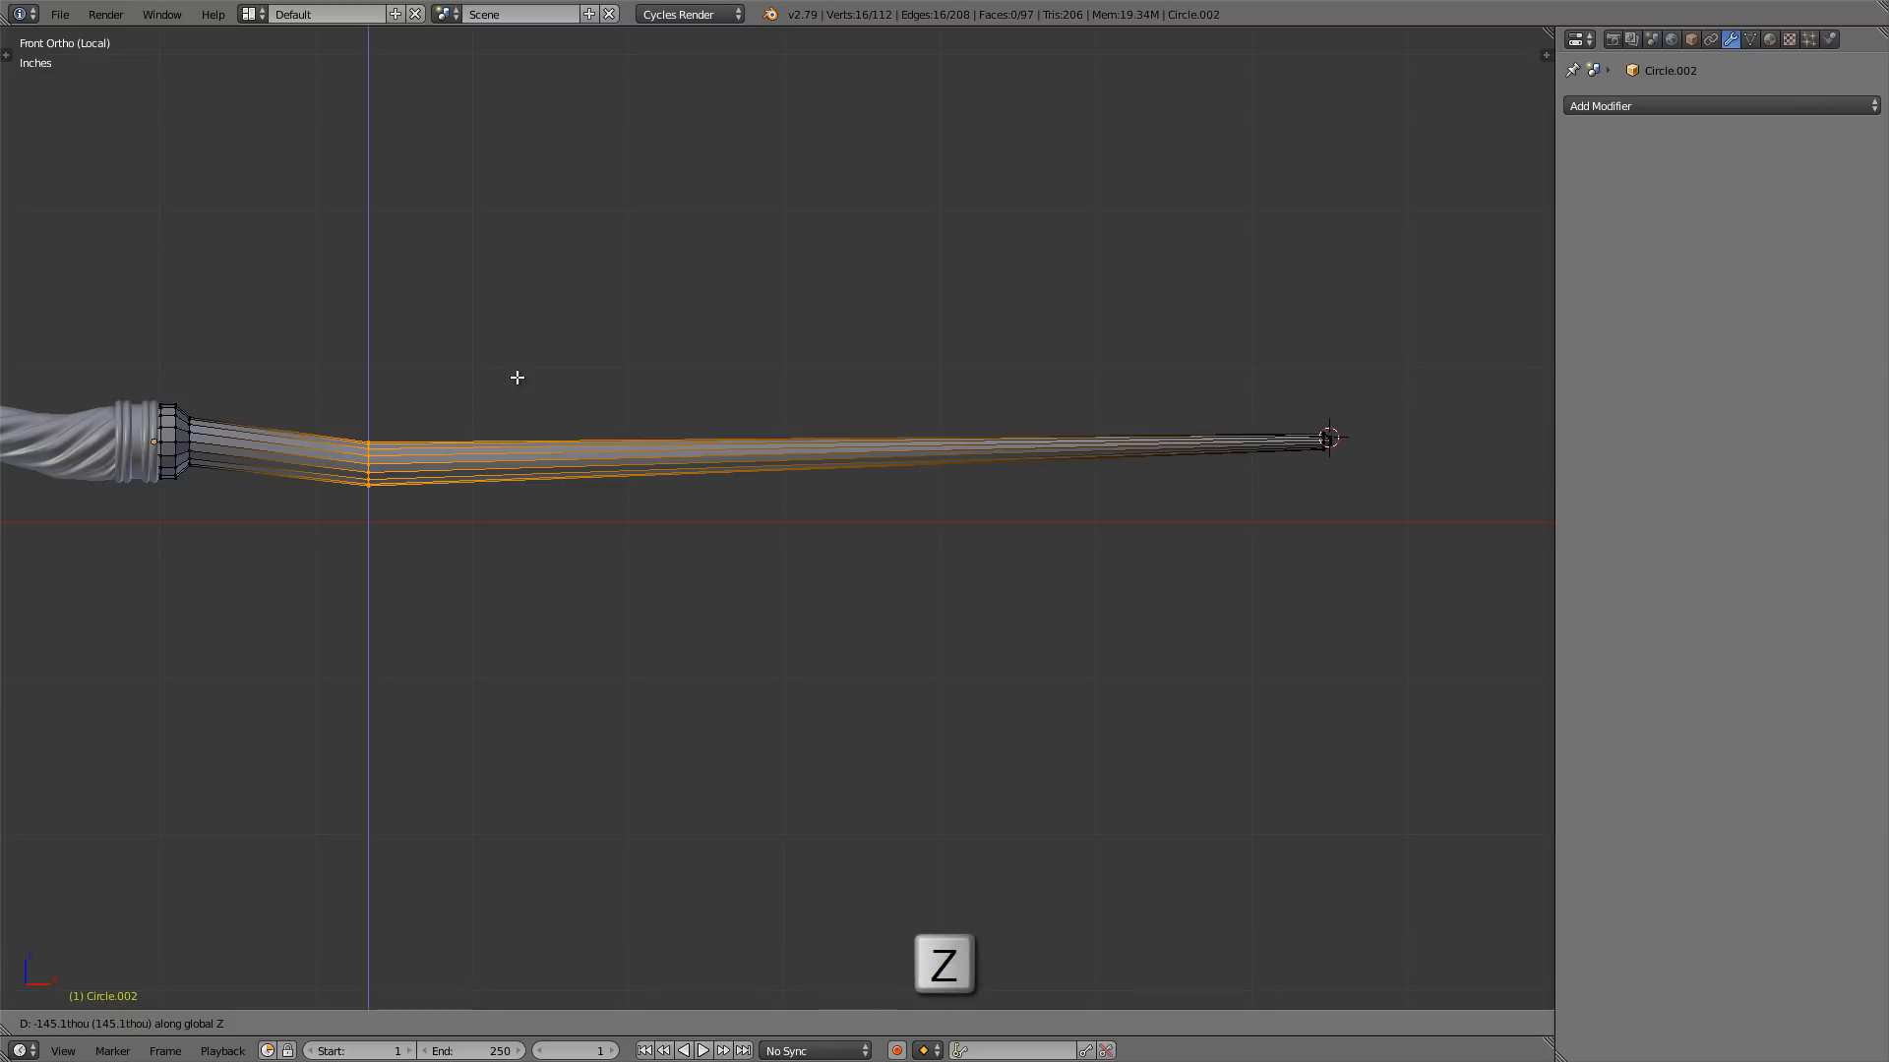
left_click(517, 378)
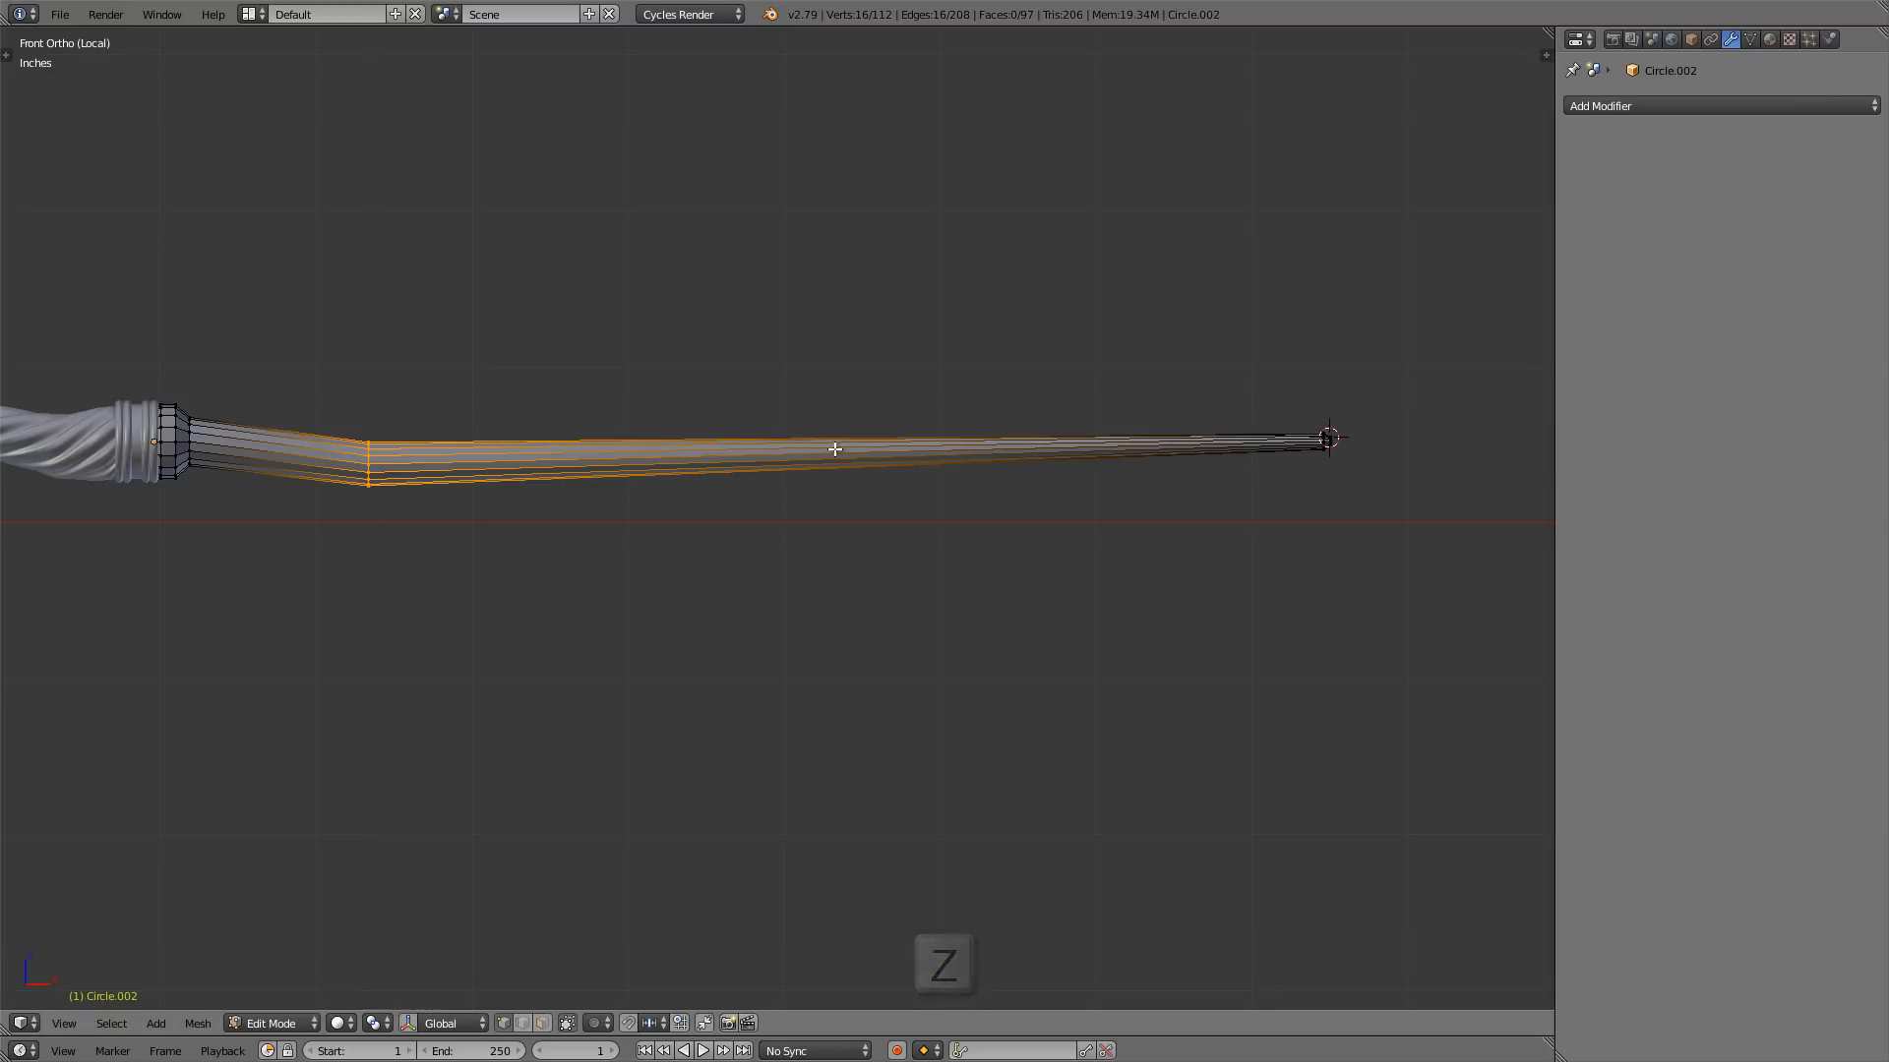
- Cut a second edge loop near the shaft's middle and raise it about 183 thou along Z
key("ctrl+r")
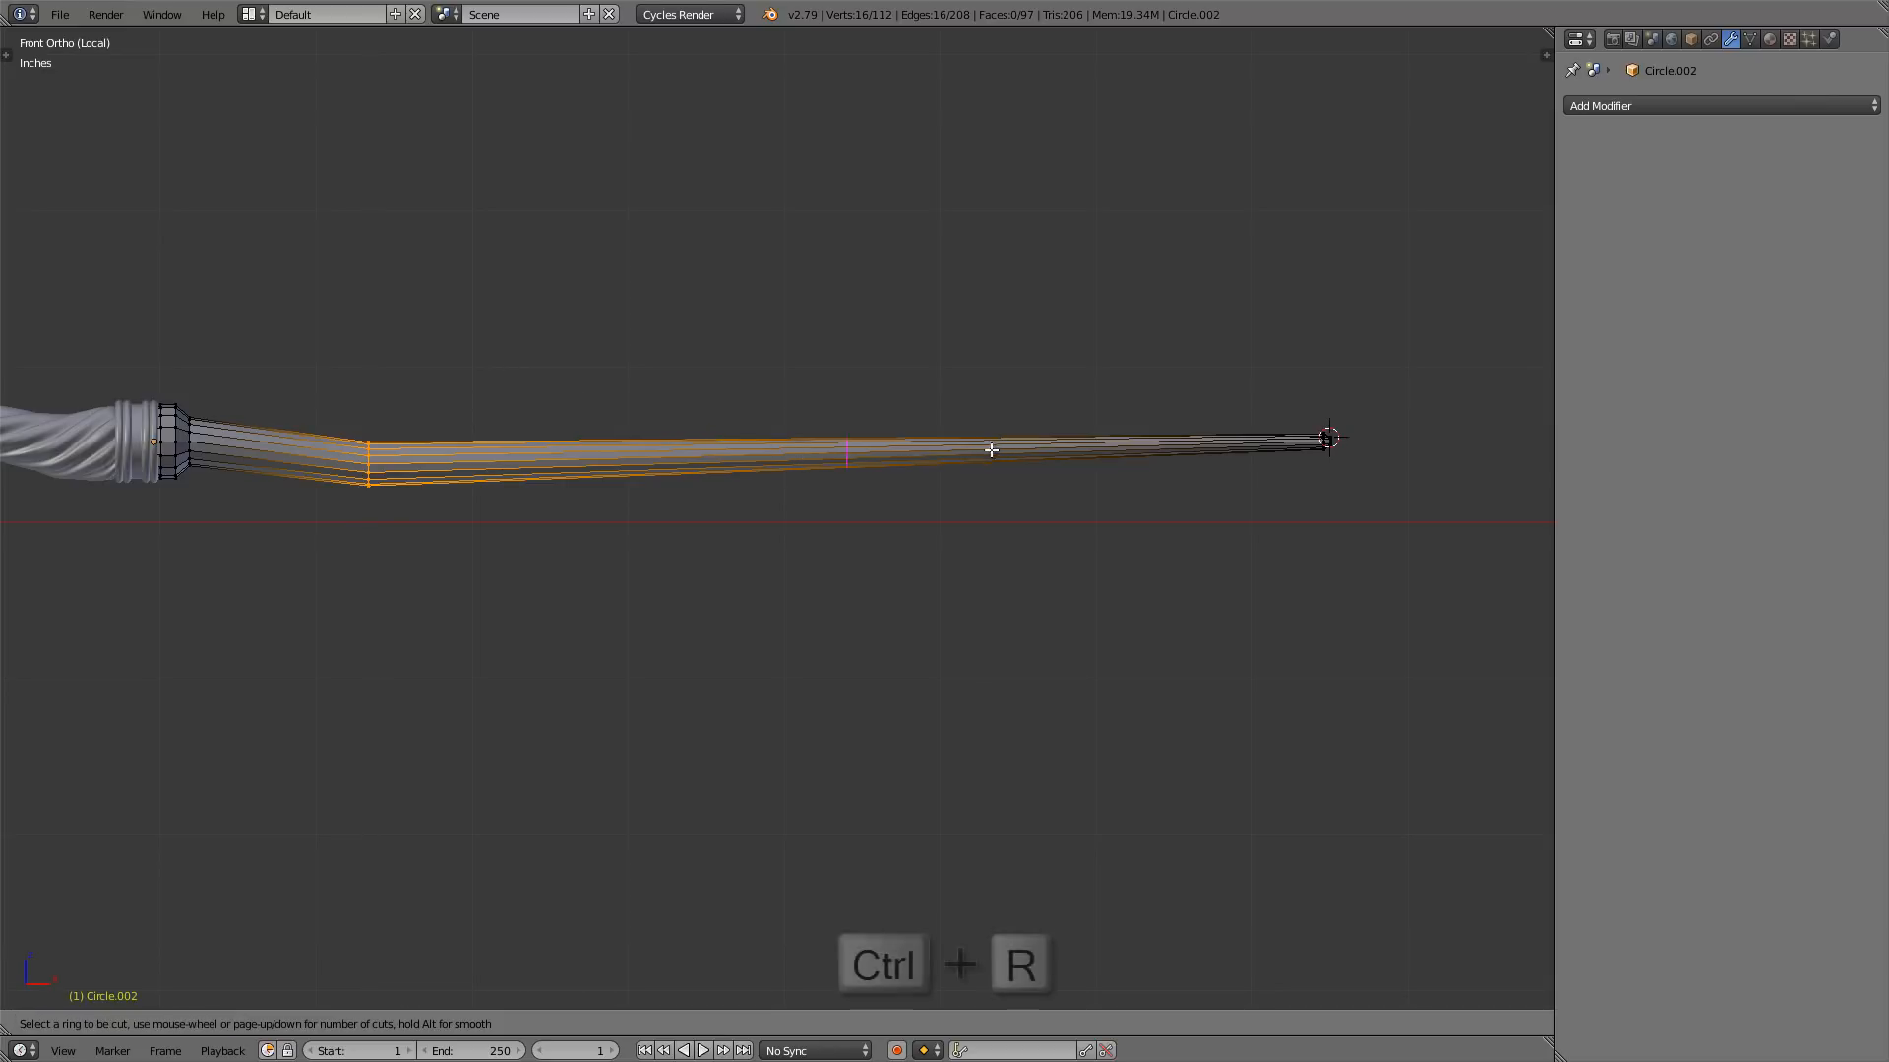
left_click(846, 470)
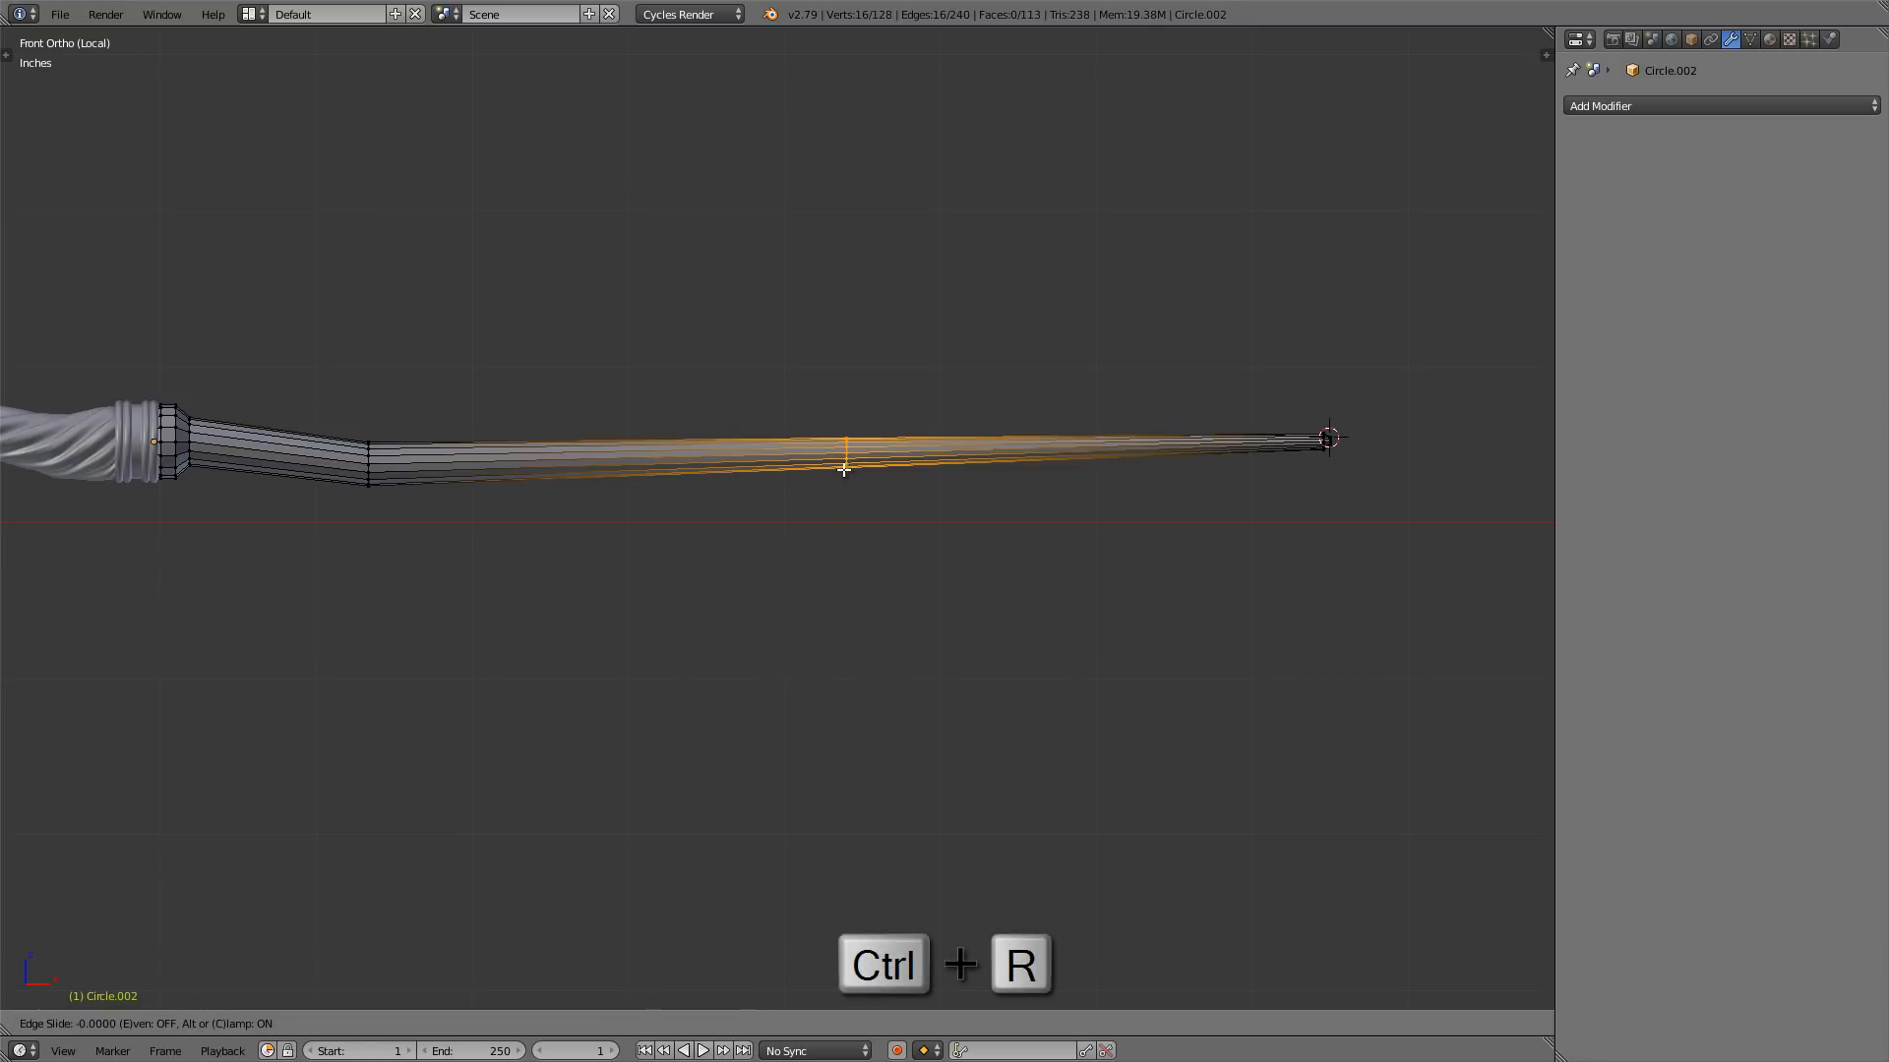
left_click(793, 470)
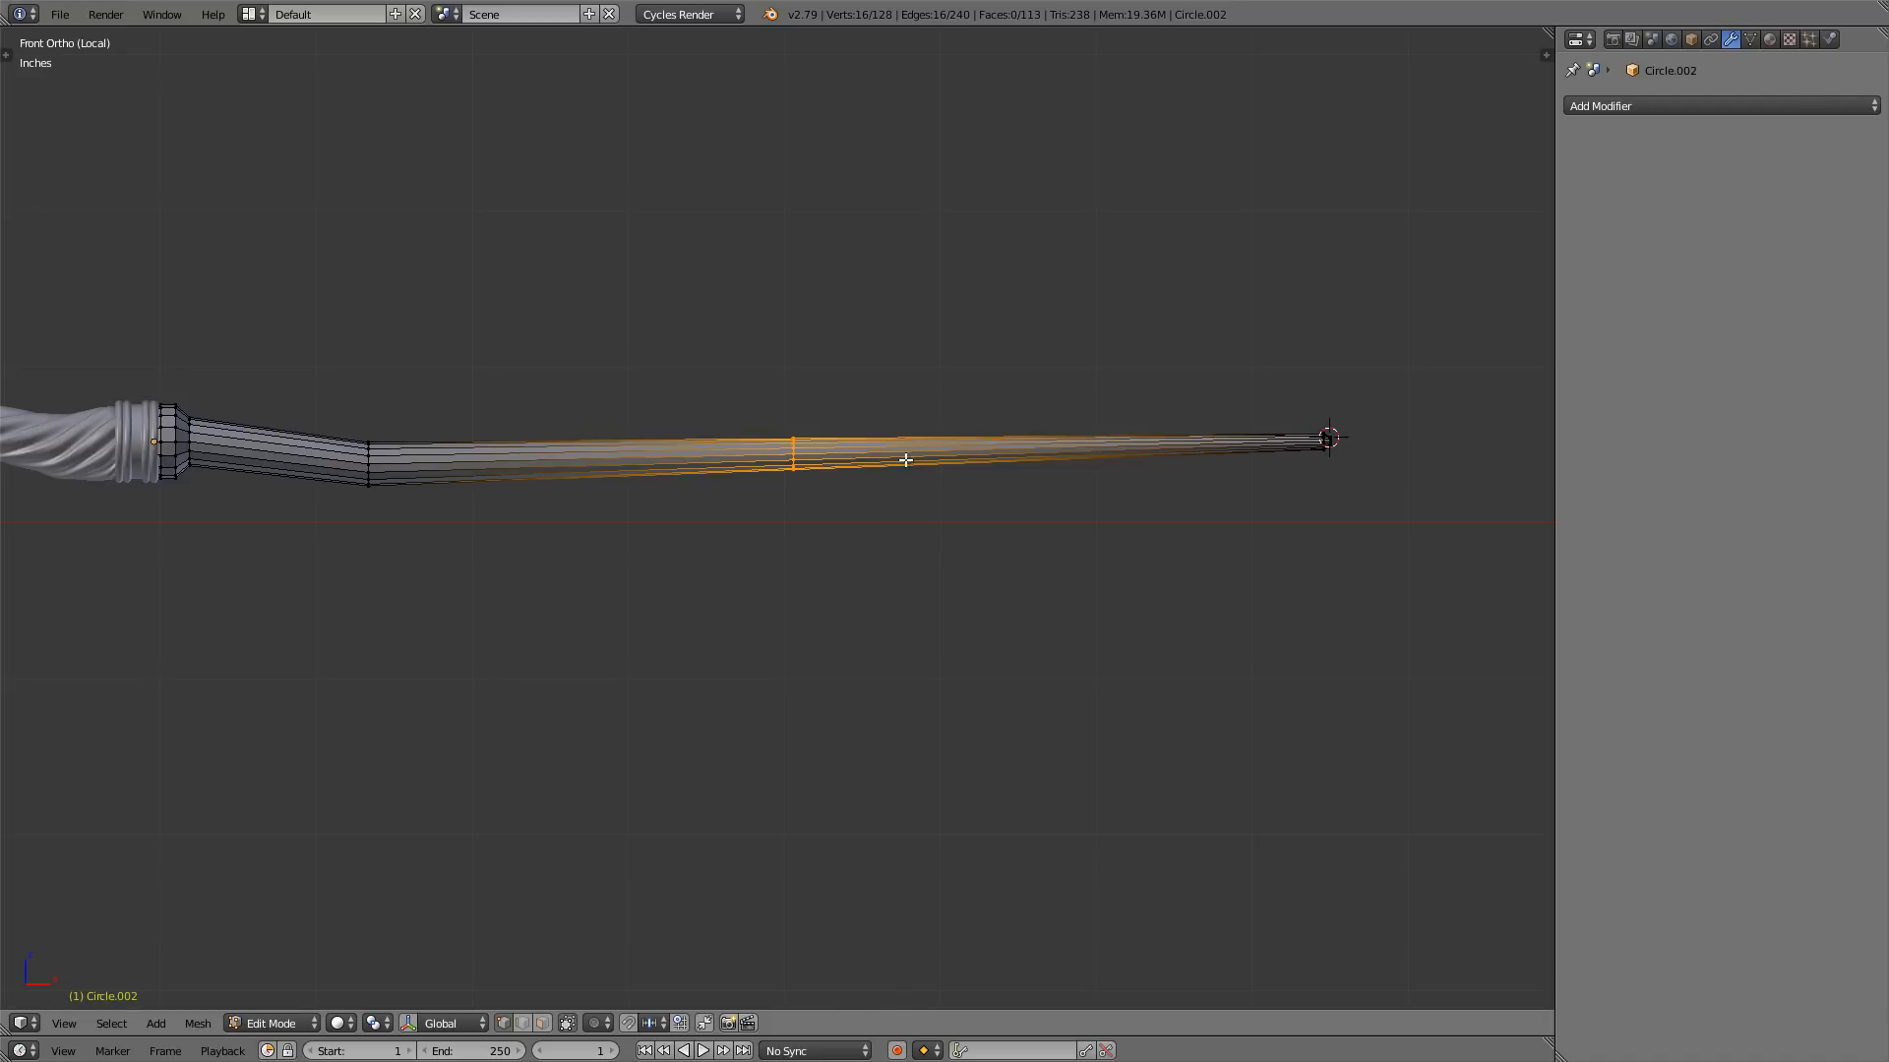
key("g")
key("z")
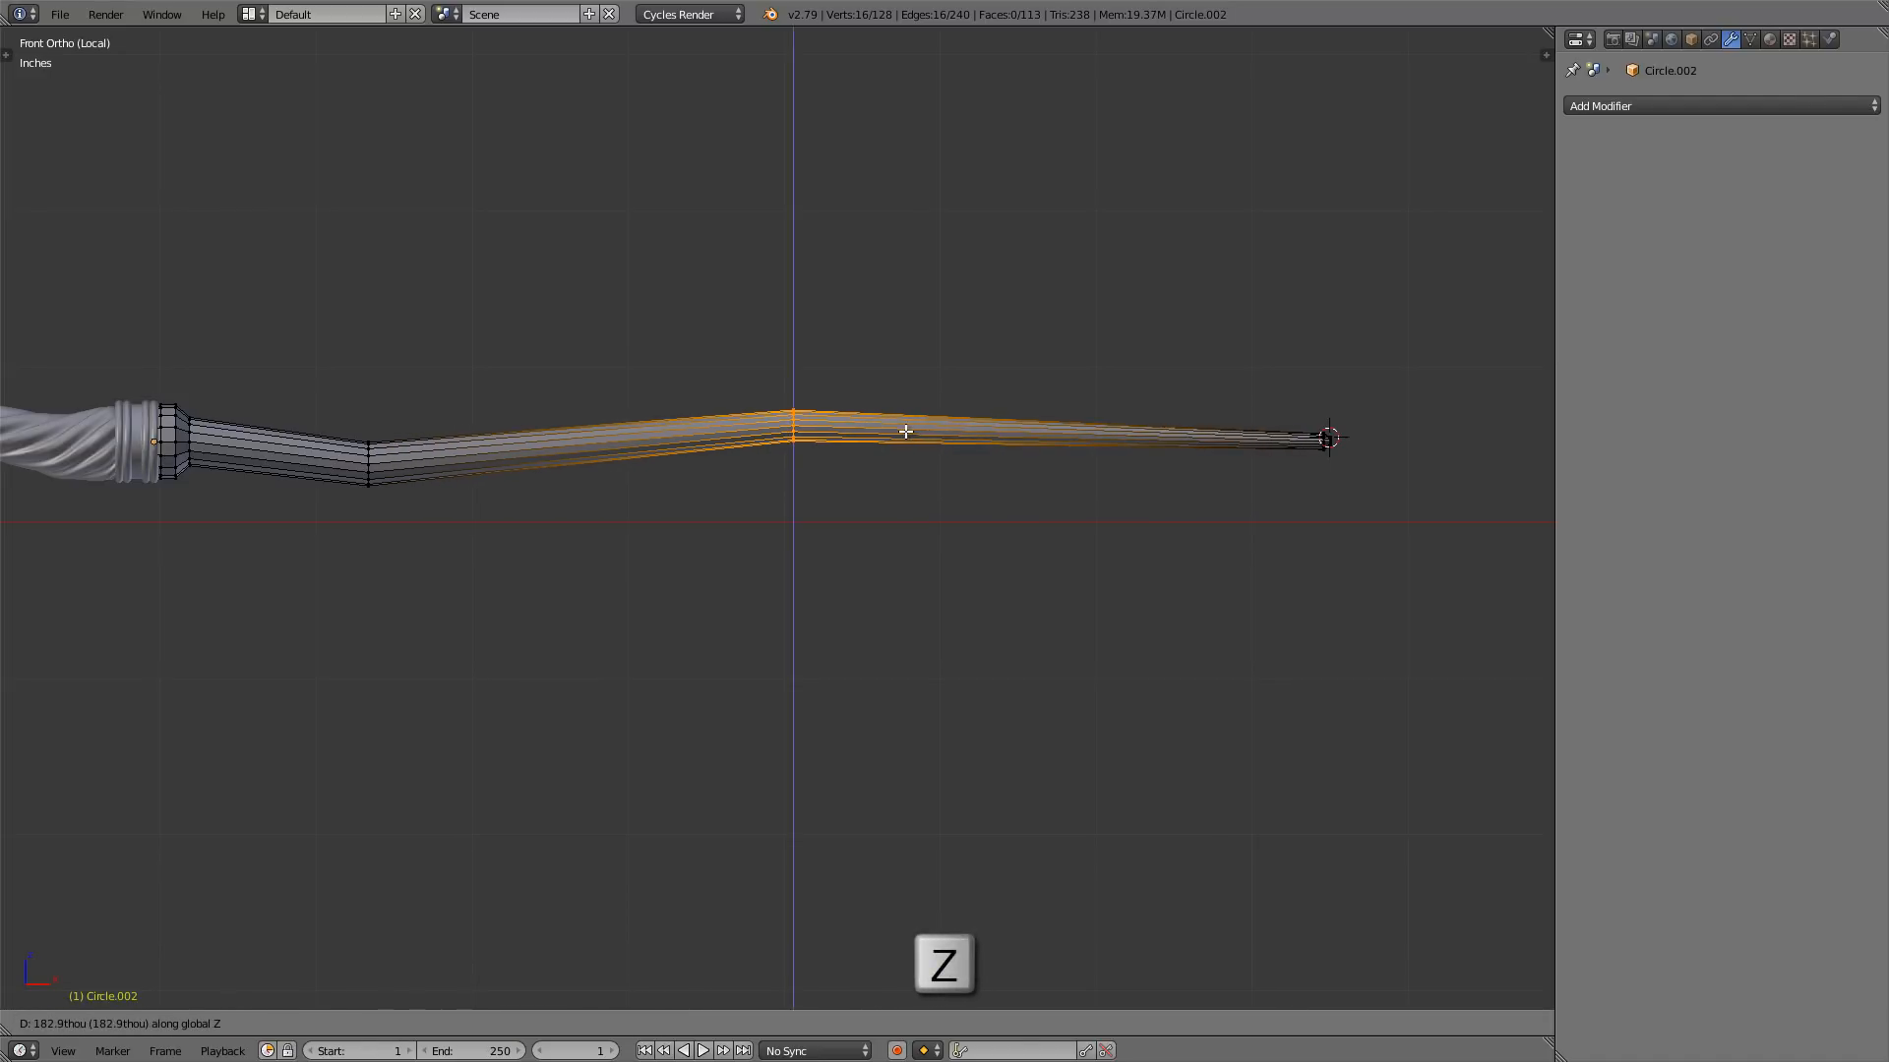
left_click(906, 432)
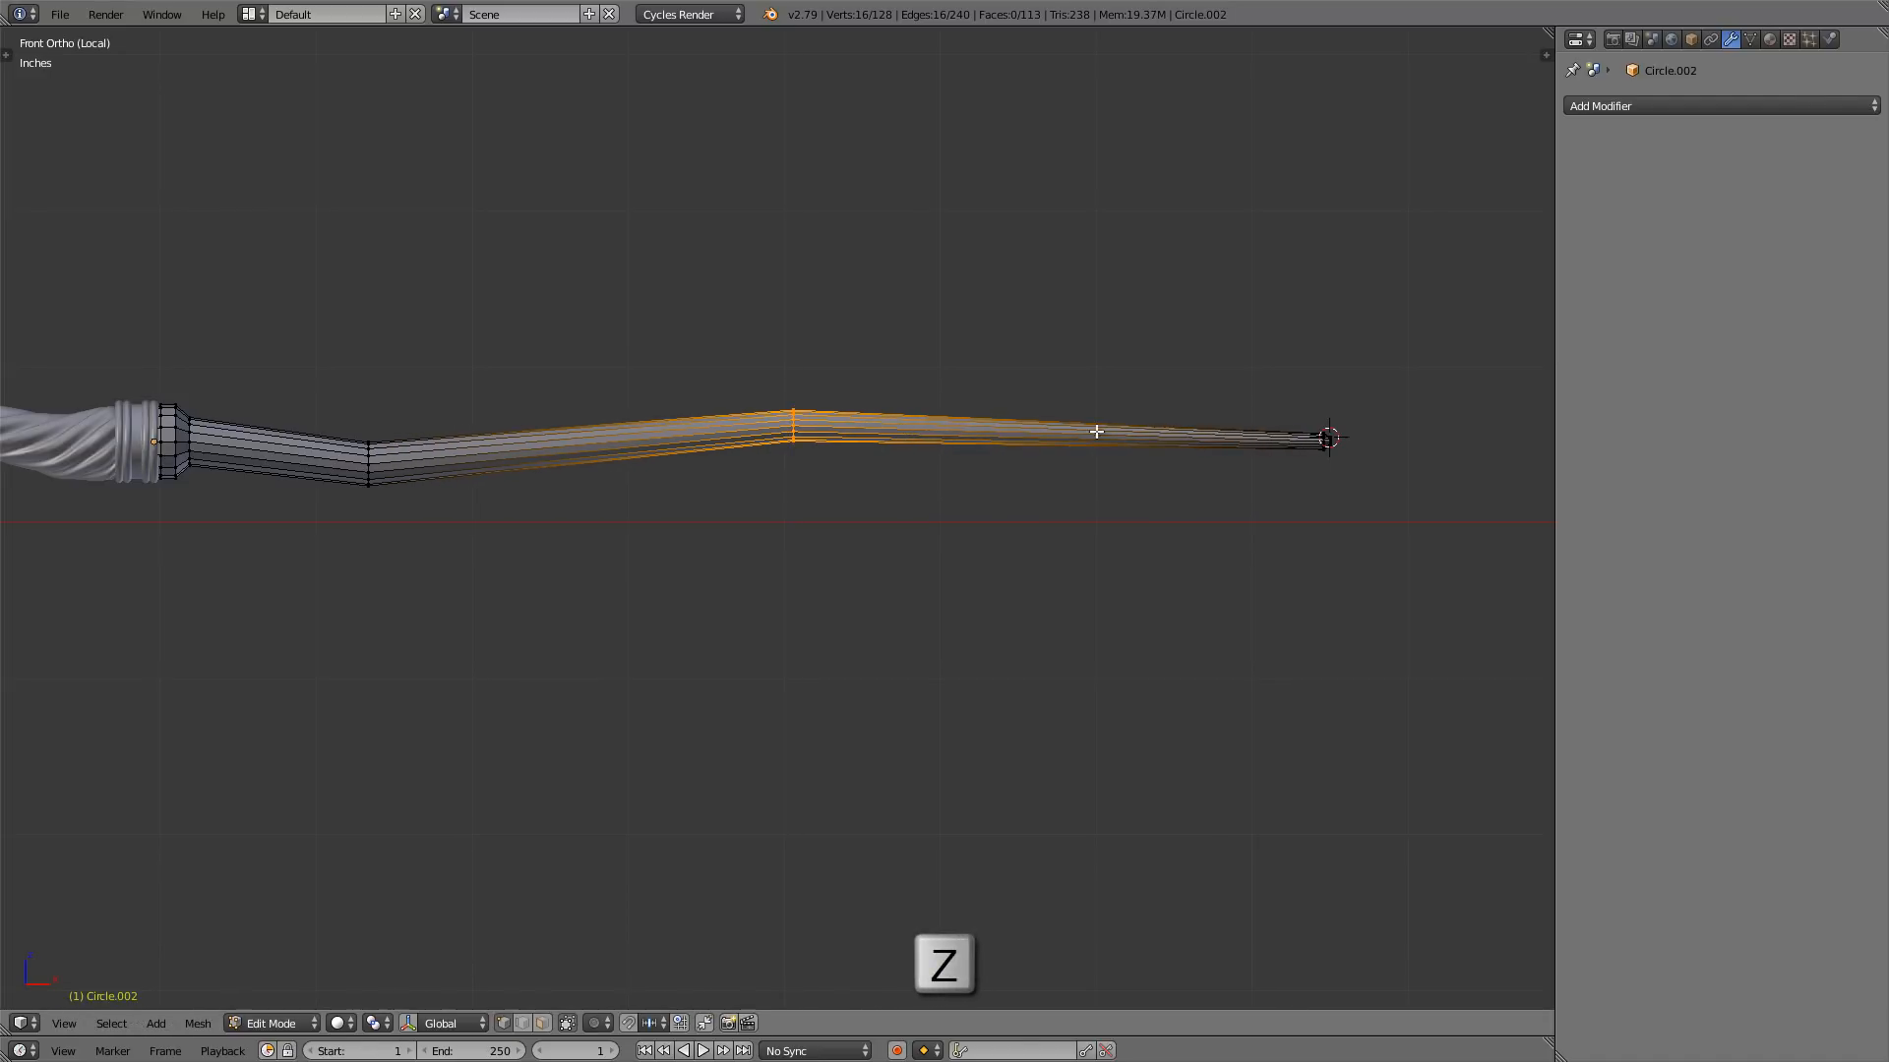
- Cut a third edge loop midway between the shaft's middle loop and the tip and lower it slightly along Z
key("ctrl+r")
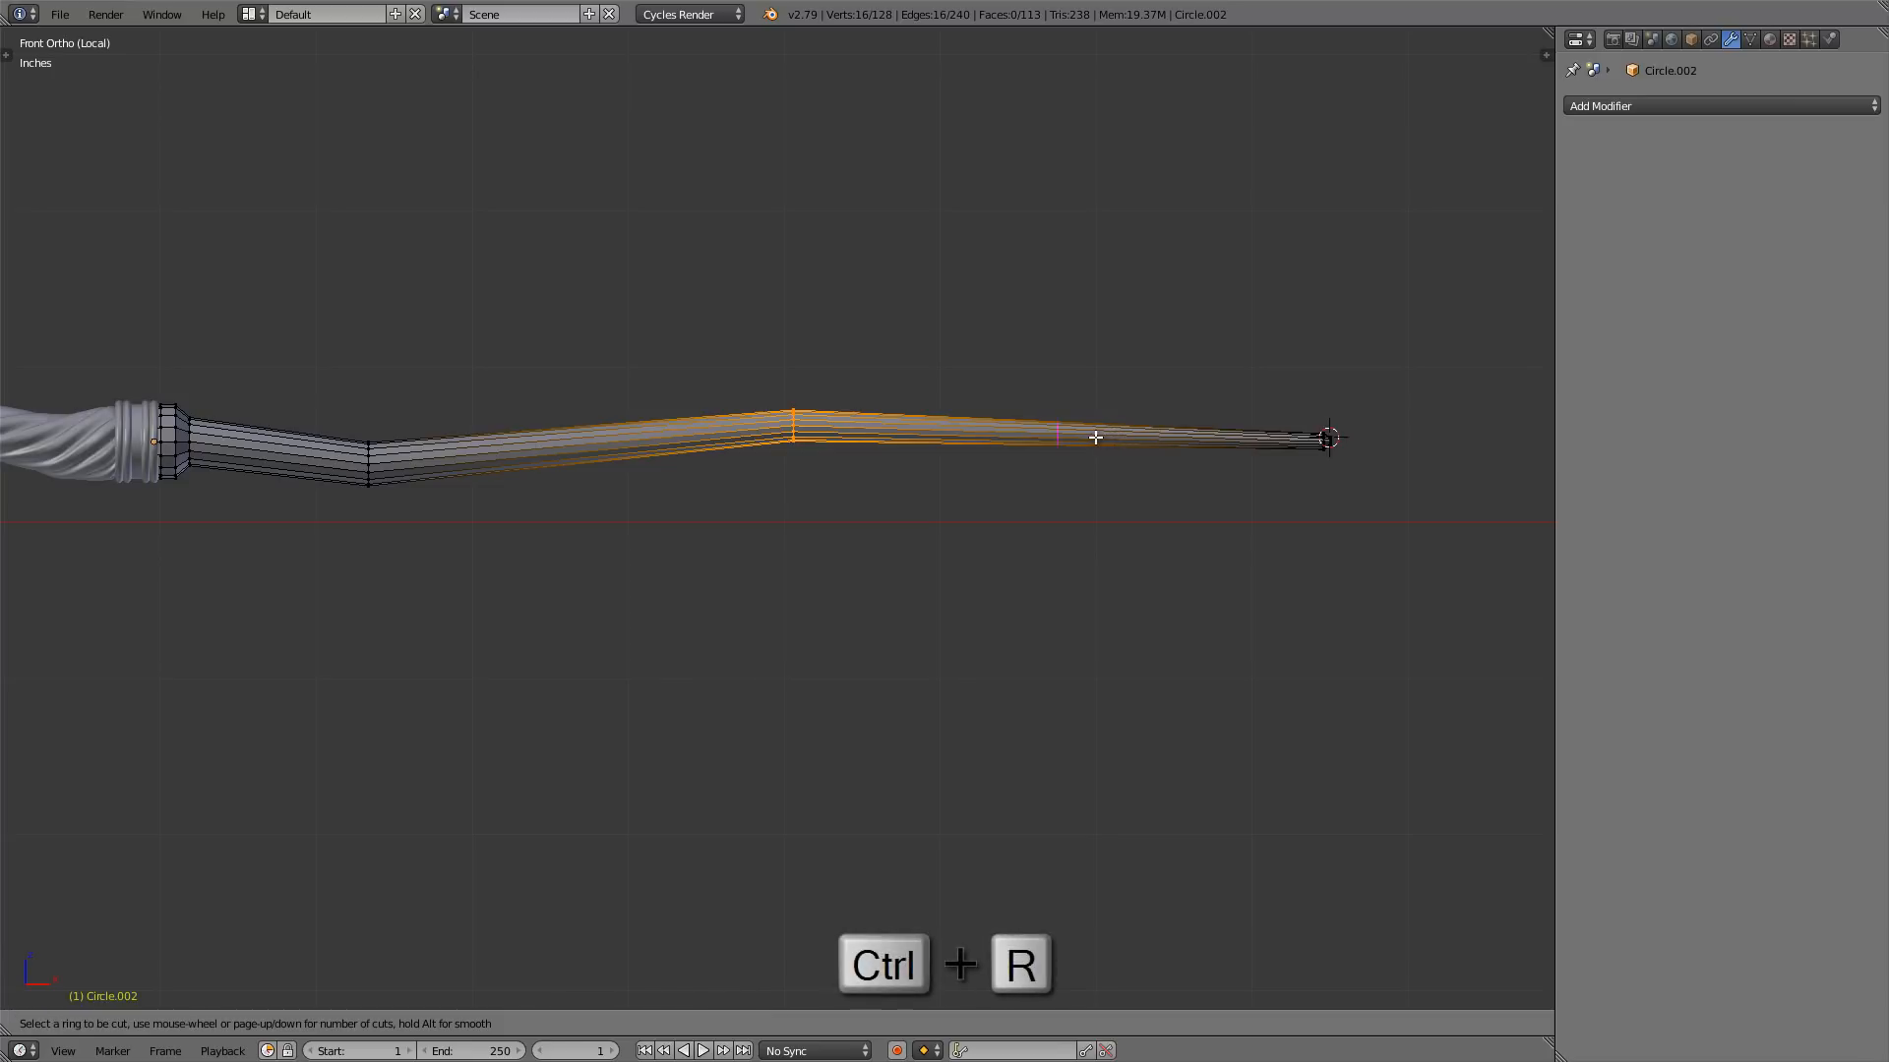
left_click(1095, 437)
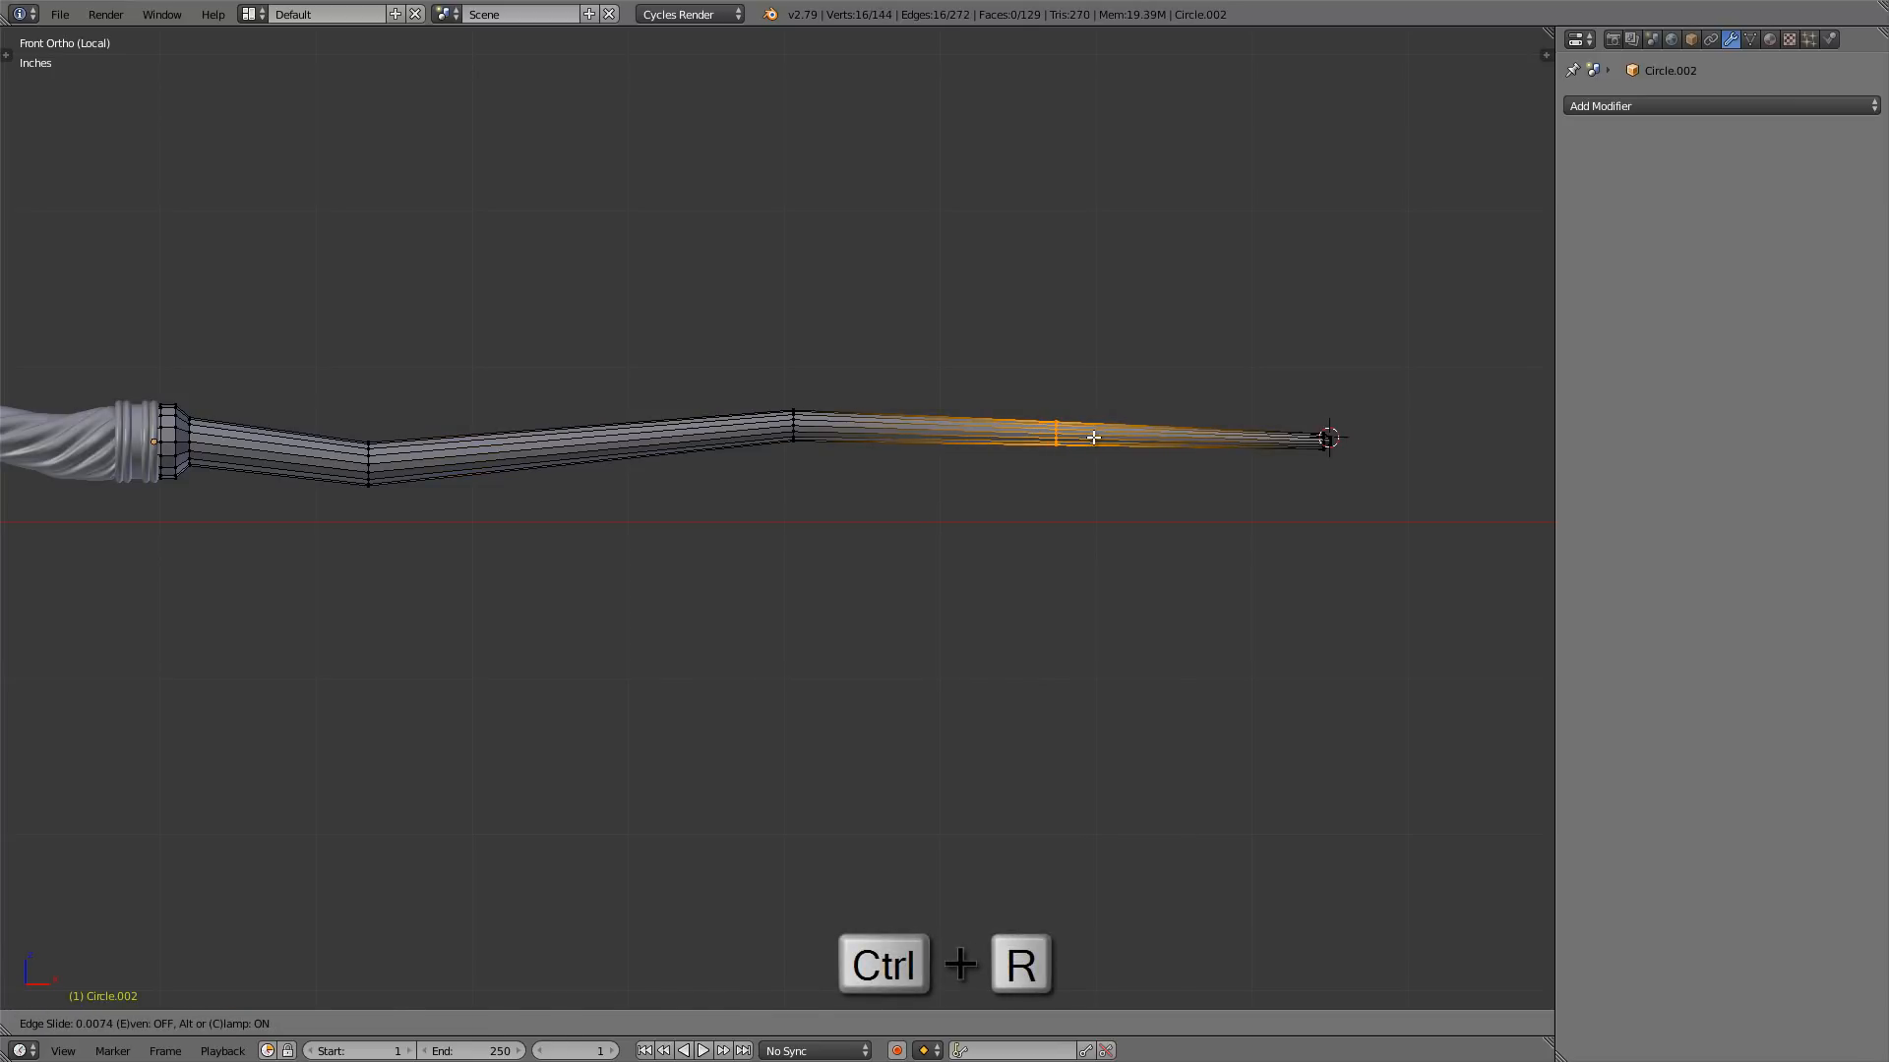
left_click(1094, 437)
key("g")
key("z")
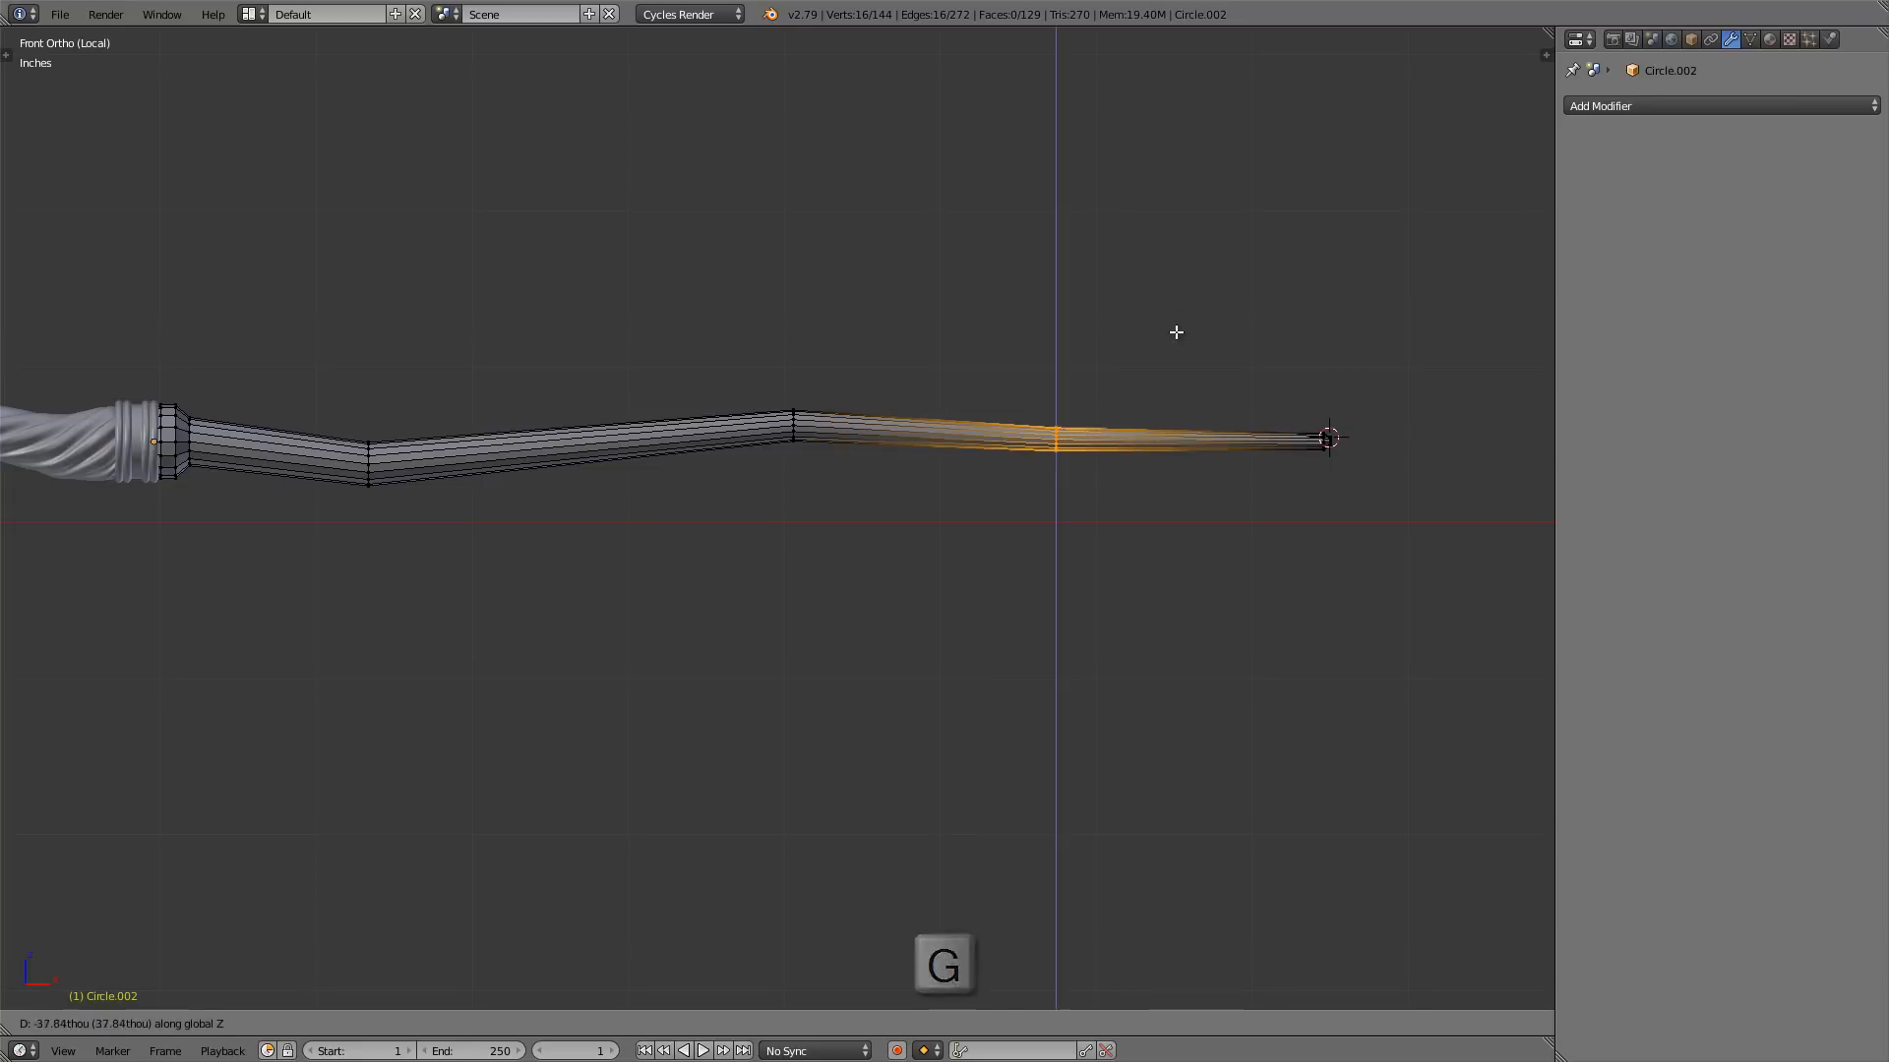
left_click(610, 326)
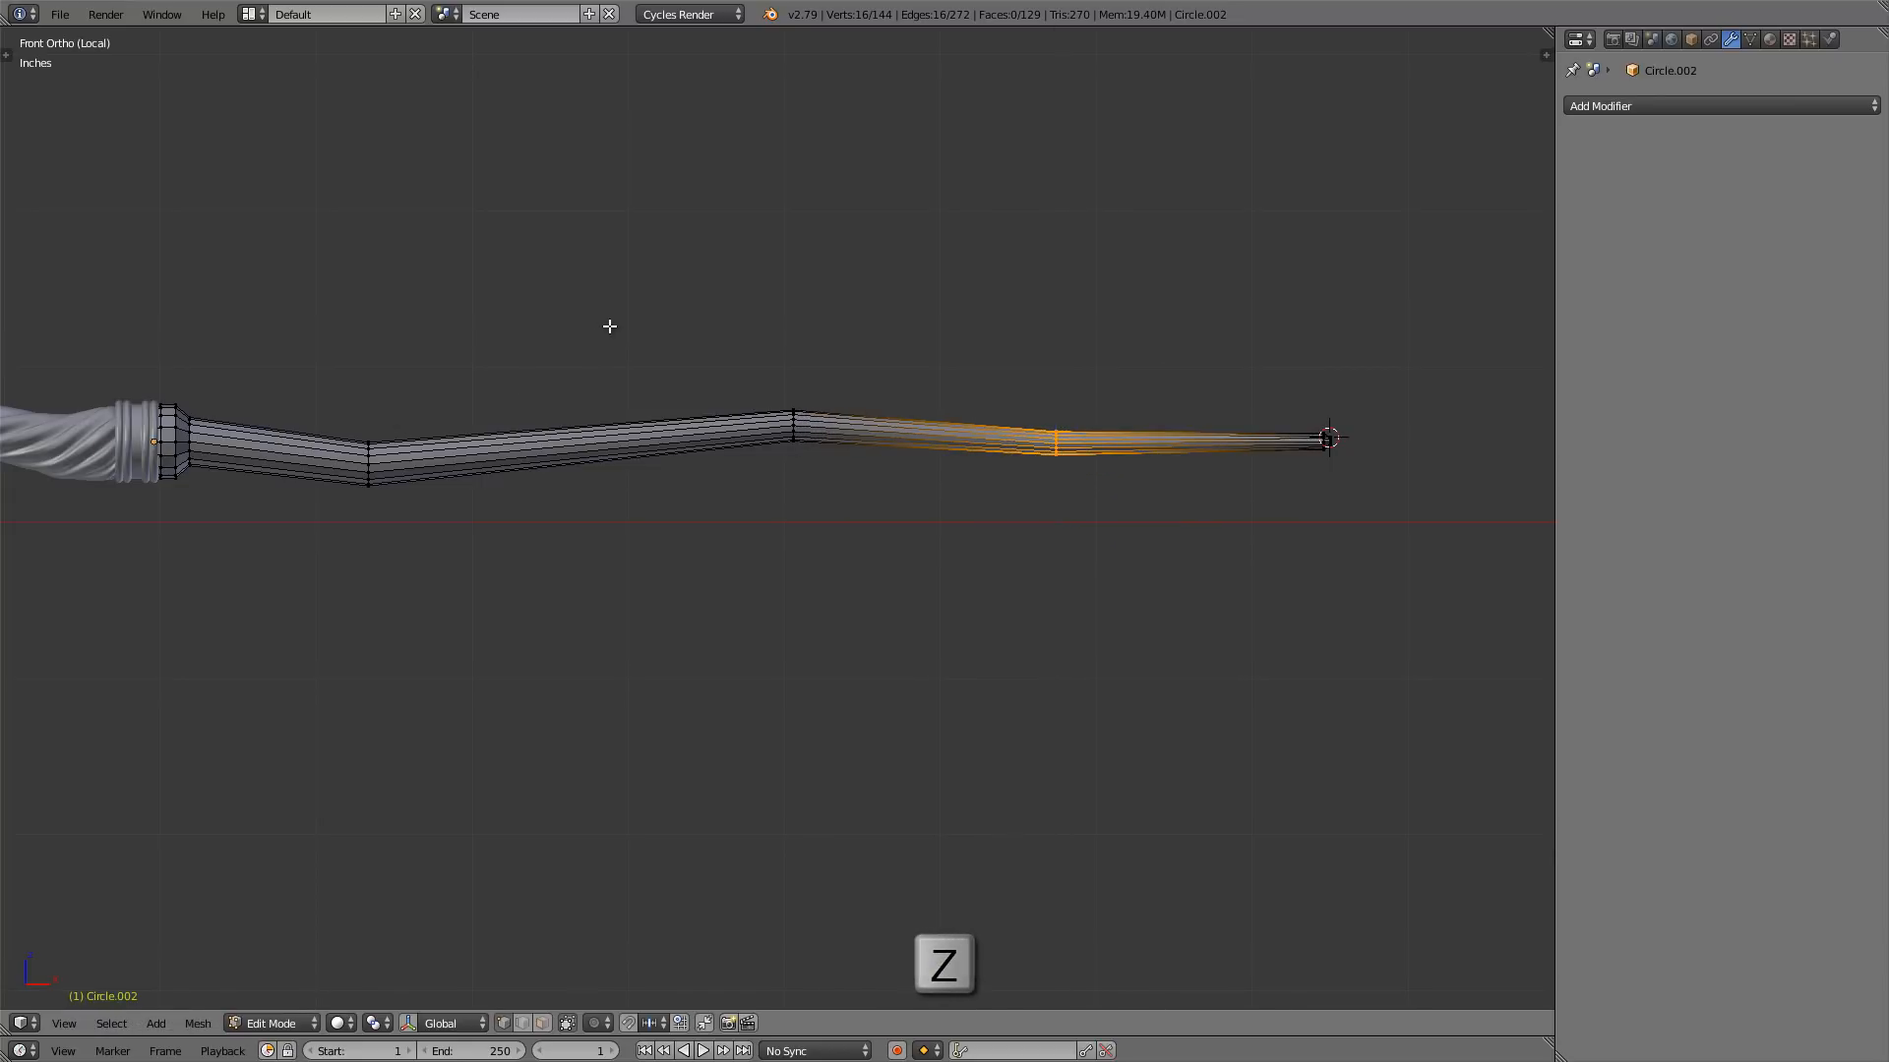
- In top view, shift the loop nearest the tip about 50 thou toward negative Y and 19 thou toward negative X
middle_click_drag(860, 454, 871, 456, "shift")
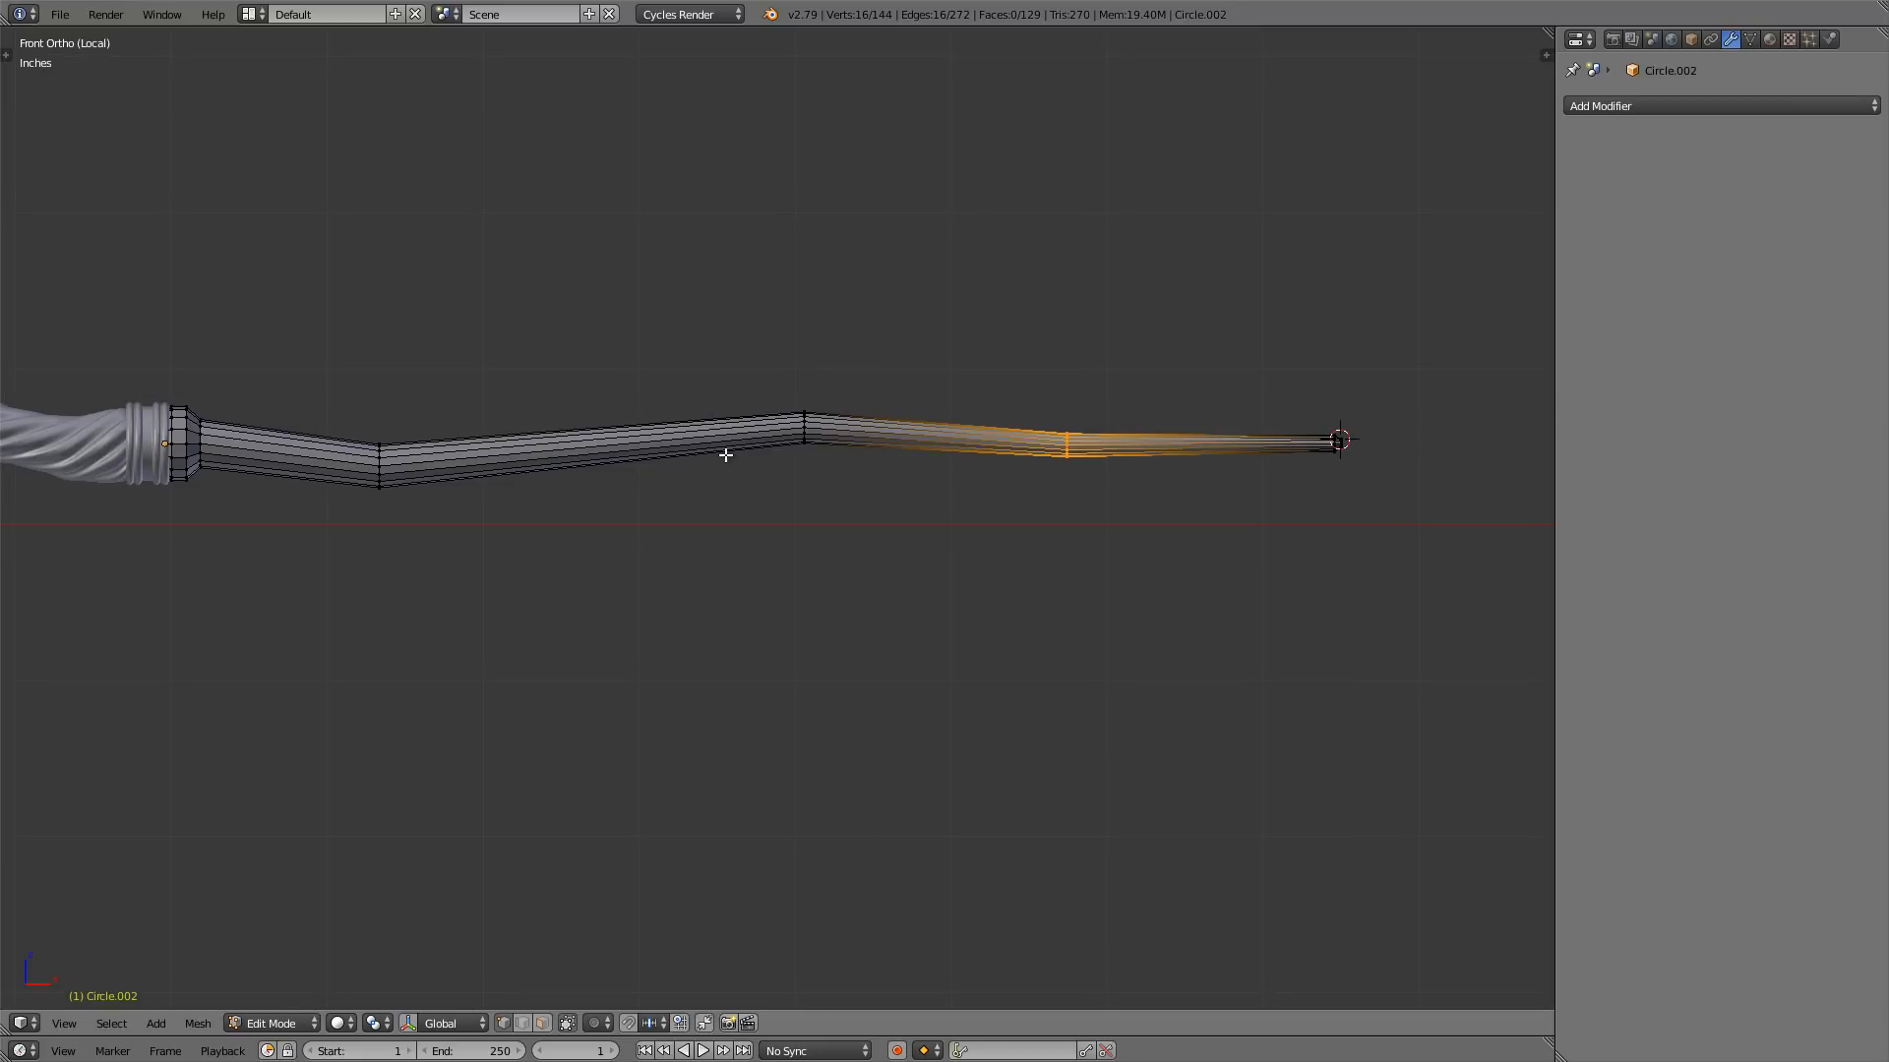
key("KP_7")
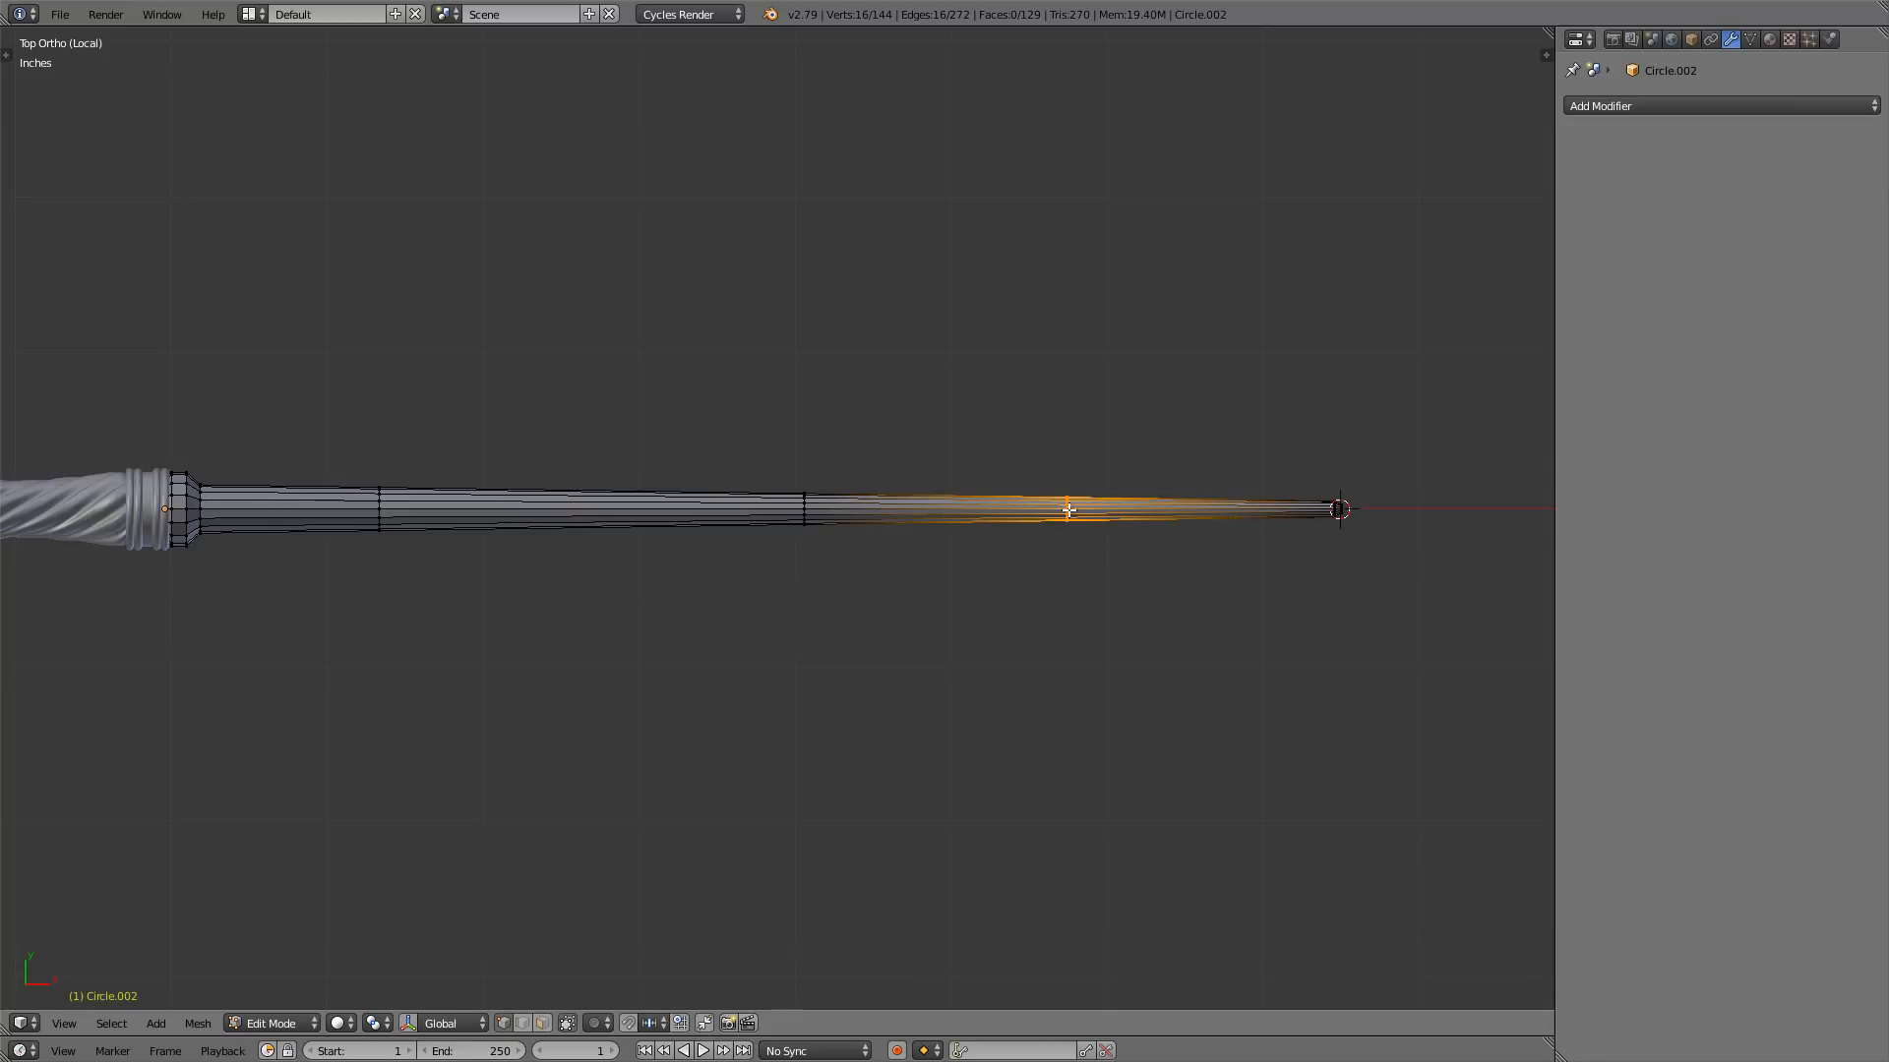
key("g")
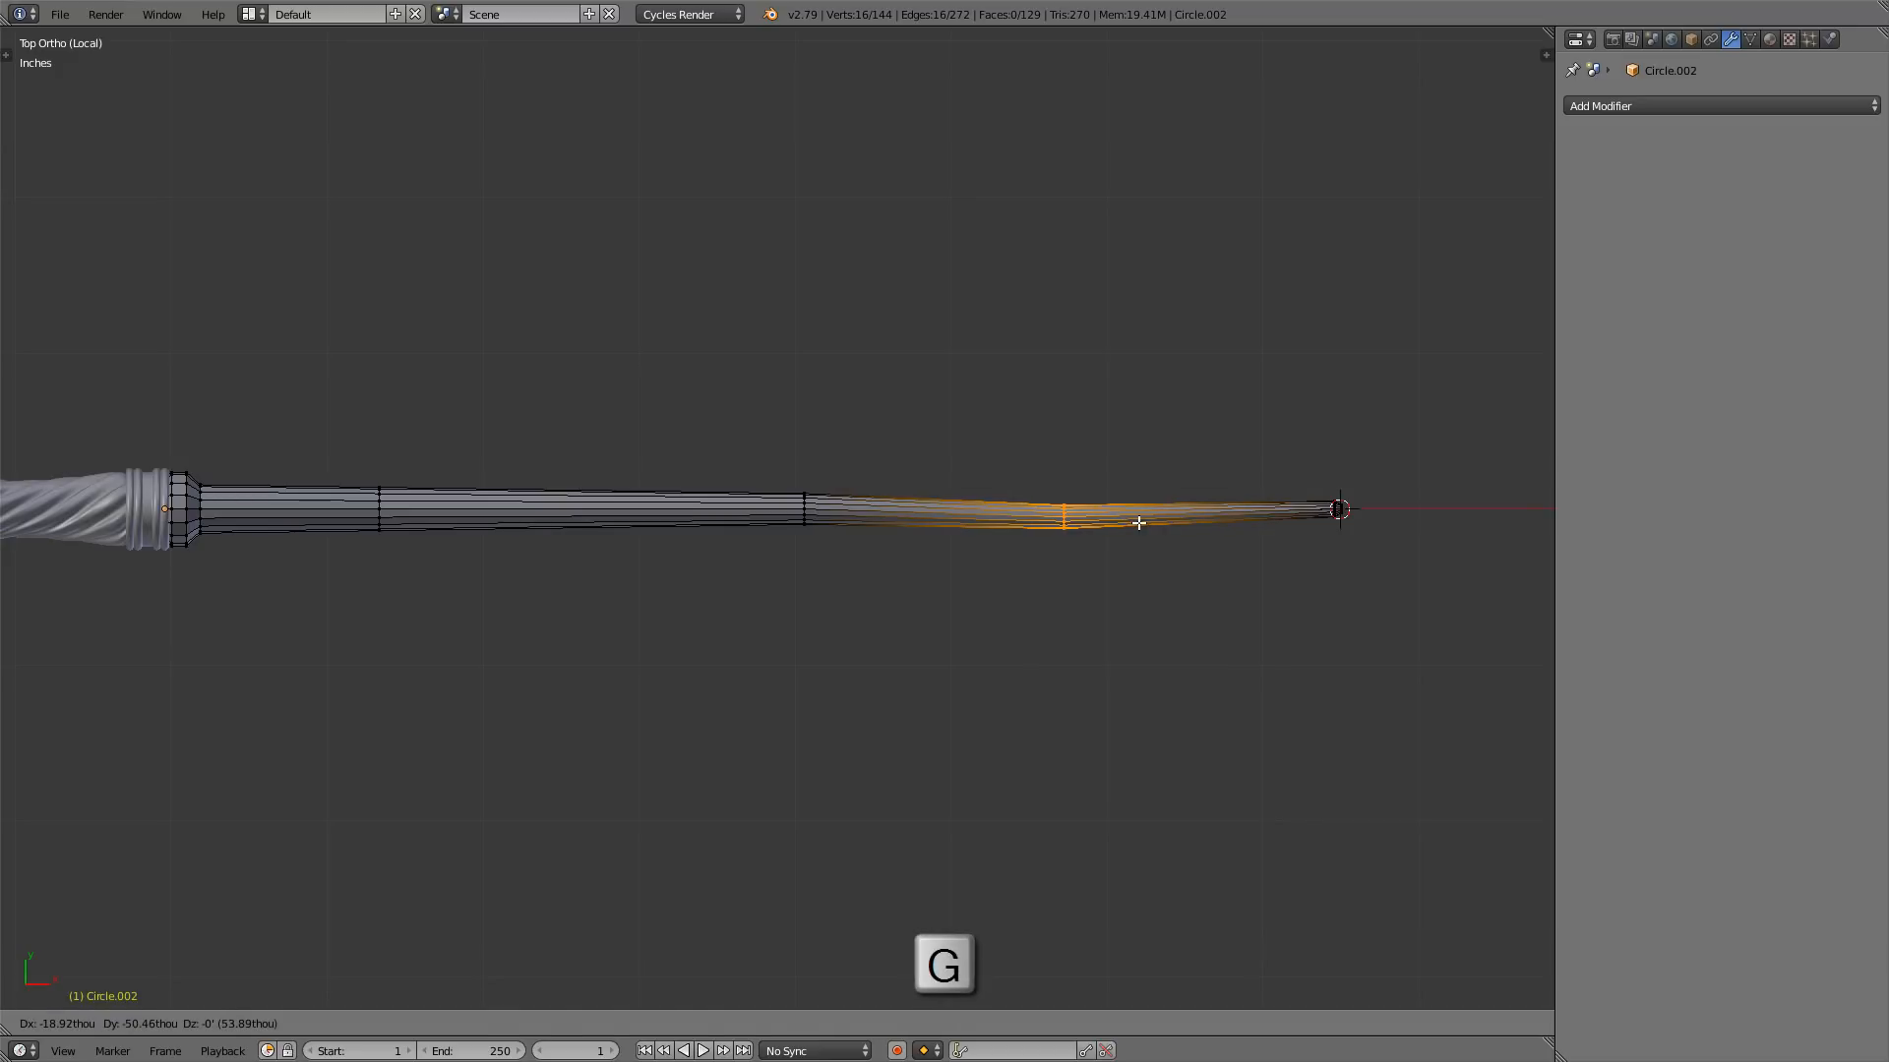
left_click(1033, 523)
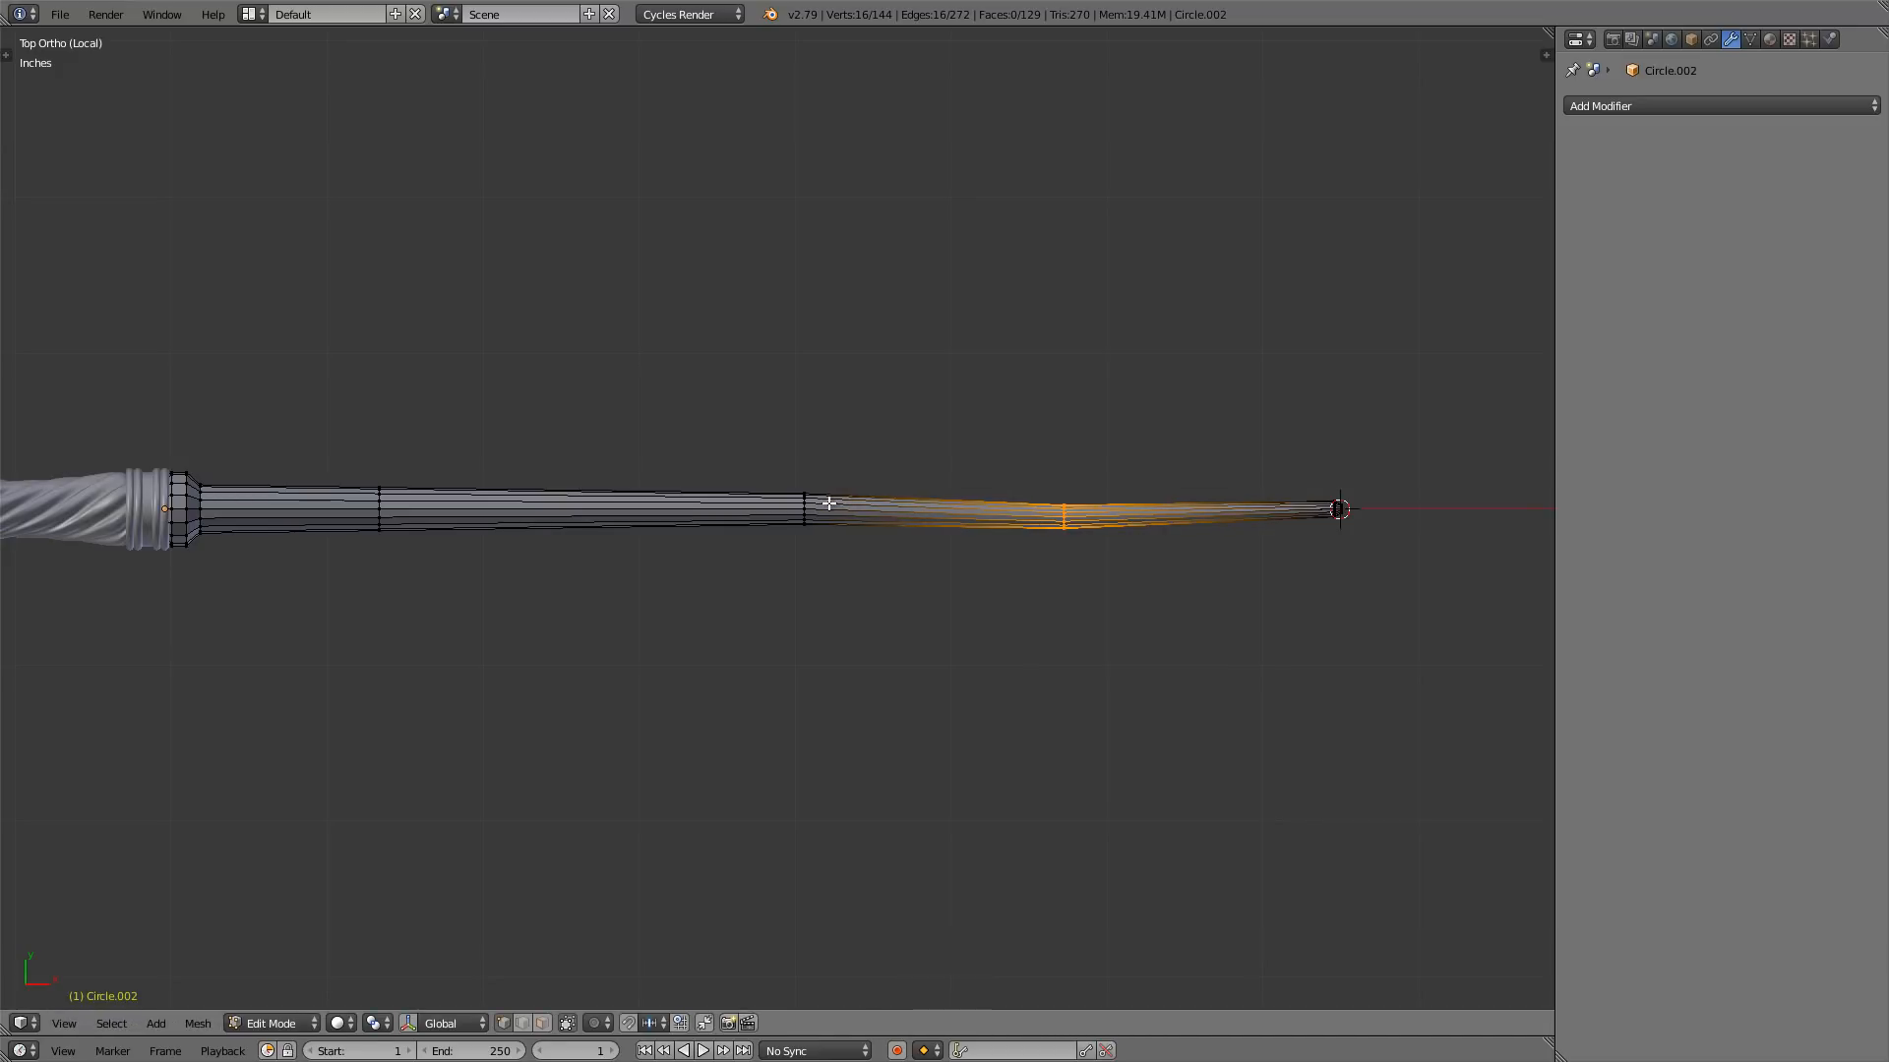
- Switch to wireframe and shift the shaft's whole middle loop sideways toward positive Y for an opposing bend
key("z")
key("a")
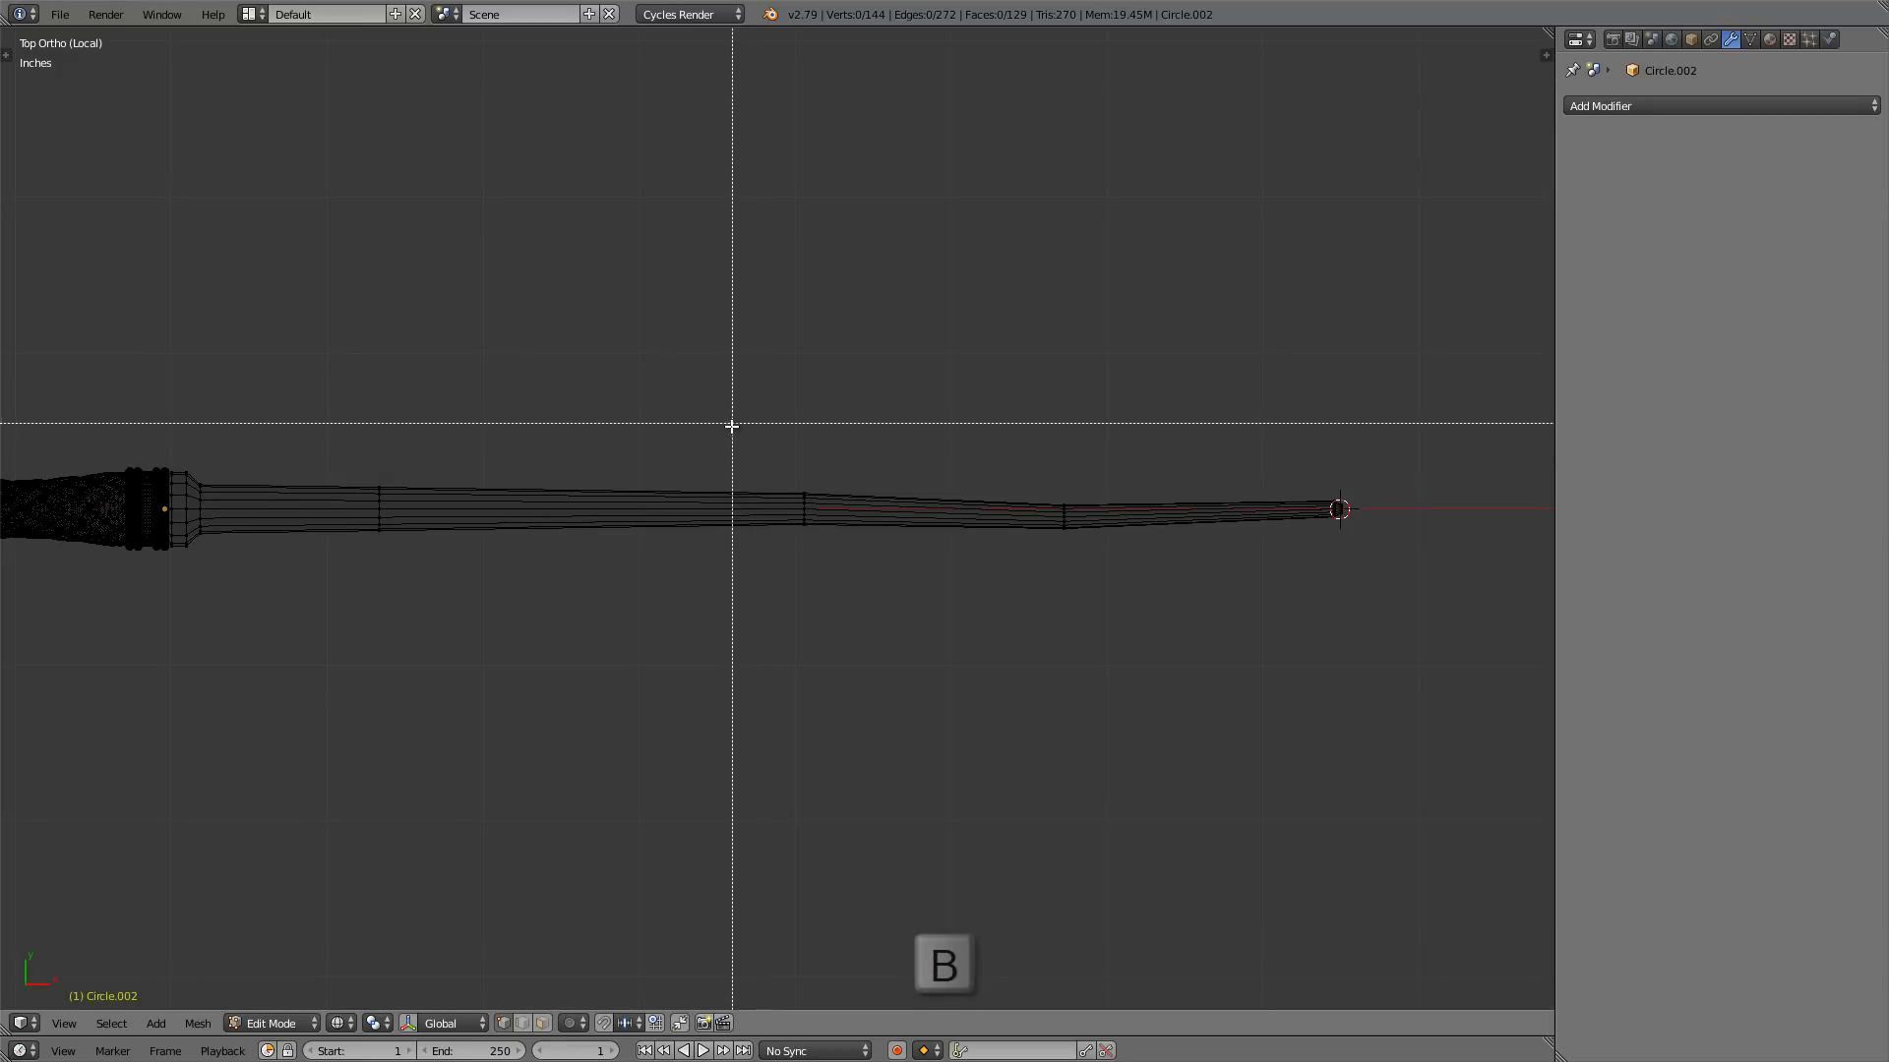
left_click_drag(729, 424, 872, 590)
key("g")
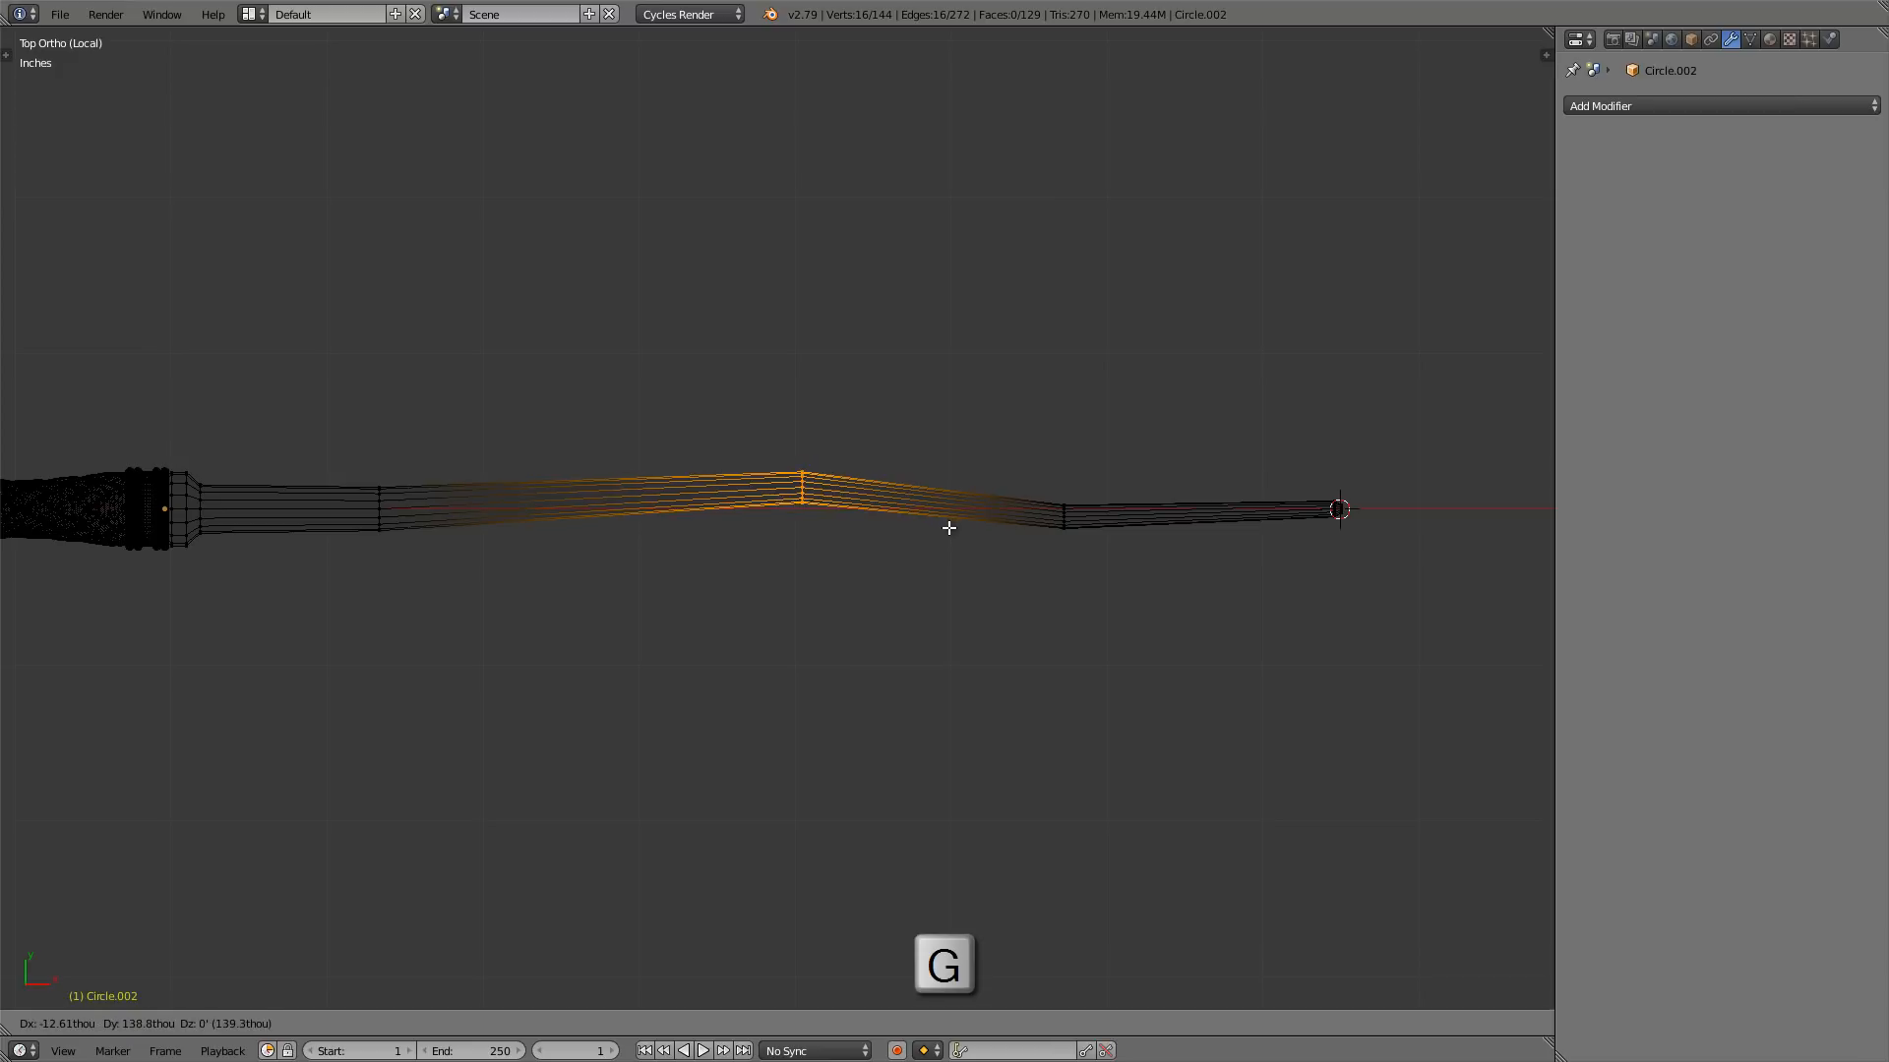
left_click(949, 529)
- Shift the shaft's loop nearest the collar about 63 thou toward negative Y
key("a")
key("b")
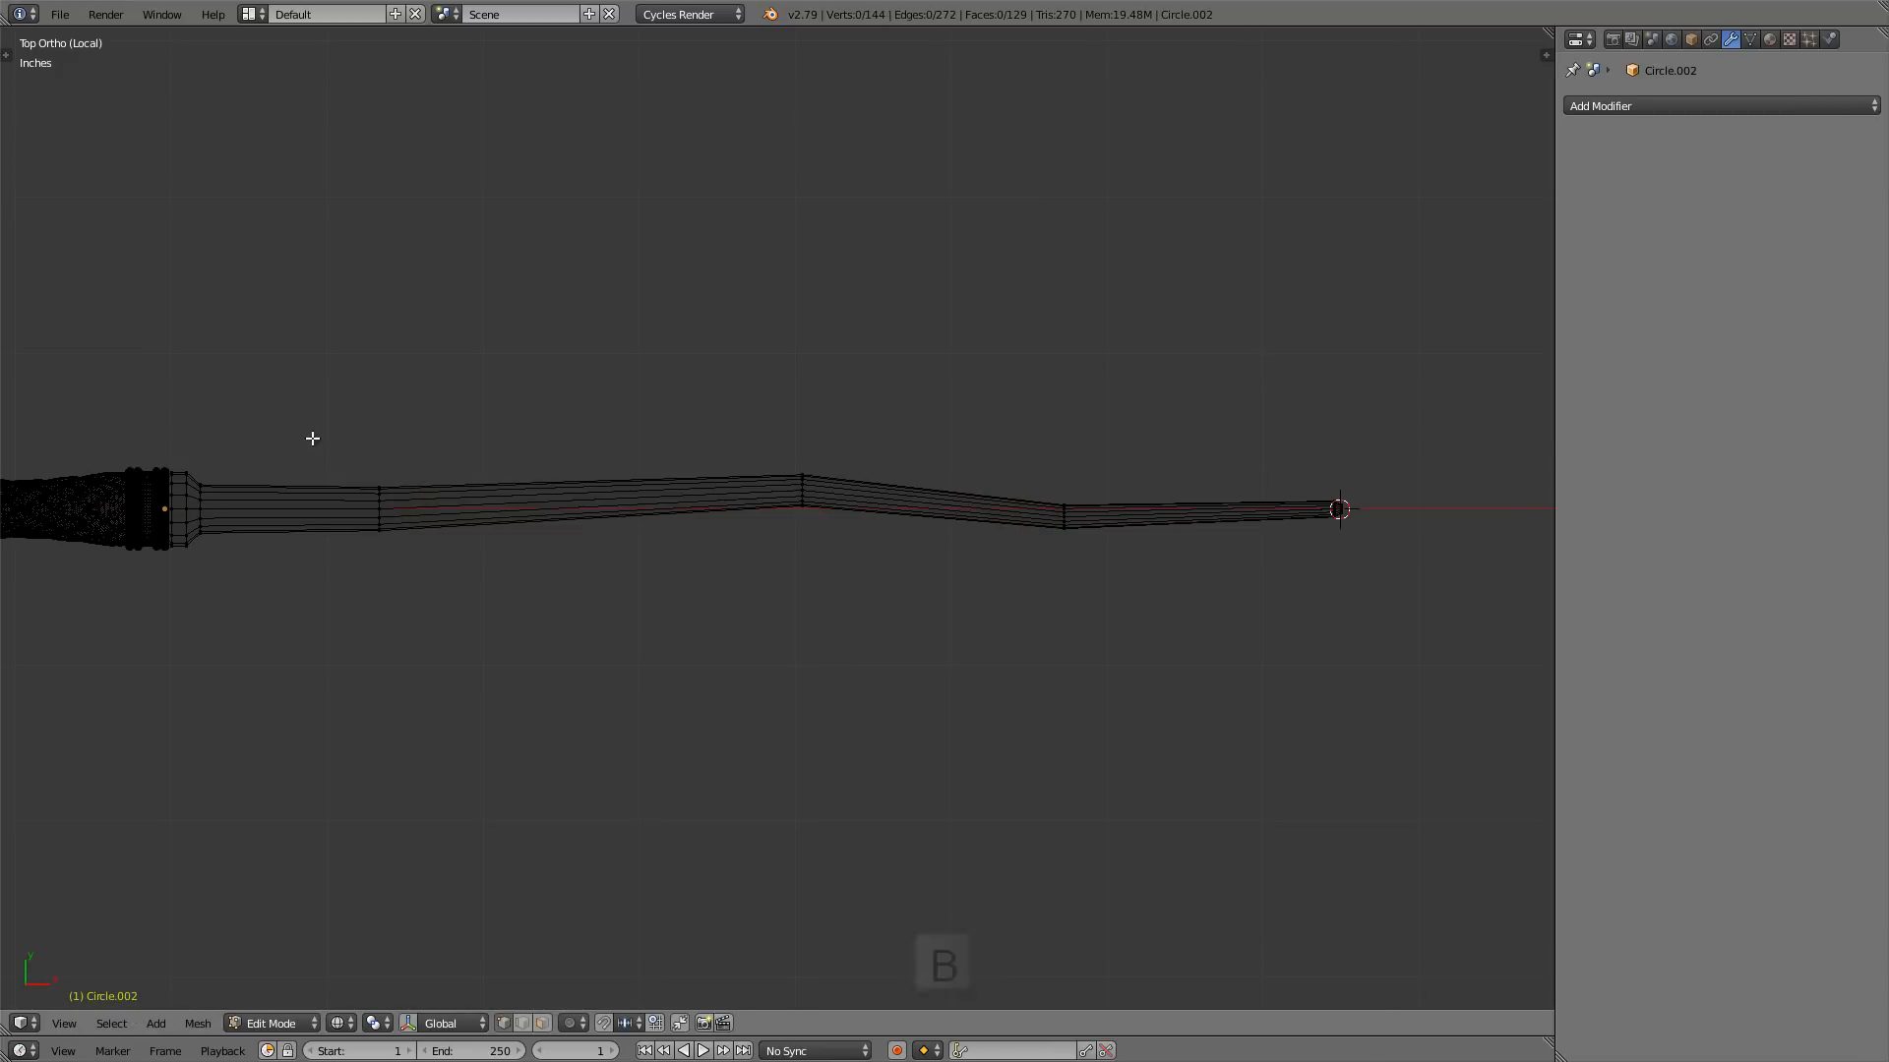
left_click_drag(312, 434, 400, 577)
key("g")
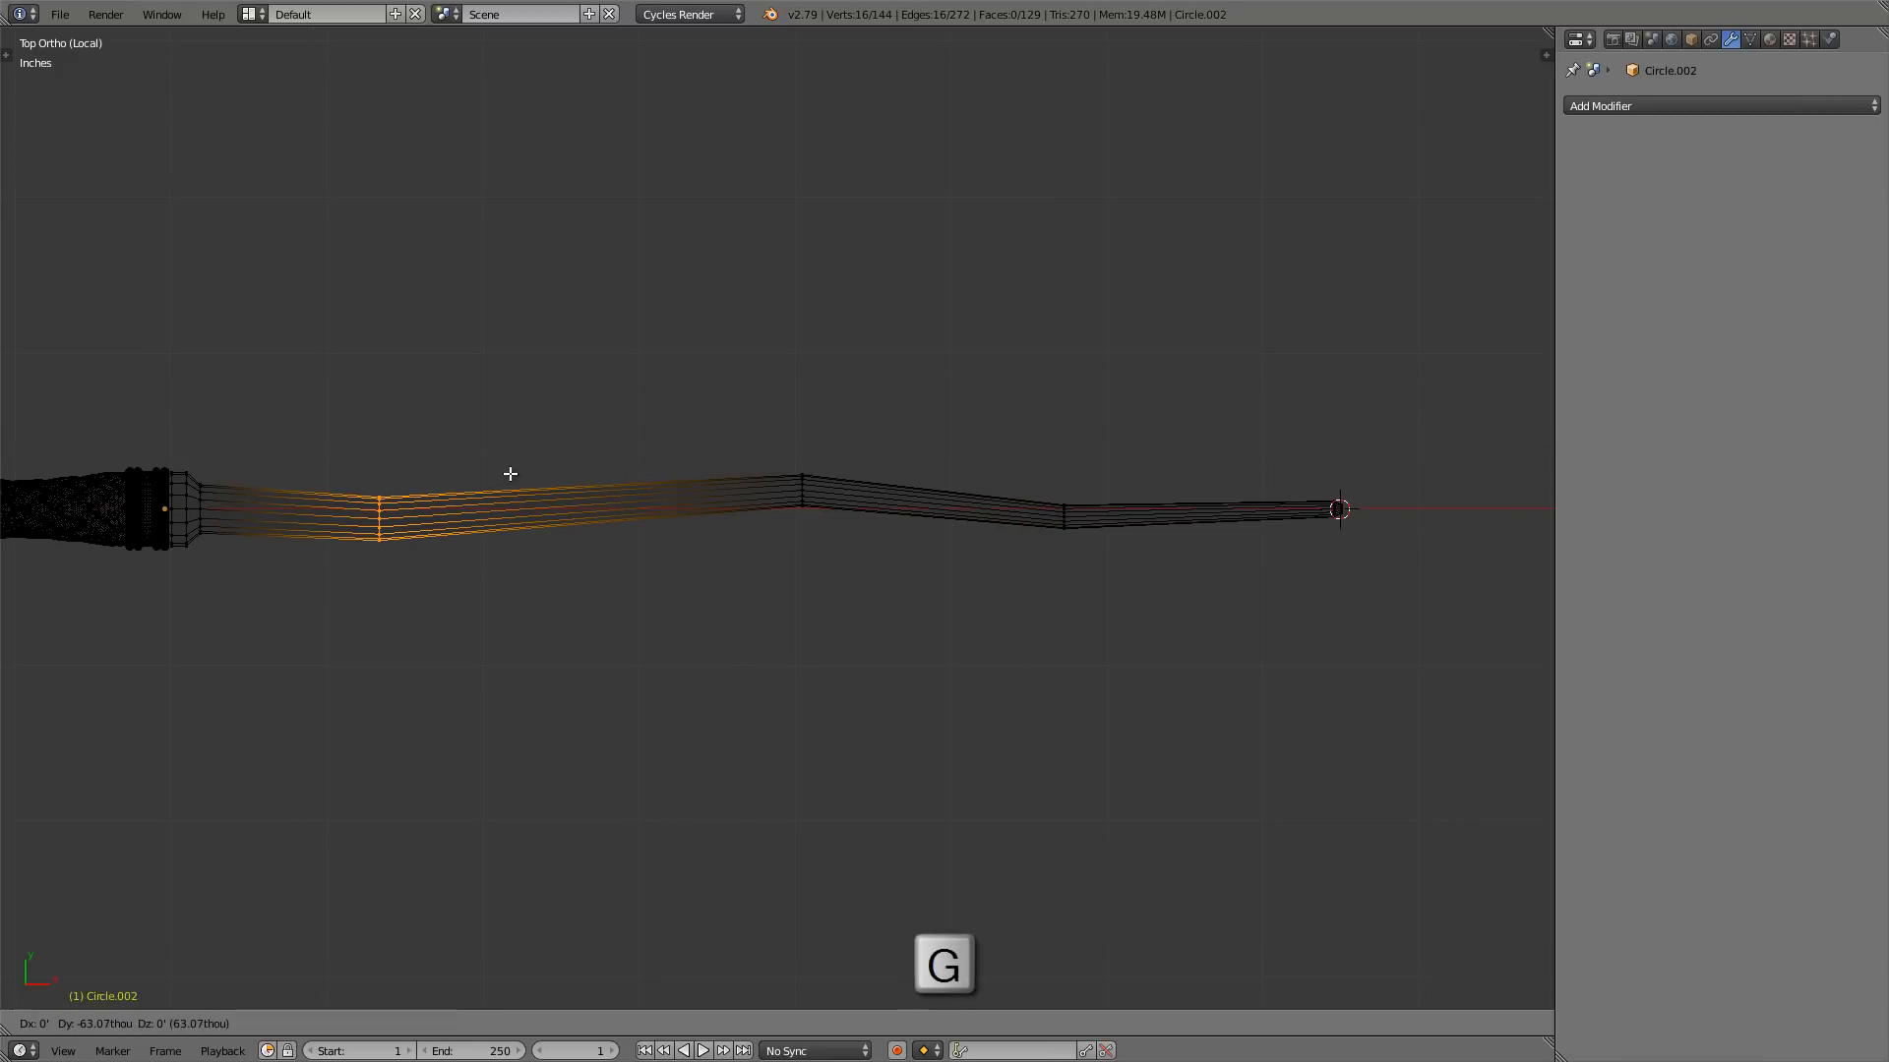
left_click(510, 476)
- From an angled view, raise the loop nearest the tip about 50 thou, then return to solid shading in front view
middle_click_drag(644, 484, 681, 173)
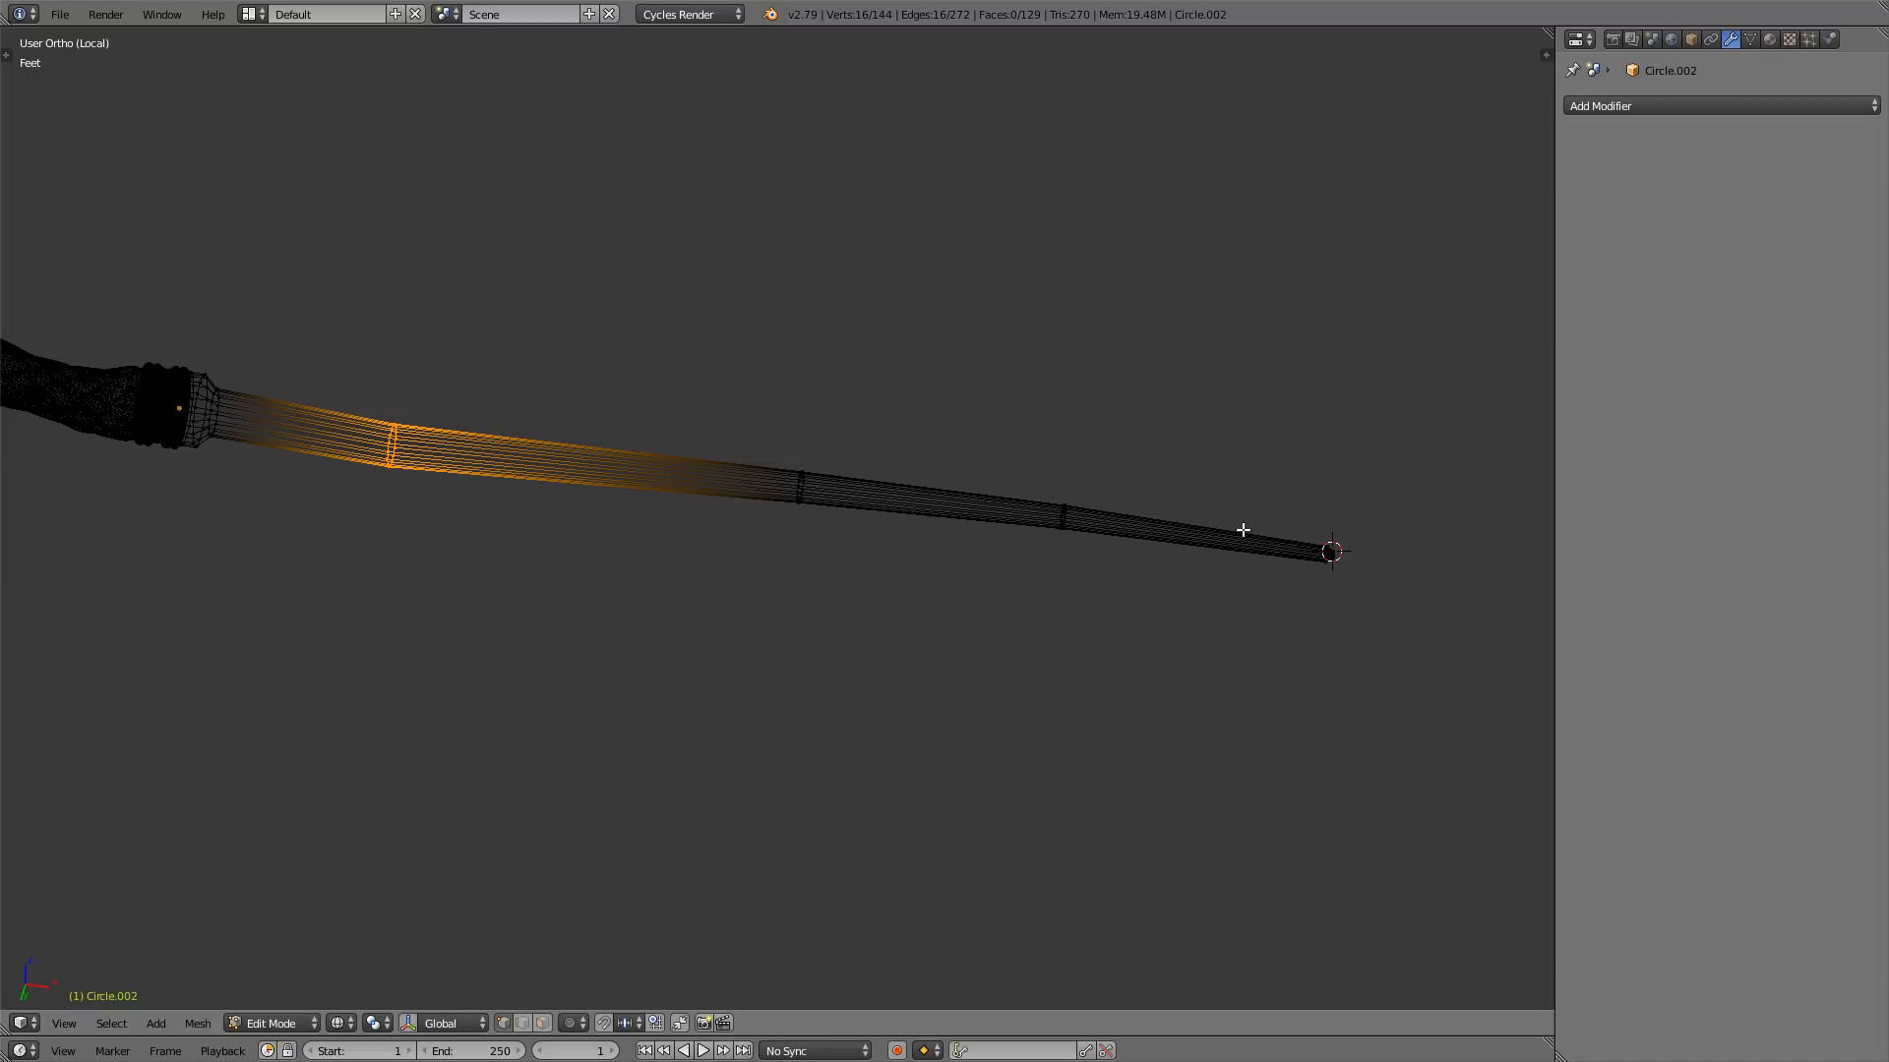
key("a")
key("b")
left_click_drag(987, 472, 1093, 575)
key("g")
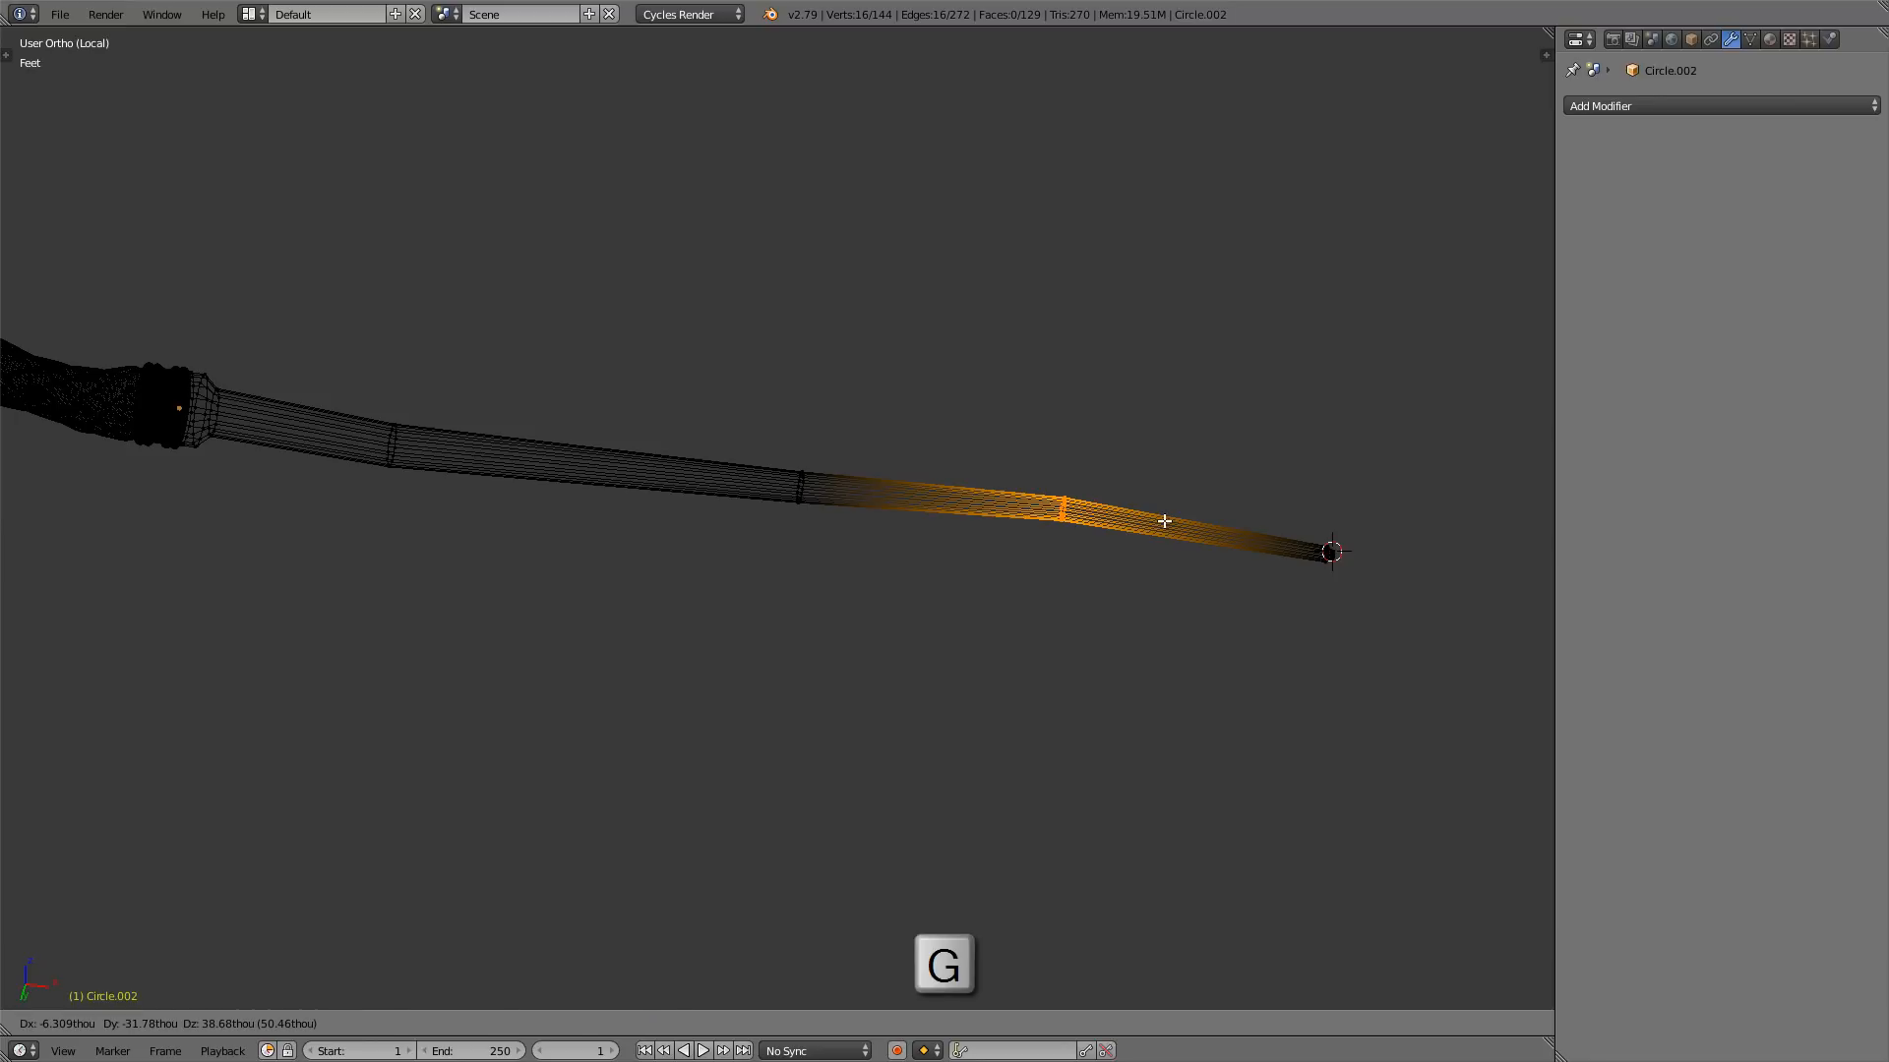
left_click(1166, 523)
middle_click_drag(1165, 523, 1151, 682)
key("KP_1")
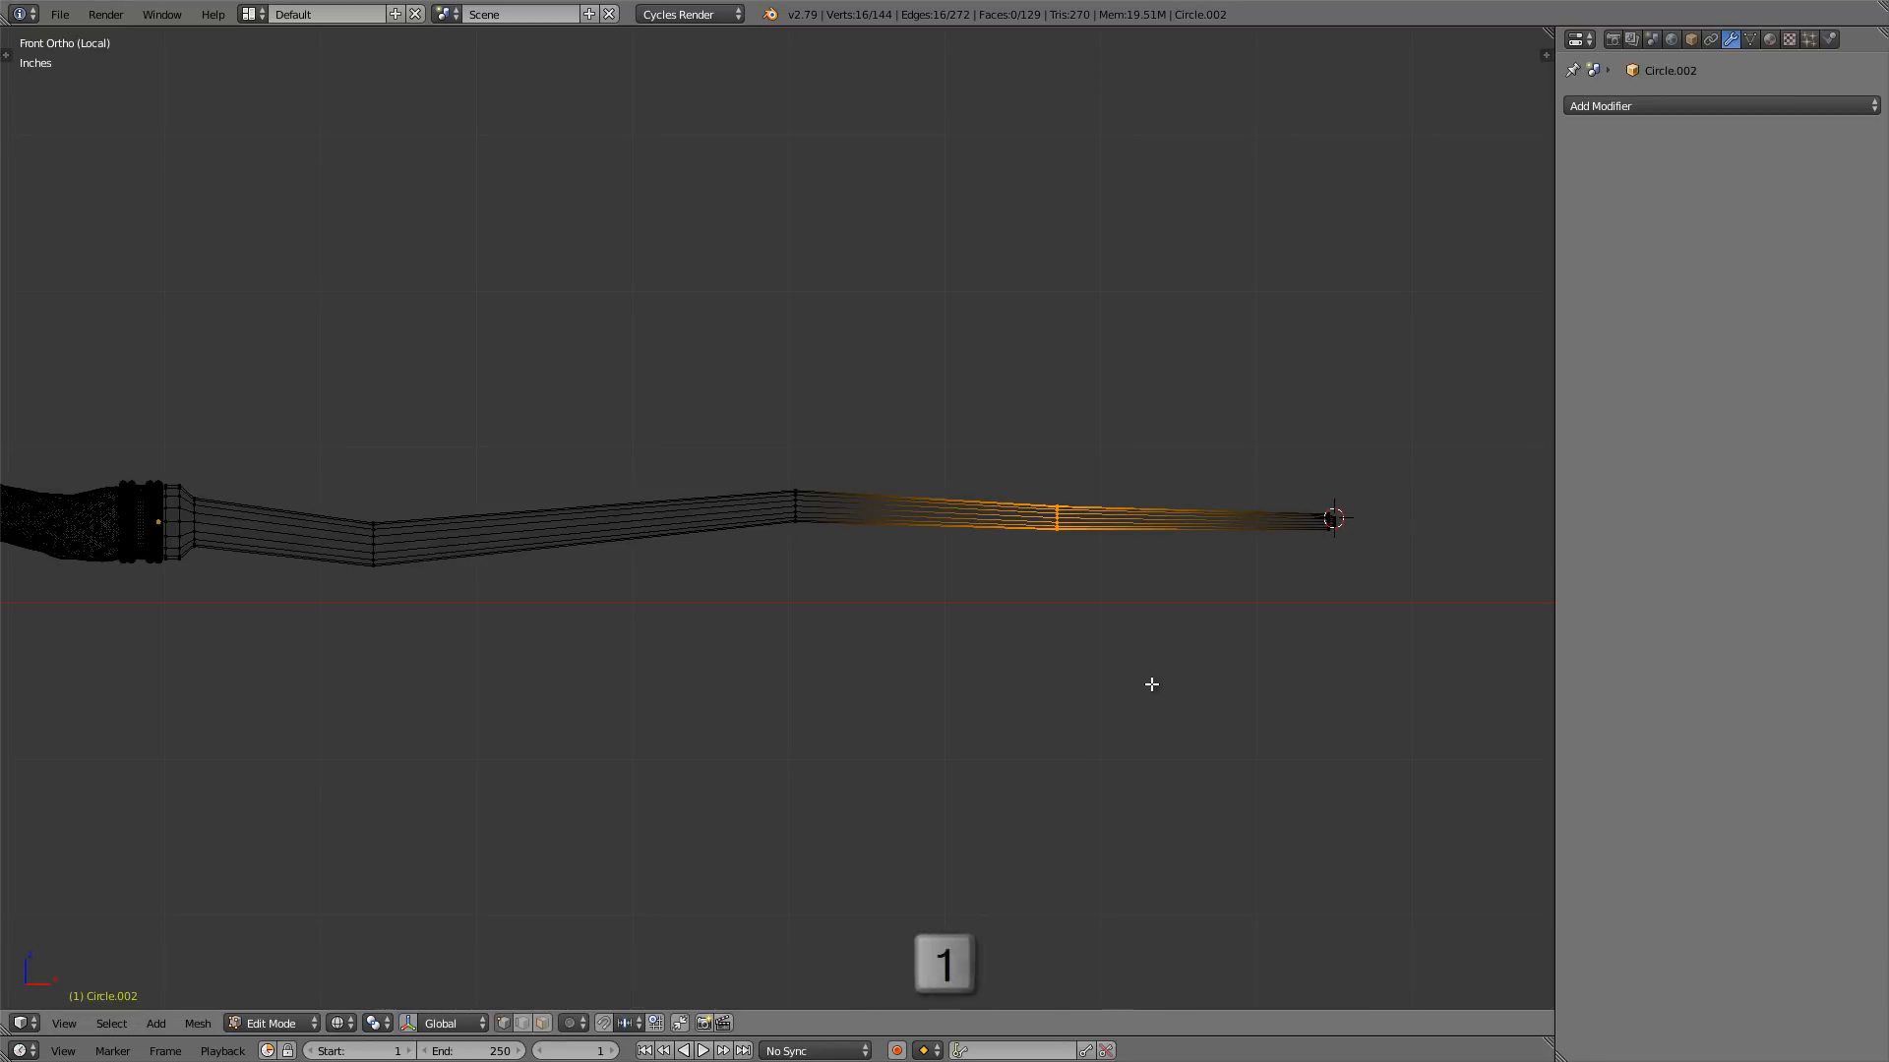
key("z")
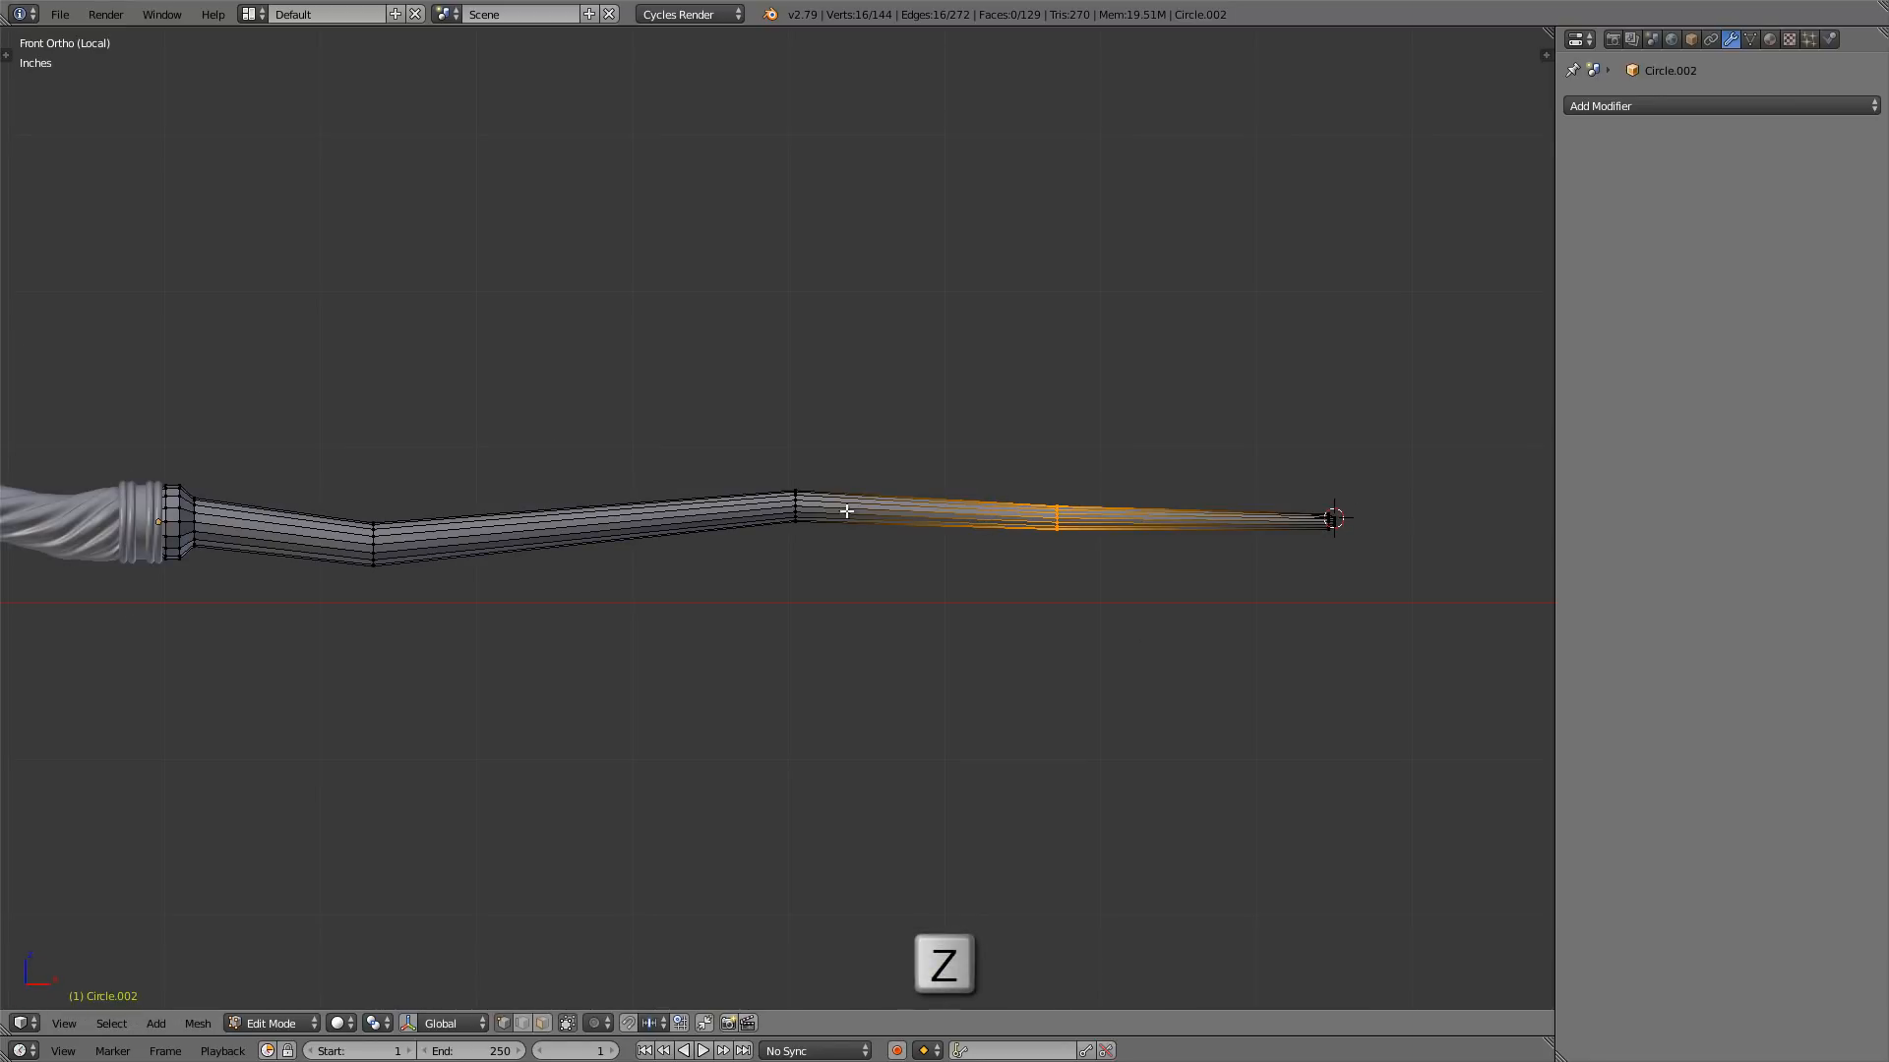
- Leave mesh editing and add a Remesh modifier in Smooth mode to the bent shaft
middle_click_drag(835, 511, 1001, 517, "shift")
scroll(978, 516, "down", 2)
scroll(1016, 509, "up", 3)
middle_click_drag(1002, 516, 1003, 519, "ctrl")
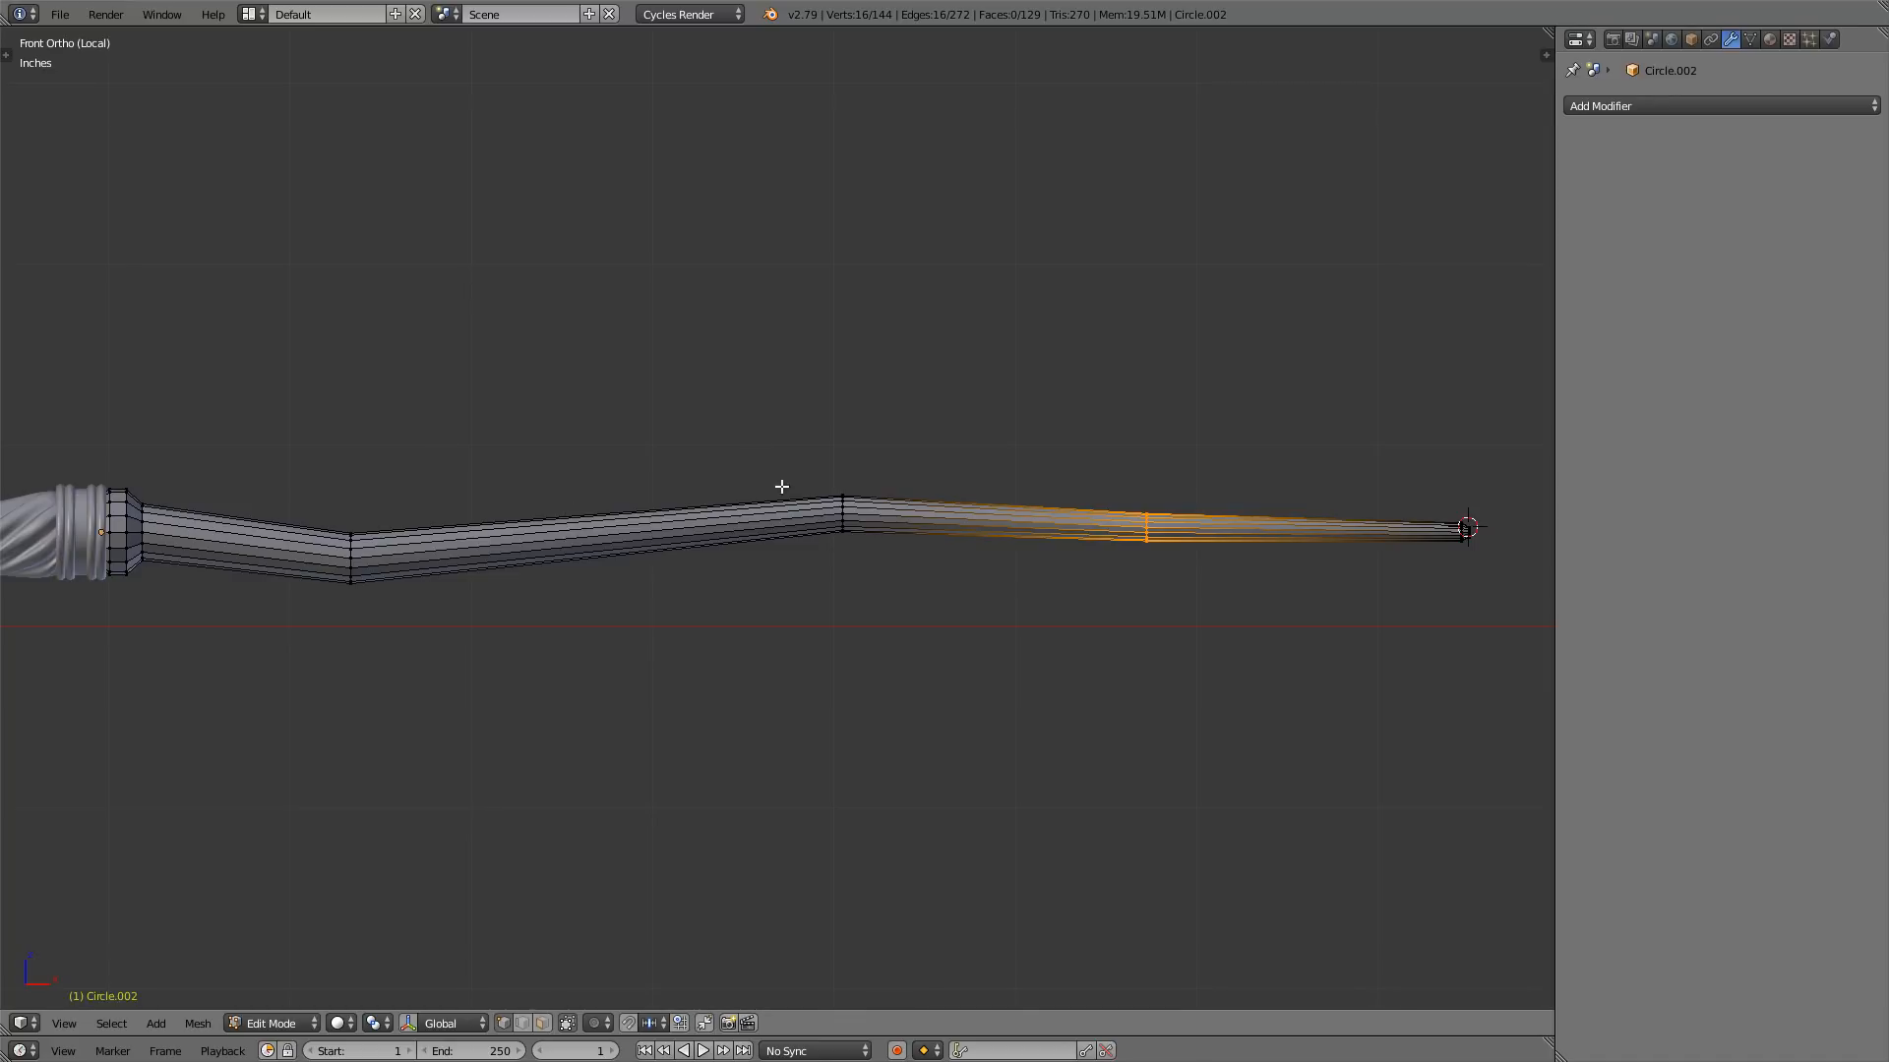
key("Tab")
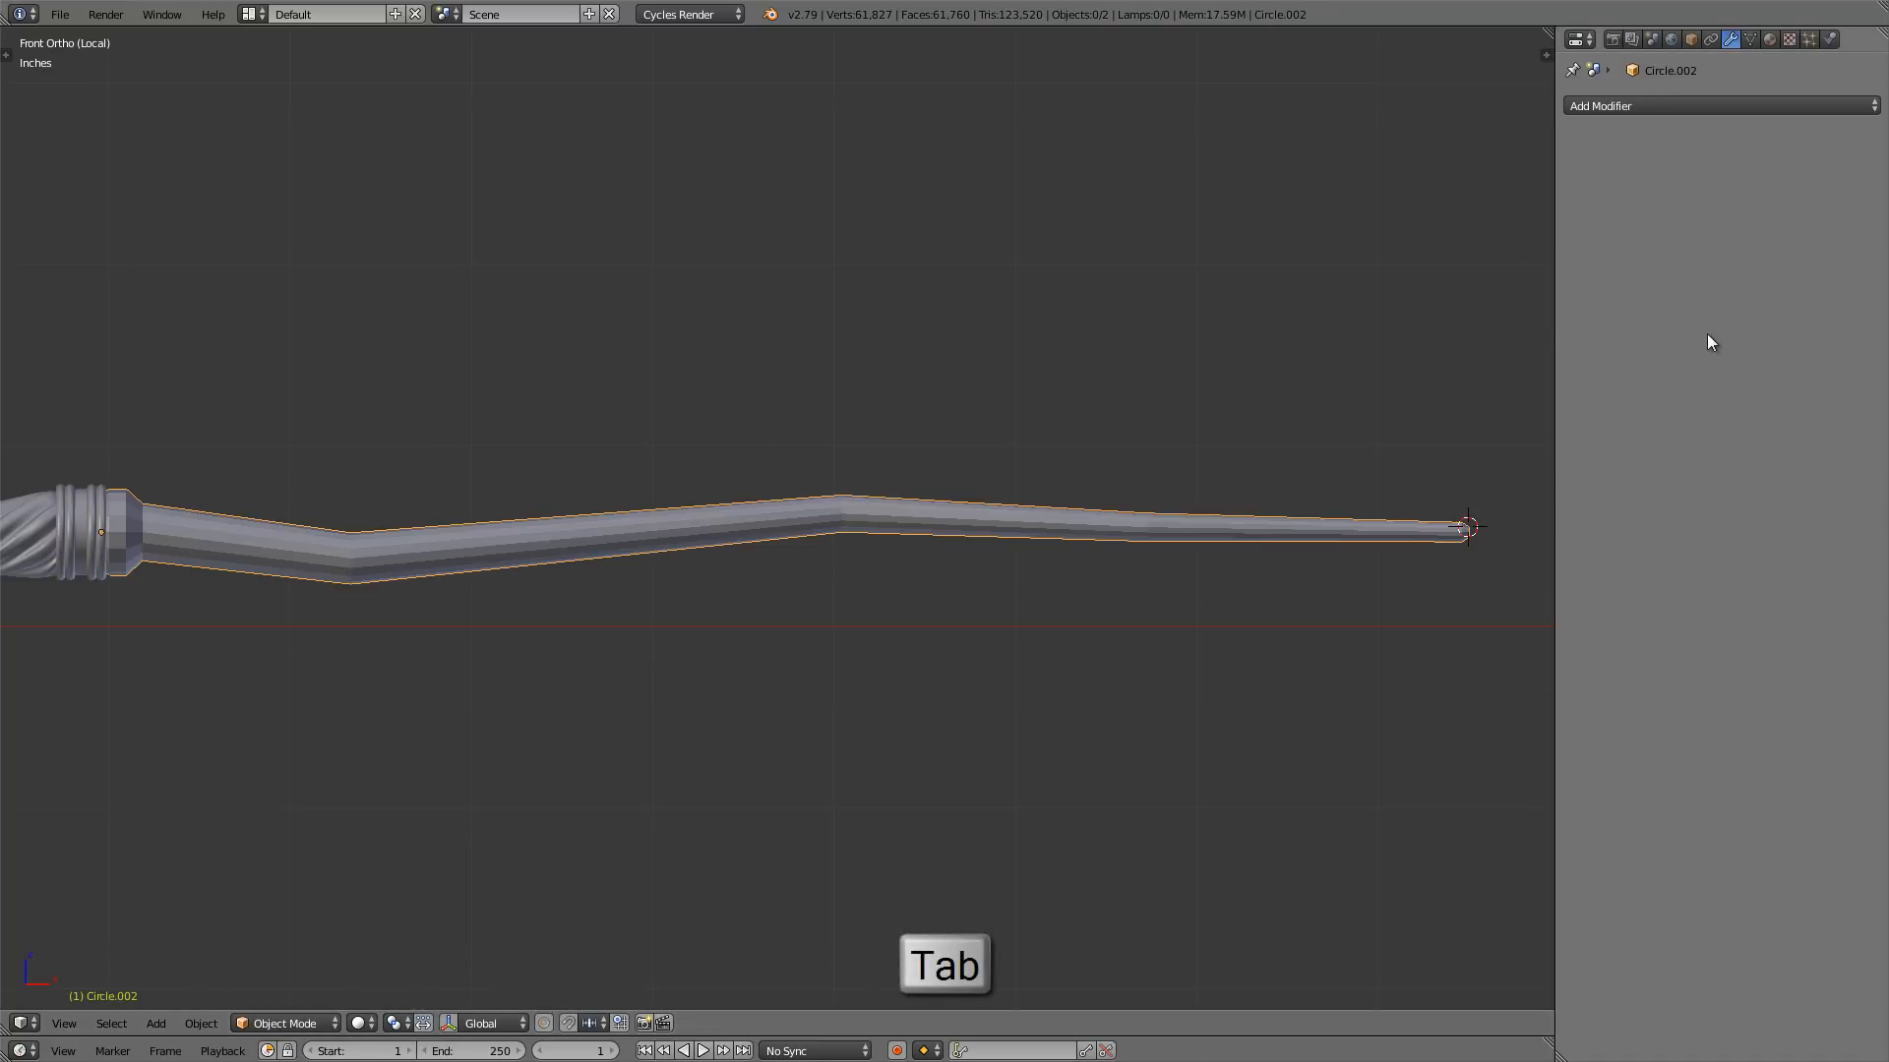
left_click(1704, 104)
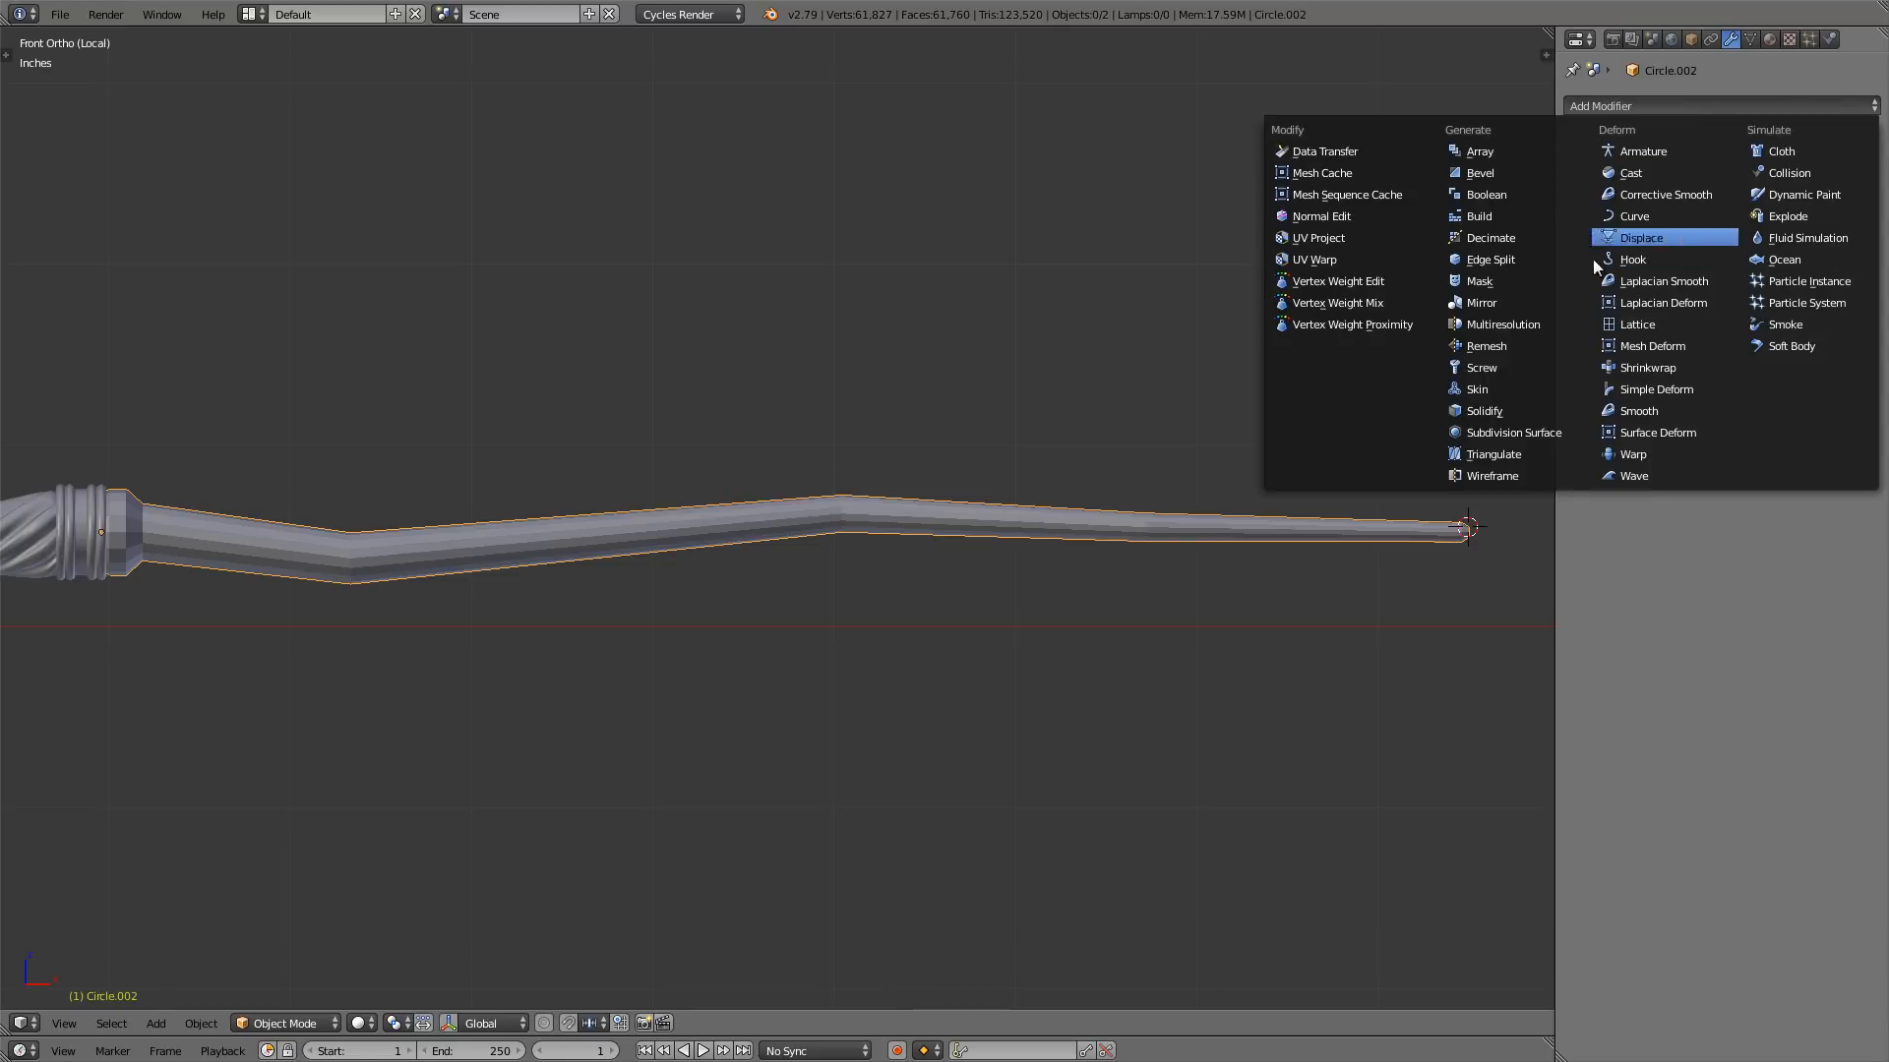
left_click(1542, 357)
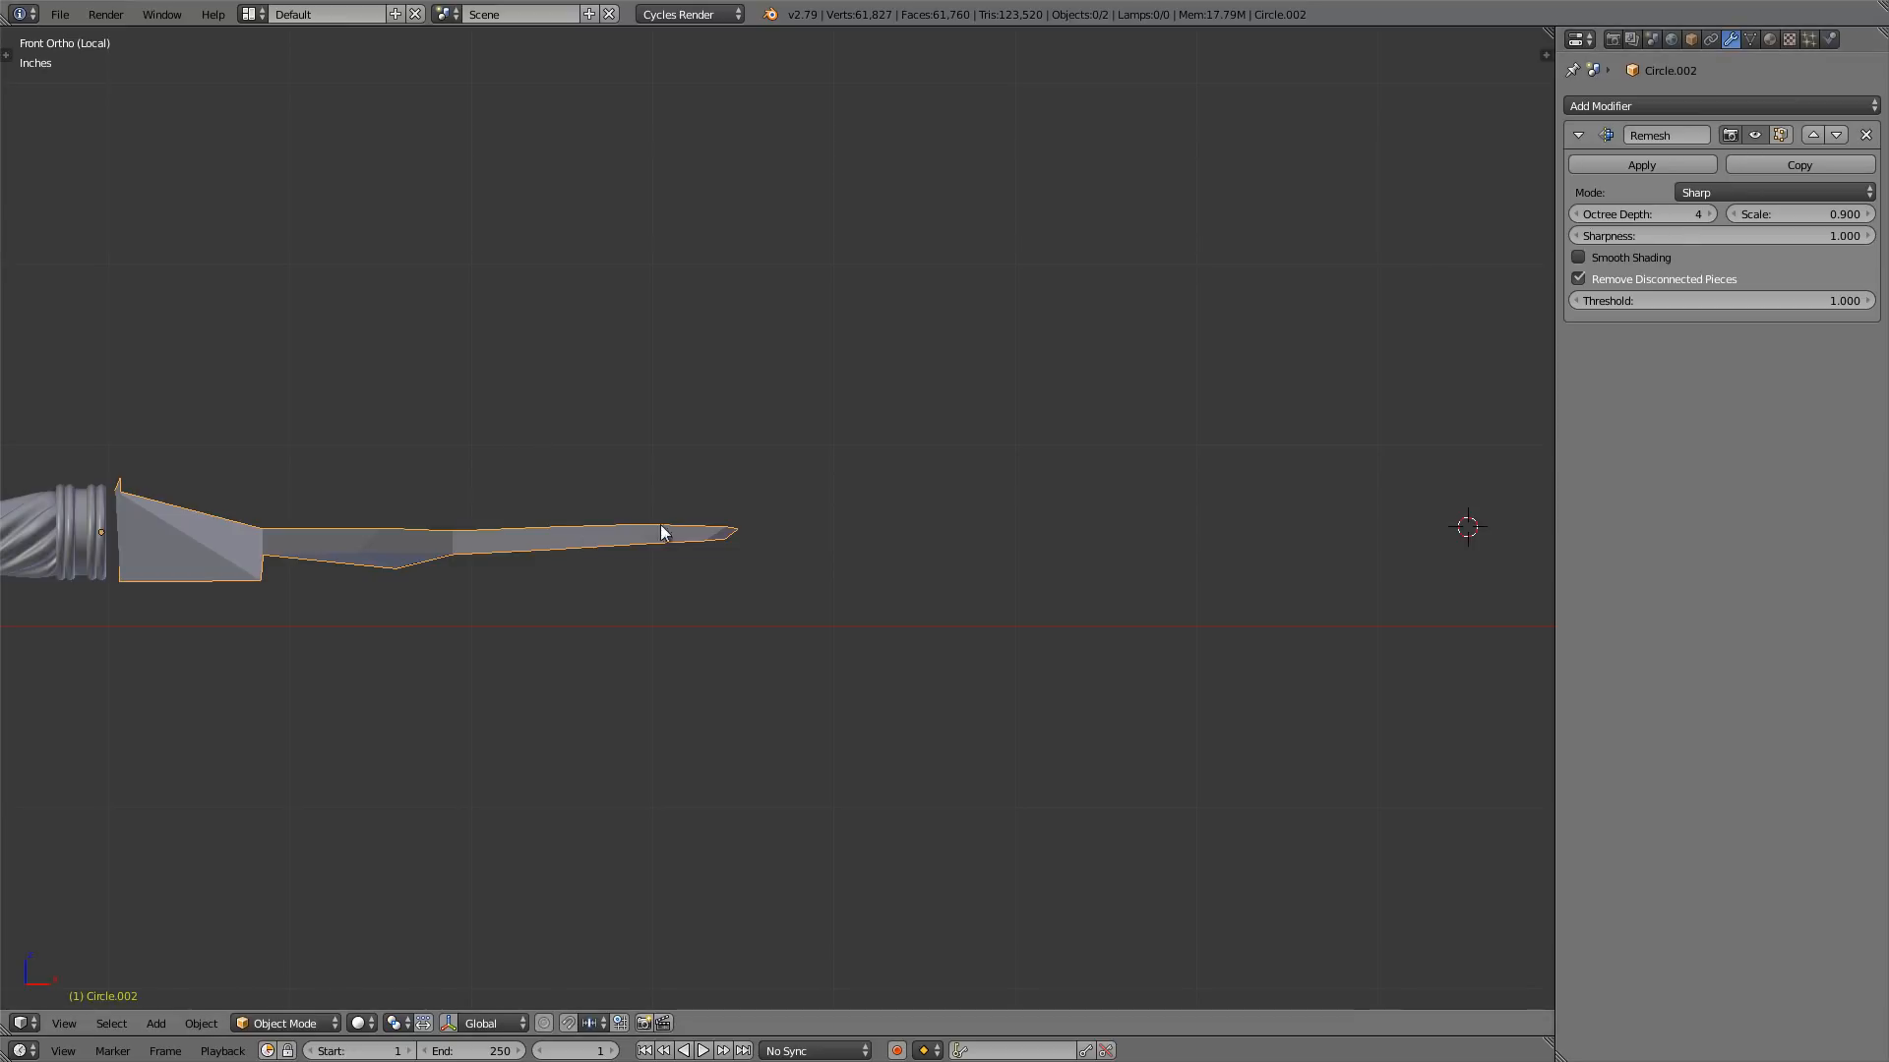
left_click(1737, 193)
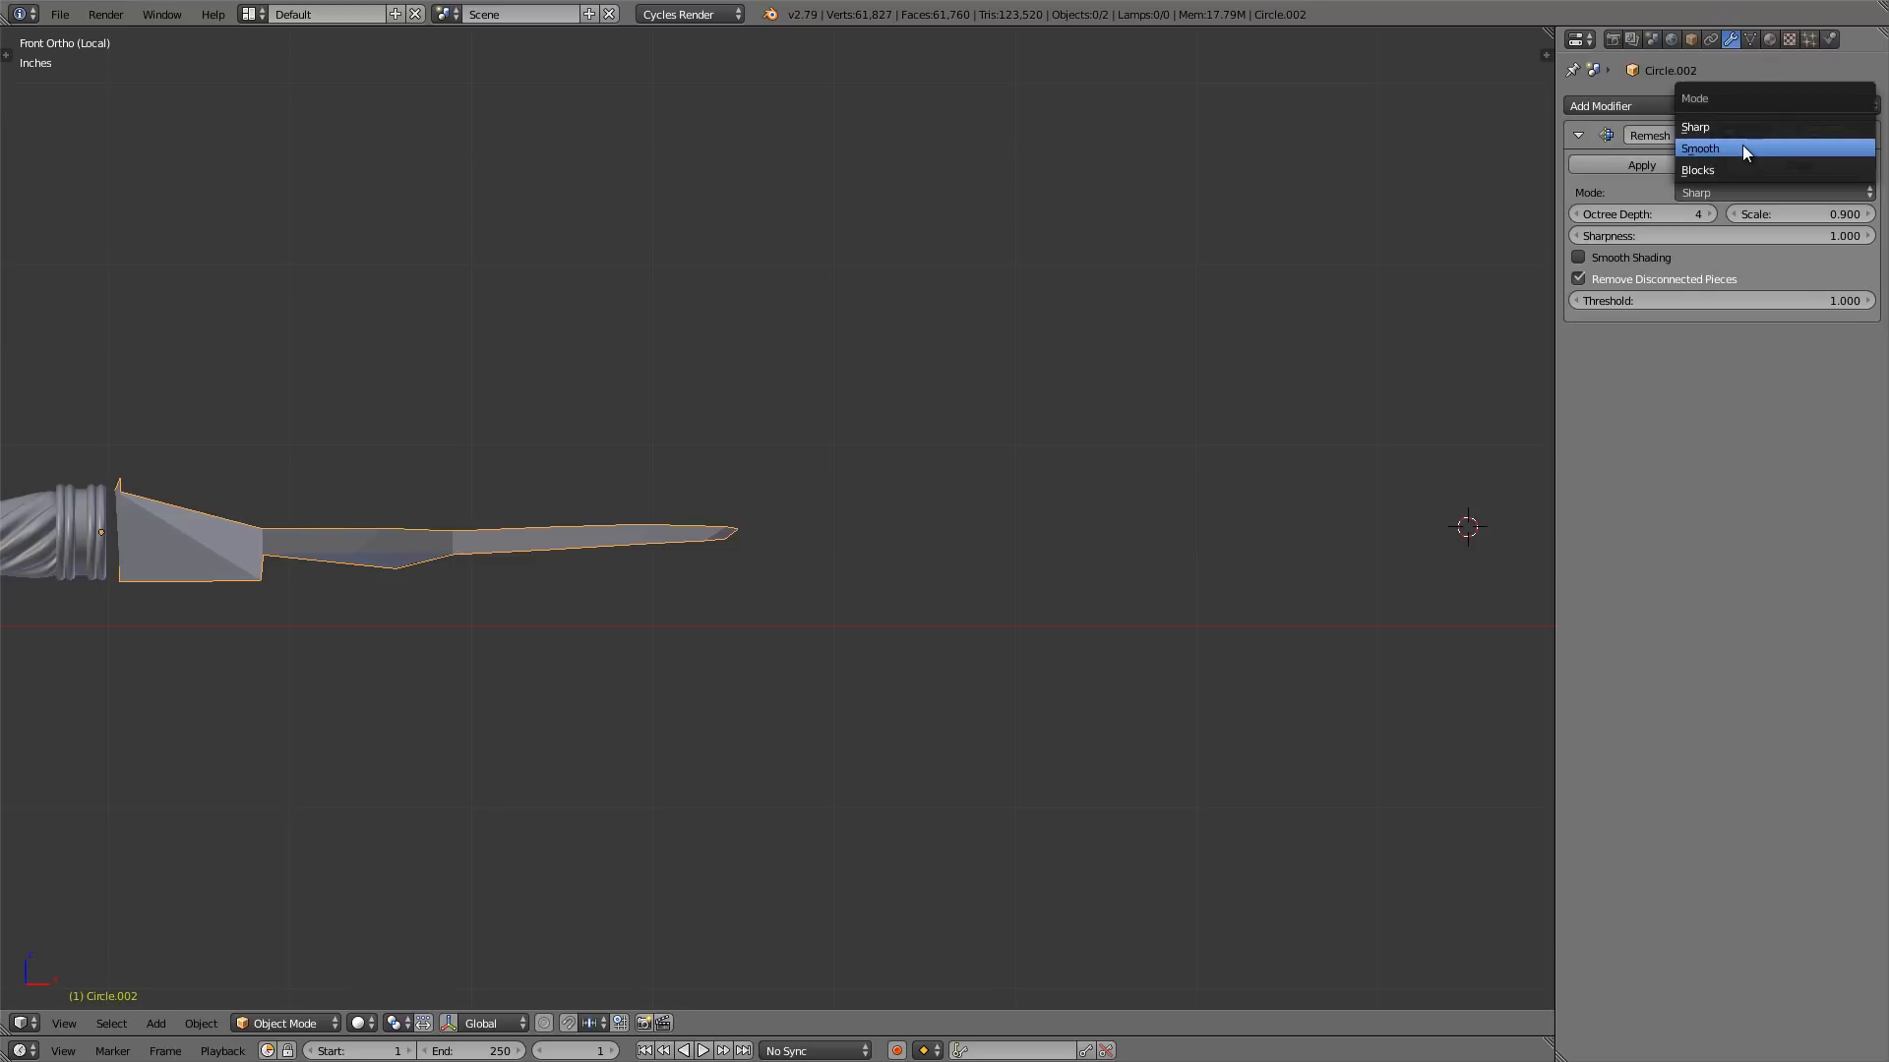
left_click(1743, 148)
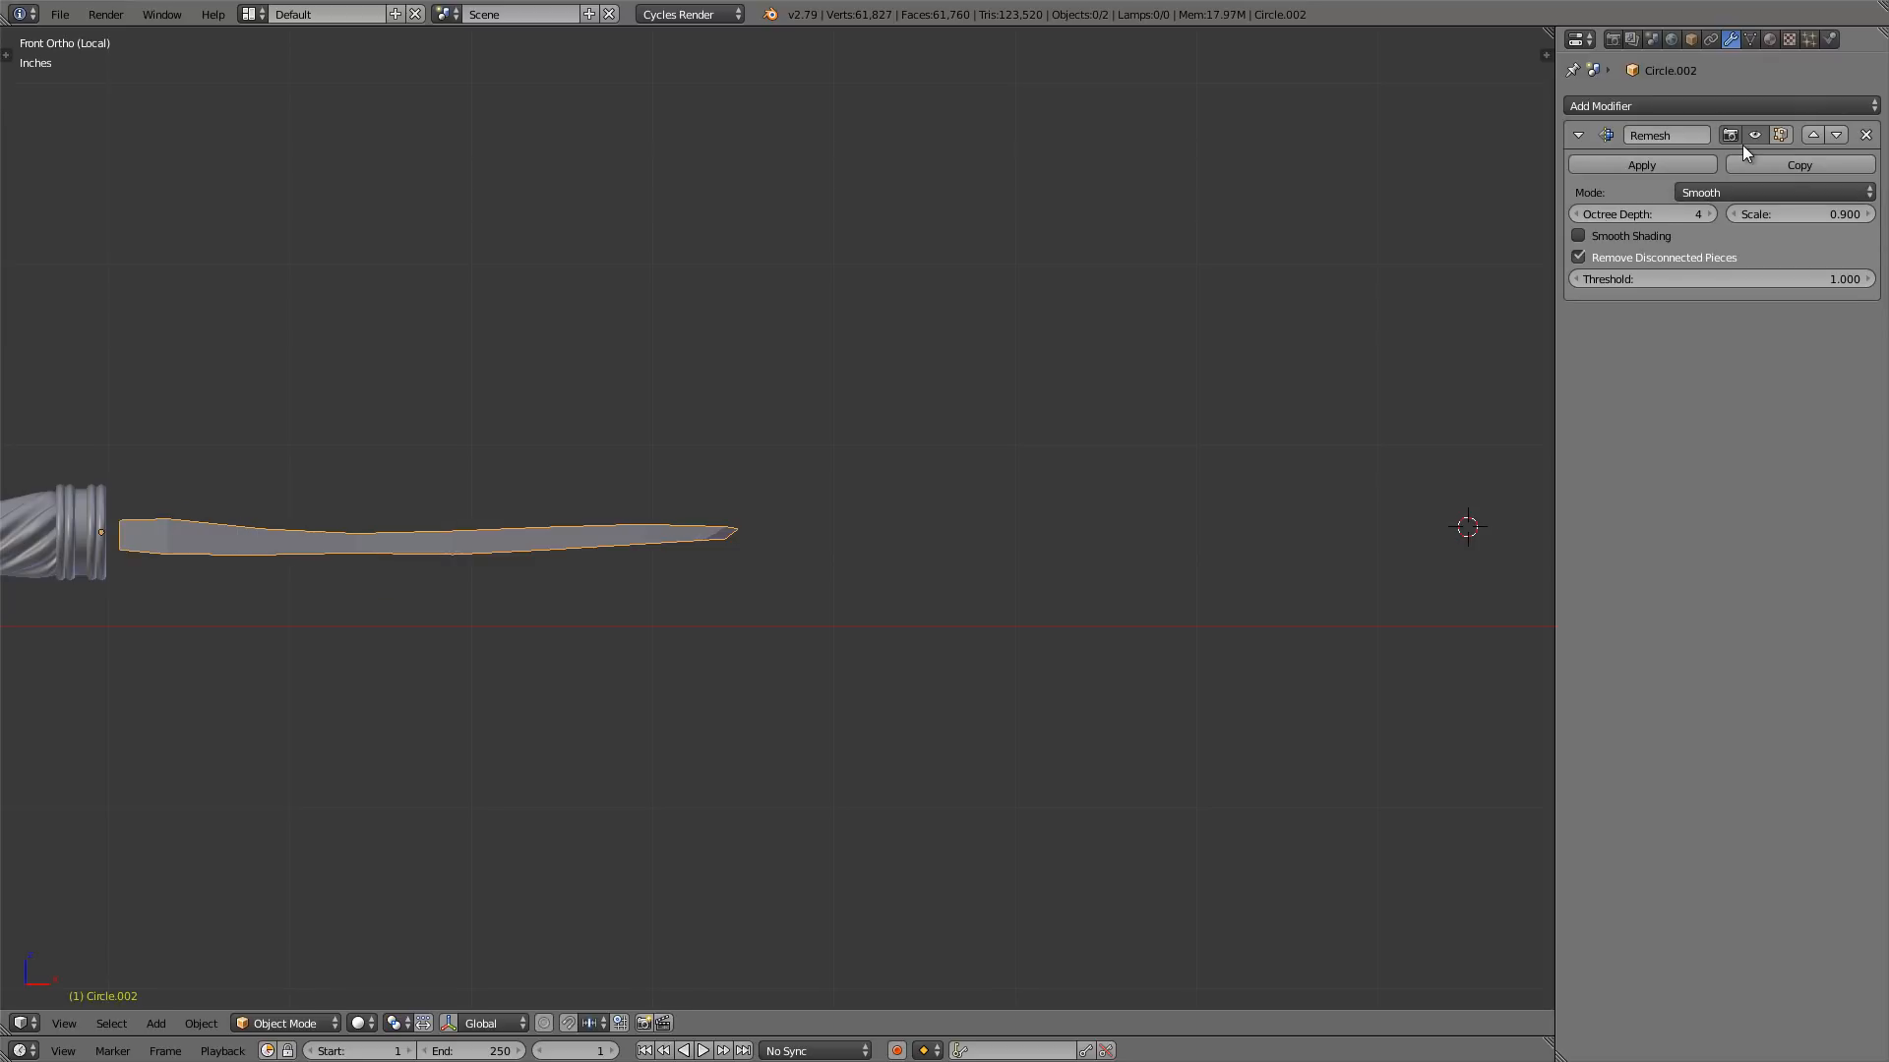
- Set the Remesh modifier's octree depth to 7 and its scale to 0.8, viewing the shaft in wireframe
left_click(1712, 214)
left_click(1711, 214)
left_click(1712, 213)
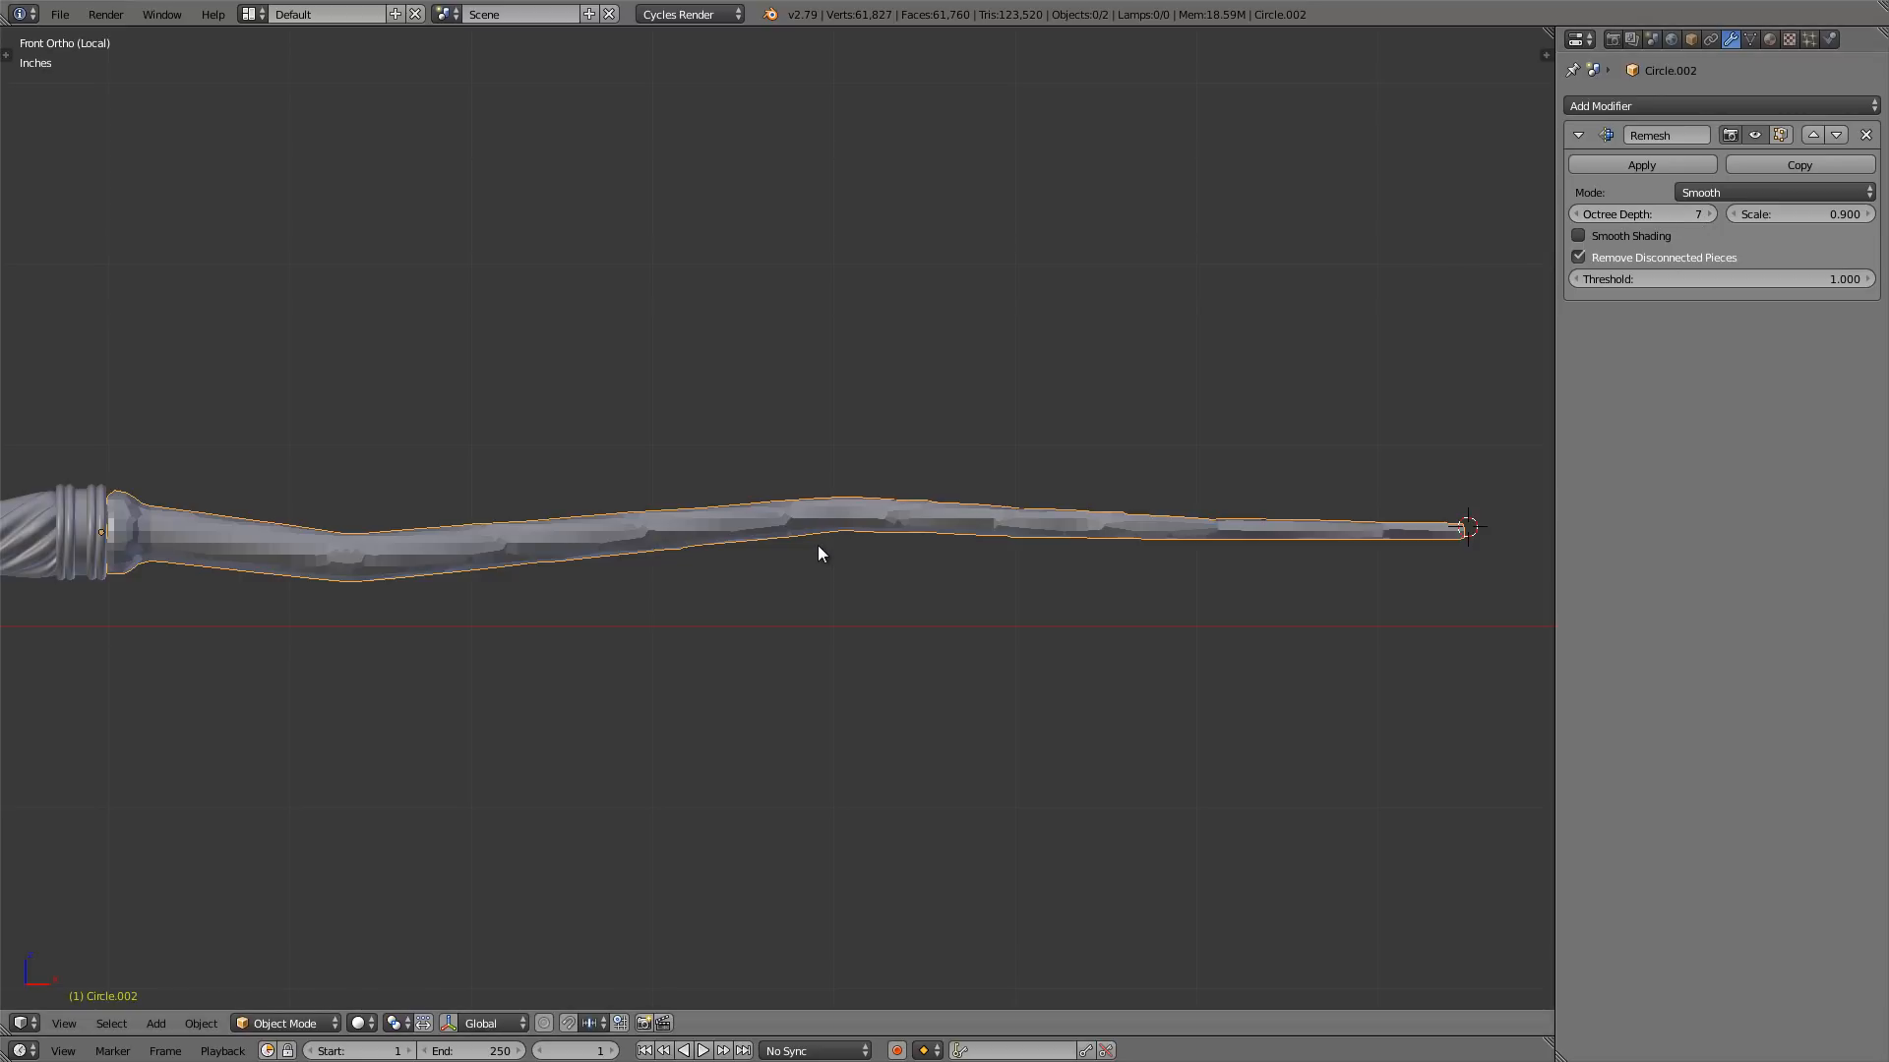
key("z")
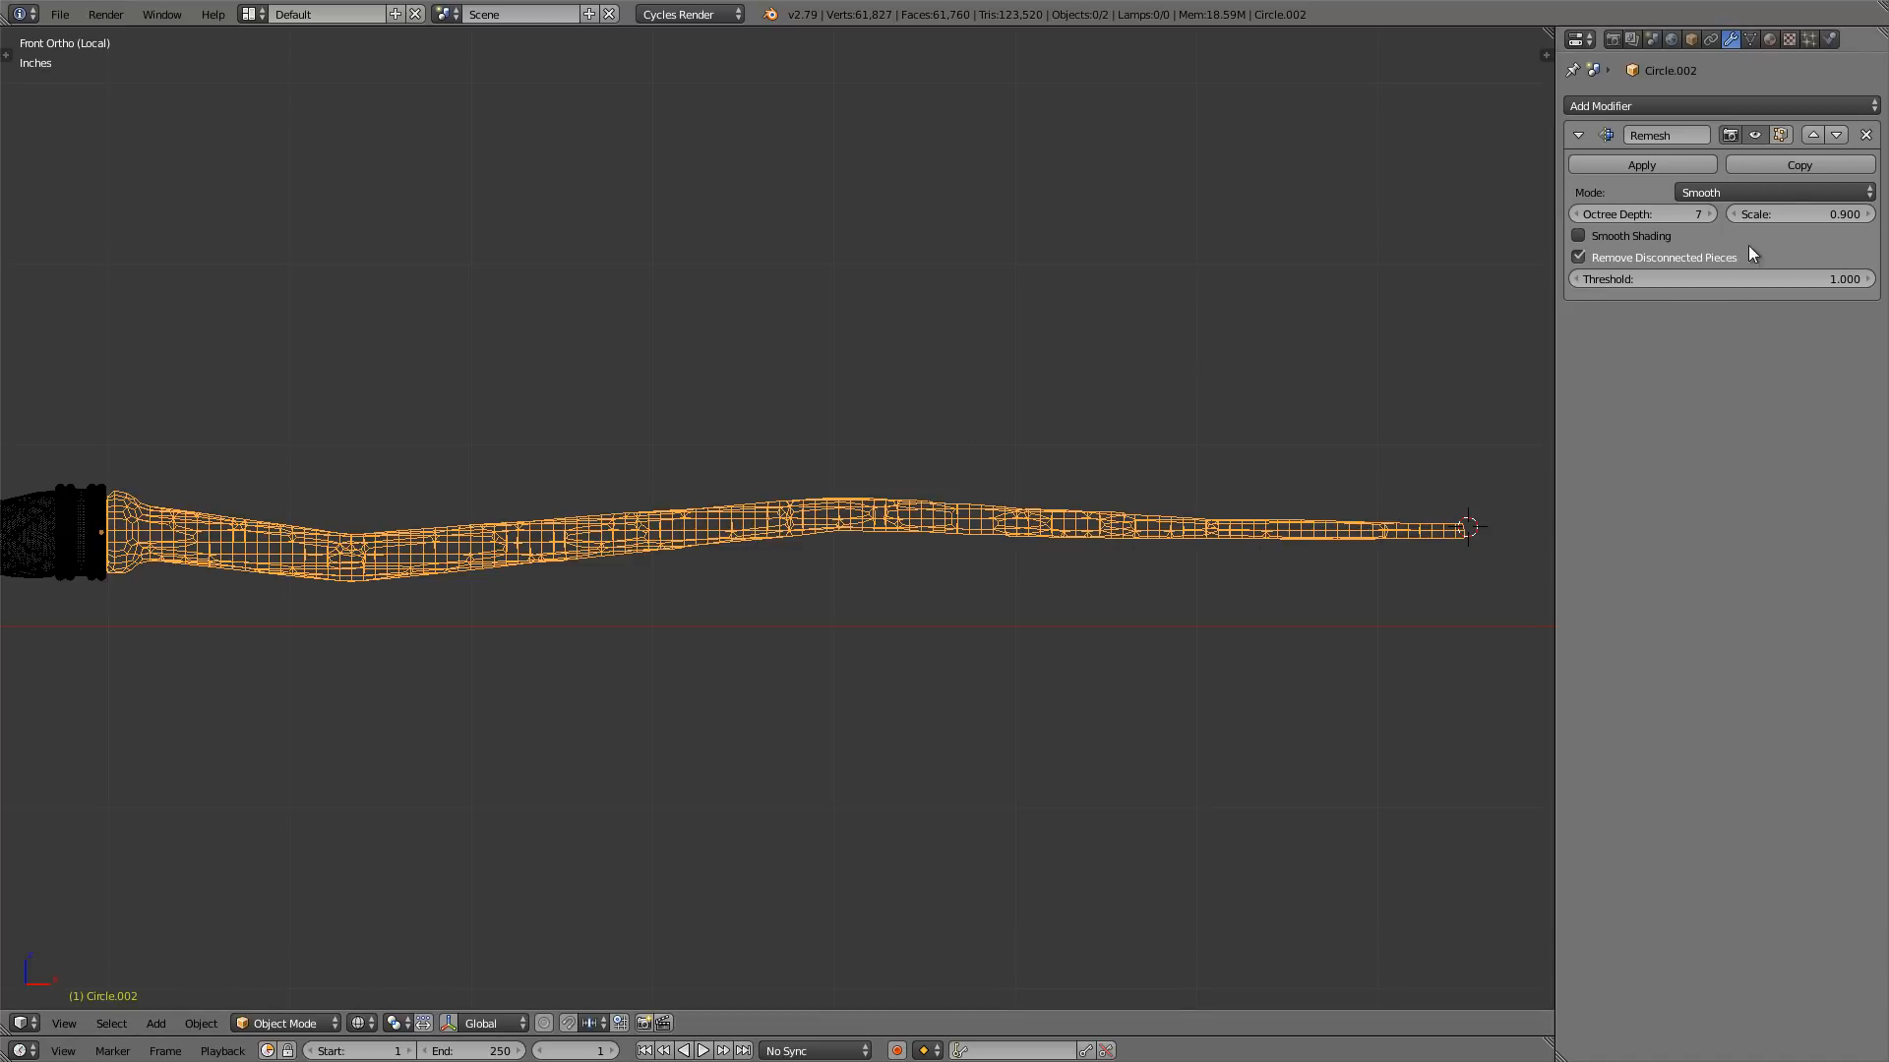
left_click(1810, 213)
key("Delete")
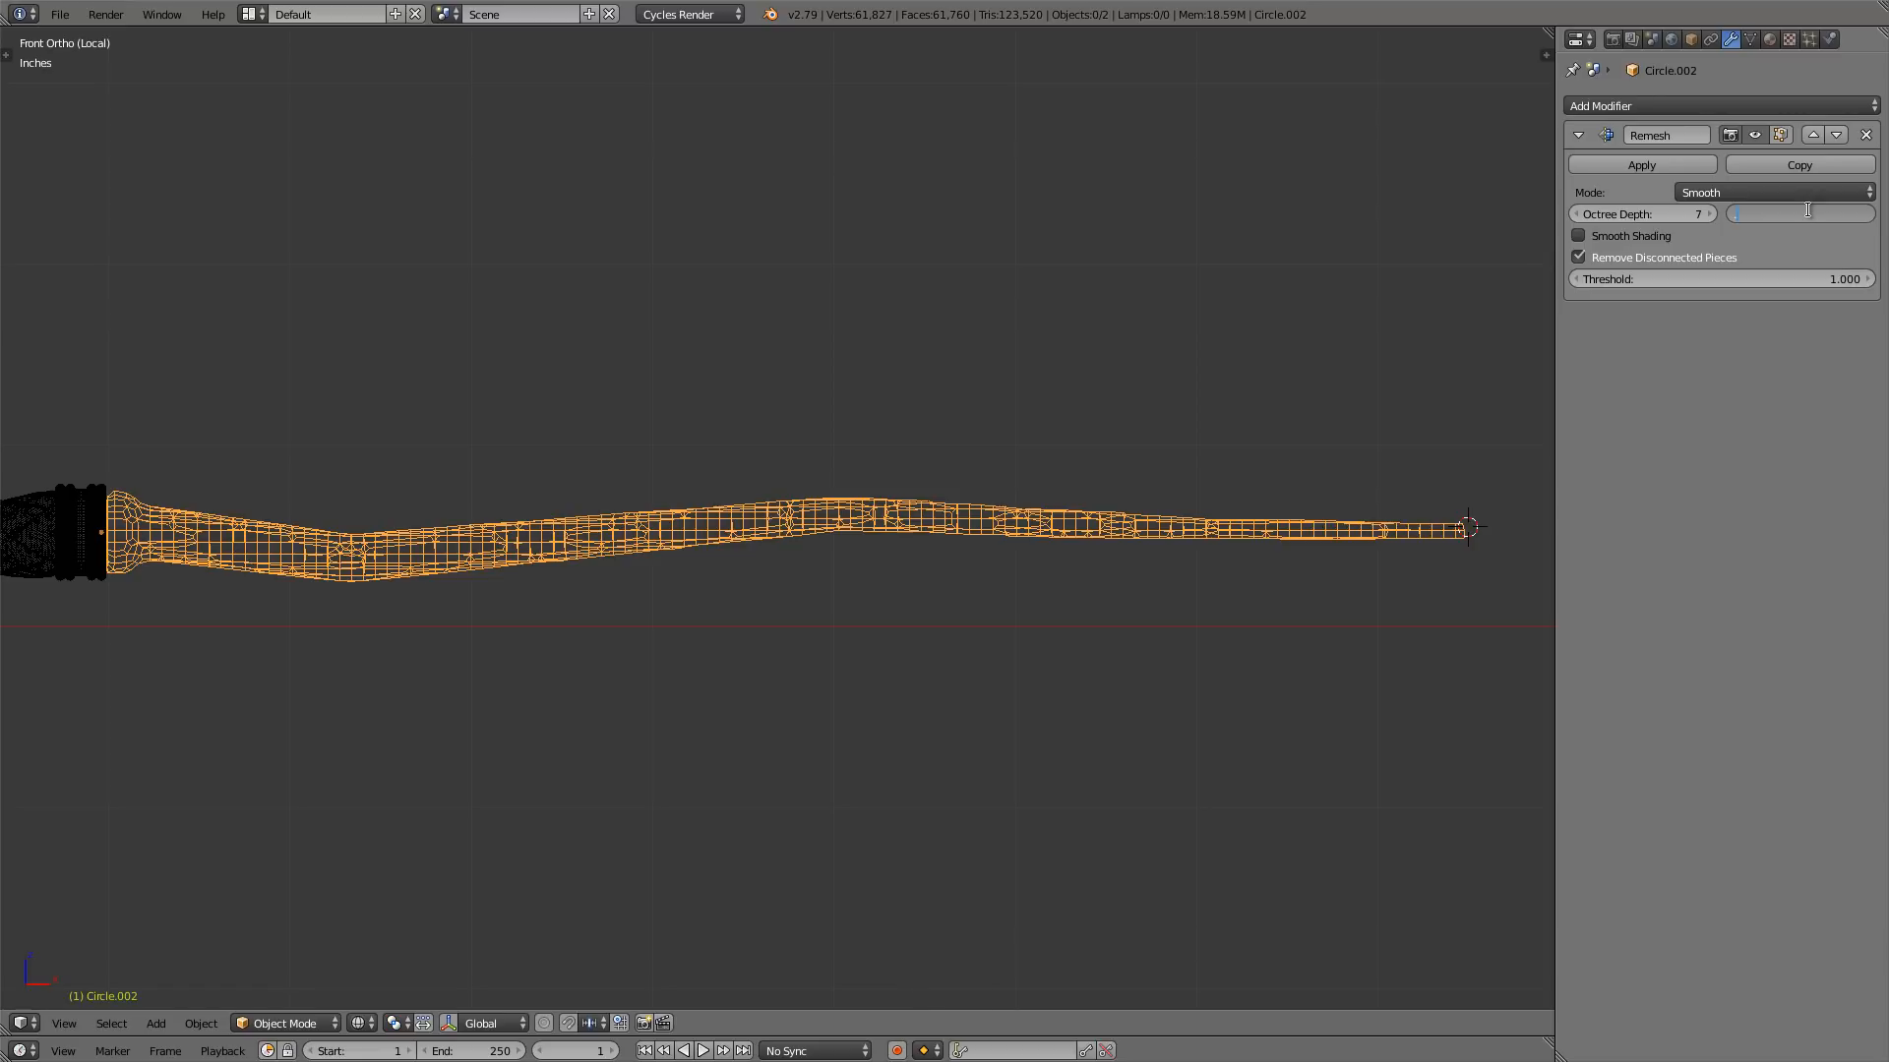
type(".8")
key("Return")
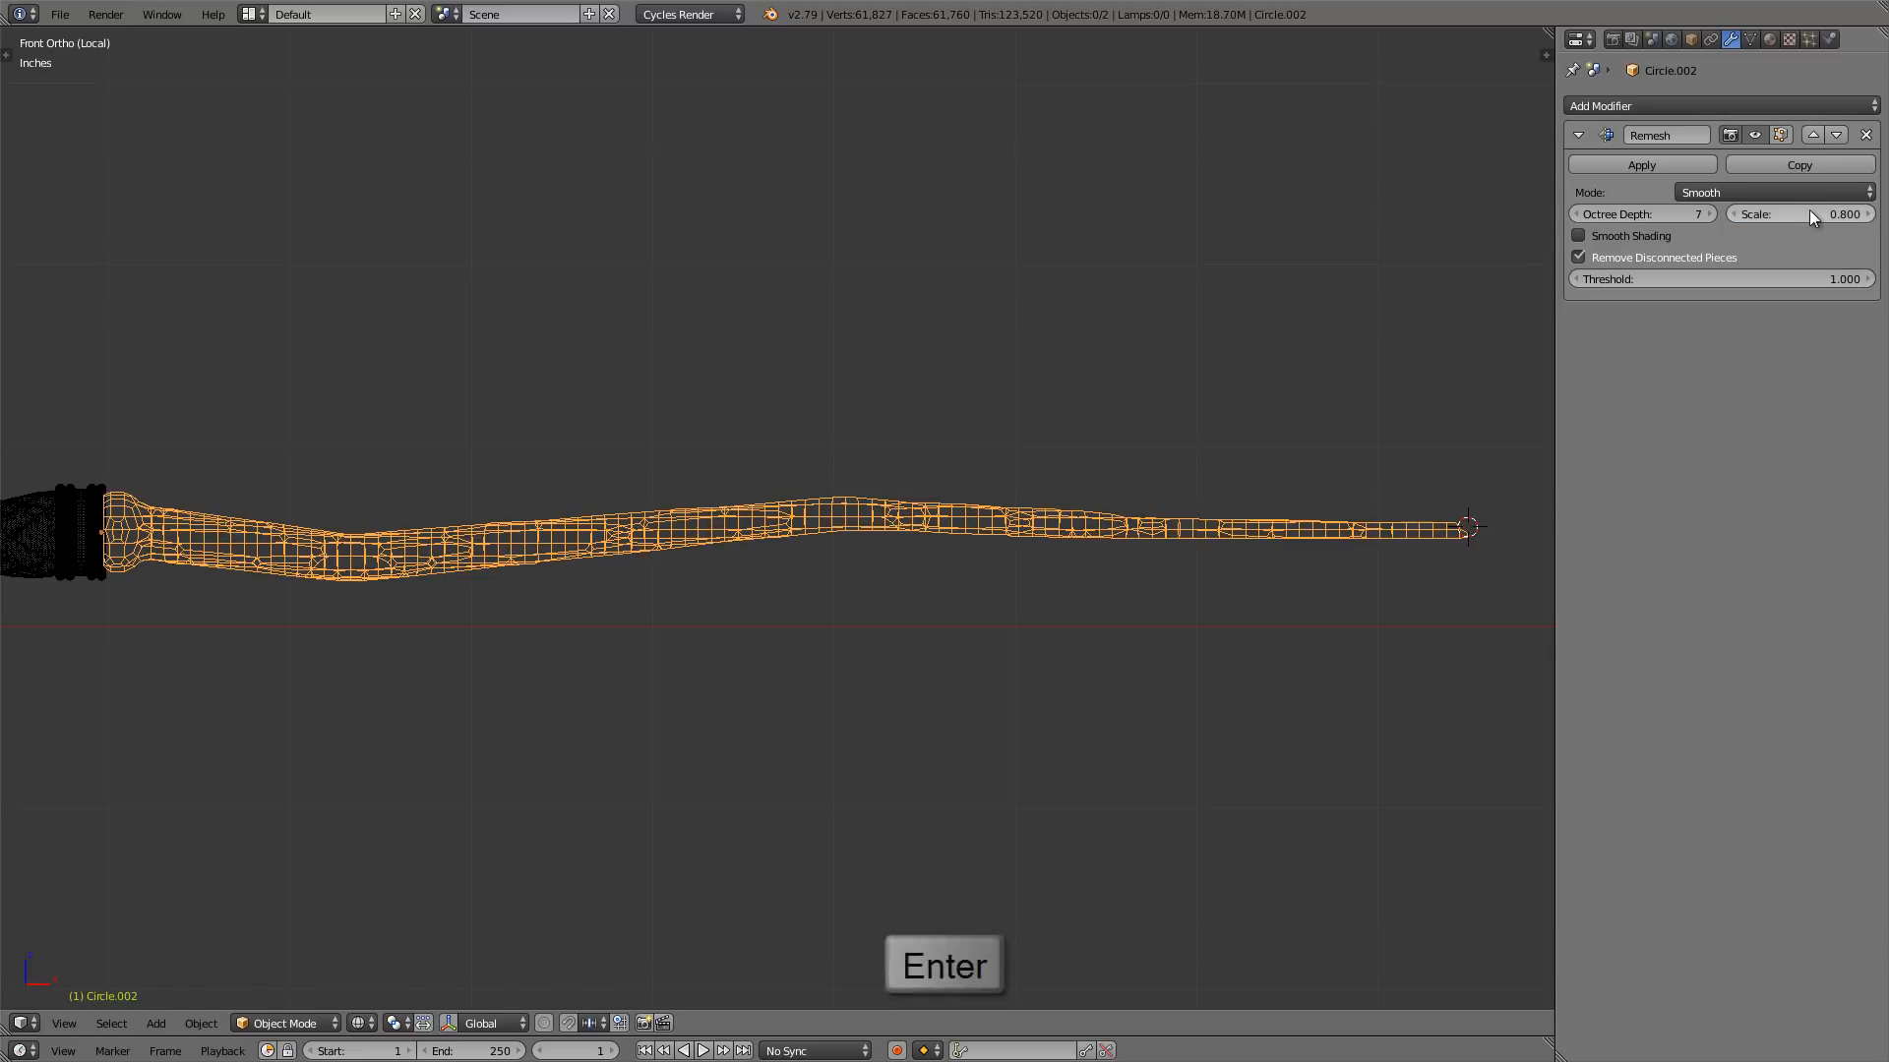
- Return to solid shading in front view, apply the Remesh modifier, and open the shaft for mesh editing
key("z")
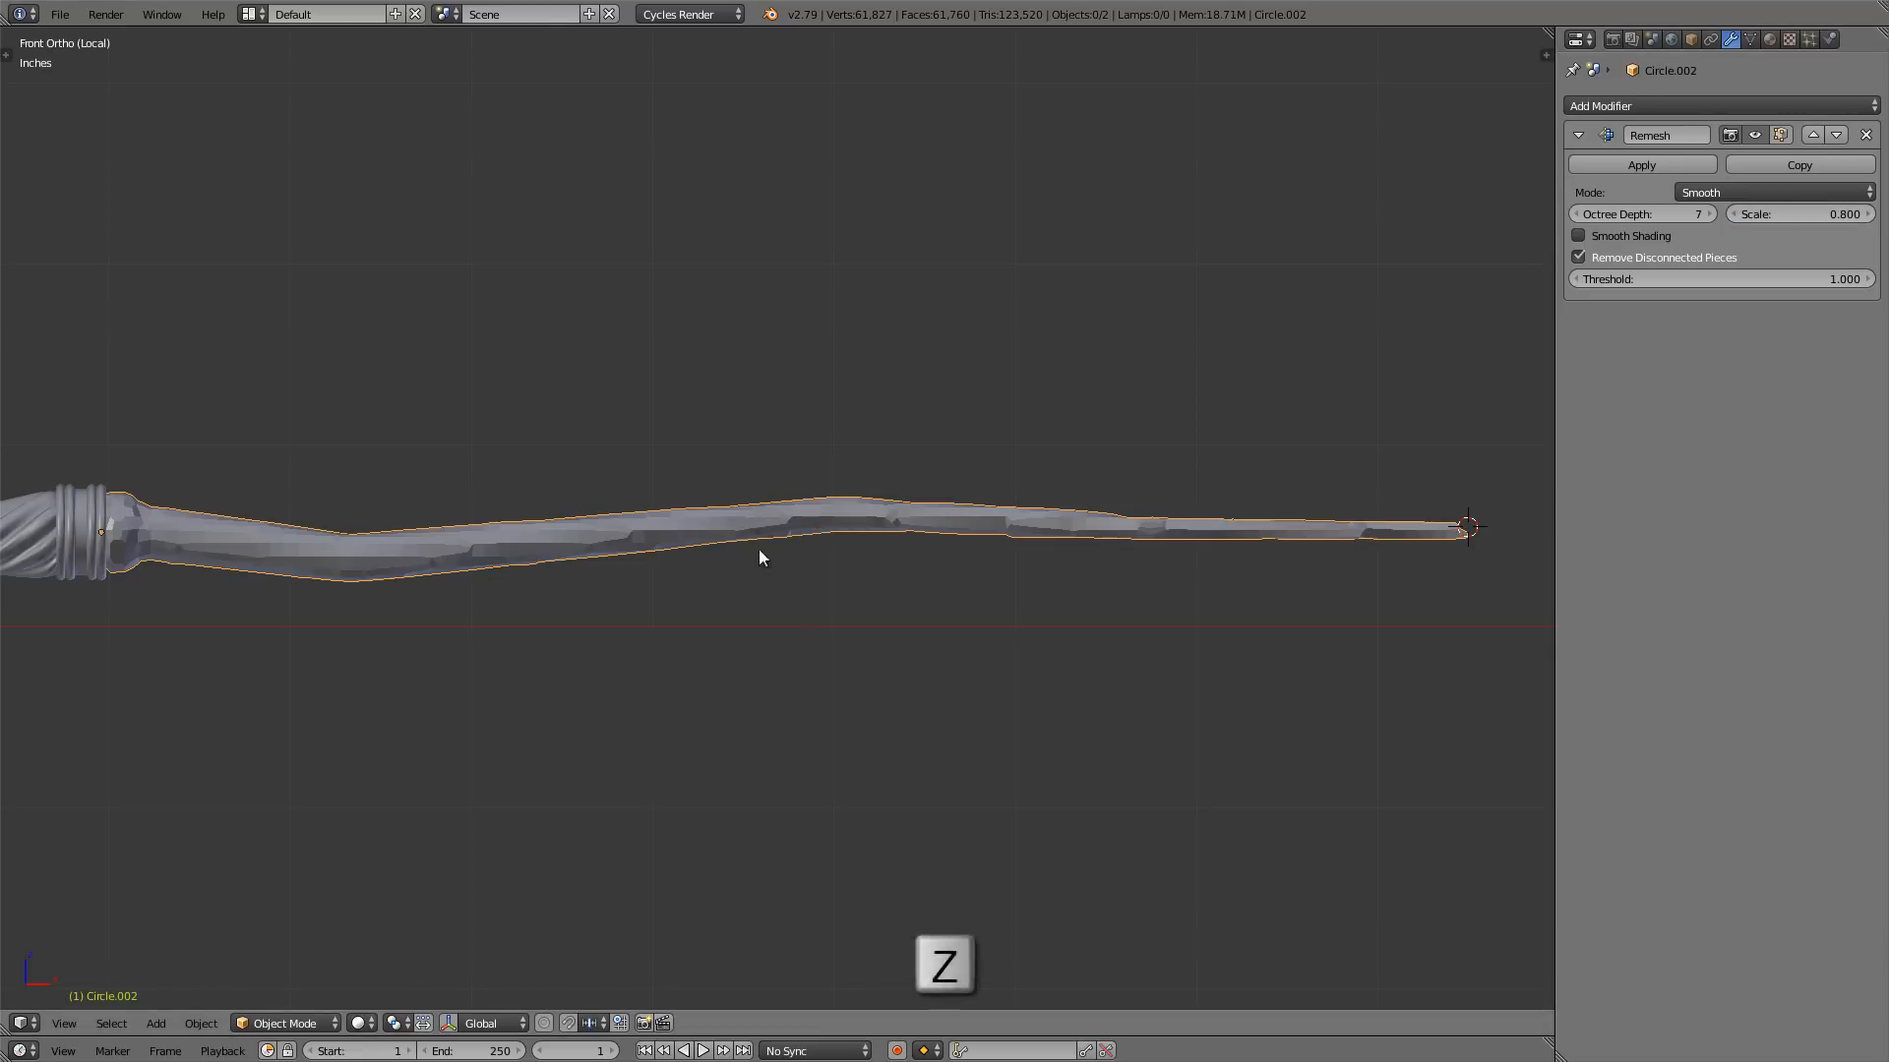
mouse_move(763, 552)
middle_mouse_down()
mouse_move(749, 831)
mouse_move(742, 398)
mouse_move(752, 539)
middle_mouse_up()
key("KP_1")
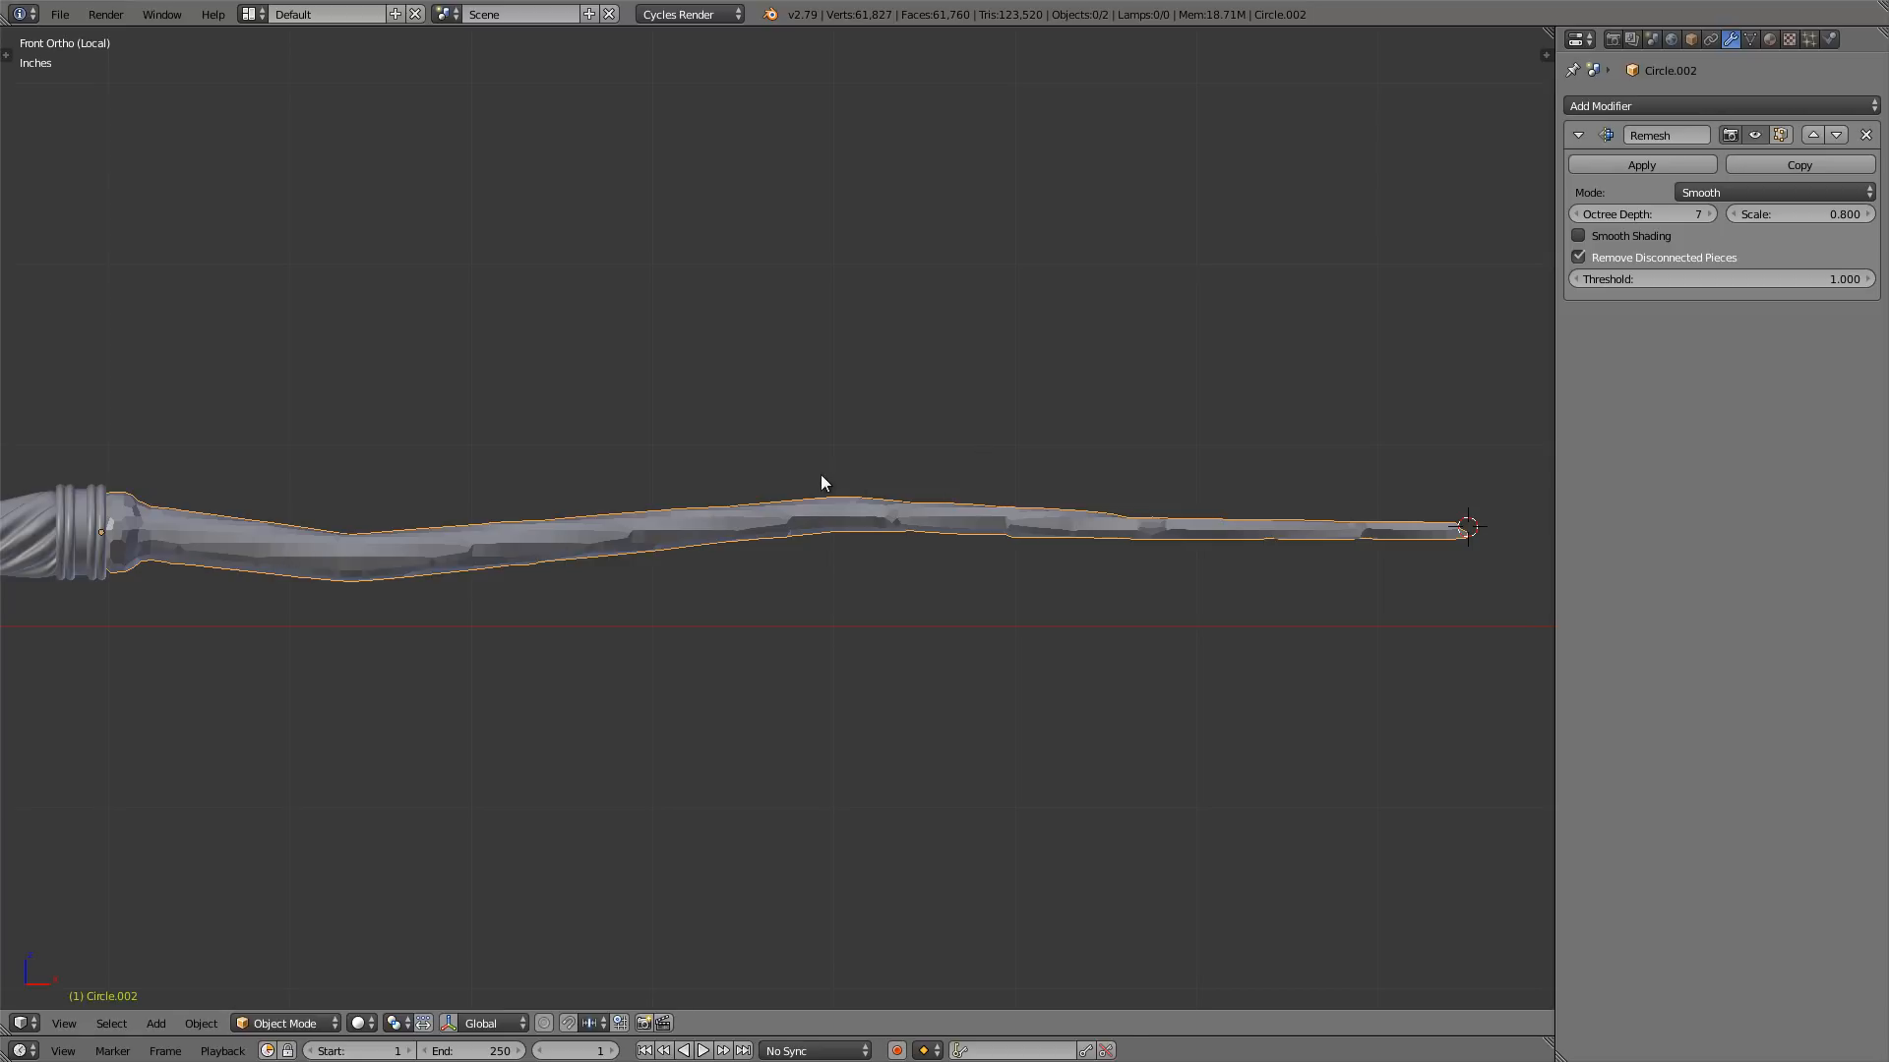
left_click(1662, 164)
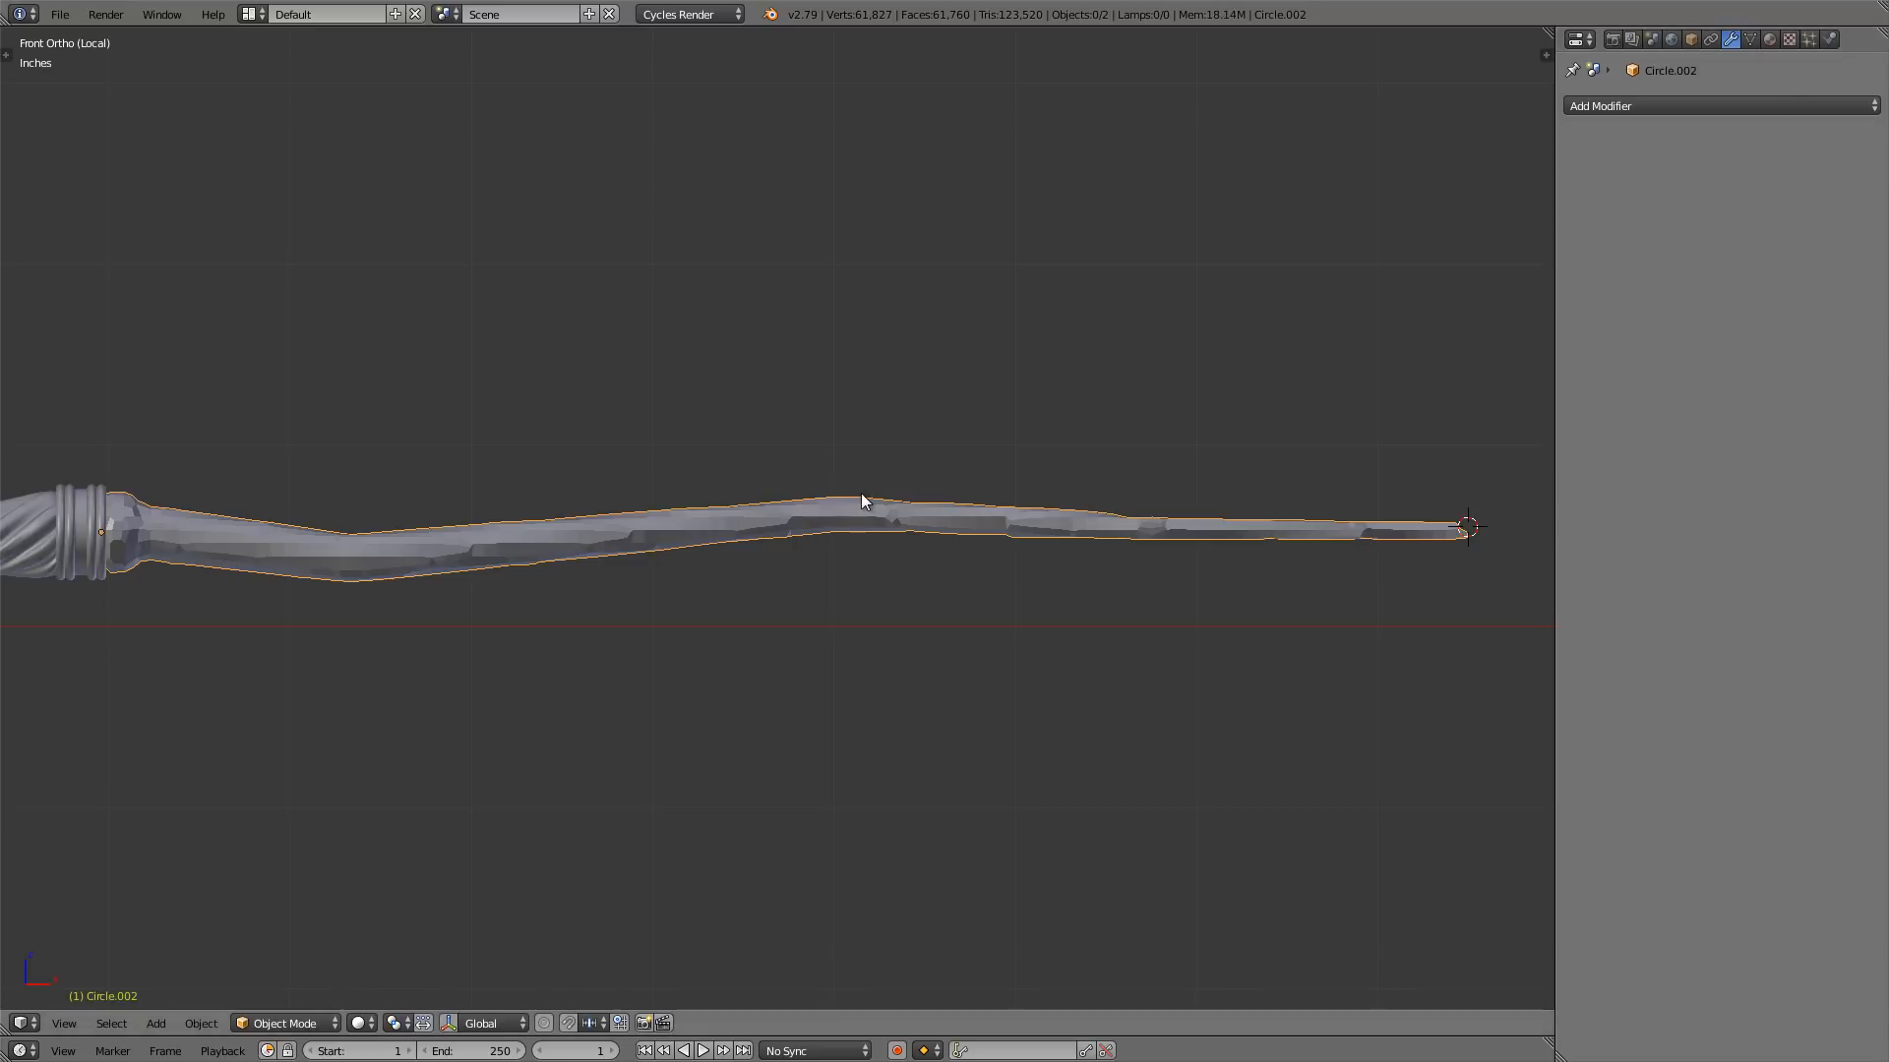
key("Tab")
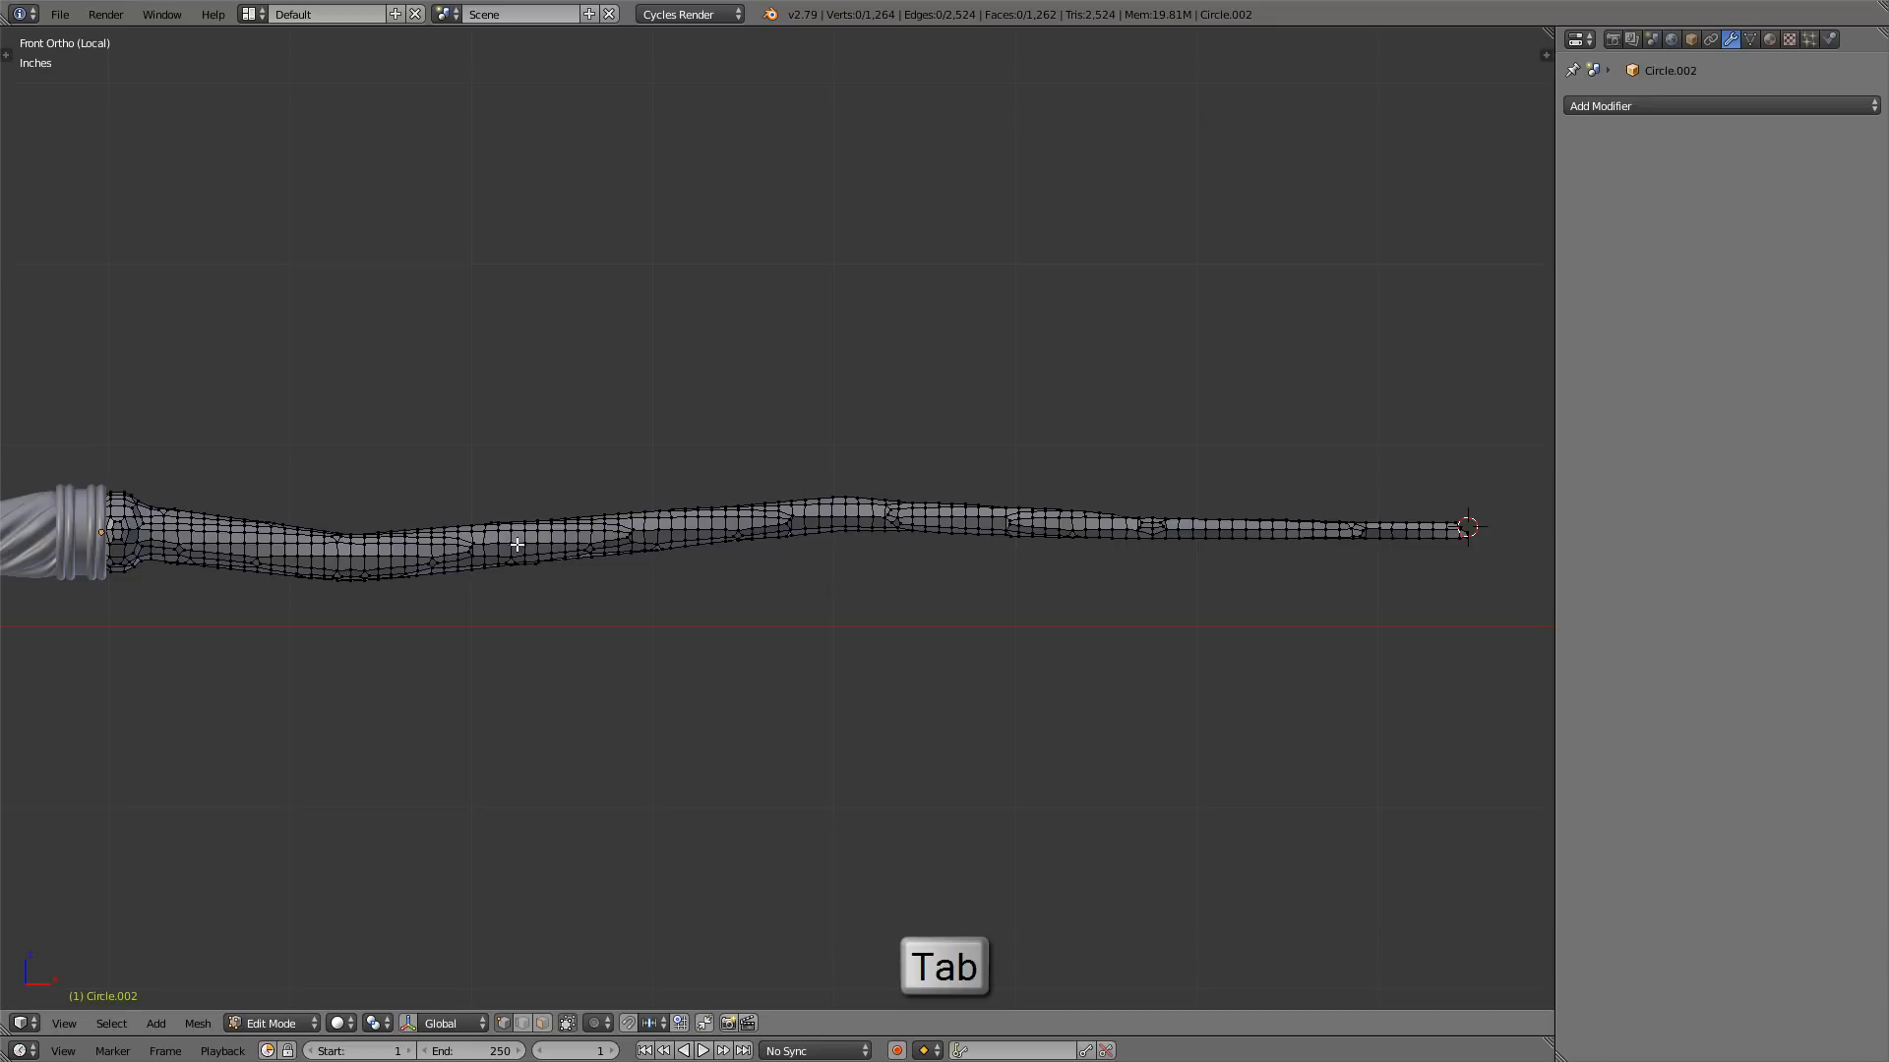
- Examine the remeshed shaft's topology up close, looking for diamond-shaped faces that interrupt the regular edge flow
scroll(502, 529, "up", 7)
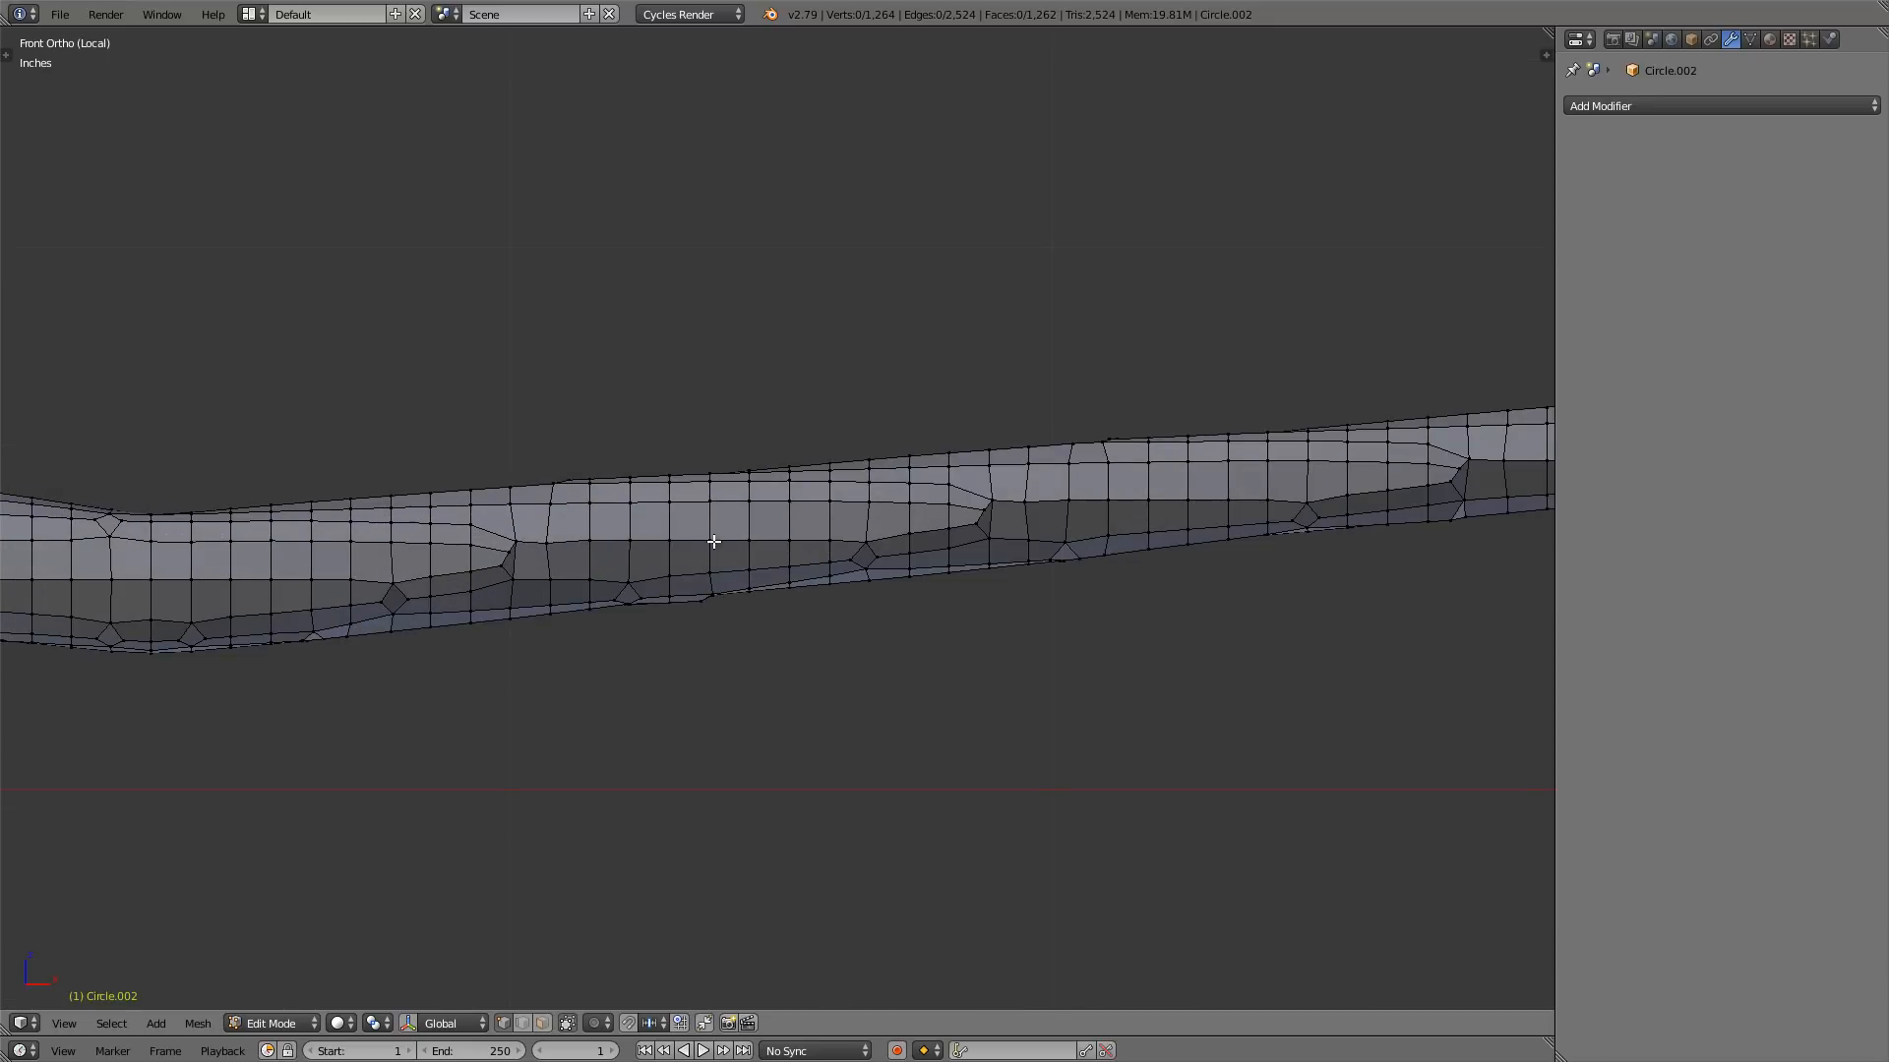
middle_click_drag(717, 531, 814, 459)
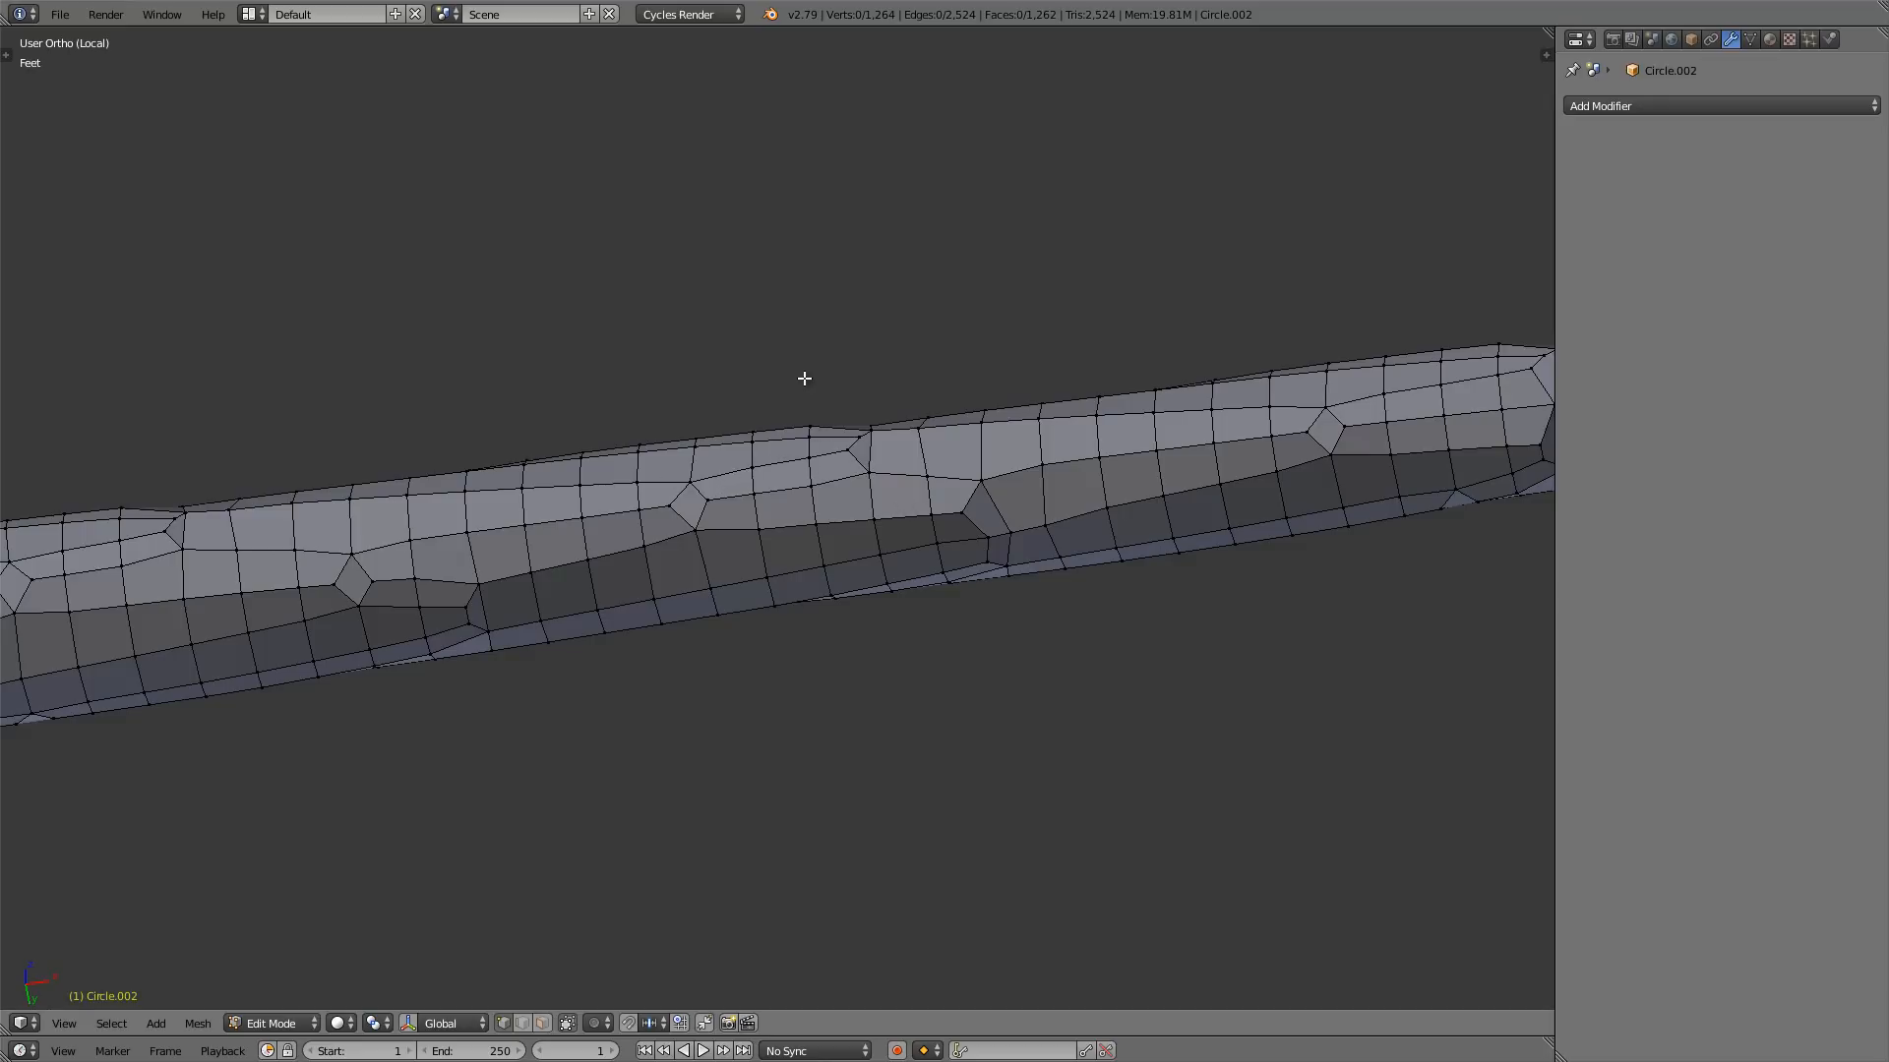
middle_click_drag(811, 514, 1107, 464, "shift")
scroll(993, 462, "up", 3)
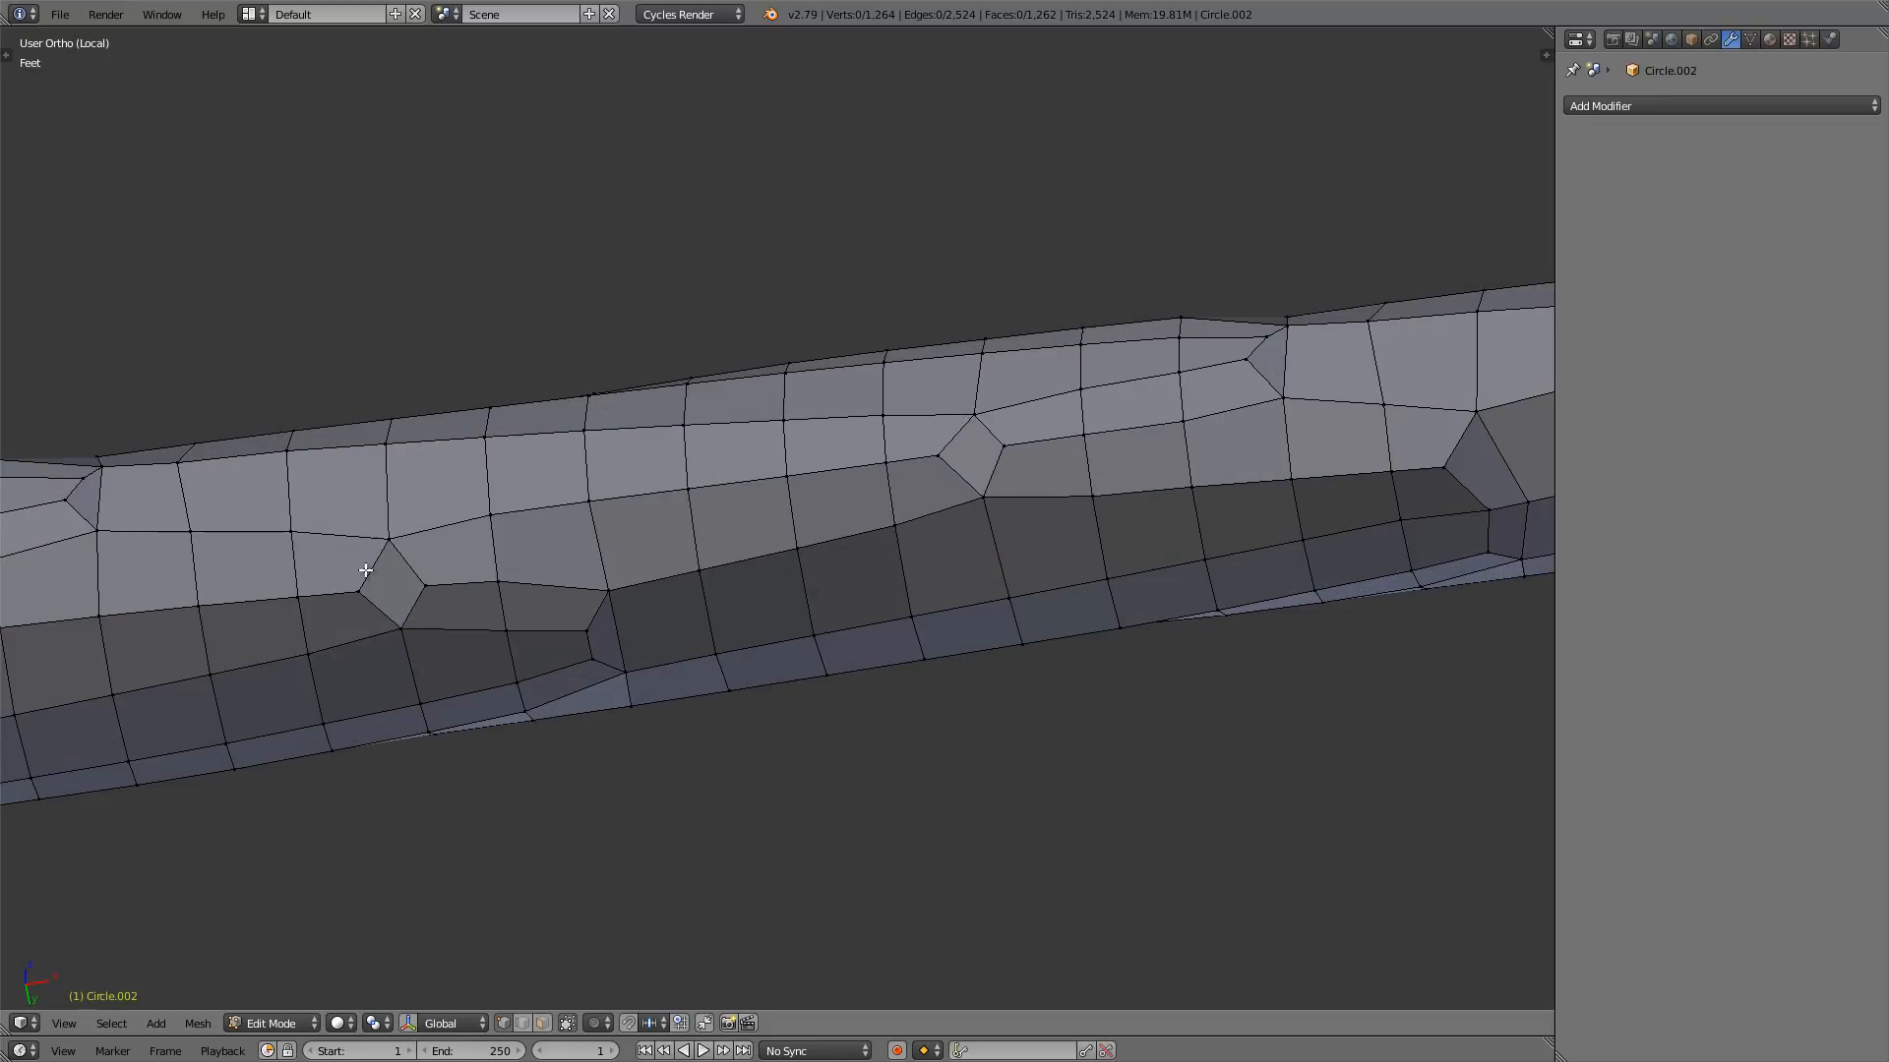
middle_click_drag(378, 573, 596, 507, "shift")
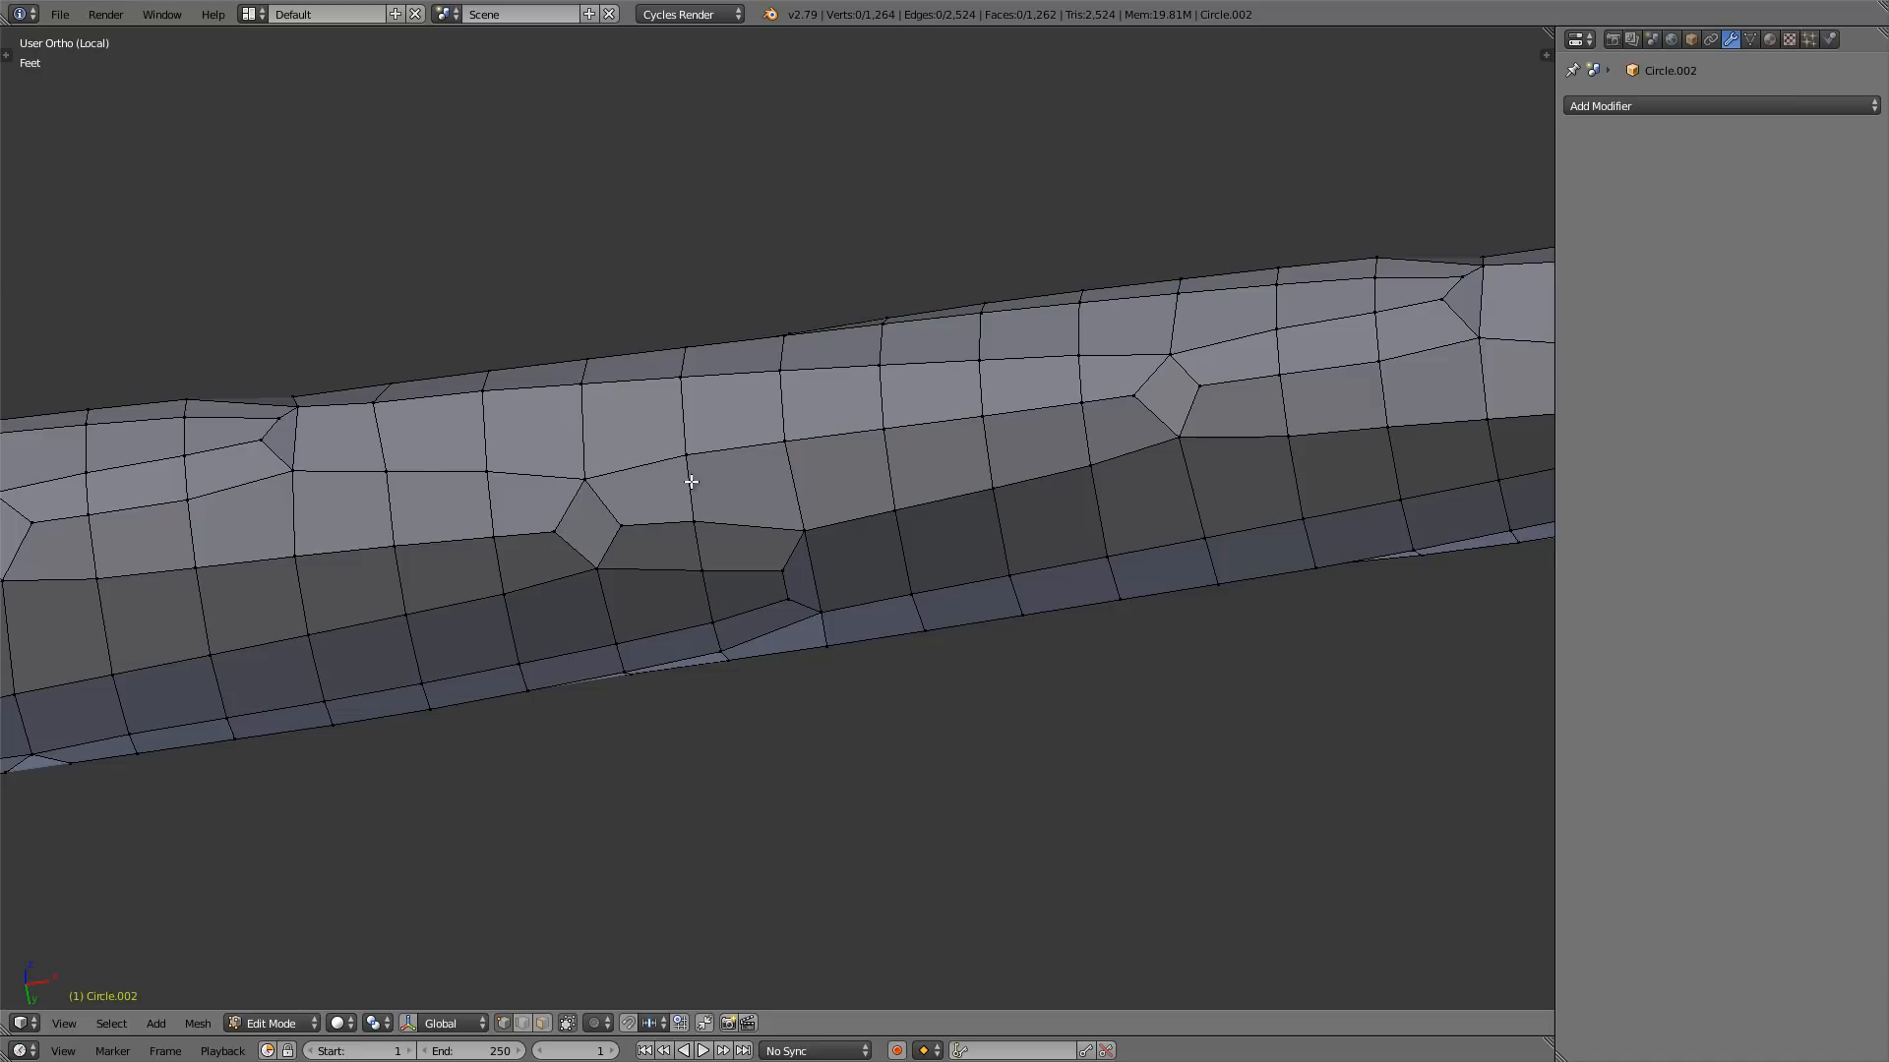
scroll(714, 465, "down", 5)
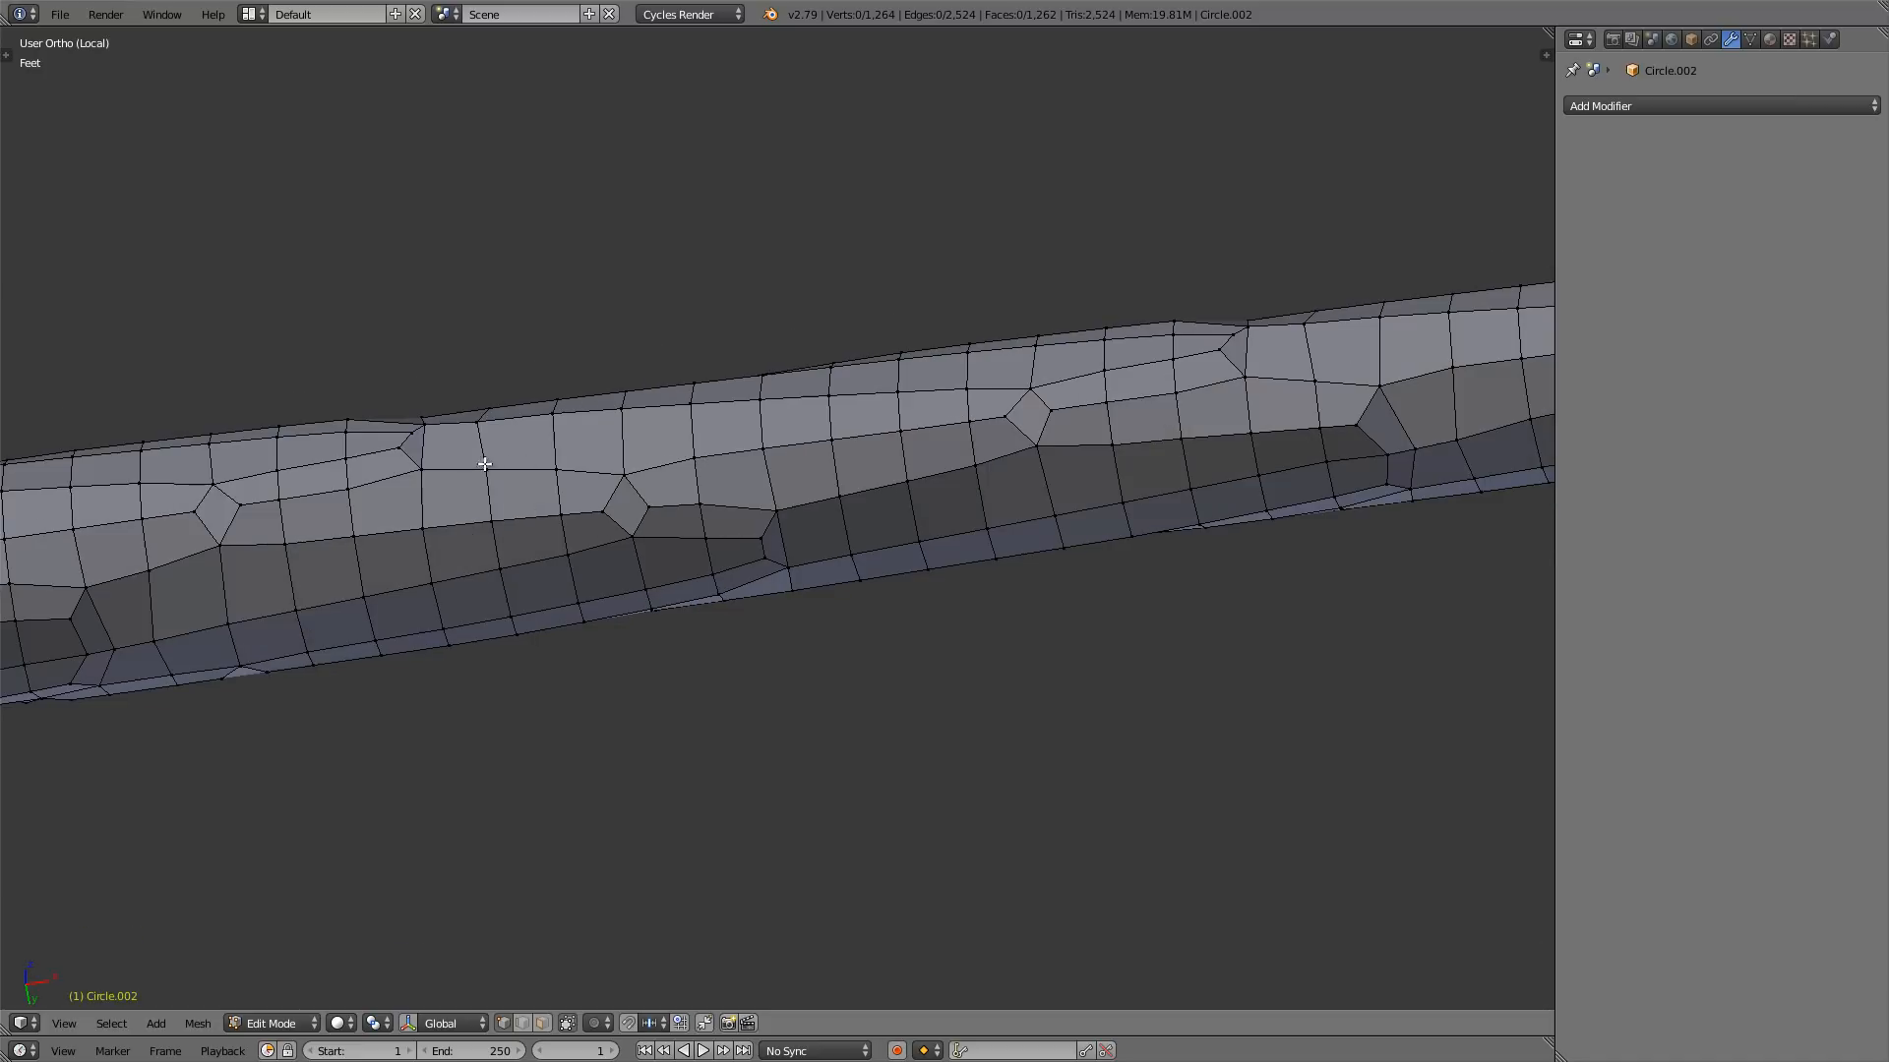
middle_click_drag(824, 405, 705, 440, "shift")
- Merge the two side vertices of the diamond face near the collar at their center
scroll(827, 427, "up", 5)
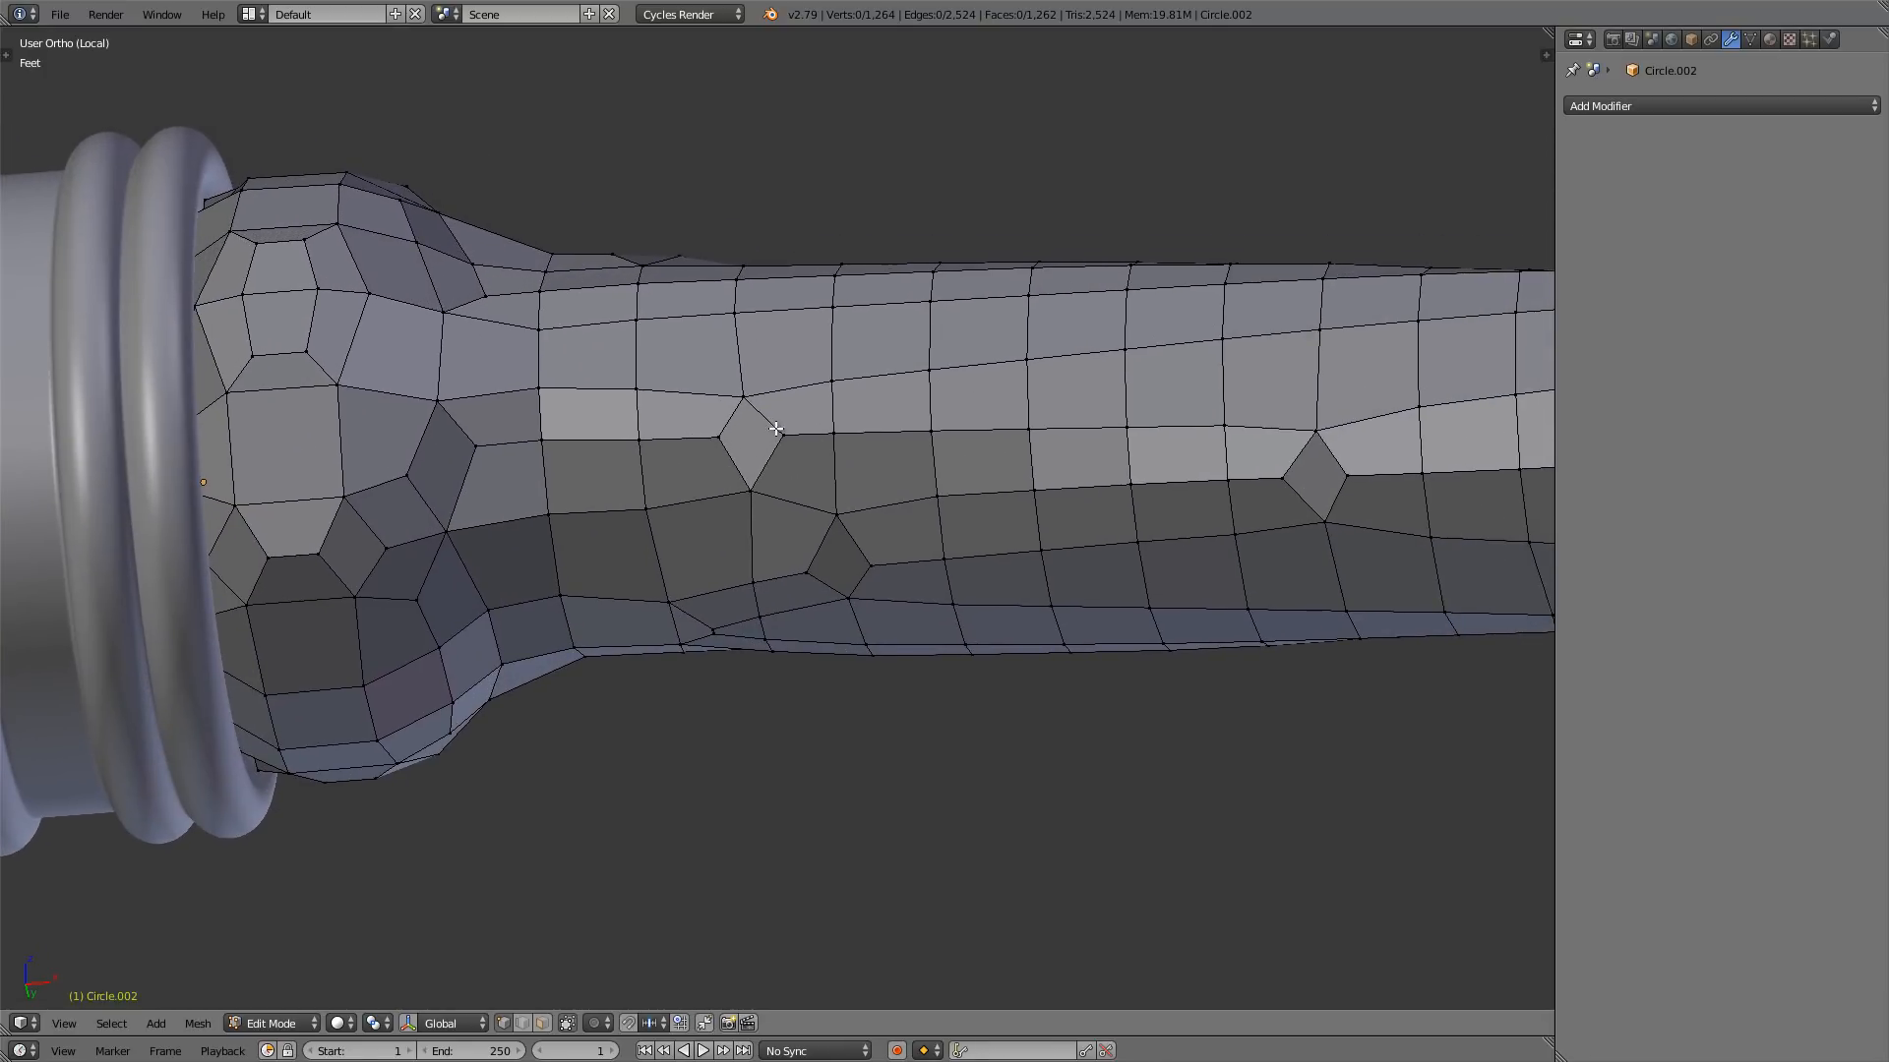
right_click(720, 436)
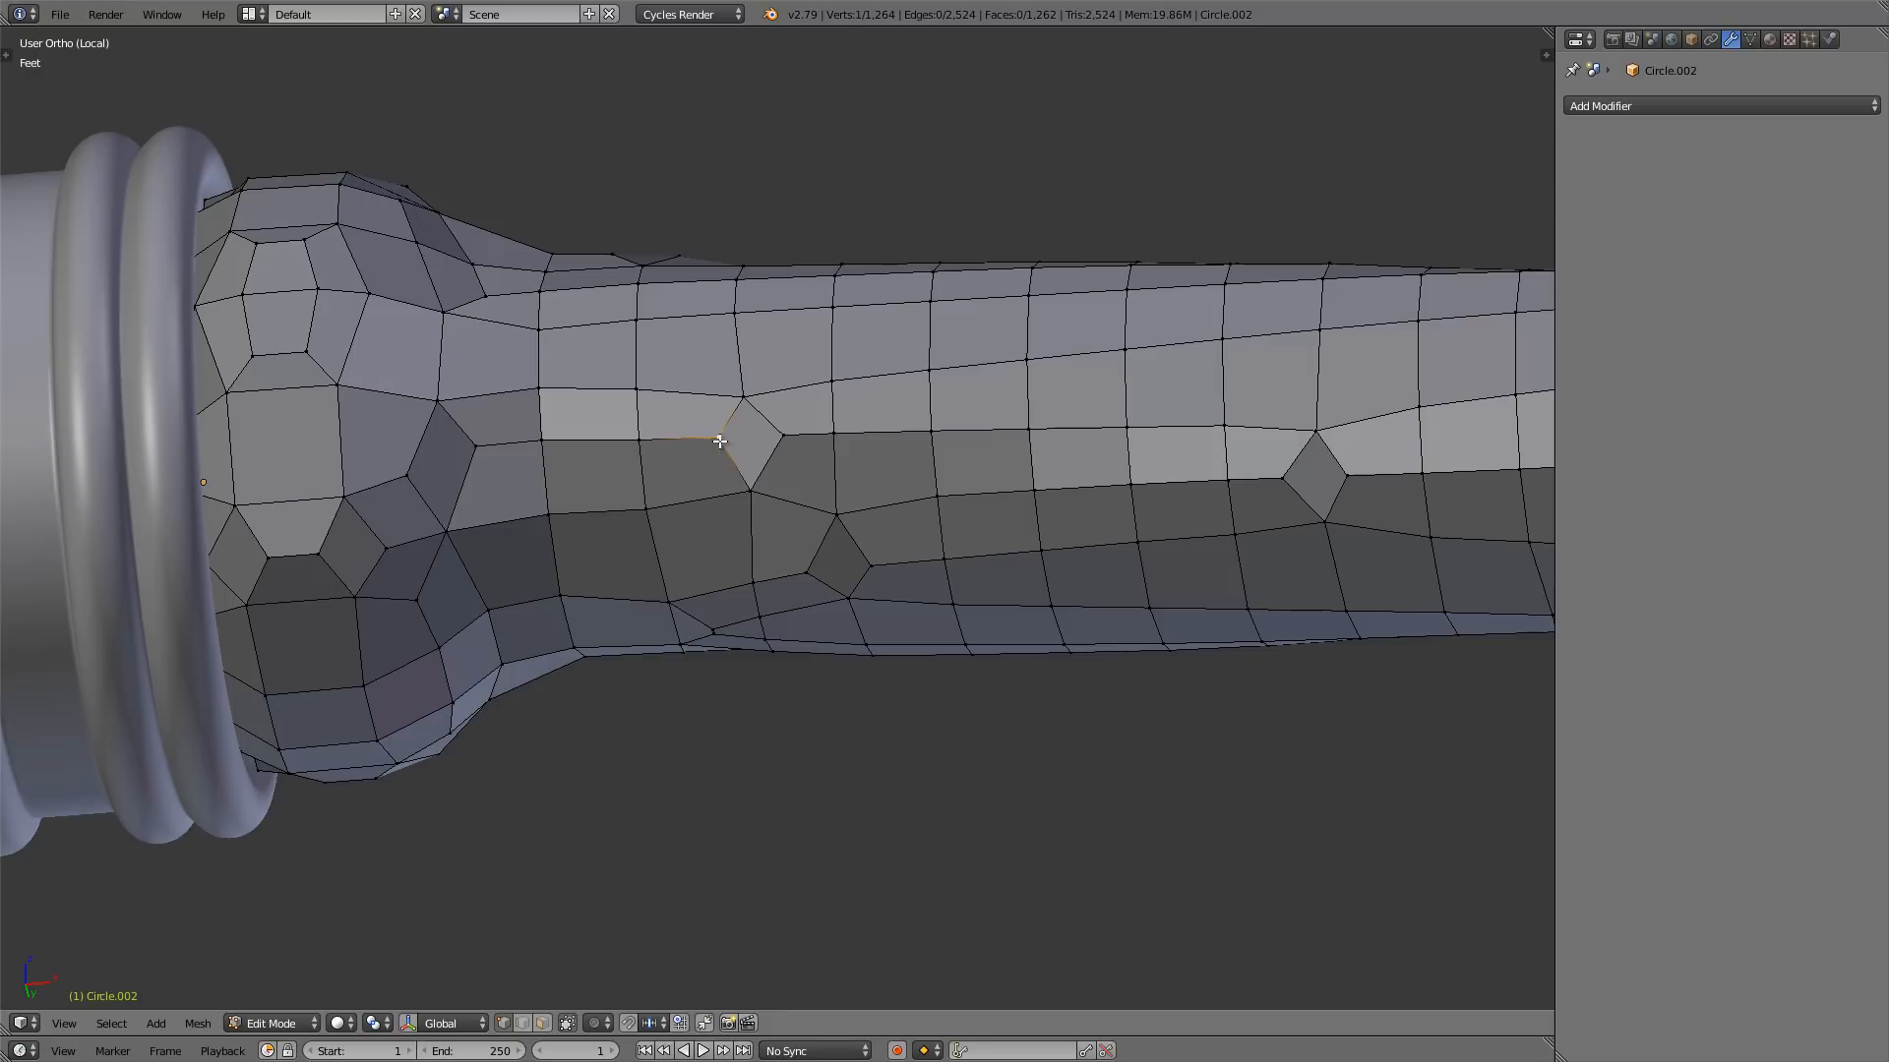
right_click(782, 435, "shift")
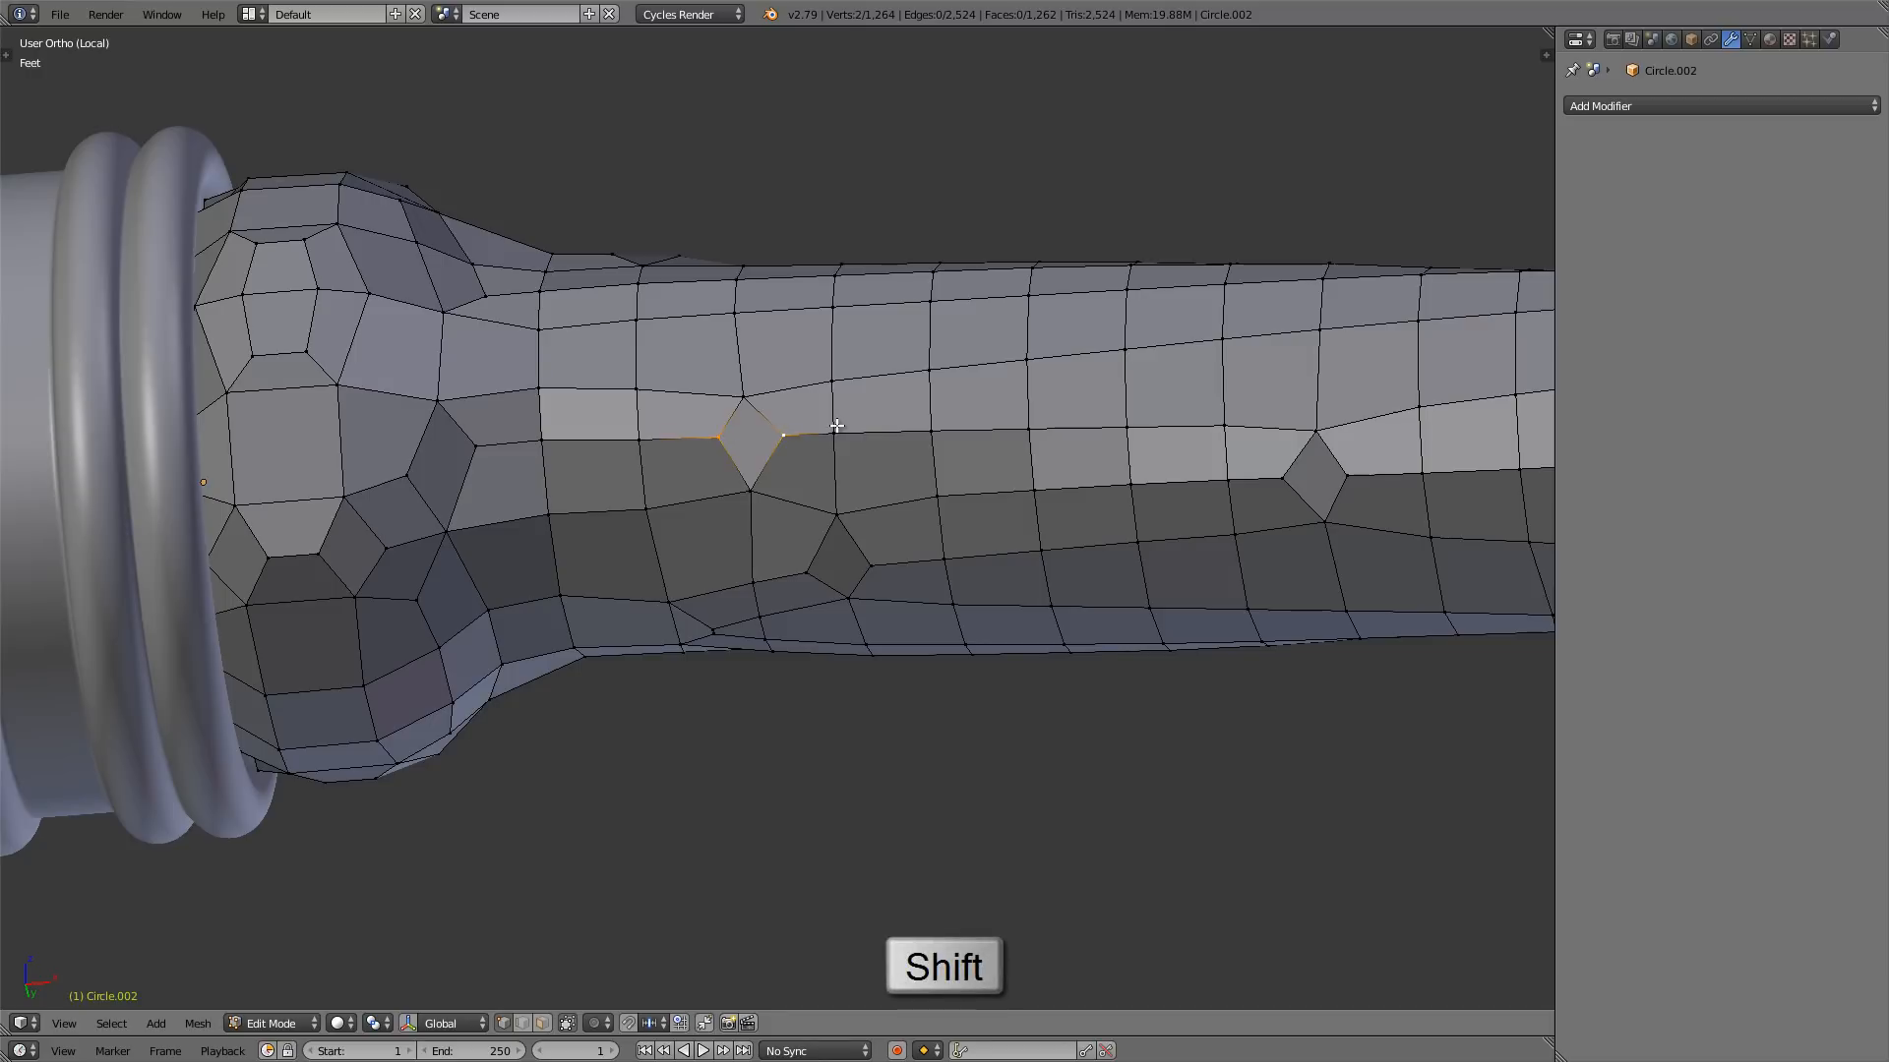
key("alt+m")
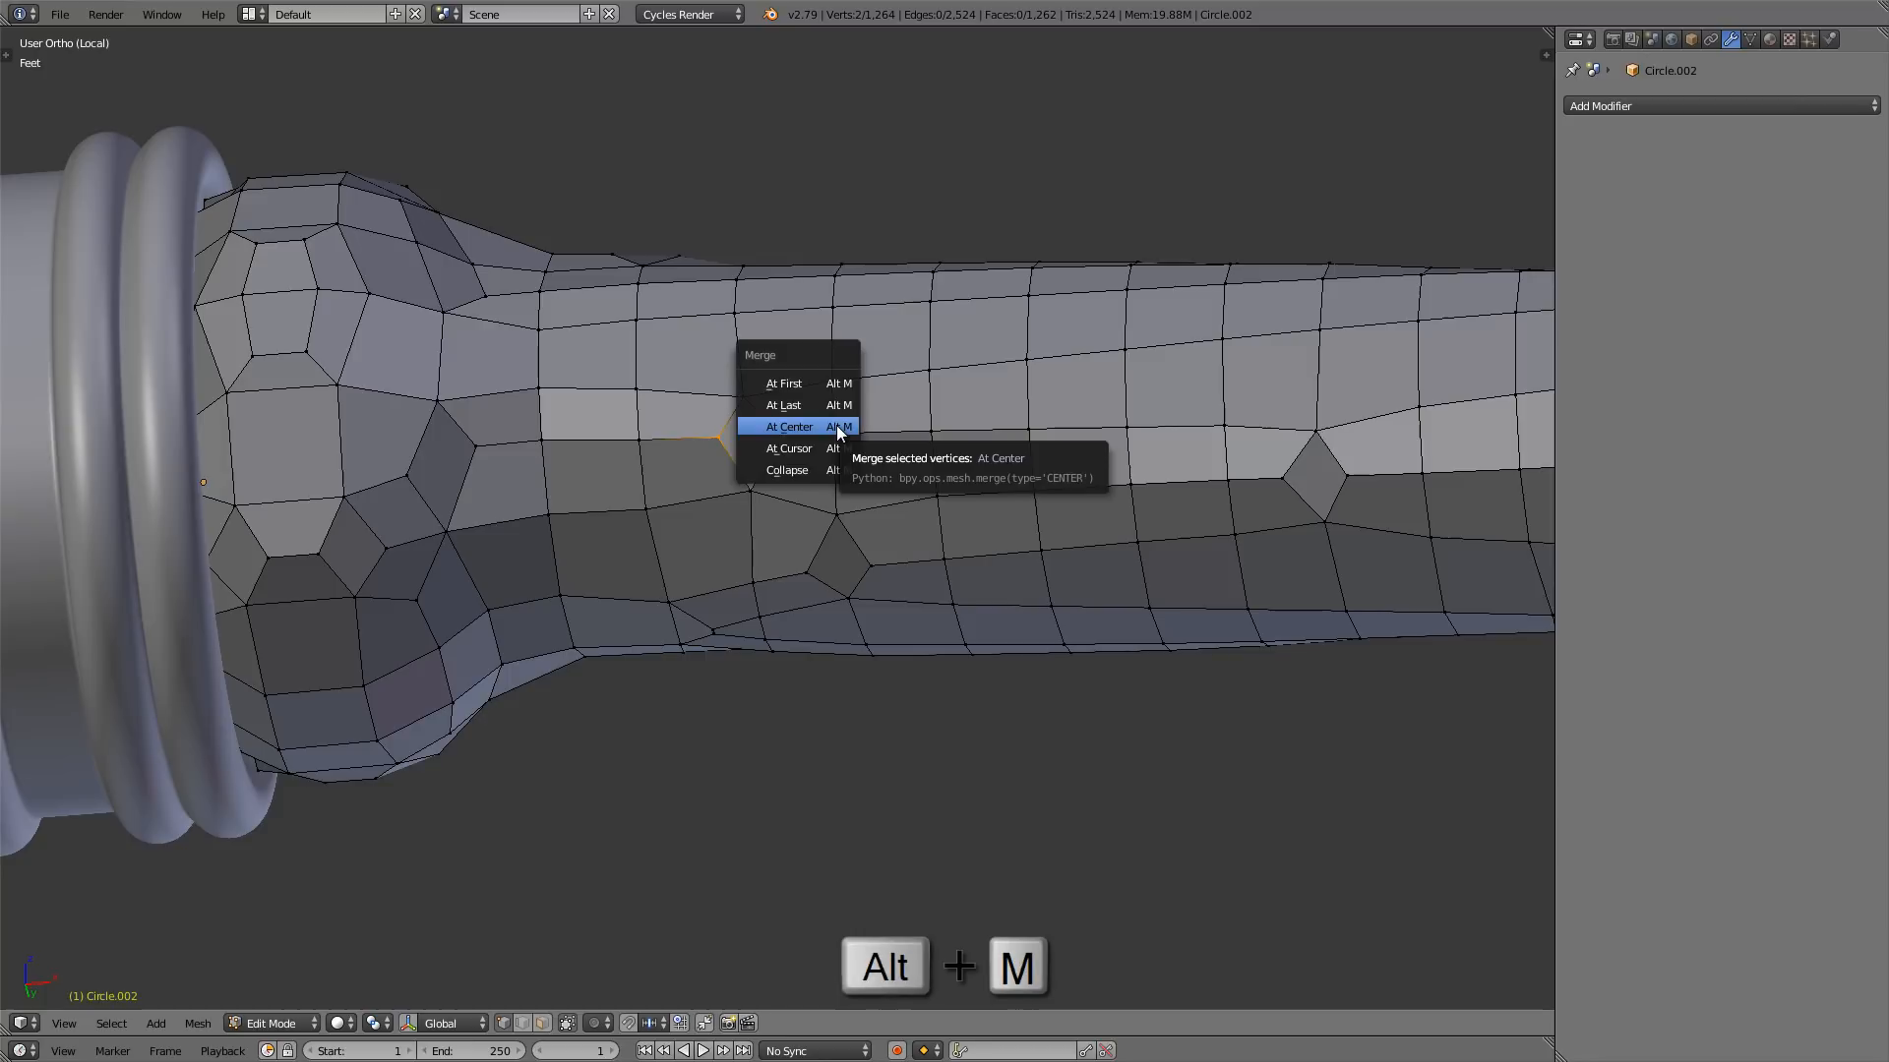
left_click(838, 430)
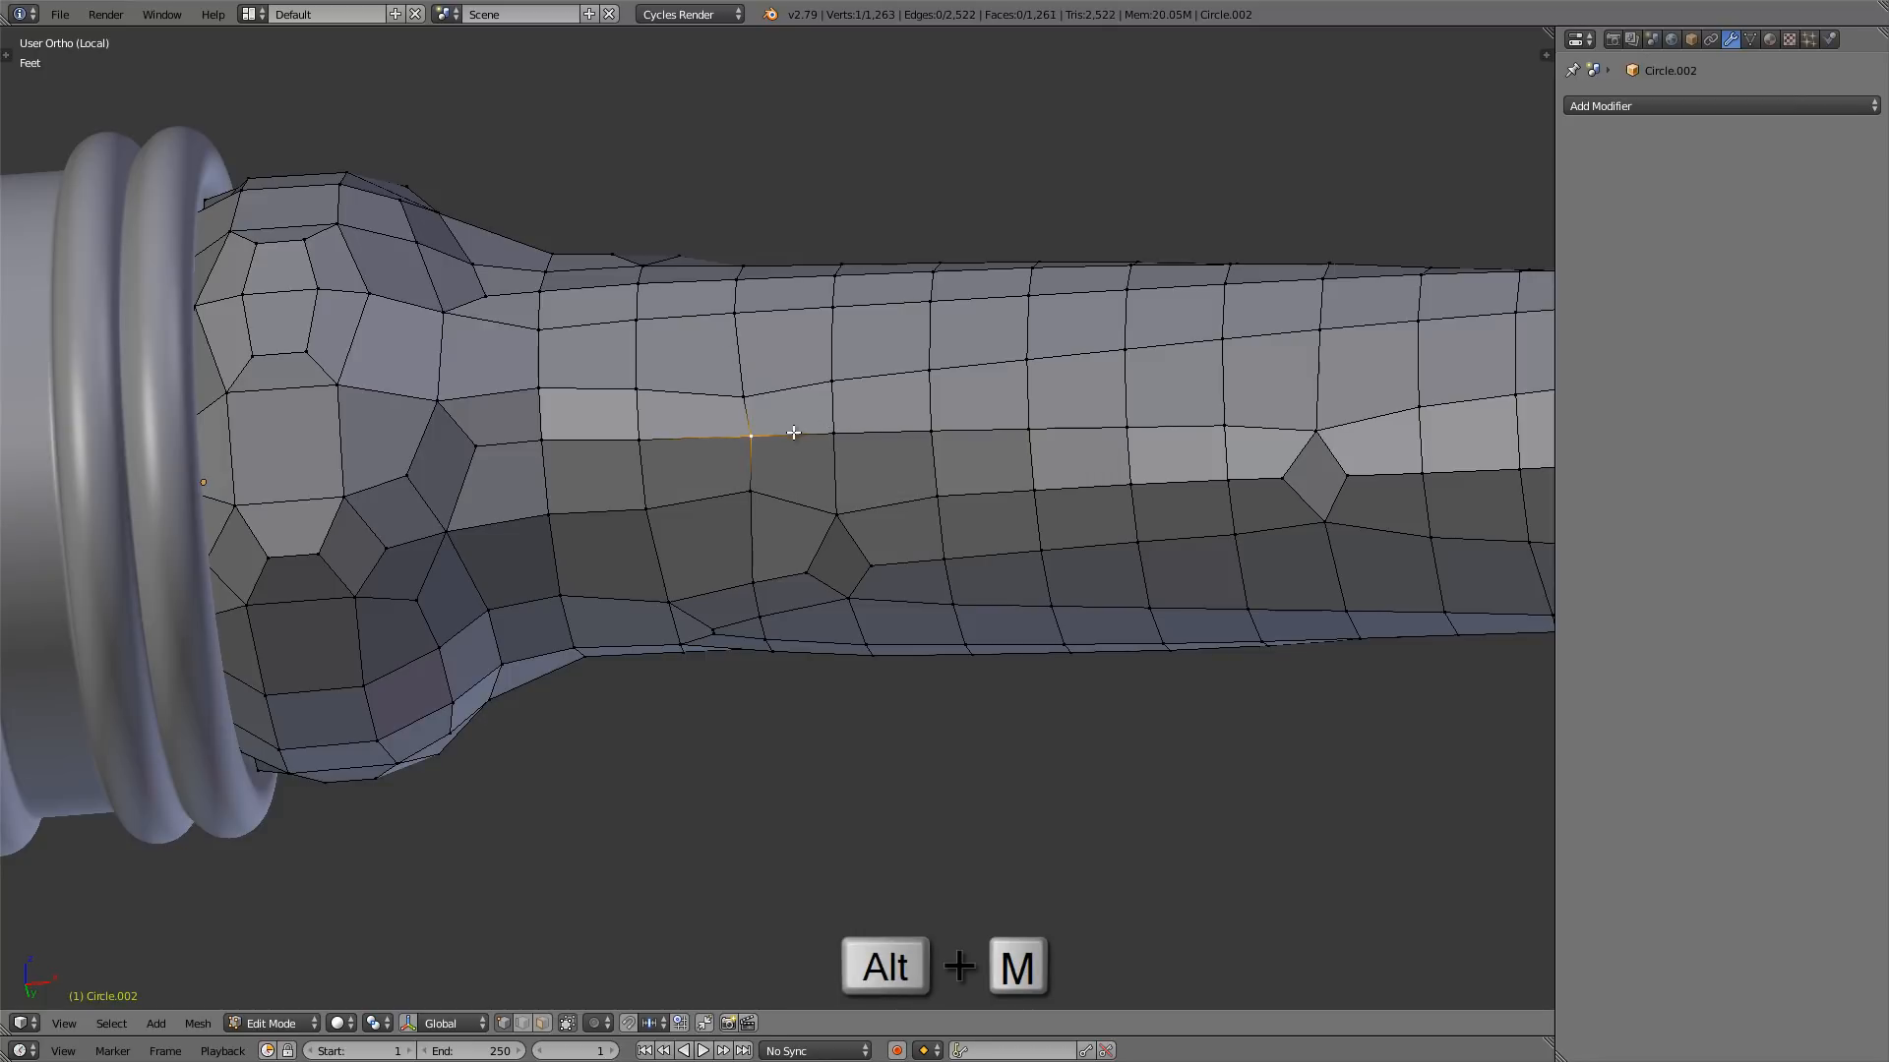
- Repeat the center merge on the neighbouring diamond face near the collar and on one at the bulge
mouse_move(743, 437)
middle_mouse_down()
mouse_move(725, 449)
mouse_move(726, 410)
middle_mouse_up()
right_click(775, 578)
right_click(831, 560, "shift")
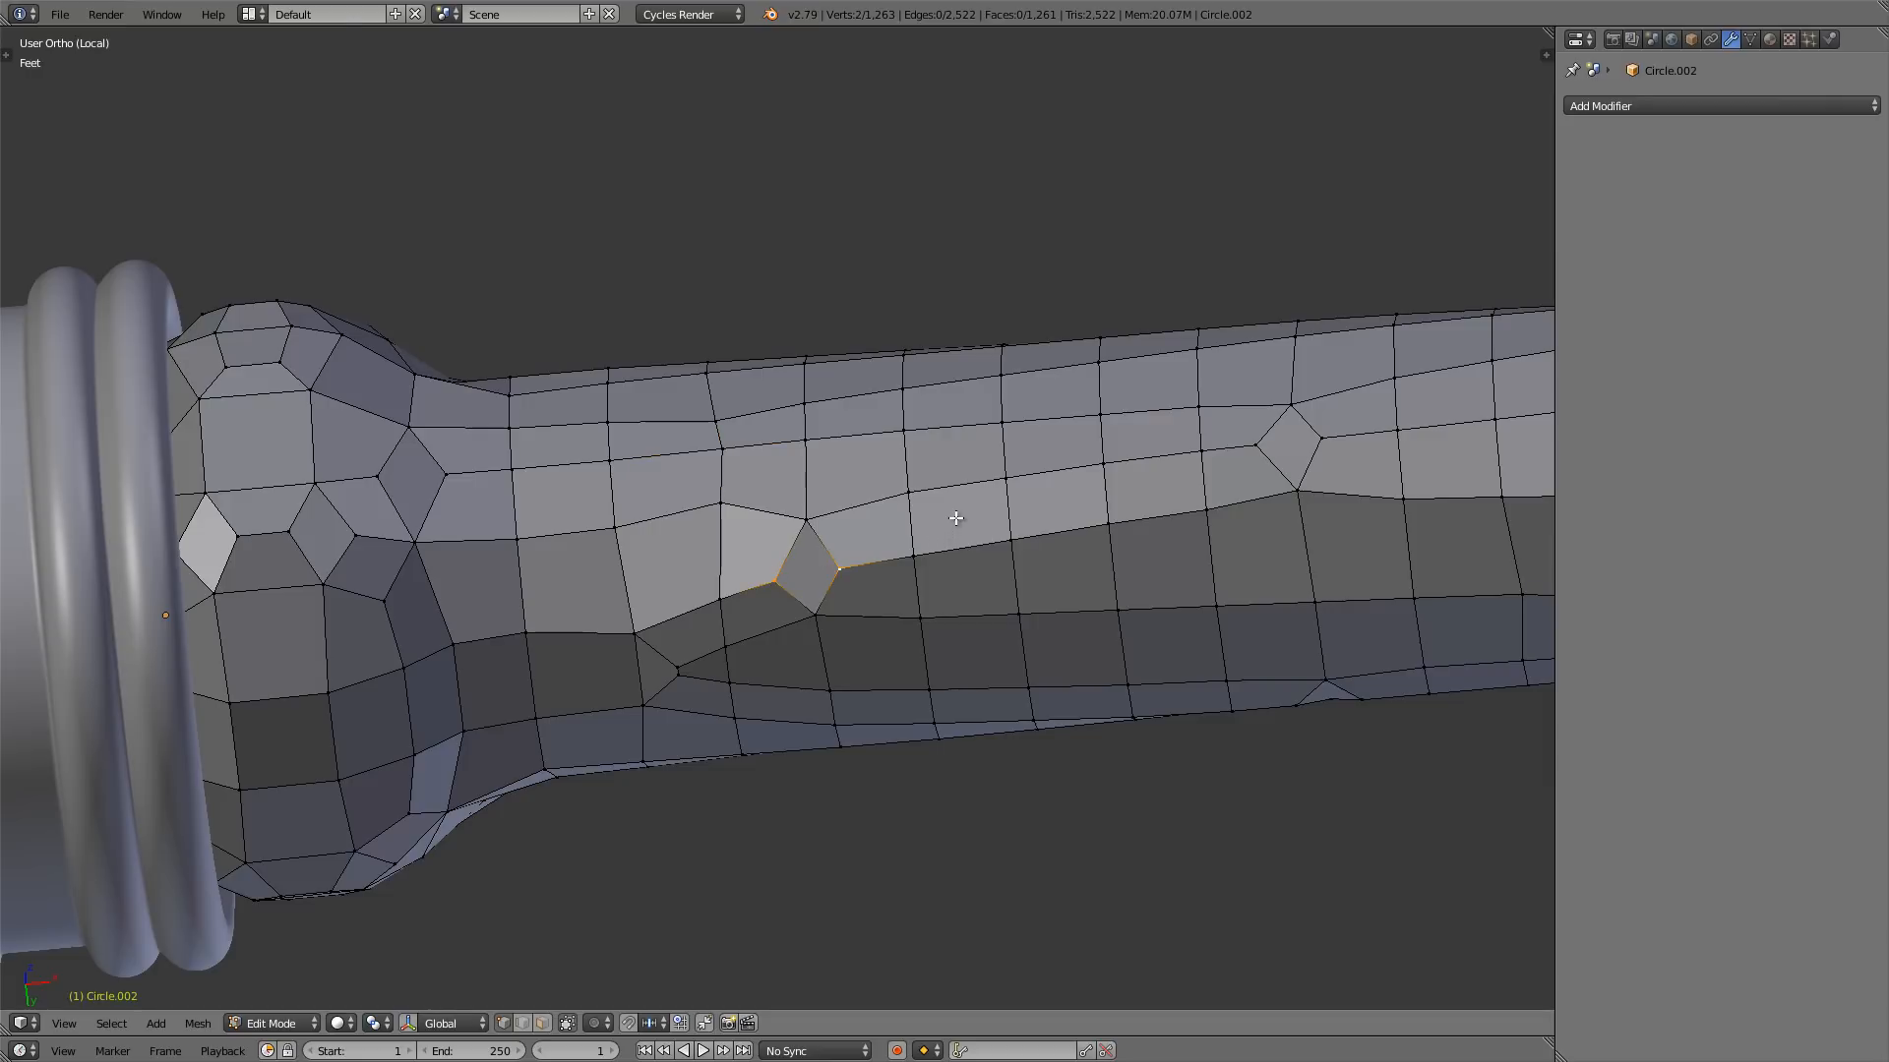
key("shift+r")
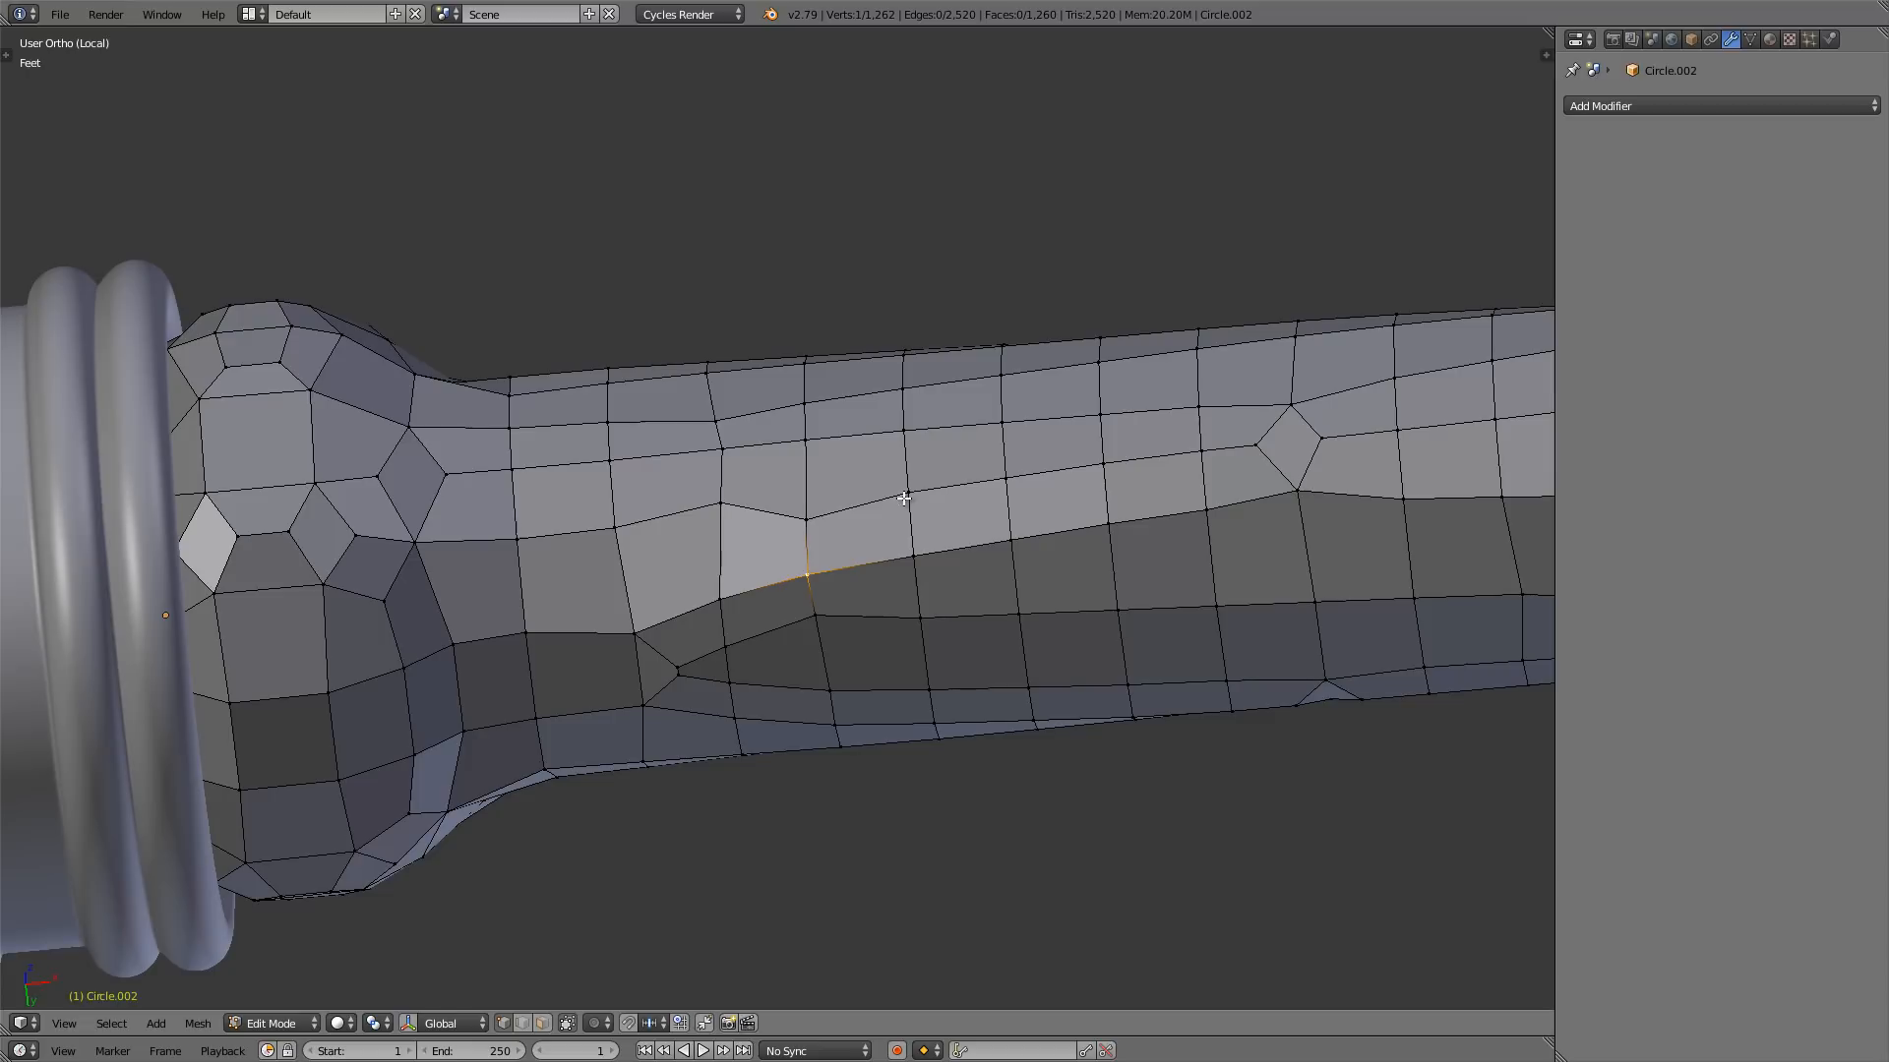
right_click(313, 538)
right_click(355, 536, "shift")
key("shift+r")
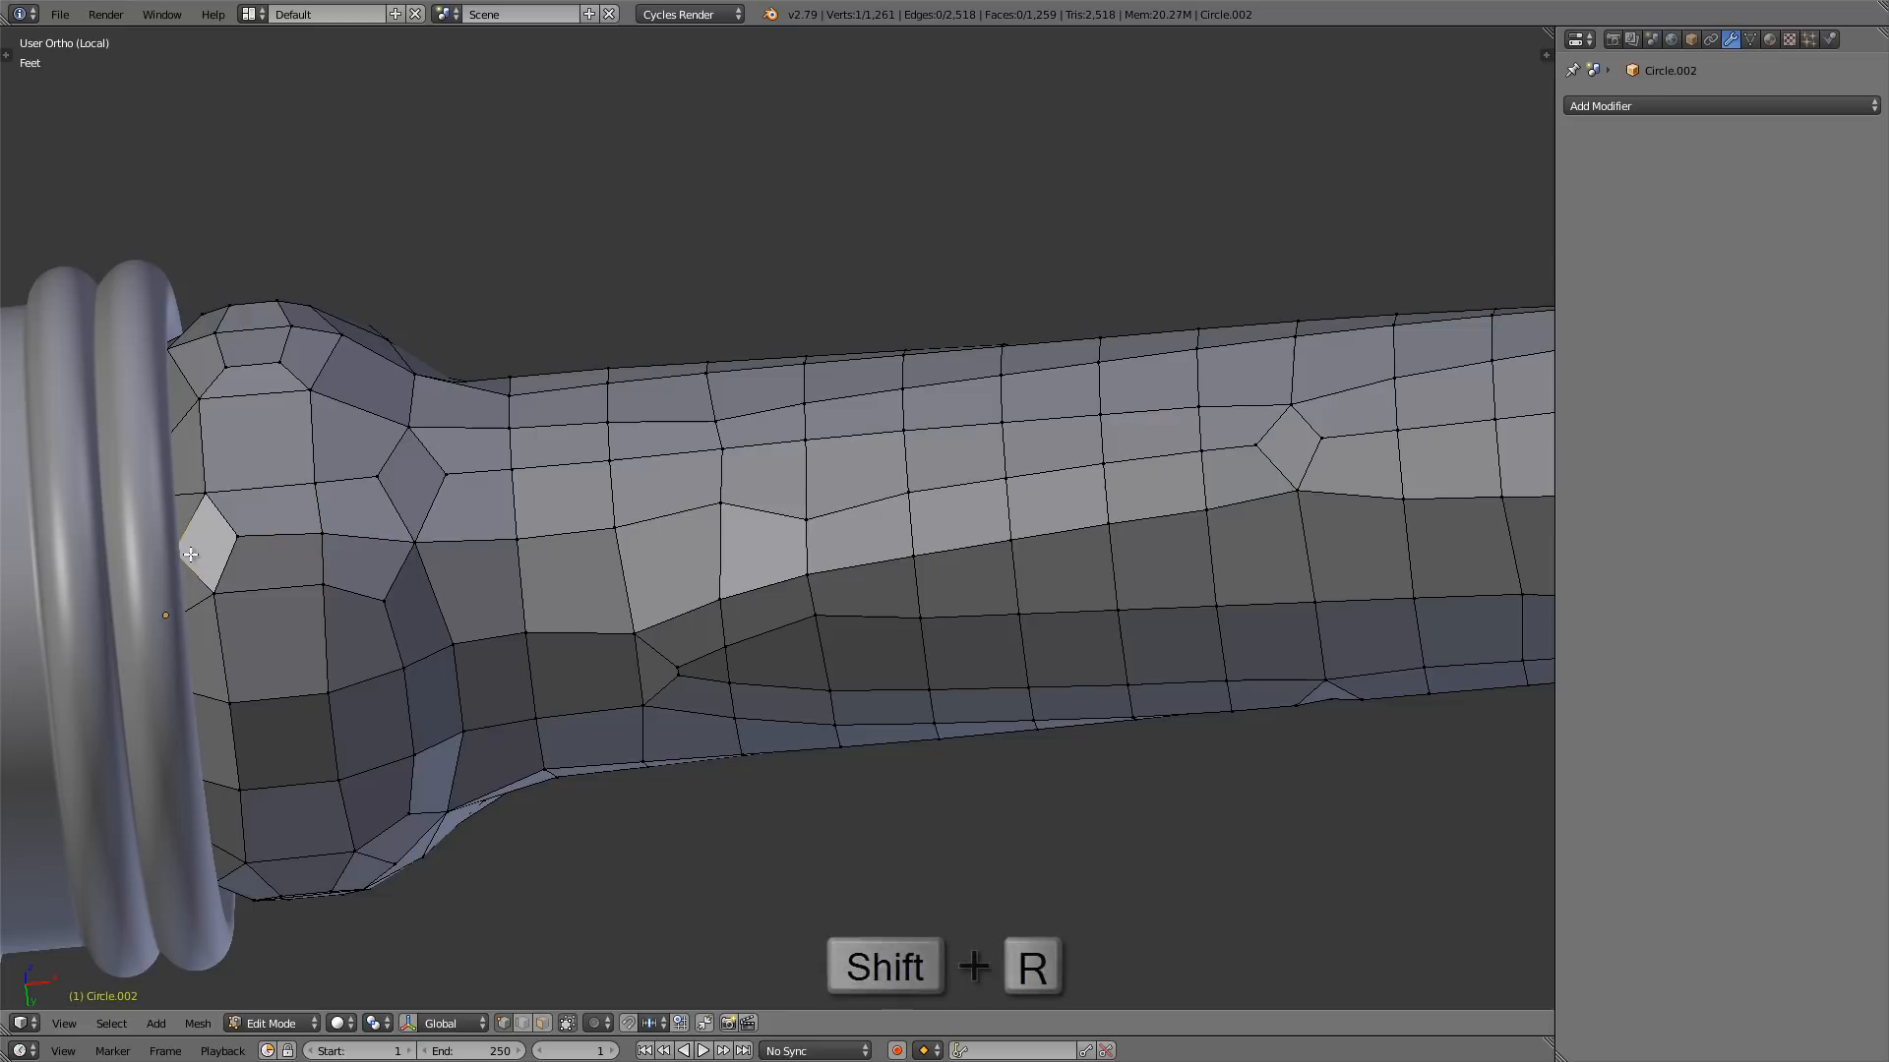
- Collapse the next diamond face farther from the collar by merging its two side vertices at center
middle_click_drag(1284, 464, 784, 536, "shift")
right_click(755, 521)
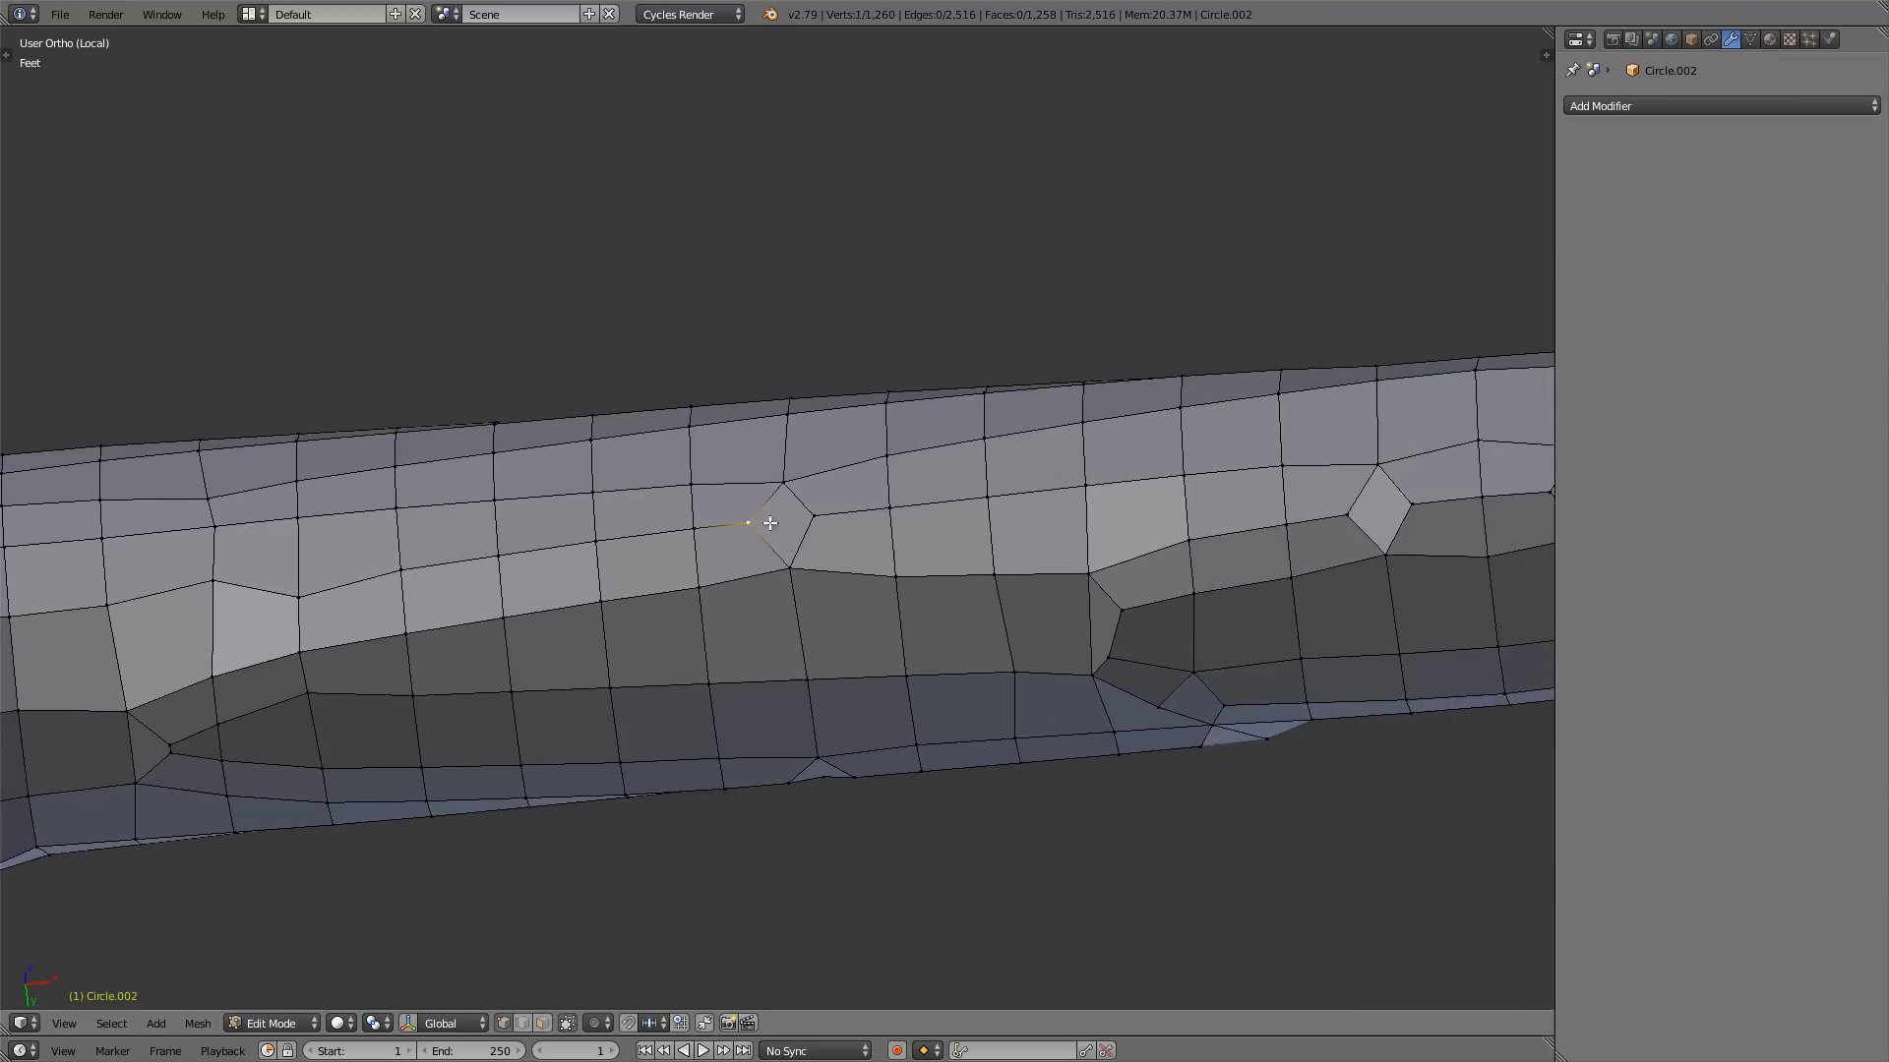
right_click(841, 517, "shift")
key("shift+r")
scroll(843, 517, "down", 2)
- Collapse the first of the paired diamond faces around mid-shaft by merging its side vertices
middle_click_drag(1088, 501, 603, 532, "shift")
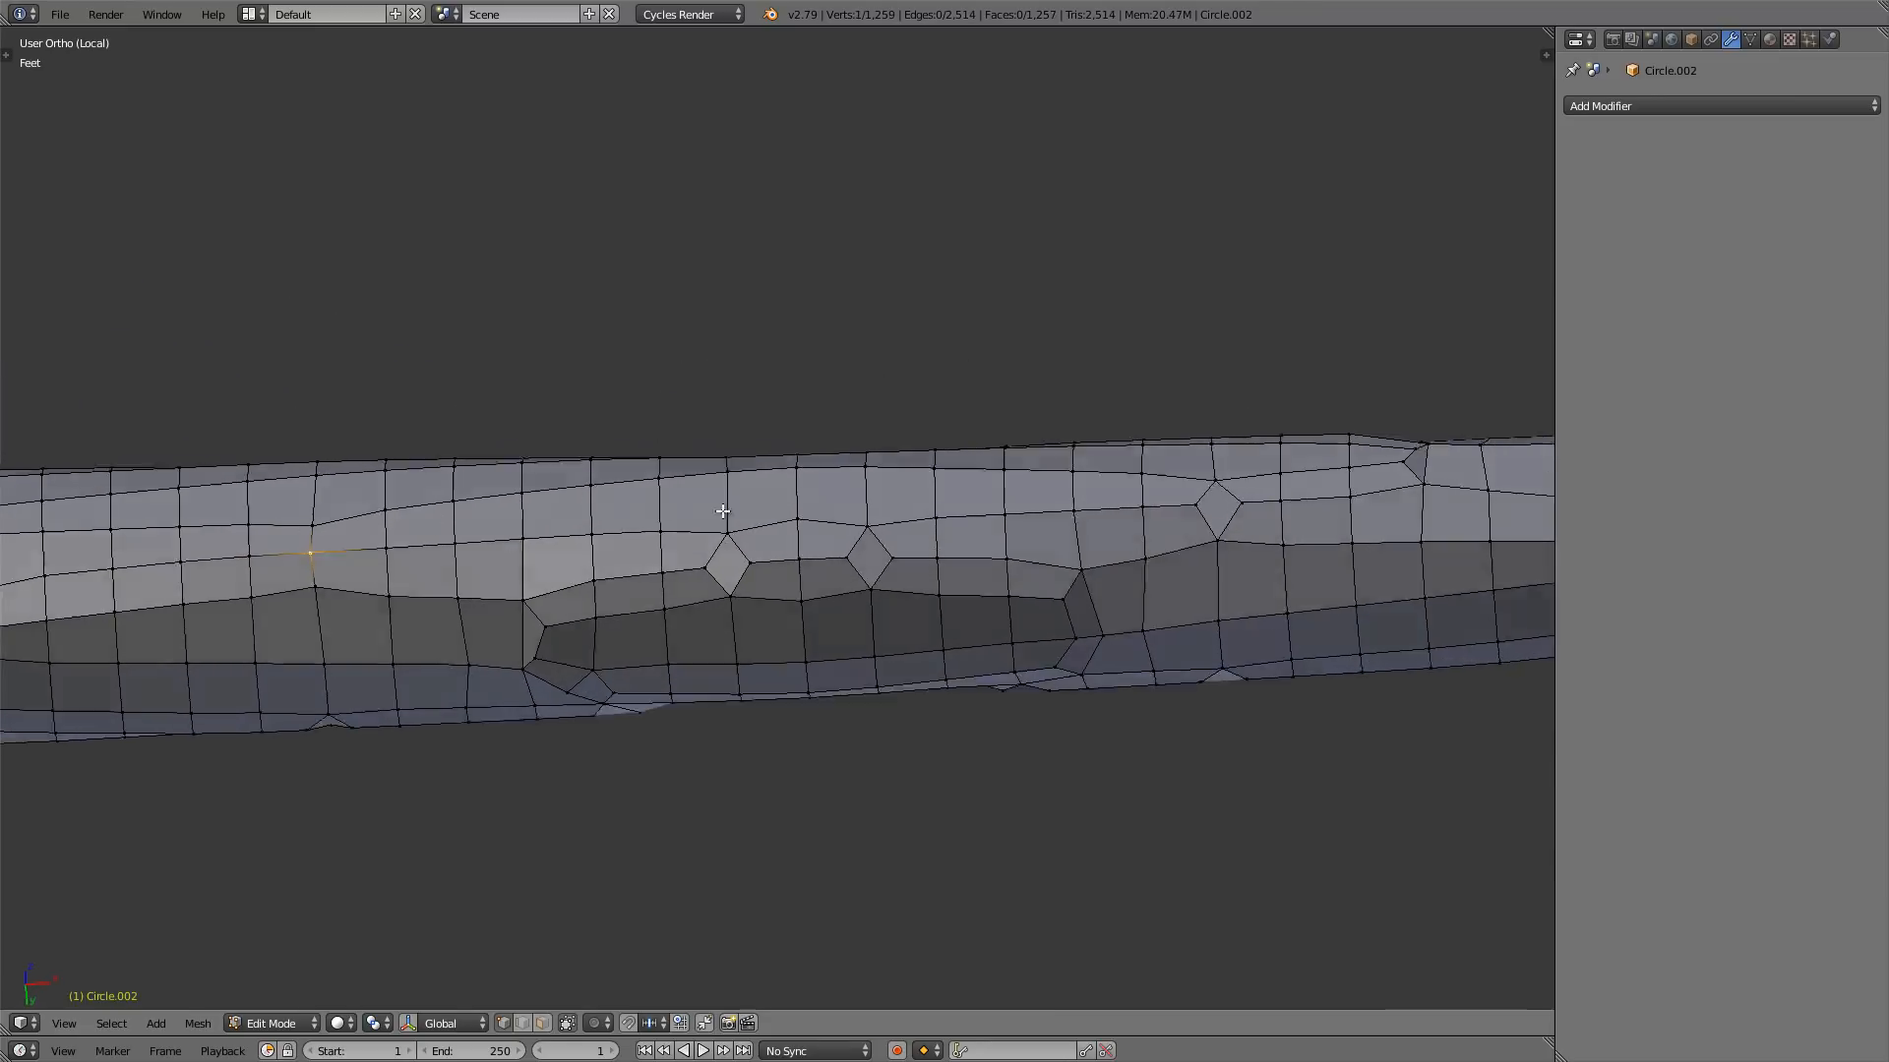
middle_click_drag(721, 514, 765, 564)
scroll(759, 563, "up", 1)
right_click(683, 558)
right_click(762, 561, "shift")
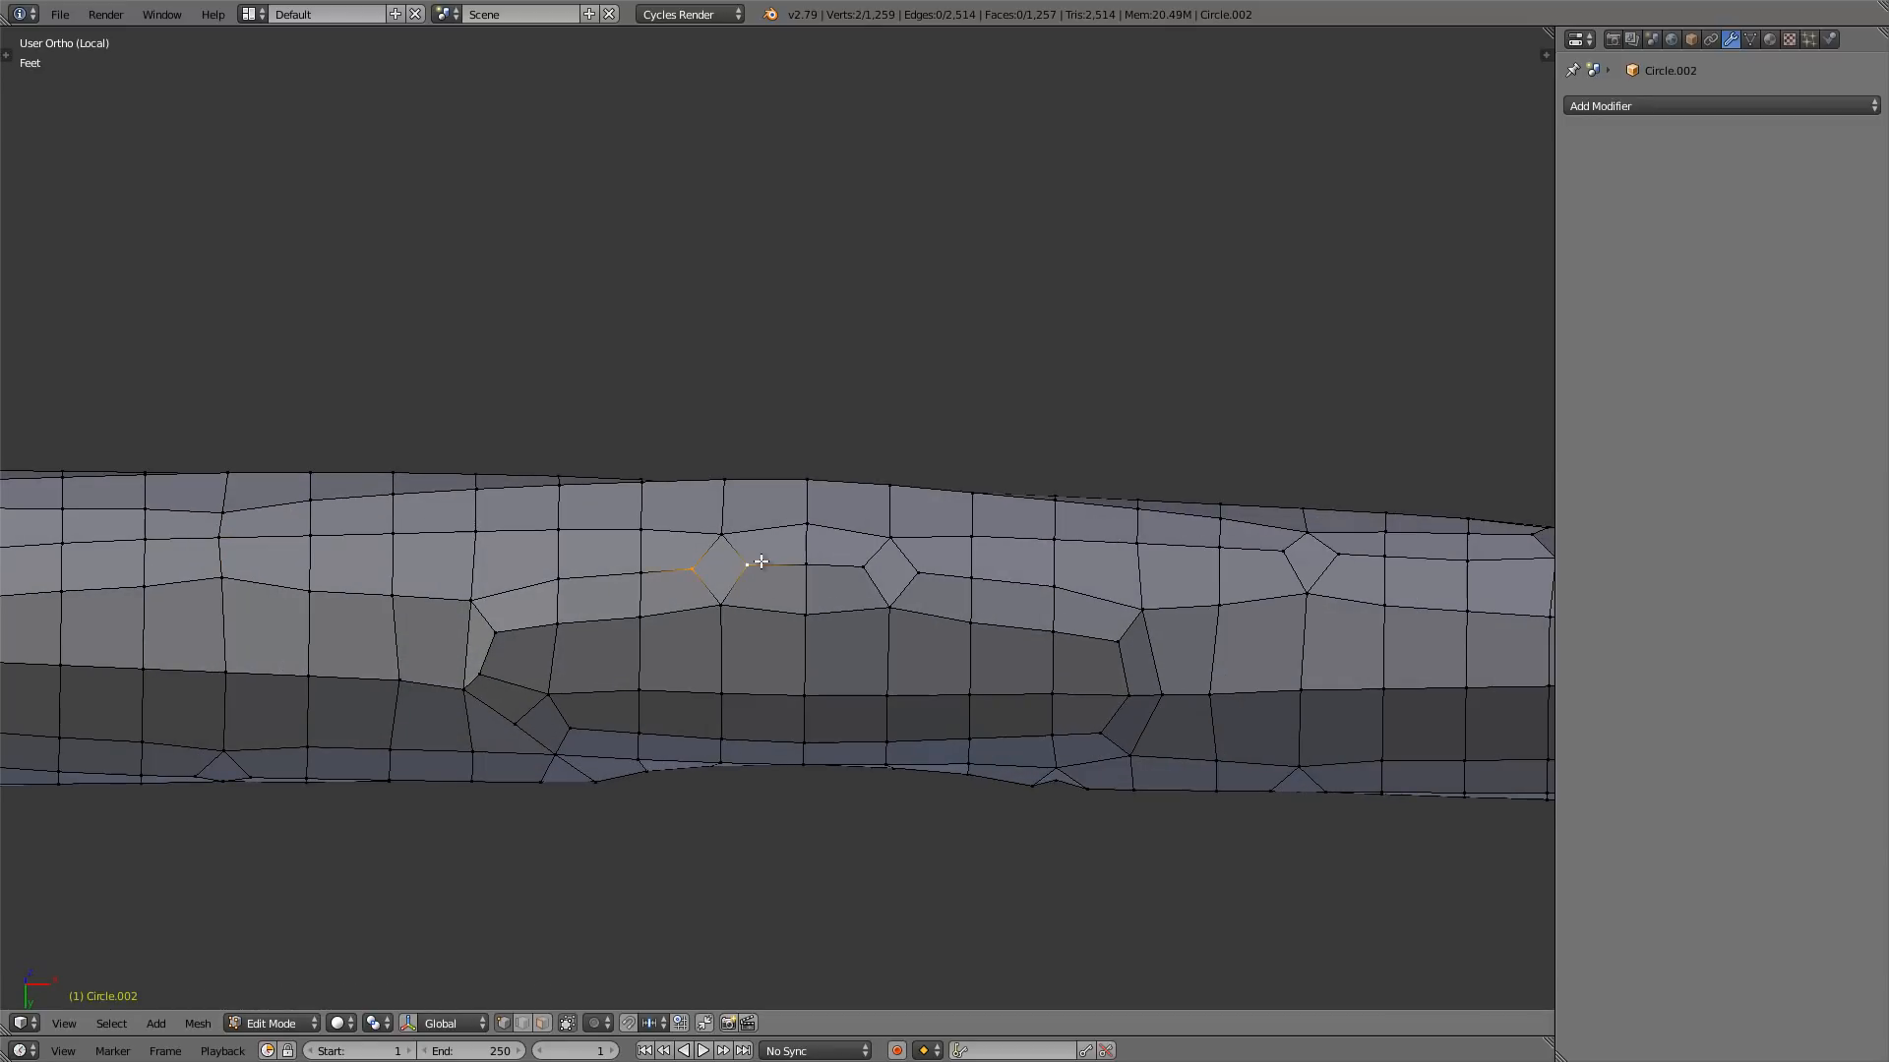
key("shift+r")
- Collapse two more diamond faces progressively closer to the tip by merging each one's side vertices
middle_click_drag(1045, 531, 612, 605, "shift")
right_click(795, 555)
right_click(872, 562, "shift")
key("shift+r")
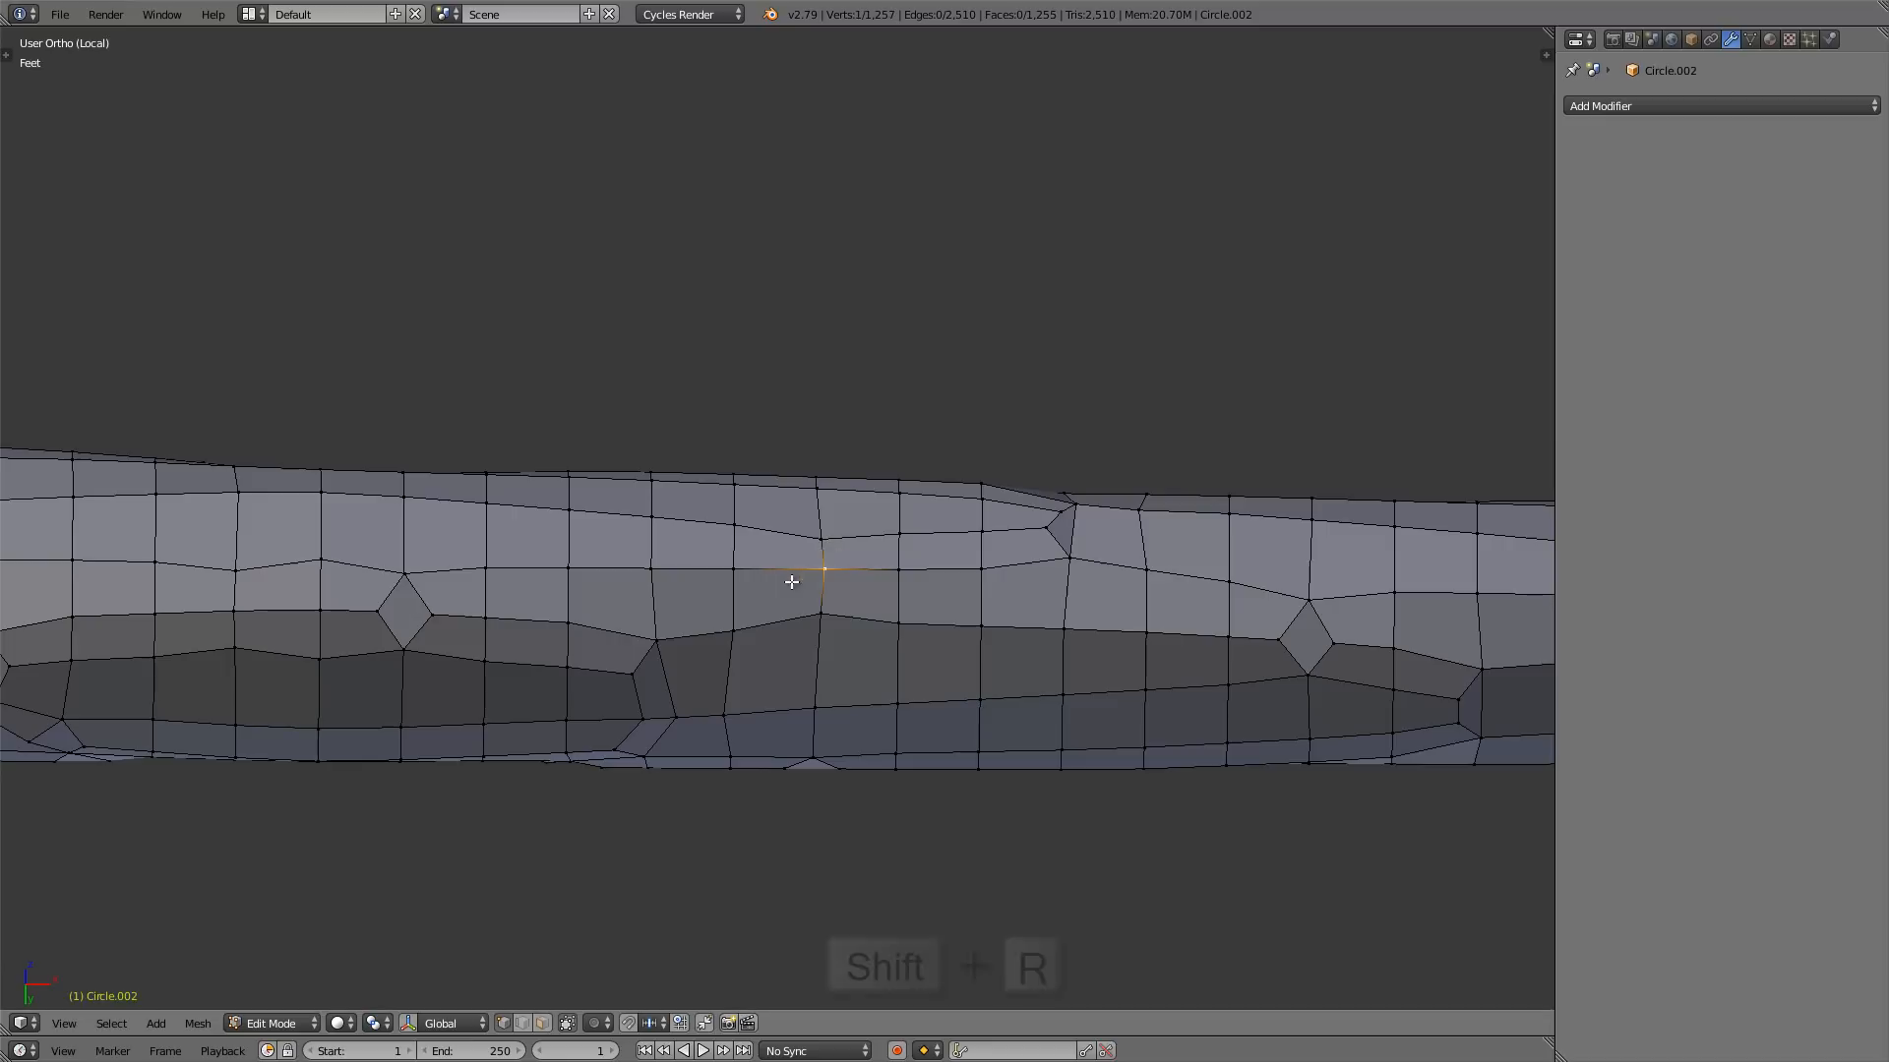
middle_click_drag(788, 574, 420, 494, "shift")
right_click(831, 565)
right_click(916, 567, "shift")
key("shift+r")
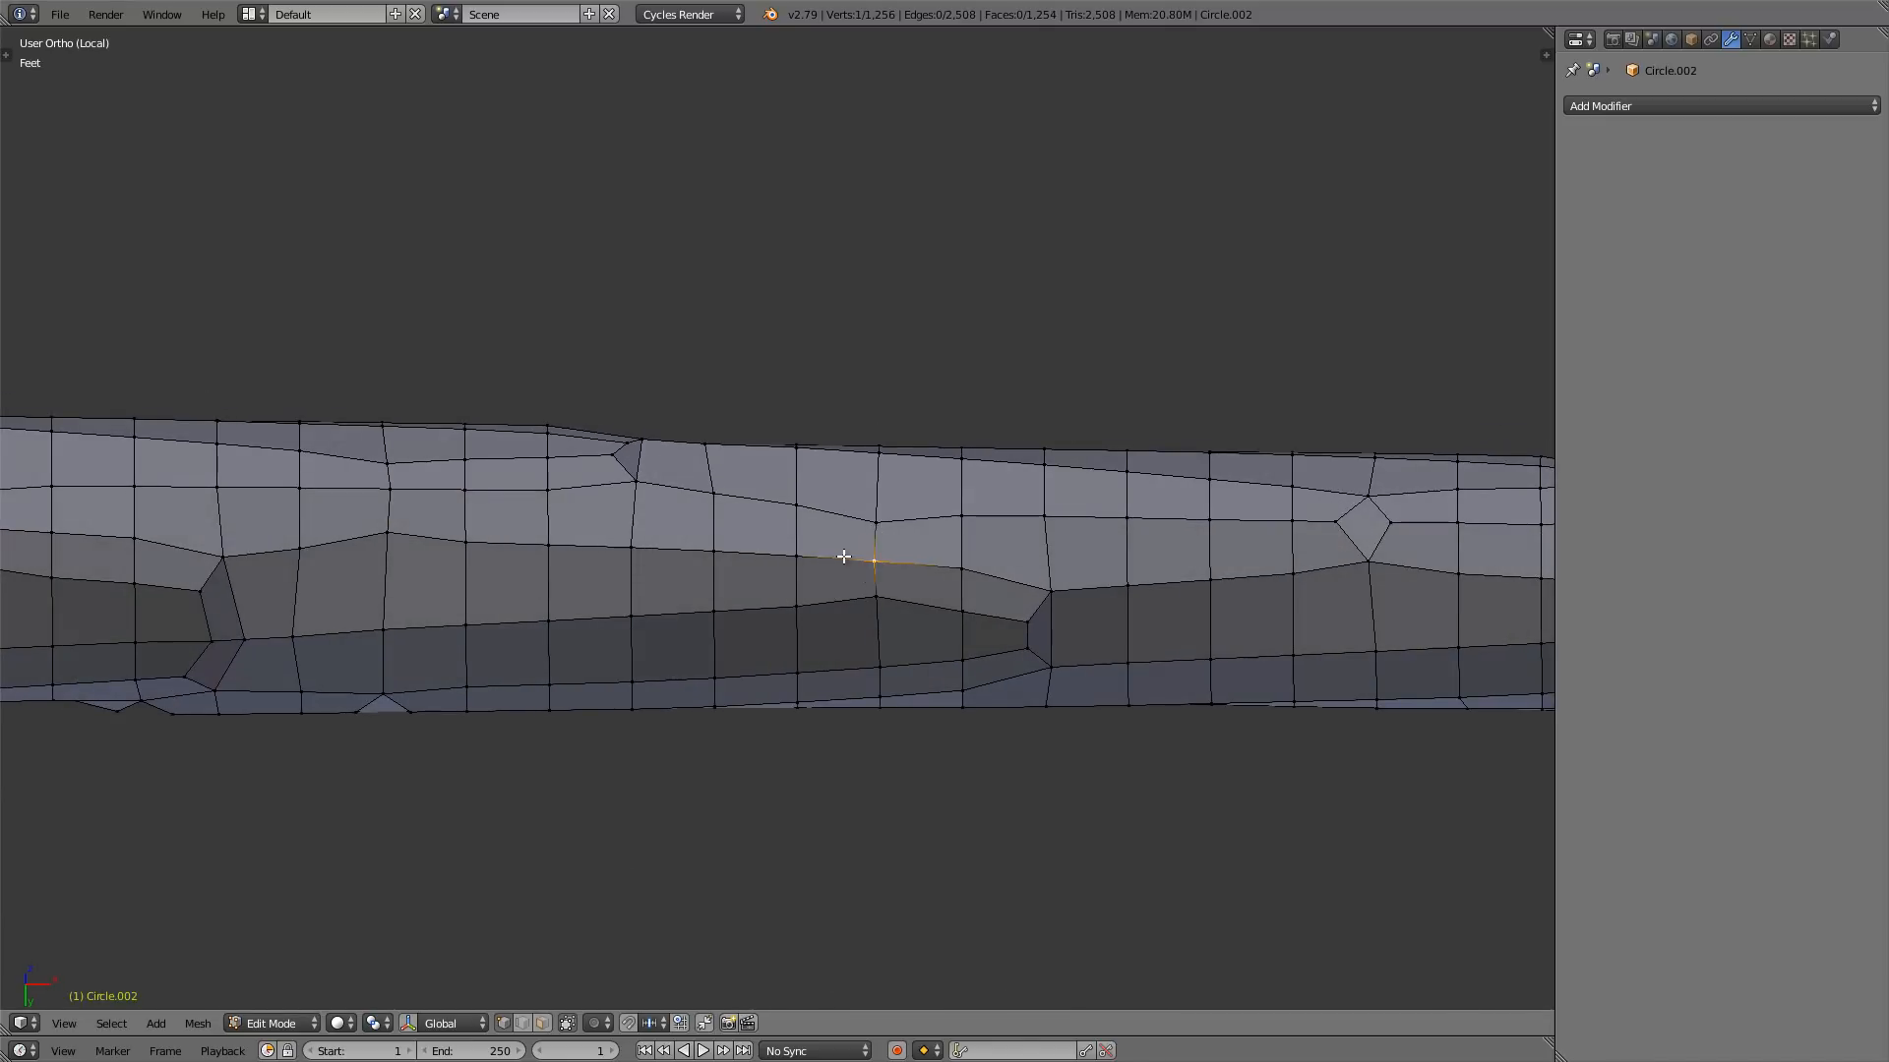
- Examine the cleaned shaft in Object Mode, zooming in on a remaining diamond face from several angles
middle_click_drag(847, 557, 948, 499)
scroll(948, 498, "down", 2)
right_click(948, 498)
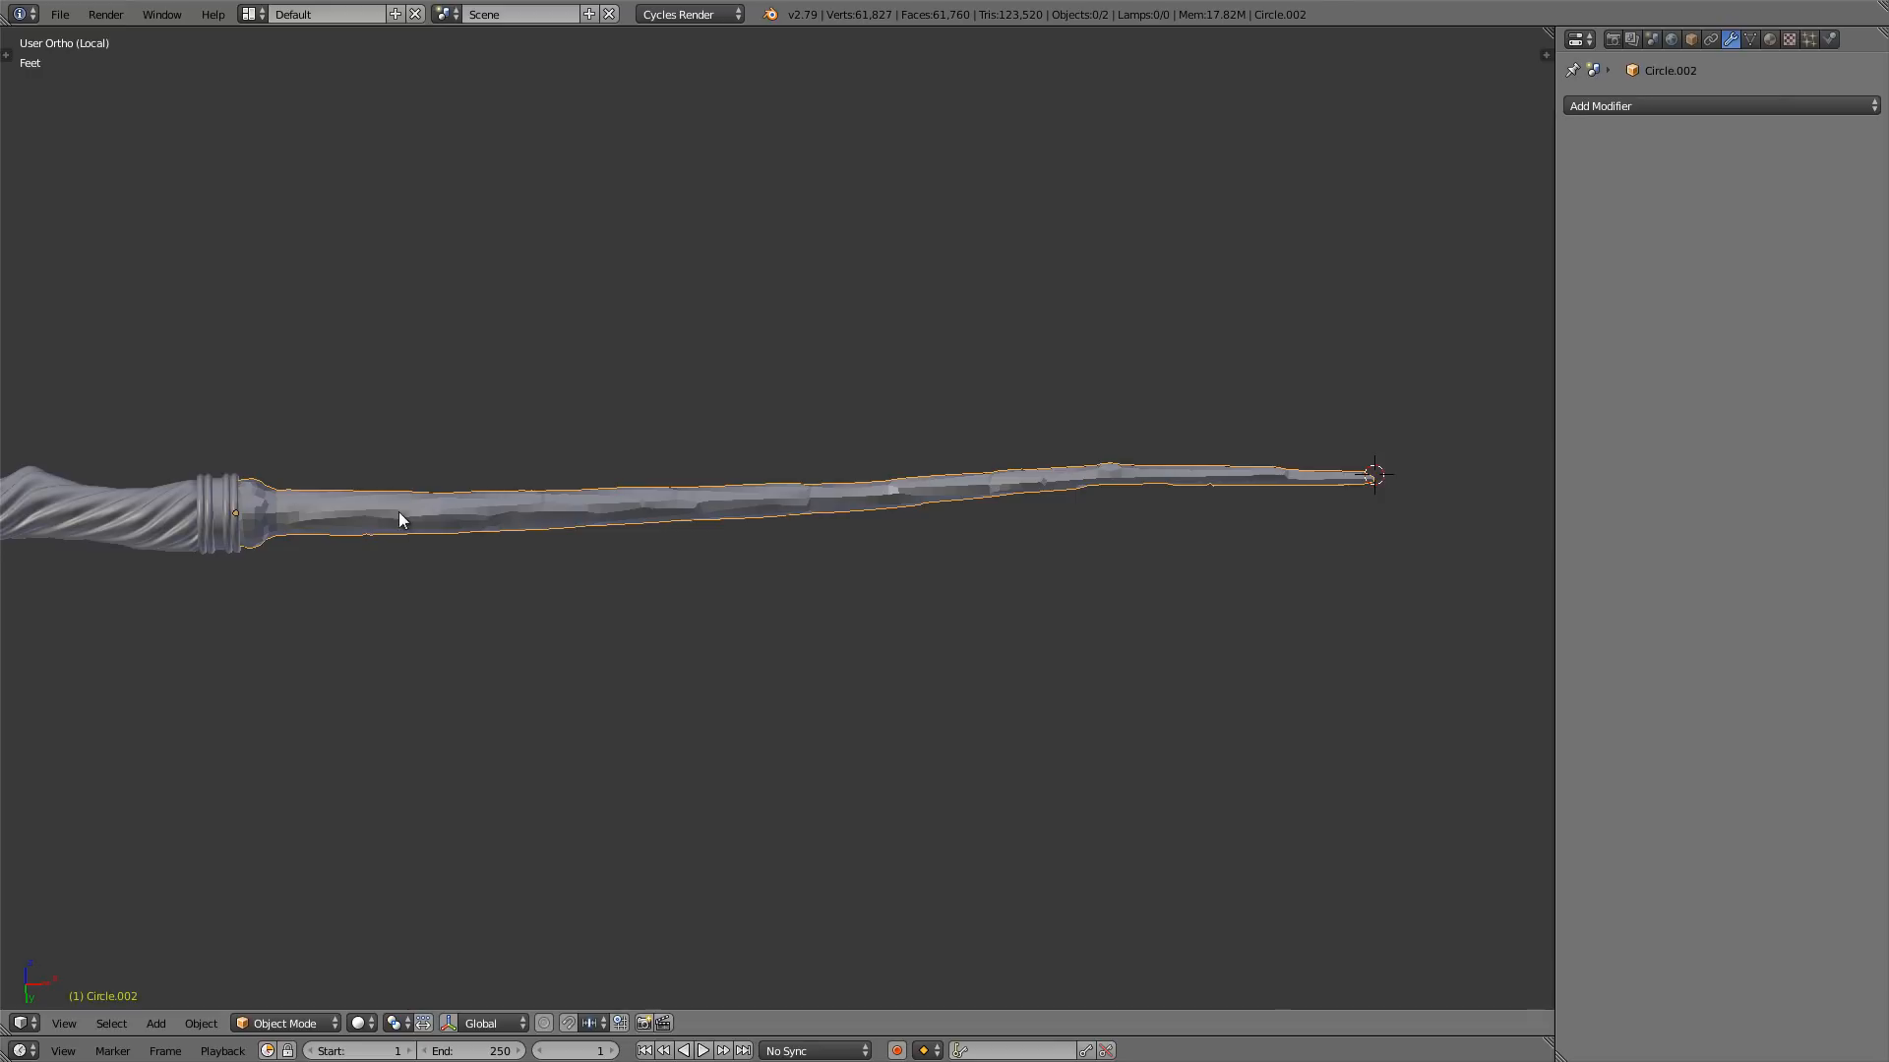
scroll(388, 514, "up", 6)
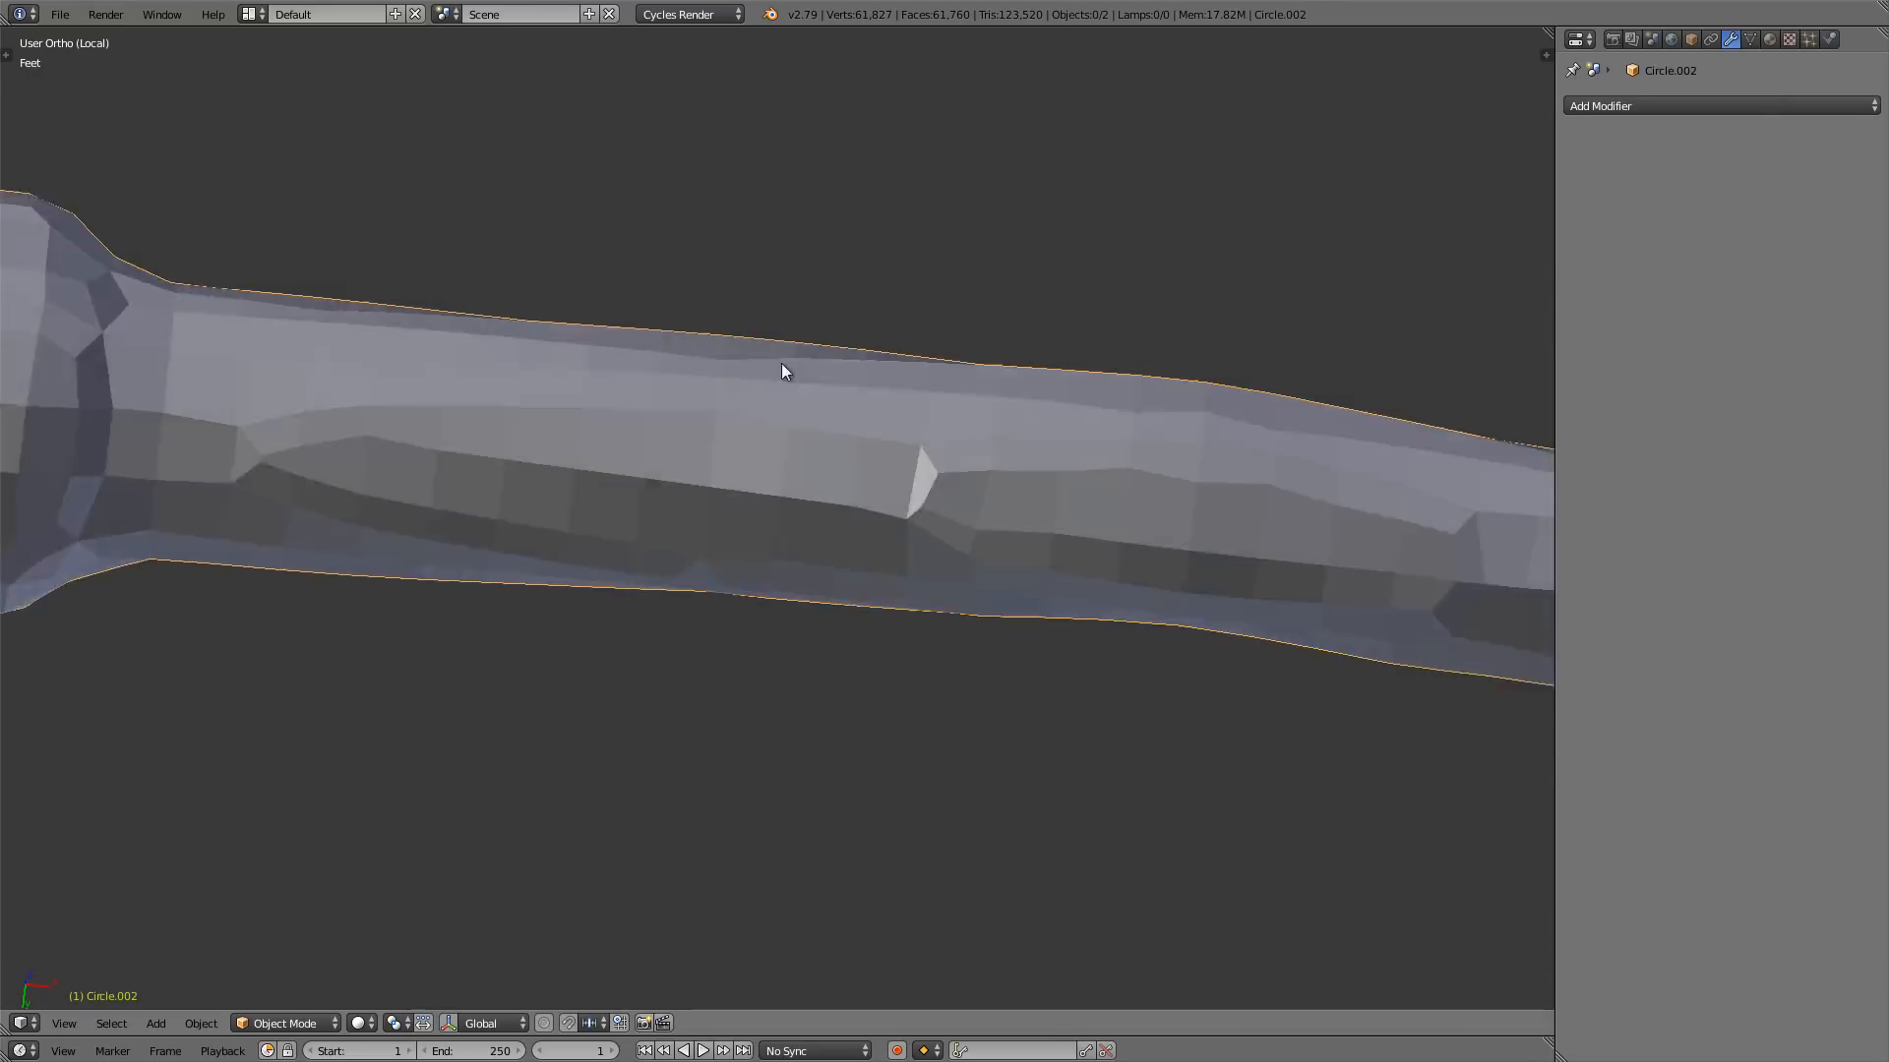
scroll(784, 370, "up", 4)
middle_click_drag(684, 626, 607, 493)
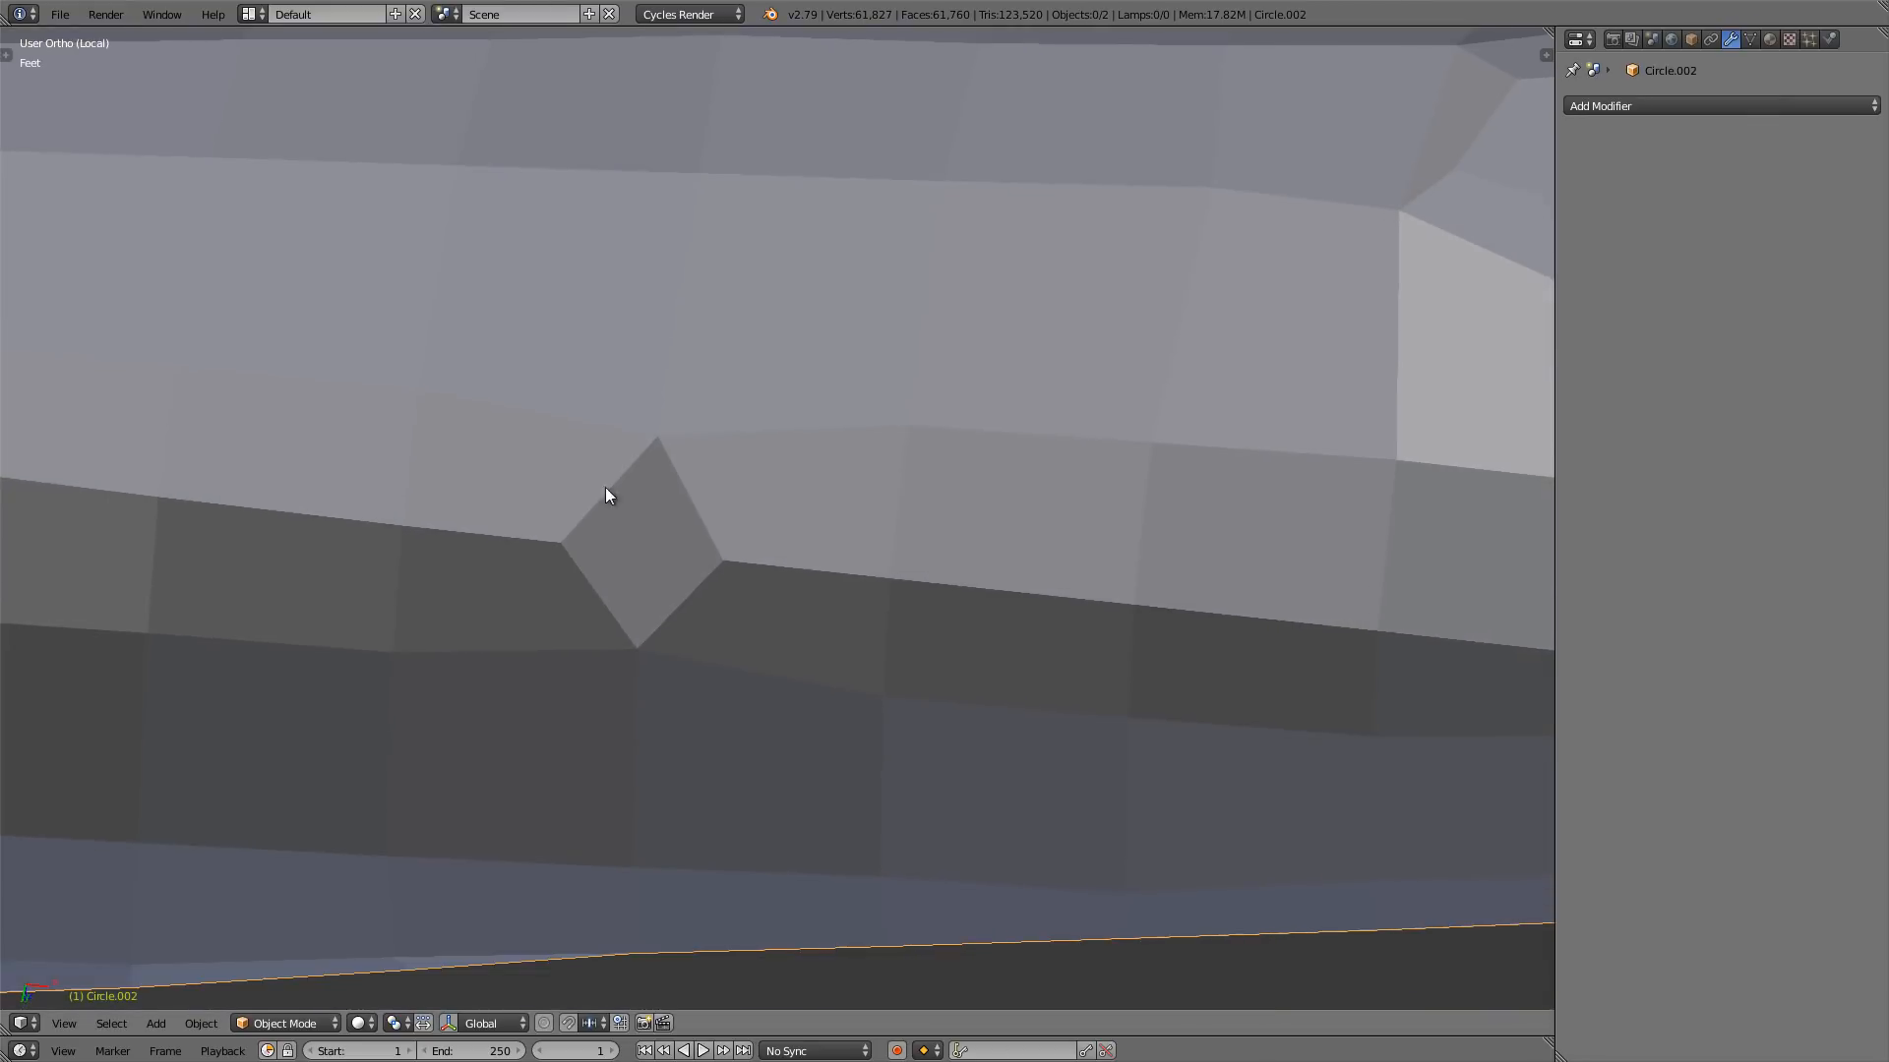
middle_click_drag(718, 576, 646, 546)
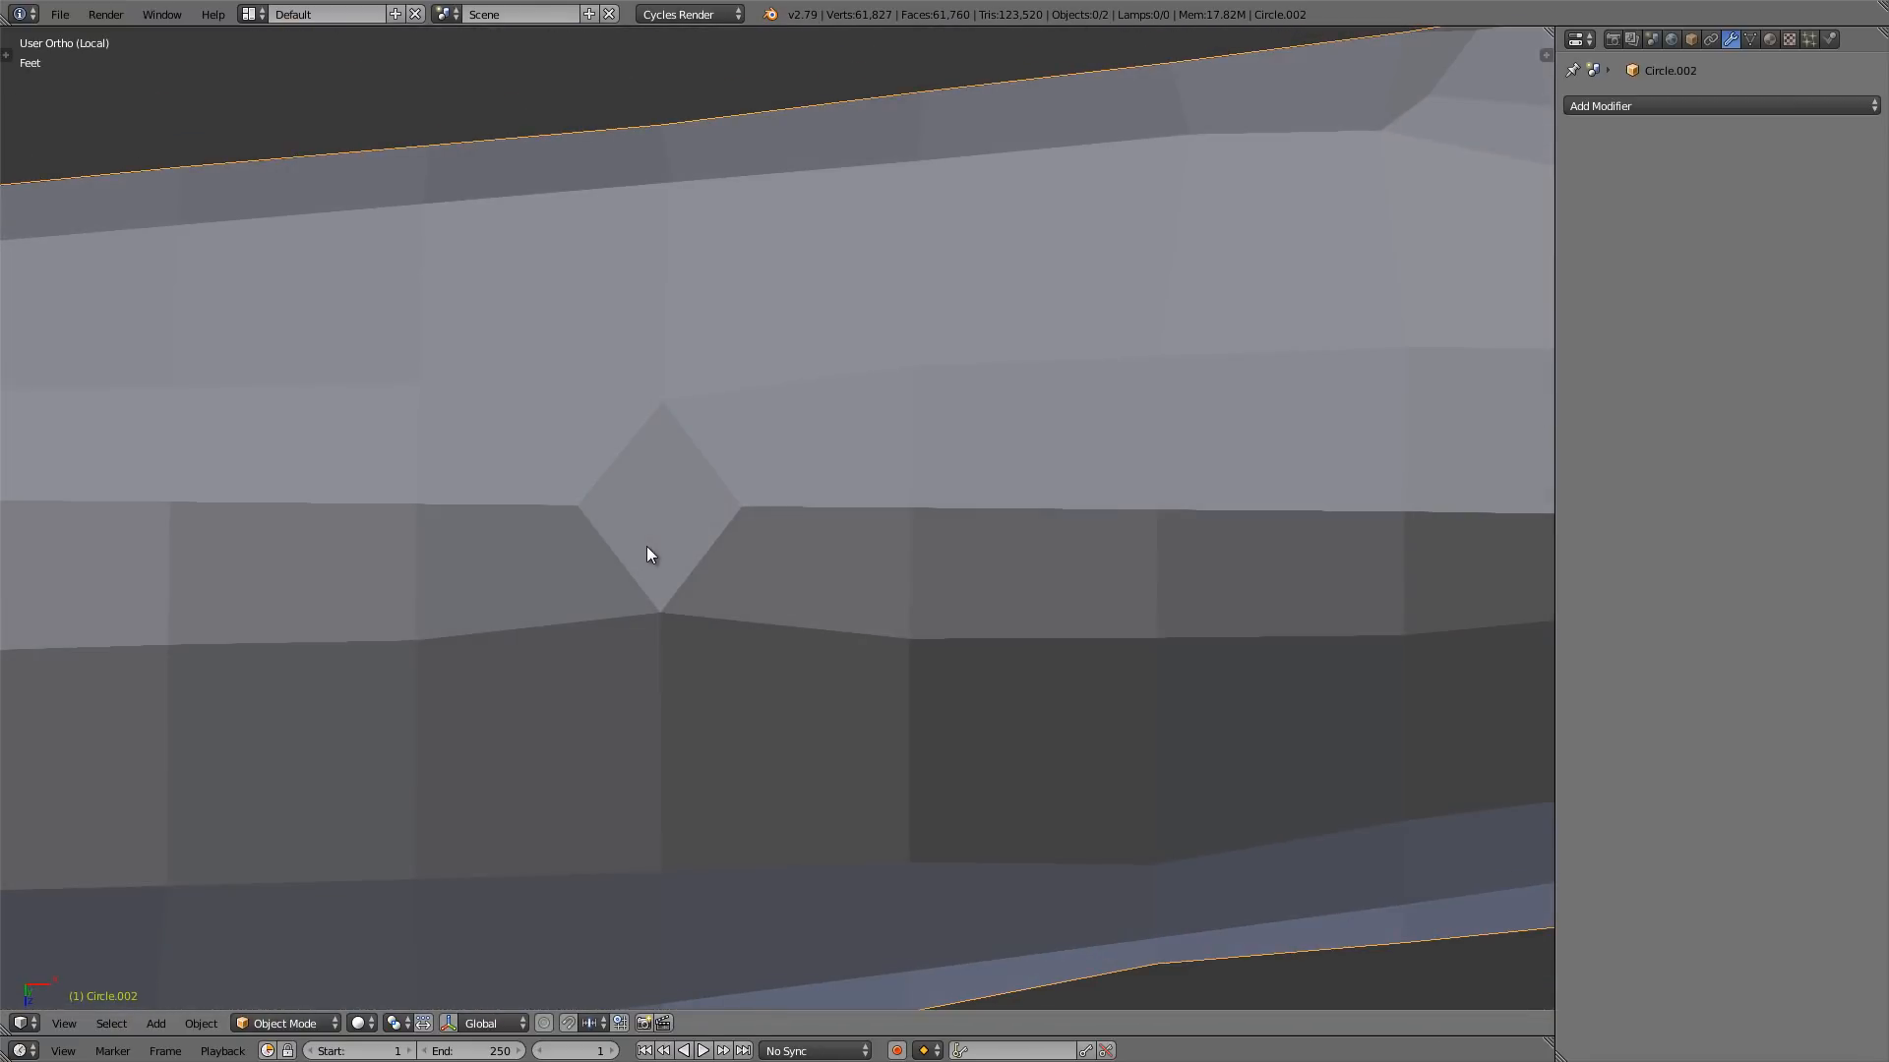
- Reopen the shaft for mesh editing and connect the diamond face's upper and lower vertices with an edge
key("Tab")
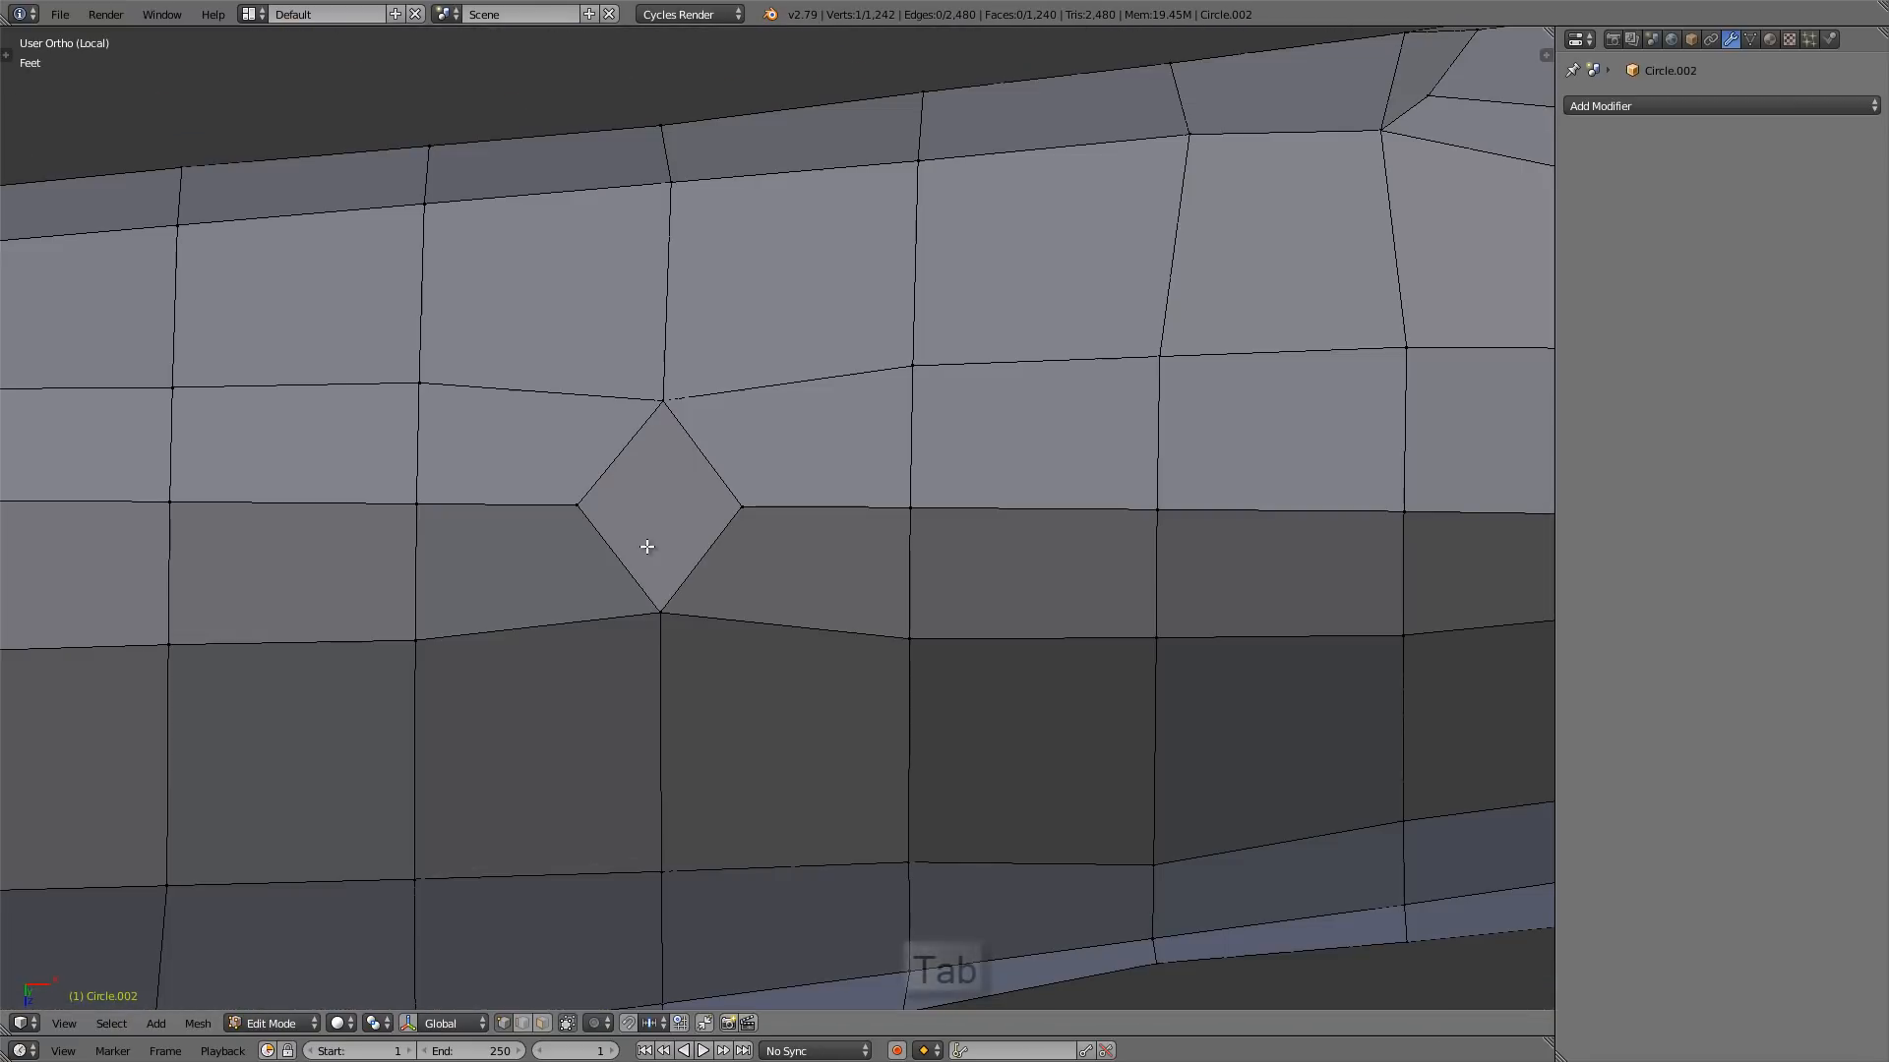
right_click(665, 604)
right_click(662, 396, "shift")
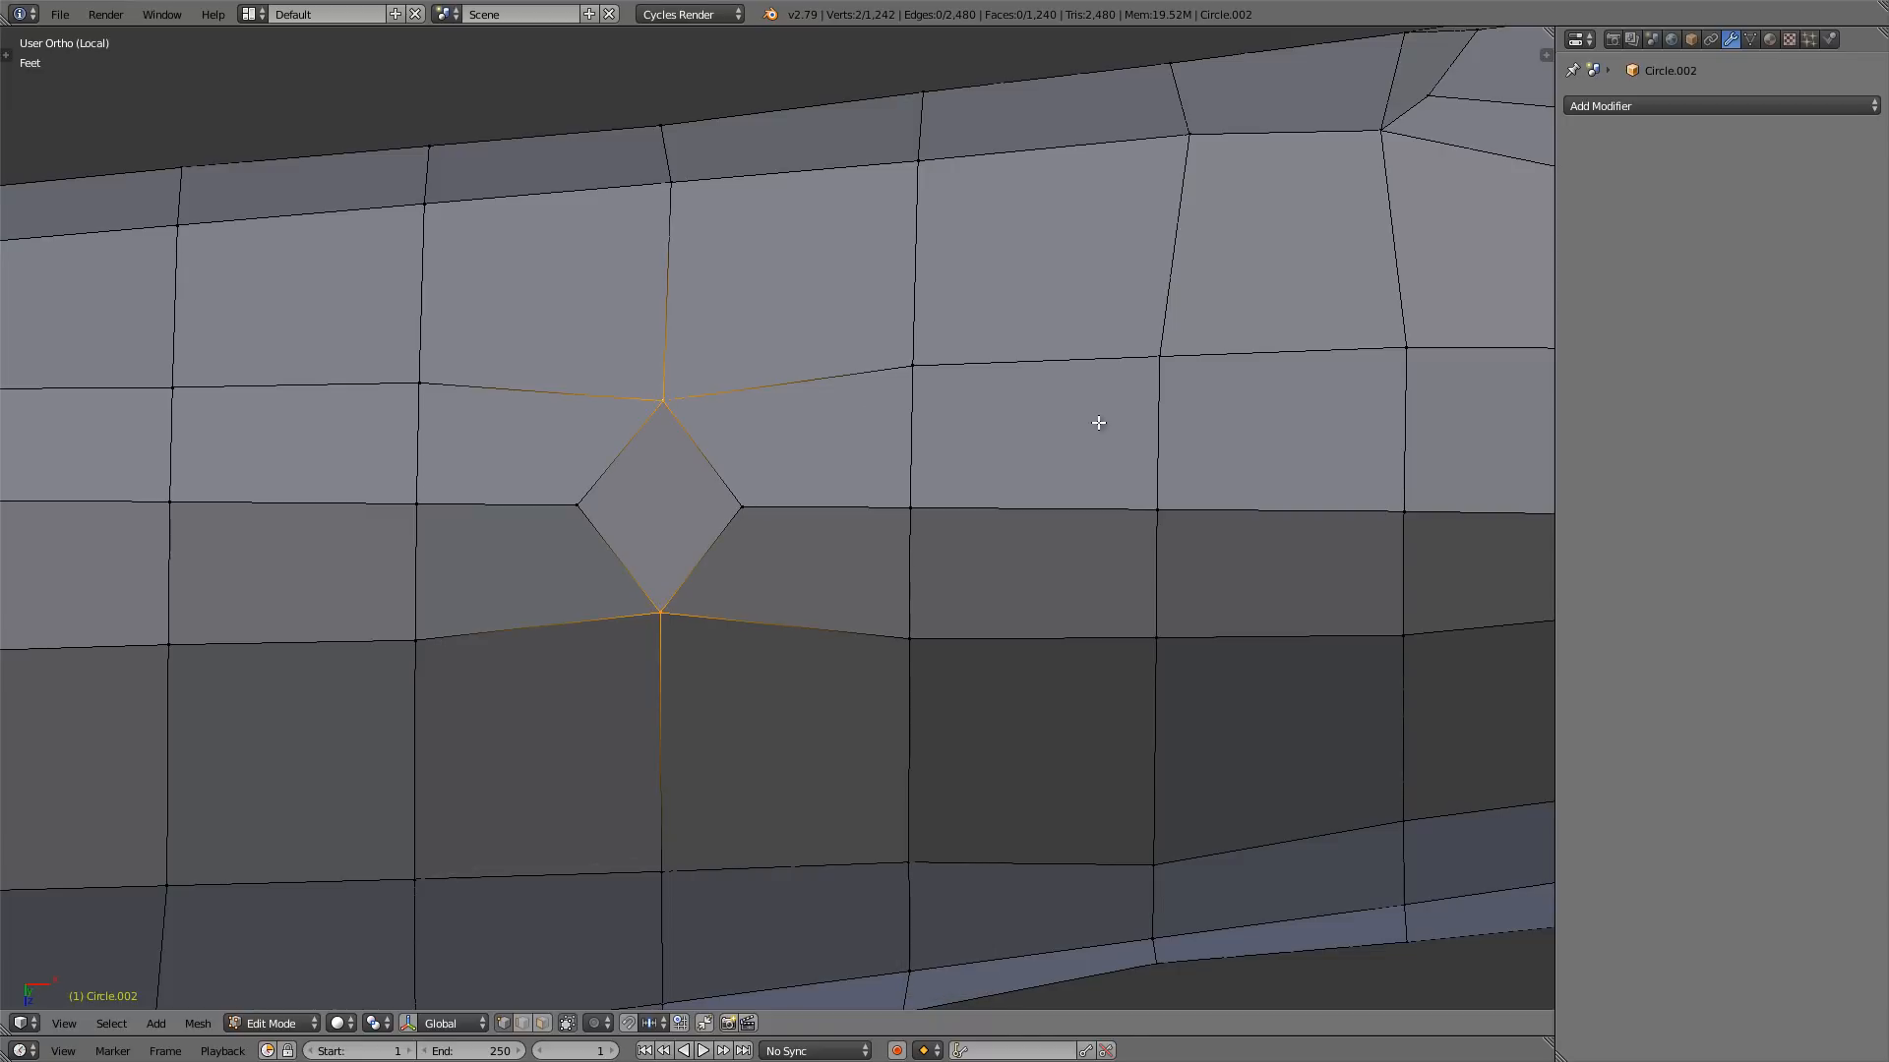
key("j")
- Push the new edge across the diamond into the shaft to form a small notch, then leave mesh editing
middle_click_drag(708, 552, 764, 502)
middle_click_drag(790, 578, 797, 551)
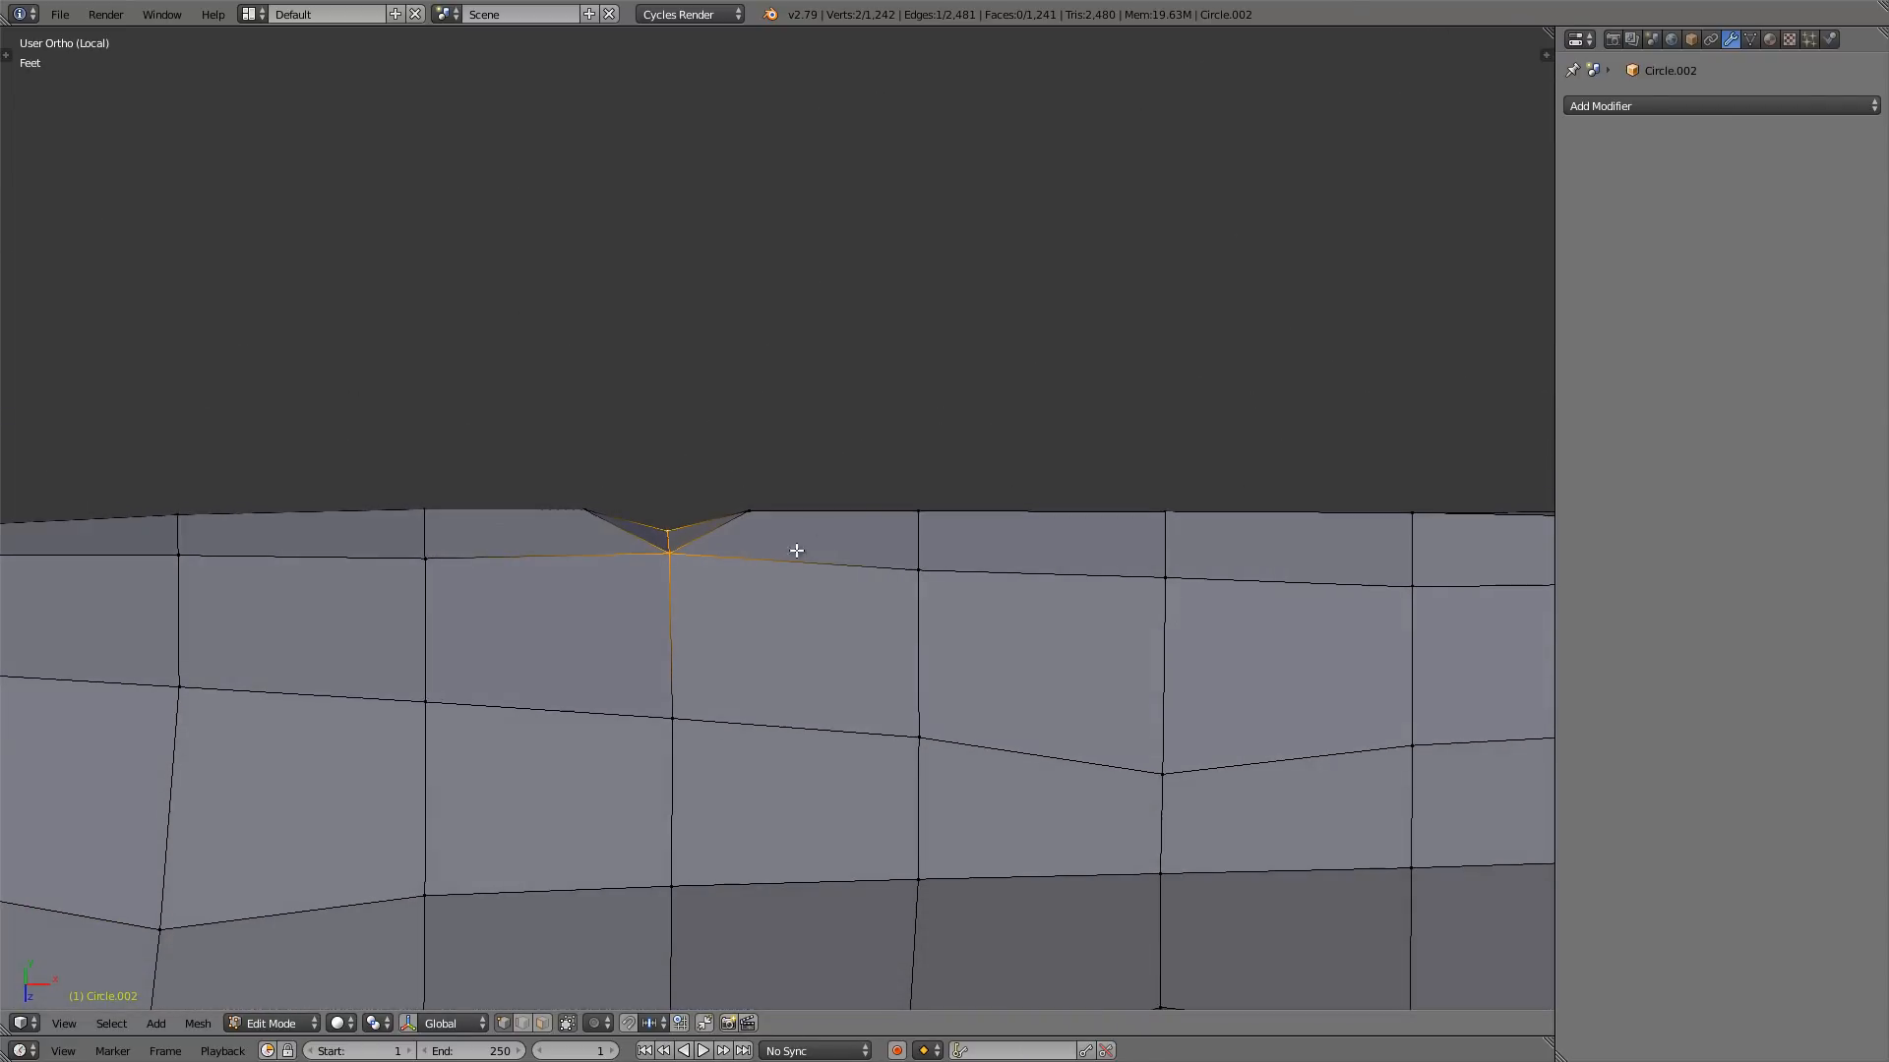
key("g")
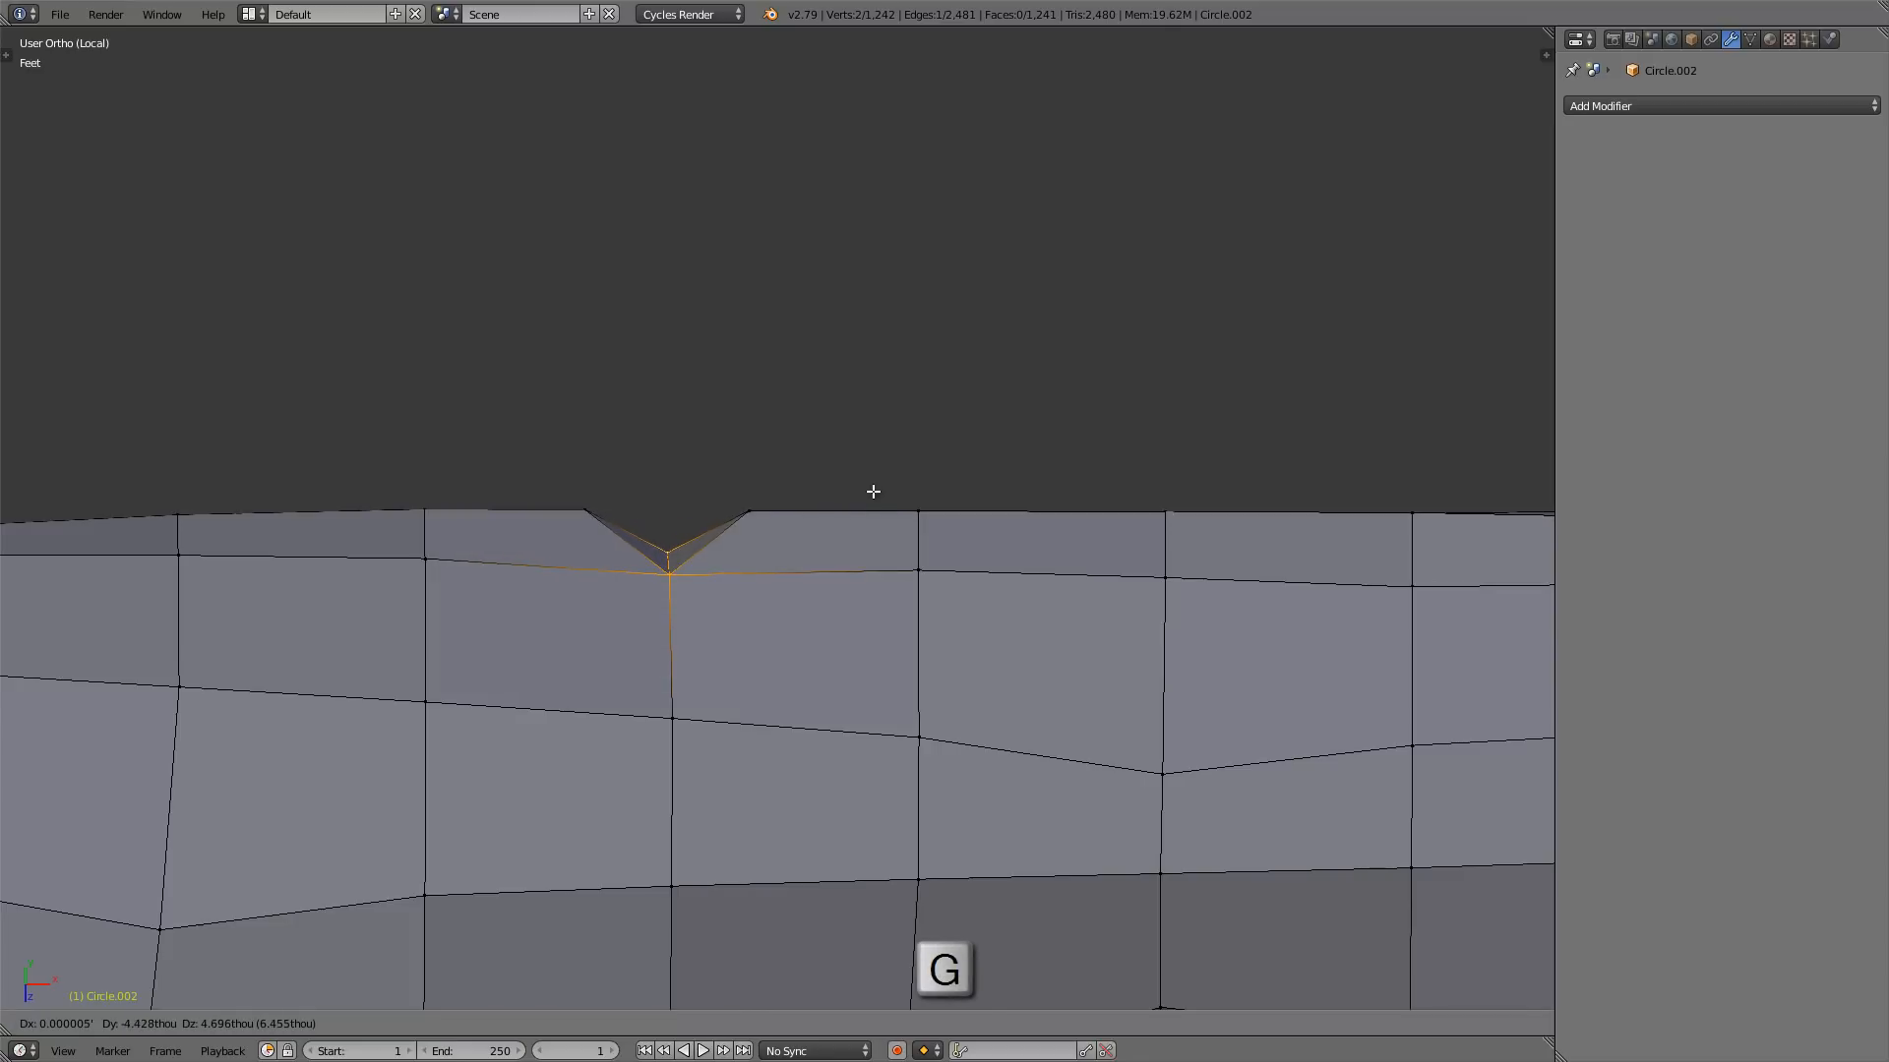
left_click(800, 561)
mouse_move(801, 561)
middle_mouse_down()
mouse_move(788, 705)
mouse_move(783, 570)
mouse_move(705, 404)
mouse_move(755, 662)
mouse_move(695, 561)
mouse_move(603, 548)
mouse_move(662, 590)
mouse_move(561, 571)
mouse_move(612, 505)
mouse_move(612, 652)
mouse_move(623, 439)
middle_mouse_up()
scroll(669, 585, "down", 4)
key("Tab")
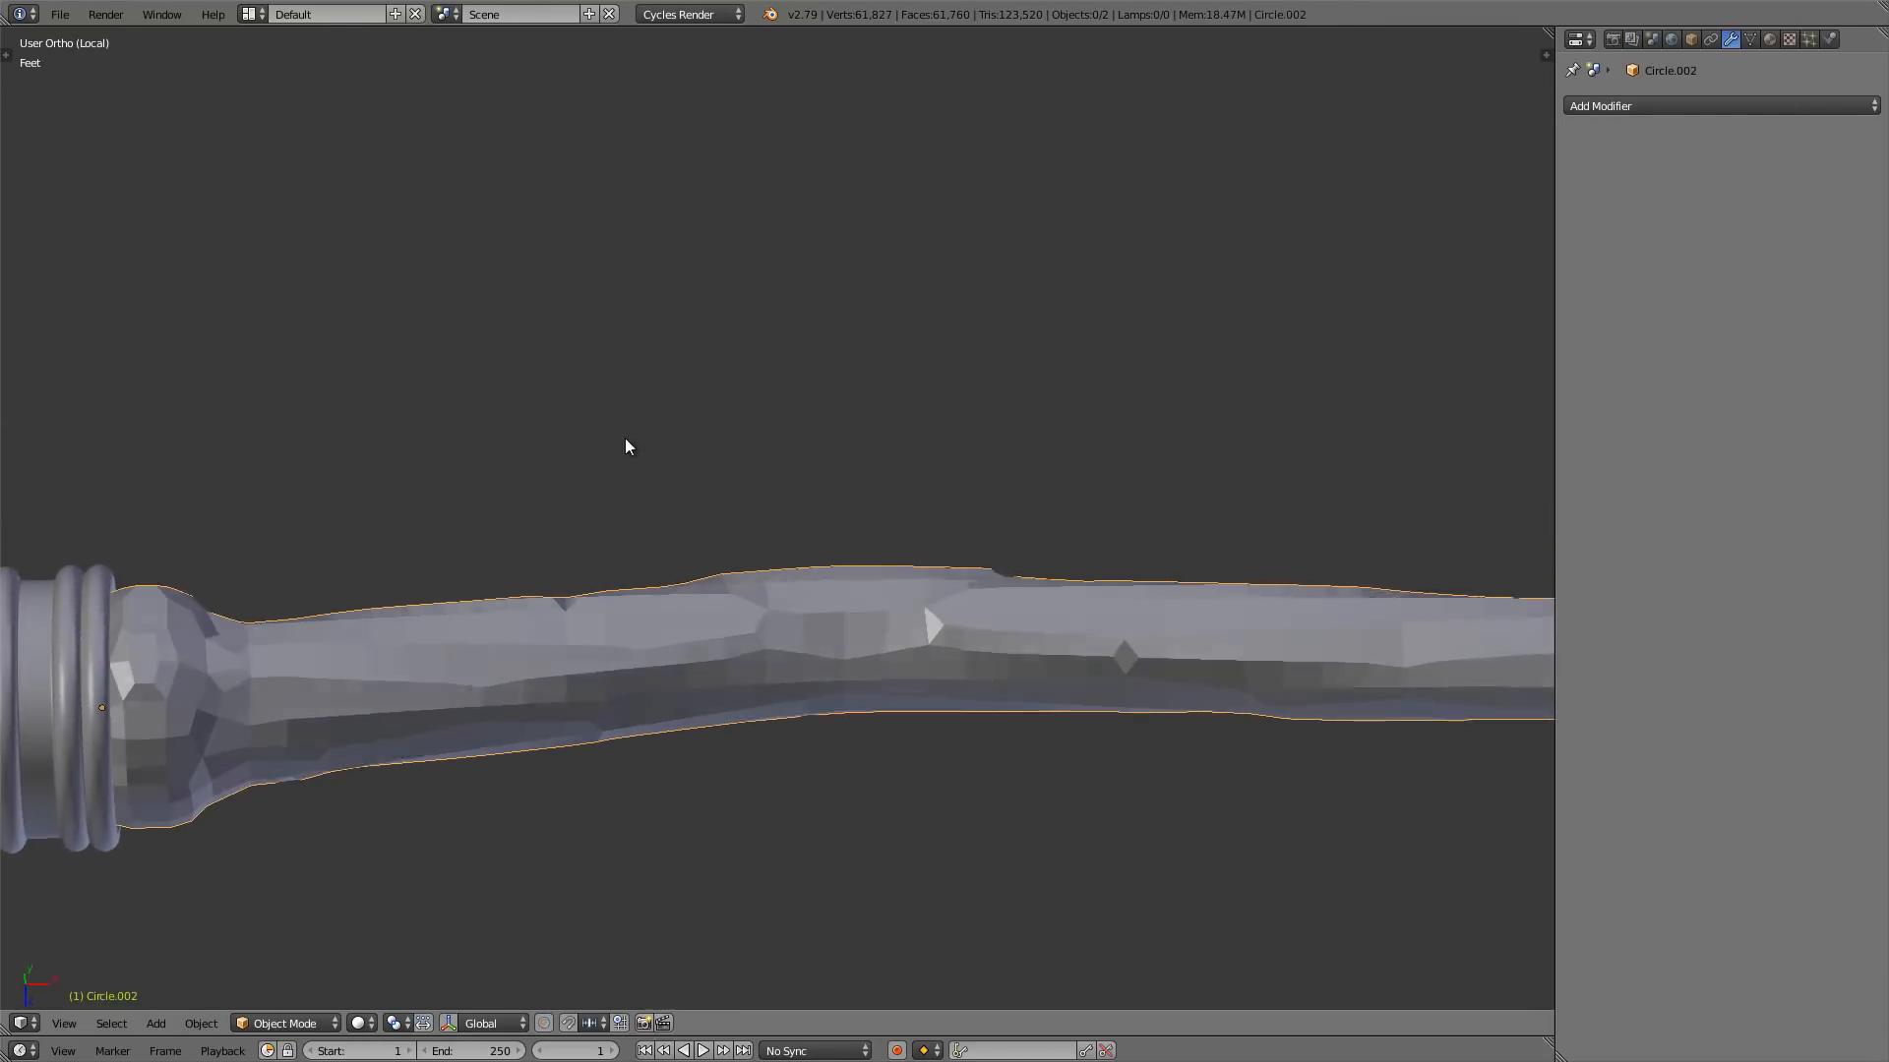
- Reopen the shaft for mesh editing and connect the upper and lower vertices of the next diamond face with an edge
key("Tab")
scroll(920, 616, "up", 6)
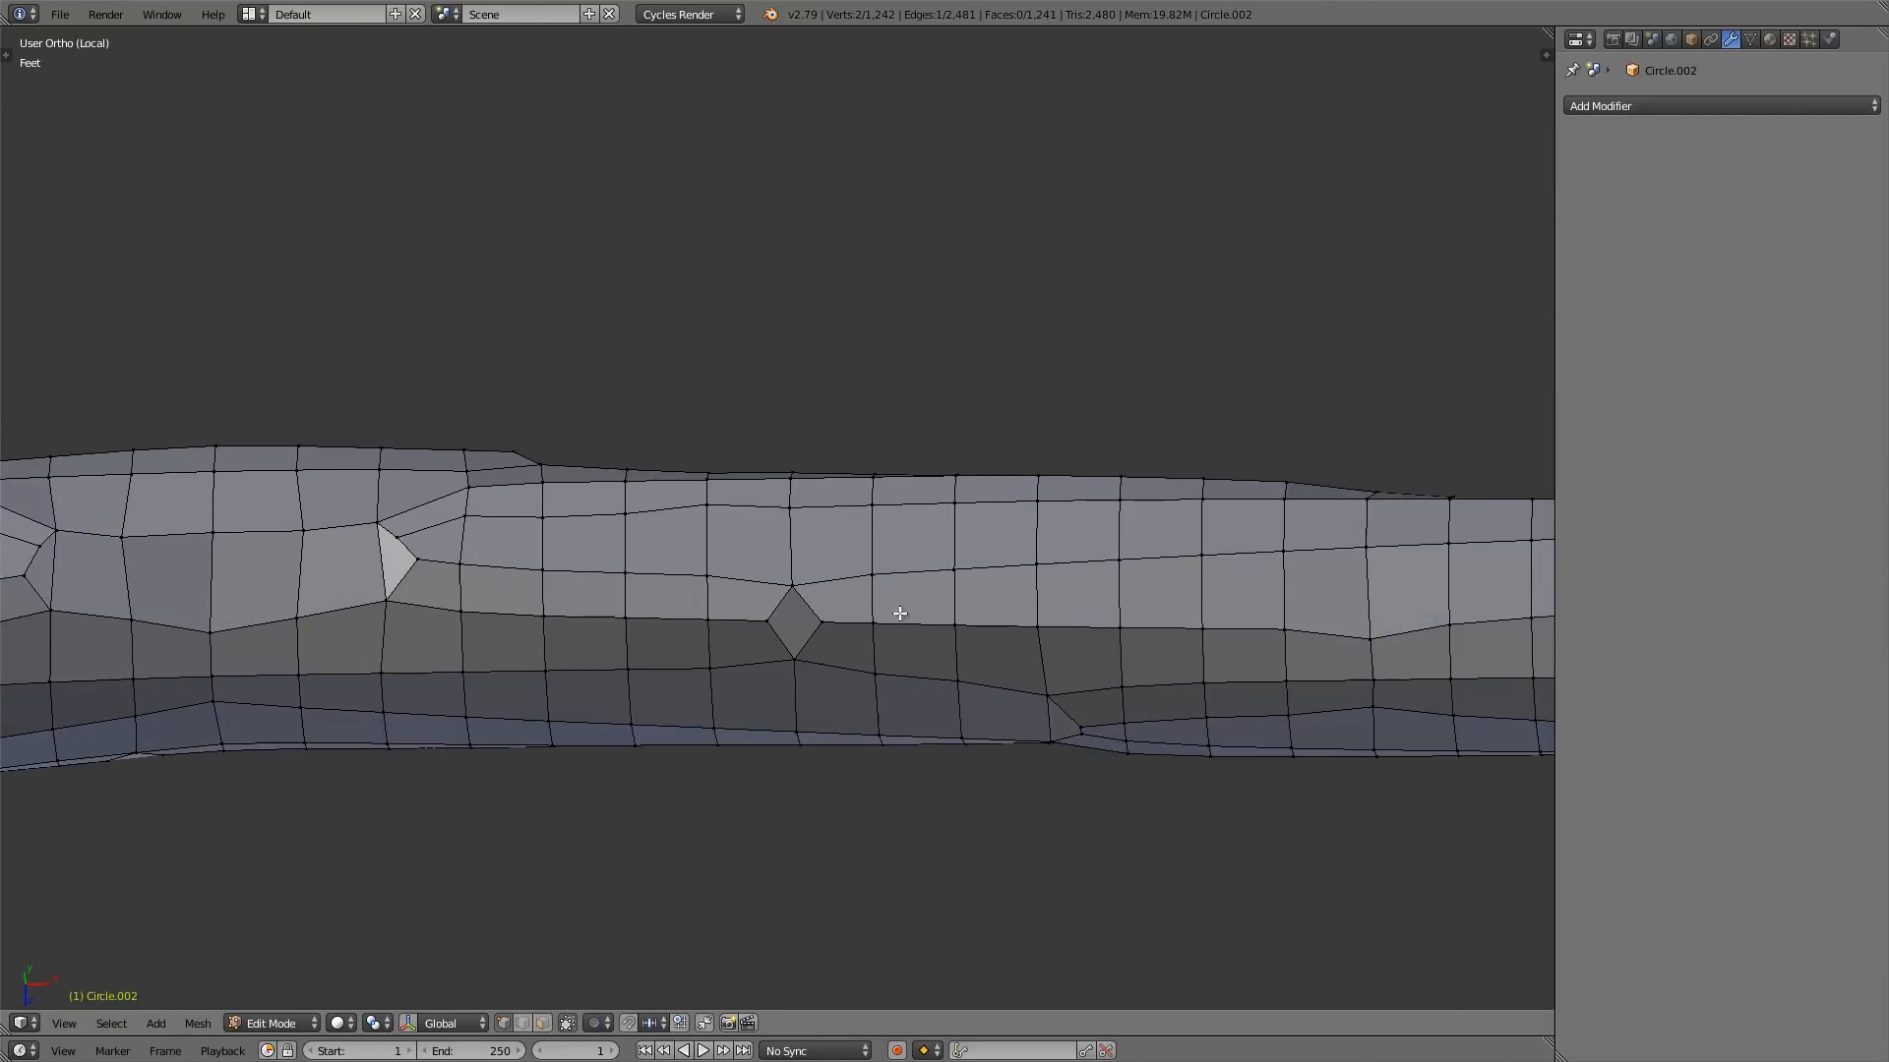
right_click(745, 573)
right_click(738, 671, "shift")
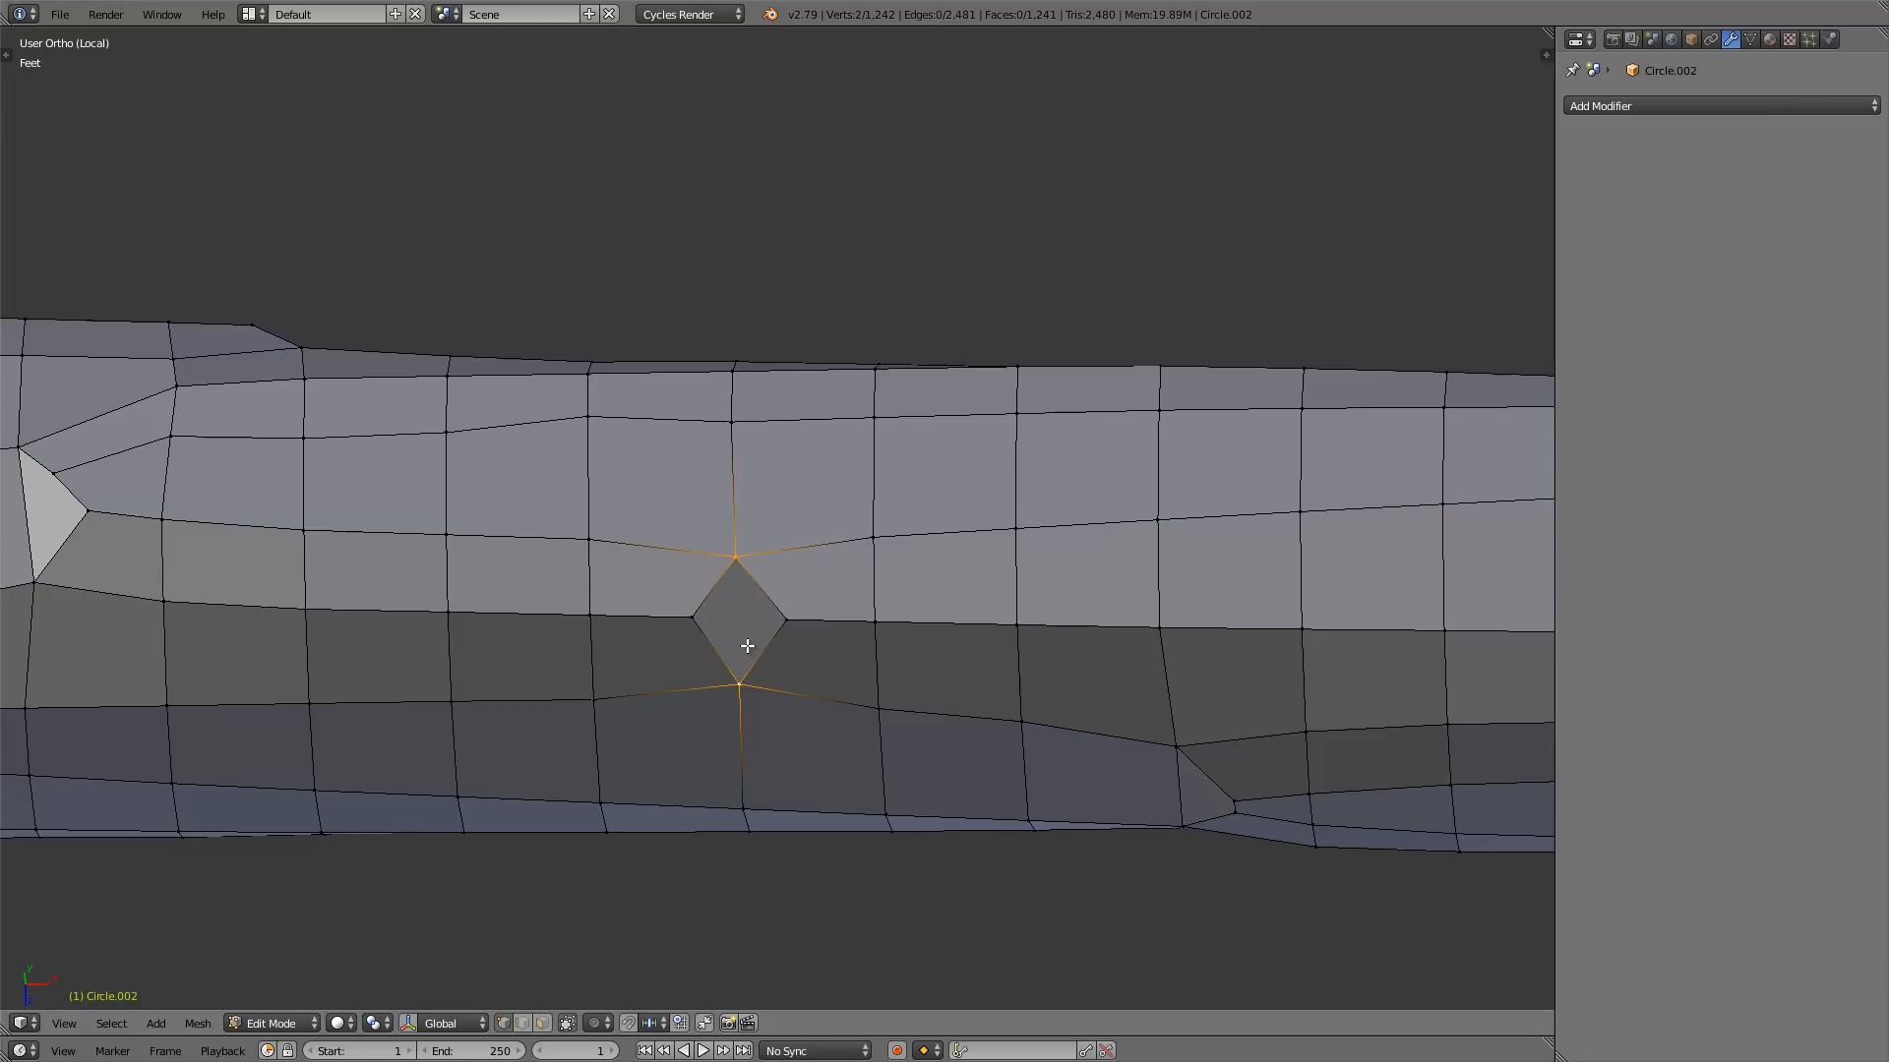
key("j")
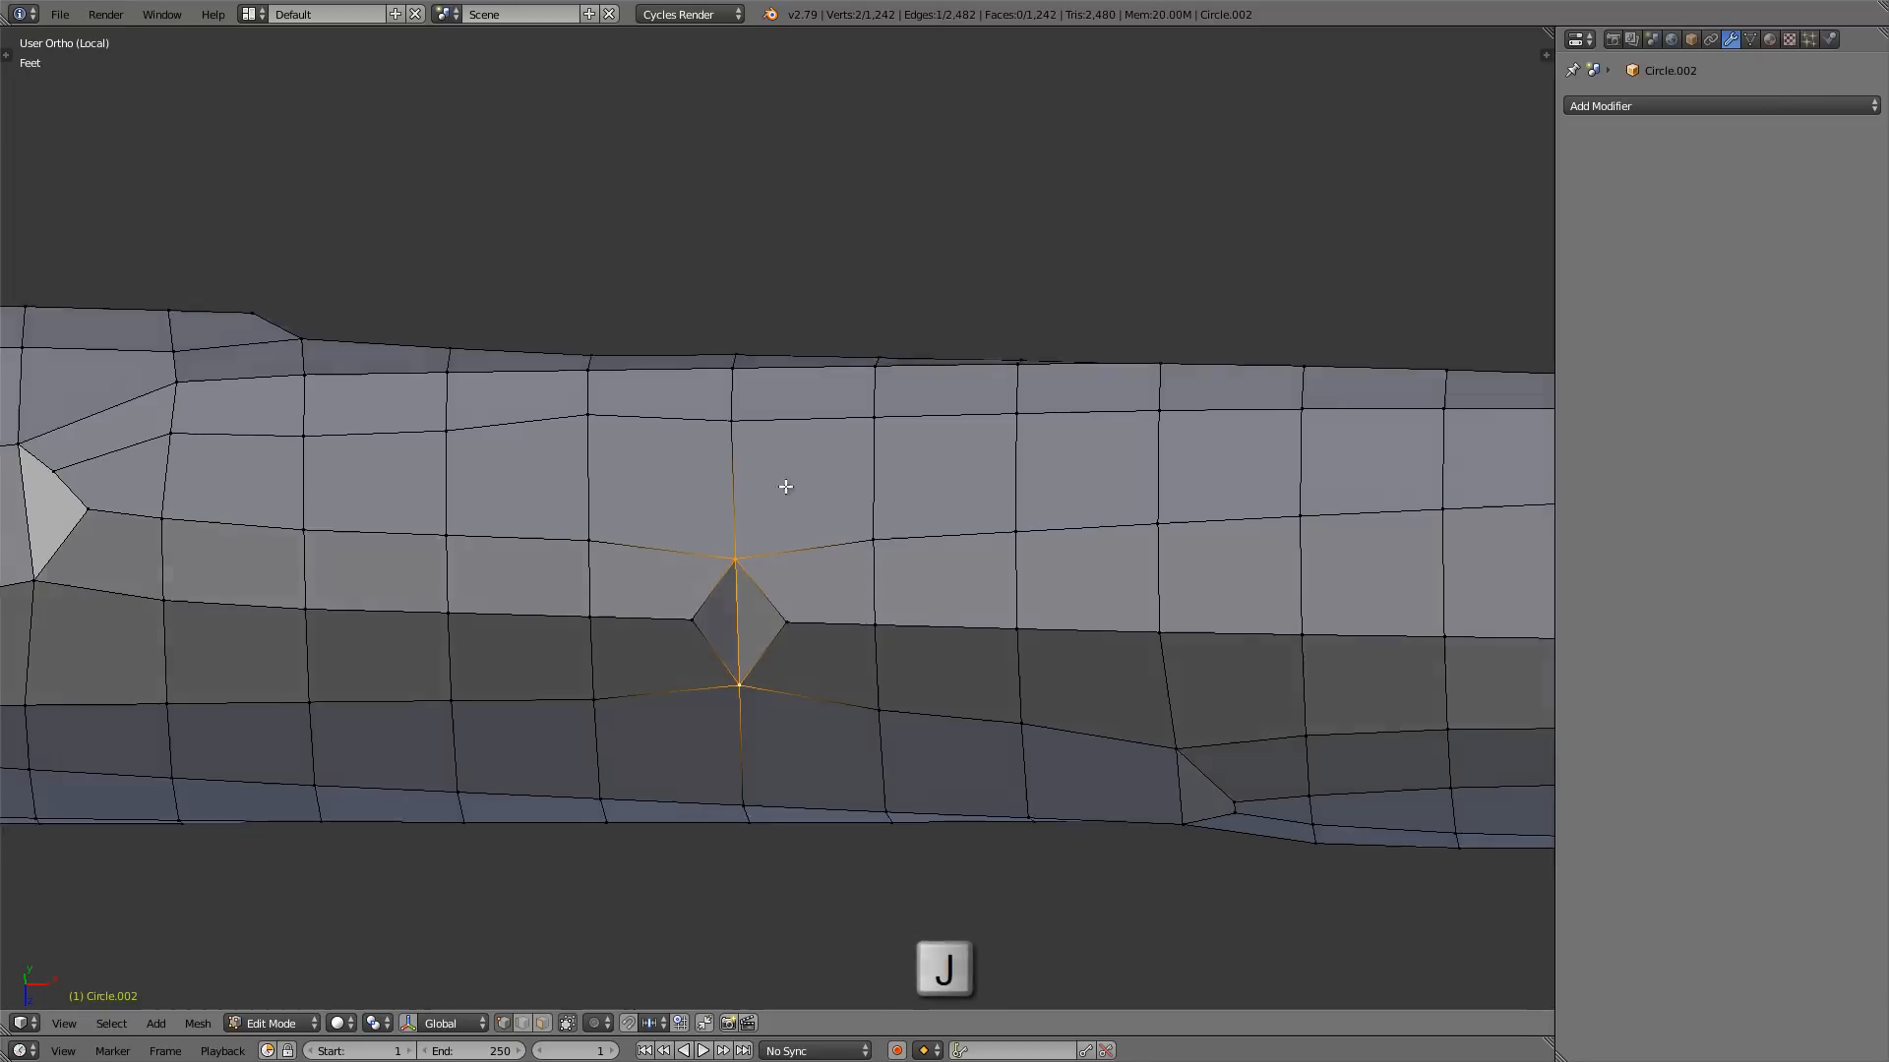
- Split the remaining diamond faces around the shaft by joining each one's opposite vertices with an edge
middle_click_drag(784, 485, 1050, 383)
key("j")
scroll(1049, 383, "down", 5)
scroll(787, 423, "up", 4)
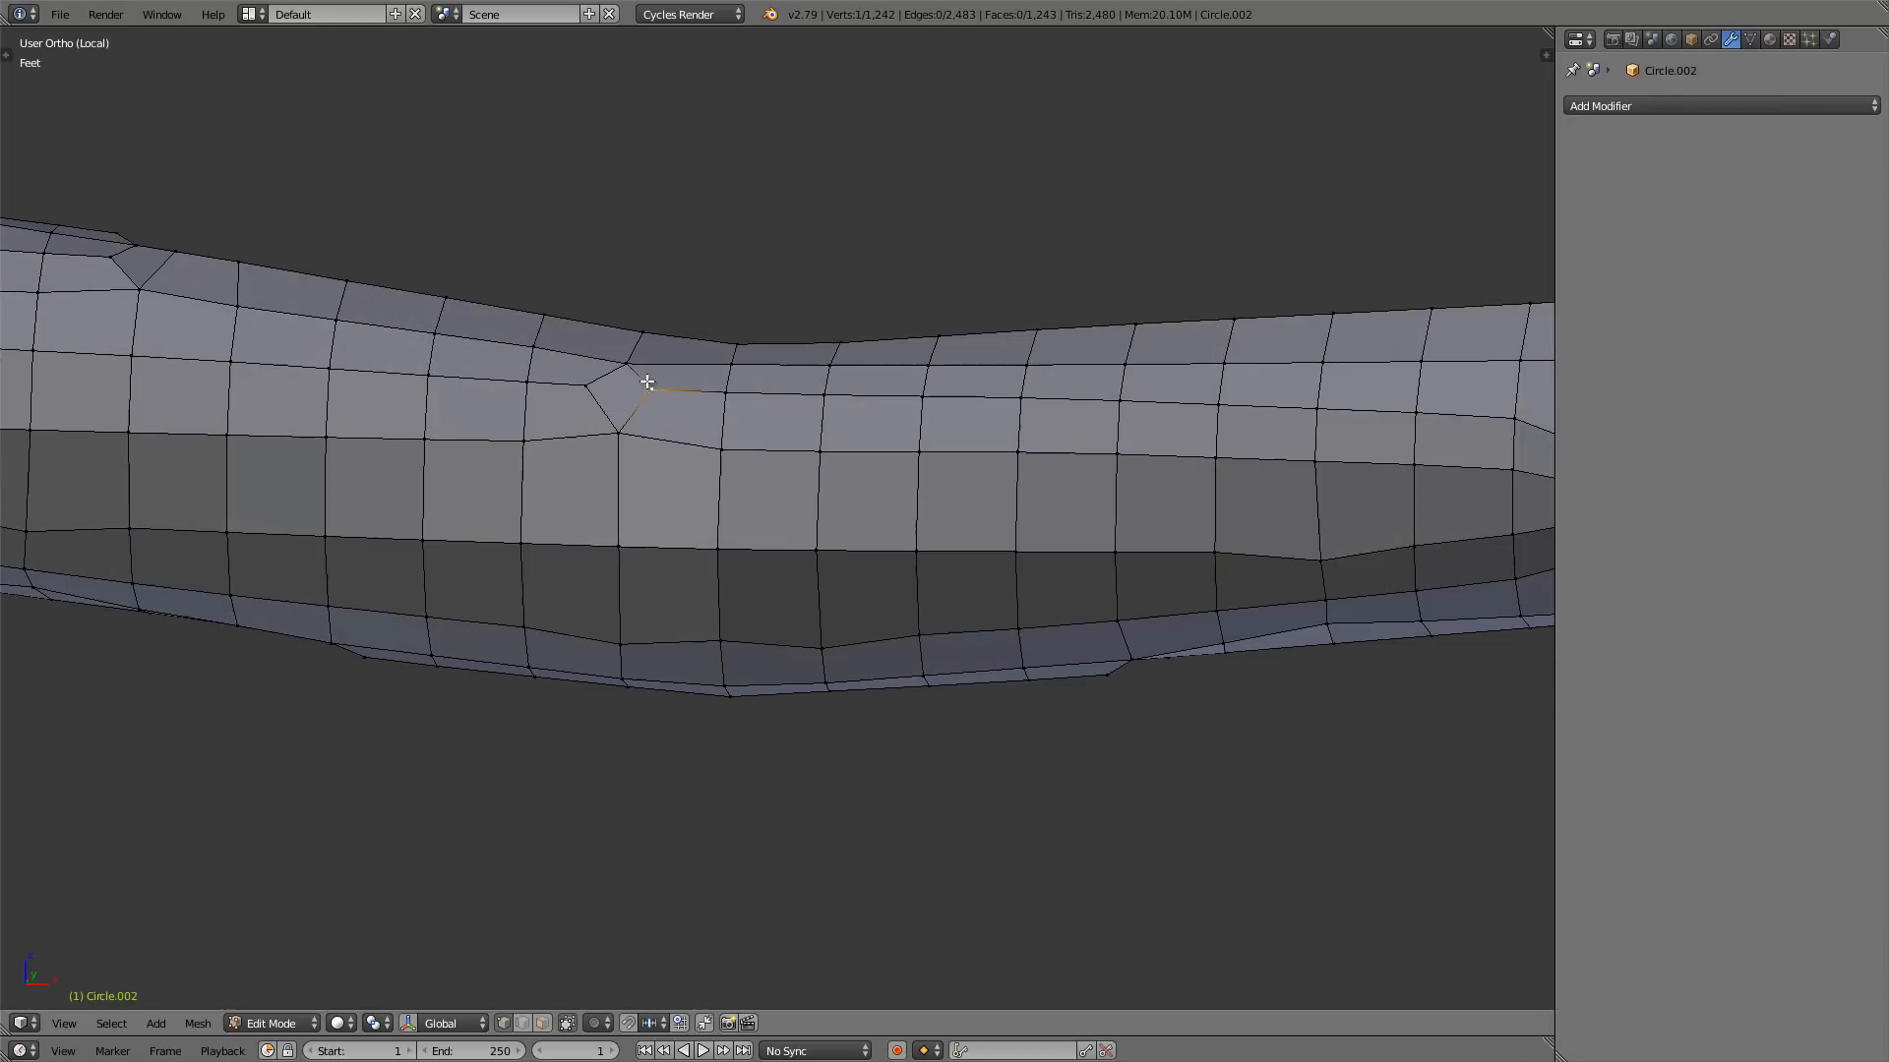
right_click(628, 370)
right_click(623, 432, "shift")
key("j")
scroll(696, 426, "down", 6)
middle_click_drag(748, 728, 782, 473)
scroll(782, 473, "up", 4)
scroll(782, 474, "down", 4)
middle_click_drag(782, 473, 755, 400)
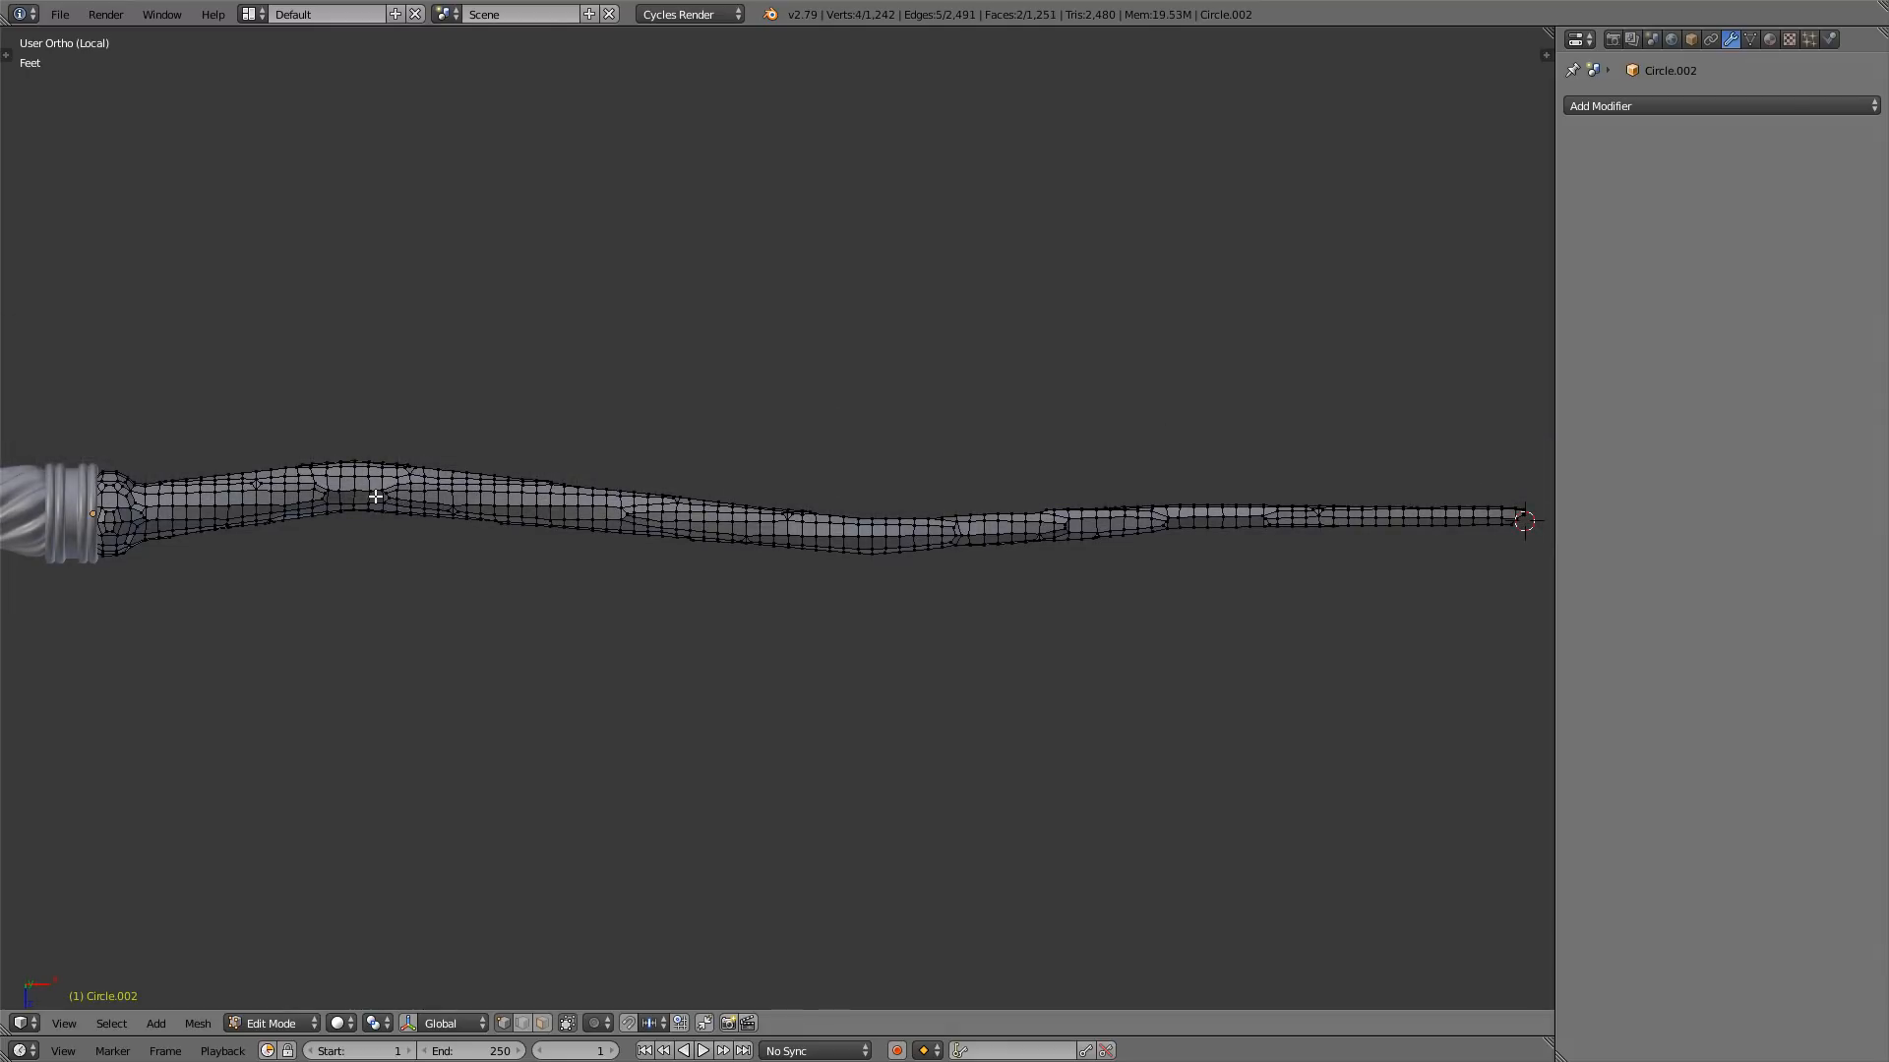
- Select the edge loops bounding the elongated patch at the shaft's first bend, undoing the loop that runs past it
scroll(356, 486, "up", 5)
middle_click_drag(351, 488, 806, 531, "shift")
scroll(805, 531, "up", 3)
middle_click_drag(809, 388, 674, 614)
middle_click_drag(732, 556, 704, 450)
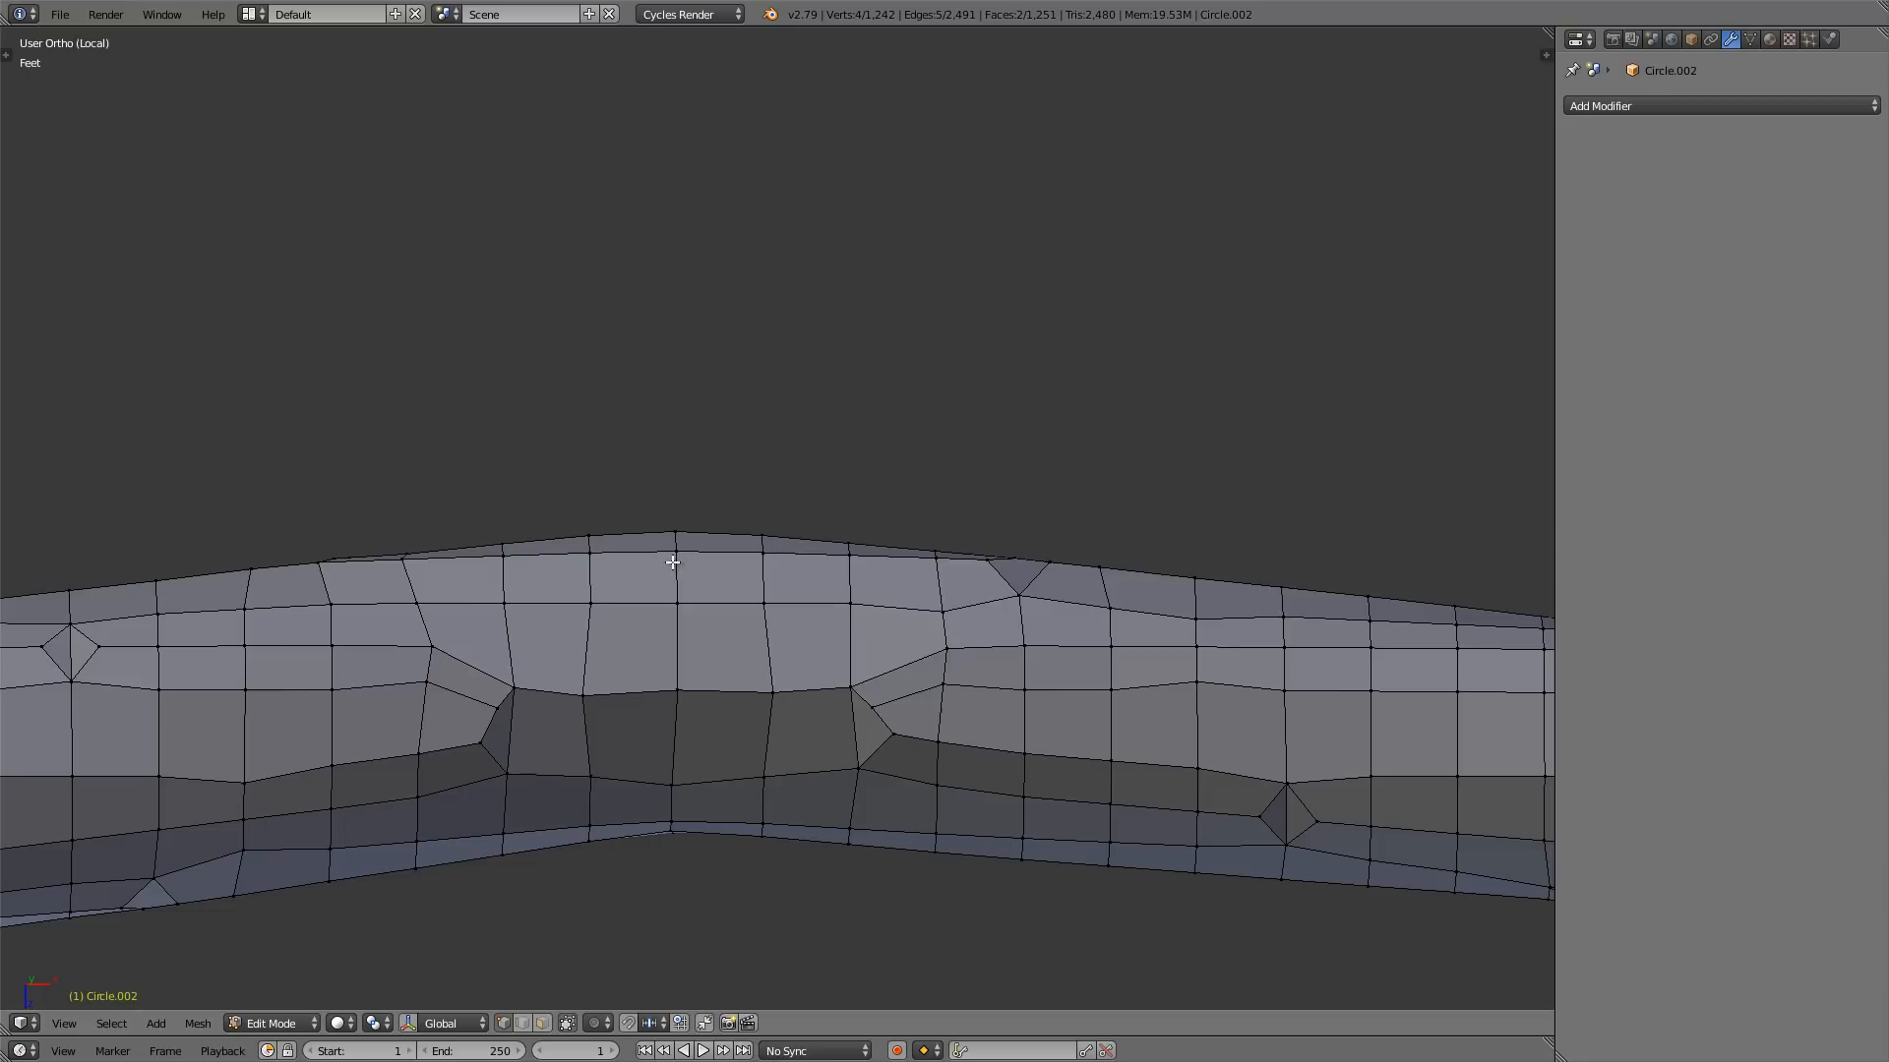
middle_click_drag(673, 562, 675, 762)
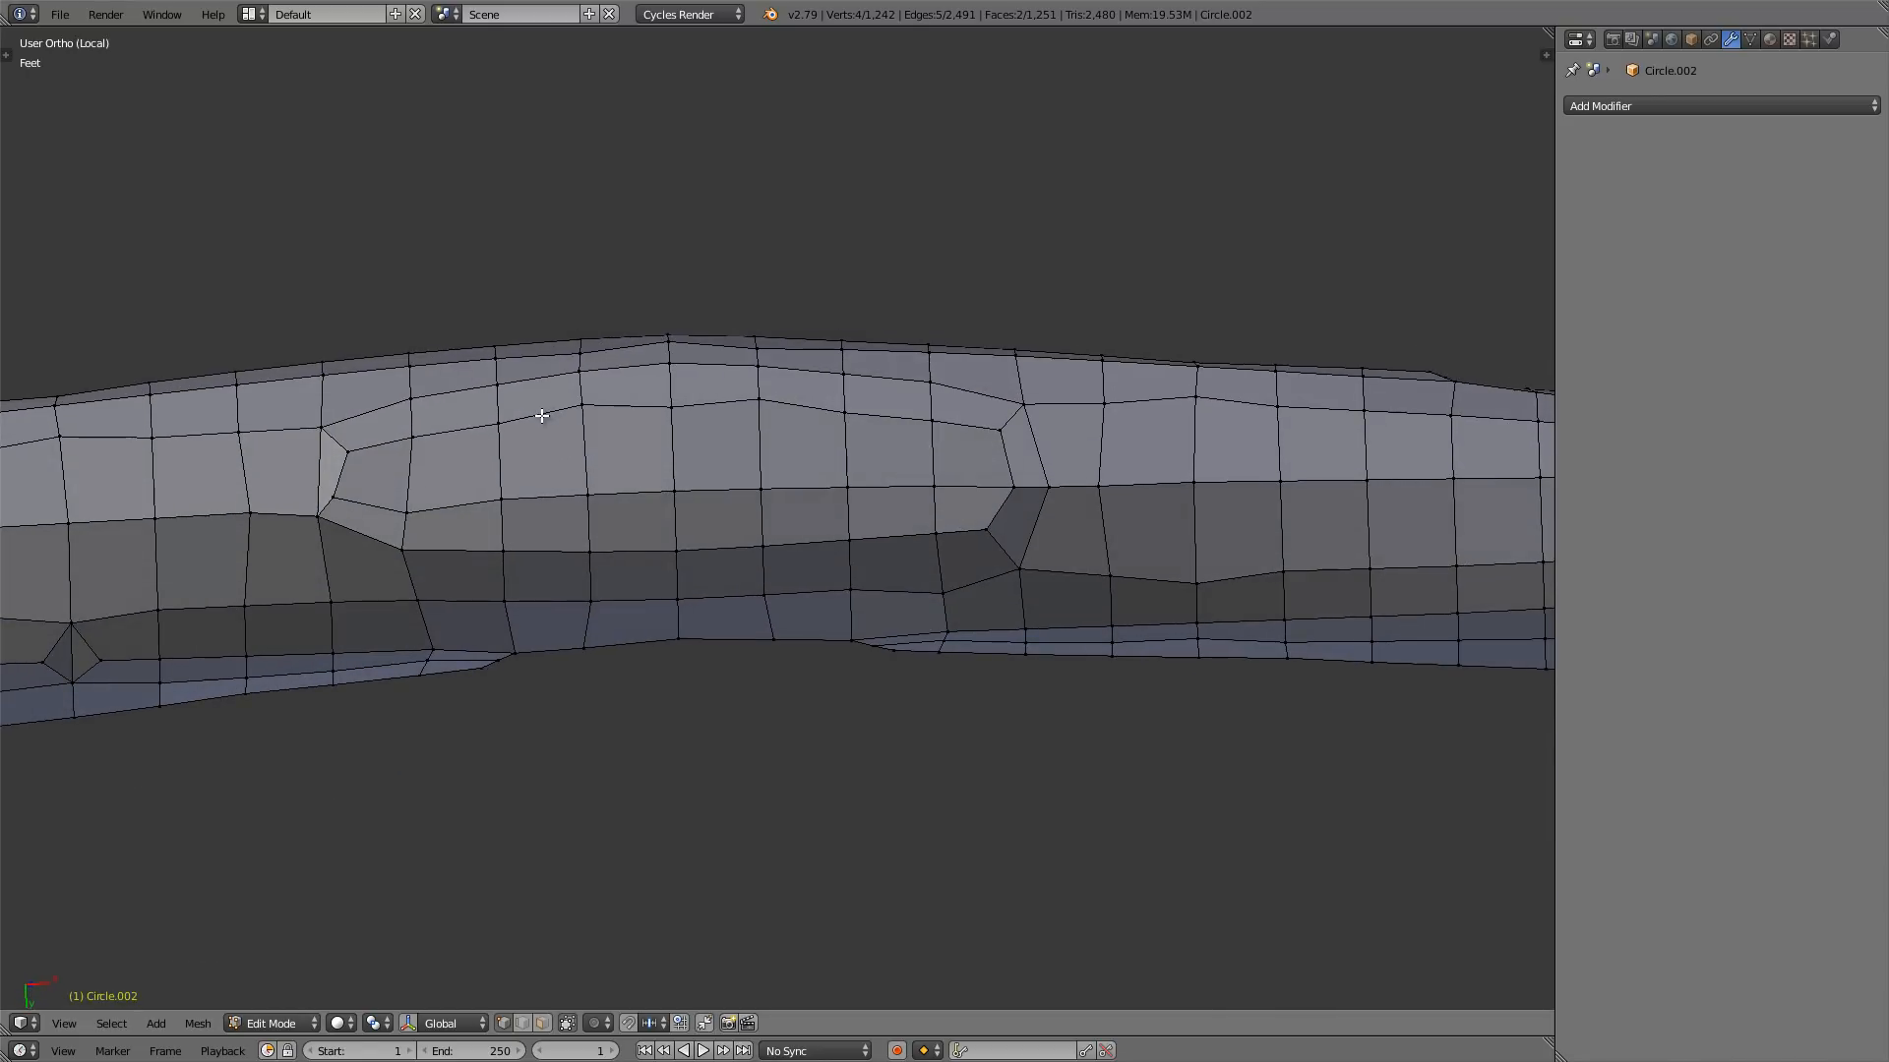
left_click(541, 416, "alt")
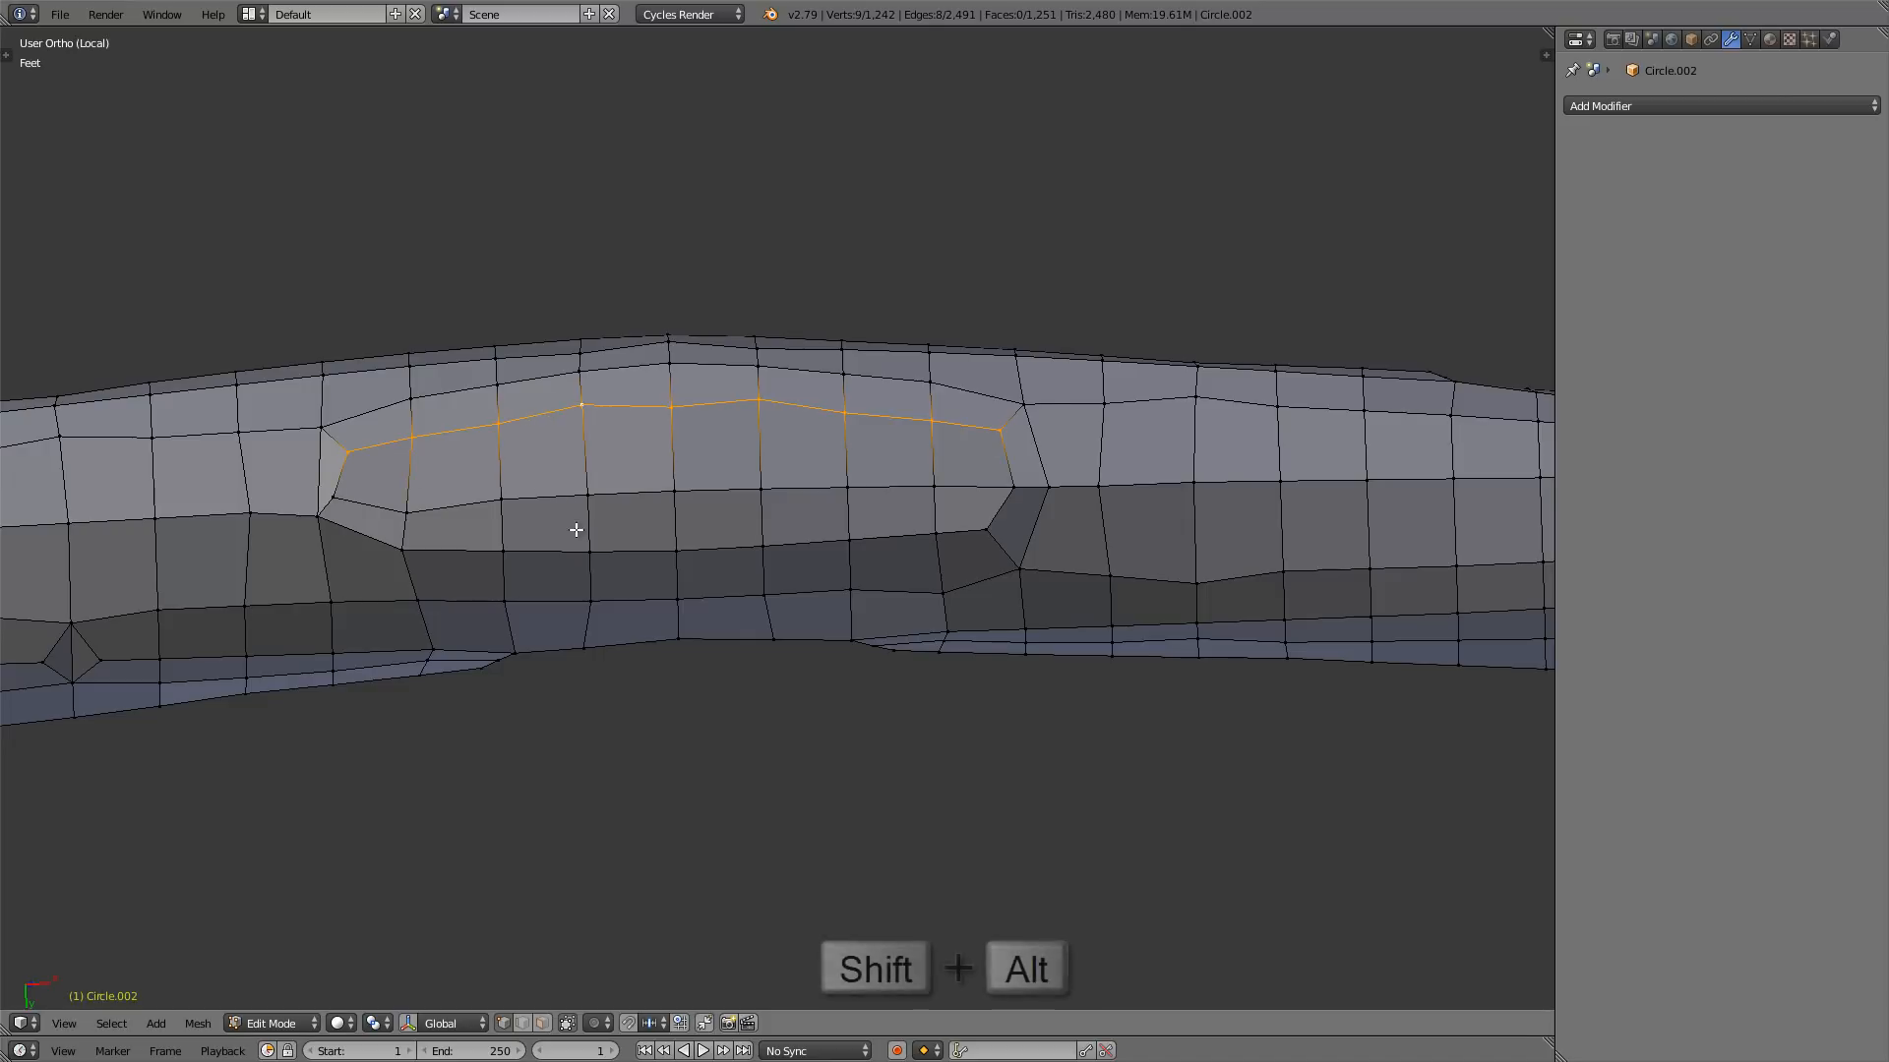
left_click(553, 552, "alt+shift")
left_click(483, 393, "alt+shift")
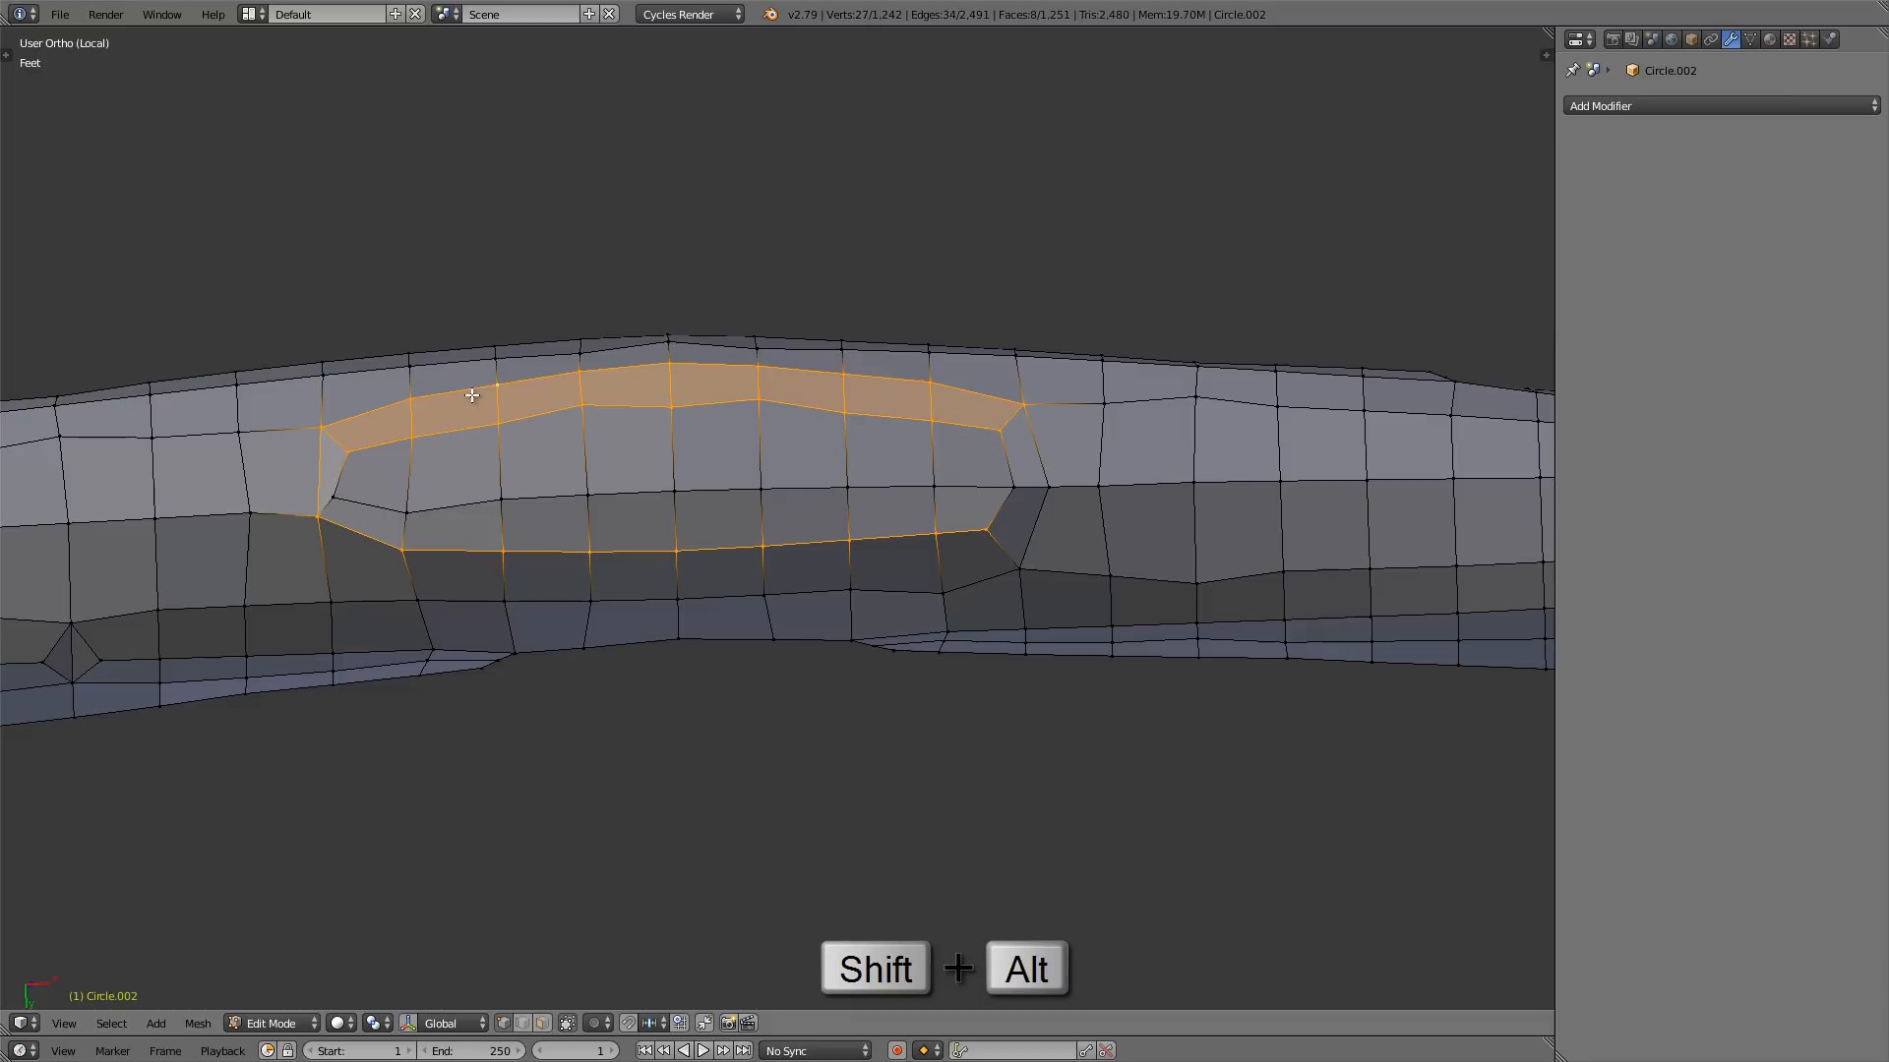
left_click(468, 506, "alt+shift")
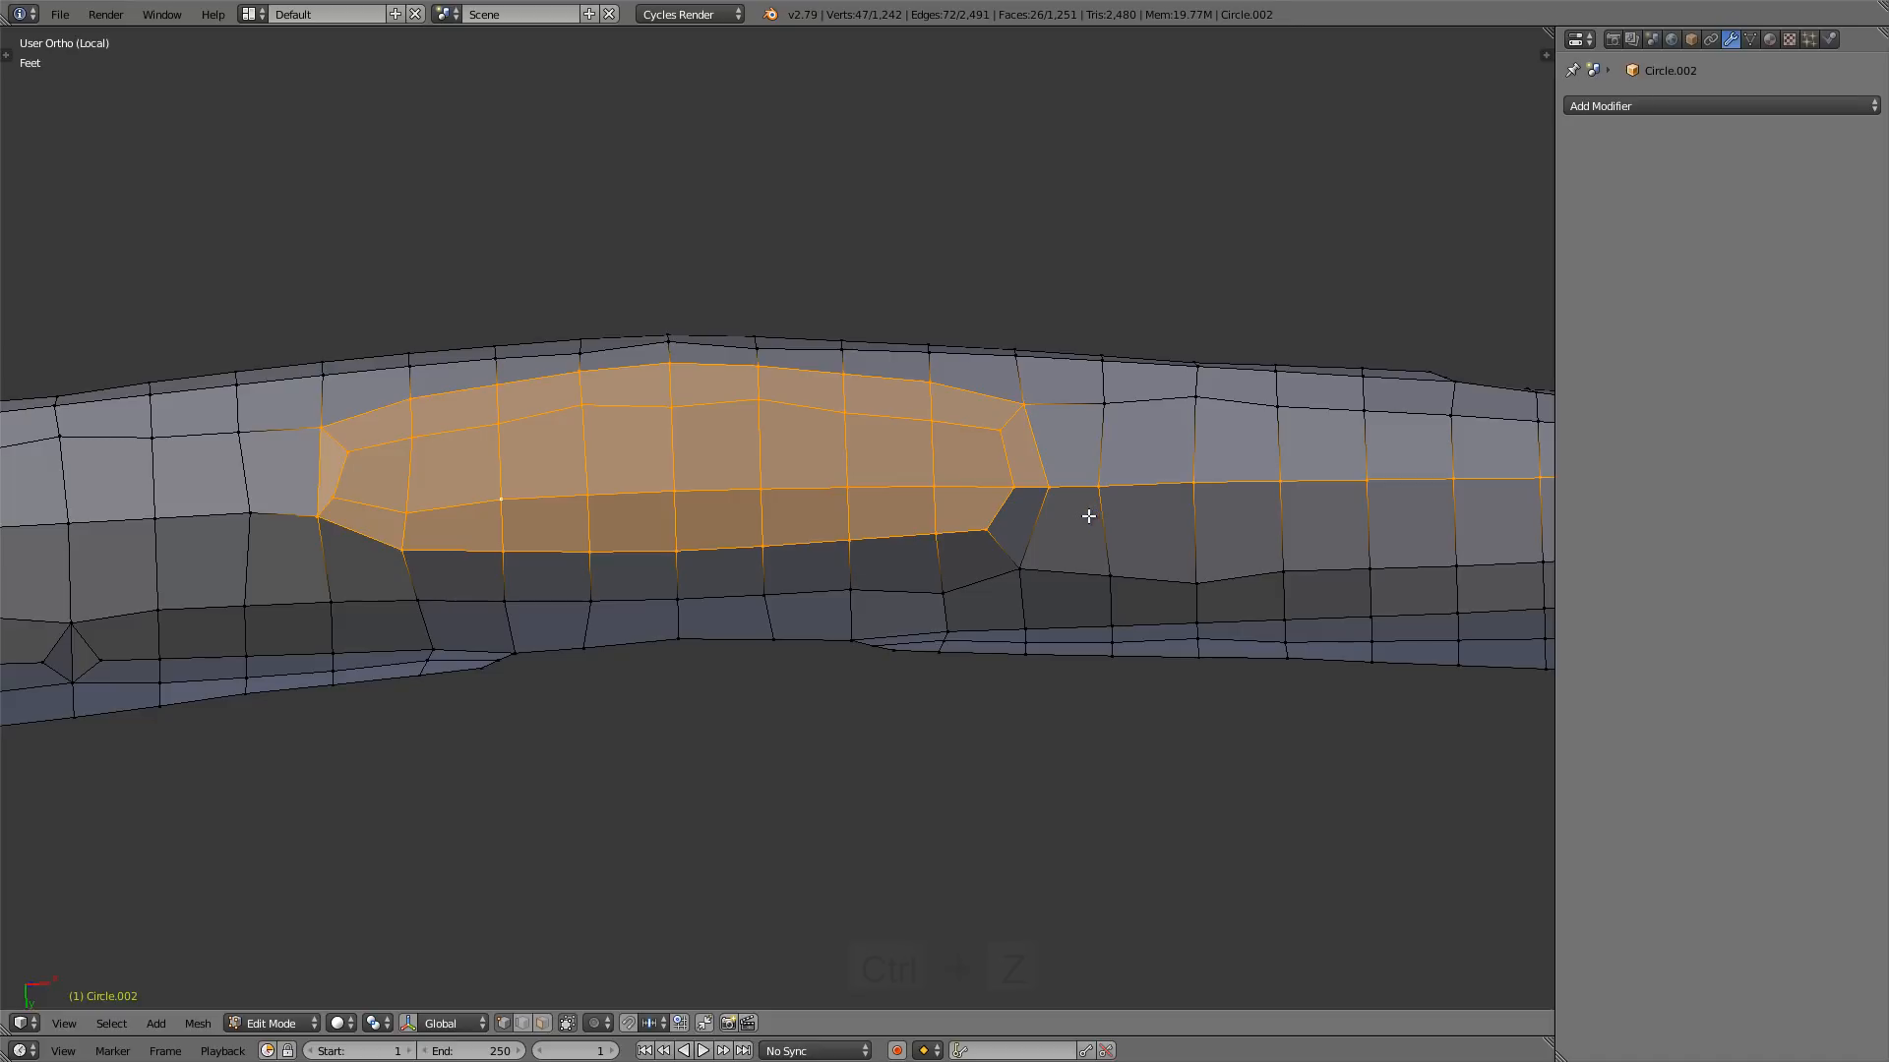
key("ctrl+z")
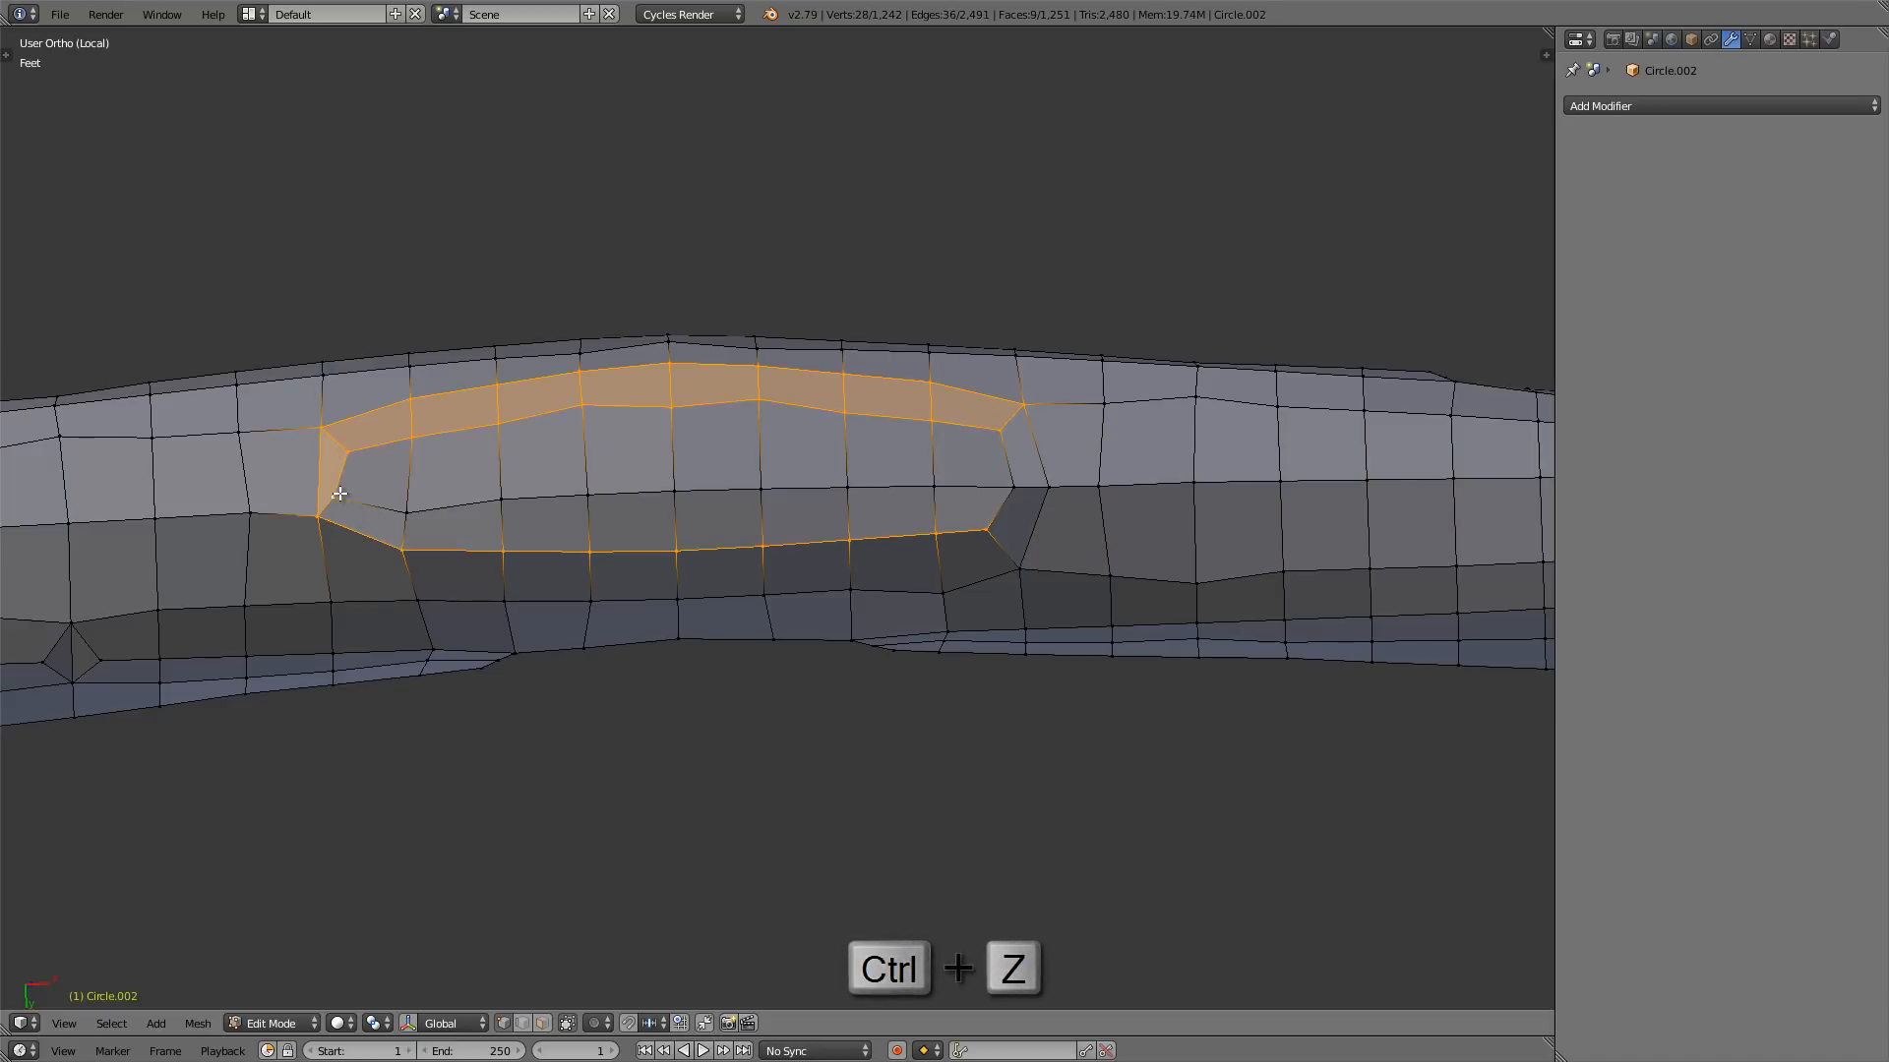
- Add the patch's inner vertices to the selection and pull the whole patch slightly outward from the shaft, then leave mesh editing
left_click(336, 497, "shift")
left_click(406, 513, "shift")
left_click(501, 500, "shift")
left_click(587, 494, "shift")
left_click(675, 490, "shift")
left_click(762, 489, "shift")
left_click(847, 487, "shift")
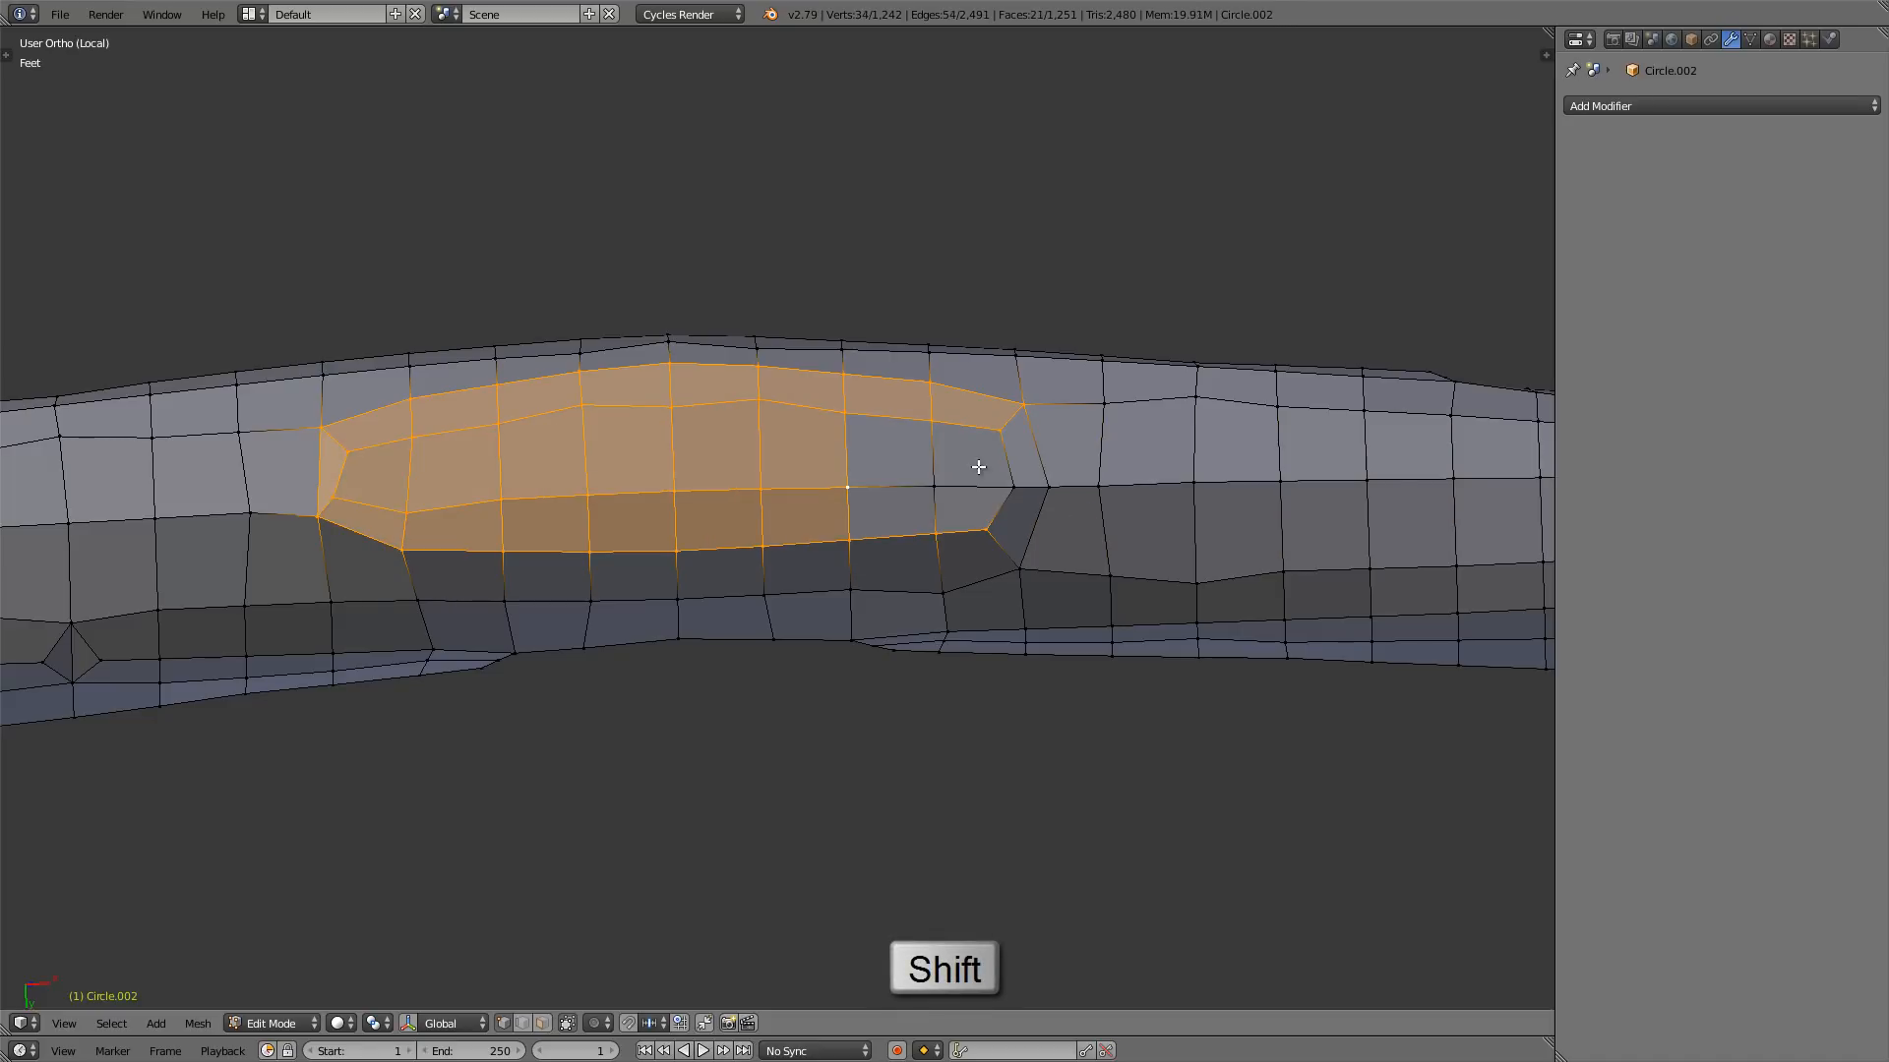
left_click(931, 482, "shift")
middle_click_drag(708, 518, 713, 323)
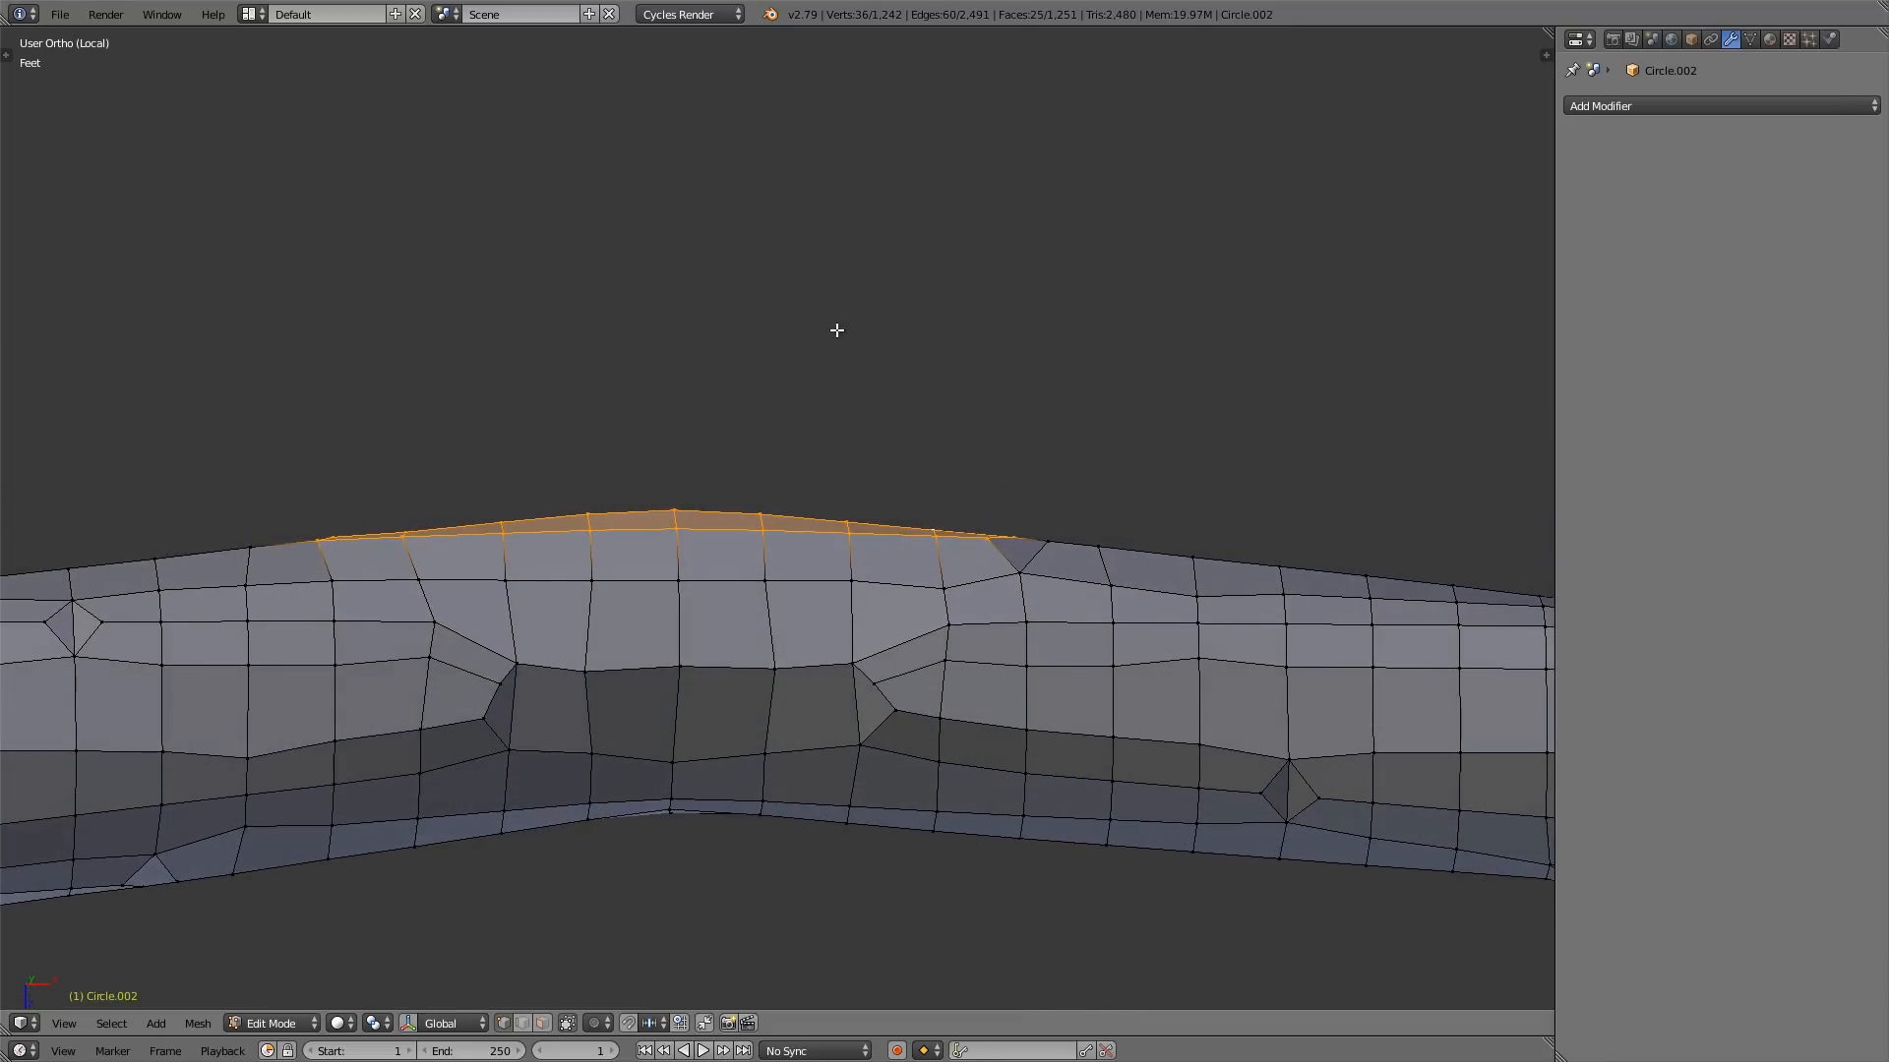
key("g")
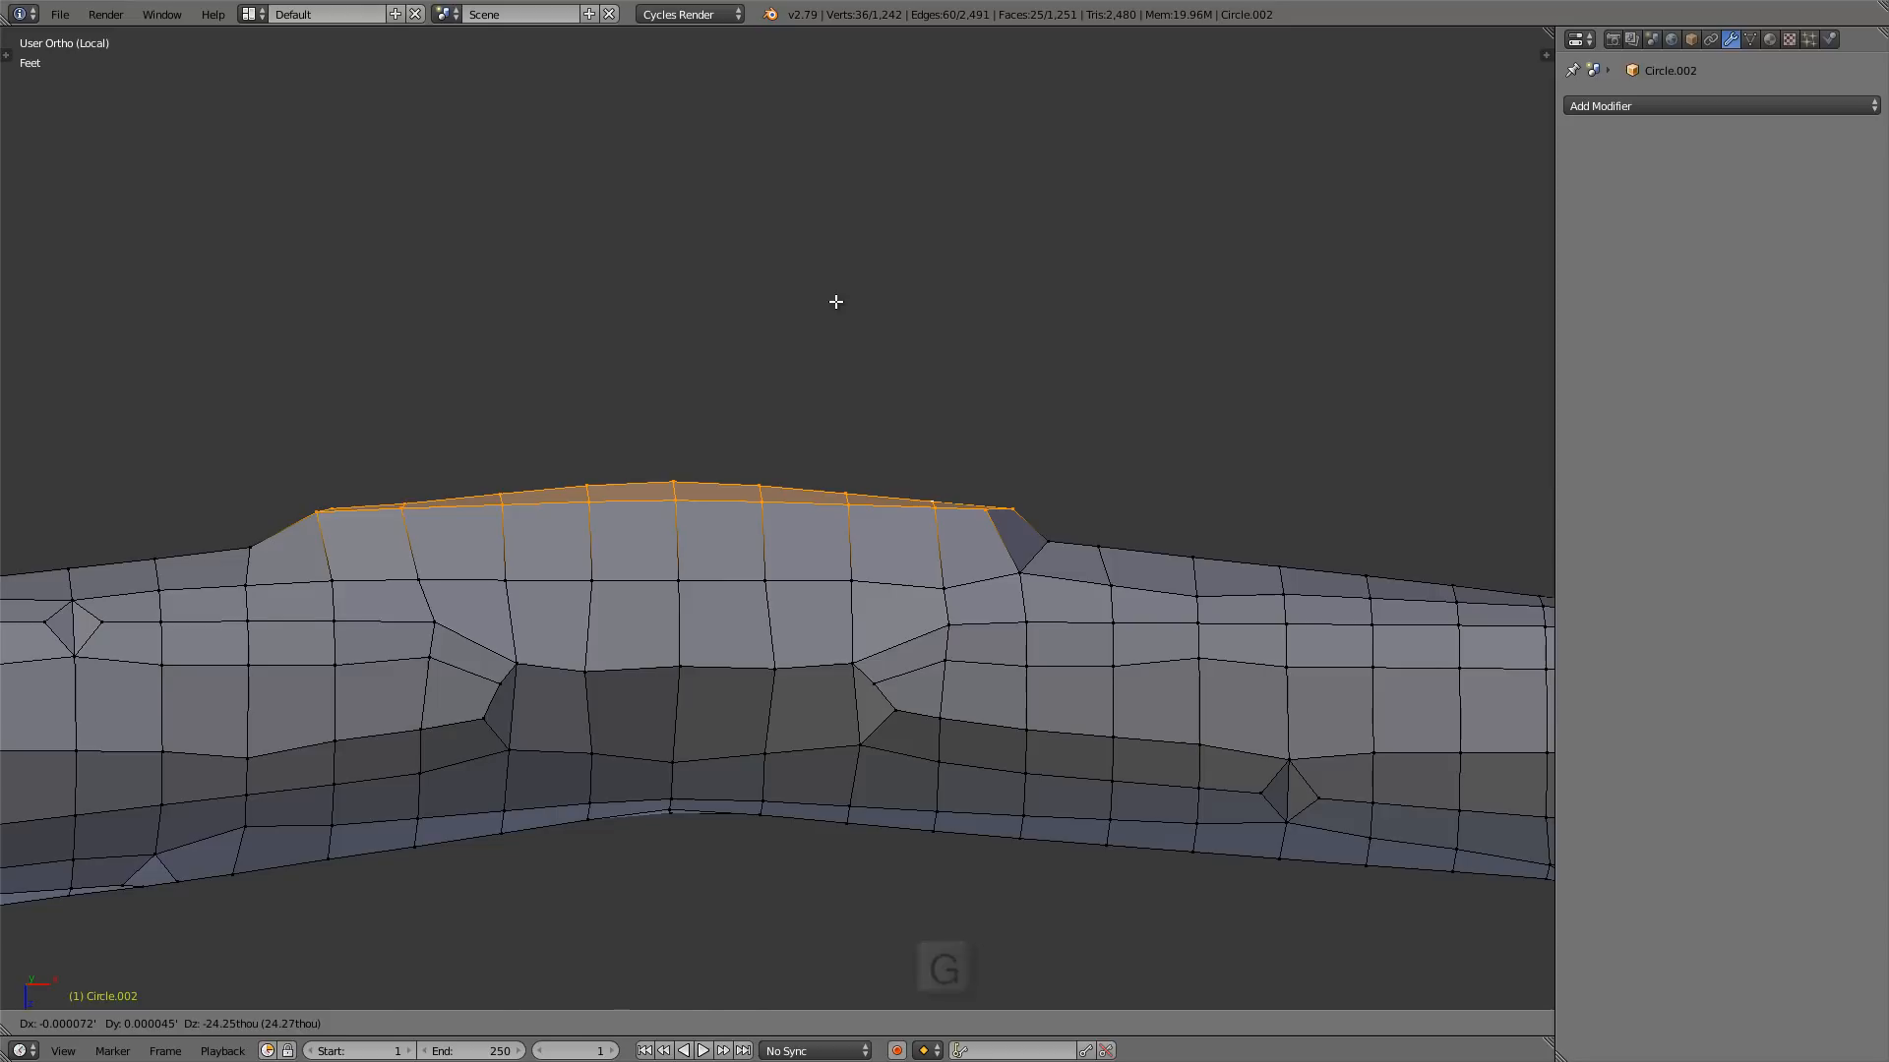
left_click(835, 312)
mouse_move(822, 439)
middle_mouse_down()
mouse_move(828, 757)
mouse_move(811, 390)
mouse_move(853, 482)
mouse_move(778, 423)
mouse_move(772, 487)
mouse_move(688, 548)
mouse_move(688, 413)
mouse_move(682, 481)
mouse_move(714, 558)
mouse_move(878, 543)
mouse_move(872, 662)
mouse_move(540, 548)
mouse_move(417, 540)
mouse_move(417, 708)
mouse_move(447, 557)
mouse_move(697, 584)
middle_mouse_up()
key("Tab")
- Reopen mesh editing and move the edge at the end of a raised ridge into the shaft to deepen the step
key("Tab")
scroll(698, 584, "up", 6)
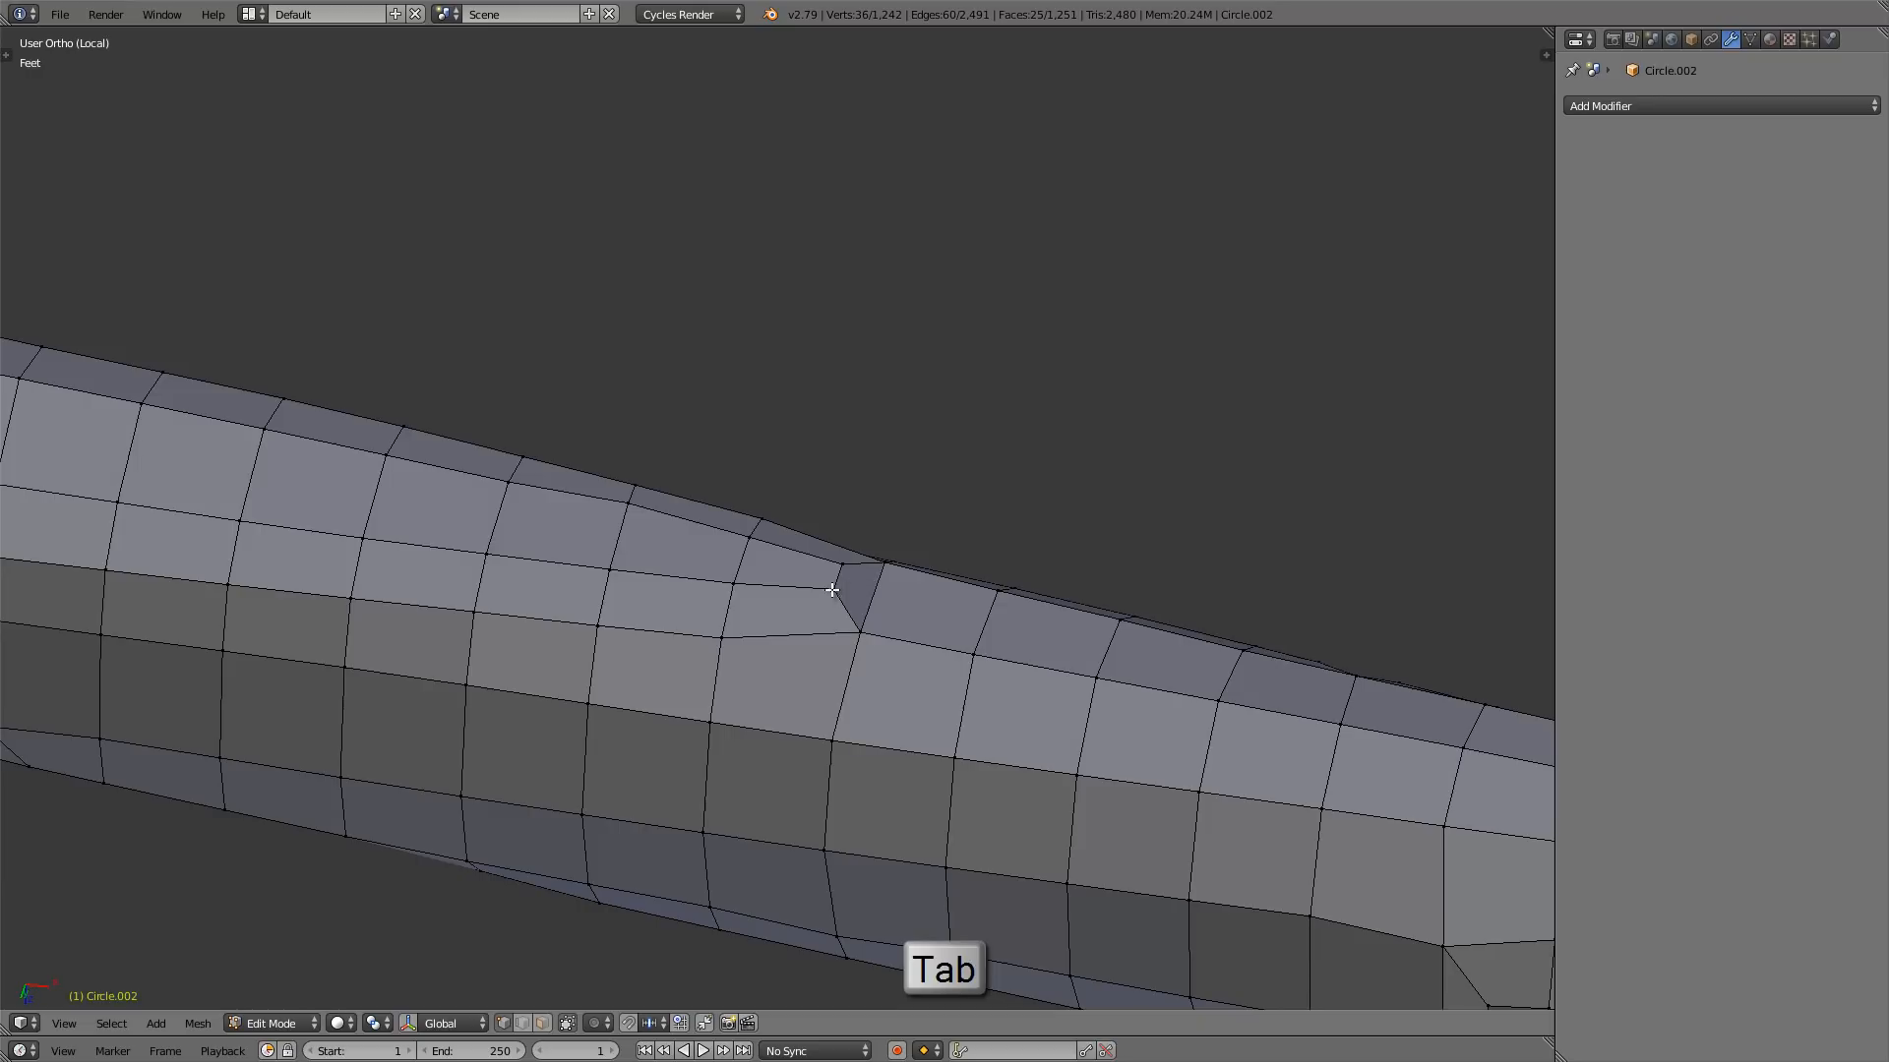
middle_click_drag(832, 591, 699, 607)
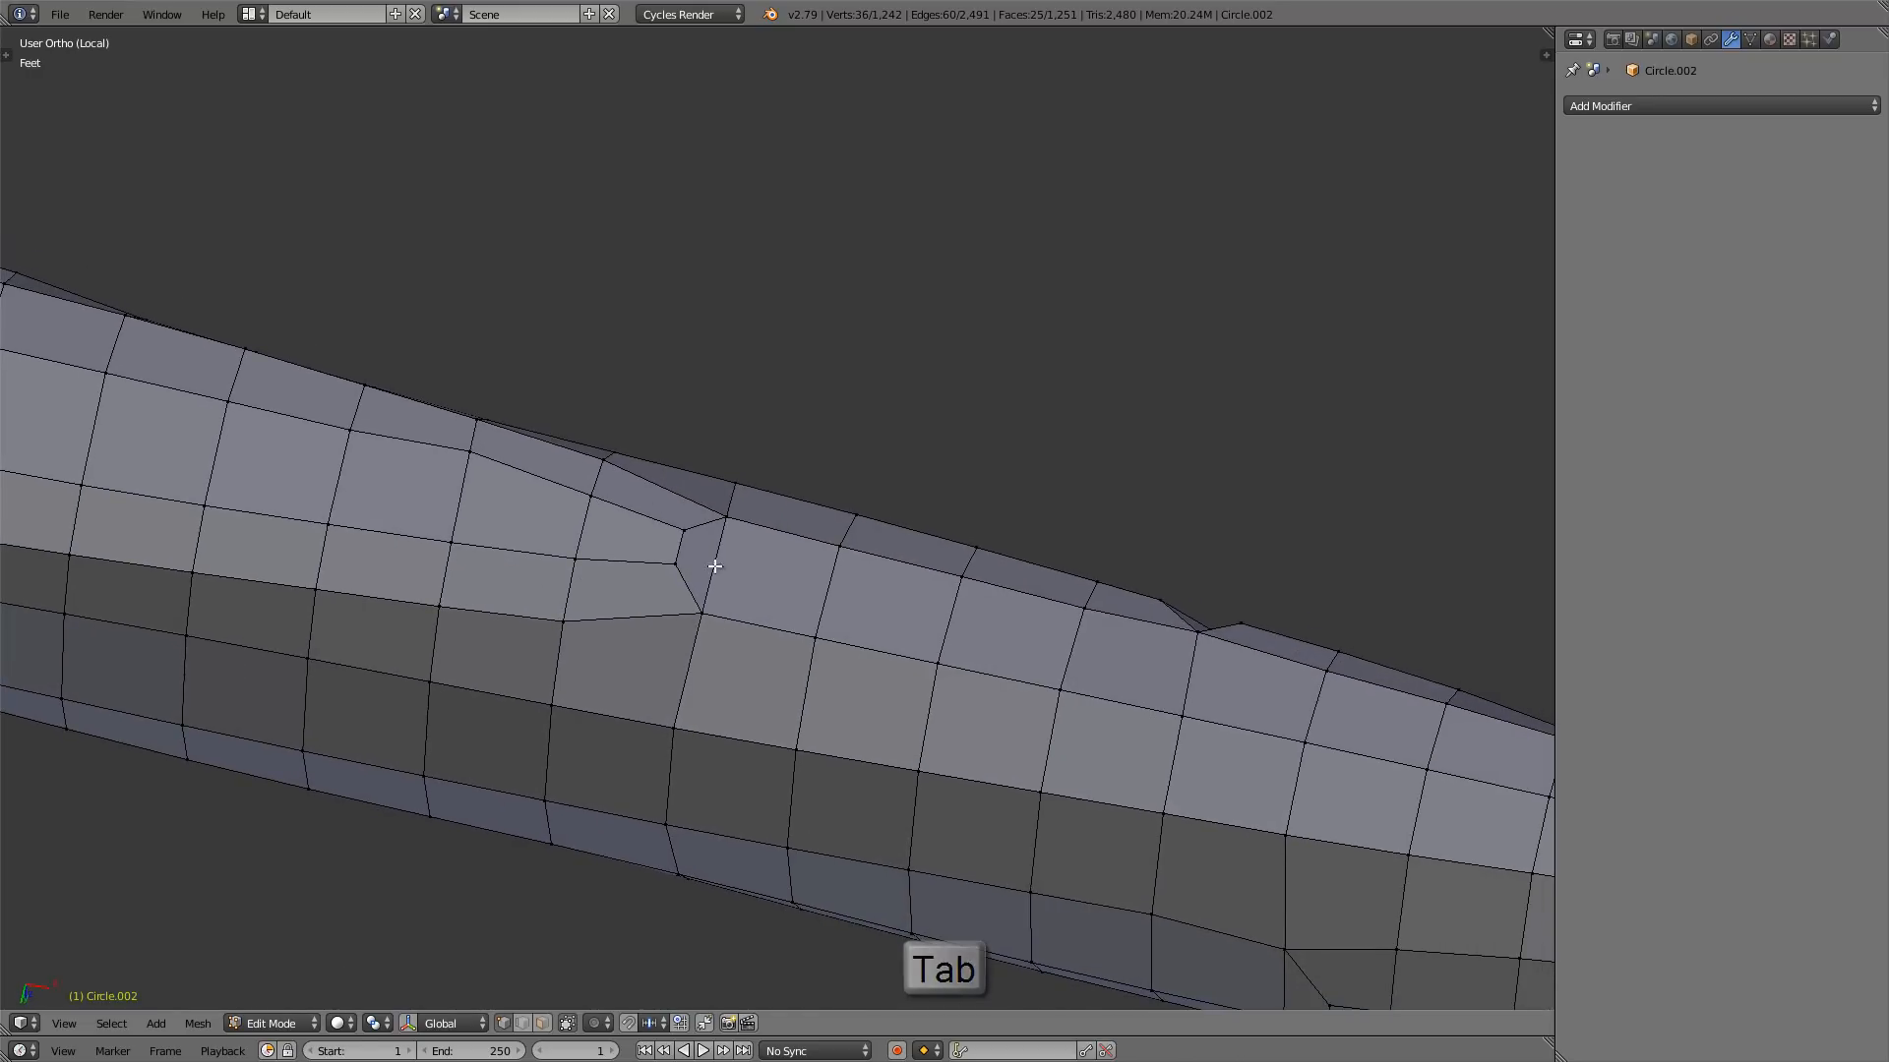
right_click(723, 600)
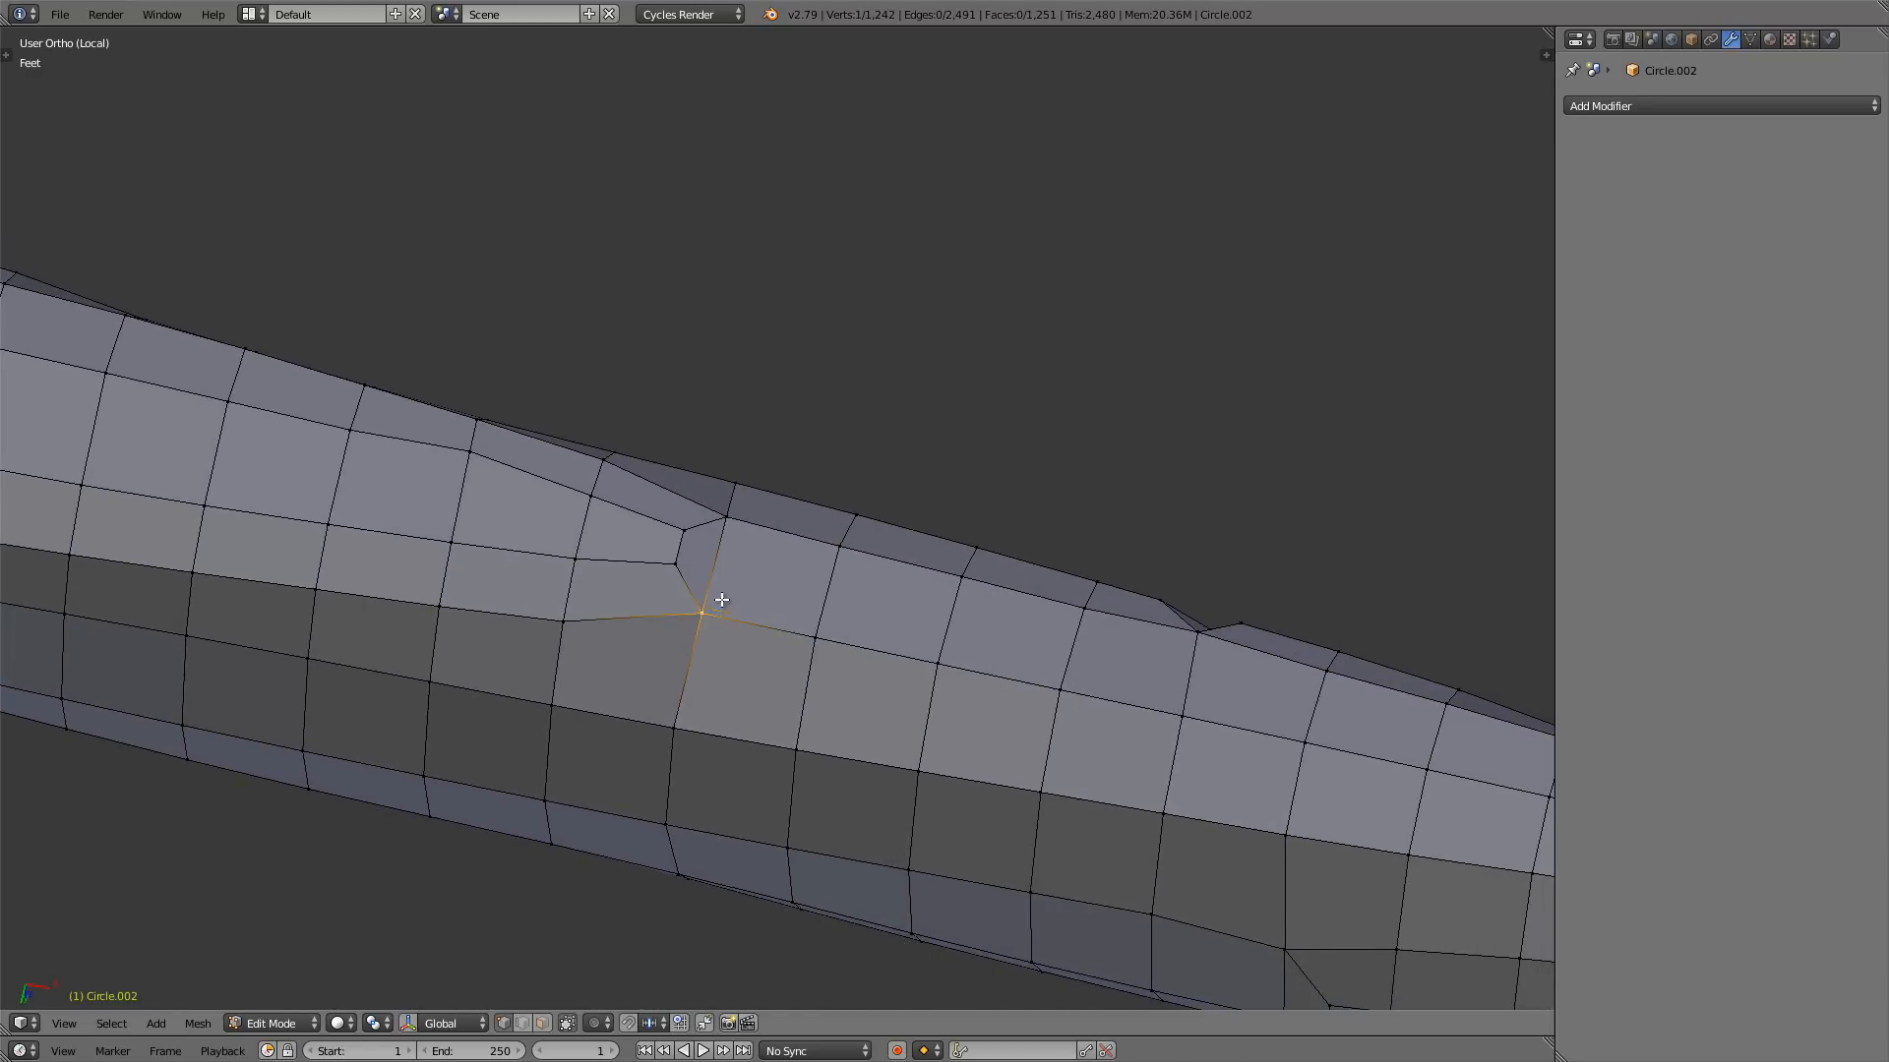
right_click(724, 531, "shift")
middle_click_drag(696, 647, 818, 721)
key("g")
left_click(737, 542)
- Adjust the neighbouring edge beyond the deepened step to blend it into the shaft, then return to Object Mode
right_click(802, 653)
middle_click_drag(787, 602, 827, 590)
key("g")
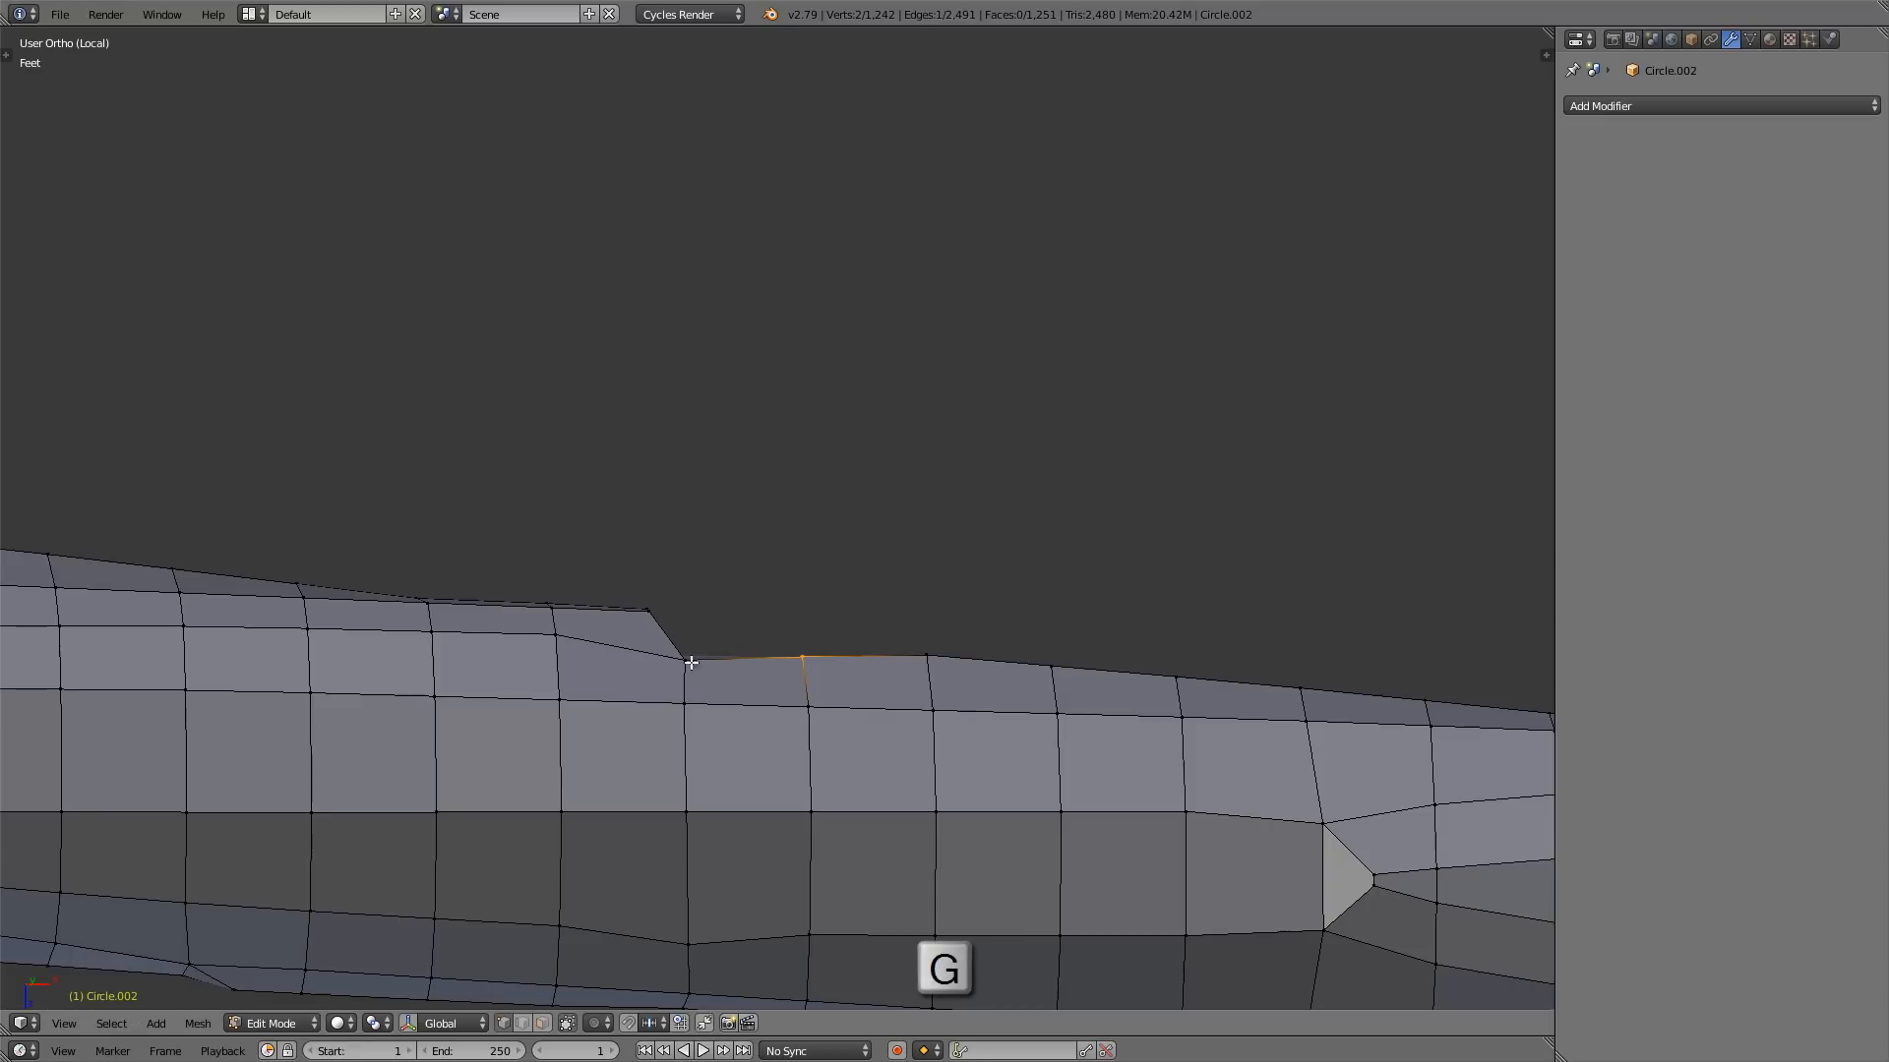
left_click(717, 666)
key("Tab")
middle_click_drag(691, 669, 493, 611)
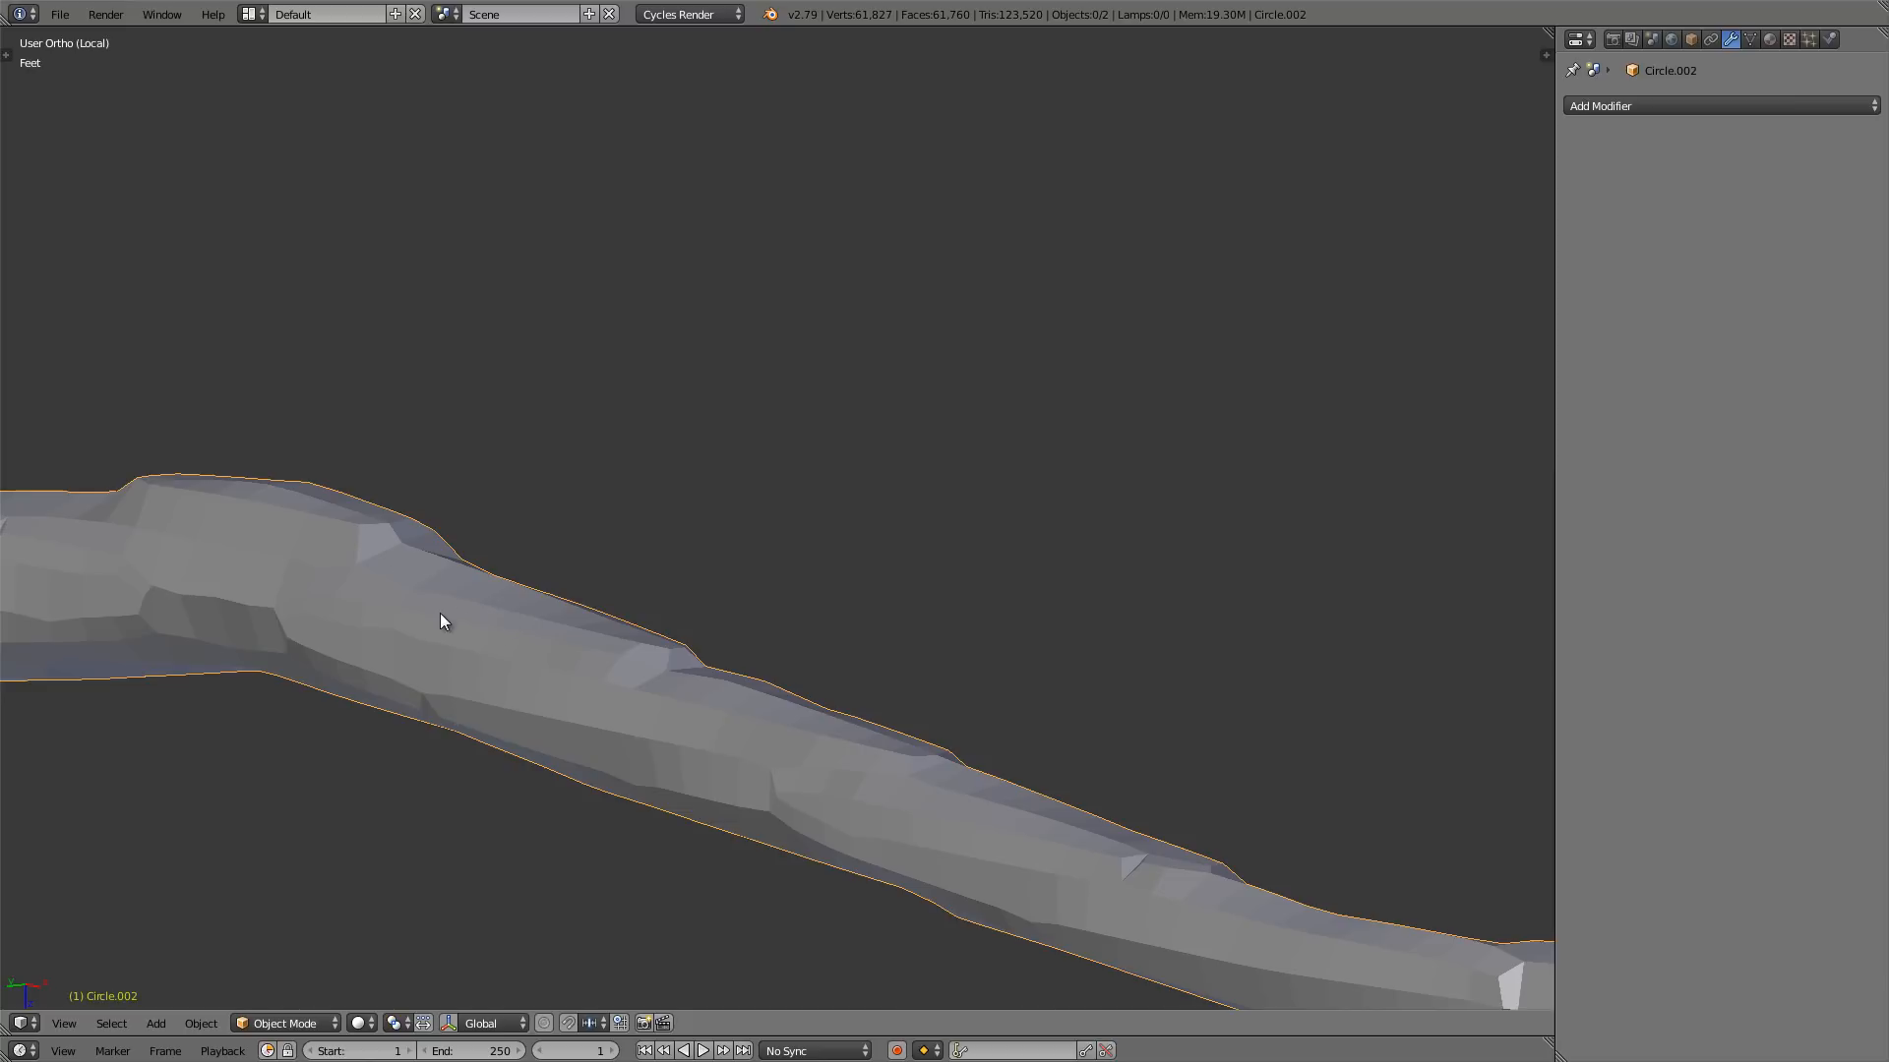
- Reopen mesh editing and reposition single vertices around another ridge end farther along the shaft to shape its step
mouse_move(439, 620)
middle_mouse_down()
mouse_move(692, 645)
mouse_move(653, 637)
mouse_move(622, 771)
mouse_move(618, 587)
mouse_move(632, 624)
mouse_move(734, 679)
mouse_move(633, 510)
mouse_move(718, 615)
mouse_move(793, 532)
mouse_move(837, 531)
mouse_move(696, 571)
mouse_move(708, 510)
middle_mouse_up()
key("Tab")
scroll(719, 616, "up", 3)
right_click(694, 616)
right_click(509, 612)
right_click(843, 526)
key("g")
left_click(845, 509)
right_click(695, 571)
key("g")
left_click(695, 578)
key("Tab")
- Push further ridge-end vertices into the shaft to form more notches along its length
key("Tab")
right_click(604, 639, "shift")
right_click(674, 639, "shift")
key("g")
scroll(709, 510, "up", 2)
right_click(457, 590)
key("g")
left_click(462, 595)
middle_click_drag(540, 578, 872, 592)
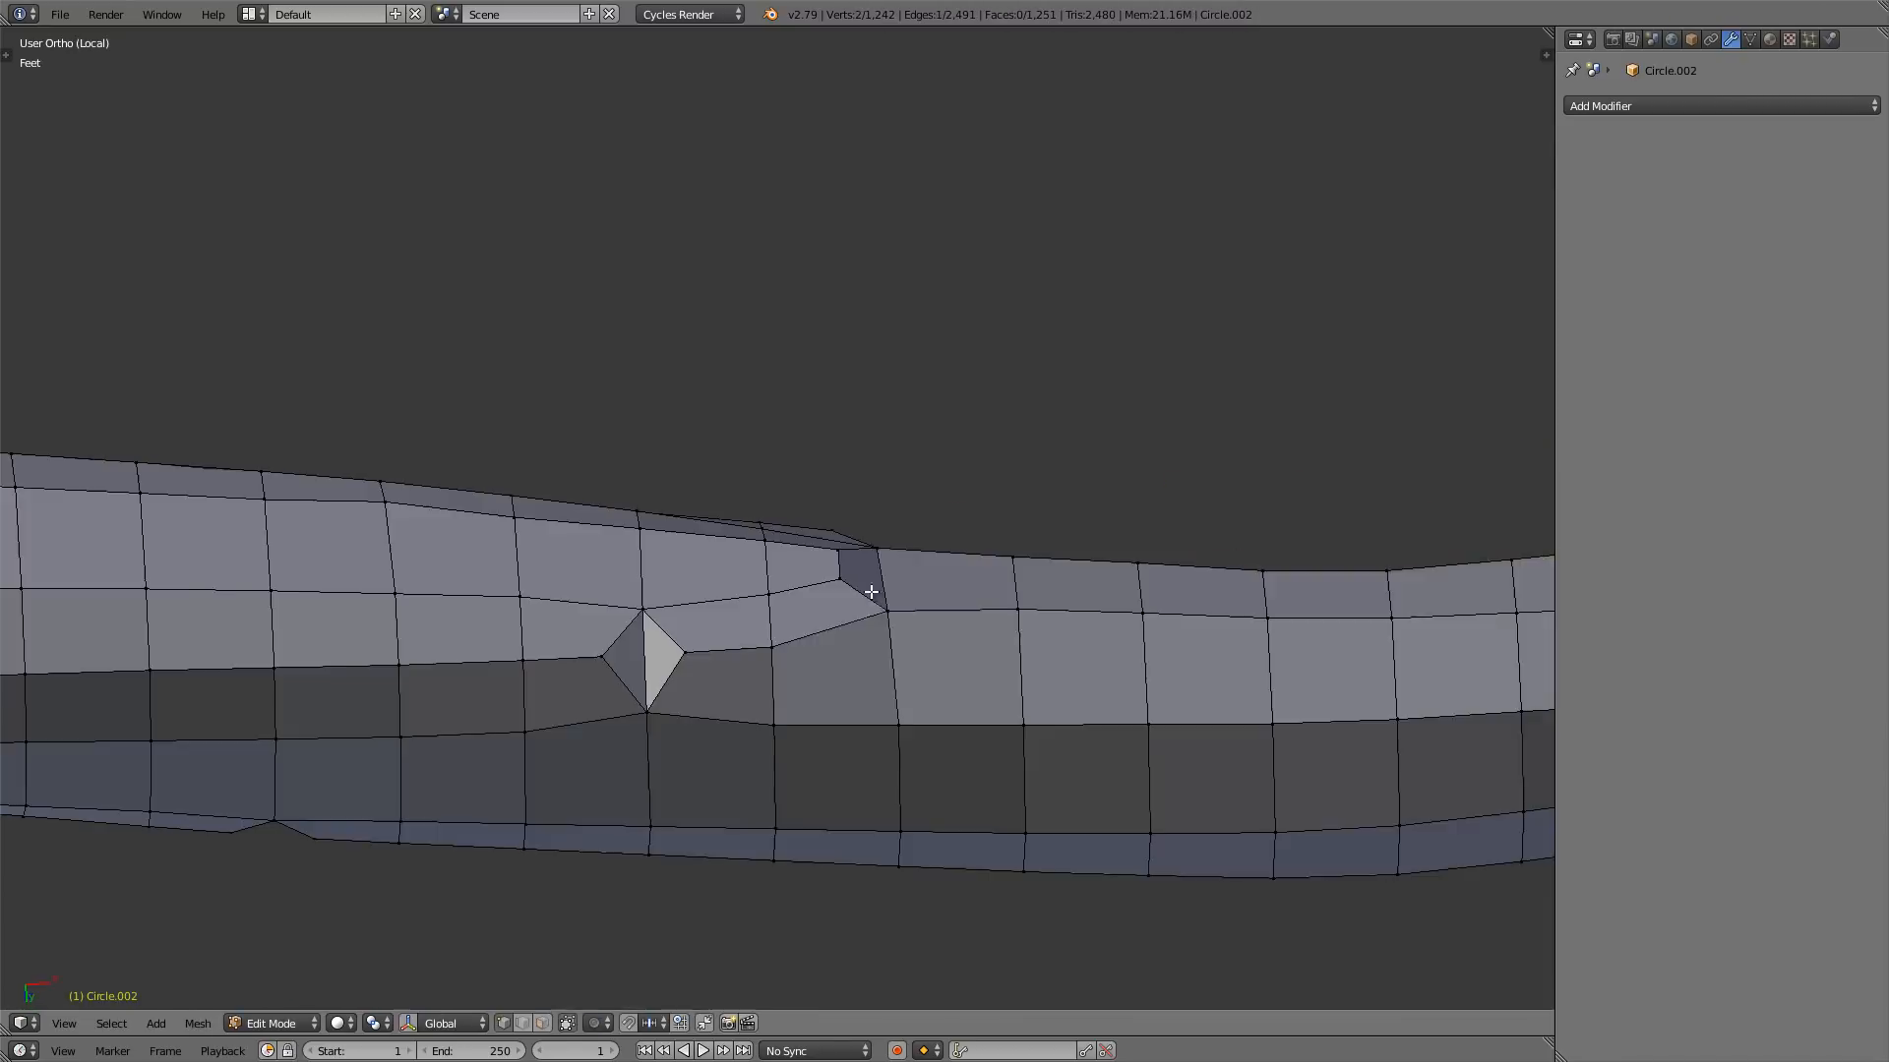
scroll(871, 592, "down", 3)
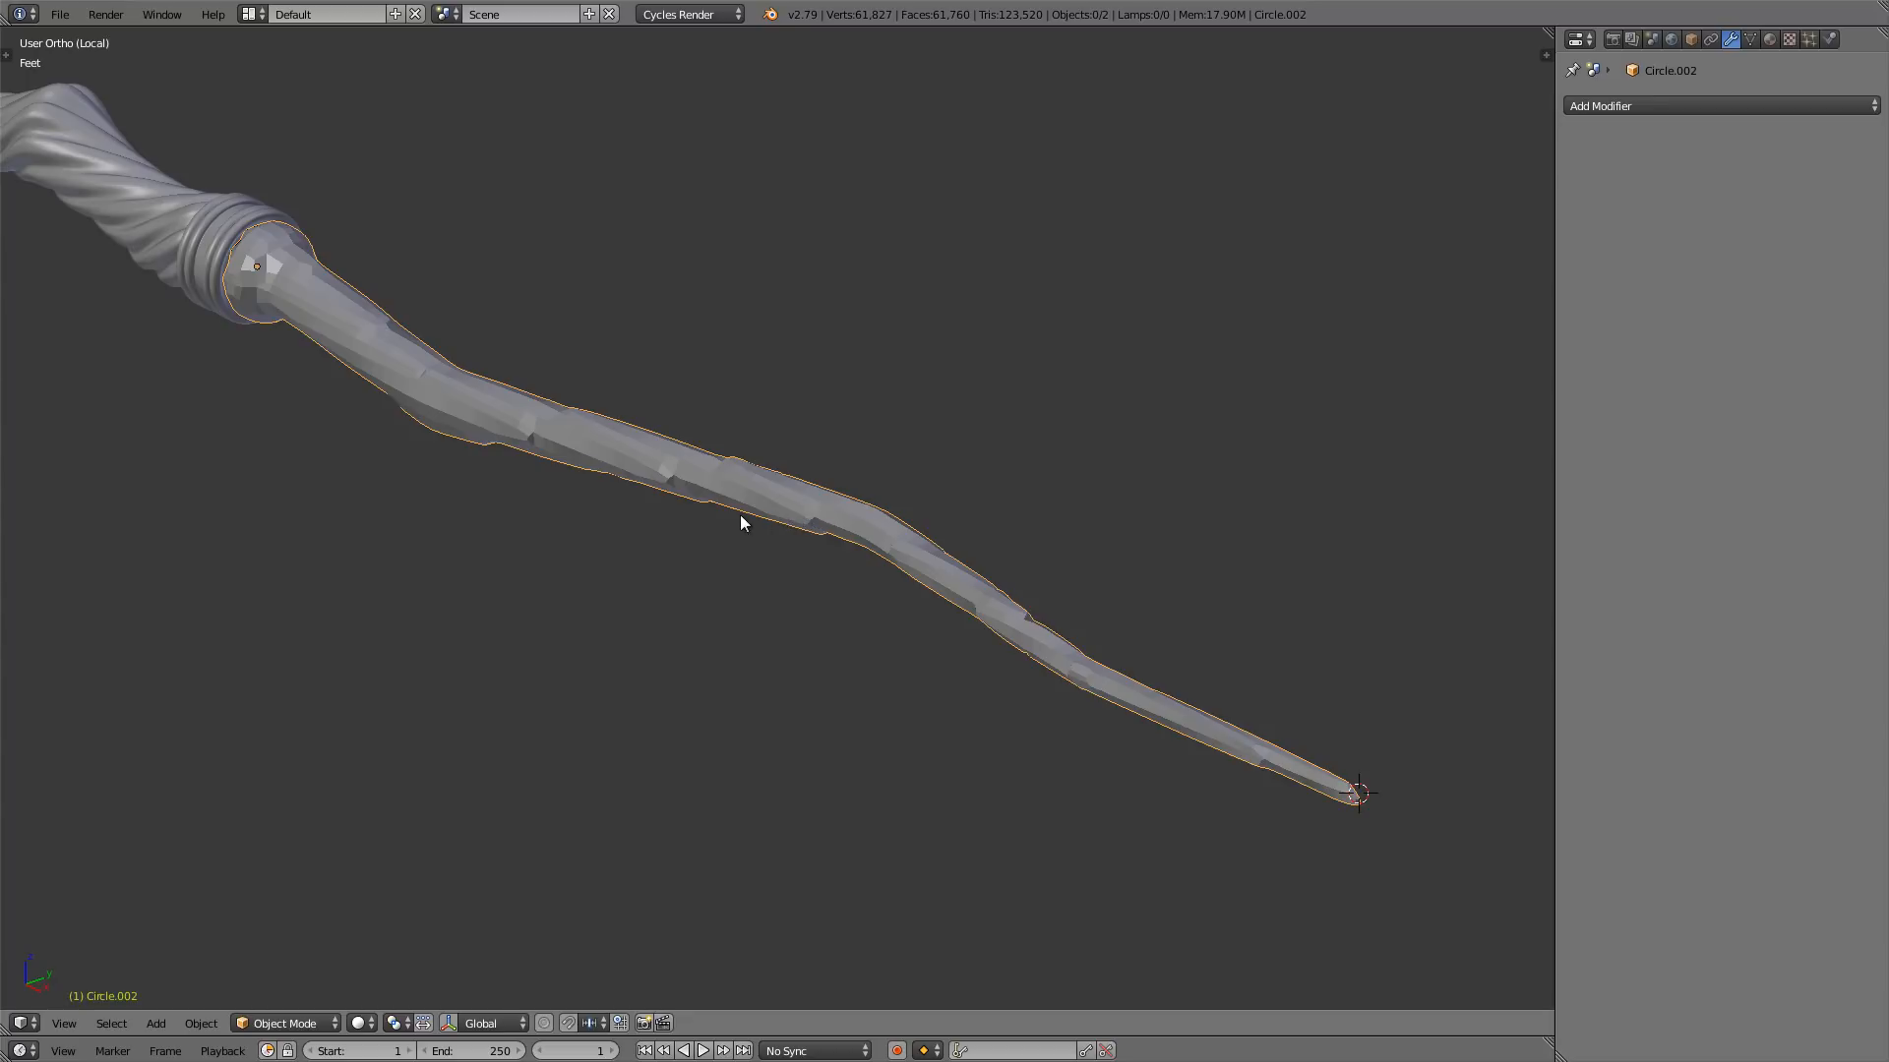
- Apply smooth shading to the shaft
scroll(761, 511, "up", 9)
middle_click_drag(602, 410, 895, 462, "shift")
mouse_move(793, 398)
middle_mouse_down()
mouse_move(863, 392)
mouse_move(738, 440)
middle_mouse_up()
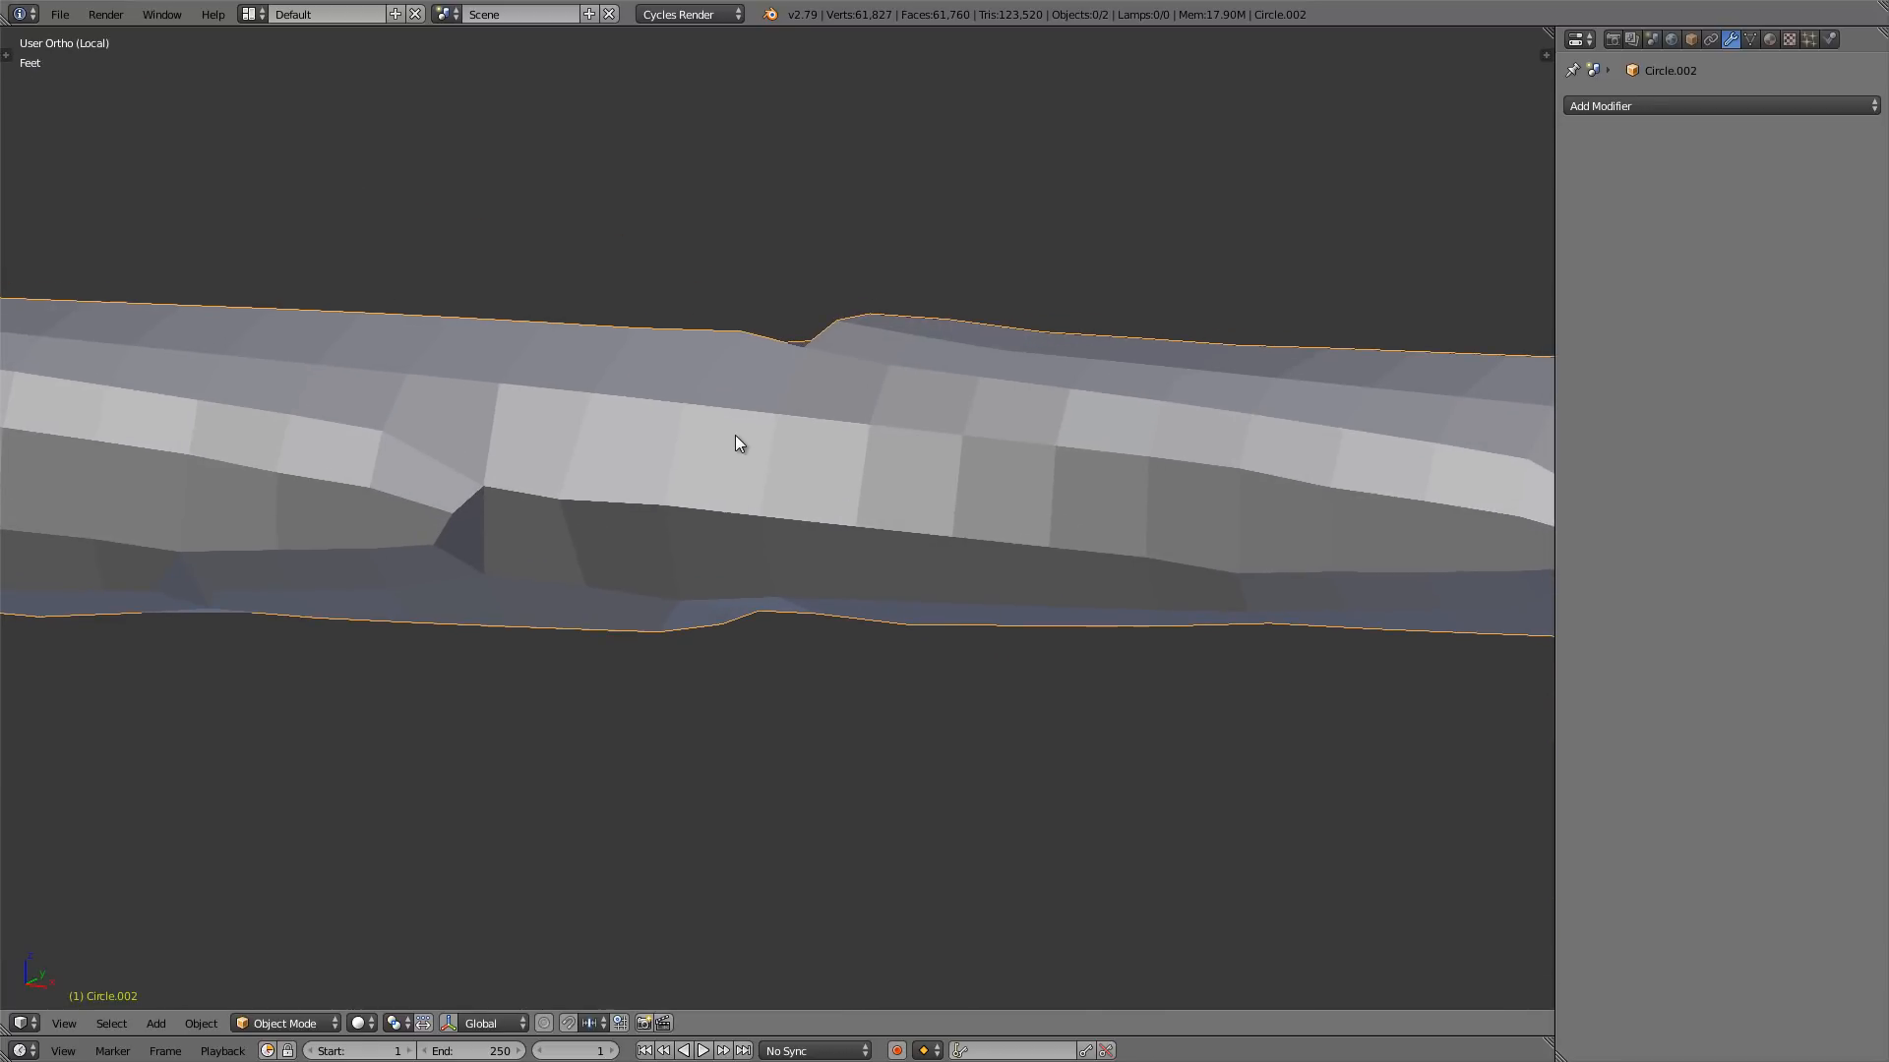
key("t")
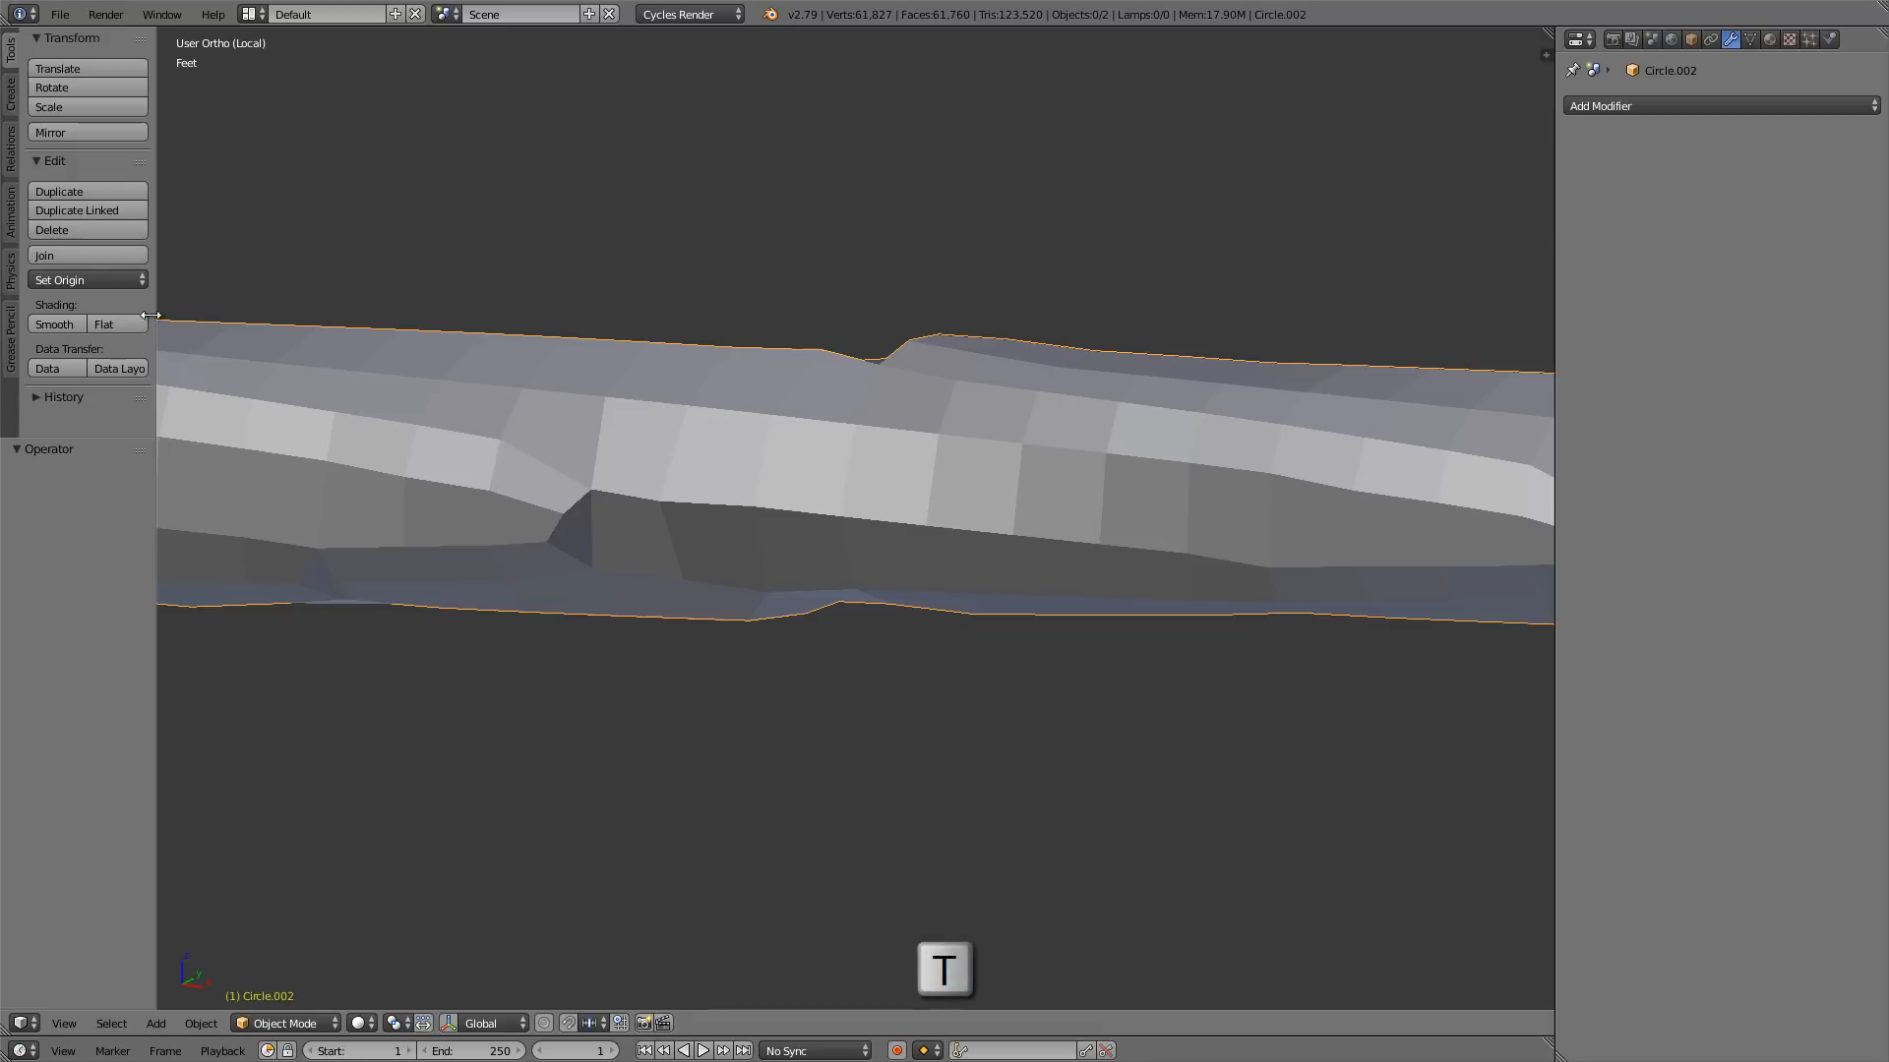
left_click(57, 324)
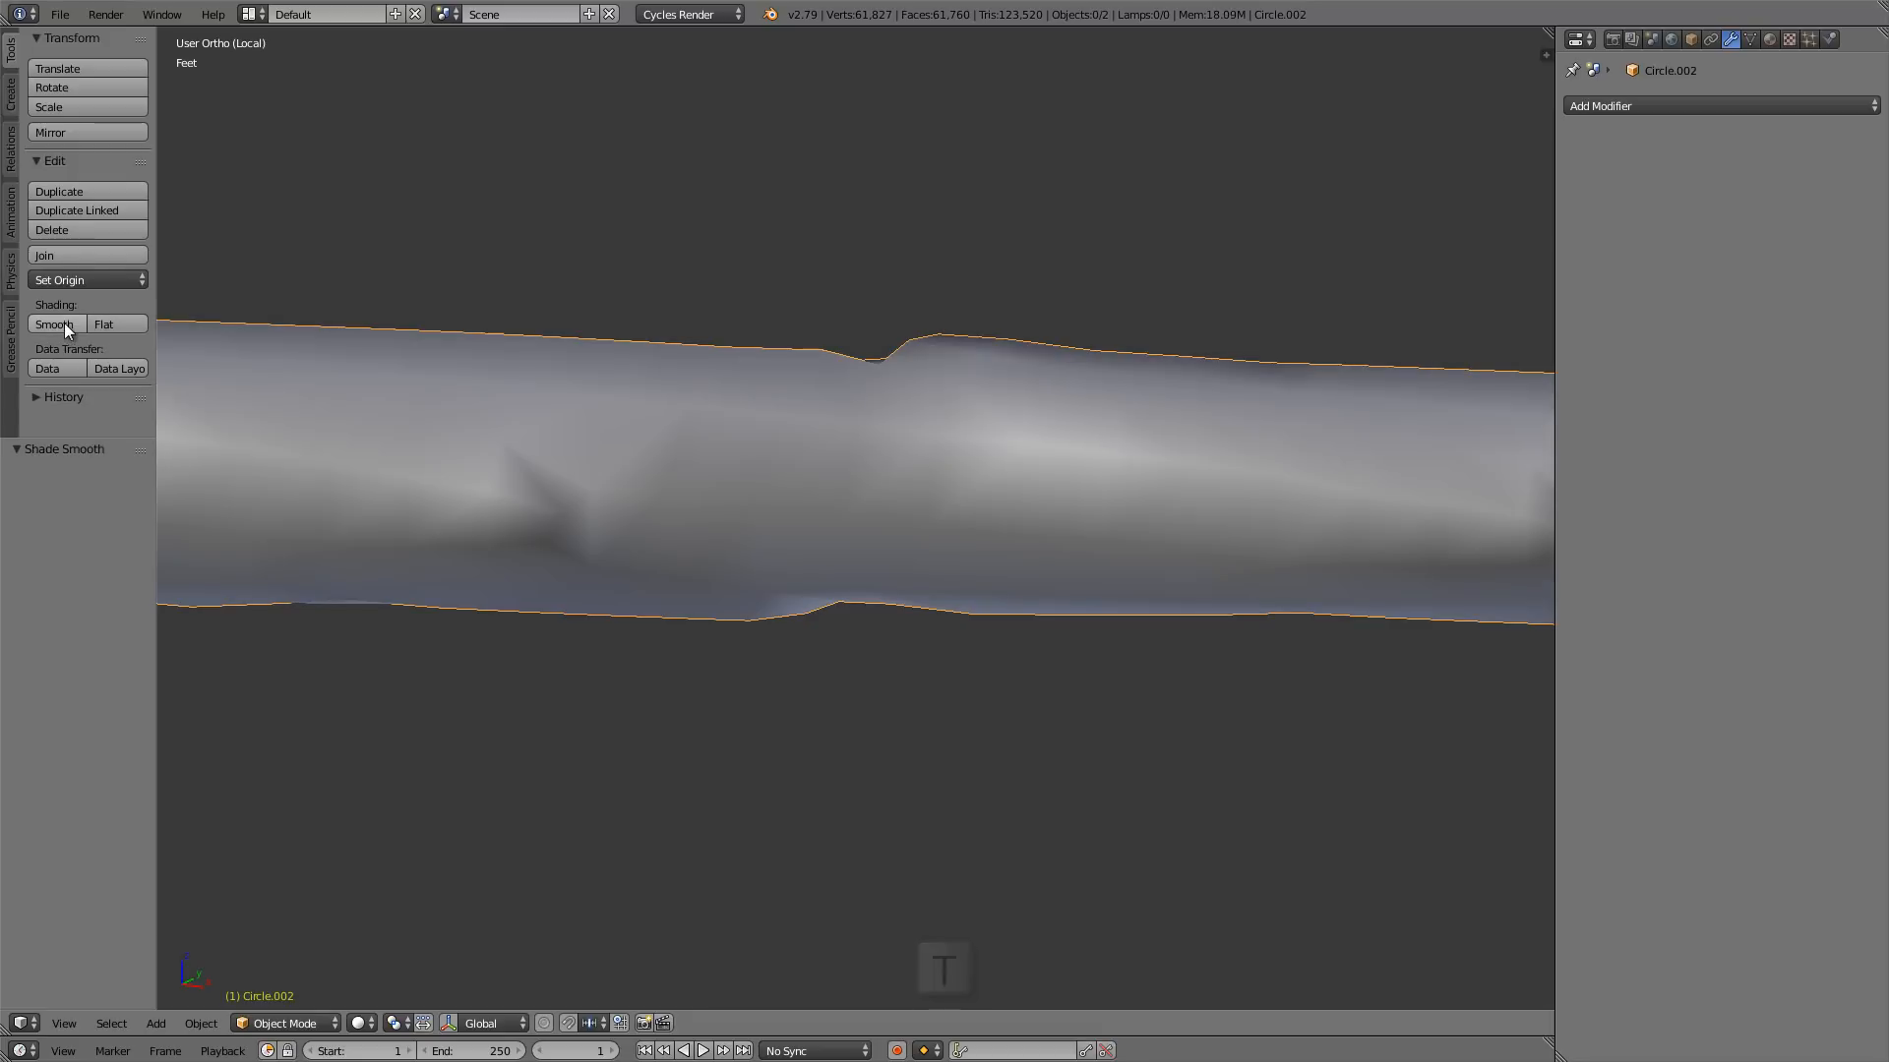
key("t")
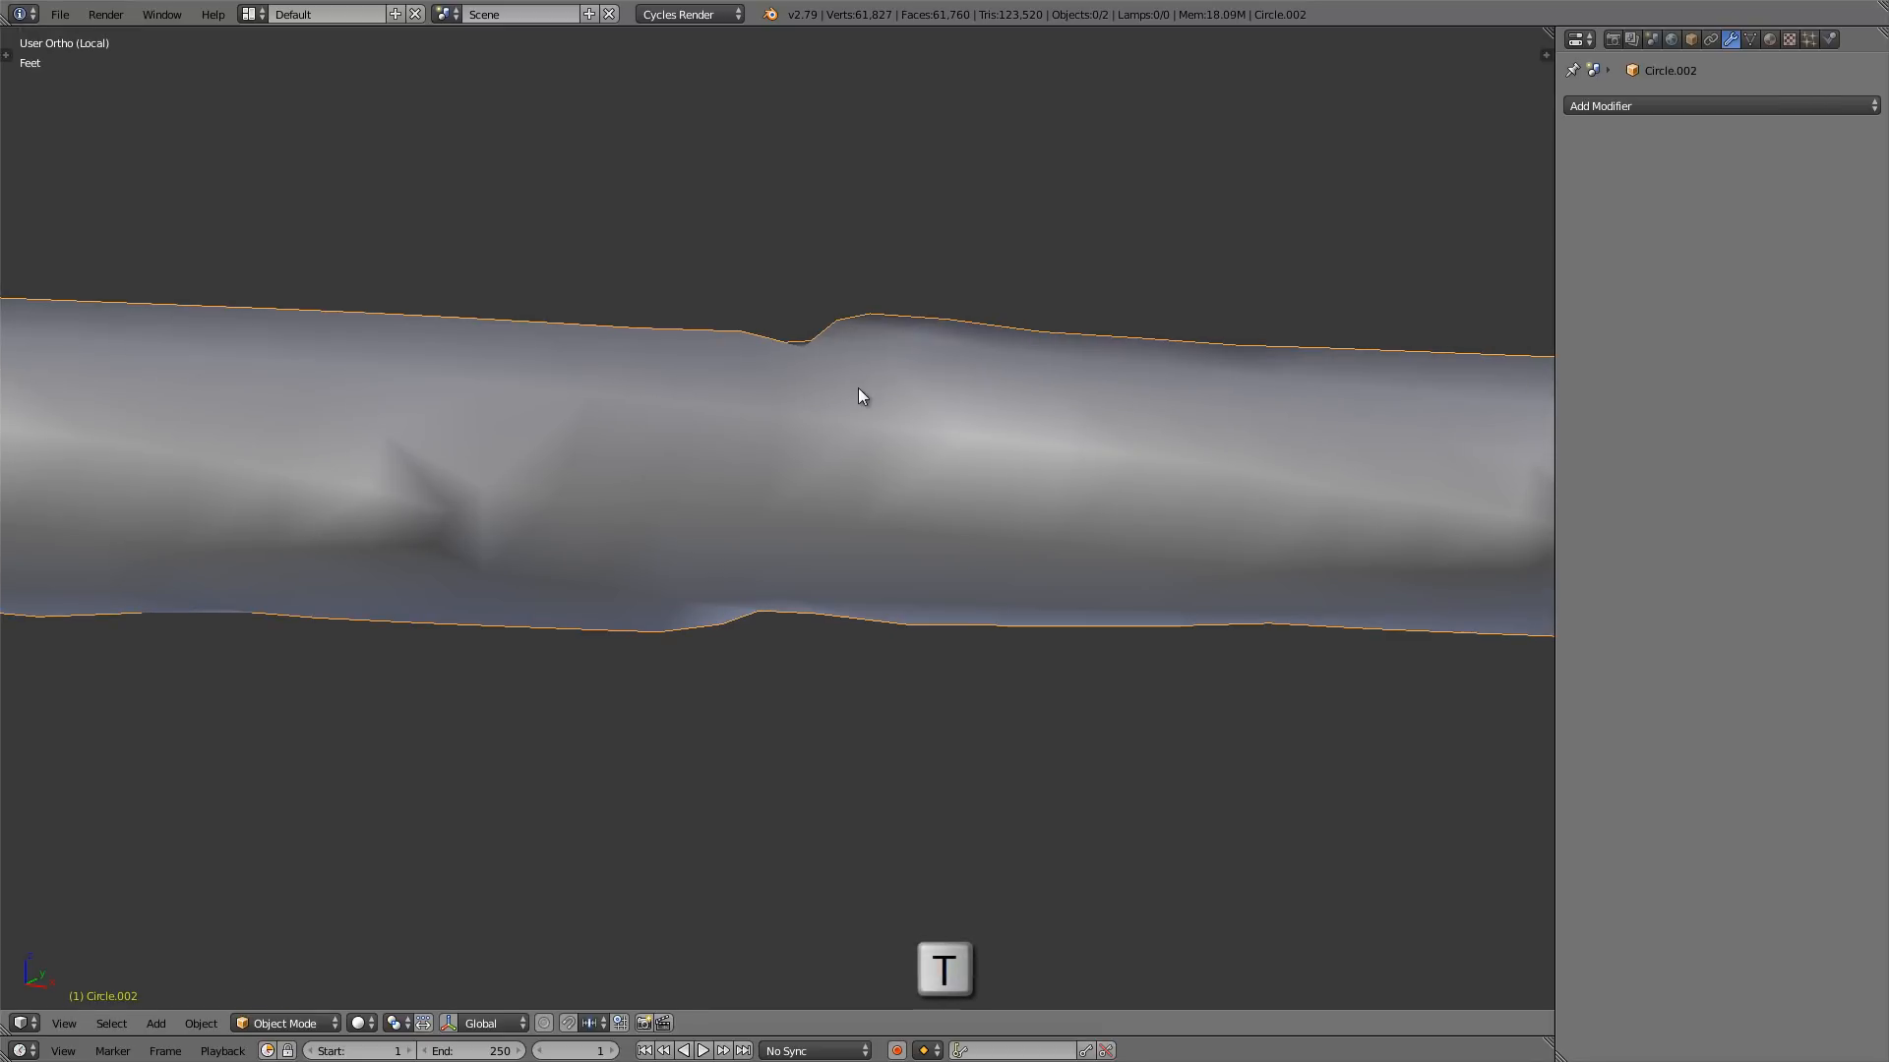
- Add a Bevel modifier to the shaft and set its segments to 3
left_click(1668, 105)
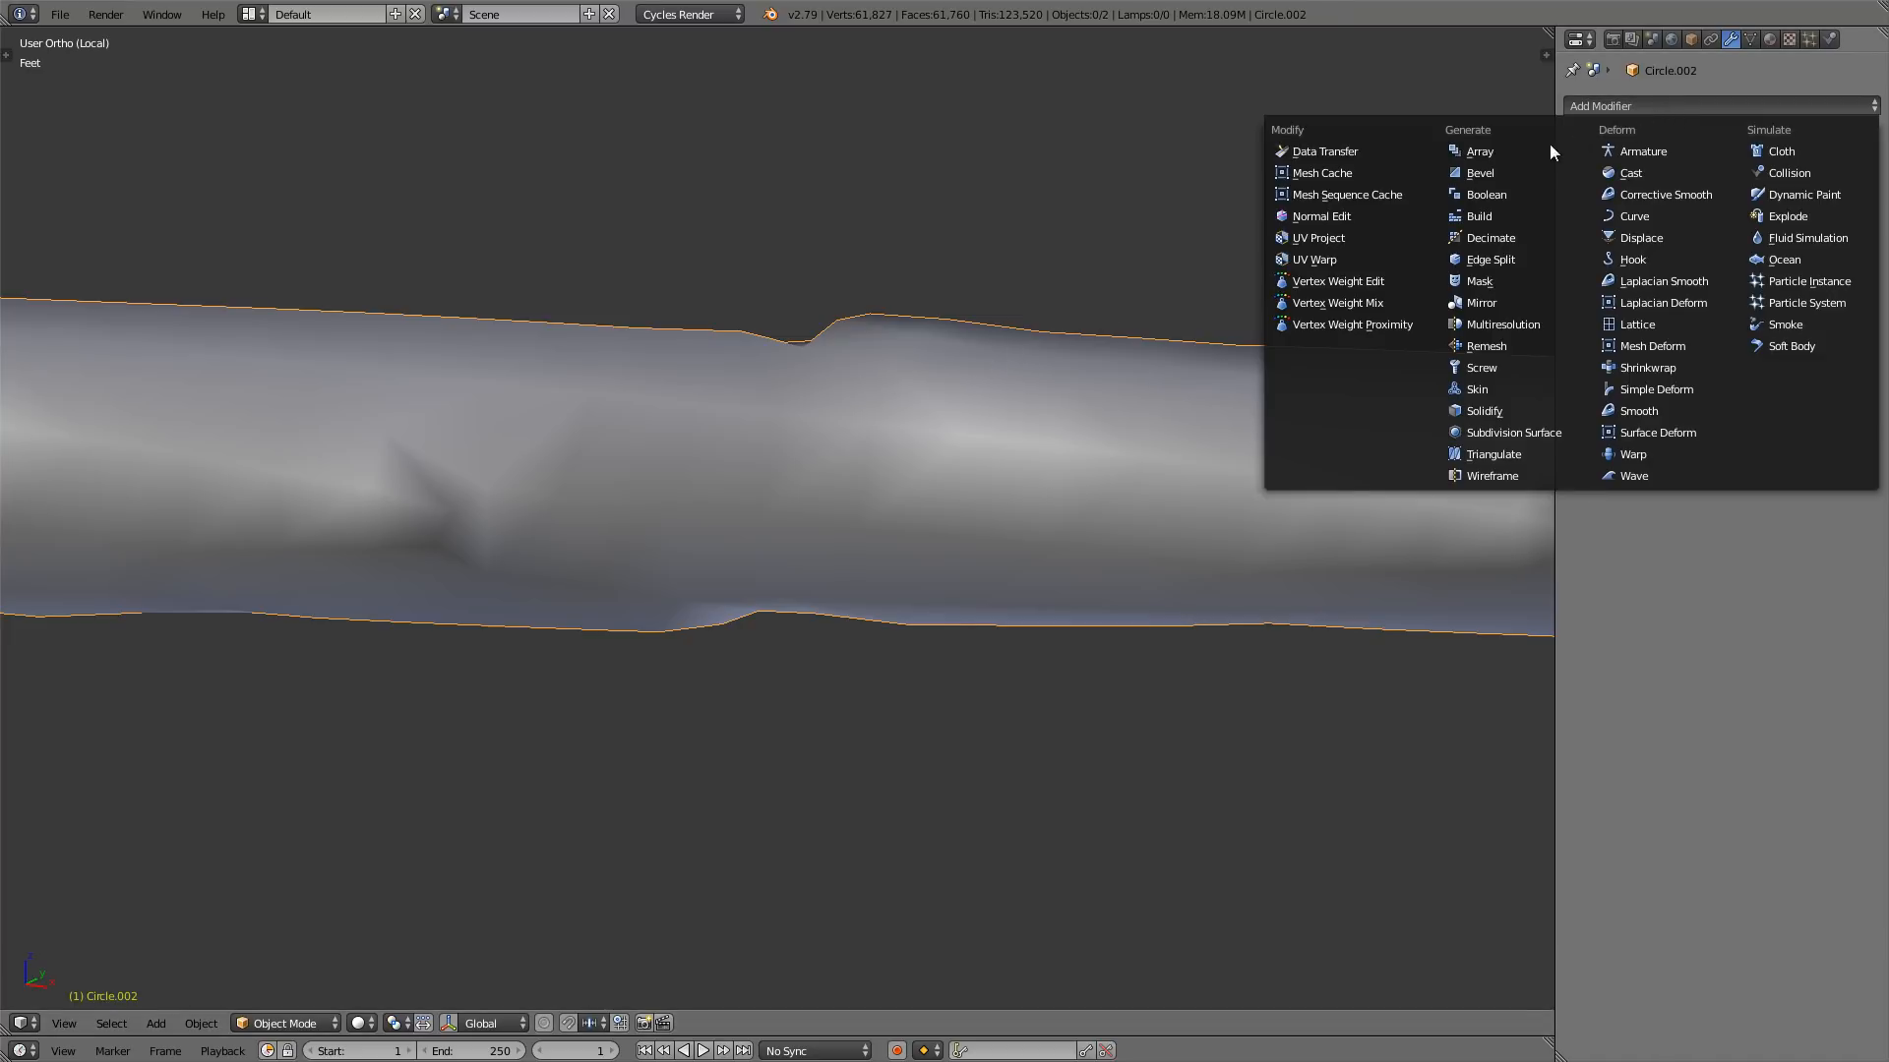
left_click(1527, 174)
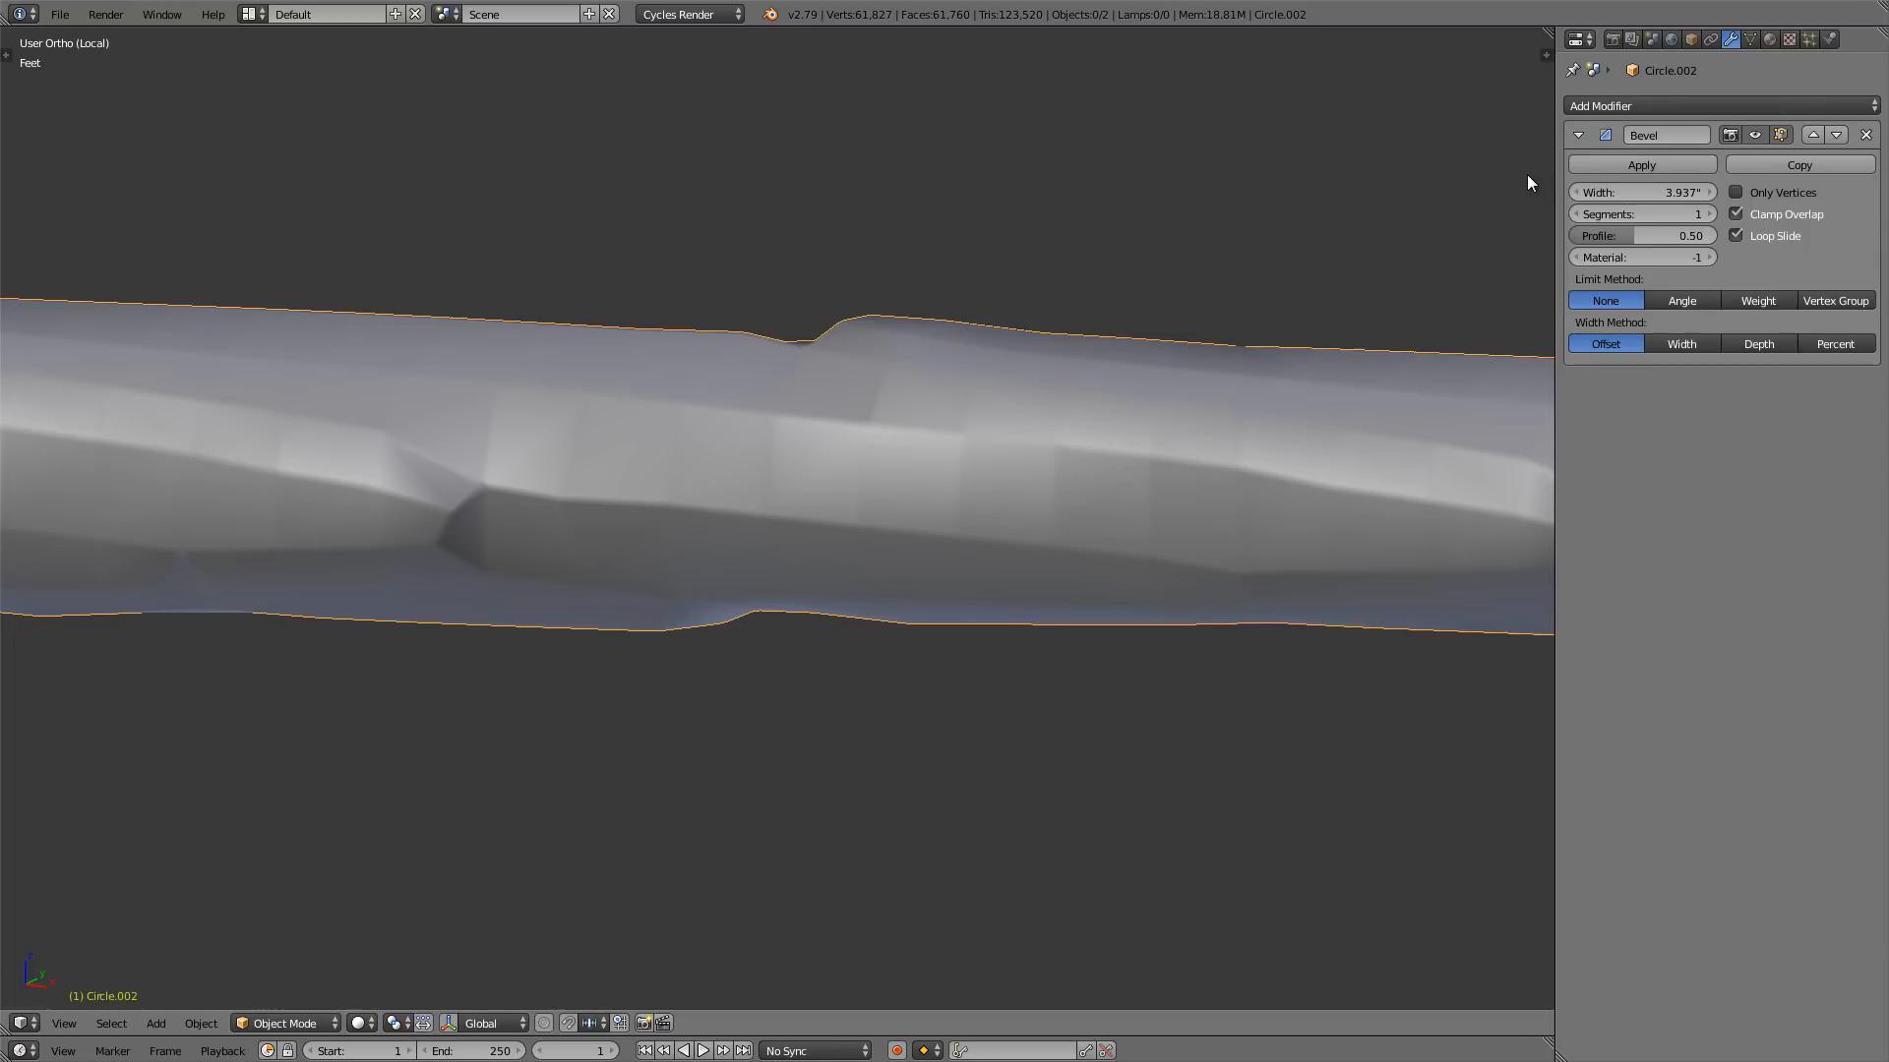
left_click(1712, 215)
left_click(1712, 214)
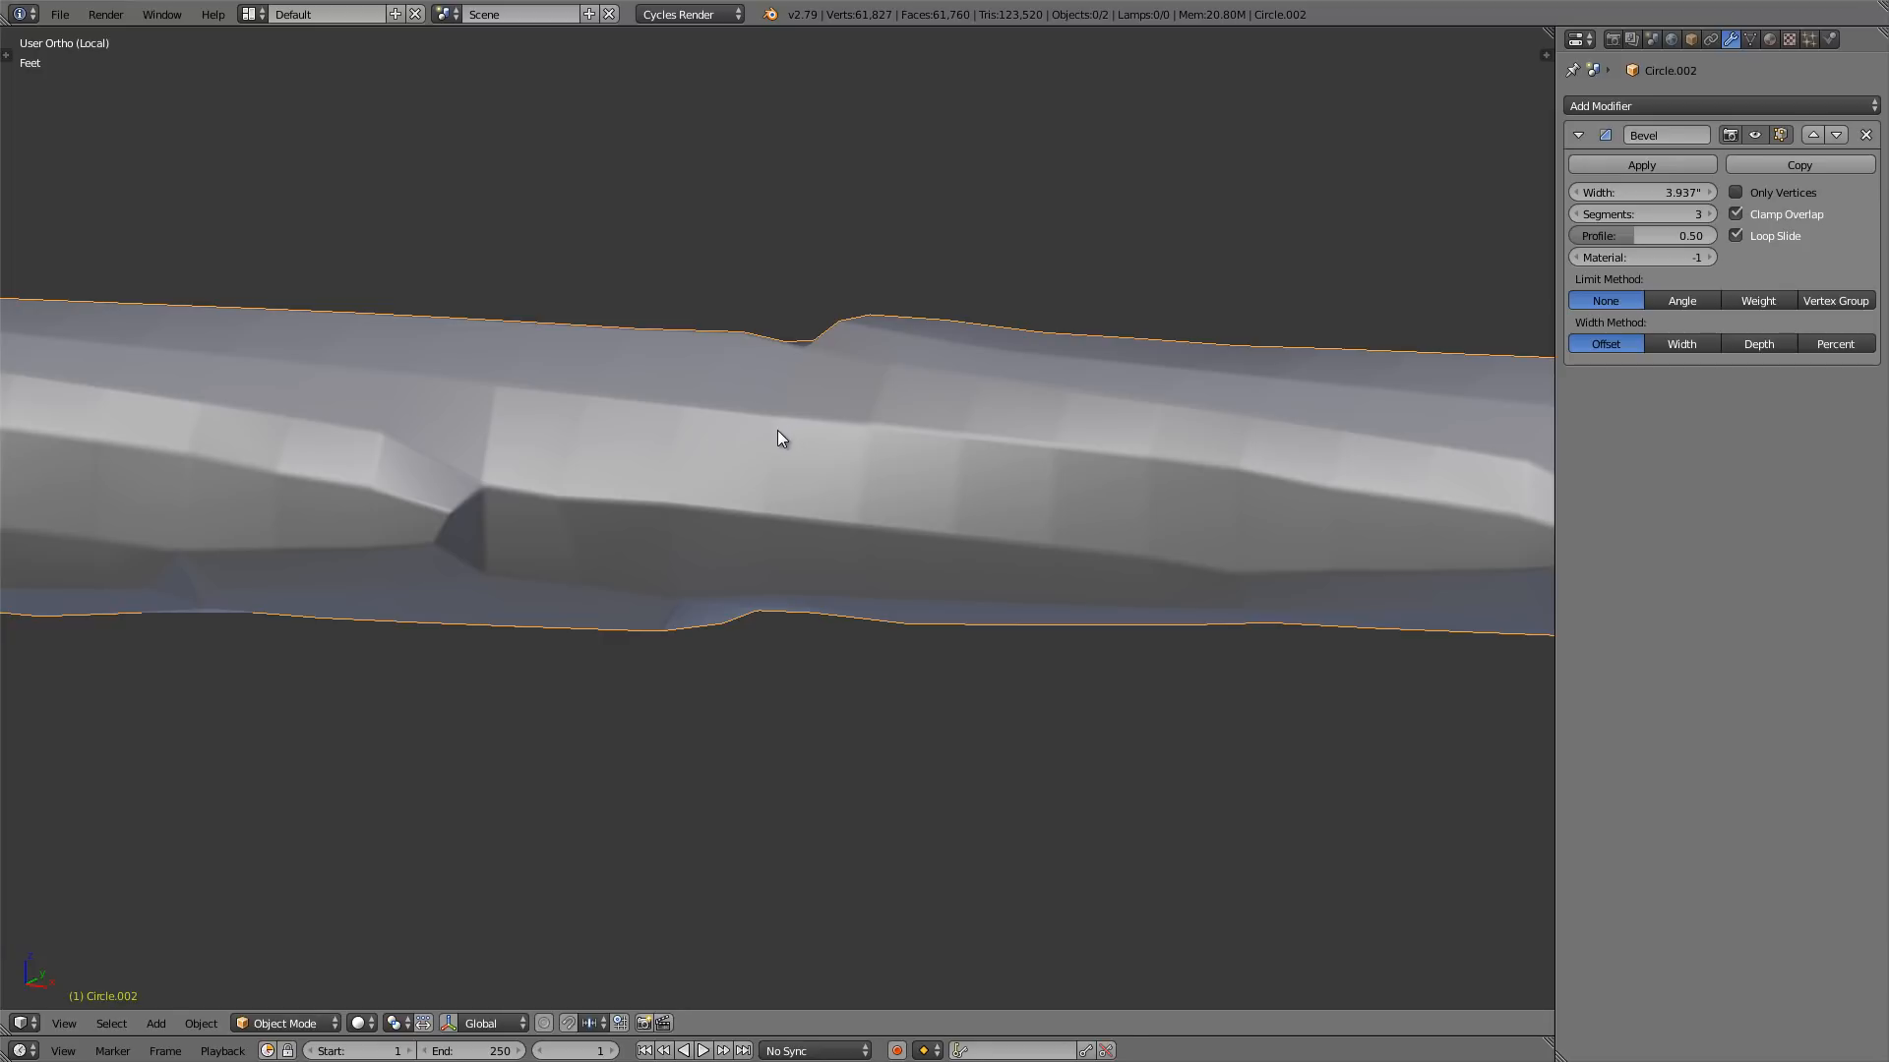
- Limit the bevel by Angle and set the threshold to 10°
scroll(699, 465, "up", 1)
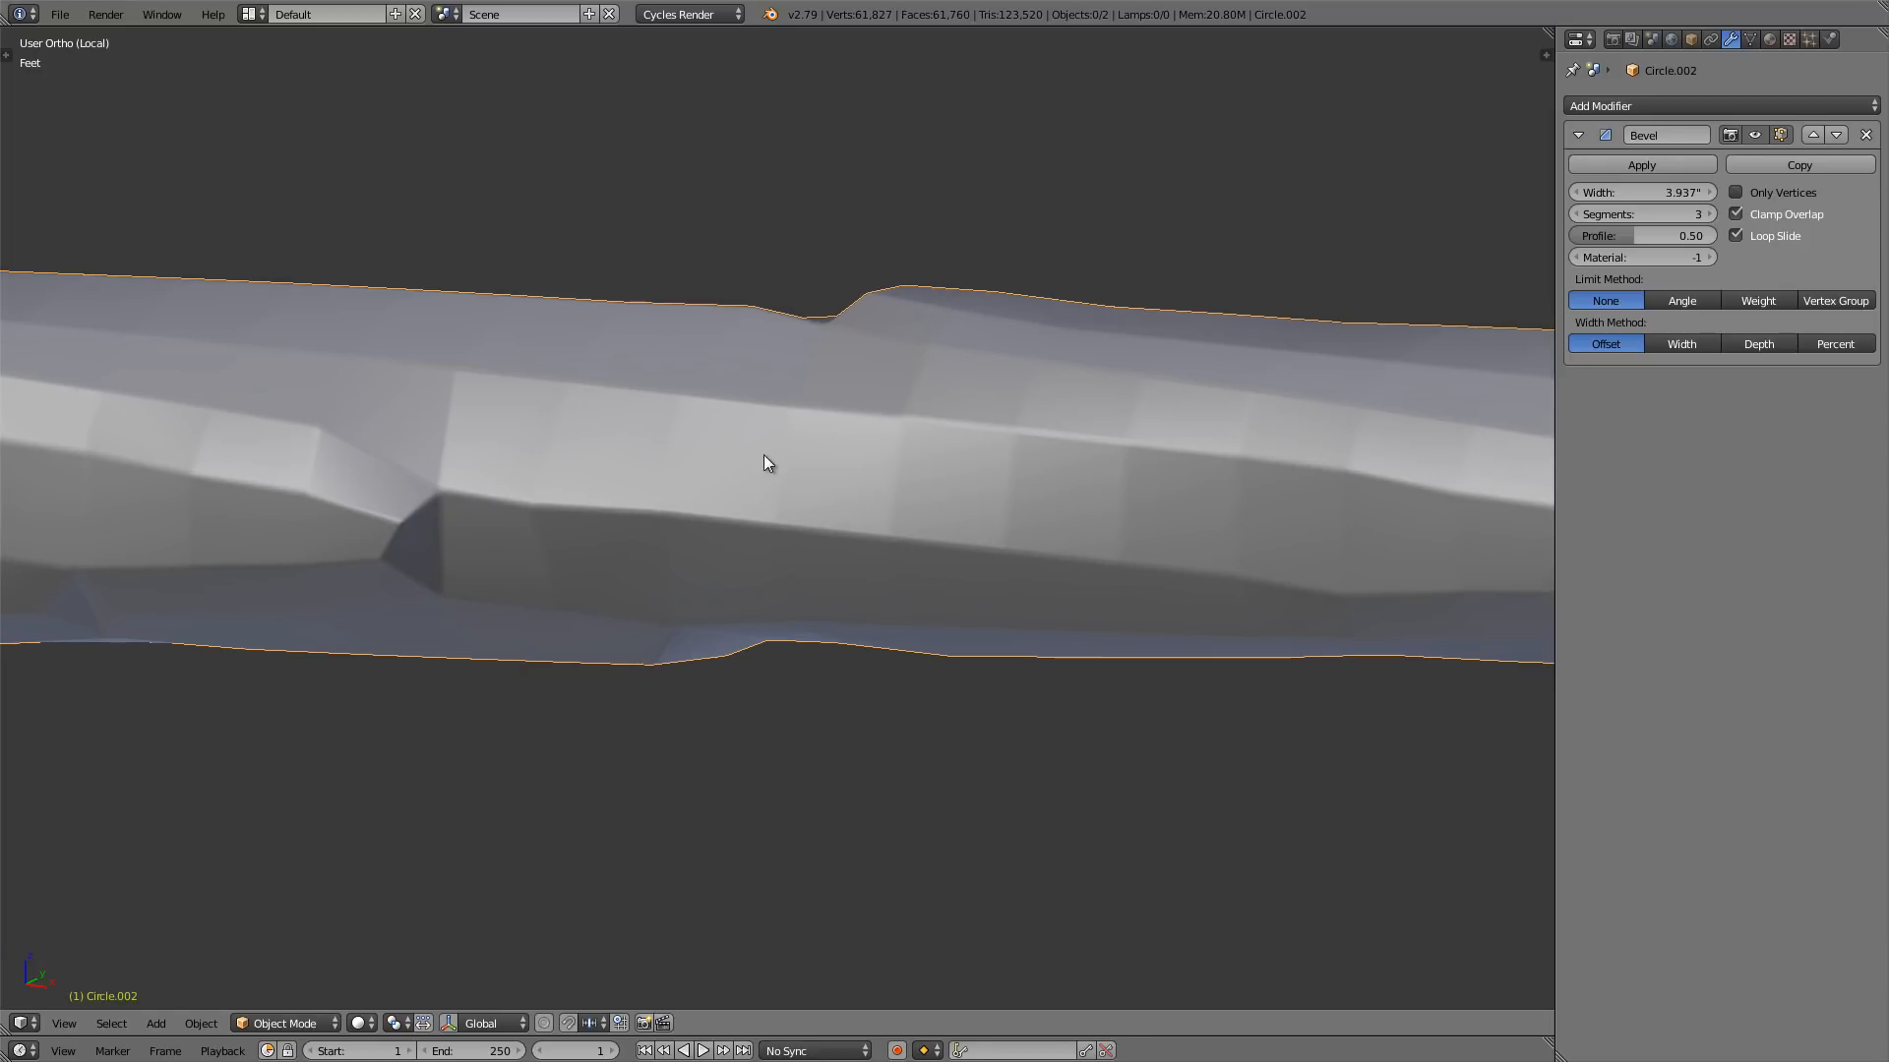
mouse_move(871, 463)
middle_mouse_down()
mouse_move(915, 464)
mouse_move(836, 472)
middle_mouse_up()
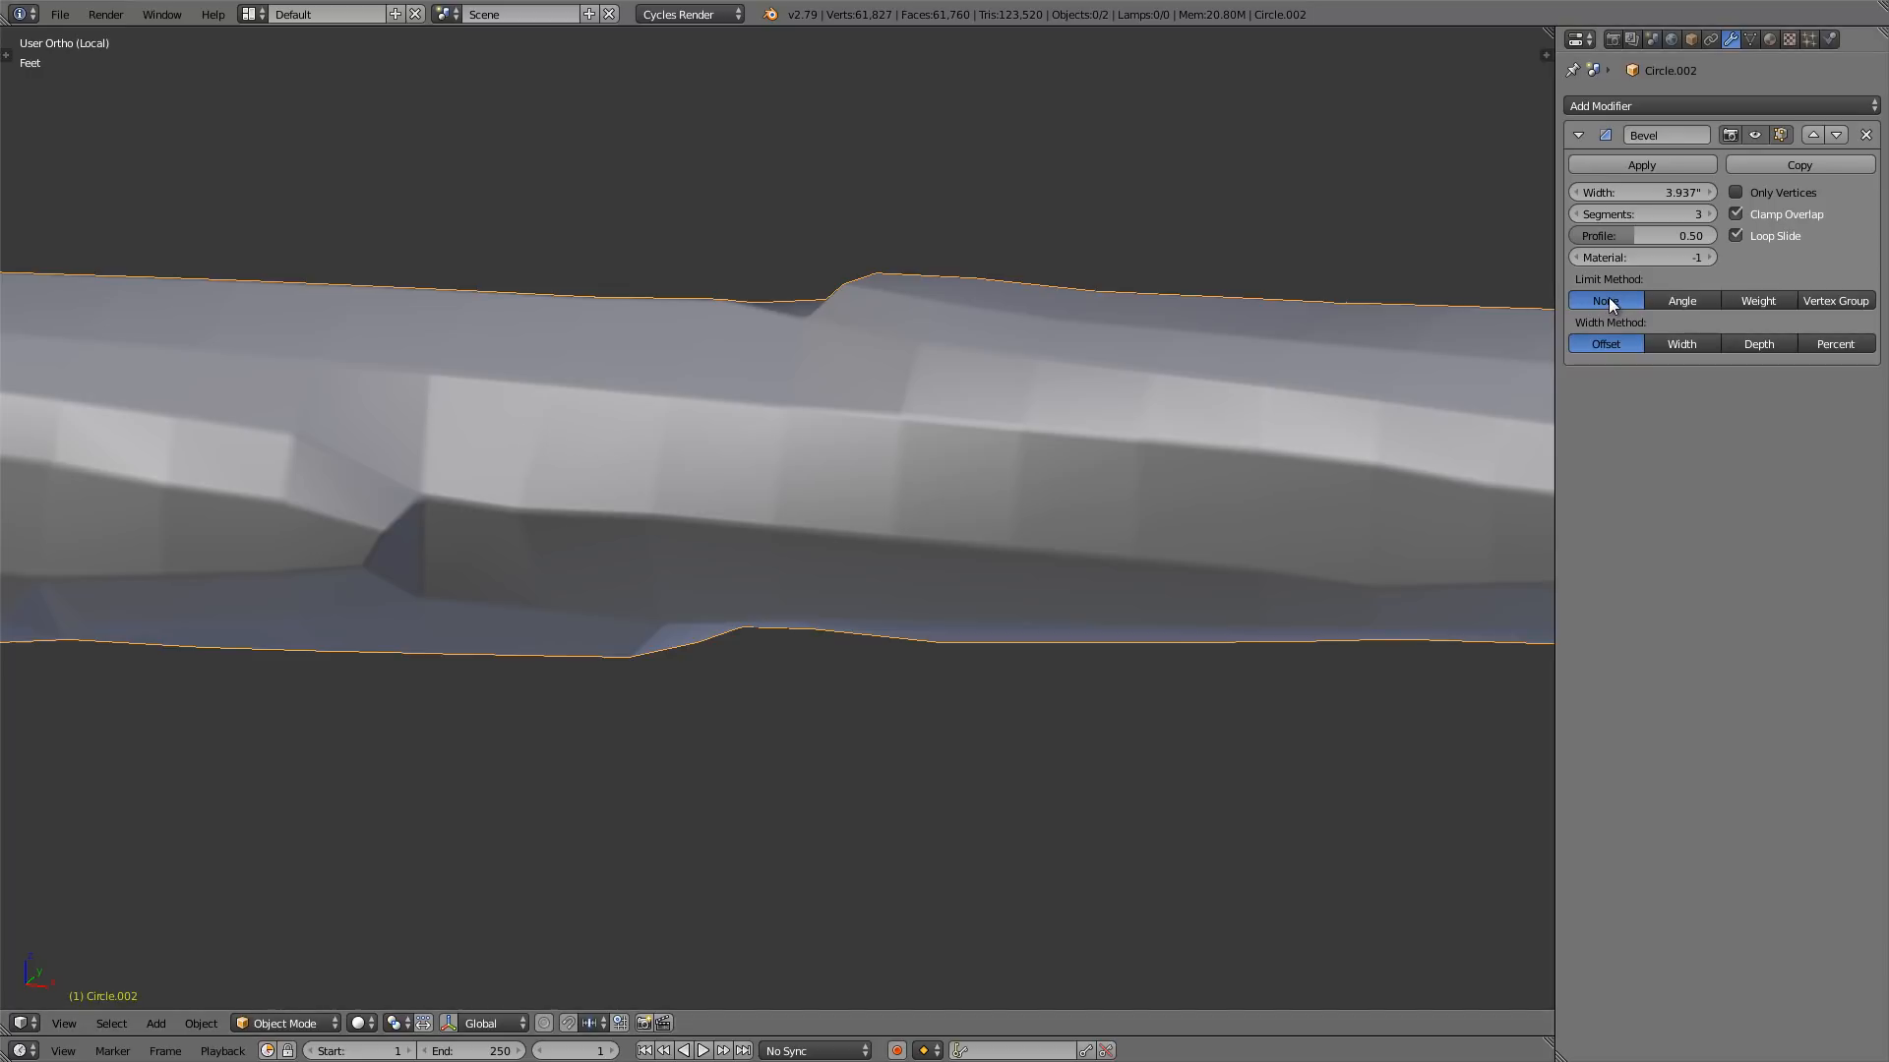
left_click(1675, 303)
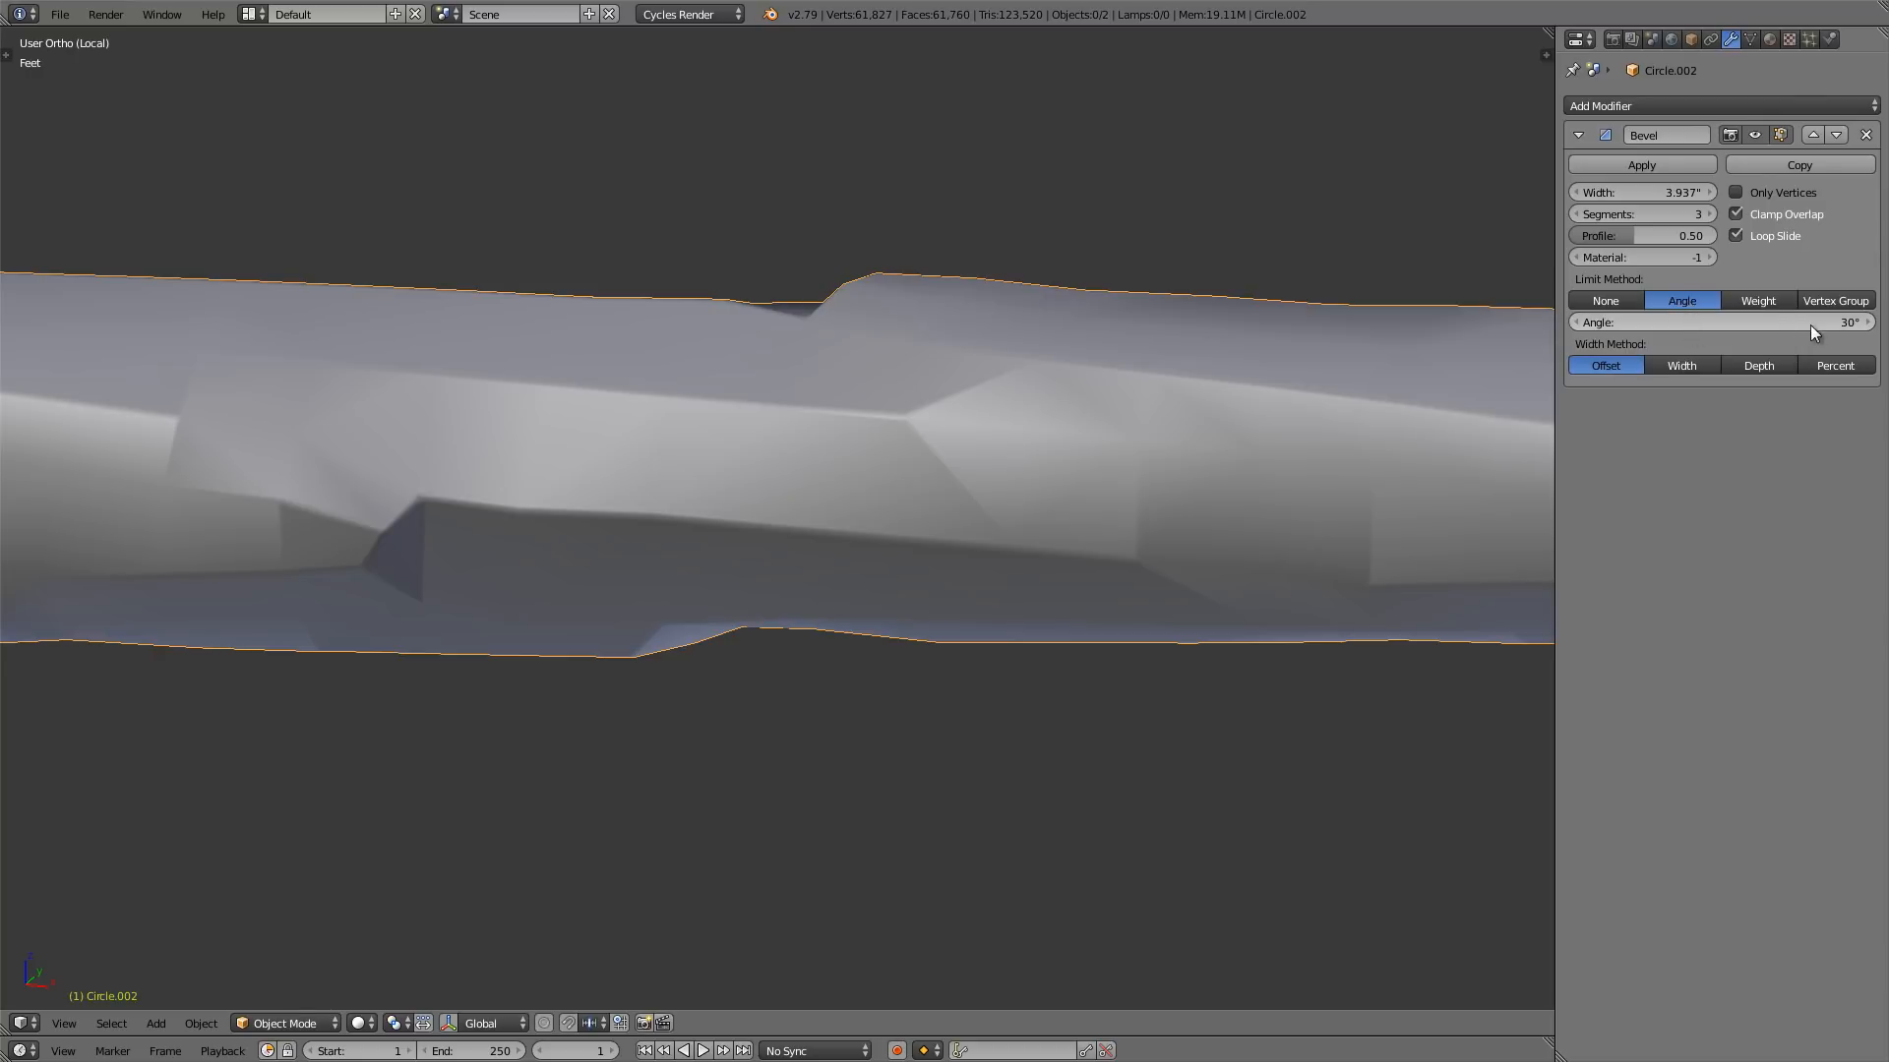
left_click(1781, 321)
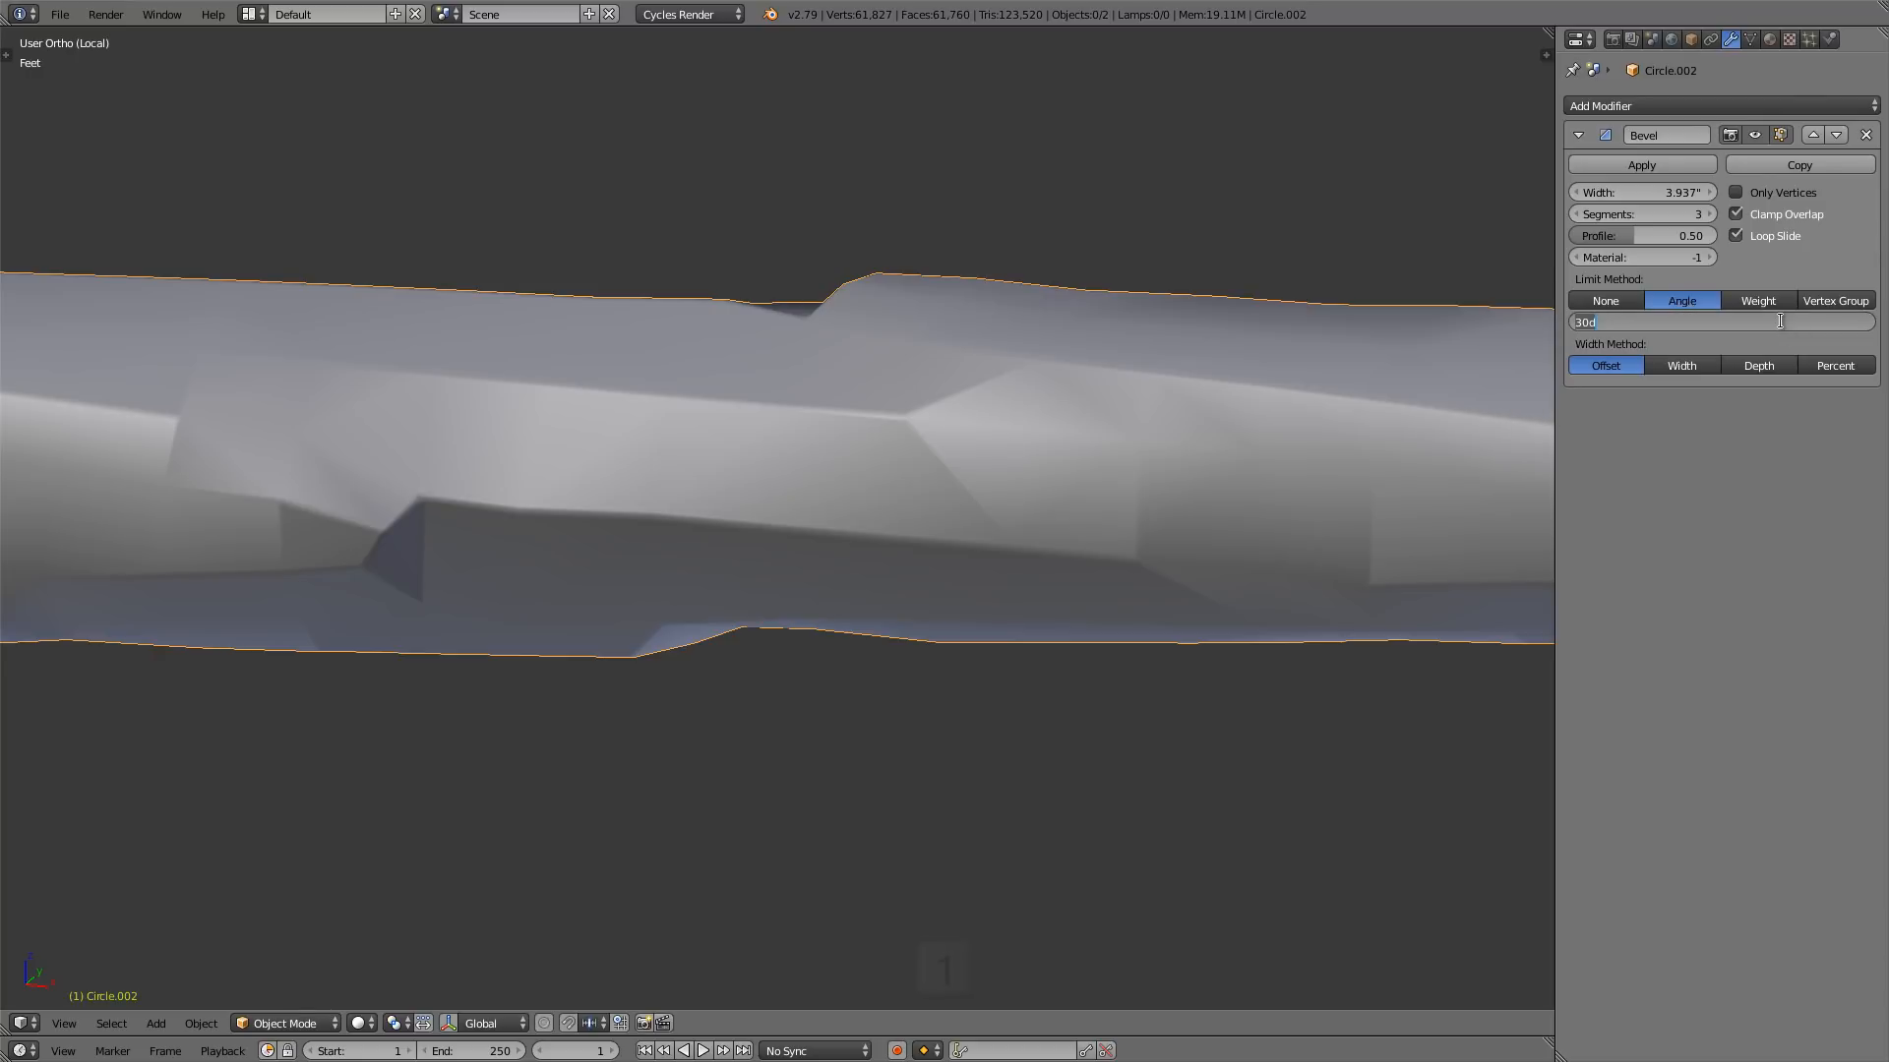
type("10")
key("Return")
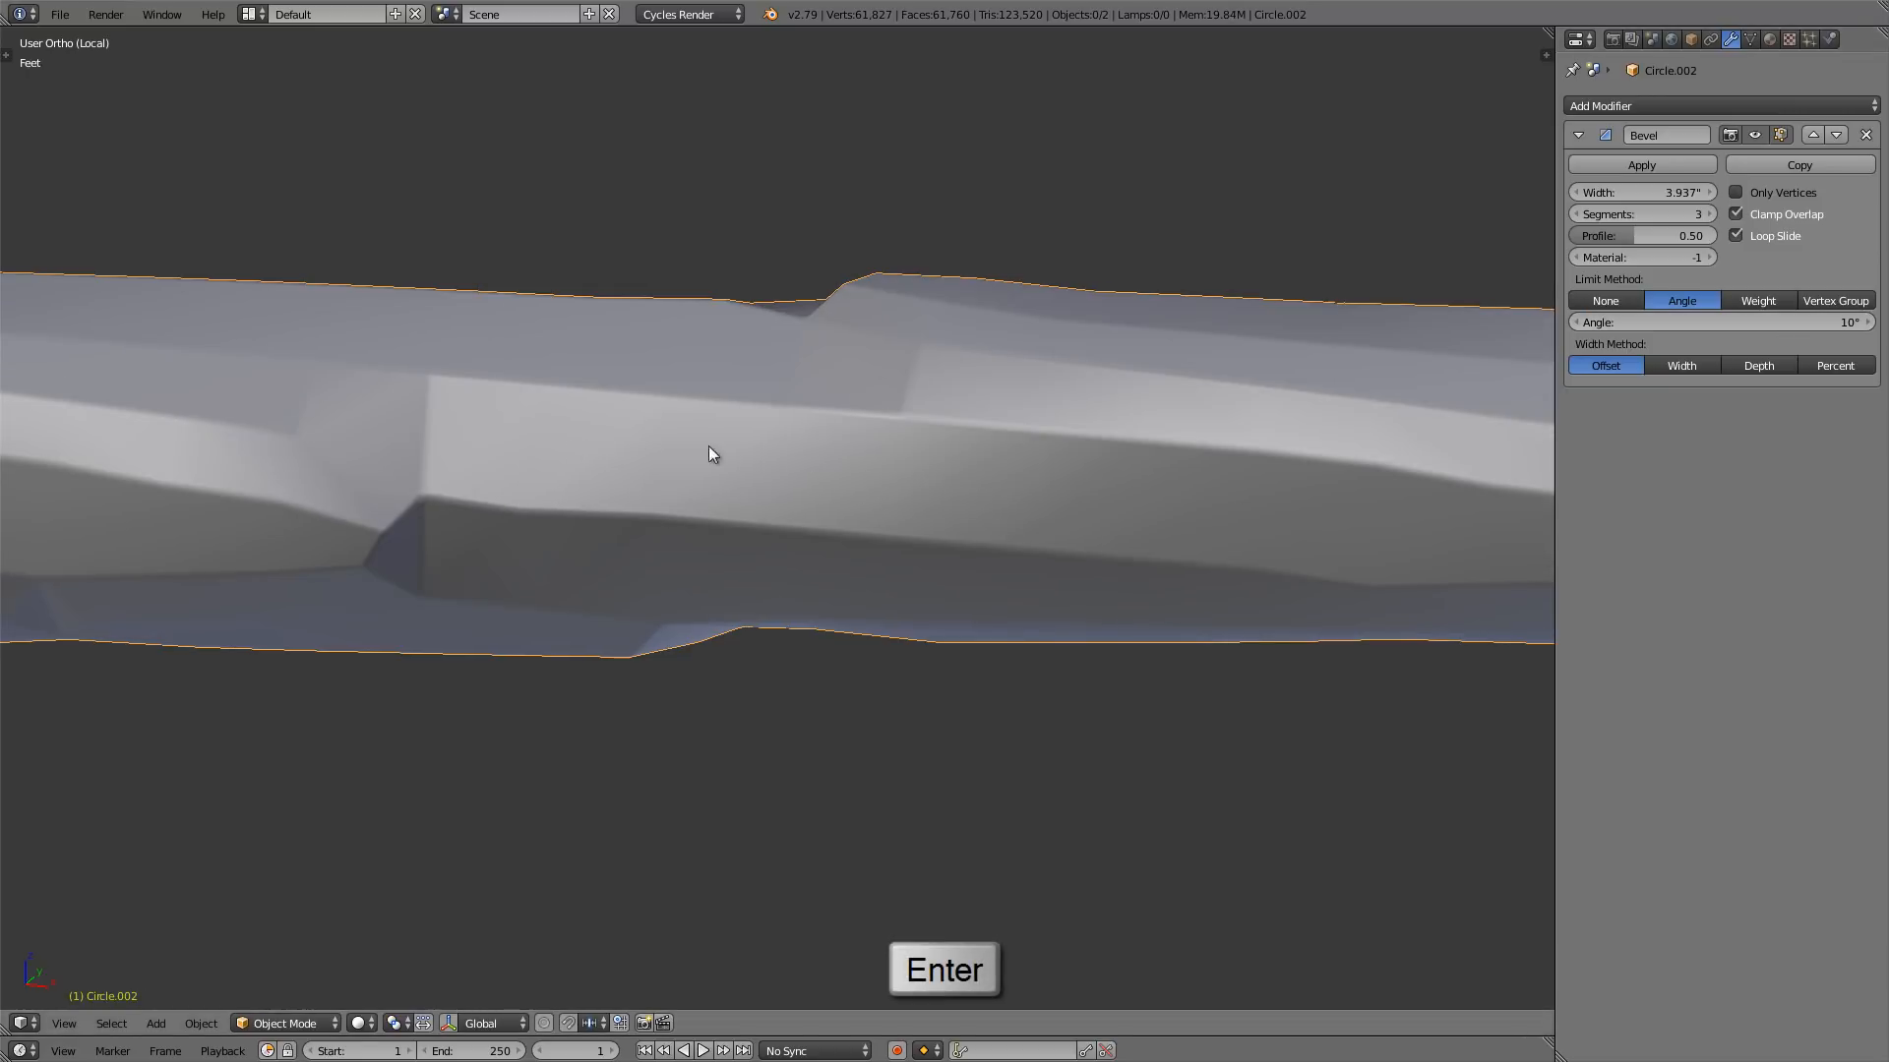
- Examine the bevelled ridges along the shaft, then deselect it and view the whole wand
middle_click_drag(544, 493, 870, 482)
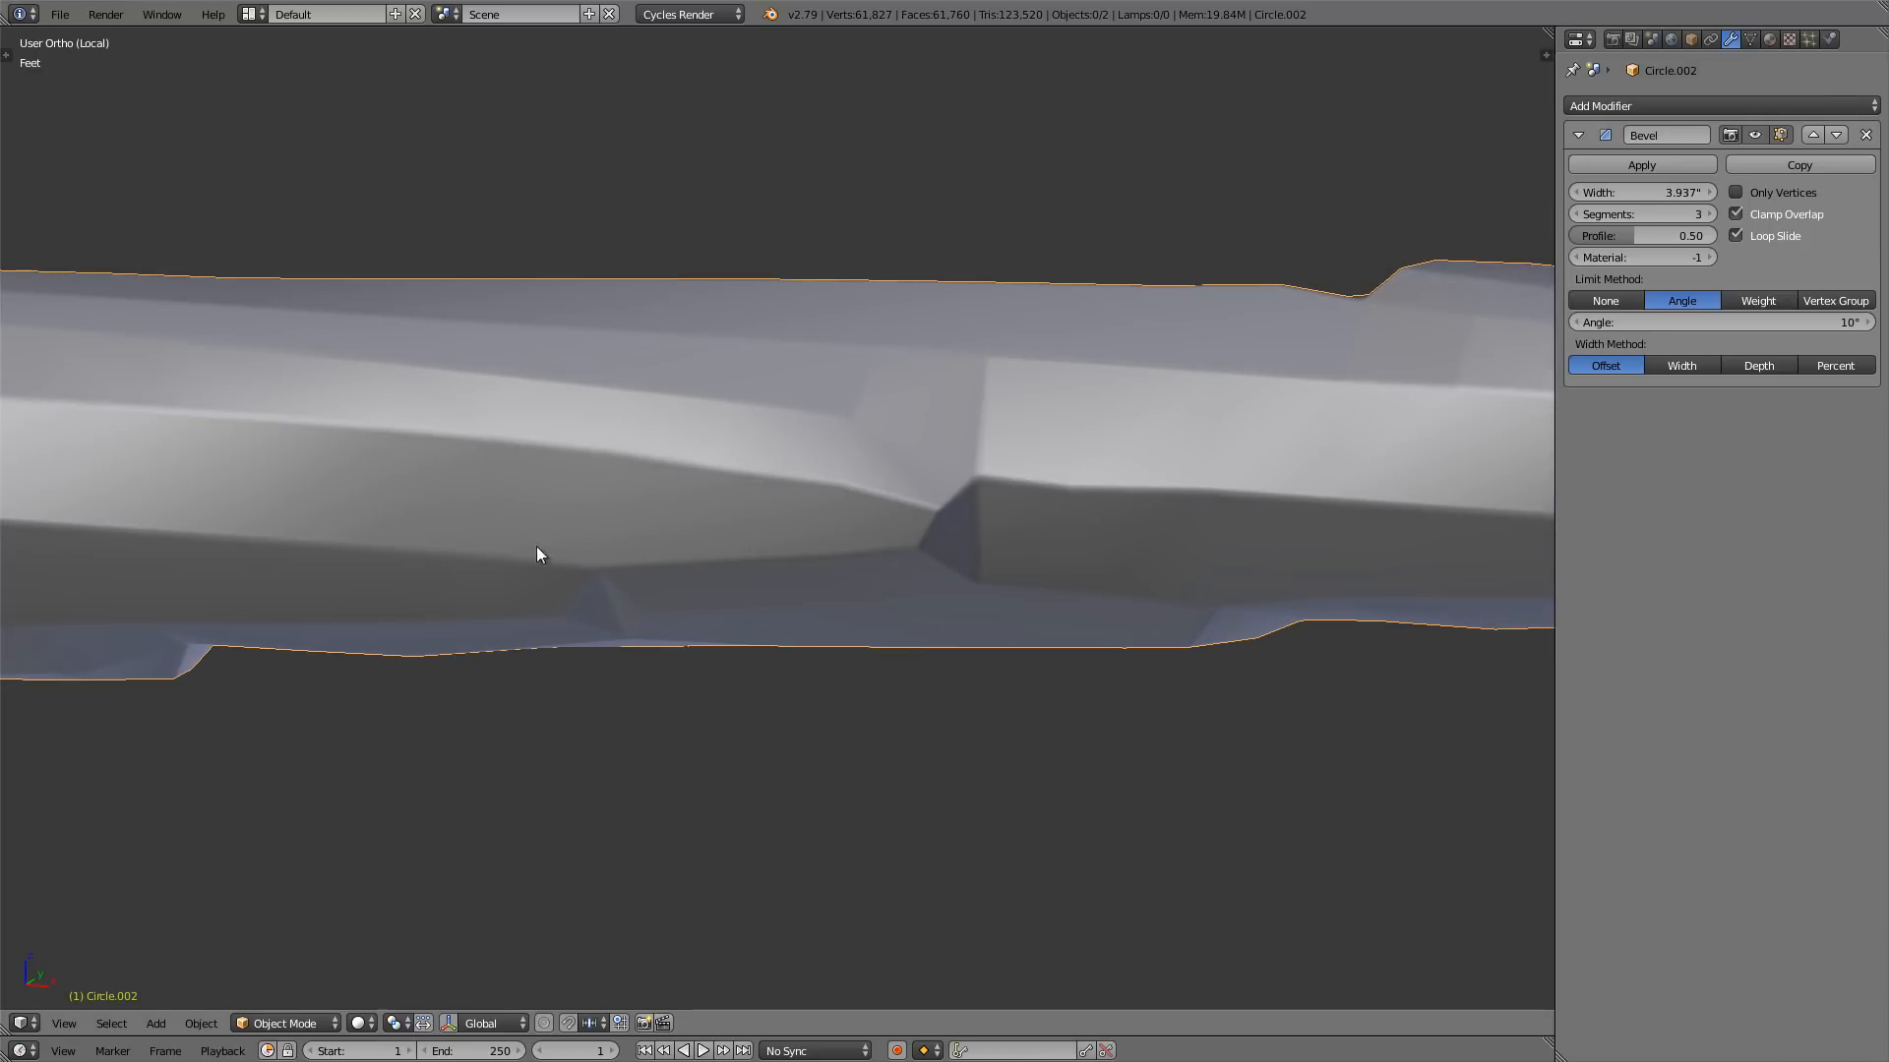
middle_click_drag(864, 559, 771, 537)
scroll(783, 469, "down", 7)
middle_click_drag(838, 535, 803, 517)
key("a")
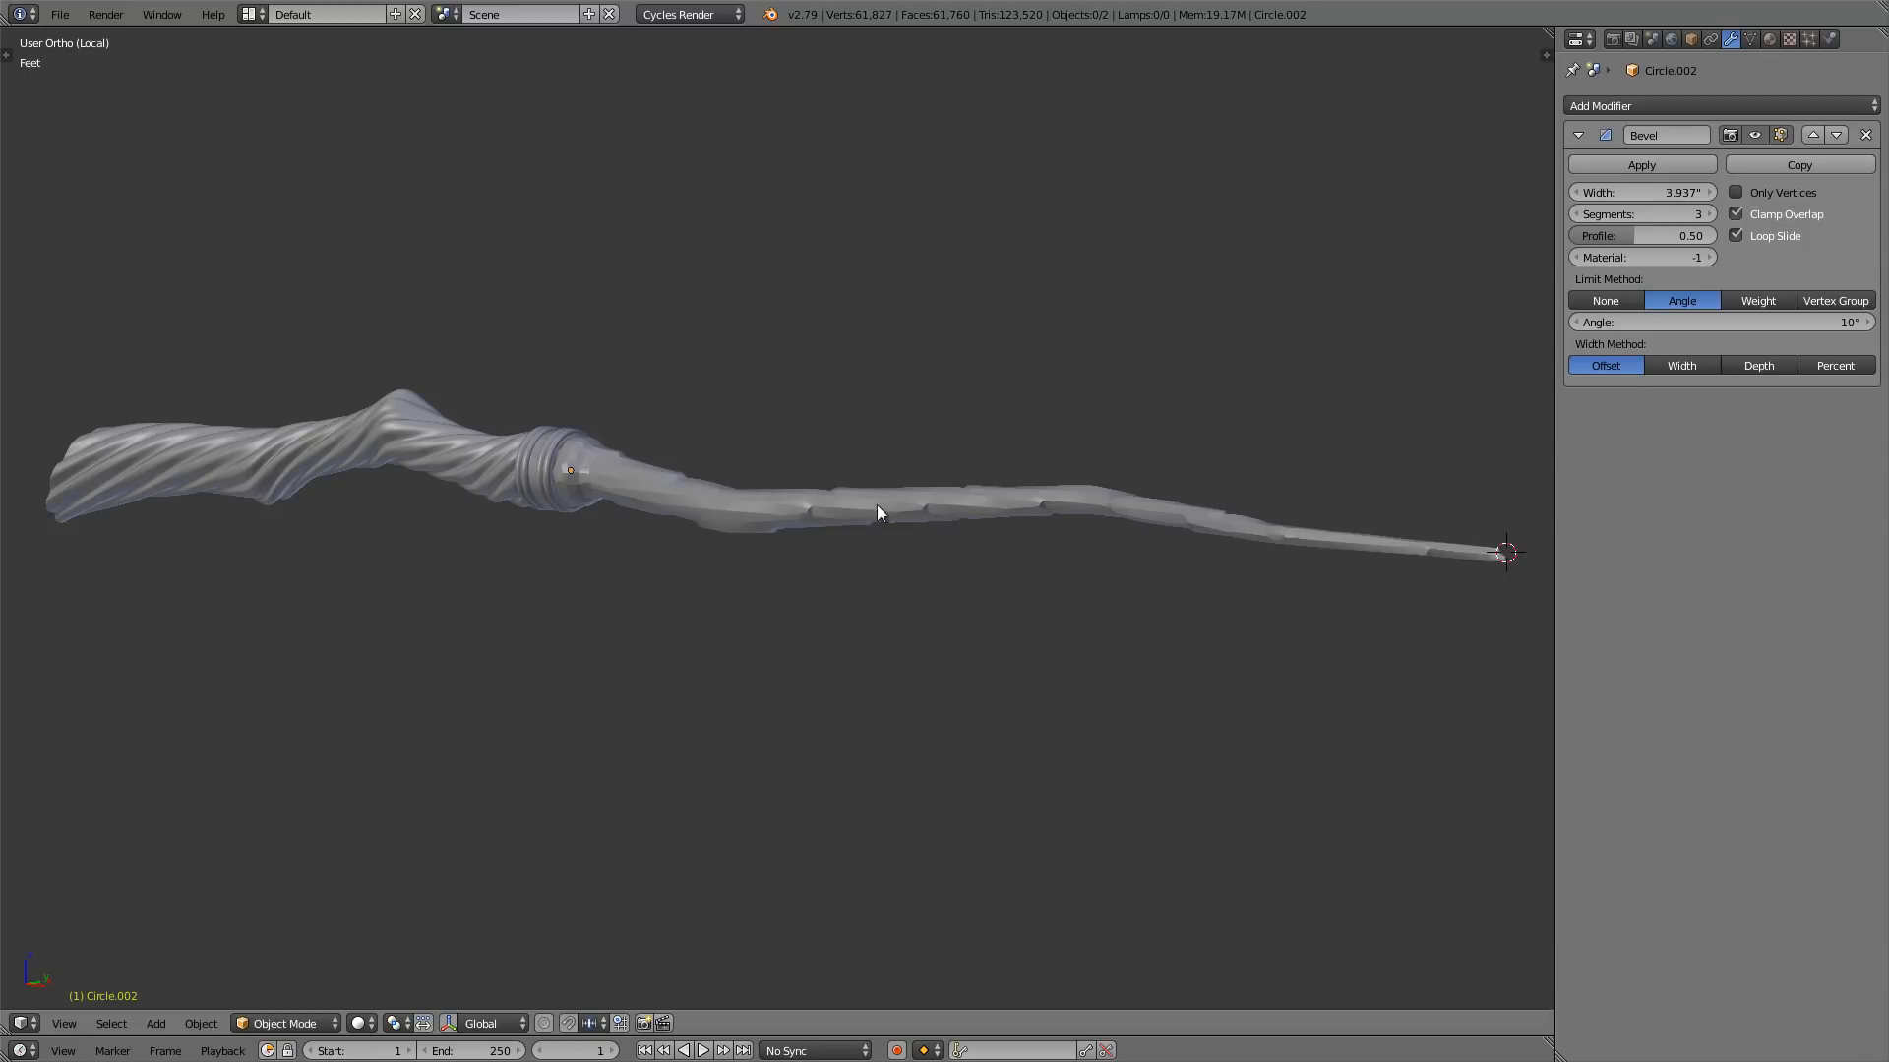
- Select the shaft and apply its Bevel modifier
right_click(833, 506)
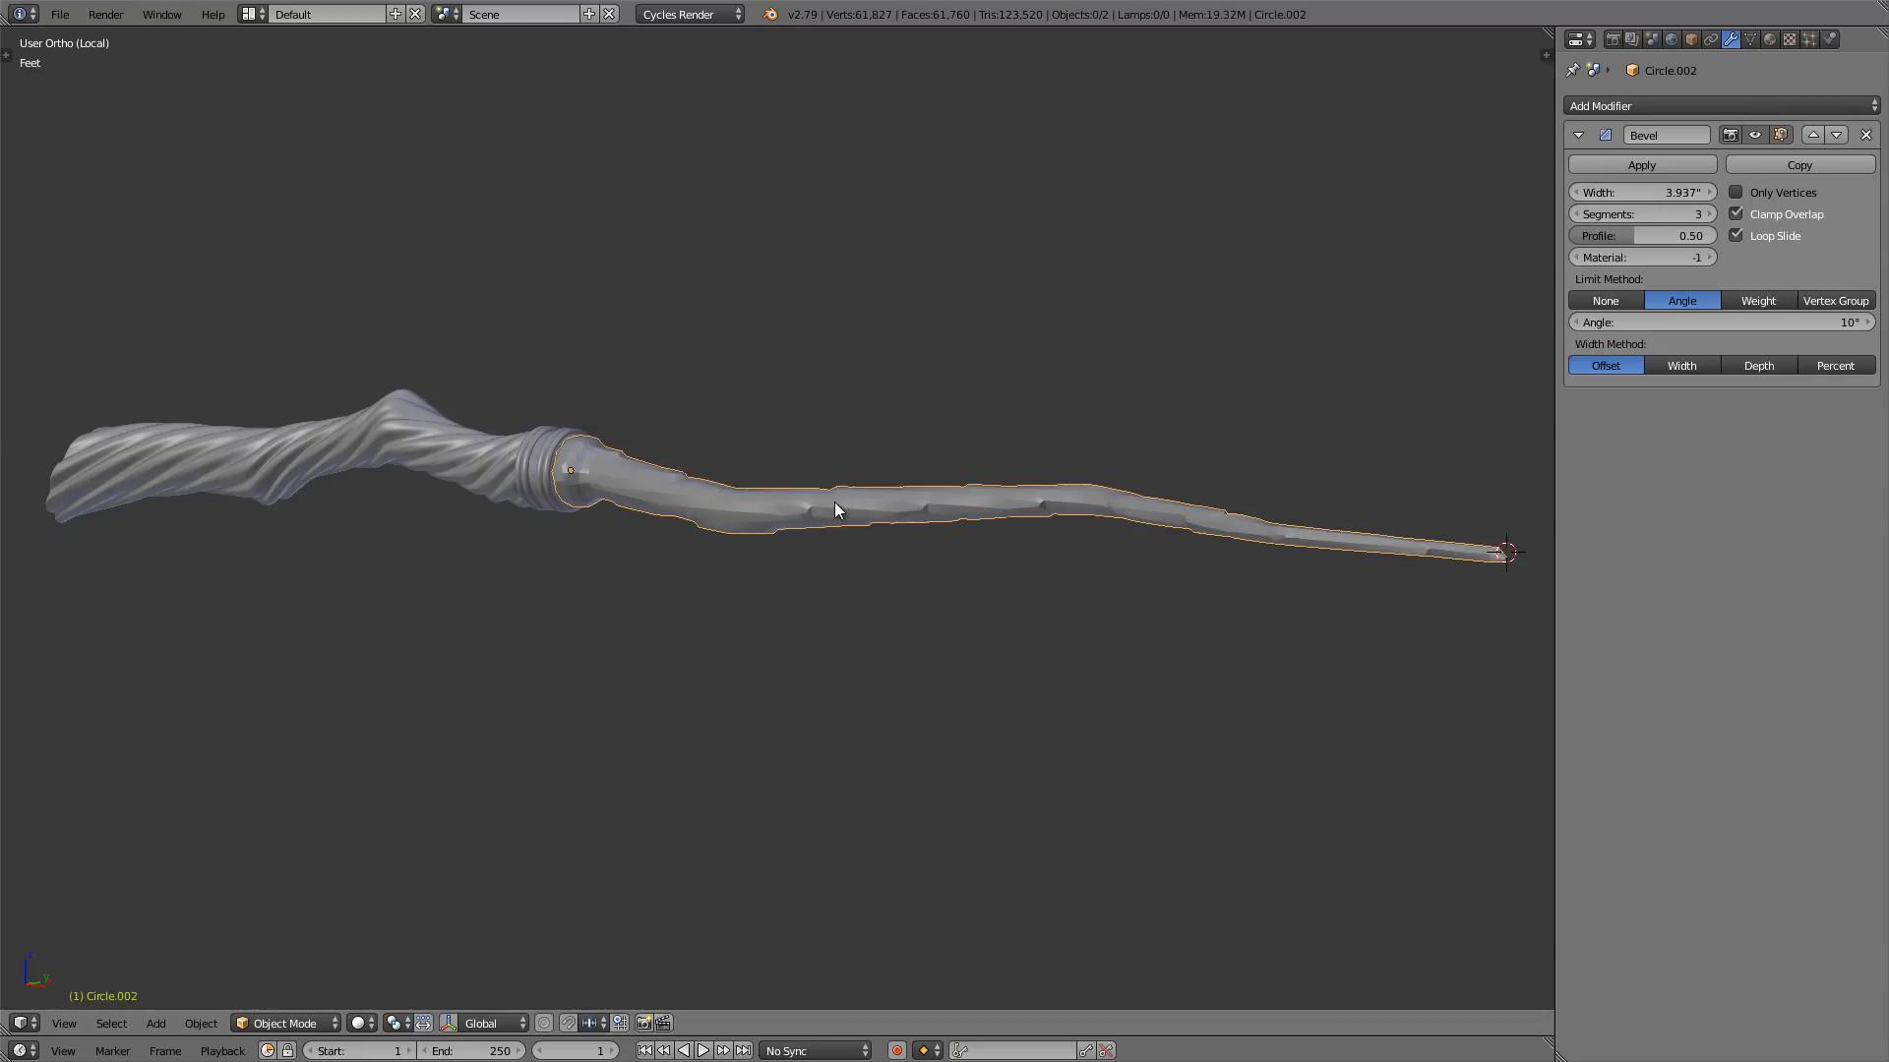
left_click(1641, 165)
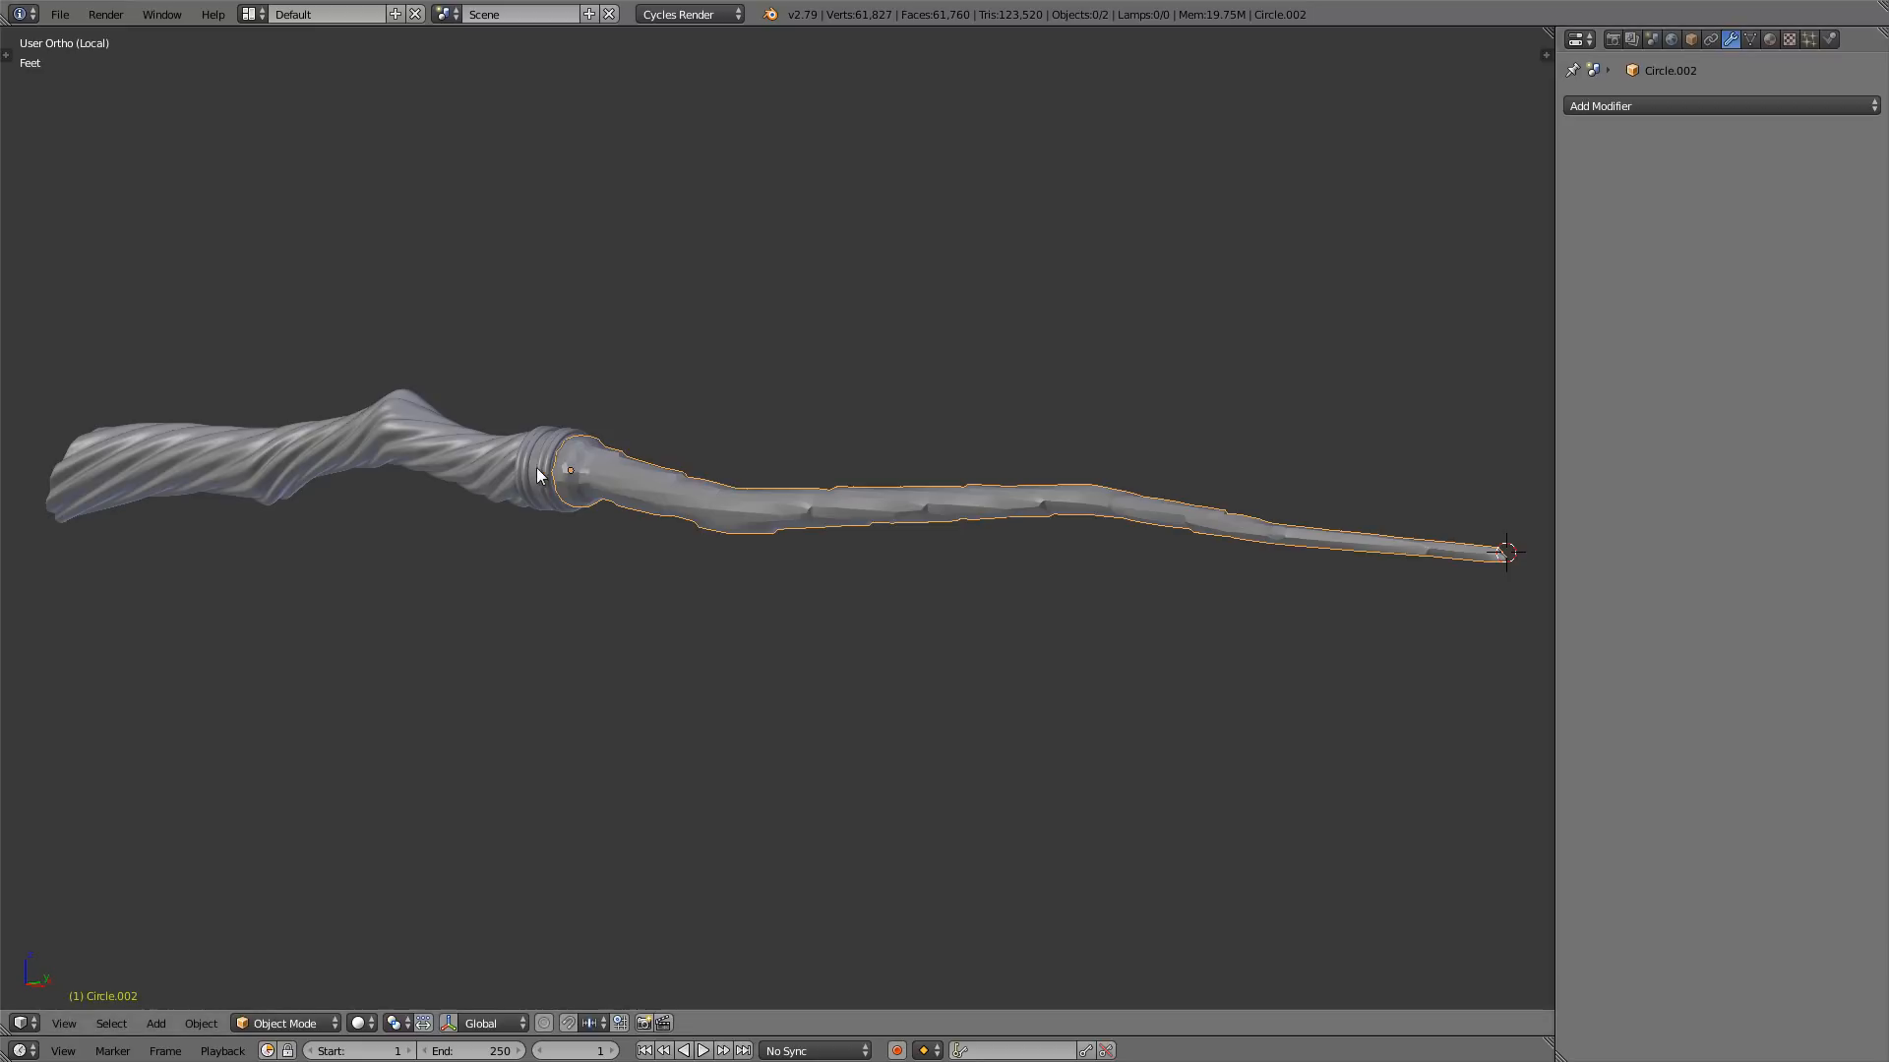
scroll(610, 458, "up", 1)
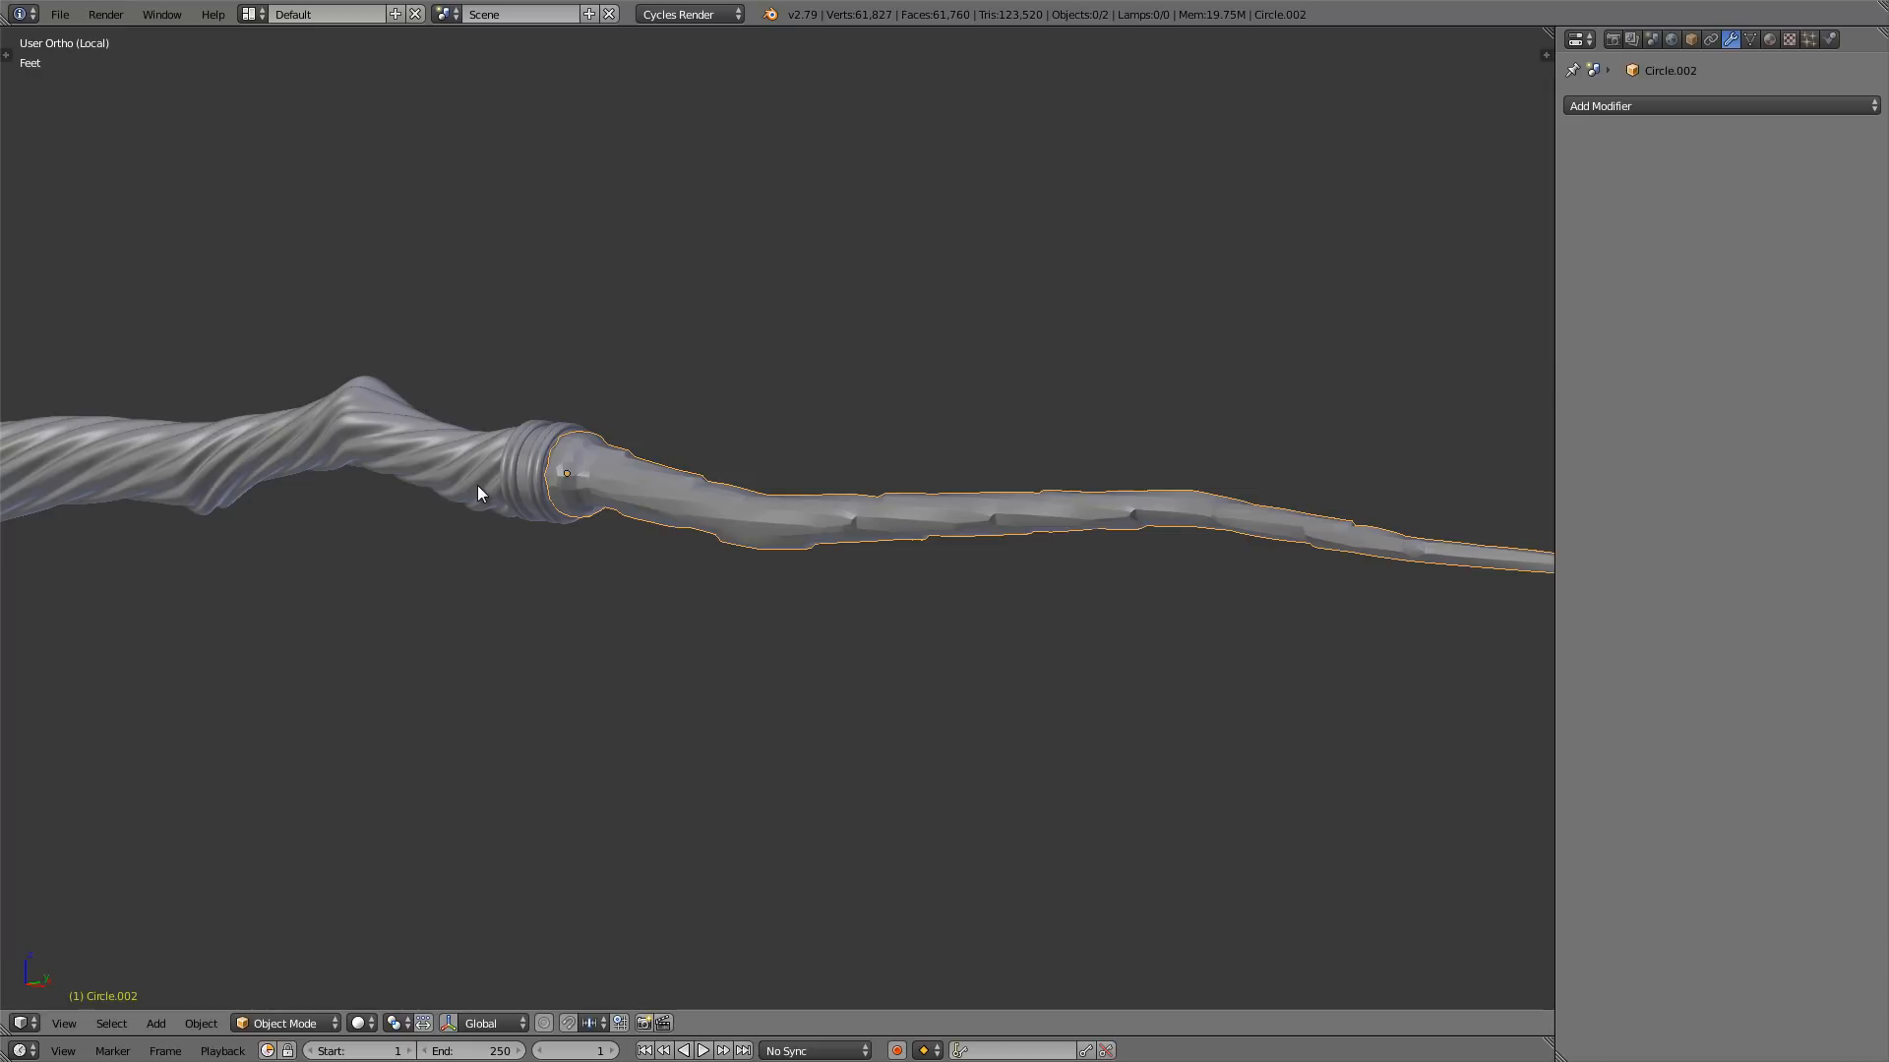
- Examine how the handle, collar and shaft fit together with cancelled trial moves of the shaft and collar, leaving the collar selected
middle_click_drag(476, 486, 625, 454)
key("g")
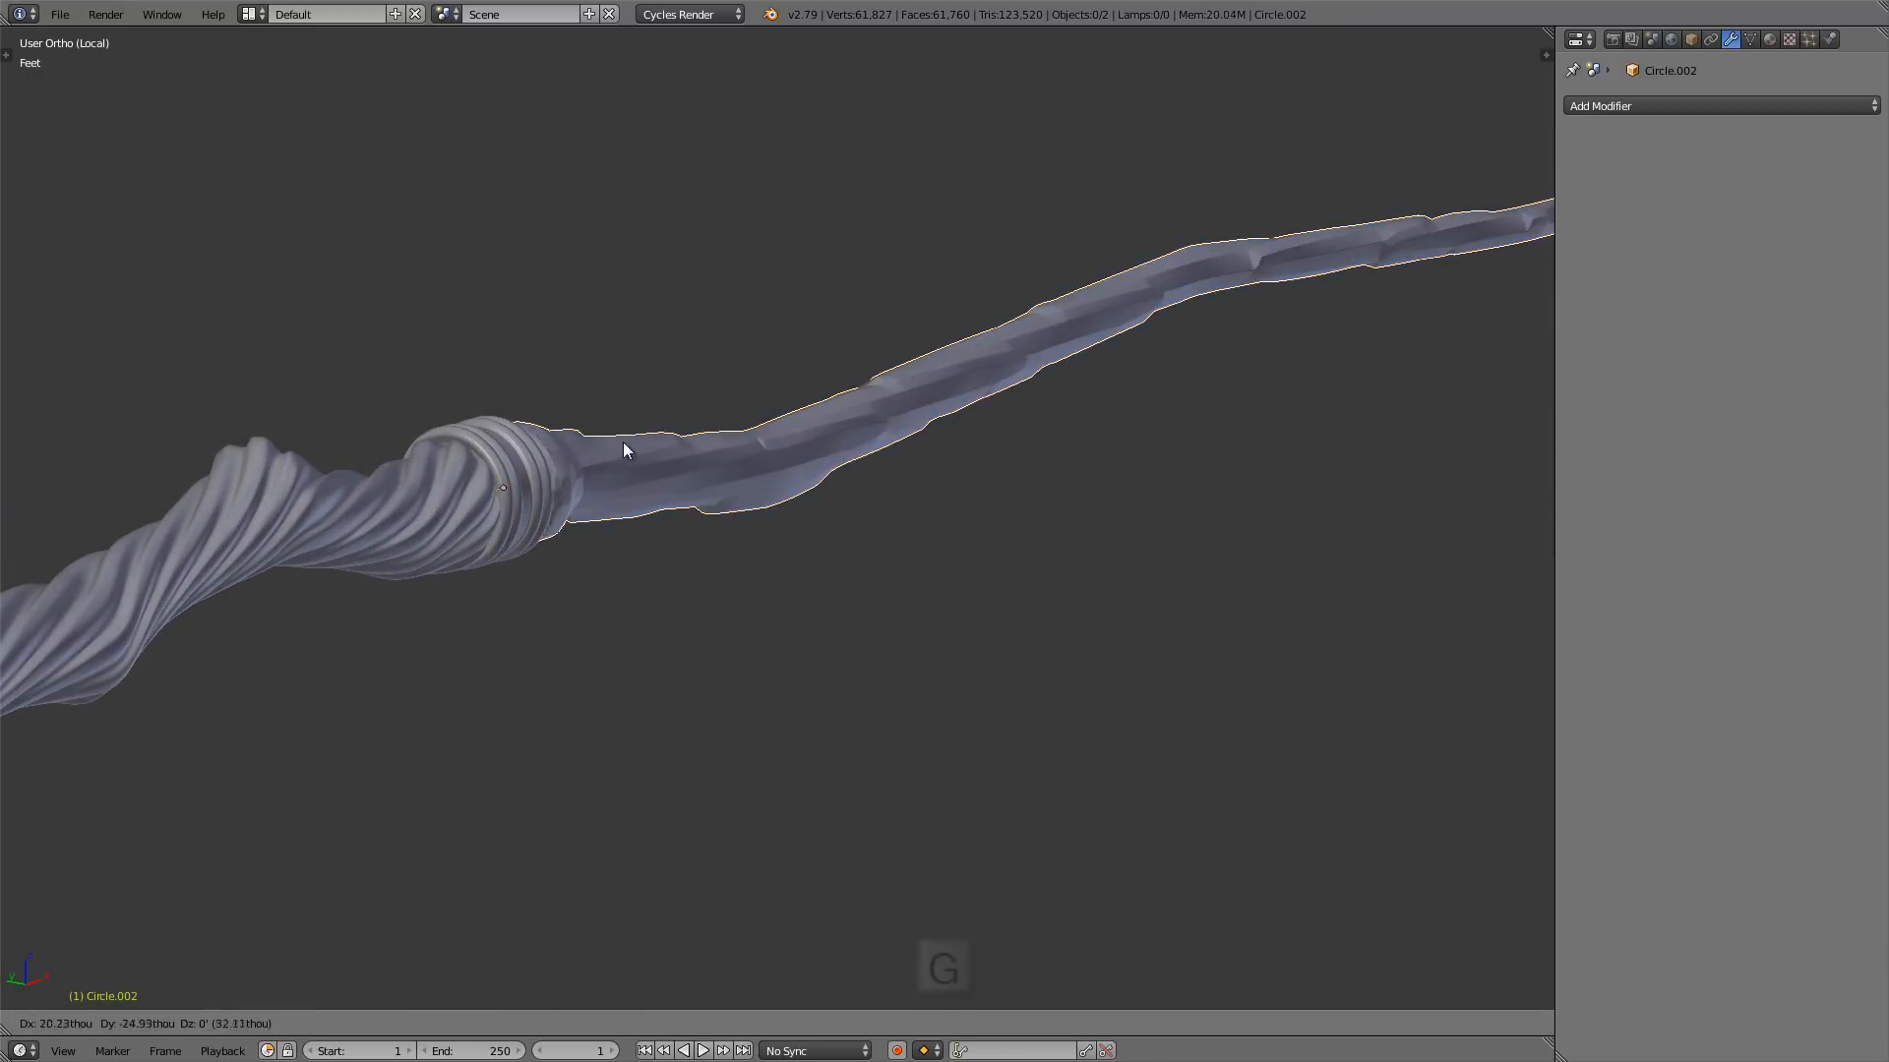
right_click(700, 429)
middle_click_drag(462, 487, 265, 512)
scroll(710, 474, "up", 4)
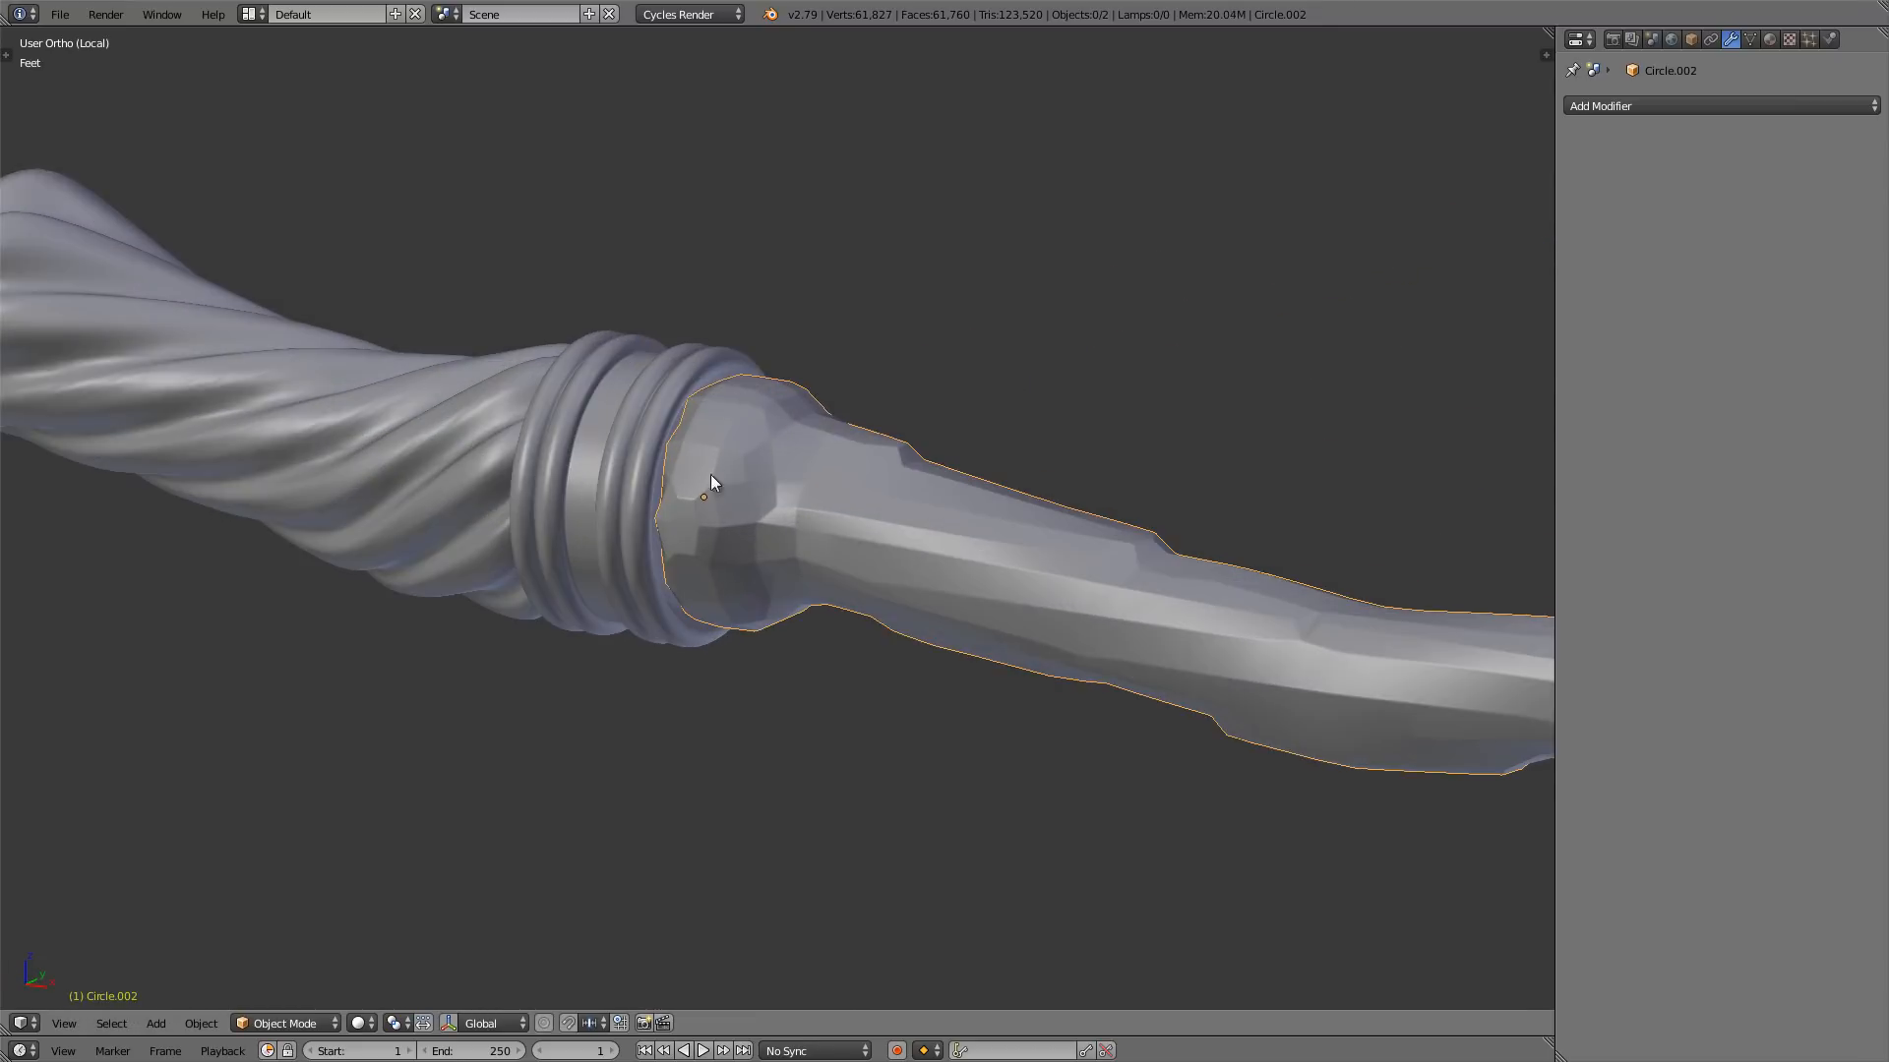
right_click(688, 358)
scroll(716, 362, "up", 1)
key("g")
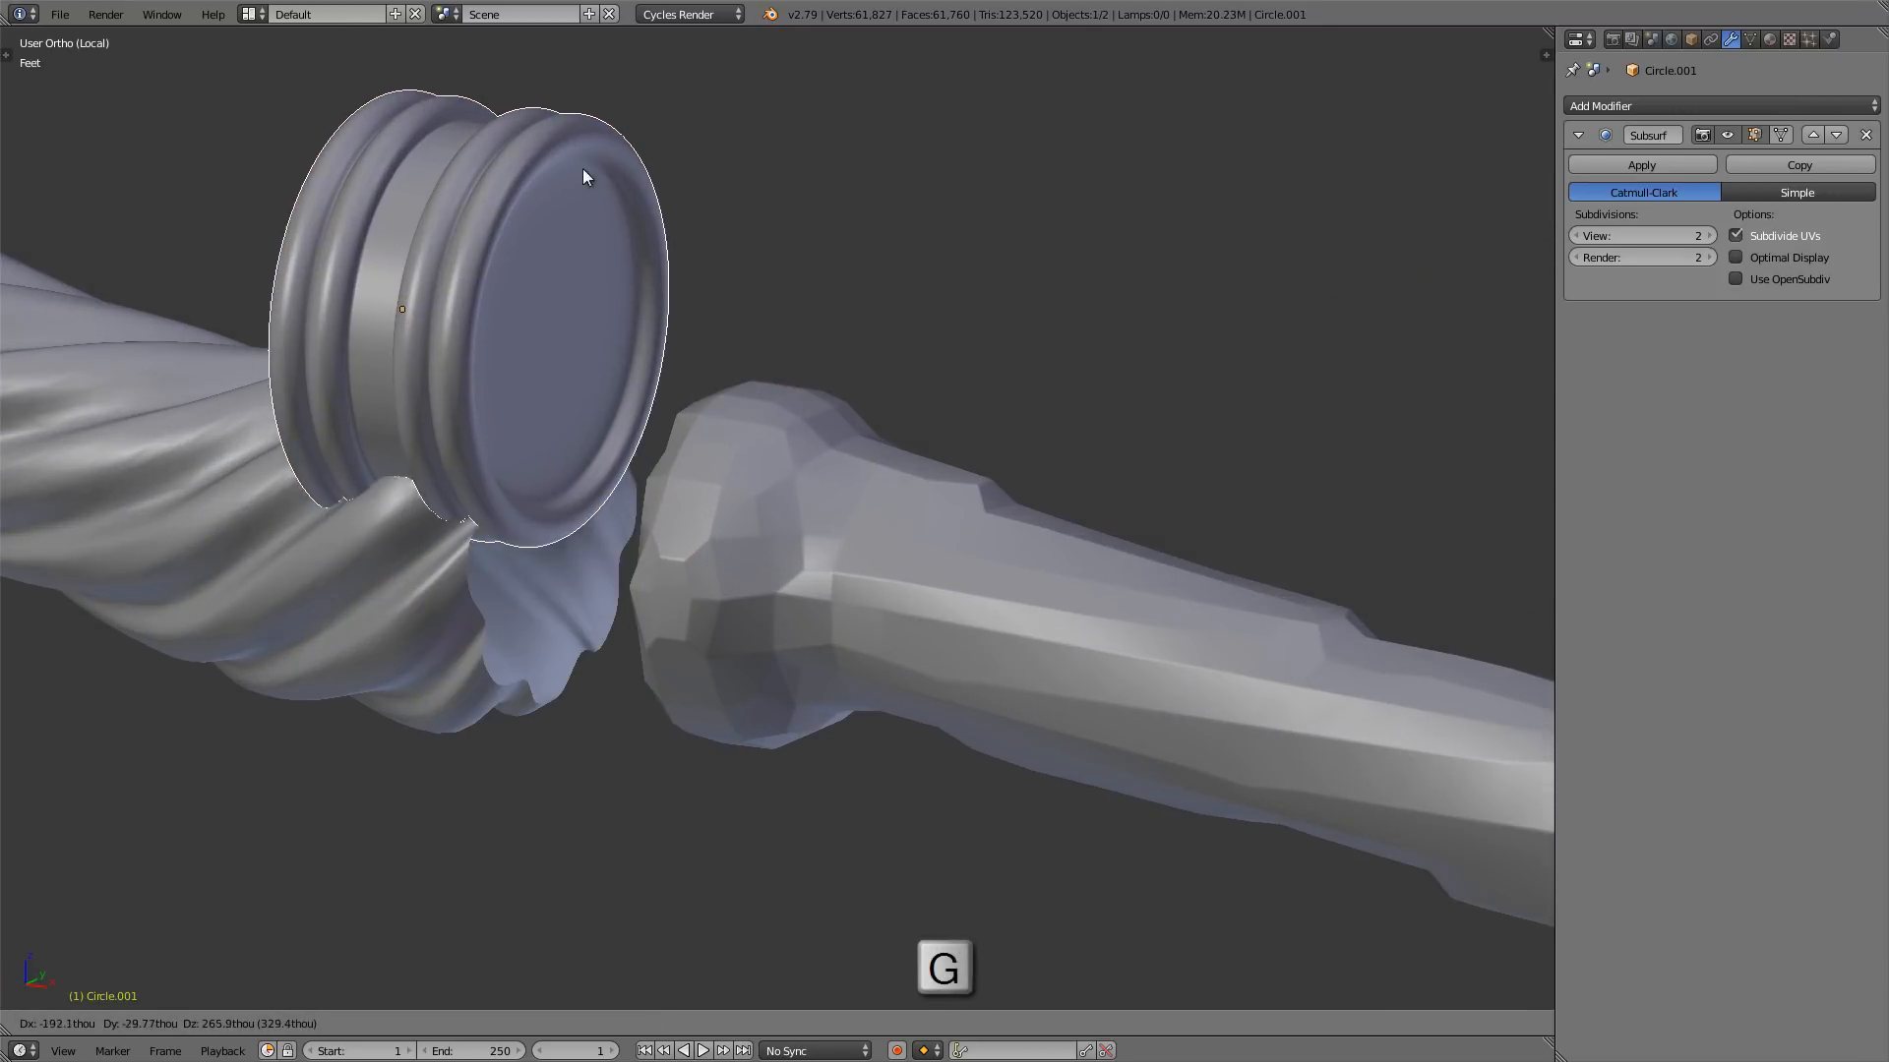
right_click(682, 164)
middle_click_drag(683, 163, 655, 279)
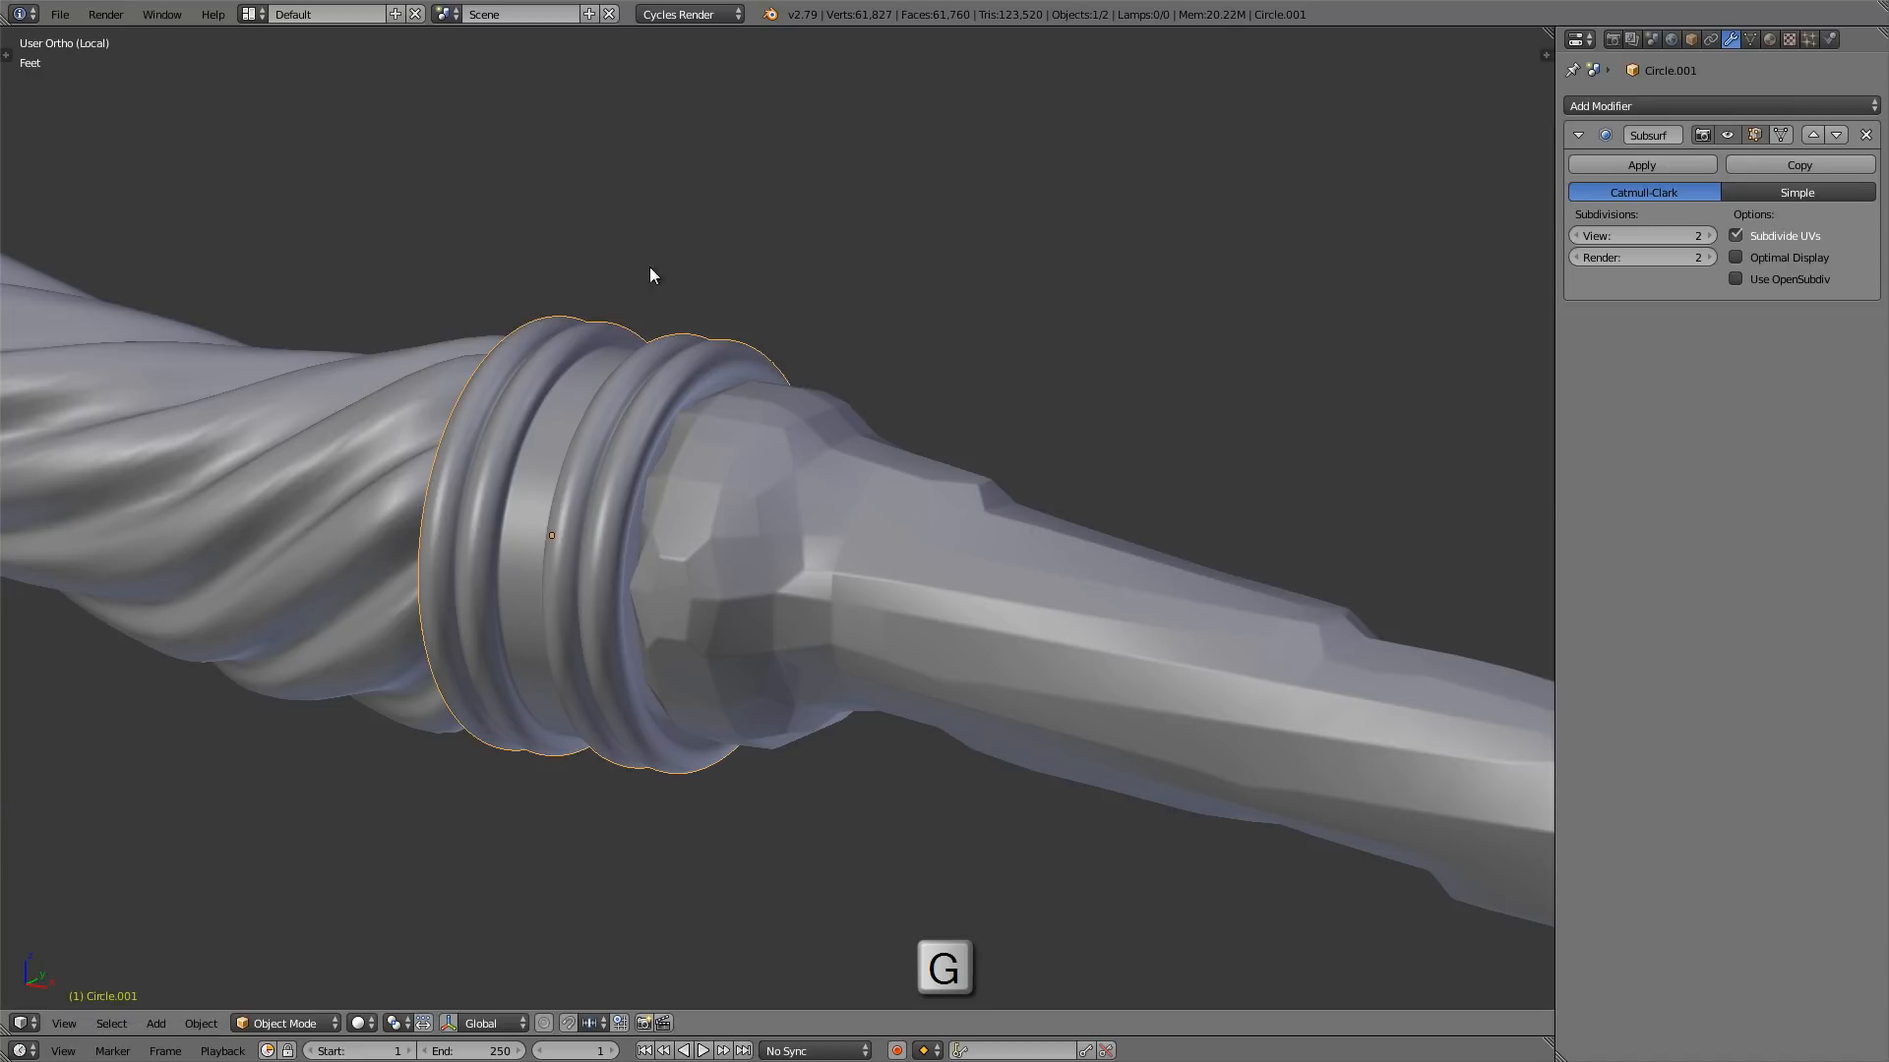
- In the collar's mesh, select the hidden inner edge loop between the two handle-side rings and delete its vertices
scroll(612, 346, "up", 2)
middle_click_drag(612, 346, 590, 381)
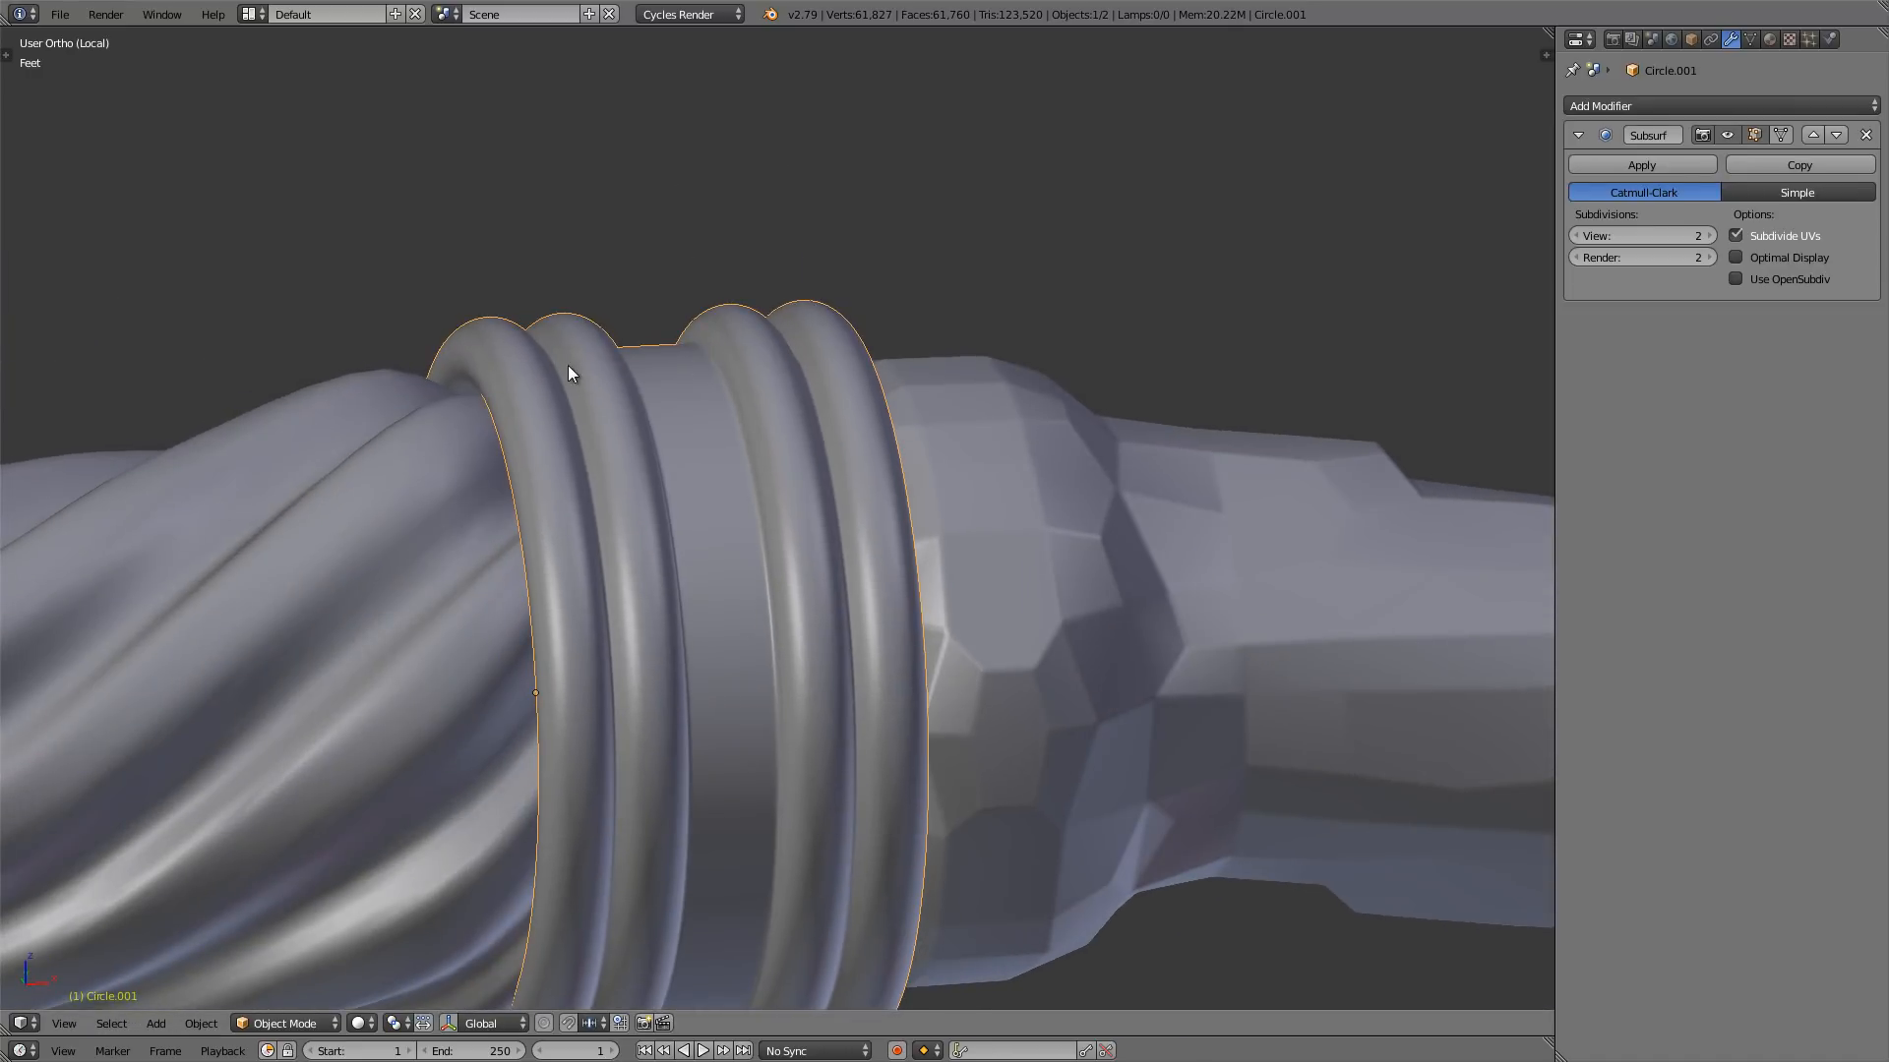
key("Tab")
scroll(548, 367, "up", 3)
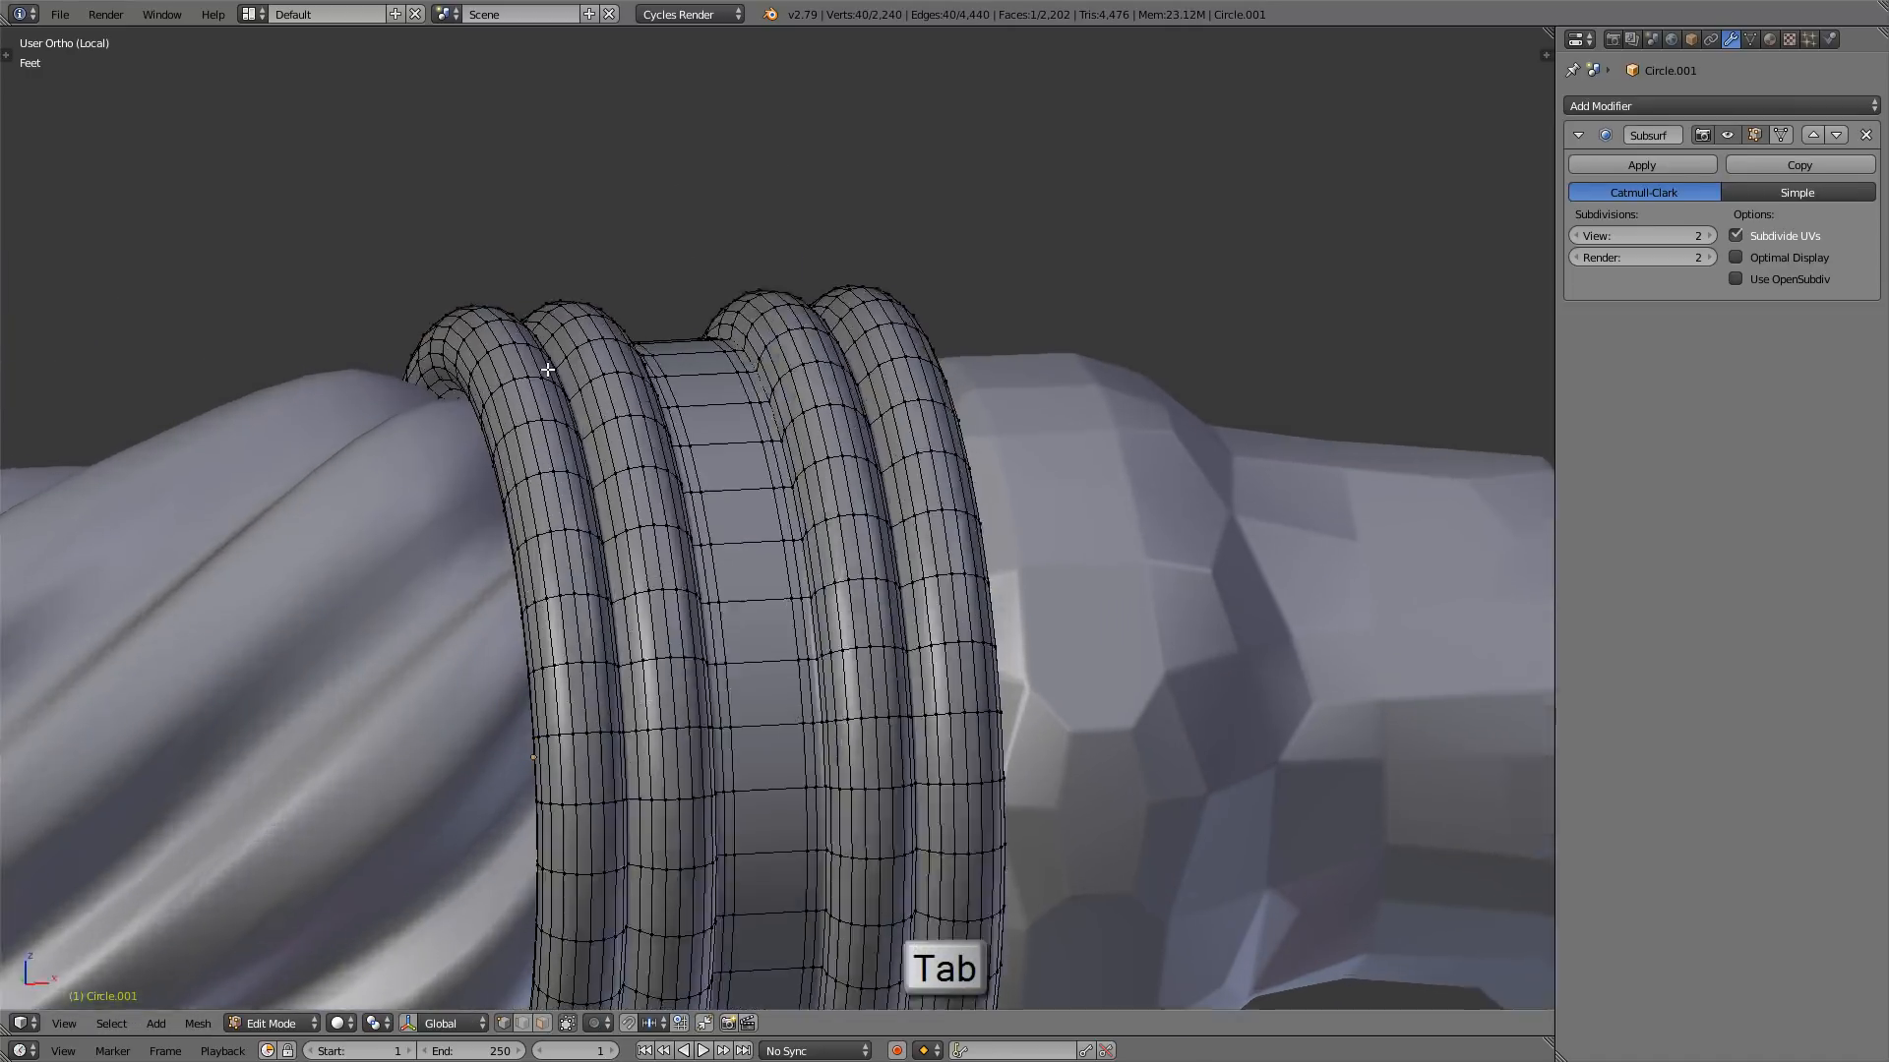
scroll(548, 367, "up", 2)
key("z")
mouse_move(573, 371)
middle_mouse_down()
mouse_move(598, 371)
mouse_move(518, 367)
mouse_move(540, 354)
middle_mouse_up()
scroll(599, 355, "up", 1)
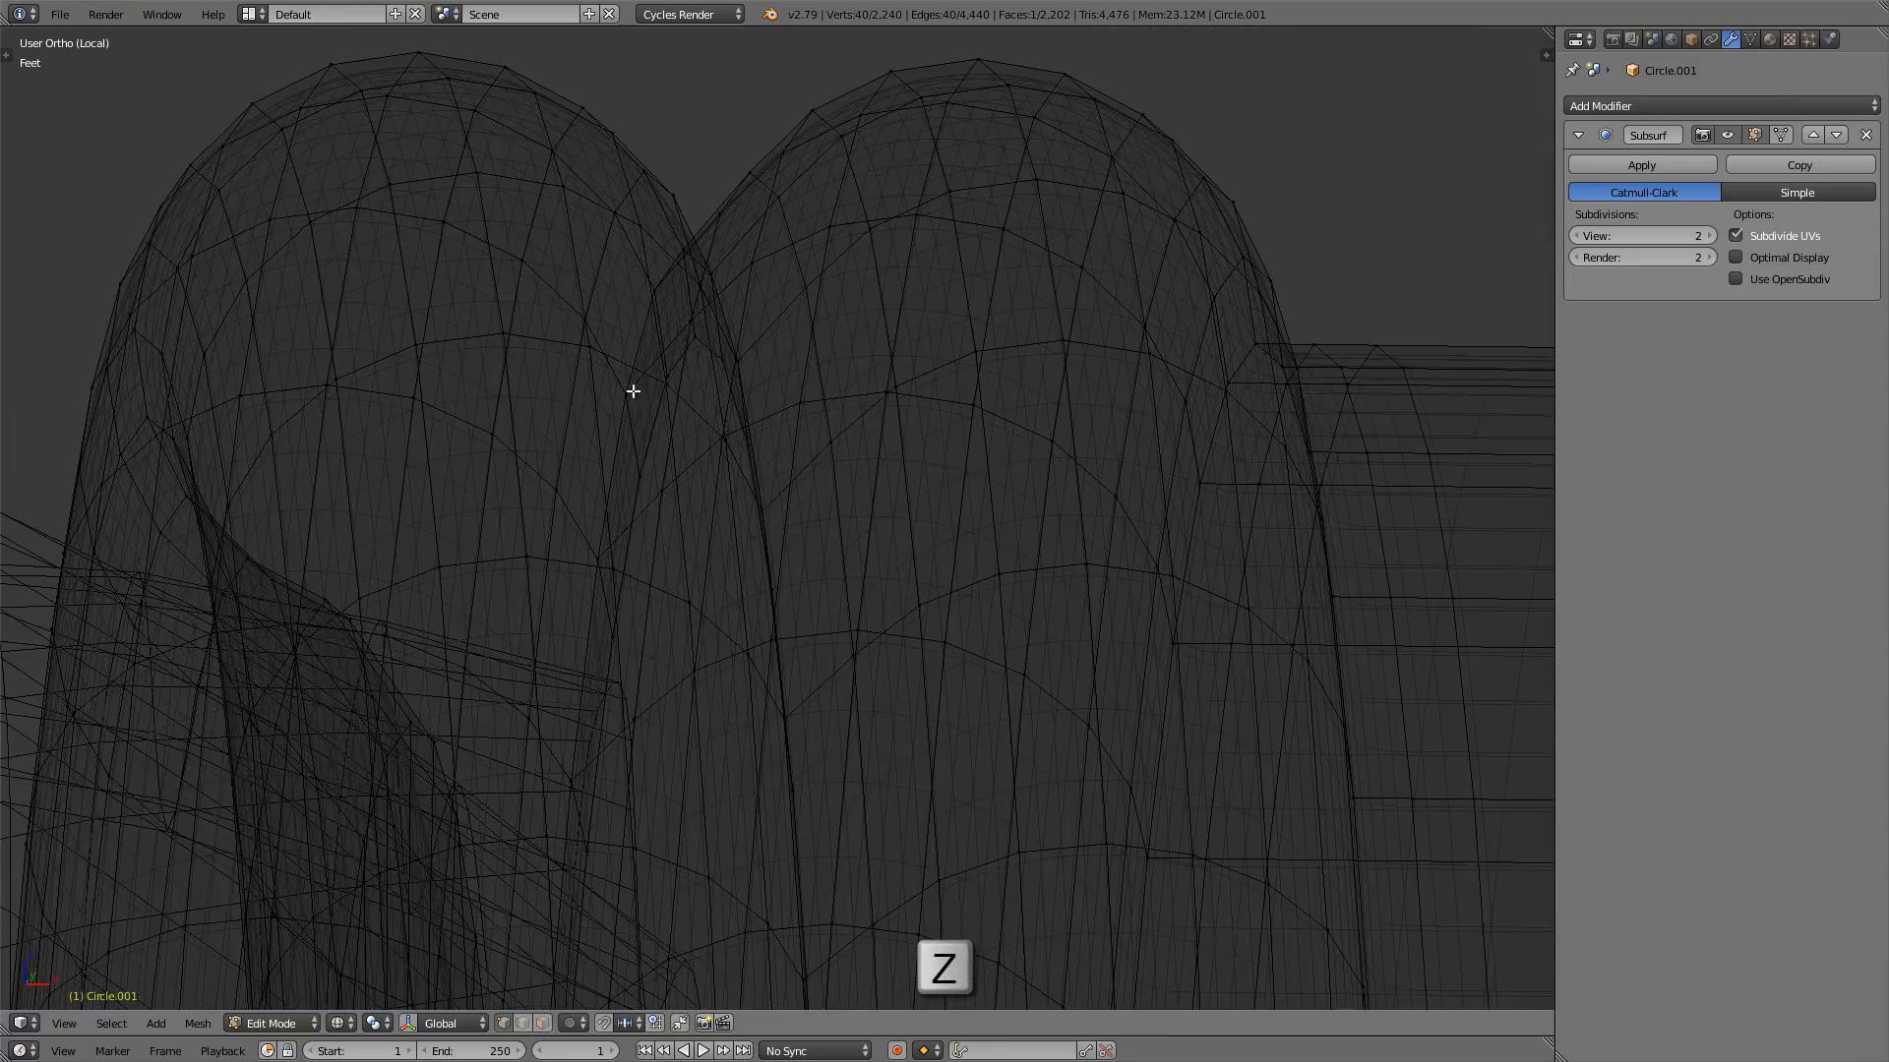
scroll(632, 392, "up", 1)
middle_click_drag(632, 392, 469, 430)
right_click(481, 431, "alt")
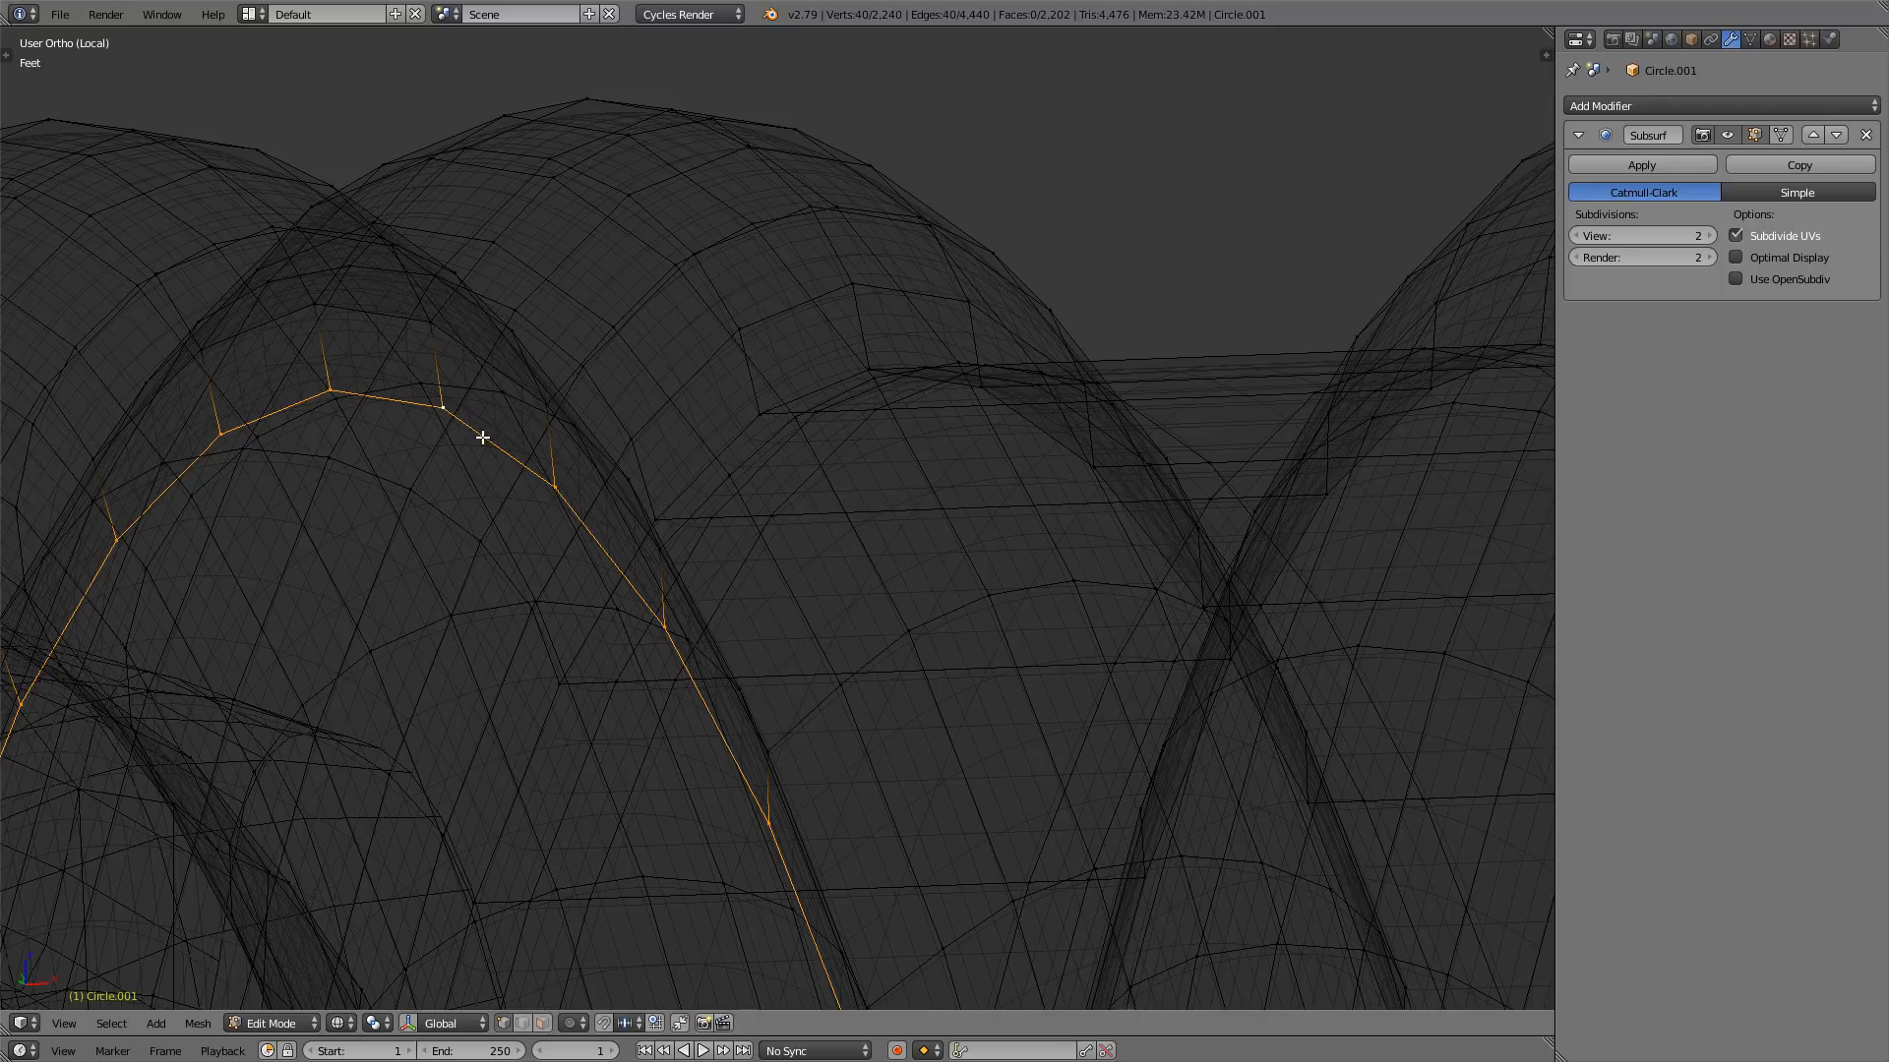
mouse_move(472, 434)
middle_mouse_down()
mouse_move(506, 404)
mouse_move(441, 411)
mouse_move(511, 410)
middle_mouse_up()
key("z")
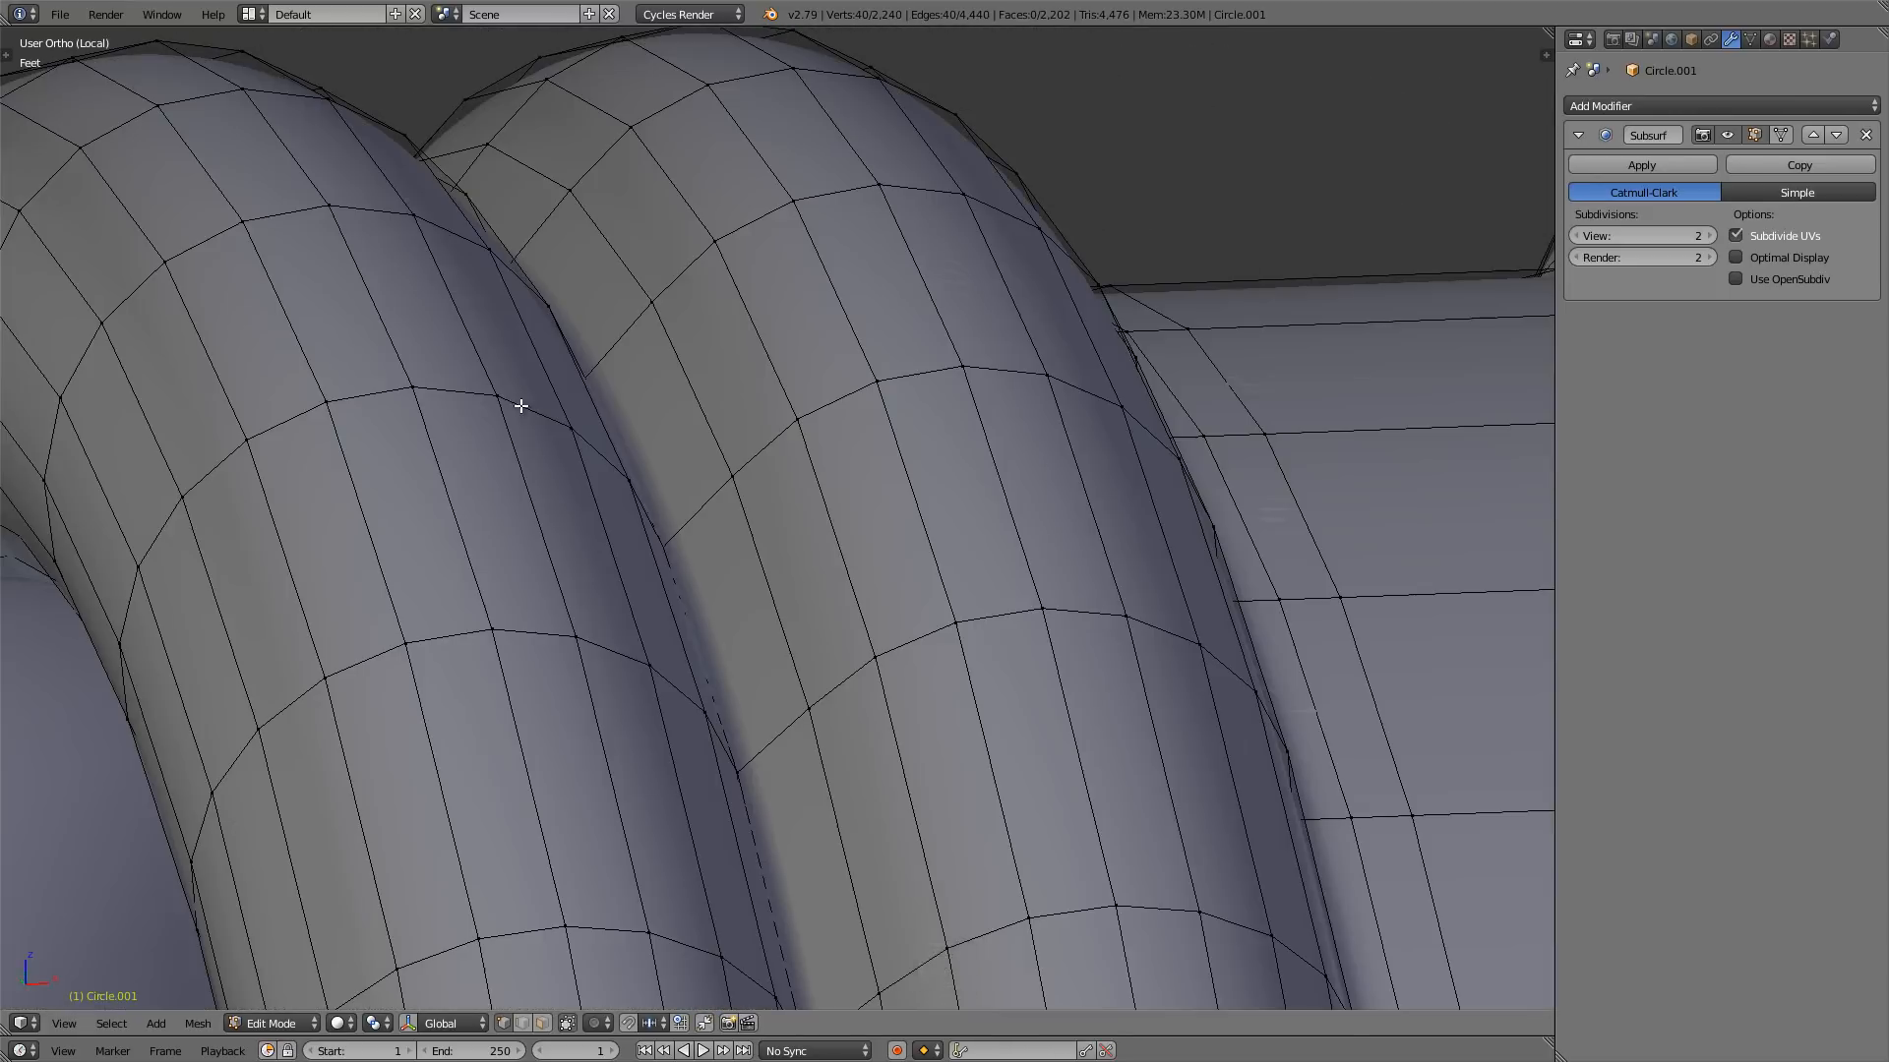
key("z")
key("x")
left_click(659, 385)
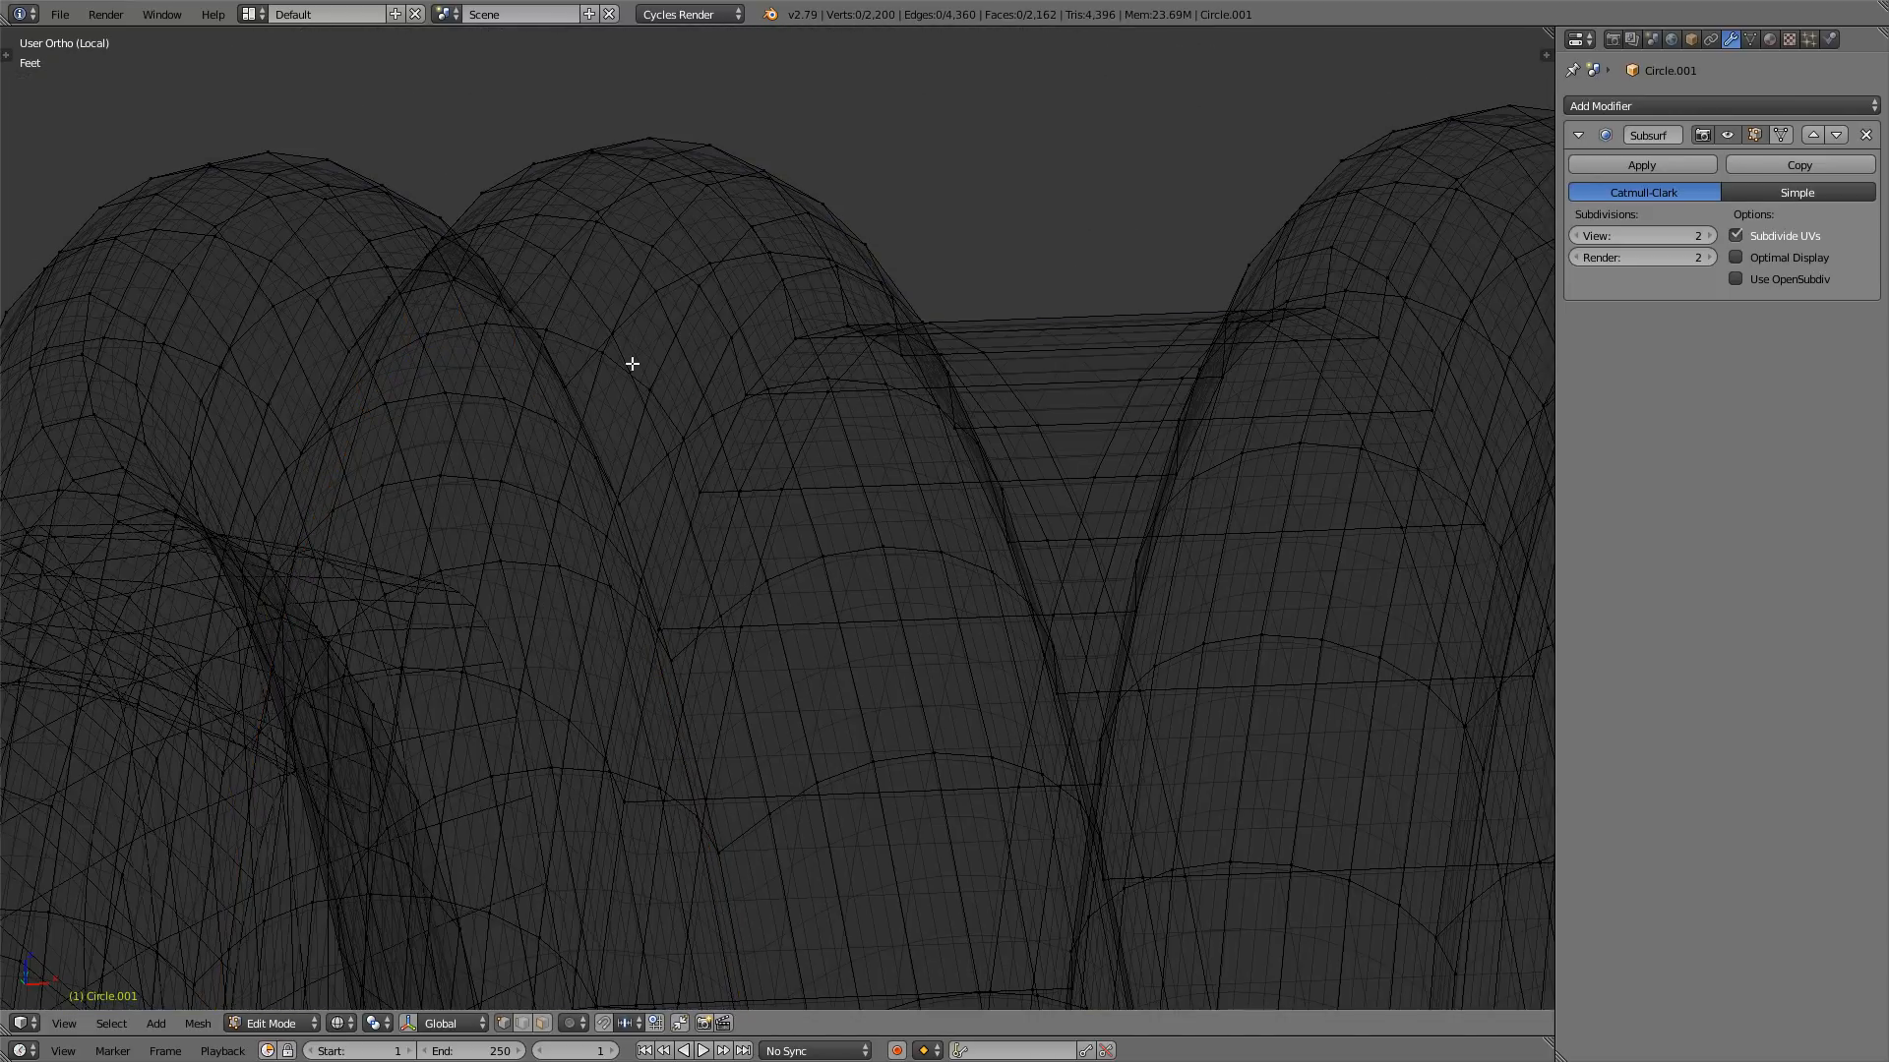
- Delete the vertices of the hidden inner edge loop between the collar's two shaft-side rings and return to solid shading
key("z")
mouse_move(545, 330)
middle_mouse_down()
mouse_move(498, 337)
mouse_move(591, 328)
mouse_move(581, 400)
mouse_move(860, 434)
mouse_move(753, 366)
mouse_move(653, 367)
mouse_move(404, 304)
mouse_move(624, 256)
mouse_move(895, 286)
middle_mouse_up()
key("z")
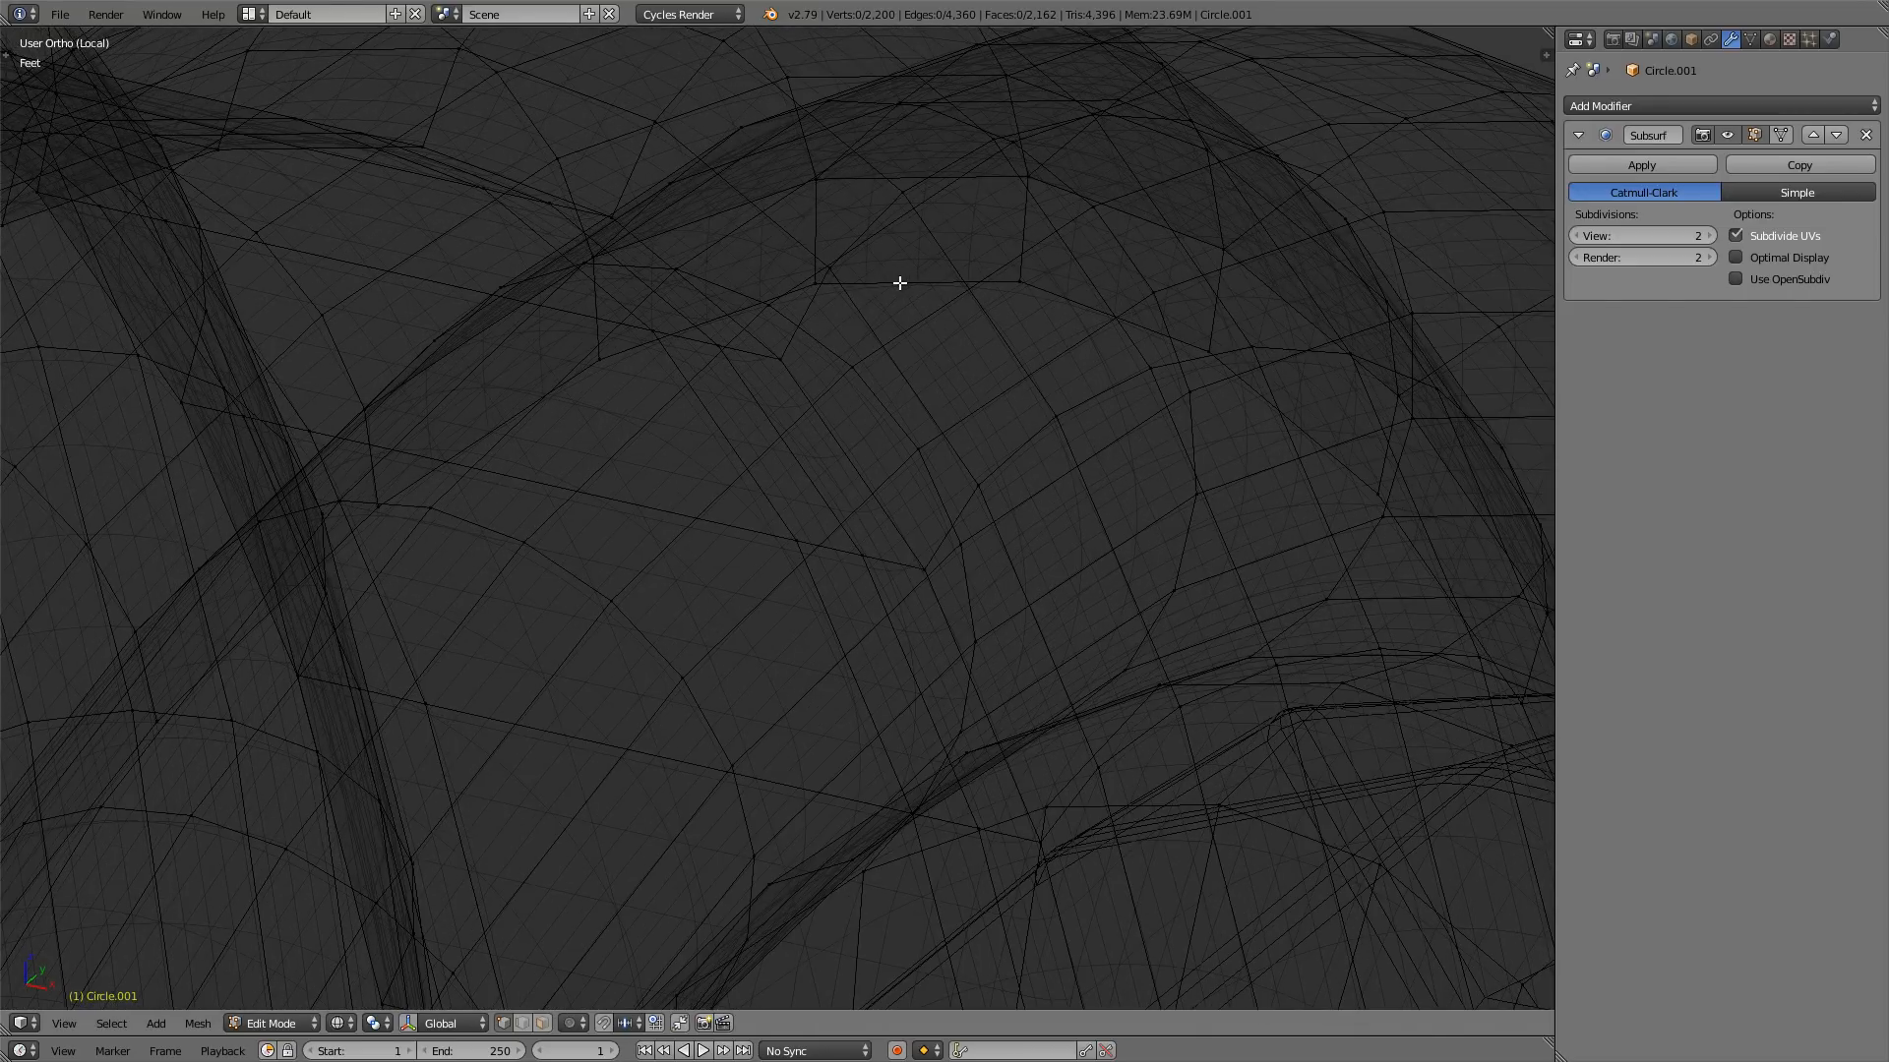
right_click(899, 283, "alt")
scroll(899, 283, "down", 3)
middle_click_drag(899, 283, 938, 285)
key("x")
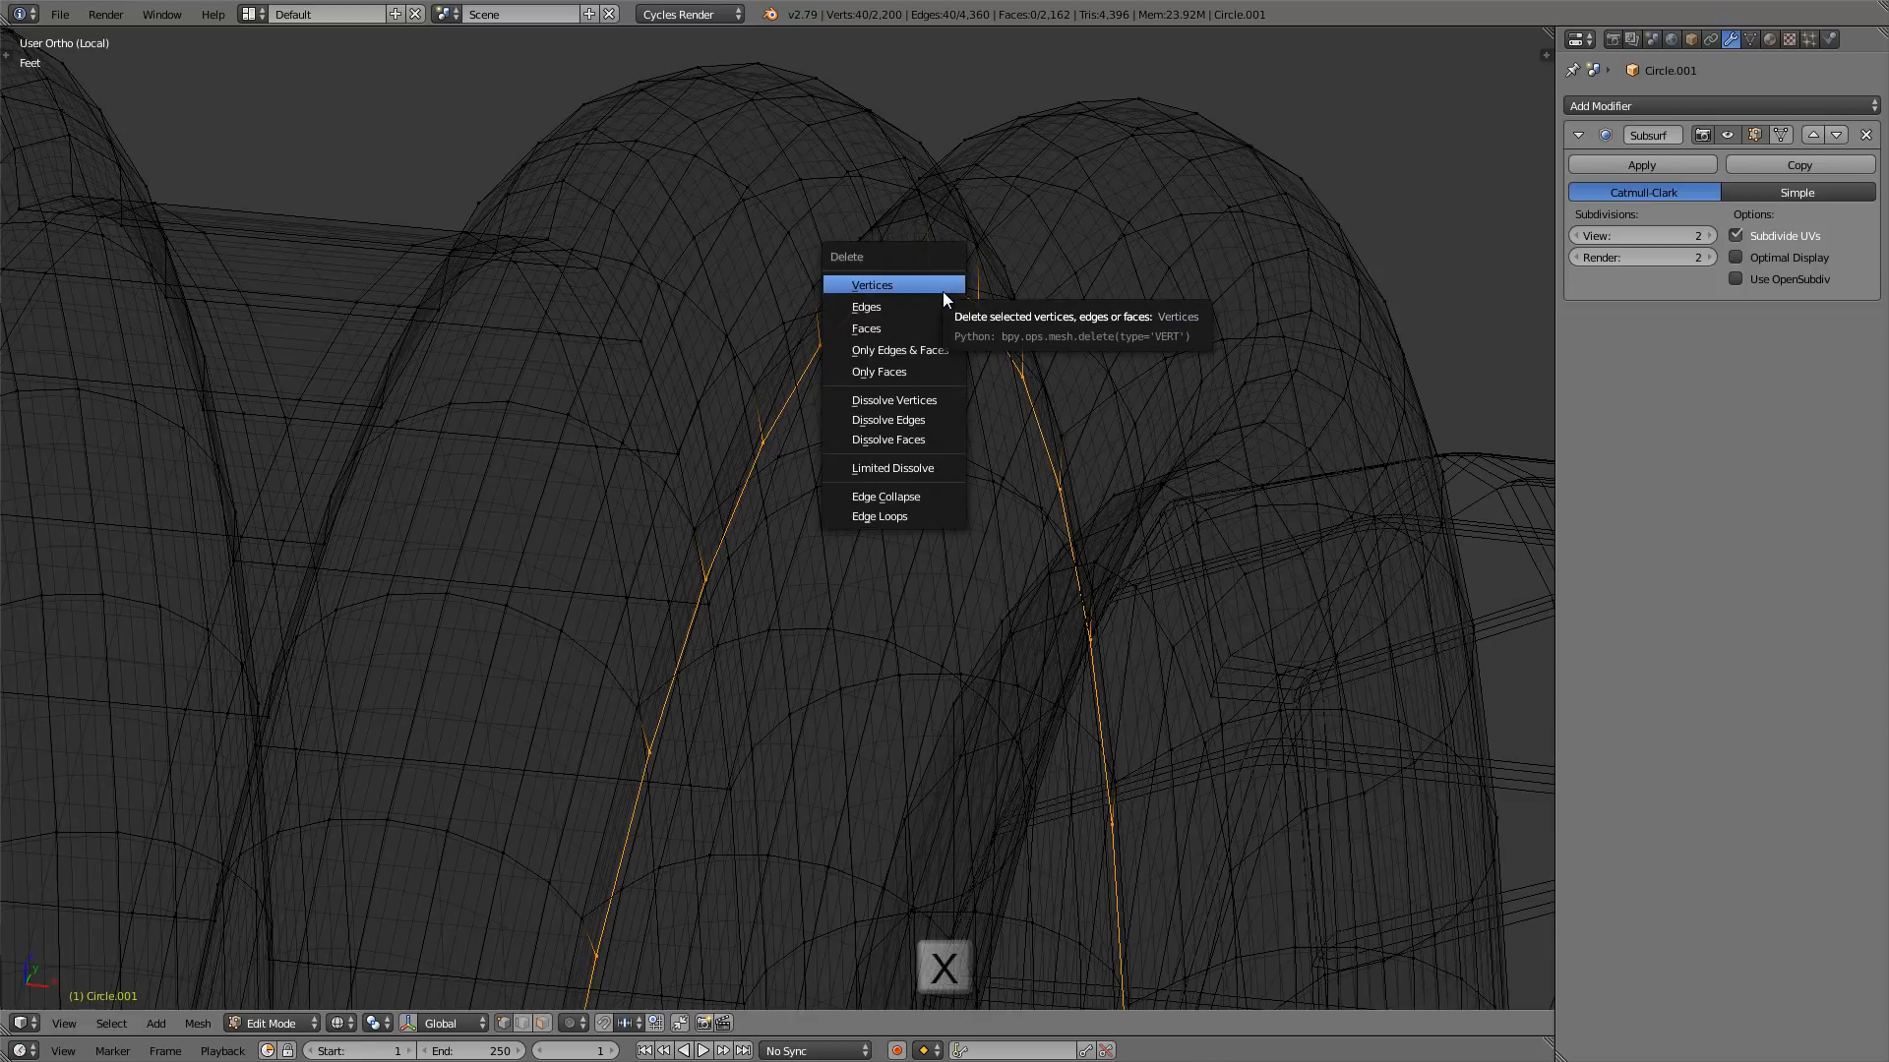
left_click(943, 291)
key("z")
scroll(816, 311, "down", 5)
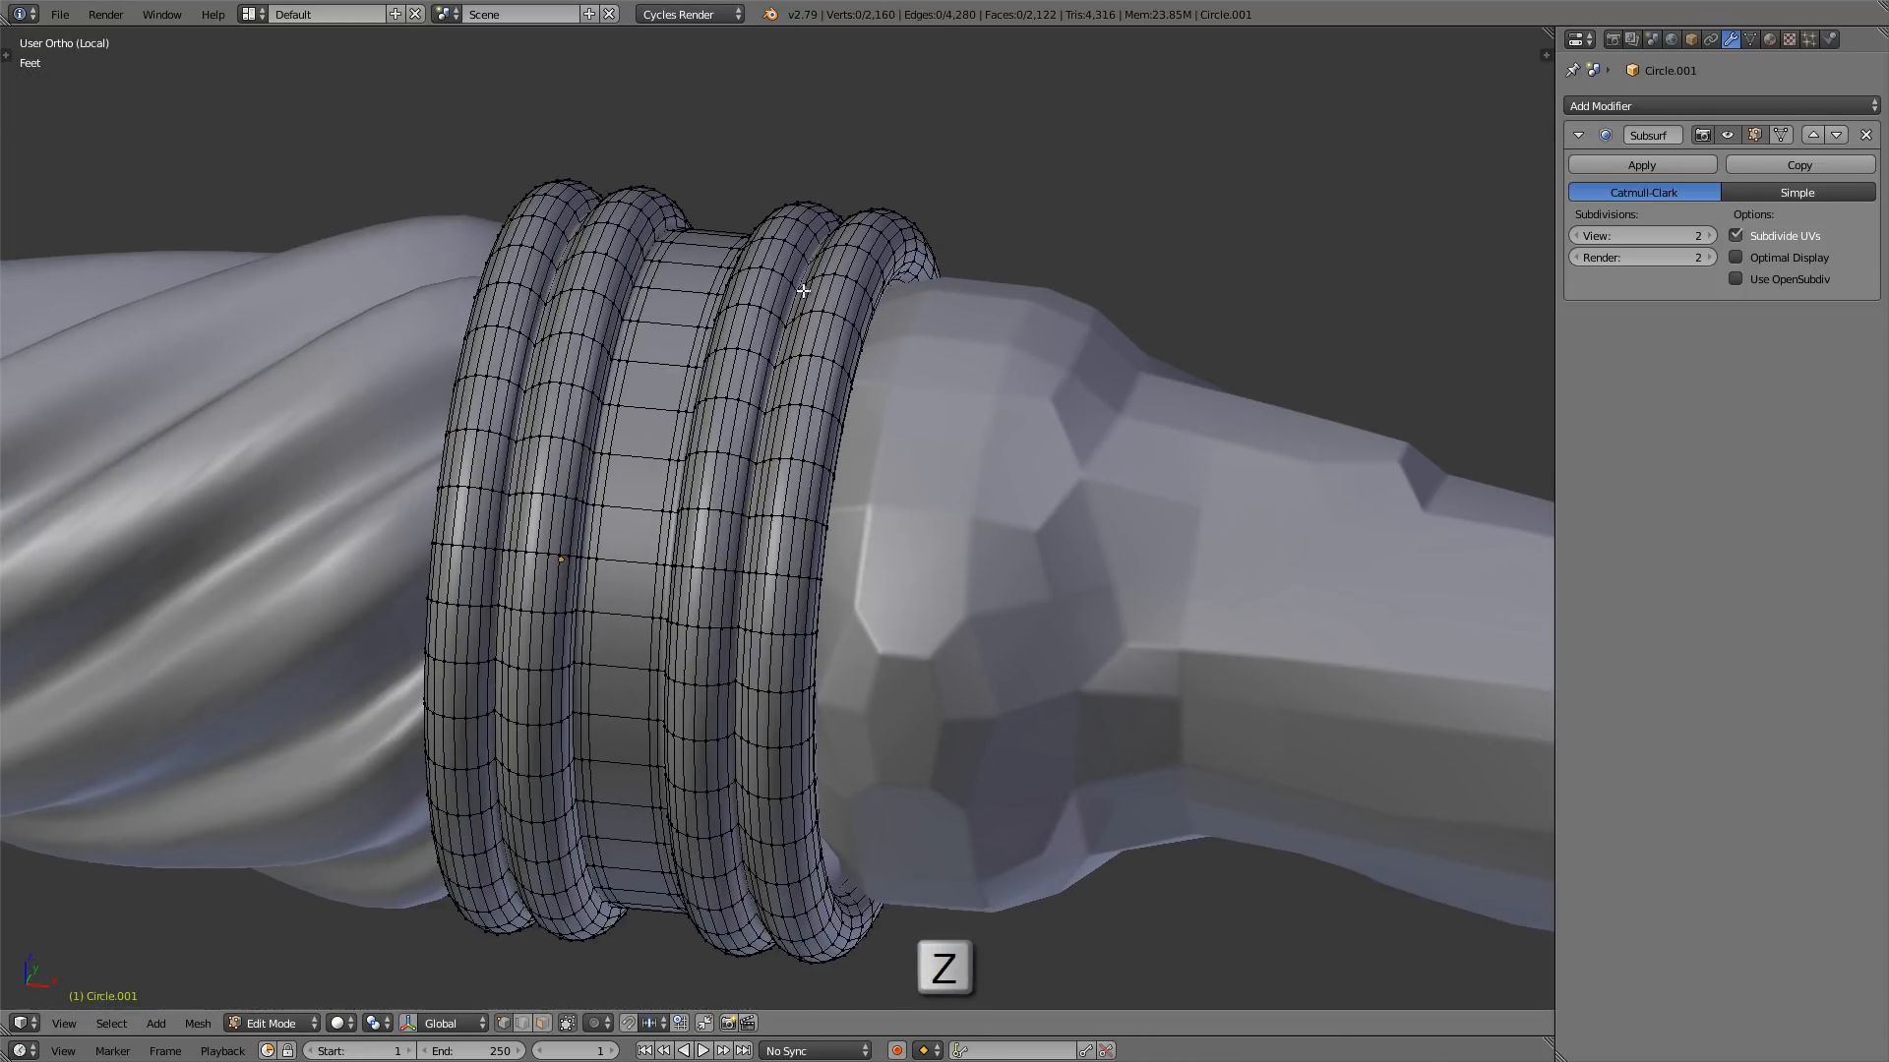
- Check the collar's cleaned-up rings, leave mesh editing and apply the collar's Subdivision Surface modifier
scroll(802, 320, "up", 1)
middle_click_drag(802, 320, 756, 362)
scroll(756, 362, "up", 3)
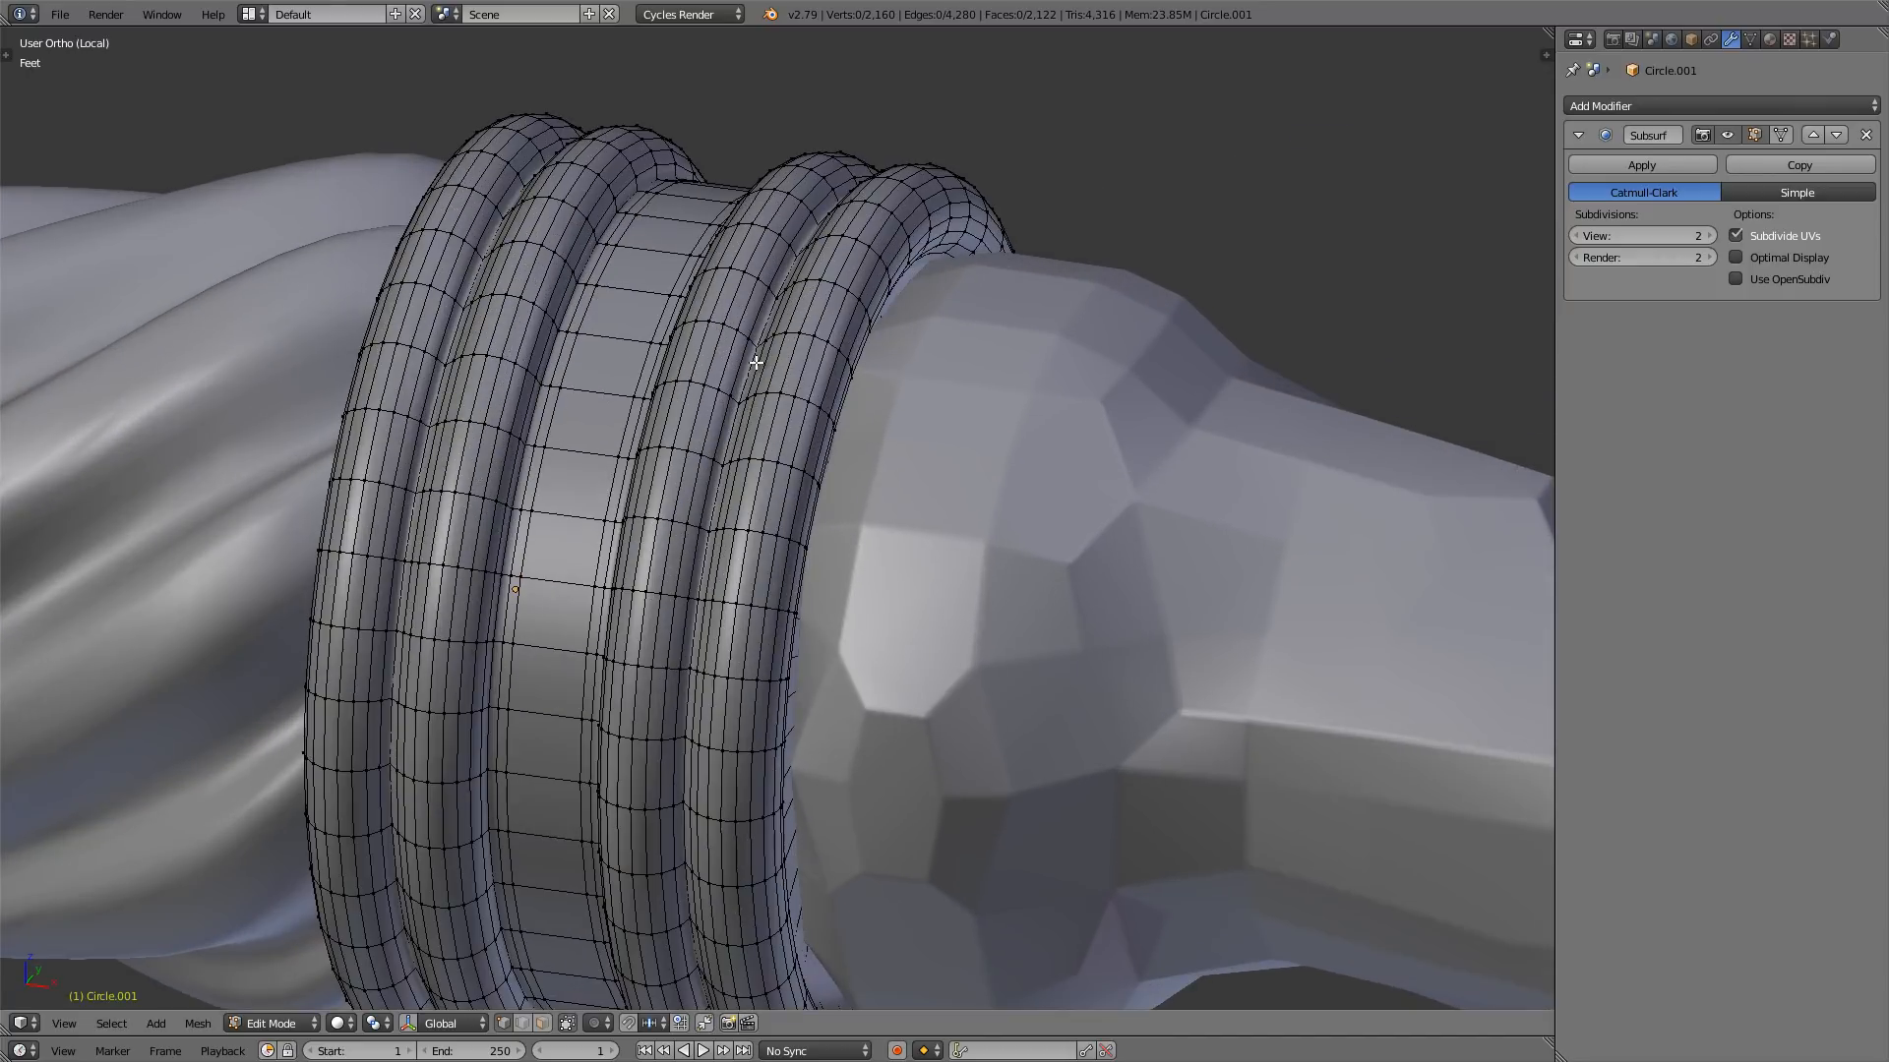
scroll(755, 362, "down", 4)
middle_click_drag(887, 339, 866, 340)
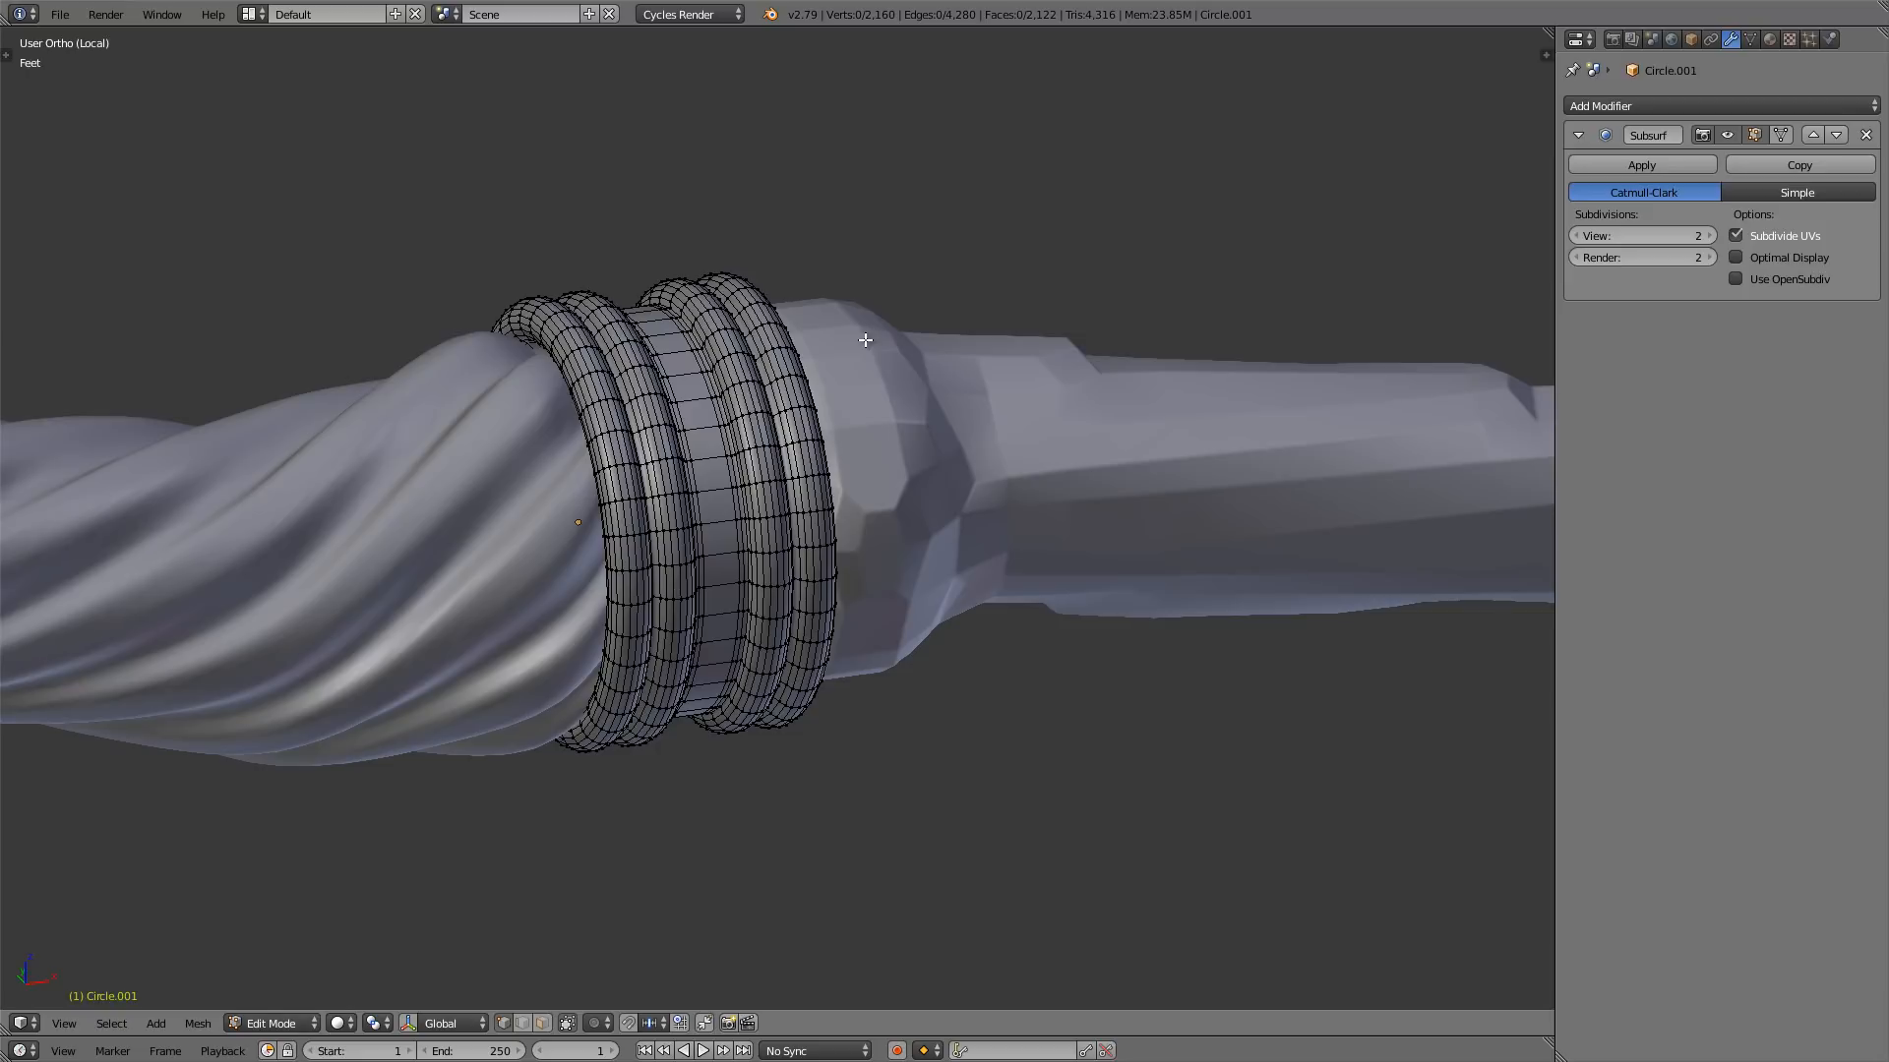
key("Tab")
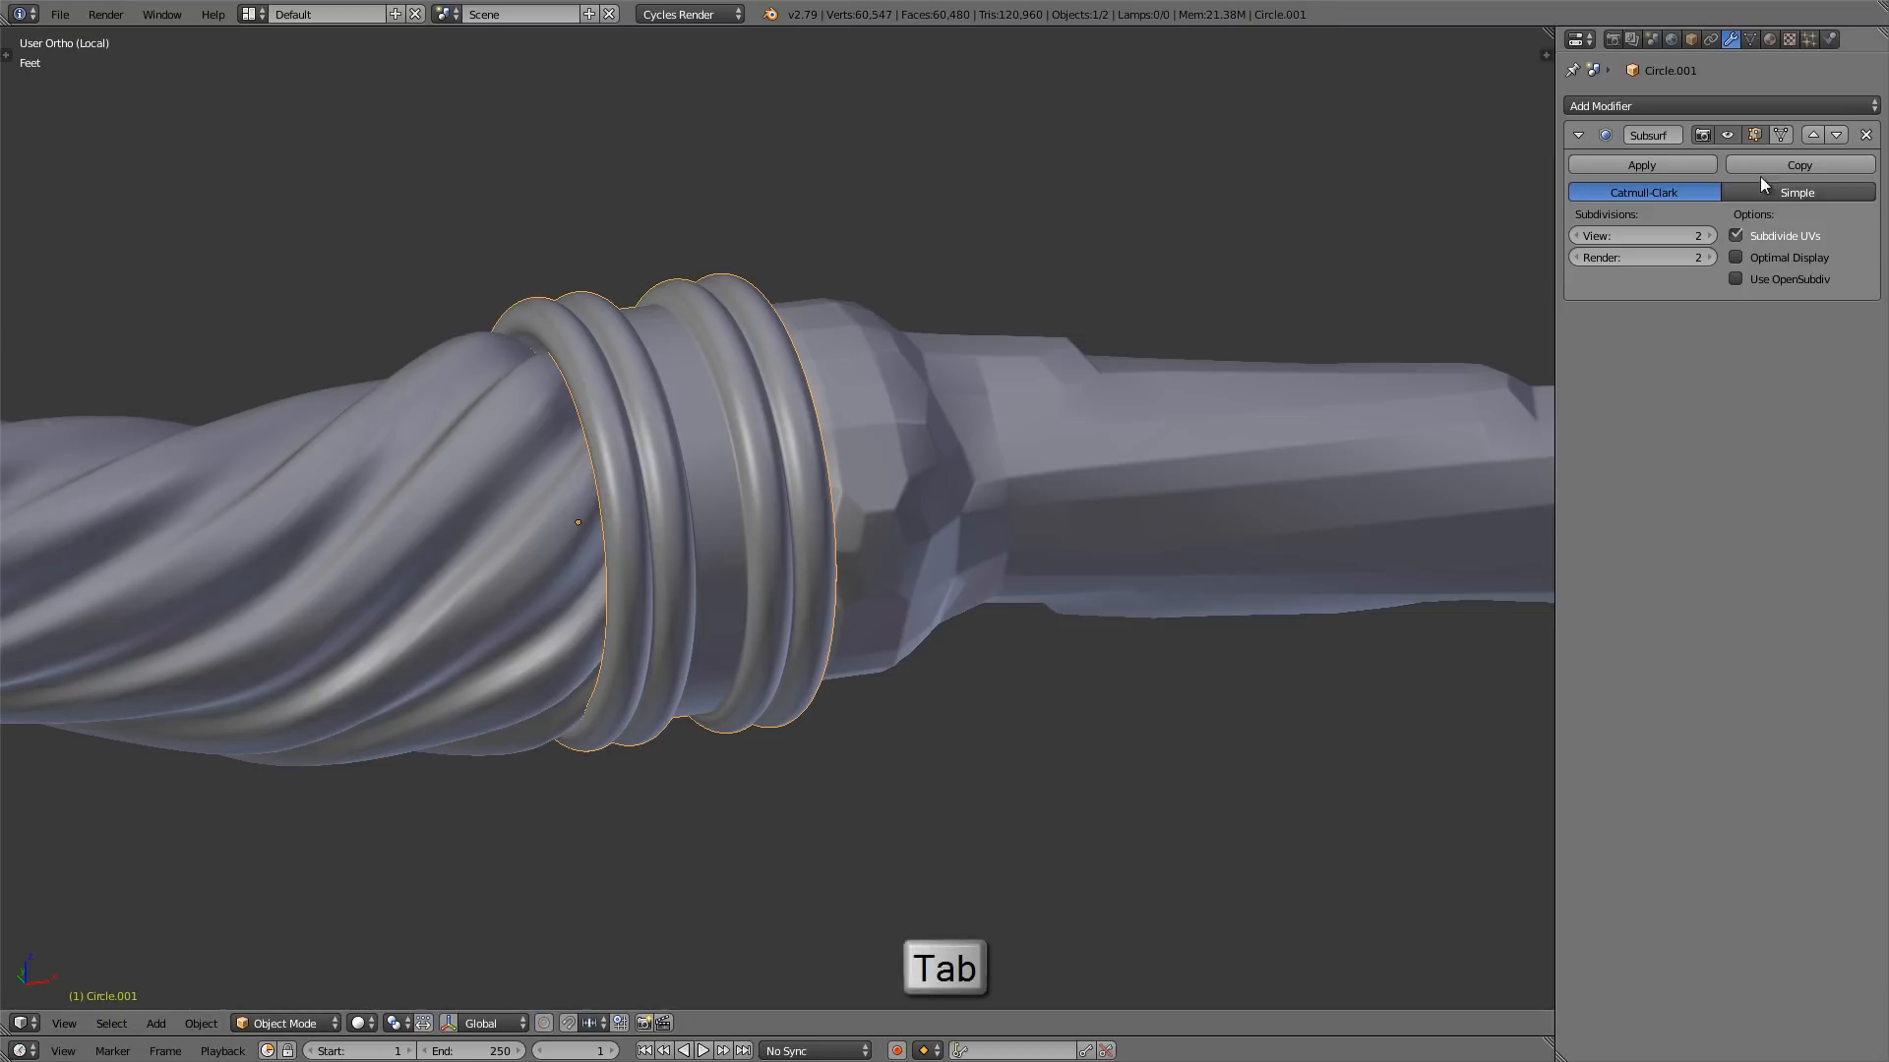
left_click(1652, 167)
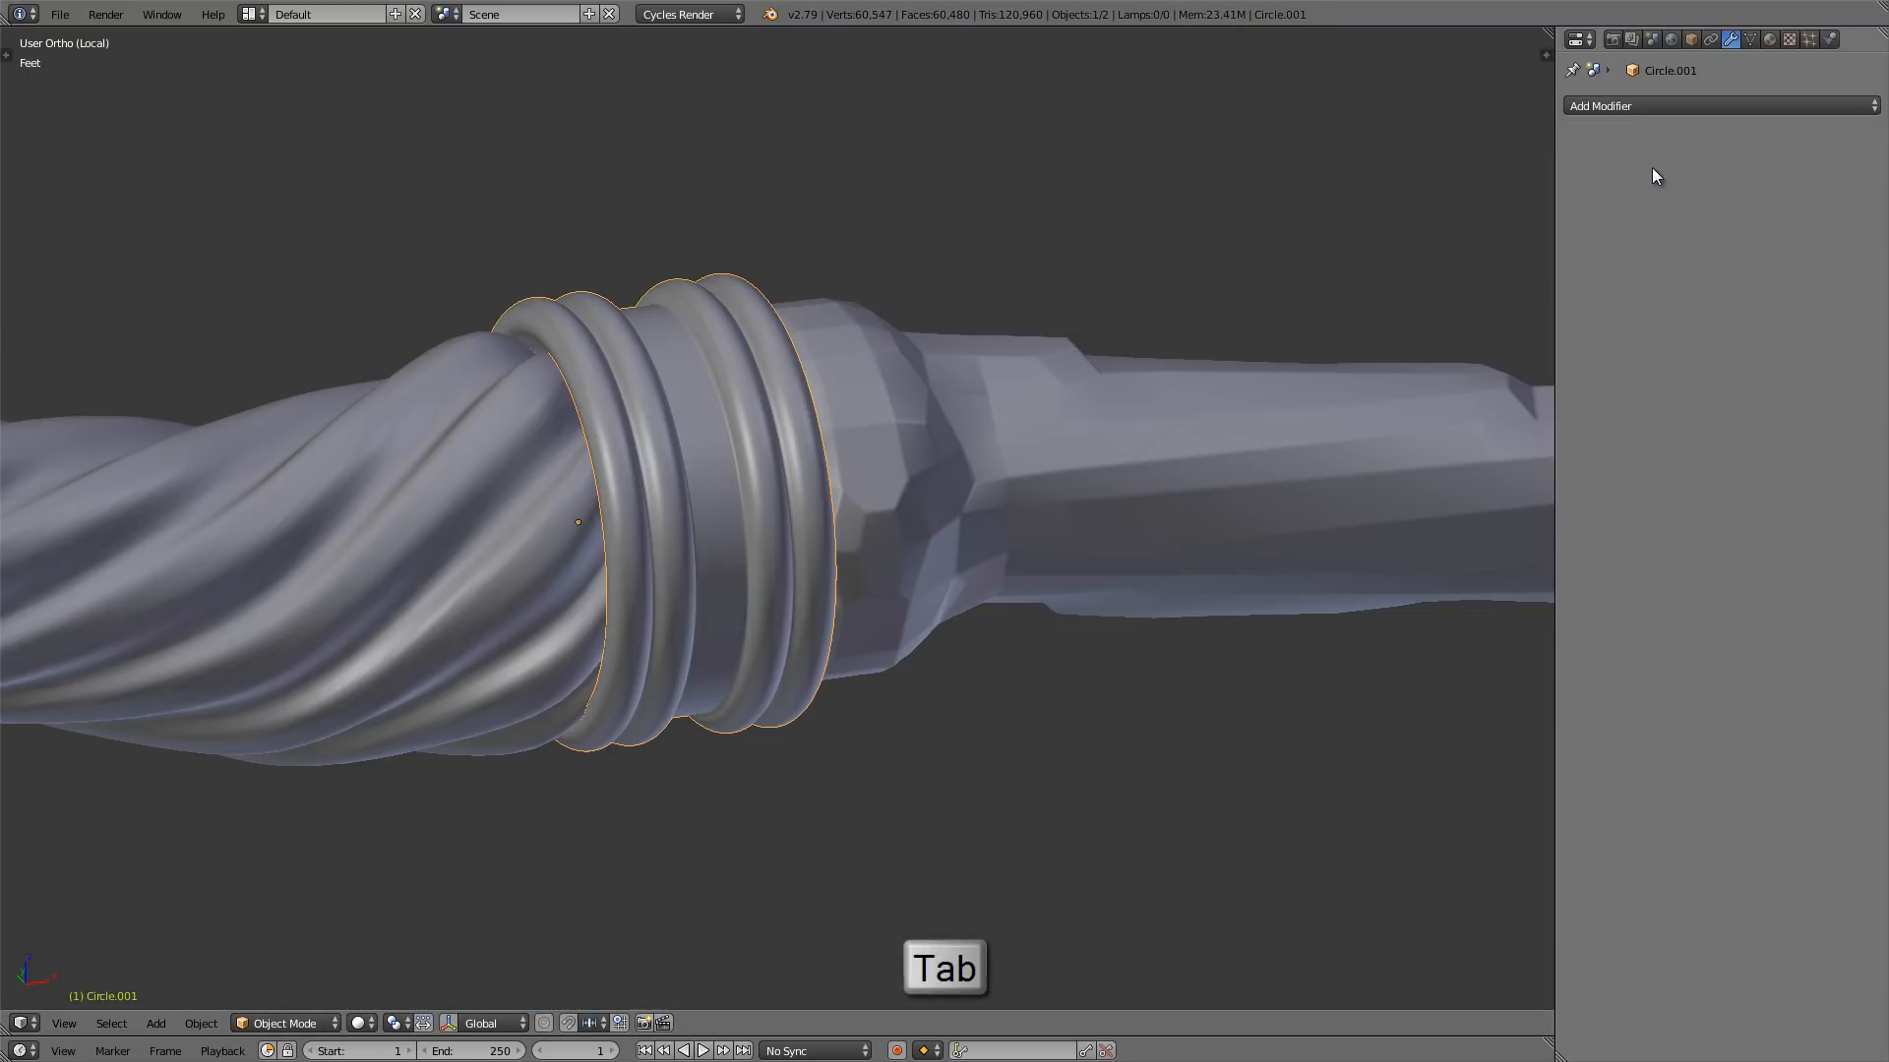
- Hide the collar and apply the Subdivision Surface modifier on the twisted handle
middle_click_drag(650, 426, 564, 461)
key("h")
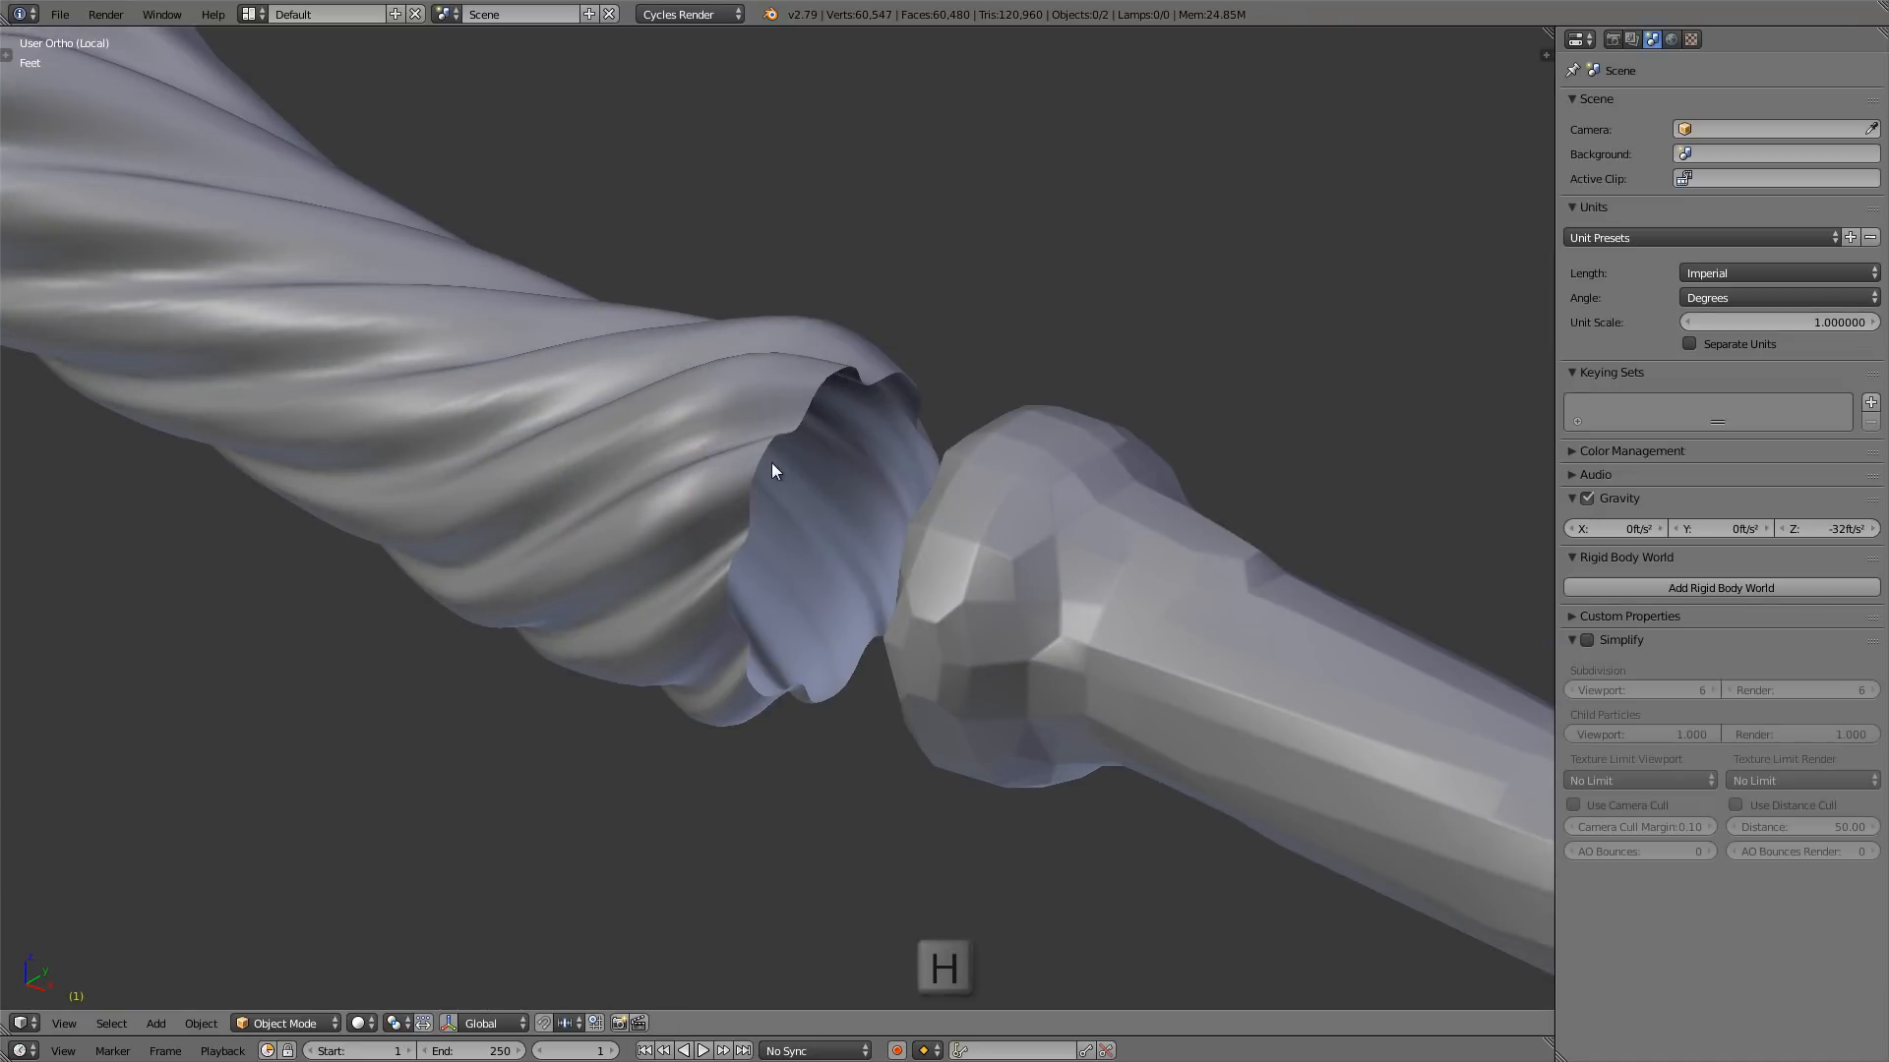
middle_click_drag(772, 464, 651, 450)
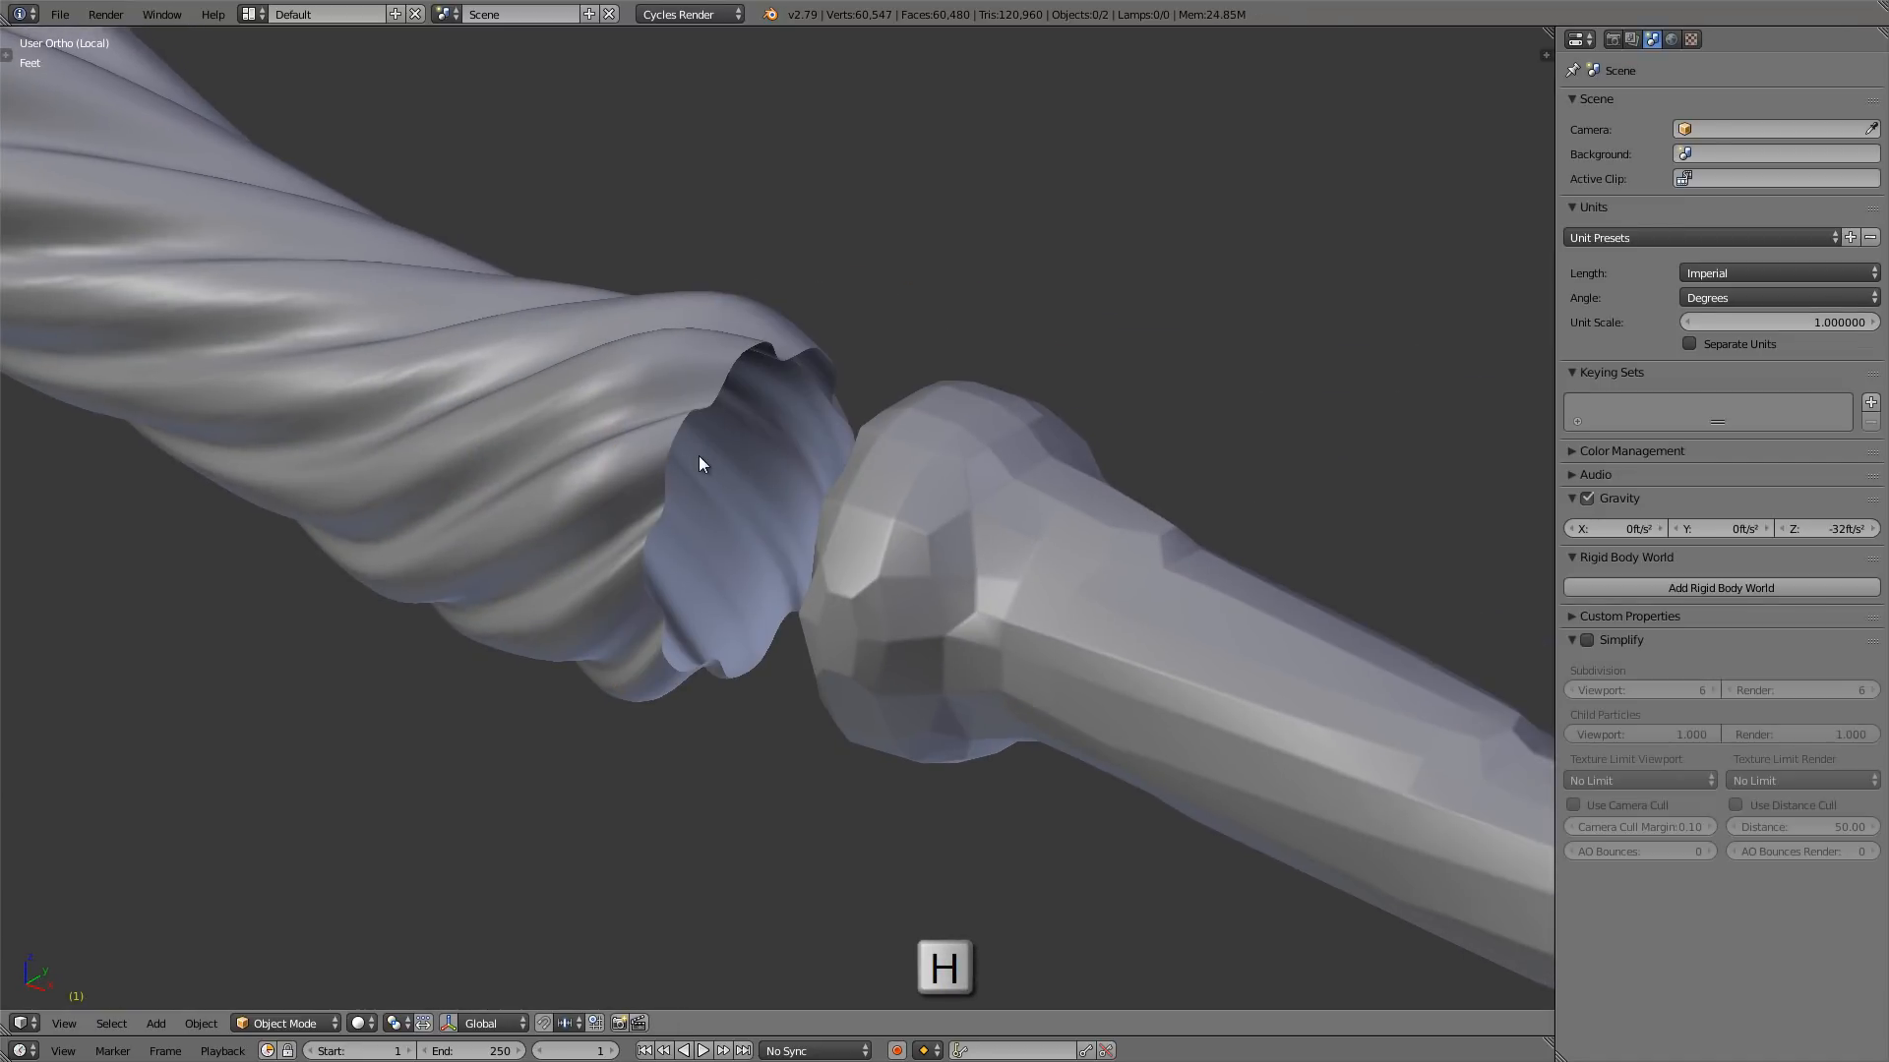
right_click(637, 413)
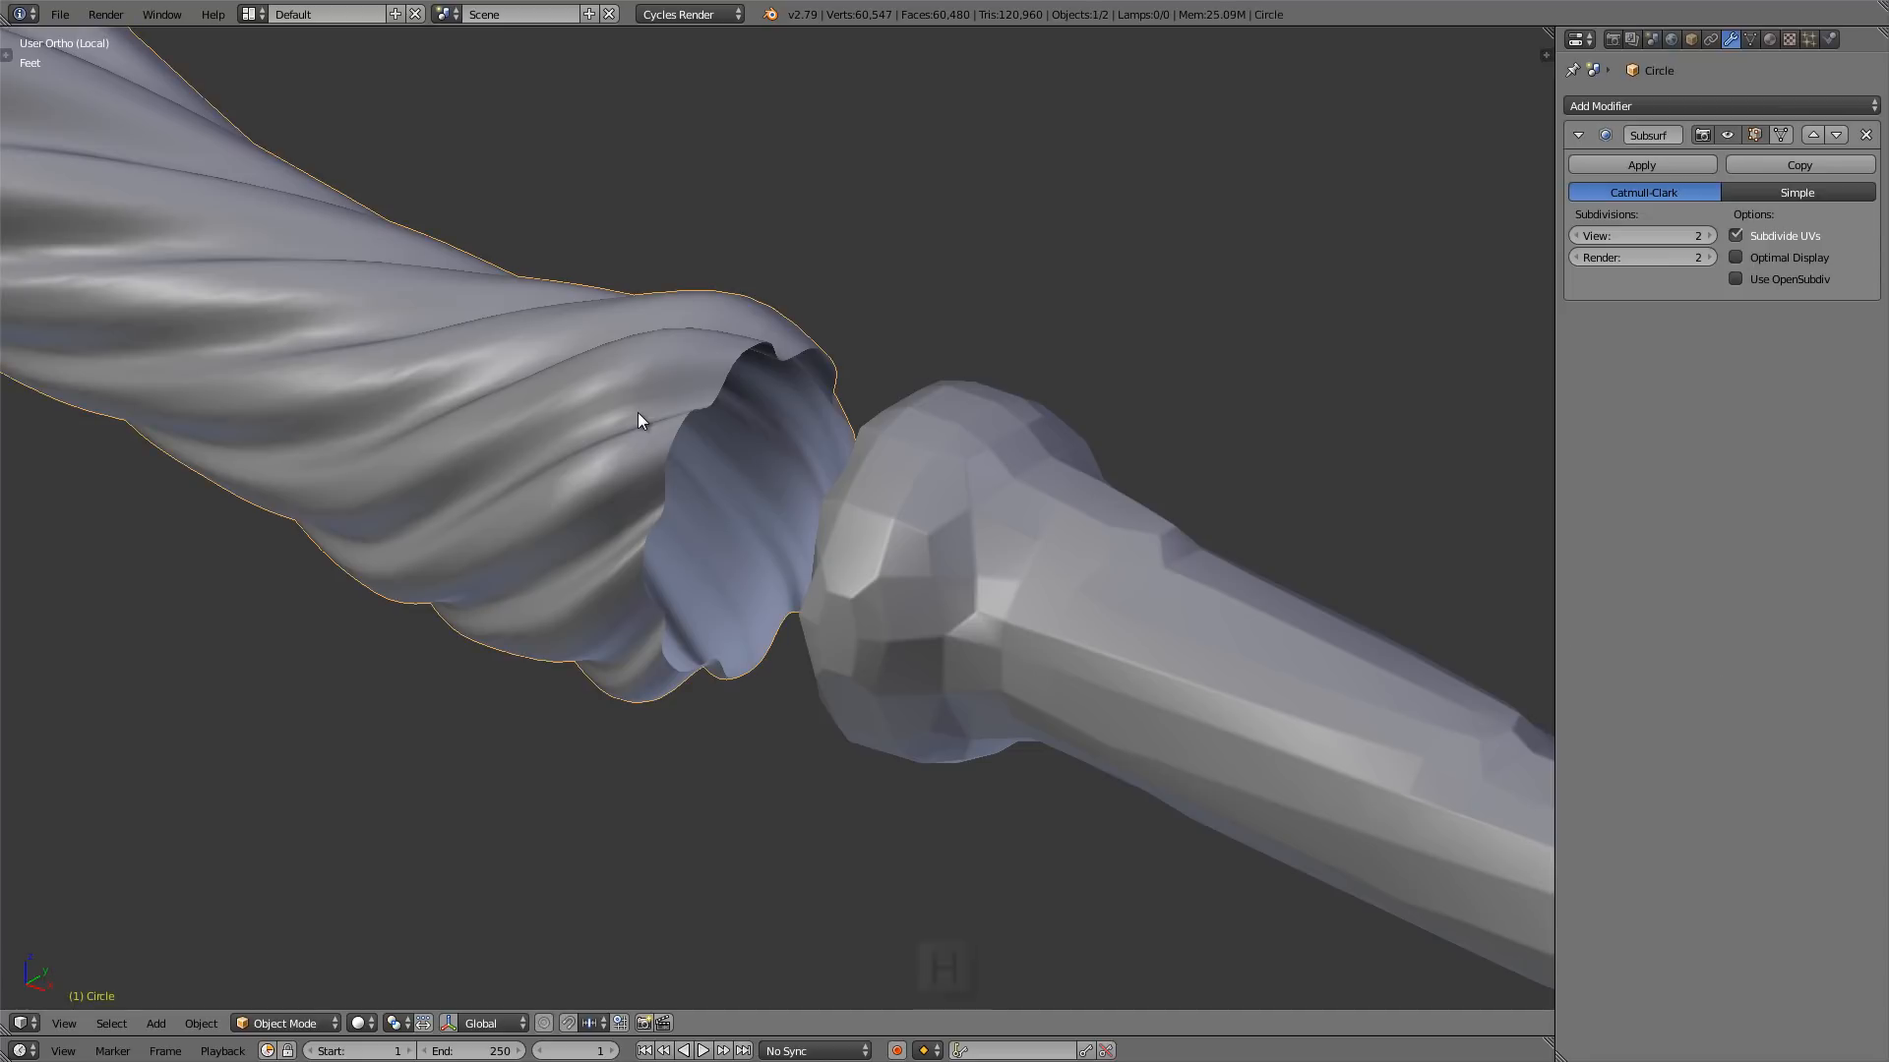
left_click(1648, 167)
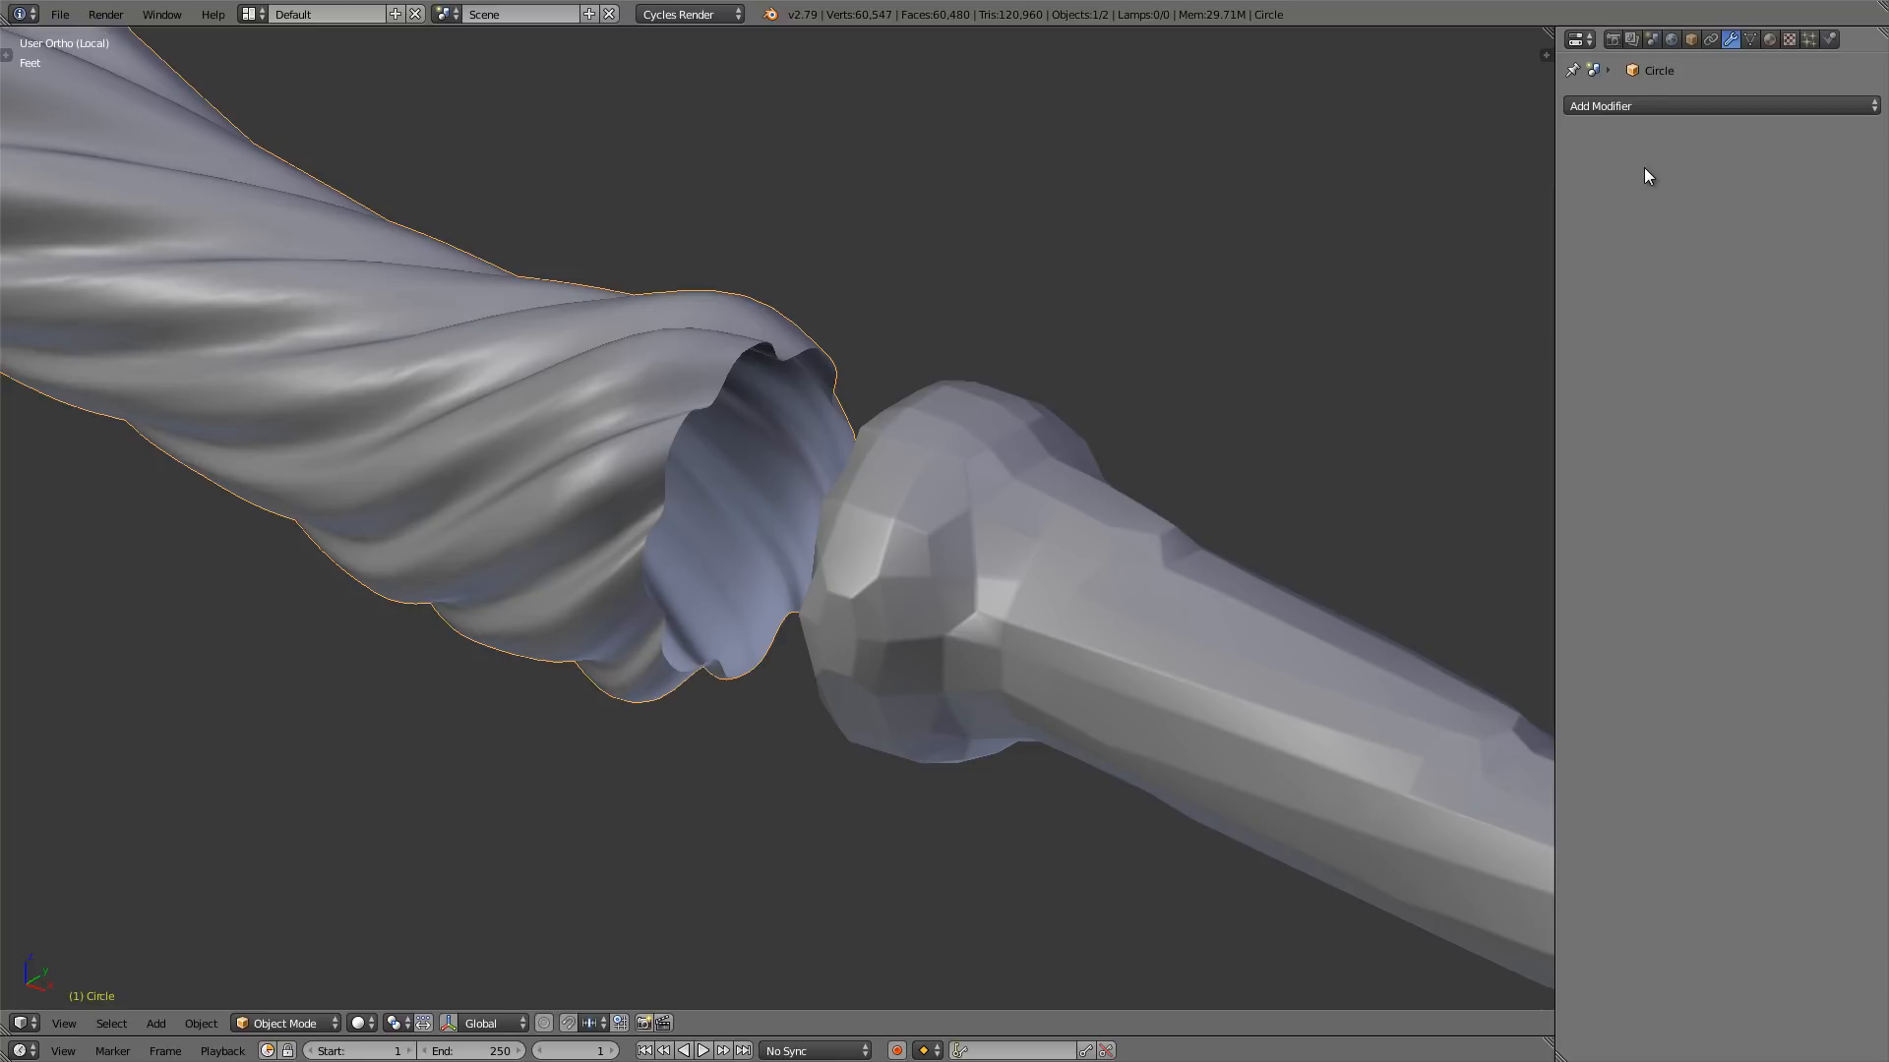
- Select the open edge loop at the handle's shaft-side end and fill it with a single face
key("Tab")
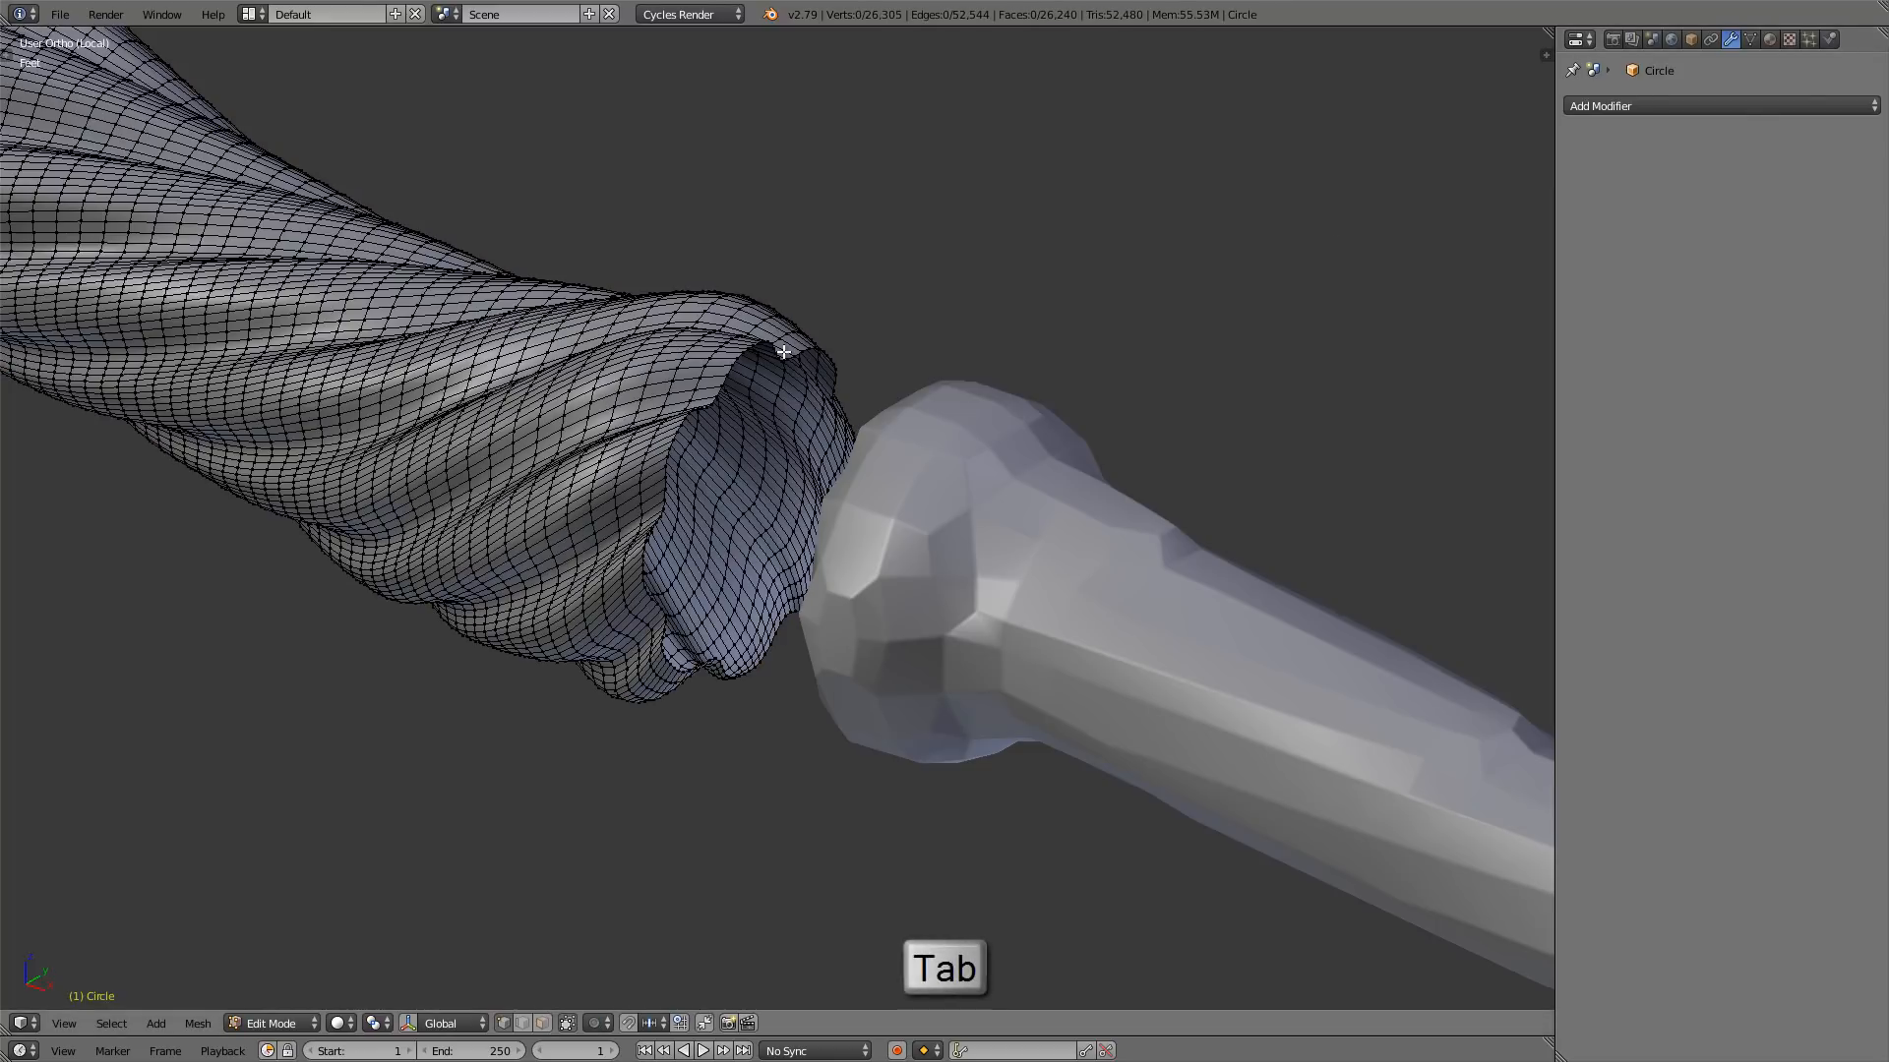
scroll(826, 350, "up", 4)
scroll(873, 364, "up", 2)
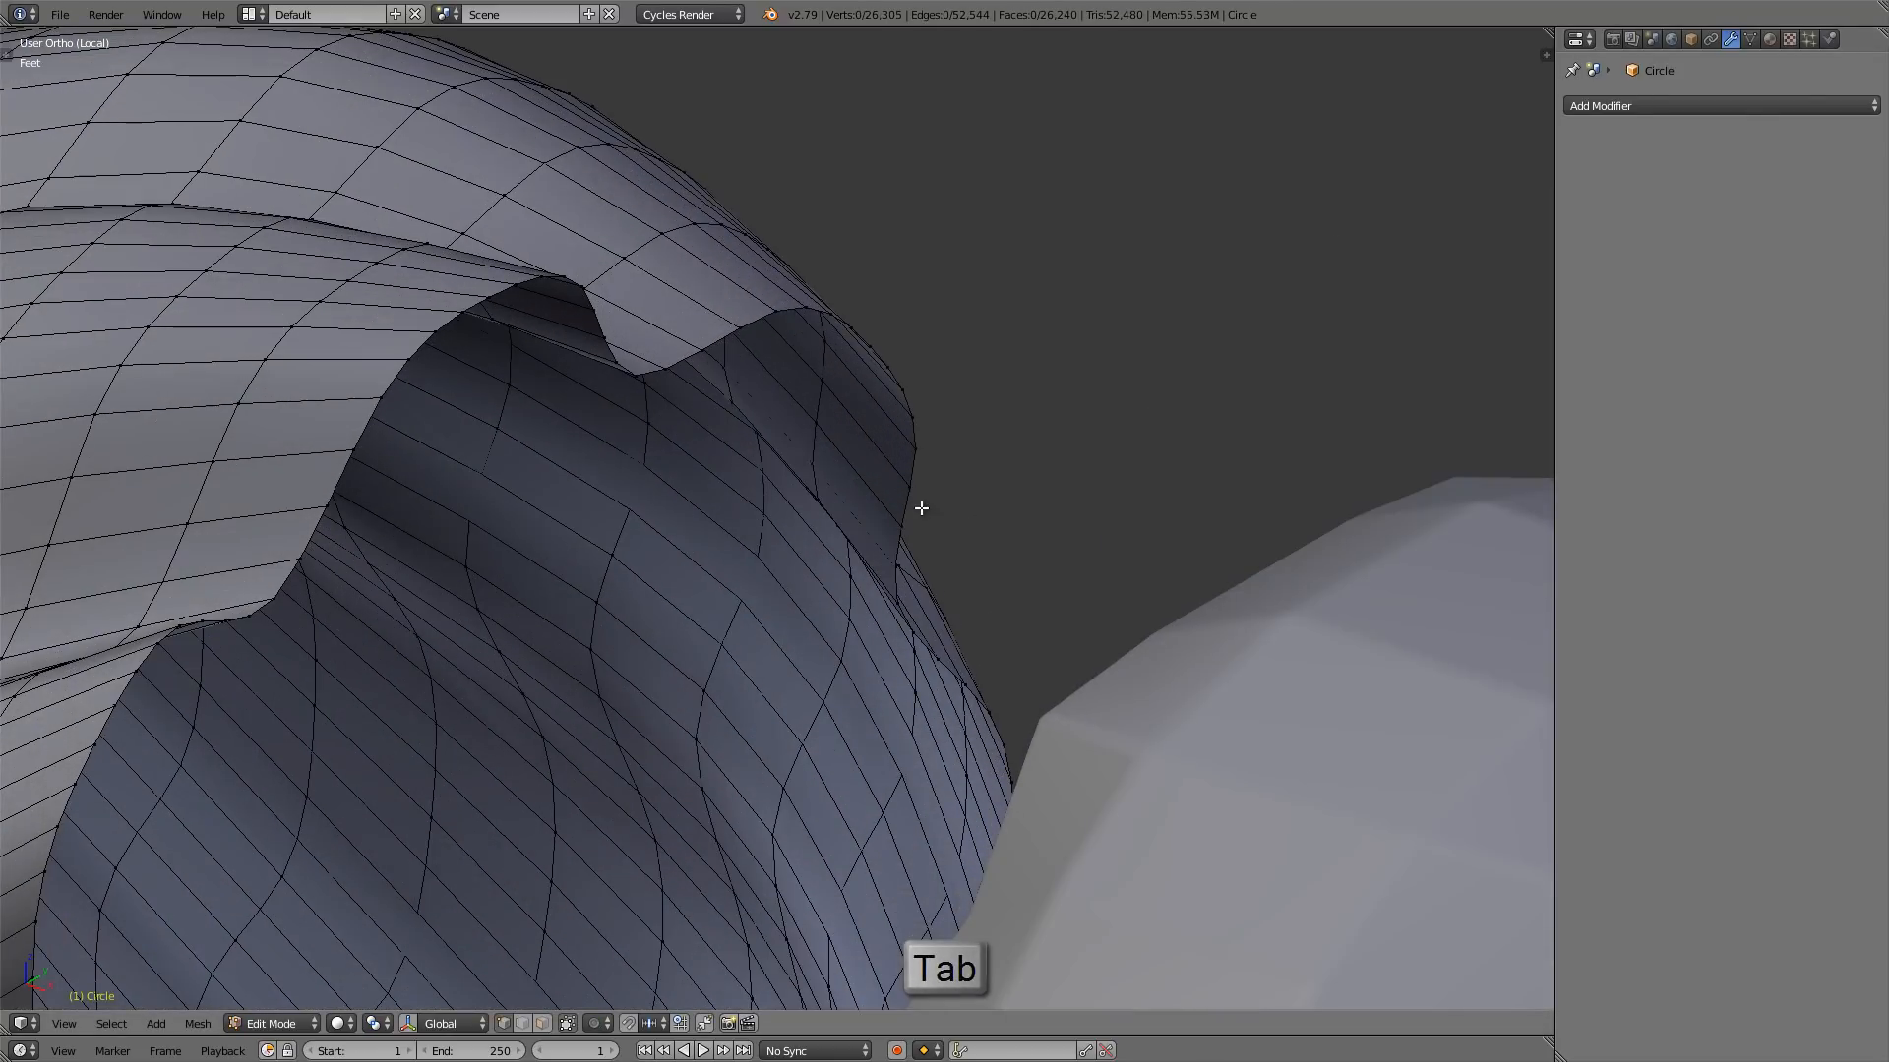
right_click(911, 503, "alt")
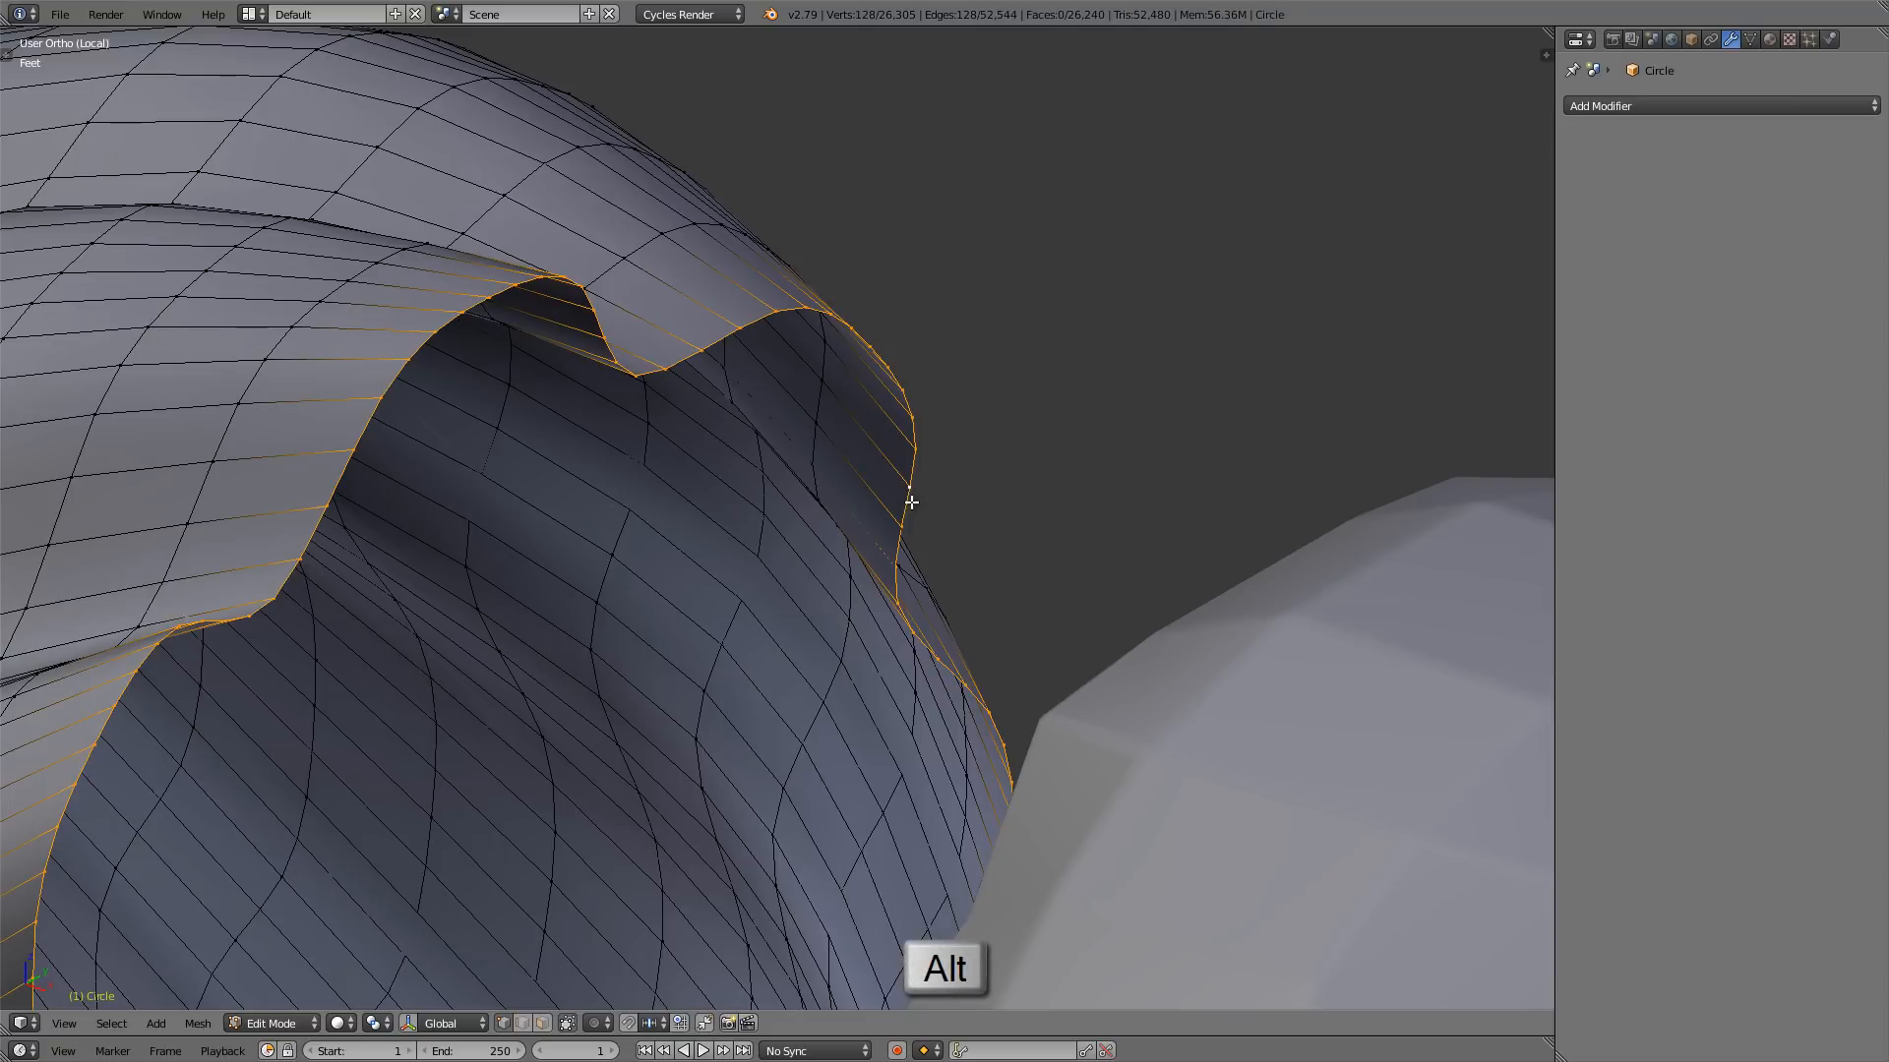
scroll(911, 502, "down", 6)
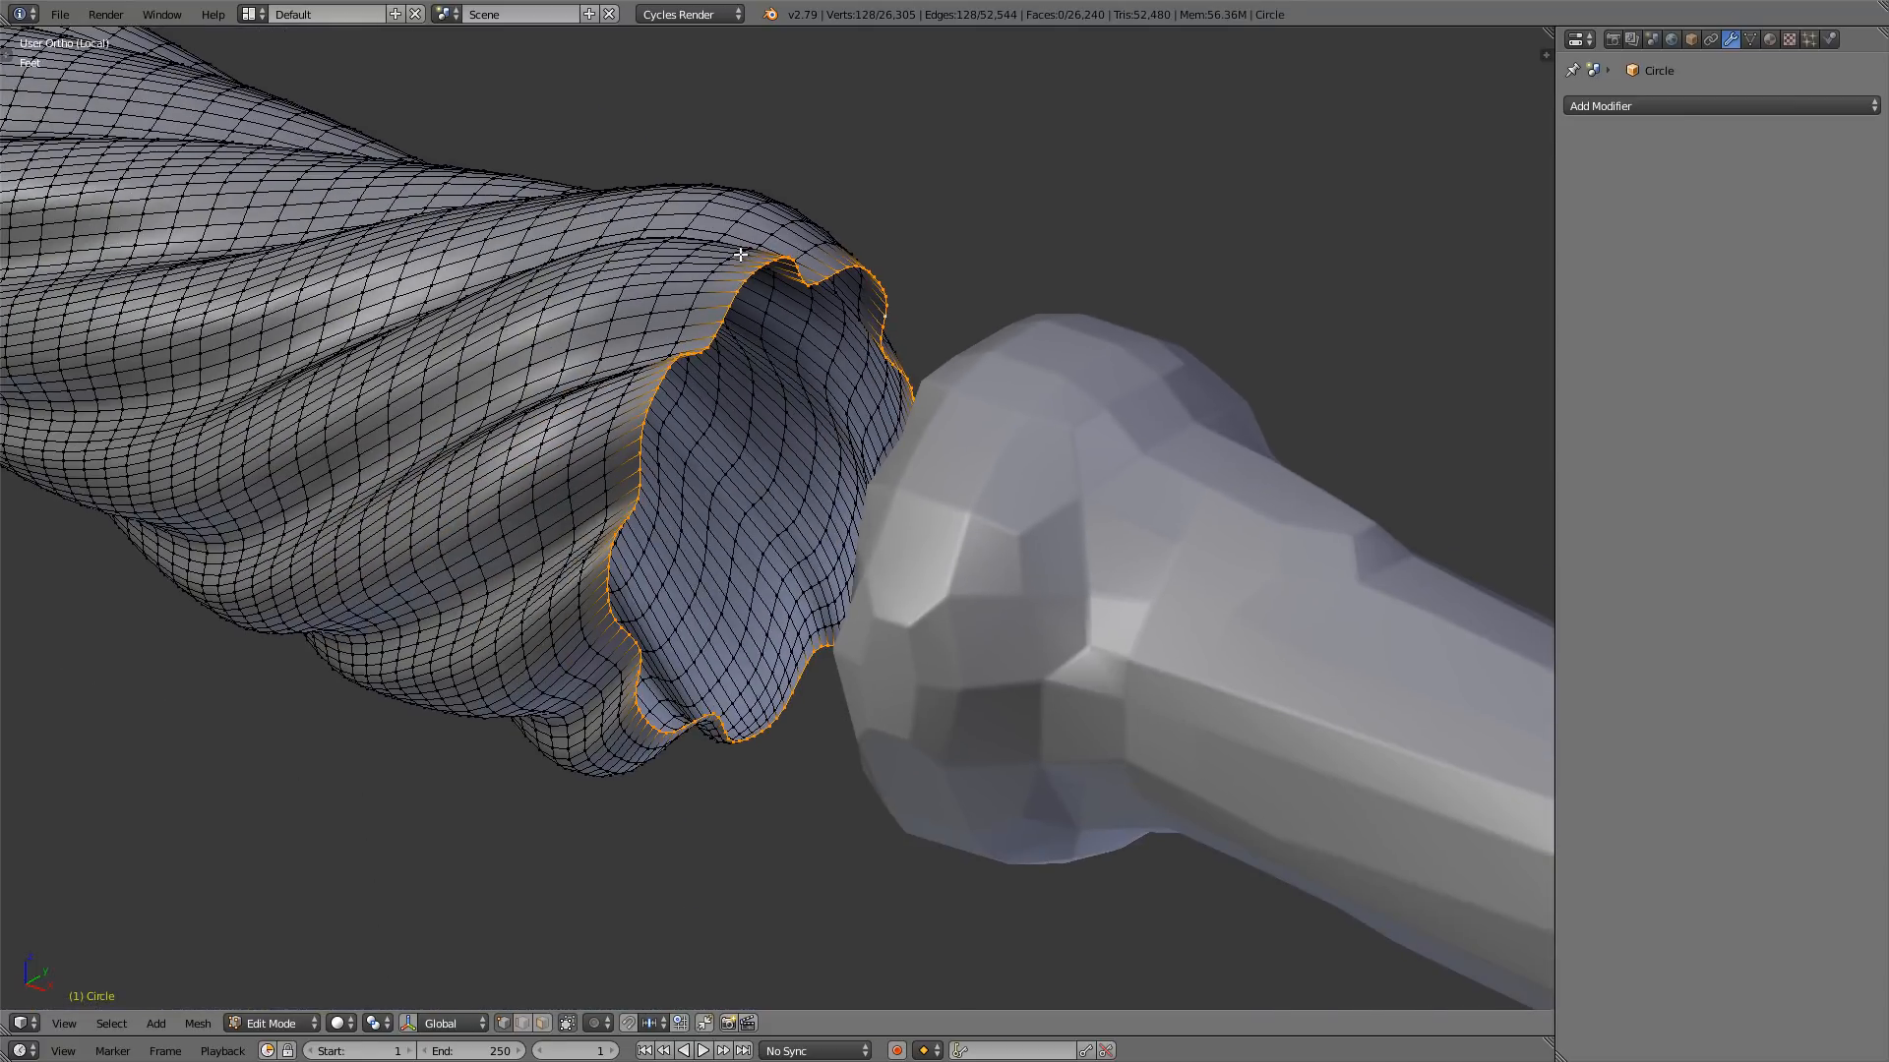
scroll(741, 255, "up", 1)
key("f")
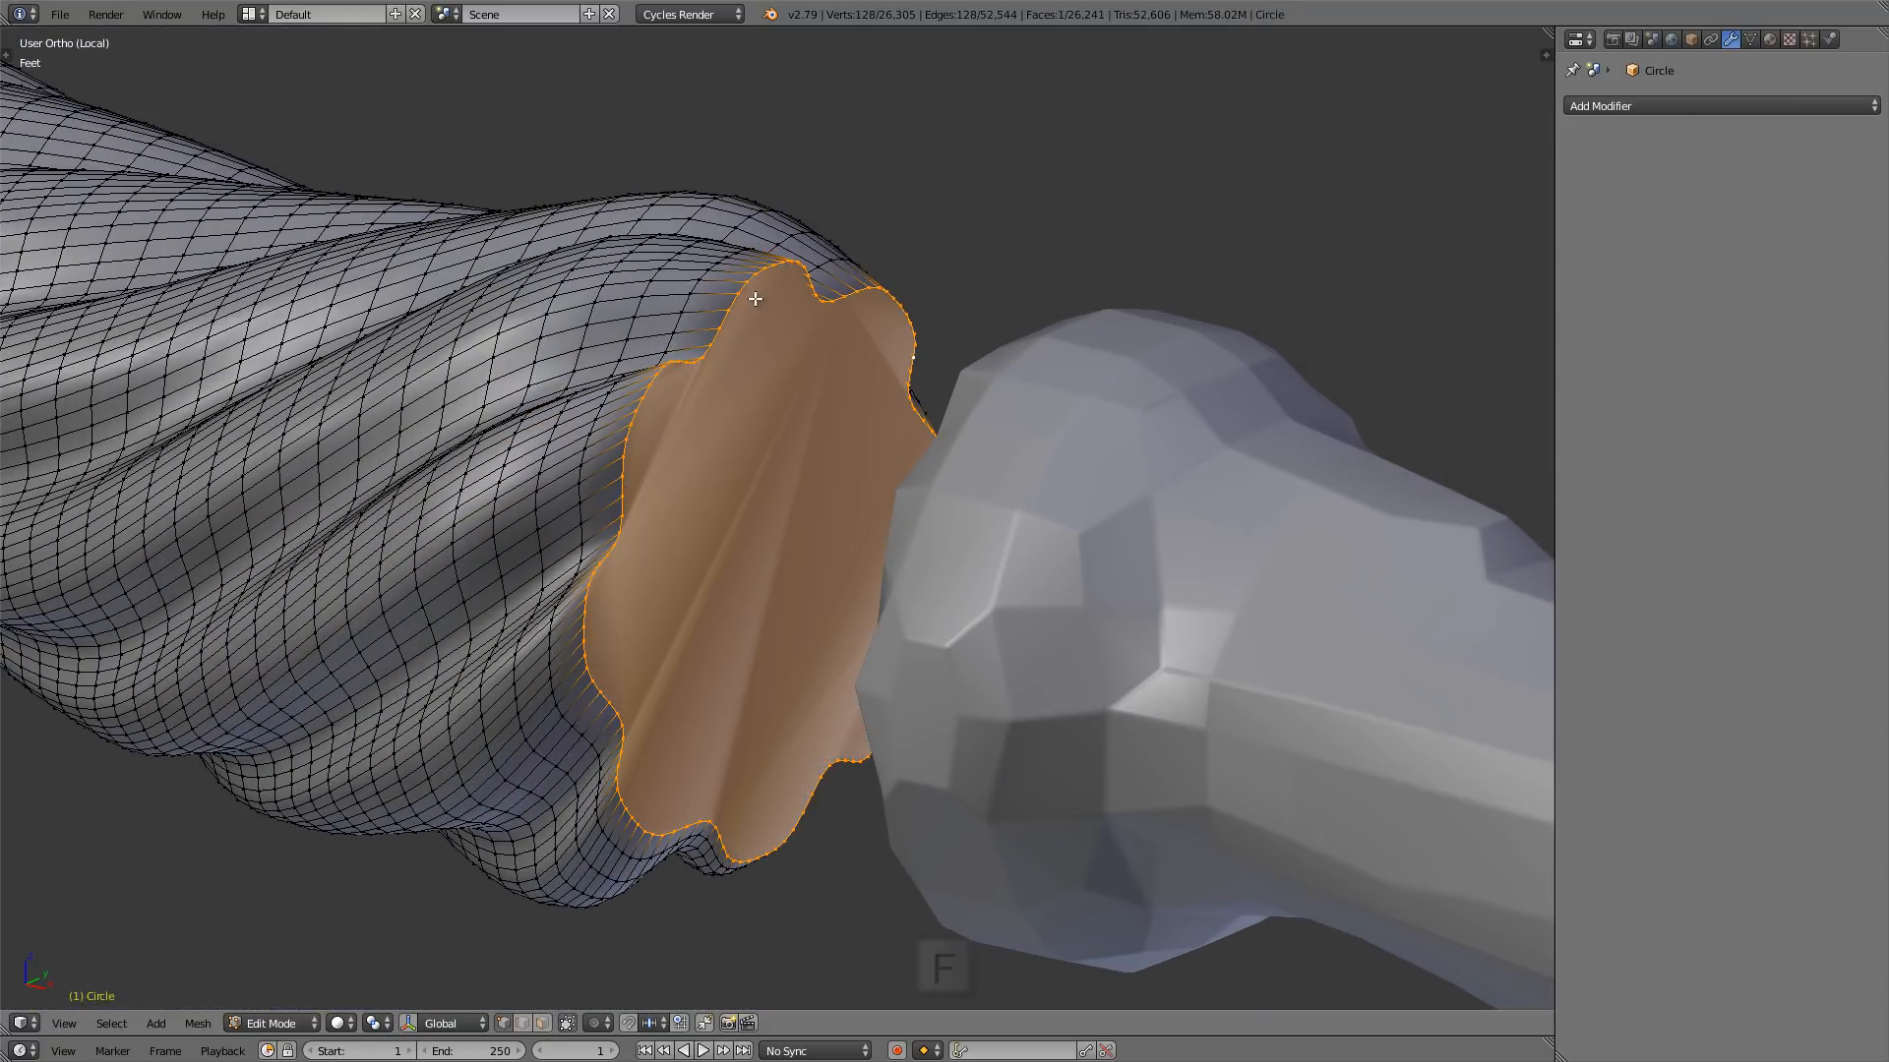
middle_click_drag(768, 516, 755, 430)
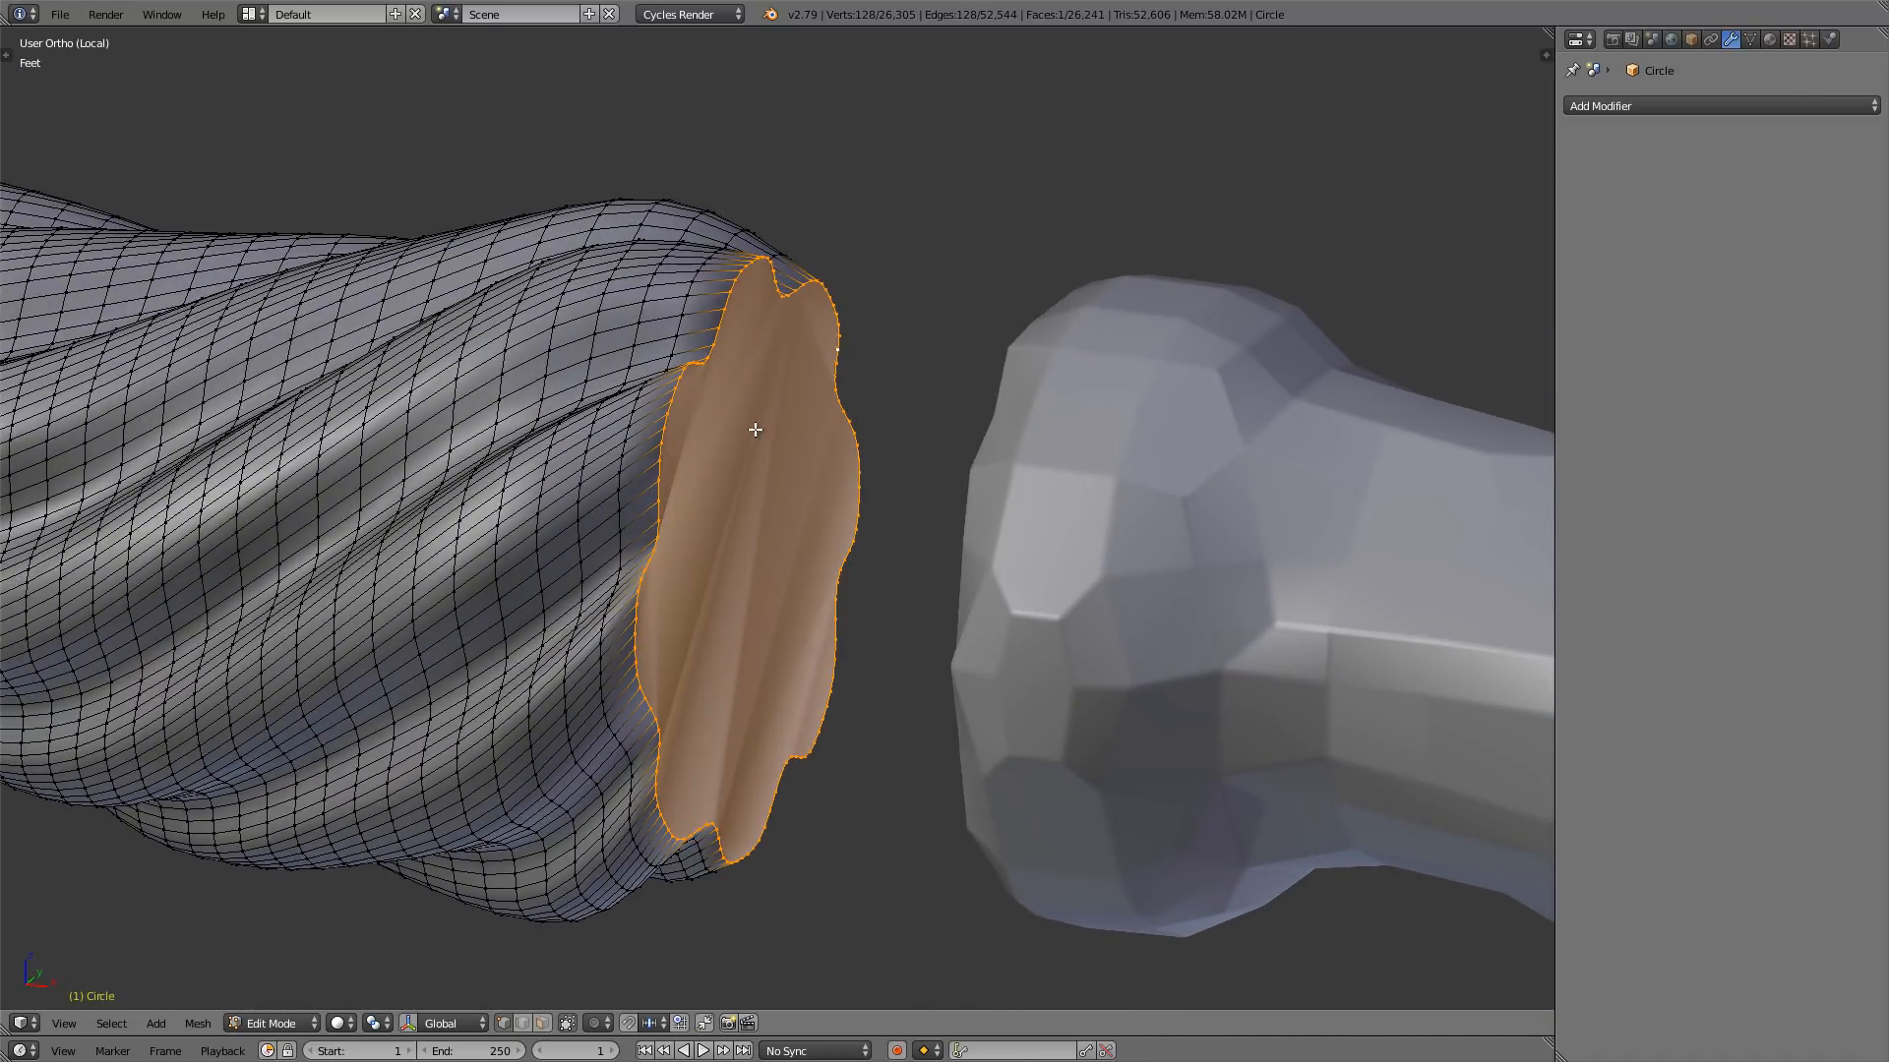
key("Tab")
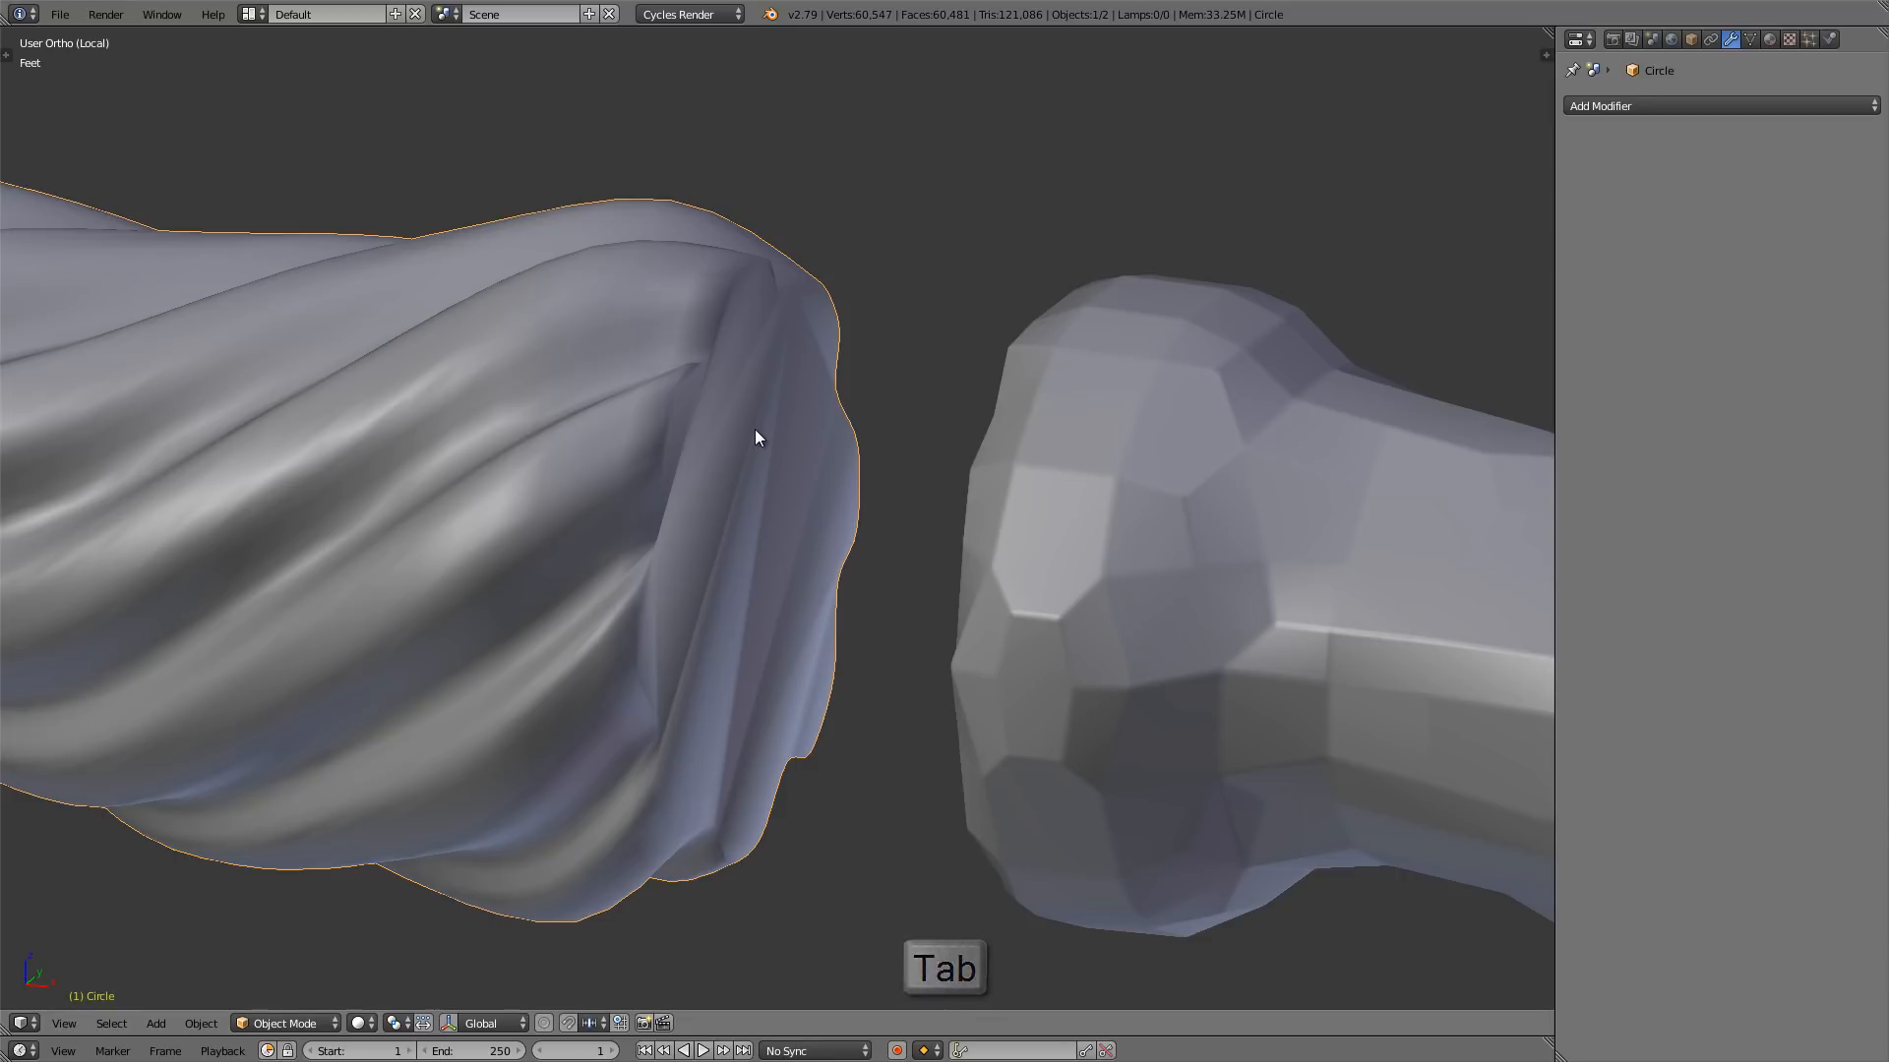
- Unhide the collar and show the joint between handle and shaft close up in front view
key("alt+h")
scroll(753, 439, "down", 6)
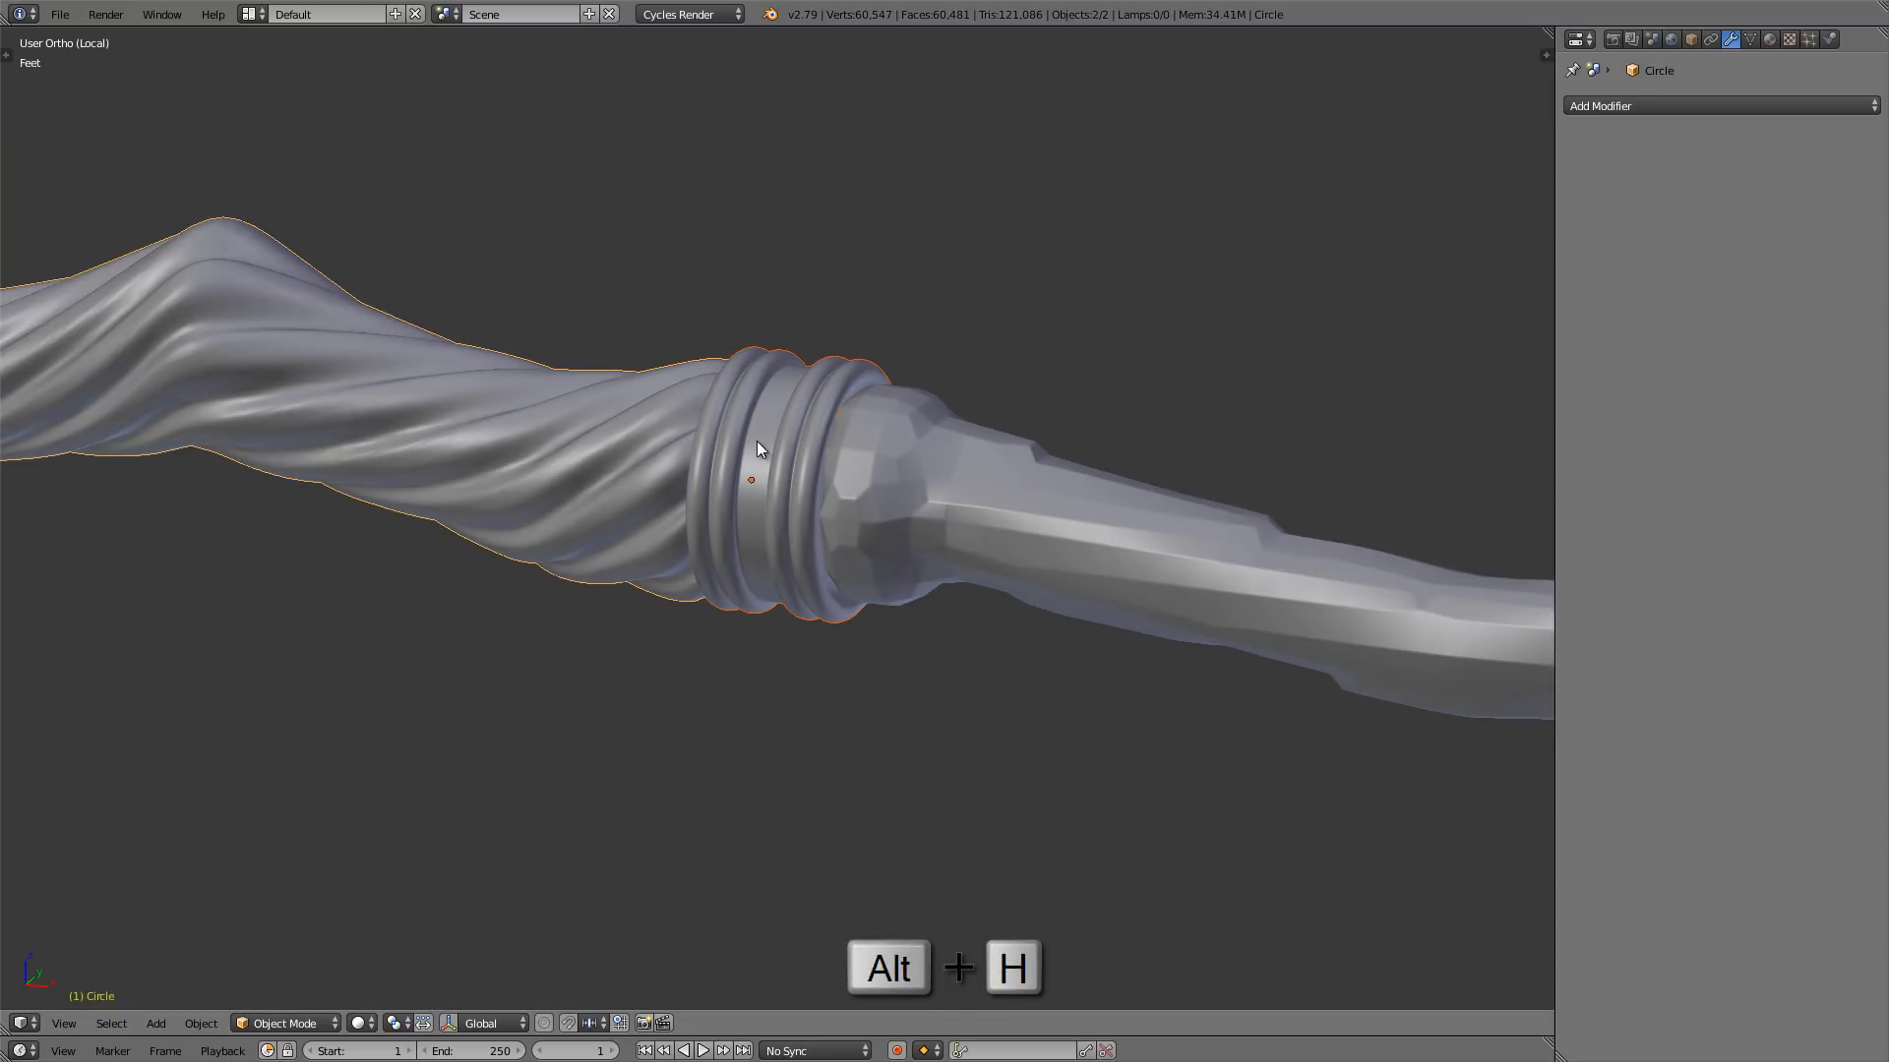
middle_click_drag(711, 336, 638, 364, "shift")
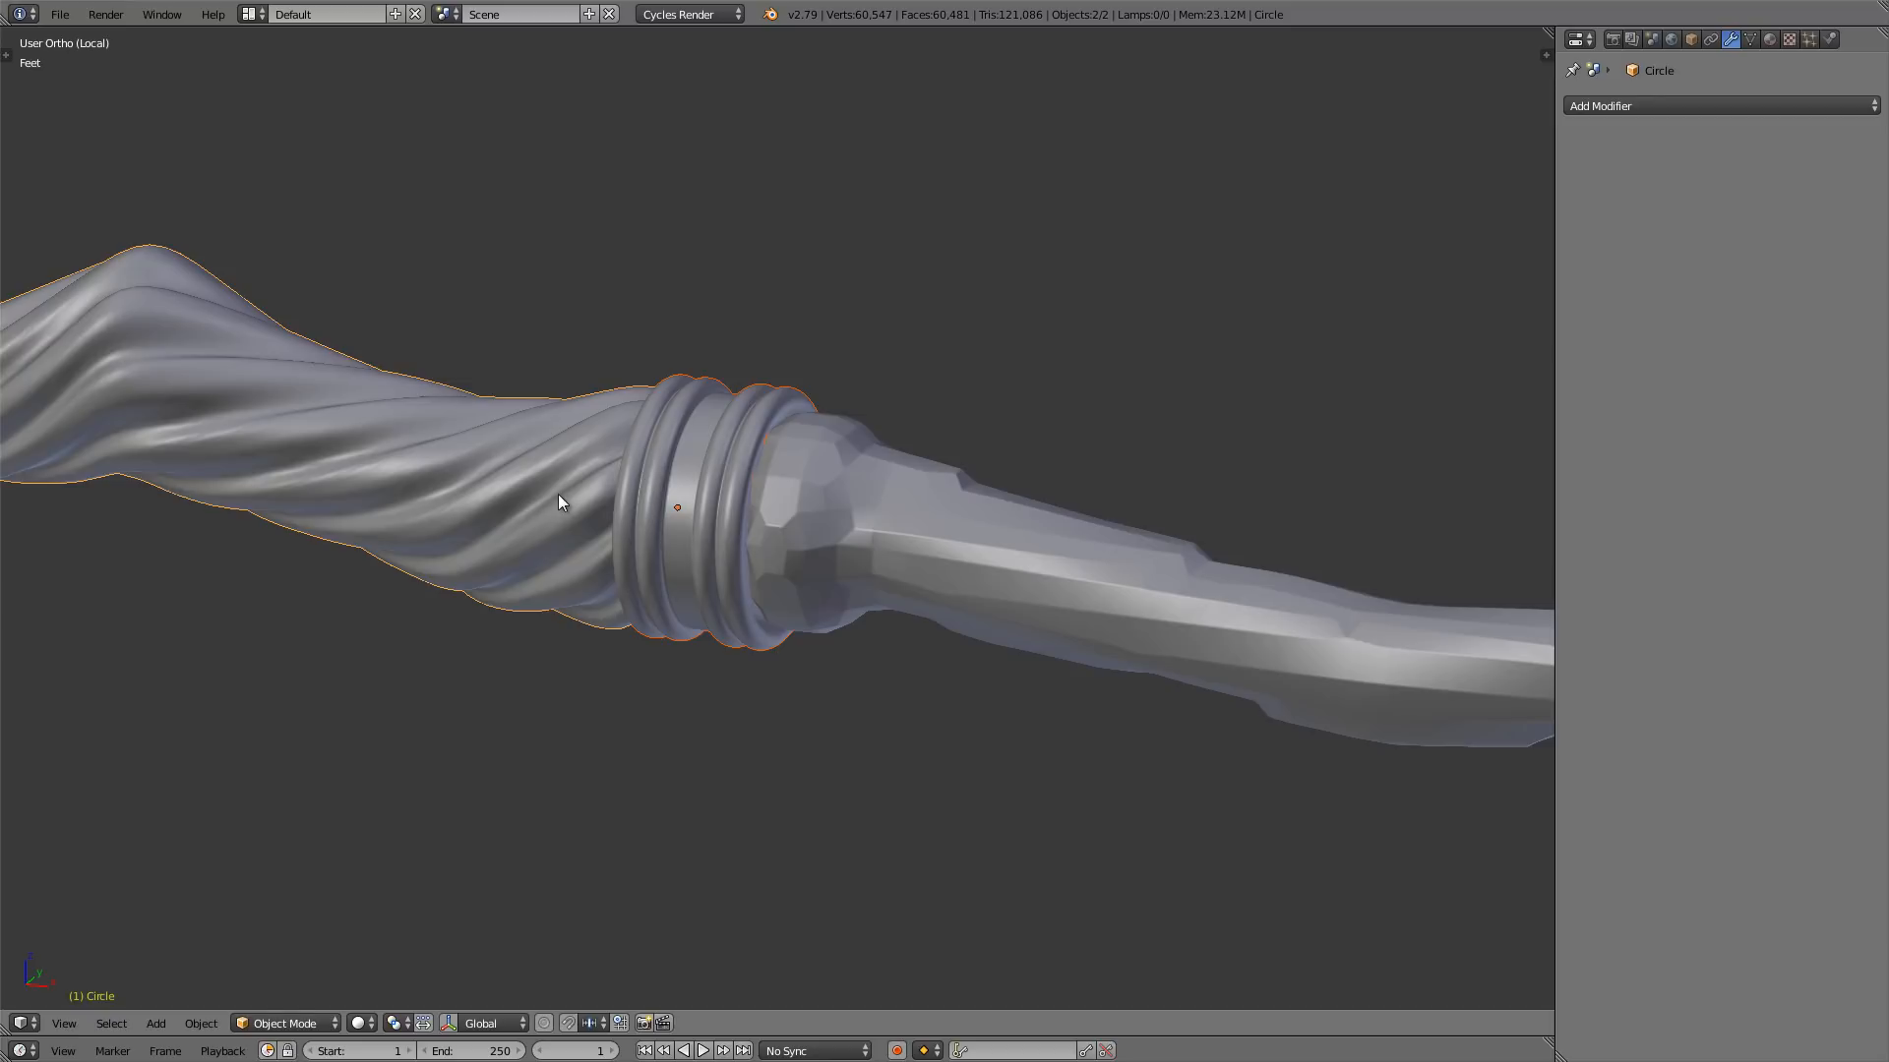
key("1")
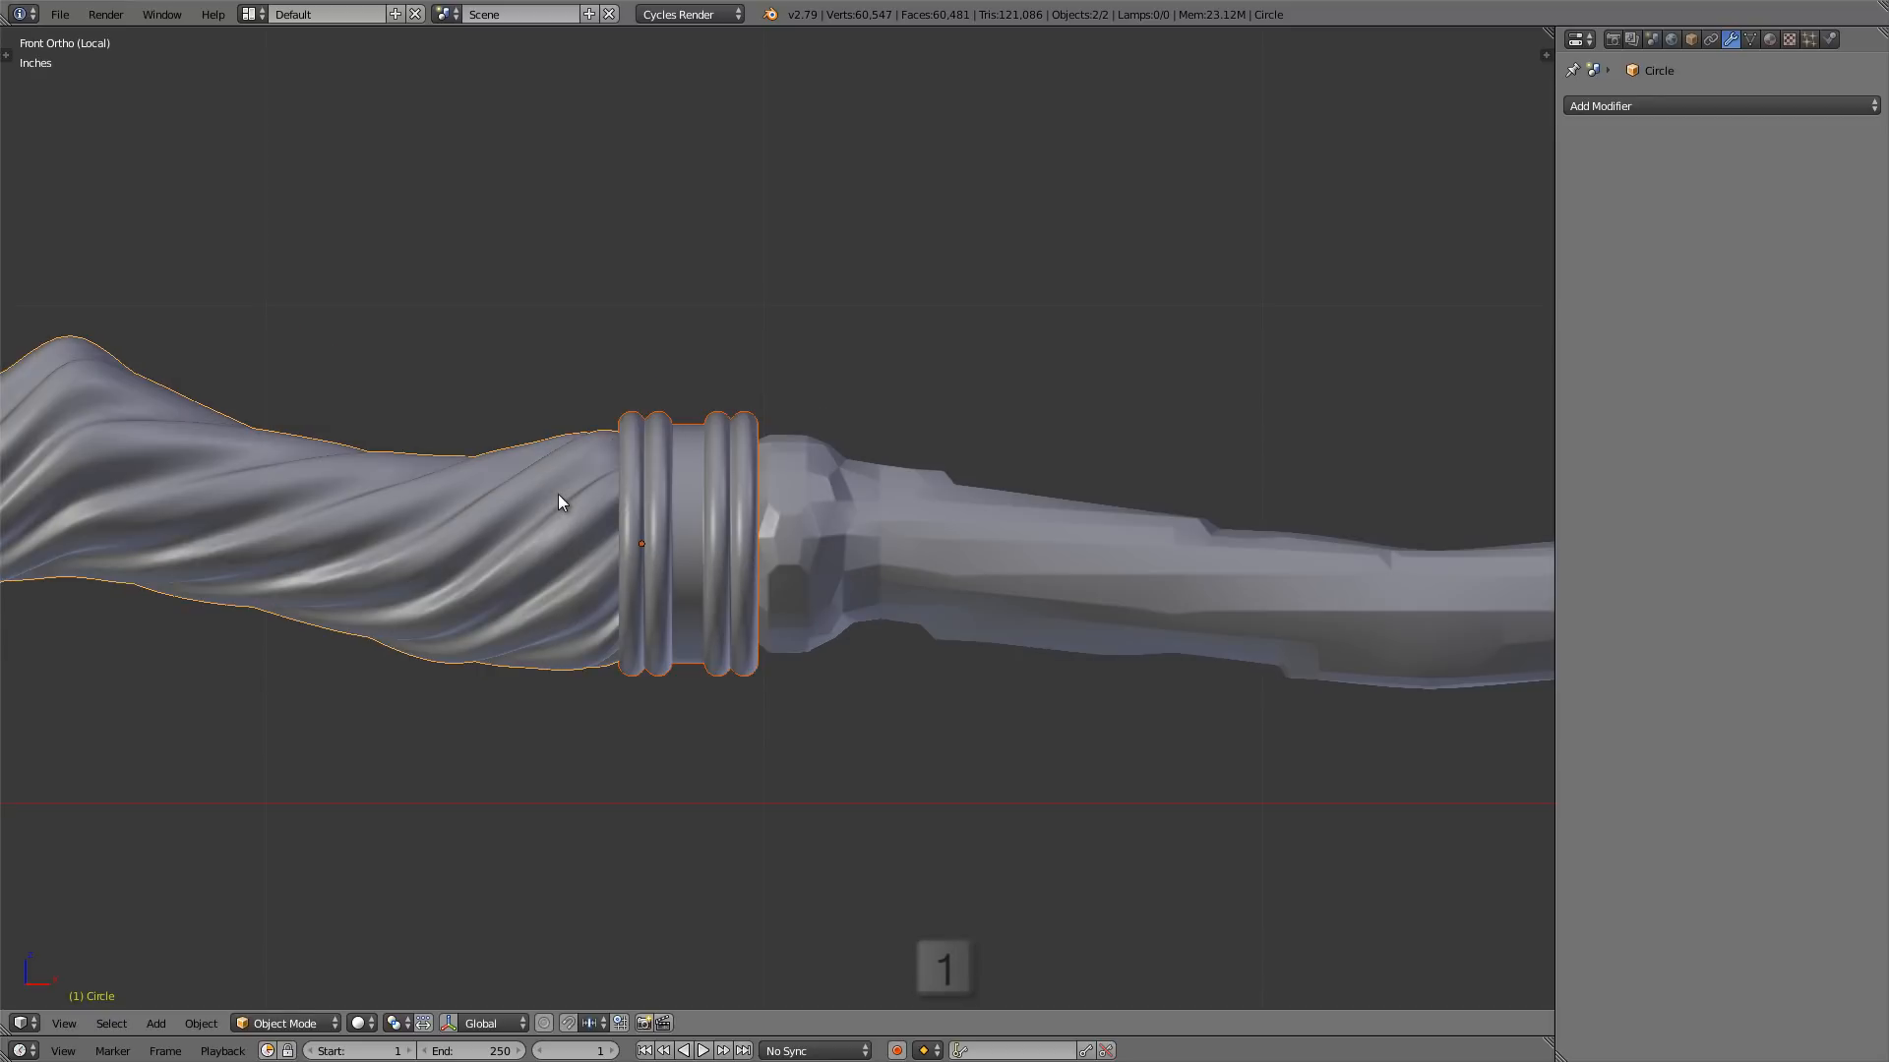
scroll(688, 521, "up", 2)
scroll(695, 521, "up", 2)
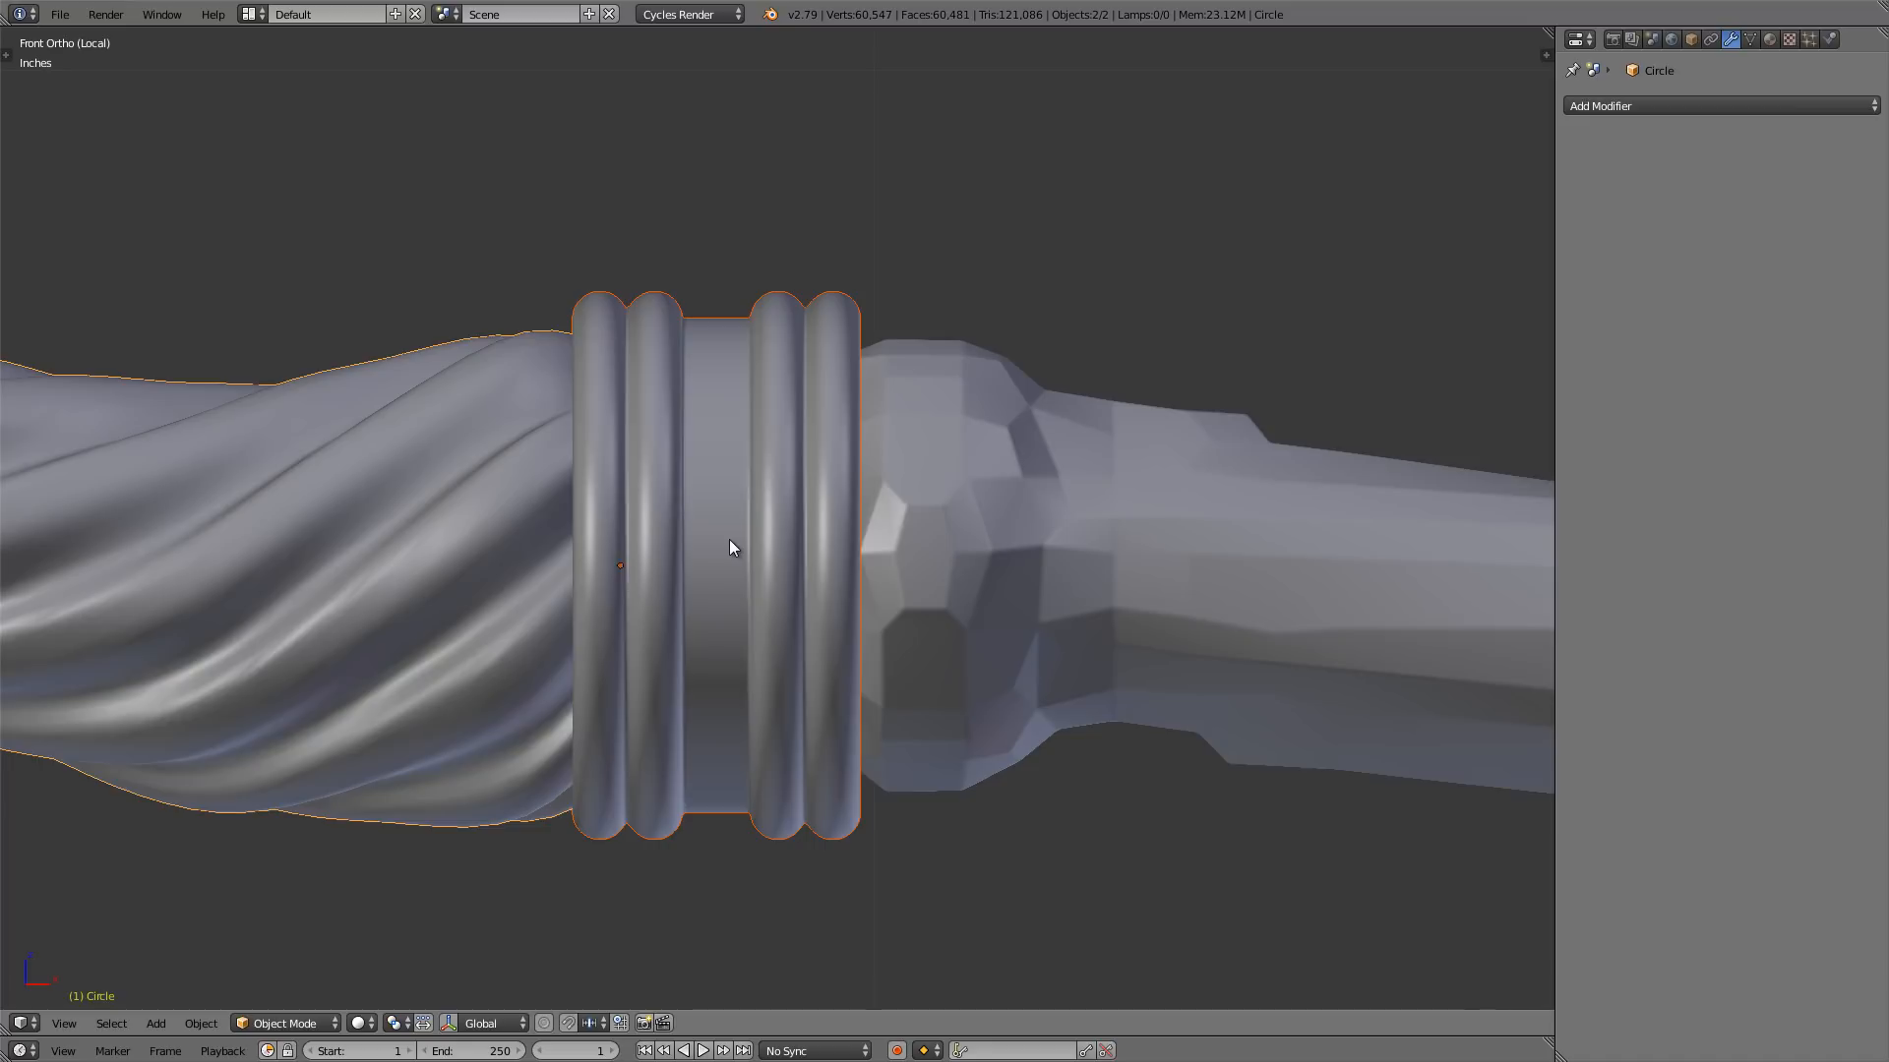
- Show the model in wireframe and check how far the handle and shaft reach into the collar
scroll(547, 549, "up", 1)
key("z")
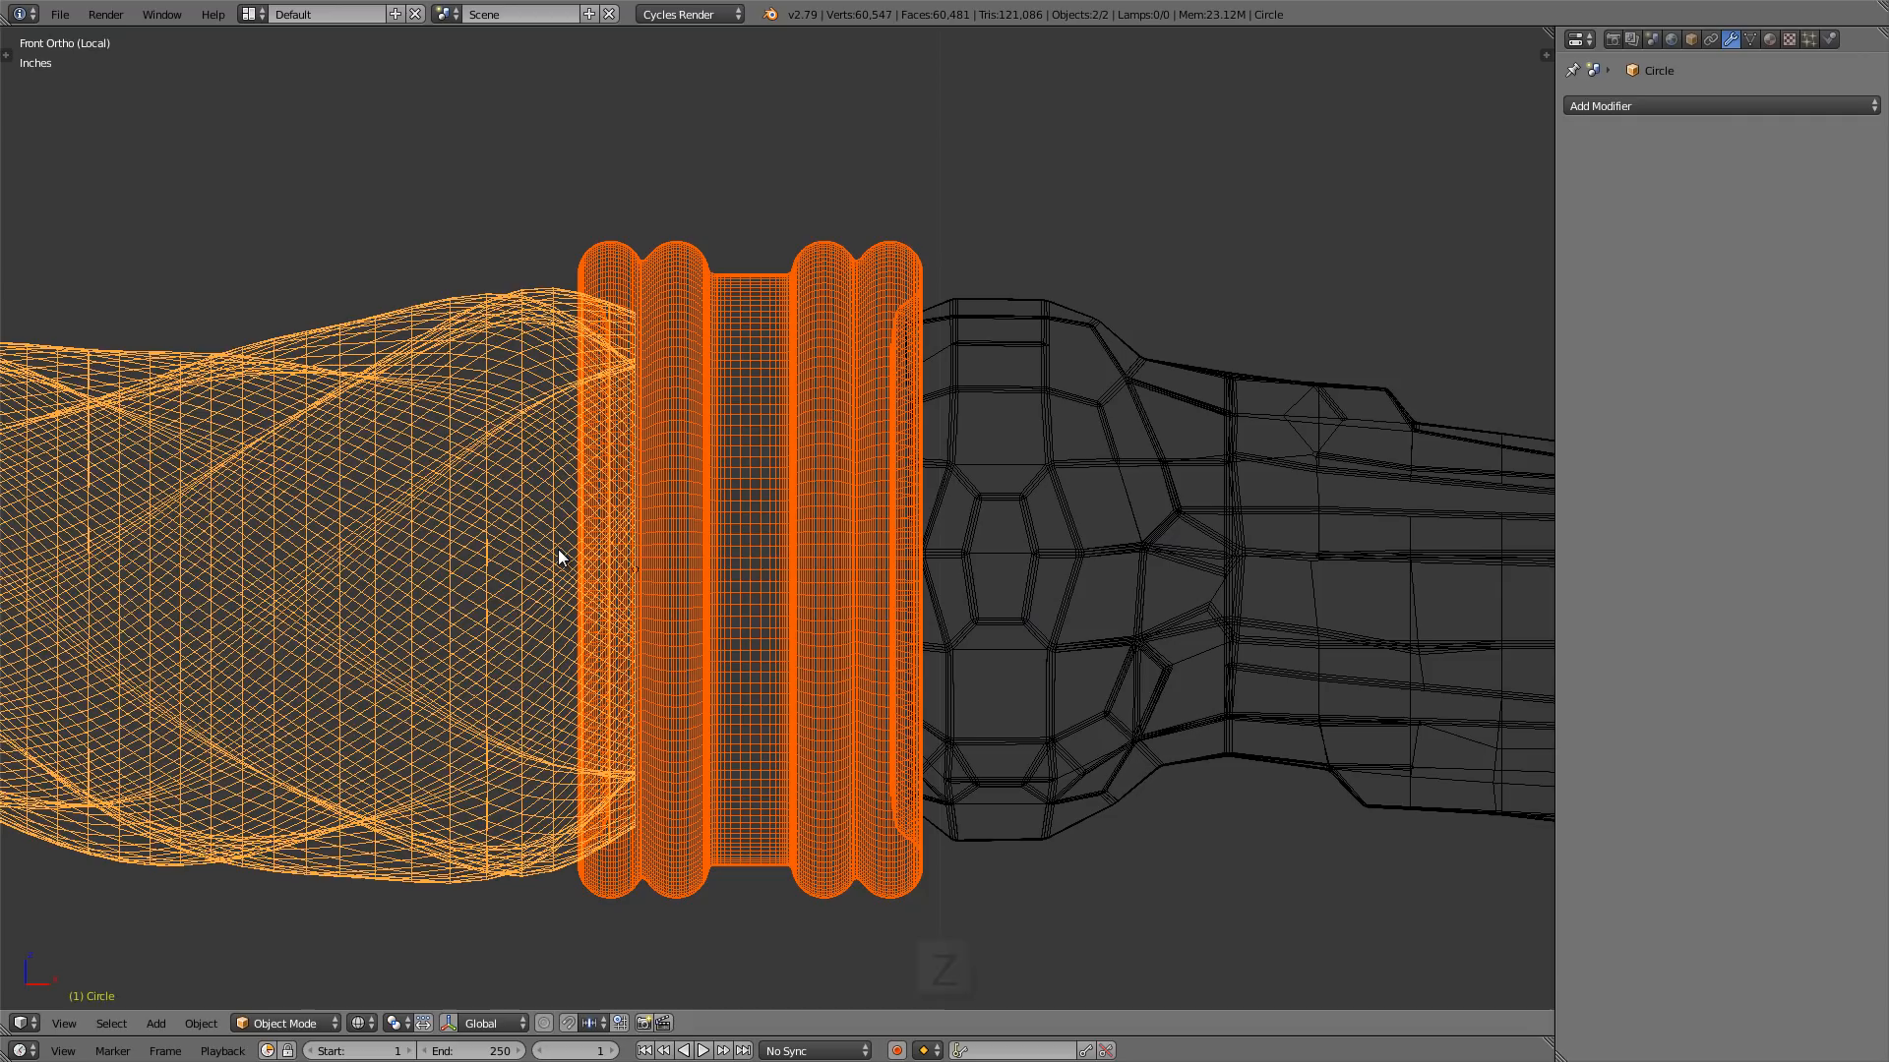
scroll(677, 546, "up", 2)
scroll(677, 531, "down", 1)
middle_click_drag(677, 532, 681, 516, "shift")
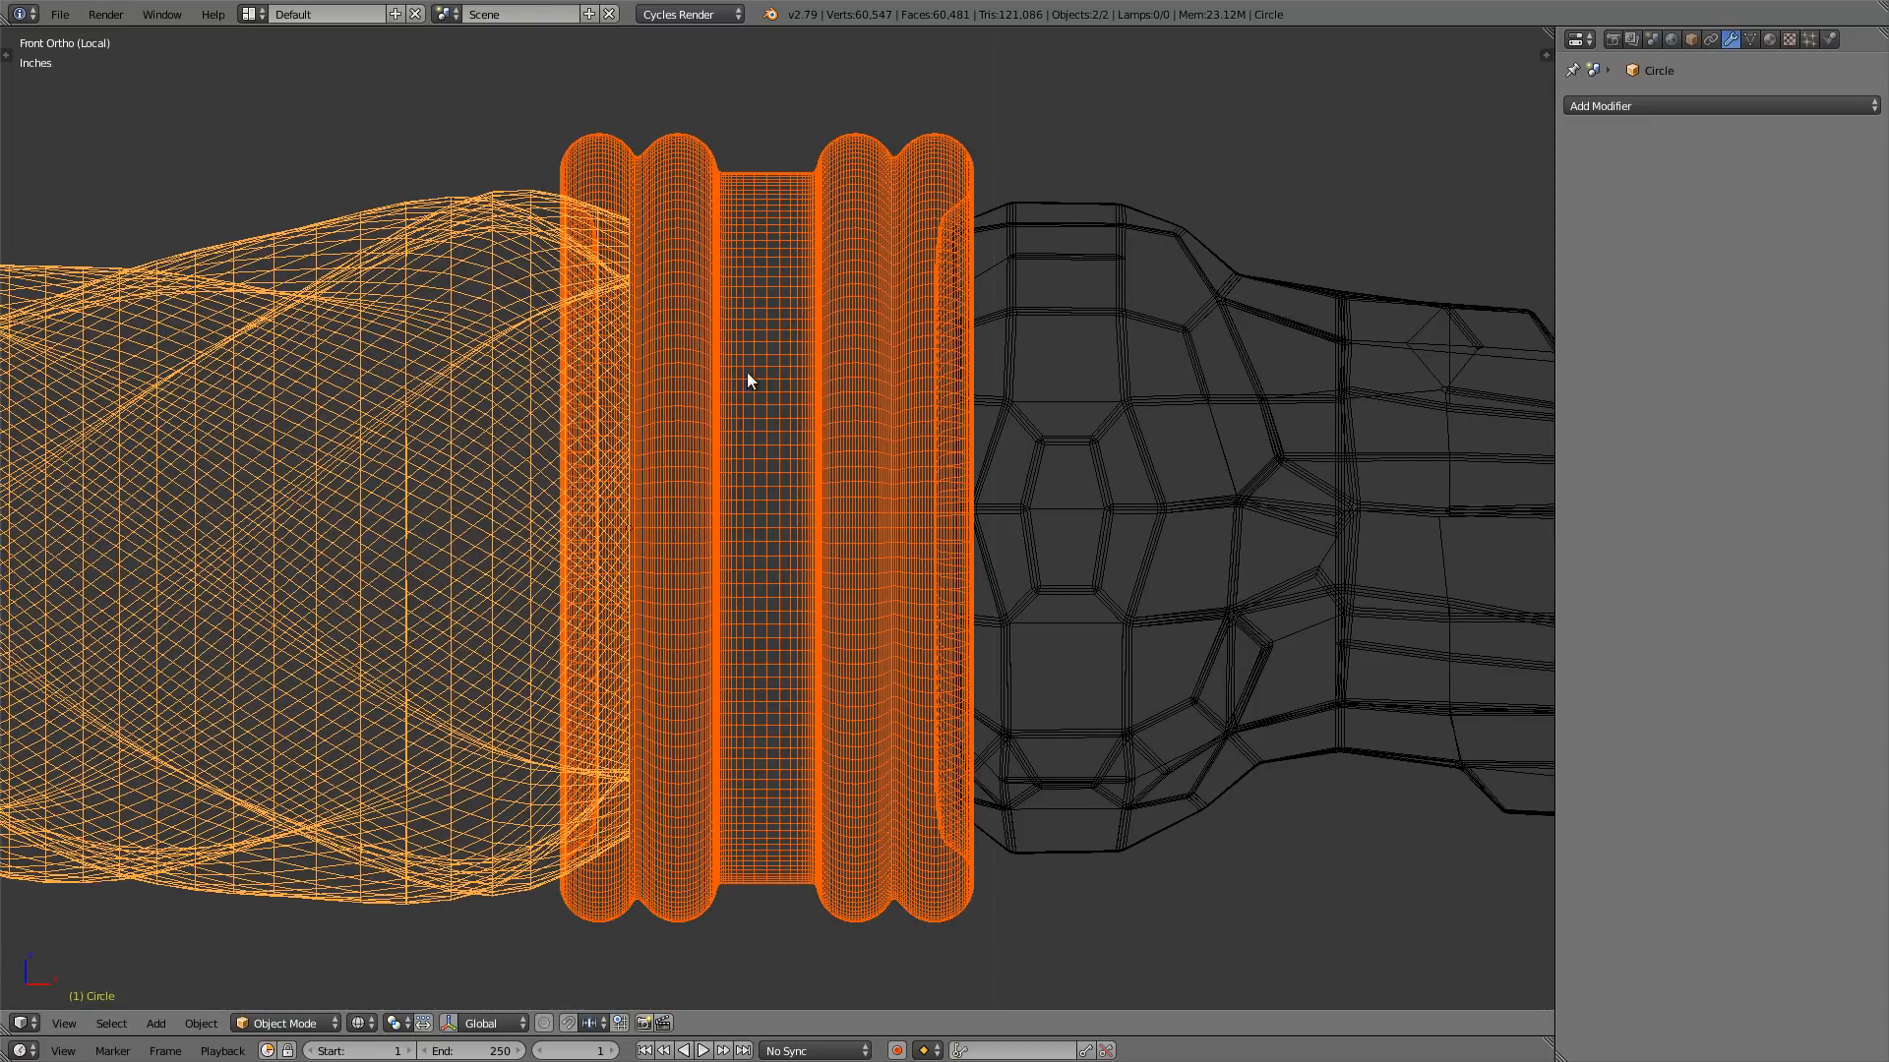
- Move the shaft about -24 thou along the X axis so its end overlaps the inside of the collar
right_click(1108, 316)
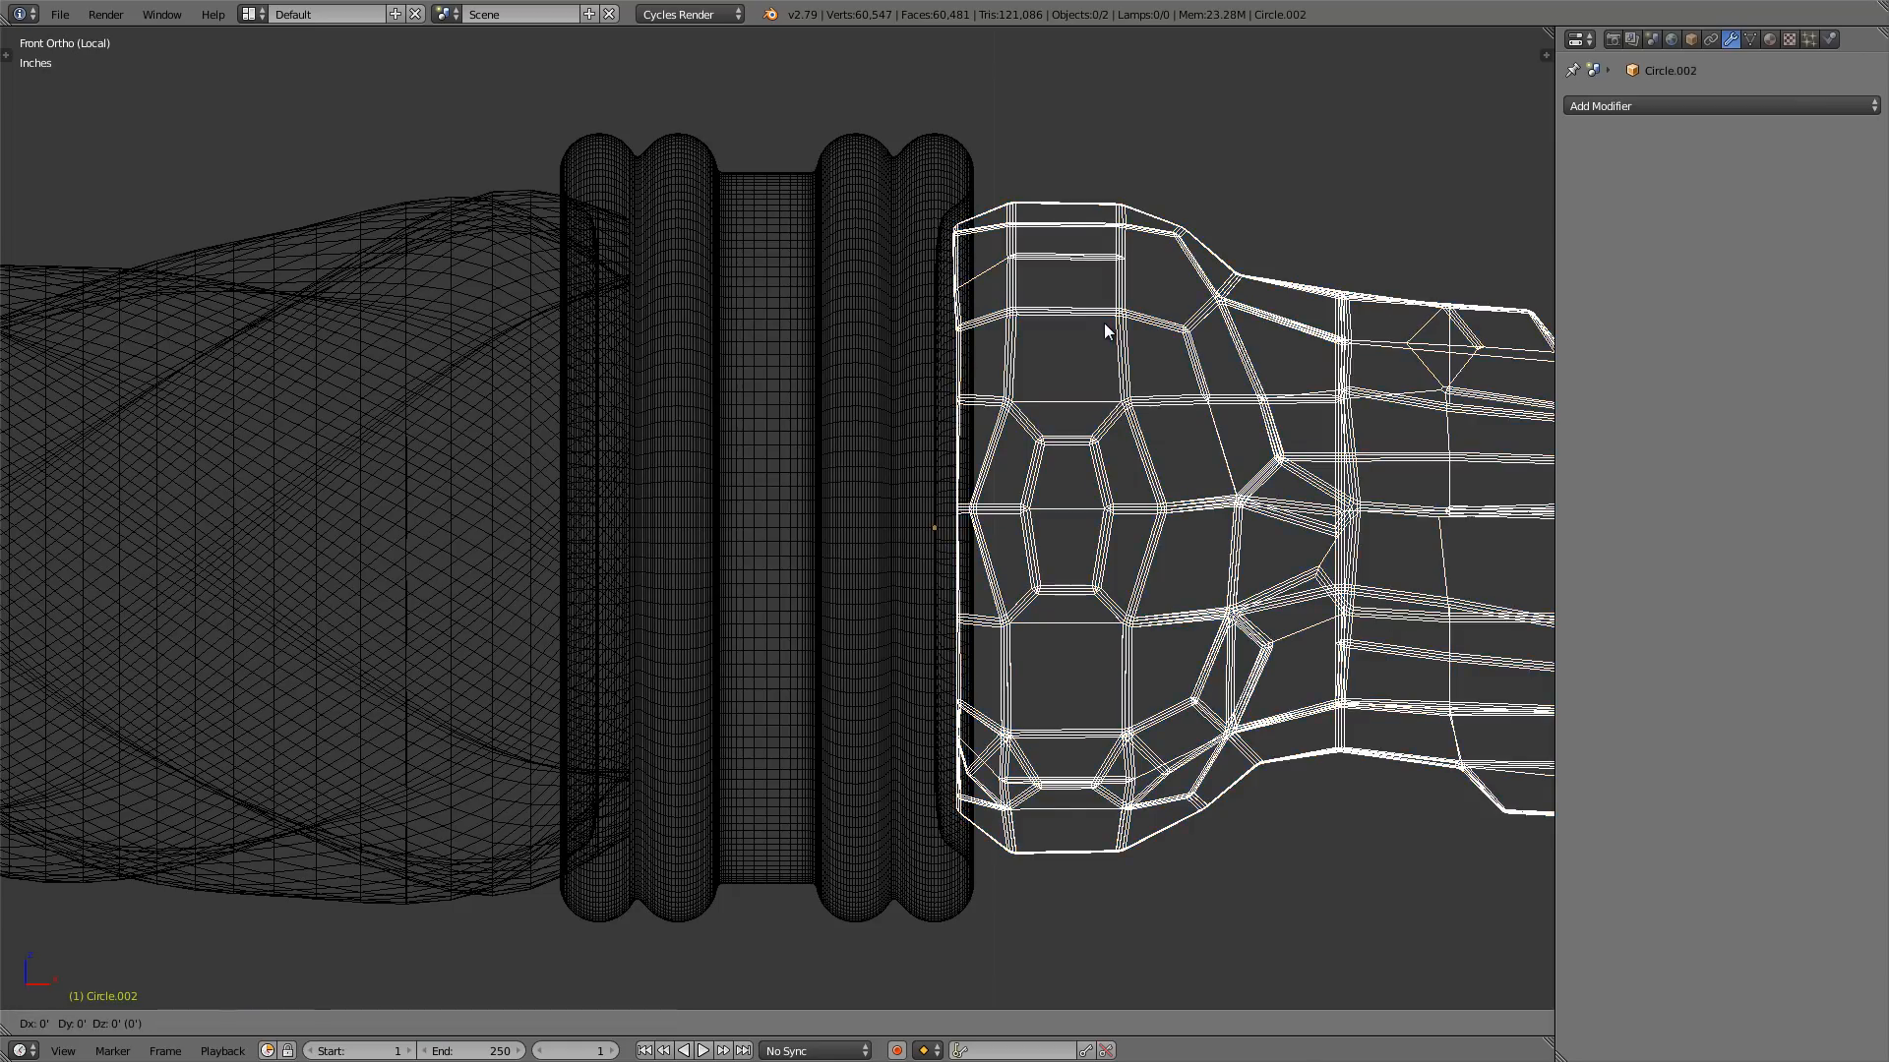
scroll(1034, 351, "up", 1)
middle_click_drag(974, 351, 925, 312, "shift")
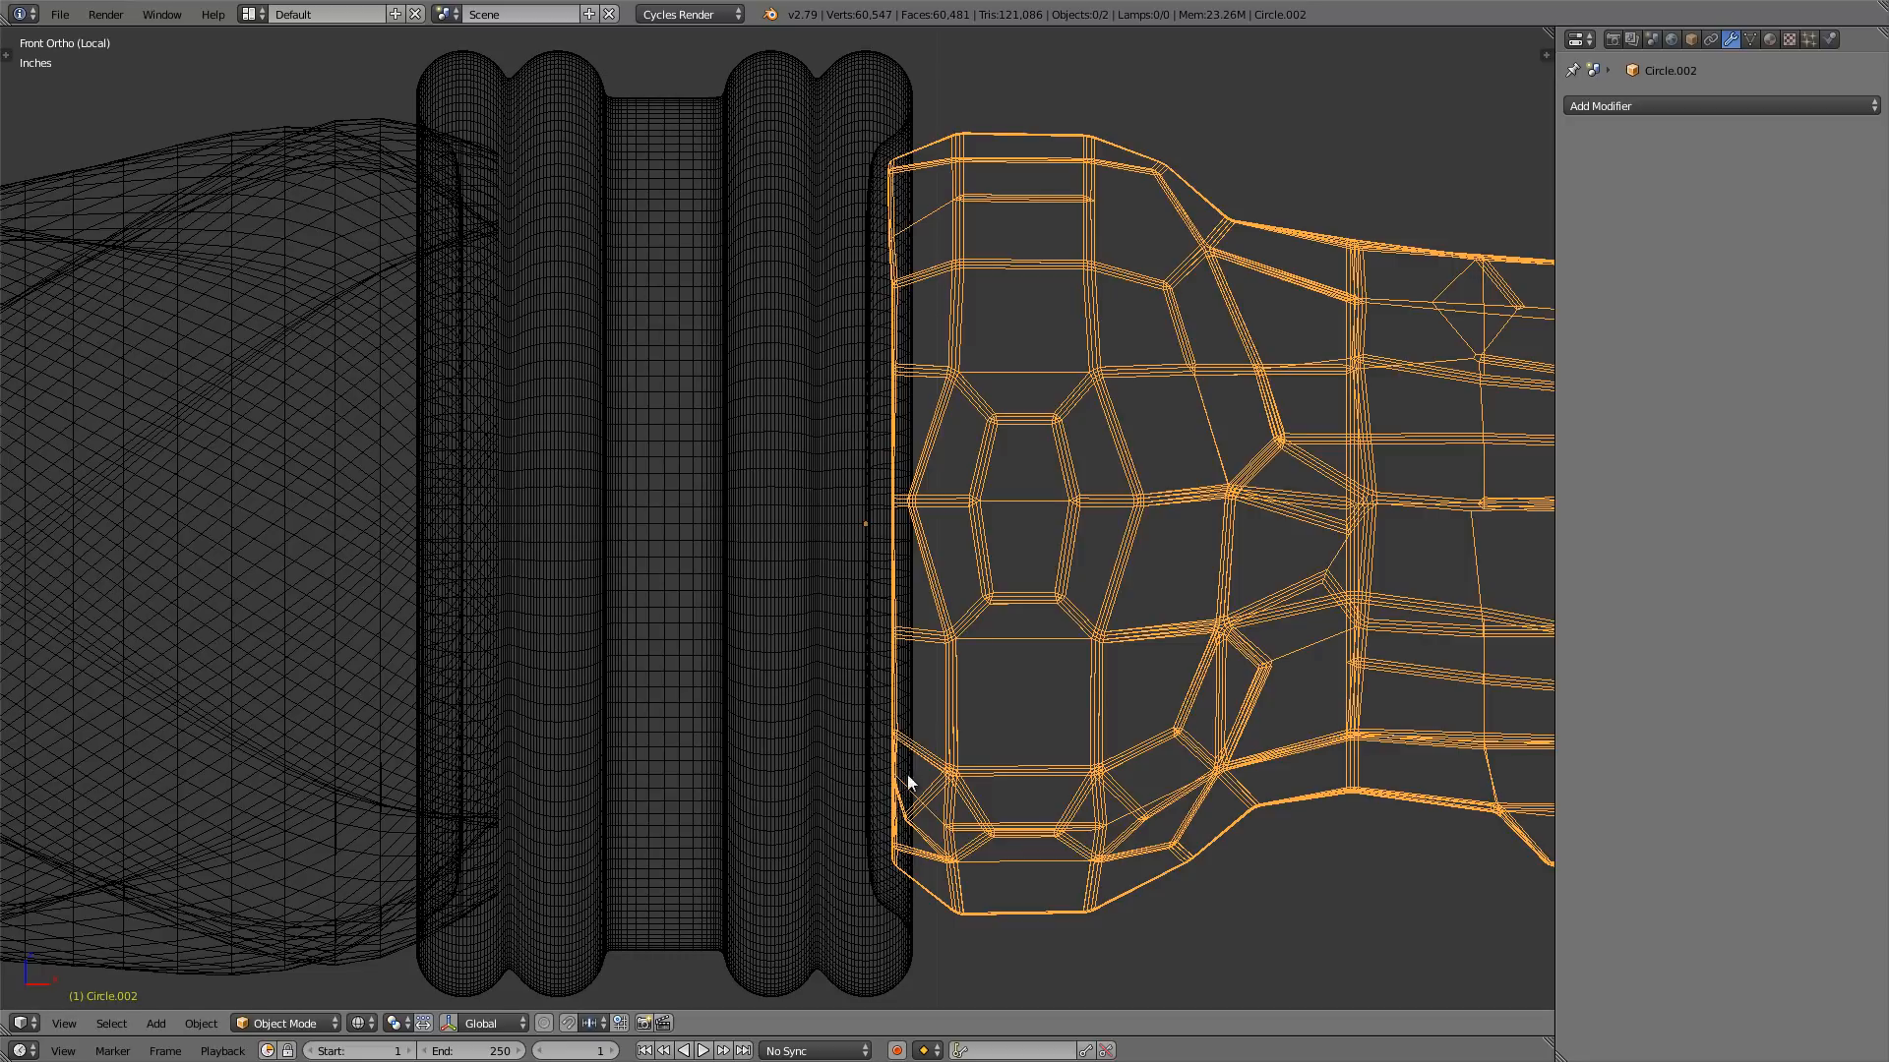
key("g")
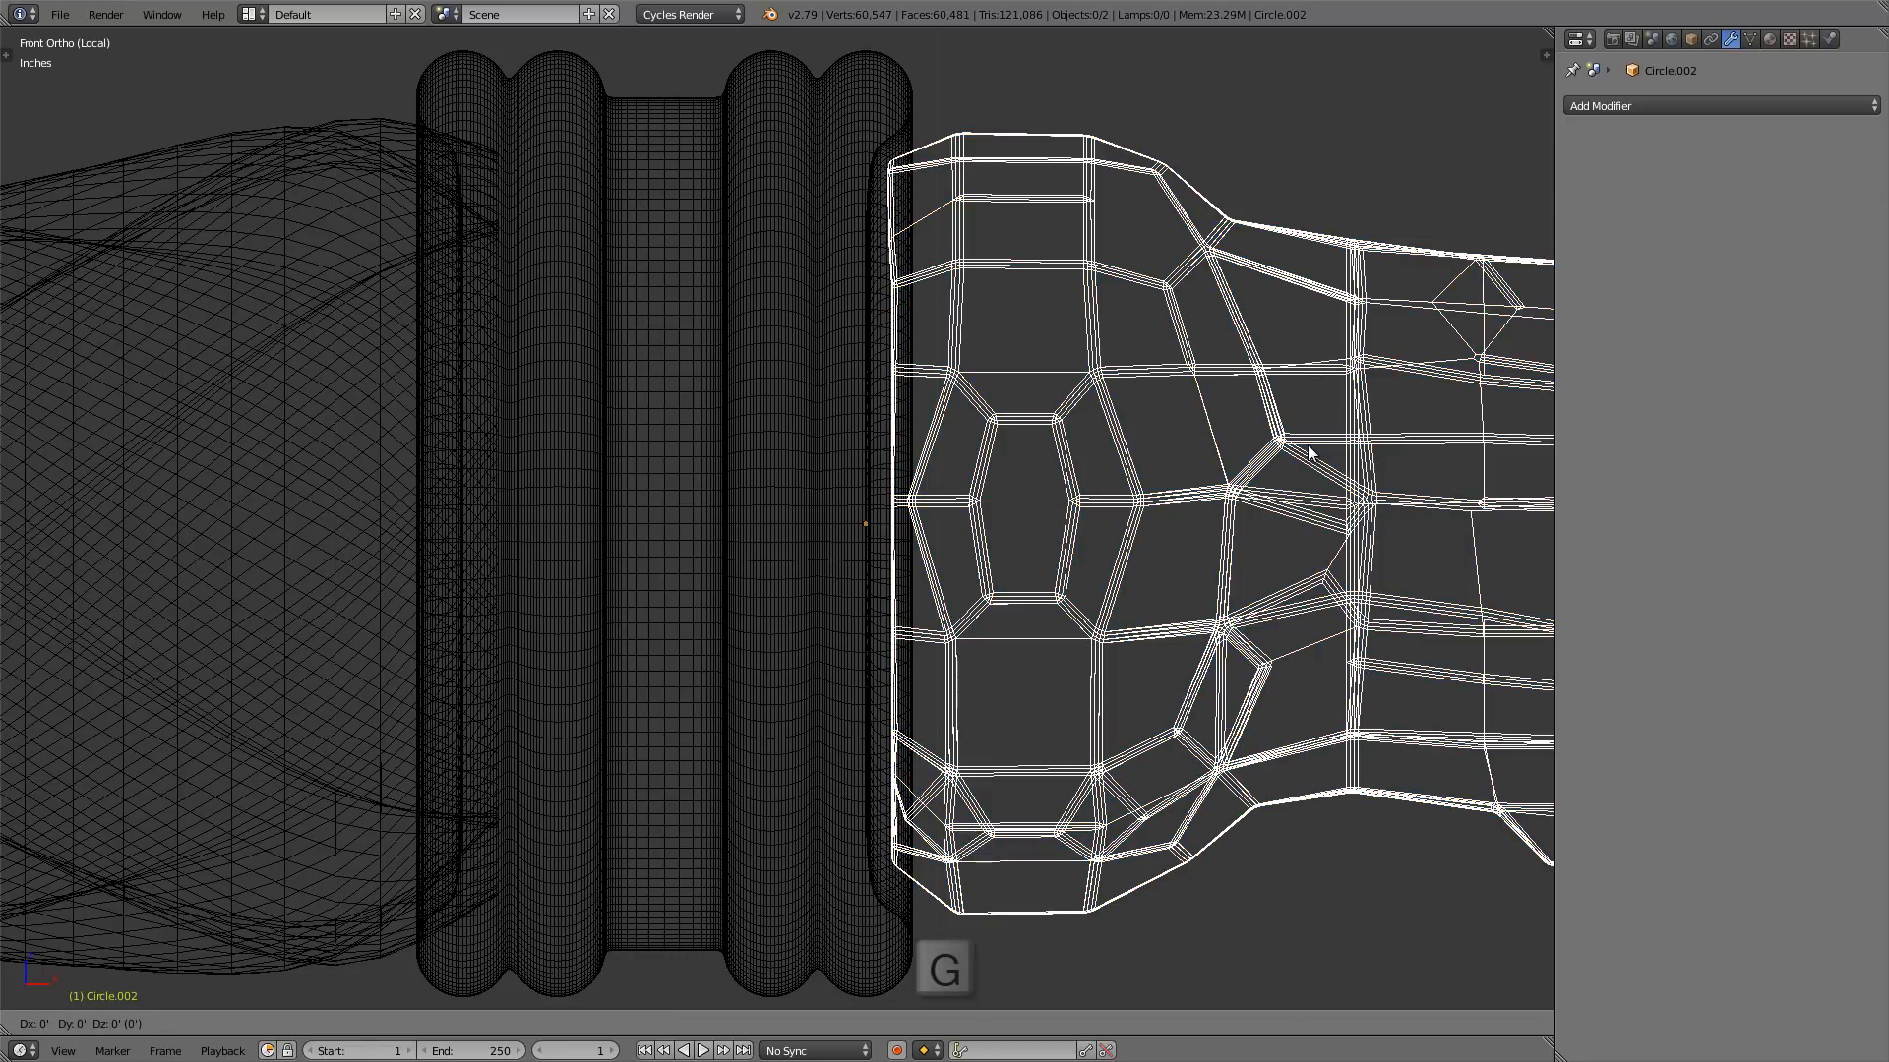
key("x")
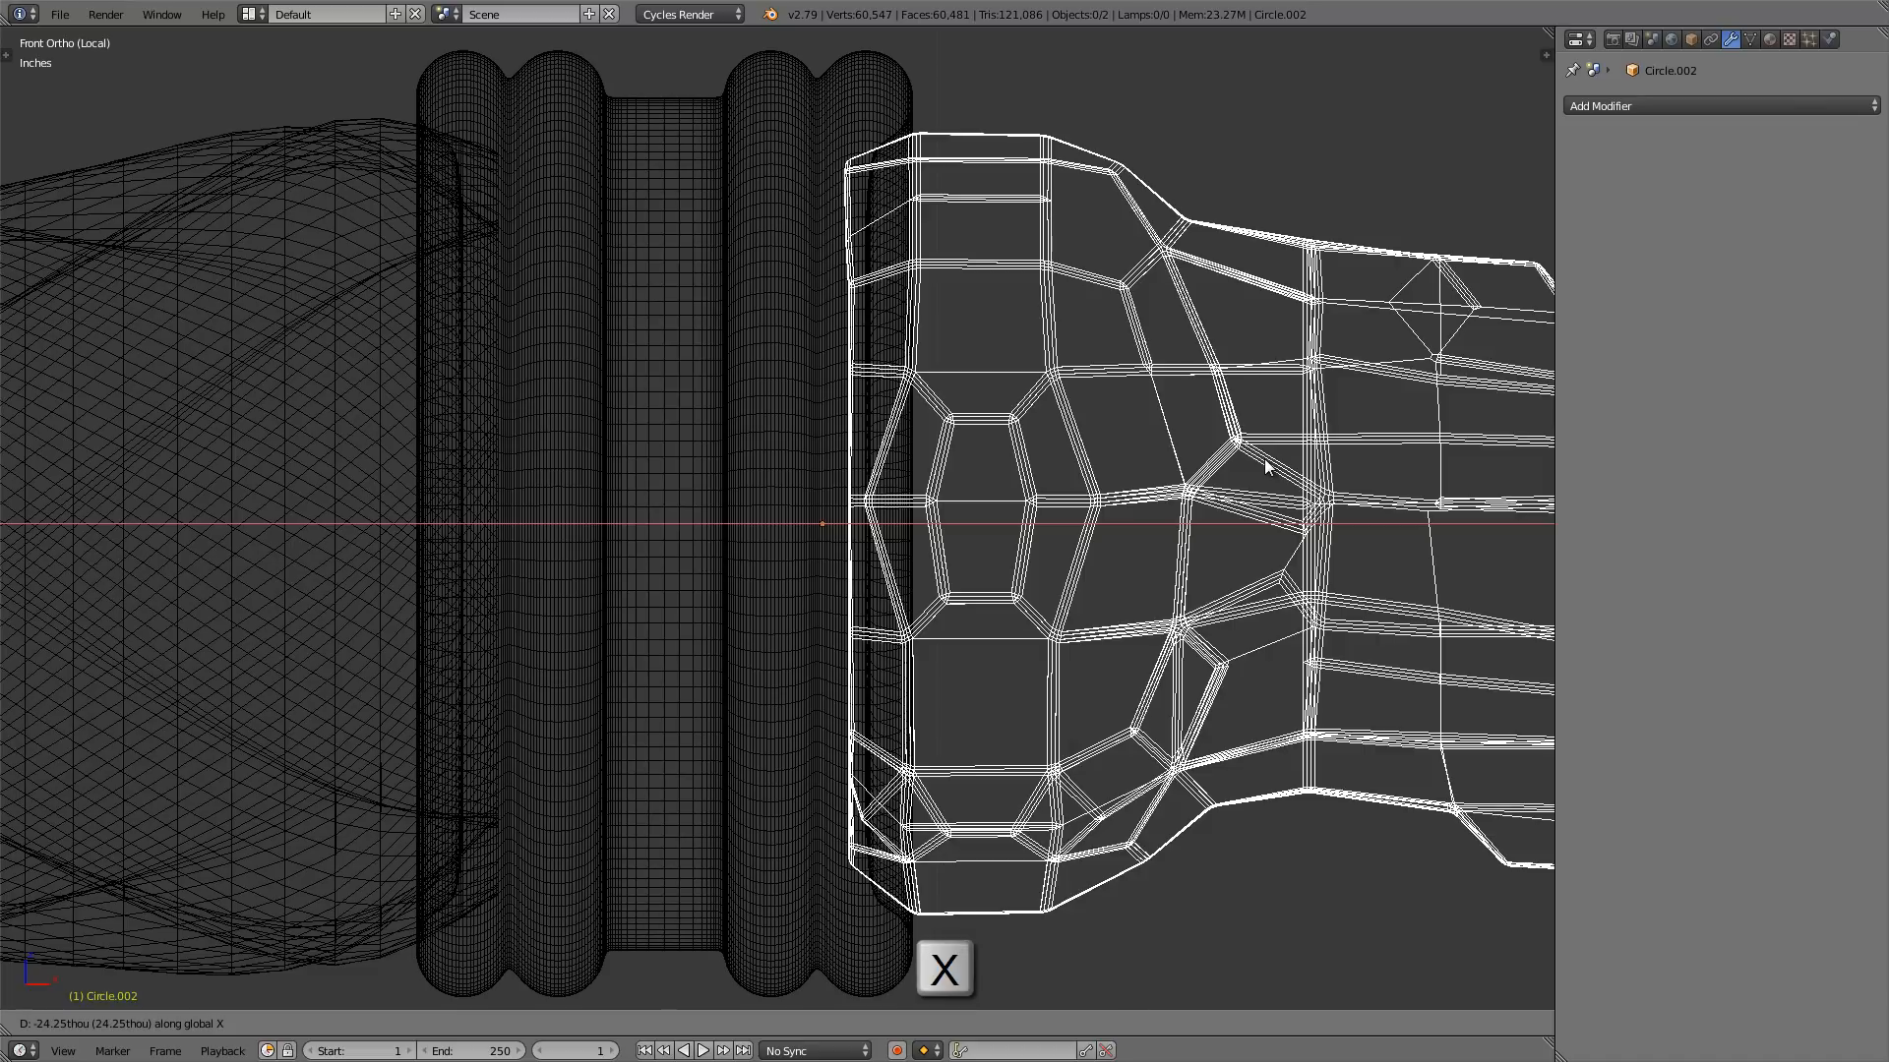
left_click(1265, 459)
scroll(1223, 448, "down", 2)
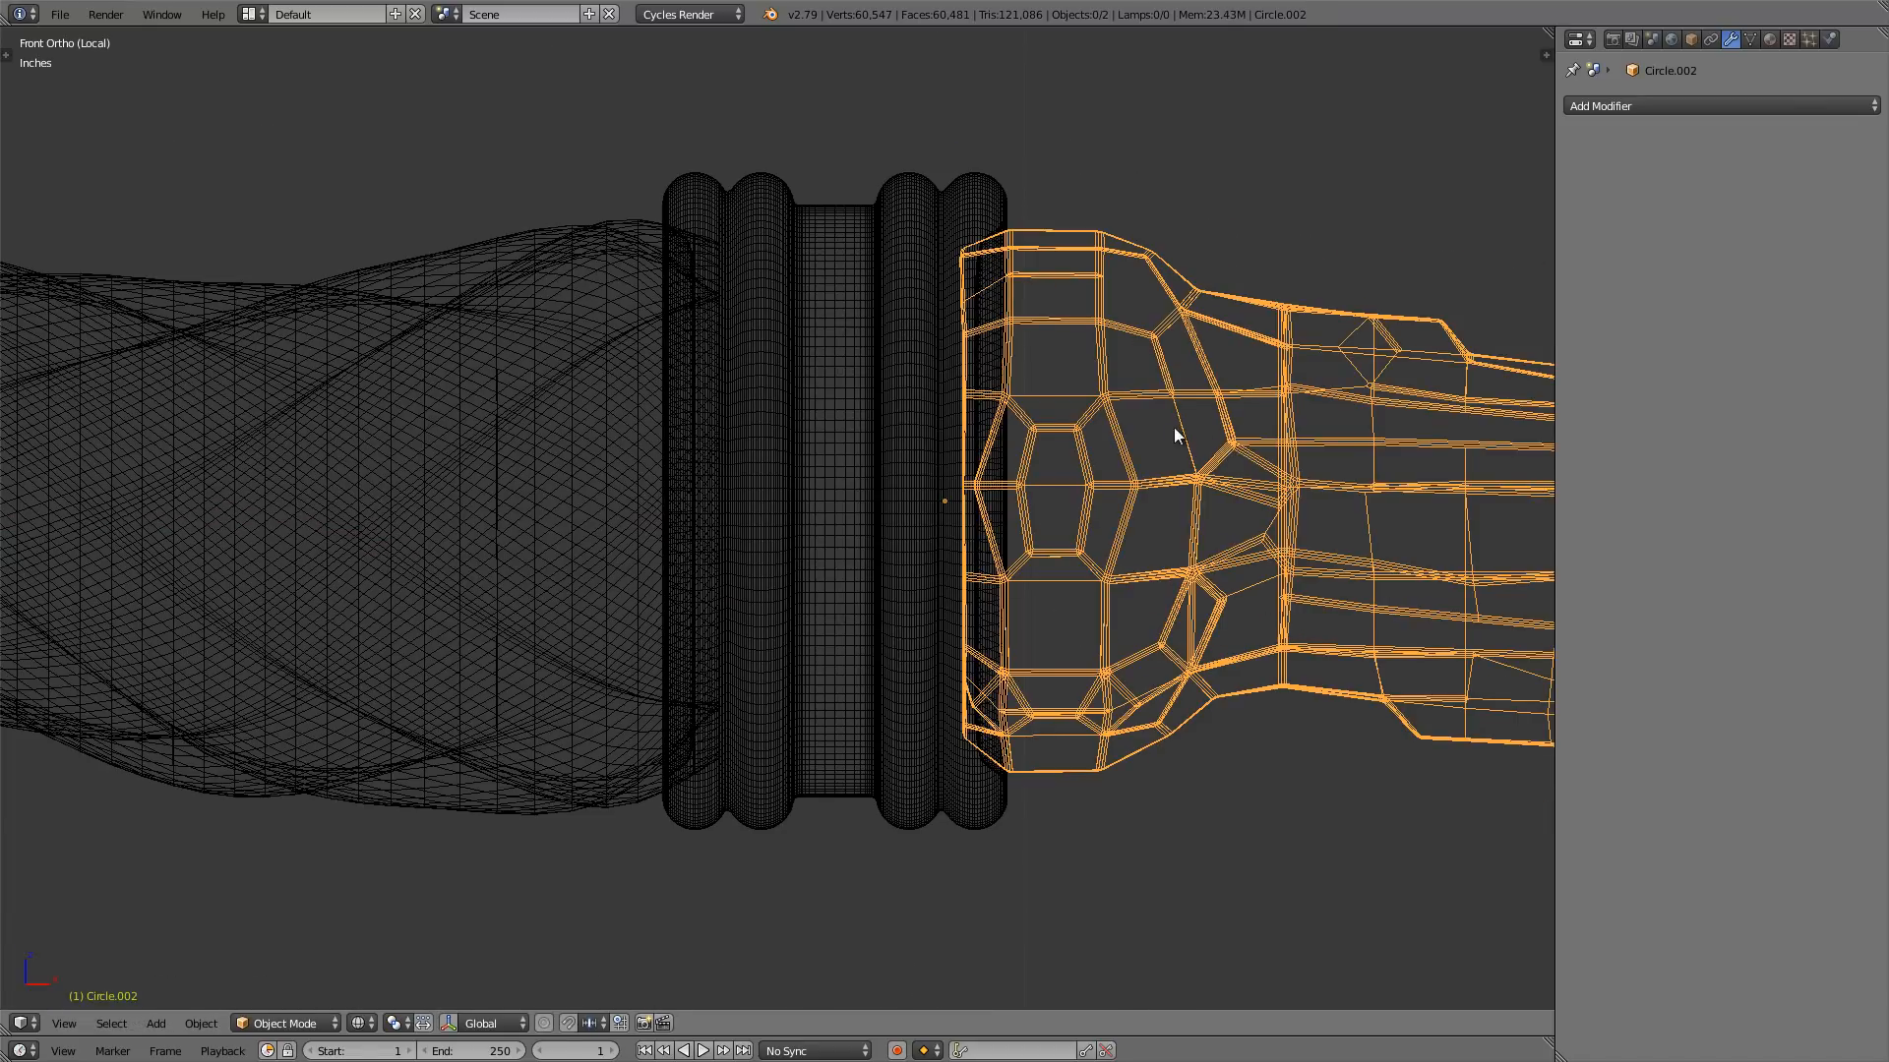
- Add a Boolean modifier to the twisted handle, set to Union with the collar (Circle.001) as its object
middle_click_drag(1079, 343, 1066, 357, "shift")
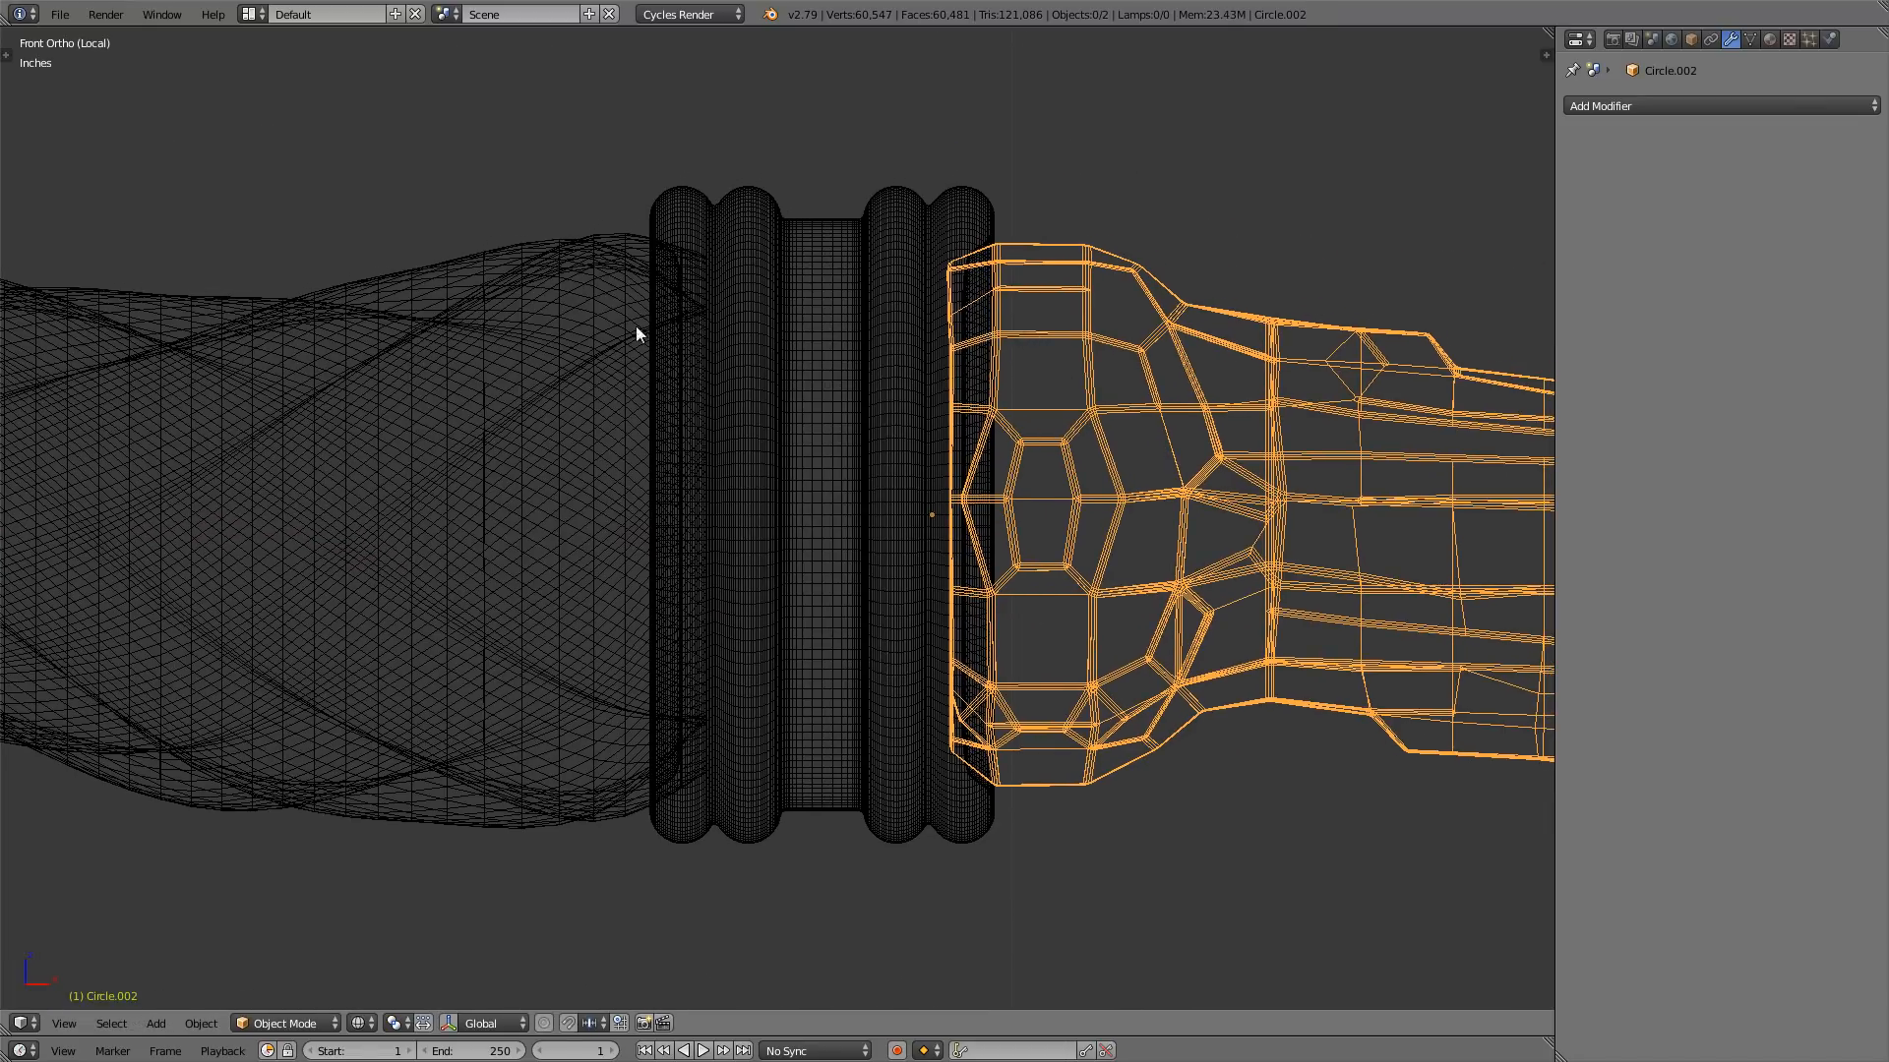
right_click(533, 425)
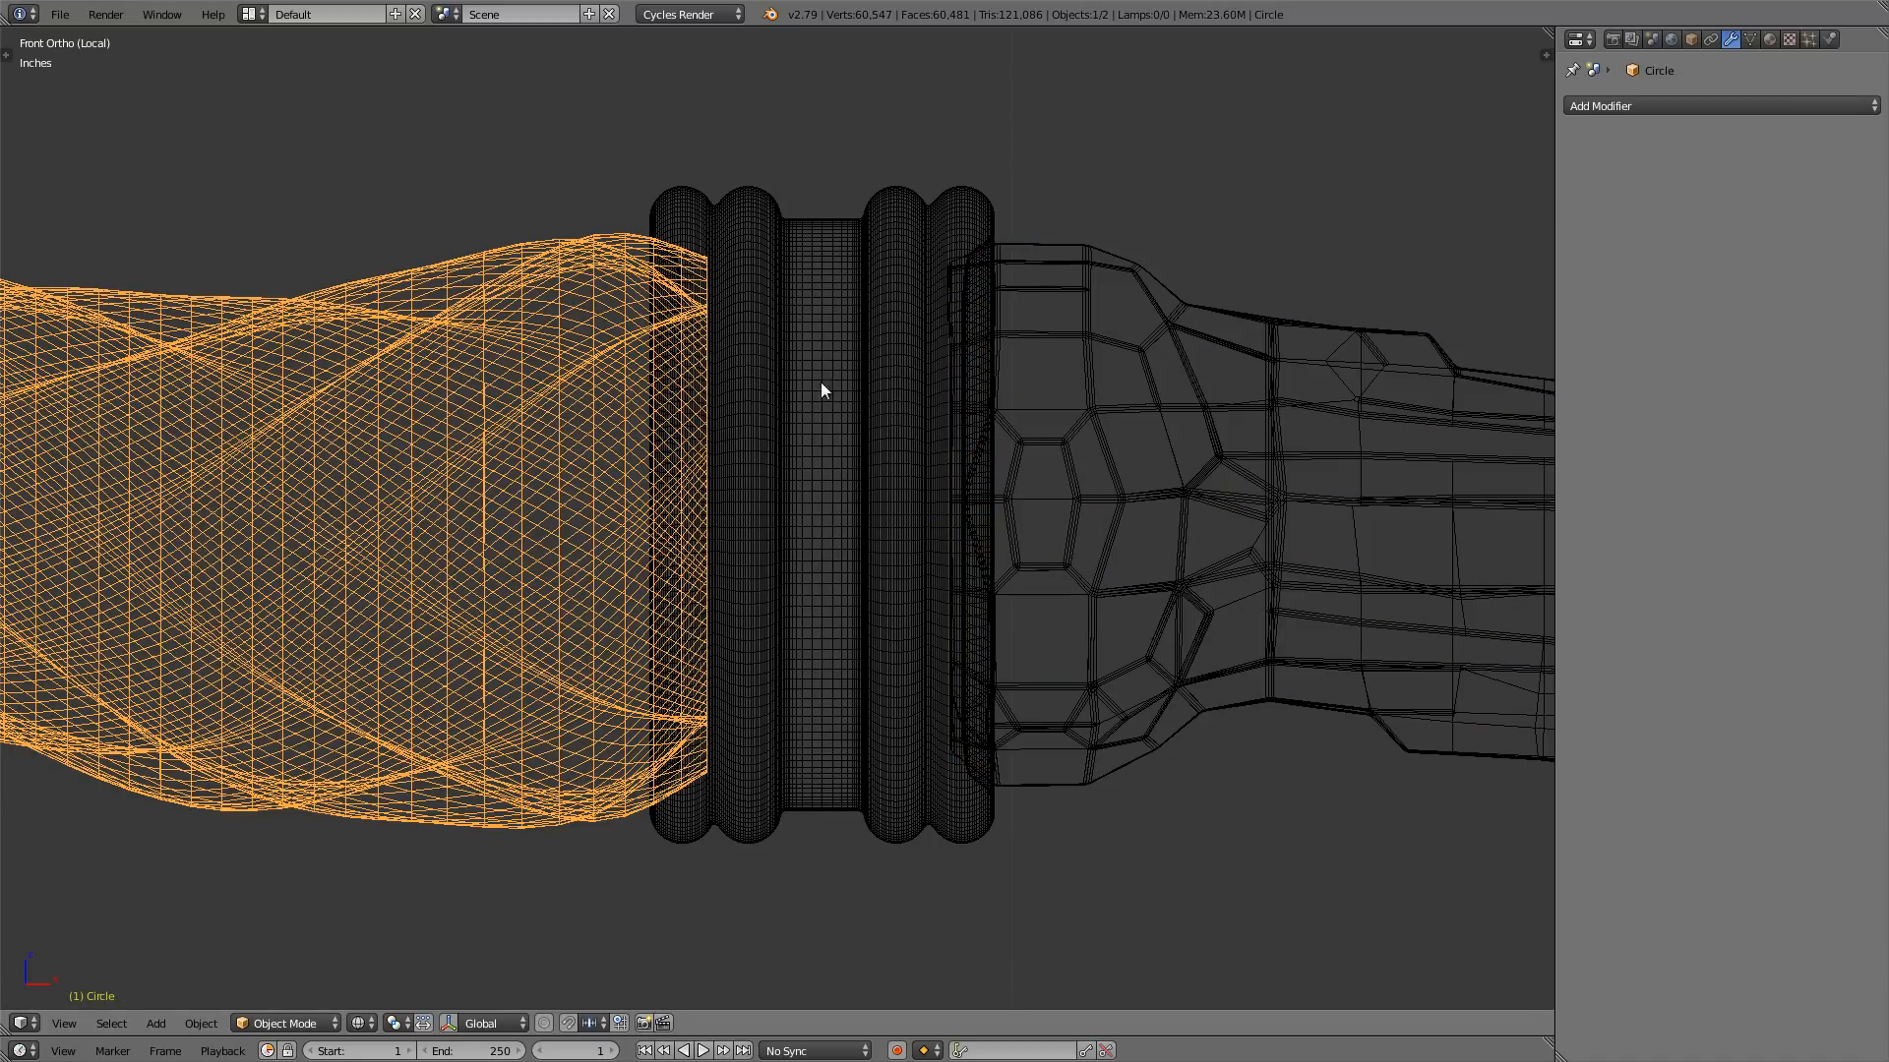
left_click(1673, 108)
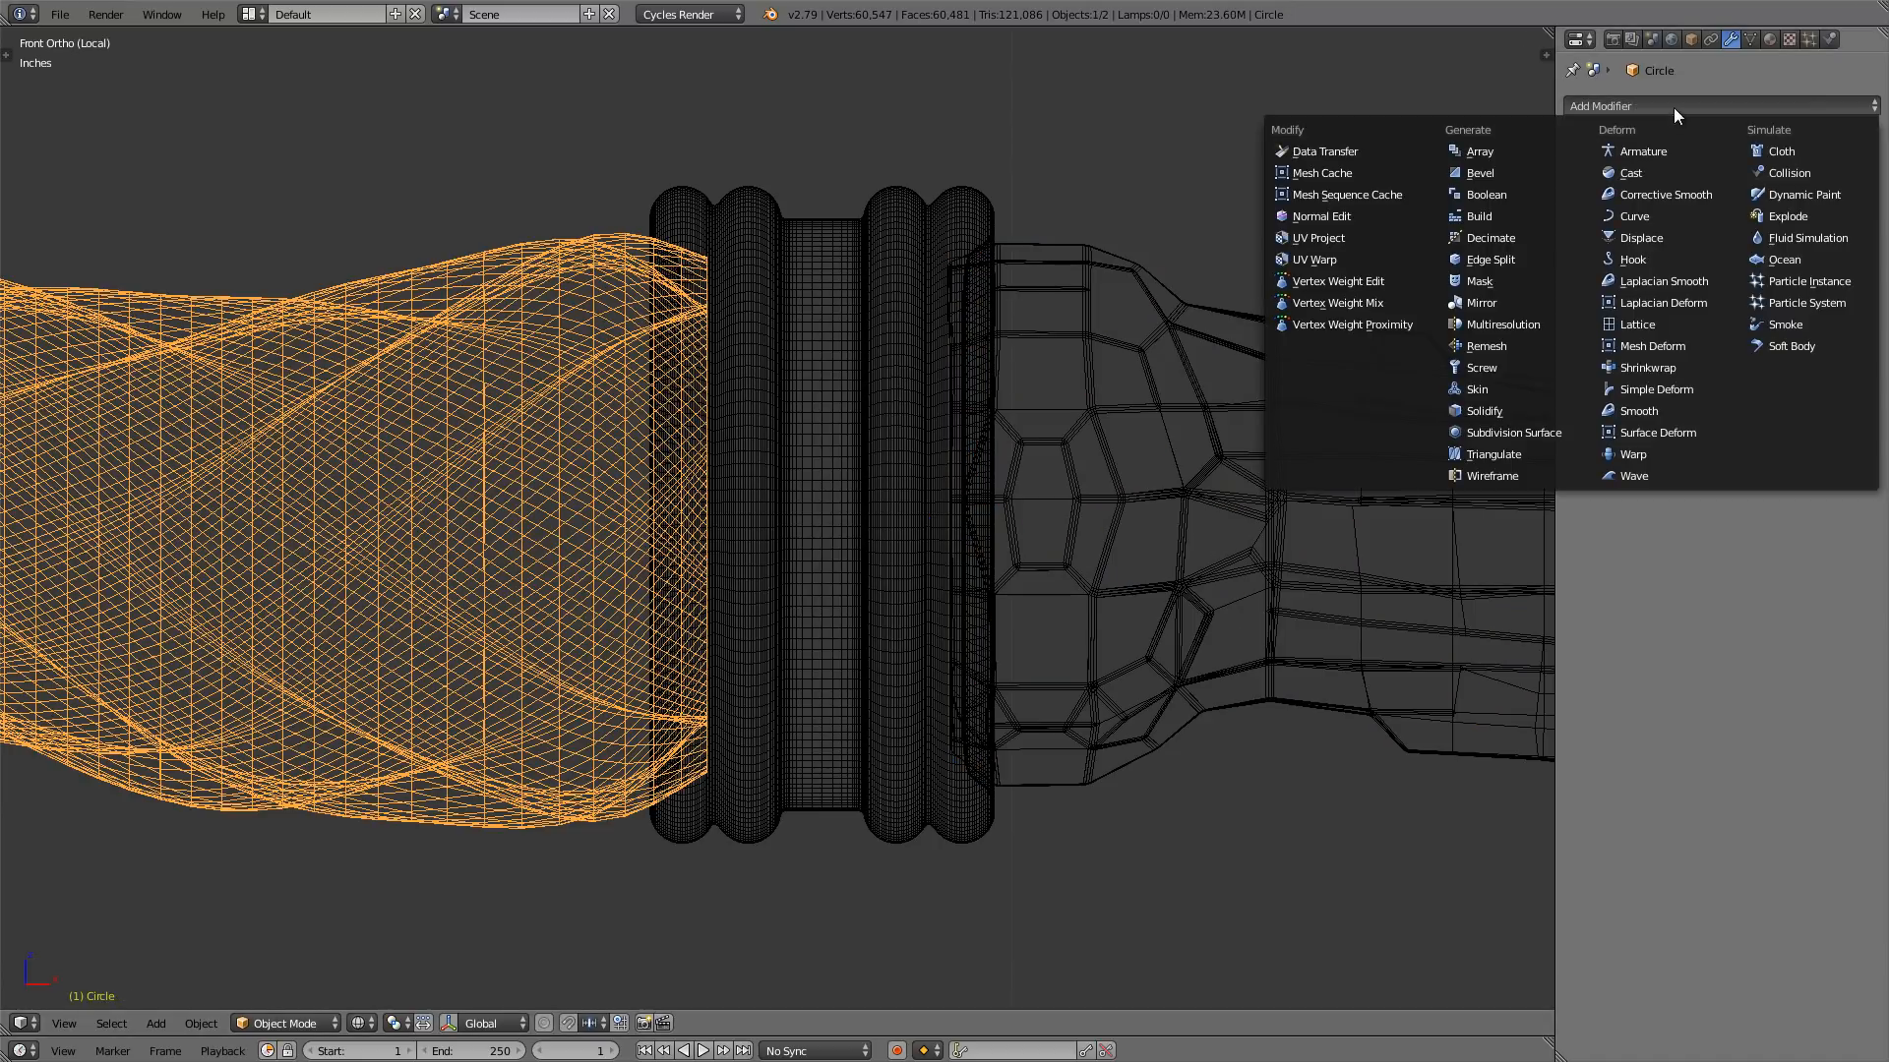
left_click(1516, 203)
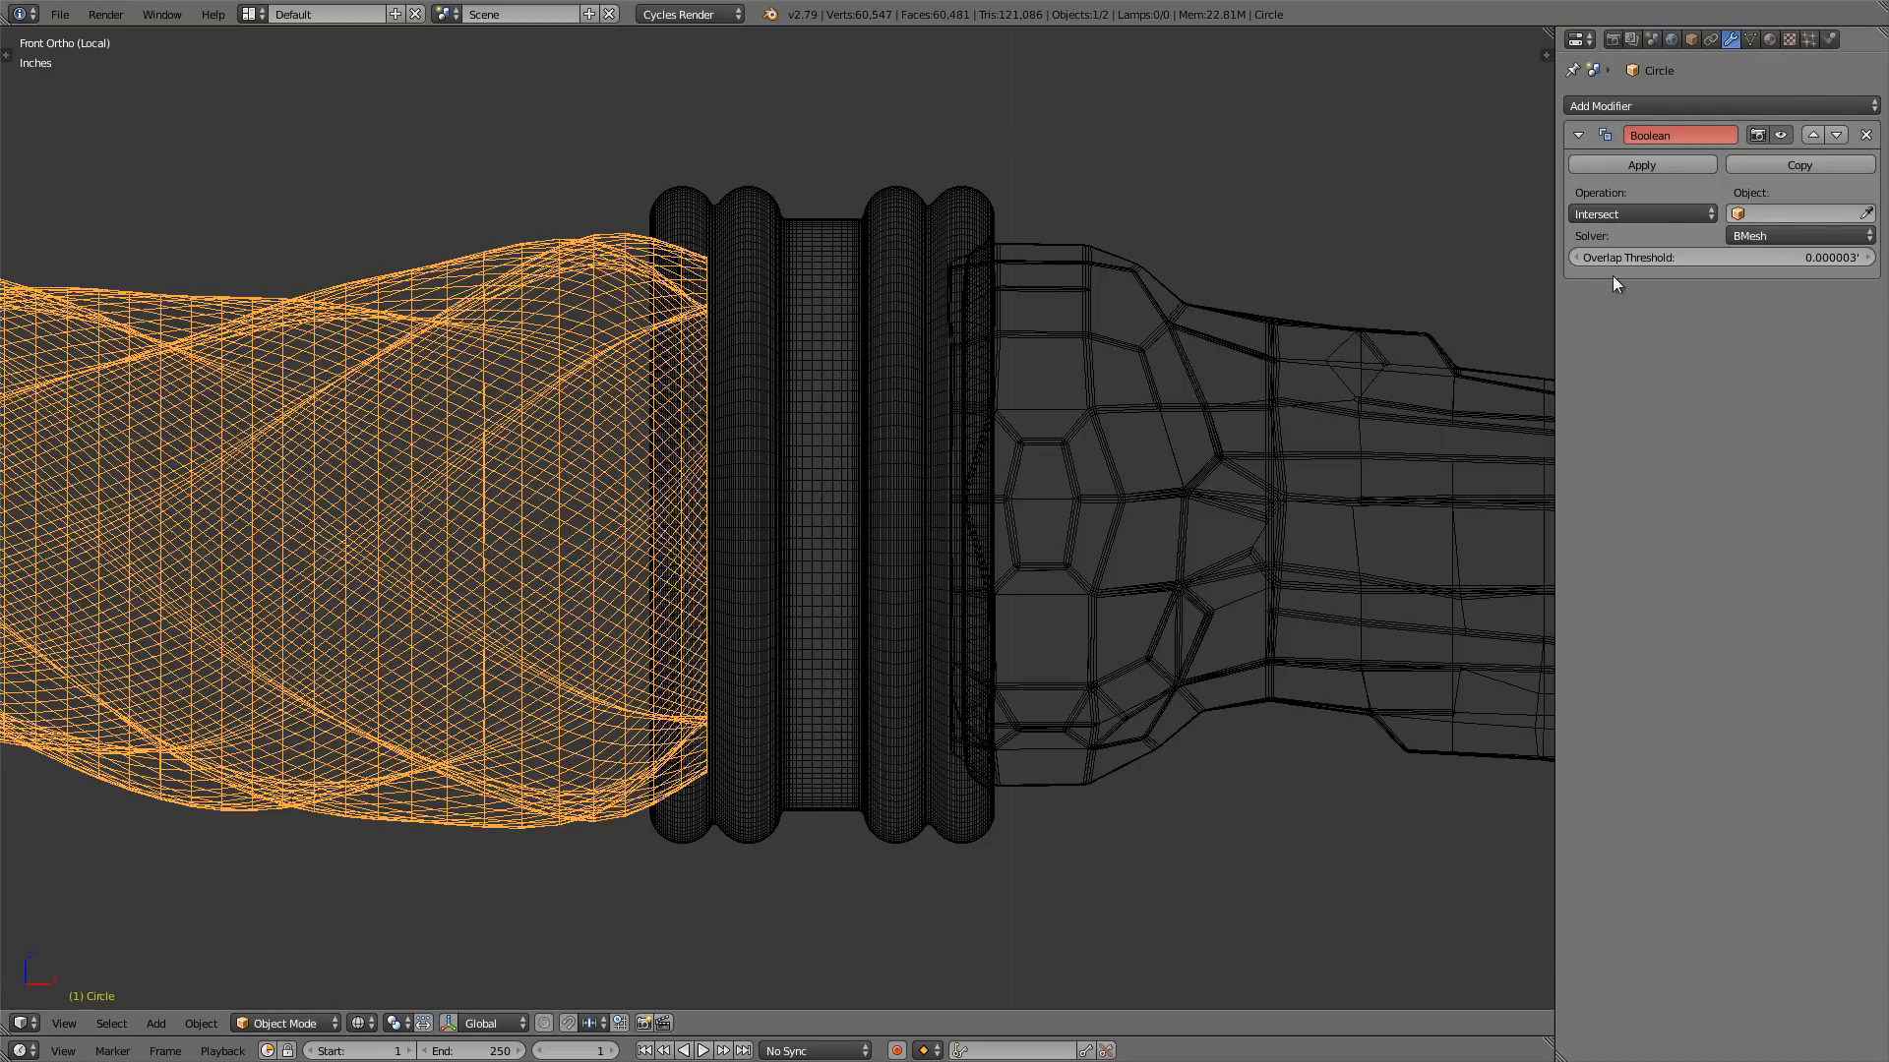
left_click(1649, 214)
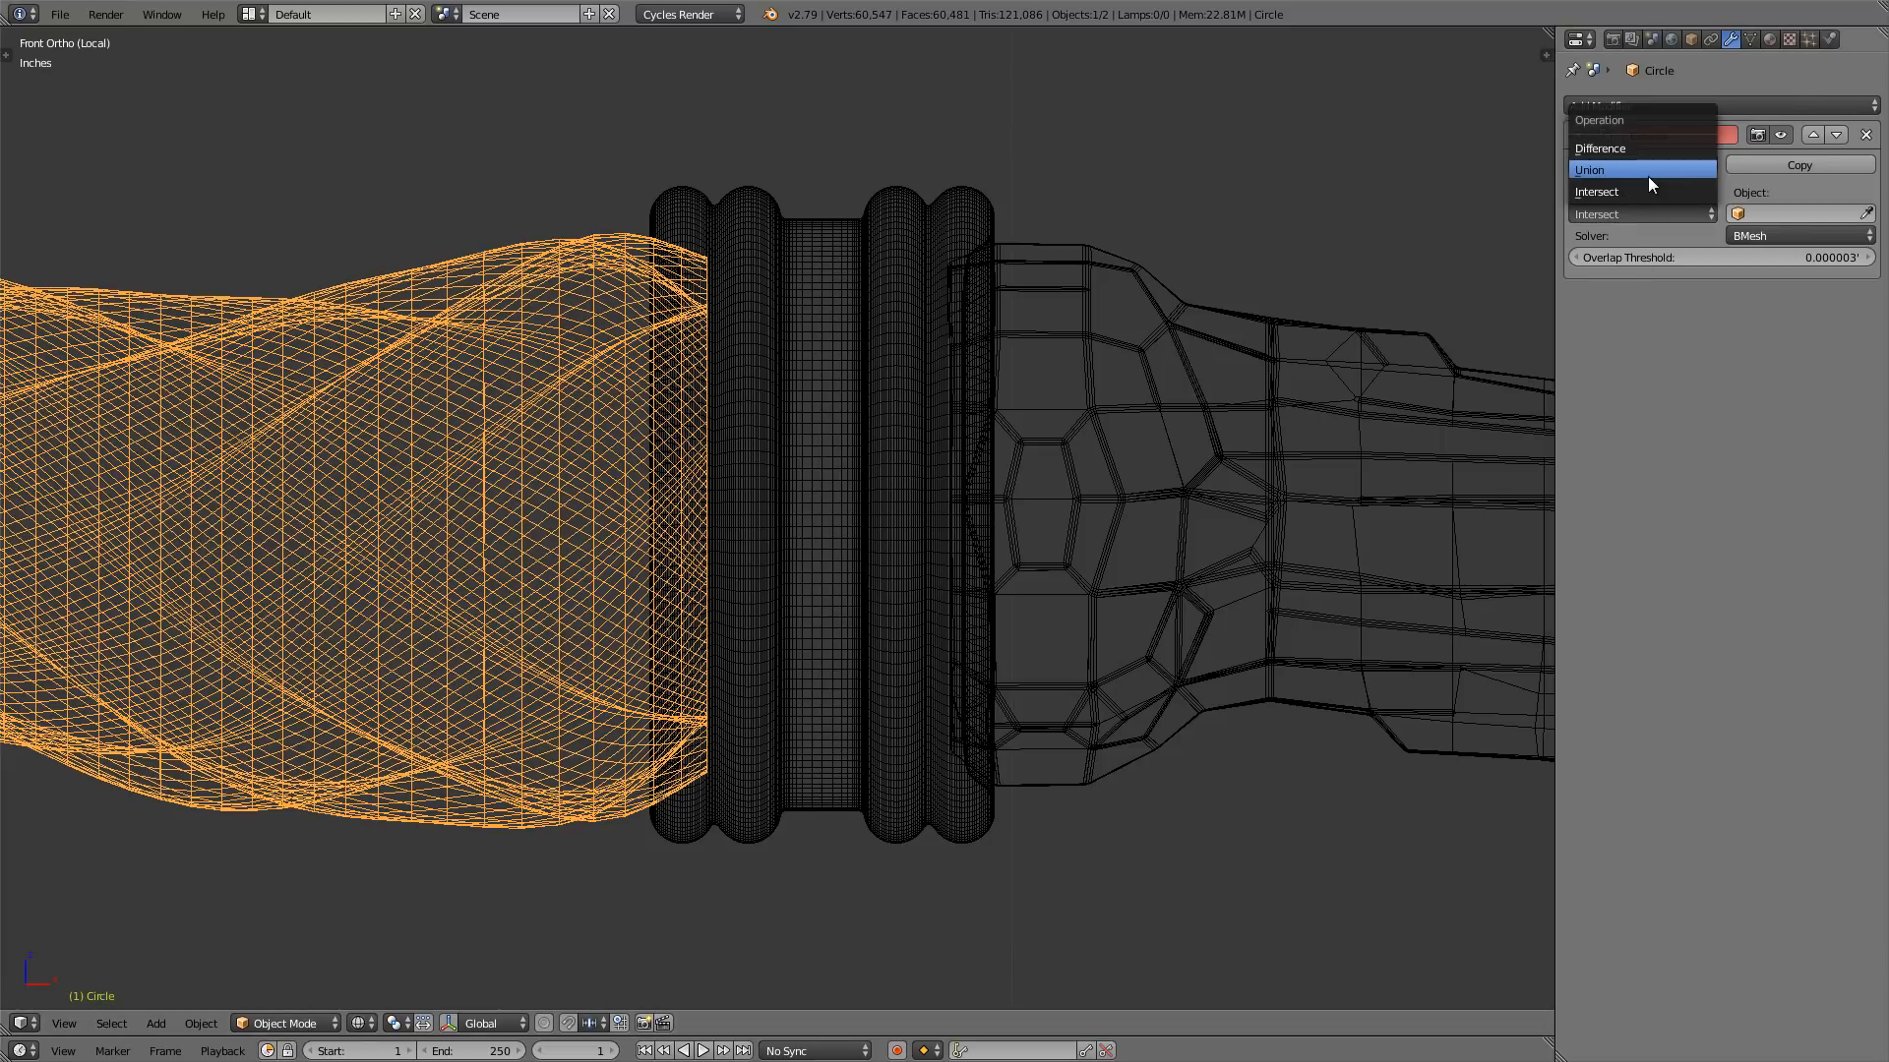
left_click(1648, 175)
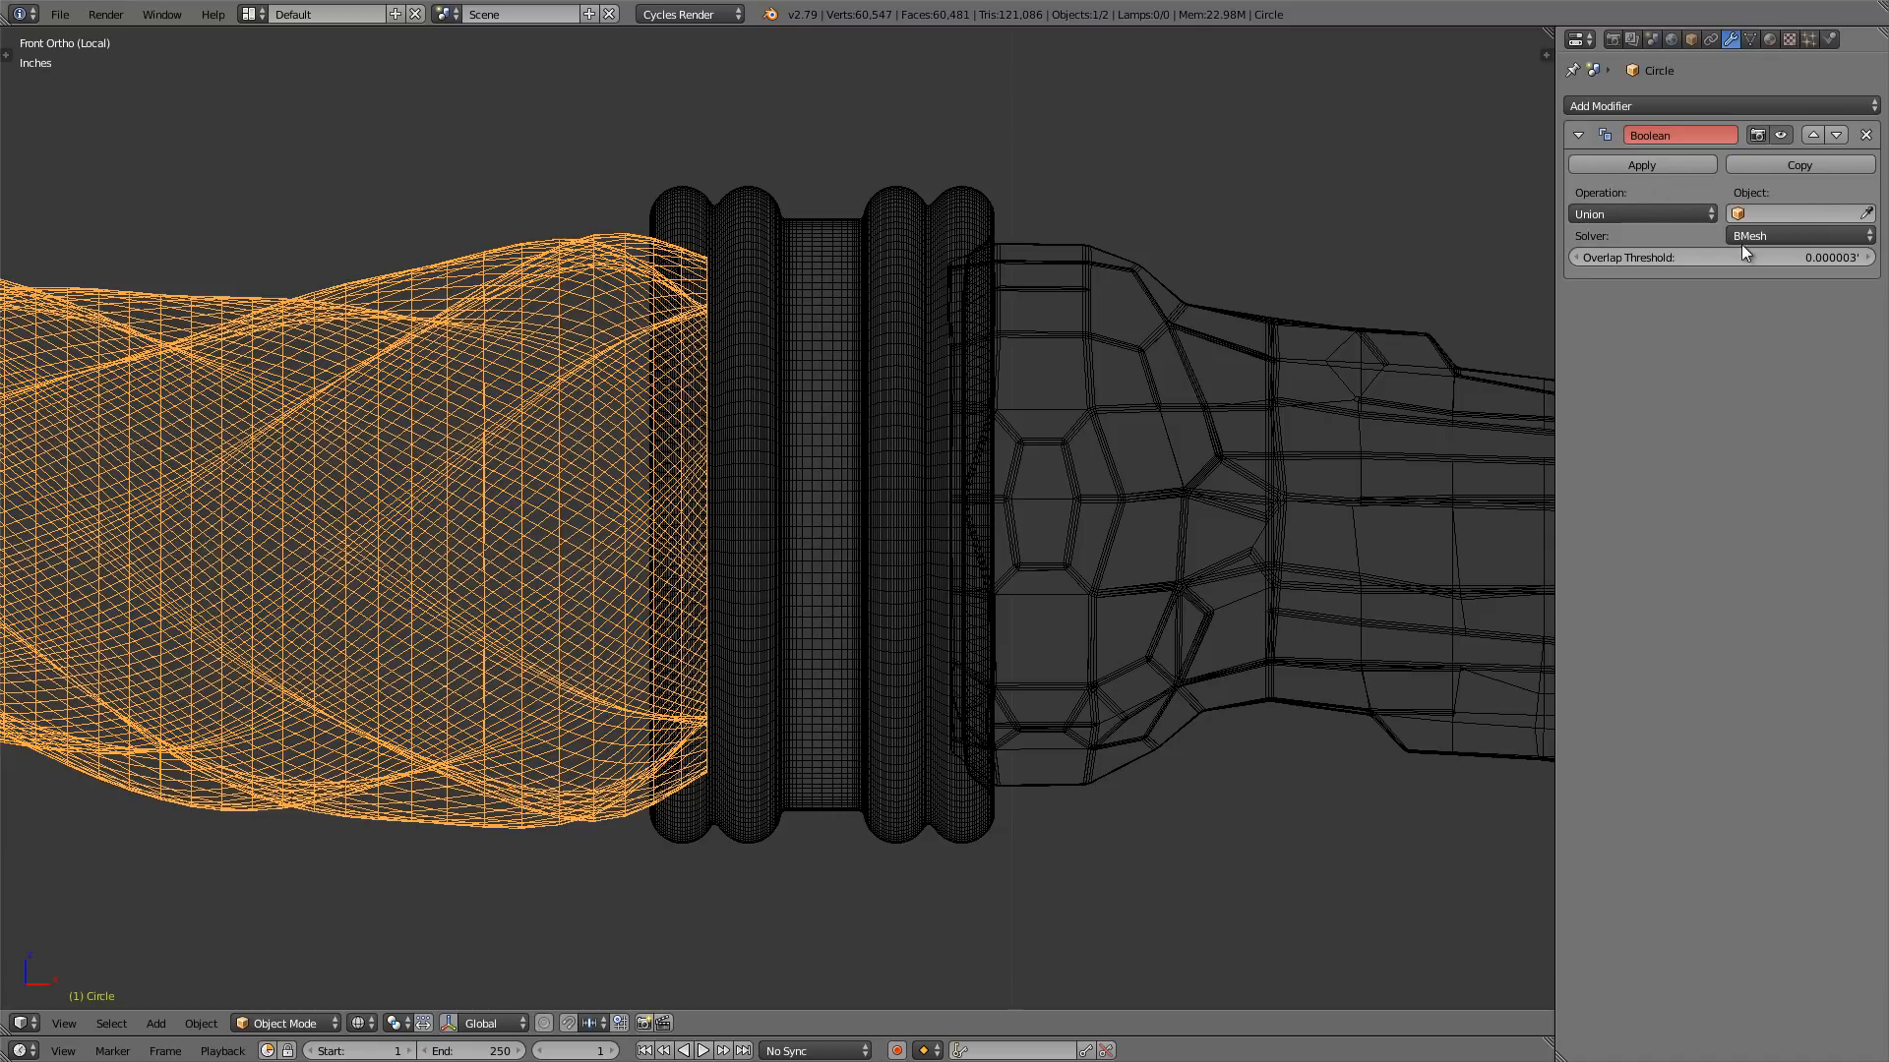
left_click(1869, 211)
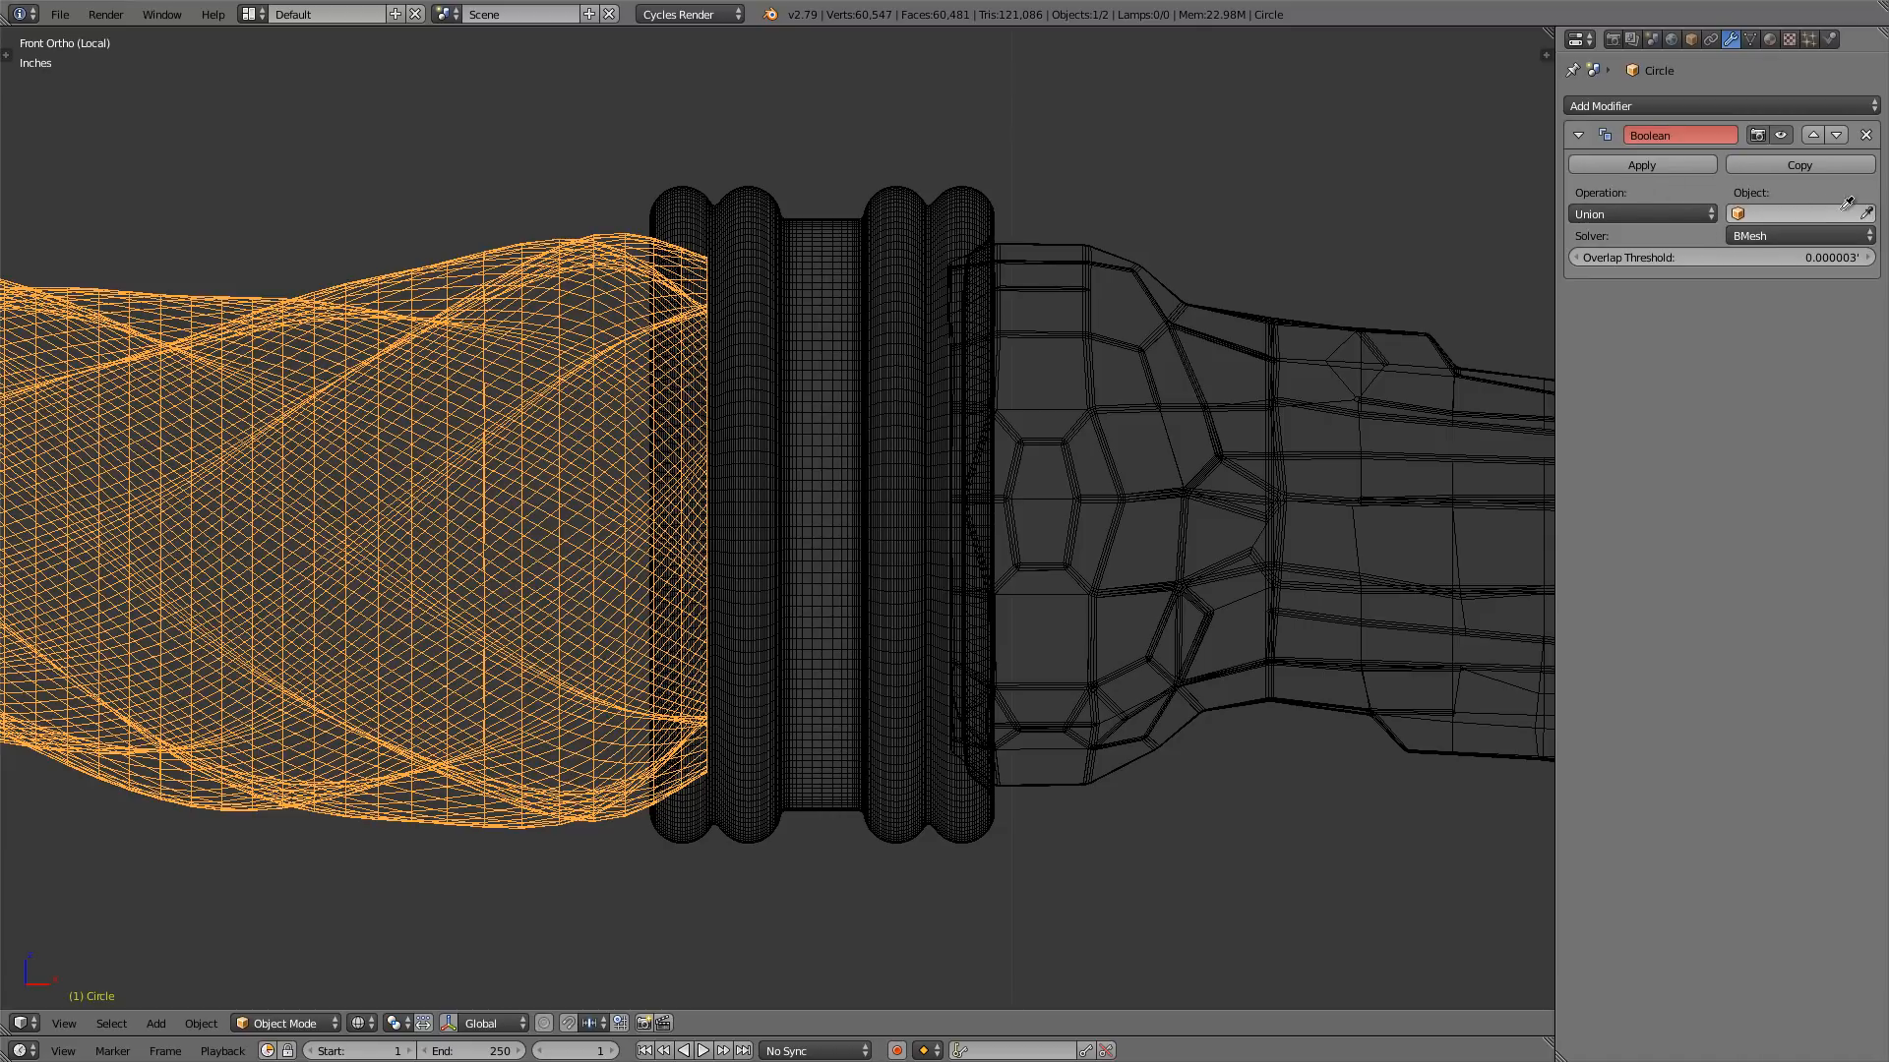
left_click(837, 258)
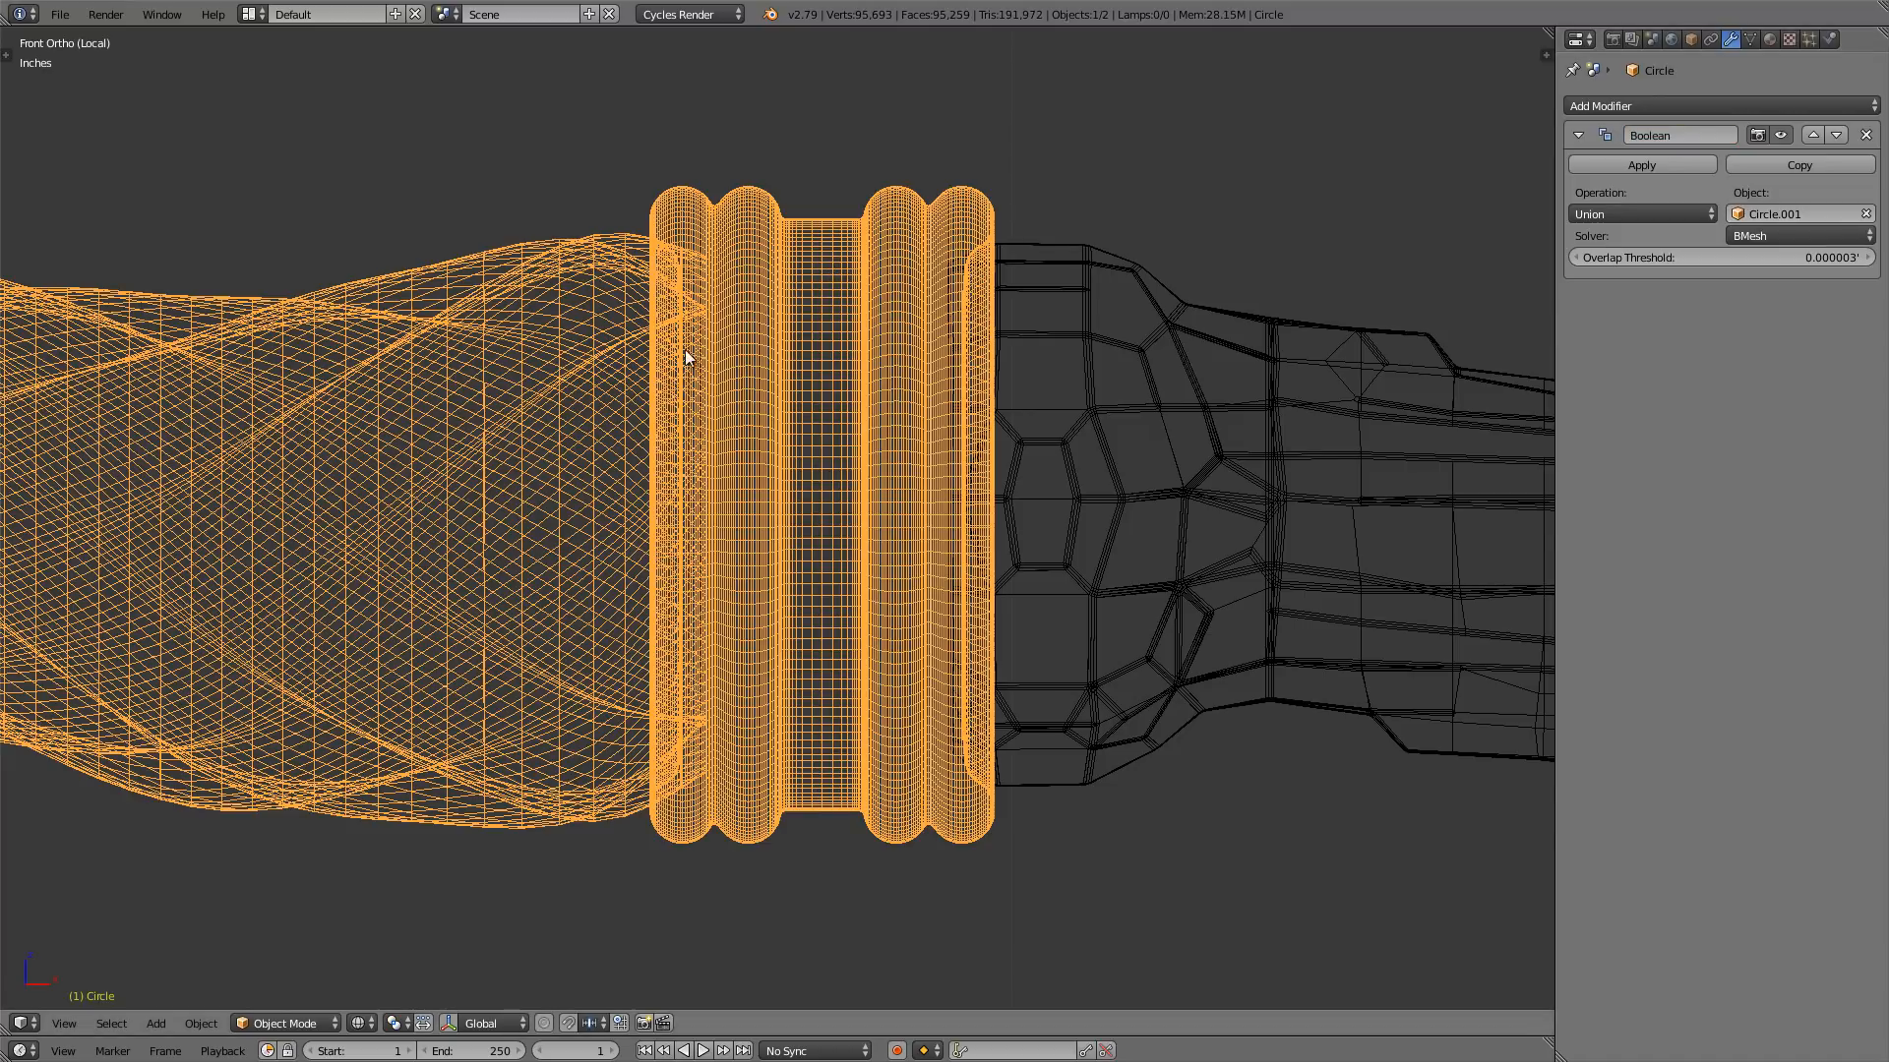
- Switch the handle's Boolean solver to Carve and apply the modifier
scroll(685, 355, "up", 2)
middle_click_drag(685, 358, 693, 295, "shift")
scroll(692, 295, "down", 1)
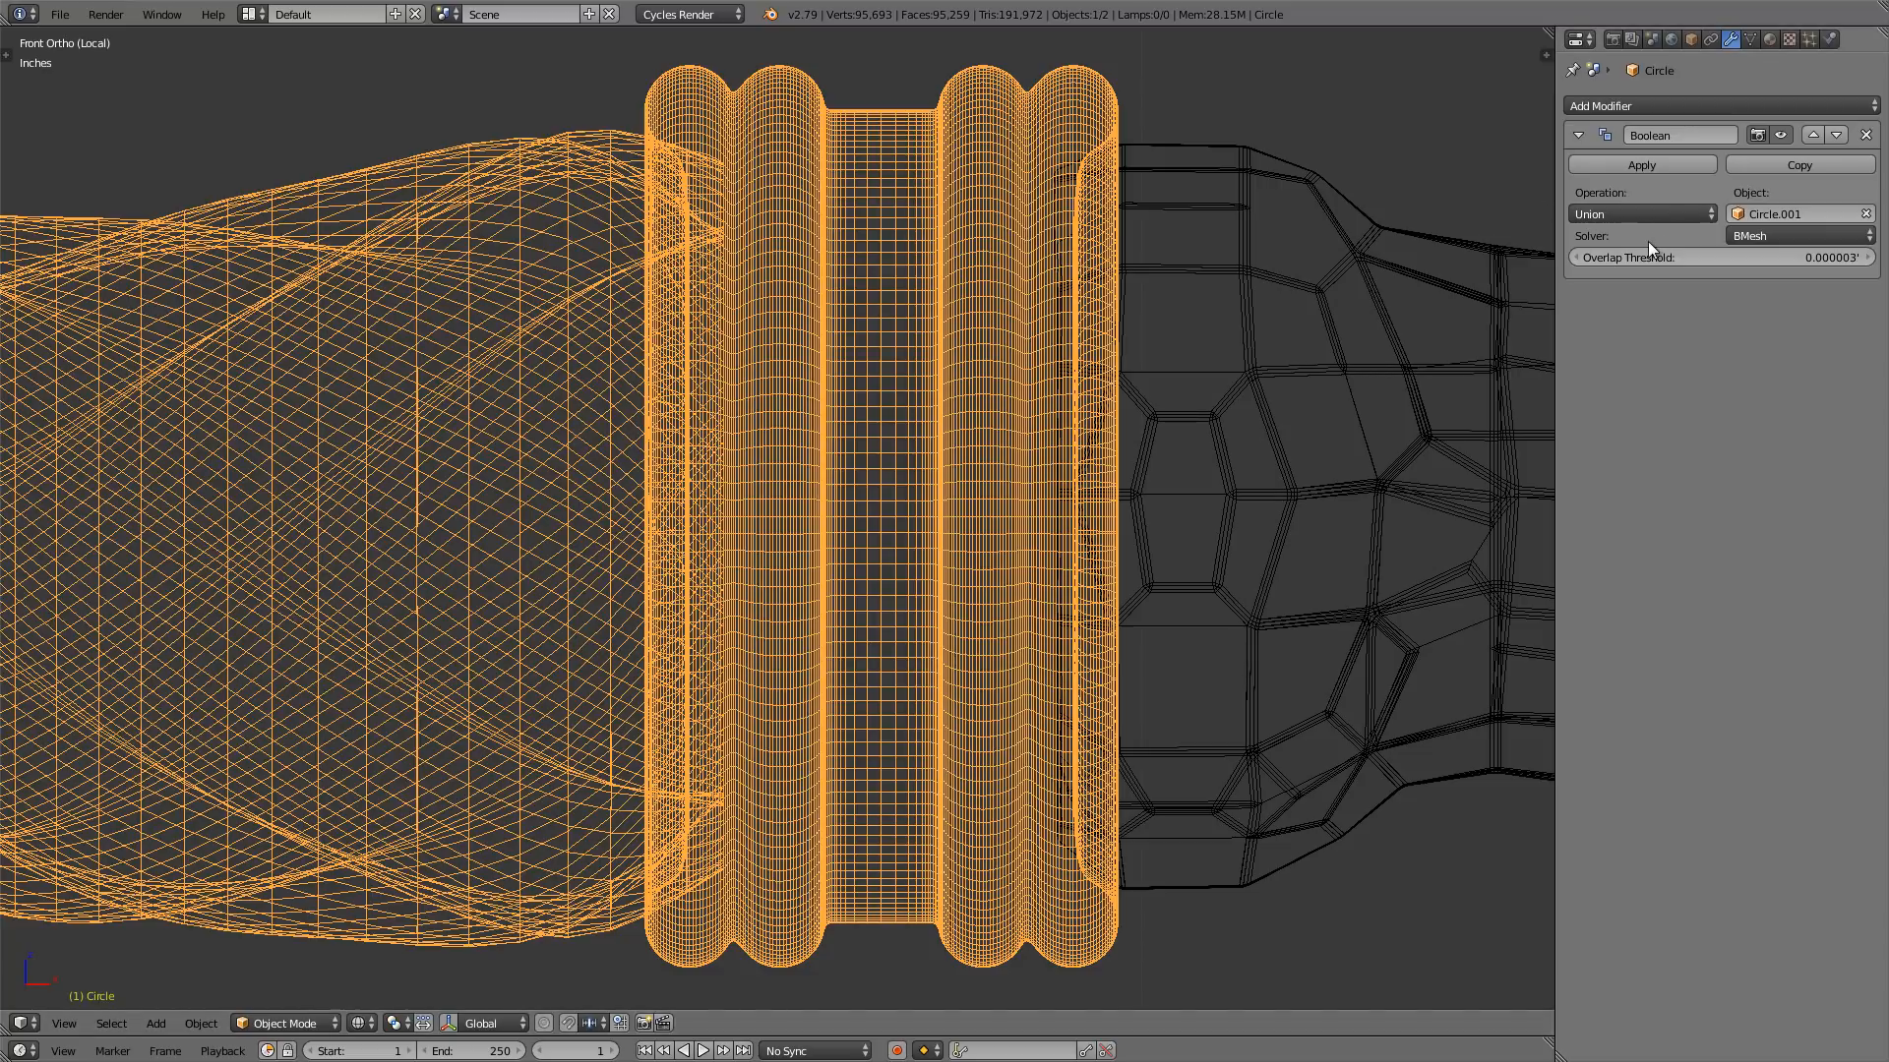
left_click(1786, 236)
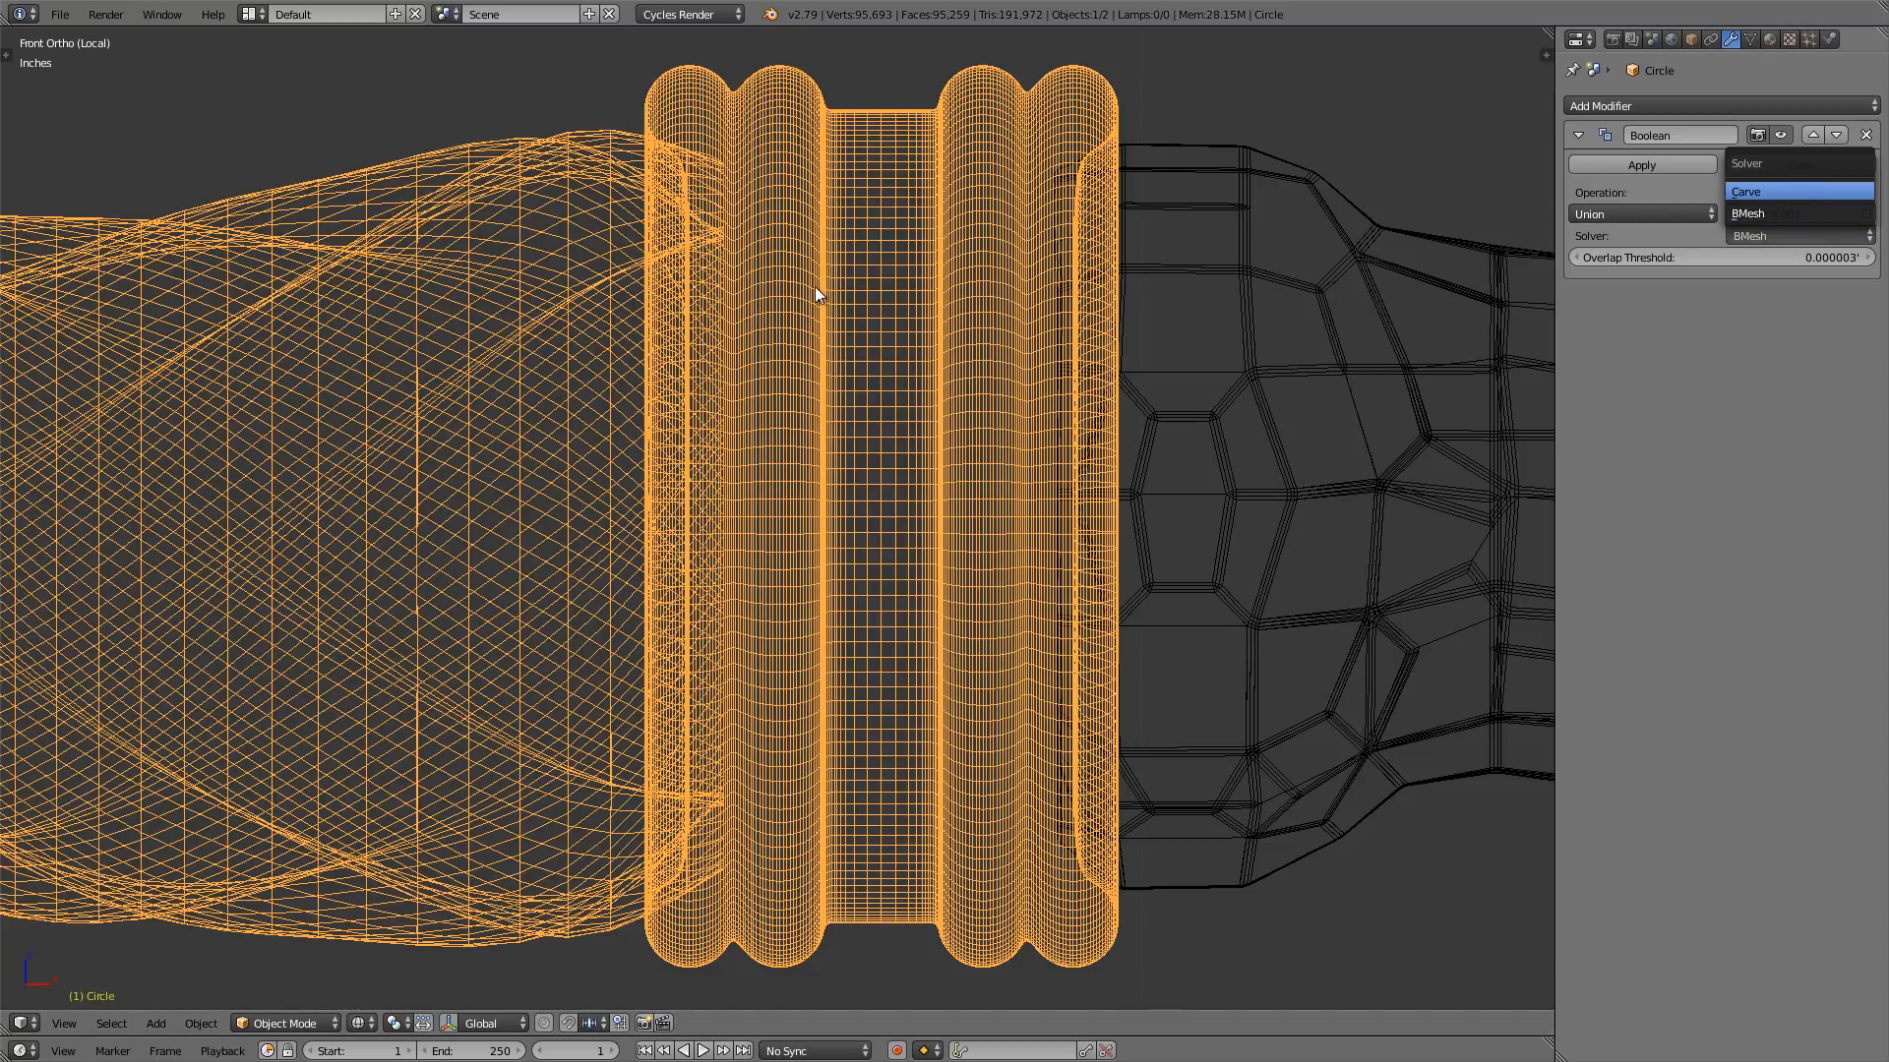
key("Return")
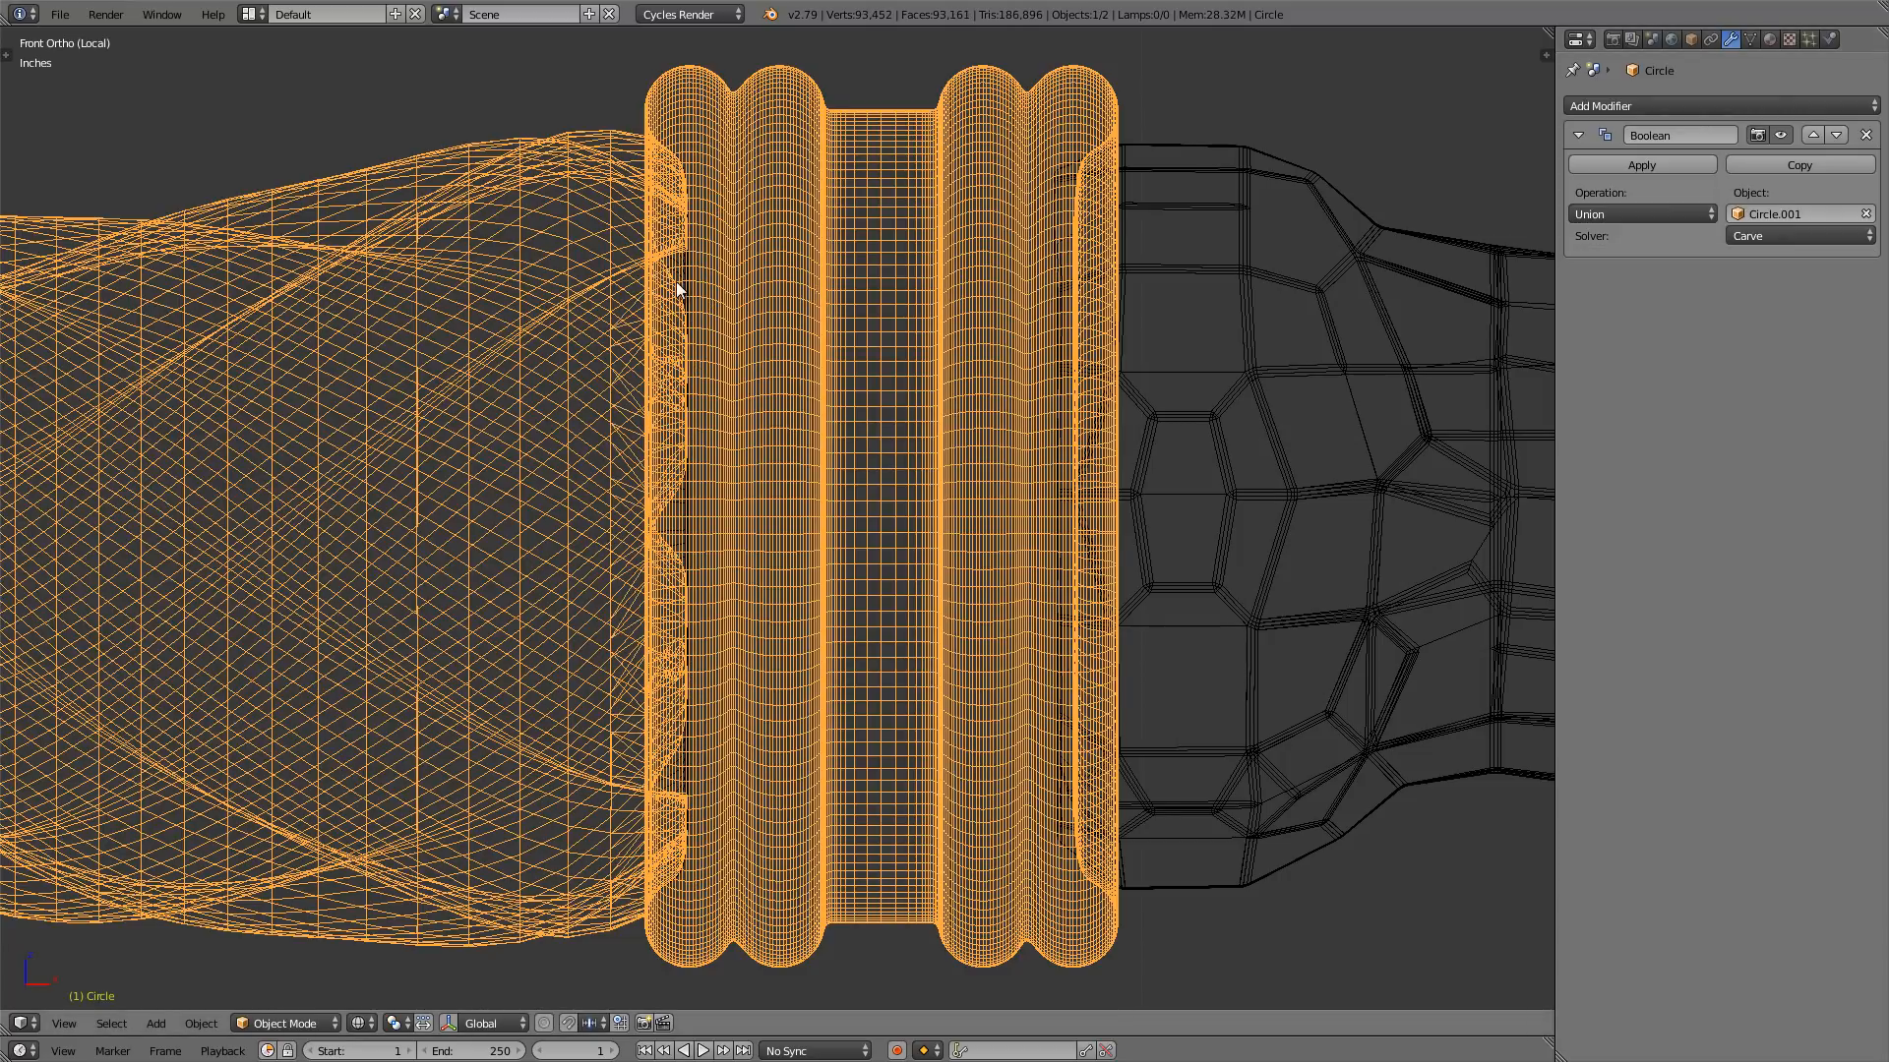
scroll(581, 187, "up", 2, "ctrl")
scroll(594, 541, "up", 10, "ctrl")
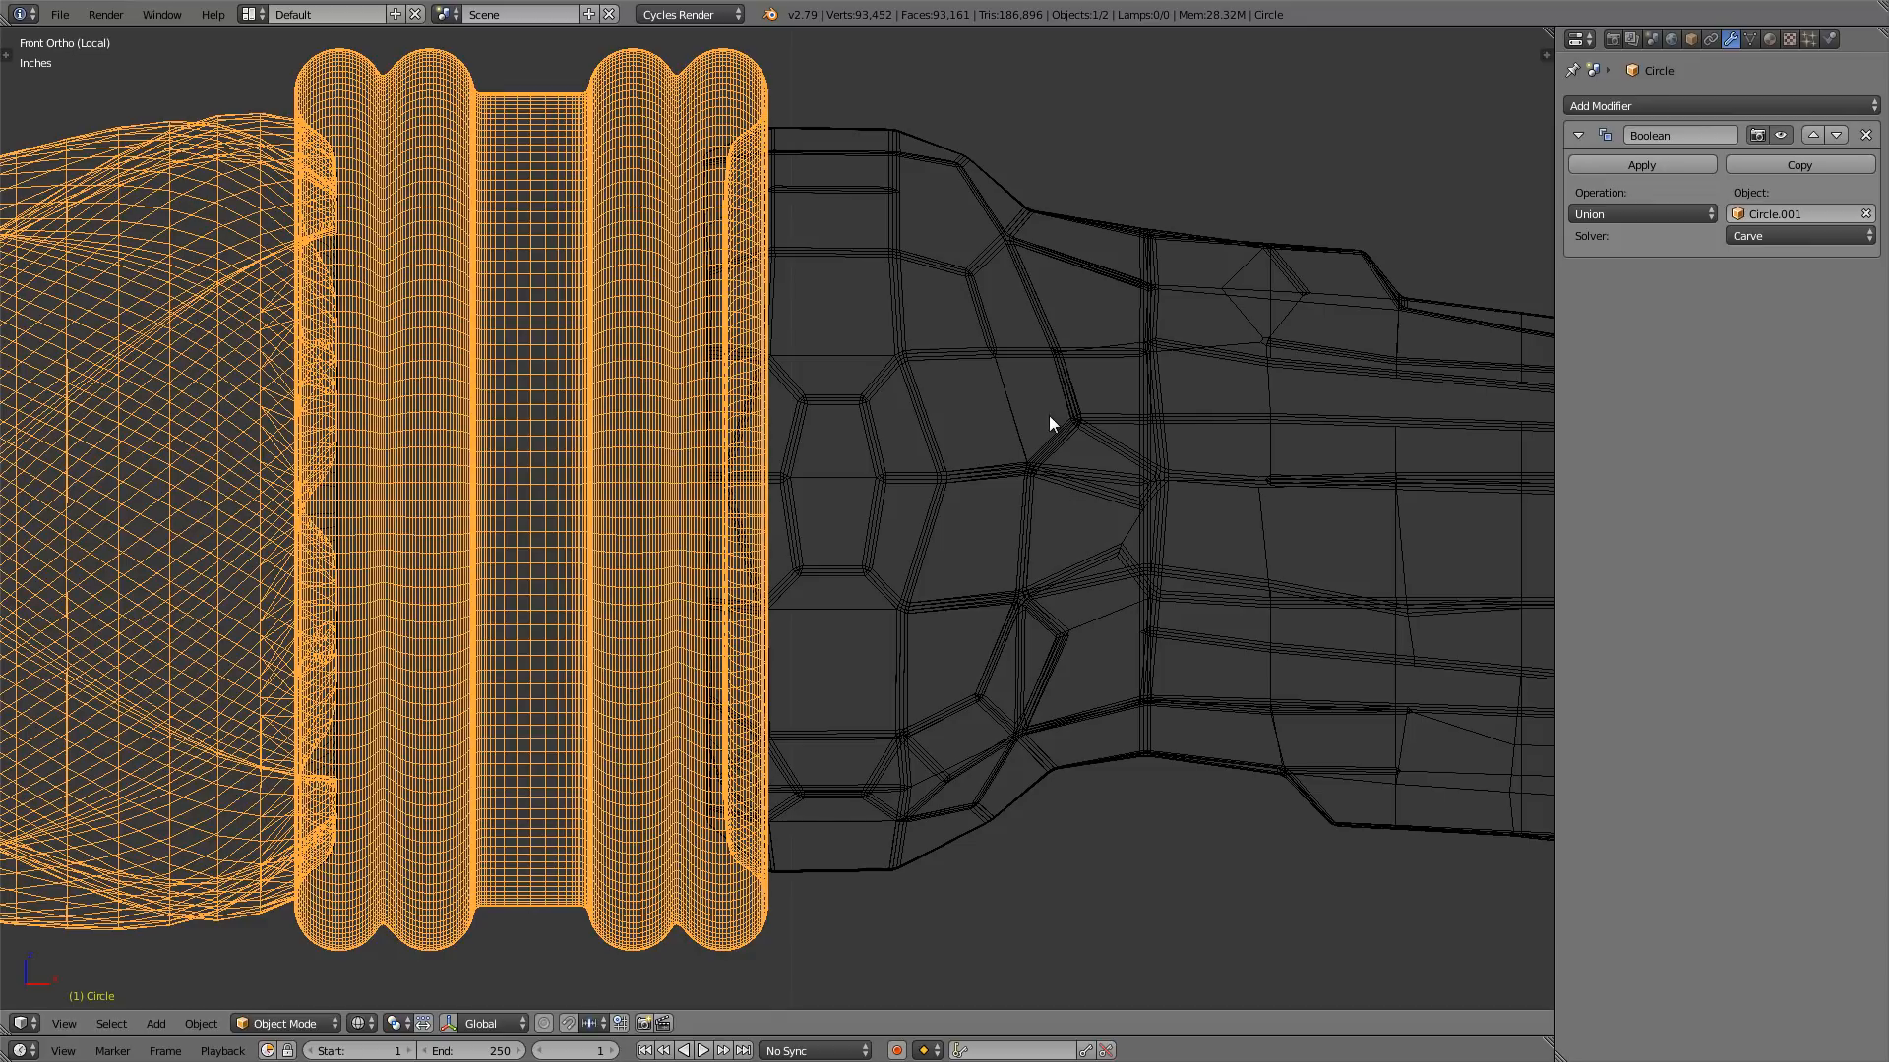
left_click(1655, 164)
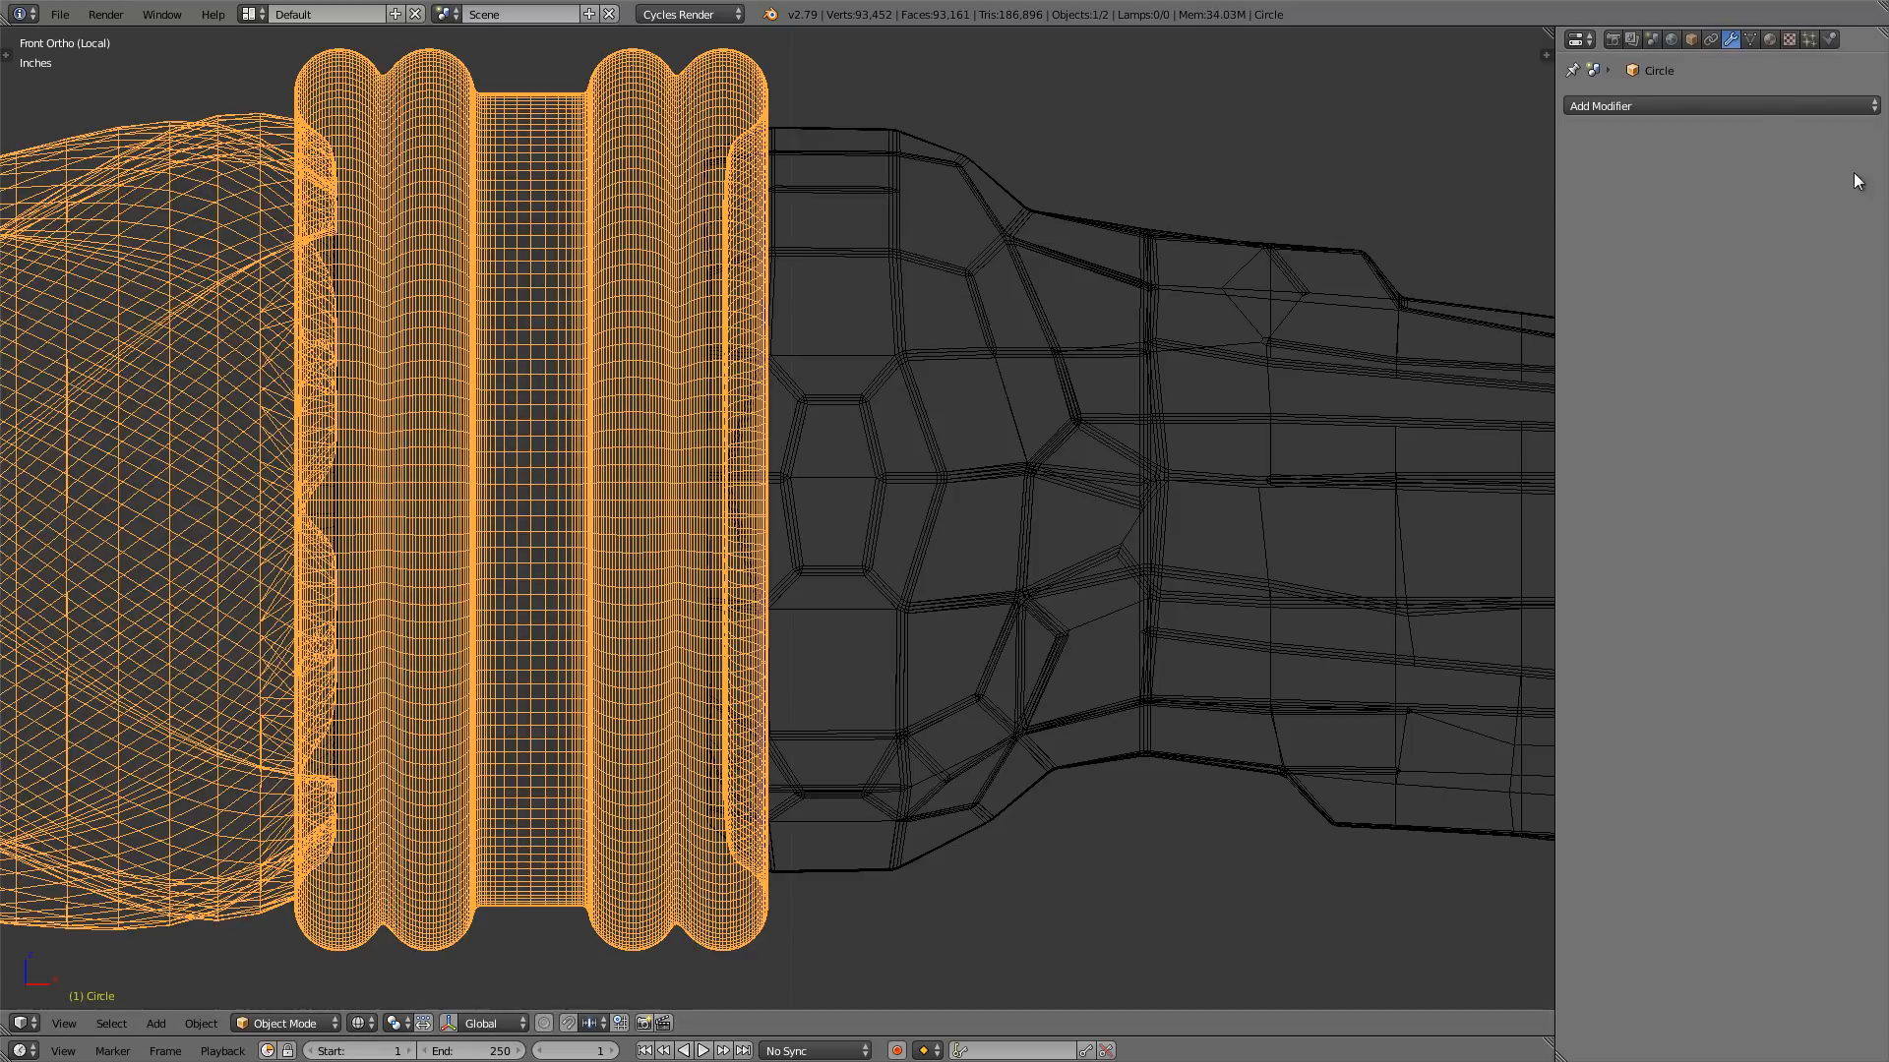
- Add a second Boolean modifier set to Union with the Carve solver, target the shaft (Circle.002) and apply it
left_click(1639, 105)
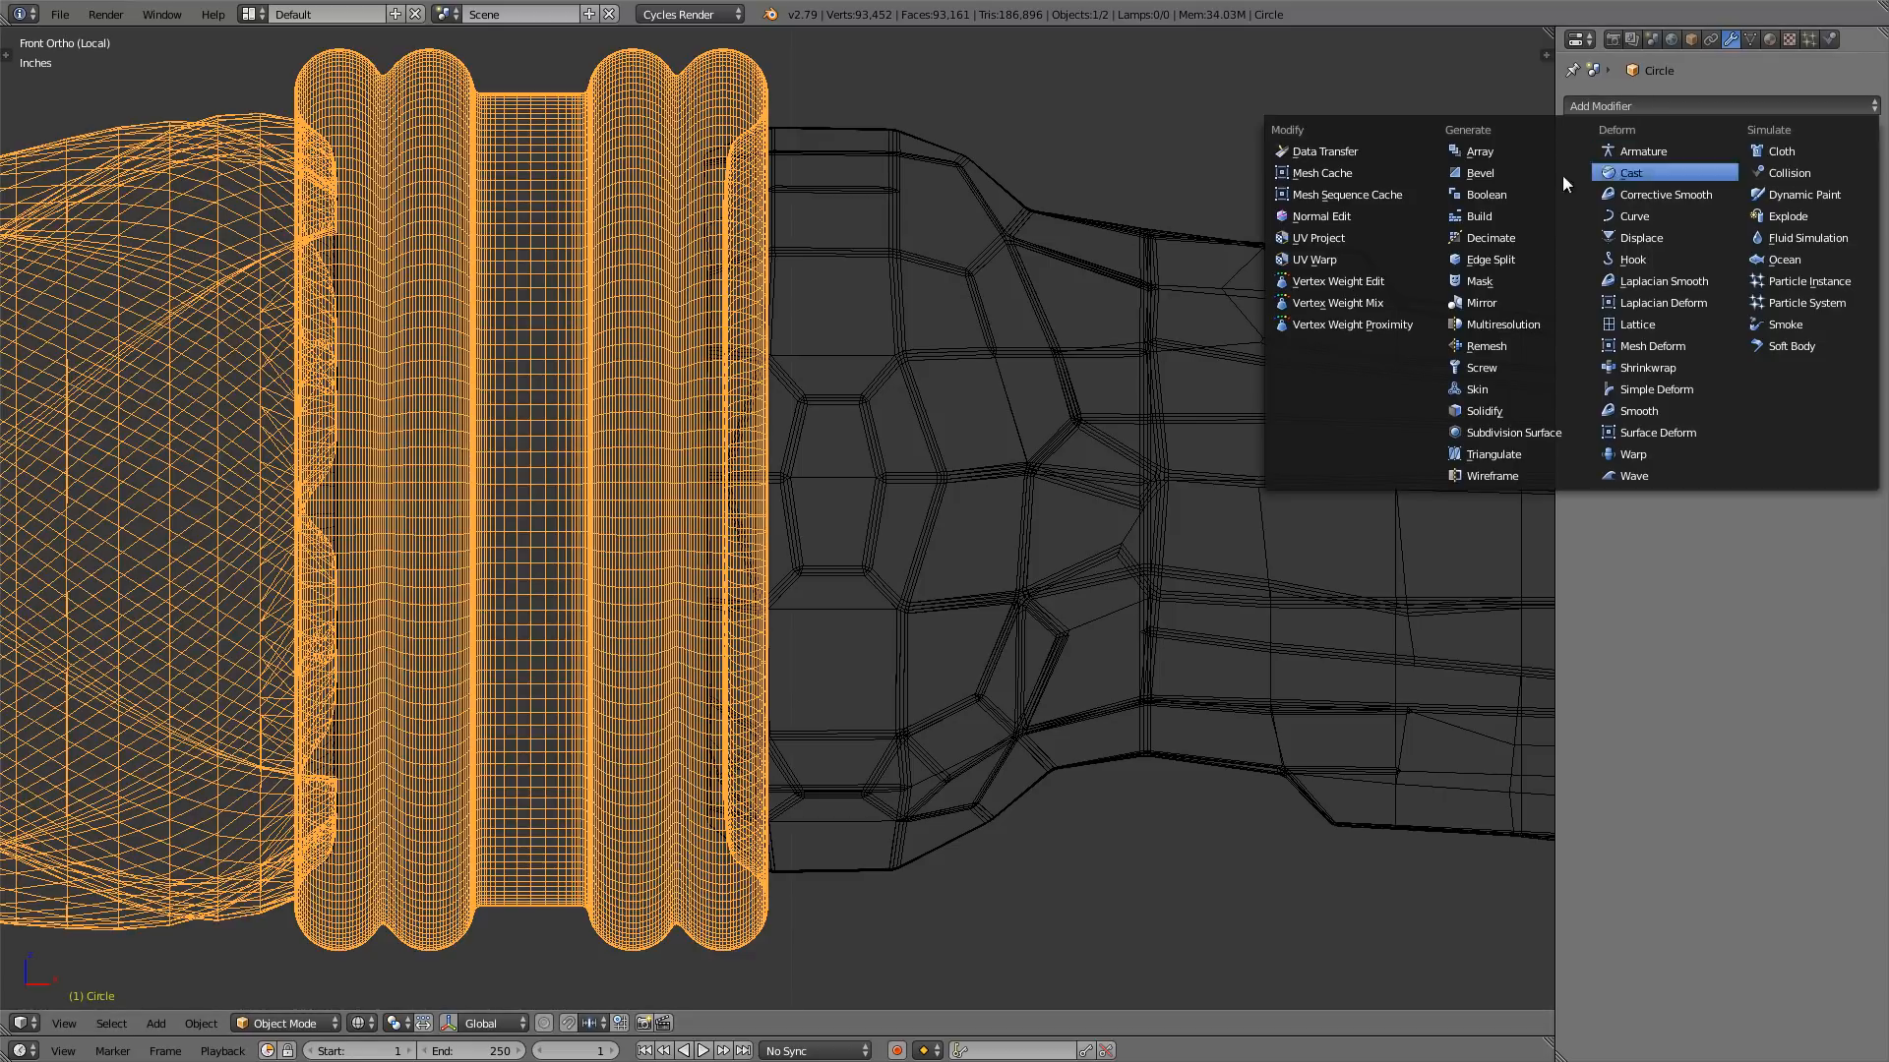
left_click(1513, 191)
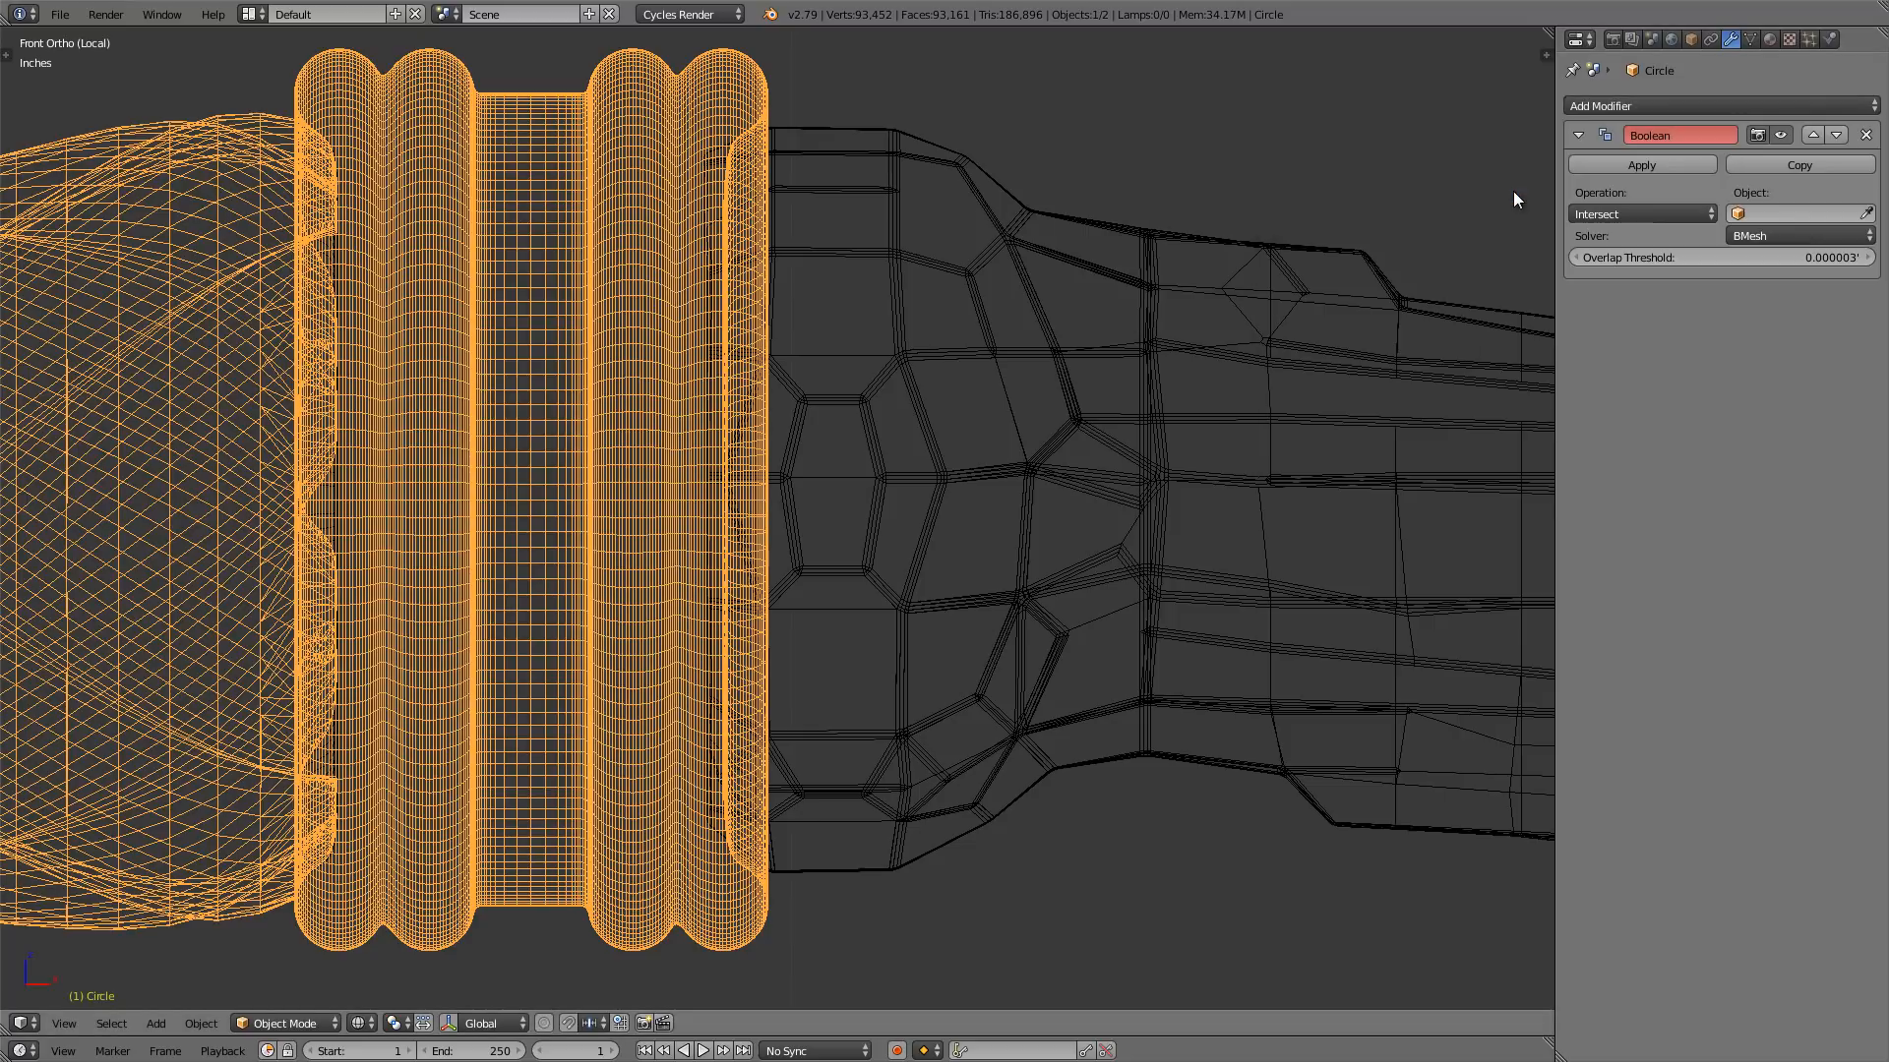
left_click(1652, 208)
left_click(1655, 167)
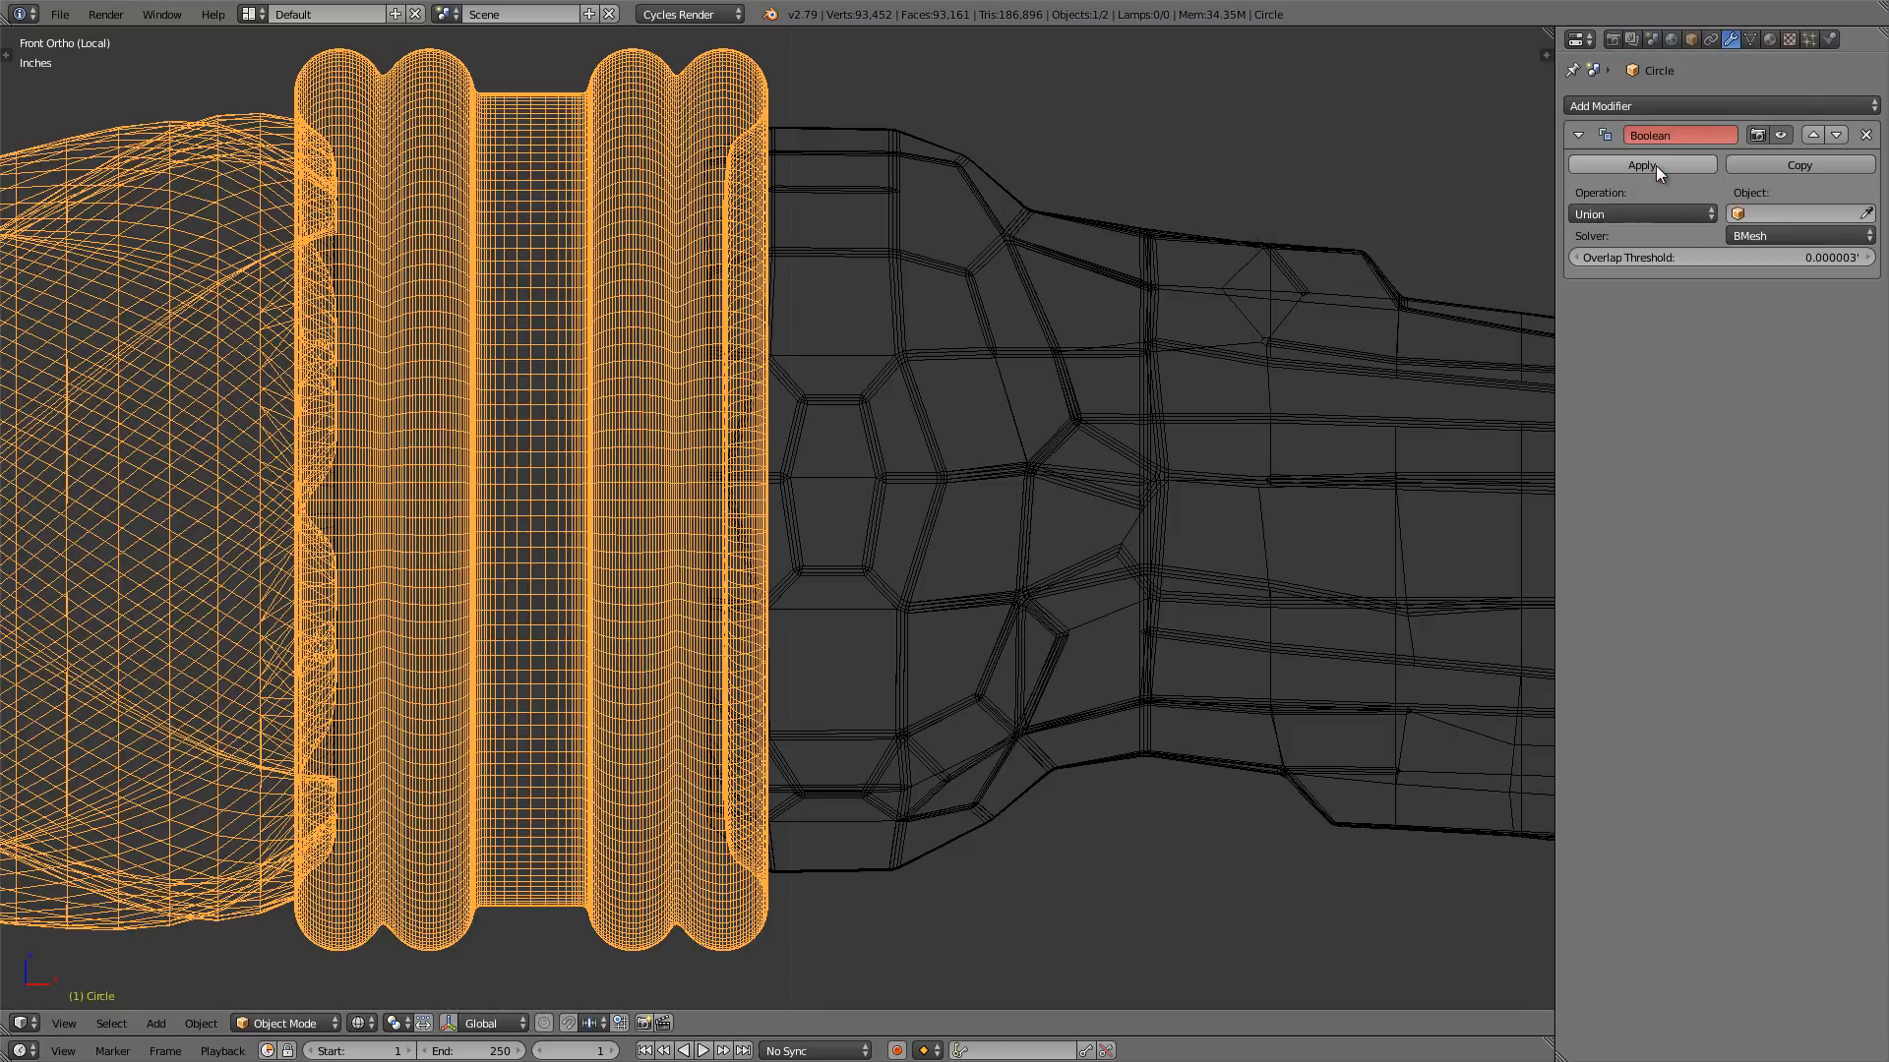
left_click(1823, 236)
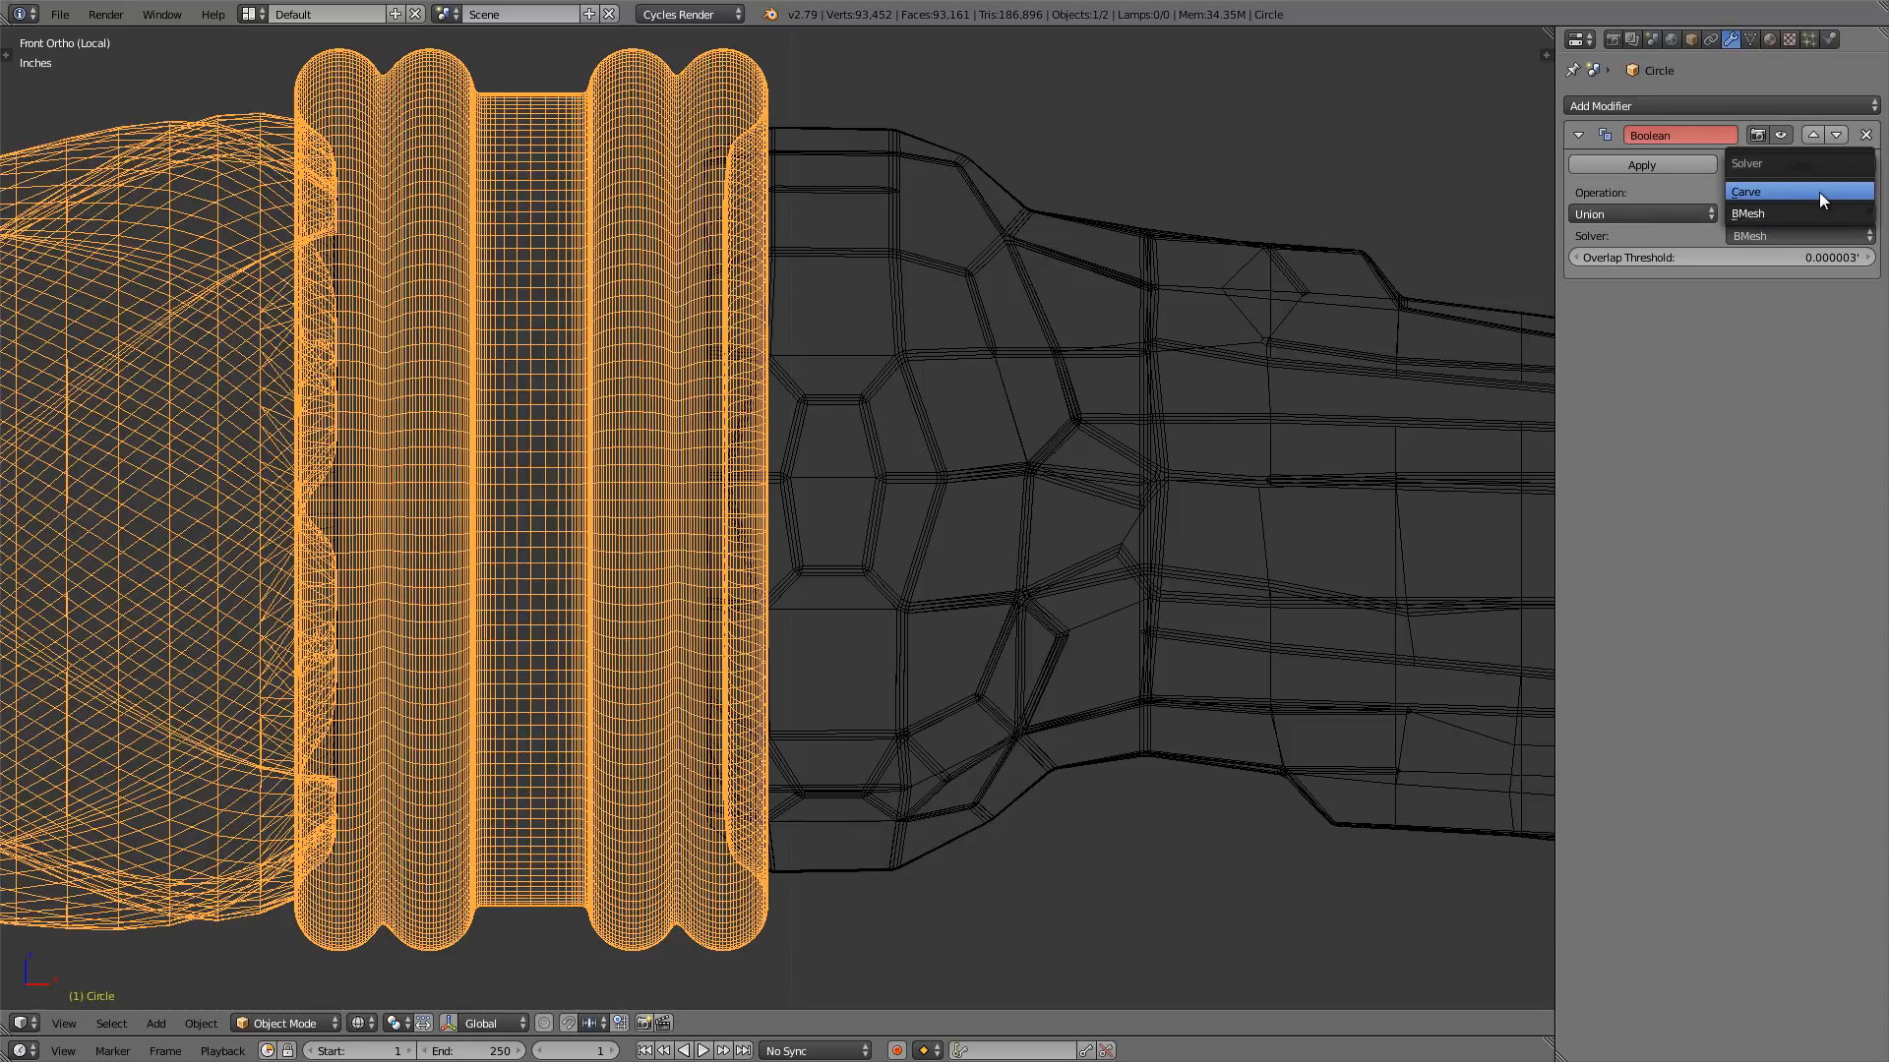
left_click(1820, 192)
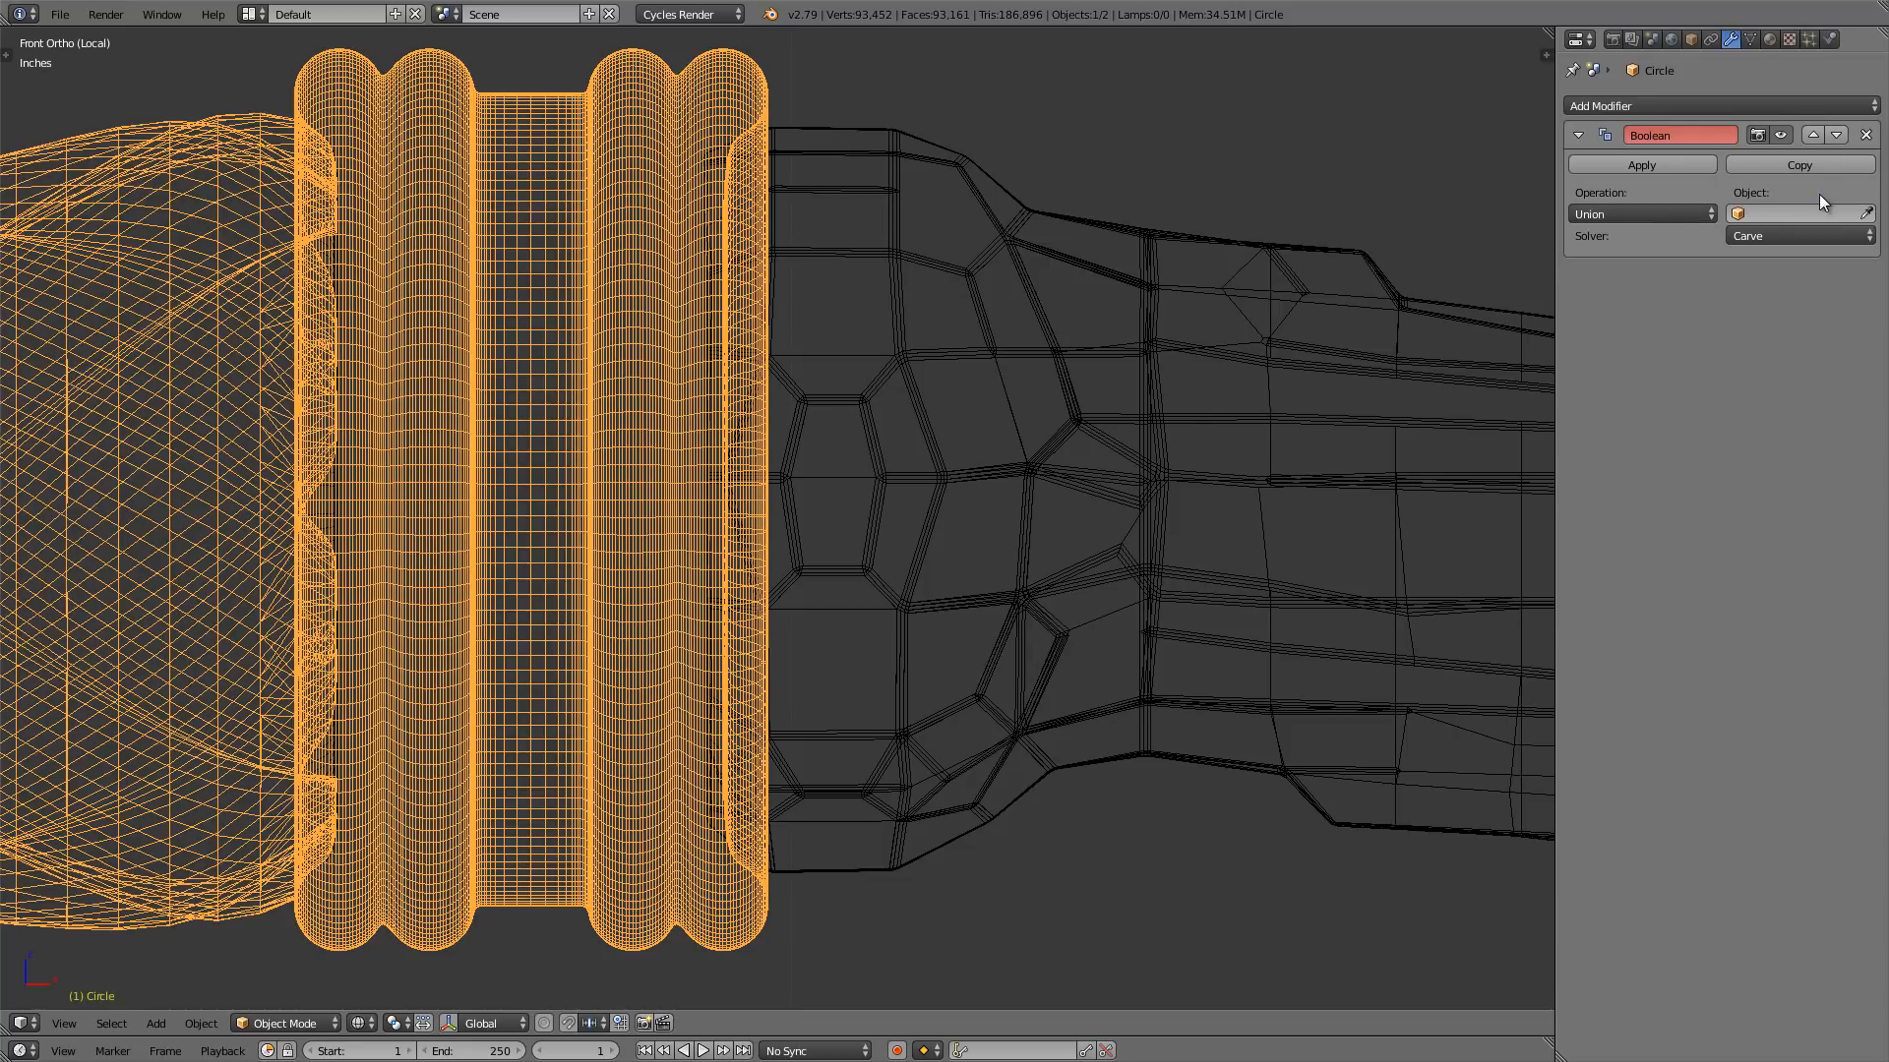
left_click(1867, 213)
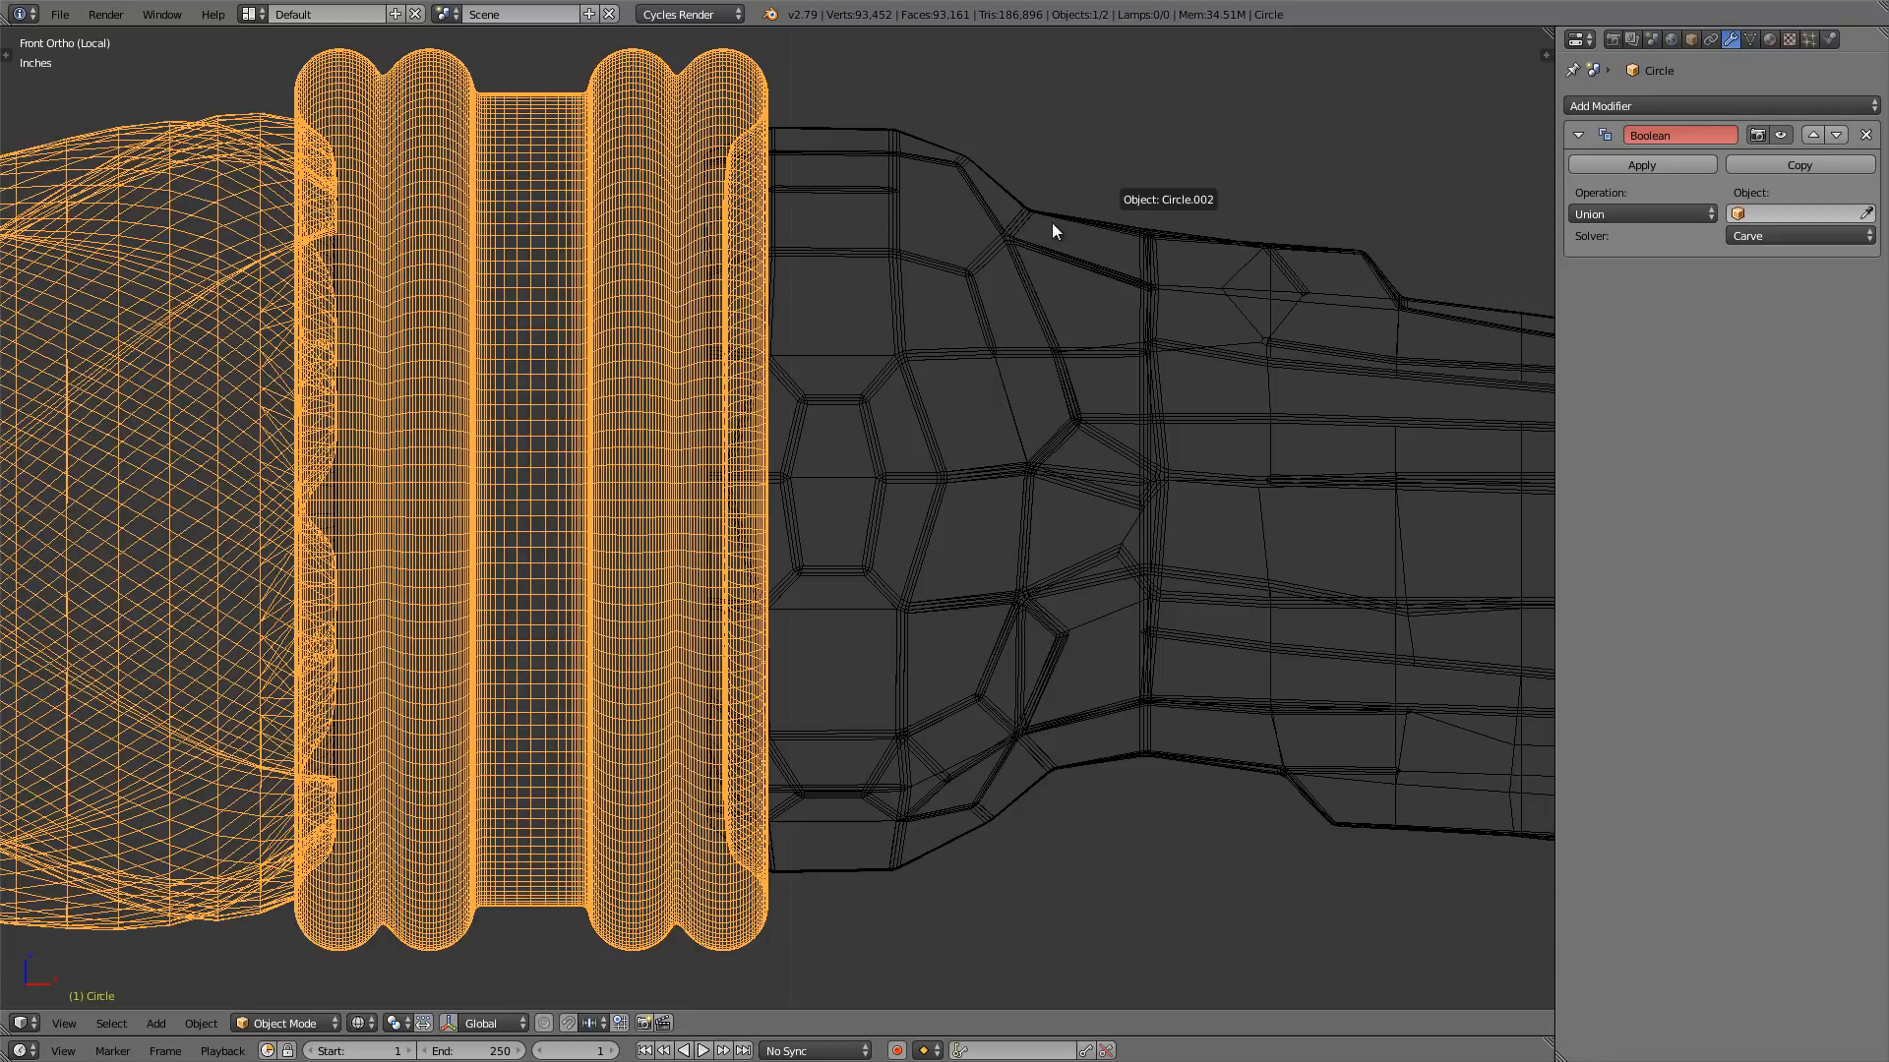
left_click(867, 199)
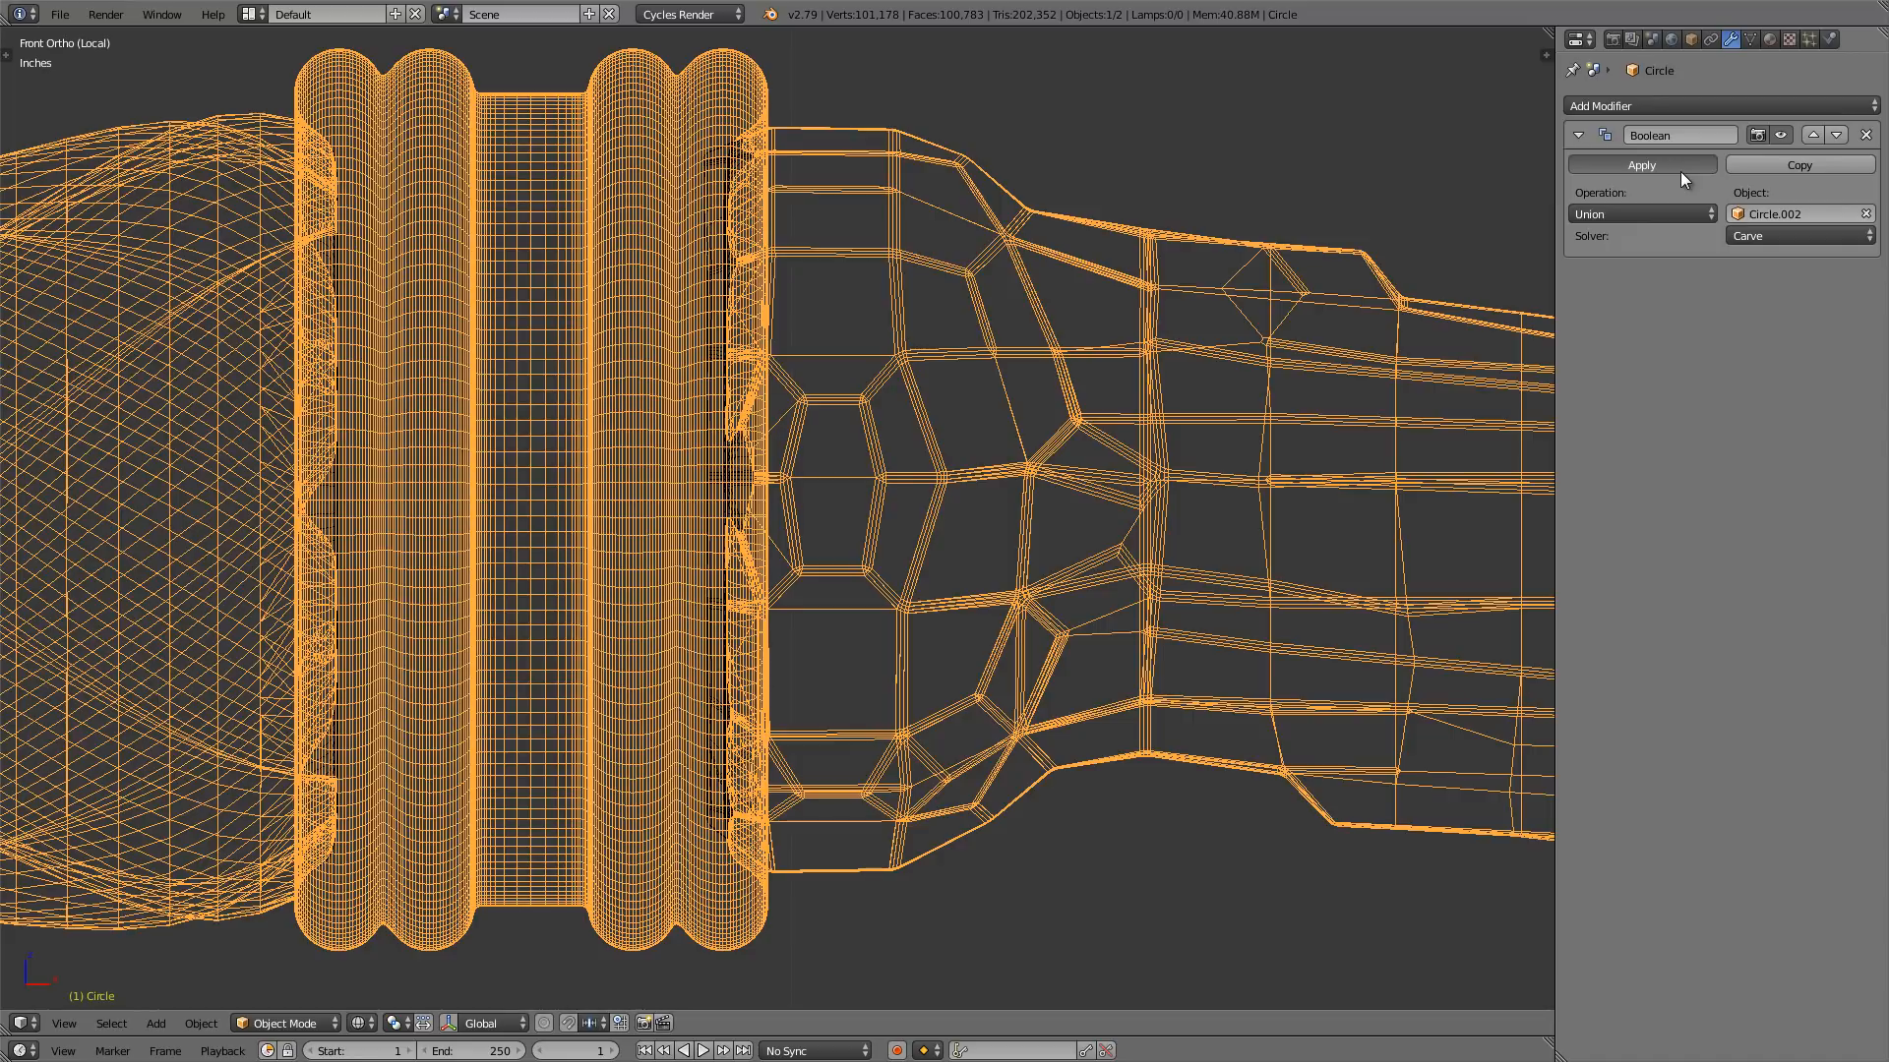
left_click(1636, 165)
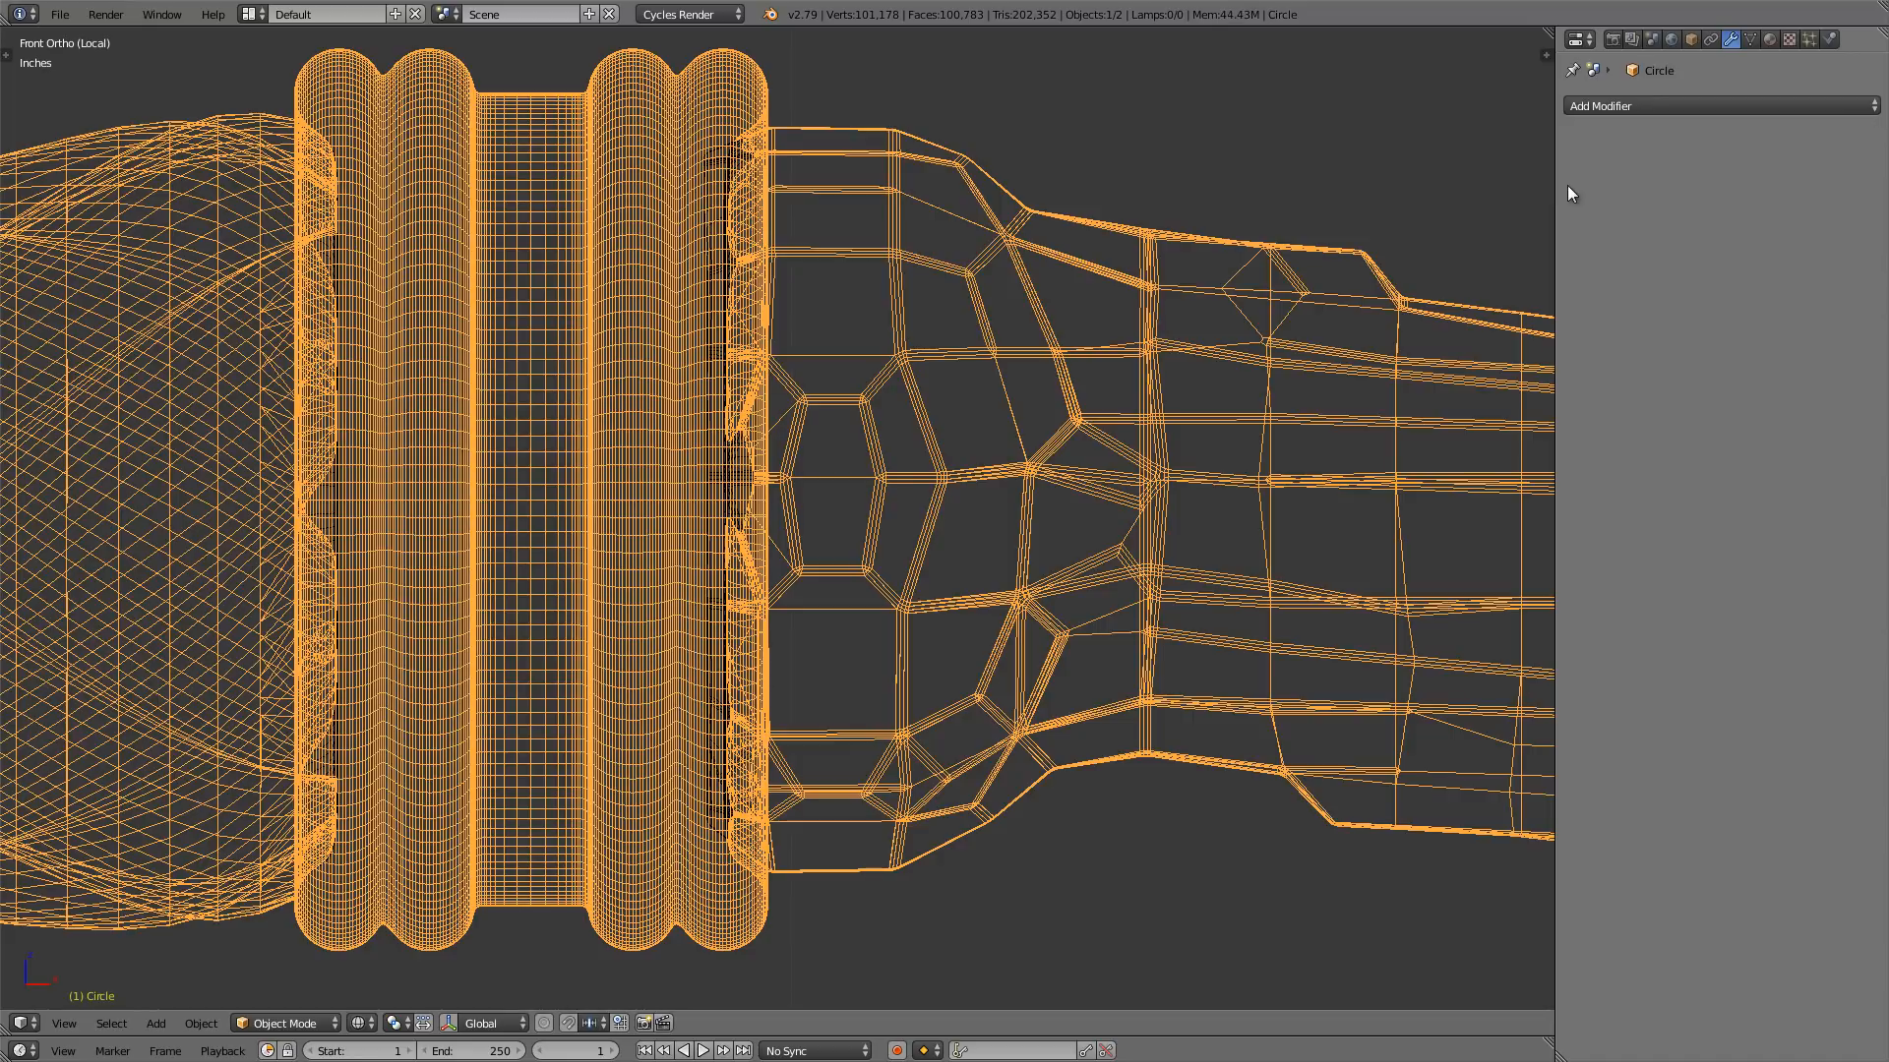
- Hide the merged wand, delete the leftover original collar and shaft objects, and unhide the wand
key("h")
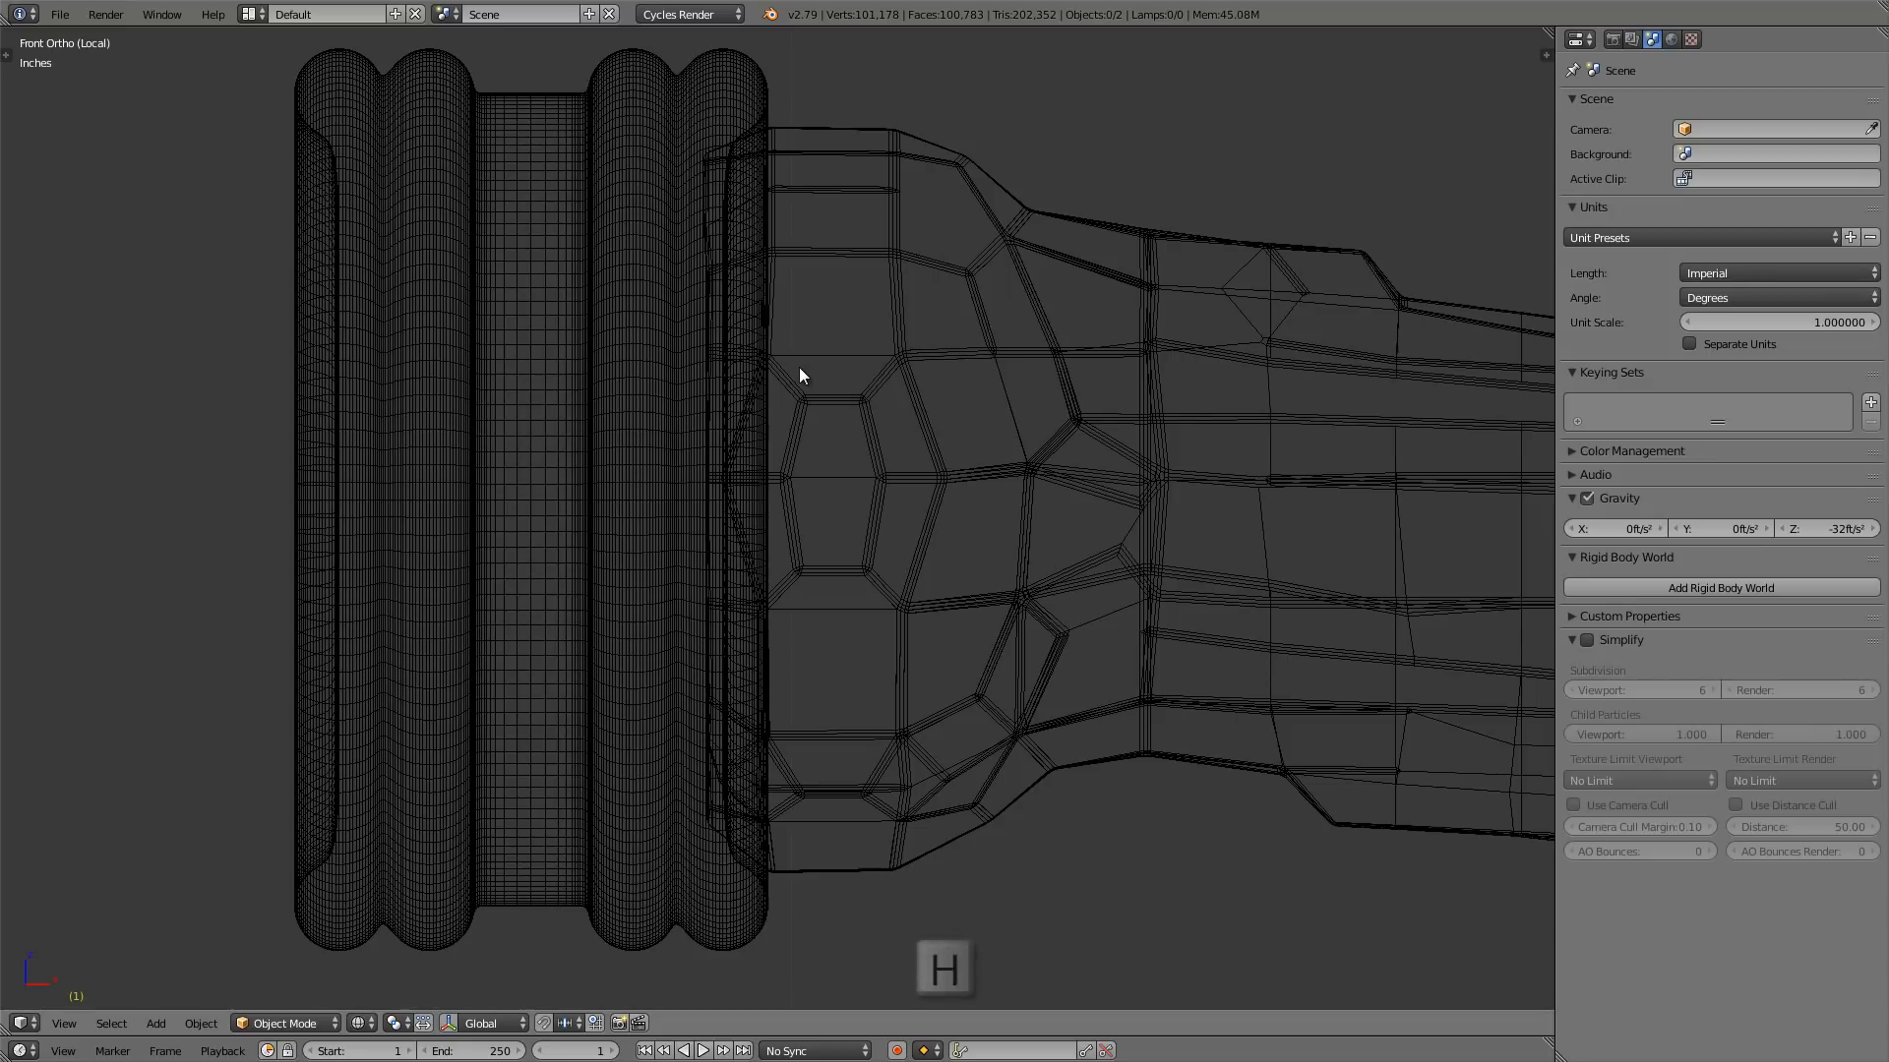
right_click(653, 344)
right_click(915, 368, "shift")
key("x")
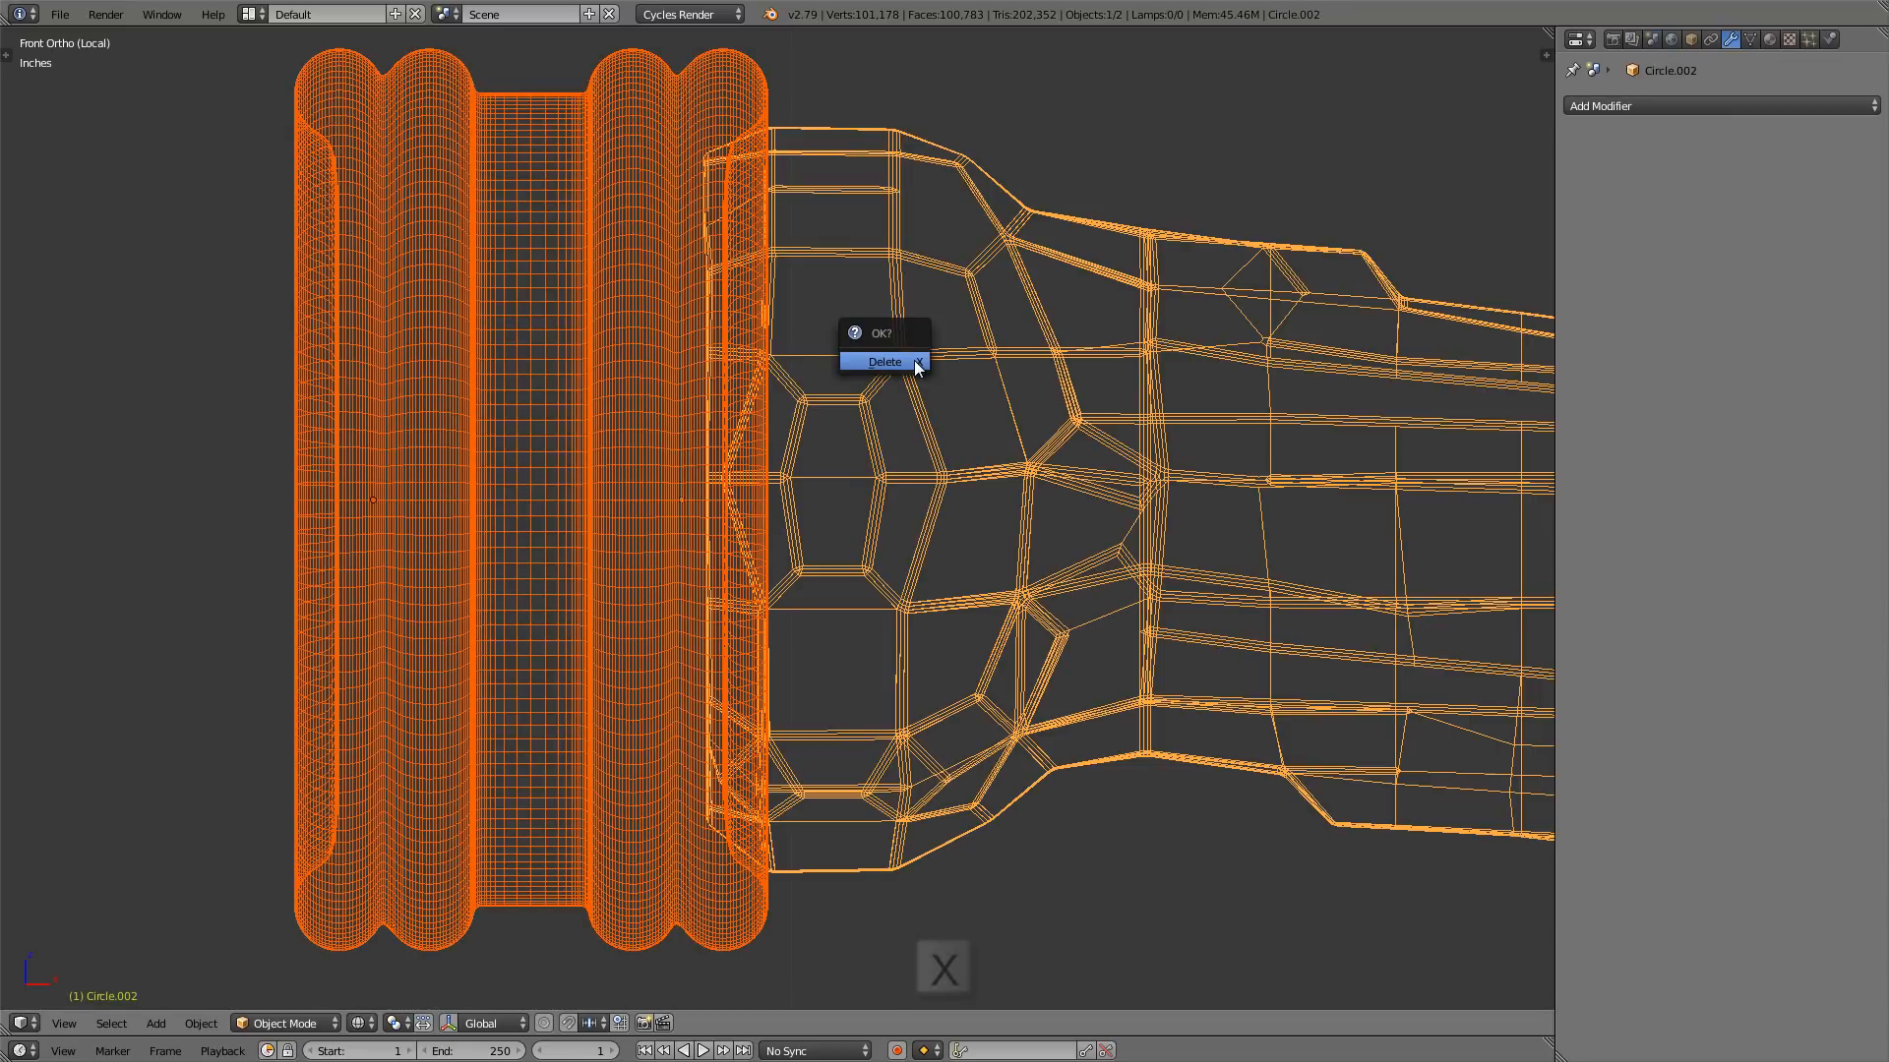
left_click(915, 363)
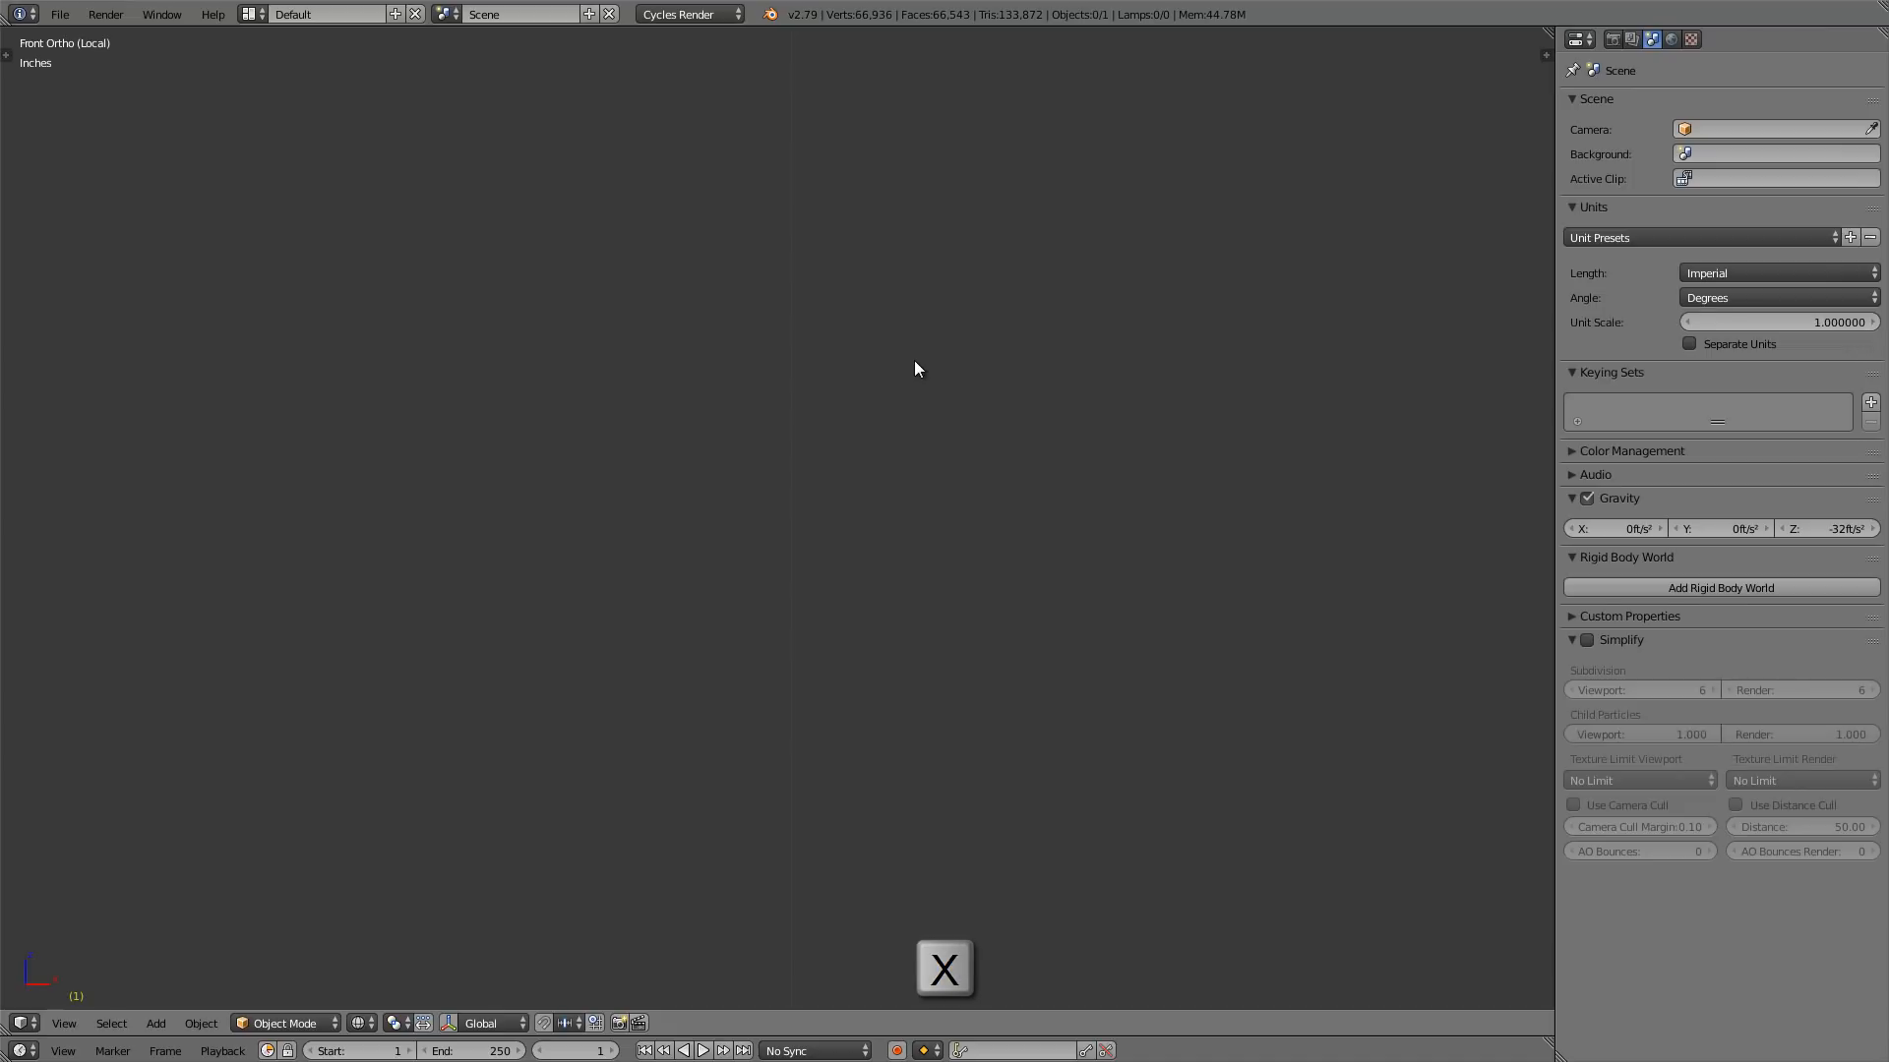
key("alt+h")
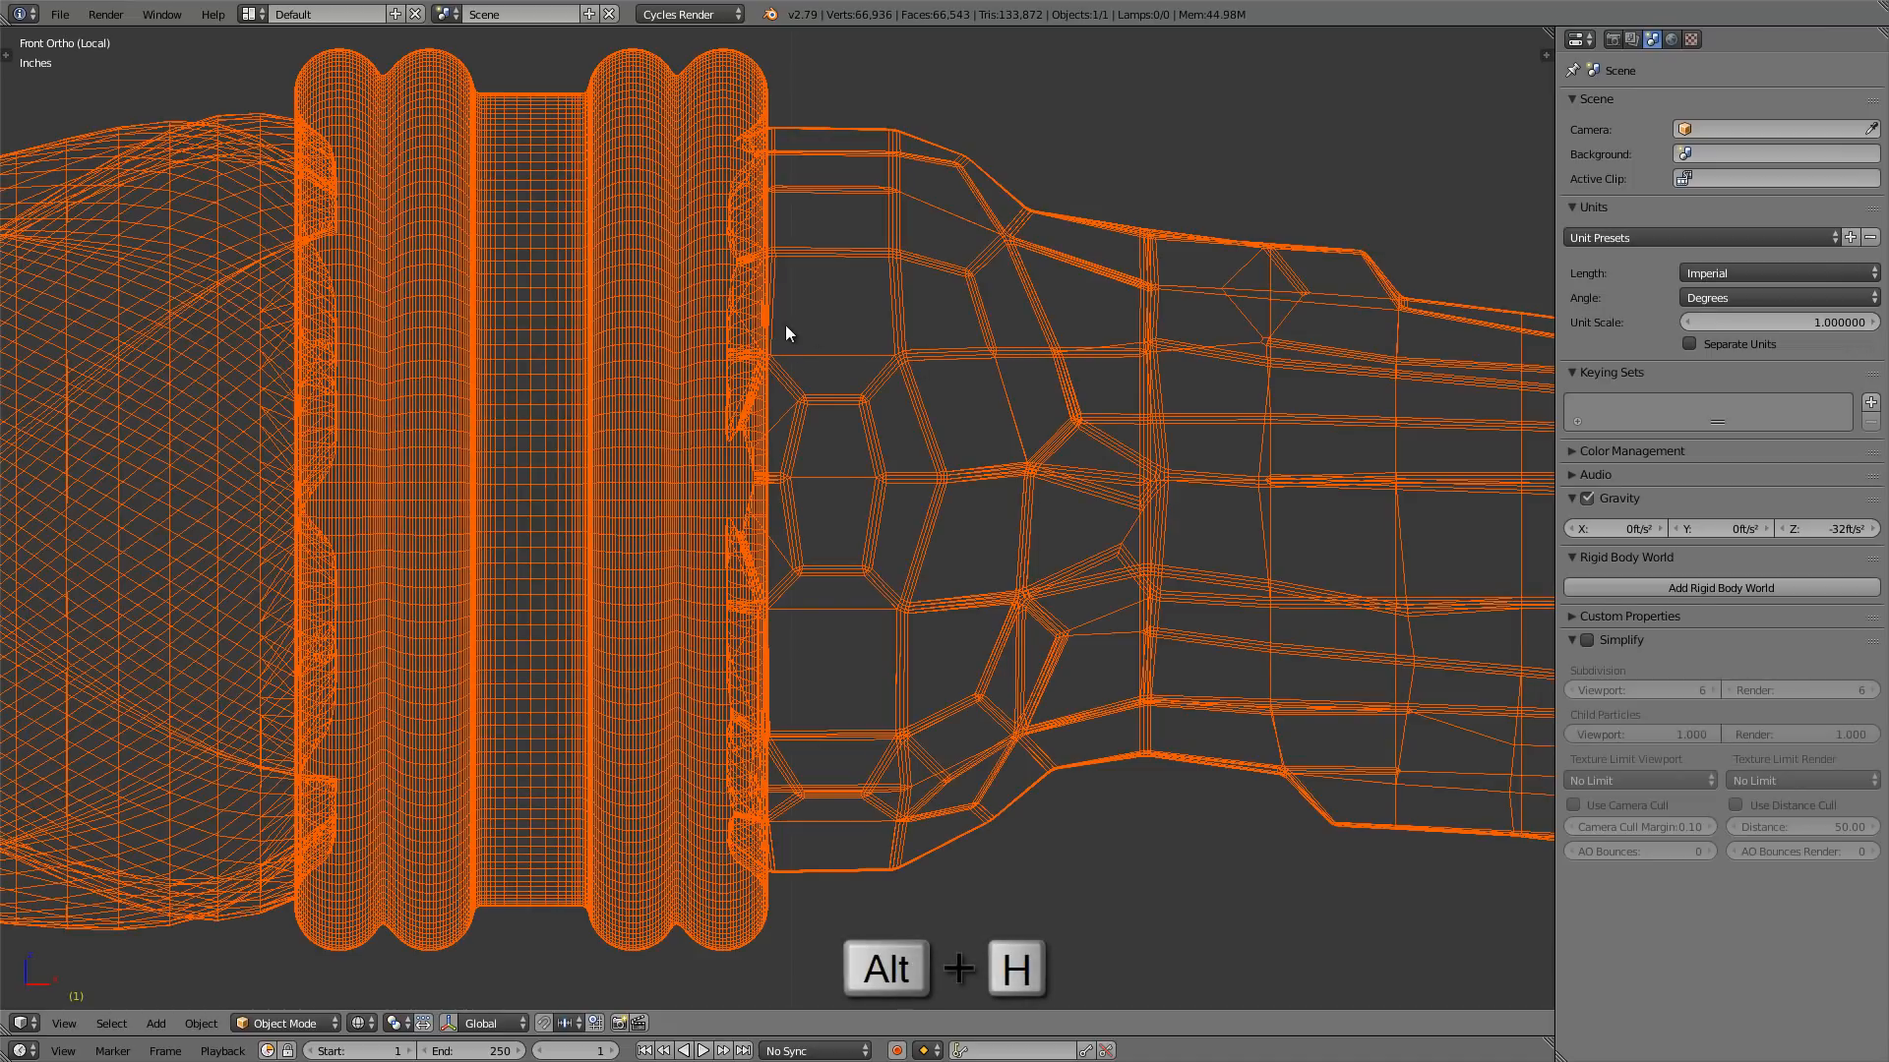
- Select the merged wand and open its mesh for editing, with the collar and adjoining shaft in view
middle_click_drag(784, 328, 906, 346, "shift")
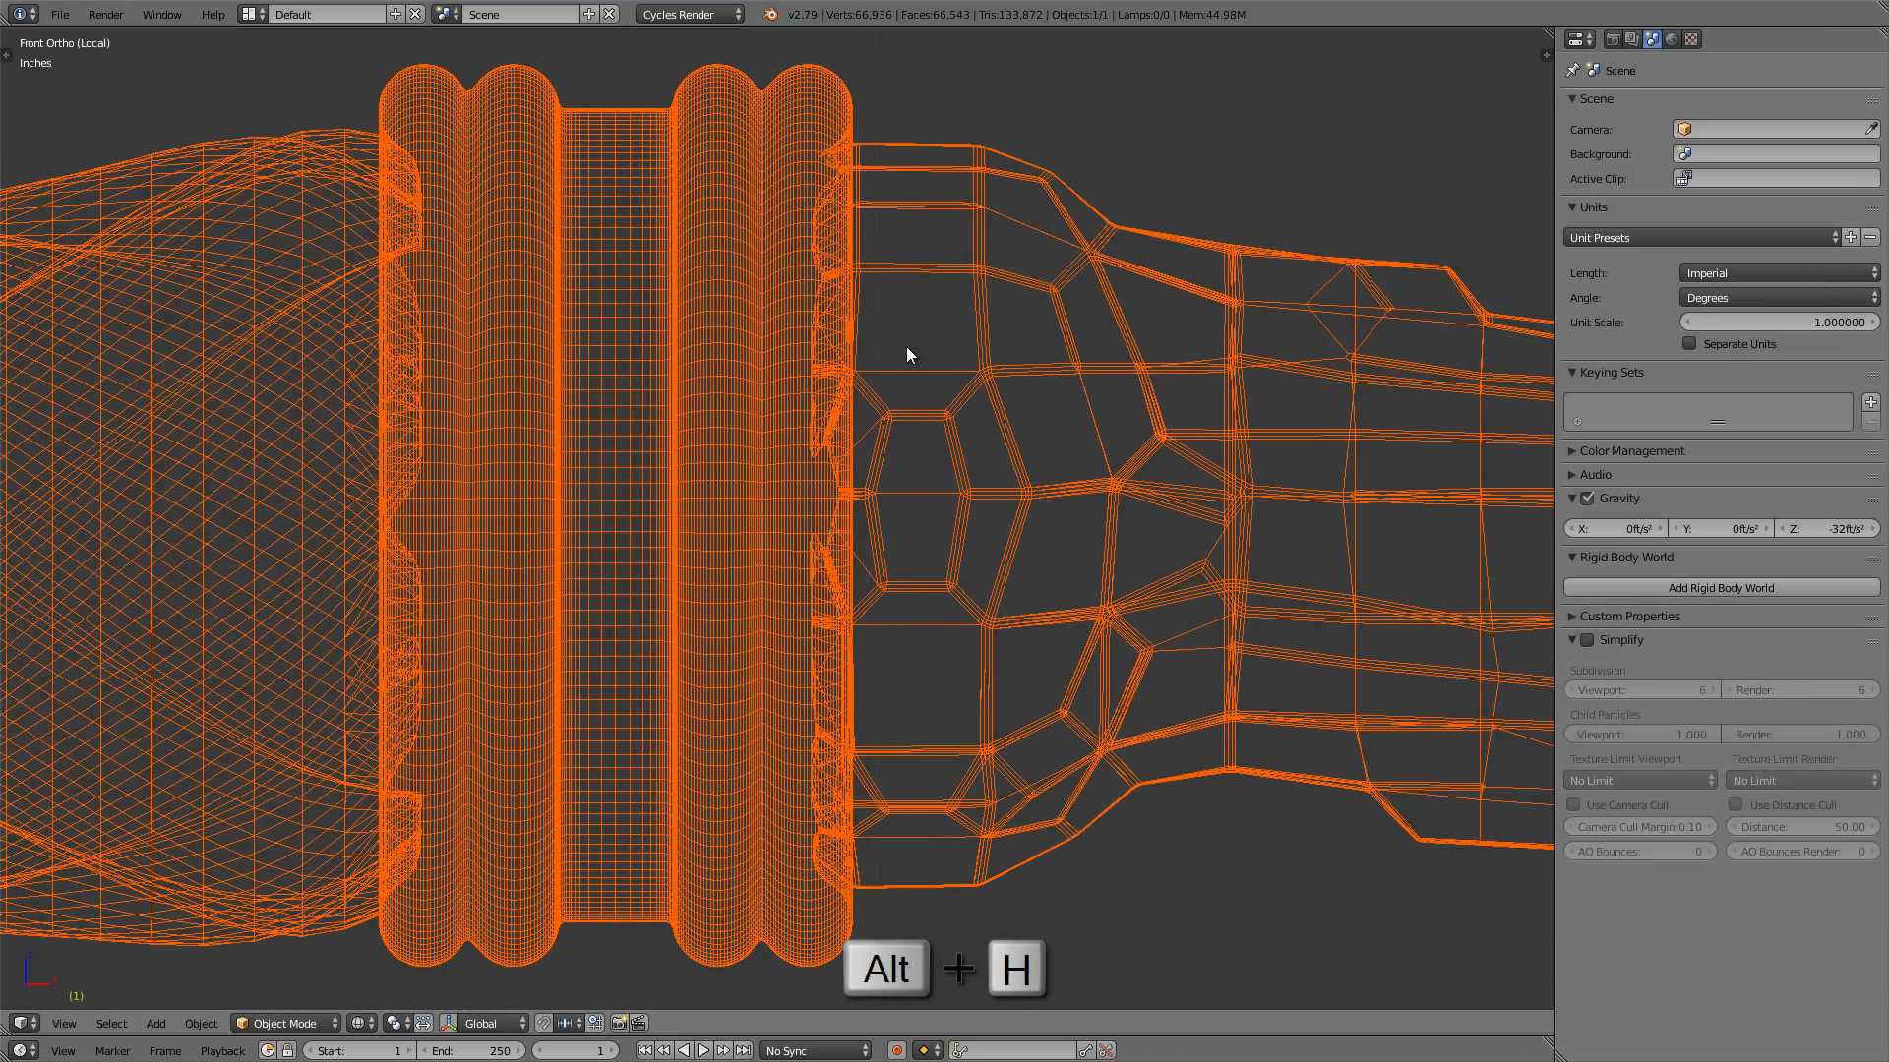
right_click(806, 401)
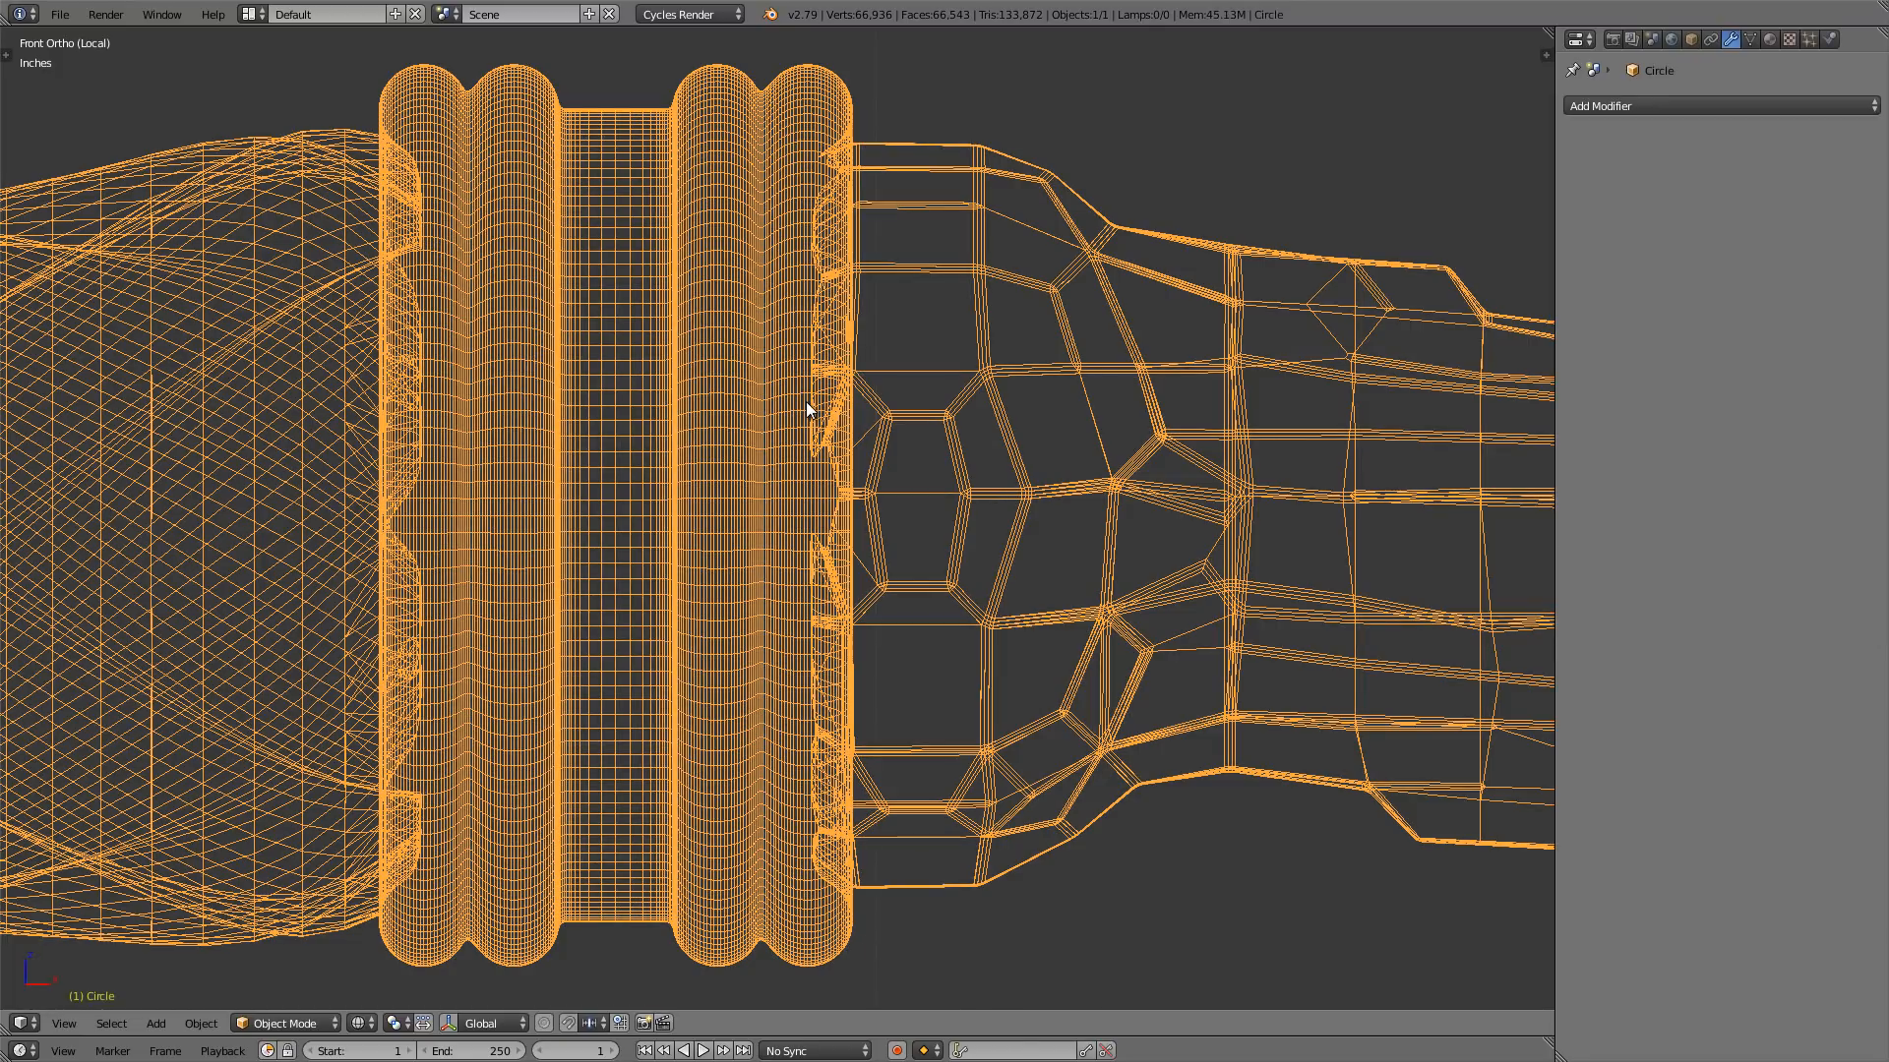
key("Tab")
scroll(806, 402, "down", 3)
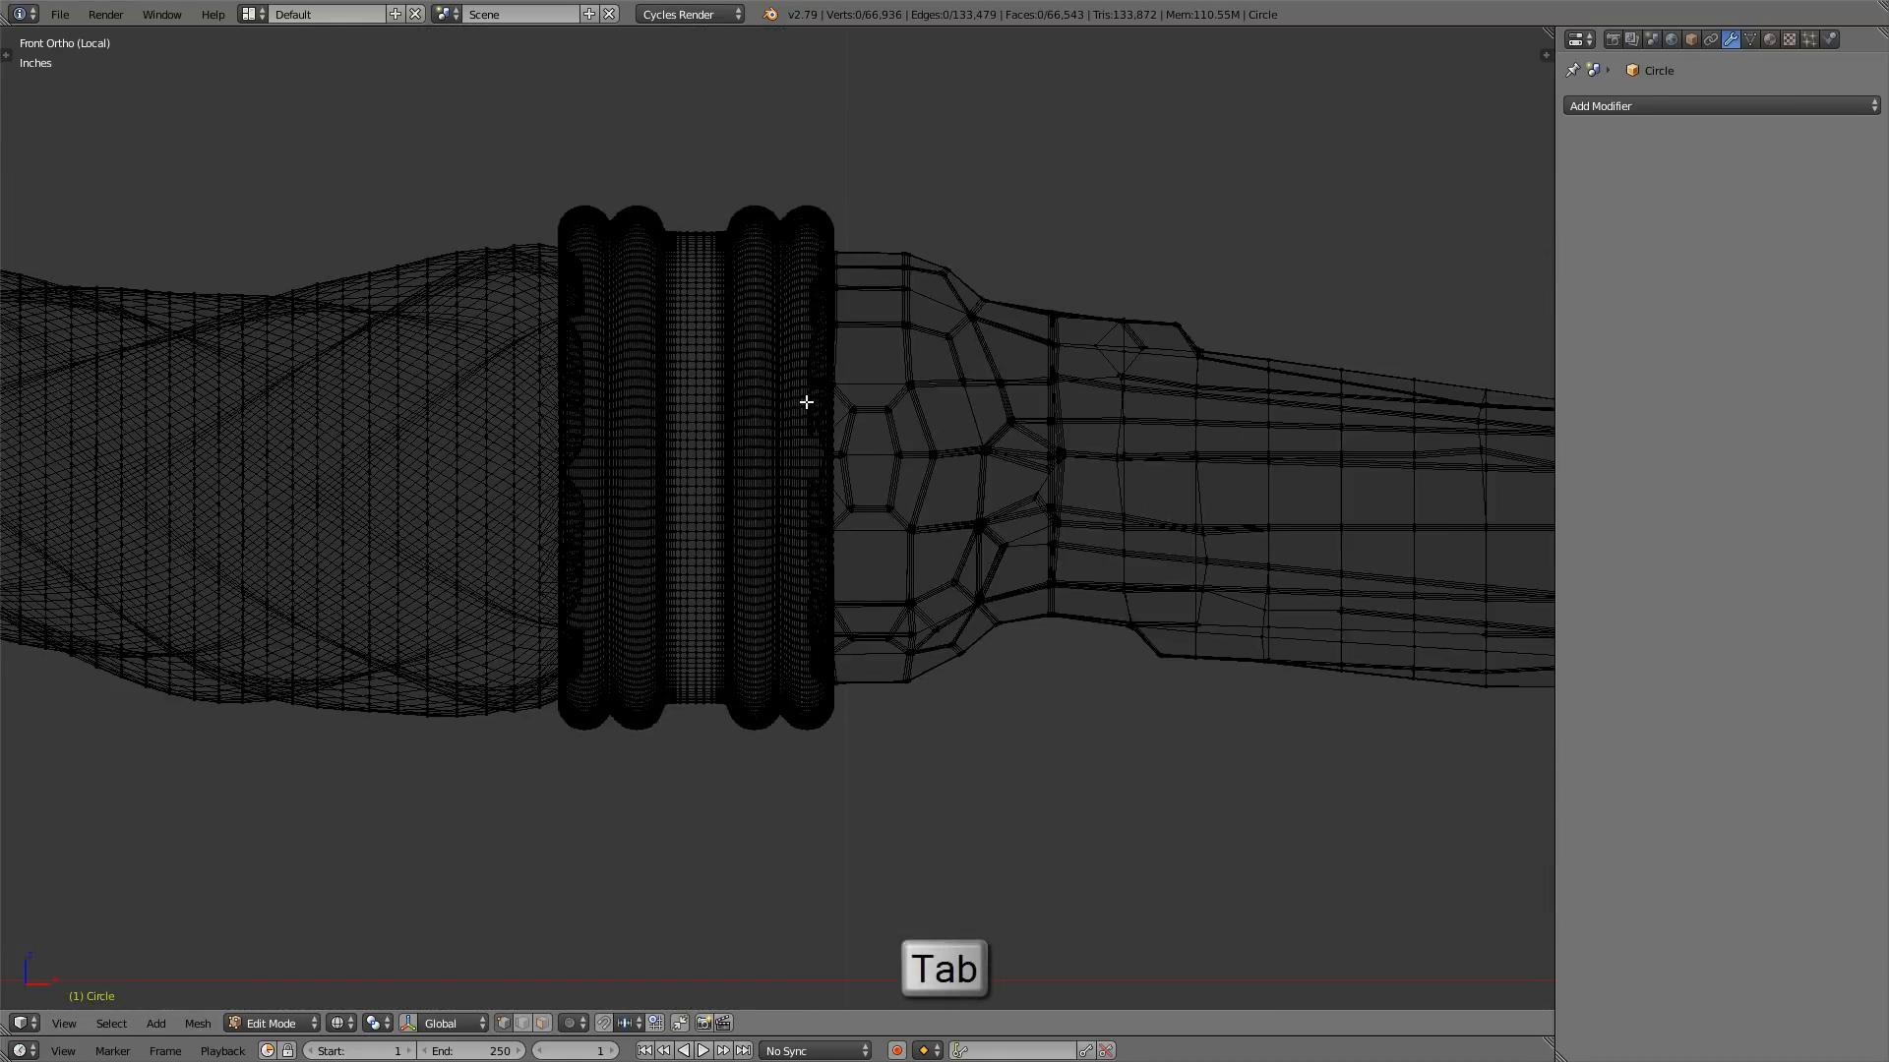
- Clear the selection on the merged wand's mesh and check the whole mesh for non-manifold geometry
scroll(806, 402, "down", 5)
middle_click_drag(806, 402, 611, 476, "shift")
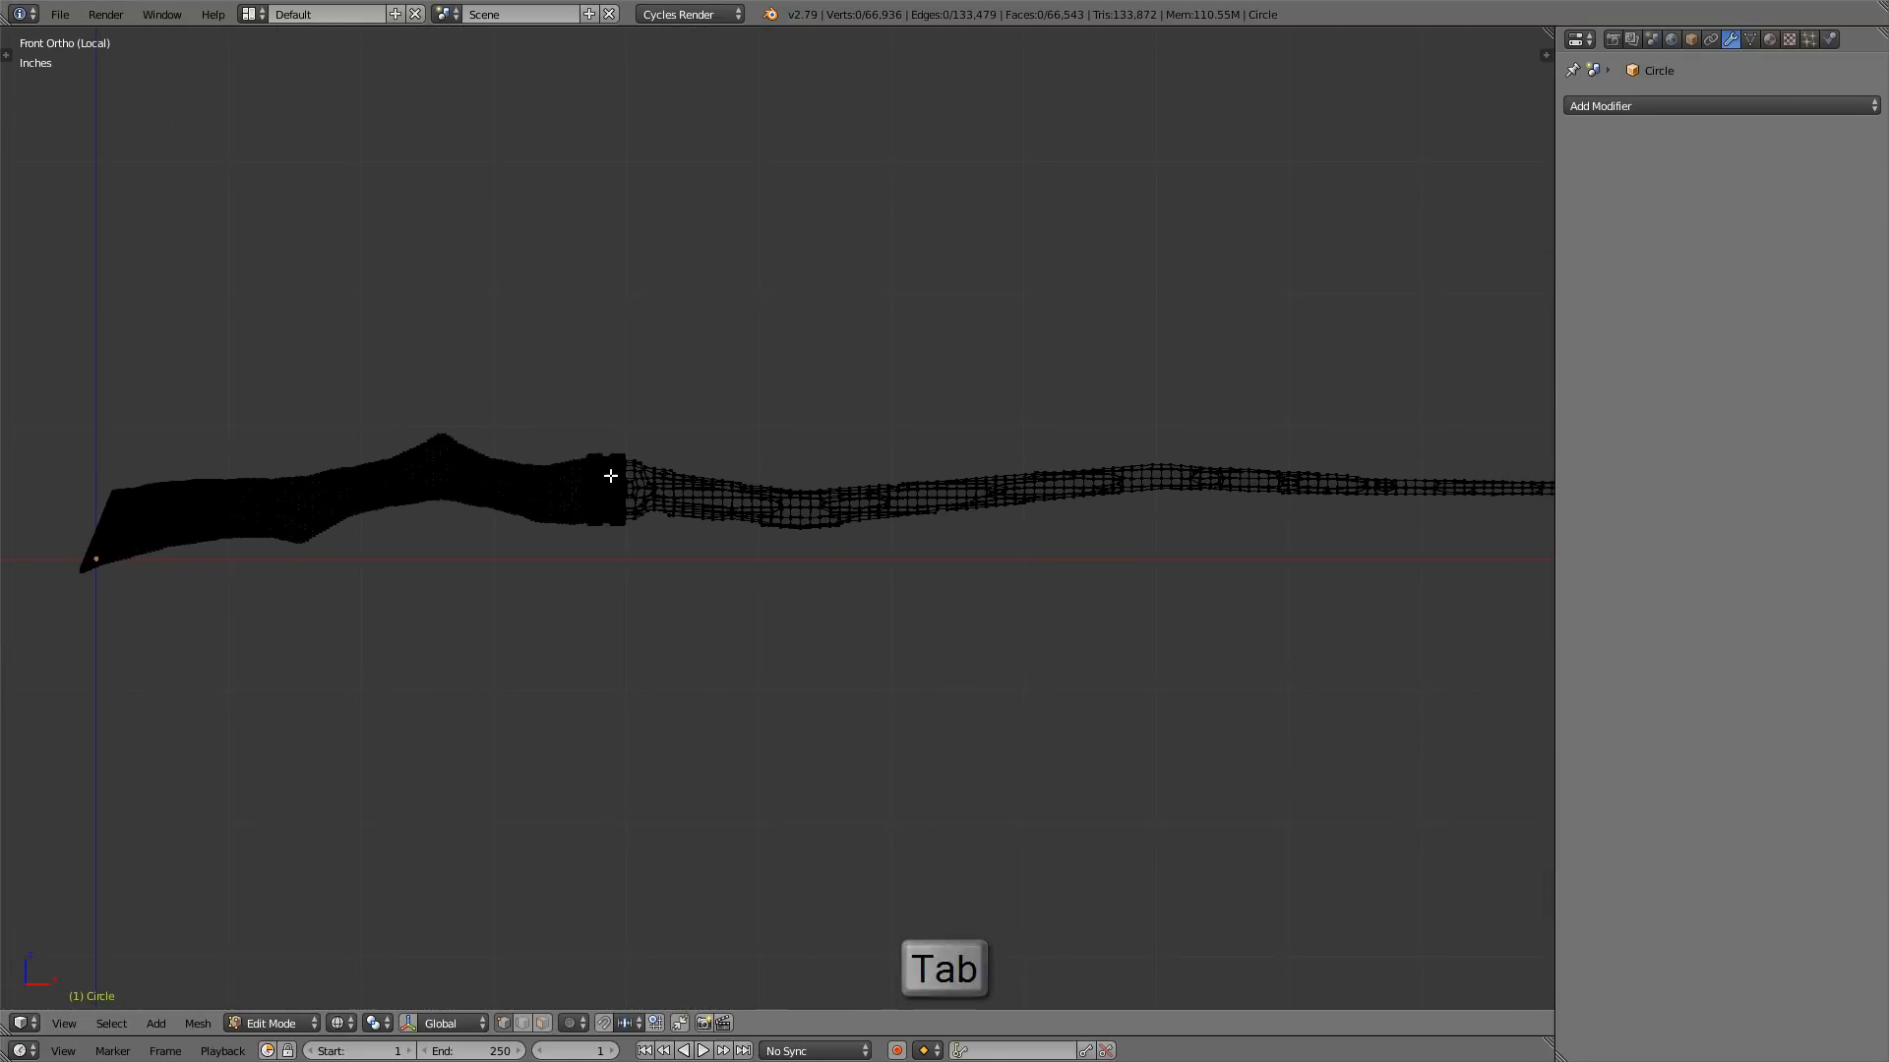
scroll(611, 476, "down", 1)
key("a")
key("a")
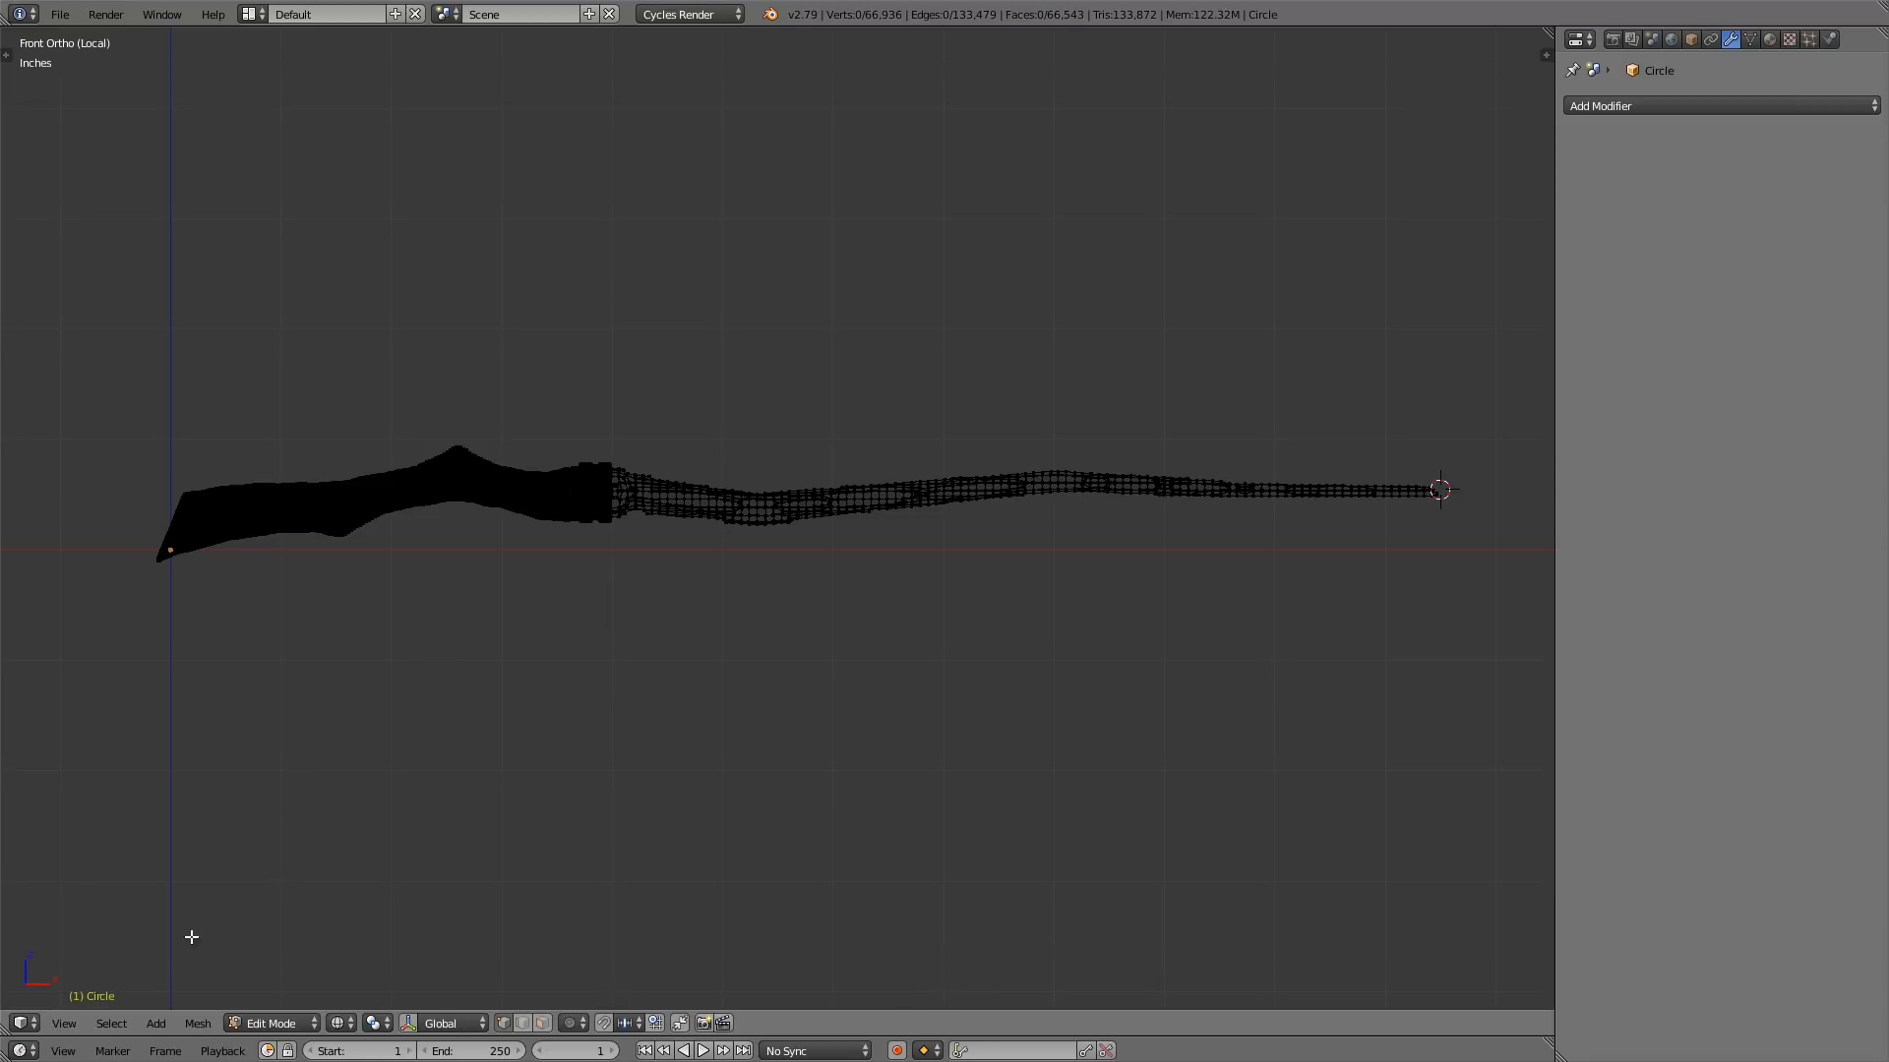
left_click(110, 1024)
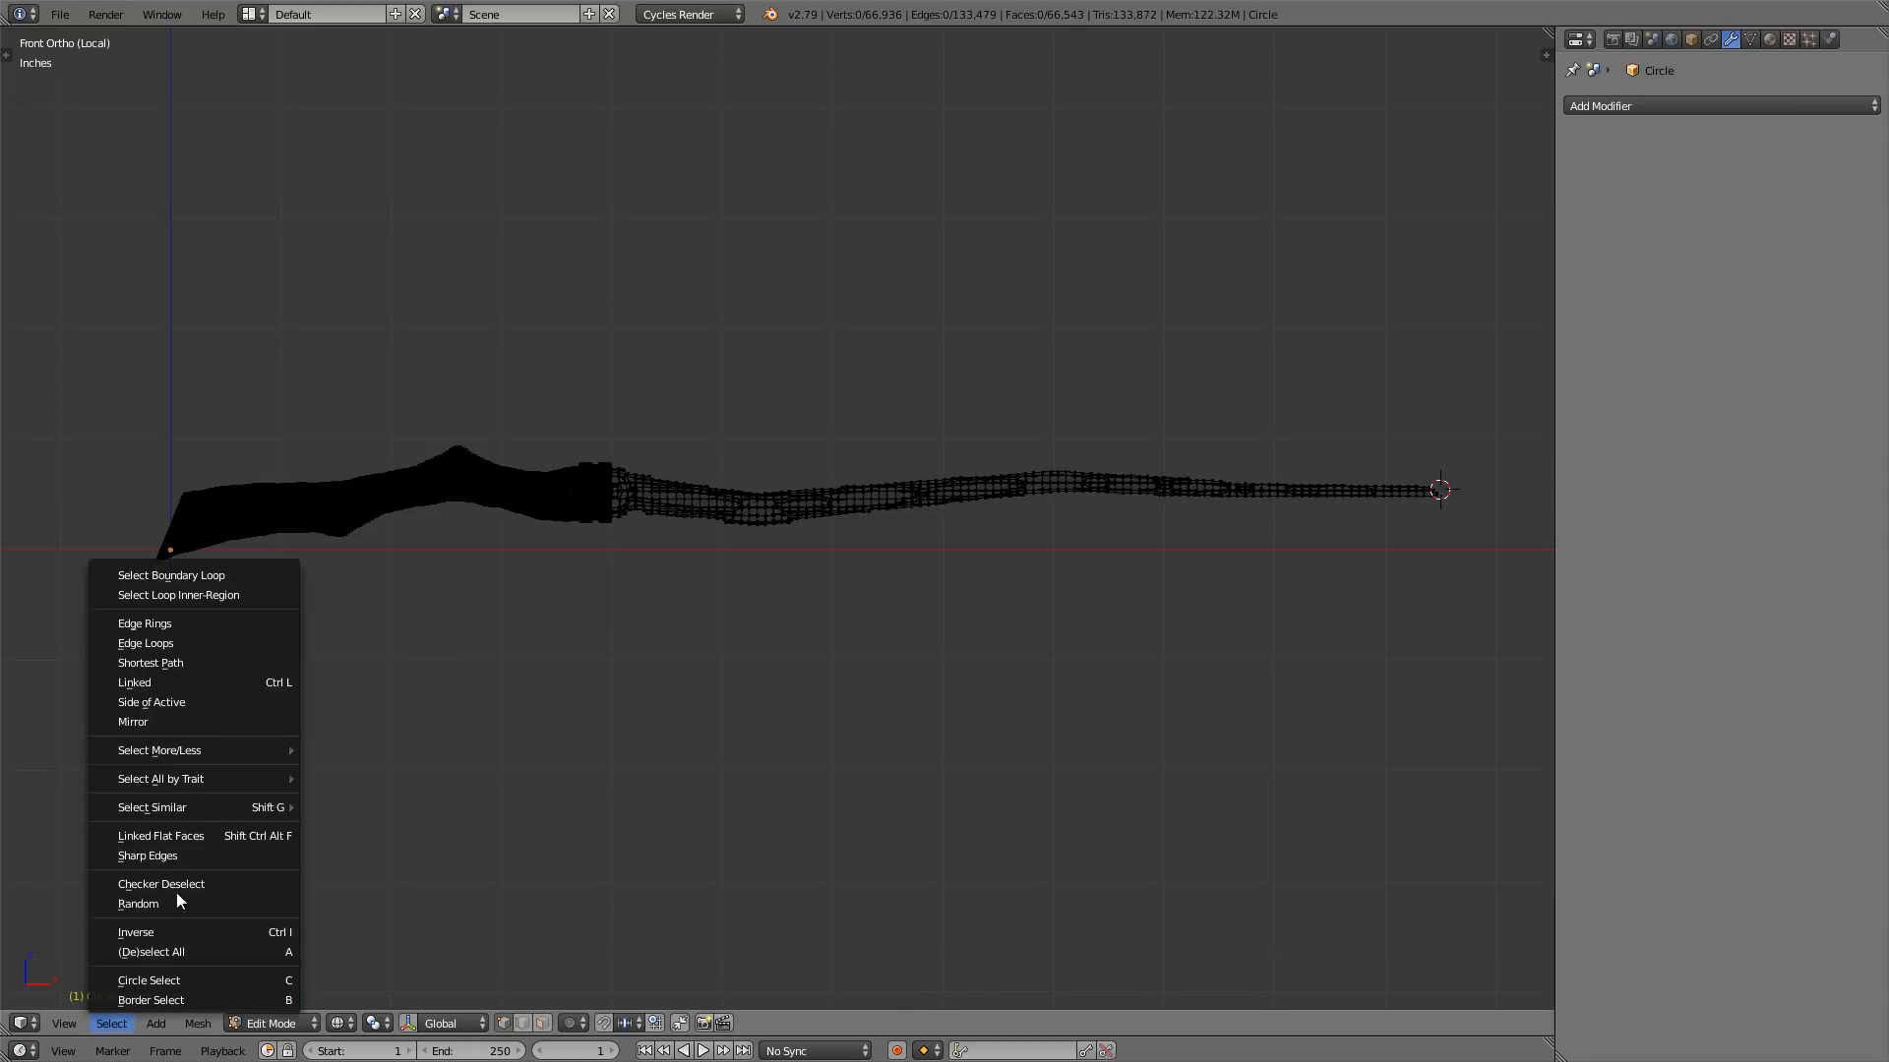
mouse_move(232, 773)
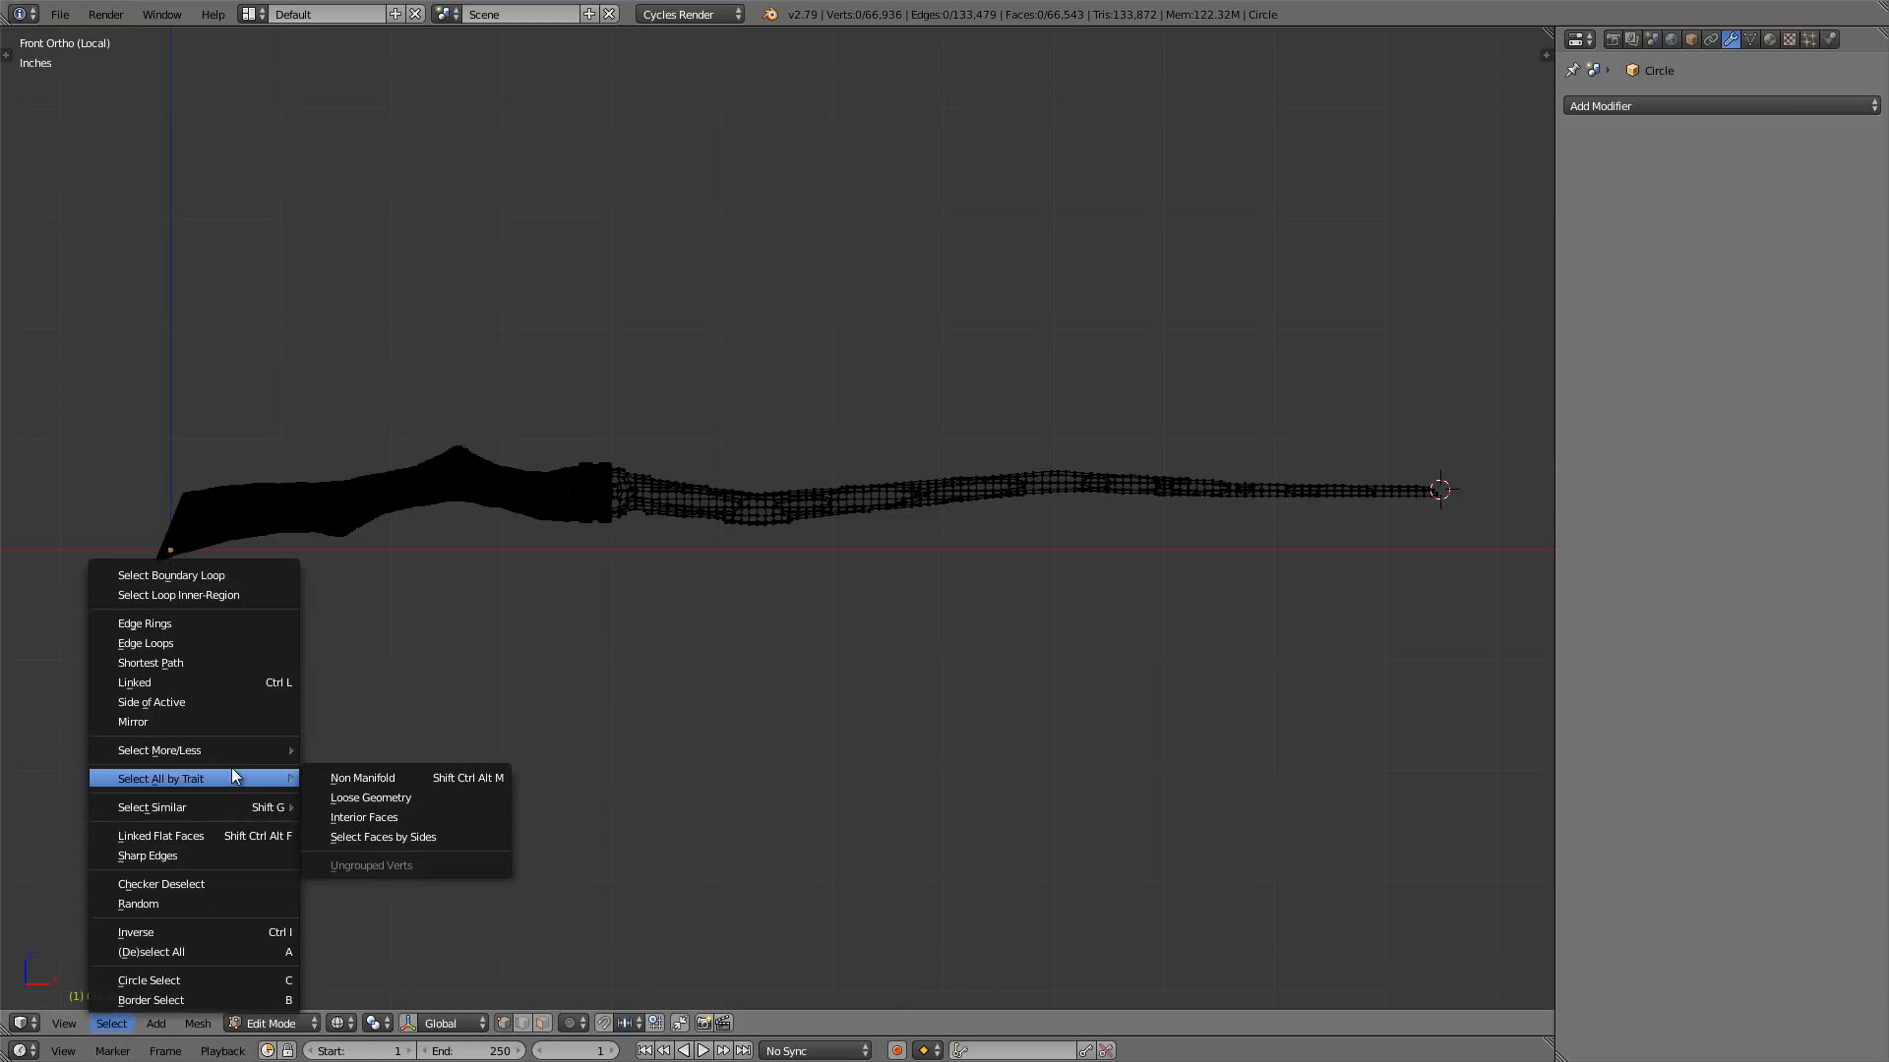
left_click(412, 777)
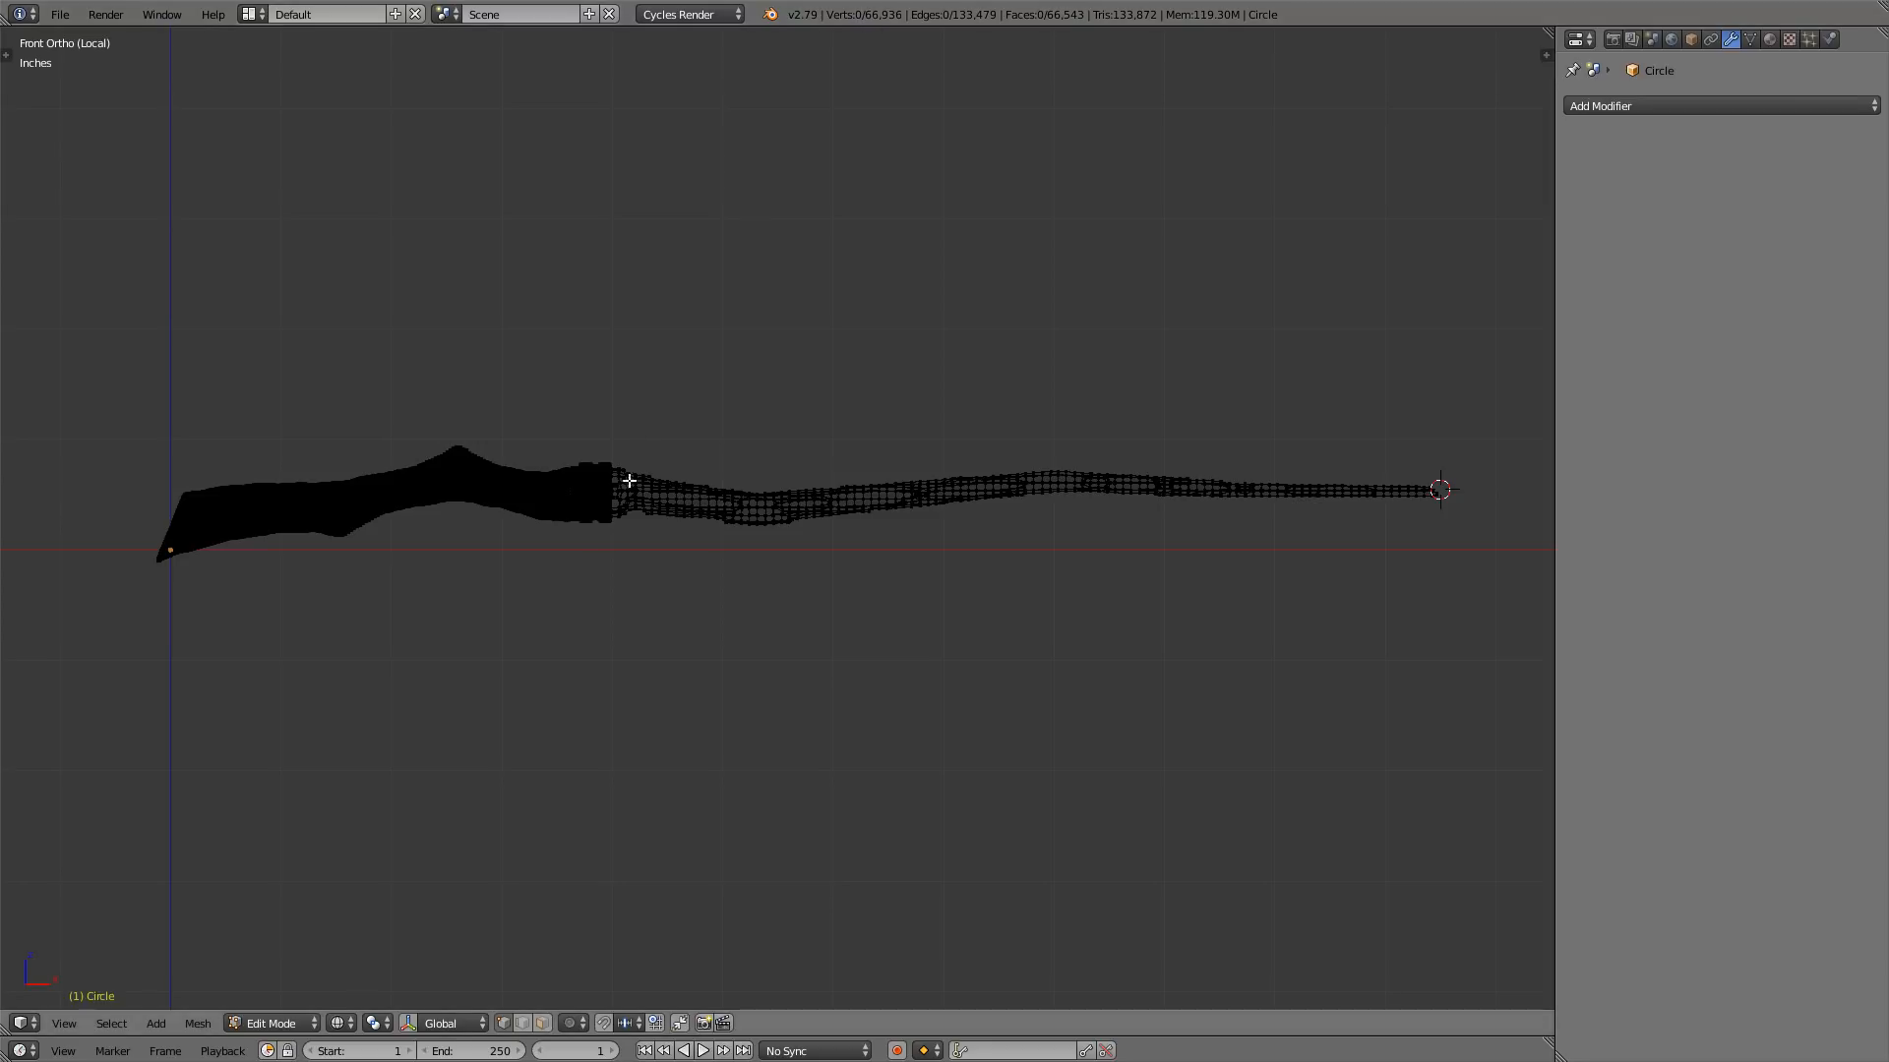
- Switch the viewport to solid shading, look over the shaft, and return the merged wand to Object Mode
scroll(485, 463, "up", 7)
middle_click_drag(1037, 474, 127, 496, "shift")
scroll(748, 492, "down", 4)
key("z")
scroll(747, 492, "down", 3)
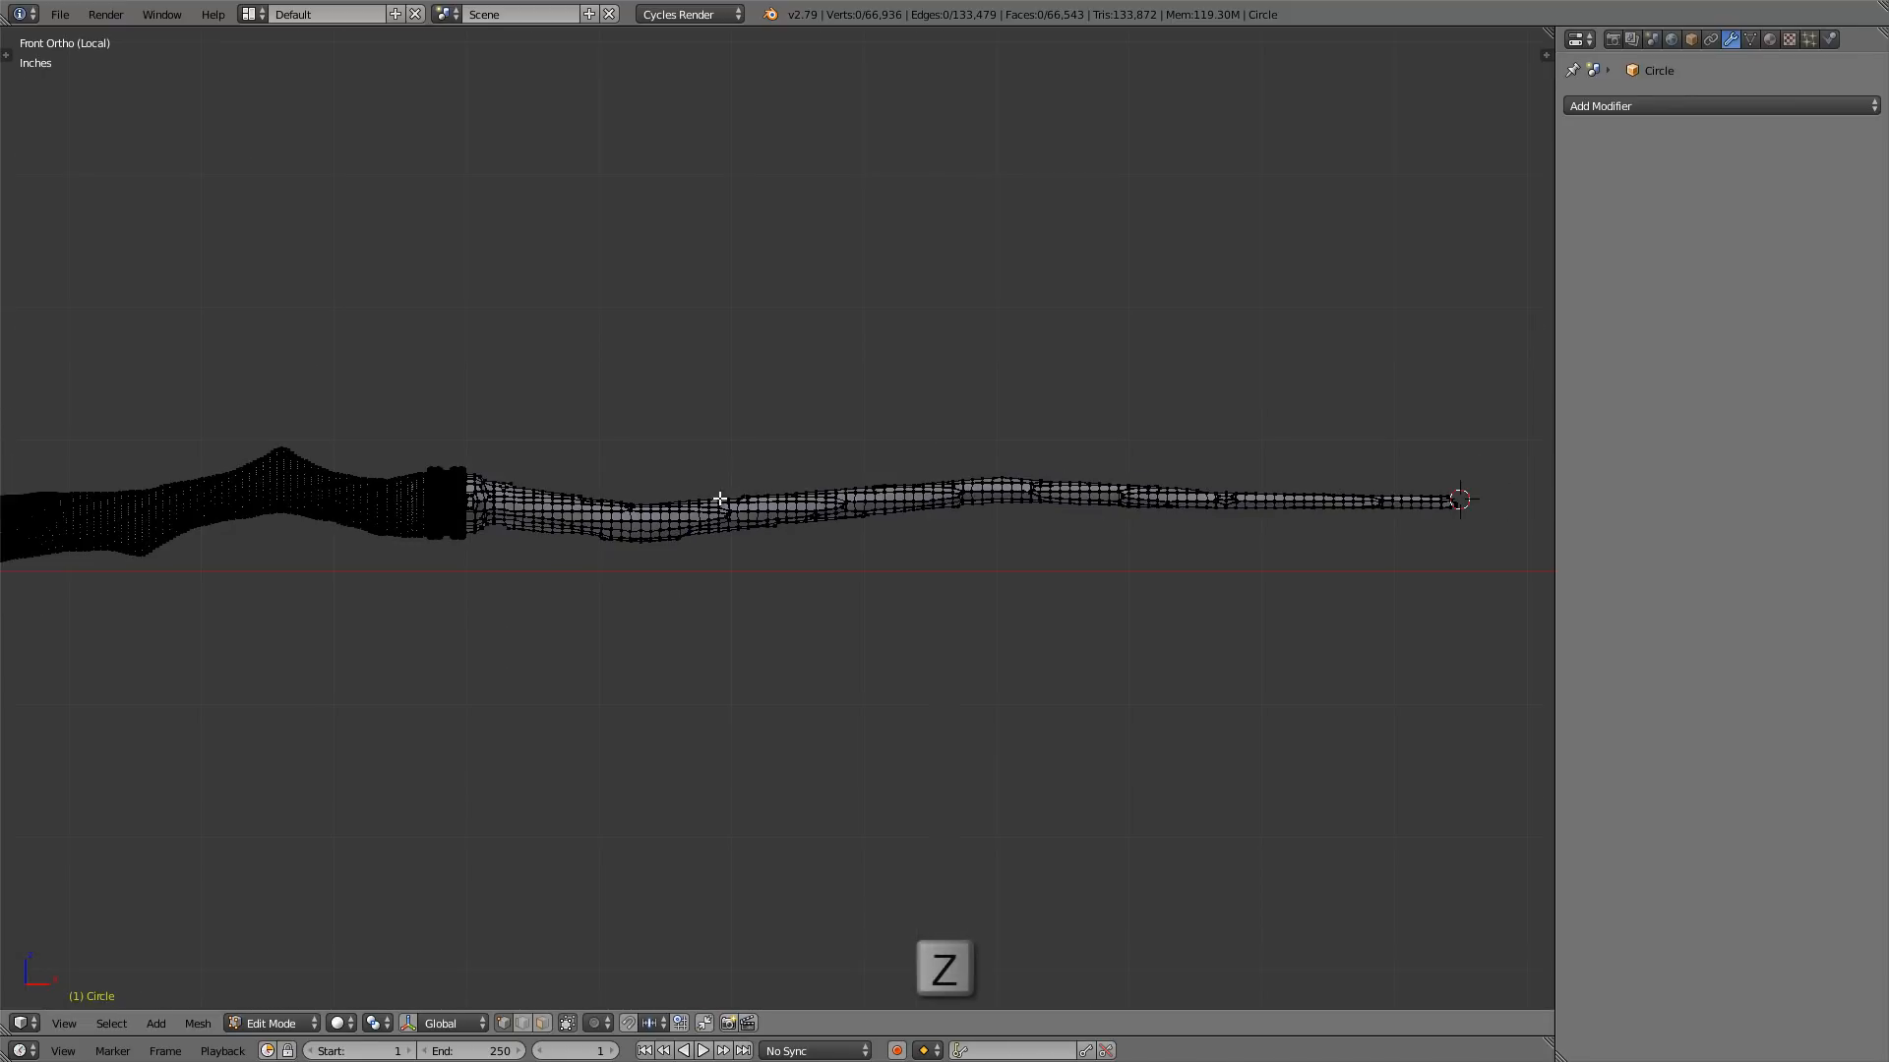
middle_click_drag(704, 510, 784, 501, "shift")
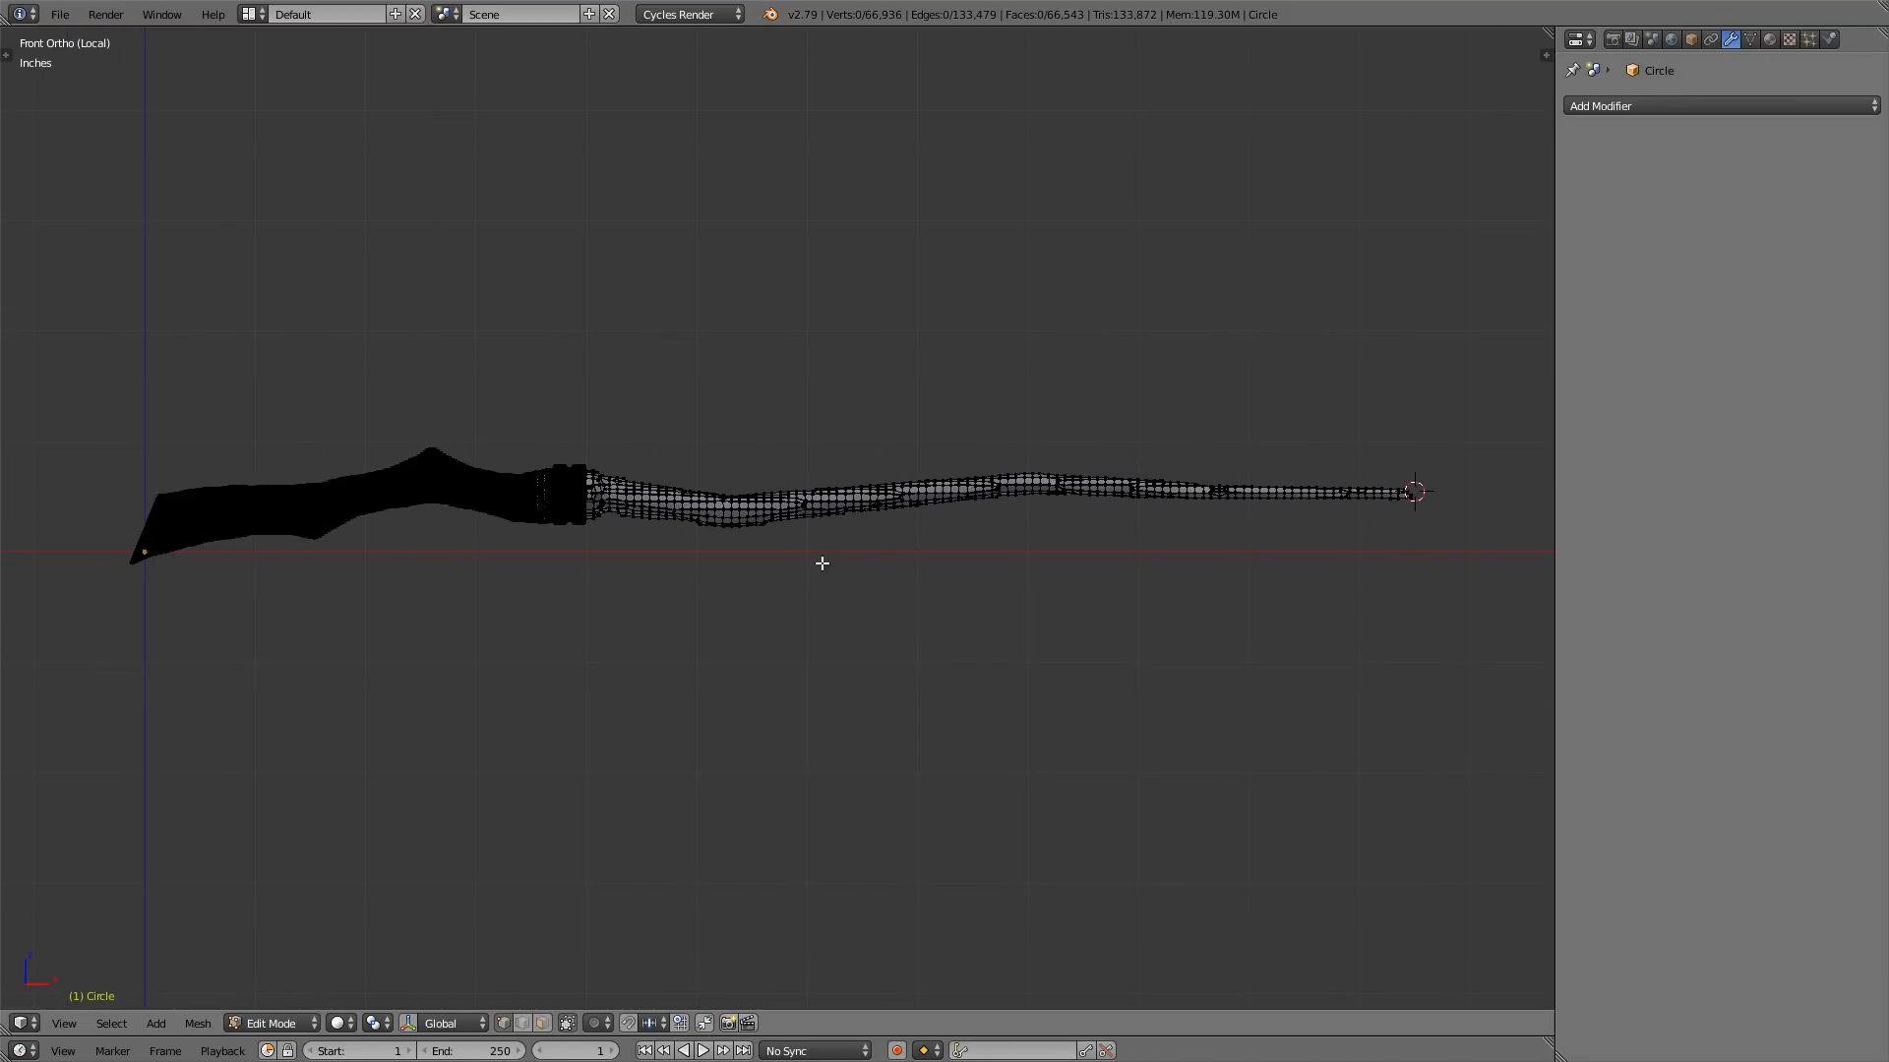
key("Tab")
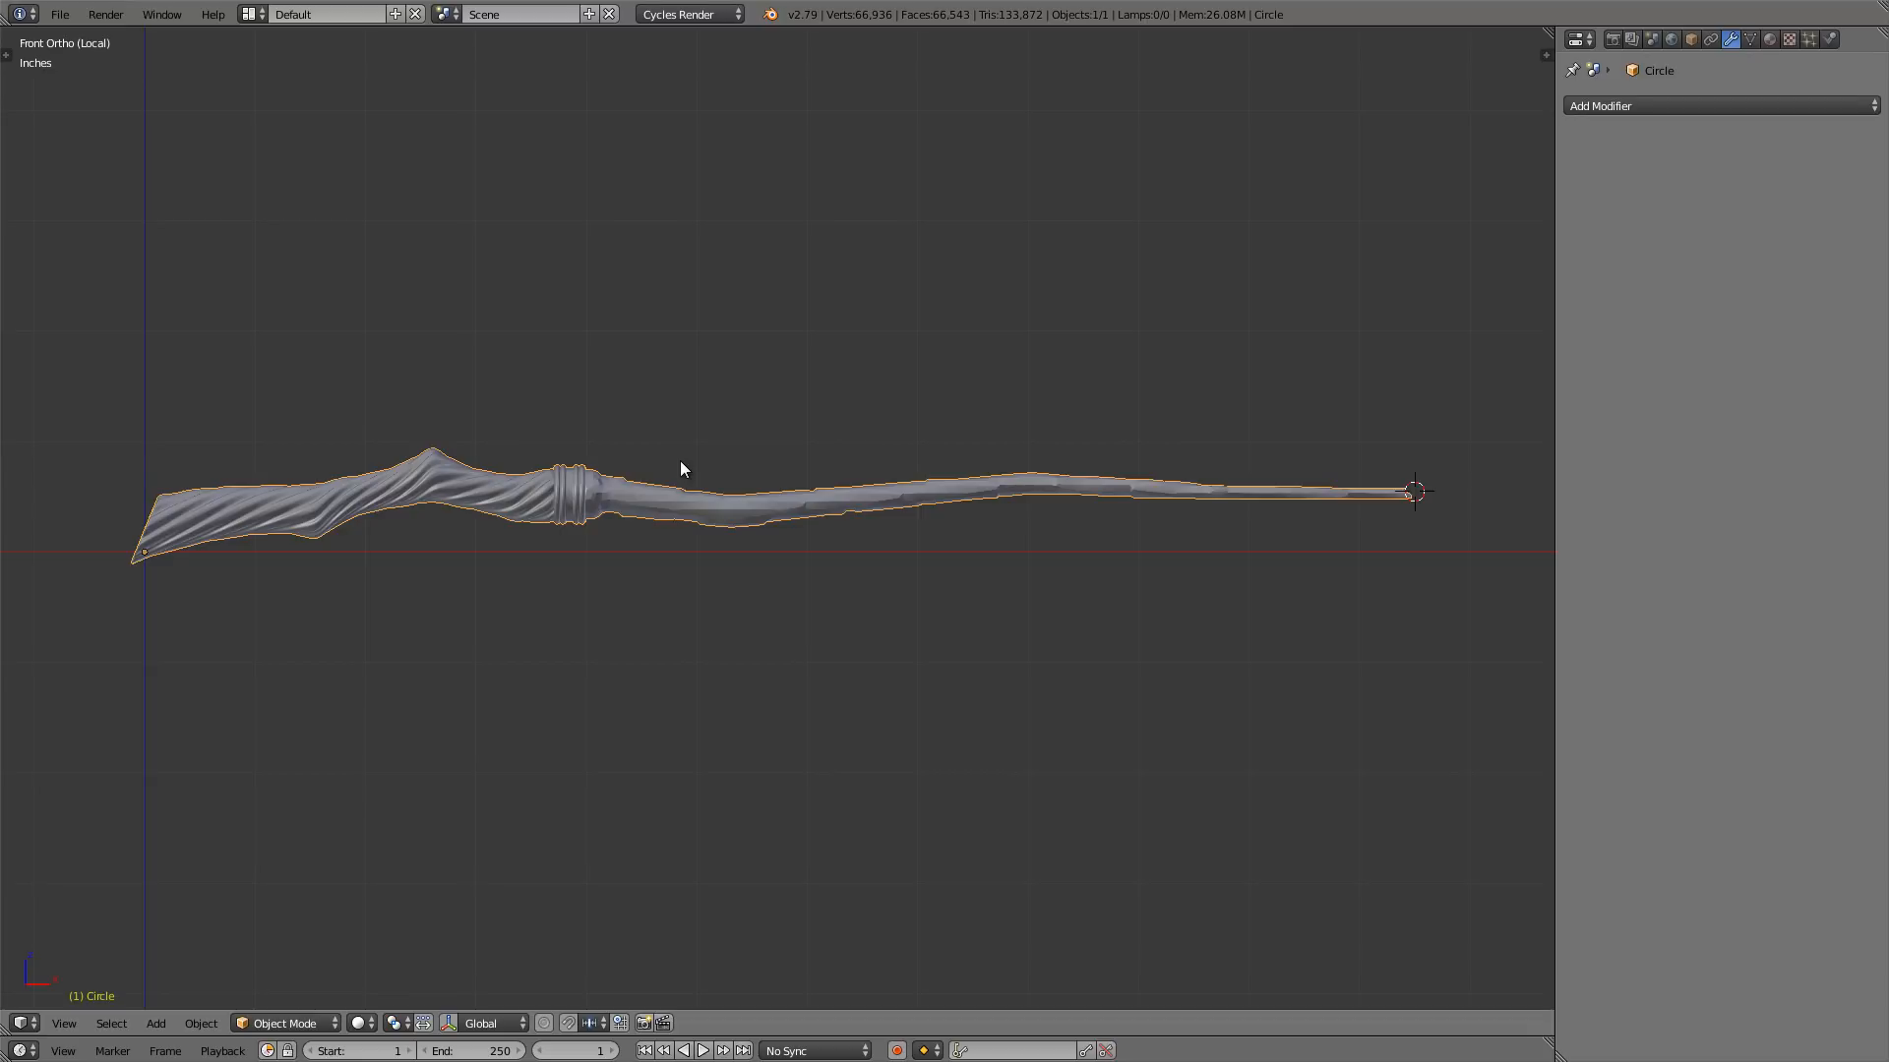
- Set the scene's length unit system to None
left_click(1653, 38)
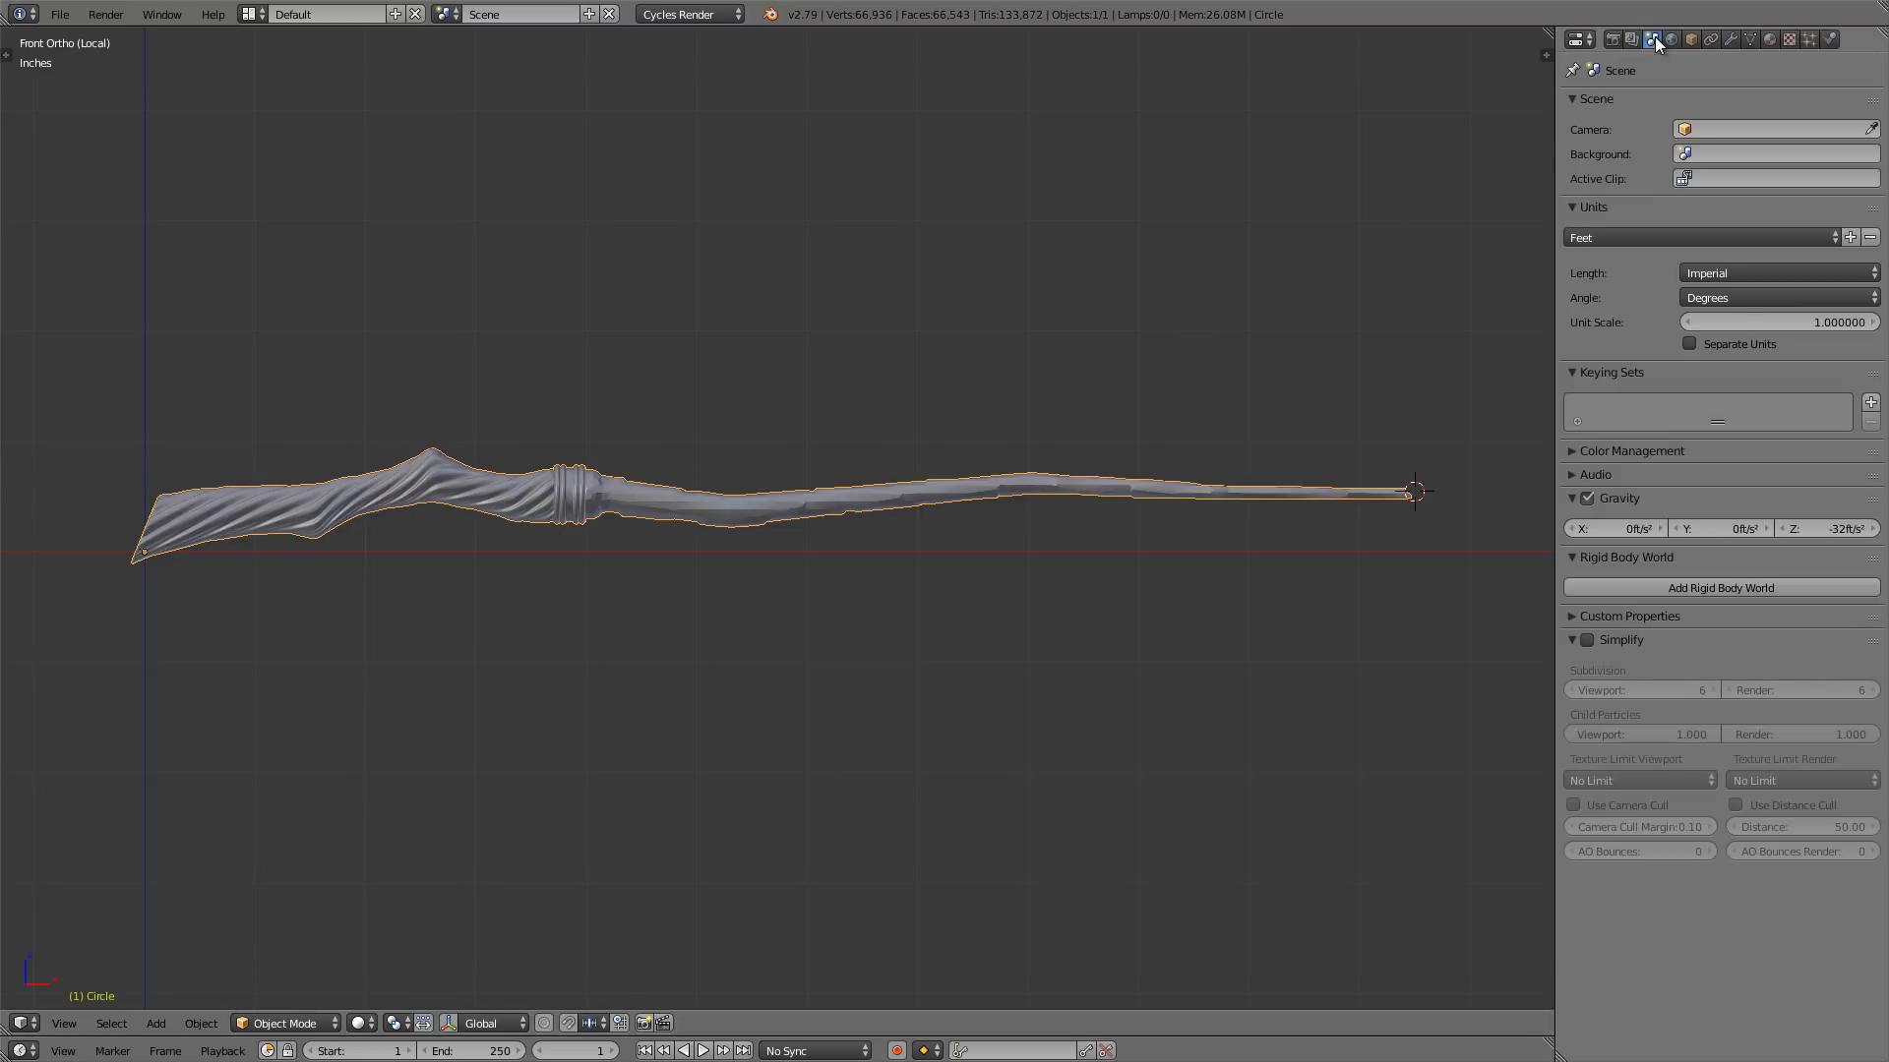
left_click(1741, 271)
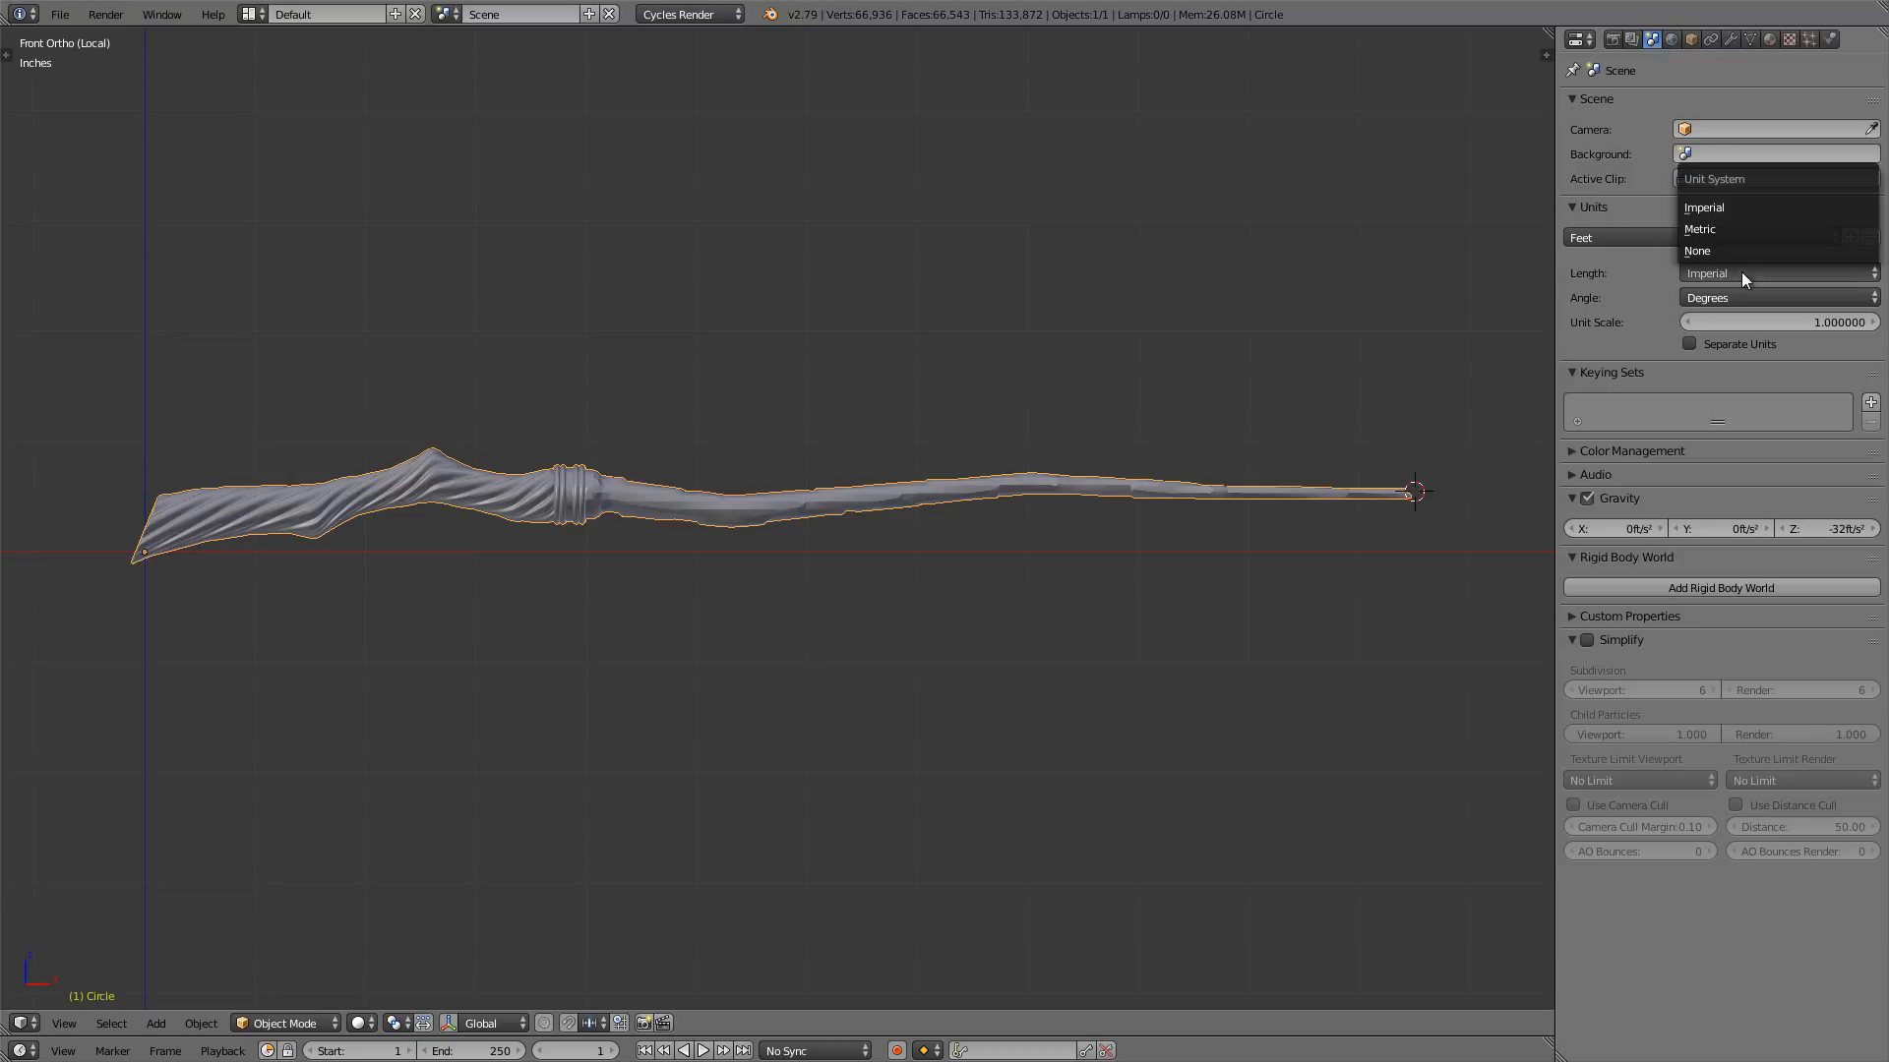
left_click(1760, 248)
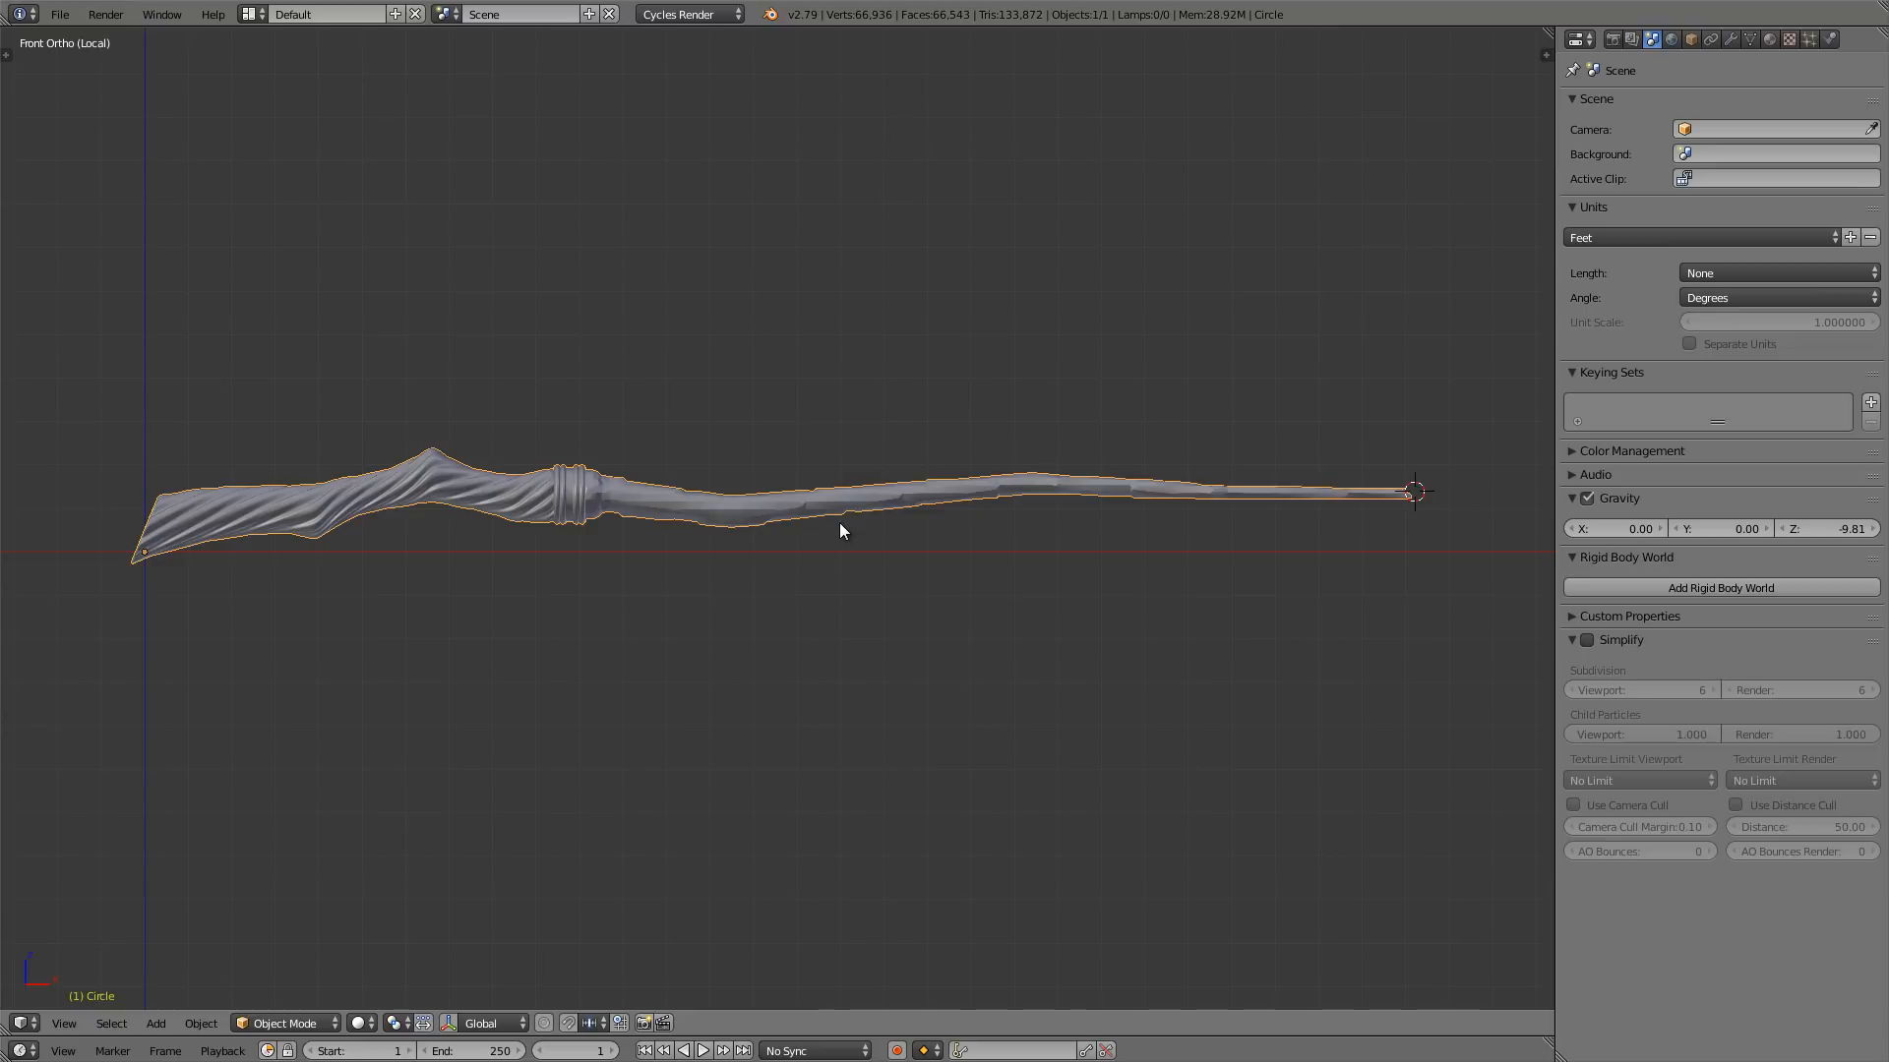
- Scale the merged wand uniformly by about 39.25 to a length of about 11.55 units, checking the object dimensions
key("n")
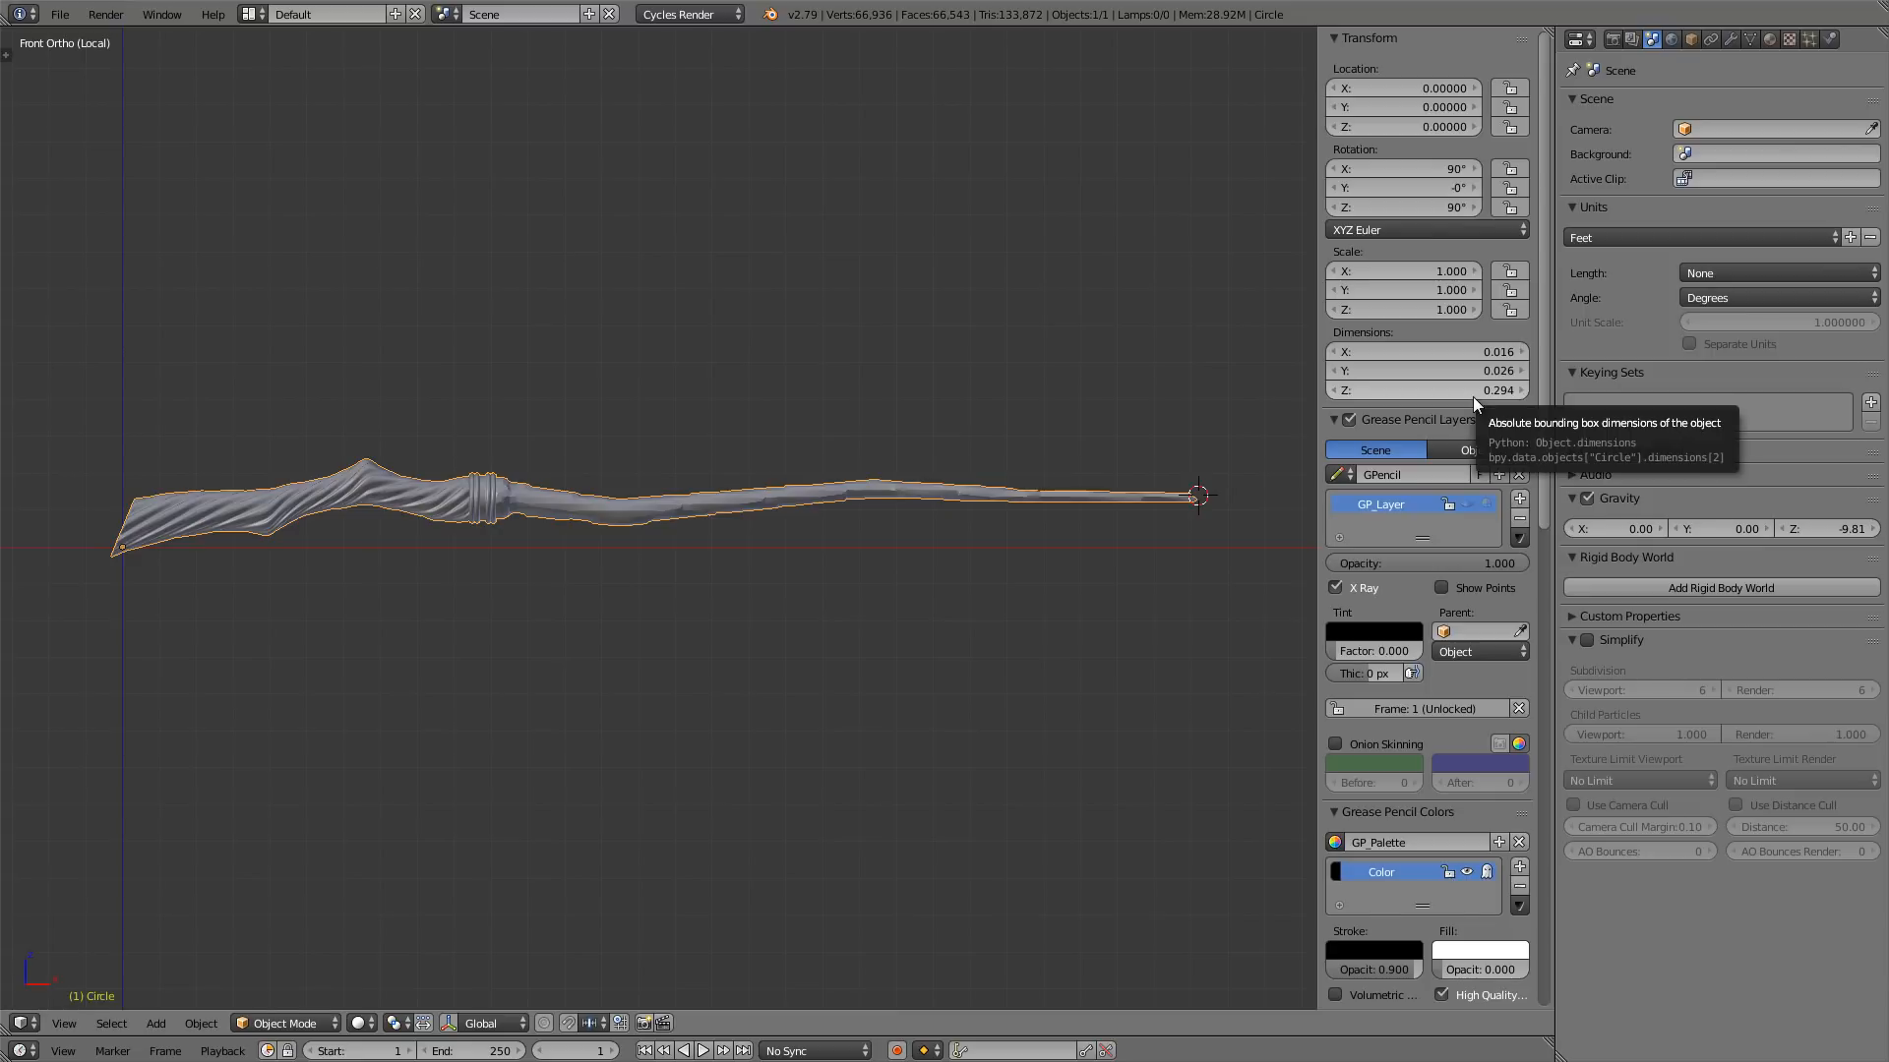
scroll(874, 434, "down", 2)
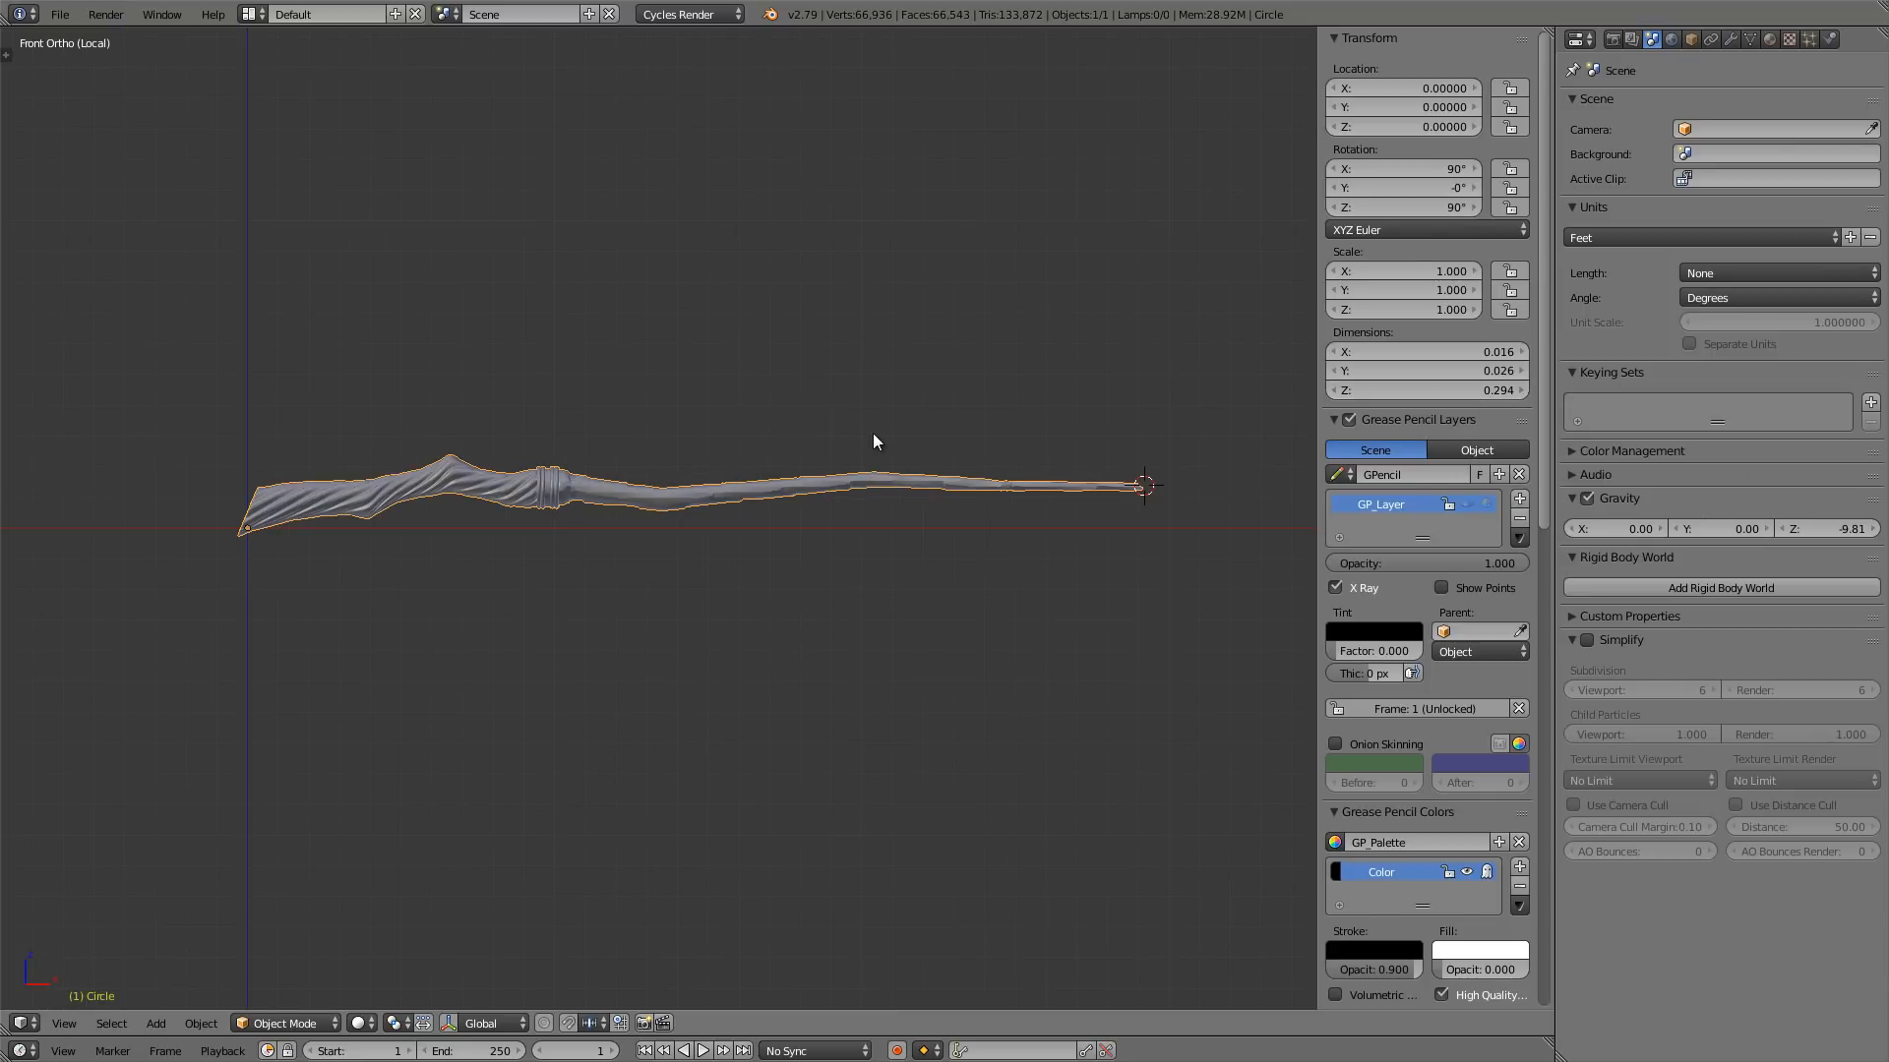
key("s")
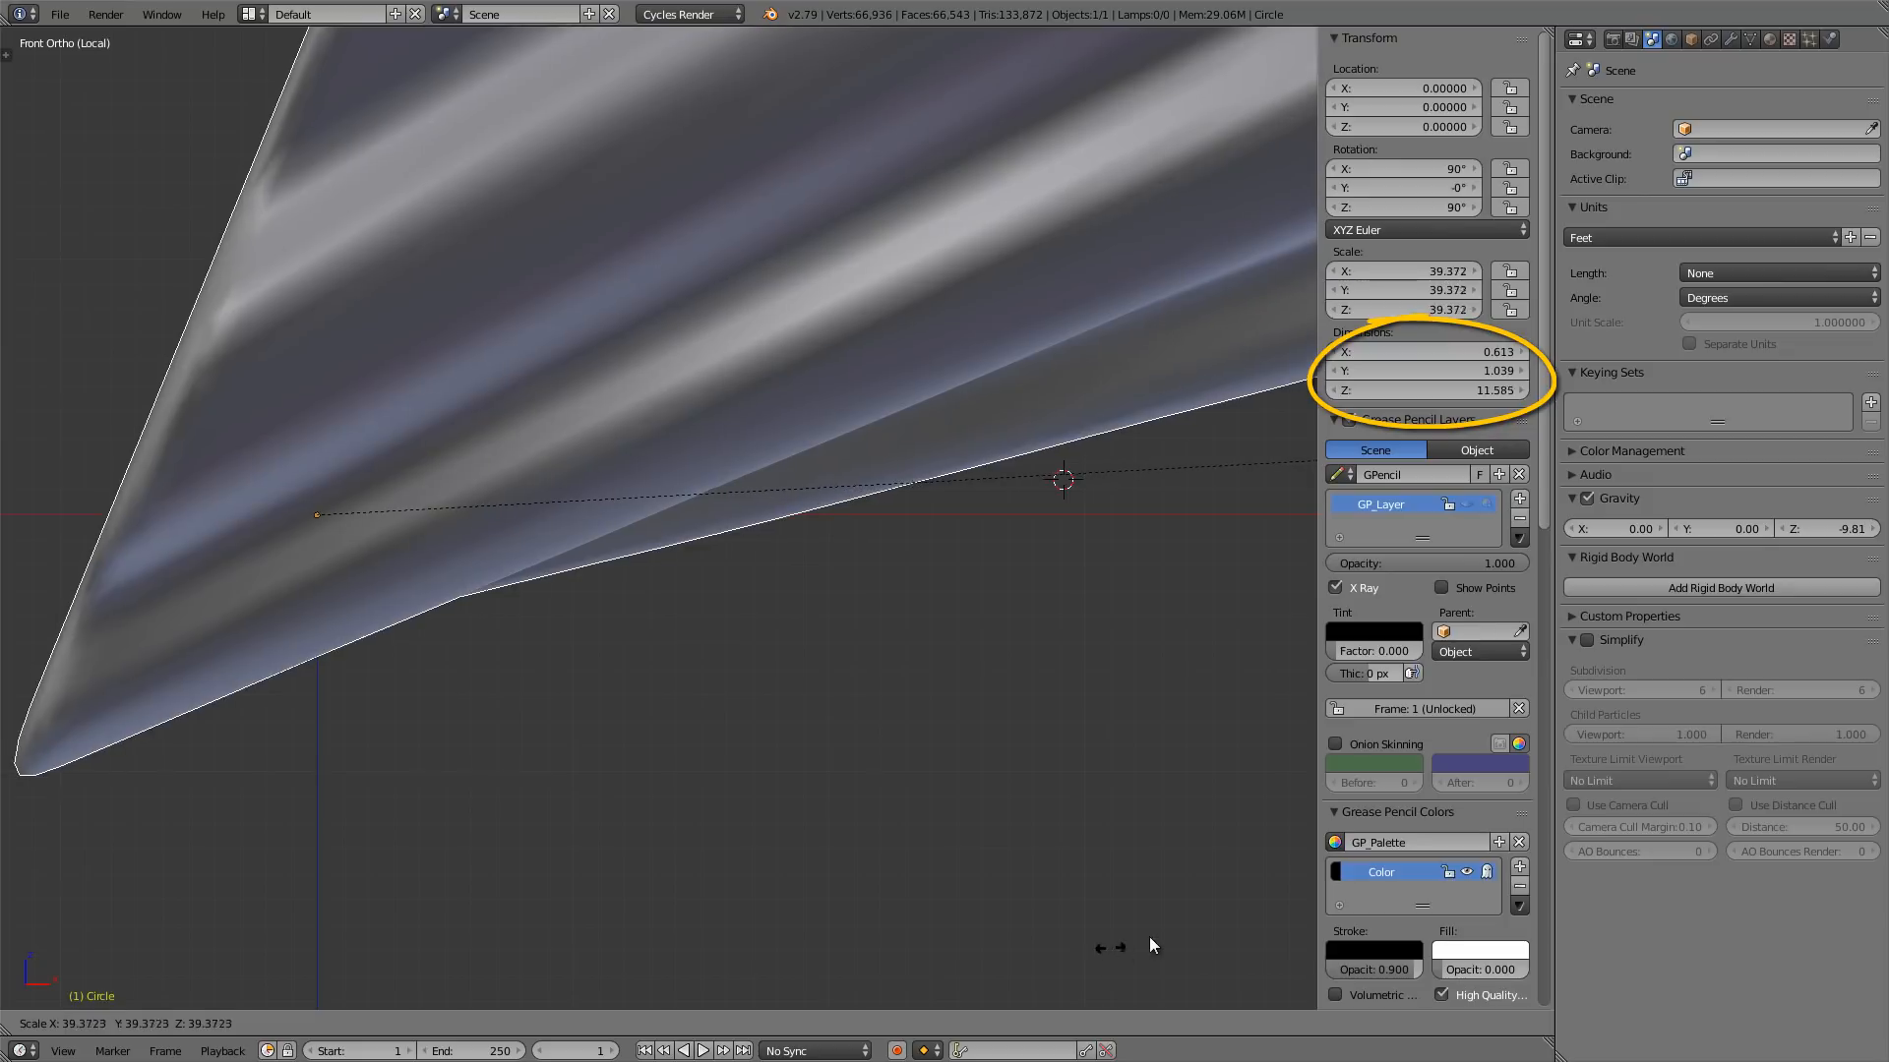
left_click(1079, 924)
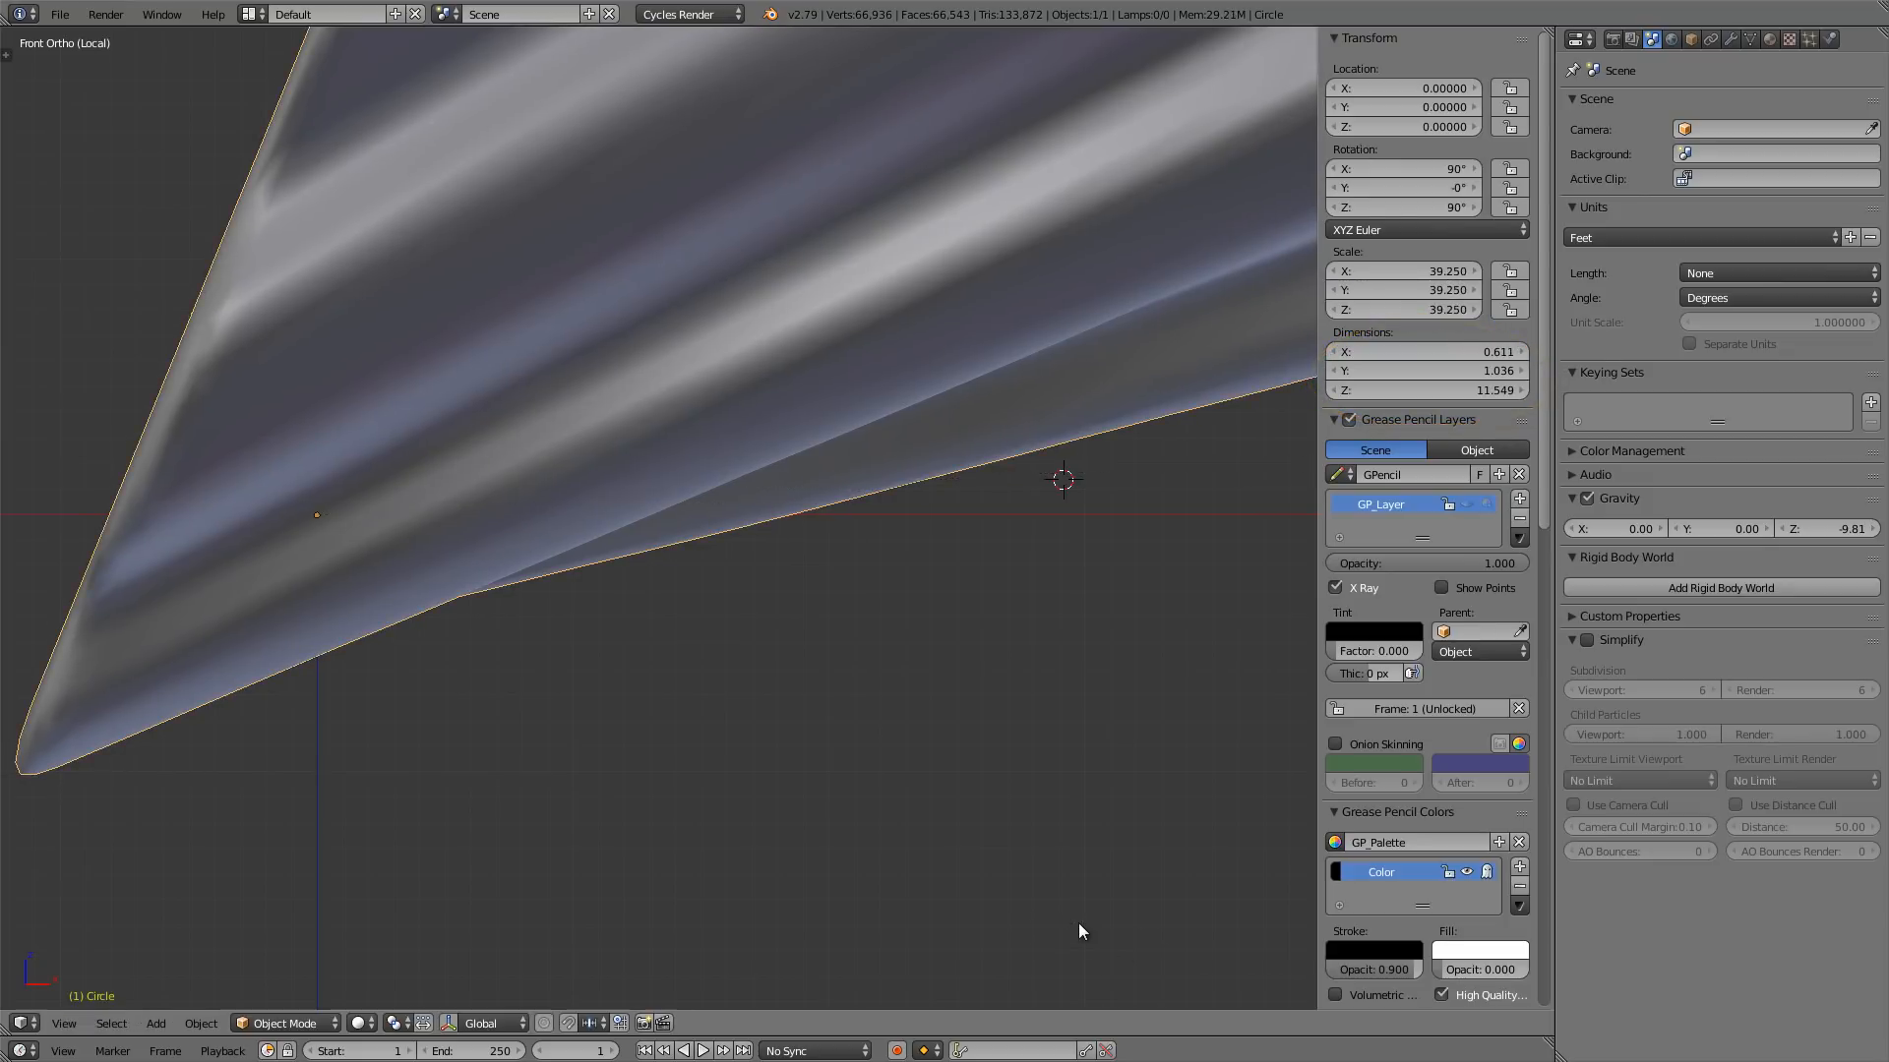
scroll(832, 595, "down", 8)
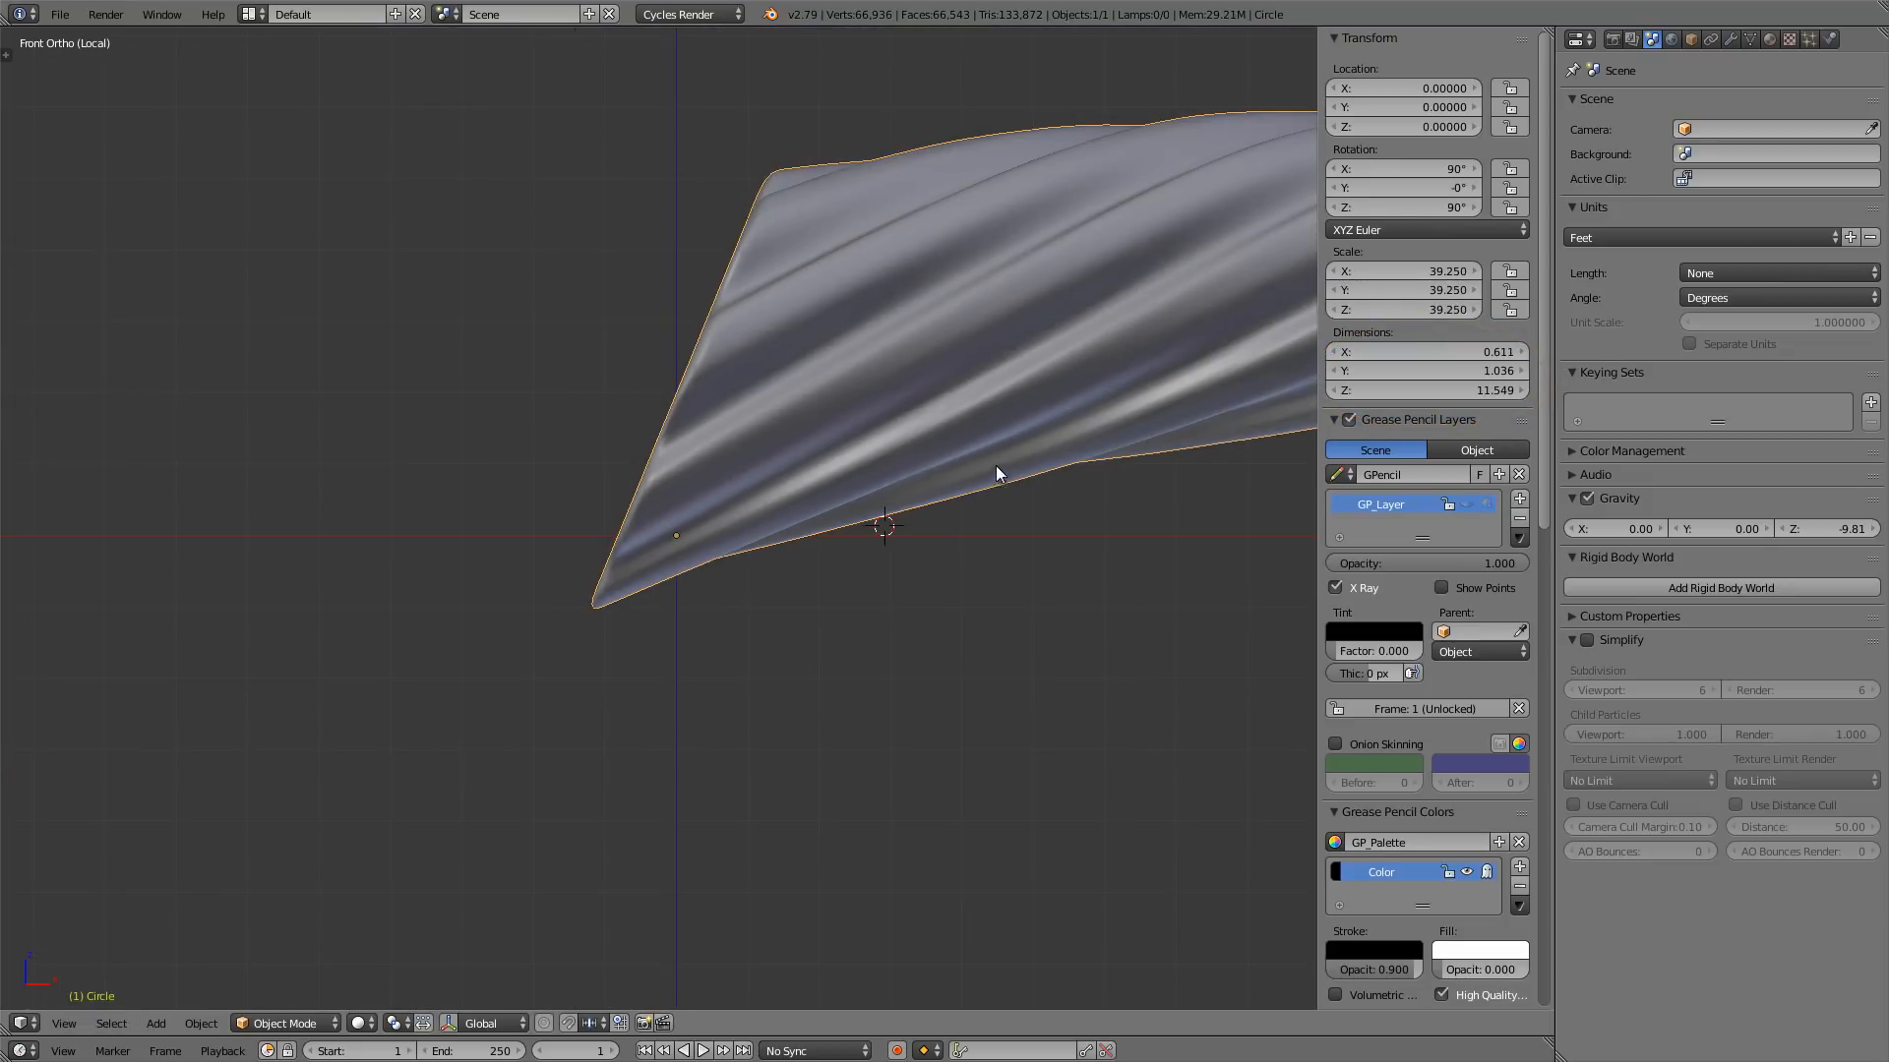
scroll(466, 588, "down", 2)
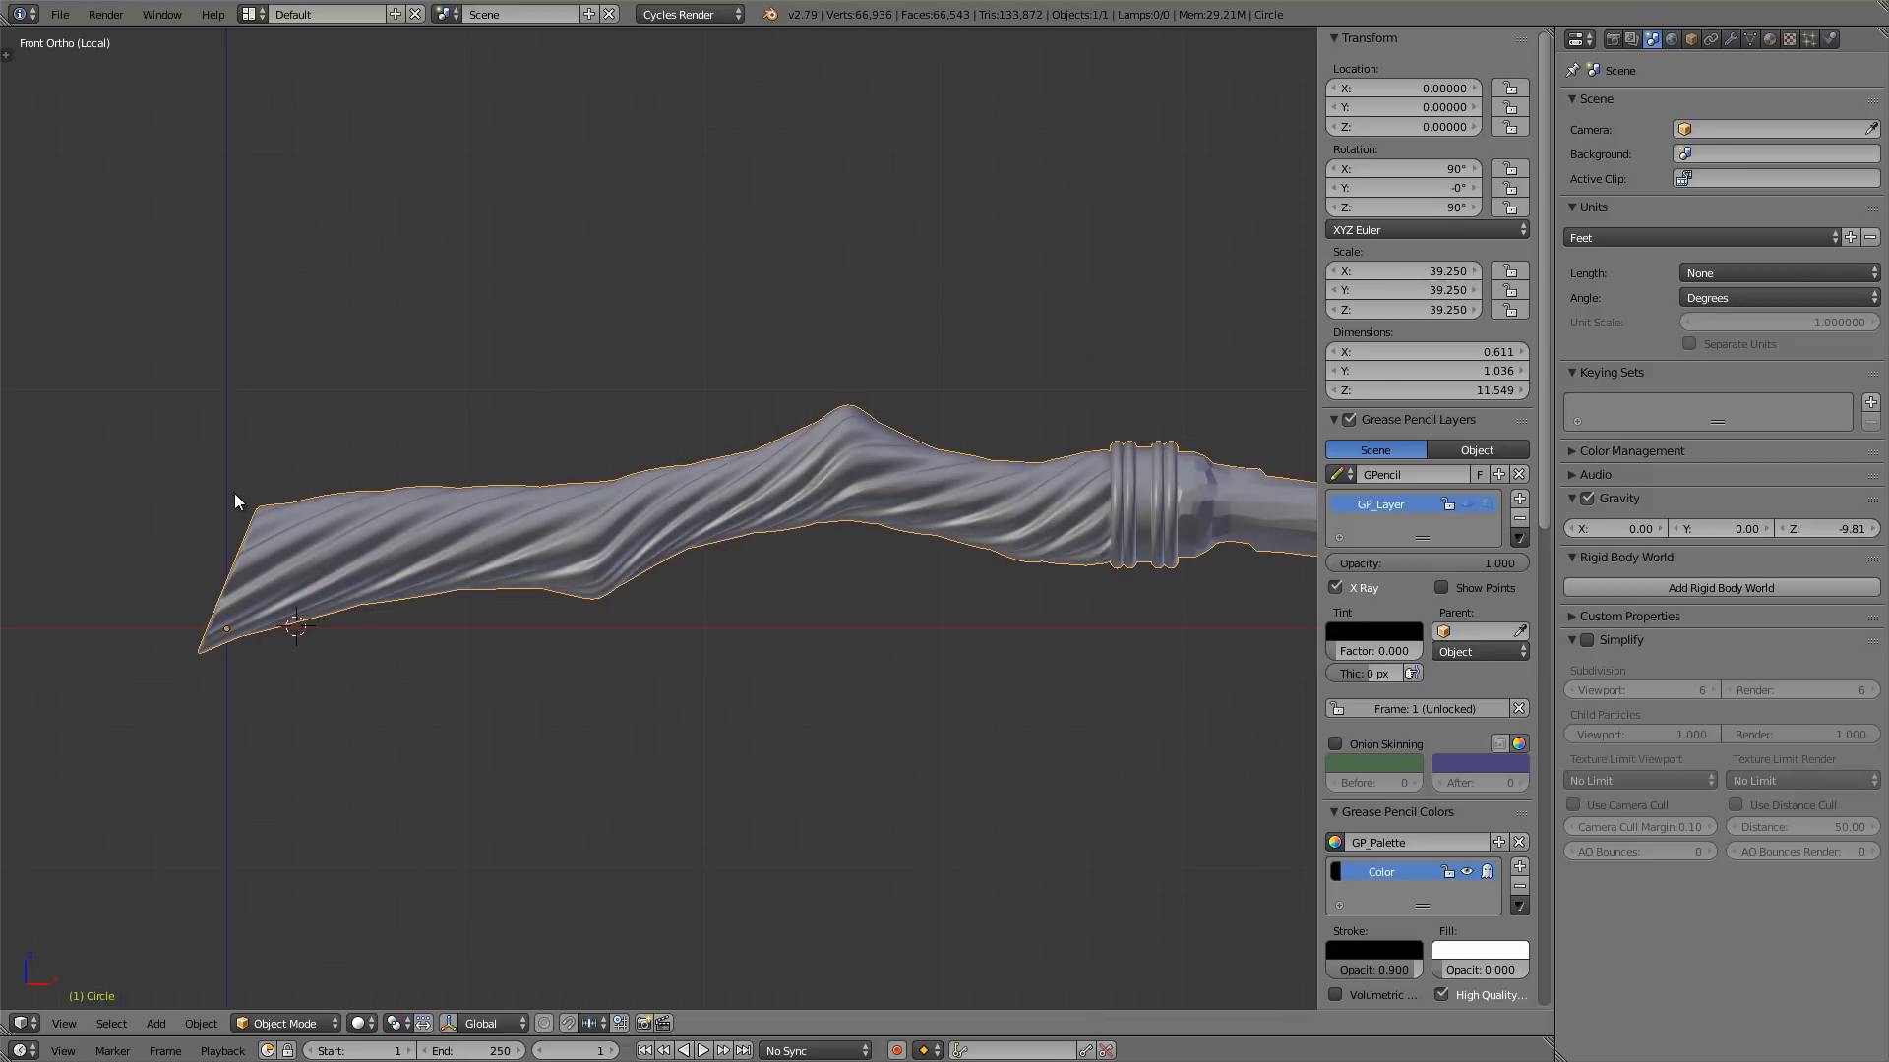
scroll(235, 492, "down", 2)
scroll(363, 565, "down", 3)
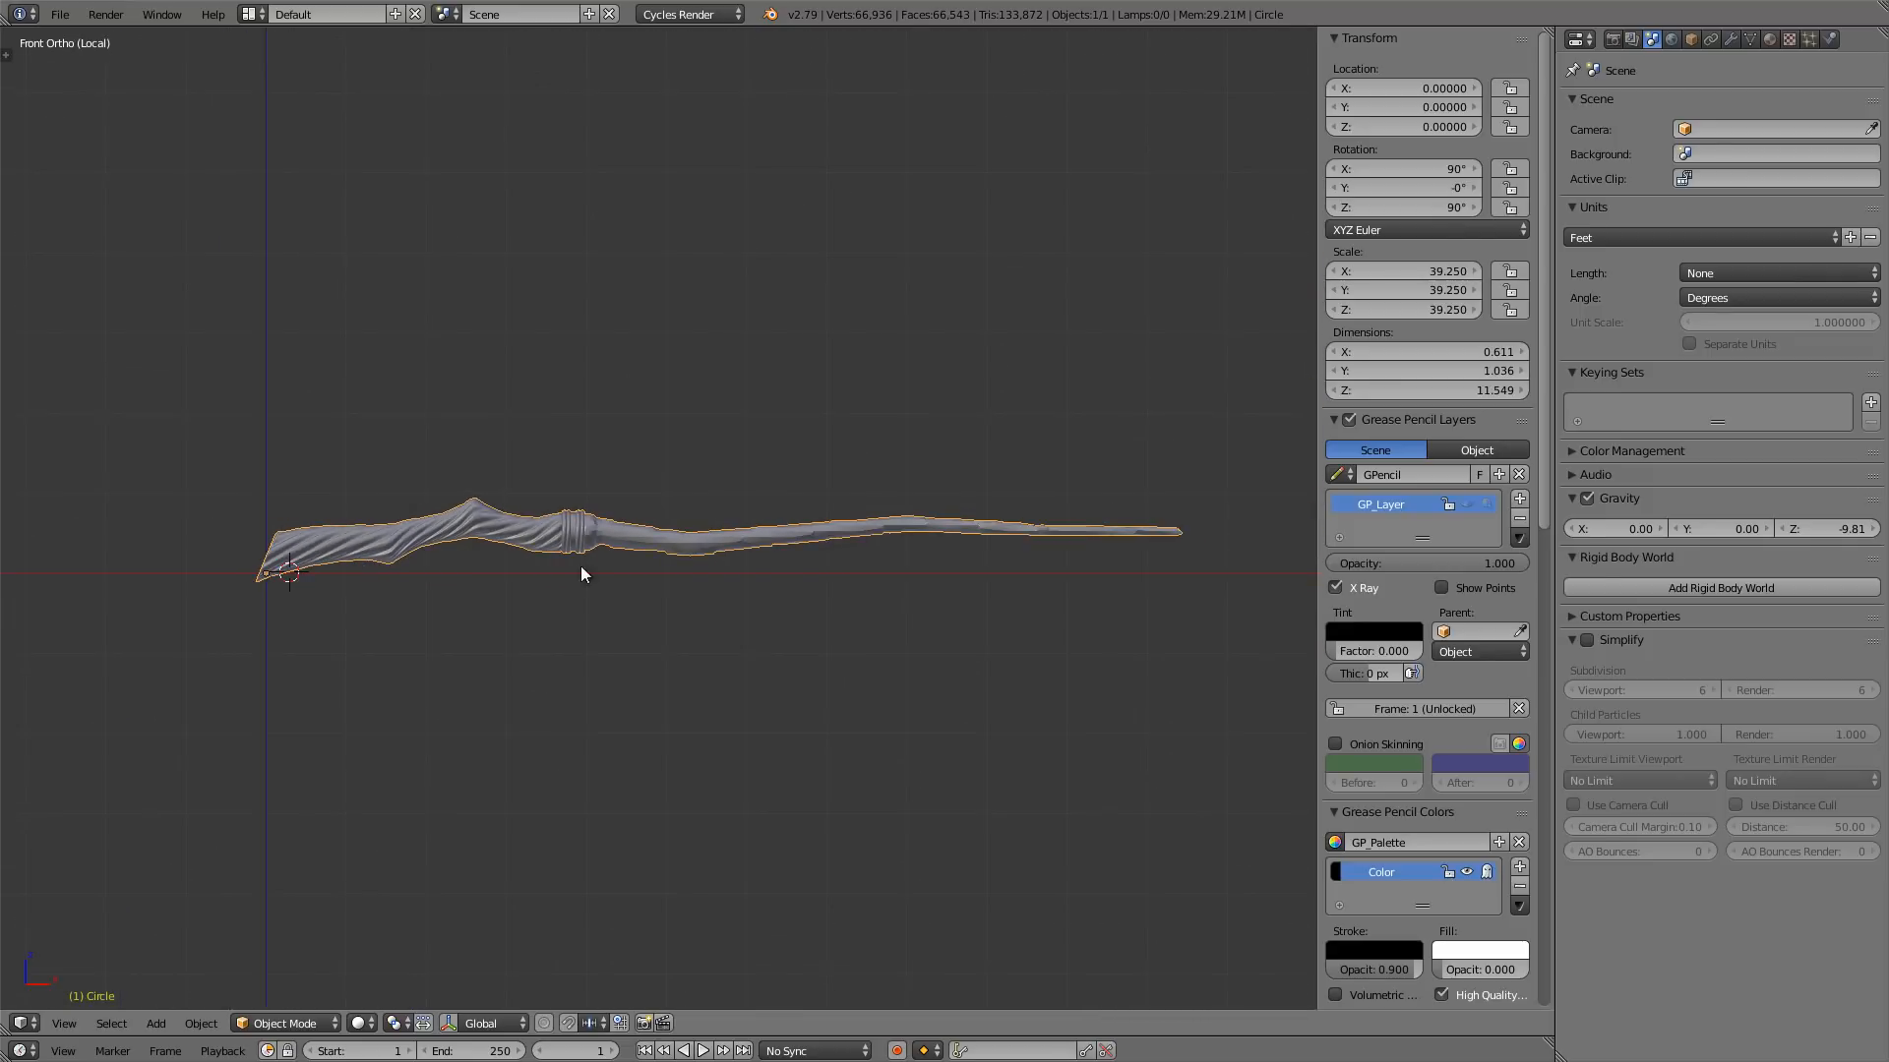
scroll(492, 568, "up", 1)
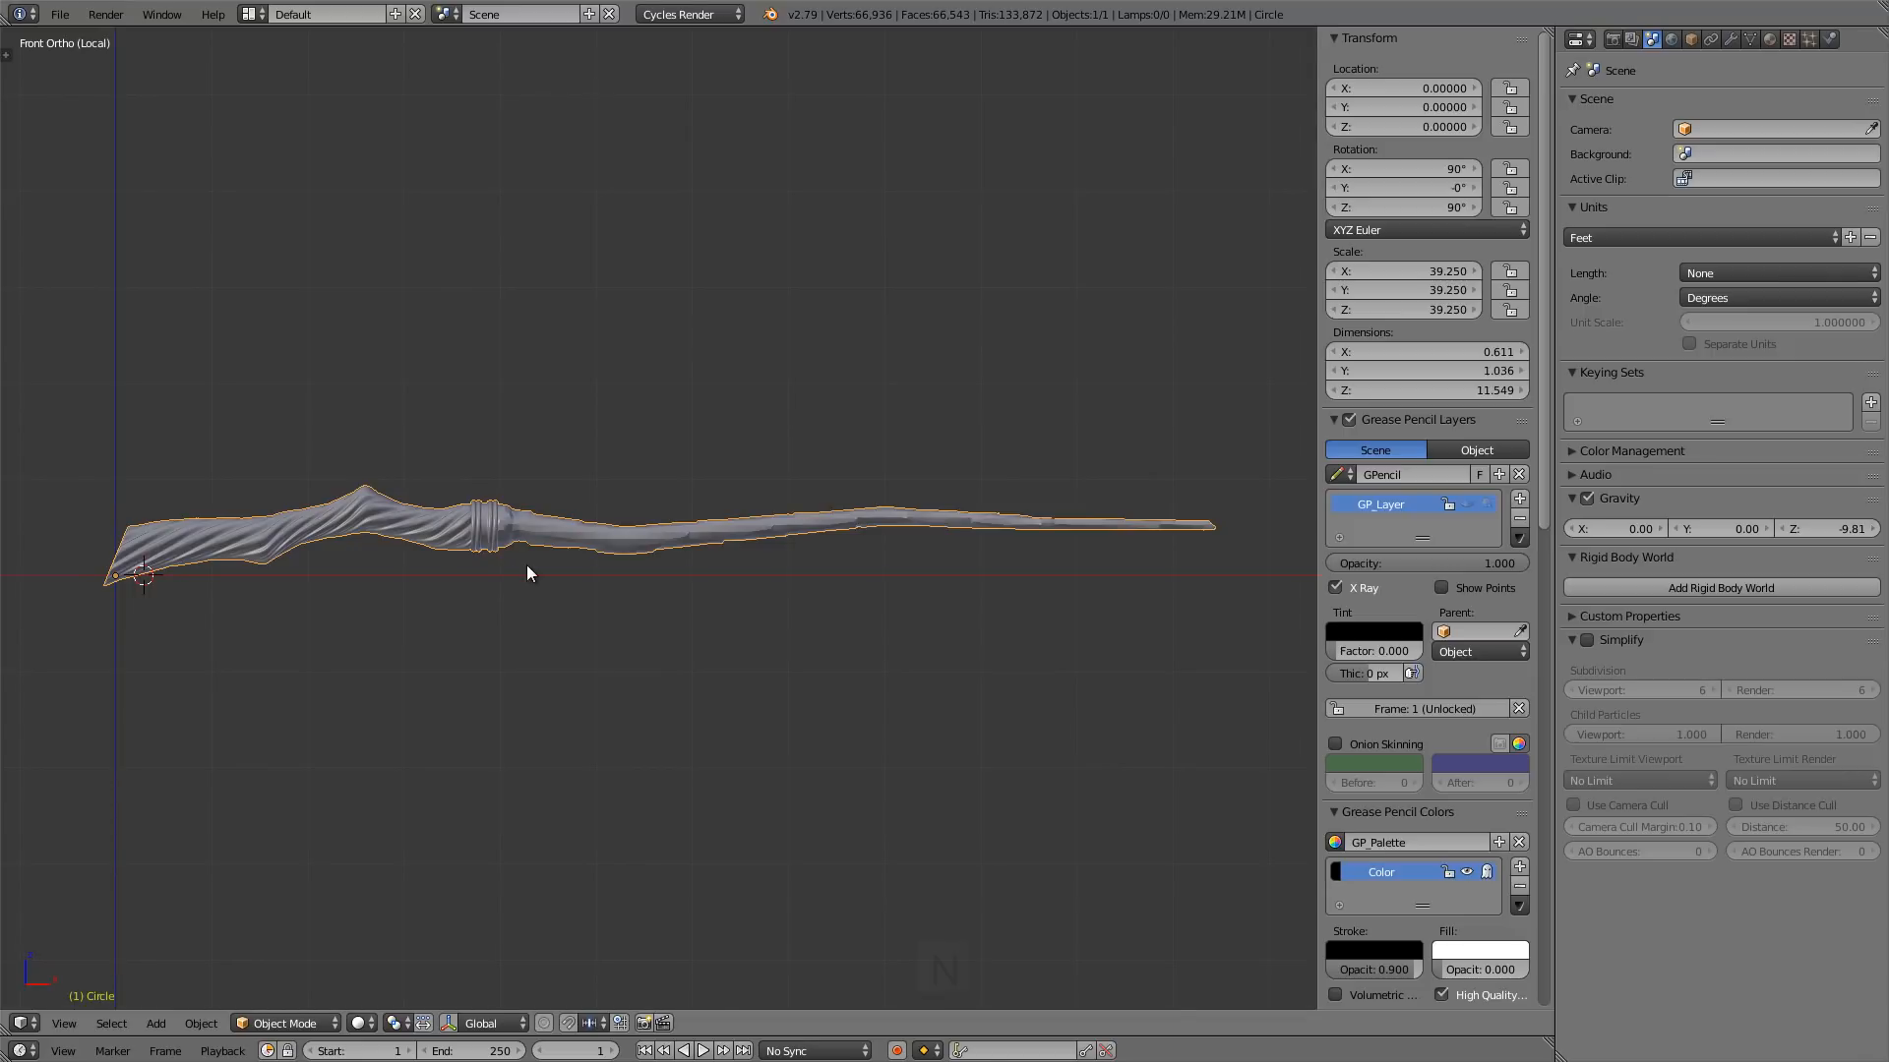
key("n")
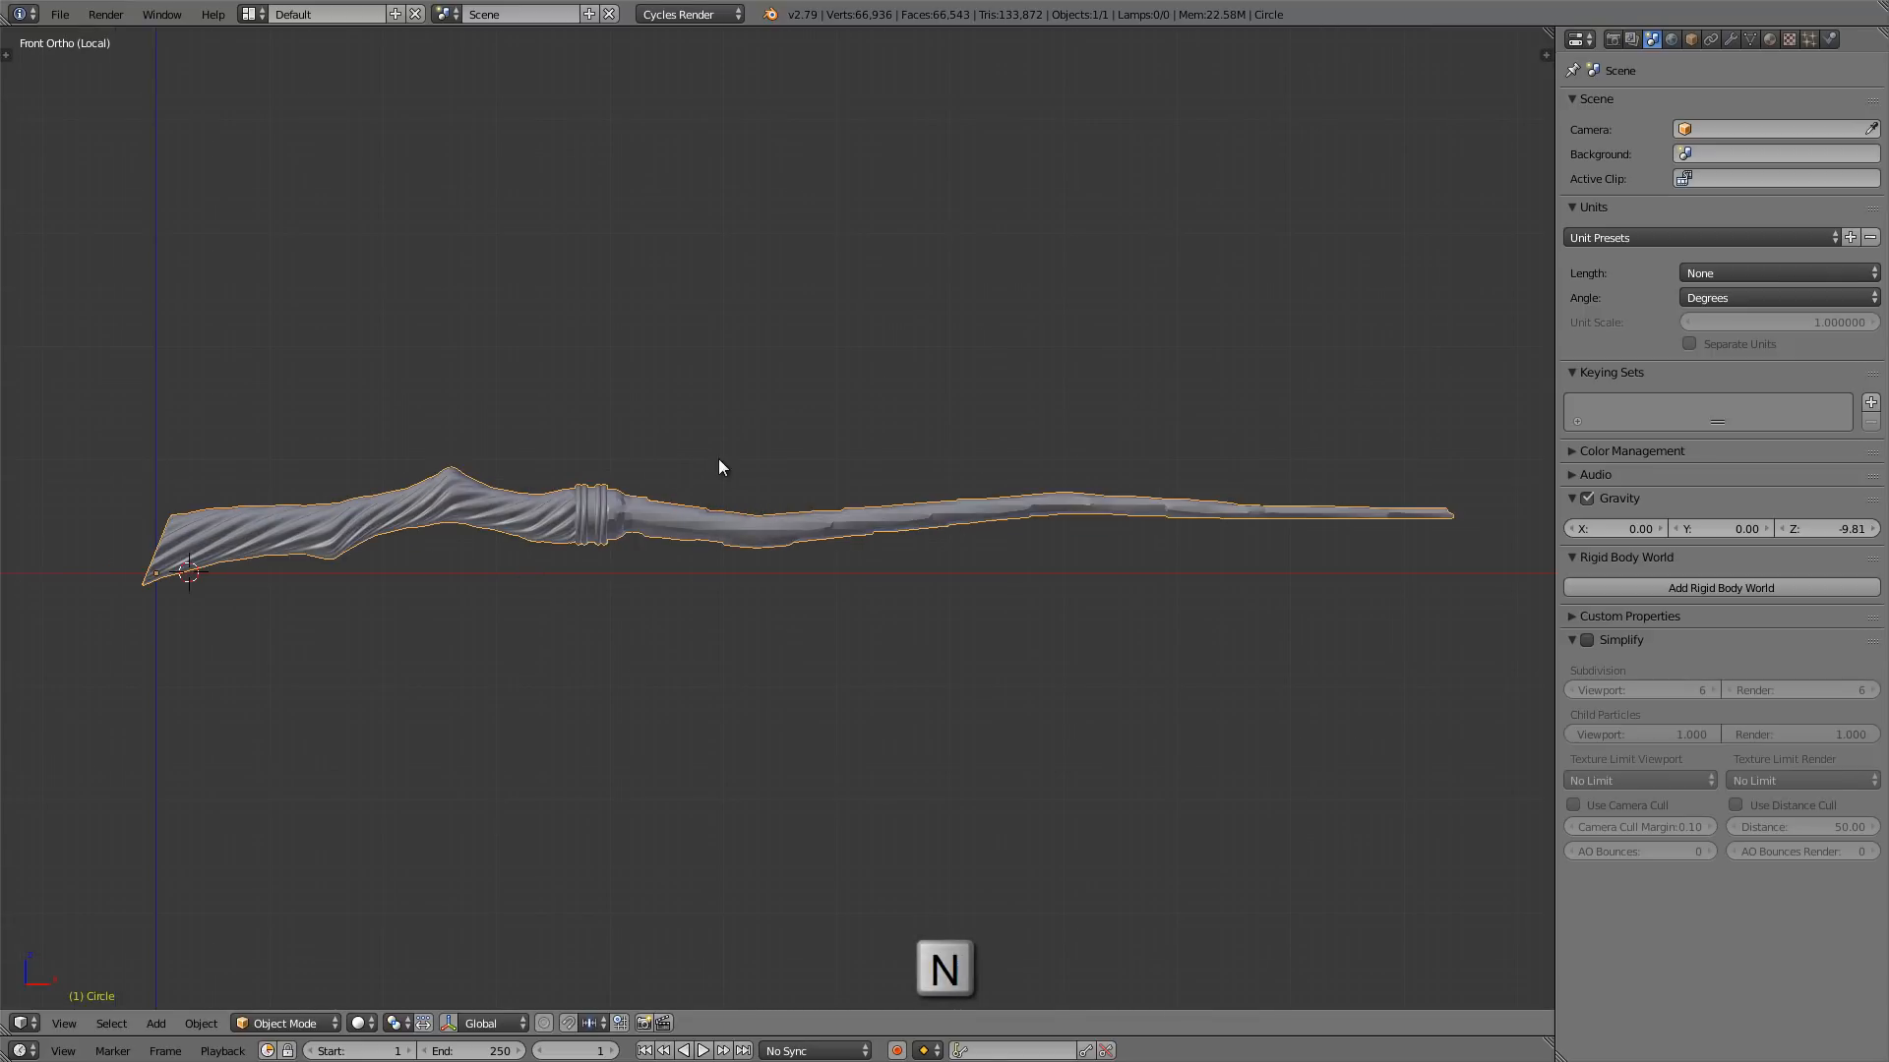
- Apply flat shading to the merged wand
scroll(559, 505, "up", 9)
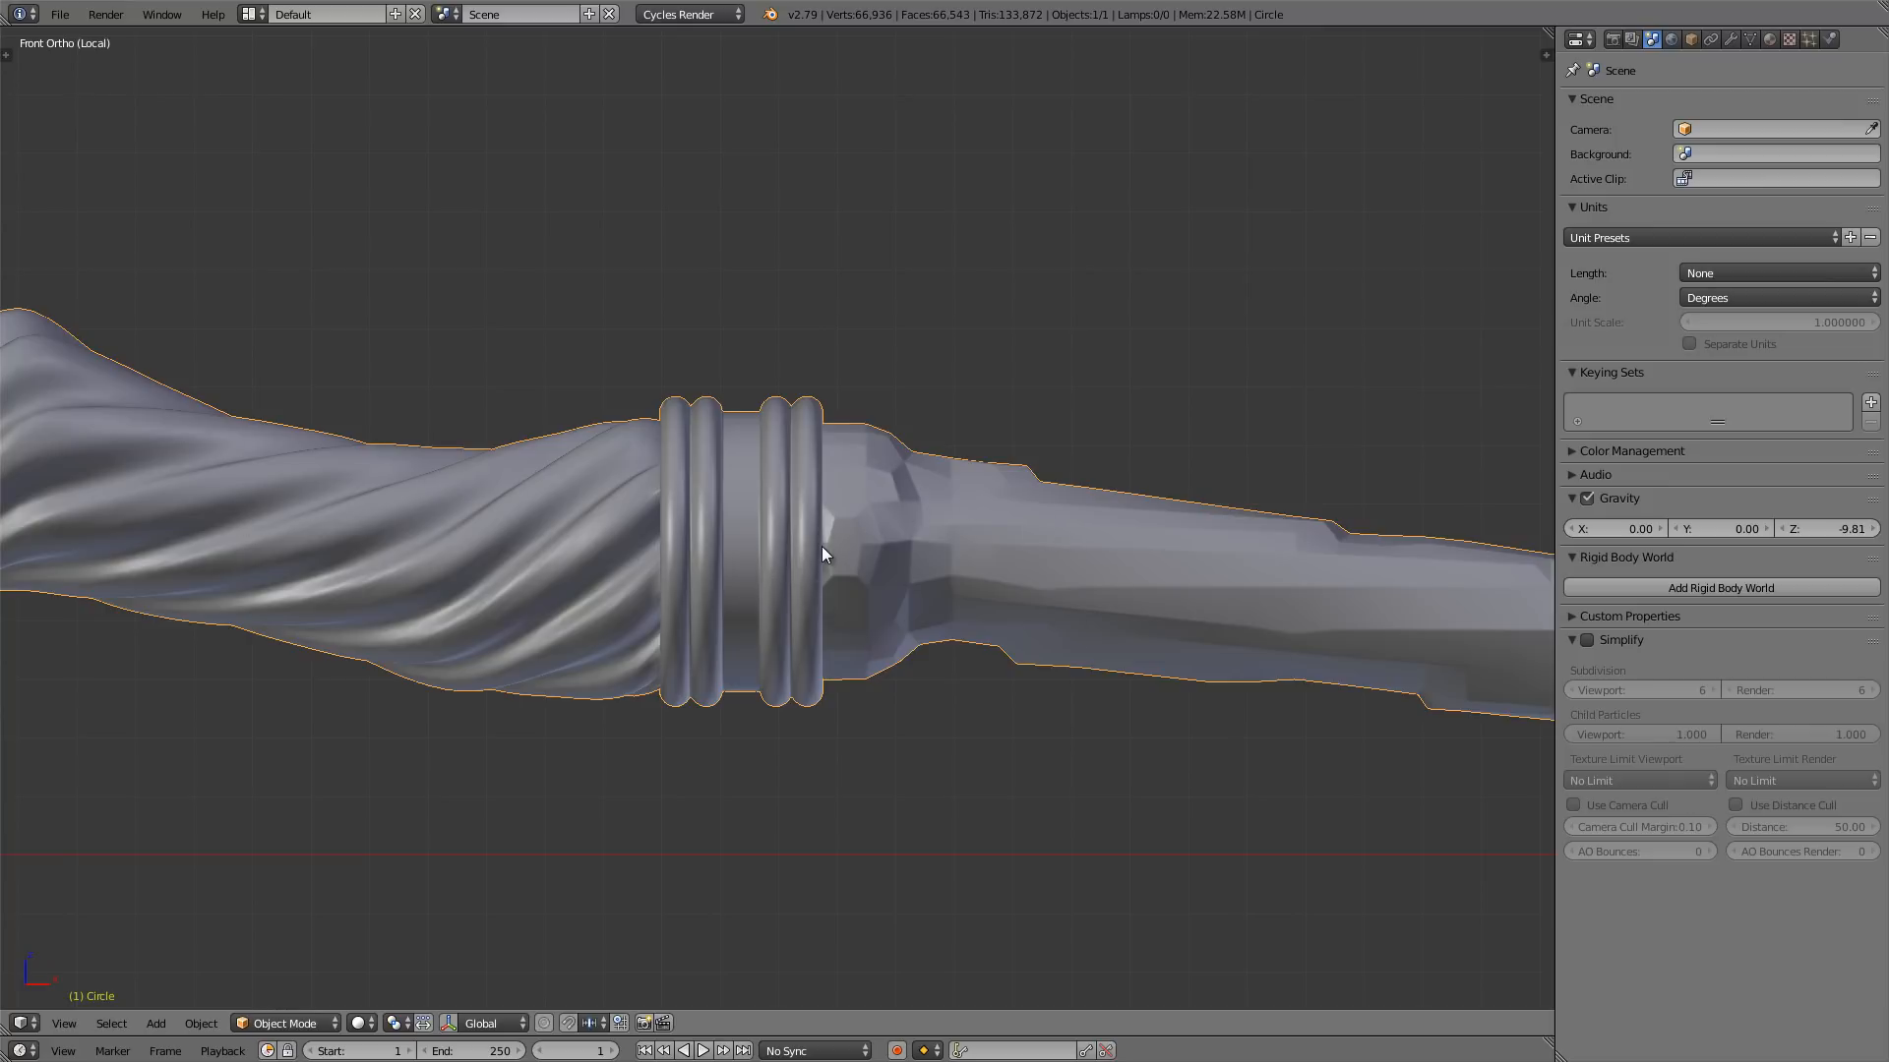
key("t")
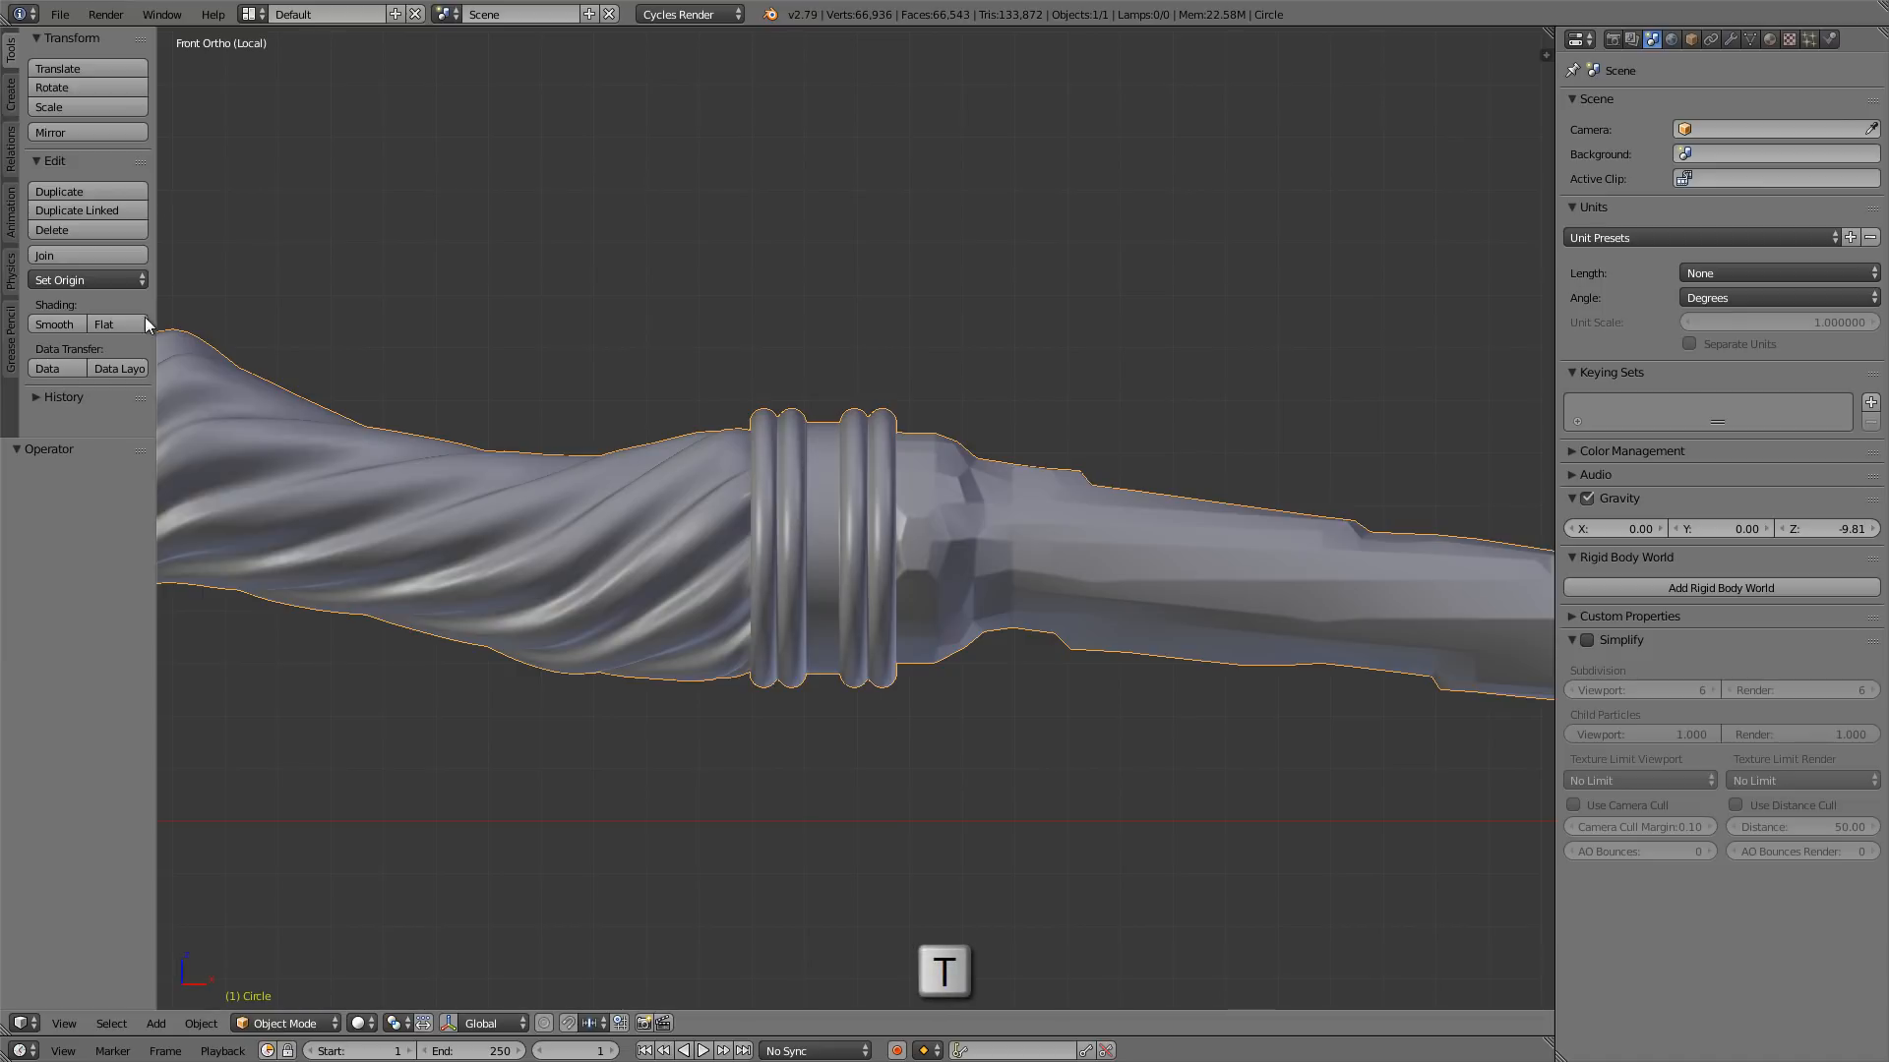
left_click(116, 326)
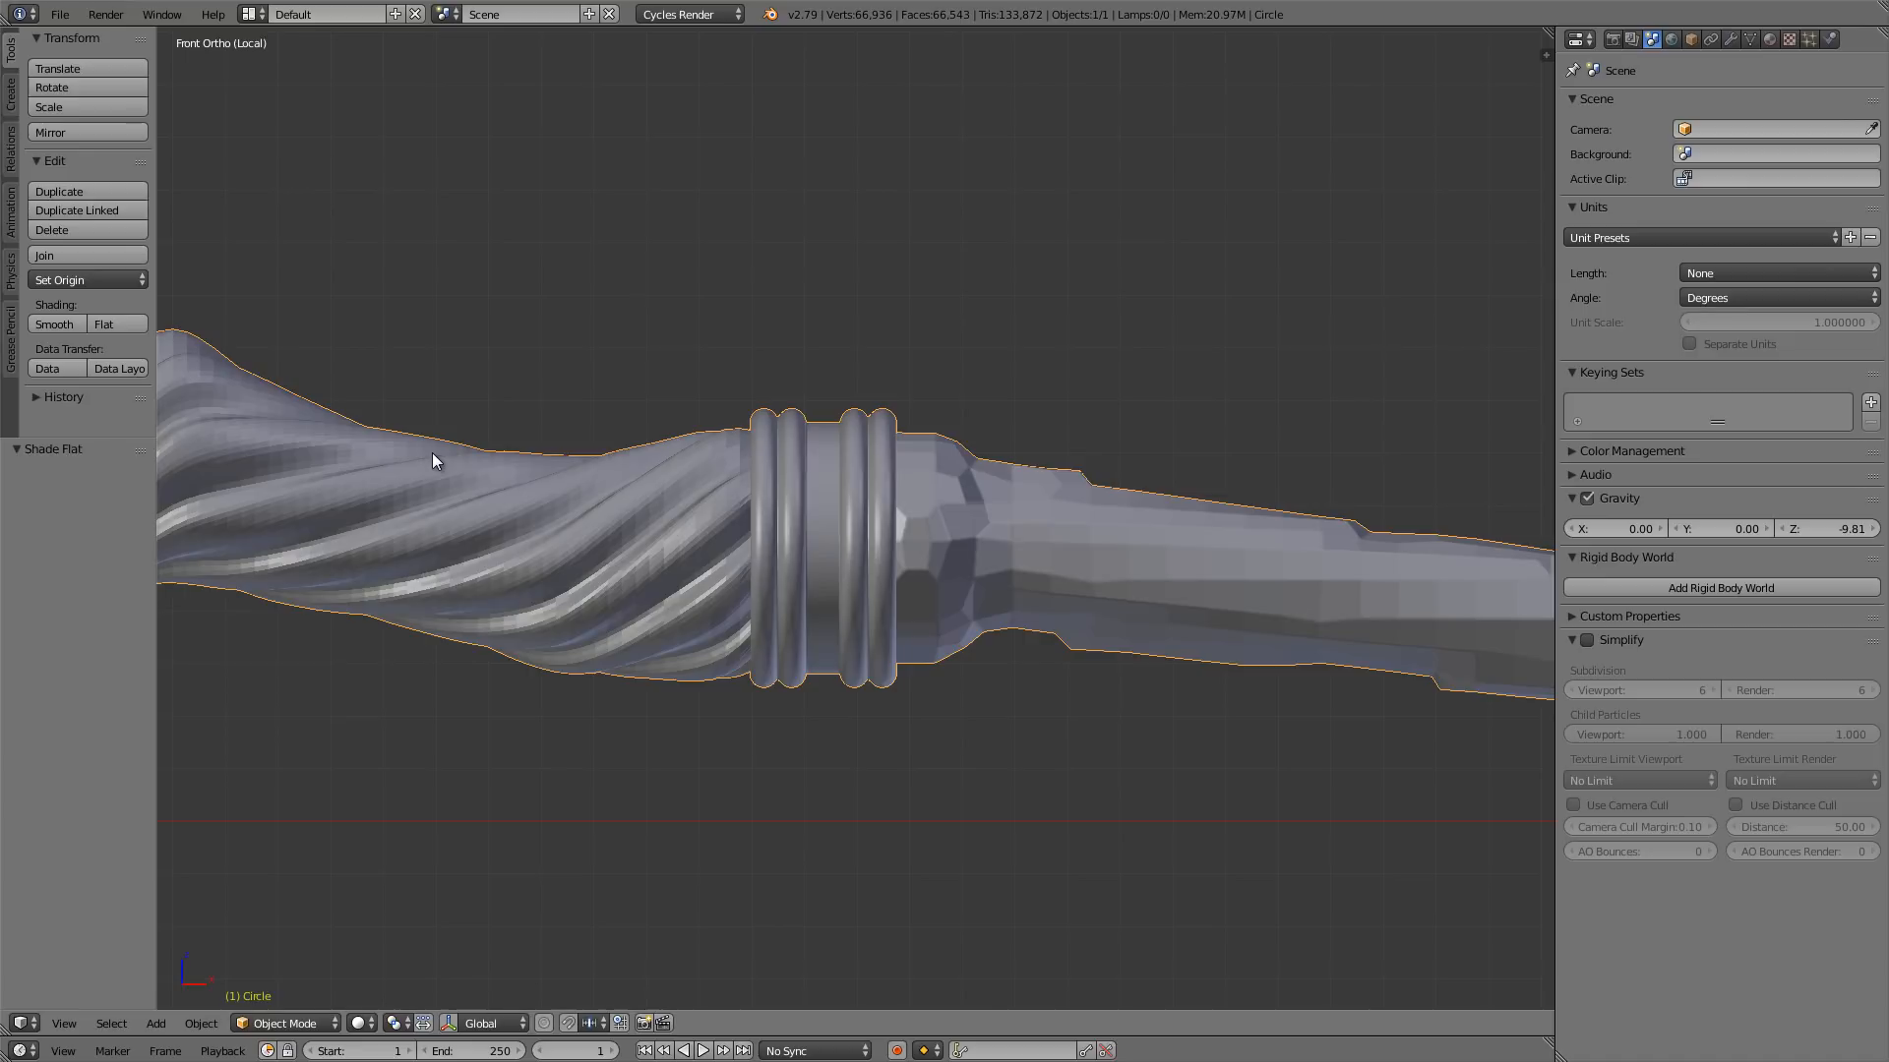
key("t")
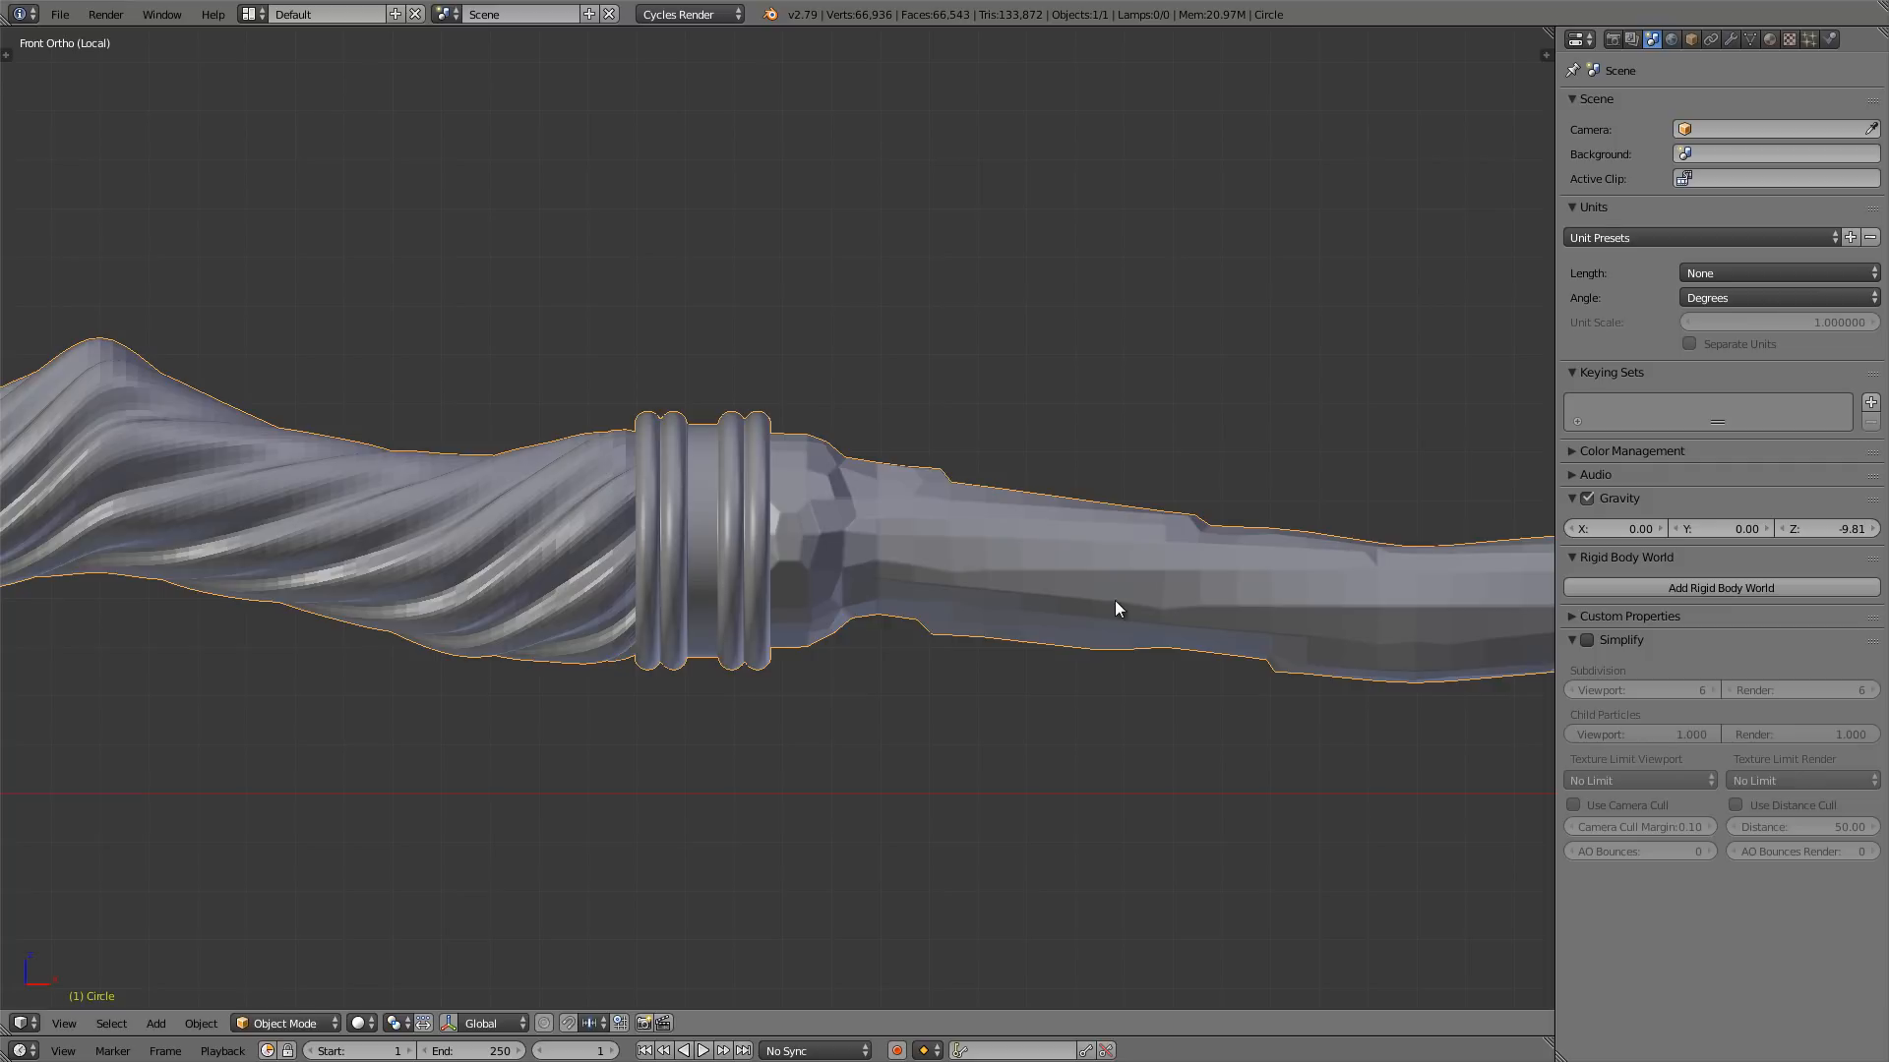
- Examine the facets on the twisted handle, ringed collar and shaft to judge the mesh resolution of each part
scroll(827, 561, "down", 3)
middle_click_drag(639, 533, 941, 545, "shift")
scroll(937, 545, "up", 6)
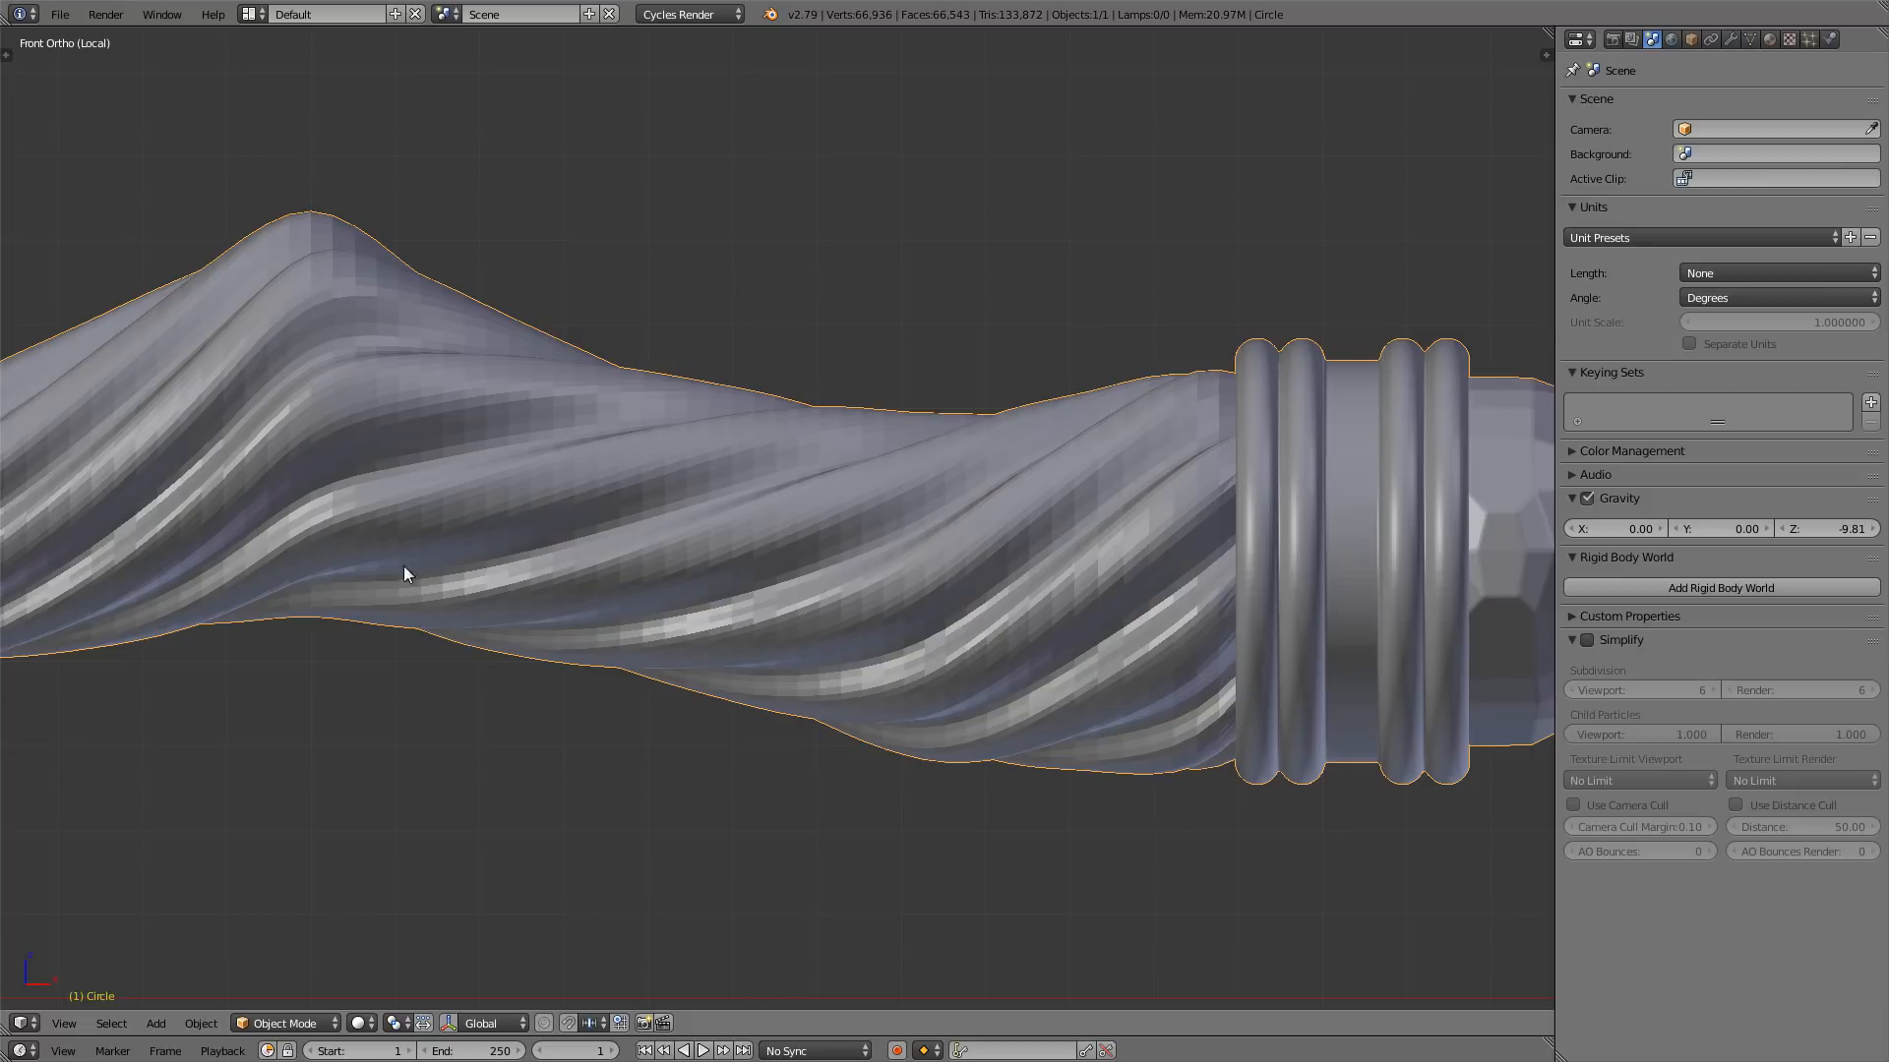
scroll(984, 531, "up", 2)
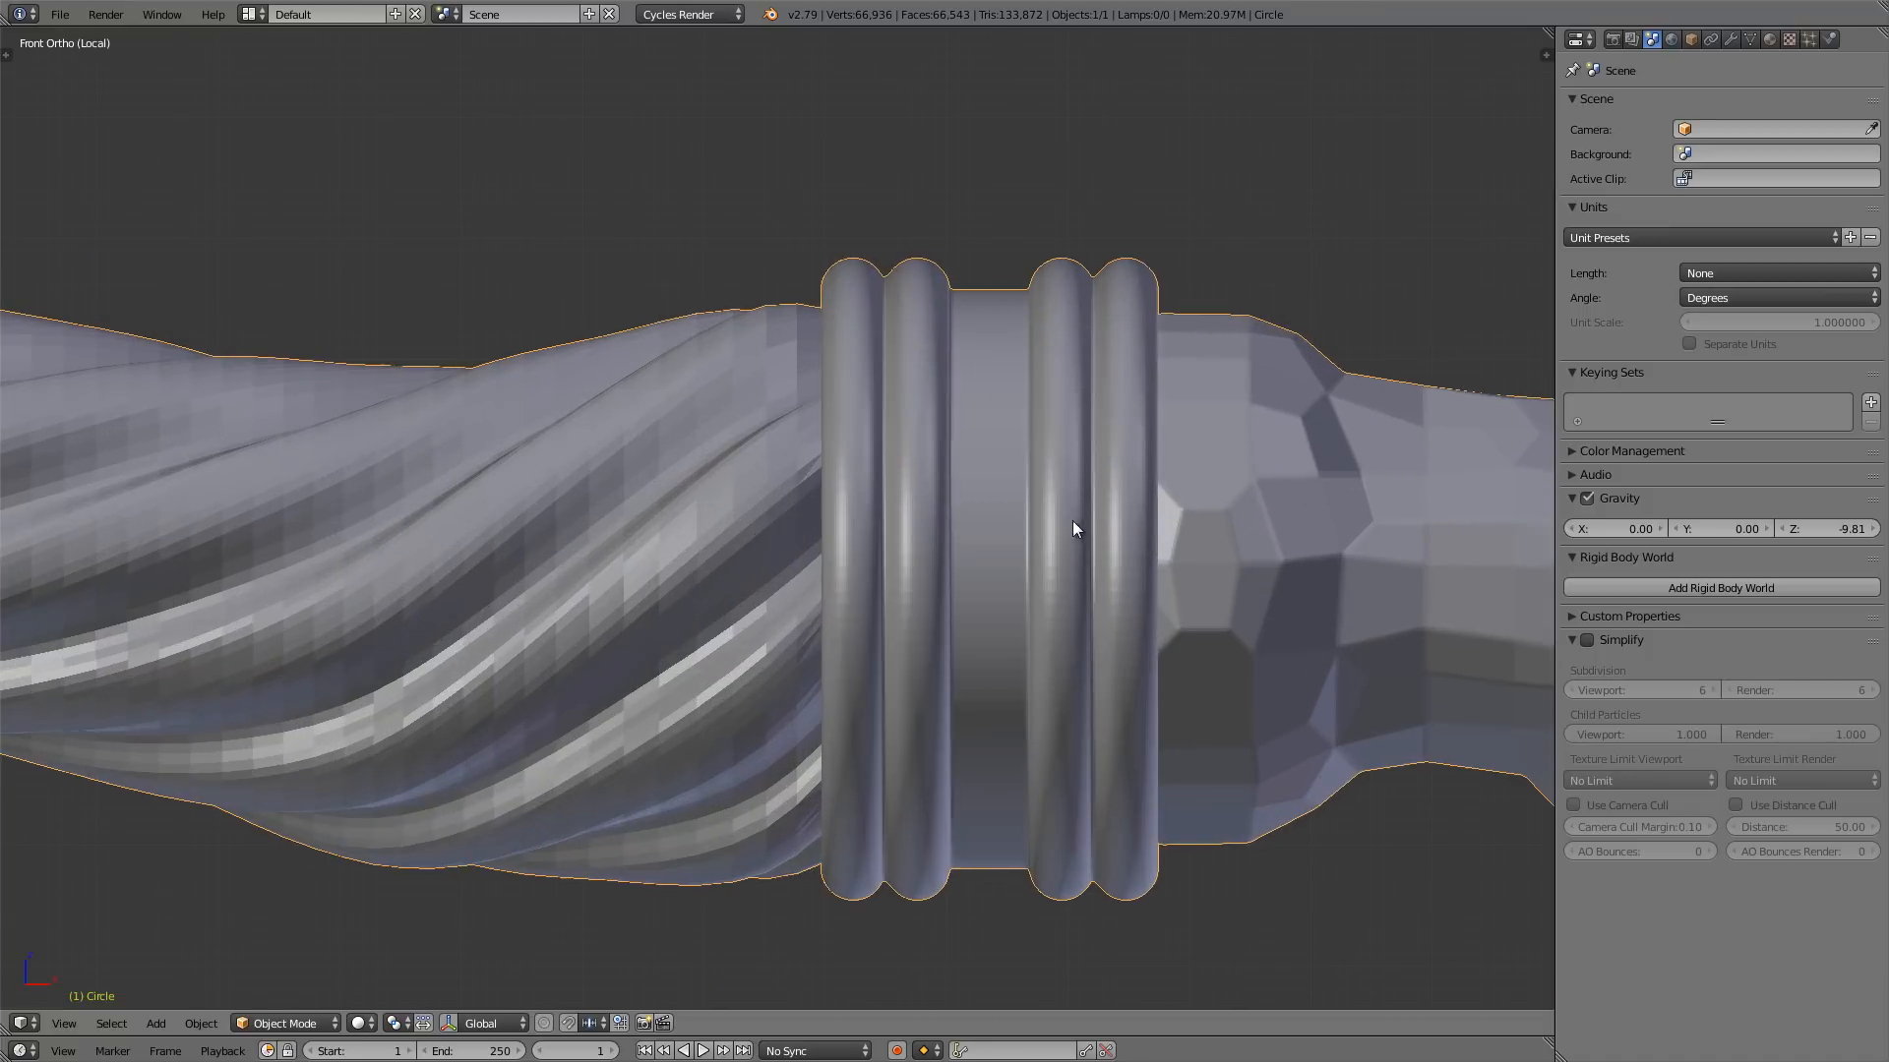
scroll(979, 492, "down", 3)
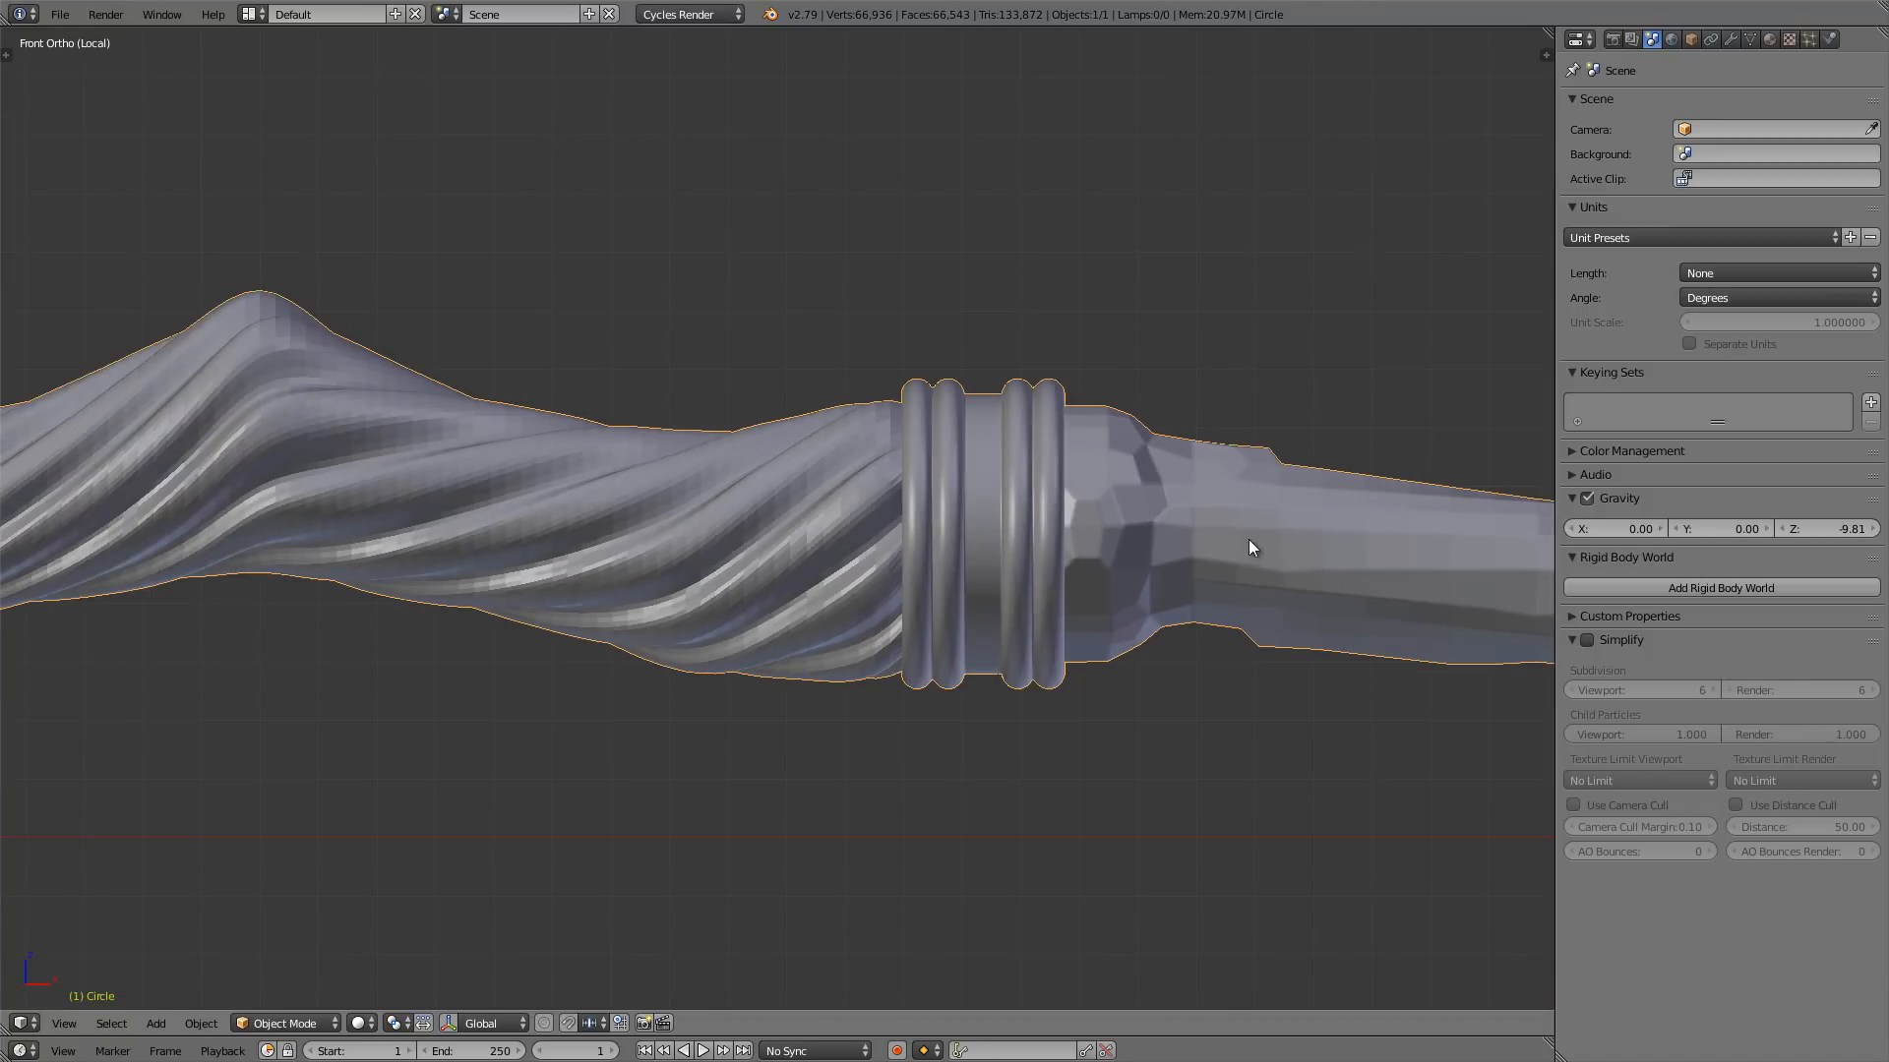
middle_click_drag(1248, 539, 695, 552, "shift")
scroll(710, 536, "up", 2)
scroll(693, 551, "up", 2)
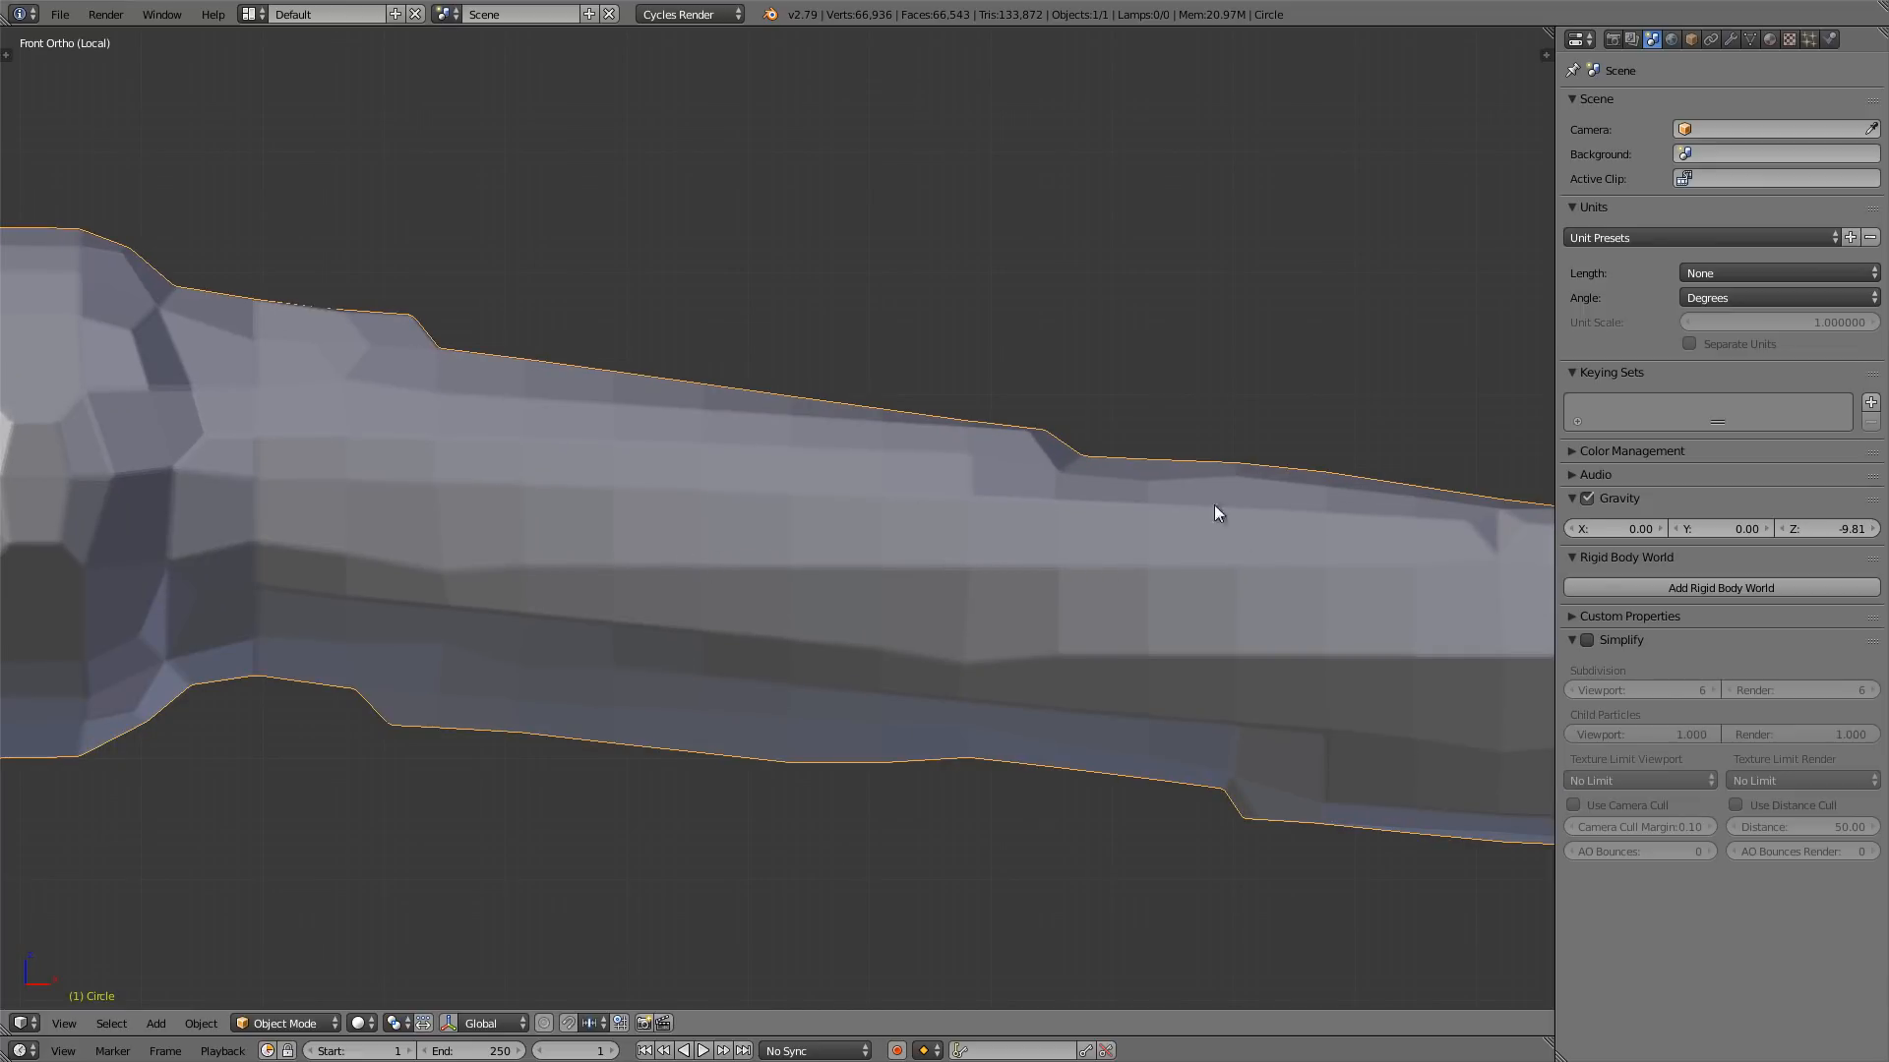
mouse_move(1214, 510)
middle_mouse_down()
mouse_move(1138, 546)
mouse_move(911, 528)
mouse_move(915, 621)
mouse_move(923, 580)
mouse_move(871, 551)
middle_mouse_up()
scroll(935, 499, "down", 3)
scroll(871, 517, "down", 2)
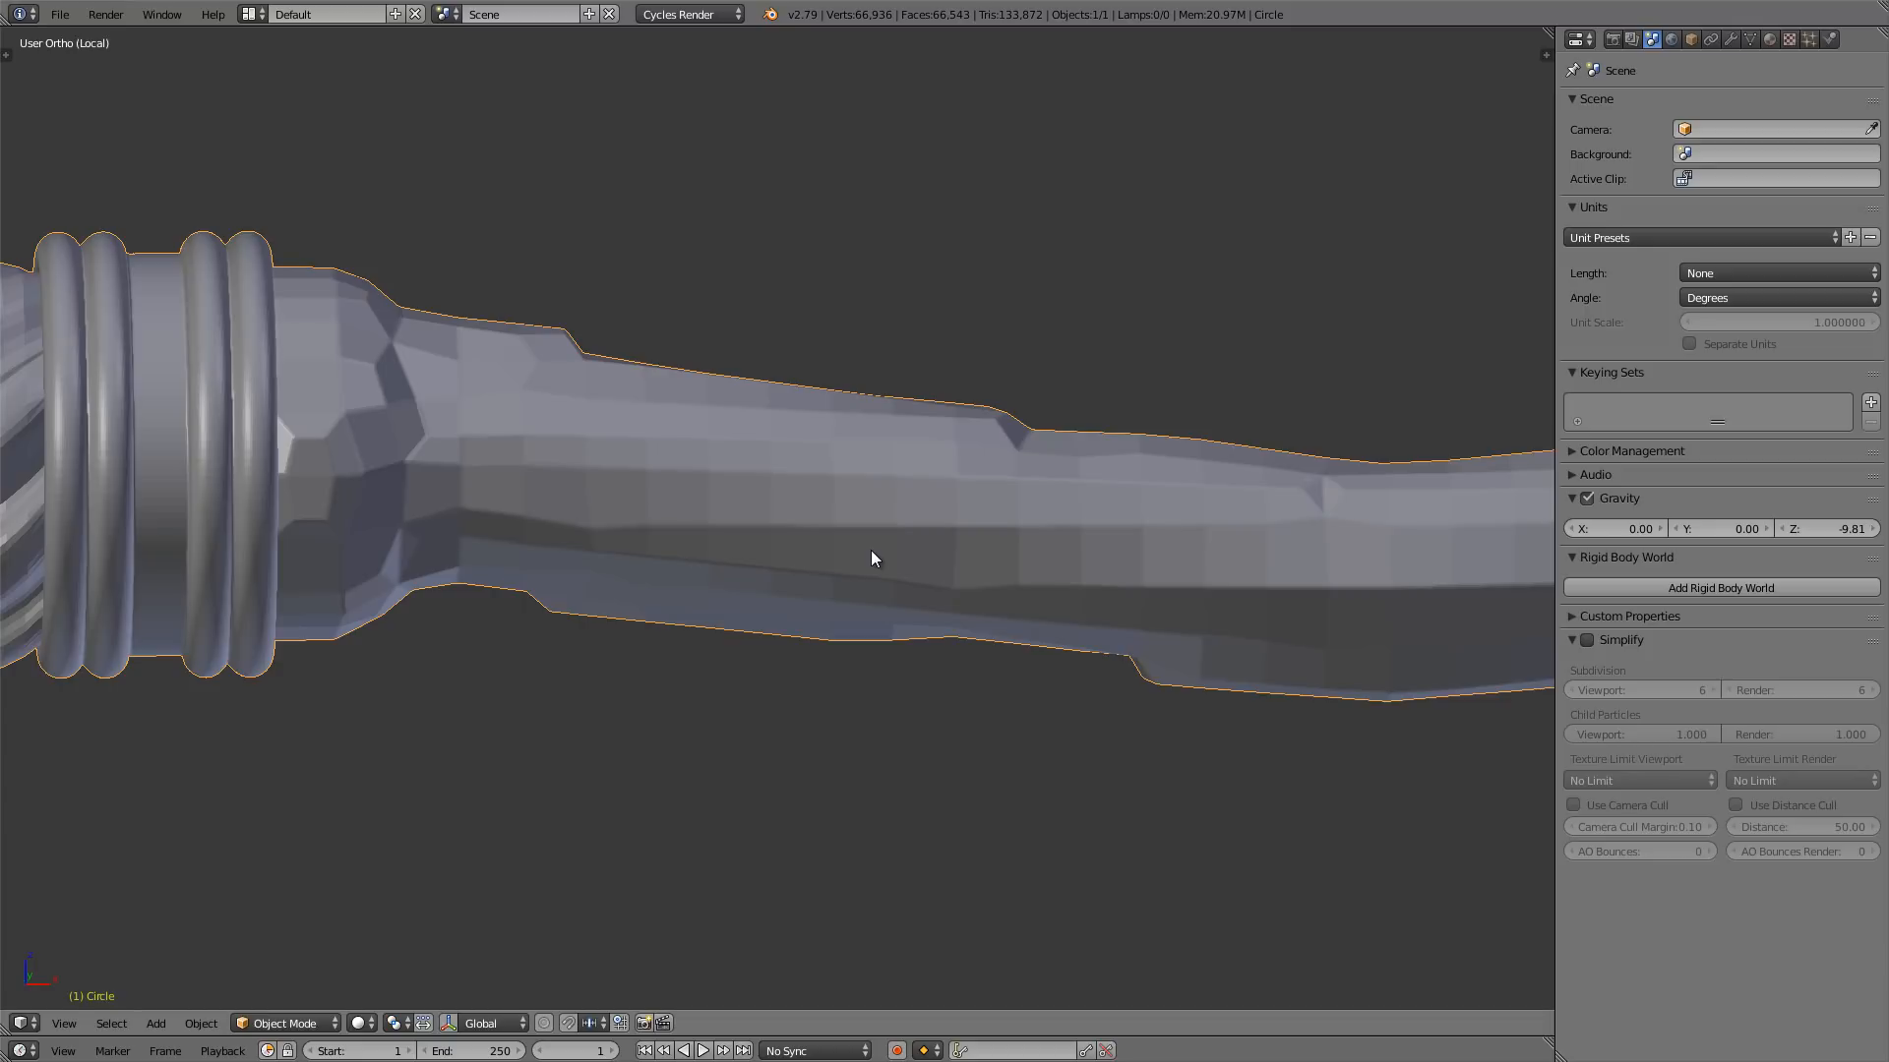
middle_click_drag(871, 551, 737, 495)
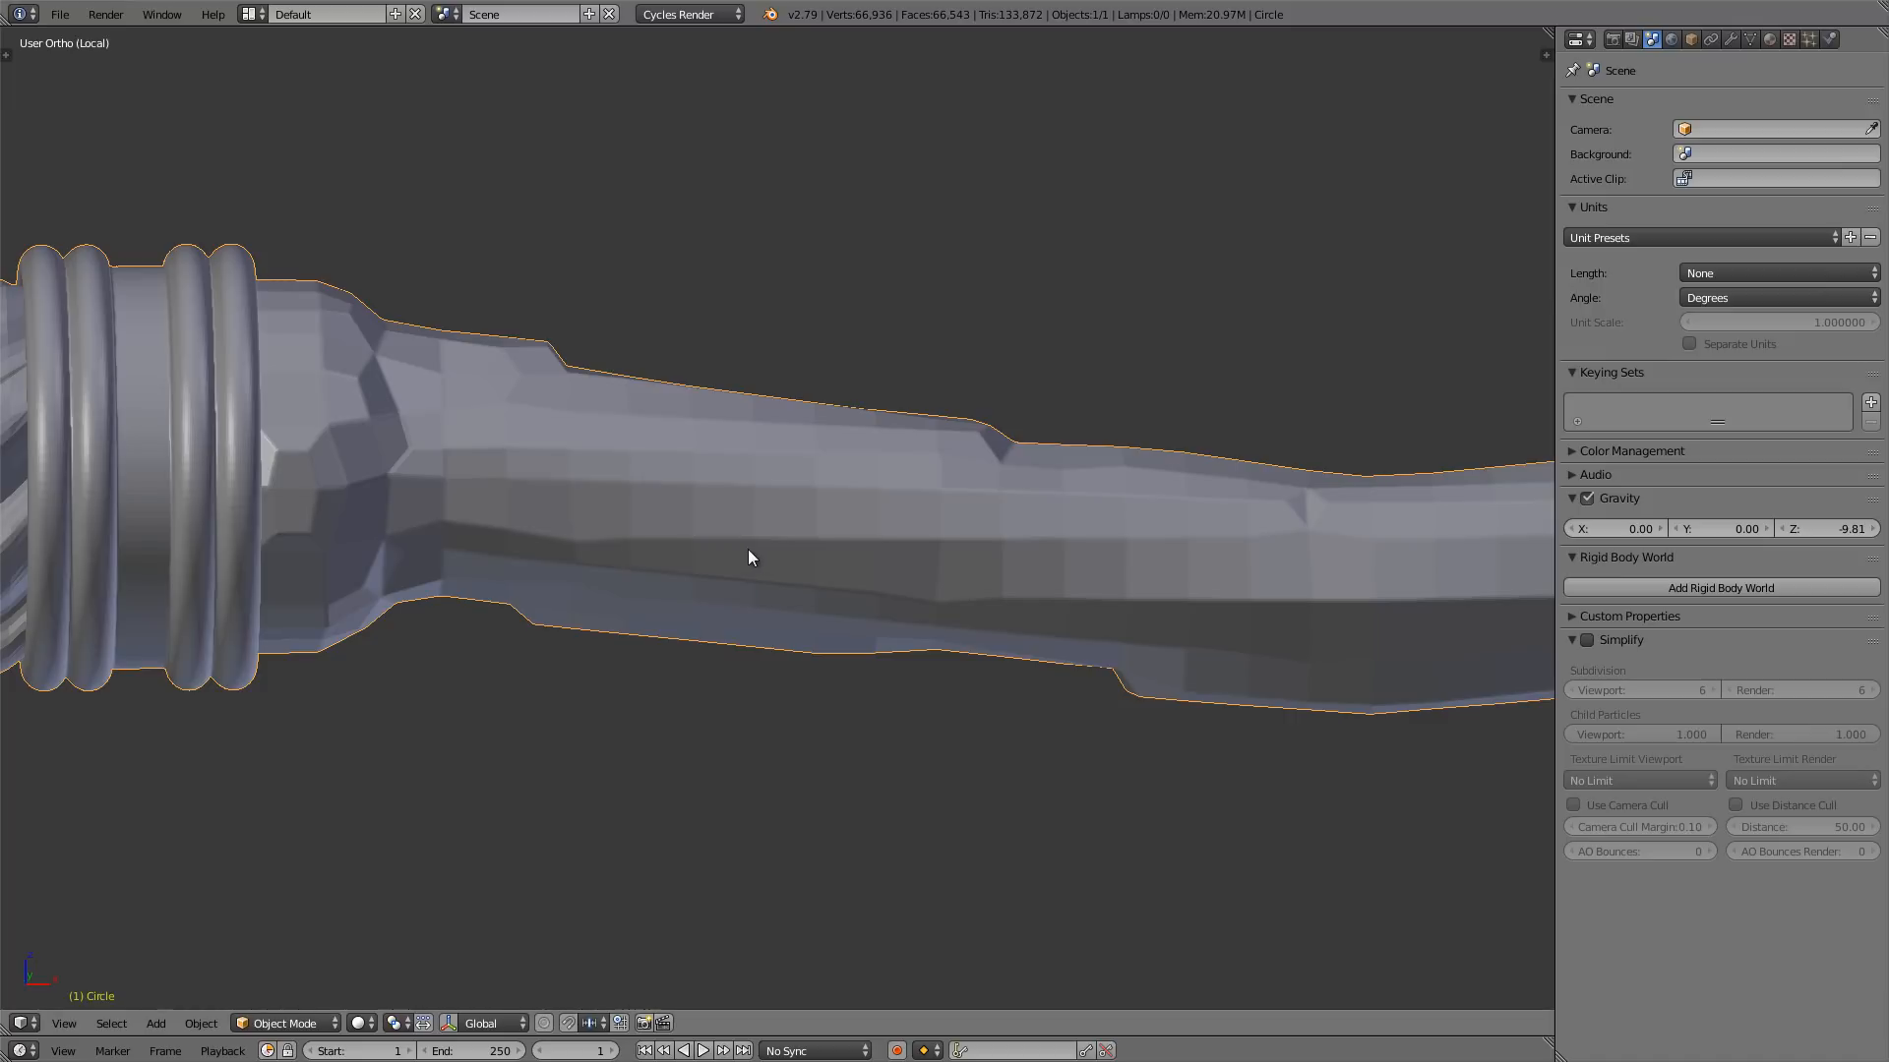
- Try a Catmull-Clark Subdivision Surface modifier with one view subdivision on the merged wand and remove it
left_click(1730, 40)
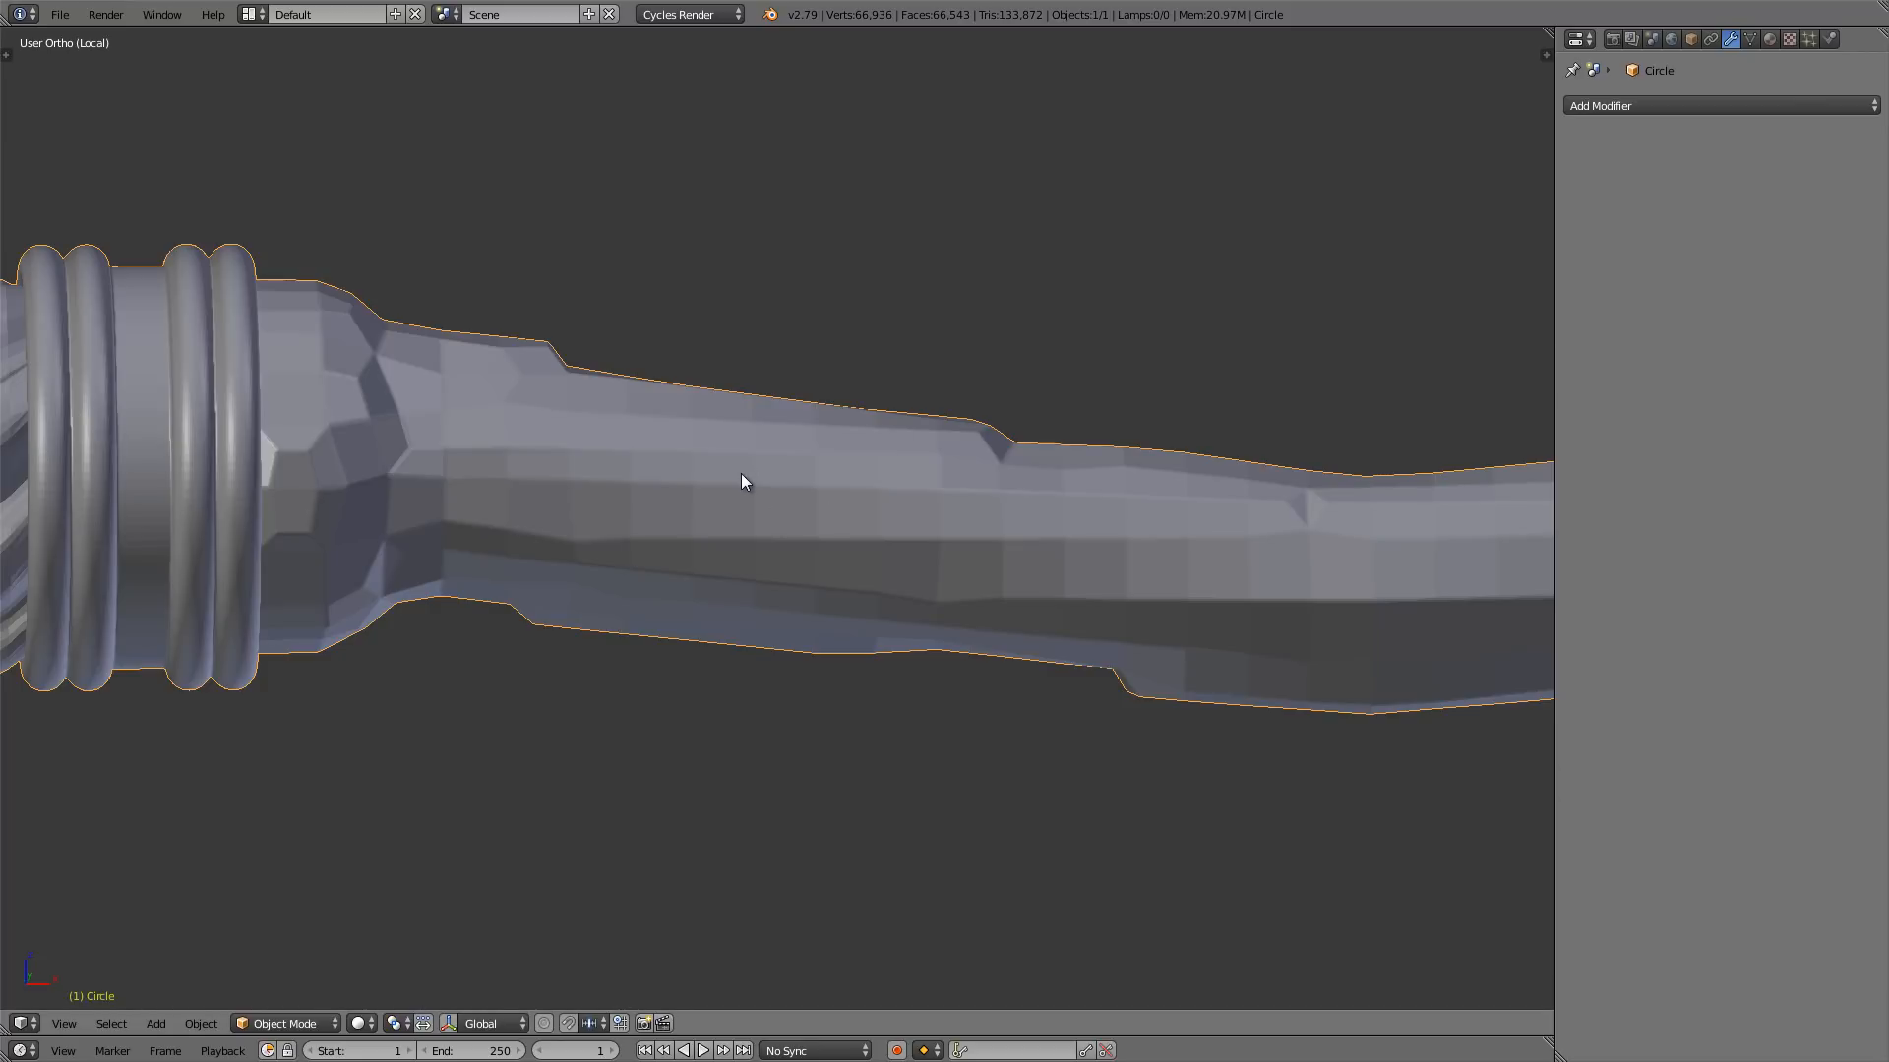
left_click(1663, 104)
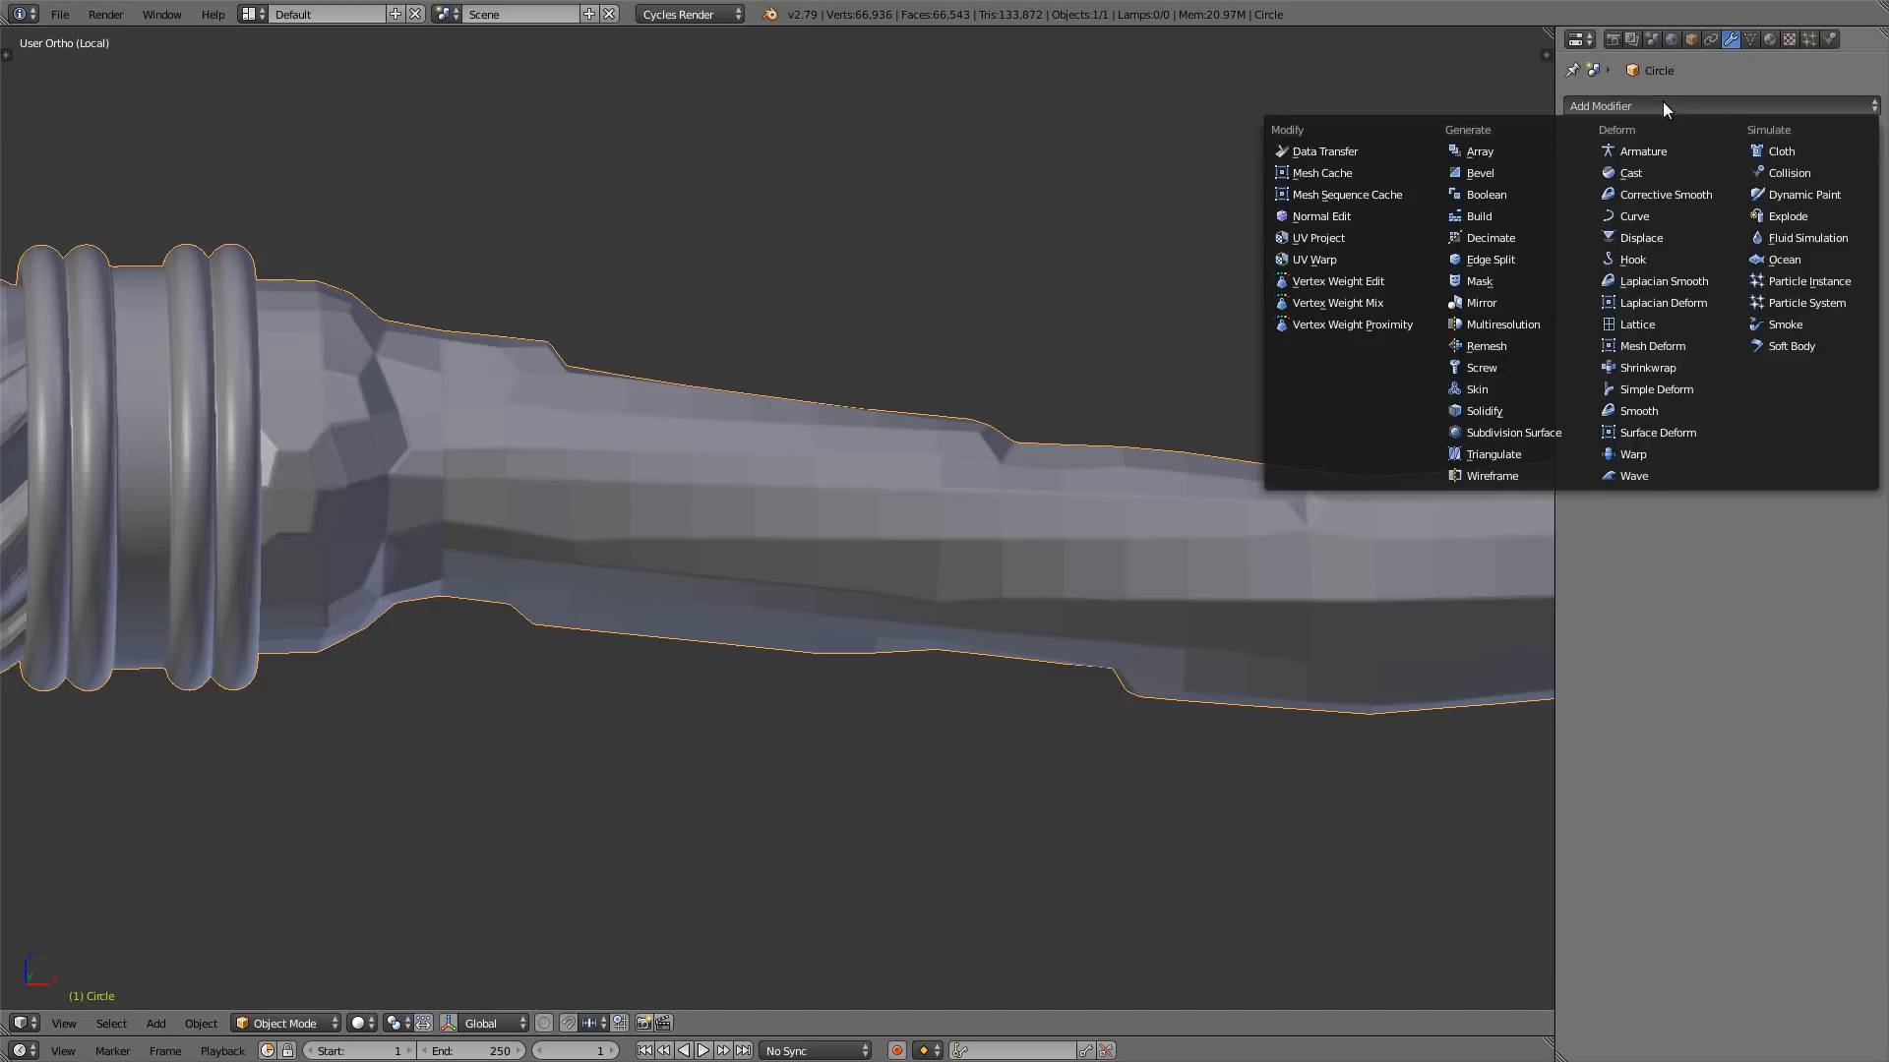
left_click(1514, 430)
scroll(692, 539, "up", 2)
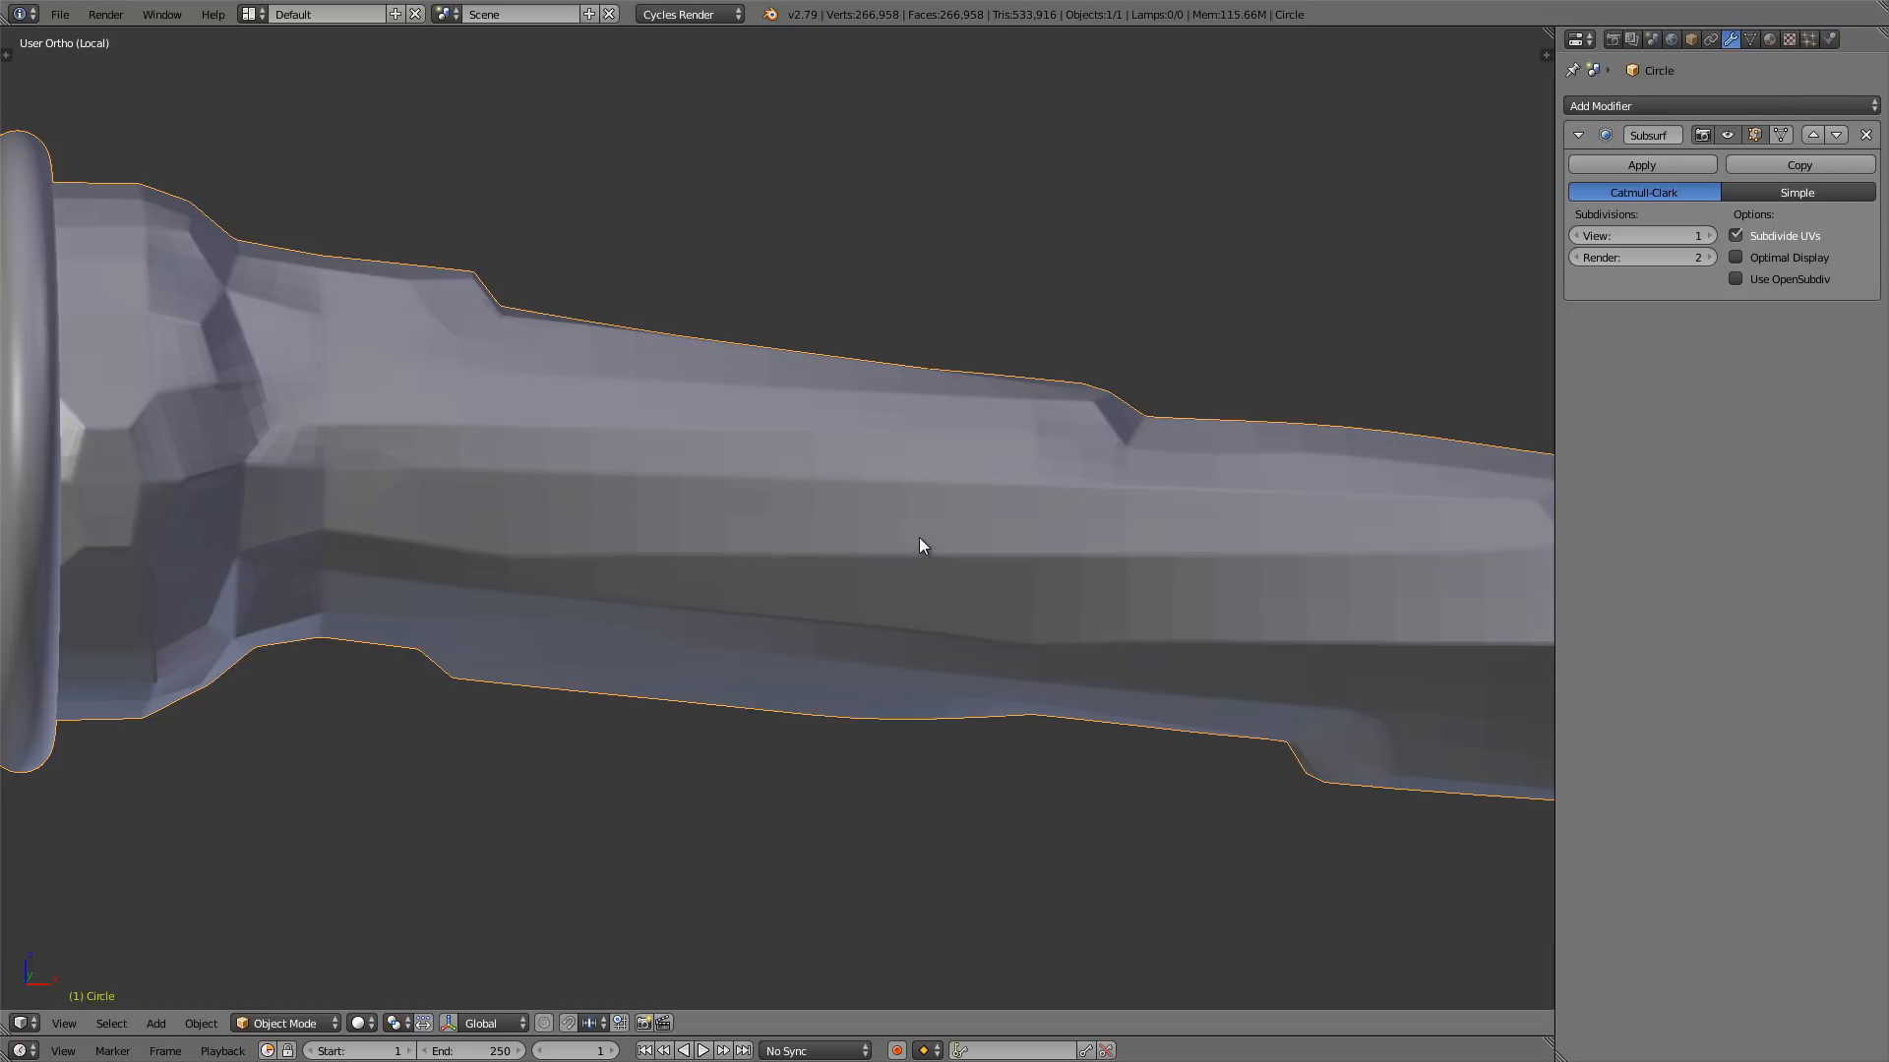
scroll(918, 539, "down", 4)
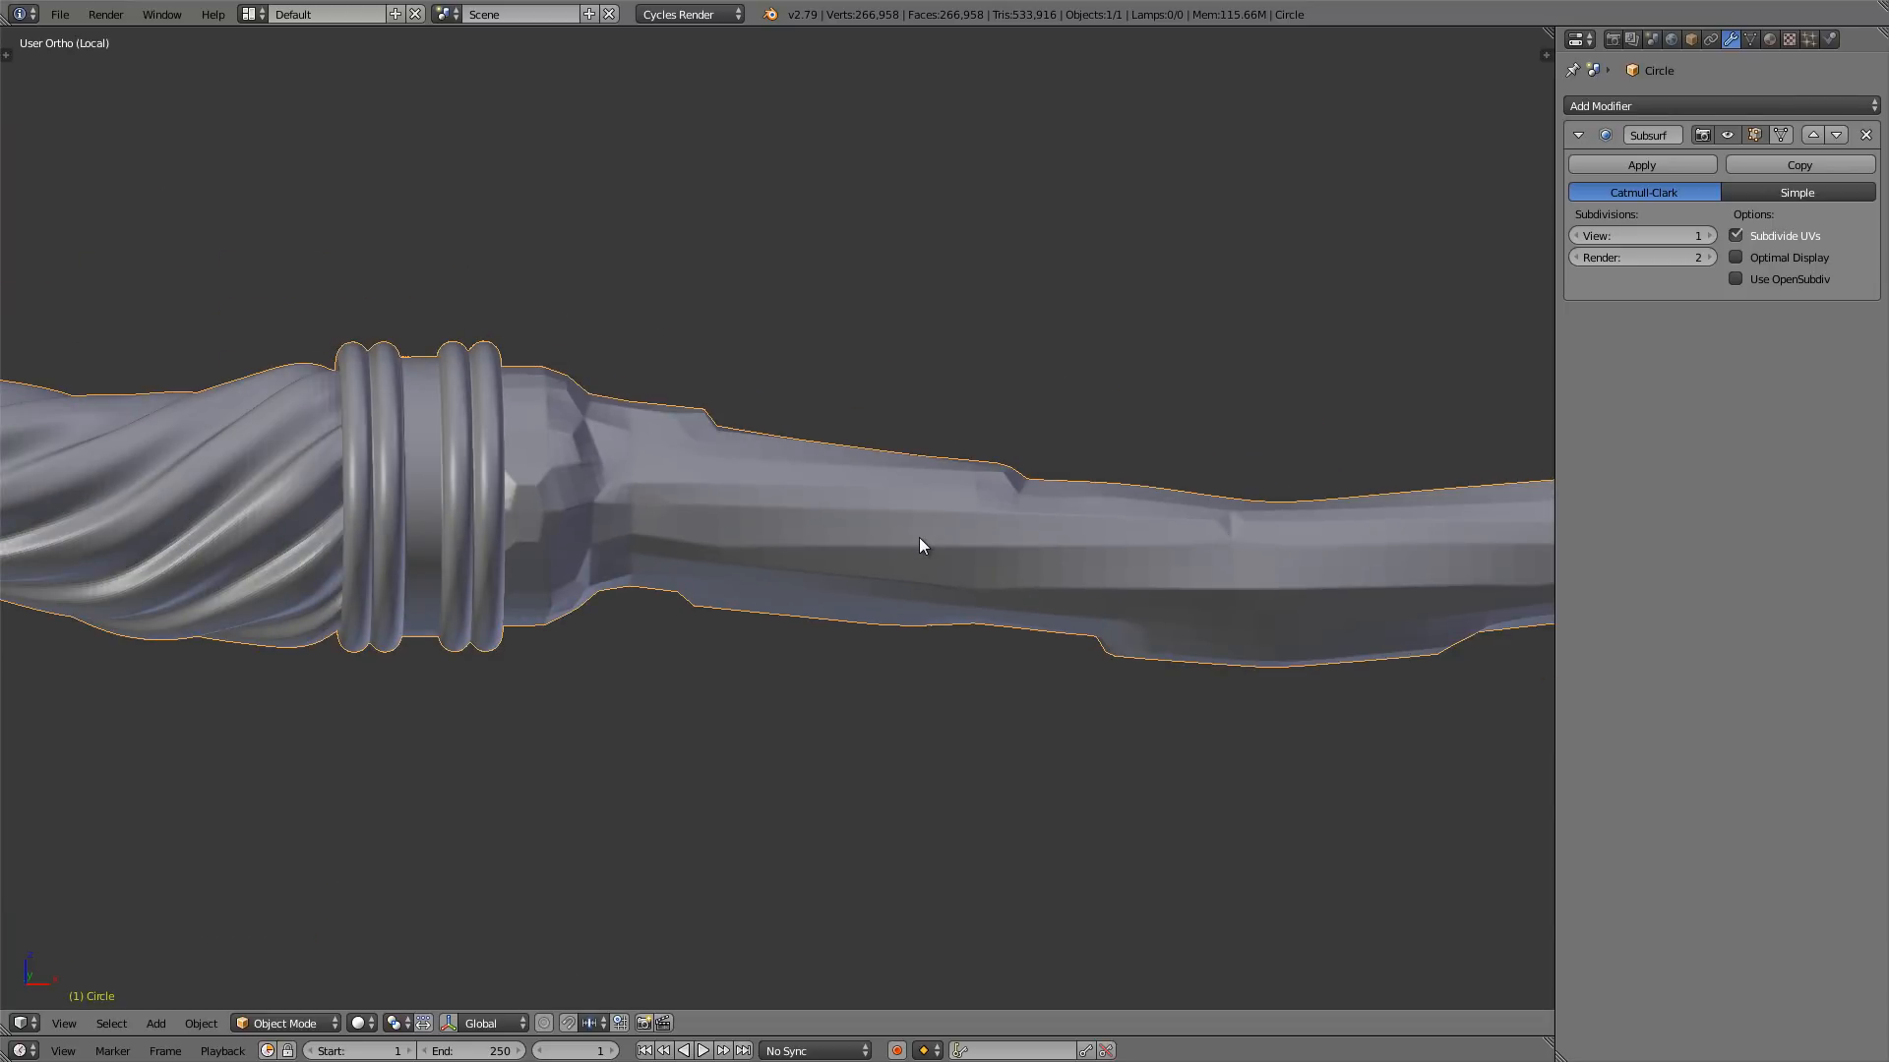
left_click(1866, 135)
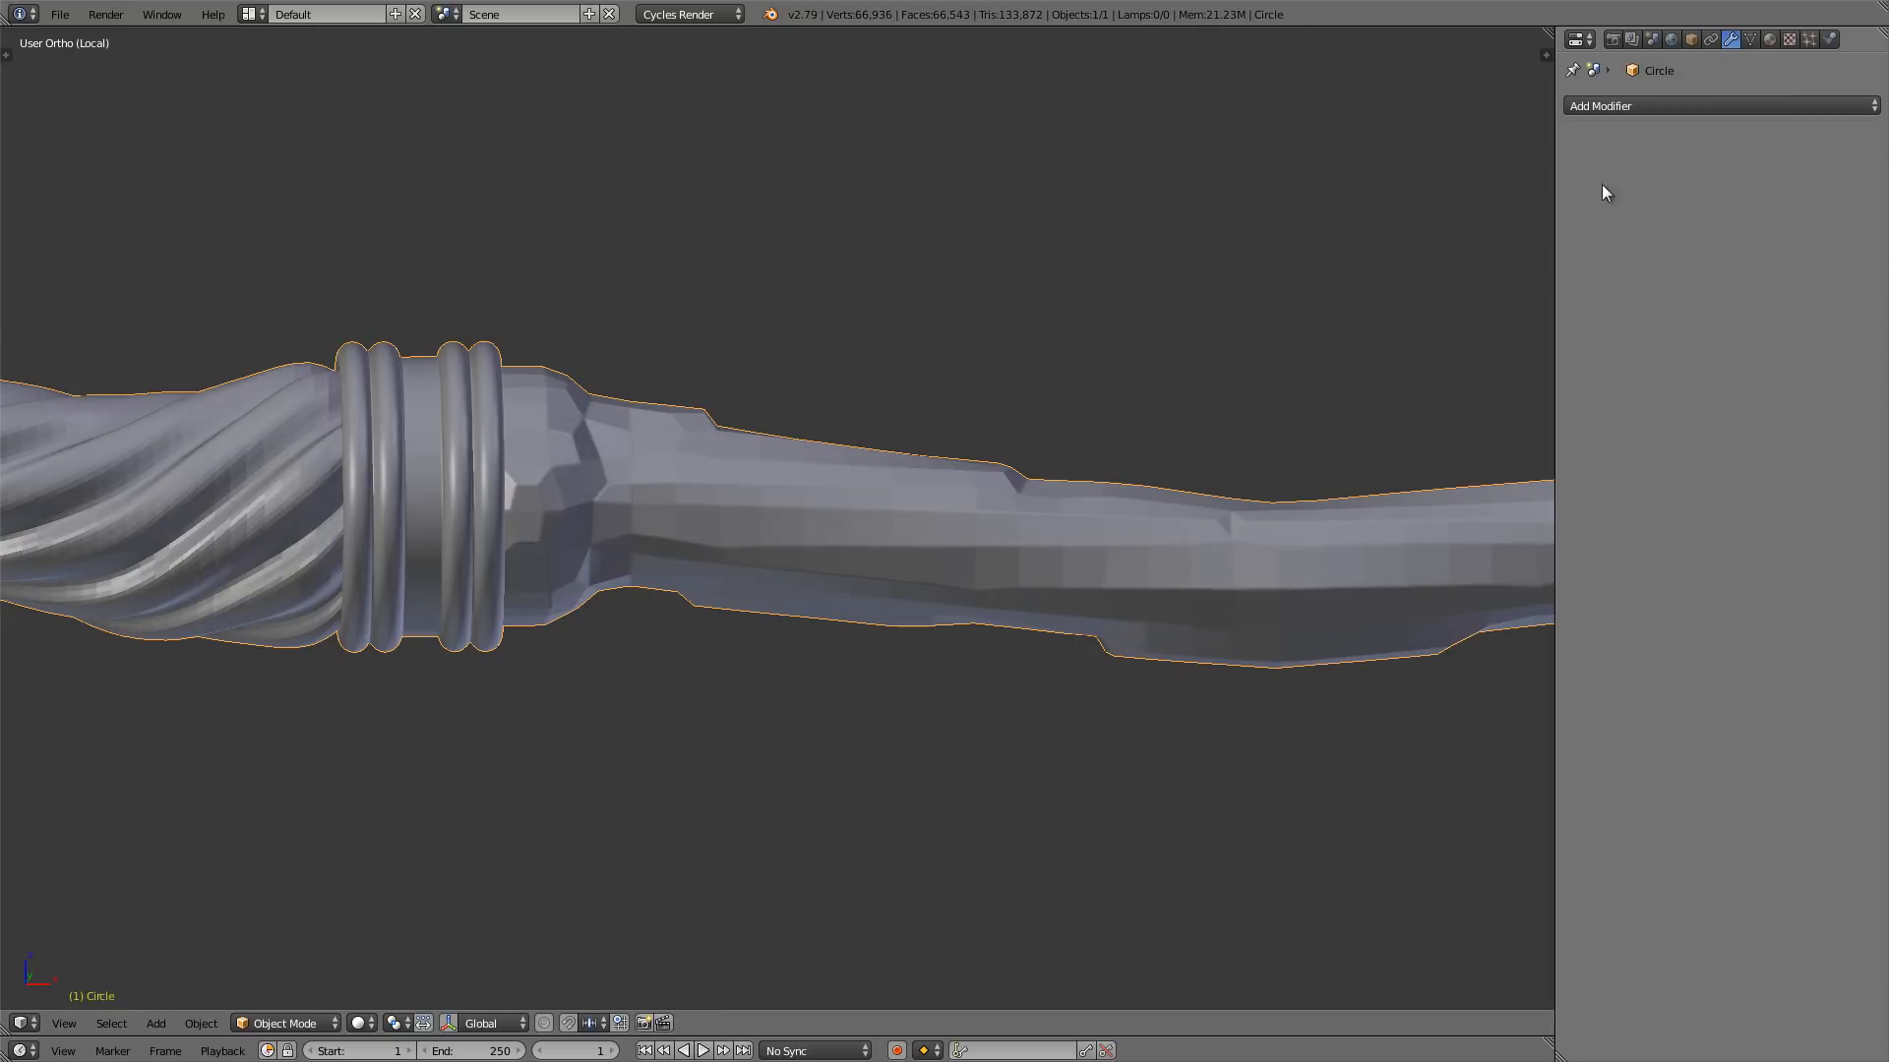
- Export the merged wand as an STL file named magic_wand_tutorial.stl in the magic_wand folder
scroll(769, 517, "down", 3)
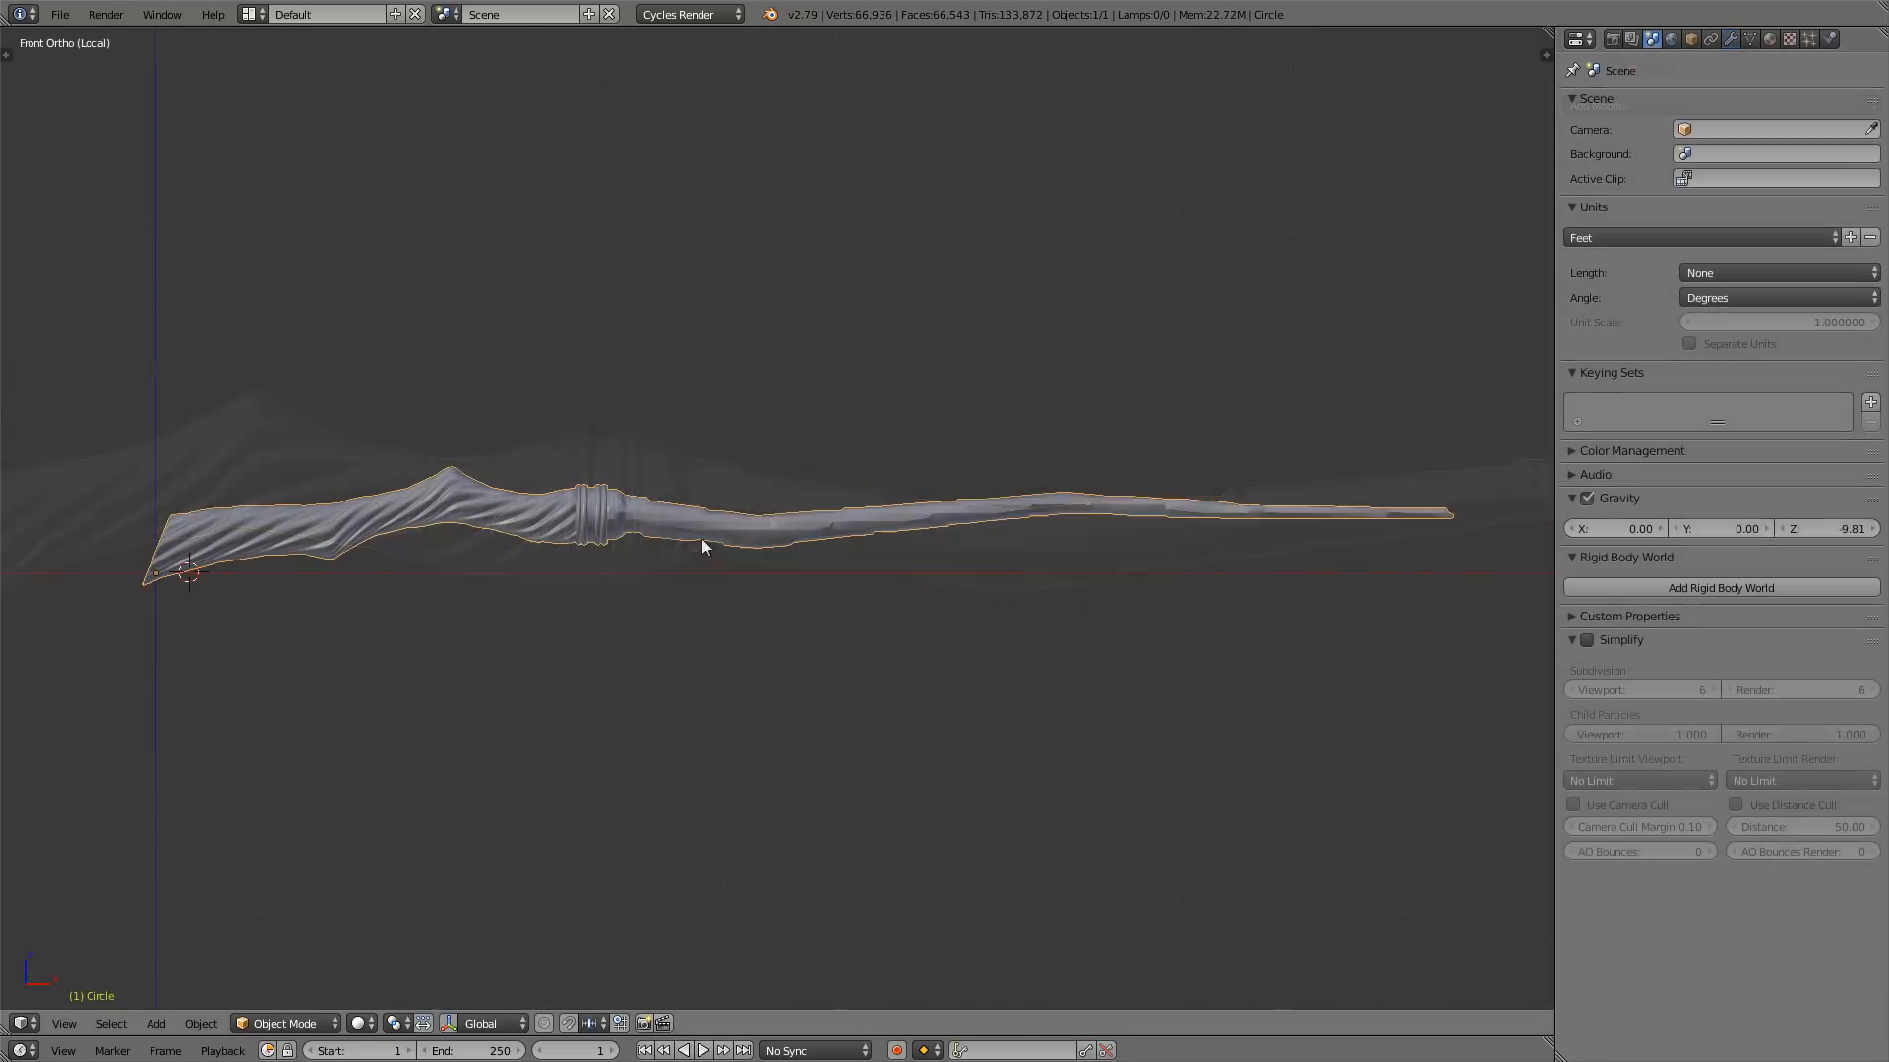
left_click(61, 14)
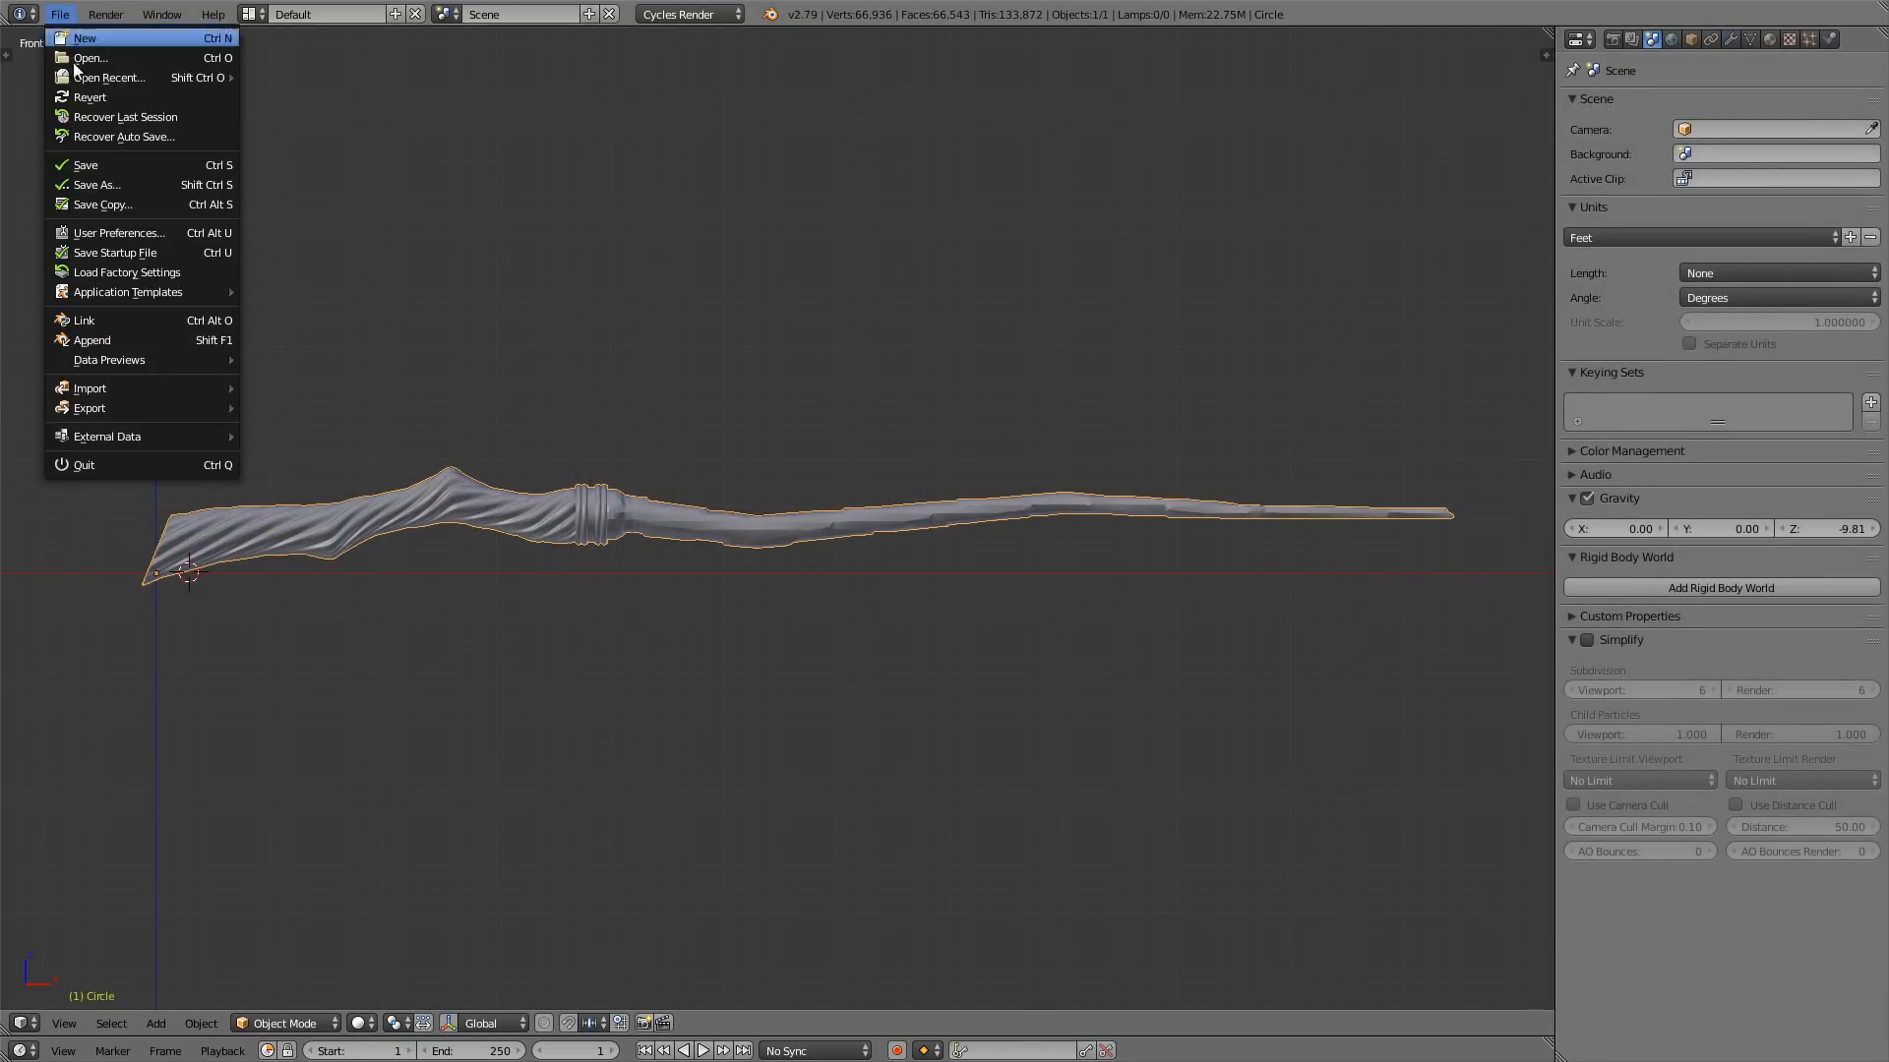
mouse_move(173, 409)
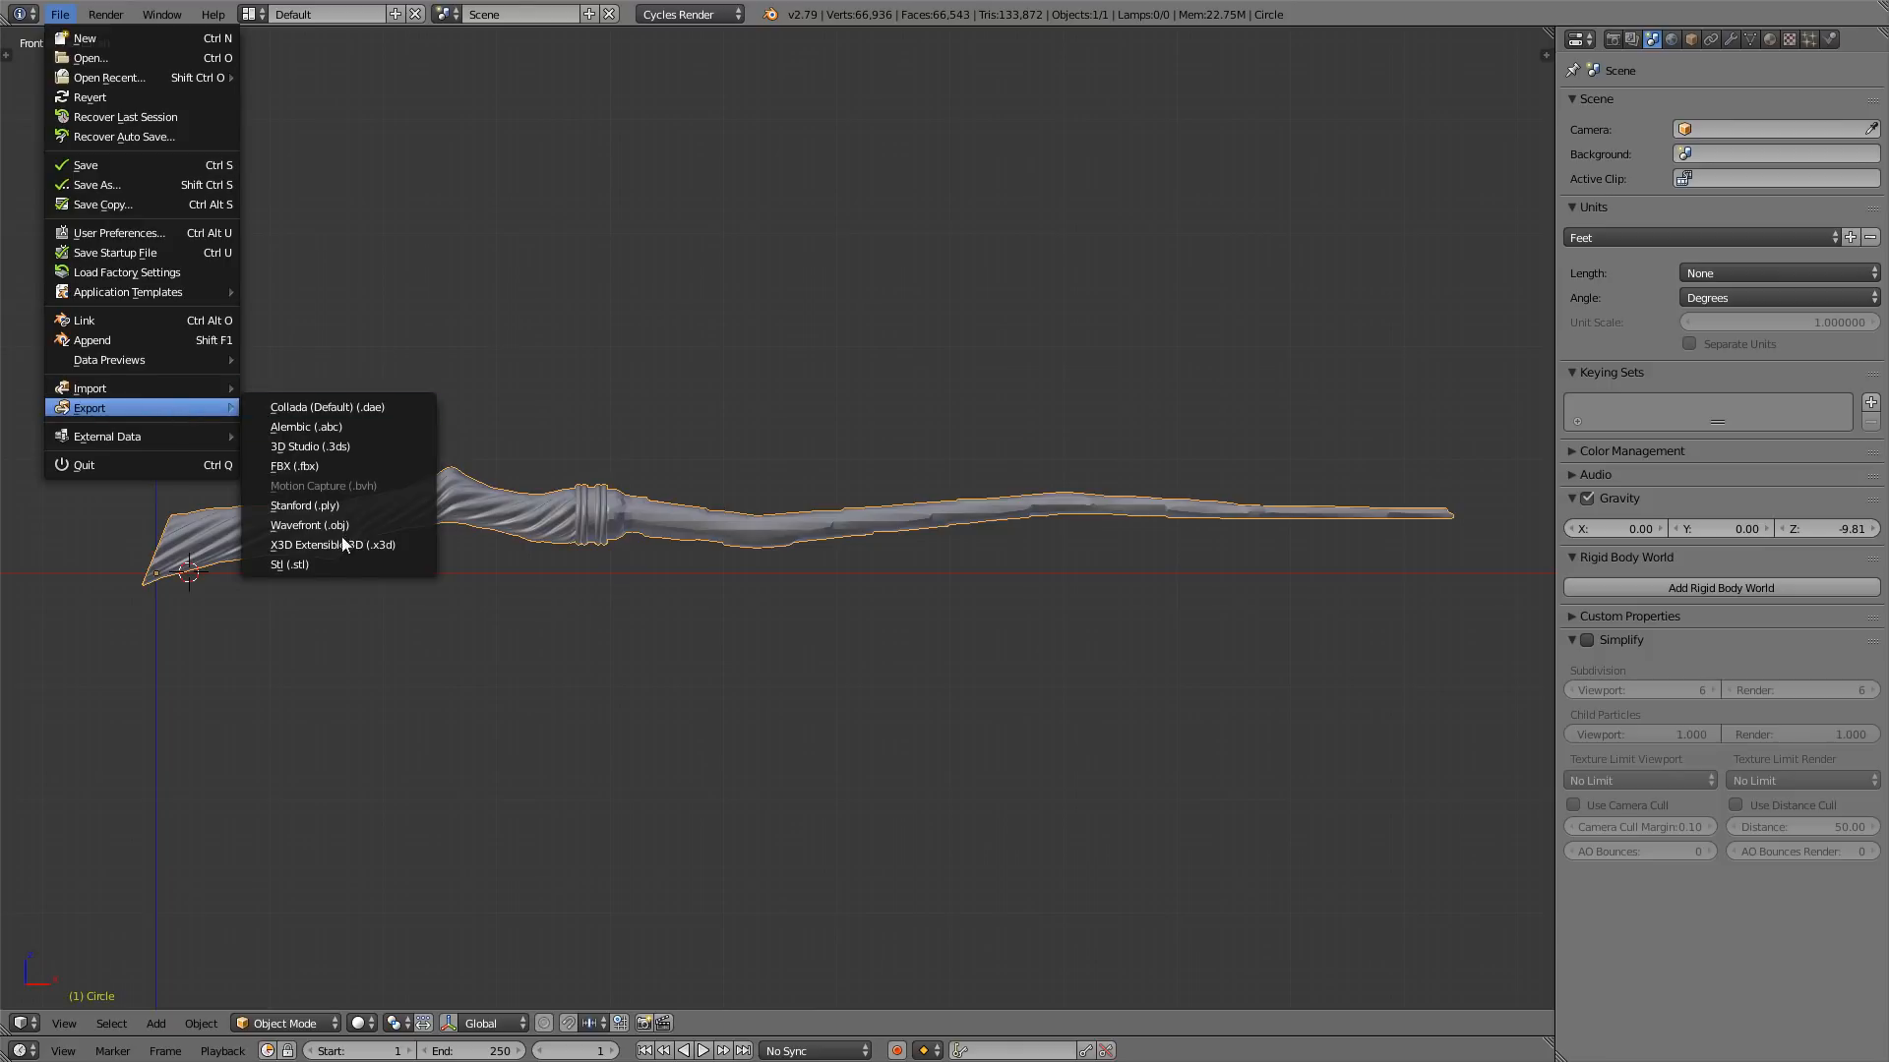
left_click(354, 564)
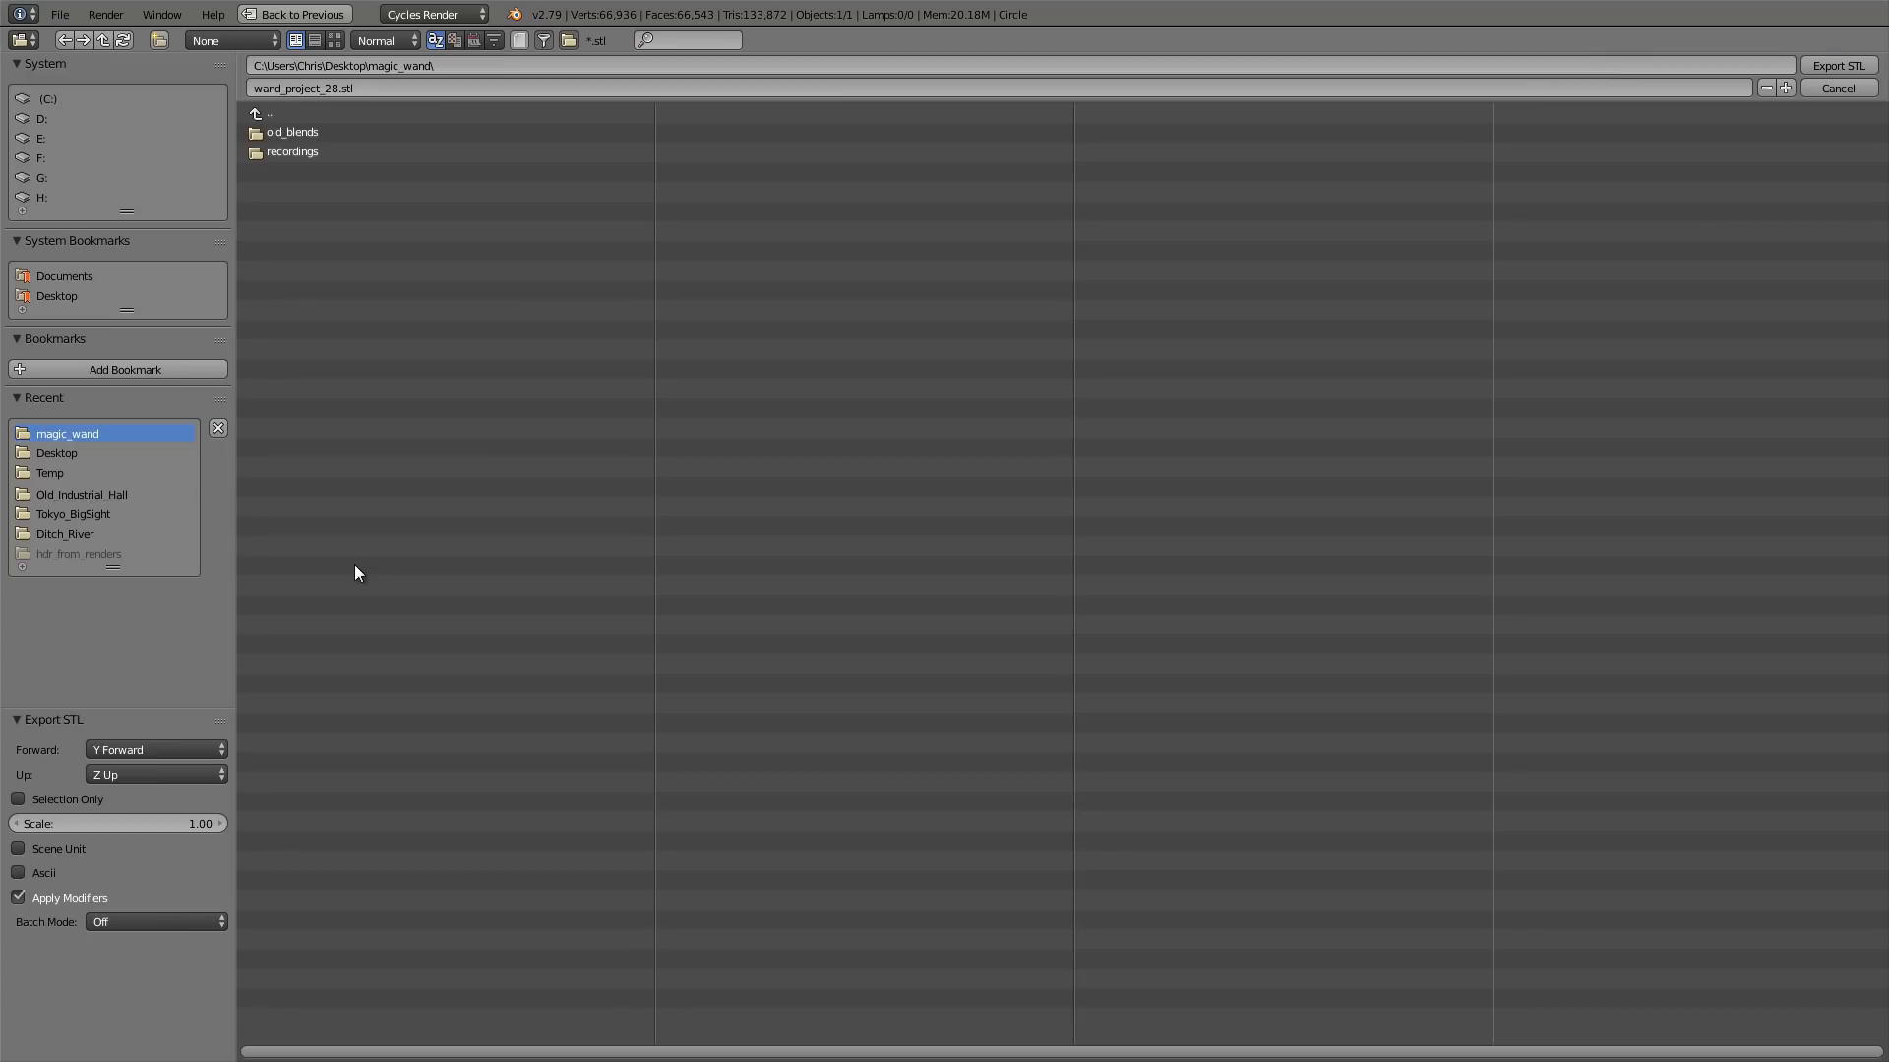
left_click(343, 83)
type("magic_wand_tutorial")
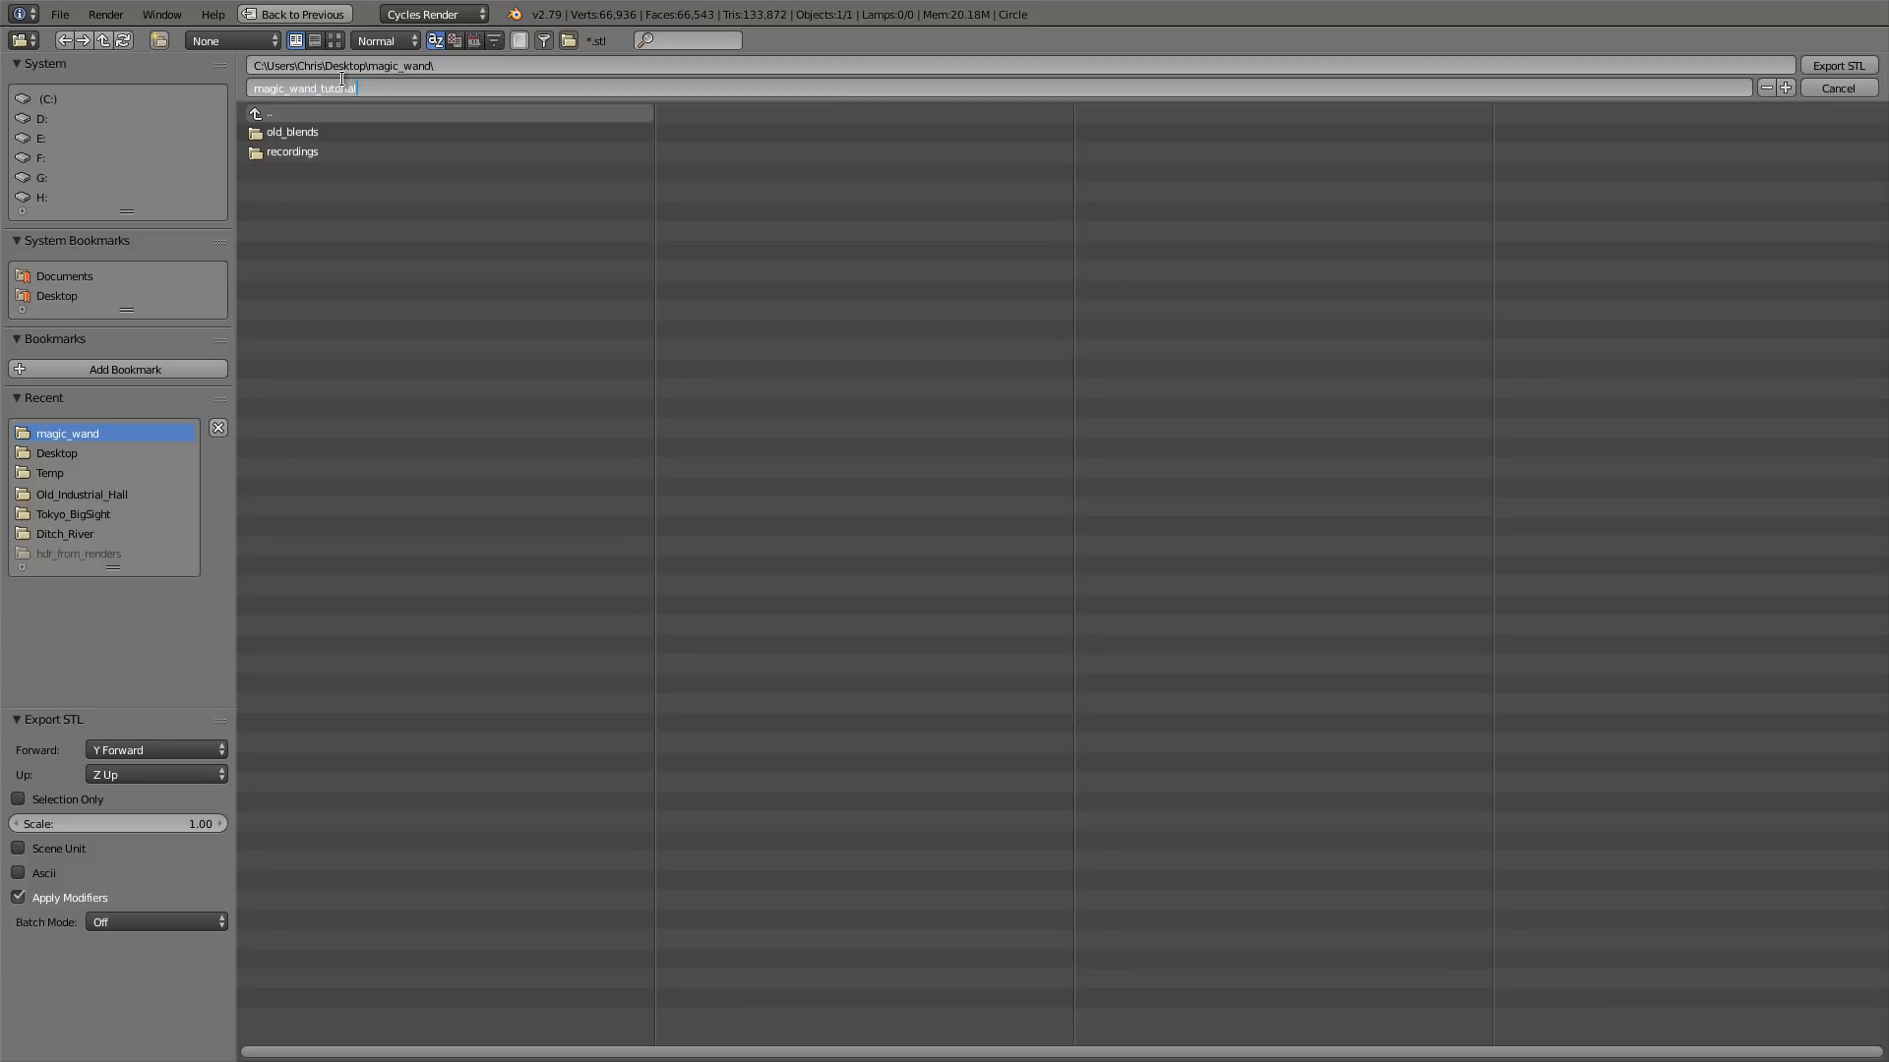
key("Return")
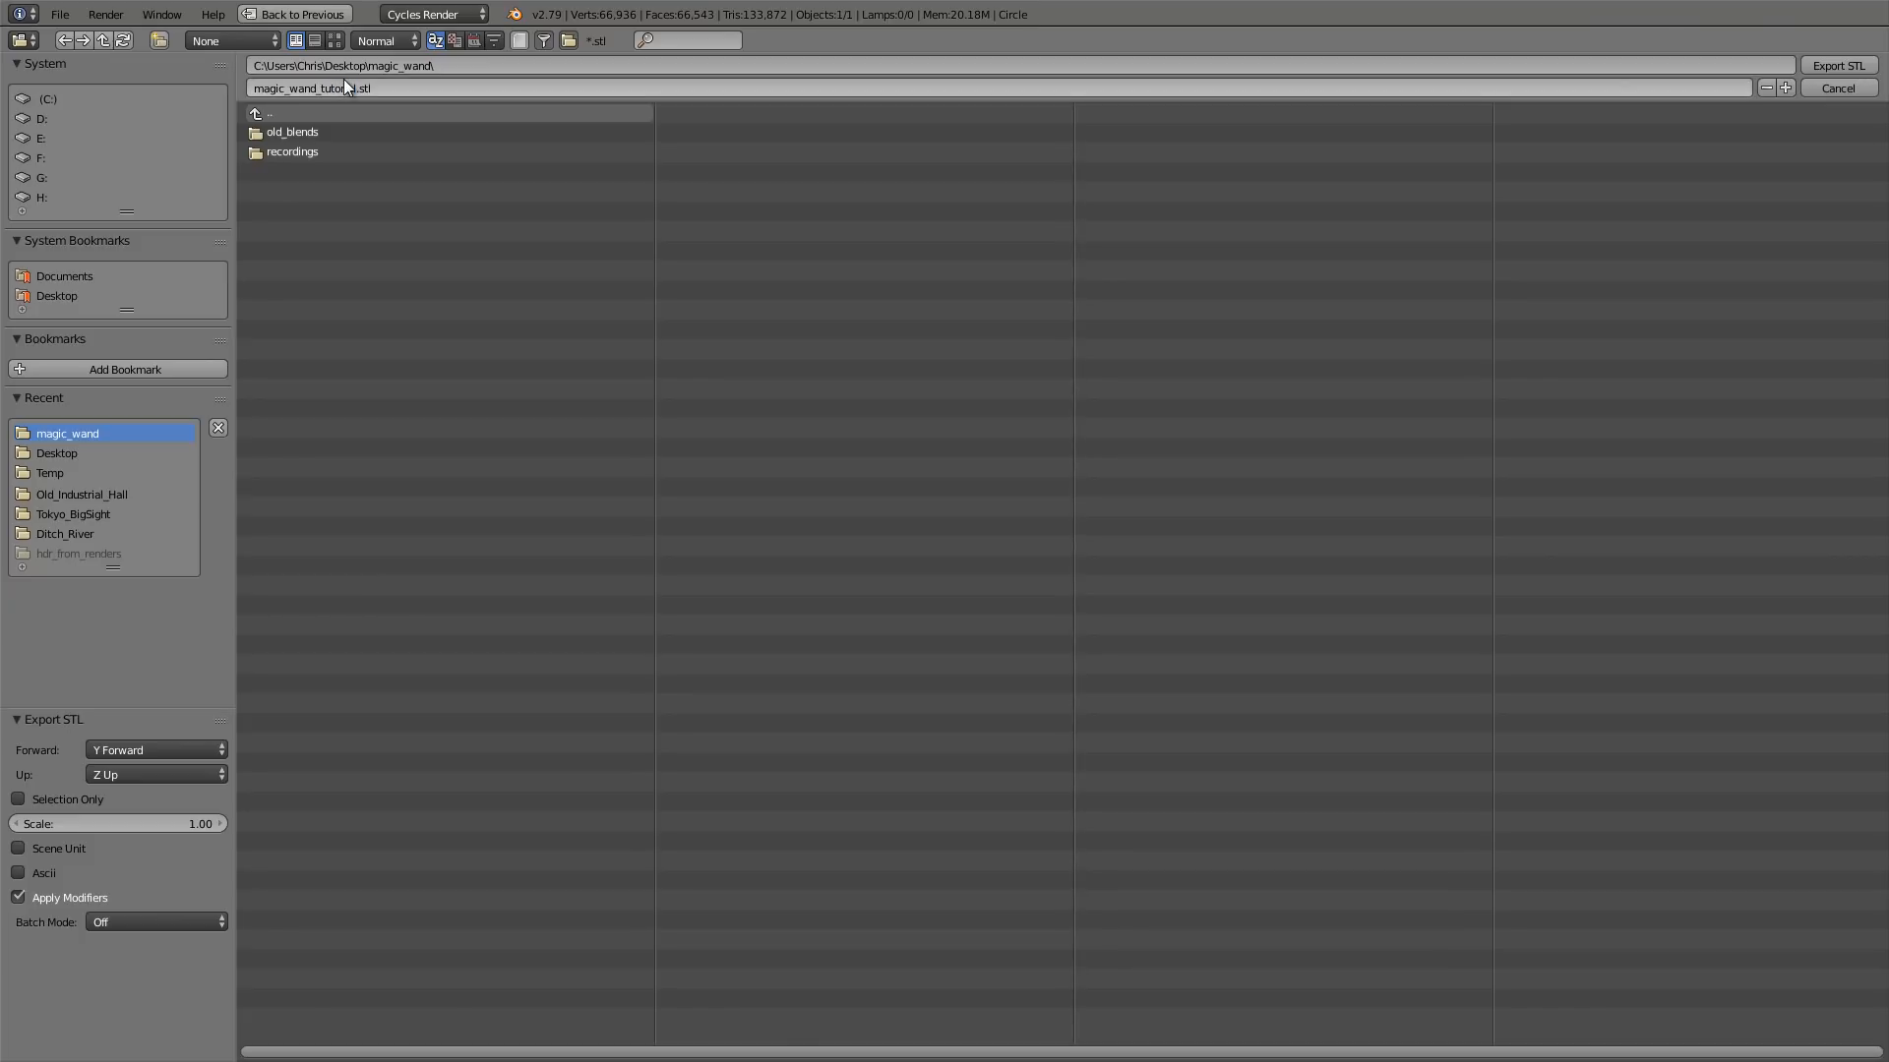
key("Return")
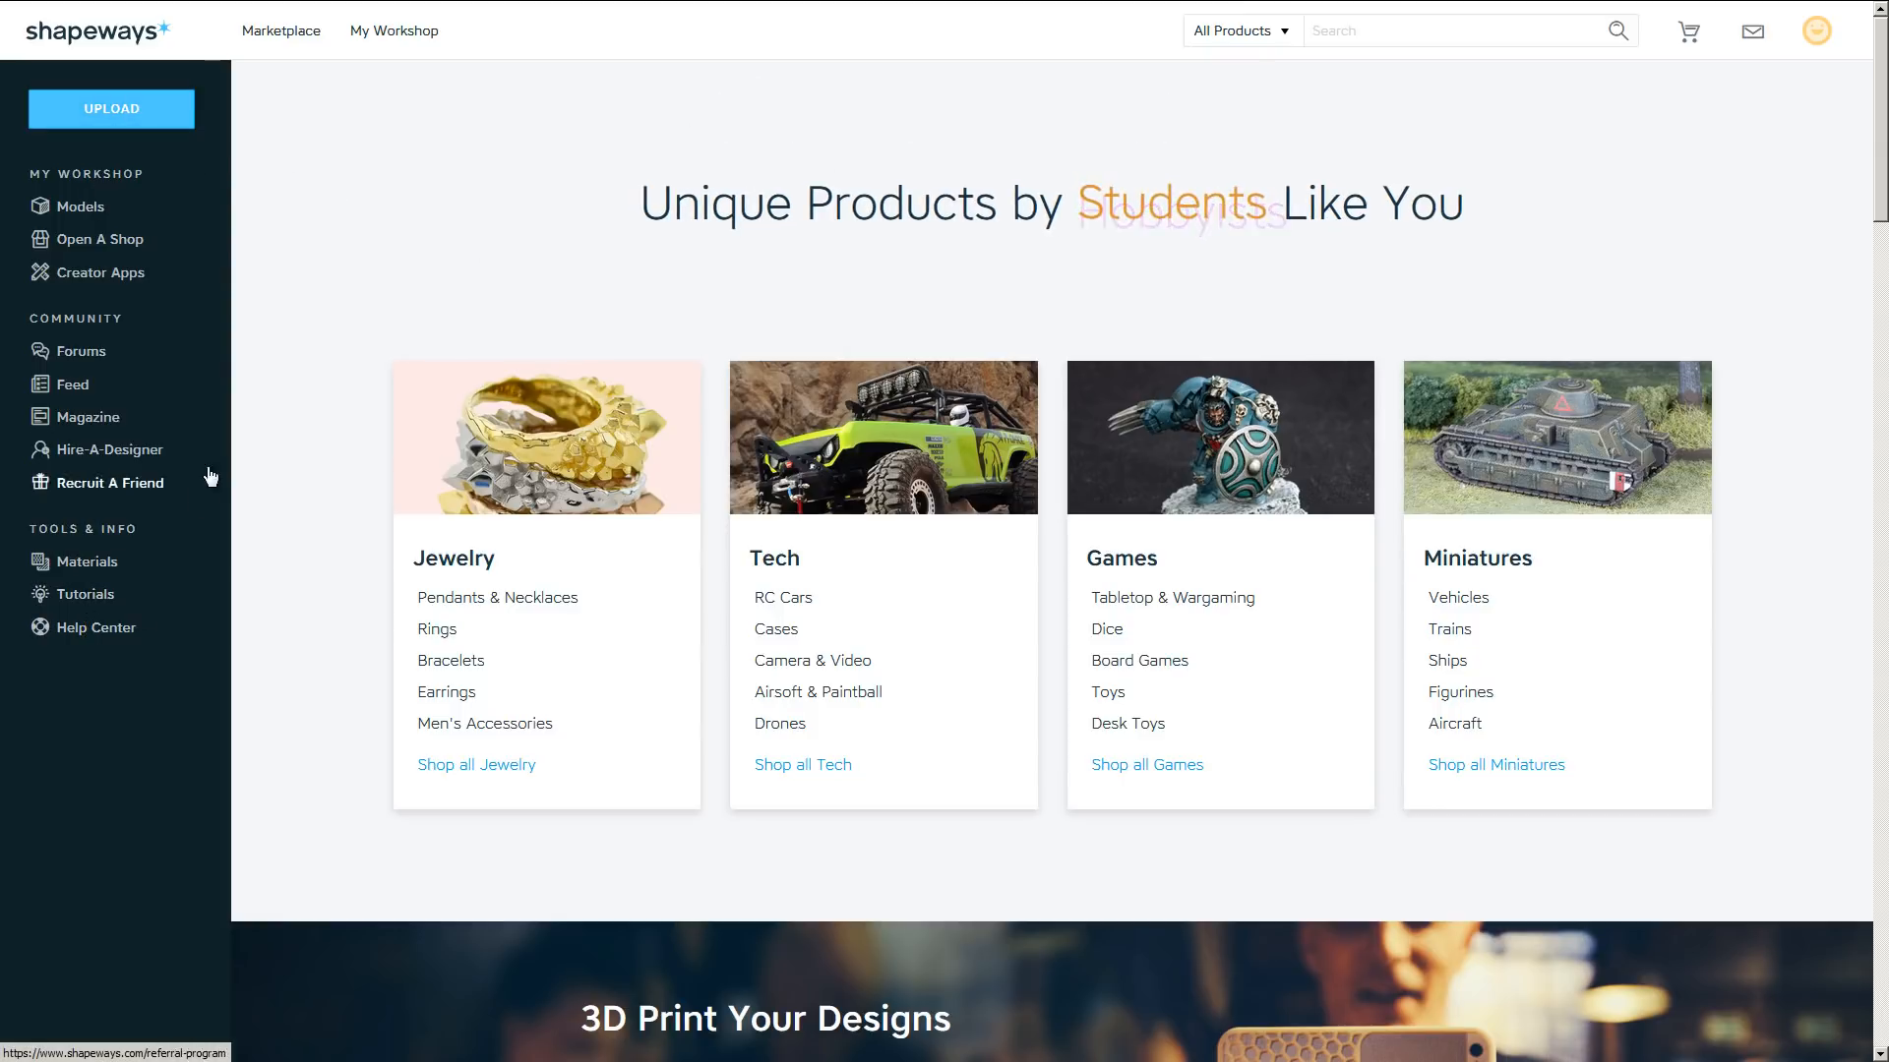
- Switch to the Shapeways website and upload magic_wand_tutorial.stl as a new 3D design with model units in inches
left_click(109, 116)
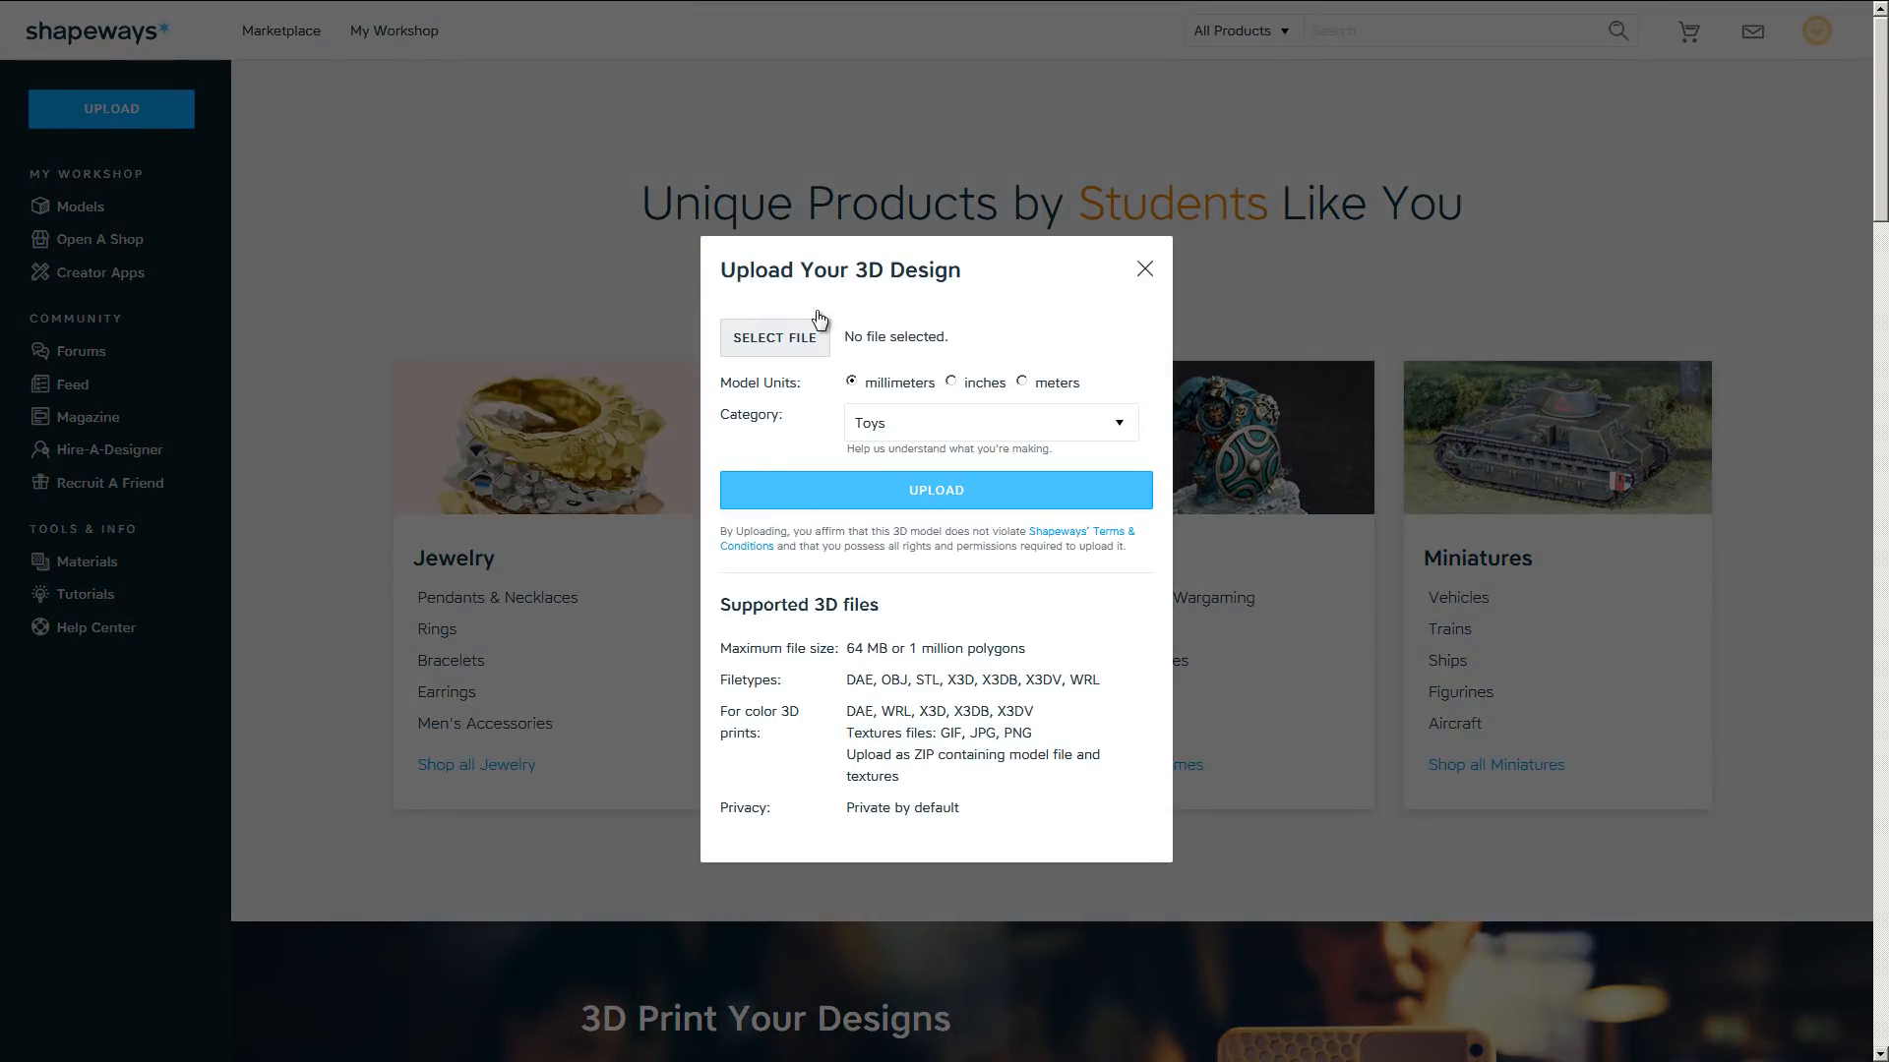
left_click(949, 385)
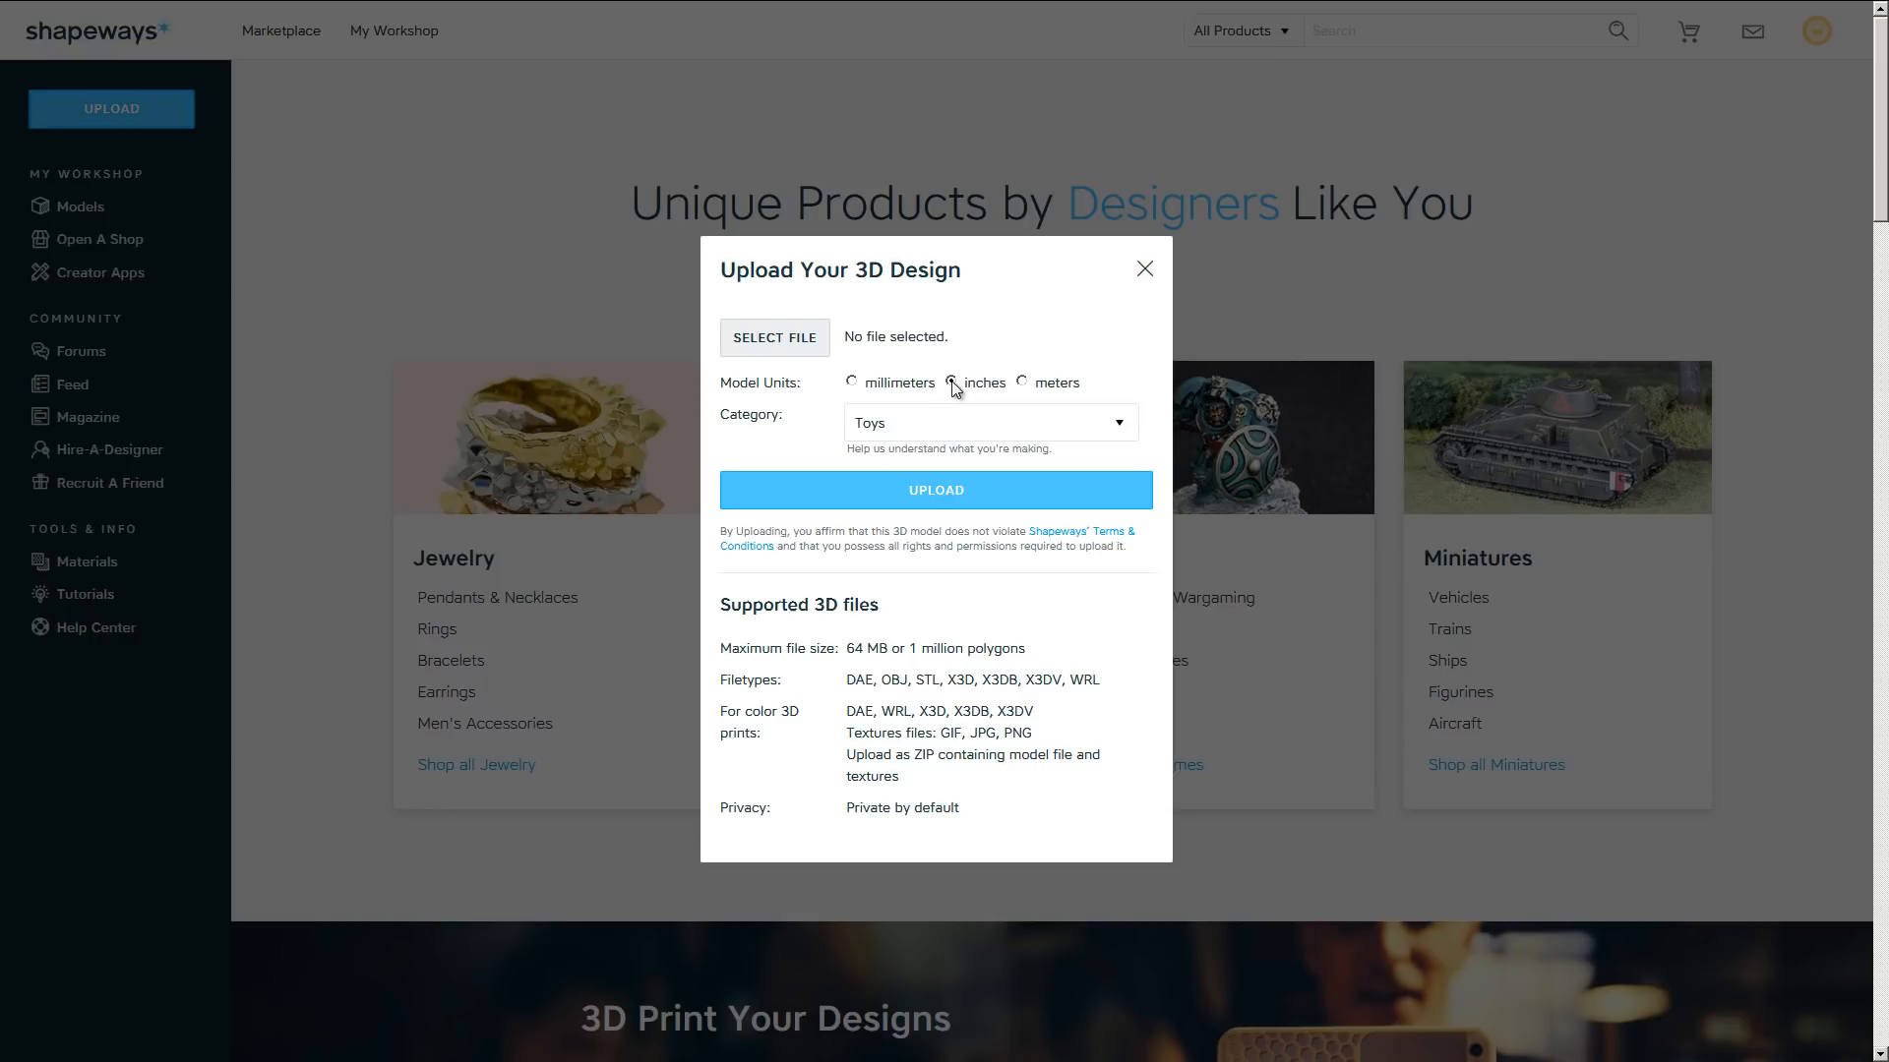
left_click(804, 345)
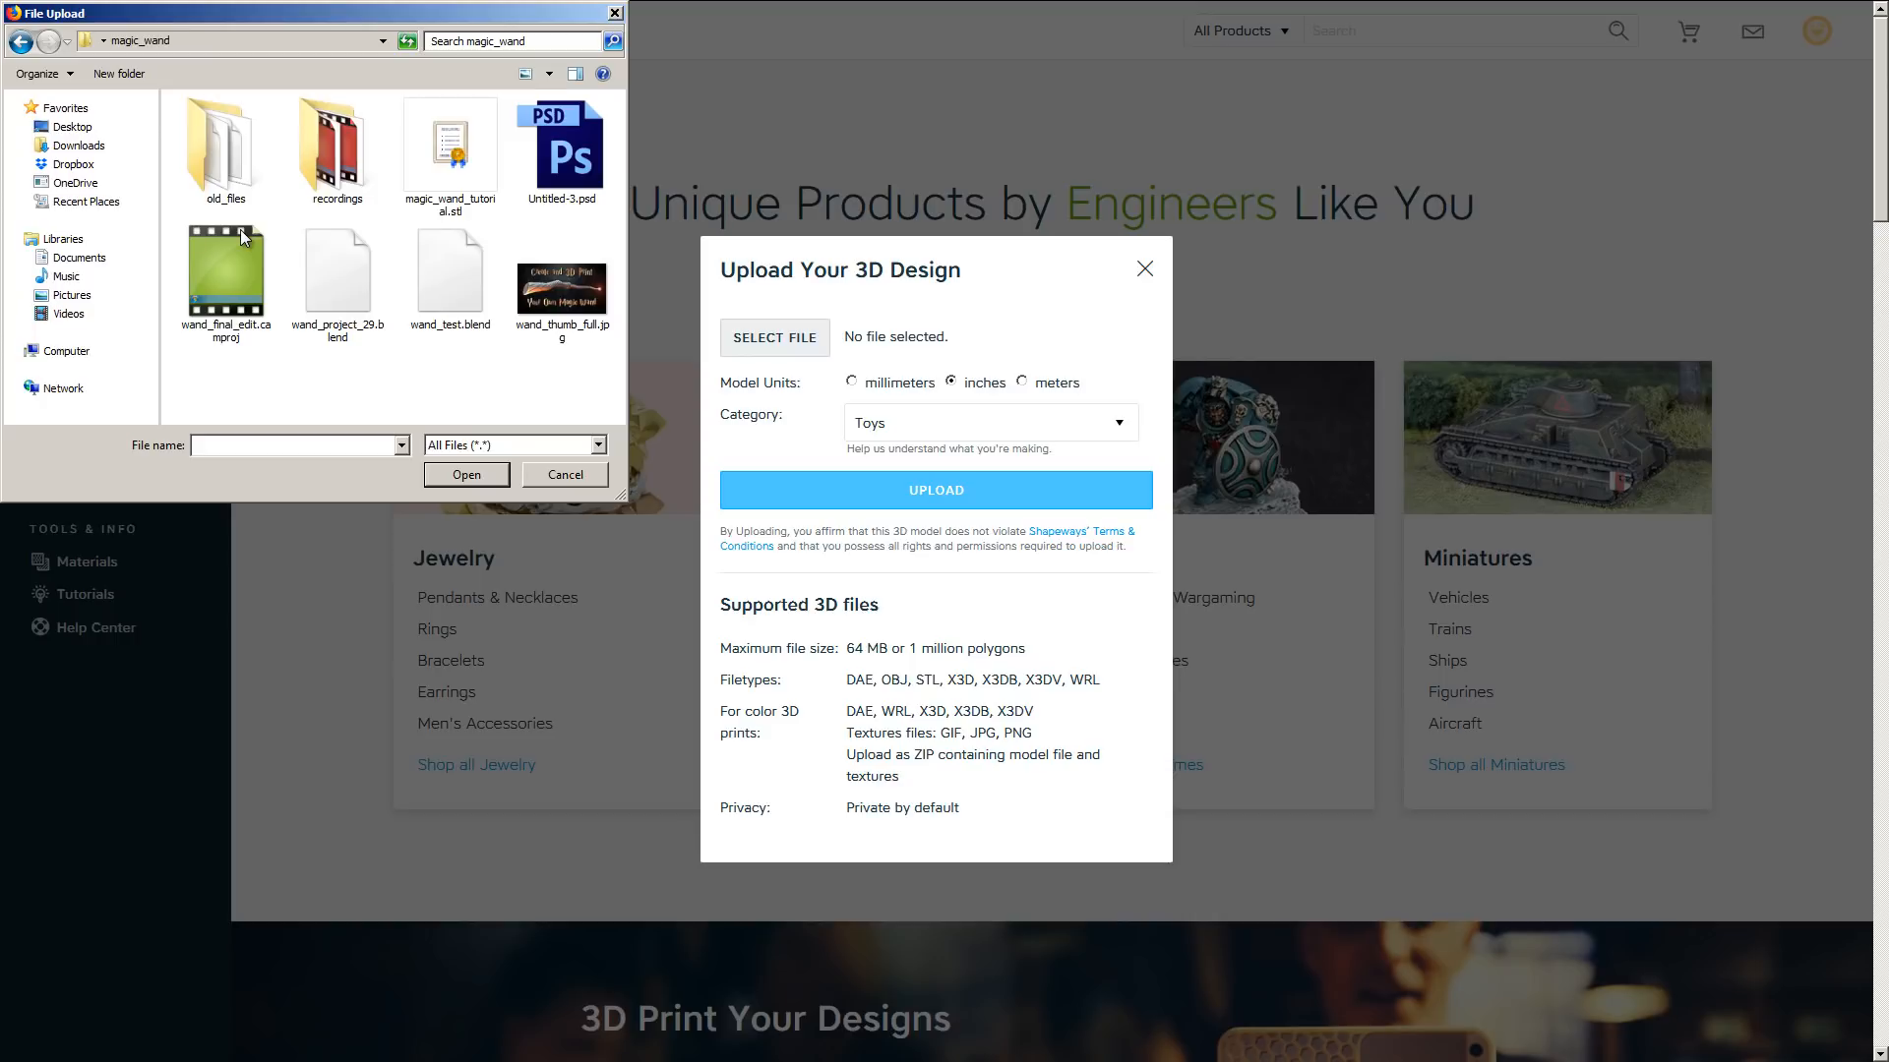
left_click(477, 174)
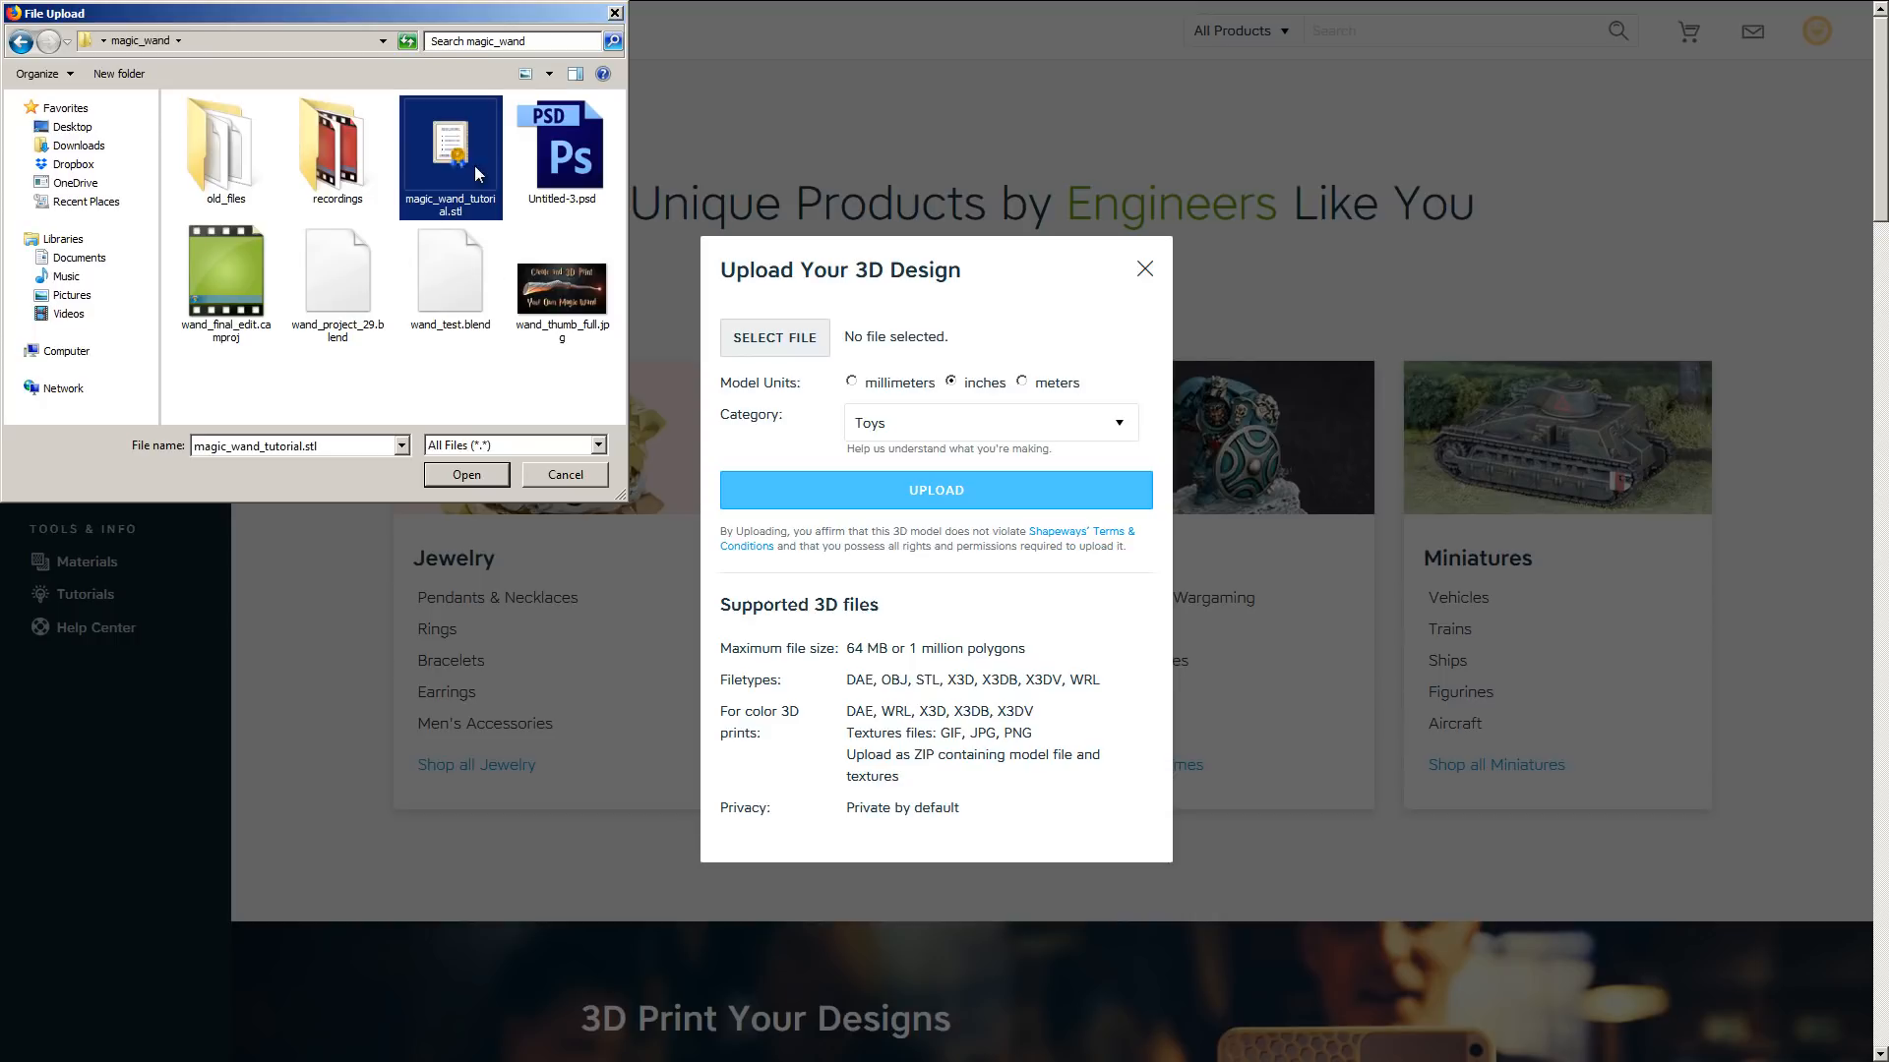
left_click(484, 476)
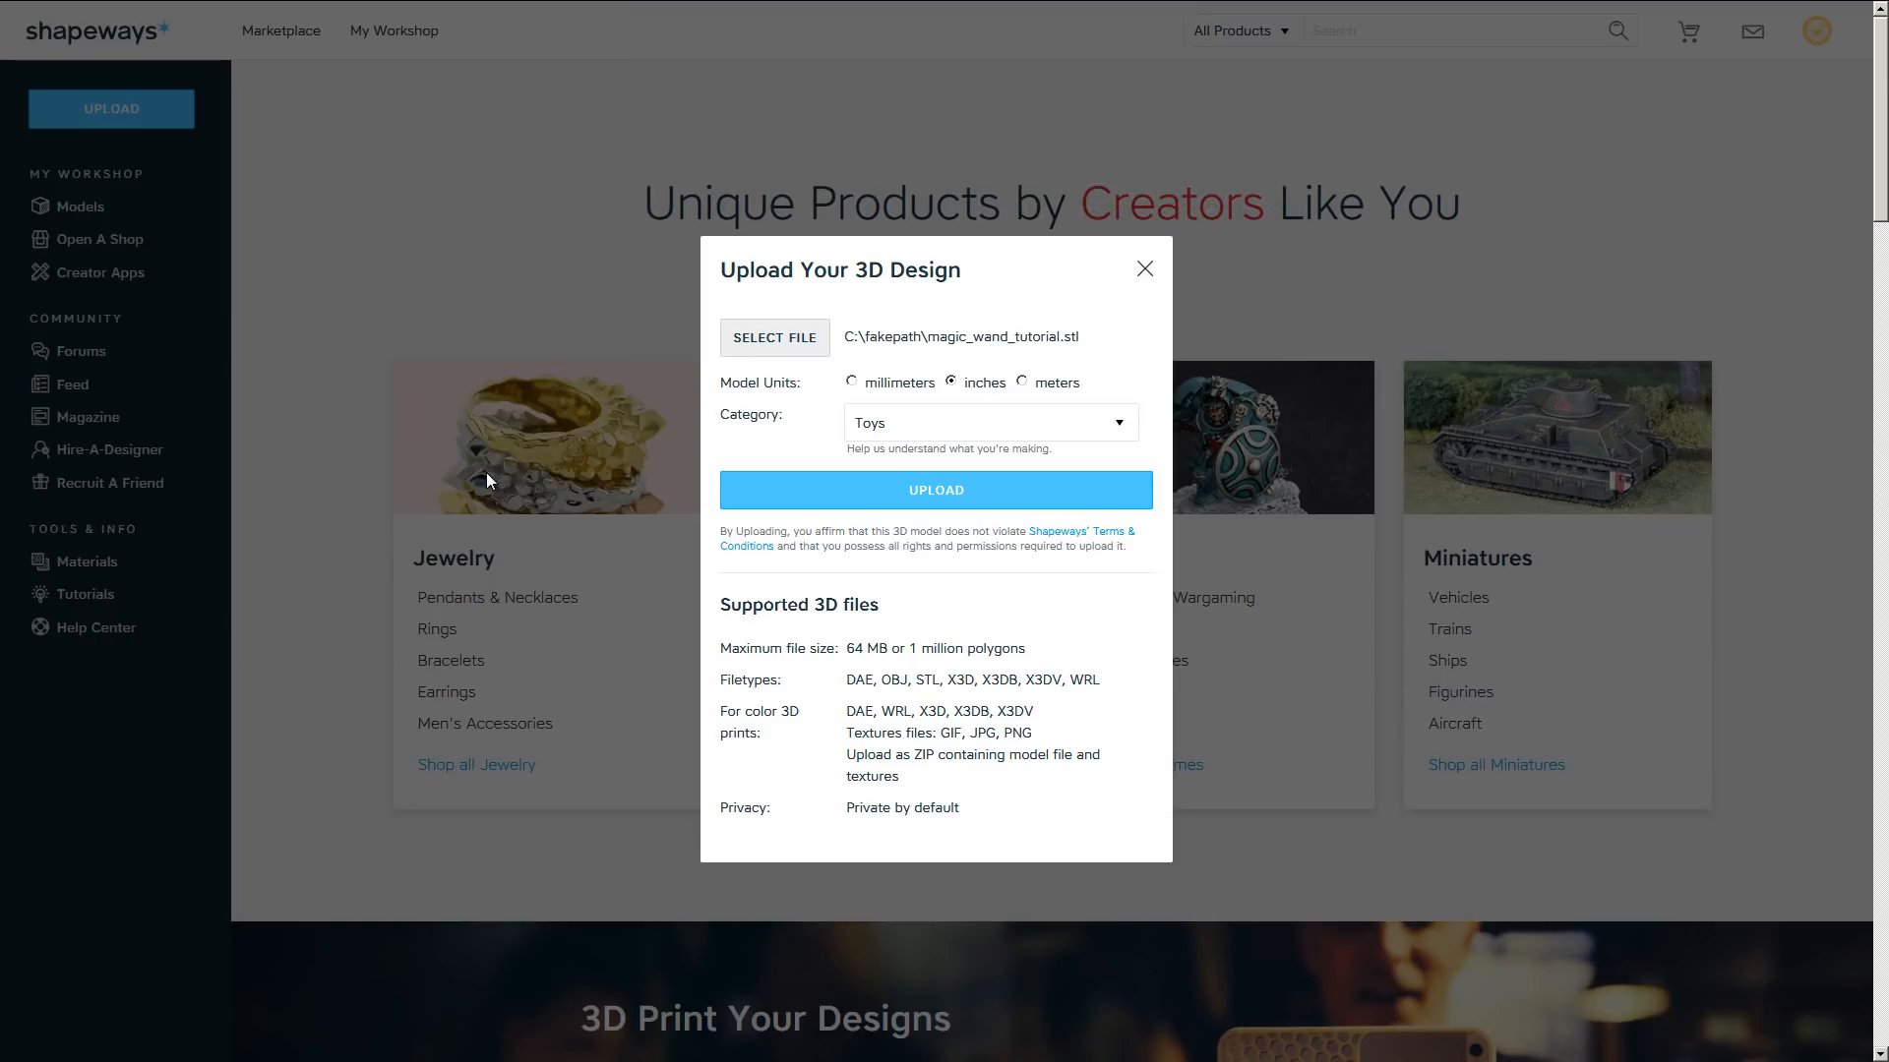
left_click(937, 491)
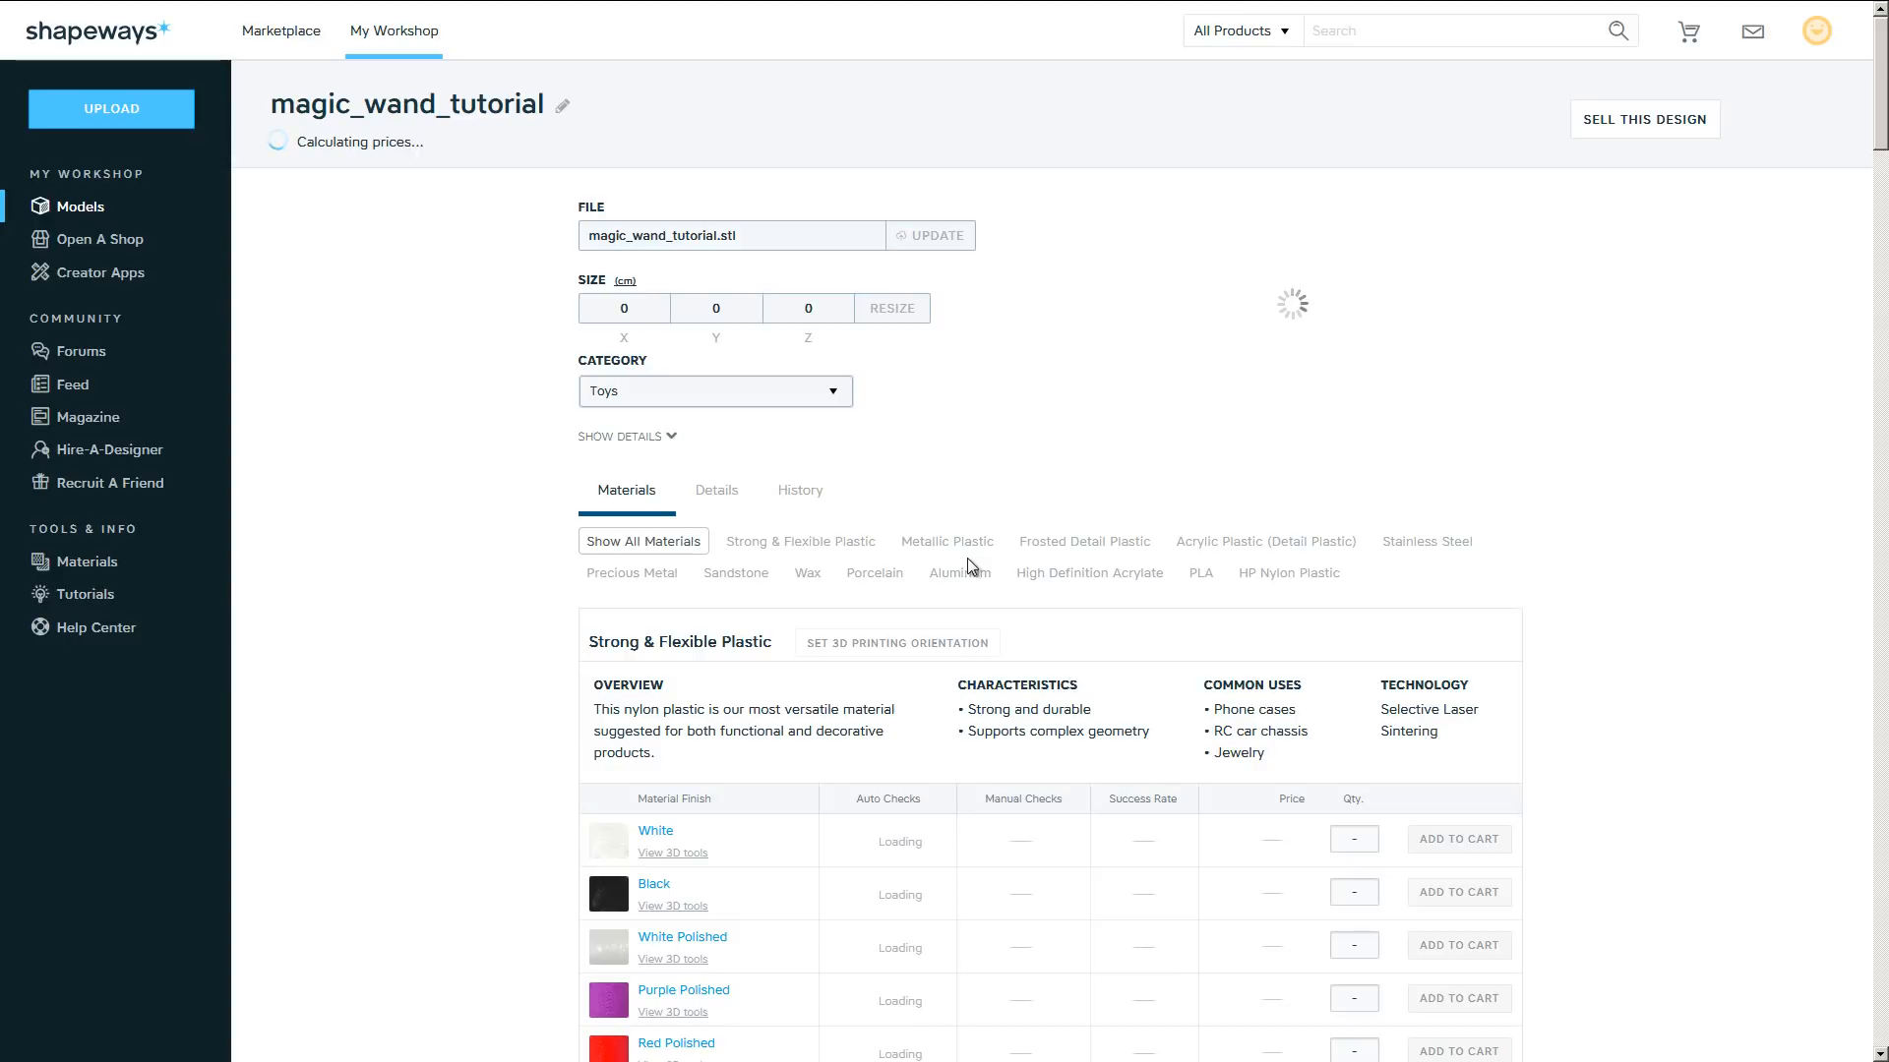
- Examine the uploaded wand's preview and compare the auto checks and prices of all materials, from Strong & Flexible Plastic to HP Nylon Plastic
scroll(915, 797, "down", 7)
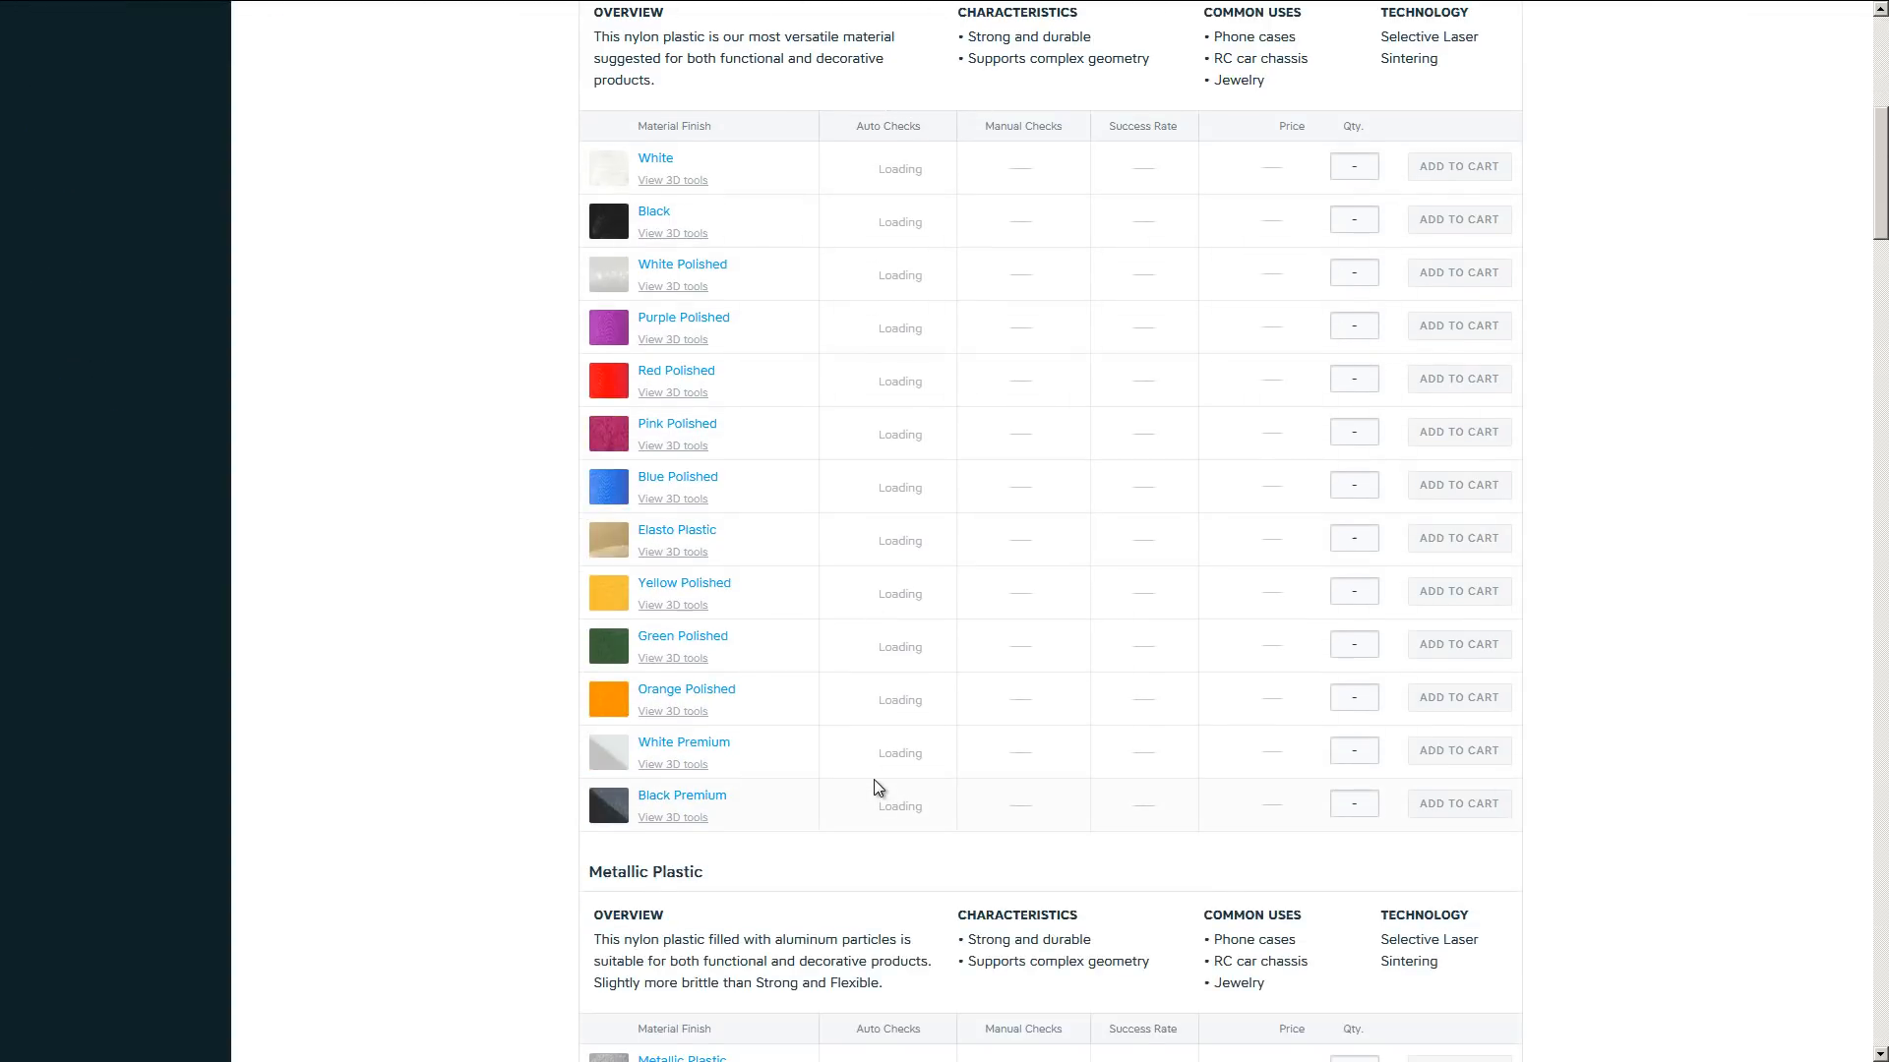
scroll(878, 787, "up", 4)
scroll(877, 785, "down", 2)
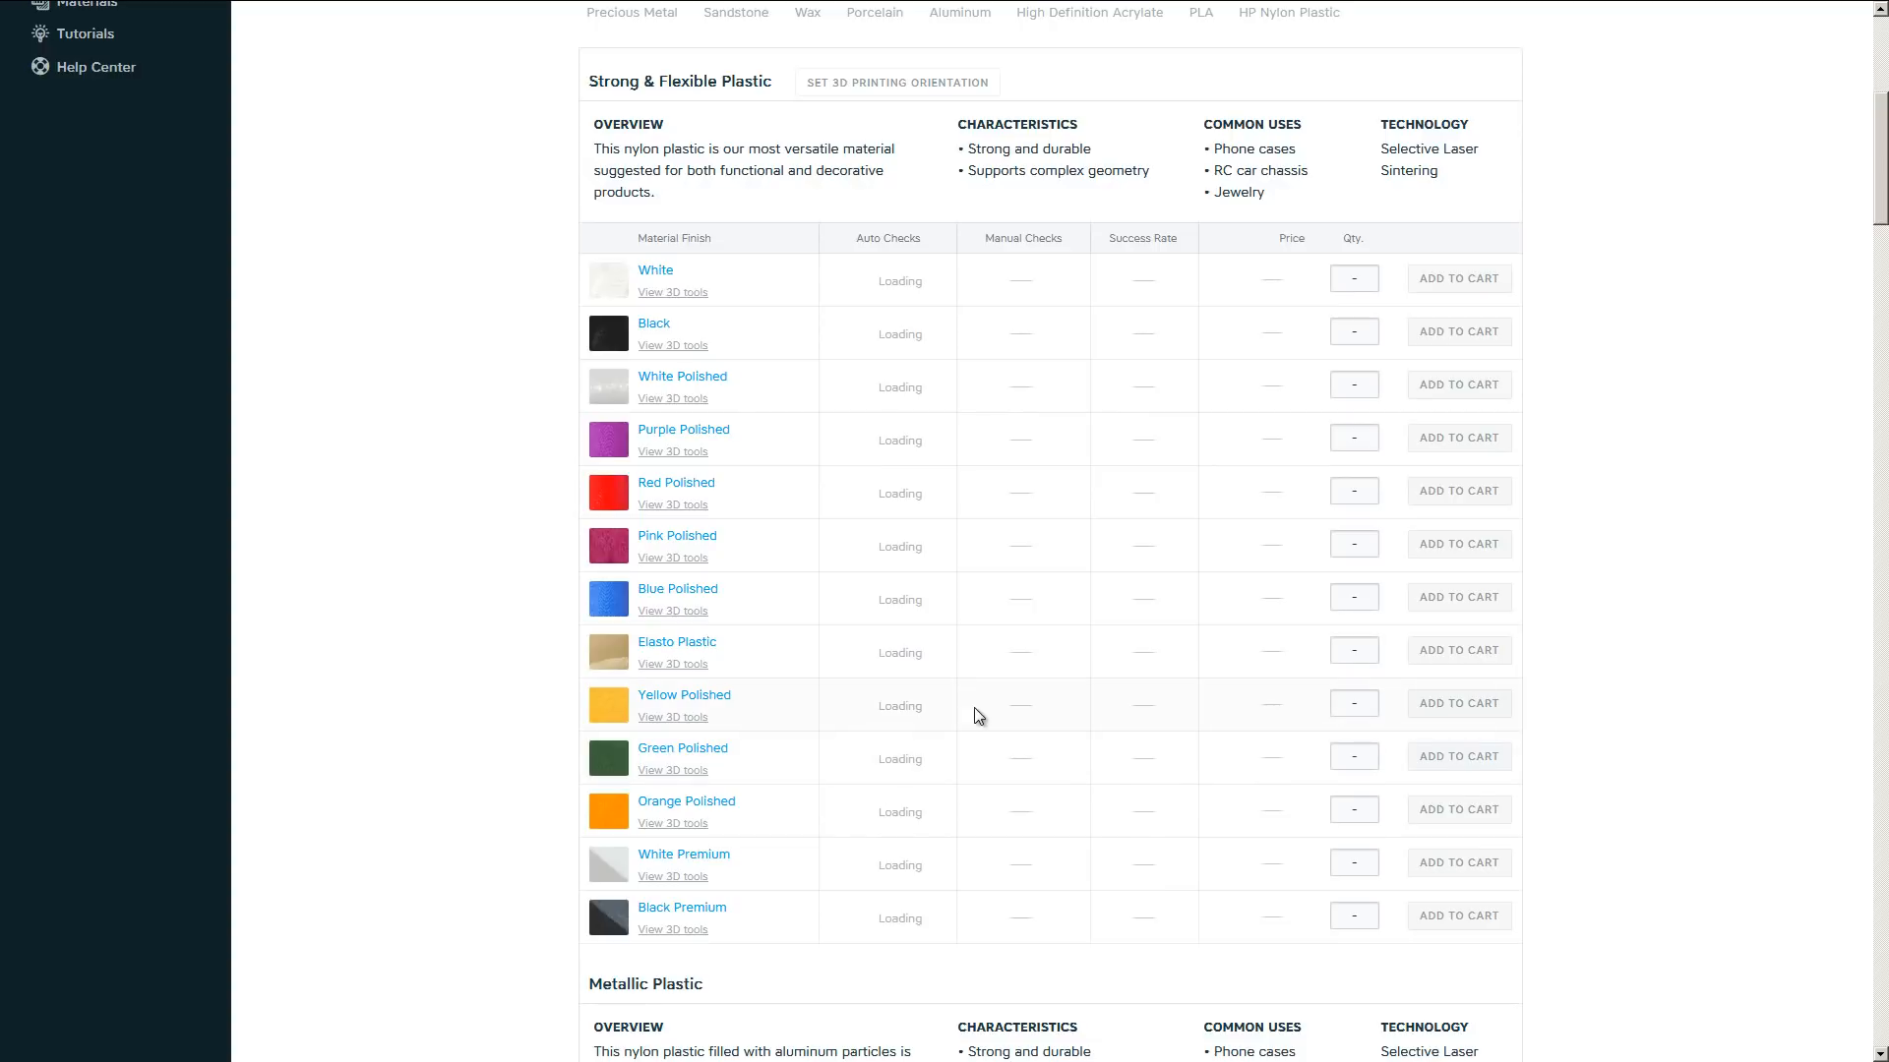
scroll(1646, 447, "up", 6)
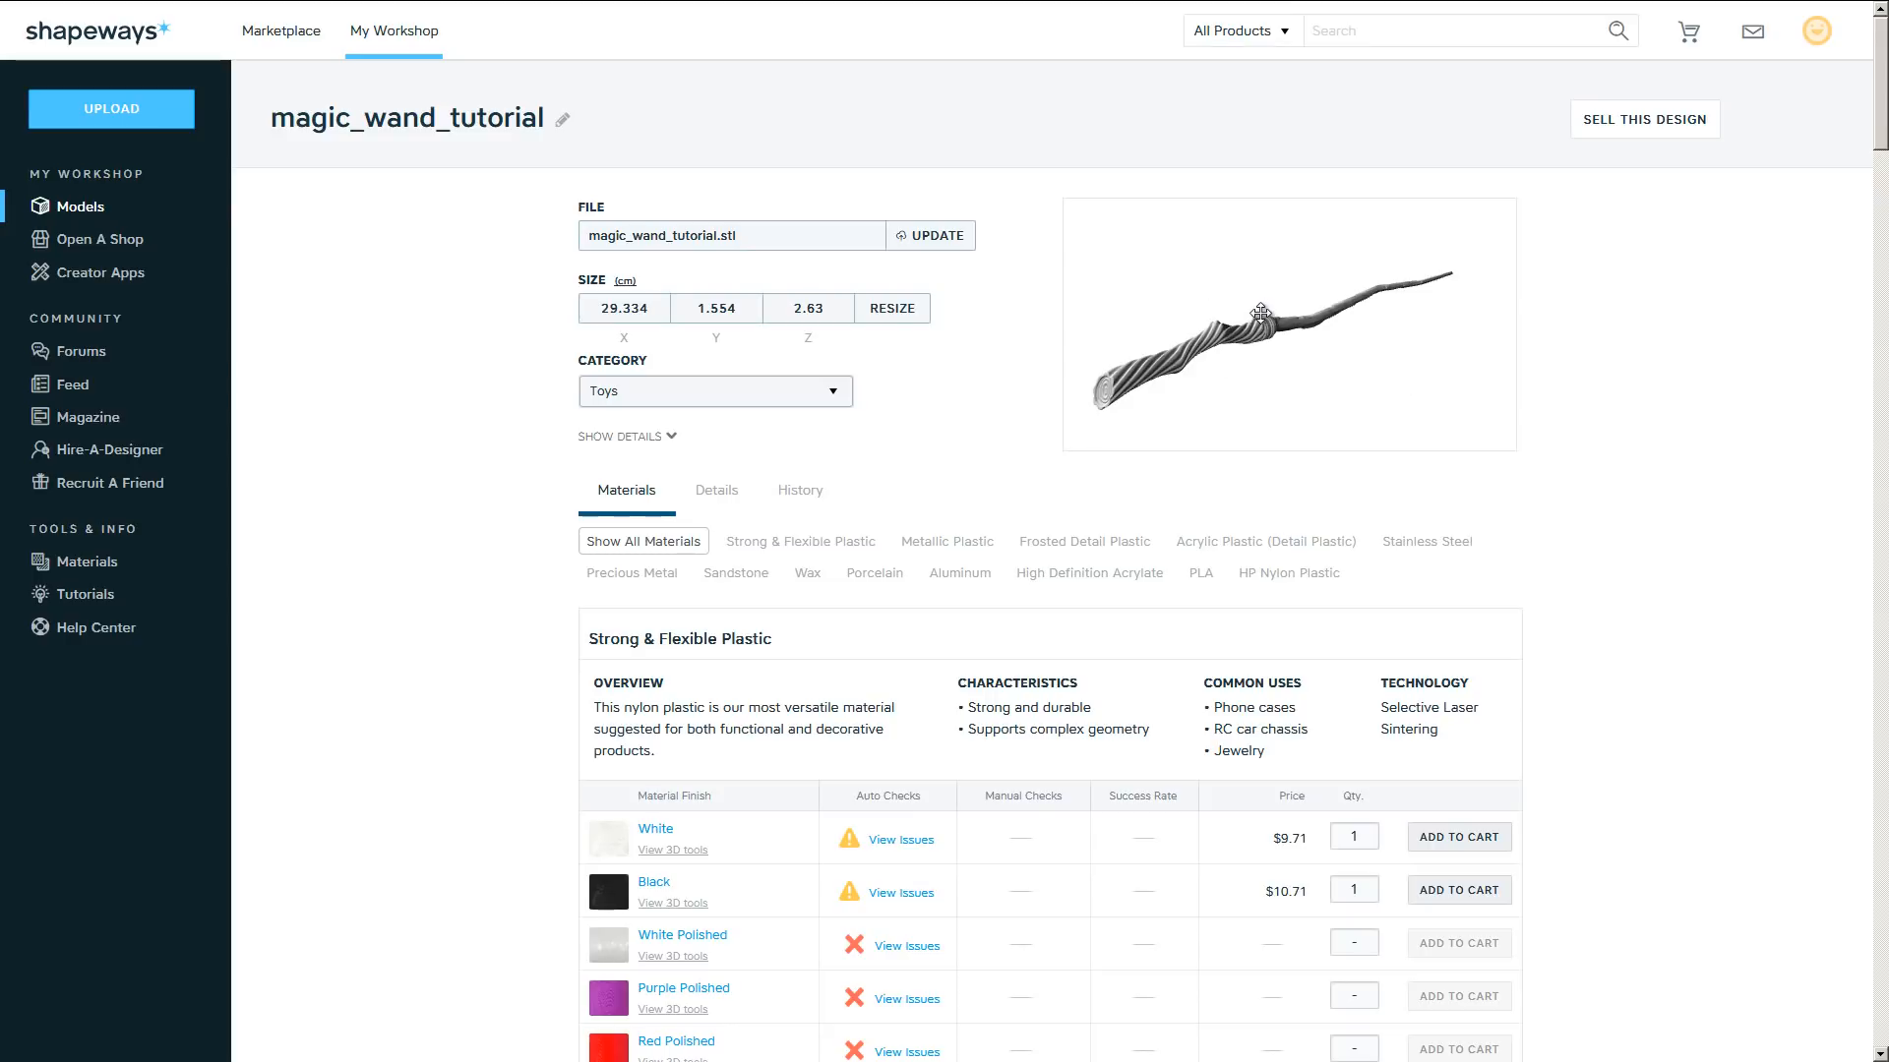
mouse_move(1252, 327)
left_mouse_down()
mouse_move(1155, 324)
mouse_move(1210, 265)
mouse_move(1280, 320)
mouse_move(1247, 323)
left_mouse_up()
scroll(1247, 323, "down", 3)
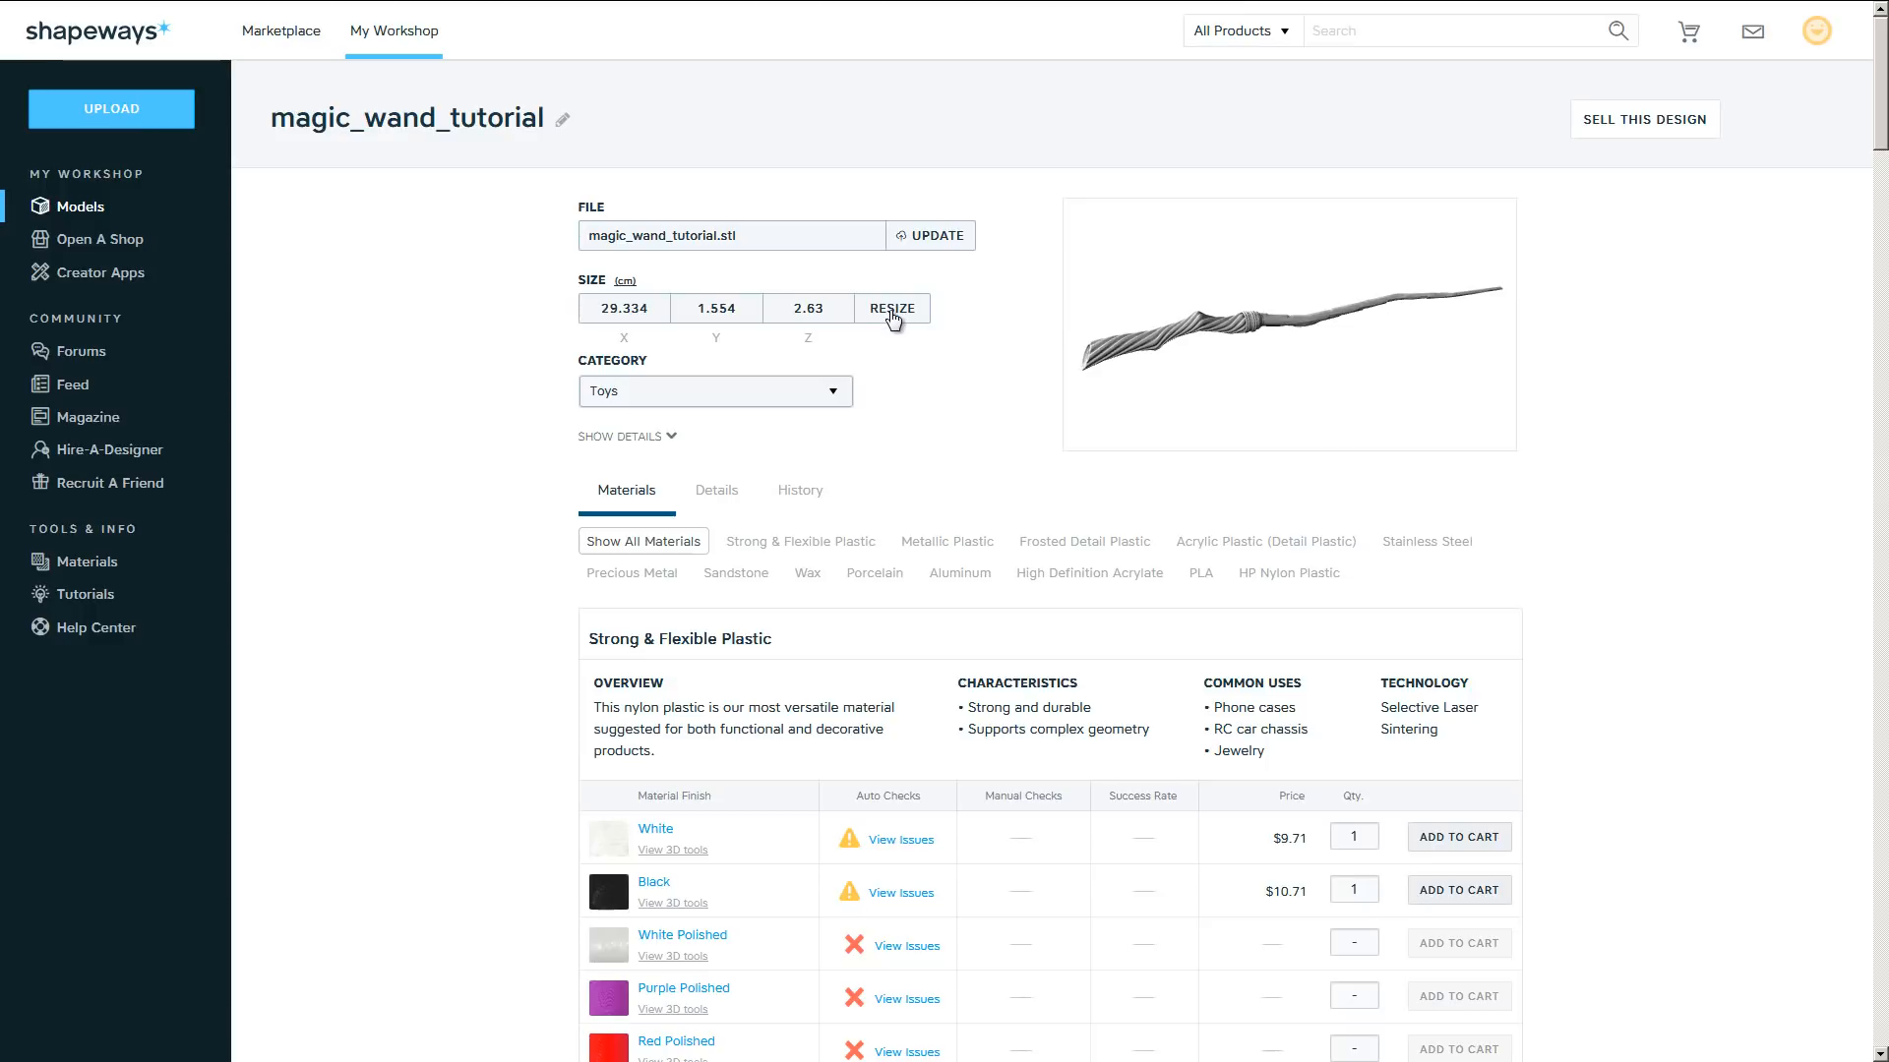
scroll(949, 350, "down", 5)
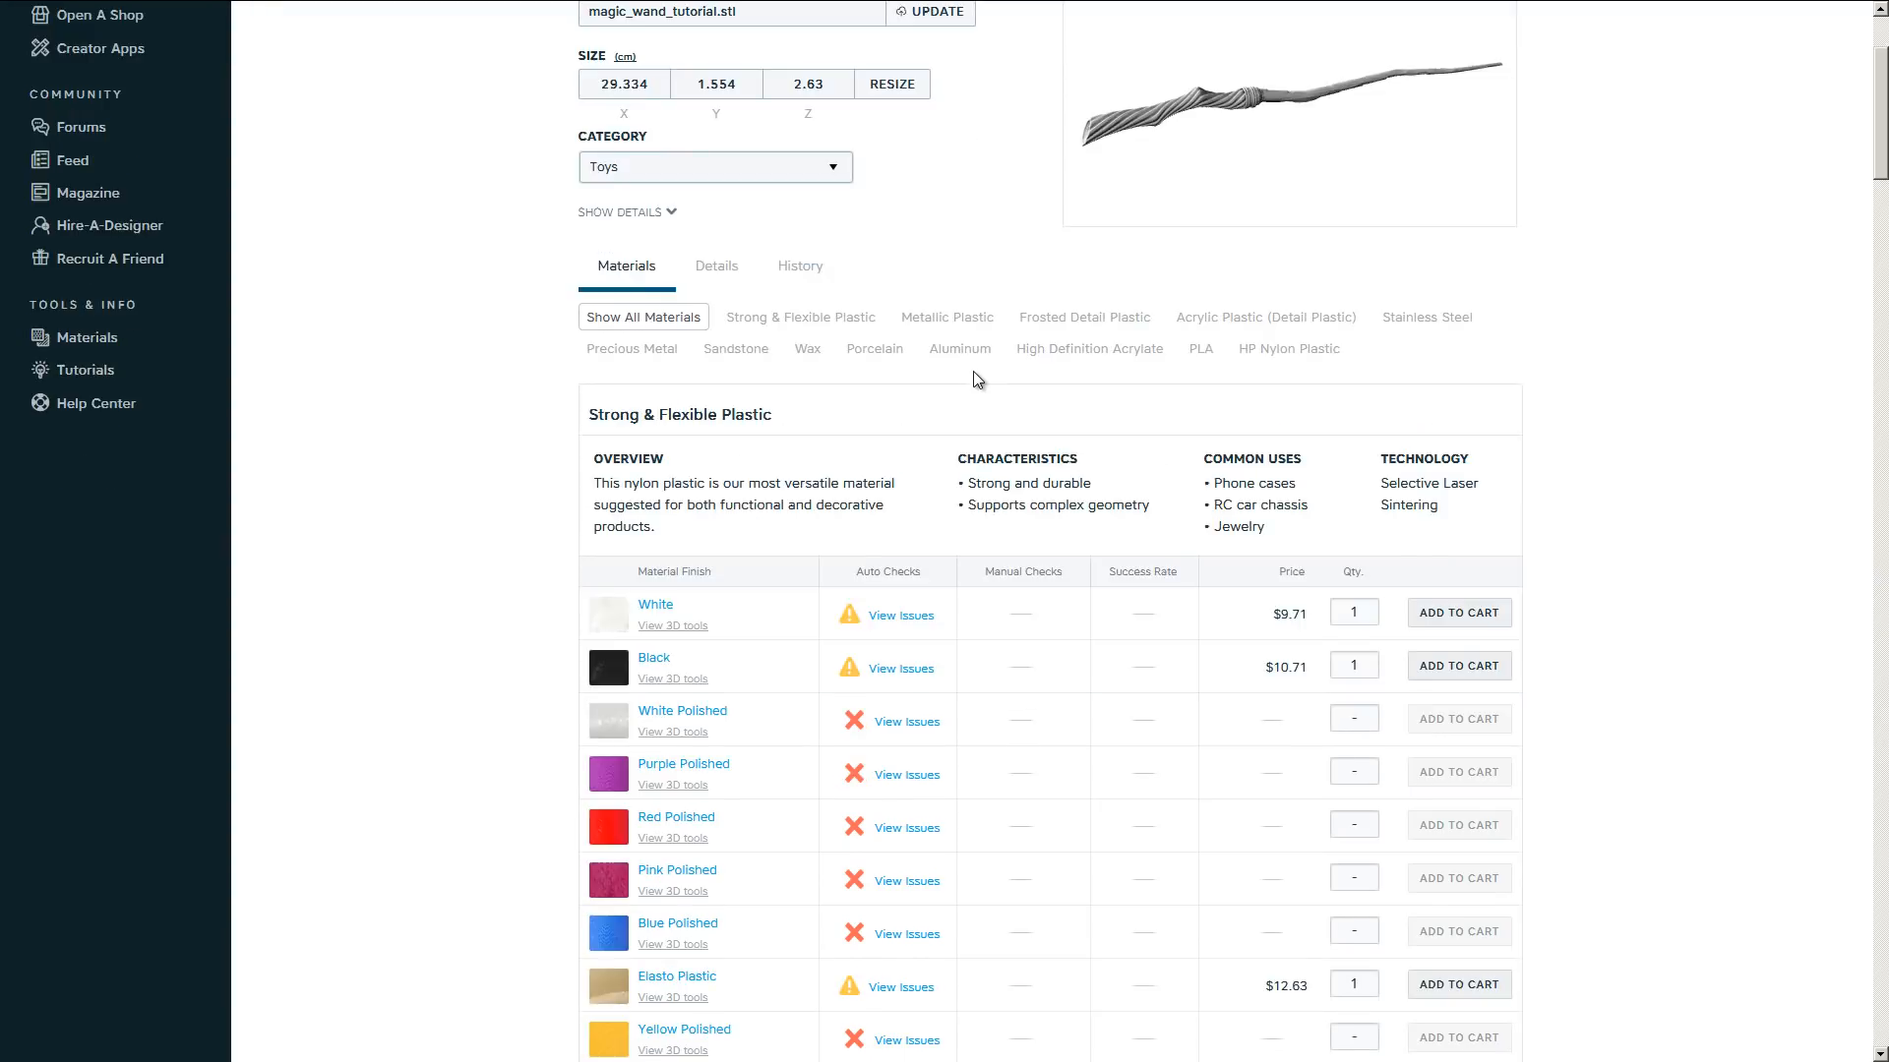
left_click_drag(1885, 127, 1884, 151)
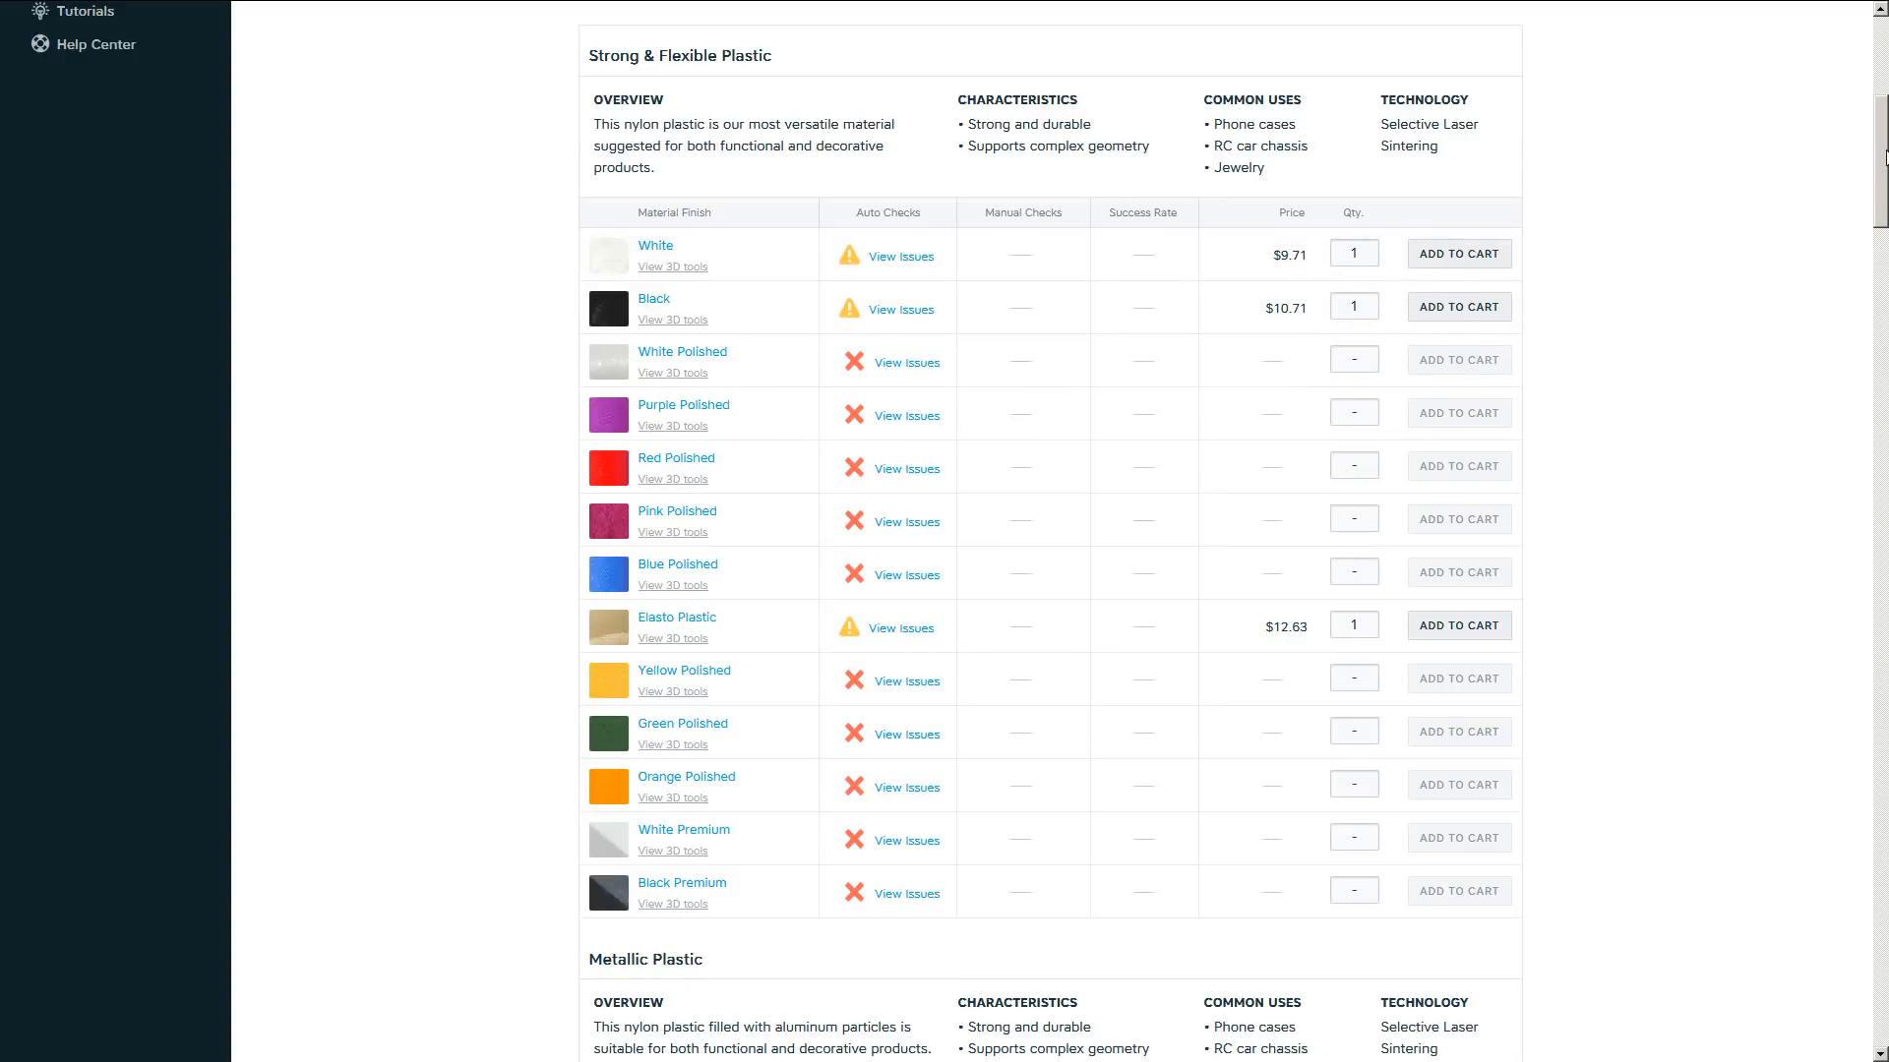
left_click_drag(1885, 158, 1847, 950)
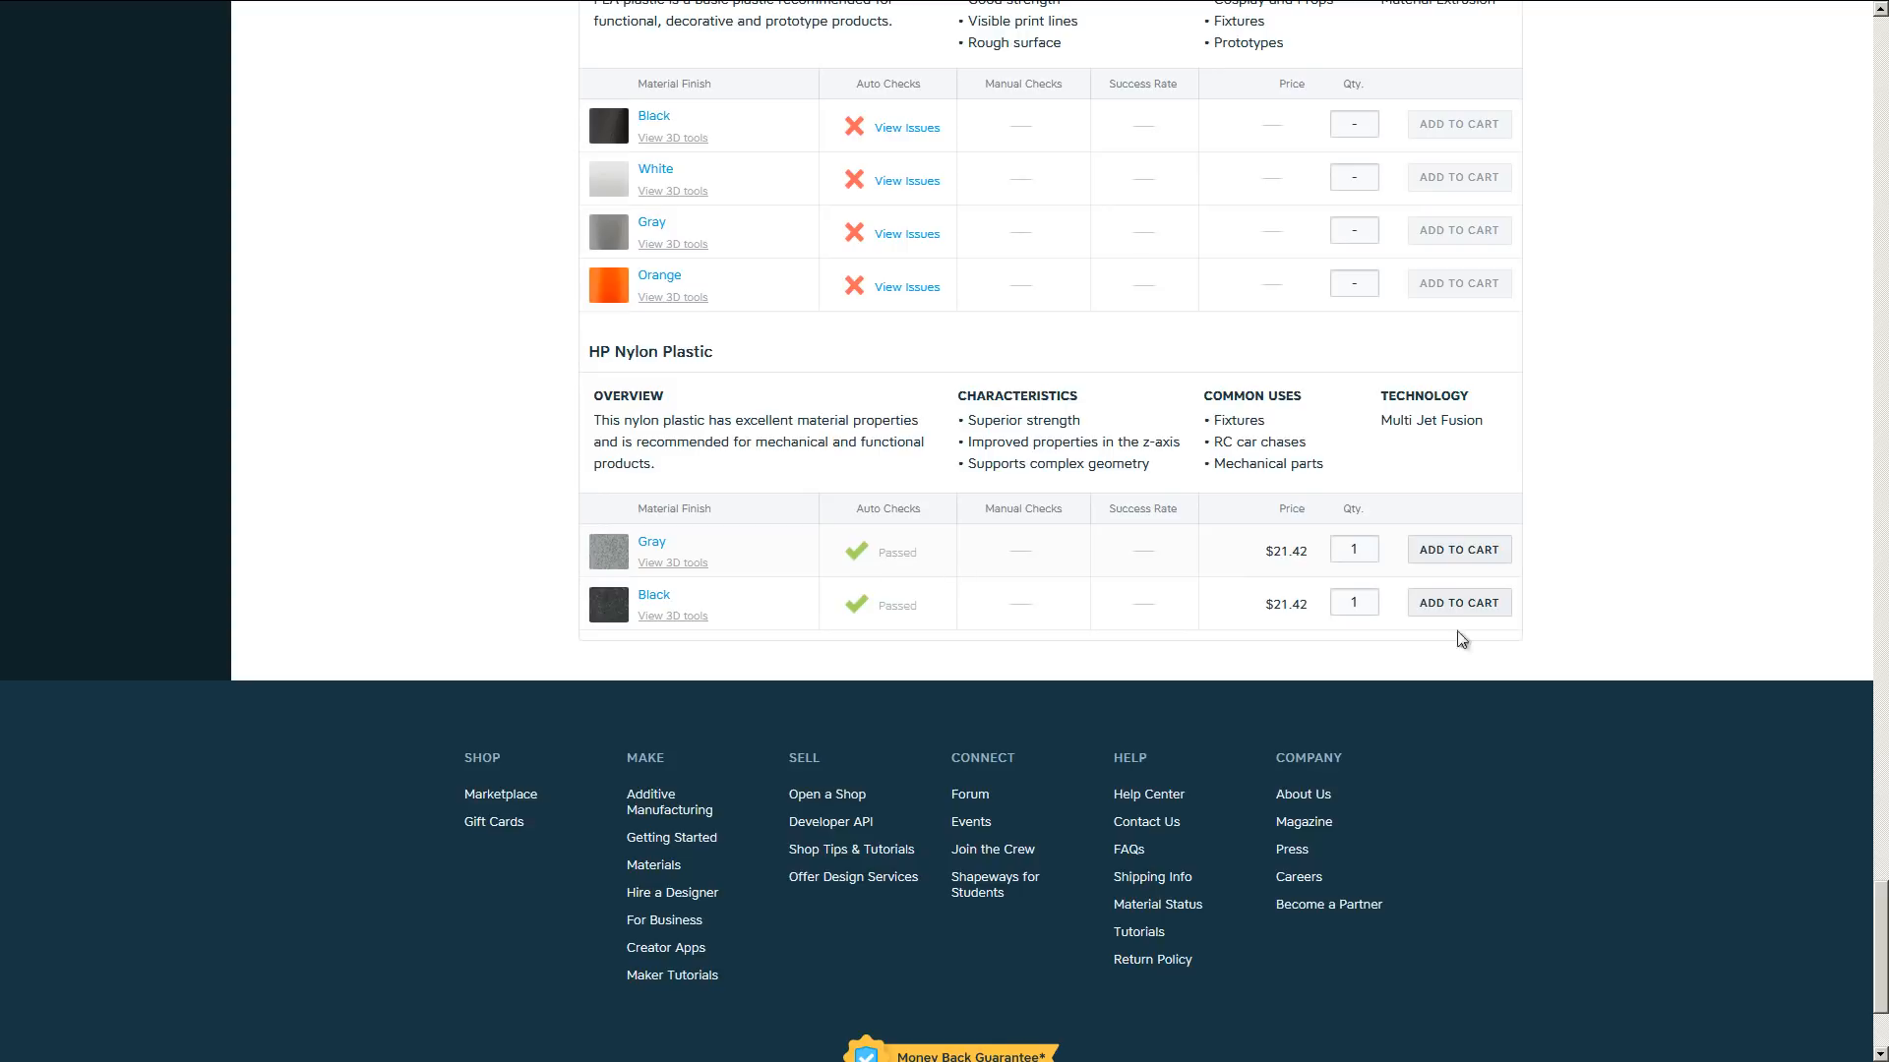
left_click_drag(1879, 897, 1881, 92)
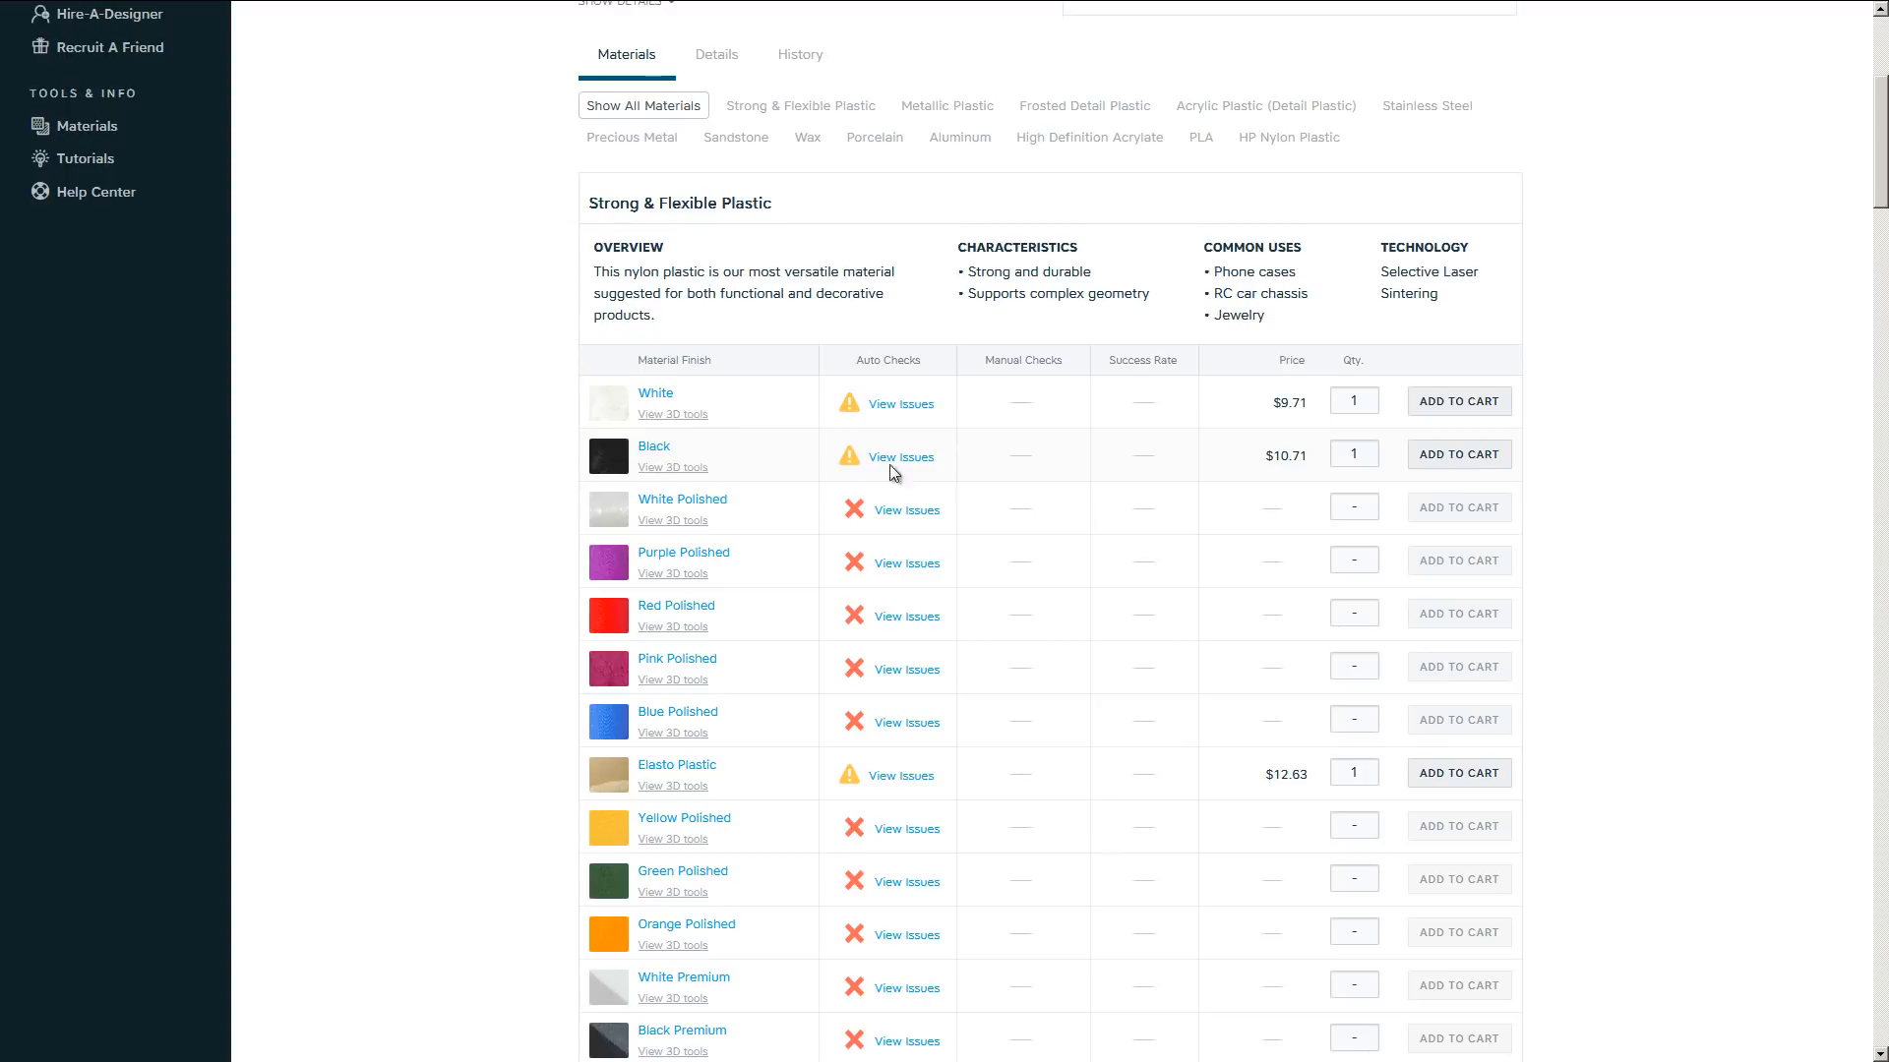
- Inspect the wall thickness heatmap of the wand for the Black Strong & Flexible finish, including the handle end, and return to the material list
mouse_move(1286, 460)
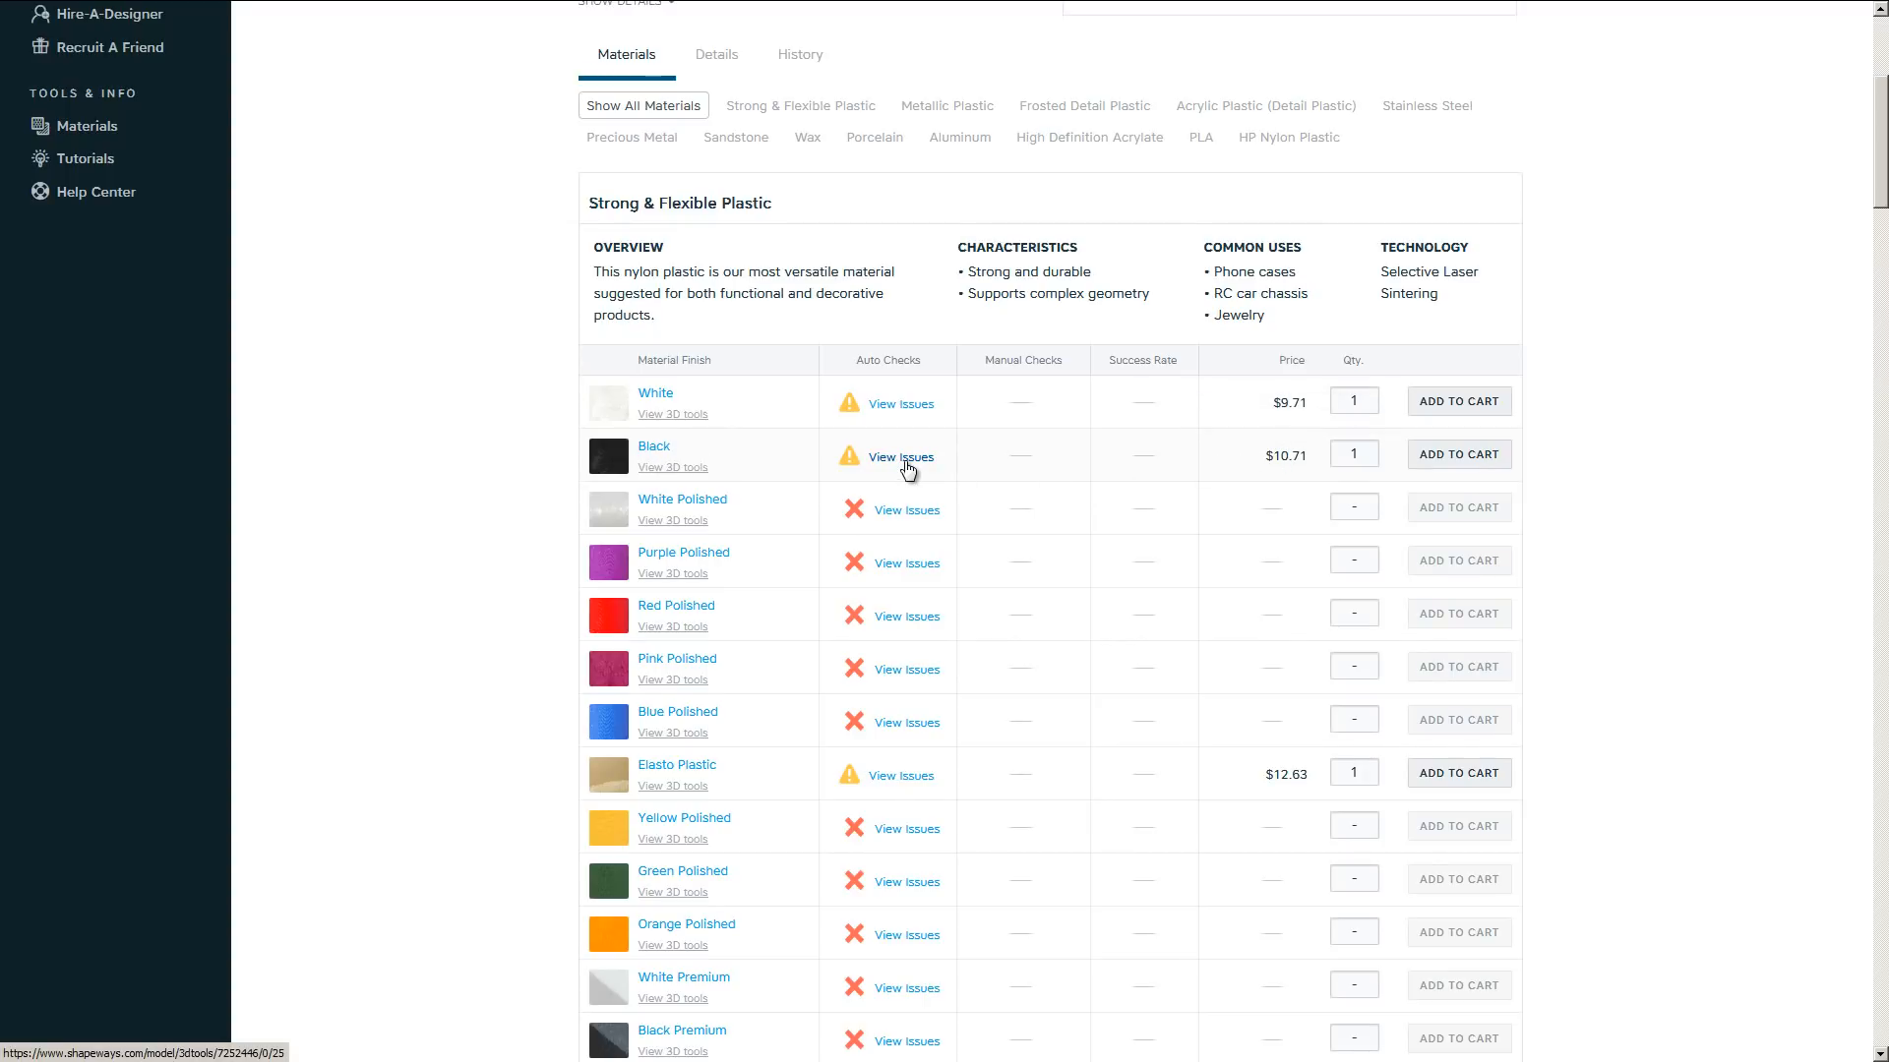
left_click(904, 462)
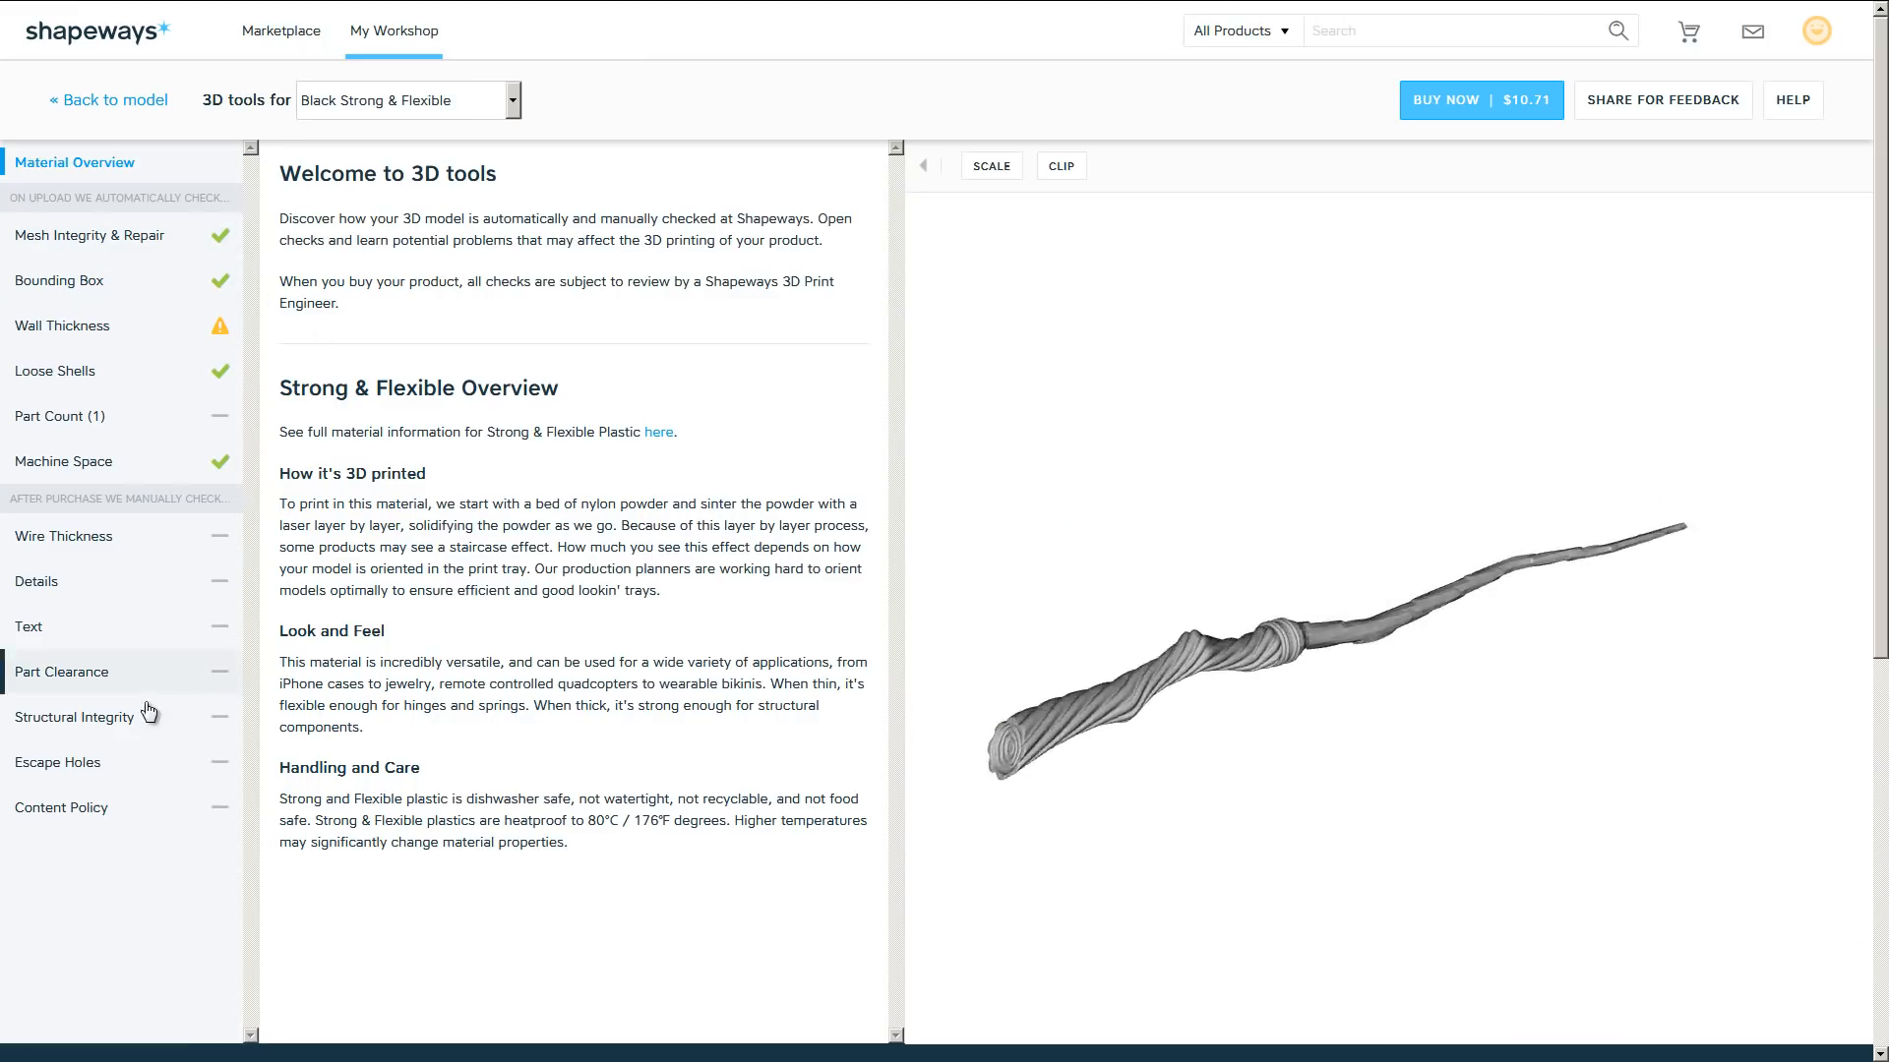
left_click(106, 333)
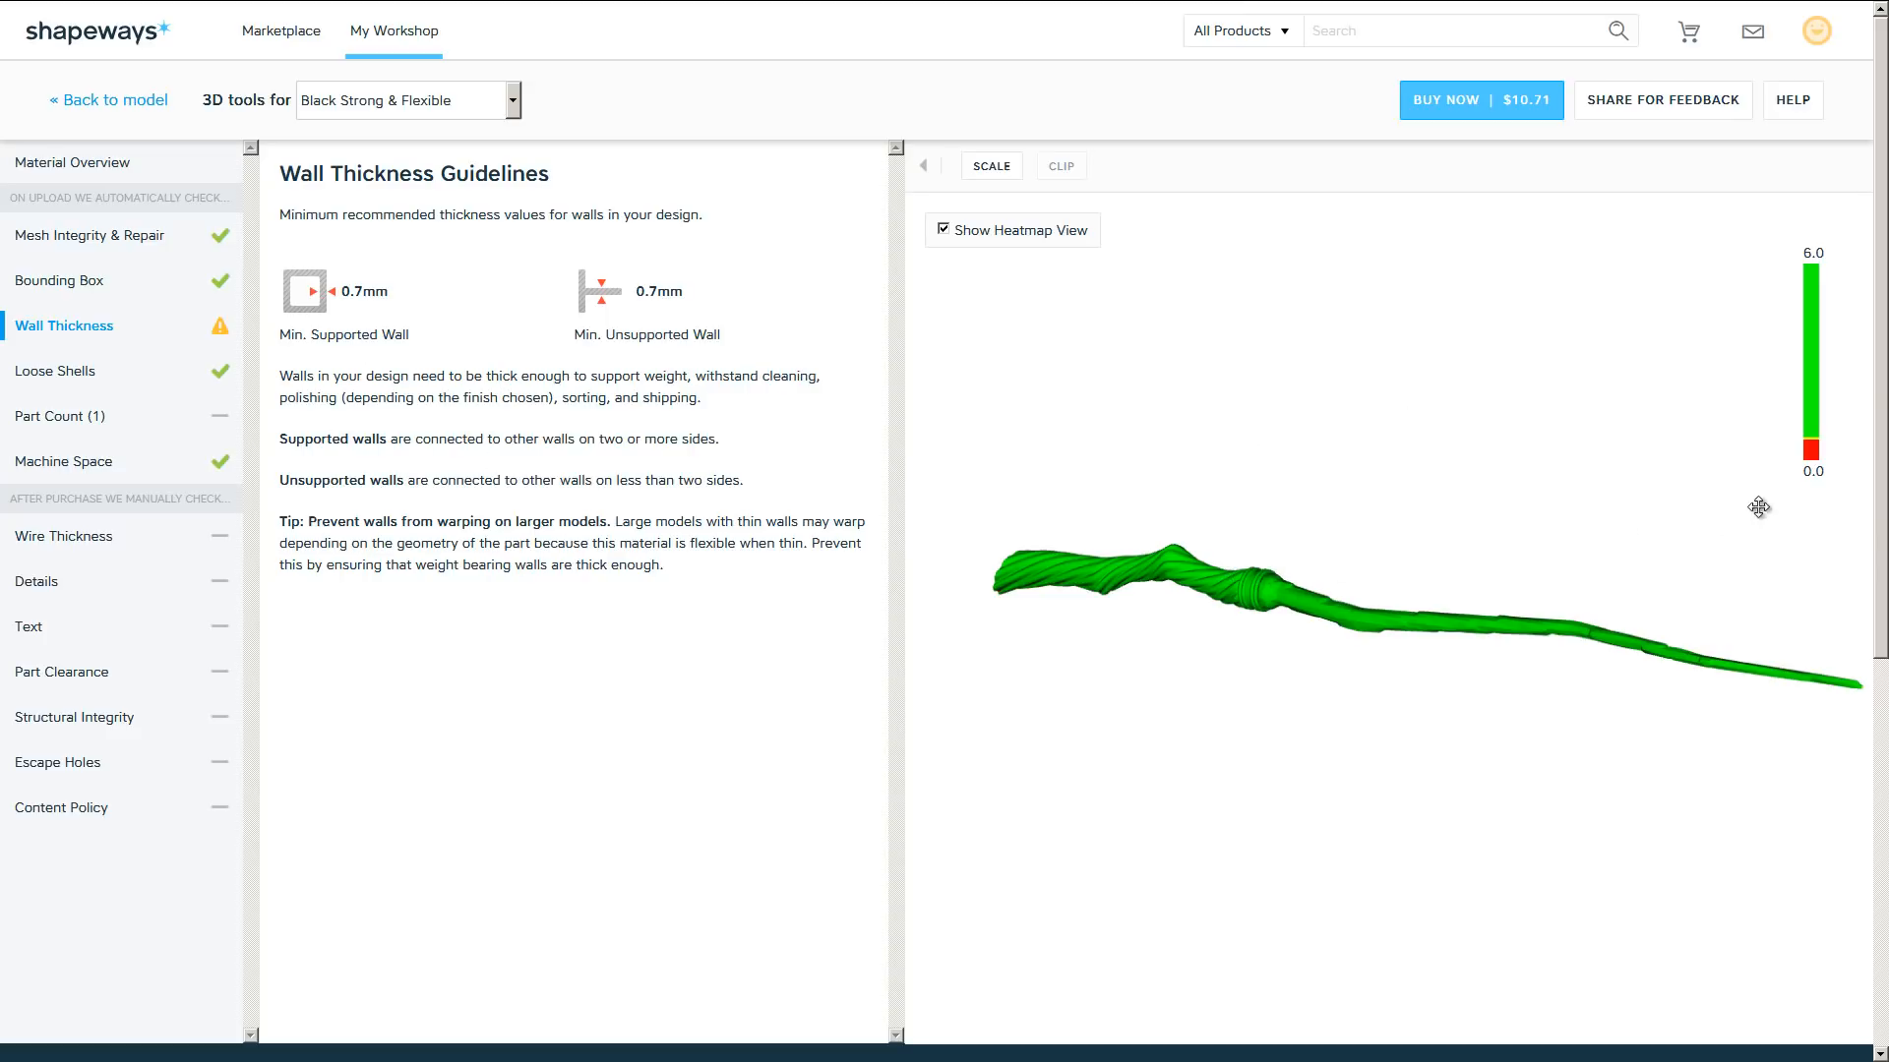
left_click_drag(1171, 565, 1410, 607)
scroll(1410, 607, "up", 3)
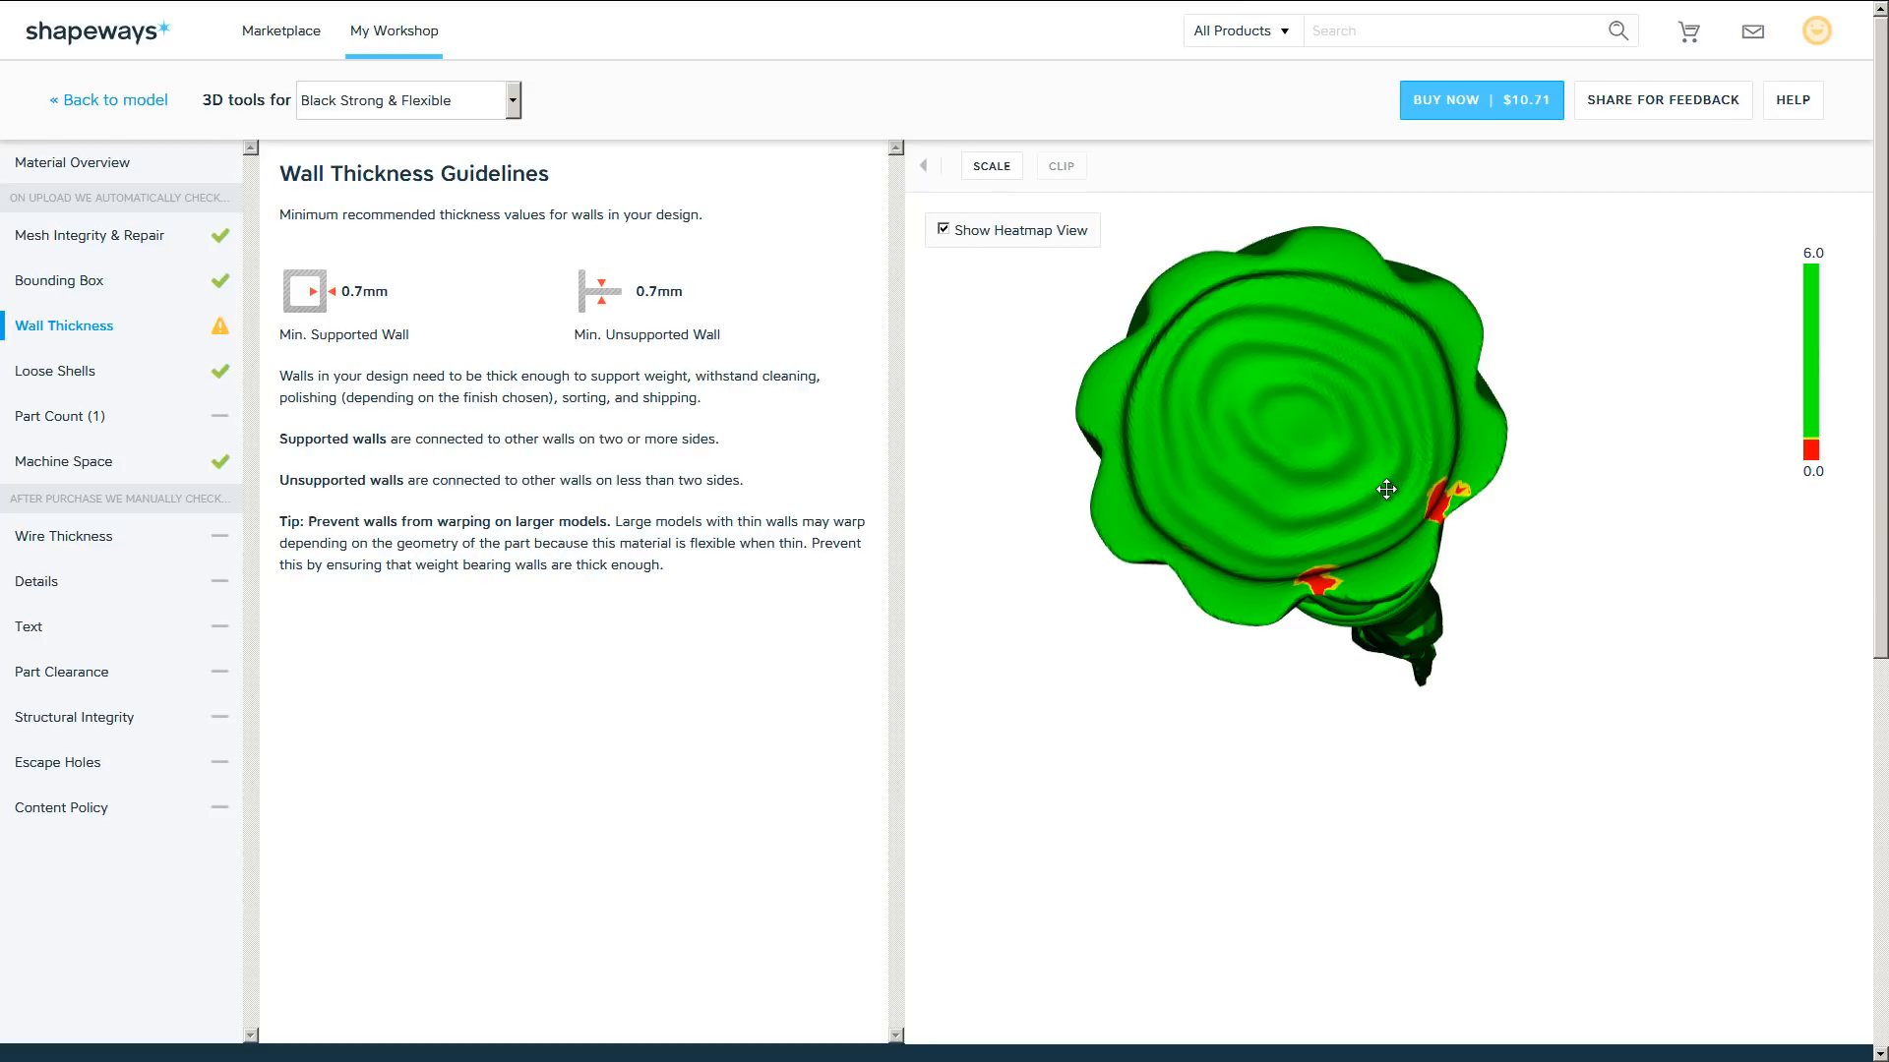
scroll(1384, 494, "down", 3)
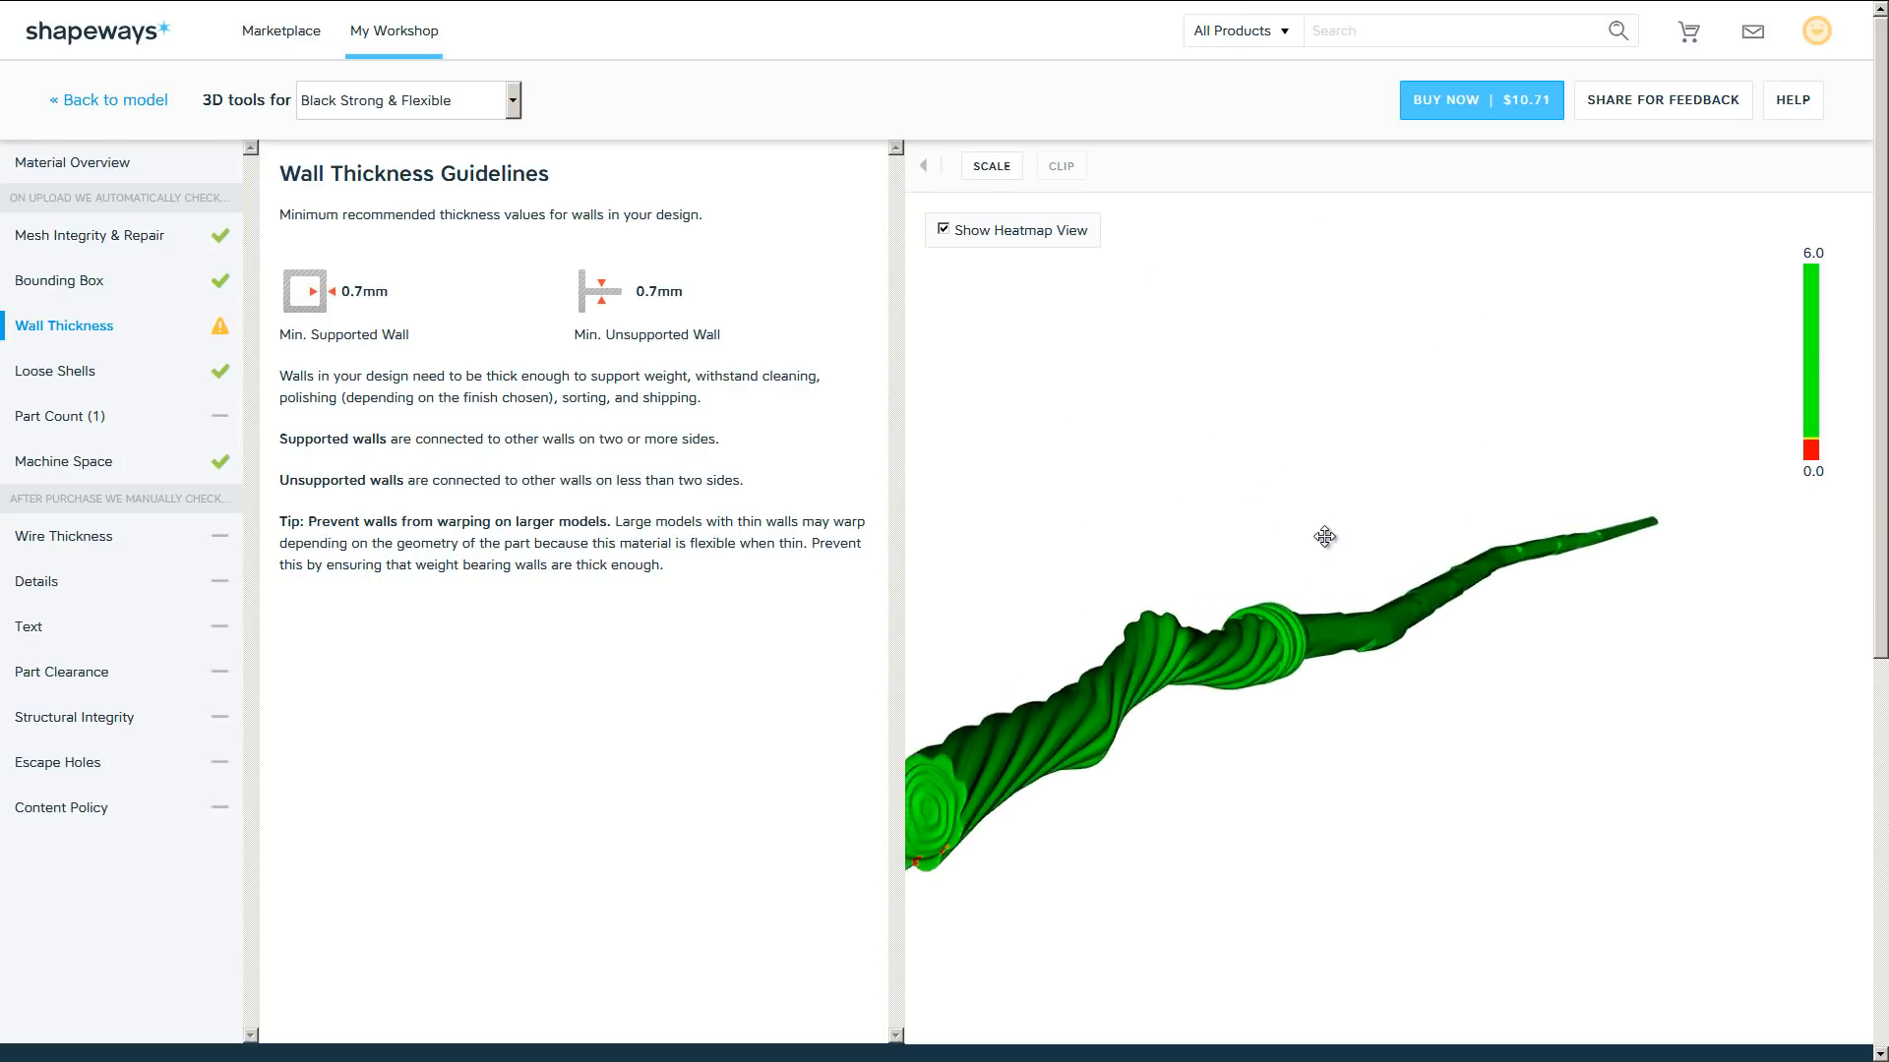
left_click(102, 113)
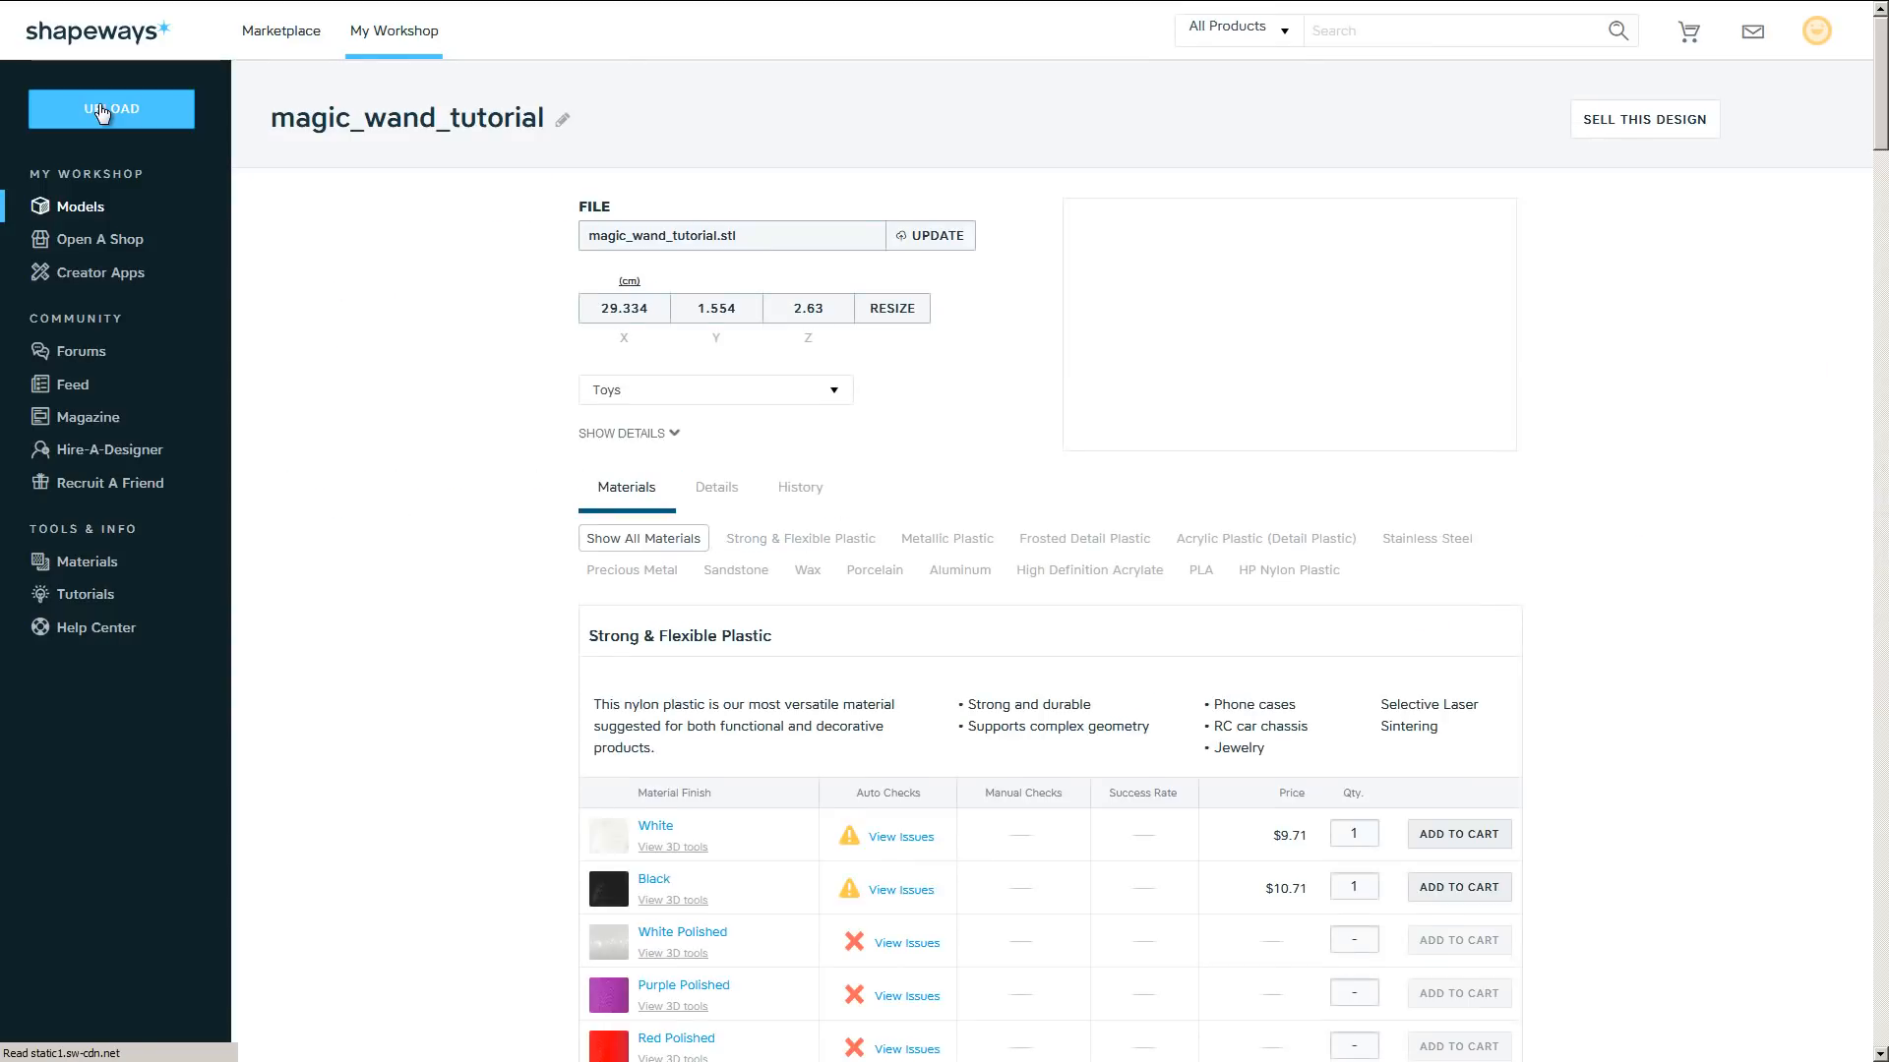
scroll(813, 694, "down", 4)
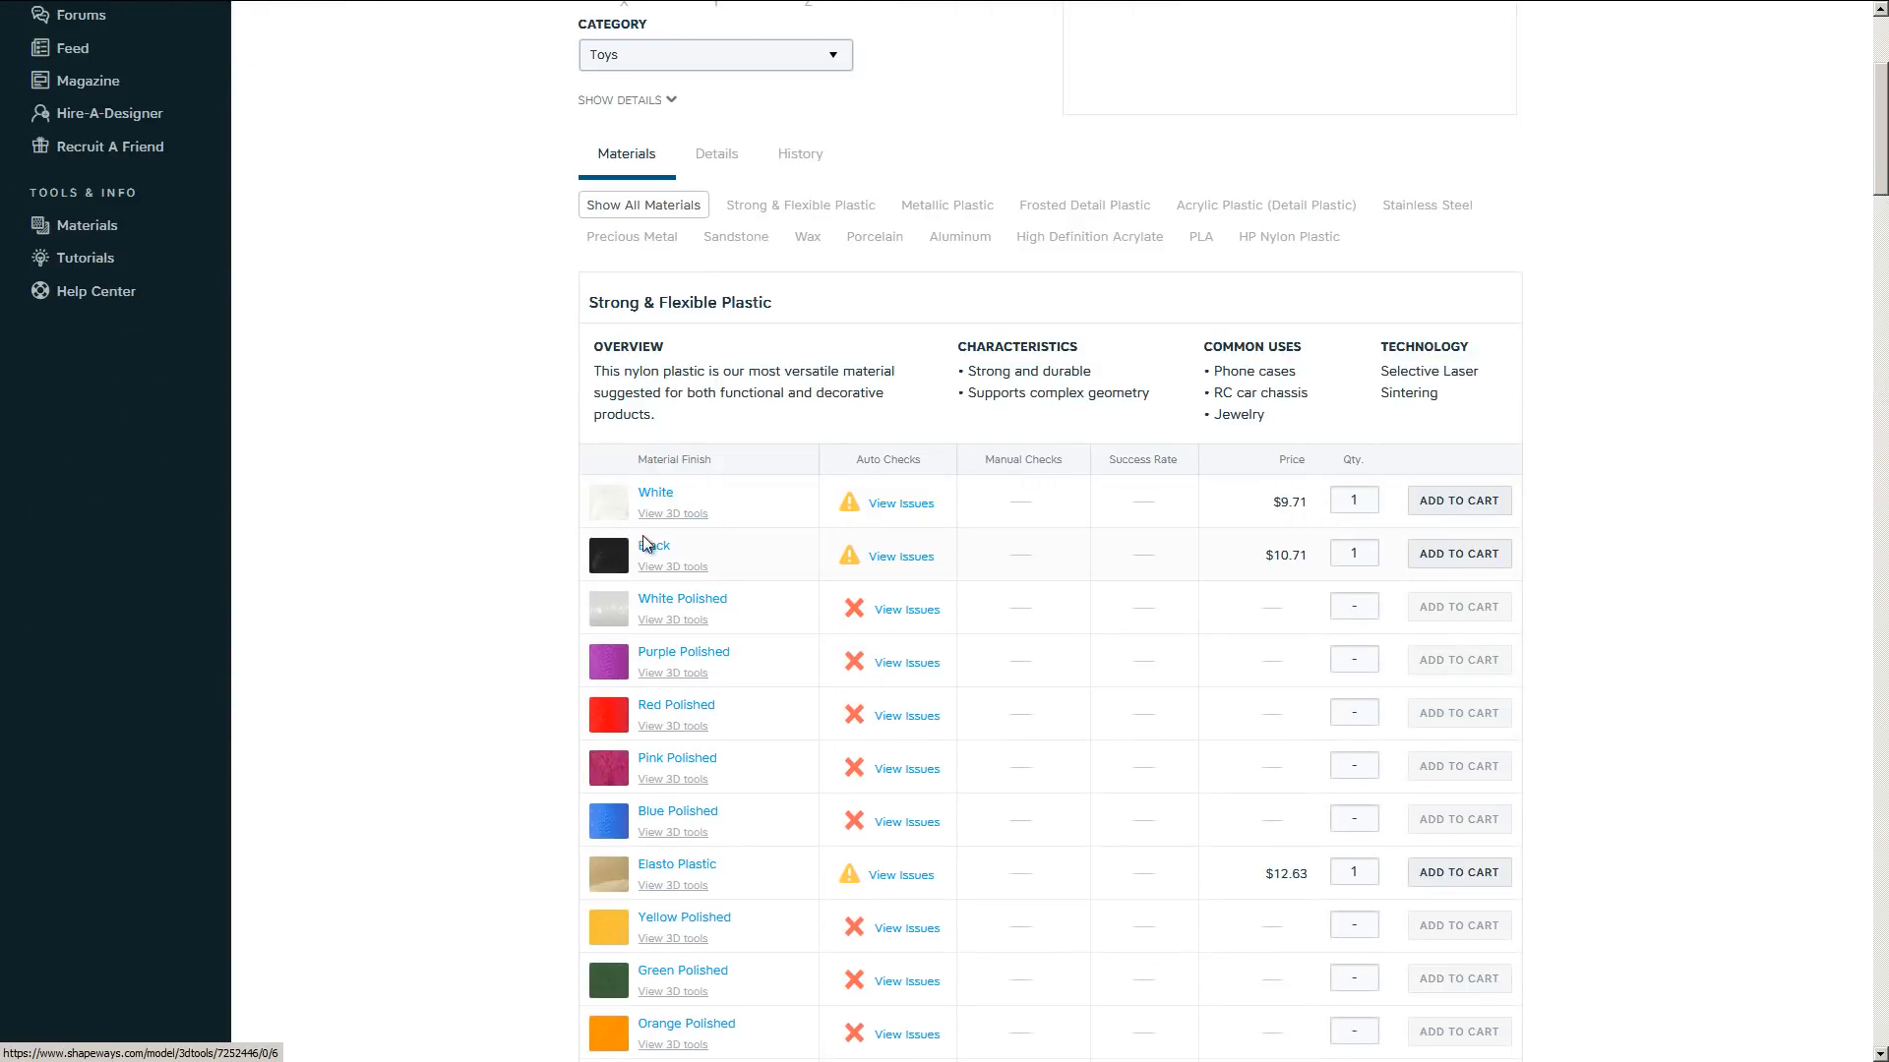